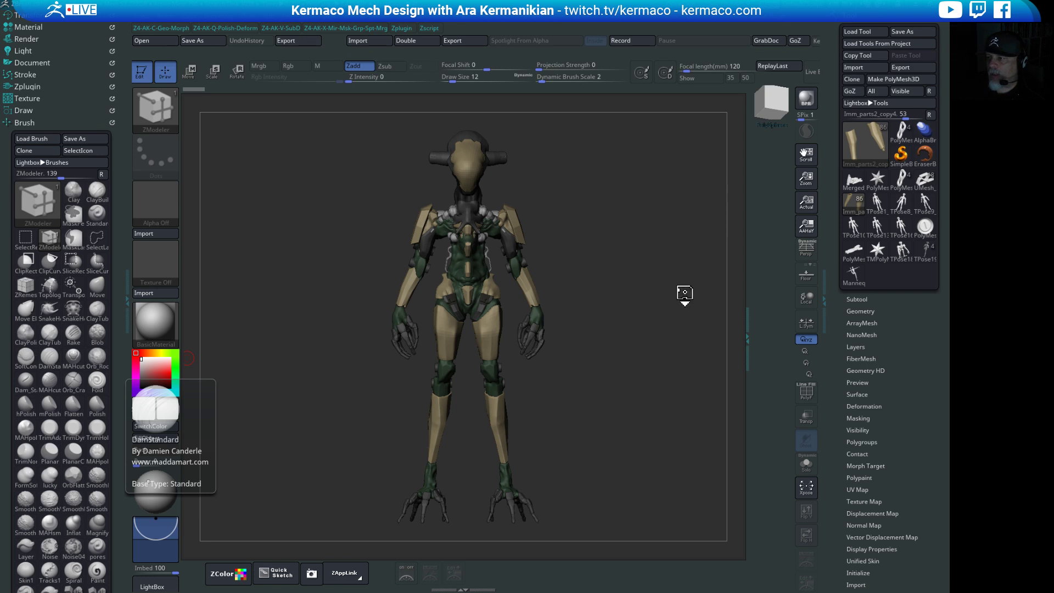
# Open the subtool list and move the Polymesh3d2 subtool out from between the head folders to below the Haed 02 folder.
pyautogui.moveTo(677, 285)
pyautogui.mouseDown()
pyautogui.moveTo(644, 294)
pyautogui.moveTo(683, 288)
pyautogui.moveTo(626, 278)
pyautogui.mouseUp()
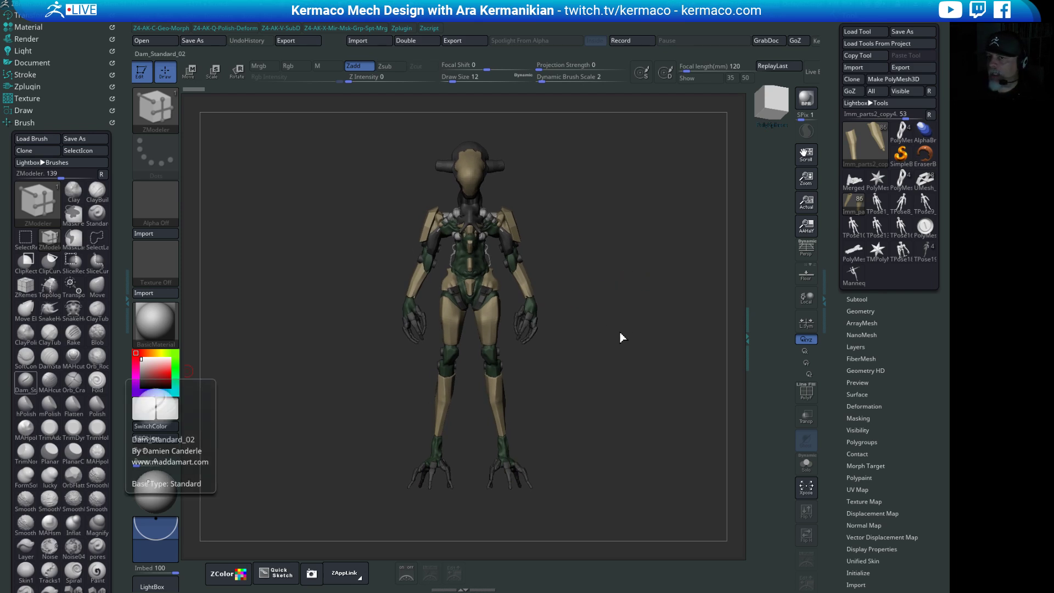
pyautogui.moveTo(648, 295)
pyautogui.mouseDown()
pyautogui.moveTo(550, 292)
pyautogui.moveTo(720, 279)
pyautogui.mouseUp()
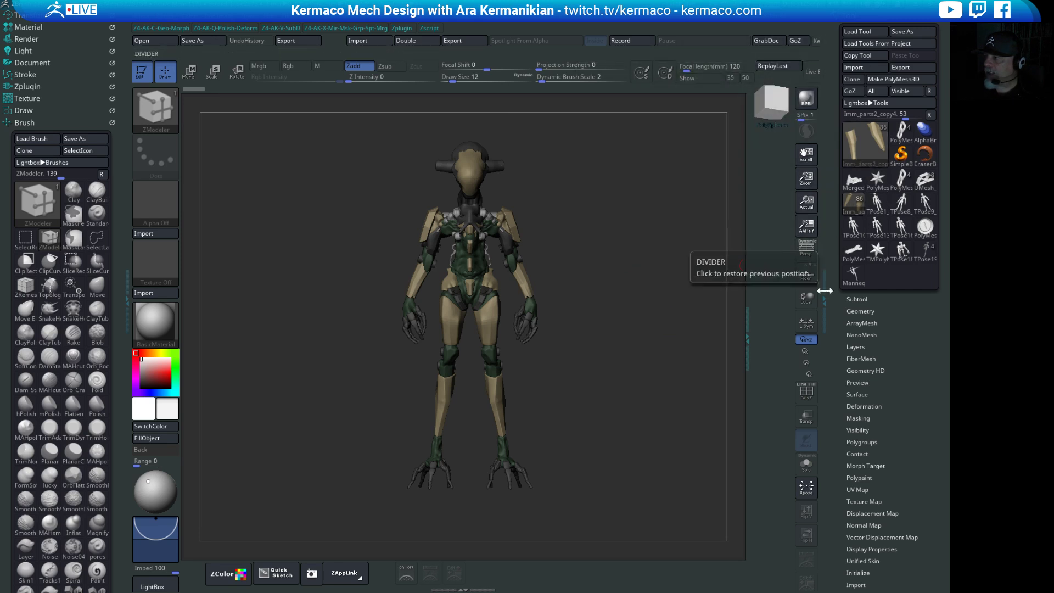
pyautogui.click(864, 301)
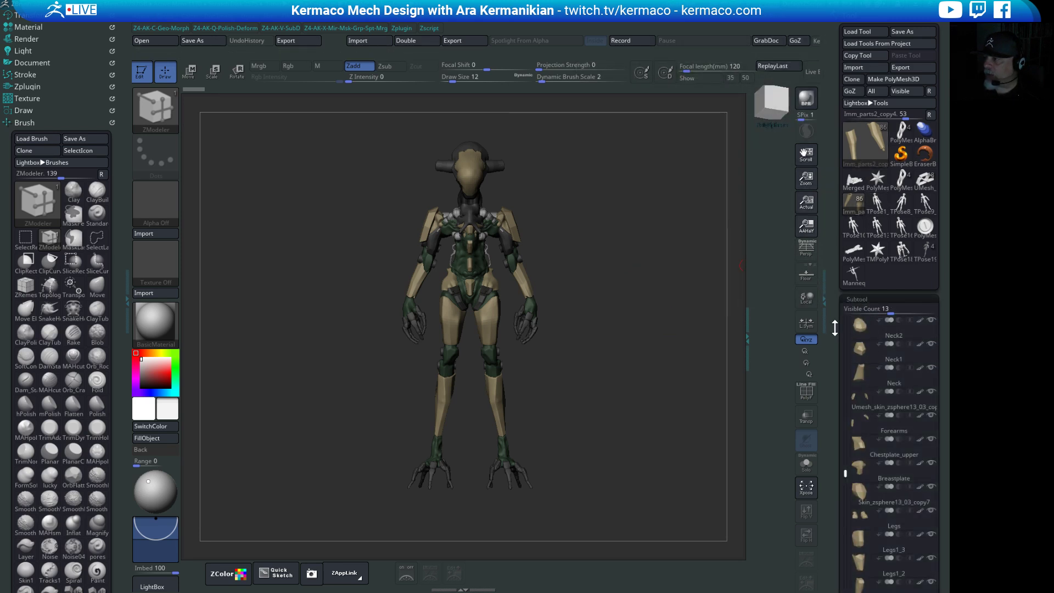
pyautogui.moveTo(837, 332); pyautogui.dragTo(846, 254)
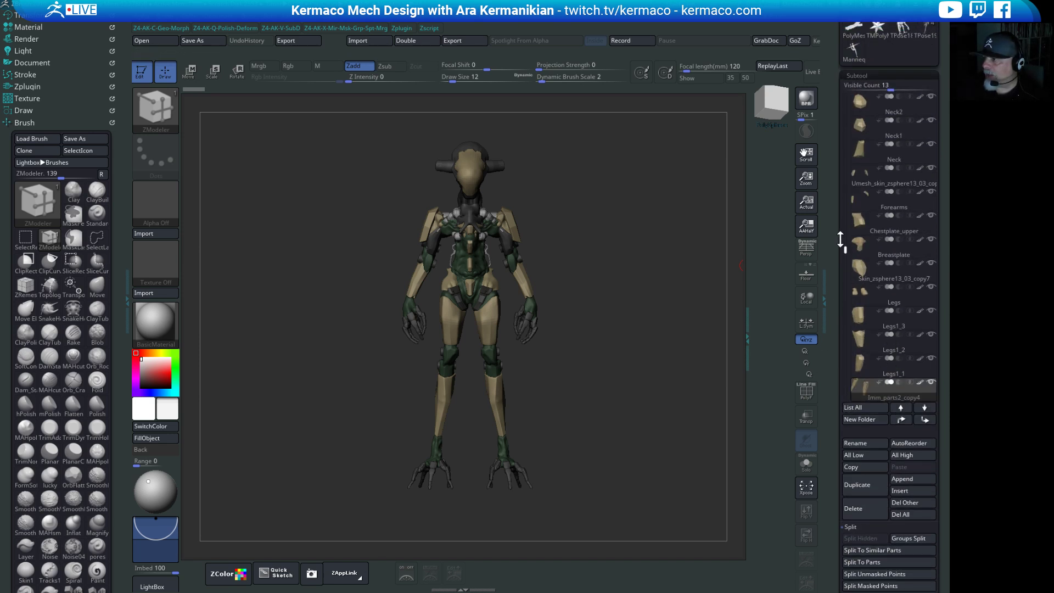
pyautogui.moveTo(845, 248); pyautogui.dragTo(847, 96)
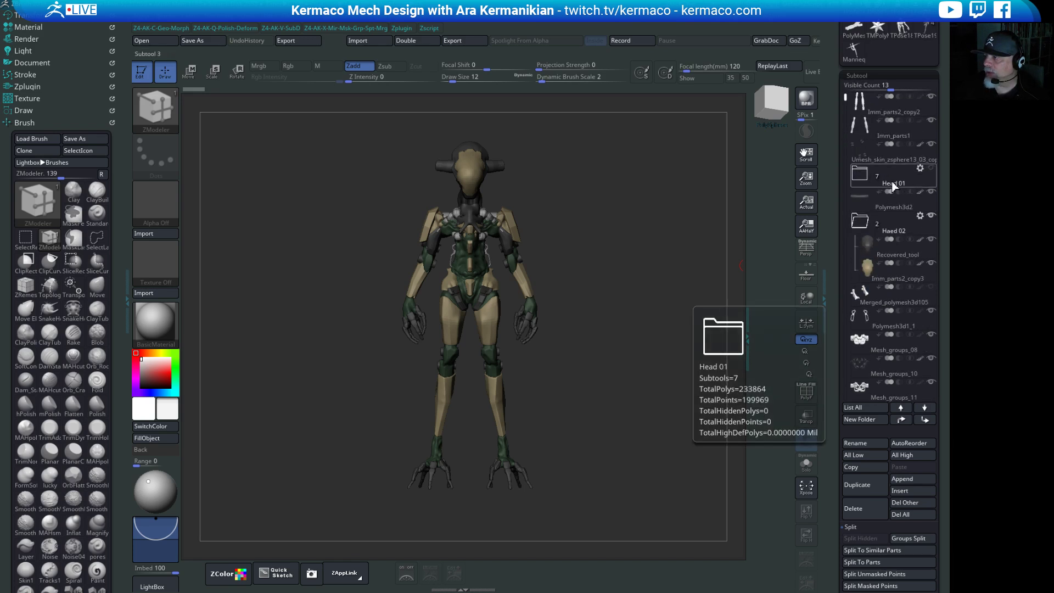
pyautogui.click(922, 199)
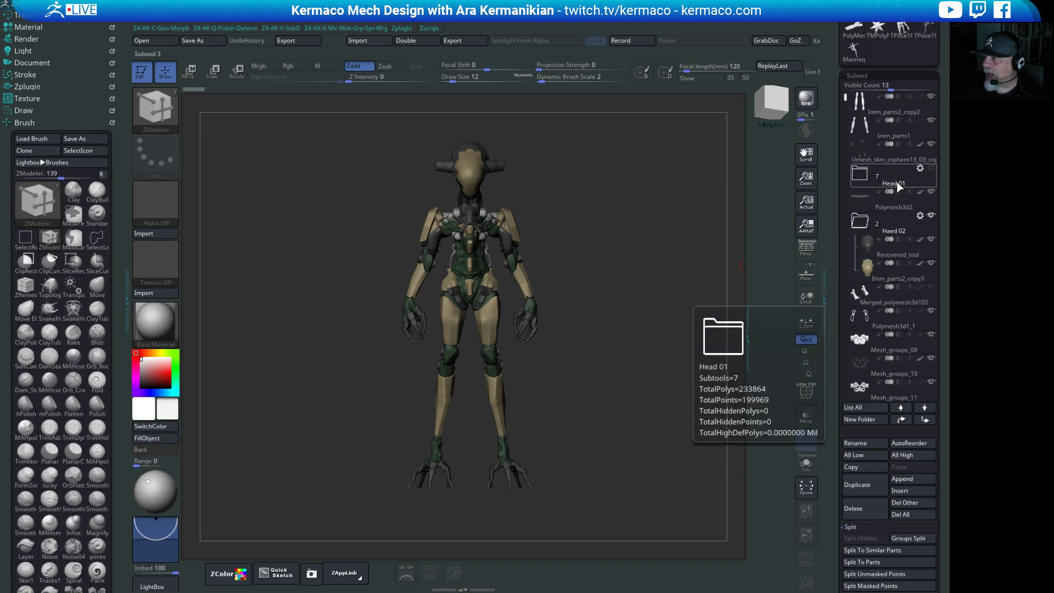
pyautogui.click(893, 223)
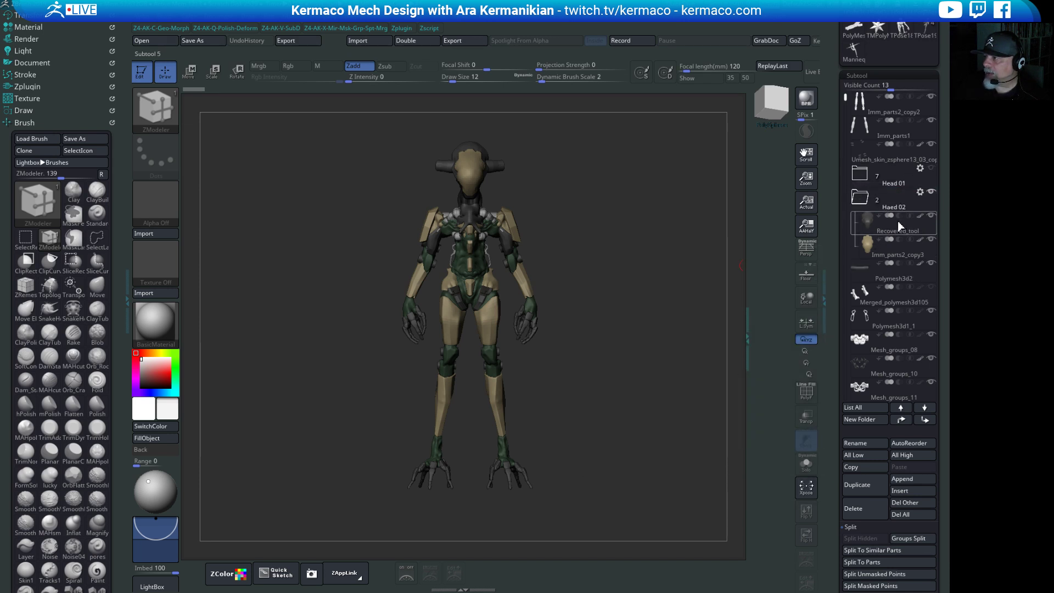
# Hide the Haed 02 folder and show the Head 01 folder to view the first head design on the body.
pyautogui.click(921, 177)
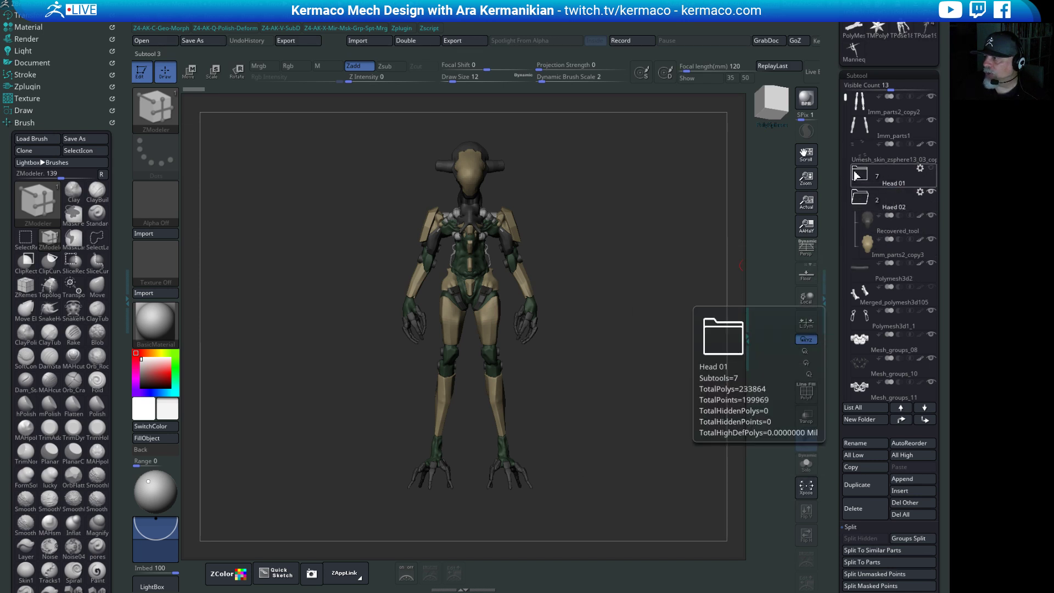
pyautogui.click(925, 200)
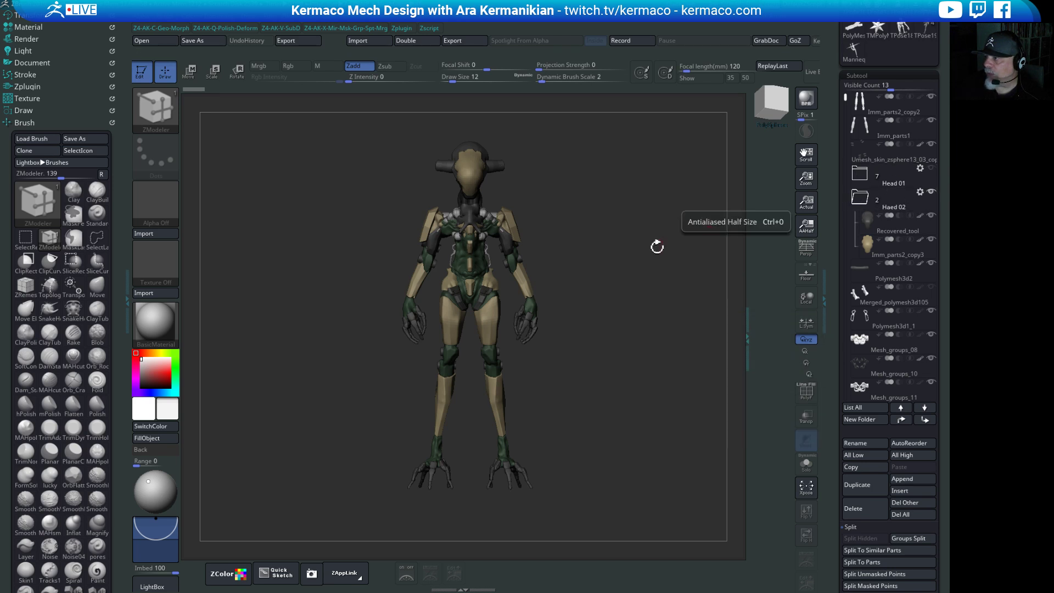
pyautogui.moveTo(626, 205)
pyautogui.mouseDown()
pyautogui.moveTo(603, 205)
pyautogui.moveTo(681, 200)
pyautogui.moveTo(613, 211)
pyautogui.moveTo(420, 154)
pyautogui.moveTo(636, 199)
pyautogui.moveTo(647, 214)
pyautogui.mouseUp()
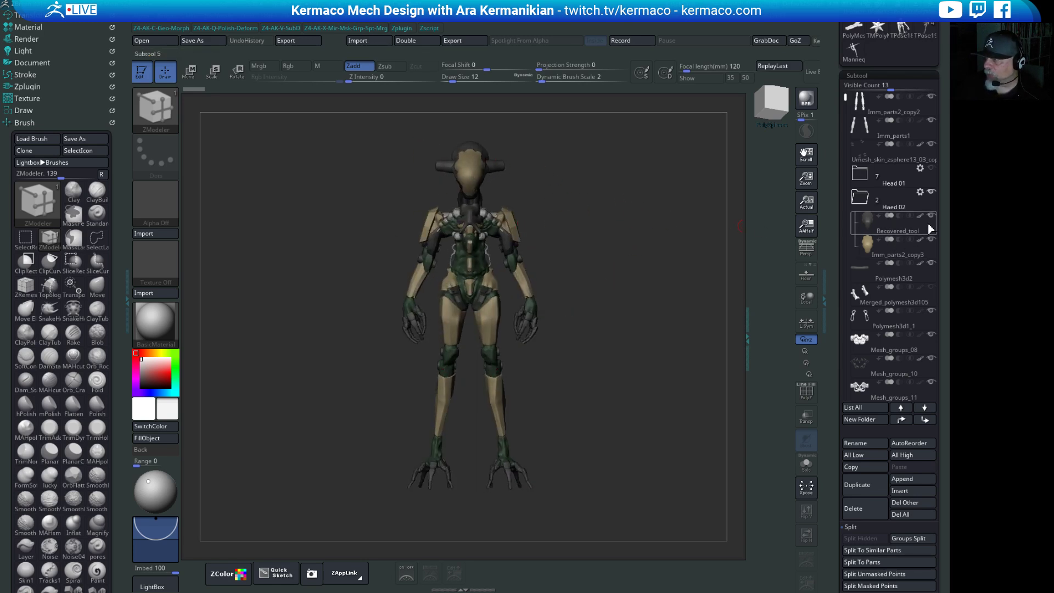
pyautogui.moveTo(933, 193)
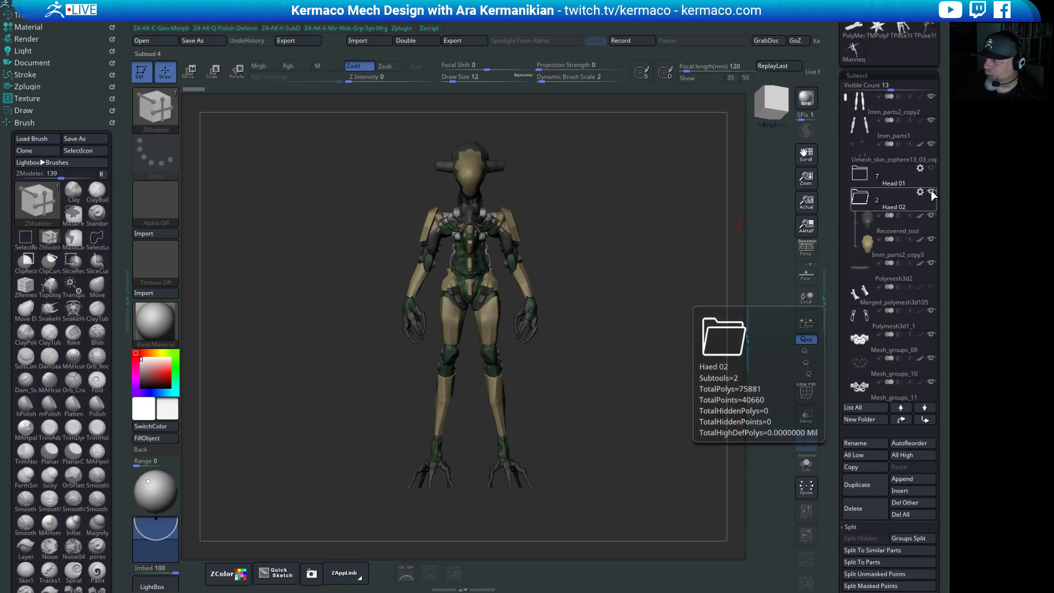
pyautogui.click(934, 192)
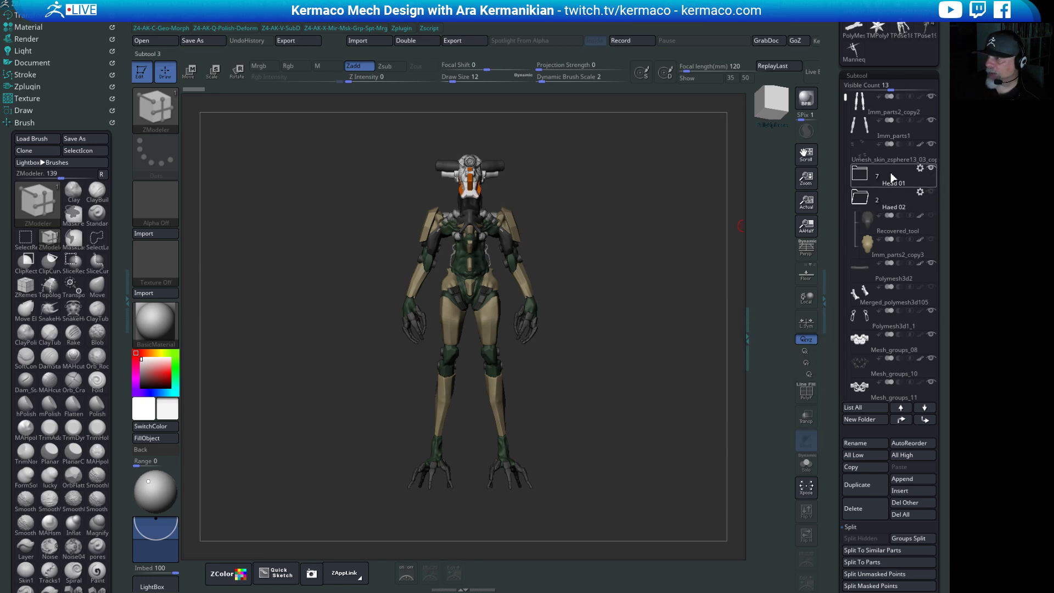
pyautogui.moveTo(610, 240); pyautogui.dragTo(583, 242)
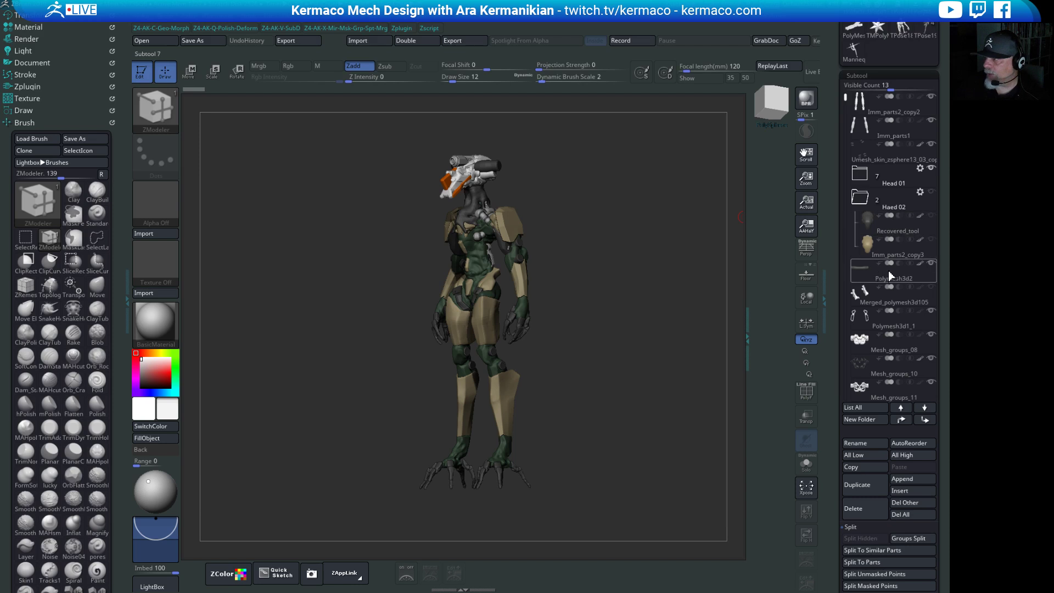
# Move the Polymesh3d2 subtool into the Haed 02 folder and make the Head 01 folder active.
pyautogui.moveTo(888, 272); pyautogui.dragTo(894, 203)
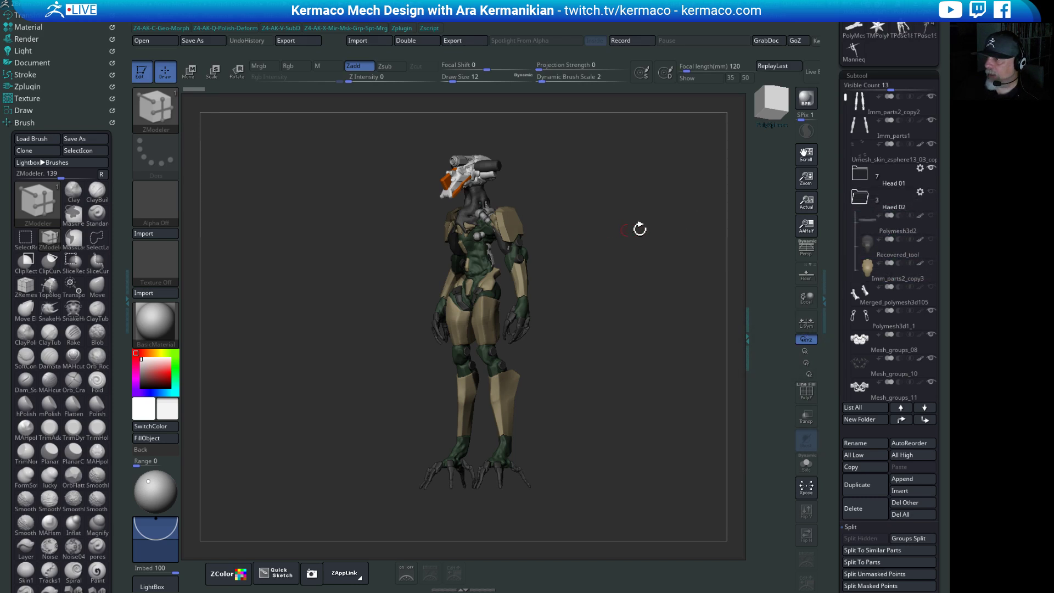
pyautogui.click(904, 184)
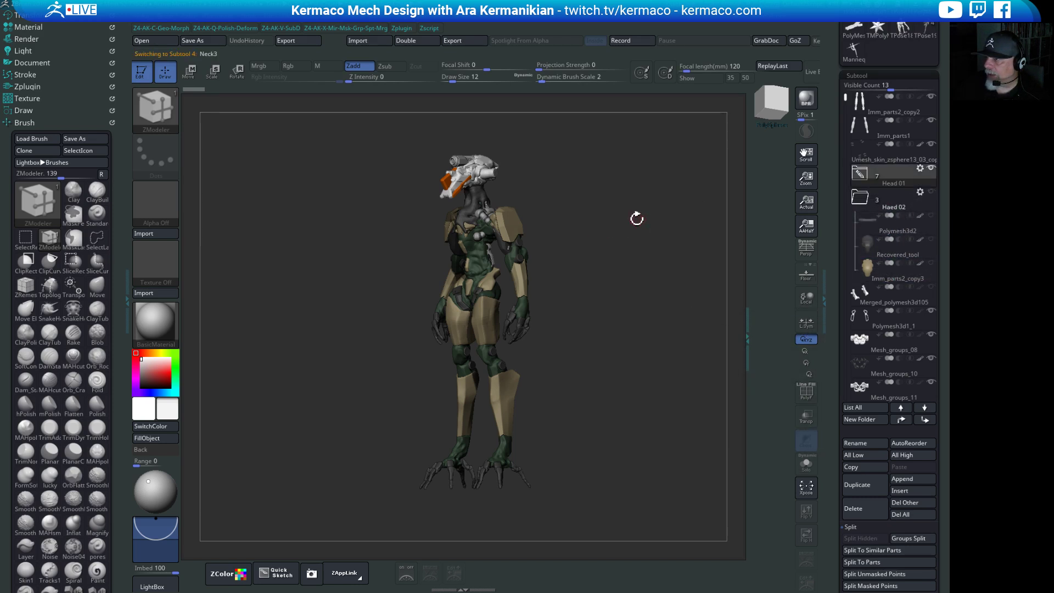
pyautogui.moveTo(637, 218); pyautogui.dragTo(737, 197)
# Show the Haed 02 folder and hide the Head 01 folder.
pyautogui.moveTo(935, 195)
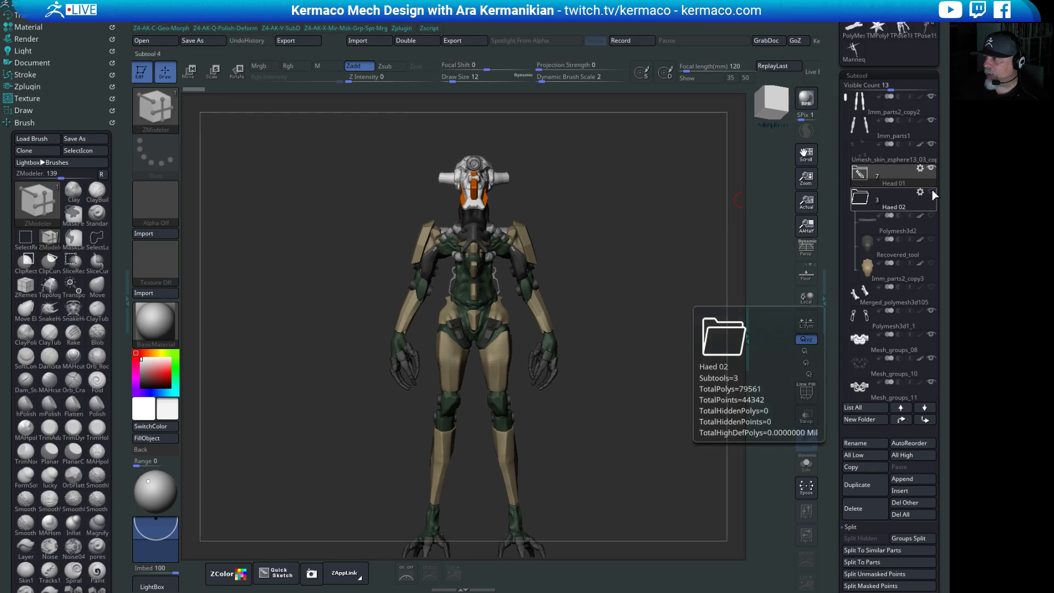
pyautogui.click(931, 192)
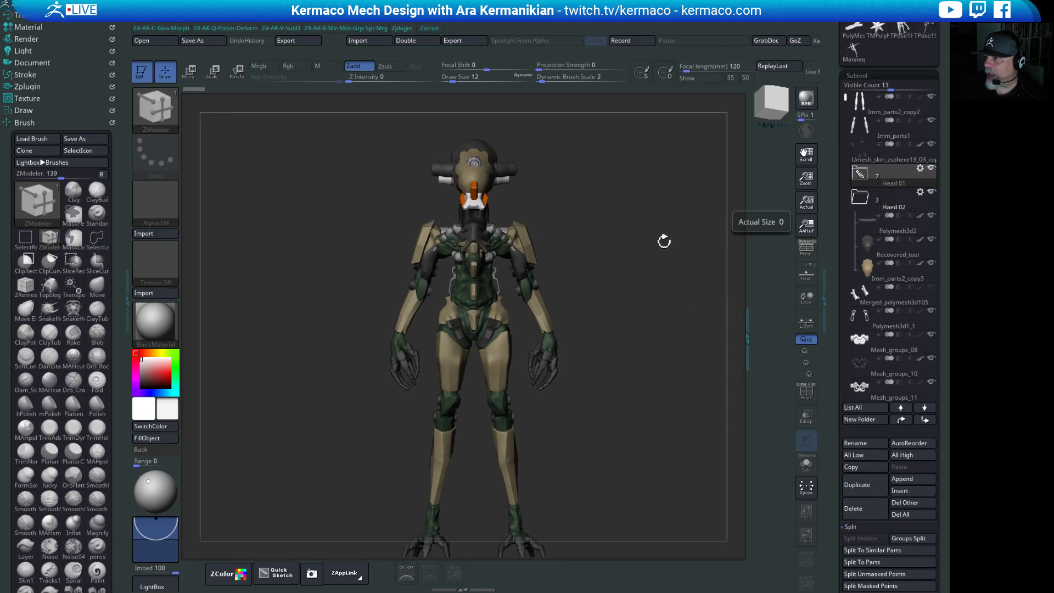
pyautogui.click(932, 168)
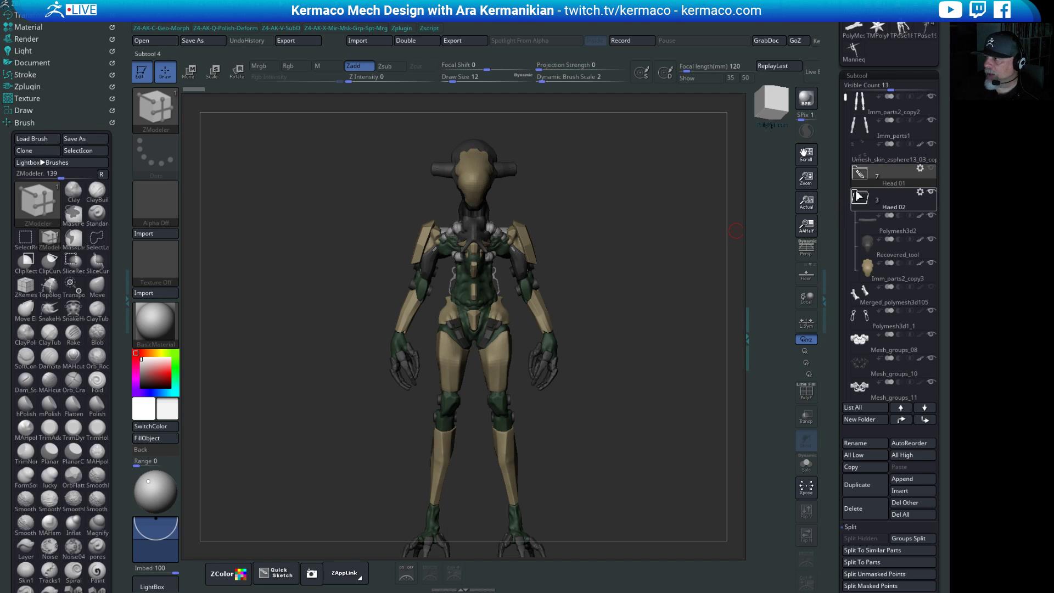
# Collapse the Haed 02 folder, and briefly expand the Head 01 folder to check its subtools.
pyautogui.click(887, 222)
pyautogui.click(861, 197)
pyautogui.click(865, 176)
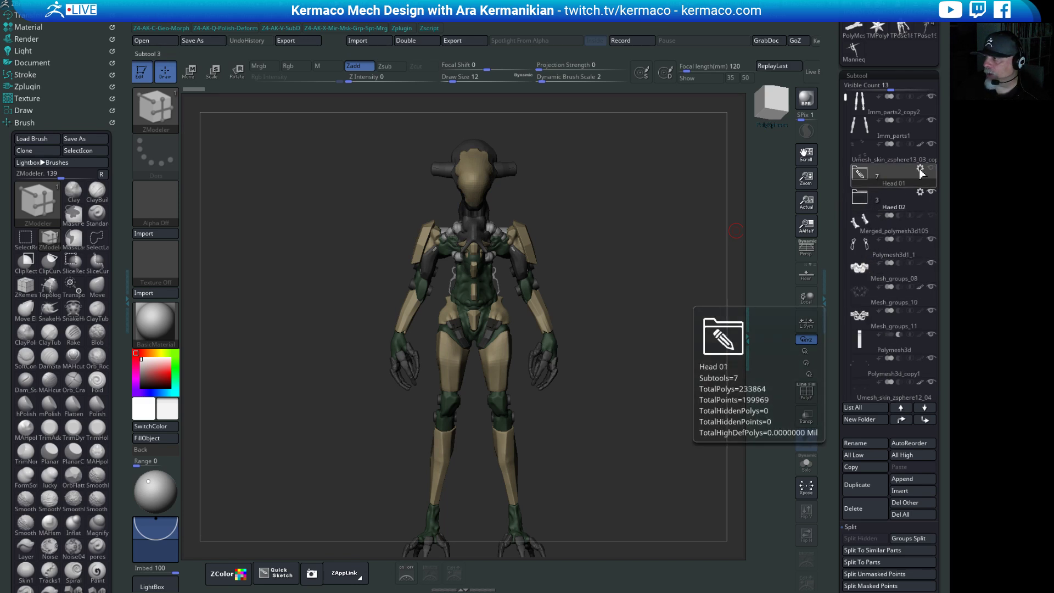
pyautogui.click(860, 175)
pyautogui.click(879, 318)
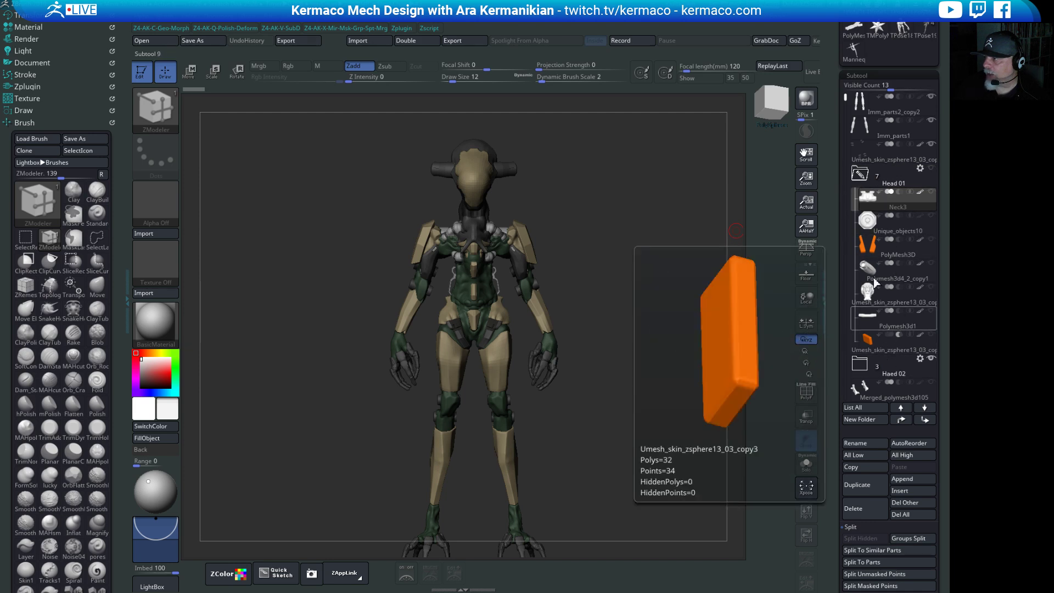
pyautogui.click(860, 174)
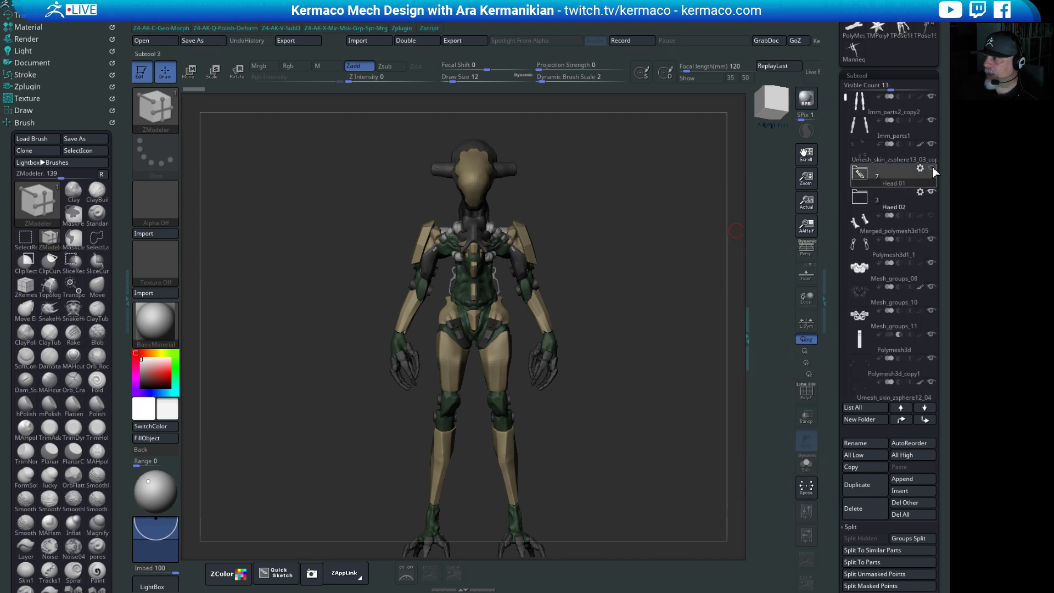
# Compare the two head designs by showing only the Head 01 folder and switching visibility back to only the Haed 02 folder.
pyautogui.click(932, 191)
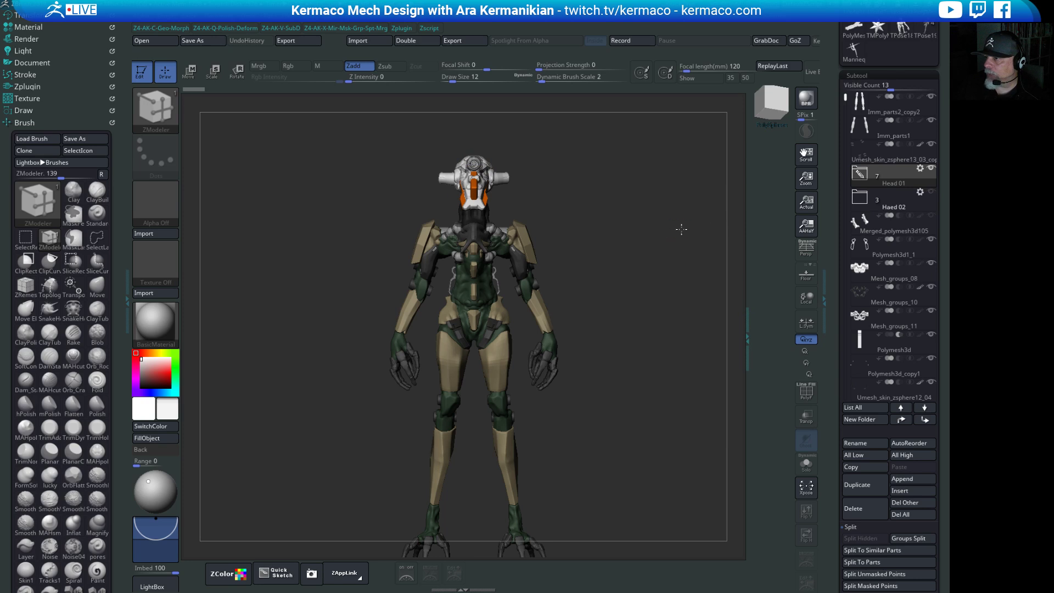
pyautogui.moveTo(681, 228)
pyautogui.mouseDown()
pyautogui.moveTo(636, 230)
pyautogui.moveTo(687, 225)
pyautogui.mouseUp()
pyautogui.moveTo(609, 262); pyautogui.dragTo(614, 190)
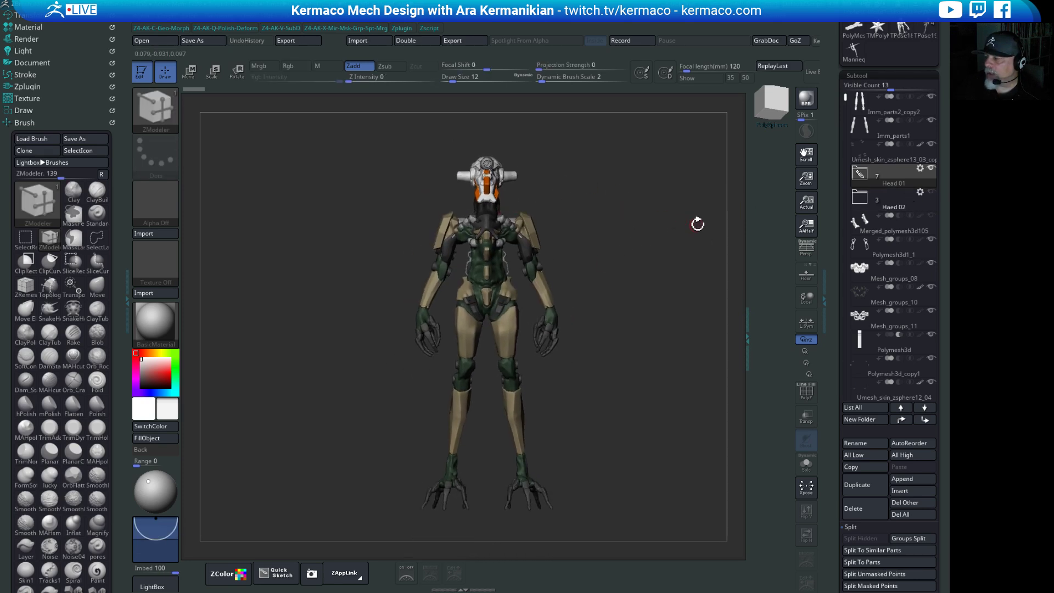
pyautogui.moveTo(697, 223); pyautogui.dragTo(740, 233)
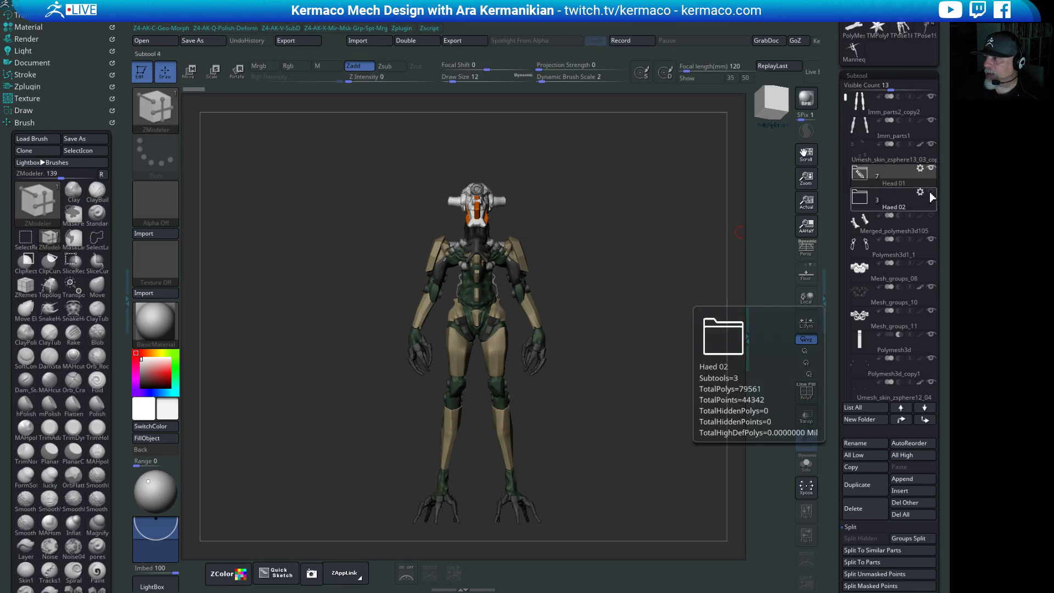
pyautogui.click(931, 192)
pyautogui.click(931, 168)
pyautogui.moveTo(606, 269)
pyautogui.mouseDown()
pyautogui.moveTo(644, 260)
pyautogui.moveTo(624, 262)
pyautogui.mouseUp()
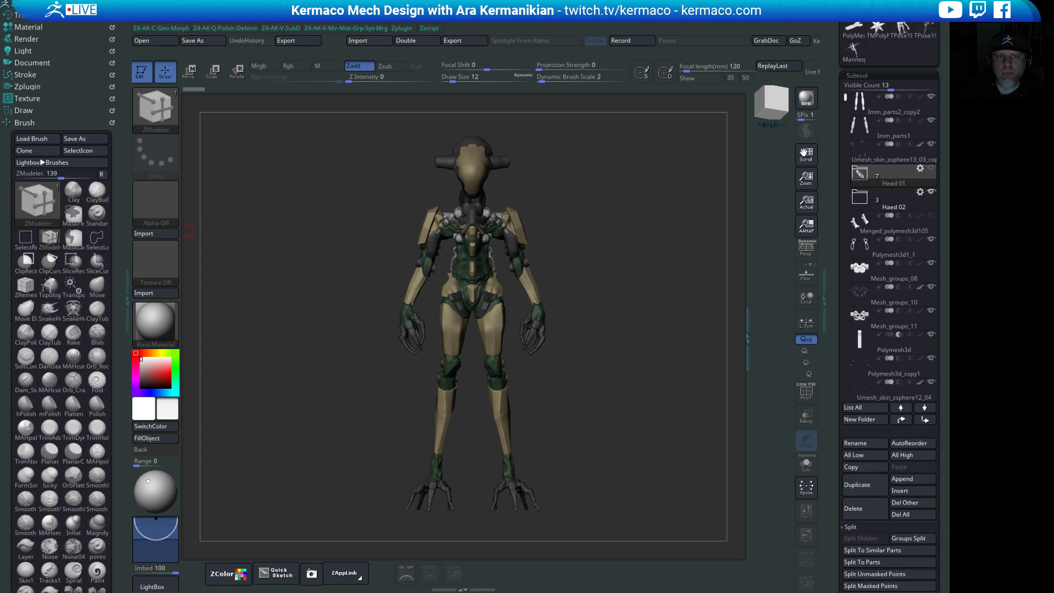
# Switch to the browser and open the kermaco.com designer's profile from the ZBrushLive presenters page.
pyautogui.hotkey('alt', 'Tab')
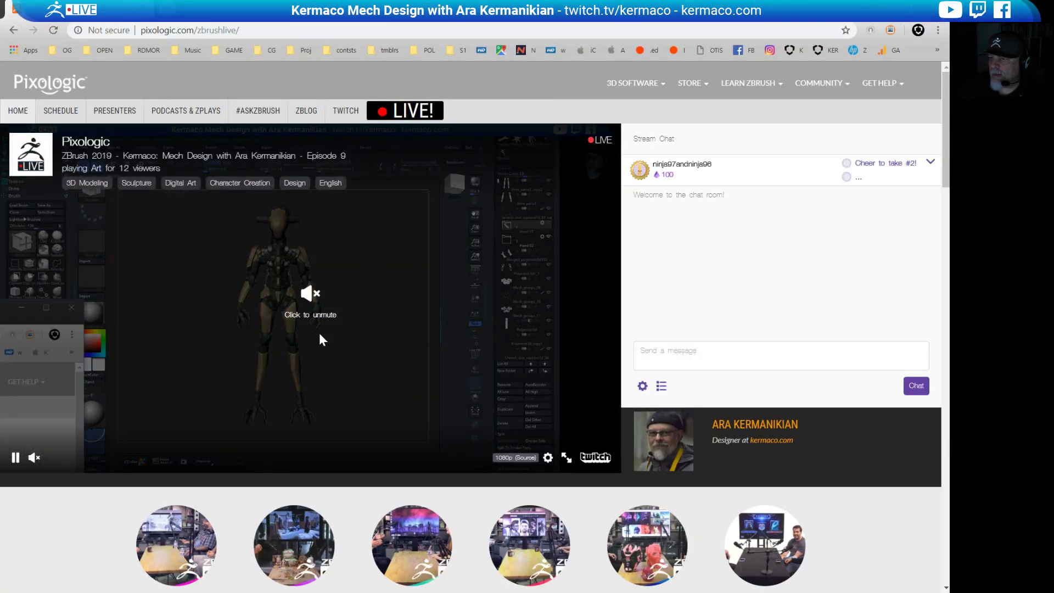
pyautogui.click(114, 115)
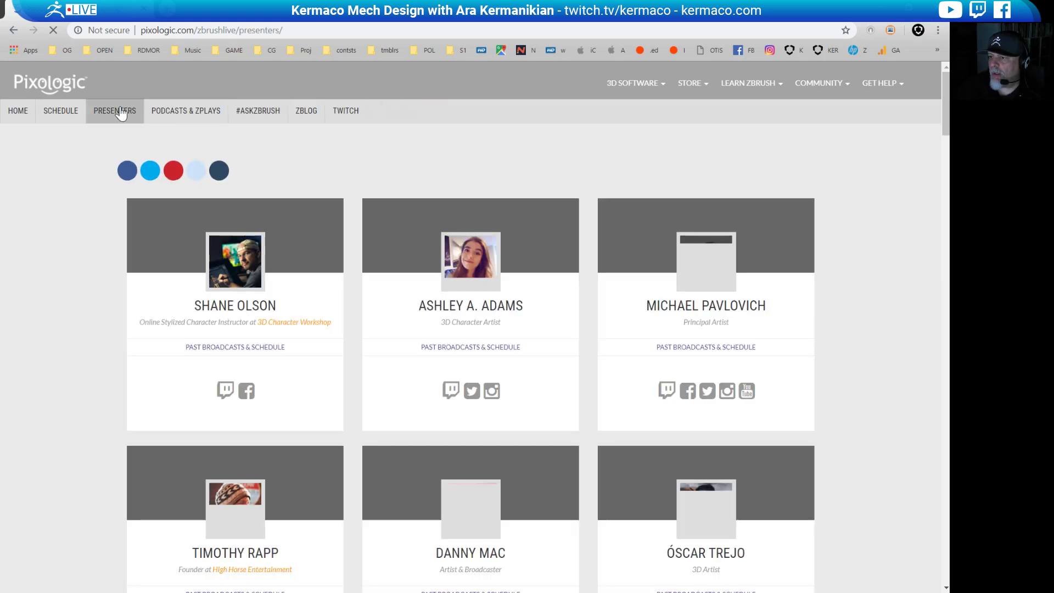
pyautogui.scroll(-15, 428, 388)
pyautogui.scroll(-18, 345, 421)
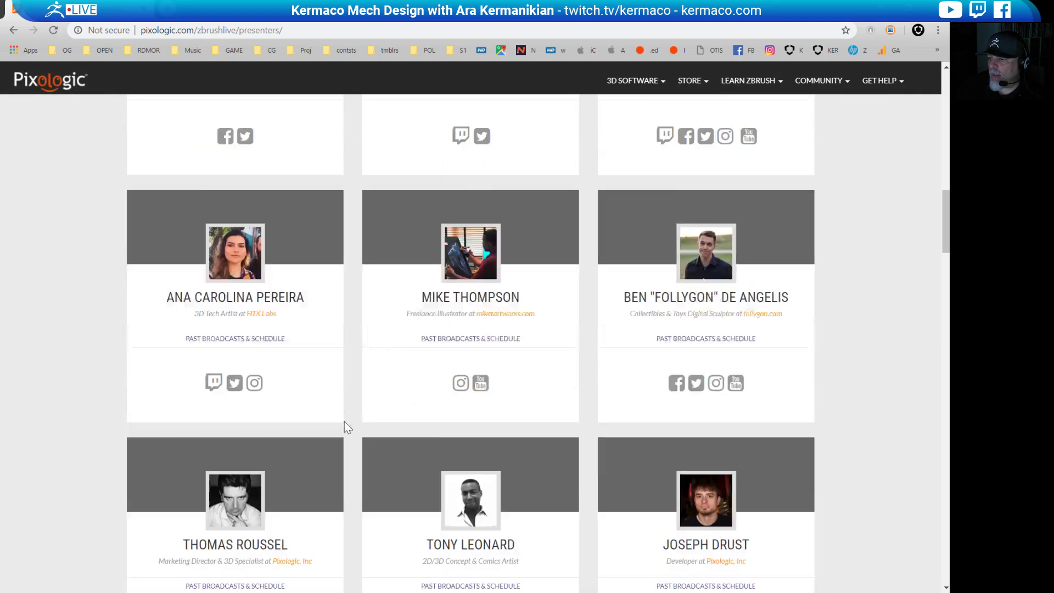
pyautogui.scroll(-8, 344, 421)
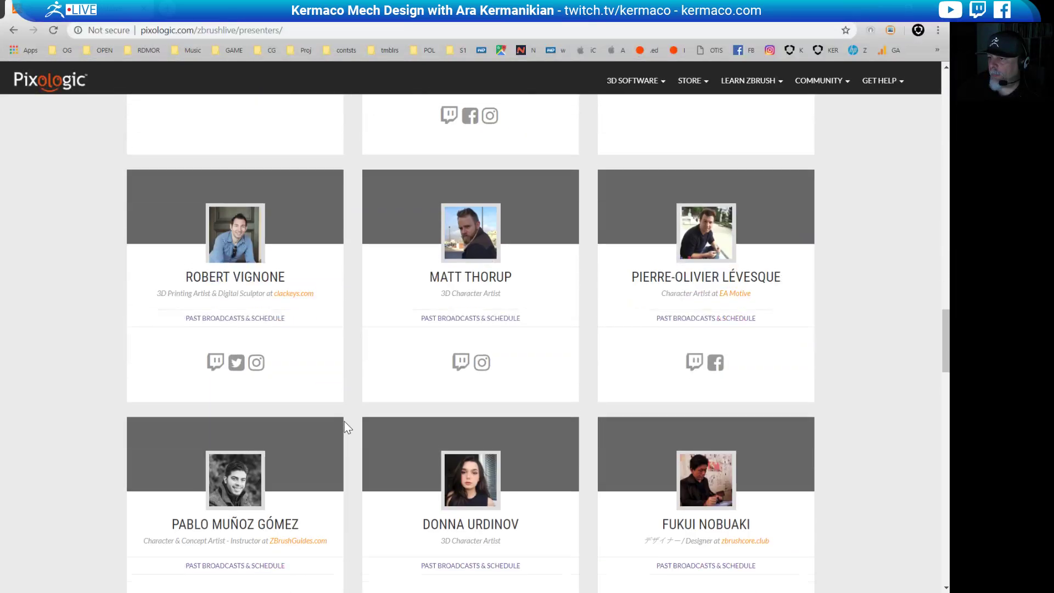
pyautogui.click(457, 487)
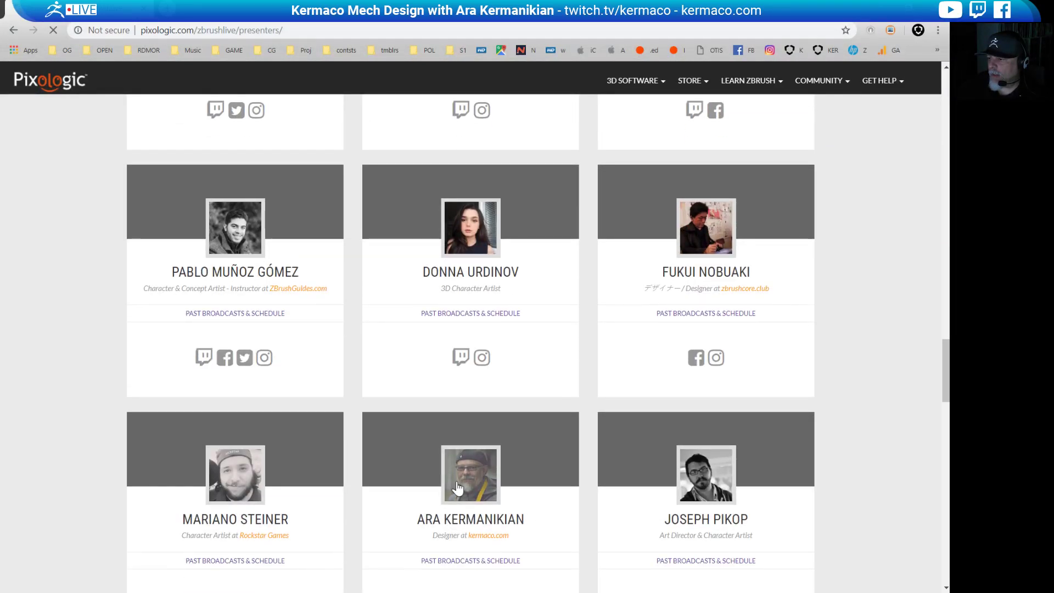
# Look through the Kermaco: Mech Design episodes posted on the presenter's profile, down to Episode 1.
pyautogui.scroll(-4, 196, 280)
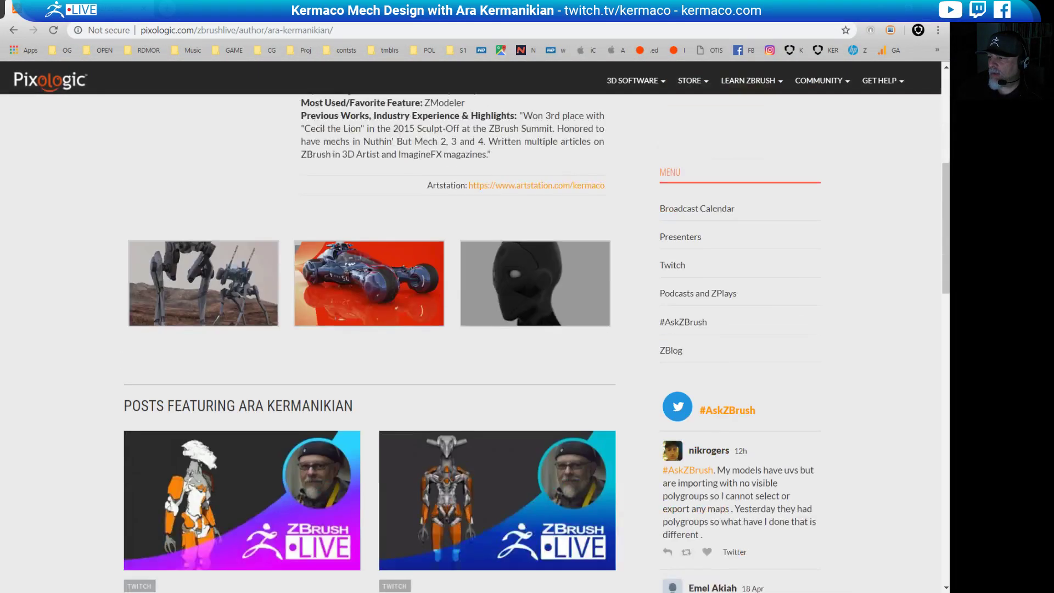
pyautogui.scroll(-5, 231, 291)
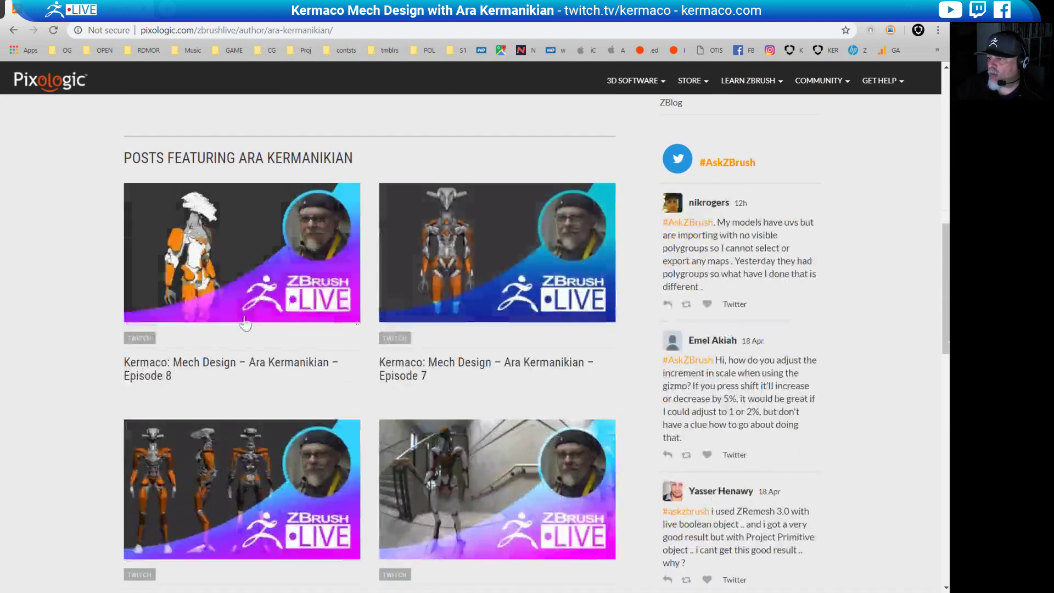
pyautogui.scroll(-10, 446, 418)
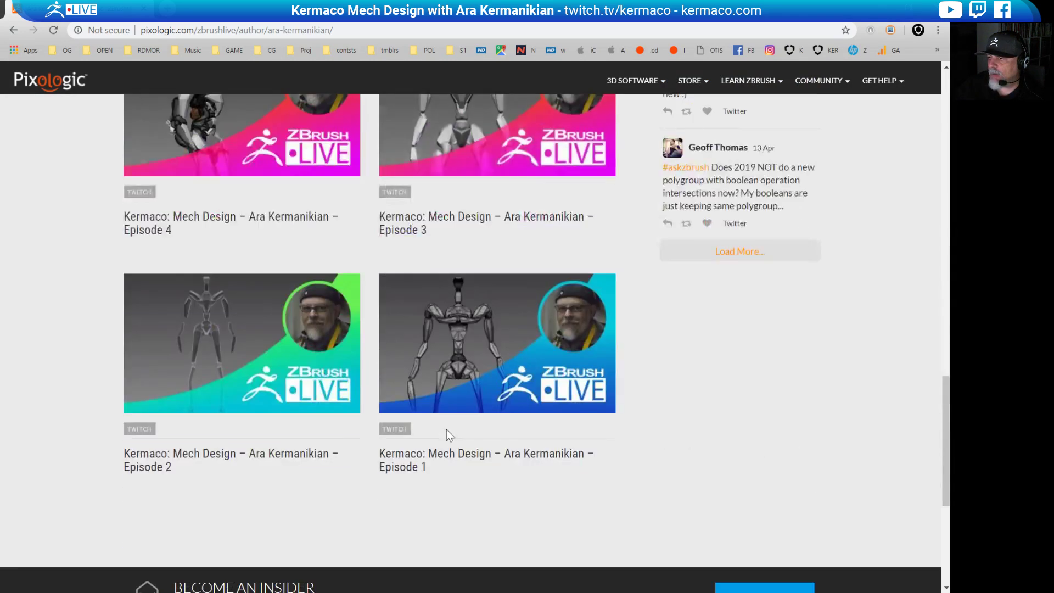
pyautogui.scroll(-1, 420, 470)
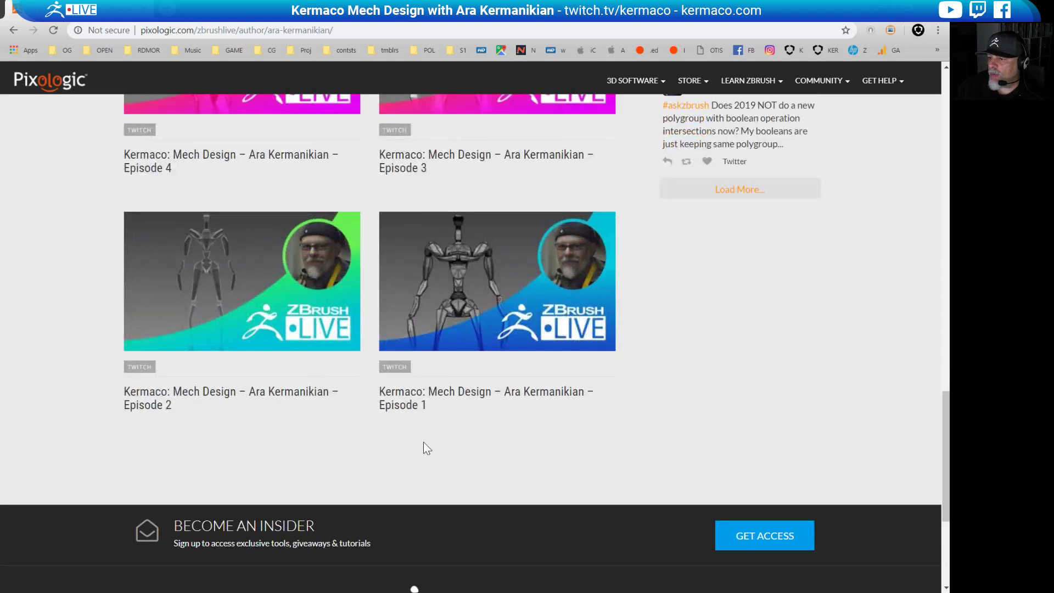
pyautogui.scroll(9, 189, 423)
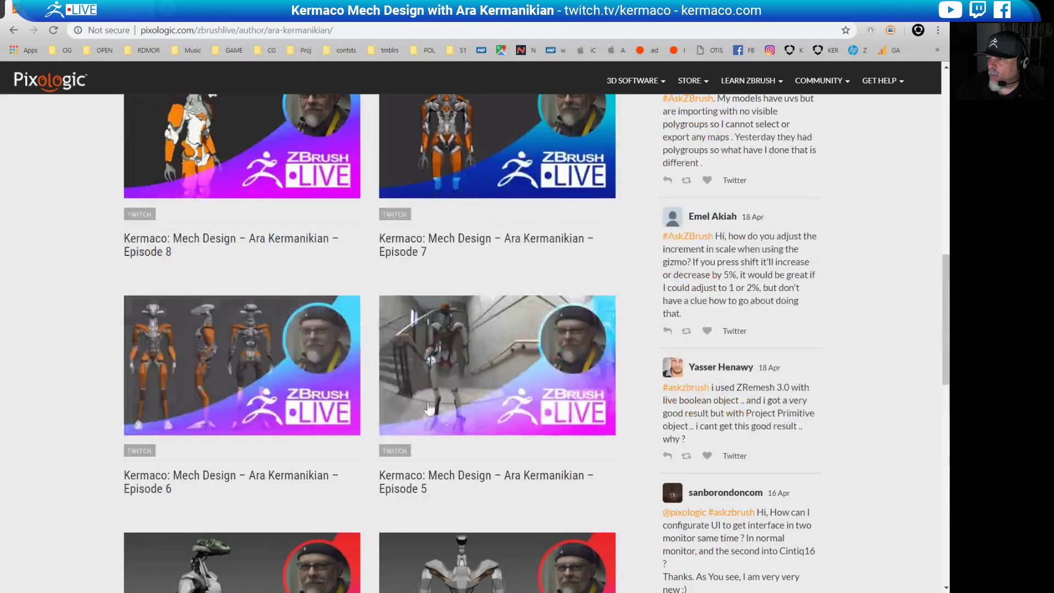
# Return from the episode list to the about section at the start of the presenter's profile.
pyautogui.scroll(3, 208, 393)
pyautogui.scroll(7, 260, 363)
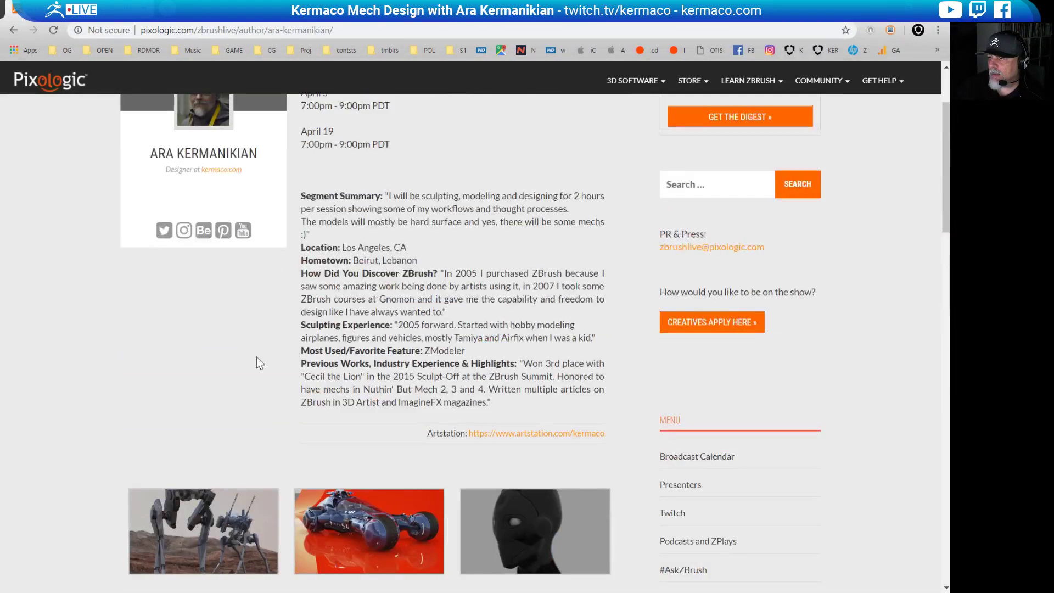
pyautogui.scroll(-2, 472, 329)
pyautogui.scroll(4, 473, 329)
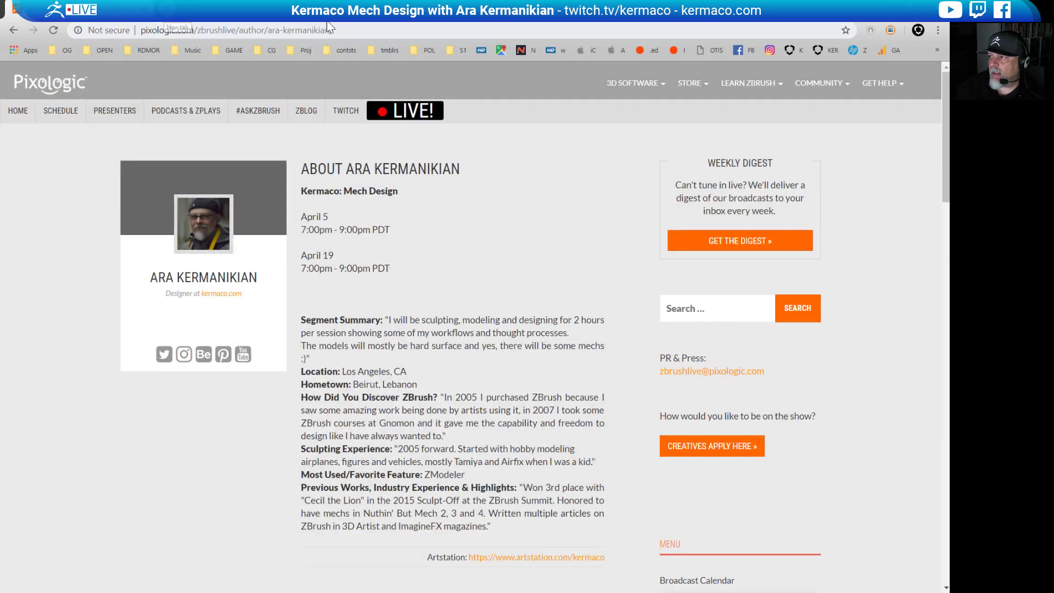
# Try to find Pixologic's YouTube channel by looking up youtube.com.pixologic, and go back to the presenter's profile.
pyautogui.click(190, 31)
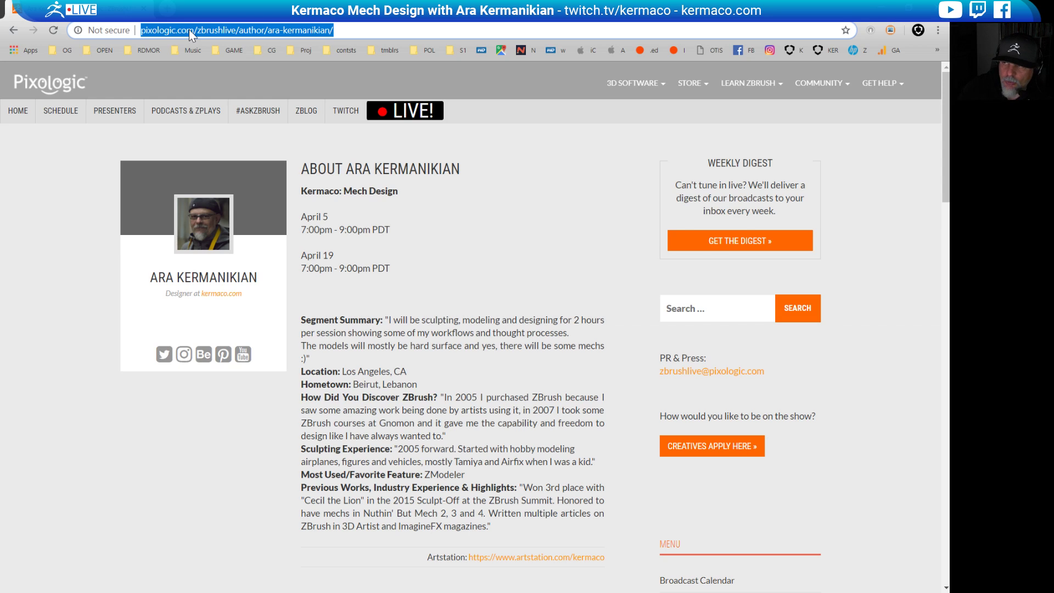
pyautogui.write('yhoutube')
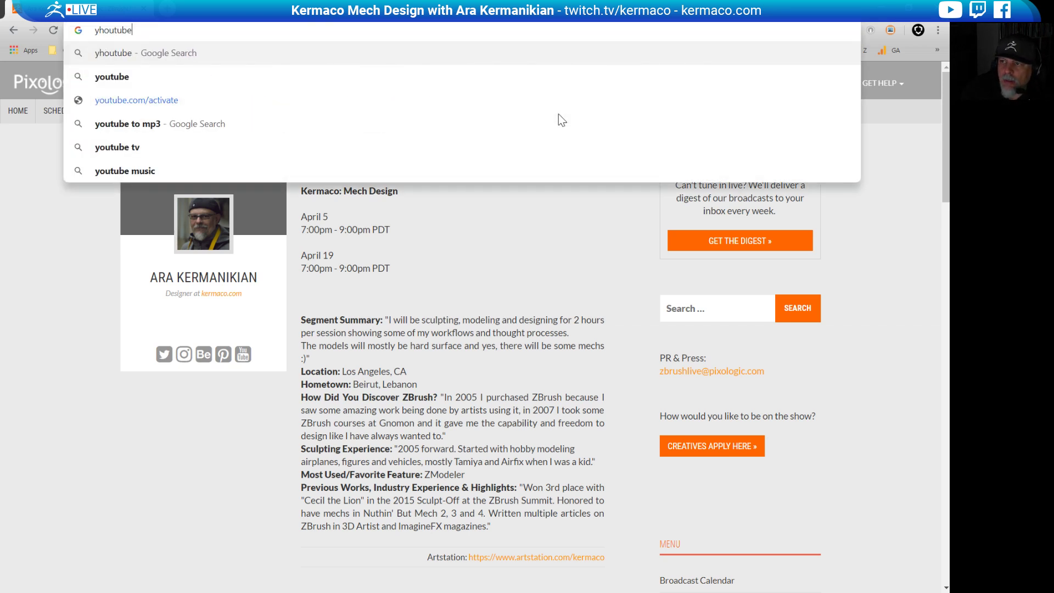
pyautogui.press('BackSpace')
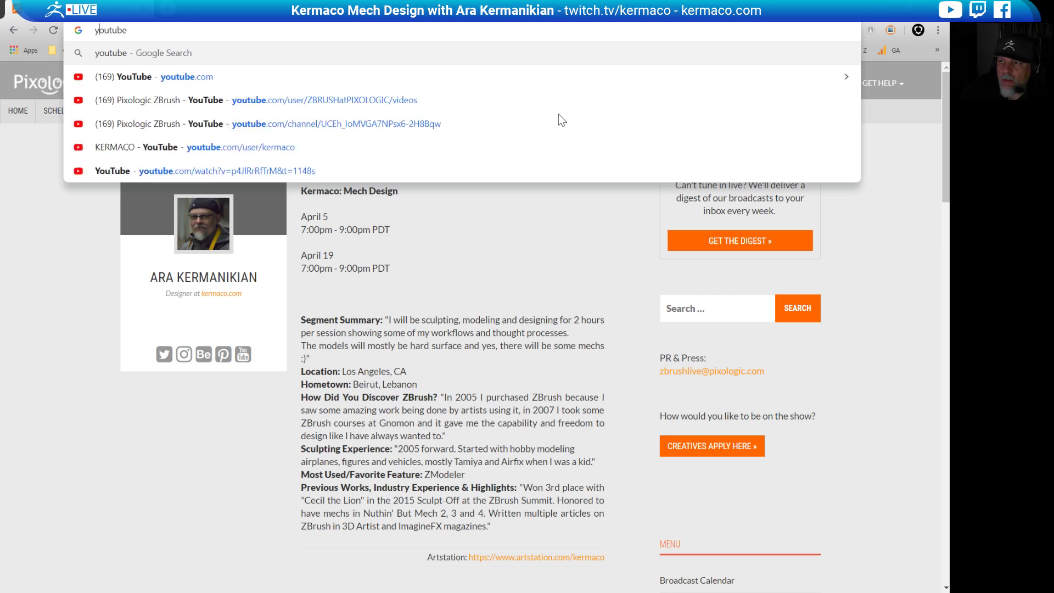
pyautogui.write('.com')
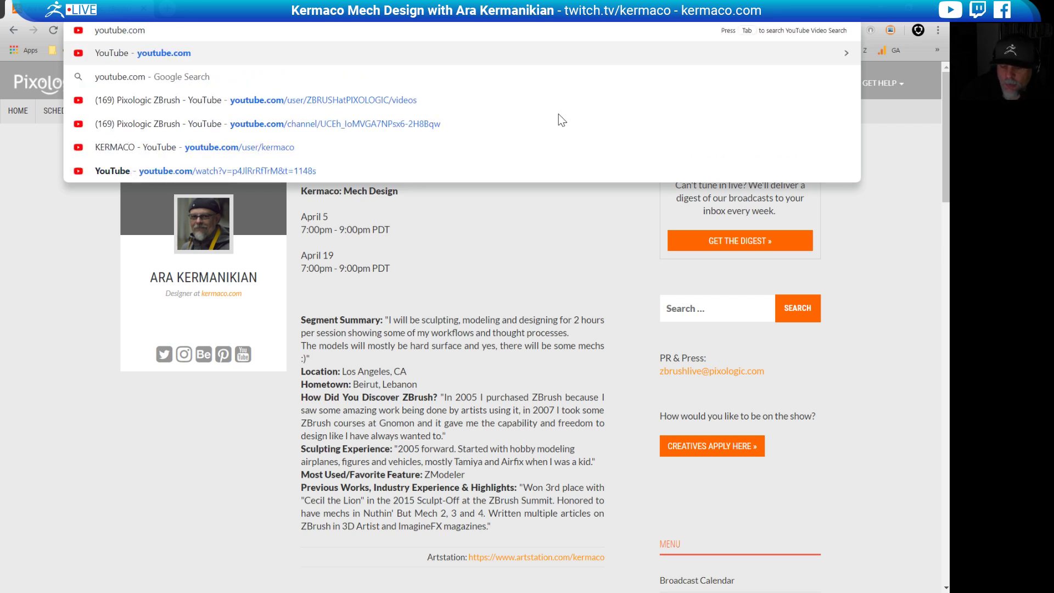
pyautogui.write('.pix')
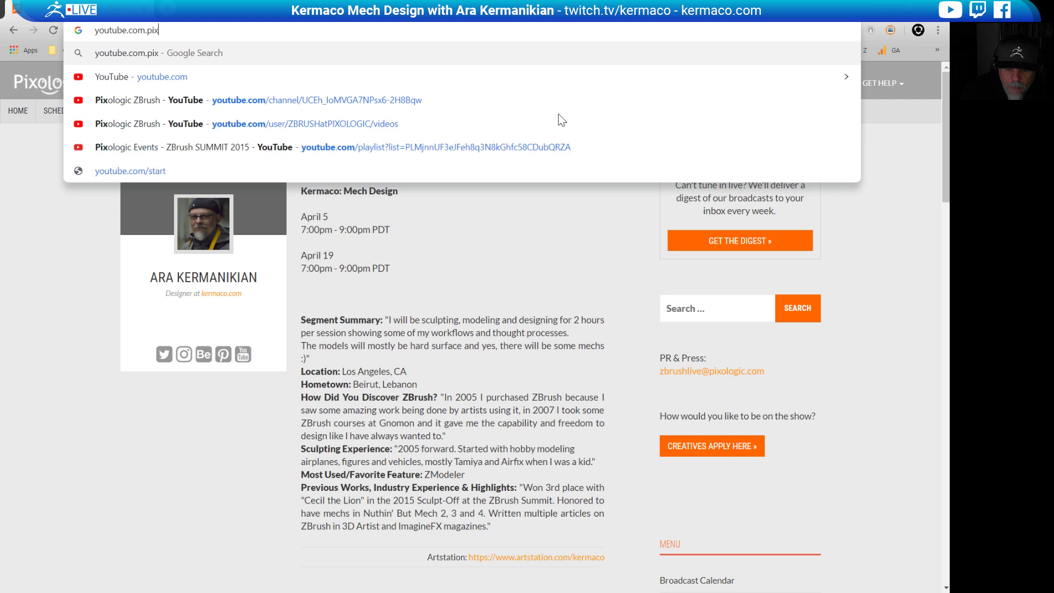
pyautogui.write('ologic')
pyautogui.press('Return')
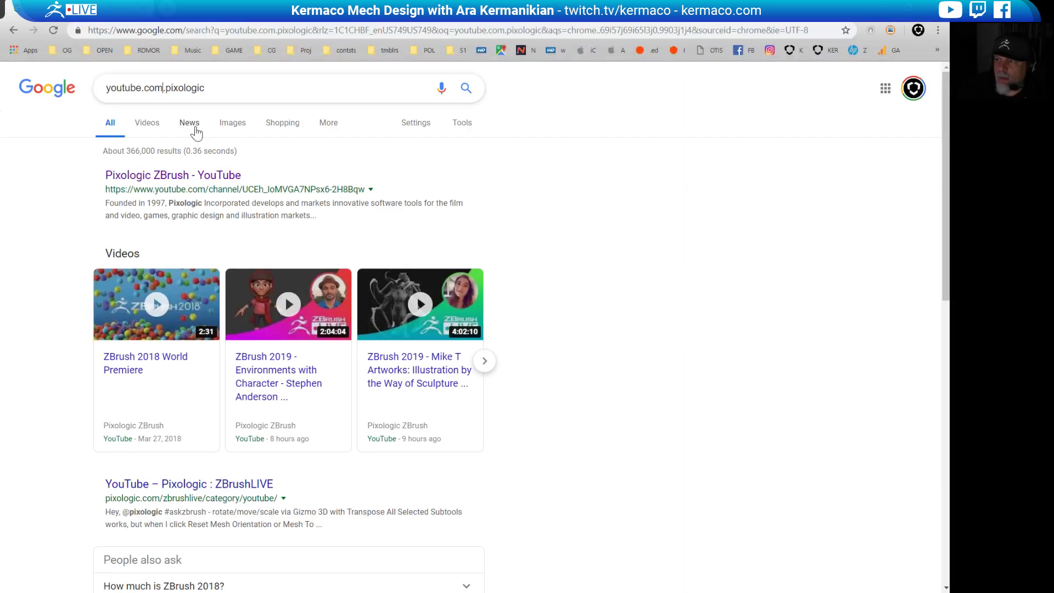
pyautogui.press('Delete')
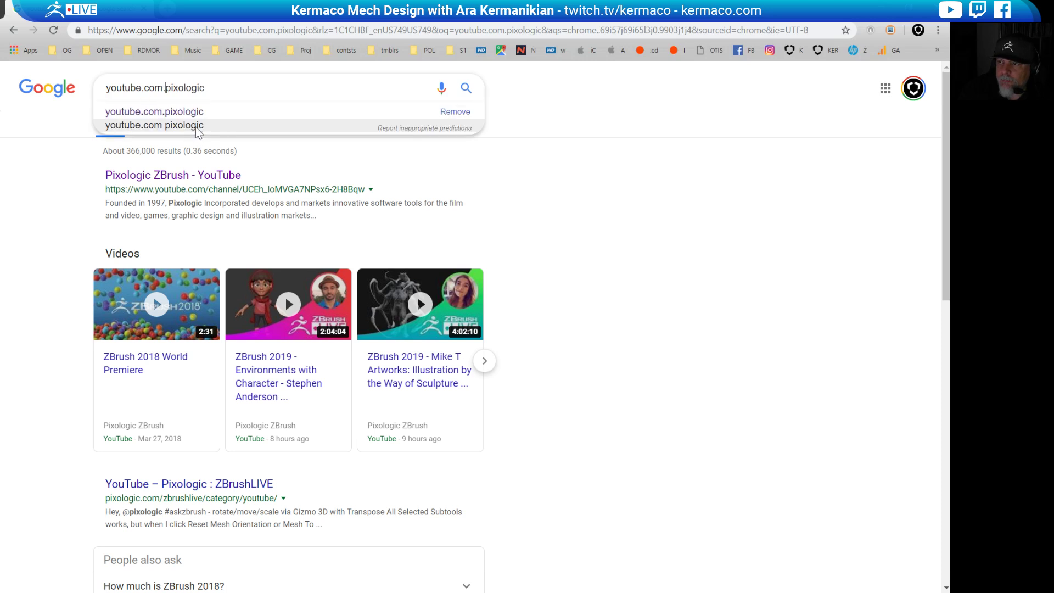
pyautogui.hotkey('alt', 'Left')
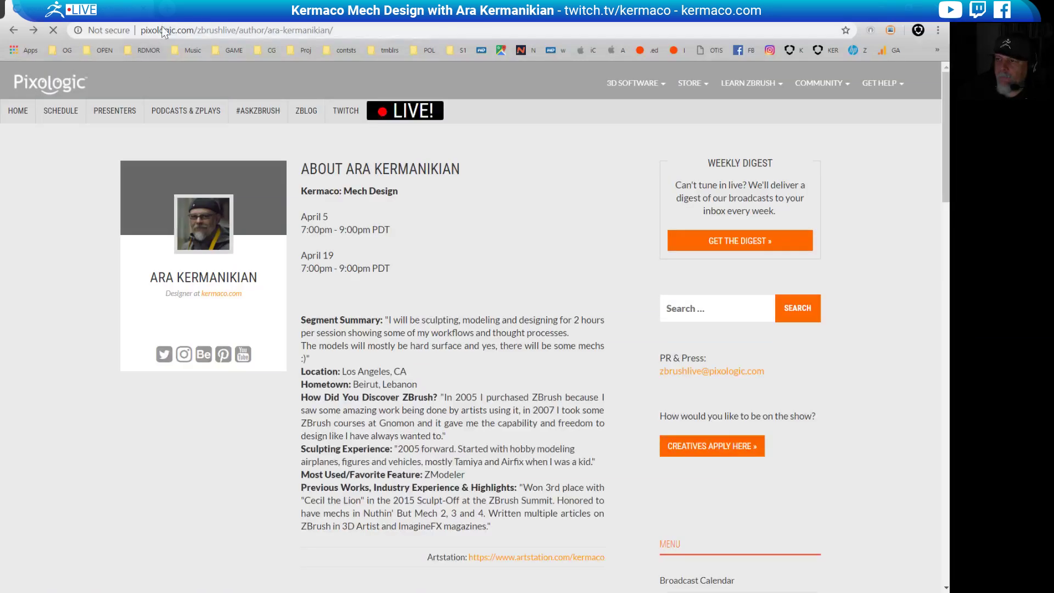
# Try to open youtube.com/pixologic in a new browser tab.
pyautogui.hotkey('ctrl', 't')
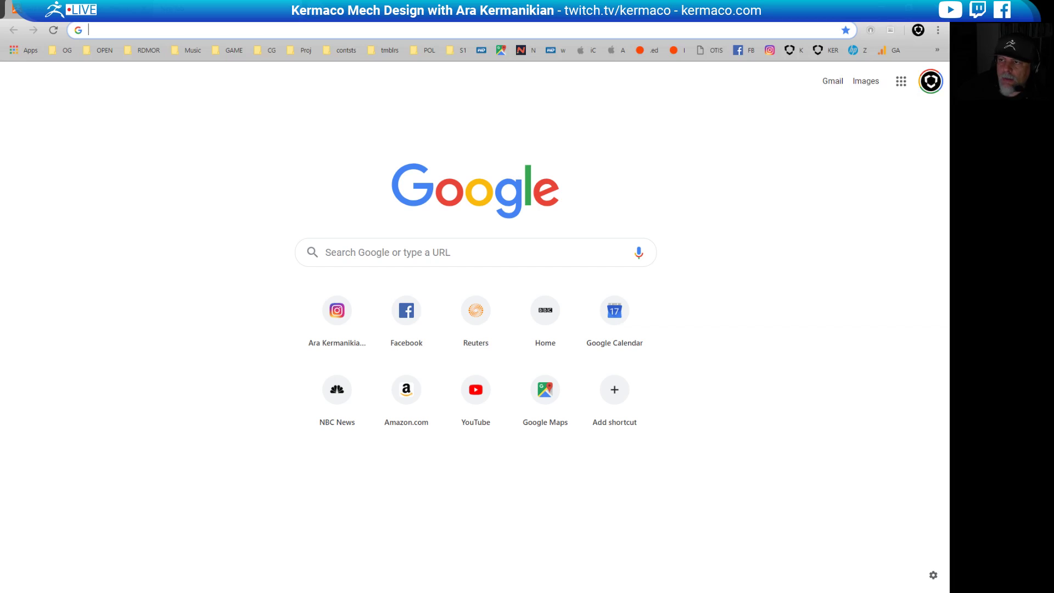
pyautogui.write('yo')
pyautogui.press('Delete')
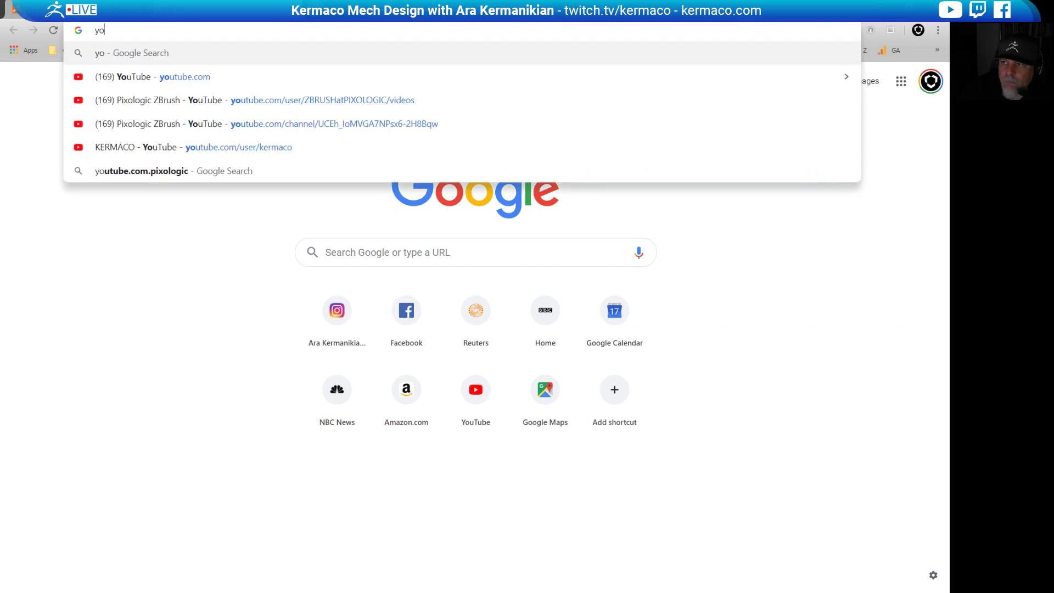
pyautogui.write('utibe.co')
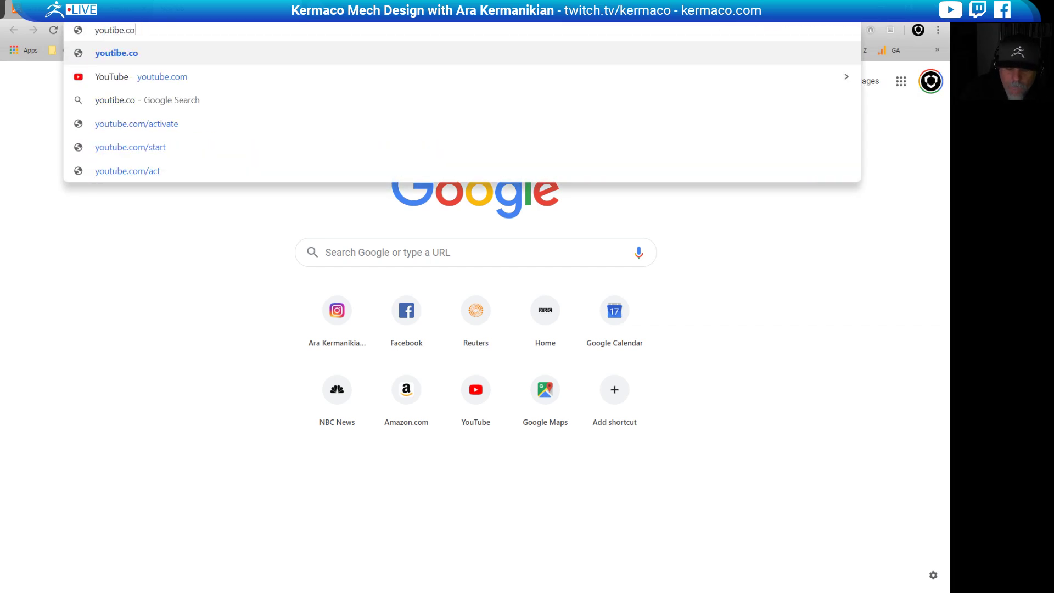
pyautogui.write('m/p')
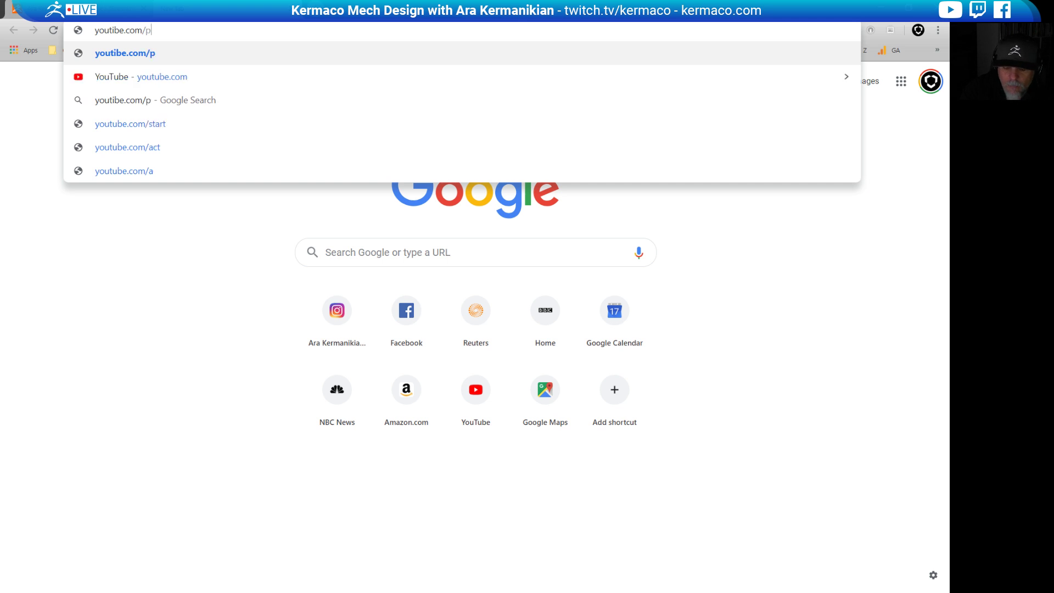
pyautogui.write('ixologic')
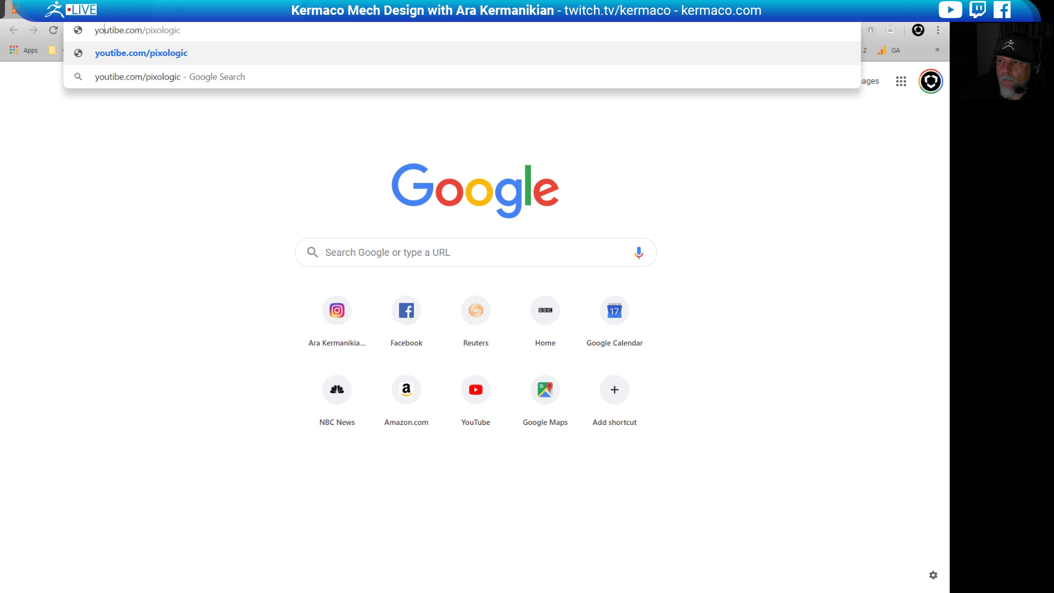
pyautogui.press('BackSpace')
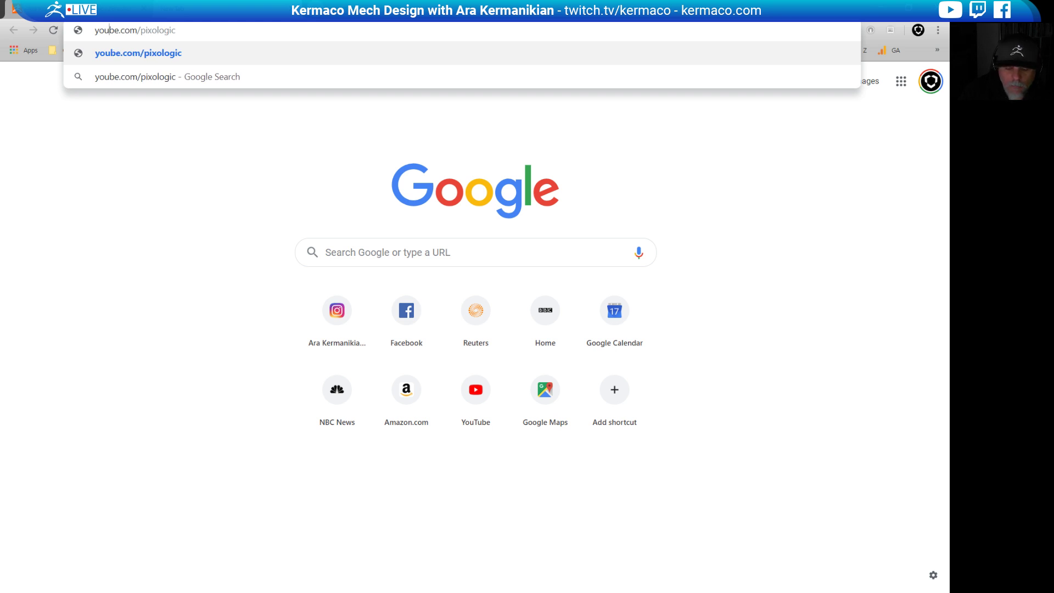
pyautogui.write('ut')
pyautogui.press('Return')
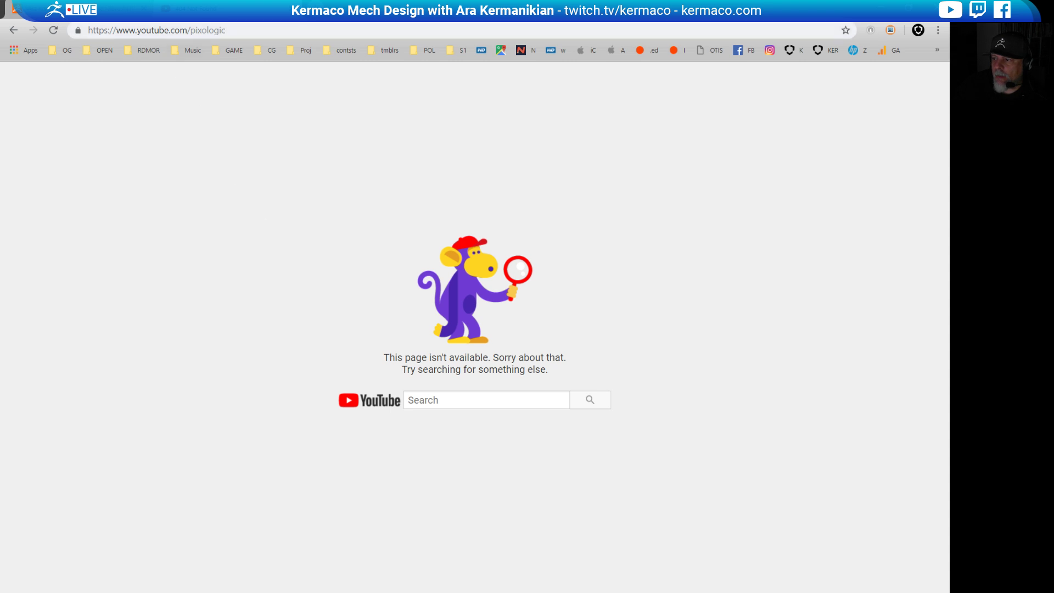
# Search YouTube for pixologic and open the list of videos on the Pixologic ZBrush channel.
pyautogui.click(440, 403)
pyautogui.write('pi')
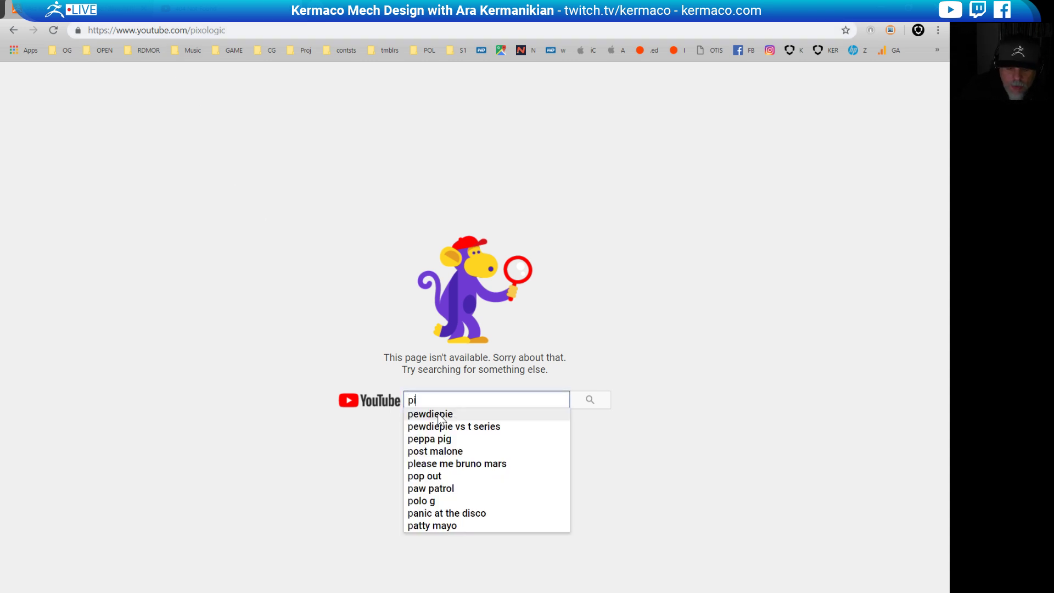
pyautogui.write('xologic')
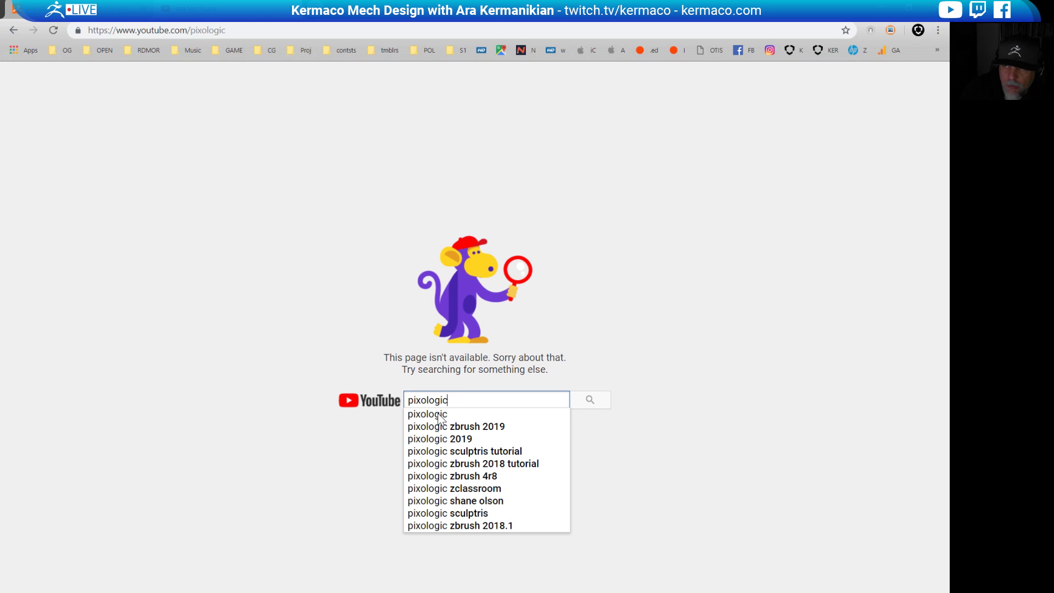
pyautogui.press('Return')
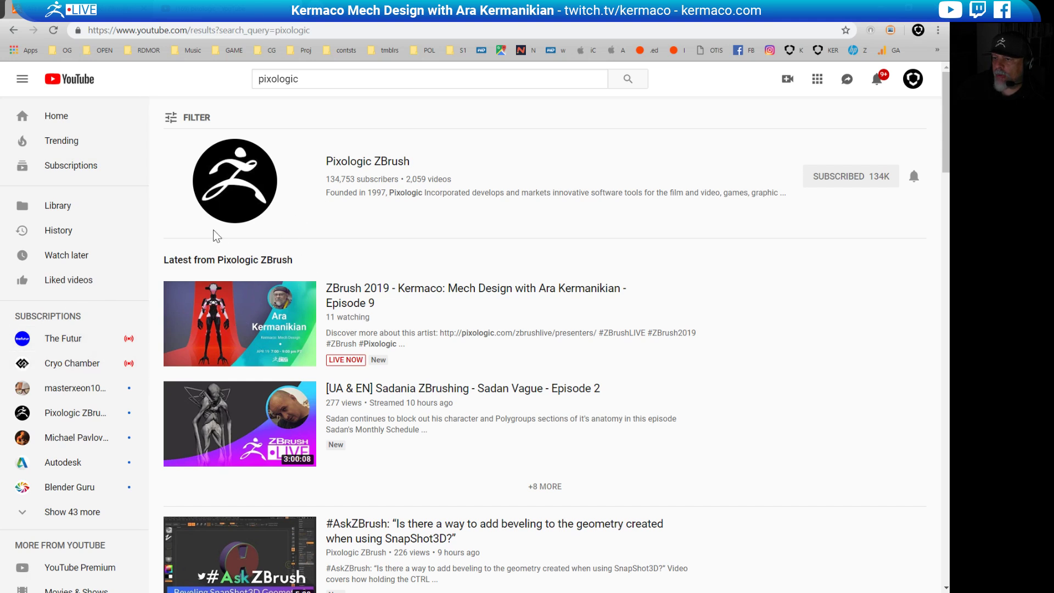
pyautogui.click(221, 203)
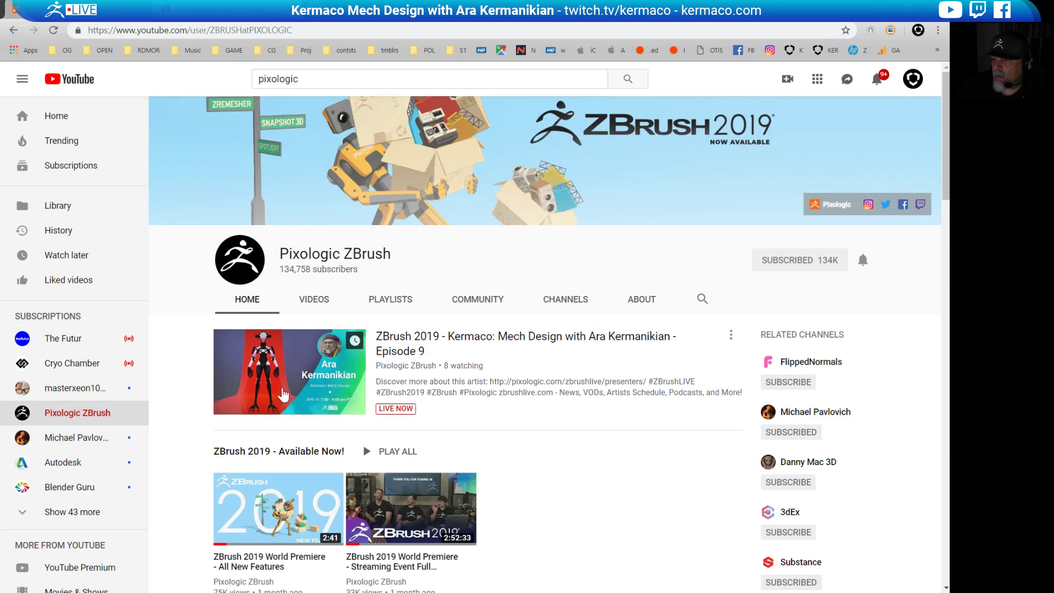
pyautogui.scroll(-2, 412, 389)
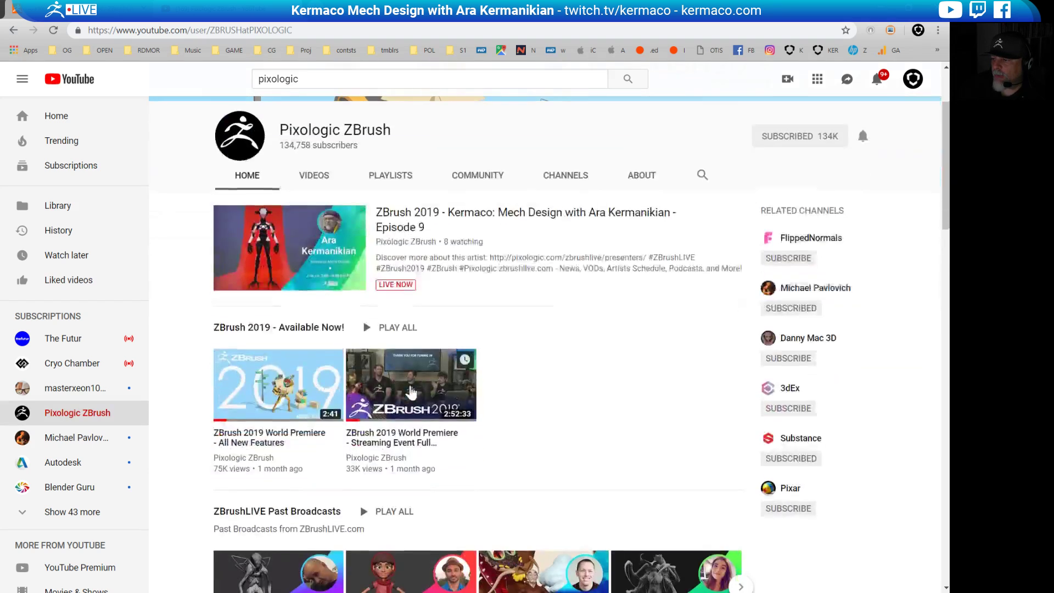
pyautogui.scroll(1, 337, 247)
pyautogui.click(337, 246)
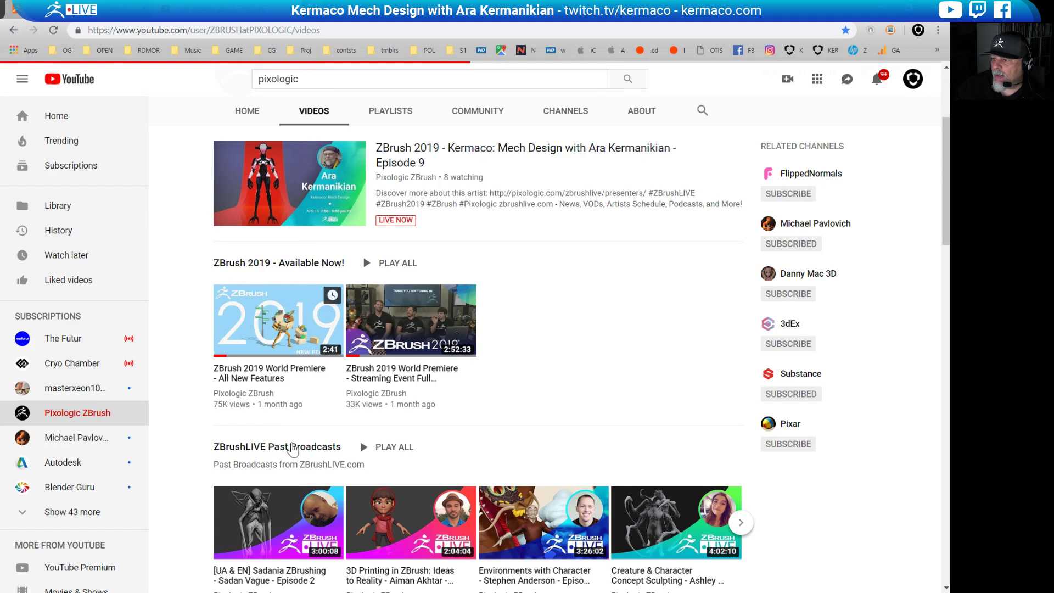
# Look through the Pixologic ZBrush channel's uploads for Kermaco: Mech Design episodes, and return to the presenter's profile page.
pyautogui.scroll(-3, 239, 399)
pyautogui.scroll(1, 239, 398)
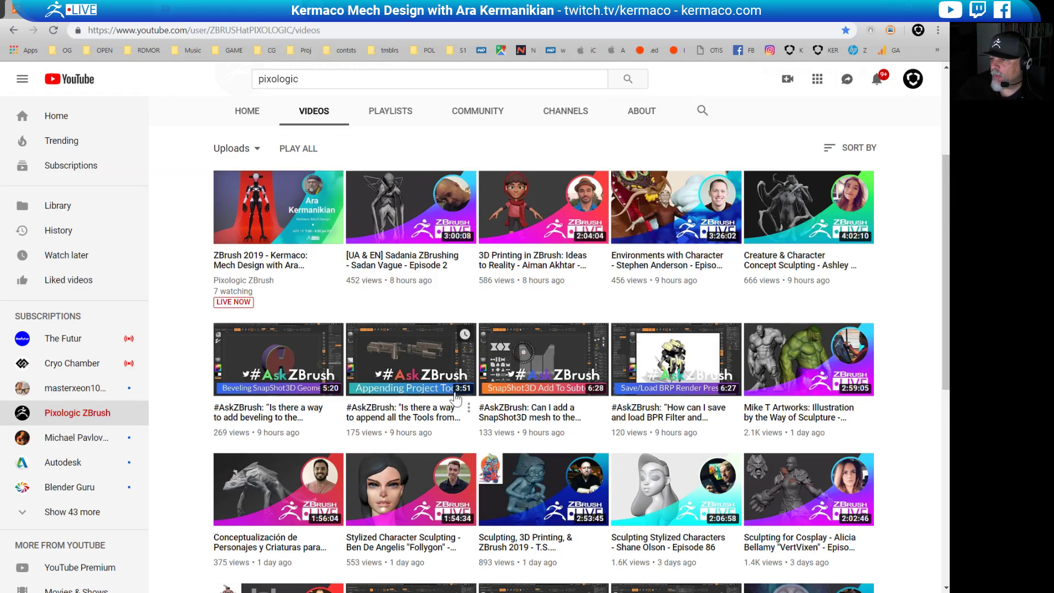
pyautogui.scroll(-3, 492, 421)
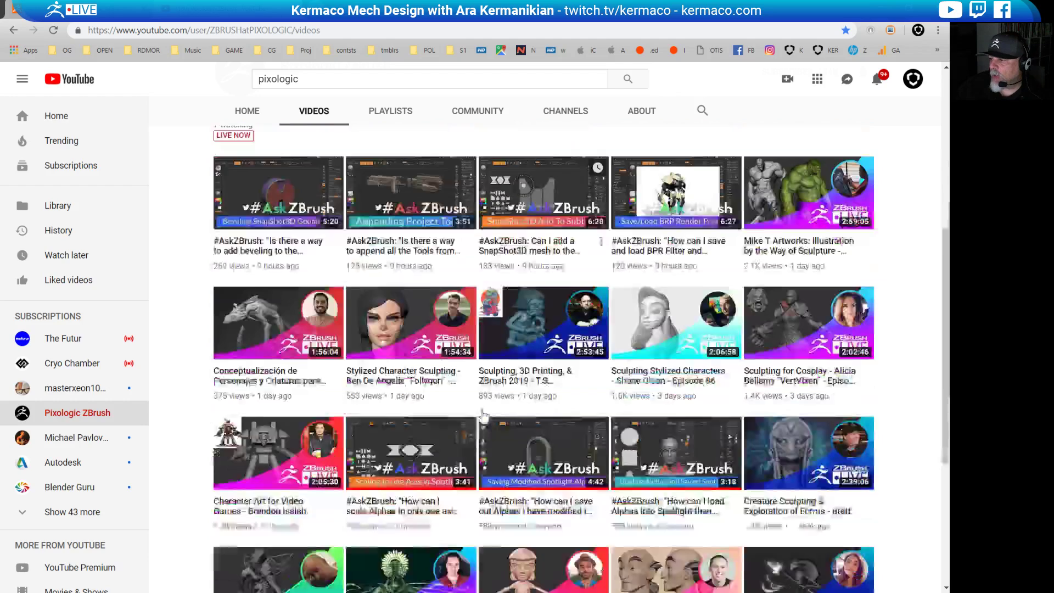
pyautogui.scroll(5, 384, 393)
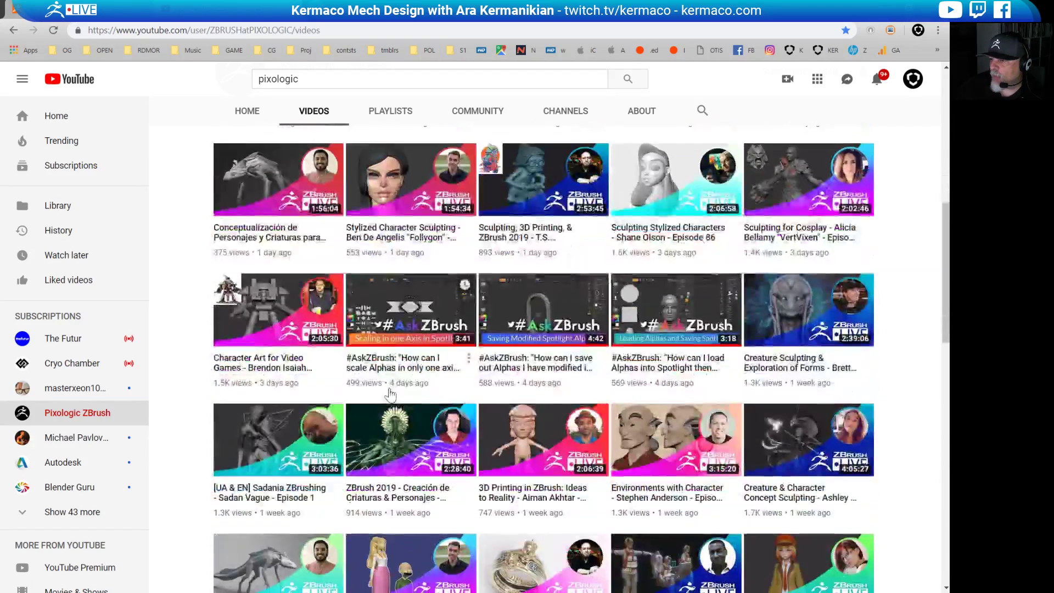
pyautogui.scroll(-10, 522, 412)
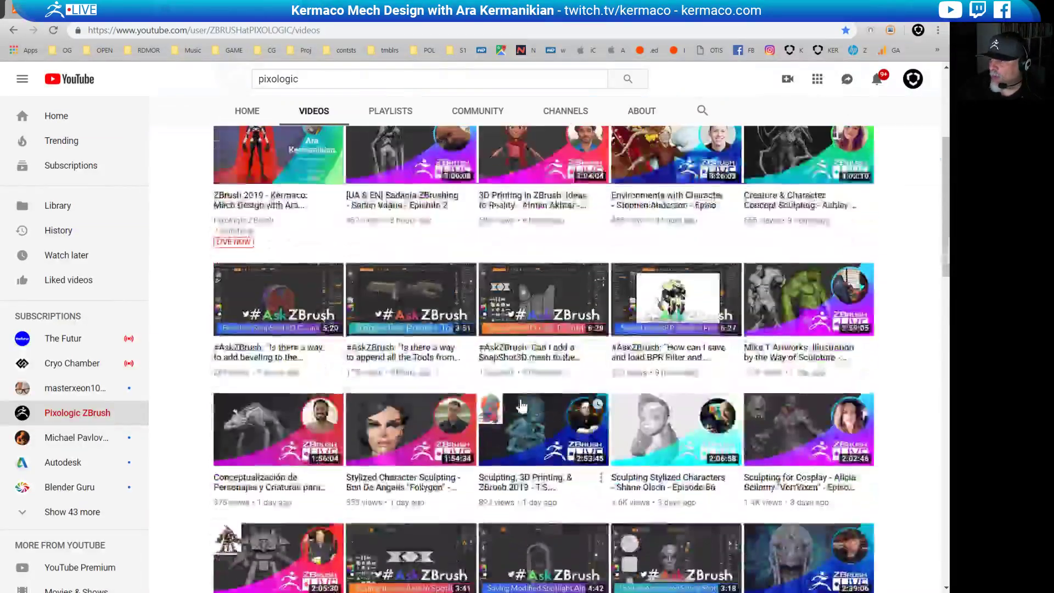
pyautogui.scroll(-8, 559, 423)
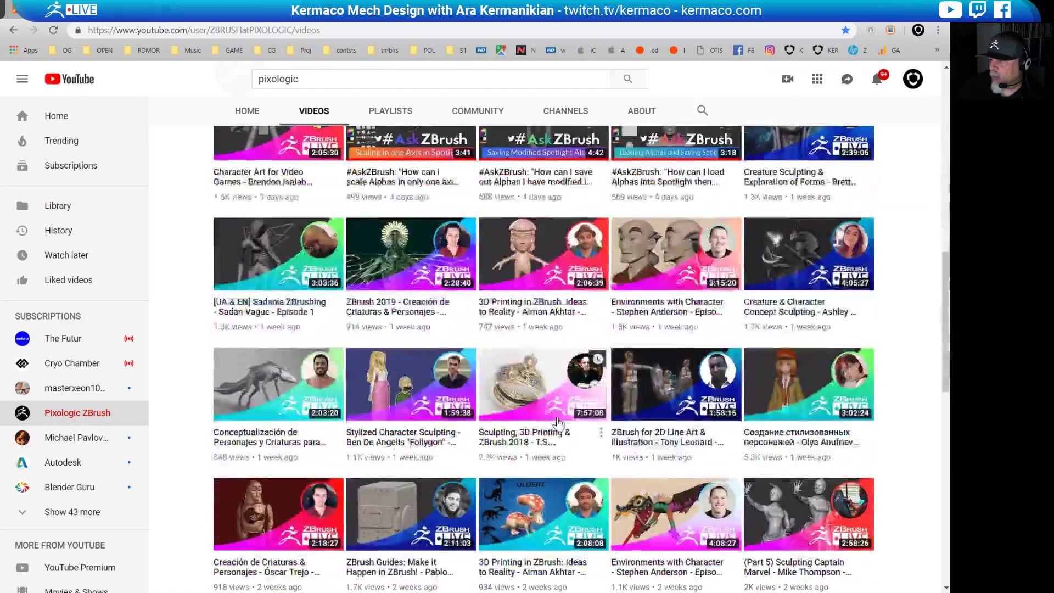
pyautogui.scroll(-3, 533, 428)
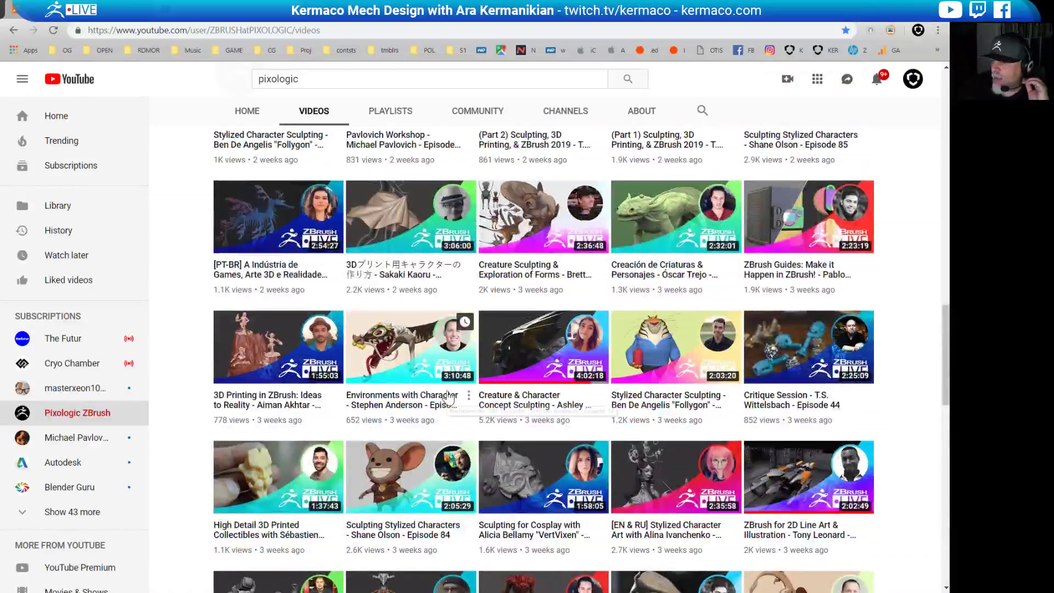
pyautogui.scroll(-3, 541, 407)
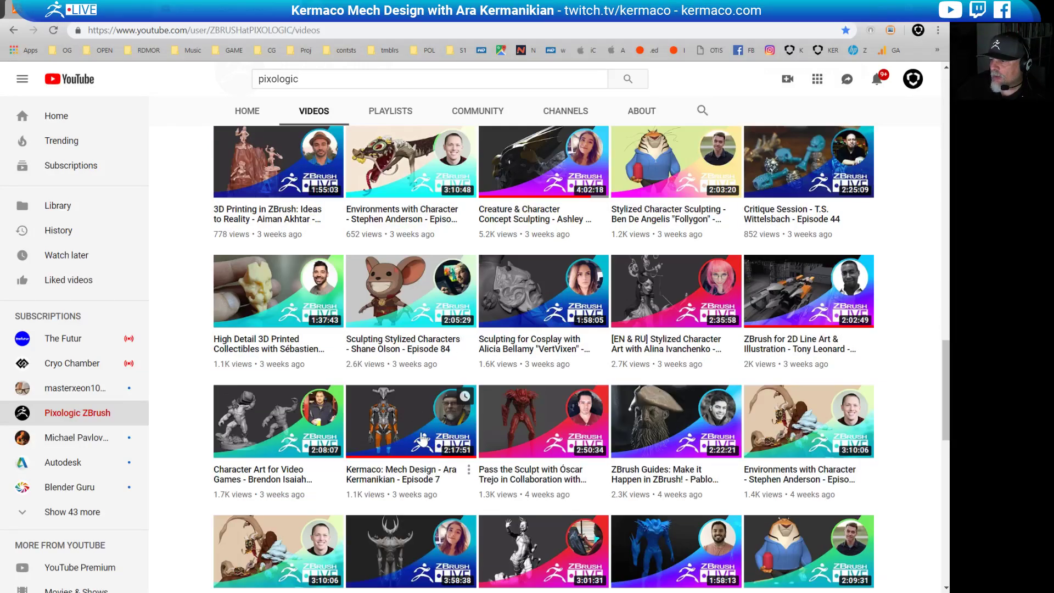
pyautogui.scroll(-15, 421, 439)
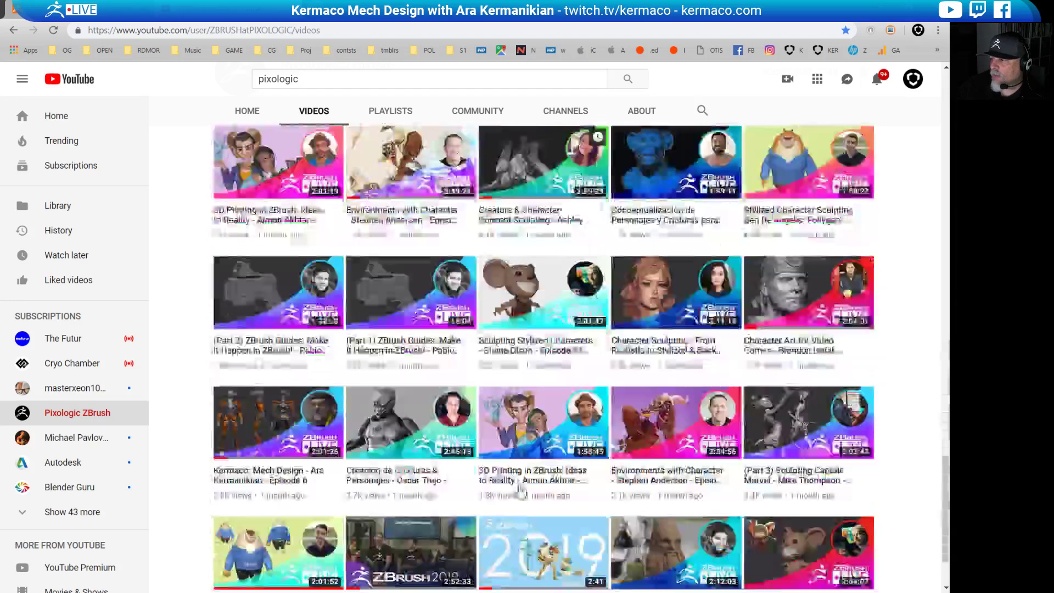
pyautogui.scroll(-1, 521, 489)
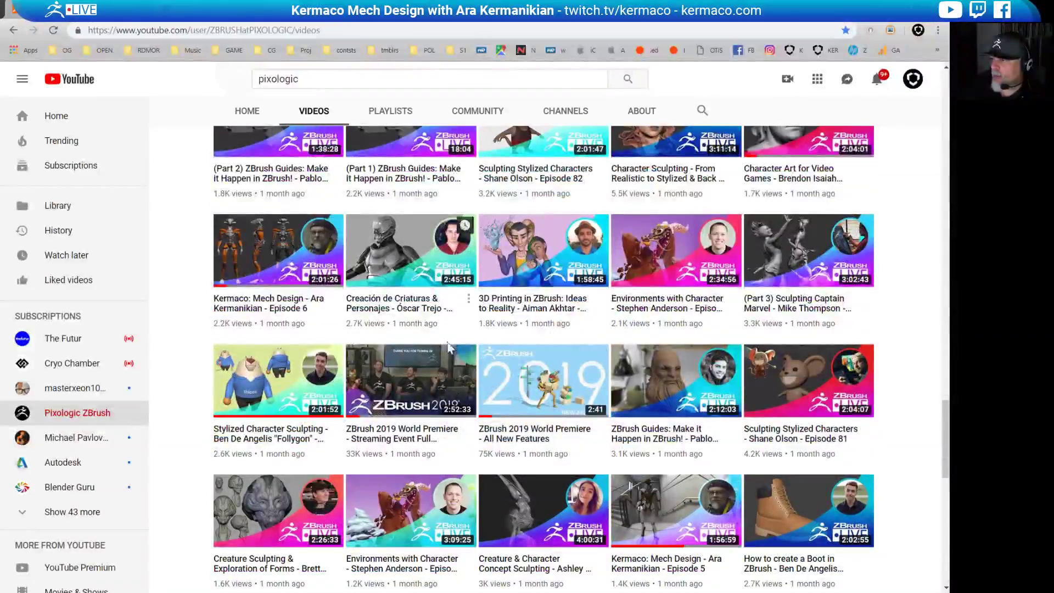
pyautogui.scroll(1, 519, 239)
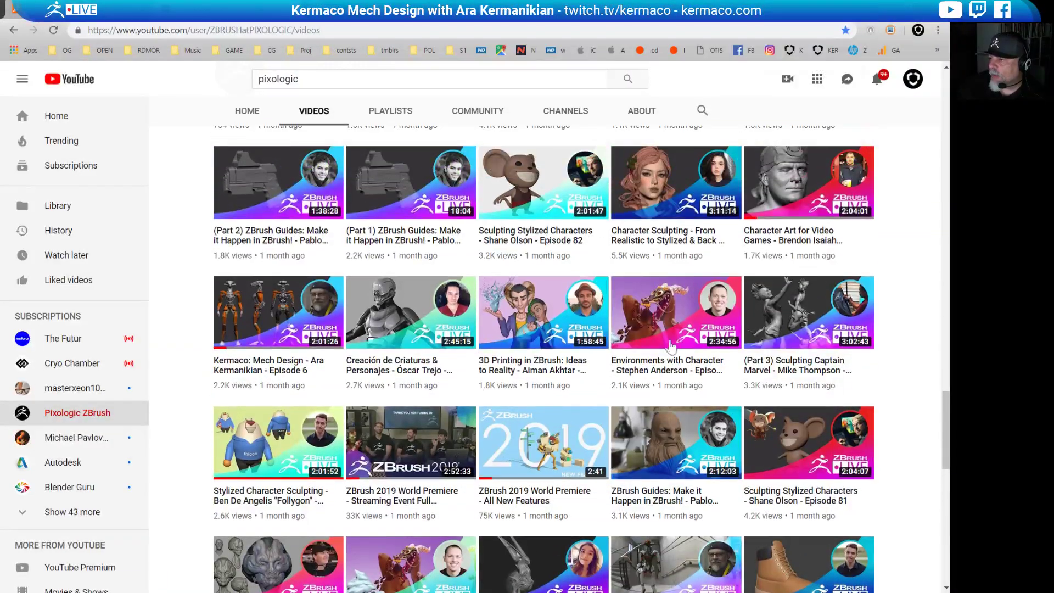
pyautogui.scroll(20, 495, 375)
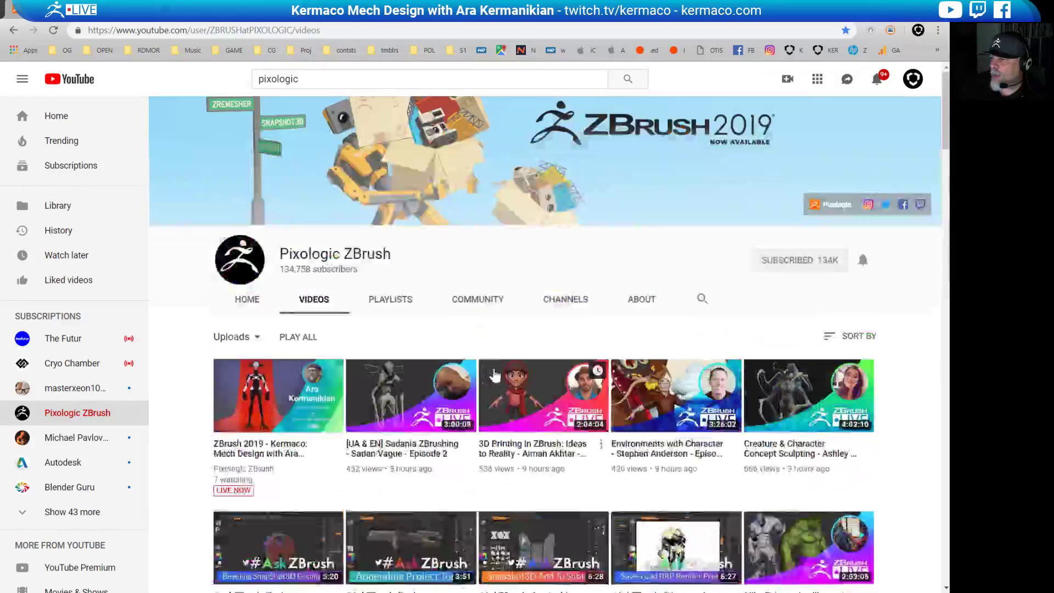
pyautogui.hotkey('alt', 'Left')
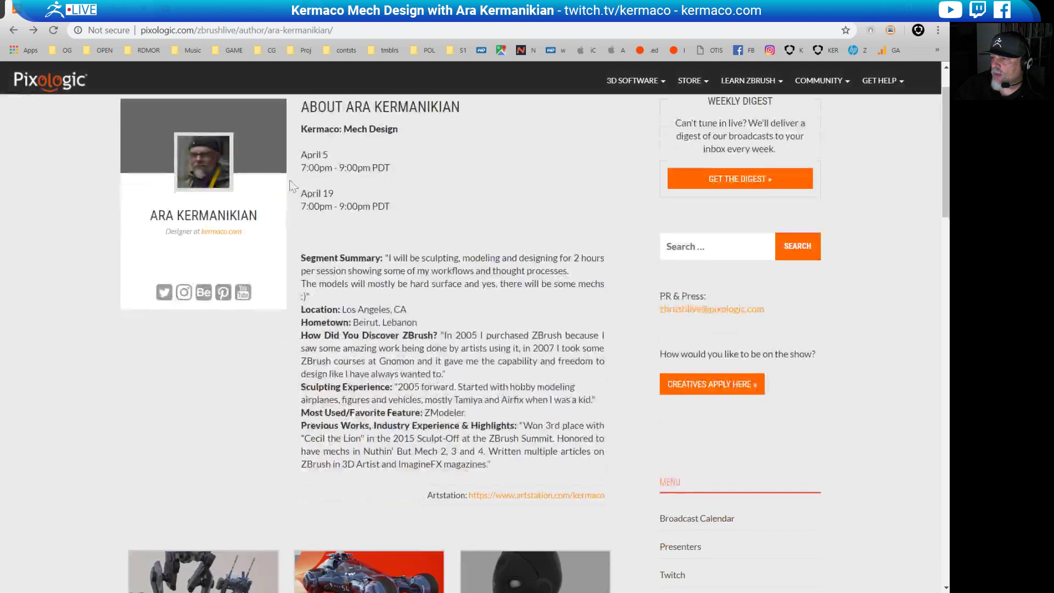
# Look through the posts featuring the presenter for earlier Mech Design episodes, and return to the start of the profile page.
pyautogui.scroll(-10, 384, 362)
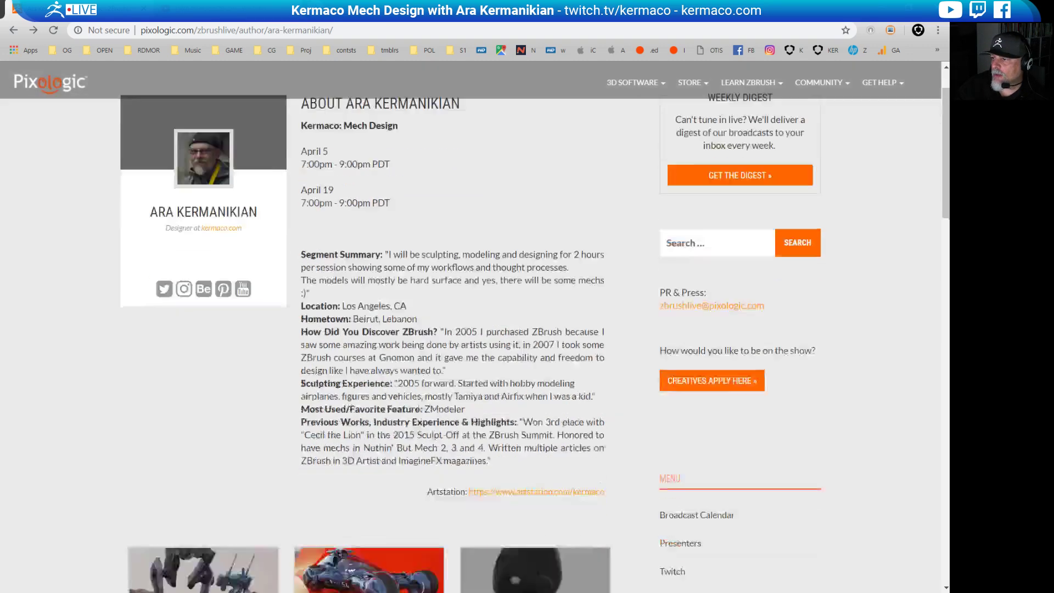
pyautogui.scroll(-10, 384, 364)
pyautogui.press('Home')
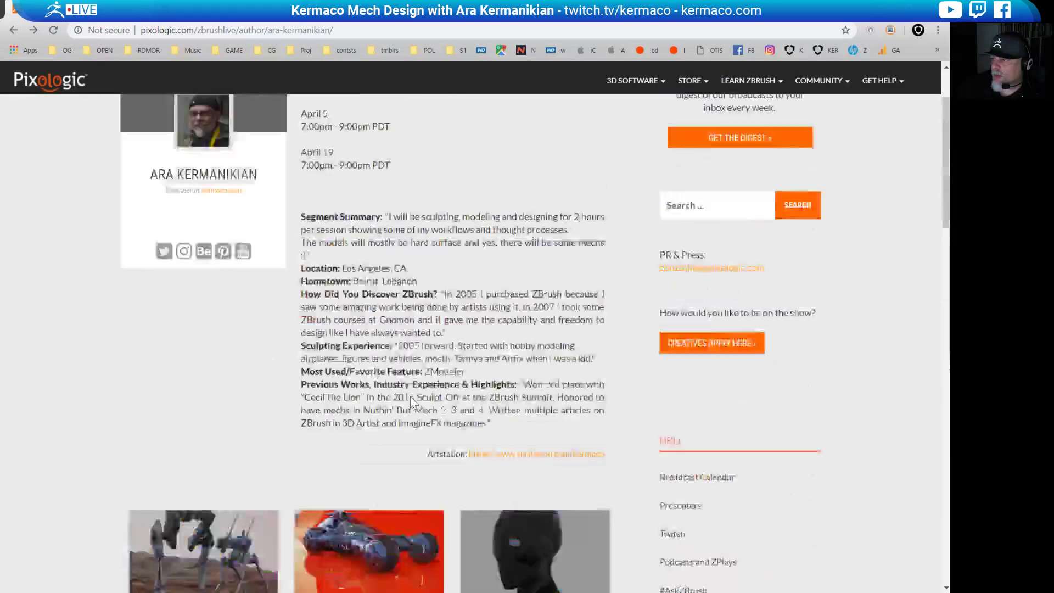
pyautogui.scroll(-10, 371, 347)
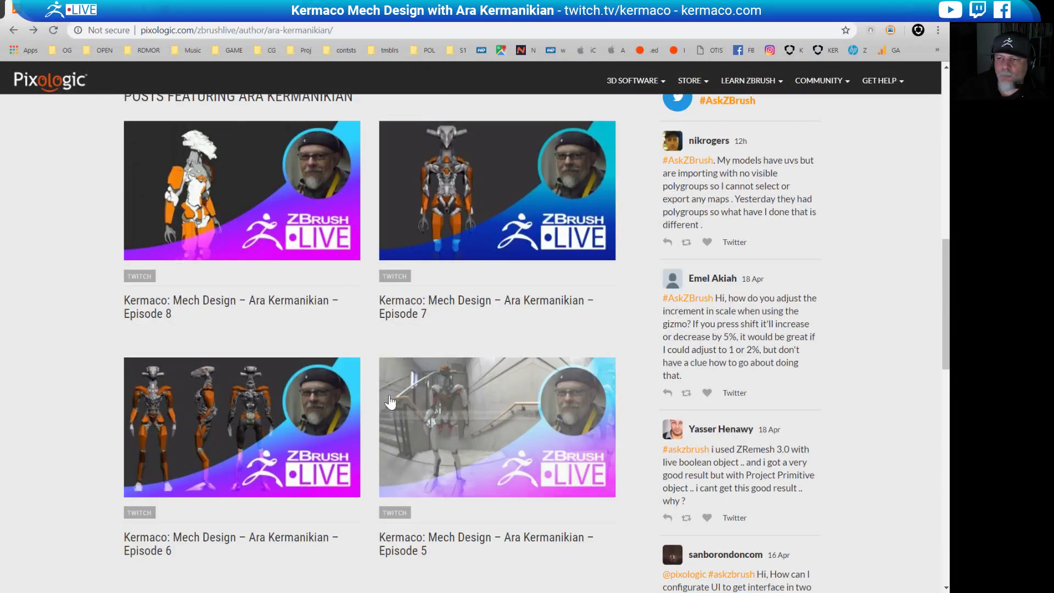
pyautogui.press('Home')
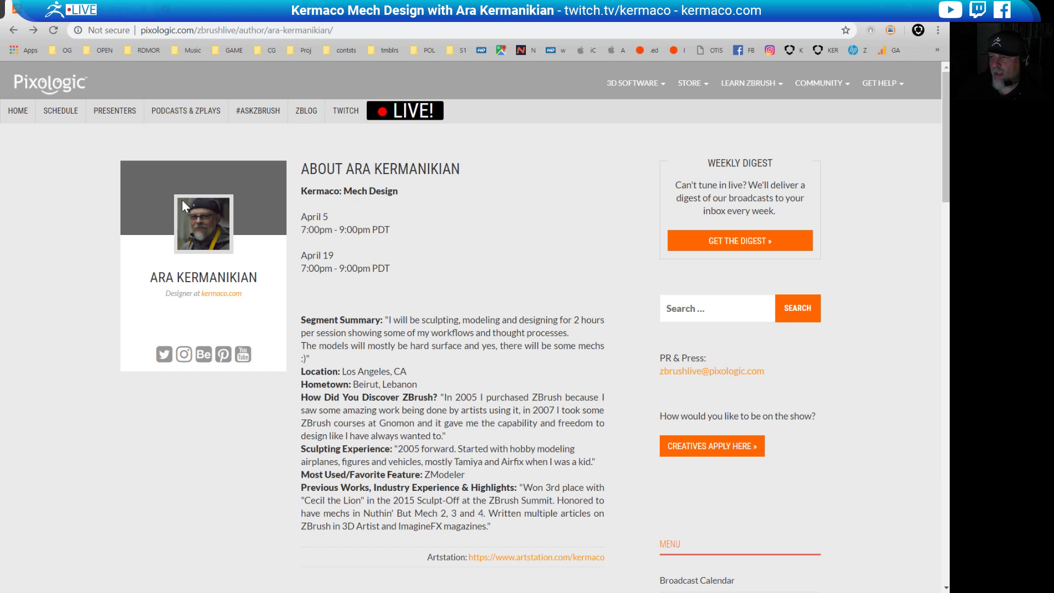
# Switch to ZBrush and make the Poses tool the current tool.
pyautogui.hotkey('alt', 'Tab')
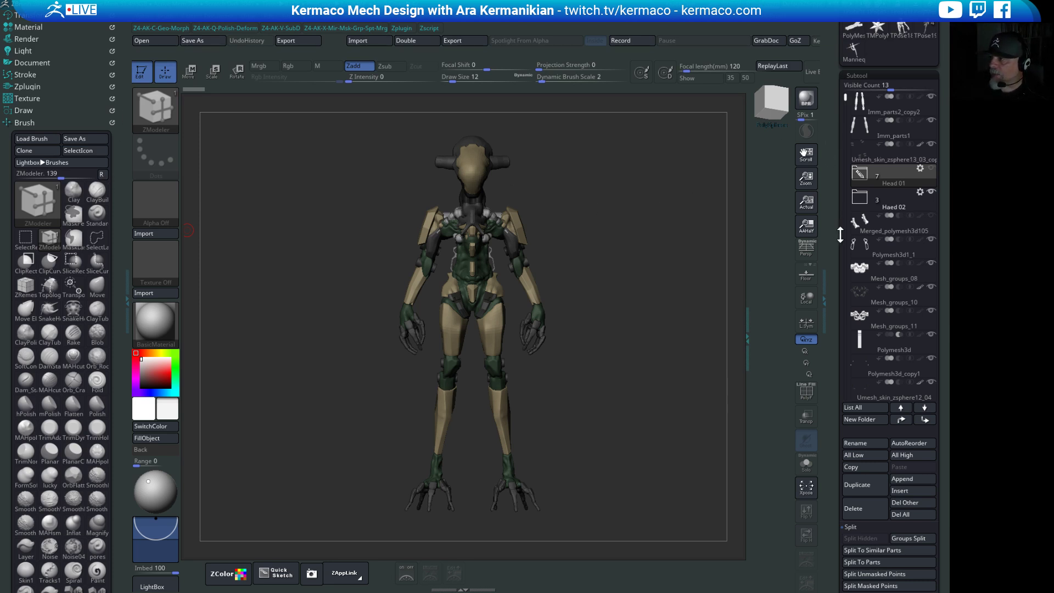
pyautogui.scroll(3, 840, 235)
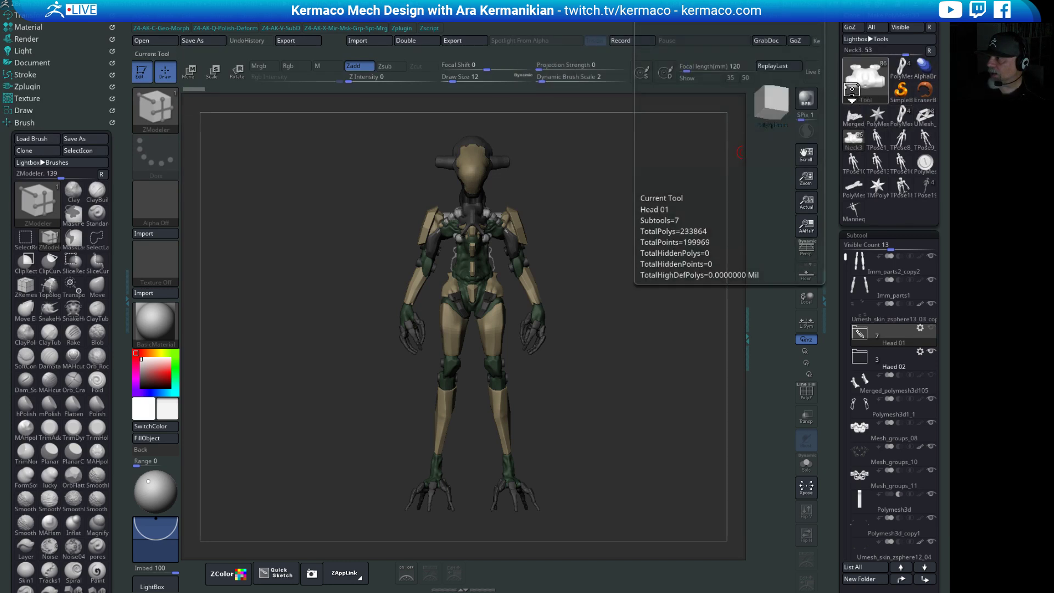
pyautogui.click(860, 90)
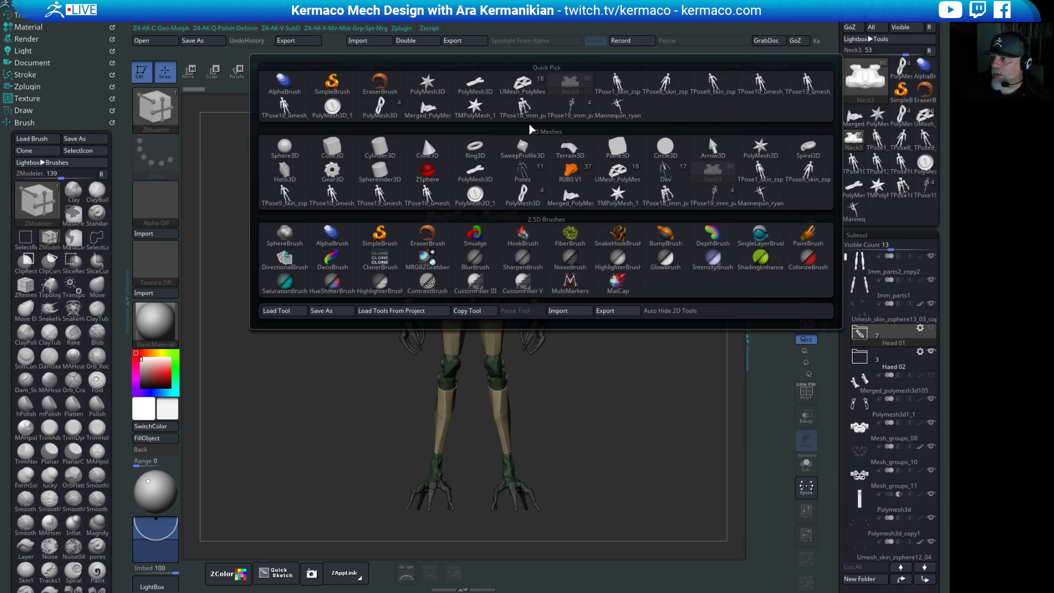
pyautogui.moveTo(304, 113)
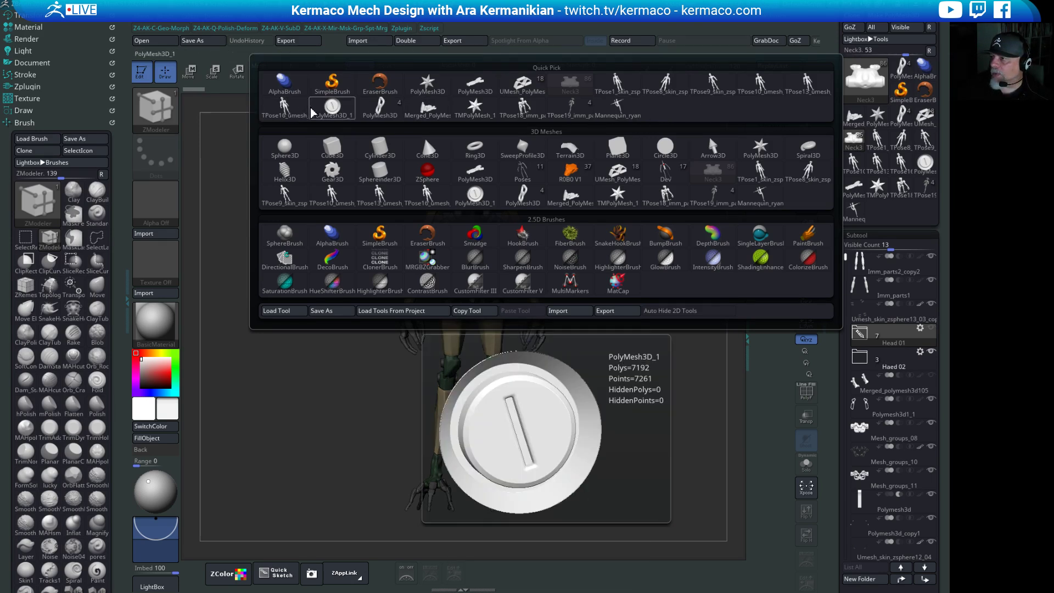
pyautogui.click(530, 183)
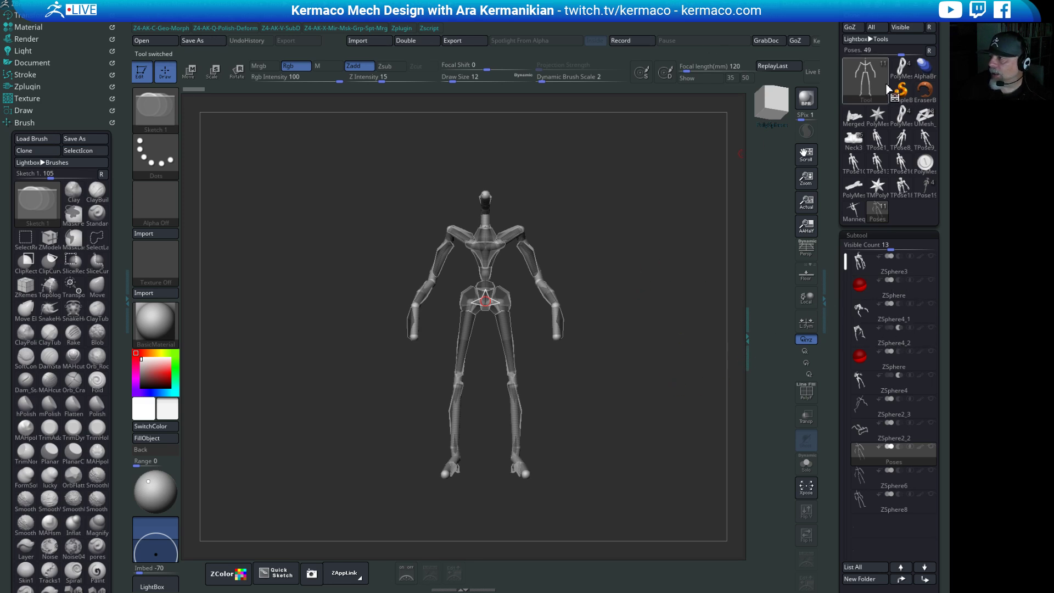
# Examine the loaded tools' previews and the ZSphere pose variations ZSphere3, ZSphere4_1, ZSphere2_2, Poses and ZSphere4_2.
pyautogui.click(870, 77)
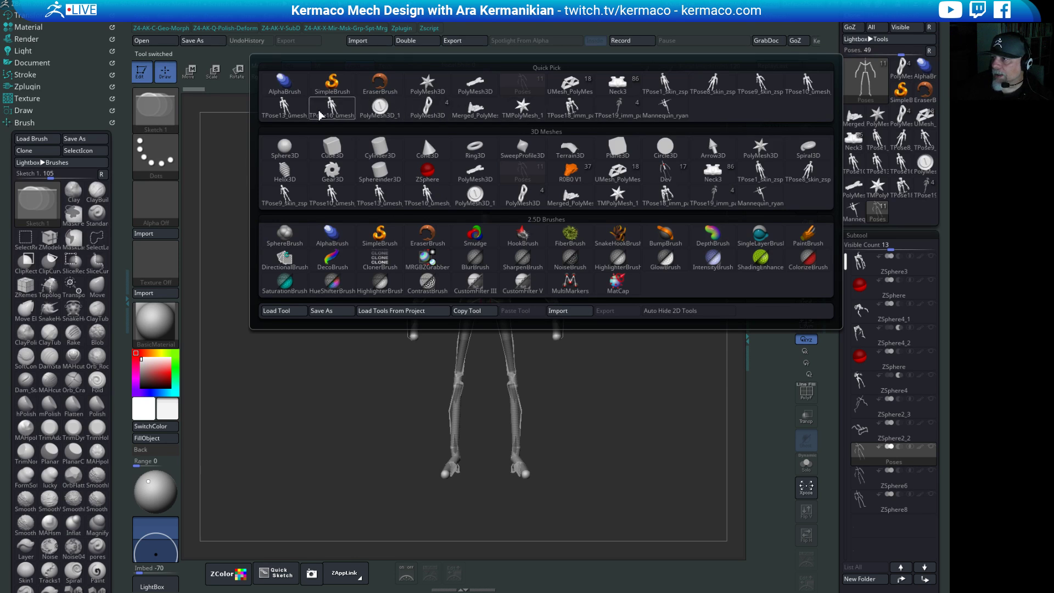
pyautogui.moveTo(581, 91)
pyautogui.moveTo(621, 94)
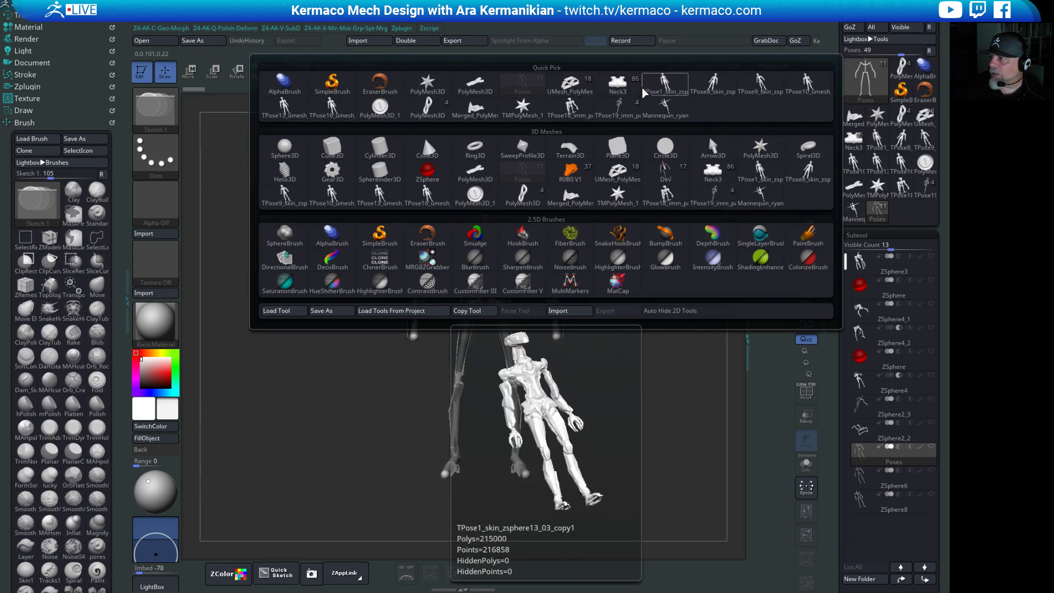
pyautogui.moveTo(550, 112)
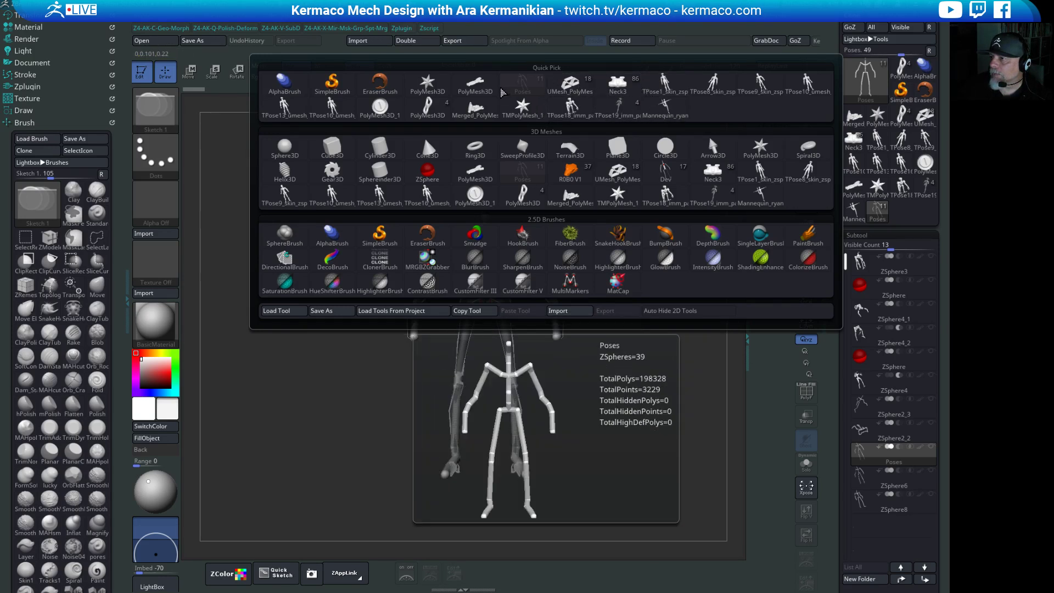
pyautogui.click(857, 262)
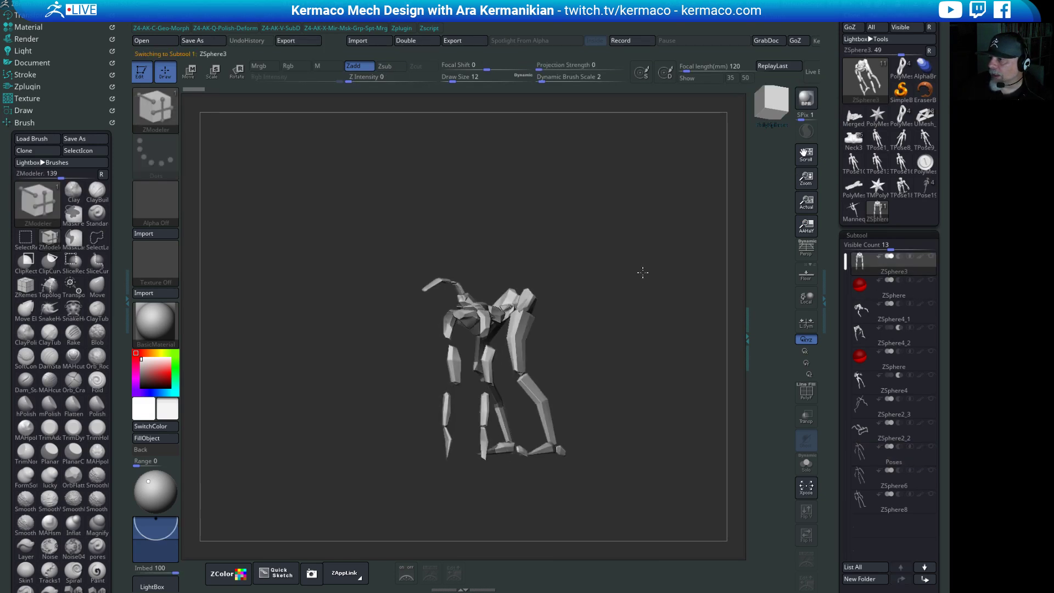
pyautogui.click(881, 315)
pyautogui.moveTo(687, 286); pyautogui.dragTo(664, 206)
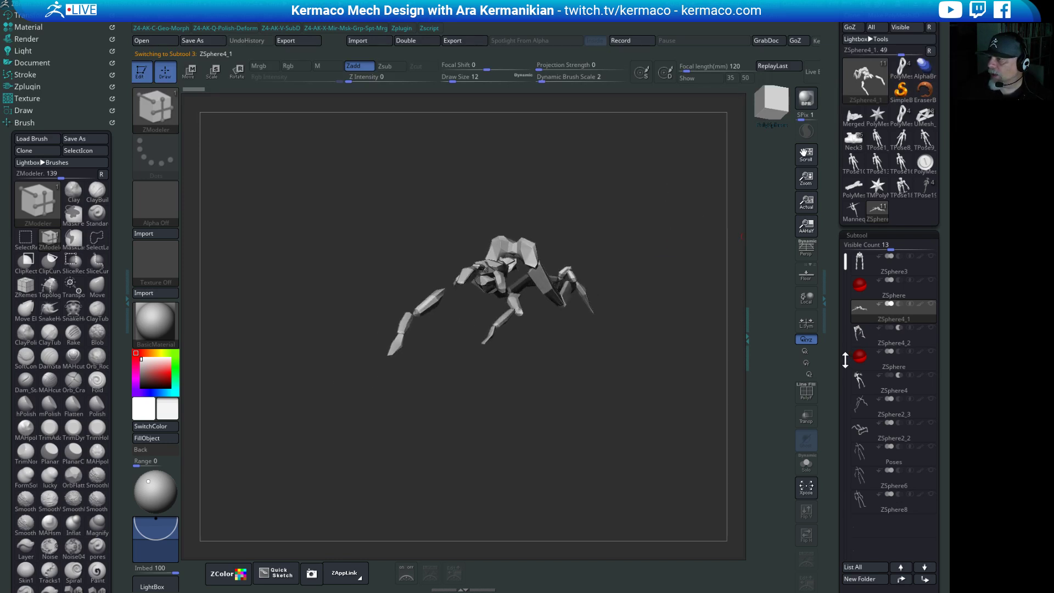
pyautogui.click(891, 444)
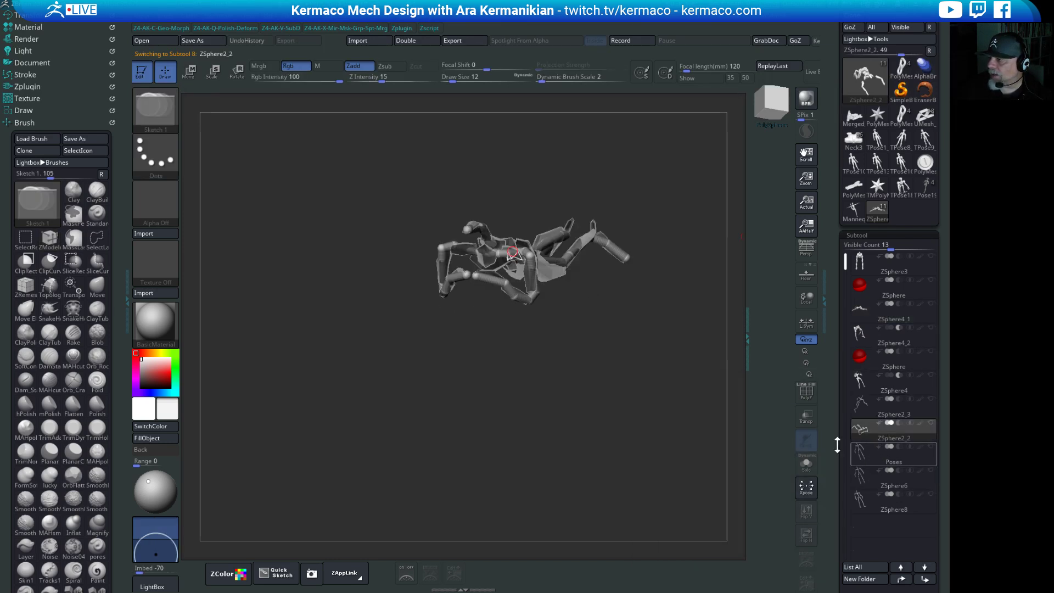
pyautogui.click(881, 471)
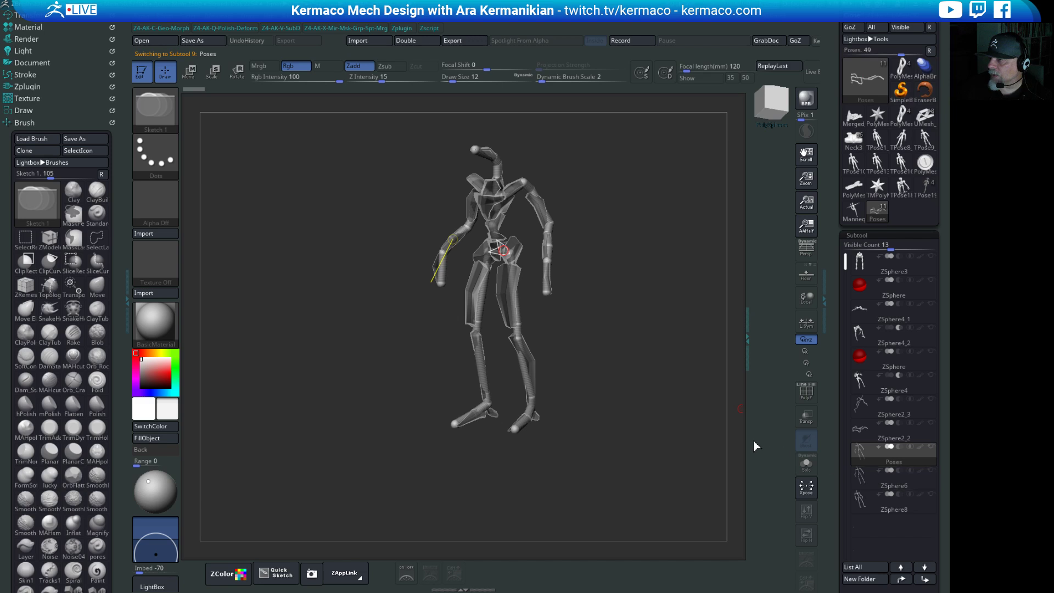
pyautogui.click(885, 344)
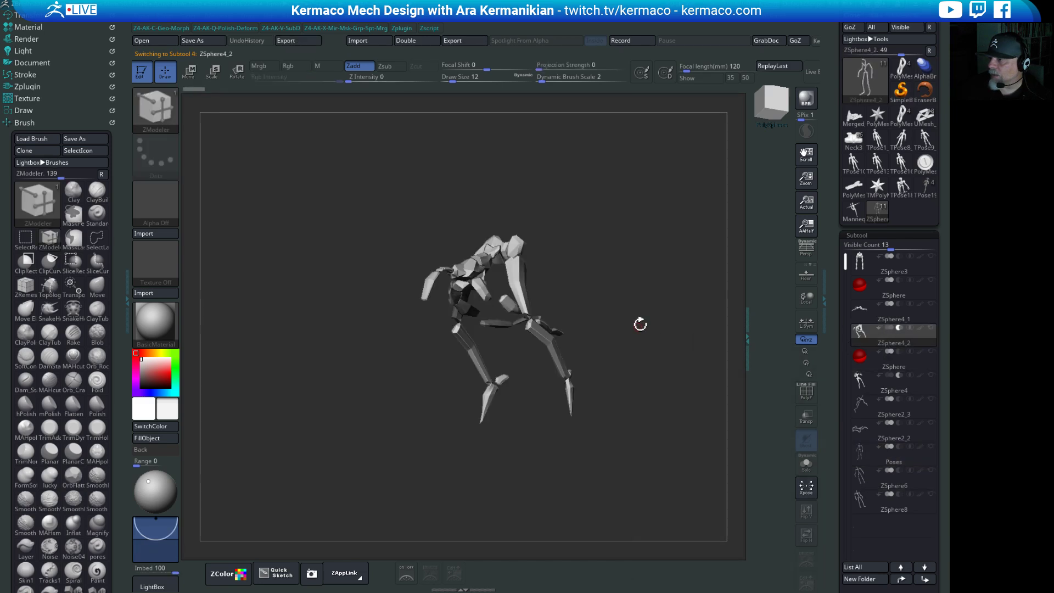
pyautogui.moveTo(666, 307); pyautogui.dragTo(728, 297)
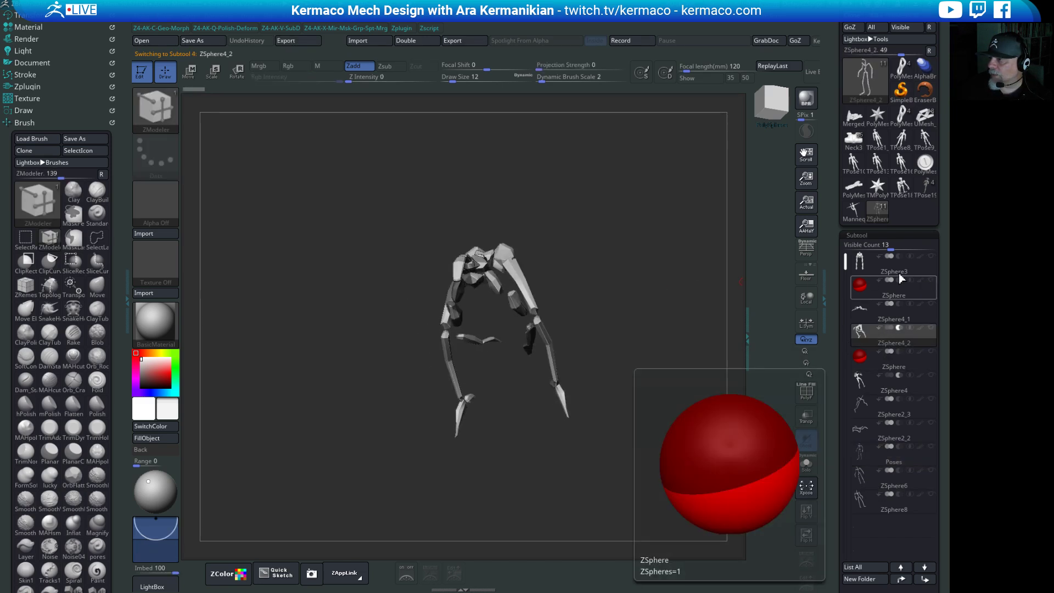
# Switch back to the Neck3 tool containing the full mech character and frame it smaller on the canvas.
pyautogui.moveTo(870, 78)
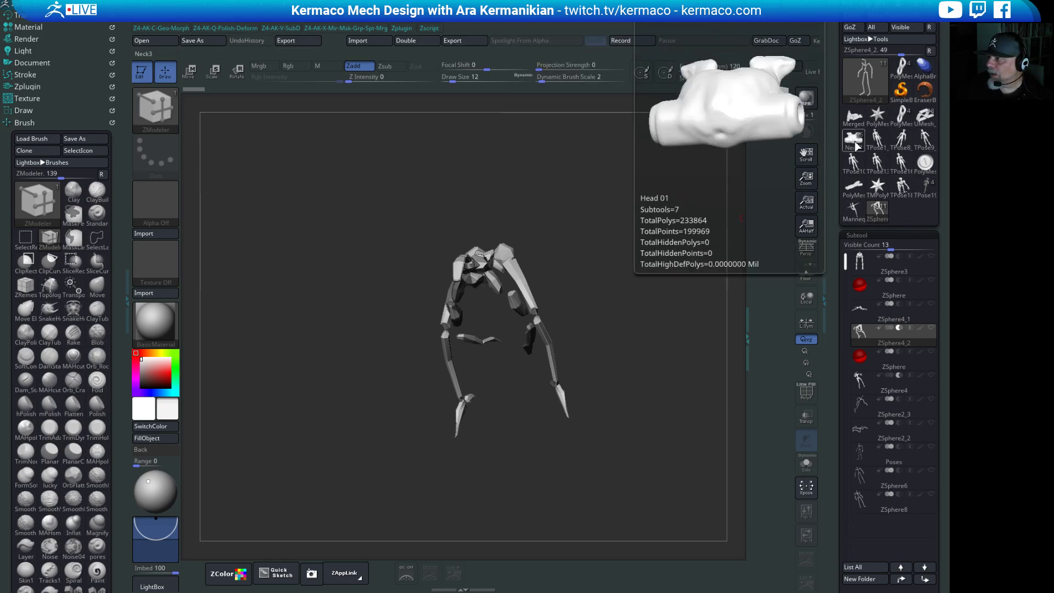
pyautogui.moveTo(817, 151); pyautogui.dragTo(684, 237)
pyautogui.keyDown('alt'); pyautogui.moveTo(662, 295); pyautogui.dragTo(662, 385); pyautogui.keyUp('alt')
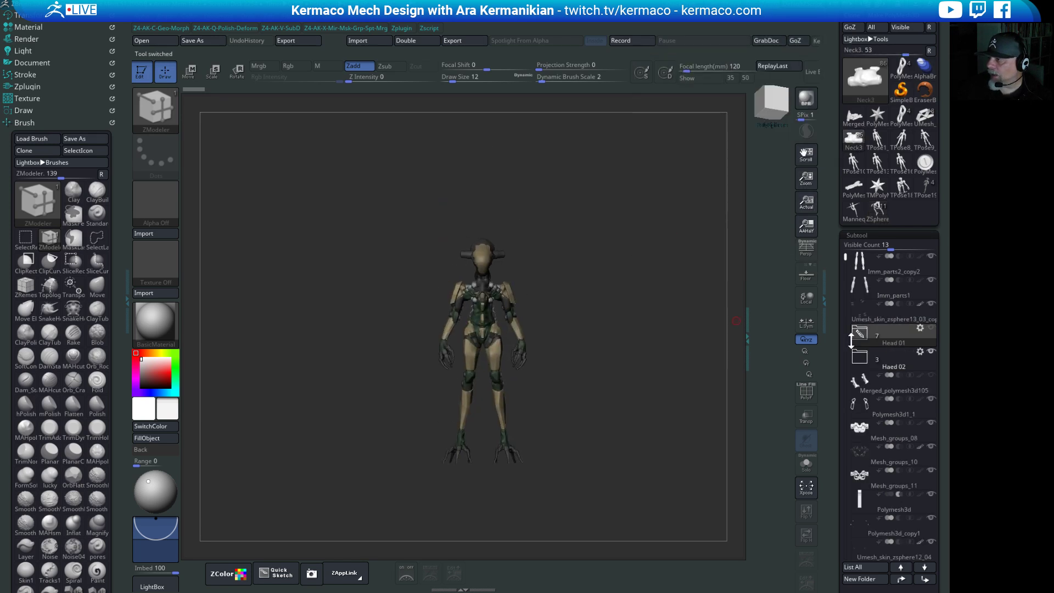
# Expand the Parts folder in the subtool list, review its contents, and collapse it again.
pyautogui.moveTo(846, 257); pyautogui.dragTo(853, 481)
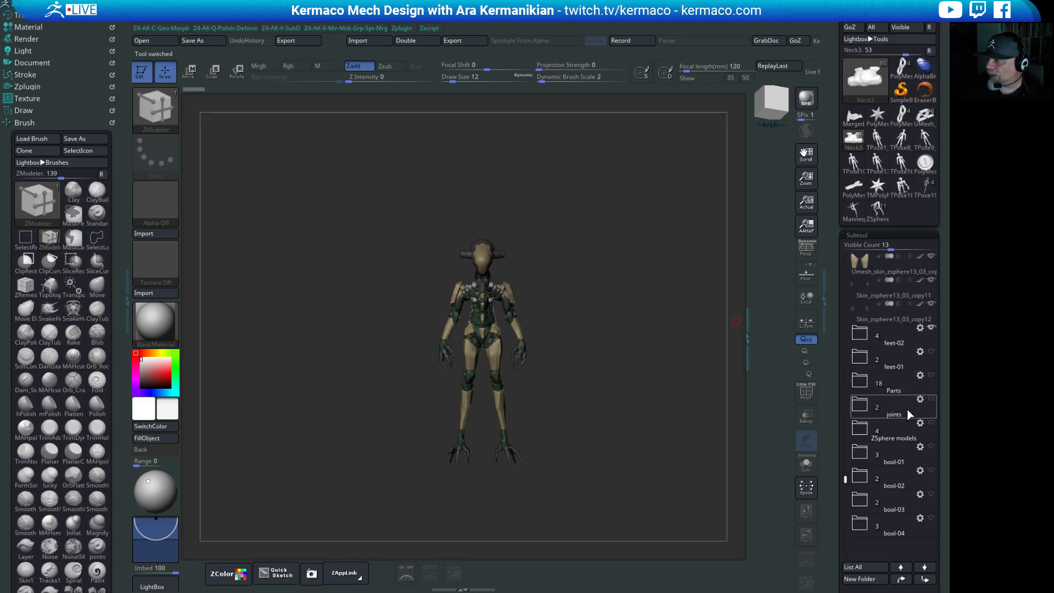
pyautogui.click(861, 384)
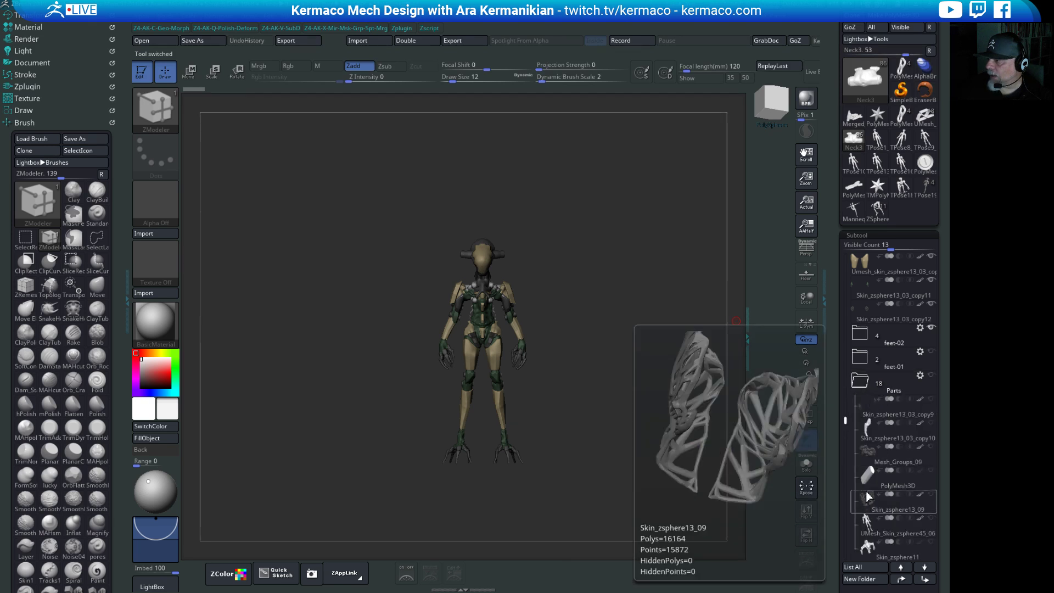
pyautogui.moveTo(846, 423); pyautogui.dragTo(846, 445)
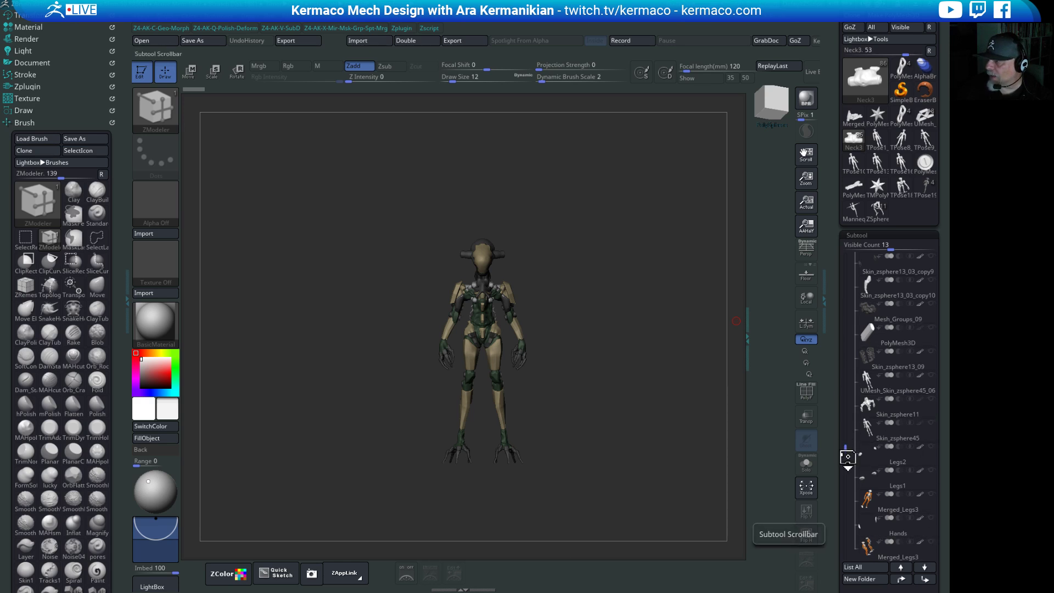
pyautogui.moveTo(848, 454); pyautogui.dragTo(846, 485)
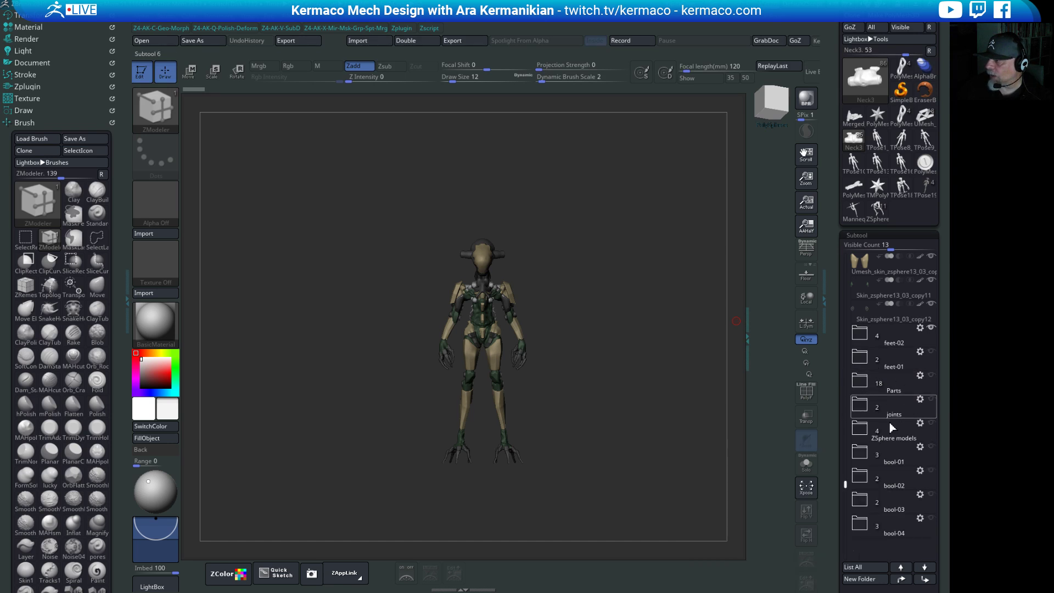
# Inspect the bool folders and the contents of the ZSphere models folder, collapse it, and return to the head folders.
pyautogui.moveTo(876, 476)
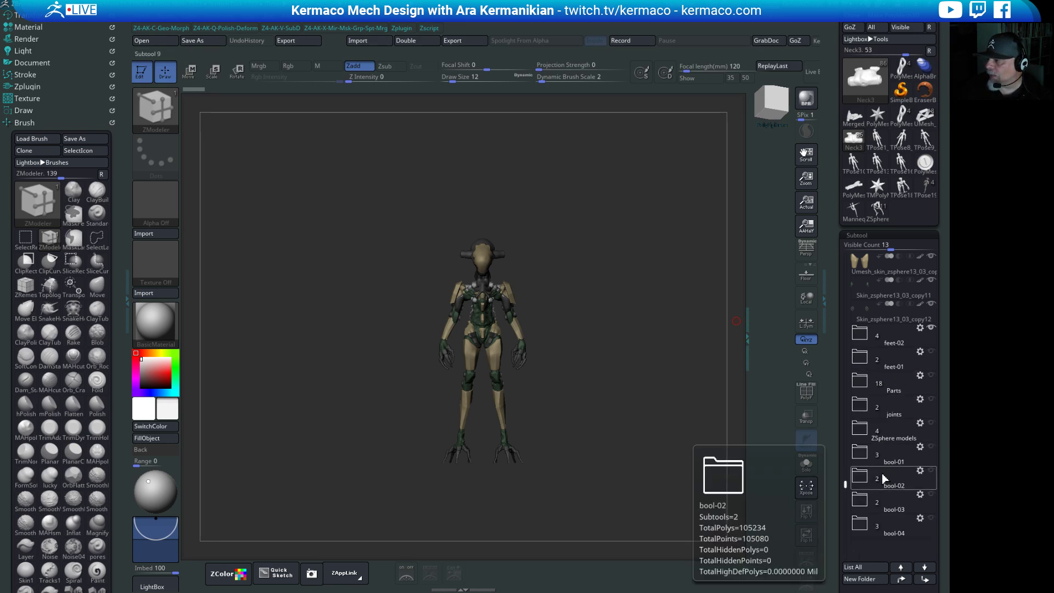
pyautogui.moveTo(888, 512)
pyautogui.click(862, 431)
pyautogui.moveTo(890, 500)
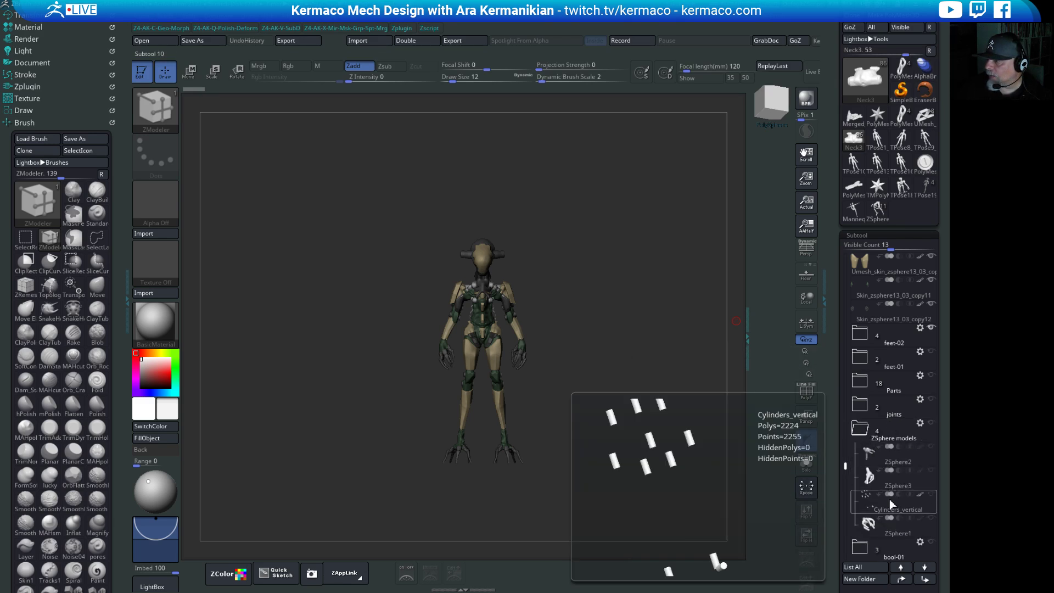
pyautogui.click(860, 429)
pyautogui.moveTo(896, 378)
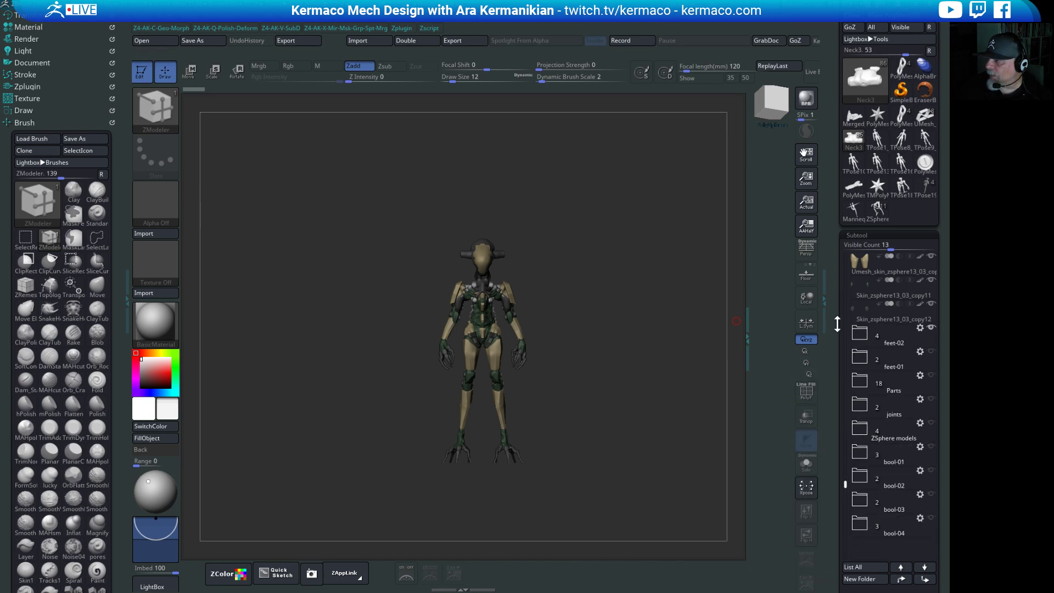
pyautogui.click(839, 370)
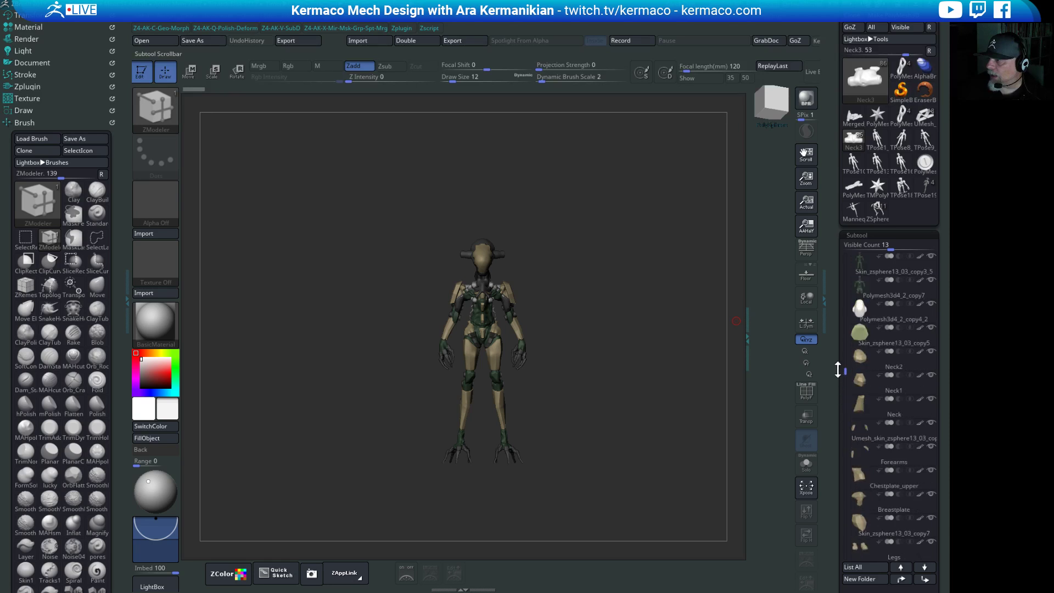
pyautogui.moveTo(839, 370); pyautogui.dragTo(841, 253)
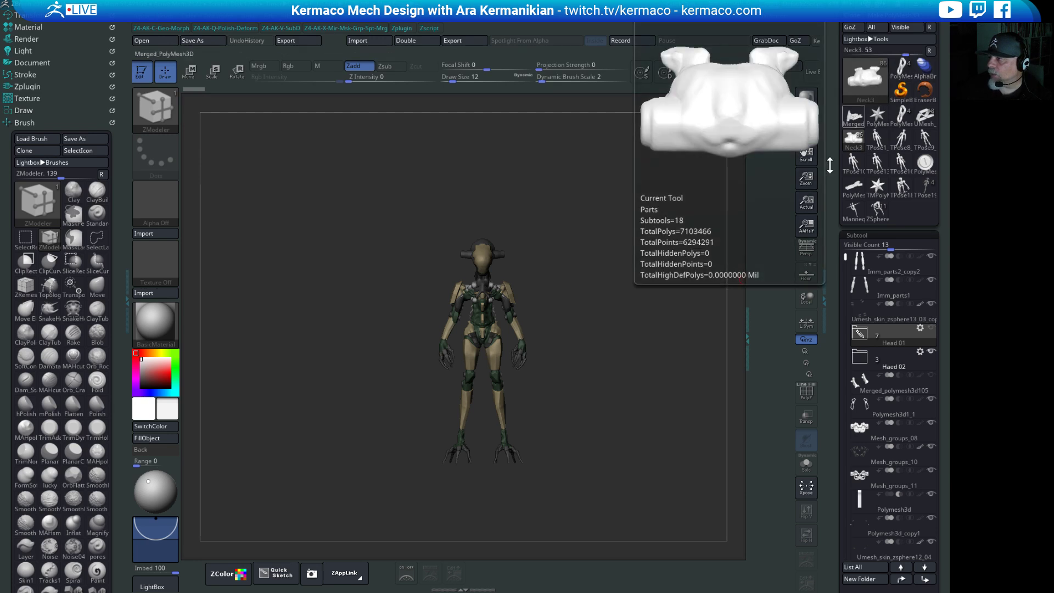
# Switch to the Dev tool and show only its base ZSphere skeleton.
pyautogui.click(869, 77)
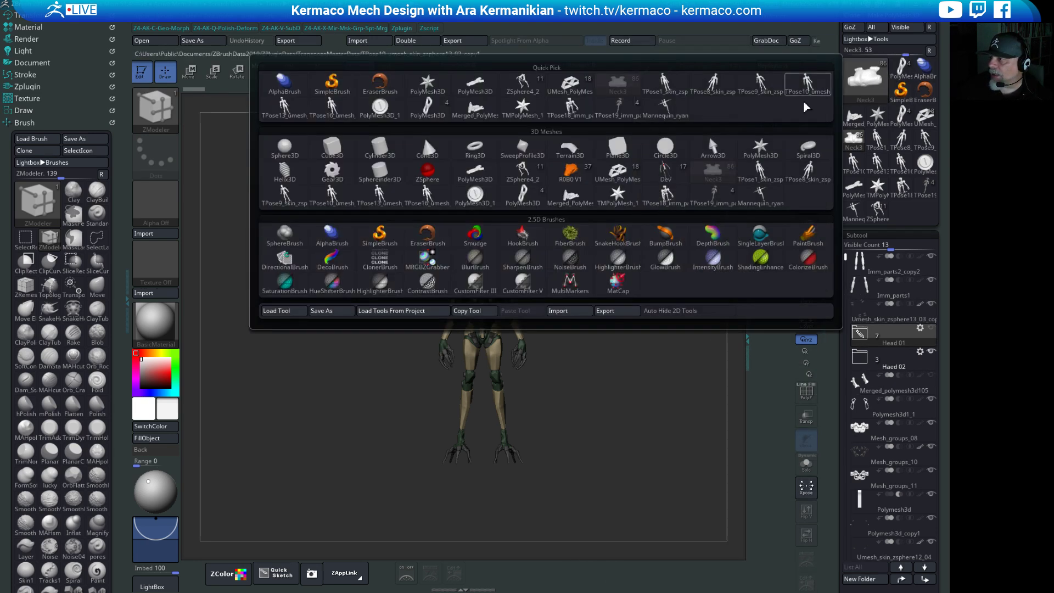
pyautogui.click(665, 169)
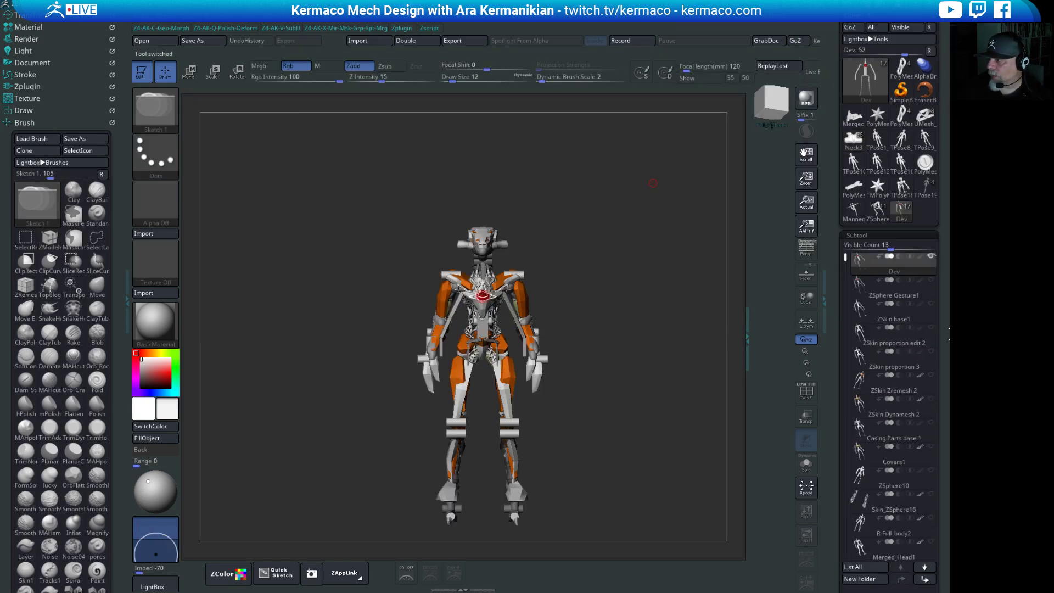
pyautogui.click(931, 256)
pyautogui.moveTo(930, 266)
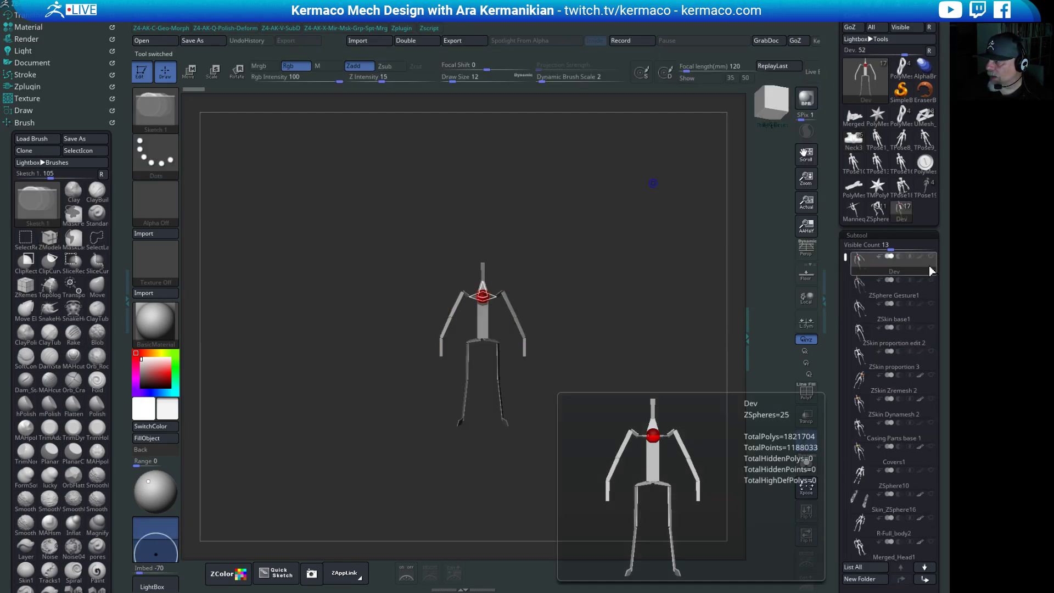
# Try rotating the arms of the base ZSphere skeleton to demonstrate how it can be posed.
pyautogui.moveTo(607, 313); pyautogui.dragTo(642, 287)
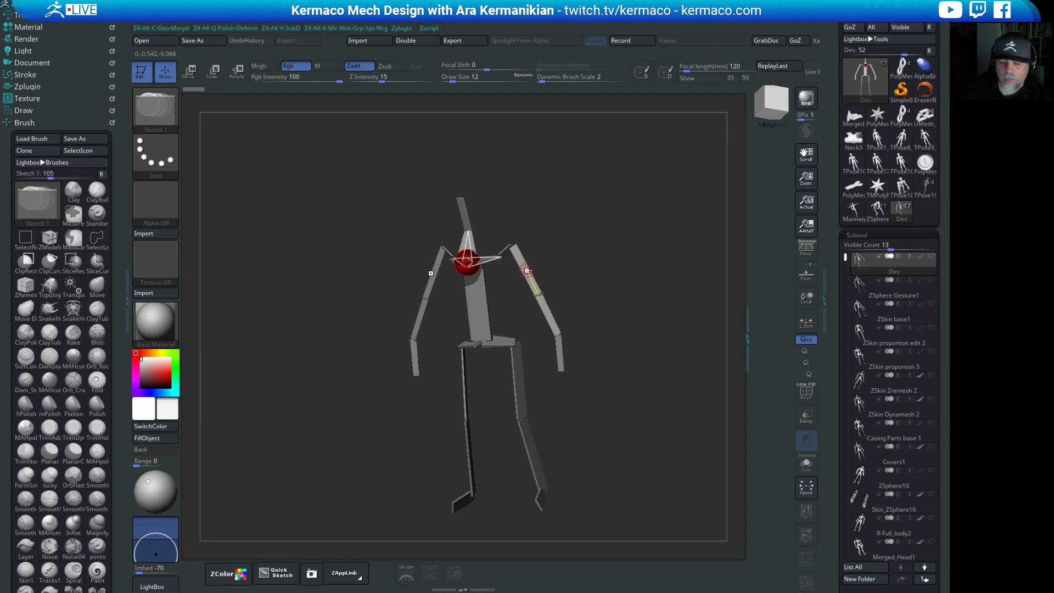
pyautogui.press('r')
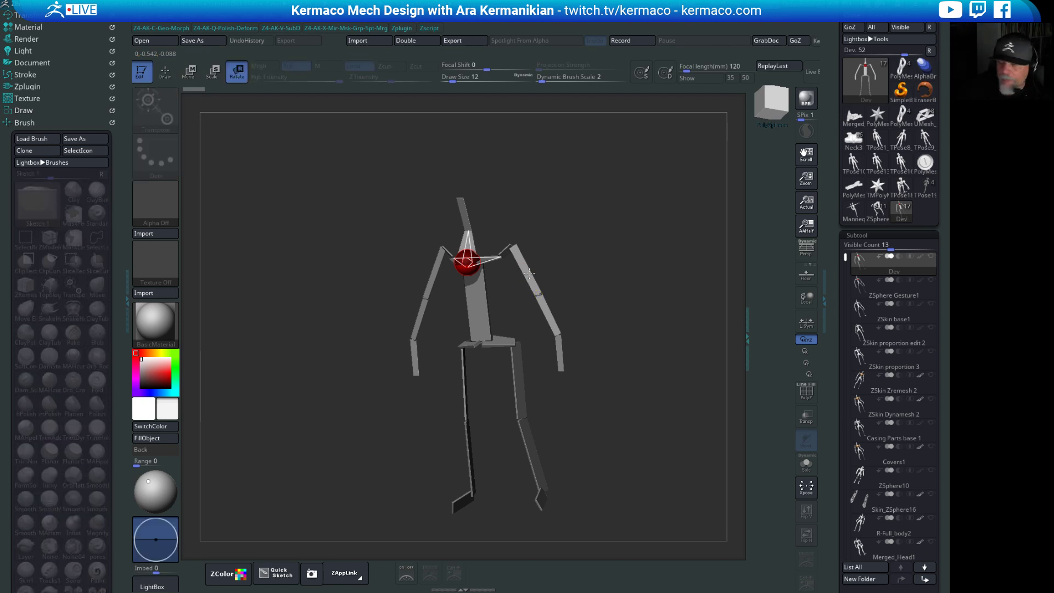
pyautogui.moveTo(521, 271)
pyautogui.mouseDown()
pyautogui.moveTo(537, 287)
pyautogui.moveTo(567, 252)
pyautogui.moveTo(678, 272)
pyautogui.moveTo(527, 404)
pyautogui.mouseUp()
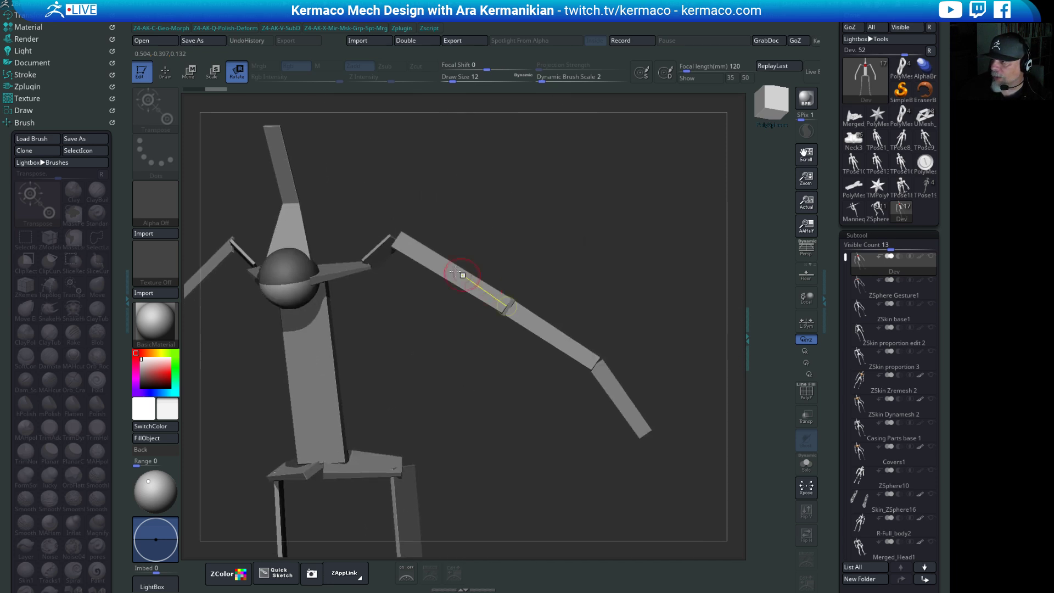
pyautogui.keyDown('alt'); pyautogui.moveTo(601, 258); pyautogui.dragTo(463, 356); pyautogui.keyUp('alt')
# Review the ZSphere Gesture1, ZSkin base1 and ZSkin proportion edit 2 subtools in turn, and return to Draw mode.
pyautogui.click(894, 284)
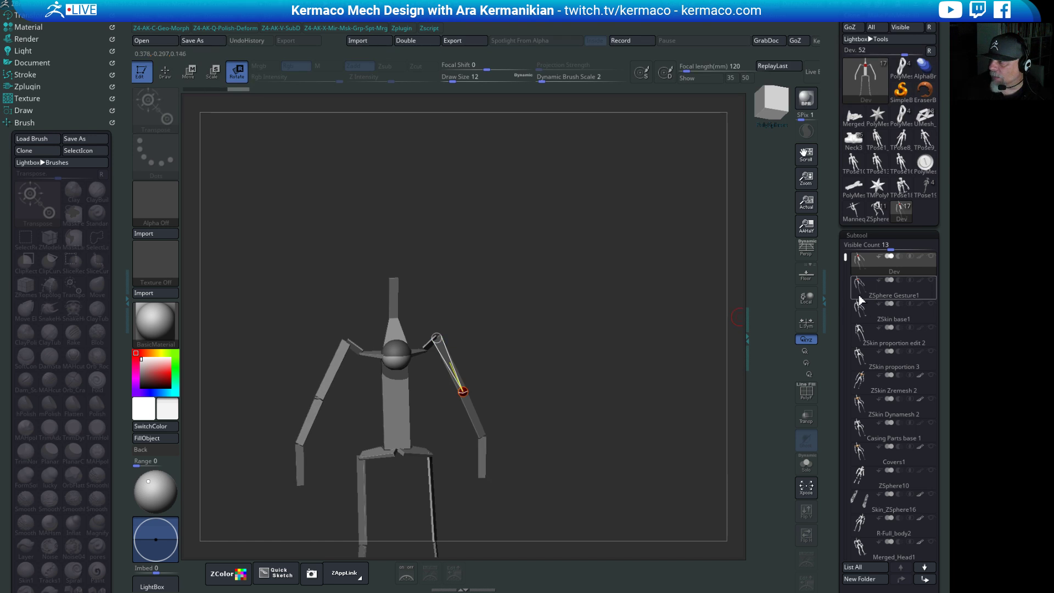
pyautogui.keyDown('alt'); pyautogui.moveTo(656, 273); pyautogui.dragTo(609, 277); pyautogui.keyUp('alt')
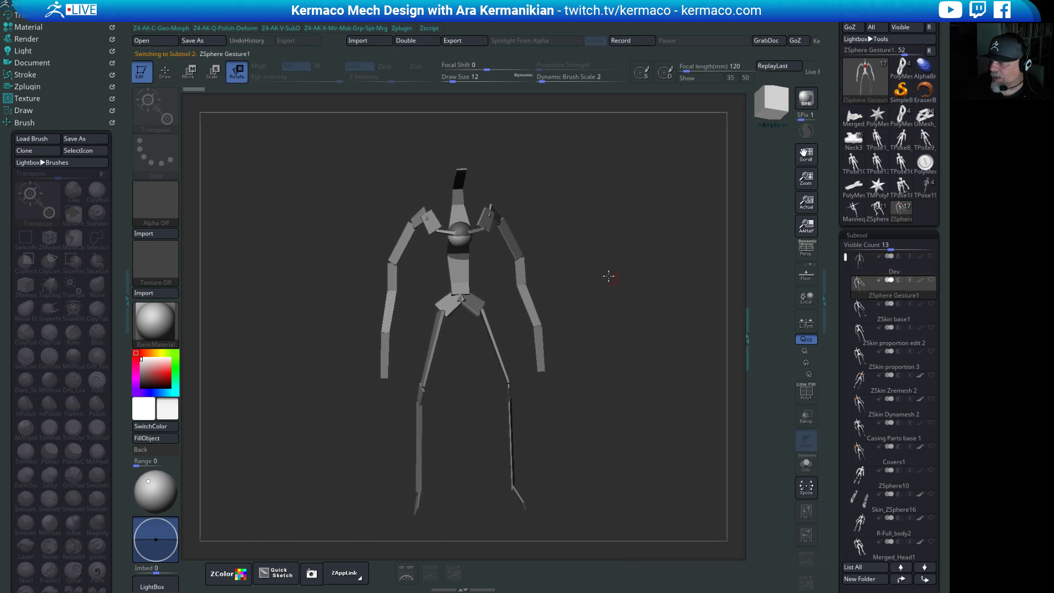
pyautogui.click(893, 313)
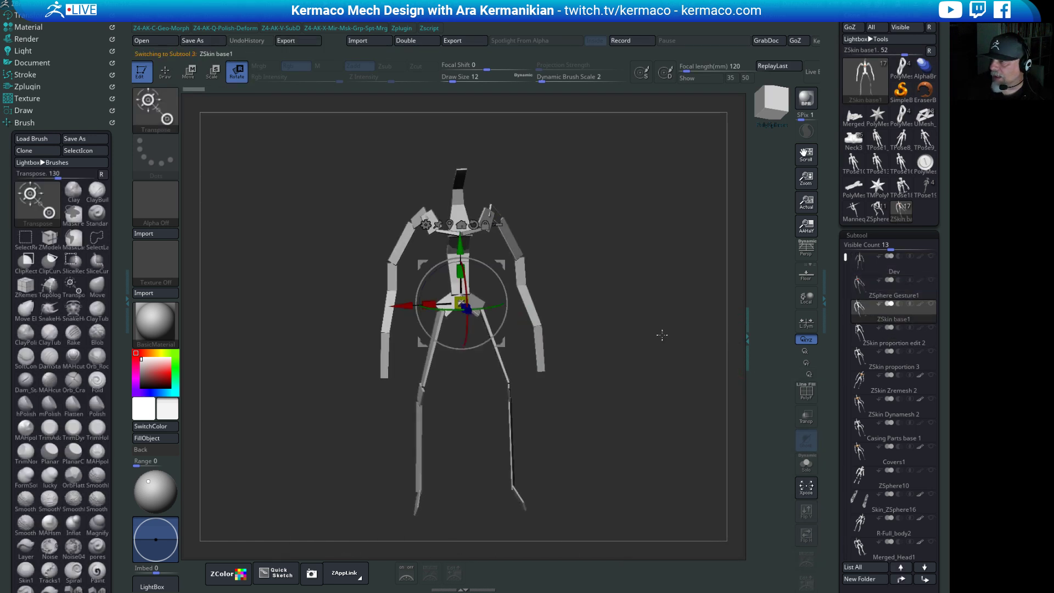
pyautogui.click(912, 343)
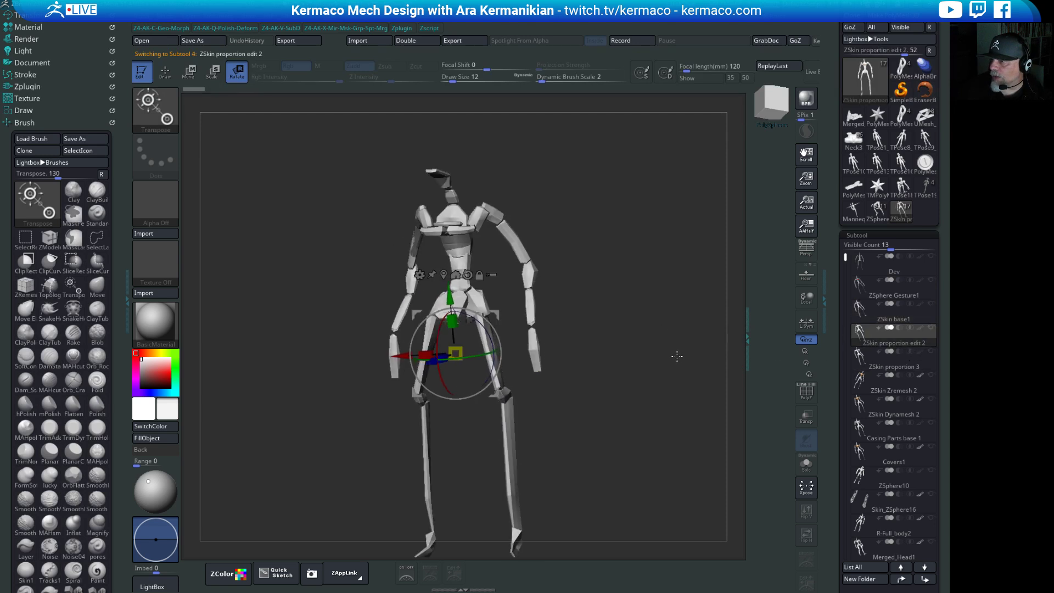
pyautogui.moveTo(653, 333); pyautogui.dragTo(652, 308)
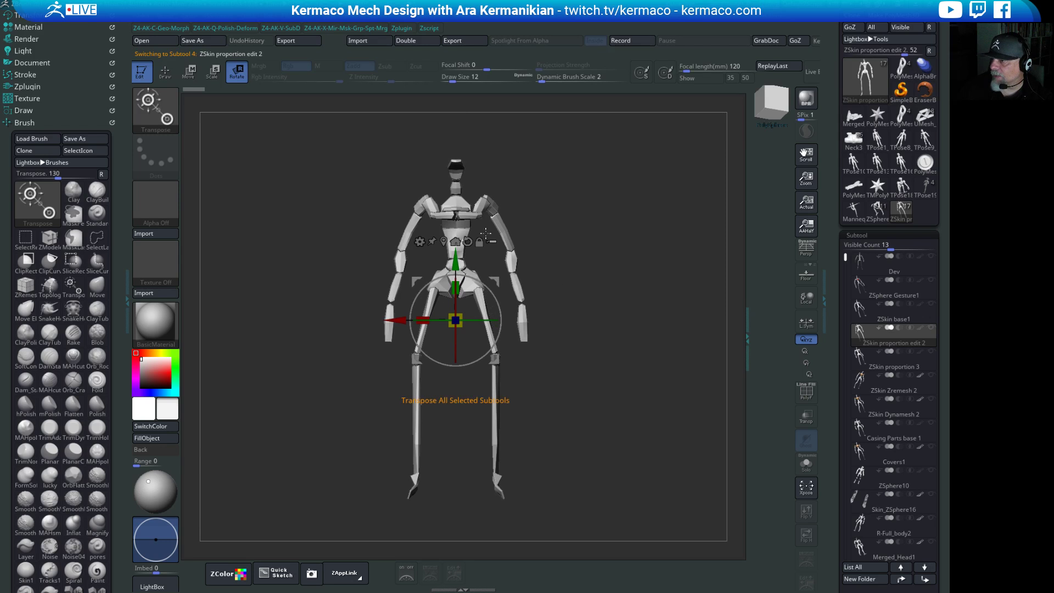
pyautogui.press('q')
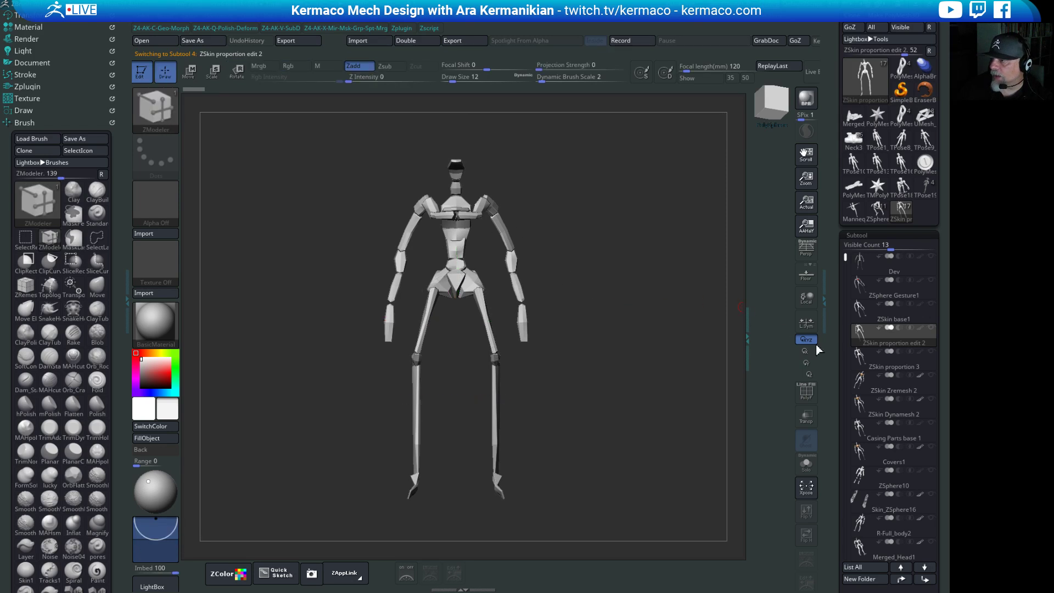
# Show the ZSkin proportion 3, ZSkin Dynamesh 2, Casing Parts base 1 and Covers1 stages one after another.
pyautogui.click(884, 367)
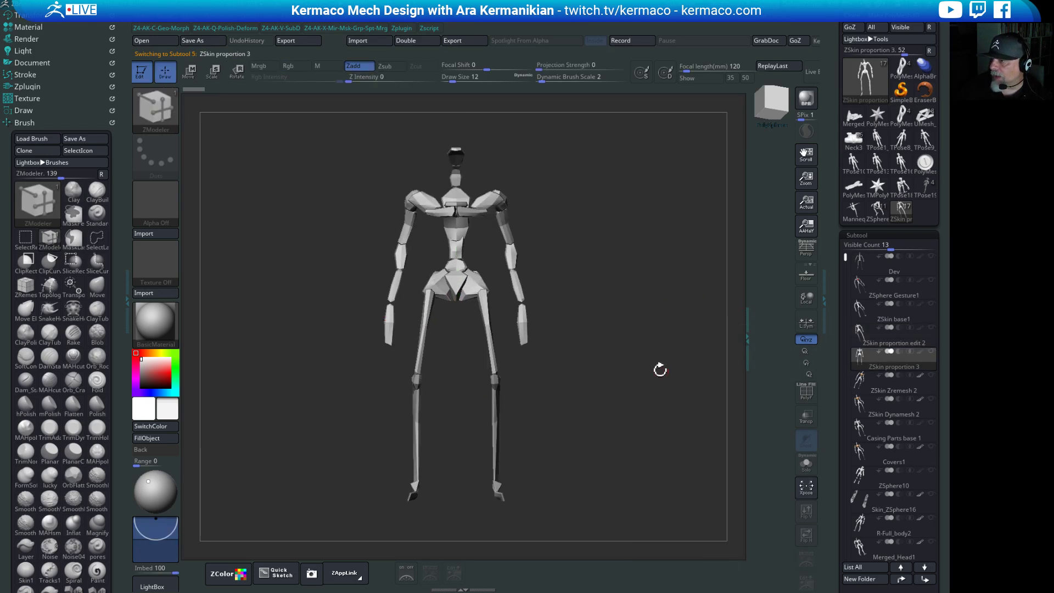
pyautogui.click(889, 409)
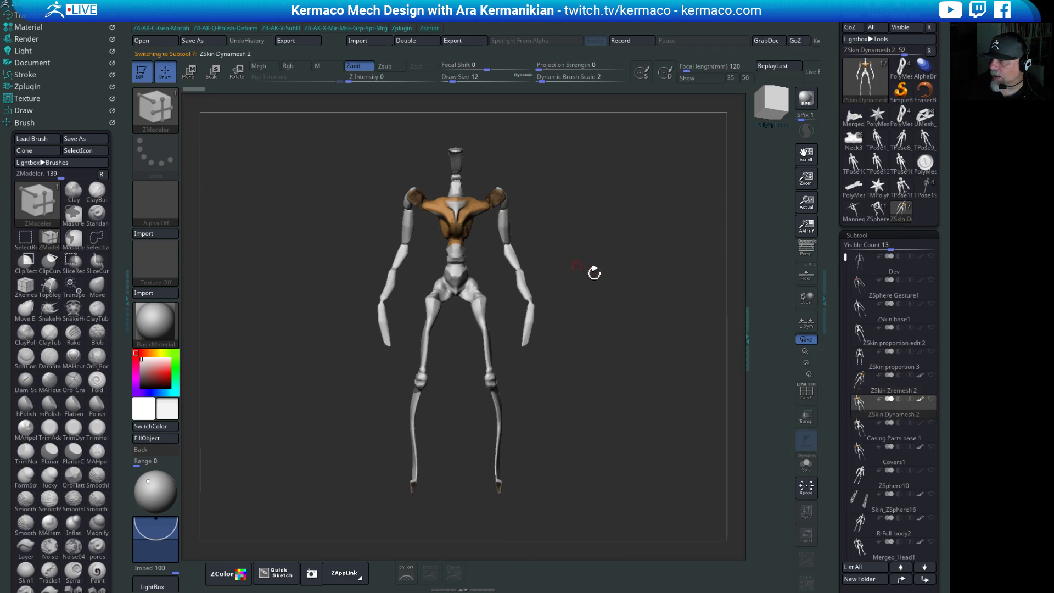
pyautogui.click(912, 441)
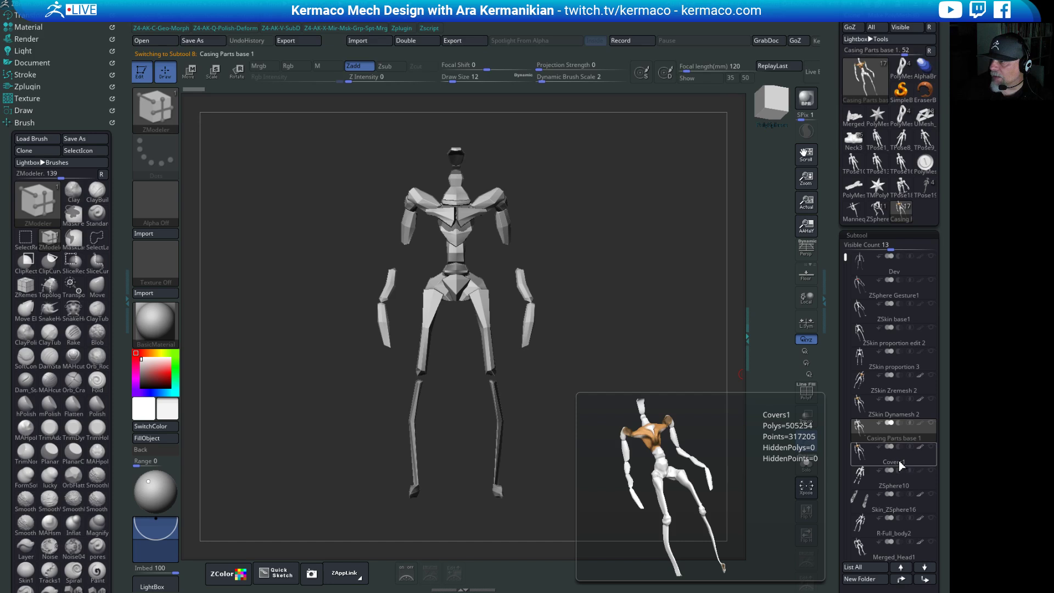
pyautogui.click(898, 462)
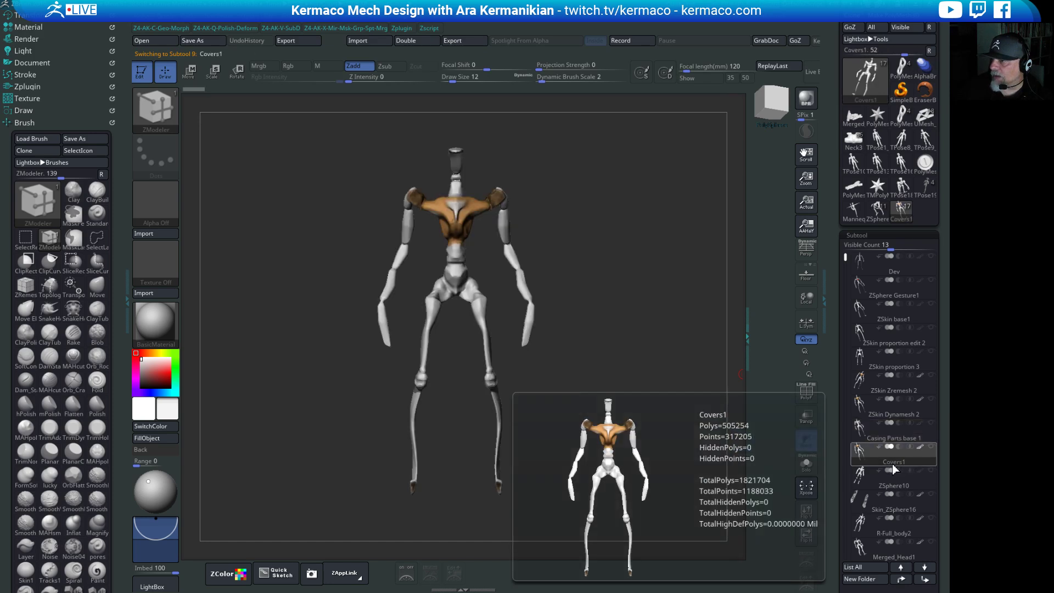
# Show the Skin_ZSphere16 leg parts, the R-Full_body2 blockout and a close view of the Skin_ZSphere10 torso.
pyautogui.click(884, 511)
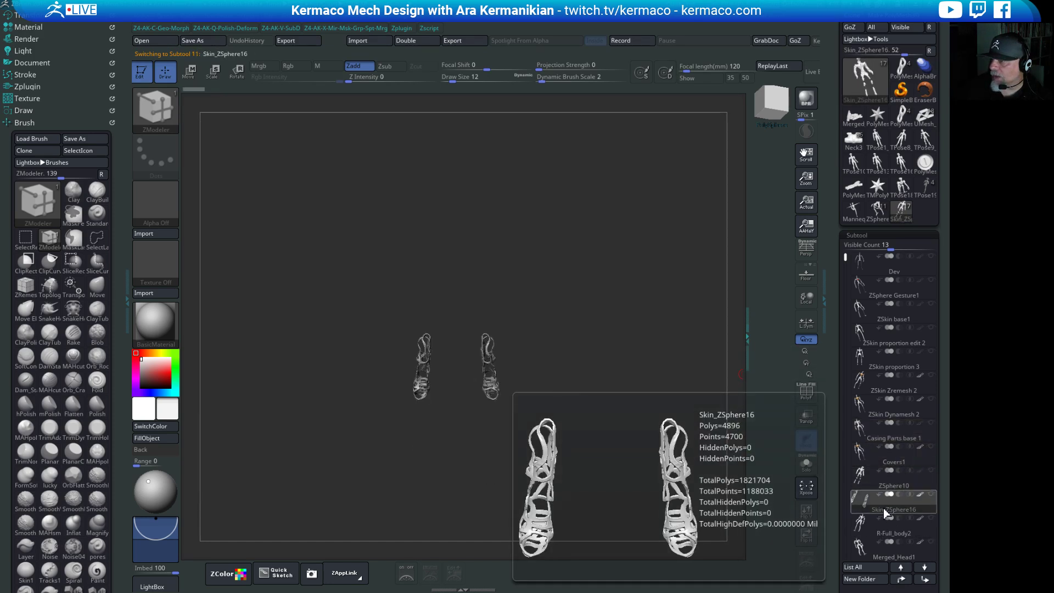
pyautogui.click(886, 532)
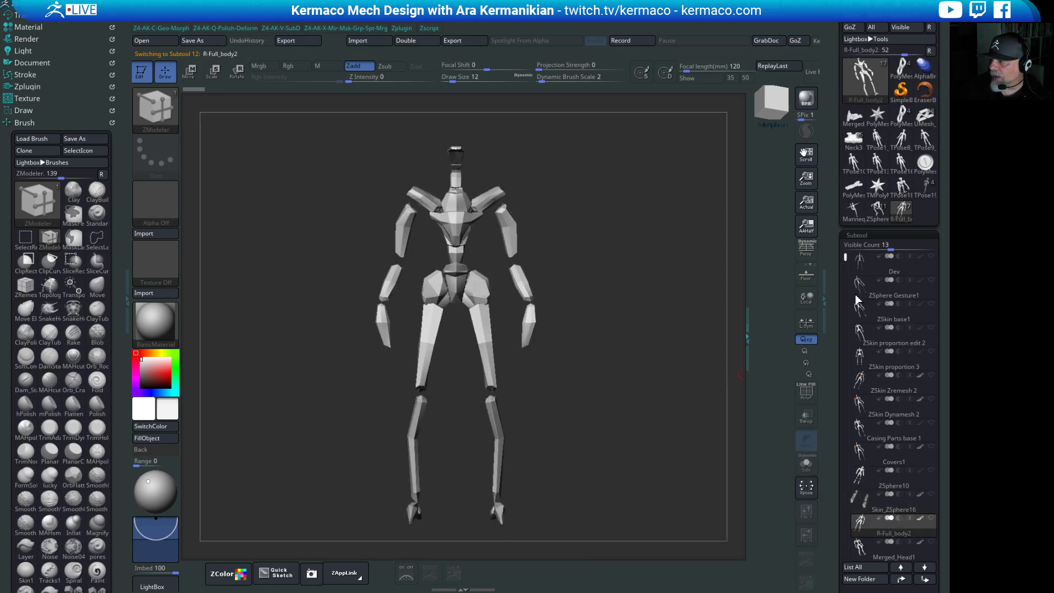
pyautogui.moveTo(844, 257); pyautogui.dragTo(832, 307)
pyautogui.moveTo(889, 479)
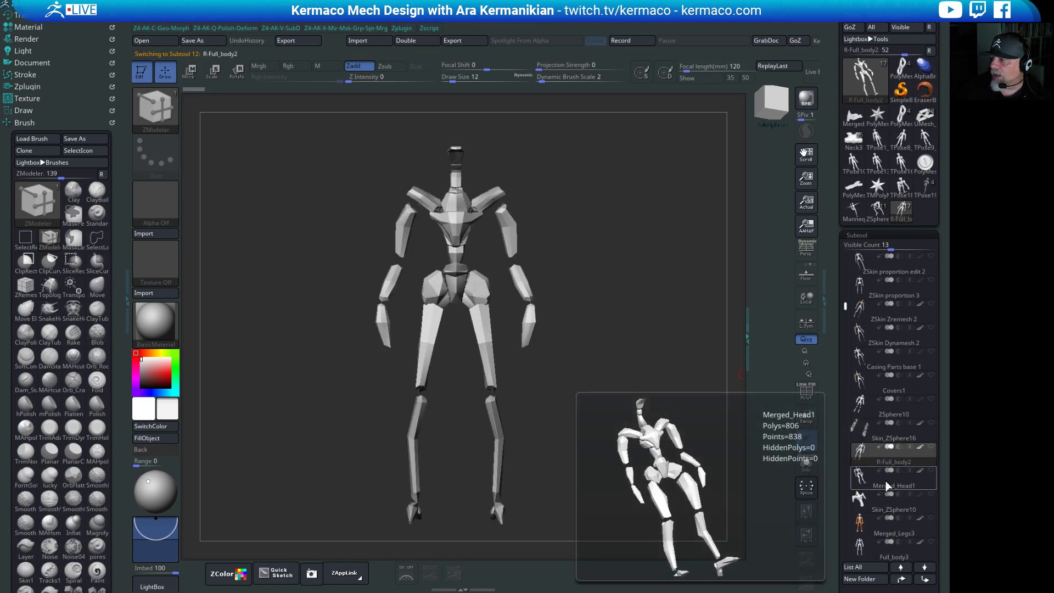
pyautogui.click(898, 511)
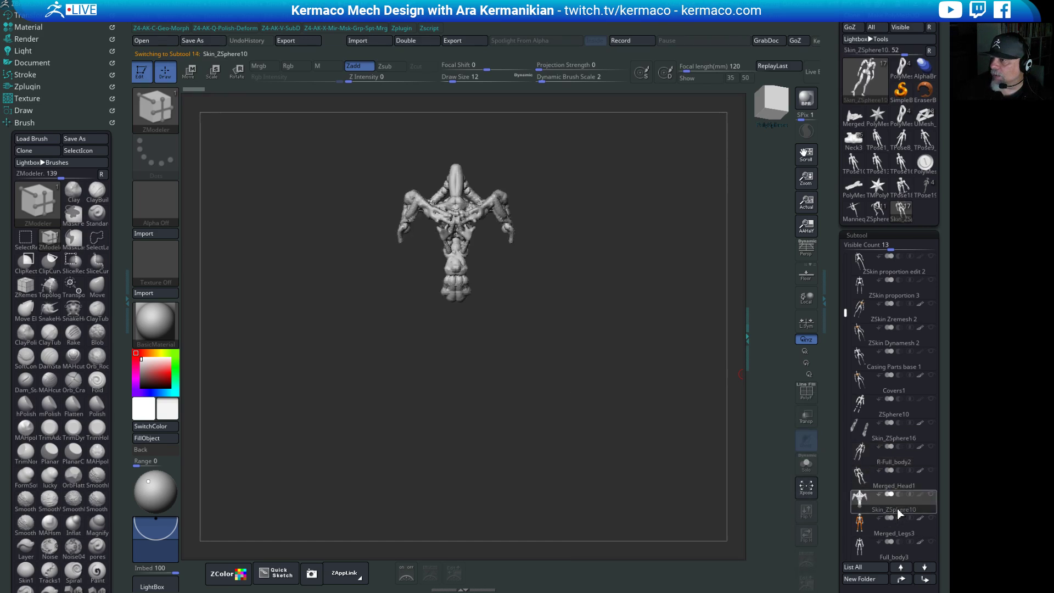
pyautogui.moveTo(624, 414); pyautogui.dragTo(679, 422)
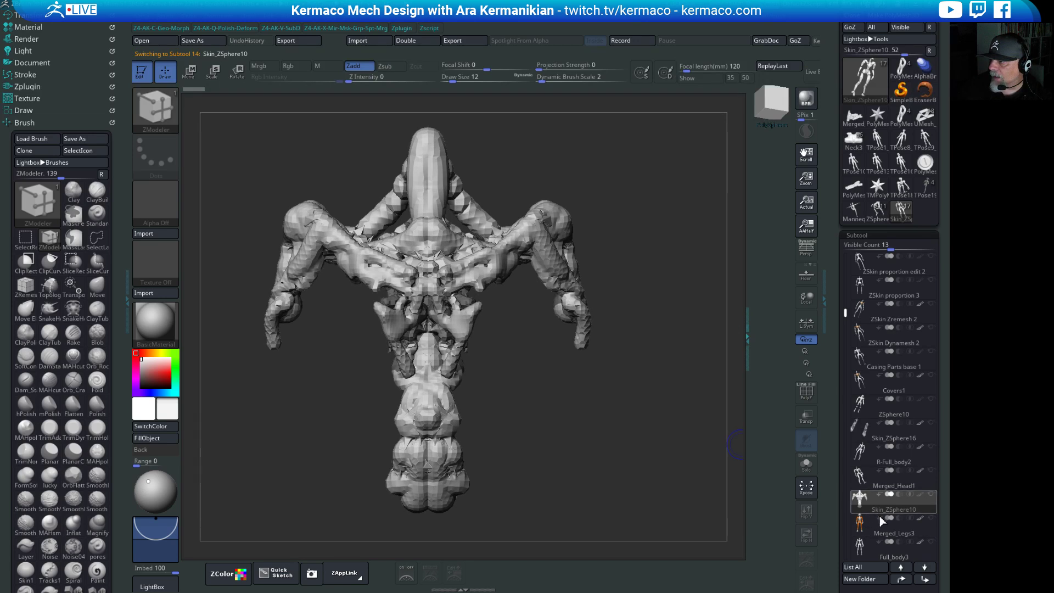
# Inspect the orange-cased Merged_Legs3 stage and the Full_body3 blockout with its cylindrical joints from several angles.
pyautogui.click(876, 532)
pyautogui.moveTo(690, 416); pyautogui.dragTo(600, 223)
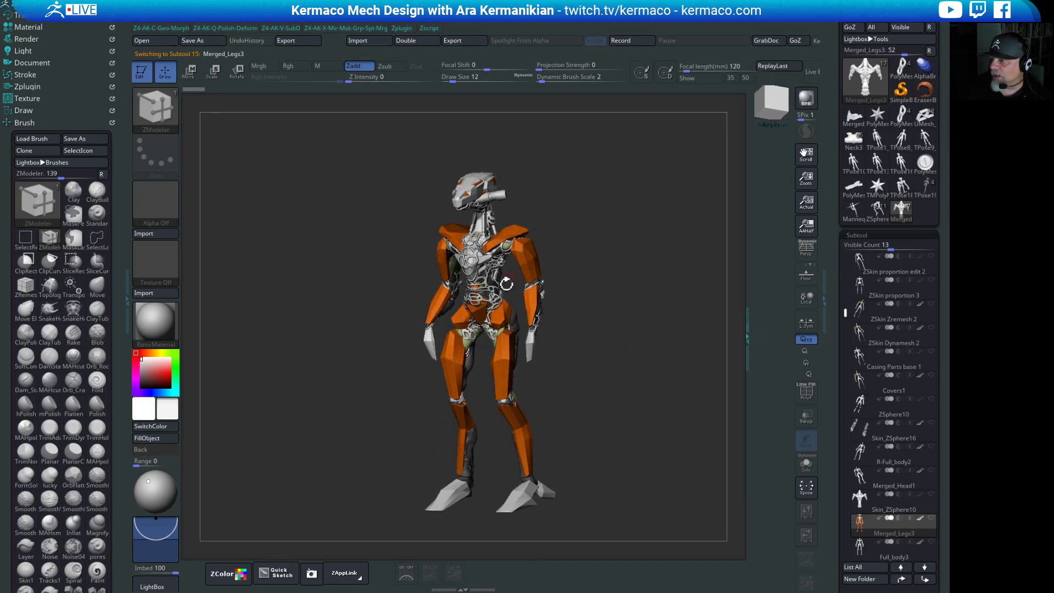
pyautogui.moveTo(668, 418); pyautogui.dragTo(672, 357)
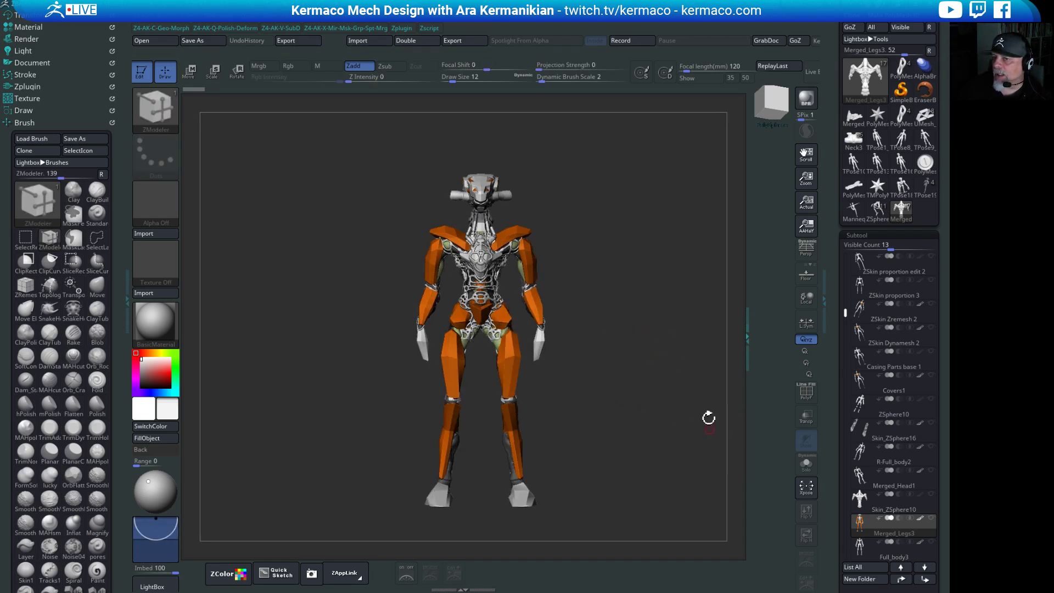
pyautogui.click(903, 563)
pyautogui.moveTo(687, 447); pyautogui.dragTo(549, 379)
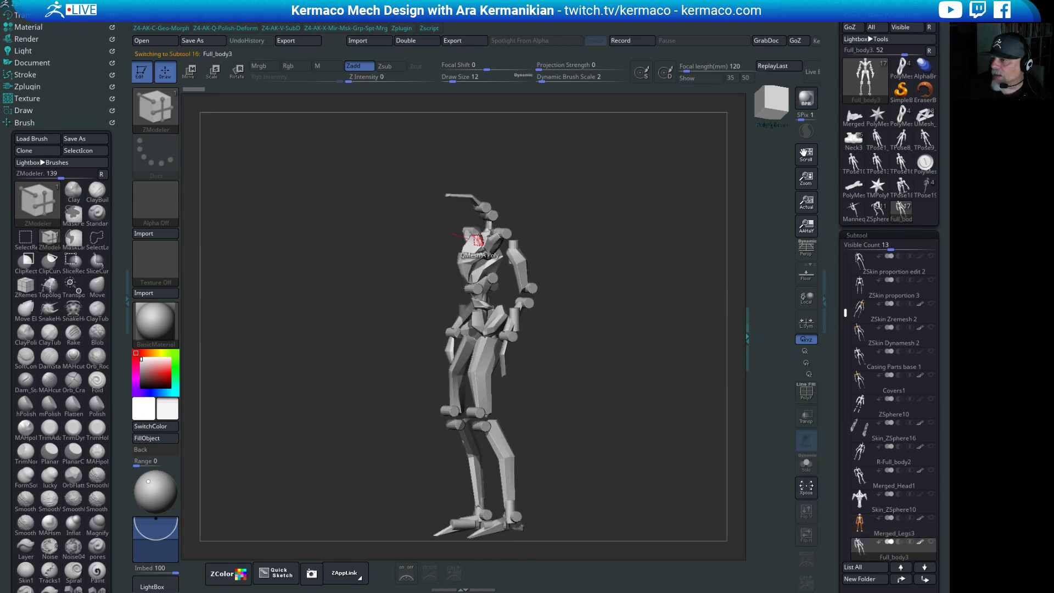
pyautogui.moveTo(495, 328); pyautogui.dragTo(456, 280)
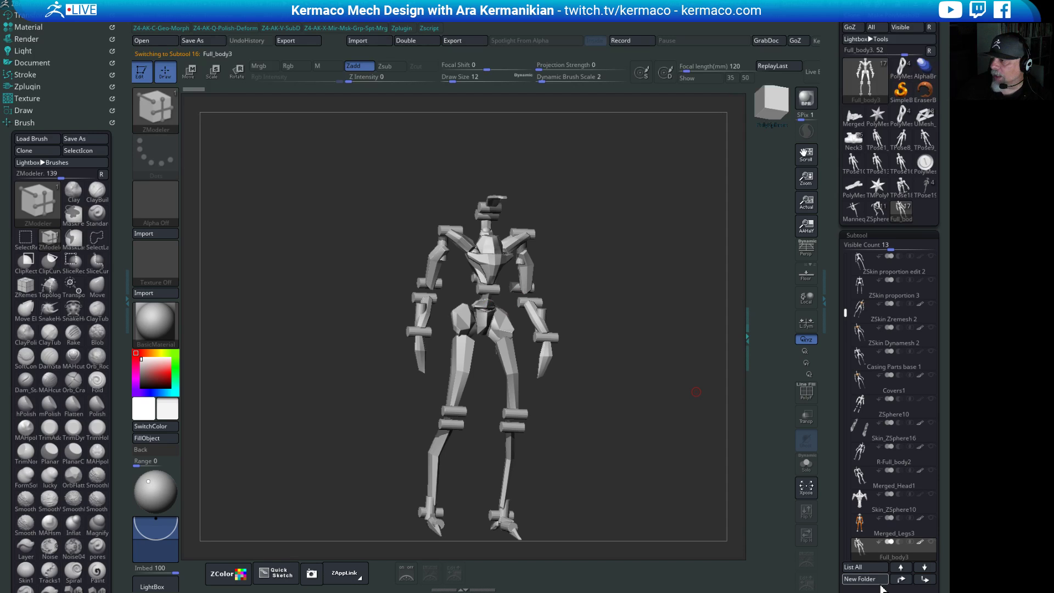
# Show the Skin_ZSphere11 subtool at the end of the list and examine its muscle-like forms from the front.
pyautogui.moveTo(846, 313); pyautogui.dragTo(847, 354)
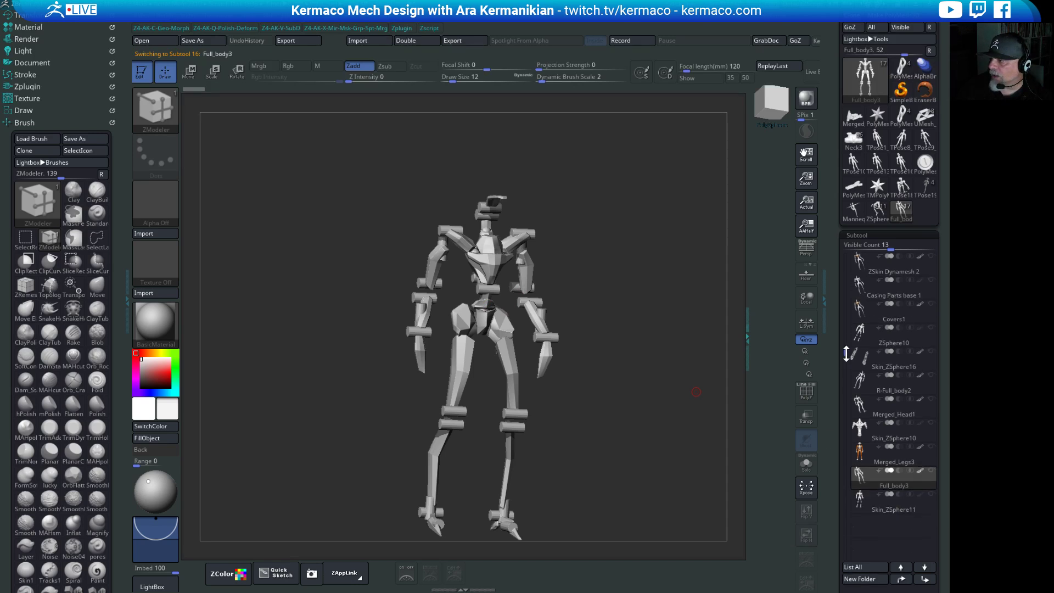
pyautogui.click(857, 511)
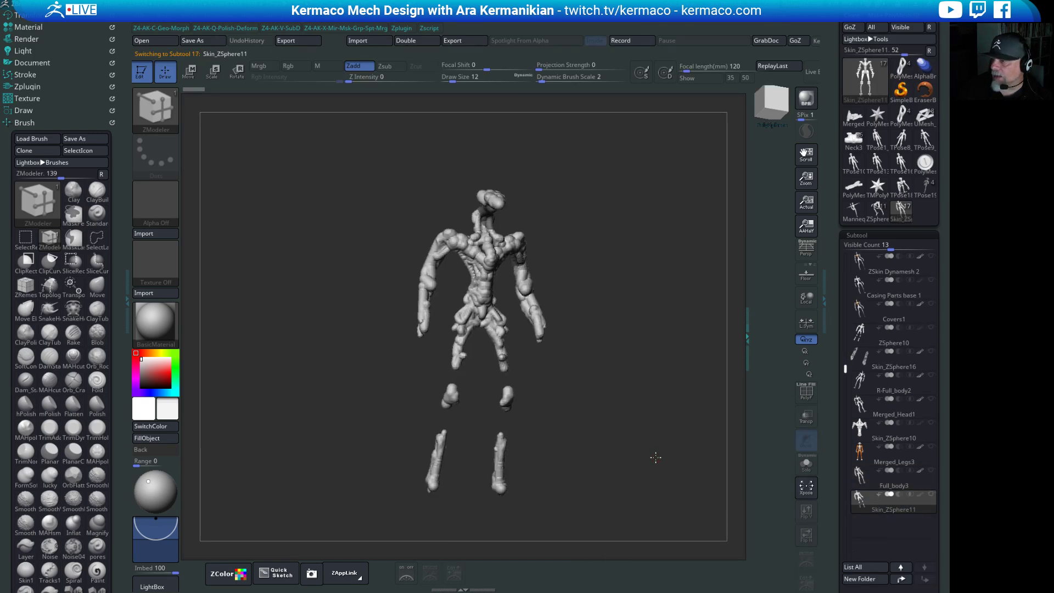
pyautogui.moveTo(673, 429); pyautogui.dragTo(609, 481)
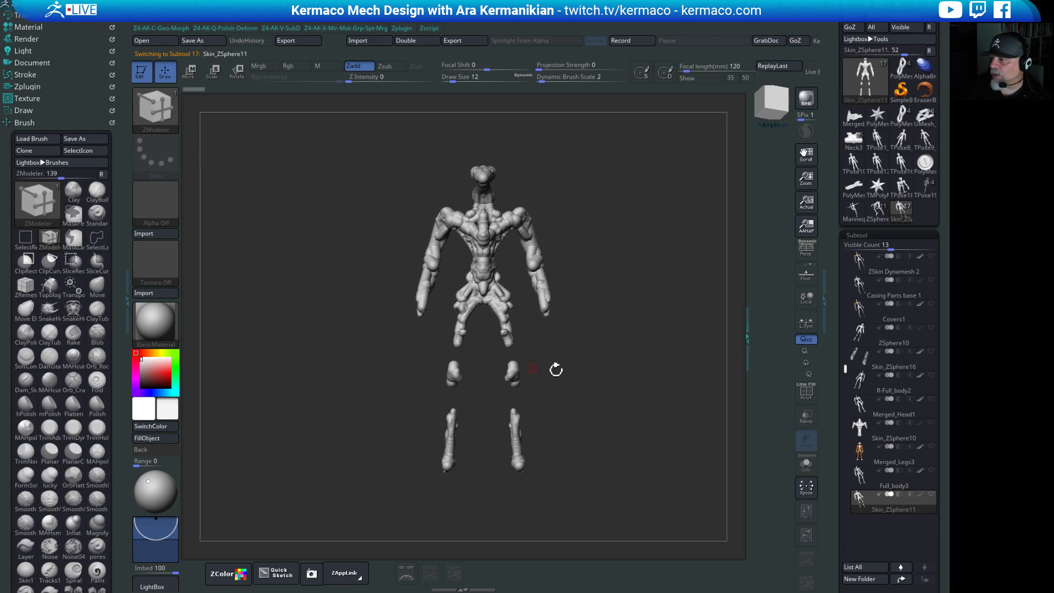
pyautogui.keyDown('alt'); pyautogui.moveTo(633, 398); pyautogui.dragTo(659, 409); pyautogui.keyUp('alt')
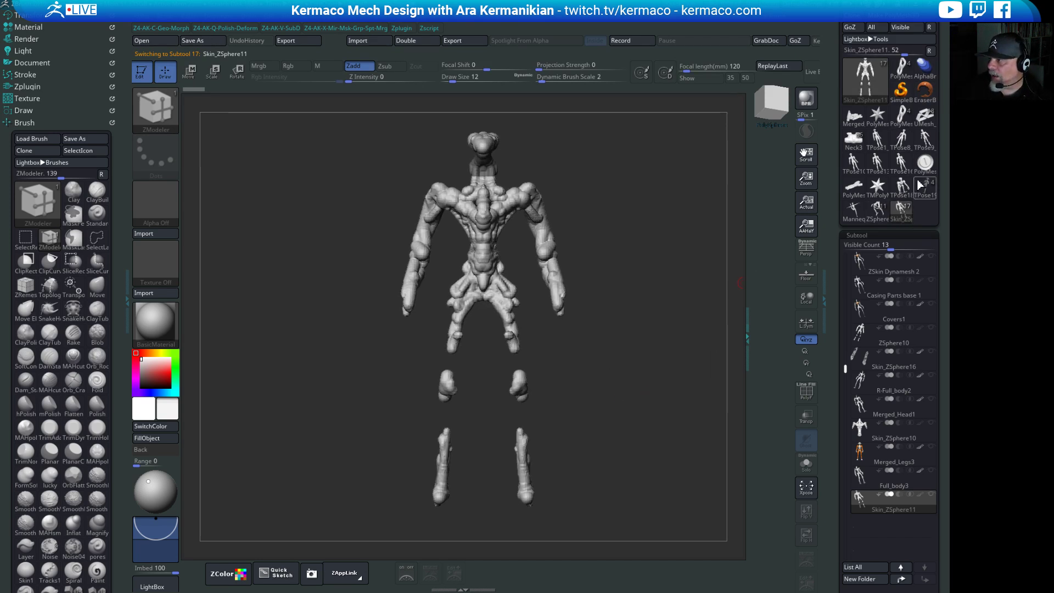
# Browse the tool library and preview the saved TPose versions of the character.
pyautogui.moveTo(903, 220)
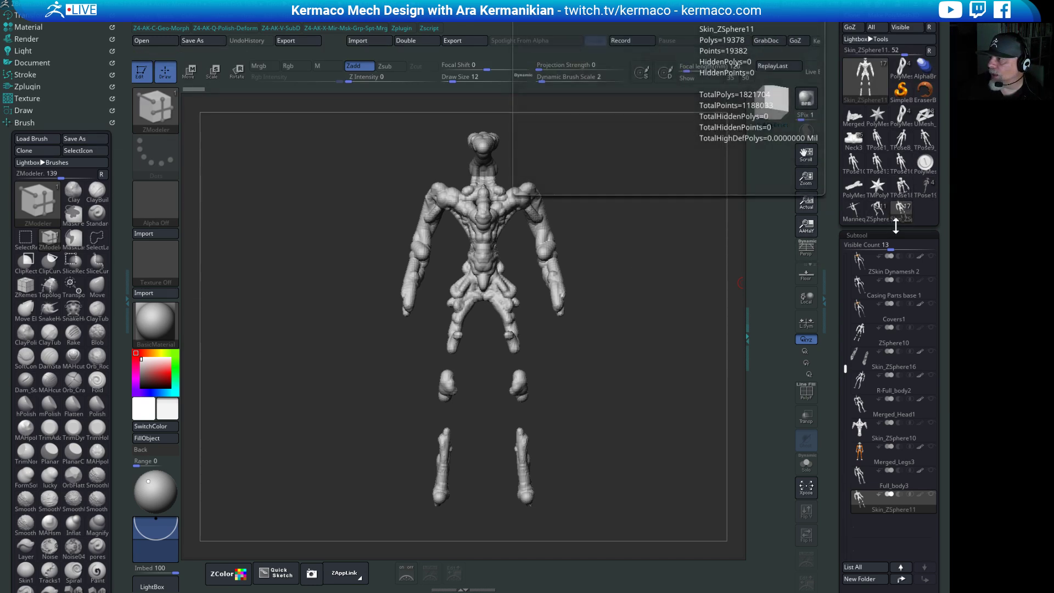
pyautogui.click(866, 96)
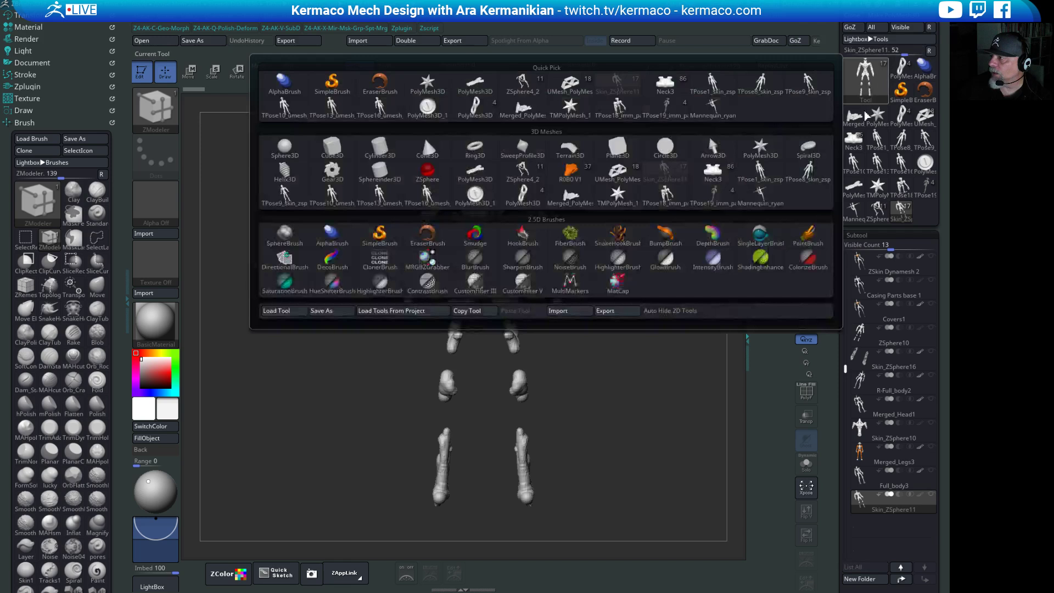
pyautogui.click(866, 83)
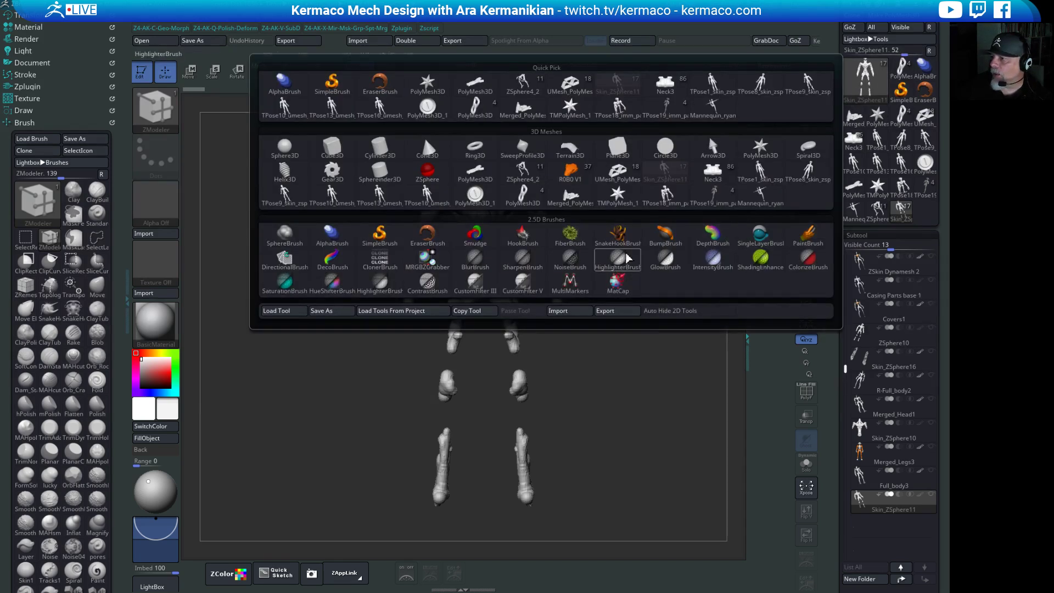
pyautogui.moveTo(534, 96)
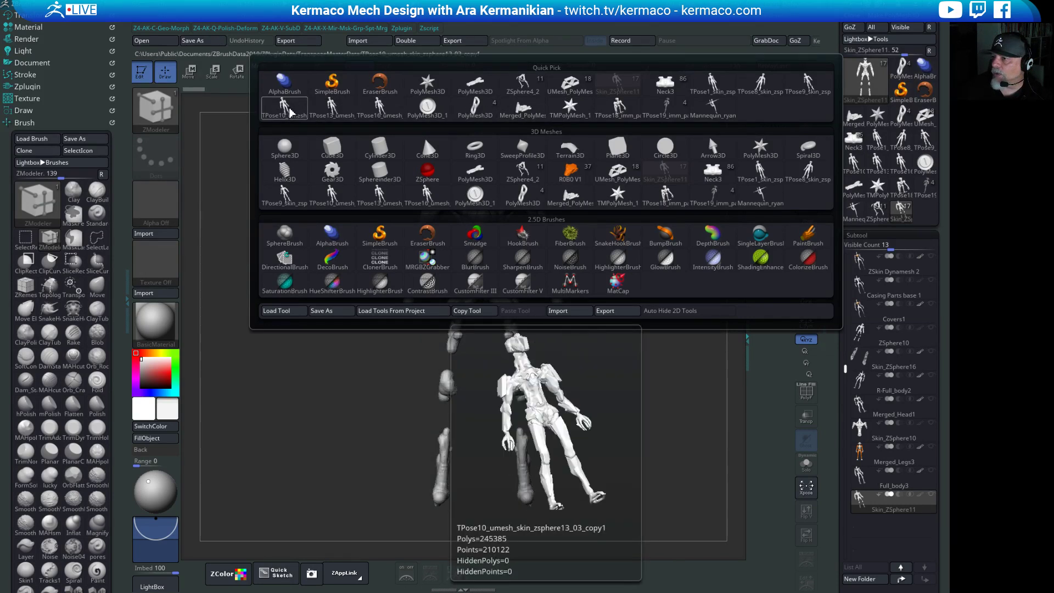
pyautogui.moveTo(415, 114)
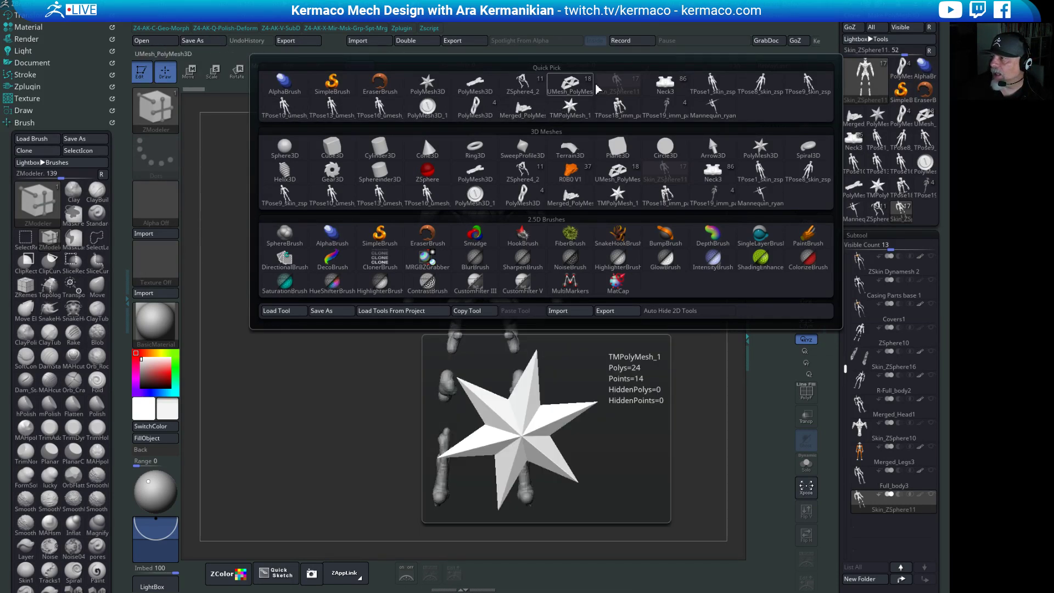
pyautogui.moveTo(743, 89)
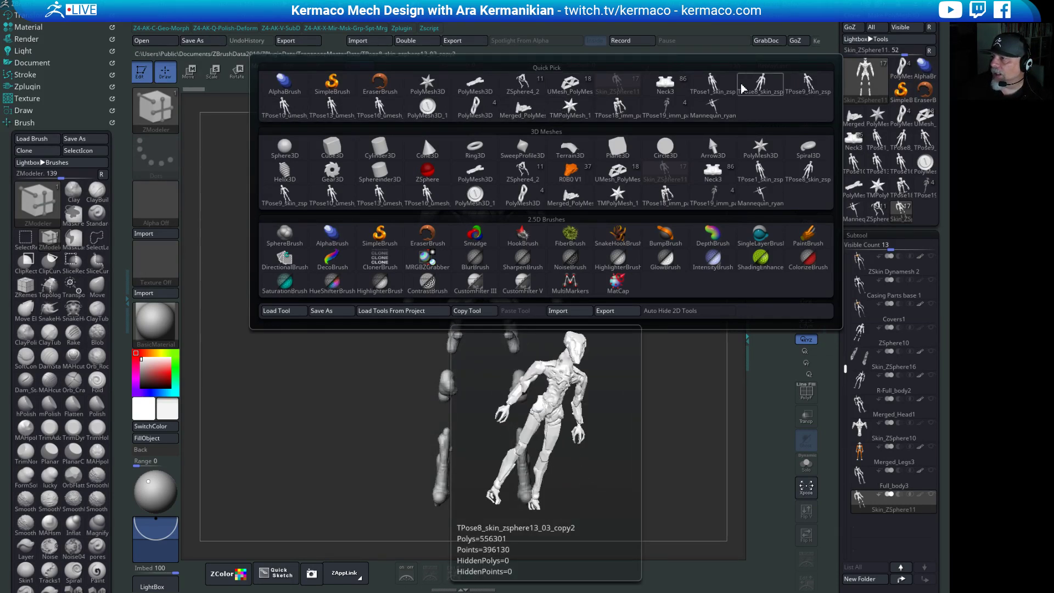
# Switch to the Neck3 tool, view the mech from the side, and select the Haed 02 folder.
pyautogui.click(671, 84)
pyautogui.moveTo(655, 270); pyautogui.dragTo(714, 264)
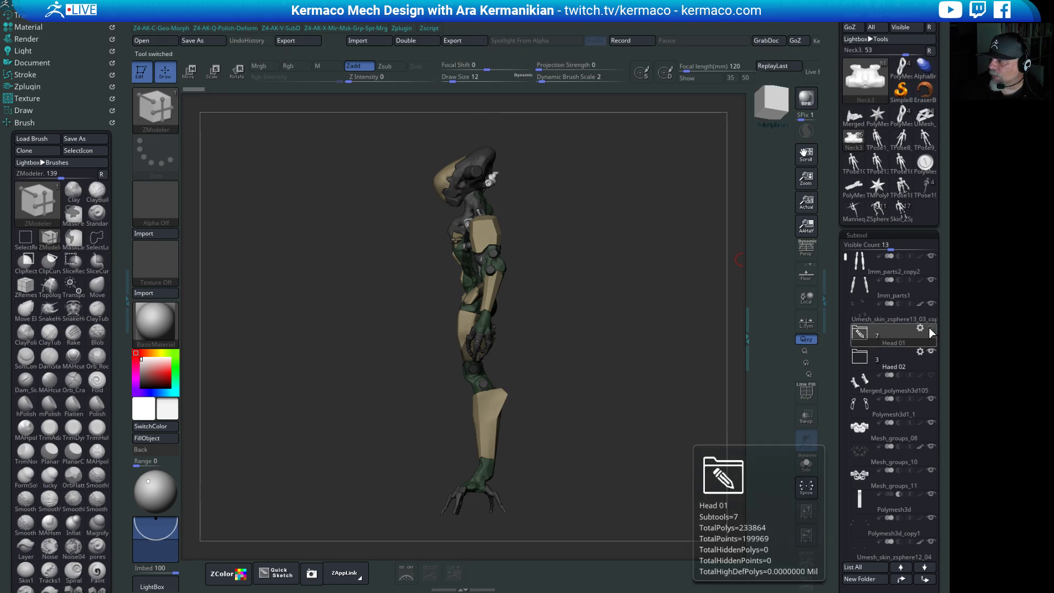
pyautogui.moveTo(928, 358)
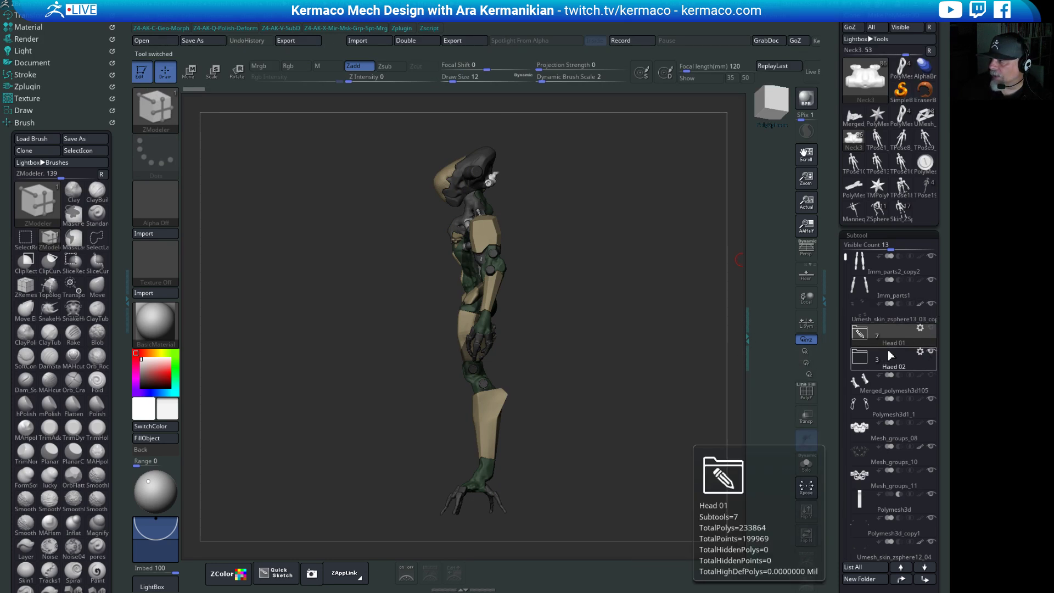
pyautogui.click(879, 366)
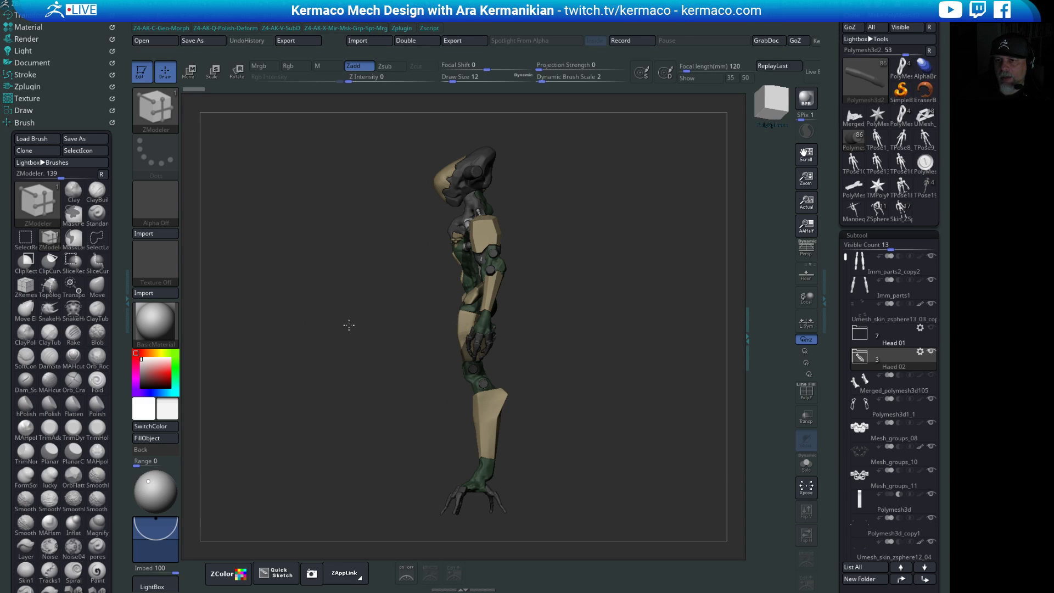
# Examine the full mech's proportions from the front and close in on its upper body.
pyautogui.moveTo(348, 325); pyautogui.dragTo(220, 318)
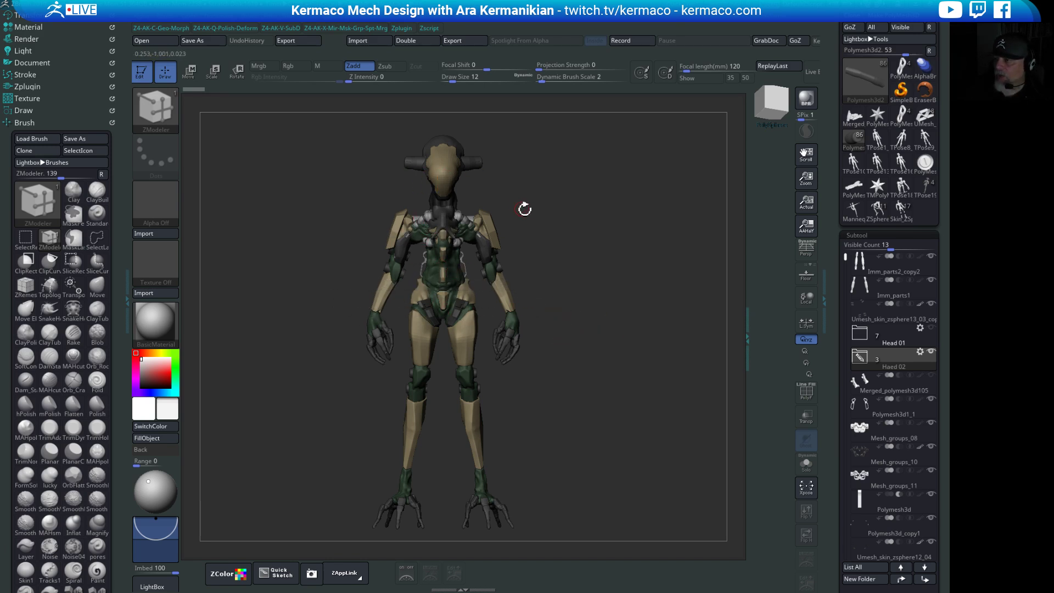
pyautogui.moveTo(600, 271); pyautogui.dragTo(632, 258)
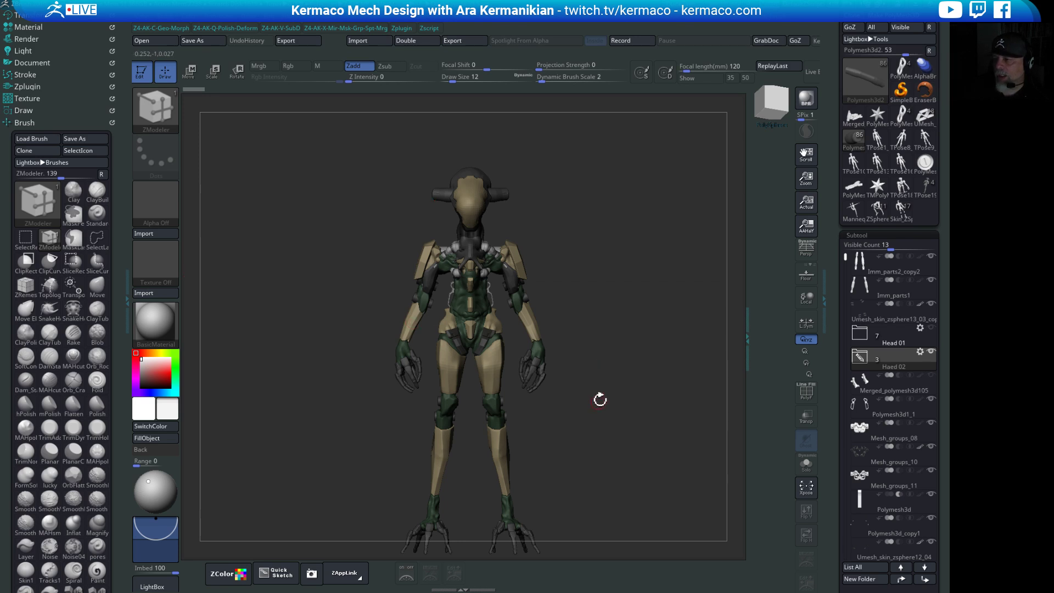
pyautogui.moveTo(600, 400)
pyautogui.keyDown('alt'); pyautogui.mouseDown()
pyautogui.moveTo(588, 353)
pyautogui.moveTo(619, 351)
pyautogui.moveTo(571, 351)
pyautogui.moveTo(631, 351)
pyautogui.moveTo(632, 340)
pyautogui.mouseUp(); pyautogui.keyUp('alt')
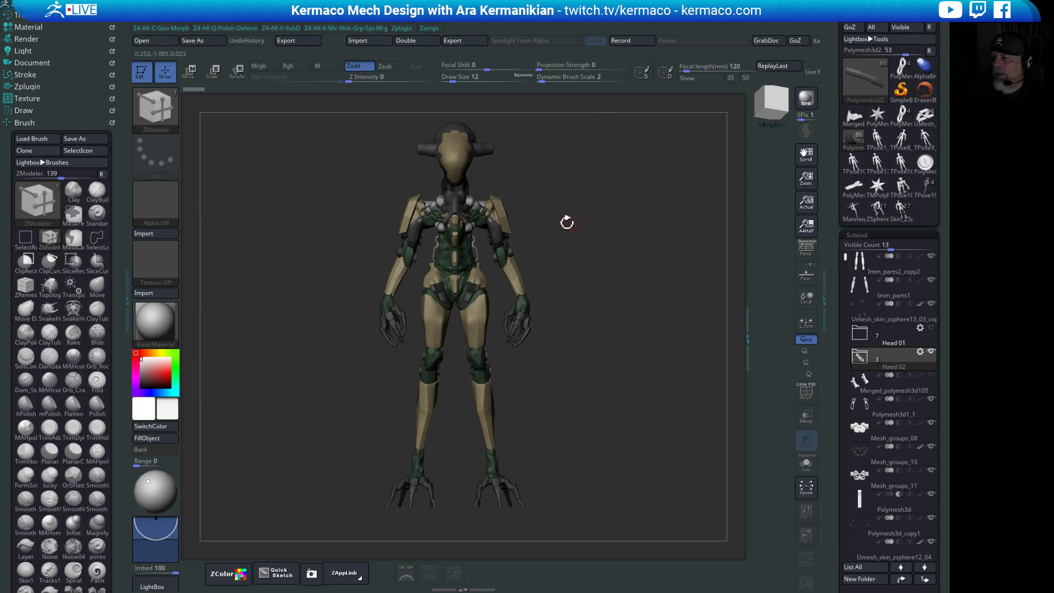
pyautogui.moveTo(662, 271)
pyautogui.mouseDown()
pyautogui.moveTo(629, 280)
pyautogui.moveTo(668, 278)
pyautogui.mouseUp()
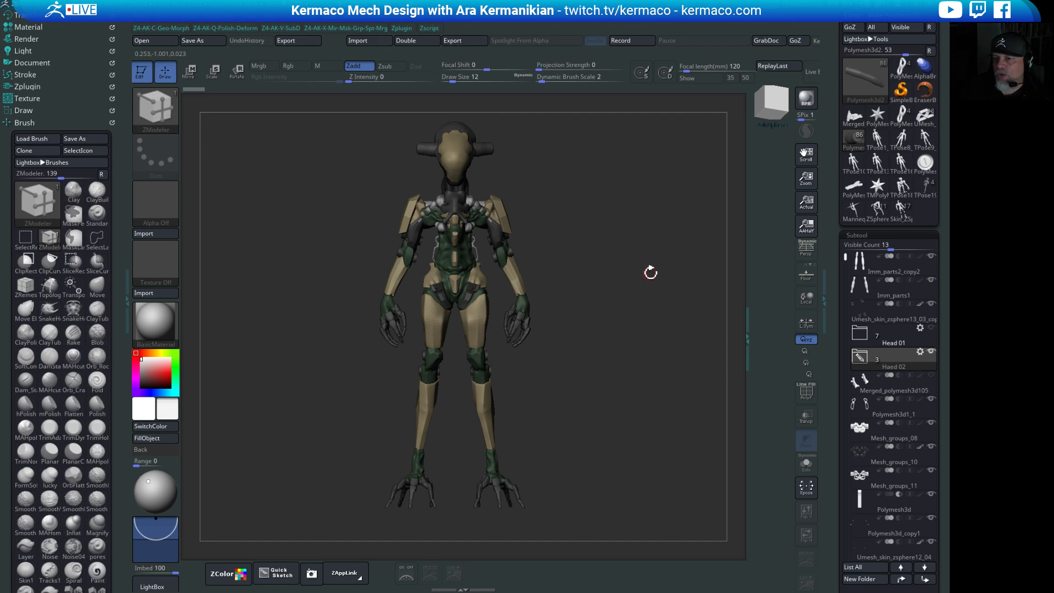
pyautogui.moveTo(620, 299)
pyautogui.mouseDown()
pyautogui.moveTo(640, 308)
pyautogui.moveTo(561, 306)
pyautogui.moveTo(647, 308)
pyautogui.moveTo(617, 301)
pyautogui.mouseUp()
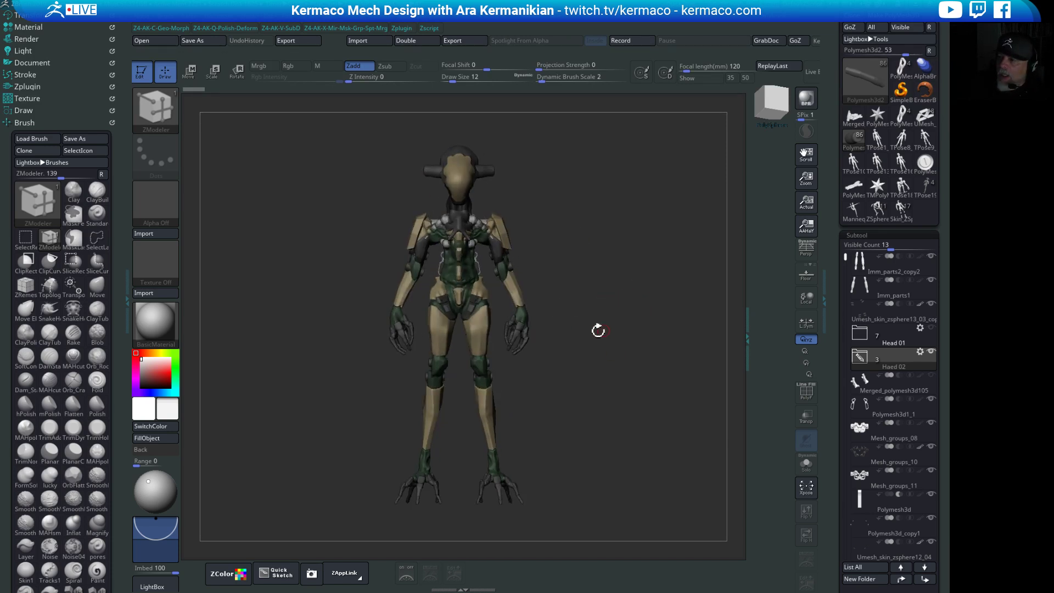
pyautogui.moveTo(608, 309); pyautogui.dragTo(708, 338)
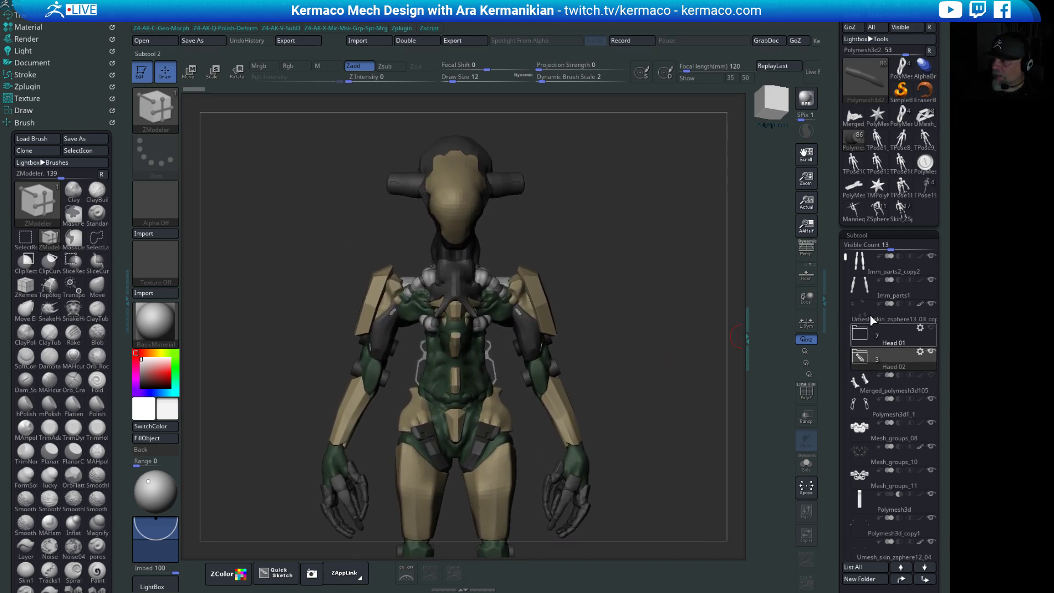
# Select the Mesh_groups_11 subtool and turn on ghost transparency to inspect the mechanics inside the chest and shoulders.
pyautogui.moveTo(877, 279)
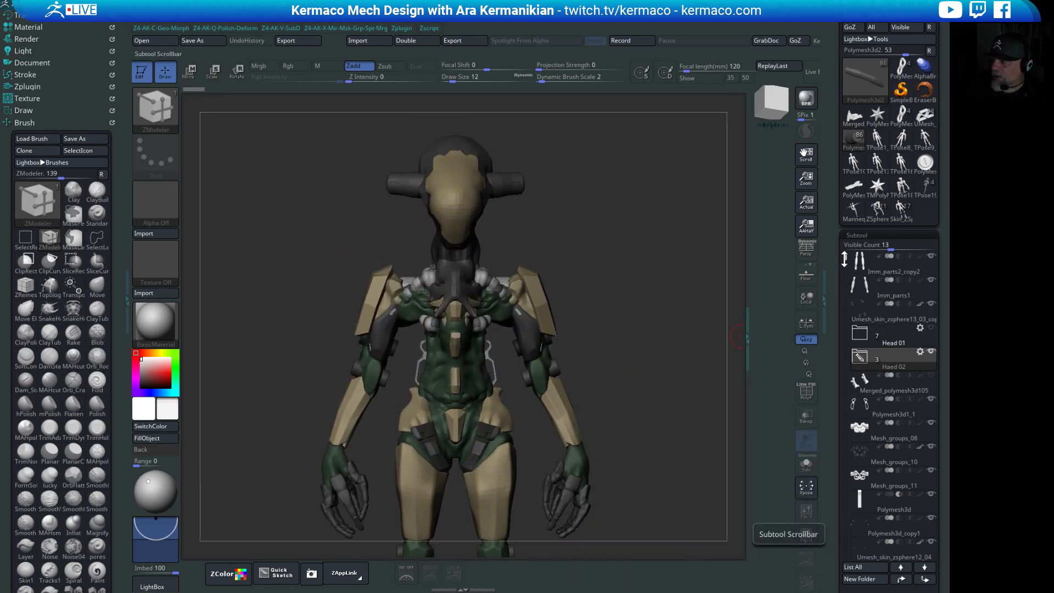
pyautogui.moveTo(845, 256); pyautogui.dragTo(846, 258)
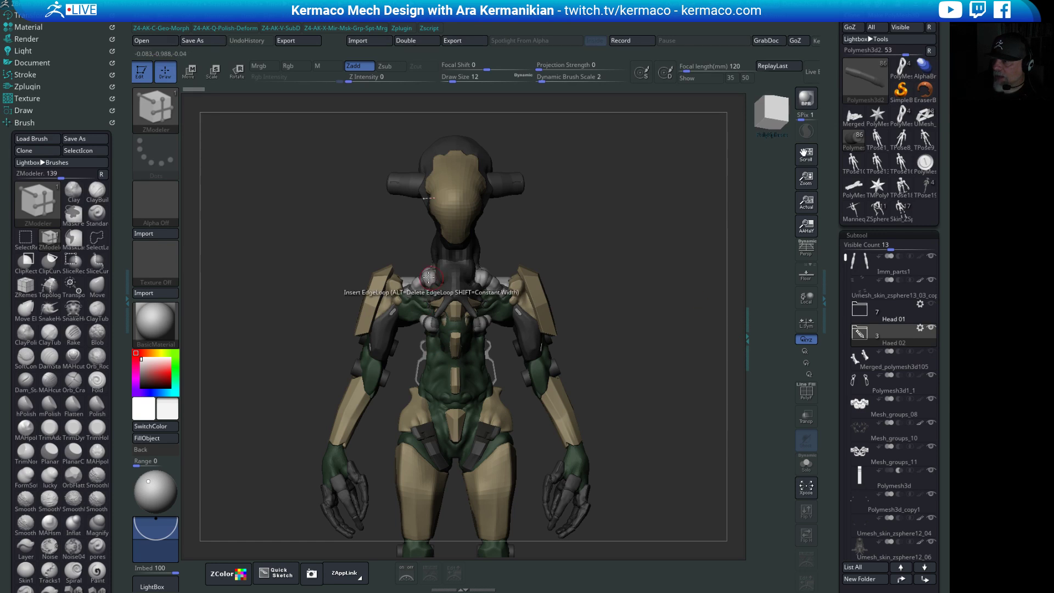
pyautogui.moveTo(672, 303); pyautogui.dragTo(361, 305)
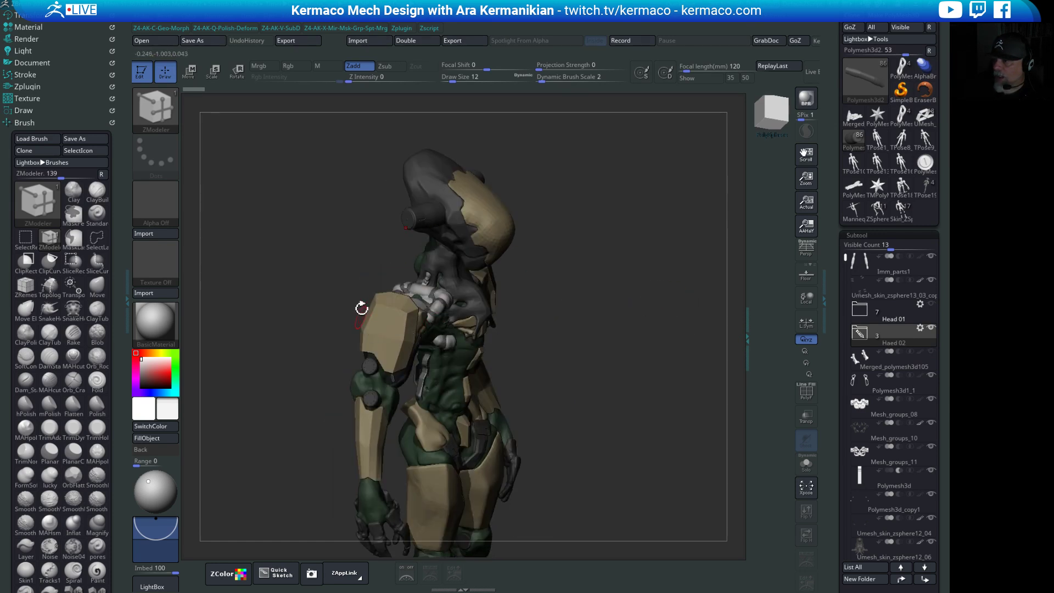
pyautogui.keyDown('shift'); pyautogui.moveTo(699, 317); pyautogui.dragTo(681, 301); pyautogui.keyUp('shift')
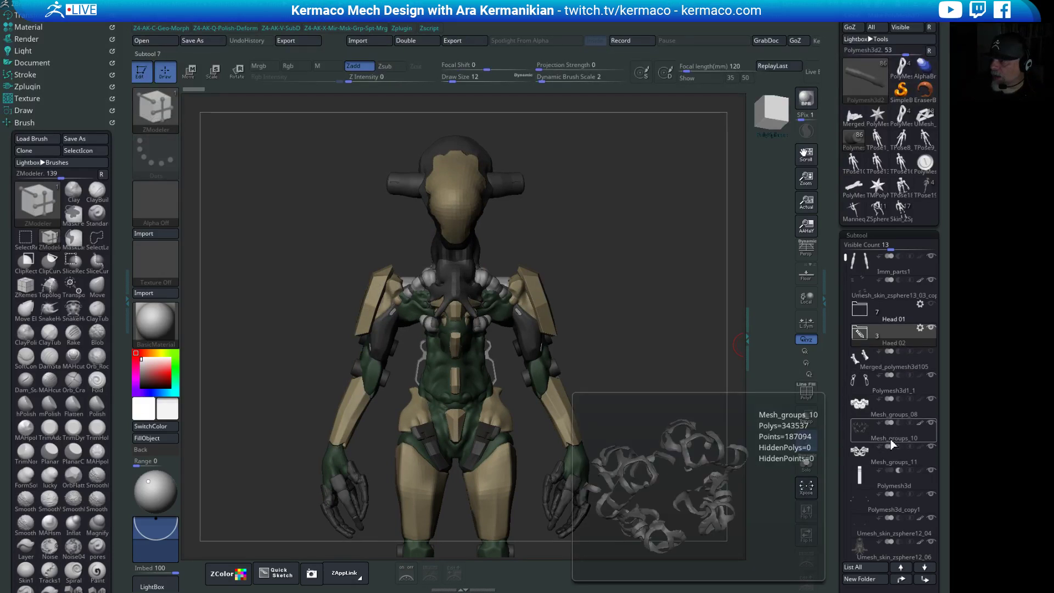
pyautogui.click(889, 463)
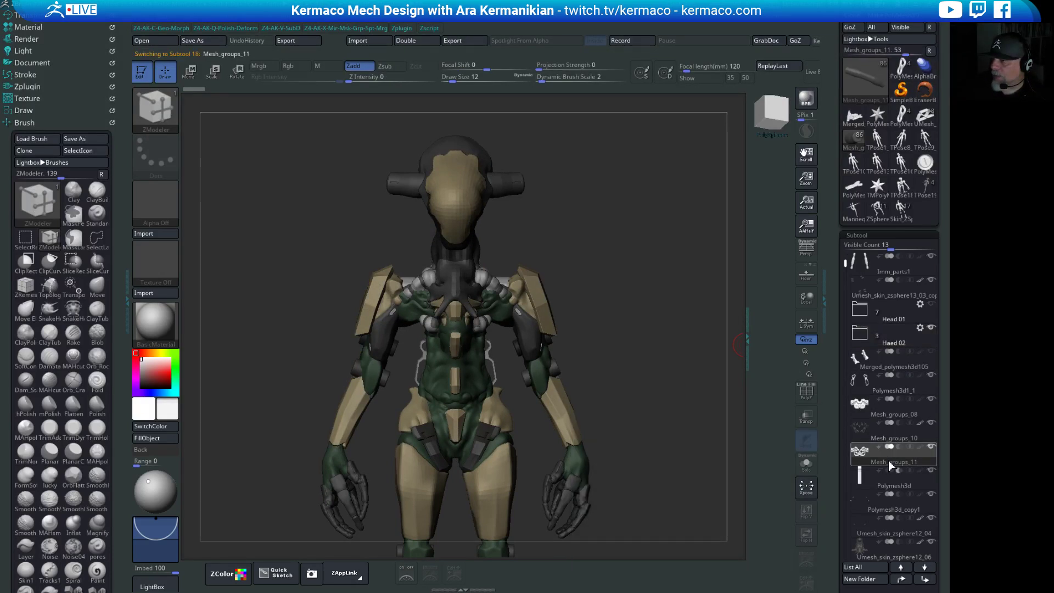
pyautogui.click(806, 416)
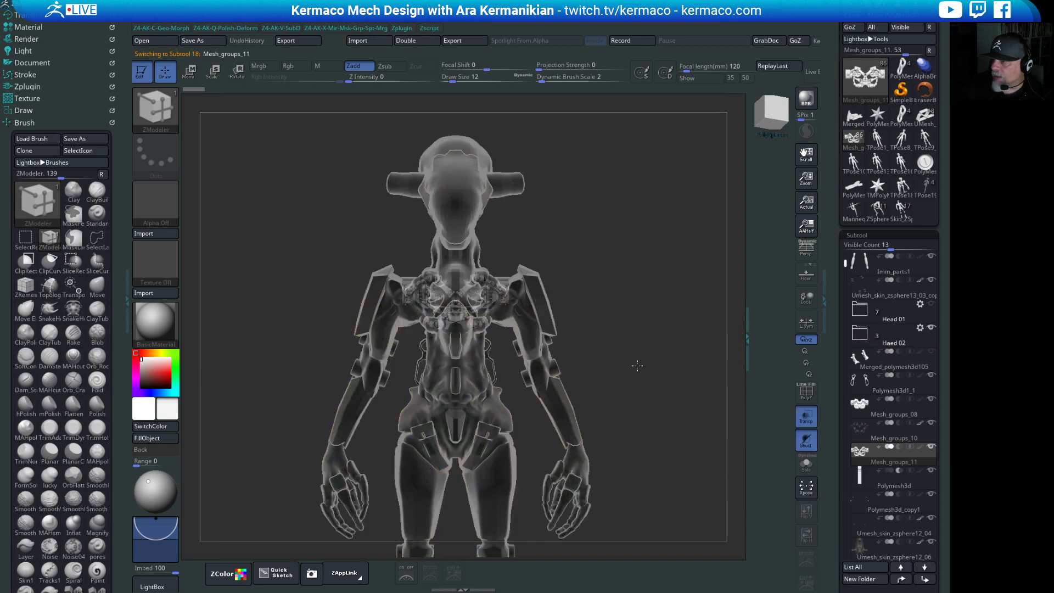
pyautogui.moveTo(636, 366); pyautogui.dragTo(587, 483)
pyautogui.moveTo(587, 483); pyautogui.dragTo(535, 254)
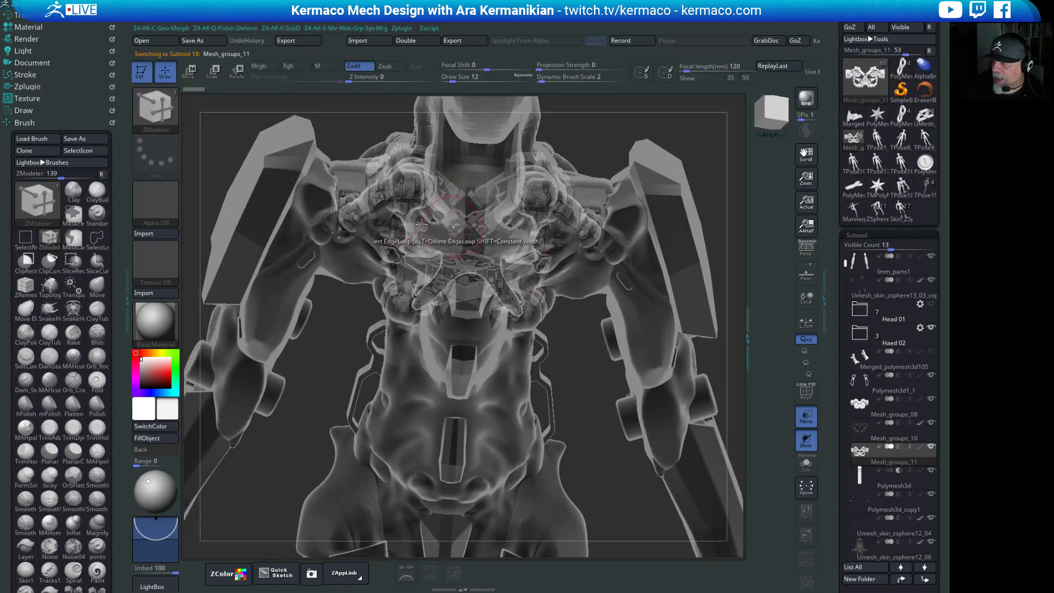
pyautogui.moveTo(308, 366); pyautogui.dragTo(656, 380)
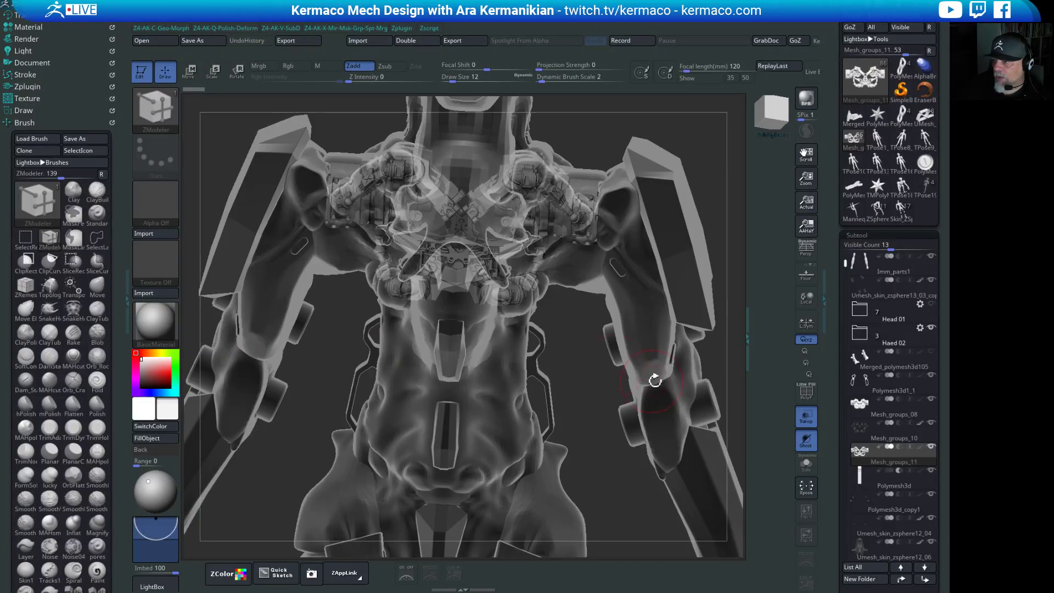
# Frame the whole transparent mech and examine its silhouette, closing in again on the head and torso.
pyautogui.press('f')
pyautogui.moveTo(573, 367); pyautogui.dragTo(629, 251)
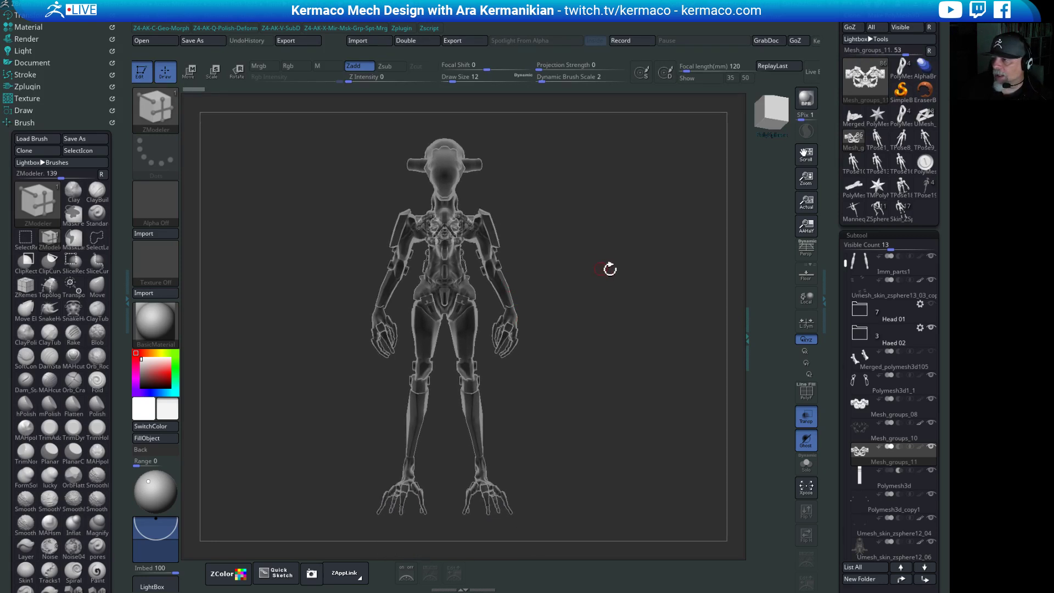
pyautogui.moveTo(643, 251); pyautogui.dragTo(585, 301)
pyautogui.moveTo(670, 334); pyautogui.dragTo(636, 331)
pyautogui.moveTo(654, 242)
pyautogui.mouseDown()
pyautogui.moveTo(594, 240)
pyautogui.moveTo(670, 224)
pyautogui.moveTo(649, 255)
pyautogui.moveTo(638, 249)
pyautogui.mouseUp()
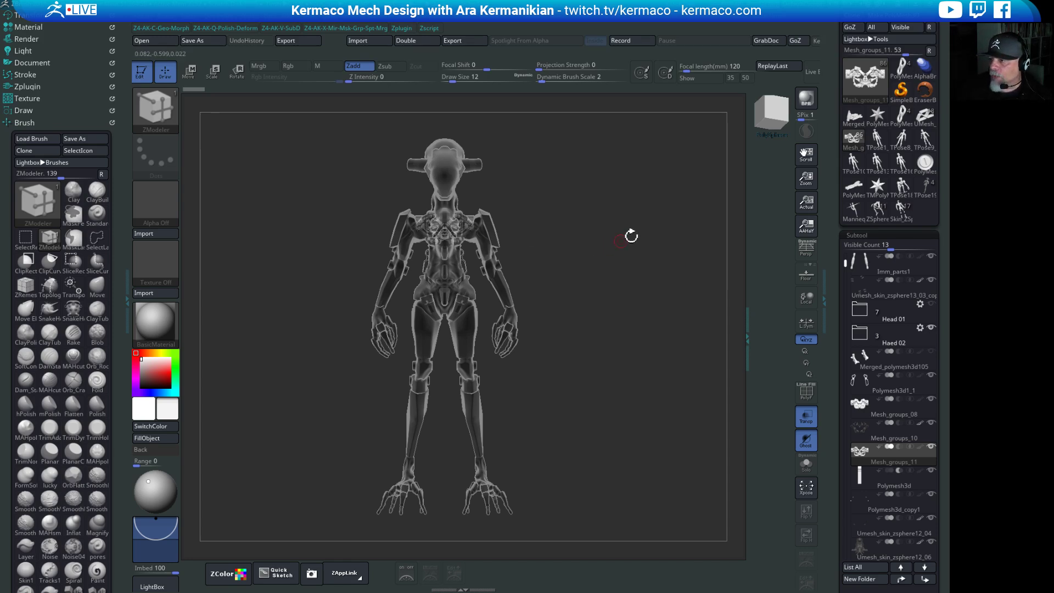
pyautogui.keyDown('alt'); pyautogui.moveTo(588, 267); pyautogui.dragTo(628, 278); pyautogui.keyUp('alt')
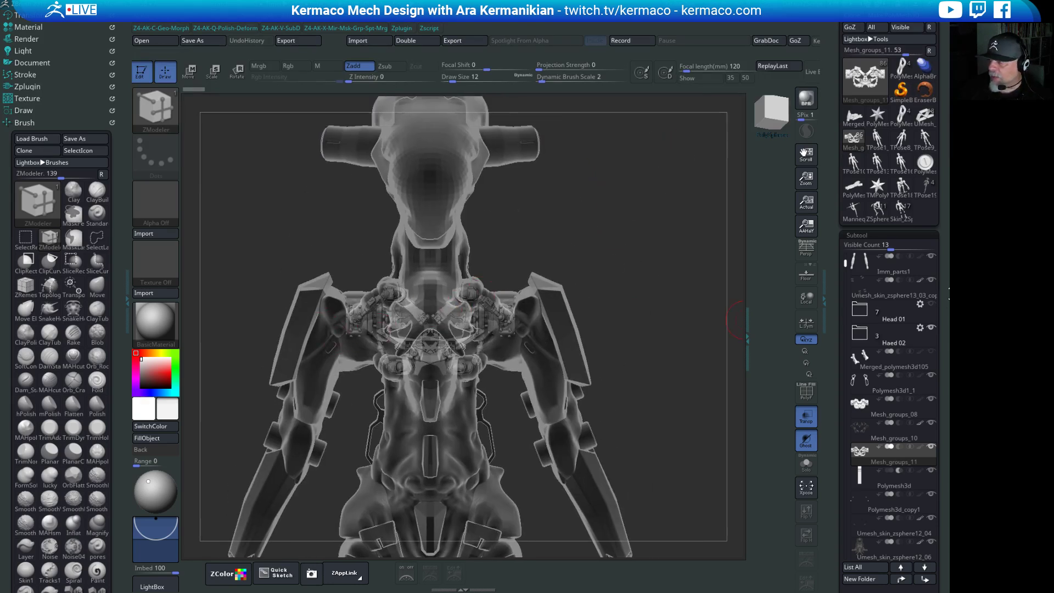
# Select the Mesh_groups_08 subtool and inspect its rounded shoulder and chest forms through the transparent body.
pyautogui.moveTo(895, 439)
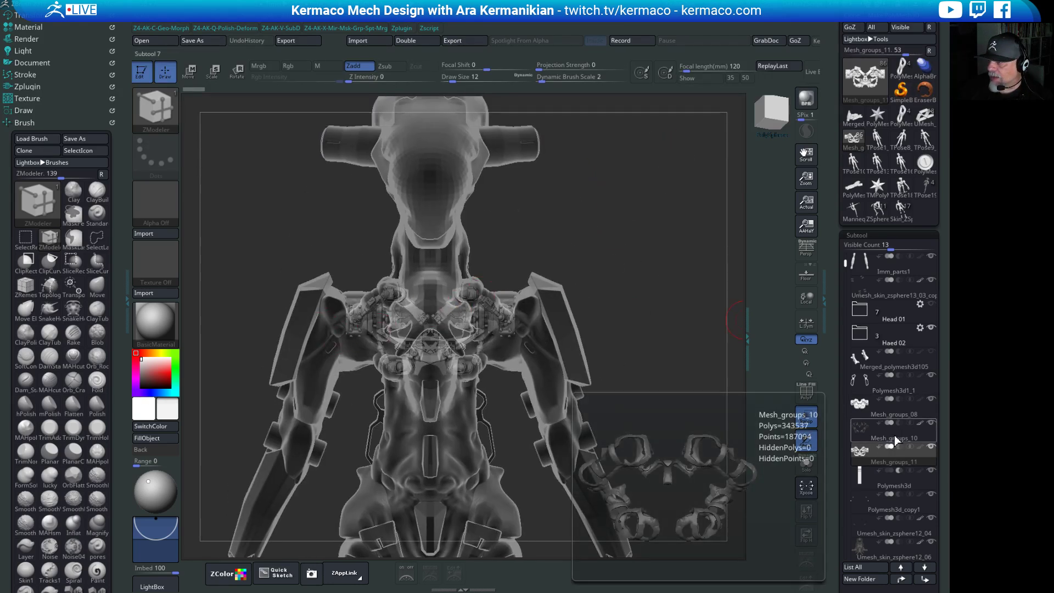
pyautogui.click(897, 407)
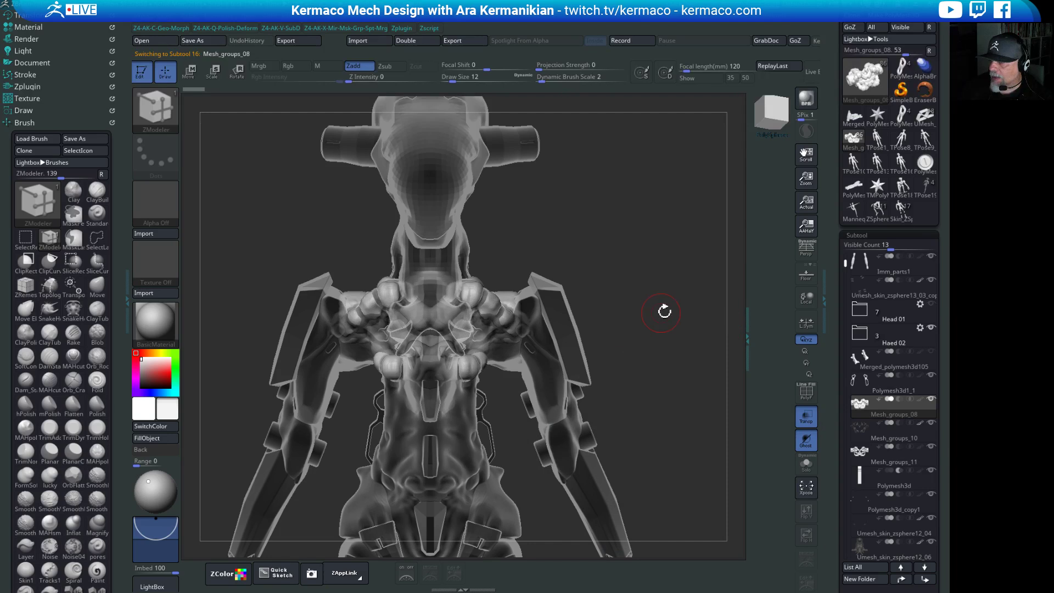
pyautogui.moveTo(665, 312); pyautogui.dragTo(631, 310)
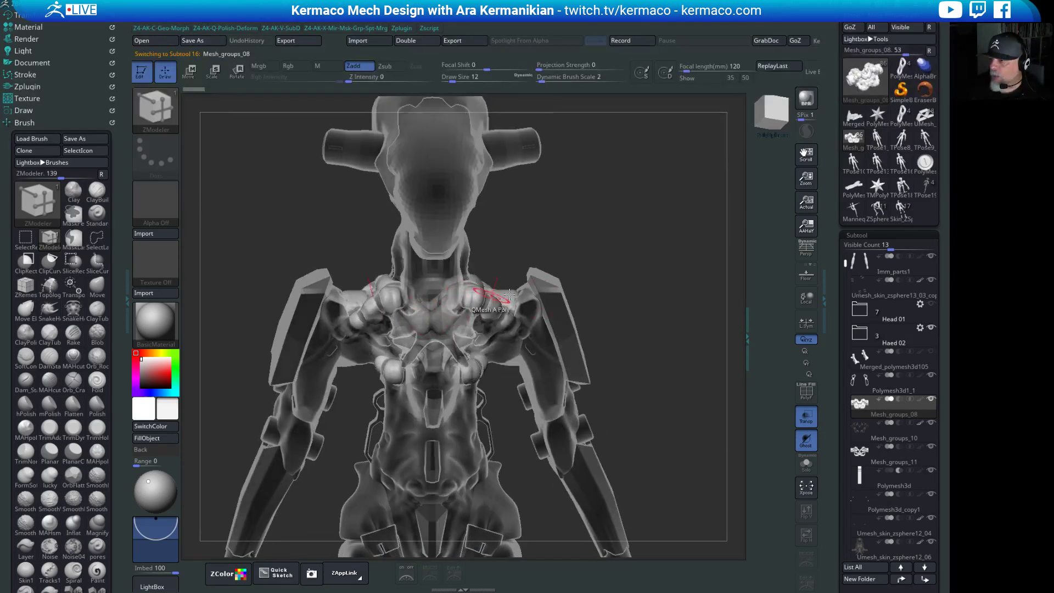
pyautogui.moveTo(704, 348)
pyautogui.mouseDown()
pyautogui.moveTo(699, 323)
pyautogui.moveTo(681, 343)
pyautogui.mouseUp()
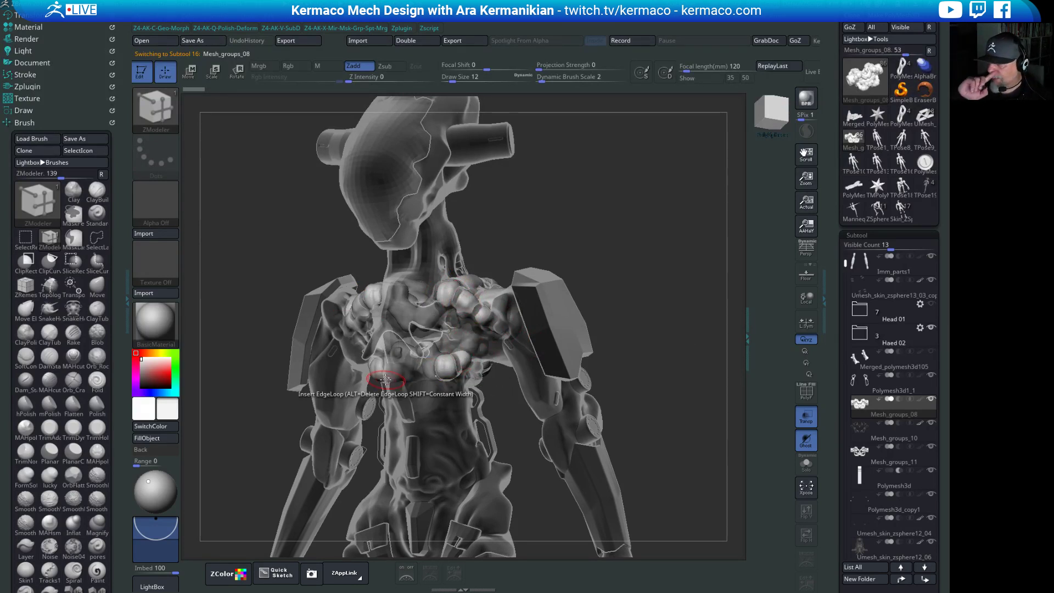
# Select Mesh_groups_10, inspect the shoulder joint up close, and turn transparency off to view the solid upper body.
pyautogui.moveTo(588, 225)
pyautogui.mouseDown()
pyautogui.moveTo(641, 247)
pyautogui.moveTo(621, 236)
pyautogui.moveTo(575, 238)
pyautogui.mouseUp()
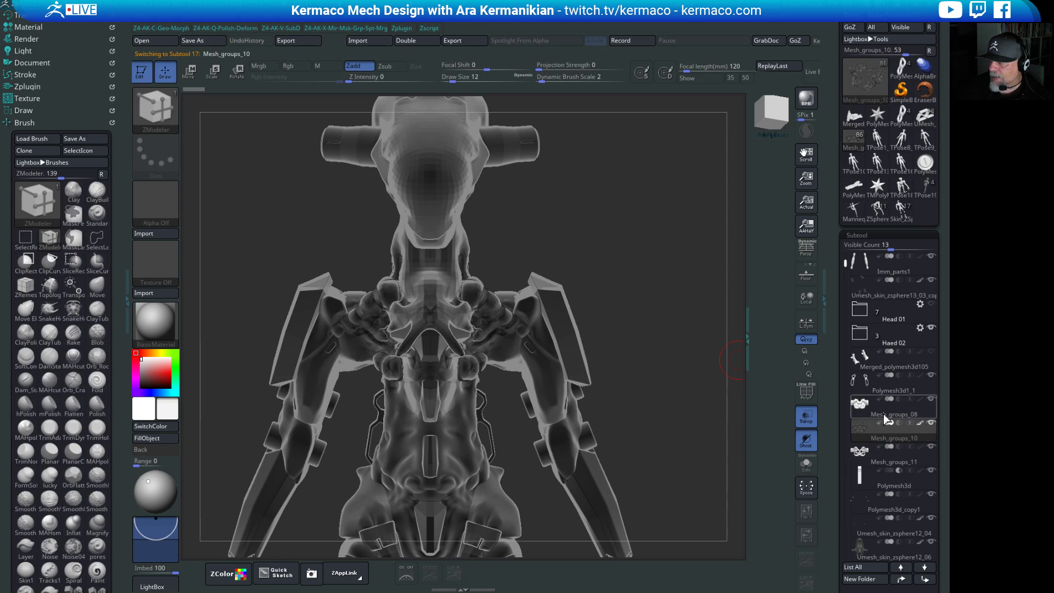
pyautogui.moveTo(698, 351); pyautogui.dragTo(401, 306)
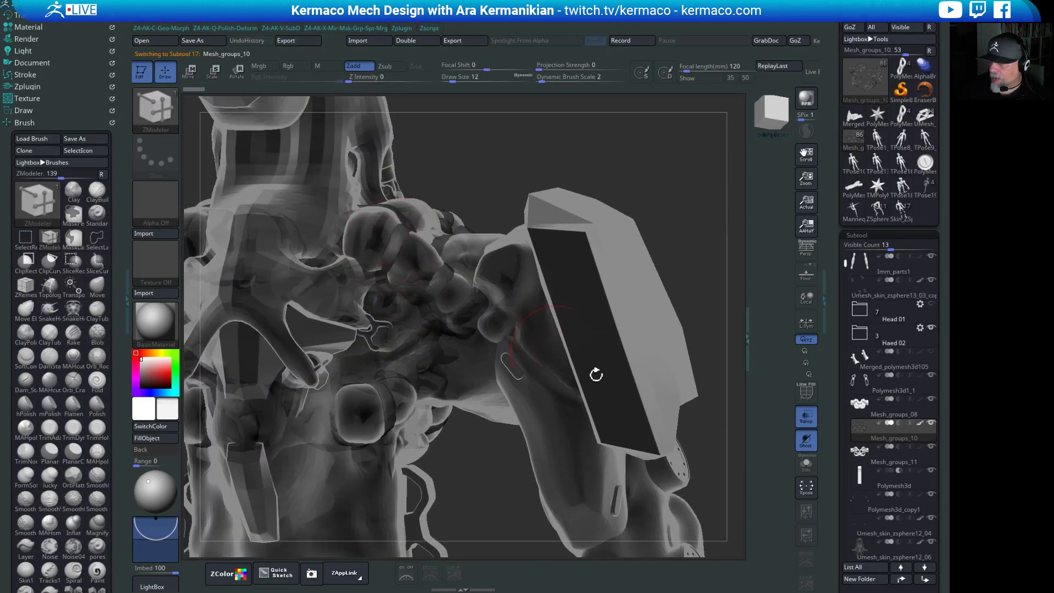
pyautogui.moveTo(894, 427)
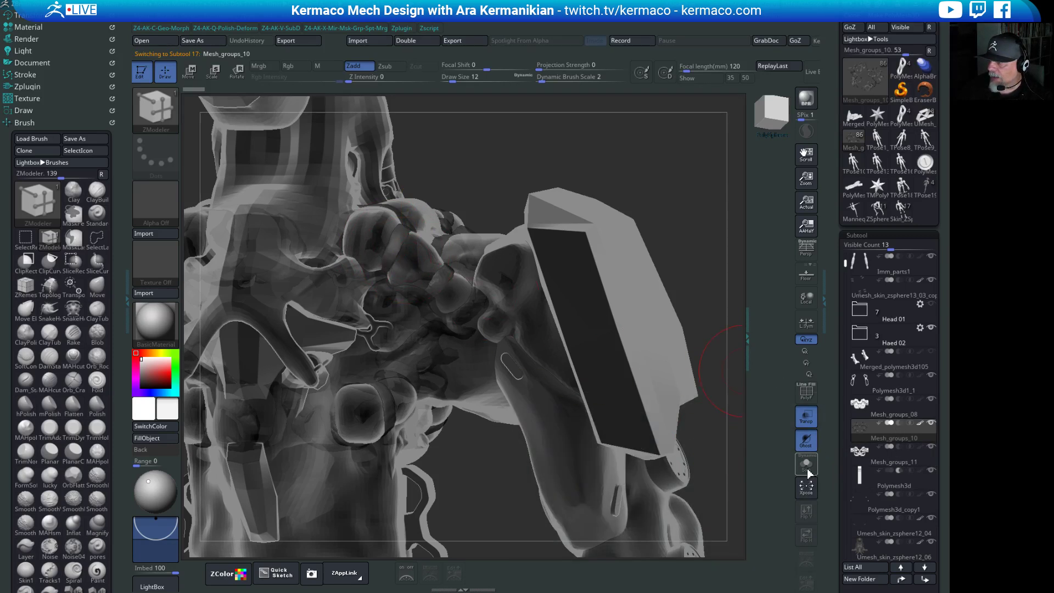
pyautogui.click(806, 416)
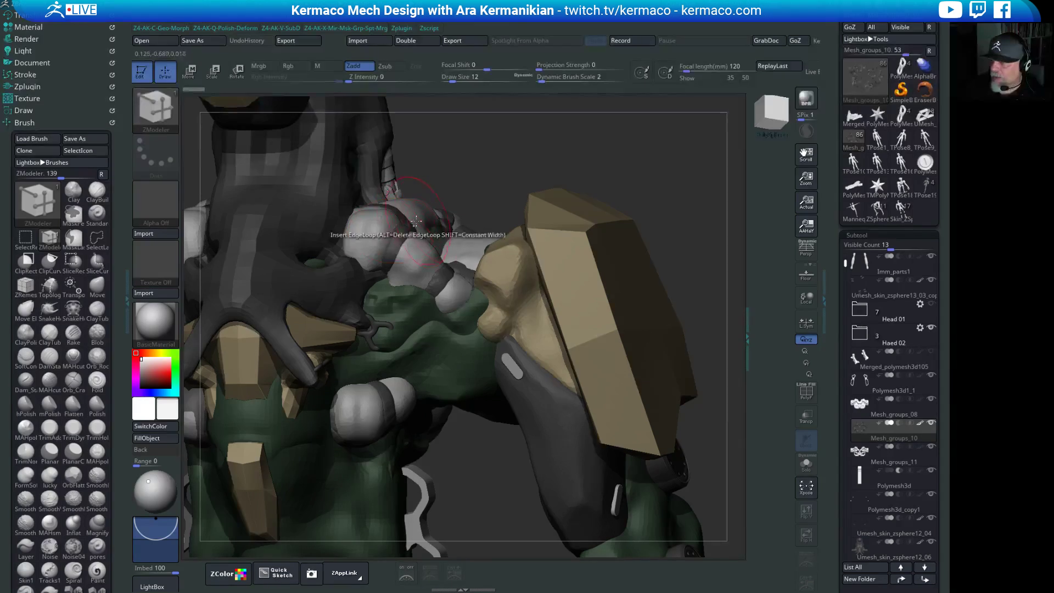
pyautogui.moveTo(588, 169); pyautogui.dragTo(483, 280)
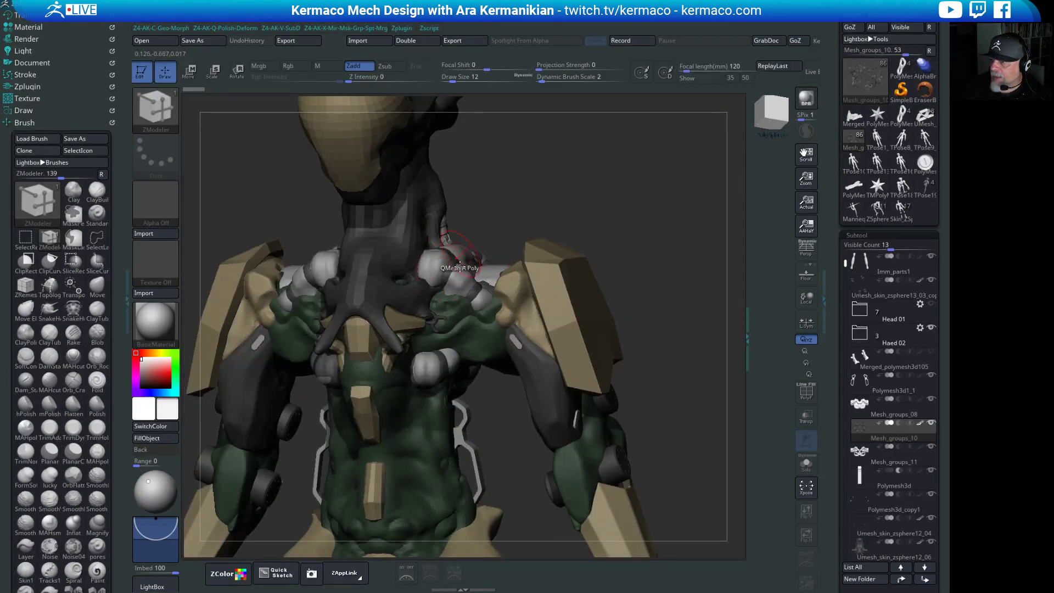
pyautogui.moveTo(662, 216); pyautogui.dragTo(721, 271)
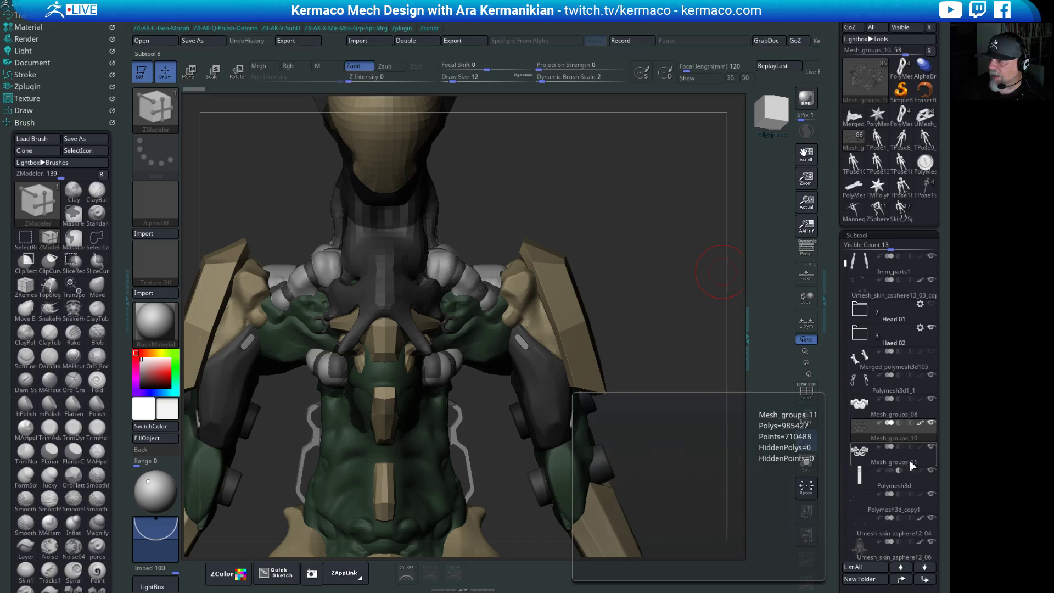
# Select Mesh_groups_11 and examine the solid torso from the front and the head and shoulder from the side.
pyautogui.click(893, 464)
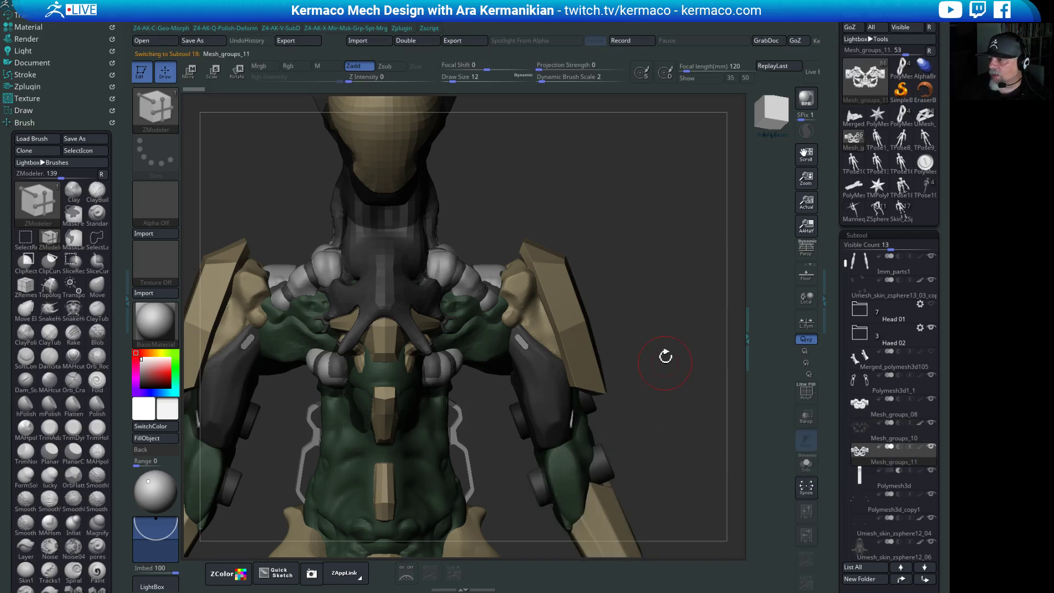
pyautogui.moveTo(666, 362)
pyautogui.mouseDown()
pyautogui.moveTo(599, 437)
pyautogui.moveTo(643, 278)
pyautogui.mouseUp()
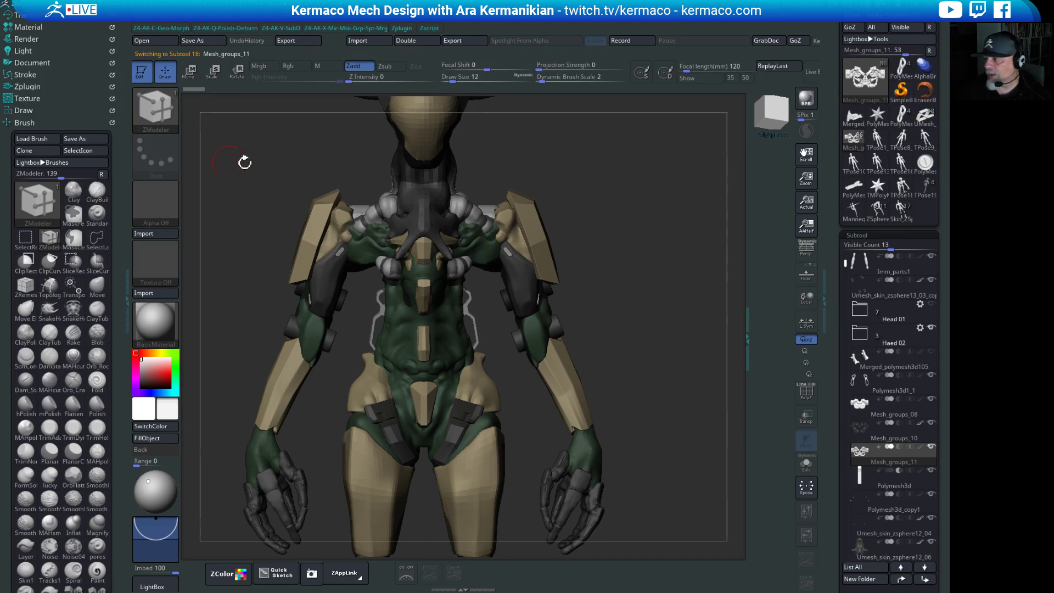
pyautogui.moveTo(691, 336); pyautogui.dragTo(637, 324)
pyautogui.moveTo(604, 381); pyautogui.dragTo(609, 394)
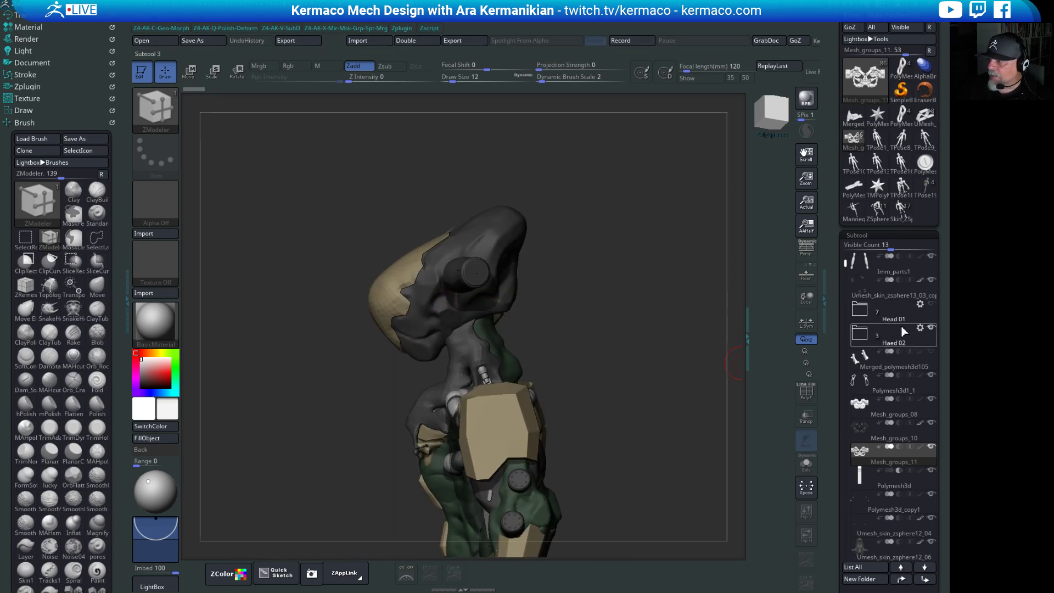
# Expand the Haed 02 folder, select its Recovered_tool subtool, and view the head from the front.
pyautogui.click(860, 337)
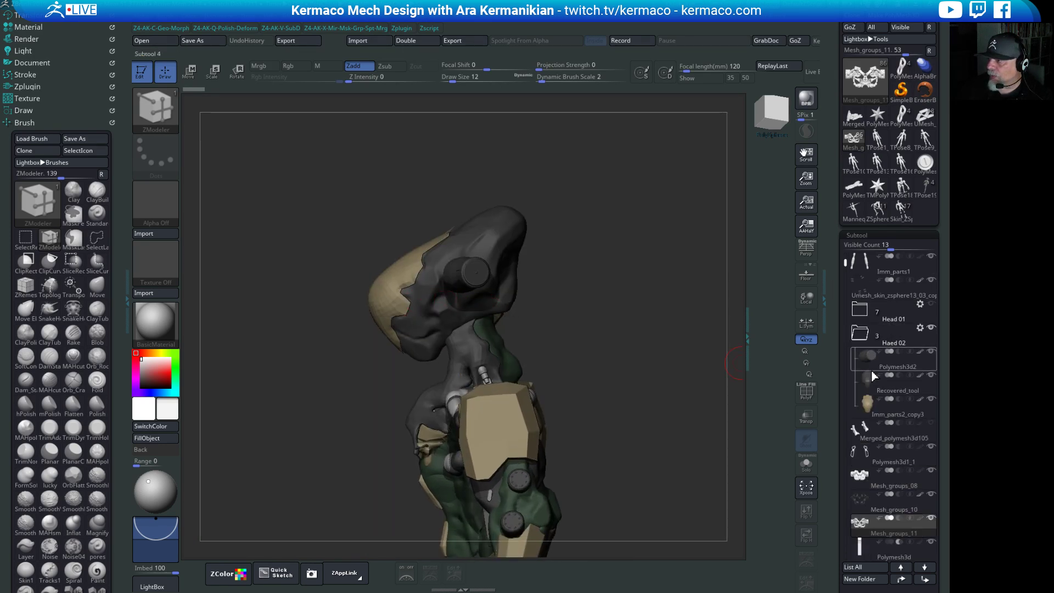
pyautogui.click(871, 384)
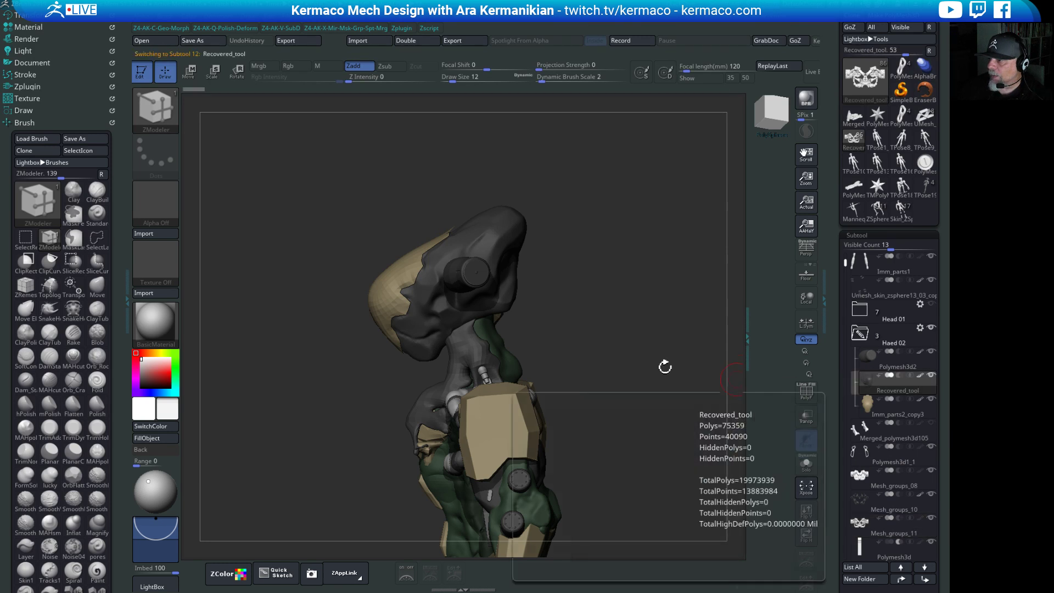
pyautogui.moveTo(667, 365); pyautogui.dragTo(537, 289)
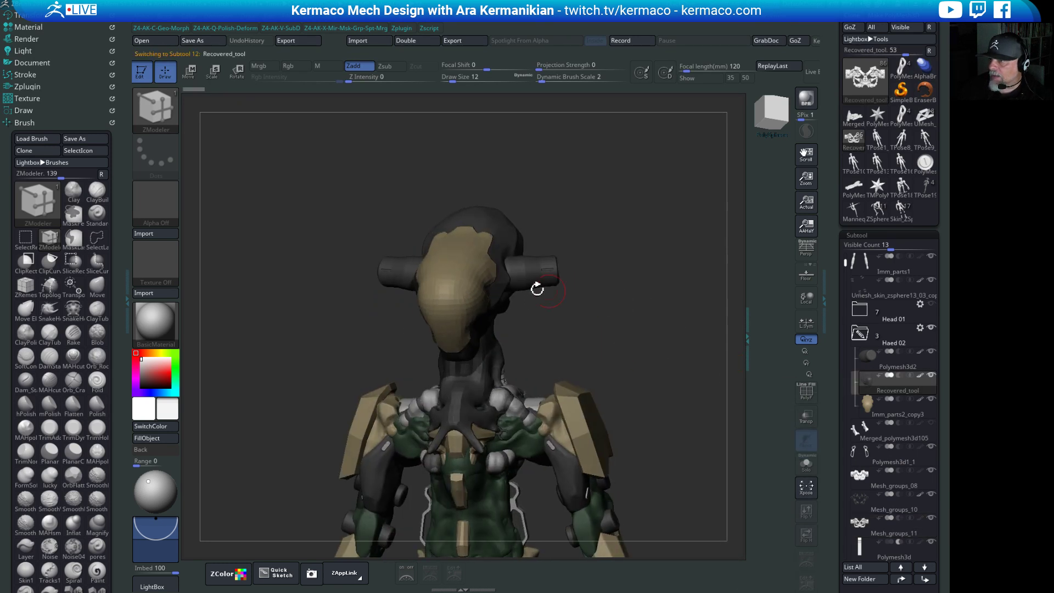
# Isolate the Recovered_tool head form and the Imm_parts2_copy3 face plate in turn and inspect each.
pyautogui.click(806, 464)
pyautogui.moveTo(673, 363); pyautogui.dragTo(642, 429)
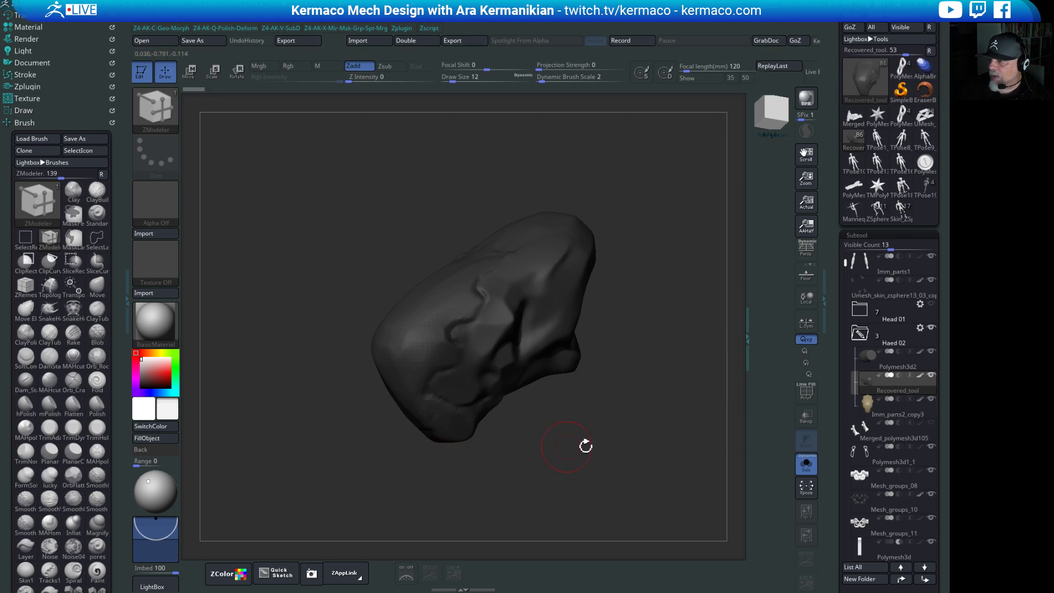
pyautogui.click(890, 416)
pyautogui.moveTo(575, 430); pyautogui.dragTo(829, 395)
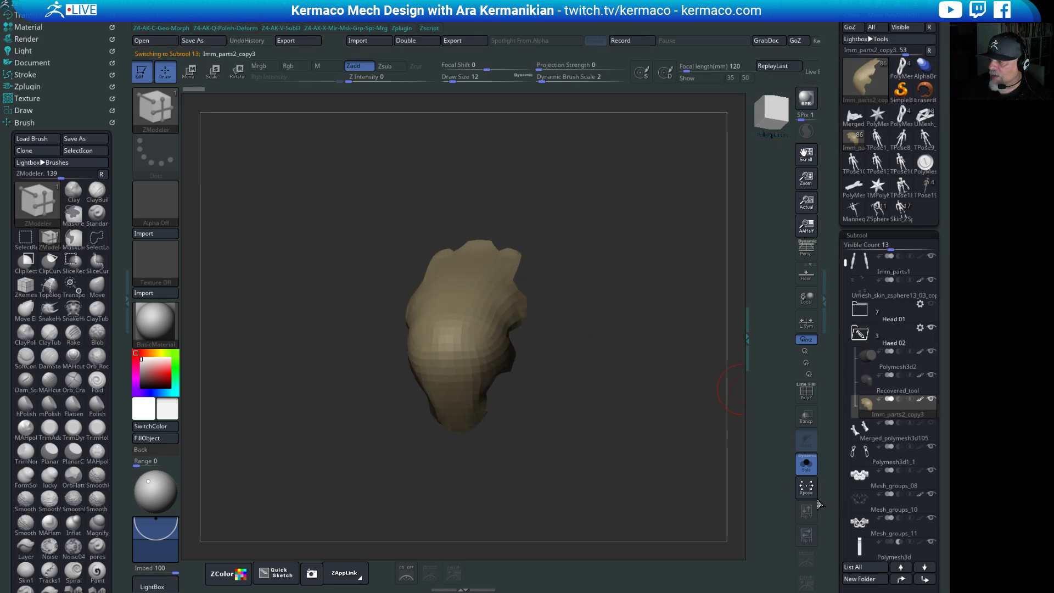
# Show all the subtools again and inspect the mech from the front, side and around the waist.
pyautogui.click(806, 463)
pyautogui.moveTo(644, 405); pyautogui.dragTo(612, 358)
pyautogui.moveTo(621, 276); pyautogui.dragTo(510, 283)
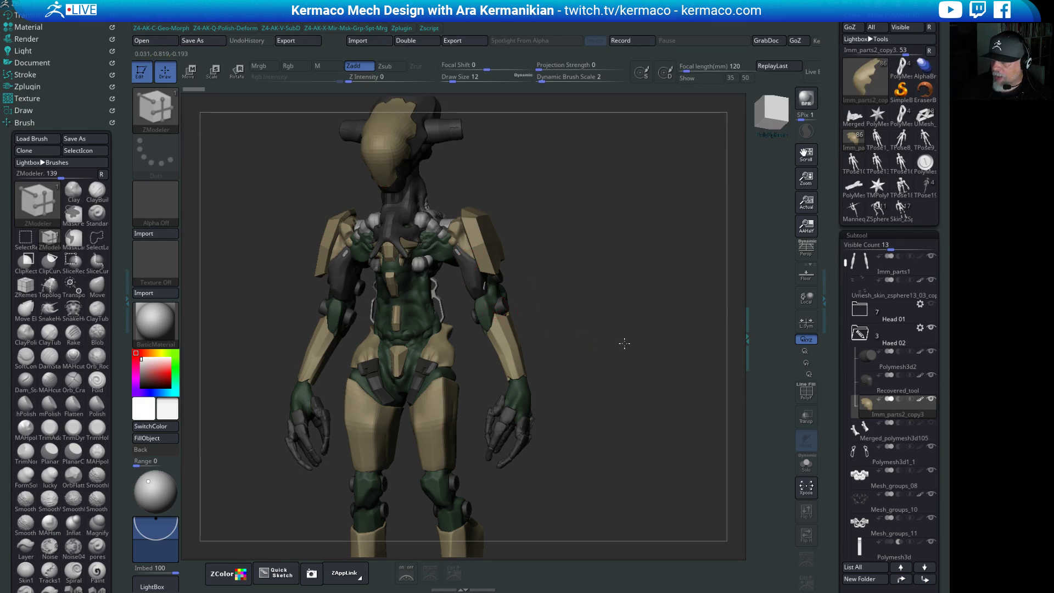
pyautogui.scroll(3, 444, 356)
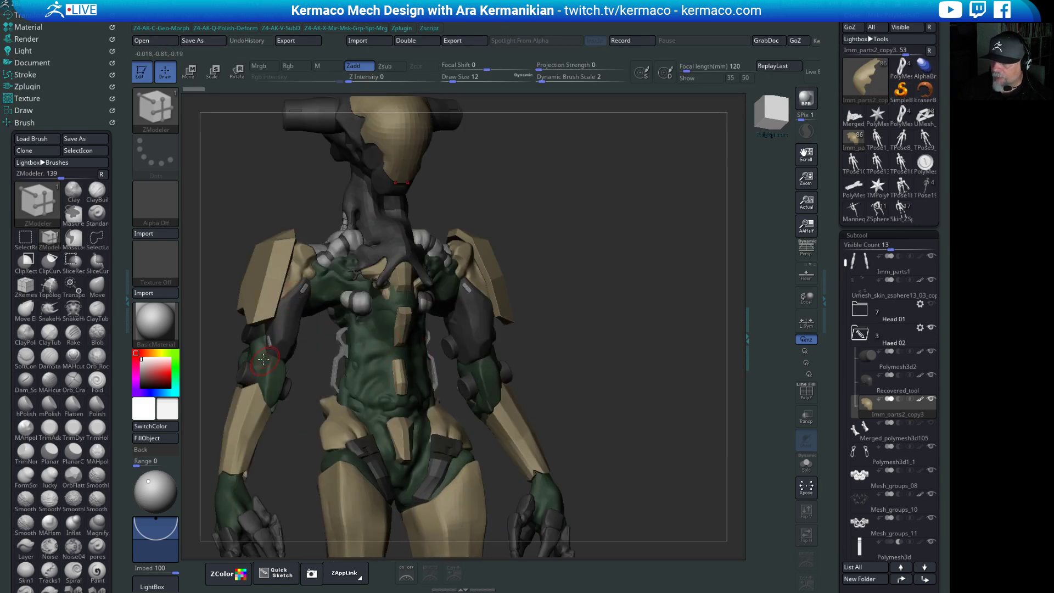
pyautogui.keyDown('alt'); pyautogui.moveTo(668, 392); pyautogui.dragTo(500, 297); pyautogui.keyUp('alt')
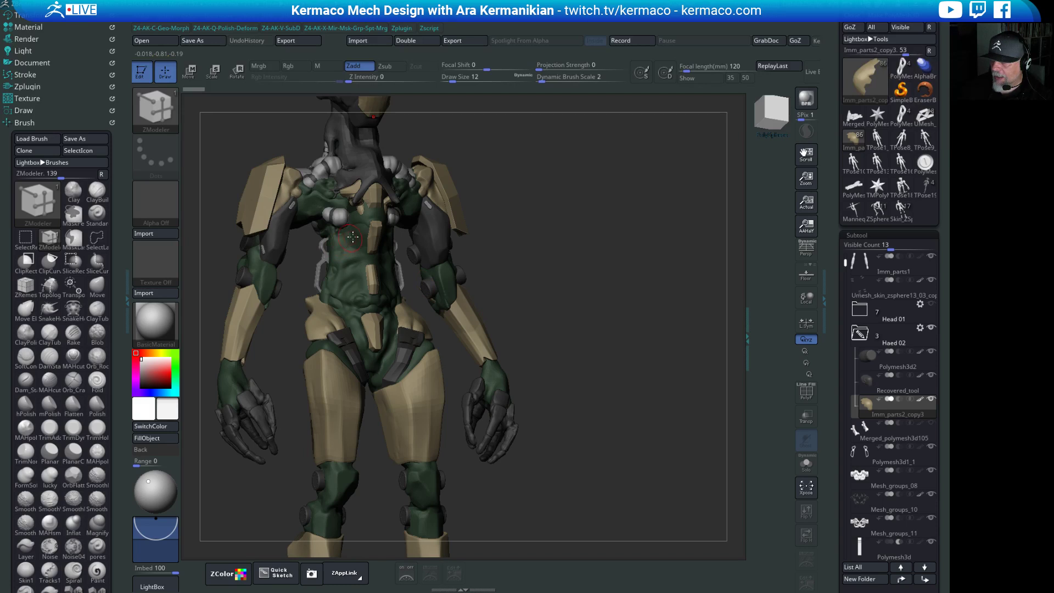
pyautogui.moveTo(585, 268); pyautogui.dragTo(614, 372)
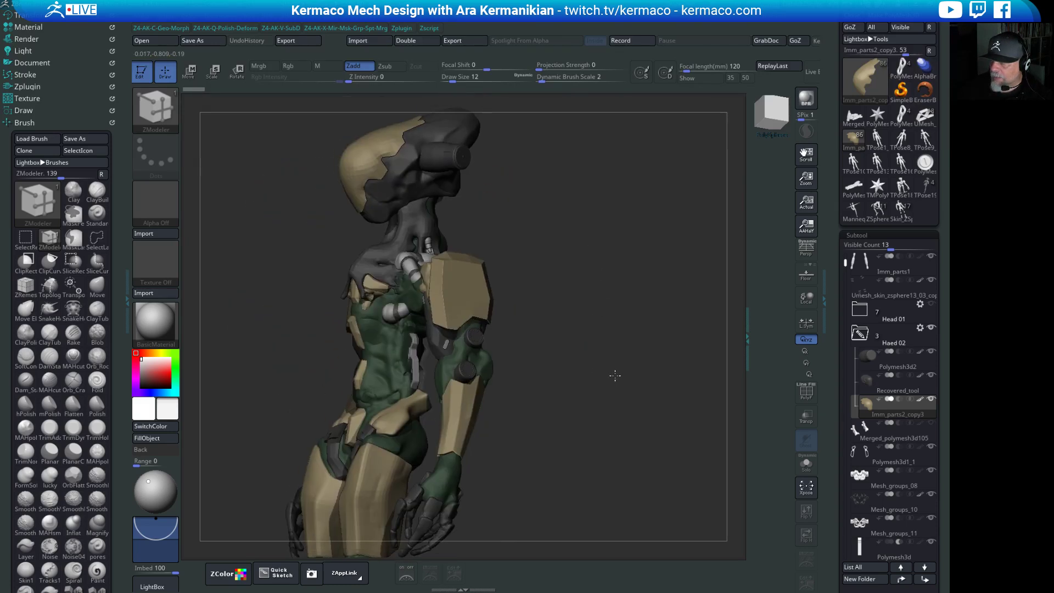
pyautogui.scroll(3, 490, 290)
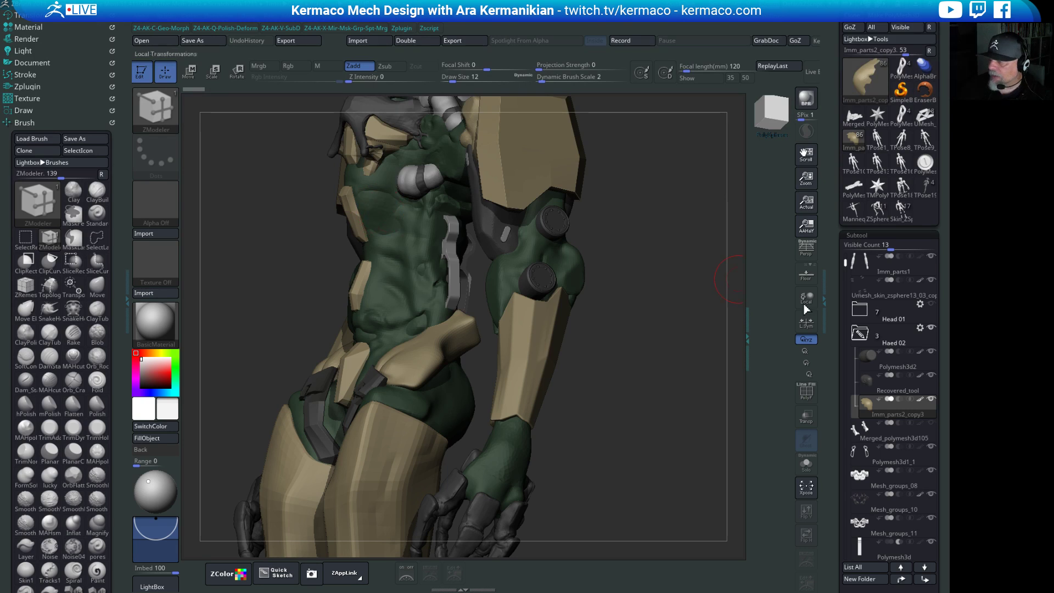
# Select the Skin_zsphere13_03_copy3_5 and Skin_zsphere13_03_copy3_1 subtools in turn and examine the torso and arms from the side and front.
pyautogui.keyDown('alt'); pyautogui.click(379, 217); pyautogui.keyUp('alt')
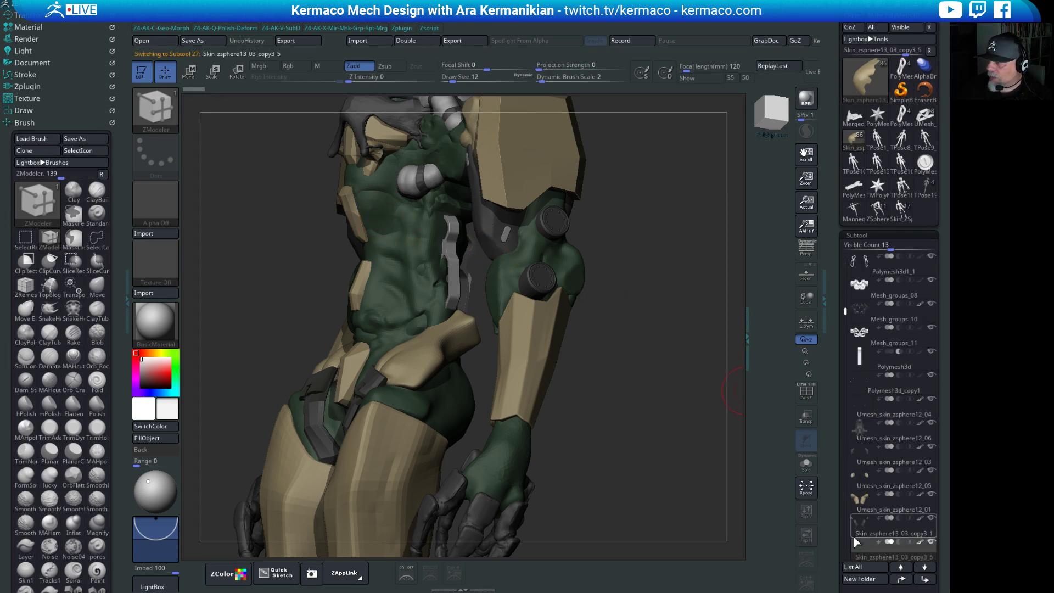
pyautogui.moveTo(709, 466); pyautogui.dragTo(693, 474)
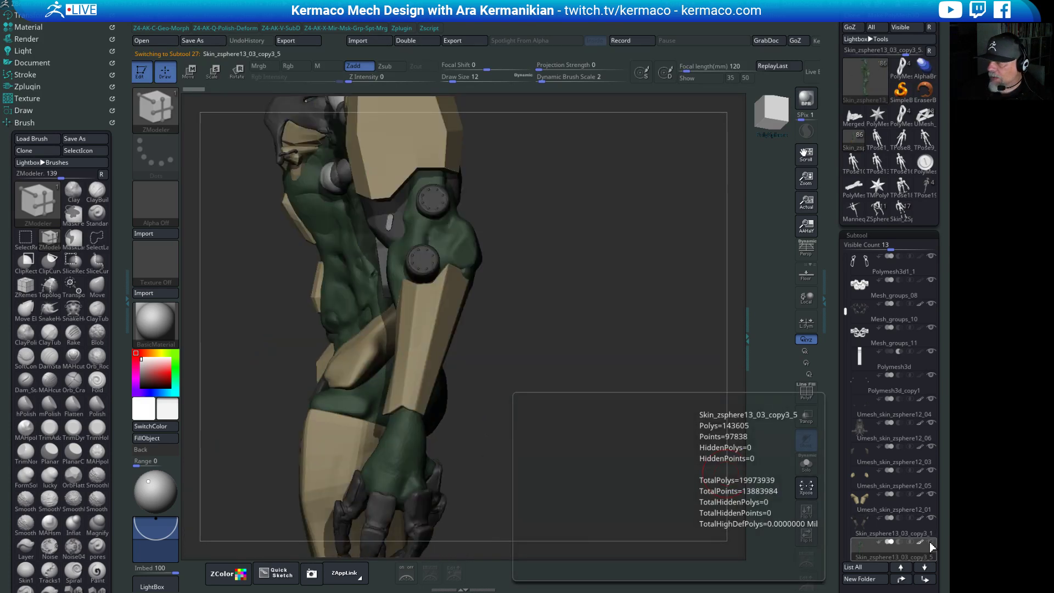
pyautogui.click(912, 526)
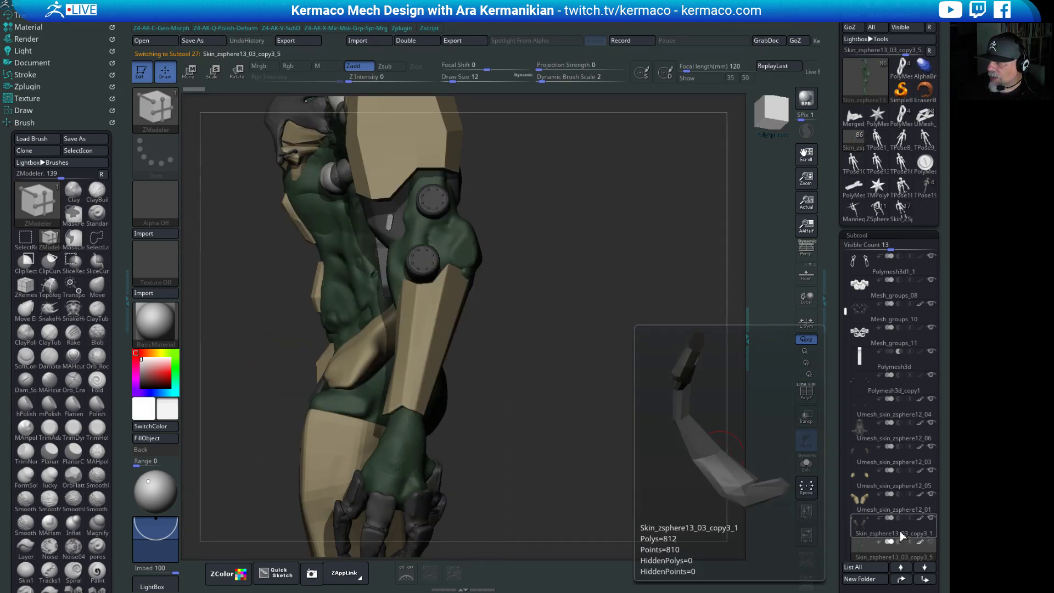
pyautogui.moveTo(689, 466); pyautogui.dragTo(594, 422)
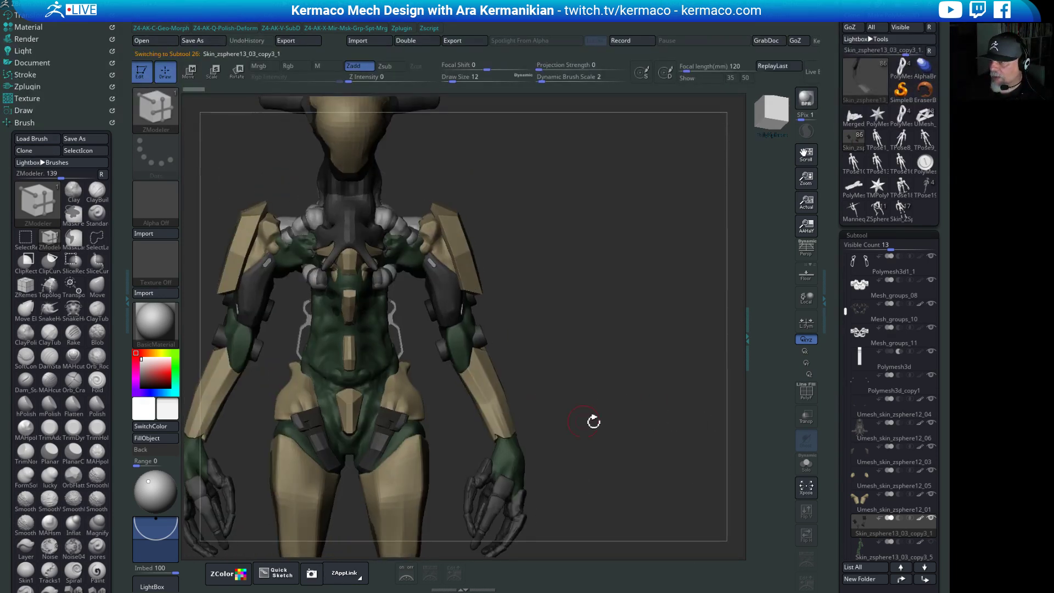
pyautogui.moveTo(647, 273); pyautogui.dragTo(366, 205)
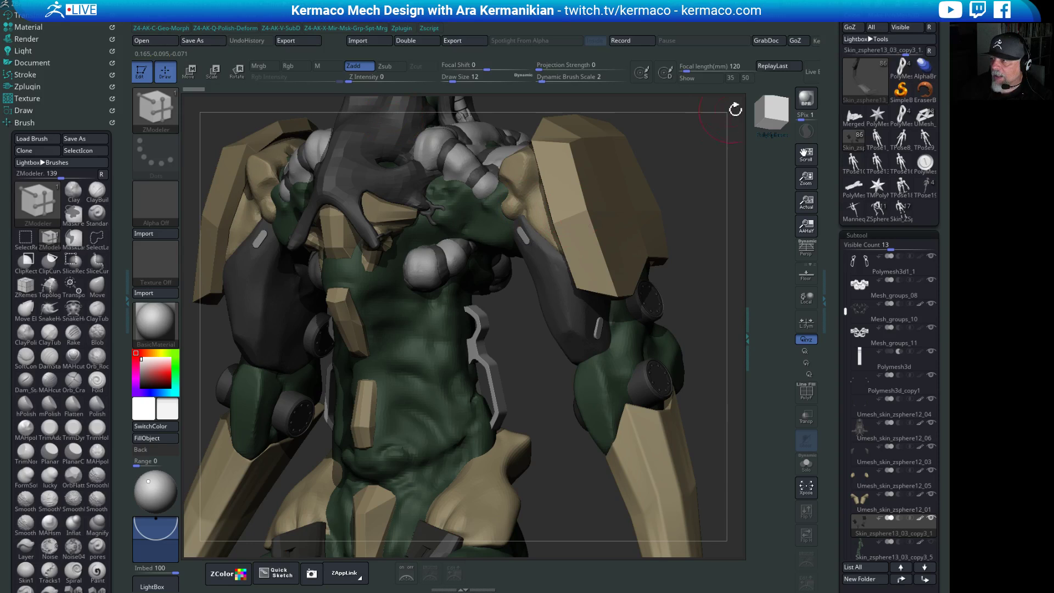
# Hide the Umesh_skin_zsphere12_06 neck piece, inspect the neck and chest beneath it, and show it again.
pyautogui.keyDown('alt'); pyautogui.moveTo(689, 135); pyautogui.dragTo(700, 315); pyautogui.keyUp('alt')
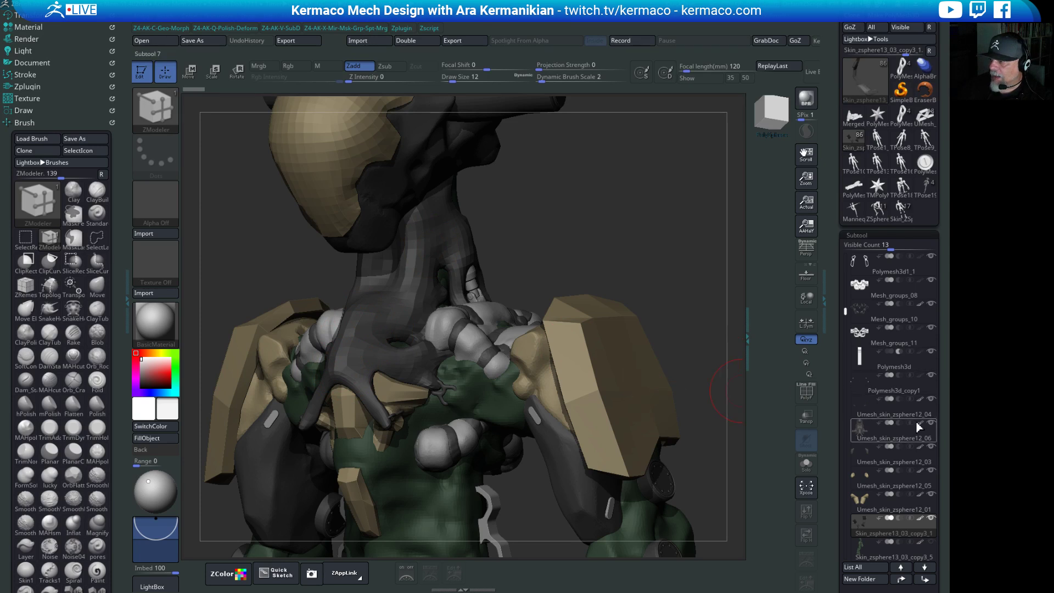
pyautogui.moveTo(936, 428)
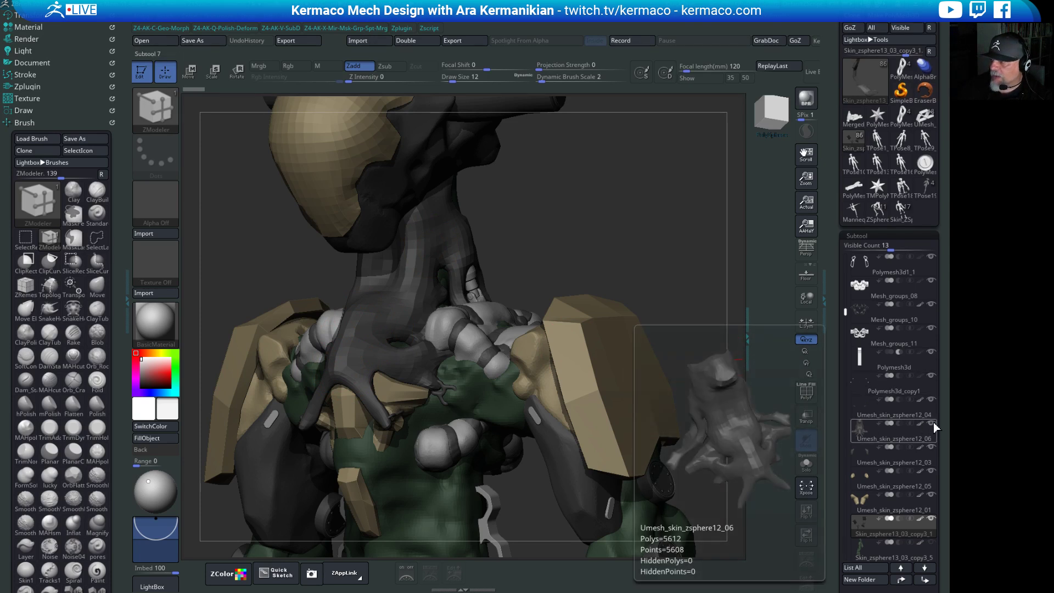
pyautogui.click(934, 424)
pyautogui.moveTo(674, 313); pyautogui.dragTo(730, 273)
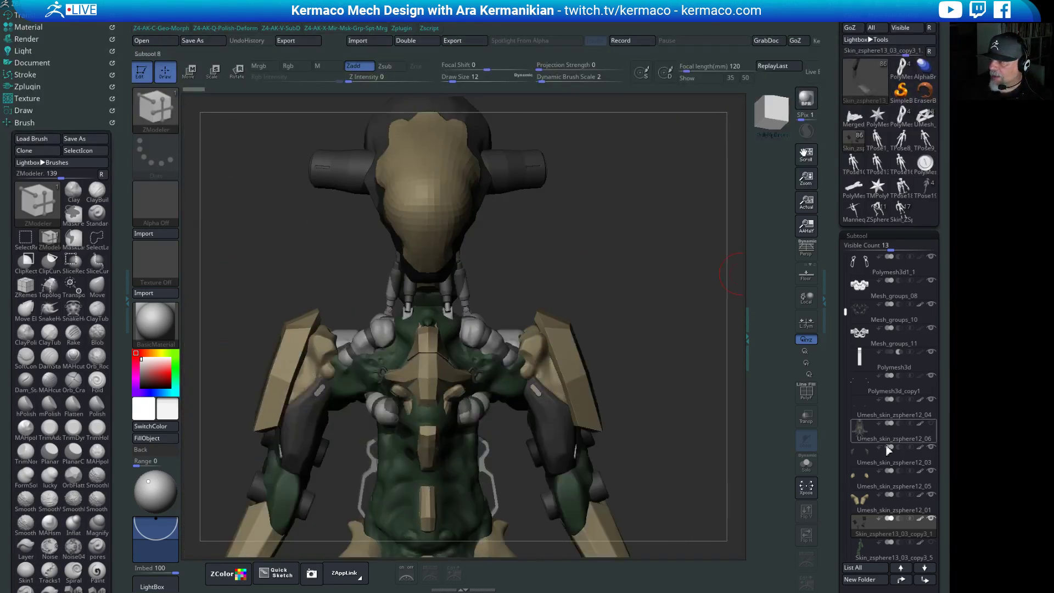
pyautogui.click(932, 424)
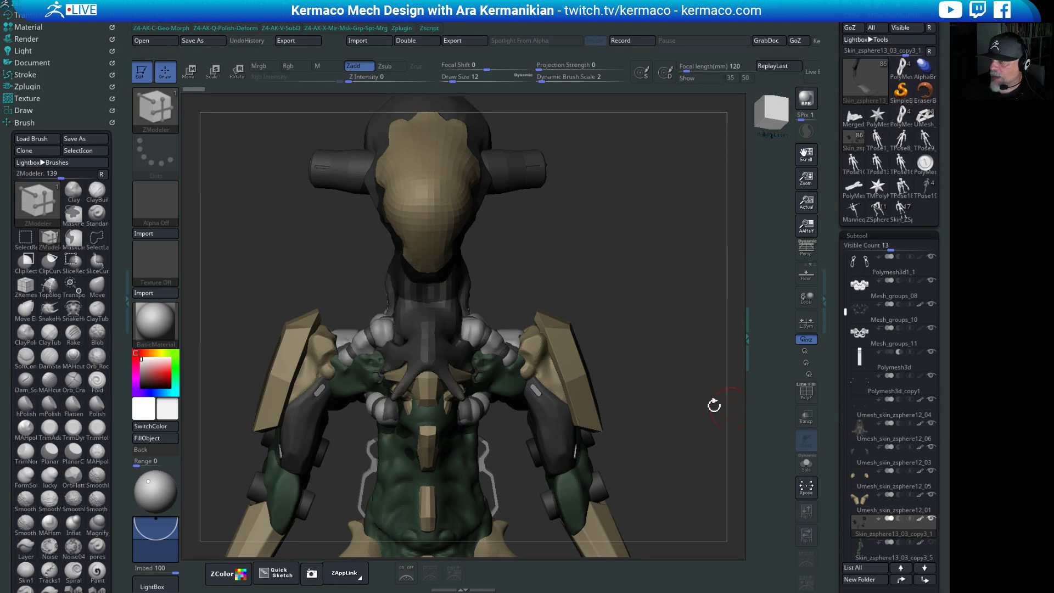
# Check the green knee joints by toggling their visibility and review the torso from an angle.
pyautogui.moveTo(615, 348); pyautogui.dragTo(681, 329)
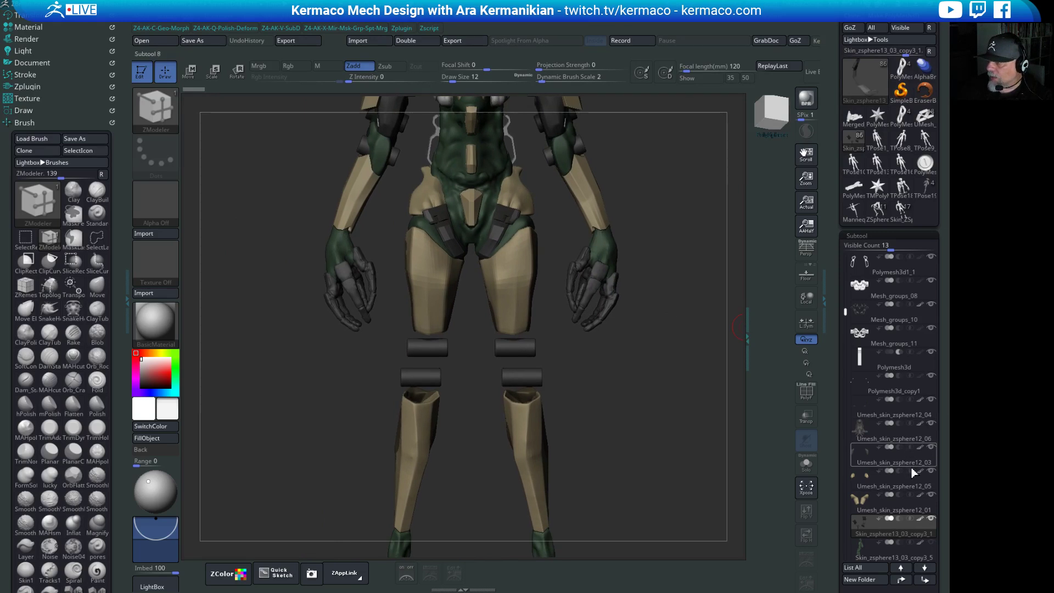
pyautogui.click(897, 545)
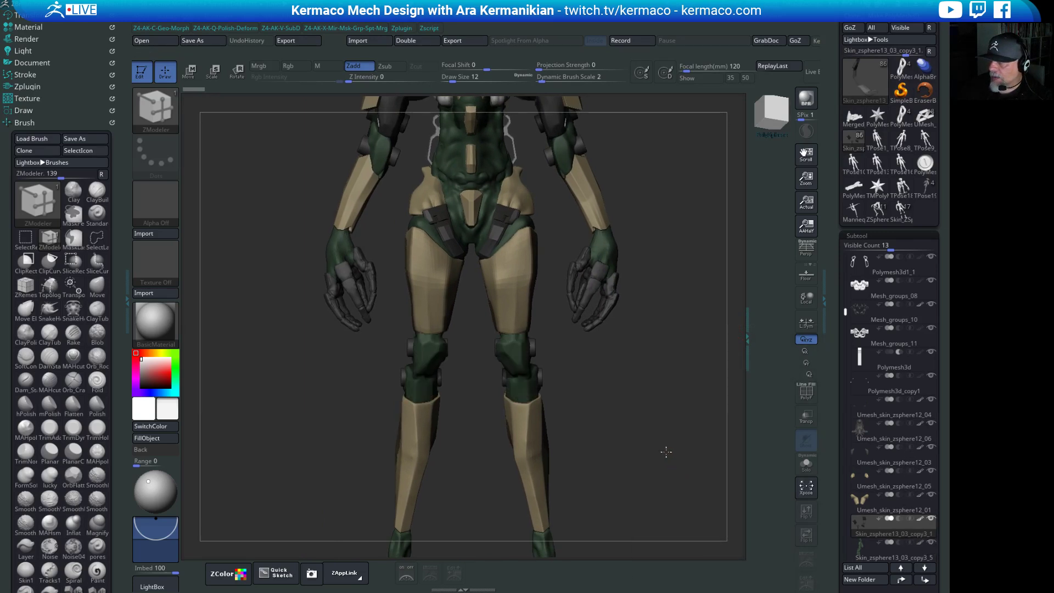
pyautogui.moveTo(684, 459); pyautogui.dragTo(617, 341)
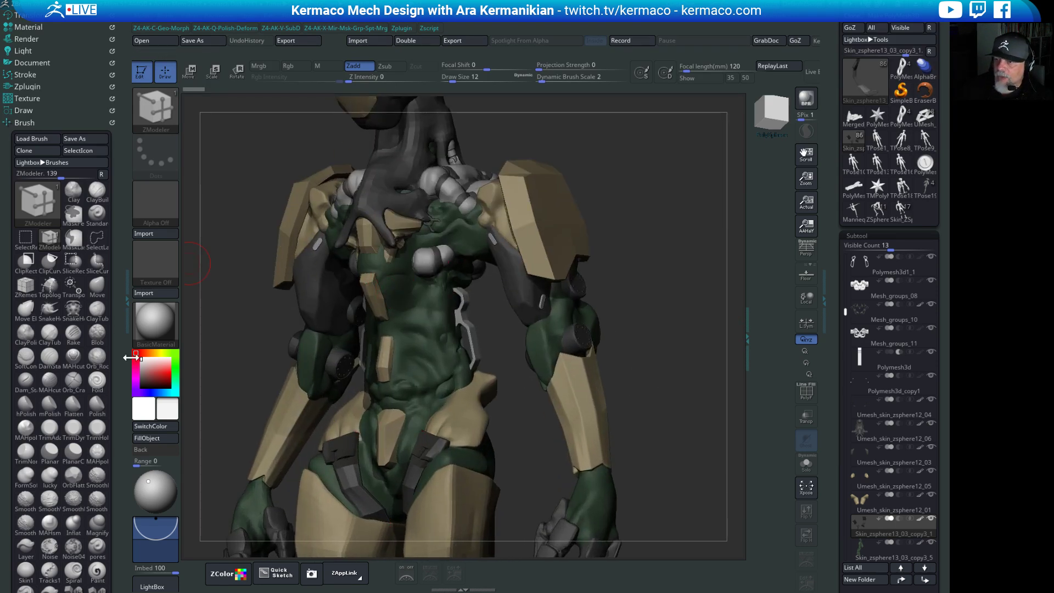
# Choose the Polish brush, make Skin_zsphere13_03_copy3_5 the active subtool, and turn off Rgb painting.
pyautogui.click(97, 403)
pyautogui.moveTo(247, 385); pyautogui.dragTo(503, 319)
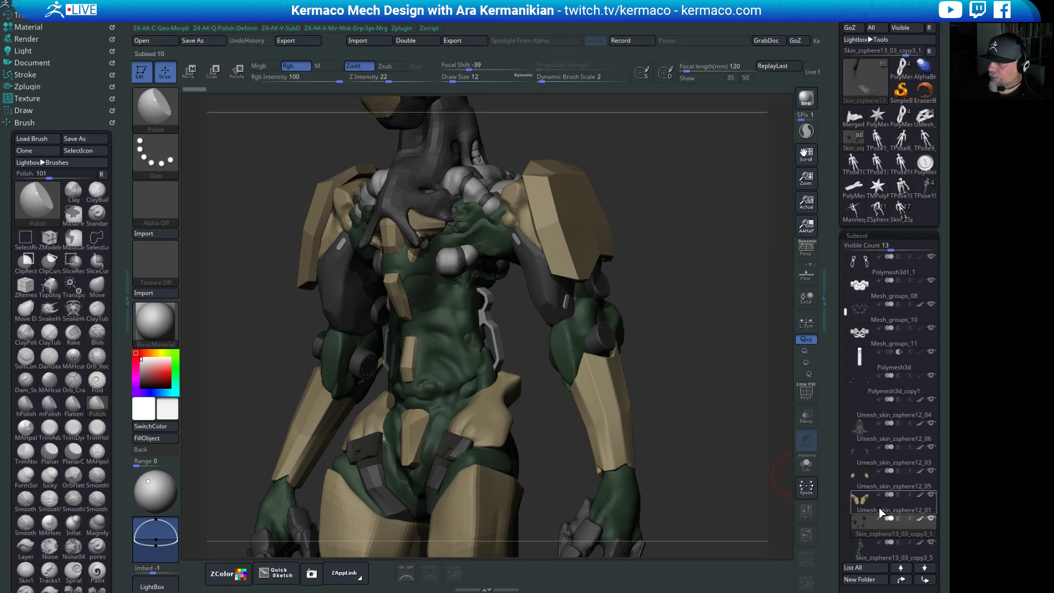
pyautogui.moveTo(898, 519)
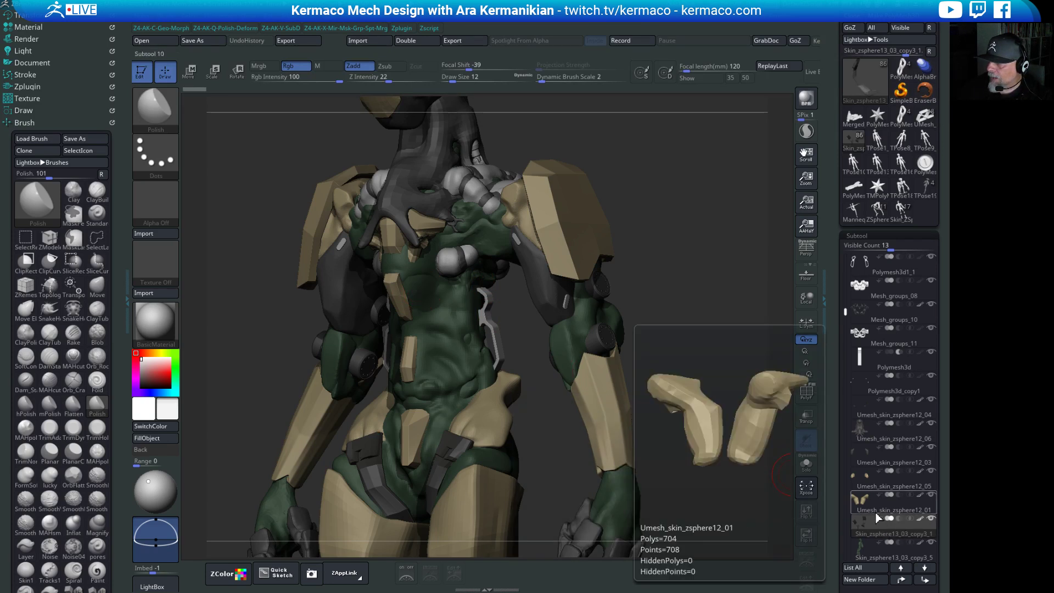
pyautogui.click(876, 553)
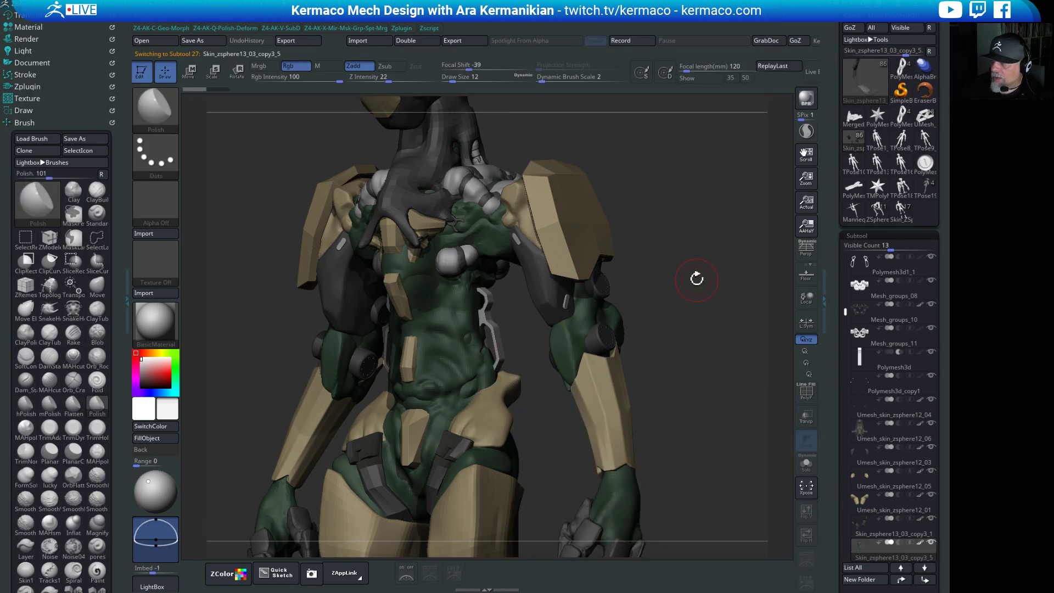
pyautogui.moveTo(696, 278); pyautogui.dragTo(466, 149)
pyautogui.click(301, 69)
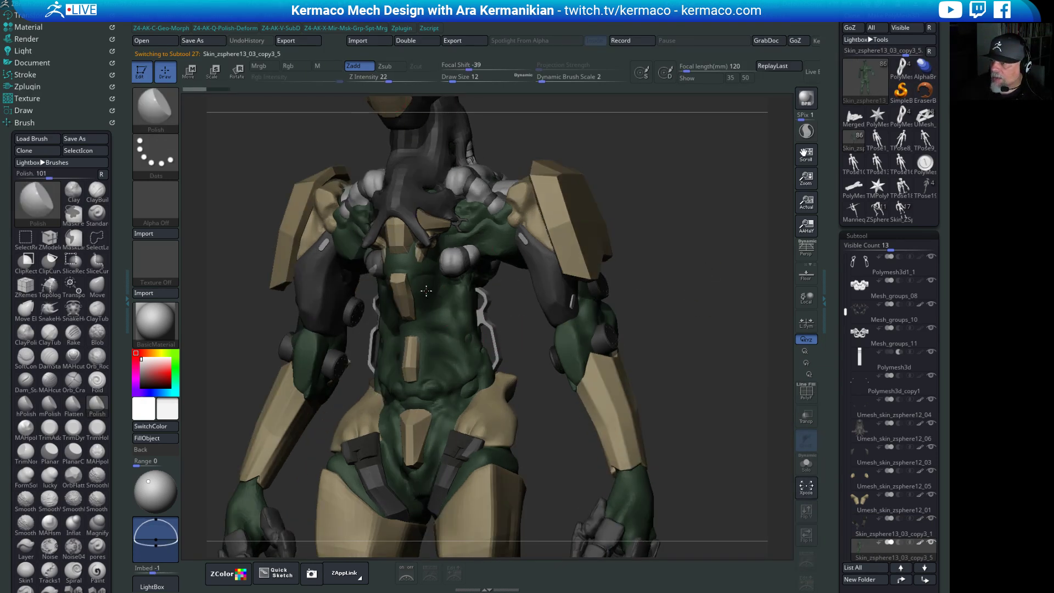
# Polish the green skin between the chest and abdomen and check the body from behind.
pyautogui.moveTo(413, 285); pyautogui.dragTo(422, 318)
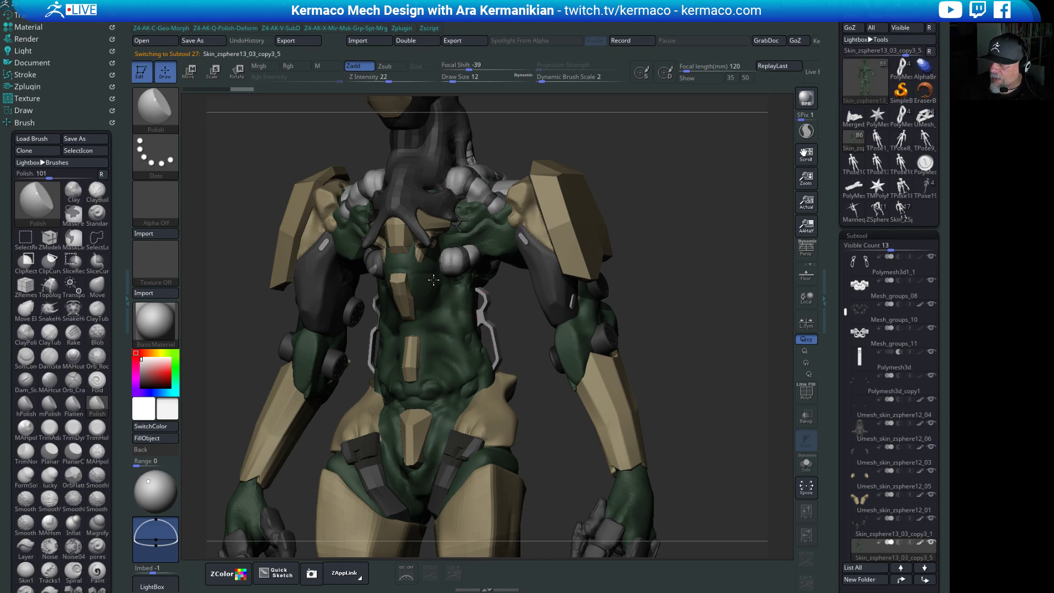
pyautogui.moveTo(657, 281); pyautogui.dragTo(417, 308)
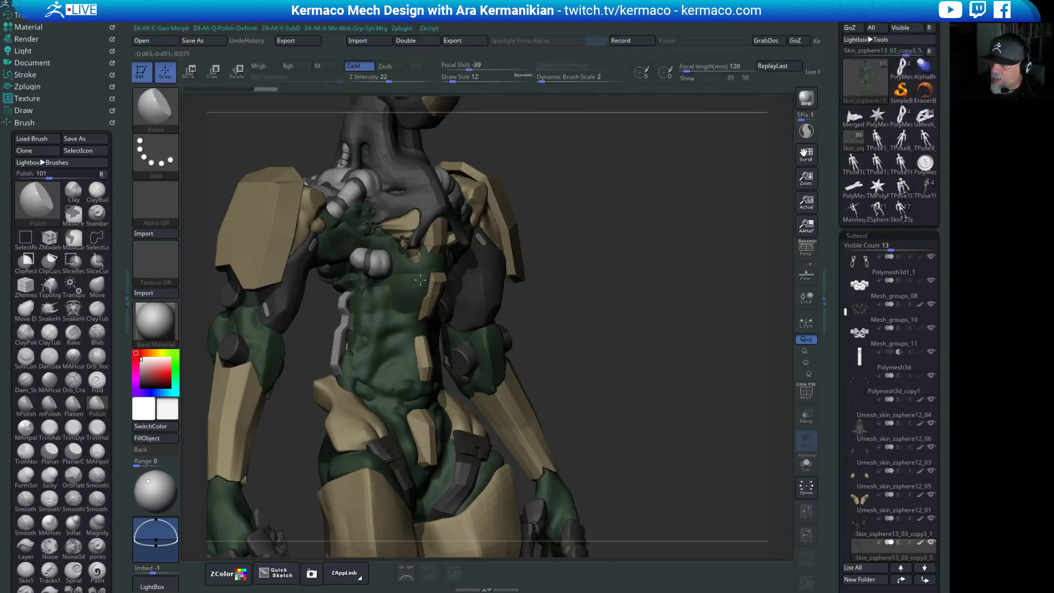
pyautogui.moveTo(630, 295); pyautogui.dragTo(699, 240)
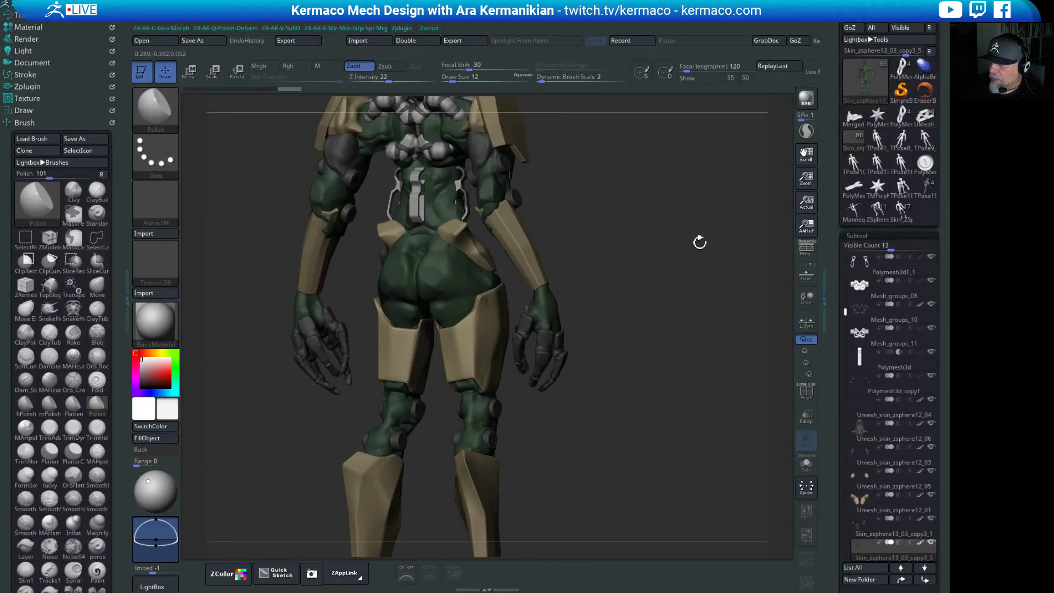
# Isolate the green body skin and examine its torso from the side and front.
pyautogui.click(807, 464)
pyautogui.moveTo(681, 360); pyautogui.dragTo(614, 348)
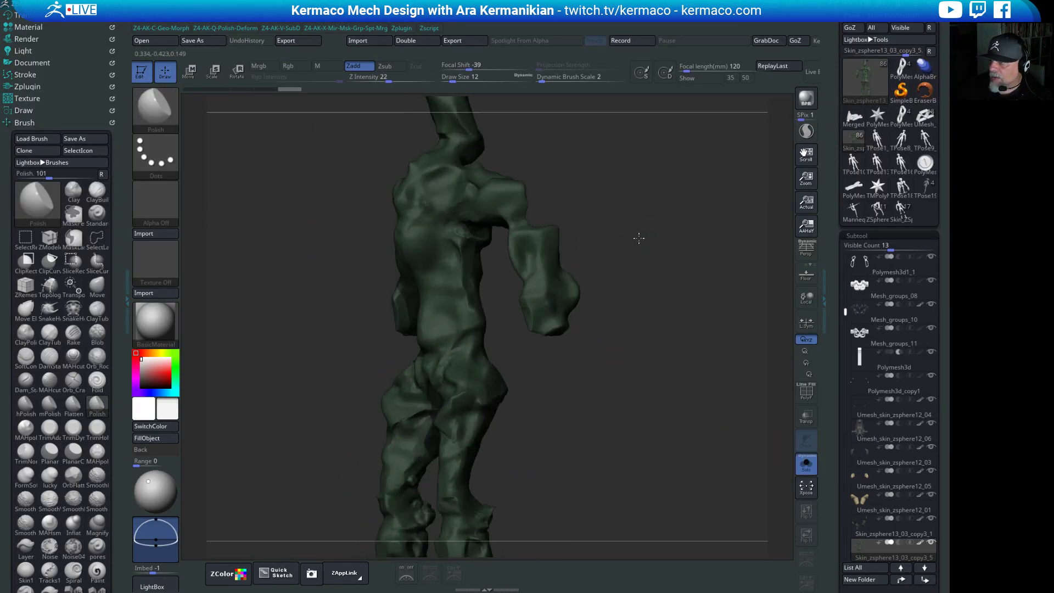
pyautogui.moveTo(639, 238)
pyautogui.mouseDown()
pyautogui.moveTo(657, 237)
pyautogui.moveTo(643, 242)
pyautogui.mouseUp()
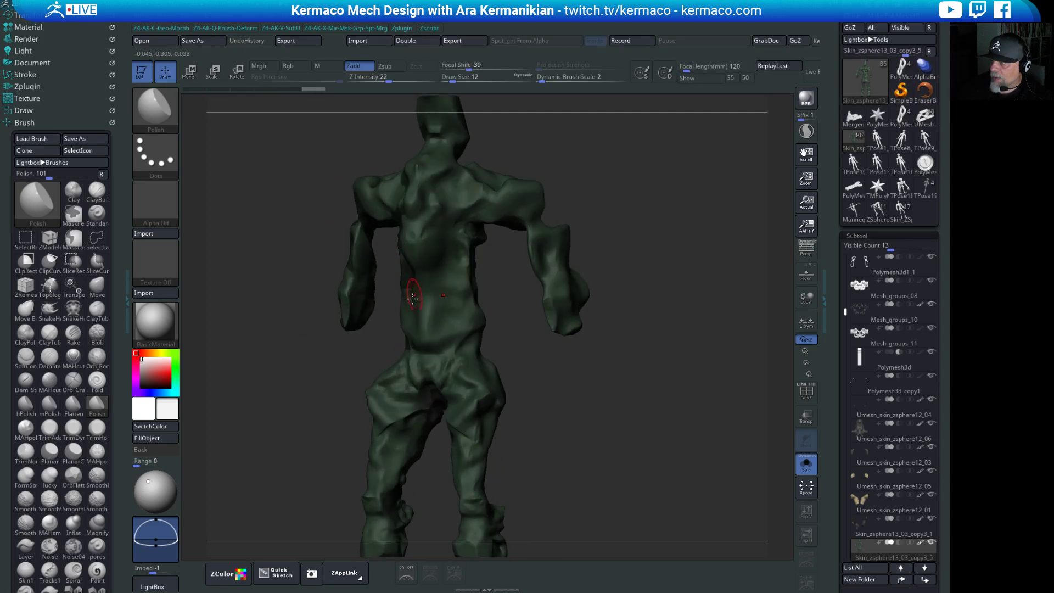
# Switch to the Clay brush, undo a test stroke on the chest, and turn off Rgb for the brush.
pyautogui.click(73, 191)
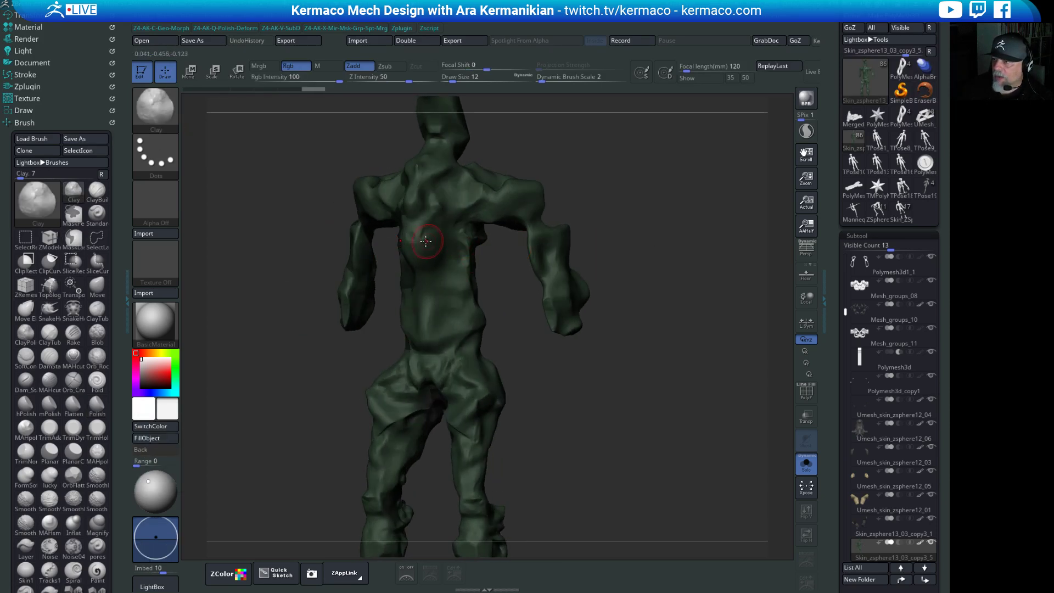
pyautogui.moveTo(426, 241); pyautogui.dragTo(423, 247)
pyautogui.hotkey('ctrl', 'z')
pyautogui.click(304, 68)
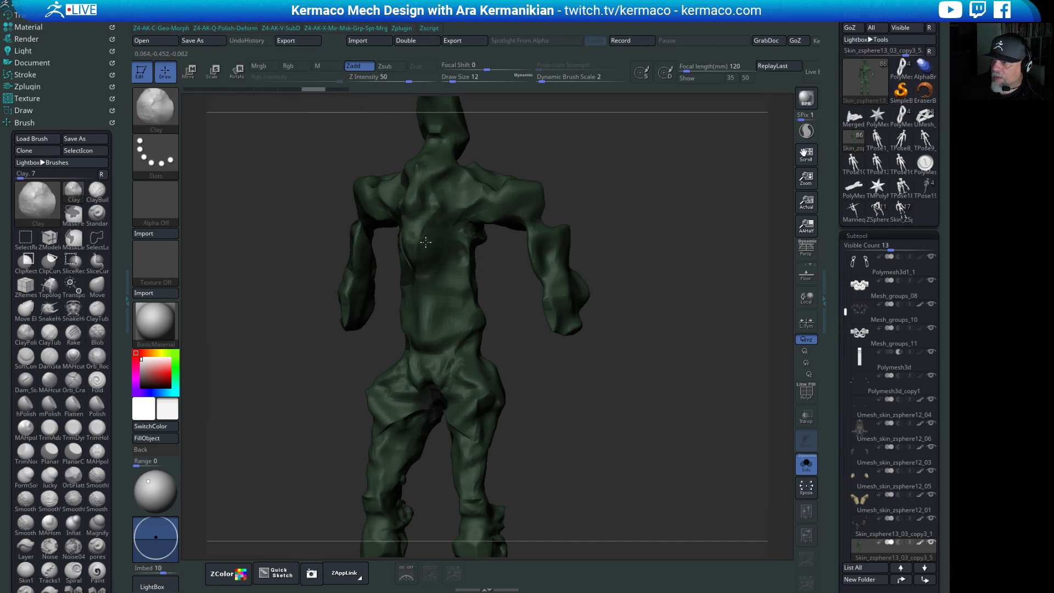
# Bring back the other subtools and examine the torso, hips and legs from several front angles.
pyautogui.click(805, 464)
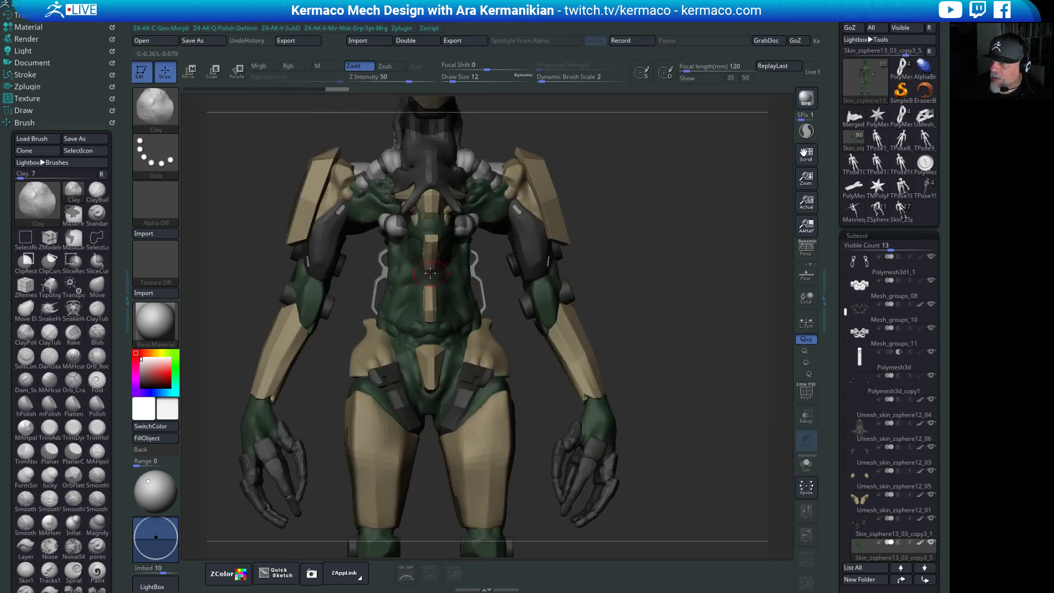
pyautogui.moveTo(430, 272); pyautogui.dragTo(504, 271, button='right')
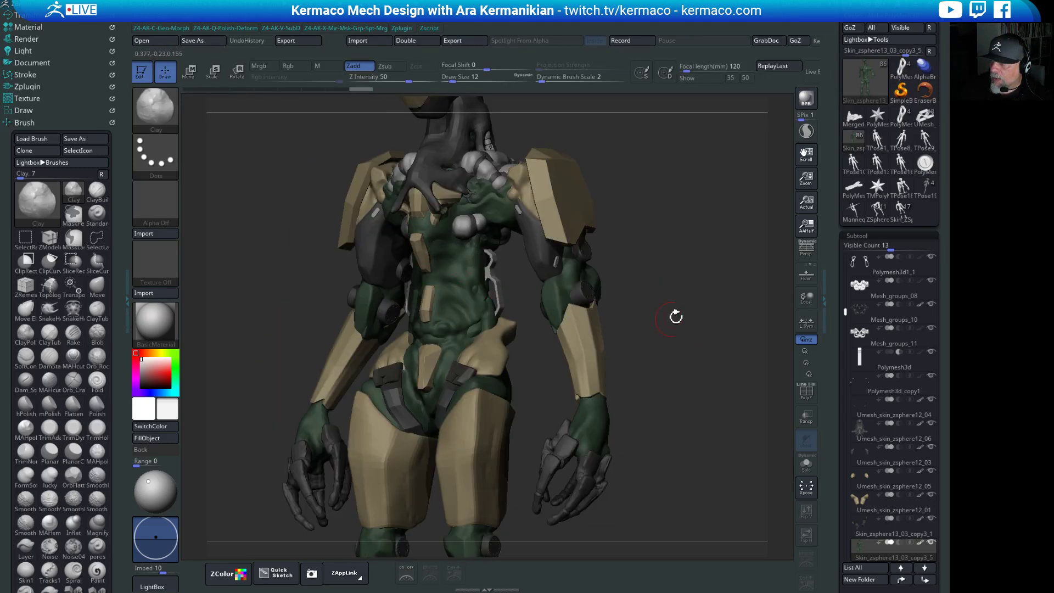
pyautogui.moveTo(681, 262); pyautogui.dragTo(489, 251, button='right')
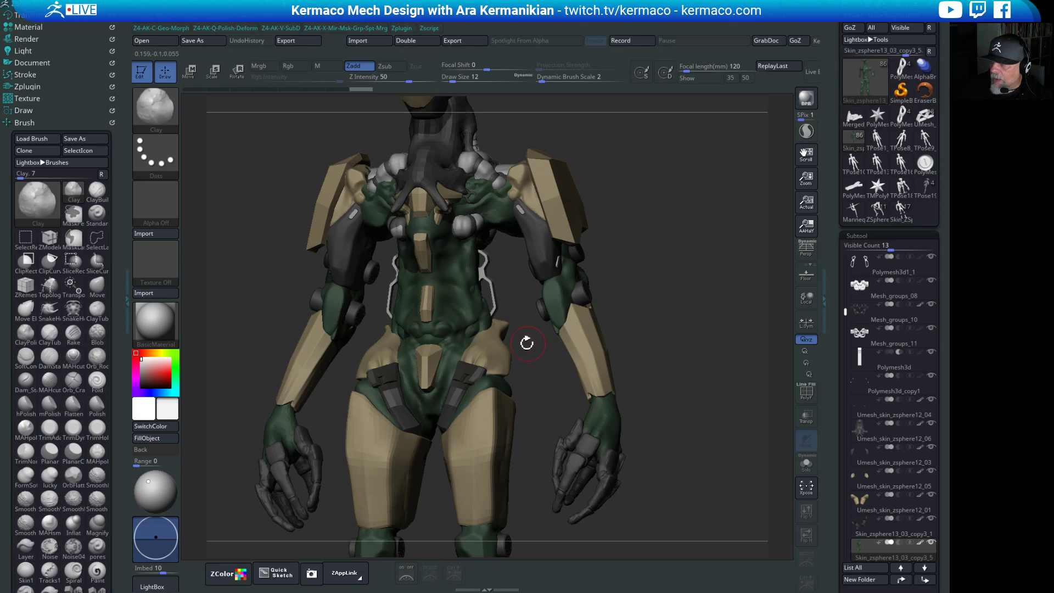
pyautogui.moveTo(560, 349)
pyautogui.keyDown('alt'); pyautogui.mouseDown(button='right')
pyautogui.moveTo(527, 315)
pyautogui.moveTo(476, 295)
pyautogui.mouseUp(button='right'); pyautogui.keyUp('alt')
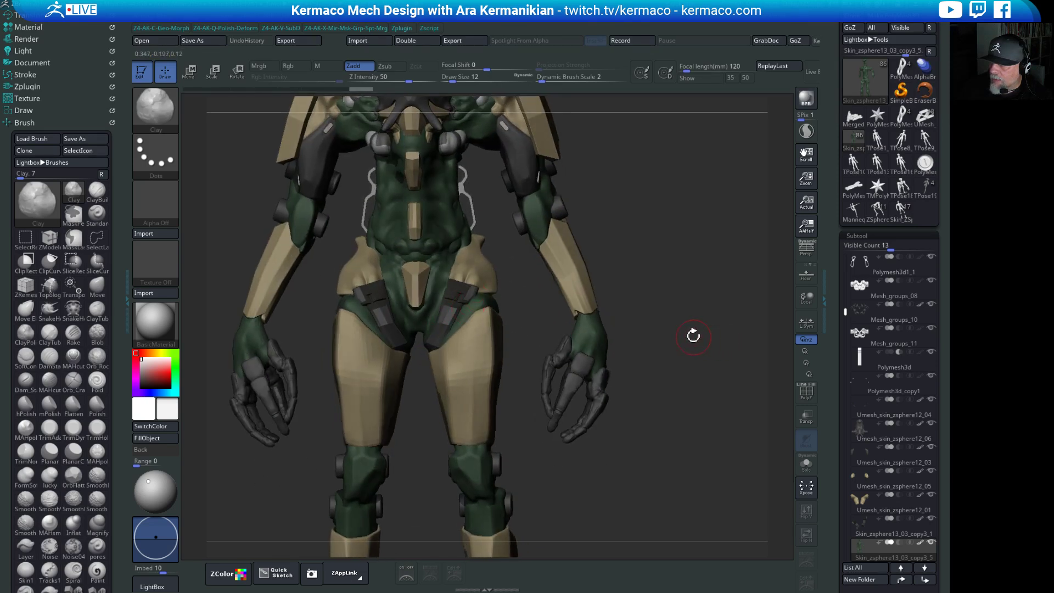
pyautogui.moveTo(693, 336); pyautogui.dragTo(609, 341, button='right')
# Isolate the Skin_zsphere13_03_copy3_5 body and view the whole figure down to the feet.
pyautogui.click(806, 463)
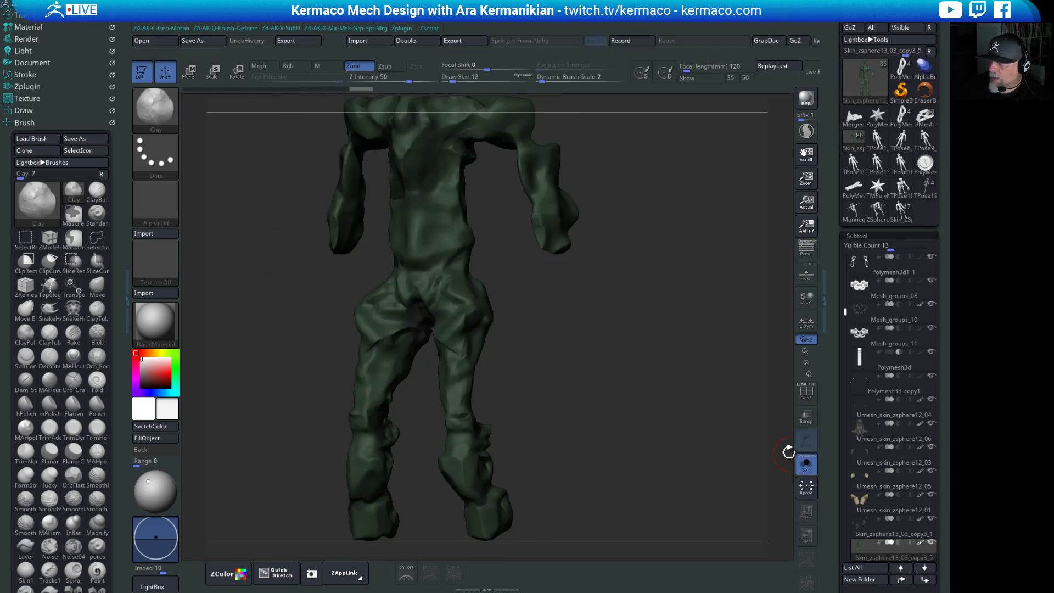
pyautogui.keyDown('ctrl'); pyautogui.moveTo(645, 423); pyautogui.dragTo(621, 412, button='right'); pyautogui.keyUp('ctrl')
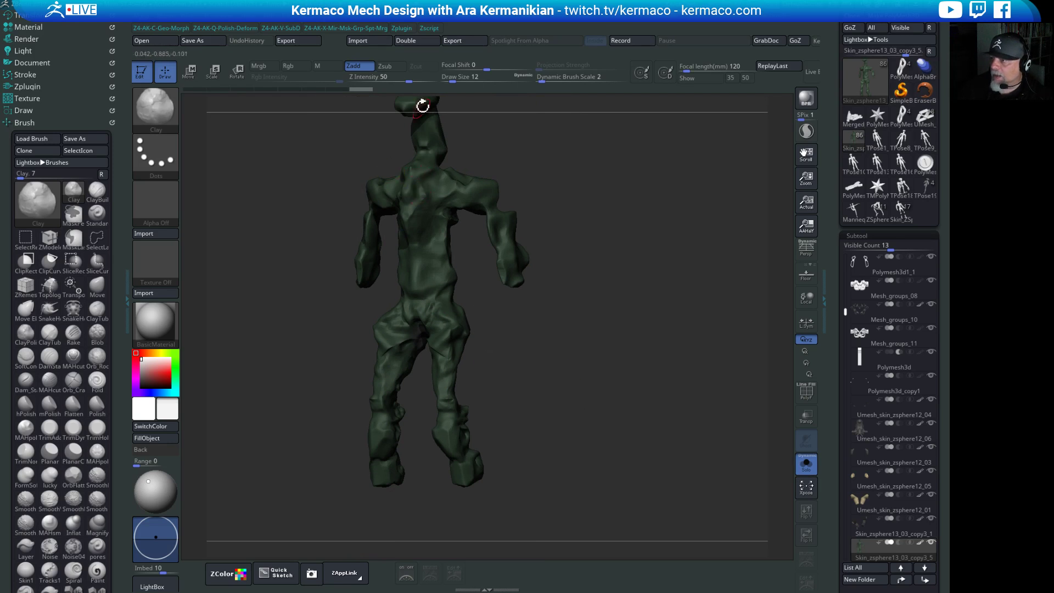
pyautogui.moveTo(416, 264); pyautogui.dragTo(504, 281, button='right')
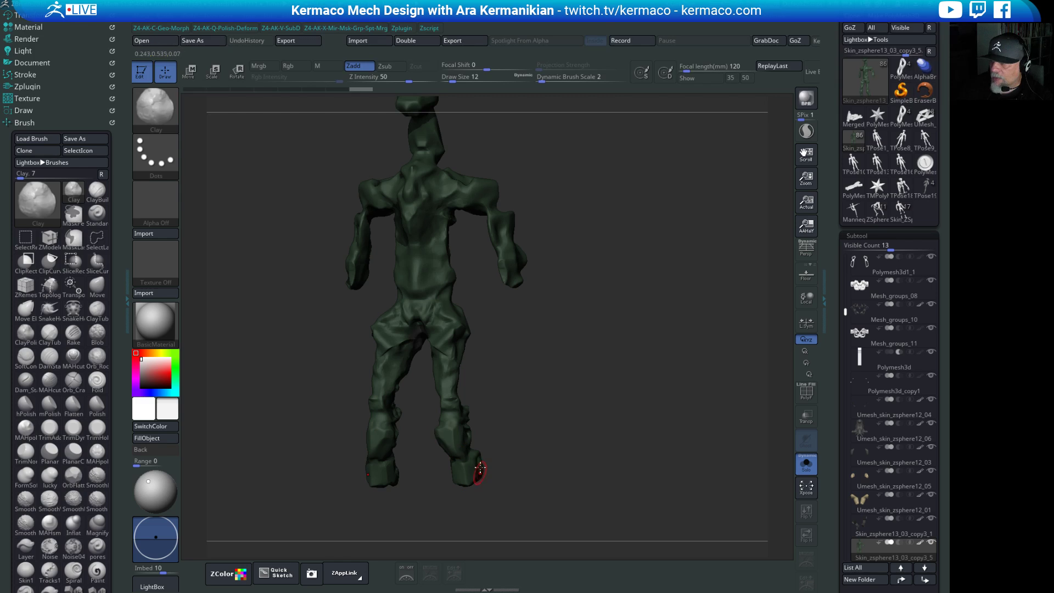
# Bring back the other subtools and examine the mech's back, hips, arms and legs from behind.
pyautogui.moveTo(422, 258); pyautogui.dragTo(659, 275, button='right')
pyautogui.click(806, 464)
pyautogui.moveTo(679, 406); pyautogui.dragTo(635, 411, button='right')
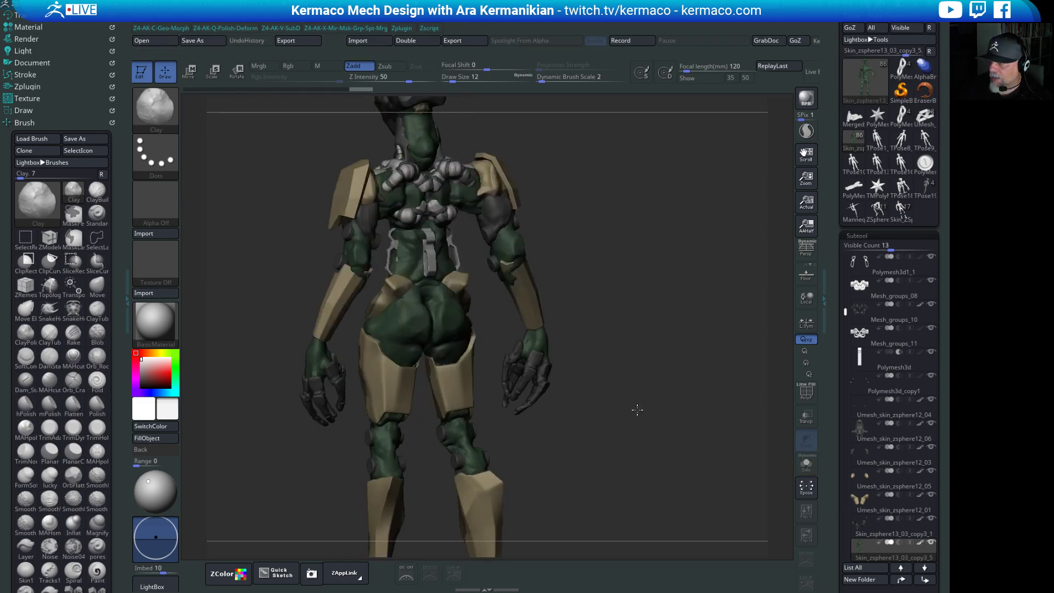
pyautogui.moveTo(619, 283); pyautogui.dragTo(788, 469, button='right')
pyautogui.moveTo(628, 341); pyautogui.dragTo(502, 294, button='right')
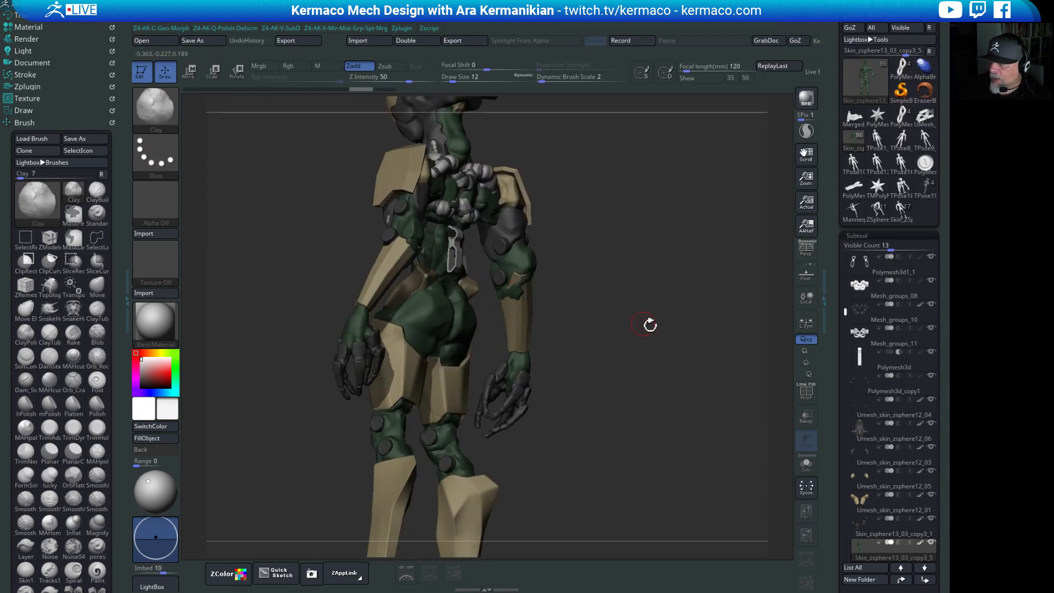
pyautogui.keyDown('ctrl'); pyautogui.moveTo(650, 324); pyautogui.dragTo(478, 343, button='right'); pyautogui.keyUp('ctrl')
pyautogui.moveTo(514, 269); pyautogui.dragTo(482, 260)
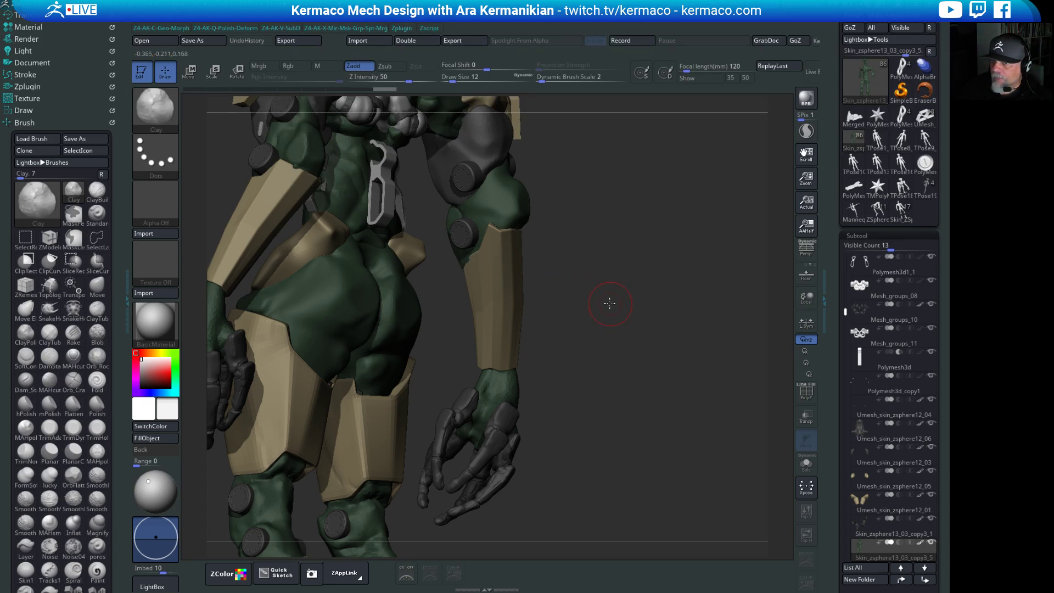
pyautogui.moveTo(605, 301); pyautogui.dragTo(591, 314, button='right')
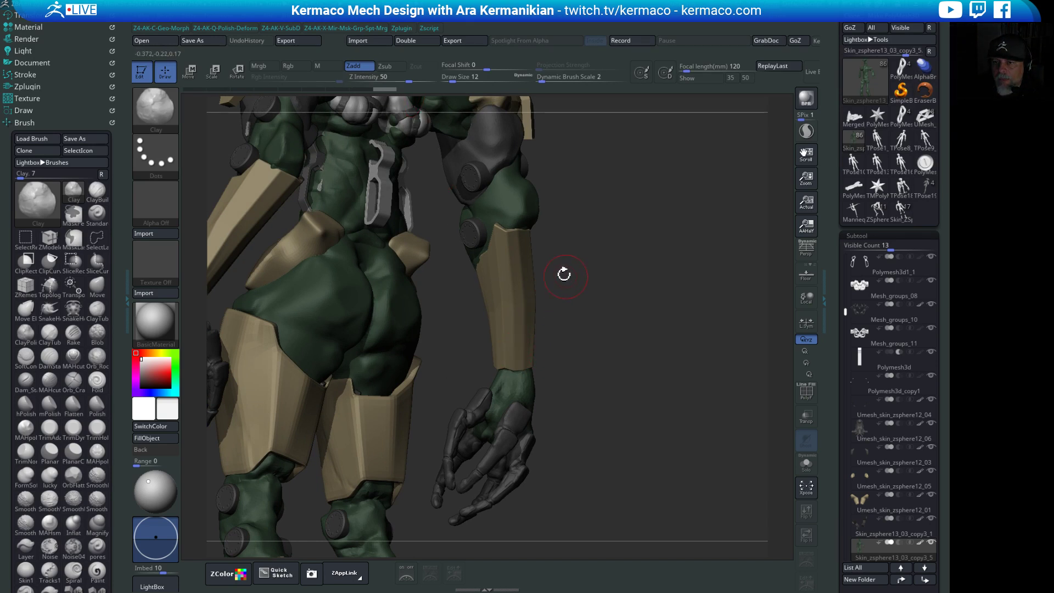
pyautogui.moveTo(564, 275); pyautogui.dragTo(592, 275, button='right')
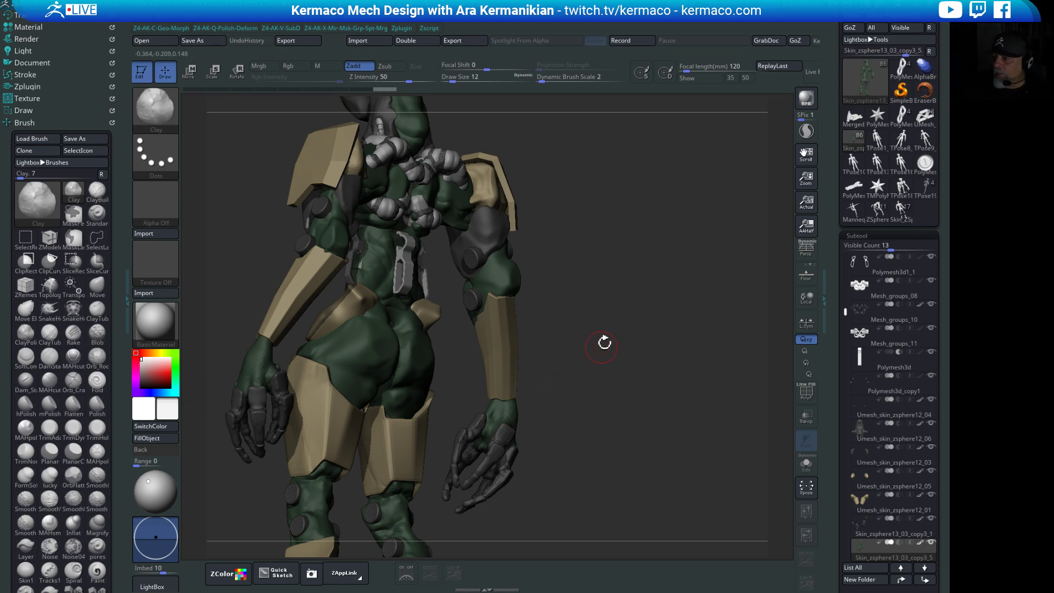
pyautogui.moveTo(666, 327); pyautogui.dragTo(675, 278)
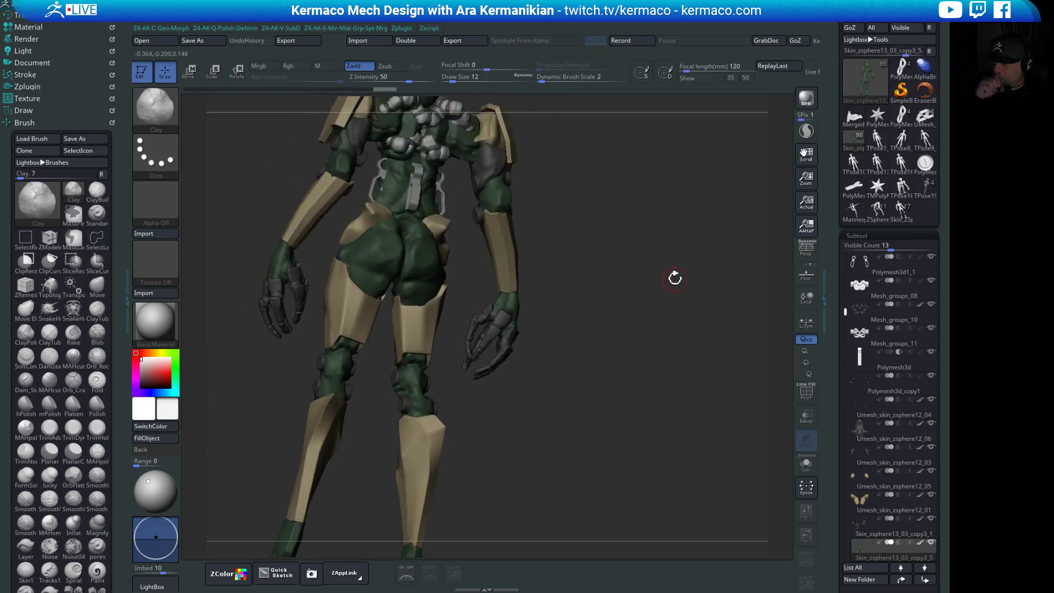
pyautogui.moveTo(576, 441); pyautogui.dragTo(587, 337)
# Examine the mech from the front and look through the neck, forearm, breastplate and leg entries in the subtool list.
pyautogui.moveTo(538, 310); pyautogui.dragTo(730, 391)
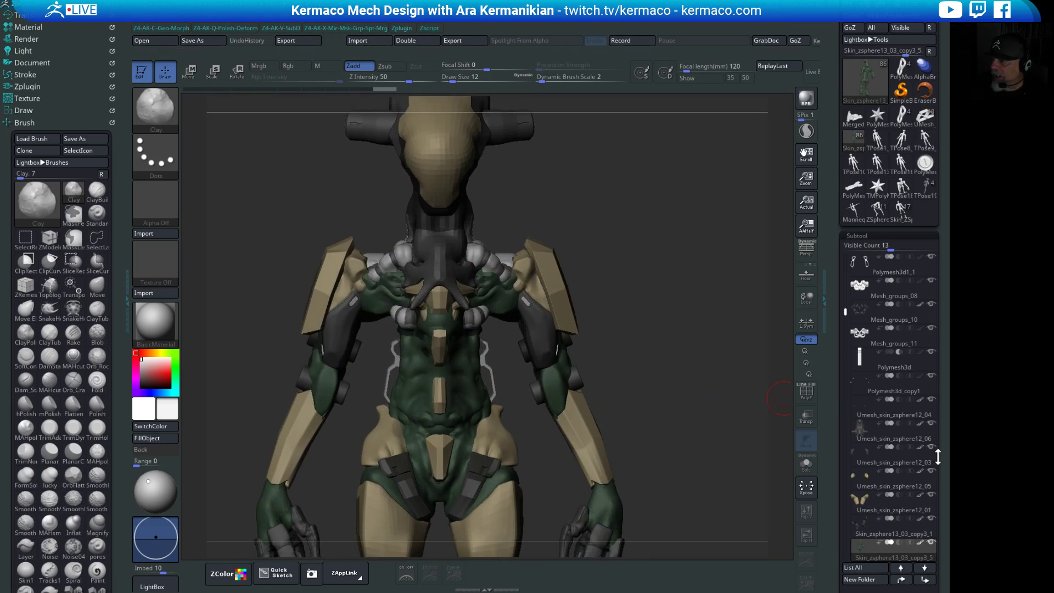
pyautogui.scroll(-1, 854, 317)
pyautogui.moveTo(855, 317); pyautogui.dragTo(846, 420)
pyautogui.moveTo(662, 454); pyautogui.dragTo(615, 350)
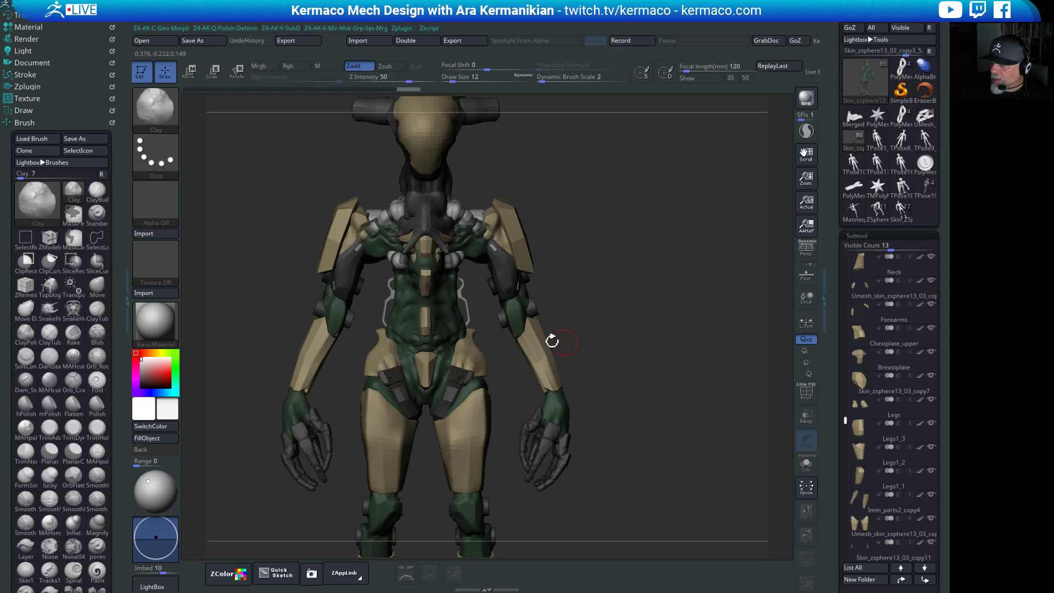
pyautogui.moveTo(582, 330)
pyautogui.mouseDown()
pyautogui.moveTo(643, 306)
pyautogui.moveTo(464, 343)
pyautogui.mouseUp()
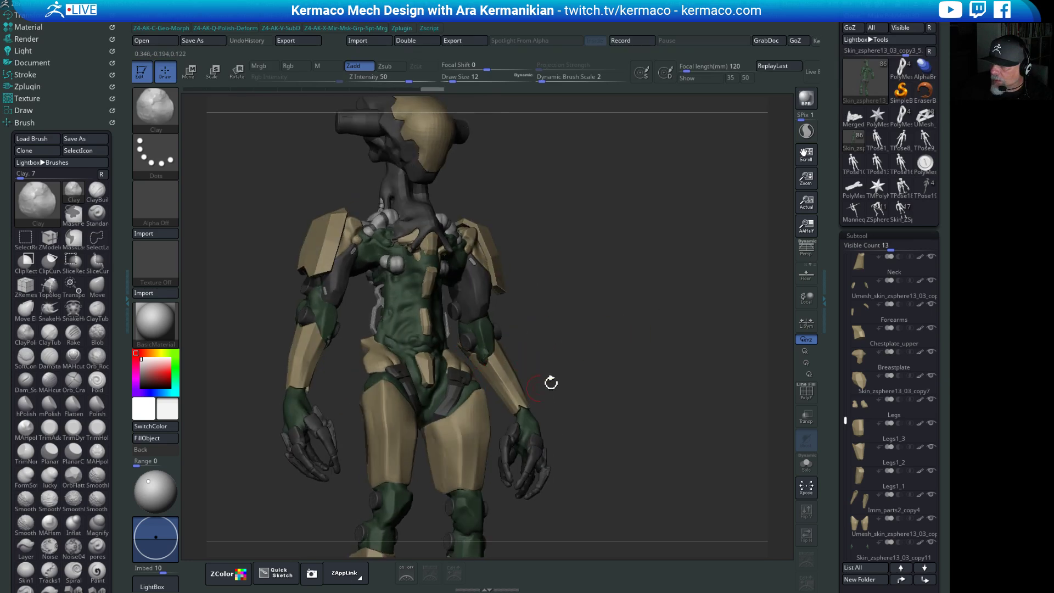
# Smooth the pointed lower edge of the green elbow skin where it meets the forearm armor.
pyautogui.moveTo(607, 358)
pyautogui.keyDown('alt'); pyautogui.mouseDown()
pyautogui.moveTo(631, 364)
pyautogui.moveTo(530, 240)
pyautogui.mouseUp(); pyautogui.keyUp('alt')
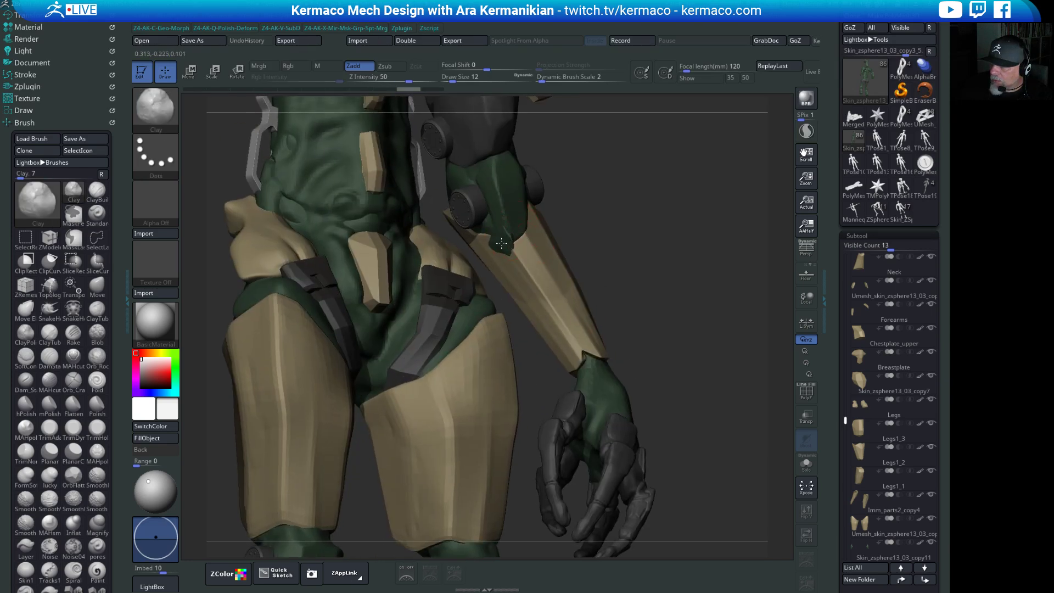
pyautogui.press('shift')
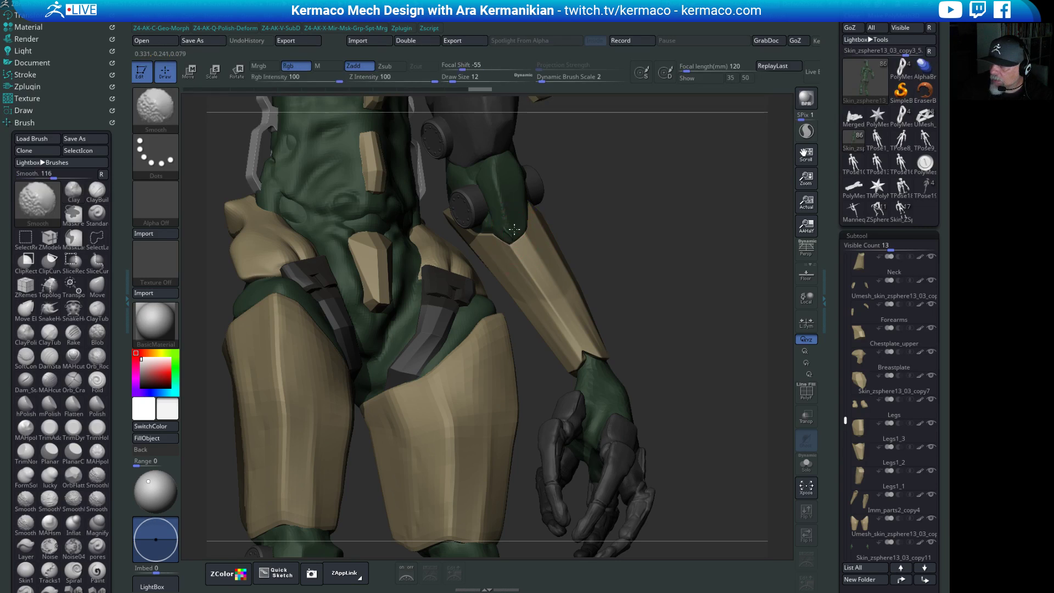
pyautogui.moveTo(643, 266); pyautogui.dragTo(638, 246)
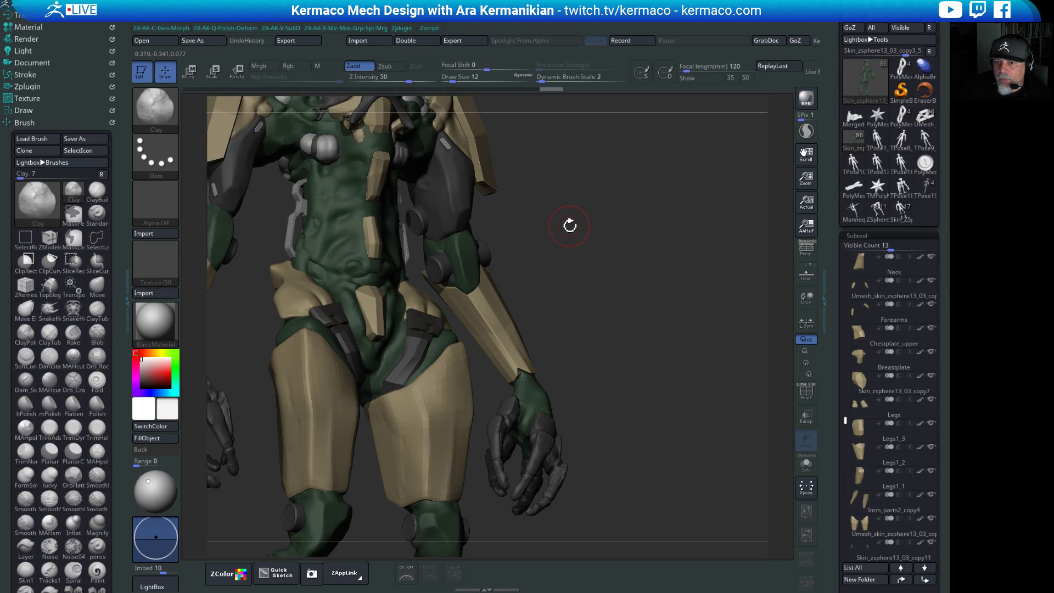
pyautogui.moveTo(575, 226); pyautogui.dragTo(571, 226)
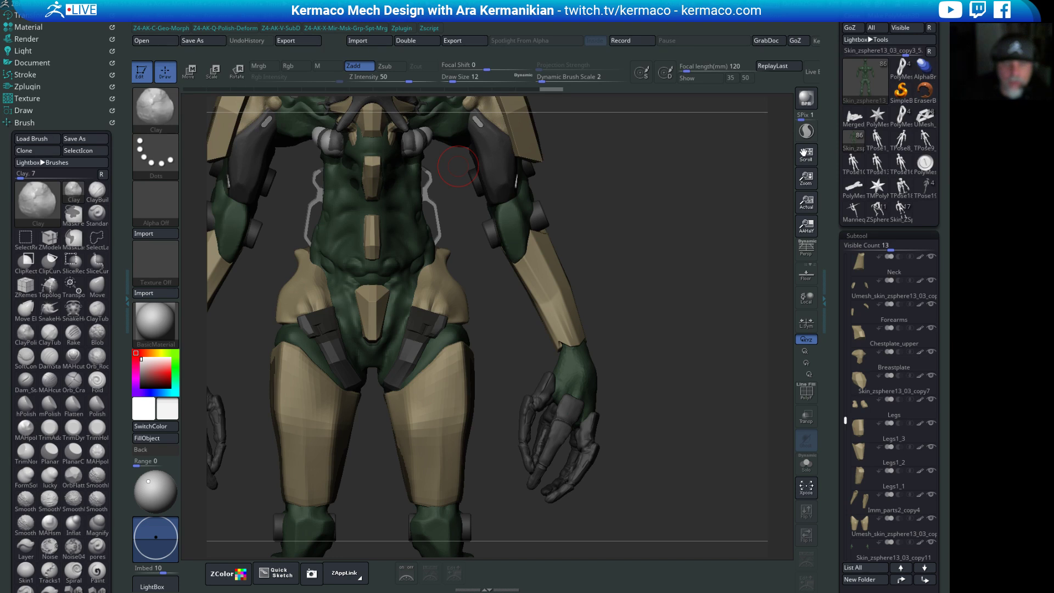
# Save the project and wait for the program to respond instead of closing it.
pyautogui.hotkey('ctrl', 's')
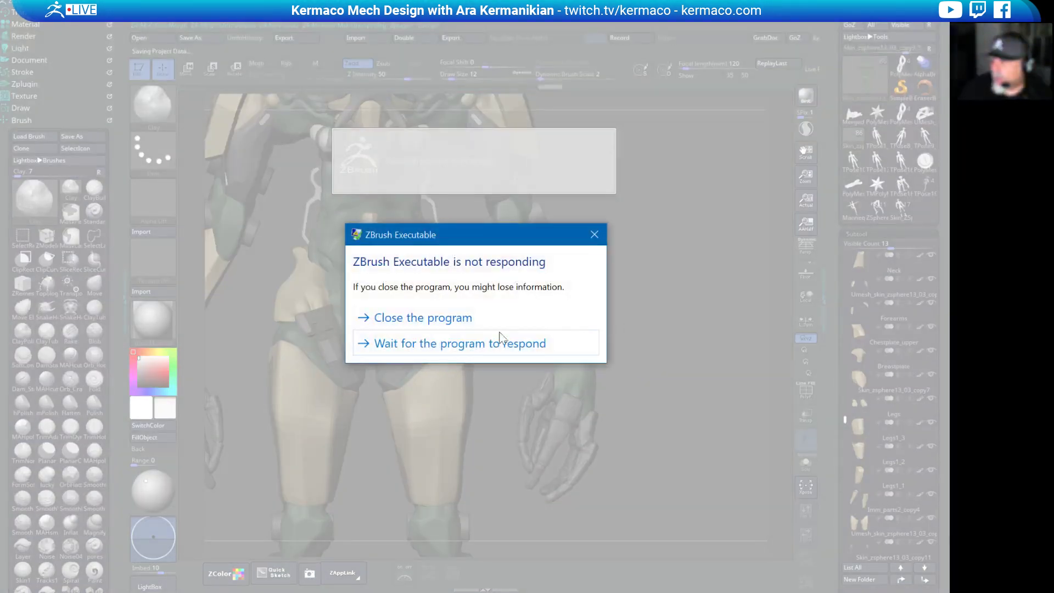
pyautogui.click(463, 346)
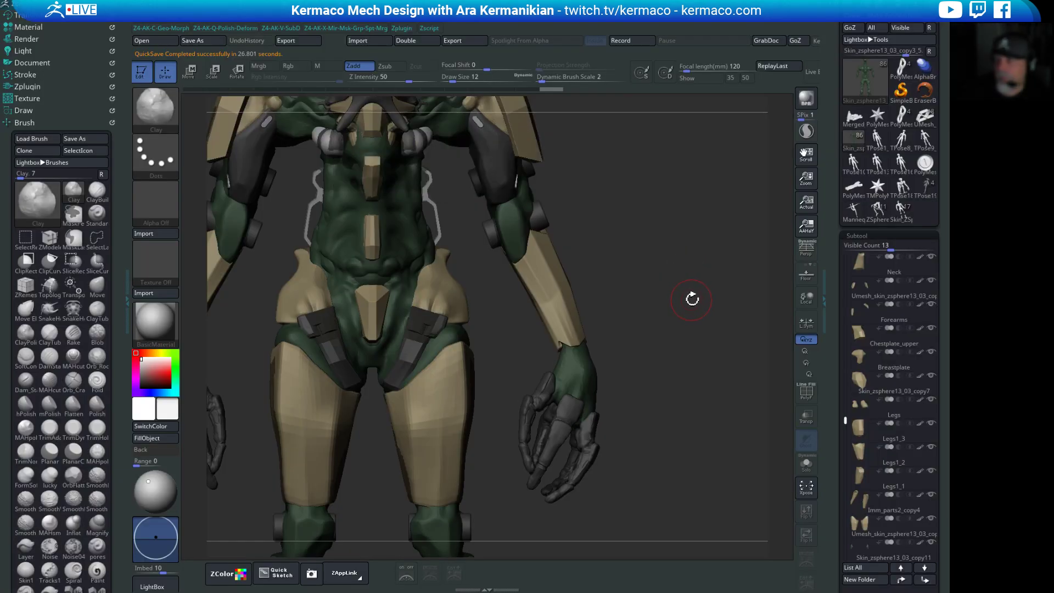
# View the whole mech from head to feet, from the side, at an angle and straight from the front.
pyautogui.moveTo(692, 298); pyautogui.dragTo(473, 340)
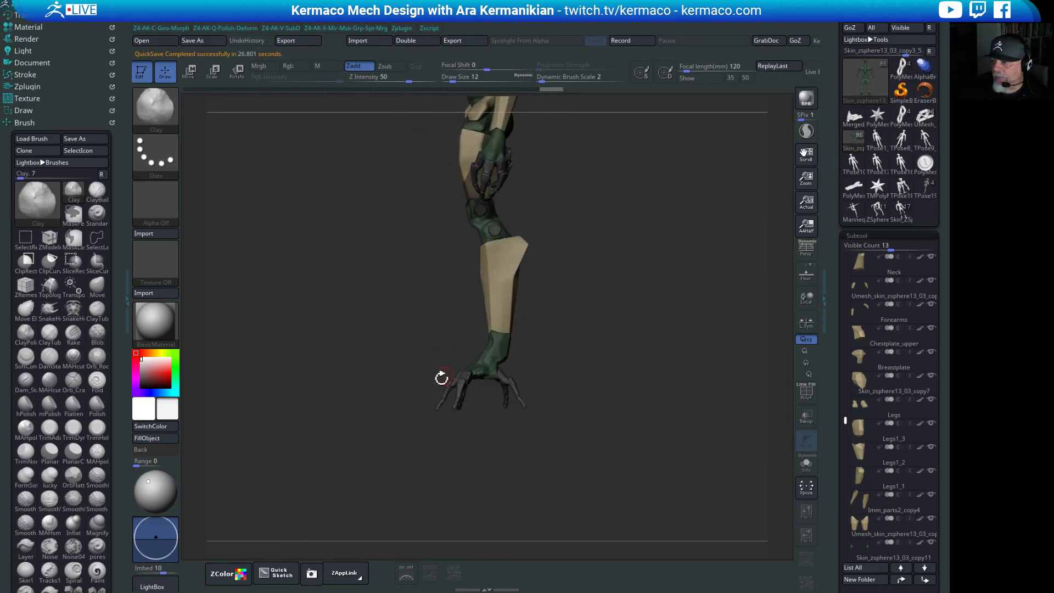
pyautogui.moveTo(442, 378); pyautogui.dragTo(506, 401)
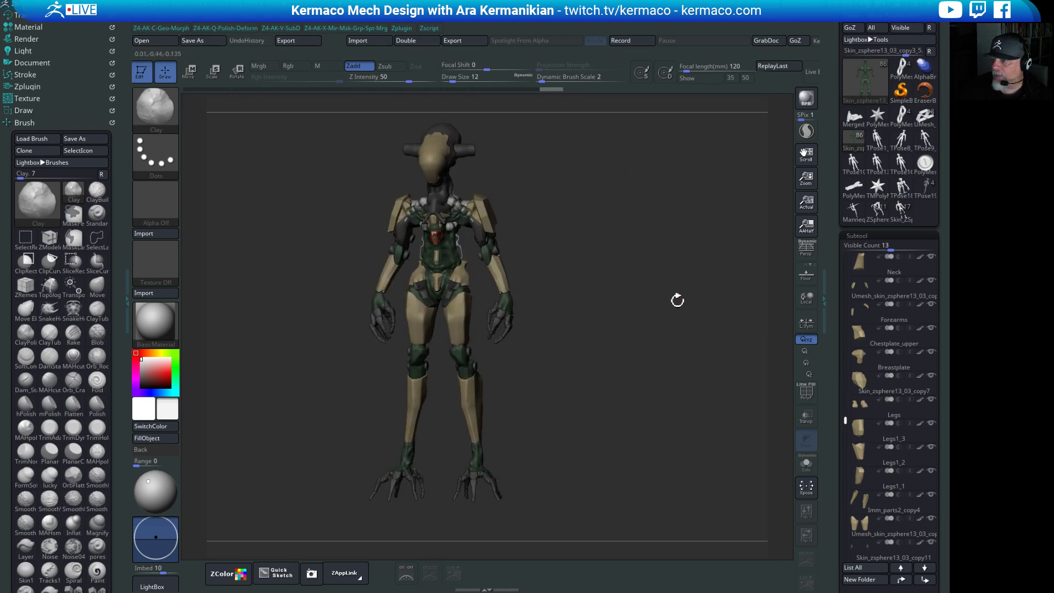
pyautogui.moveTo(678, 298); pyautogui.dragTo(612, 370)
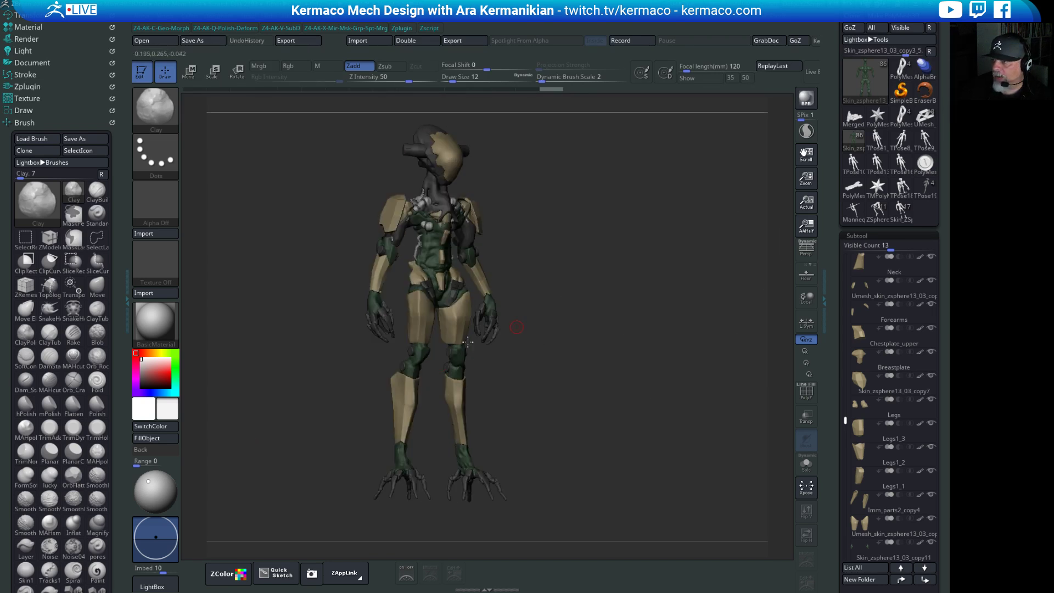
pyautogui.keyDown('shift'); pyautogui.moveTo(650, 313); pyautogui.dragTo(660, 309); pyautogui.keyUp('shift')
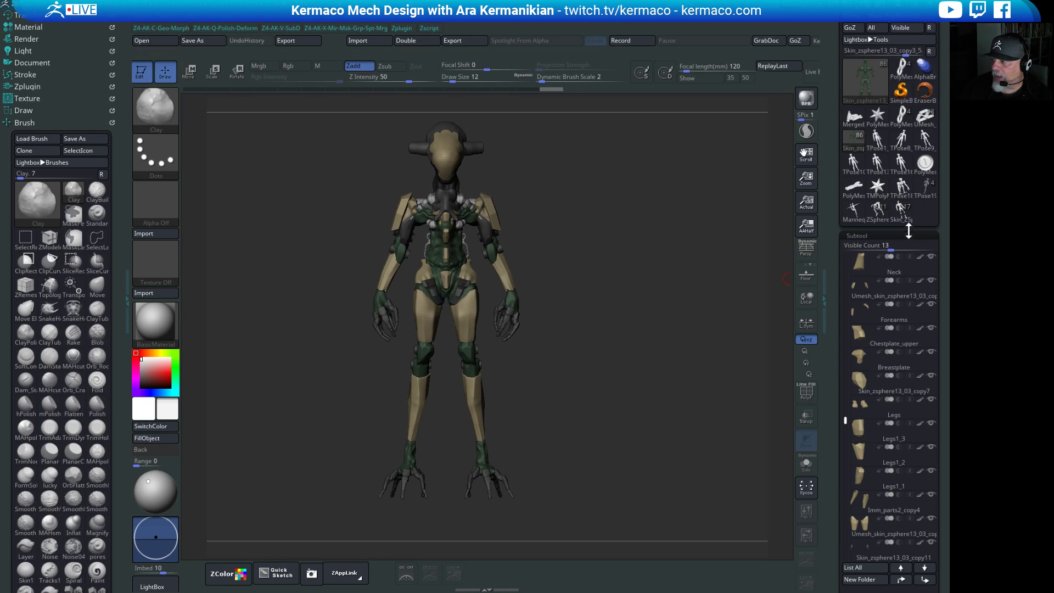
# Switch to the Mannequin_ryan_female_01 tool and view its pose.
pyautogui.moveTo(855, 217)
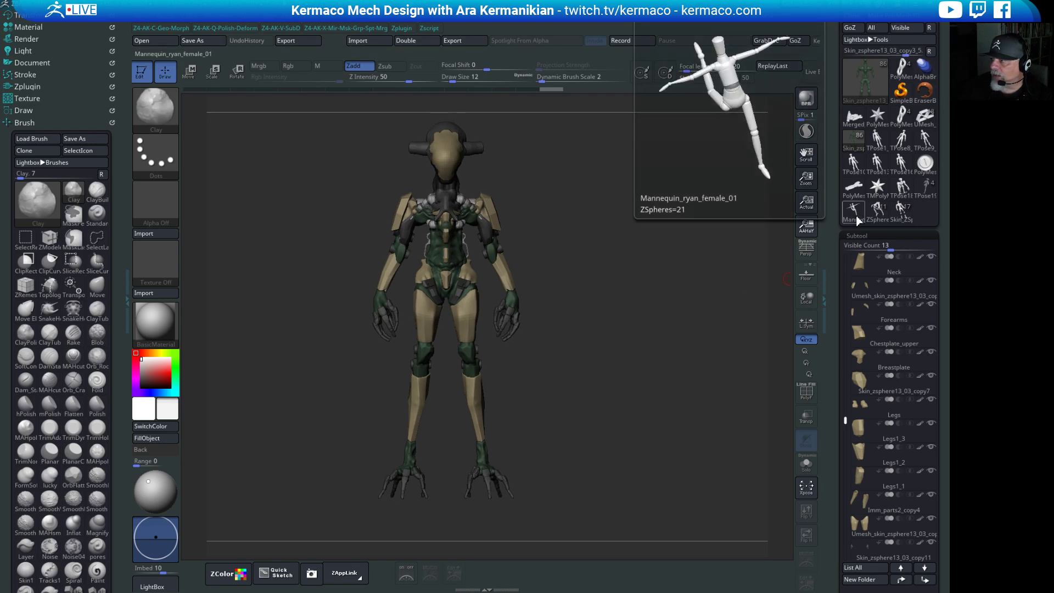
pyautogui.click(852, 219)
pyautogui.moveTo(643, 301)
pyautogui.mouseDown()
pyautogui.moveTo(631, 302)
pyautogui.moveTo(656, 308)
pyautogui.mouseUp()
# Switch to the TPose19_imm_parts2_copy1 tool and examine the posed mech holding the capsule from several angles.
pyautogui.moveTo(910, 219)
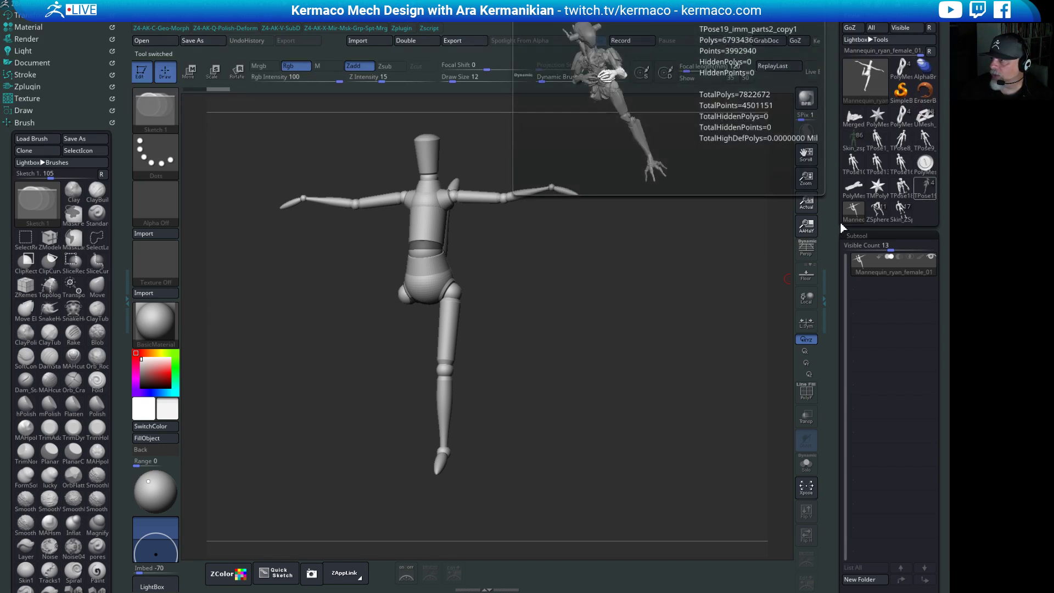
pyautogui.click(926, 188)
pyautogui.moveTo(626, 323); pyautogui.dragTo(586, 320)
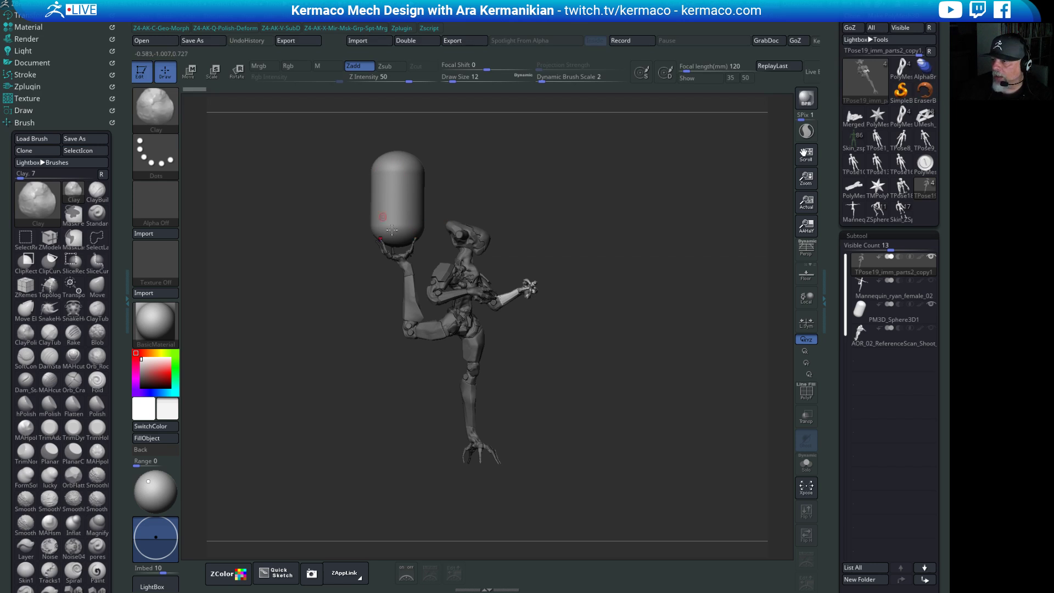
pyautogui.moveTo(602, 332); pyautogui.dragTo(460, 291)
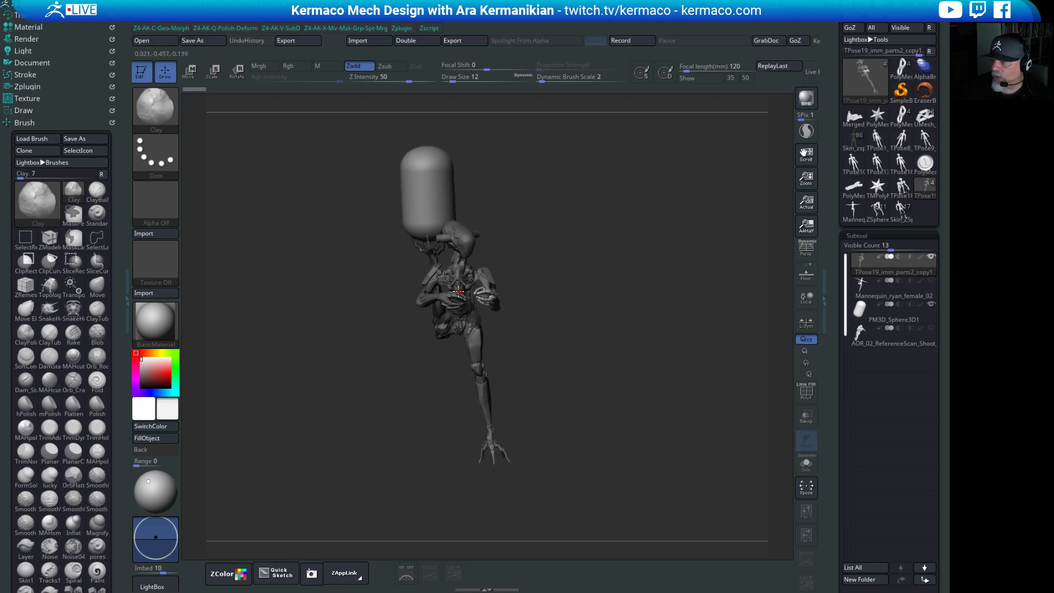
pyautogui.moveTo(605, 354); pyautogui.dragTo(494, 318)
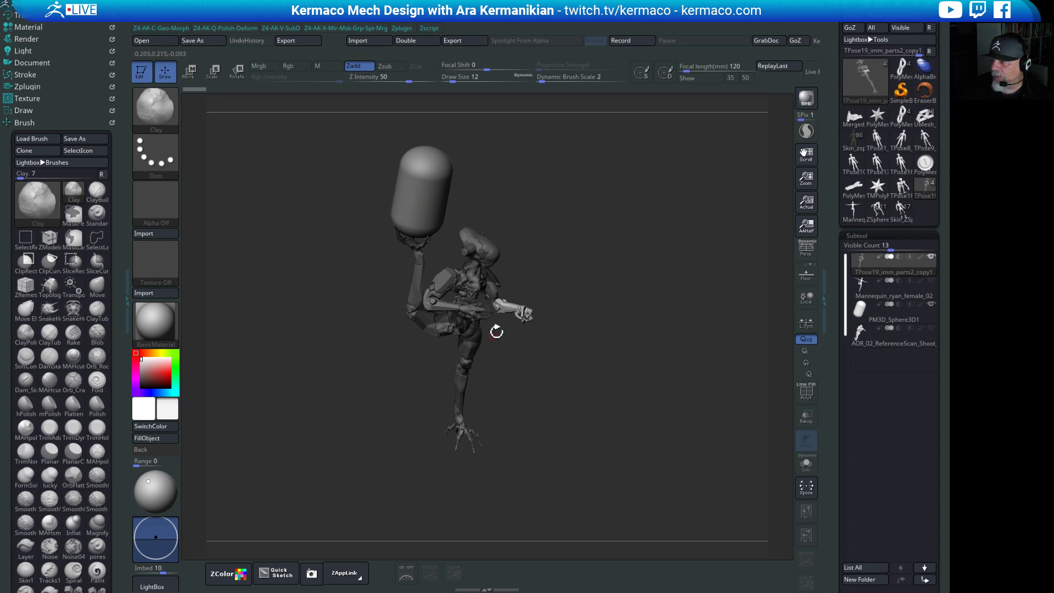
pyautogui.moveTo(640, 368); pyautogui.dragTo(554, 310)
pyautogui.moveTo(615, 371); pyautogui.dragTo(593, 377)
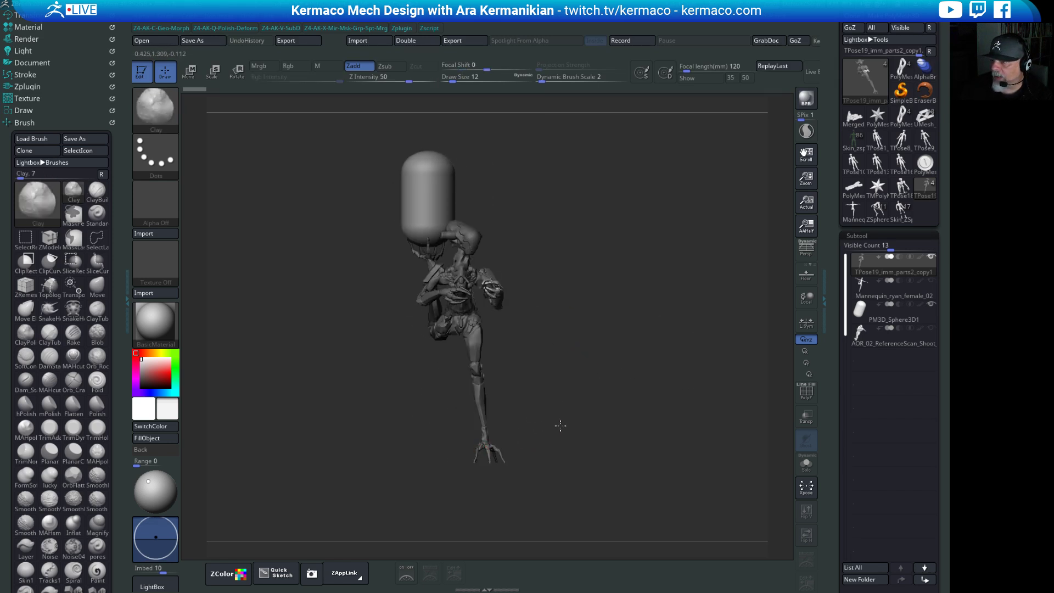
pyautogui.moveTo(560, 426); pyautogui.dragTo(502, 438)
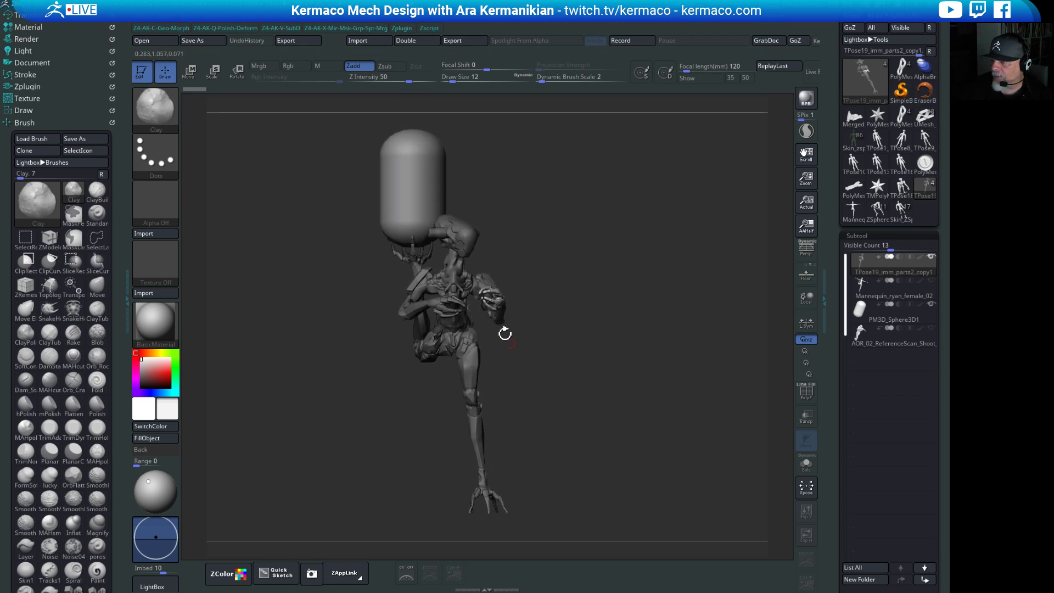
pyautogui.moveTo(645, 307)
pyautogui.mouseDown()
pyautogui.moveTo(572, 318)
pyautogui.moveTo(668, 318)
pyautogui.moveTo(533, 322)
pyautogui.moveTo(631, 316)
pyautogui.mouseUp()
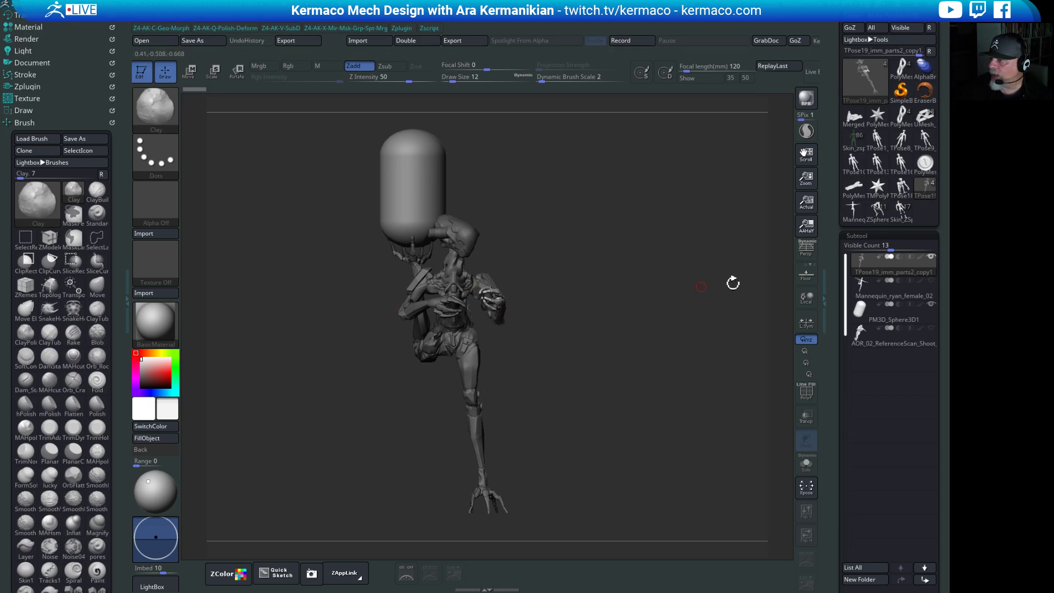
# Return to the colored mech tool, select the Recovered_tool head subtool and frame it in a side view.
pyautogui.click(852, 144)
pyautogui.moveTo(624, 299); pyautogui.dragTo(570, 338)
pyautogui.moveTo(696, 364); pyautogui.dragTo(544, 343)
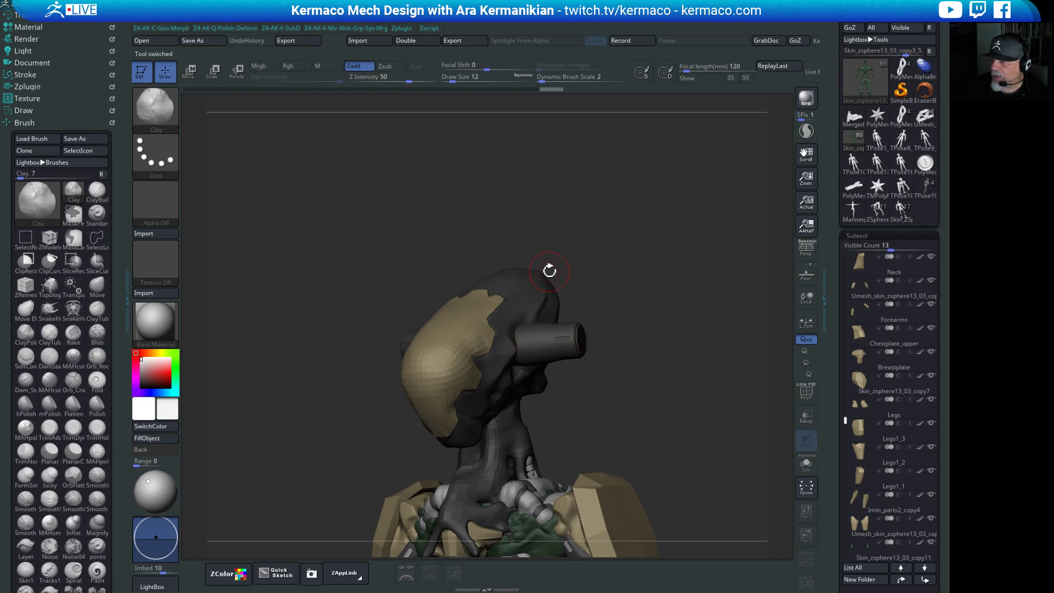
pyautogui.keyDown('alt'); pyautogui.click(537, 298); pyautogui.keyUp('alt')
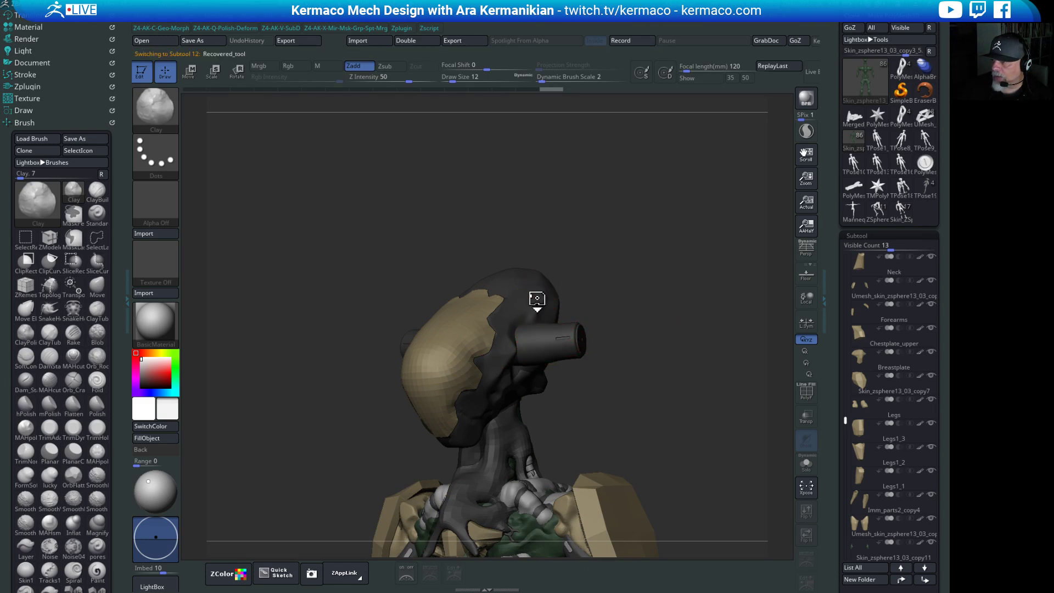
pyautogui.moveTo(657, 312); pyautogui.dragTo(578, 324)
pyautogui.press('f')
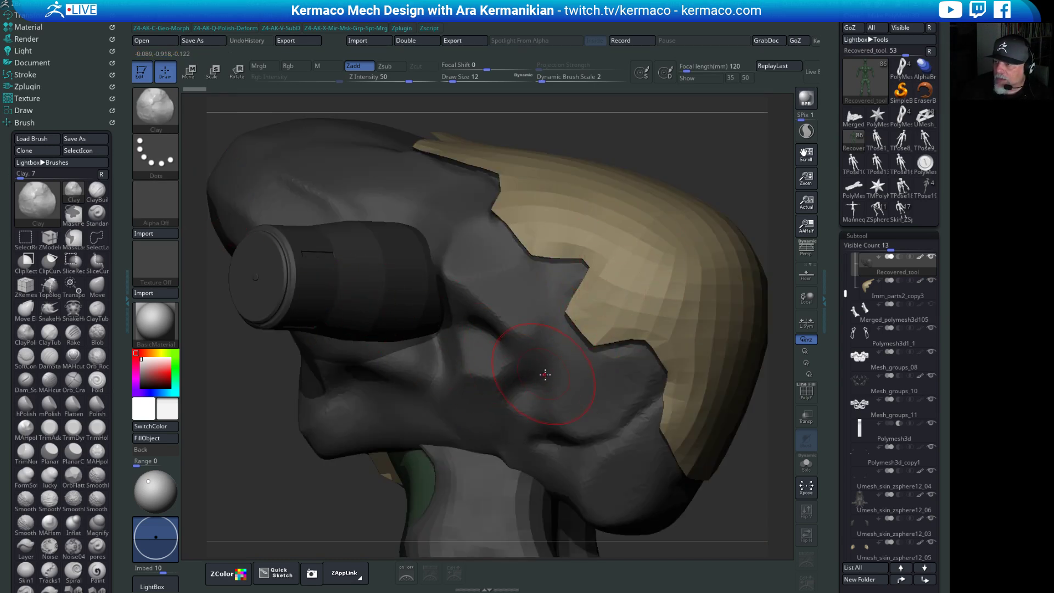
# Set the Clay brush's Draw Size to 6 for working on the side of the head.
pyautogui.press('s')
pyautogui.moveTo(527, 383); pyautogui.dragTo(531, 384)
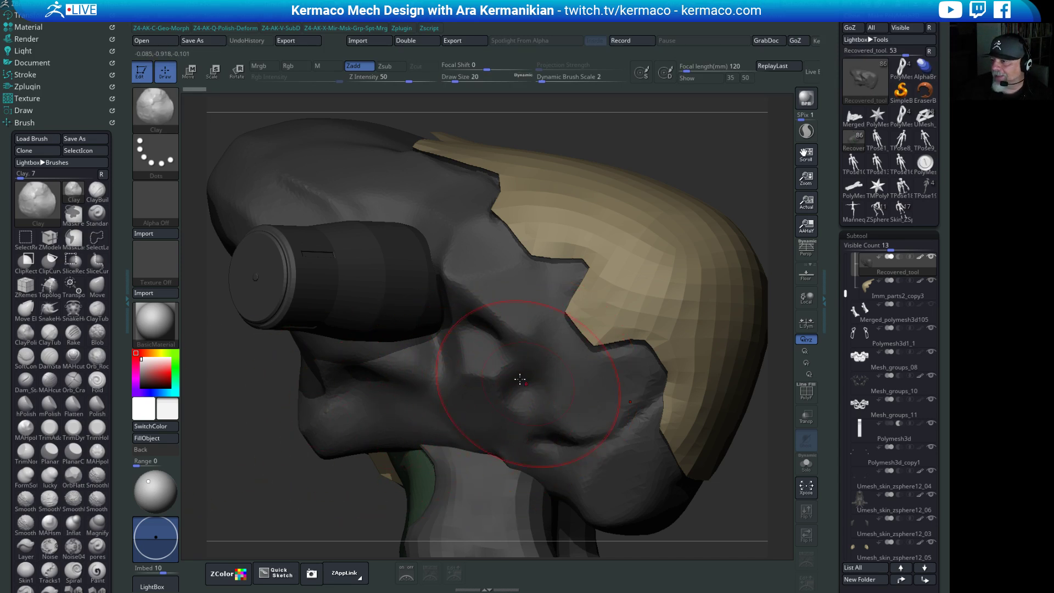
pyautogui.press('s')
pyautogui.moveTo(479, 355); pyautogui.dragTo(472, 356)
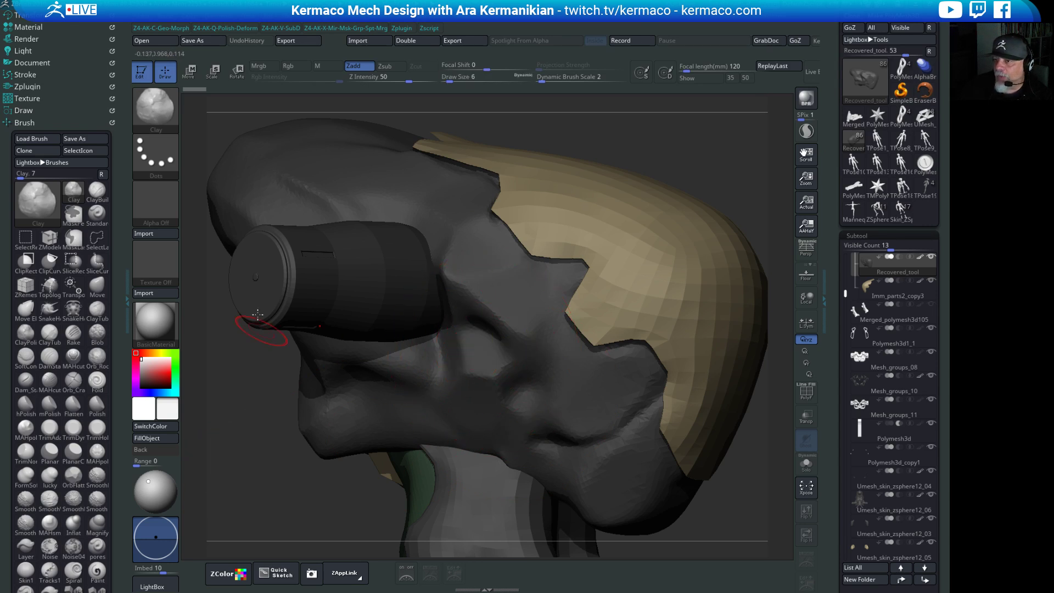
# Load the Default.ZRP render preset from the RenderSet library.
pyautogui.click(28, 38)
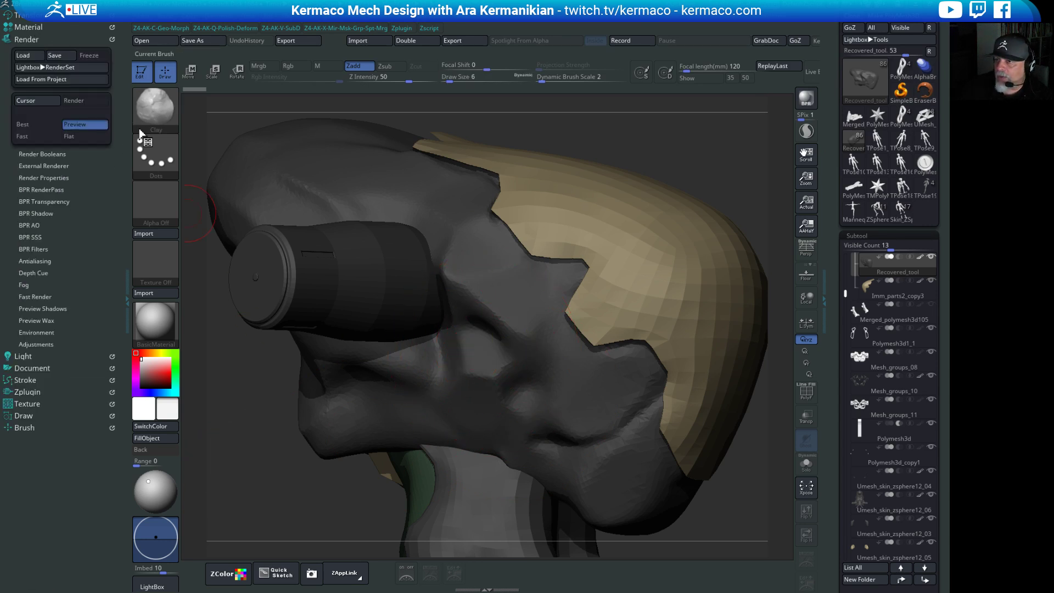
pyautogui.click(65, 67)
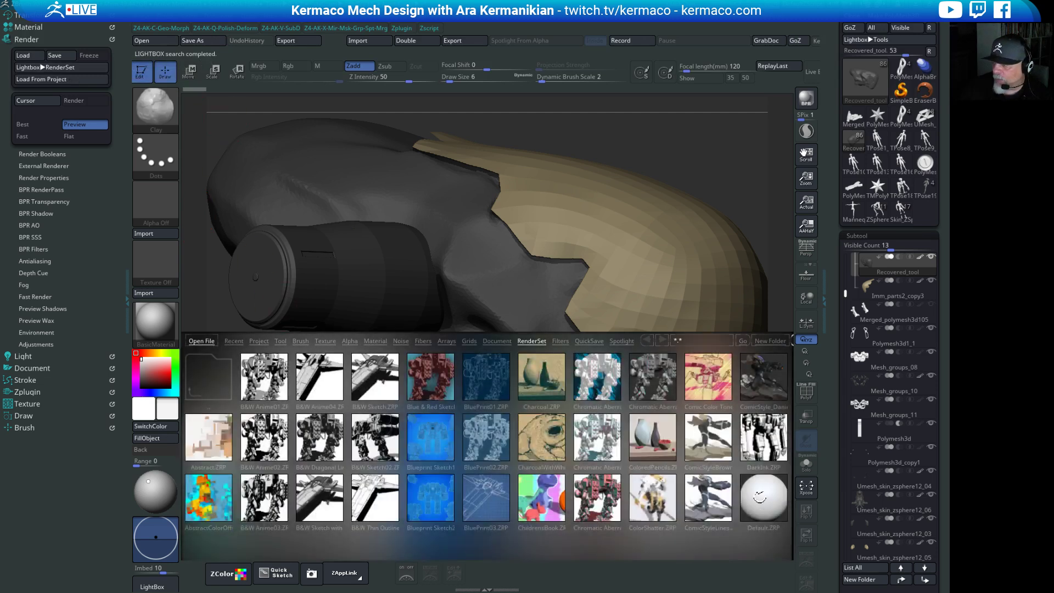
pyautogui.doubleClick(745, 499)
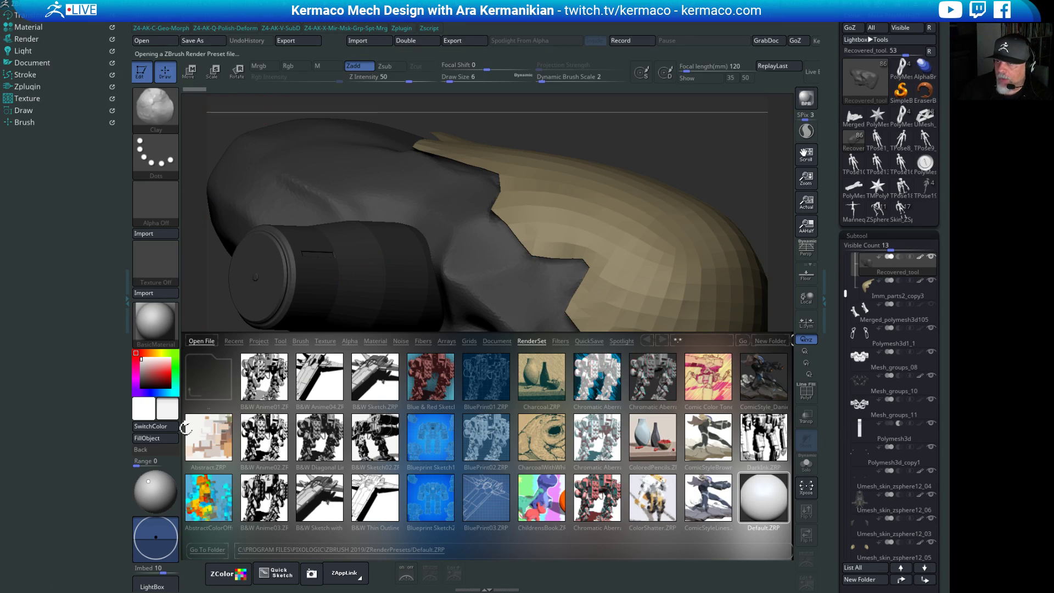
# Close the preset library and examine the head from the side, the front and in the full-body view.
pyautogui.click(154, 587)
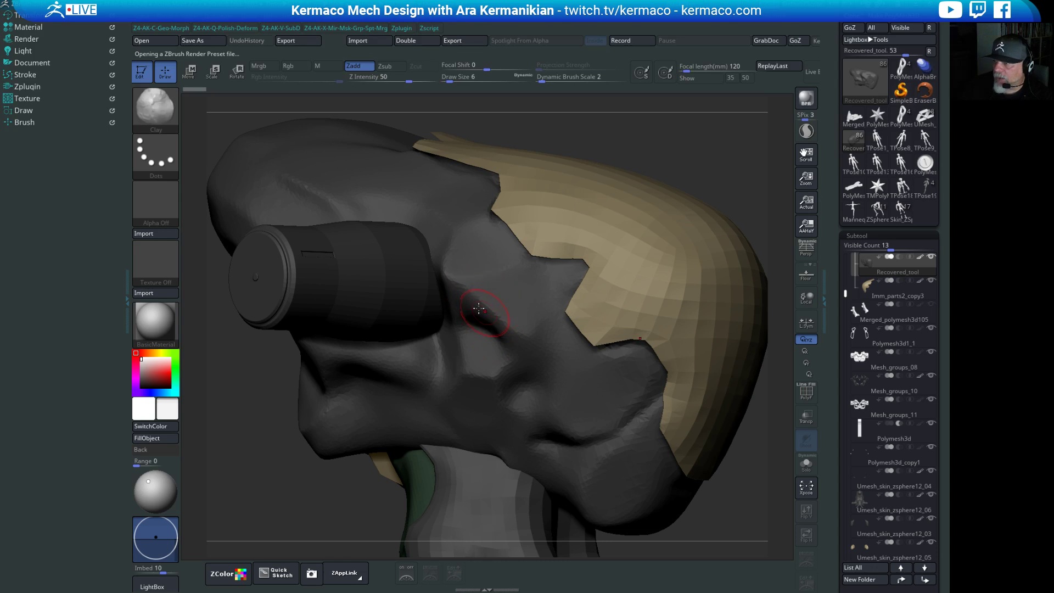
pyautogui.moveTo(741, 157); pyautogui.dragTo(464, 313)
pyautogui.press('f')
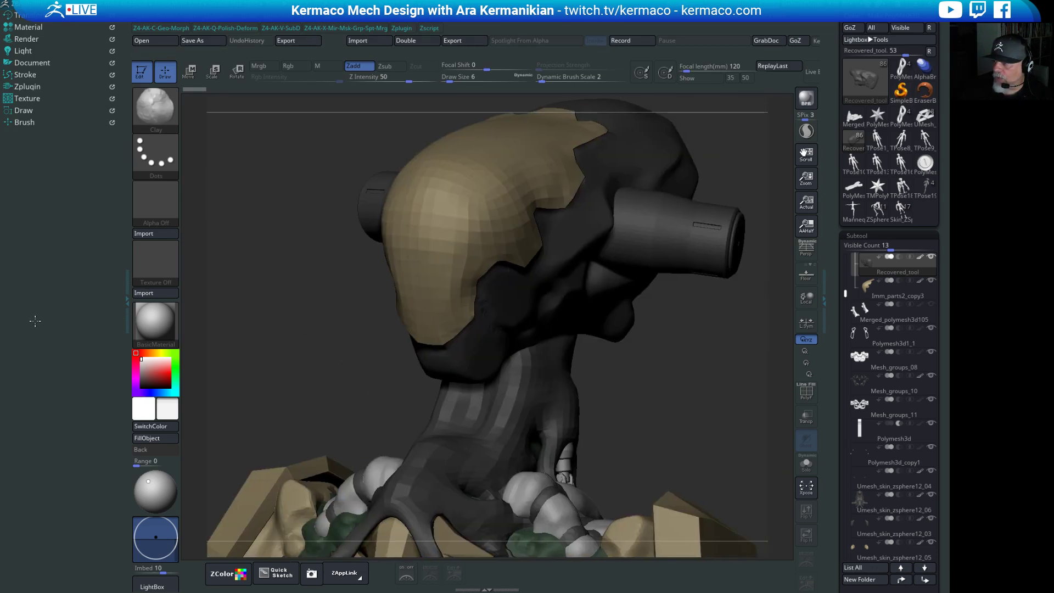
pyautogui.moveTo(647, 388); pyautogui.dragTo(658, 383)
pyautogui.press('f')
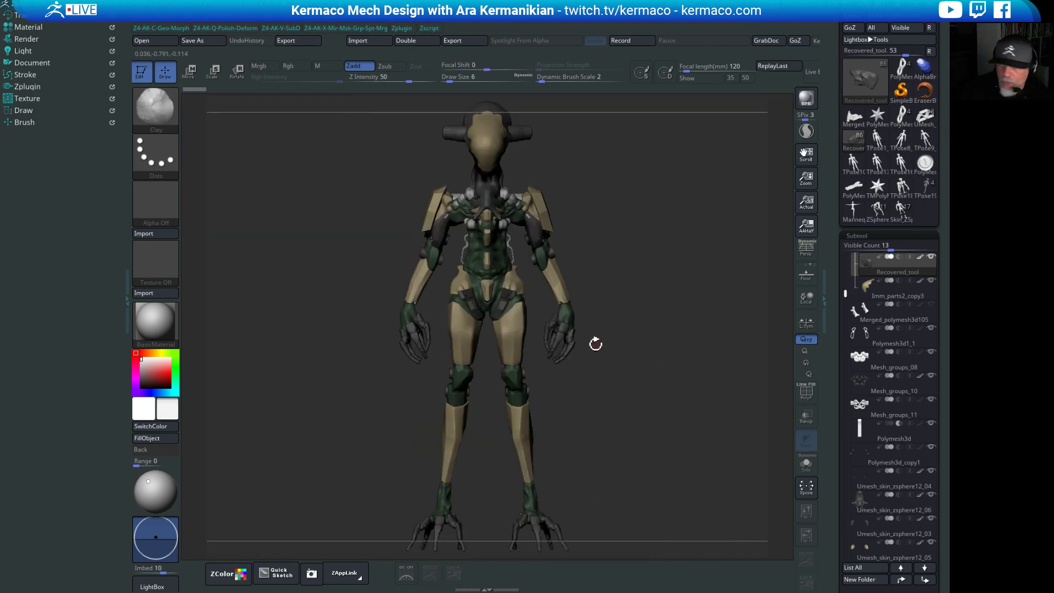
pyautogui.press('f')
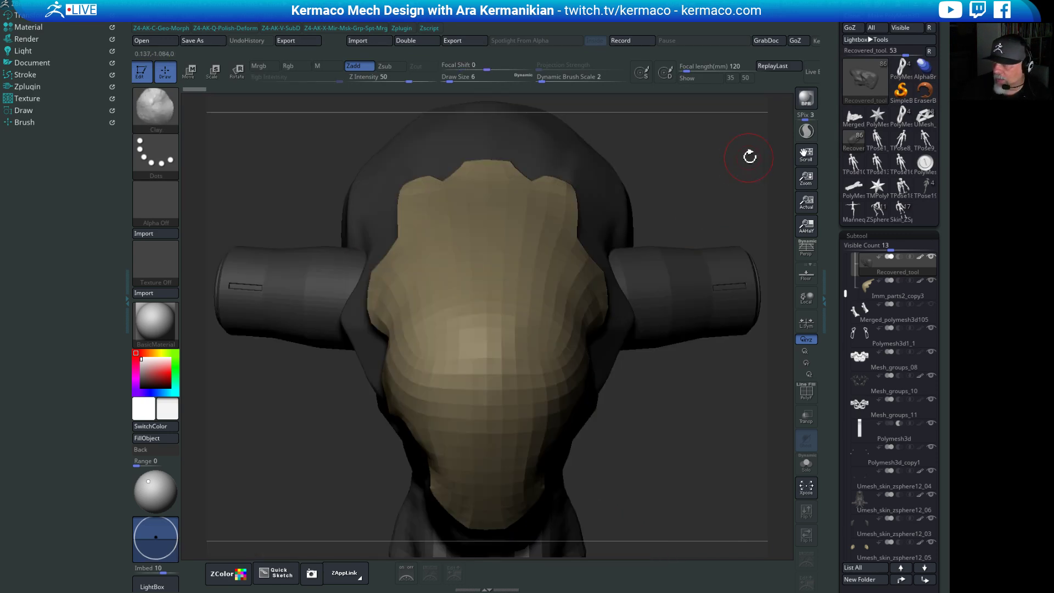
pyautogui.moveTo(750, 157); pyautogui.dragTo(525, 202)
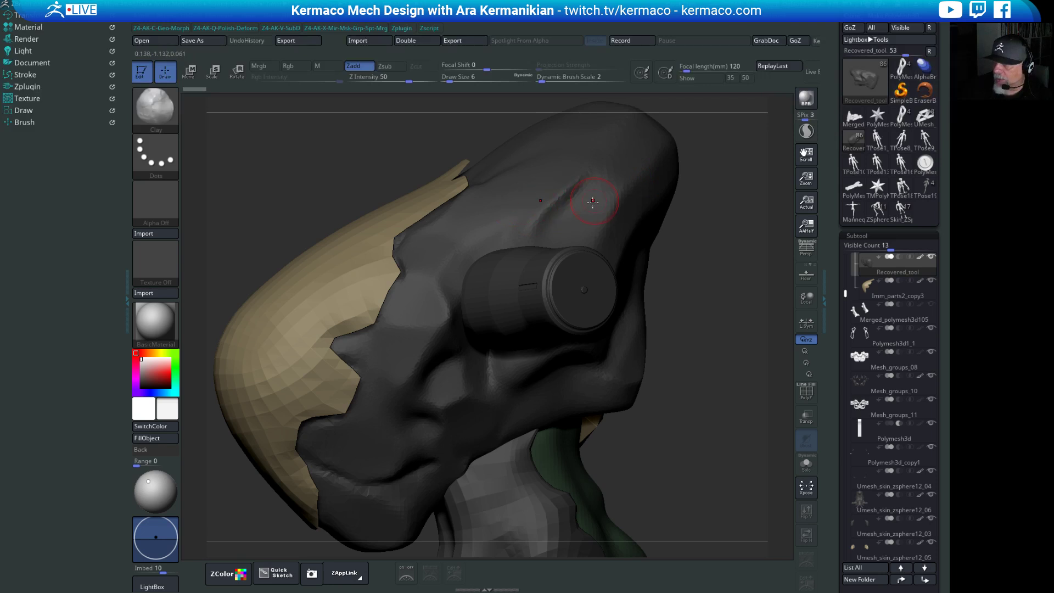
# Display the head's polygon wireframe to check its density and enable Sculptris Pro mode.
pyautogui.click(806, 391)
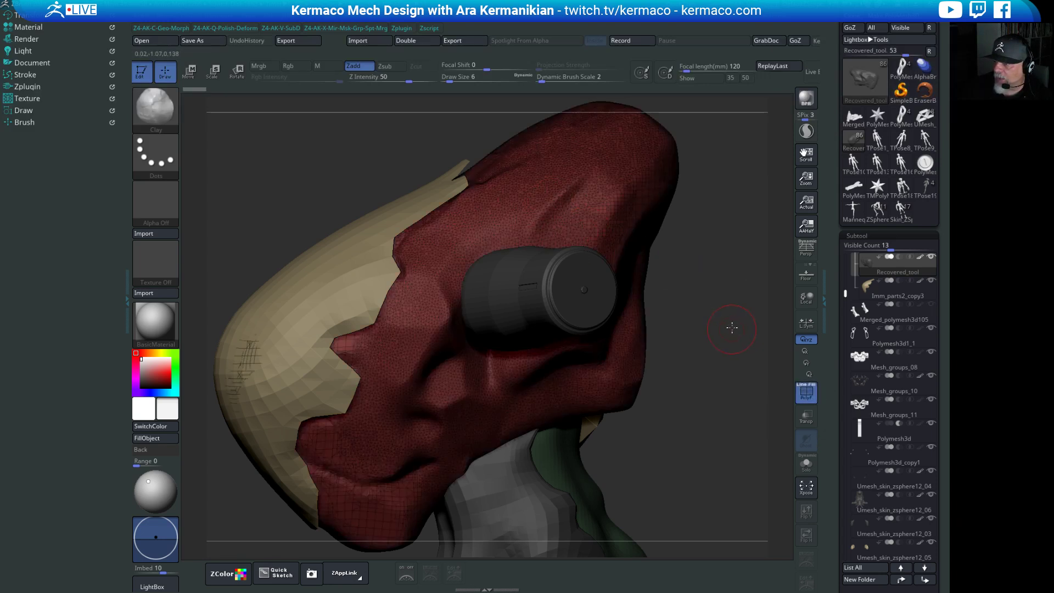
pyautogui.moveTo(732, 328); pyautogui.dragTo(732, 308)
pyautogui.moveTo(610, 454); pyautogui.dragTo(760, 358)
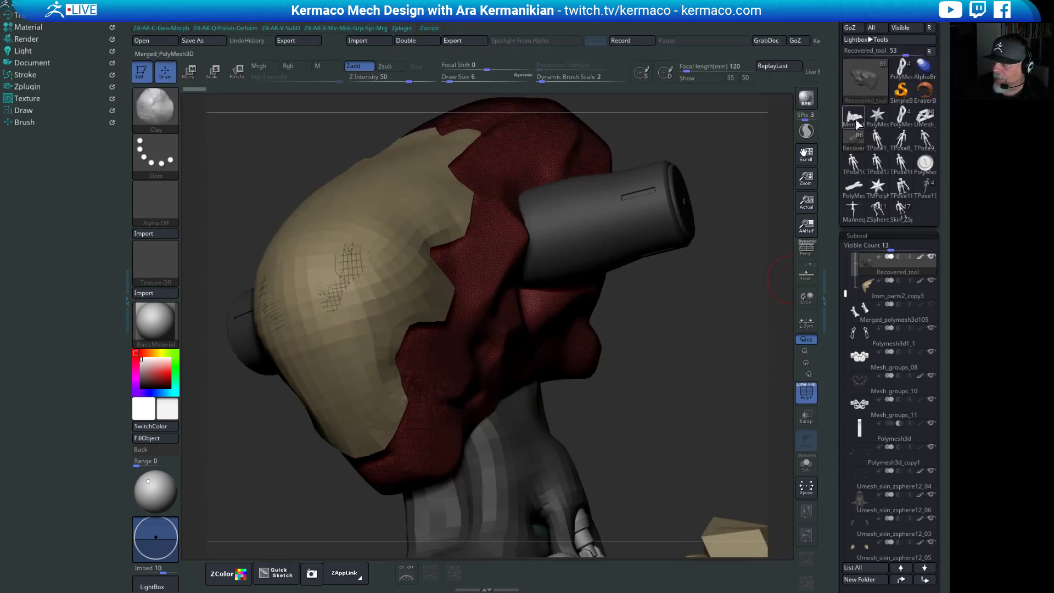
pyautogui.click(807, 131)
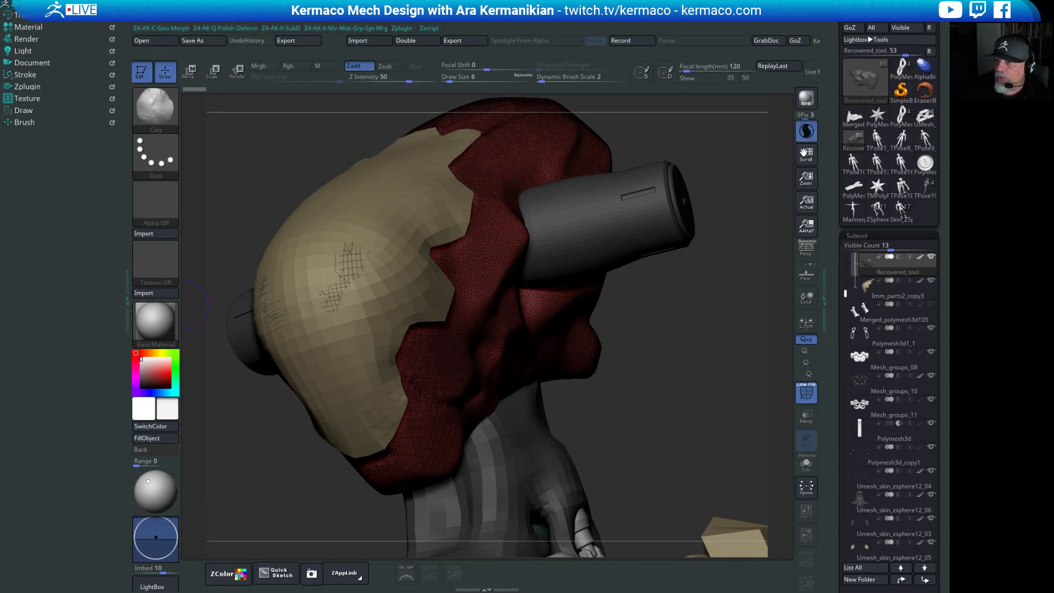
# Switch to the ClayTubes brush and expand the brush library for sculpting the lower side of the head.
pyautogui.click(155, 107)
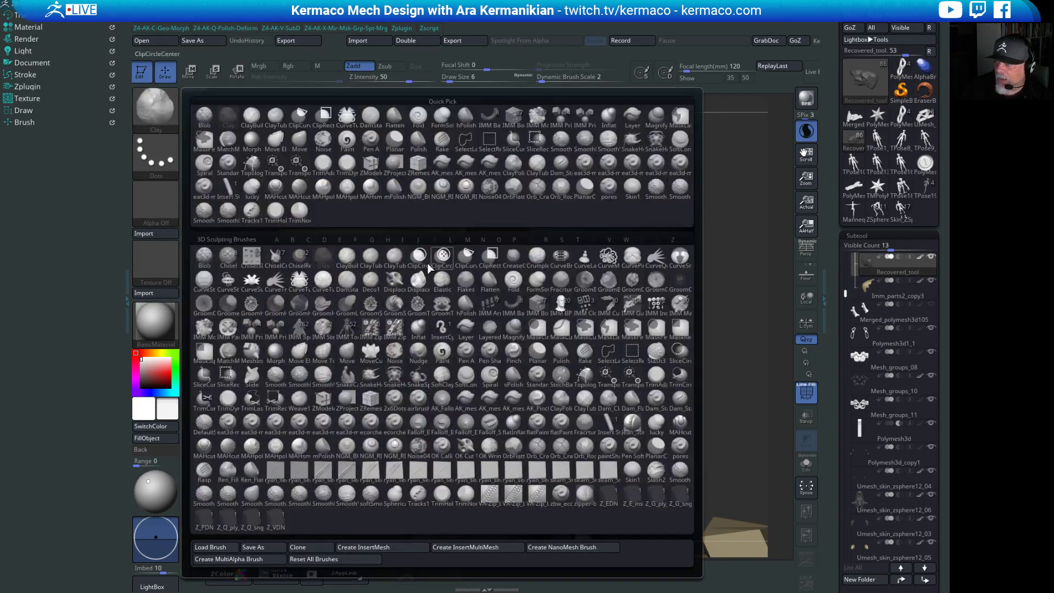
pyautogui.press('space')
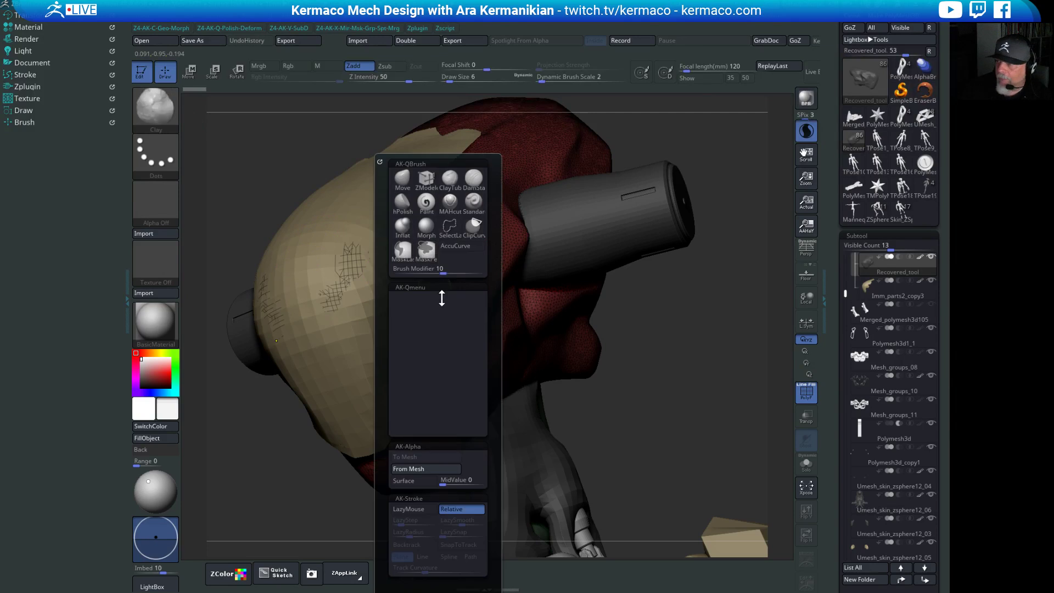
pyautogui.click(449, 178)
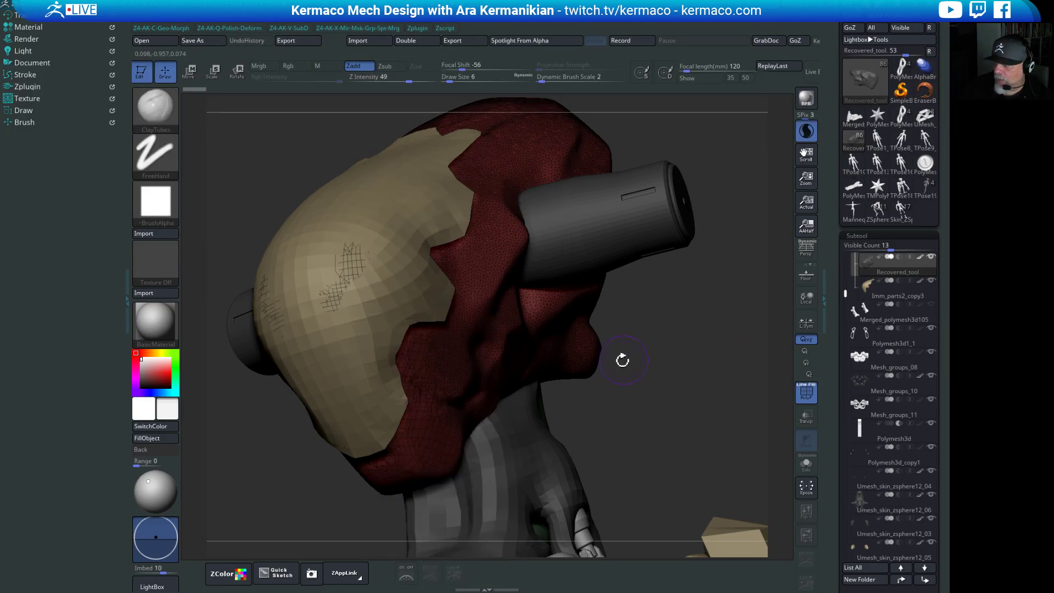
pyautogui.keyDown('alt'); pyautogui.moveTo(691, 380); pyautogui.dragTo(679, 434); pyautogui.keyUp('alt')
pyautogui.click(25, 123)
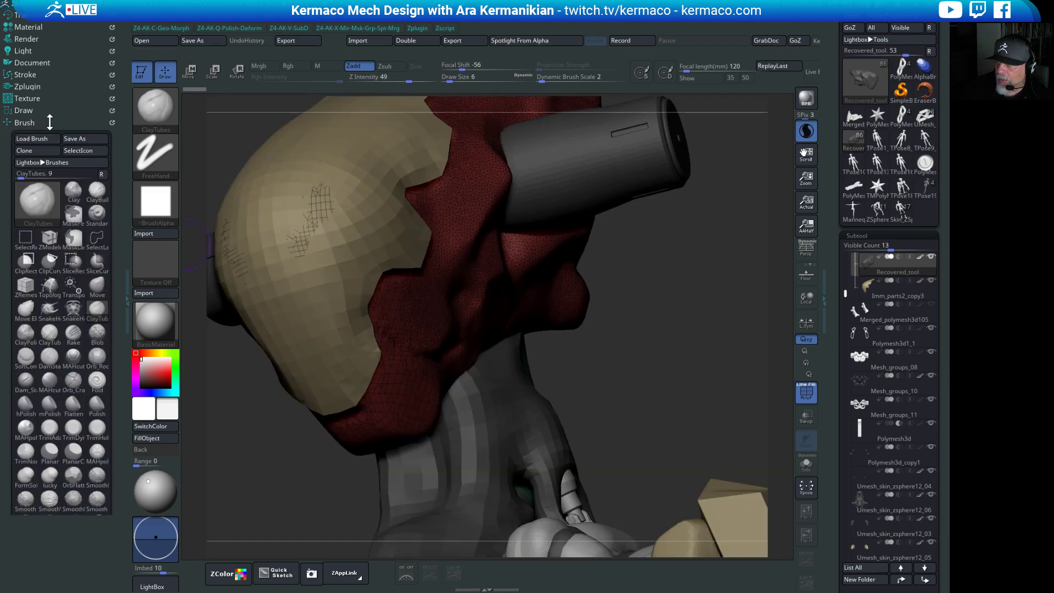
pyautogui.keyDown('alt'); pyautogui.moveTo(612, 365); pyautogui.dragTo(590, 319); pyautogui.keyUp('alt')
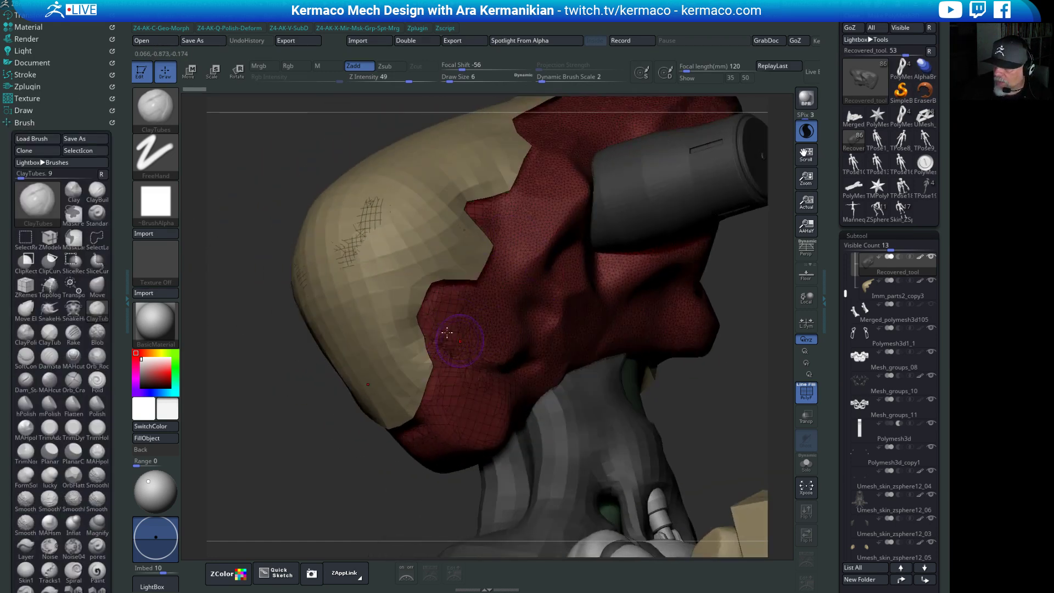
# Hide the wireframe, set the Draw Size to 4 and sculpt a smoothed ridge along the jaw crease beside the tan face plate.
pyautogui.click(811, 401)
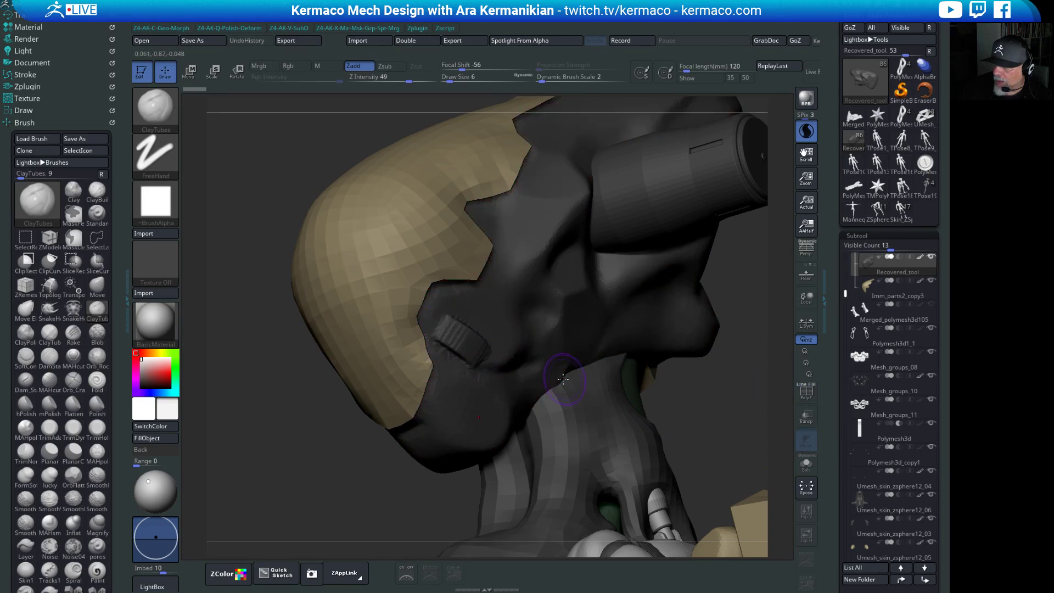
pyautogui.press('ctrl')
pyautogui.press('ctrl')
pyautogui.press('s')
pyautogui.moveTo(491, 338)
pyautogui.mouseDown()
pyautogui.moveTo(438, 337)
pyautogui.moveTo(484, 359)
pyautogui.mouseUp()
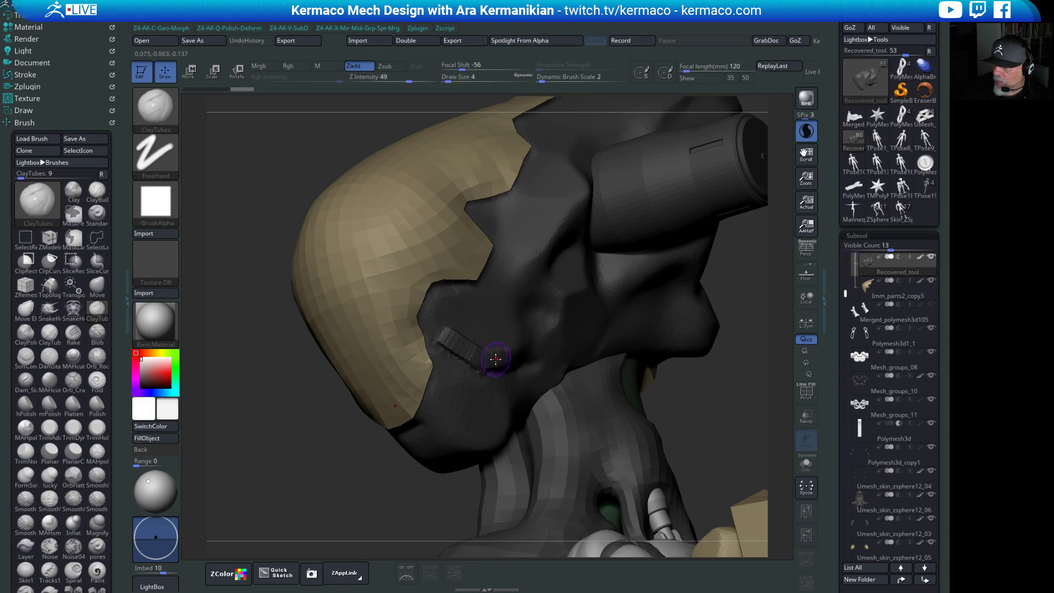
pyautogui.press('shift')
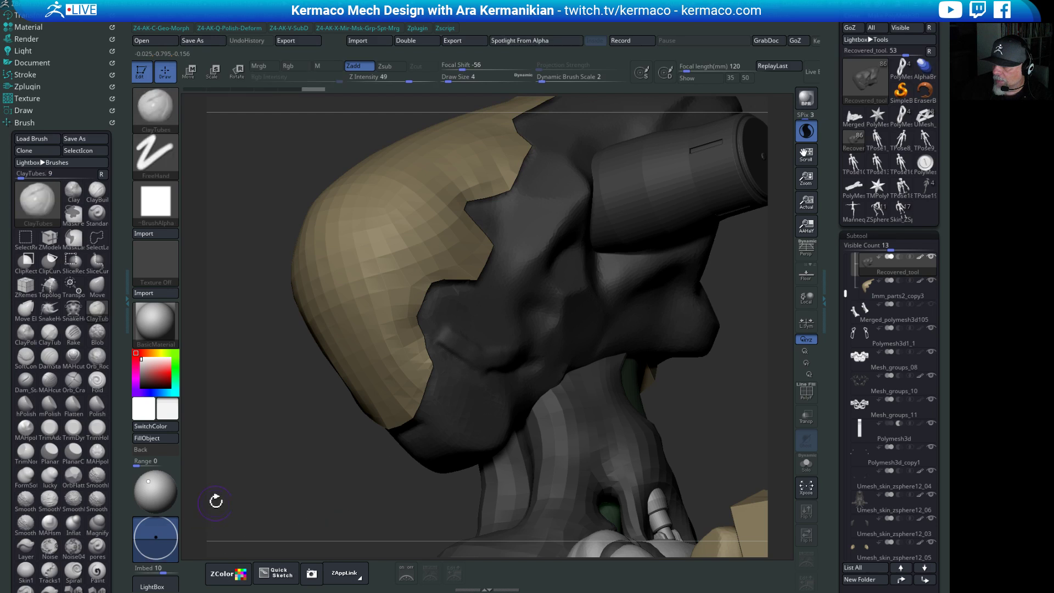
# Isolate the head subtool and examine its shape from the front, three-quarter and side views.
pyautogui.press('f')
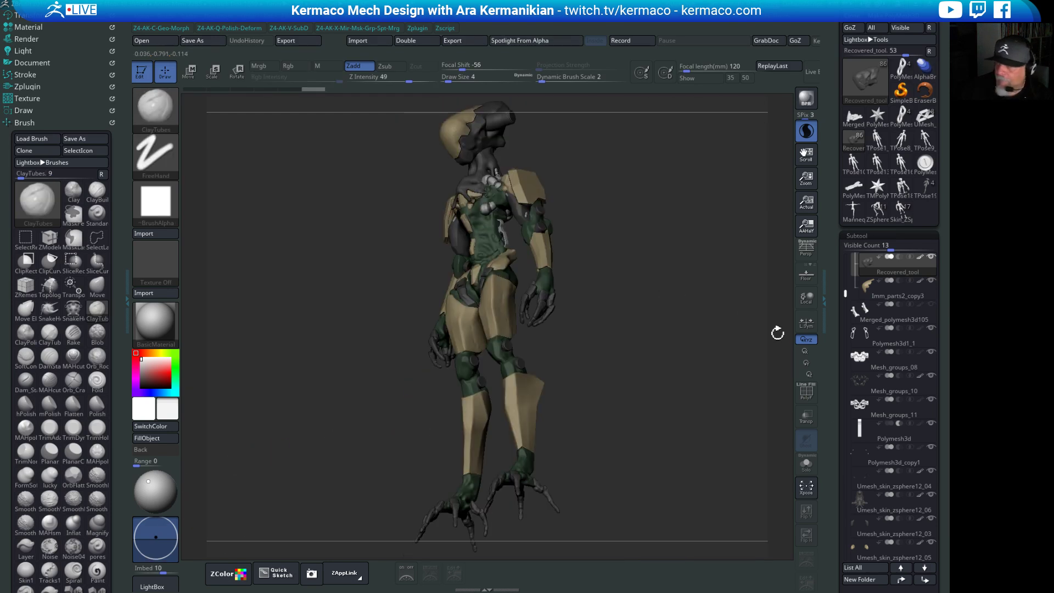
pyautogui.click(806, 465)
pyautogui.keyDown('alt'); pyautogui.moveTo(654, 278); pyautogui.dragTo(619, 498); pyautogui.keyUp('alt')
pyautogui.press('f')
pyautogui.keyDown('alt'); pyautogui.moveTo(711, 490); pyautogui.dragTo(602, 464); pyautogui.keyUp('alt')
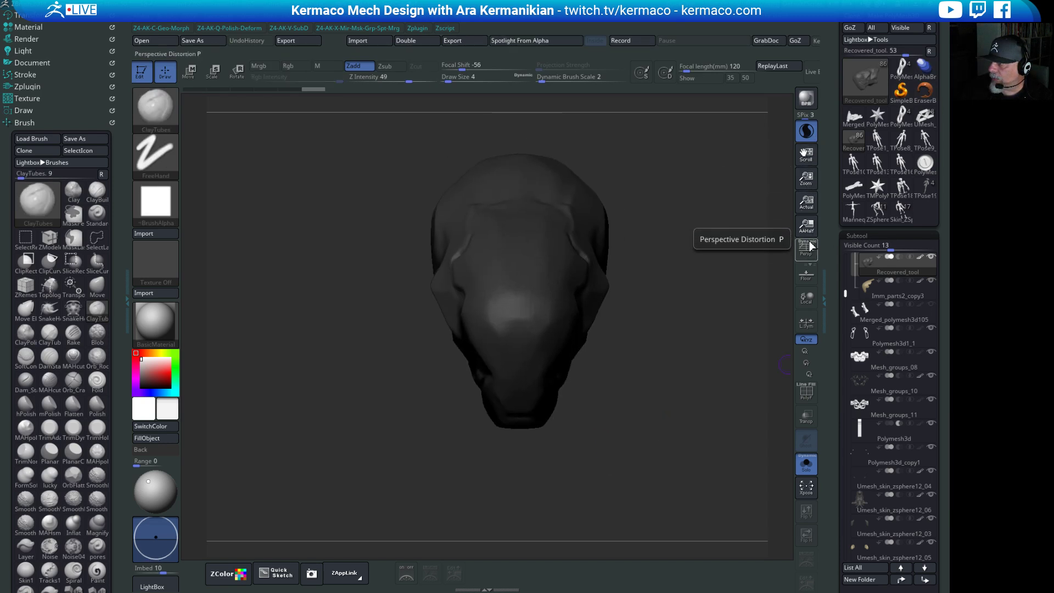
pyautogui.moveTo(649, 298)
pyautogui.mouseDown()
pyautogui.moveTo(657, 332)
pyautogui.moveTo(680, 337)
pyautogui.moveTo(601, 360)
pyautogui.moveTo(597, 266)
pyautogui.mouseUp()
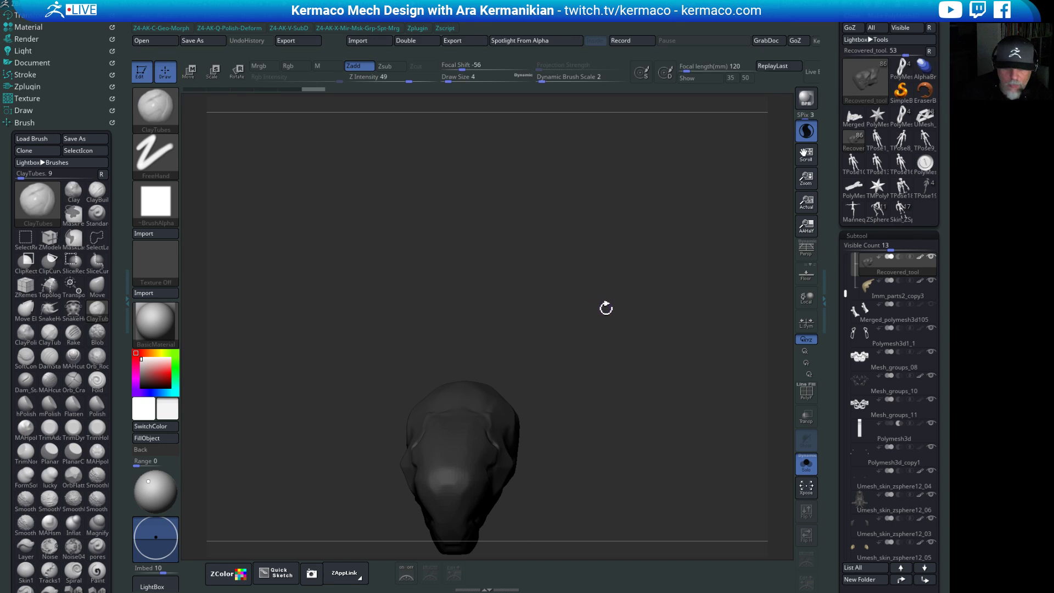
pyautogui.moveTo(604, 306); pyautogui.dragTo(648, 329)
pyautogui.press('f')
pyautogui.moveTo(685, 363)
pyautogui.mouseDown()
pyautogui.moveTo(694, 372)
pyautogui.moveTo(706, 265)
pyautogui.moveTo(695, 391)
pyautogui.mouseUp()
pyautogui.press('ctrl')
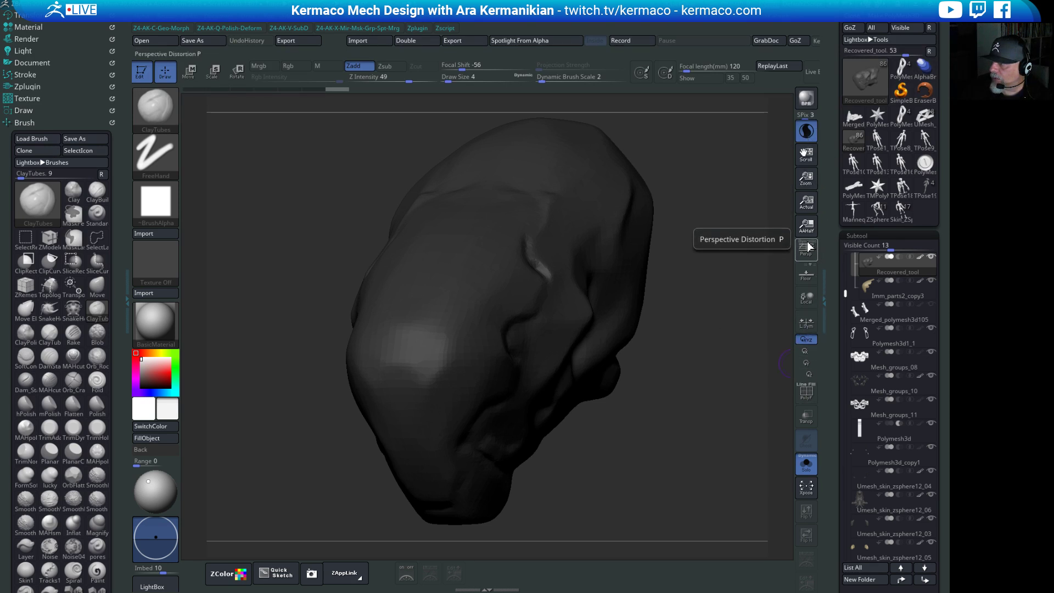
pyautogui.moveTo(783, 324)
pyautogui.mouseDown()
pyautogui.moveTo(701, 335)
pyautogui.moveTo(725, 330)
pyautogui.moveTo(697, 393)
pyautogui.moveTo(681, 376)
pyautogui.moveTo(685, 226)
pyautogui.moveTo(663, 296)
pyautogui.mouseUp()
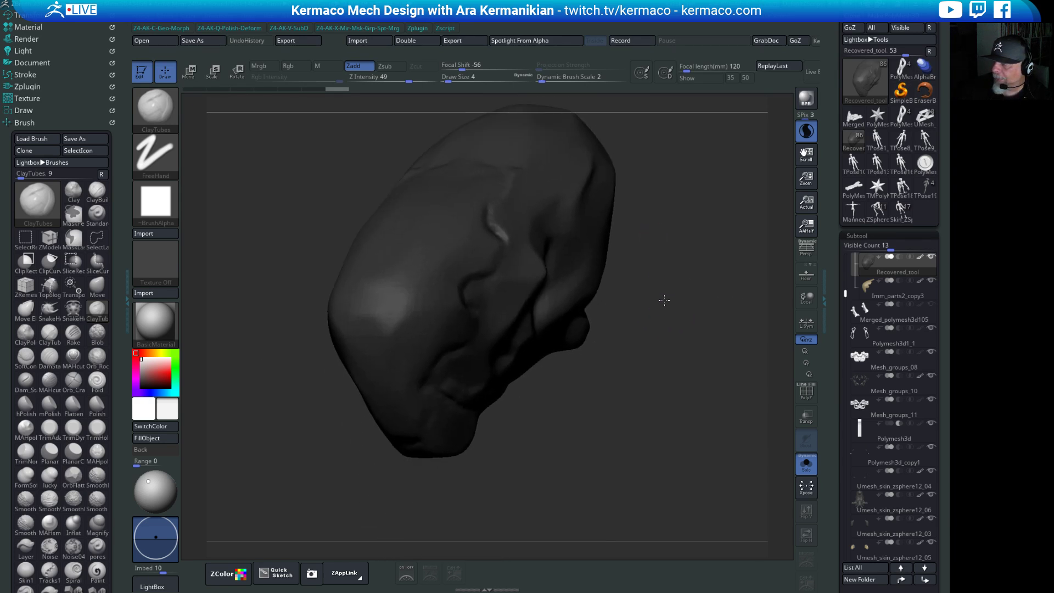
pyautogui.moveTo(642, 354)
pyautogui.mouseDown()
pyautogui.moveTo(699, 330)
pyautogui.moveTo(439, 318)
pyautogui.mouseUp()
pyautogui.moveTo(584, 400); pyautogui.dragTo(542, 389)
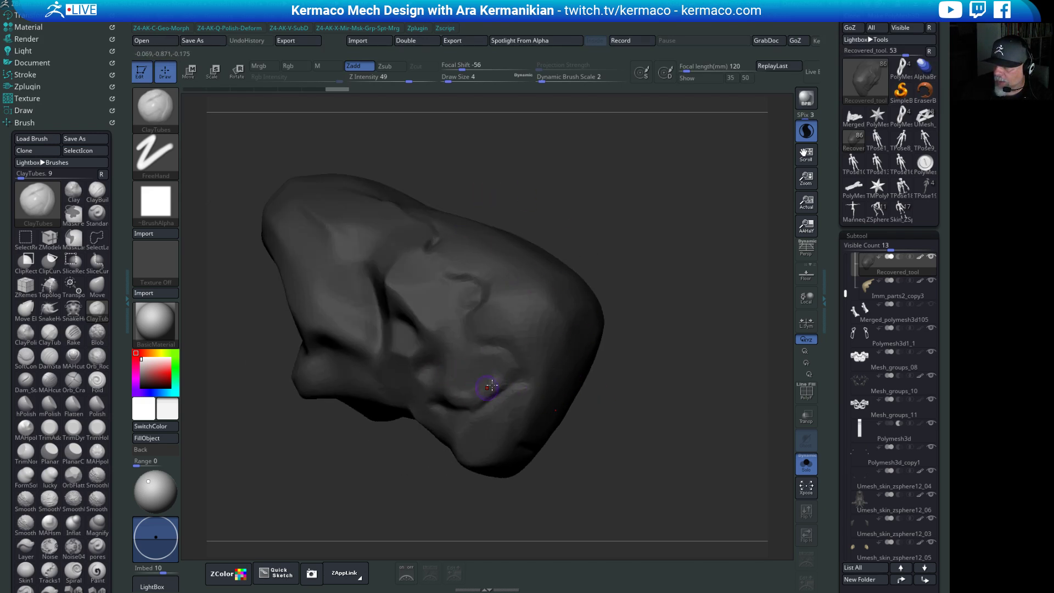
# Build up and smooth a ridge above the head's jaw crease with ClayTubes, and bring back the other subtools.
pyautogui.press('s')
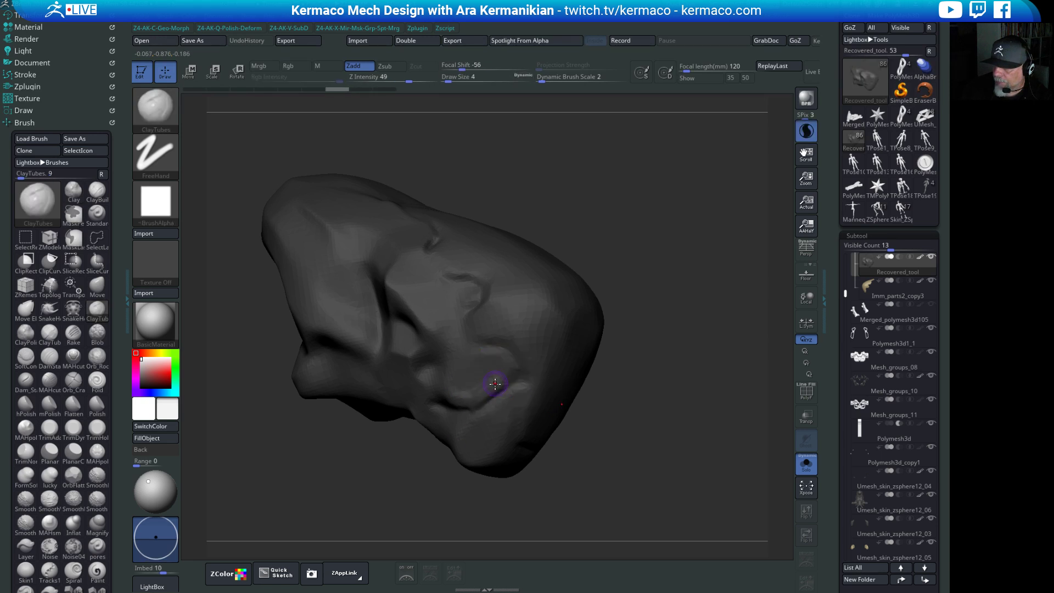
pyautogui.moveTo(470, 402); pyautogui.dragTo(452, 397)
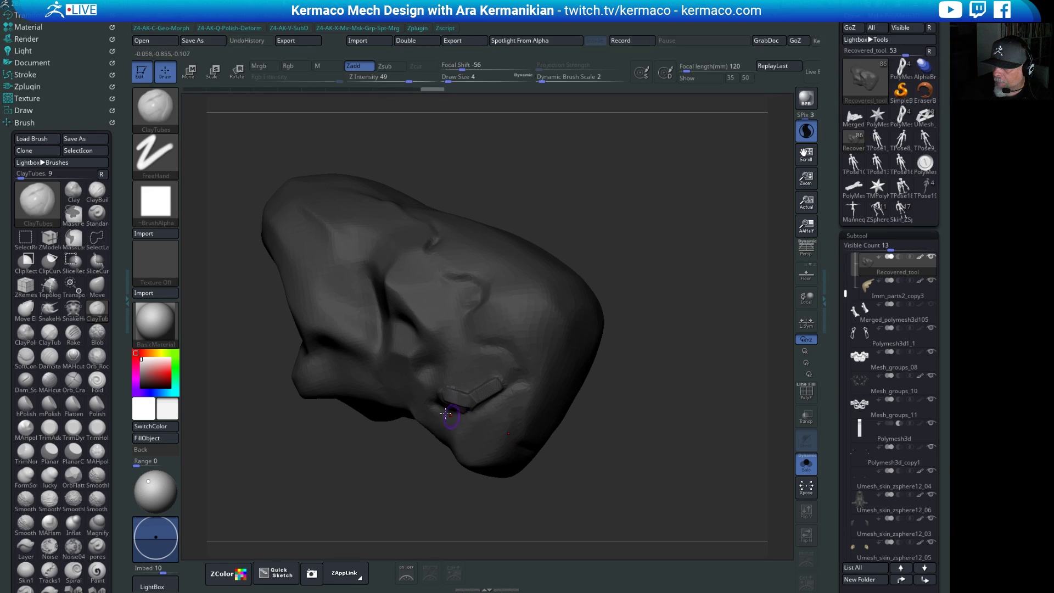
pyautogui.press('shift')
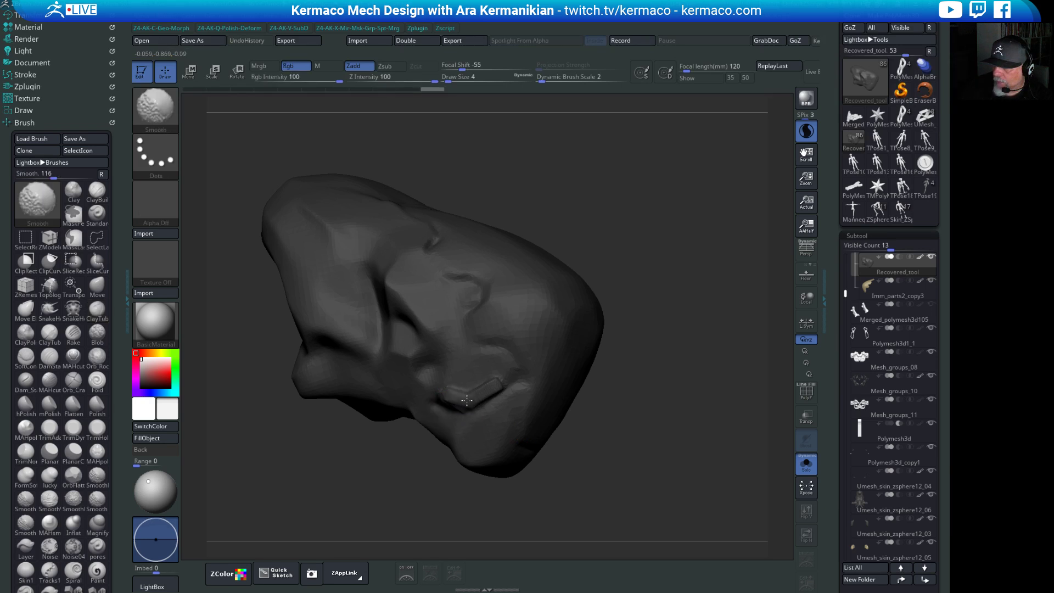
pyautogui.click(806, 464)
pyautogui.moveTo(723, 393); pyautogui.dragTo(489, 392)
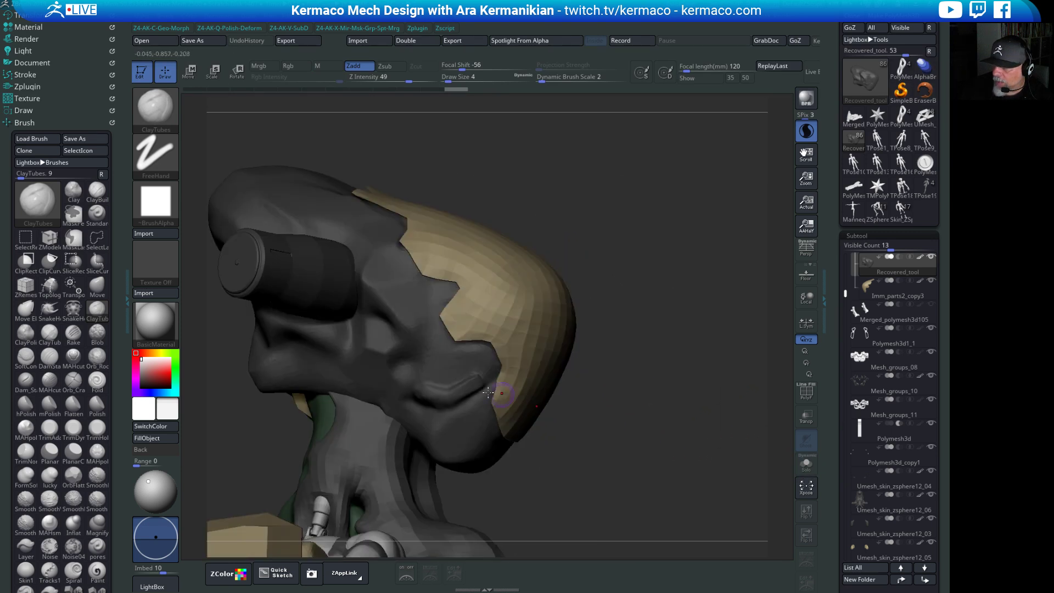
# Restore the custom user interface through the configuration preferences.
pyautogui.press('b')
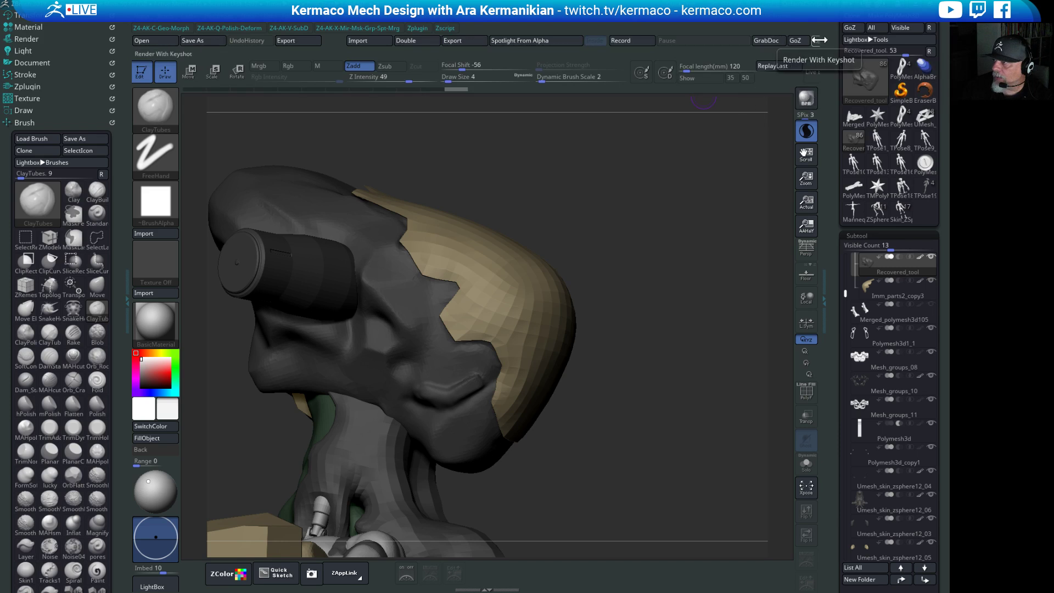
pyautogui.click(495, 27)
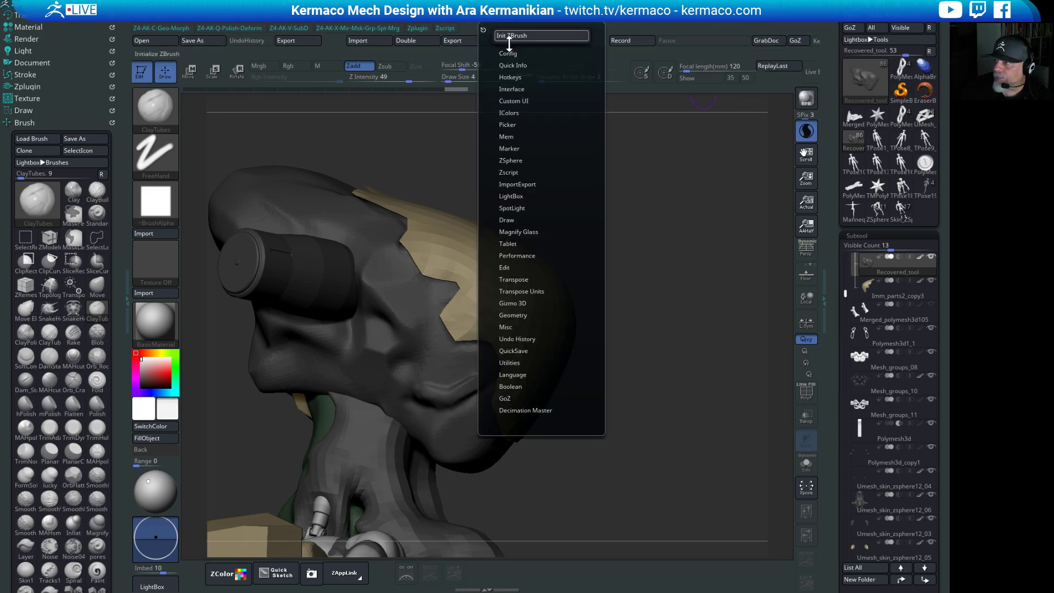
pyautogui.click(511, 53)
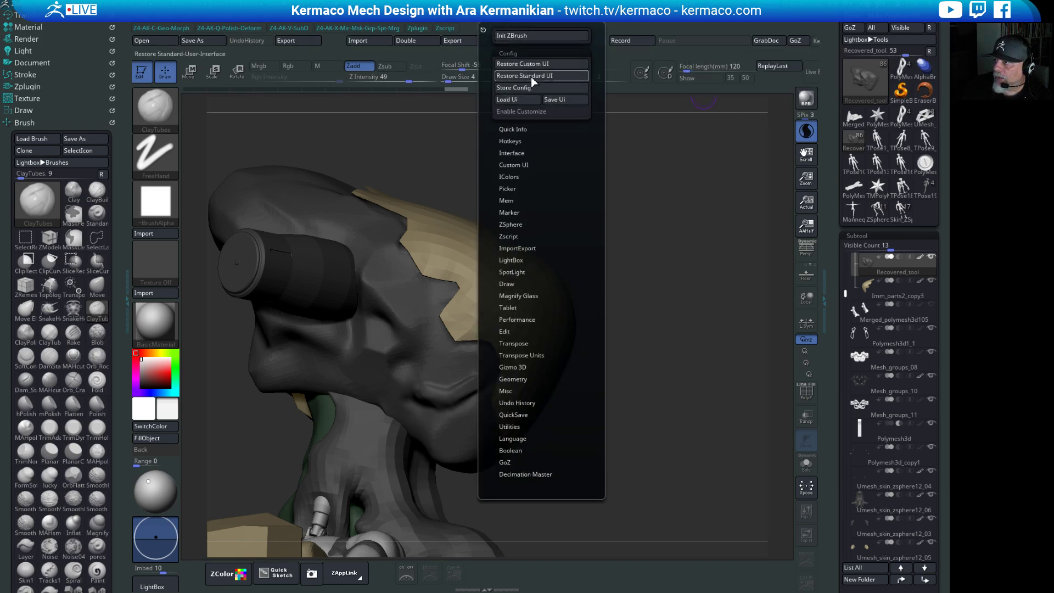
pyautogui.click(531, 64)
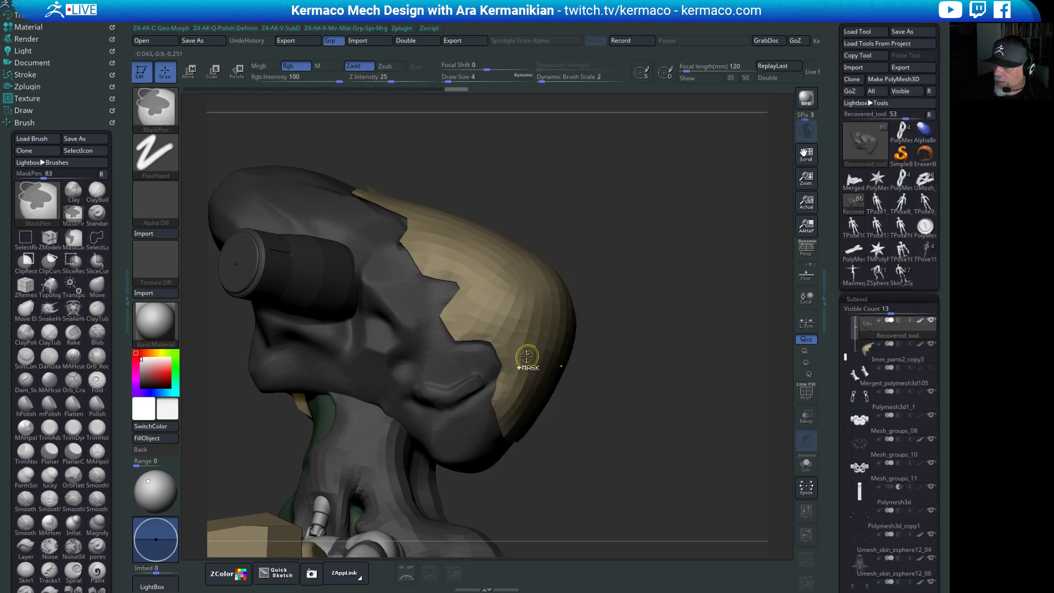
# Flatten the new ridge above the jaw crease with the hPolish brush and prepare to smooth it.
pyautogui.press('space')
pyautogui.click(495, 203)
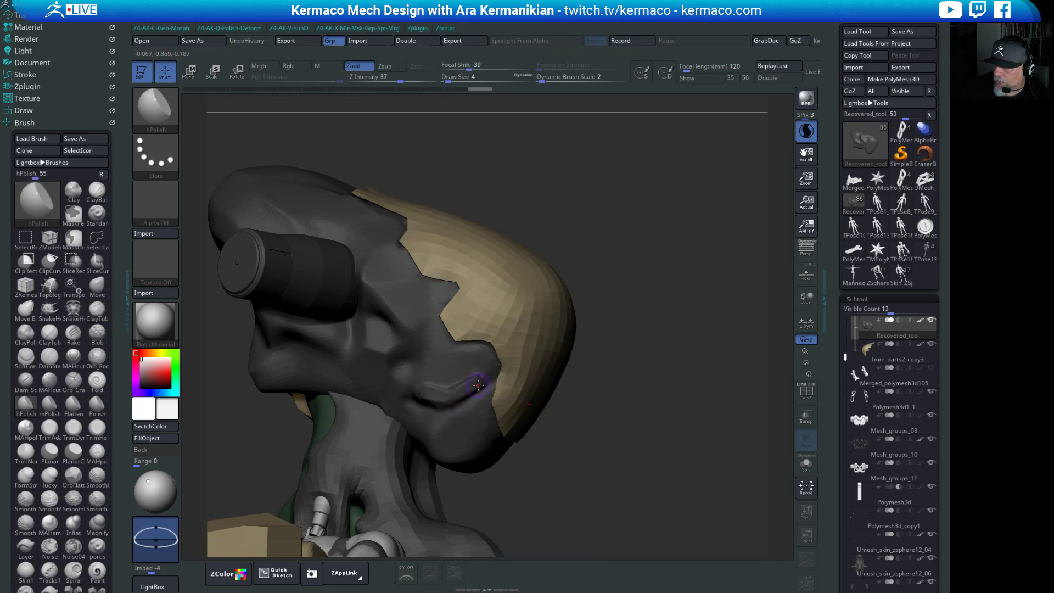
pyautogui.moveTo(457, 392); pyautogui.dragTo(441, 396)
pyautogui.moveTo(692, 423); pyautogui.dragTo(561, 379)
pyautogui.press('shift')
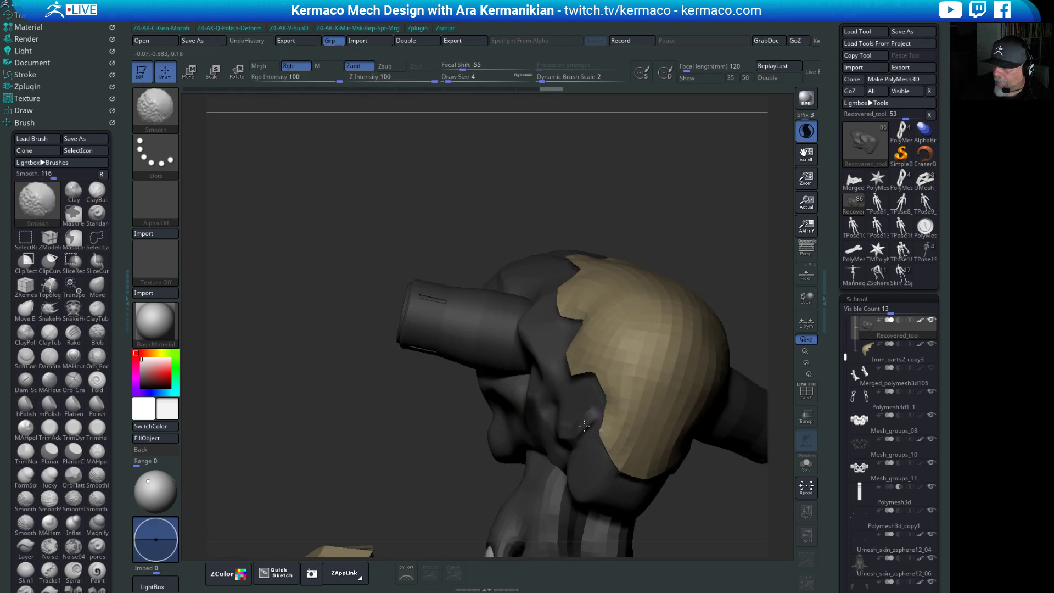
# Polish the surfaces around the rear end of the jaw crease and check the head and torso from the front.
pyautogui.moveTo(584, 425)
pyautogui.mouseDown()
pyautogui.moveTo(419, 428)
pyautogui.moveTo(271, 353)
pyautogui.moveTo(308, 370)
pyautogui.moveTo(636, 320)
pyautogui.moveTo(499, 348)
pyautogui.moveTo(664, 367)
pyautogui.moveTo(434, 286)
pyautogui.mouseUp()
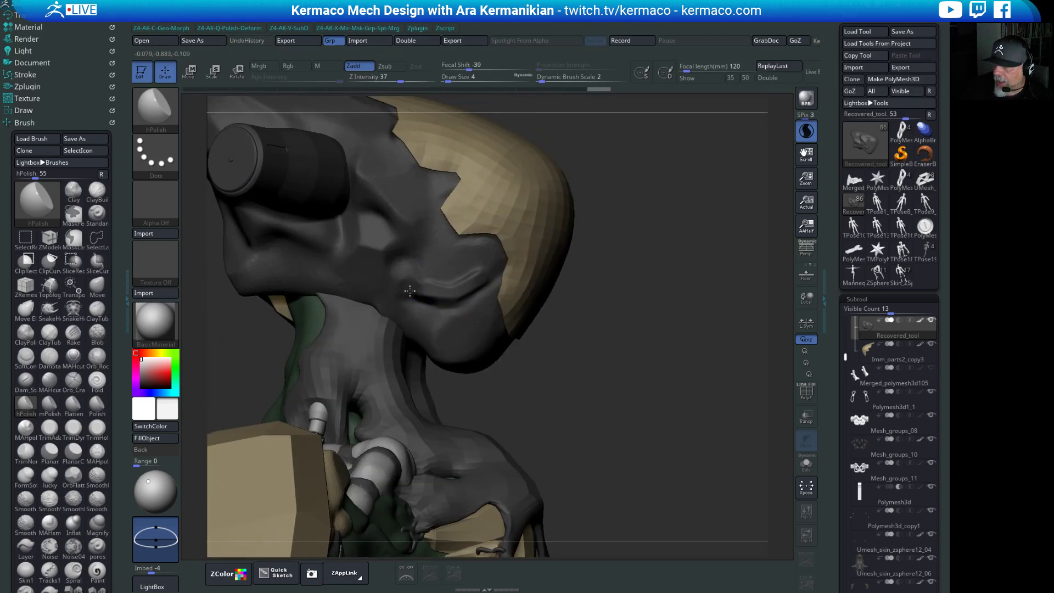
pyautogui.moveTo(463, 327)
pyautogui.mouseDown()
pyautogui.moveTo(408, 284)
pyautogui.moveTo(430, 280)
pyautogui.mouseUp()
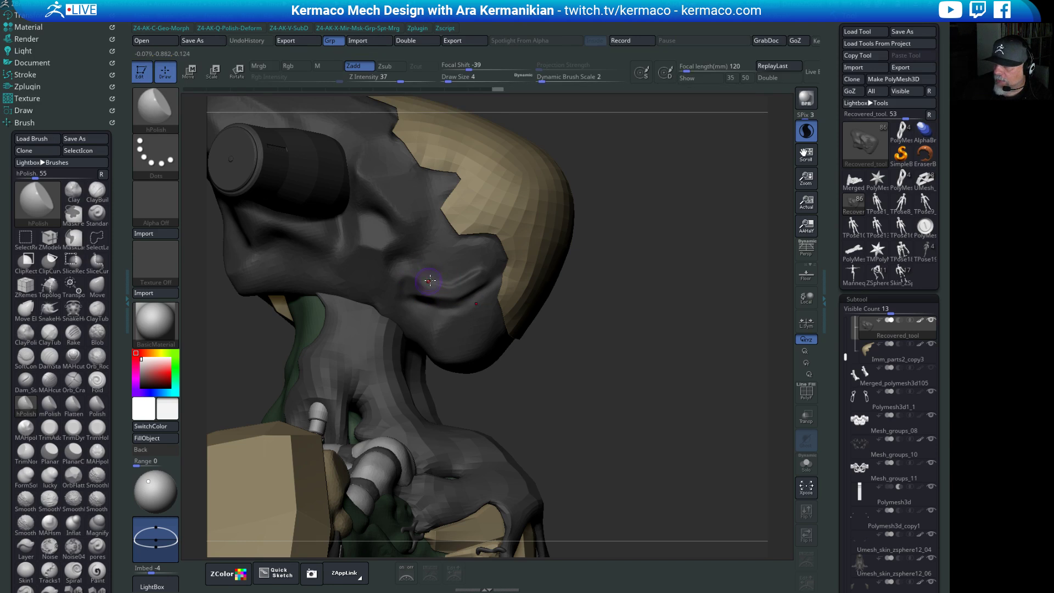
pyautogui.moveTo(665, 354); pyautogui.dragTo(517, 370)
pyautogui.moveTo(414, 316); pyautogui.dragTo(410, 311)
pyautogui.moveTo(699, 346); pyautogui.dragTo(702, 267)
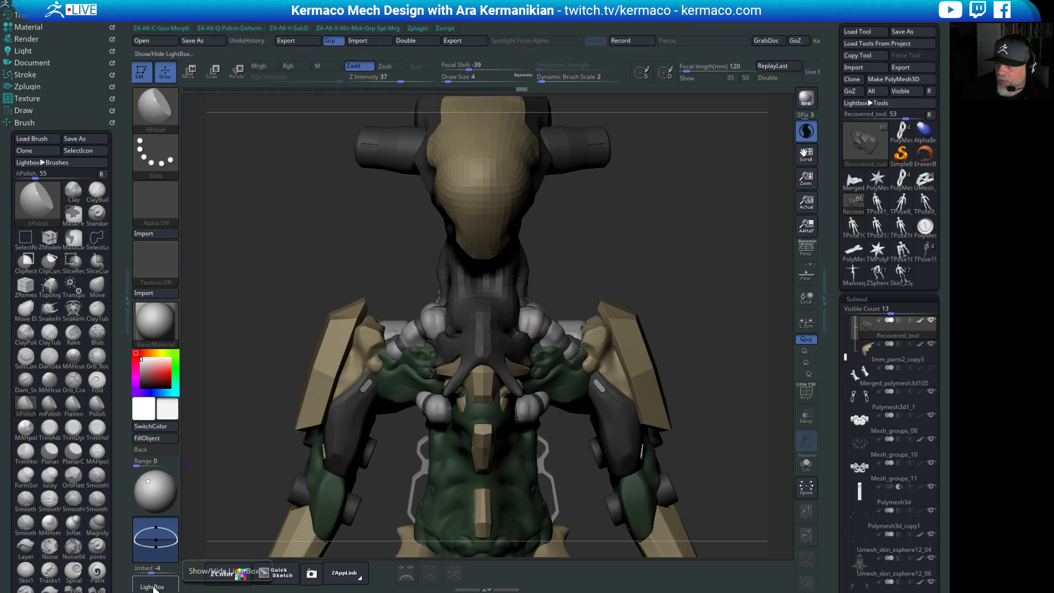
# Load the AK_HardSurface Spotlight set with the three-bar shape from LightBox and place that shape beside the head.
pyautogui.click(184, 567)
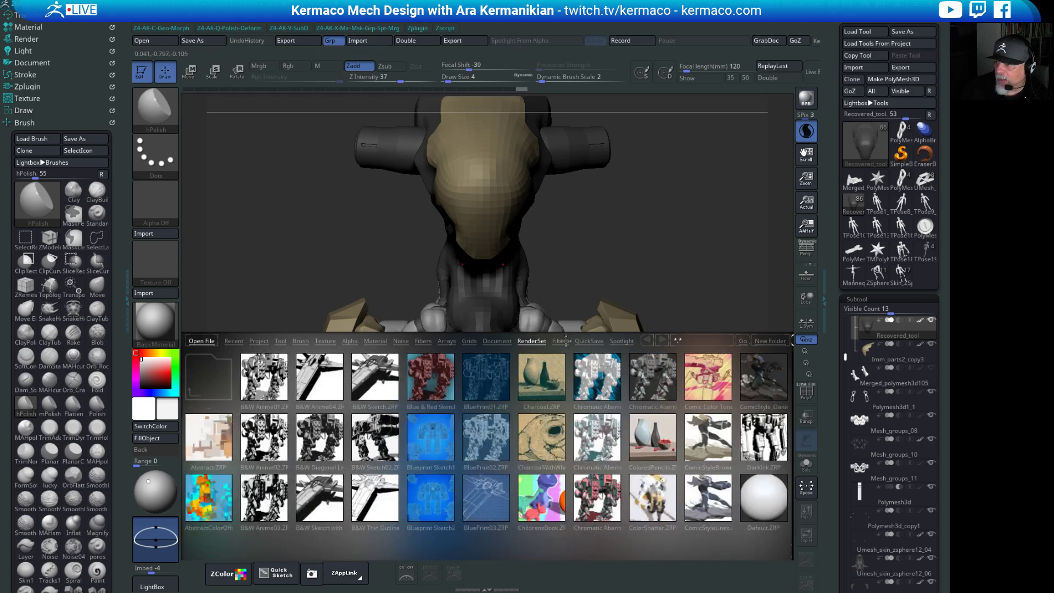
pyautogui.click(622, 341)
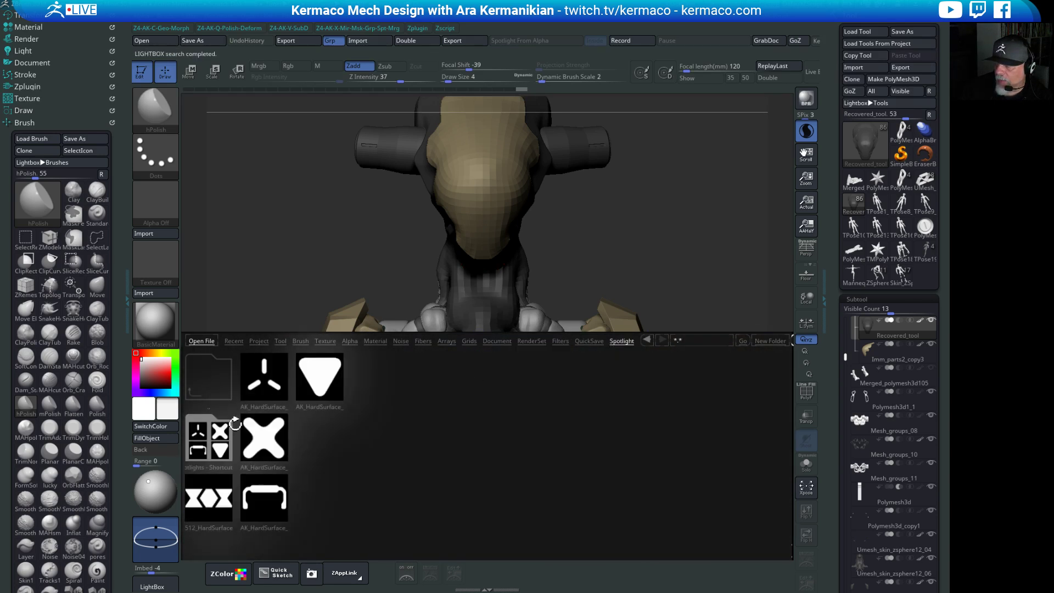
pyautogui.doubleClick(270, 383)
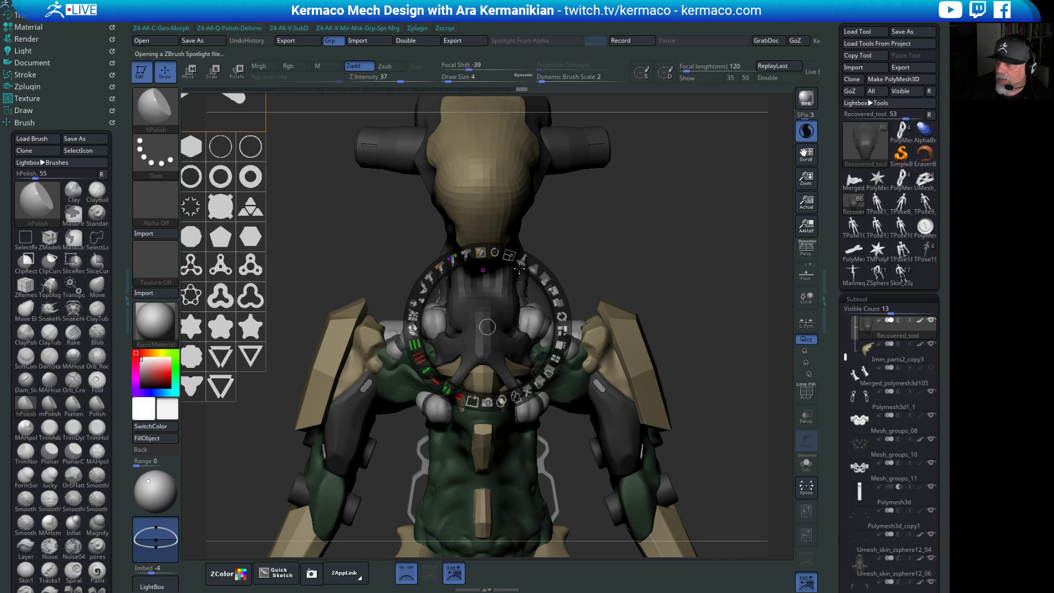
pyautogui.moveTo(506, 305); pyautogui.dragTo(768, 455)
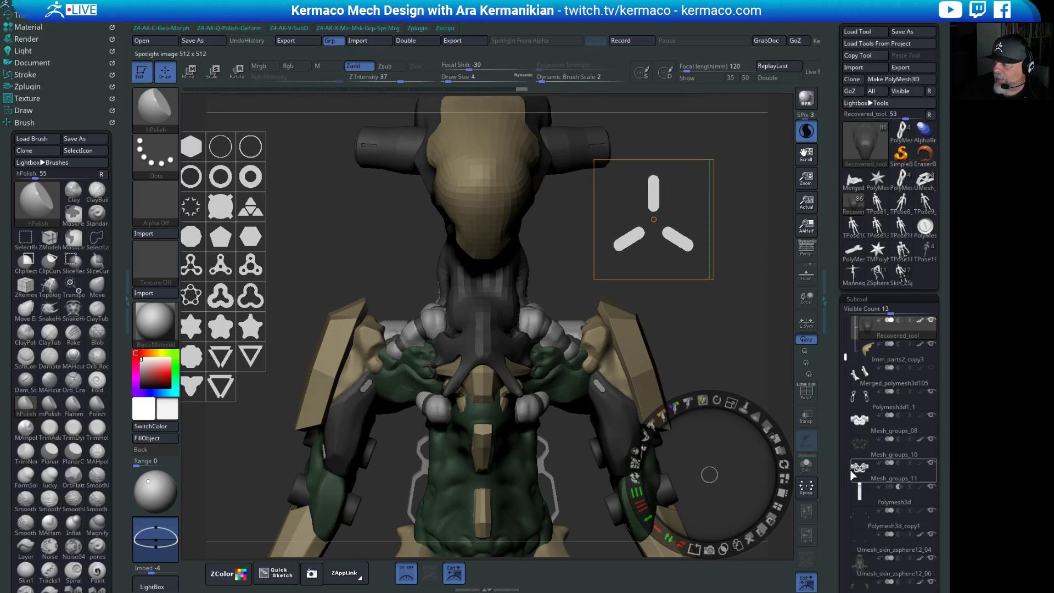
pyautogui.moveTo(693, 456); pyautogui.dragTo(729, 463)
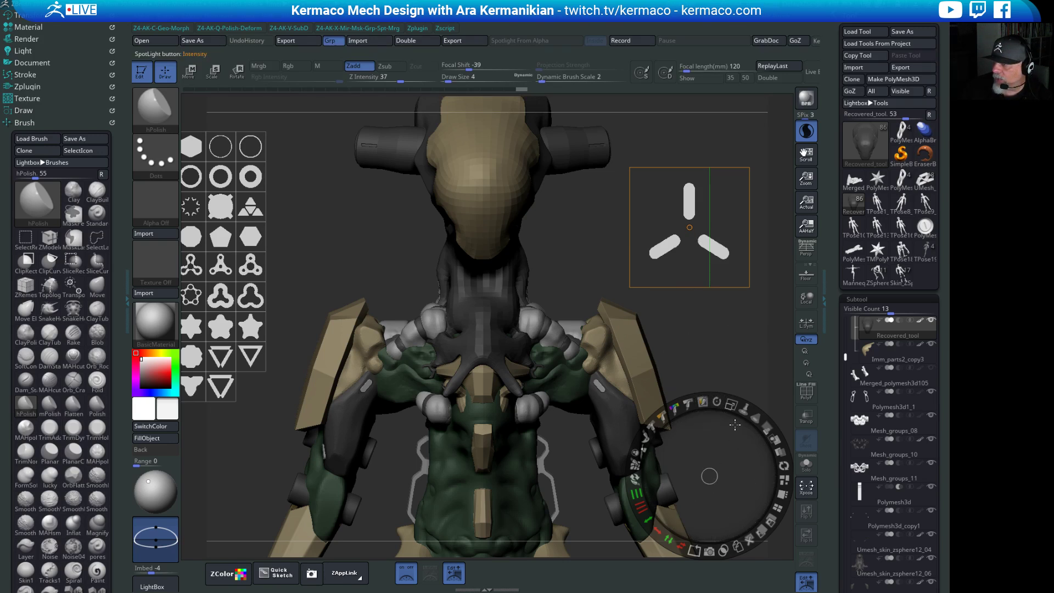
# Duplicate the three-bar Spotlight shape over the chest and clear the bars from the original image beside the head.
pyautogui.click(742, 548)
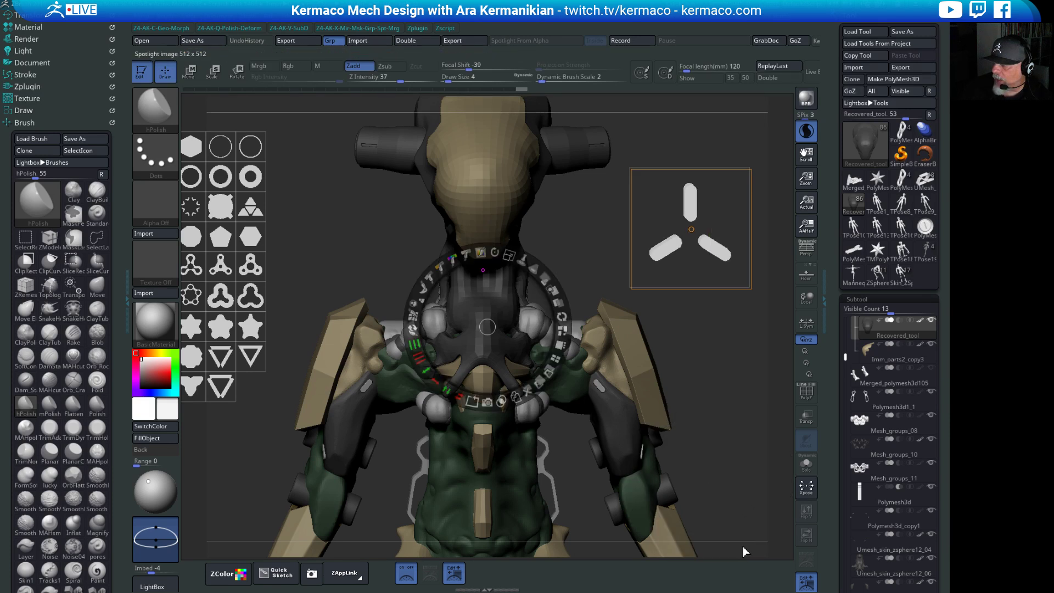
pyautogui.moveTo(720, 244); pyautogui.dragTo(557, 358)
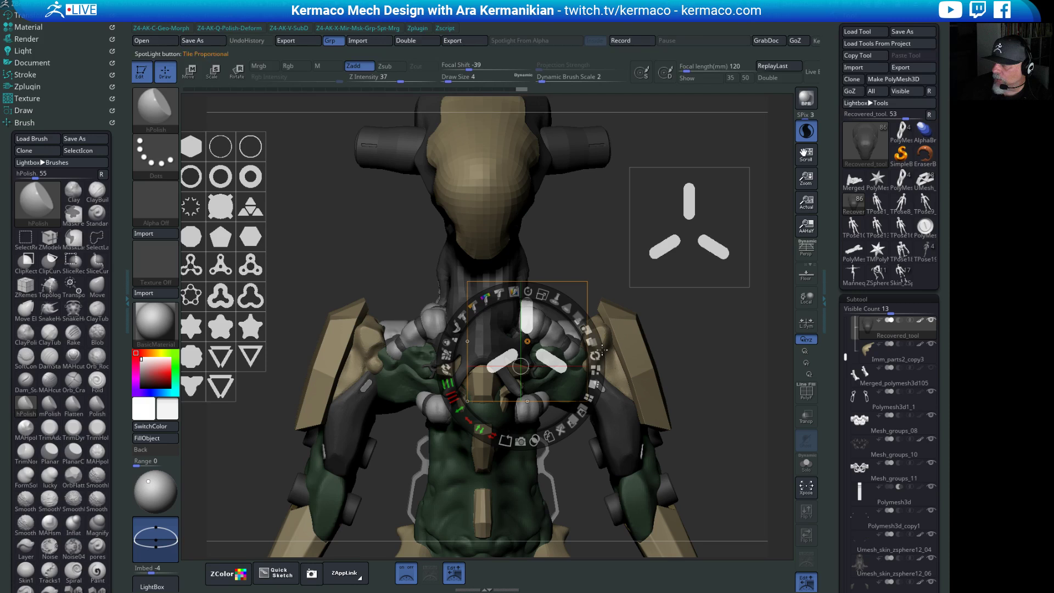
pyautogui.click(708, 271)
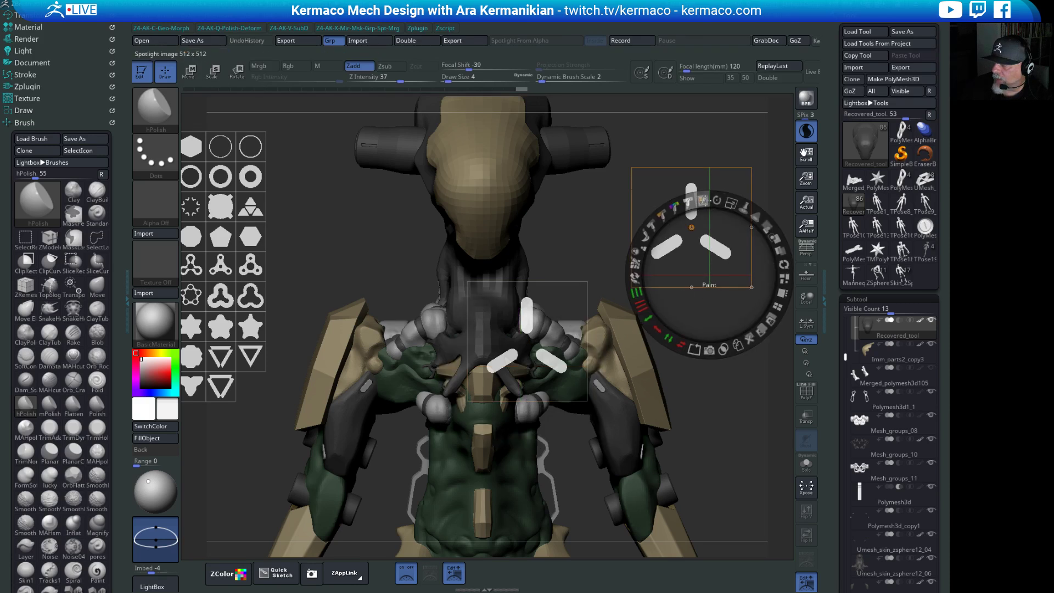
pyautogui.moveTo(692, 204); pyautogui.dragTo(695, 328)
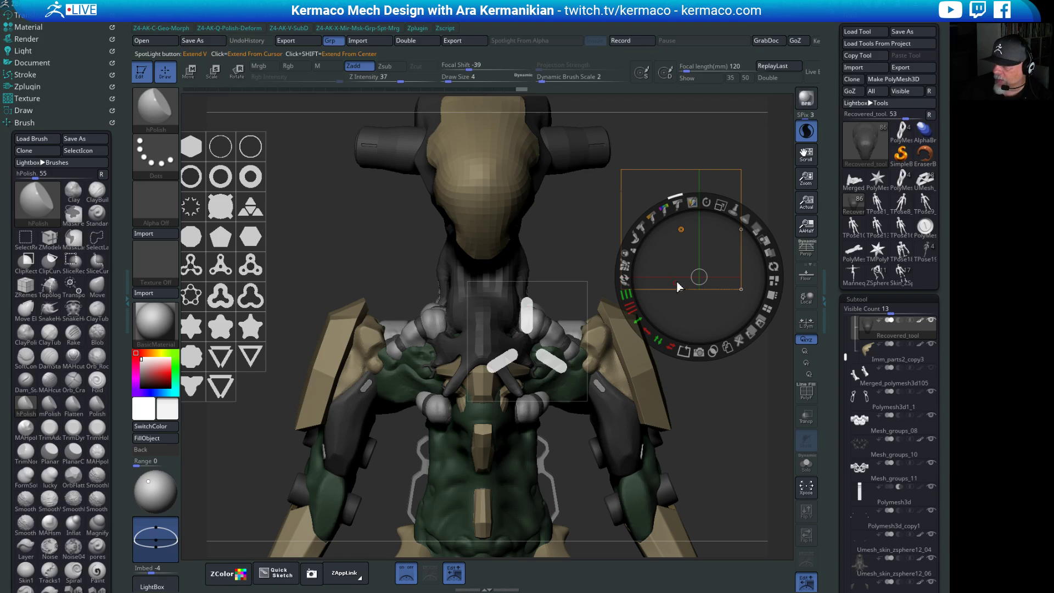
pyautogui.moveTo(678, 285); pyautogui.dragTo(660, 266)
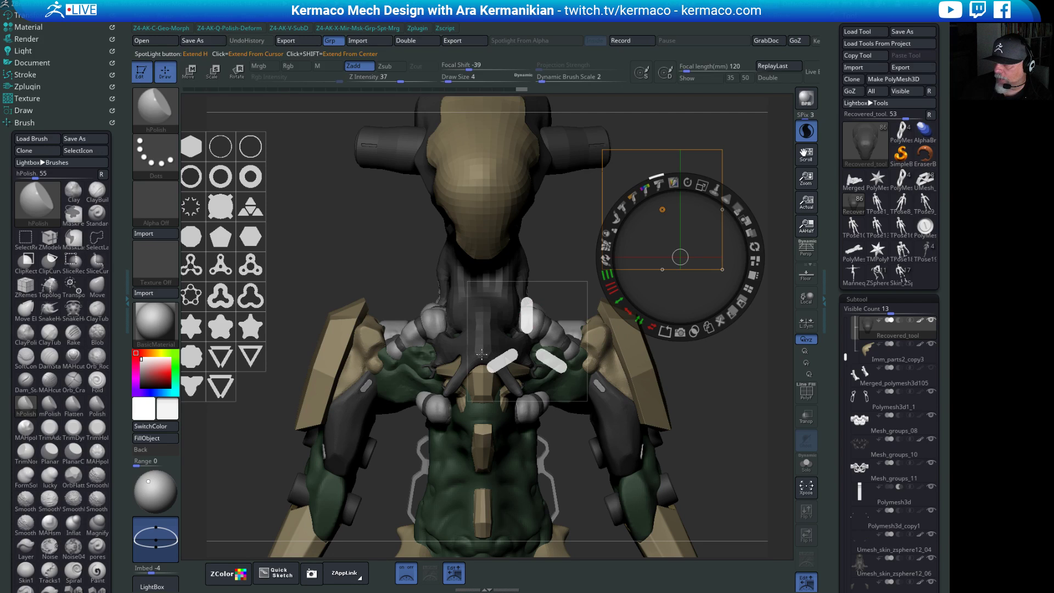
pyautogui.moveTo(681, 257); pyautogui.dragTo(561, 318)
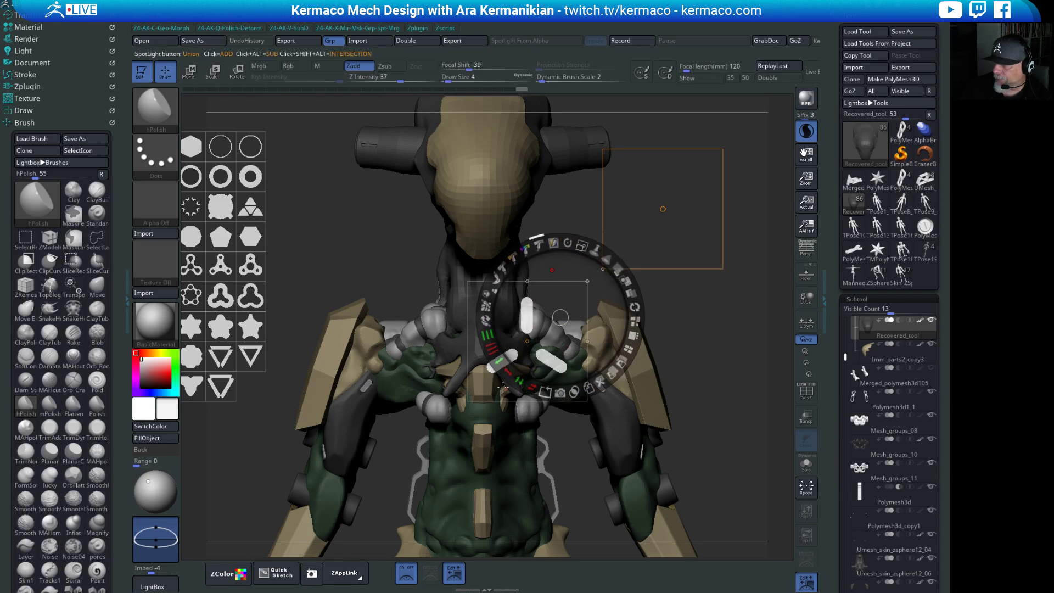
pyautogui.click(539, 384)
# Overlay the duplicate on the emptied image, enlarge it, and union only its vertical bar into that image.
pyautogui.moveTo(496, 392); pyautogui.dragTo(666, 212)
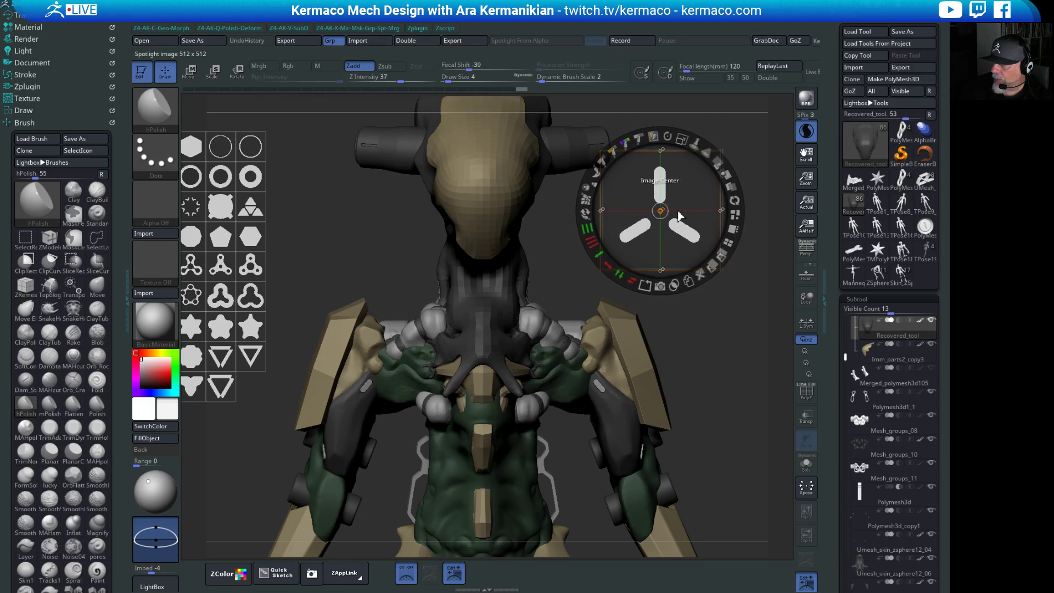
pyautogui.moveTo(695, 200); pyautogui.dragTo(698, 198)
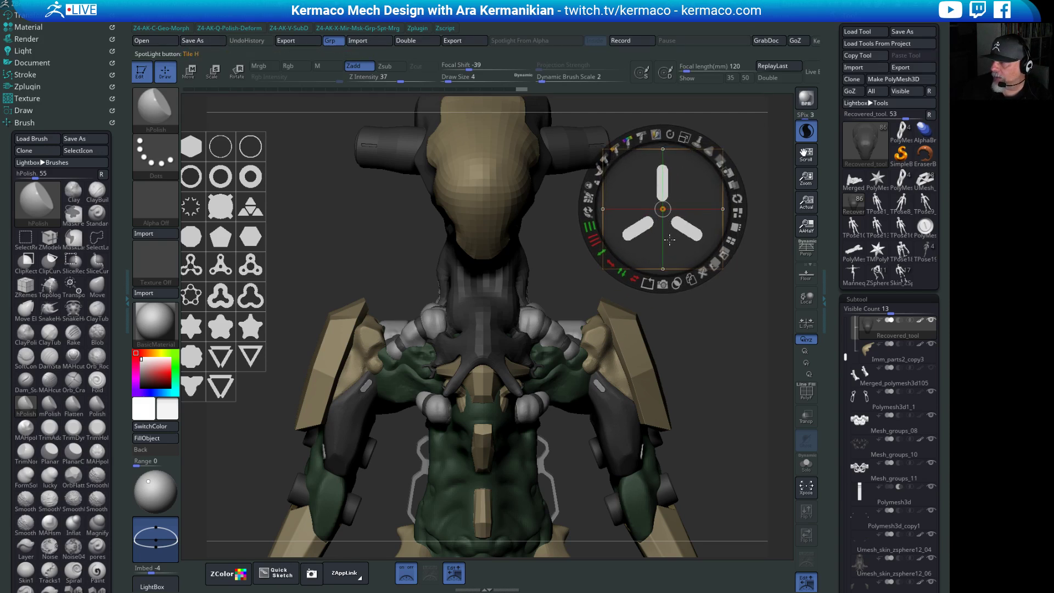
pyautogui.click(670, 134)
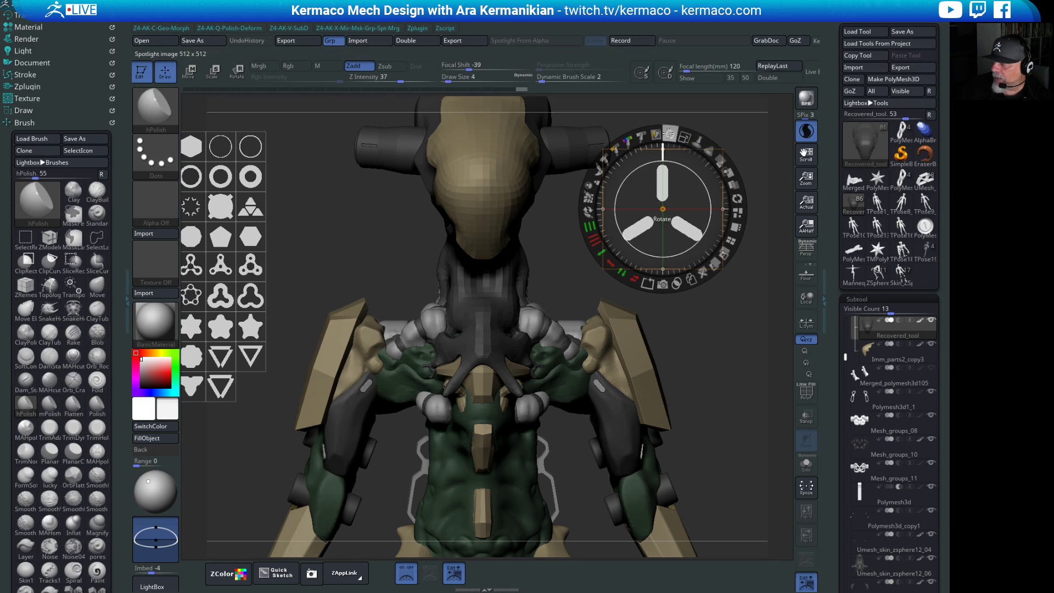
pyautogui.click(697, 142)
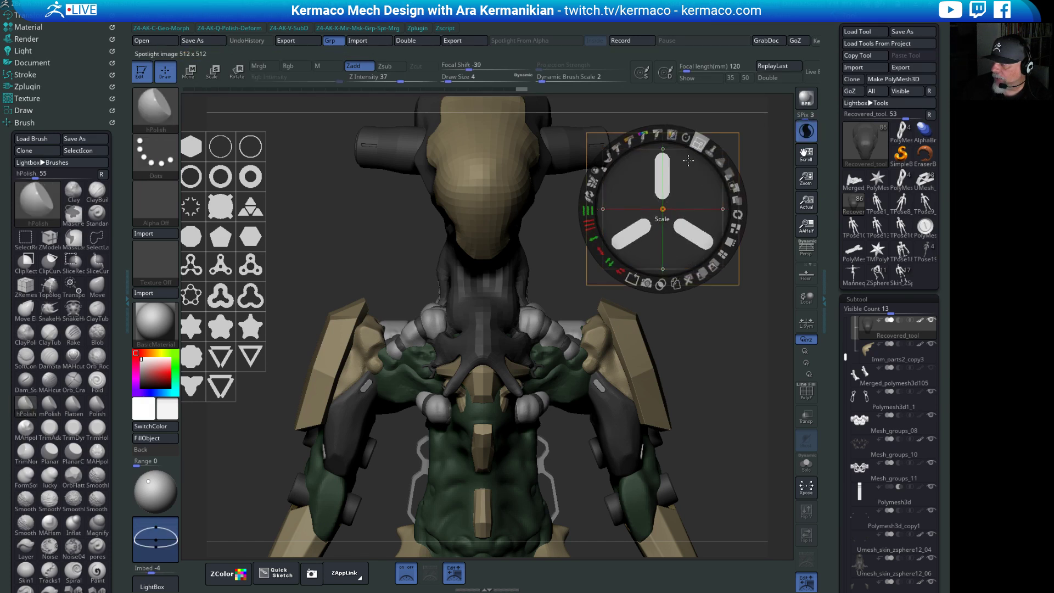
pyautogui.moveTo(689, 161); pyautogui.dragTo(676, 261)
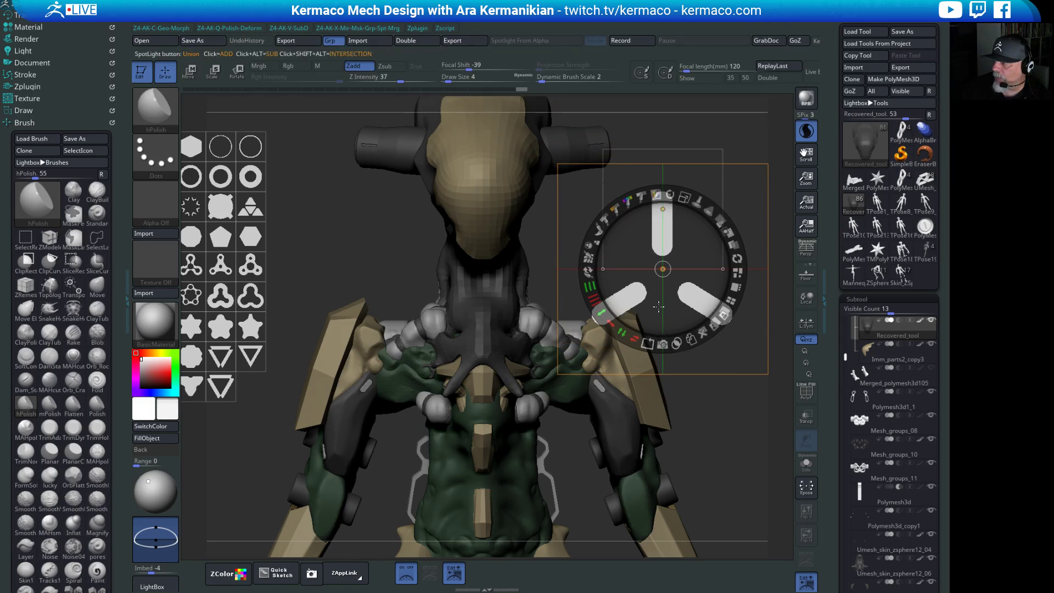
# Shrink the three-bar shape, move it to the other side of the head, and make it a subtool below Imm_parts2_copy3 with Snapshot3D.
pyautogui.moveTo(685, 196); pyautogui.dragTo(630, 201)
pyautogui.moveTo(634, 254); pyautogui.dragTo(272, 248)
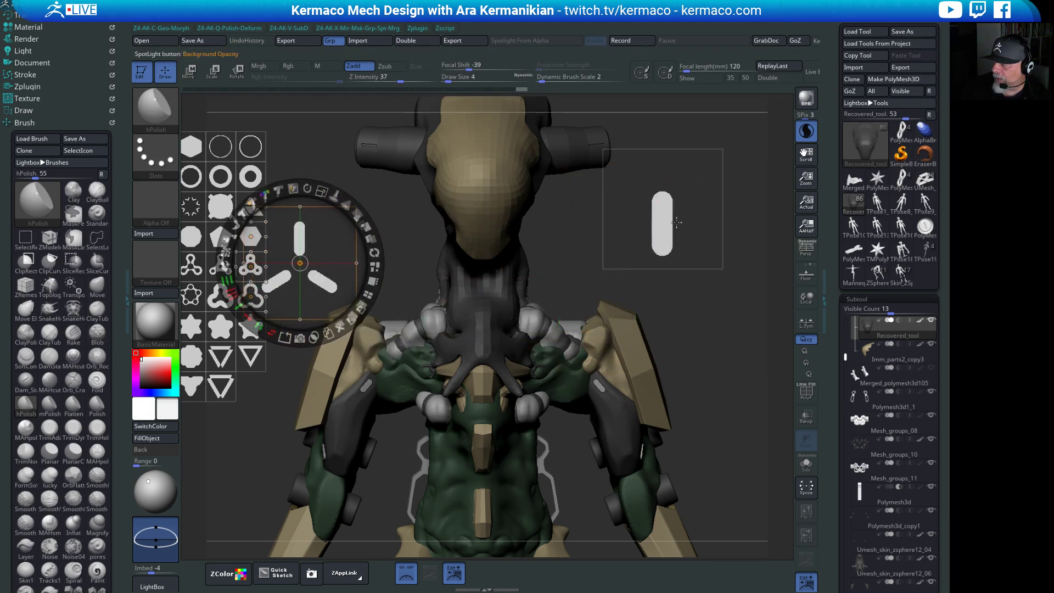
pyautogui.moveTo(352, 256); pyautogui.dragTo(302, 258)
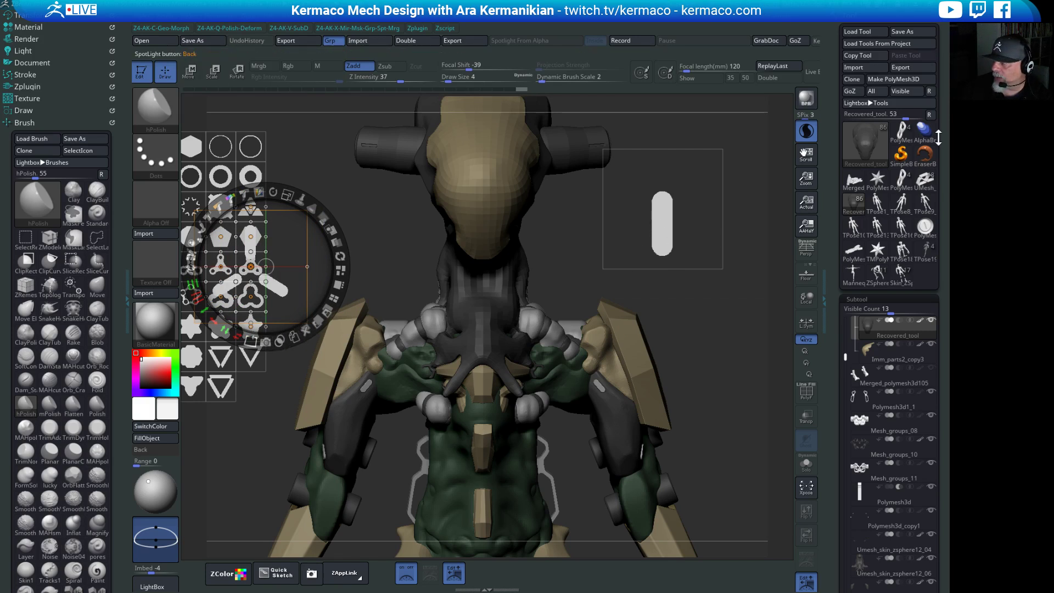
pyautogui.moveTo(895, 360)
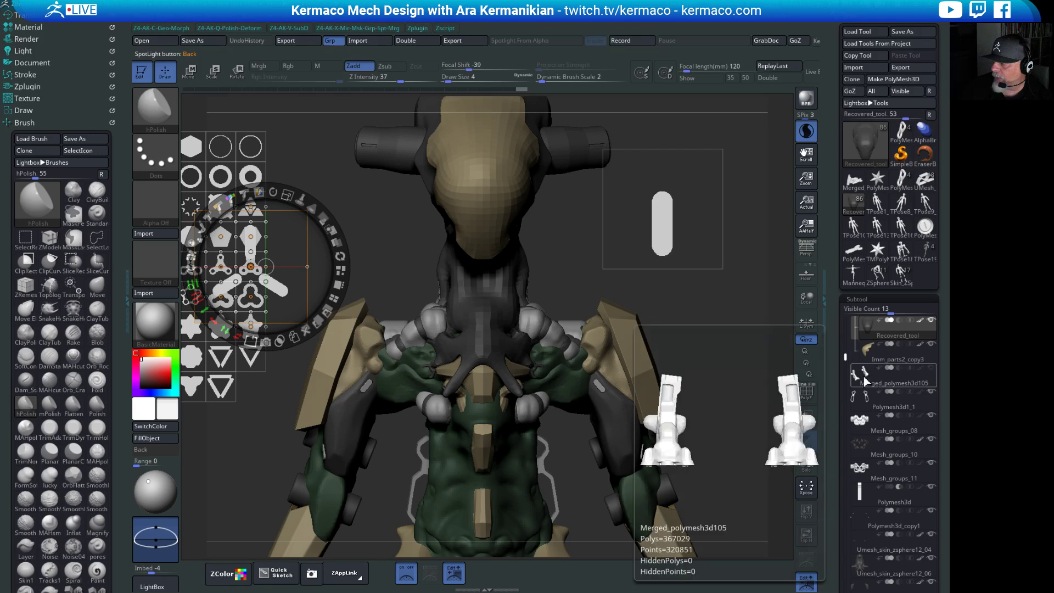
pyautogui.click(895, 360)
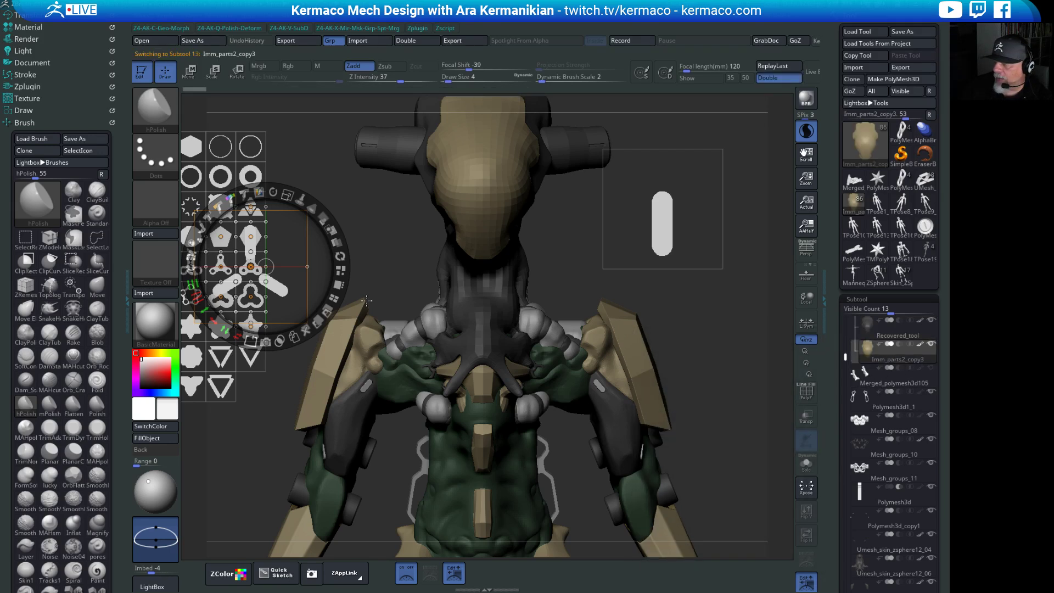
pyautogui.click(265, 342)
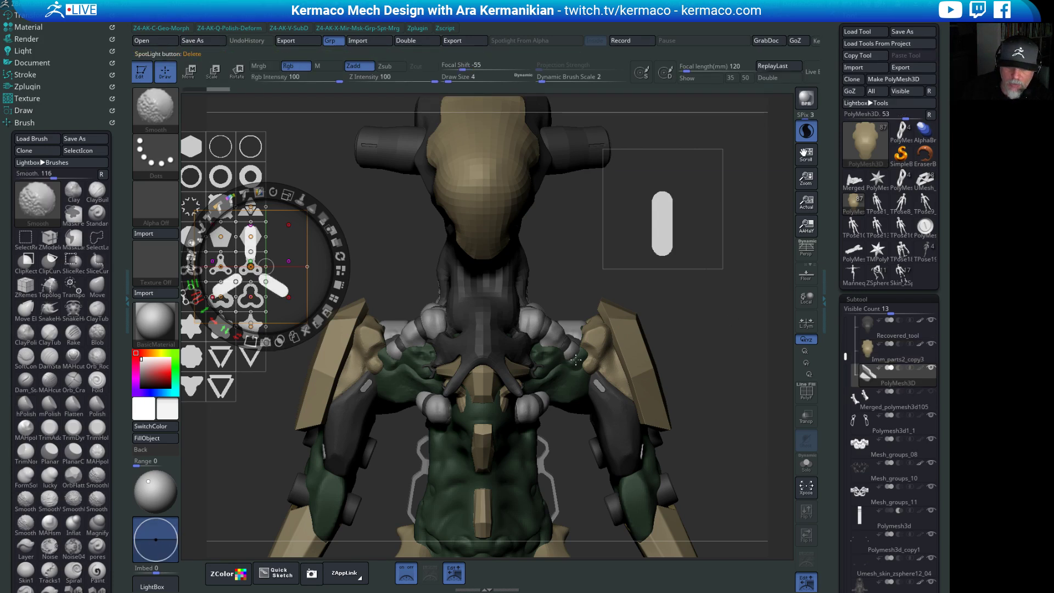
# Switch the main and secondary colours to restore the white parts, and turn the single bar into a subtool with Snapshot3D.
pyautogui.press('c')
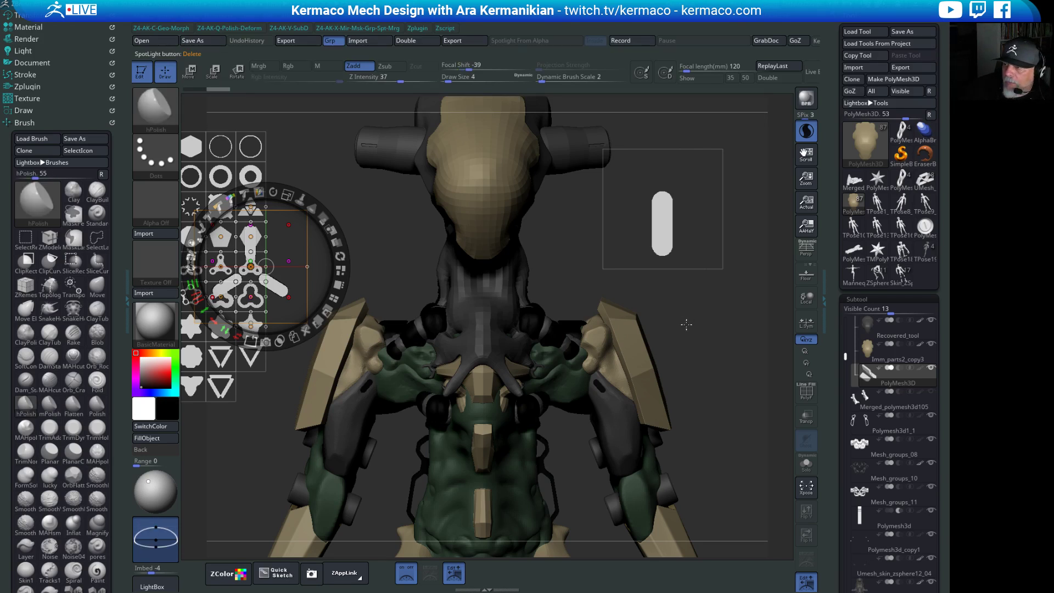
pyautogui.press('z')
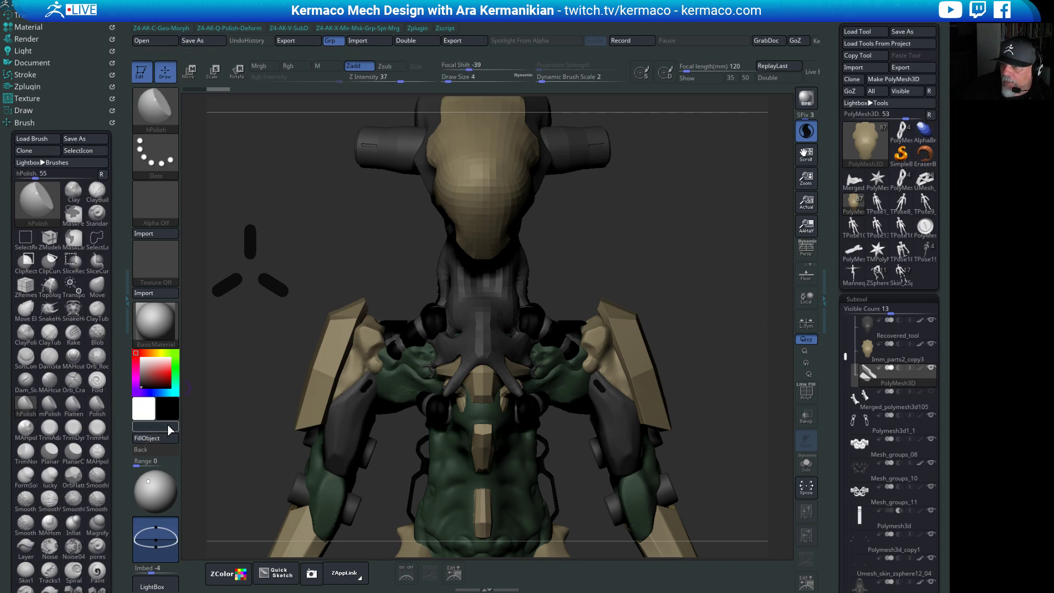
pyautogui.click(170, 428)
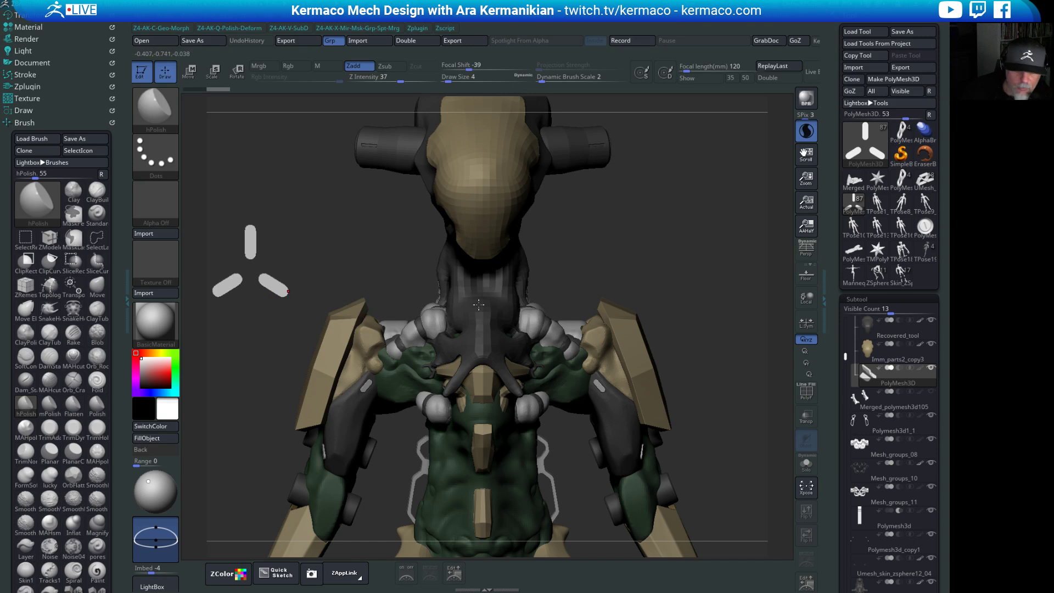
pyautogui.press('z')
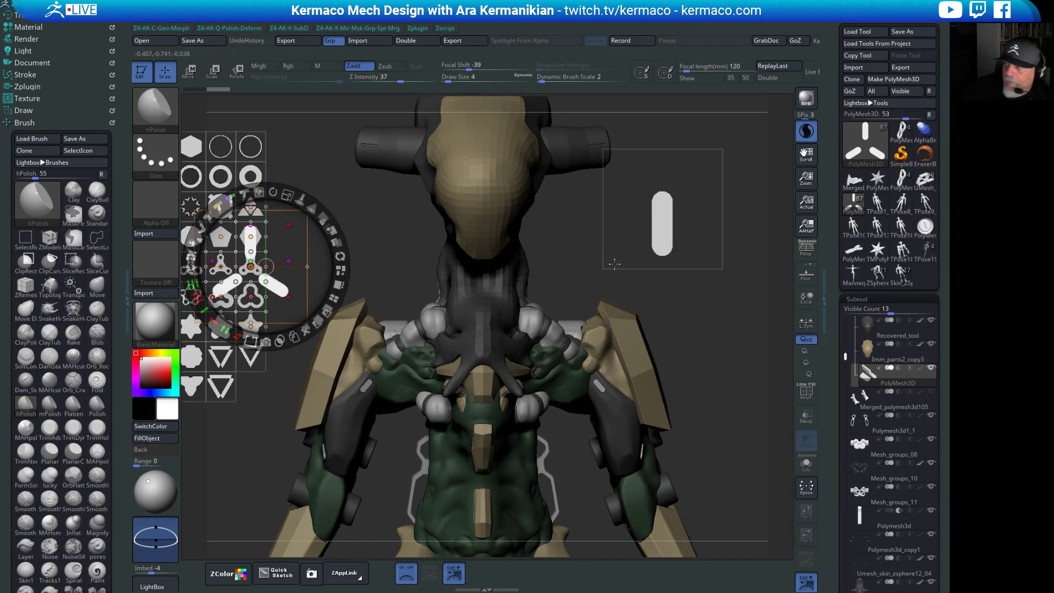
pyautogui.click(721, 212)
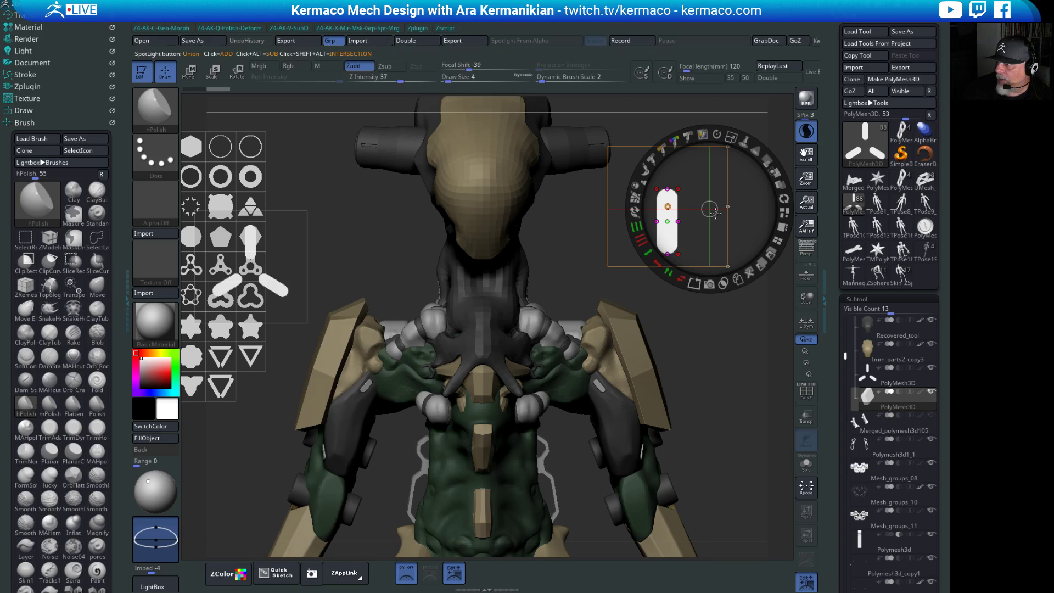
pyautogui.press('z')
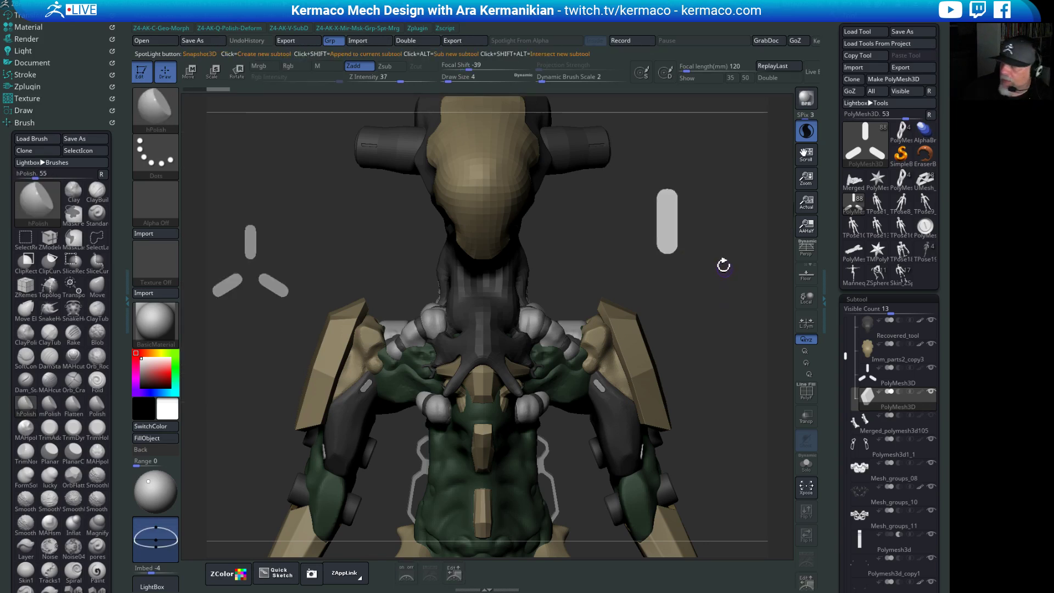
# Delete the three-bar PolyMesh3D subtool, keeping the single-bar one.
pyautogui.moveTo(722, 259); pyautogui.dragTo(464, 267)
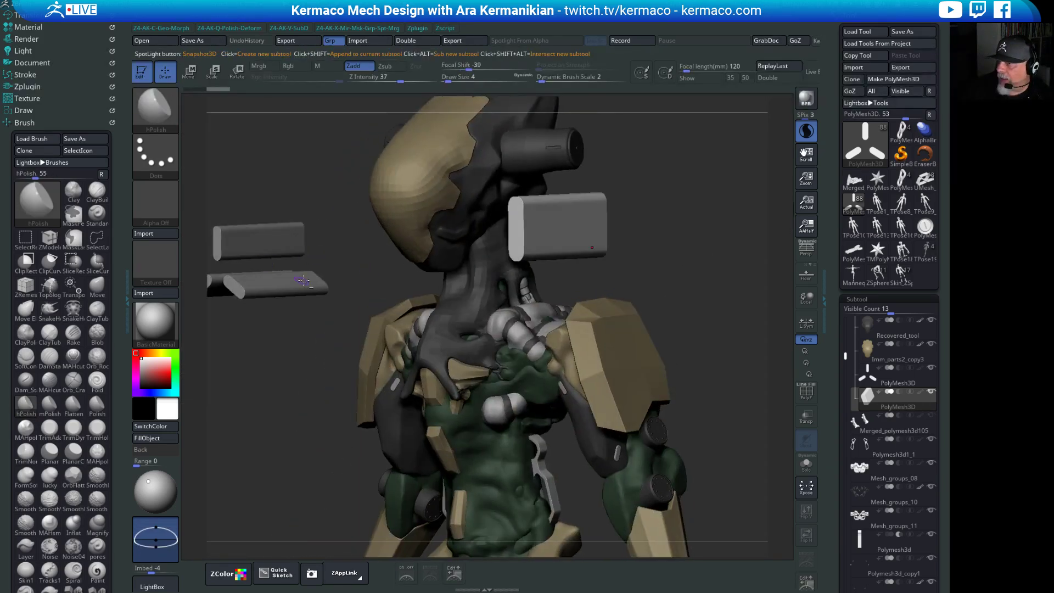
pyautogui.moveTo(303, 281); pyautogui.dragTo(444, 249)
pyautogui.moveTo(460, 361); pyautogui.dragTo(650, 337)
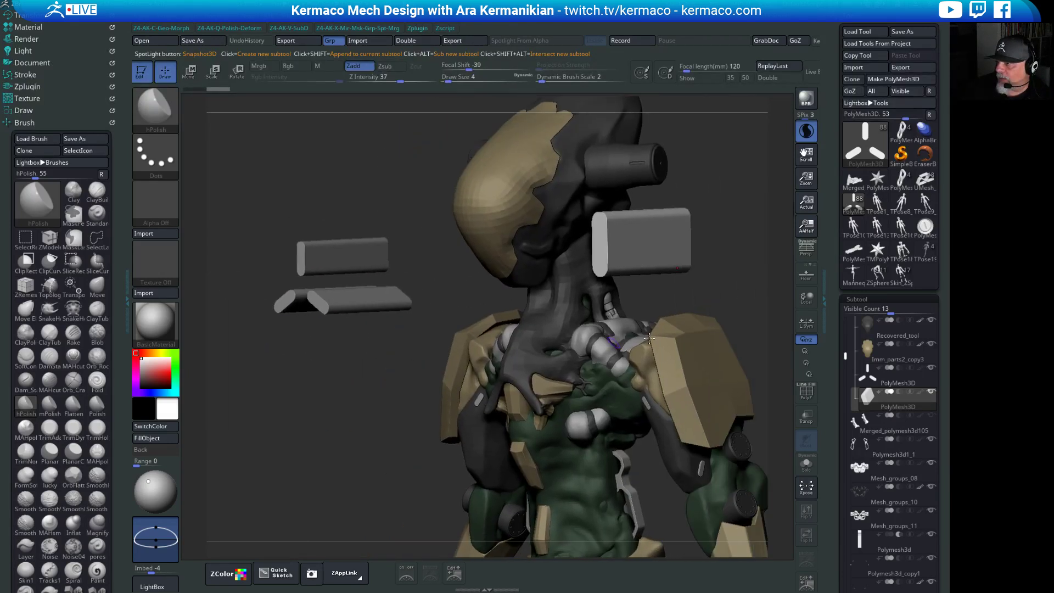
pyautogui.keyDown('shift'); pyautogui.moveTo(764, 292); pyautogui.dragTo(697, 302); pyautogui.keyUp('shift')
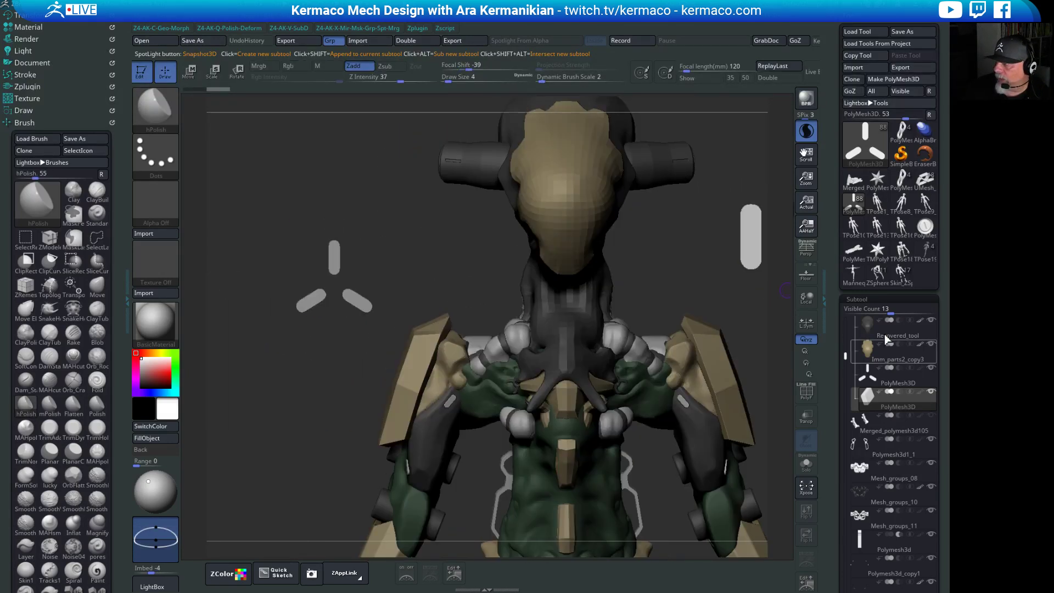
pyautogui.keyDown('ctrl'); pyautogui.keyDown('shift'); pyautogui.moveTo(227, 190); pyautogui.dragTo(388, 343); pyautogui.keyUp('shift'); pyautogui.keyUp('ctrl')
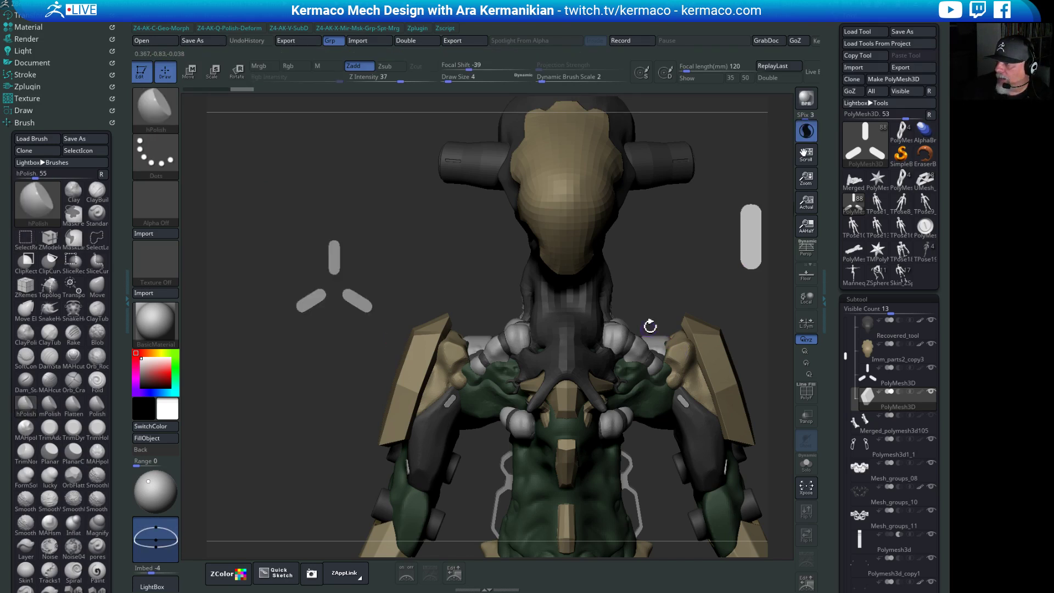
pyautogui.keyDown('alt'); pyautogui.moveTo(756, 314); pyautogui.dragTo(749, 343); pyautogui.keyUp('alt')
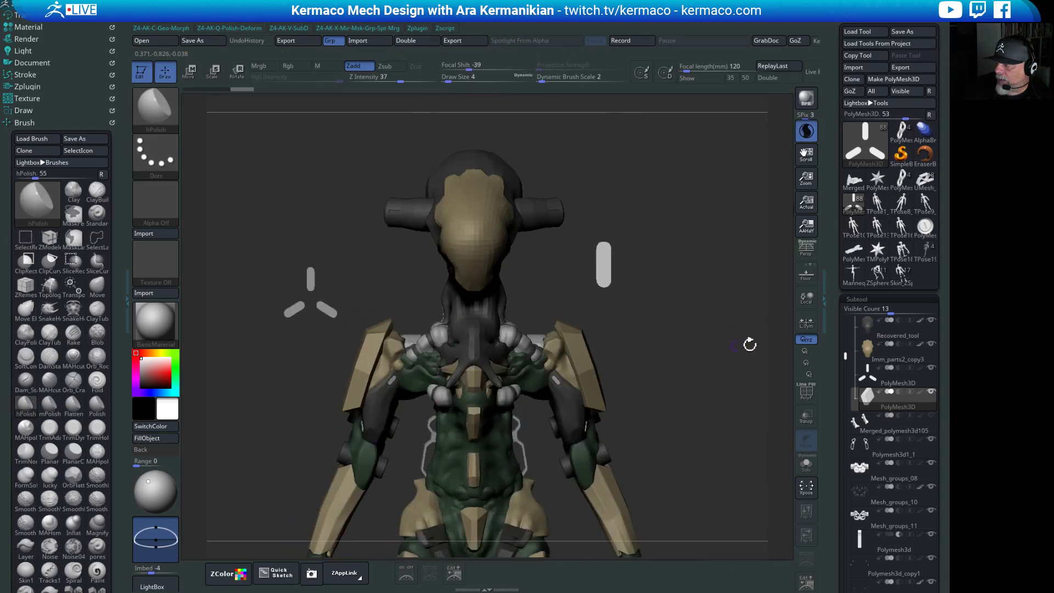
pyautogui.click(905, 383)
pyautogui.scroll(-5, 840, 457)
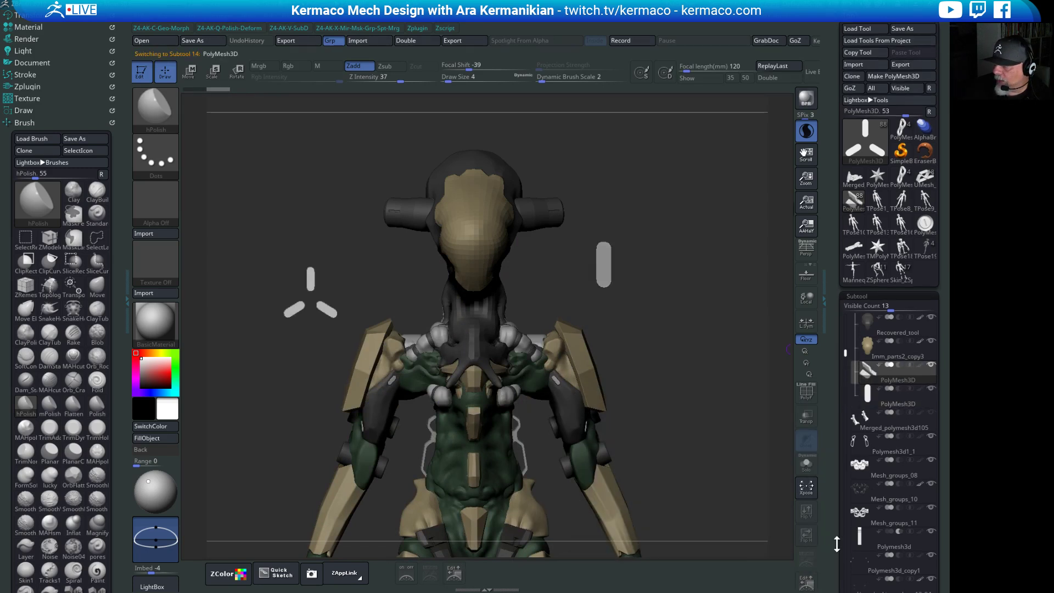
pyautogui.scroll(1, 840, 458)
pyautogui.click(855, 415)
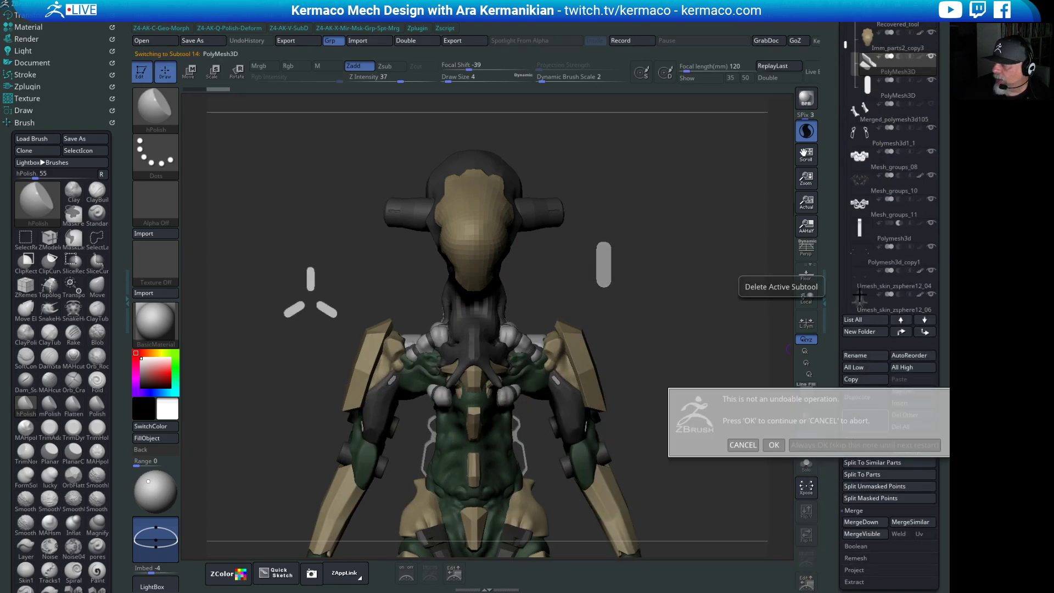
pyautogui.click(774, 445)
# Reduce the single bar's depth and scale it down to a small pill beside the head.
pyautogui.moveTo(668, 265)
pyautogui.mouseDown()
pyautogui.moveTo(644, 265)
pyautogui.moveTo(643, 283)
pyautogui.moveTo(632, 274)
pyautogui.mouseUp()
pyautogui.press('w')
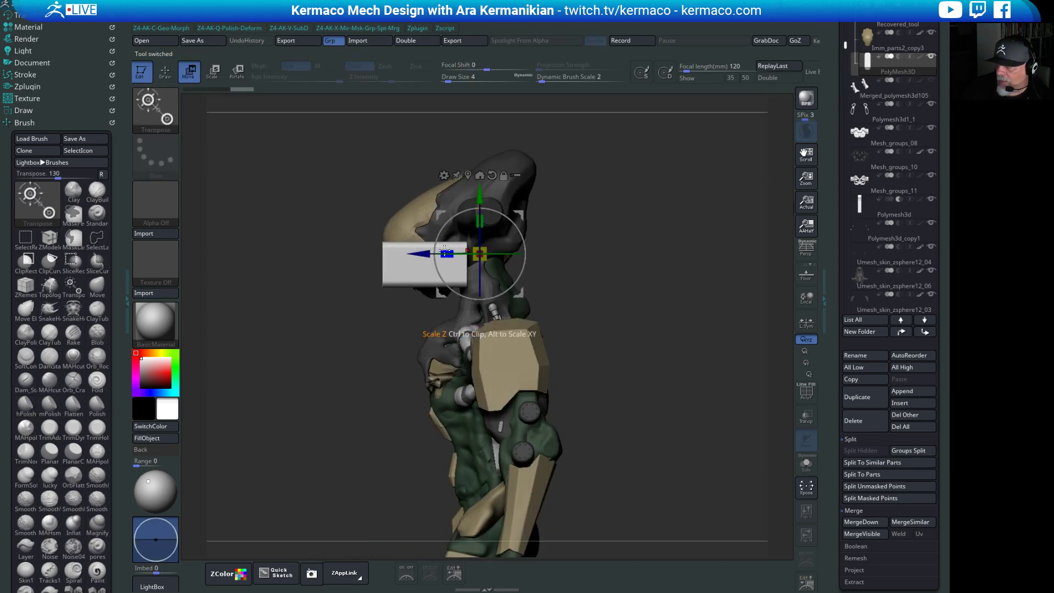
pyautogui.moveTo(453, 251); pyautogui.dragTo(538, 253)
pyautogui.keyDown('shift'); pyautogui.moveTo(640, 374); pyautogui.dragTo(582, 398); pyautogui.keyUp('shift')
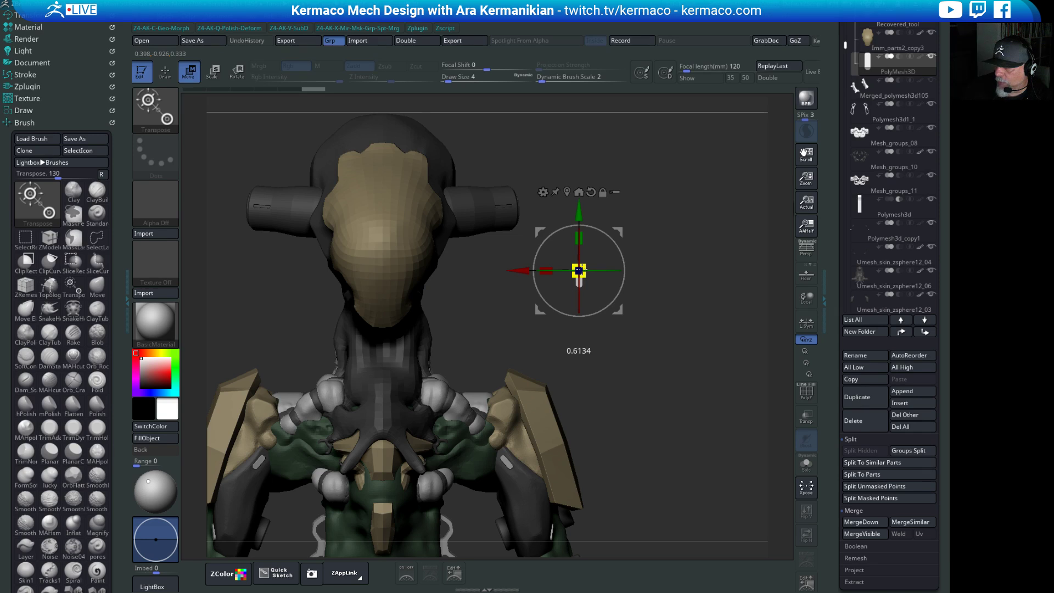
pyautogui.moveTo(585, 269); pyautogui.dragTo(586, 270)
pyautogui.moveTo(684, 308); pyautogui.dragTo(667, 293)
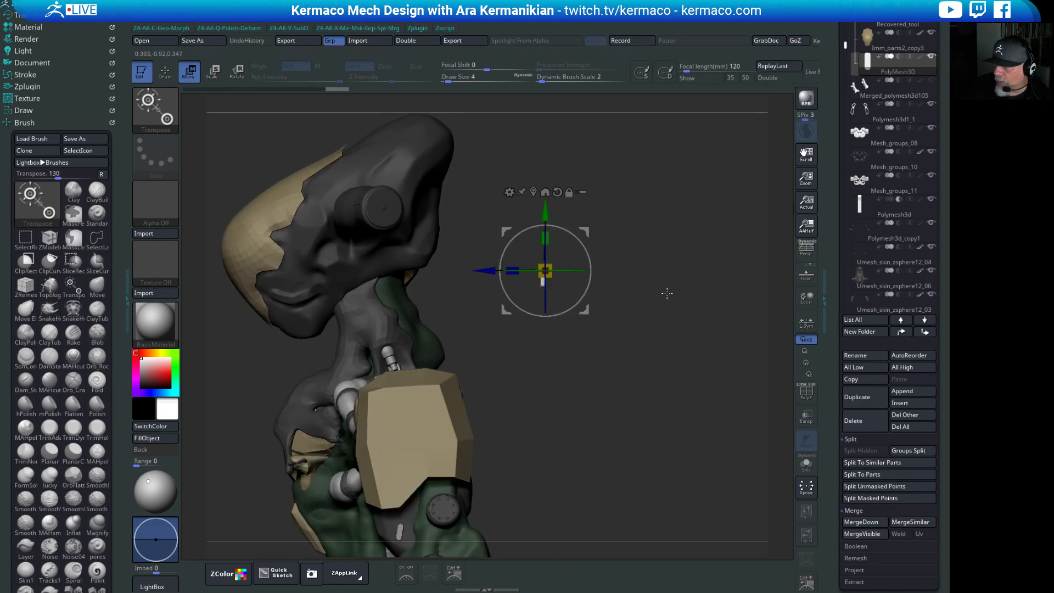
pyautogui.moveTo(511, 270); pyautogui.dragTo(511, 269)
pyautogui.moveTo(687, 382); pyautogui.dragTo(612, 385)
pyautogui.keyDown('alt'); pyautogui.moveTo(707, 357); pyautogui.dragTo(699, 360); pyautogui.keyUp('alt')
pyautogui.keyDown('alt'); pyautogui.moveTo(609, 421); pyautogui.dragTo(680, 262); pyautogui.keyUp('alt')
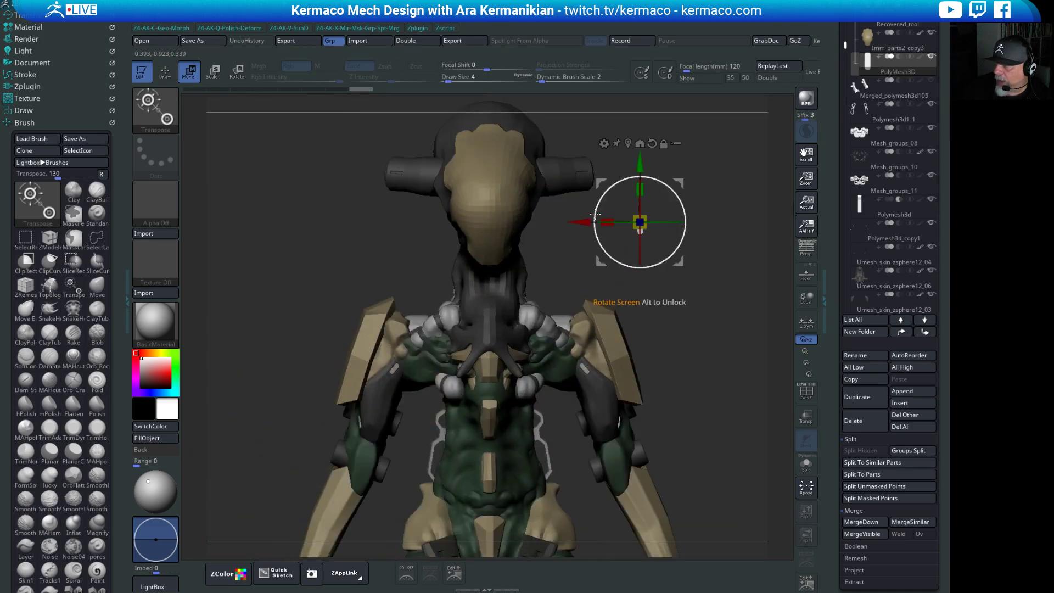
# Try to duplicate the small bar, move the copy onto the side of the mouth, and shrink and tilt it there.
pyautogui.keyDown('ctrl'); pyautogui.moveTo(581, 220); pyautogui.dragTo(383, 205); pyautogui.keyUp('ctrl')
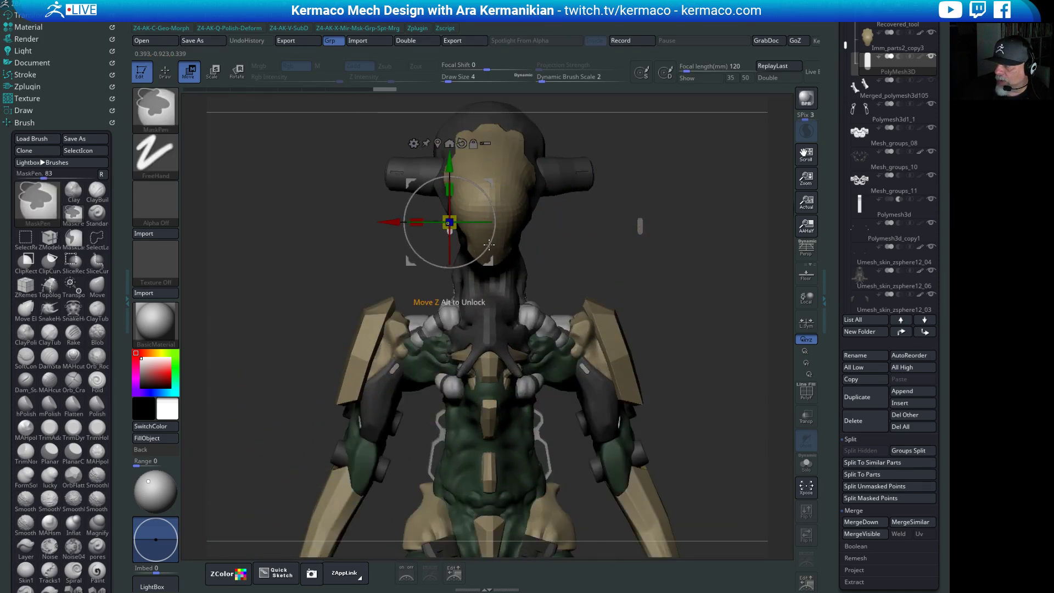
pyautogui.moveTo(637, 283); pyautogui.dragTo(404, 244)
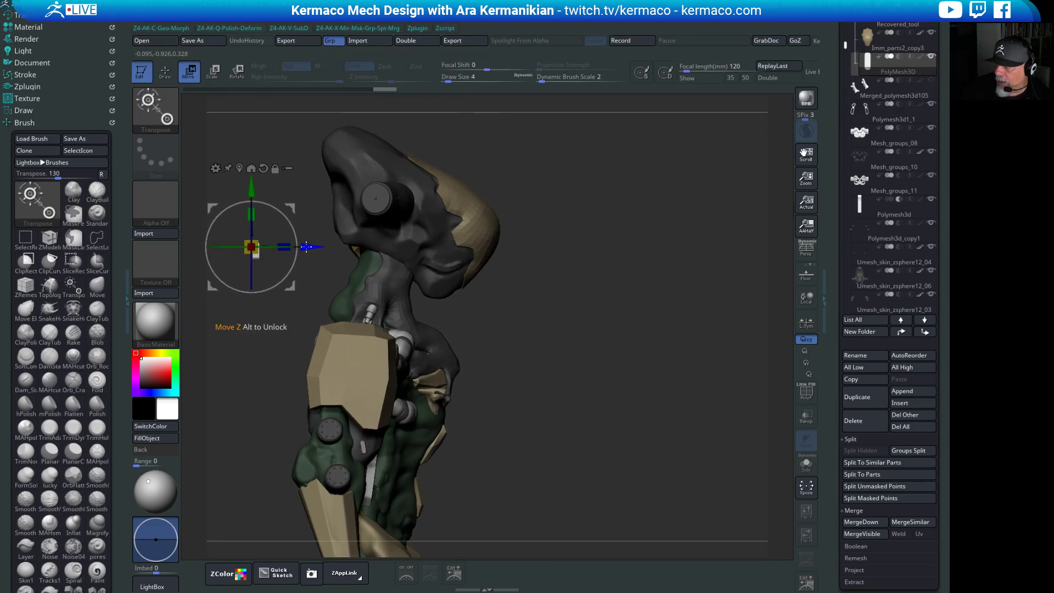
pyautogui.keyDown('alt'); pyautogui.moveTo(306, 247); pyautogui.dragTo(403, 240); pyautogui.keyUp('alt')
pyautogui.keyDown('alt'); pyautogui.moveTo(659, 359); pyautogui.dragTo(580, 366); pyautogui.keyUp('alt')
pyautogui.keyDown('alt'); pyautogui.moveTo(667, 358); pyautogui.dragTo(492, 309); pyautogui.keyUp('alt')
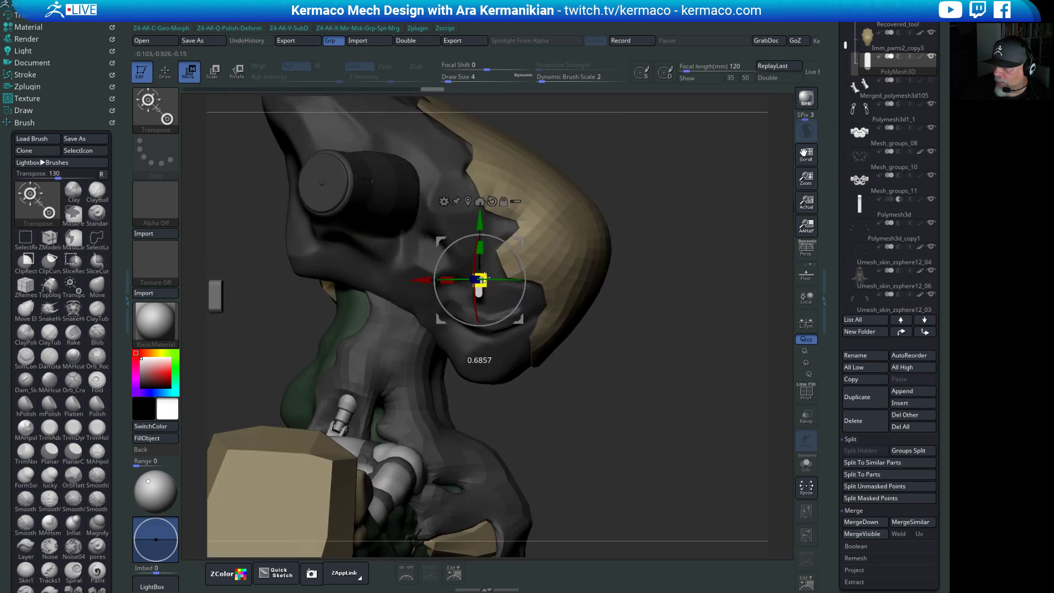
pyautogui.moveTo(680, 360); pyautogui.dragTo(604, 344)
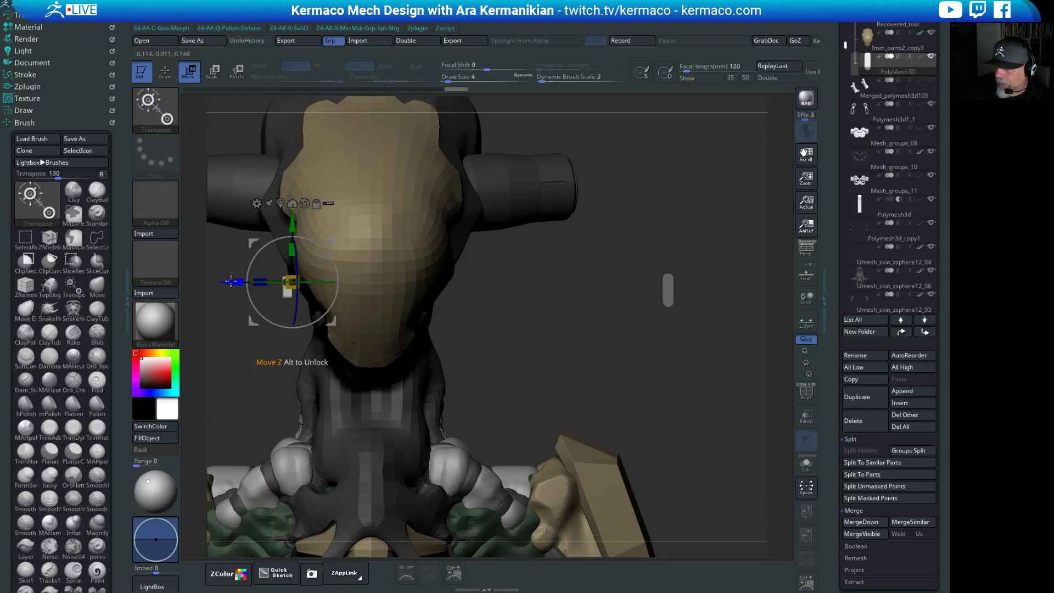
pyautogui.keyDown('alt'); pyautogui.moveTo(232, 282); pyautogui.dragTo(250, 282); pyautogui.keyUp('alt')
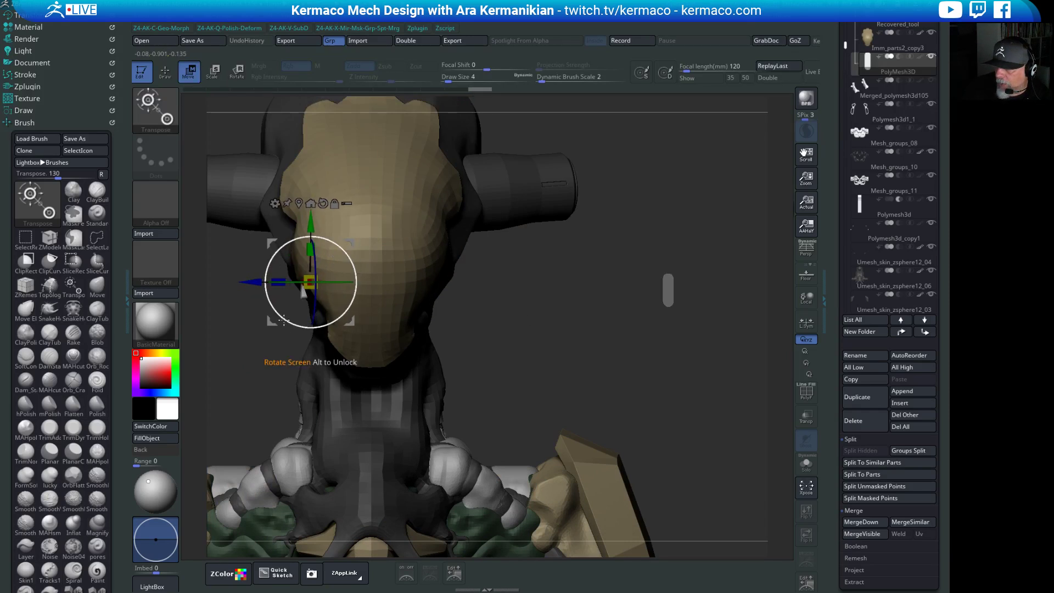
pyautogui.moveTo(283, 320); pyautogui.dragTo(256, 306)
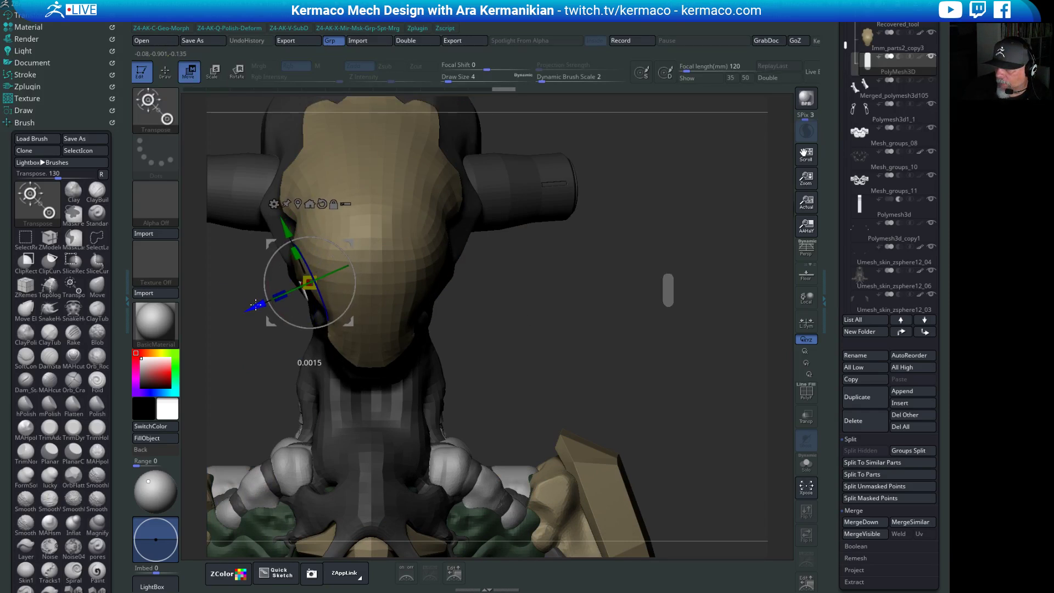
pyautogui.moveTo(582, 357); pyautogui.dragTo(527, 376)
# Try to refine the duplicate bar's position and rotation against the cheek surface.
pyautogui.click(155, 426)
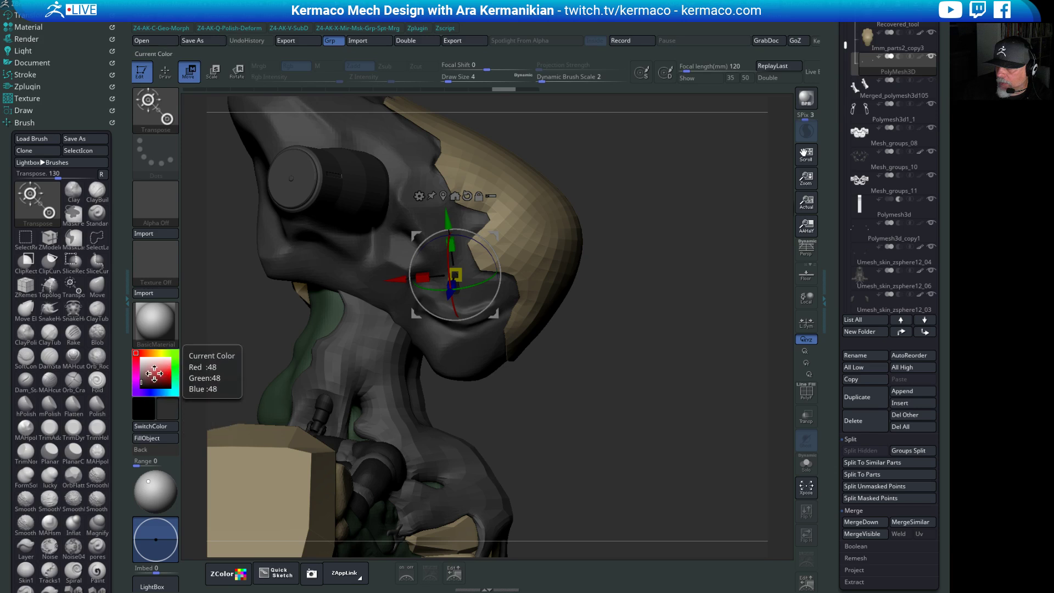
pyautogui.click(141, 358)
pyautogui.moveTo(648, 320)
pyautogui.mouseDown()
pyautogui.moveTo(670, 318)
pyautogui.moveTo(659, 330)
pyautogui.mouseUp()
pyautogui.moveTo(447, 220); pyautogui.dragTo(454, 281)
pyautogui.moveTo(628, 375); pyautogui.dragTo(578, 357)
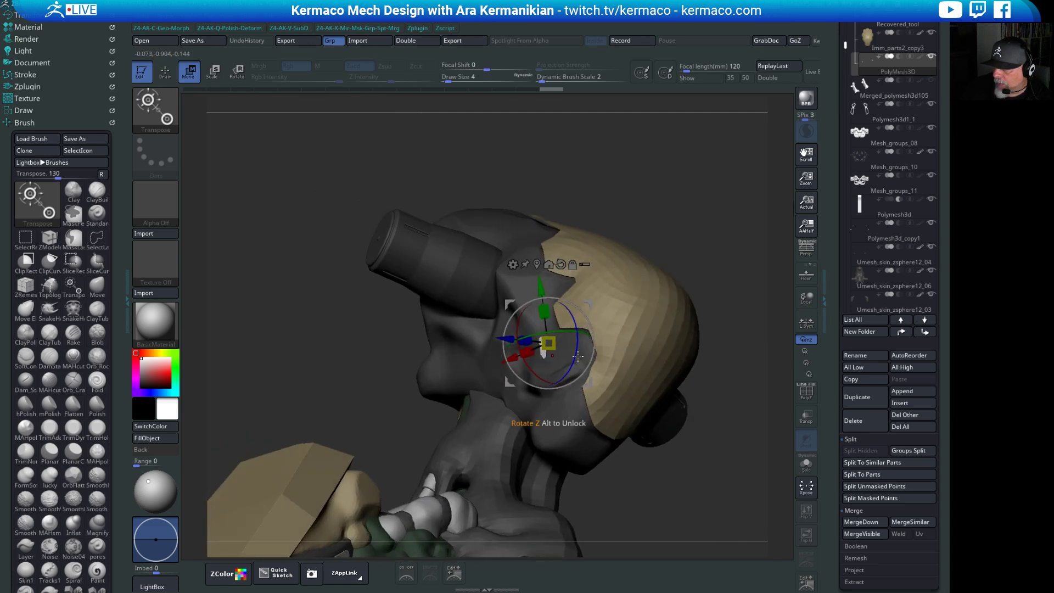
pyautogui.moveTo(505, 340); pyautogui.dragTo(539, 307)
# Turn on perspective and undo the duplicated bar's placement on the head.
pyautogui.click(806, 248)
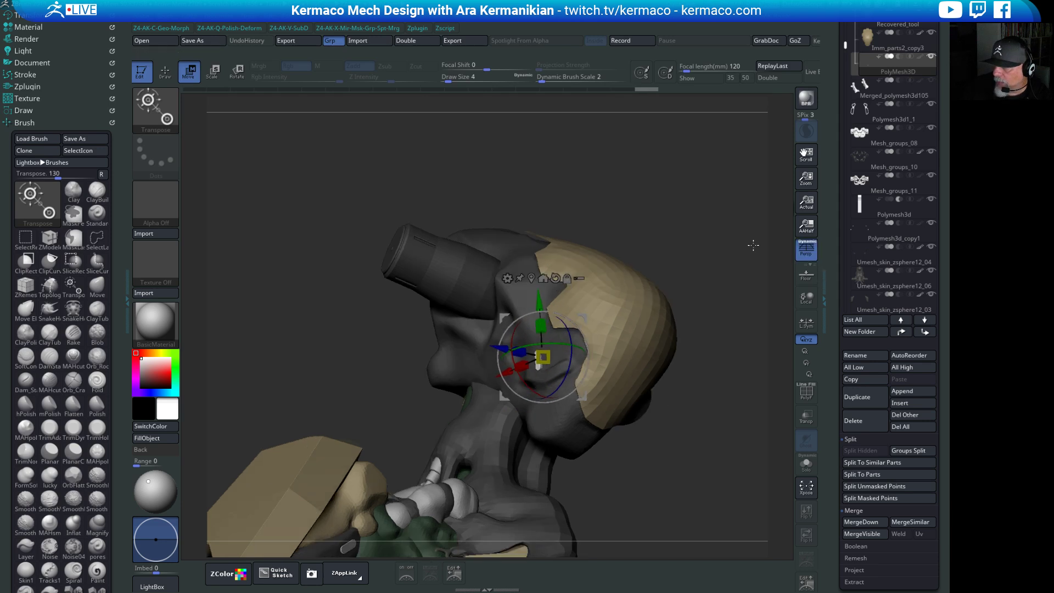
pyautogui.moveTo(753, 243); pyautogui.dragTo(638, 341)
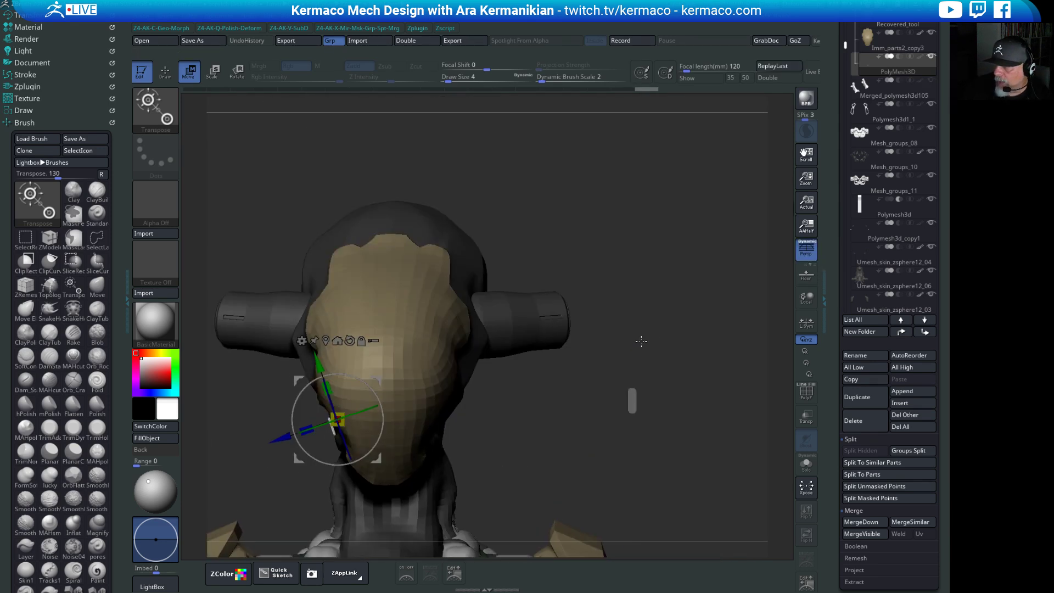
pyautogui.keyDown('alt'); pyautogui.moveTo(560, 405); pyautogui.dragTo(675, 369); pyautogui.keyUp('alt')
pyautogui.press('ctrl')
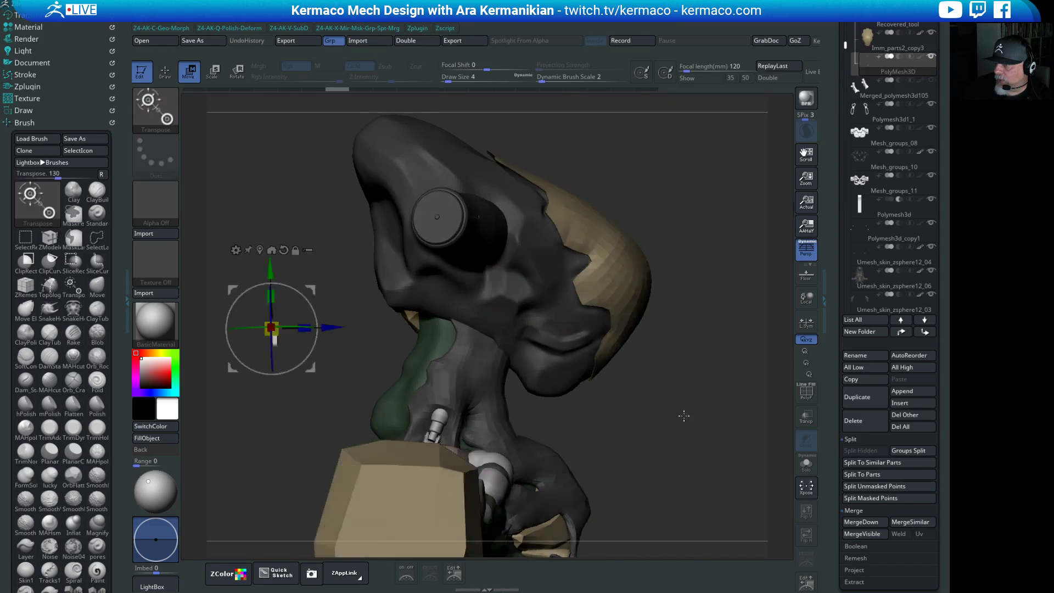
# Deepen the original small bar beside the head by scaling it along Z by about 2.4.
pyautogui.keyDown('shift'); pyautogui.moveTo(692, 407); pyautogui.dragTo(705, 421); pyautogui.keyUp('shift')
pyautogui.moveTo(700, 352); pyautogui.dragTo(417, 322)
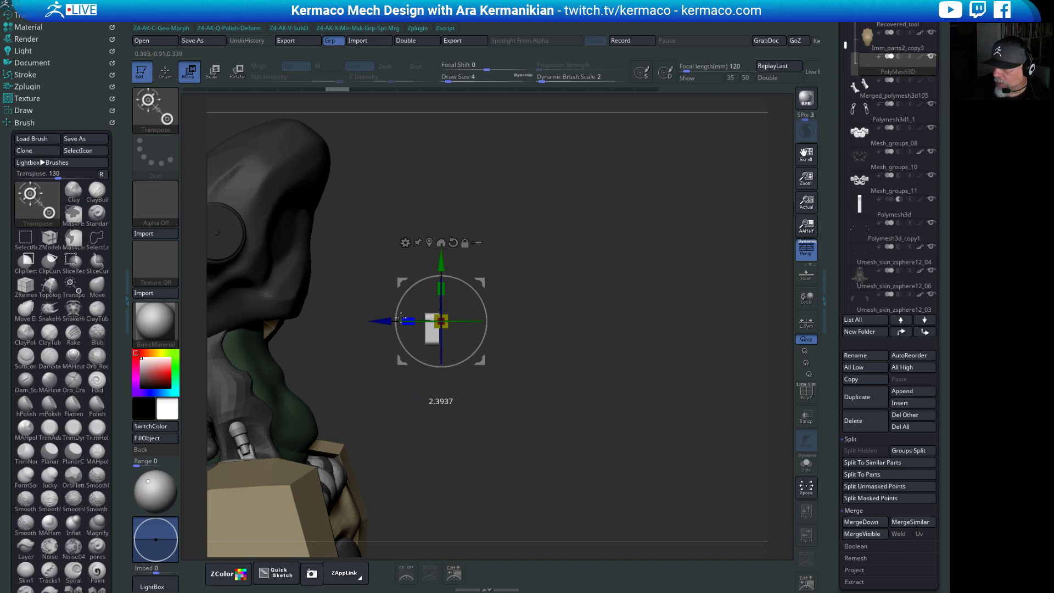
pyautogui.moveTo(610, 410); pyautogui.dragTo(571, 244)
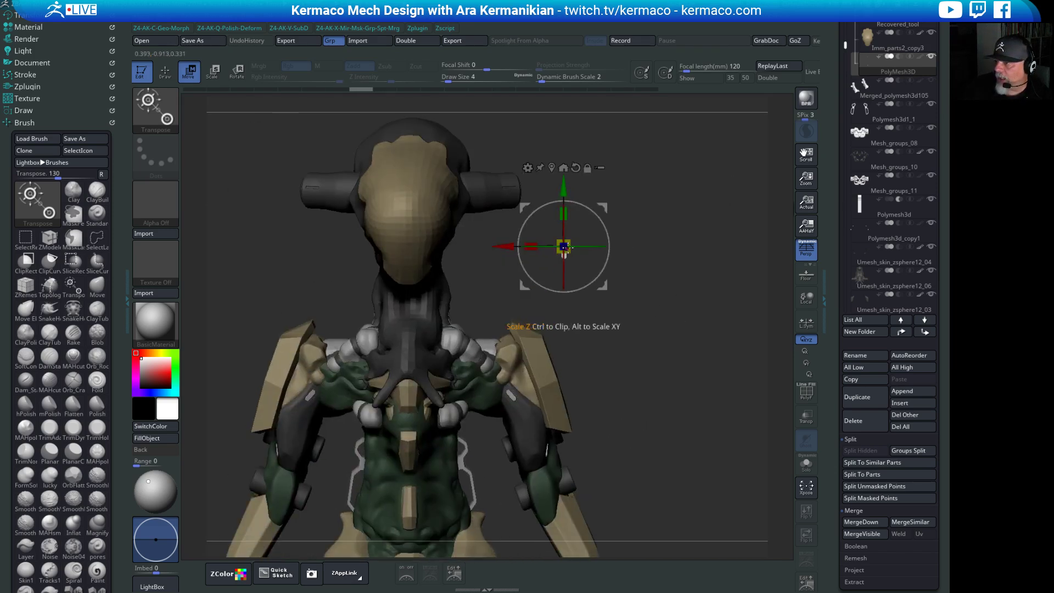
# Isolate the bar in Solo mode, frame it from the front, and return to Draw mode.
pyautogui.click(807, 463)
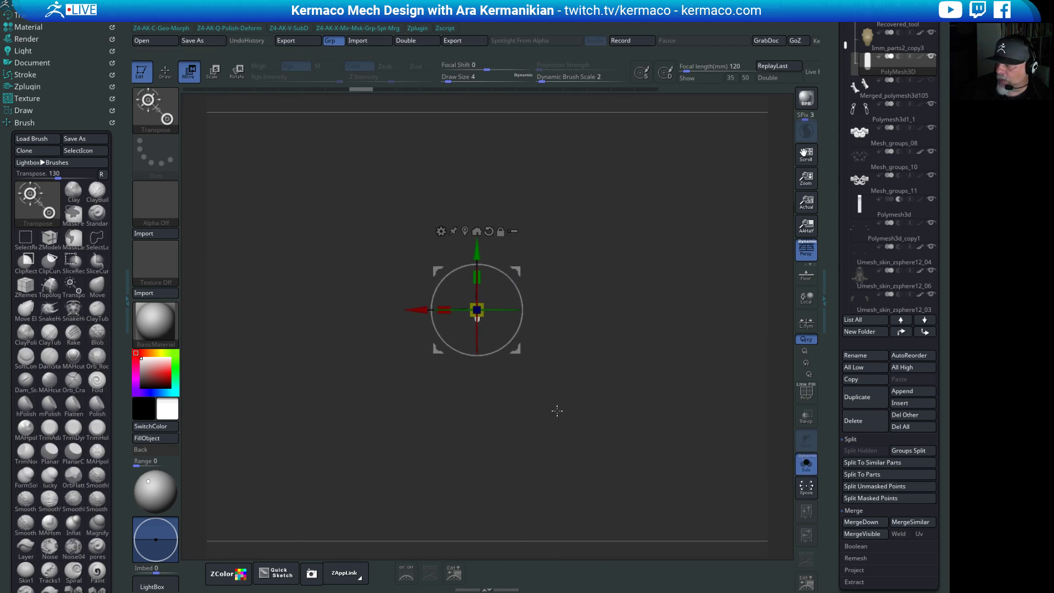
pyautogui.press('f')
pyautogui.press('f')
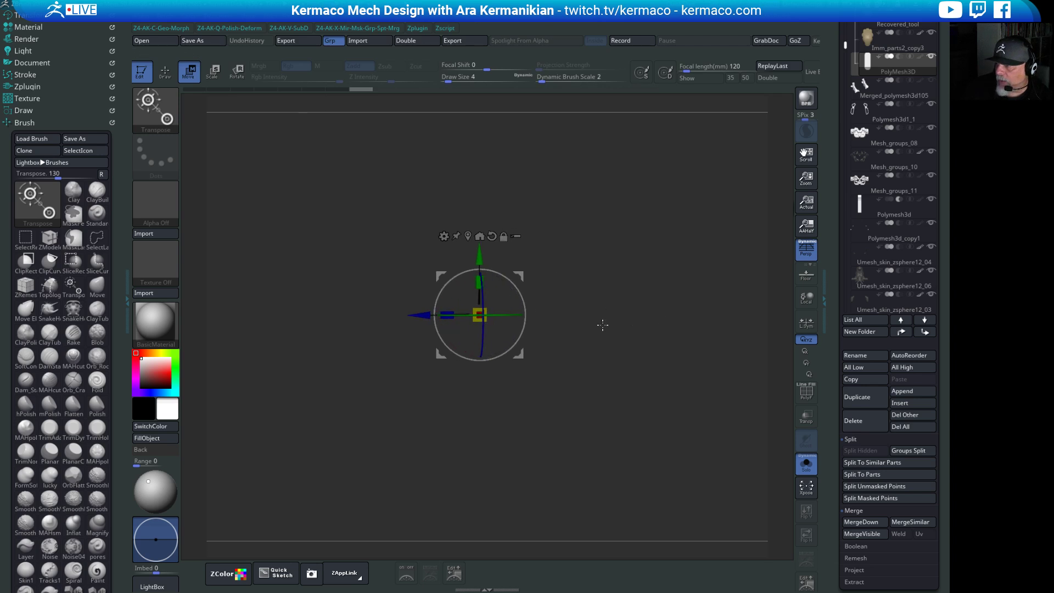
pyautogui.click(816, 466)
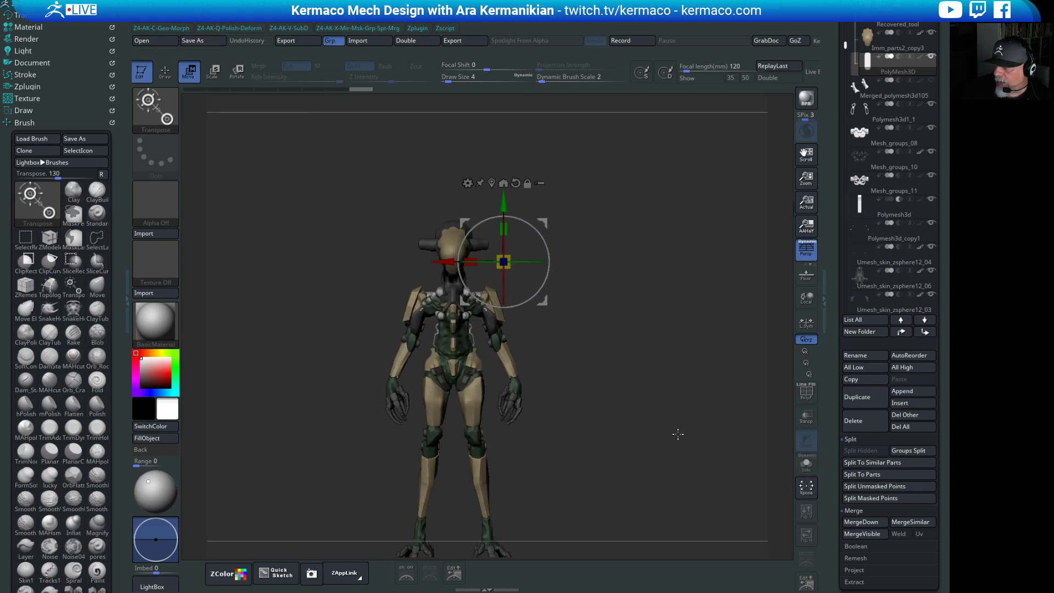
pyautogui.click(806, 465)
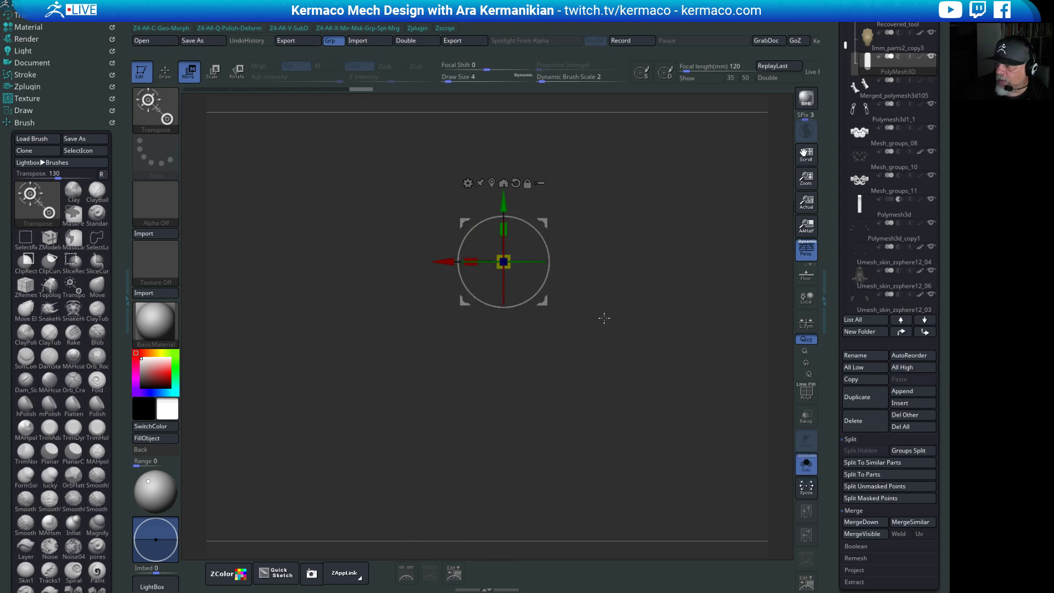
pyautogui.press('q')
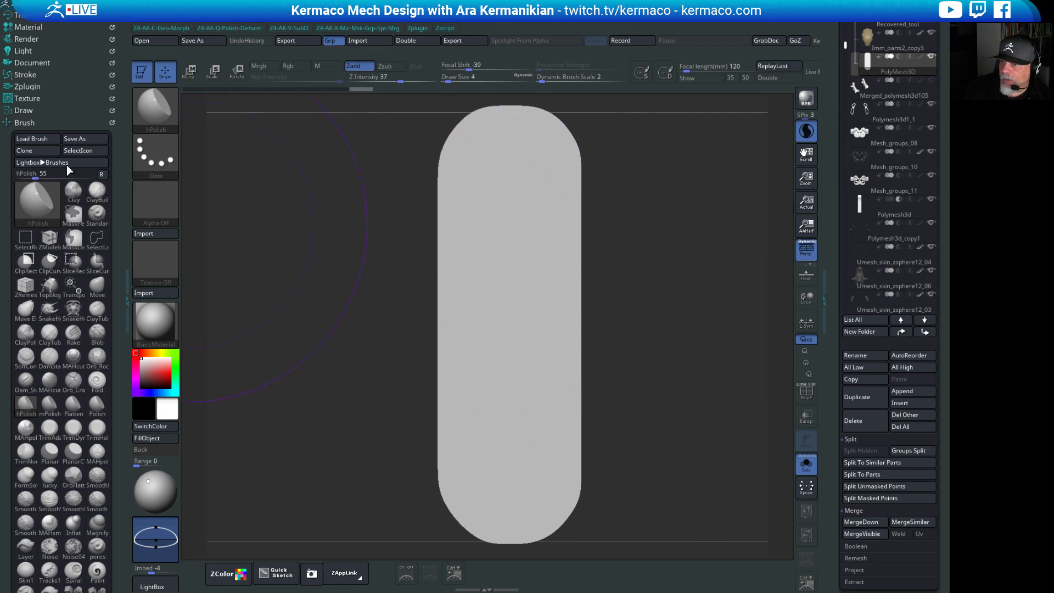
# Create a new InsertMesh brush from the isolated bar.
pyautogui.scroll(-5, 116, 278)
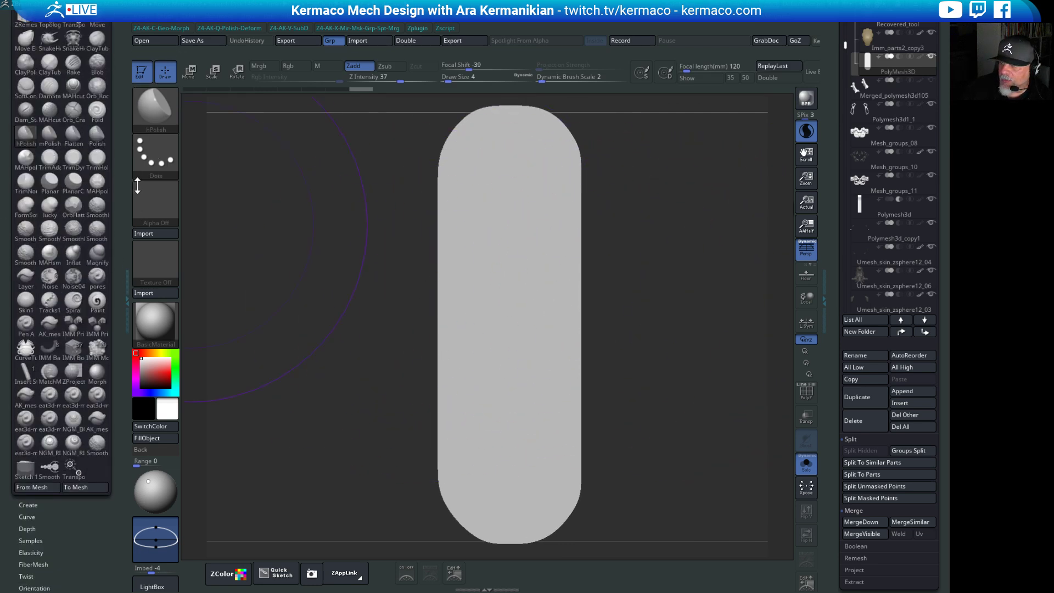
pyautogui.click(28, 505)
pyautogui.click(78, 516)
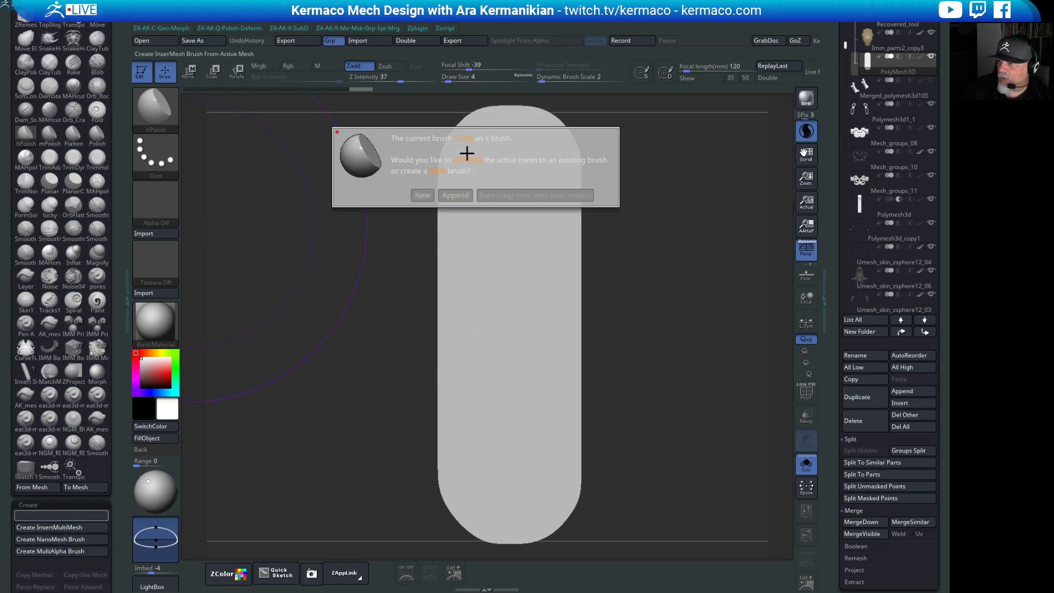
pyautogui.click(423, 196)
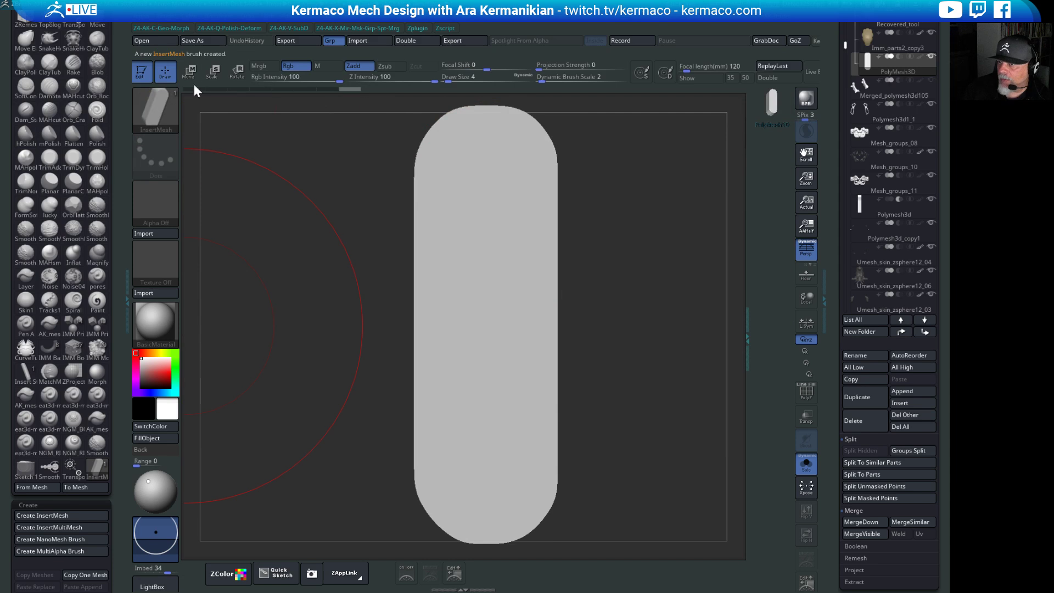
pyautogui.scroll(5, 111, 143)
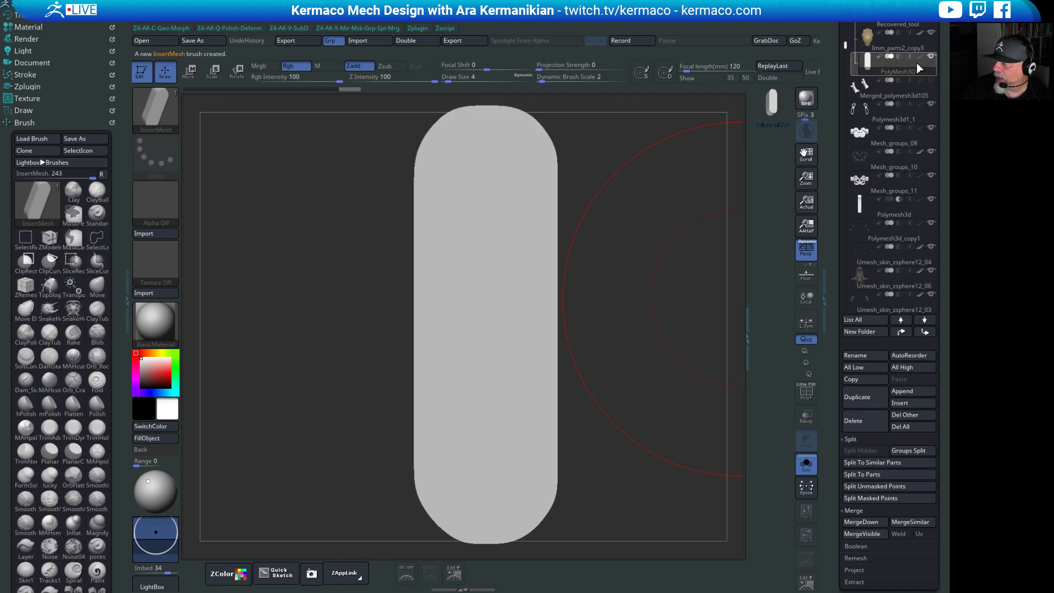
# Switch to the Recovered_tool head subtool and frame it to show the side of the mouth.
pyautogui.moveTo(929, 54)
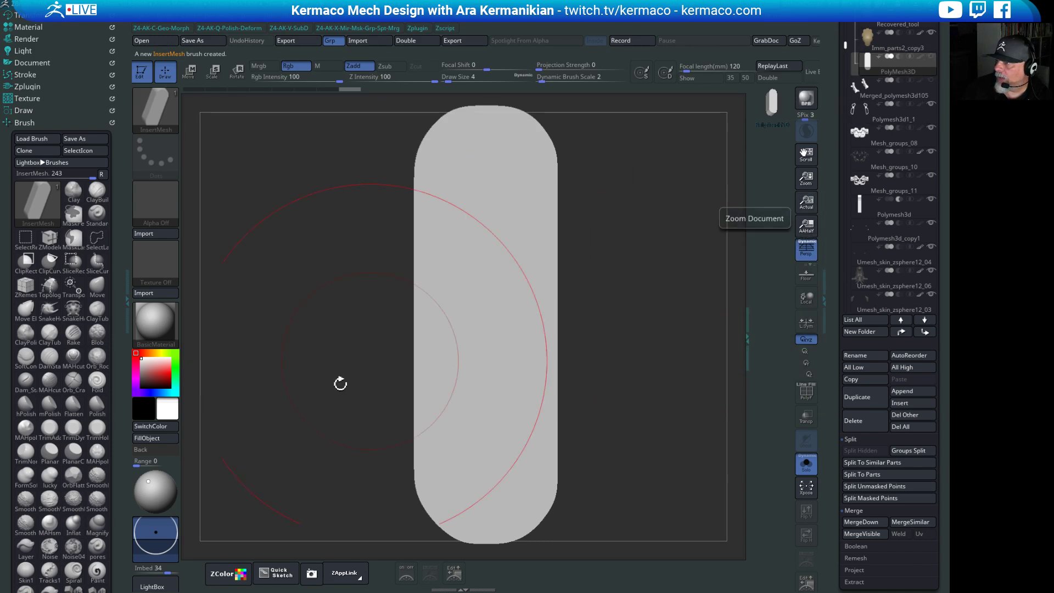
pyautogui.click(898, 27)
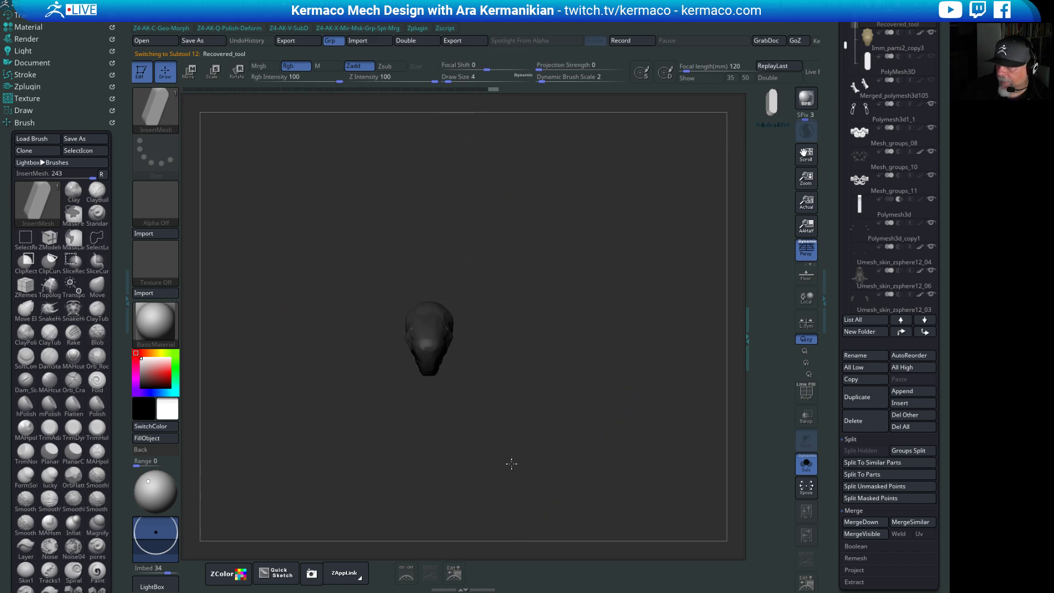
pyautogui.press('f')
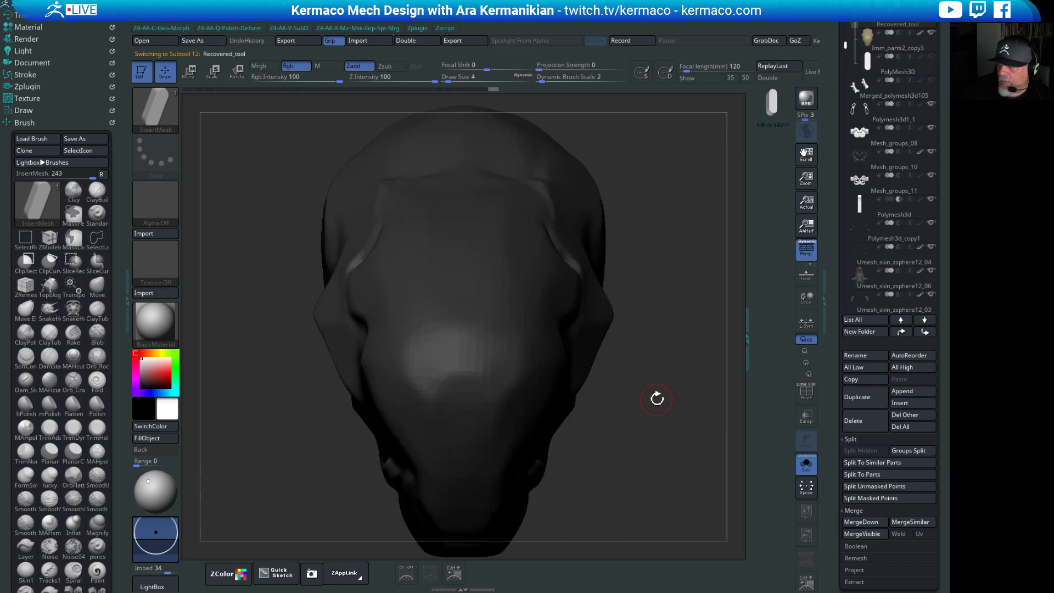
pyautogui.moveTo(657, 397); pyautogui.dragTo(560, 404)
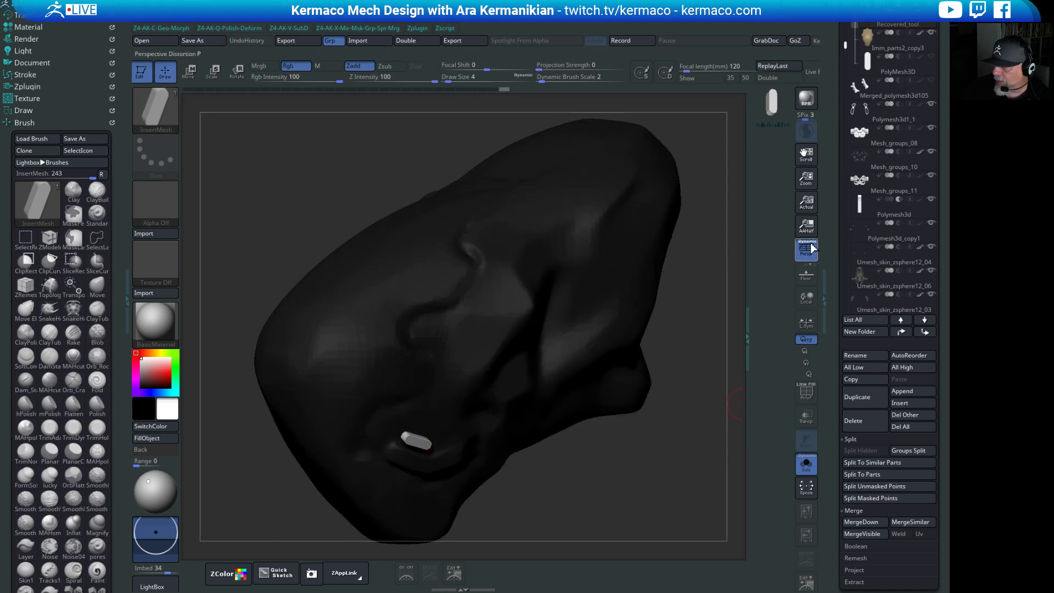
# Try to insert the bar symmetrically beside the mouth with the InsertMesh brush and adjust its placement along Z.
pyautogui.moveTo(420, 422); pyautogui.dragTo(461, 426, button='right')
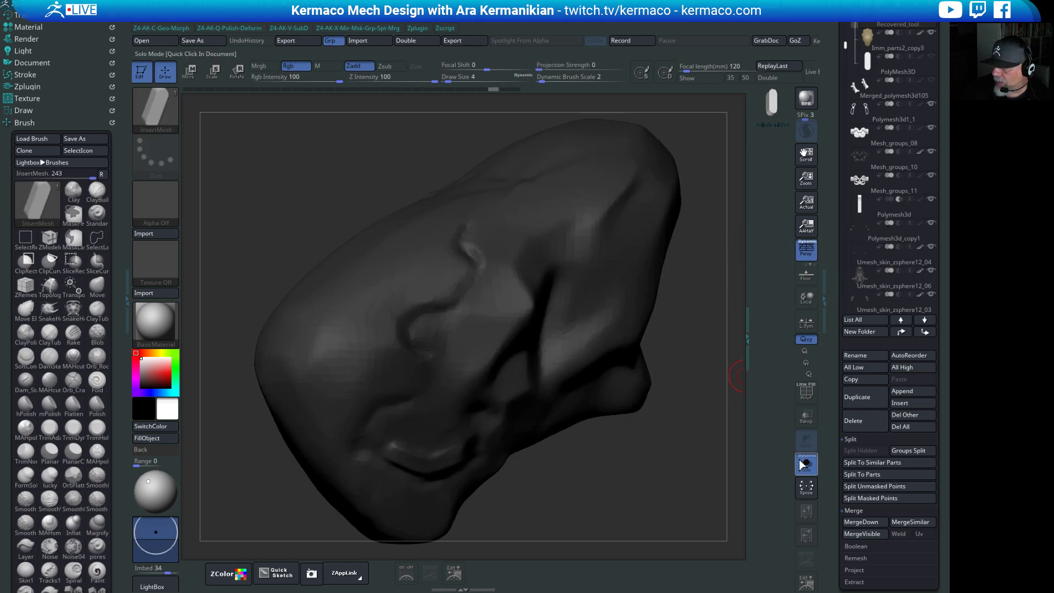
pyautogui.moveTo(434, 434); pyautogui.dragTo(438, 435, button='right')
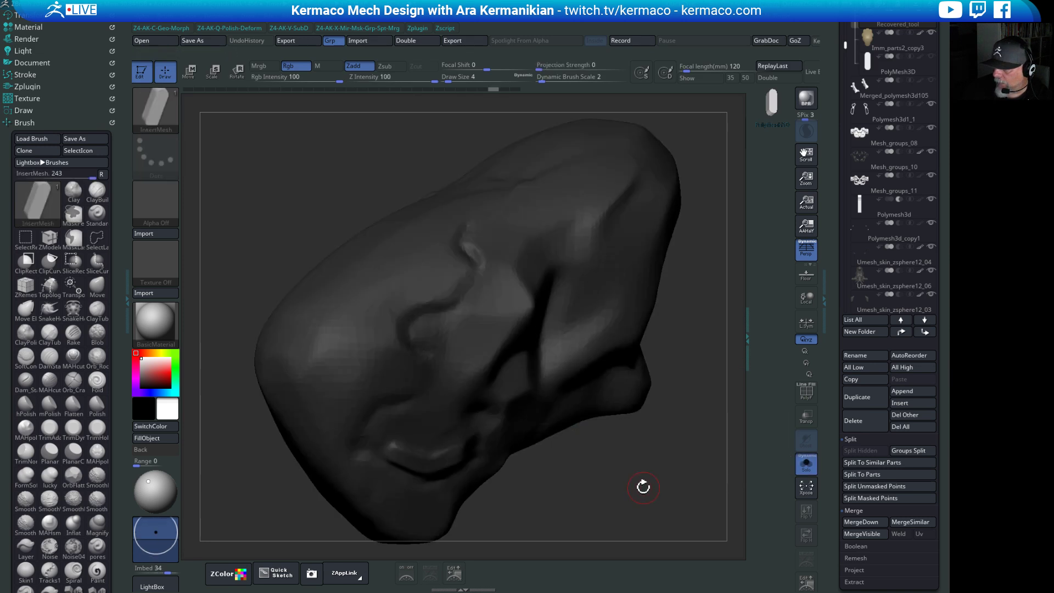
pyautogui.moveTo(641, 485)
pyautogui.mouseDown(button='right')
pyautogui.moveTo(650, 448)
pyautogui.moveTo(610, 462)
pyautogui.moveTo(437, 409)
pyautogui.mouseUp(button='right')
pyautogui.keyDown('ctrl'); pyautogui.keyDown('shift'); pyautogui.click(437, 424); pyautogui.keyUp('shift'); pyautogui.keyUp('ctrl')
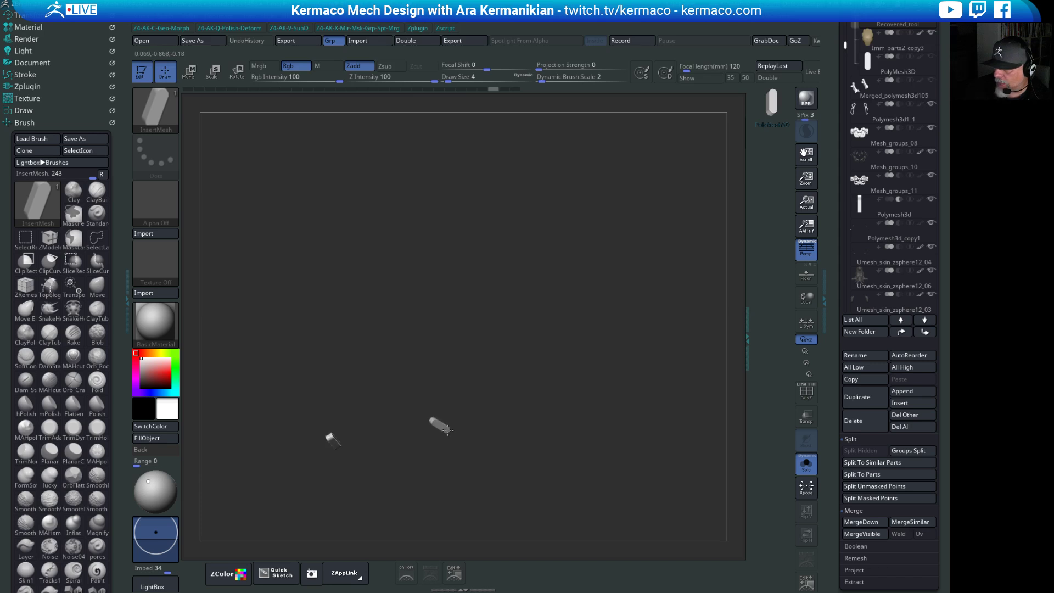
pyautogui.keyDown('ctrl'); pyautogui.keyDown('shift'); pyautogui.click(470, 441); pyautogui.keyUp('shift'); pyautogui.keyUp('ctrl')
pyautogui.moveTo(473, 443); pyautogui.dragTo(548, 424, button='right')
pyautogui.press('w')
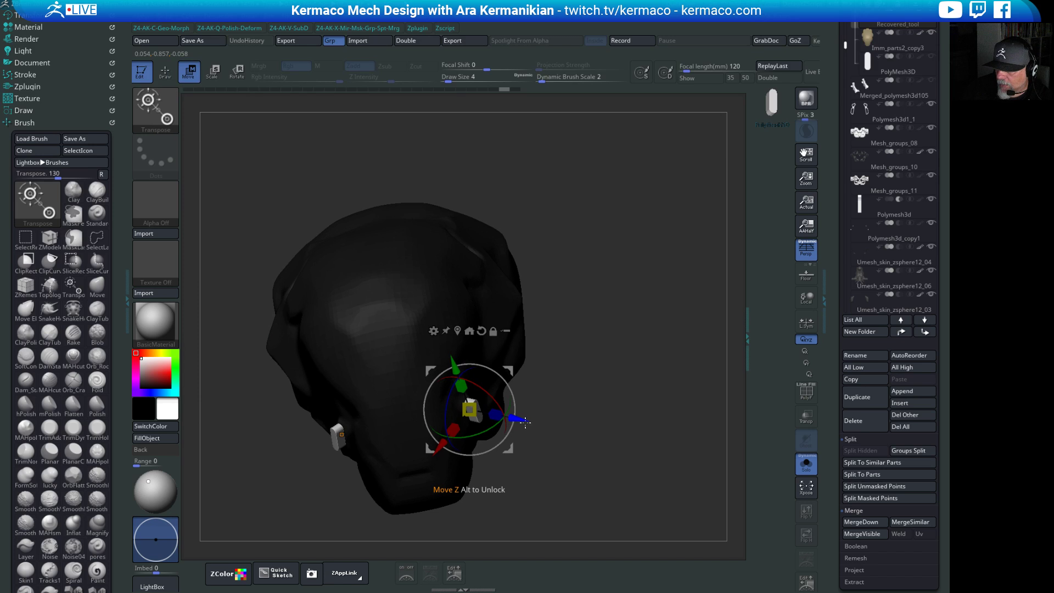
pyautogui.moveTo(515, 419); pyautogui.dragTo(514, 421)
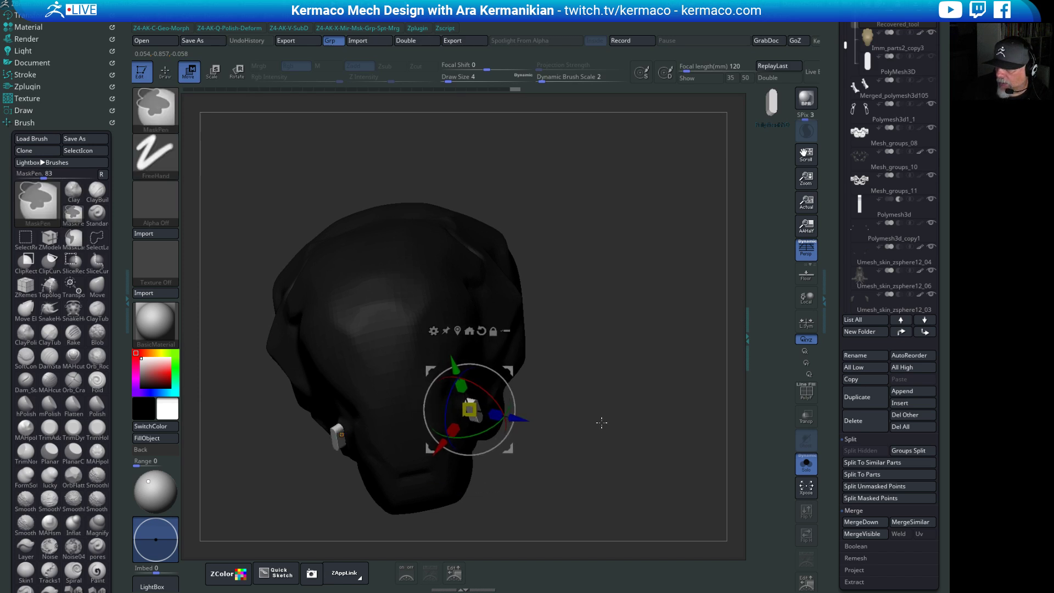
pyautogui.moveTo(601, 423); pyautogui.dragTo(413, 381, button='right')
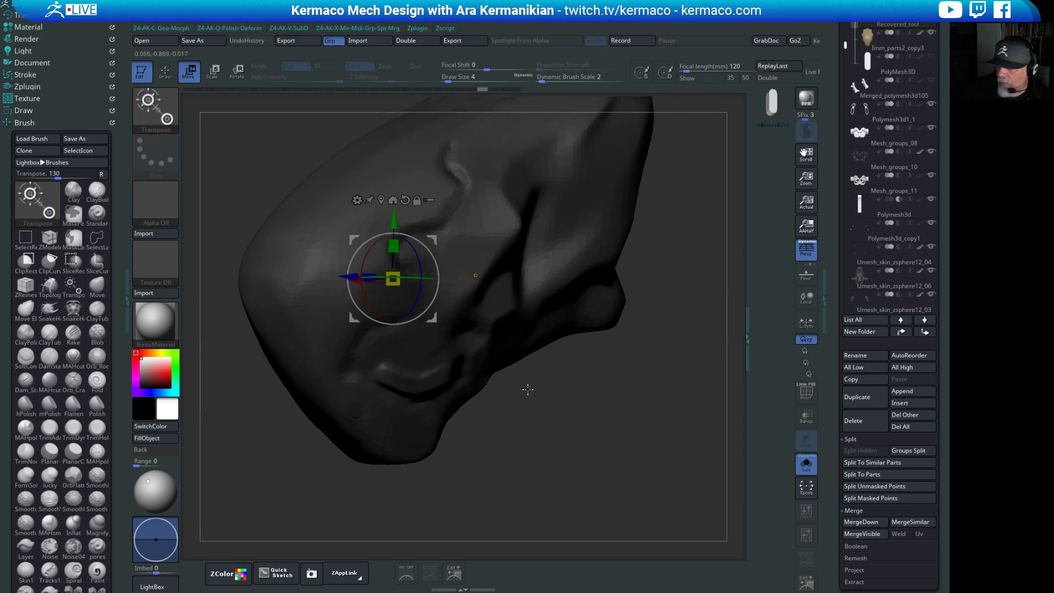
# Insert the bar on the crease beside the mouth with the InsertMesh brush, mirrored on both sides, and ready it for moving.
pyautogui.press('q')
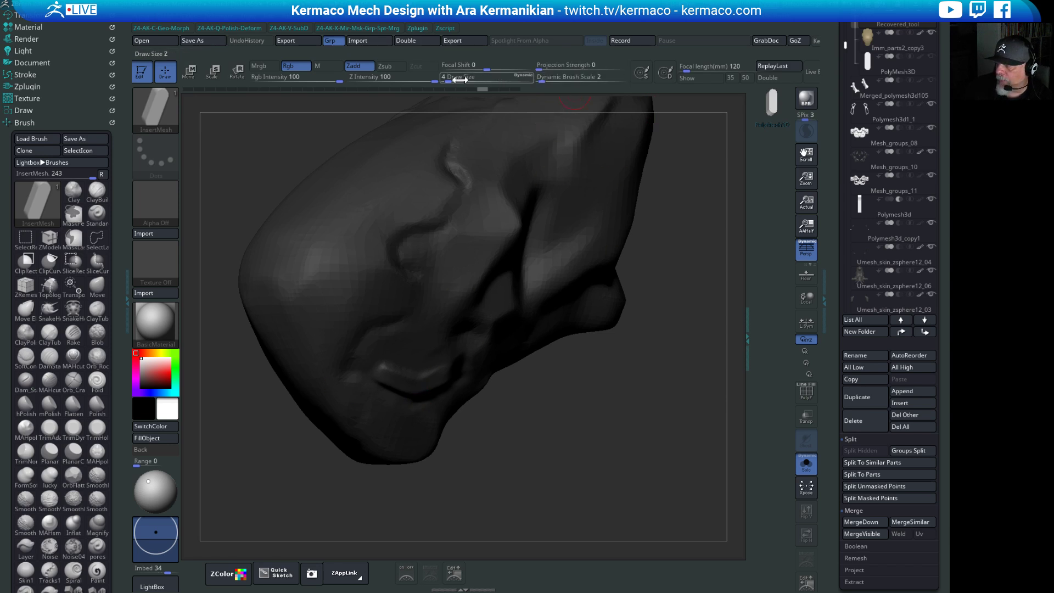
pyautogui.keyDown('ctrl'); pyautogui.keyDown('shift'); pyautogui.click(390, 383); pyautogui.keyUp('shift'); pyautogui.keyUp('ctrl')
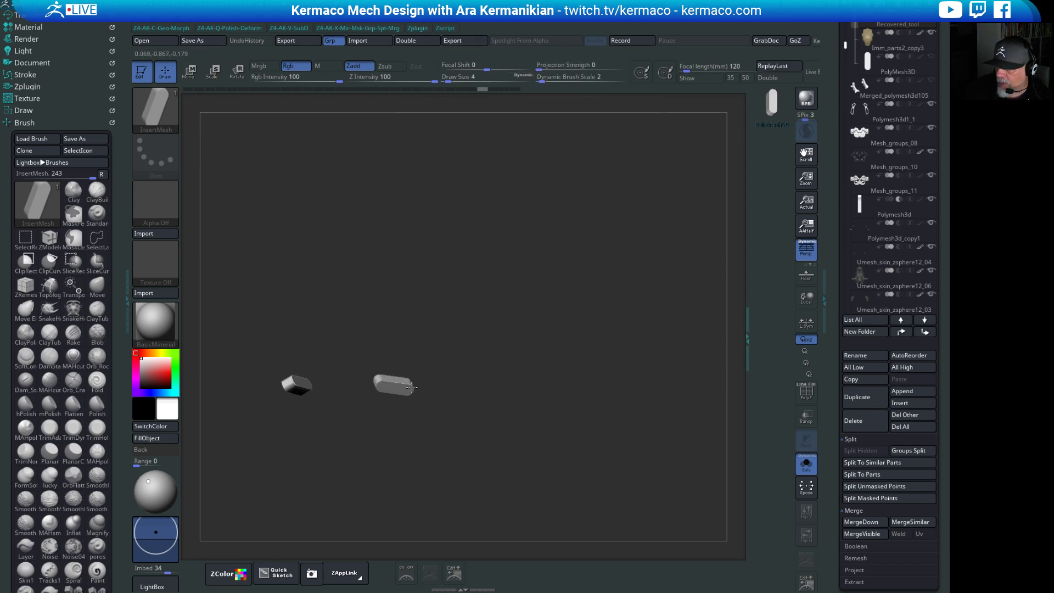
pyautogui.moveTo(409, 385); pyautogui.dragTo(402, 389, button='right')
pyautogui.keyDown('ctrl'); pyautogui.keyDown('shift'); pyautogui.click(480, 410); pyautogui.keyUp('shift'); pyautogui.keyUp('ctrl')
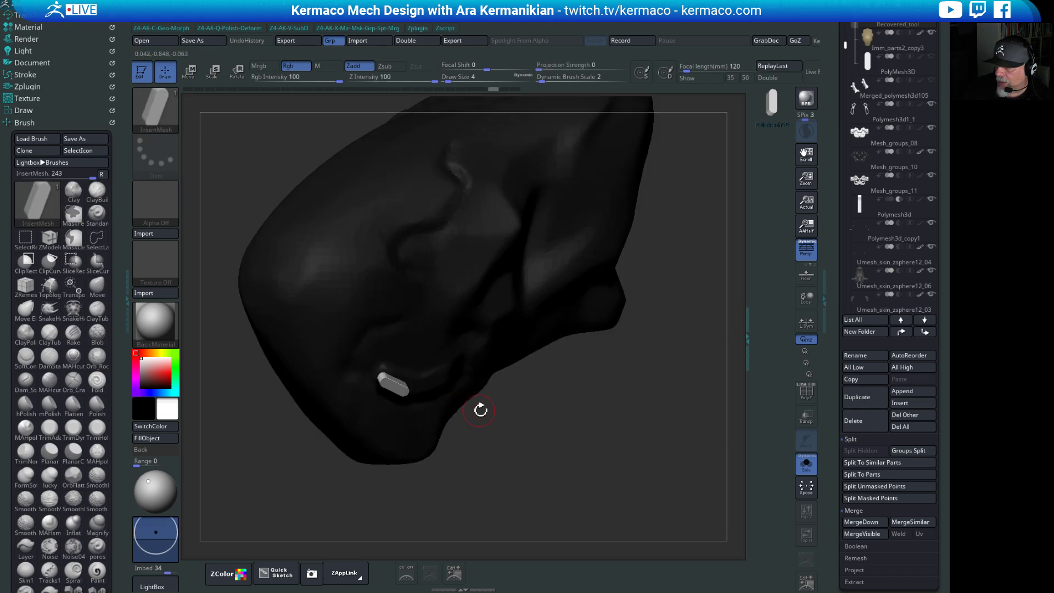
pyautogui.moveTo(541, 444); pyautogui.dragTo(571, 430, button='right')
pyautogui.press('w')
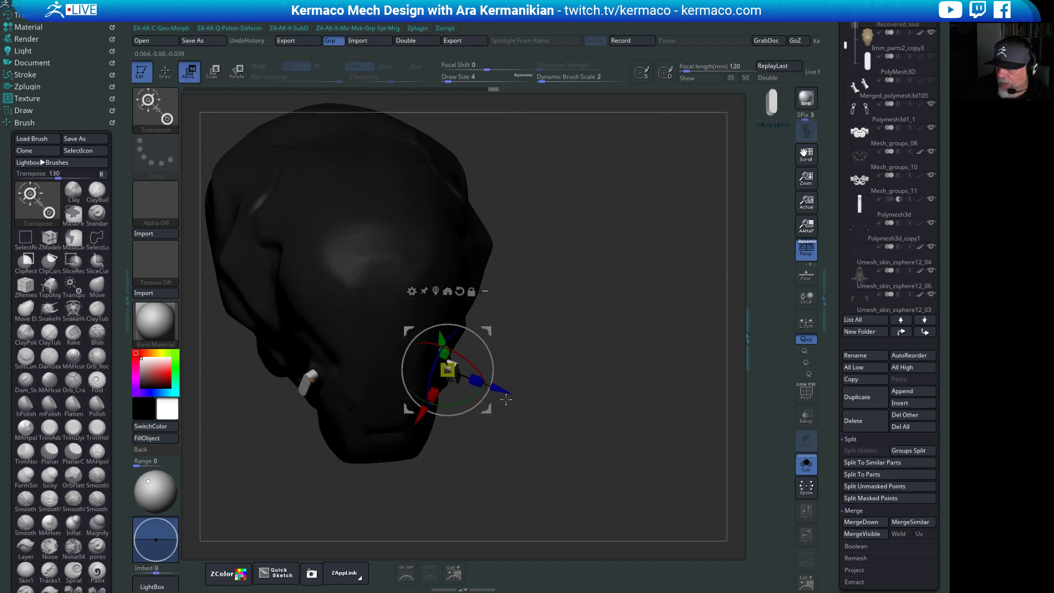
# Push the capsule insert slightly inward at the side of the head's narrow end and turn off perspective.
pyautogui.moveTo(505, 390); pyautogui.dragTo(497, 388)
pyautogui.moveTo(566, 429)
pyautogui.mouseDown(button='right')
pyautogui.moveTo(553, 428)
pyautogui.moveTo(558, 418)
pyautogui.mouseUp(button='right')
pyautogui.keyDown('alt'); pyautogui.moveTo(639, 470); pyautogui.dragTo(584, 399, button='right'); pyautogui.keyUp('alt')
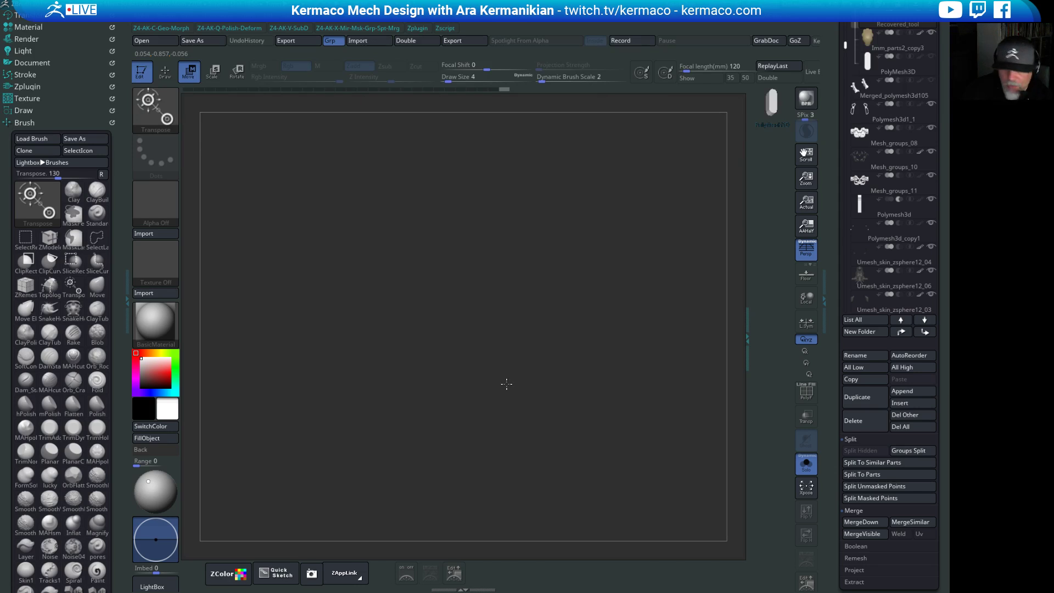
pyautogui.keyDown('alt'); pyautogui.moveTo(506, 384); pyautogui.dragTo(637, 223, button='right'); pyautogui.keyUp('alt')
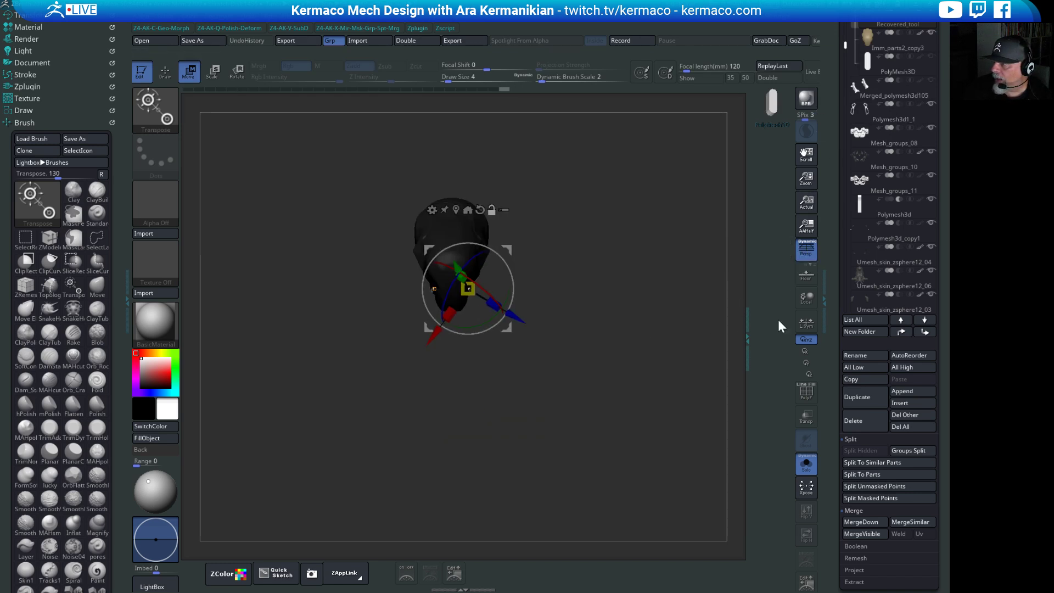
pyautogui.click(813, 256)
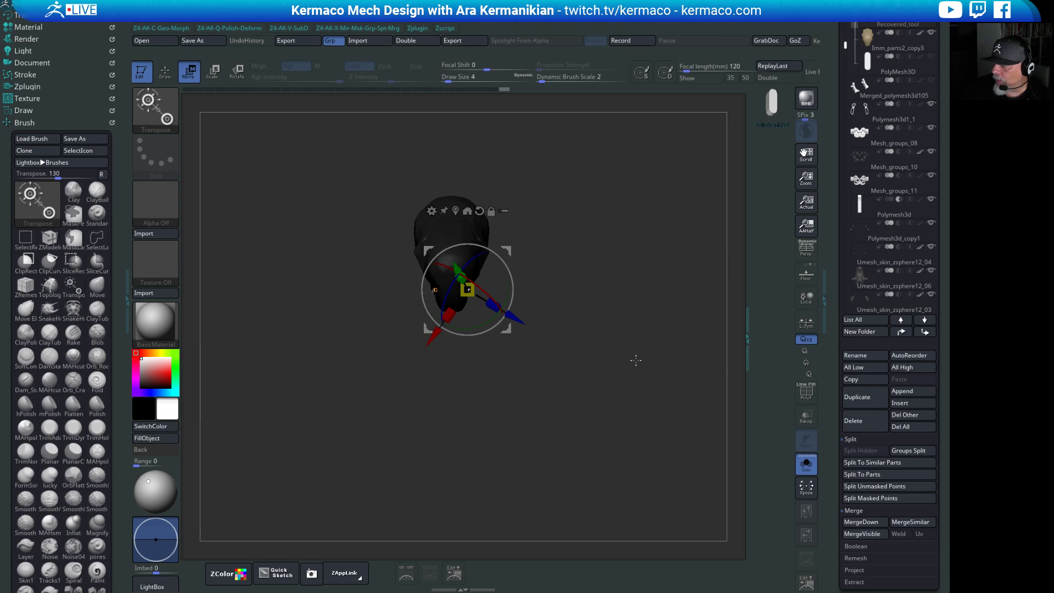
pyautogui.keyDown('alt'); pyautogui.moveTo(636, 360); pyautogui.dragTo(652, 279, button='right'); pyautogui.keyUp('alt')
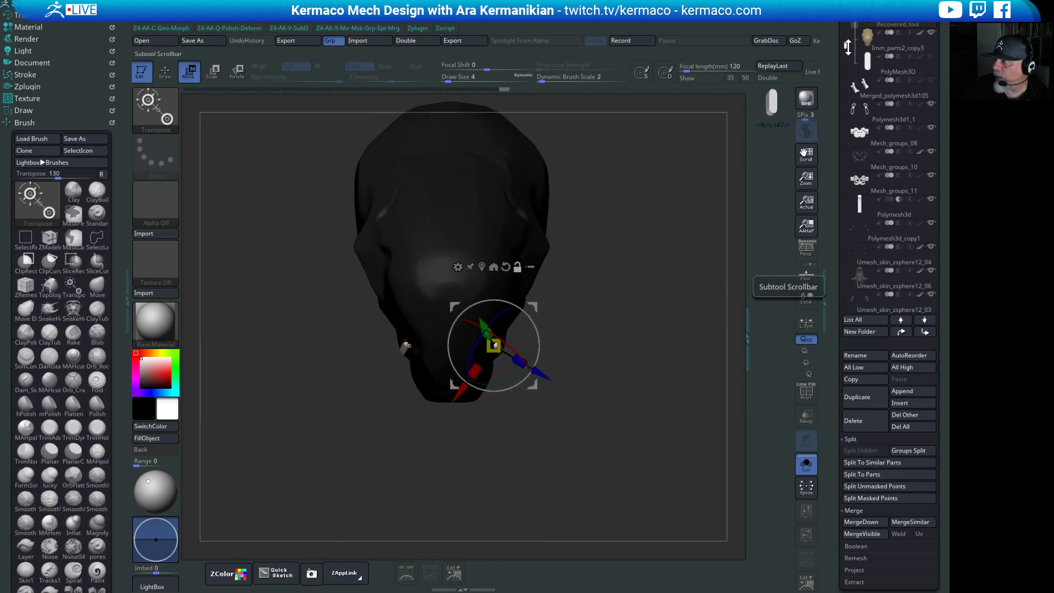
# Insert a mirrored pair of capsule meshes on the broad end of the head with the InsertMesh brush.
pyautogui.moveTo(847, 47); pyautogui.dragTo(848, 27)
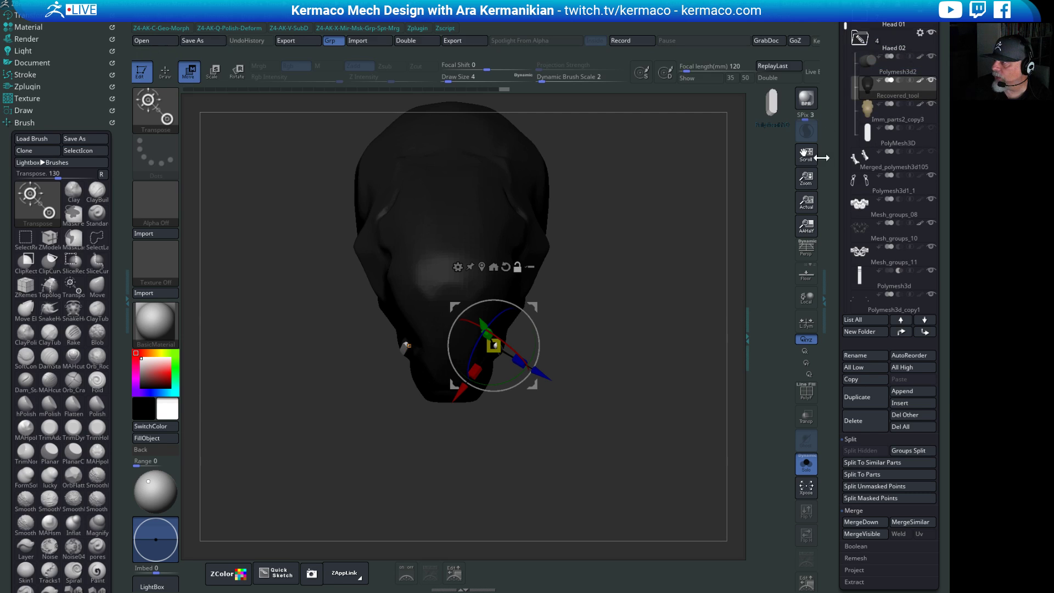
pyautogui.moveTo(833, 139); pyautogui.dragTo(834, 245)
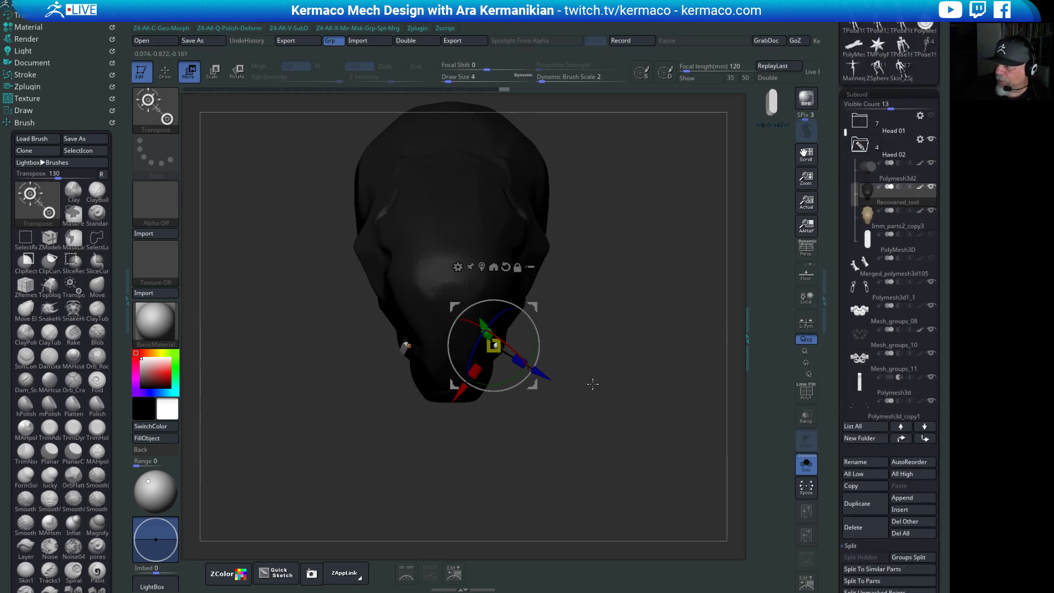
pyautogui.moveTo(593, 382); pyautogui.dragTo(568, 384)
pyautogui.moveTo(515, 235)
pyautogui.mouseDown()
pyautogui.moveTo(636, 297)
pyautogui.moveTo(528, 245)
pyautogui.mouseUp()
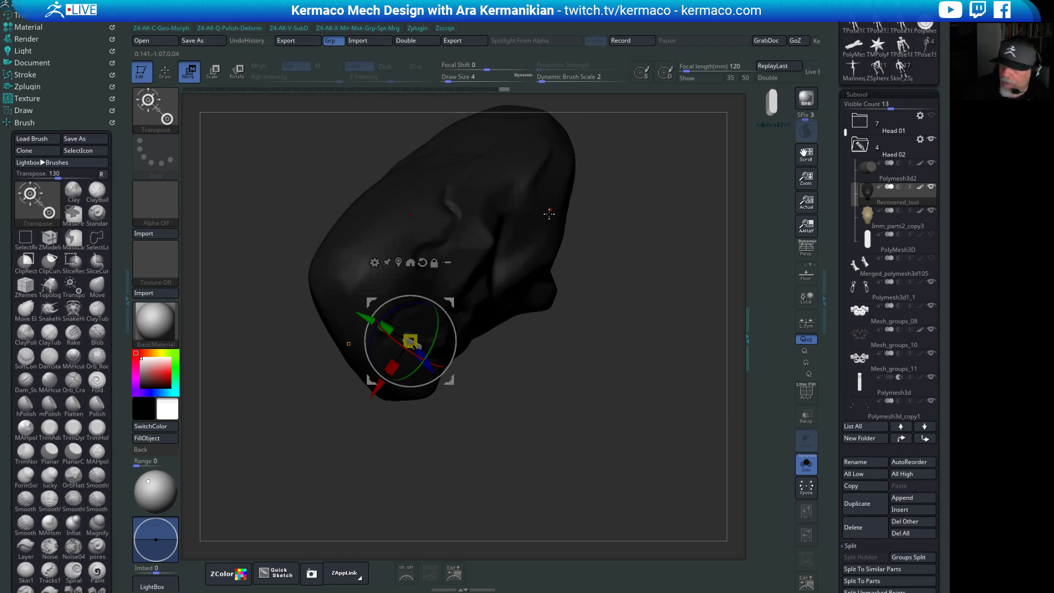
pyautogui.press('q')
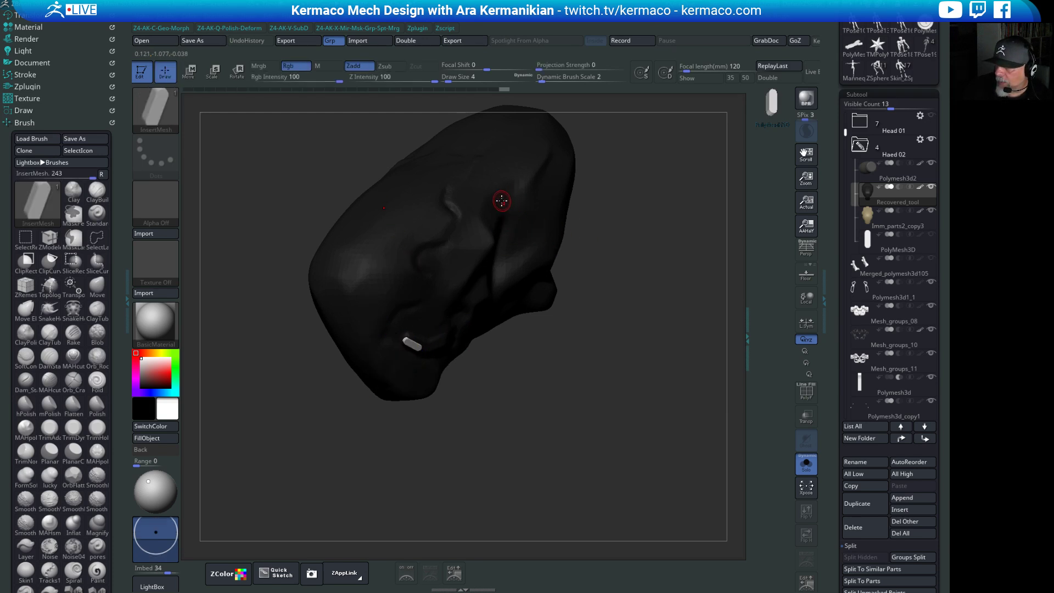
pyautogui.moveTo(520, 239)
pyautogui.mouseDown()
pyautogui.moveTo(610, 258)
pyautogui.moveTo(638, 297)
pyautogui.moveTo(474, 278)
pyautogui.moveTo(494, 245)
pyautogui.mouseUp()
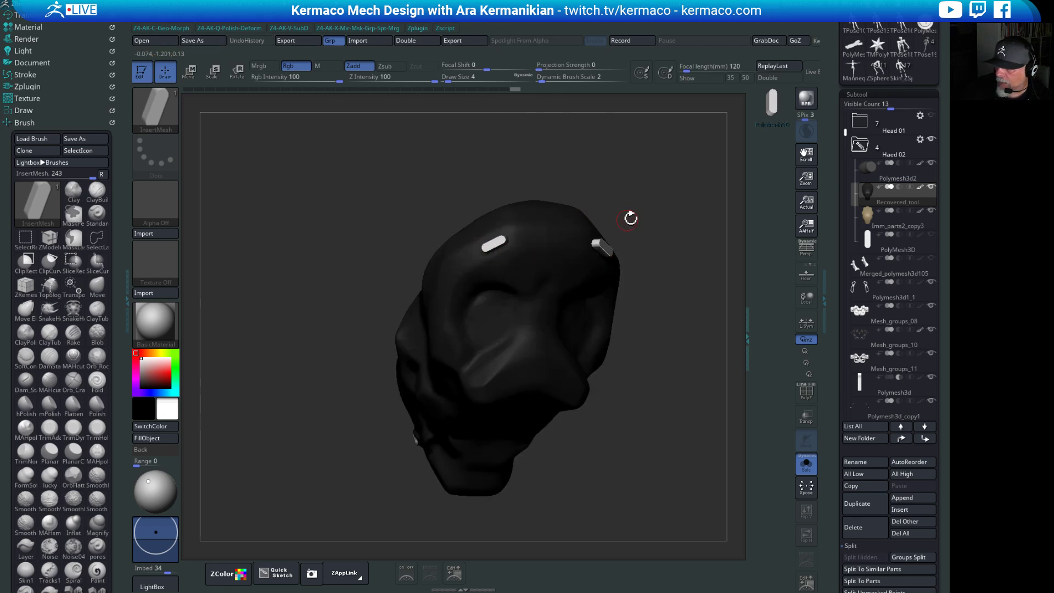
pyautogui.moveTo(485, 244); pyautogui.dragTo(478, 255)
pyautogui.moveTo(648, 197); pyautogui.dragTo(648, 235)
# Adjust the new capsule pair's placement on the broad end of the head with the gizmo, and set Imbed to -16.
pyautogui.press('w')
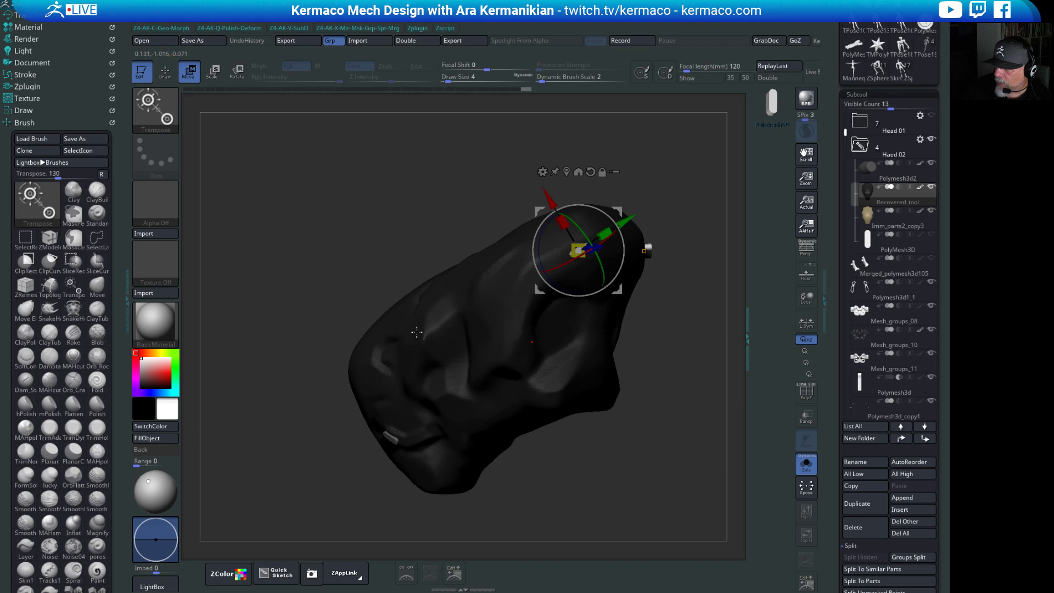
pyautogui.moveTo(417, 331); pyautogui.dragTo(406, 246)
pyautogui.moveTo(643, 324); pyautogui.dragTo(569, 443)
pyautogui.moveTo(495, 372); pyautogui.dragTo(489, 369)
pyautogui.moveTo(522, 412); pyautogui.dragTo(611, 405)
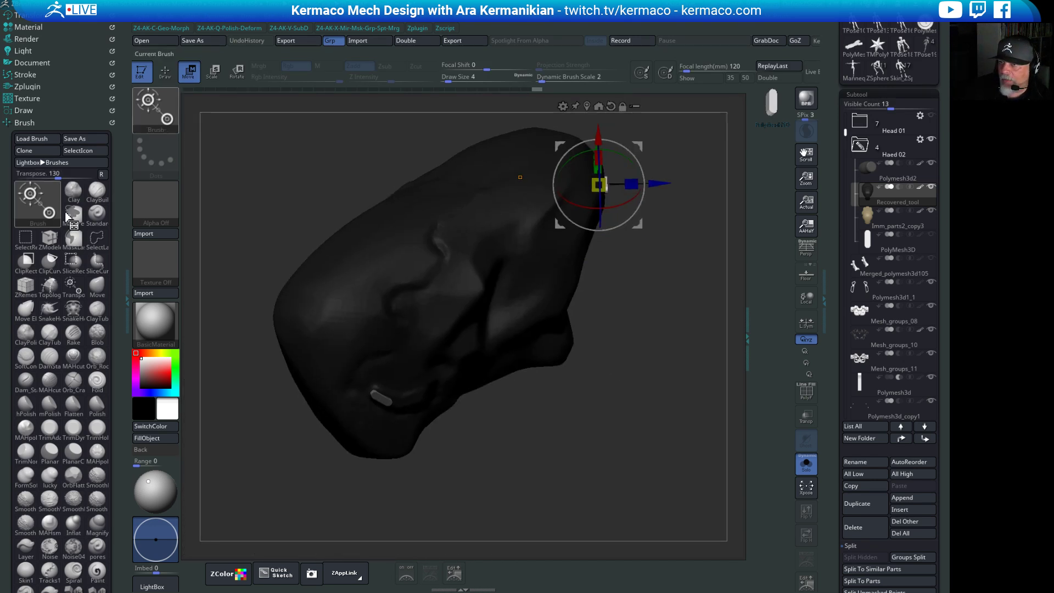
pyautogui.moveTo(156, 541); pyautogui.dragTo(157, 529)
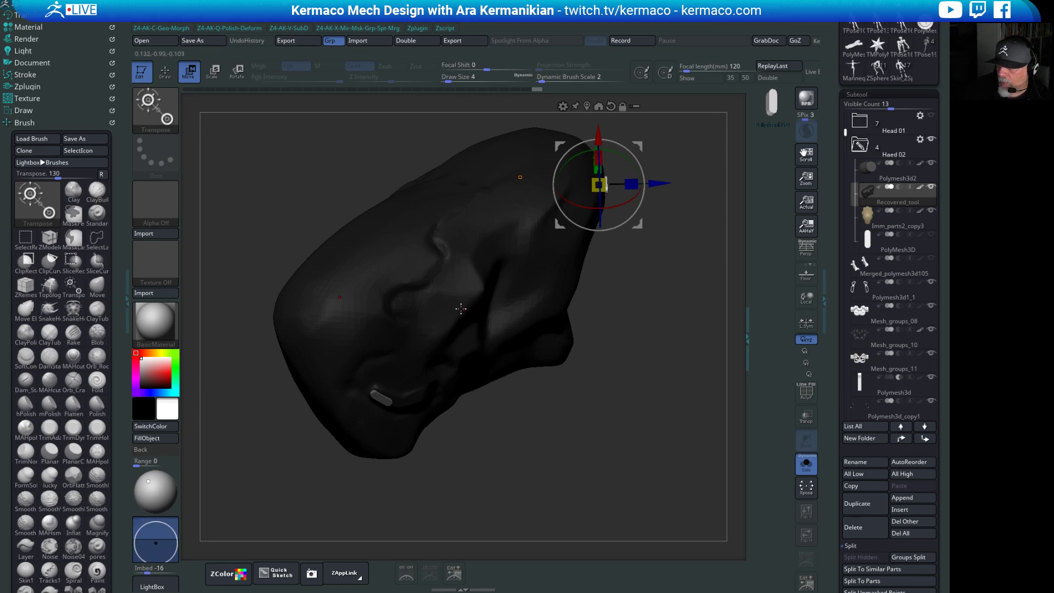
pyautogui.moveTo(569, 367); pyautogui.dragTo(542, 348)
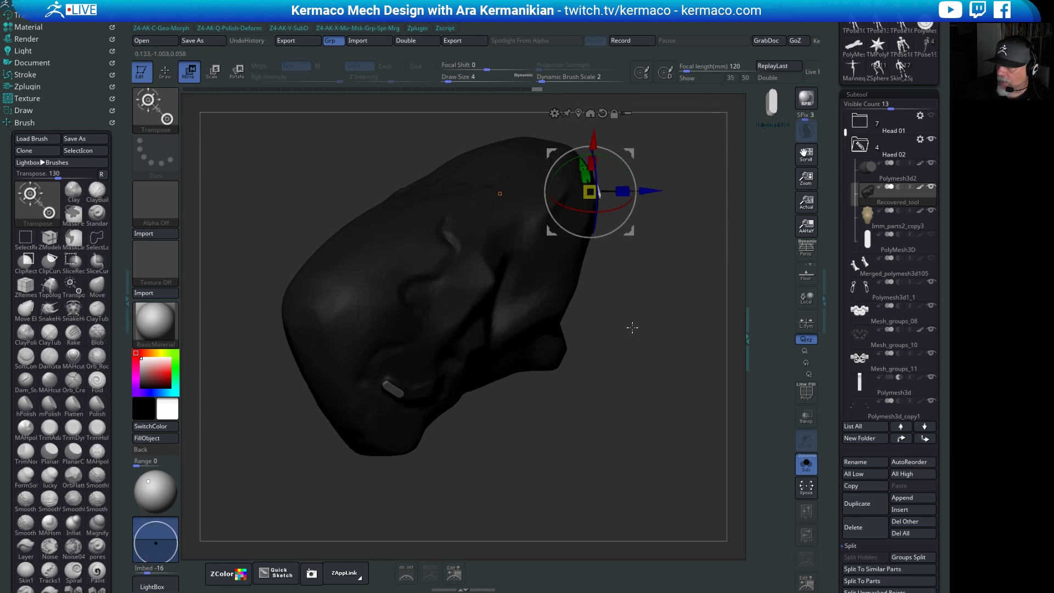
# Insert another mirrored capsule pair midway along the sides of the head, briefly isolating the capsules to check them.
pyautogui.moveTo(465, 298); pyautogui.dragTo(566, 310)
pyautogui.press('q')
pyautogui.moveTo(604, 346)
pyautogui.mouseDown()
pyautogui.moveTo(640, 360)
pyautogui.moveTo(669, 351)
pyautogui.moveTo(555, 367)
pyautogui.moveTo(659, 423)
pyautogui.moveTo(669, 318)
pyautogui.moveTo(475, 450)
pyautogui.moveTo(532, 423)
pyautogui.moveTo(516, 384)
pyautogui.moveTo(506, 200)
pyautogui.moveTo(427, 328)
pyautogui.mouseUp()
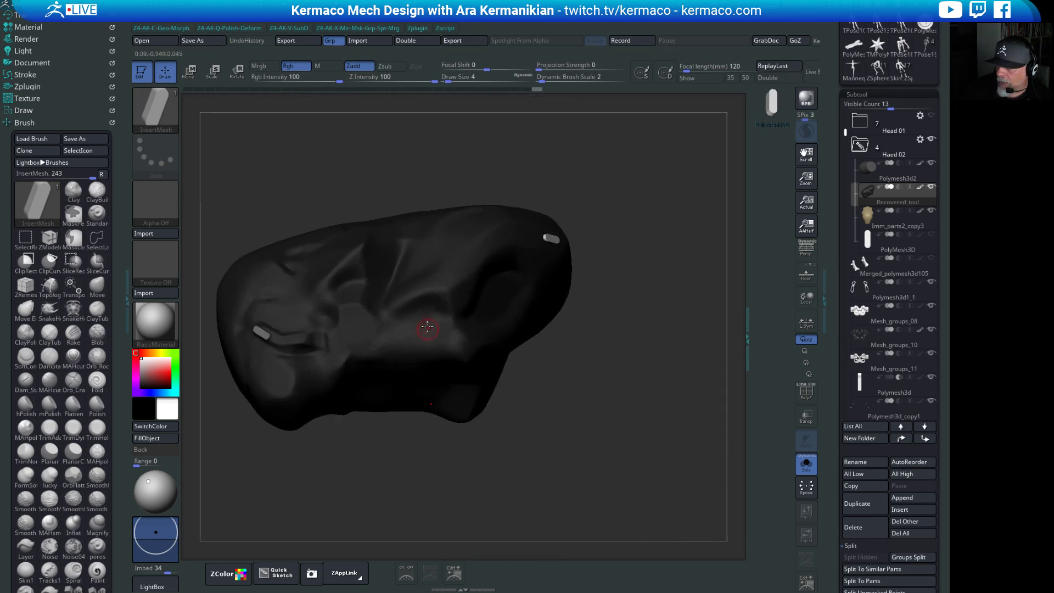
pyautogui.keyDown('ctrl'); pyautogui.keyDown('shift'); pyautogui.click(441, 303); pyautogui.keyUp('shift'); pyautogui.keyUp('ctrl')
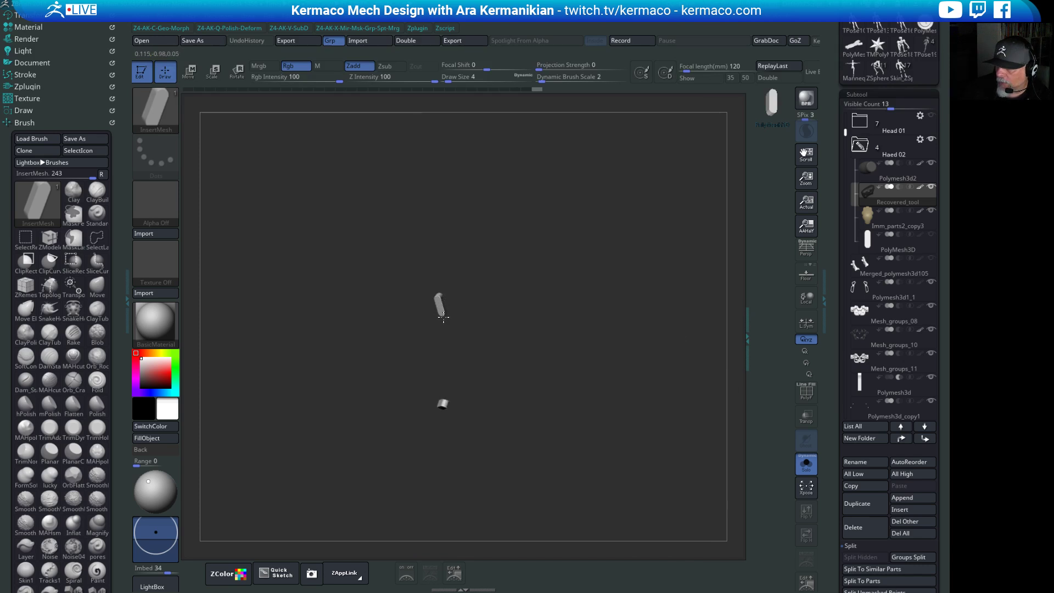
pyautogui.keyDown('ctrl'); pyautogui.keyDown('shift'); pyautogui.click(614, 393); pyautogui.keyUp('shift'); pyautogui.keyUp('ctrl')
pyautogui.keyDown('alt'); pyautogui.moveTo(615, 393); pyautogui.dragTo(570, 376); pyautogui.keyUp('alt')
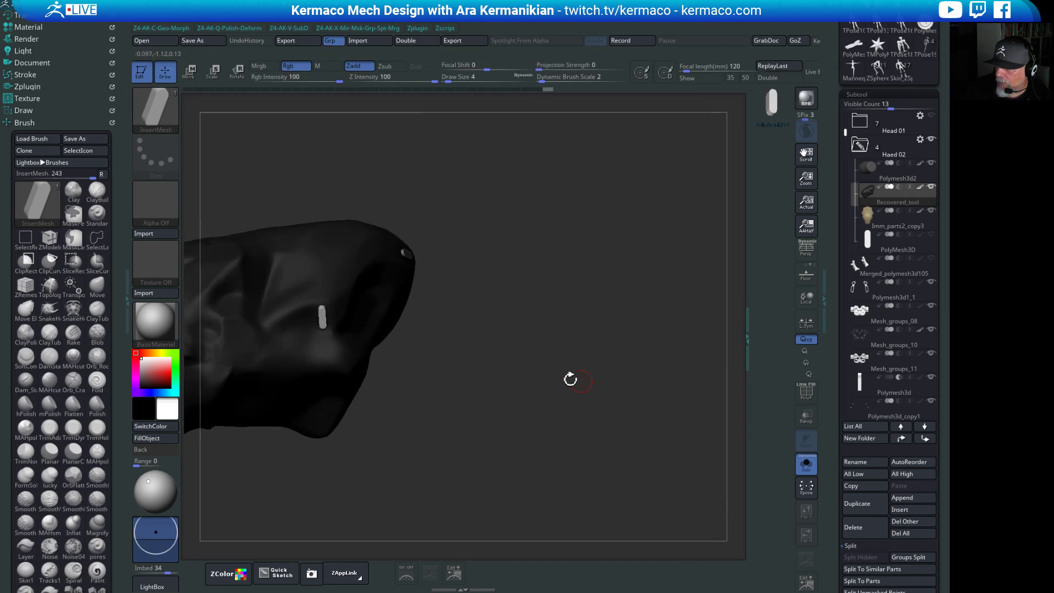
# Move the side capsules along their Z axis to seat them in the head's surface.
pyautogui.press('w')
pyautogui.keyDown('alt'); pyautogui.moveTo(395, 348); pyautogui.dragTo(490, 360); pyautogui.keyUp('alt')
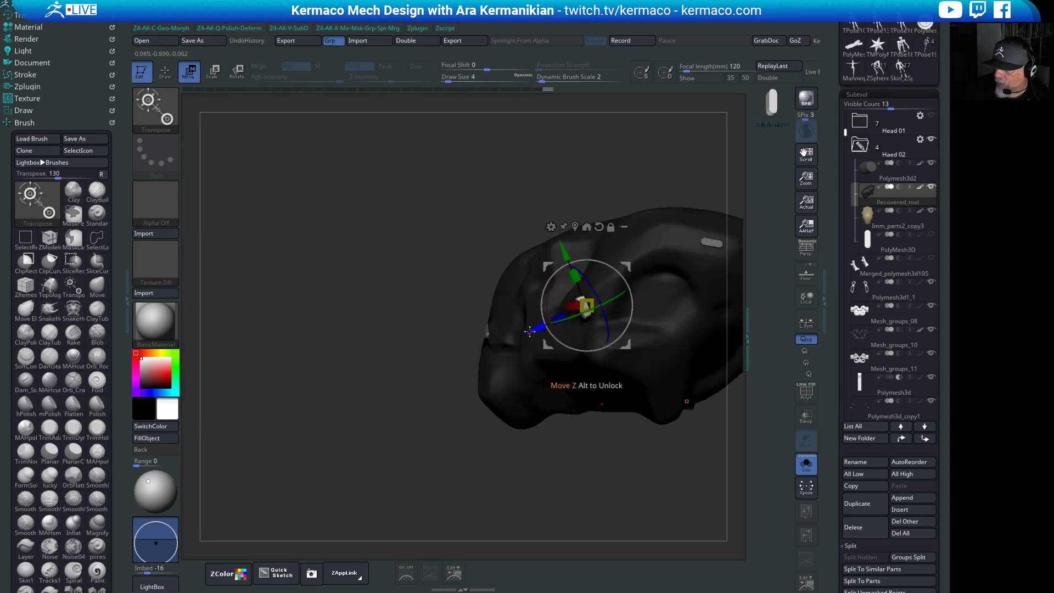
pyautogui.moveTo(529, 332); pyautogui.dragTo(541, 323)
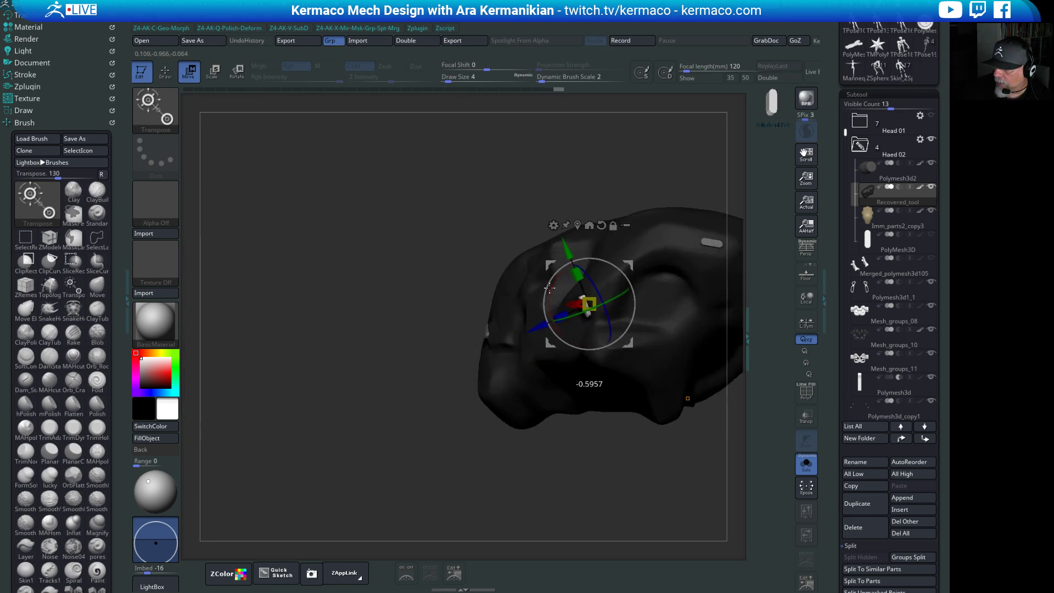
pyautogui.moveTo(536, 324); pyautogui.dragTo(602, 401)
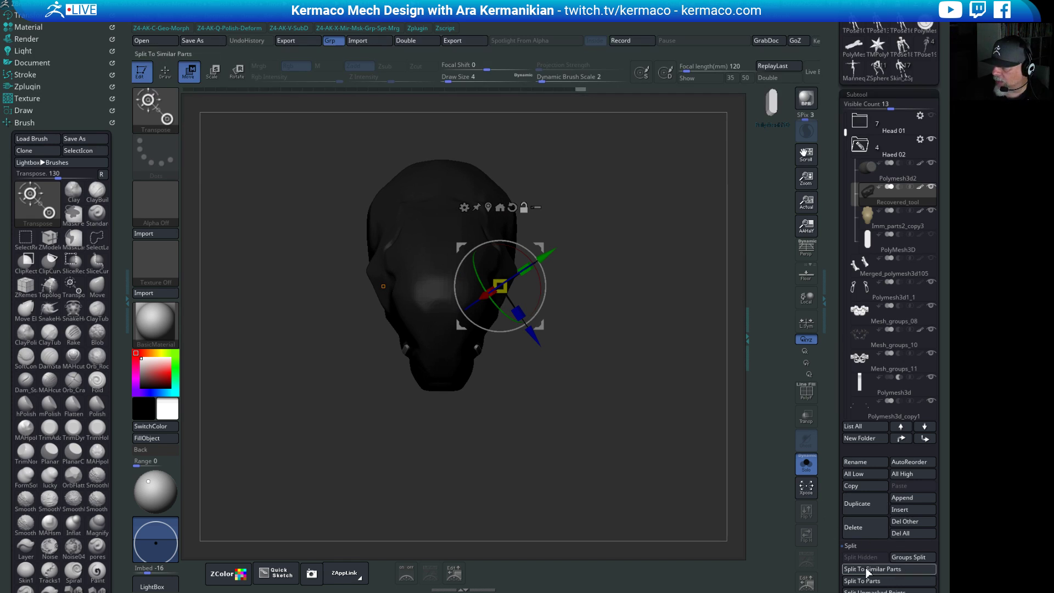
# Split the capsules from the head by similar parts, select the head subtool and turn off Solo.
pyautogui.click(883, 571)
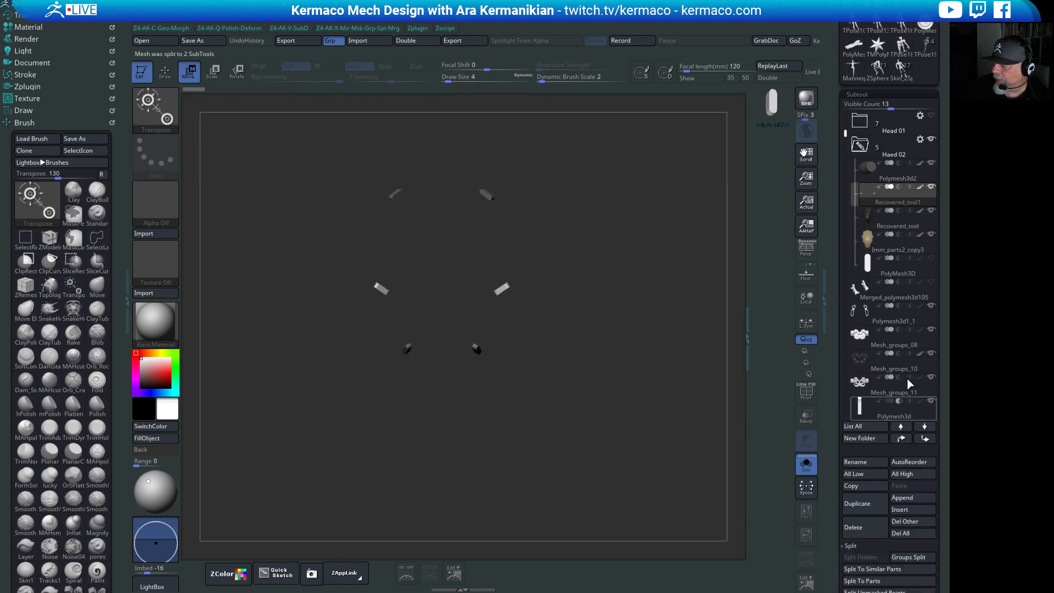
pyautogui.moveTo(591, 267); pyautogui.dragTo(668, 296)
pyautogui.press('Down')
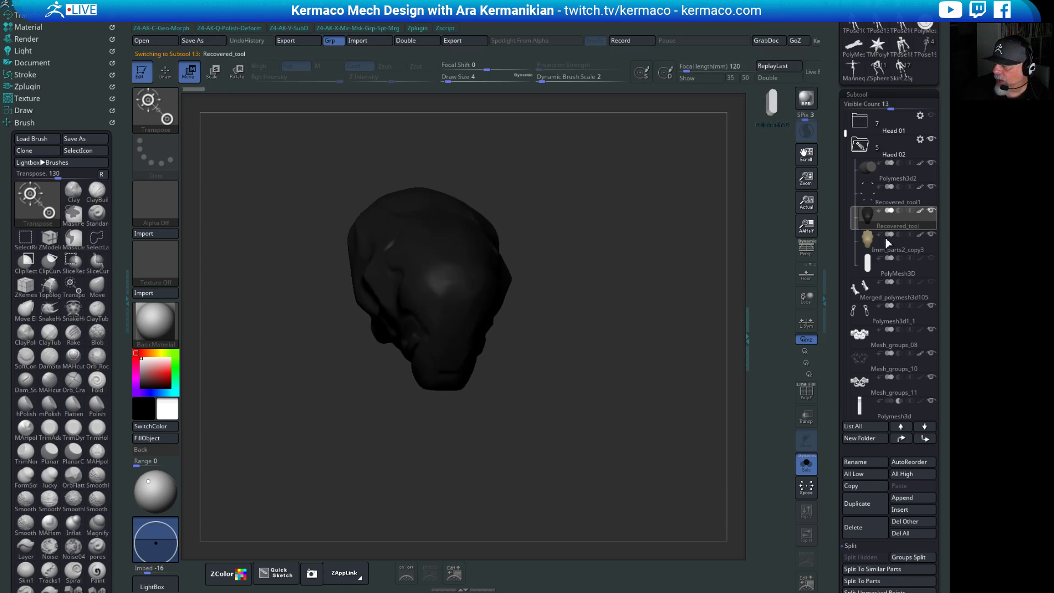
pyautogui.click(805, 464)
pyautogui.moveTo(689, 355); pyautogui.dragTo(595, 346)
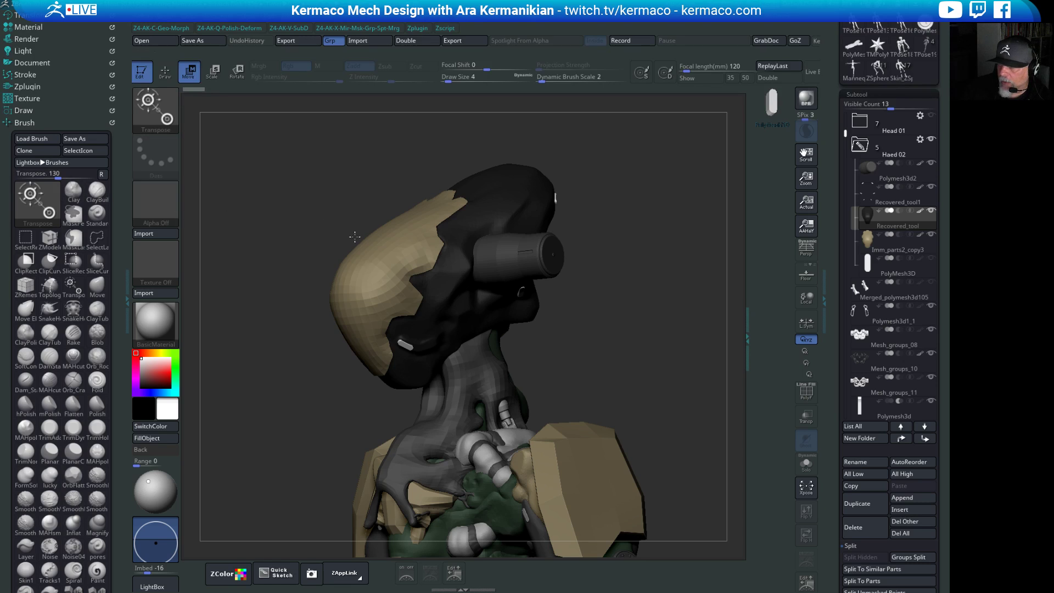
# Switch to the ClayTubes brush for sculpting the side of the head around the capsules.
pyautogui.press('space')
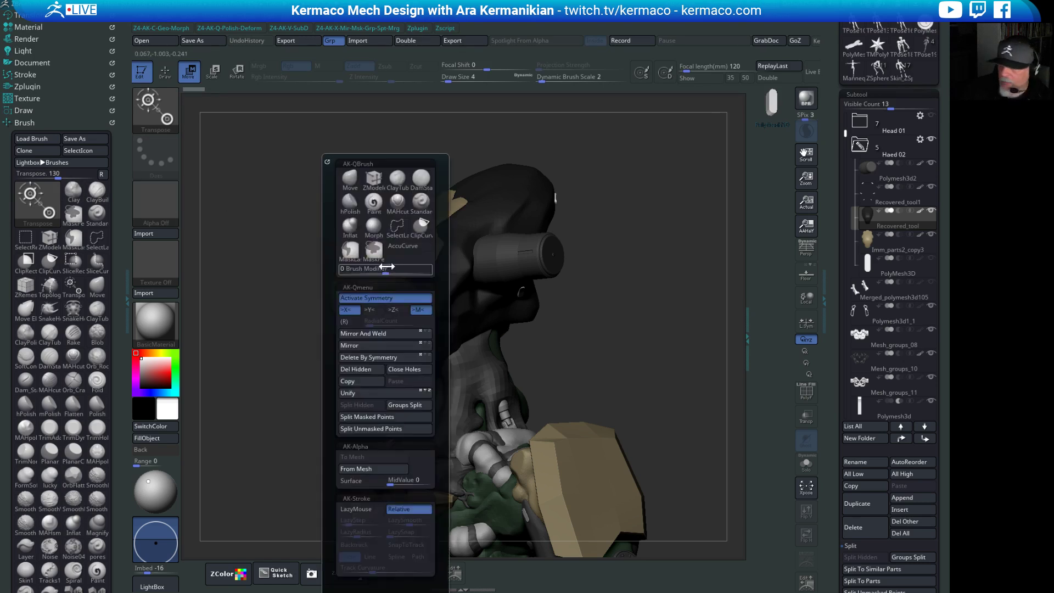
pyautogui.click(396, 184)
pyautogui.moveTo(648, 385)
pyautogui.mouseDown()
pyautogui.moveTo(614, 355)
pyautogui.moveTo(480, 298)
pyautogui.mouseUp()
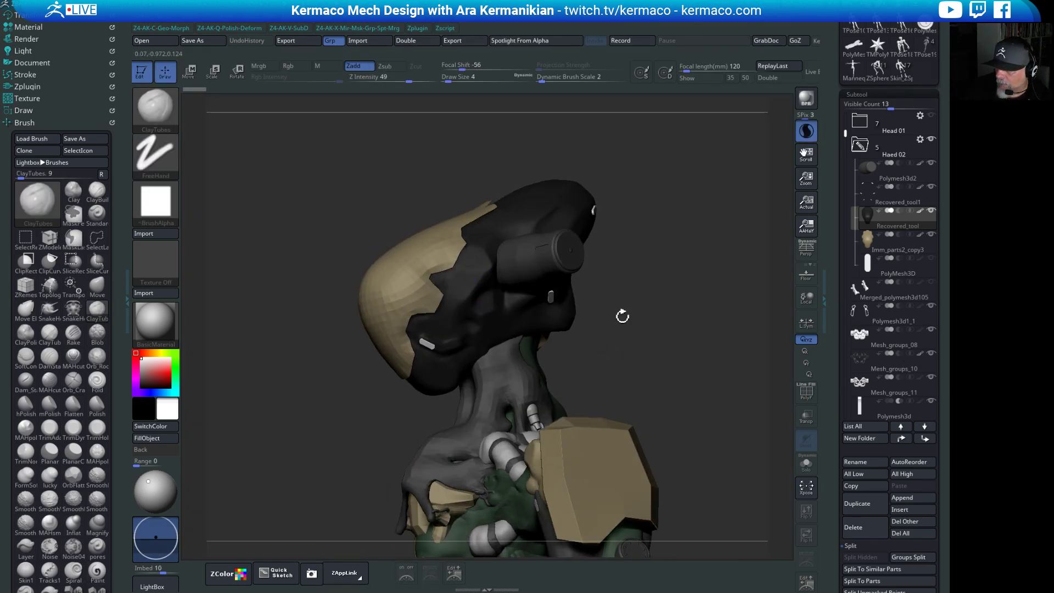
pyautogui.moveTo(622, 317); pyautogui.dragTo(558, 313)
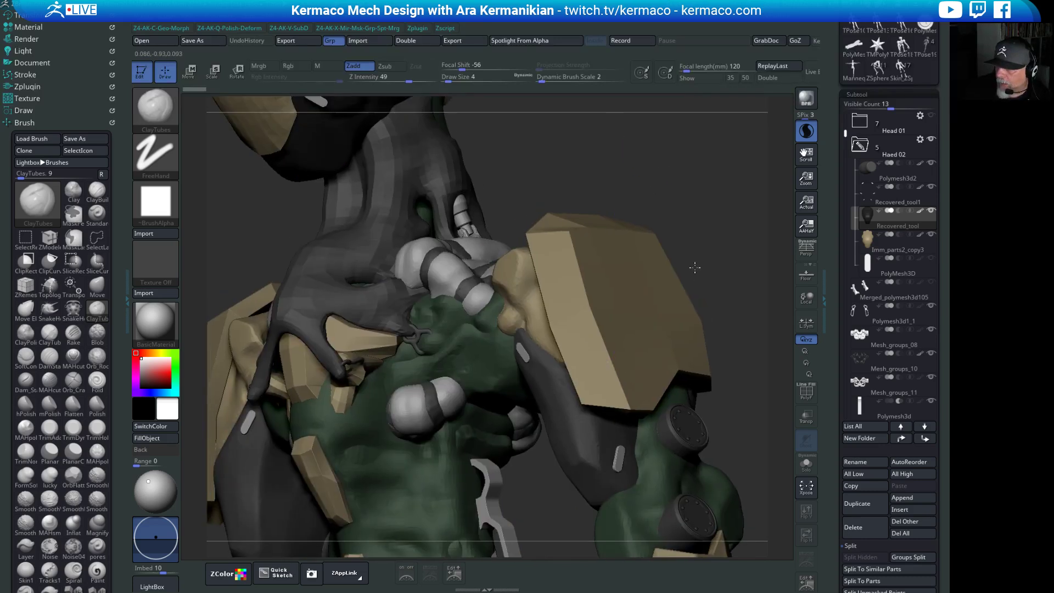
pyautogui.moveTo(694, 267); pyautogui.dragTo(521, 376)
pyautogui.moveTo(433, 341)
pyautogui.mouseDown()
pyautogui.moveTo(659, 353)
pyautogui.moveTo(512, 336)
pyautogui.mouseUp()
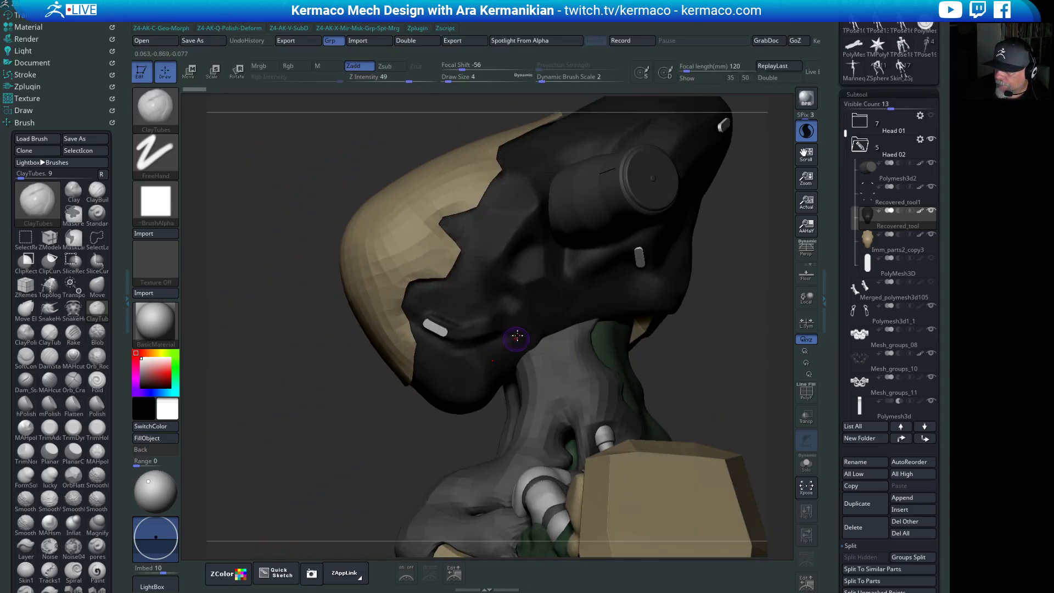
# Clear the mask on the head and set the ClayTubes Z Intensity to 14.
pyautogui.press('ctrl')
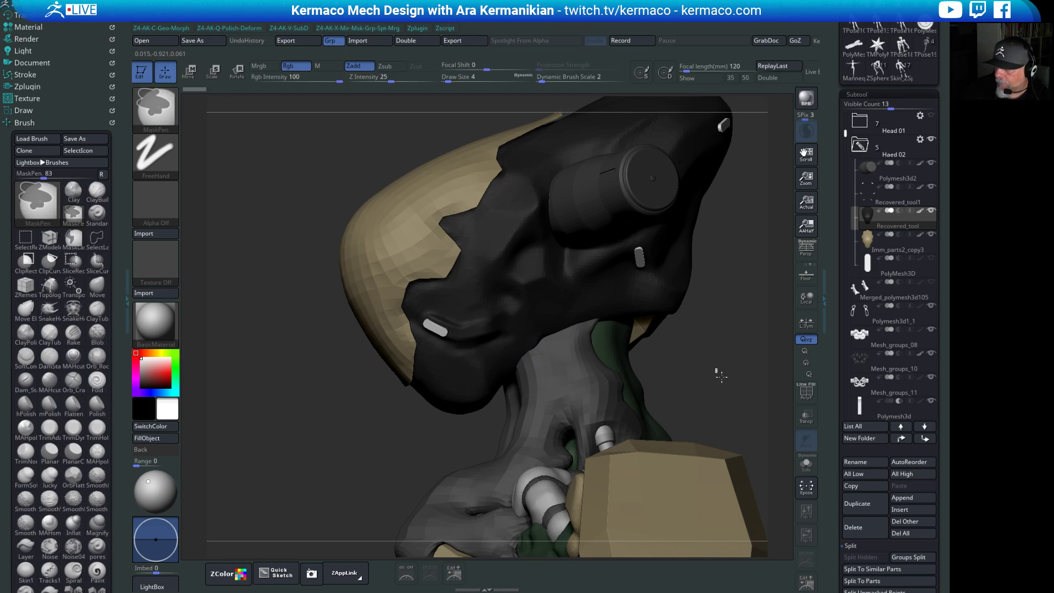
pyautogui.keyDown('ctrl'); pyautogui.moveTo(718, 372); pyautogui.dragTo(725, 417); pyautogui.keyUp('ctrl')
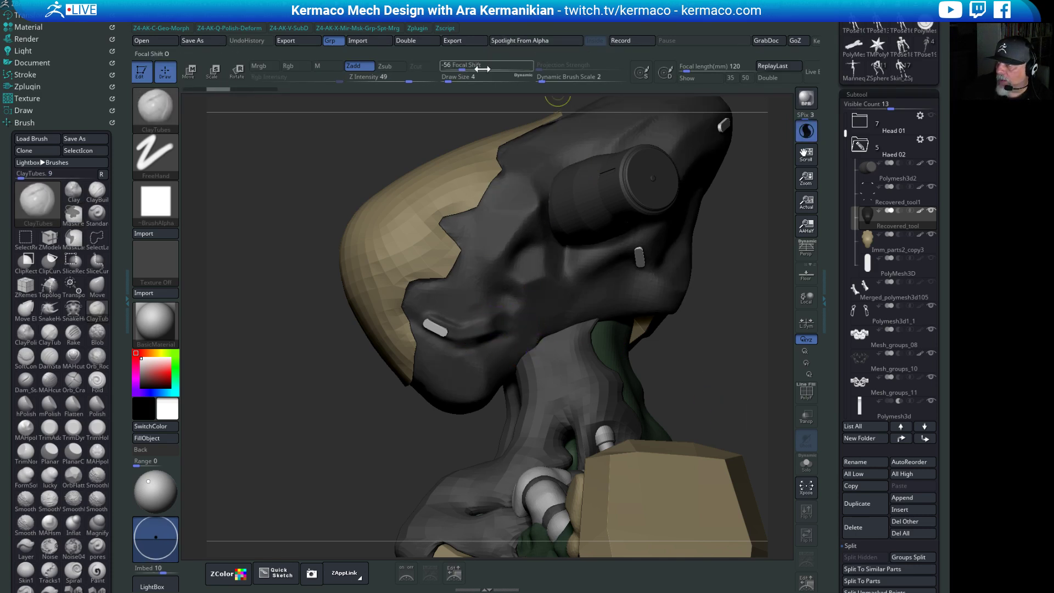
pyautogui.click(548, 74)
pyautogui.click(379, 78)
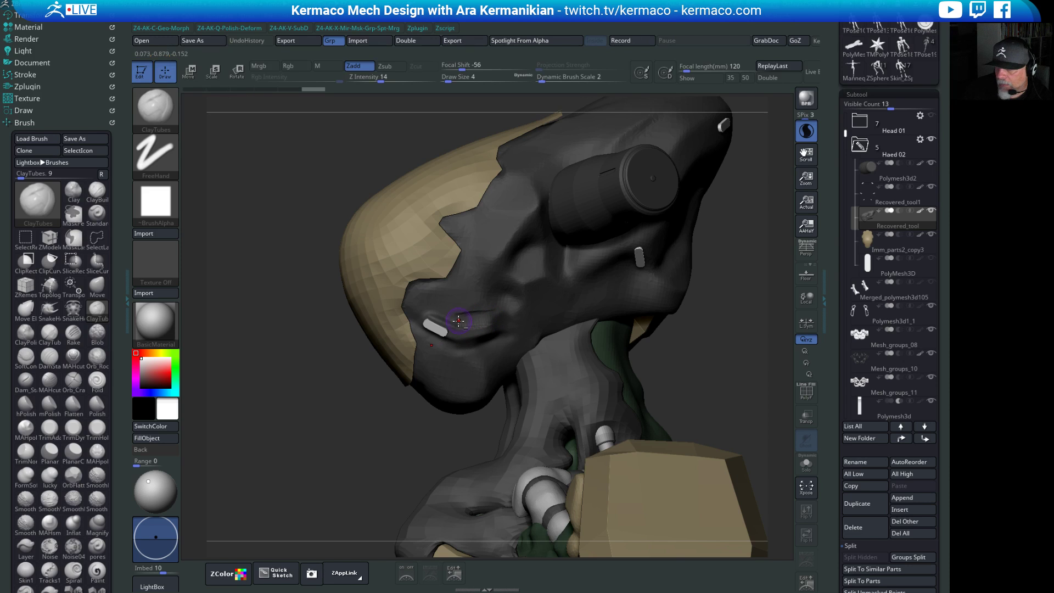
# Sculpt and smooth the surface around the capsule near the narrow end of the head with ClayTubes and Smooth.
pyautogui.press('shift')
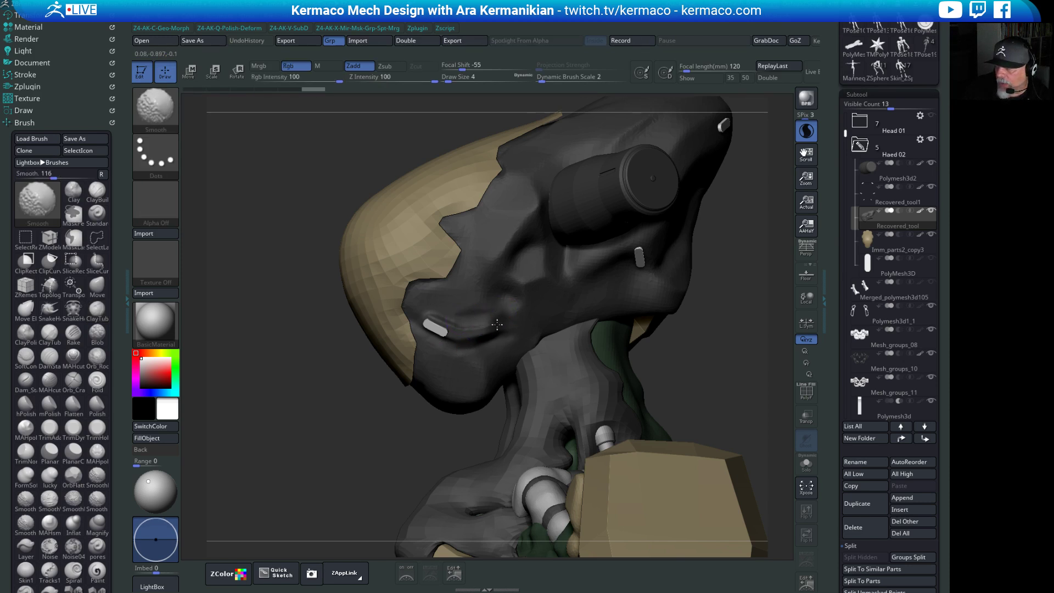
pyautogui.press('shift')
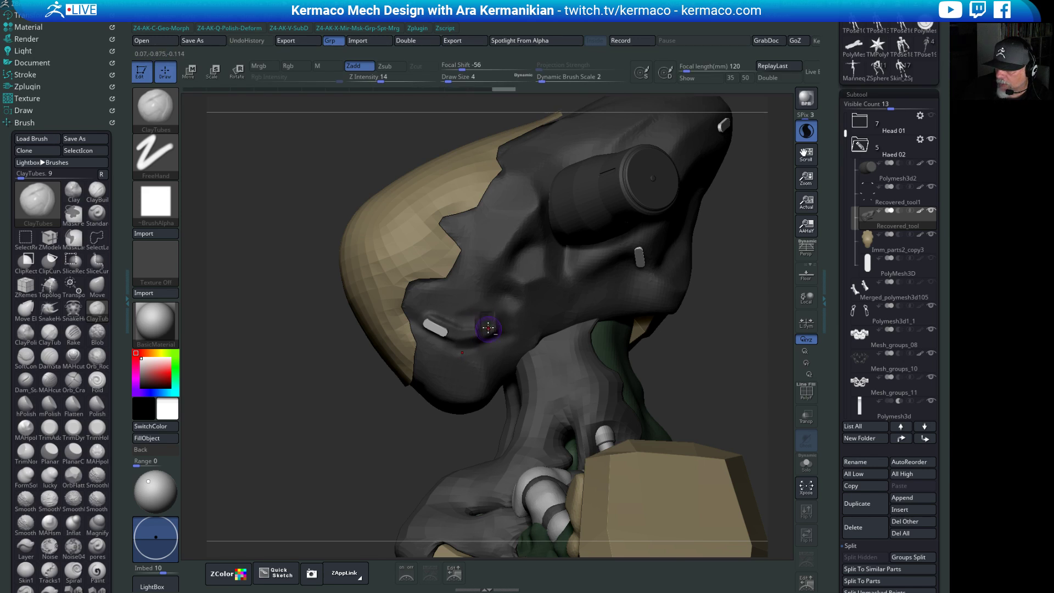
pyautogui.press('shift')
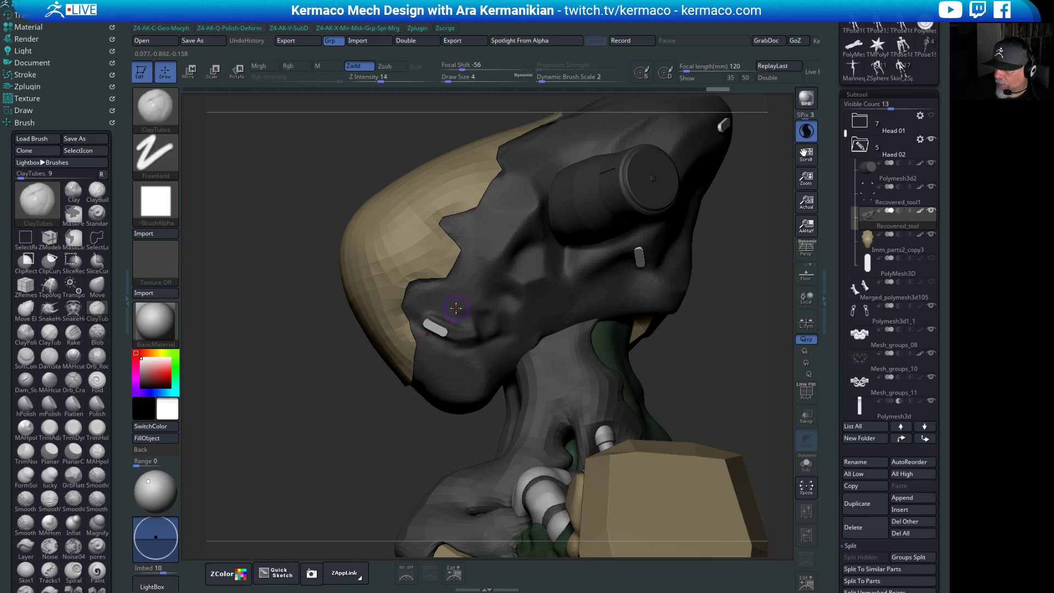
pyautogui.press('shift')
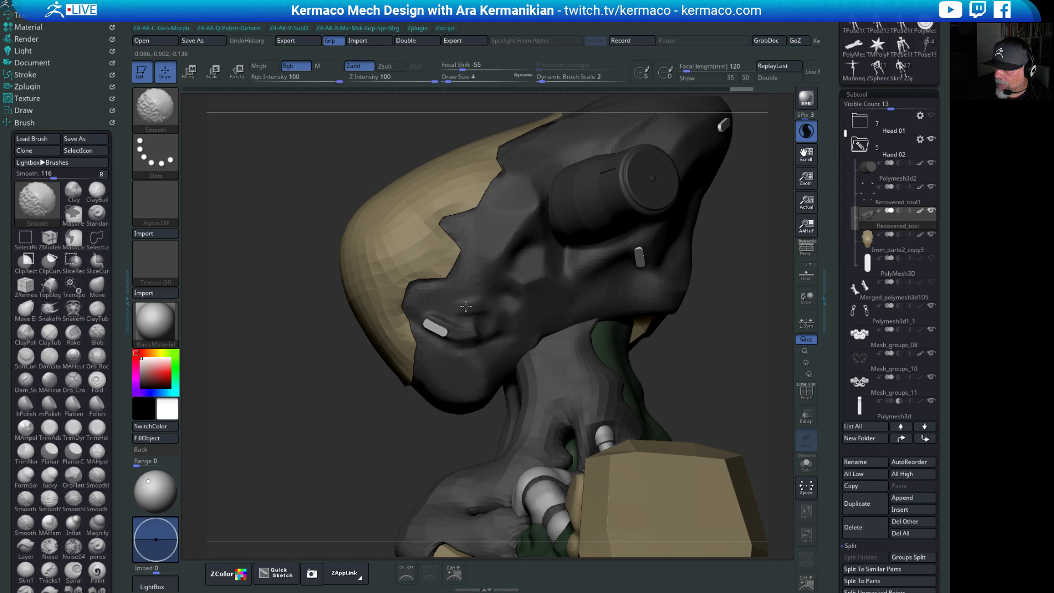
pyautogui.press('shift')
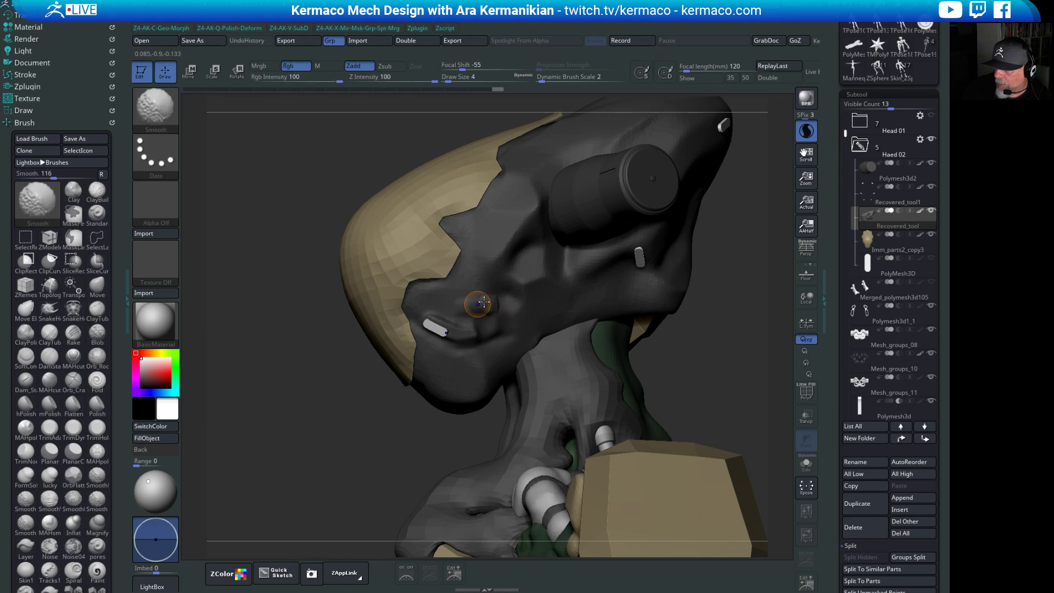
pyautogui.moveTo(324, 433); pyautogui.dragTo(288, 440)
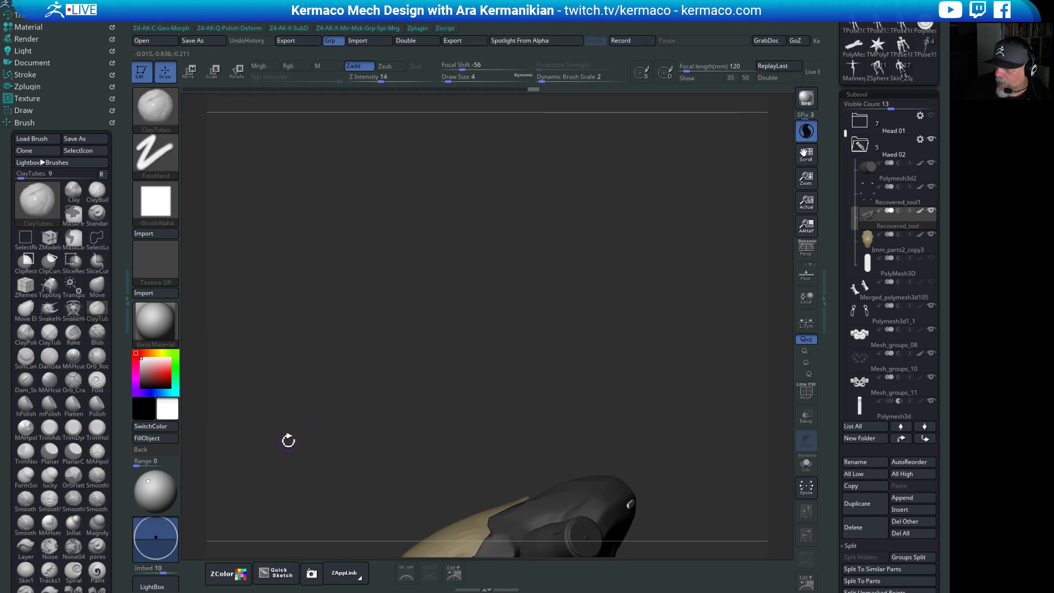
# Polish the surface around the capsule near the narrow end of the head with the hPolish brush.
pyautogui.moveTo(402, 401); pyautogui.dragTo(516, 270)
pyautogui.press('space')
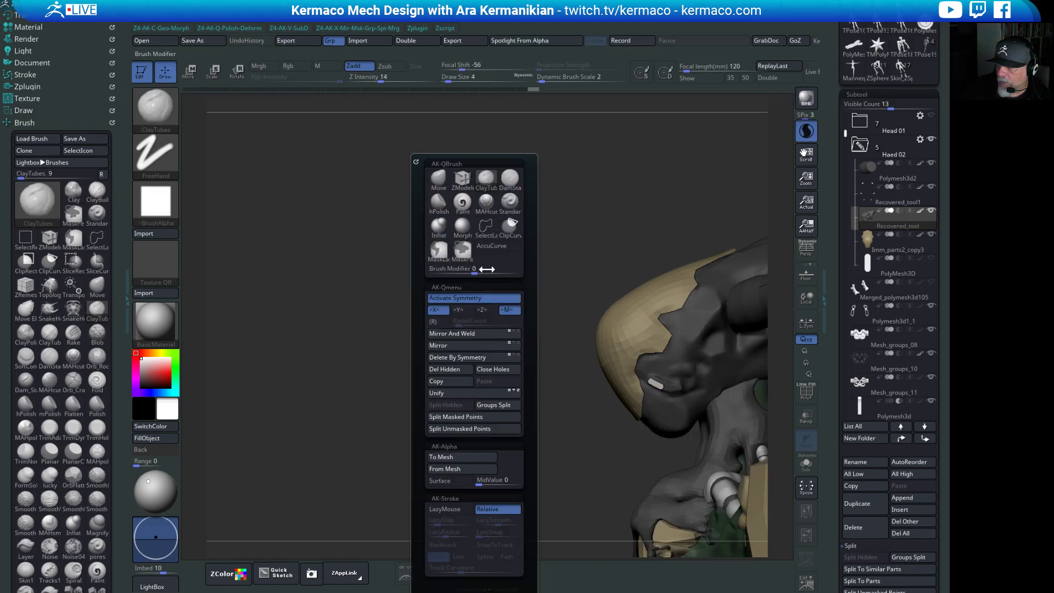
pyautogui.click(460, 213)
pyautogui.moveTo(576, 238); pyautogui.dragTo(374, 245)
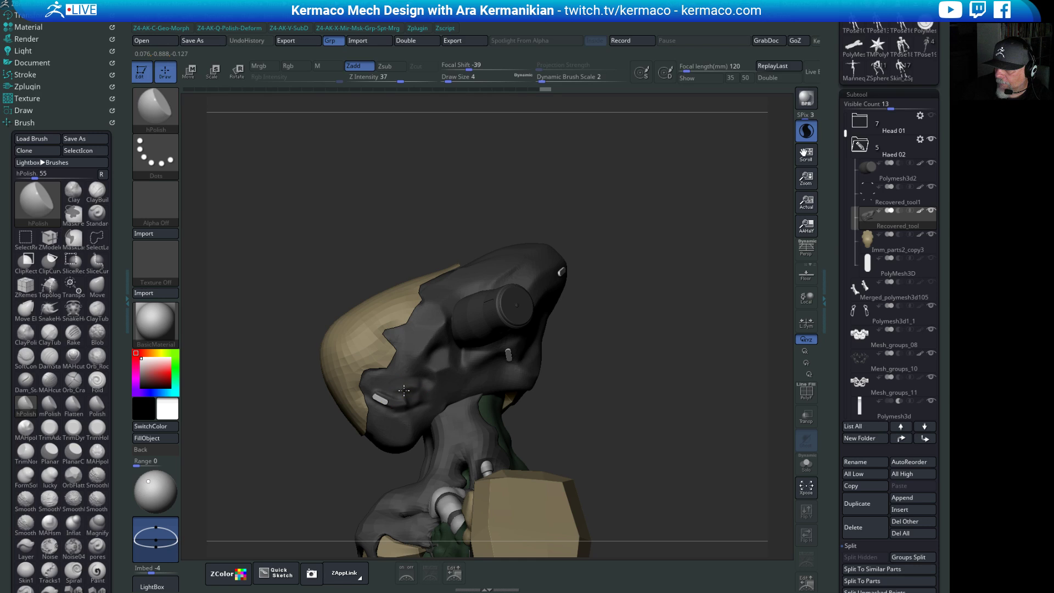
pyautogui.moveTo(615, 335)
pyautogui.mouseDown()
pyautogui.moveTo(661, 322)
pyautogui.moveTo(664, 332)
pyautogui.moveTo(770, 163)
pyautogui.moveTo(678, 240)
pyautogui.moveTo(713, 195)
pyautogui.mouseUp()
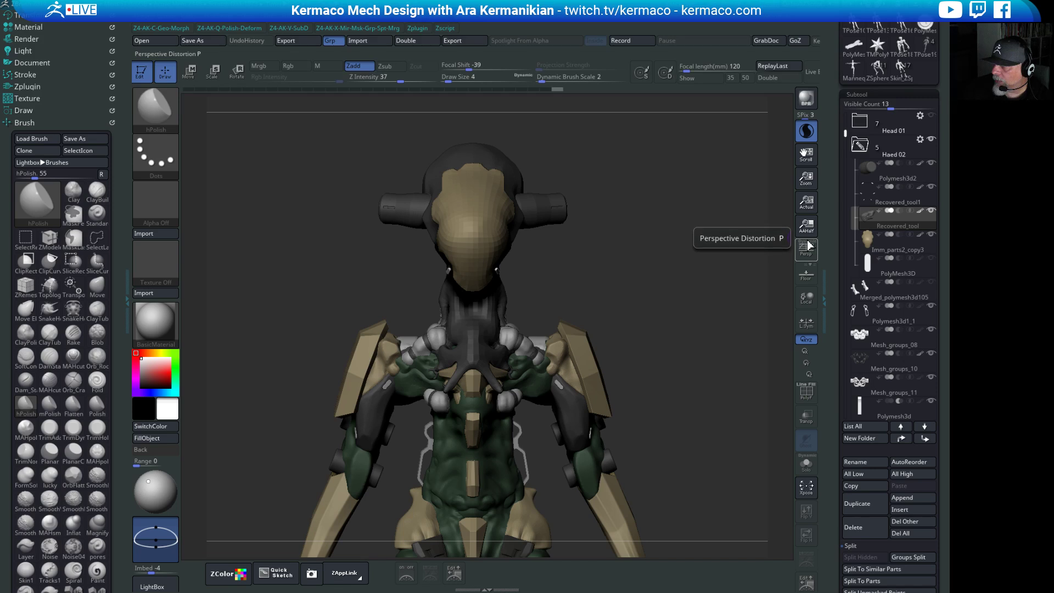
pyautogui.moveTo(653, 291); pyautogui.dragTo(448, 412)
pyautogui.press('f')
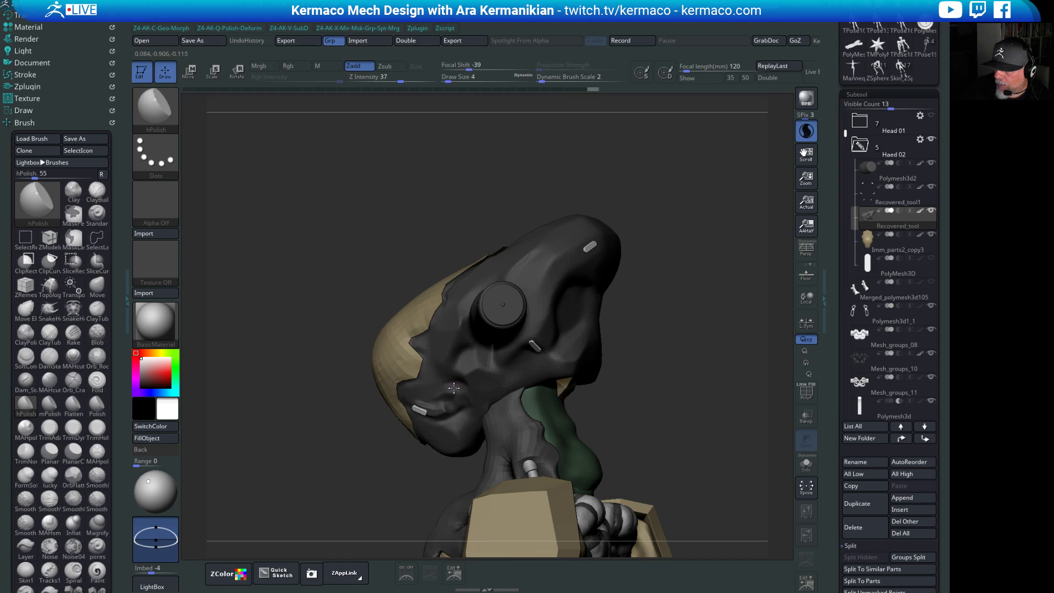
pyautogui.moveTo(374, 462)
pyautogui.mouseDown()
pyautogui.moveTo(313, 480)
pyautogui.moveTo(264, 351)
pyautogui.mouseUp()
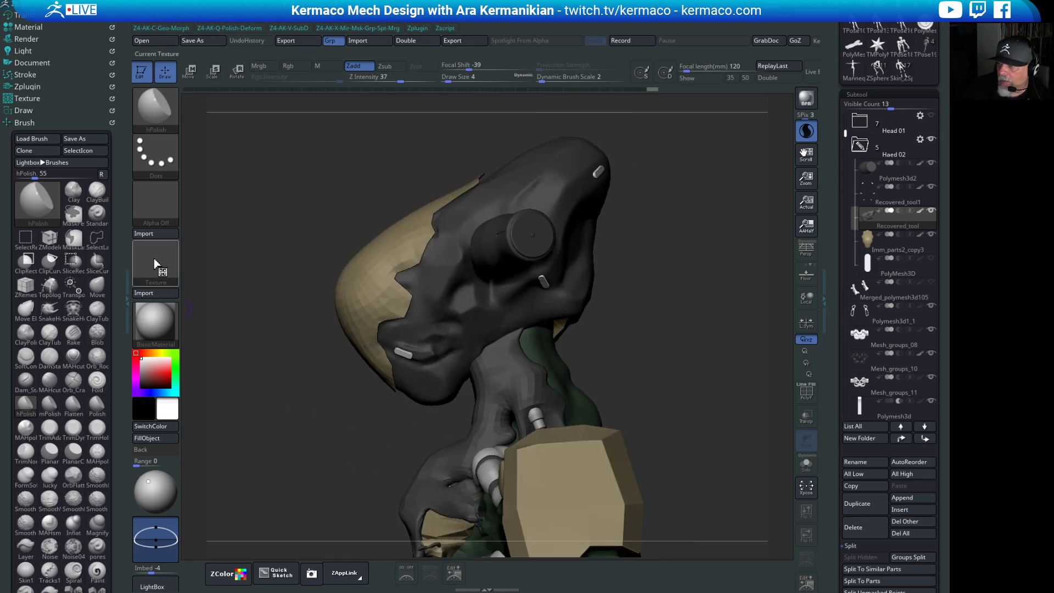
# Cut a round hole into the lower side of the head below the middle capsule with the TrimHole brush.
pyautogui.click(99, 431)
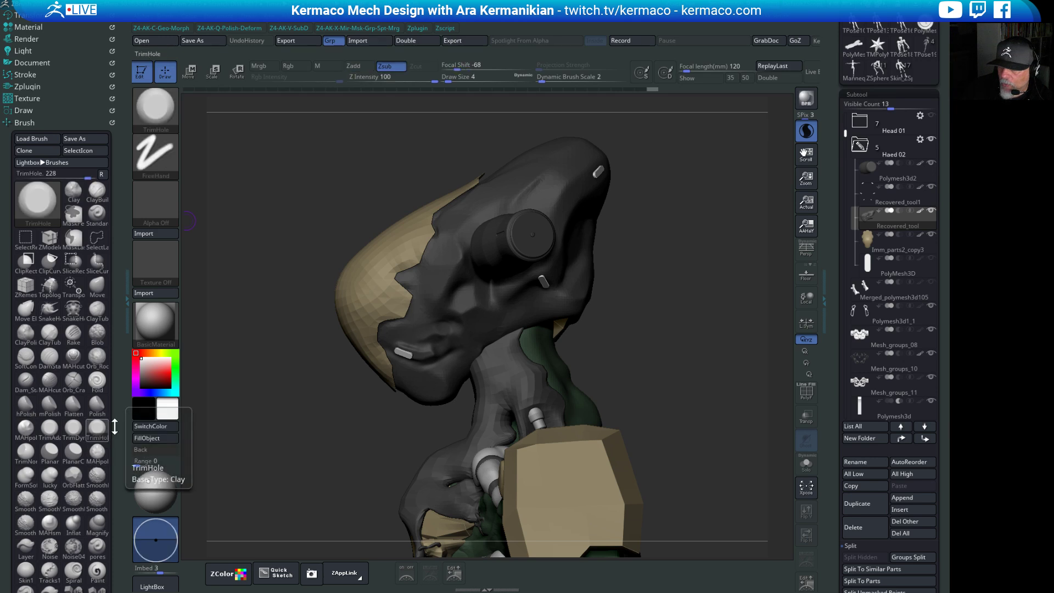
pyautogui.moveTo(656, 323)
pyautogui.mouseDown()
pyautogui.moveTo(702, 306)
pyautogui.moveTo(685, 341)
pyautogui.moveTo(677, 259)
pyautogui.moveTo(705, 319)
pyautogui.moveTo(462, 254)
pyautogui.mouseUp()
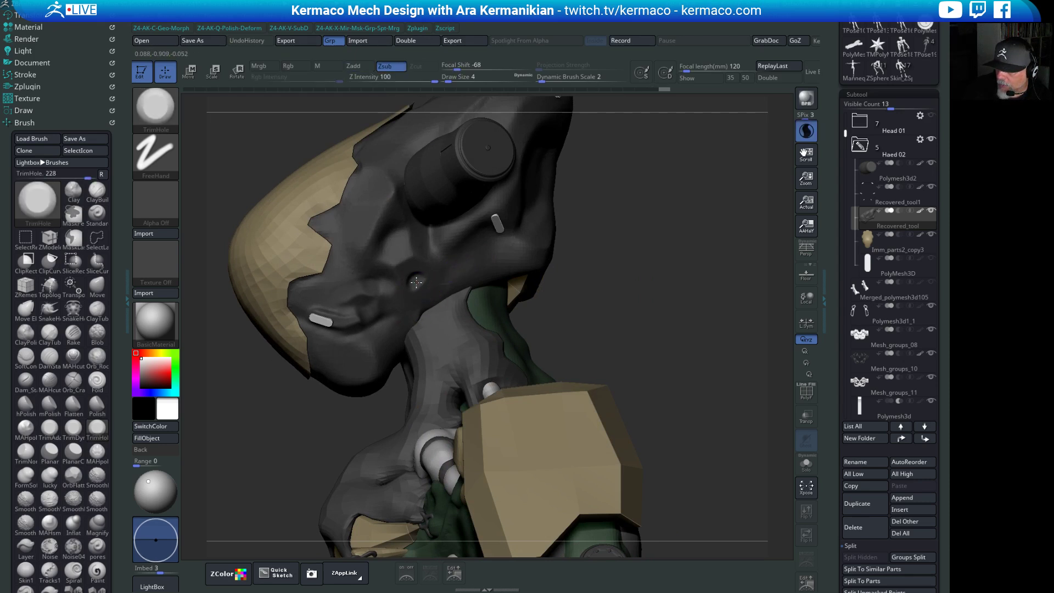
pyautogui.press('shift')
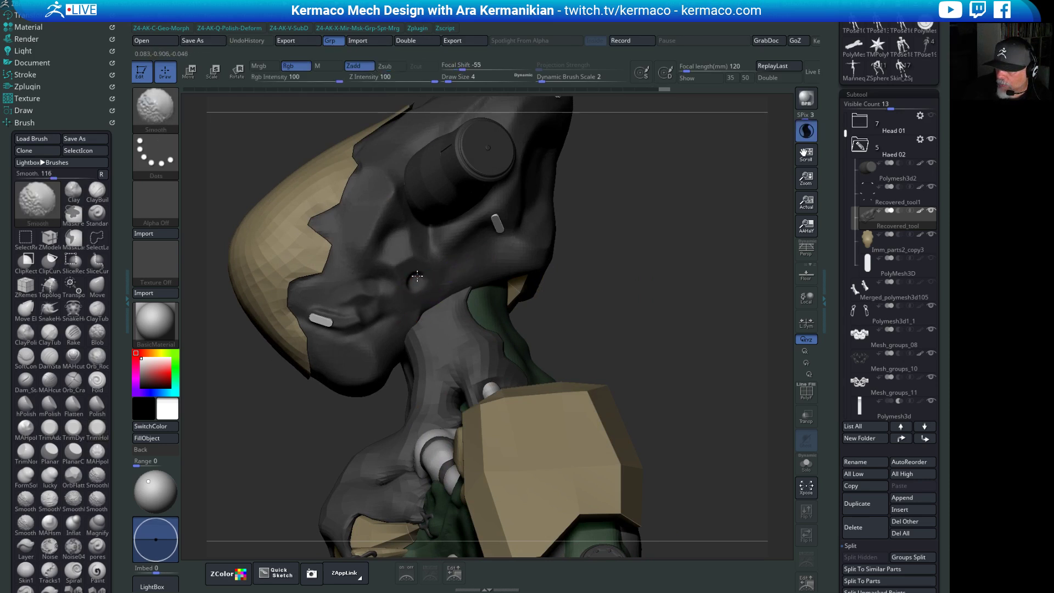
pyautogui.moveTo(640, 305)
pyautogui.mouseDown()
pyautogui.moveTo(624, 295)
pyautogui.moveTo(655, 289)
pyautogui.moveTo(543, 276)
pyautogui.mouseUp()
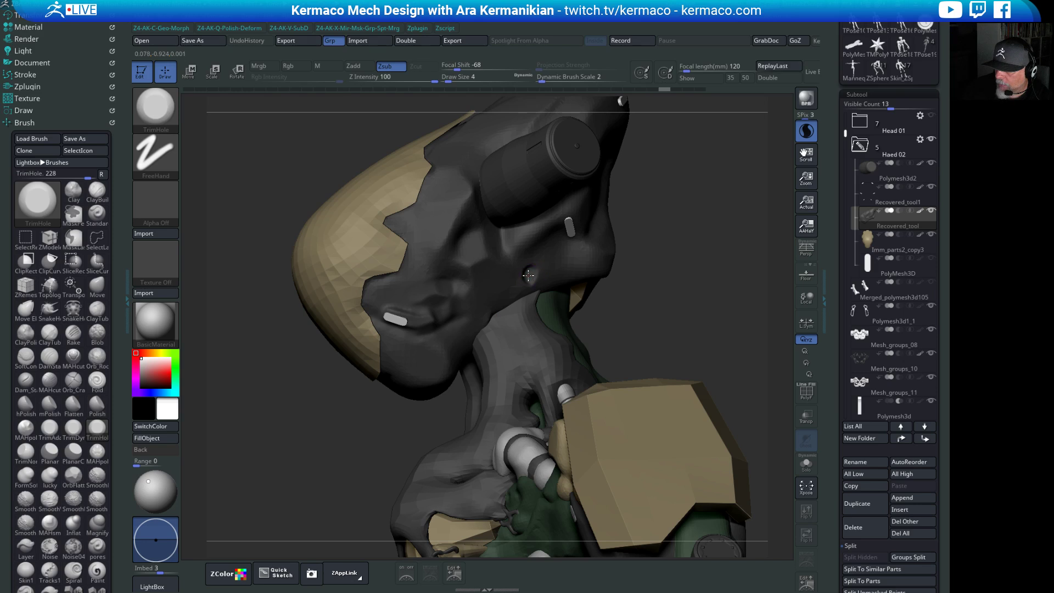
pyautogui.moveTo(648, 323); pyautogui.dragTo(280, 281)
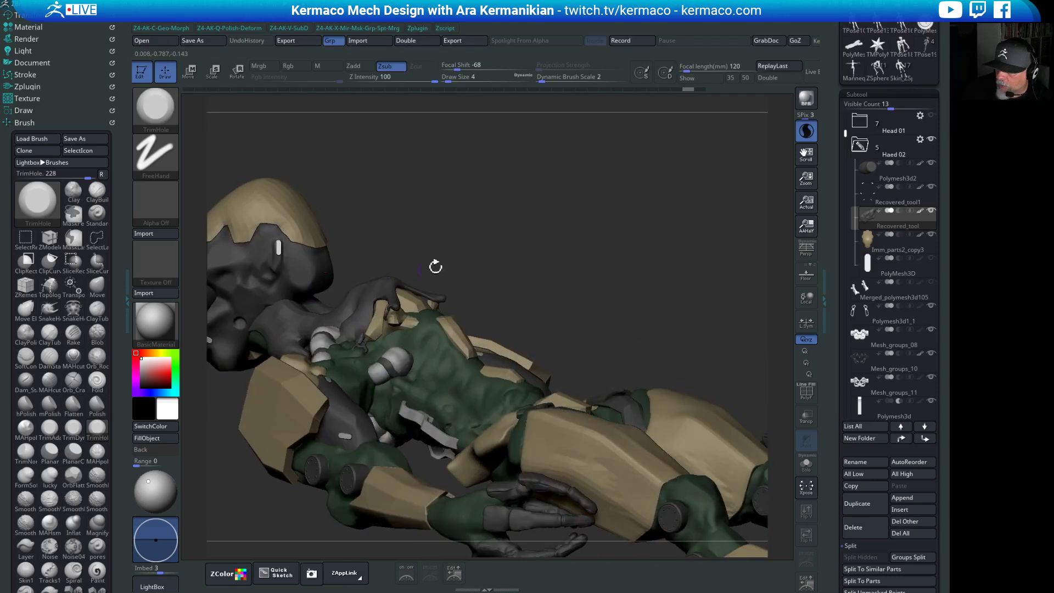
# Isolate the head subtool with Solo and cut a mirrored pair of holes into its underside with TrimHole.
pyautogui.moveTo(436, 267); pyautogui.dragTo(446, 257)
pyautogui.click(806, 463)
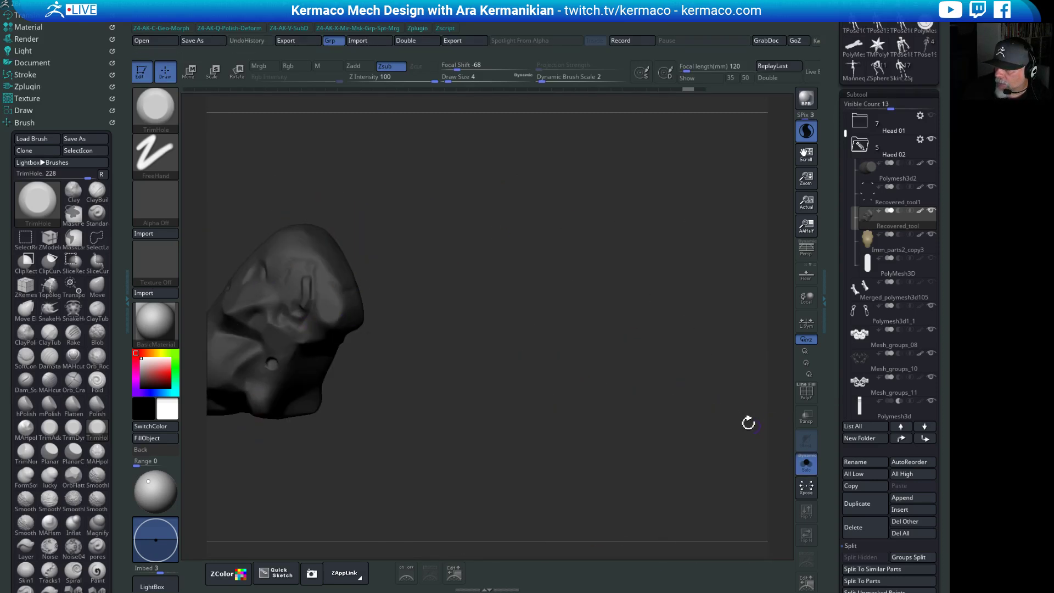
pyautogui.moveTo(621, 375); pyautogui.dragTo(573, 258)
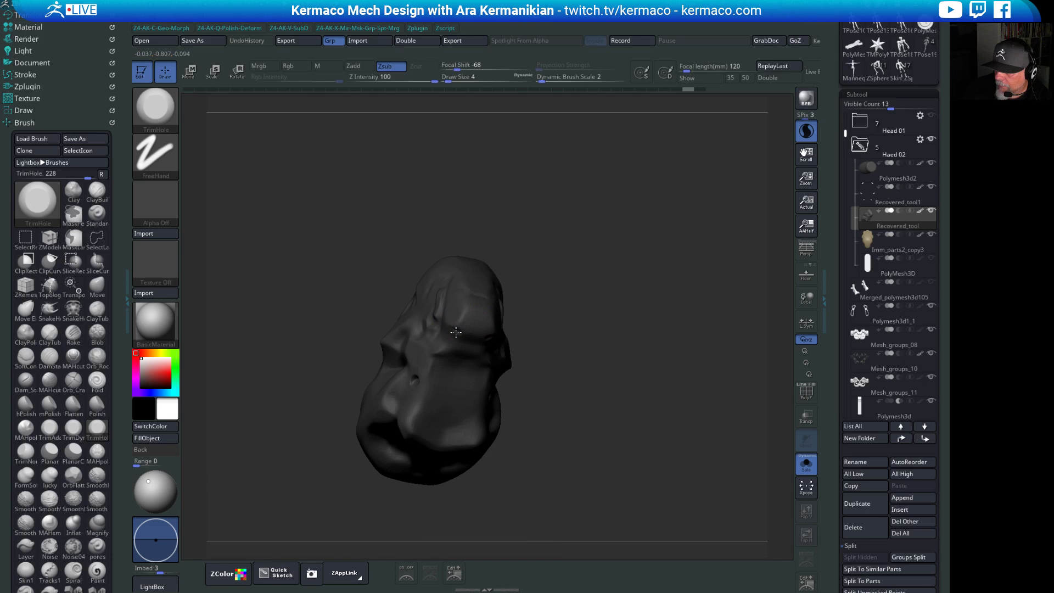
pyautogui.press('shift')
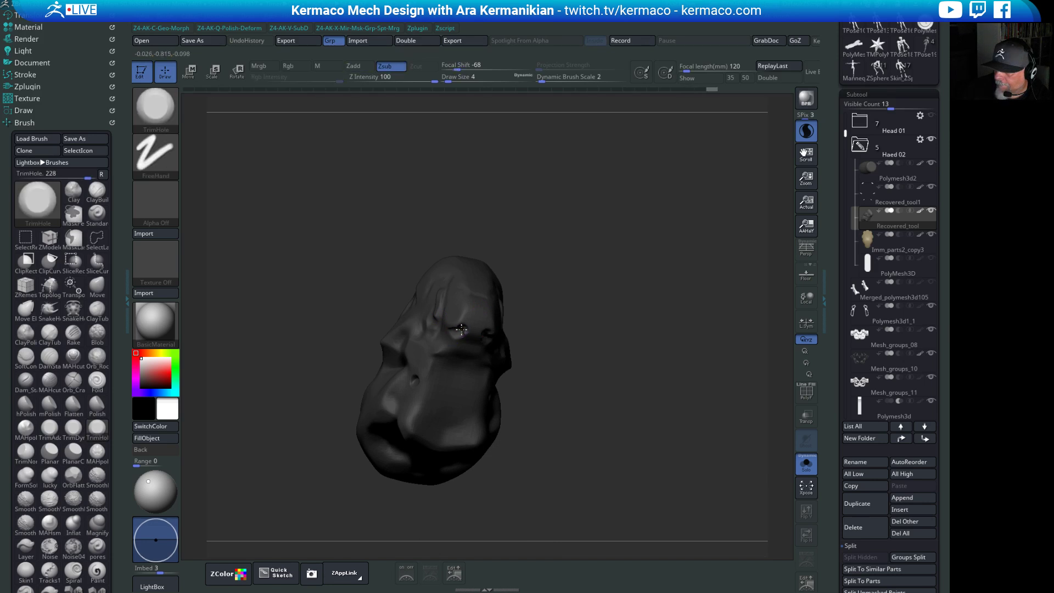
pyautogui.moveTo(676, 346)
pyautogui.mouseDown()
pyautogui.moveTo(628, 335)
pyautogui.moveTo(170, 332)
pyautogui.mouseUp()
pyautogui.press('shift')
pyautogui.moveTo(511, 366)
pyautogui.mouseDown()
pyautogui.moveTo(621, 351)
pyautogui.moveTo(445, 357)
pyautogui.mouseUp()
pyautogui.press('shift')
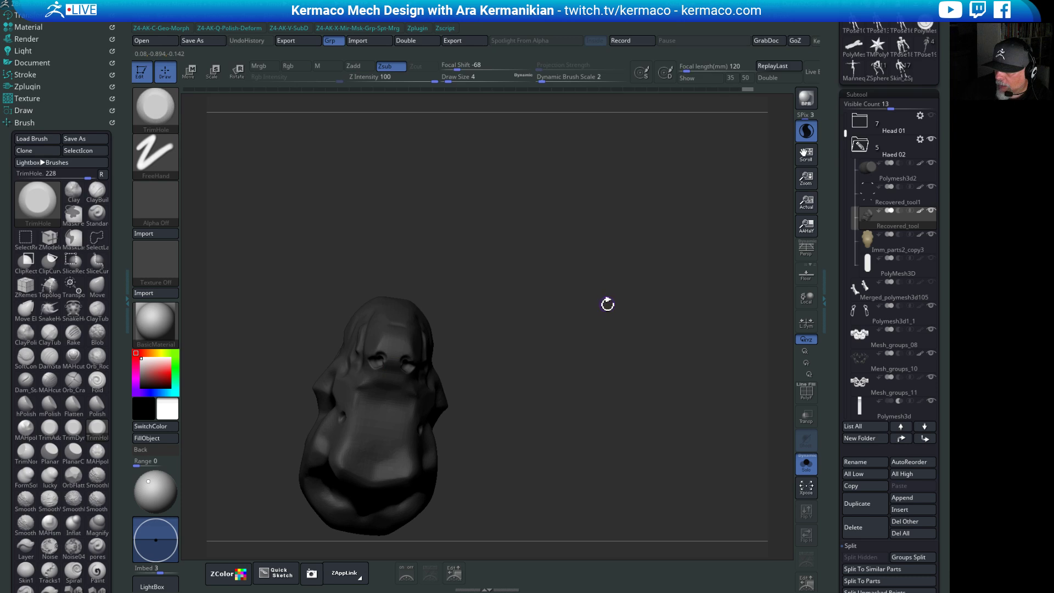
# Turn off Solo and cut a round hole beside the capsule near the narrow end of the head.
pyautogui.moveTo(607, 301)
pyautogui.mouseDown()
pyautogui.moveTo(605, 348)
pyautogui.moveTo(635, 476)
pyautogui.moveTo(659, 388)
pyautogui.moveTo(643, 365)
pyautogui.moveTo(668, 365)
pyautogui.moveTo(714, 396)
pyautogui.mouseUp()
pyautogui.click(806, 465)
pyautogui.moveTo(624, 334)
pyautogui.mouseDown()
pyautogui.moveTo(732, 348)
pyautogui.moveTo(703, 332)
pyautogui.moveTo(670, 352)
pyautogui.moveTo(680, 334)
pyautogui.moveTo(444, 336)
pyautogui.mouseUp()
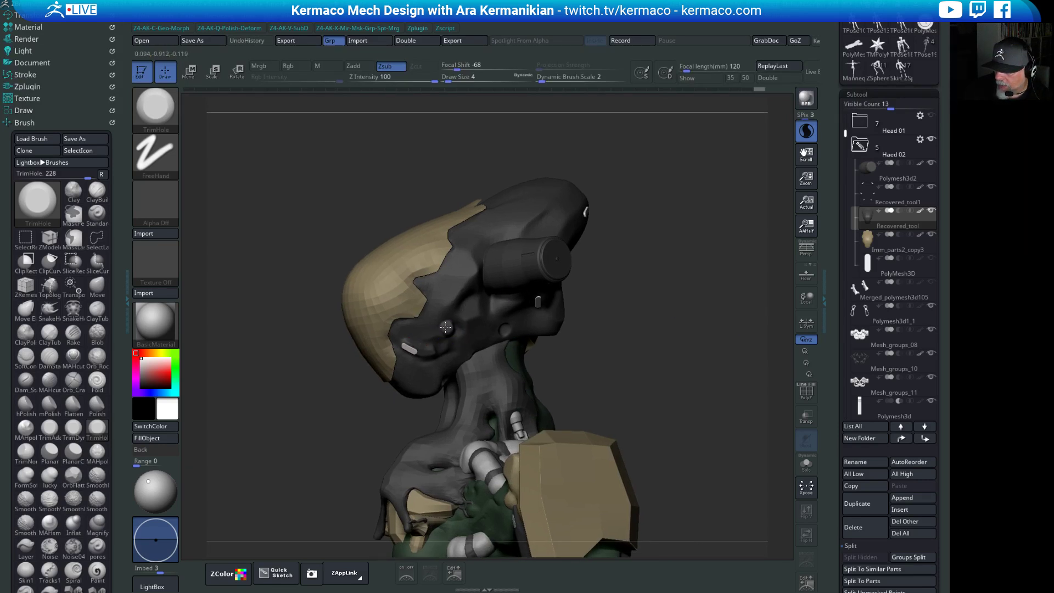
pyautogui.press('shift')
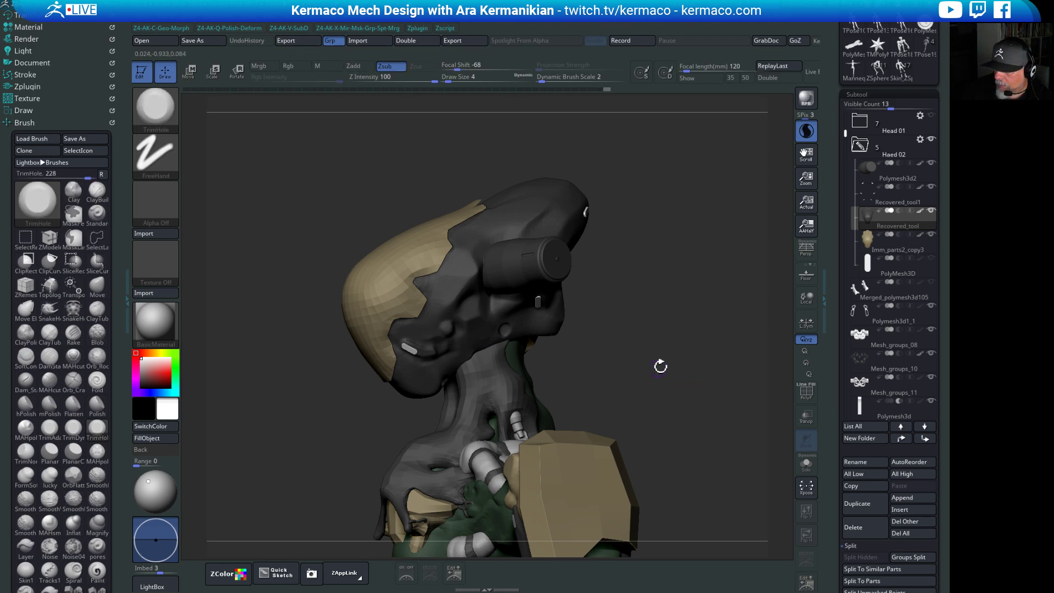
# Carve and smooth the area around the hole beside the narrow-end capsule with DamStandard at Z Intensity 13.
pyautogui.moveTo(661, 365); pyautogui.dragTo(464, 299)
pyautogui.press('space')
pyautogui.click(576, 179)
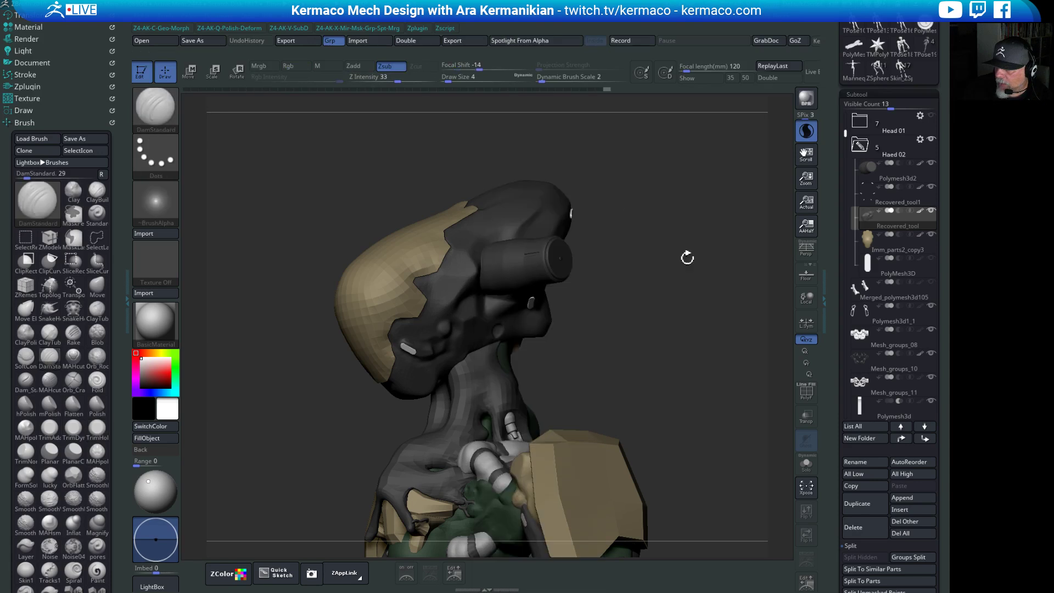
pyautogui.moveTo(685, 257)
pyautogui.mouseDown()
pyautogui.moveTo(680, 369)
pyautogui.moveTo(718, 358)
pyautogui.moveTo(442, 197)
pyautogui.mouseUp()
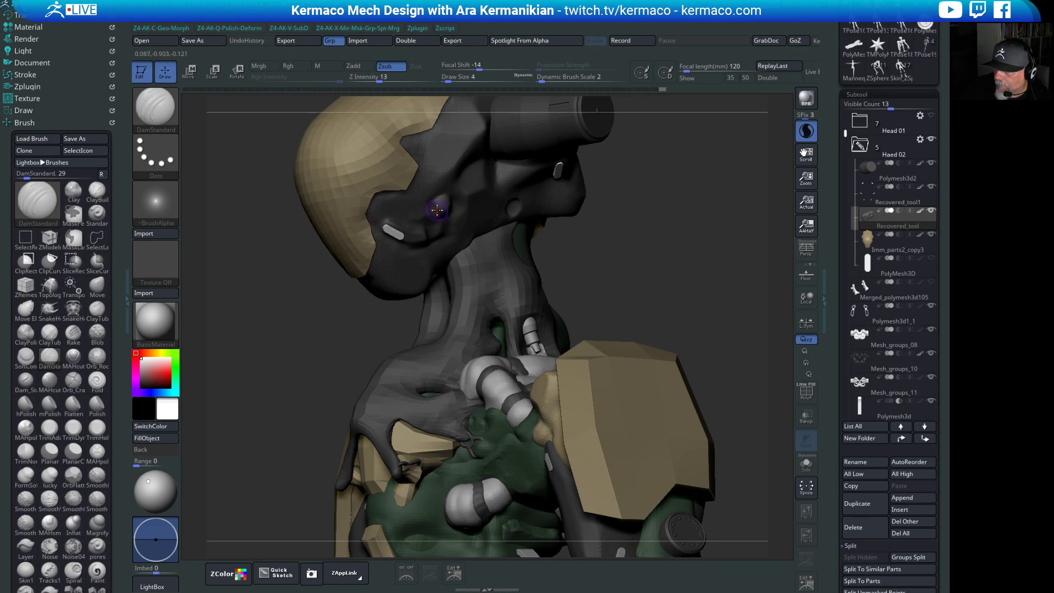
pyautogui.press('shift')
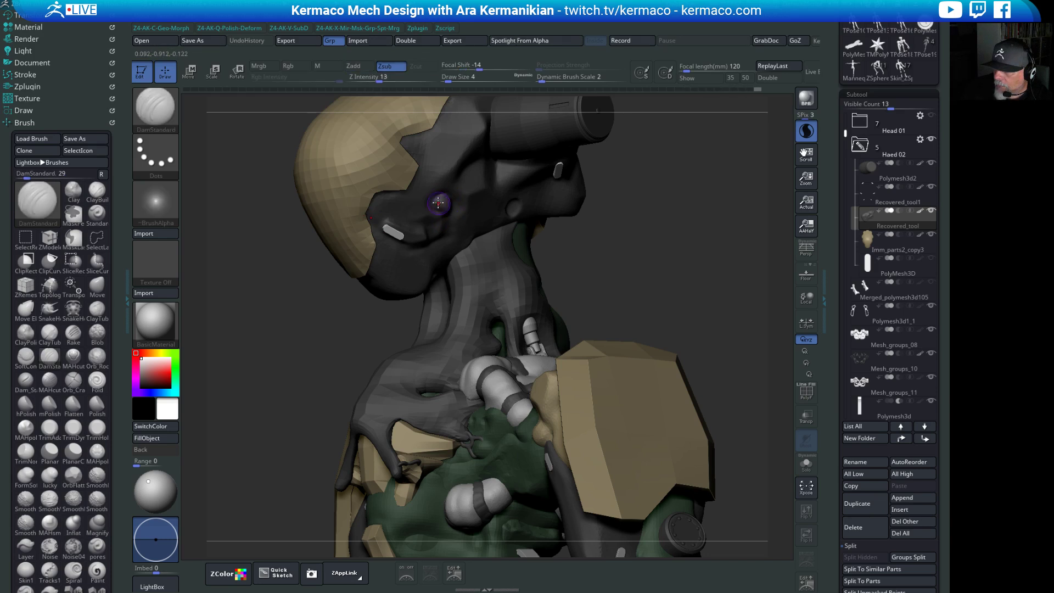
pyautogui.press('shift')
# Polish the rim of the hole beside the narrow-end capsule with hPolish and check both sides of the head.
pyautogui.press('space')
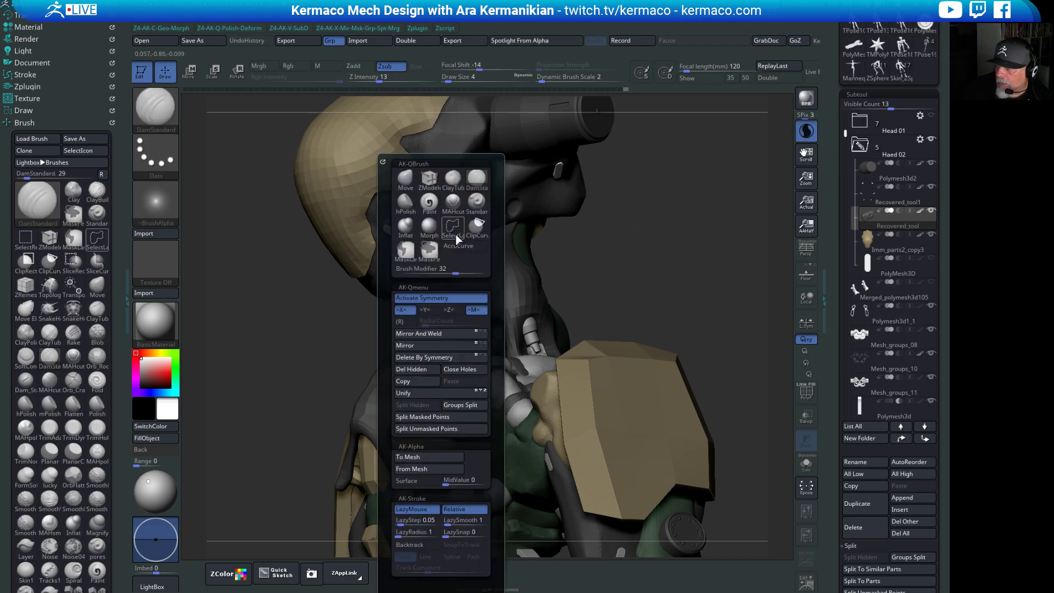
pyautogui.click(456, 212)
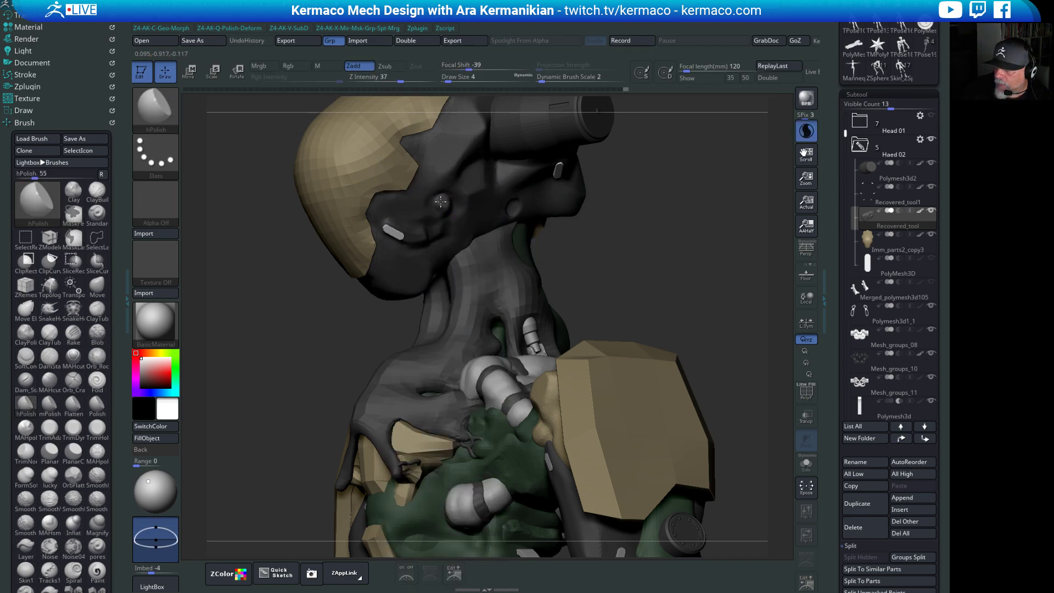
pyautogui.moveTo(610, 246)
pyautogui.mouseDown()
pyautogui.moveTo(654, 236)
pyautogui.moveTo(659, 253)
pyautogui.moveTo(619, 125)
pyautogui.moveTo(675, 197)
pyautogui.moveTo(661, 197)
pyautogui.moveTo(725, 202)
pyautogui.moveTo(689, 254)
pyautogui.moveTo(713, 245)
pyautogui.moveTo(509, 290)
pyautogui.mouseUp()
pyautogui.press('shift')
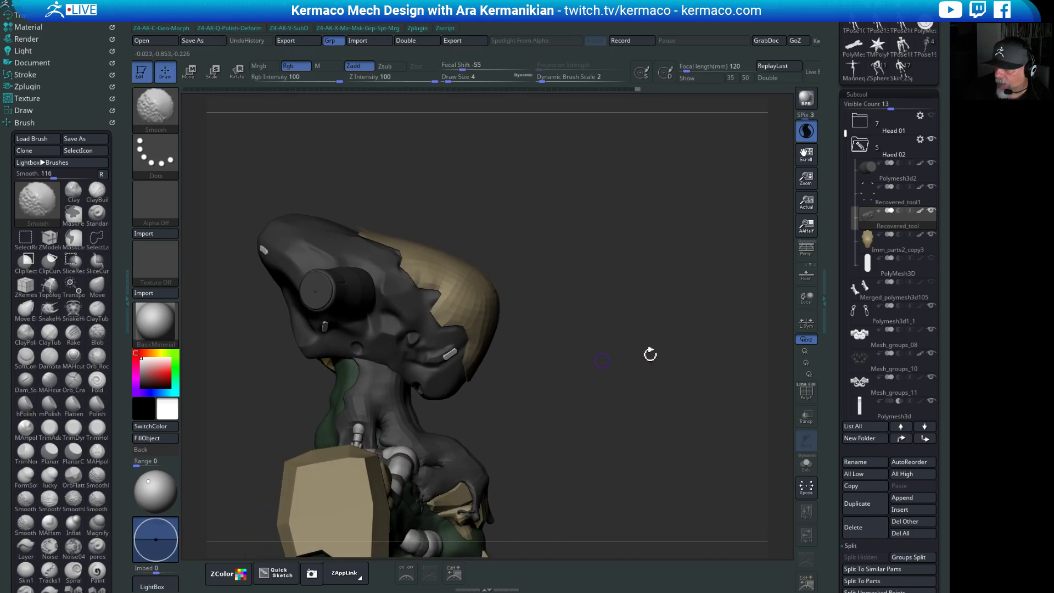
pyautogui.moveTo(650, 354)
pyautogui.keyDown('alt'); pyautogui.mouseDown()
pyautogui.moveTo(666, 353)
pyautogui.moveTo(657, 295)
pyautogui.moveTo(721, 390)
pyautogui.moveTo(742, 512)
pyautogui.mouseUp(); pyautogui.keyUp('alt')
pyautogui.keyDown('alt'); pyautogui.moveTo(602, 167); pyautogui.dragTo(649, 391); pyautogui.keyUp('alt')
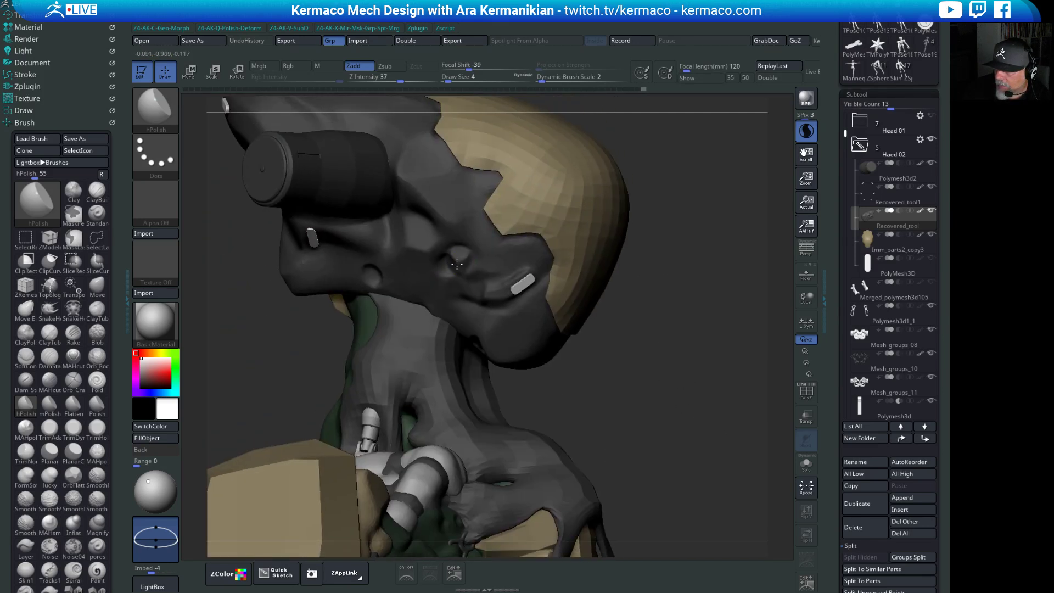
pyautogui.keyDown('alt'); pyautogui.moveTo(639, 319); pyautogui.dragTo(653, 217); pyautogui.keyUp('alt')
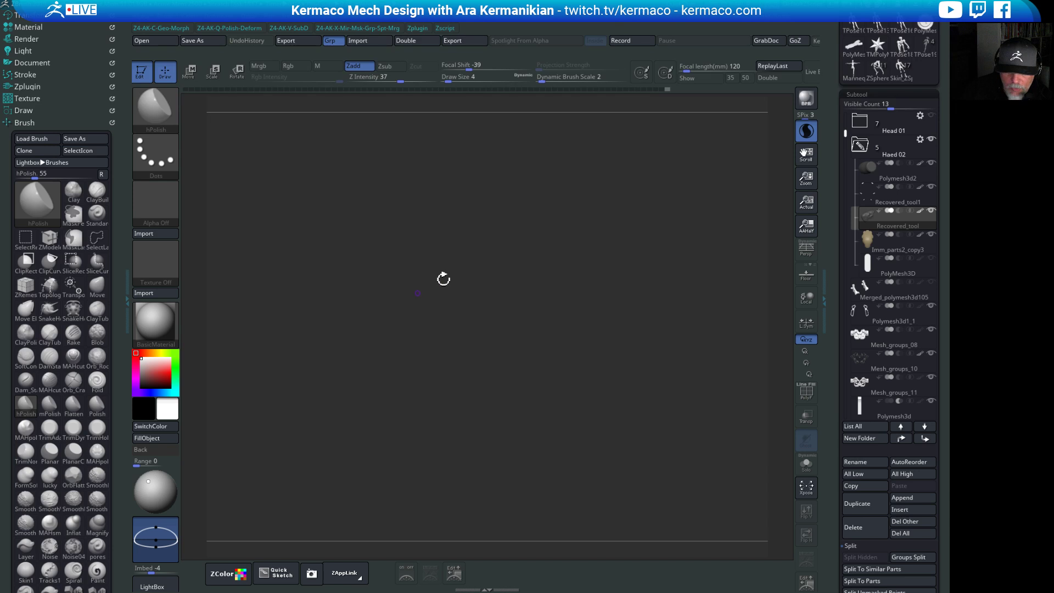
# Select the tan head shell subtool Imm_parts2_copy3 and isolate it with Solo.
pyautogui.moveTo(444, 279); pyautogui.dragTo(641, 221)
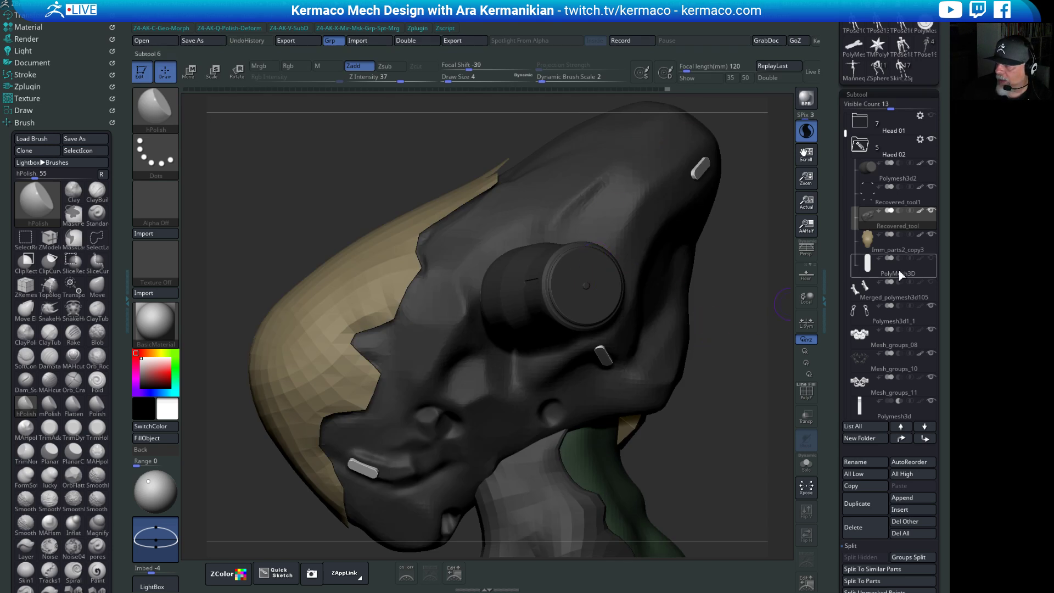
pyautogui.click(905, 250)
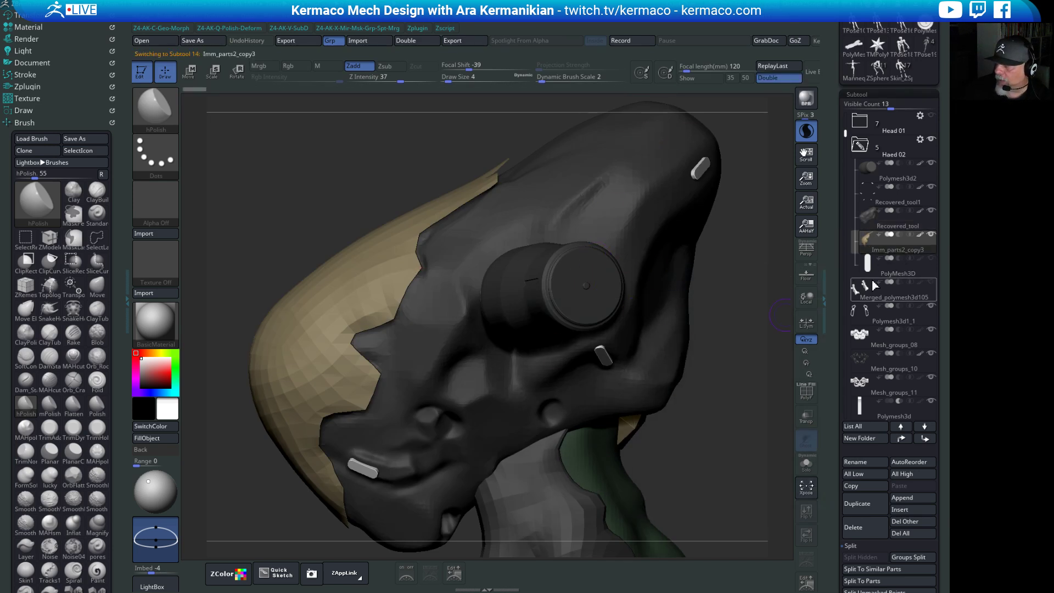
pyautogui.click(807, 464)
pyautogui.moveTo(707, 447); pyautogui.dragTo(653, 393)
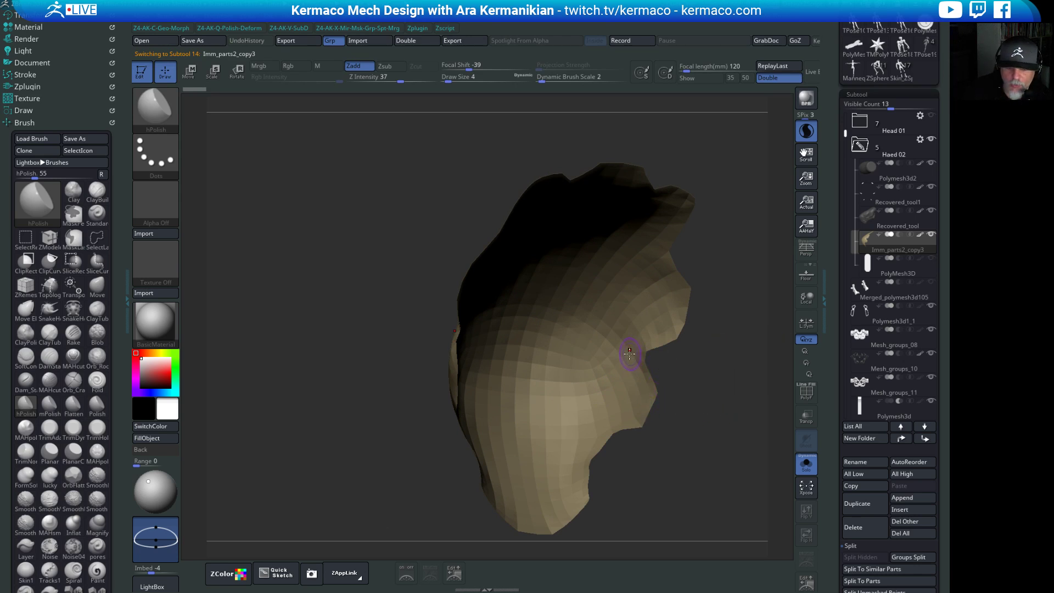
# Thicken the head shell with the ZModeler brush using the QMesh polygon action on All Polygons.
pyautogui.press('b')
pyautogui.press('z')
pyautogui.press('m')
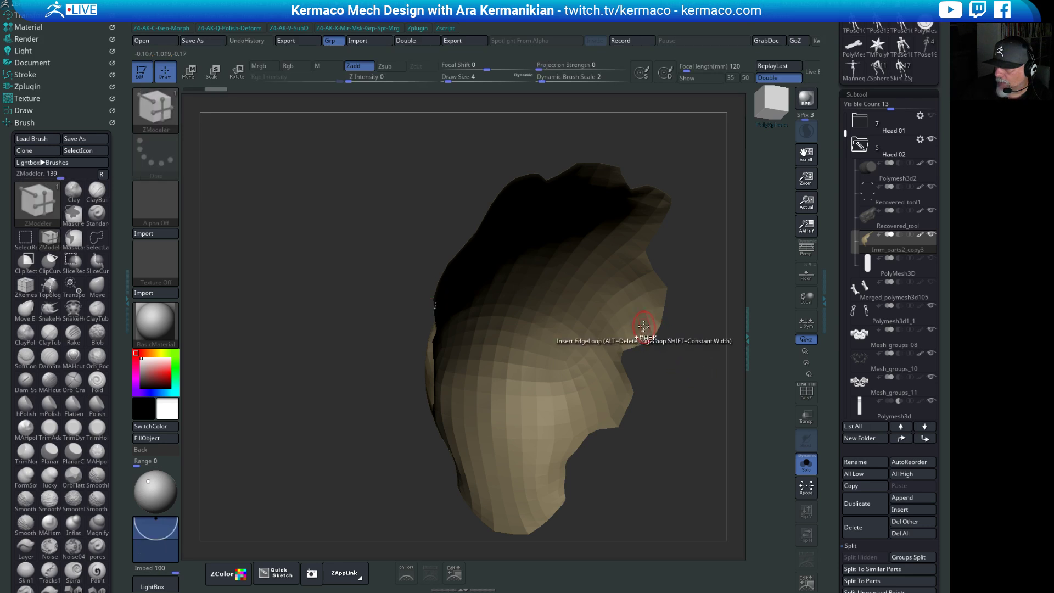
pyautogui.press('space')
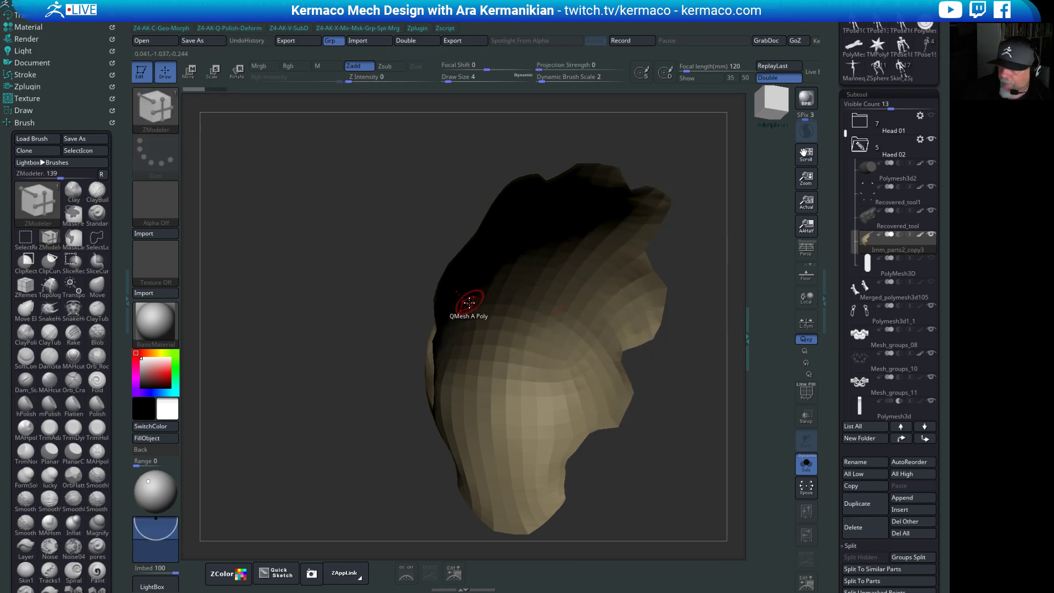
pyautogui.press('space')
pyautogui.click(384, 324)
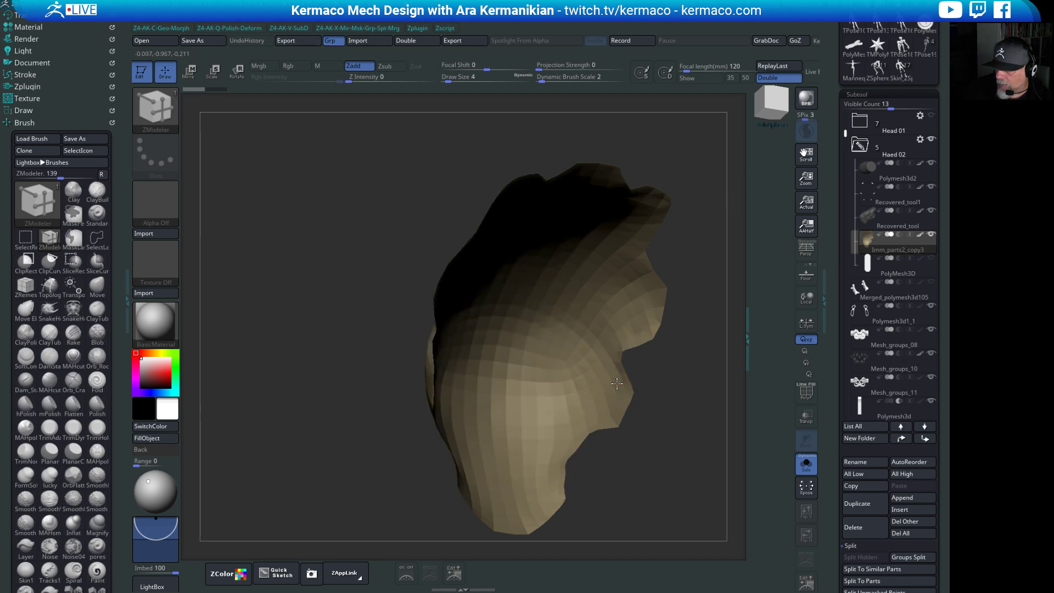
pyautogui.moveTo(616, 382); pyautogui.dragTo(609, 380)
# Show the polyframe and crease the head shell's rim using the ZModeler Crease polygon action on Polyloop.
pyautogui.moveTo(370, 330); pyautogui.dragTo(489, 561)
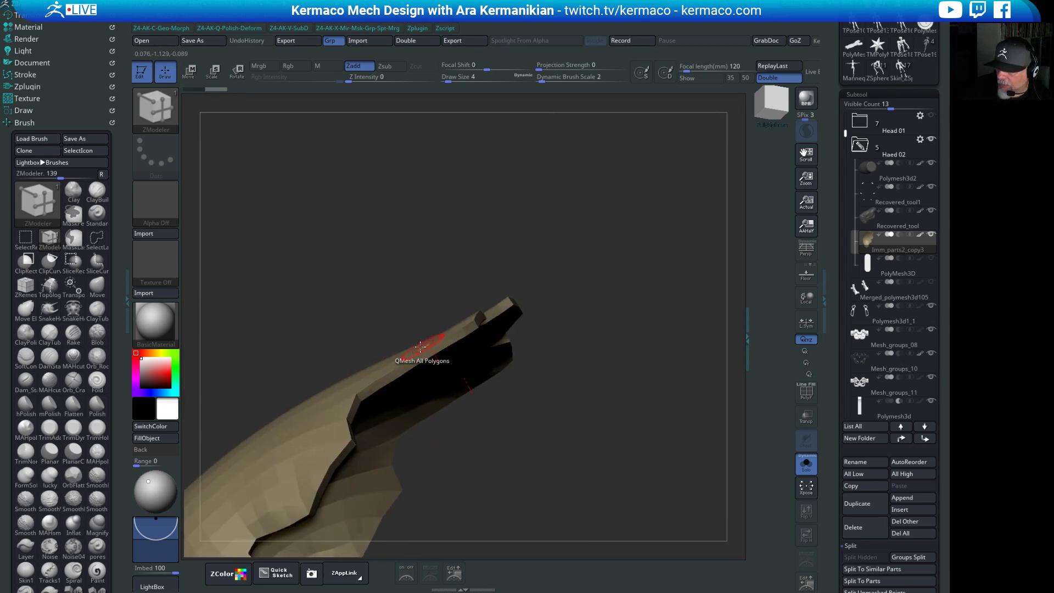
pyautogui.moveTo(563, 391); pyautogui.dragTo(587, 366)
pyautogui.click(806, 391)
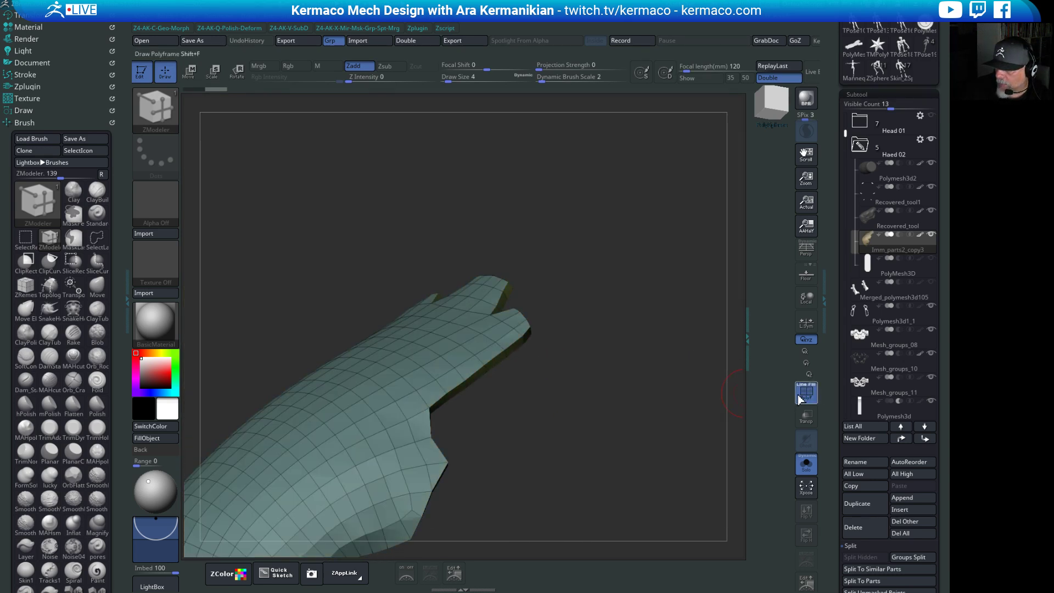
pyautogui.moveTo(646, 424); pyautogui.dragTo(517, 330)
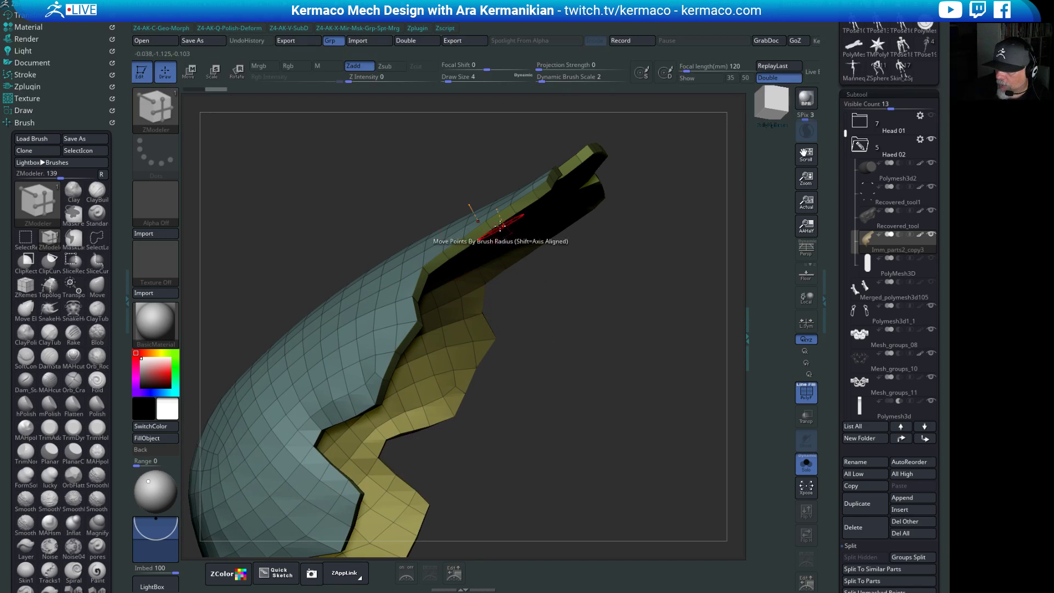
pyautogui.press('space')
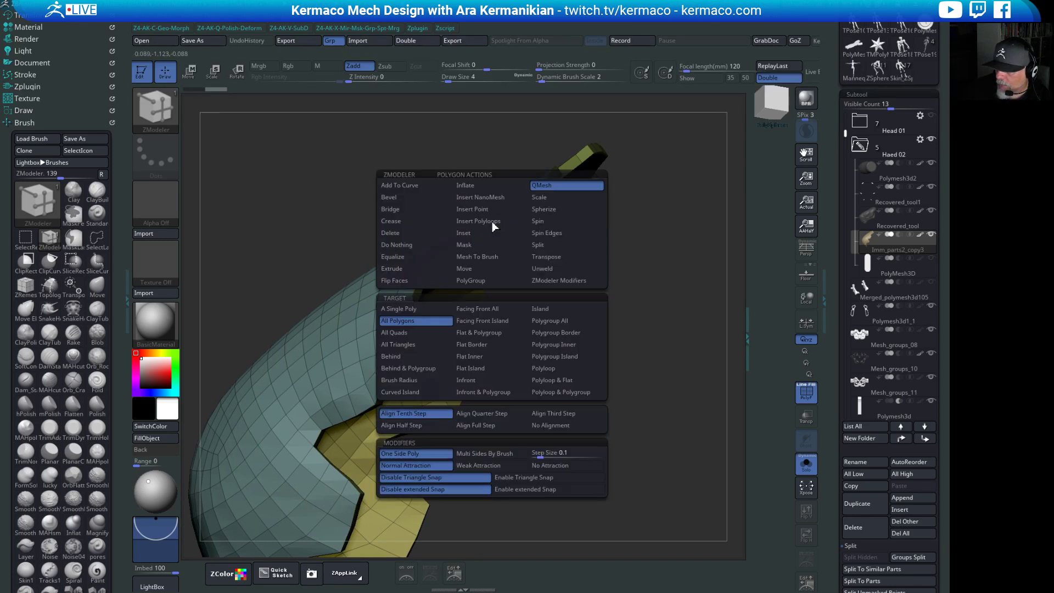
pyautogui.click(404, 222)
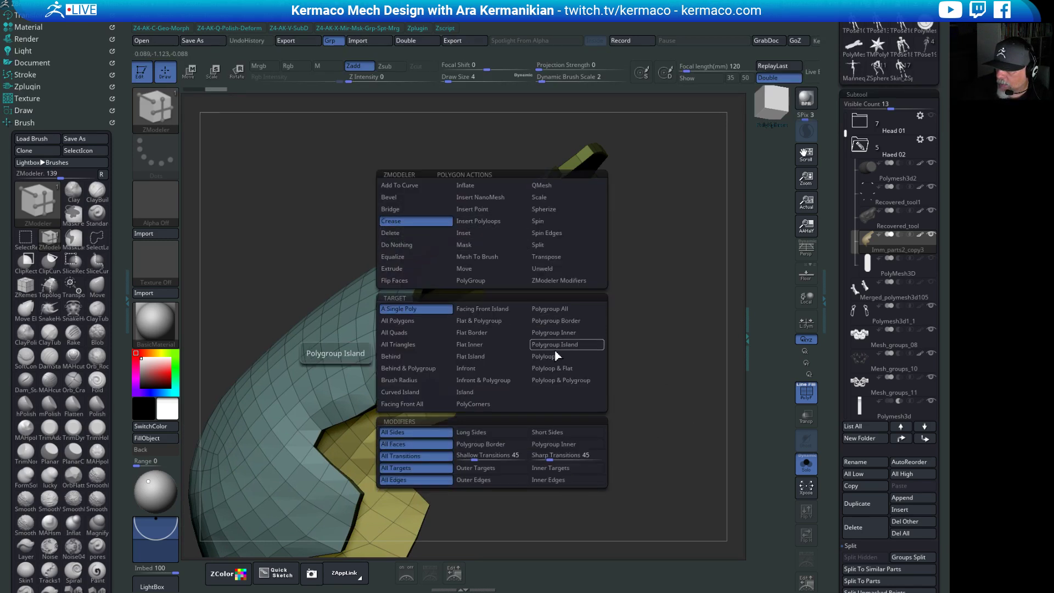
pyautogui.click(544, 368)
pyautogui.click(497, 221)
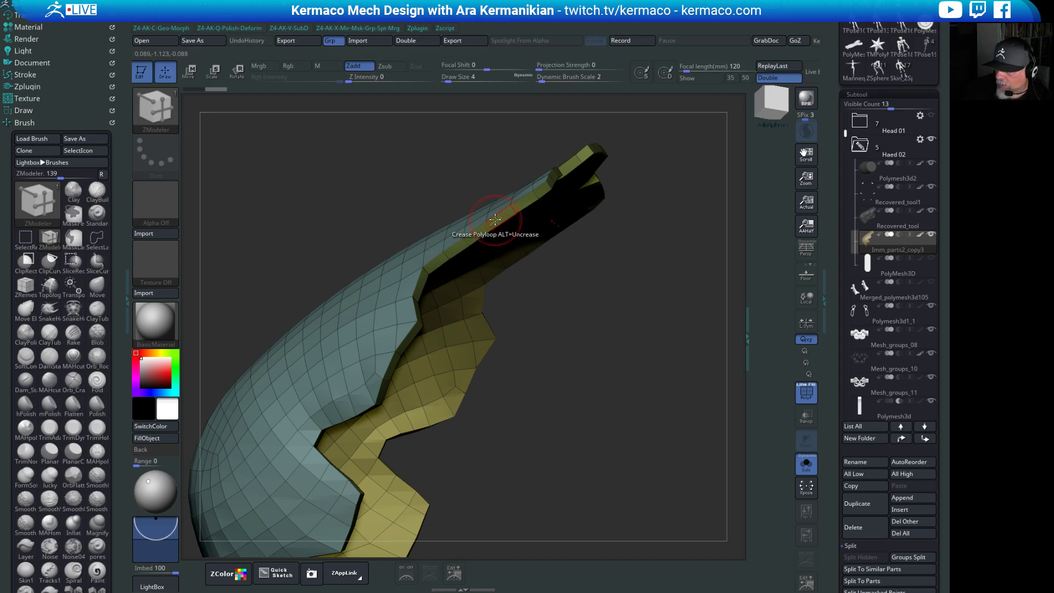
pyautogui.moveTo(609, 337); pyautogui.dragTo(670, 500)
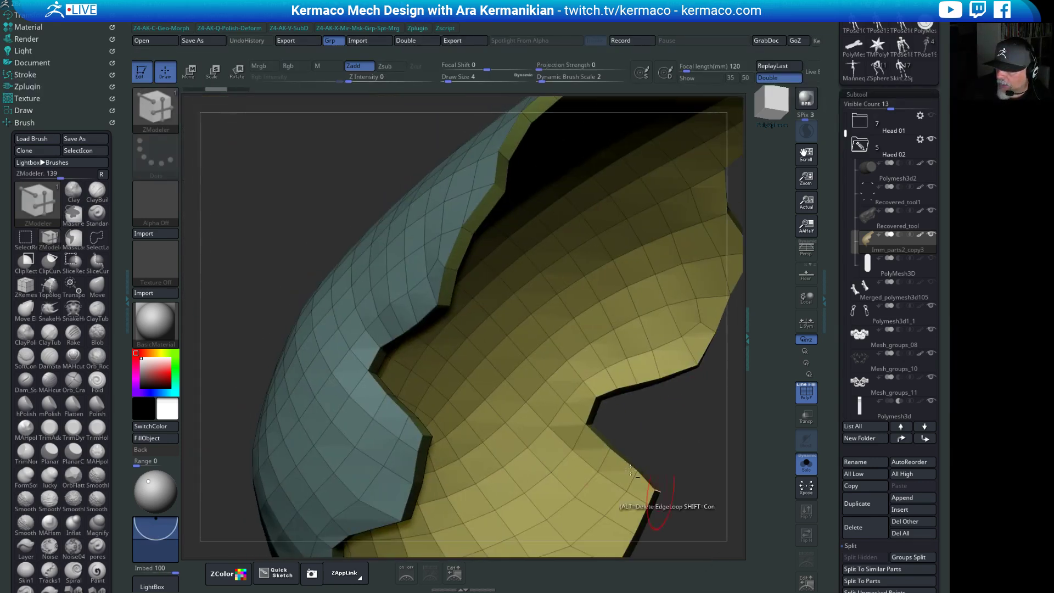
pyautogui.press('space')
pyautogui.click(455, 247)
pyautogui.press('space')
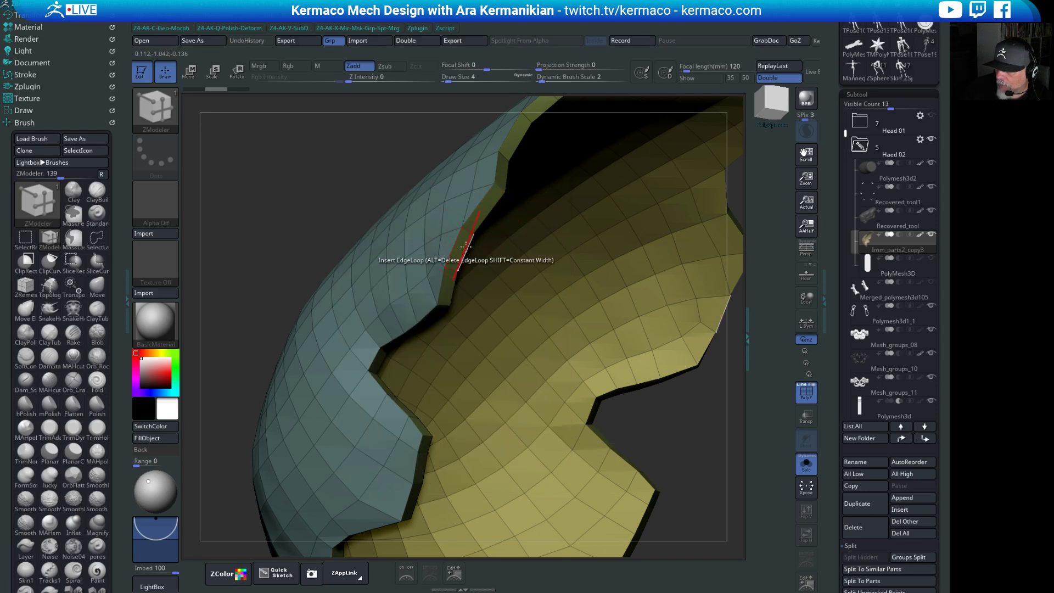
# Preview the shell with Dynamic Subdivision, allowing its automatic activation with Always YES, and return to the unsmoothed mesh.
pyautogui.moveTo(312, 182); pyautogui.dragTo(494, 296)
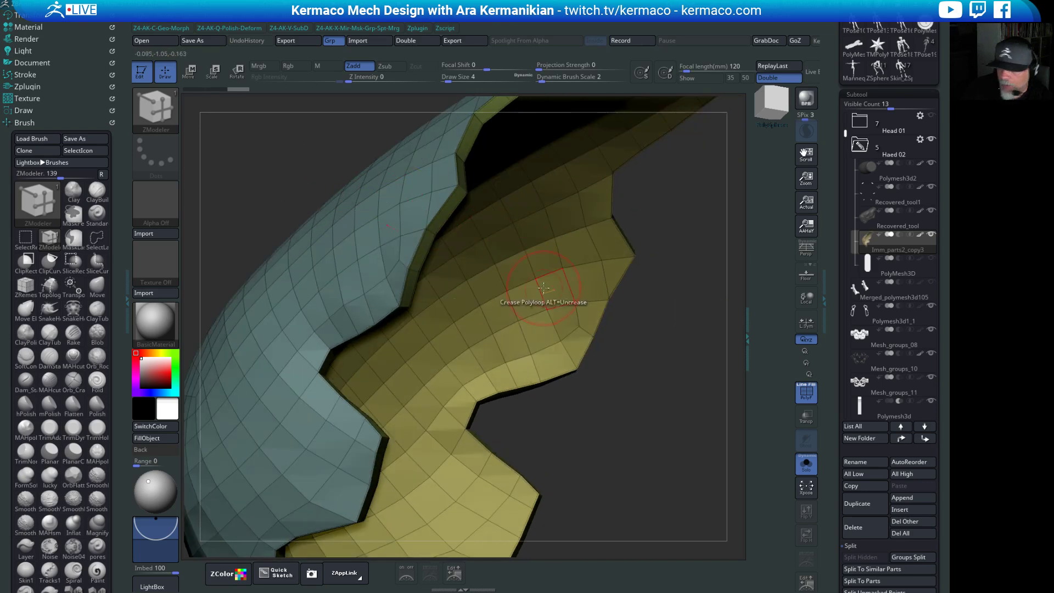
pyautogui.press('d')
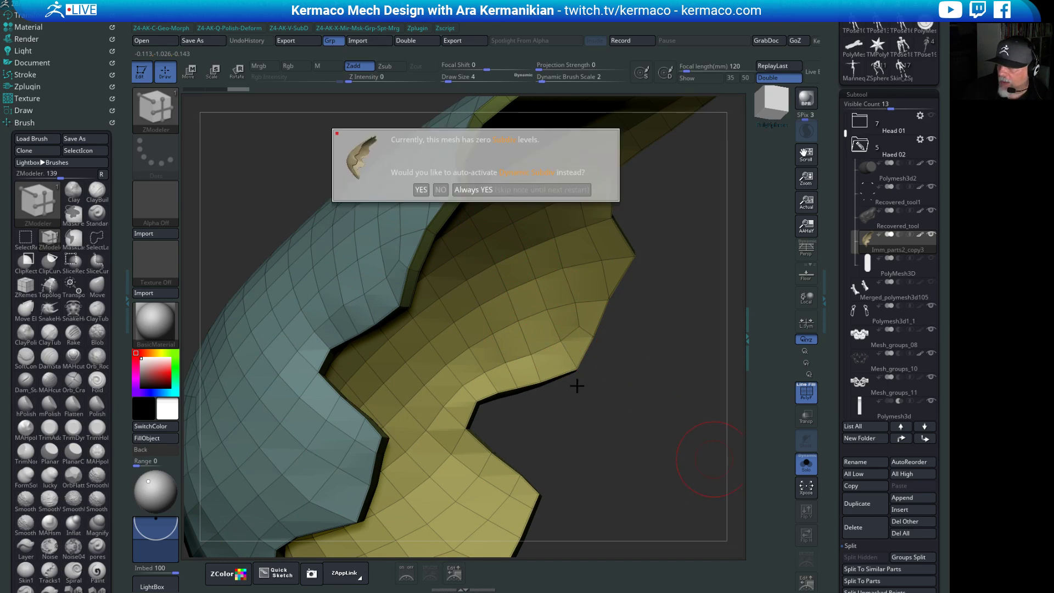
pyautogui.click(513, 189)
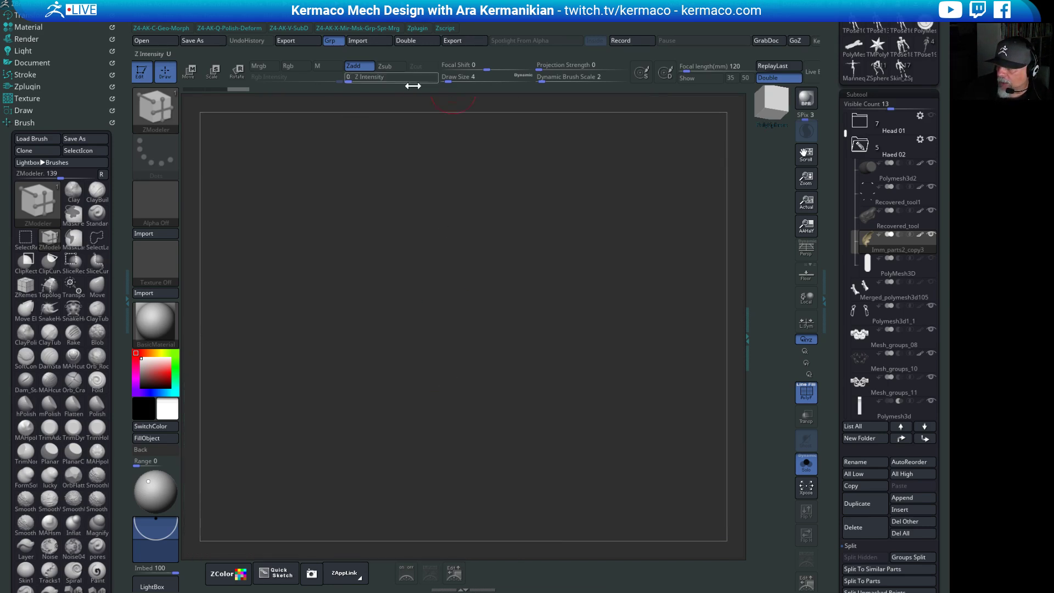
pyautogui.moveTo(424, 324); pyautogui.dragTo(356, 590)
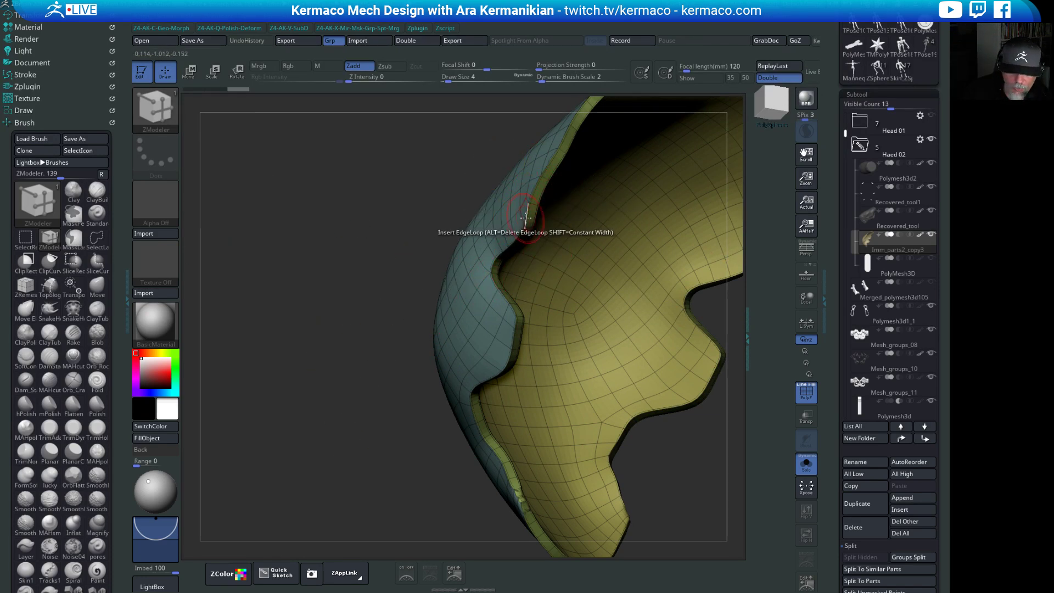
pyautogui.hotkey('shift', 'd')
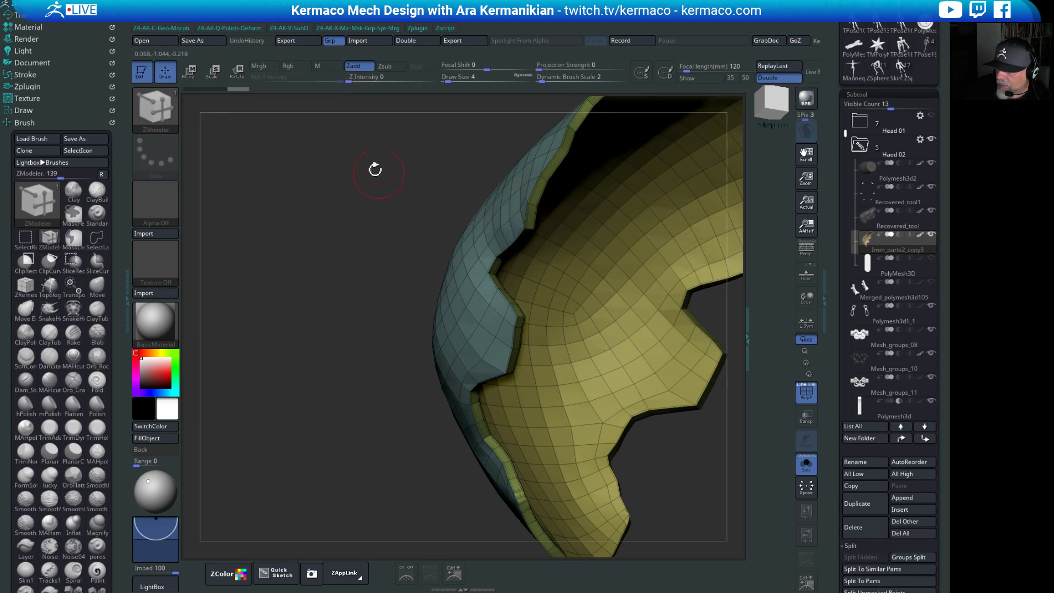
# Extrude the shell's rim outward slightly using QMesh on Polyloop and preview it with Dynamic Subdivision.
pyautogui.moveTo(375, 169); pyautogui.dragTo(472, 359)
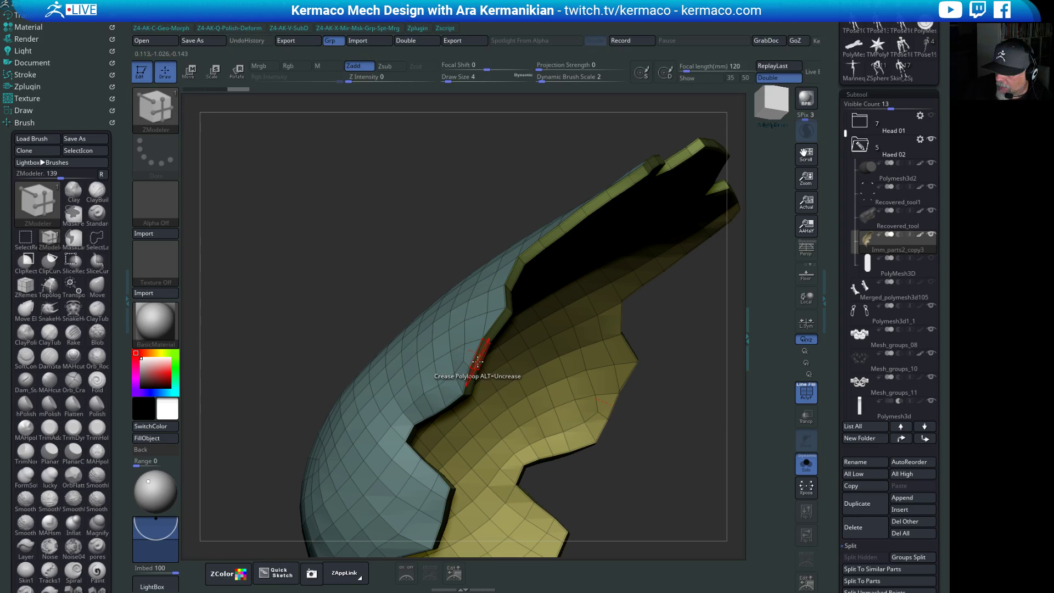
pyautogui.press('space')
pyautogui.click(552, 186)
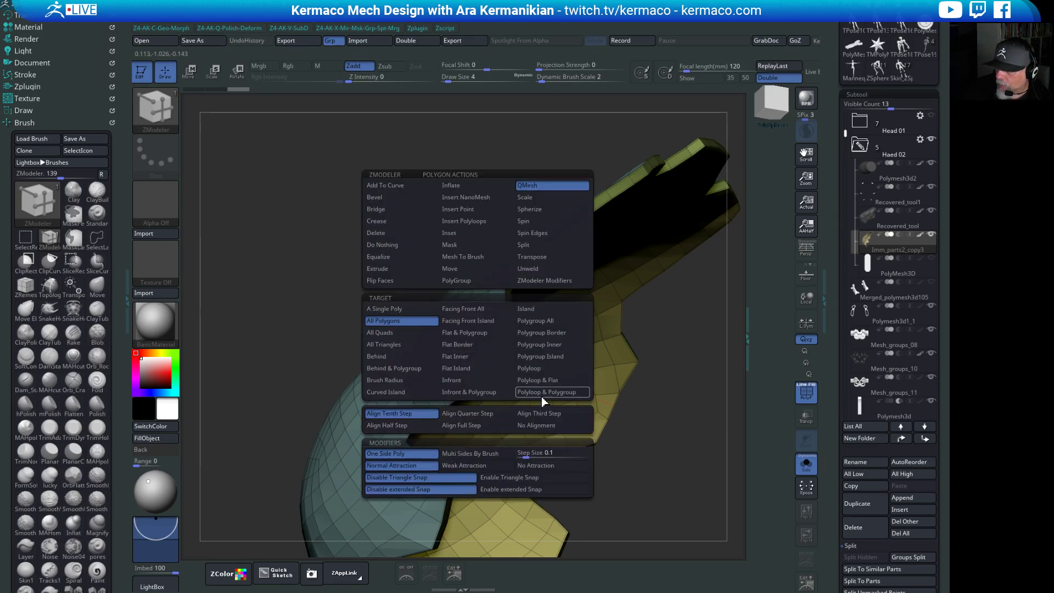
pyautogui.click(530, 369)
pyautogui.moveTo(493, 331); pyautogui.dragTo(512, 334)
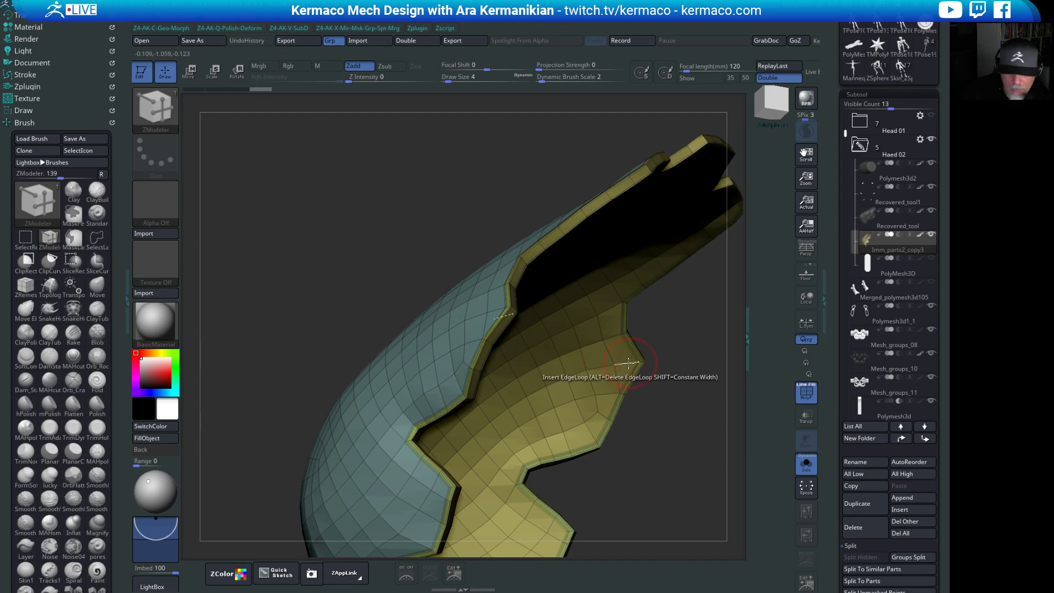
pyautogui.press('d')
pyautogui.moveTo(357, 229); pyautogui.dragTo(494, 261)
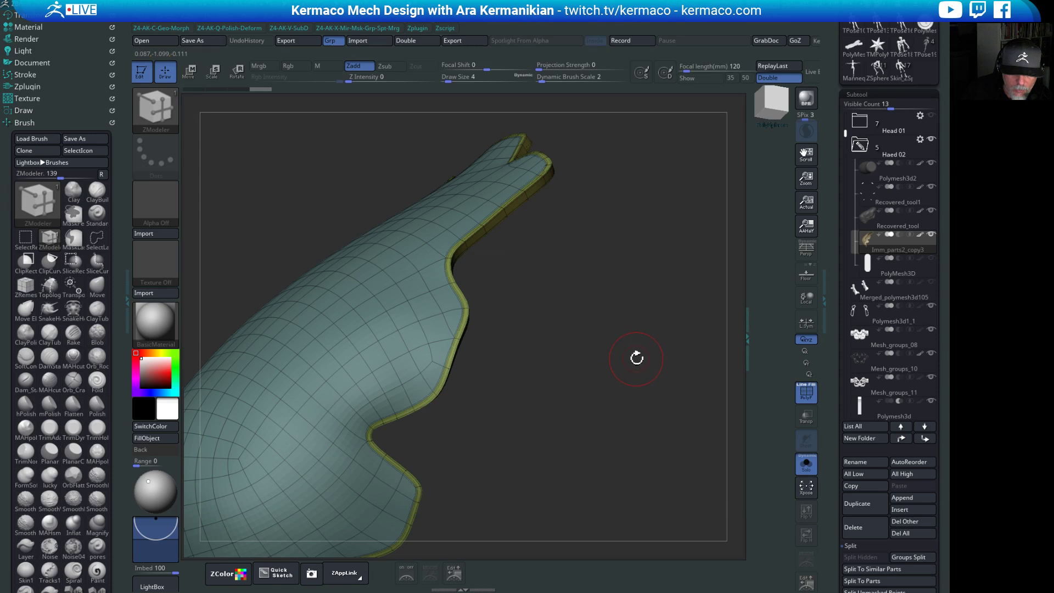
pyautogui.moveTo(645, 353); pyautogui.dragTo(612, 295)
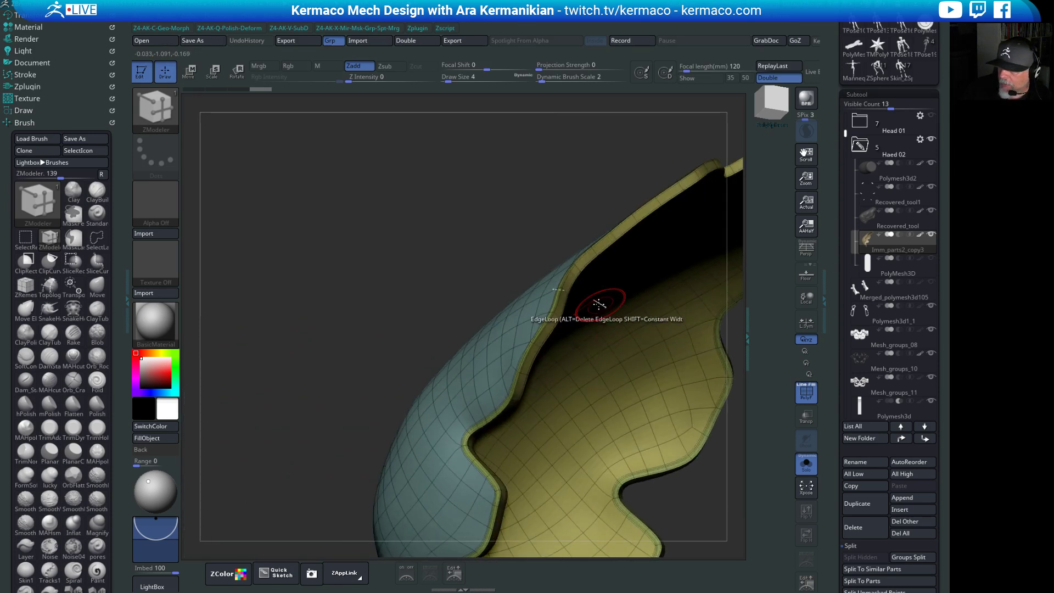
# Set the ZModeler edge action to Crease, turn off the smoothed preview and crease edges on the rim at the shell's scalloped narrow end.
pyautogui.press('space')
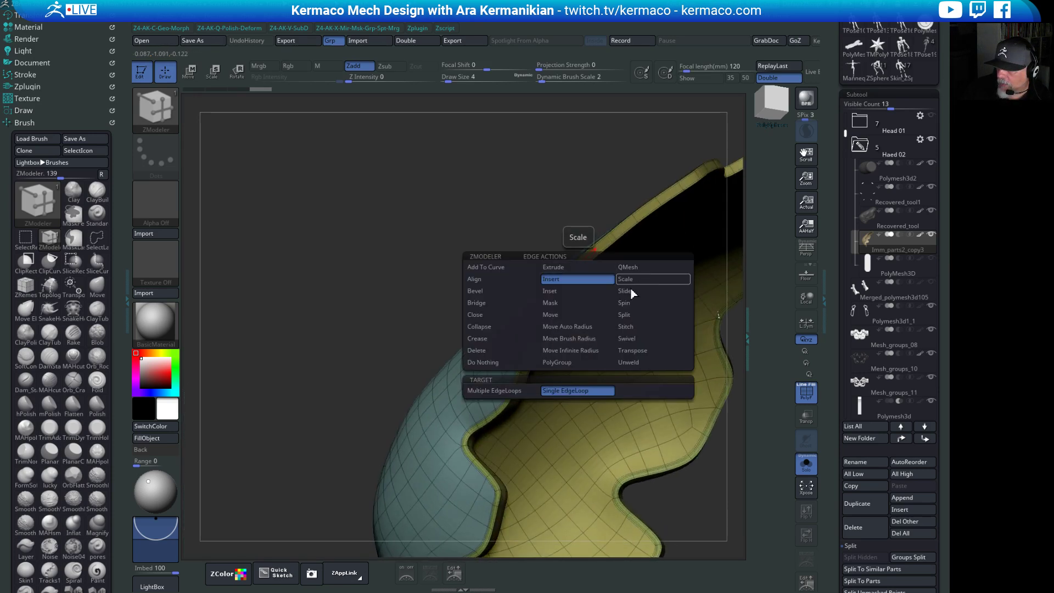
pyautogui.click(486, 340)
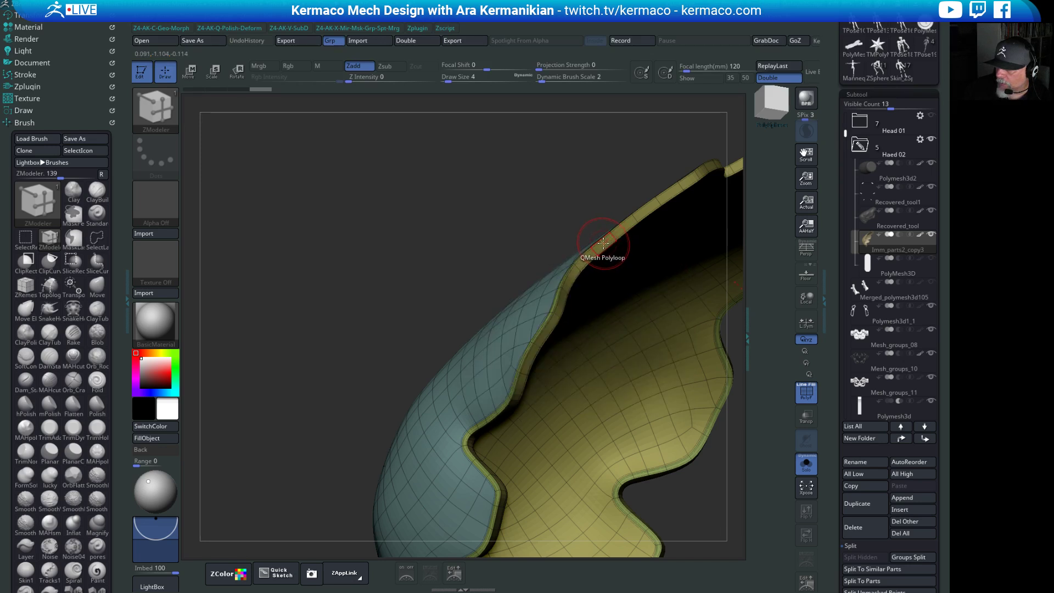
pyautogui.press('space')
pyautogui.click(528, 247)
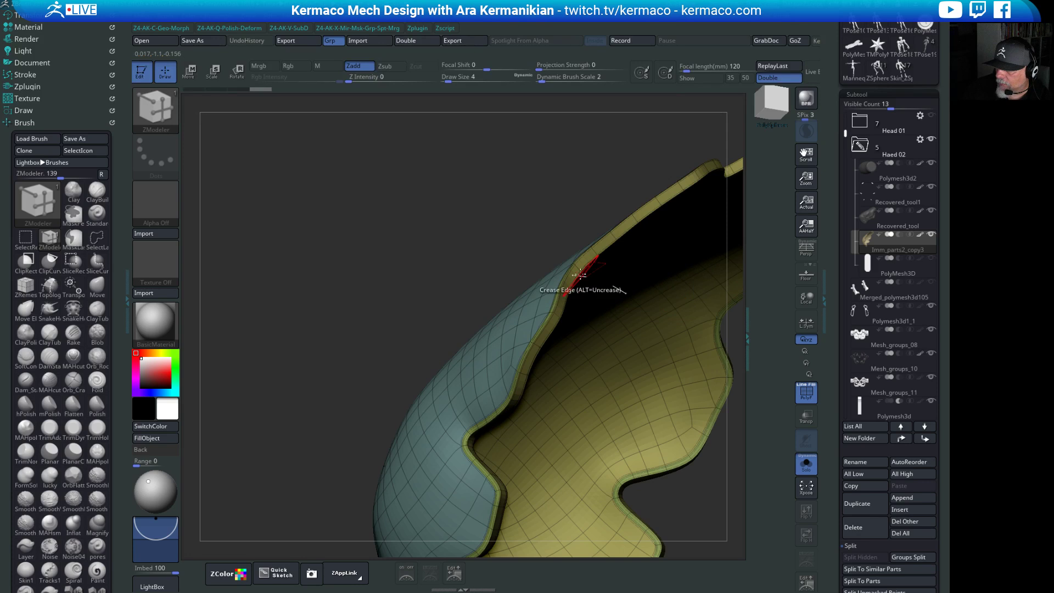
pyautogui.moveTo(472, 231); pyautogui.dragTo(782, 405)
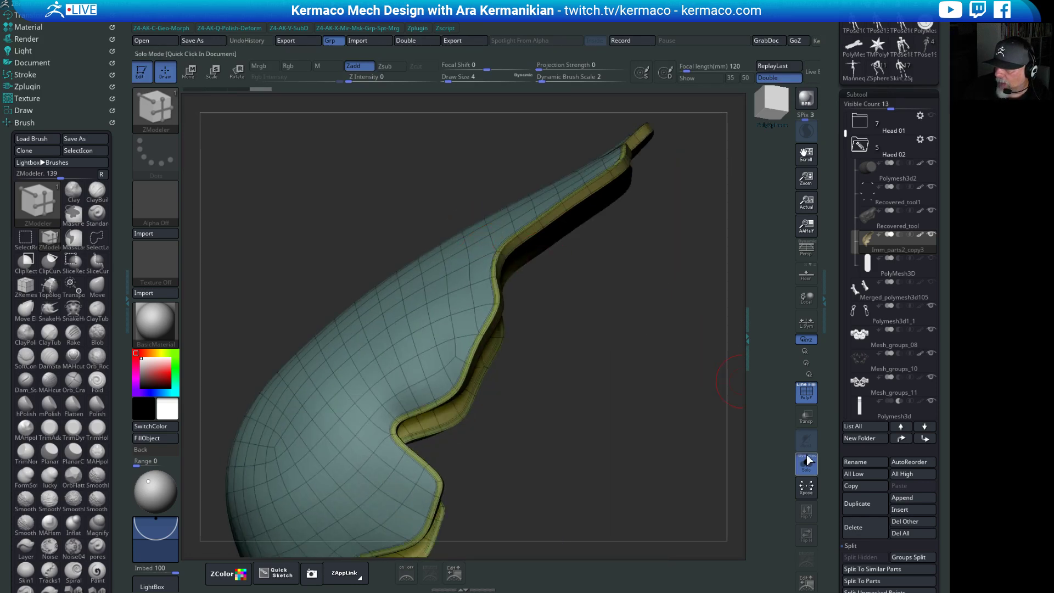
pyautogui.hotkey('shift', 'd')
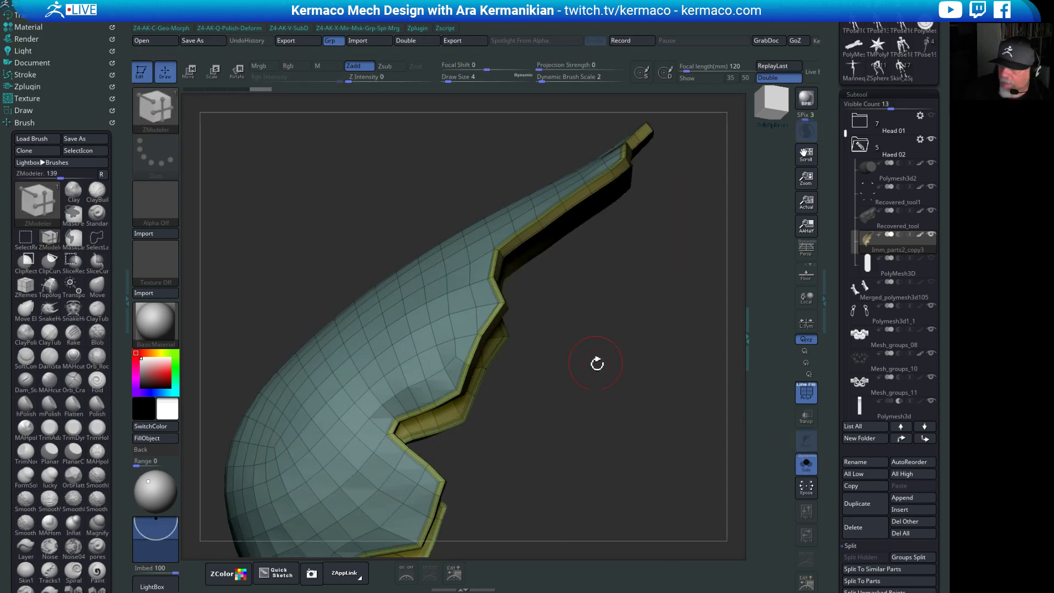
pyautogui.moveTo(597, 364); pyautogui.dragTo(555, 258)
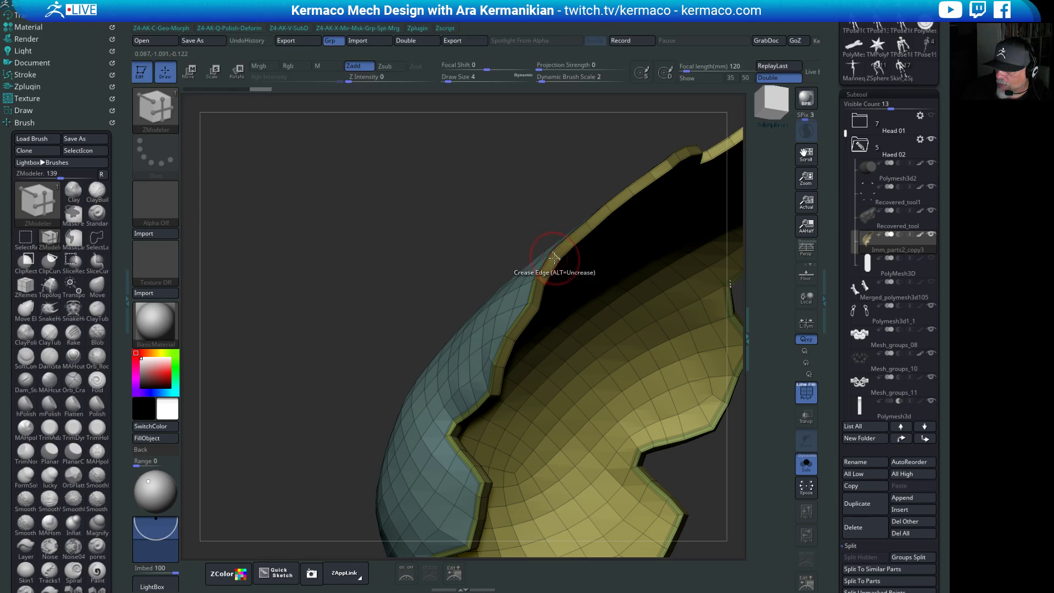
pyautogui.moveTo(459, 217)
pyautogui.mouseDown()
pyautogui.moveTo(283, 252)
pyautogui.moveTo(659, 165)
pyautogui.moveTo(623, 190)
pyautogui.mouseUp()
pyautogui.click(357, 288)
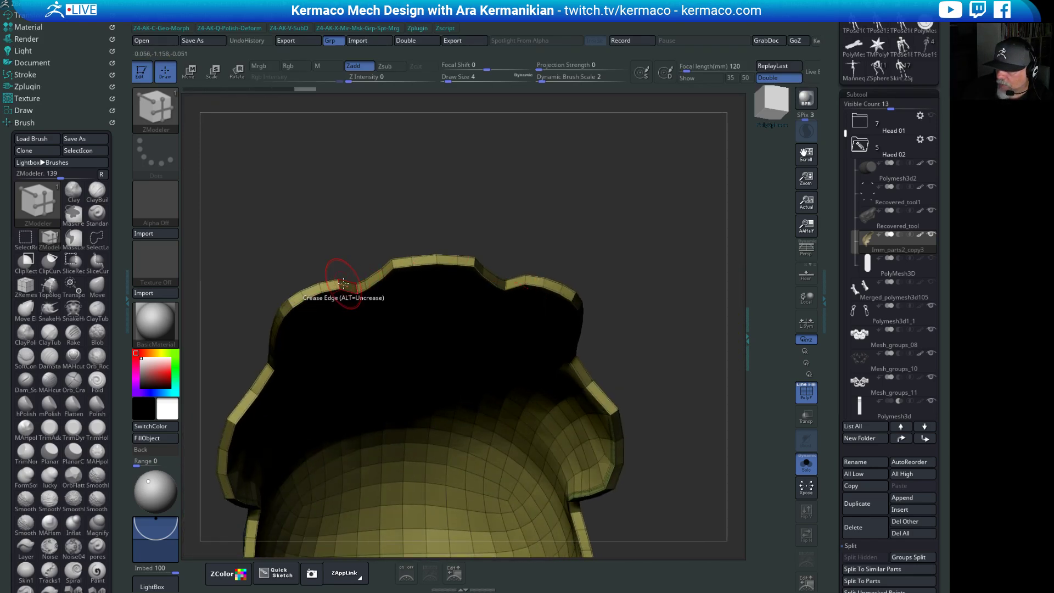
pyautogui.click(338, 284)
pyautogui.click(393, 269)
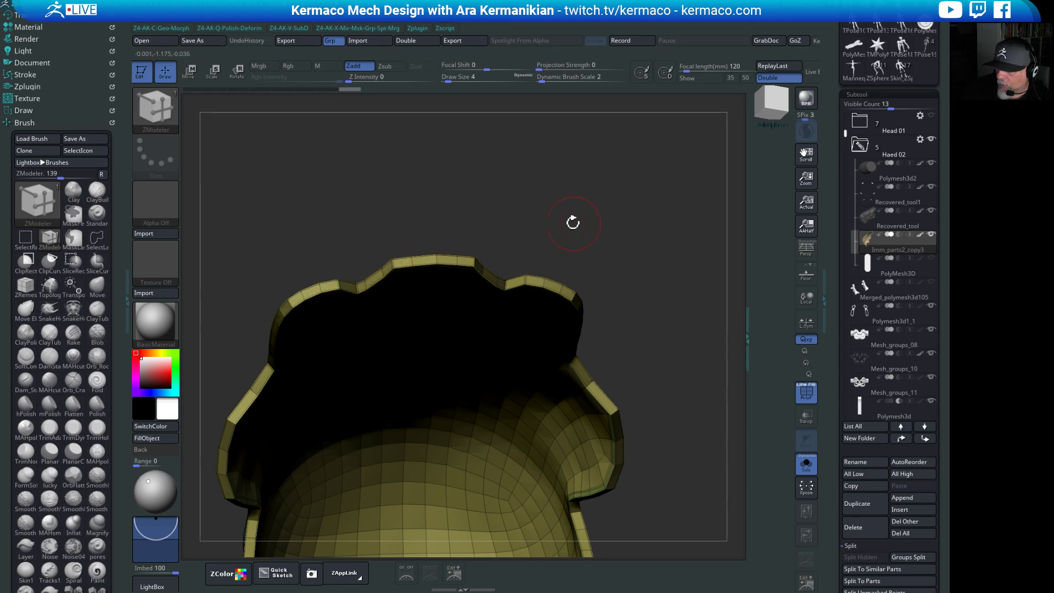
# Examine the shell's rim edges from several angles, comparing the Dynamic Subdivision preview with the unsmoothed mesh.
pyautogui.moveTo(550, 231); pyautogui.dragTo(285, 313)
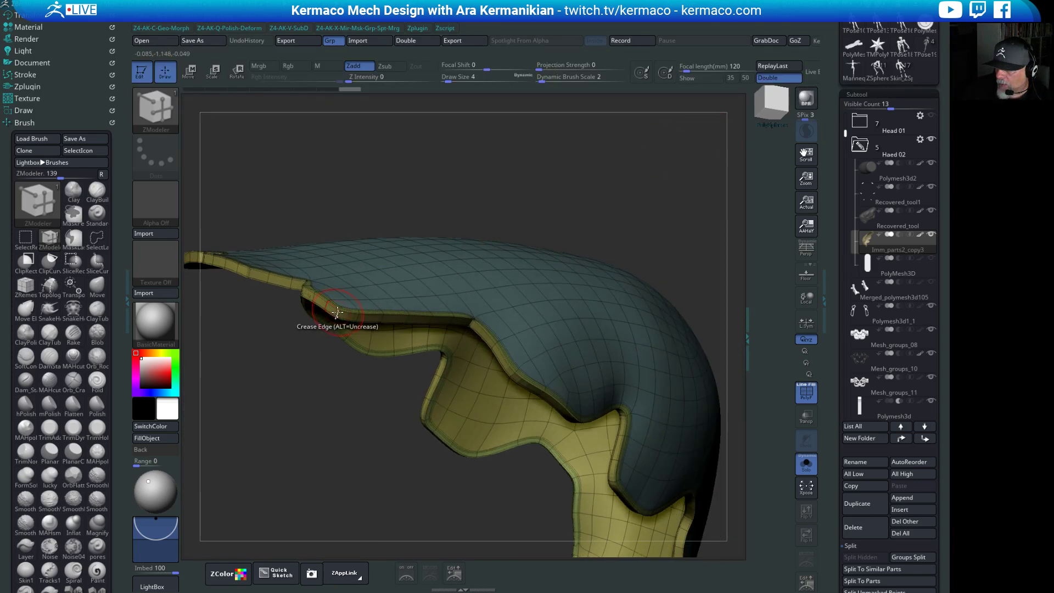
pyautogui.moveTo(291, 354); pyautogui.dragTo(427, 429)
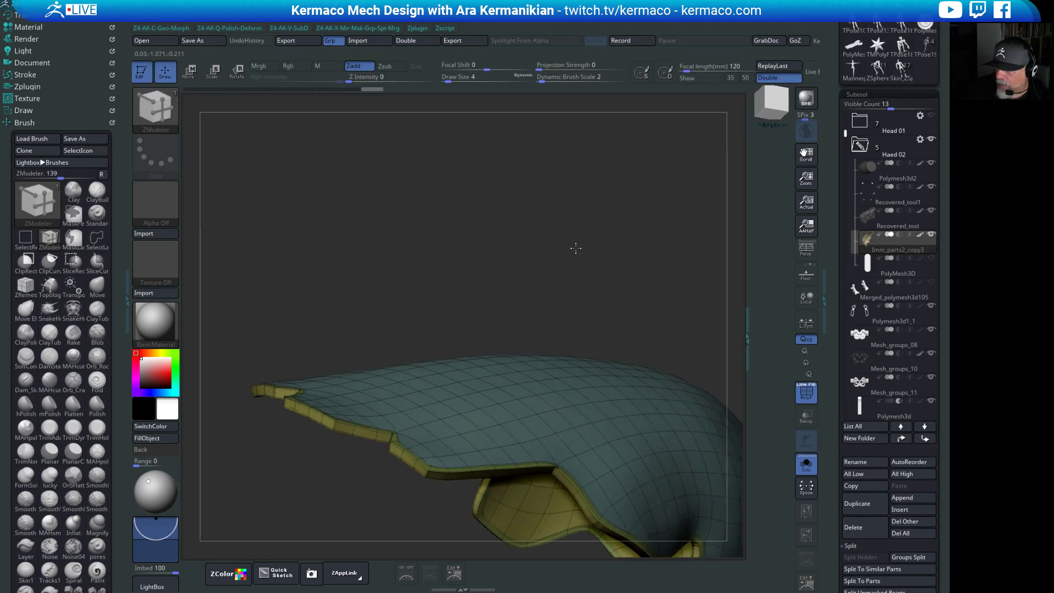
pyautogui.moveTo(576, 248); pyautogui.dragTo(299, 299)
pyautogui.moveTo(379, 400); pyautogui.dragTo(347, 418)
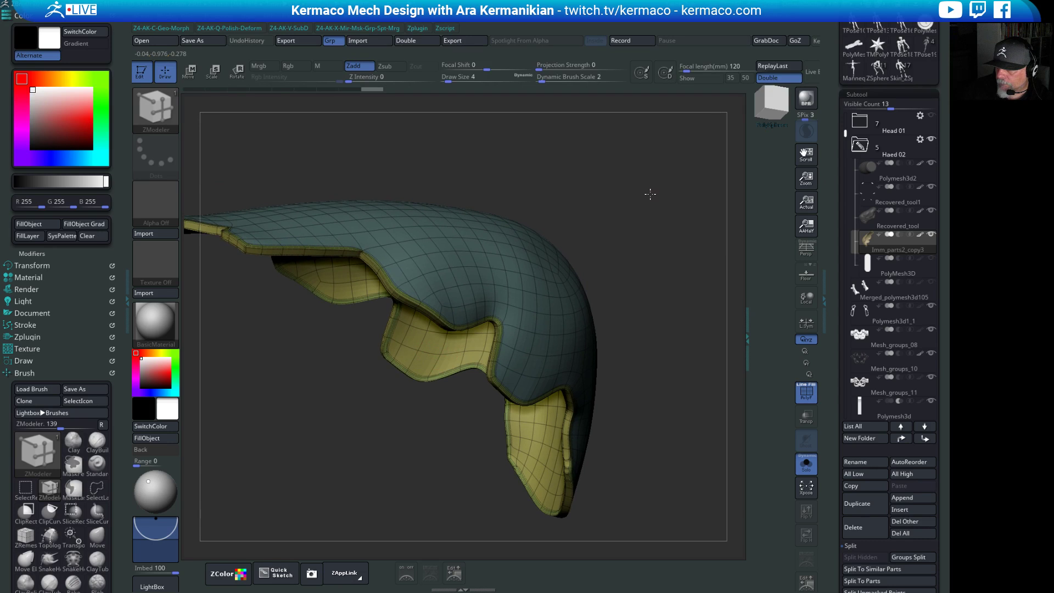
pyautogui.moveTo(650, 194); pyautogui.dragTo(546, 219)
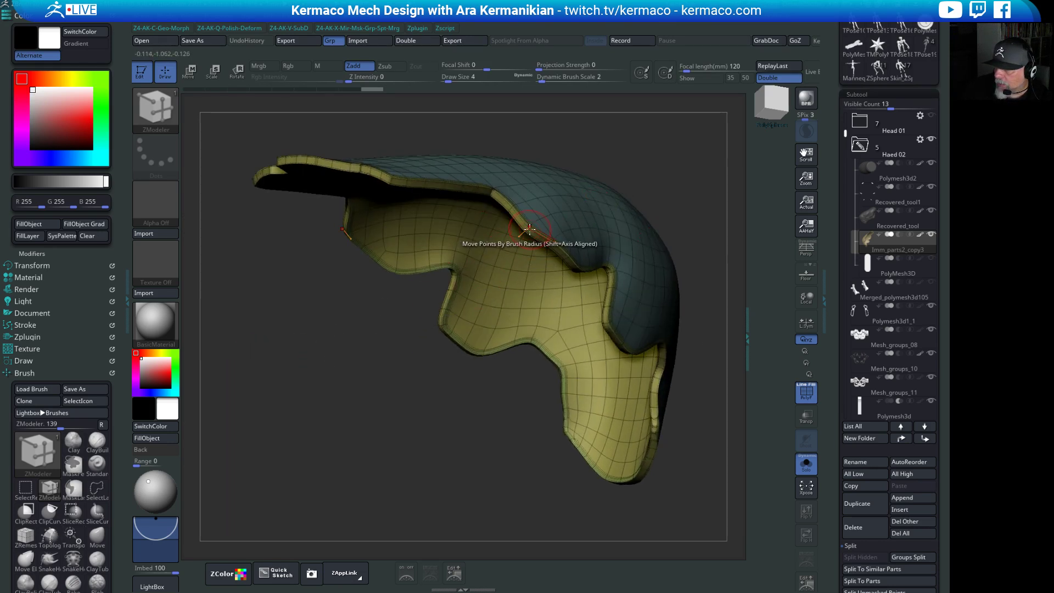
pyautogui.moveTo(546, 215); pyautogui.dragTo(559, 270)
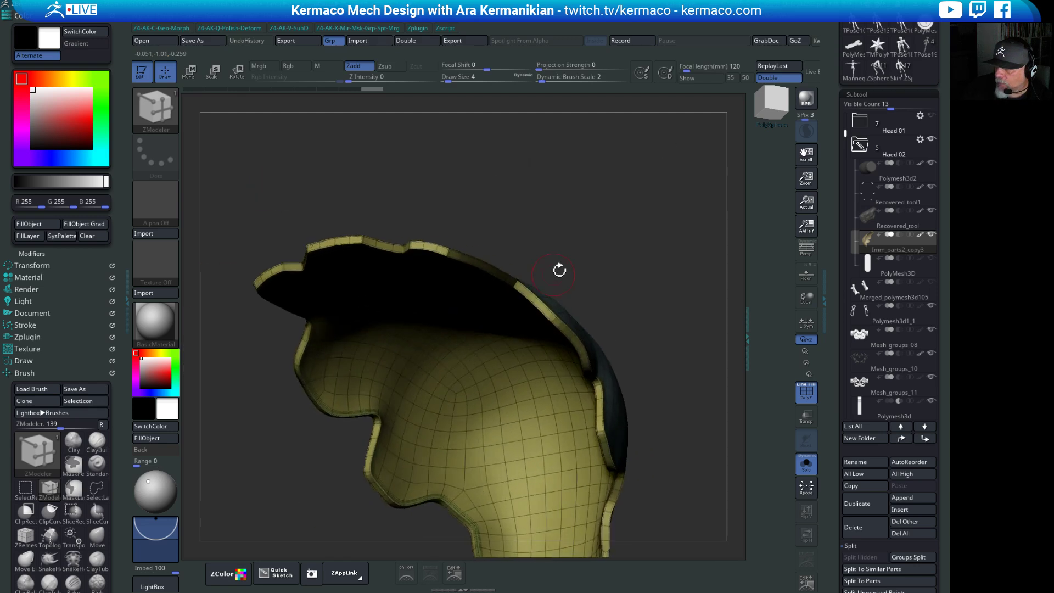
pyautogui.moveTo(639, 236)
pyautogui.mouseDown()
pyautogui.moveTo(537, 247)
pyautogui.moveTo(694, 344)
pyautogui.moveTo(513, 324)
pyautogui.mouseUp()
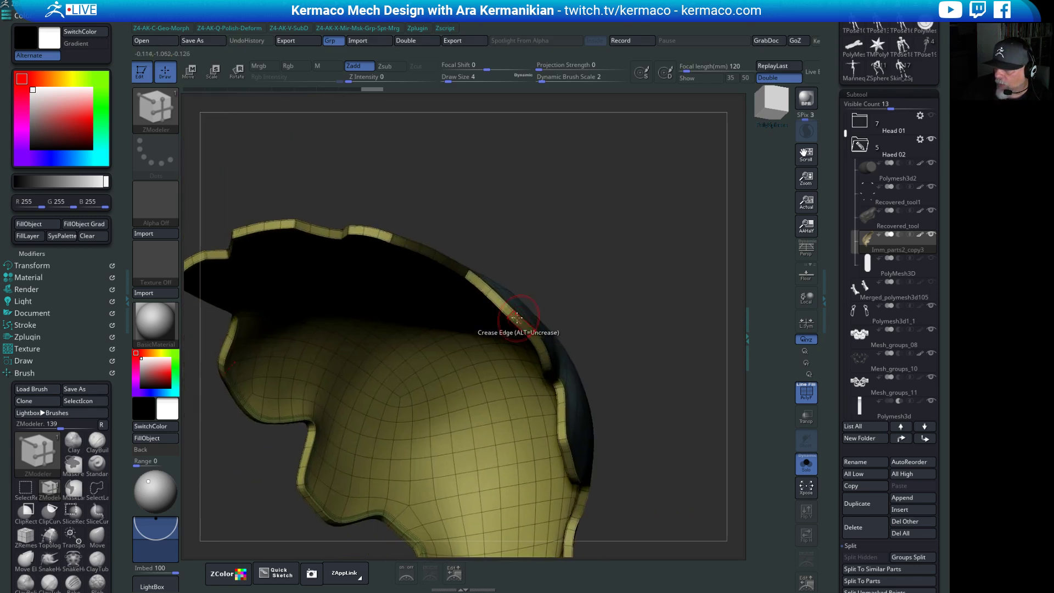
pyautogui.moveTo(637, 258); pyautogui.dragTo(428, 317)
pyautogui.moveTo(577, 297)
pyautogui.mouseDown()
pyautogui.moveTo(617, 255)
pyautogui.moveTo(596, 245)
pyautogui.moveTo(685, 292)
pyautogui.moveTo(687, 164)
pyautogui.moveTo(726, 205)
pyautogui.moveTo(502, 346)
pyautogui.mouseUp()
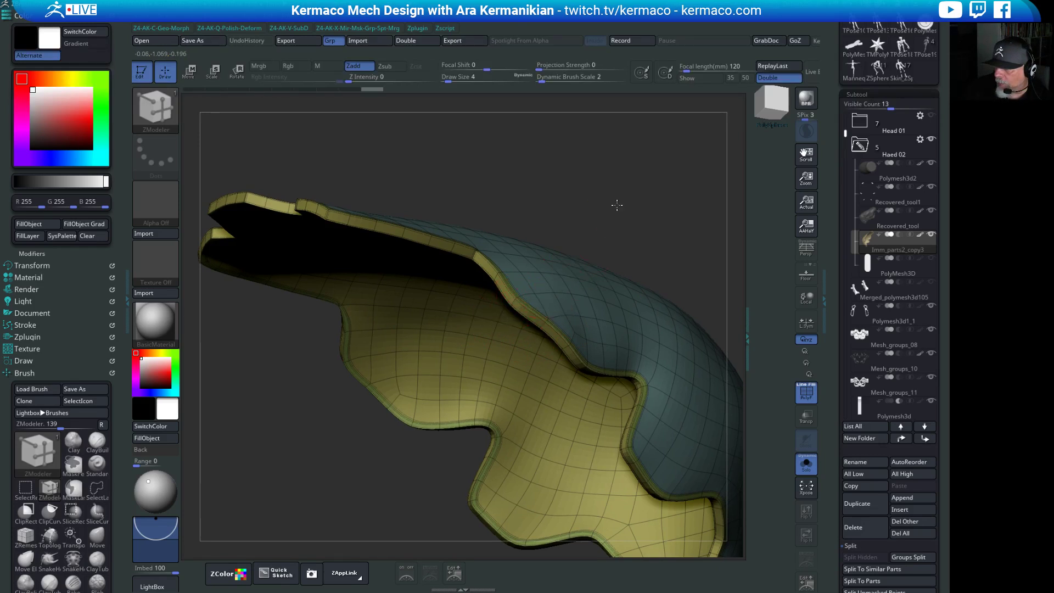
pyautogui.moveTo(618, 205); pyautogui.dragTo(544, 294)
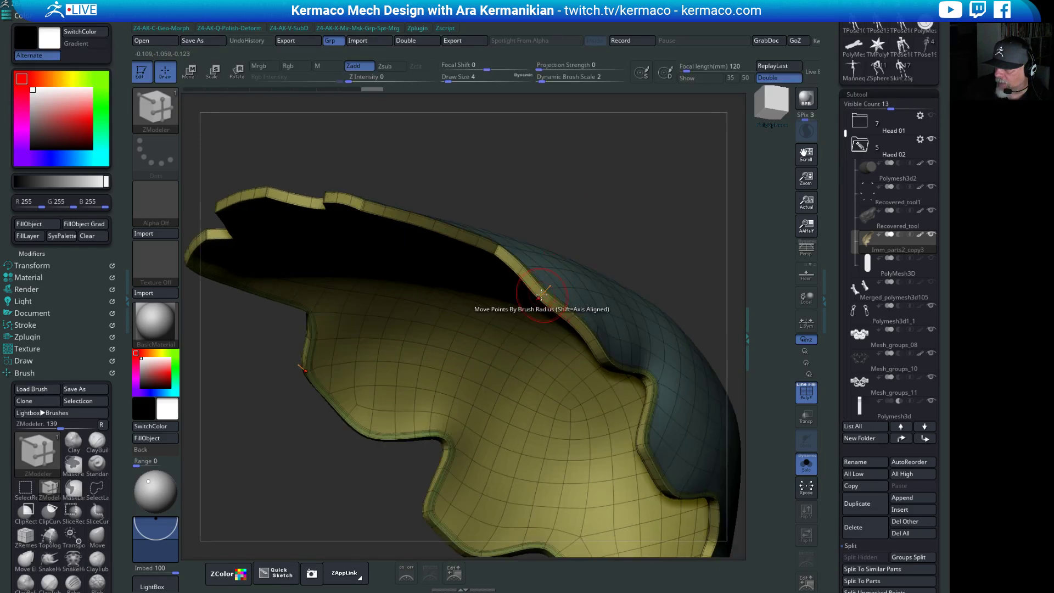
pyautogui.moveTo(644, 272); pyautogui.dragTo(541, 295)
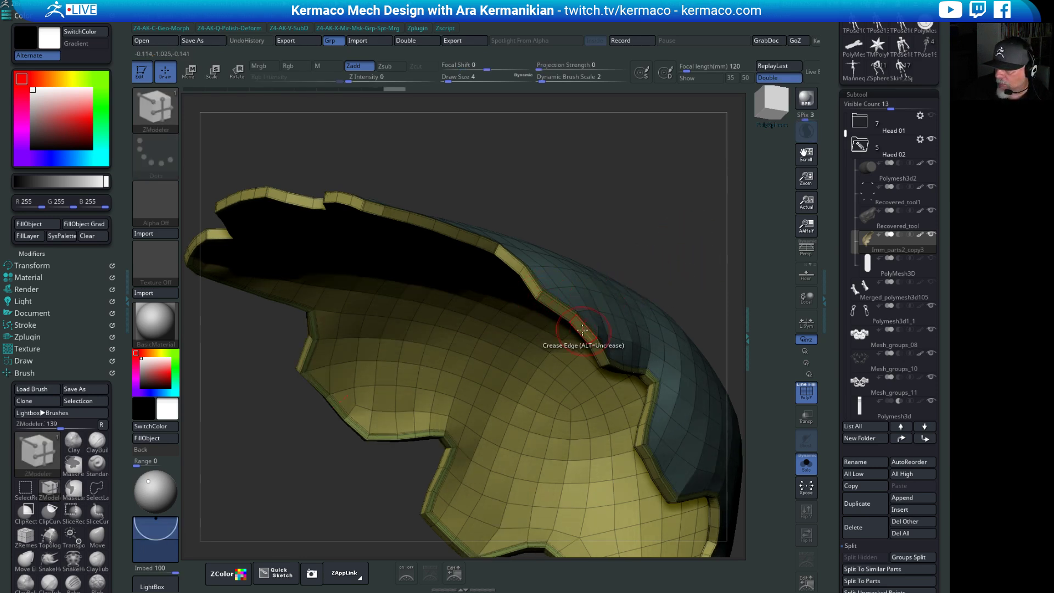
# Examine the crease lines along the inner rim of the shell, from the long notched side to the narrow end.
pyautogui.moveTo(681, 258)
pyautogui.mouseDown()
pyautogui.moveTo(714, 225)
pyautogui.moveTo(701, 212)
pyautogui.moveTo(449, 120)
pyautogui.moveTo(565, 216)
pyautogui.moveTo(499, 266)
pyautogui.moveTo(565, 254)
pyautogui.mouseUp()
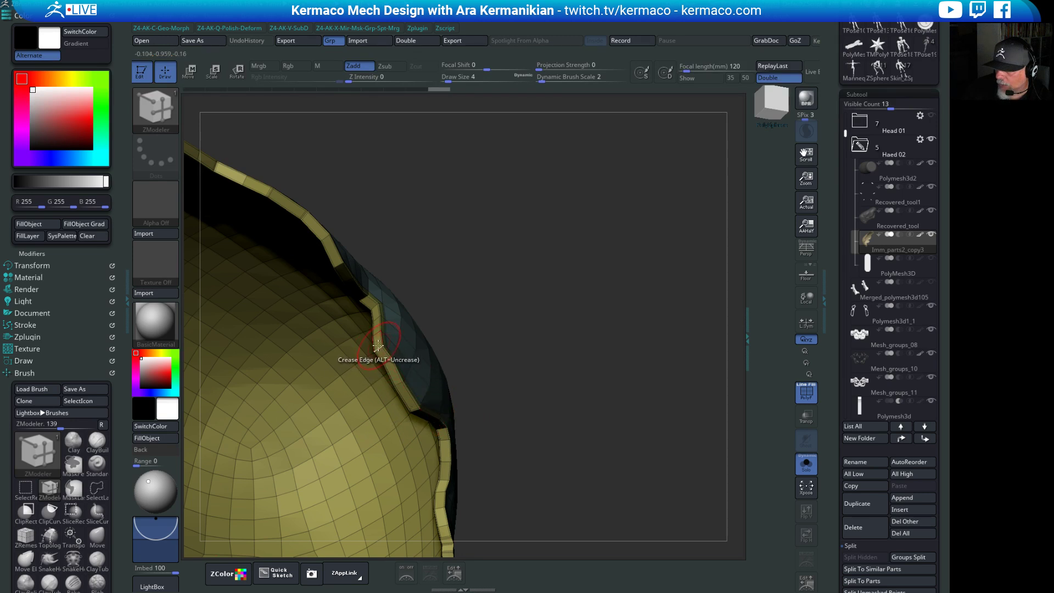
pyautogui.moveTo(535, 336); pyautogui.dragTo(624, 327)
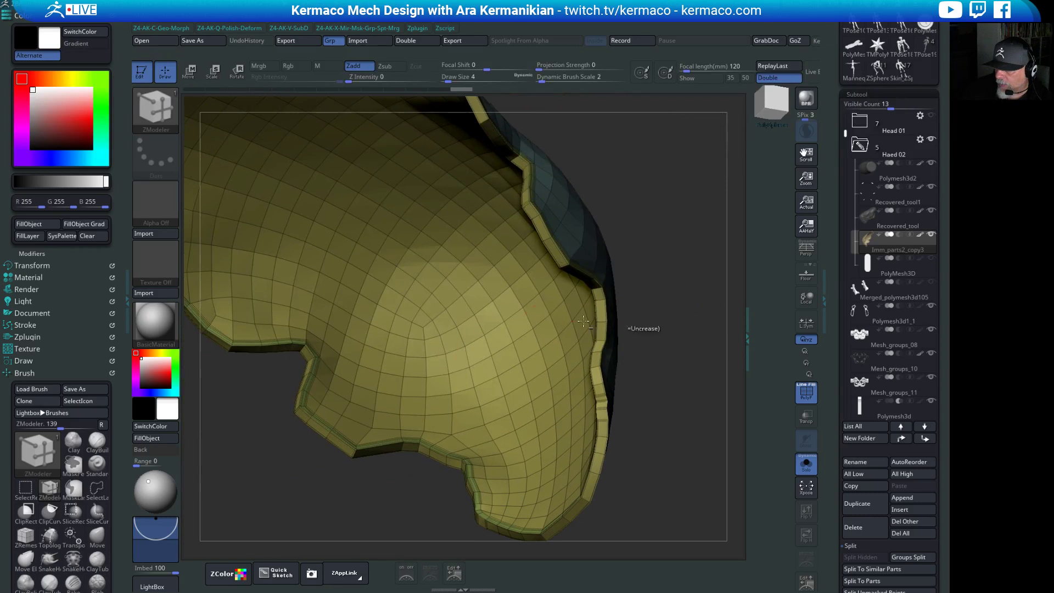
pyautogui.click(309, 359)
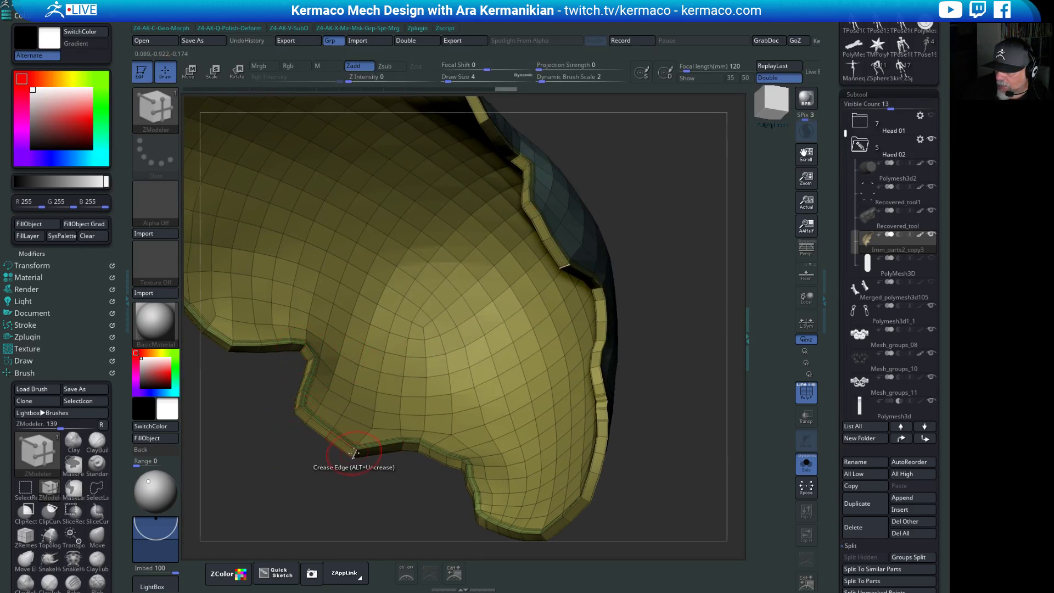
pyautogui.moveTo(336, 465); pyautogui.dragTo(571, 323)
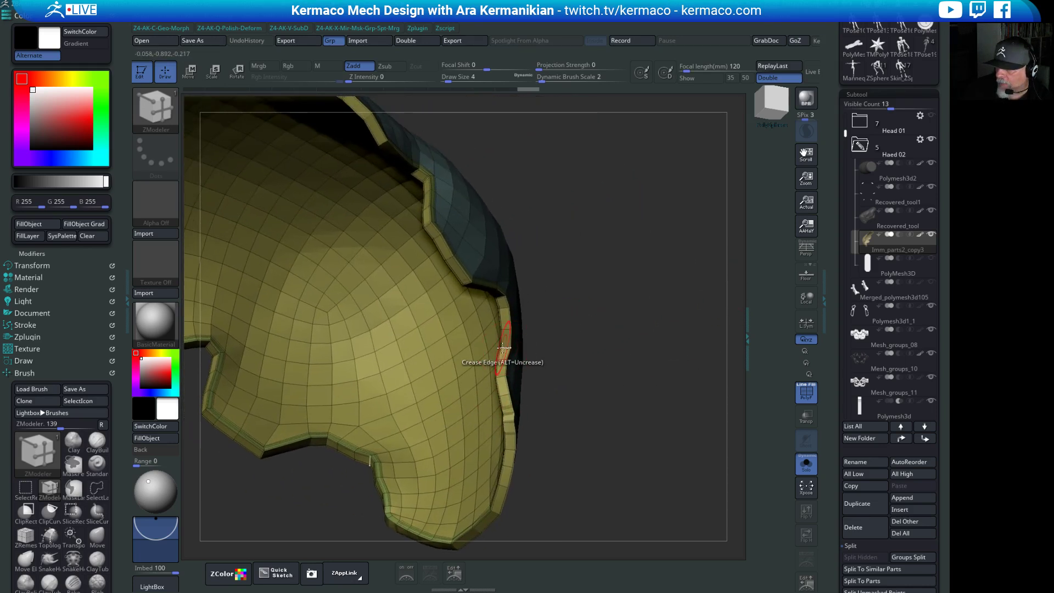
pyautogui.moveTo(682, 328); pyautogui.dragTo(715, 214)
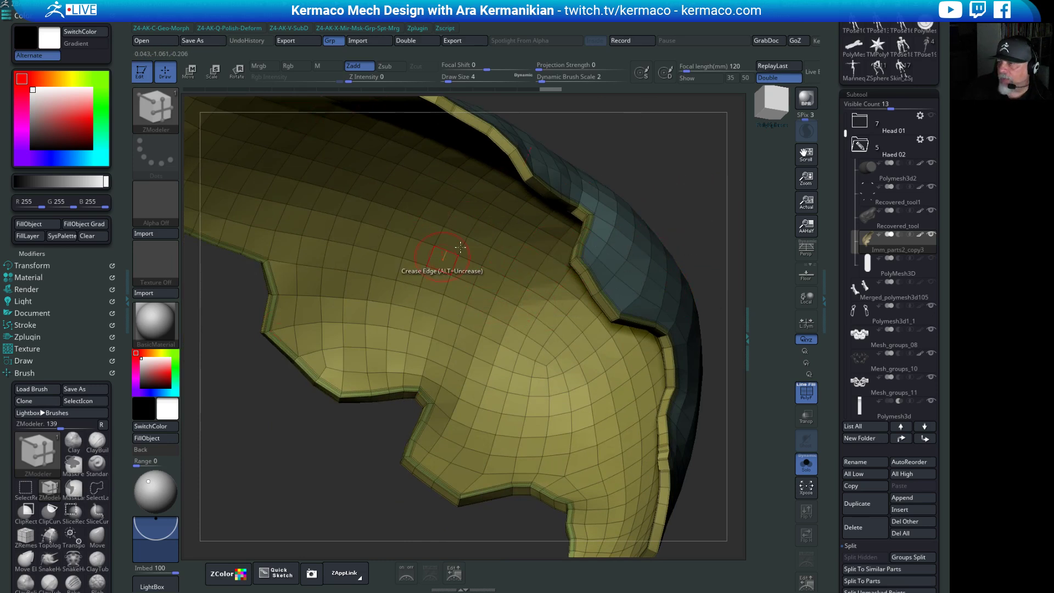
pyautogui.moveTo(665, 167); pyautogui.dragTo(576, 185)
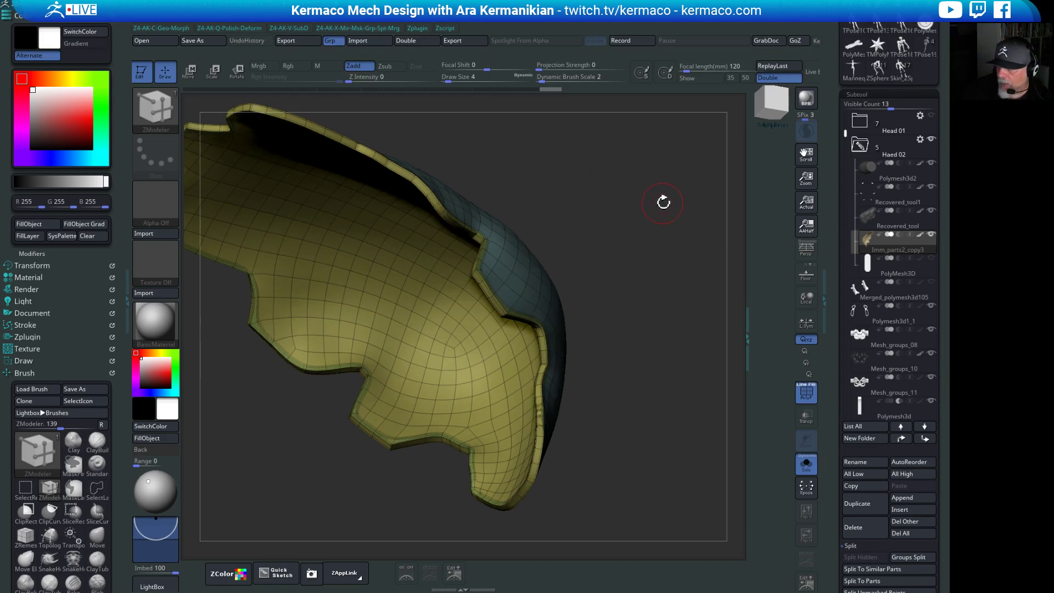
pyautogui.moveTo(664, 200); pyautogui.dragTo(646, 231)
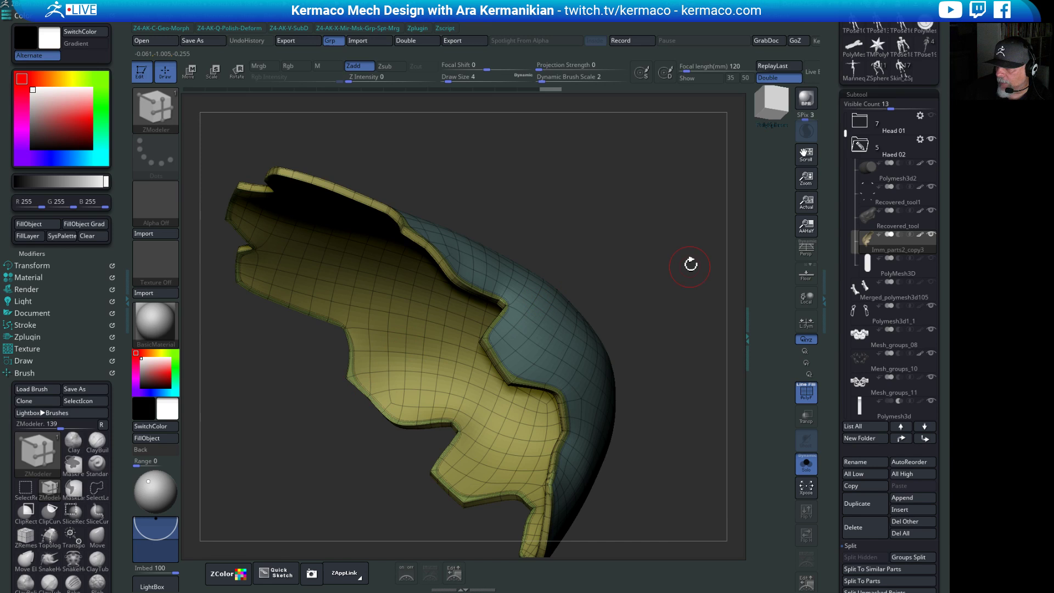
pyautogui.moveTo(691, 265); pyautogui.dragTo(326, 368)
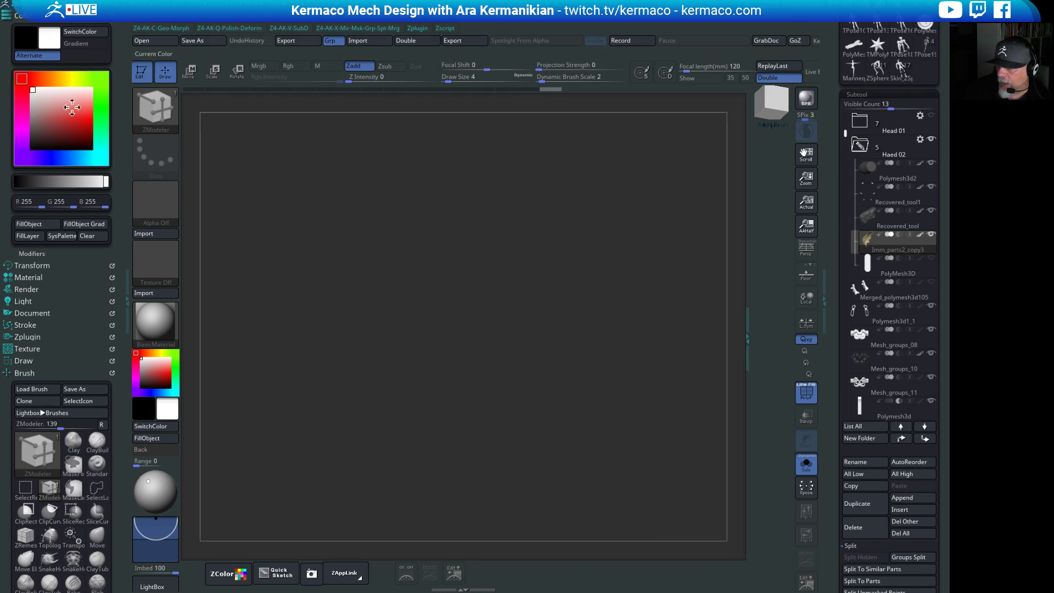
# Compare the rim's scalloped notches from the outer and inner sides of the shell, down to the narrow tip.
pyautogui.moveTo(413, 288); pyautogui.dragTo(572, 427)
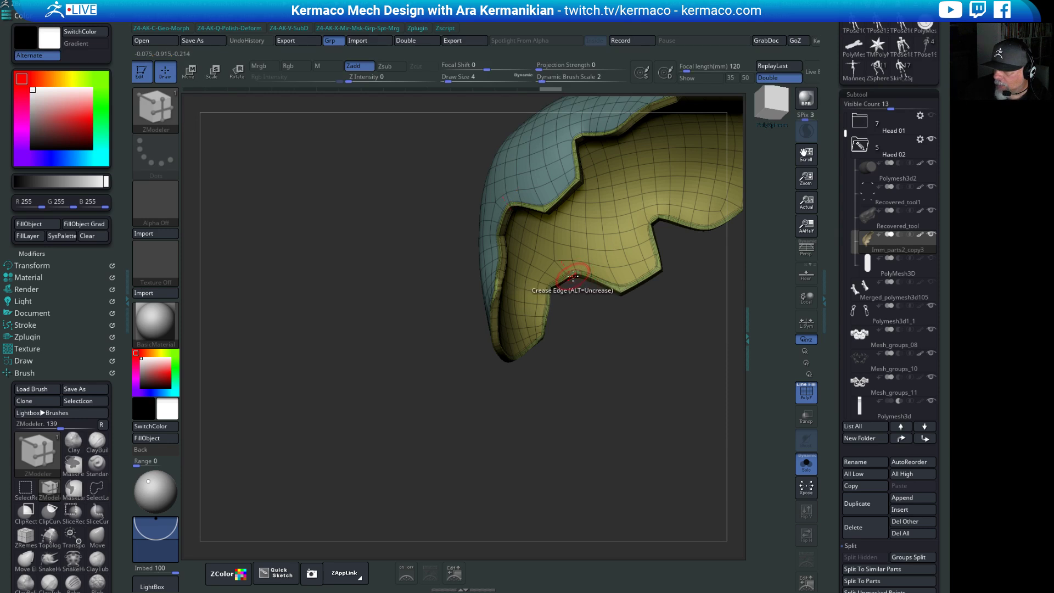
pyautogui.moveTo(603, 355); pyautogui.dragTo(440, 417)
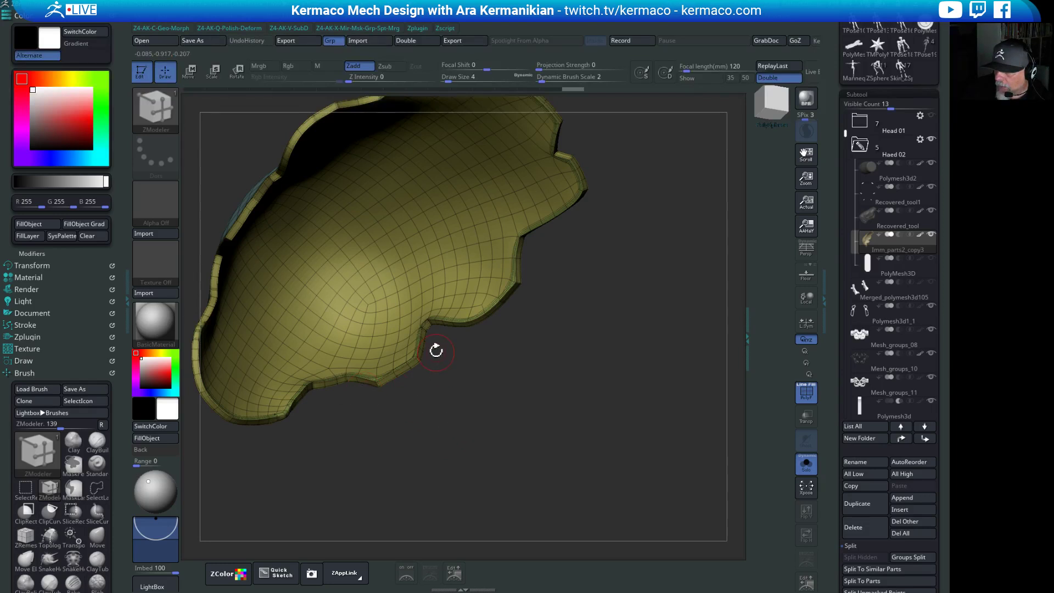
pyautogui.moveTo(474, 327); pyautogui.dragTo(323, 206)
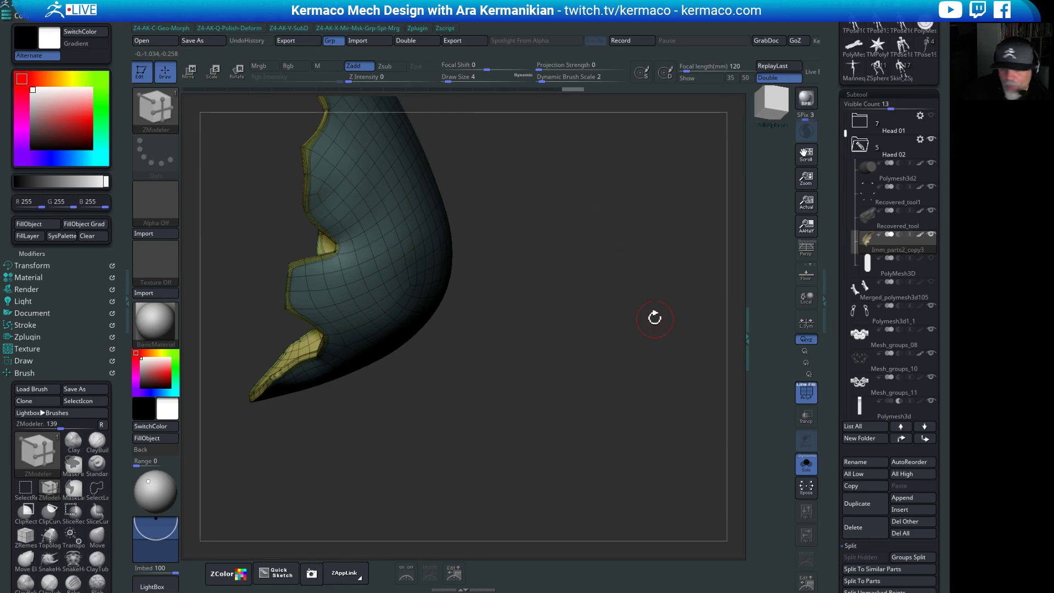
pyautogui.moveTo(581, 290); pyautogui.dragTo(452, 353)
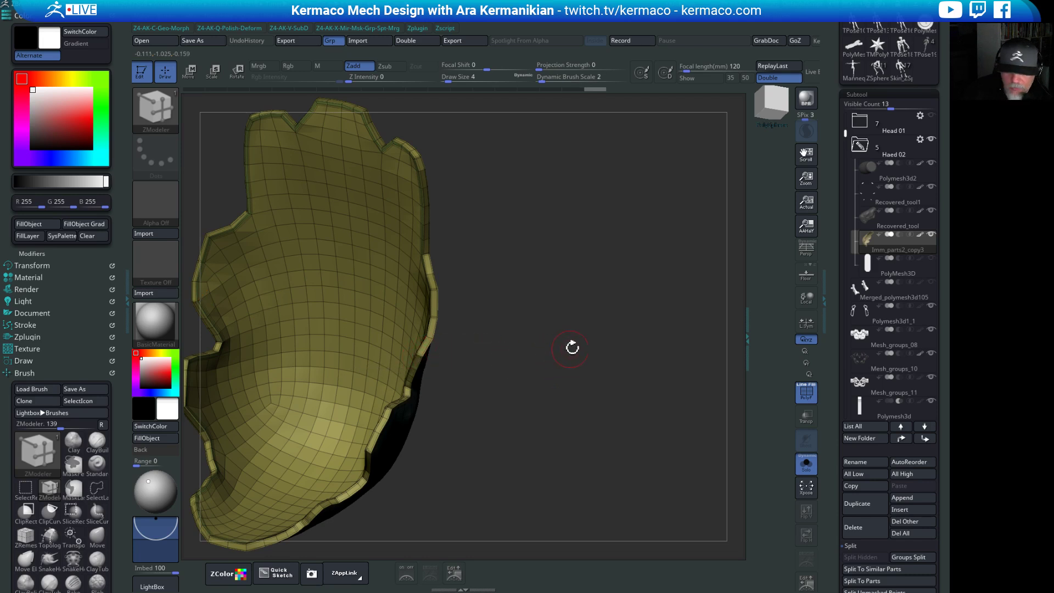
pyautogui.moveTo(572, 347); pyautogui.dragTo(540, 321)
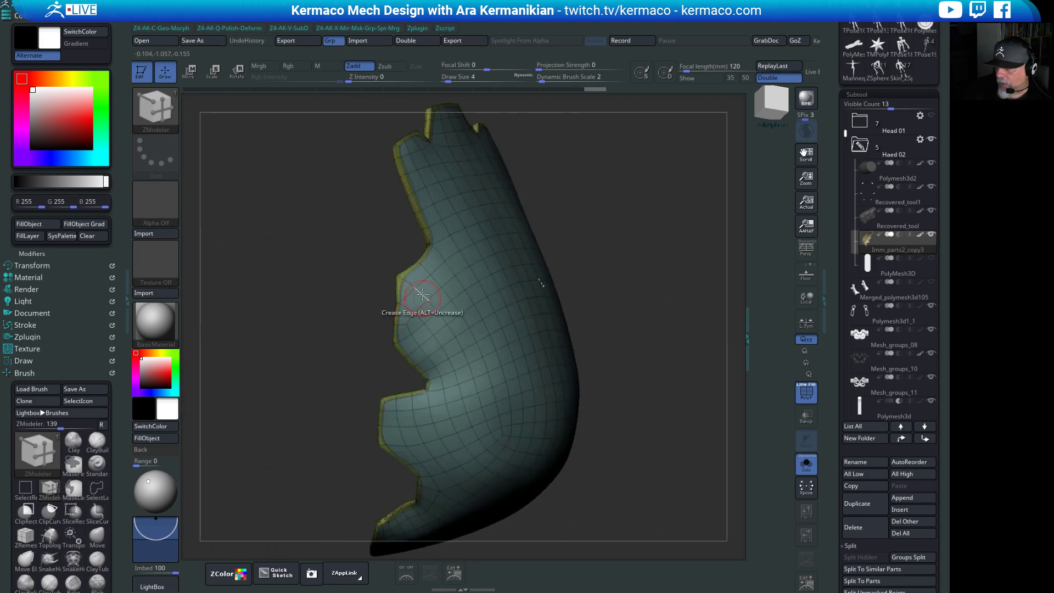
pyautogui.moveTo(683, 281); pyautogui.dragTo(680, 246)
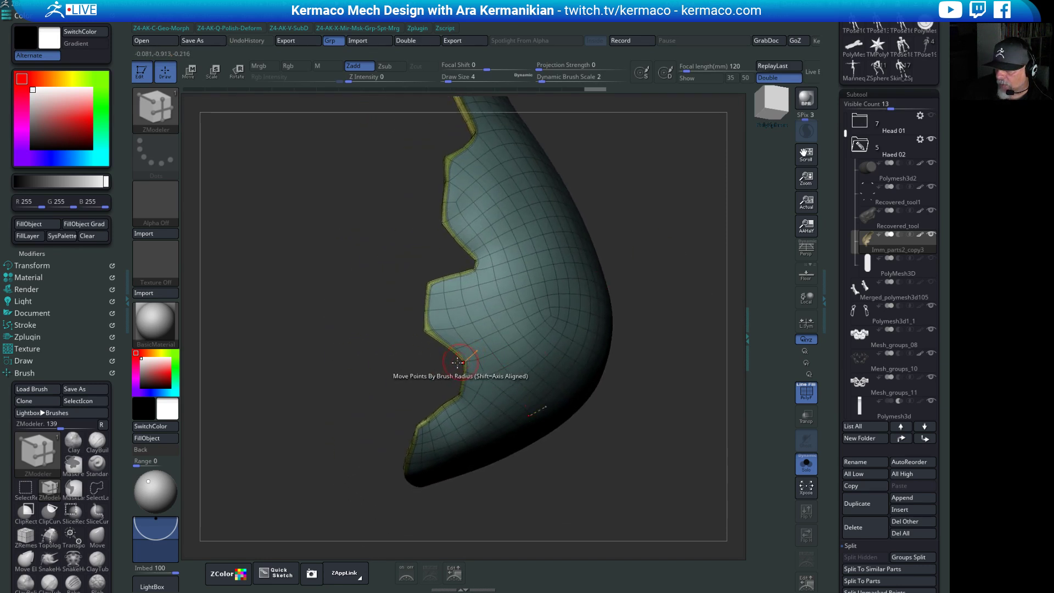
pyautogui.moveTo(430, 379); pyautogui.dragTo(506, 376)
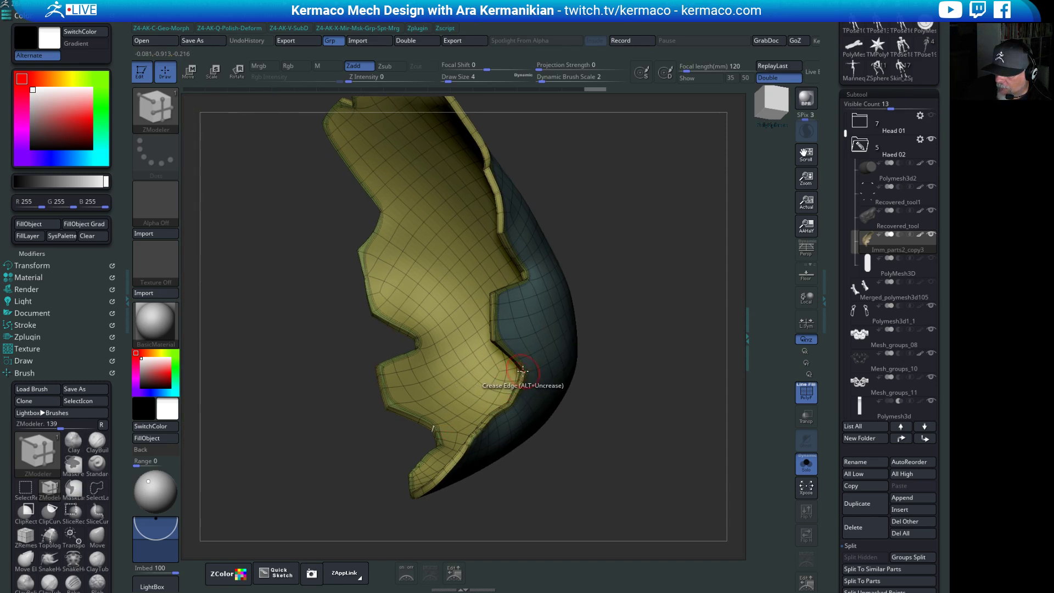
pyautogui.moveTo(606, 423); pyautogui.dragTo(553, 419)
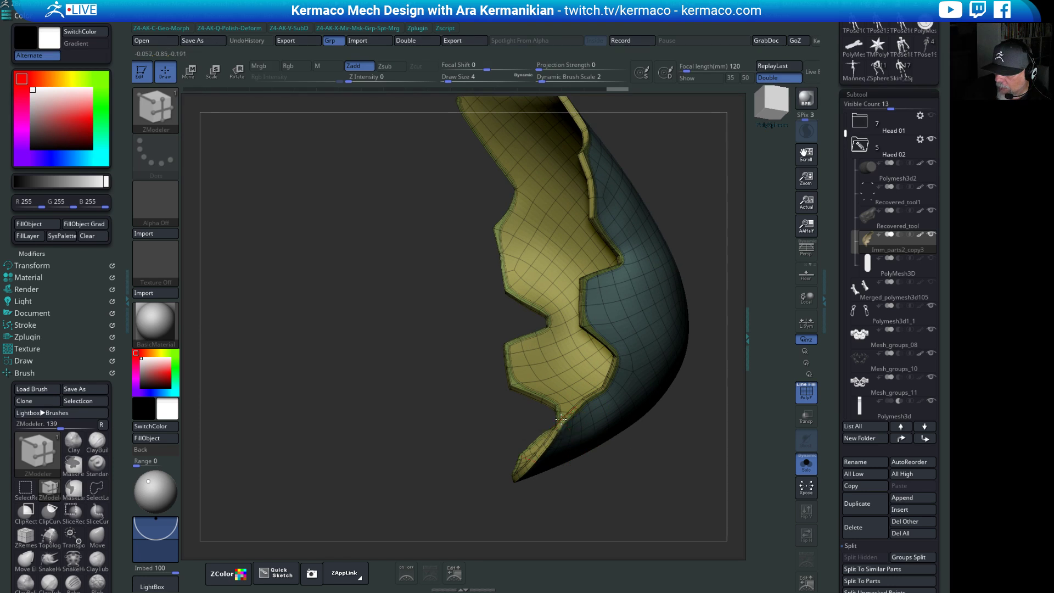
pyautogui.moveTo(561, 419); pyautogui.dragTo(730, 350)
# Hide the polyframe and inspect the smoothed shell for soft, uncreased rim edges near its narrow tip.
pyautogui.click(806, 391)
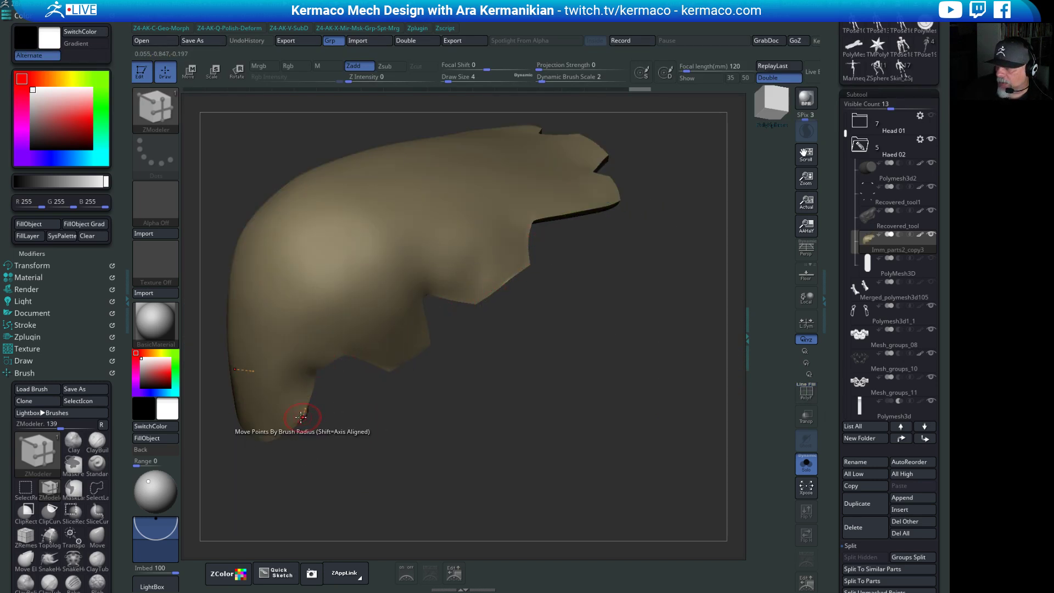
pyautogui.moveTo(367, 437); pyautogui.dragTo(443, 588)
pyautogui.moveTo(447, 398); pyautogui.dragTo(478, 387)
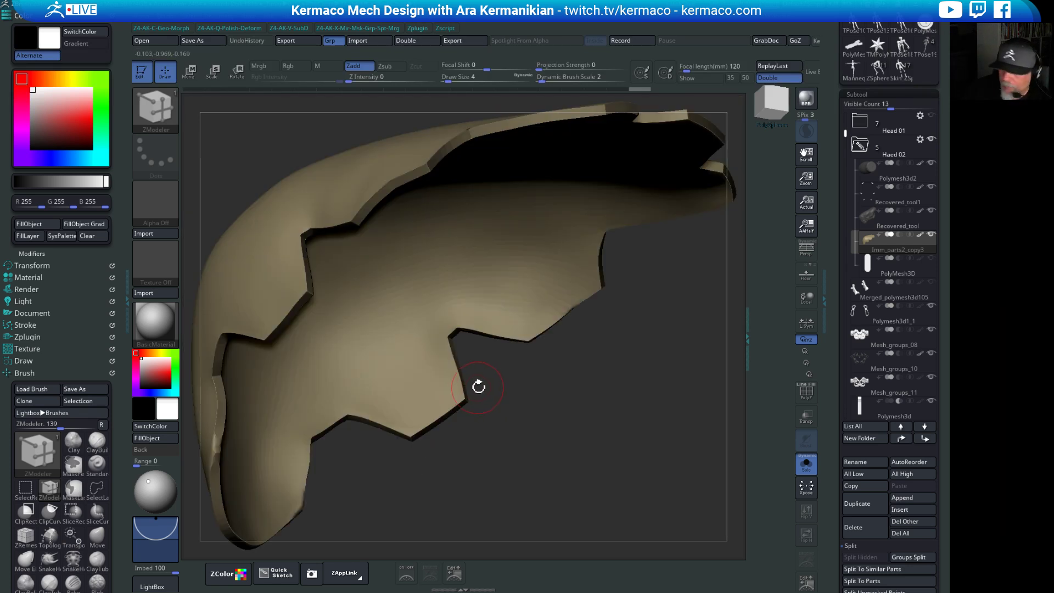
pyautogui.moveTo(540, 473); pyautogui.dragTo(337, 406)
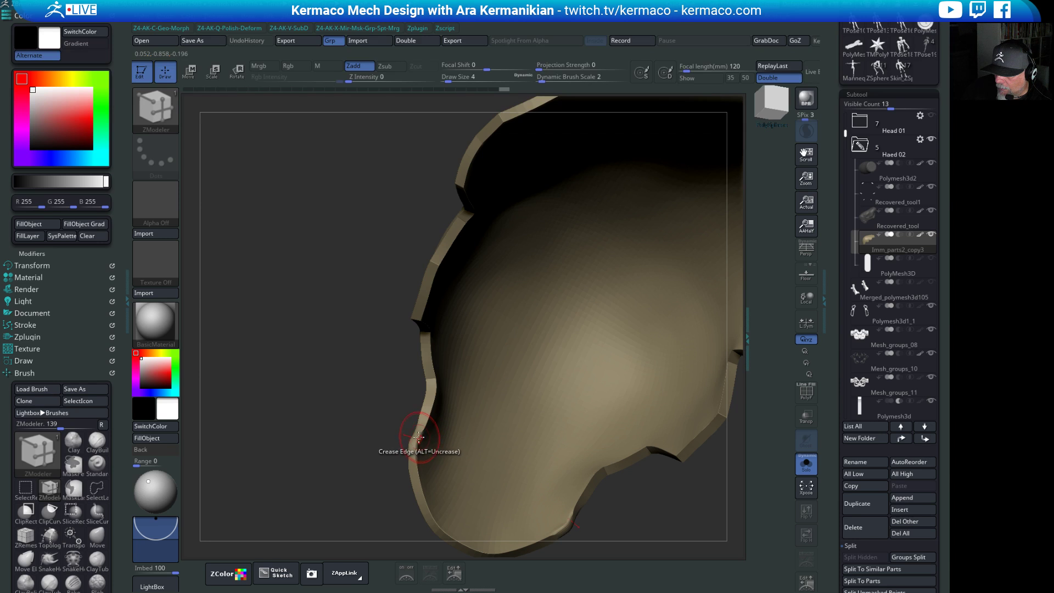
pyautogui.moveTo(342, 455); pyautogui.dragTo(408, 462)
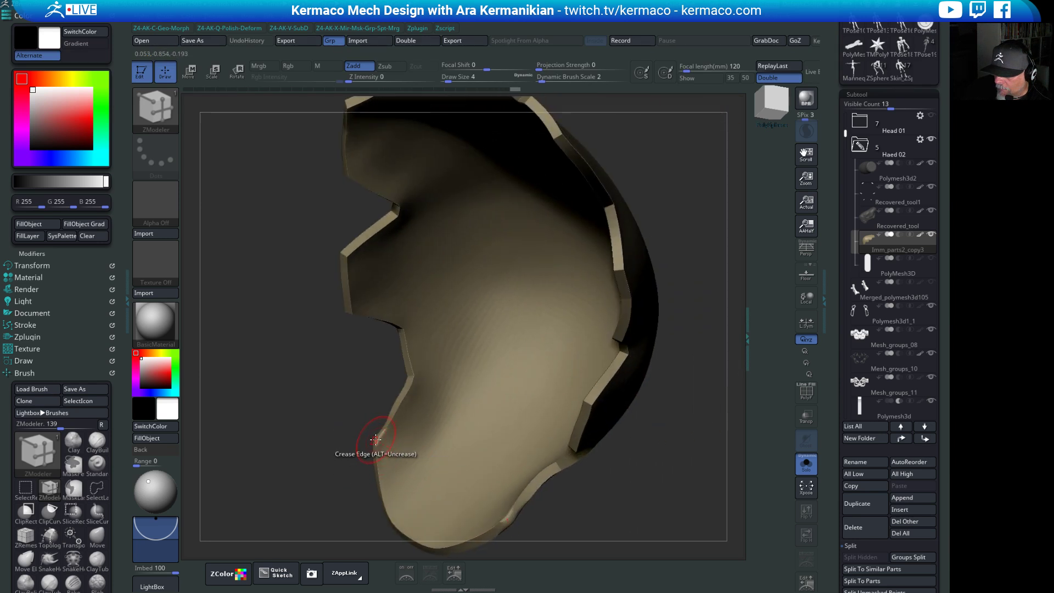
pyautogui.moveTo(379, 437); pyautogui.dragTo(462, 464)
pyautogui.keyDown('alt'); pyautogui.moveTo(496, 450); pyautogui.dragTo(559, 440); pyautogui.keyUp('alt')
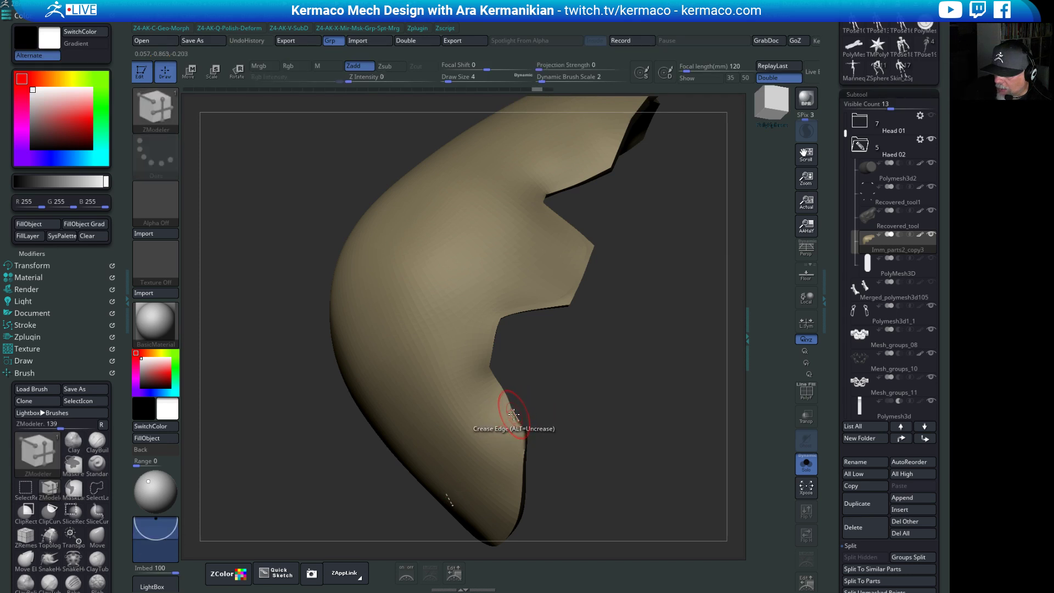
pyautogui.keyDown('alt'); pyautogui.moveTo(605, 419); pyautogui.dragTo(593, 449); pyautogui.keyUp('alt')
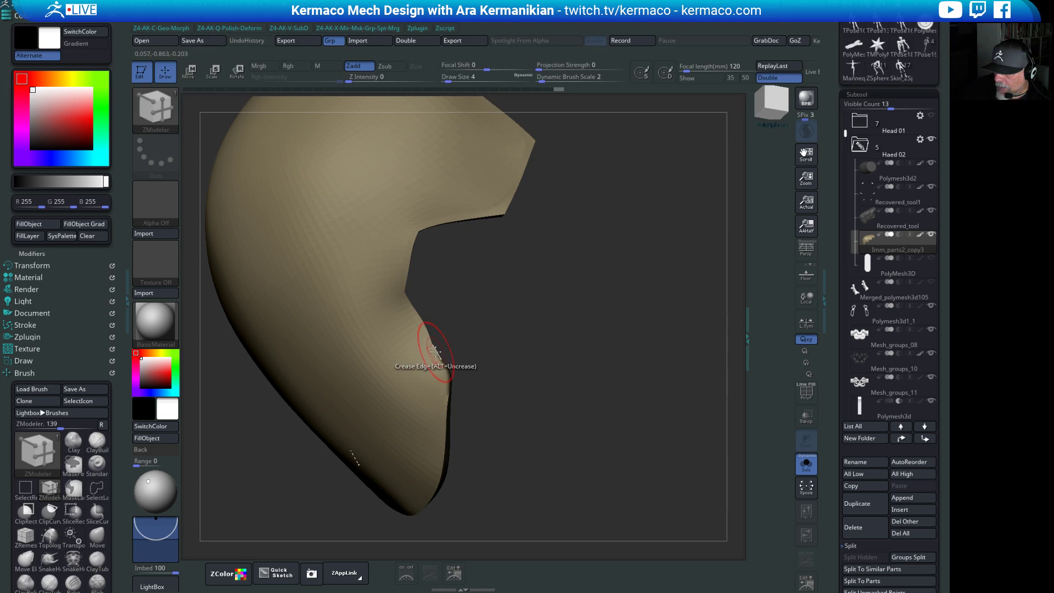
pyautogui.click(438, 358)
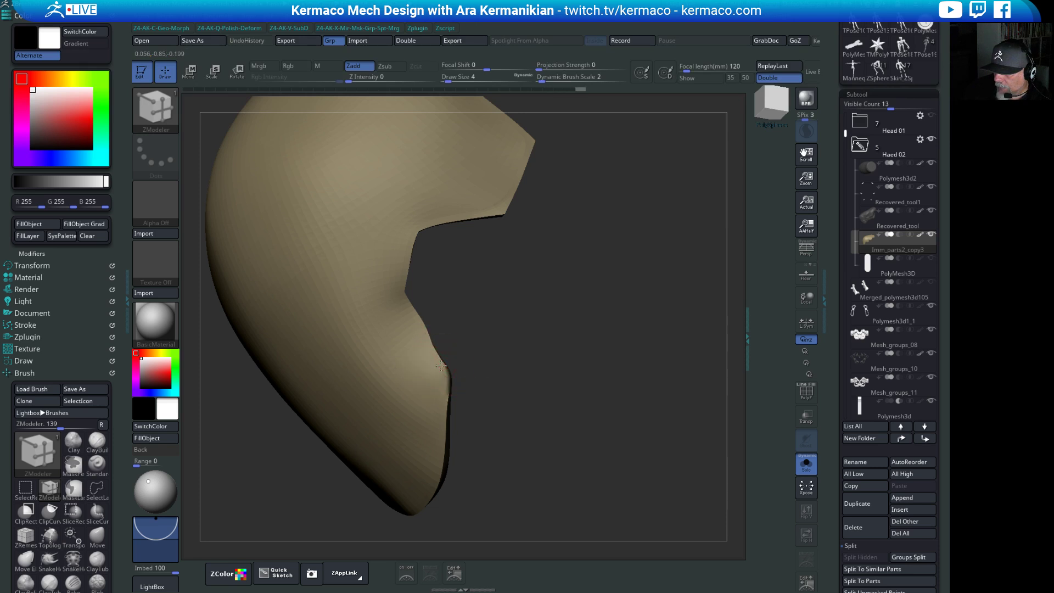
# Turn off the smoothed preview, show the polyframe again and crease the rim edges beside the shell's narrow tip.
pyautogui.hotkey('shift', 'd')
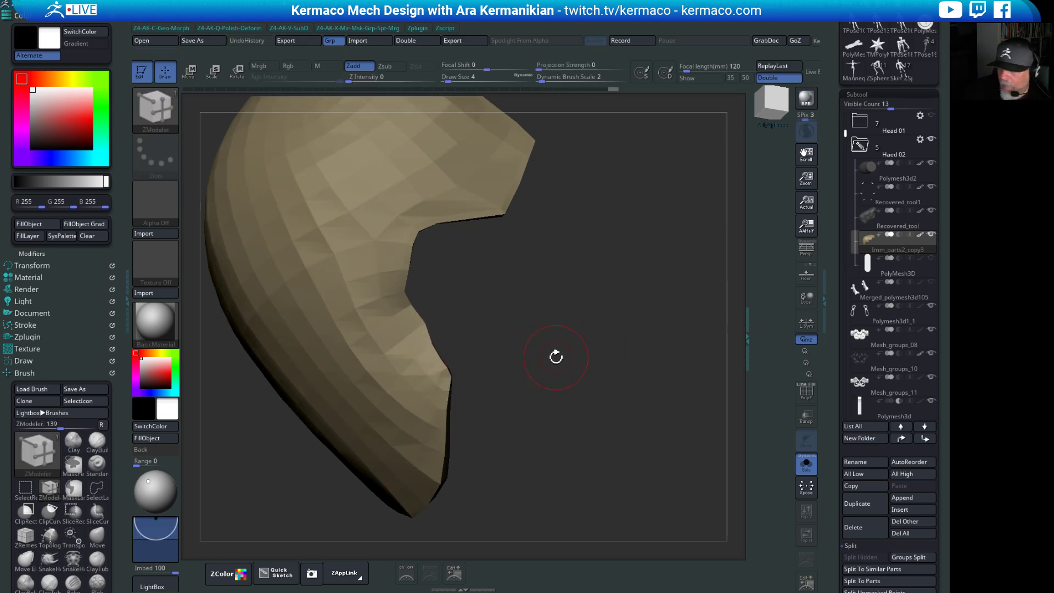
pyautogui.moveTo(556, 357)
pyautogui.mouseDown()
pyautogui.moveTo(537, 337)
pyautogui.moveTo(708, 449)
pyautogui.moveTo(601, 447)
pyautogui.moveTo(447, 404)
pyautogui.moveTo(377, 405)
pyautogui.mouseUp()
pyautogui.click(806, 391)
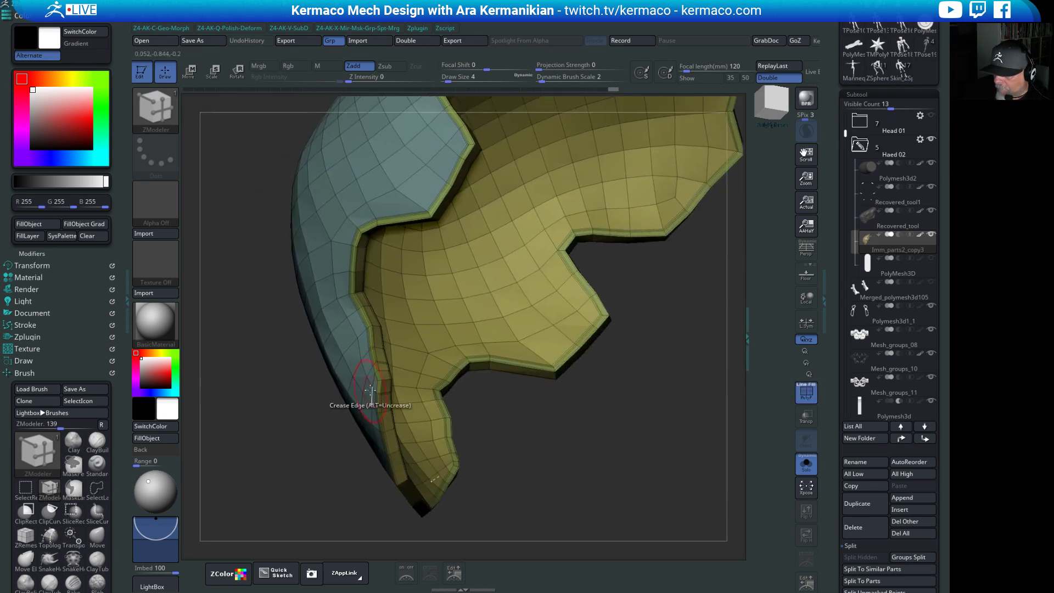
pyautogui.click(383, 358)
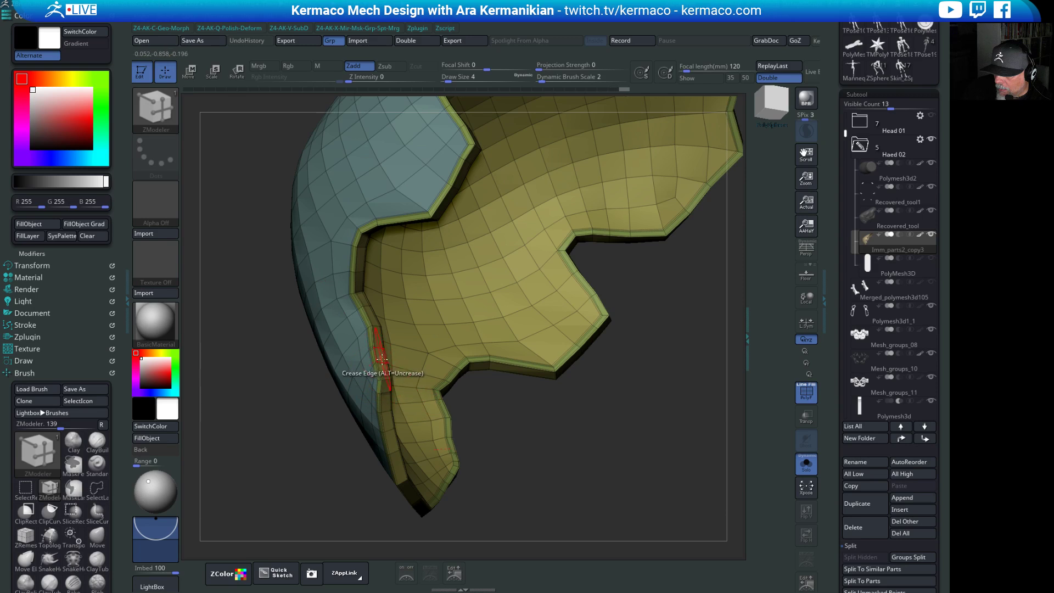
pyautogui.click(382, 360)
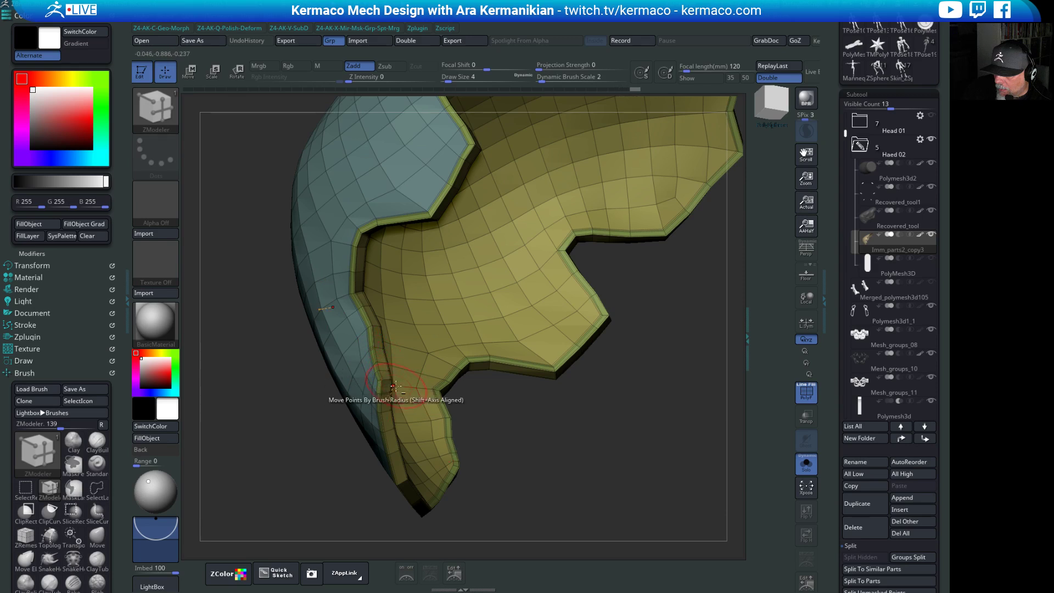
pyautogui.click(371, 349)
pyautogui.click(377, 365)
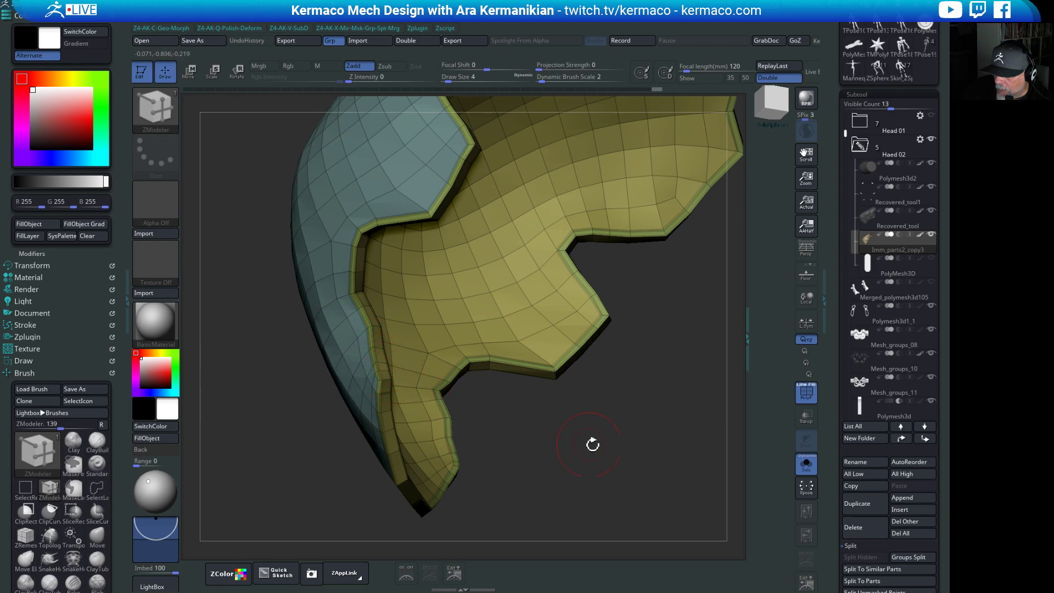
pyautogui.moveTo(593, 443)
pyautogui.mouseDown()
pyautogui.moveTo(304, 384)
pyautogui.moveTo(433, 420)
pyautogui.moveTo(357, 414)
pyautogui.moveTo(409, 390)
pyautogui.moveTo(391, 379)
pyautogui.mouseUp()
pyautogui.click(405, 409)
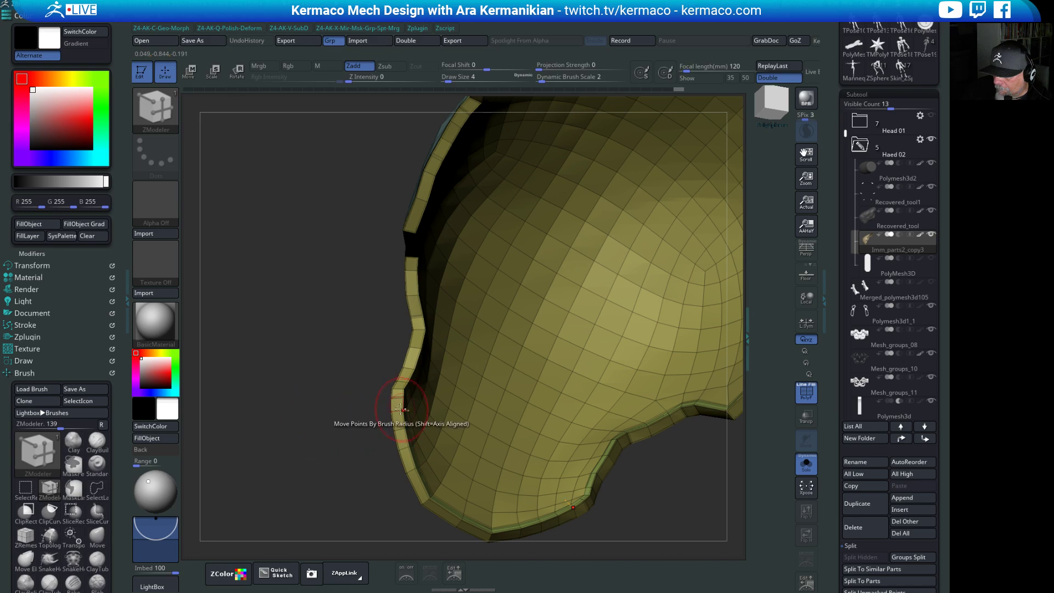
pyautogui.moveTo(315, 424); pyautogui.dragTo(686, 449)
pyautogui.moveTo(676, 409); pyautogui.dragTo(458, 356)
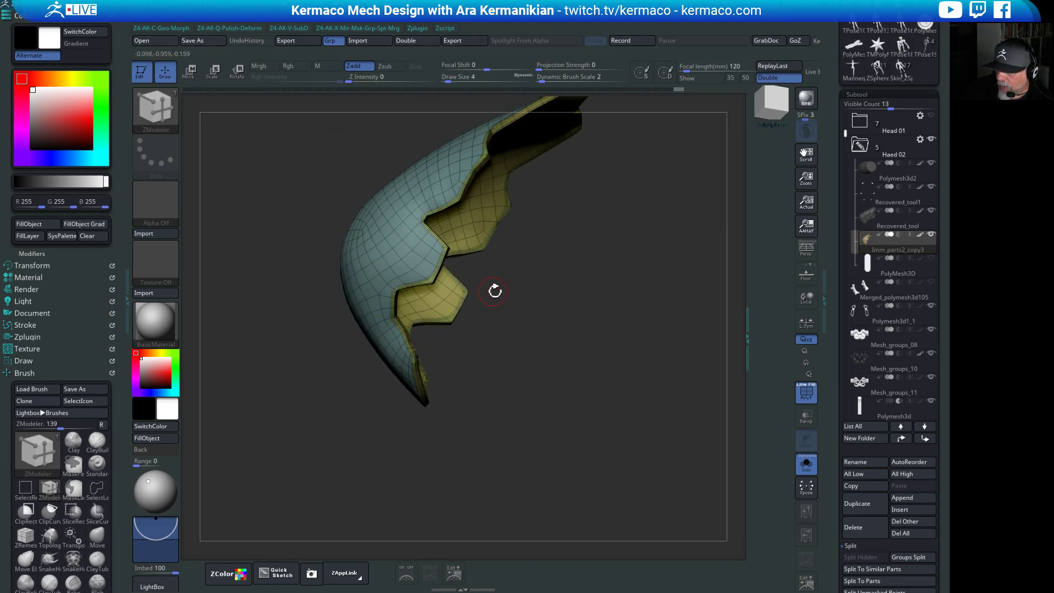
# Switch to the Move brush, set its draw size to 7 and bring the shell's notched side into view.
pyautogui.press('b')
pyautogui.press('m')
pyautogui.press('v')
pyautogui.moveTo(418, 307); pyautogui.dragTo(452, 334, button='right')
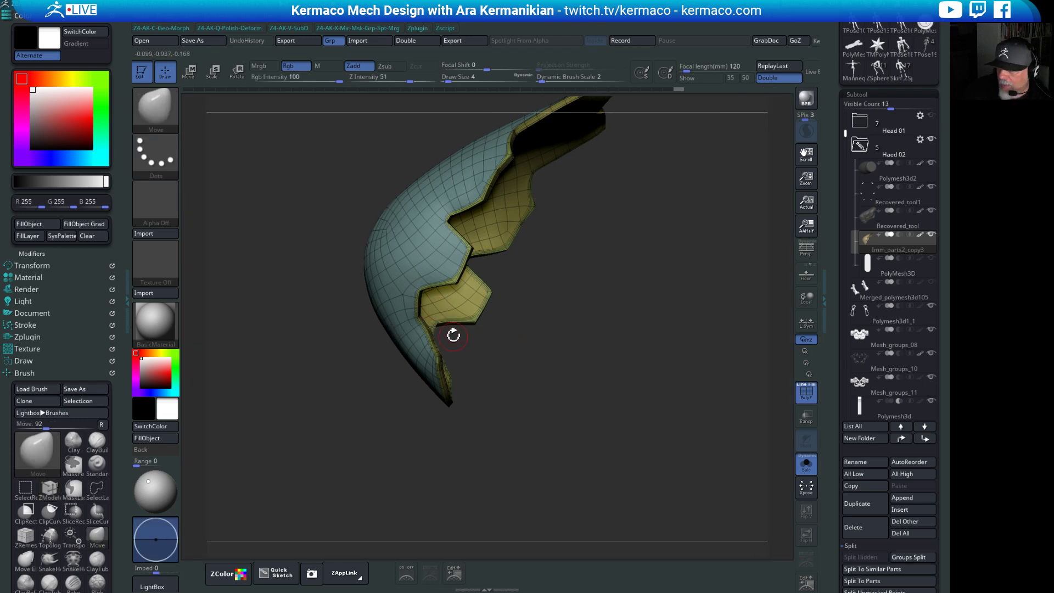
pyautogui.write('s')
pyautogui.write('14')
pyautogui.press('Return')
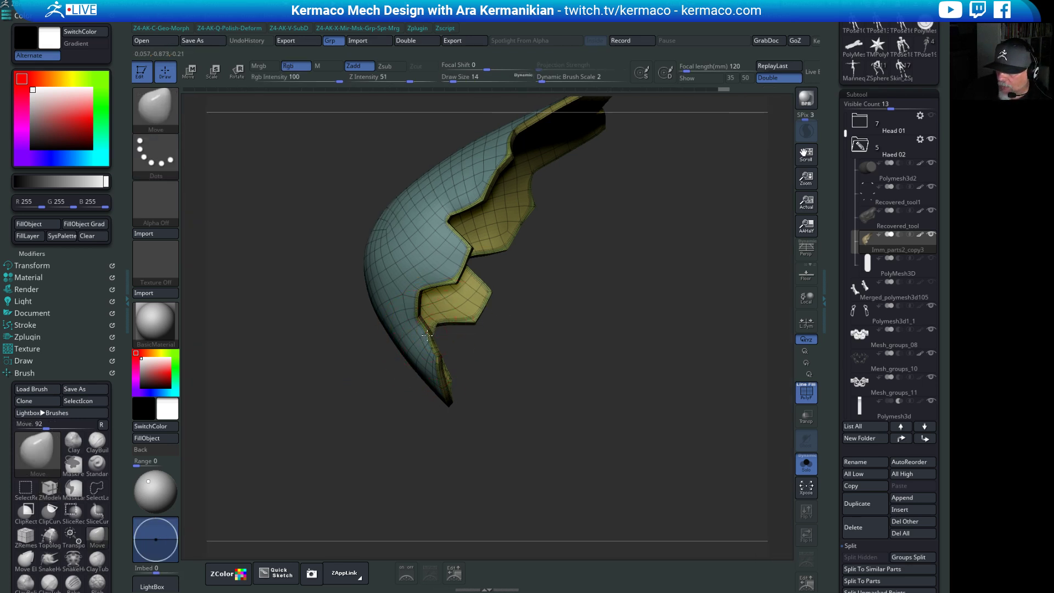
pyautogui.moveTo(428, 341); pyautogui.dragTo(426, 340, button='right')
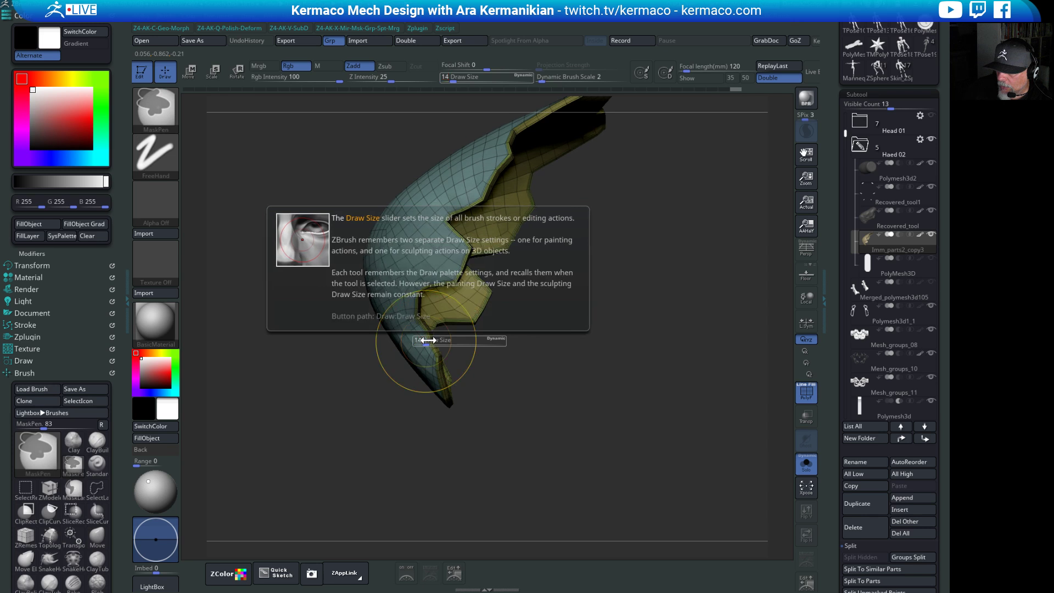
pyautogui.write('s7')
pyautogui.press('Return')
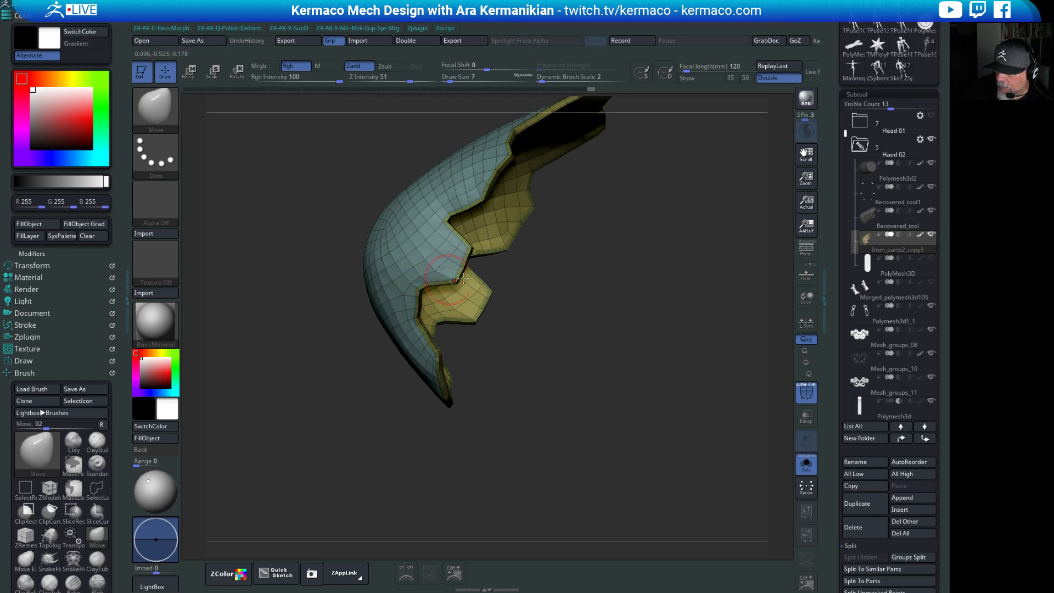
pyautogui.moveTo(557, 284); pyautogui.dragTo(569, 317)
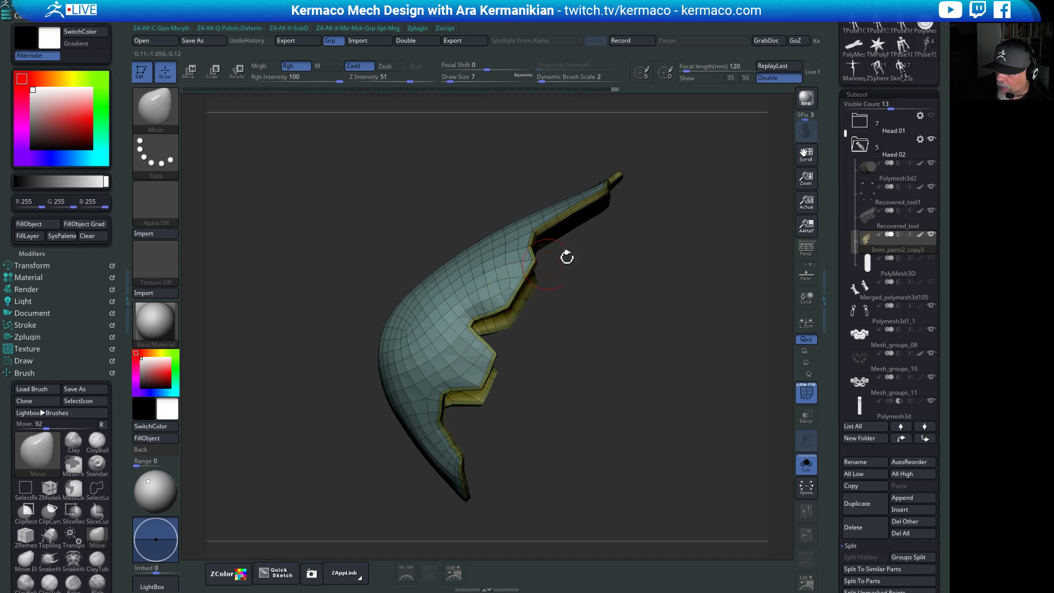
# Show the whole head again and nudge the shell's narrow upper tip against it with the Move brush at draw sizes 29 and 11.
pyautogui.moveTo(565, 254); pyautogui.dragTo(730, 273)
pyautogui.click(816, 469)
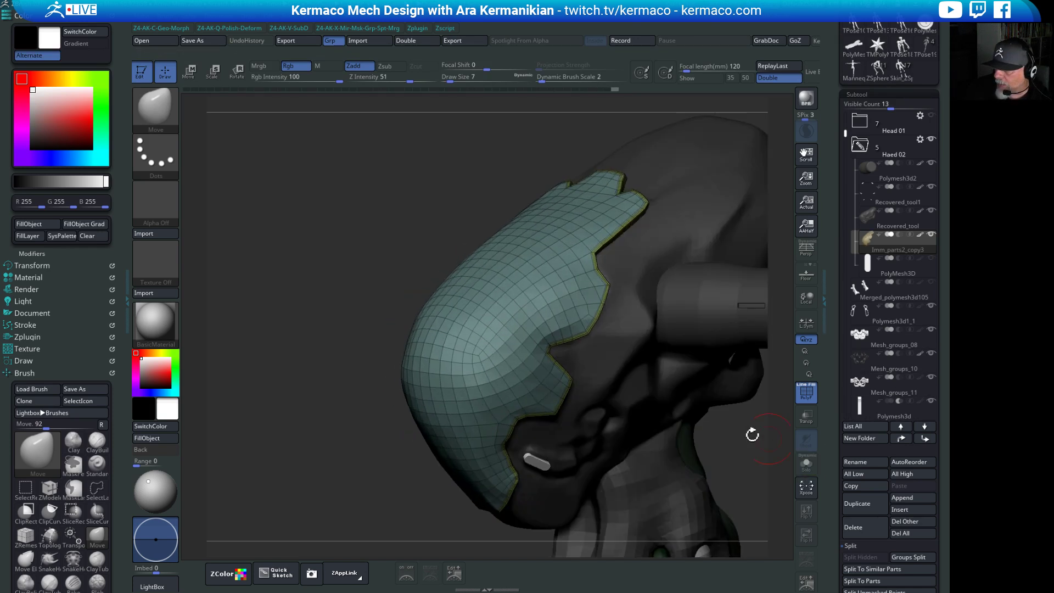
pyautogui.moveTo(328, 335); pyautogui.dragTo(311, 280)
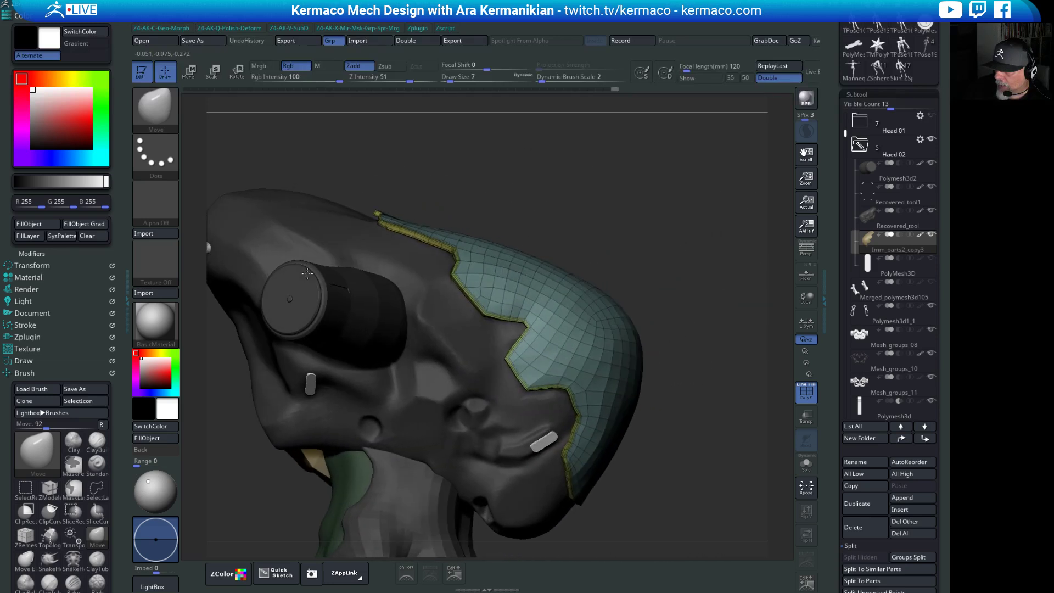
pyautogui.moveTo(640, 184); pyautogui.dragTo(396, 225)
pyautogui.moveTo(580, 189); pyautogui.dragTo(630, 202)
pyautogui.moveTo(672, 163)
pyautogui.mouseDown()
pyautogui.moveTo(500, 276)
pyautogui.moveTo(527, 265)
pyautogui.mouseUp()
pyautogui.press('s')
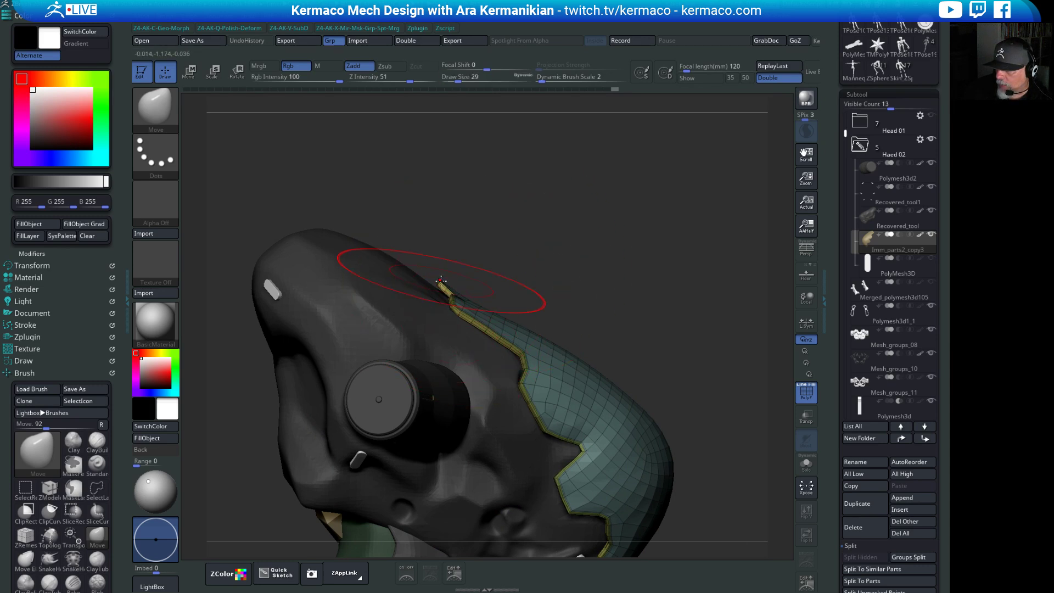
pyautogui.moveTo(436, 287); pyautogui.dragTo(371, 239)
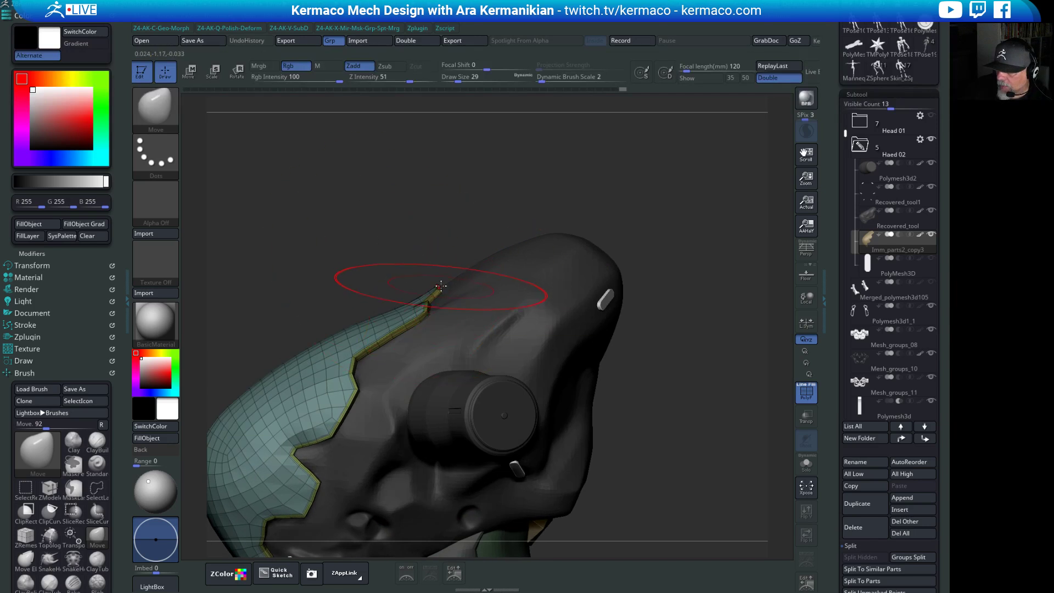
pyautogui.press('s')
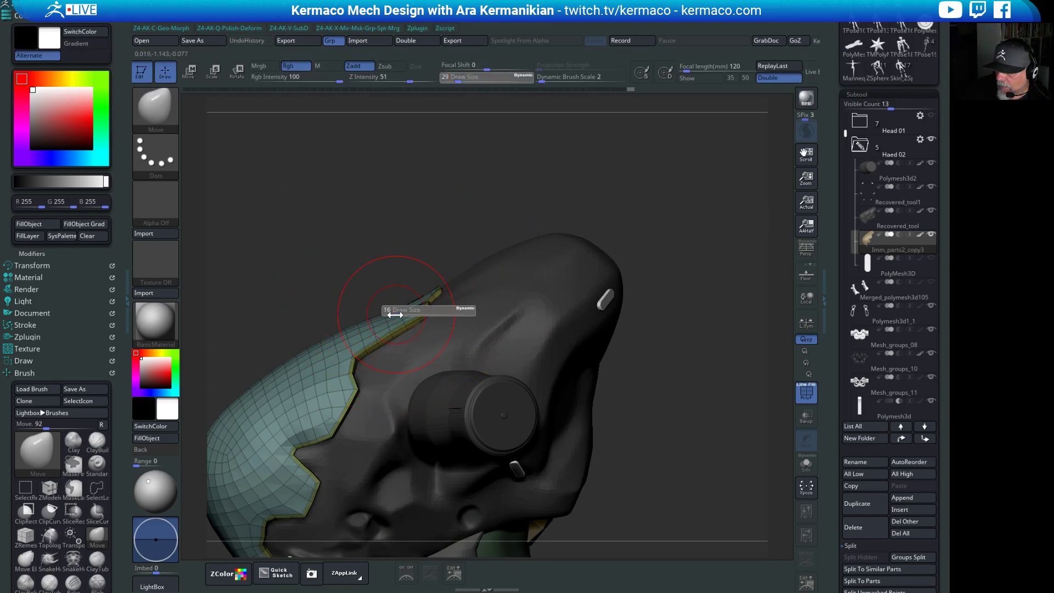
pyautogui.moveTo(395, 314); pyautogui.dragTo(391, 315)
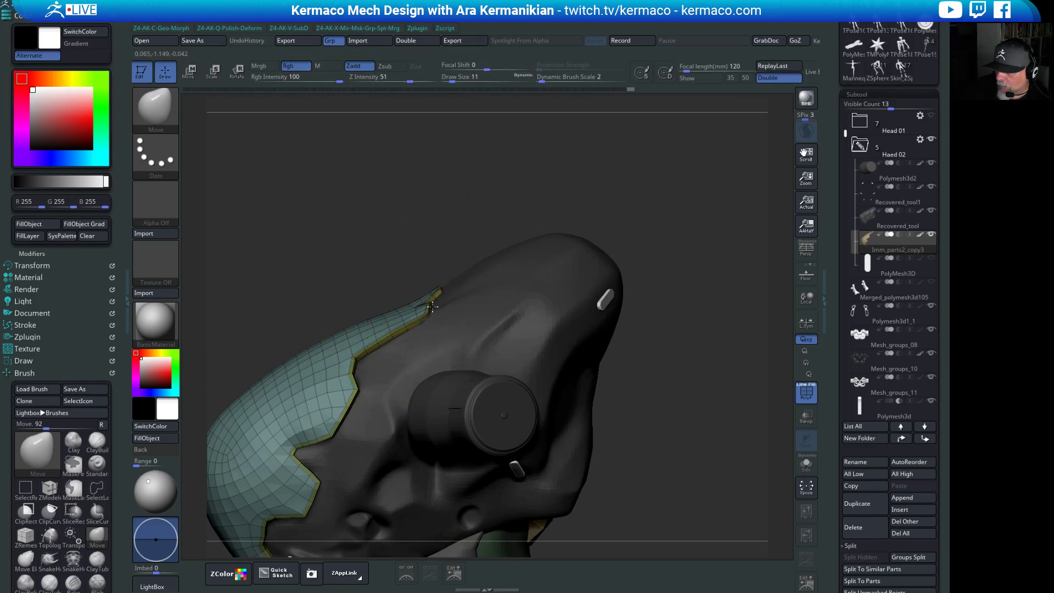
# Shift the entire shell slightly along Y and Z with the Move gizmo to seat it against the head.
pyautogui.press('w')
pyautogui.moveTo(399, 370); pyautogui.dragTo(394, 255)
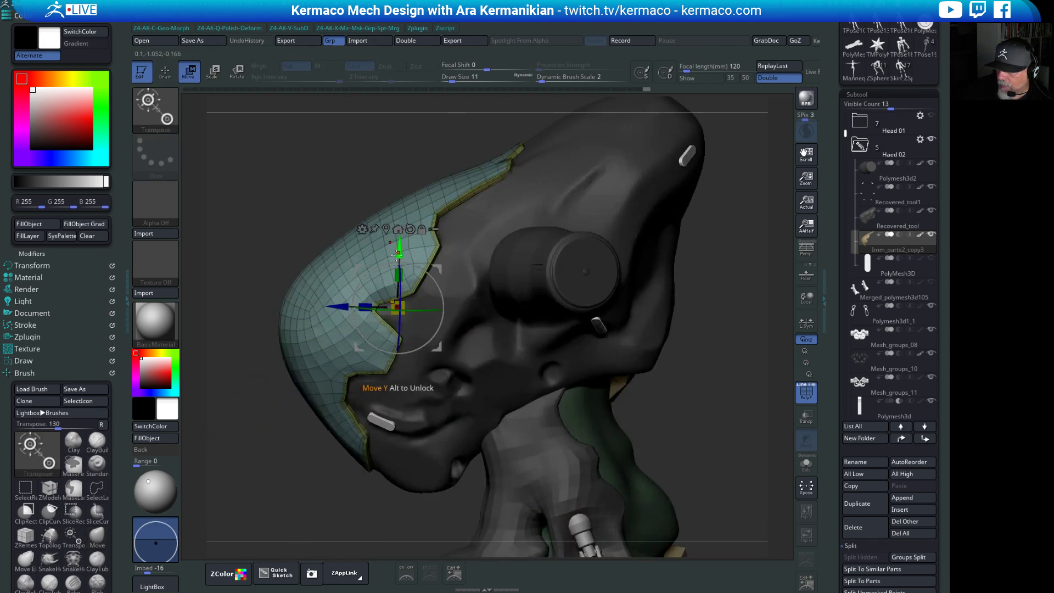
pyautogui.moveTo(345, 307); pyautogui.dragTo(348, 301)
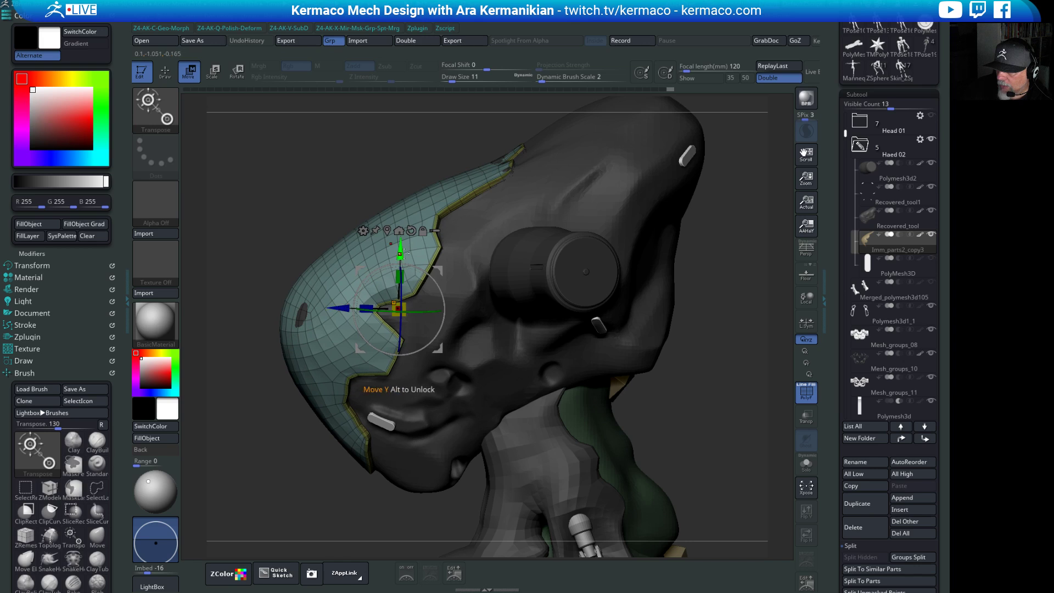
pyautogui.moveTo(401, 254); pyautogui.dragTo(400, 262)
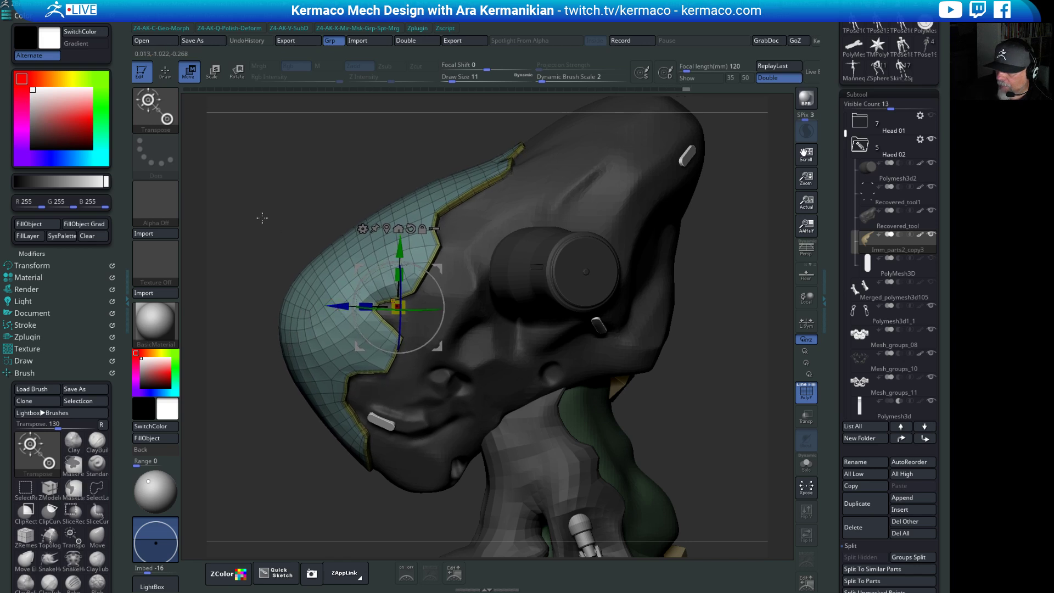
# Check the shell's fit from the front and side, and fine-tune its height and depth on the head with the gizmo.
pyautogui.moveTo(262, 218); pyautogui.dragTo(322, 199)
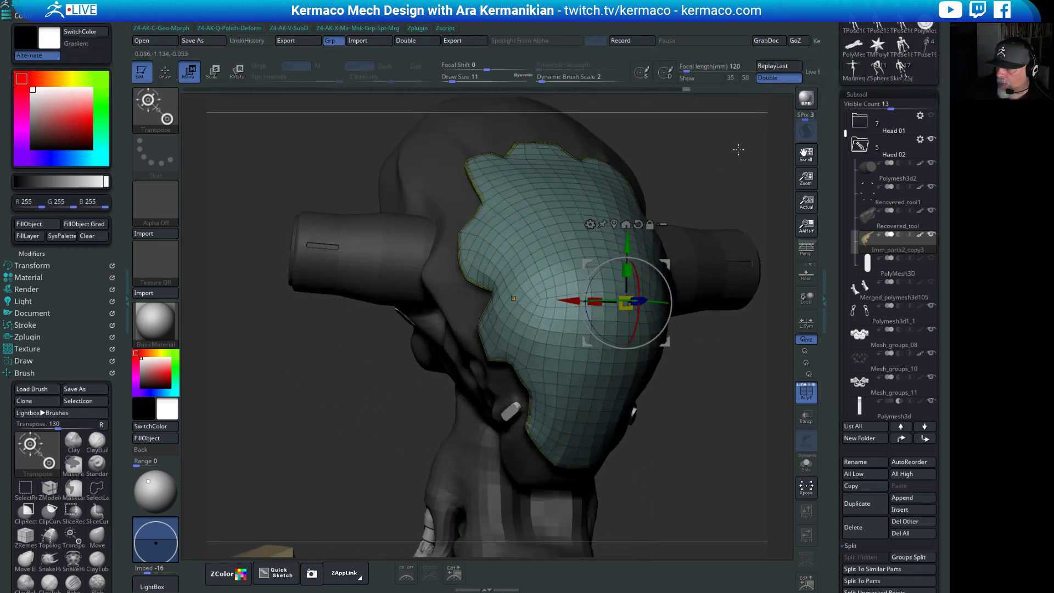
pyautogui.moveTo(739, 150); pyautogui.dragTo(714, 142)
pyautogui.moveTo(369, 182); pyautogui.dragTo(352, 379)
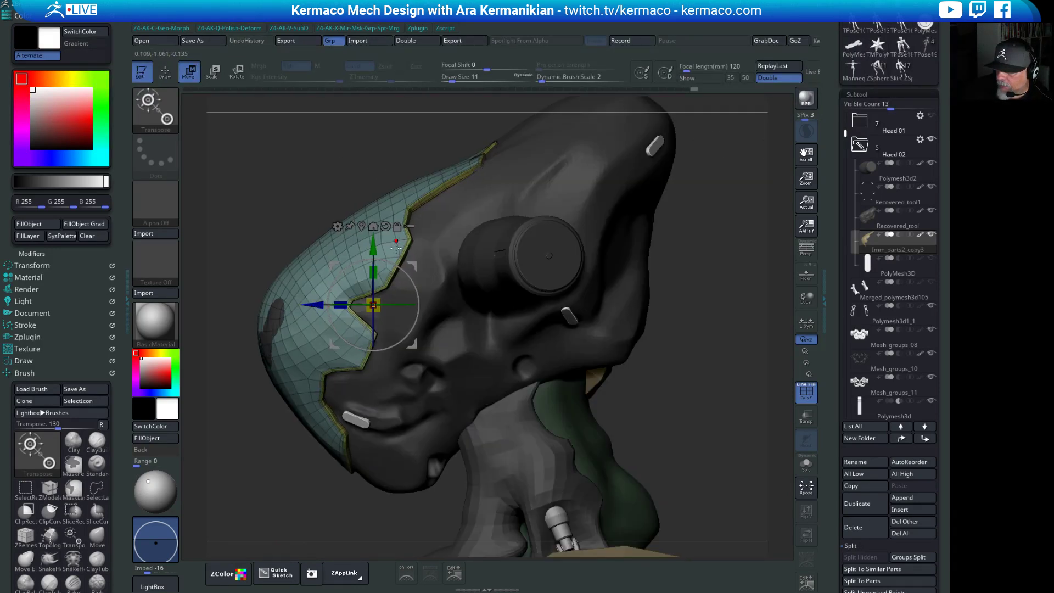
pyautogui.moveTo(372, 250); pyautogui.dragTo(373, 253)
pyautogui.moveTo(317, 306); pyautogui.dragTo(318, 306)
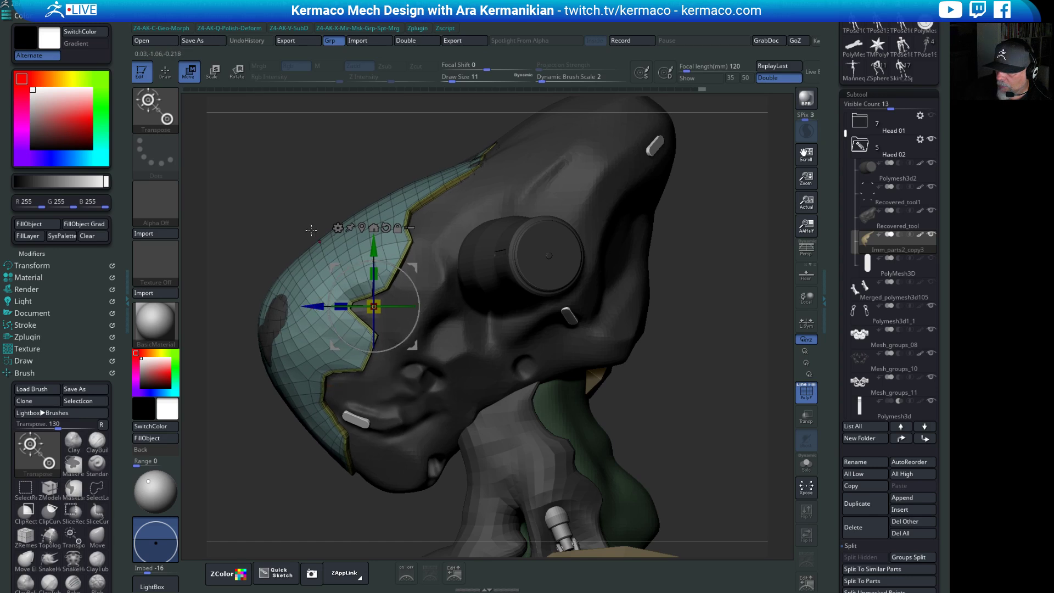
pyautogui.moveTo(311, 230); pyautogui.dragTo(522, 236)
pyautogui.moveTo(531, 303); pyautogui.dragTo(553, 288)
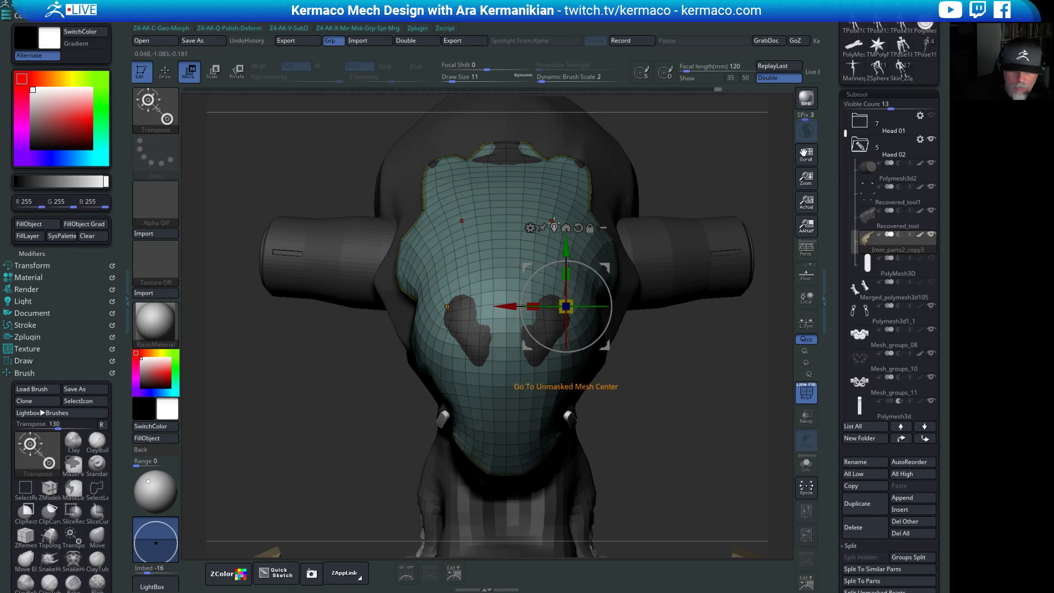
# Pull the shell's front surface over the spots where the head pokes through, using the Move brush at draw size 23.
pyautogui.press('q')
pyautogui.press('s')
pyautogui.moveTo(538, 181); pyautogui.dragTo(531, 182)
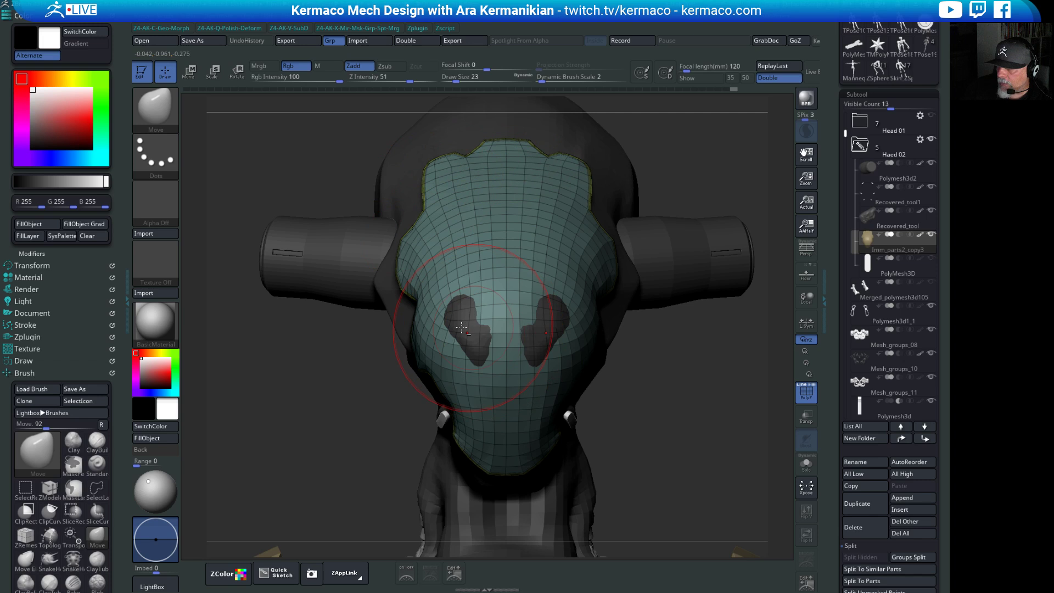
pyautogui.hotkey('ctrl', 'z')
pyautogui.hotkey('ctrl', 'z')
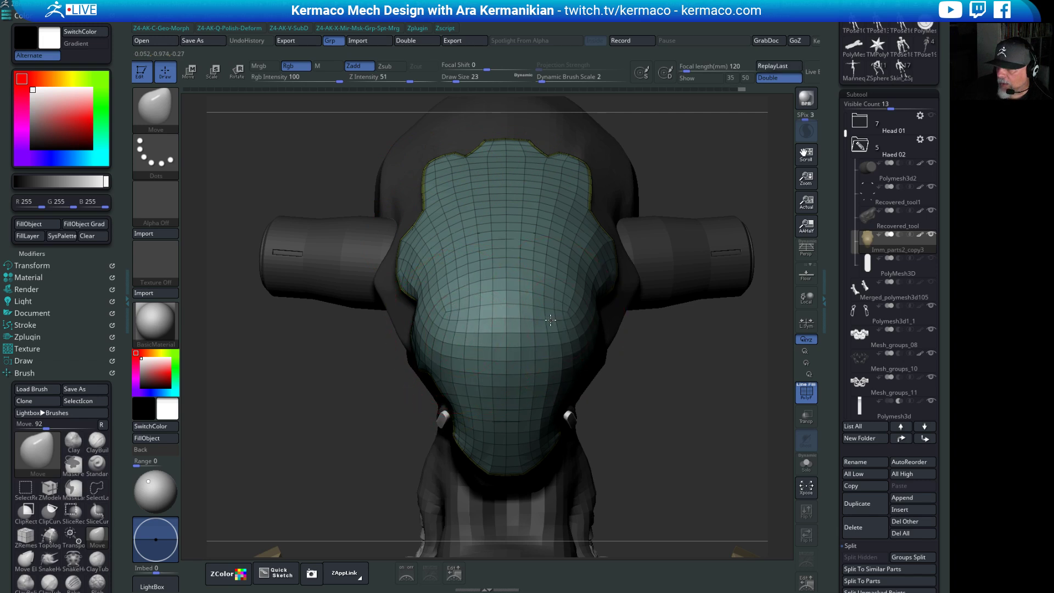
# Quick-save the project with the refitted head shell.
pyautogui.moveTo(760, 432); pyautogui.dragTo(631, 301)
pyautogui.hotkey('ctrl', 's')
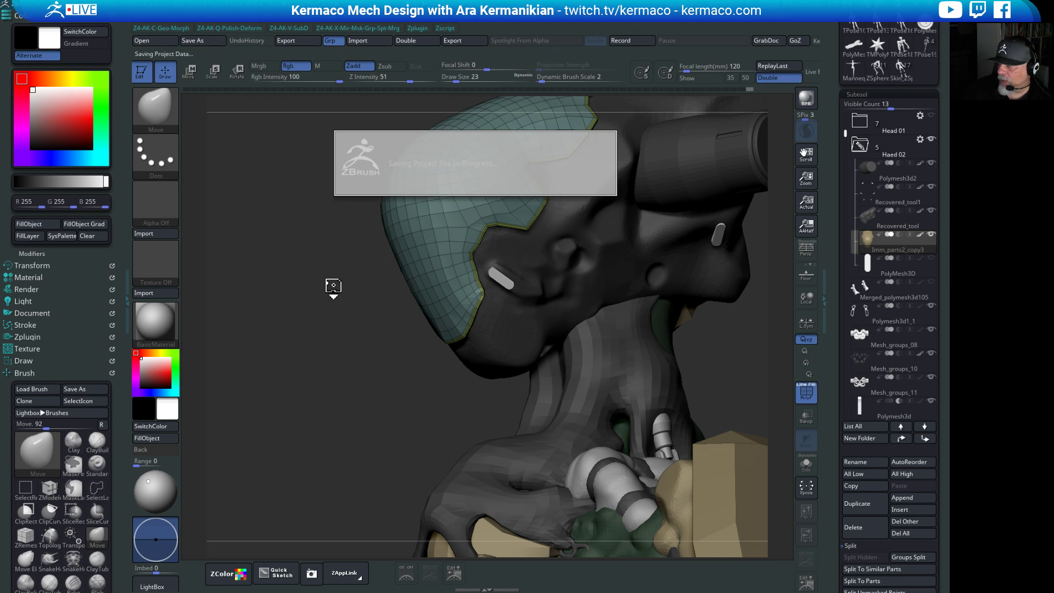
pyautogui.moveTo(348, 287)
pyautogui.mouseDown()
pyautogui.moveTo(357, 277)
pyautogui.moveTo(373, 297)
pyautogui.mouseUp()
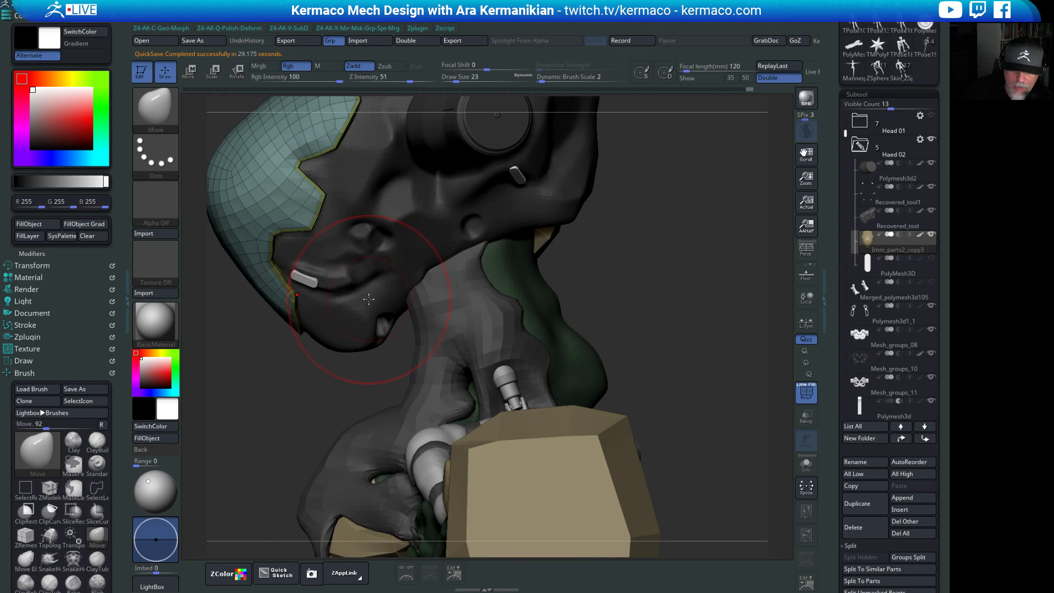
pyautogui.moveTo(349, 391); pyautogui.dragTo(478, 184)
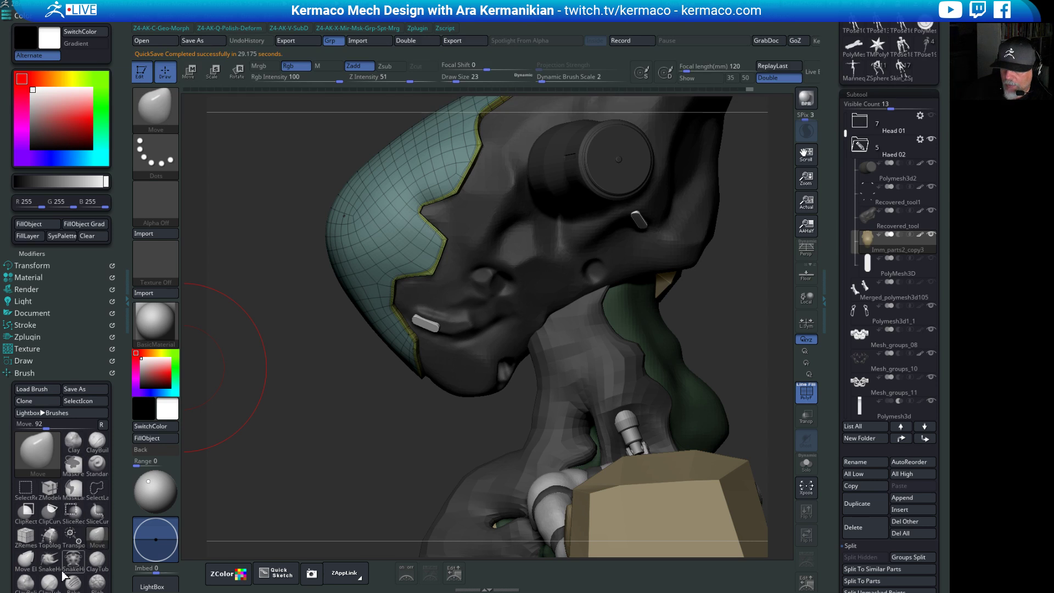
# Switch to the hPolish brush and set its draw size to 14.
pyautogui.scroll(-4, 33, 516)
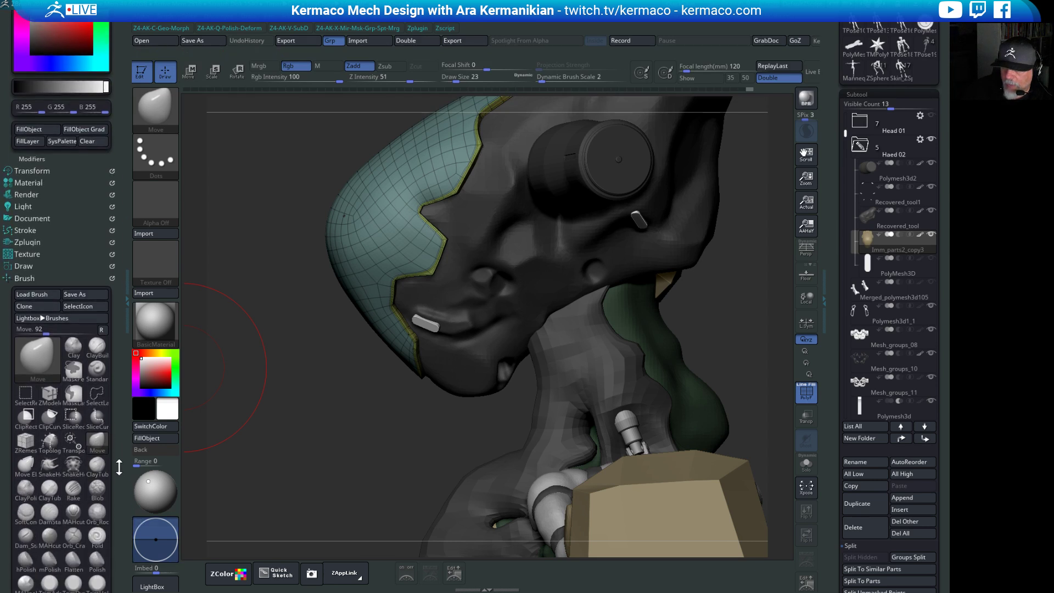
pyautogui.click(25, 532)
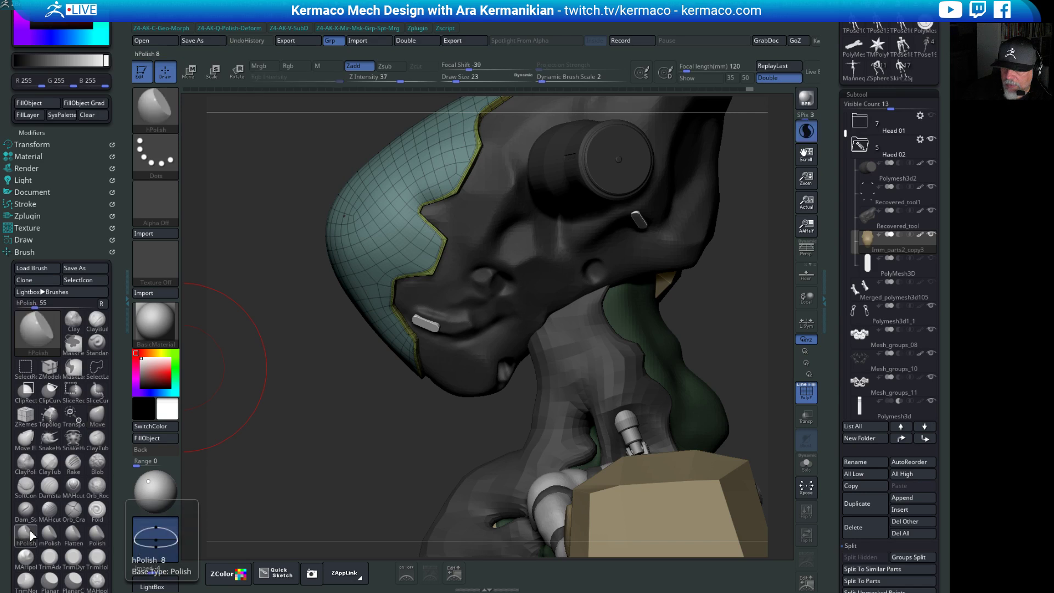
pyautogui.moveTo(379, 248)
pyautogui.mouseDown()
pyautogui.moveTo(417, 201)
pyautogui.moveTo(432, 235)
pyautogui.mouseUp()
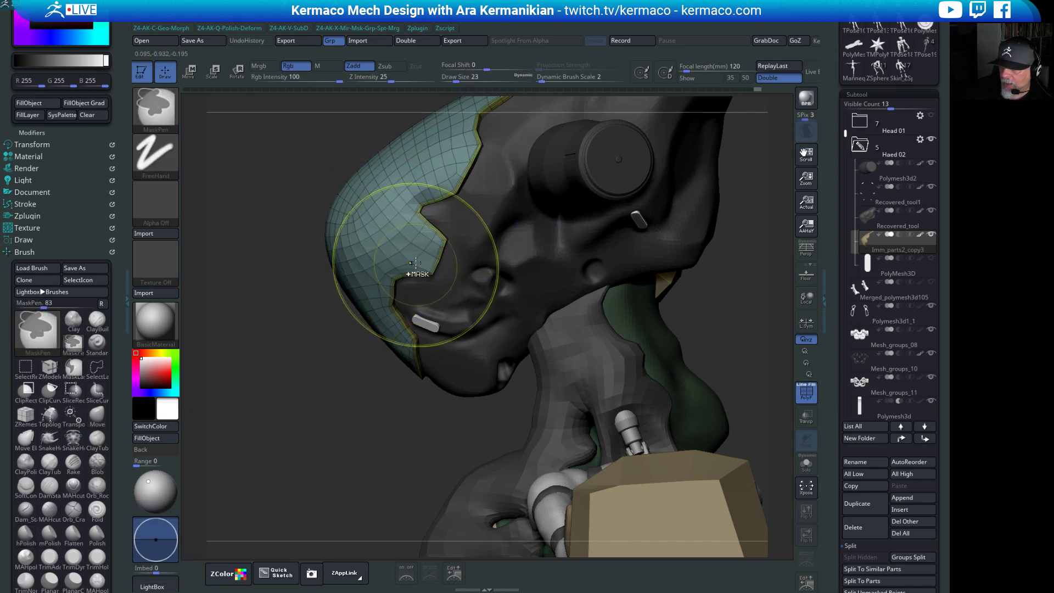
pyautogui.press('s')
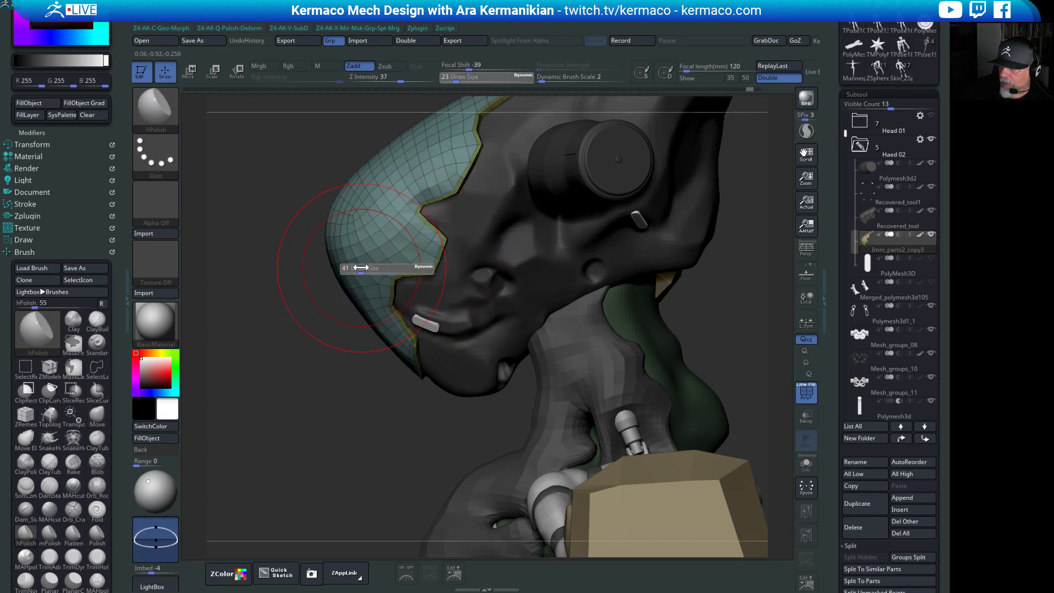
pyautogui.moveTo(354, 270); pyautogui.dragTo(354, 270)
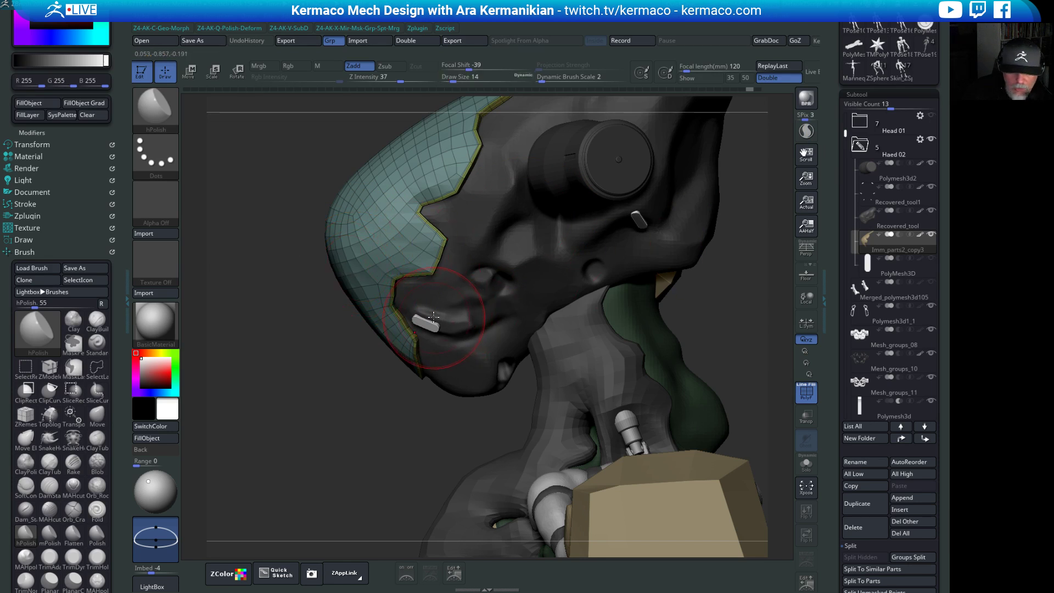
# Try flattening the shell's side surface with hPolish, and undo the stroke.
pyautogui.moveTo(434, 317); pyautogui.dragTo(450, 275)
pyautogui.moveTo(402, 236); pyautogui.dragTo(398, 233)
pyautogui.hotkey('ctrl', 'z')
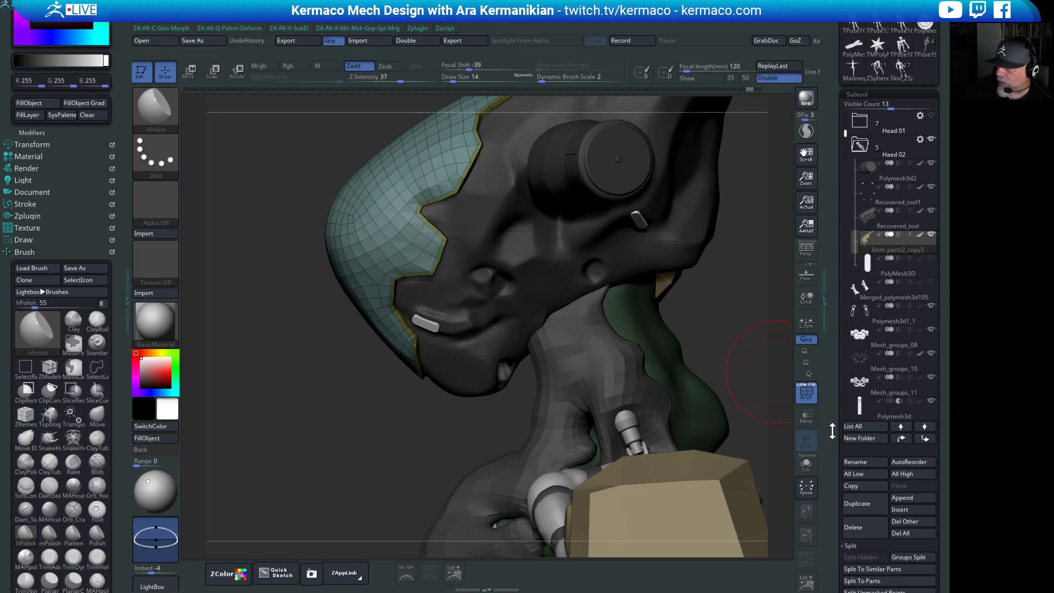
# Open the shell's Geometry settings and enable the Smt option for subdividing.
pyautogui.moveTo(832, 431); pyautogui.dragTo(834, 365)
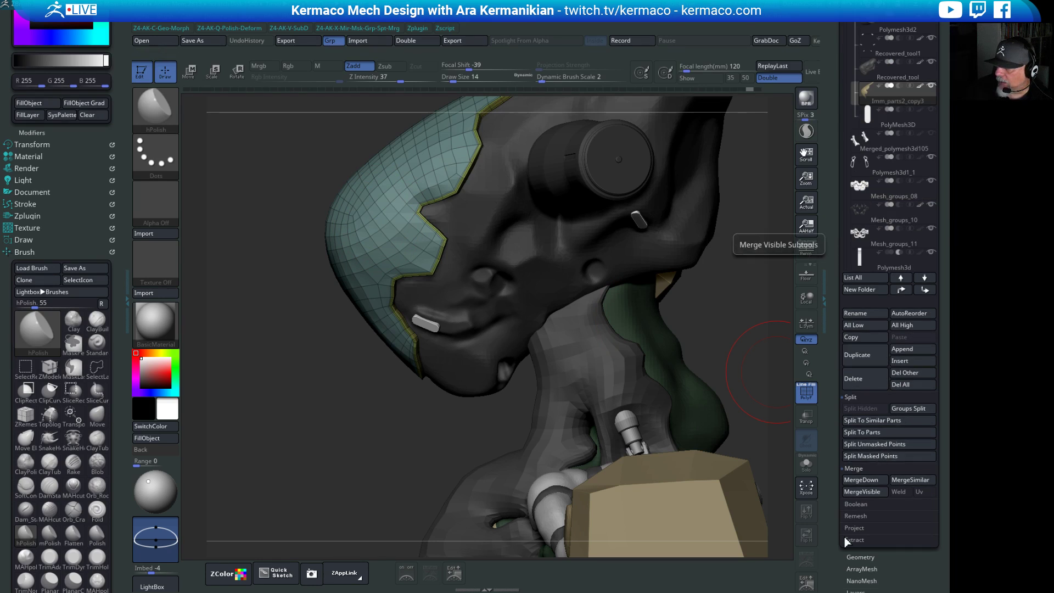
pyautogui.click(858, 556)
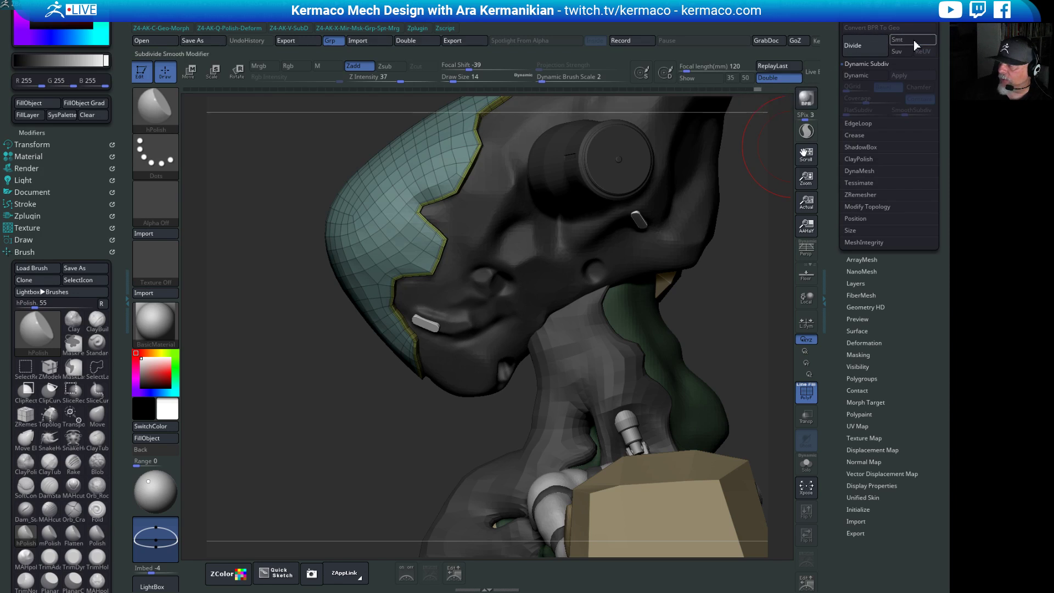
pyautogui.moveTo(278, 378)
pyautogui.mouseDown()
pyautogui.moveTo(489, 227)
pyautogui.moveTo(511, 308)
pyautogui.mouseUp()
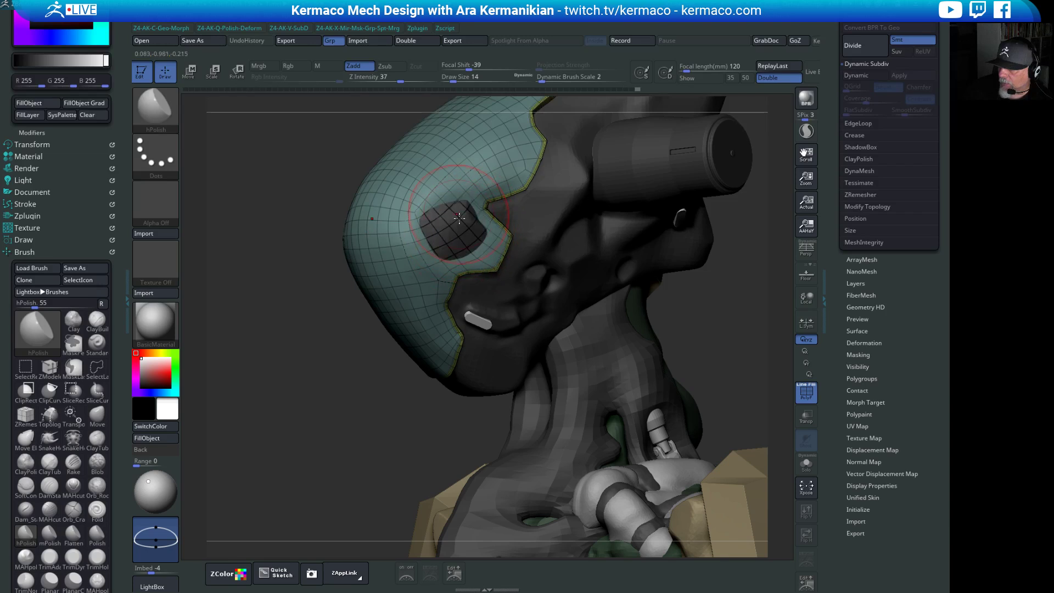
# Lower hPolish's Z Intensity to 1, try smoothing the shell's side, and undo the test strokes.
pyautogui.moveTo(284, 233)
pyautogui.mouseDown()
pyautogui.moveTo(240, 226)
pyautogui.moveTo(384, 109)
pyautogui.moveTo(372, 83)
pyautogui.moveTo(360, 83)
pyautogui.mouseUp()
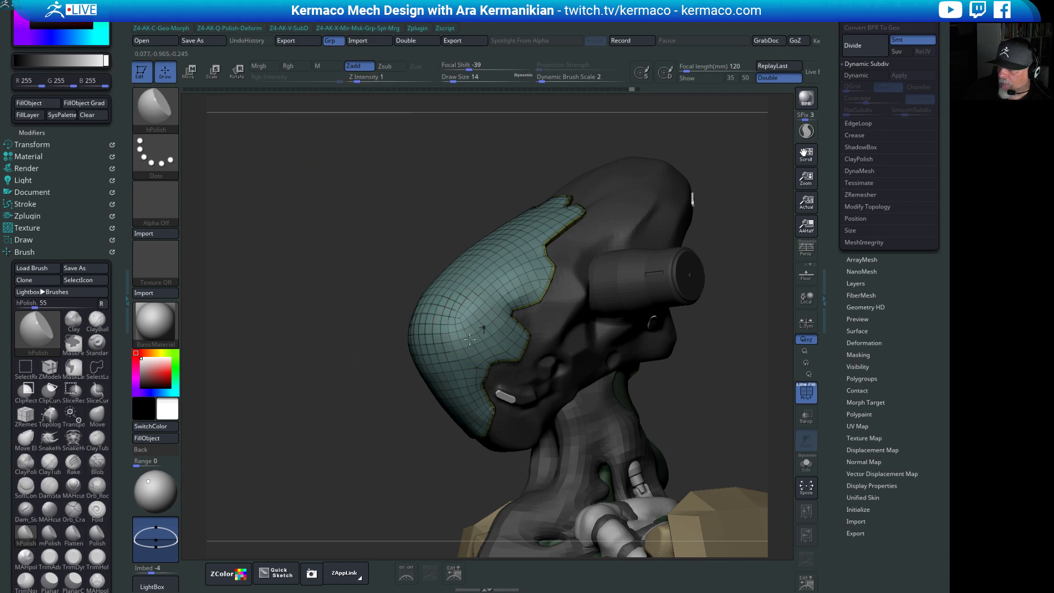
pyautogui.keyDown('shift'); pyautogui.moveTo(480, 333); pyautogui.dragTo(484, 313); pyautogui.keyUp('shift')
pyautogui.hotkey('ctrl', 'z')
pyautogui.hotkey('ctrl', 'z')
pyautogui.hotkey('ctrl', 'z')
pyautogui.press('s')
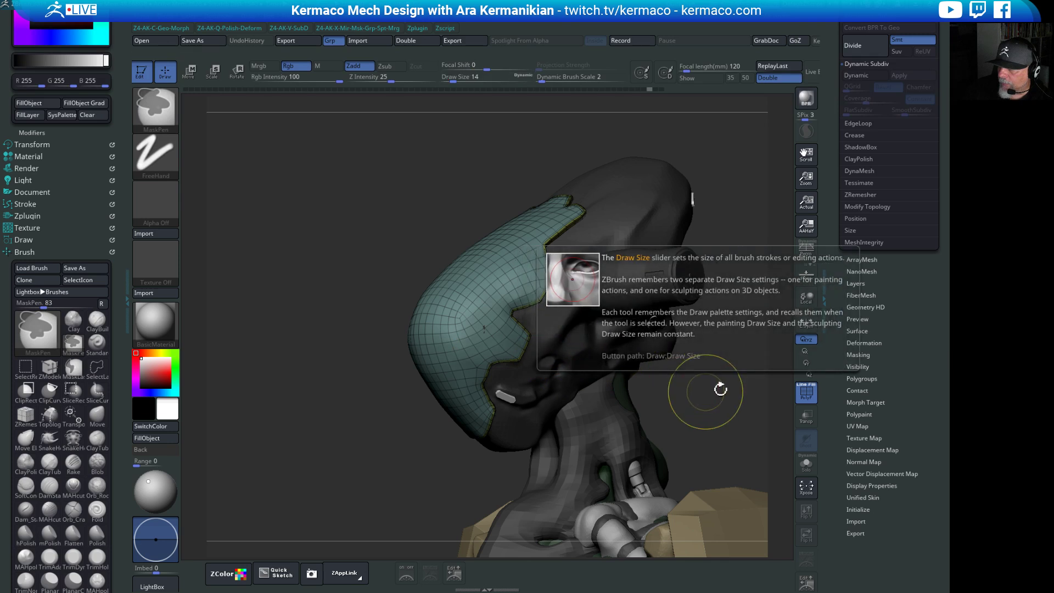
# Hide the polyframe and lightly smooth the lower front of the shell while checking its surface from both sides.
pyautogui.moveTo(723, 400); pyautogui.dragTo(695, 370)
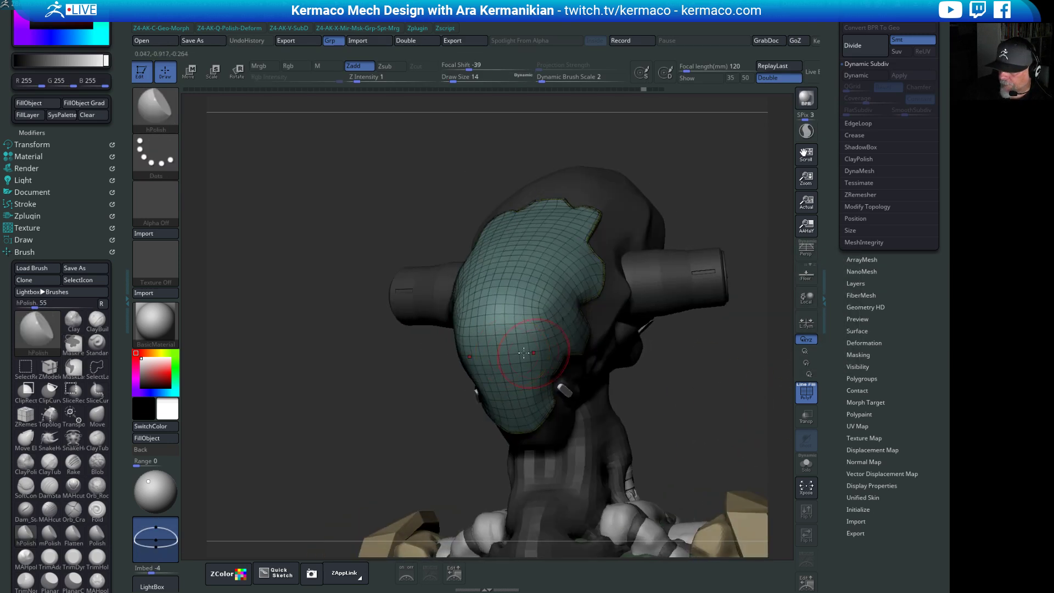
pyautogui.hotkey('shift', 'f')
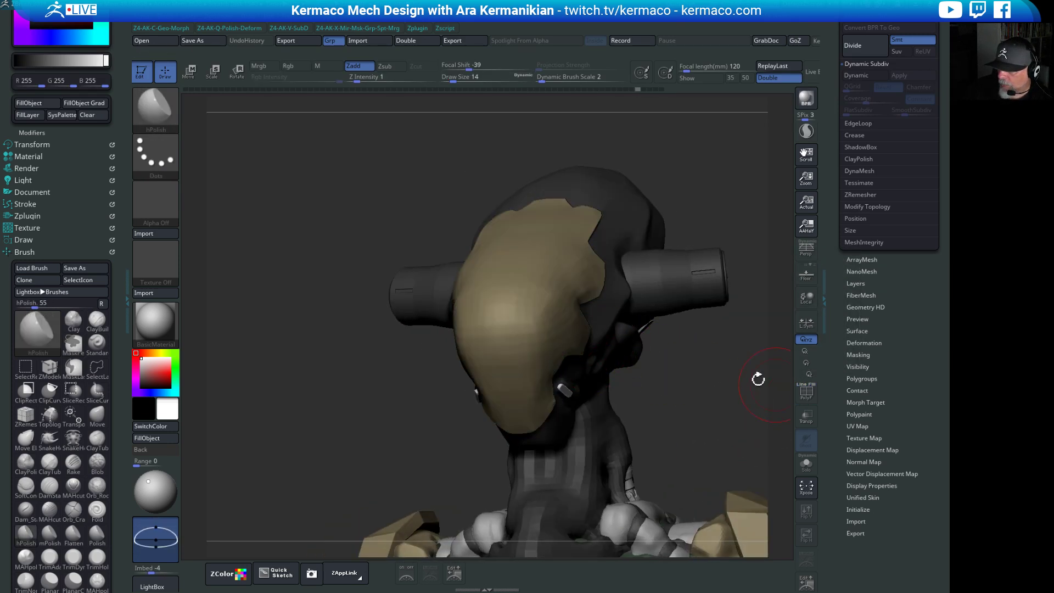
pyautogui.moveTo(610, 343); pyautogui.dragTo(531, 290, button='right')
pyautogui.press('shift')
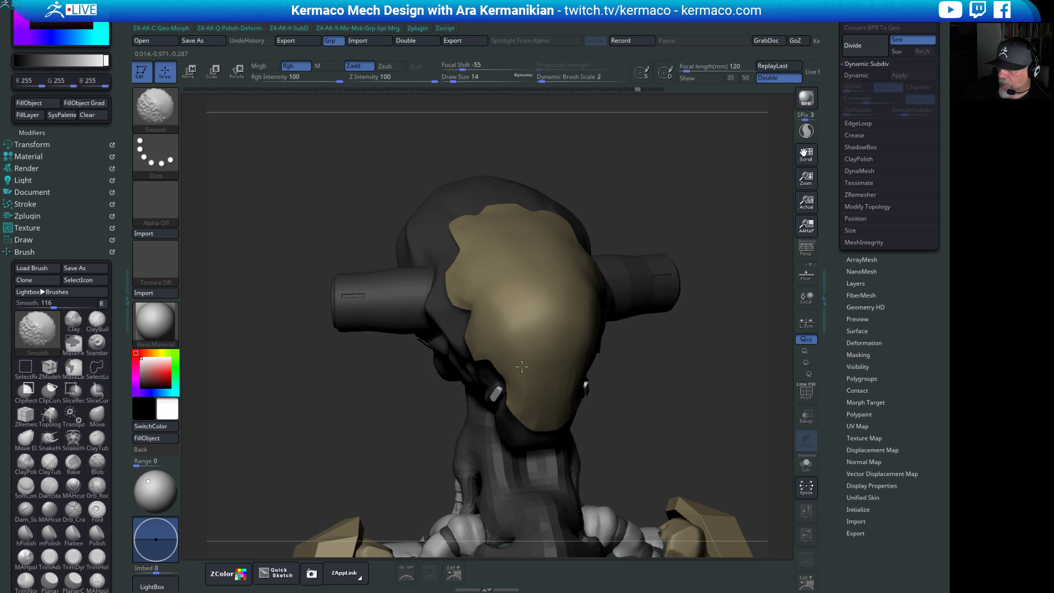
pyautogui.moveTo(694, 425); pyautogui.dragTo(526, 331, button='right')
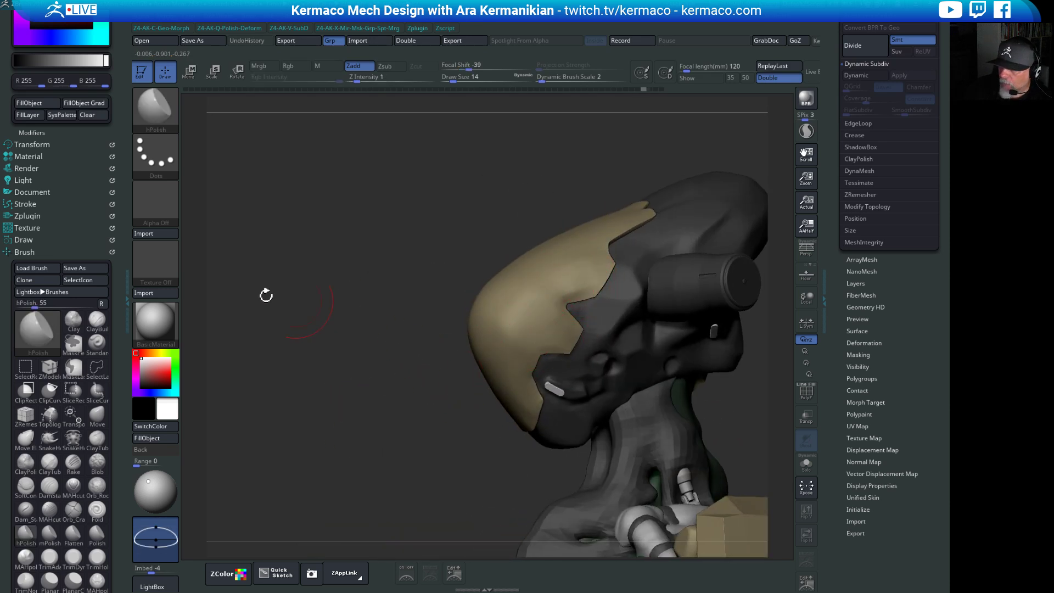
# Crease the shell around its middle side notch with DamStandard at Draw Size 2 and smooth the grooves.
pyautogui.click(102, 318)
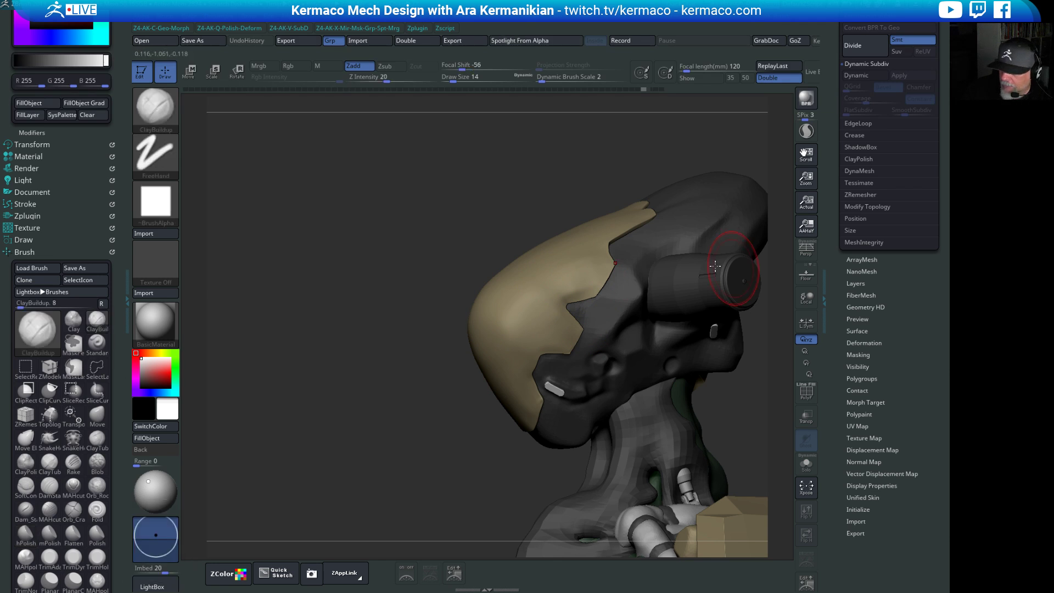
pyautogui.moveTo(416, 164)
pyautogui.mouseDown()
pyautogui.moveTo(313, 259)
pyautogui.moveTo(325, 263)
pyautogui.mouseUp()
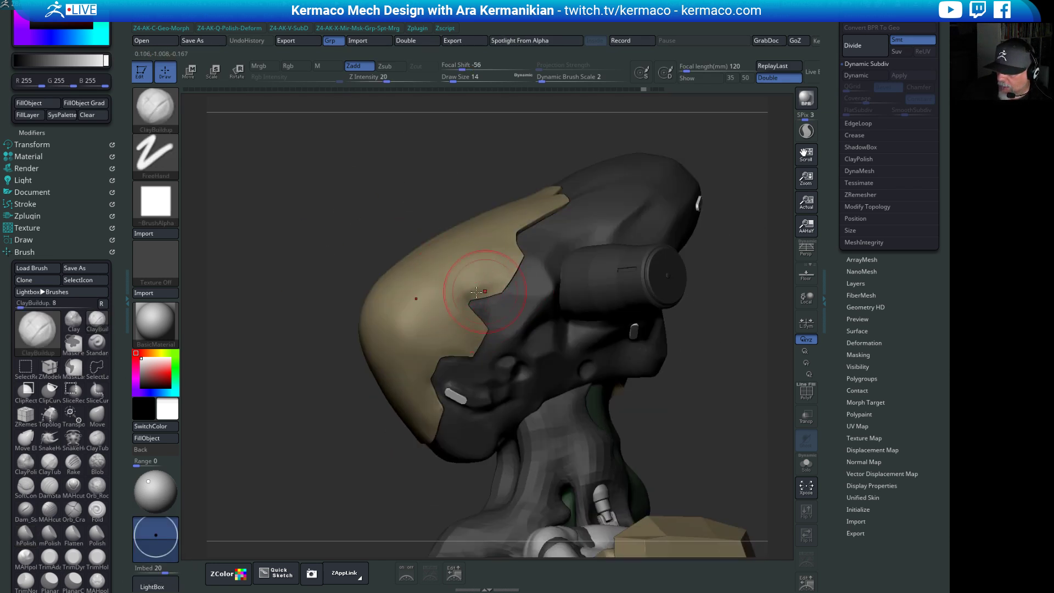
pyautogui.write('s2')
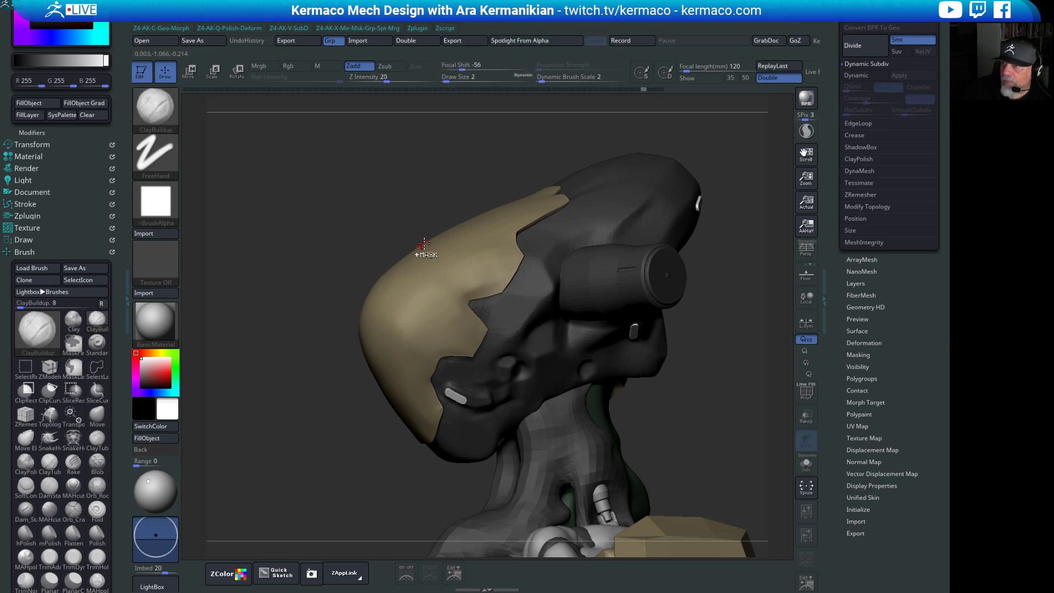
pyautogui.press('space')
pyautogui.click(467, 179)
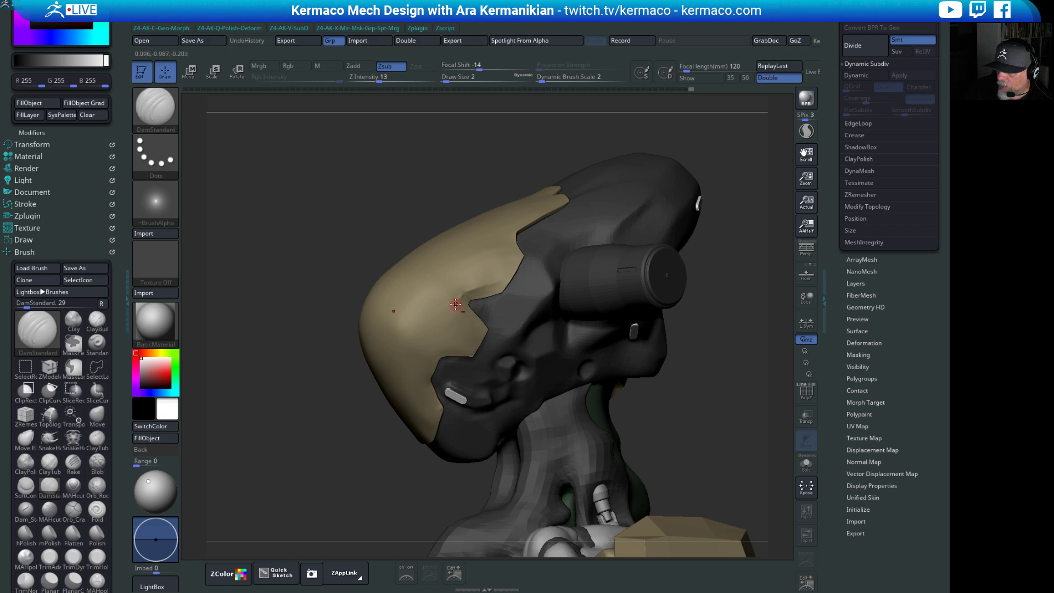
pyautogui.press('shift')
pyautogui.press('shift')
pyautogui.press('shift')
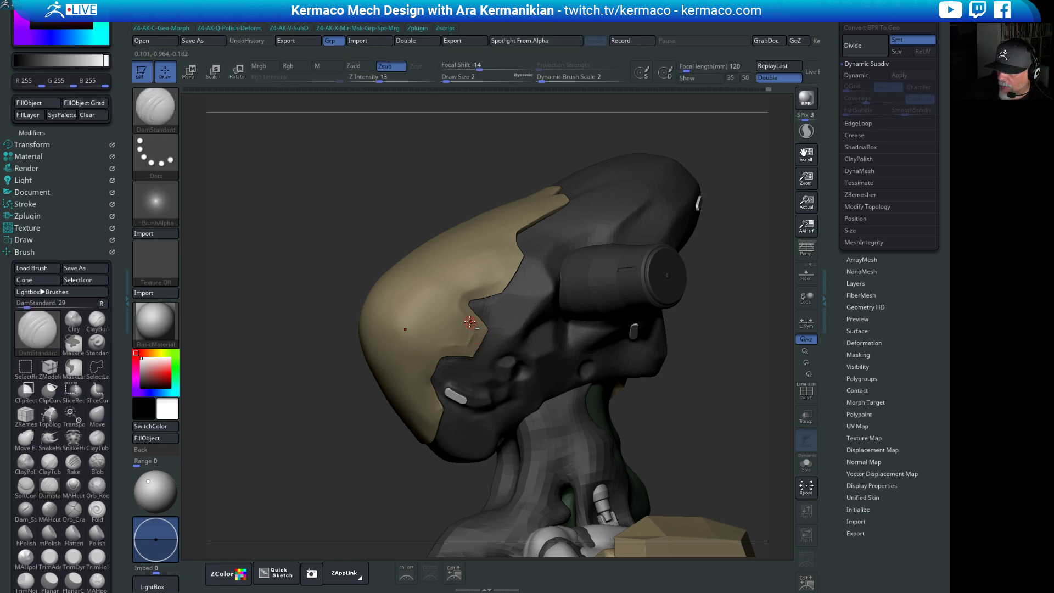
pyautogui.press('shift')
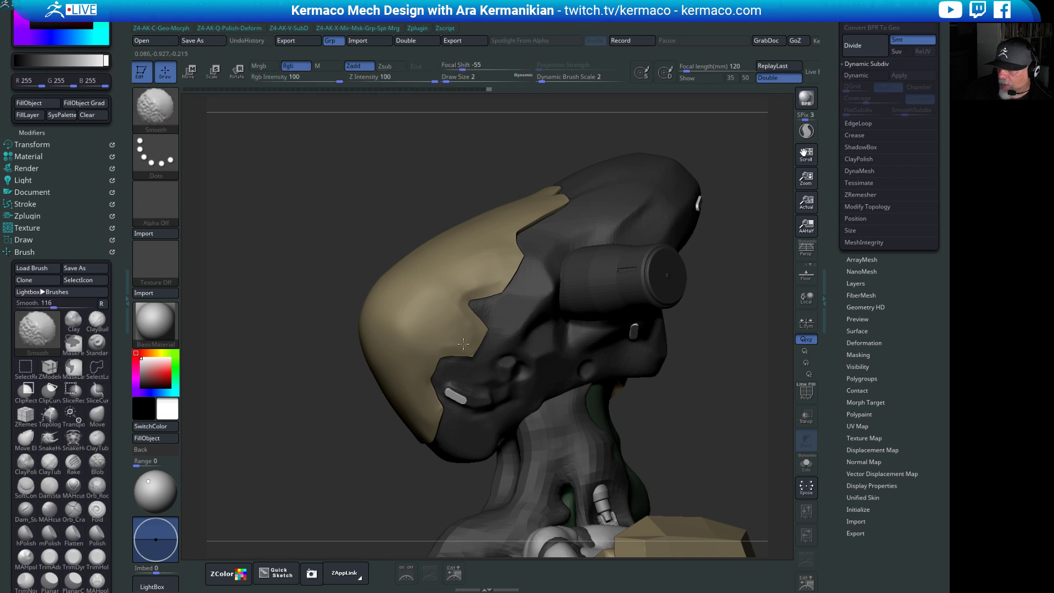
pyautogui.press('shift')
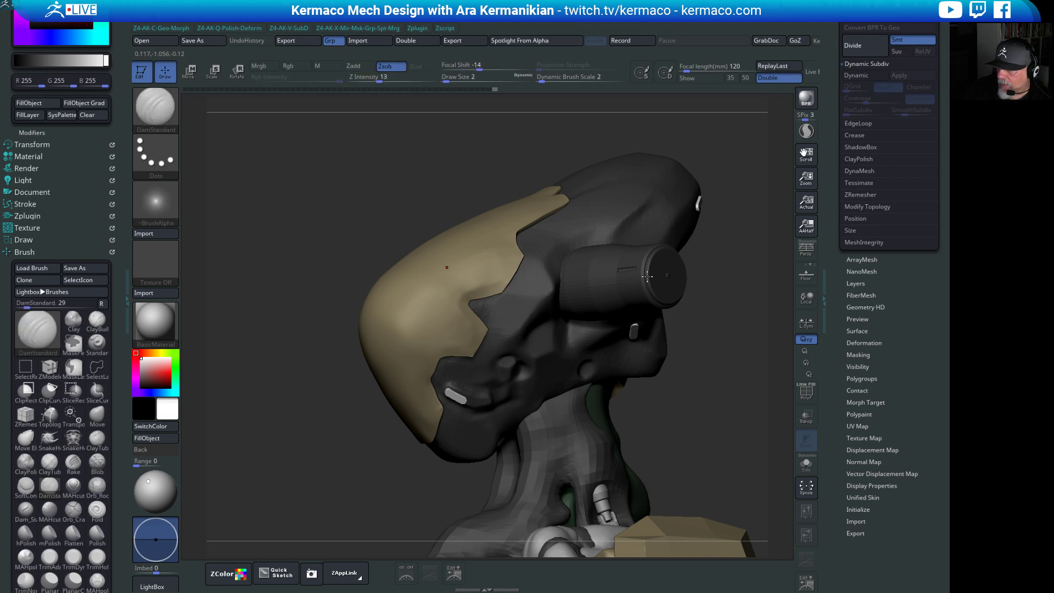
# Carve along the shell's rim just above the middle side notch with DamStandard and soften the stroke with smoothing.
pyautogui.moveTo(710, 187)
pyautogui.mouseDown()
pyautogui.moveTo(666, 238)
pyautogui.moveTo(542, 242)
pyautogui.moveTo(475, 434)
pyautogui.mouseUp()
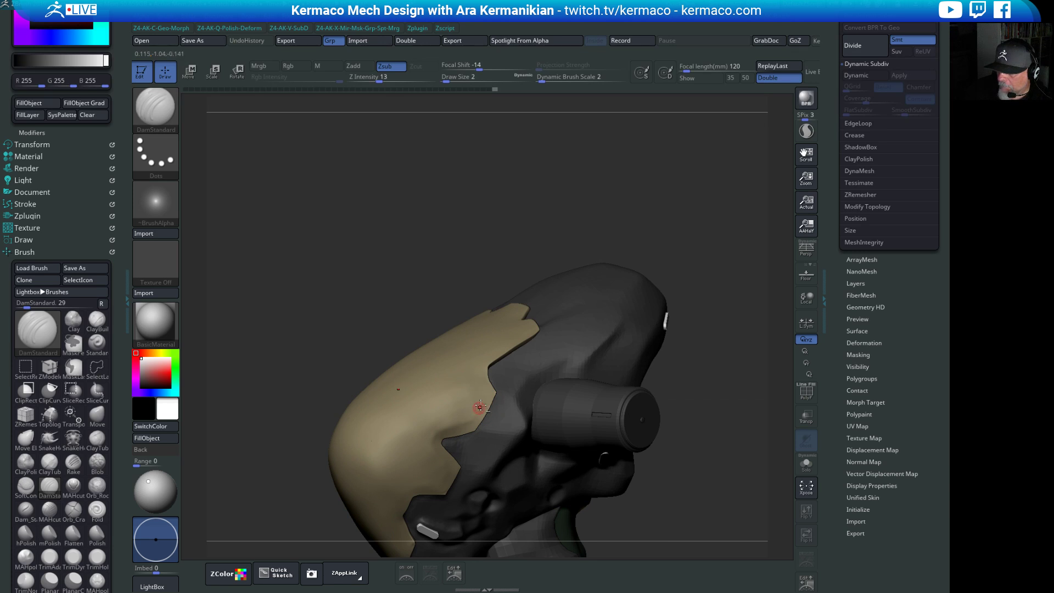
pyautogui.moveTo(472, 421); pyautogui.dragTo(470, 423)
pyautogui.moveTo(489, 394); pyautogui.dragTo(474, 419)
pyautogui.press('shift')
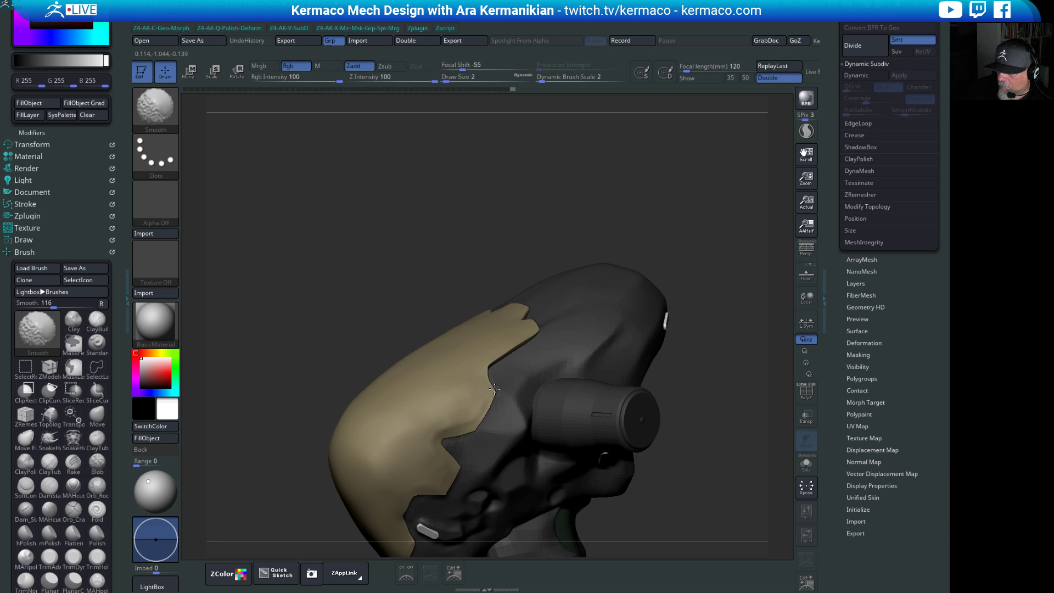
pyautogui.keyDown('shift'); pyautogui.moveTo(484, 392); pyautogui.dragTo(468, 412); pyautogui.keyUp('shift')
pyautogui.moveTo(379, 275)
pyautogui.mouseDown()
pyautogui.moveTo(426, 276)
pyautogui.moveTo(433, 296)
pyautogui.mouseUp()
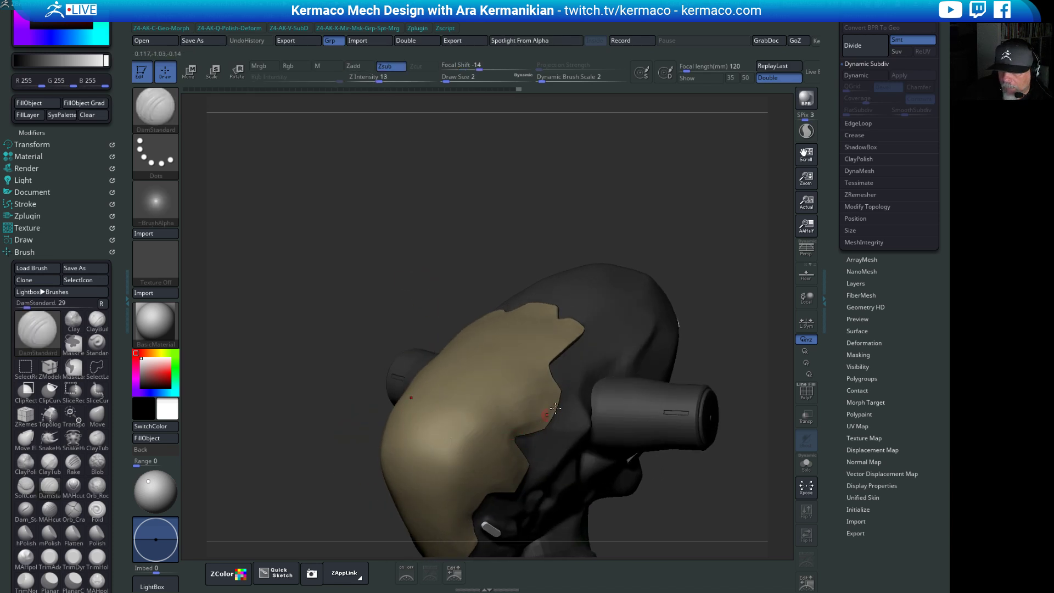
# Reshape the shell's side rim below the cylinder using the Move brush at Draw Size 23.
pyautogui.moveTo(365, 264); pyautogui.dragTo(560, 212)
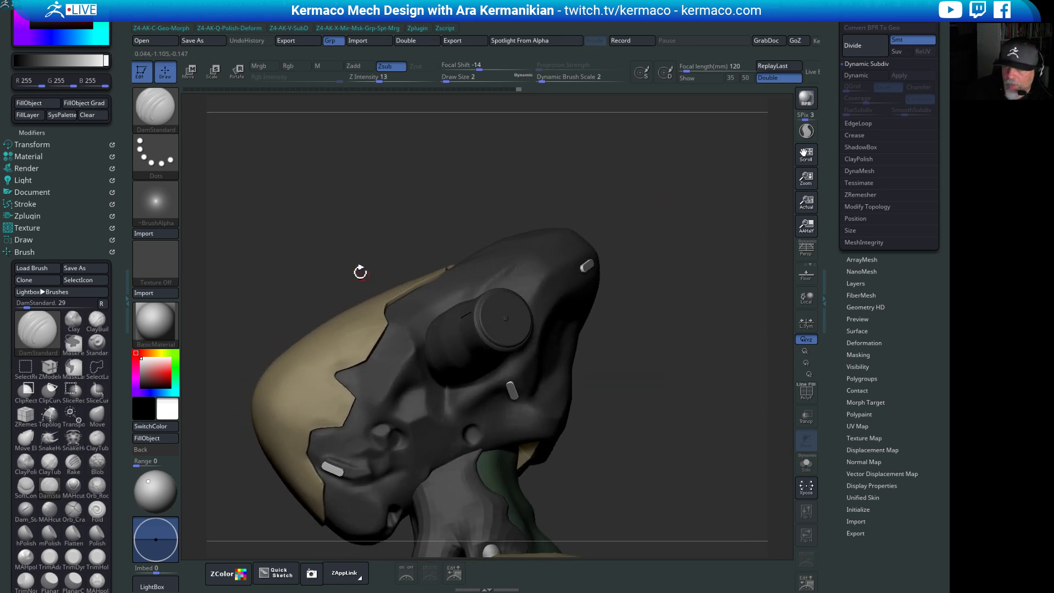
pyautogui.click(97, 413)
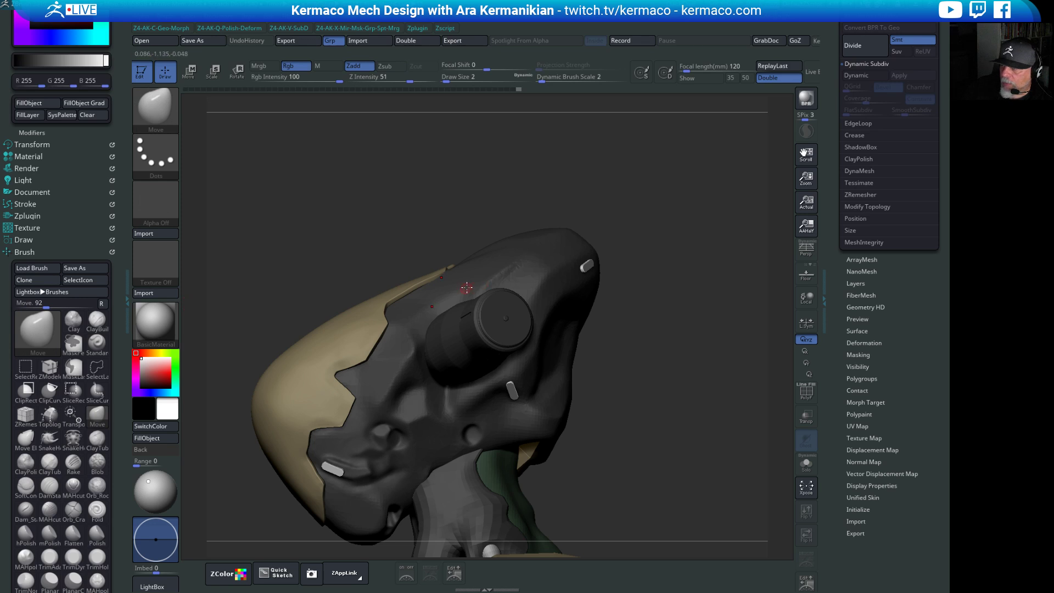
pyautogui.press('s')
pyautogui.moveTo(467, 287)
pyautogui.mouseDown()
pyautogui.moveTo(477, 287)
pyautogui.moveTo(415, 292)
pyautogui.moveTo(440, 266)
pyautogui.mouseUp()
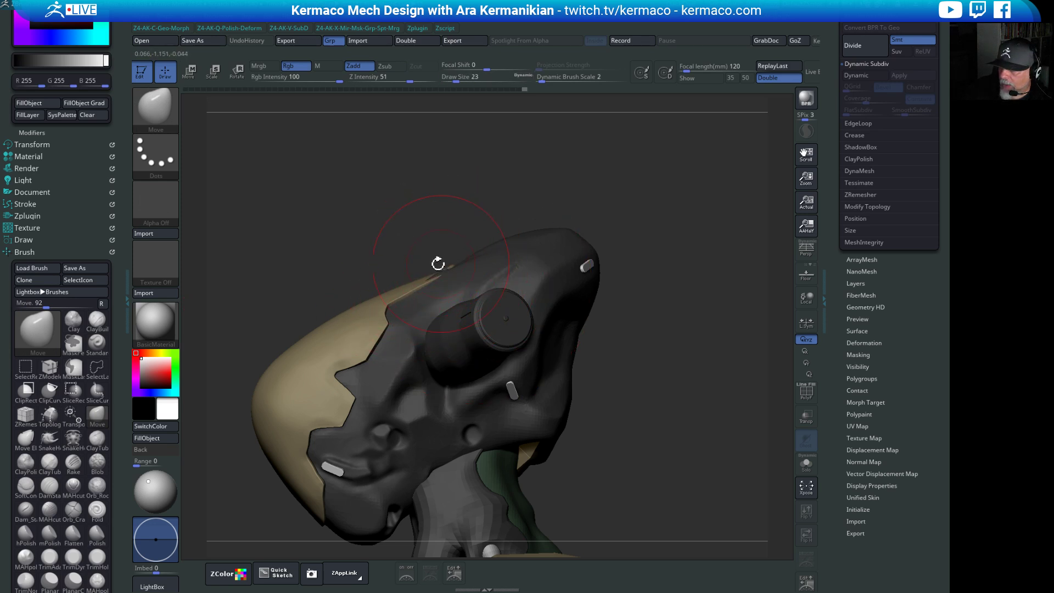
pyautogui.moveTo(442, 271)
pyautogui.keyDown('alt'); pyautogui.mouseDown(button='right')
pyautogui.moveTo(652, 328)
pyautogui.moveTo(596, 352)
pyautogui.mouseUp(button='right'); pyautogui.keyUp('alt')
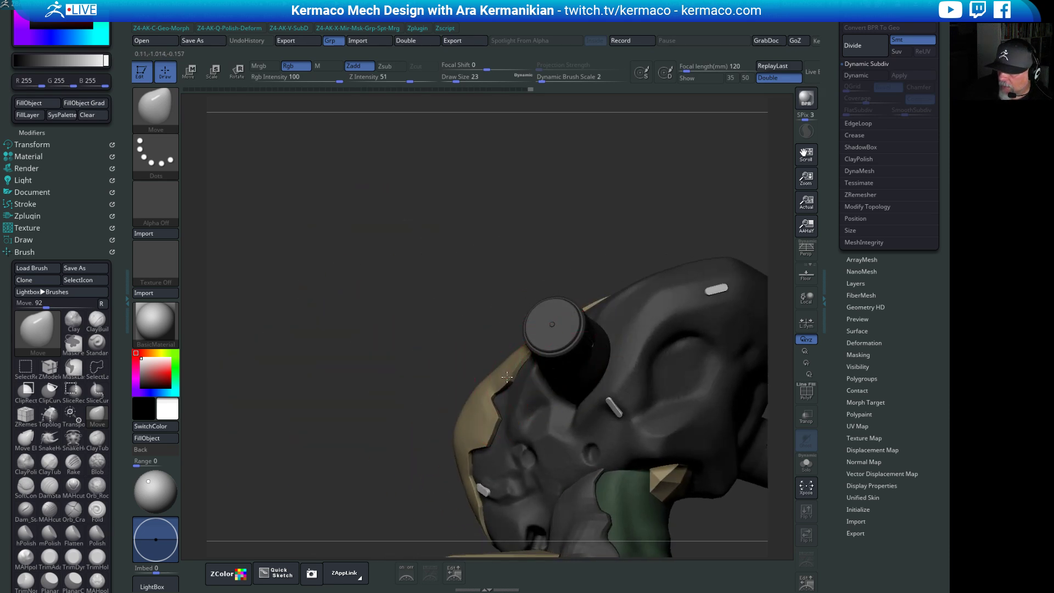
pyautogui.moveTo(507, 378)
pyautogui.mouseDown()
pyautogui.moveTo(486, 393)
pyautogui.moveTo(470, 435)
pyautogui.moveTo(502, 425)
pyautogui.mouseUp()
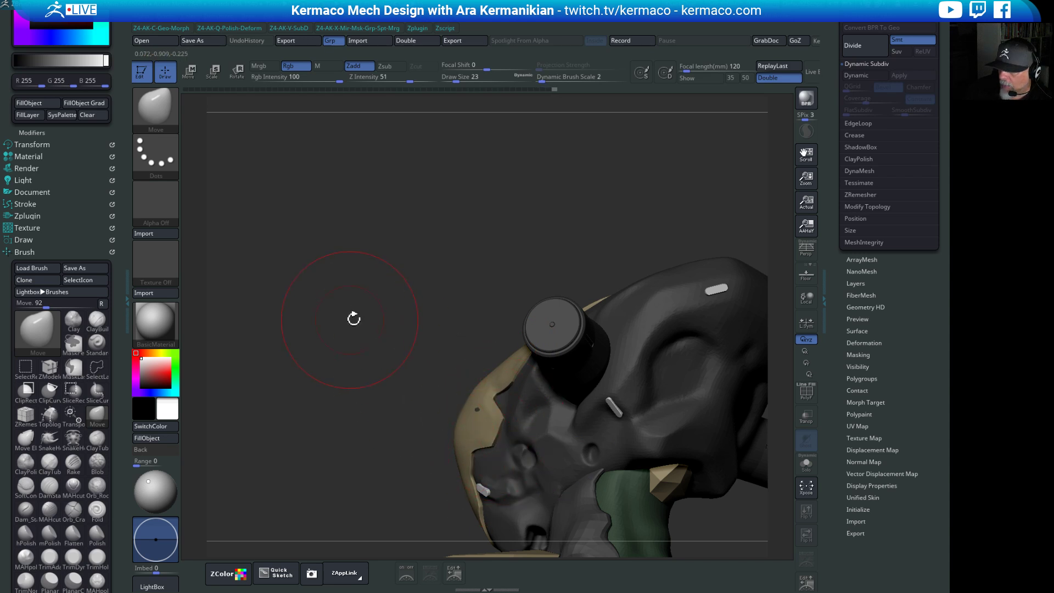
# Refine the shell's lower side notch and rim with the Move brush at Draw Size 7 and smooth the surface beside it.
pyautogui.moveTo(354, 315)
pyautogui.mouseDown()
pyautogui.moveTo(545, 358)
pyautogui.moveTo(617, 270)
pyautogui.moveTo(633, 212)
pyautogui.moveTo(602, 255)
pyautogui.moveTo(676, 233)
pyautogui.moveTo(676, 207)
pyautogui.moveTo(678, 282)
pyautogui.moveTo(549, 281)
pyautogui.mouseUp()
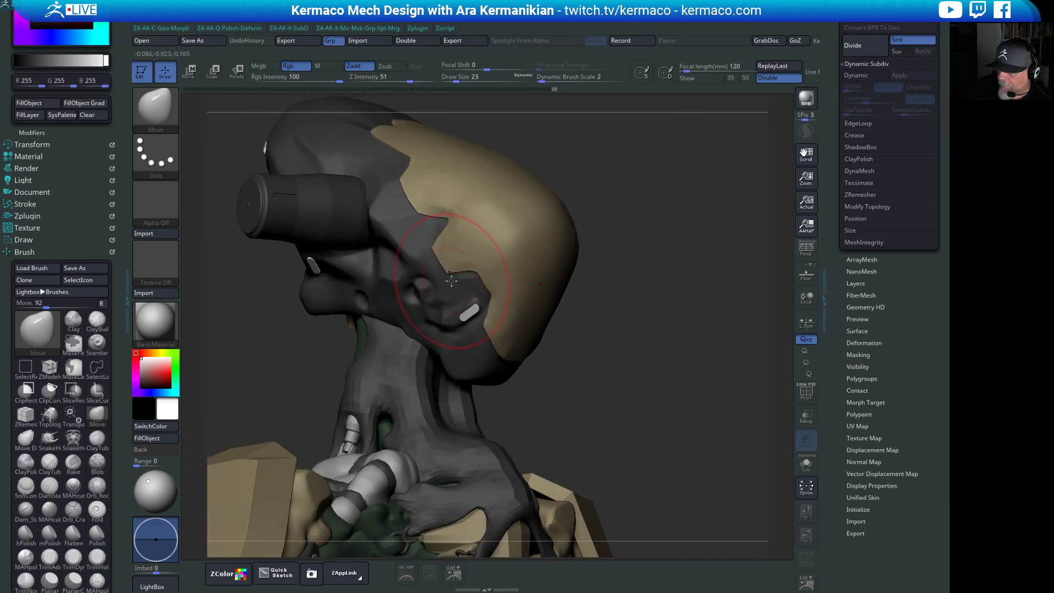
pyautogui.press('shift')
pyautogui.moveTo(454, 287)
pyautogui.keyDown('shift'); pyautogui.mouseDown()
pyautogui.moveTo(472, 233)
pyautogui.moveTo(440, 236)
pyautogui.moveTo(415, 260)
pyautogui.moveTo(459, 235)
pyautogui.moveTo(494, 247)
pyautogui.moveTo(459, 223)
pyautogui.mouseUp(); pyautogui.keyUp('shift')
pyautogui.press('s')
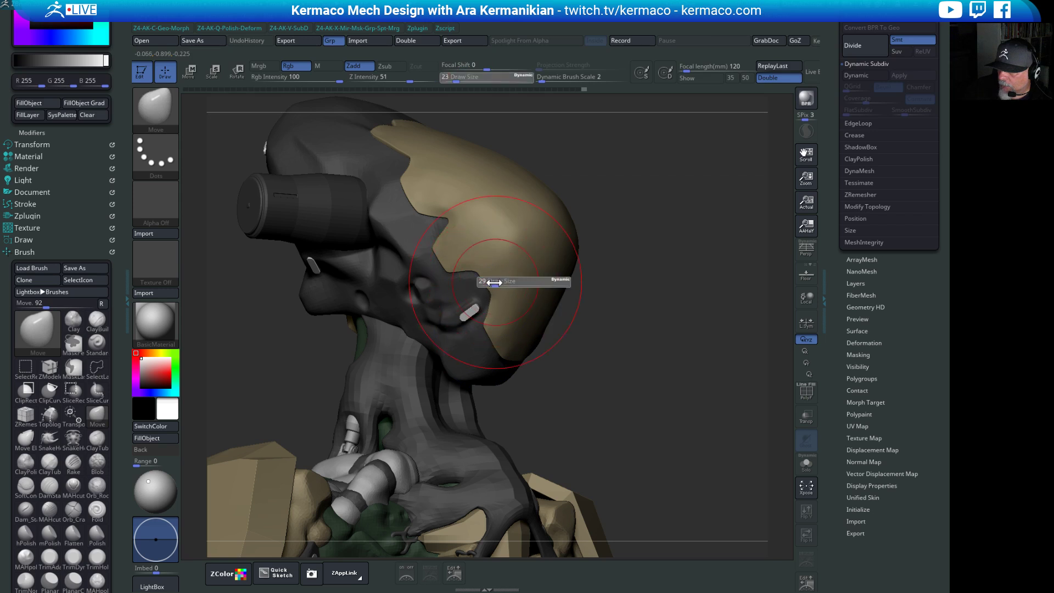
pyautogui.moveTo(488, 282); pyautogui.dragTo(490, 280)
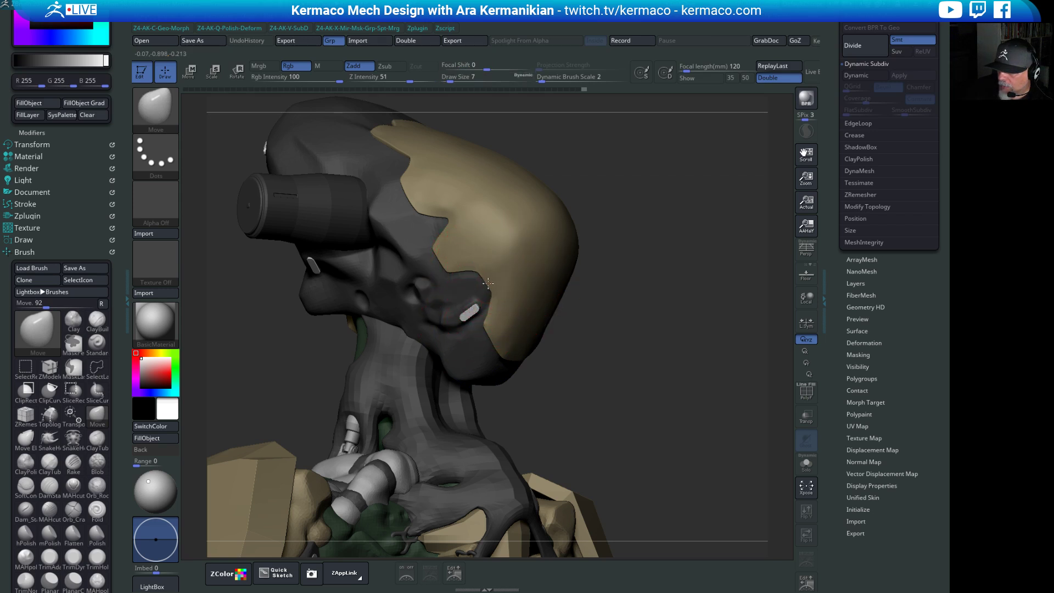
pyautogui.moveTo(647, 348)
pyautogui.mouseDown()
pyautogui.moveTo(433, 365)
pyautogui.moveTo(432, 328)
pyautogui.mouseUp()
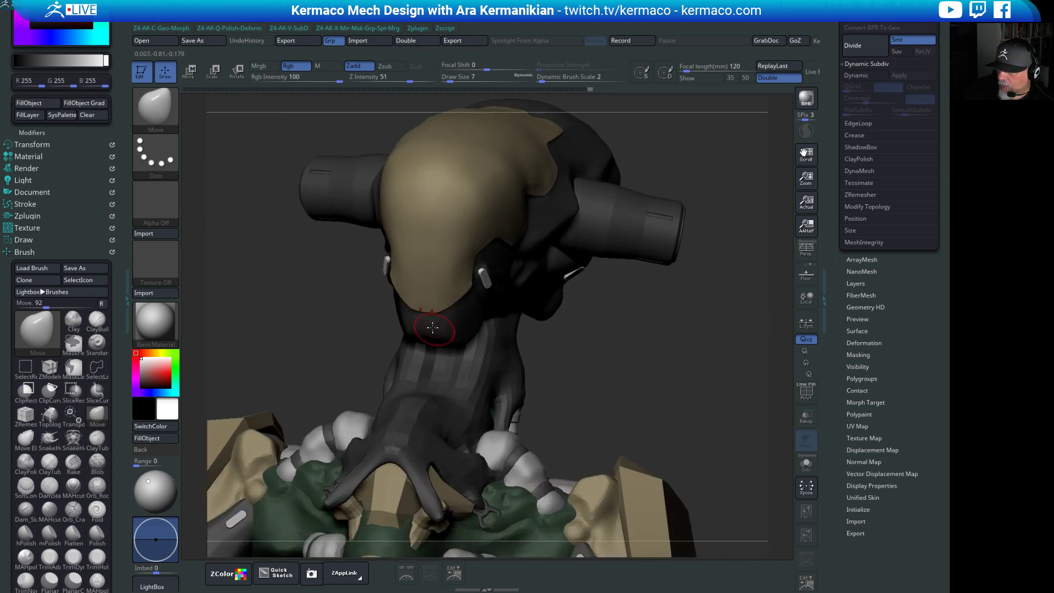
pyautogui.moveTo(558, 334); pyautogui.dragTo(460, 367)
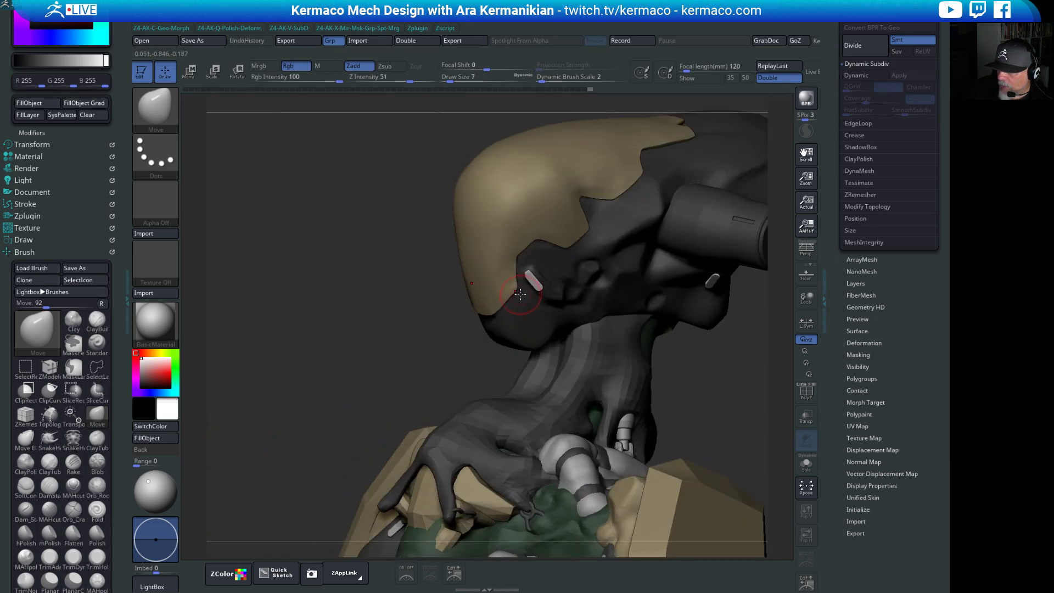
pyautogui.press('shift')
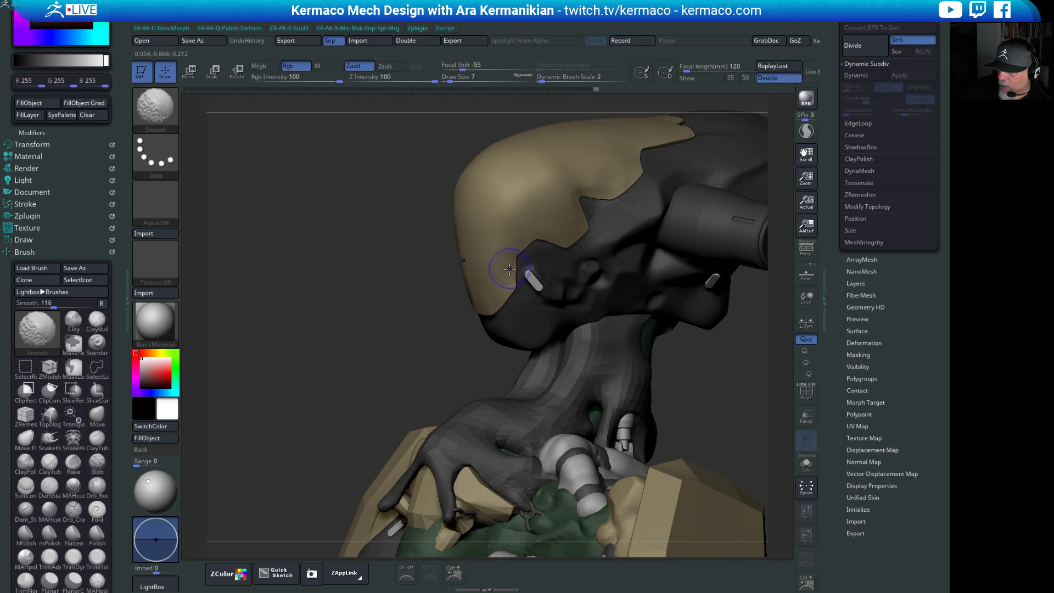
# Crease the shell's lower rim beside the small light pin with DamStandard at Draw Size 7 and smooth it.
pyautogui.keyDown('alt'); pyautogui.moveTo(320, 330); pyautogui.dragTo(353, 308); pyautogui.keyUp('alt')
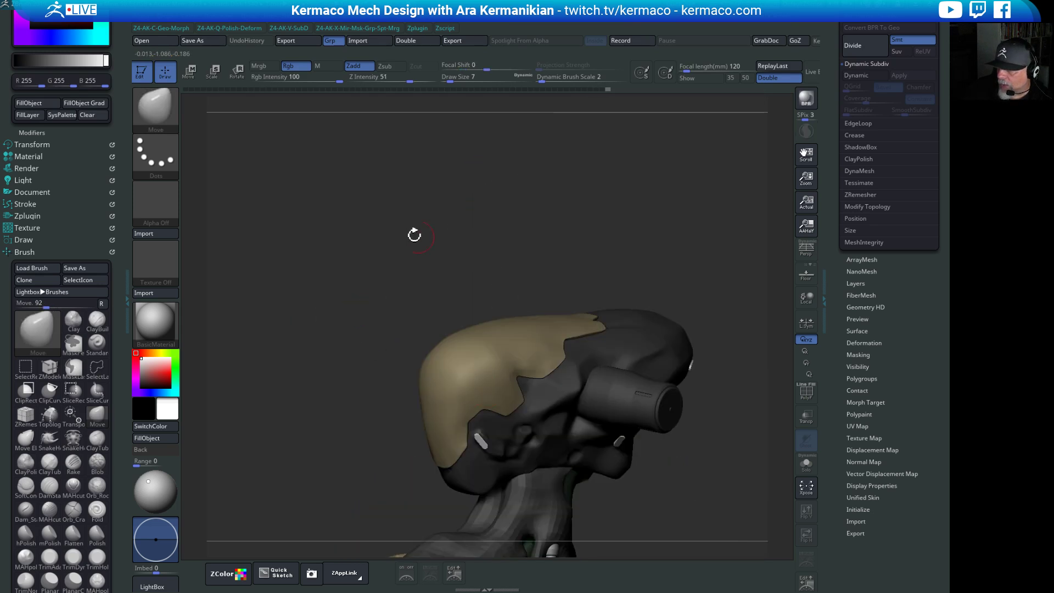
pyautogui.keyDown('alt'); pyautogui.moveTo(414, 236); pyautogui.dragTo(422, 134); pyautogui.keyUp('alt')
pyautogui.hotkey('ctrl', 'space')
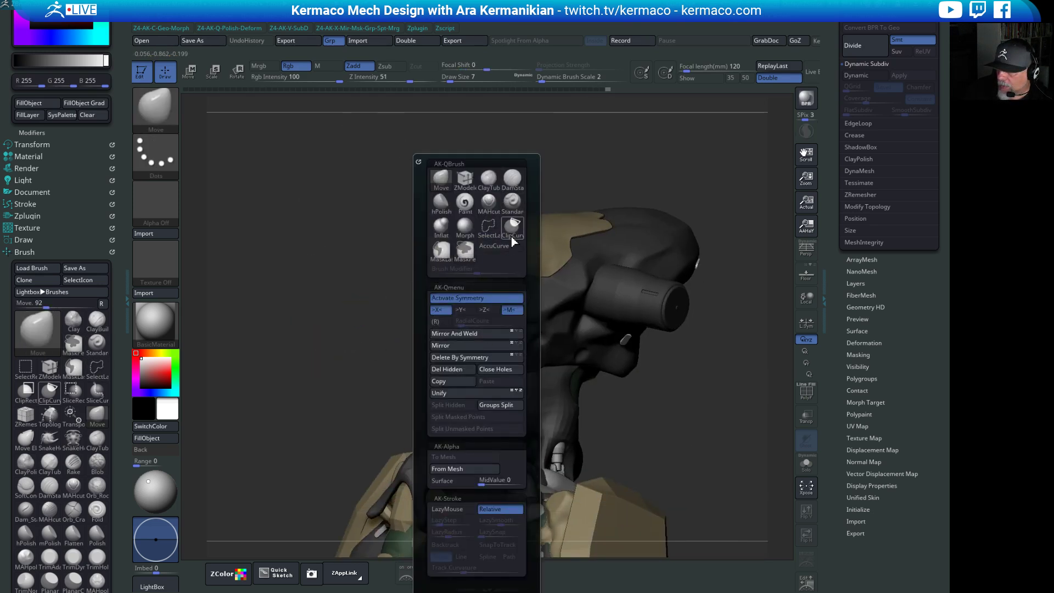
pyautogui.click(441, 203)
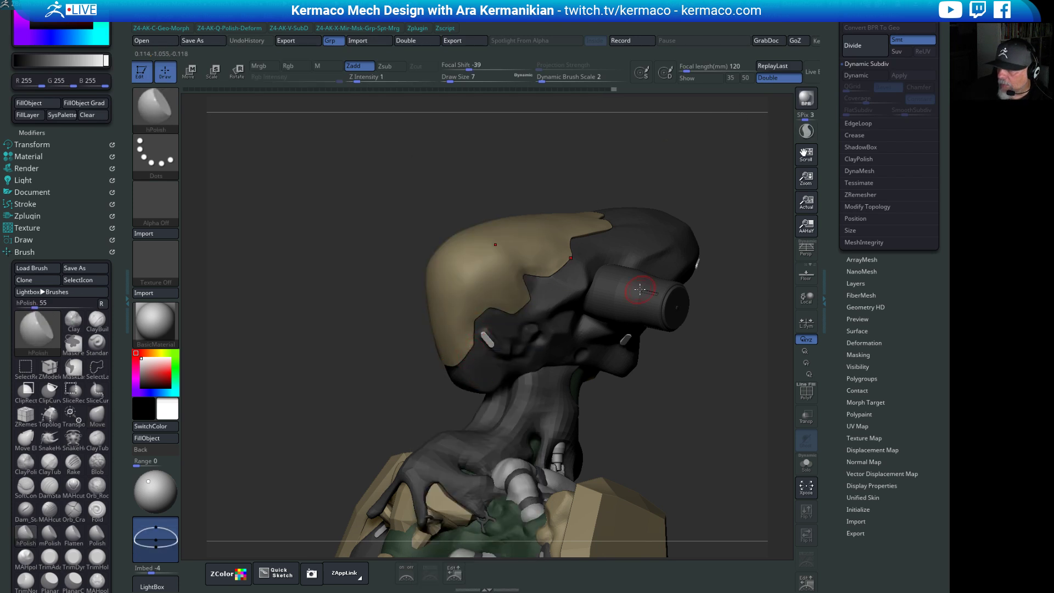
pyautogui.press('b')
pyautogui.press('d')
pyautogui.press('s')
pyautogui.hotkey('ctrl', 'space')
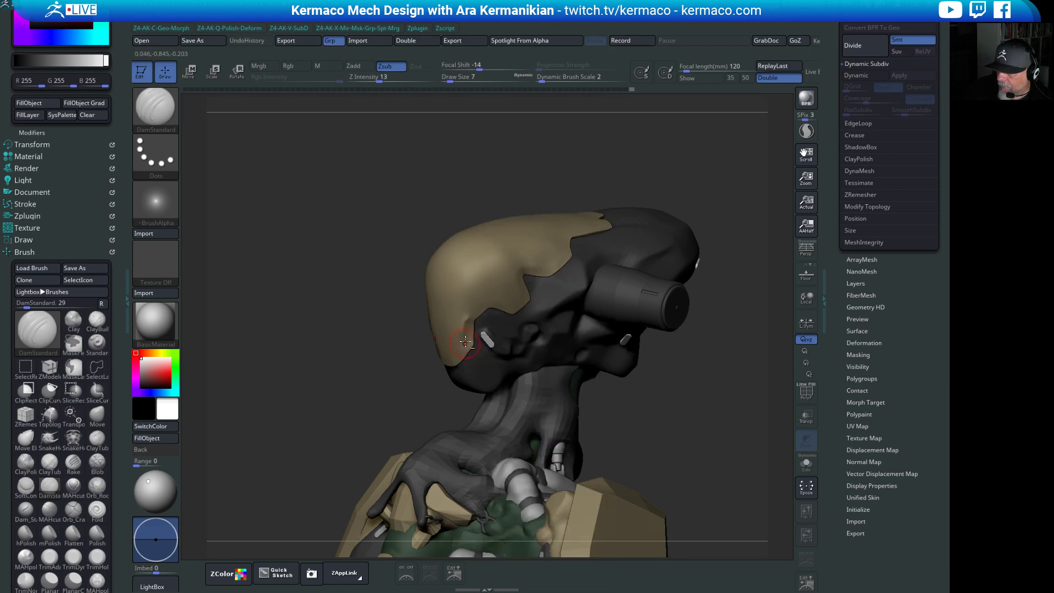
pyautogui.press('shift')
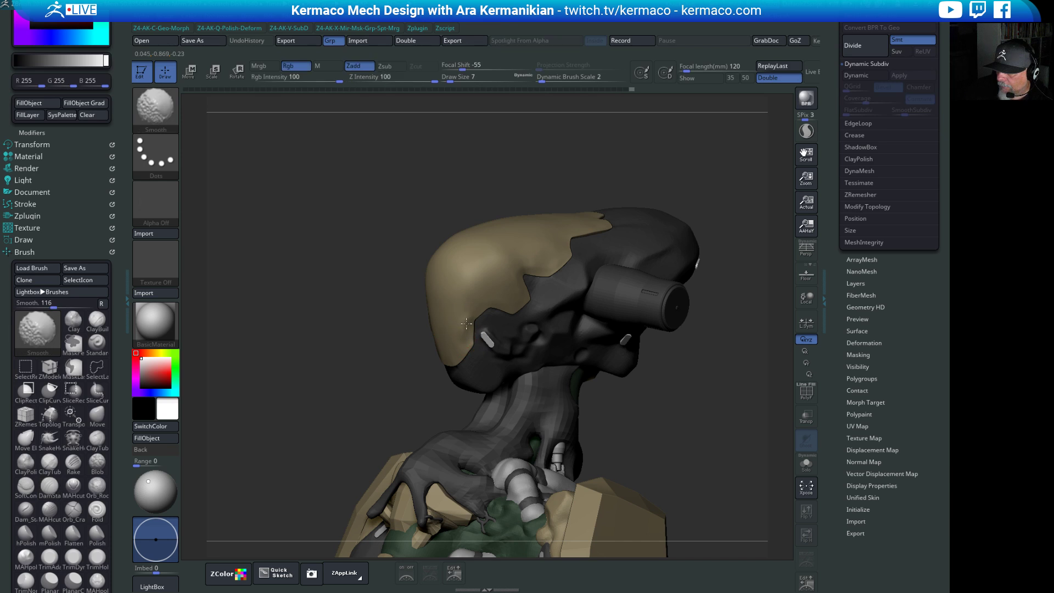
# Isolate the shell, examine its inner surface and its back, and bring the full model back into view.
pyautogui.click(806, 464)
pyautogui.moveTo(728, 434); pyautogui.dragTo(348, 315)
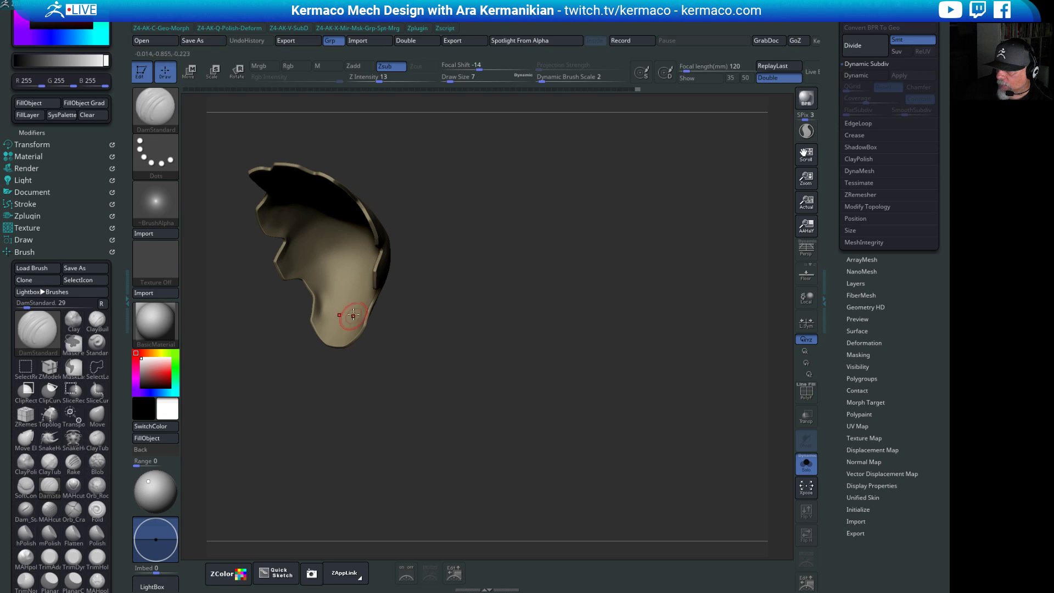
pyautogui.press('shift')
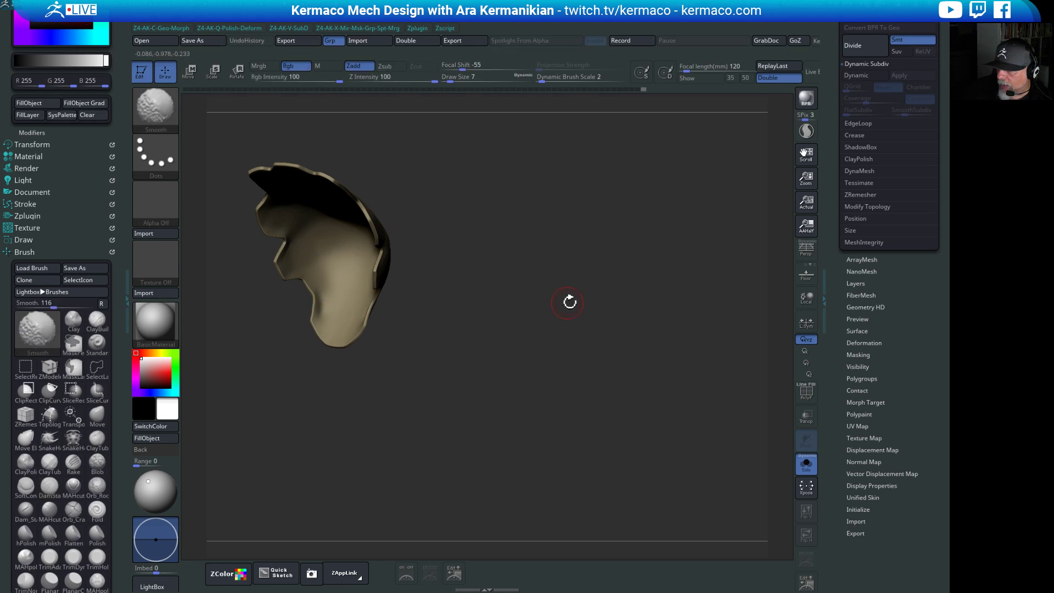
pyautogui.moveTo(569, 299)
pyautogui.mouseDown()
pyautogui.moveTo(600, 316)
pyautogui.moveTo(600, 379)
pyautogui.mouseUp()
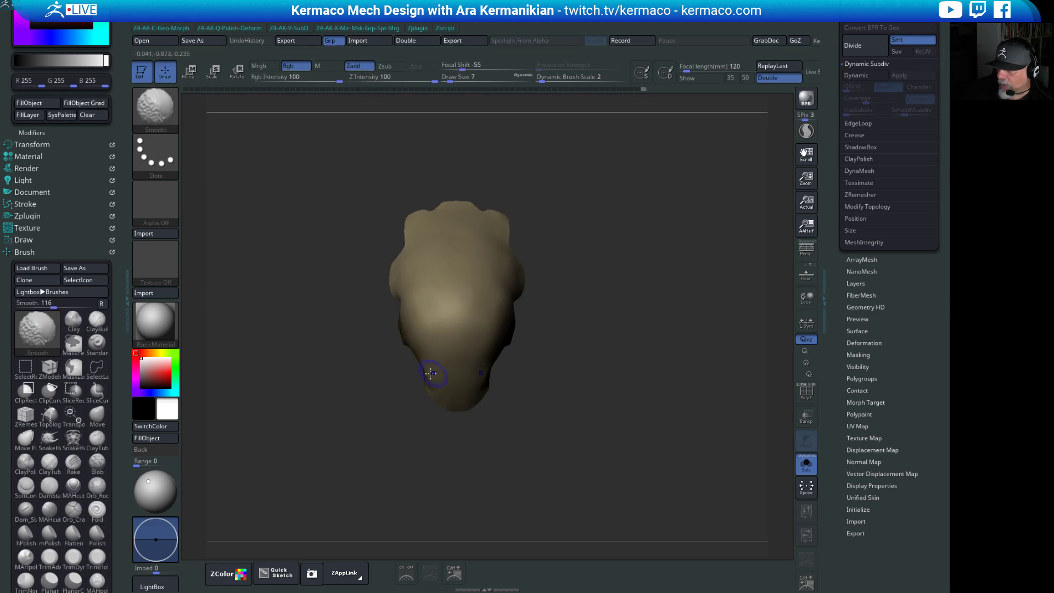
pyautogui.click(807, 464)
# Carve a fine crease along the shell's bottom tip with DamStandard at Draw Size 2 and smooth it.
pyautogui.moveTo(680, 352)
pyautogui.mouseDown()
pyautogui.moveTo(685, 336)
pyautogui.moveTo(553, 379)
pyautogui.moveTo(656, 364)
pyautogui.moveTo(461, 232)
pyautogui.mouseUp()
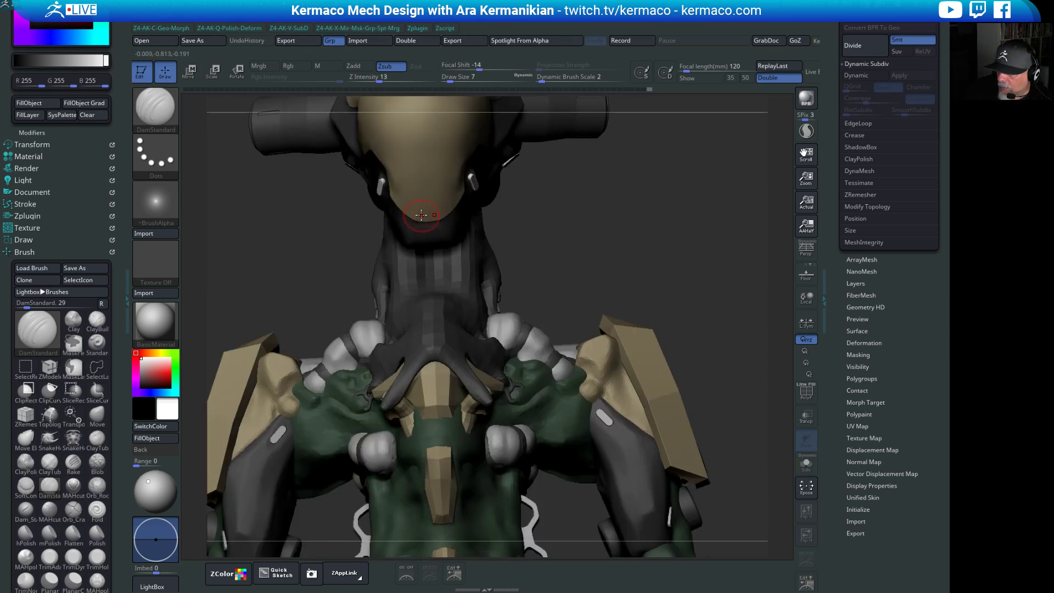
pyautogui.press('shift')
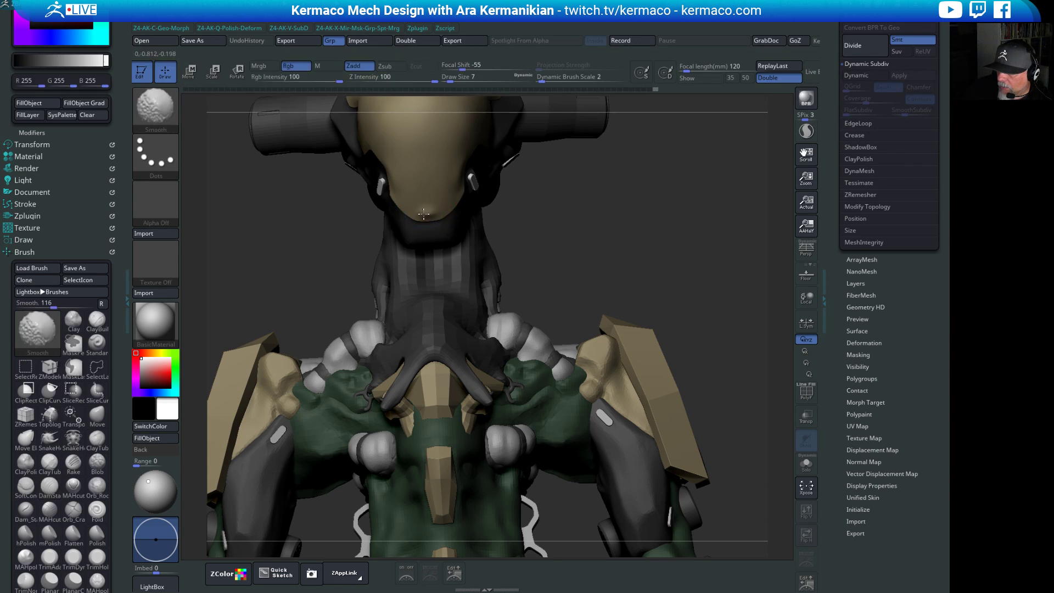
pyautogui.press('s')
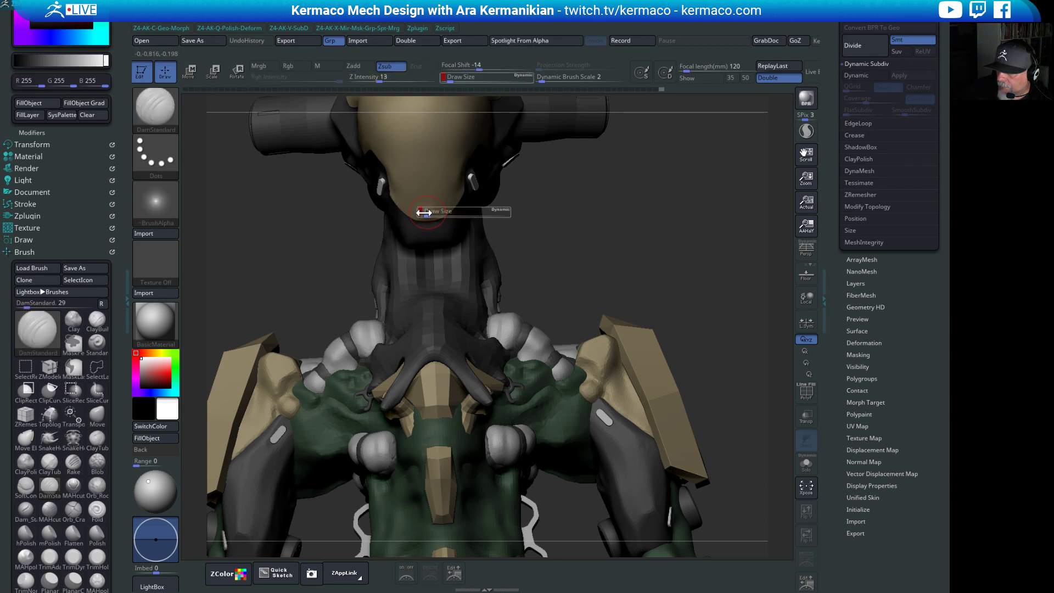
pyautogui.moveTo(423, 214); pyautogui.dragTo(409, 213)
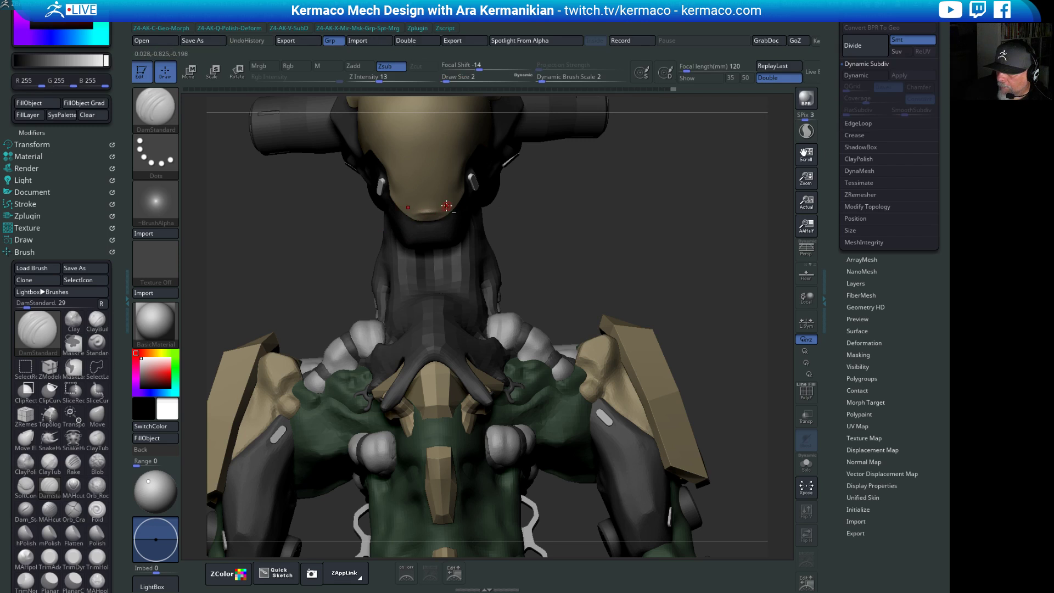
pyautogui.press('shift')
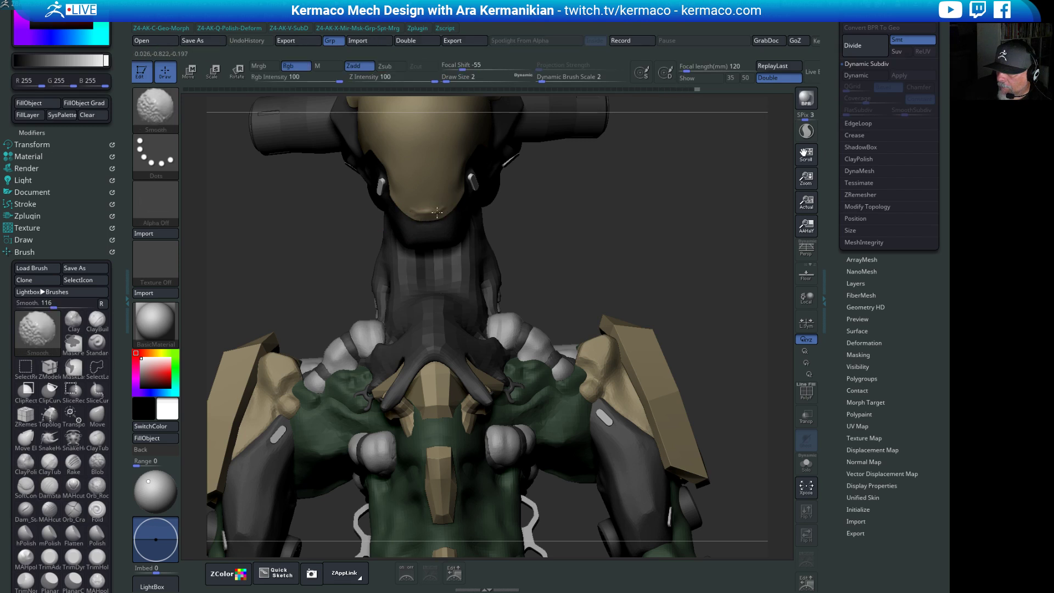
pyautogui.moveTo(399, 215); pyautogui.dragTo(475, 271)
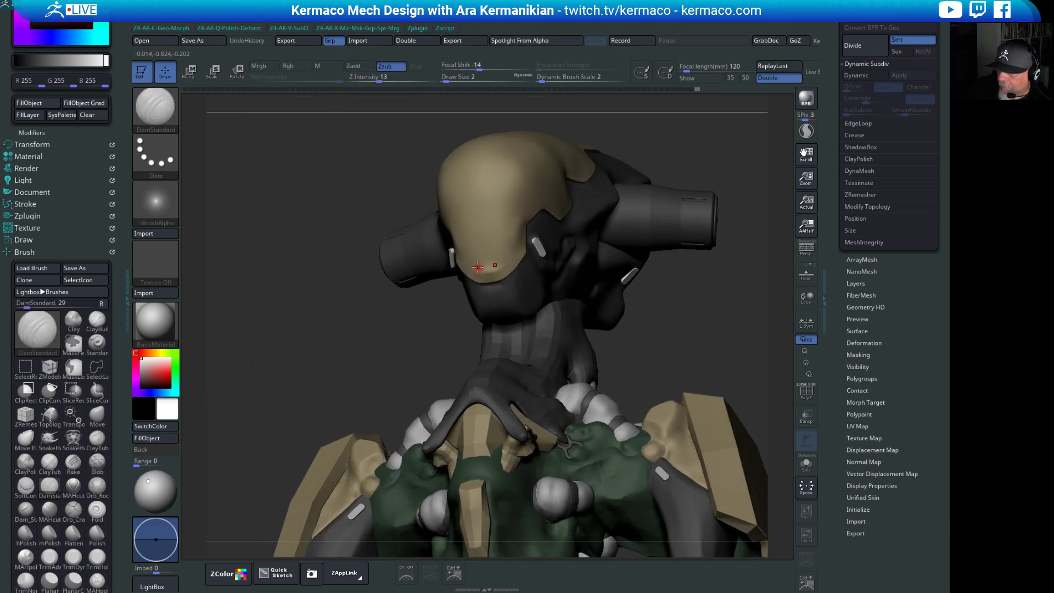
# Adjust the shell's lower rim near its tip with the Move brush at Draw Size 6 and smooth the surface.
pyautogui.press('space')
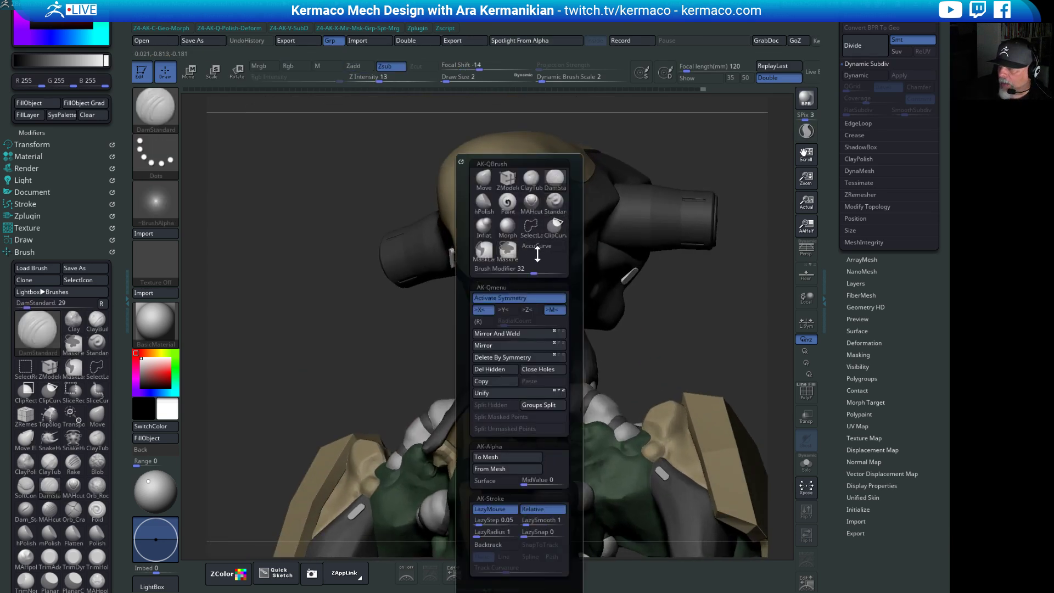
pyautogui.click(484, 178)
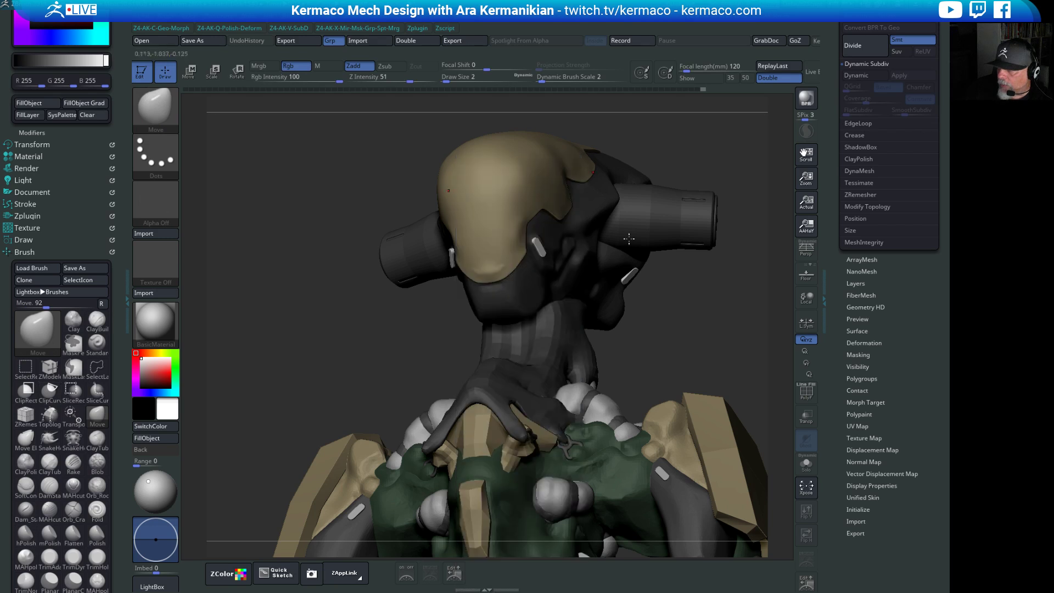
pyautogui.write('s6')
pyautogui.press('Return')
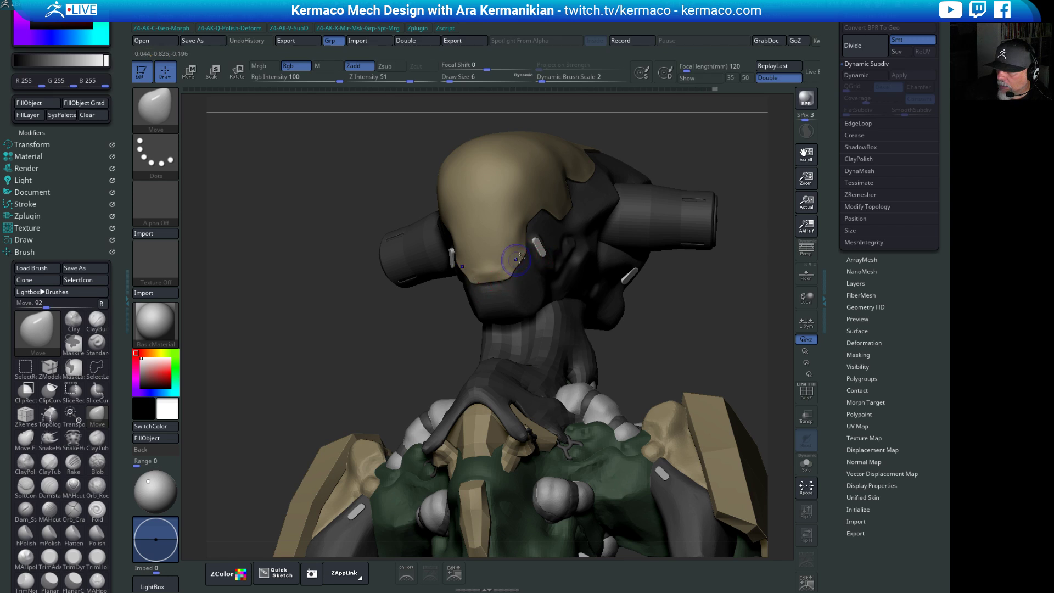
pyautogui.press('shift')
pyautogui.keyDown('shift'); pyautogui.moveTo(527, 228); pyautogui.dragTo(536, 232); pyautogui.keyUp('shift')
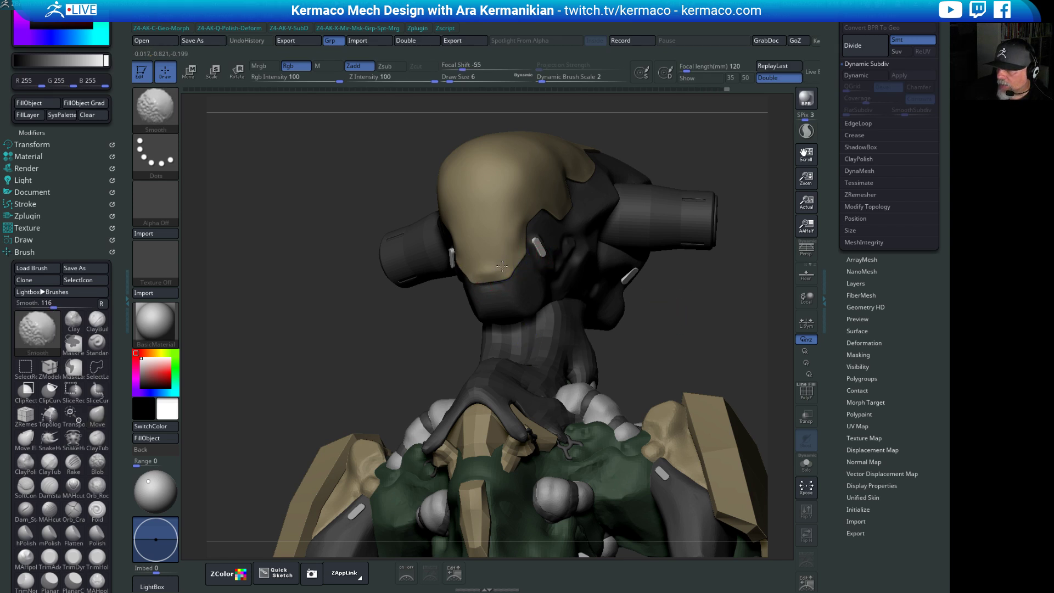
pyautogui.moveTo(730, 308)
pyautogui.mouseDown()
pyautogui.moveTo(709, 324)
pyautogui.moveTo(657, 172)
pyautogui.moveTo(527, 217)
pyautogui.mouseUp()
pyautogui.press('shift')
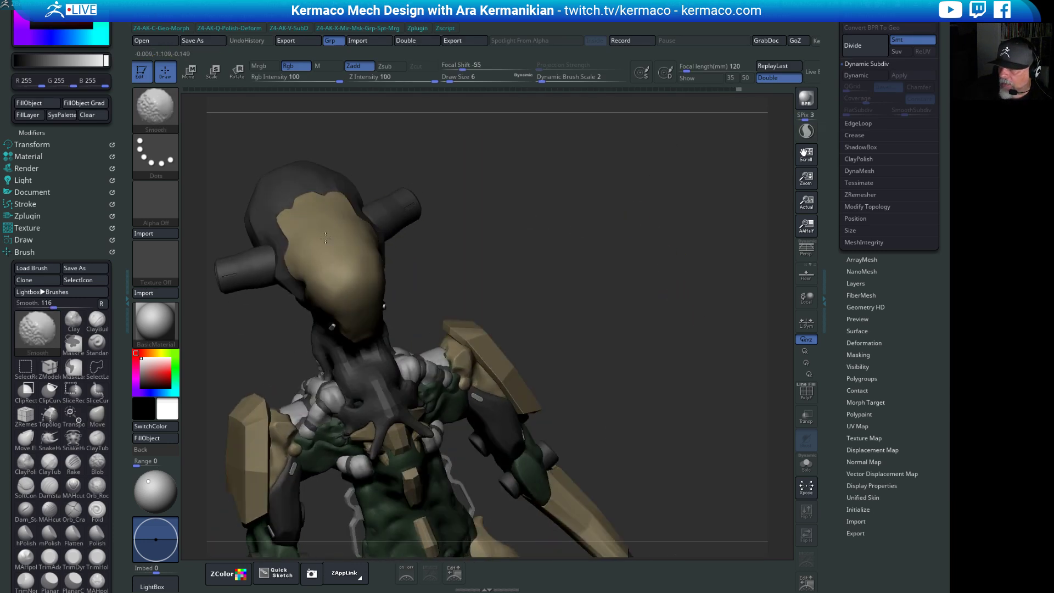
# View the head from the front and load the AK_HardSurface Spotlight file with the rounded triangle thumbnail from LightBox.
pyautogui.moveTo(546, 283)
pyautogui.mouseDown()
pyautogui.moveTo(611, 264)
pyautogui.moveTo(664, 344)
pyautogui.moveTo(638, 341)
pyautogui.moveTo(523, 266)
pyautogui.mouseUp()
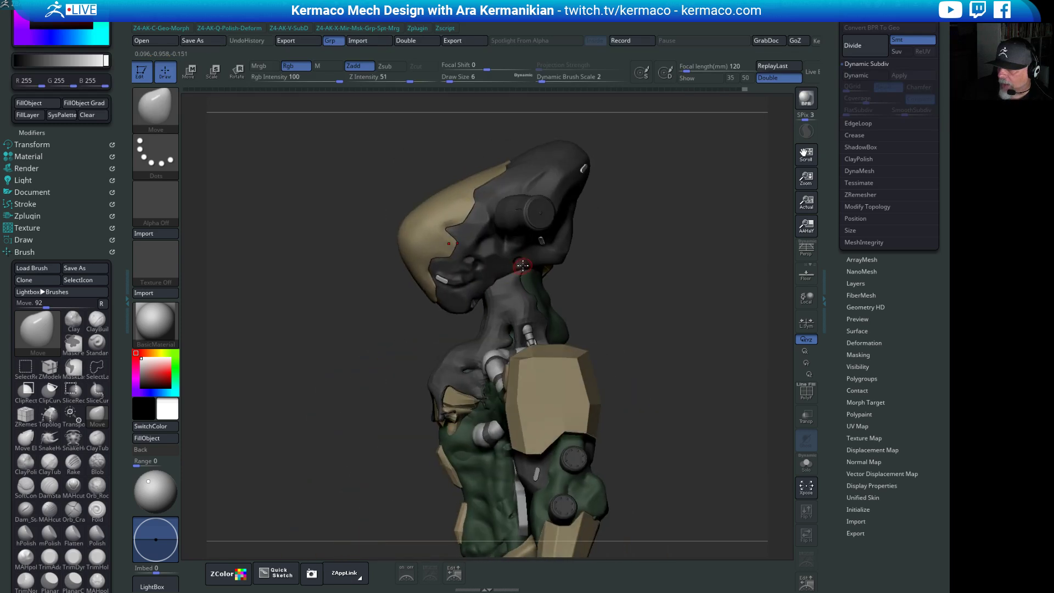
pyautogui.moveTo(656, 302); pyautogui.dragTo(681, 304)
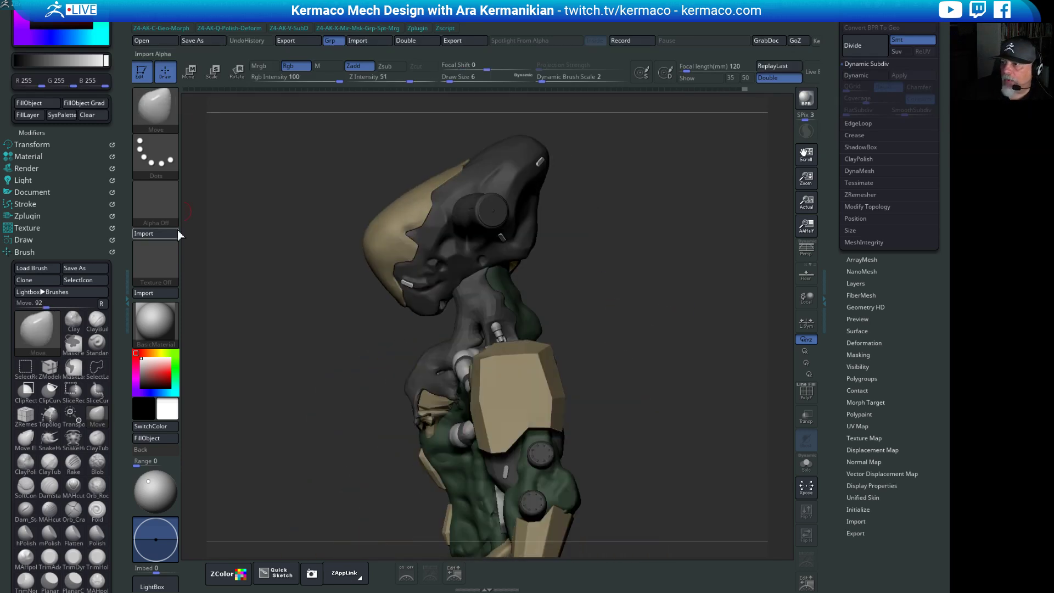
pyautogui.moveTo(341, 147); pyautogui.dragTo(563, 270)
pyautogui.moveTo(677, 280); pyautogui.dragTo(789, 304)
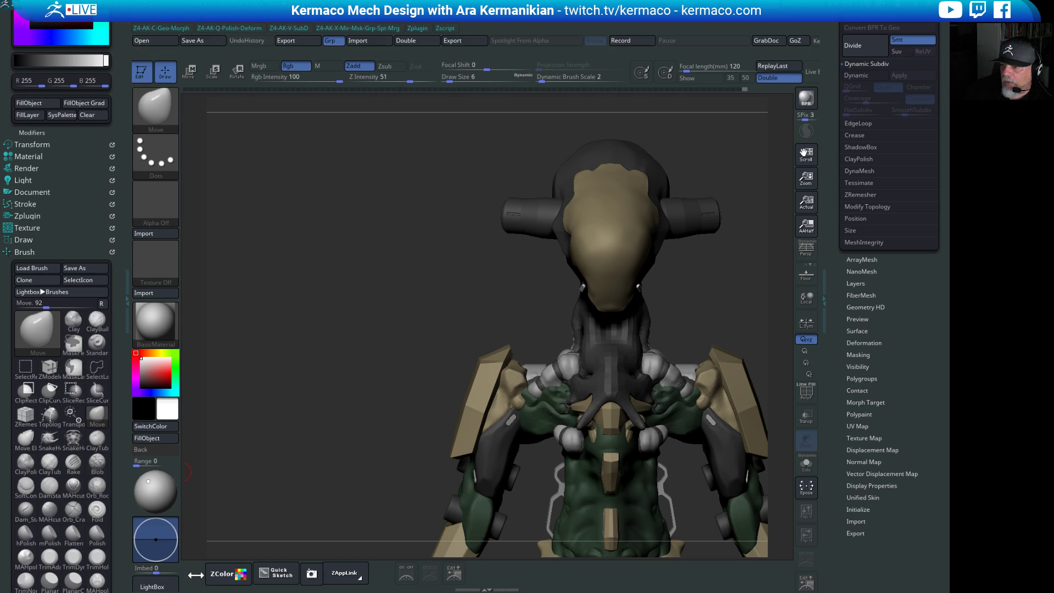
pyautogui.click(150, 586)
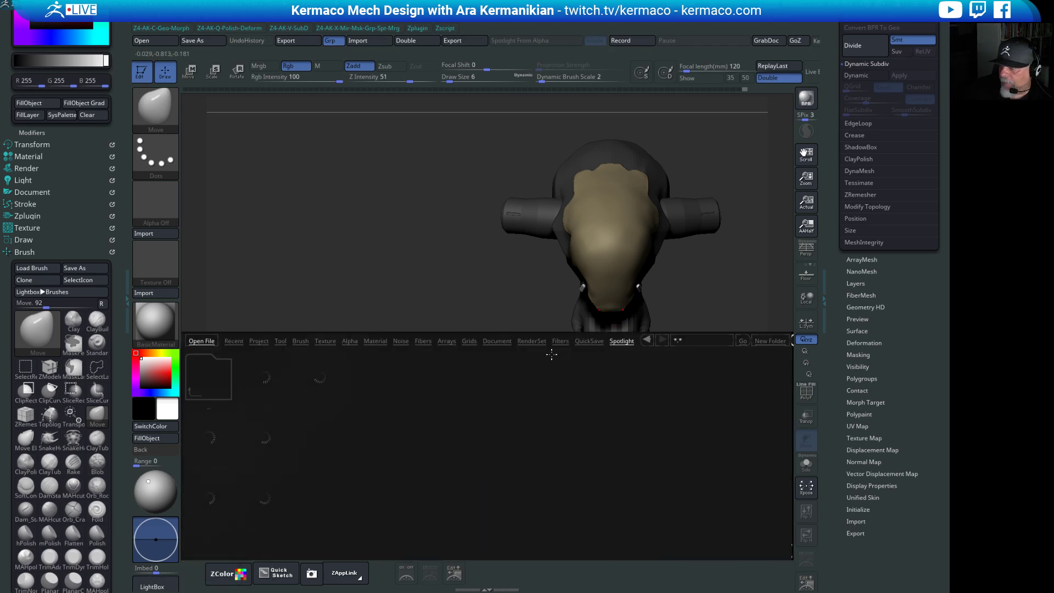
pyautogui.click(624, 341)
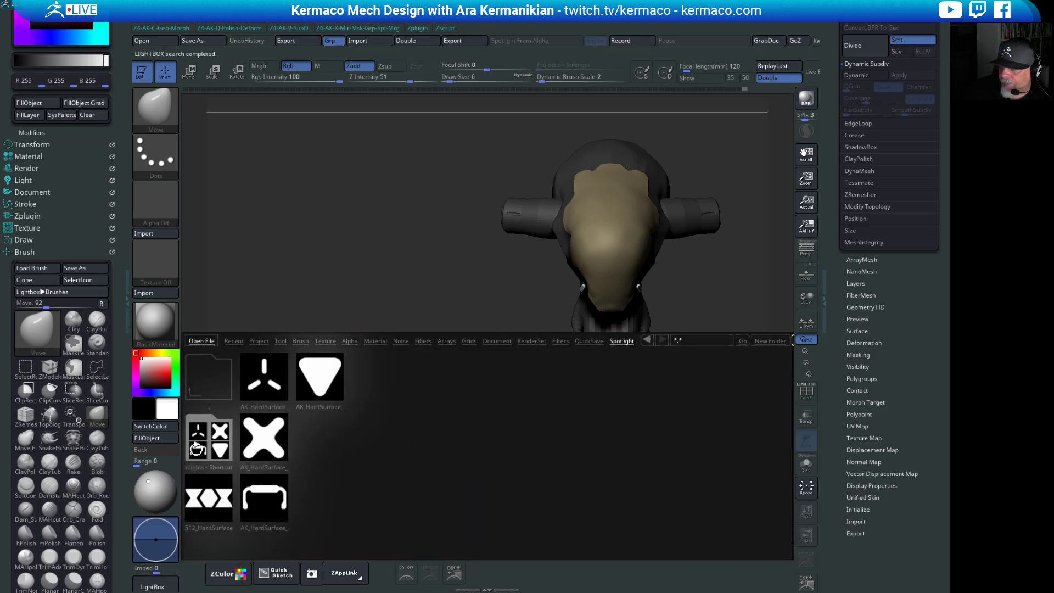
pyautogui.click(215, 442)
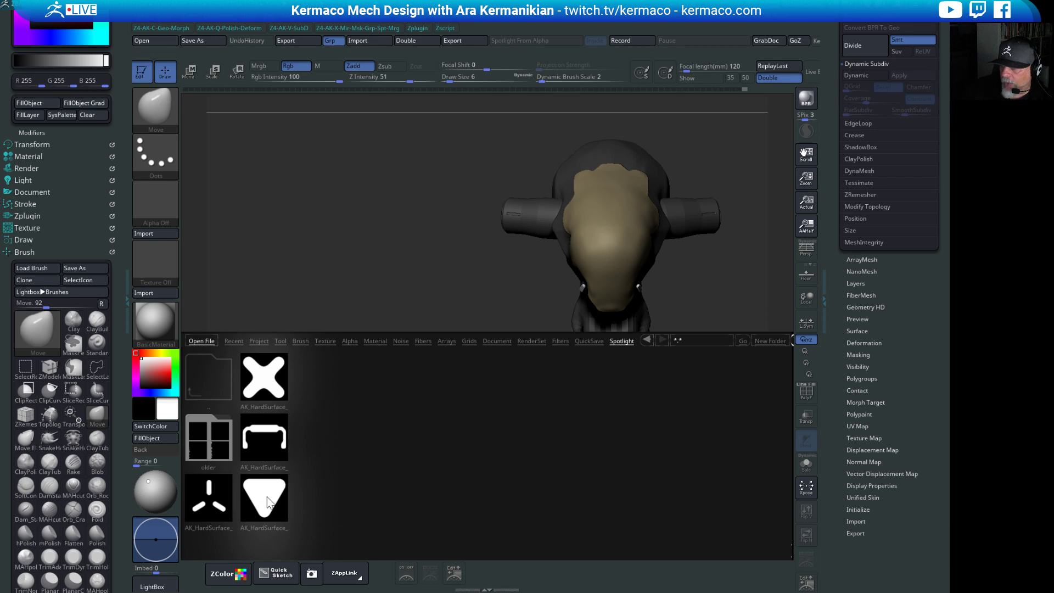
pyautogui.doubleClick(268, 503)
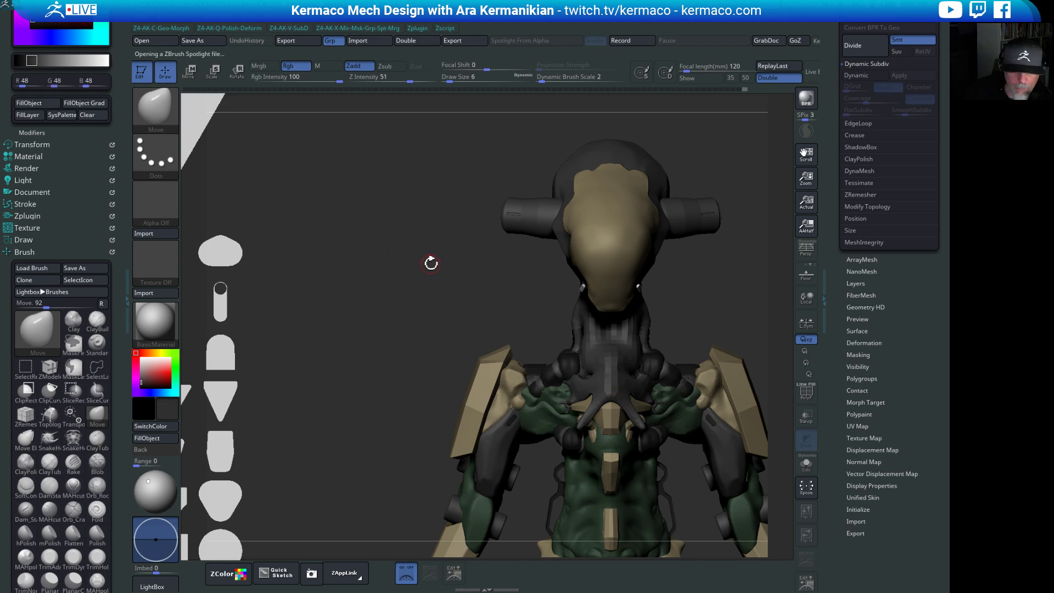
# Scale the Spotlight shape sheet down beside the model and pull the rounded tag shape with a slotted end out of it.
pyautogui.press('shift')
pyautogui.hotkey('shift', 'z')
pyautogui.hotkey('shift', 'z')
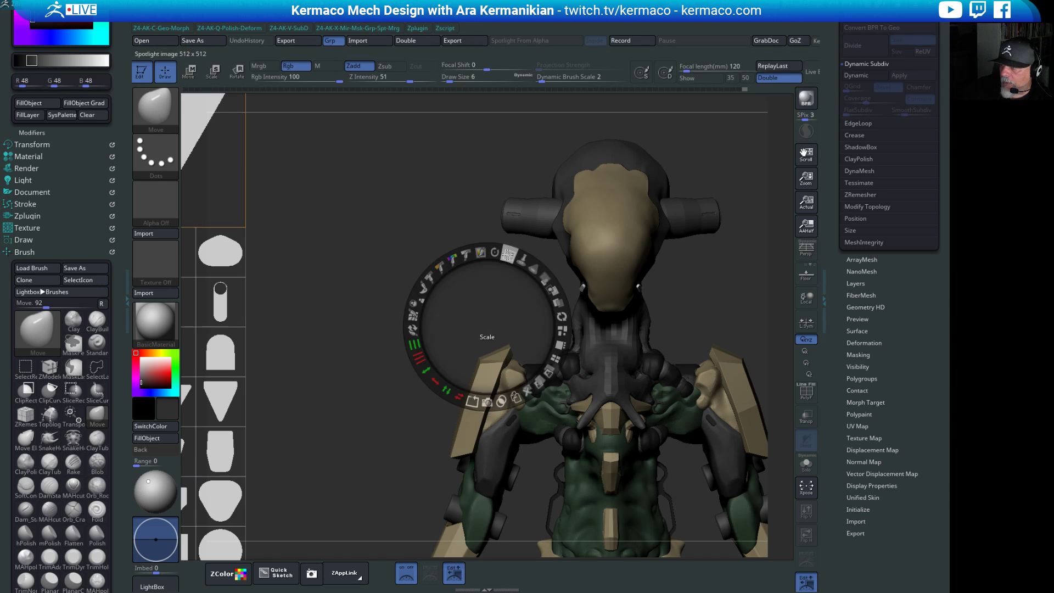
pyautogui.moveTo(509, 254); pyautogui.dragTo(318, 439)
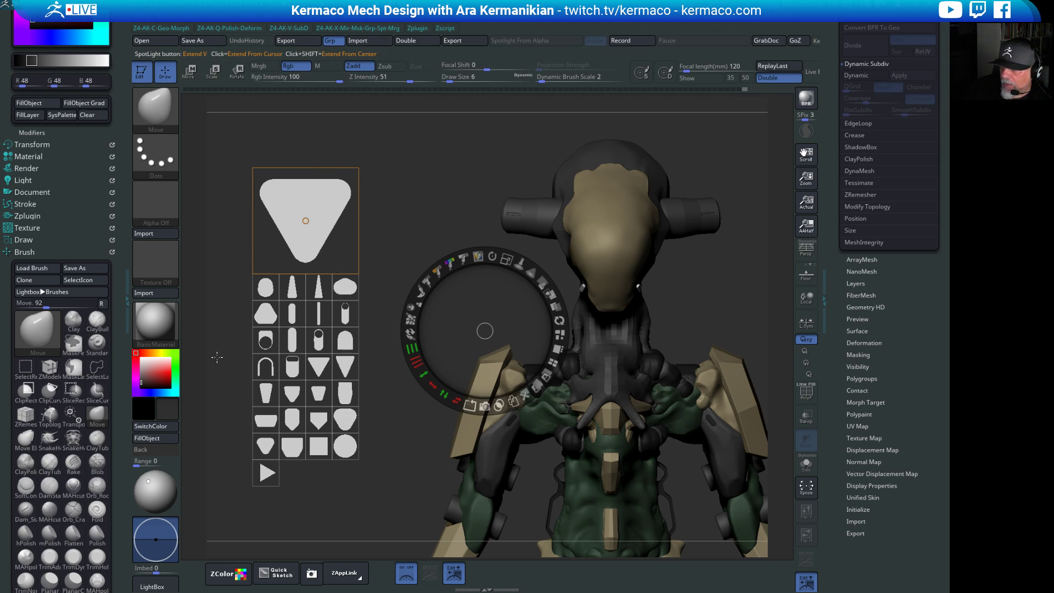
pyautogui.click(293, 367)
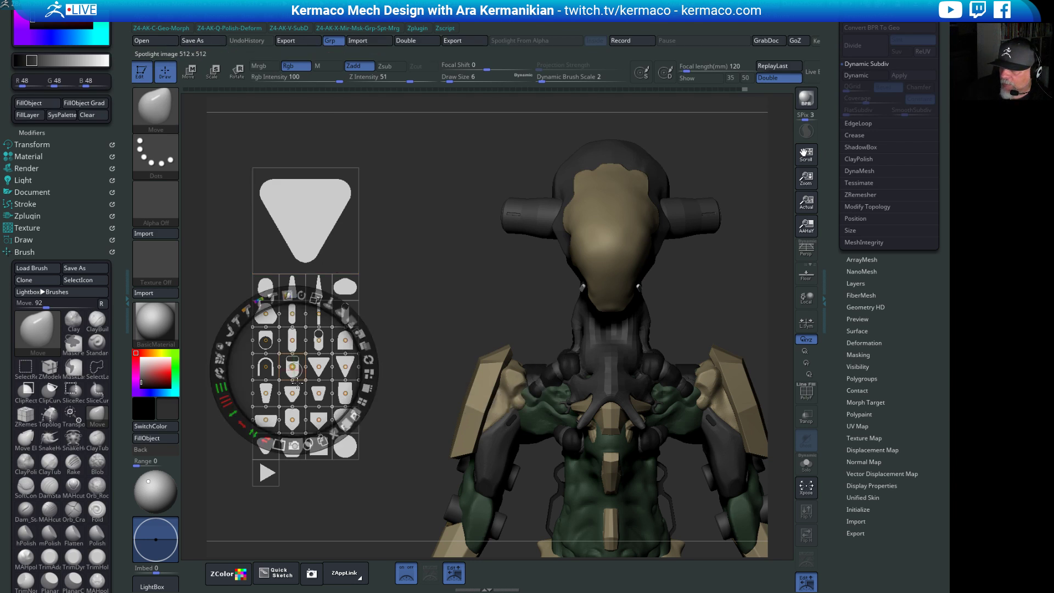
pyautogui.click(322, 440)
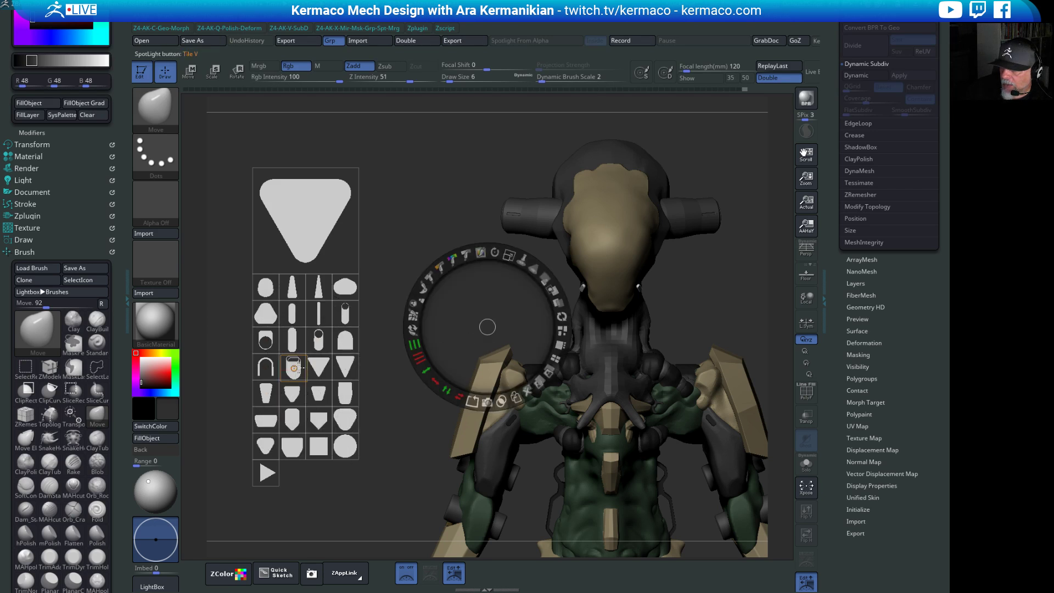
pyautogui.moveTo(301, 368); pyautogui.dragTo(429, 262)
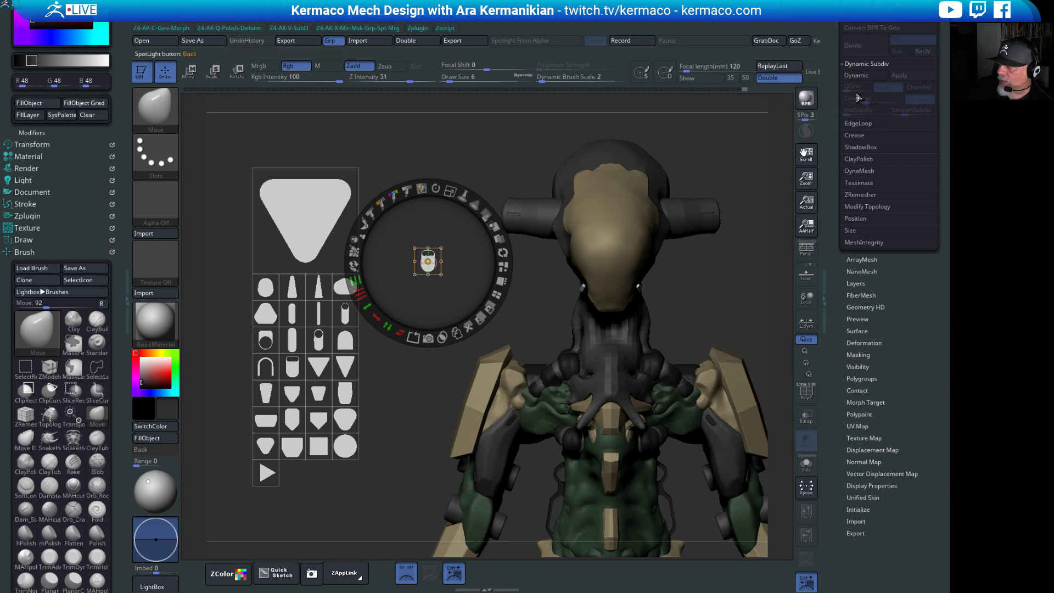
# Display the subtool list, convert the slotted tag shape into a new 3D mesh subtool, and leave Spotlight editing.
pyautogui.moveTo(838, 100); pyautogui.dragTo(829, 228)
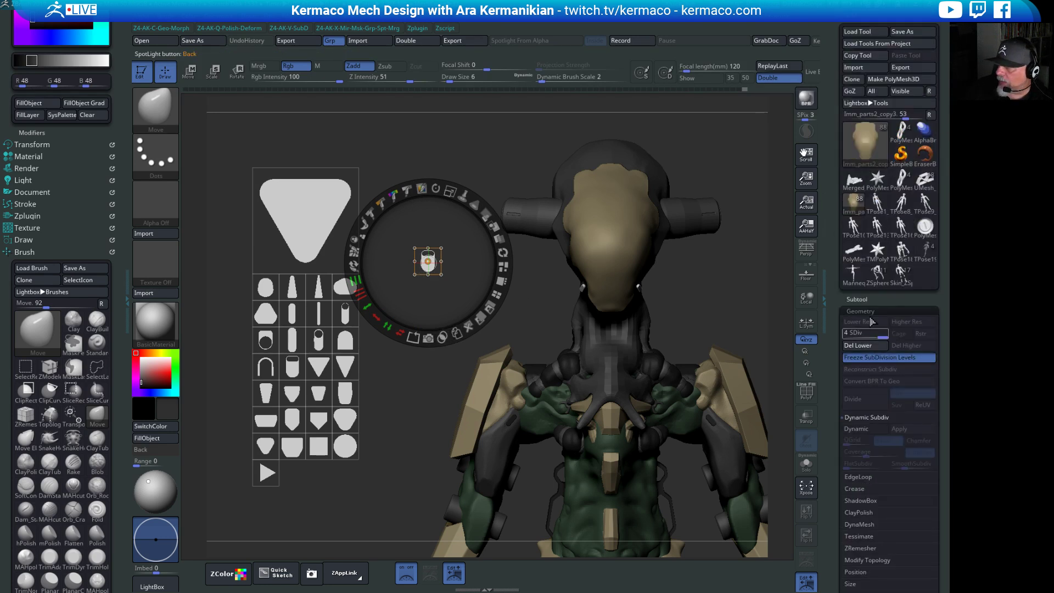
pyautogui.click(857, 300)
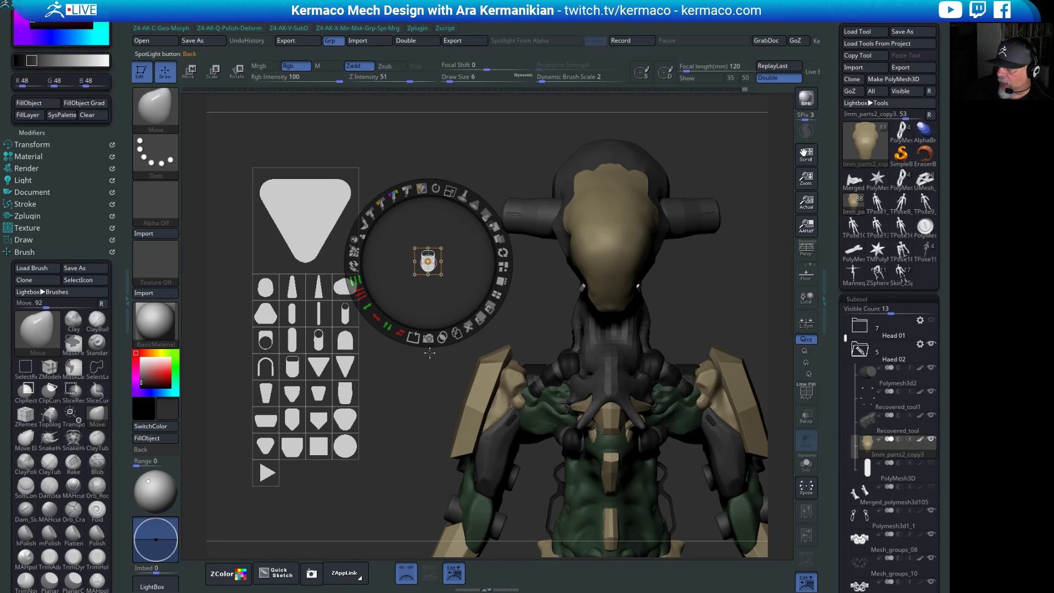
pyautogui.click(427, 261)
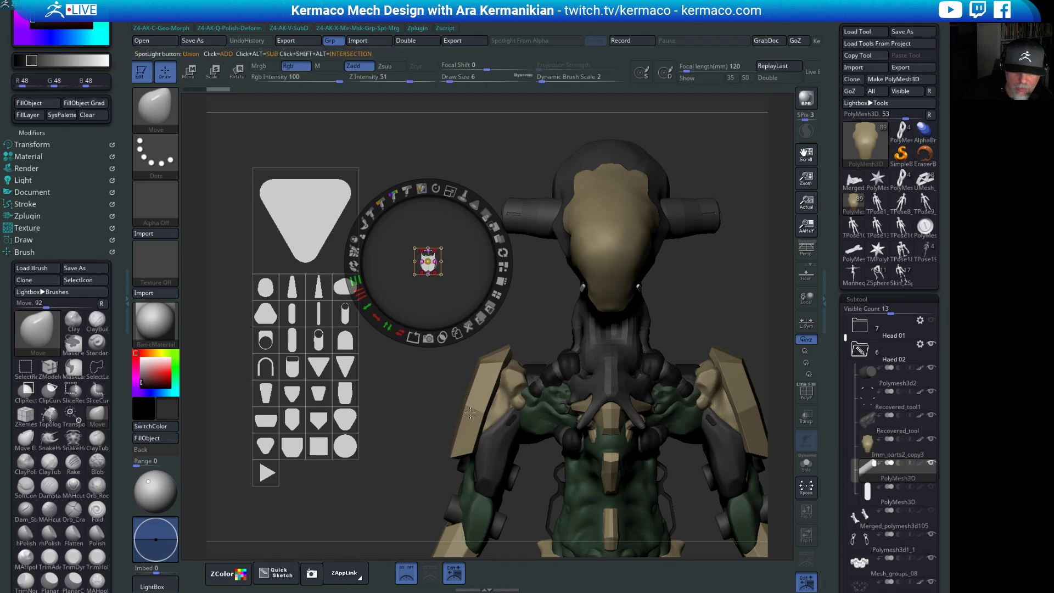
pyautogui.hotkey('shift', 'z')
# Center the transform gizmo on the new slotted mesh and shorten its depth along Z.
pyautogui.moveTo(488, 324); pyautogui.dragTo(531, 319)
pyautogui.press('w')
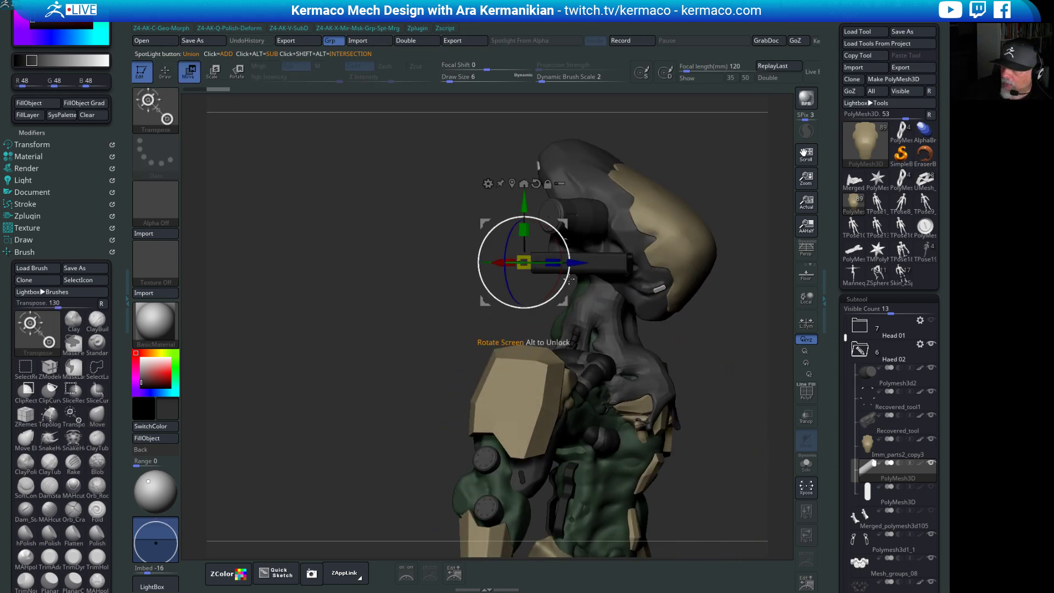
pyautogui.moveTo(389, 313); pyautogui.dragTo(447, 301)
pyautogui.keyDown('alt'); pyautogui.moveTo(669, 253); pyautogui.dragTo(546, 268, button='right'); pyautogui.keyUp('alt')
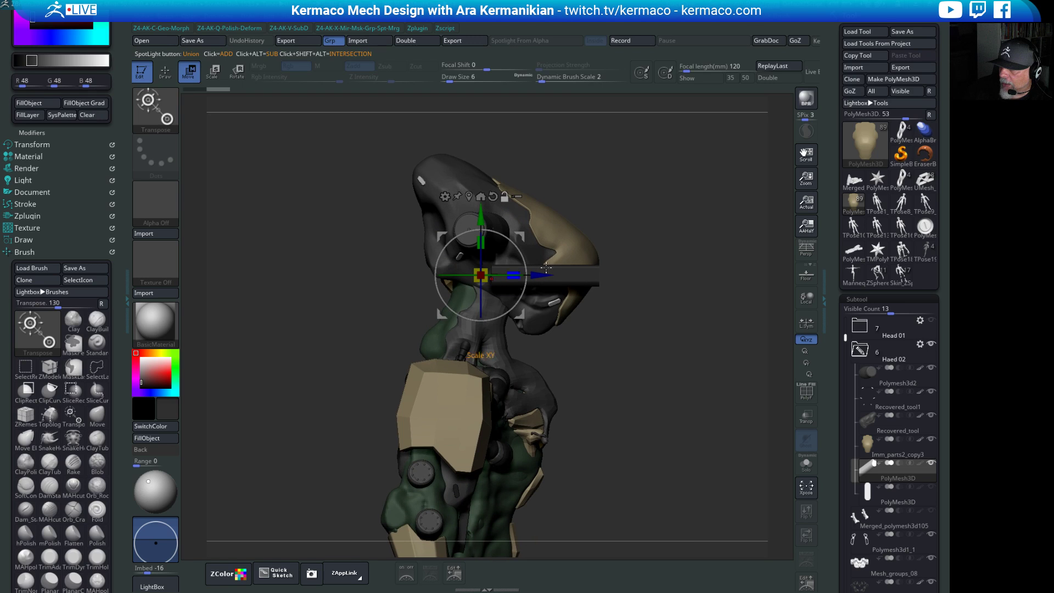
pyautogui.click(470, 197)
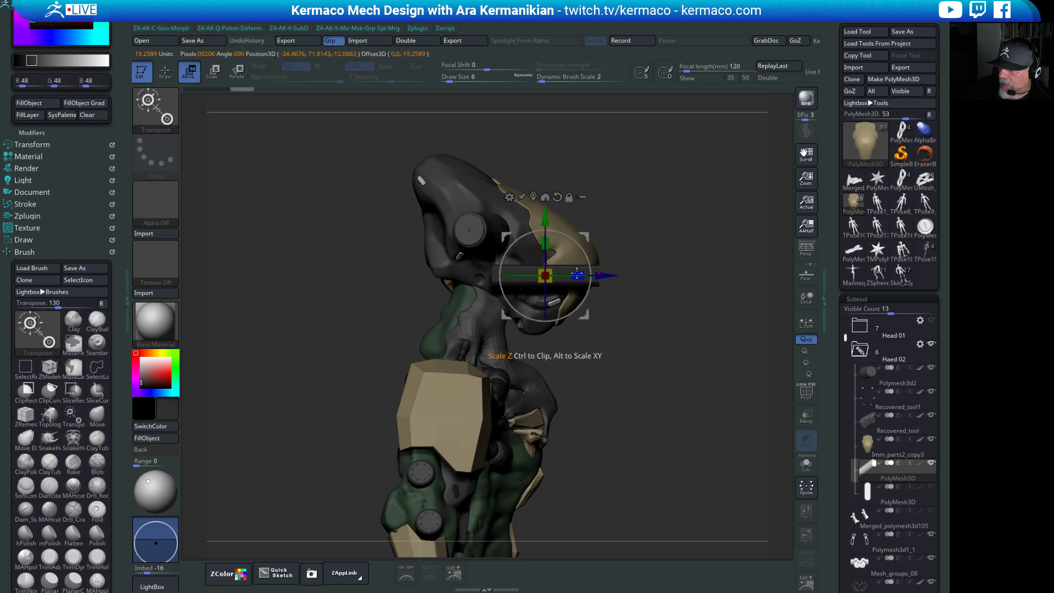
pyautogui.moveTo(577, 273); pyautogui.dragTo(523, 274)
pyautogui.moveTo(707, 295); pyautogui.dragTo(384, 287, button='right')
pyautogui.moveTo(348, 368); pyautogui.dragTo(341, 370, button='right')
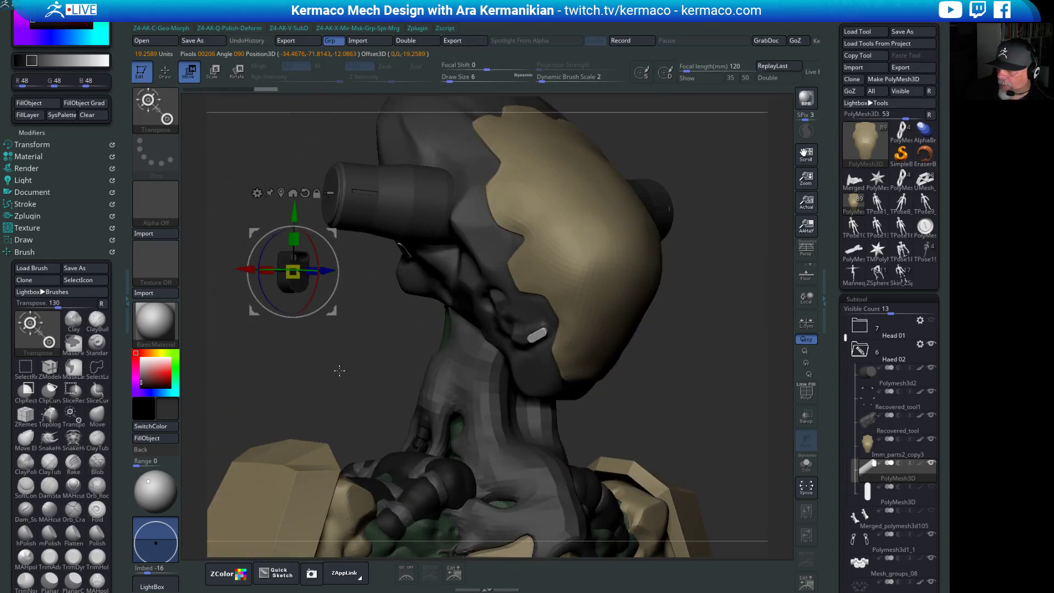
# Bring the slotted piece to the side of the lower head, reduce and tilt it, and color it white.
pyautogui.moveTo(311, 270)
pyautogui.mouseDown()
pyautogui.moveTo(305, 301)
pyautogui.moveTo(313, 275)
pyautogui.moveTo(303, 263)
pyautogui.moveTo(311, 278)
pyautogui.moveTo(285, 273)
pyautogui.moveTo(412, 282)
pyautogui.mouseUp()
pyautogui.press('ctrl')
pyautogui.press('ctrl')
pyautogui.moveTo(776, 405); pyautogui.dragTo(605, 537)
pyautogui.moveTo(447, 351)
pyautogui.mouseDown()
pyautogui.moveTo(475, 360)
pyautogui.moveTo(462, 355)
pyautogui.mouseUp()
pyautogui.click(141, 359)
pyautogui.moveTo(677, 456); pyautogui.dragTo(714, 440)
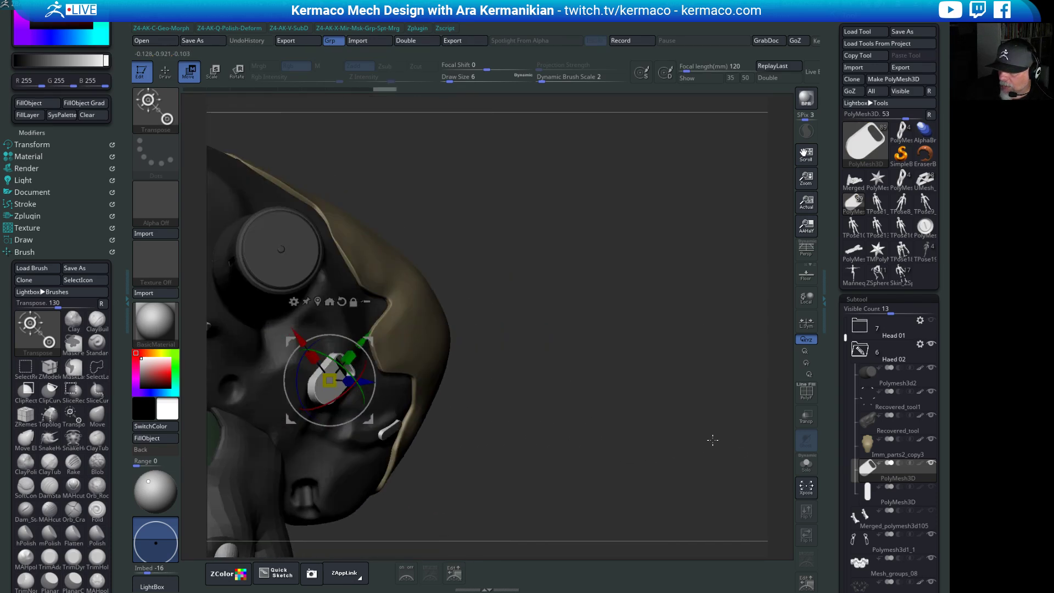
# Seat the white slotted piece in the recess behind the light pin on the side of the head.
pyautogui.moveTo(532, 386); pyautogui.dragTo(680, 416)
pyautogui.moveTo(421, 389); pyautogui.dragTo(388, 388)
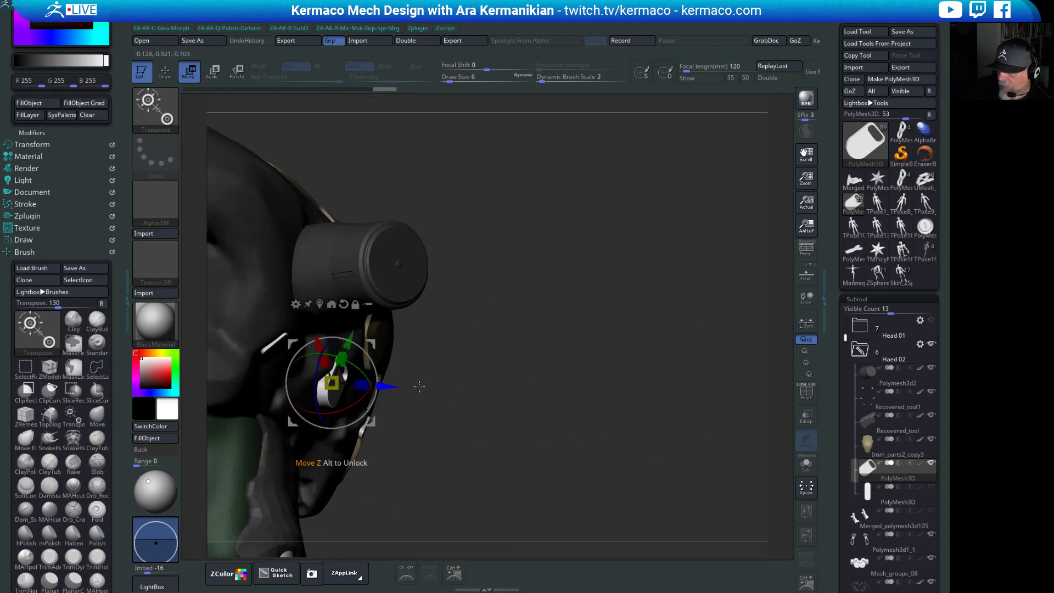
pyautogui.moveTo(620, 420); pyautogui.dragTo(465, 420)
pyautogui.moveTo(369, 389); pyautogui.dragTo(354, 372)
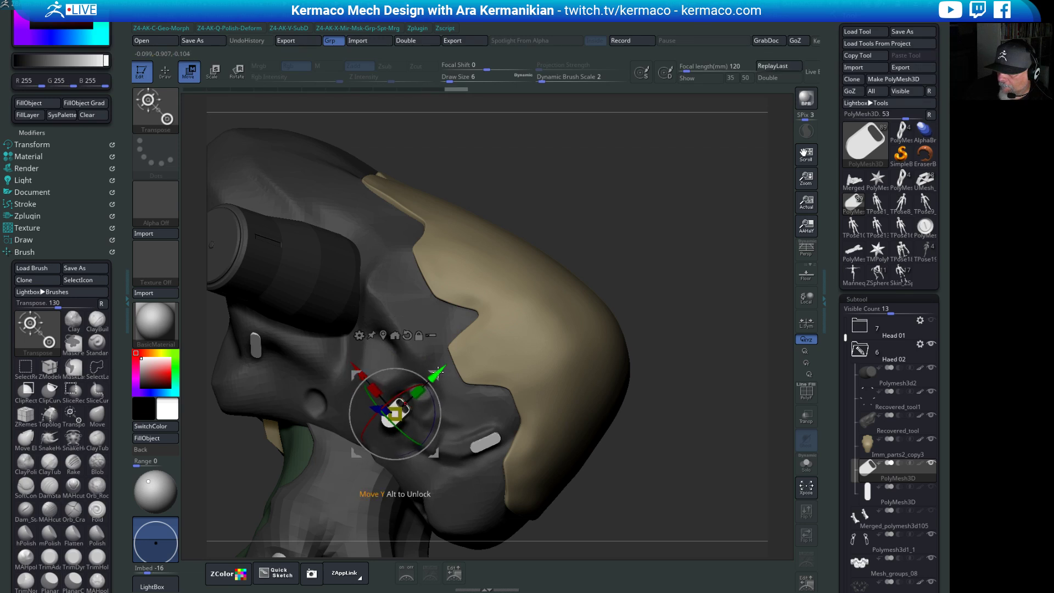
pyautogui.moveTo(734, 447); pyautogui.dragTo(417, 455)
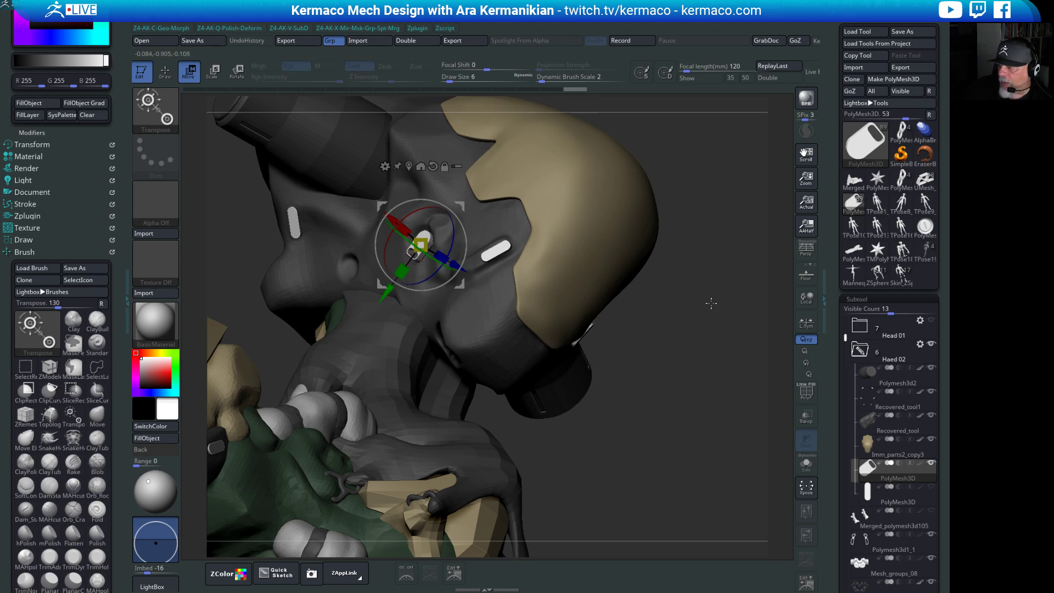
# Mirror and weld the slotted piece onto the opposite side of the head and check the head from the side.
pyautogui.moveTo(711, 304); pyautogui.dragTo(626, 330)
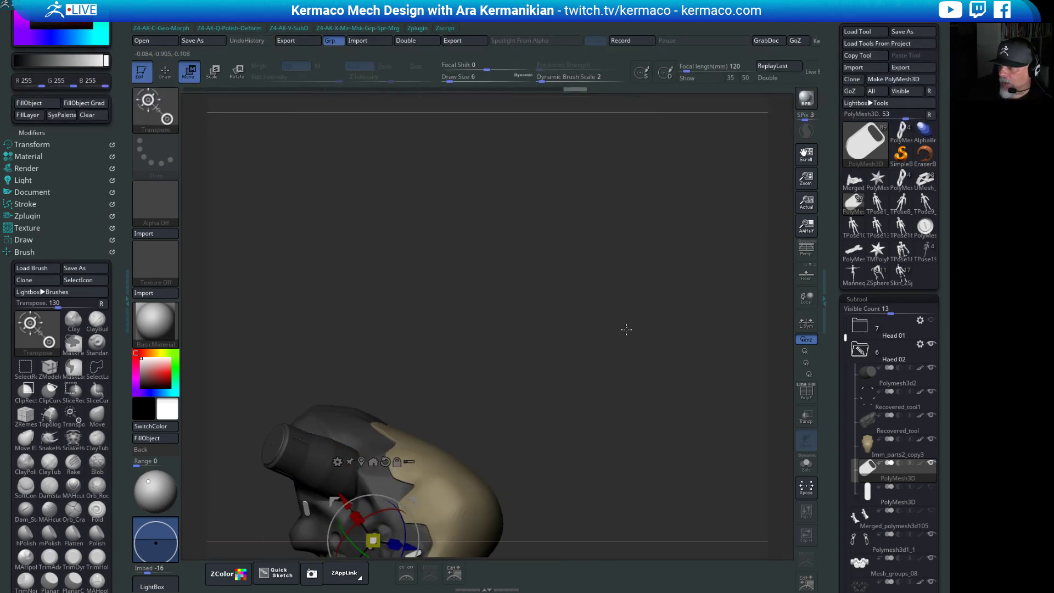
pyautogui.press('f')
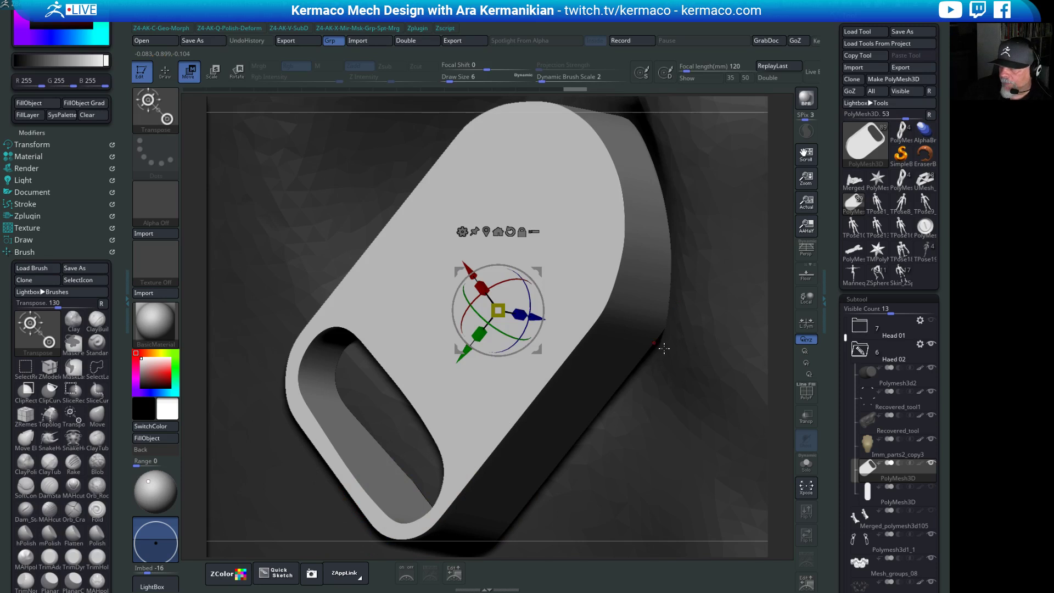
pyautogui.press('f')
pyautogui.moveTo(716, 327)
pyautogui.mouseDown()
pyautogui.moveTo(725, 254)
pyautogui.moveTo(673, 372)
pyautogui.moveTo(647, 344)
pyautogui.moveTo(701, 344)
pyautogui.mouseUp()
pyautogui.press('q')
pyautogui.press('ctrl')
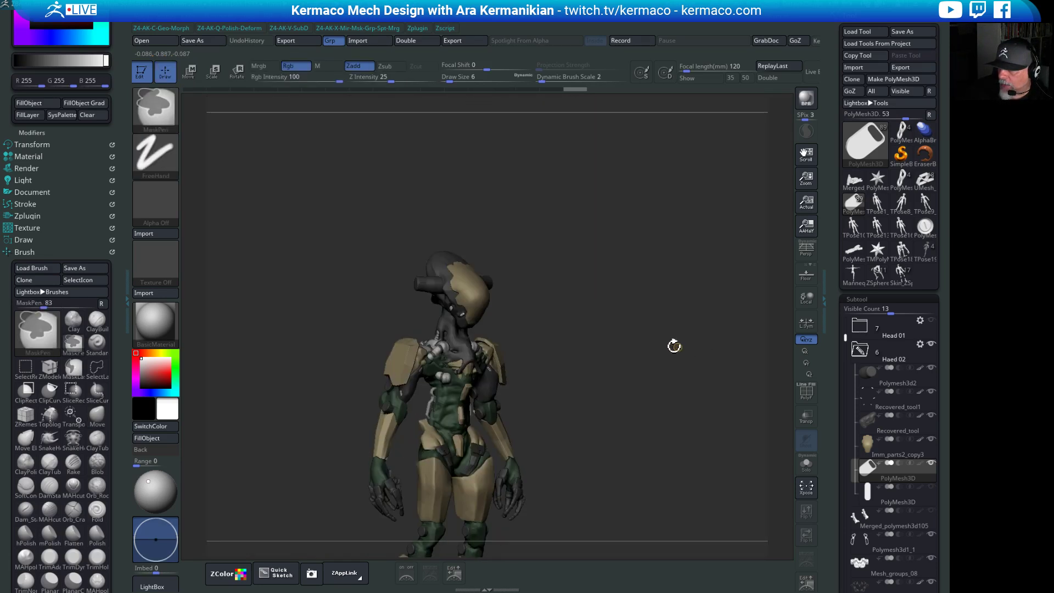
pyautogui.press('space')
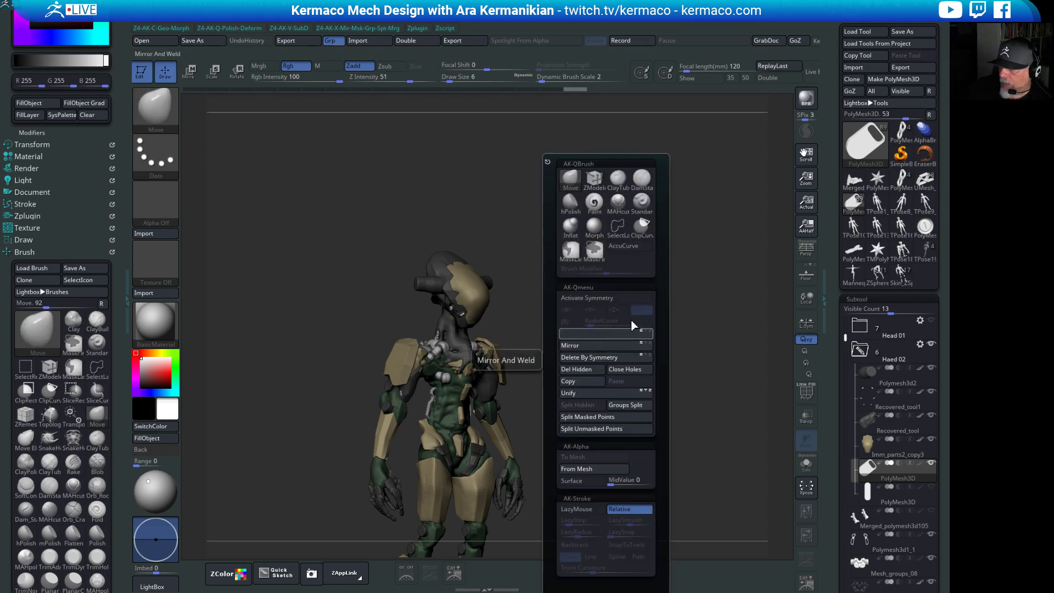
pyautogui.click(633, 329)
pyautogui.moveTo(673, 247); pyautogui.dragTo(616, 331)
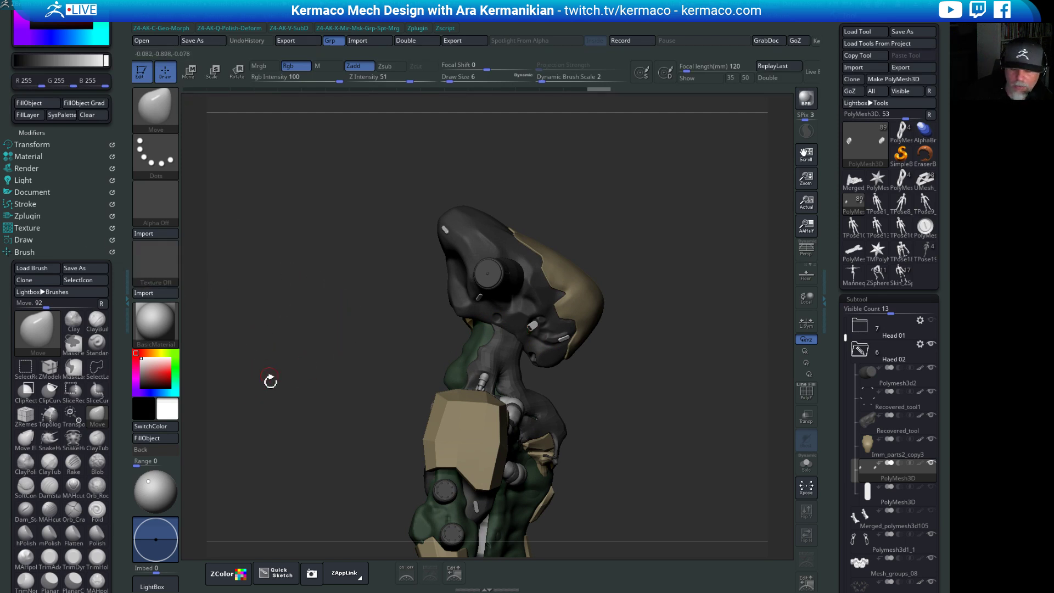
# Load the AK_HardSurface Spotlight file with the bracket-shaped thumbnail from LightBox.
pyautogui.click(152, 586)
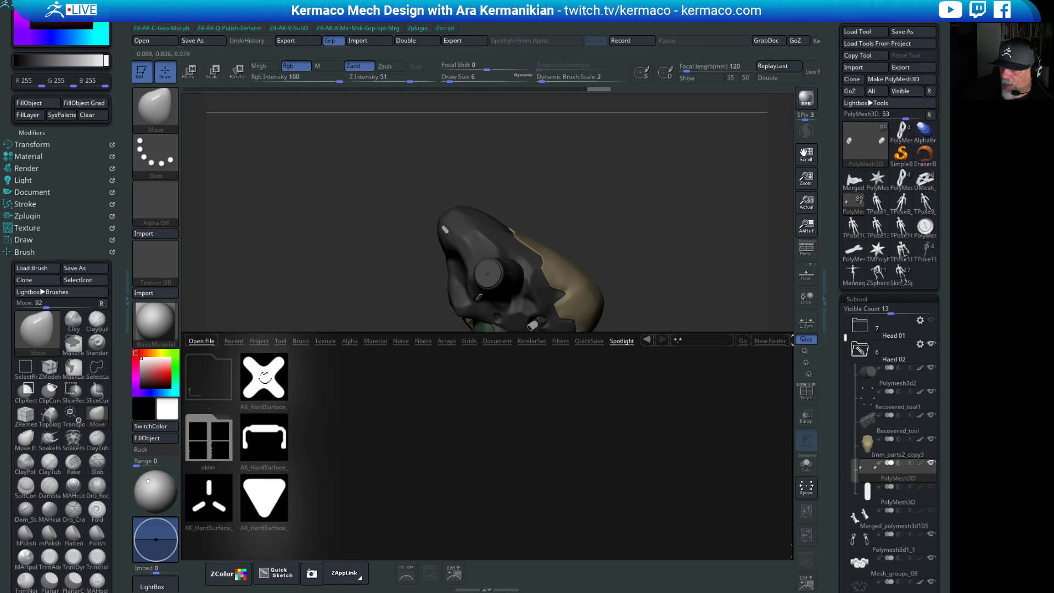
pyautogui.doubleClick(273, 436)
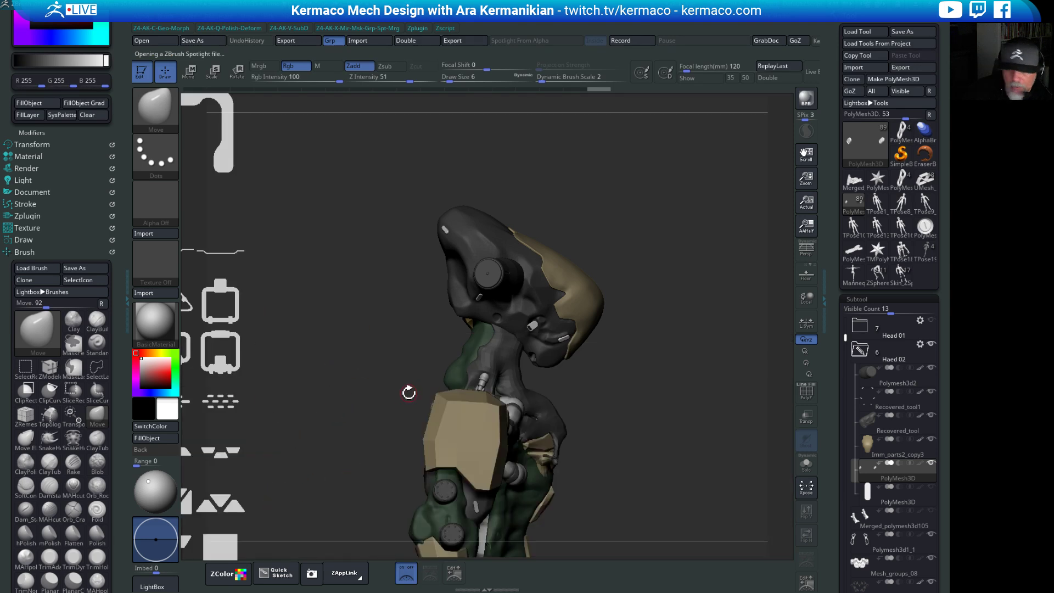
# Pick the filled circle in Spotlight, place it beside the head and convert it into a 3D cylinder mesh.
pyautogui.click(506, 256)
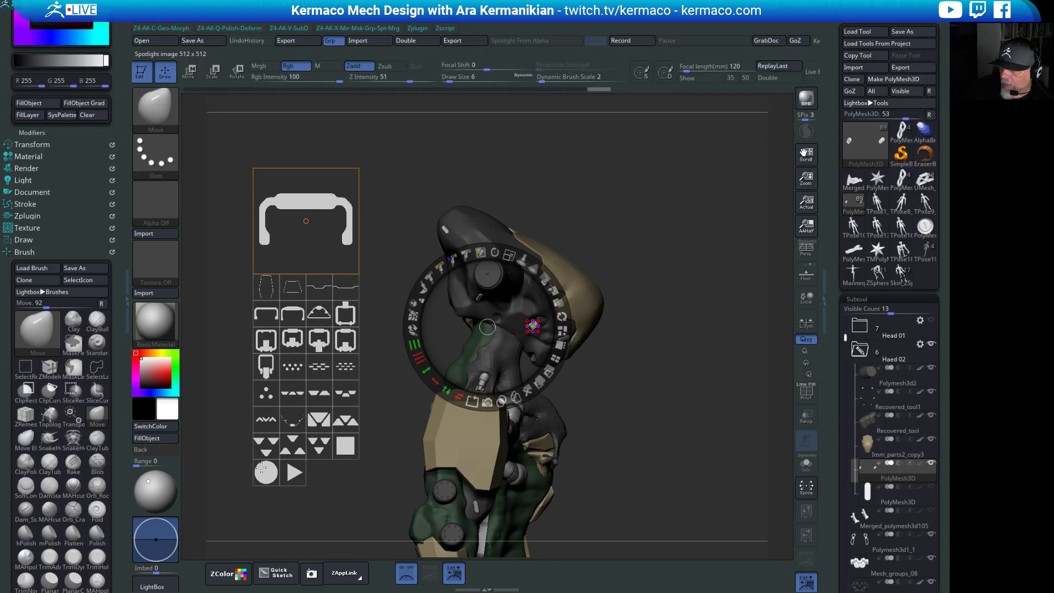
pyautogui.click(269, 472)
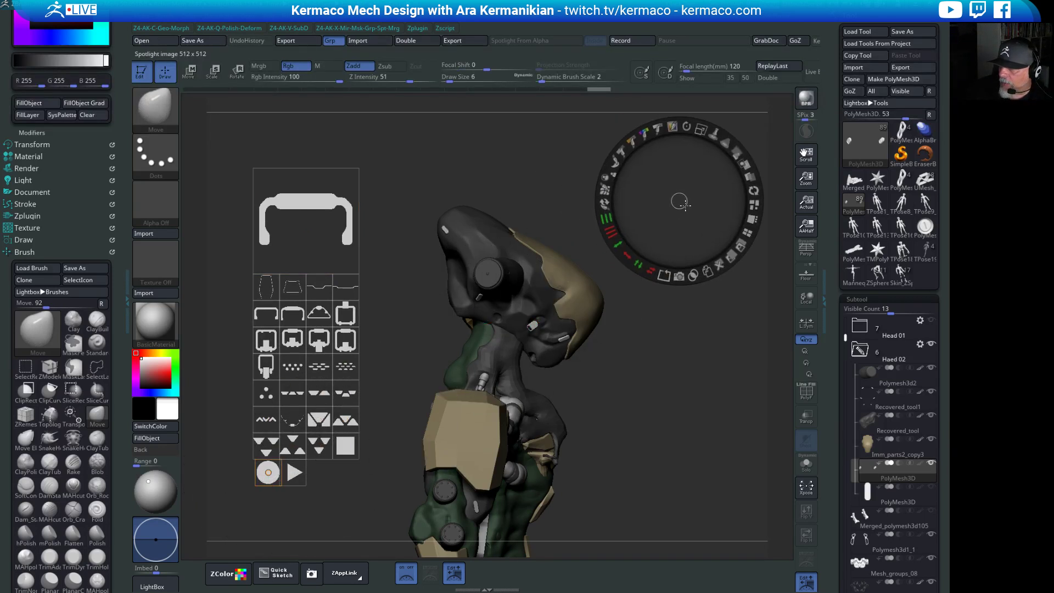
pyautogui.moveTo(268, 472); pyautogui.dragTo(692, 169)
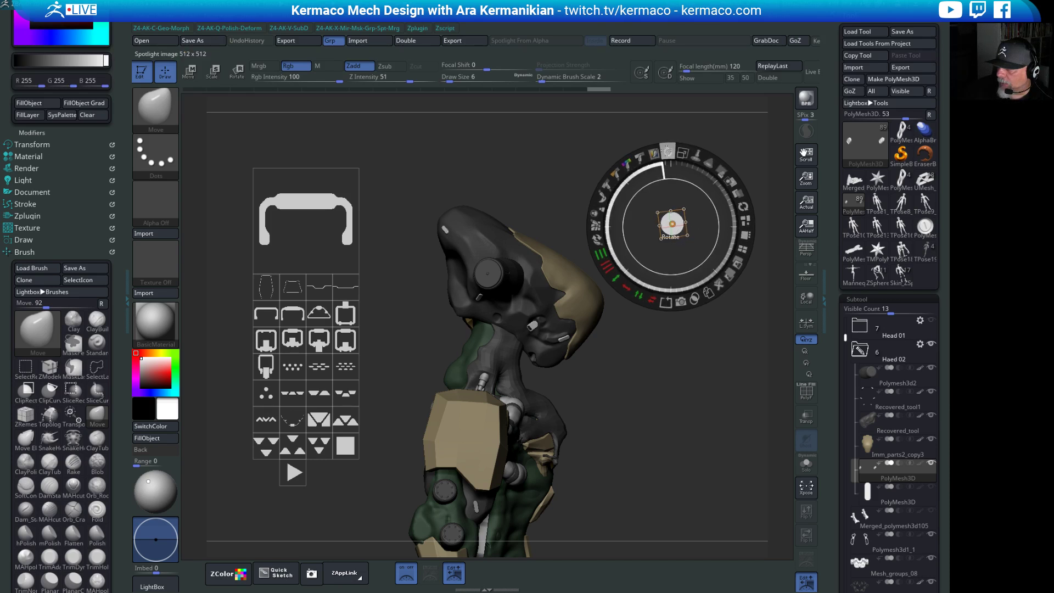
pyautogui.moveTo(694, 155); pyautogui.dragTo(687, 230)
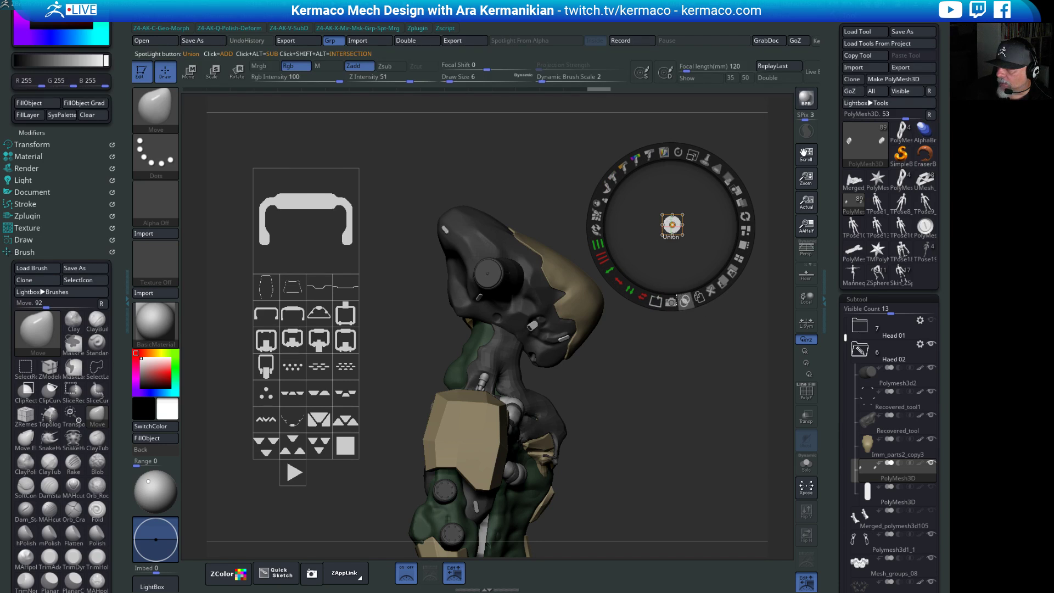
pyautogui.click(685, 301)
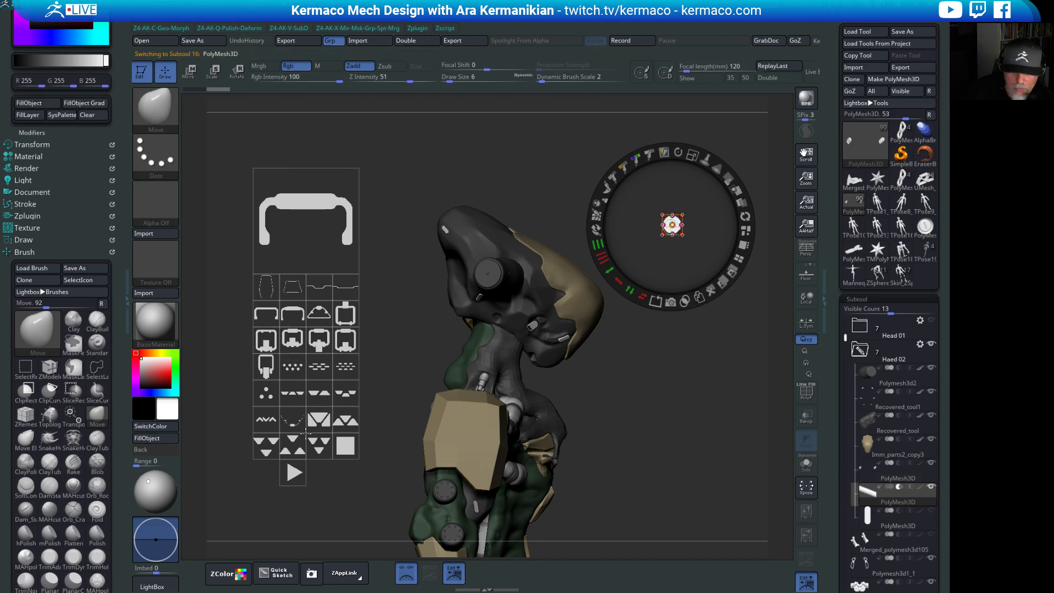
# Shorten the new cylinder, turn it to face forward beside the head, and show only that piece.
pyautogui.hotkey('shift', 'z')
pyautogui.moveTo(676, 337); pyautogui.dragTo(637, 295)
pyautogui.press('w')
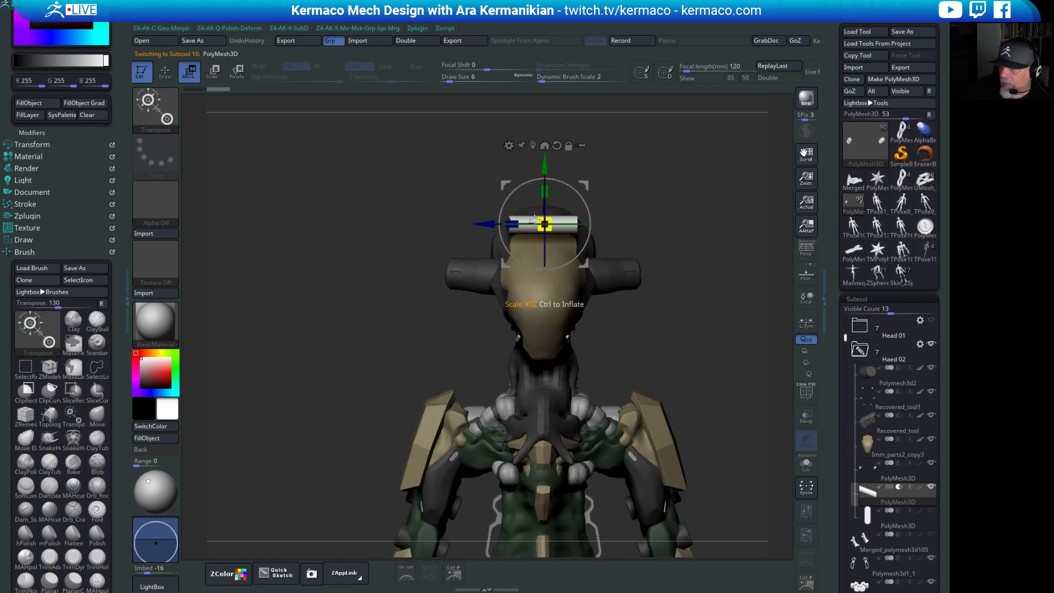
pyautogui.moveTo(510, 218); pyautogui.dragTo(532, 220)
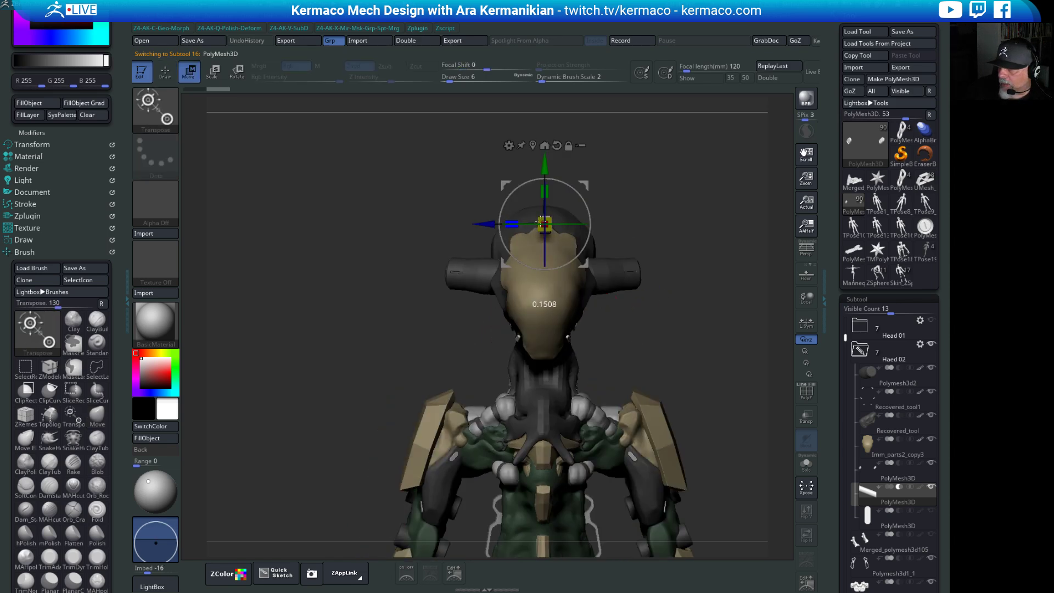
pyautogui.moveTo(686, 276); pyautogui.dragTo(673, 296)
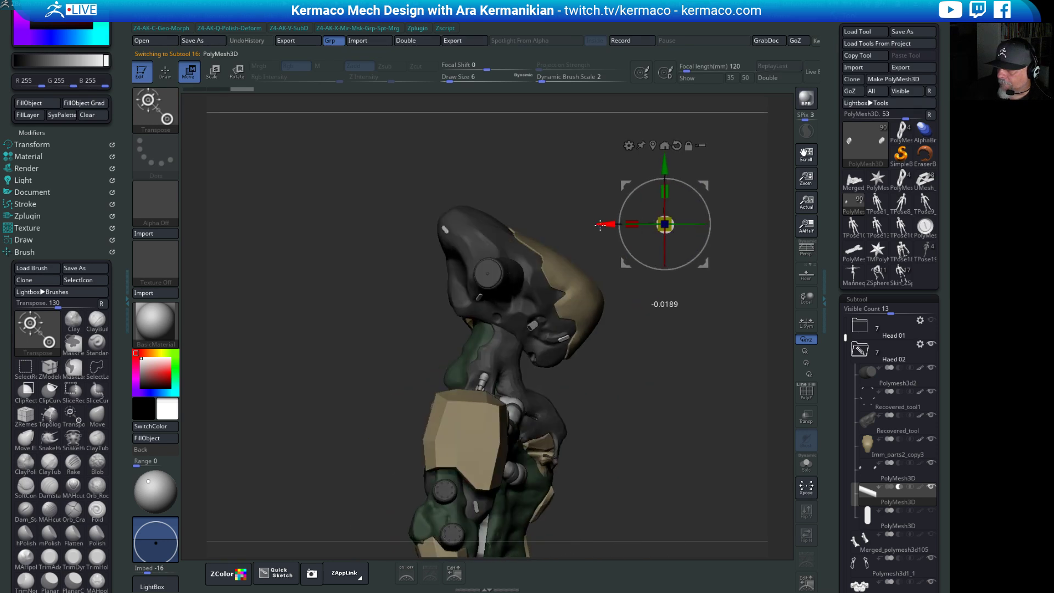
pyautogui.click(664, 145)
pyautogui.moveTo(498, 167); pyautogui.dragTo(671, 519)
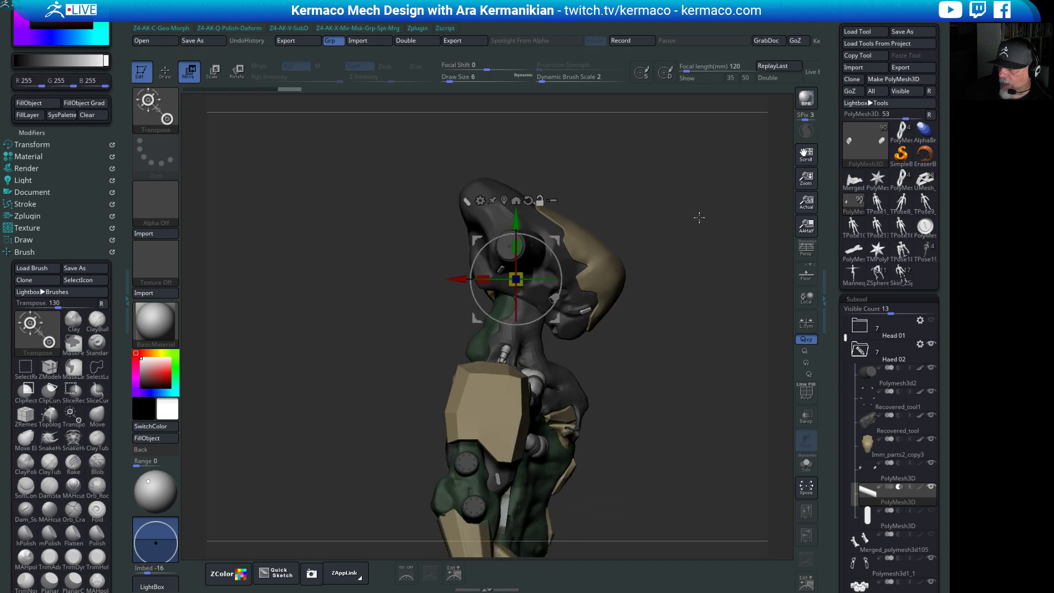
pyautogui.moveTo(467, 278); pyautogui.dragTo(384, 273)
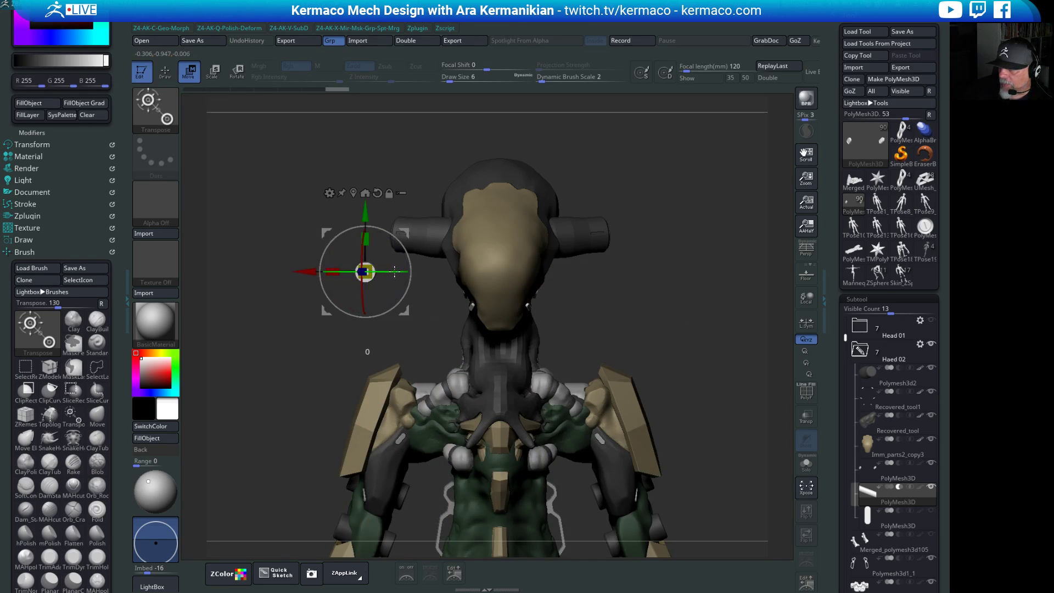
pyautogui.click(806, 464)
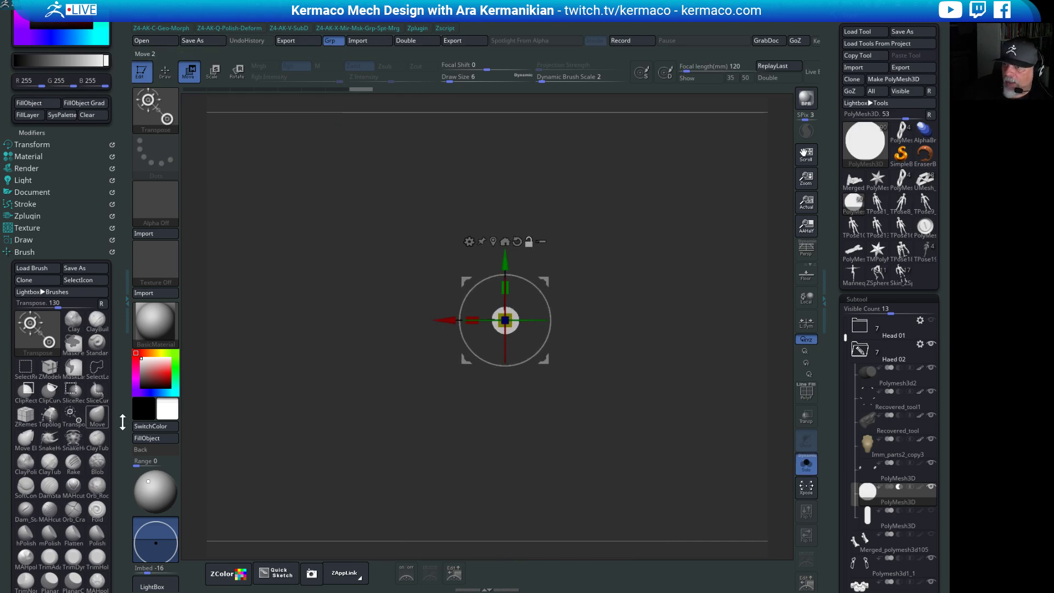
pyautogui.scroll(-10, 115, 424)
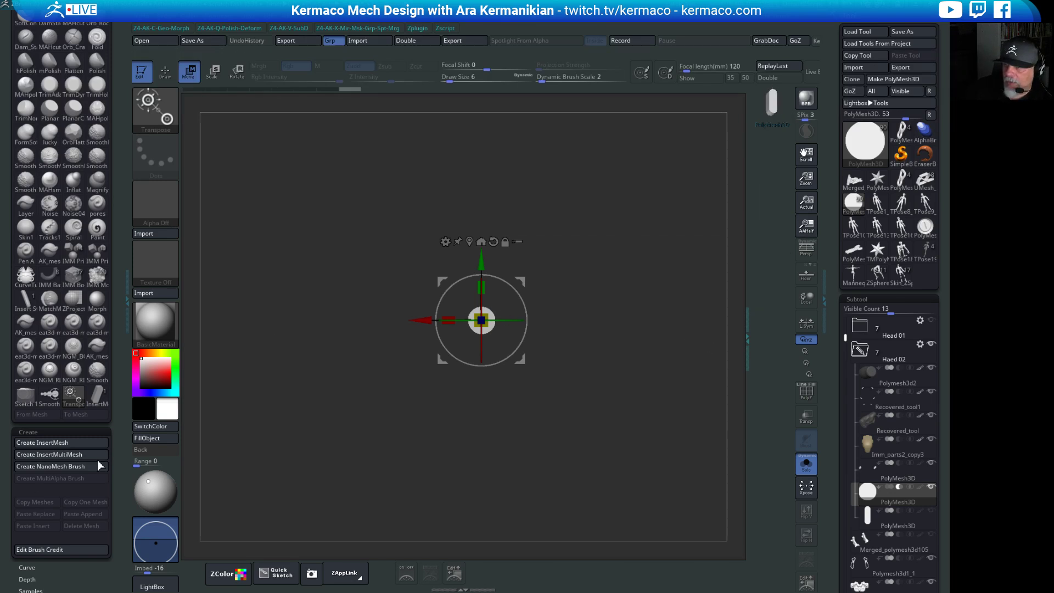
pyautogui.click(54, 443)
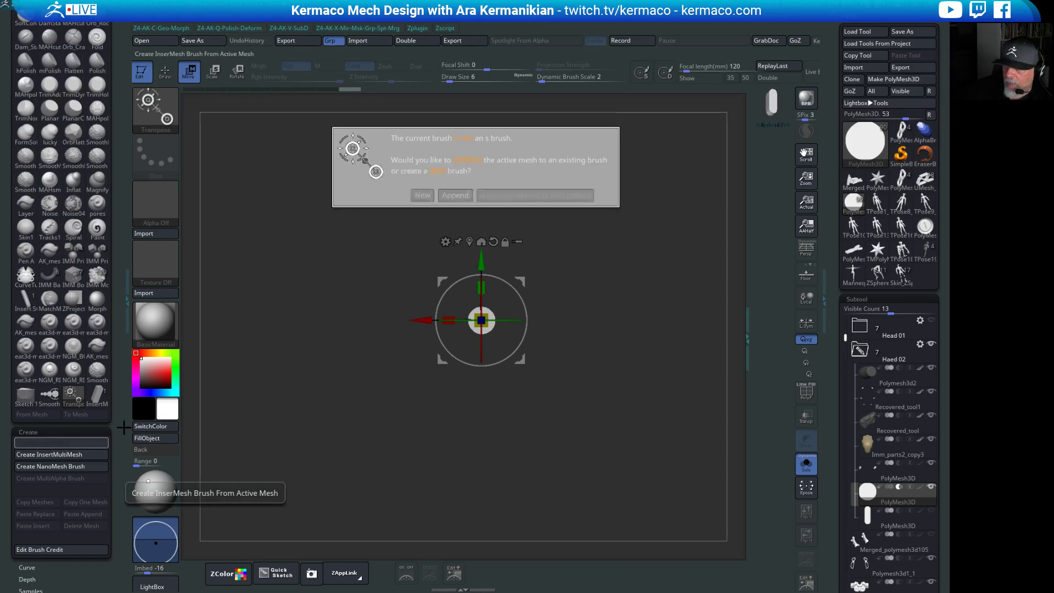
pyautogui.click(451, 195)
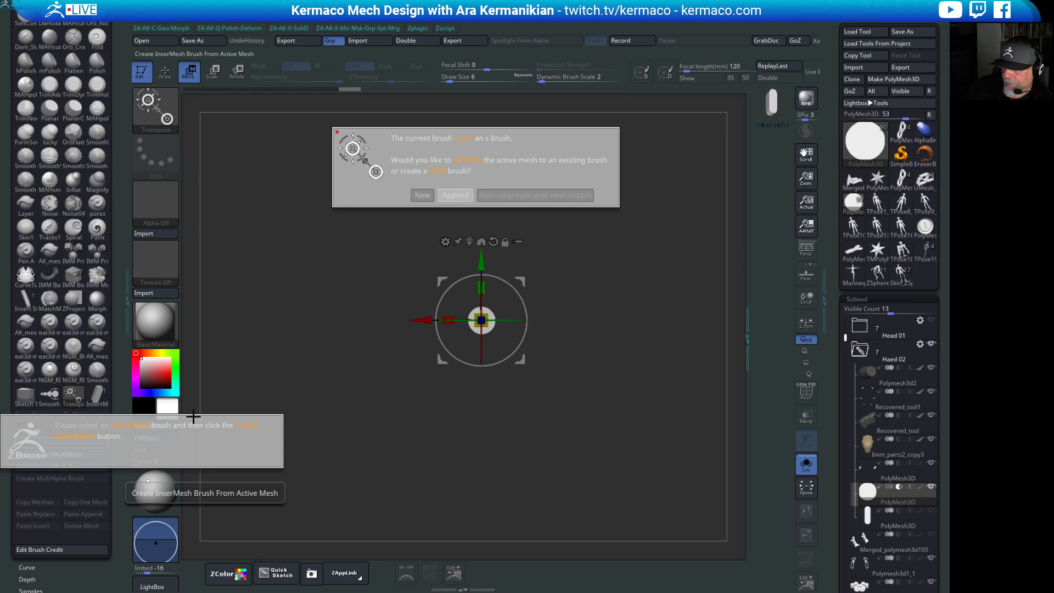
pyautogui.click(225, 438)
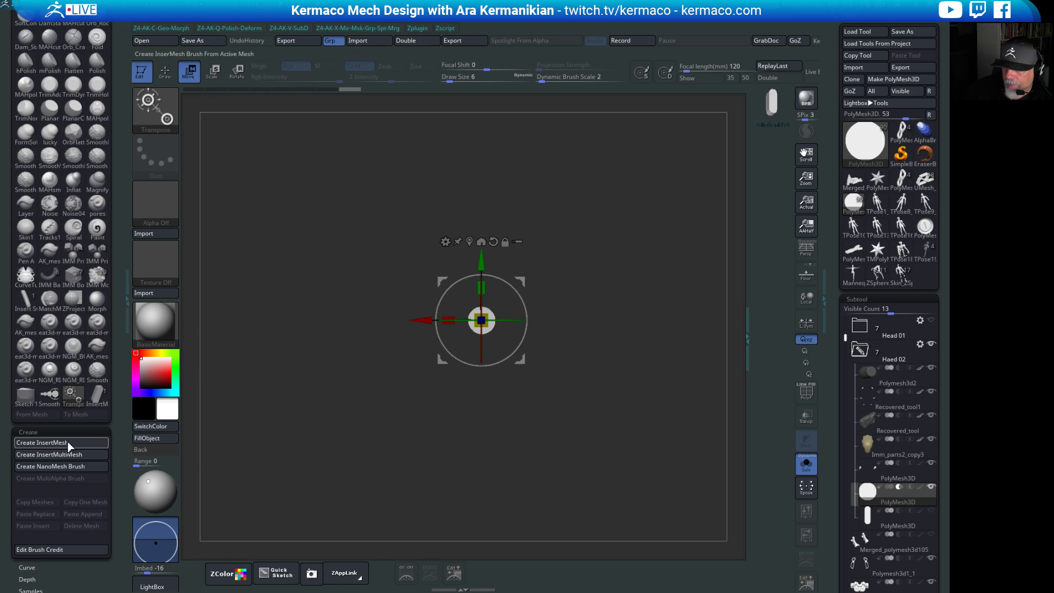
pyautogui.click(55, 443)
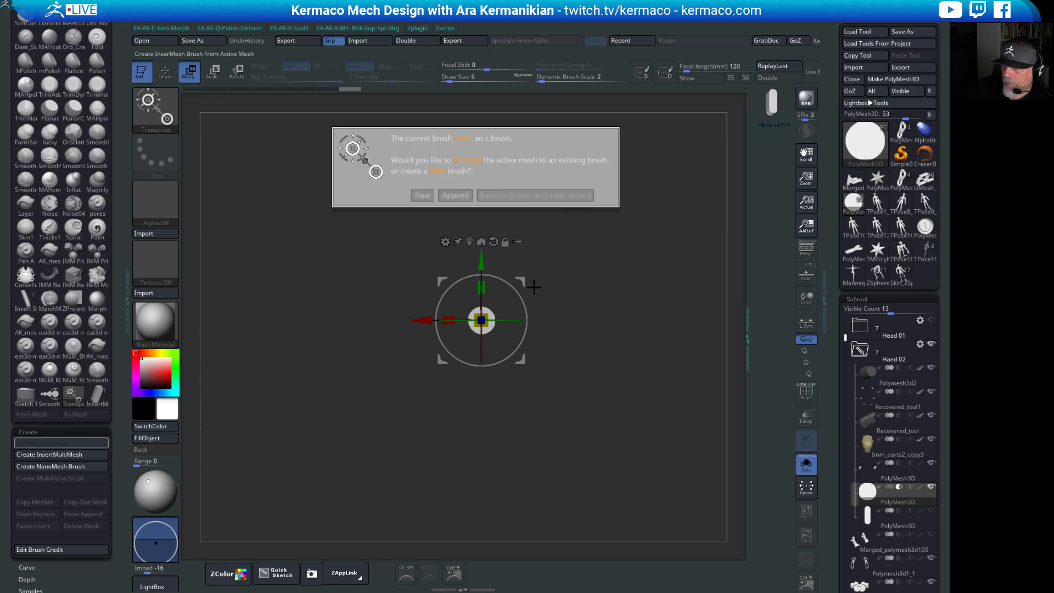
pyautogui.click(468, 199)
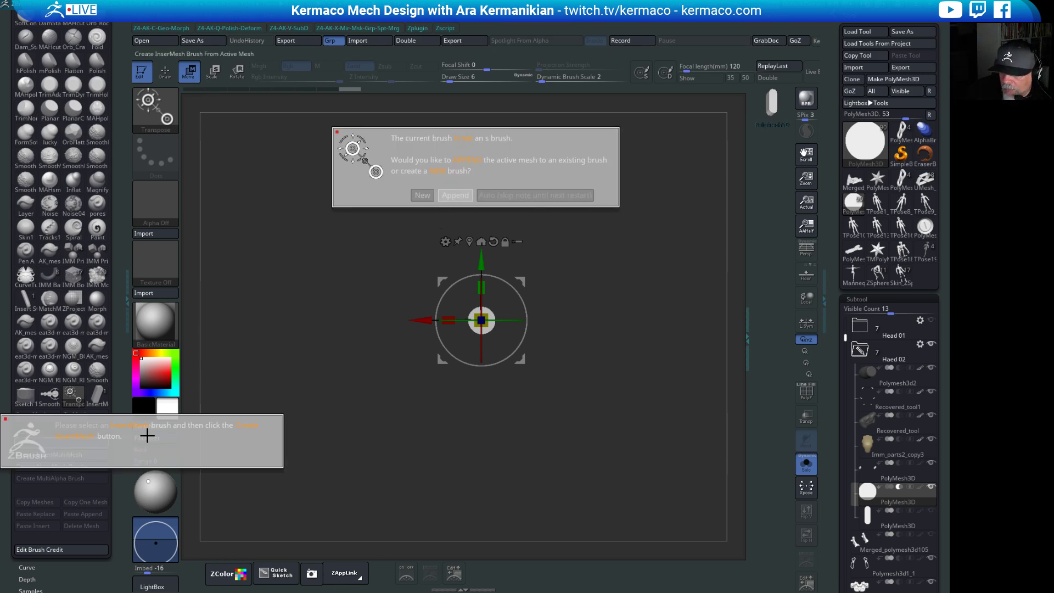
pyautogui.click(302, 333)
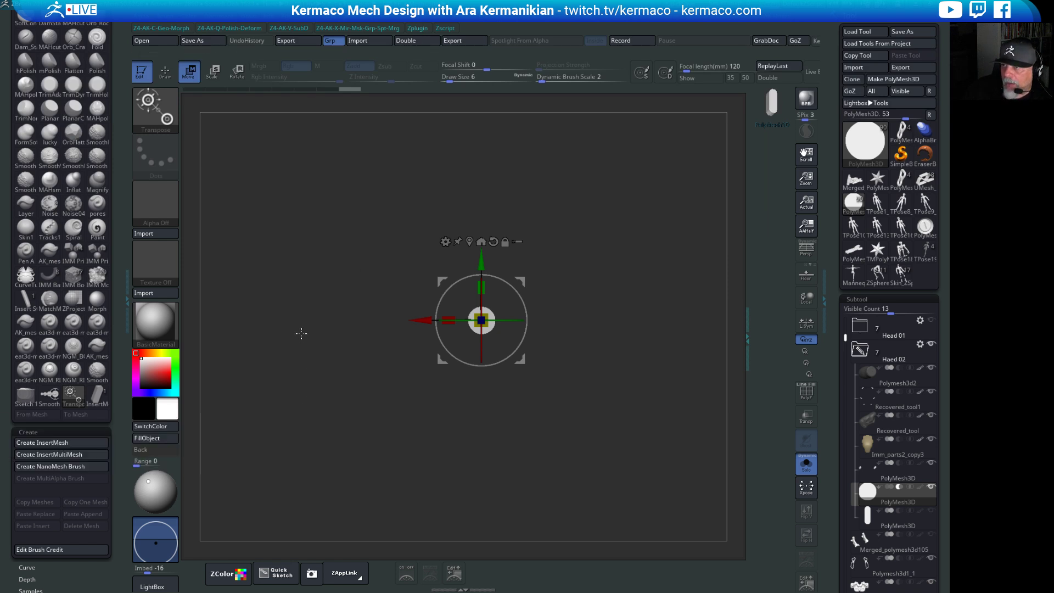
# Append the round piece to the existing InsertMesh brush and show the rest of the model again.
pyautogui.press('q')
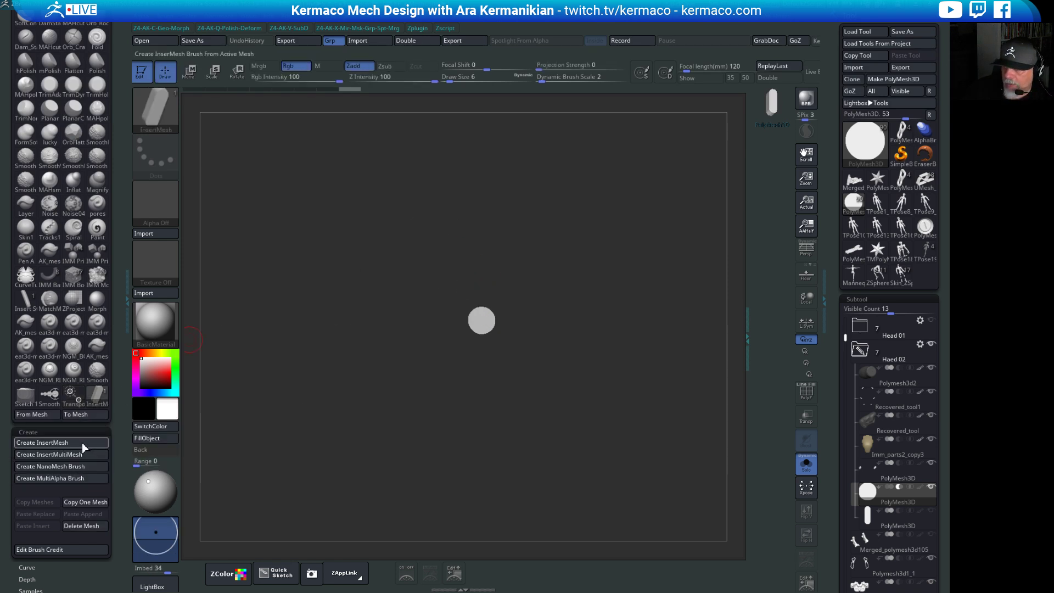
pyautogui.click(61, 443)
pyautogui.click(457, 197)
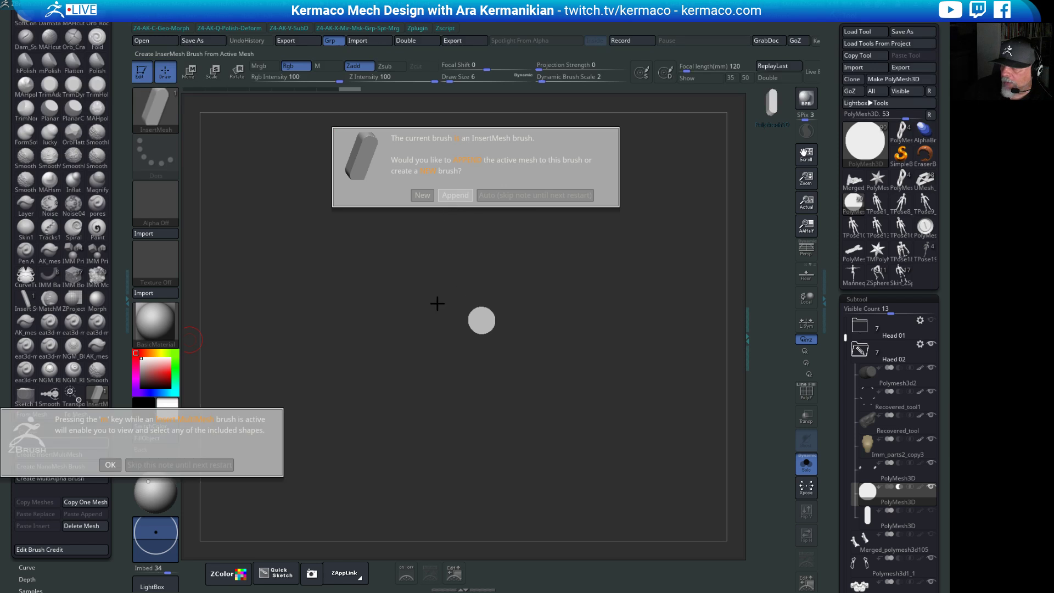
pyautogui.click(108, 467)
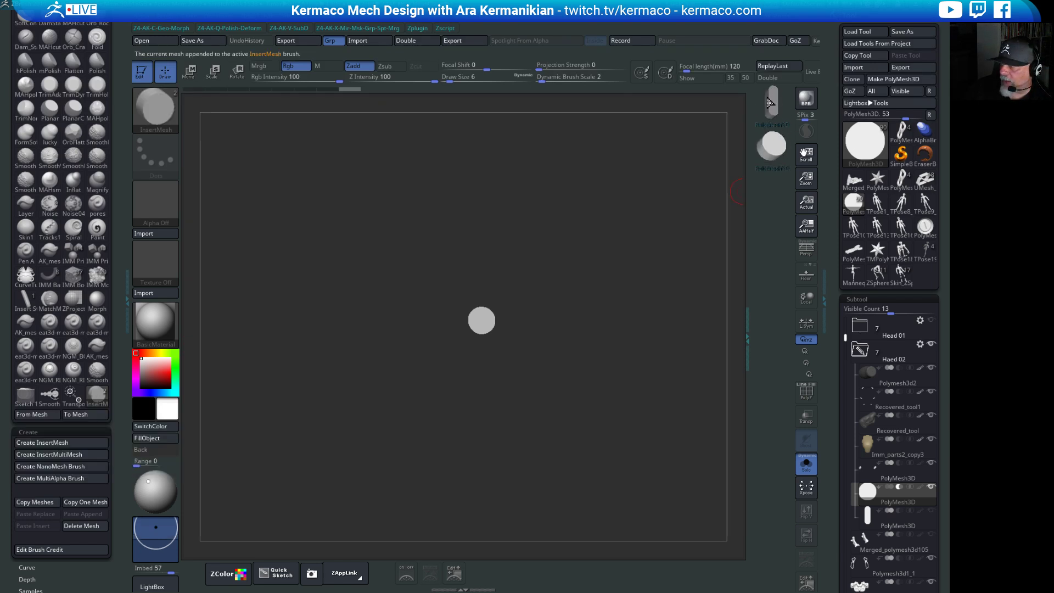
pyautogui.click(811, 465)
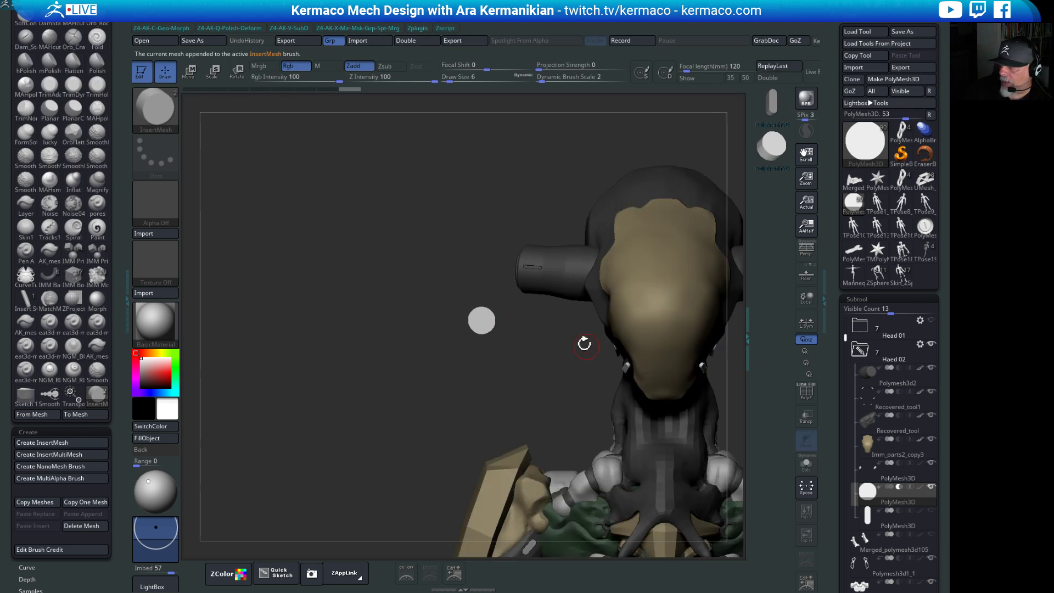
# Hide the loose round piece and insert a small copy into the recess on the side of the Recovered_tool head mesh.
pyautogui.moveTo(469, 398); pyautogui.dragTo(736, 352)
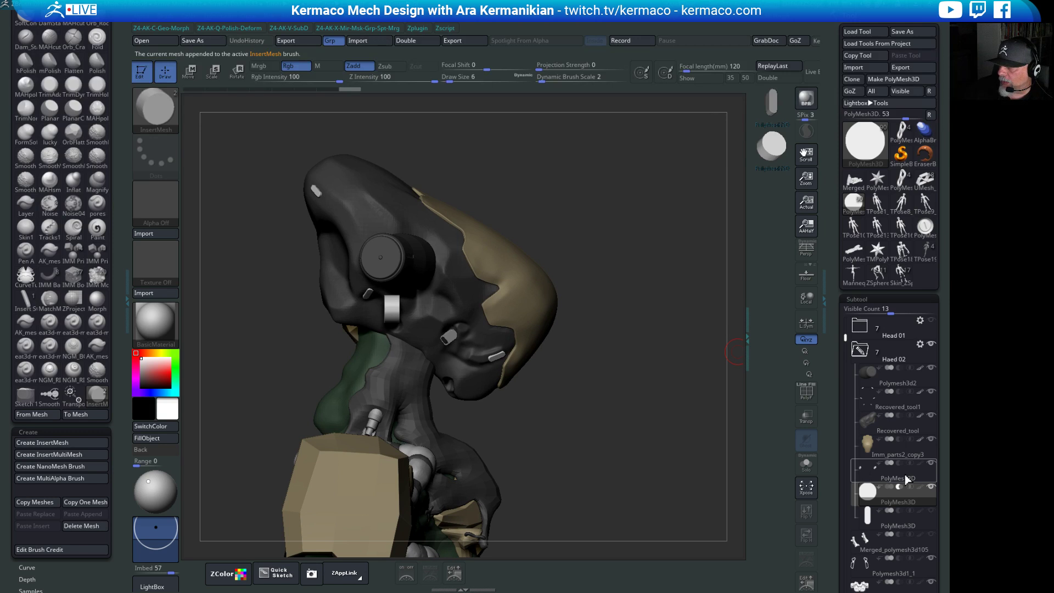
pyautogui.moveTo(930, 494)
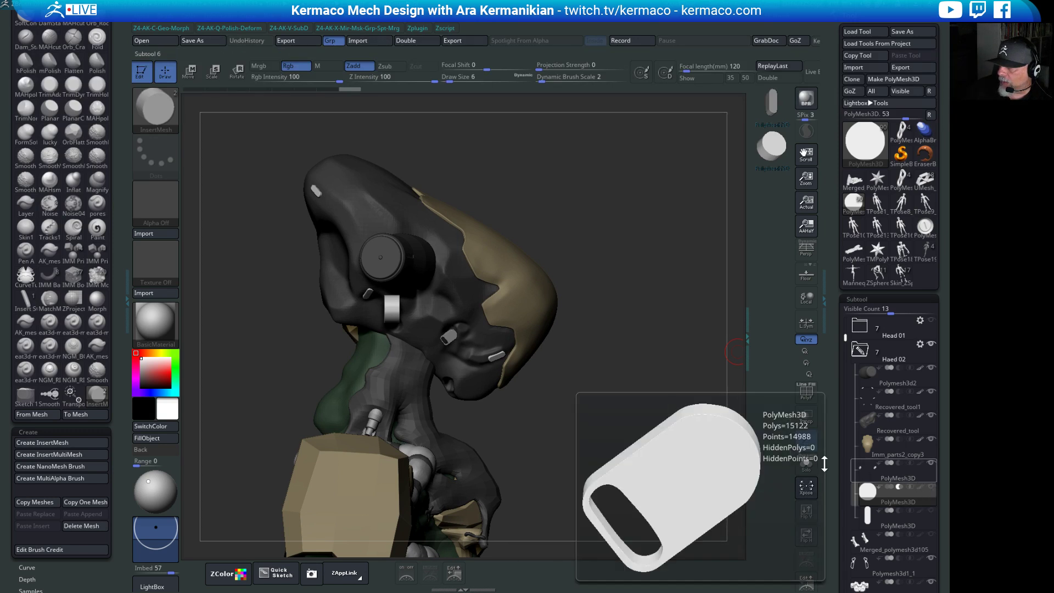
pyautogui.click(894, 429)
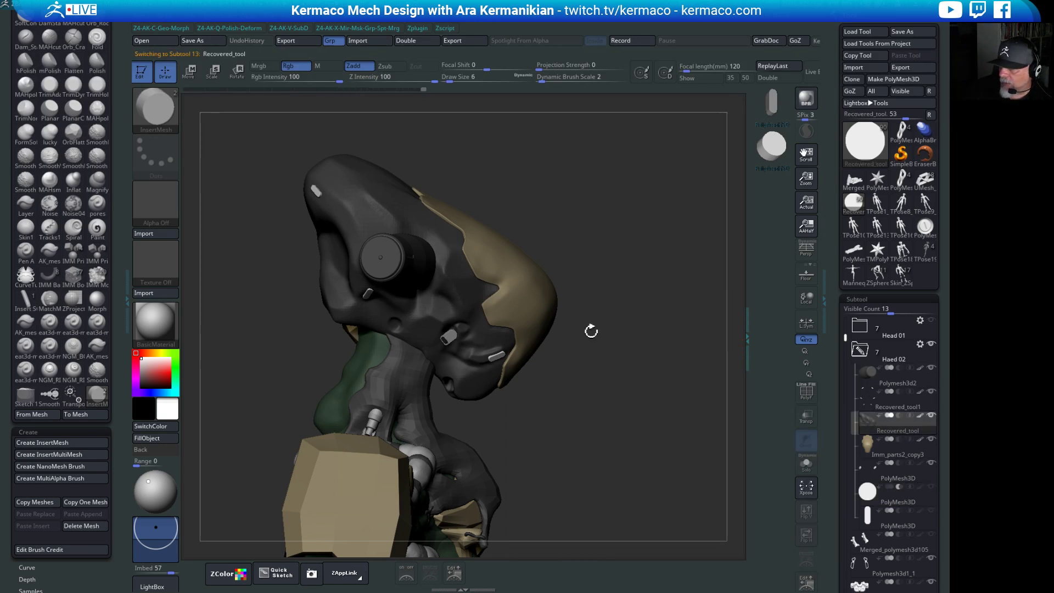
pyautogui.moveTo(636, 345)
pyautogui.mouseDown()
pyautogui.moveTo(605, 349)
pyautogui.moveTo(643, 331)
pyautogui.moveTo(604, 330)
pyautogui.mouseUp()
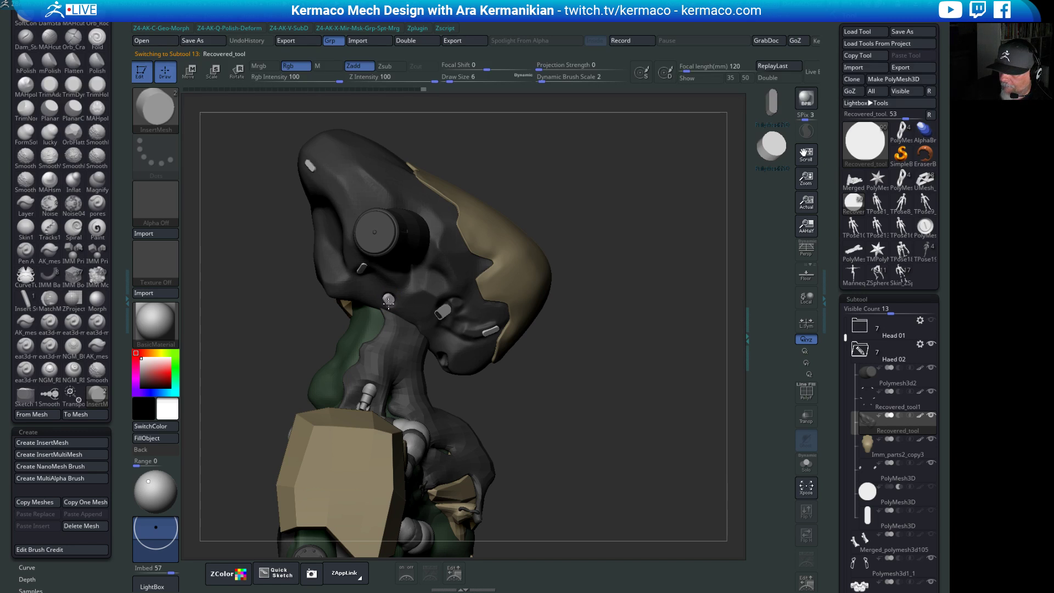
pyautogui.moveTo(593, 424)
pyautogui.mouseDown()
pyautogui.moveTo(624, 390)
pyautogui.moveTo(604, 389)
pyautogui.mouseUp()
# Seat the inserted round piece in its recess by moving it along its axis, checking the fit from the front and side.
pyautogui.press('space')
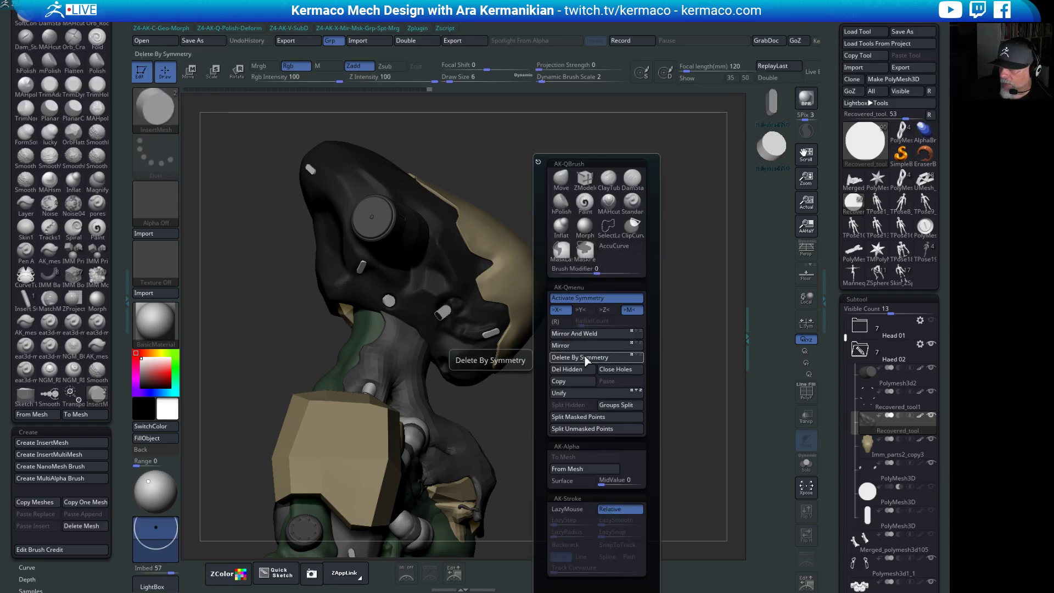
pyautogui.moveTo(546, 412)
pyautogui.mouseDown()
pyautogui.moveTo(651, 385)
pyautogui.moveTo(569, 338)
pyautogui.moveTo(680, 343)
pyautogui.moveTo(595, 353)
pyautogui.moveTo(650, 348)
pyautogui.moveTo(616, 330)
pyautogui.moveTo(539, 322)
pyautogui.moveTo(517, 335)
pyautogui.mouseUp()
pyautogui.press('w')
pyautogui.moveTo(648, 386)
pyautogui.mouseDown()
pyautogui.moveTo(628, 350)
pyautogui.moveTo(586, 369)
pyautogui.moveTo(583, 352)
pyautogui.mouseUp()
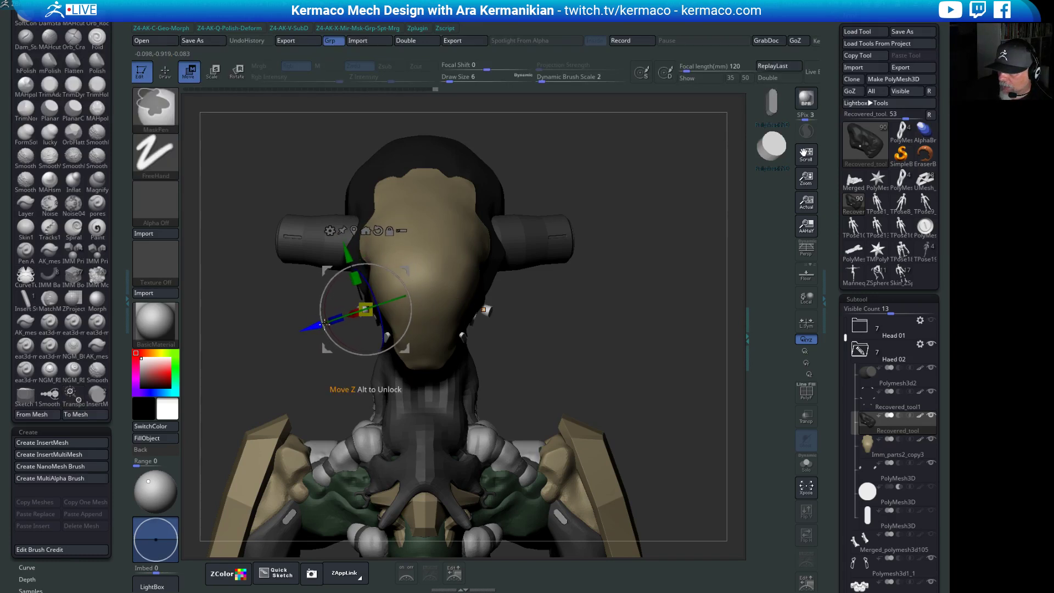
pyautogui.moveTo(629, 378)
pyautogui.mouseDown()
pyautogui.moveTo(668, 383)
pyautogui.moveTo(572, 378)
pyautogui.moveTo(581, 459)
pyautogui.moveTo(659, 504)
pyautogui.mouseUp()
pyautogui.keyDown('alt'); pyautogui.moveTo(420, 109); pyautogui.dragTo(336, 360); pyautogui.keyUp('alt')
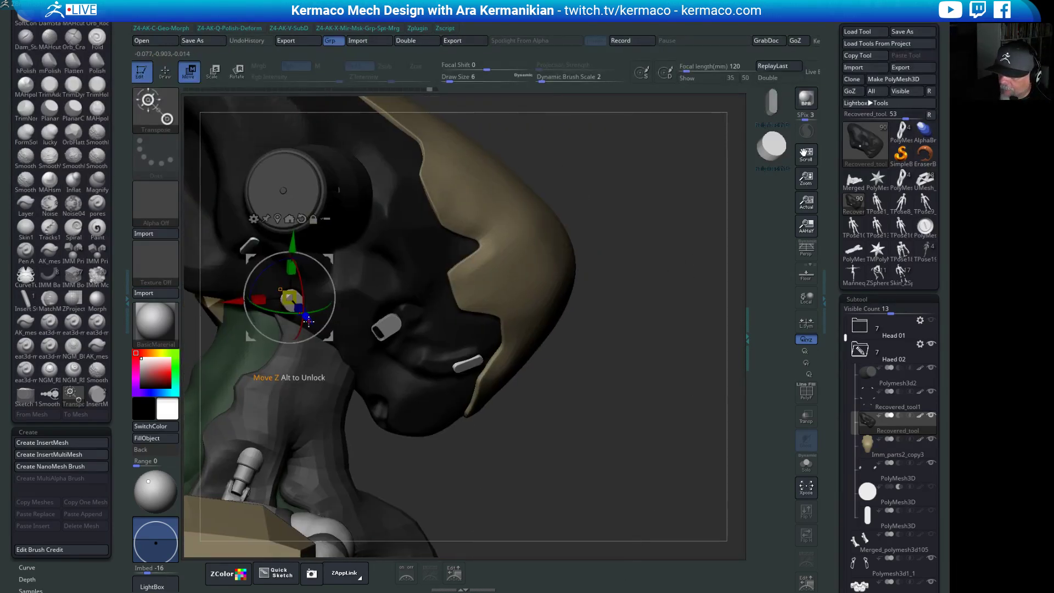
pyautogui.moveTo(308, 322); pyautogui.dragTo(307, 319)
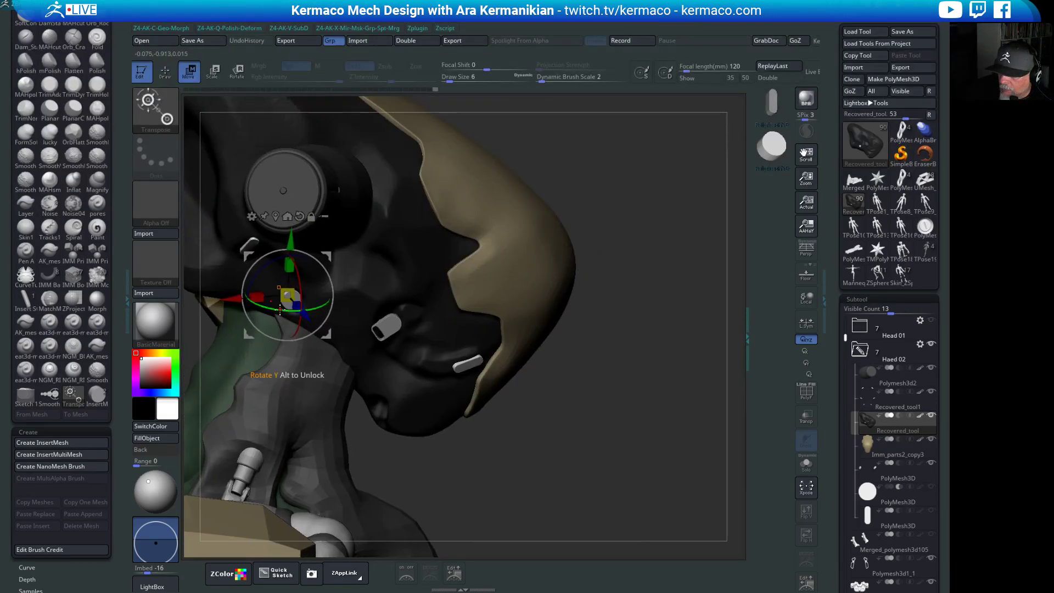
pyautogui.moveTo(565, 337); pyautogui.dragTo(289, 282)
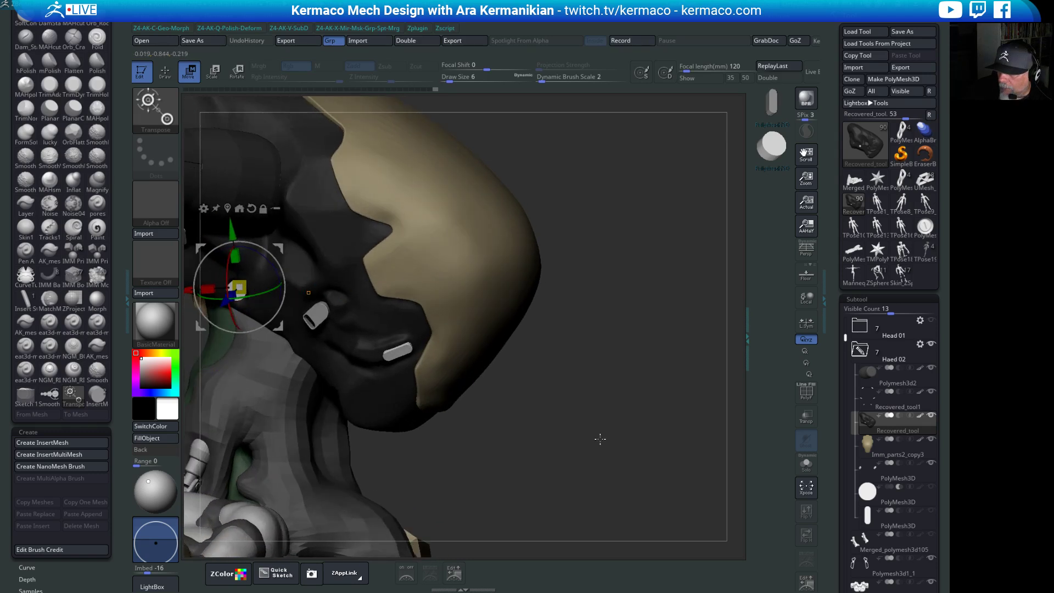
pyautogui.moveTo(600, 438)
pyautogui.mouseDown()
pyautogui.moveTo(654, 404)
pyautogui.moveTo(615, 404)
pyautogui.moveTo(631, 179)
pyautogui.moveTo(662, 357)
pyautogui.moveTo(600, 349)
pyautogui.moveTo(610, 361)
pyautogui.moveTo(630, 357)
pyautogui.moveTo(604, 357)
pyautogui.moveTo(654, 179)
pyautogui.moveTo(670, 254)
pyautogui.moveTo(739, 341)
pyautogui.mouseUp()
# Isolate the Recovered_tool head mesh and insert a round piece into the recess on its underside.
pyautogui.press('q')
pyautogui.click(807, 464)
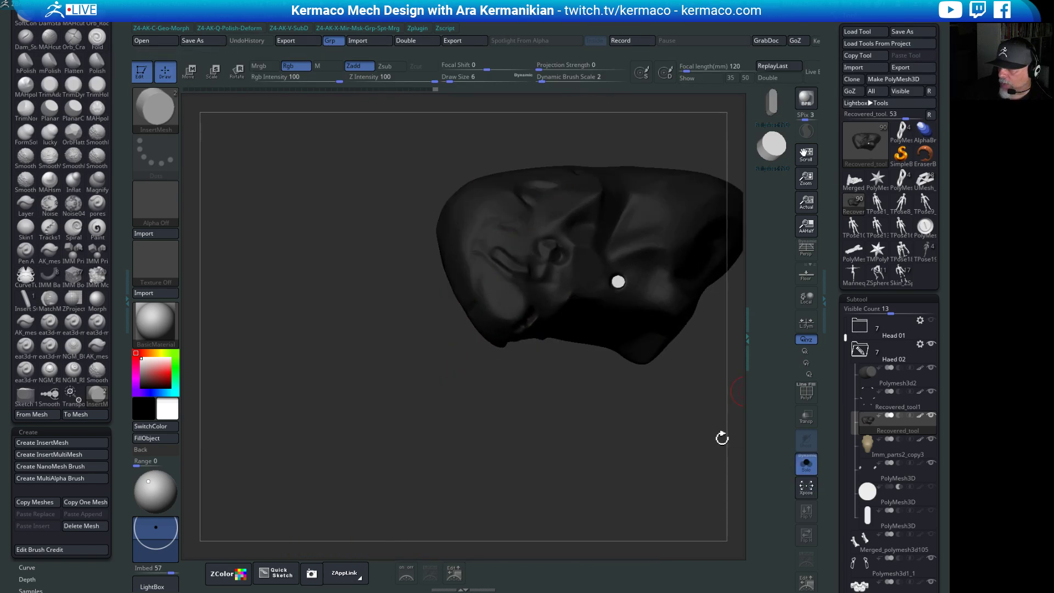
pyautogui.moveTo(722, 438)
pyautogui.mouseDown()
pyautogui.moveTo(739, 368)
pyautogui.moveTo(443, 361)
pyautogui.moveTo(360, 360)
pyautogui.moveTo(353, 433)
pyautogui.moveTo(423, 369)
pyautogui.mouseUp()
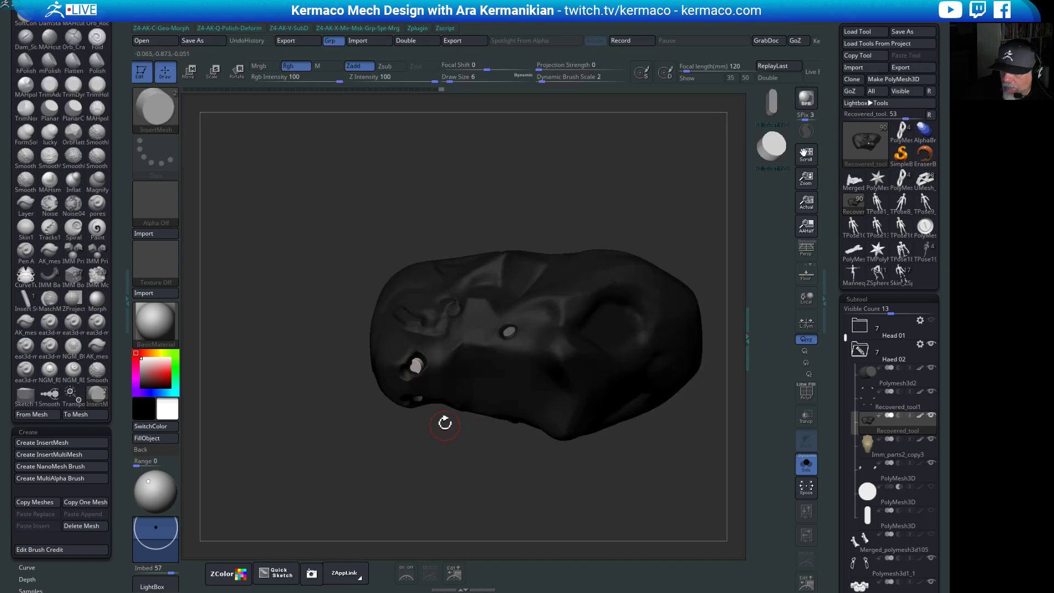
# Try to seat the inserted round piece in the underside recess by moving it along its axis.
pyautogui.press('w')
pyautogui.moveTo(394, 384); pyautogui.dragTo(386, 386)
pyautogui.moveTo(314, 476); pyautogui.dragTo(596, 367)
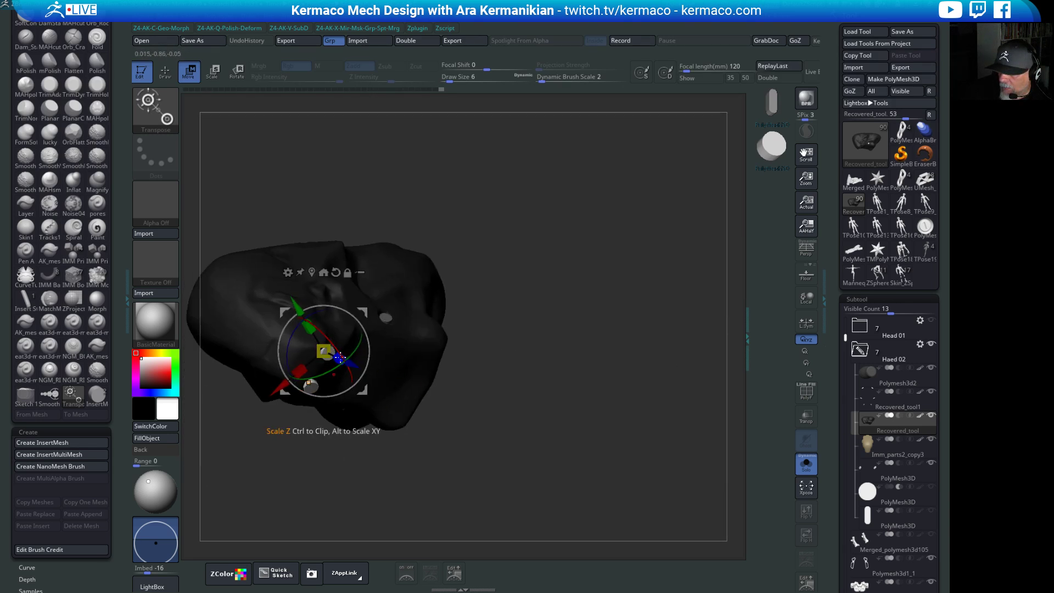
pyautogui.moveTo(340, 357); pyautogui.dragTo(438, 417)
pyautogui.hotkey('ctrl', 'z')
pyautogui.moveTo(582, 391); pyautogui.dragTo(555, 351)
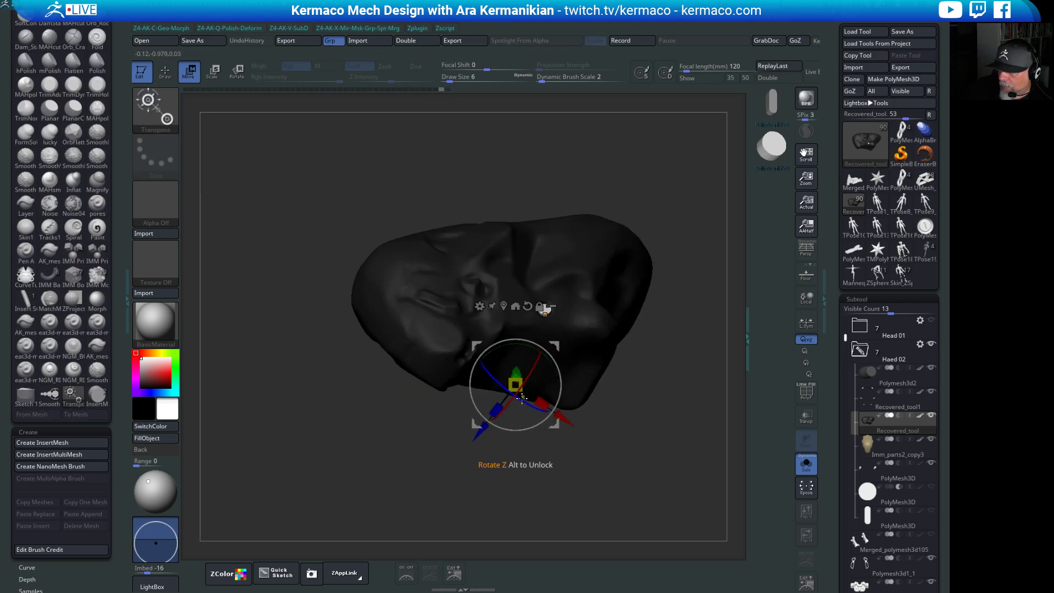
pyautogui.moveTo(405, 494); pyautogui.dragTo(359, 430)
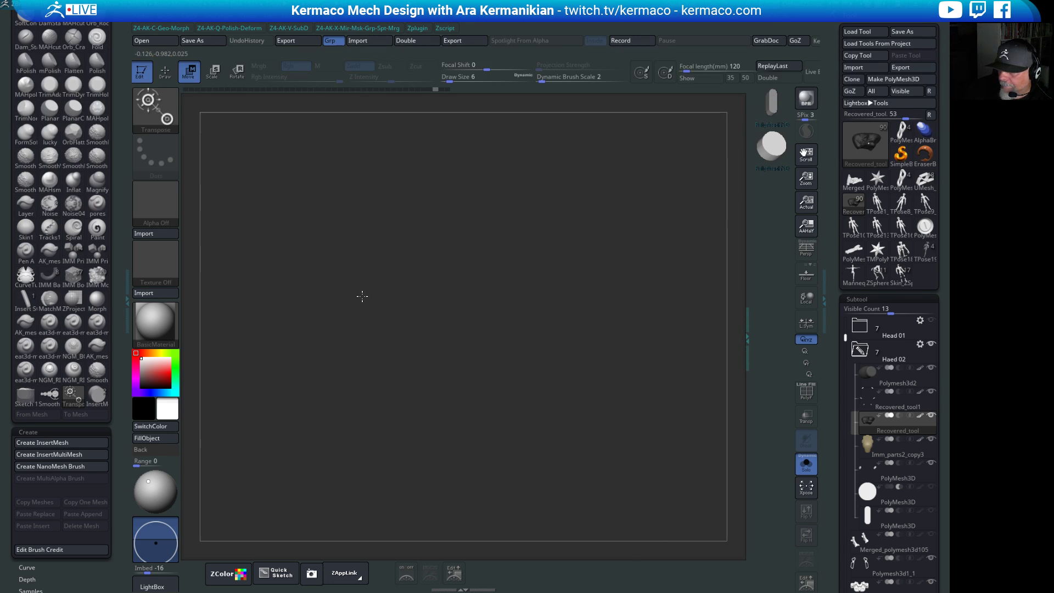
pyautogui.press('f')
pyautogui.keyDown('alt'); pyautogui.click(344, 285); pyautogui.keyUp('alt')
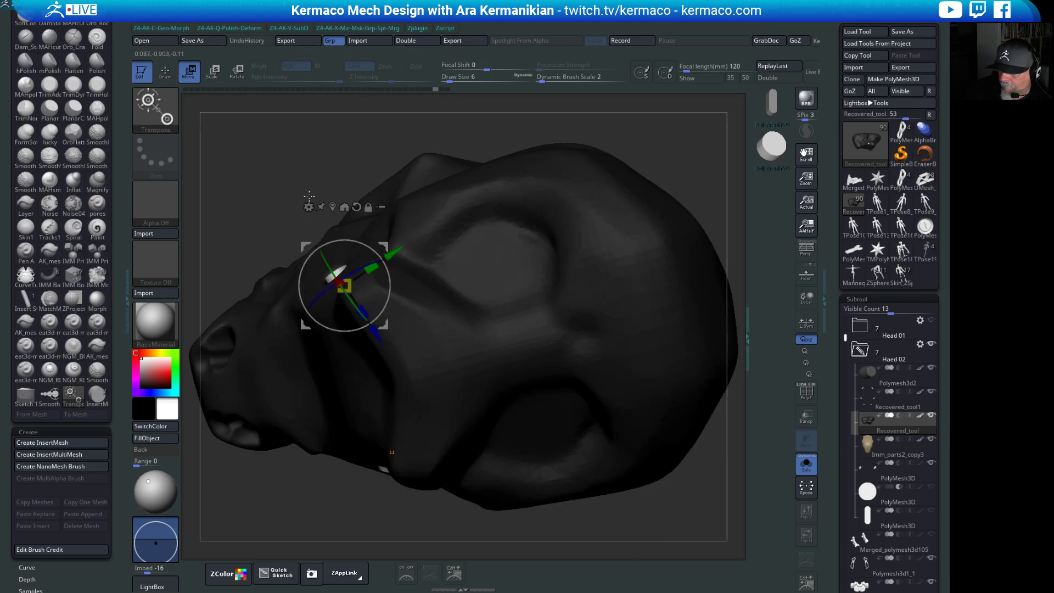
pyautogui.moveTo(264, 178); pyautogui.dragTo(316, 194)
pyautogui.moveTo(487, 165); pyautogui.dragTo(313, 371)
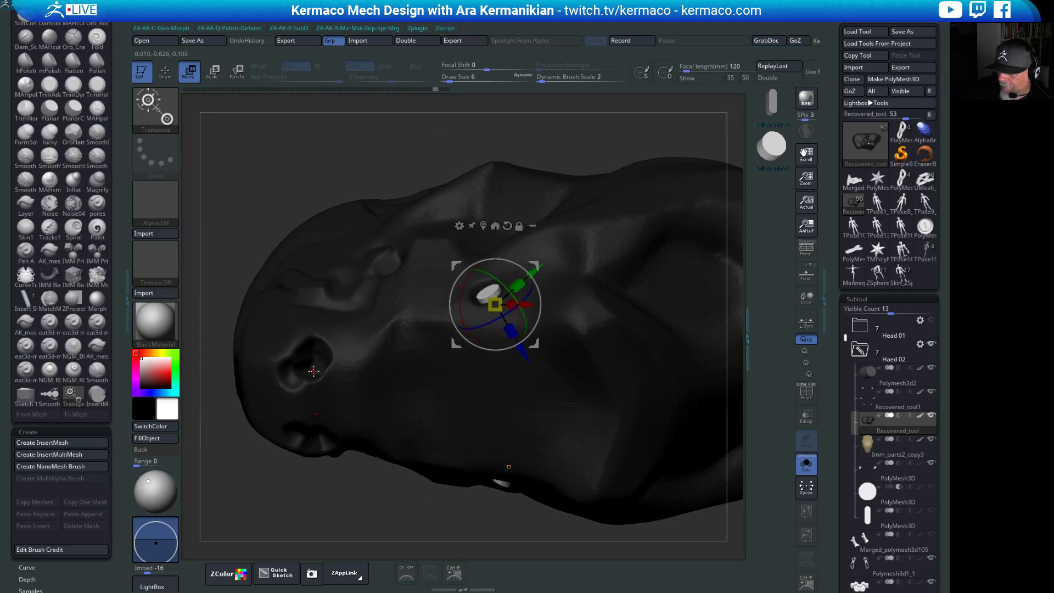
pyautogui.keyDown('alt'); pyautogui.click(319, 366); pyautogui.keyUp('alt')
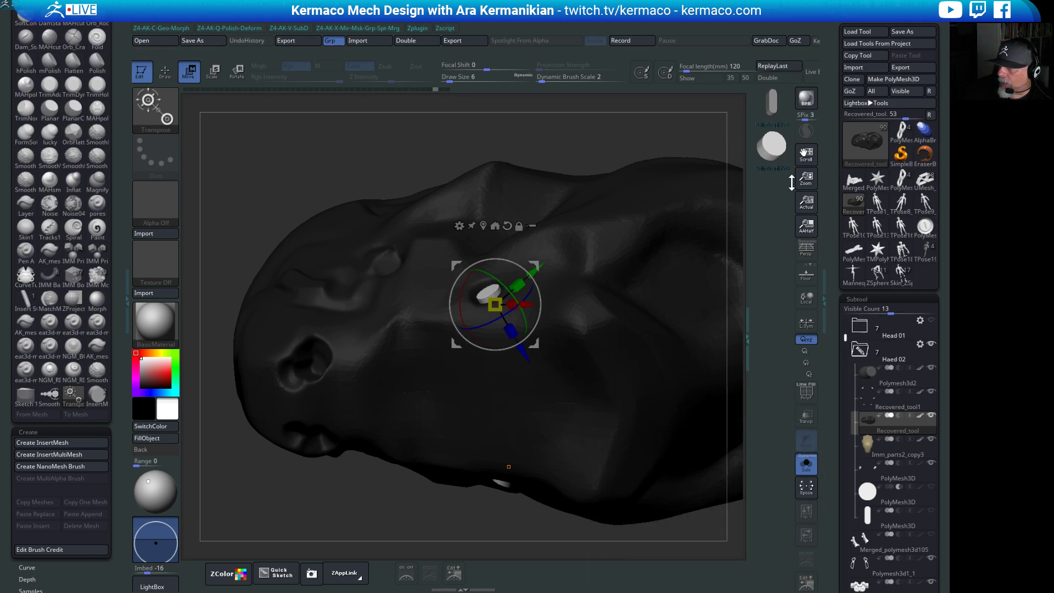
pyautogui.click(760, 158)
pyautogui.hotkey('ctrl', 'z')
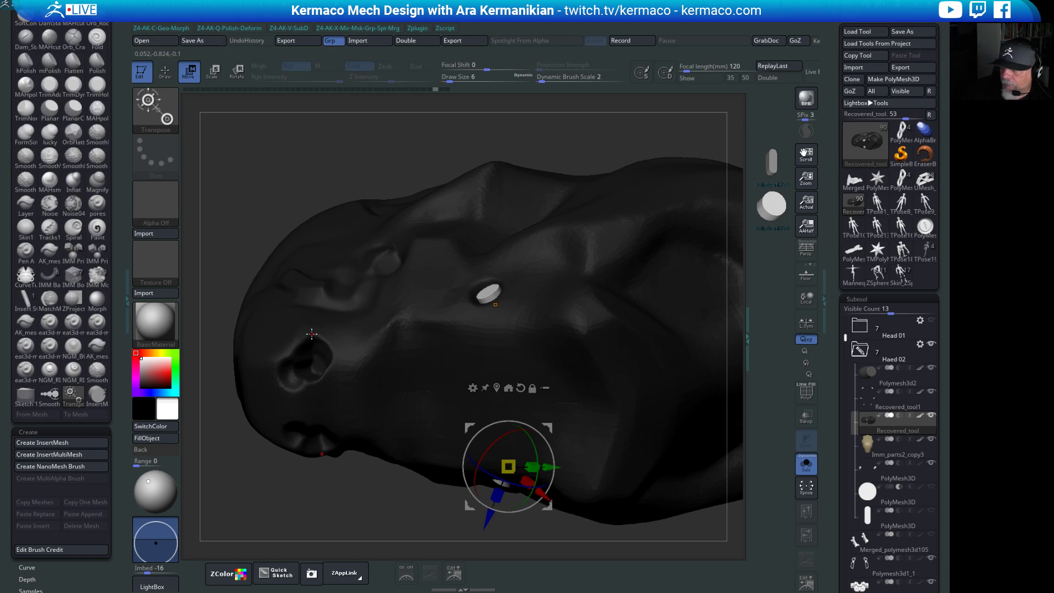
# Insert a new small round piece into the head's underside recess and shift it slightly along its axes to fit.
pyautogui.press('q')
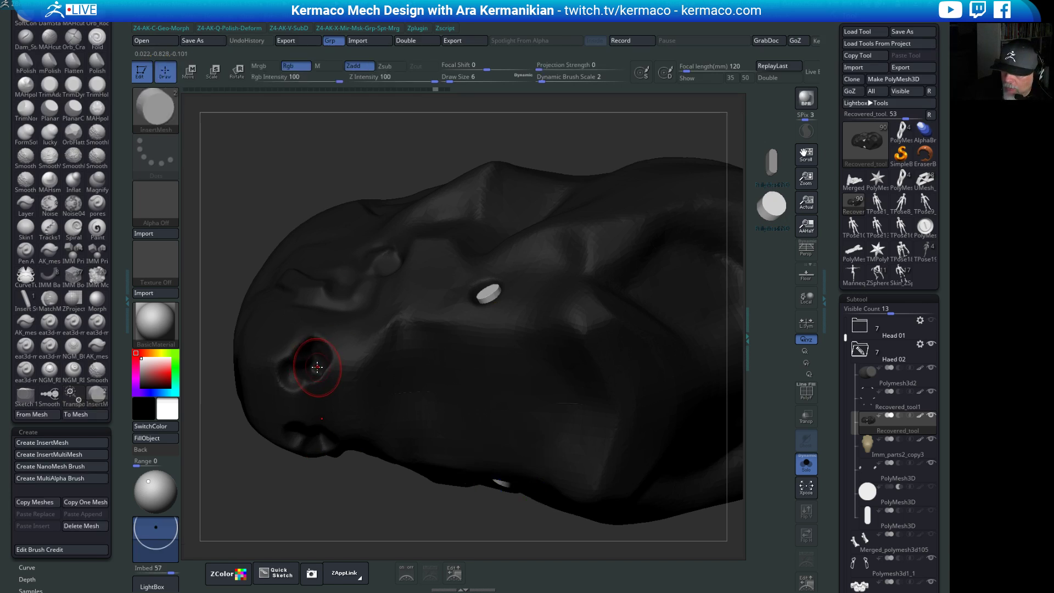
pyautogui.click(318, 367)
pyautogui.moveTo(328, 374); pyautogui.dragTo(315, 375)
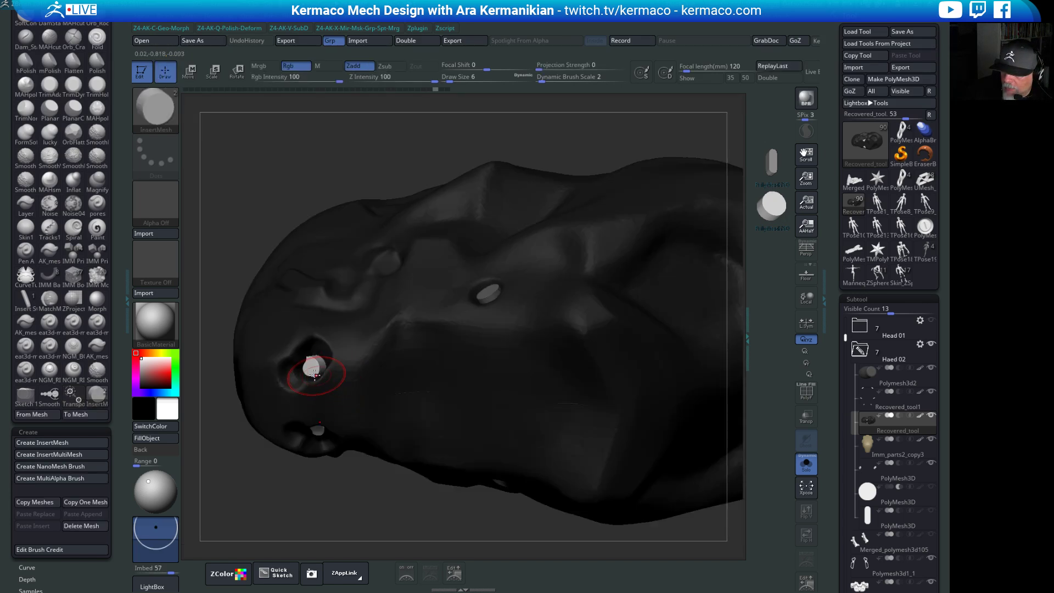
pyautogui.press('w')
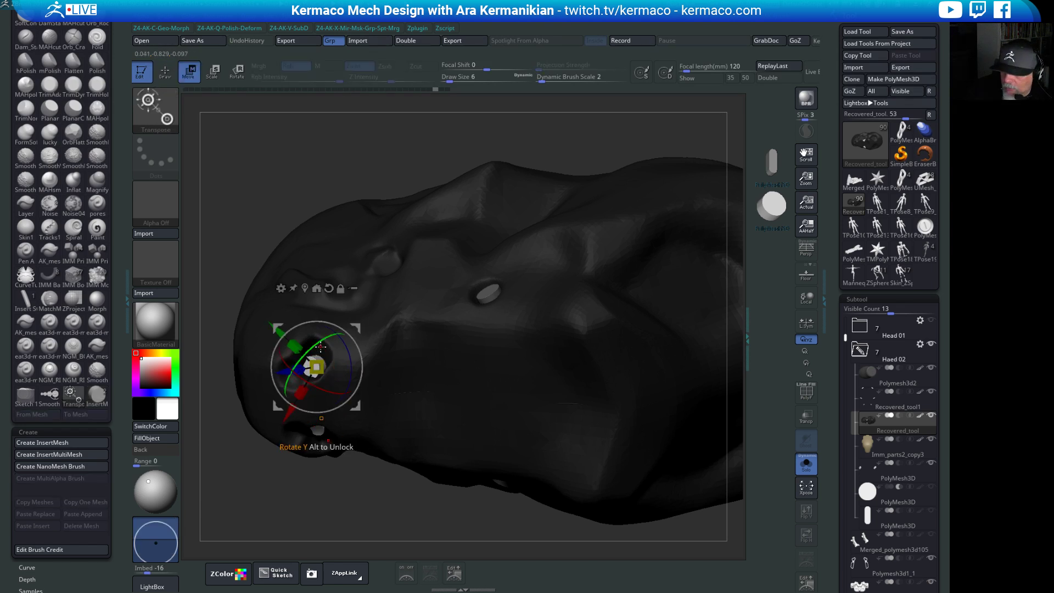
pyautogui.moveTo(287, 409); pyautogui.dragTo(291, 402)
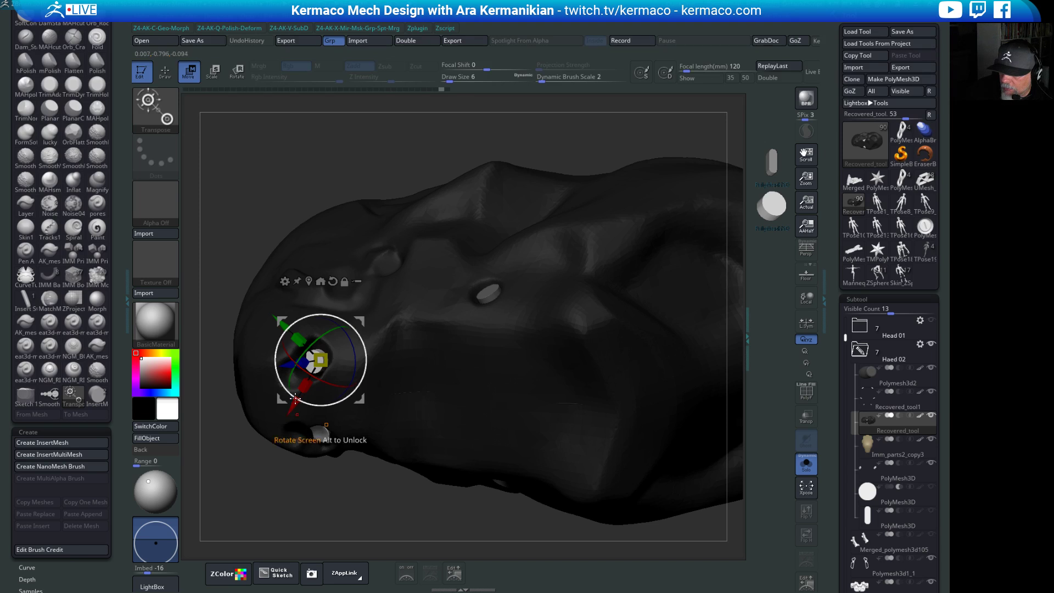
pyautogui.moveTo(290, 361); pyautogui.dragTo(280, 364)
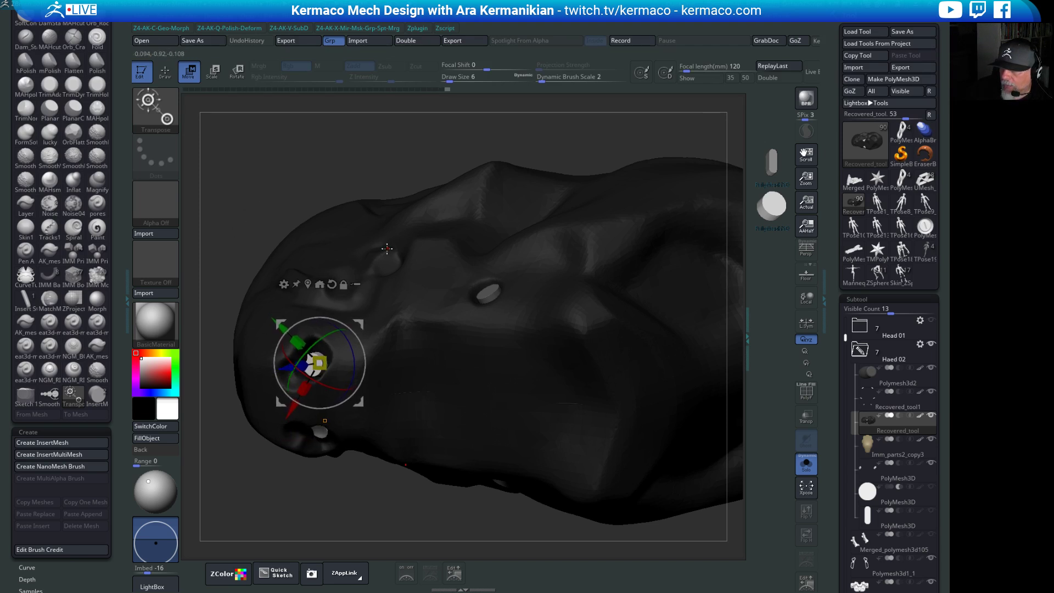
# Inspect the fit of the round piece in the underside recess from several angles, briefly isolating it from the head.
pyautogui.press('q')
pyautogui.moveTo(473, 114)
pyautogui.keyDown('alt'); pyautogui.mouseDown()
pyautogui.moveTo(445, 186)
pyautogui.moveTo(756, 277)
pyautogui.moveTo(749, 219)
pyautogui.moveTo(708, 144)
pyautogui.mouseUp(); pyautogui.keyUp('alt')
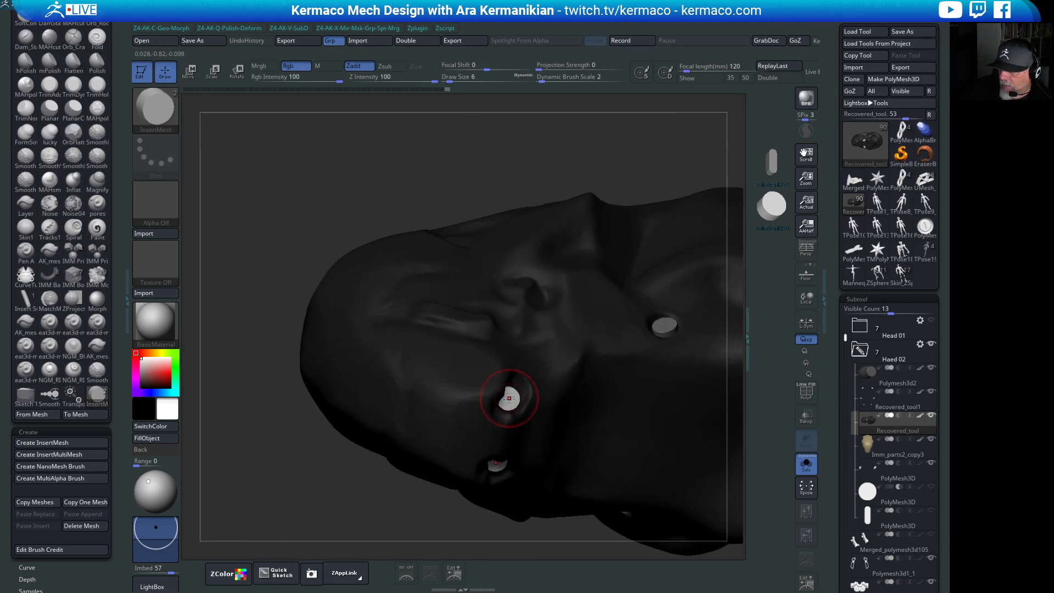
pyautogui.moveTo(508, 400); pyautogui.dragTo(511, 406)
pyautogui.moveTo(569, 178)
pyautogui.mouseDown()
pyautogui.moveTo(555, 184)
pyautogui.moveTo(559, 212)
pyautogui.moveTo(744, 373)
pyautogui.moveTo(676, 377)
pyautogui.moveTo(623, 362)
pyautogui.mouseUp()
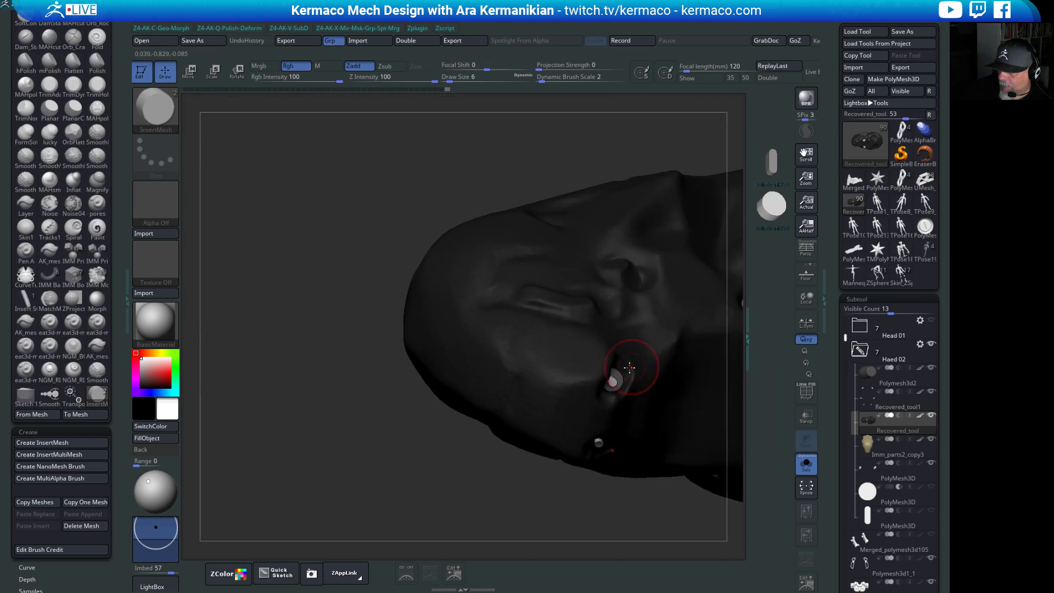
pyautogui.moveTo(372, 369); pyautogui.dragTo(447, 480)
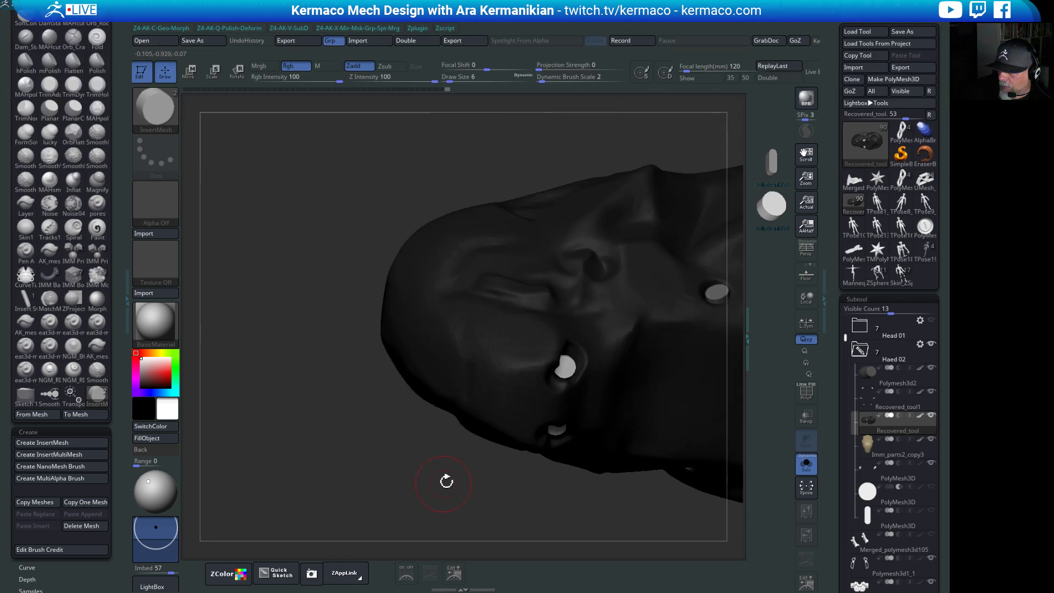
pyautogui.keyDown('ctrl'); pyautogui.keyDown('shift'); pyautogui.click(563, 368); pyautogui.keyUp('shift'); pyautogui.keyUp('ctrl')
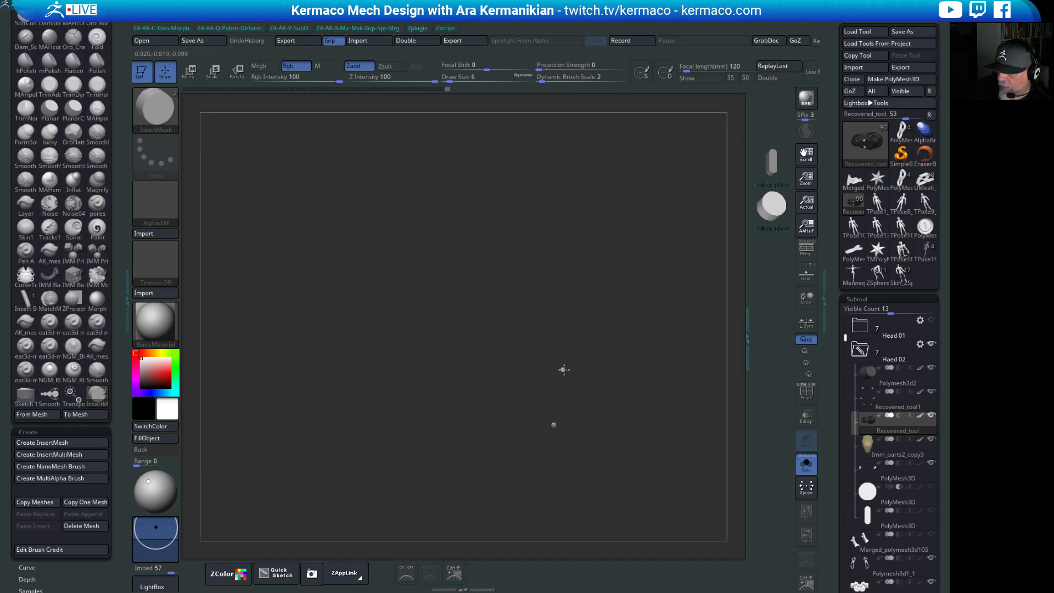
pyautogui.keyDown('ctrl'); pyautogui.keyDown('shift'); pyautogui.click(566, 371); pyautogui.keyUp('shift'); pyautogui.keyUp('ctrl')
# Try nudging the round piece to a different position within the underside recess.
pyautogui.press('w')
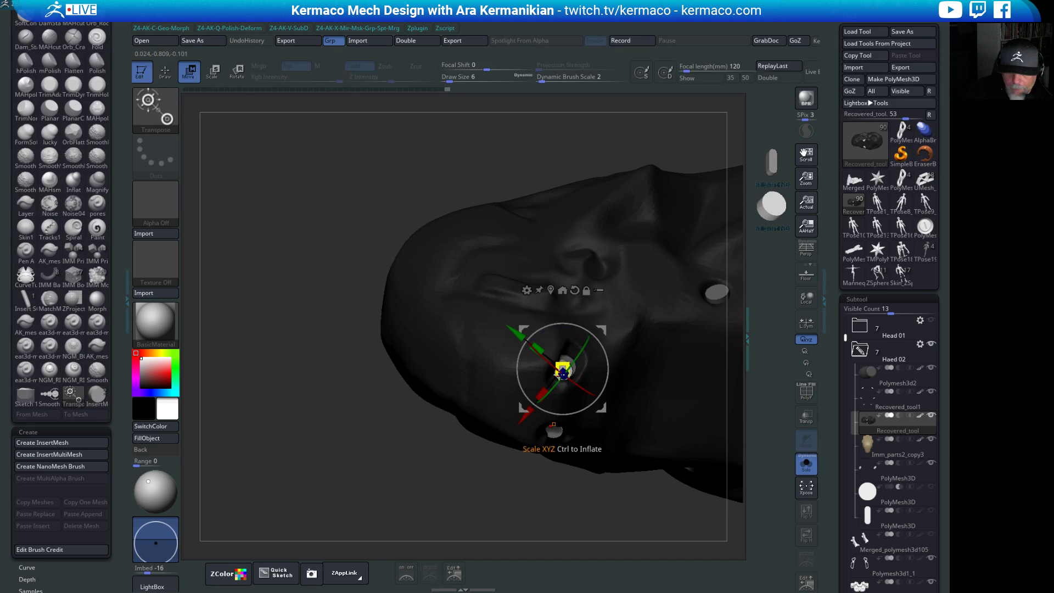
pyautogui.moveTo(544, 378); pyautogui.dragTo(547, 374)
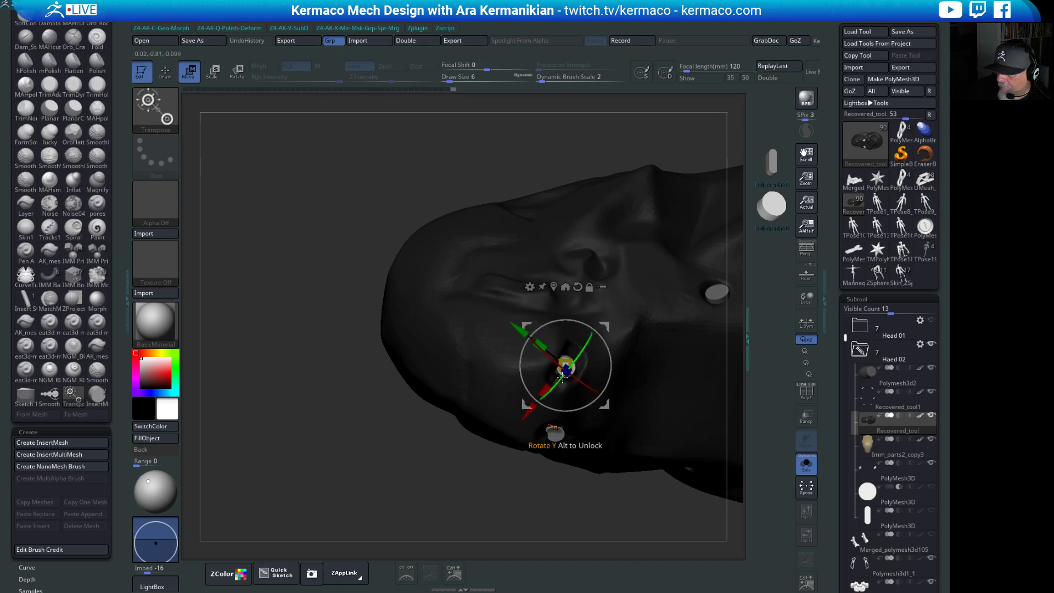
pyautogui.moveTo(415, 407); pyautogui.dragTo(439, 395)
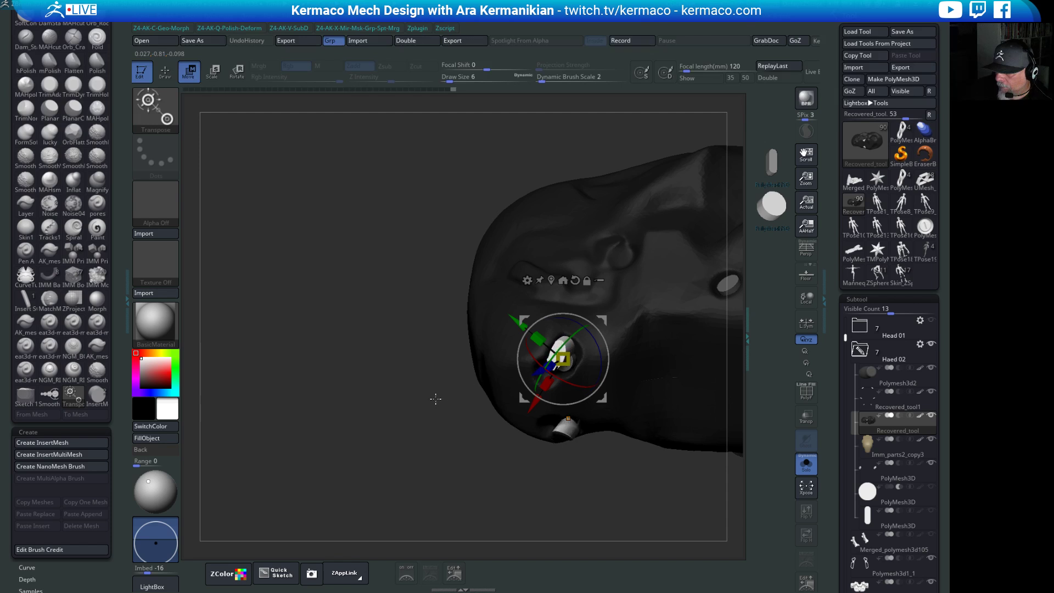
pyautogui.moveTo(348, 369); pyautogui.dragTo(629, 440)
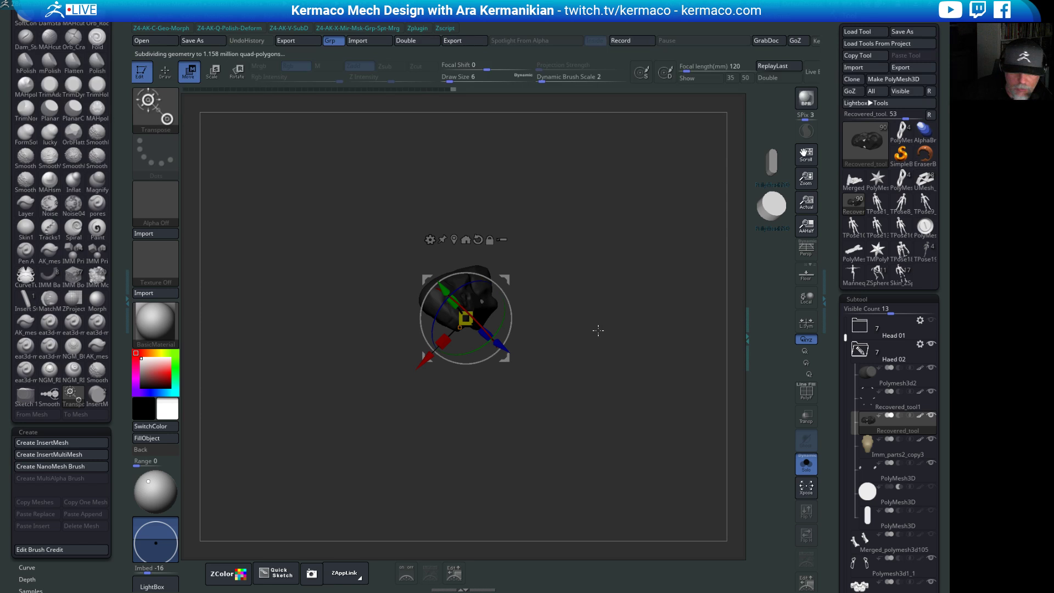
# Try moving the round piece further outward from the underside recess along its own axis.
pyautogui.press('f')
pyautogui.moveTo(715, 257); pyautogui.dragTo(661, 173)
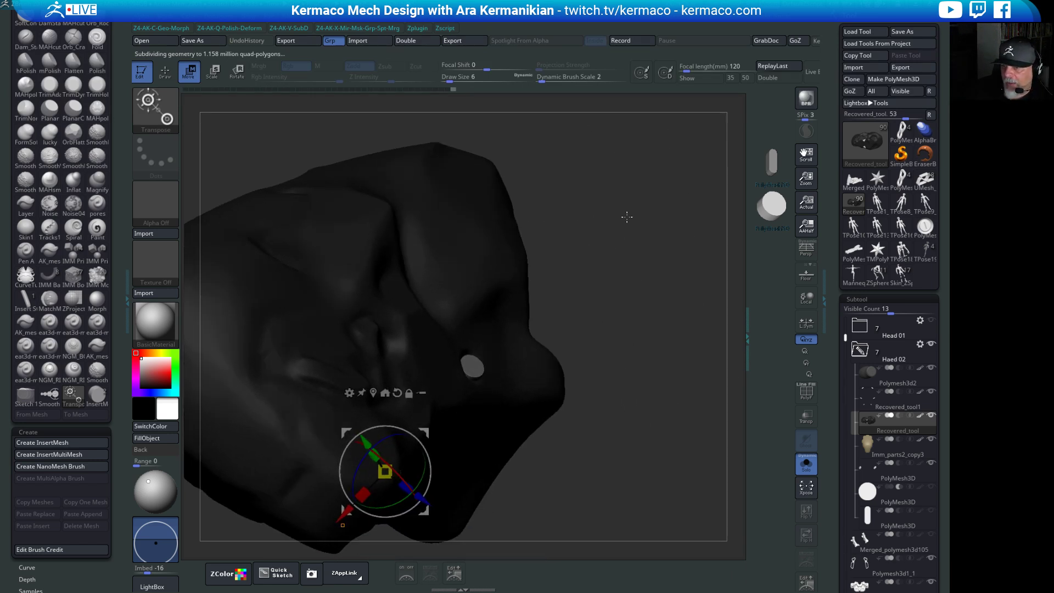
pyautogui.moveTo(627, 217); pyautogui.dragTo(668, 257)
pyautogui.moveTo(575, 444); pyautogui.dragTo(539, 427)
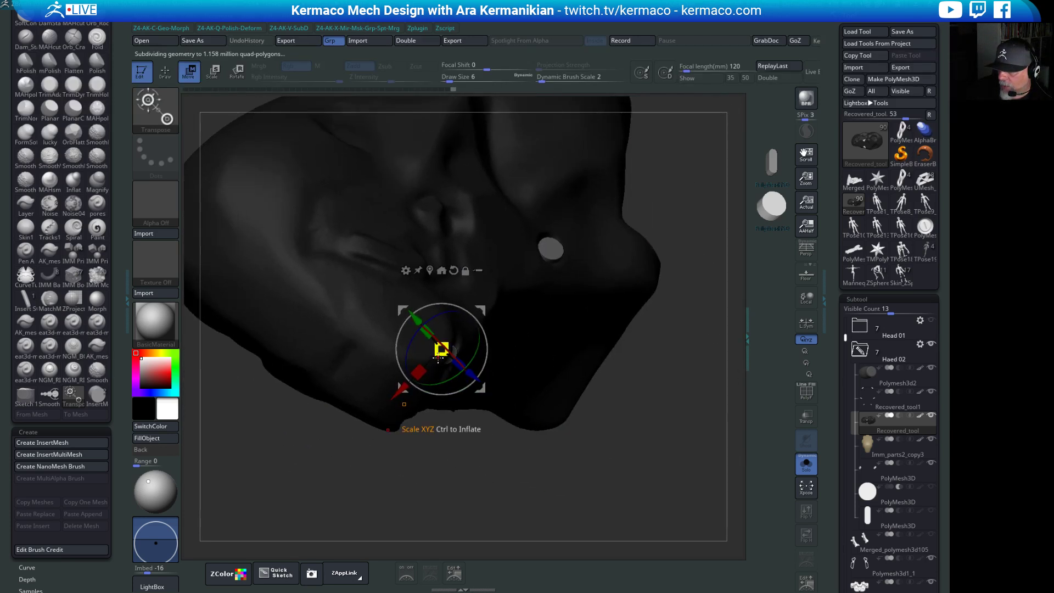
pyautogui.moveTo(459, 365); pyautogui.dragTo(503, 405)
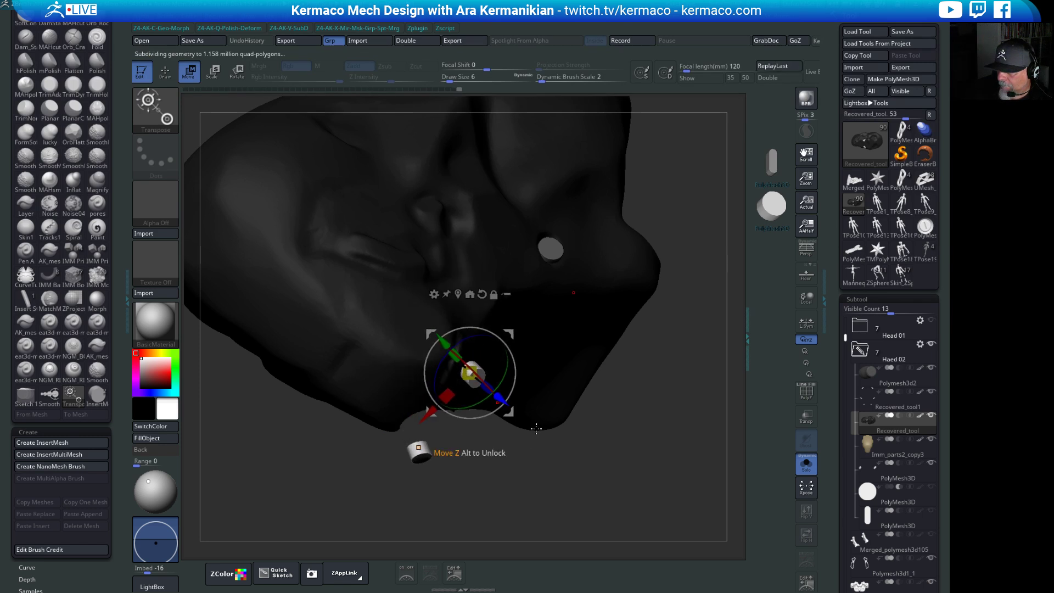
pyautogui.moveTo(604, 483)
pyautogui.mouseDown()
pyautogui.moveTo(619, 487)
pyautogui.moveTo(343, 372)
pyautogui.mouseUp()
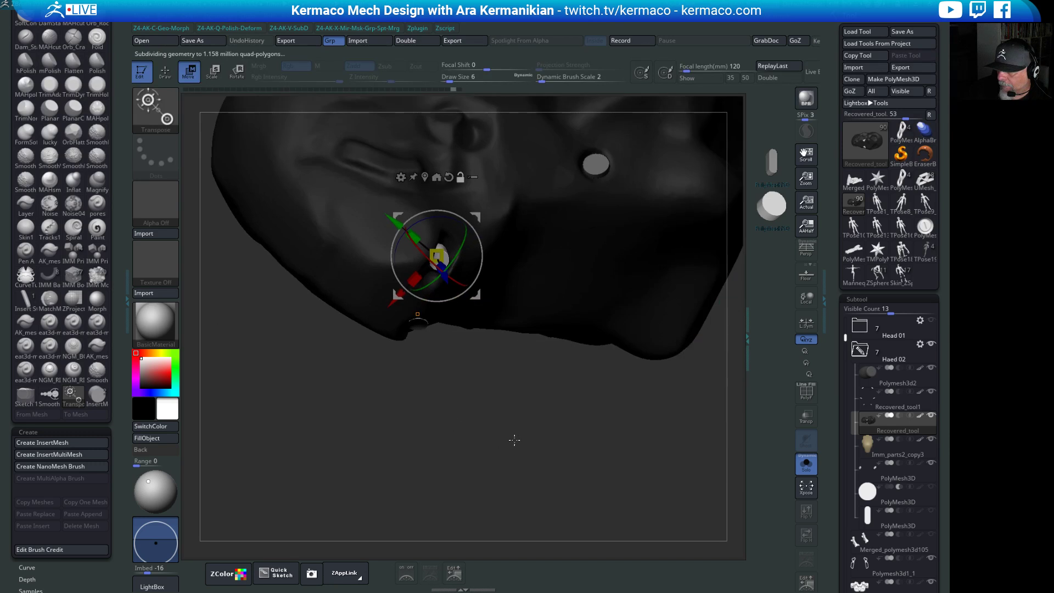
# Step back and forth through the edit history to return the round piece to its earlier placement in the recess.
pyautogui.press('ctrl')
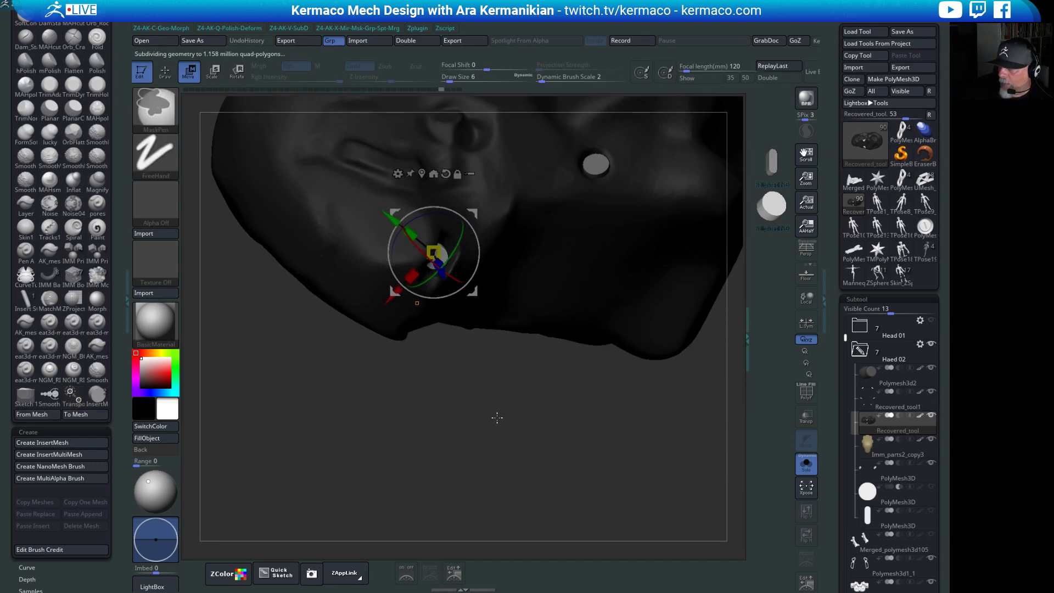
pyautogui.keyDown('ctrl'); pyautogui.click(492, 412); pyautogui.keyUp('ctrl')
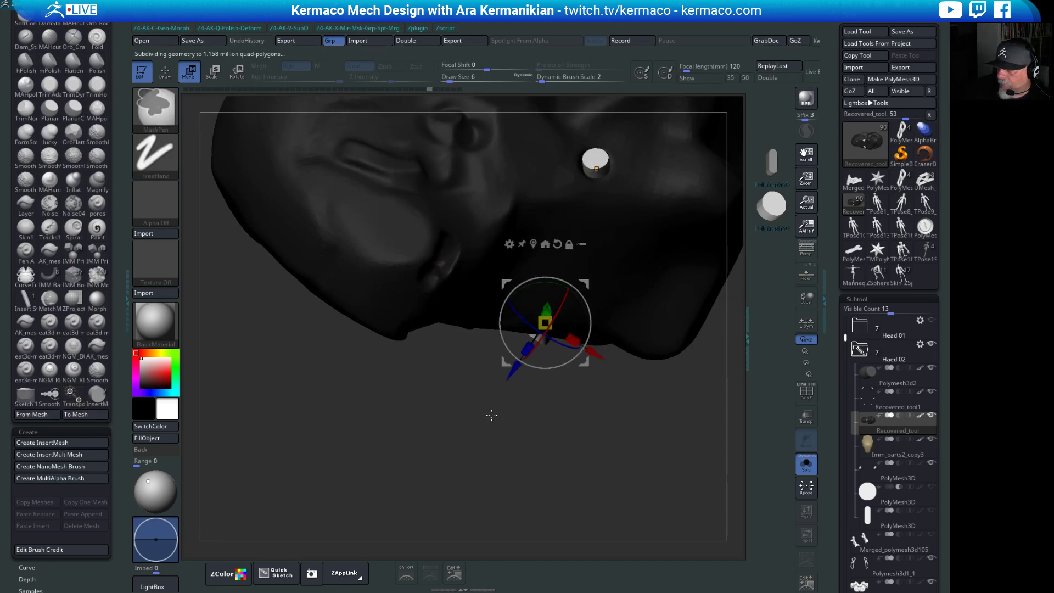
pyautogui.keyDown('ctrl'); pyautogui.click(492, 418); pyautogui.keyUp('ctrl')
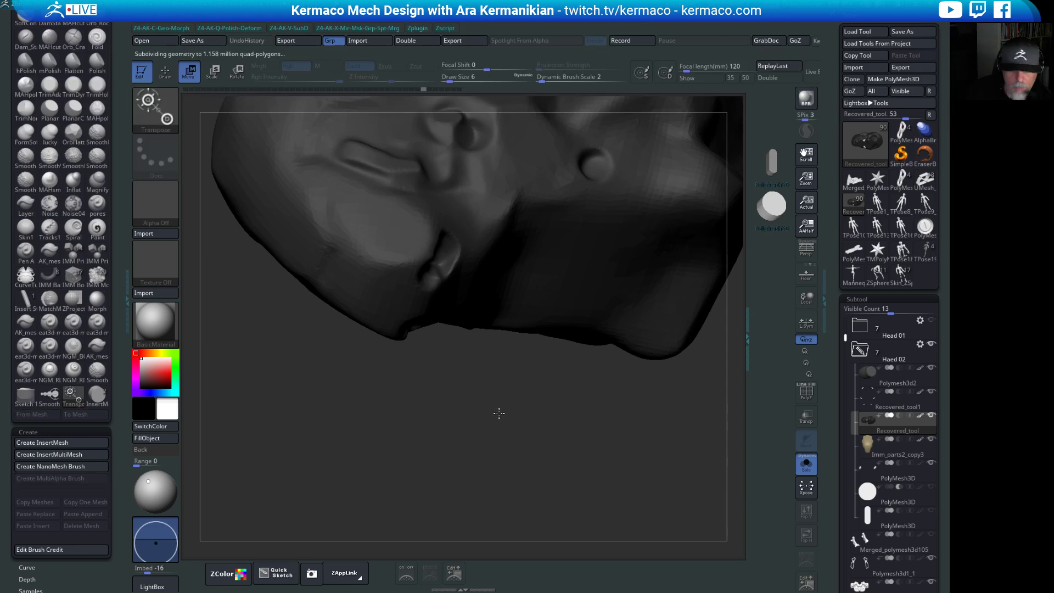
pyautogui.keyDown('ctrl'); pyautogui.keyDown('shift'); pyautogui.click(497, 417); pyautogui.keyUp('shift'); pyautogui.keyUp('ctrl')
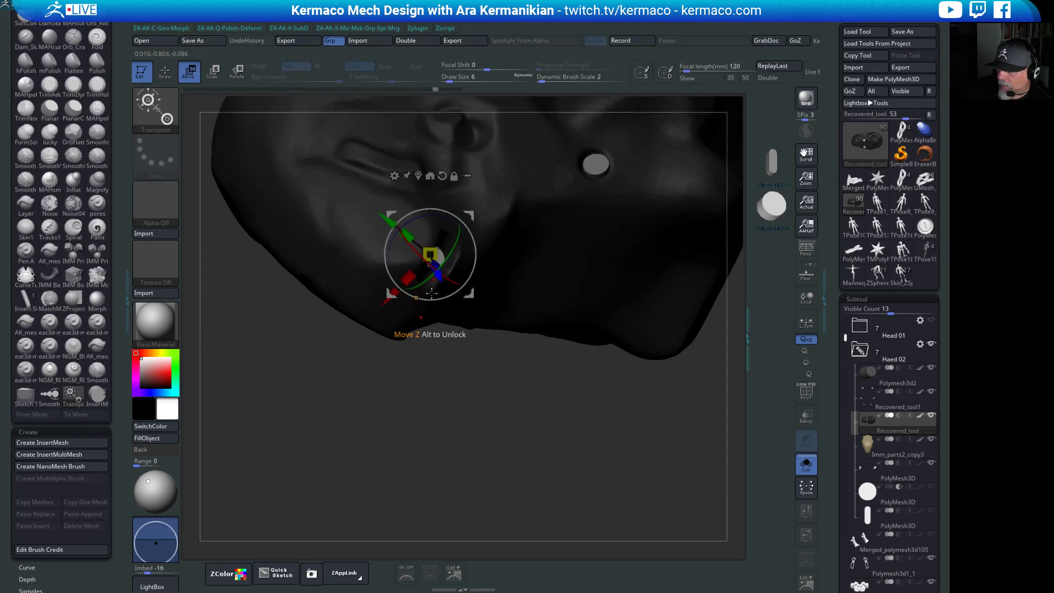
pyautogui.keyDown('ctrl'); pyautogui.keyDown('shift'); pyautogui.click(525, 418); pyautogui.keyUp('shift'); pyautogui.keyUp('ctrl')
pyautogui.keyDown('ctrl'); pyautogui.keyDown('shift'); pyautogui.click(587, 308); pyautogui.keyUp('shift'); pyautogui.keyUp('ctrl')
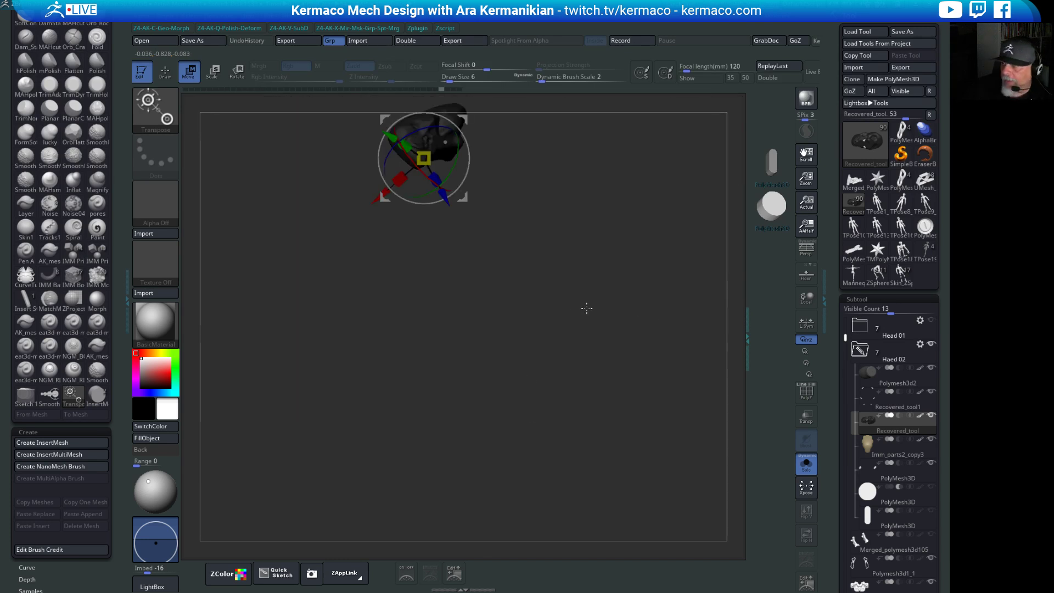
pyautogui.keyDown('ctrl'); pyautogui.keyDown('shift'); pyautogui.click(592, 307); pyautogui.keyUp('shift'); pyautogui.keyUp('ctrl')
pyautogui.keyDown('ctrl'); pyautogui.keyDown('shift'); pyautogui.click(591, 306); pyautogui.keyUp('shift'); pyautogui.keyUp('ctrl')
pyautogui.keyDown('ctrl'); pyautogui.keyDown('shift'); pyautogui.click(594, 306); pyautogui.keyUp('shift'); pyautogui.keyUp('ctrl')
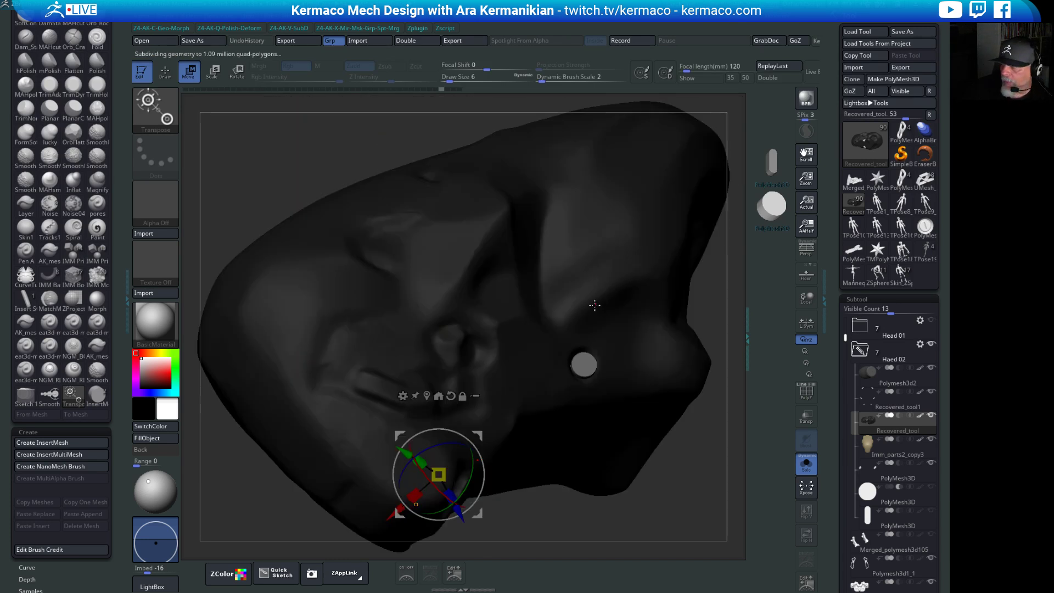
# Show the rest of the model again and check the head's inserted pieces from below and the side.
pyautogui.click(807, 464)
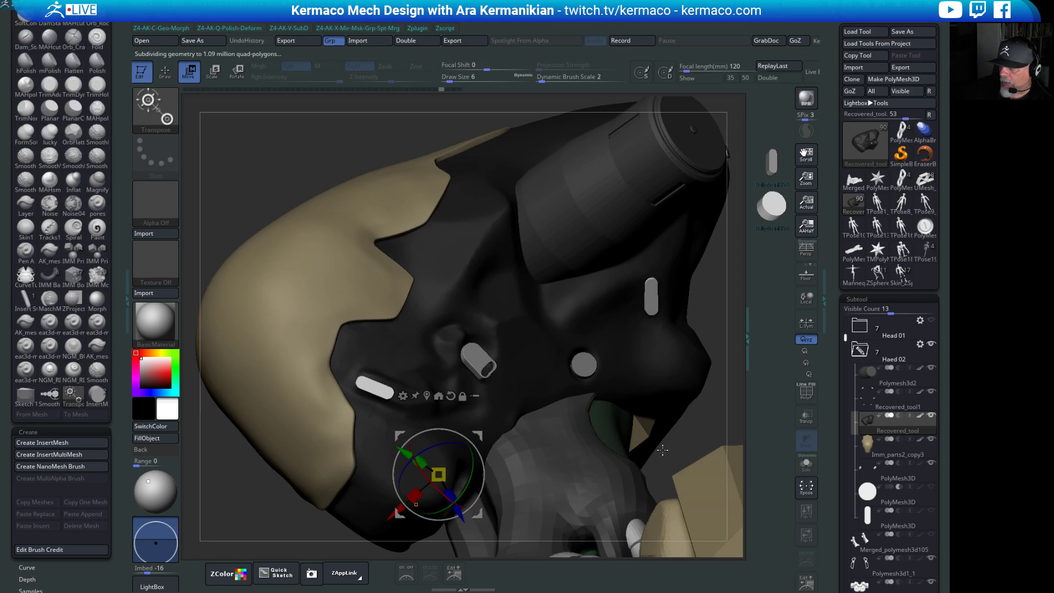
pyautogui.press('q')
pyautogui.moveTo(708, 310); pyautogui.dragTo(300, 188)
pyautogui.moveTo(435, 332); pyautogui.dragTo(584, 258)
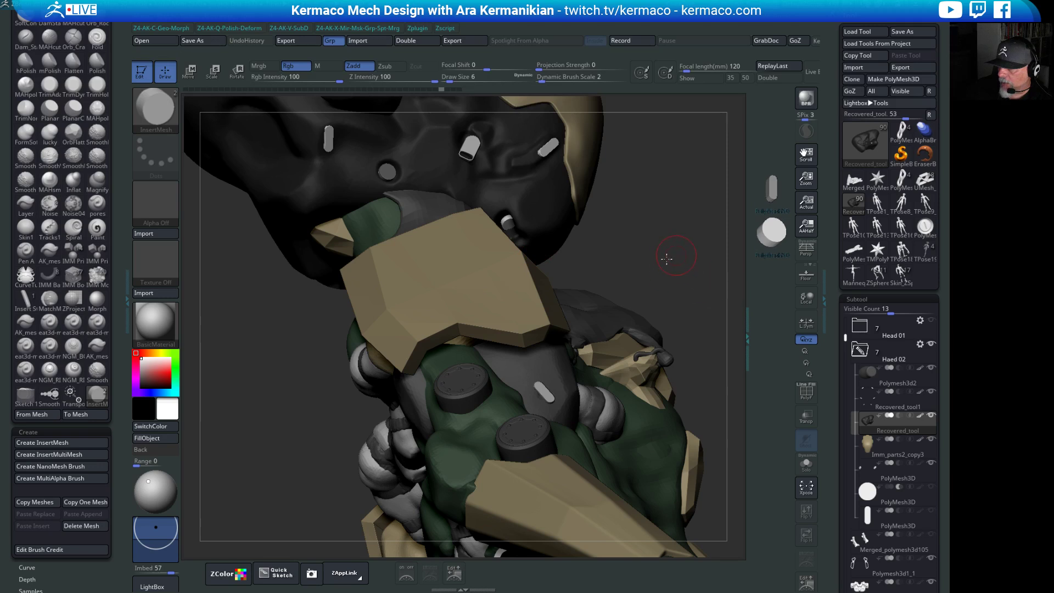
pyautogui.moveTo(667, 258); pyautogui.dragTo(544, 317)
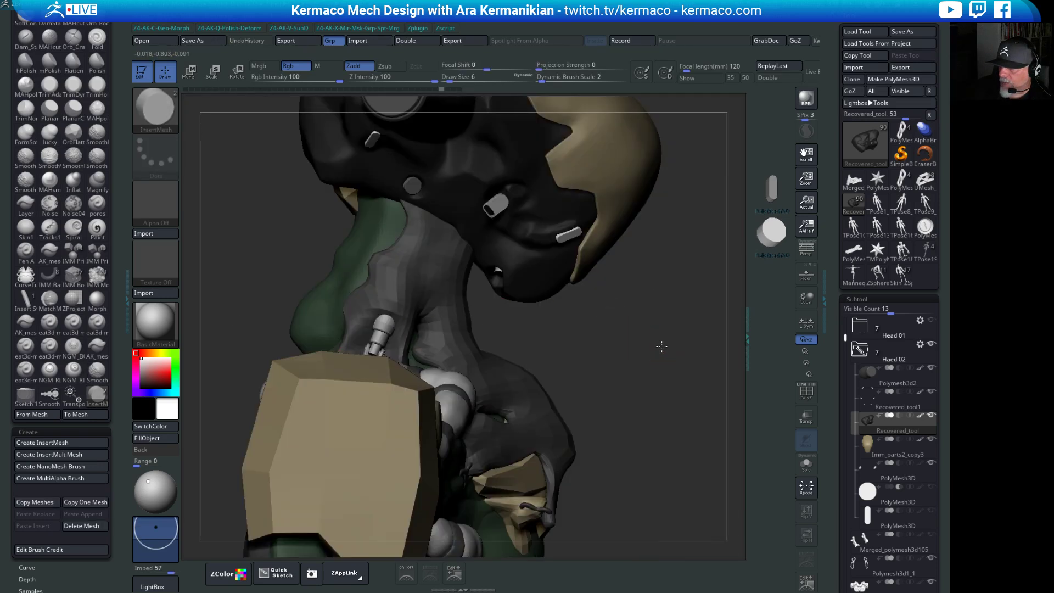
# Select the dark neck mesh for editing and collapse the Haed 02 folder in the subtool list.
pyautogui.moveTo(662, 346); pyautogui.dragTo(407, 224)
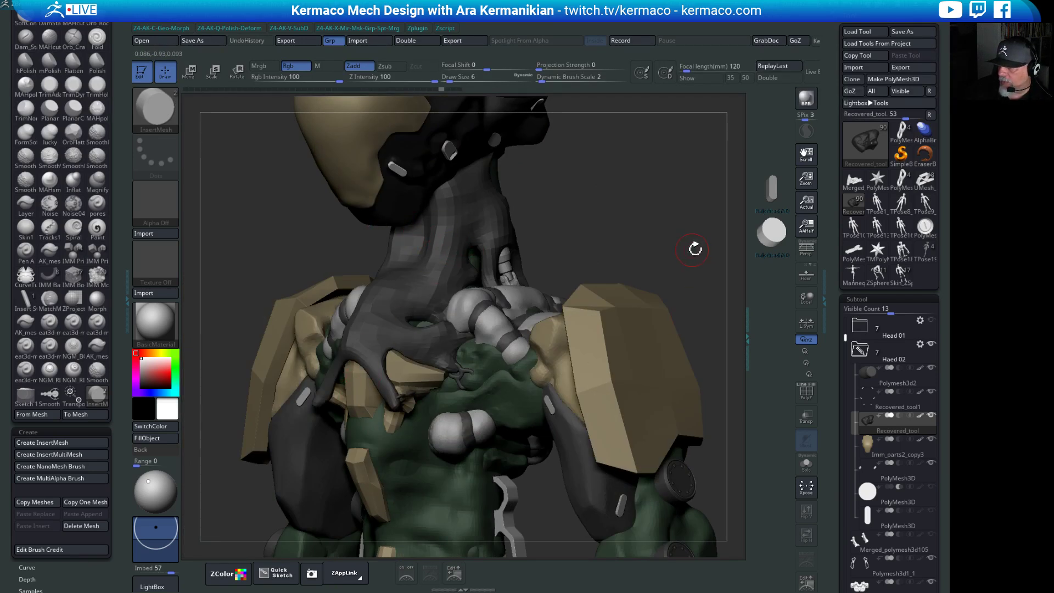
pyautogui.moveTo(695, 249); pyautogui.dragTo(492, 264)
pyautogui.keyDown('alt'); pyautogui.click(457, 280); pyautogui.keyUp('alt')
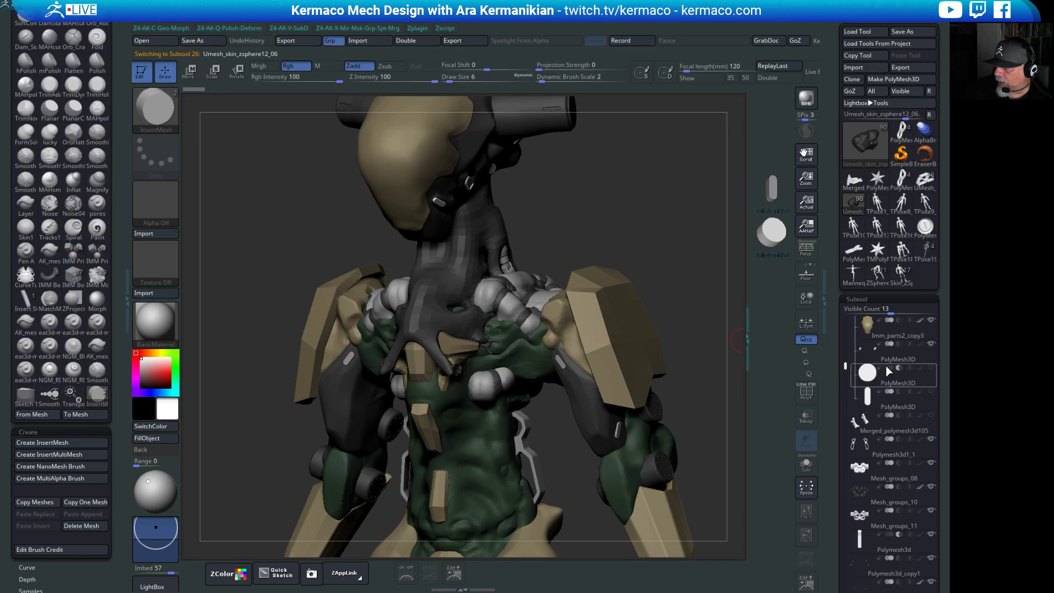
pyautogui.moveTo(895, 376)
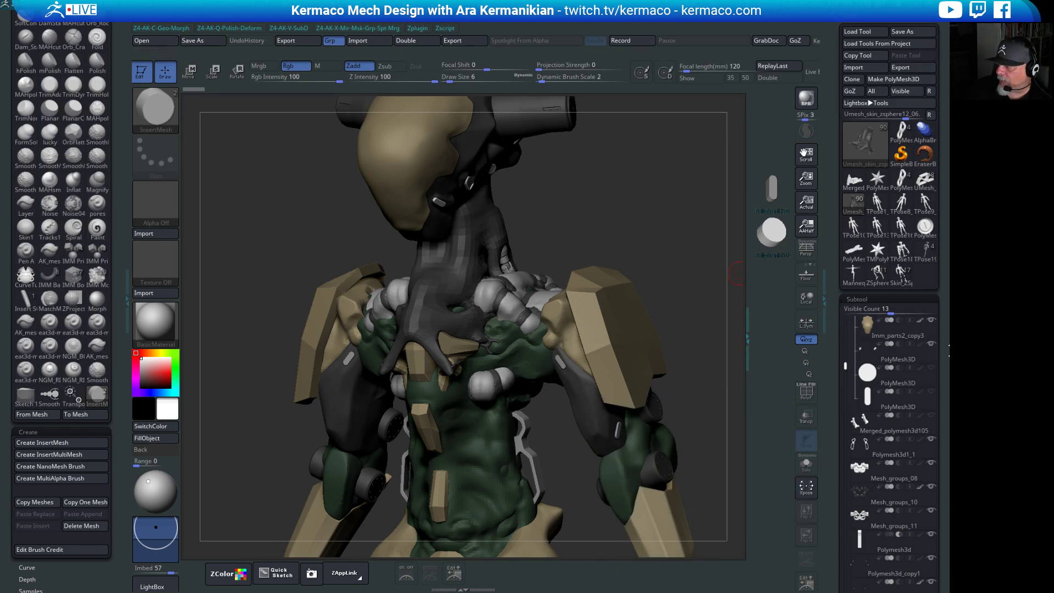
pyautogui.moveTo(846, 367); pyautogui.dragTo(846, 336)
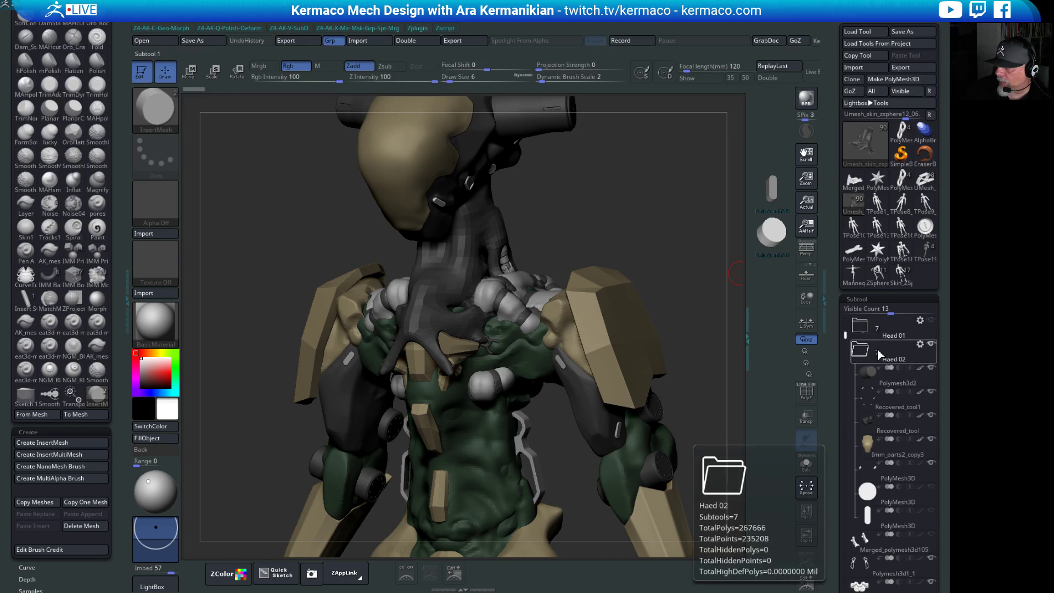
pyautogui.click(862, 353)
pyautogui.click(879, 449)
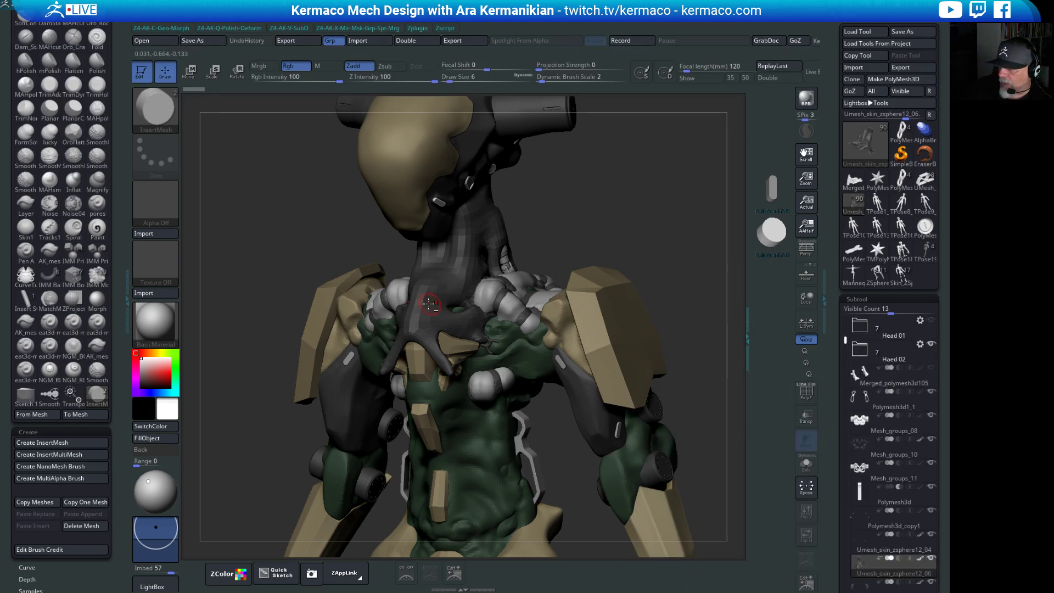
# Subdivide the neck mesh up to level 4, making the first division without smoothing and the remaining ones with smoothing.
pyautogui.moveTo(413, 307); pyautogui.dragTo(413, 307)
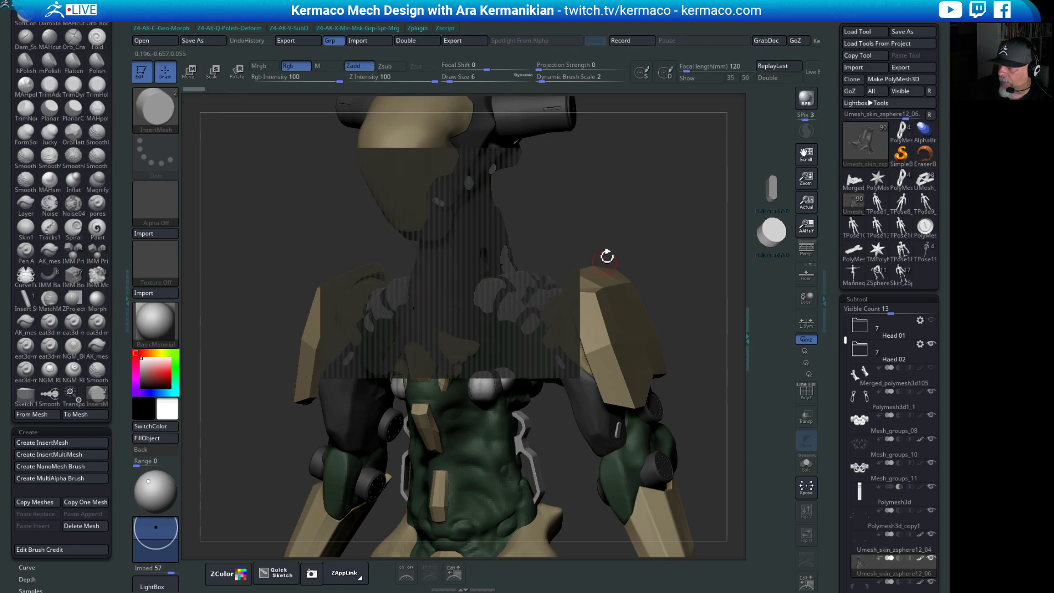
pyautogui.moveTo(607, 256); pyautogui.dragTo(667, 214)
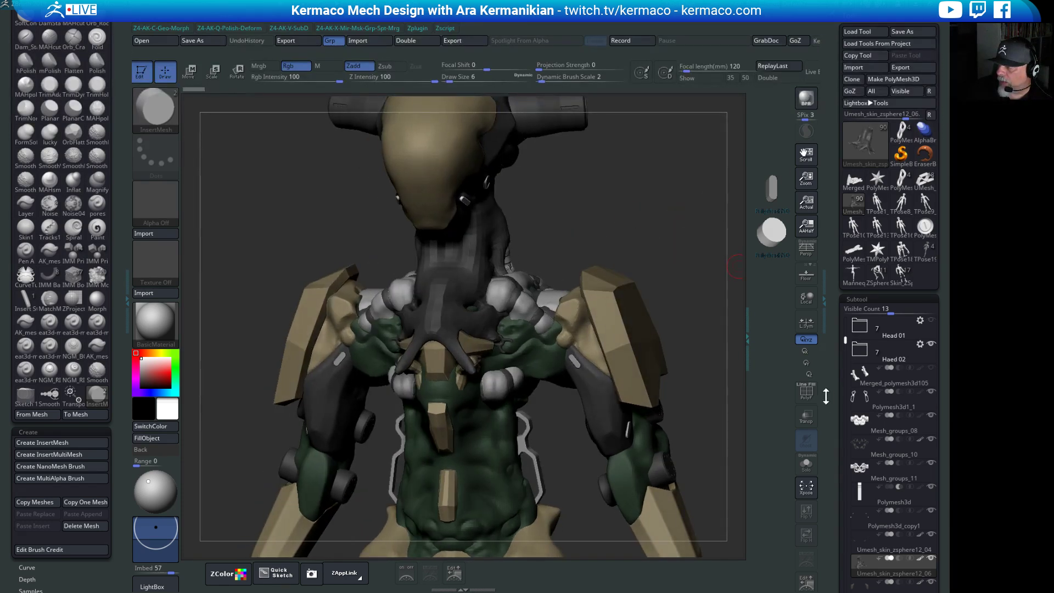
pyautogui.click(807, 464)
pyautogui.click(807, 465)
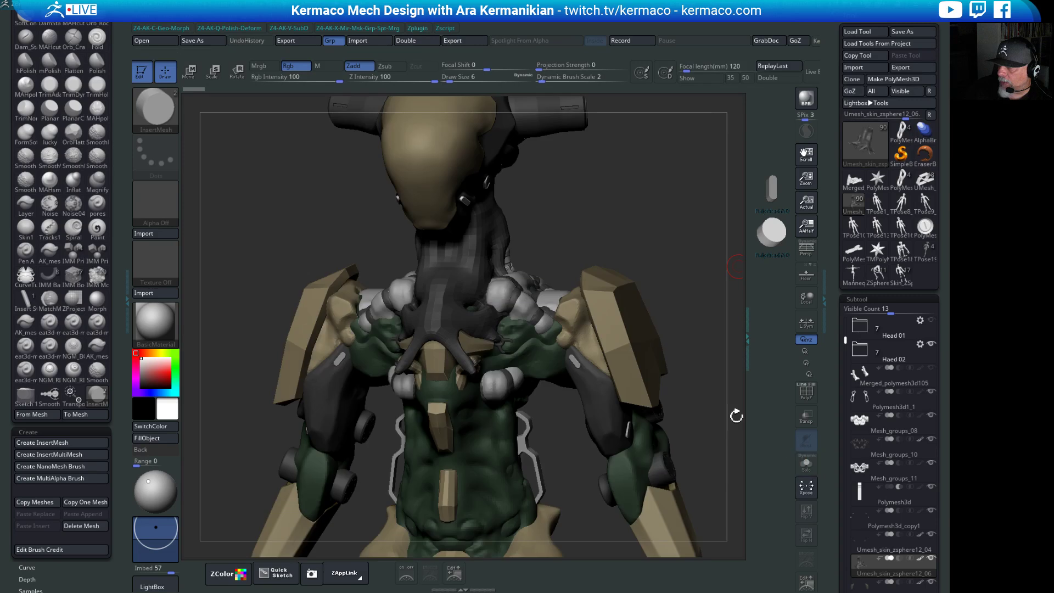
pyautogui.scroll(-10, 839, 542)
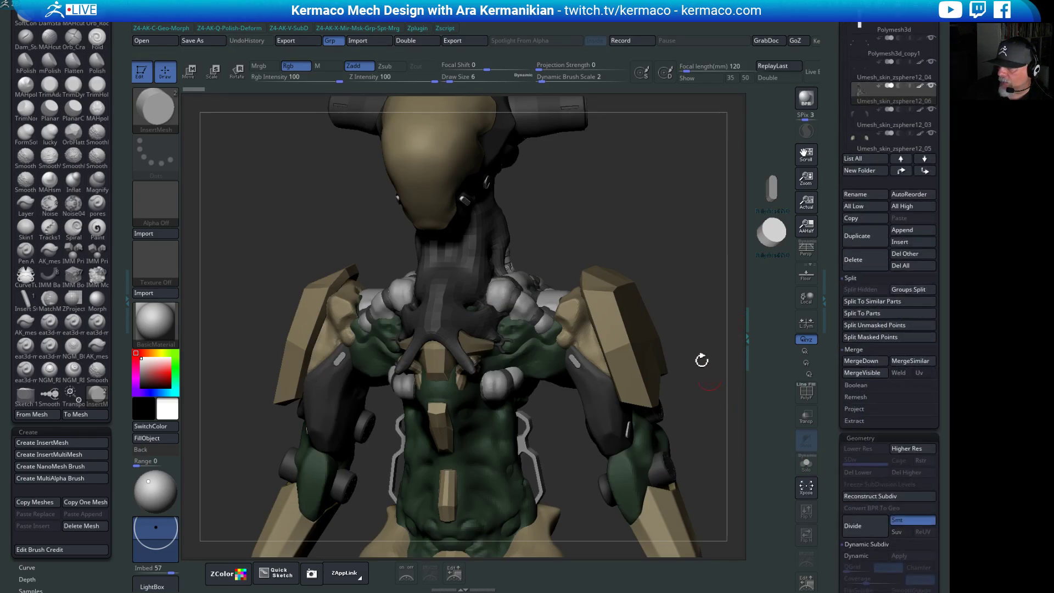
pyautogui.moveTo(660, 261); pyautogui.dragTo(654, 263)
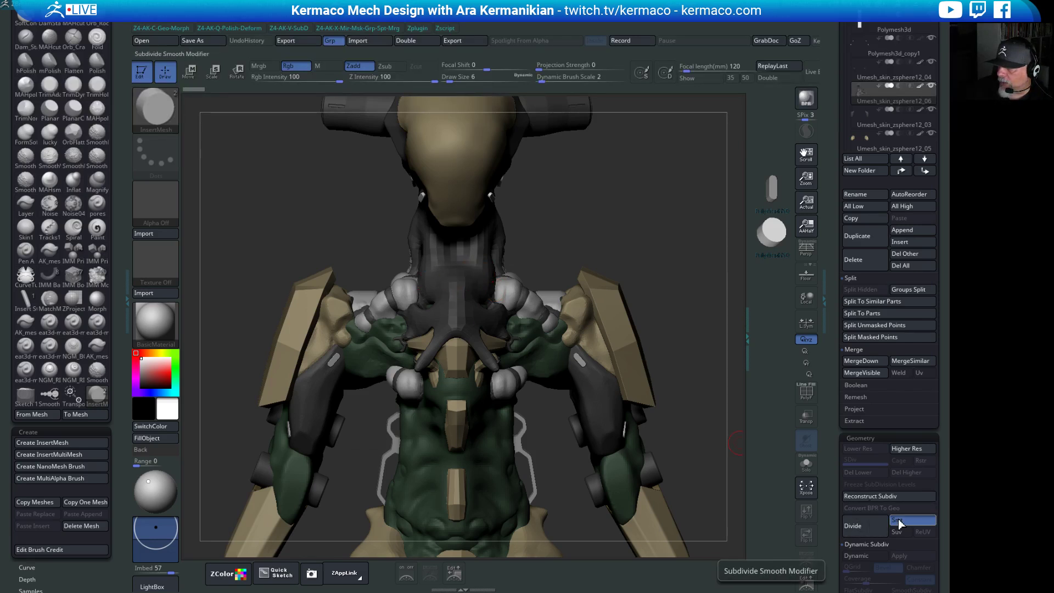
pyautogui.click(862, 526)
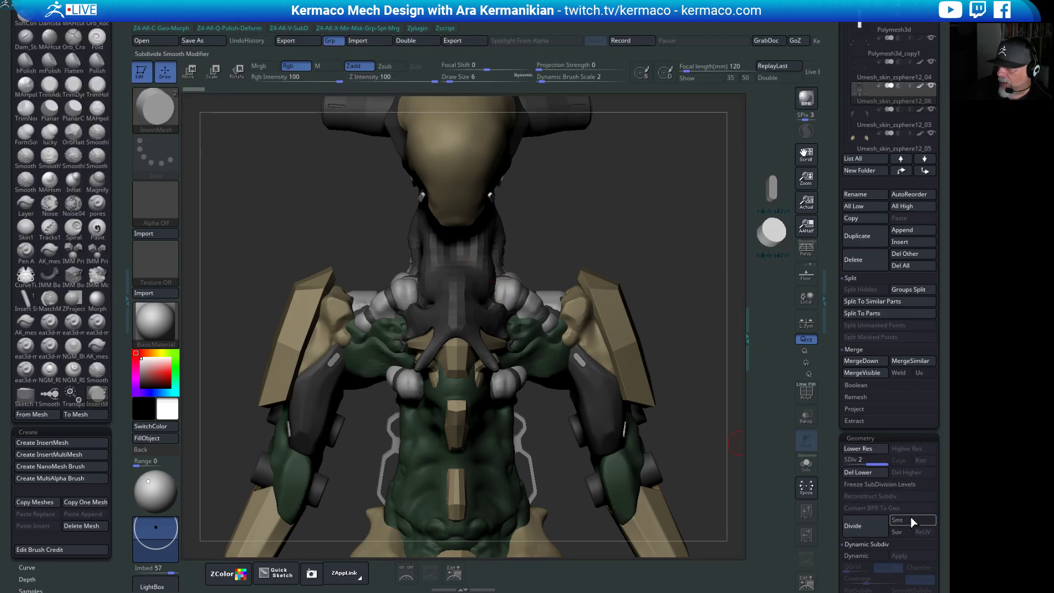
pyautogui.click(869, 526)
# Smooth the surface of the neck below the head with the Smooth brush.
pyautogui.moveTo(655, 225)
pyautogui.mouseDown()
pyautogui.moveTo(656, 250)
pyautogui.moveTo(392, 233)
pyautogui.mouseUp()
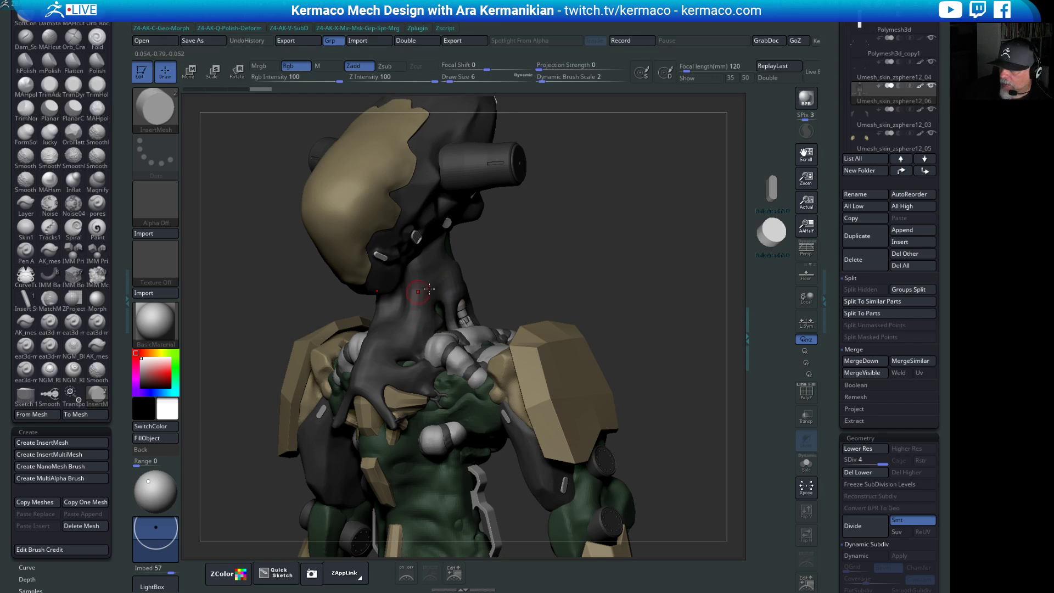
pyautogui.press('shift')
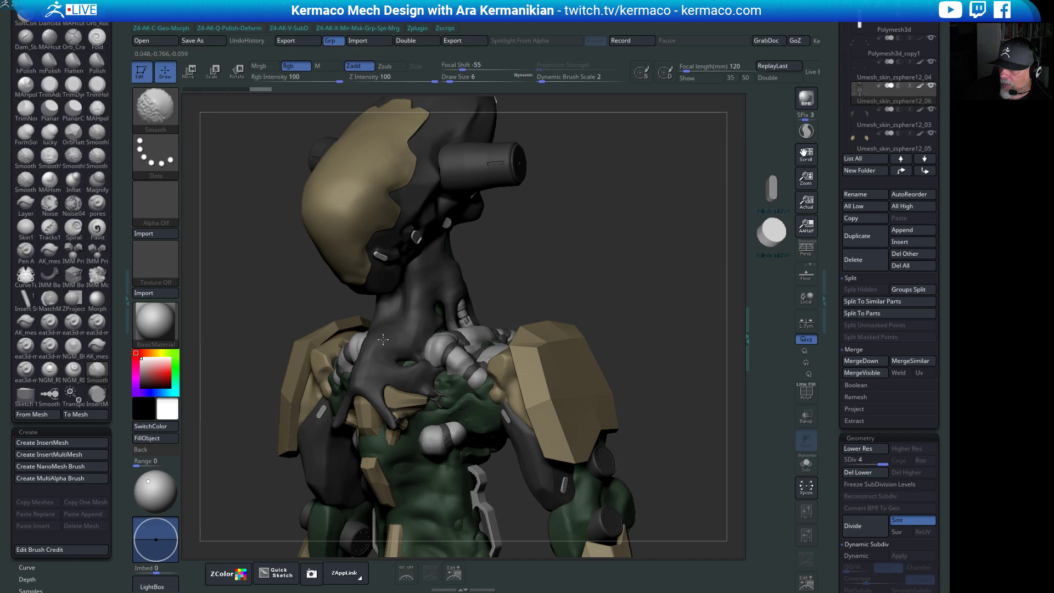
pyautogui.moveTo(654, 297)
pyautogui.keyDown('shift'); pyautogui.mouseDown()
pyautogui.moveTo(673, 283)
pyautogui.moveTo(694, 306)
pyautogui.moveTo(403, 273)
pyautogui.mouseUp(); pyautogui.keyUp('shift')
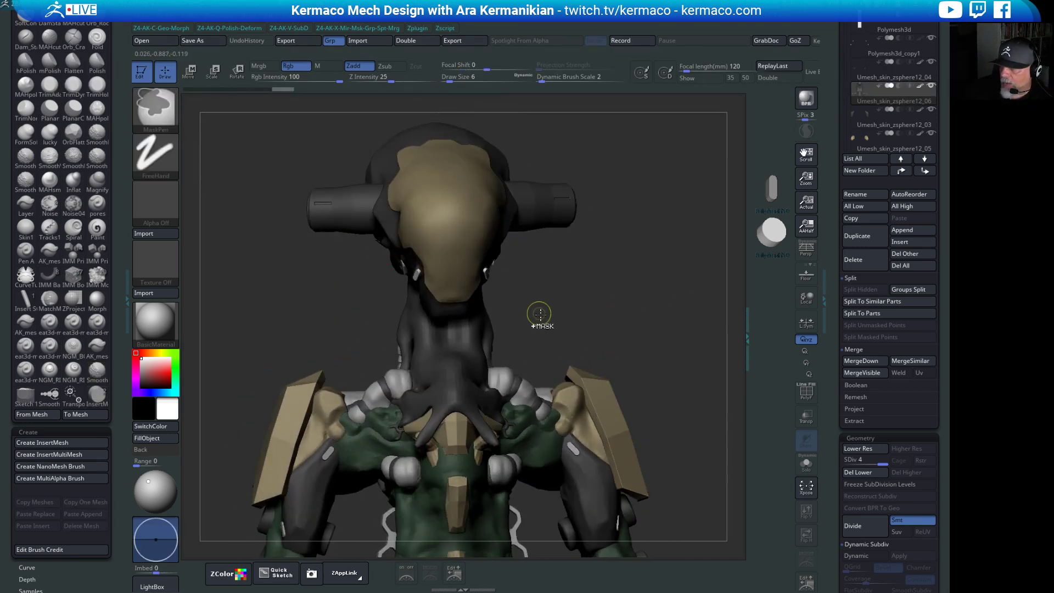
# Switch to the DamStandard brush at draw size 6 and carve creases along the neck beneath the head.
pyautogui.press('space')
pyautogui.click(589, 179)
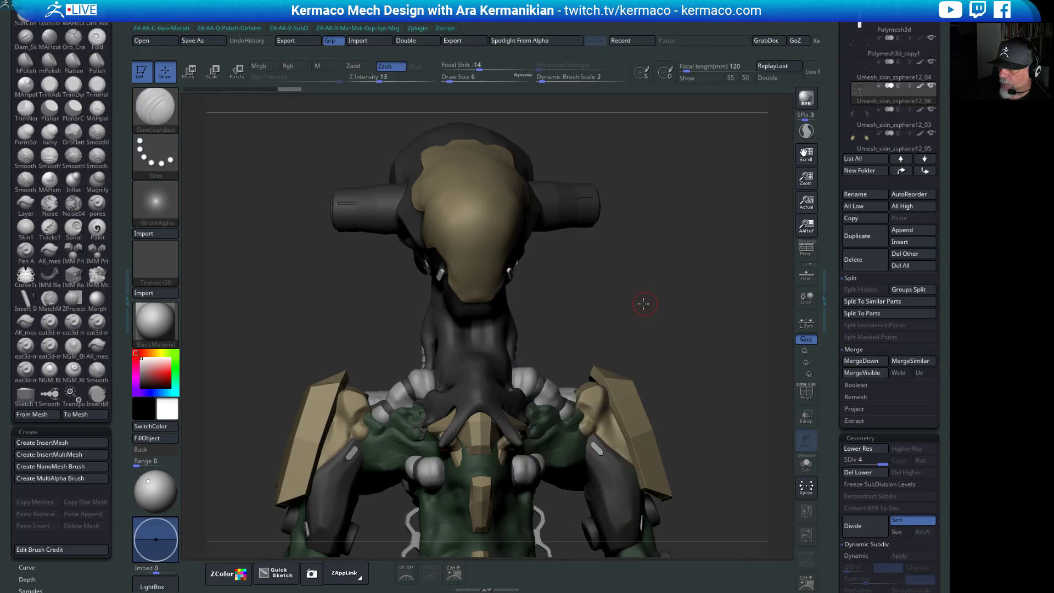
pyautogui.moveTo(641, 301); pyautogui.dragTo(461, 324)
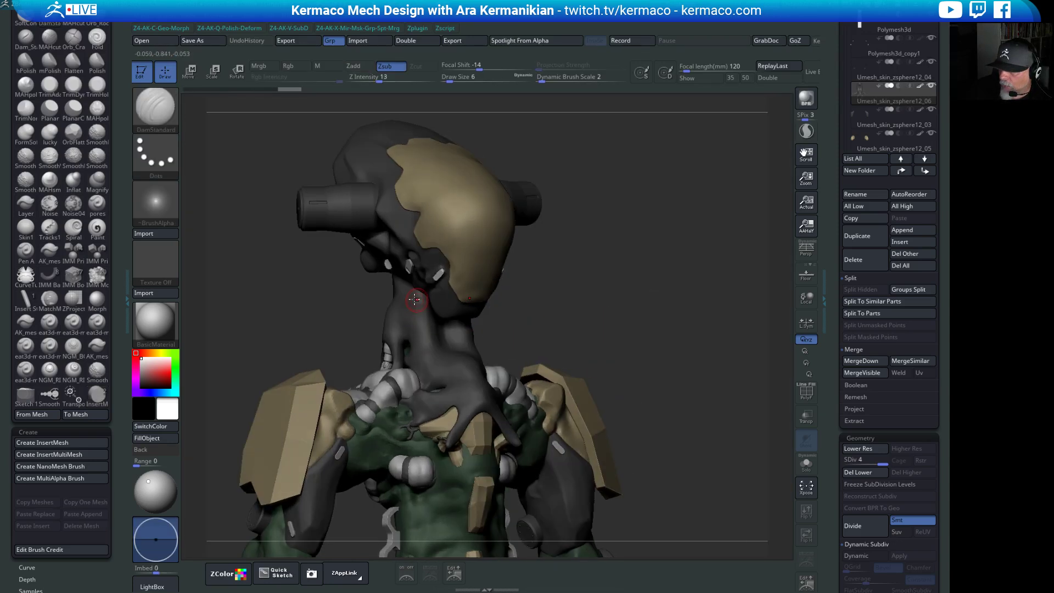
pyautogui.moveTo(630, 338); pyautogui.dragTo(598, 329)
pyautogui.press('ctrl')
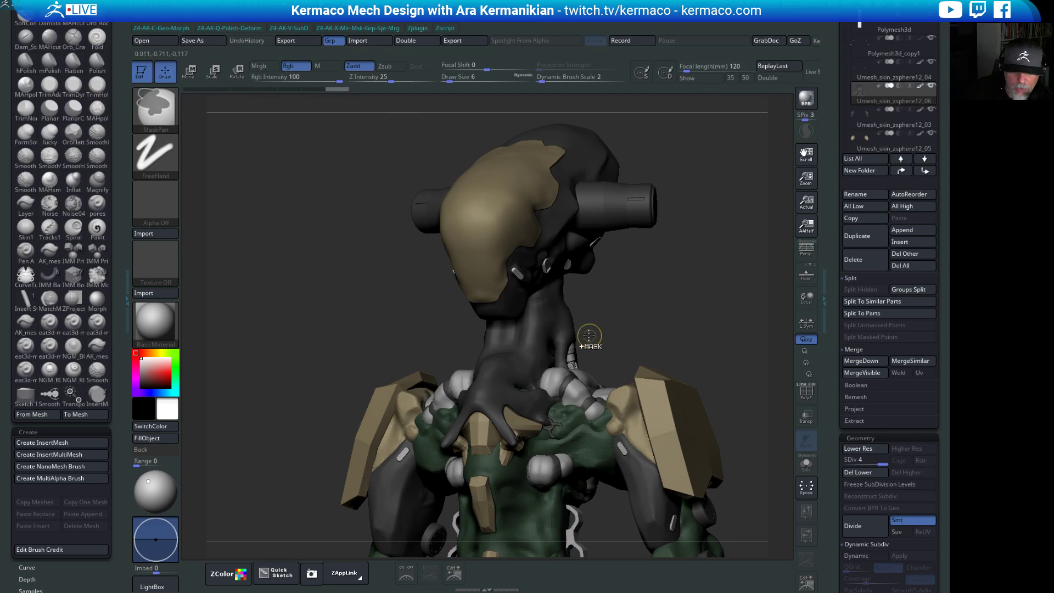
pyautogui.press('space')
pyautogui.moveTo(720, 302); pyautogui.dragTo(634, 304)
pyautogui.keyDown('alt'); pyautogui.moveTo(617, 141); pyautogui.dragTo(586, 337); pyautogui.keyUp('alt')
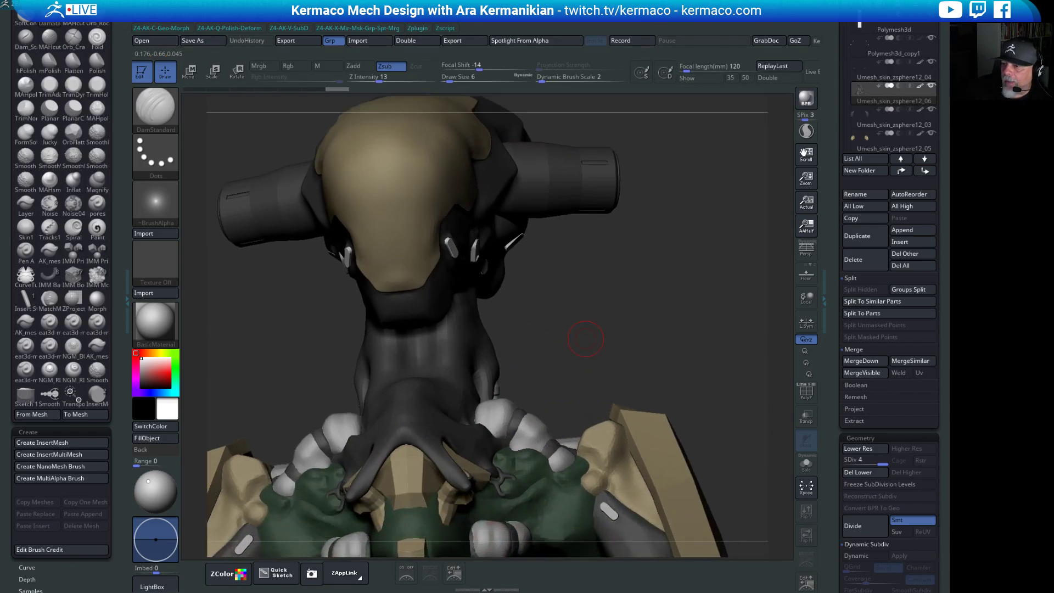
# Start a new document without saving the old one, redraw the full mech on the canvas and return it to edit mode.
pyautogui.click(217, 25)
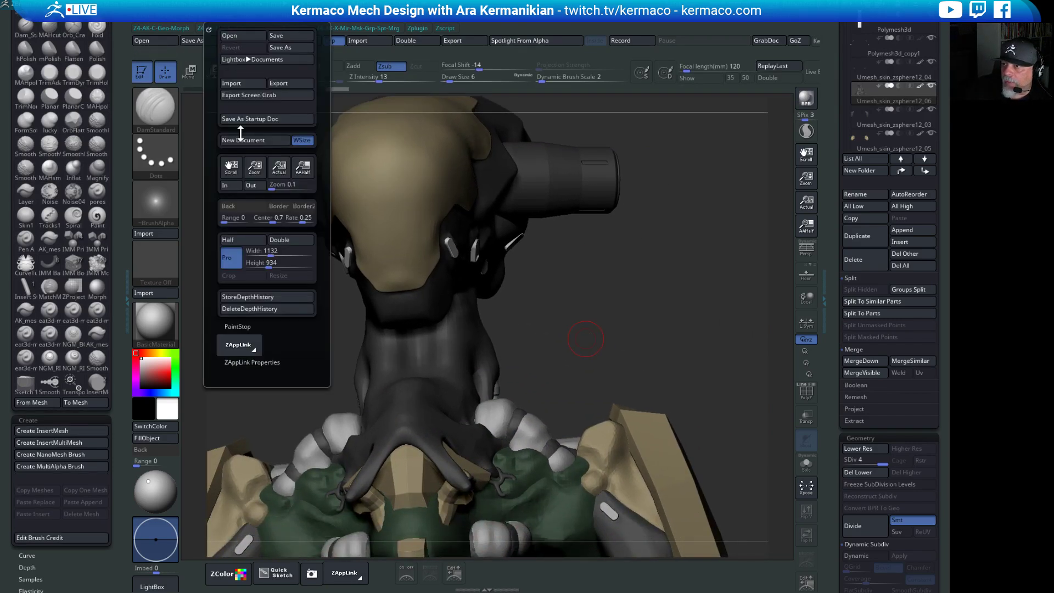
pyautogui.click(262, 142)
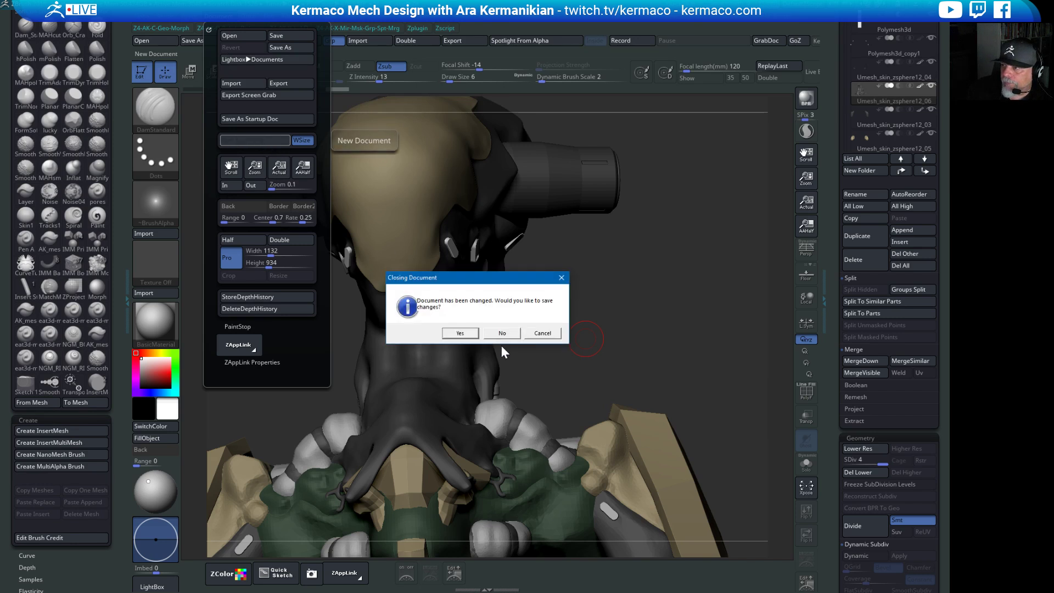
pyautogui.click(519, 332)
pyautogui.moveTo(525, 334); pyautogui.dragTo(555, 419)
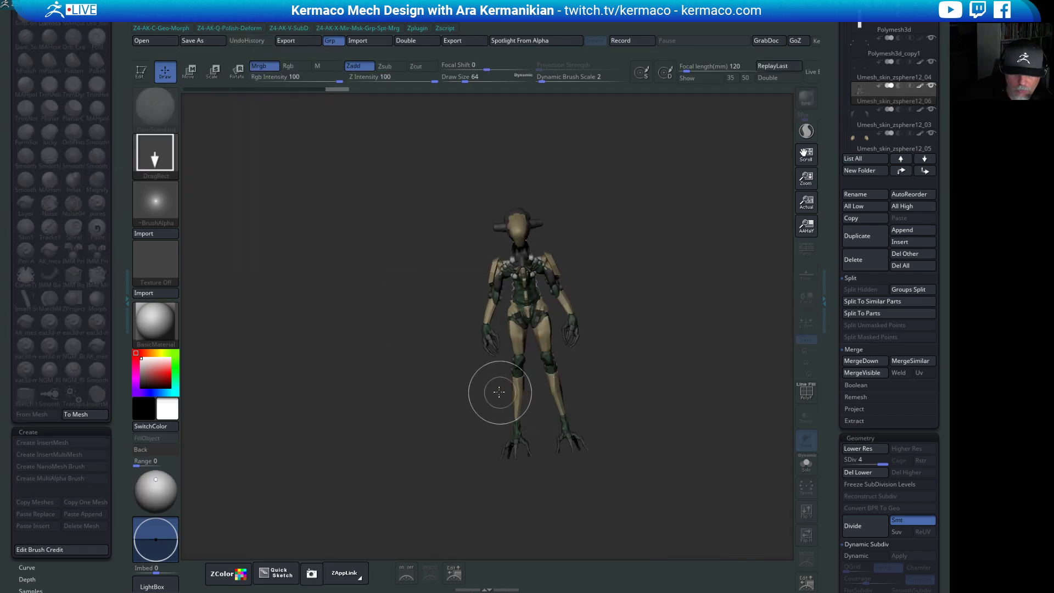
pyautogui.press('r')
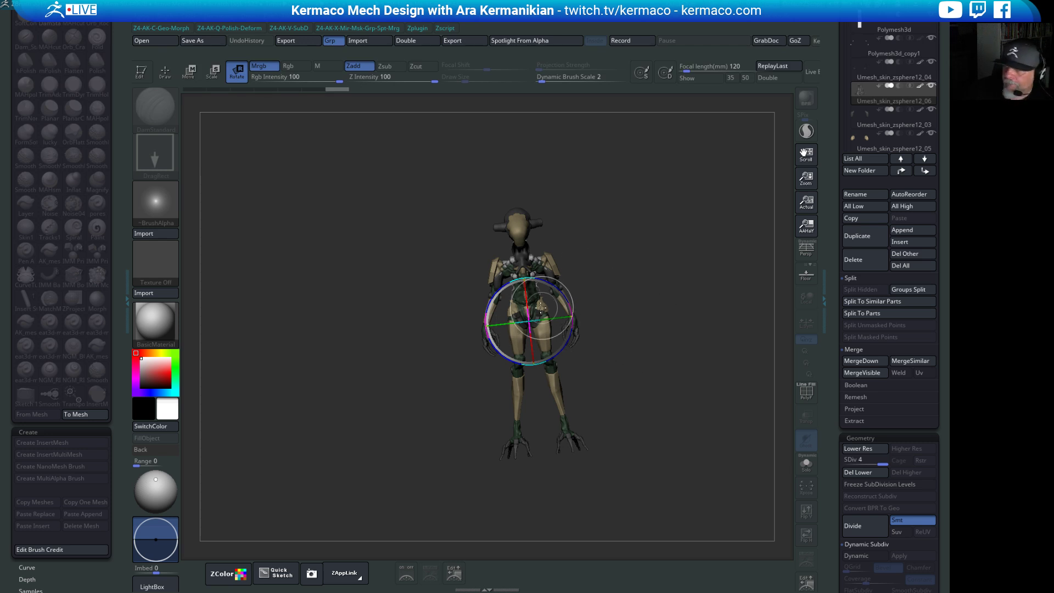
pyautogui.press('t')
pyautogui.moveTo(583, 299); pyautogui.dragTo(428, 339)
pyautogui.moveTo(618, 322); pyautogui.dragTo(550, 303)
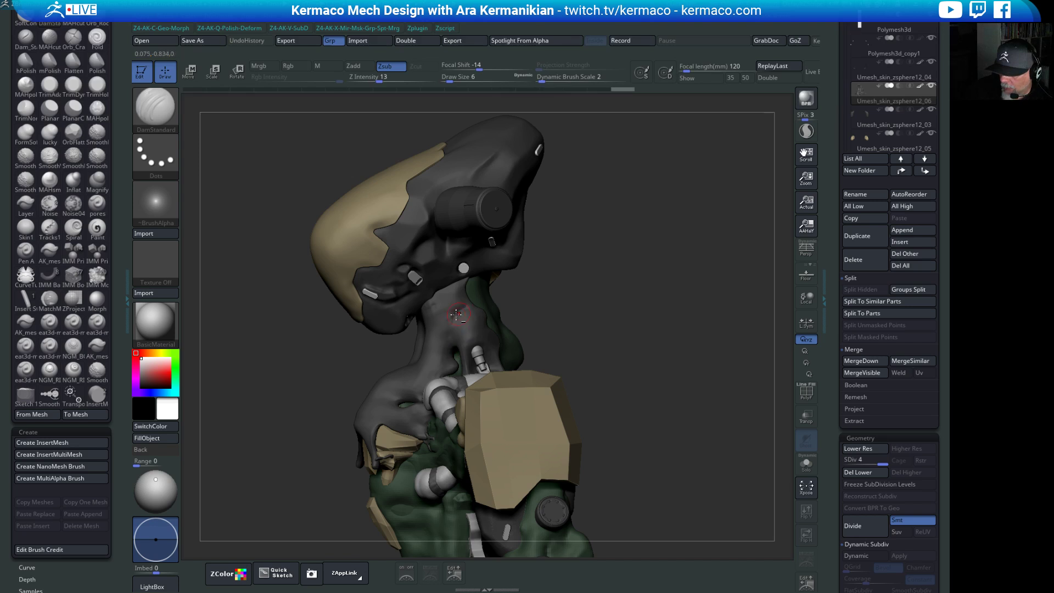
# Carve tendon-like grooves along the sides of the neck with DamStandard and soften them with the Smooth brush.
pyautogui.press('shift')
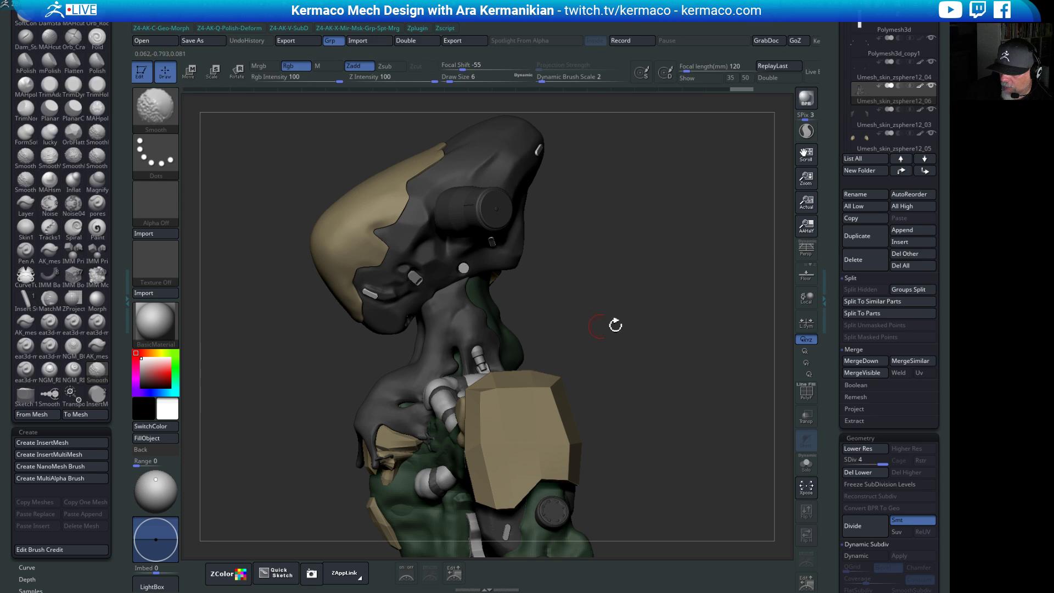
pyautogui.moveTo(614, 323)
pyautogui.mouseDown()
pyautogui.moveTo(654, 308)
pyautogui.moveTo(376, 325)
pyautogui.mouseUp()
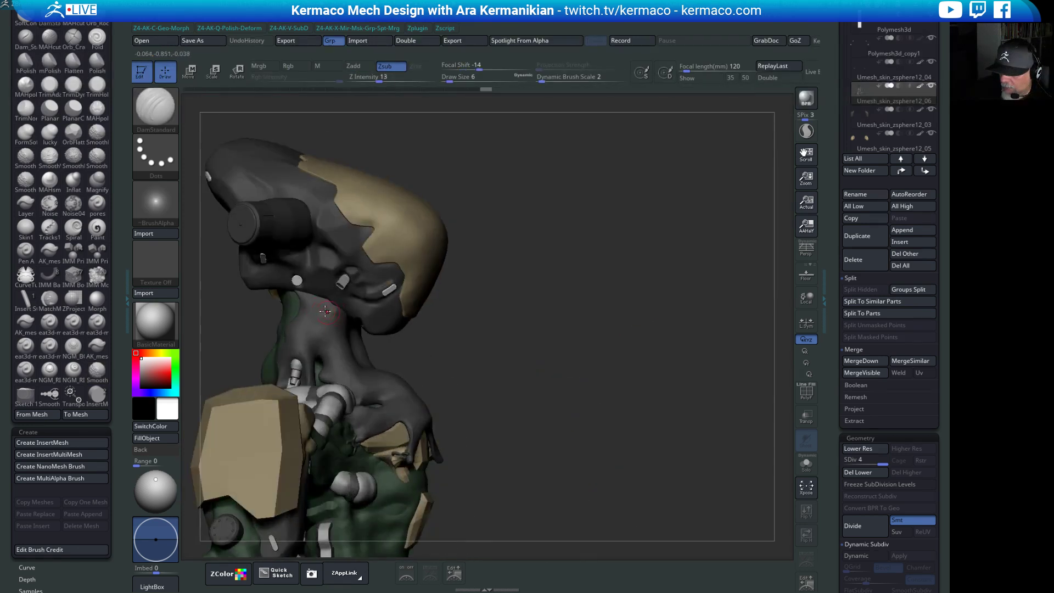
pyautogui.moveTo(448, 377)
pyautogui.mouseDown()
pyautogui.moveTo(375, 362)
pyautogui.moveTo(362, 371)
pyautogui.mouseUp()
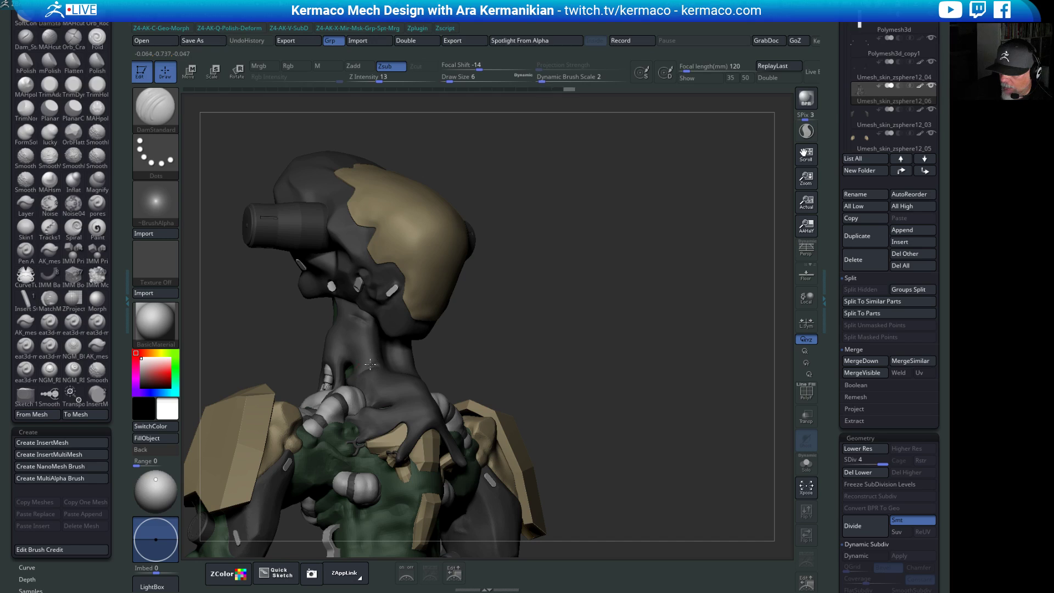
pyautogui.moveTo(370, 364)
pyautogui.mouseDown(button='right')
pyautogui.moveTo(506, 376)
pyautogui.moveTo(452, 364)
pyautogui.mouseUp(button='right')
pyautogui.moveTo(444, 364); pyautogui.dragTo(445, 364)
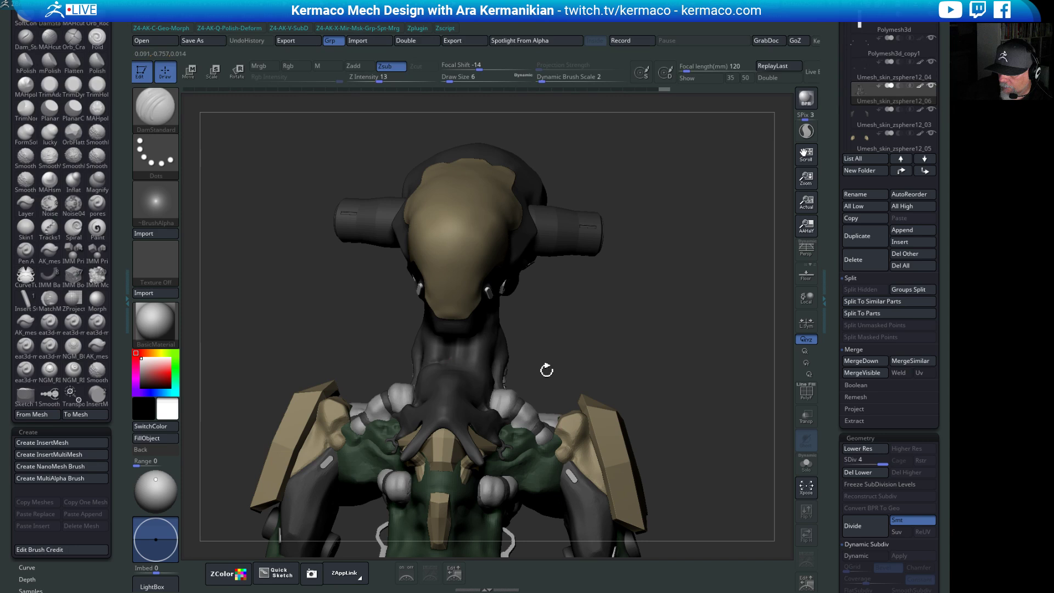
pyautogui.moveTo(546, 370); pyautogui.dragTo(434, 352, button='right')
pyautogui.moveTo(529, 371); pyautogui.dragTo(531, 369)
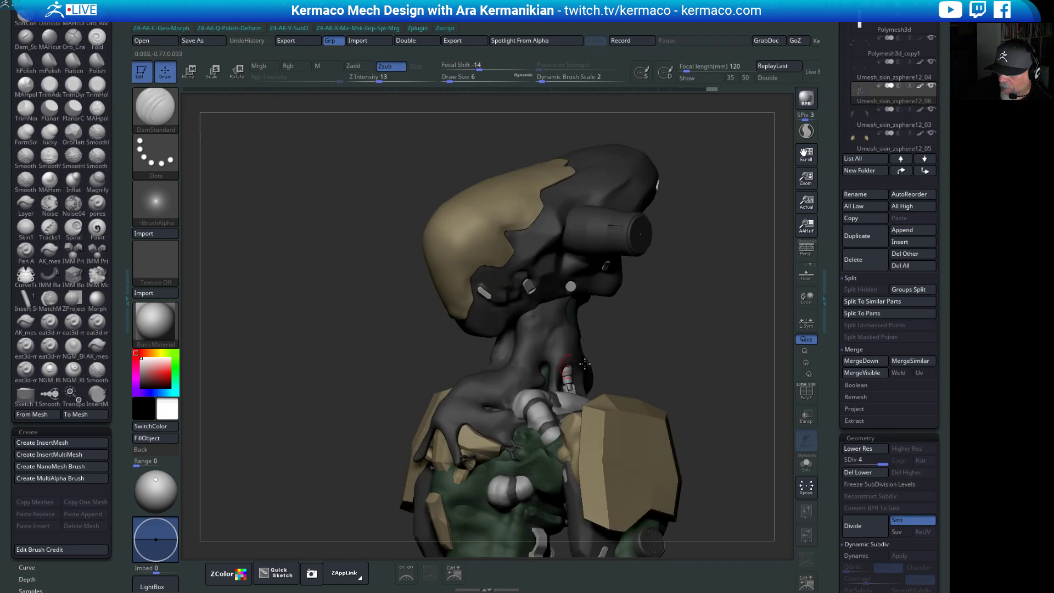
pyautogui.moveTo(584, 364); pyautogui.dragTo(708, 344, button='right')
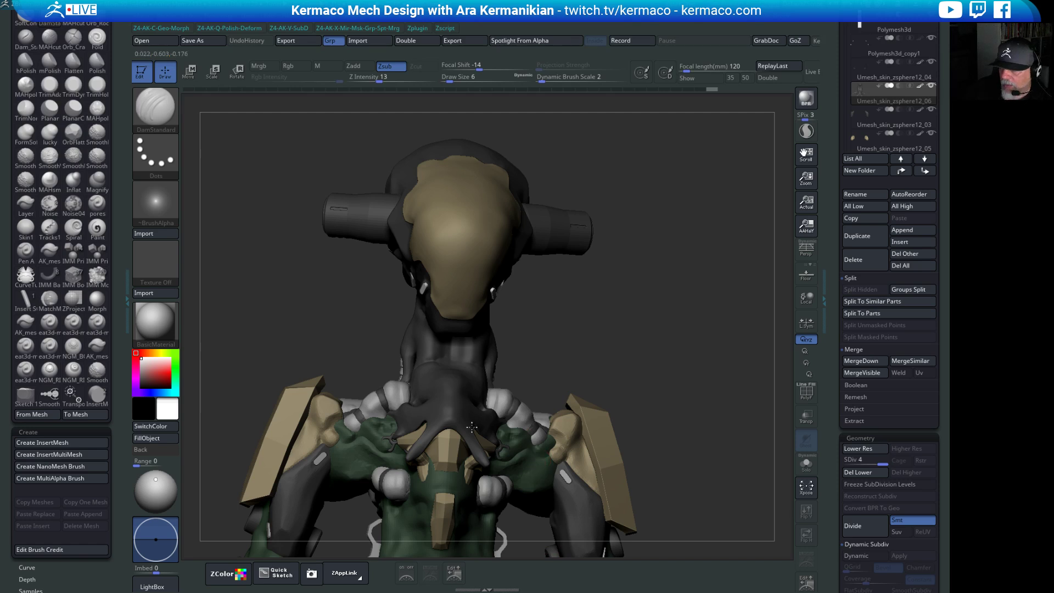
# Carve the crease where the neck meets its flared base, continue it around the side and smooth the surrounding surface.
pyautogui.moveTo(645, 372); pyautogui.dragTo(446, 394)
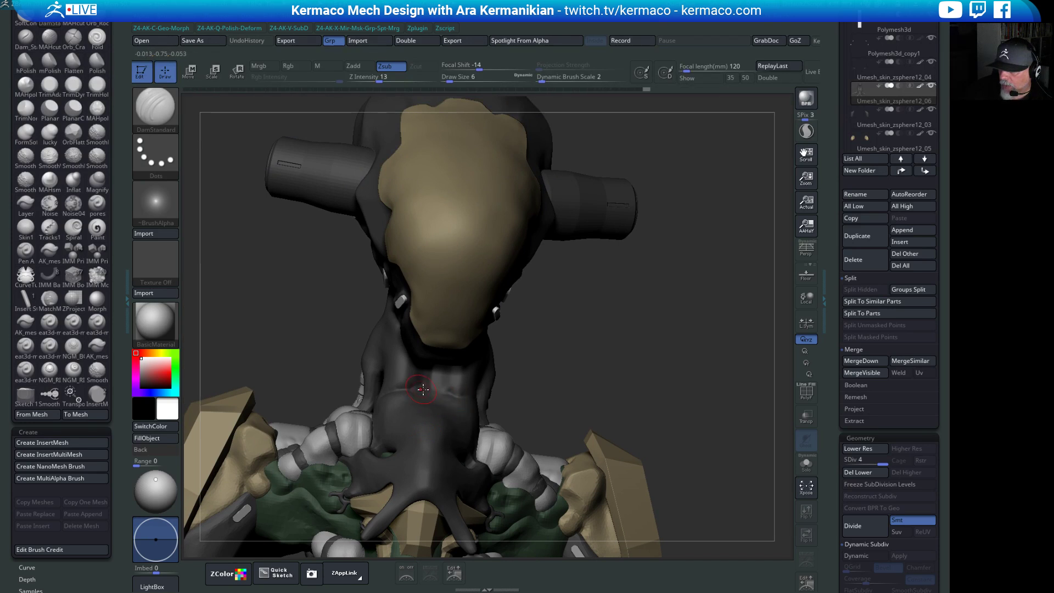
pyautogui.moveTo(618, 397); pyautogui.dragTo(470, 408)
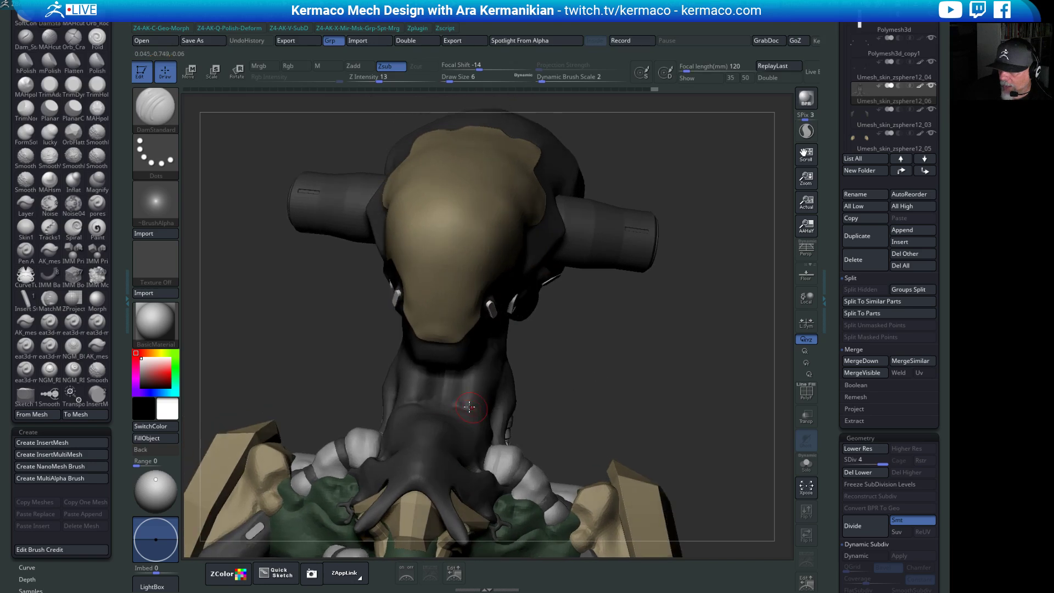
pyautogui.moveTo(690, 391); pyautogui.dragTo(550, 418)
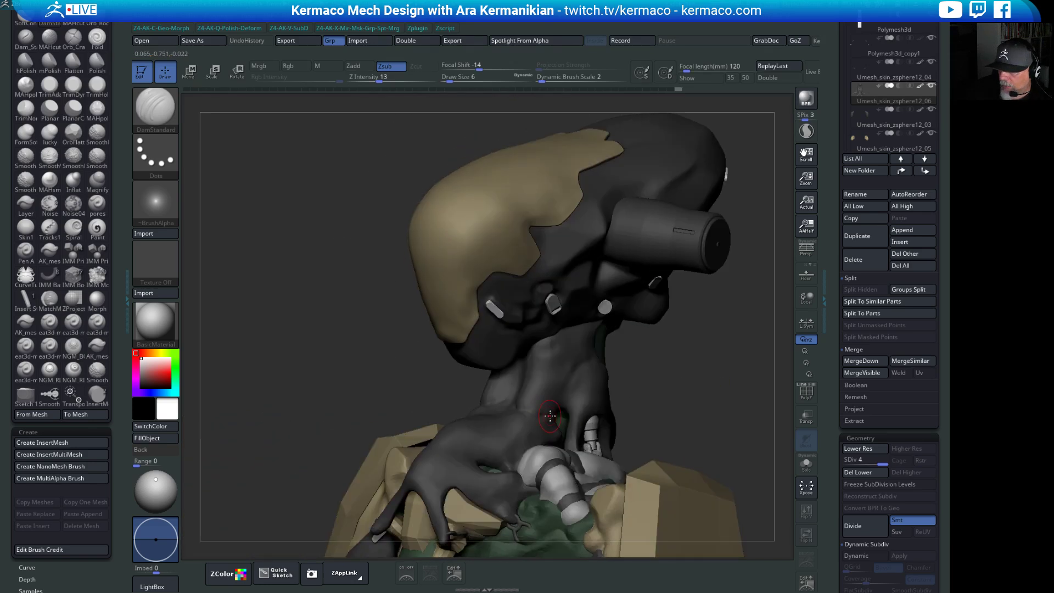
pyautogui.moveTo(530, 412); pyautogui.dragTo(489, 379)
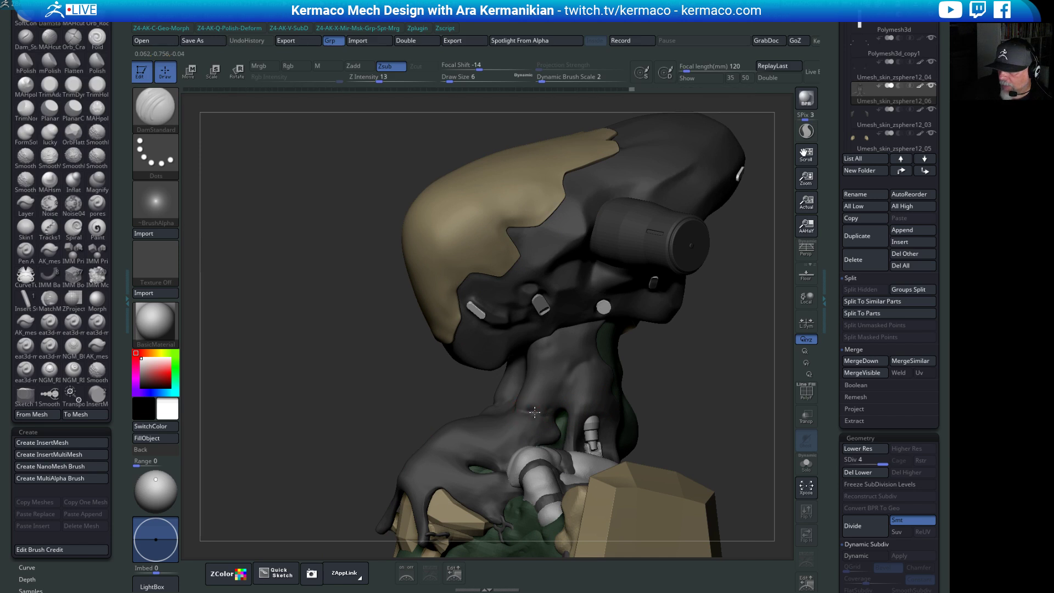
pyautogui.press('shift')
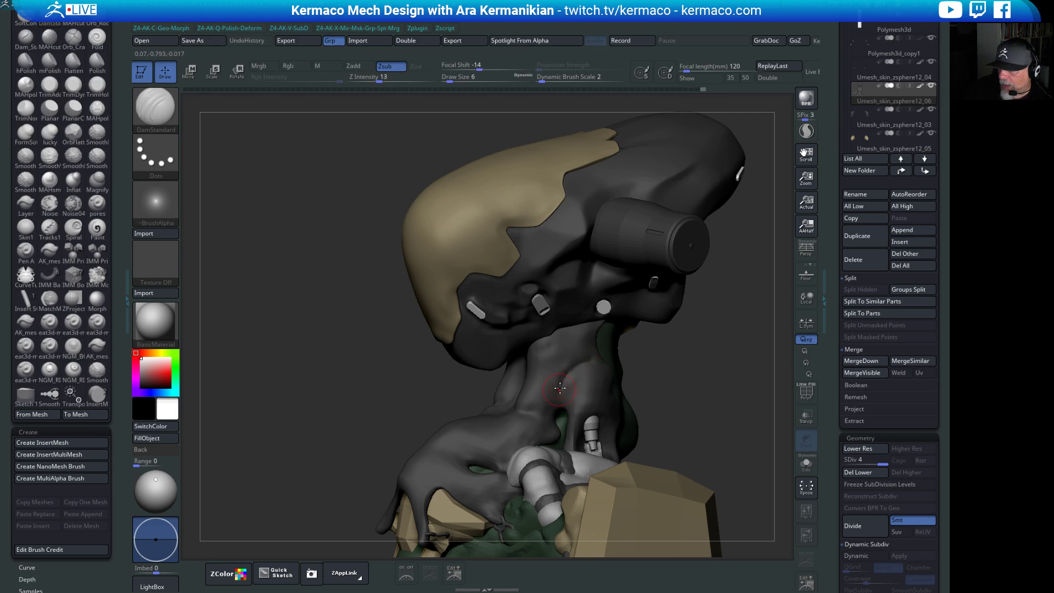
pyautogui.moveTo(718, 381)
pyautogui.mouseDown()
pyautogui.moveTo(673, 424)
pyautogui.moveTo(570, 411)
pyautogui.moveTo(770, 365)
pyautogui.moveTo(518, 390)
pyautogui.mouseUp()
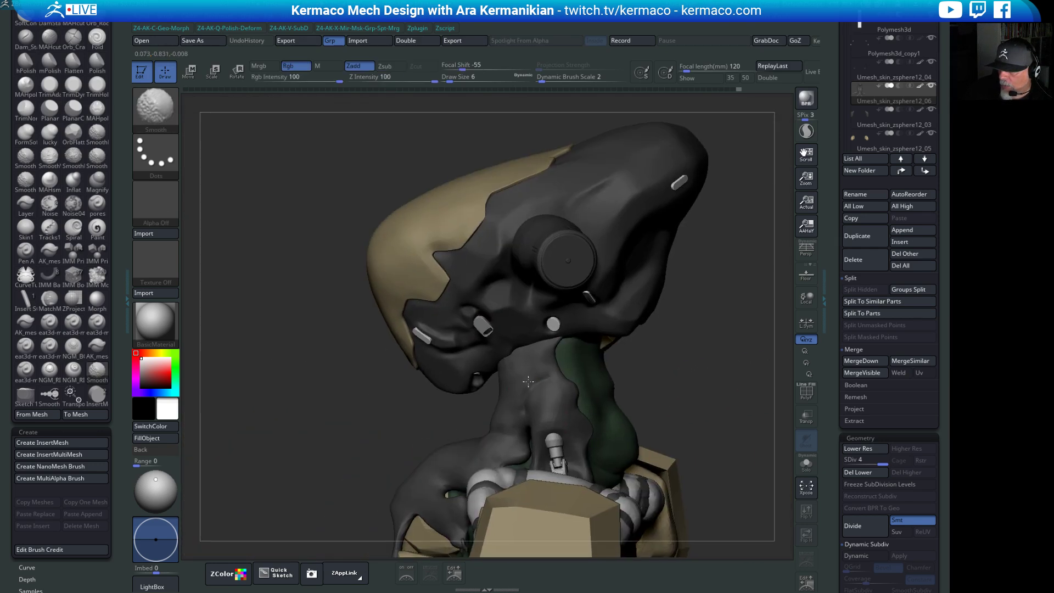
# Refine the creases along both sides of the neck with DamStandard and soften them with the Smooth brush.
pyautogui.press('shift')
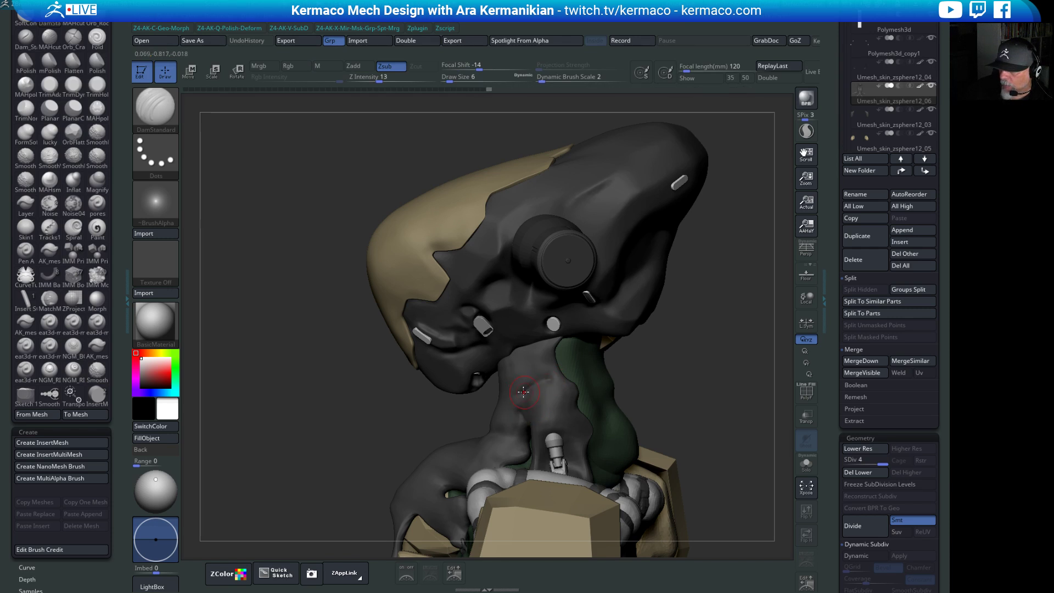
pyautogui.press('shift')
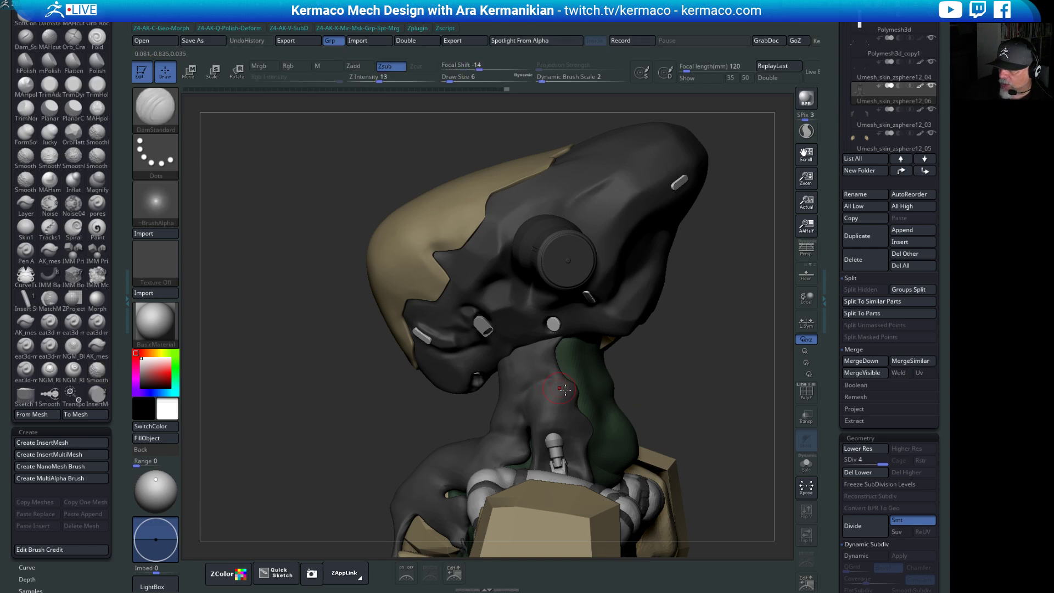
pyautogui.moveTo(706, 405); pyautogui.dragTo(565, 411)
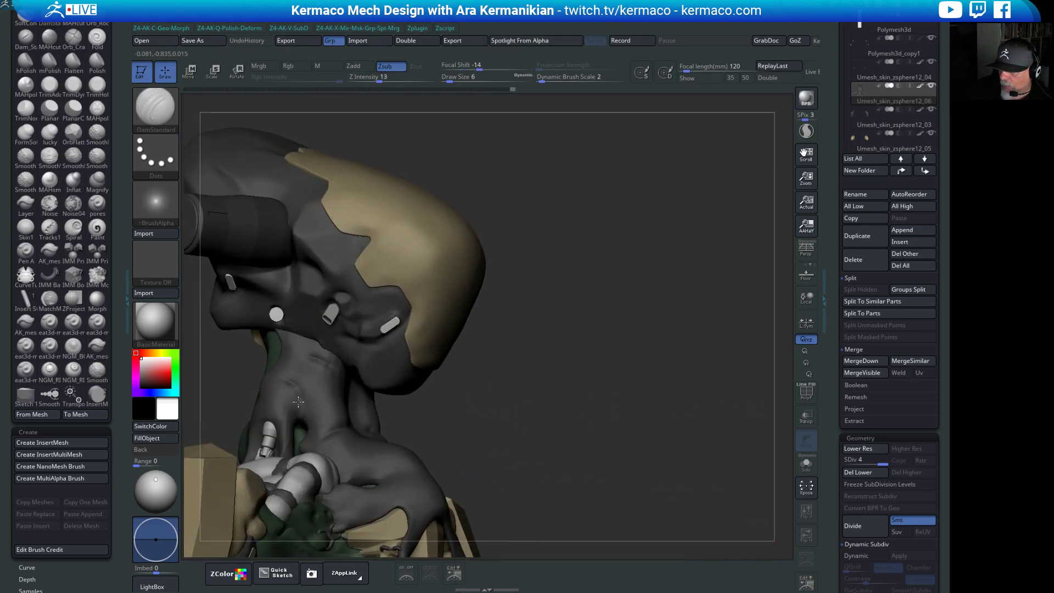
pyautogui.press('shift')
pyautogui.moveTo(454, 403); pyautogui.dragTo(404, 410)
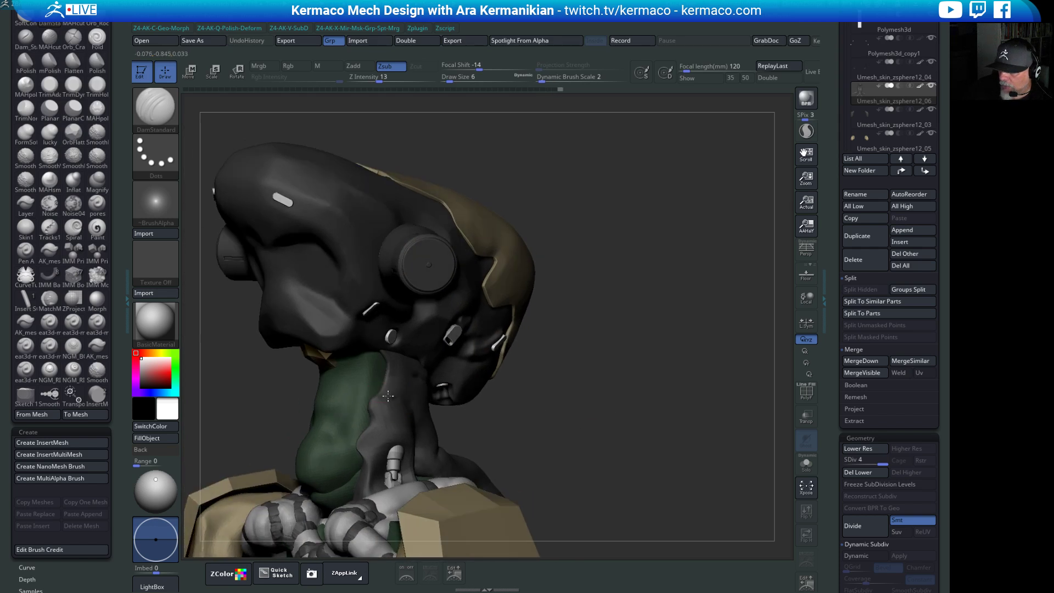
pyautogui.moveTo(587, 453); pyautogui.dragTo(421, 396)
pyautogui.press('shift')
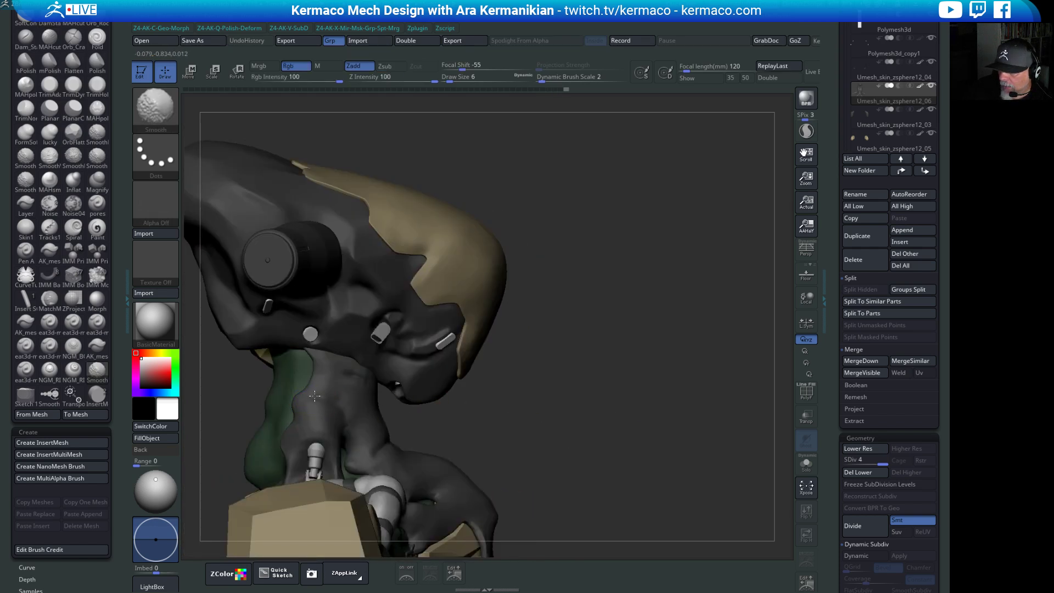
pyautogui.moveTo(533, 428)
pyautogui.mouseDown()
pyautogui.moveTo(499, 423)
pyautogui.moveTo(675, 426)
pyautogui.moveTo(542, 404)
pyautogui.moveTo(419, 415)
pyautogui.mouseUp()
# Carve further creases on the upper neck beneath the head with DamStandard and smooth the transition toward the neck's base.
pyautogui.press('alt')
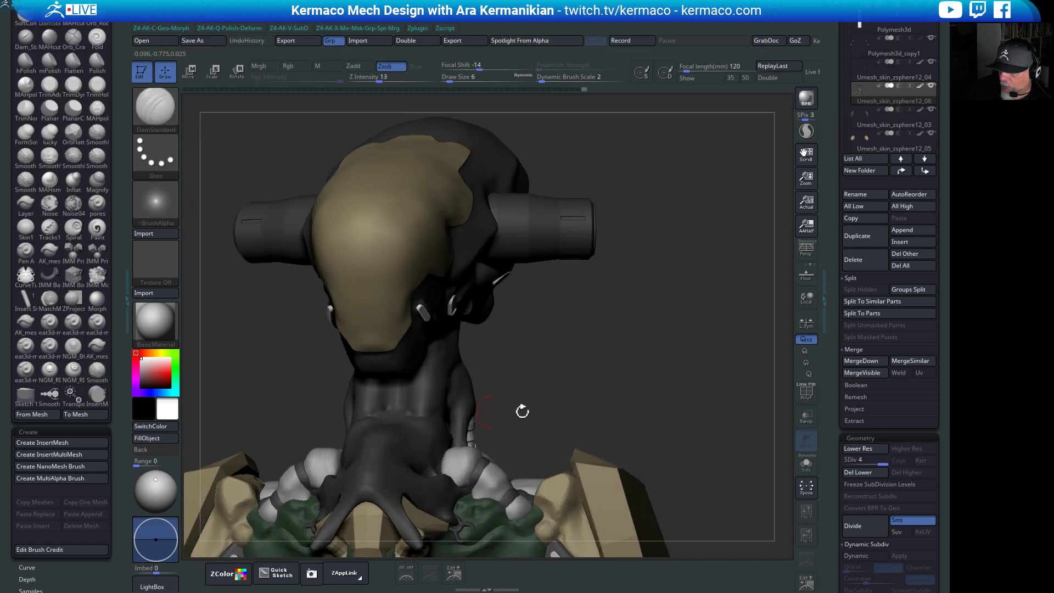
pyautogui.moveTo(523, 412); pyautogui.dragTo(482, 394)
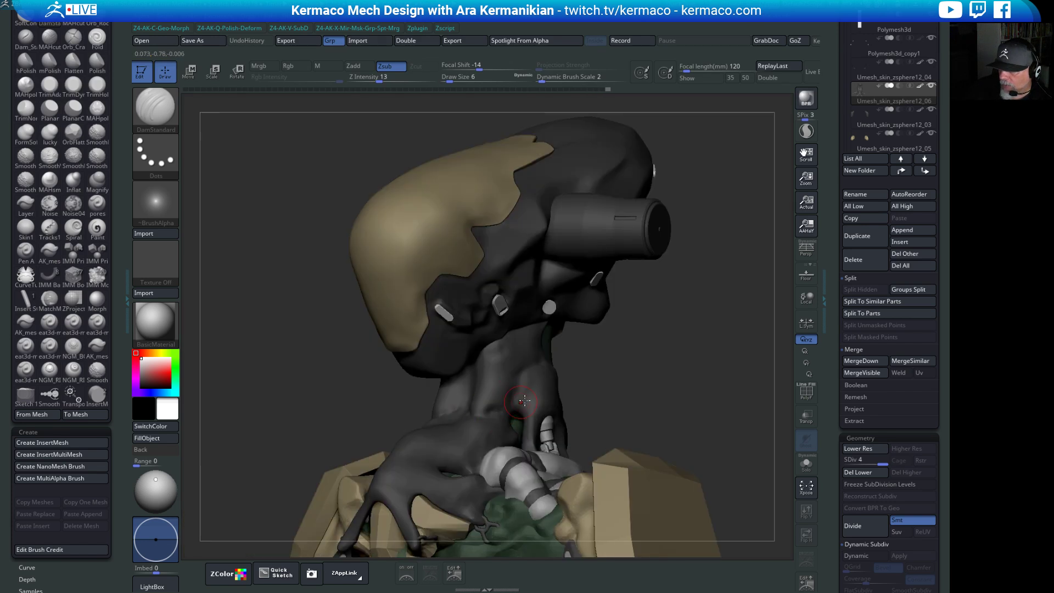
pyautogui.moveTo(721, 366); pyautogui.dragTo(648, 371)
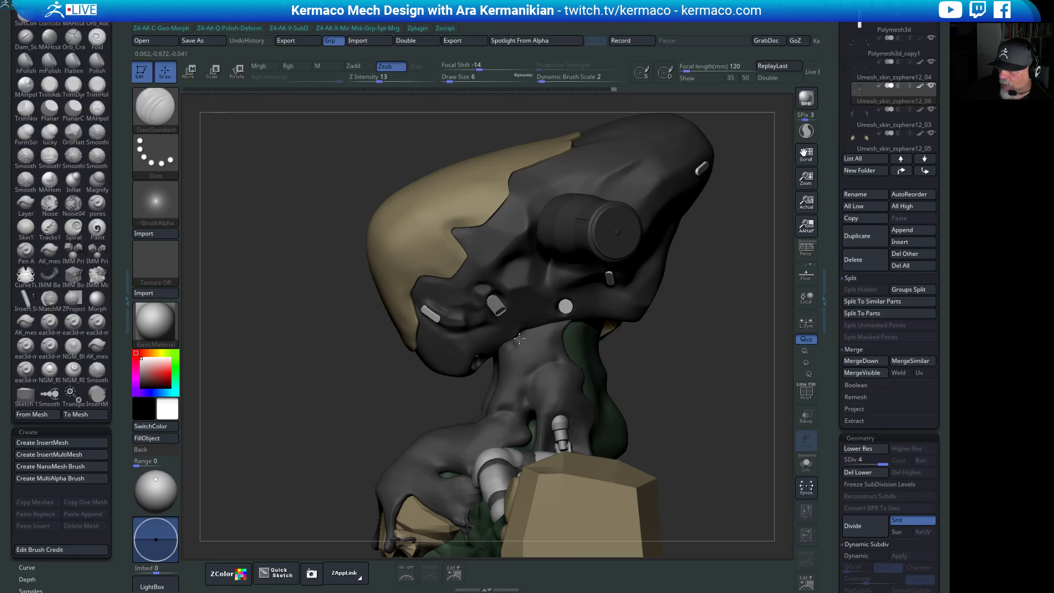
pyautogui.moveTo(693, 391); pyautogui.dragTo(433, 386)
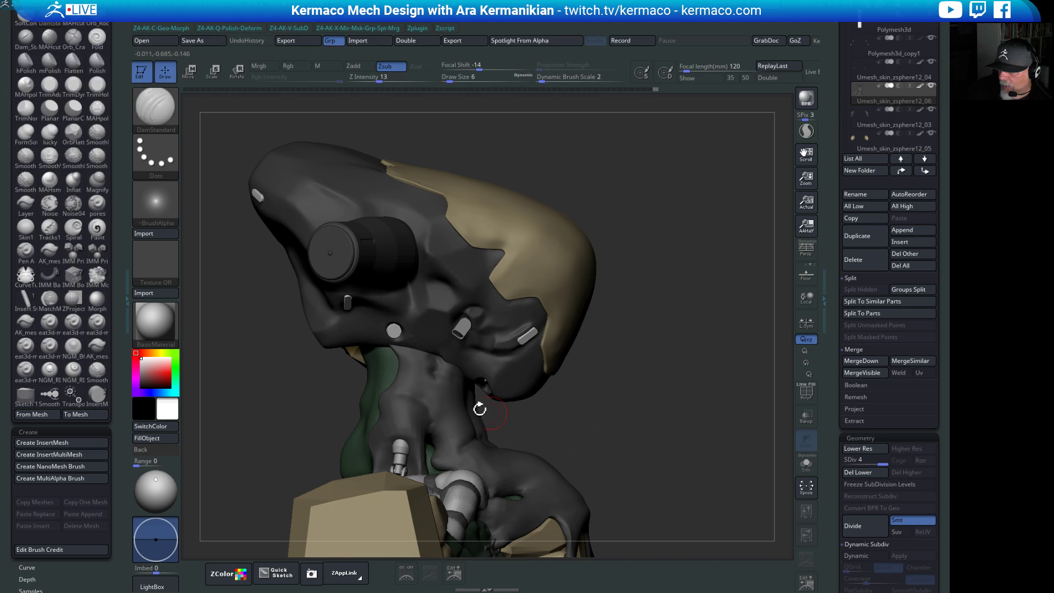
pyautogui.moveTo(676, 440); pyautogui.dragTo(590, 394)
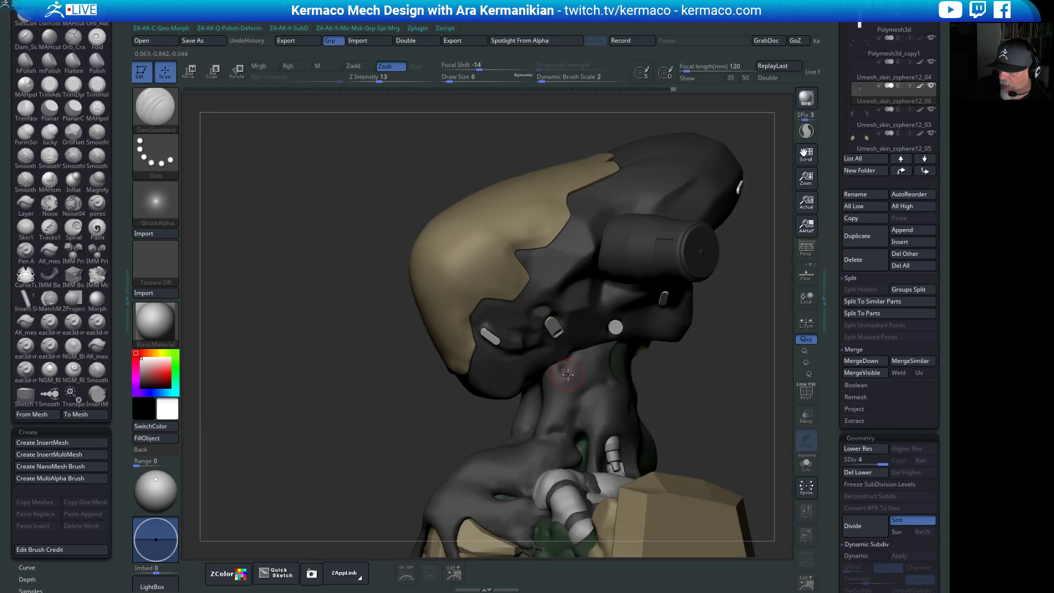
pyautogui.press('shift')
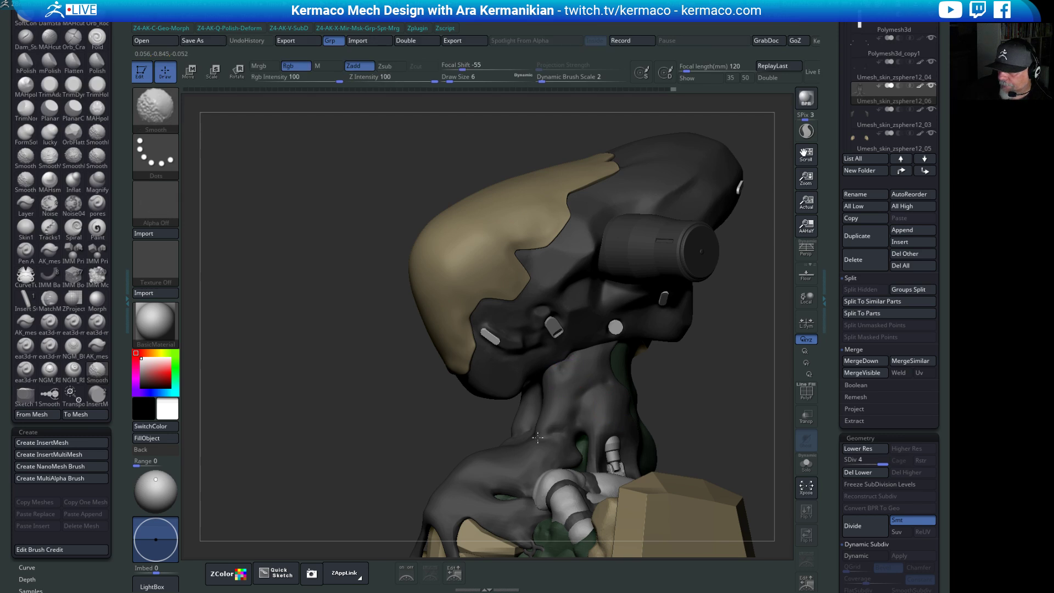
# Divide the neck mesh once more to subdivision level 5.
pyautogui.moveTo(704, 414); pyautogui.dragTo(375, 436)
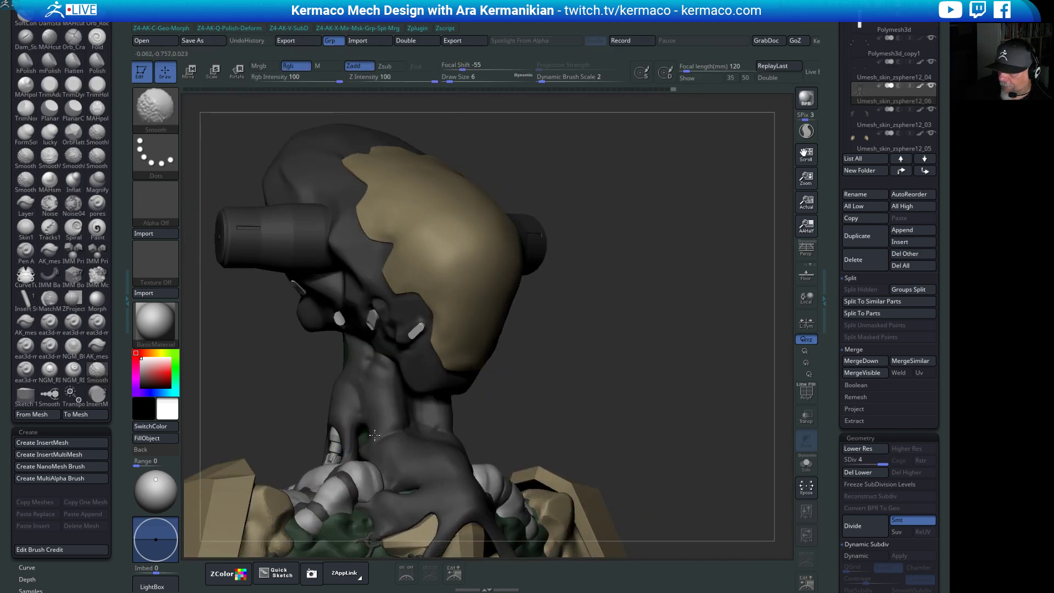
pyautogui.click(867, 523)
pyautogui.keyDown('shift'); pyautogui.moveTo(690, 454); pyautogui.dragTo(729, 400); pyautogui.keyUp('shift')
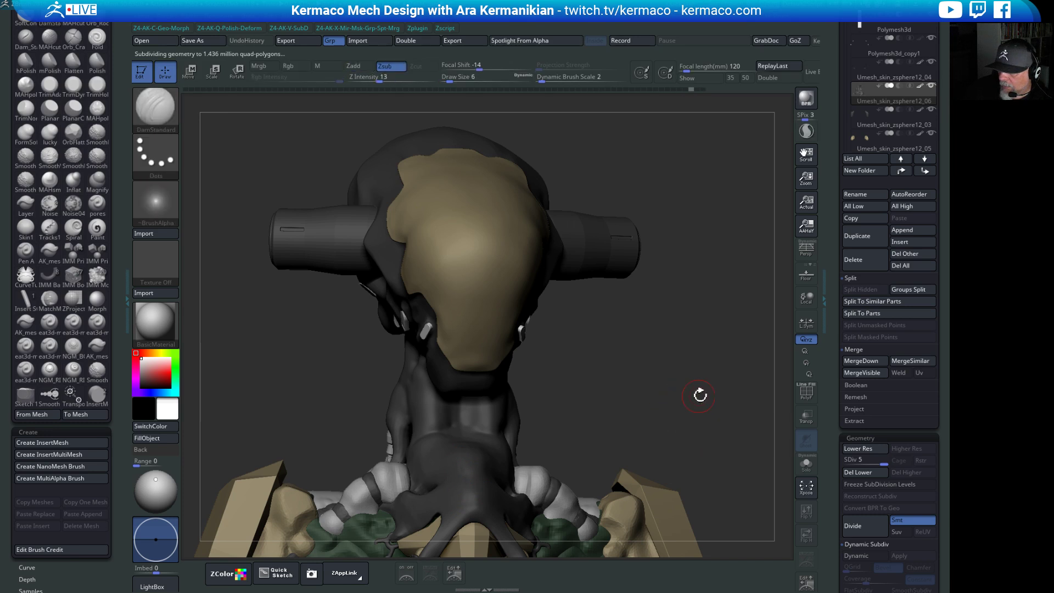
# Carve and smooth the creases along the dark neck mesh's finger-like branches over the upper chest with the DamStandard brush.
pyautogui.keyDown('alt'); pyautogui.moveTo(699, 396); pyautogui.dragTo(452, 444); pyautogui.keyUp('alt')
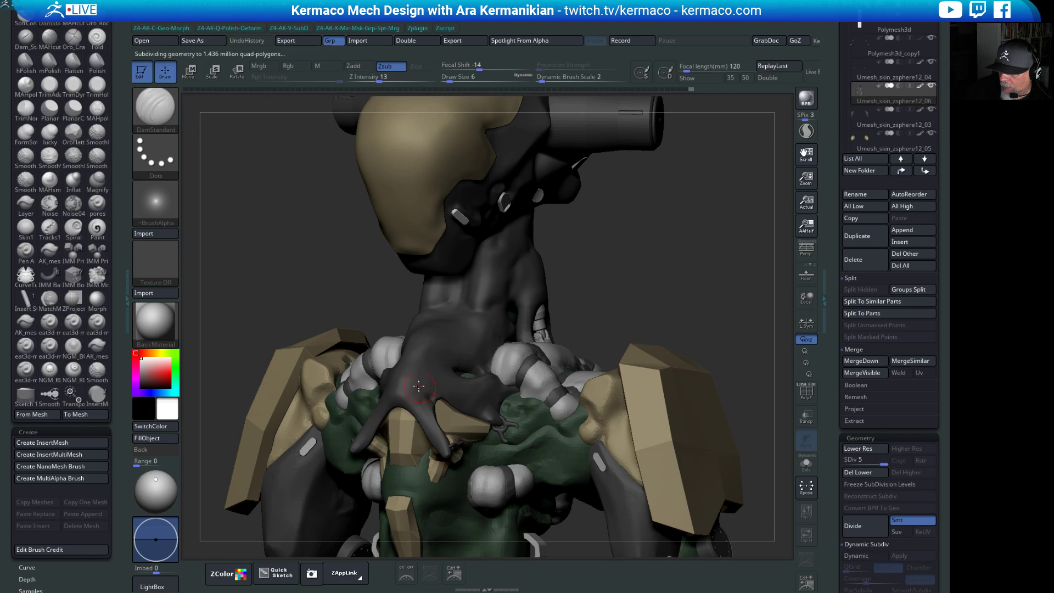
pyautogui.moveTo(689, 324); pyautogui.dragTo(415, 398)
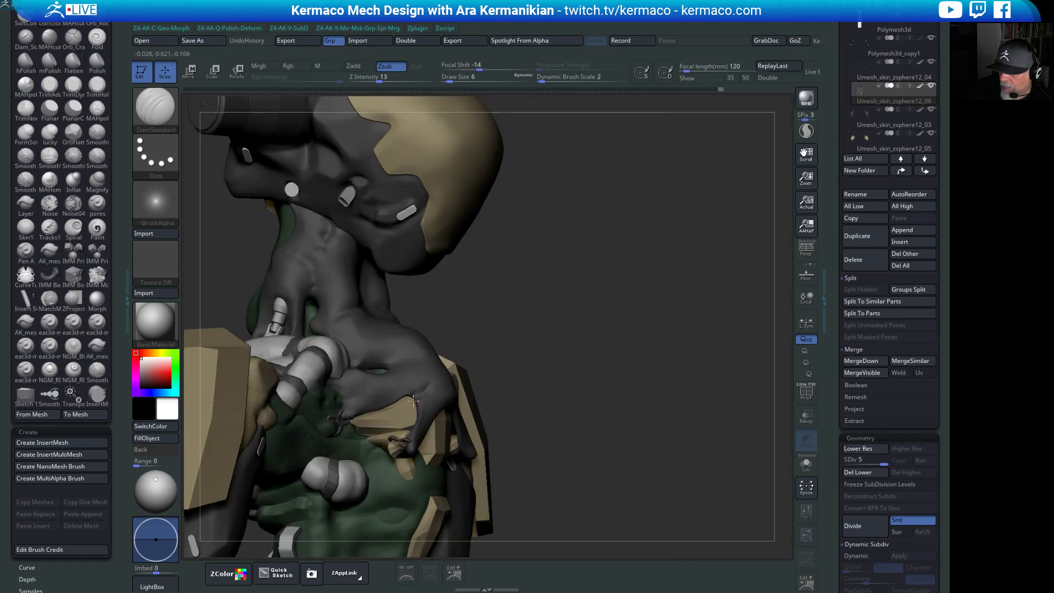
pyautogui.press('shift')
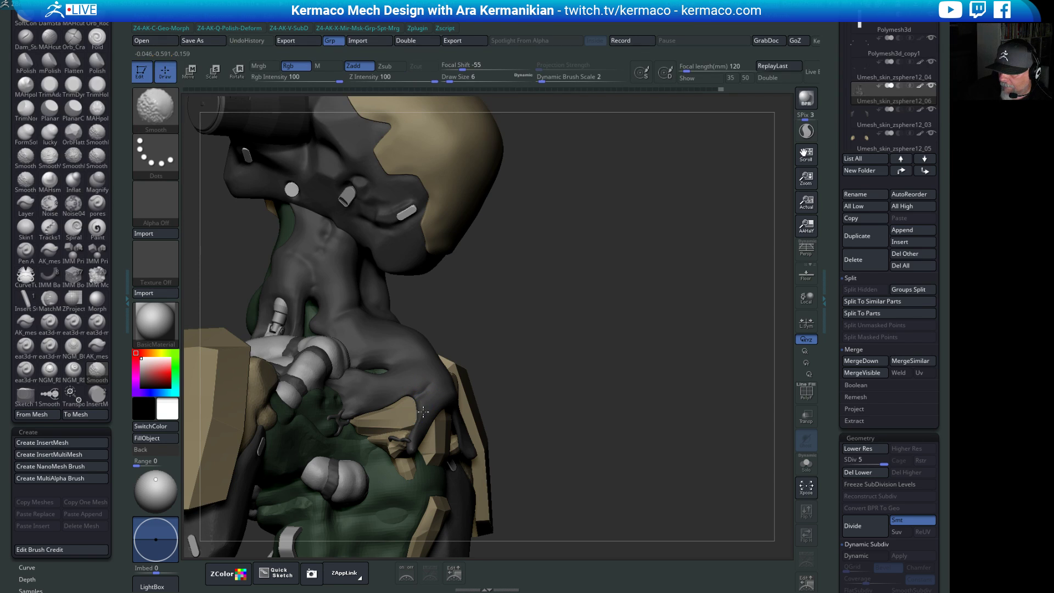
pyautogui.moveTo(484, 425); pyautogui.dragTo(387, 443)
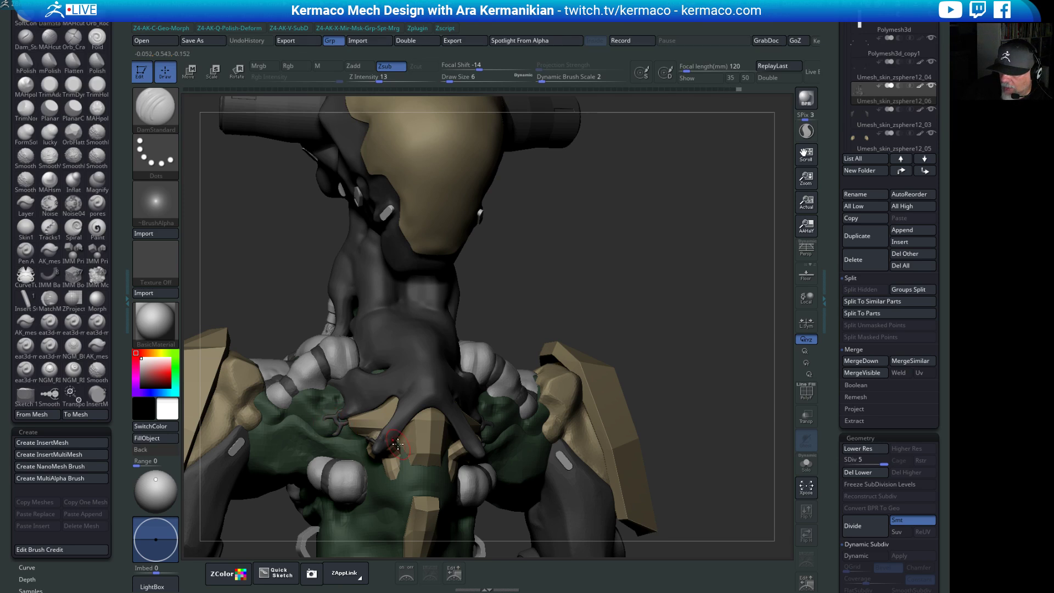
pyautogui.moveTo(670, 336); pyautogui.dragTo(471, 444)
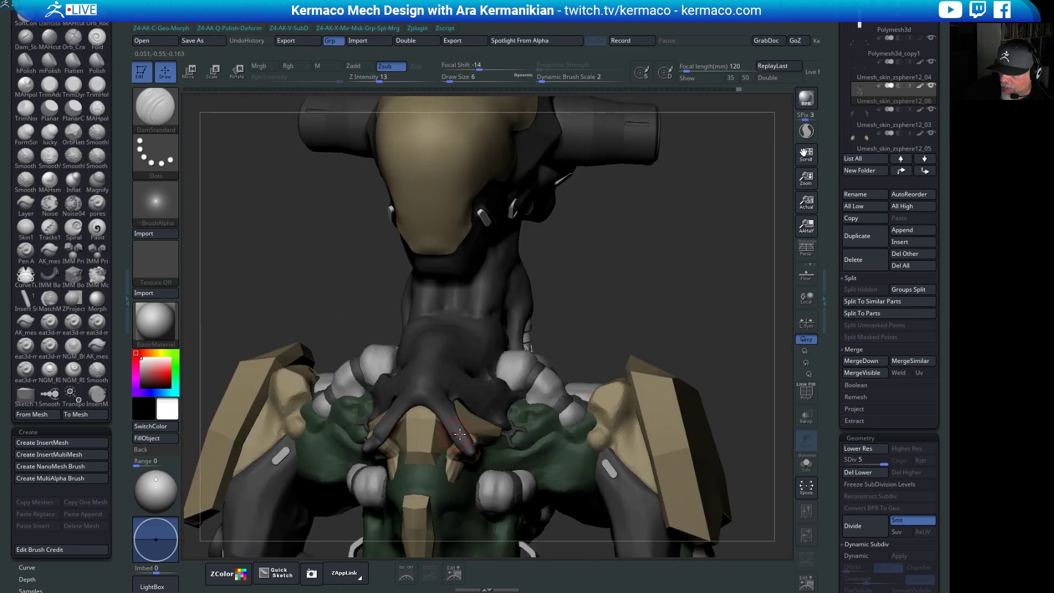
pyautogui.moveTo(666, 330); pyautogui.dragTo(467, 442)
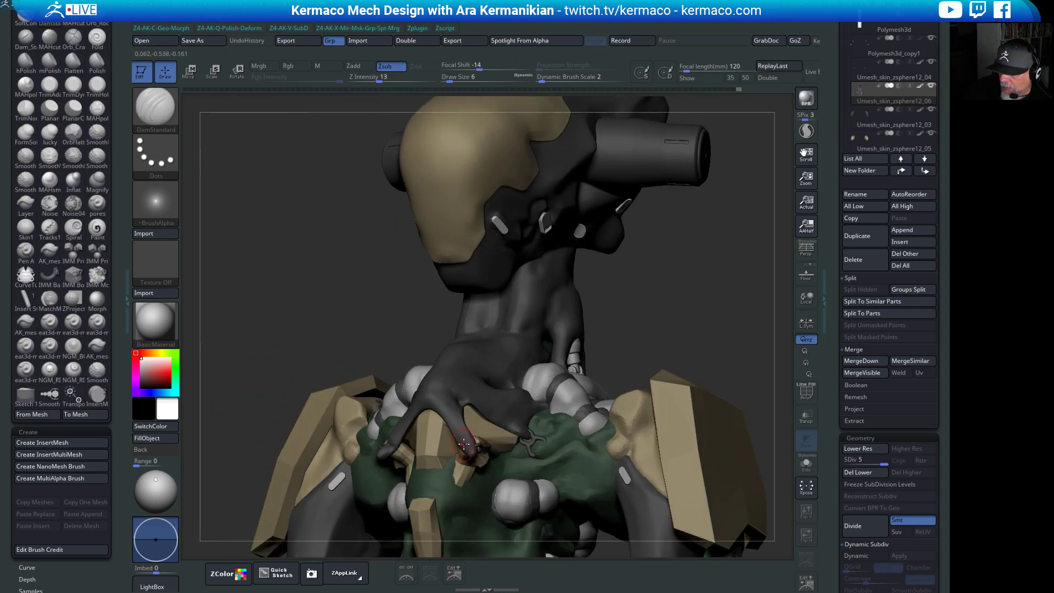
pyautogui.moveTo(713, 346); pyautogui.dragTo(489, 378)
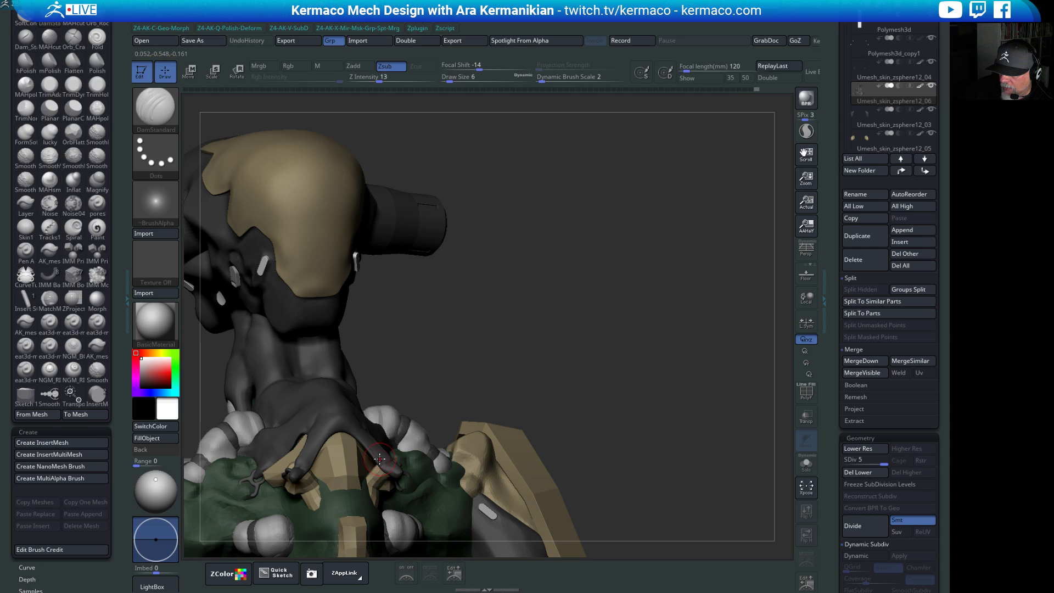
pyautogui.moveTo(574, 402); pyautogui.dragTo(278, 461)
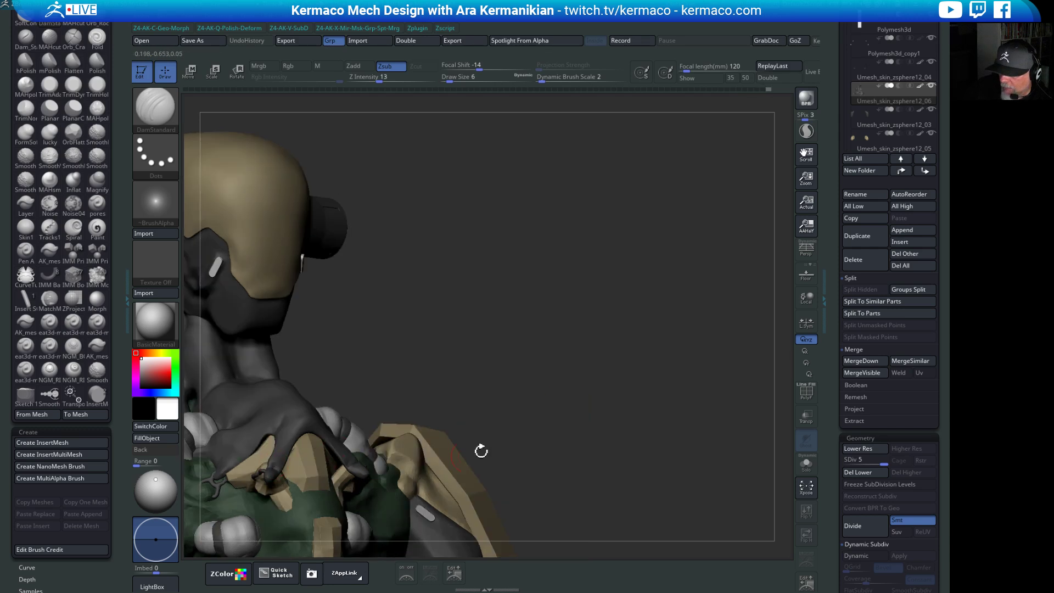
pyautogui.moveTo(480, 447); pyautogui.dragTo(638, 328)
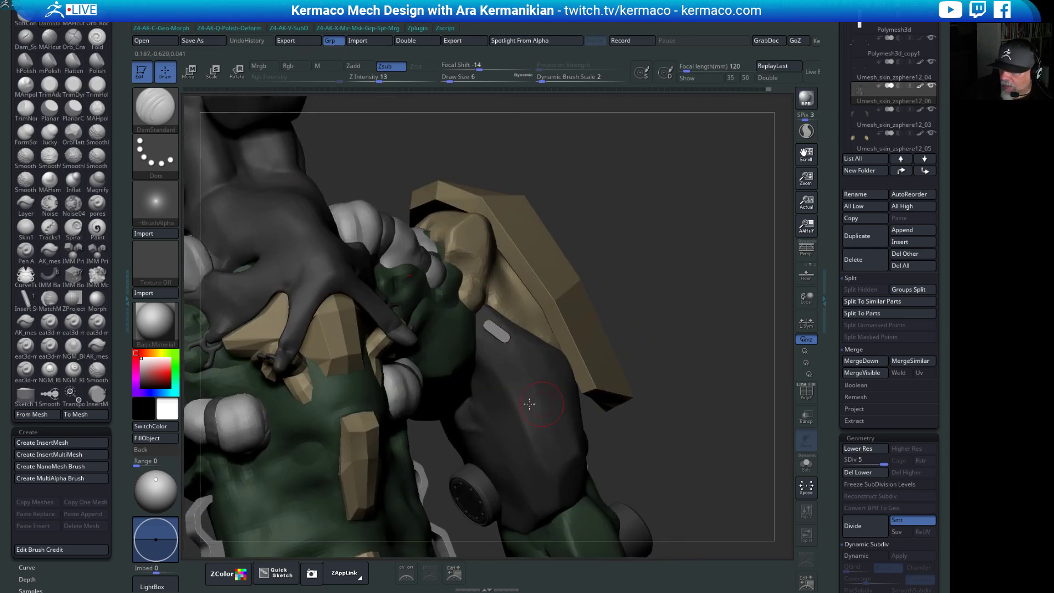
# Thicken the tips of the neck mesh's two chest branches with the Inflat brush, undoing the first stroke.
pyautogui.press('space')
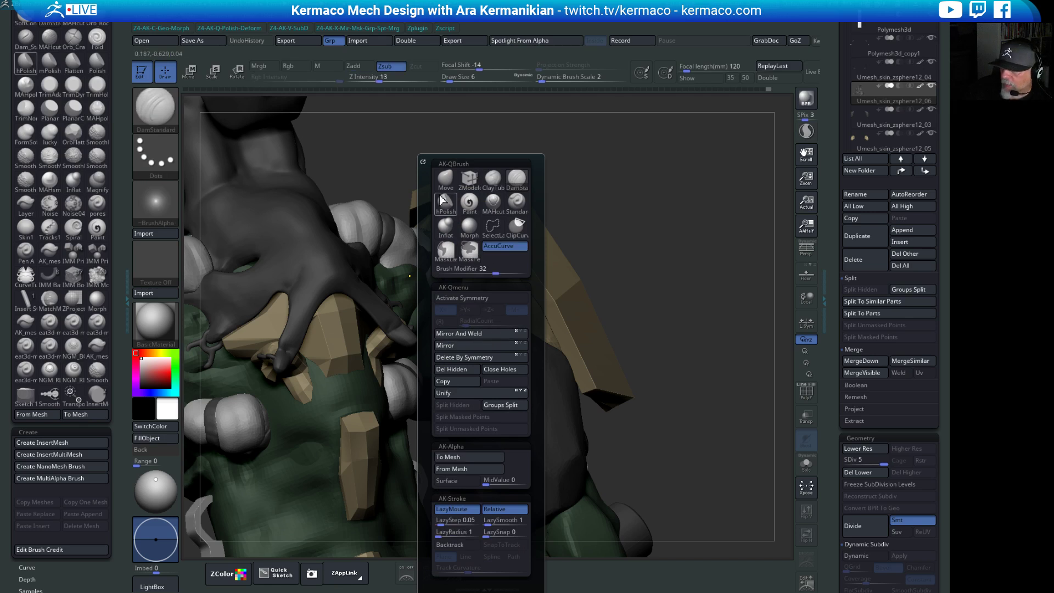
pyautogui.click(445, 225)
pyautogui.moveTo(403, 329); pyautogui.dragTo(368, 300)
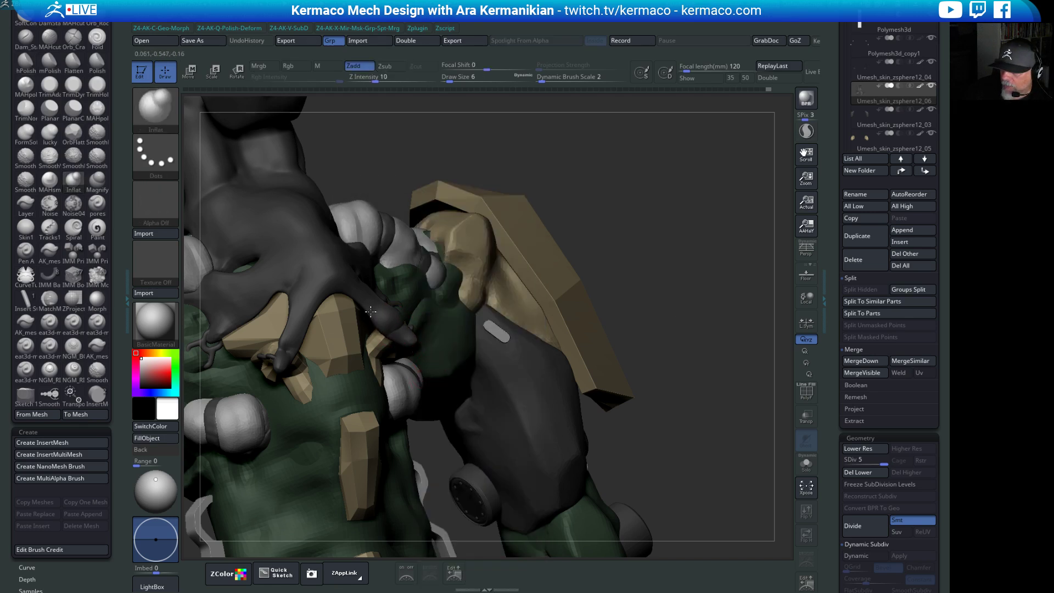
pyautogui.hotkey('ctrl', 'z')
pyautogui.moveTo(404, 329); pyautogui.dragTo(399, 328)
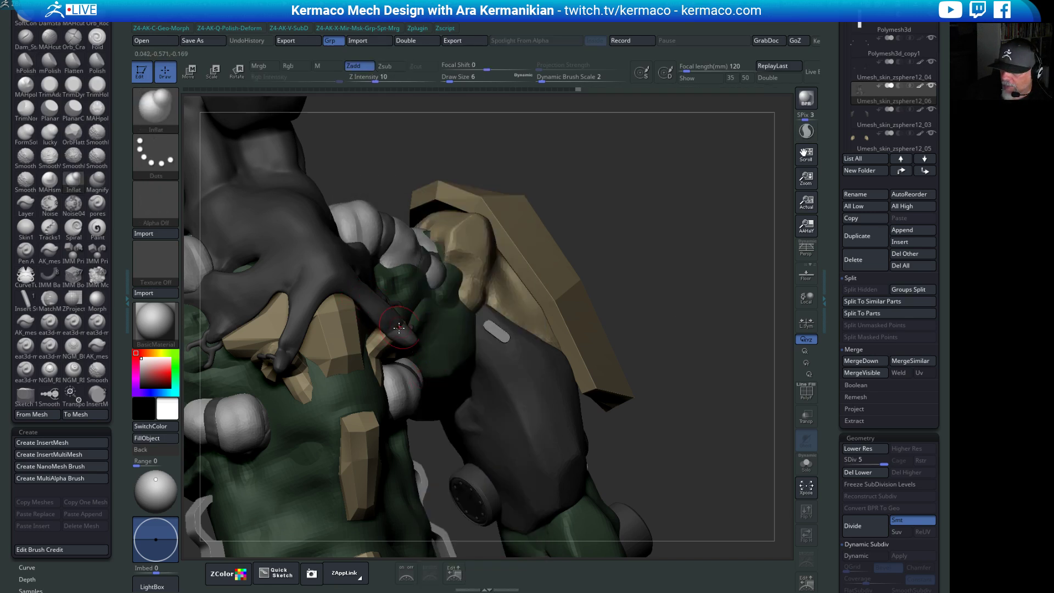
pyautogui.moveTo(293, 308)
pyautogui.mouseDown()
pyautogui.moveTo(296, 343)
pyautogui.moveTo(277, 368)
pyautogui.mouseUp()
pyautogui.press('shift')
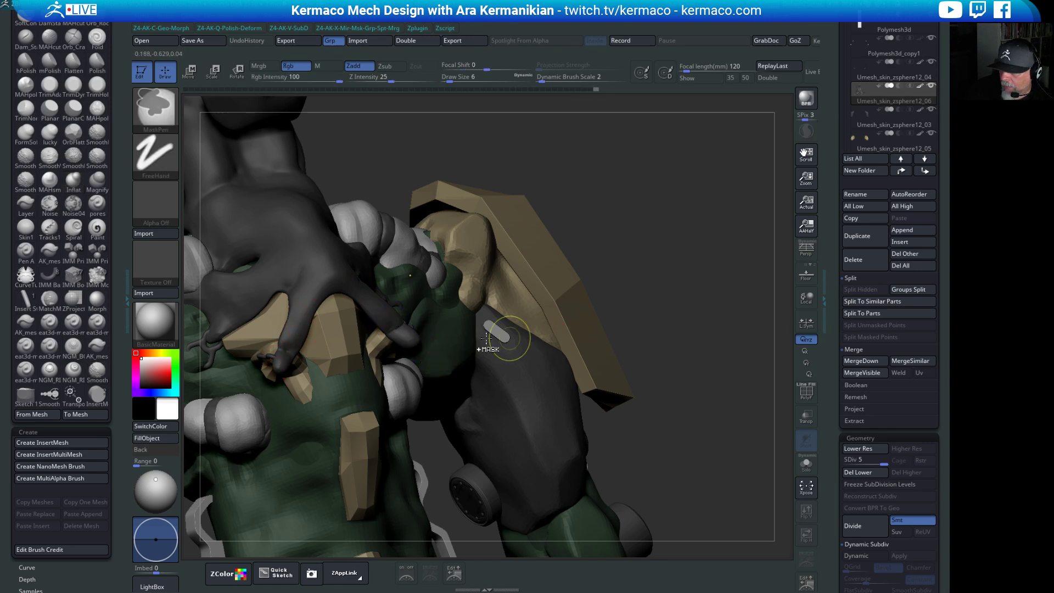
# Lower the neck mesh to subdivision level 2, then inflate and smooth the long branch over the chest.
pyautogui.moveTo(884, 461); pyautogui.dragTo(864, 462)
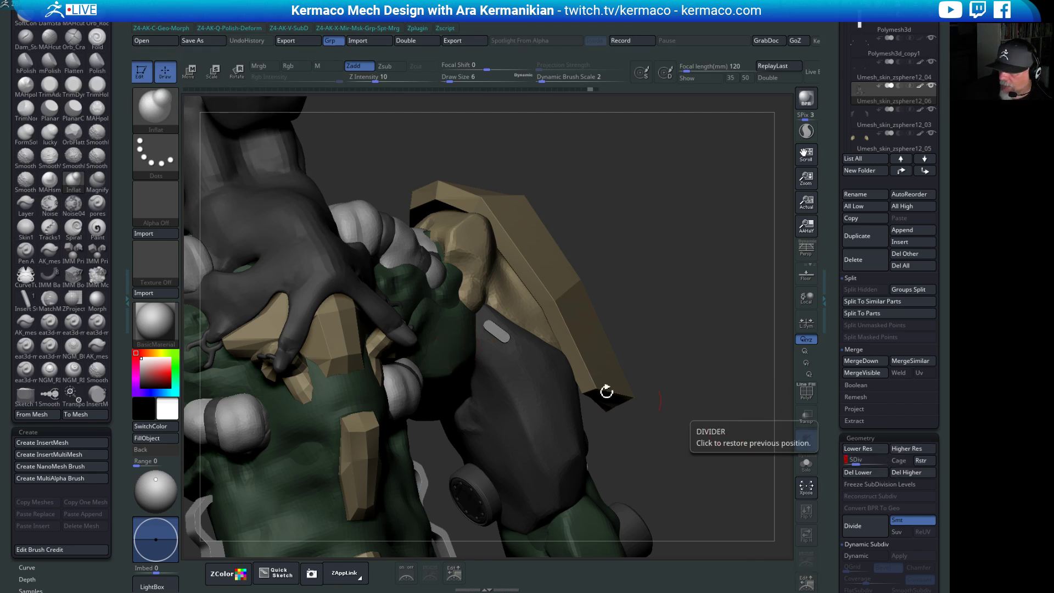
pyautogui.press('shift')
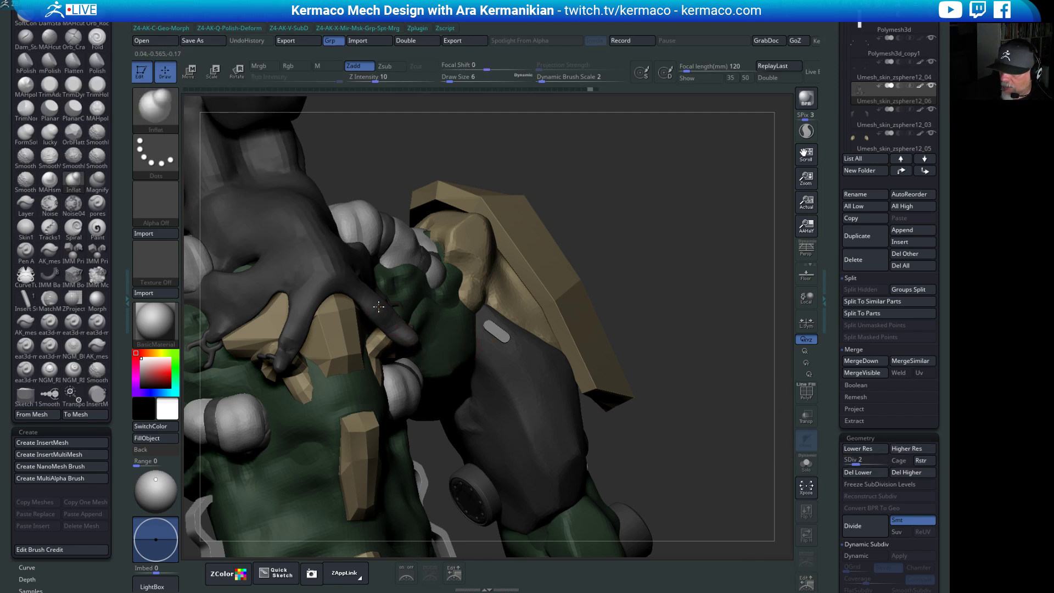
pyautogui.moveTo(387, 324); pyautogui.dragTo(371, 307)
pyautogui.press('shift')
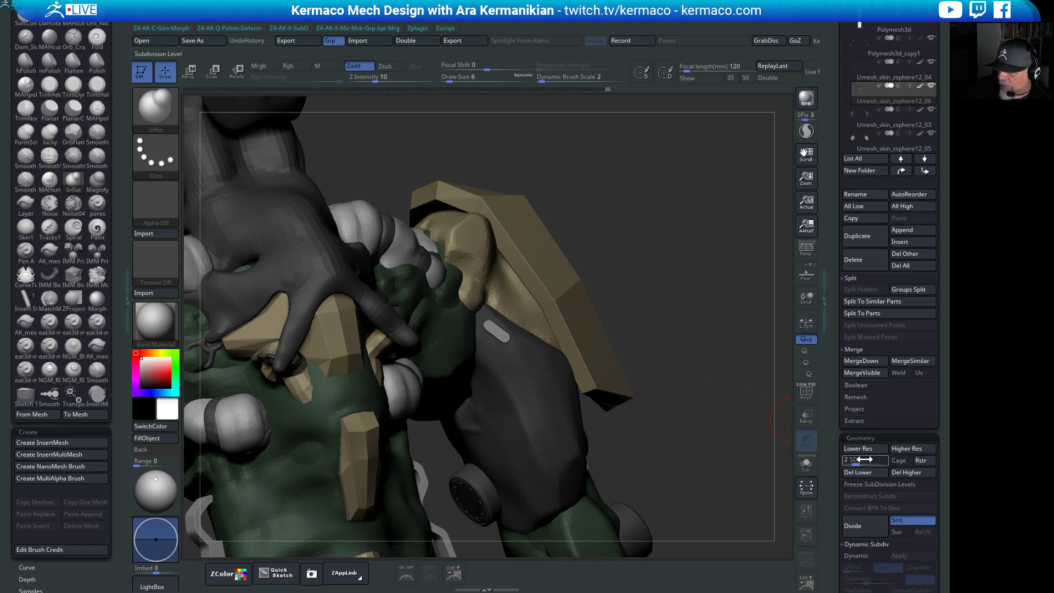
# Return the neck mesh to subdivision level 5 and smooth the tip of the chest branch.
pyautogui.moveTo(857, 465); pyautogui.dragTo(885, 465)
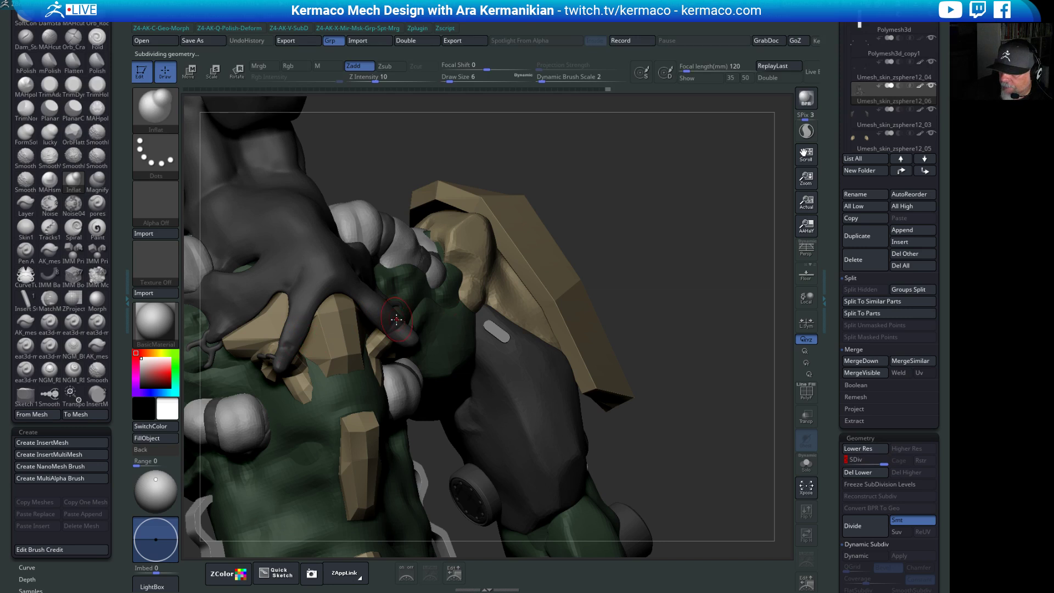
pyautogui.keyDown('shift'); pyautogui.moveTo(397, 320); pyautogui.dragTo(399, 325); pyautogui.keyUp('shift')
pyautogui.moveTo(619, 305); pyautogui.dragTo(629, 292)
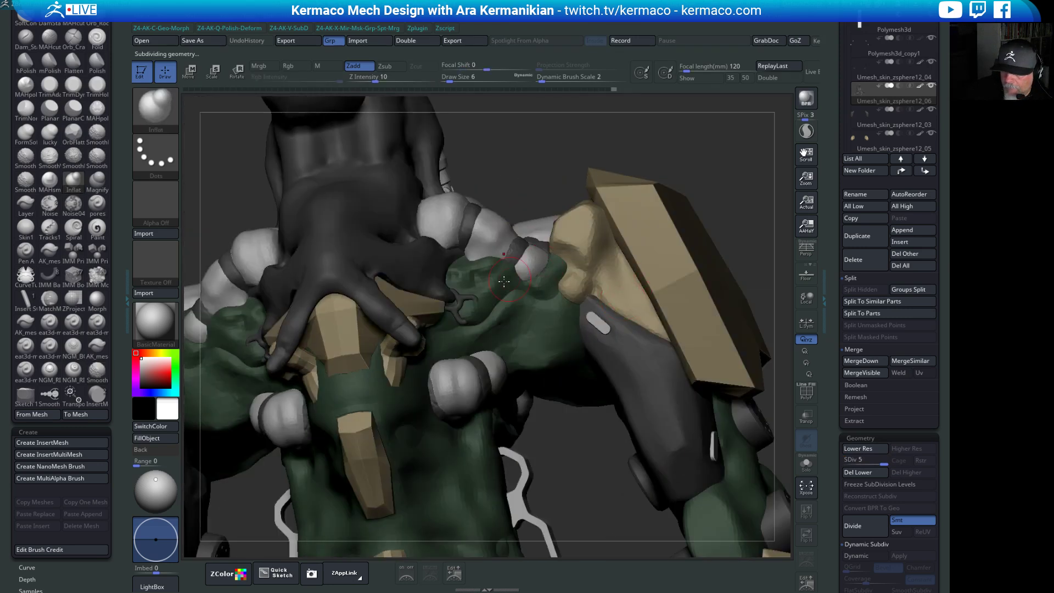
pyautogui.moveTo(694, 158)
pyautogui.mouseDown()
pyautogui.moveTo(678, 160)
pyautogui.moveTo(689, 172)
pyautogui.moveTo(397, 397)
pyautogui.mouseUp()
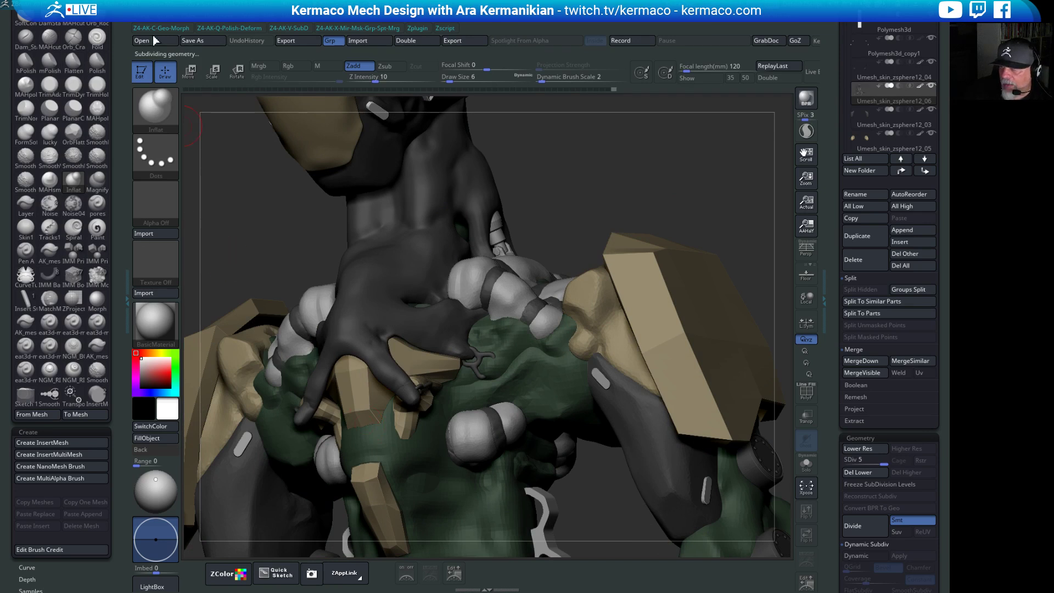
pyautogui.moveTo(565, 281); pyautogui.dragTo(380, 383)
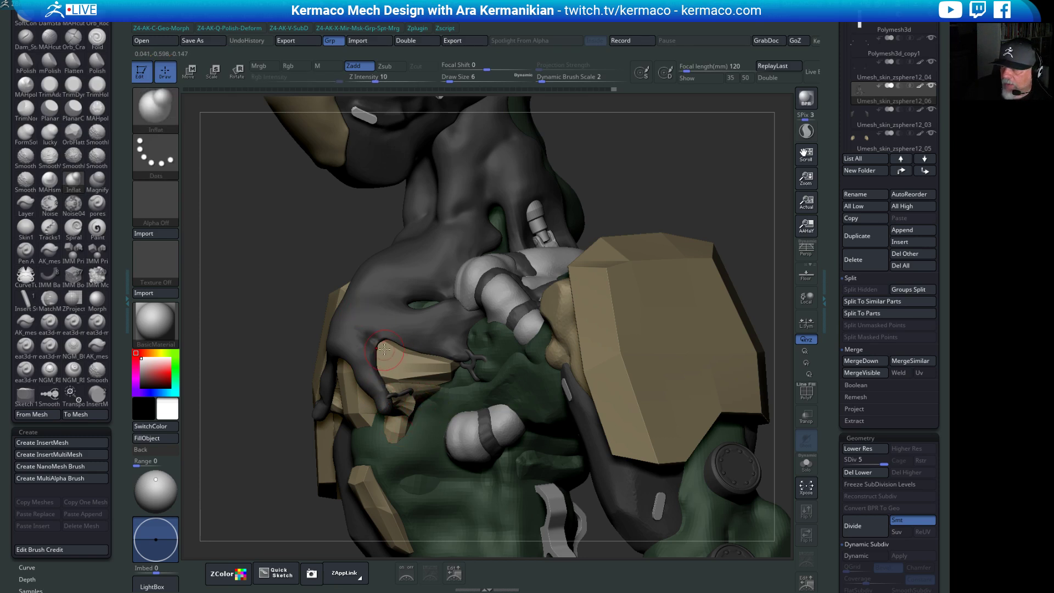
# Sharpen the creases around the chest branches and their openings with the DamStandard brush.
pyautogui.press('b')
pyautogui.press('d')
pyautogui.press('s')
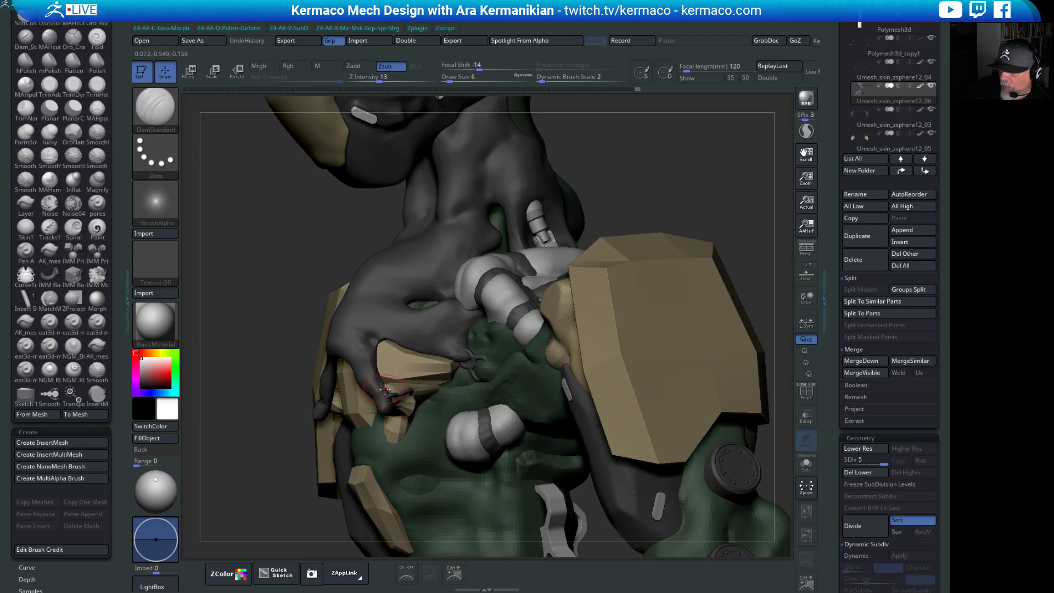
pyautogui.moveTo(242, 330); pyautogui.dragTo(434, 379)
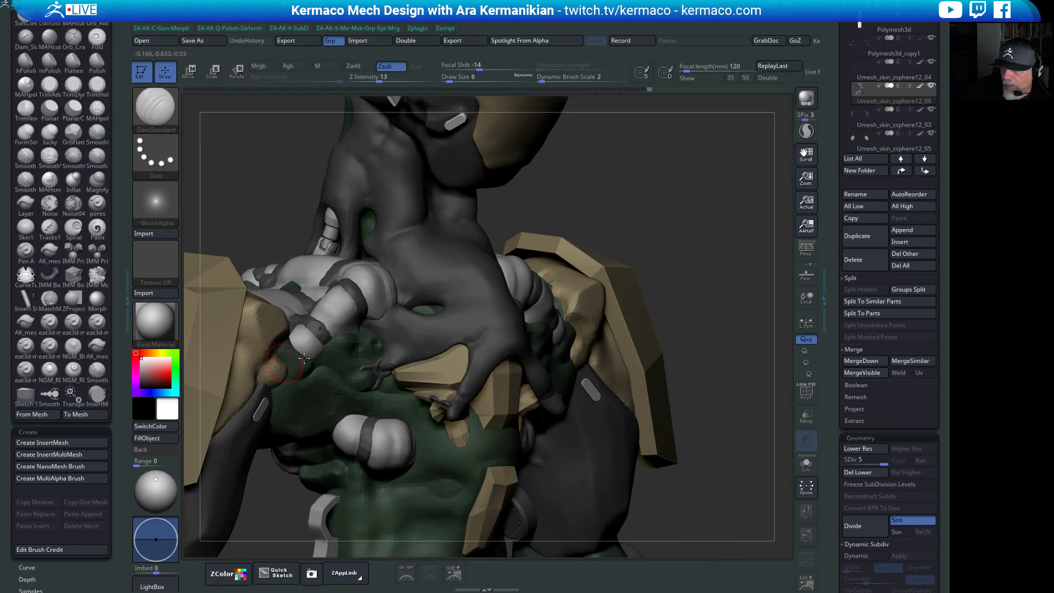
# Flatten the surfaces of the dark neck mesh's chest branches with the hPolish brush.
pyautogui.press('space')
pyautogui.click(446, 196)
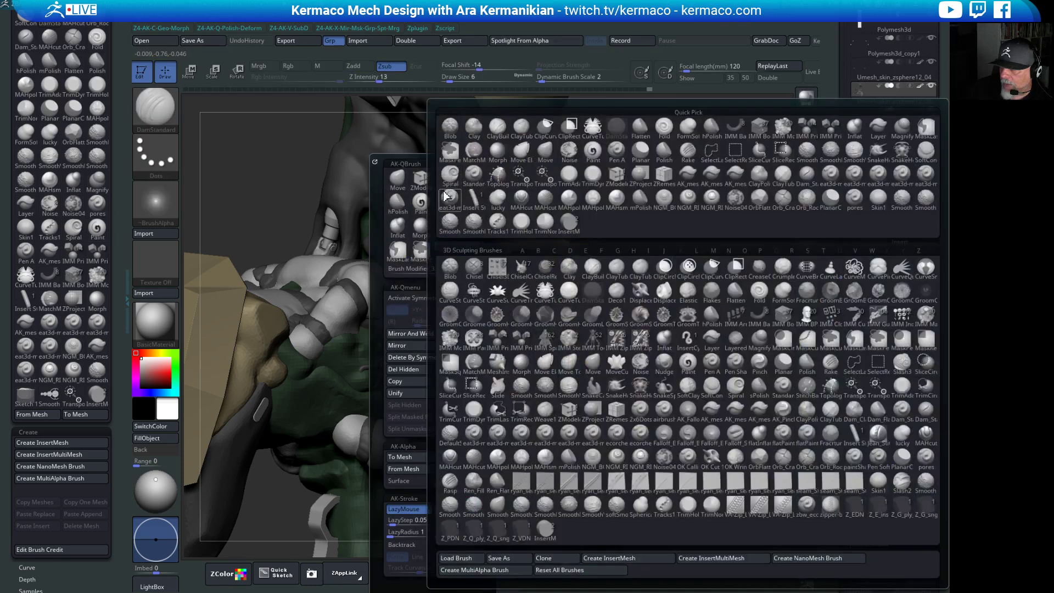
pyautogui.click(446, 196)
pyautogui.press('space')
pyautogui.click(398, 206)
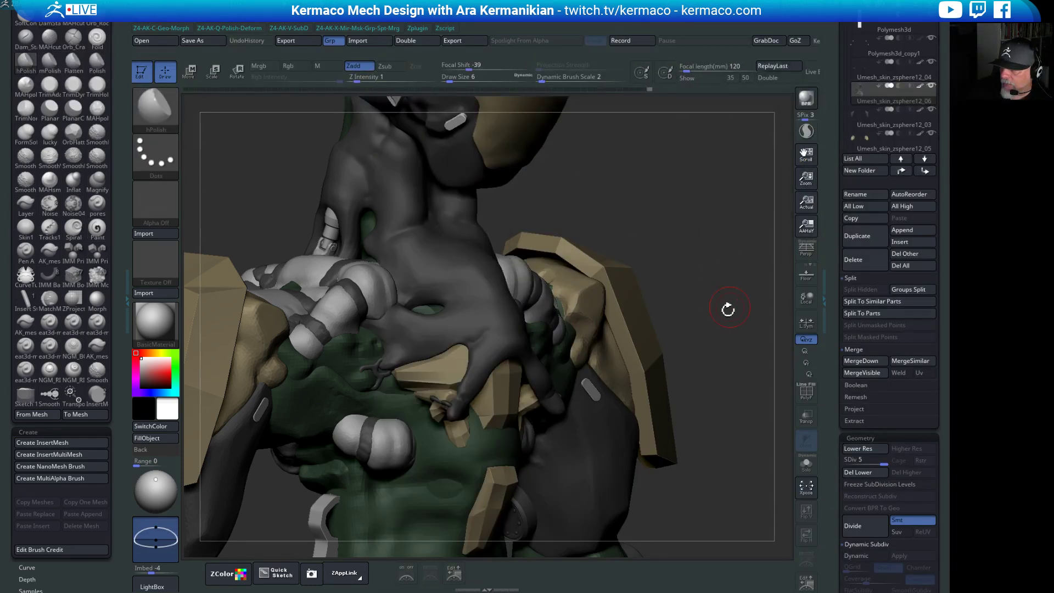
pyautogui.moveTo(728, 309); pyautogui.dragTo(333, 293)
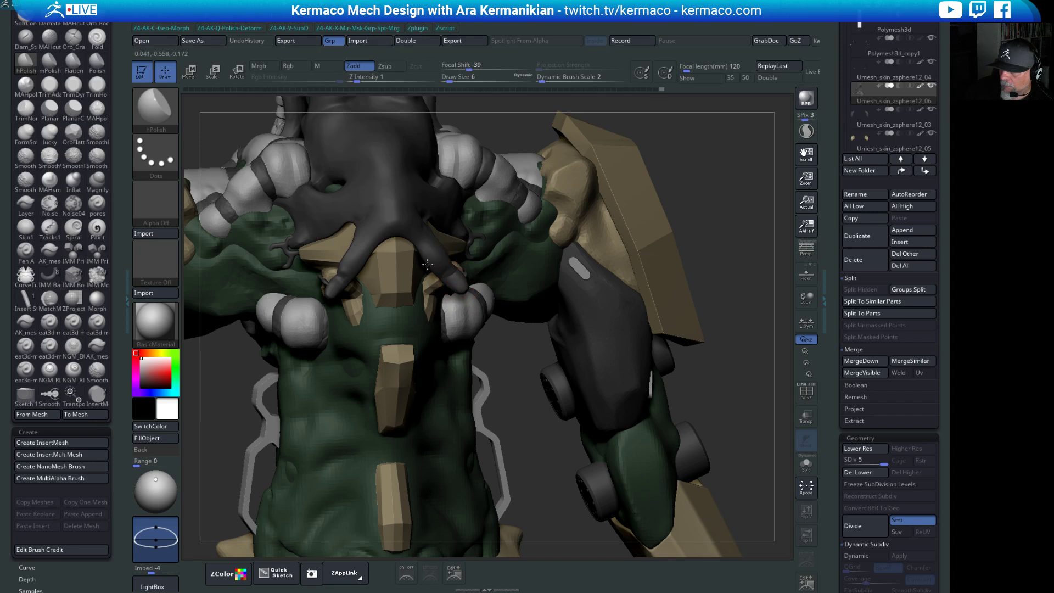
pyautogui.moveTo(427, 265); pyautogui.dragTo(301, 240, button='right')
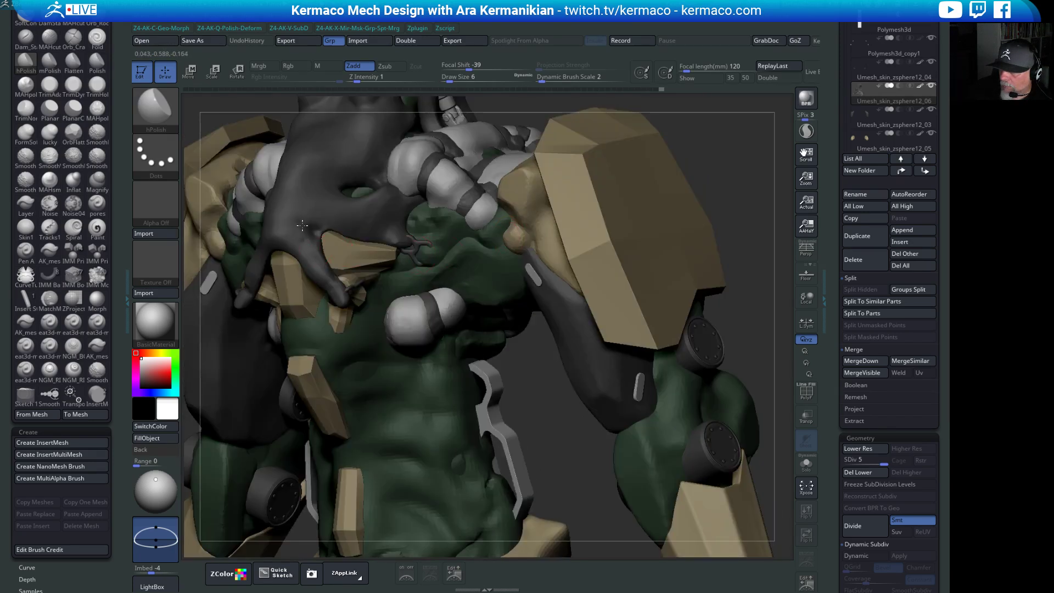
pyautogui.moveTo(742, 189)
pyautogui.mouseDown(button='right')
pyautogui.moveTo(654, 174)
pyautogui.moveTo(648, 282)
pyautogui.moveTo(587, 251)
pyautogui.moveTo(612, 271)
pyautogui.moveTo(600, 322)
pyautogui.mouseUp(button='right')
# Carve crease lines into the dark collar area and both sides of the neck with the DamStandard brush.
pyautogui.press('space')
pyautogui.click(410, 226)
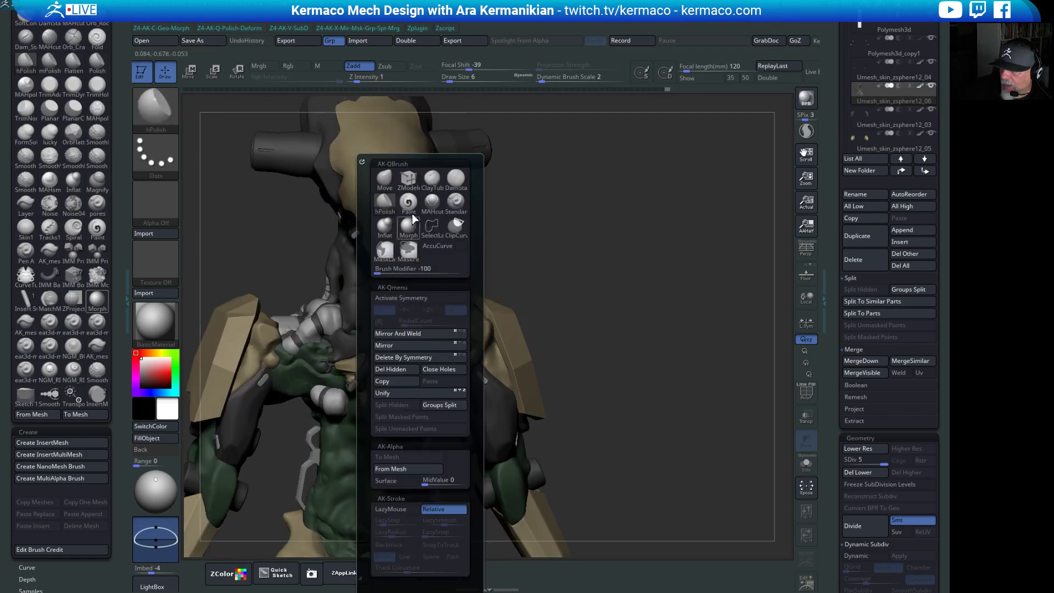
pyautogui.moveTo(664, 265); pyautogui.dragTo(410, 328, button='right')
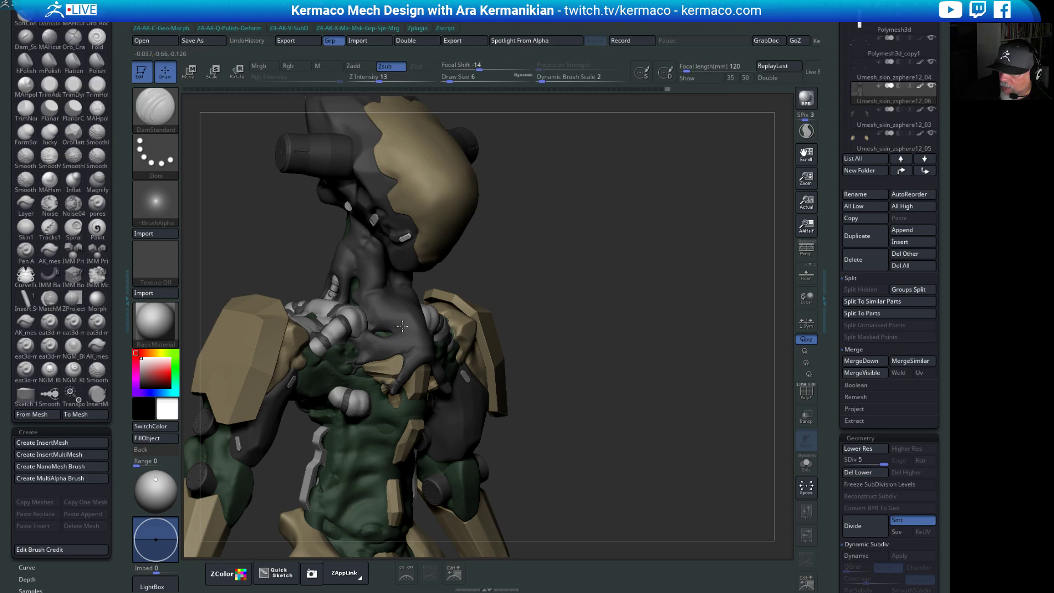
pyautogui.moveTo(598, 321); pyautogui.dragTo(398, 319, button='right')
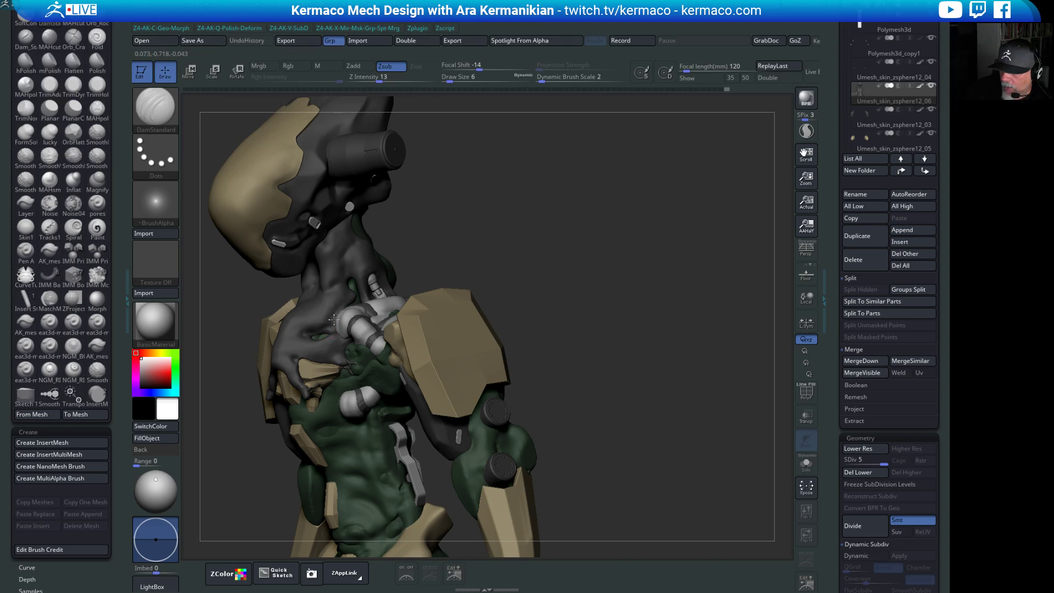
pyautogui.moveTo(518, 290); pyautogui.dragTo(543, 301)
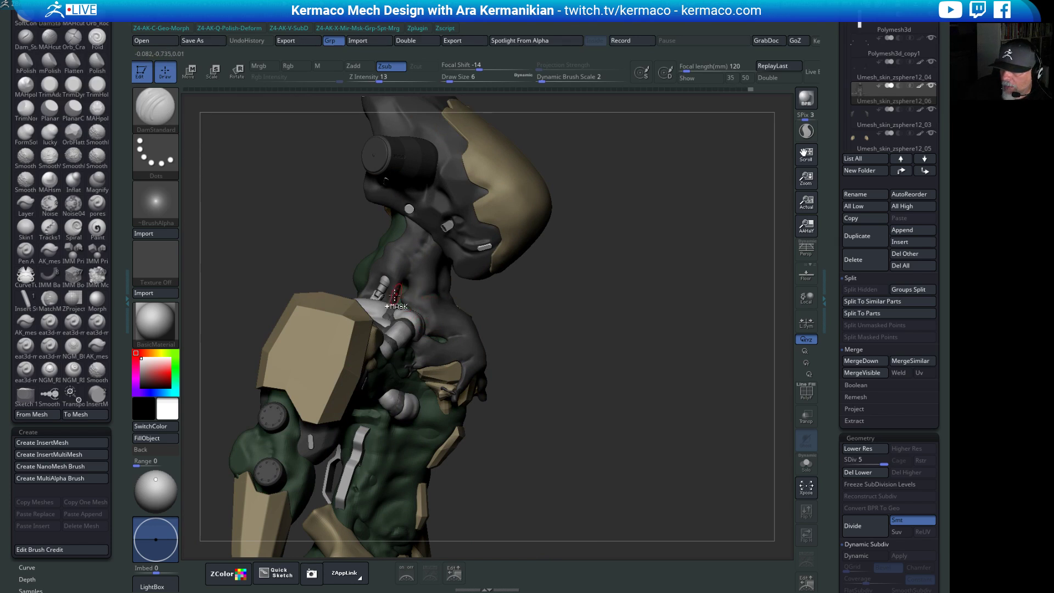
# Build up the base of the neck beside the grey shoulder tubes with the Inflat brush.
pyautogui.press('space')
pyautogui.click(371, 219)
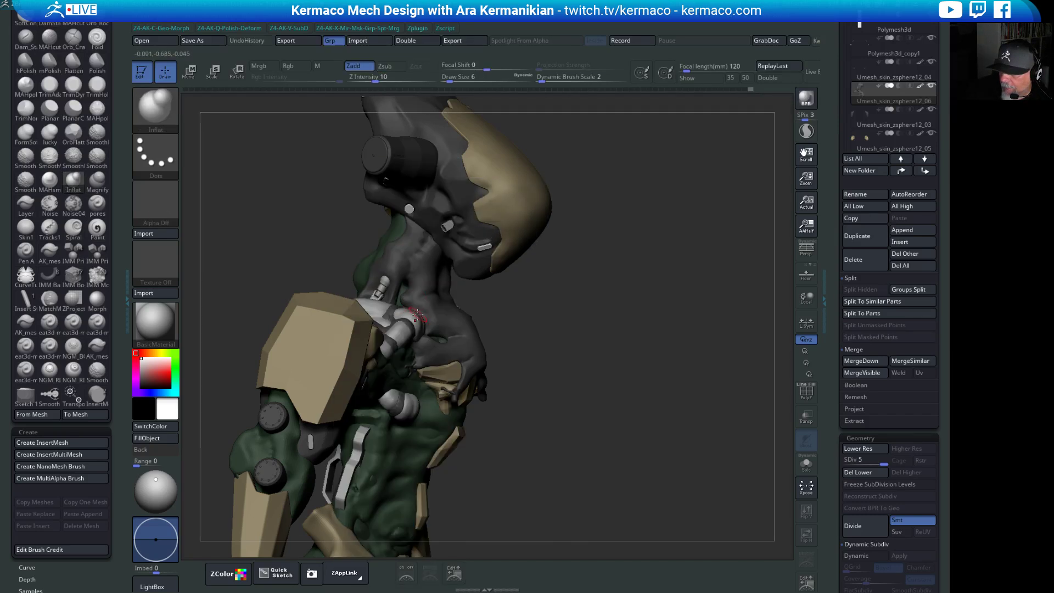
pyautogui.moveTo(572, 309); pyautogui.dragTo(345, 294)
pyautogui.moveTo(478, 278); pyautogui.dragTo(429, 292)
# Polish the neck base above the shoulder tubes with the hPolish brush at draw size 5.
pyautogui.press('space')
pyautogui.click(391, 201)
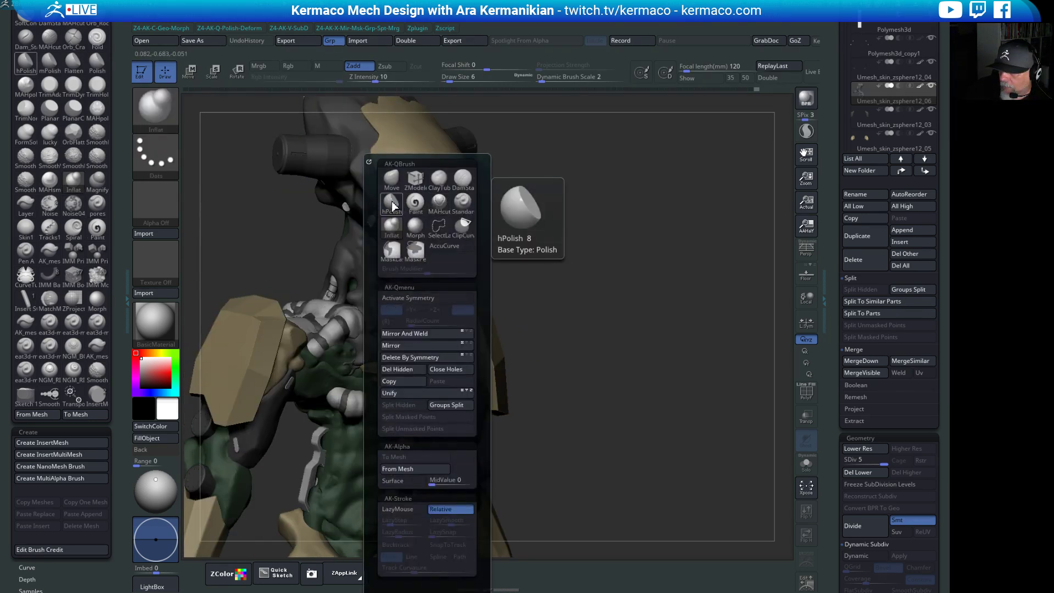
pyautogui.moveTo(497, 220)
pyautogui.mouseDown()
pyautogui.moveTo(638, 297)
pyautogui.moveTo(430, 313)
pyautogui.mouseUp()
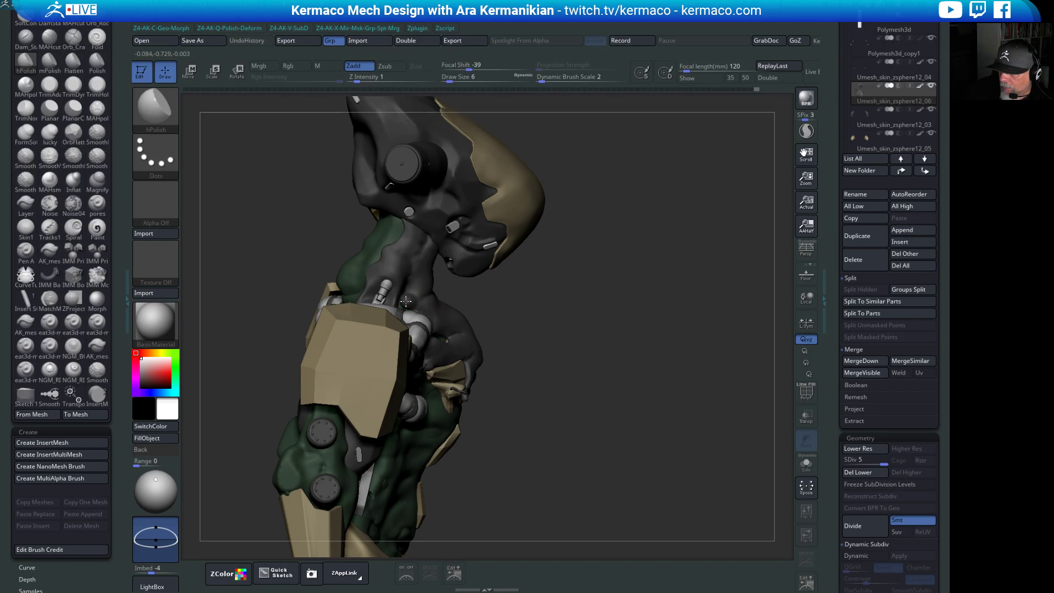
pyautogui.press('s')
pyautogui.press('s')
pyautogui.click(413, 306)
# Lower the dark neck mesh to subdivision level 3 and set the hPolish brush's draw size to 7.
pyautogui.keyDown('alt'); pyautogui.moveTo(578, 314); pyautogui.dragTo(651, 456); pyautogui.keyUp('alt')
pyautogui.keyDown('alt'); pyautogui.moveTo(702, 175); pyautogui.dragTo(704, 319); pyautogui.keyUp('alt')
pyautogui.hotkey('shift', 'd')
pyautogui.hotkey('shift', 'd')
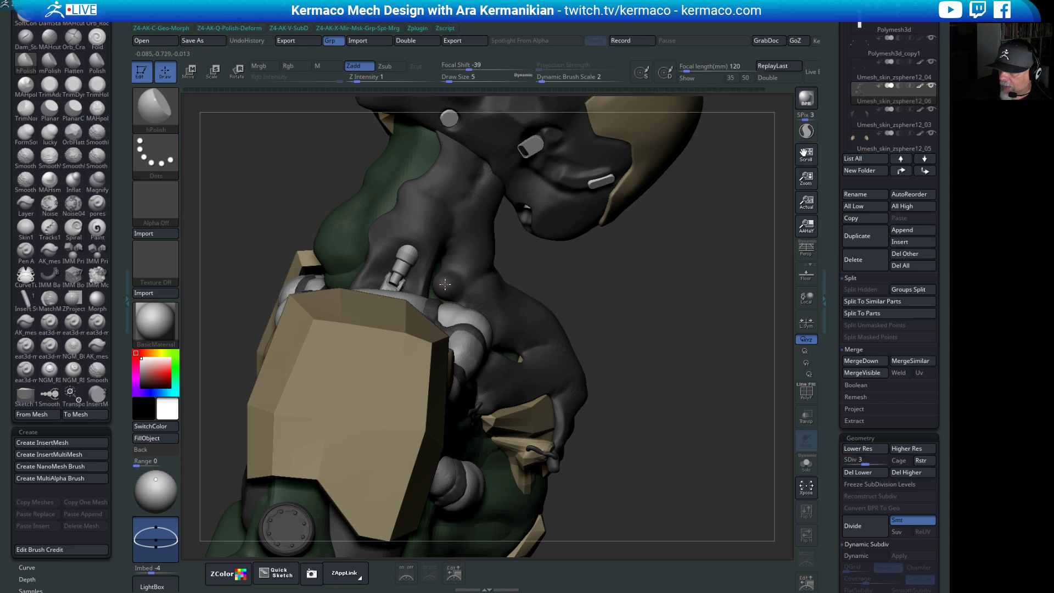
pyautogui.press('s')
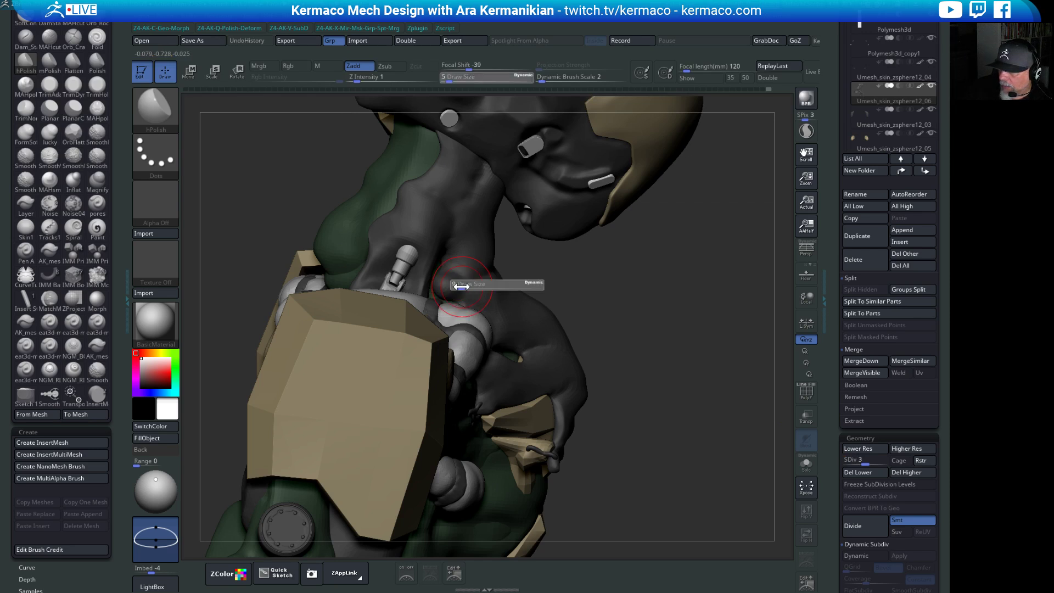
pyautogui.write('7')
pyautogui.press('Return')
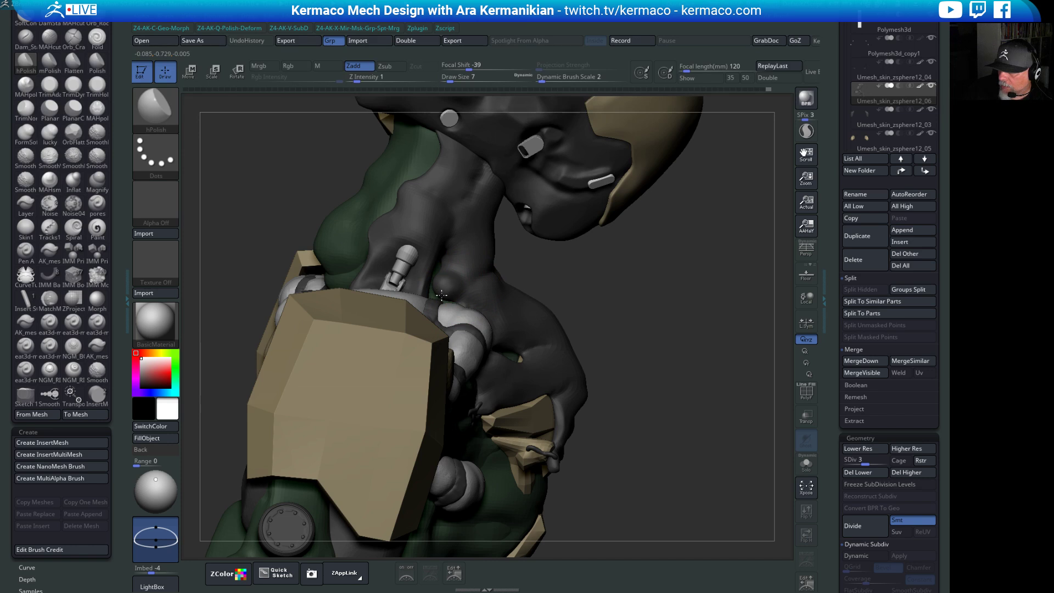
# Polish the rounded forms at the neck base beside the shoulder tubes with hPolish at Z intensity 10, smoothing where needed.
pyautogui.moveTo(518, 295); pyautogui.dragTo(329, 276, button='right')
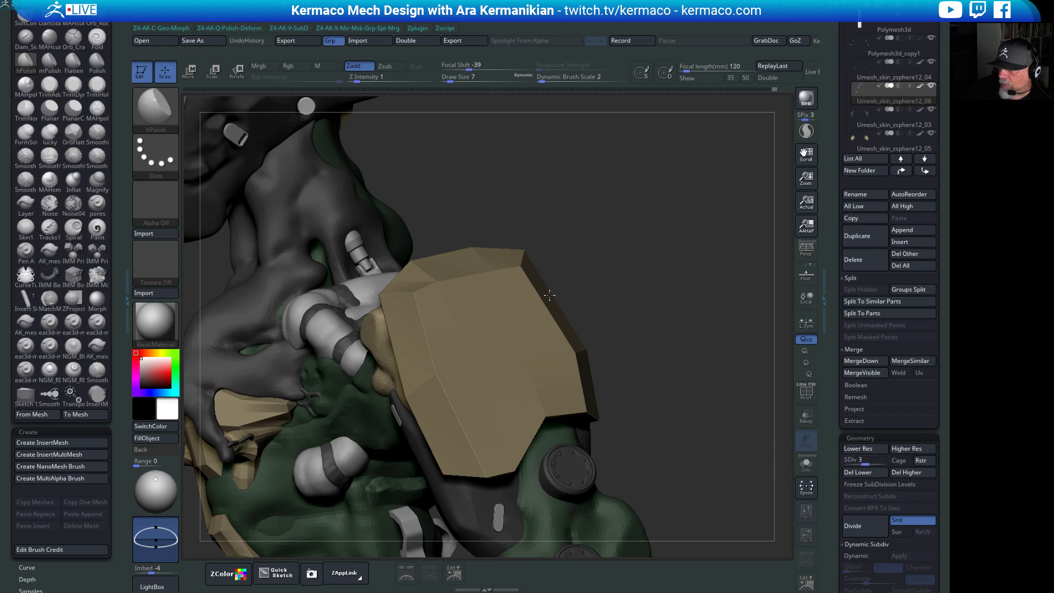
pyautogui.write('0')
pyautogui.press('Return')
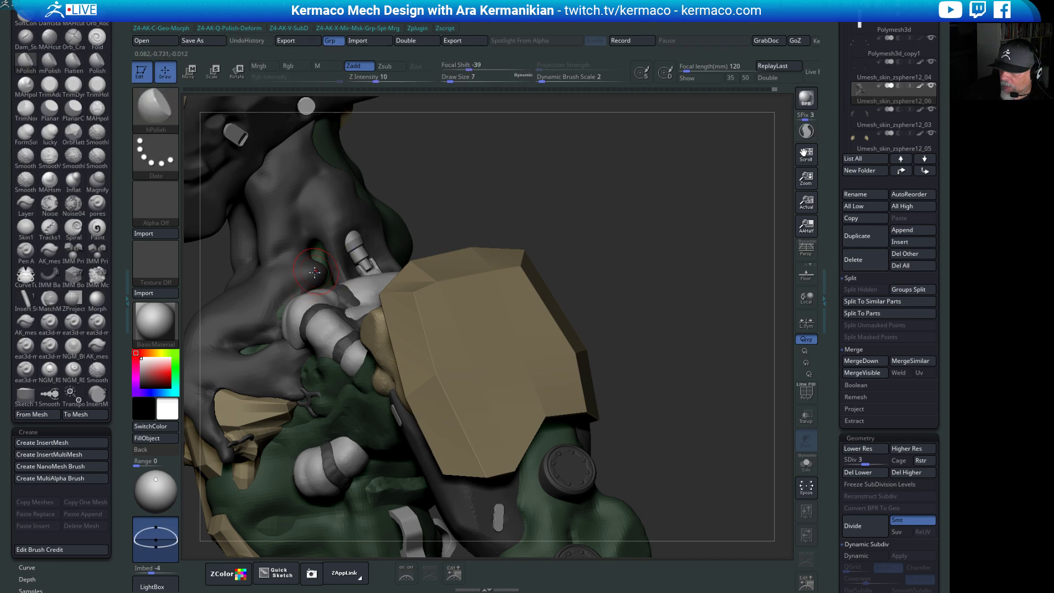
pyautogui.moveTo(586, 210)
pyautogui.mouseDown()
pyautogui.moveTo(652, 223)
pyautogui.moveTo(428, 289)
pyautogui.mouseUp()
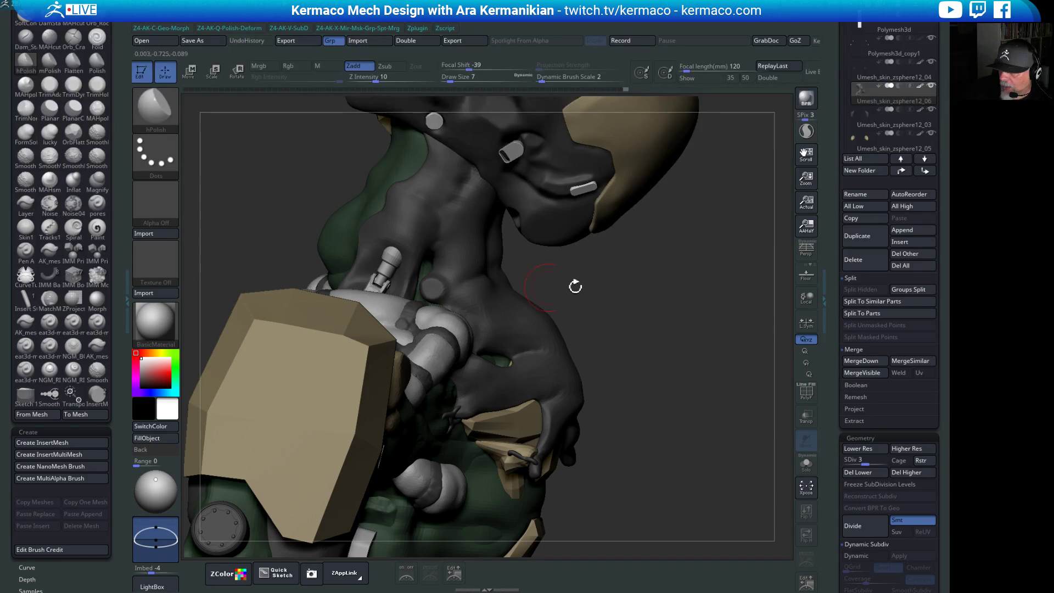
pyautogui.moveTo(574, 285); pyautogui.dragTo(389, 269)
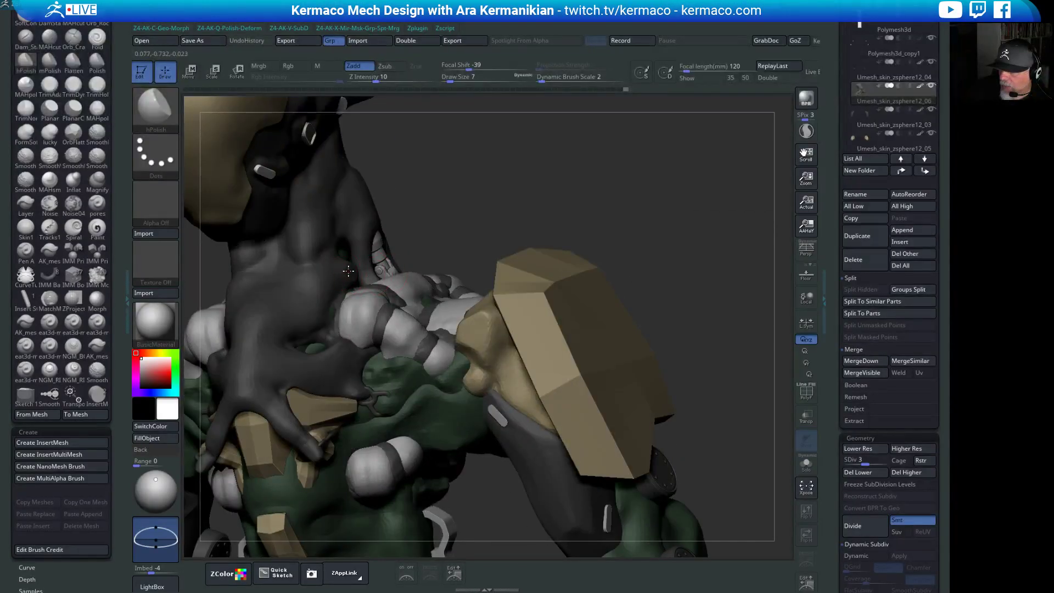
pyautogui.moveTo(542, 224); pyautogui.dragTo(358, 272)
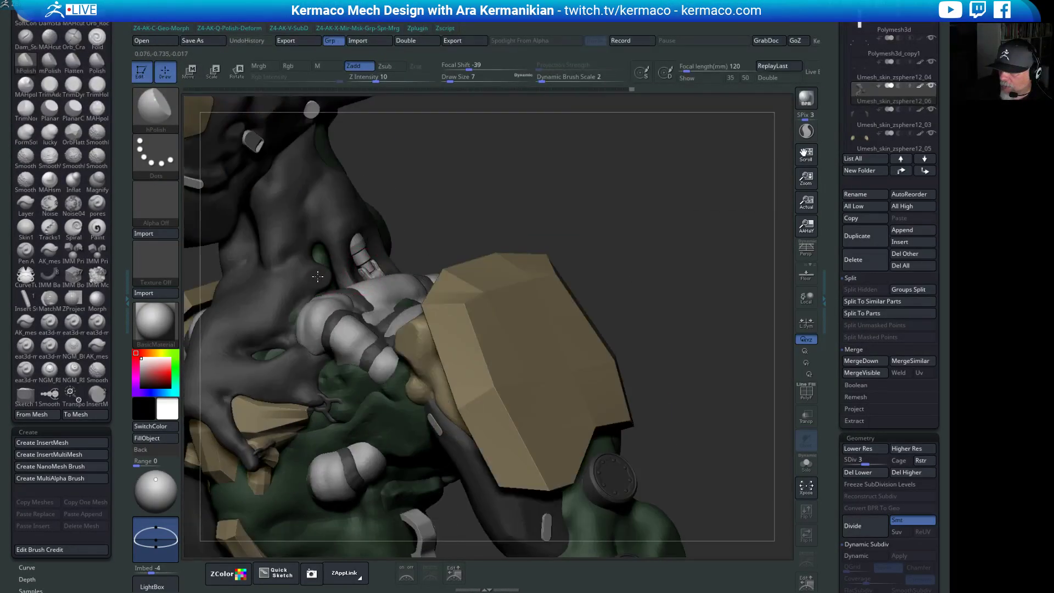
pyautogui.press('shift')
pyautogui.press('shift')
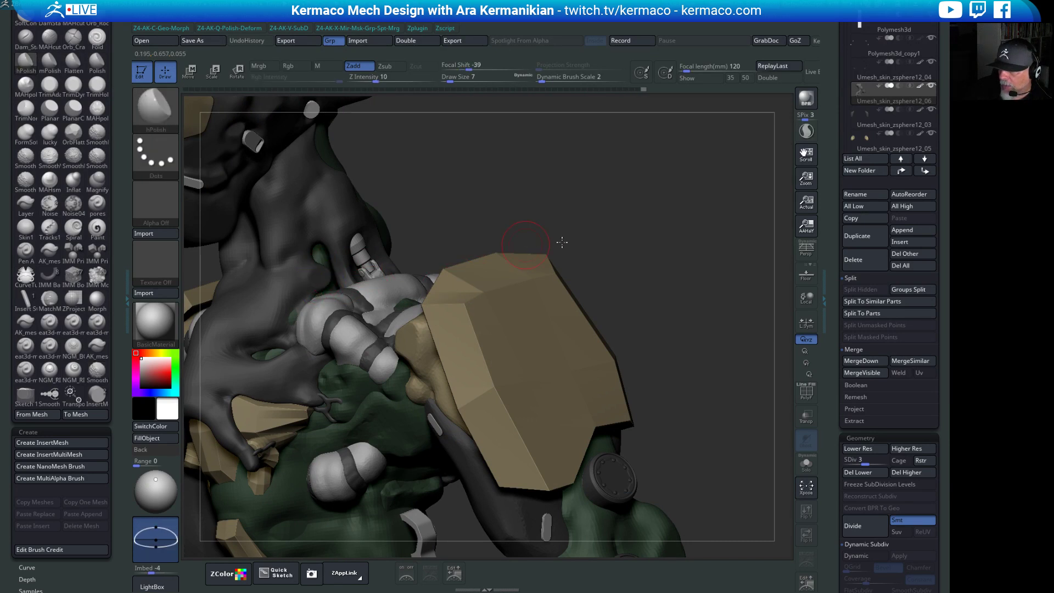
pyautogui.moveTo(323, 269)
pyautogui.mouseDown(button='right')
pyautogui.moveTo(499, 271)
pyautogui.moveTo(441, 275)
pyautogui.mouseUp(button='right')
pyautogui.press('shift')
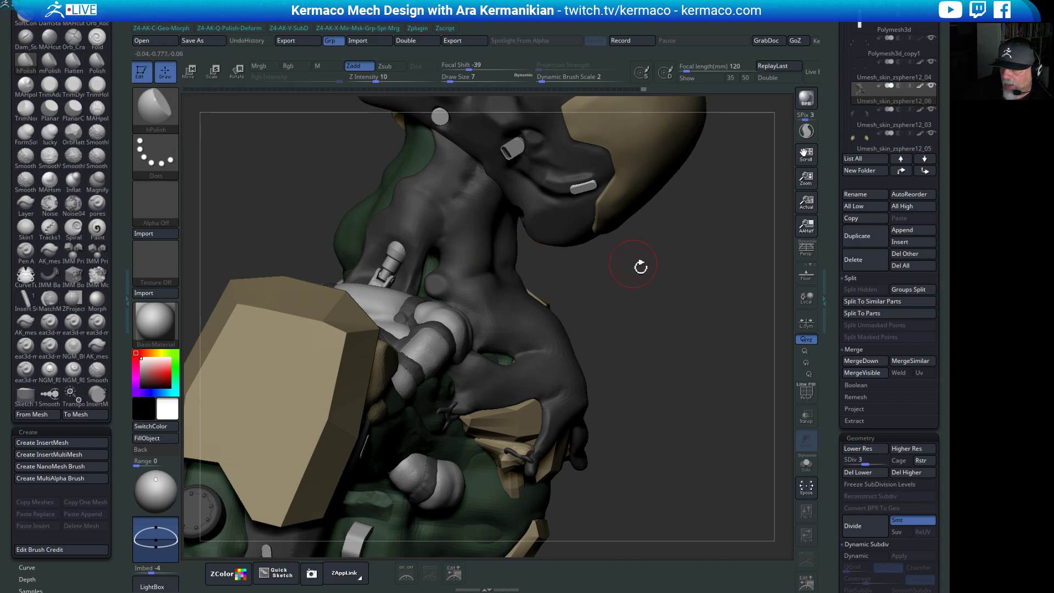
# Carve creases into the side of the neck base above the collar with the DamStandard brush.
pyautogui.moveTo(653, 291)
pyautogui.mouseDown()
pyautogui.moveTo(697, 308)
pyautogui.moveTo(402, 268)
pyautogui.mouseUp()
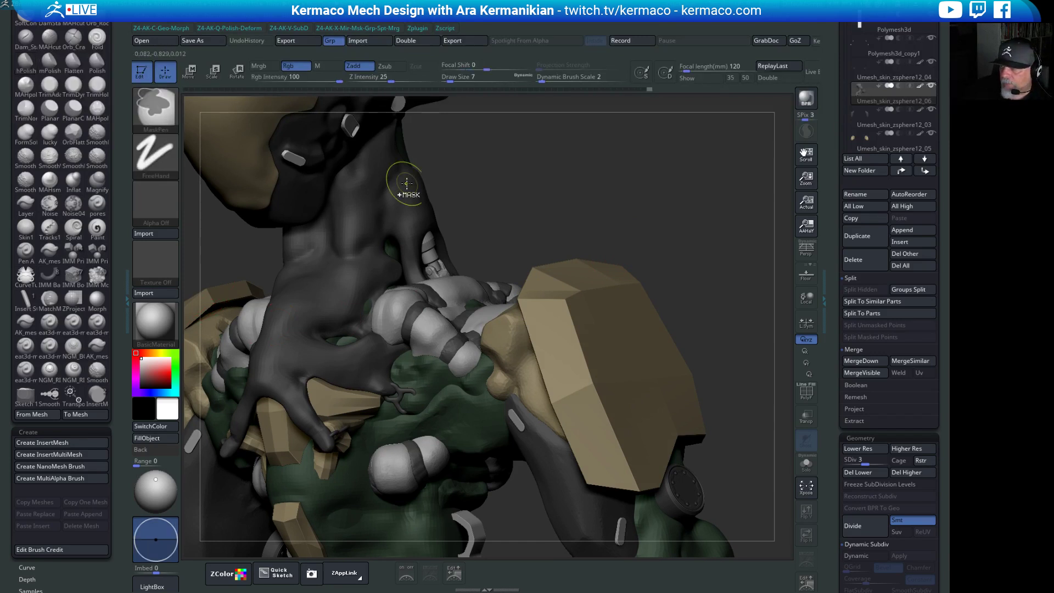
pyautogui.press('space')
pyautogui.click(547, 178)
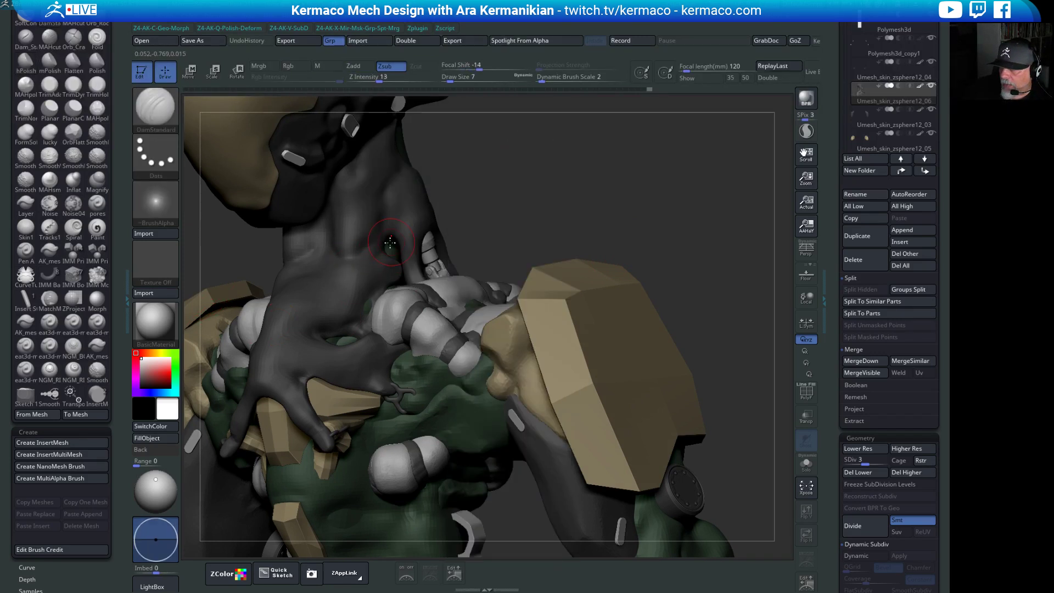
pyautogui.moveTo(390, 242); pyautogui.dragTo(359, 252)
pyautogui.moveTo(483, 217)
pyautogui.mouseDown()
pyautogui.moveTo(497, 214)
pyautogui.moveTo(363, 231)
pyautogui.moveTo(368, 240)
pyautogui.moveTo(343, 253)
pyautogui.mouseUp()
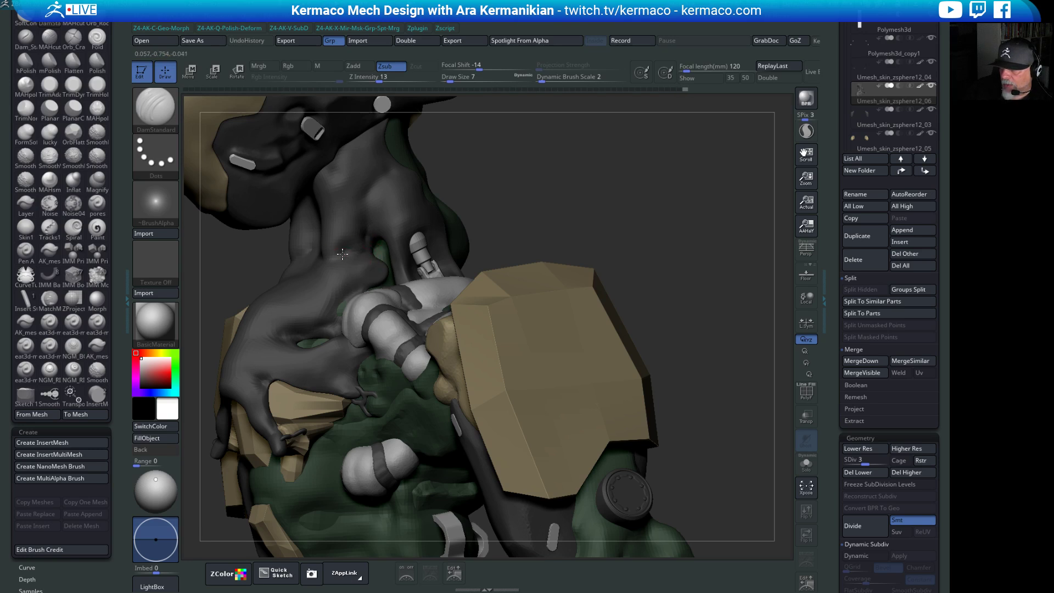
pyautogui.moveTo(635, 200); pyautogui.dragTo(550, 221)
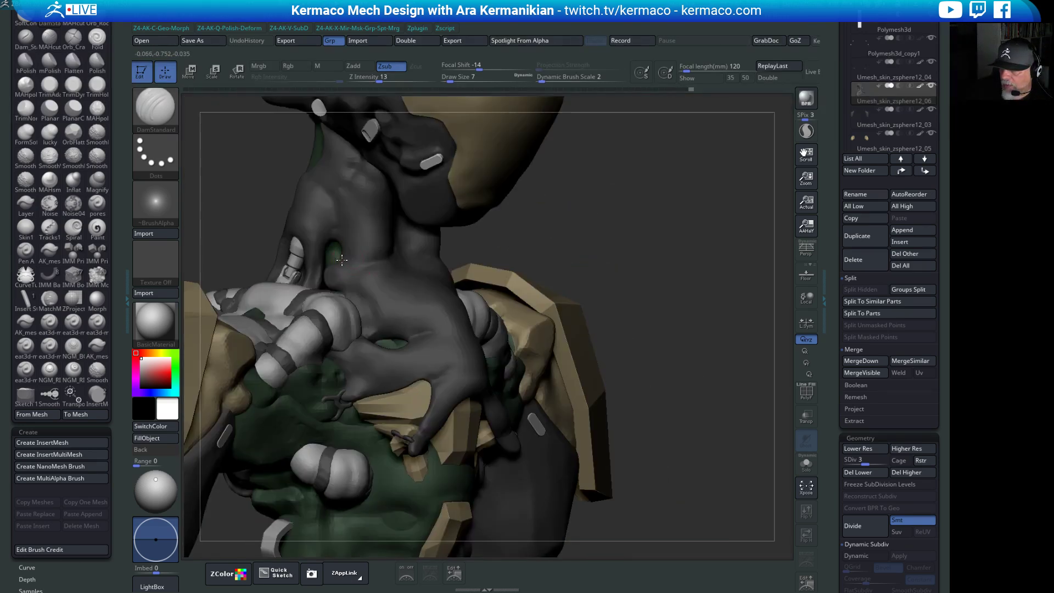
# Deepen the creases around the neck openings beside the shoulder tubes with the DamStandard brush.
pyautogui.moveTo(548, 177); pyautogui.dragTo(399, 271)
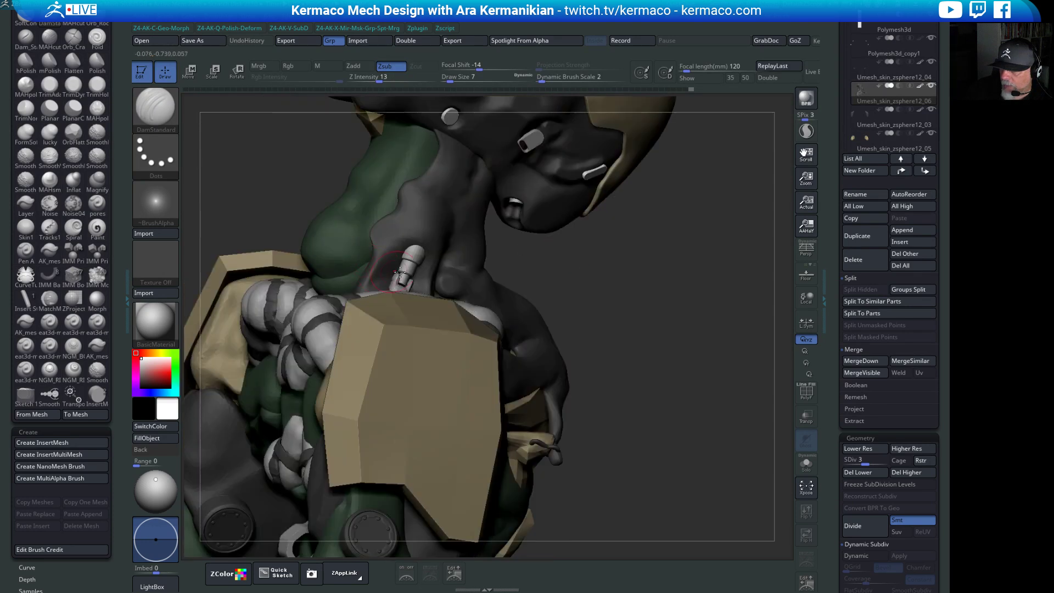
pyautogui.moveTo(574, 274); pyautogui.dragTo(418, 273)
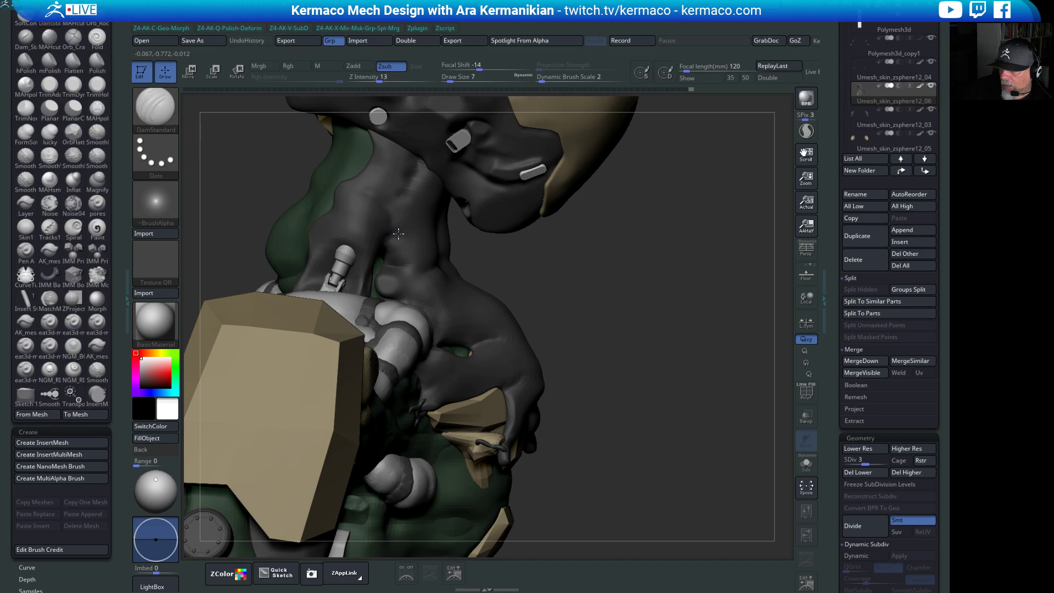
pyautogui.moveTo(393, 234); pyautogui.dragTo(428, 279)
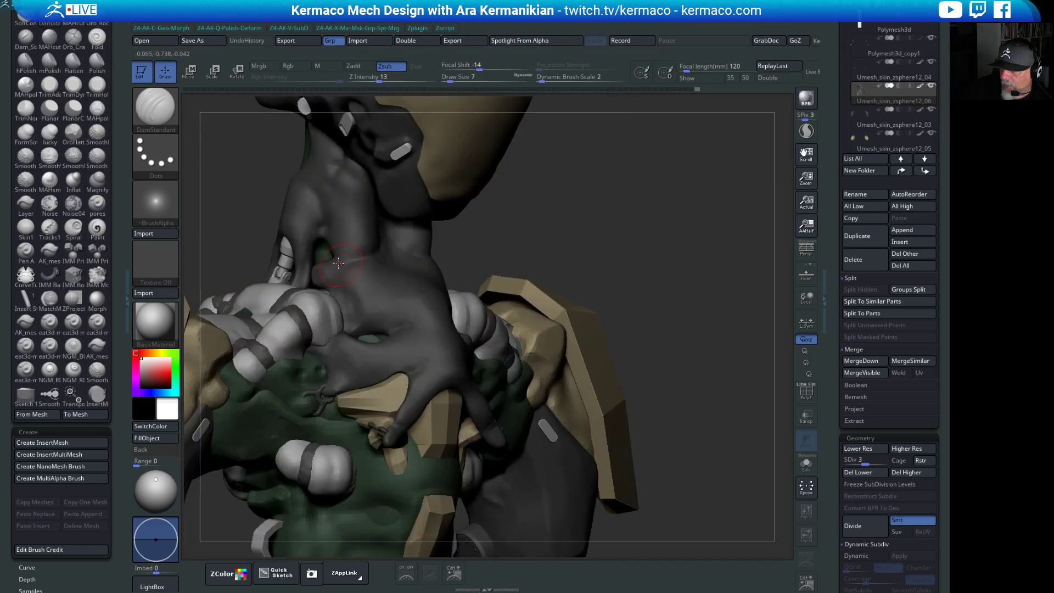
pyautogui.moveTo(581, 264); pyautogui.dragTo(466, 268)
pyautogui.moveTo(621, 226)
pyautogui.mouseDown()
pyautogui.moveTo(620, 208)
pyautogui.moveTo(460, 251)
pyautogui.mouseUp()
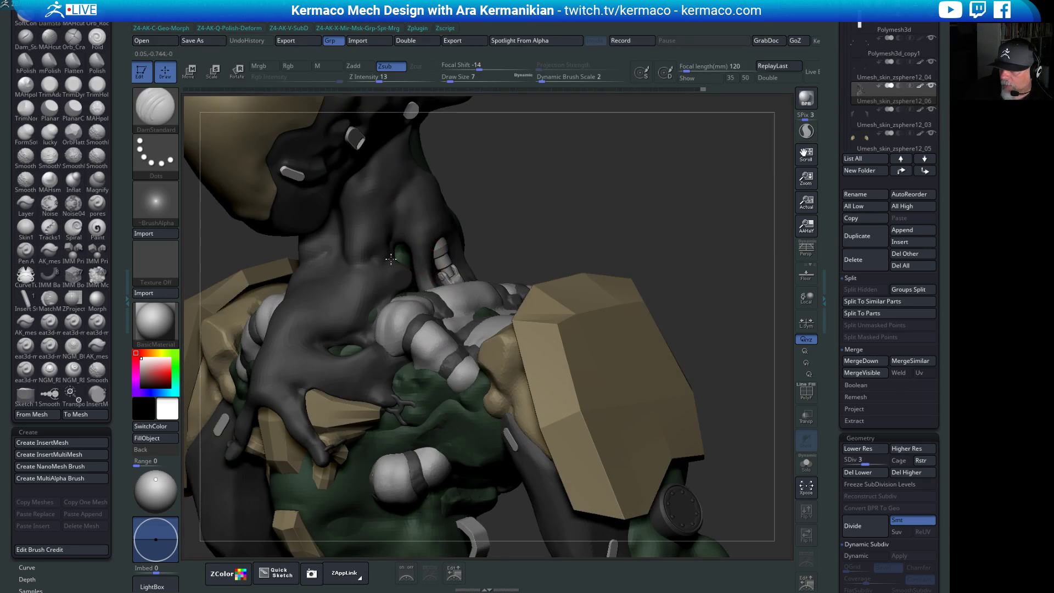
pyautogui.moveTo(551, 223)
pyautogui.mouseDown()
pyautogui.moveTo(538, 253)
pyautogui.moveTo(429, 297)
pyautogui.mouseUp()
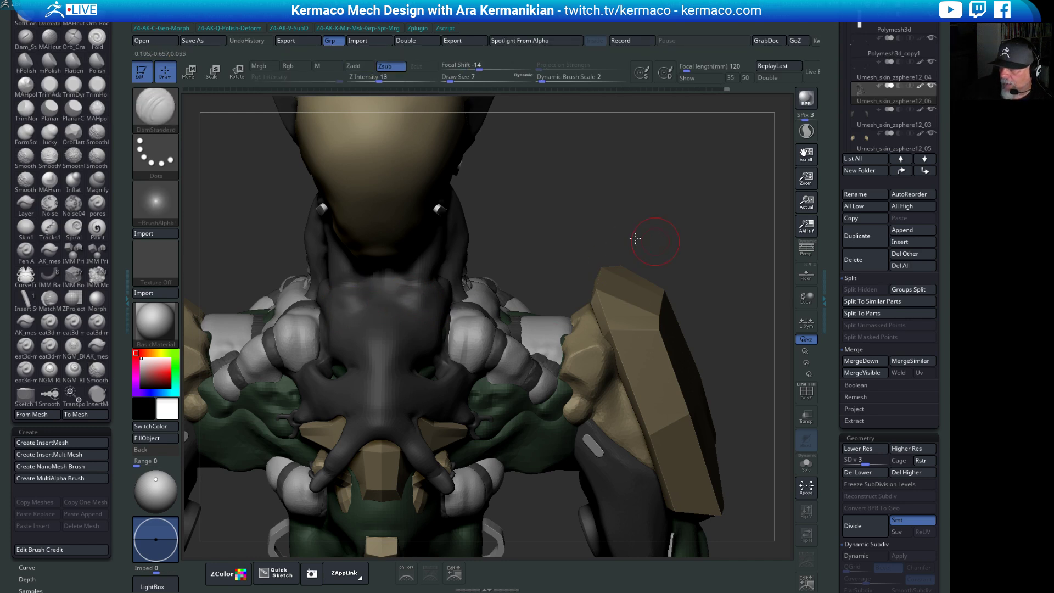
# Smooth the side of the neck, rework its creases with DamStandard and undo the last stroke.
pyautogui.moveTo(632, 236)
pyautogui.mouseDown()
pyautogui.moveTo(641, 193)
pyautogui.moveTo(615, 236)
pyautogui.moveTo(512, 305)
pyautogui.mouseUp()
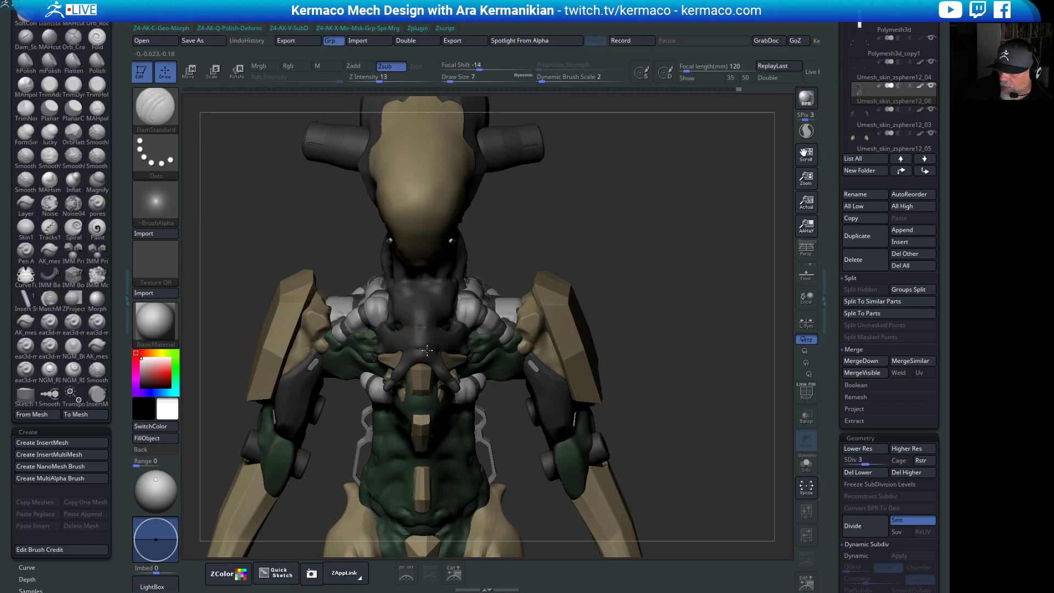
pyautogui.press('shift')
pyautogui.moveTo(654, 316)
pyautogui.mouseDown()
pyautogui.moveTo(652, 205)
pyautogui.moveTo(682, 205)
pyautogui.moveTo(329, 252)
pyautogui.mouseUp()
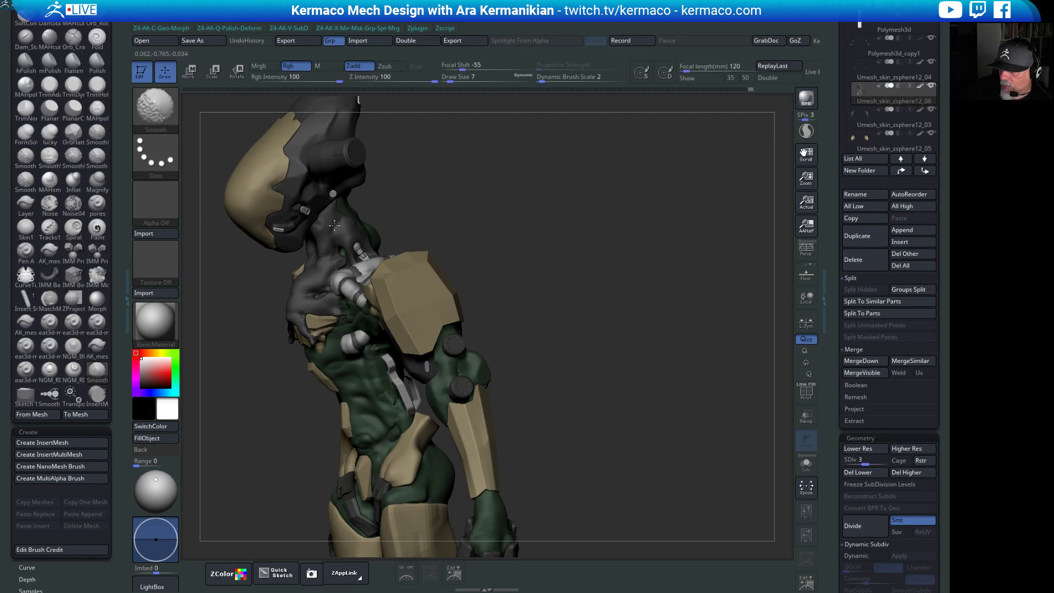
pyautogui.press('shift')
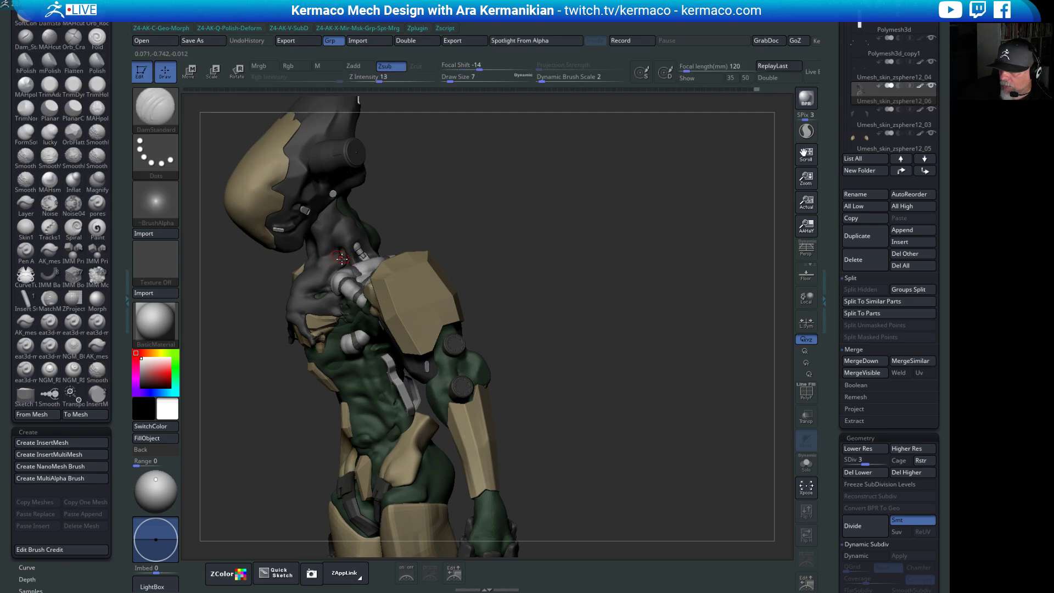
pyautogui.moveTo(470, 188)
pyautogui.keyDown('shift'); pyautogui.mouseDown()
pyautogui.moveTo(424, 251)
pyautogui.moveTo(377, 240)
pyautogui.mouseUp(); pyautogui.keyUp('shift')
pyautogui.moveTo(500, 234)
pyautogui.mouseDown()
pyautogui.moveTo(526, 223)
pyautogui.moveTo(385, 245)
pyautogui.moveTo(537, 253)
pyautogui.moveTo(388, 273)
pyautogui.mouseUp()
pyautogui.hotkey('ctrl', 'z')
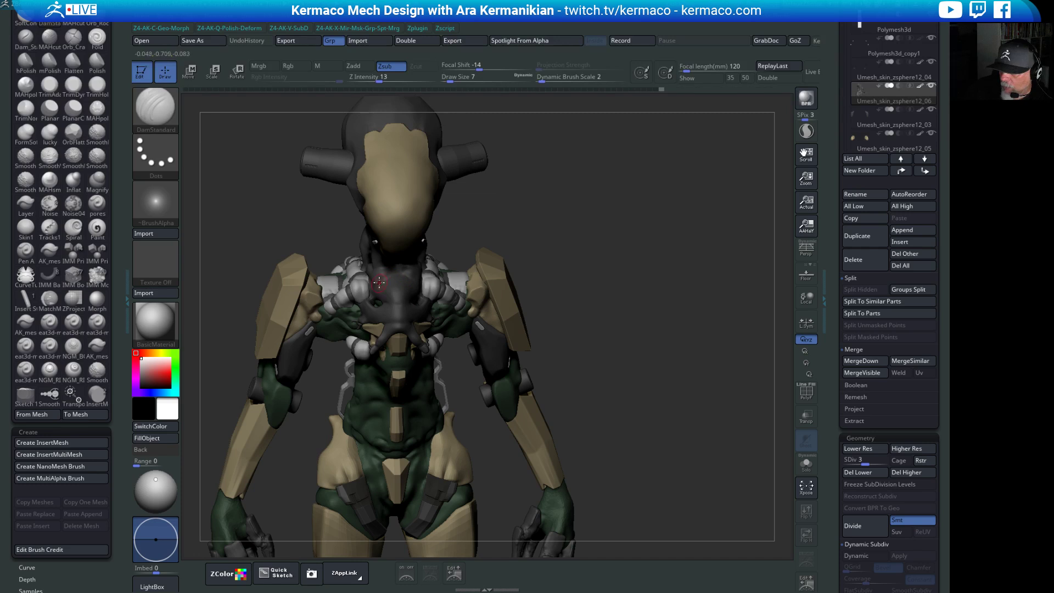
# Touch up the creases on the front of the dark collar with the DamStandard brush.
pyautogui.moveTo(484, 285)
pyautogui.mouseDown()
pyautogui.moveTo(569, 228)
pyautogui.moveTo(400, 263)
pyautogui.mouseUp()
pyautogui.moveTo(621, 246)
pyautogui.mouseDown()
pyautogui.moveTo(634, 227)
pyautogui.moveTo(654, 266)
pyautogui.mouseUp()
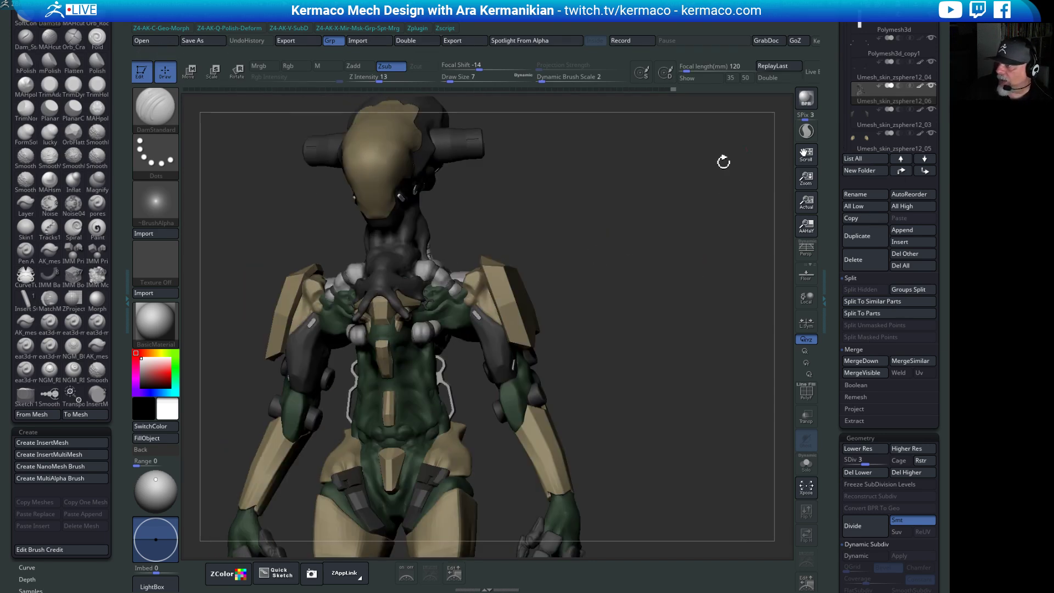
pyautogui.moveTo(644, 200)
pyautogui.mouseDown()
pyautogui.moveTo(679, 296)
pyautogui.moveTo(684, 172)
pyautogui.moveTo(555, 330)
pyautogui.mouseUp()
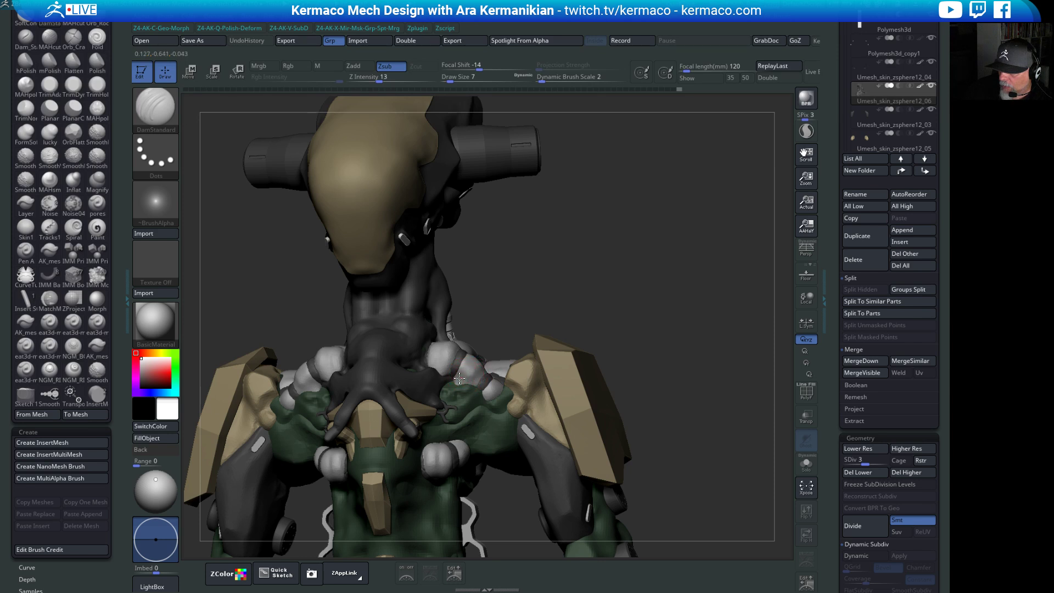
pyautogui.moveTo(607, 297); pyautogui.dragTo(714, 181)
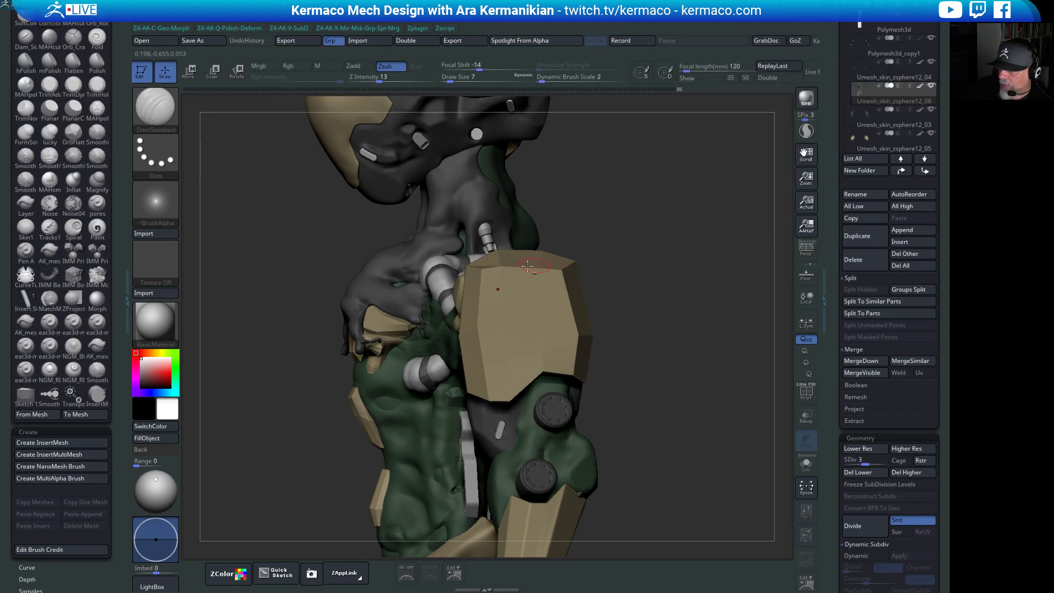
# Select the banded shoulder tube subtool and carve creases between its segments with the DamStandard brush.
pyautogui.keyDown('alt'); pyautogui.click(438, 283); pyautogui.keyUp('alt')
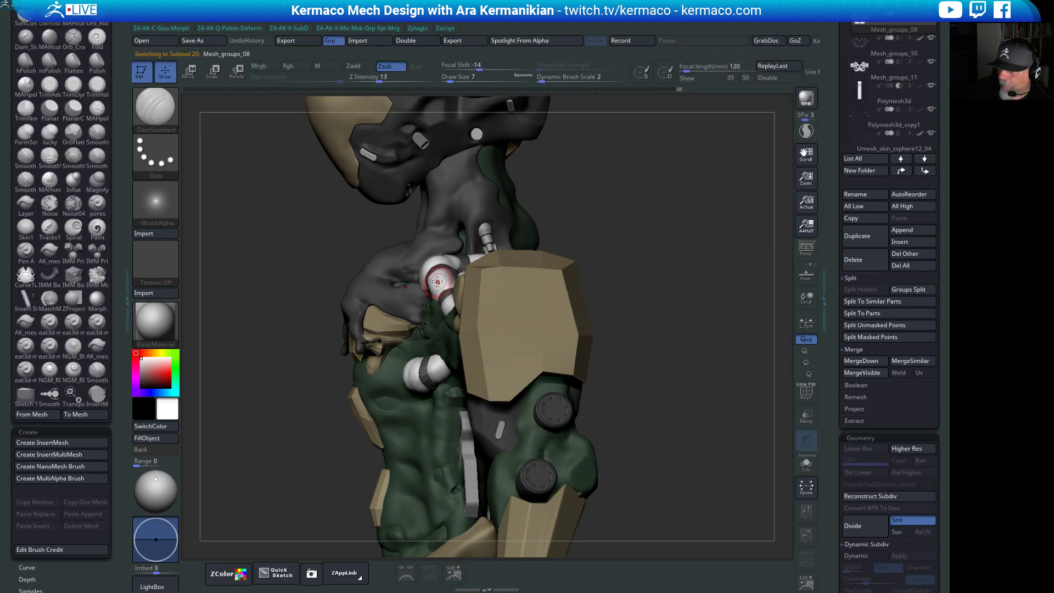
pyautogui.moveTo(604, 195); pyautogui.dragTo(472, 291)
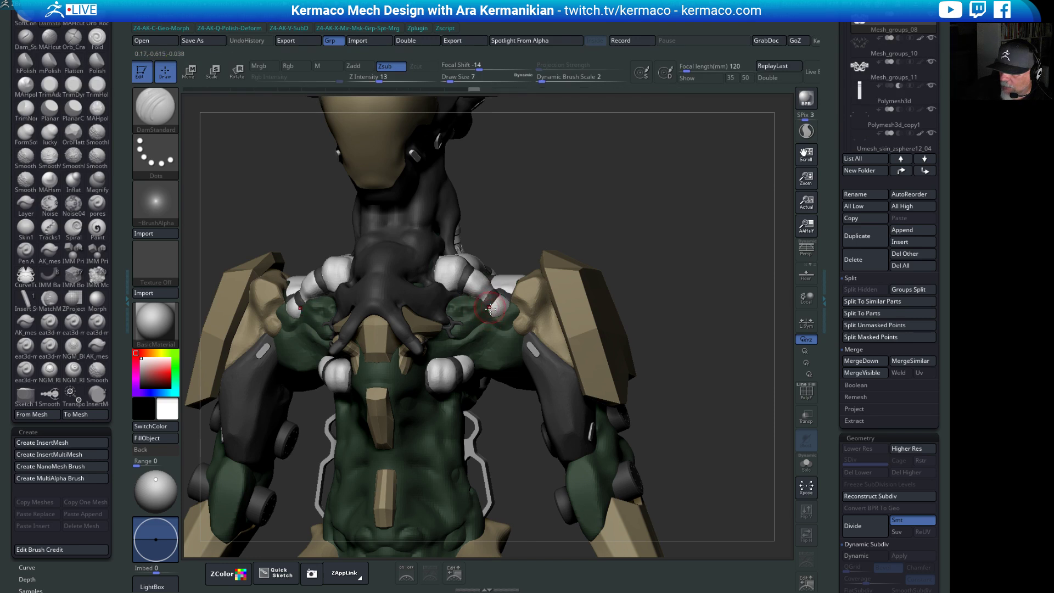
pyautogui.moveTo(641, 278); pyautogui.dragTo(551, 278)
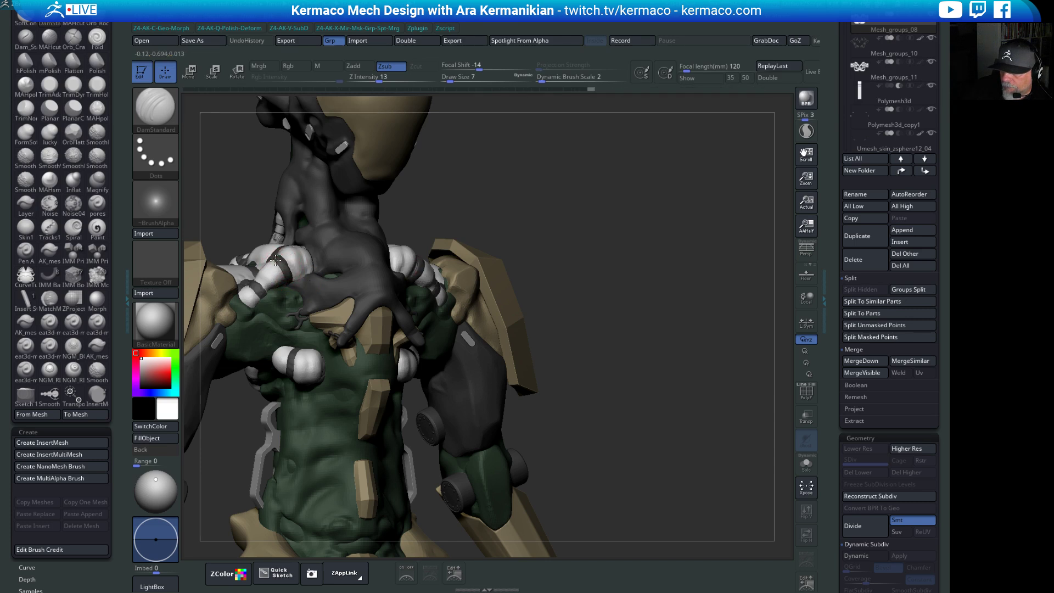
pyautogui.moveTo(553, 215); pyautogui.dragTo(319, 313)
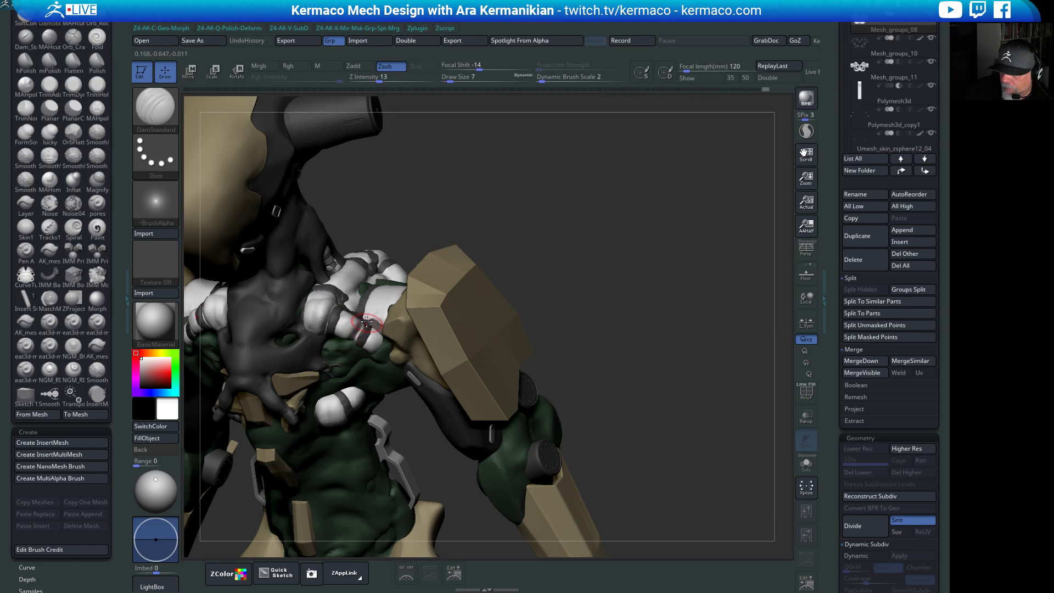
pyautogui.moveTo(636, 264); pyautogui.dragTo(459, 353)
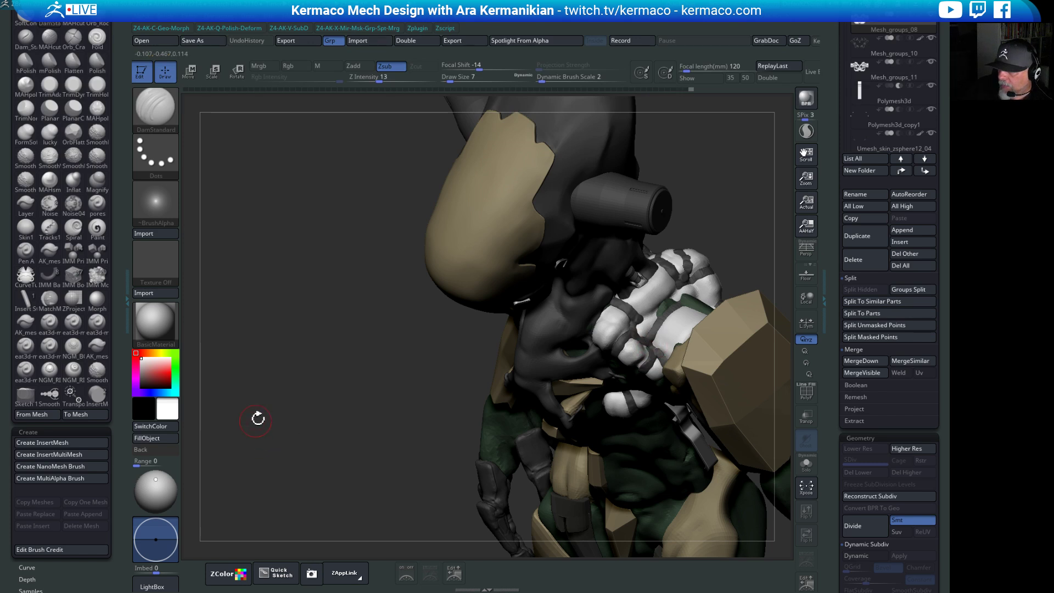
# Carve further creases into the ends of the shoulder tubes next to the dark collar with DamStandard.
pyautogui.moveTo(259, 419); pyautogui.dragTo(549, 547)
pyautogui.moveTo(230, 269); pyautogui.dragTo(568, 313)
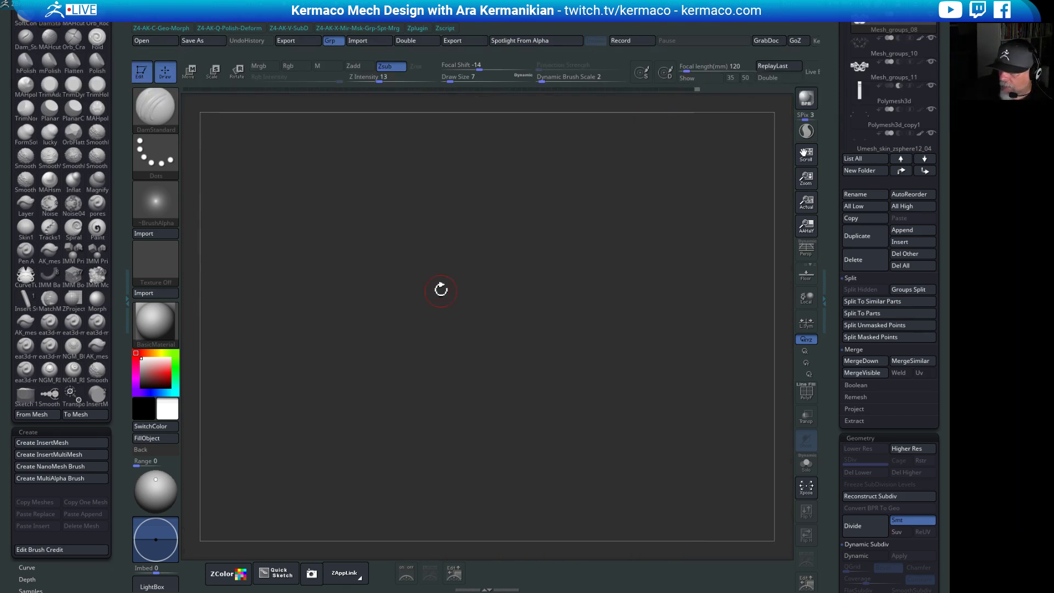
pyautogui.moveTo(440, 287)
pyautogui.mouseDown()
pyautogui.moveTo(546, 315)
pyautogui.moveTo(631, 285)
pyautogui.moveTo(782, 199)
pyautogui.moveTo(563, 233)
pyautogui.mouseUp()
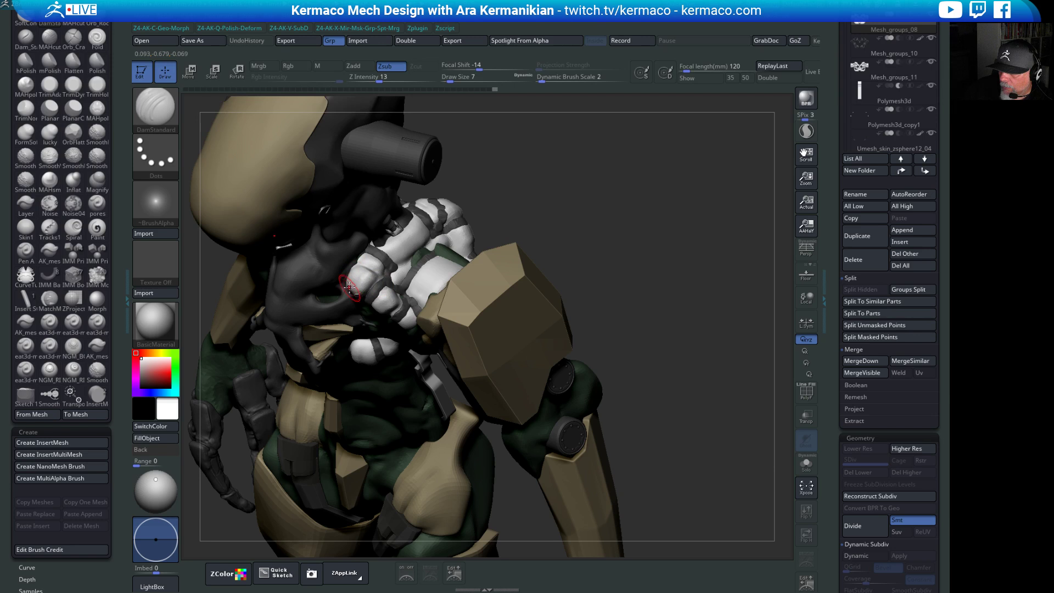
pyautogui.moveTo(612, 276)
pyautogui.mouseDown()
pyautogui.moveTo(593, 263)
pyautogui.moveTo(340, 244)
pyautogui.mouseUp()
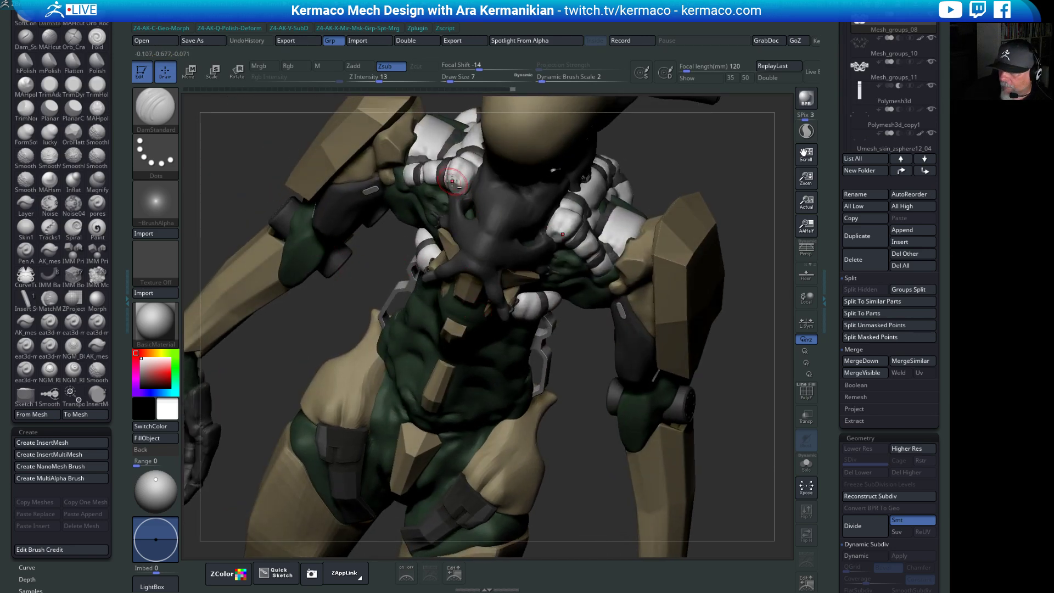
pyautogui.moveTo(452, 180)
pyautogui.mouseDown()
pyautogui.moveTo(459, 174)
pyautogui.moveTo(471, 195)
pyautogui.mouseUp()
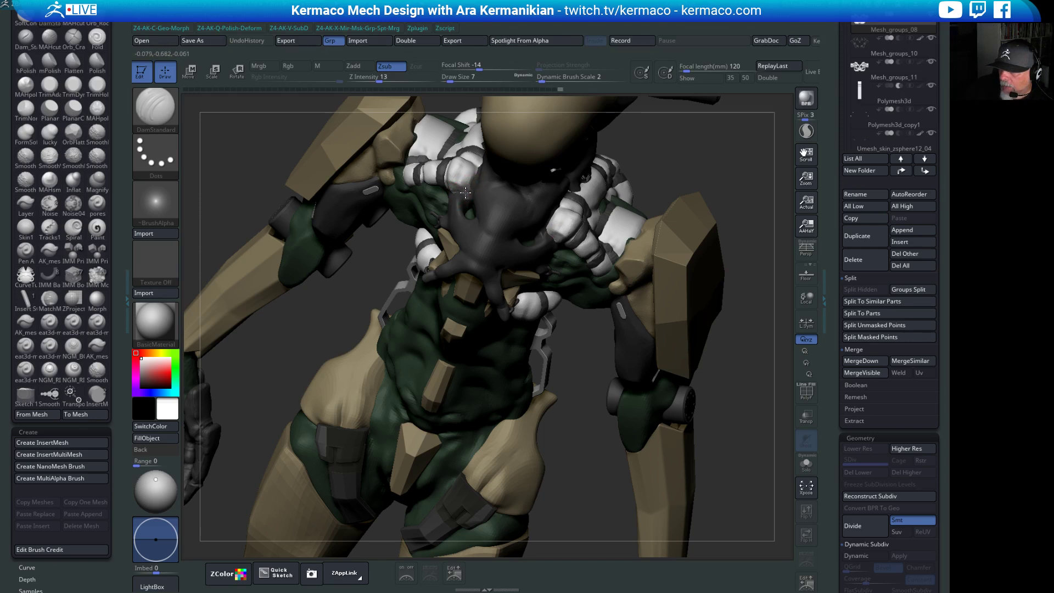
# Carve creases into the white shoulder tube segments next to the dark collar with the DamStandard brush.
pyautogui.moveTo(549, 237); pyautogui.dragTo(541, 224)
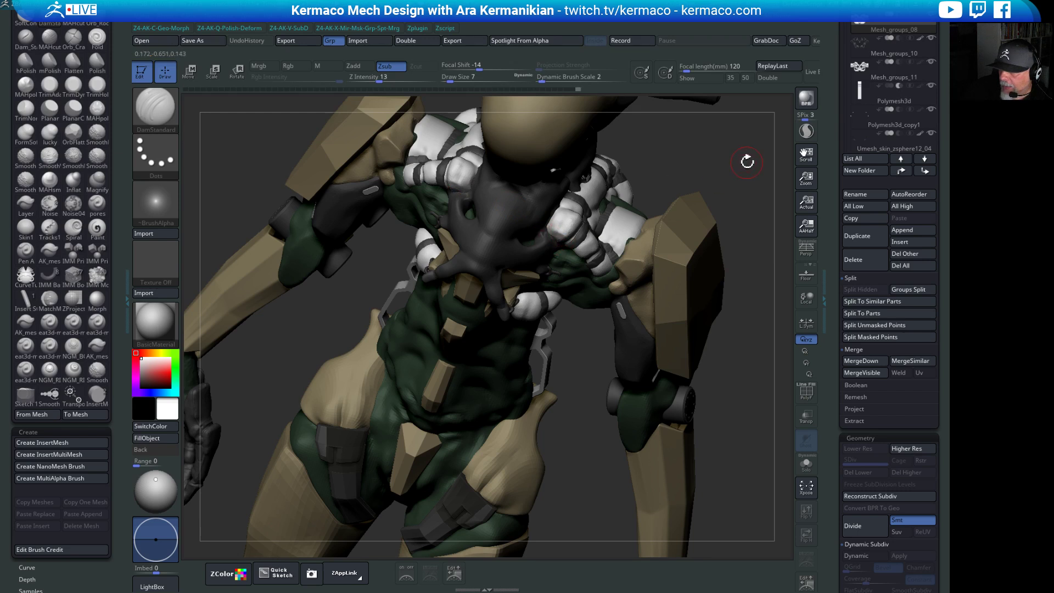
pyautogui.moveTo(744, 160); pyautogui.dragTo(612, 193)
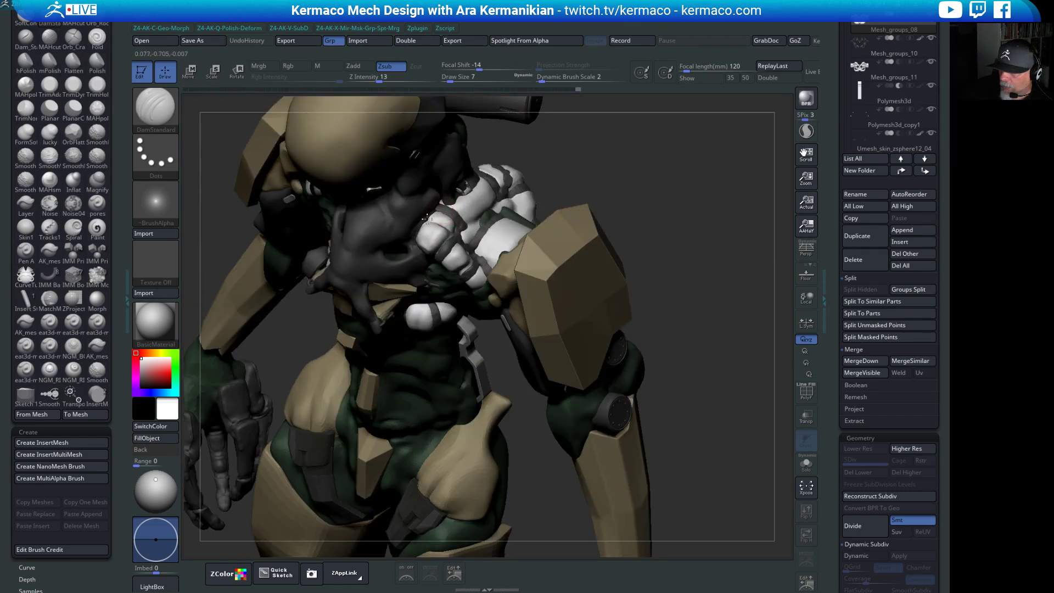
pyautogui.moveTo(431, 222)
pyautogui.mouseDown()
pyautogui.moveTo(445, 194)
pyautogui.moveTo(421, 248)
pyautogui.mouseUp()
pyautogui.moveTo(684, 187); pyautogui.dragTo(620, 189)
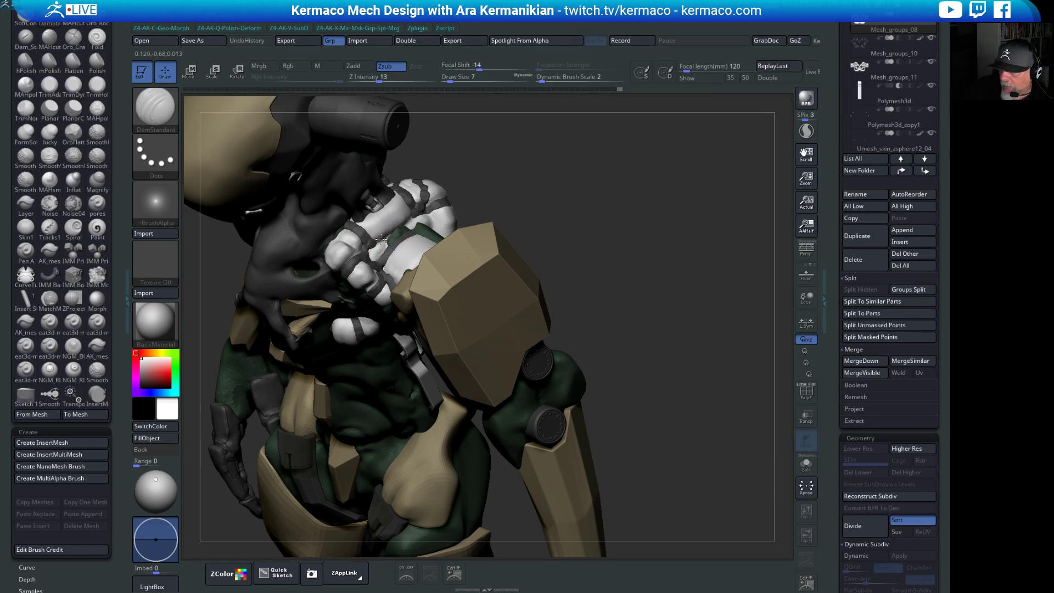
# Carve and smooth the creases between the tube segments on the side of the shoulder, and save the project.
pyautogui.moveTo(394, 240); pyautogui.dragTo(378, 250)
pyautogui.moveTo(369, 253); pyautogui.dragTo(369, 251)
pyautogui.moveTo(379, 243); pyautogui.dragTo(380, 242)
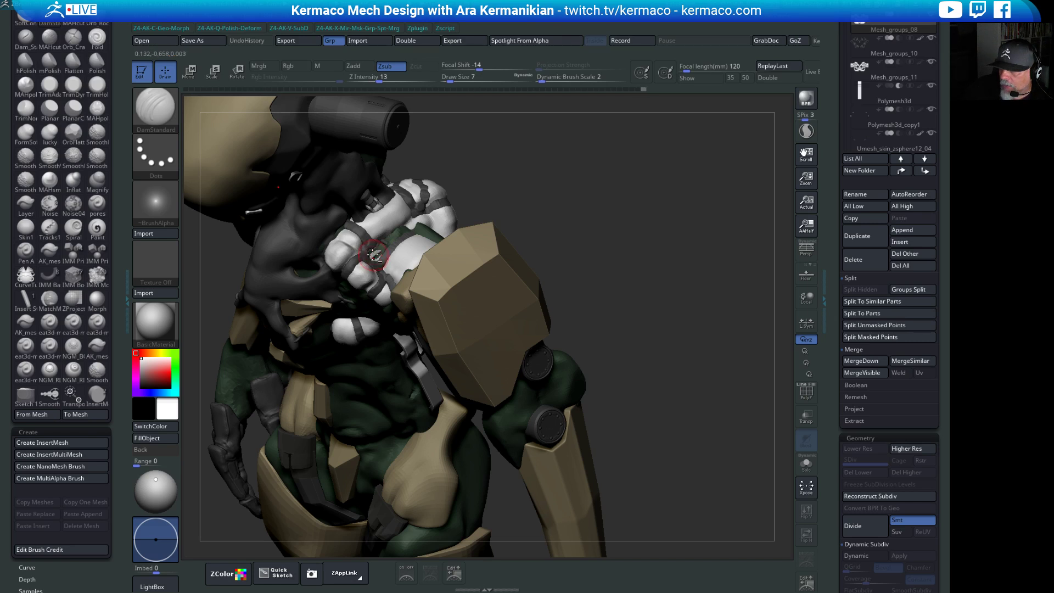
pyautogui.keyDown('shift'); pyautogui.moveTo(376, 245); pyautogui.dragTo(369, 255); pyautogui.keyUp('shift')
pyautogui.moveTo(379, 240); pyautogui.dragTo(381, 242)
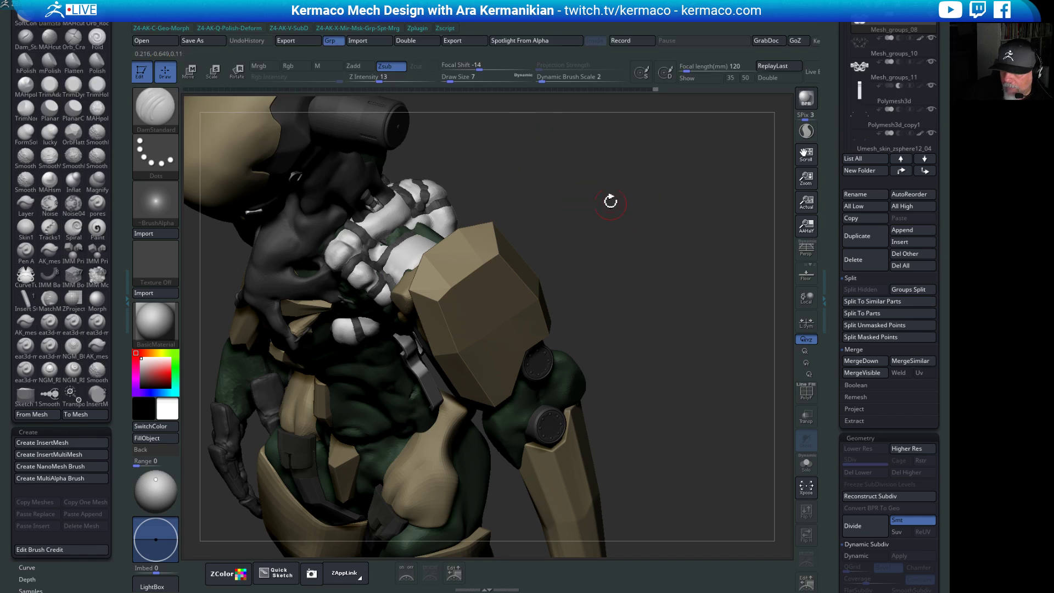
pyautogui.moveTo(629, 216)
pyautogui.mouseDown()
pyautogui.moveTo(645, 268)
pyautogui.moveTo(487, 247)
pyautogui.mouseUp()
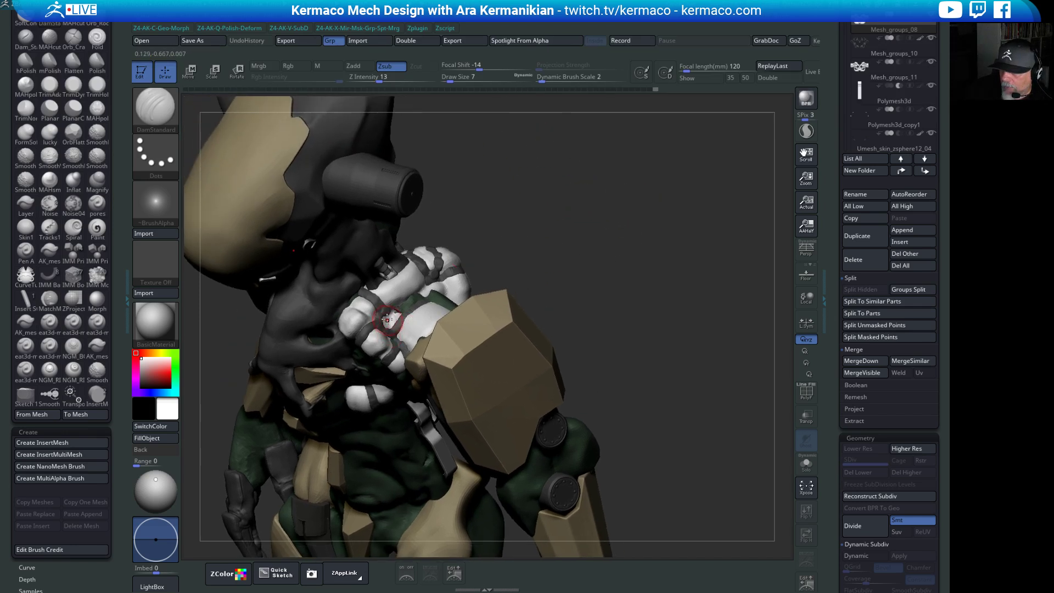
pyautogui.moveTo(398, 322)
pyautogui.mouseDown()
pyautogui.moveTo(395, 299)
pyautogui.moveTo(401, 308)
pyautogui.moveTo(419, 283)
pyautogui.moveTo(411, 291)
pyautogui.mouseUp()
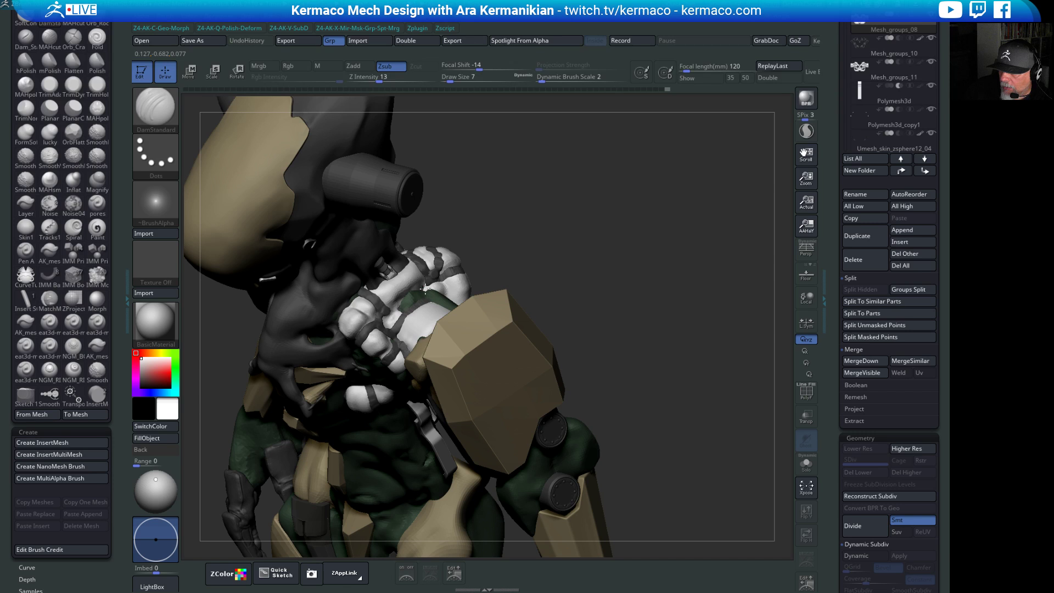
pyautogui.hotkey('ctrl', 's')
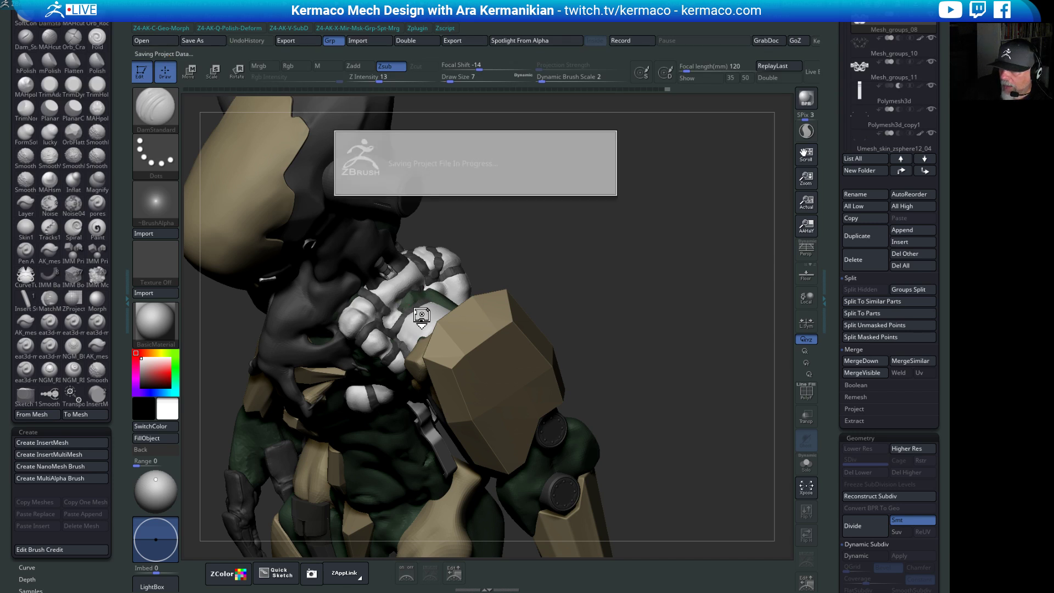
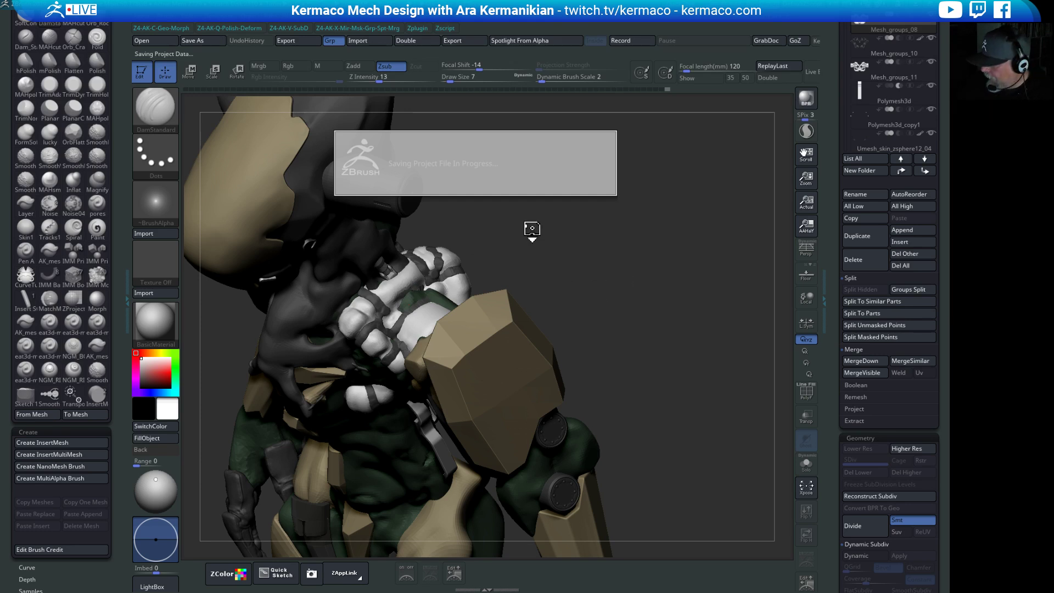
# Deepen the creases on the outer shoulder tube segments above the green chest muscle with DamStandard.
pyautogui.moveTo(532, 230); pyautogui.dragTo(532, 226)
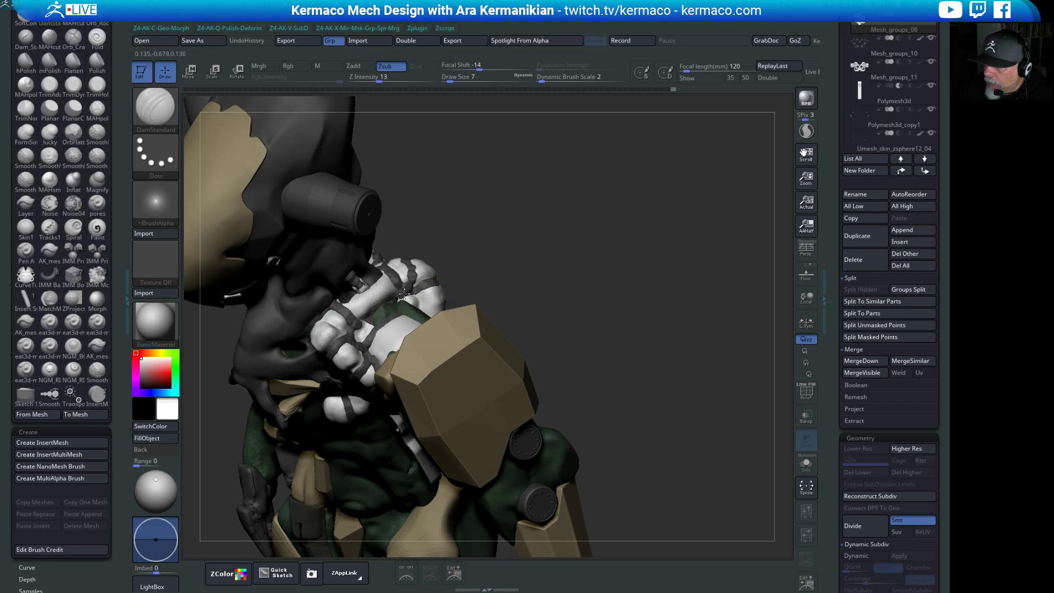
pyautogui.keyDown('alt'); pyautogui.moveTo(555, 279); pyautogui.dragTo(457, 176); pyautogui.keyUp('alt')
pyautogui.keyDown('alt'); pyautogui.moveTo(636, 254); pyautogui.dragTo(458, 224); pyautogui.keyUp('alt')
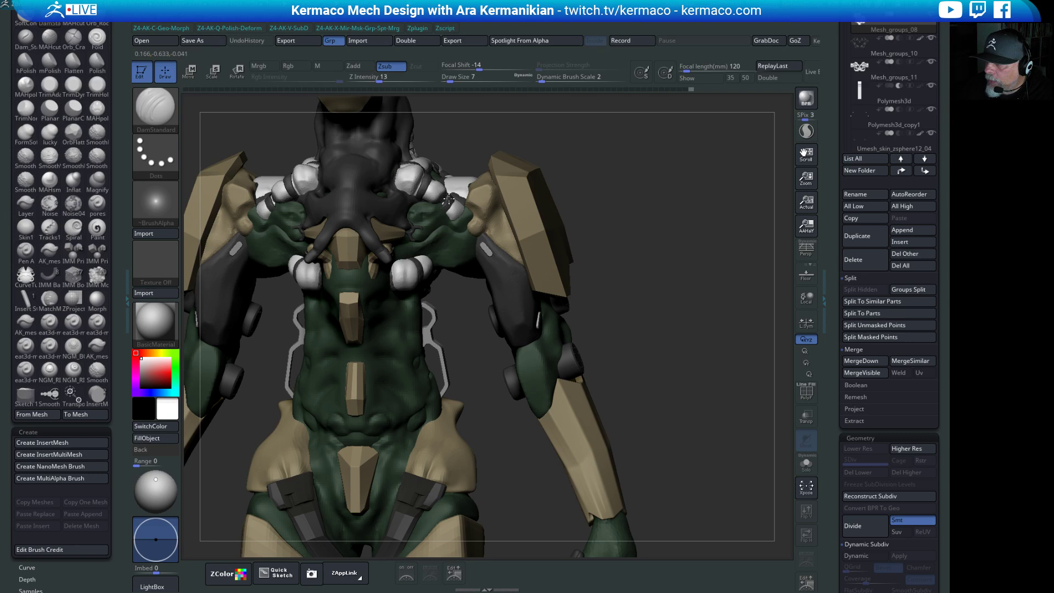
pyautogui.moveTo(451, 198); pyautogui.dragTo(457, 207)
pyautogui.moveTo(681, 189)
pyautogui.keyDown('alt'); pyautogui.mouseDown()
pyautogui.moveTo(648, 369)
pyautogui.moveTo(716, 285)
pyautogui.mouseUp(); pyautogui.keyUp('alt')
pyautogui.moveTo(459, 315); pyautogui.dragTo(511, 252)
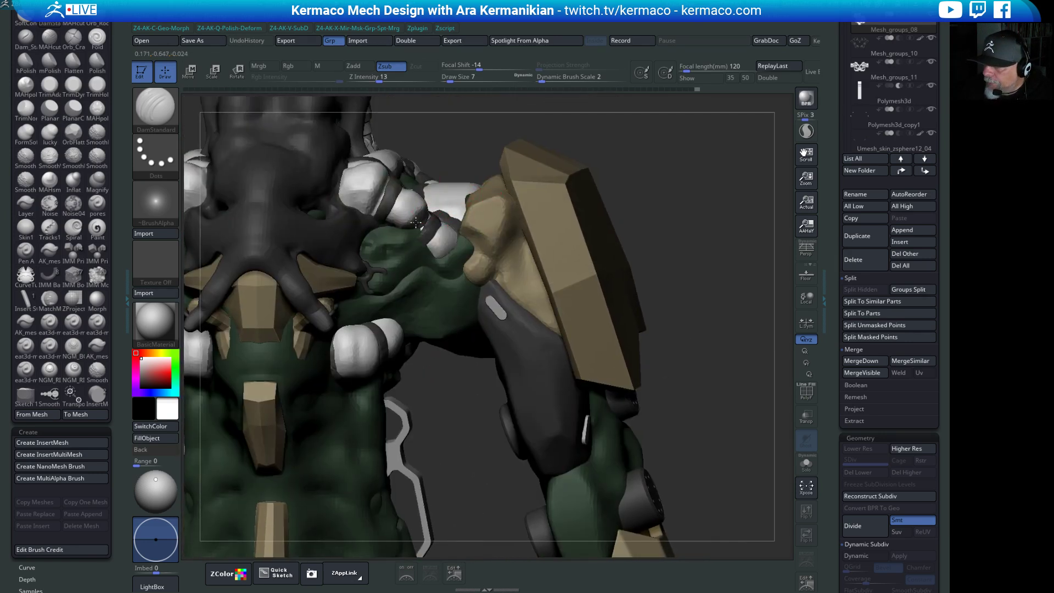
pyautogui.press('ctrl')
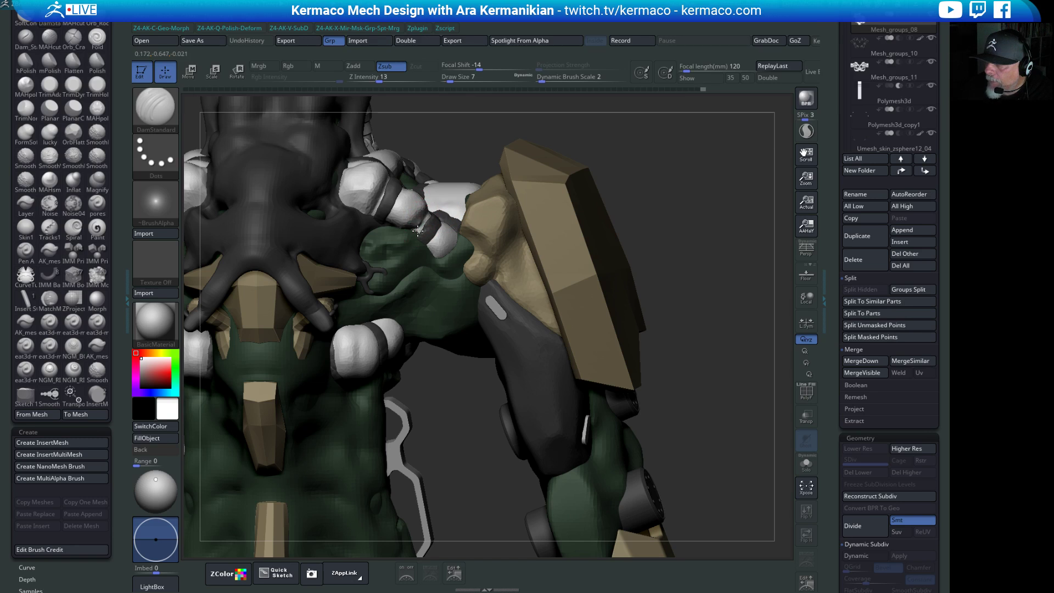
# Carve creases into the rounded tube segments on the upper back with the DamStandard brush.
pyautogui.keyDown('alt'); pyautogui.moveTo(717, 190); pyautogui.dragTo(391, 292); pyautogui.keyUp('alt')
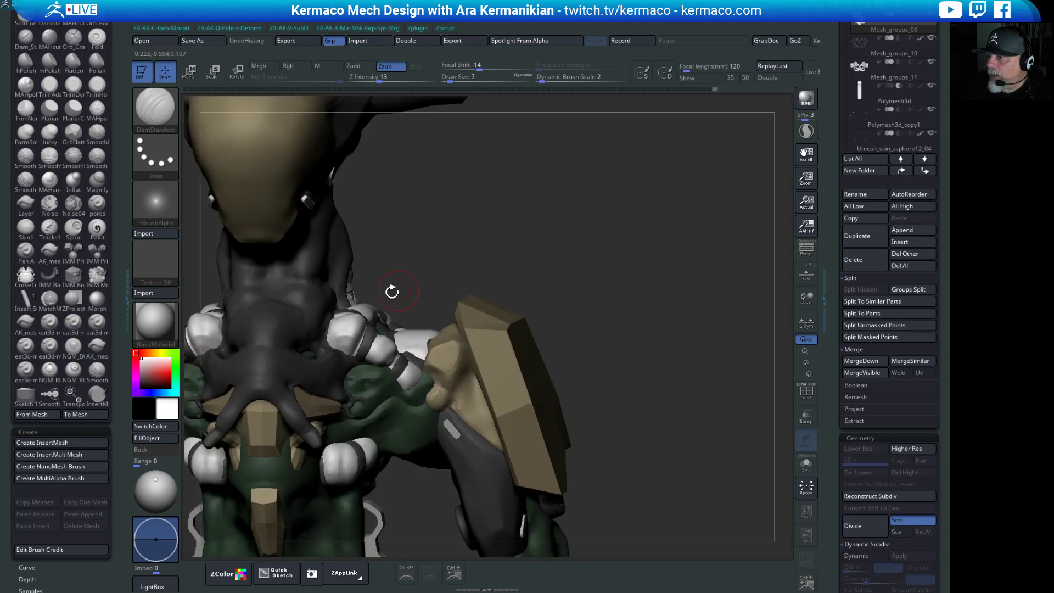
pyautogui.keyDown('alt'); pyautogui.moveTo(566, 271); pyautogui.dragTo(678, 65); pyautogui.keyUp('alt')
pyautogui.moveTo(520, 353); pyautogui.dragTo(510, 225)
pyautogui.moveTo(673, 115)
pyautogui.mouseDown()
pyautogui.moveTo(657, 143)
pyautogui.moveTo(480, 172)
pyautogui.mouseUp()
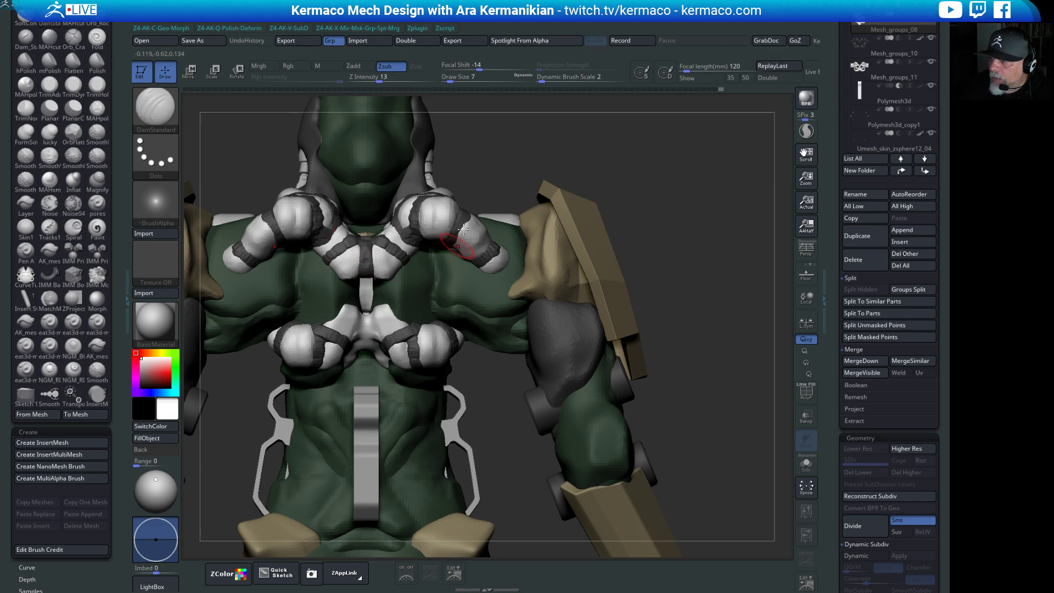
pyautogui.moveTo(431, 210); pyautogui.dragTo(433, 248)
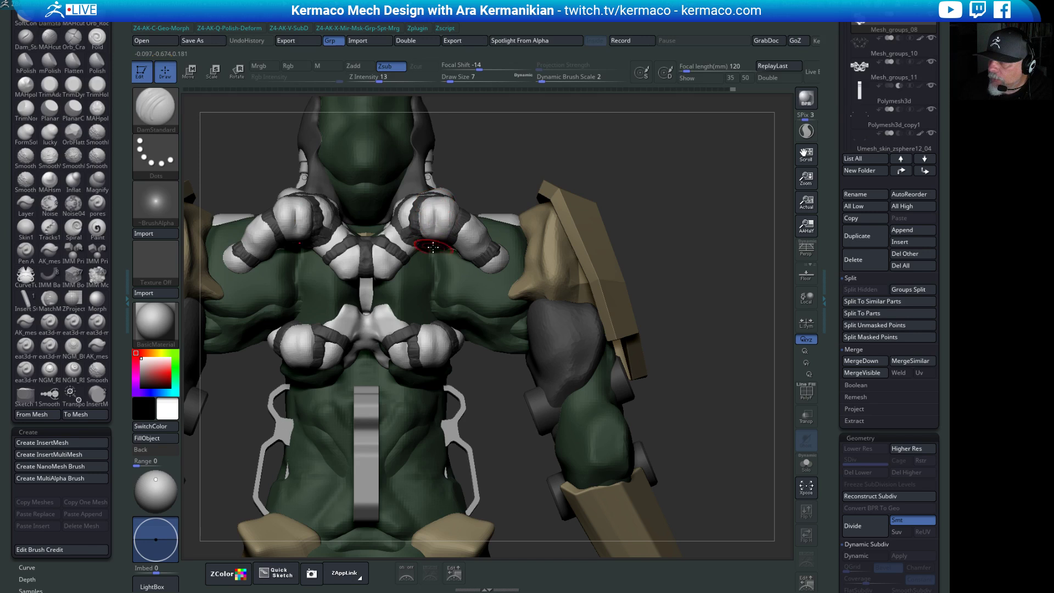
# Define the creases along the rear shoulder tubes, from their outer ends to the centre of the back, with DamStandard.
pyautogui.moveTo(661, 158); pyautogui.dragTo(258, 288)
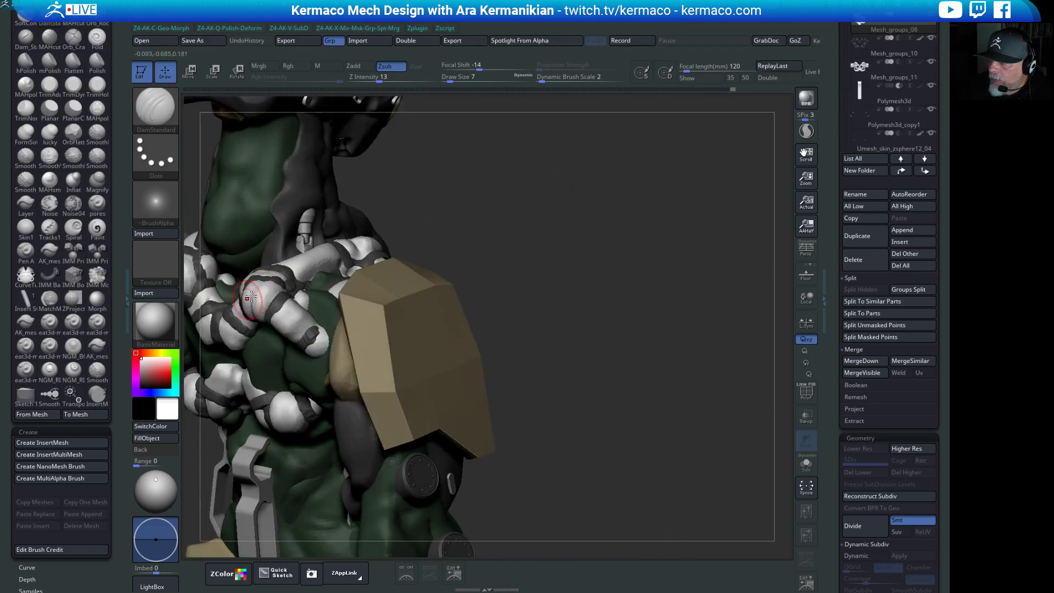
pyautogui.moveTo(302, 332); pyautogui.dragTo(291, 341)
pyautogui.moveTo(294, 303); pyautogui.dragTo(272, 317)
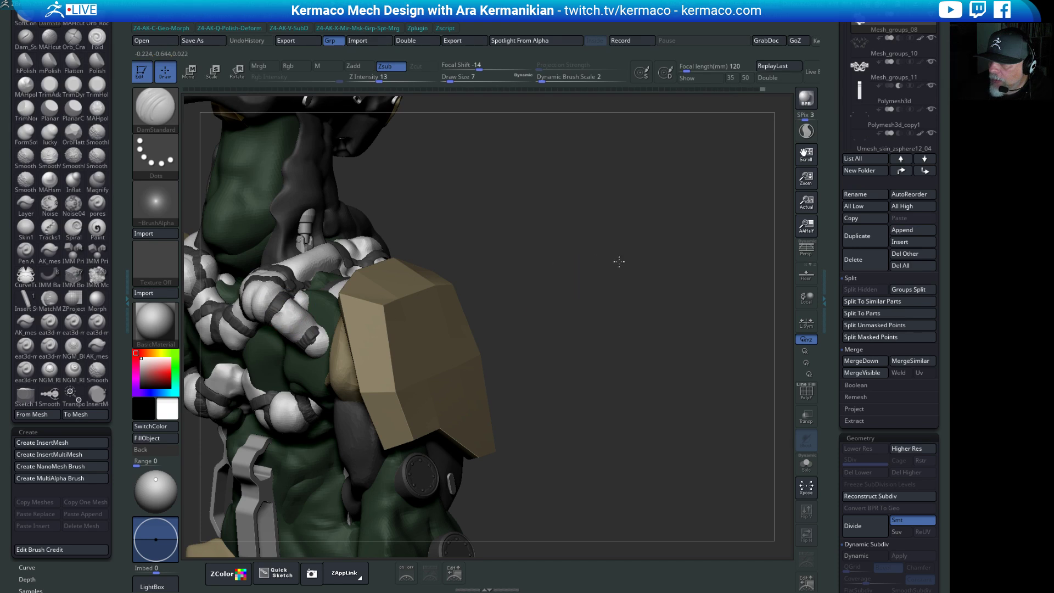
pyautogui.moveTo(620, 262); pyautogui.dragTo(484, 252)
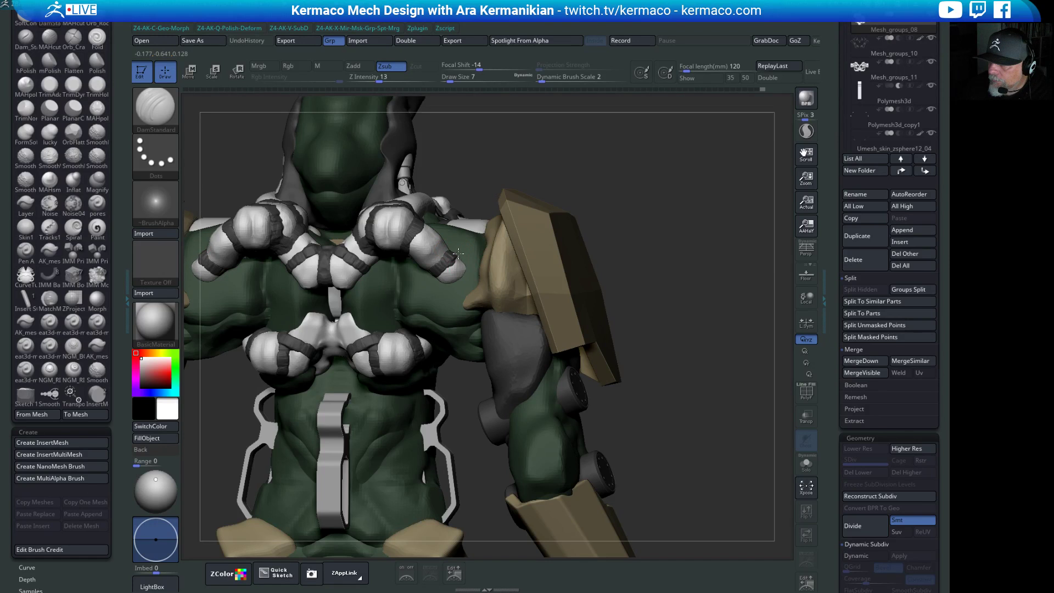
pyautogui.moveTo(472, 267); pyautogui.dragTo(453, 276)
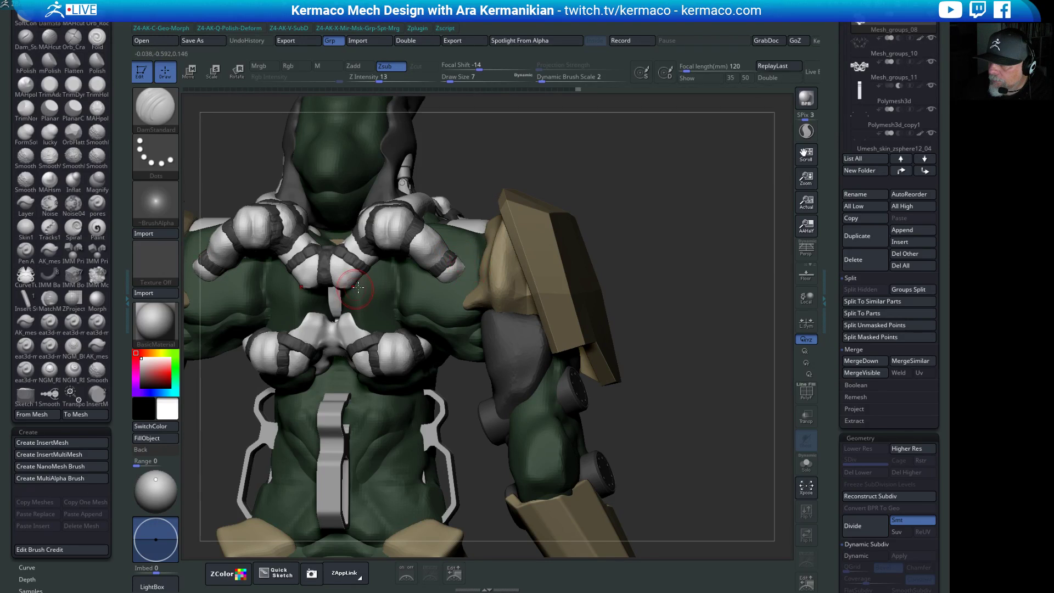
pyautogui.moveTo(346, 277); pyautogui.dragTo(333, 309)
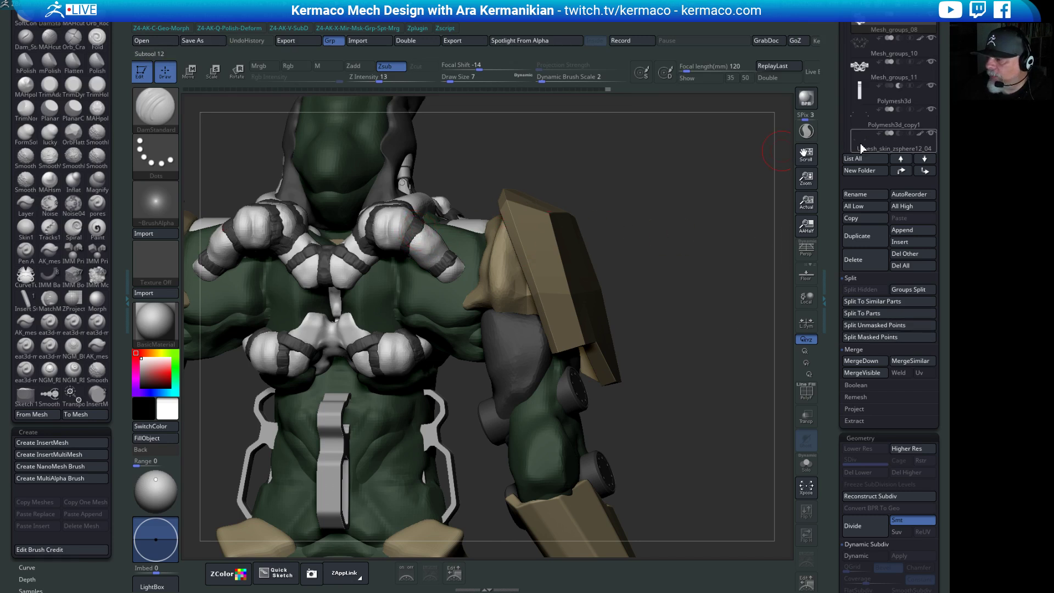
# Select the dark strap subtool Mesh_groups_10, inspect it in isolation and restore the full model's visibility.
pyautogui.keyDown('alt'); pyautogui.click(329, 262); pyautogui.keyUp('alt')
pyautogui.click(806, 463)
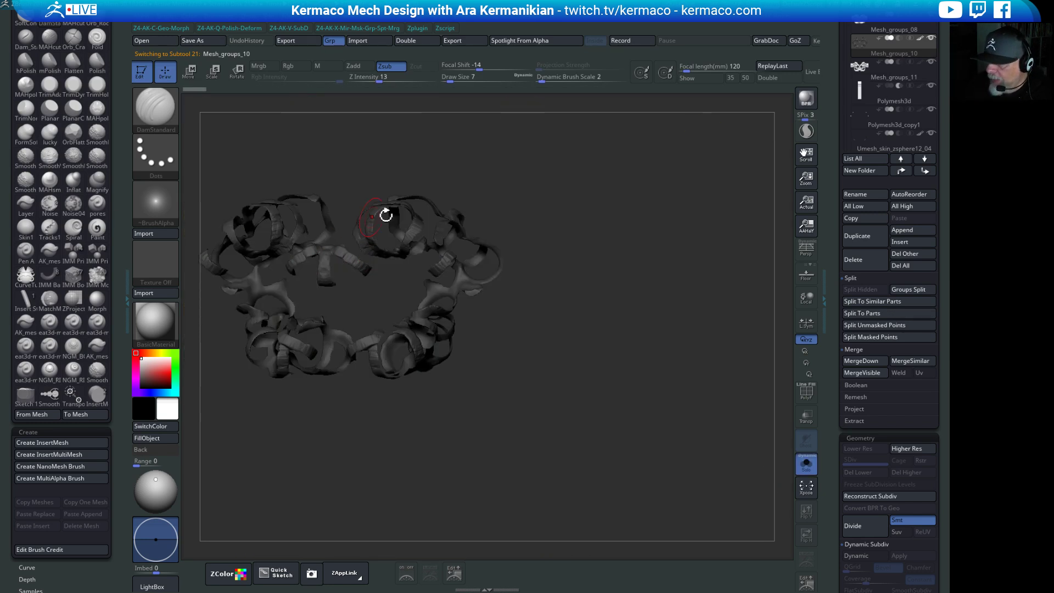
pyautogui.moveTo(384, 212)
pyautogui.mouseDown()
pyautogui.moveTo(572, 207)
pyautogui.moveTo(537, 198)
pyautogui.moveTo(581, 256)
pyautogui.moveTo(459, 291)
pyautogui.mouseUp()
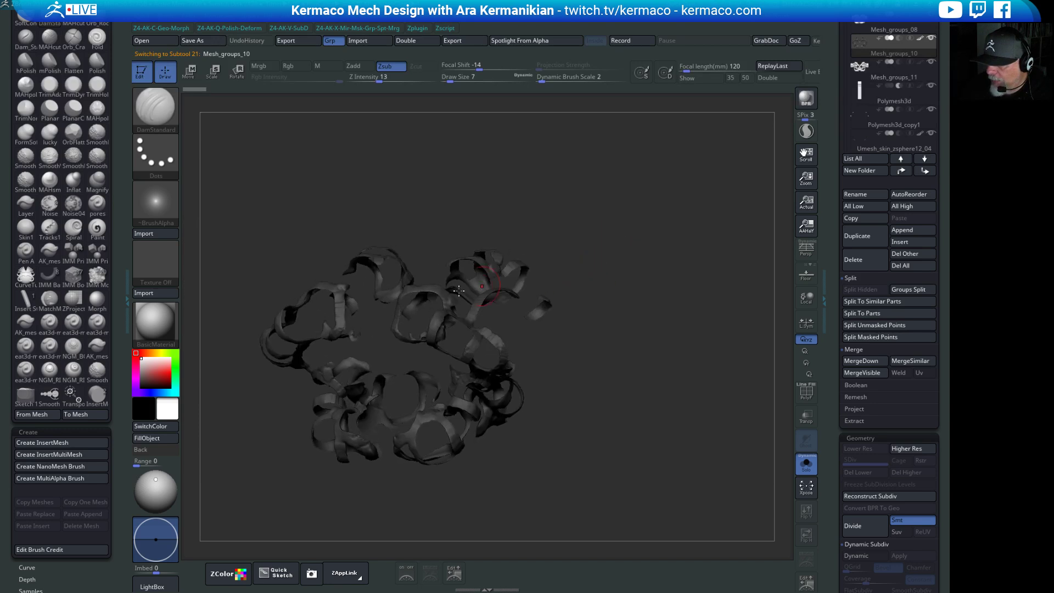
pyautogui.moveTo(557, 377); pyautogui.dragTo(743, 434)
pyautogui.click(806, 463)
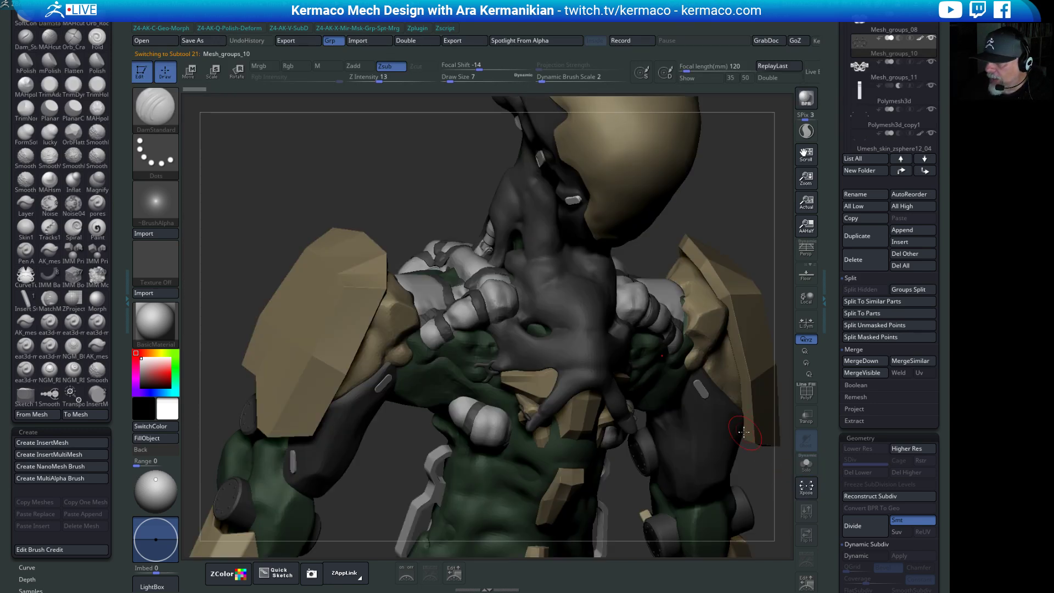
# Activate symmetry and reshape the dark straps on the front of the shoulder tubes with the Move brush.
pyautogui.moveTo(474, 269); pyautogui.dragTo(456, 258)
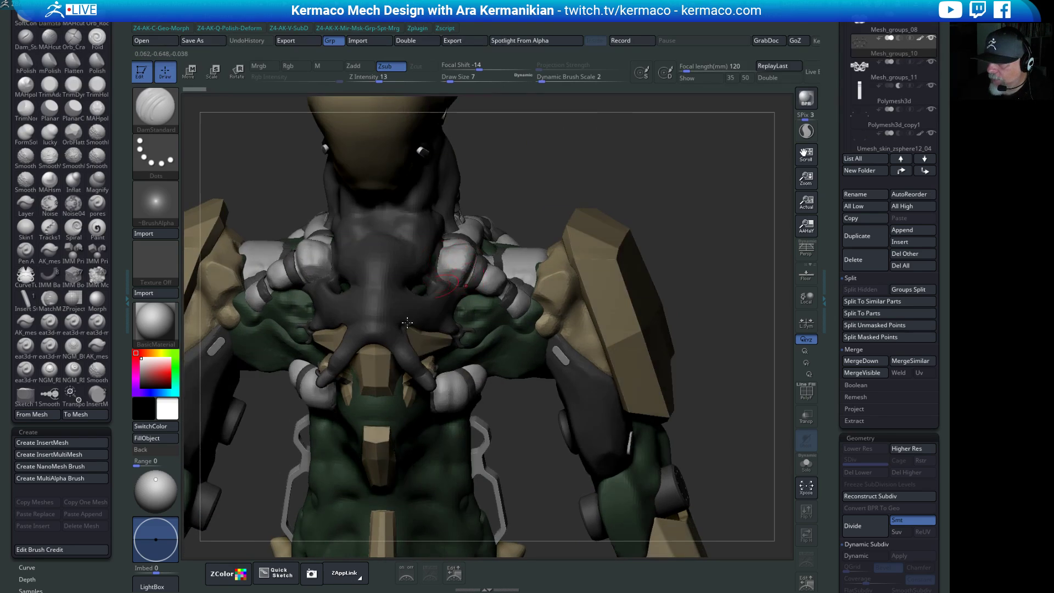
pyautogui.press('space')
pyautogui.press('space')
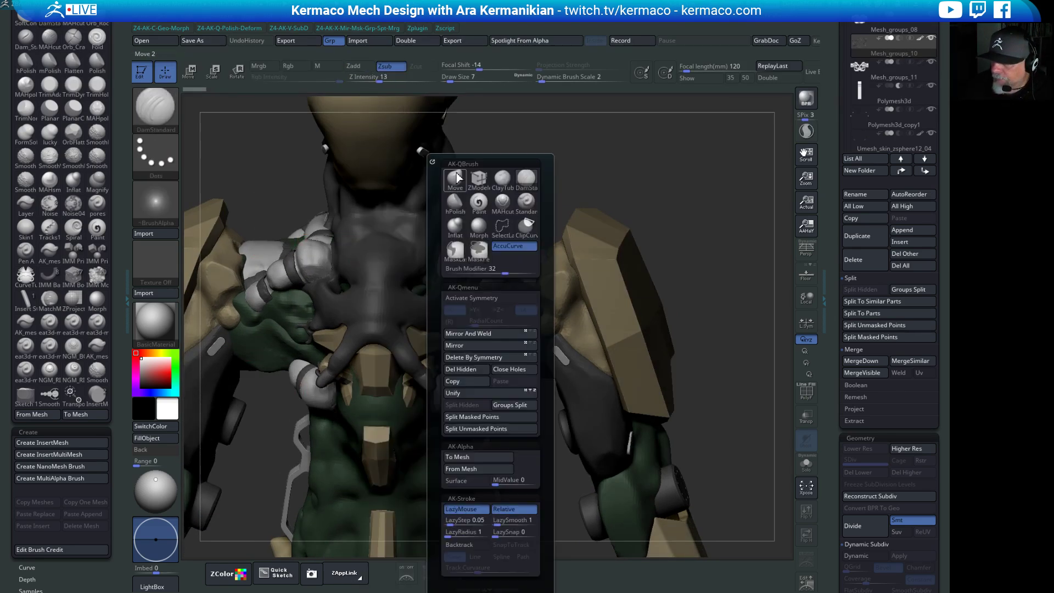
pyautogui.click(455, 180)
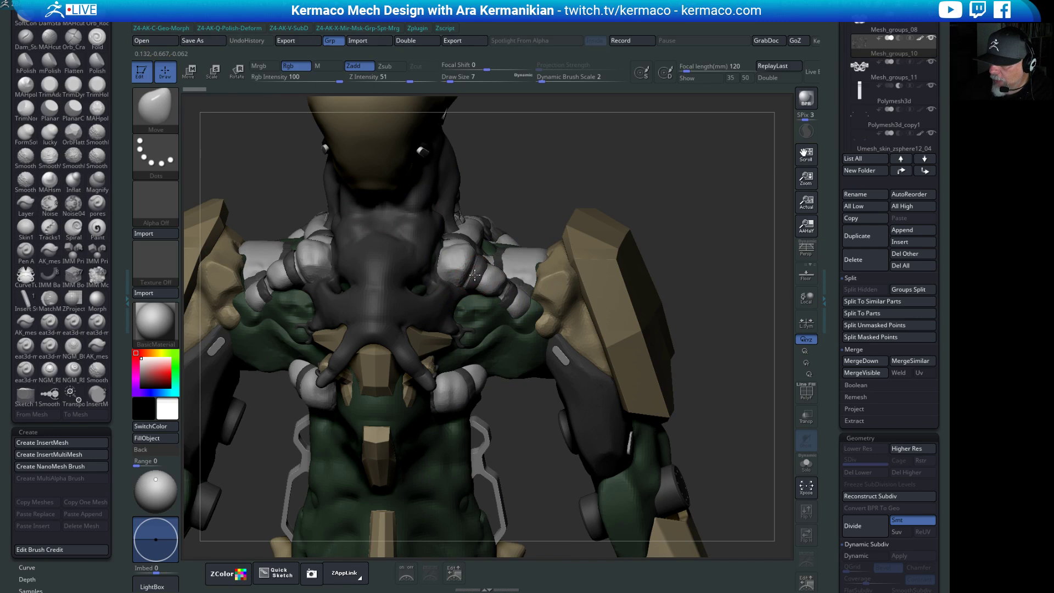
pyautogui.press('space')
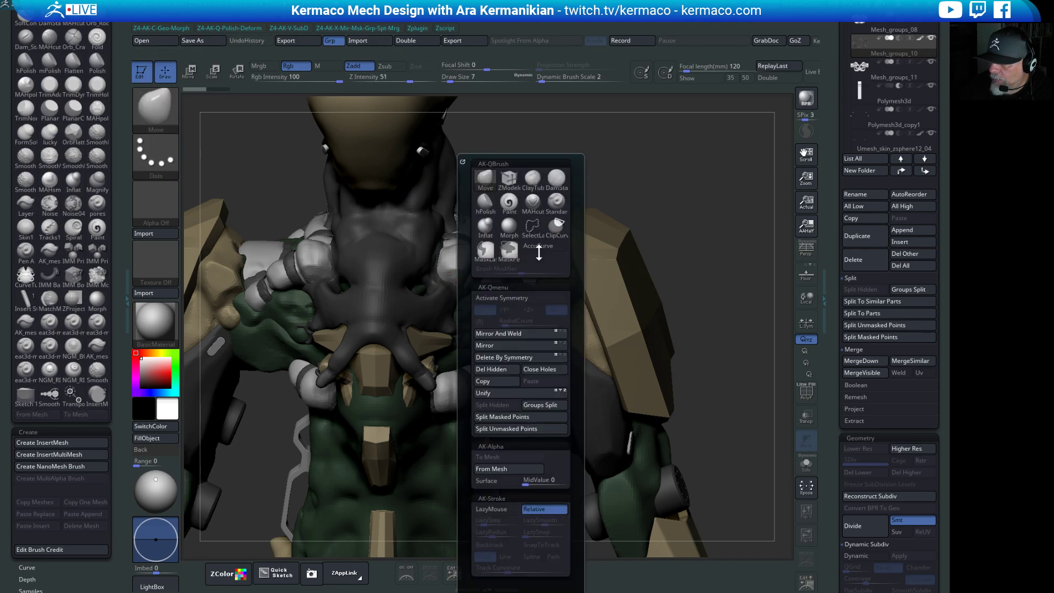
pyautogui.click(502, 297)
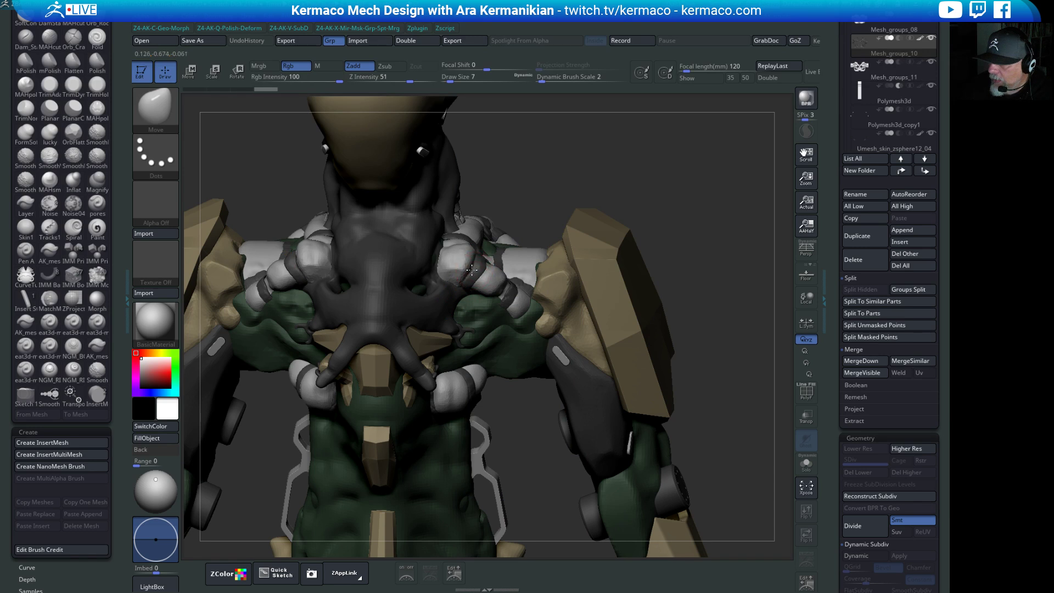
pyautogui.moveTo(472, 269)
pyautogui.mouseDown()
pyautogui.moveTo(492, 265)
pyautogui.moveTo(500, 293)
pyautogui.mouseUp()
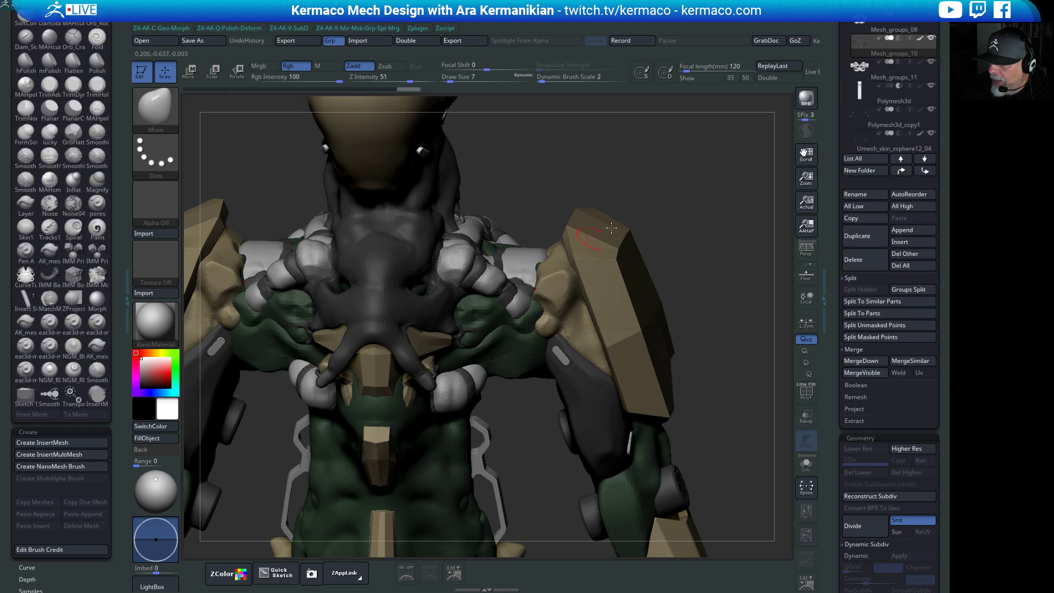
# Adjust the fit of the straps around the side and top of the shoulder tubes with the Move brush.
pyautogui.moveTo(681, 205); pyautogui.dragTo(387, 322)
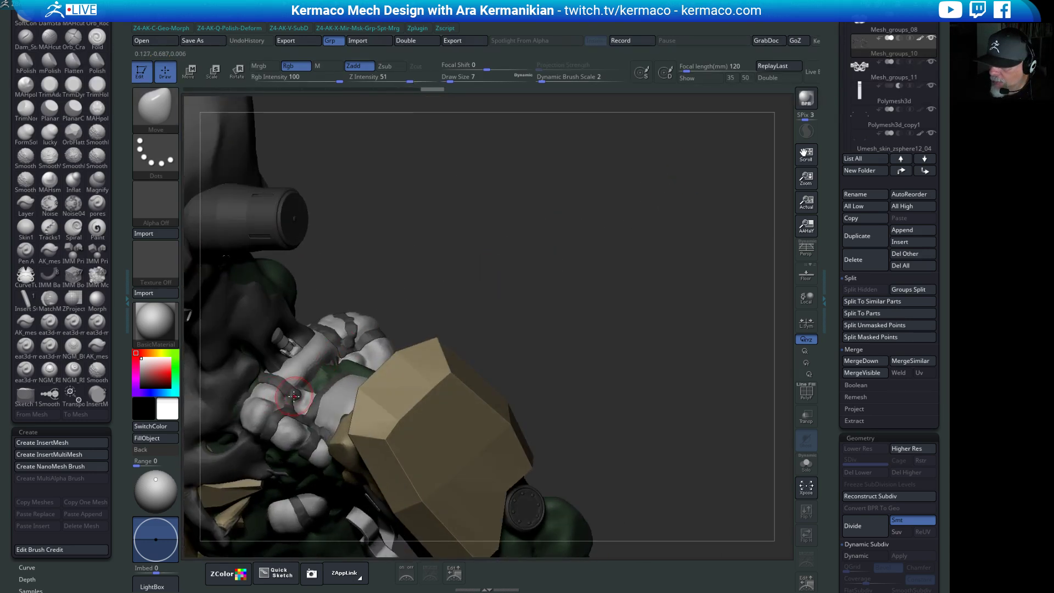
pyautogui.moveTo(295, 395)
pyautogui.mouseDown()
pyautogui.moveTo(263, 382)
pyautogui.moveTo(272, 379)
pyautogui.mouseUp()
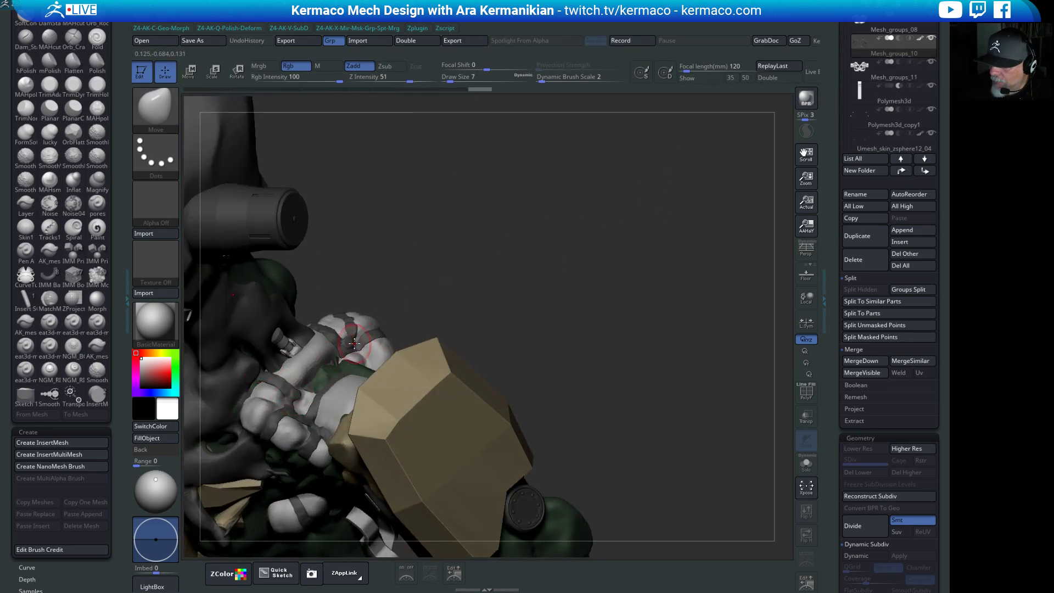
pyautogui.moveTo(356, 320); pyautogui.dragTo(333, 324)
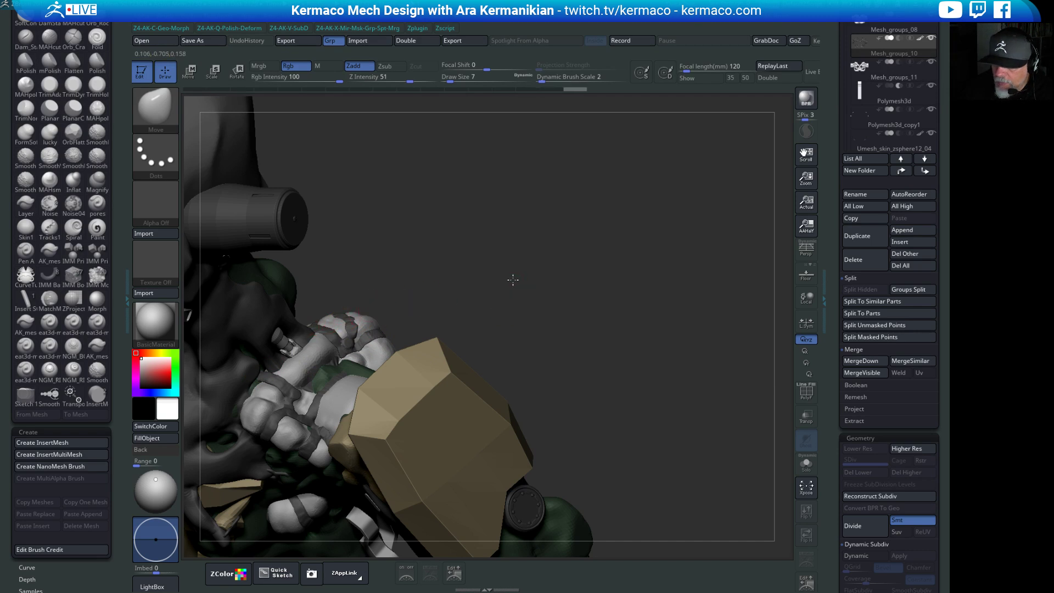
pyautogui.moveTo(506, 299)
pyautogui.mouseDown()
pyautogui.moveTo(630, 229)
pyautogui.moveTo(565, 223)
pyautogui.moveTo(676, 233)
pyautogui.moveTo(660, 203)
pyautogui.mouseUp()
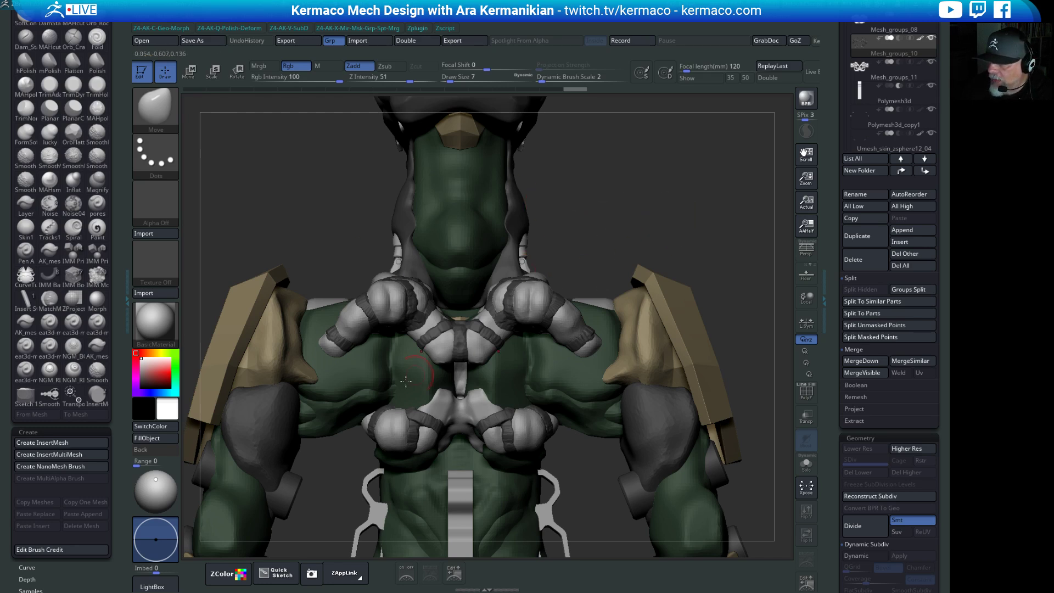
pyautogui.press('shift')
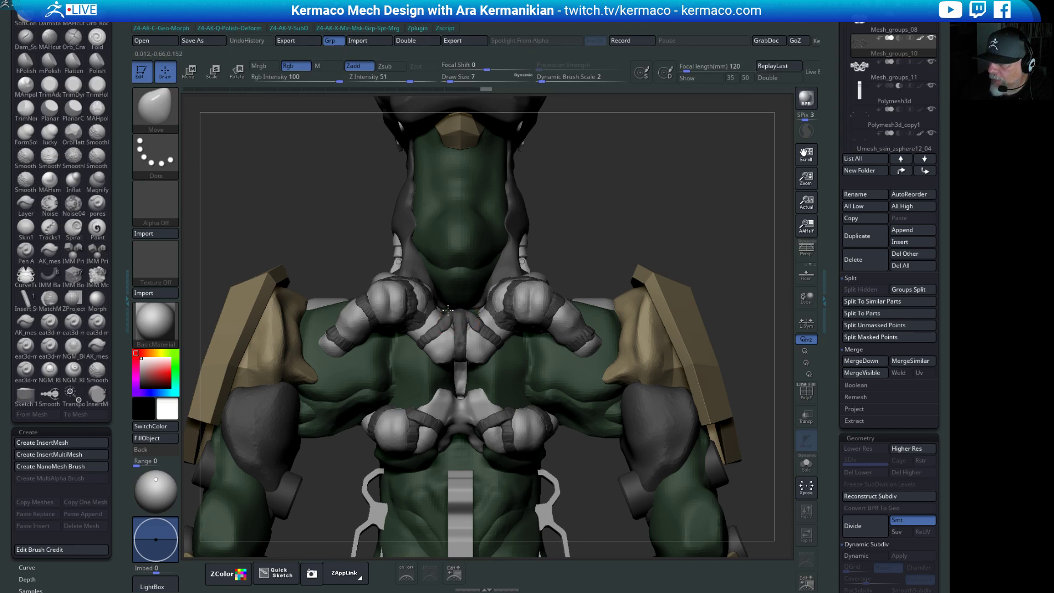
# Reshape the dark strap at the centre of the upper chest and its neighbours beside the neck with the Move brush.
pyautogui.moveTo(448, 311)
pyautogui.mouseDown()
pyautogui.moveTo(451, 320)
pyautogui.moveTo(437, 307)
pyautogui.moveTo(448, 317)
pyautogui.mouseUp()
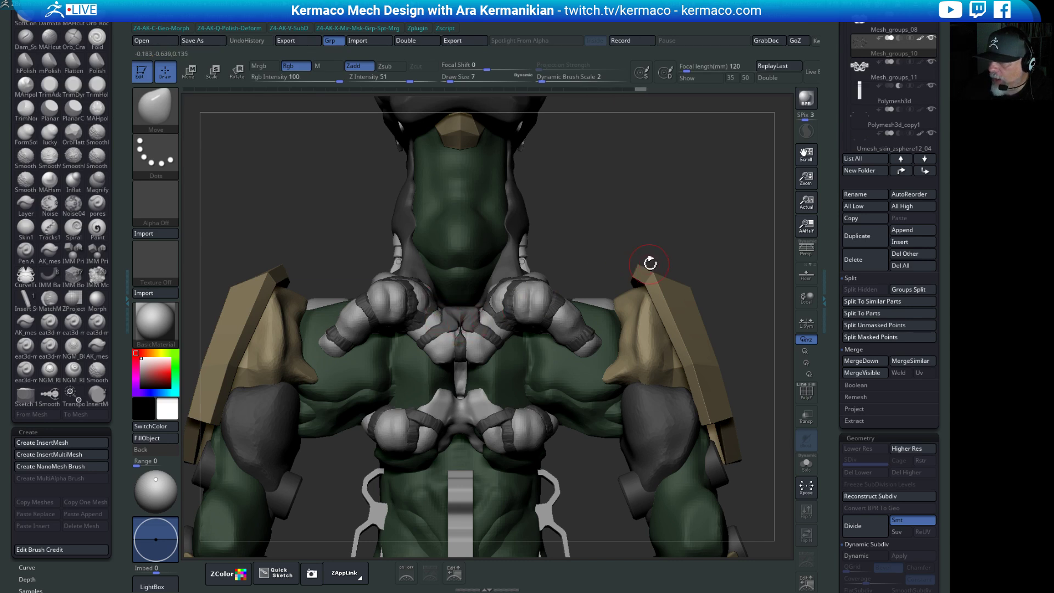
pyautogui.press('ctrl')
pyautogui.moveTo(713, 231); pyautogui.dragTo(478, 351)
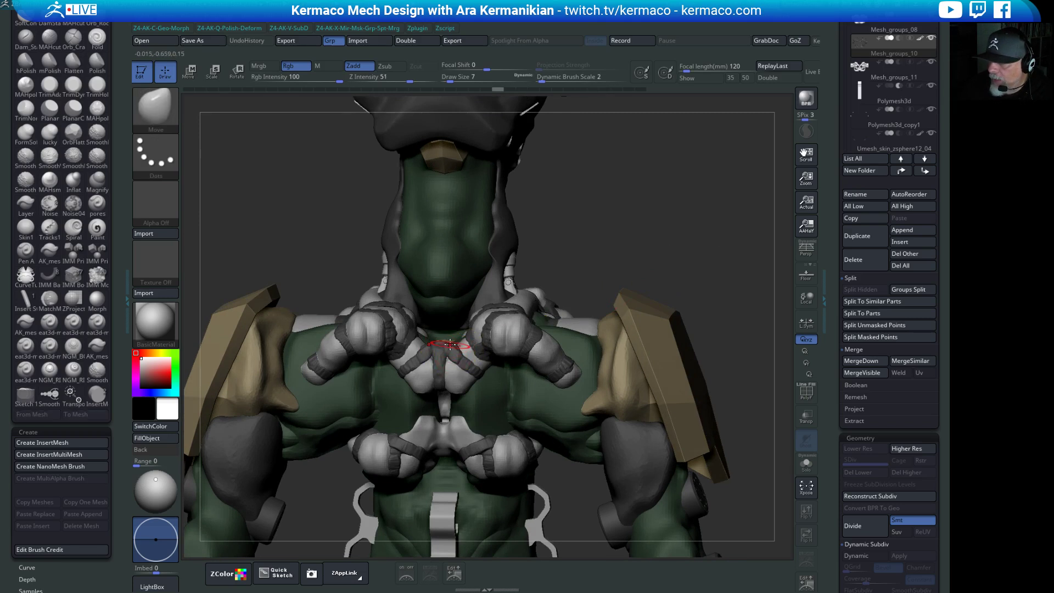
pyautogui.press('space')
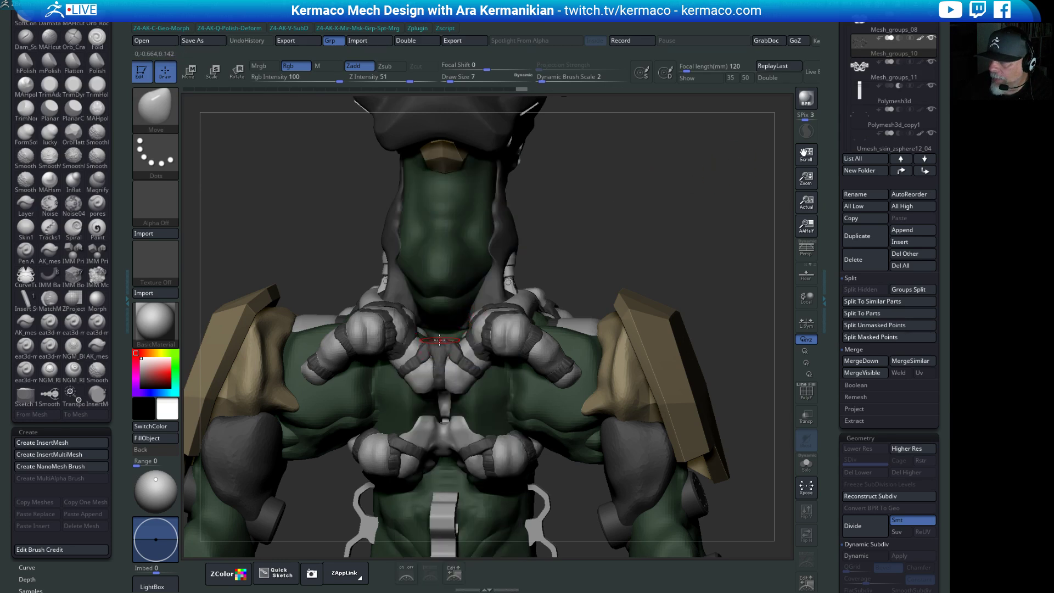
pyautogui.moveTo(590, 284); pyautogui.dragTo(431, 362)
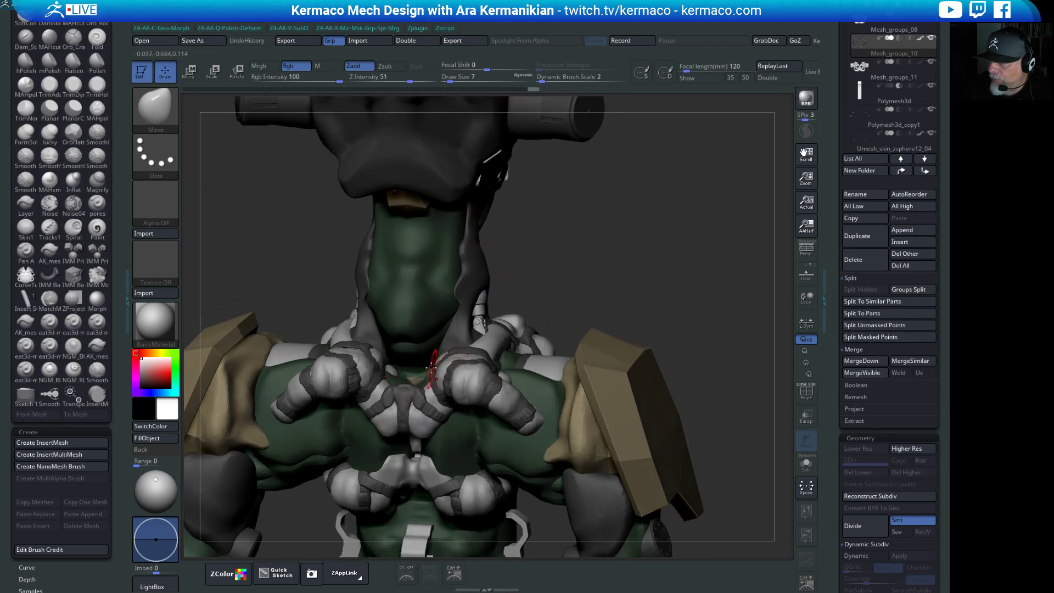
pyautogui.click(438, 354)
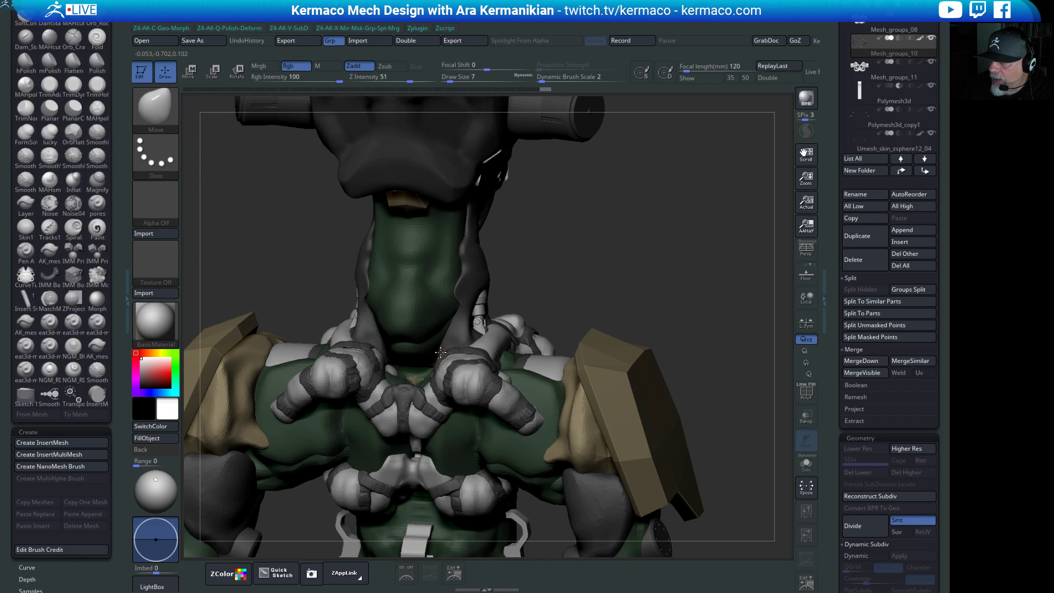
# Nudge the straps around the front shoulder knobs with the Move brush and undo the last stroke.
pyautogui.moveTo(380, 363)
pyautogui.mouseDown()
pyautogui.moveTo(364, 348)
pyautogui.moveTo(384, 348)
pyautogui.mouseUp()
pyautogui.moveTo(352, 381); pyautogui.dragTo(336, 368)
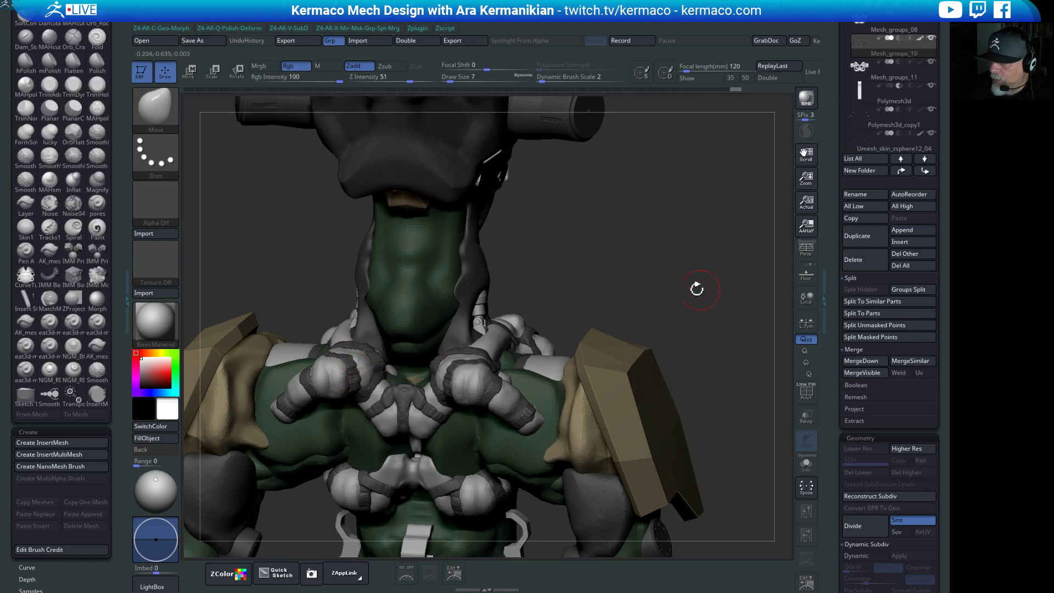
pyautogui.moveTo(496, 388); pyautogui.dragTo(490, 398)
pyautogui.hotkey('ctrl', 'z')
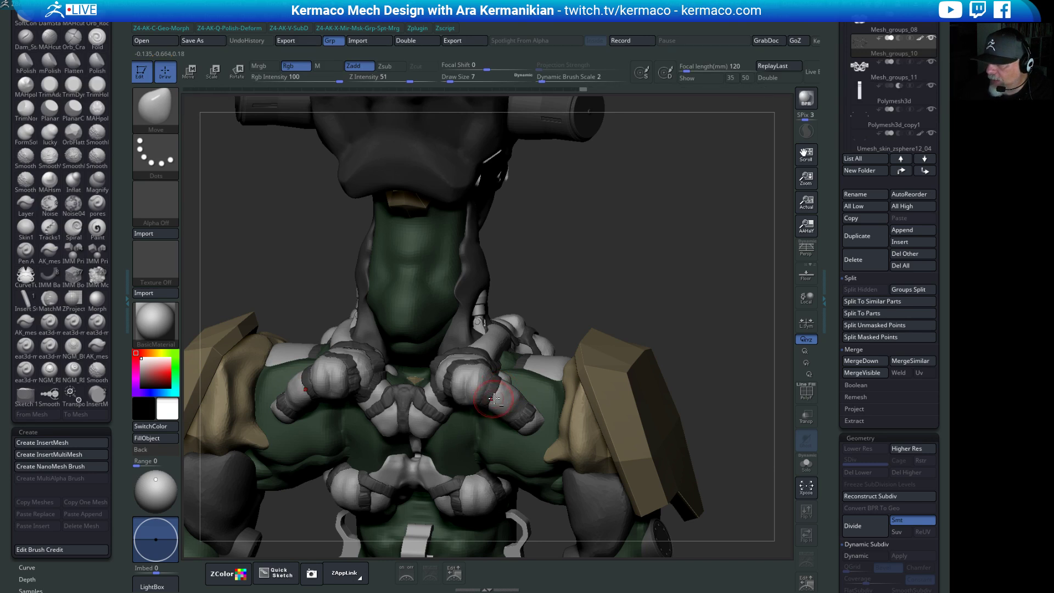
# Fit the strap at the outer end of the front shoulder tube more closely with the Move brush.
pyautogui.moveTo(711, 281); pyautogui.dragTo(582, 317)
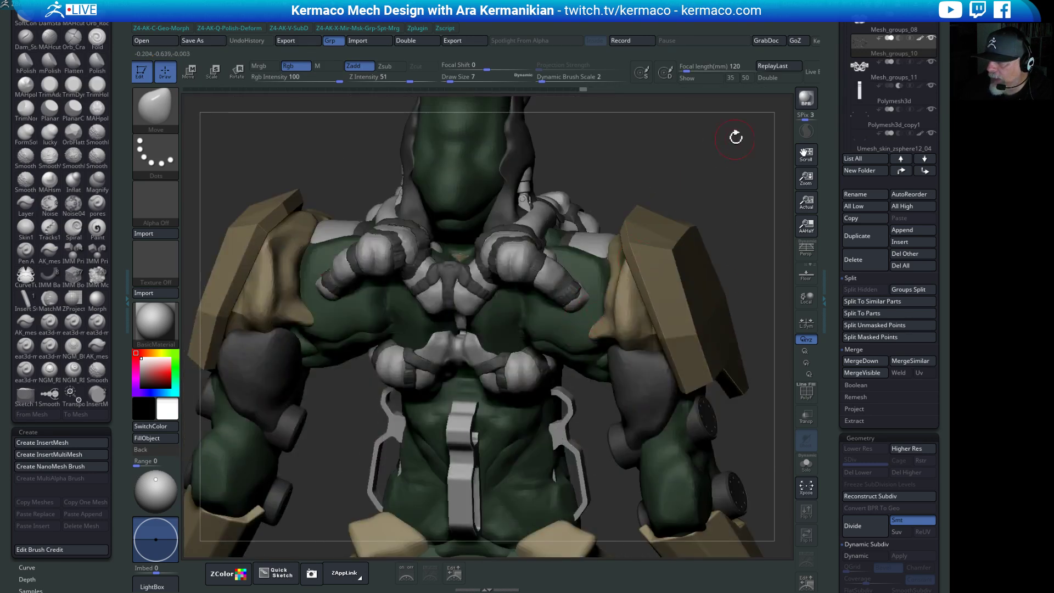
pyautogui.moveTo(735, 138); pyautogui.dragTo(395, 305)
pyautogui.click(349, 304)
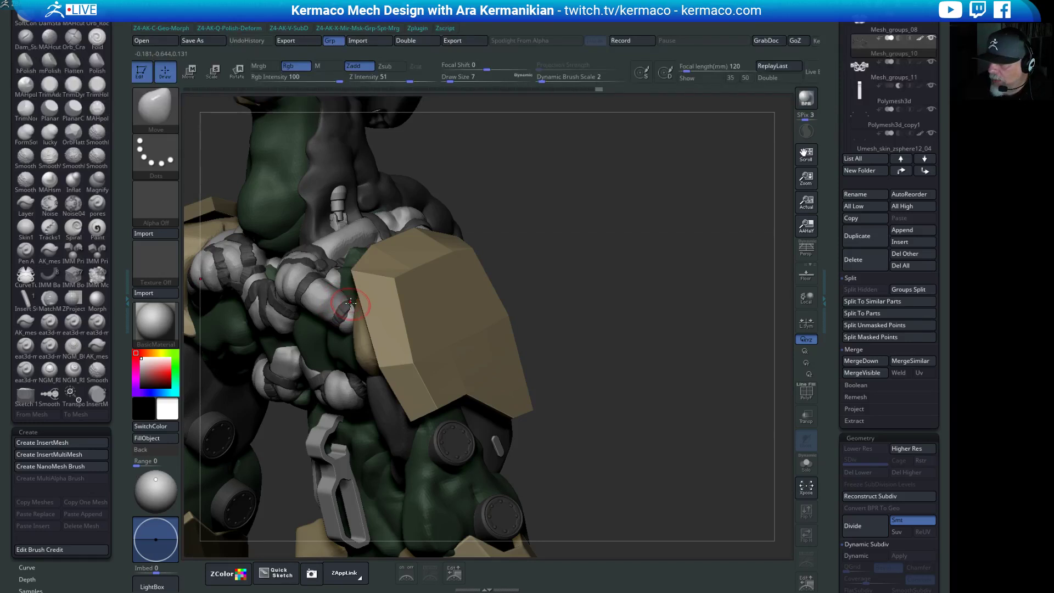
pyautogui.click(348, 304)
pyautogui.click(347, 305)
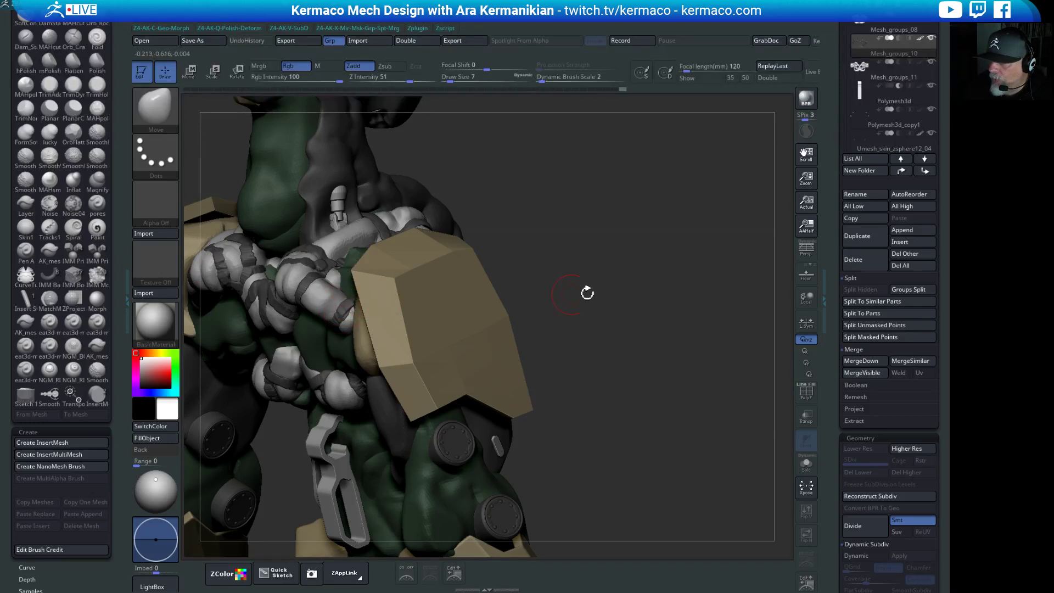
# Adjust the strap on top of the shoulder, where the tube passes behind the neck, with the Move brush.
pyautogui.moveTo(586, 292)
pyautogui.mouseDown()
pyautogui.moveTo(659, 291)
pyautogui.moveTo(479, 284)
pyautogui.mouseUp()
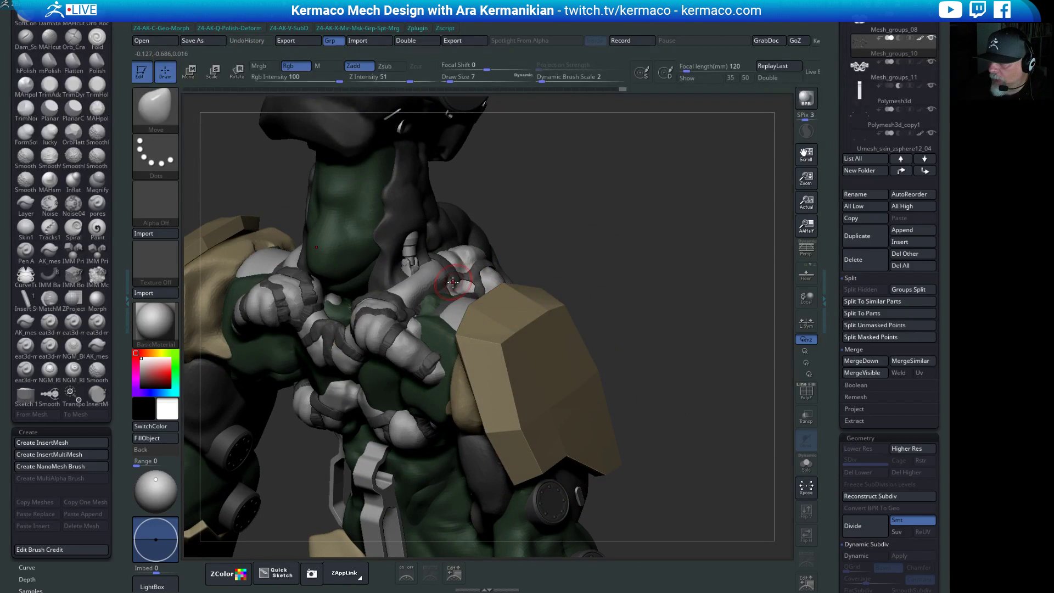
pyautogui.click(447, 281)
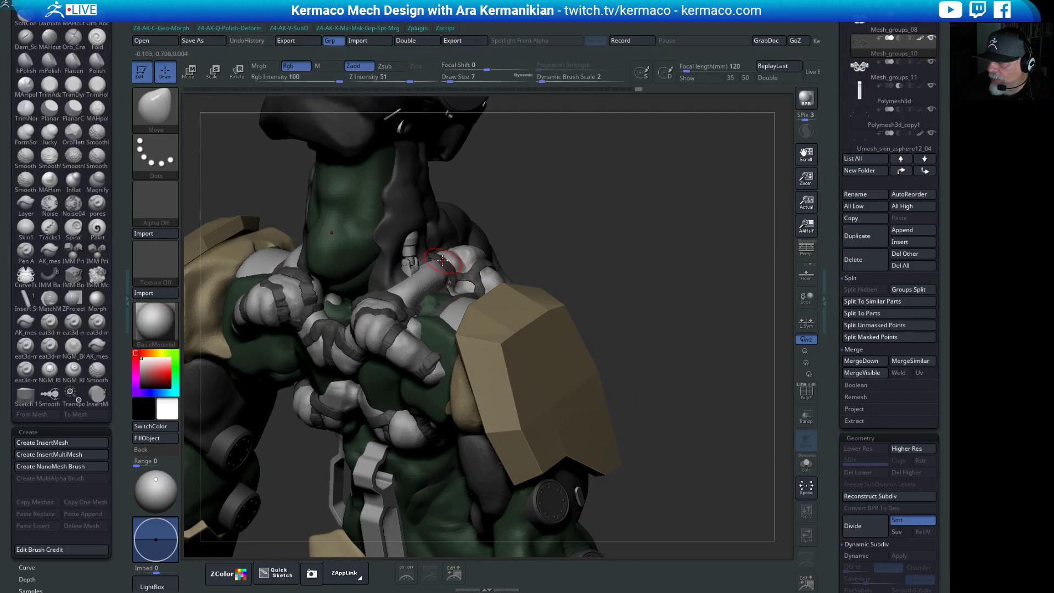
pyautogui.click(450, 284)
pyautogui.click(451, 286)
# Select the light tube subtool Mesh_groups_08, undo the last change and touch up the link at the centre of the chest.
pyautogui.keyDown('shift'); pyautogui.moveTo(667, 231); pyautogui.dragTo(538, 358); pyautogui.keyUp('shift')
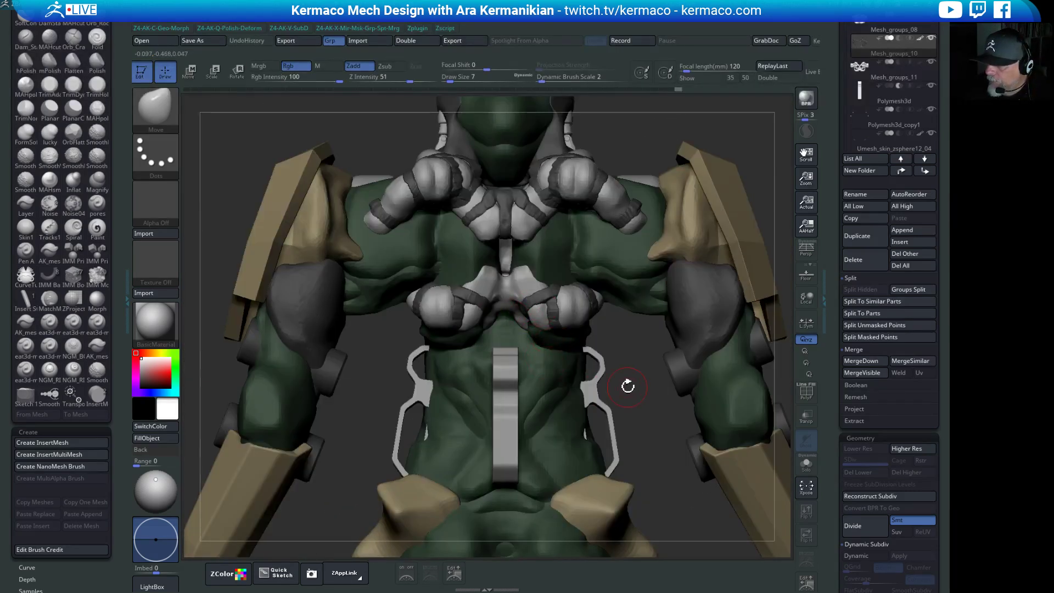
pyautogui.moveTo(627, 386)
pyautogui.mouseDown()
pyautogui.moveTo(647, 360)
pyautogui.moveTo(582, 335)
pyautogui.moveTo(539, 301)
pyautogui.moveTo(524, 330)
pyautogui.mouseUp()
pyautogui.keyDown('alt'); pyautogui.click(512, 308); pyautogui.keyUp('alt')
pyautogui.hotkey('ctrl', 'z')
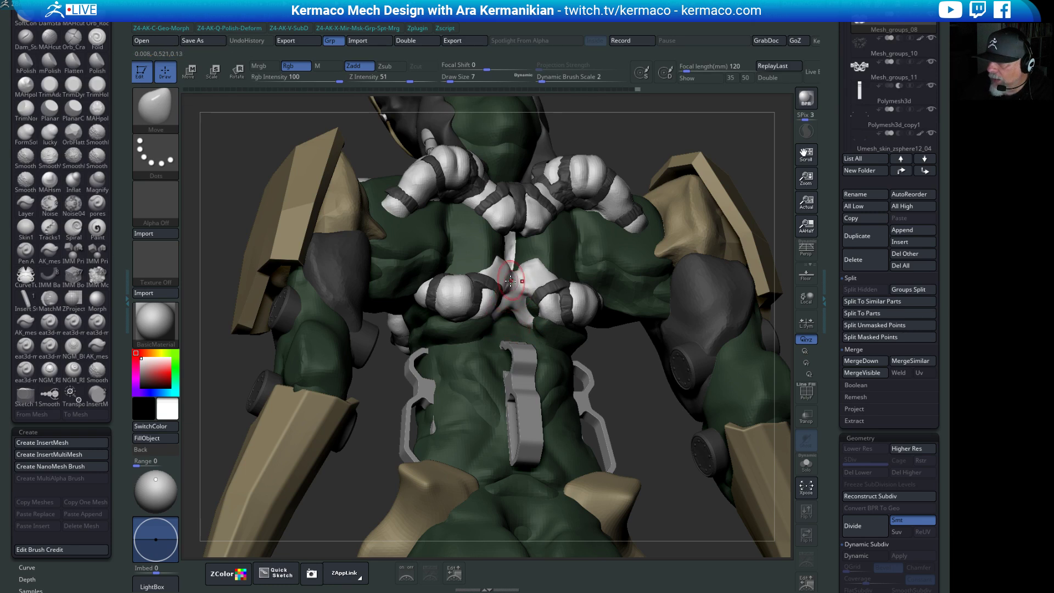
pyautogui.moveTo(733, 130); pyautogui.dragTo(667, 200)
pyautogui.press('shift')
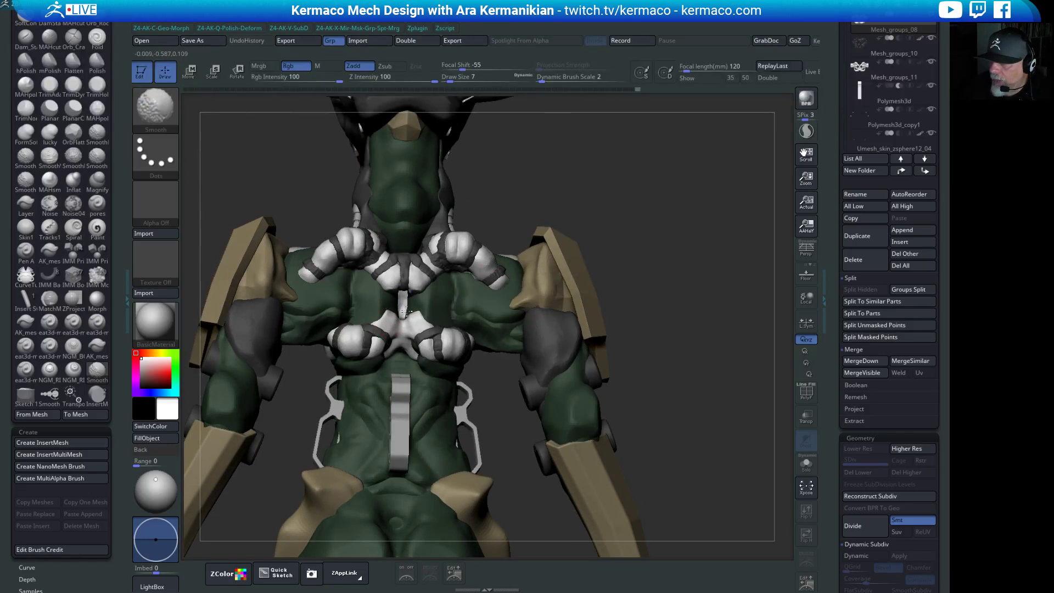
pyautogui.moveTo(681, 258)
pyautogui.mouseDown()
pyautogui.moveTo(697, 245)
pyautogui.moveTo(621, 242)
pyautogui.moveTo(697, 252)
pyautogui.moveTo(655, 270)
pyautogui.moveTo(728, 236)
pyautogui.moveTo(669, 248)
pyautogui.mouseUp()
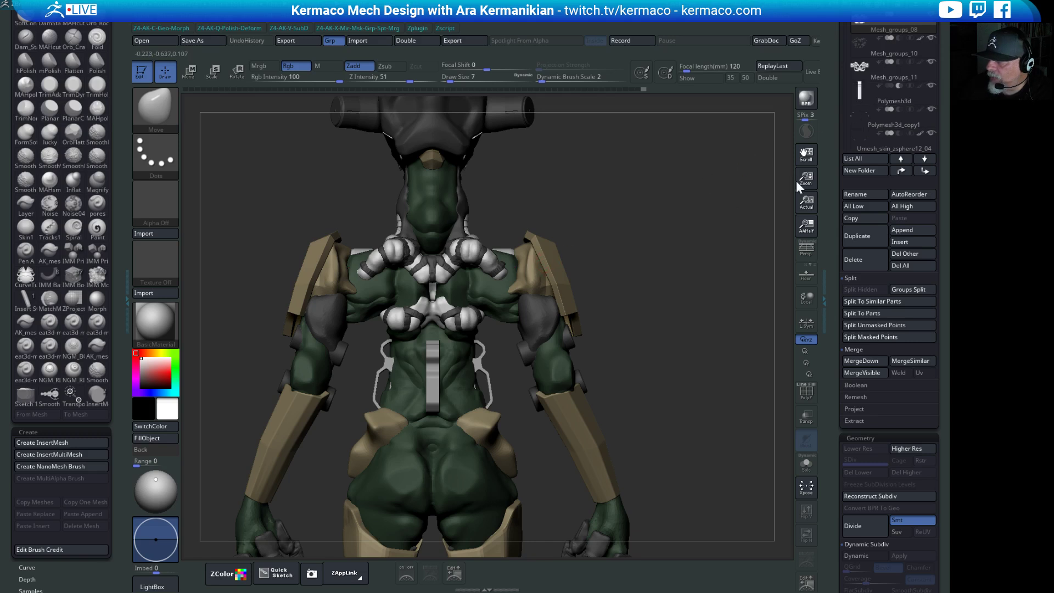
# Select the strap subtool Mesh_groups_10, isolate it and display its wireframe.
pyautogui.click(882, 77)
pyautogui.click(884, 47)
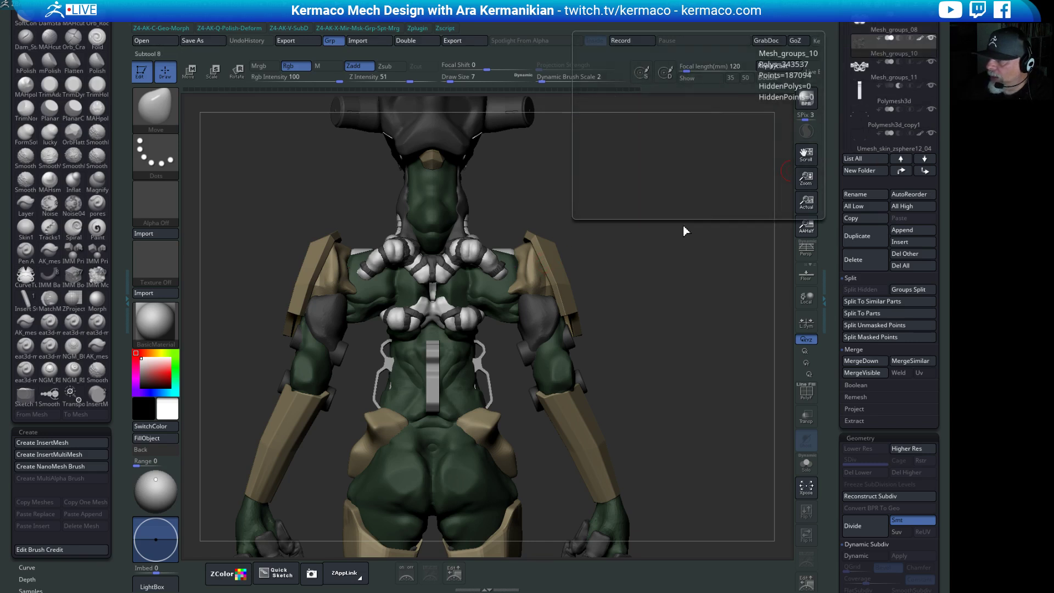
pyautogui.moveTo(674, 228); pyautogui.dragTo(424, 275)
pyautogui.click(806, 464)
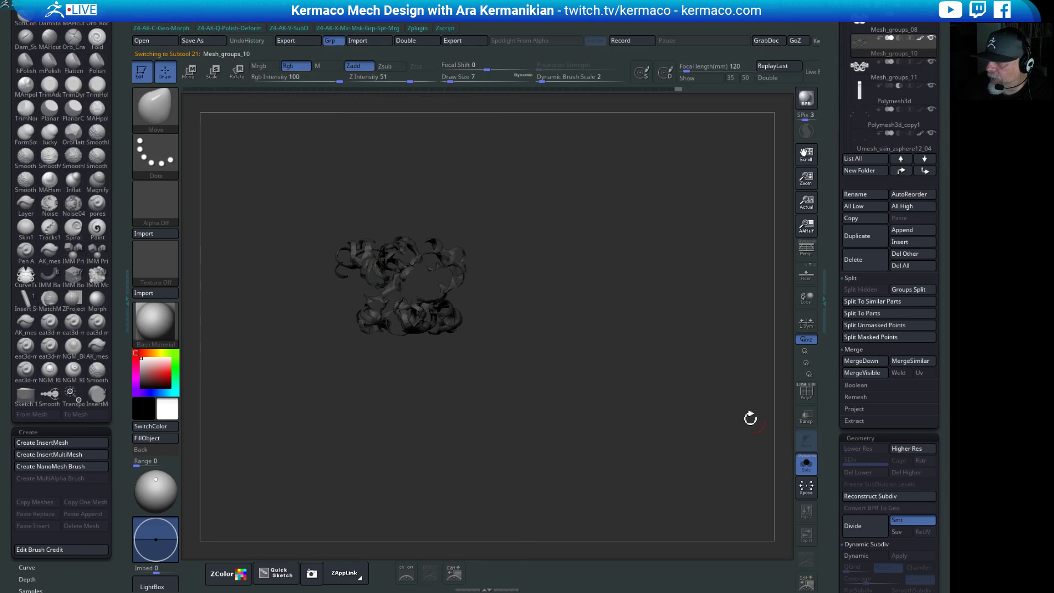
pyautogui.moveTo(748, 419); pyautogui.dragTo(626, 398)
pyautogui.moveTo(644, 275); pyautogui.dragTo(675, 437)
pyautogui.click(807, 392)
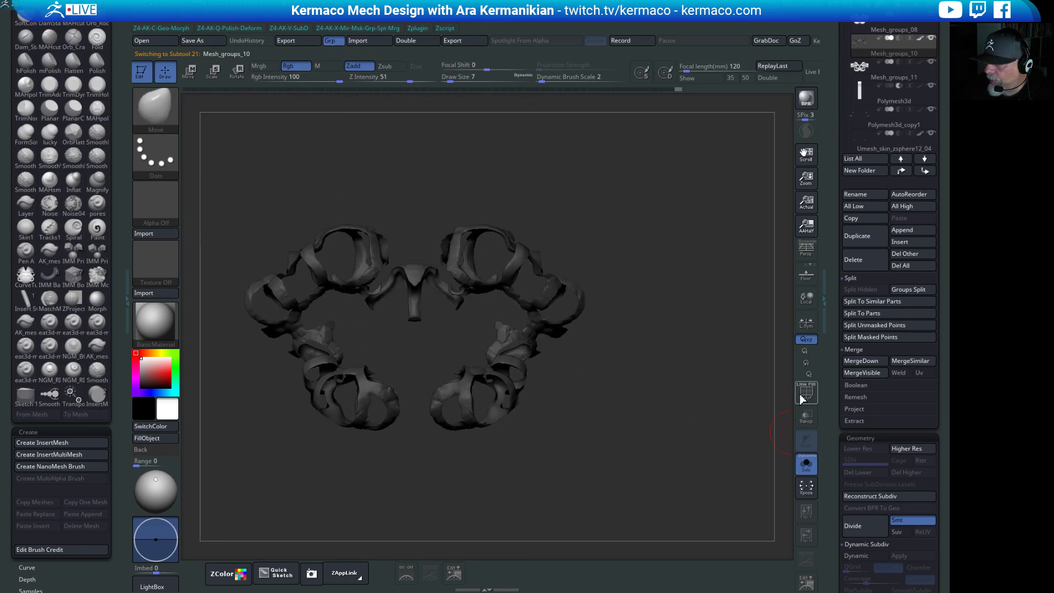
pyautogui.moveTo(654, 370); pyautogui.dragTo(799, 363)
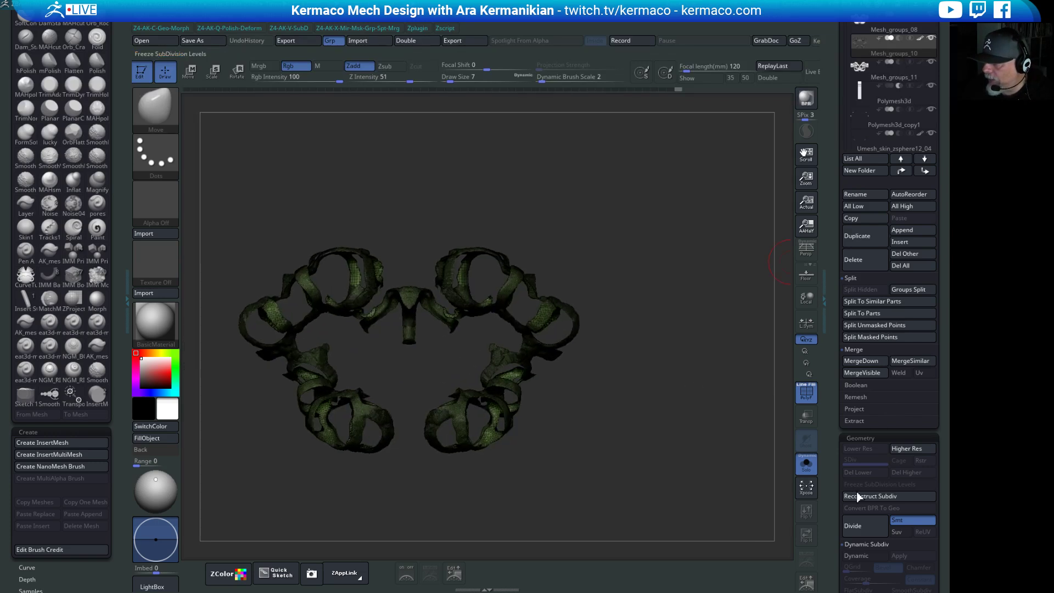
# Retopologize the straps twice with ZRemesher at a target polygon count of 5 with Adapt on.
pyautogui.scroll(-5, 875, 396)
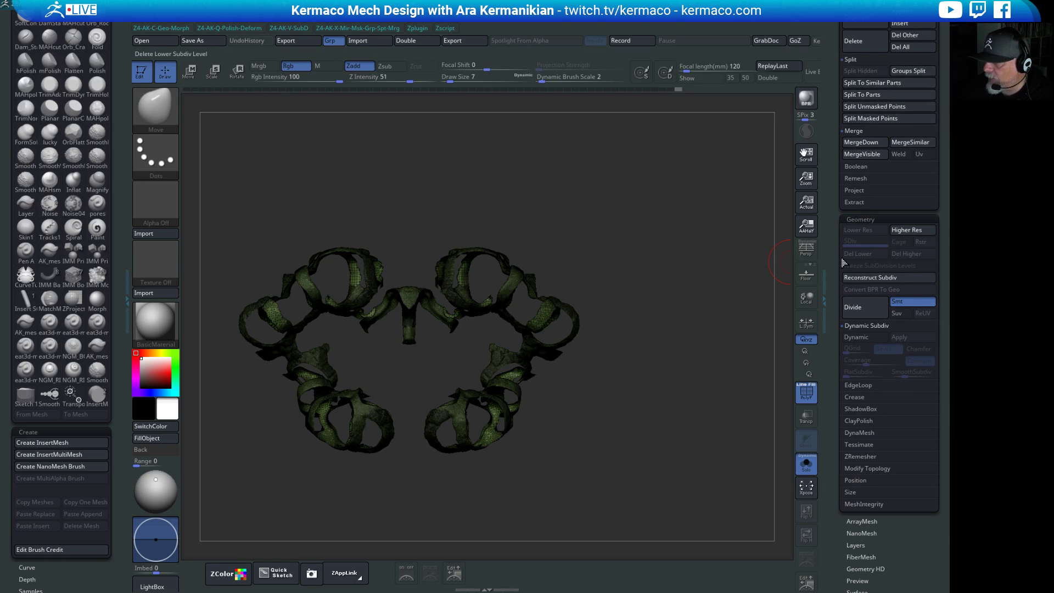
pyautogui.click(861, 457)
pyautogui.click(866, 426)
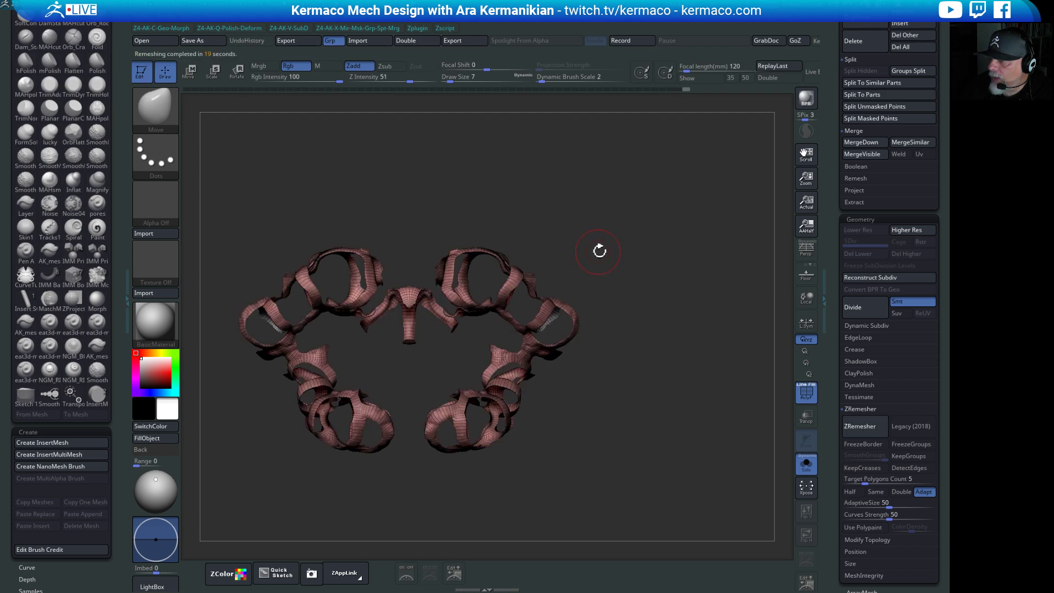
pyautogui.moveTo(600, 249); pyautogui.dragTo(714, 311)
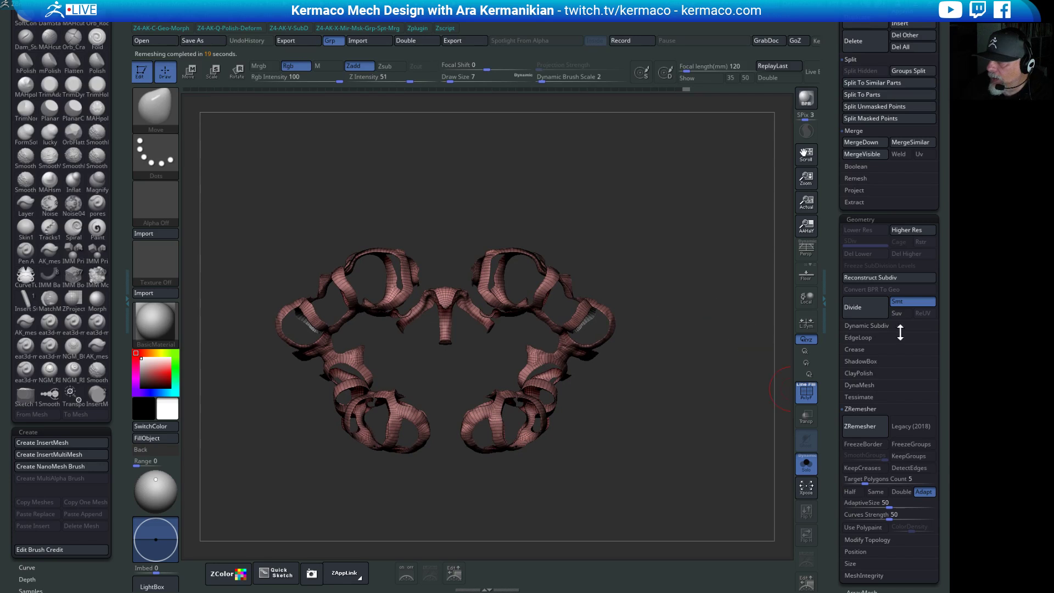
pyautogui.click(868, 429)
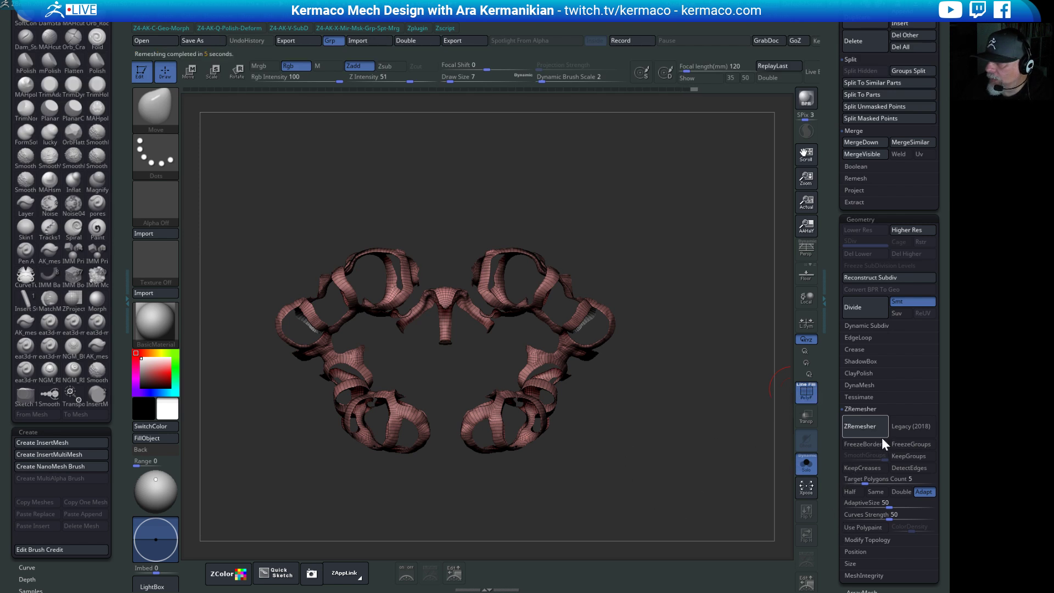
# Remesh the straps with ZRemesher set to Half, then again with Adapt turned off.
pyautogui.click(853, 492)
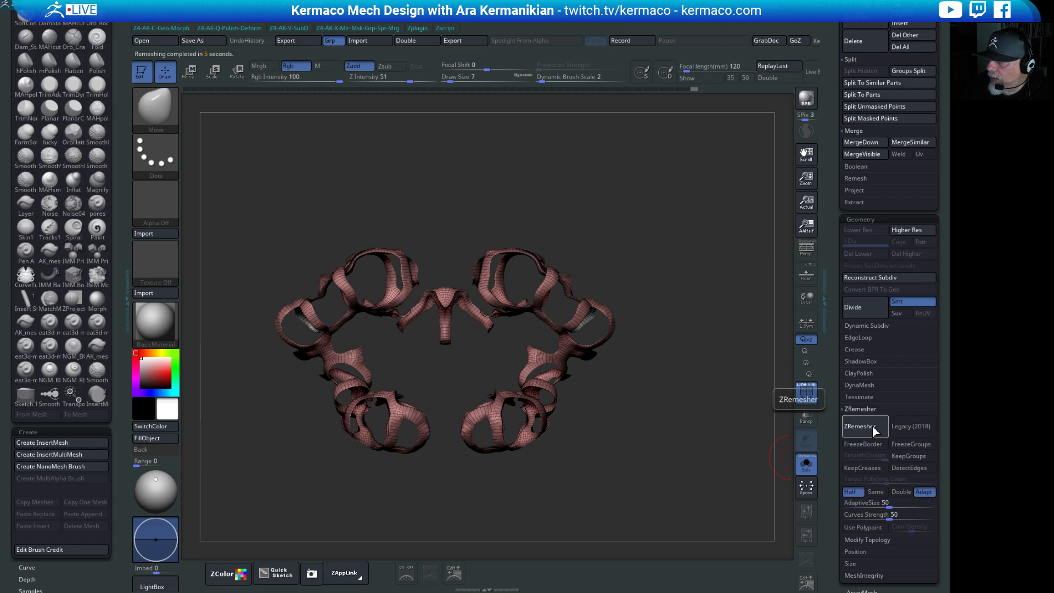
pyautogui.click(867, 428)
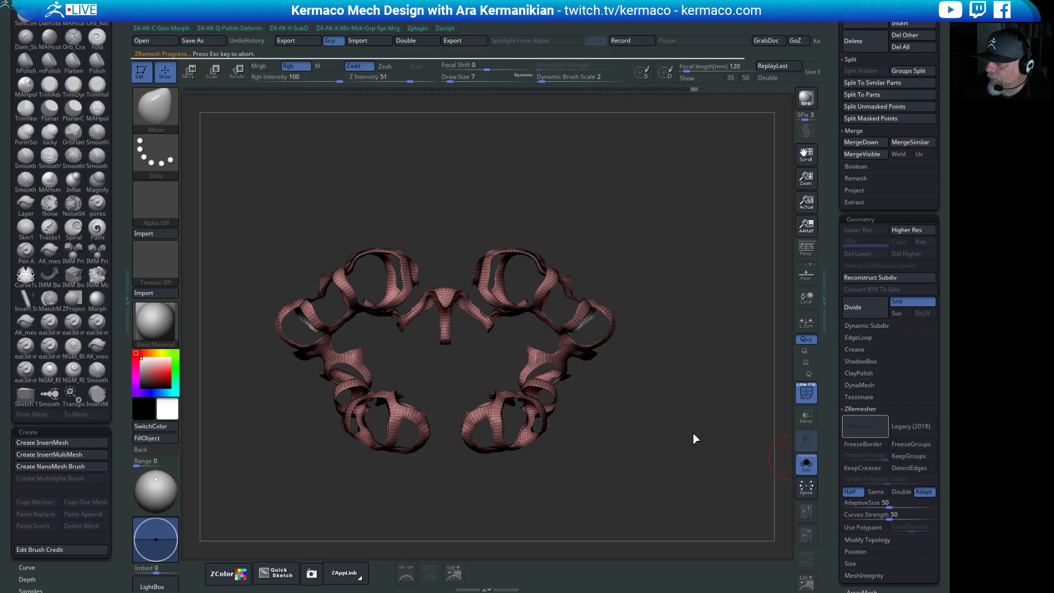
pyautogui.click(923, 492)
pyautogui.click(864, 433)
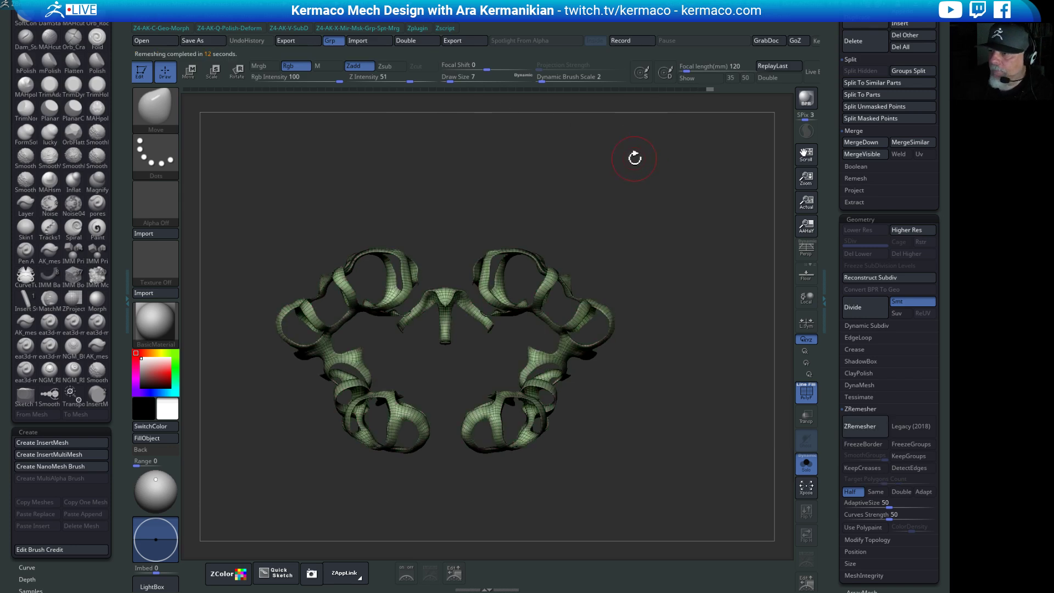
# Reduce the straps' polygon density further with three more ZRemesher passes at Half, checking the topology between passes.
pyautogui.moveTo(669, 259); pyautogui.dragTo(541, 311)
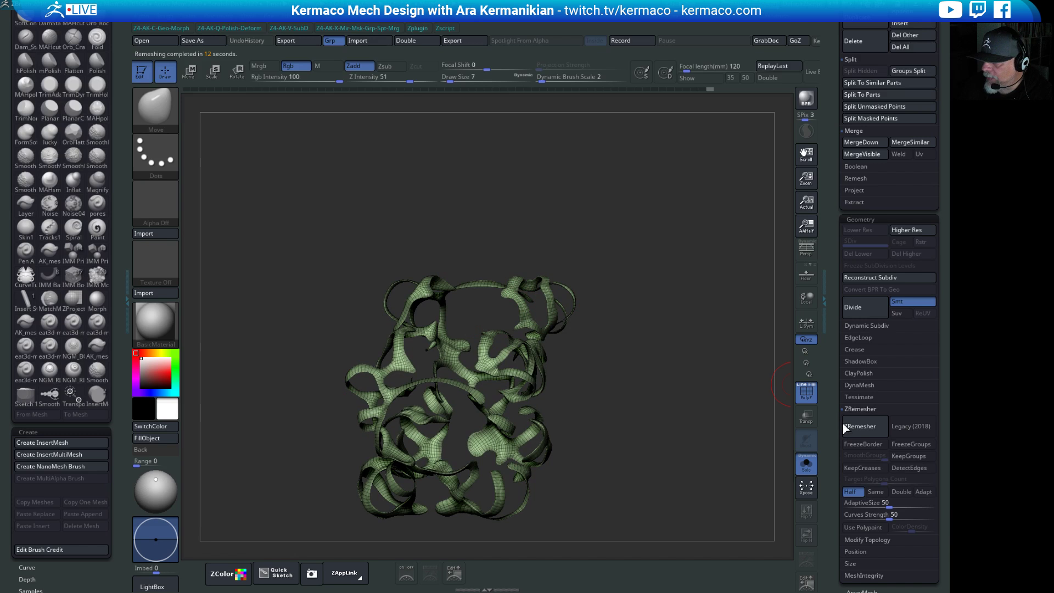
pyautogui.click(864, 426)
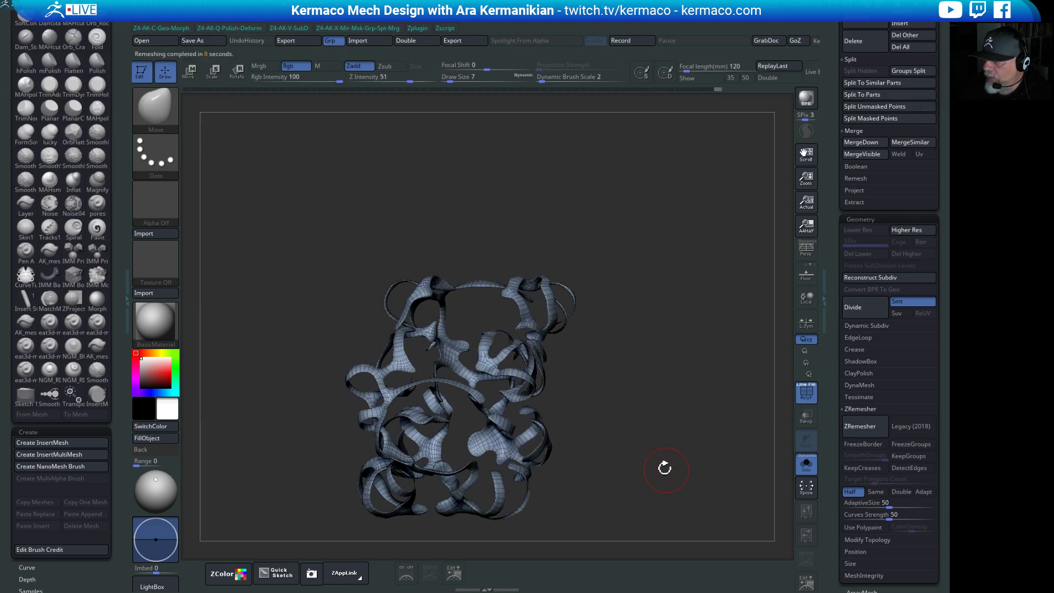
pyautogui.moveTo(666, 444); pyautogui.dragTo(753, 415)
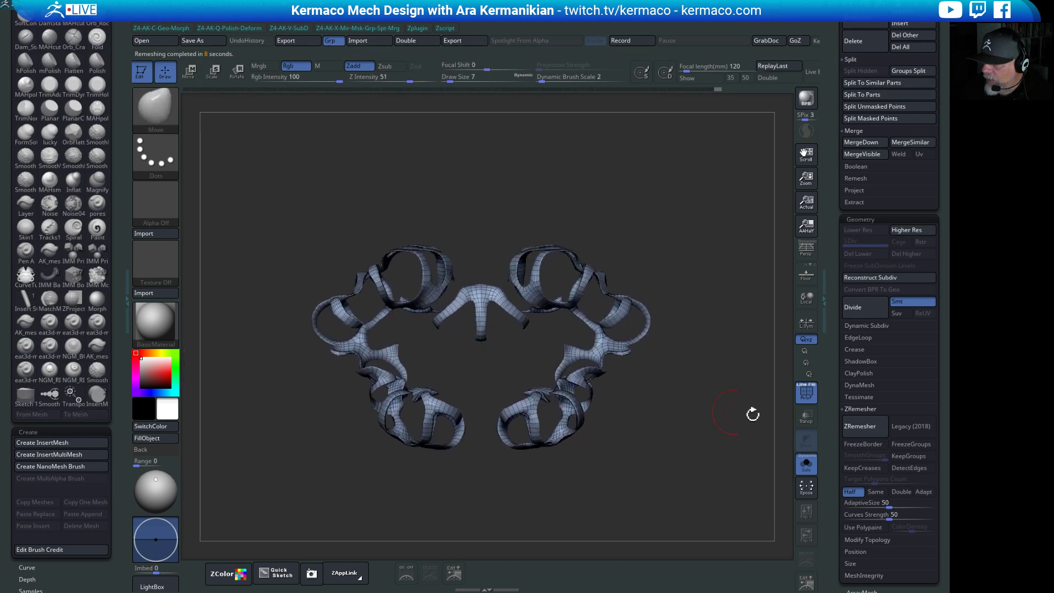
pyautogui.click(862, 424)
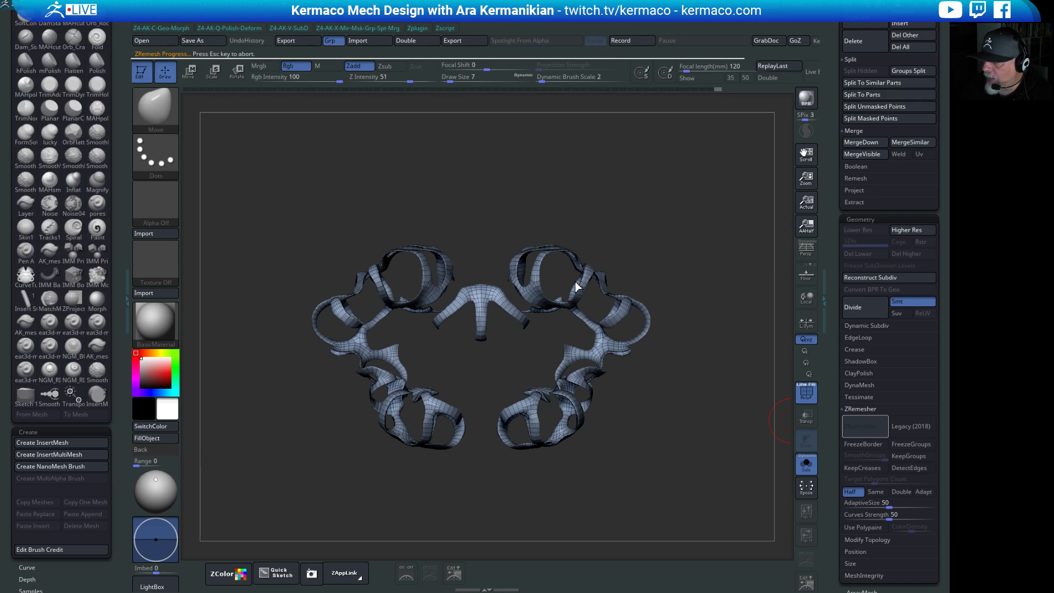
pyautogui.moveTo(729, 345); pyautogui.dragTo(700, 361)
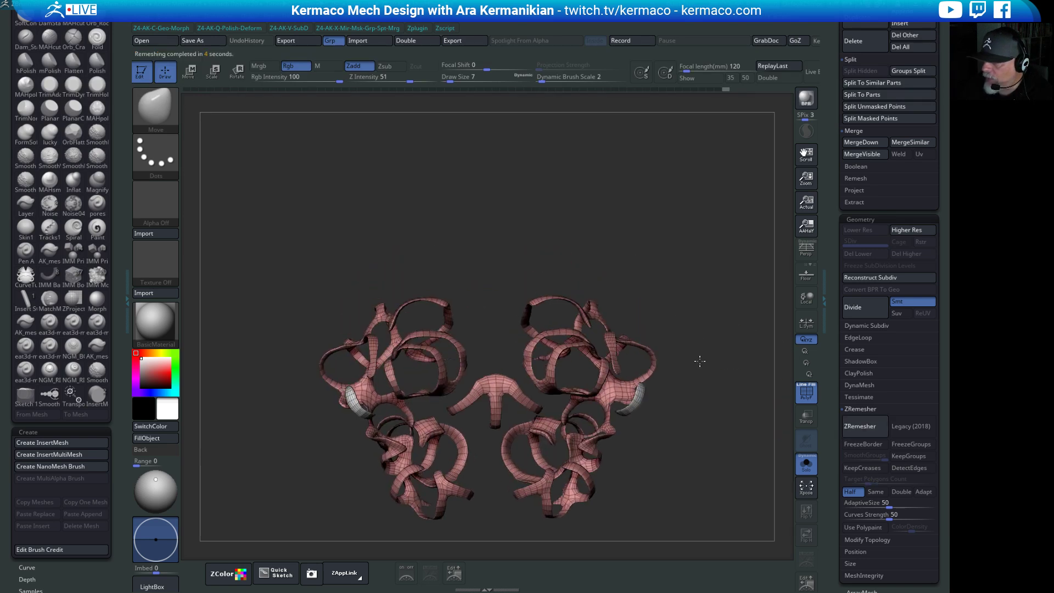
pyautogui.click(873, 427)
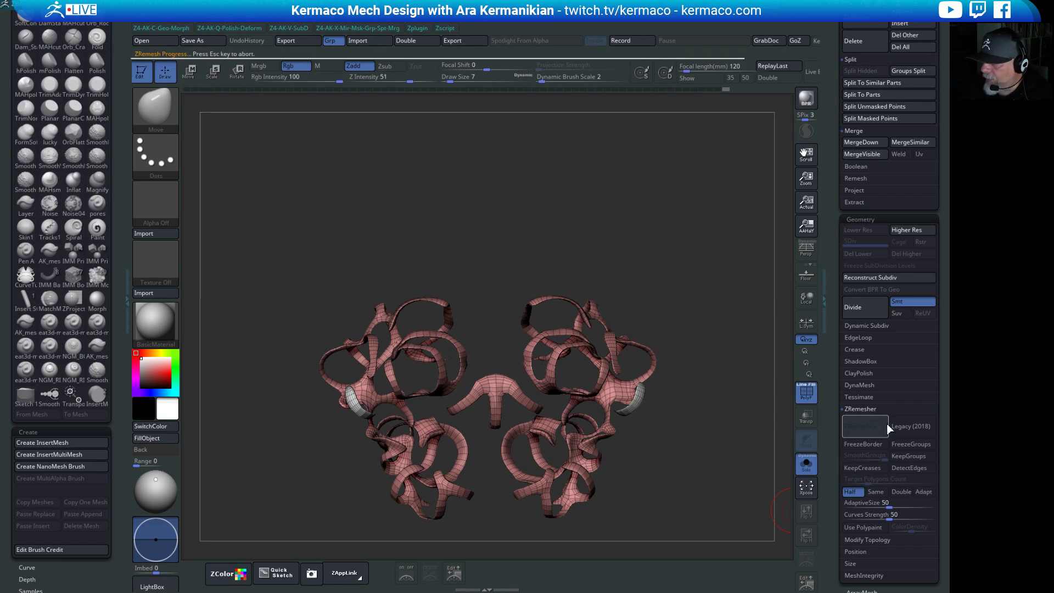
# Show the full model again and reshape the remeshed strap at the centre of the upper chest with the Move brush.
pyautogui.click(806, 464)
pyautogui.moveTo(697, 205)
pyautogui.mouseDown()
pyautogui.moveTo(701, 179)
pyautogui.moveTo(604, 184)
pyautogui.mouseUp()
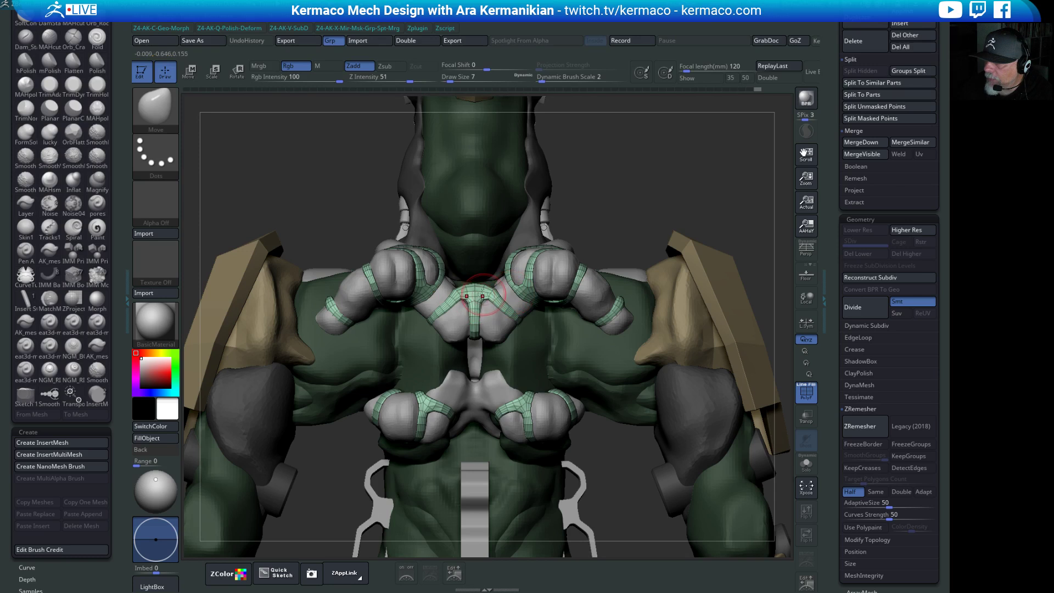
pyautogui.moveTo(483, 295); pyautogui.dragTo(486, 300)
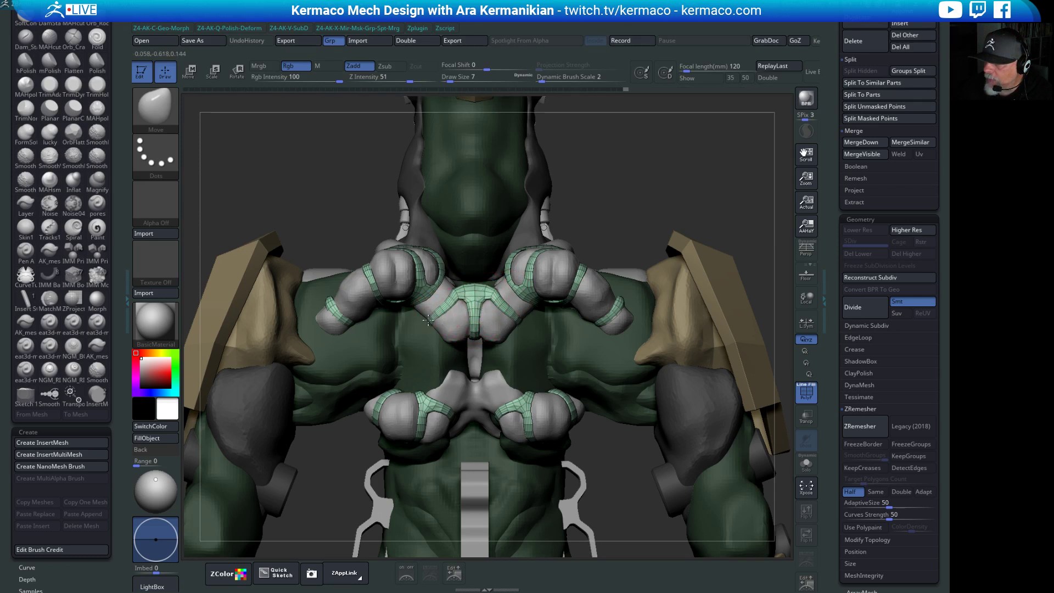
# Select the inner body mesh and push its exposed areas beneath the back's surface with the Move brush at draw size 18.
pyautogui.moveTo(684, 193); pyautogui.dragTo(626, 231)
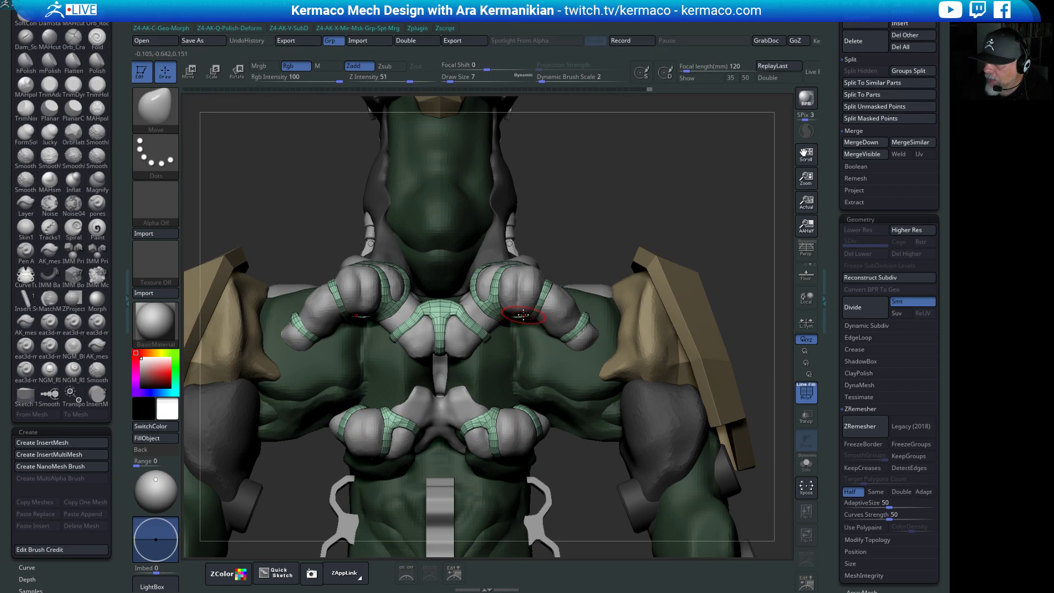
pyautogui.moveTo(633, 212); pyautogui.dragTo(538, 286)
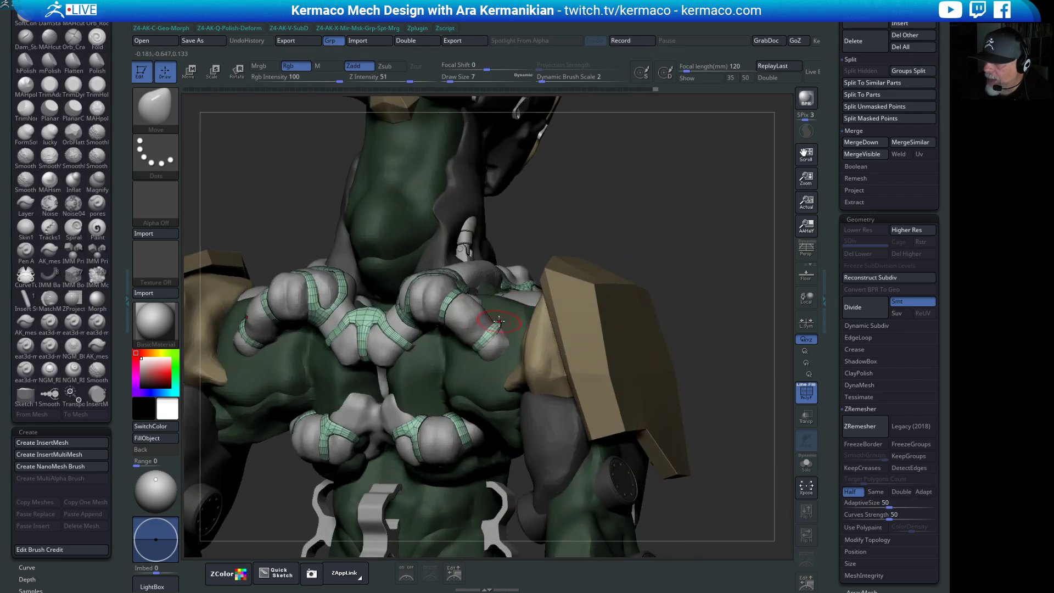
pyautogui.moveTo(624, 211)
pyautogui.mouseDown()
pyautogui.moveTo(564, 195)
pyautogui.moveTo(384, 308)
pyautogui.moveTo(336, 300)
pyautogui.moveTo(343, 309)
pyautogui.moveTo(334, 293)
pyautogui.moveTo(340, 301)
pyautogui.moveTo(314, 326)
pyautogui.moveTo(303, 324)
pyautogui.moveTo(309, 301)
pyautogui.mouseUp()
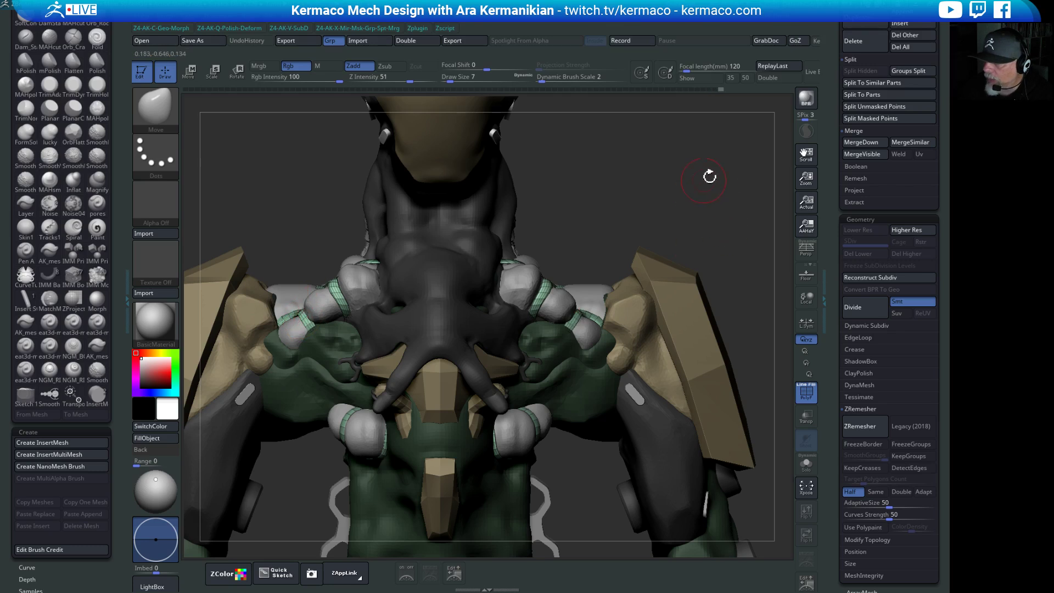
pyautogui.moveTo(708, 174); pyautogui.dragTo(568, 191)
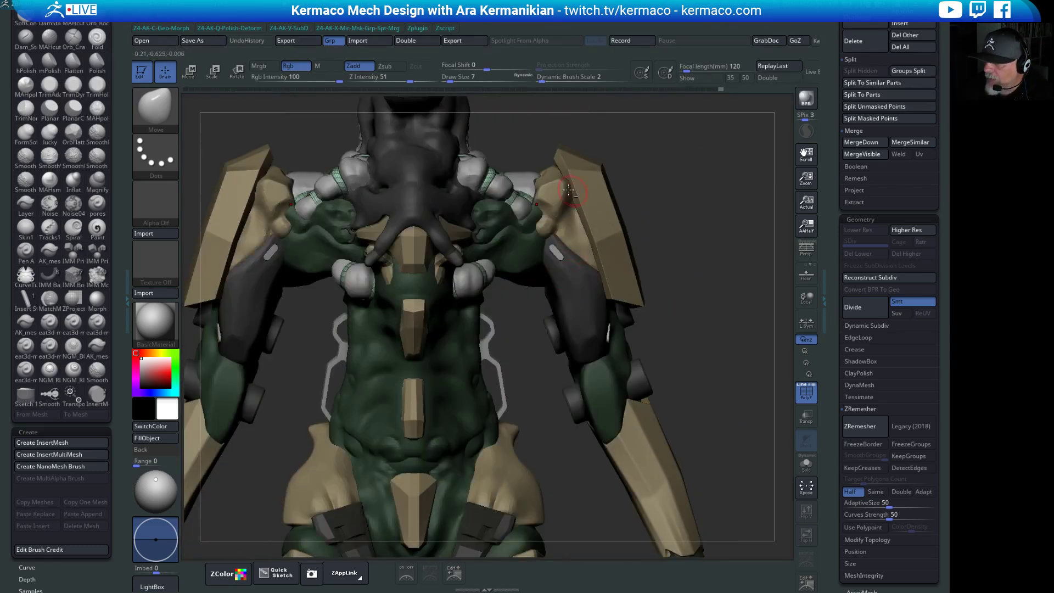
pyautogui.keyDown('alt'); pyautogui.click(554, 199); pyautogui.keyUp('alt')
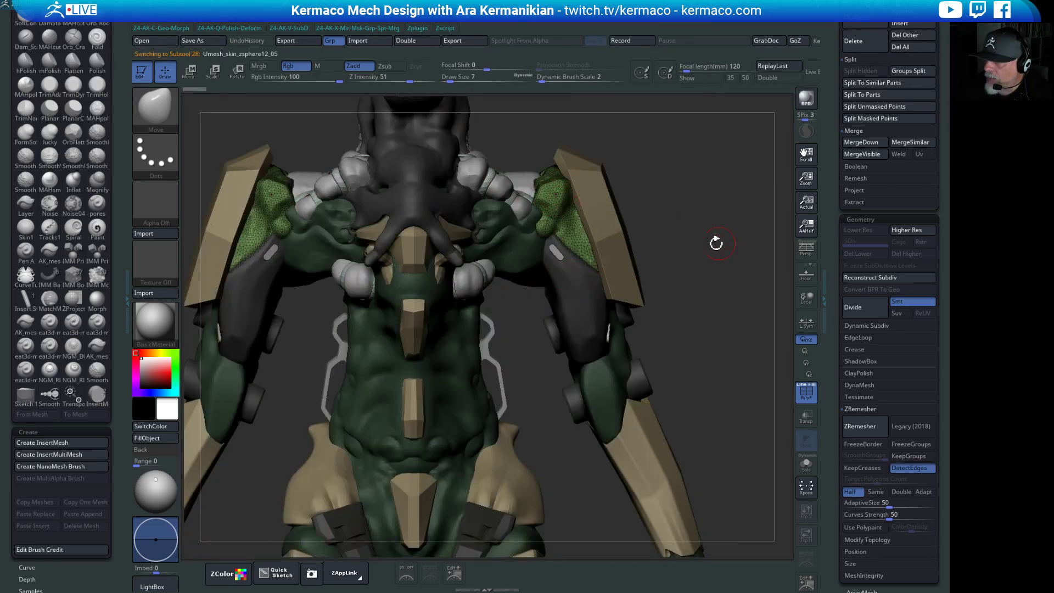
pyautogui.moveTo(715, 237); pyautogui.dragTo(647, 238)
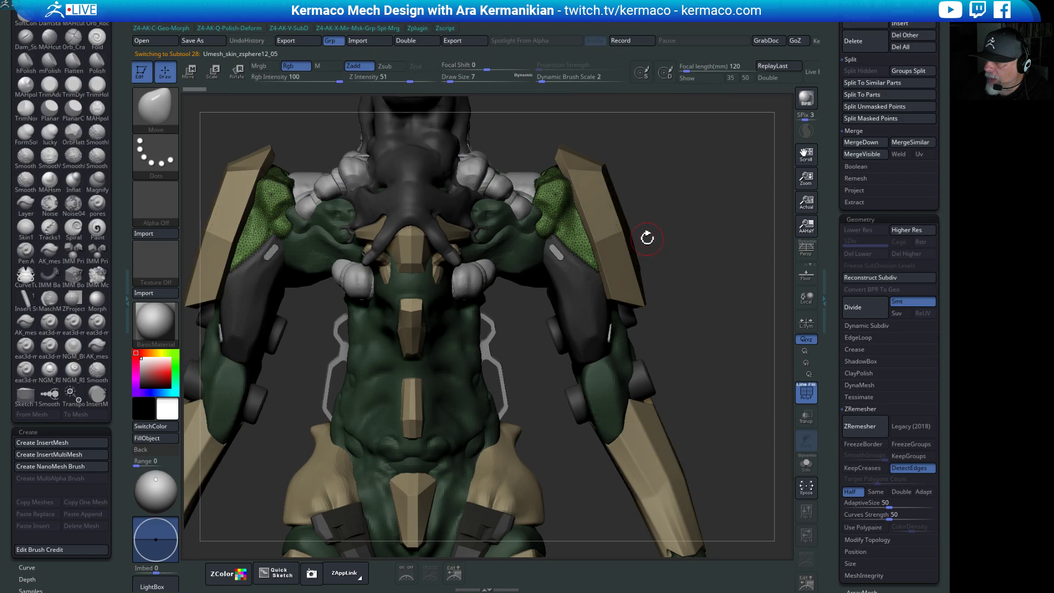
pyautogui.keyDown('alt'); pyautogui.click(515, 250); pyautogui.keyUp('alt')
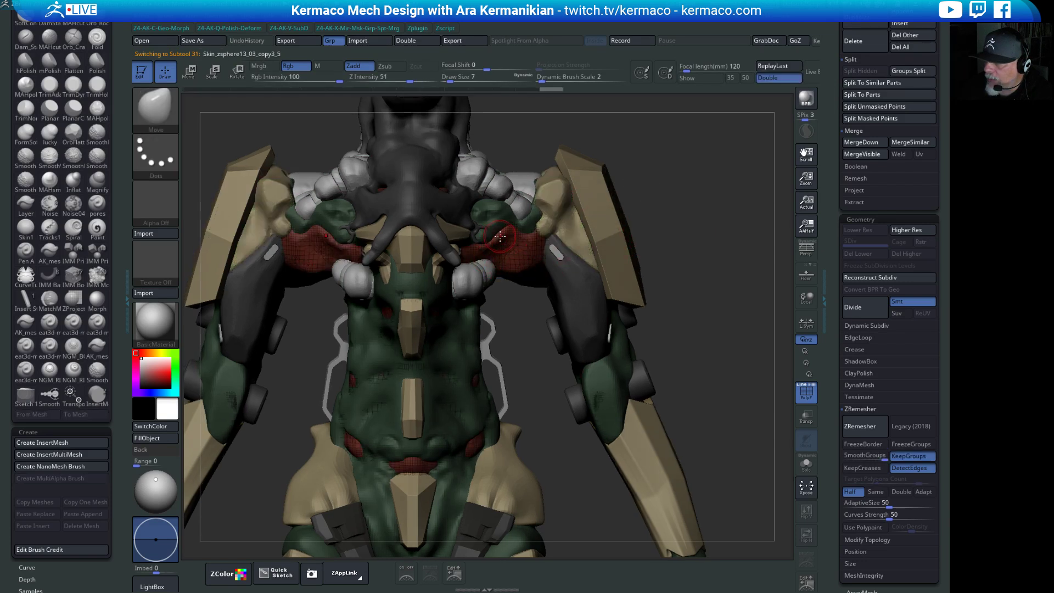
pyautogui.moveTo(711, 246)
pyautogui.mouseDown()
pyautogui.moveTo(701, 174)
pyautogui.moveTo(722, 220)
pyautogui.moveTo(712, 264)
pyautogui.moveTo(725, 258)
pyautogui.mouseUp()
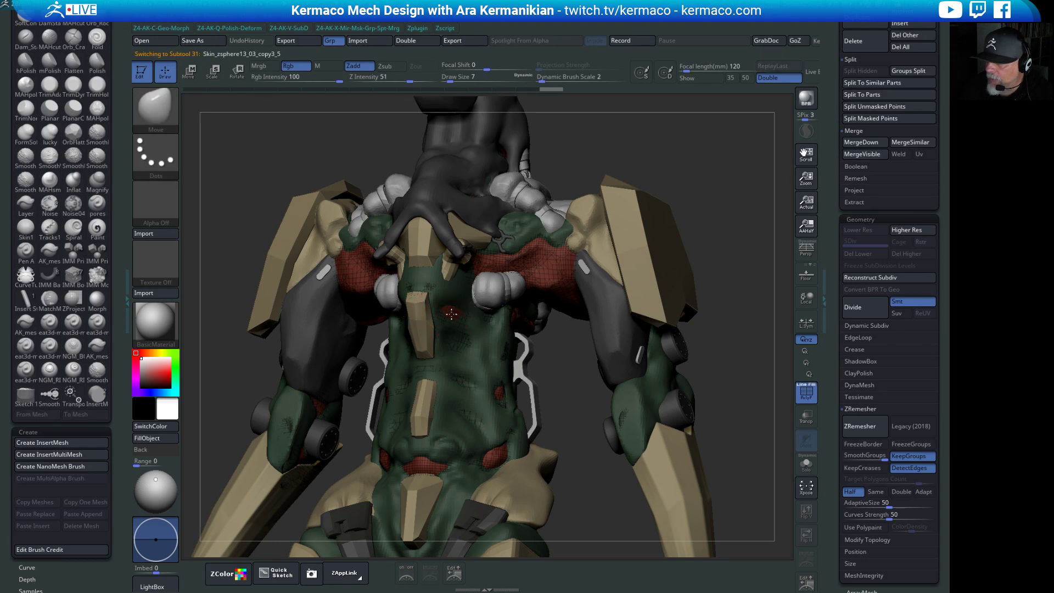
pyautogui.press('s')
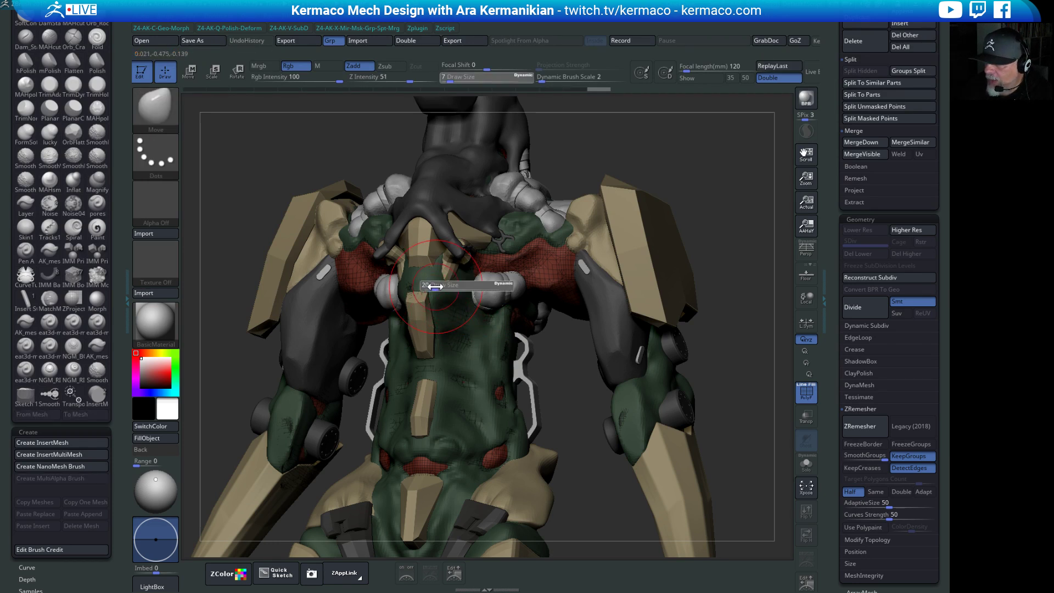
pyautogui.click(439, 288)
pyautogui.moveTo(473, 341)
pyautogui.mouseDown()
pyautogui.moveTo(483, 319)
pyautogui.moveTo(500, 379)
pyautogui.moveTo(459, 380)
pyautogui.moveTo(470, 443)
pyautogui.moveTo(488, 456)
pyautogui.moveTo(412, 461)
pyautogui.mouseUp()
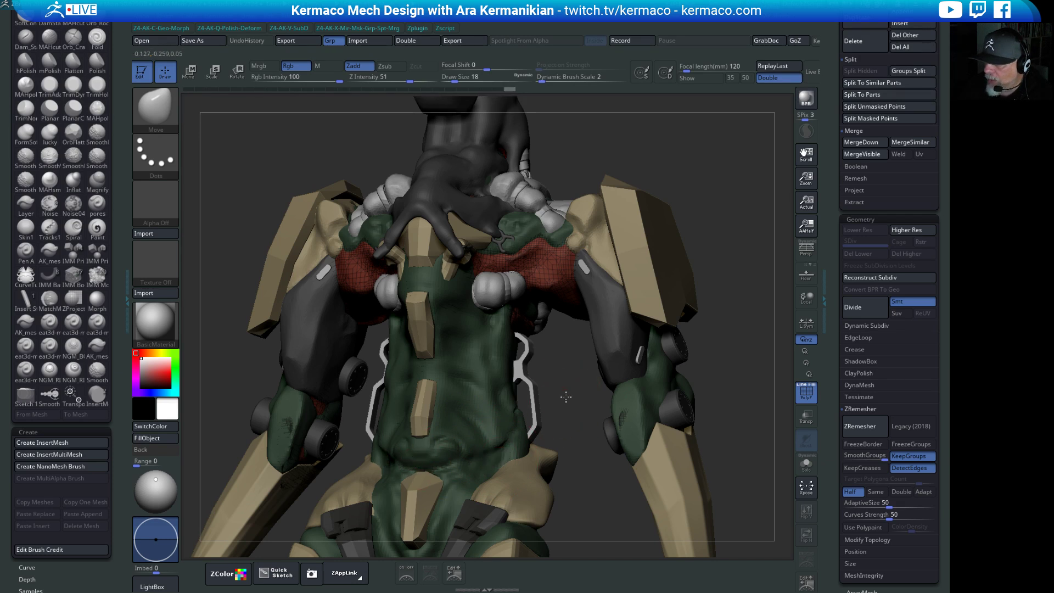
# Examine from the front, side and back where the inner body mesh shows through the torso and shoulders.
pyautogui.moveTo(567, 396)
pyautogui.mouseDown()
pyautogui.moveTo(707, 341)
pyautogui.moveTo(793, 336)
pyautogui.moveTo(550, 355)
pyautogui.mouseUp()
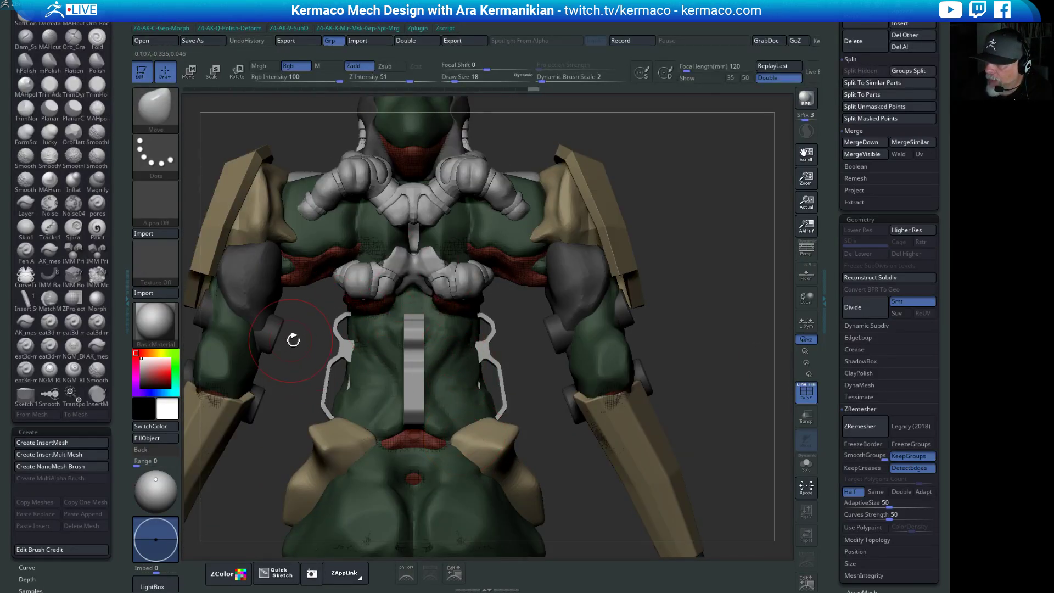
pyautogui.moveTo(293, 340); pyautogui.dragTo(340, 306)
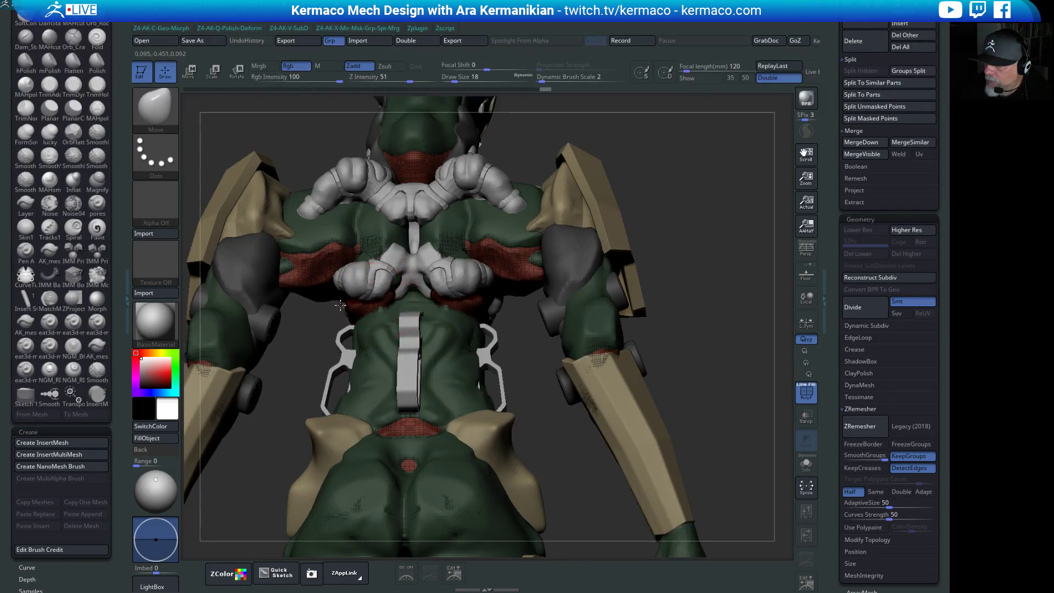
pyautogui.moveTo(560, 403)
pyautogui.mouseDown()
pyautogui.moveTo(552, 382)
pyautogui.moveTo(494, 338)
pyautogui.mouseUp()
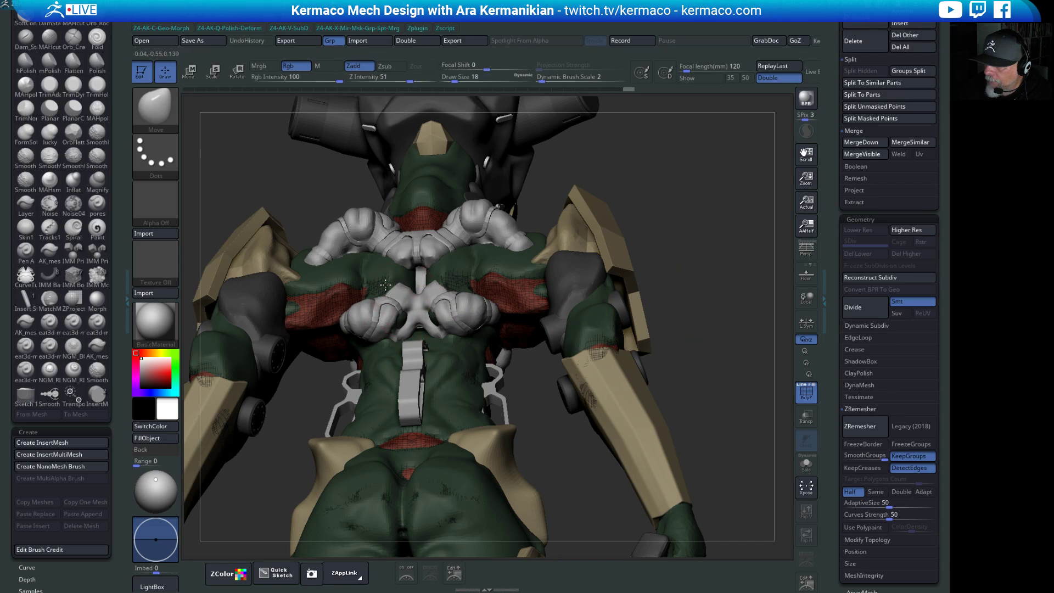
pyautogui.moveTo(758, 263); pyautogui.dragTo(740, 409)
pyautogui.moveTo(544, 339); pyautogui.dragTo(480, 419)
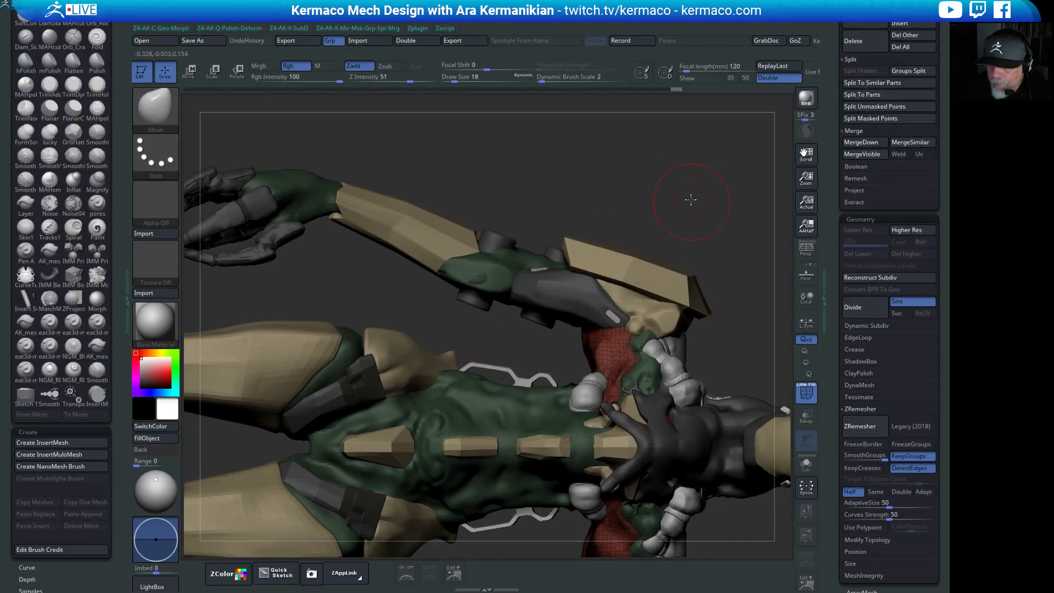
pyautogui.moveTo(691, 199)
pyautogui.mouseDown()
pyautogui.moveTo(702, 163)
pyautogui.moveTo(732, 204)
pyautogui.mouseUp()
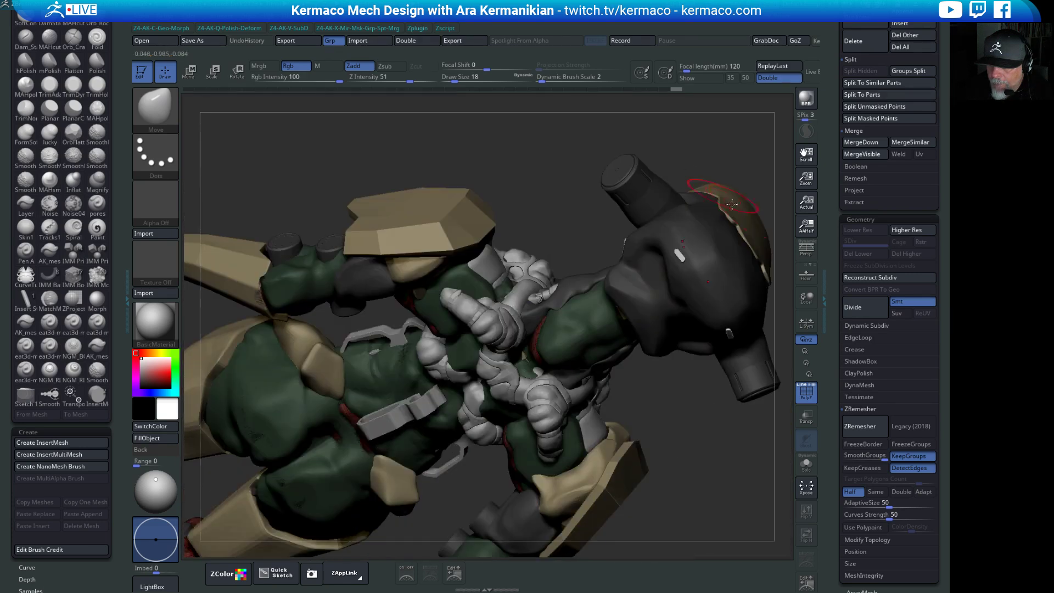
pyautogui.moveTo(562, 228); pyautogui.dragTo(549, 291)
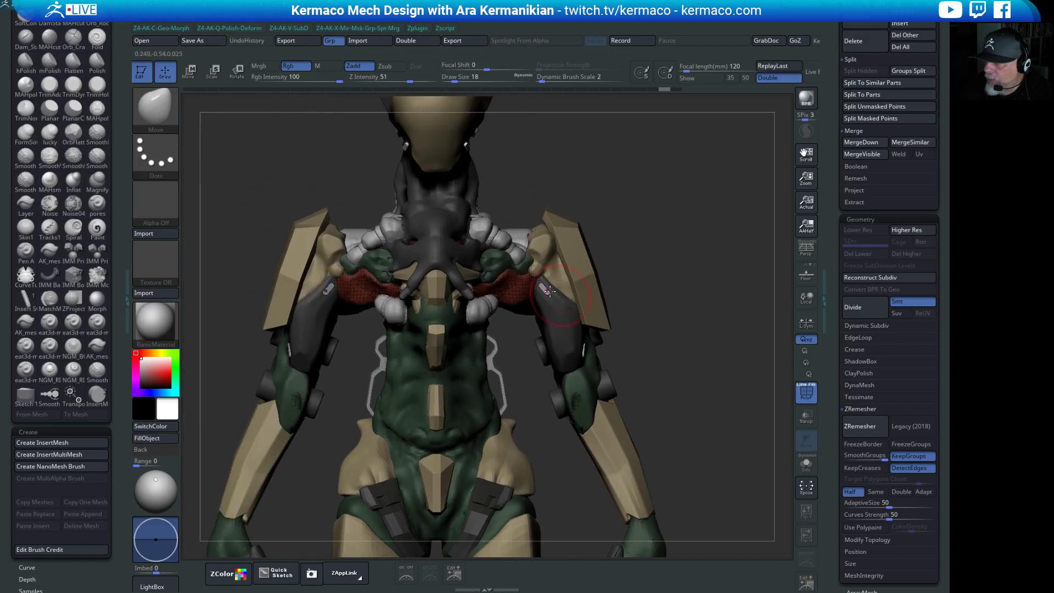
pyautogui.moveTo(681, 289); pyautogui.dragTo(658, 283)
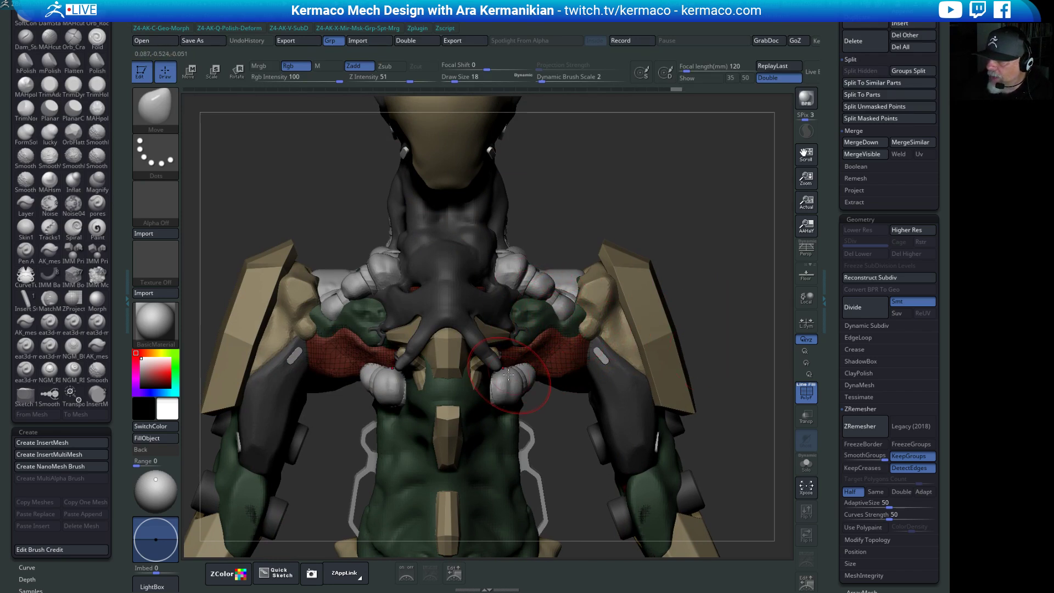
# Select the outer green body mesh and turn off its polyframe display.
pyautogui.keyDown('alt'); pyautogui.click(539, 323); pyautogui.keyUp('alt')
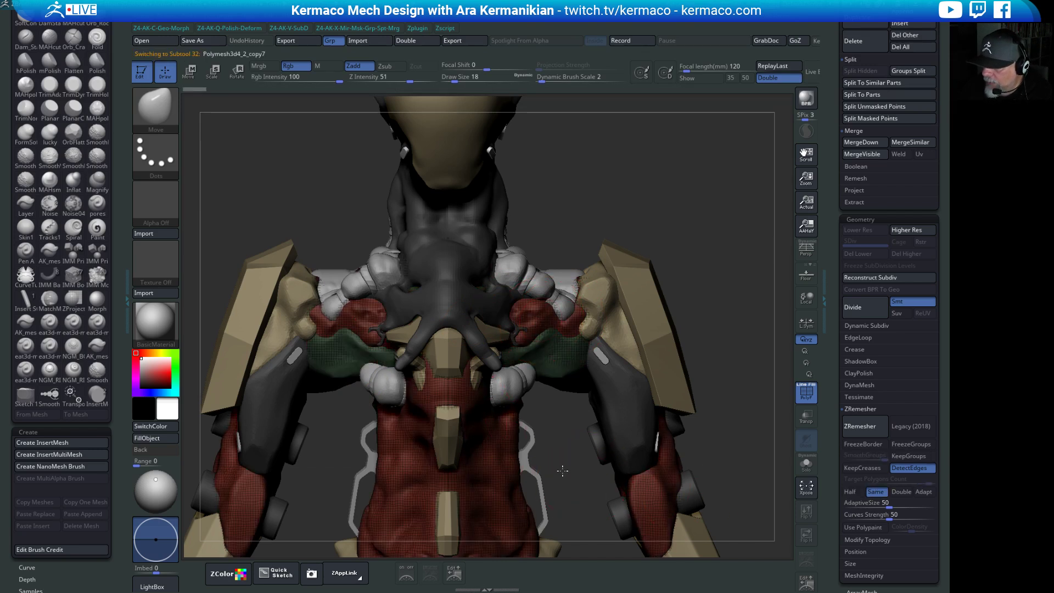
pyautogui.keyDown('alt'); pyautogui.moveTo(562, 471); pyautogui.dragTo(571, 398); pyautogui.keyUp('alt')
pyautogui.keyDown('alt'); pyautogui.moveTo(595, 521); pyautogui.dragTo(673, 263); pyautogui.keyUp('alt')
pyautogui.click(805, 395)
# Carve the first symmetrical creases beside the spine plates on the mid-back with the DamStandard brush at draw size 7.
pyautogui.moveTo(699, 348); pyautogui.dragTo(592, 327)
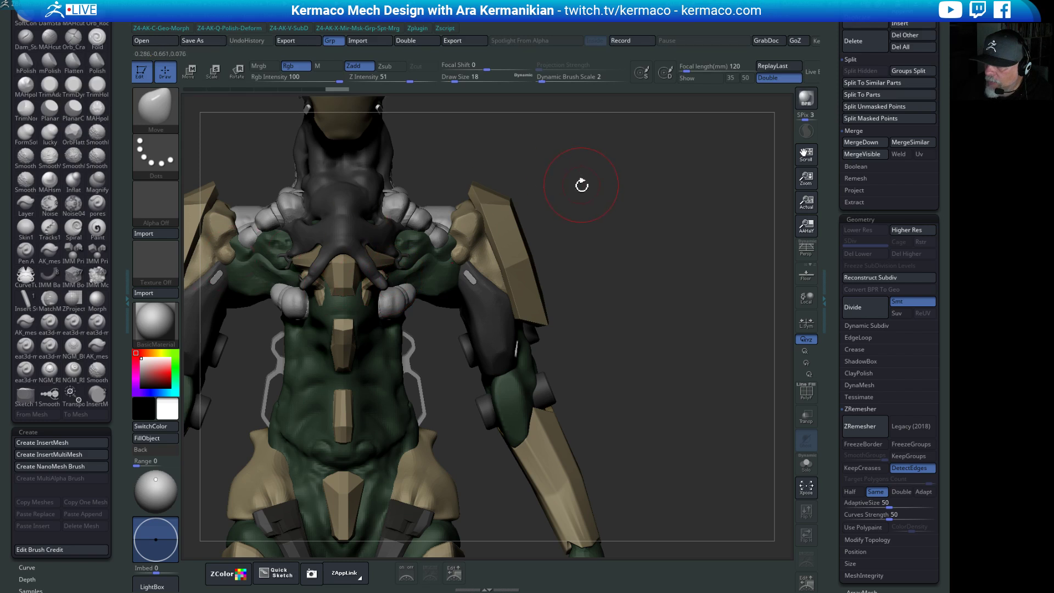
pyautogui.keyDown('alt'); pyautogui.moveTo(631, 309); pyautogui.dragTo(661, 223); pyautogui.keyUp('alt')
pyautogui.press('space')
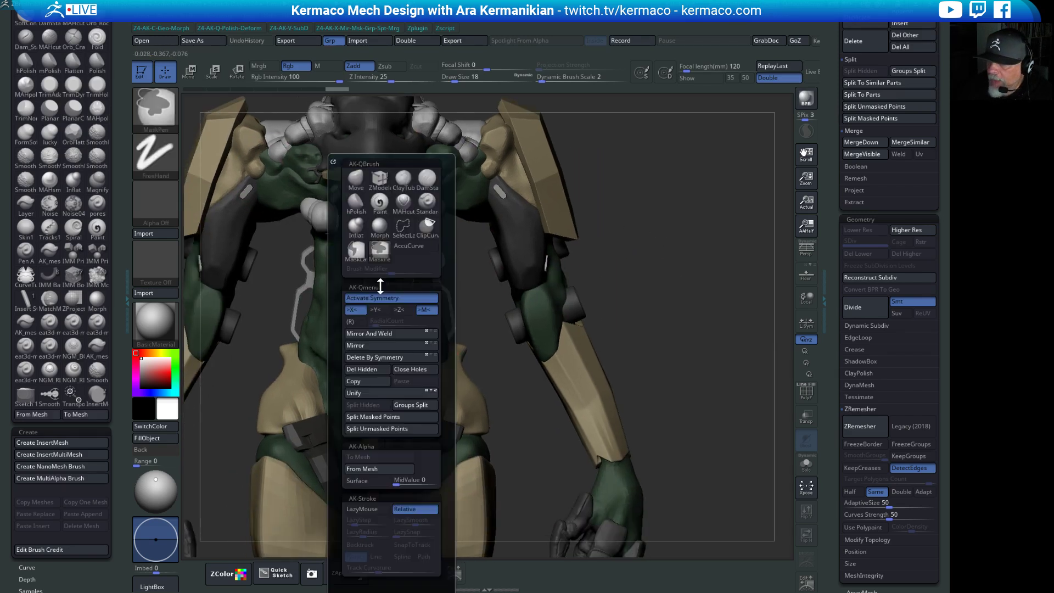
pyautogui.click(427, 178)
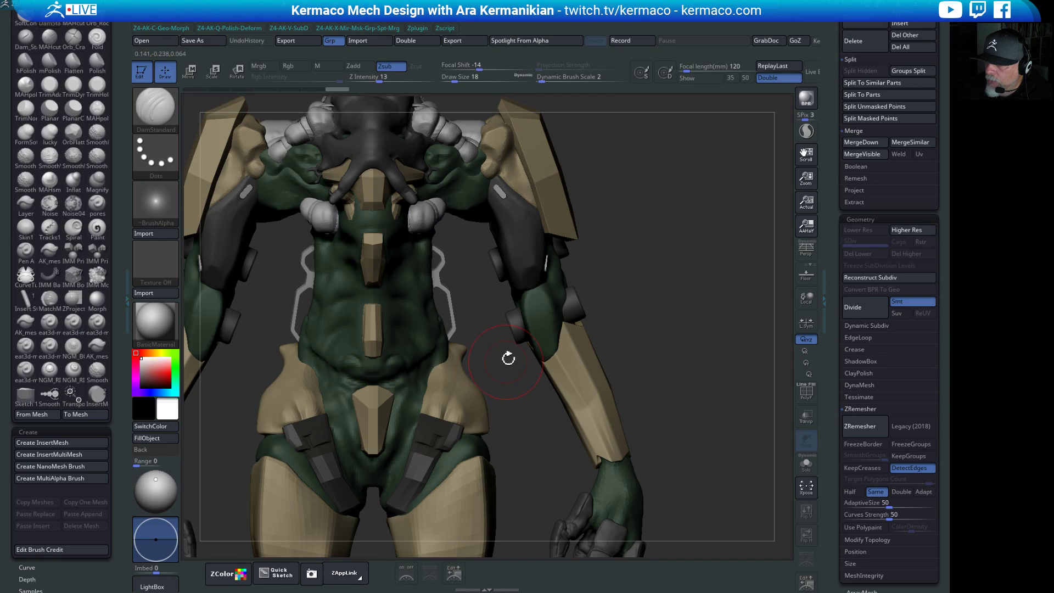
pyautogui.keyDown('alt'); pyautogui.click(346, 294); pyautogui.keyUp('alt')
pyautogui.click(348, 294)
pyautogui.press('s')
pyautogui.moveTo(353, 297); pyautogui.dragTo(348, 297)
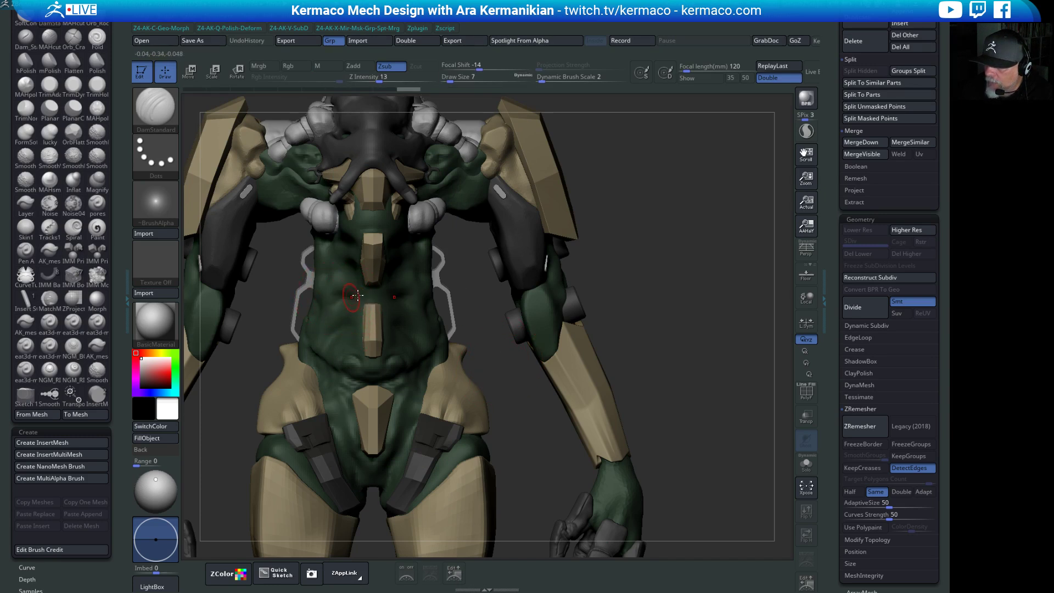
pyautogui.keyDown('alt'); pyautogui.moveTo(727, 311); pyautogui.dragTo(760, 322); pyautogui.keyUp('alt')
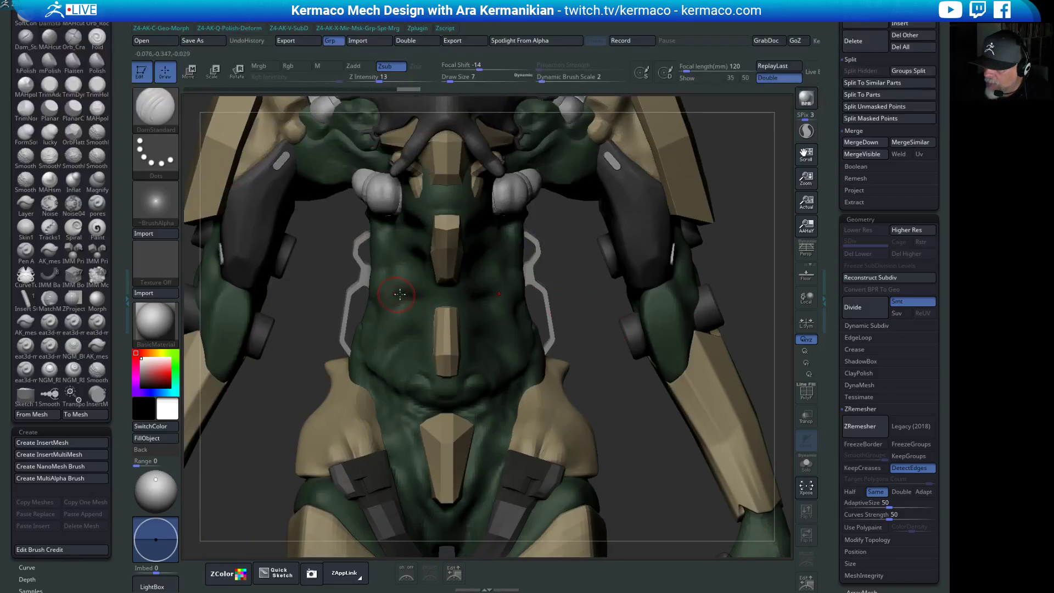
pyautogui.moveTo(408, 295); pyautogui.dragTo(421, 293)
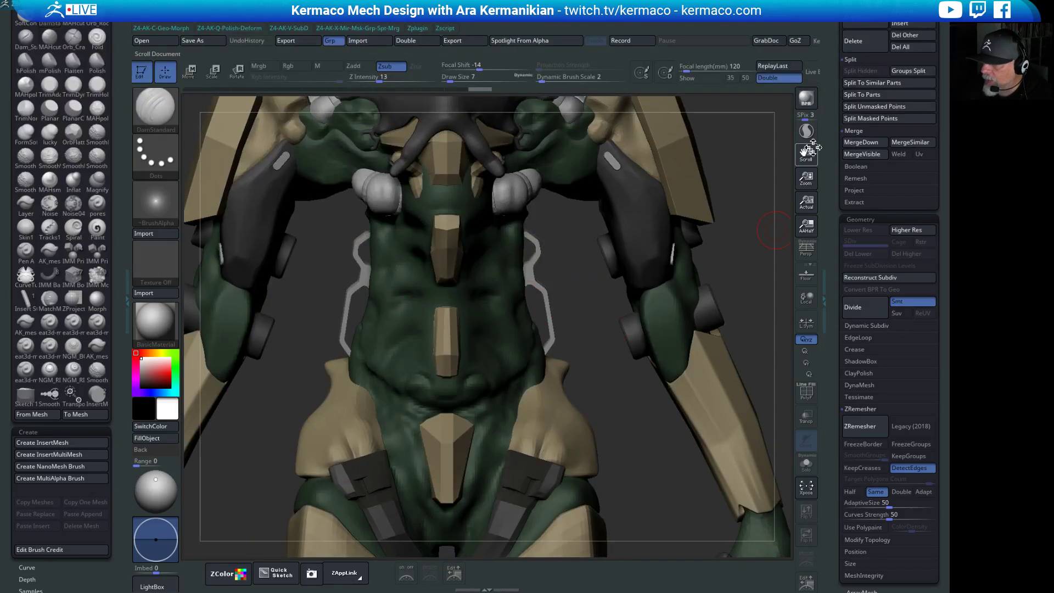
# Check the body mesh's density with Sculptris Pro and the polyframe turned on, and turn both off again.
pyautogui.click(808, 134)
pyautogui.click(806, 391)
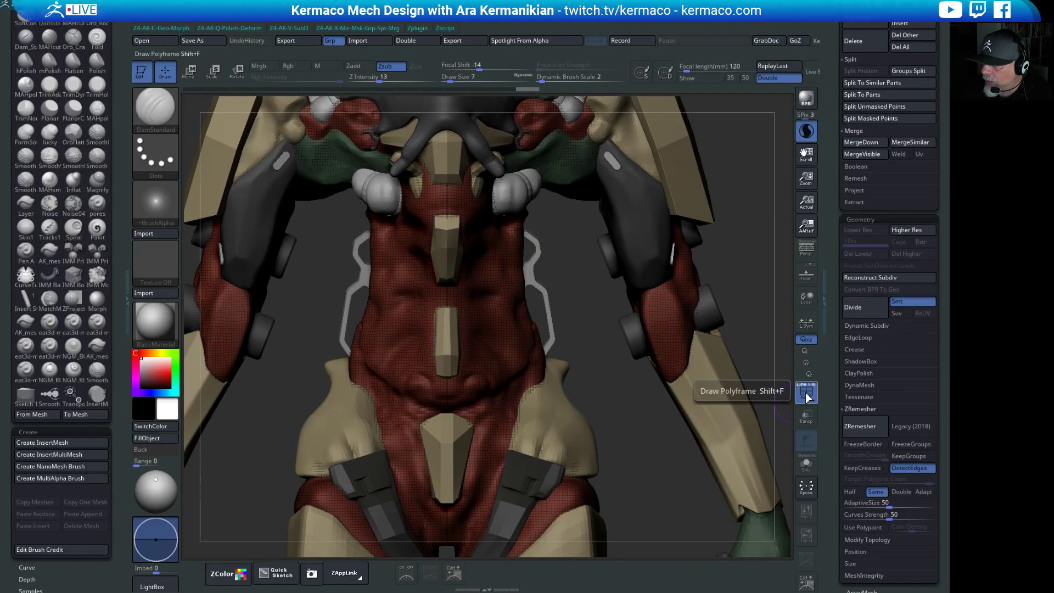
pyautogui.click(807, 391)
pyautogui.click(806, 132)
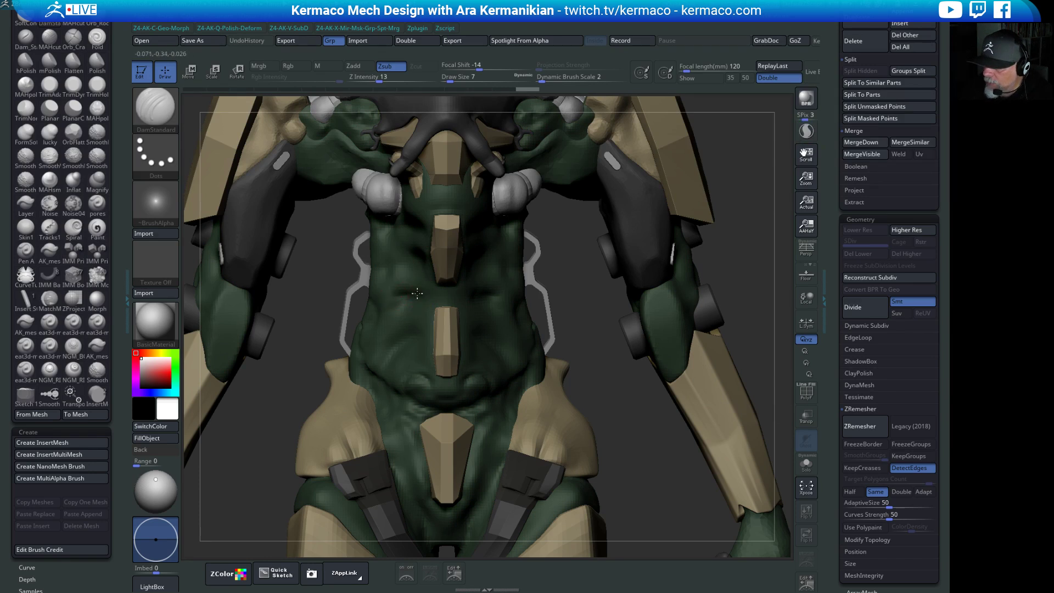
# Deepen the crease between the spine plates and carve another beside the upper plate with DamStandard, smoothing around the strokes.
pyautogui.moveTo(417, 294); pyautogui.dragTo(401, 300)
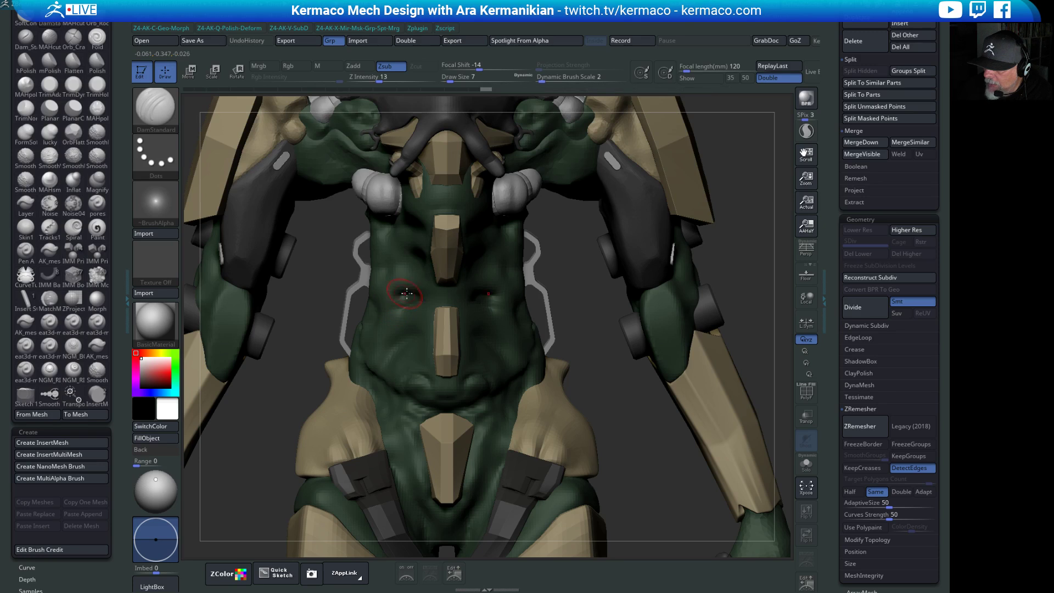
pyautogui.moveTo(596, 315); pyautogui.dragTo(473, 296)
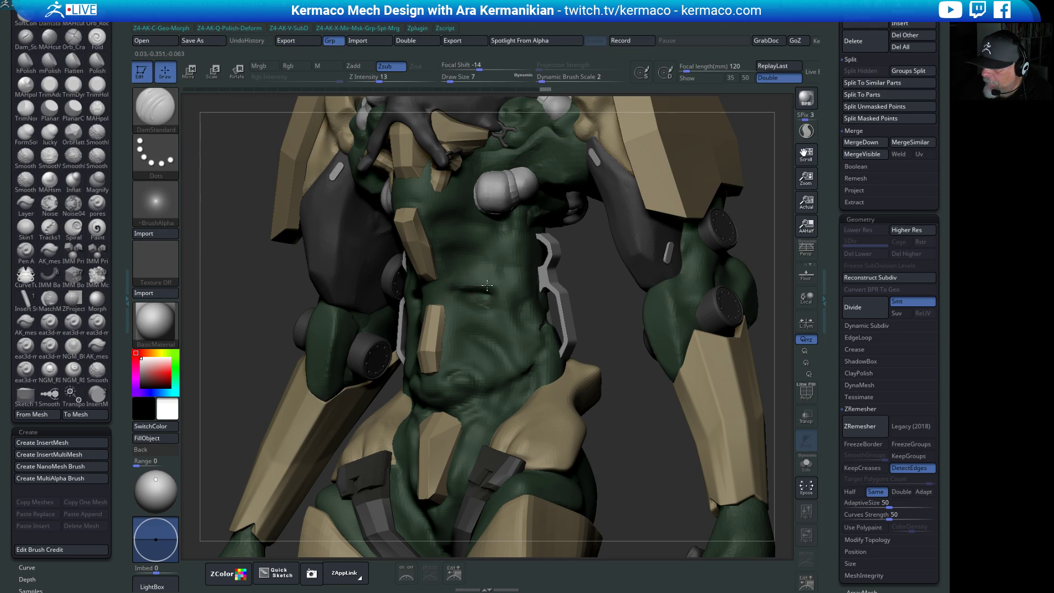
pyautogui.moveTo(460, 290)
pyautogui.mouseDown()
pyautogui.moveTo(495, 291)
pyautogui.moveTo(455, 297)
pyautogui.moveTo(489, 286)
pyautogui.moveTo(463, 304)
pyautogui.moveTo(492, 310)
pyautogui.moveTo(460, 290)
pyautogui.mouseUp()
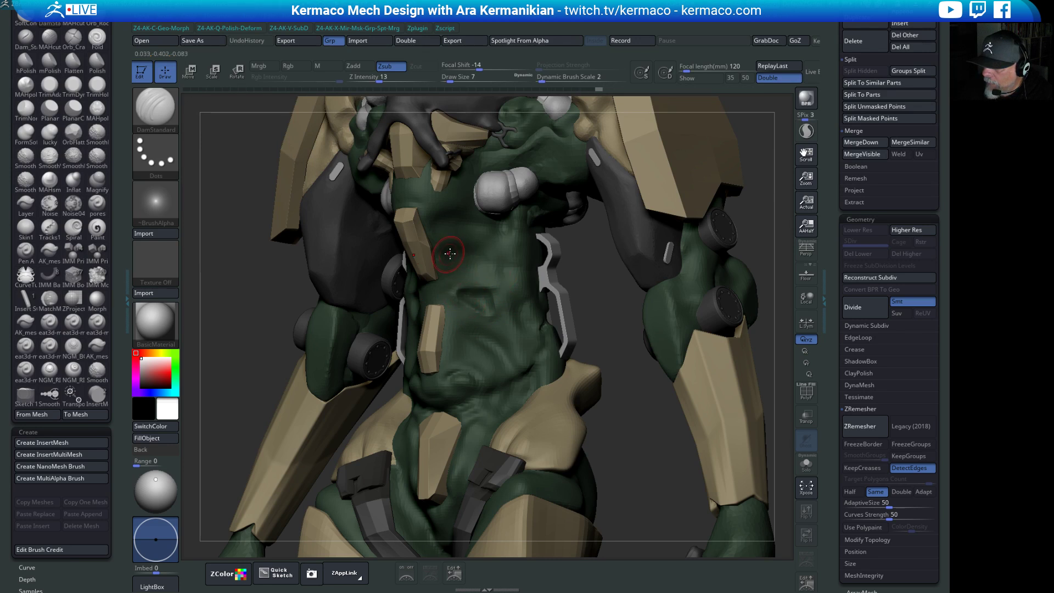
pyautogui.moveTo(447, 254)
pyautogui.mouseDown()
pyautogui.moveTo(456, 248)
pyautogui.moveTo(450, 266)
pyautogui.moveTo(490, 257)
pyautogui.moveTo(458, 252)
pyautogui.mouseUp()
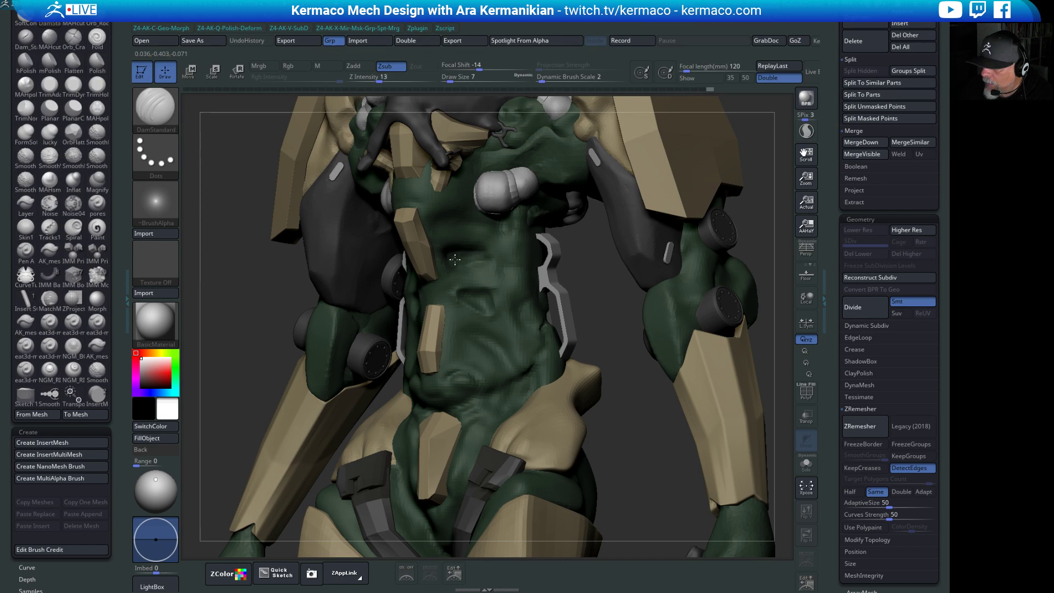
pyautogui.moveTo(451, 264)
pyautogui.mouseDown()
pyautogui.moveTo(479, 246)
pyautogui.moveTo(471, 267)
pyautogui.moveTo(441, 252)
pyautogui.moveTo(455, 271)
pyautogui.mouseUp()
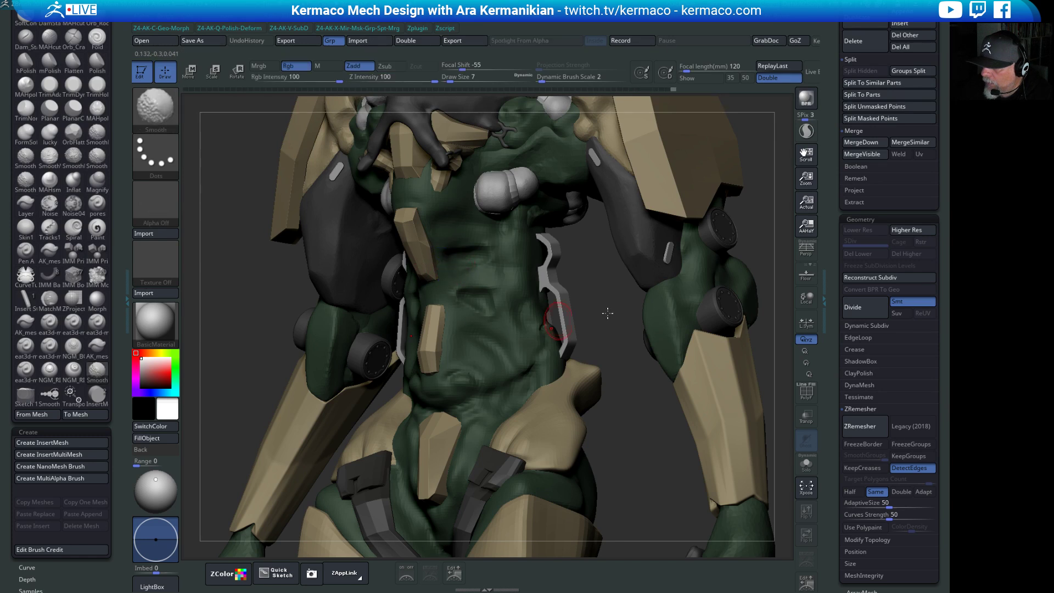
# Display the DamStandard brush's edit curve and AccuCurve setting in the brush options.
pyautogui.moveTo(575, 307); pyautogui.dragTo(571, 340)
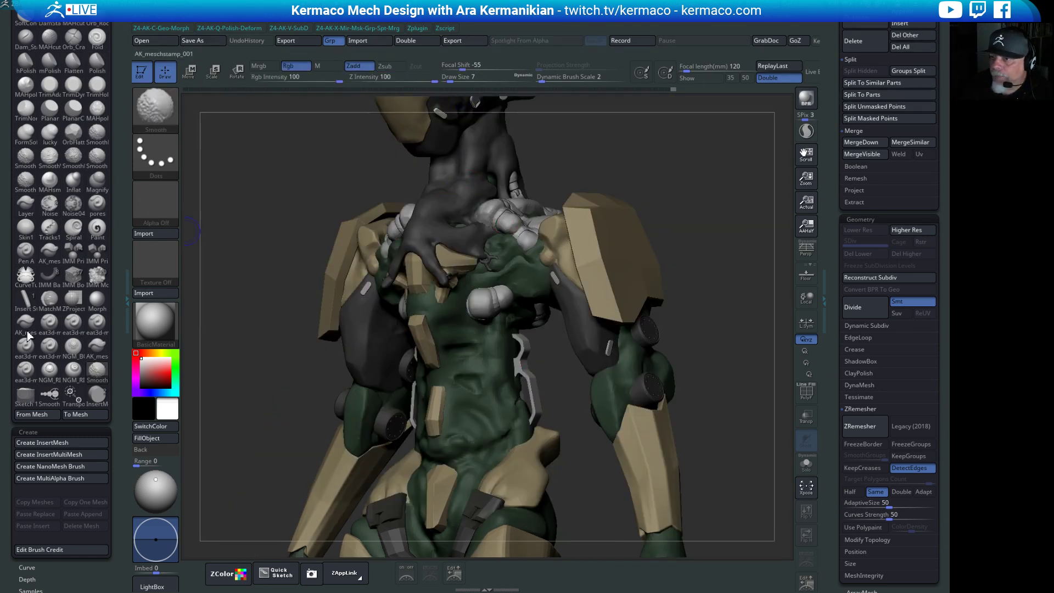
pyautogui.scroll(8, 104, 115)
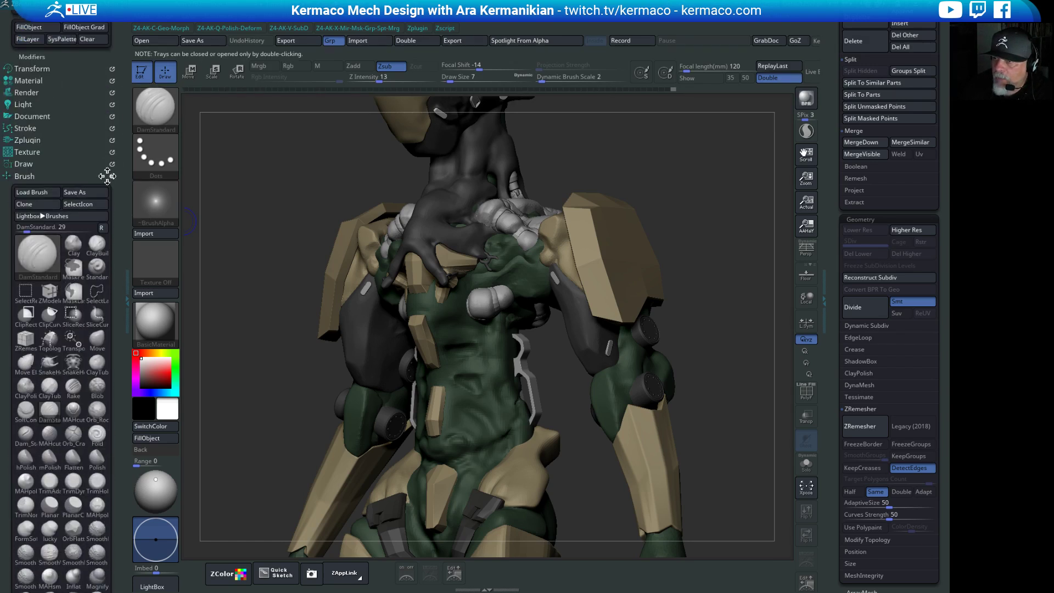
pyautogui.scroll(-10, 120, 248)
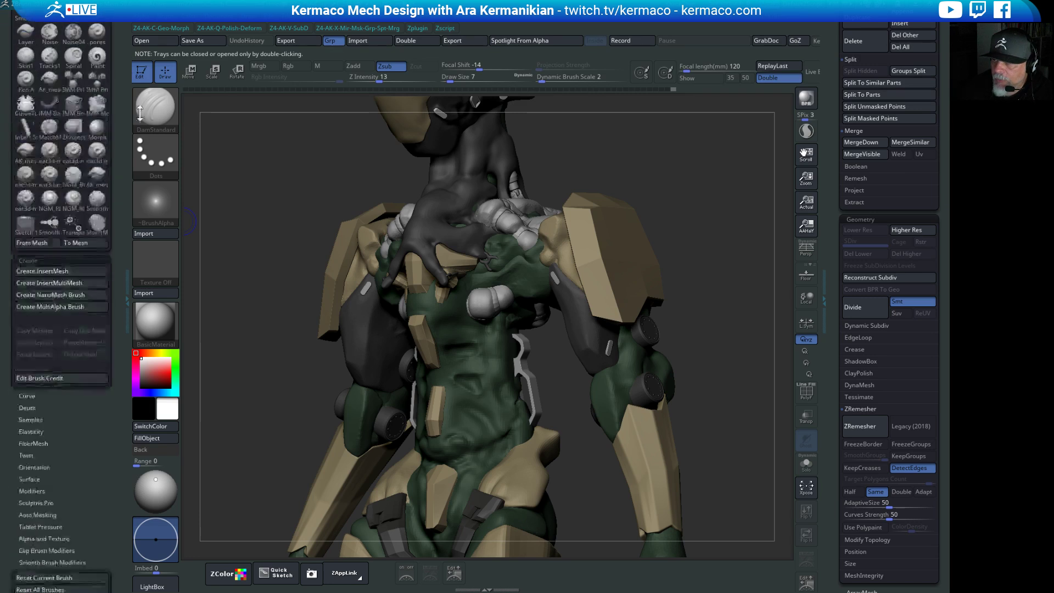
pyautogui.scroll(-3, 33, 352)
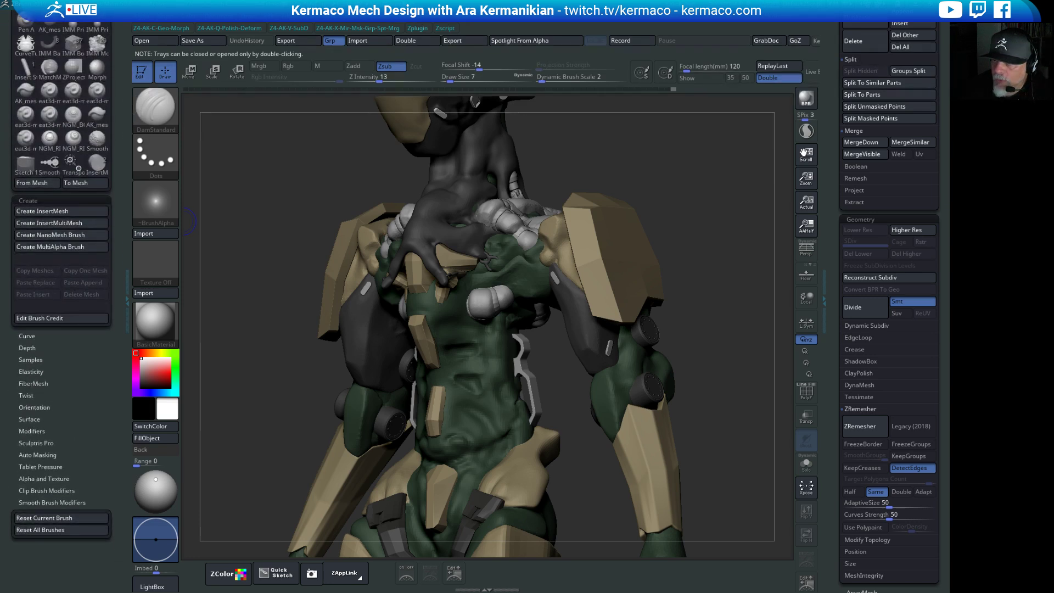
pyautogui.click(34, 337)
pyautogui.press('shift')
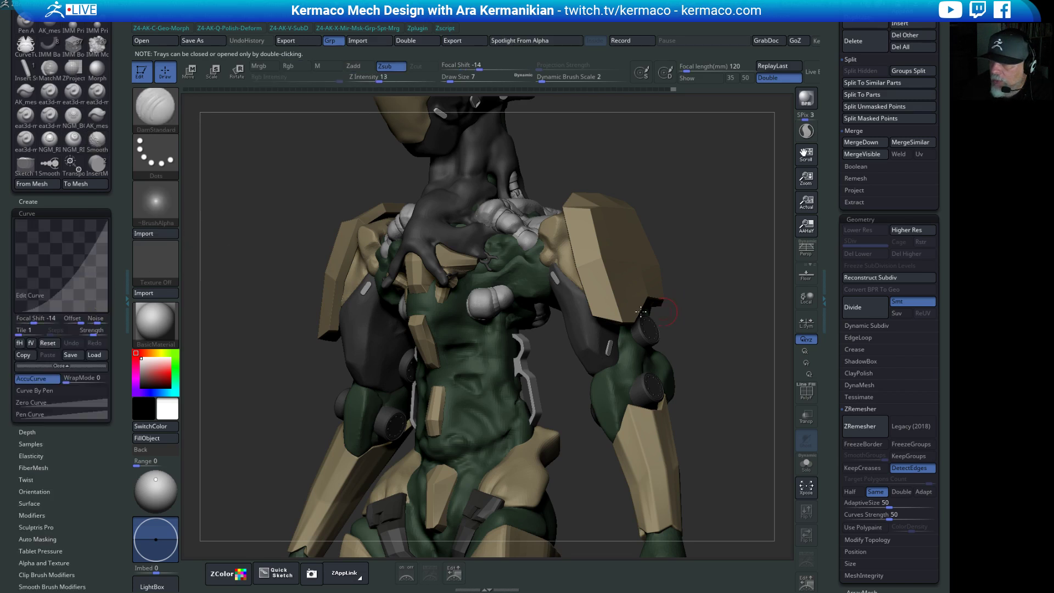
pyautogui.press('shift')
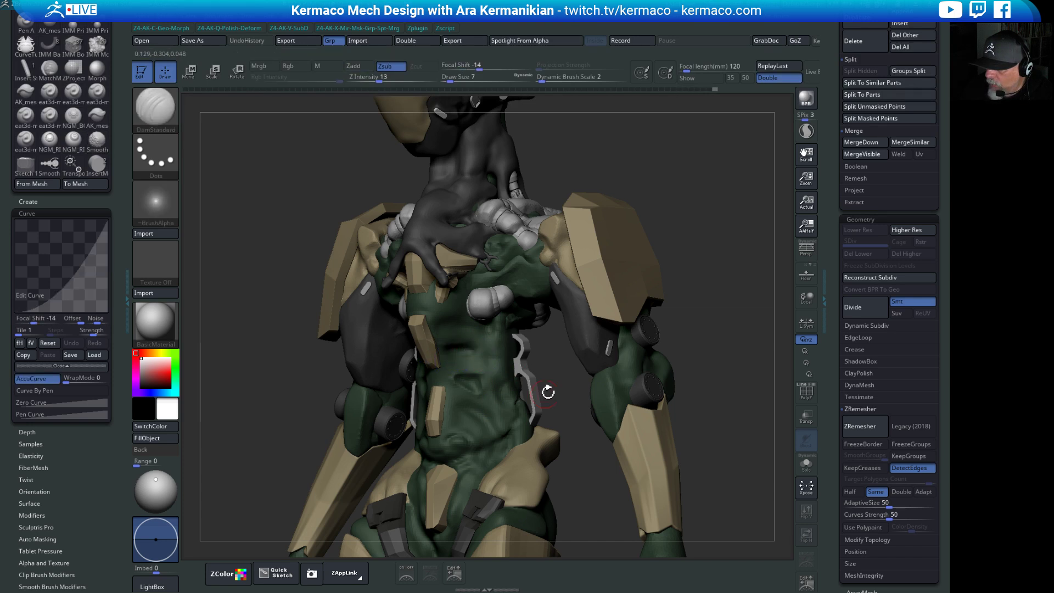
# Carve and smooth further symmetrical creases along the mid-back beside the spine plates with DamStandard at draw size 7.
pyautogui.keyDown('shift'); pyautogui.moveTo(558, 364); pyautogui.dragTo(494, 382, button='right'); pyautogui.keyUp('shift')
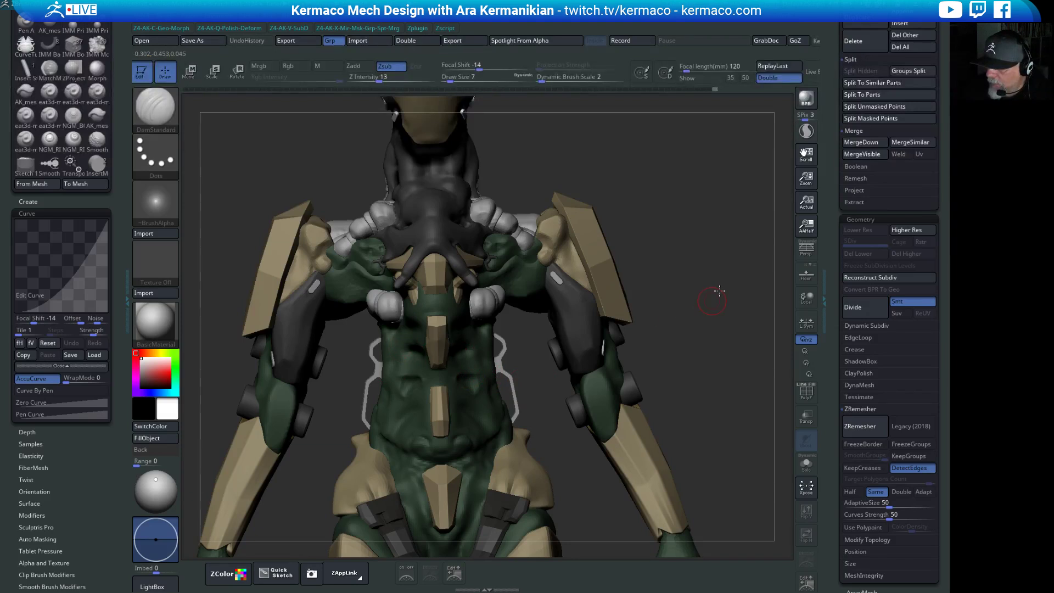
pyautogui.moveTo(713, 299); pyautogui.dragTo(471, 306)
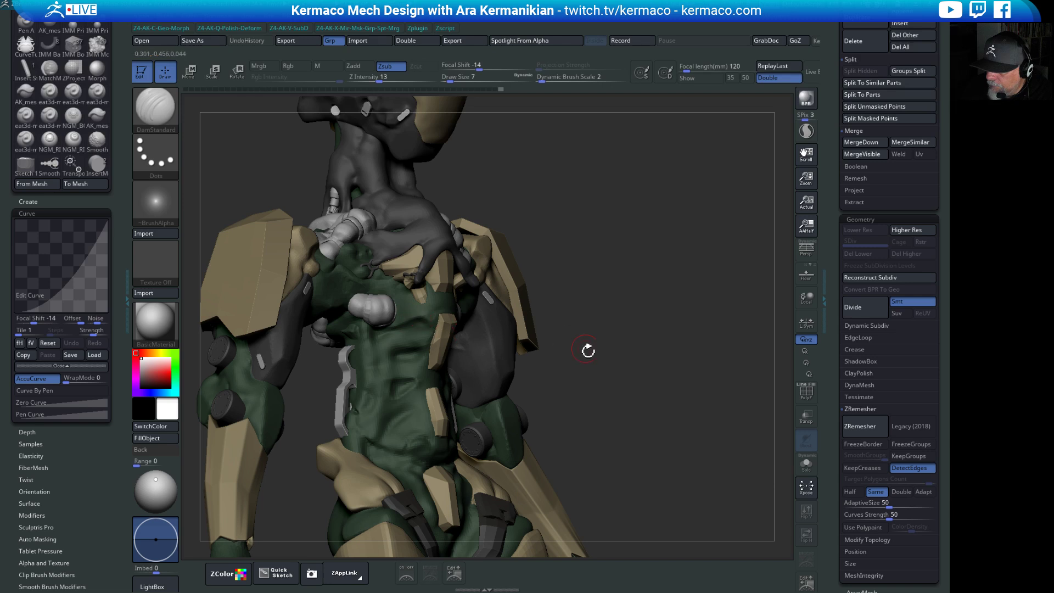
pyautogui.moveTo(621, 320); pyautogui.dragTo(730, 313)
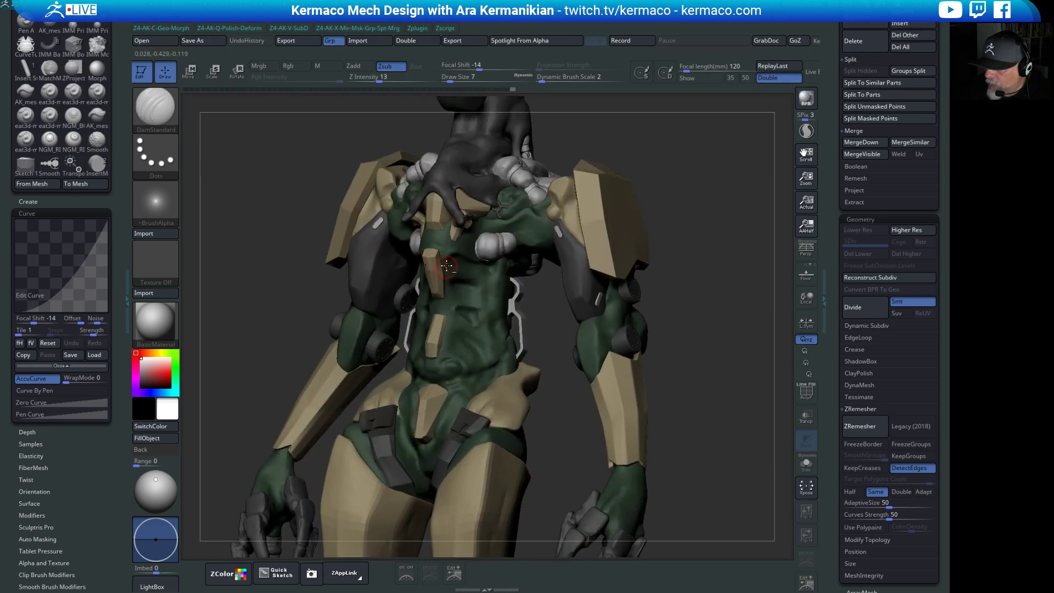
pyautogui.moveTo(442, 264)
pyautogui.mouseDown()
pyautogui.moveTo(445, 286)
pyautogui.moveTo(441, 271)
pyautogui.mouseUp()
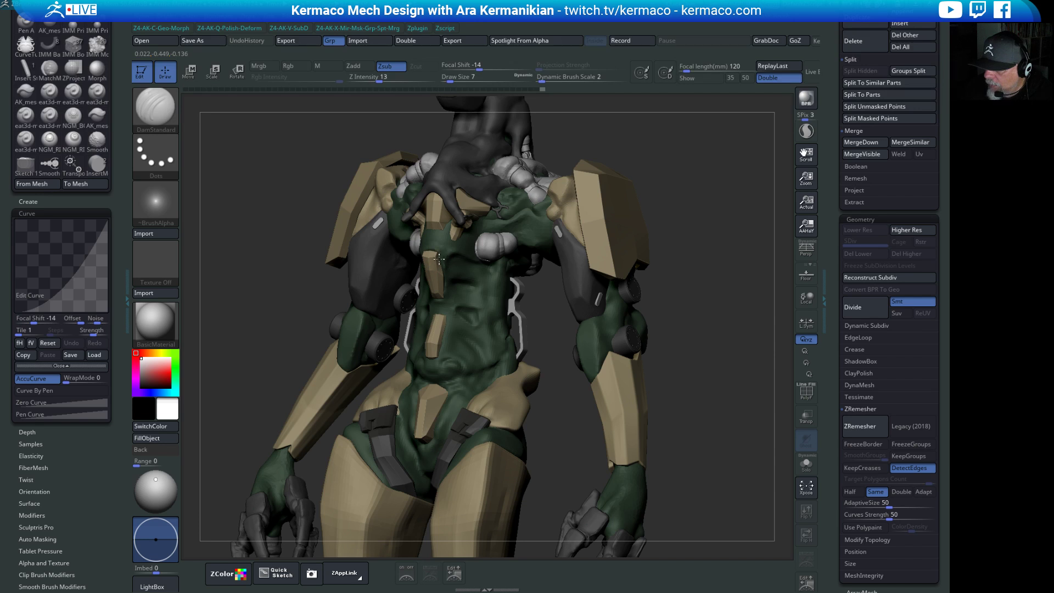
pyautogui.moveTo(431, 254)
pyautogui.keyDown('shift'); pyautogui.mouseDown()
pyautogui.moveTo(458, 264)
pyautogui.moveTo(440, 302)
pyautogui.moveTo(475, 334)
pyautogui.mouseUp(); pyautogui.keyUp('shift')
pyautogui.moveTo(706, 294)
pyautogui.mouseDown()
pyautogui.moveTo(723, 289)
pyautogui.moveTo(707, 290)
pyautogui.moveTo(670, 252)
pyautogui.moveTo(704, 285)
pyautogui.moveTo(535, 303)
pyautogui.moveTo(556, 335)
pyautogui.moveTo(457, 251)
pyautogui.mouseUp()
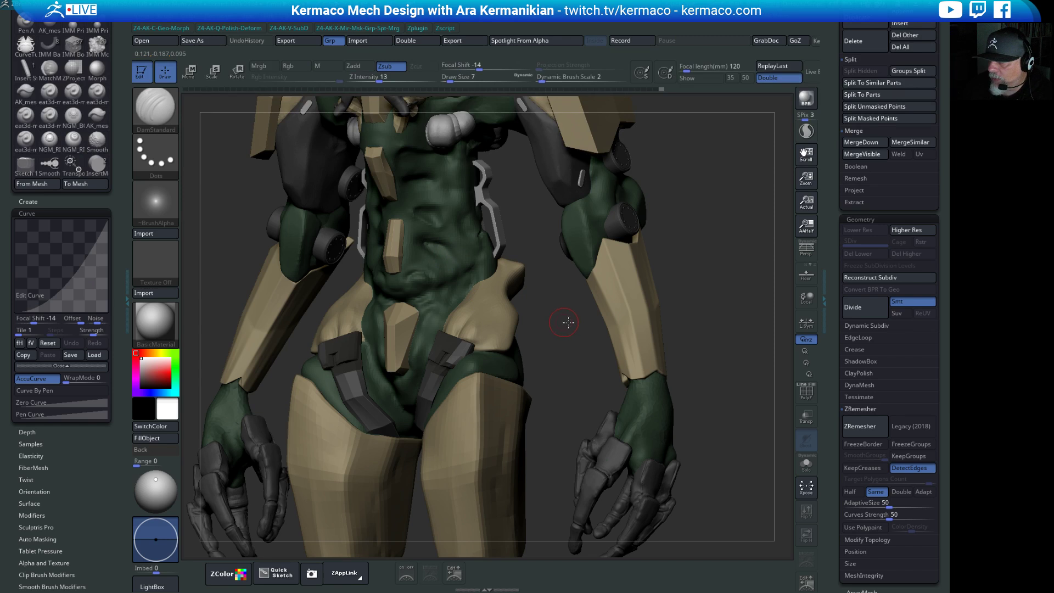
# Undo the last smoothing stroke and carve symmetrical creases into the lower back around the lowest spine plate with DamStandard.
pyautogui.moveTo(557, 318)
pyautogui.mouseDown()
pyautogui.moveTo(563, 329)
pyautogui.moveTo(421, 269)
pyautogui.moveTo(430, 264)
pyautogui.moveTo(404, 247)
pyautogui.moveTo(438, 264)
pyautogui.mouseUp()
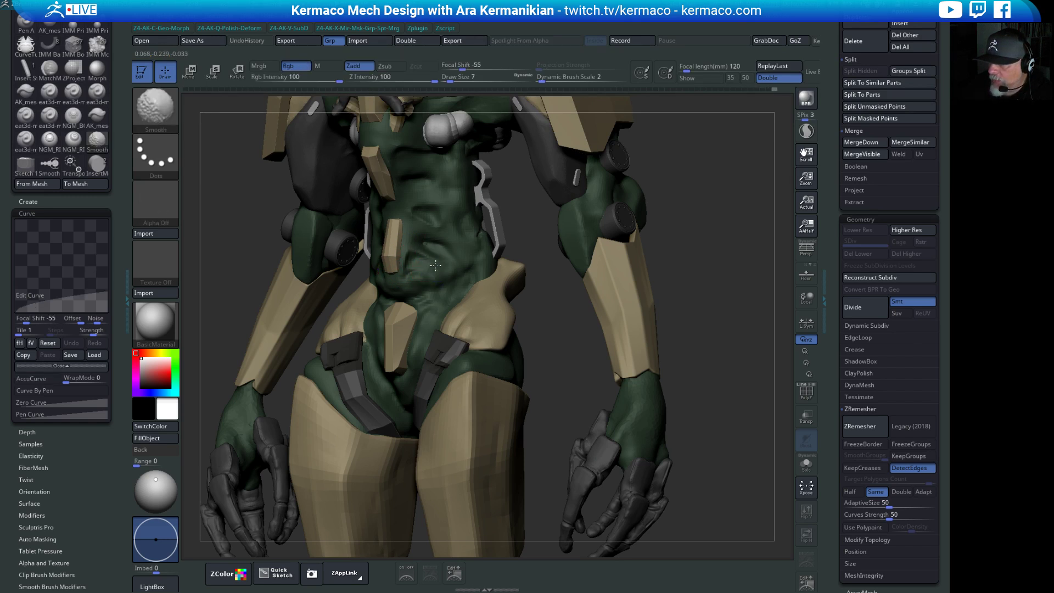
pyautogui.hotkey('ctrl', 'z')
pyautogui.moveTo(428, 260); pyautogui.dragTo(419, 257)
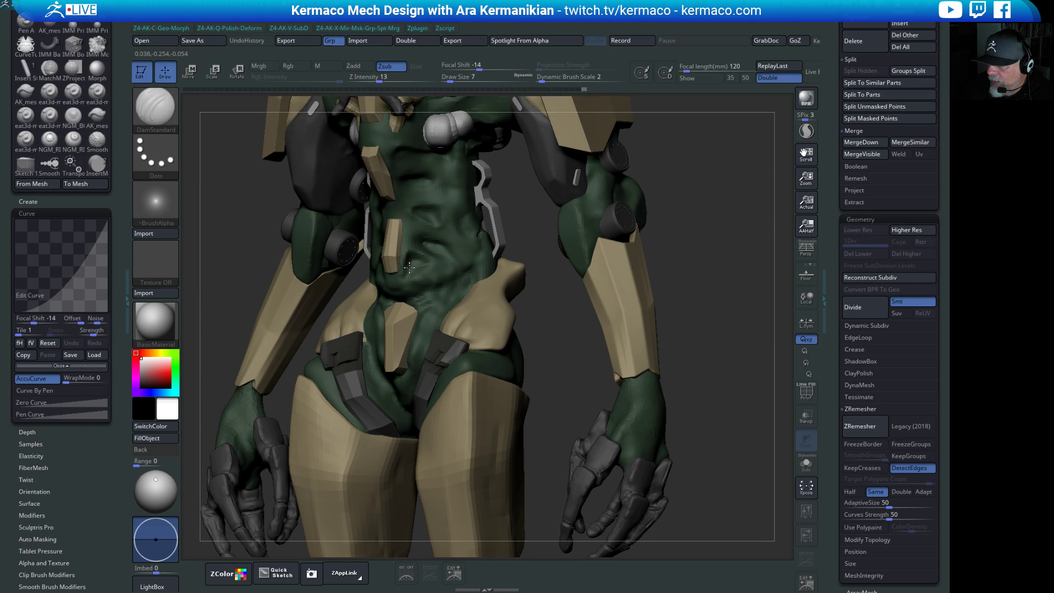
pyautogui.moveTo(597, 280); pyautogui.dragTo(400, 285, button='right')
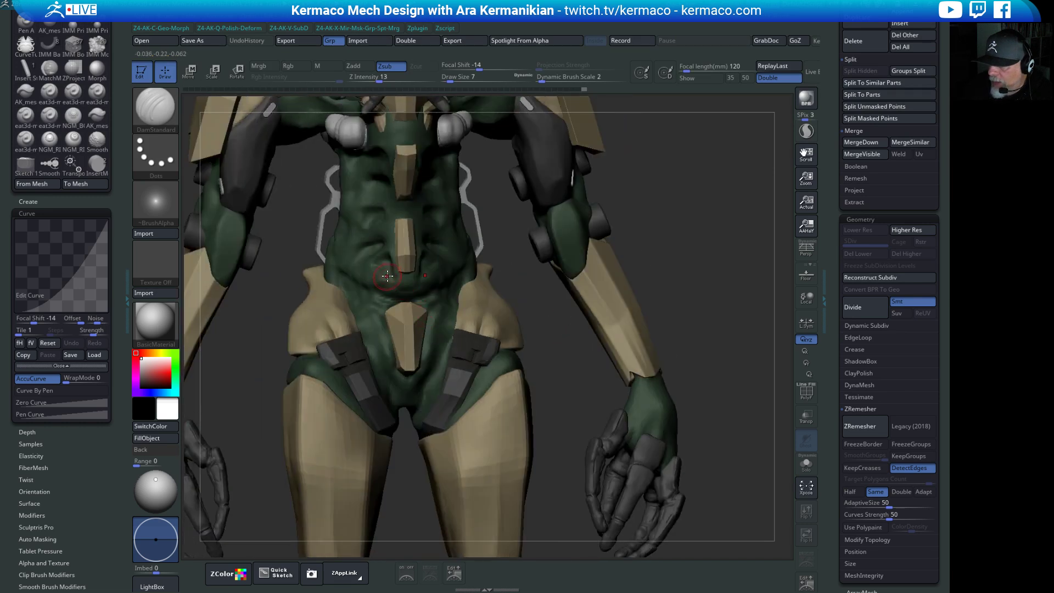
pyautogui.moveTo(410, 292); pyautogui.dragTo(391, 283)
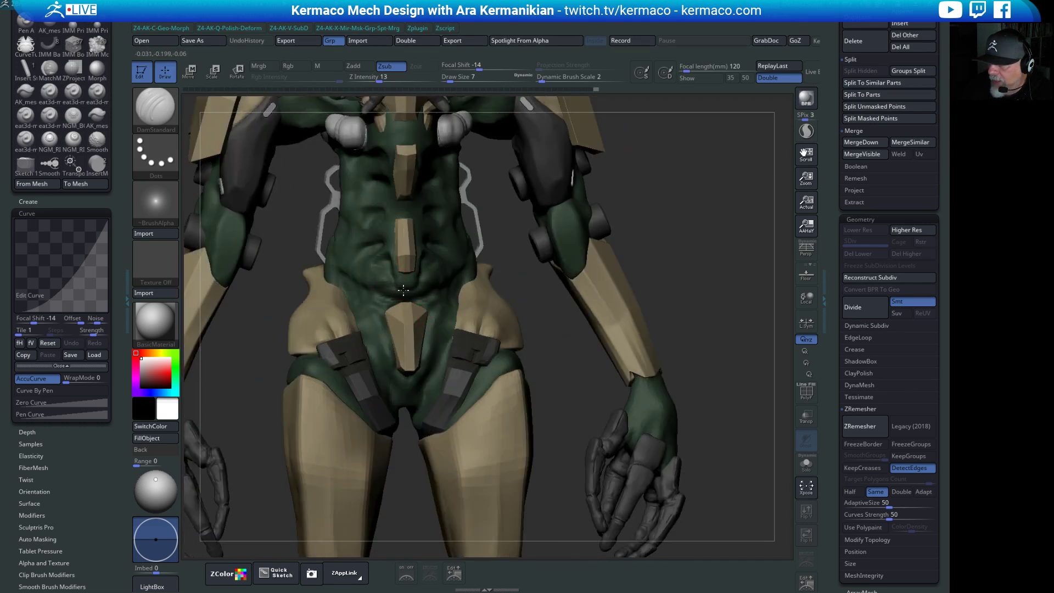
# Carve creases into the lower back around the upper edge of the tailbone plate with DamStandard.
pyautogui.moveTo(503, 298); pyautogui.dragTo(421, 268, button='right')
pyautogui.moveTo(409, 284); pyautogui.dragTo(424, 305)
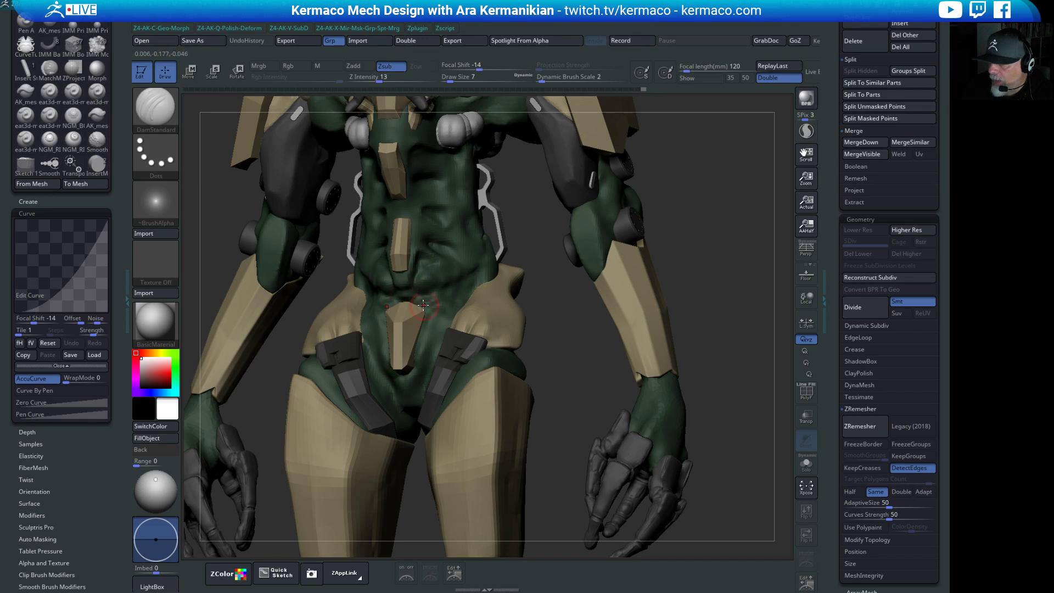
pyautogui.moveTo(413, 299); pyautogui.dragTo(415, 309, button='right')
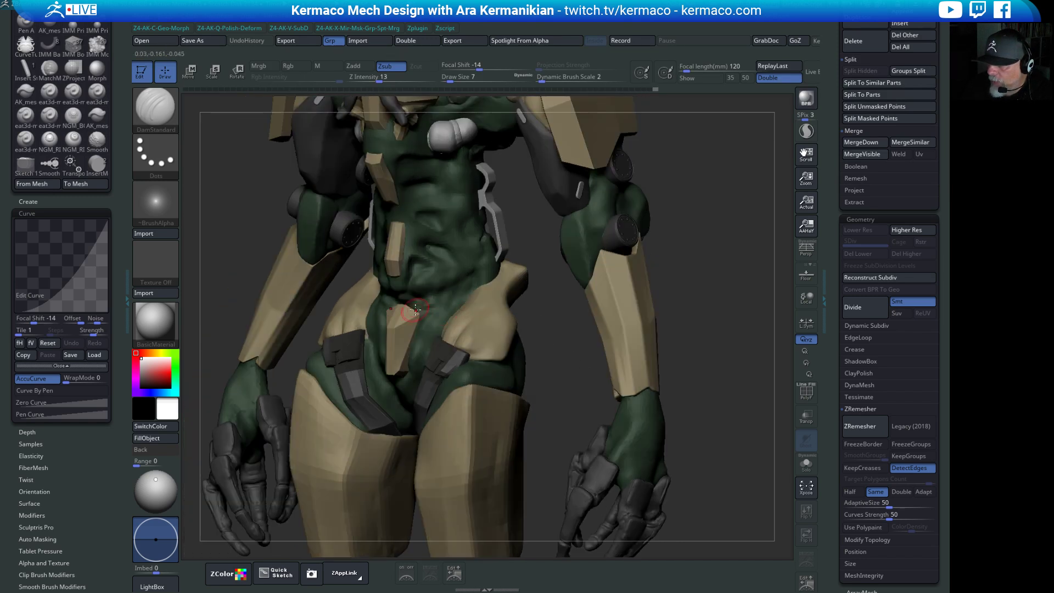
pyautogui.moveTo(415, 309); pyautogui.dragTo(428, 318)
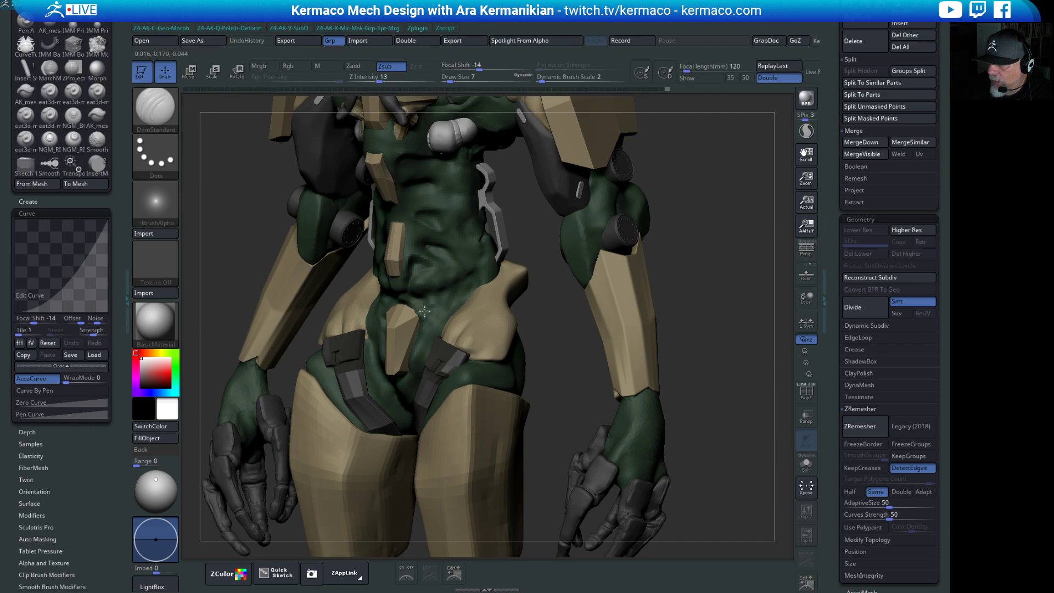
# Reshape the green body surface beside the tailbone plate with the Move brush at draw size 11.
pyautogui.moveTo(713, 302); pyautogui.dragTo(780, 300)
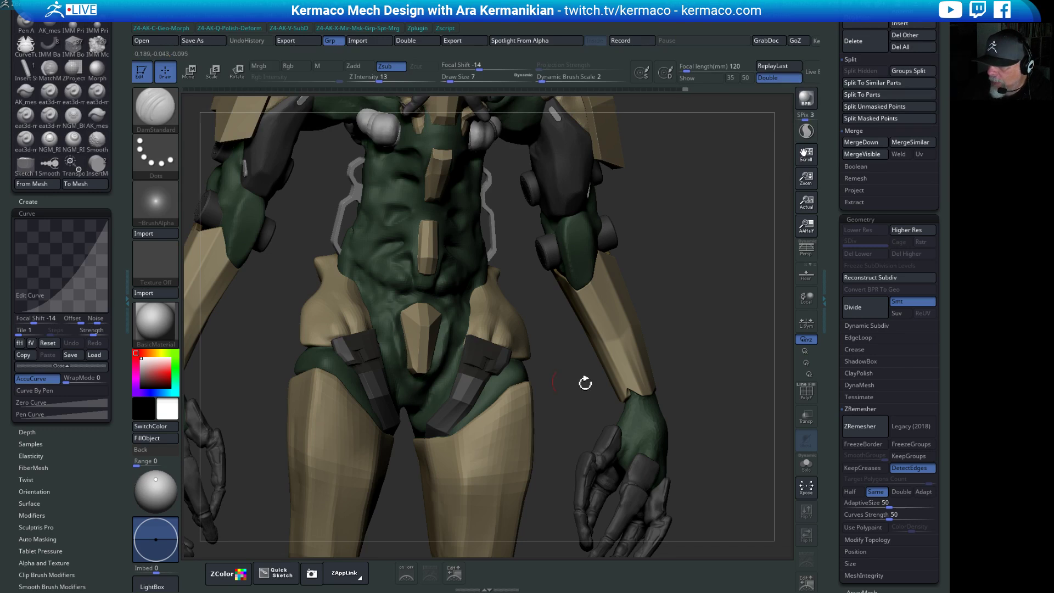
pyautogui.moveTo(581, 398); pyautogui.dragTo(416, 377)
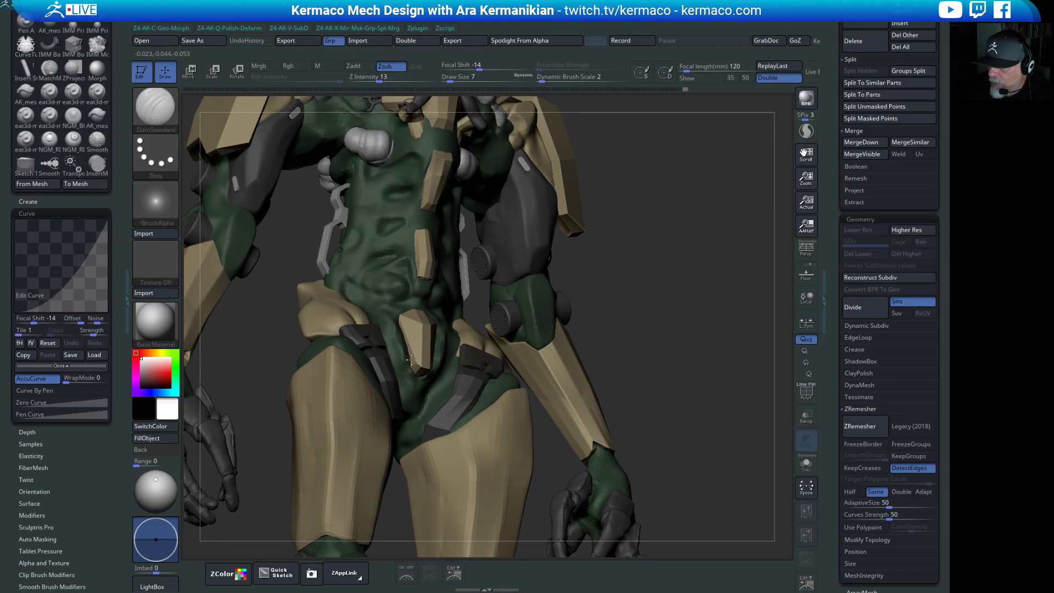
pyautogui.press('space')
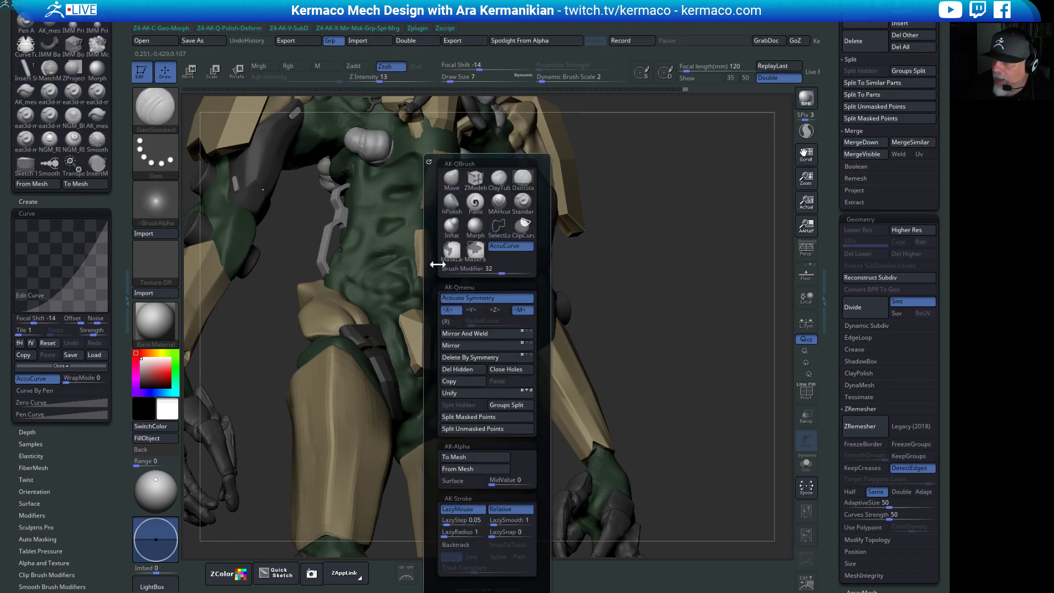
pyautogui.click(450, 177)
pyautogui.press('s')
pyautogui.moveTo(401, 378); pyautogui.dragTo(423, 378)
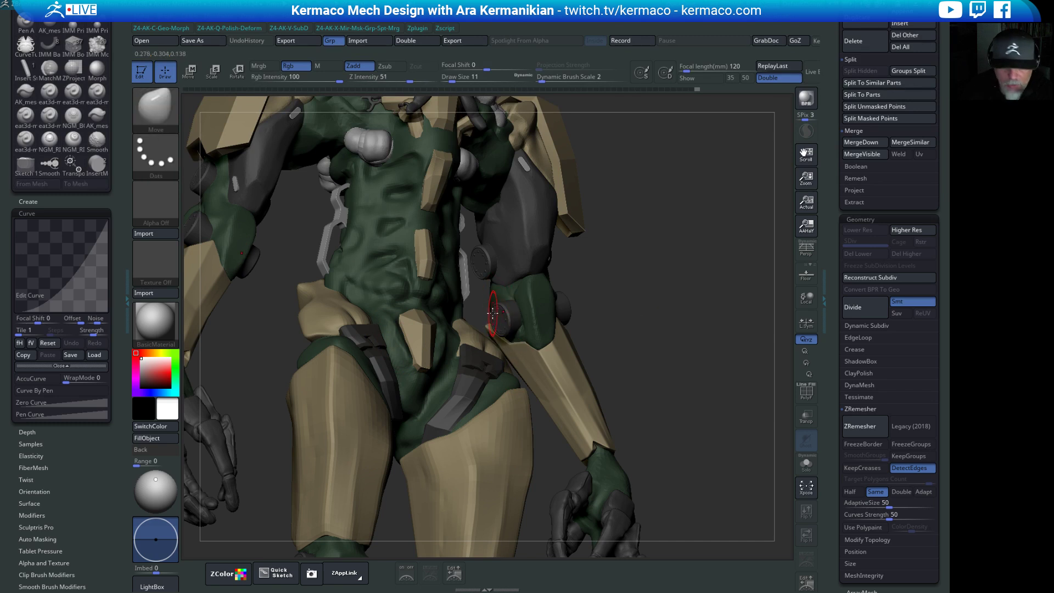
# Flatten the green body surface around the tailbone plate with the hPolish brush, raising the draw size from 13 to 14.
pyautogui.hotkey('ctrl', 'x')
pyautogui.click(498, 206)
pyautogui.moveTo(609, 325)
pyautogui.mouseDown()
pyautogui.moveTo(631, 327)
pyautogui.moveTo(431, 371)
pyautogui.moveTo(461, 351)
pyautogui.mouseUp()
pyautogui.press('s')
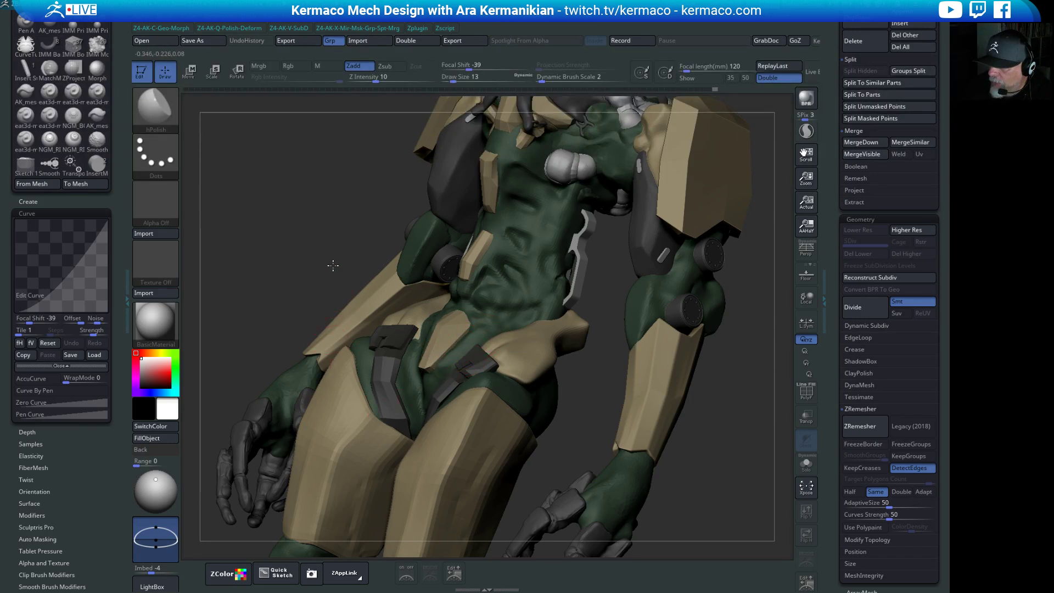
pyautogui.moveTo(387, 404); pyautogui.dragTo(434, 379, button='right')
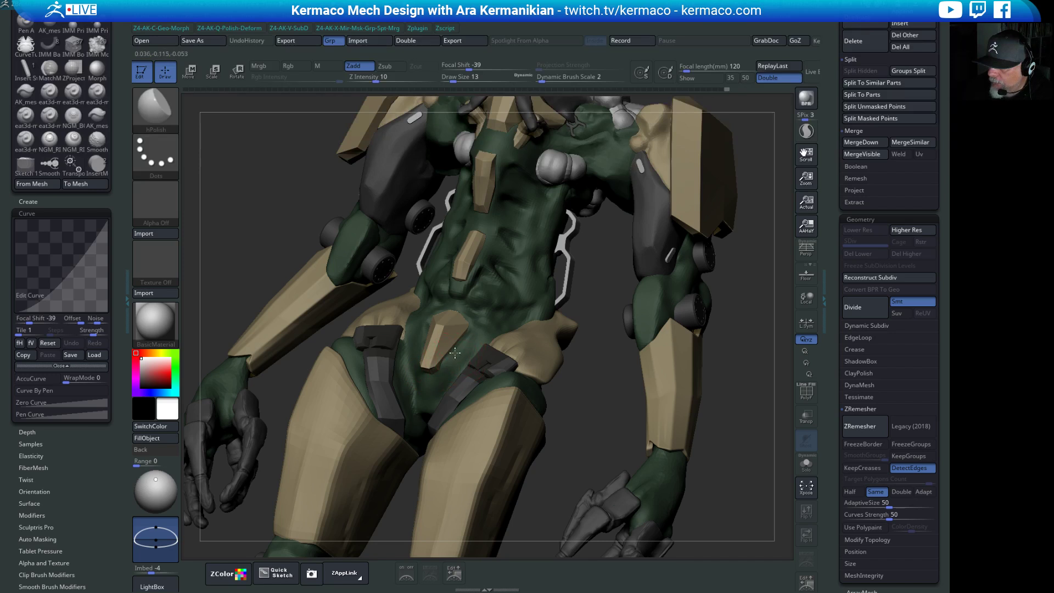
pyautogui.press('s')
pyautogui.moveTo(450, 372); pyautogui.dragTo(452, 373)
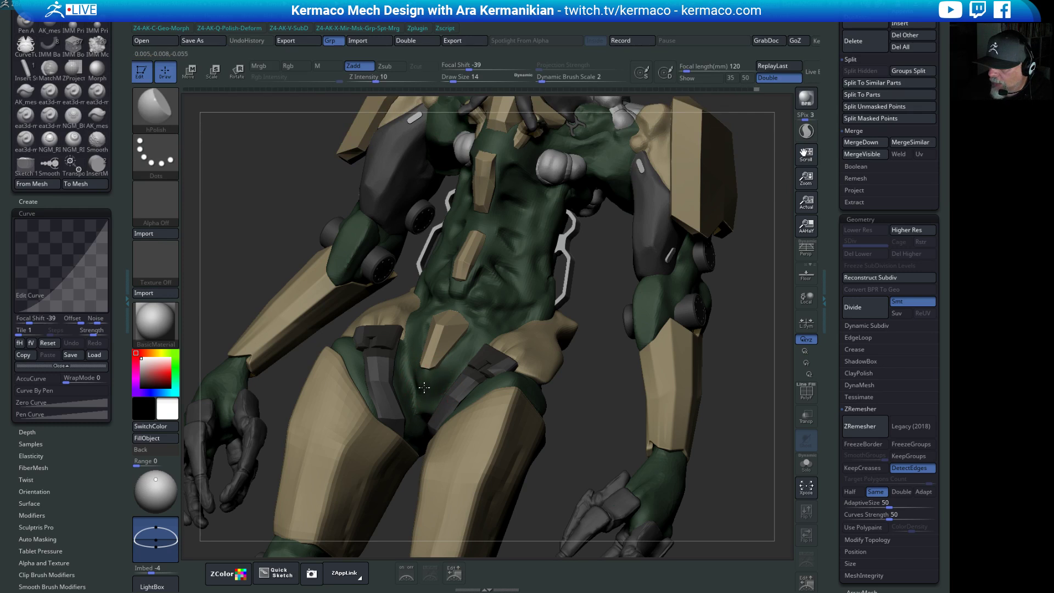
pyautogui.moveTo(287, 230); pyautogui.dragTo(420, 348, button='right')
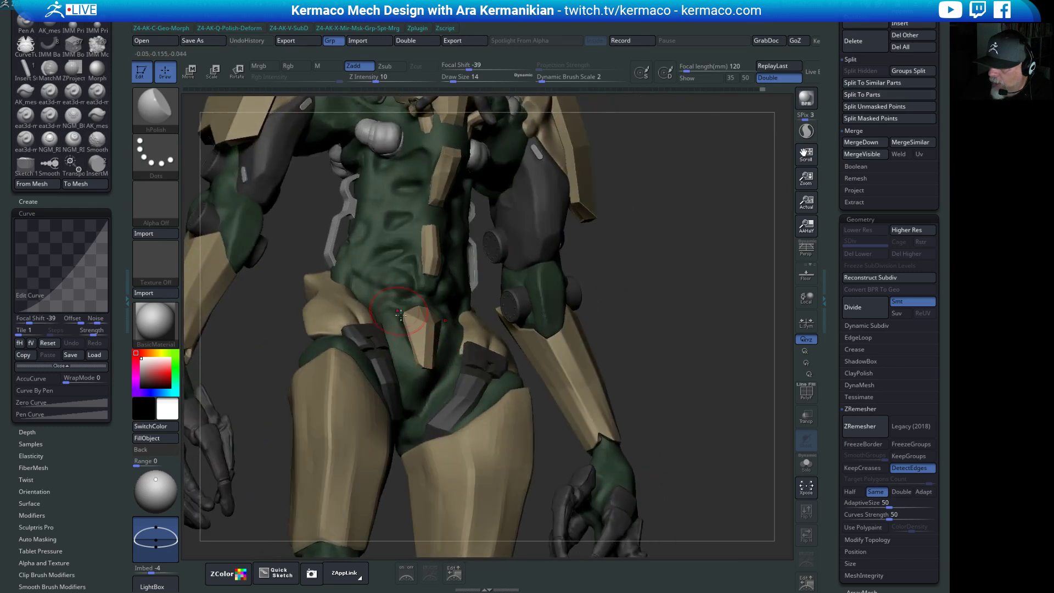
pyautogui.moveTo(400, 316); pyautogui.dragTo(422, 379)
# Carve broader symmetrical creases around the tailbone plate and just above it with DamStandard at draw size 14.
pyautogui.hotkey('ctrl', 'q')
pyautogui.click(563, 180)
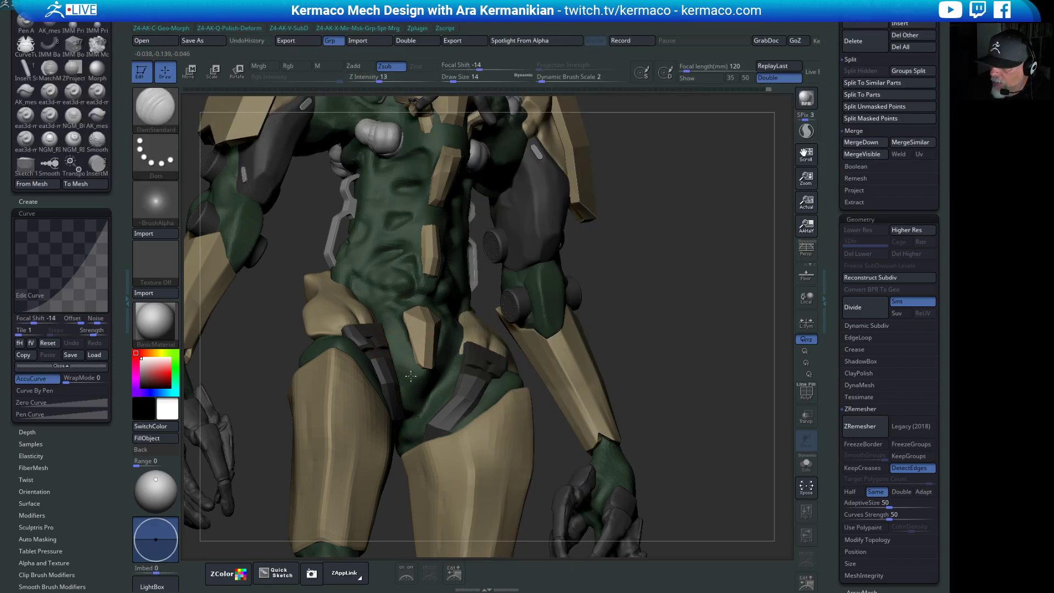
pyautogui.moveTo(408, 335); pyautogui.dragTo(413, 364)
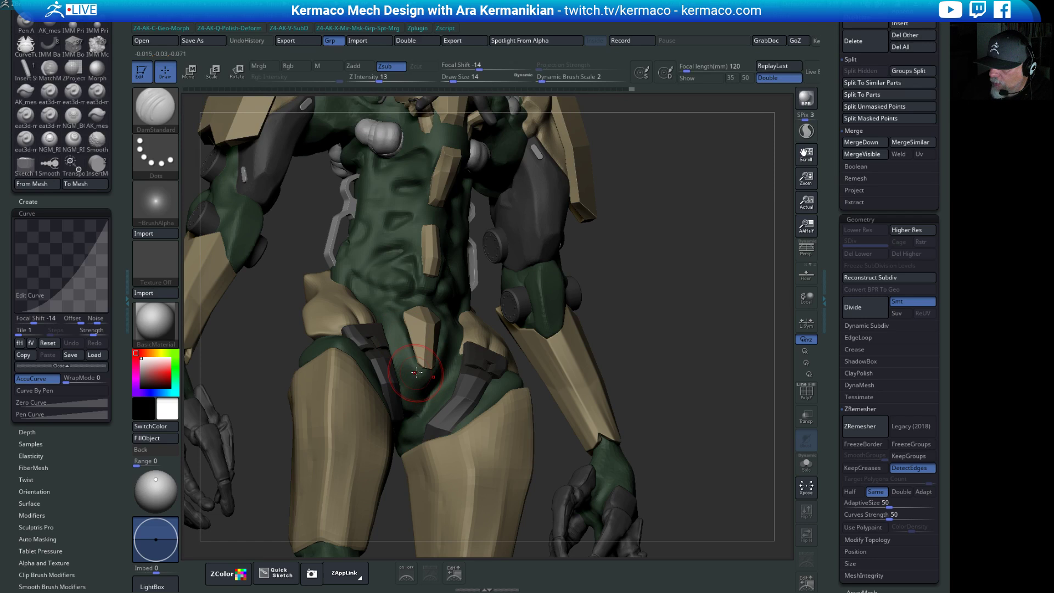
pyautogui.moveTo(737, 313)
pyautogui.mouseDown()
pyautogui.moveTo(459, 358)
pyautogui.moveTo(470, 324)
pyautogui.moveTo(453, 304)
pyautogui.mouseUp()
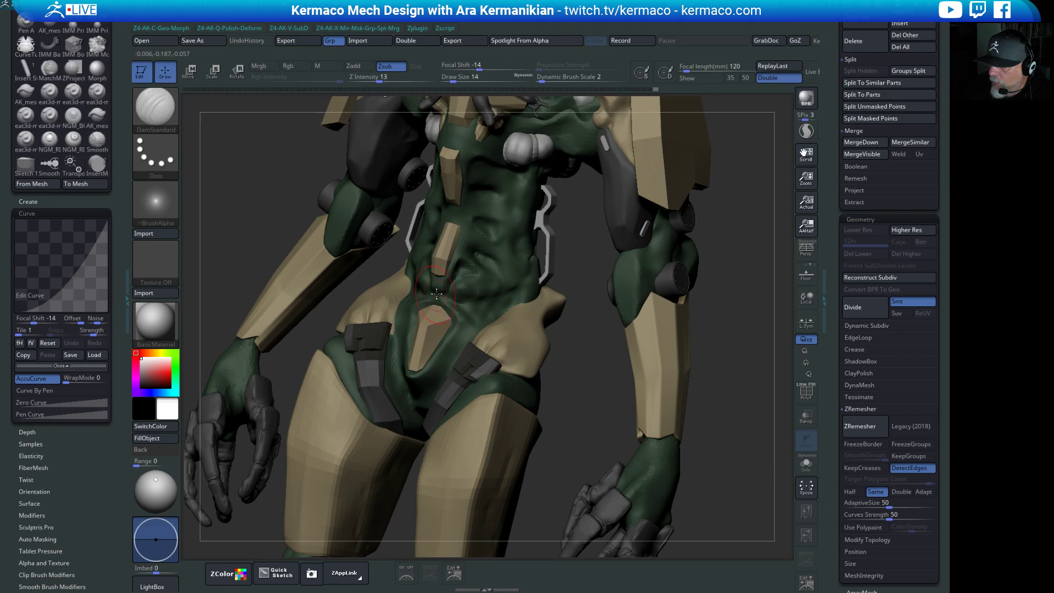
pyautogui.press('shift')
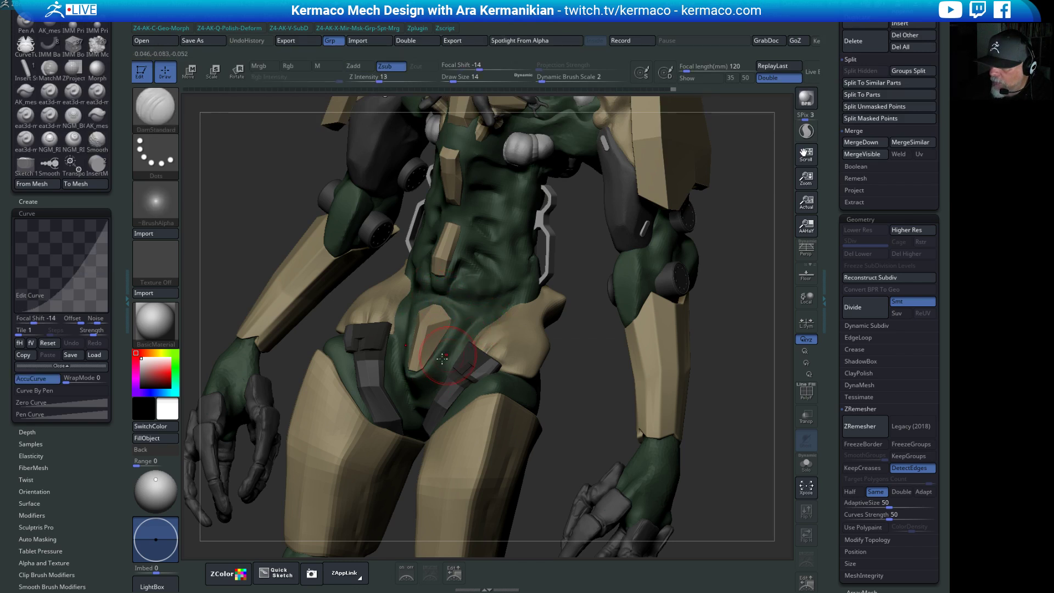
# Carve symmetrical creases into the green pelvis and upper thighs around the hip straps with DamStandard at draw size 14.
pyautogui.moveTo(617, 384)
pyautogui.mouseDown()
pyautogui.moveTo(556, 369)
pyautogui.moveTo(607, 372)
pyautogui.moveTo(417, 393)
pyautogui.mouseUp()
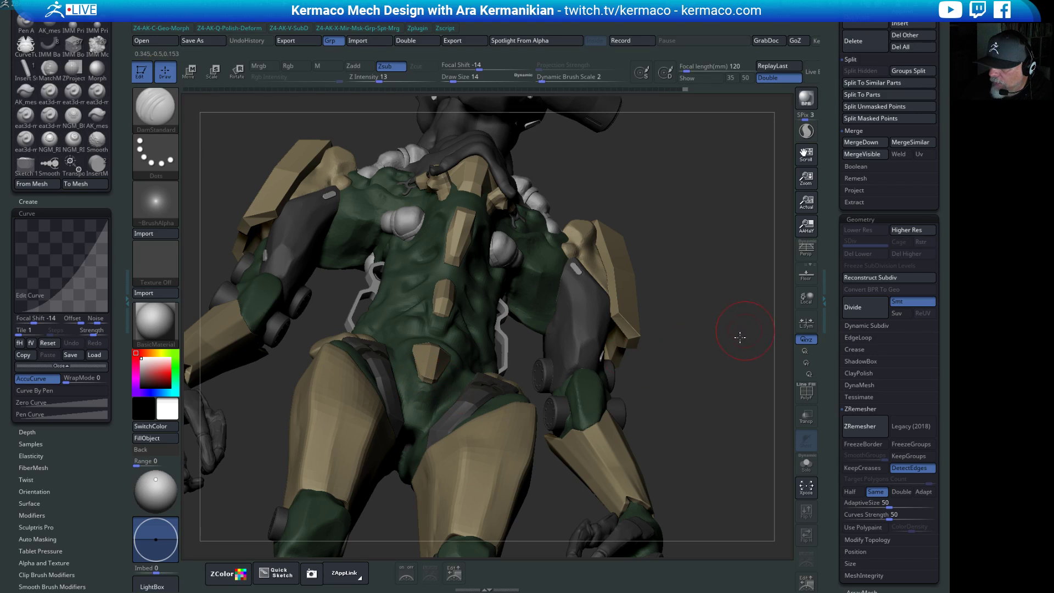
pyautogui.moveTo(736, 335); pyautogui.dragTo(743, 364)
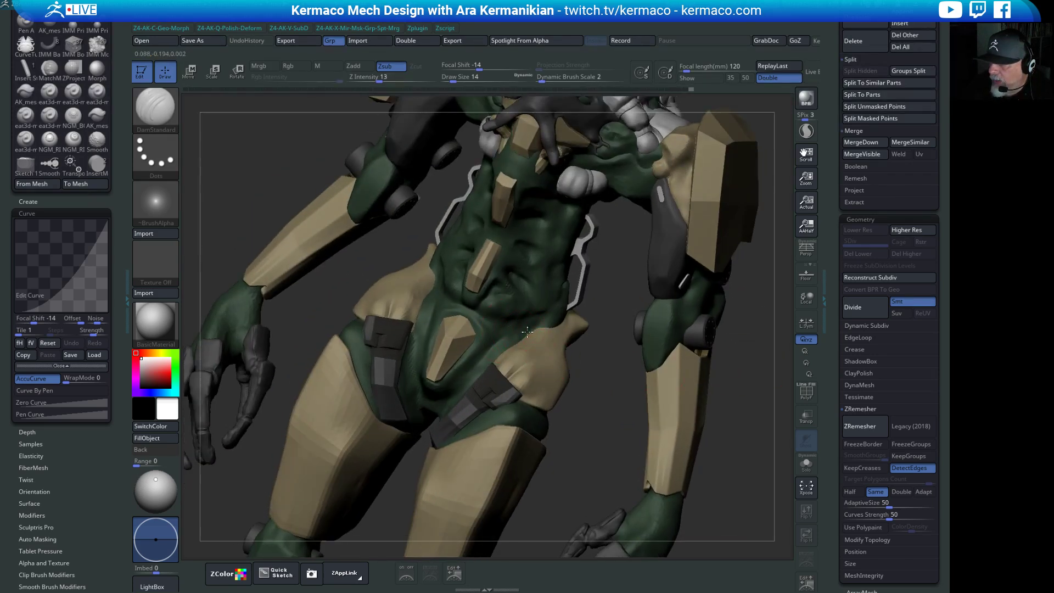
pyautogui.keyDown('shift'); pyautogui.moveTo(612, 410); pyautogui.dragTo(637, 417); pyautogui.keyUp('shift')
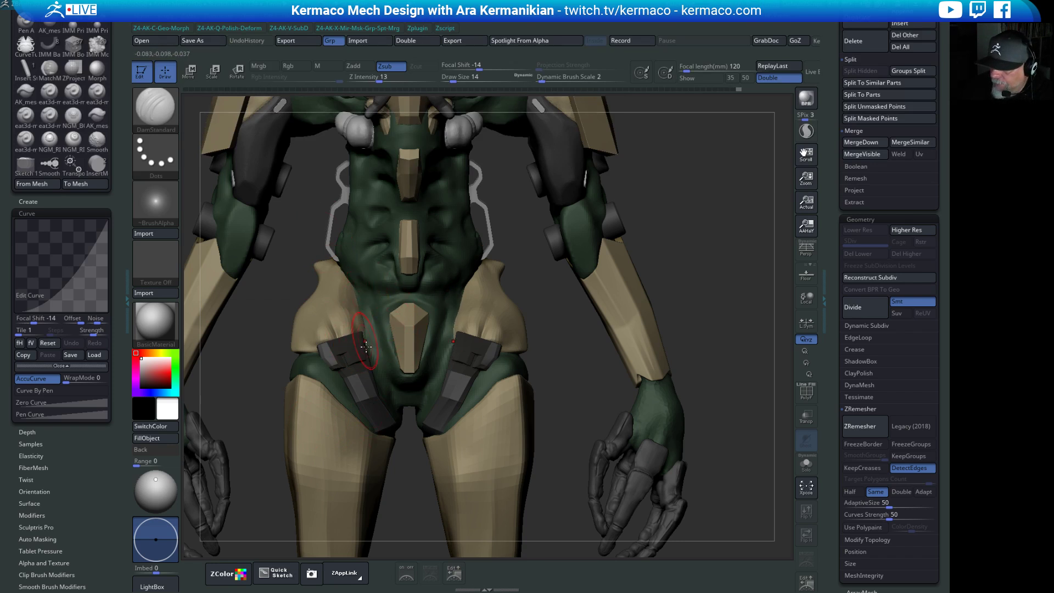
pyautogui.keyDown('alt'); pyautogui.moveTo(547, 378); pyautogui.dragTo(526, 340); pyautogui.keyUp('alt')
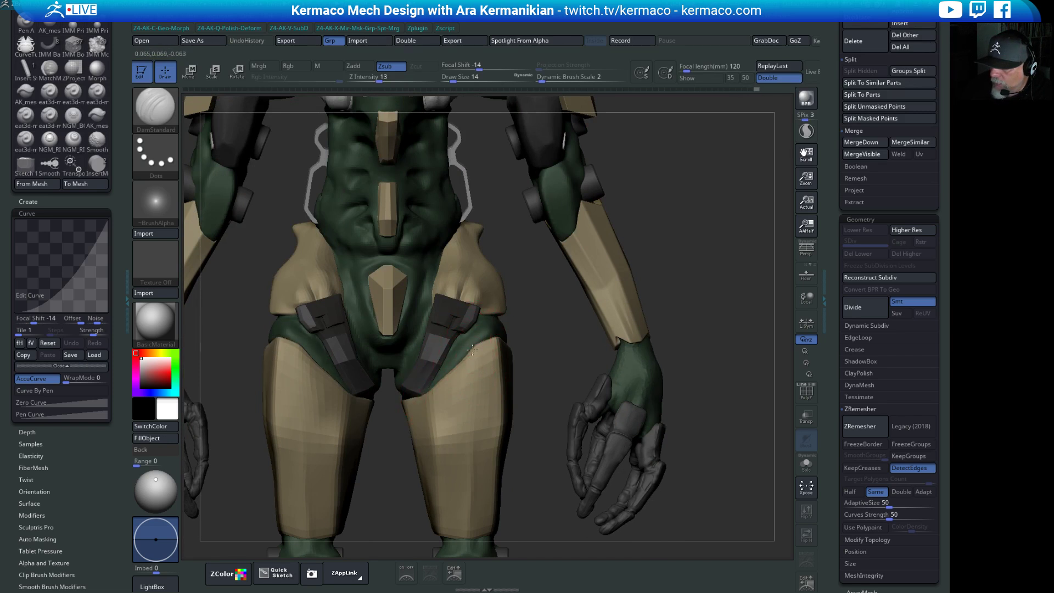
pyautogui.moveTo(472, 349); pyautogui.dragTo(497, 329)
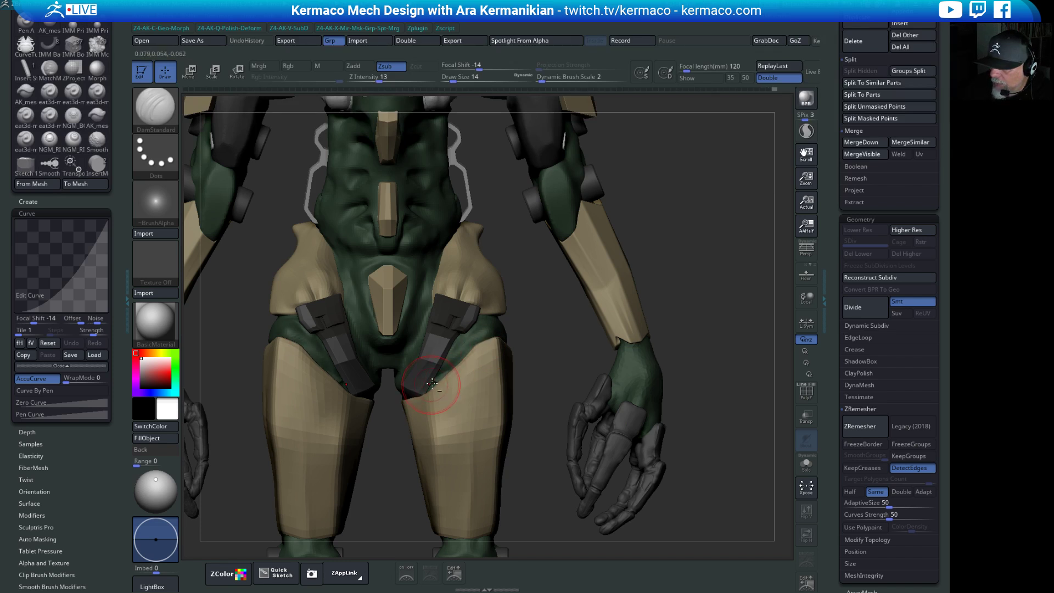
# Carve and smooth symmetrical creases on the green buttocks and crotch between the thigh plates with DamStandard at draw size 14.
pyautogui.moveTo(432, 383)
pyautogui.mouseDown()
pyautogui.moveTo(387, 396)
pyautogui.moveTo(384, 411)
pyautogui.moveTo(585, 187)
pyautogui.moveTo(461, 368)
pyautogui.mouseUp()
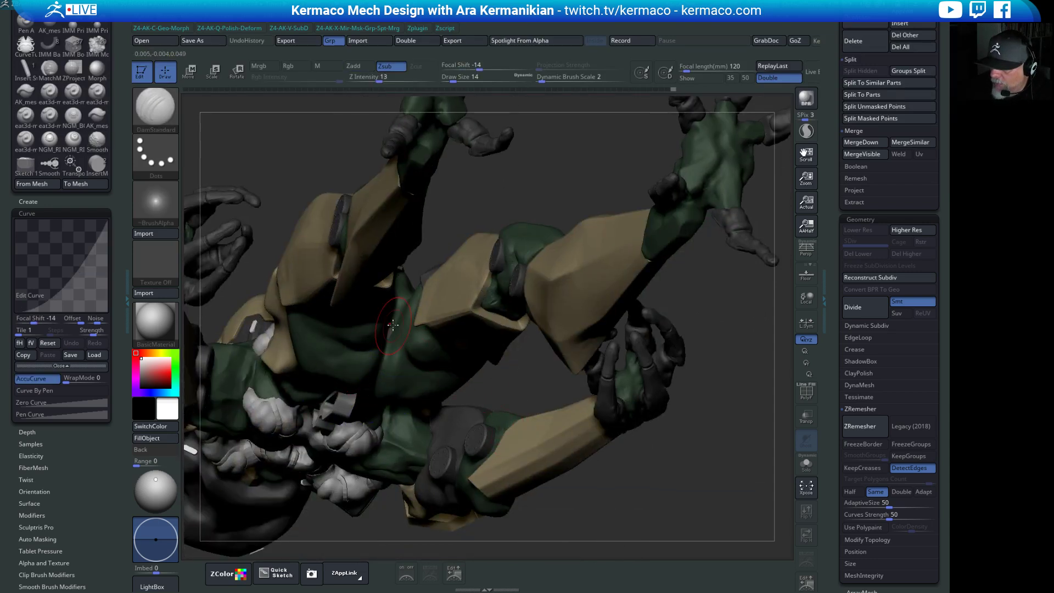
pyautogui.moveTo(546, 189); pyautogui.dragTo(387, 306)
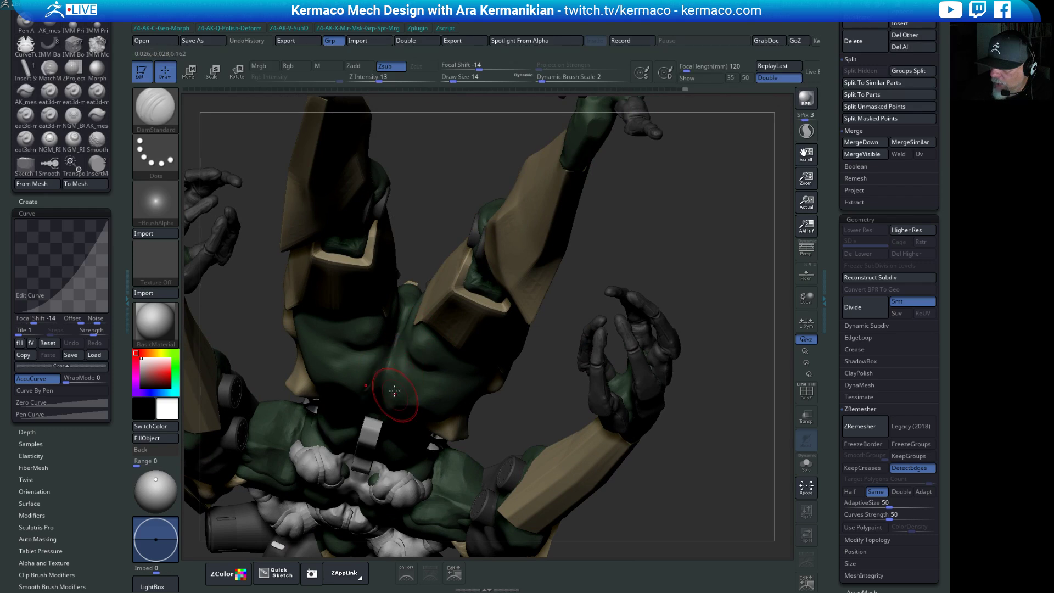
pyautogui.moveTo(401, 404)
pyautogui.mouseDown()
pyautogui.moveTo(572, 381)
pyautogui.moveTo(562, 321)
pyautogui.mouseUp()
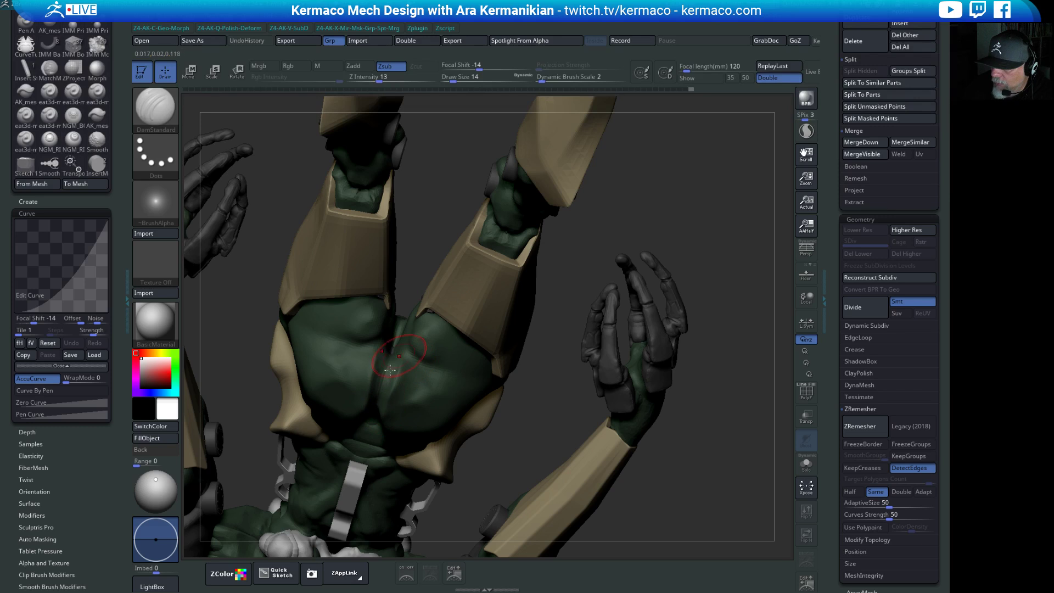
pyautogui.press('shift')
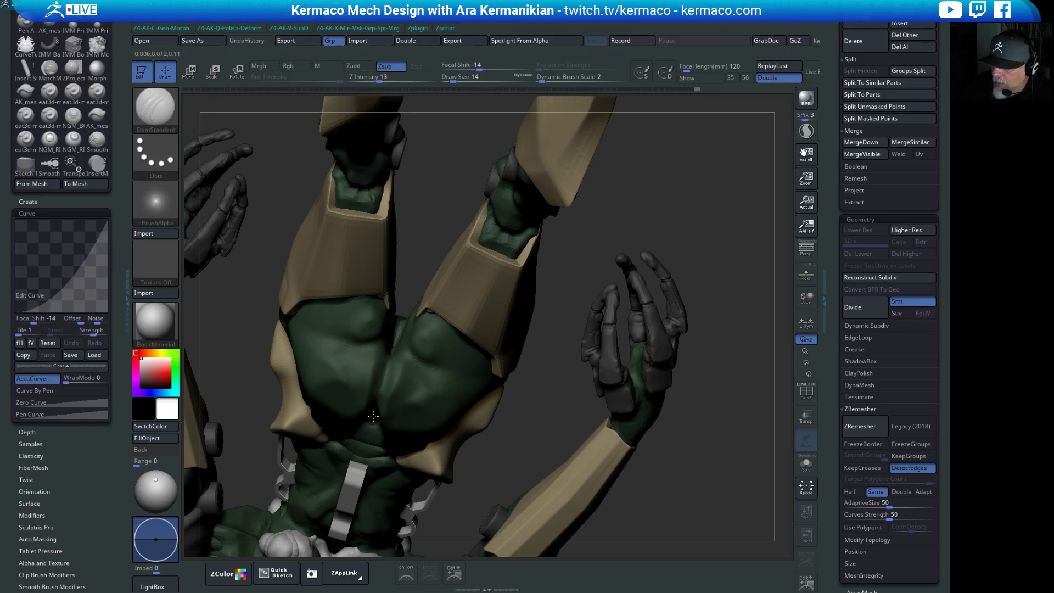
pyautogui.moveTo(562, 292); pyautogui.dragTo(420, 338)
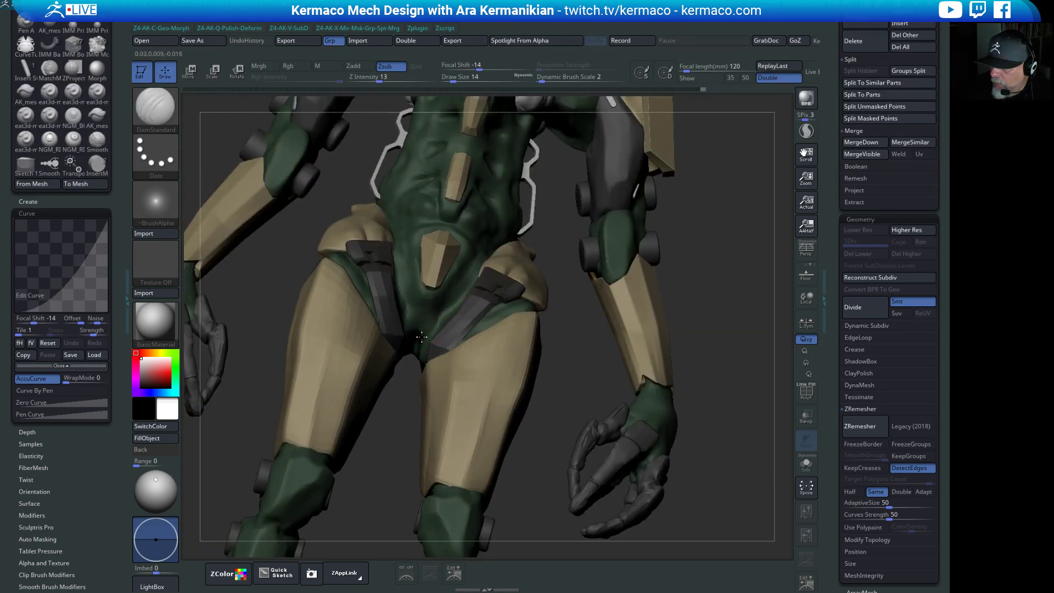
pyautogui.moveTo(562, 394); pyautogui.dragTo(461, 233)
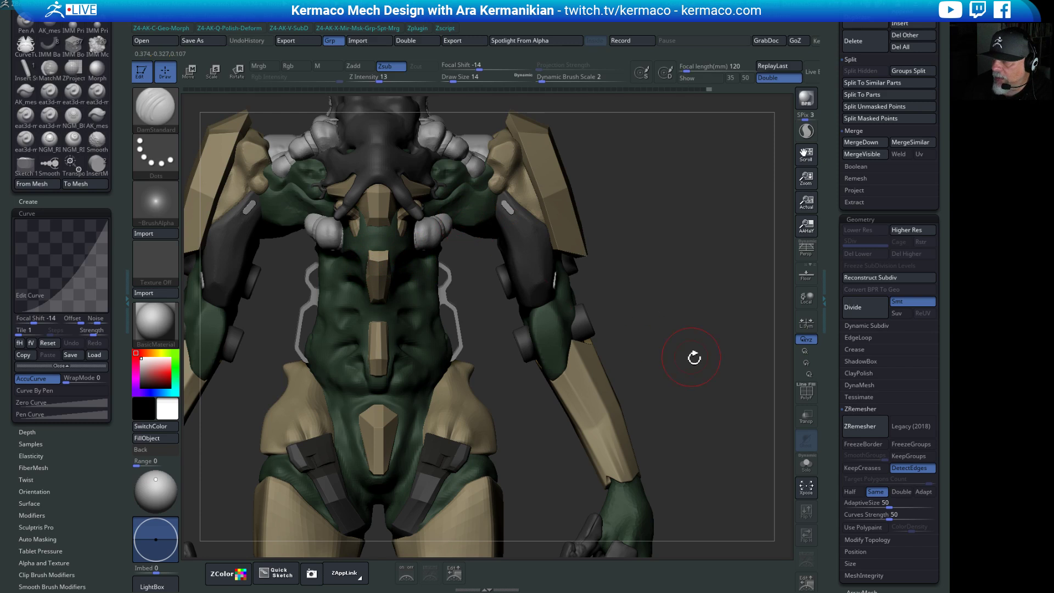
# Isolate the green body mesh to inspect its torso and pelvis forms, and restore the surrounding armor parts.
pyautogui.moveTo(694, 357); pyautogui.dragTo(609, 285)
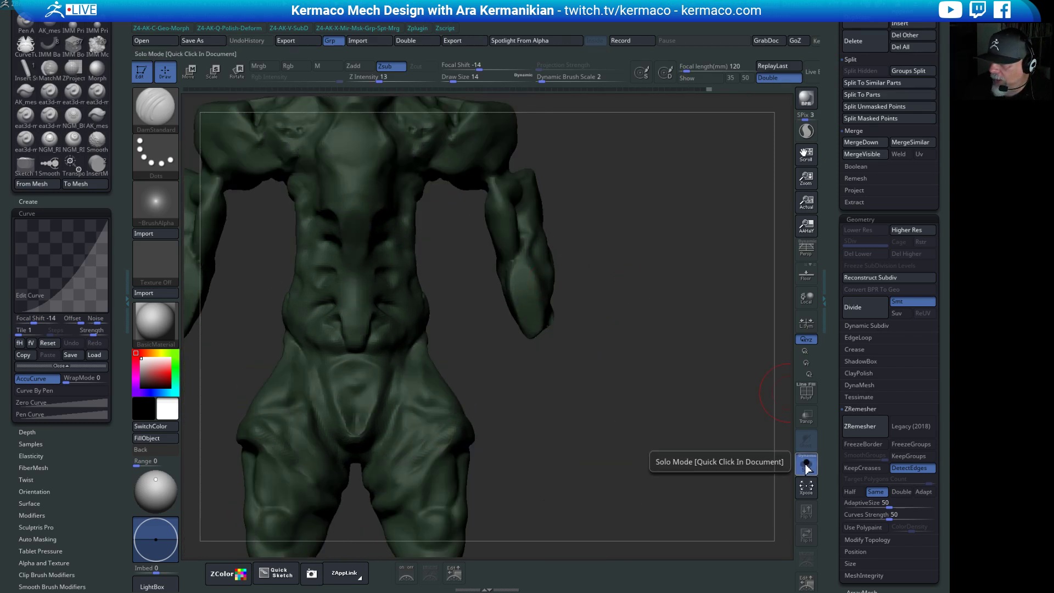
pyautogui.click(807, 465)
pyautogui.click(806, 465)
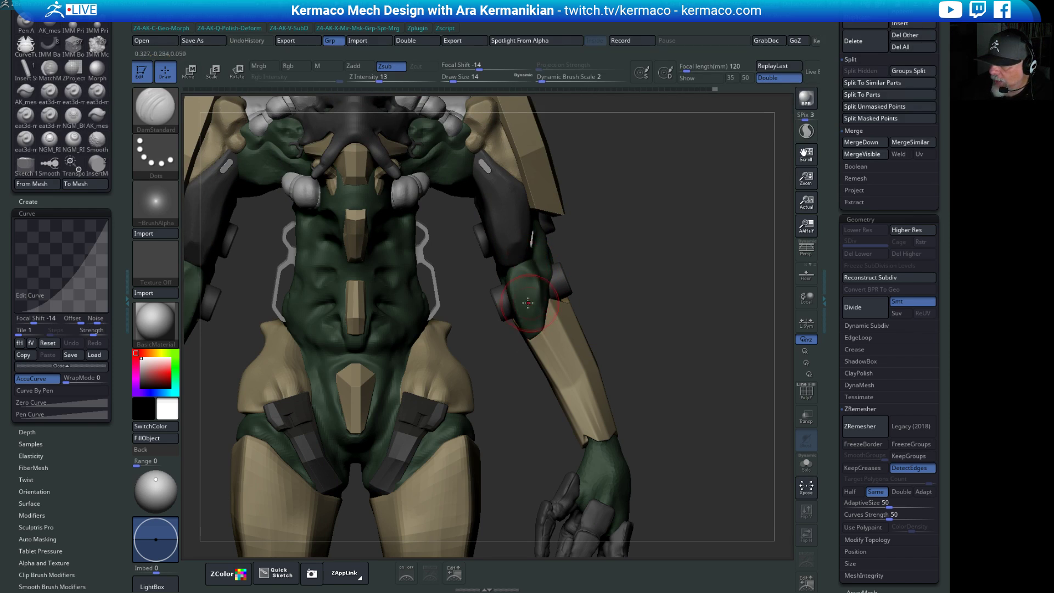
# Carve and smooth creases in the green upper arm below the shoulder plate and around its round discs with DamStandard at draw size 14.
pyautogui.moveTo(636, 271); pyautogui.dragTo(531, 291)
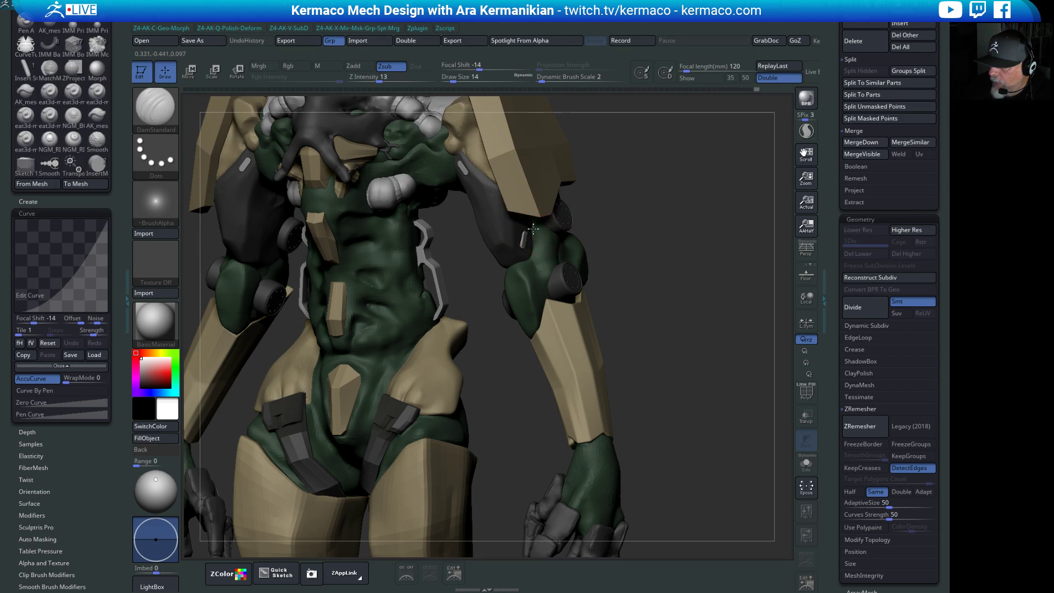
pyautogui.moveTo(615, 228)
pyautogui.mouseDown()
pyautogui.moveTo(628, 224)
pyautogui.moveTo(494, 190)
pyautogui.mouseUp()
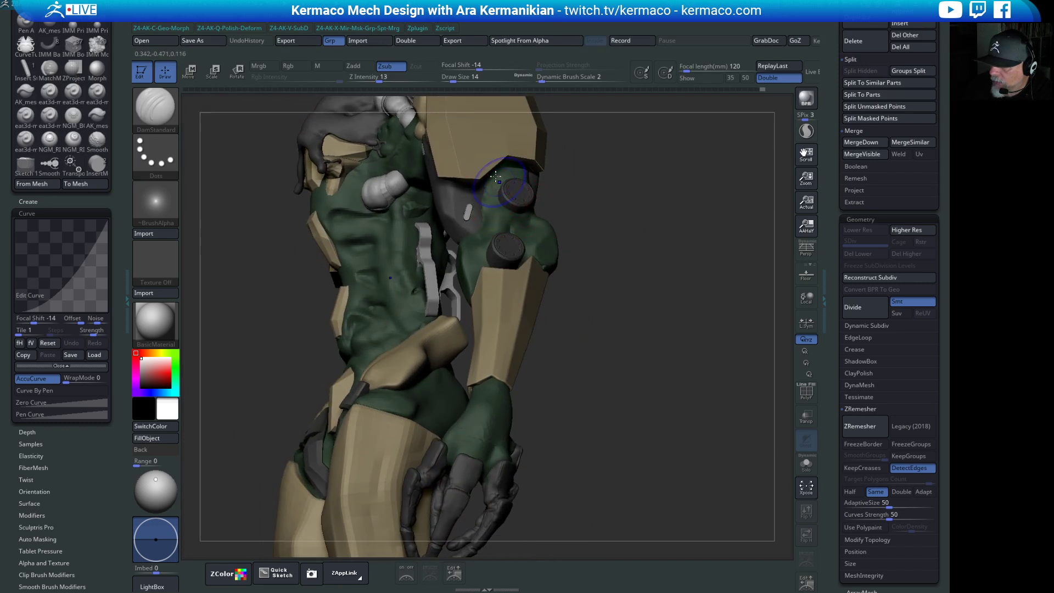
pyautogui.moveTo(556, 259)
pyautogui.mouseDown()
pyautogui.moveTo(668, 213)
pyautogui.moveTo(626, 282)
pyautogui.moveTo(604, 279)
pyautogui.mouseUp()
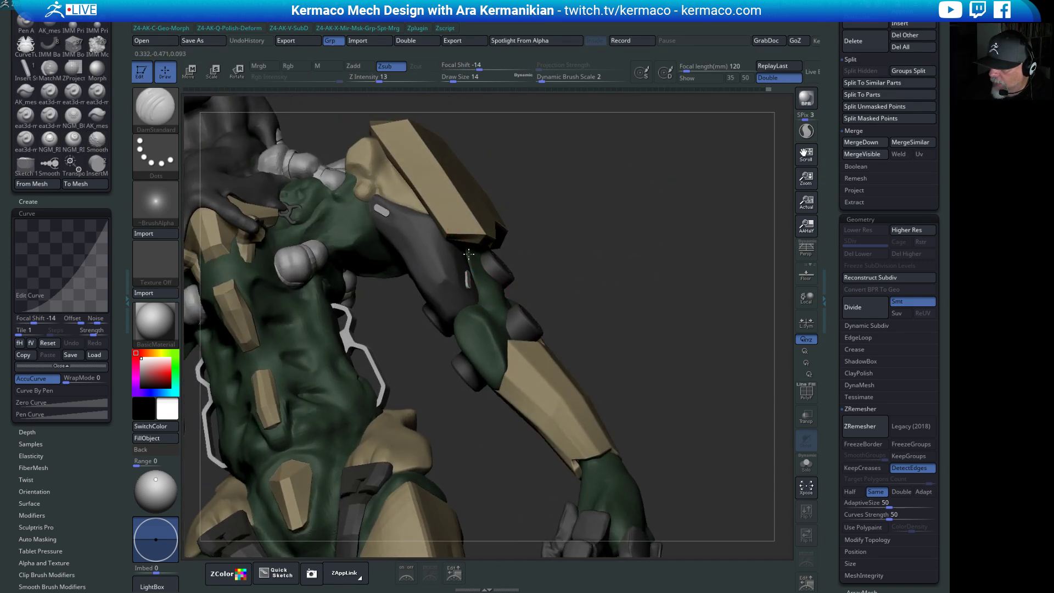
pyautogui.hotkey('ctrl', 'z')
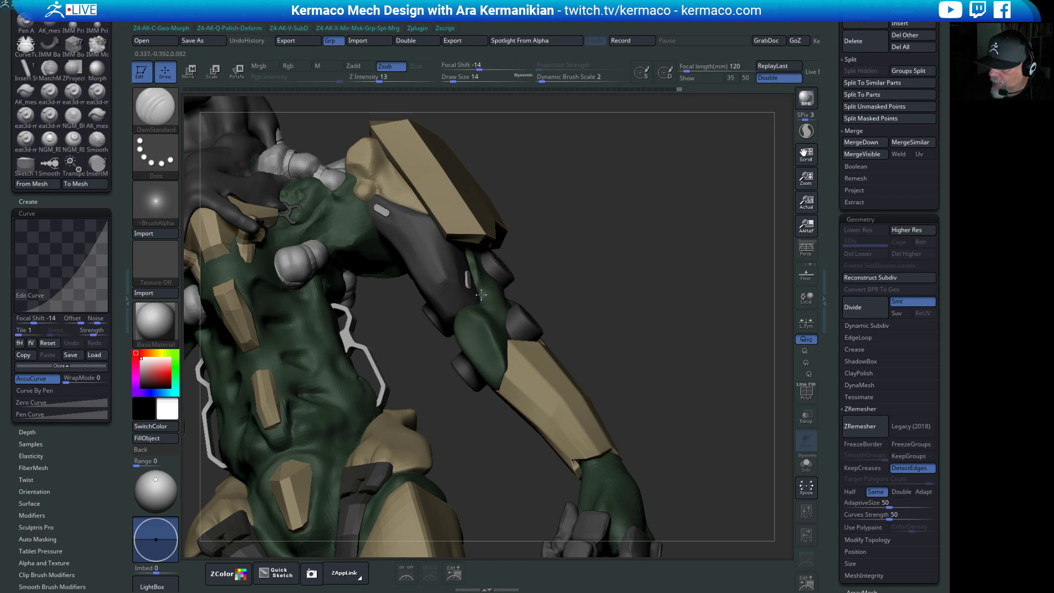
pyautogui.moveTo(593, 295); pyautogui.dragTo(517, 290)
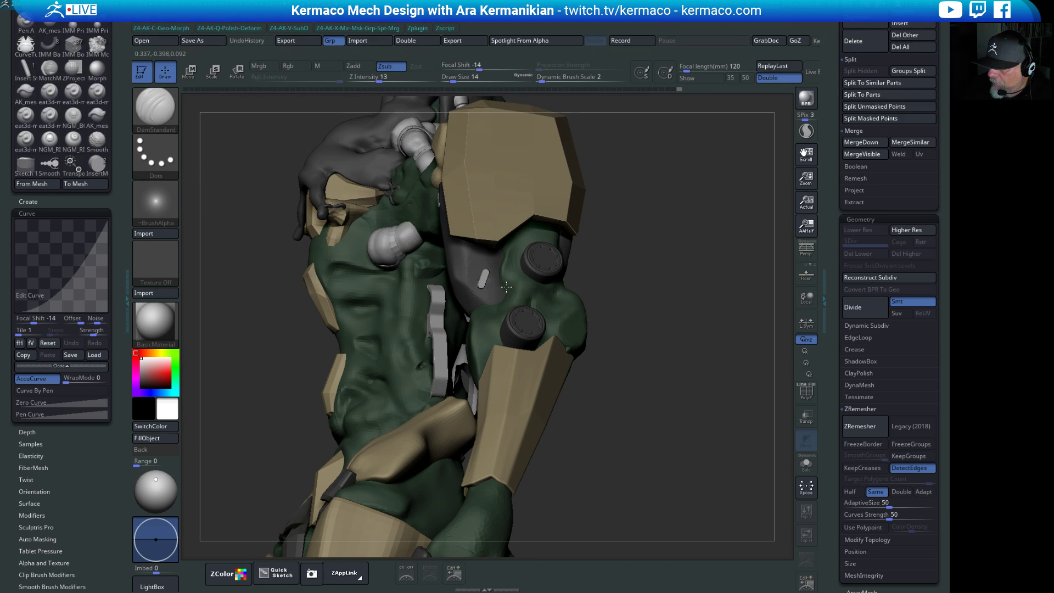
pyautogui.moveTo(506, 296); pyautogui.dragTo(504, 275)
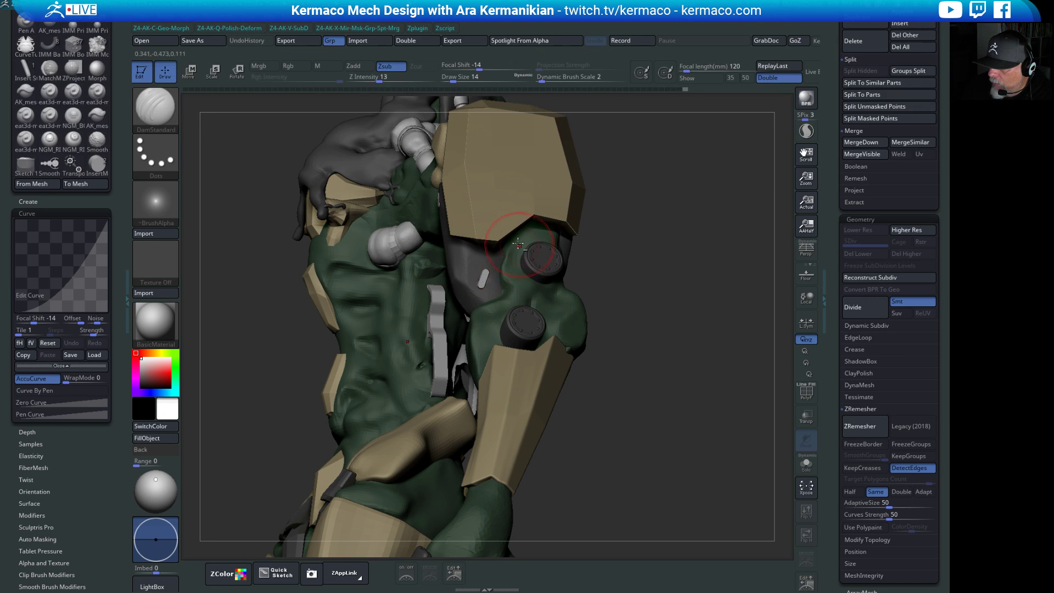
pyautogui.press('shift')
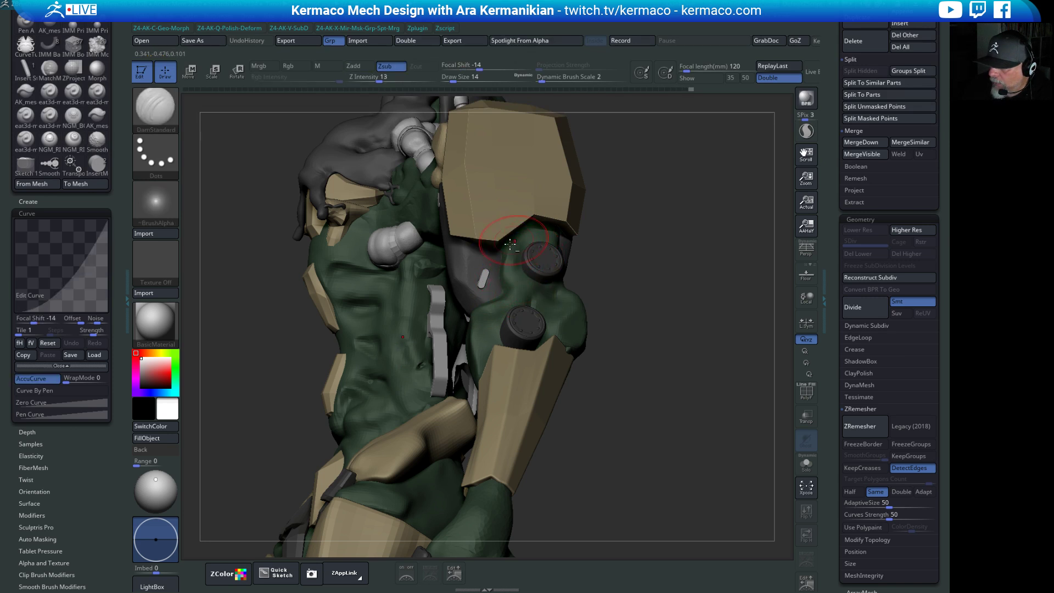
# Carve creases around the elbow discs on the green arm with DamStandard and soften the inner elbow with the Smooth brush.
pyautogui.moveTo(656, 324); pyautogui.dragTo(530, 299)
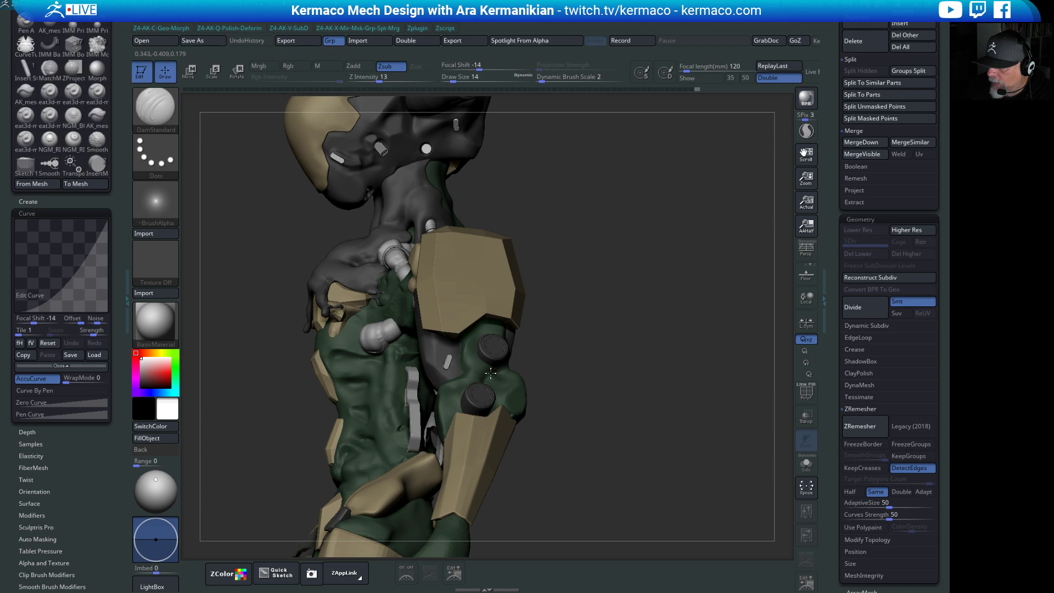
pyautogui.moveTo(628, 377); pyautogui.dragTo(501, 396)
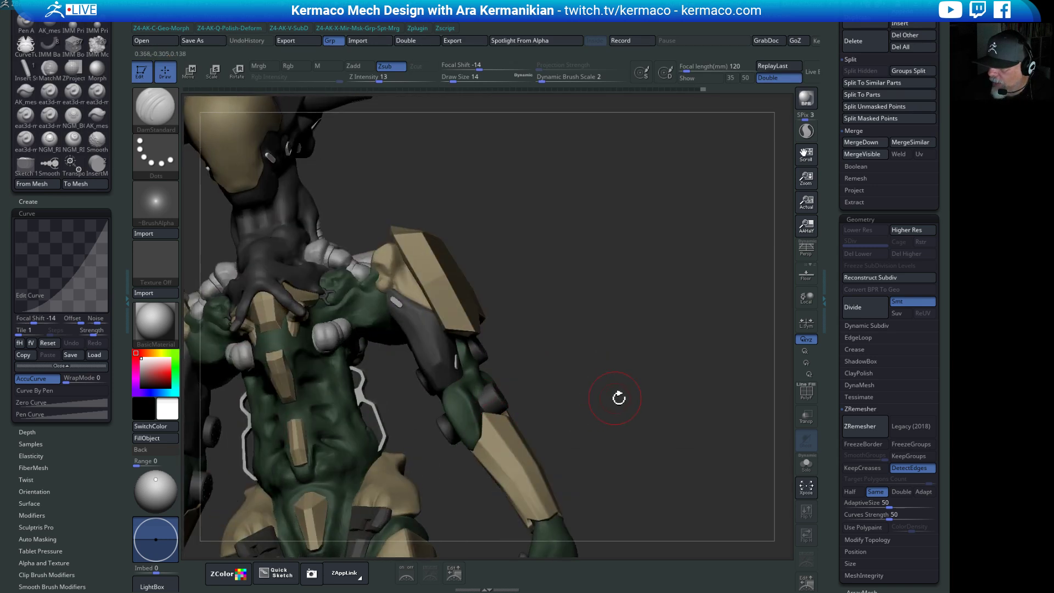
pyautogui.moveTo(530, 404); pyautogui.dragTo(486, 401)
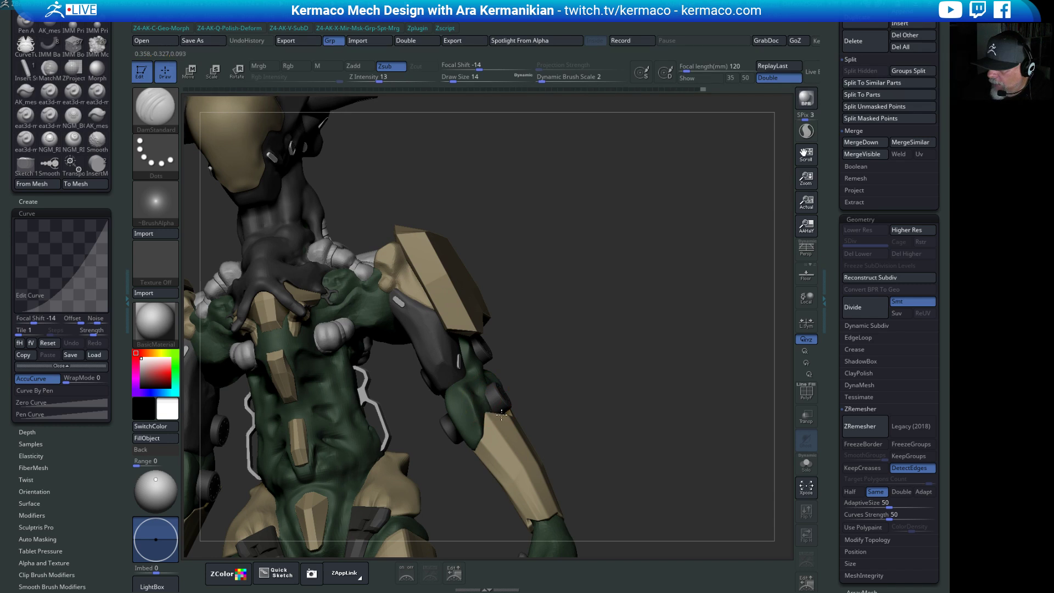
pyautogui.moveTo(639, 416); pyautogui.dragTo(336, 365)
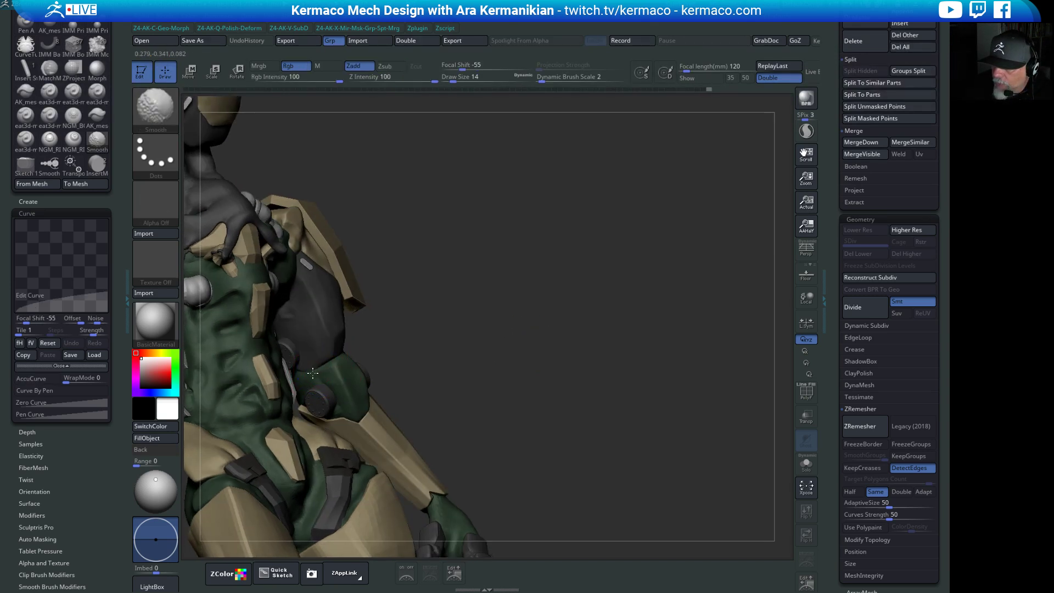
pyautogui.moveTo(316, 368); pyautogui.dragTo(372, 388)
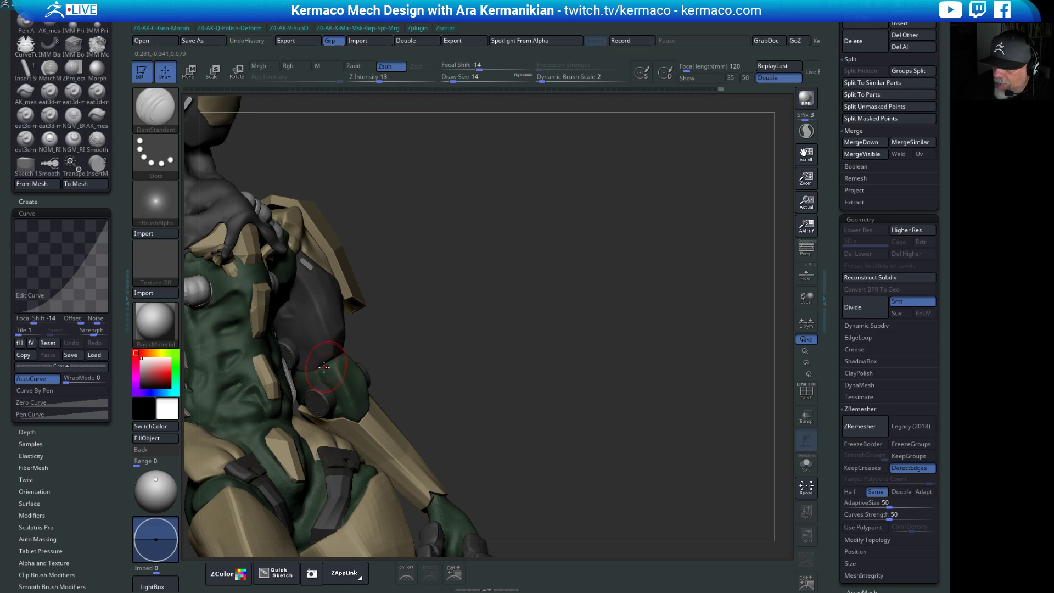
pyautogui.moveTo(499, 342); pyautogui.dragTo(753, 216)
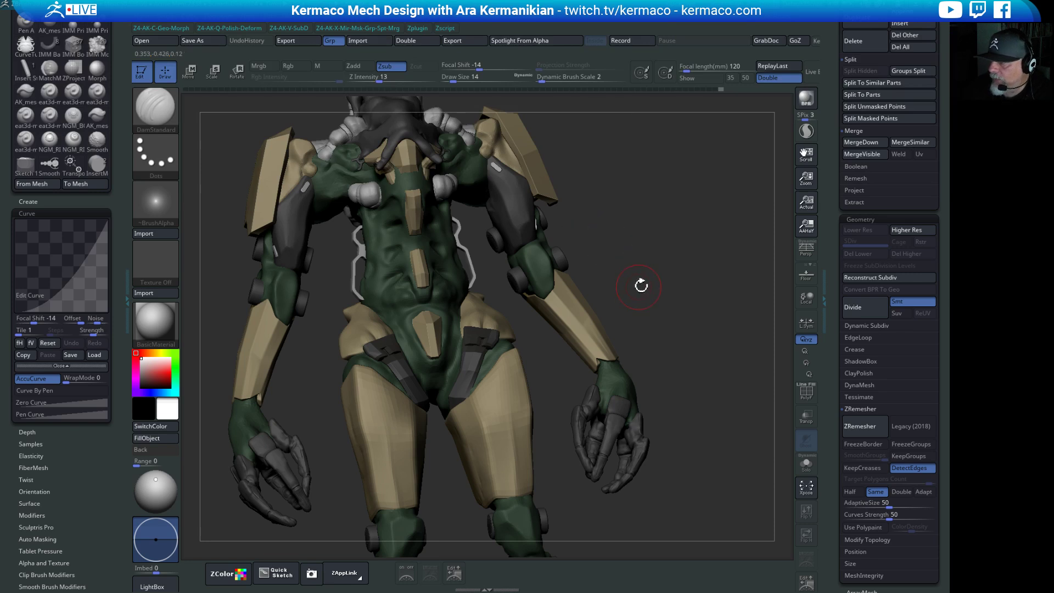
# Carve creases into the green abdomen beside the lower center plate with DamStandard at draw size 14.
pyautogui.moveTo(667, 279); pyautogui.dragTo(450, 301)
pyautogui.moveTo(567, 322); pyautogui.dragTo(461, 283)
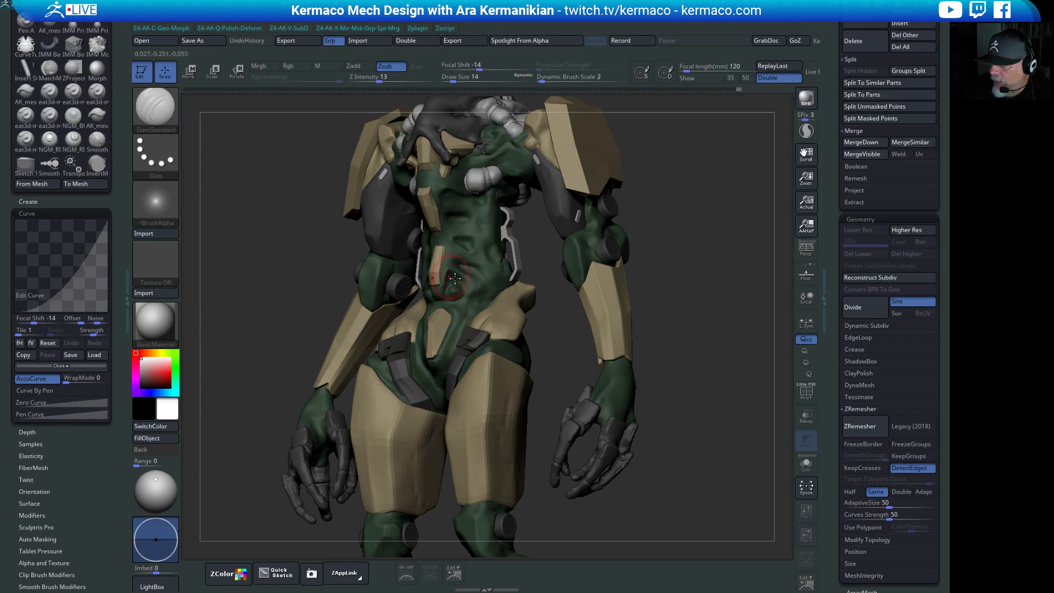
pyautogui.keyDown('shift'); pyautogui.moveTo(548, 336); pyautogui.dragTo(560, 341); pyautogui.keyUp('shift')
# Flatten the green abdomen surface around the center plates with the hPolish brush, reducing the draw size from 14 to 4.
pyautogui.press('space')
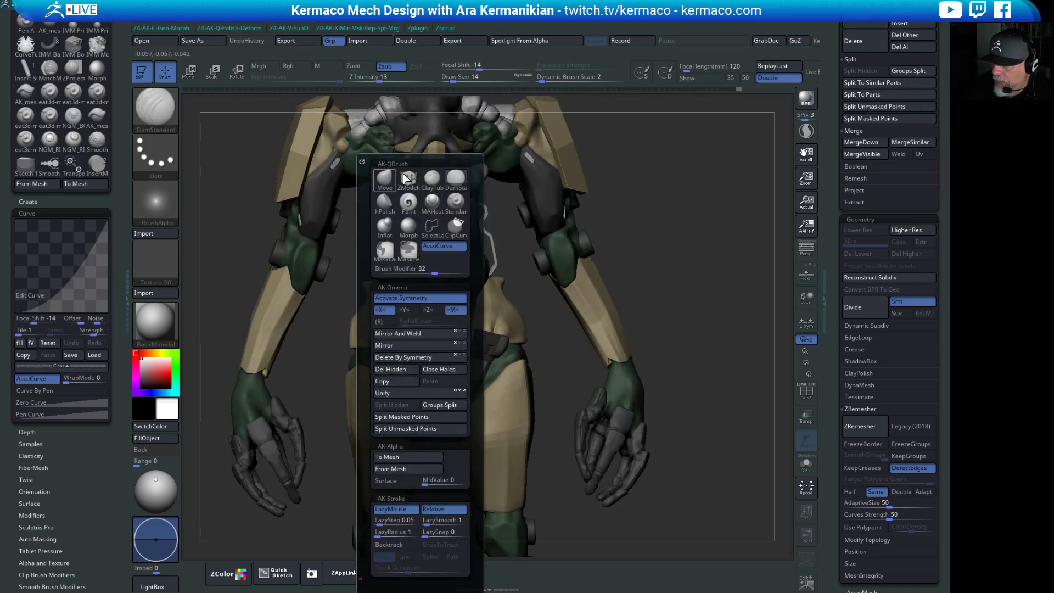
pyautogui.click(385, 201)
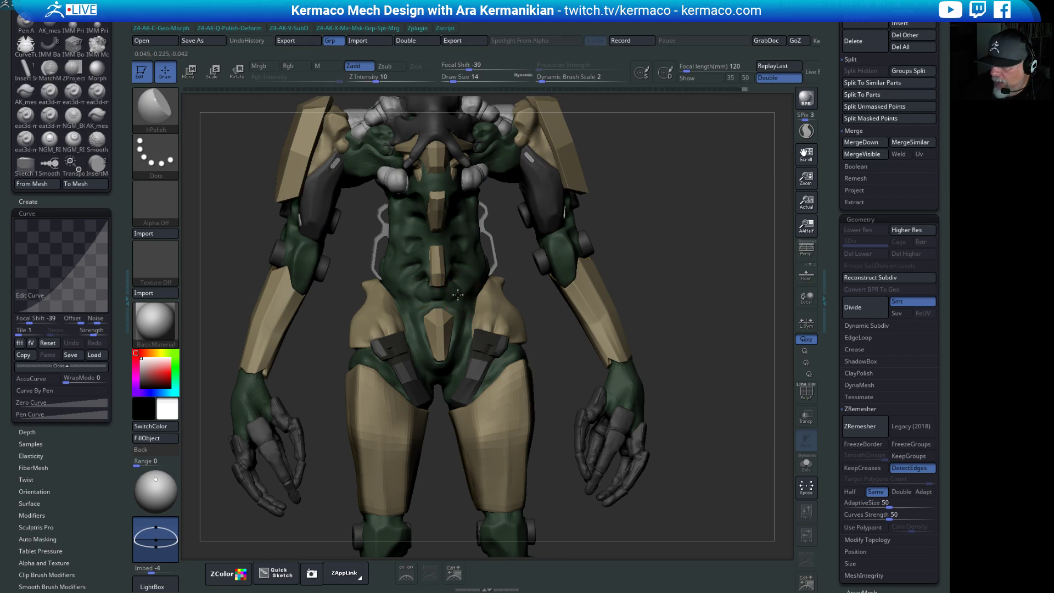
pyautogui.moveTo(546, 310)
pyautogui.mouseDown()
pyautogui.moveTo(471, 301)
pyautogui.moveTo(448, 285)
pyautogui.mouseUp()
pyautogui.press('s')
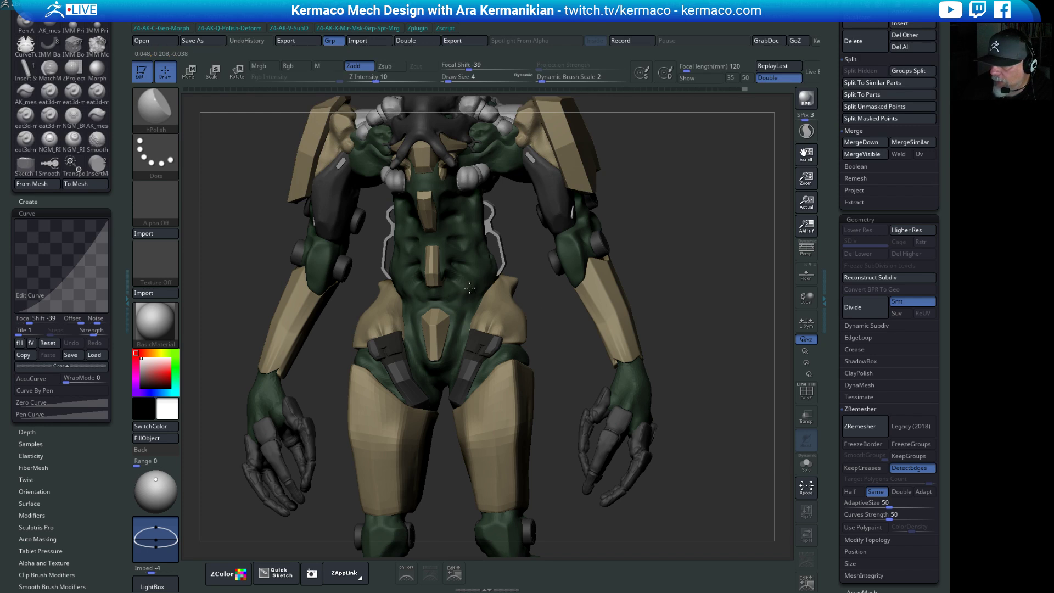
pyautogui.click(470, 288)
pyautogui.keyDown('alt'); pyautogui.moveTo(542, 344); pyautogui.dragTo(543, 296); pyautogui.keyUp('alt')
pyautogui.moveTo(671, 260)
pyautogui.keyDown('alt'); pyautogui.mouseDown()
pyautogui.moveTo(646, 317)
pyautogui.moveTo(659, 302)
pyautogui.moveTo(583, 294)
pyautogui.moveTo(586, 443)
pyautogui.mouseUp(); pyautogui.keyUp('alt')
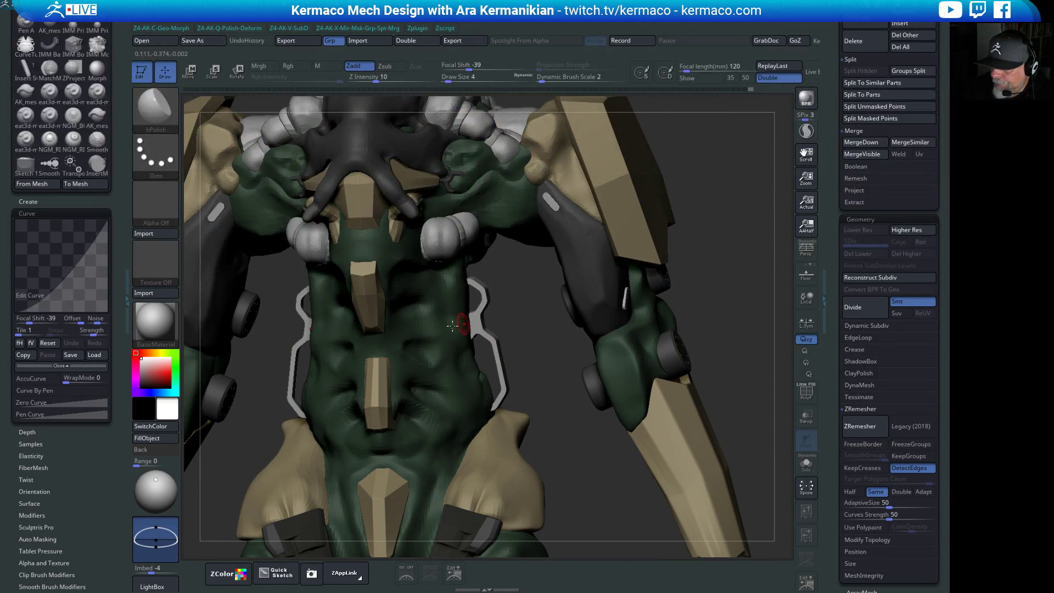
# Carve fine wrinkles across the green abdomen and waist beside the center plates with DamStandard at draw size 4.
pyautogui.press('space')
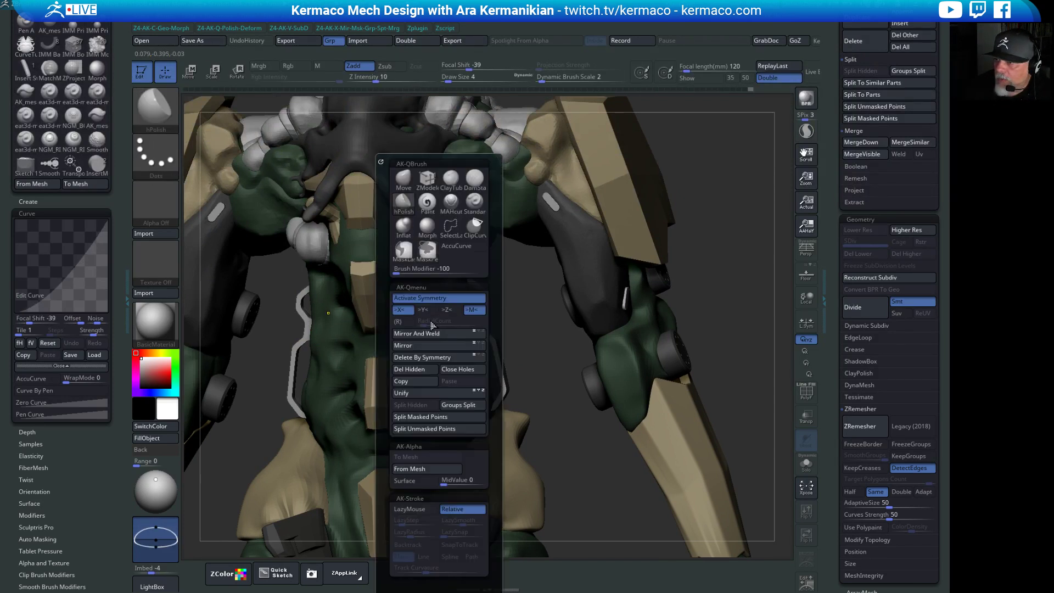
pyautogui.click(475, 181)
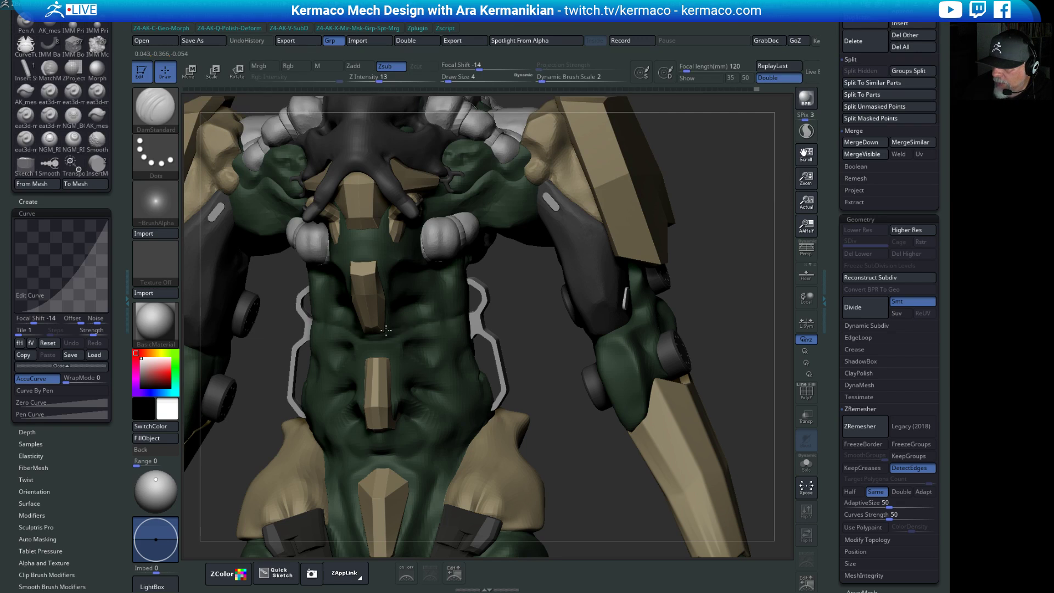
pyautogui.moveTo(513, 330); pyautogui.dragTo(343, 331, button='right')
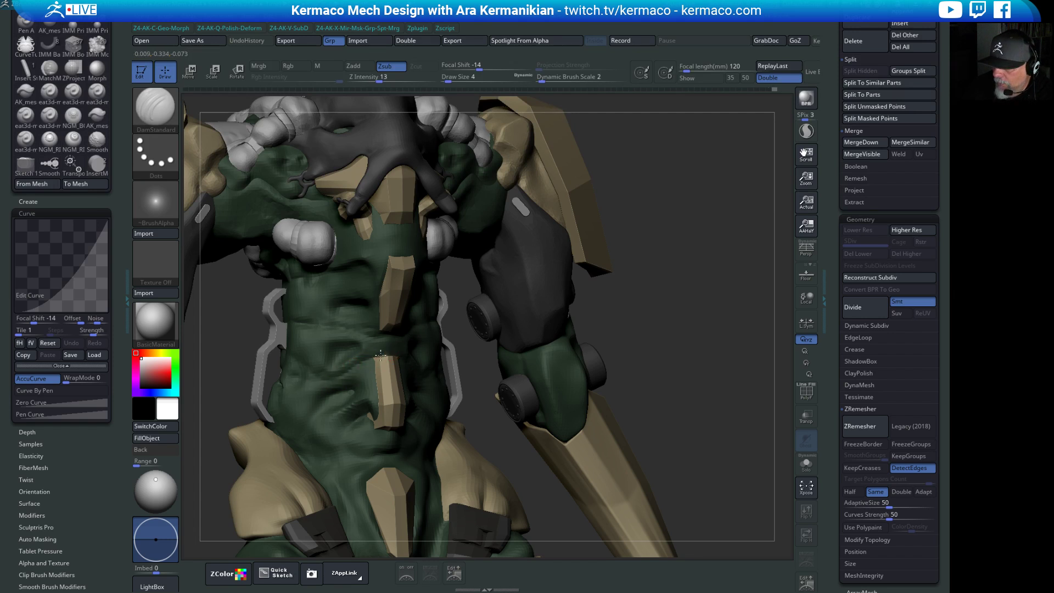
pyautogui.moveTo(350, 414); pyautogui.dragTo(367, 406)
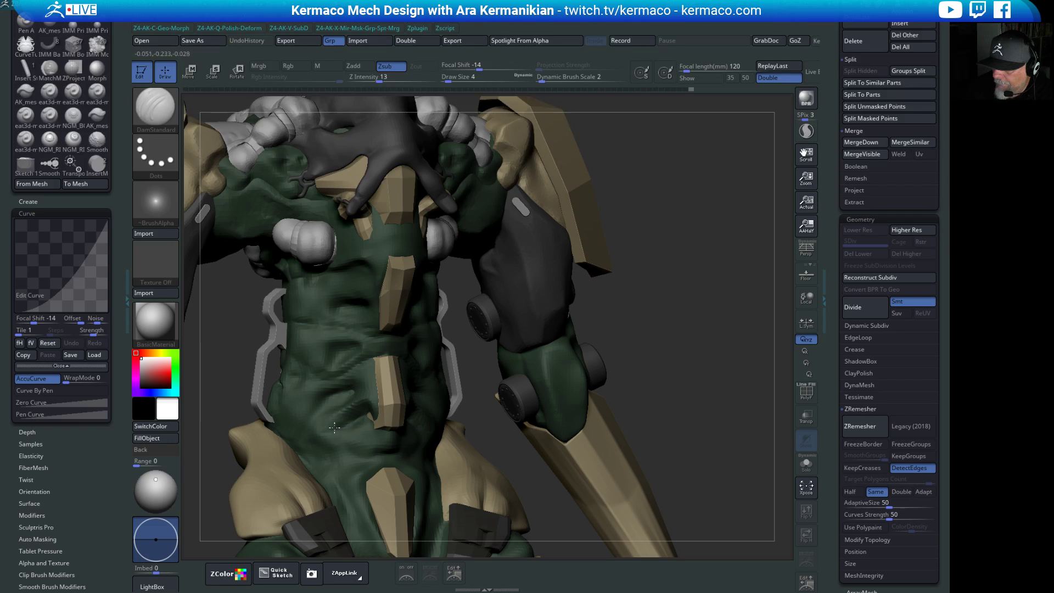
pyautogui.moveTo(334, 427); pyautogui.dragTo(337, 433)
pyautogui.moveTo(357, 413); pyautogui.dragTo(347, 418)
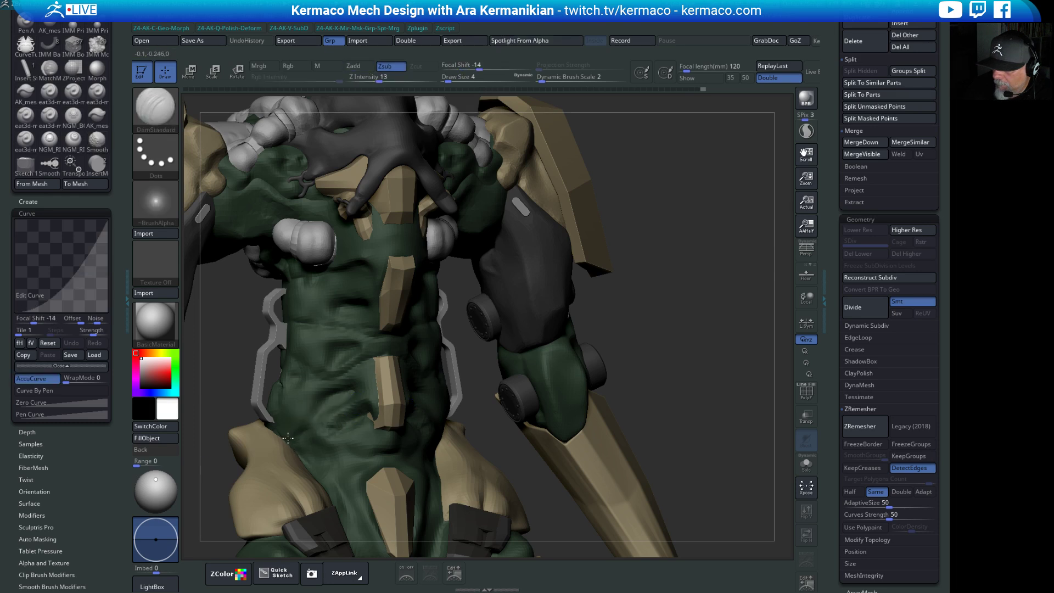
pyautogui.click(282, 411)
# Select the other green body subtool, check it in isolation and polish its torso with the hPolish brush at draw size 9.
pyautogui.moveTo(717, 304); pyautogui.dragTo(490, 321)
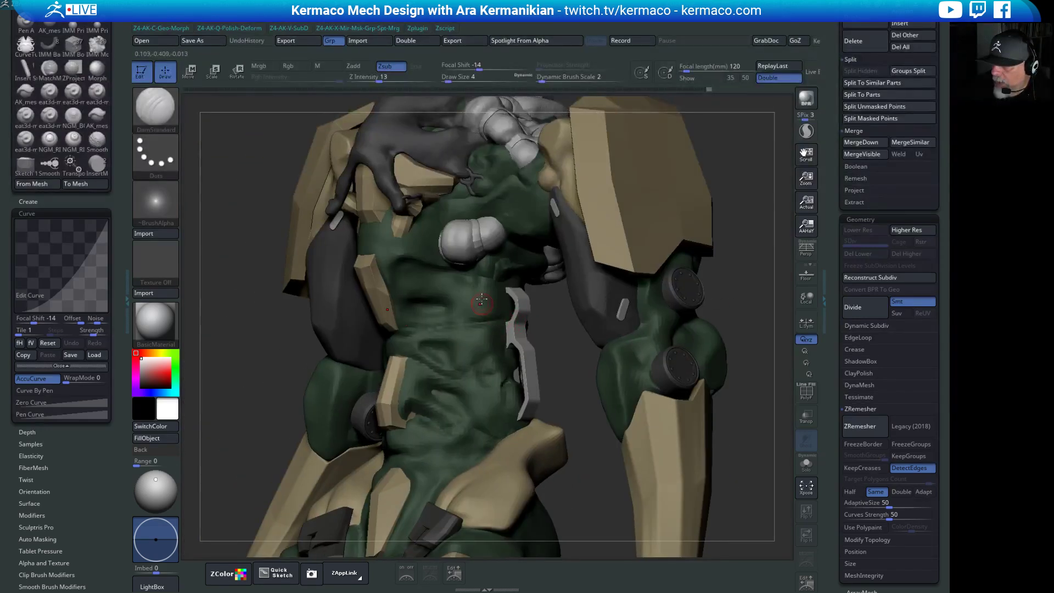
pyautogui.keyDown('alt'); pyautogui.click(498, 262); pyautogui.keyUp('alt')
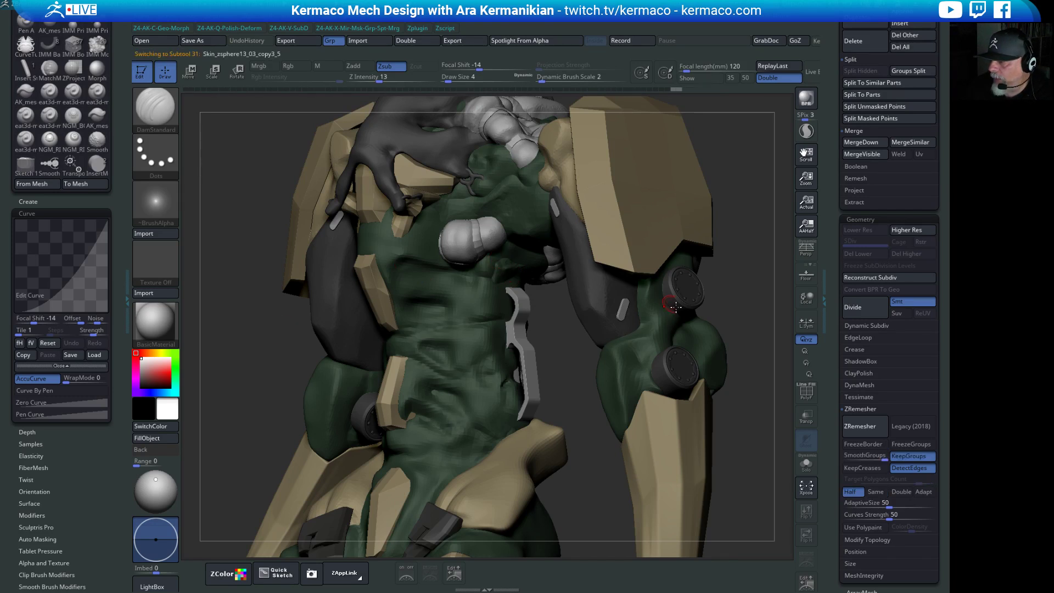
pyautogui.click(807, 463)
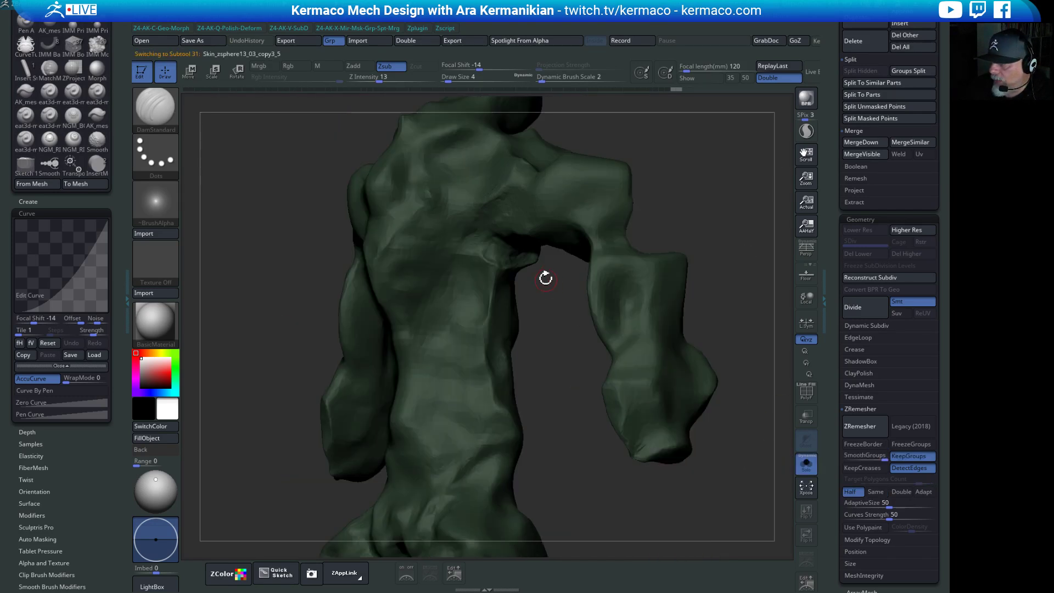
pyautogui.press('b')
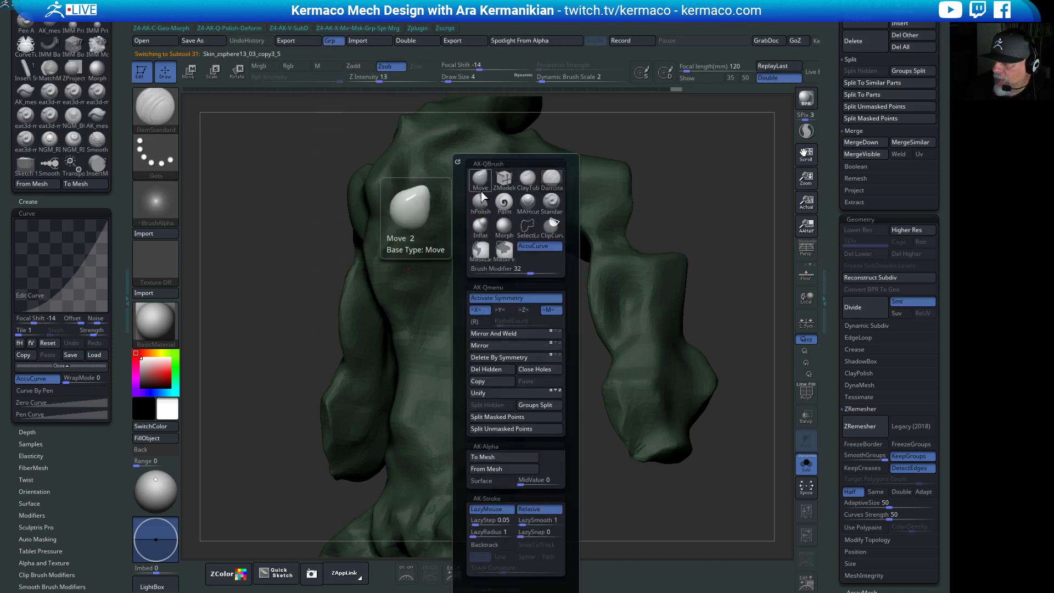
pyautogui.write('hps9')
pyautogui.press('Return')
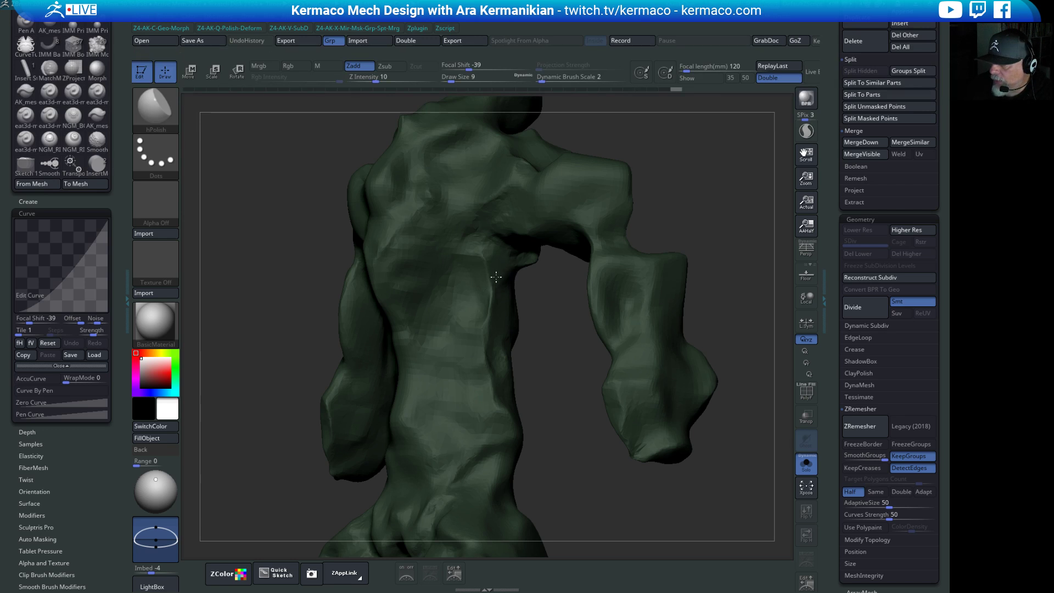
pyautogui.click(805, 463)
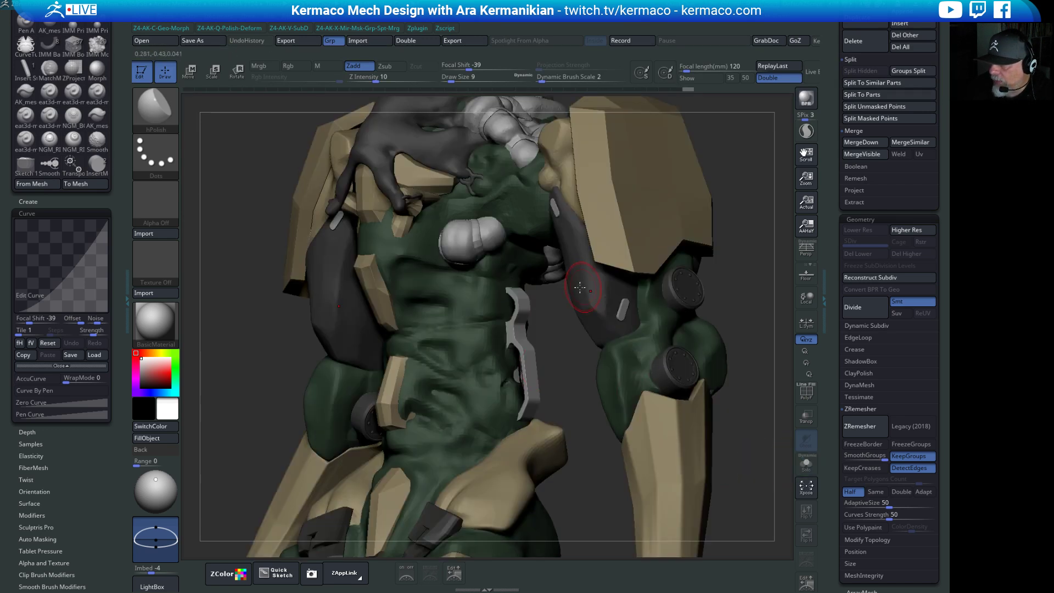
pyautogui.moveTo(506, 266); pyautogui.dragTo(479, 278, button='right')
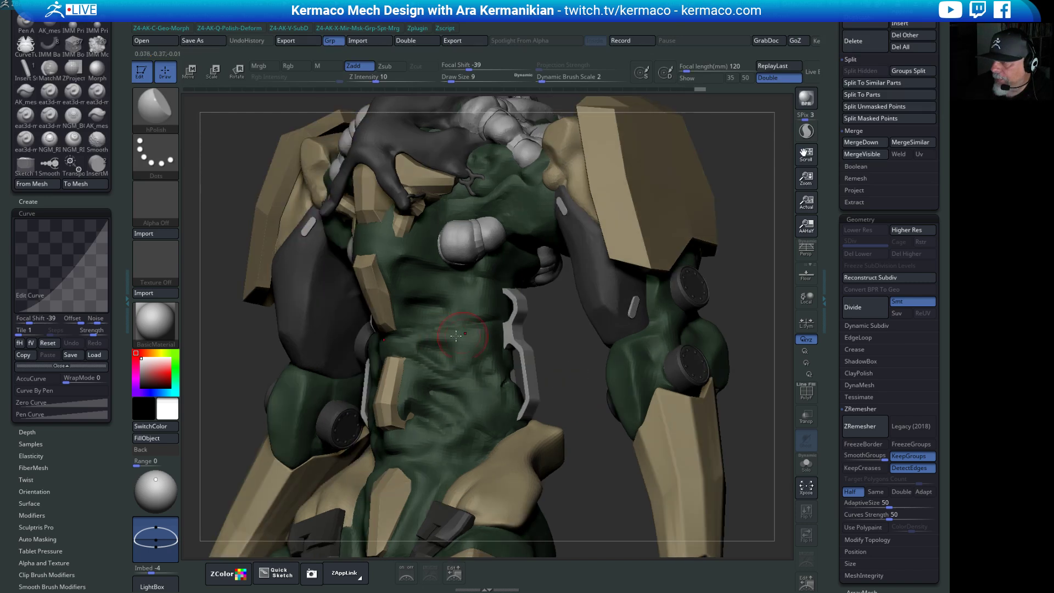
# Reselect the wrinkled green body and carve creases across the lower back beside the spine plate with DamStandard at draw size 9.
pyautogui.keyDown('alt'); pyautogui.click(499, 300); pyautogui.keyUp('alt')
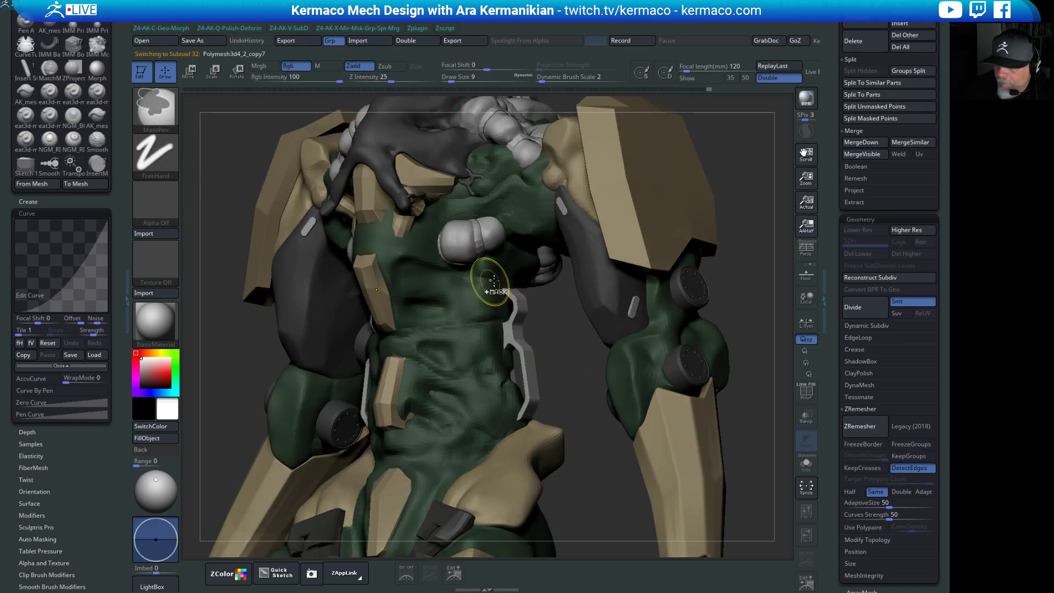
pyautogui.press('space')
pyautogui.click(548, 178)
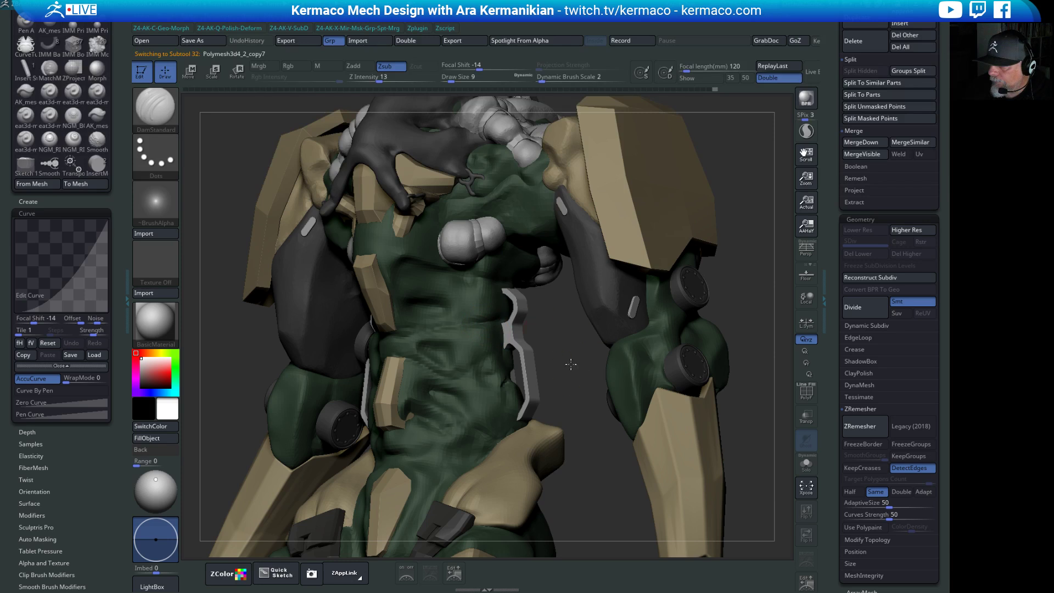
pyautogui.moveTo(571, 365); pyautogui.dragTo(419, 360)
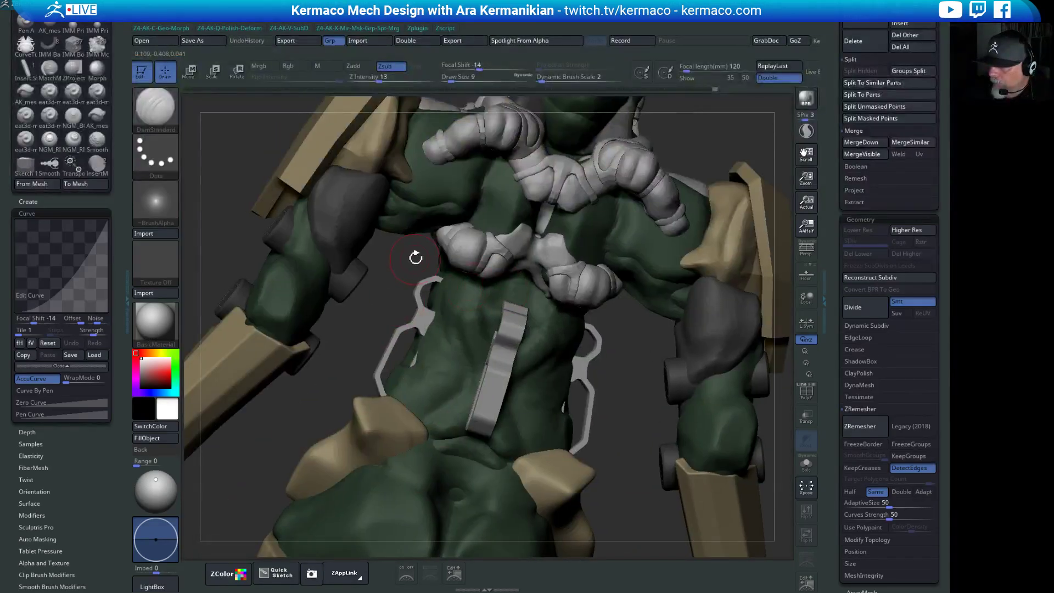
pyautogui.moveTo(414, 252); pyautogui.dragTo(484, 283)
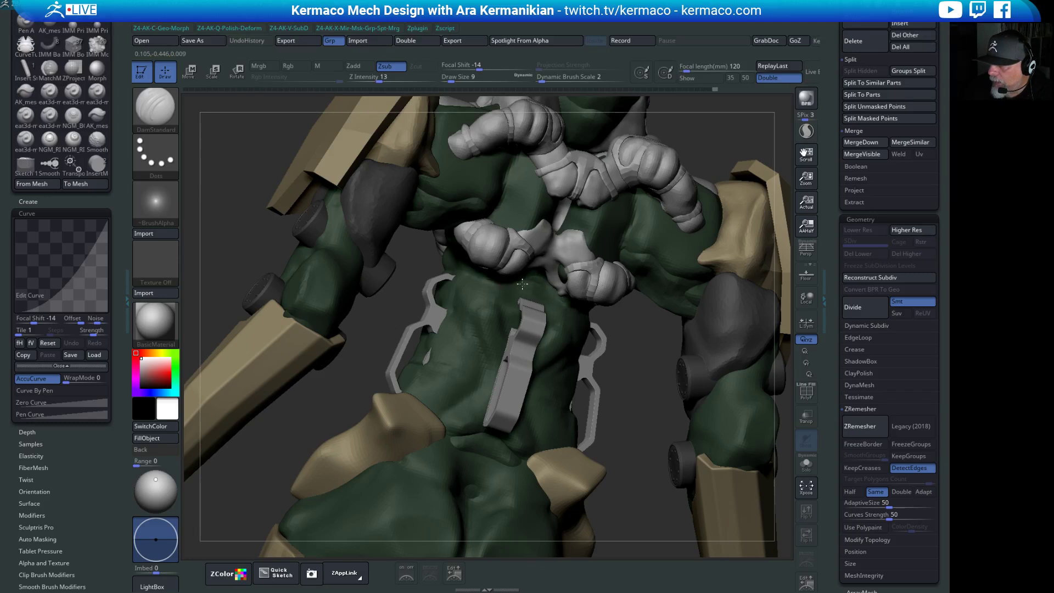
pyautogui.moveTo(382, 253); pyautogui.dragTo(417, 267)
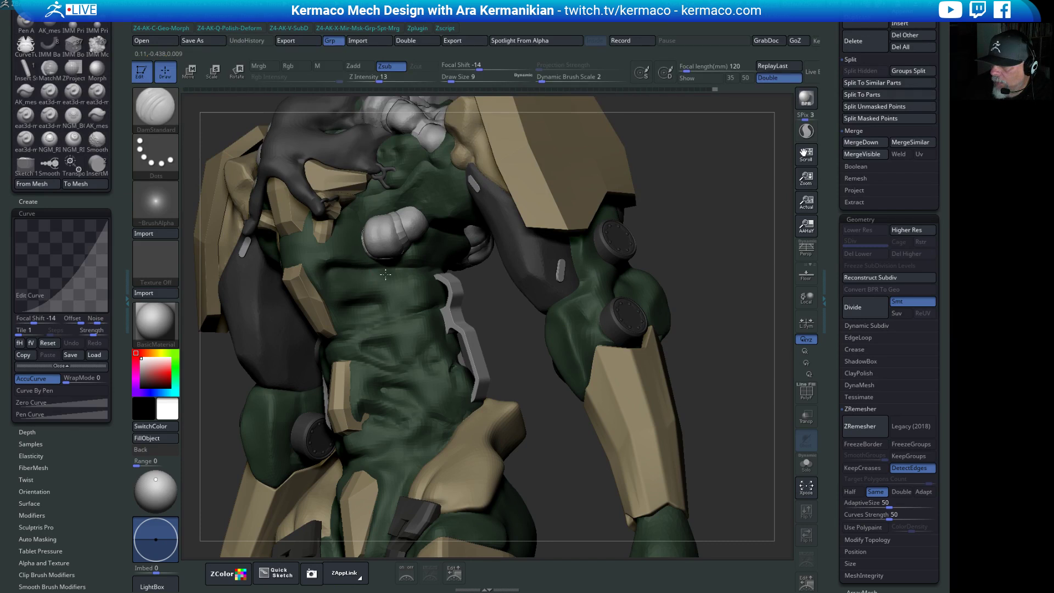
pyautogui.moveTo(523, 322); pyautogui.dragTo(400, 308)
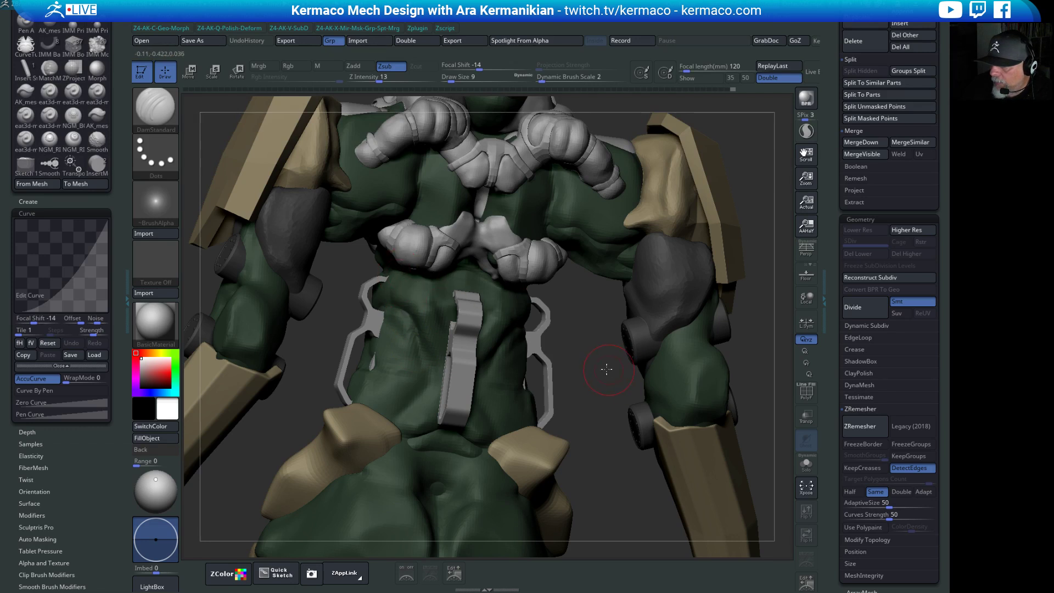
pyautogui.keyDown('alt'); pyautogui.moveTo(607, 369); pyautogui.dragTo(439, 319); pyautogui.keyUp('alt')
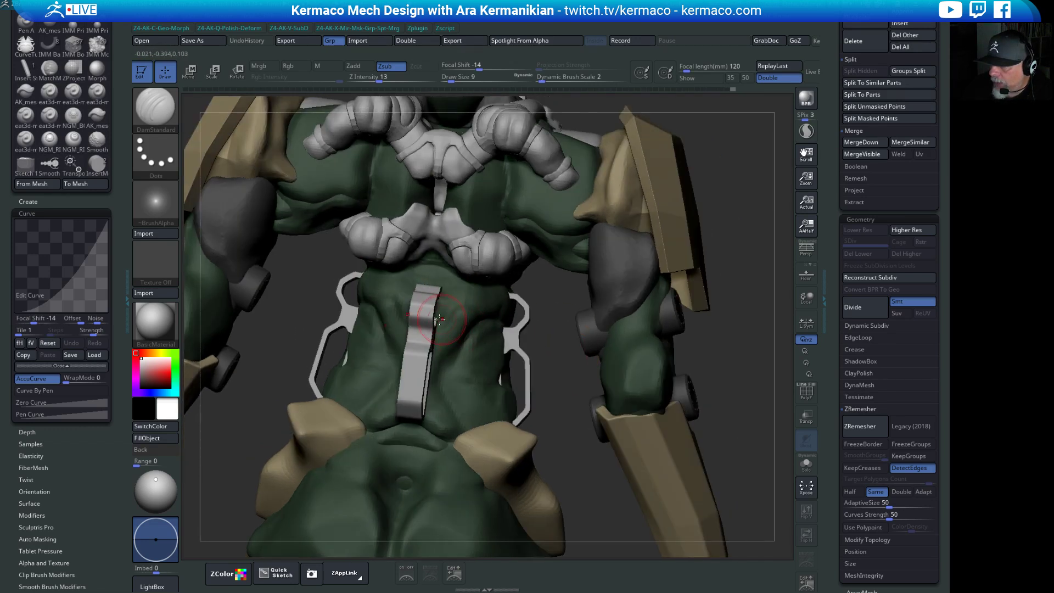
pyautogui.moveTo(566, 339); pyautogui.dragTo(387, 302)
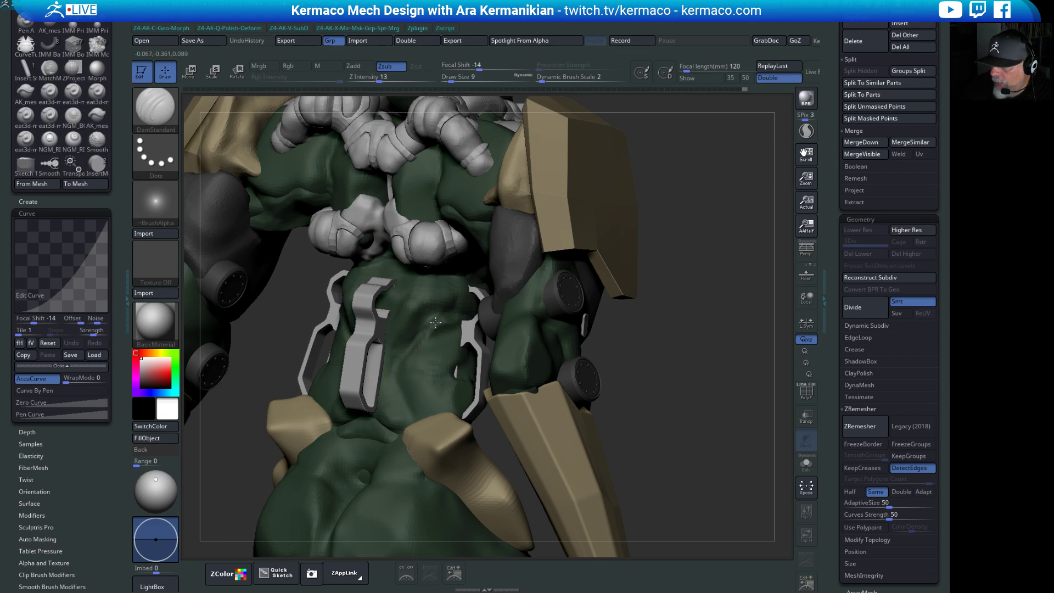
pyautogui.moveTo(457, 324); pyautogui.dragTo(461, 321)
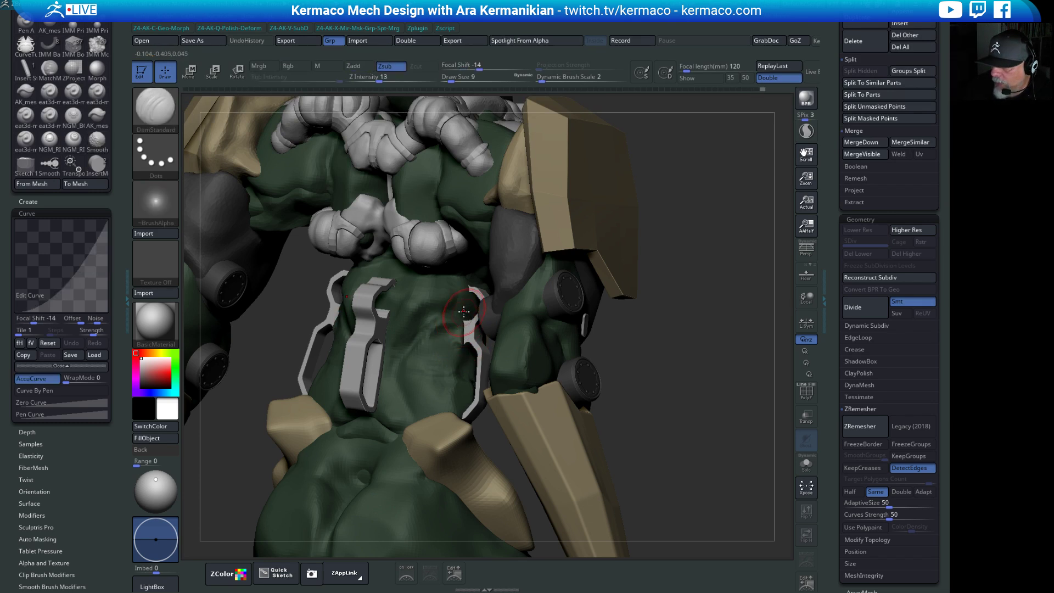
# Subdivide the green body mesh by one more level.
pyautogui.moveTo(667, 358)
pyautogui.mouseDown()
pyautogui.moveTo(706, 372)
pyautogui.moveTo(711, 358)
pyautogui.moveTo(683, 365)
pyautogui.moveTo(672, 281)
pyautogui.moveTo(630, 229)
pyautogui.moveTo(575, 270)
pyautogui.moveTo(574, 238)
pyautogui.mouseUp()
pyautogui.press('d')
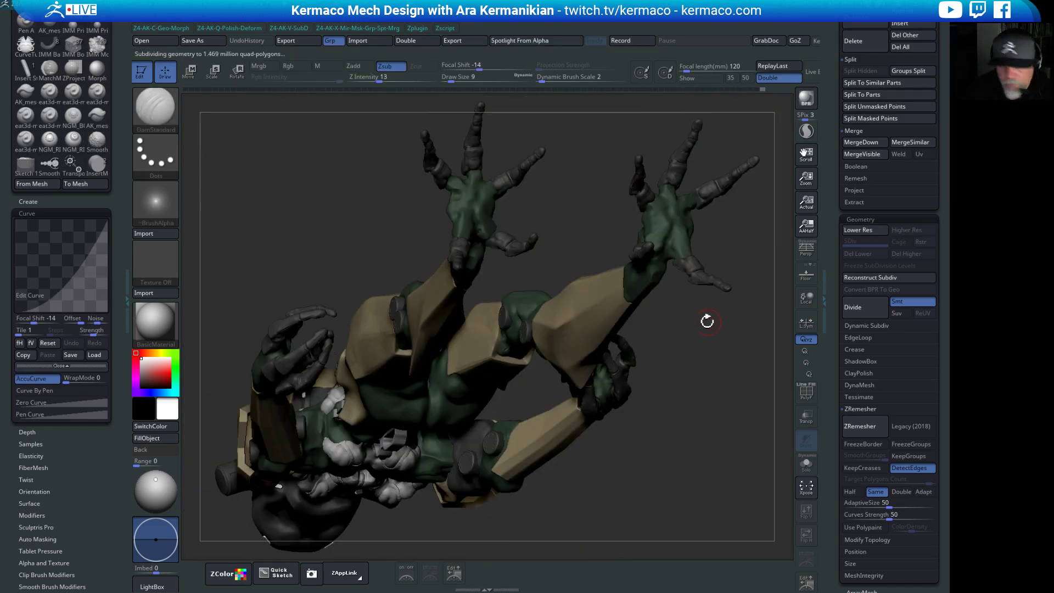
pyautogui.press('f')
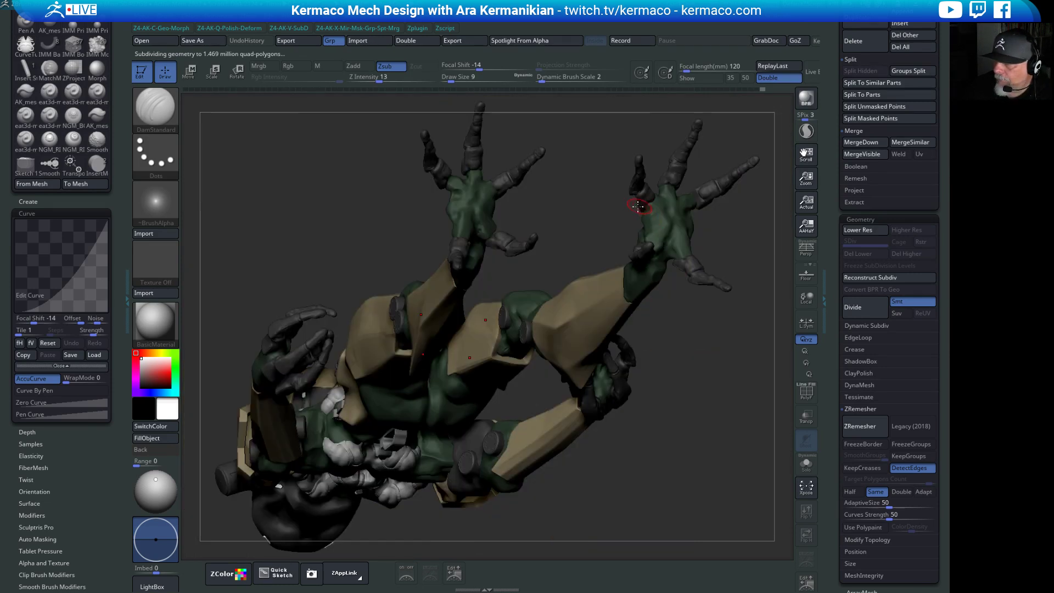
pyautogui.moveTo(637, 209)
pyautogui.mouseDown()
pyautogui.moveTo(528, 313)
pyautogui.moveTo(730, 177)
pyautogui.moveTo(694, 262)
pyautogui.moveTo(520, 294)
pyautogui.mouseUp()
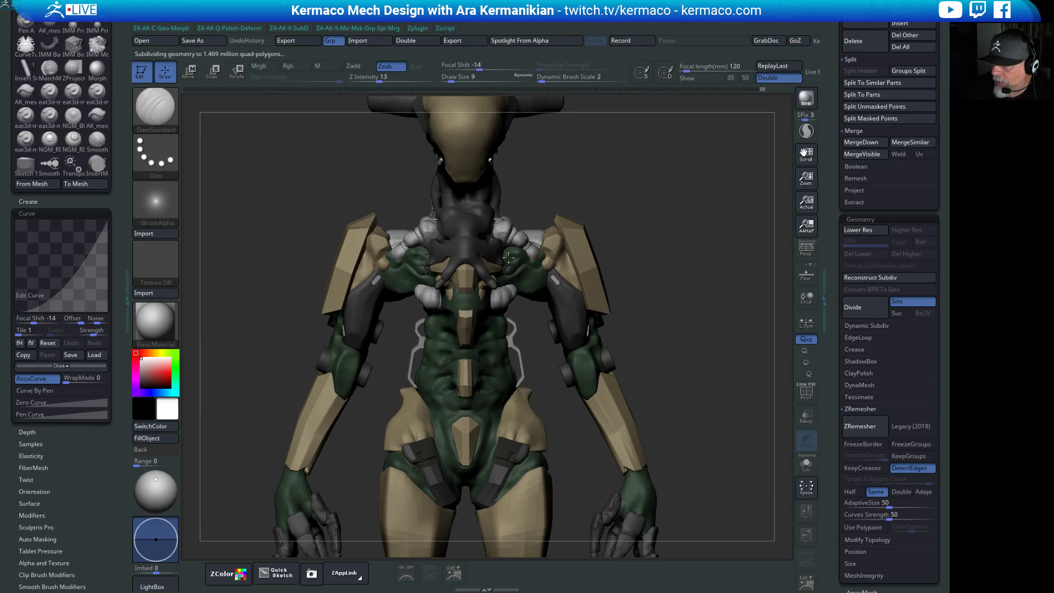
# Hide the dark neck and upper chest subtool and turn on the Local transformation mode.
pyautogui.moveTo(640, 325); pyautogui.dragTo(500, 293)
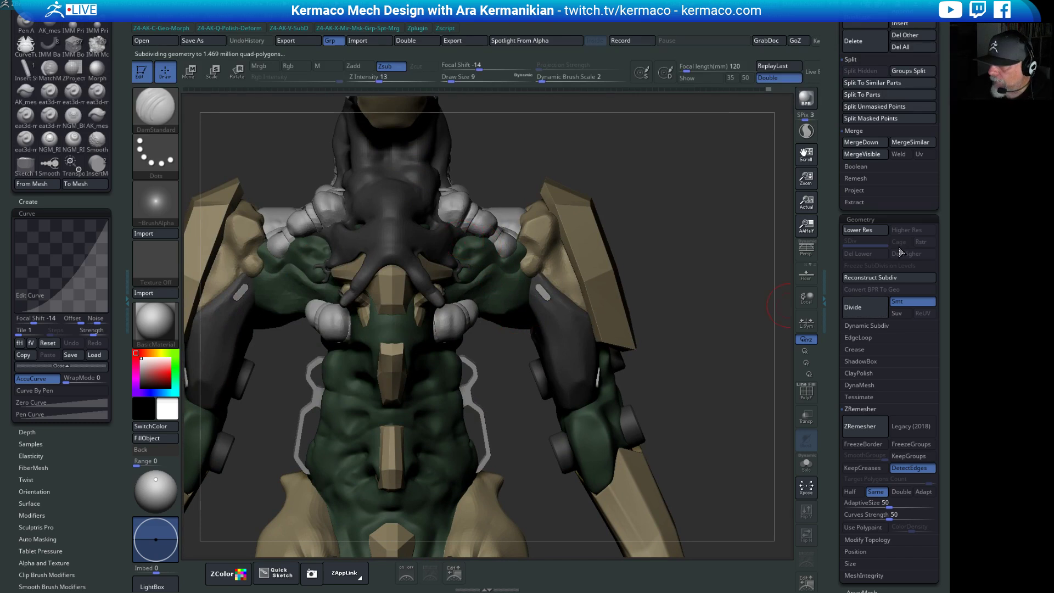
pyautogui.click(850, 178)
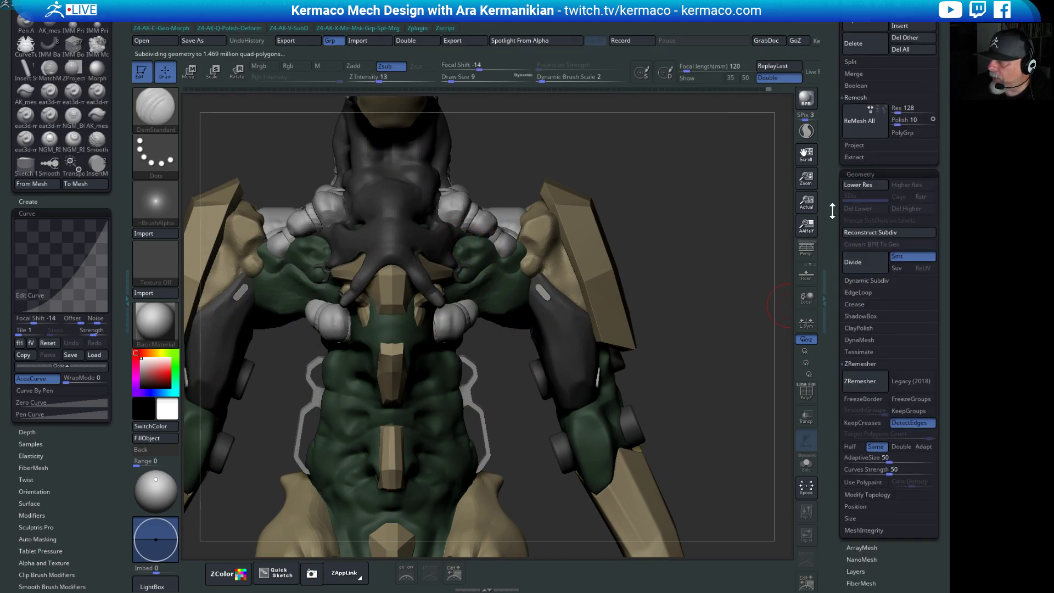
pyautogui.scroll(8, 873, 247)
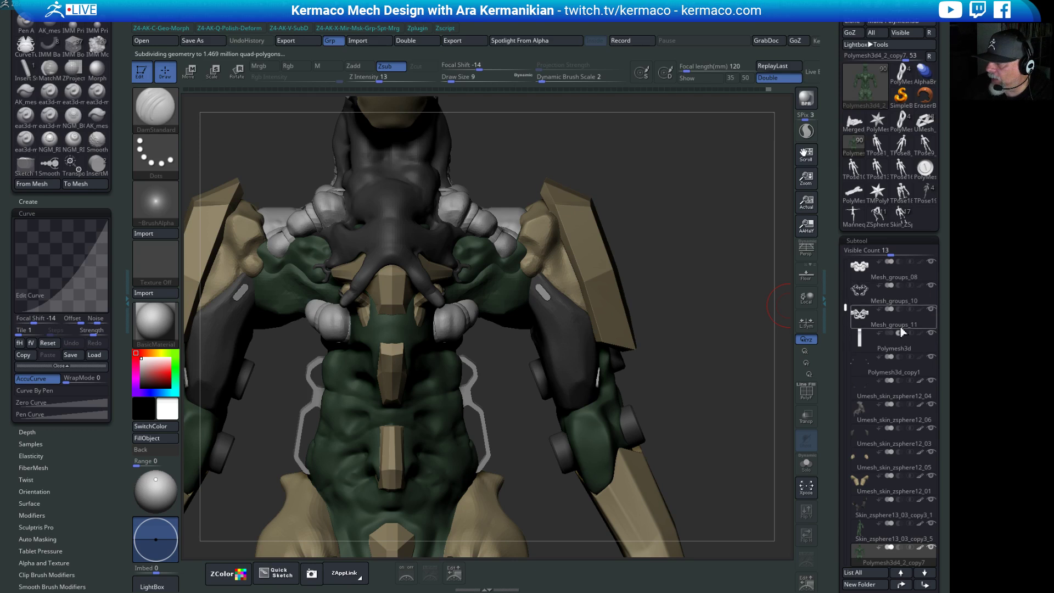
pyautogui.click(932, 403)
pyautogui.click(807, 297)
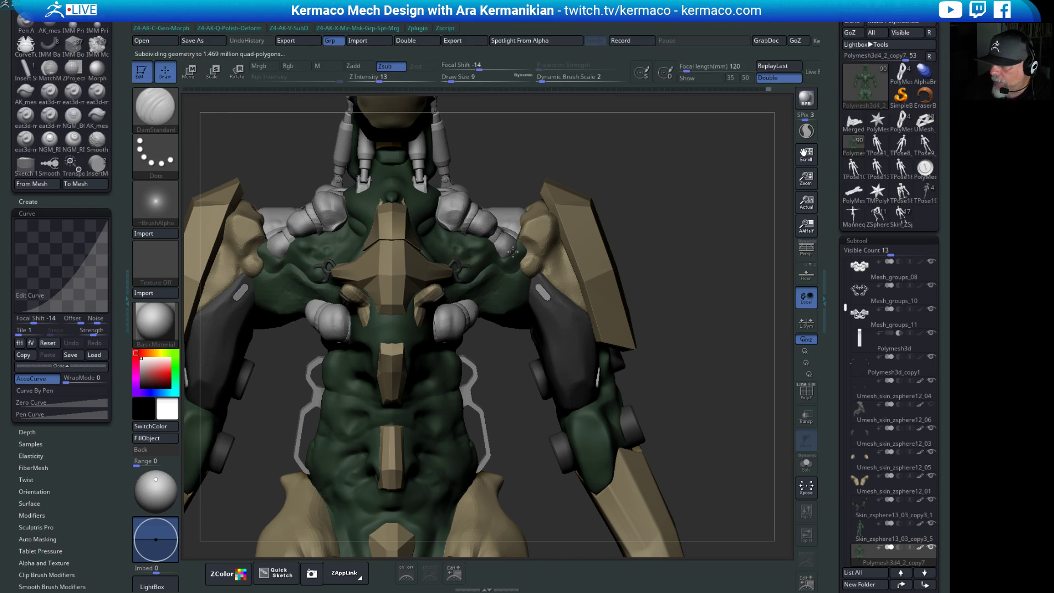
# Check the green torso in isolation and carve creases into the upper chest beside the center plate with DamStandard, reducing the draw size to 5.
pyautogui.click(807, 466)
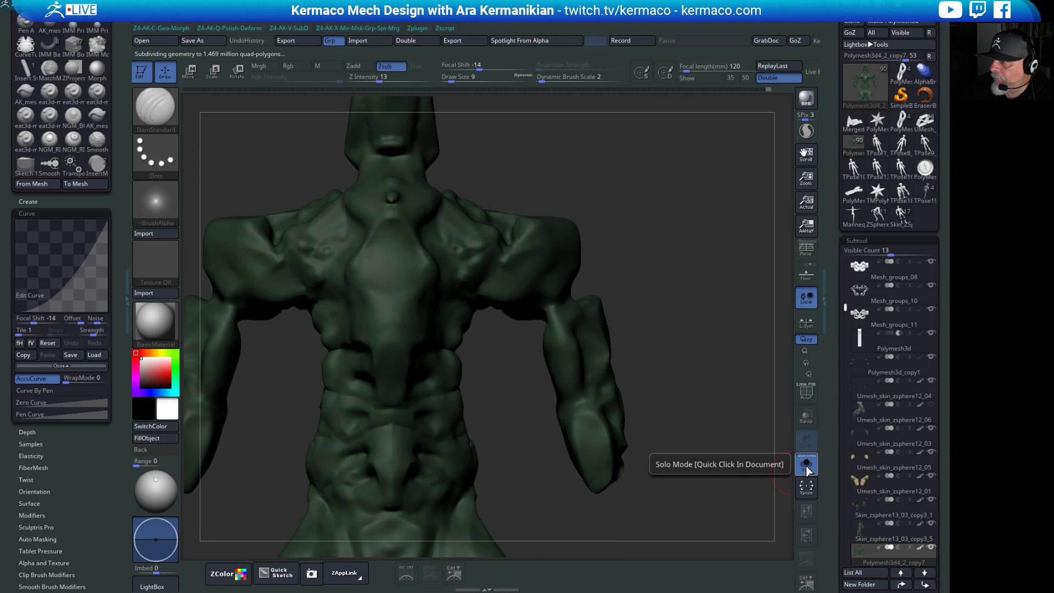
pyautogui.click(807, 465)
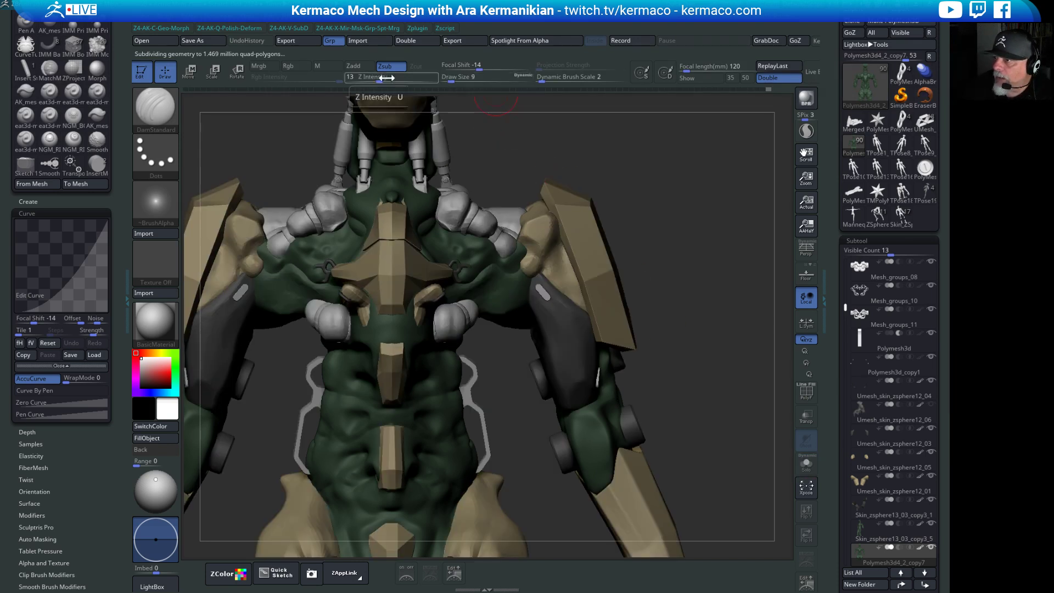
pyautogui.keyDown('alt'); pyautogui.moveTo(571, 163); pyautogui.dragTo(637, 183); pyautogui.keyUp('alt')
pyautogui.keyDown('ctrl'); pyautogui.moveTo(342, 148); pyautogui.dragTo(355, 156); pyautogui.keyUp('ctrl')
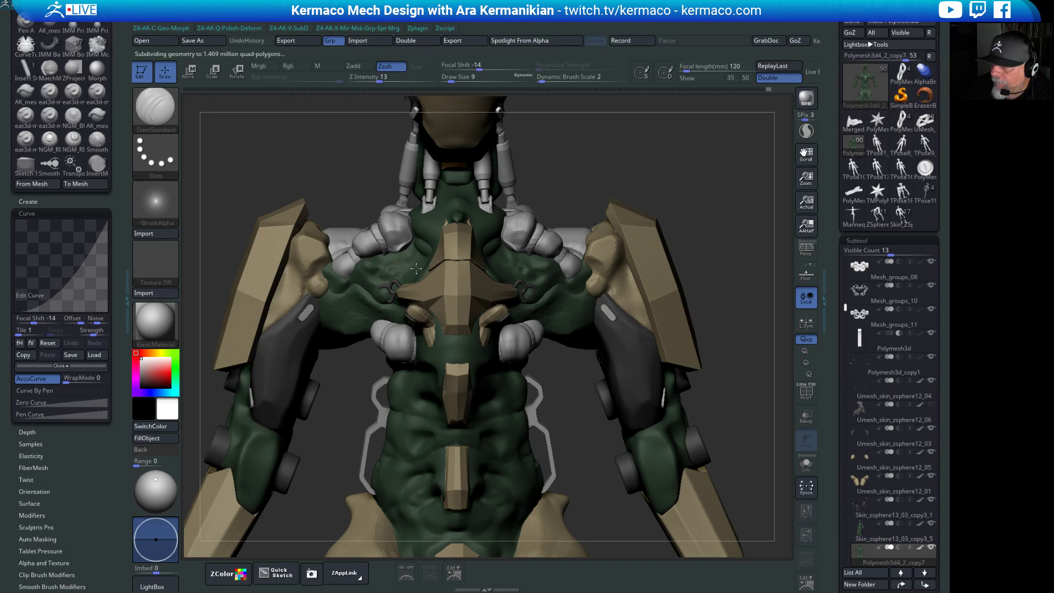
pyautogui.press('s')
pyautogui.moveTo(405, 270); pyautogui.dragTo(413, 270)
pyautogui.moveTo(710, 186); pyautogui.dragTo(767, 204)
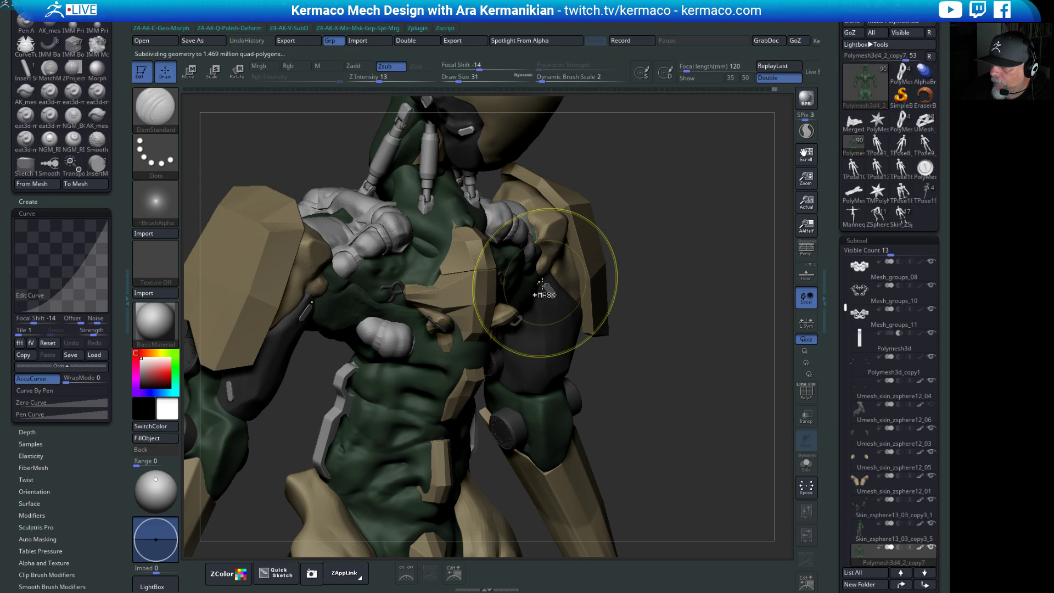
pyautogui.press('s')
pyautogui.moveTo(425, 271); pyautogui.dragTo(414, 272)
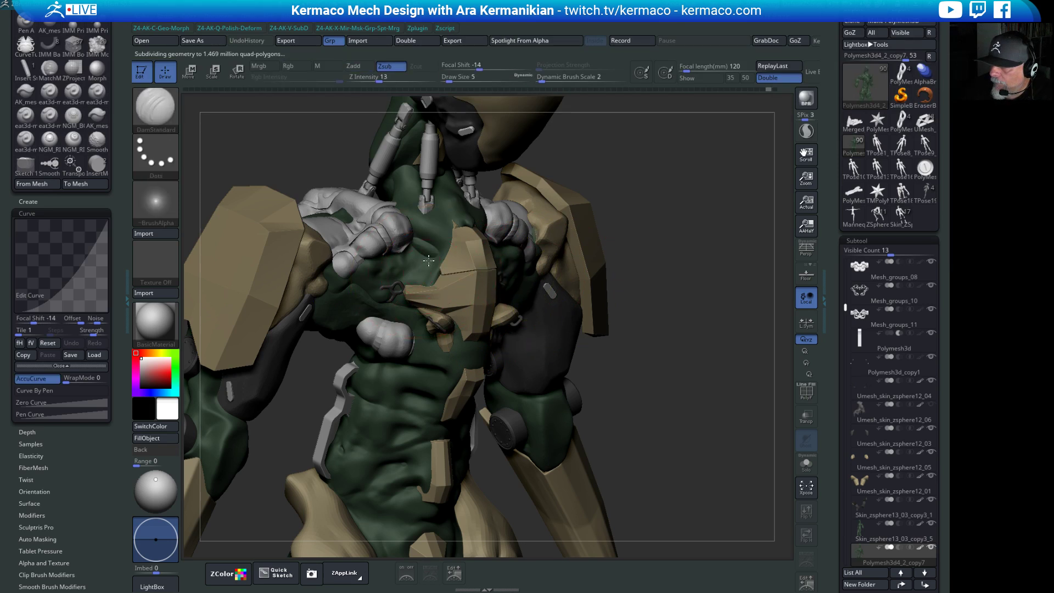
# Compare the isolated green torso with the full armored figure from a three-quarter front view.
pyautogui.click(807, 464)
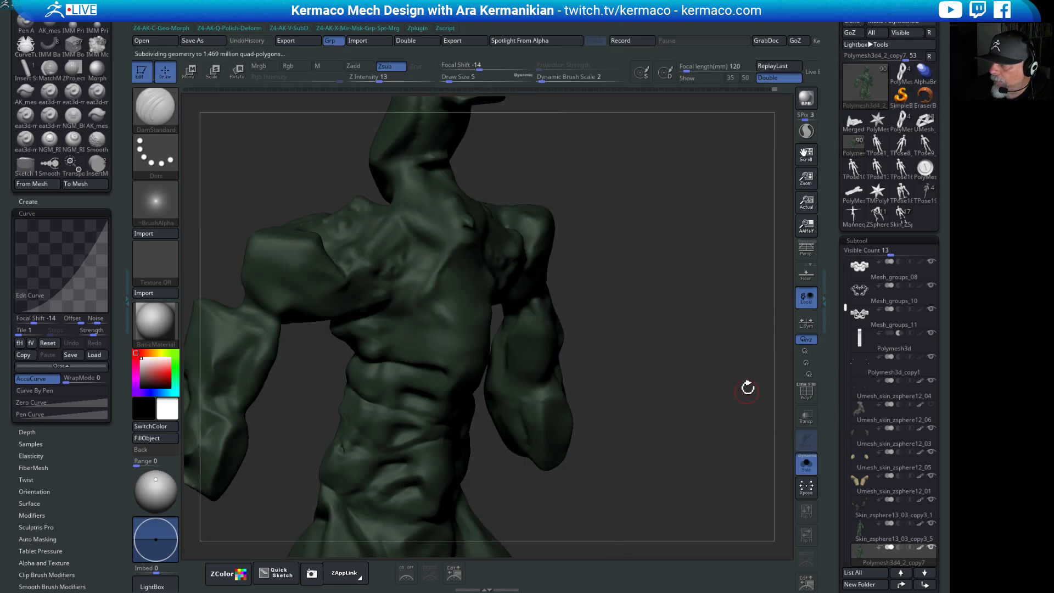
pyautogui.moveTo(735, 377); pyautogui.dragTo(765, 419)
pyautogui.click(808, 466)
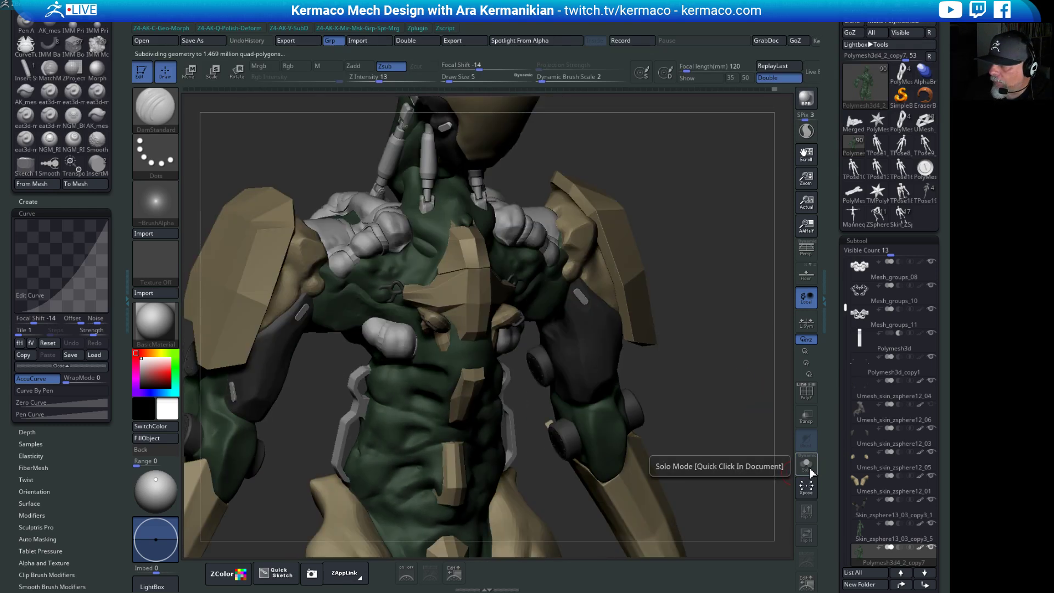
pyautogui.click(808, 467)
pyautogui.click(811, 470)
pyautogui.click(810, 472)
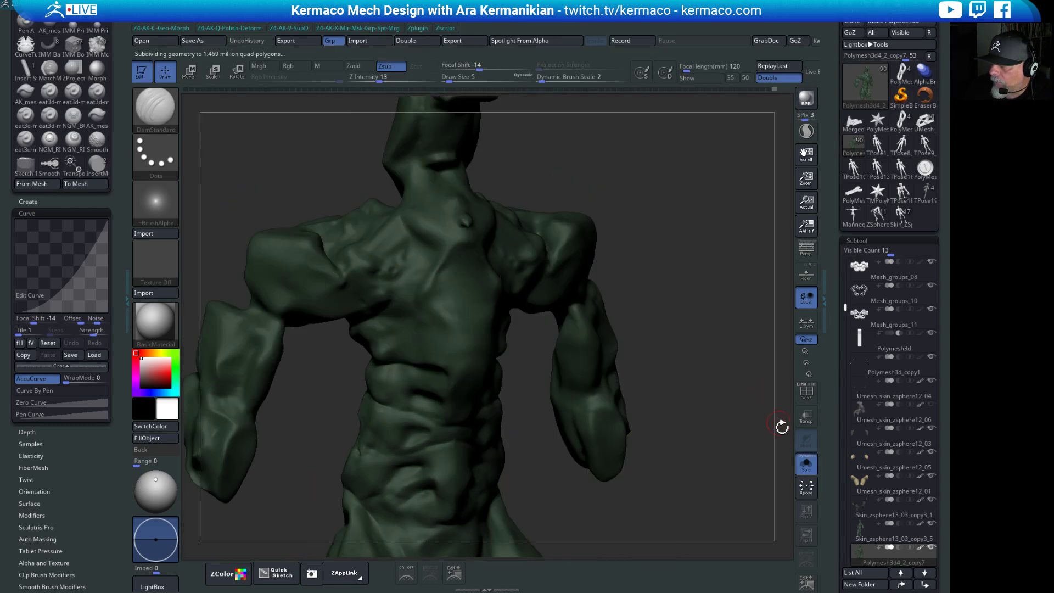
pyautogui.click(808, 473)
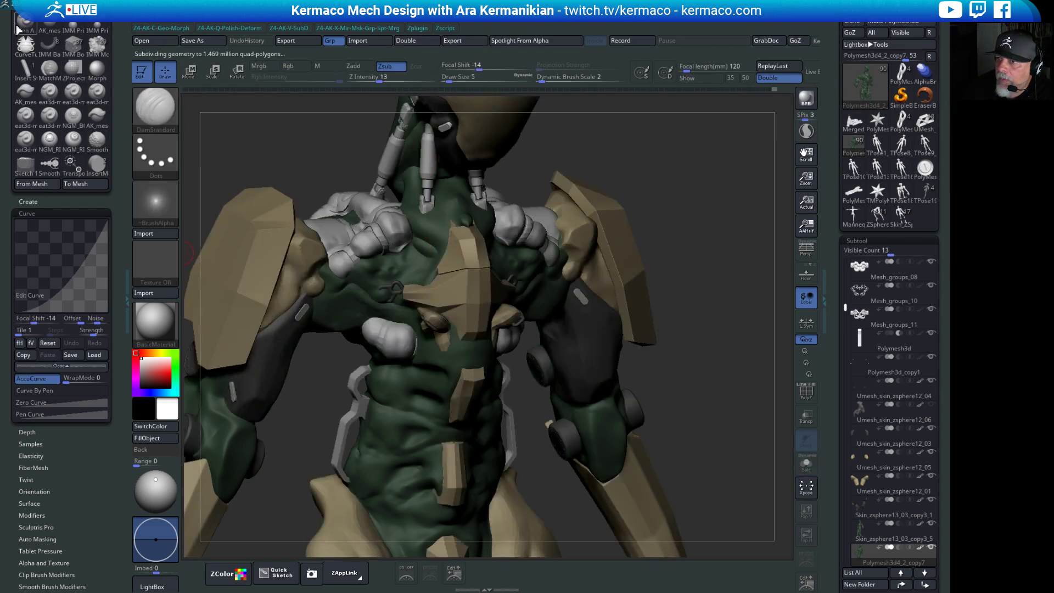
# Swell the green upper chest beside the center plate with the Inflat brush at draw size 13.
pyautogui.press('space')
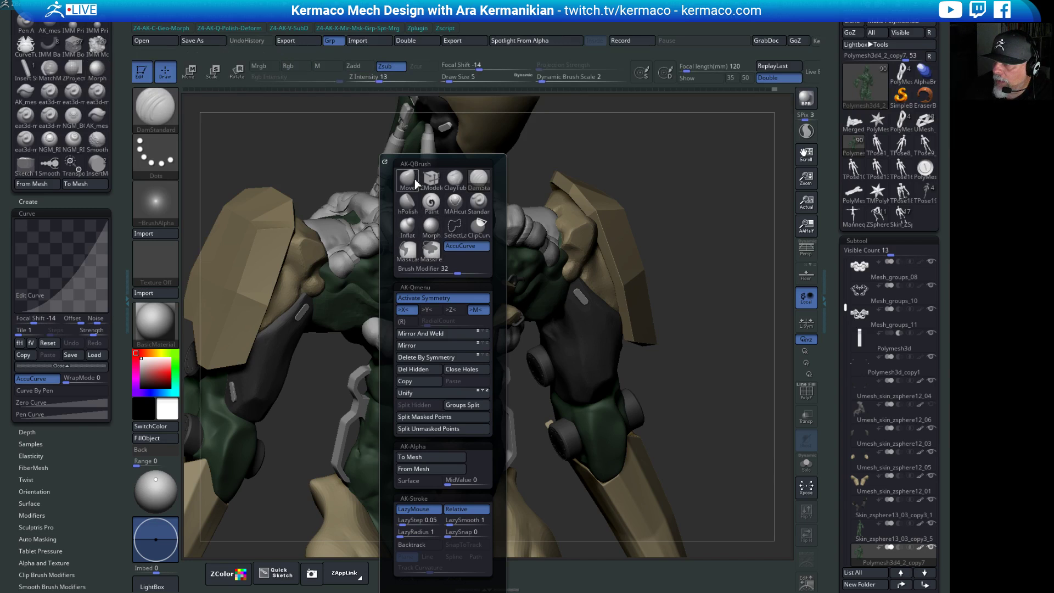
pyautogui.click(407, 225)
pyautogui.write('s')
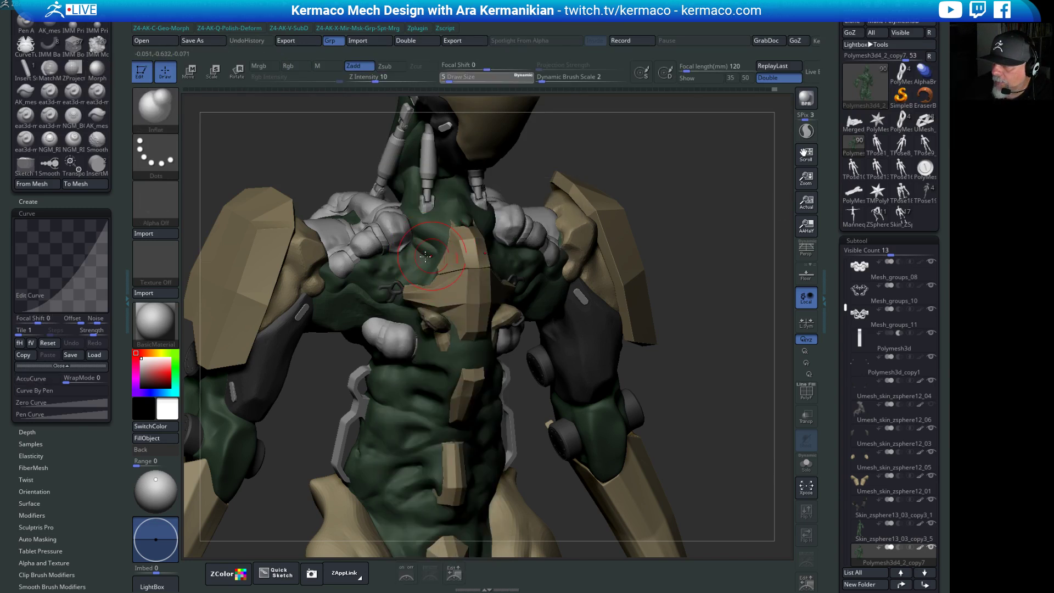
pyautogui.write('5')
pyautogui.press('Return')
pyautogui.hotkey('ctrl', 'd')
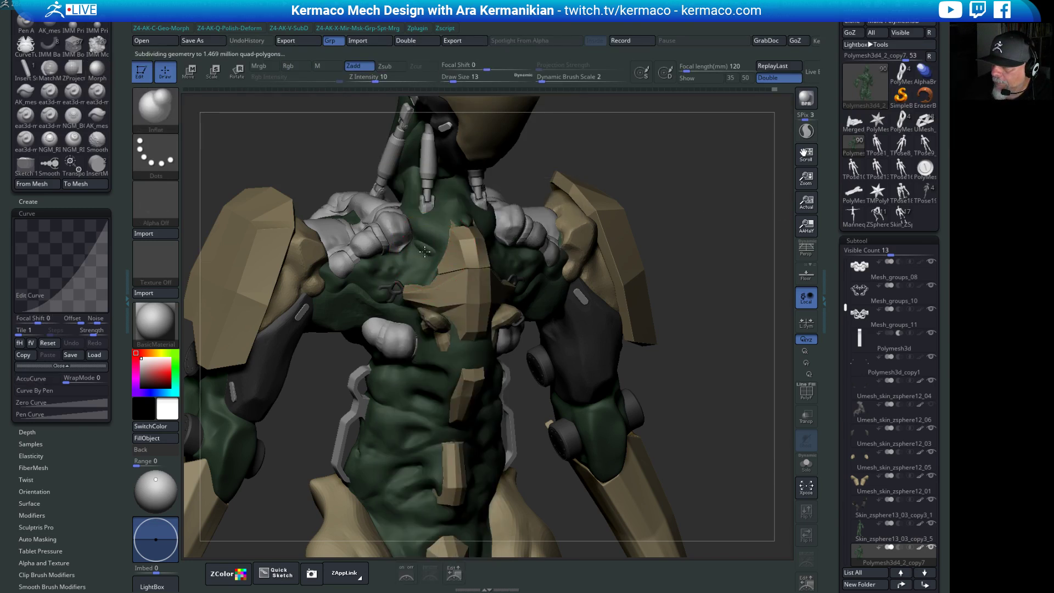
pyautogui.click(424, 250)
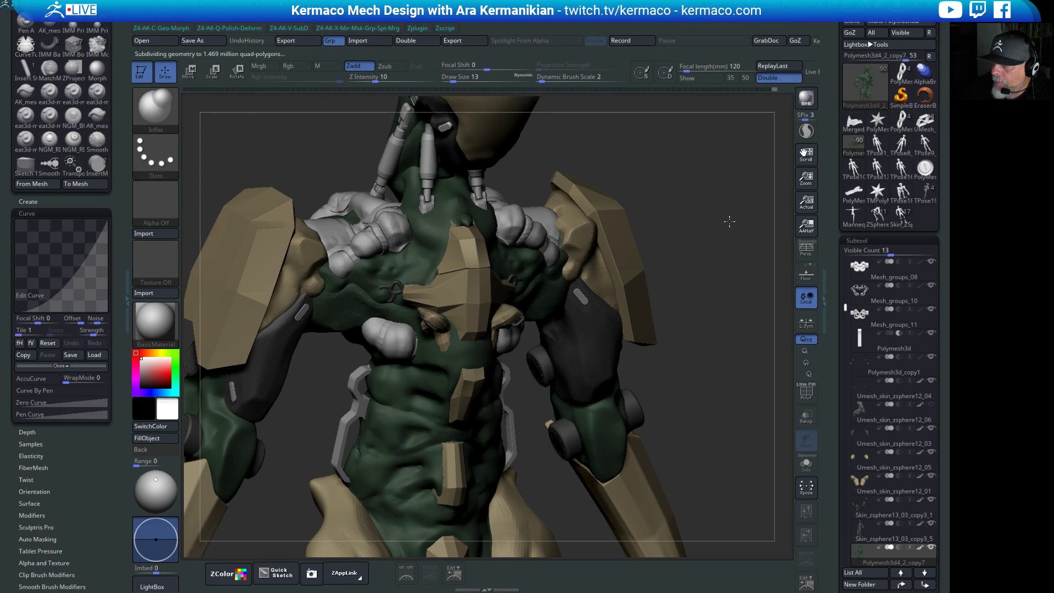
pyautogui.moveTo(730, 200); pyautogui.dragTo(721, 229)
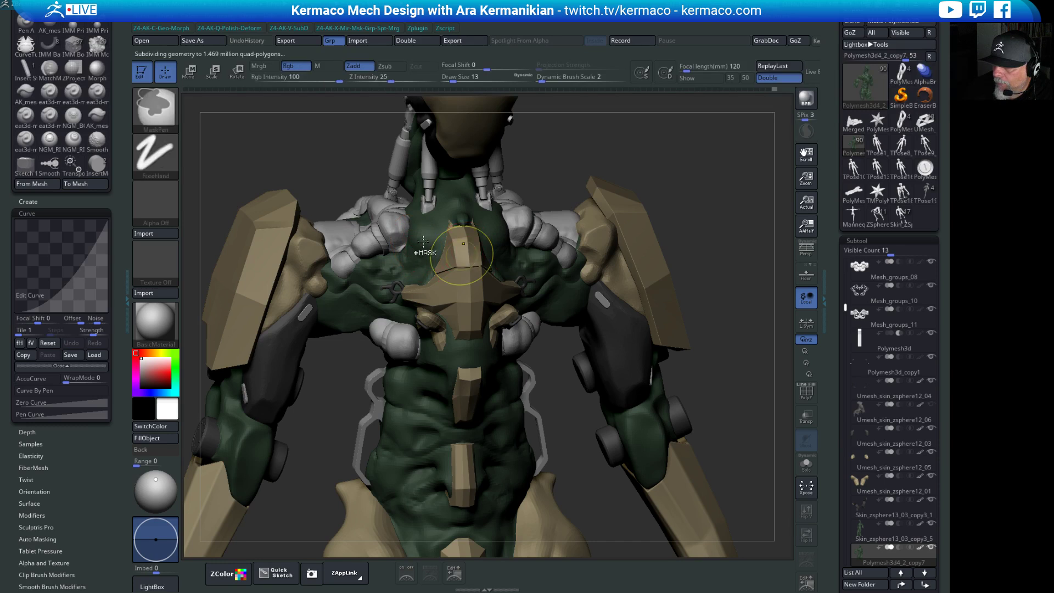
# Carve fine creases into the upper chest around the center plate with DamStandard at draw size 6.
pyautogui.press('x')
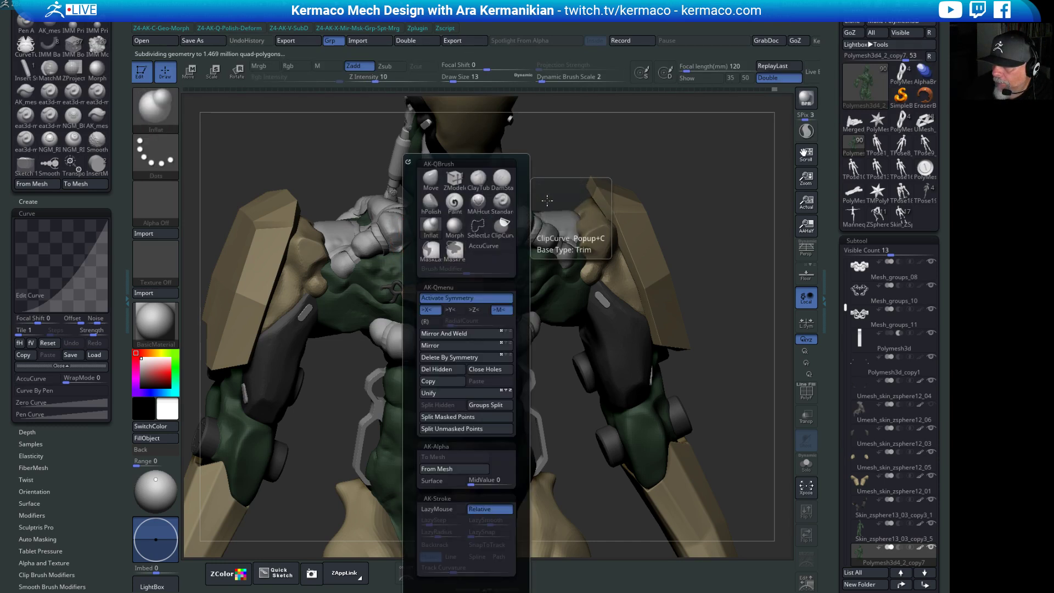
pyautogui.hotkey('ctrl', 'x')
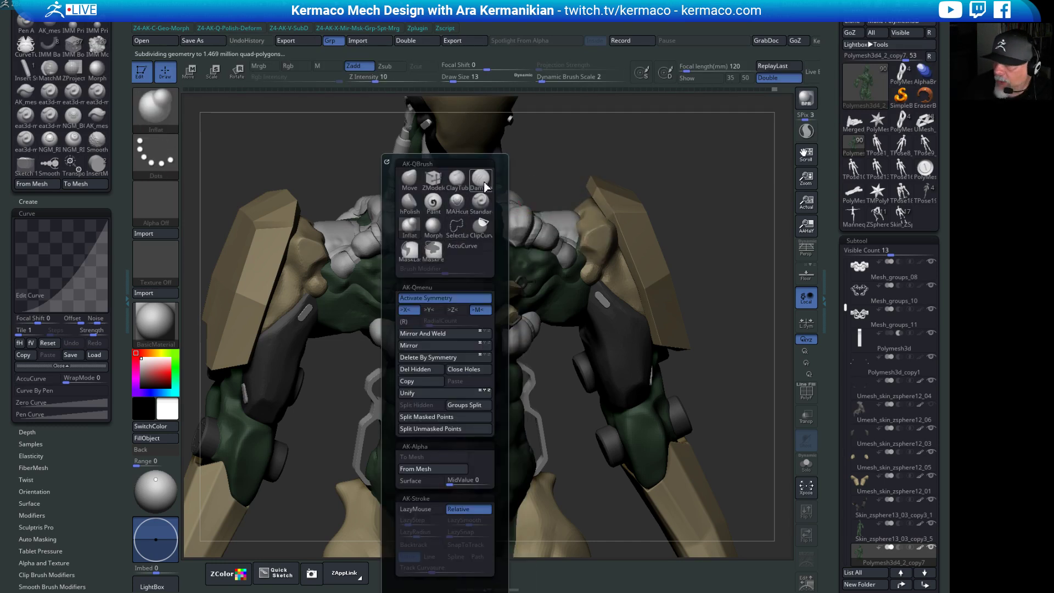
pyautogui.click(482, 180)
pyautogui.press('s')
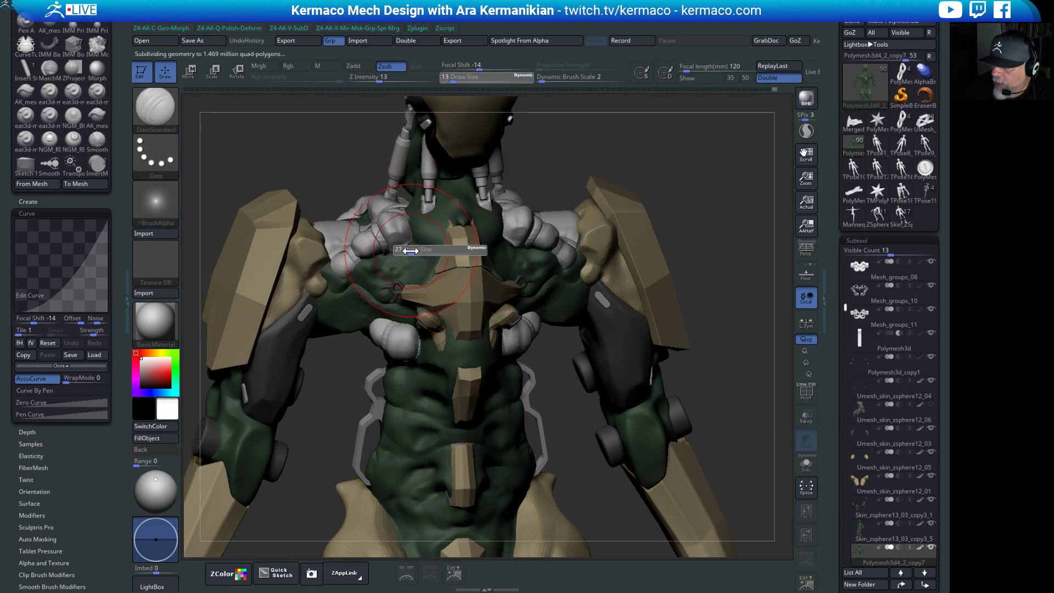
pyautogui.moveTo(420, 251); pyautogui.dragTo(405, 252)
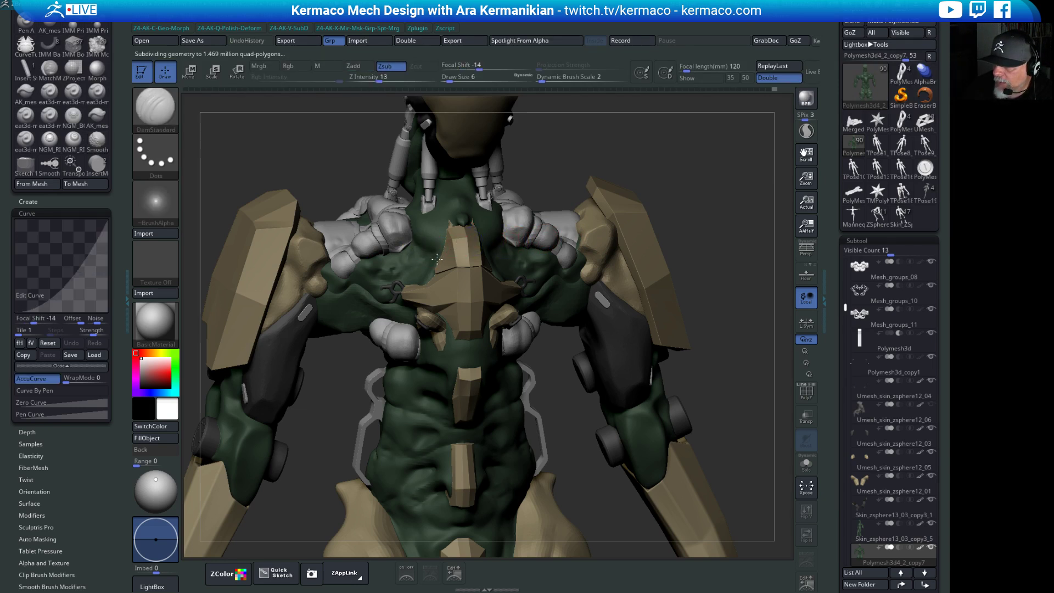
pyautogui.moveTo(424, 251); pyautogui.dragTo(494, 240, button='right')
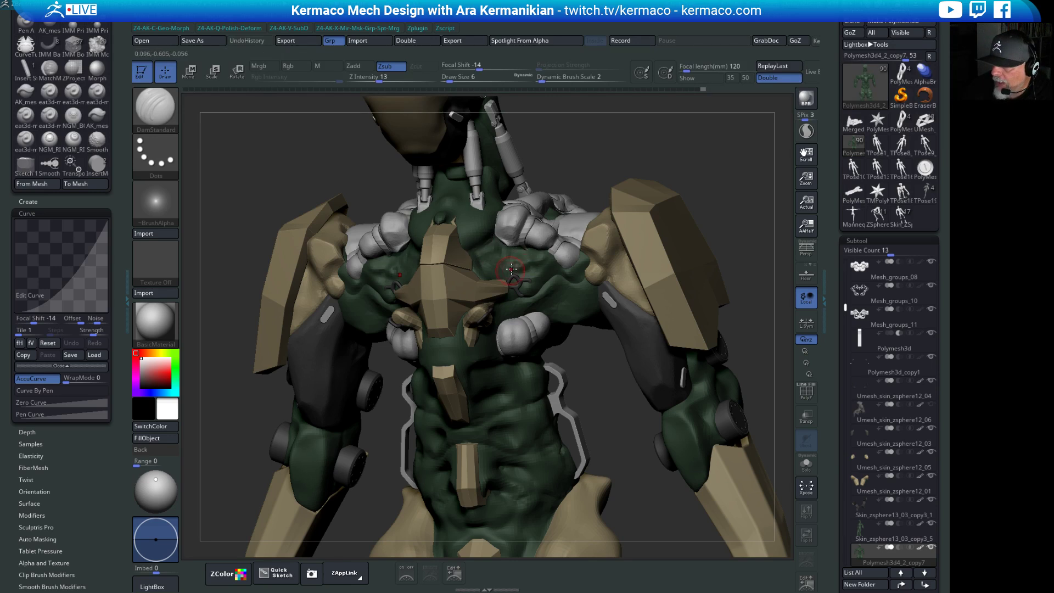
# Raise DamStandard's Z Intensity to 25 and deepen and smooth the creases across the upper chest and neck base.
pyautogui.click(392, 80)
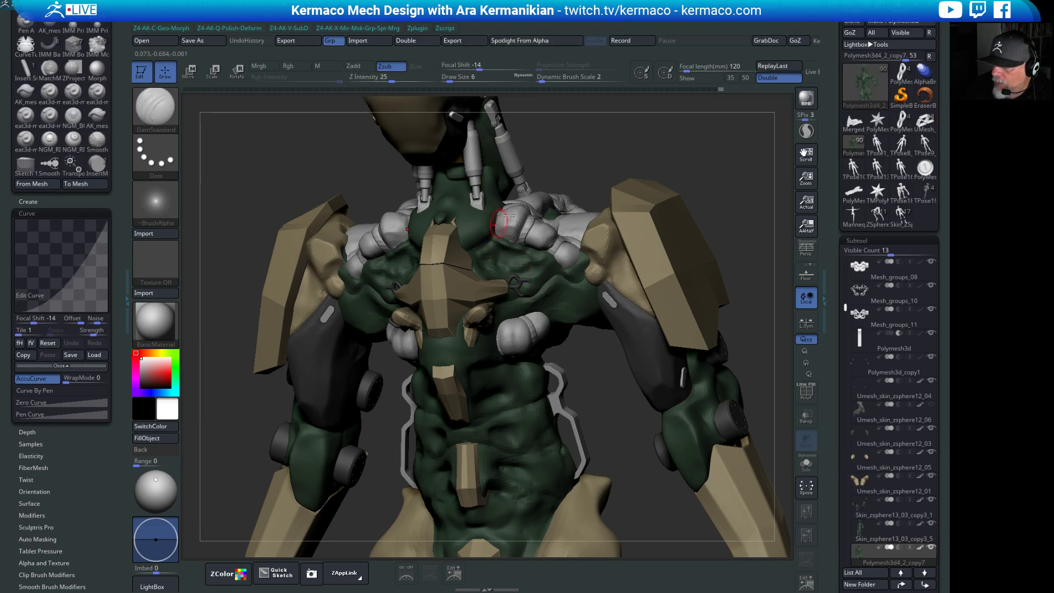
pyautogui.moveTo(505, 217); pyautogui.dragTo(493, 189, button='right')
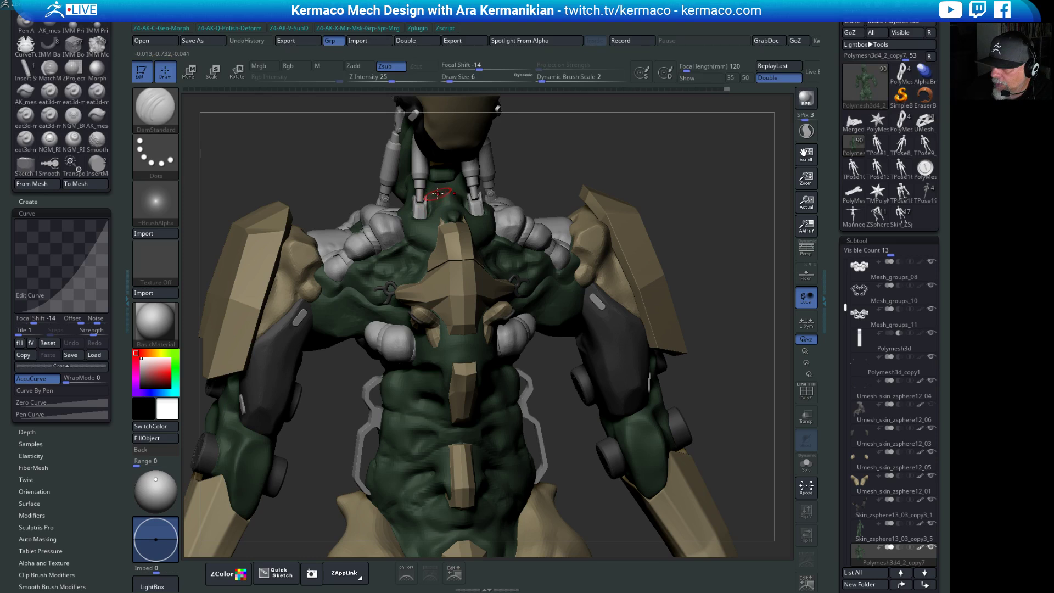
pyautogui.press('shift')
pyautogui.moveTo(441, 196); pyautogui.dragTo(450, 219, button='right')
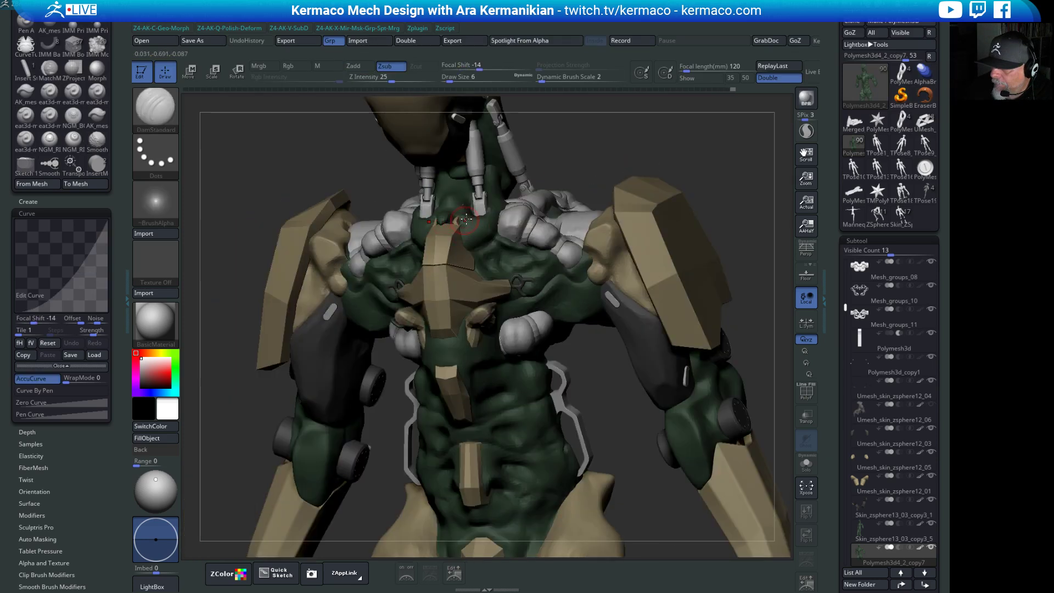
pyautogui.keyDown('shift'); pyautogui.moveTo(476, 233); pyautogui.dragTo(457, 220); pyautogui.keyUp('shift')
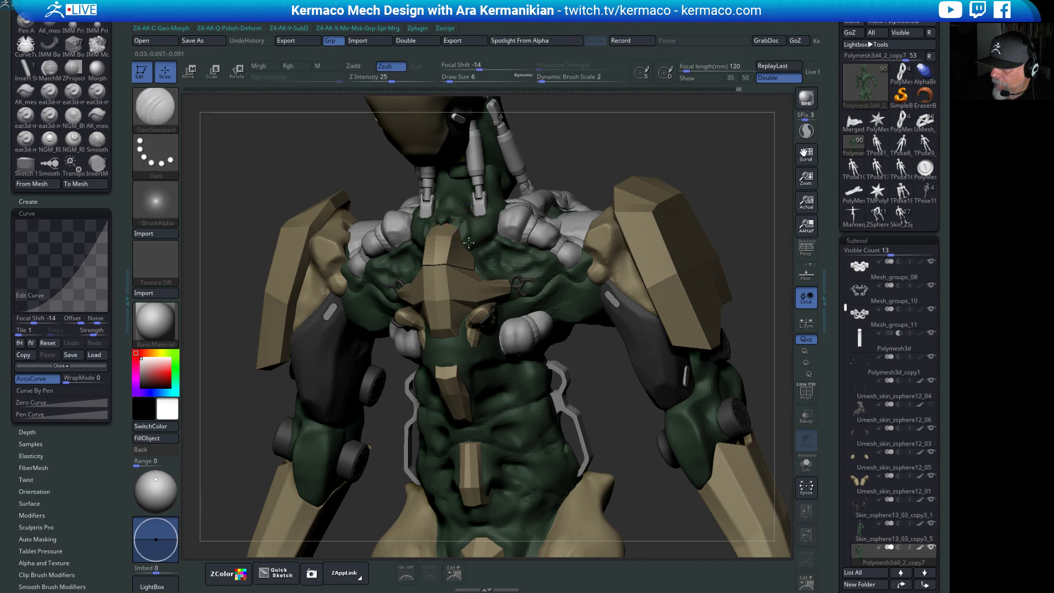
pyautogui.keyDown('shift'); pyautogui.moveTo(464, 222); pyautogui.dragTo(463, 208); pyautogui.keyUp('shift')
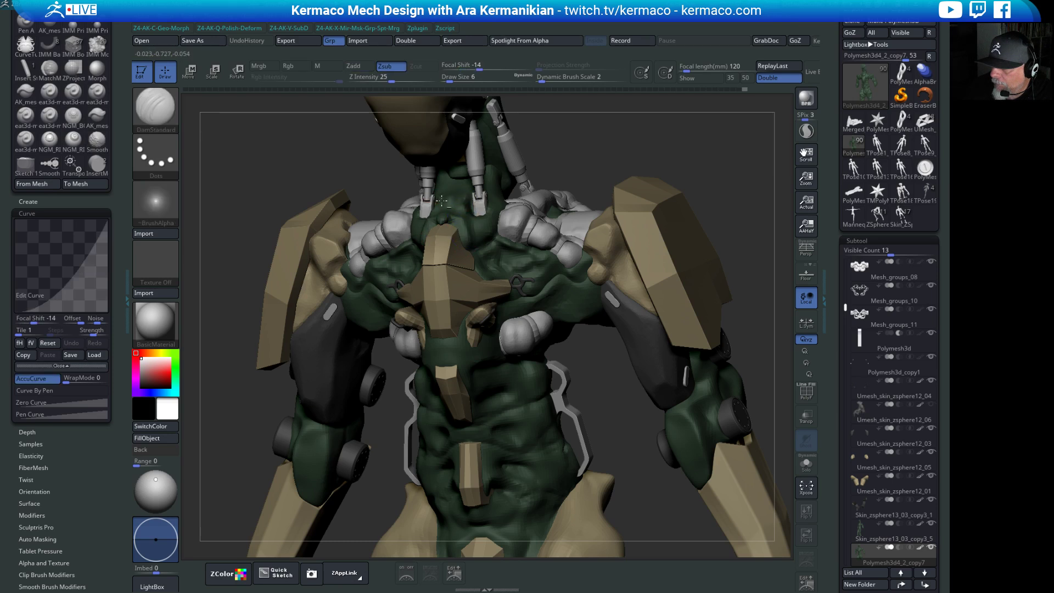
# Polish the green neck base and upper chest forms from both sides with the hPolish brush at draw size 6.
pyautogui.press('space')
pyautogui.click(500, 209)
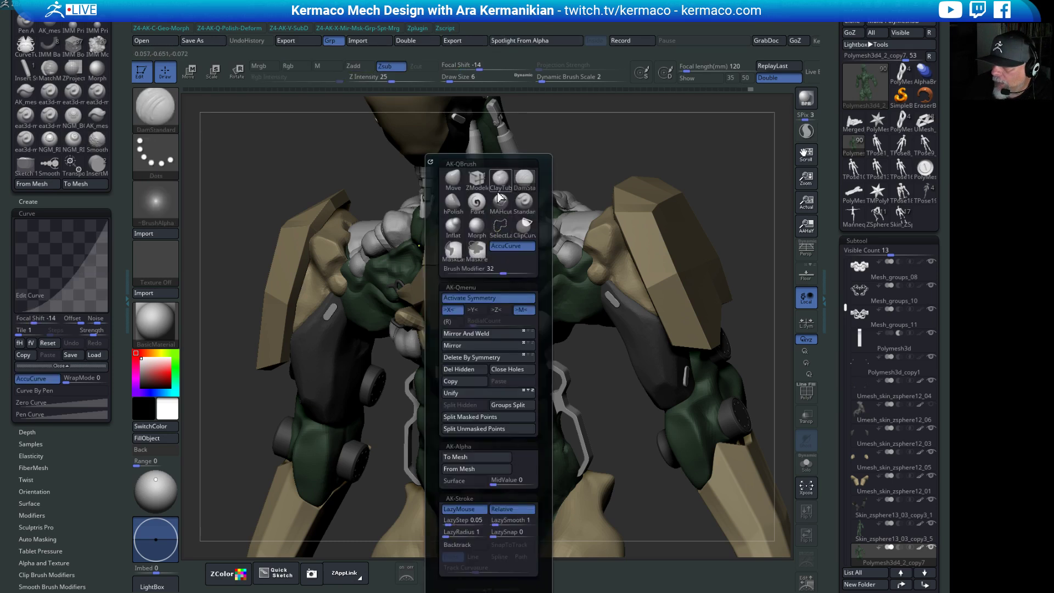
pyautogui.moveTo(661, 174); pyautogui.dragTo(480, 204)
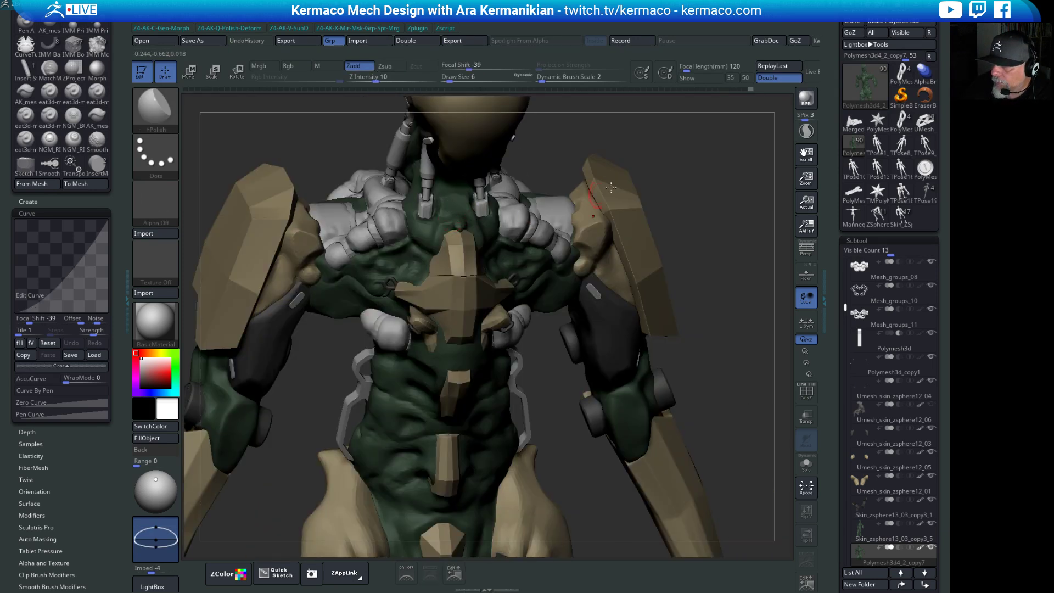
pyautogui.moveTo(611, 188); pyautogui.dragTo(456, 225)
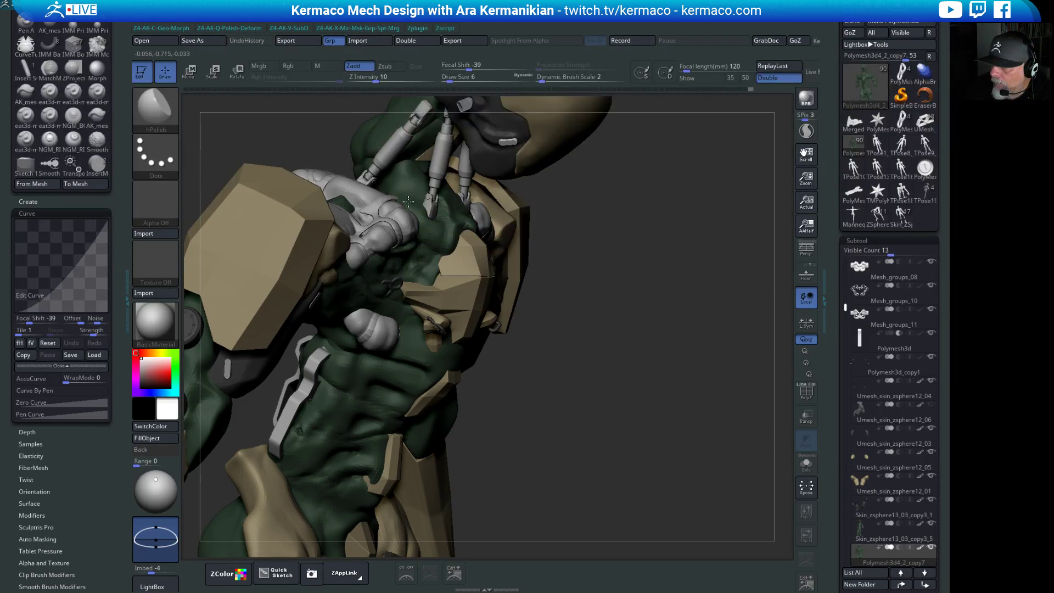
pyautogui.moveTo(645, 216); pyautogui.dragTo(450, 187)
pyautogui.moveTo(776, 130); pyautogui.dragTo(483, 190)
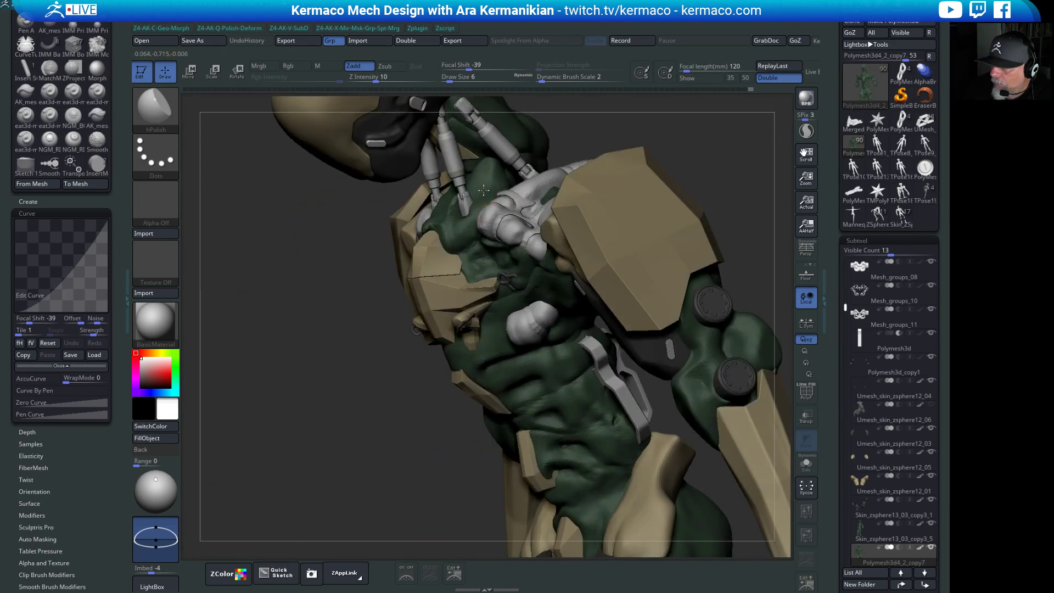
pyautogui.moveTo(579, 165); pyautogui.dragTo(462, 282)
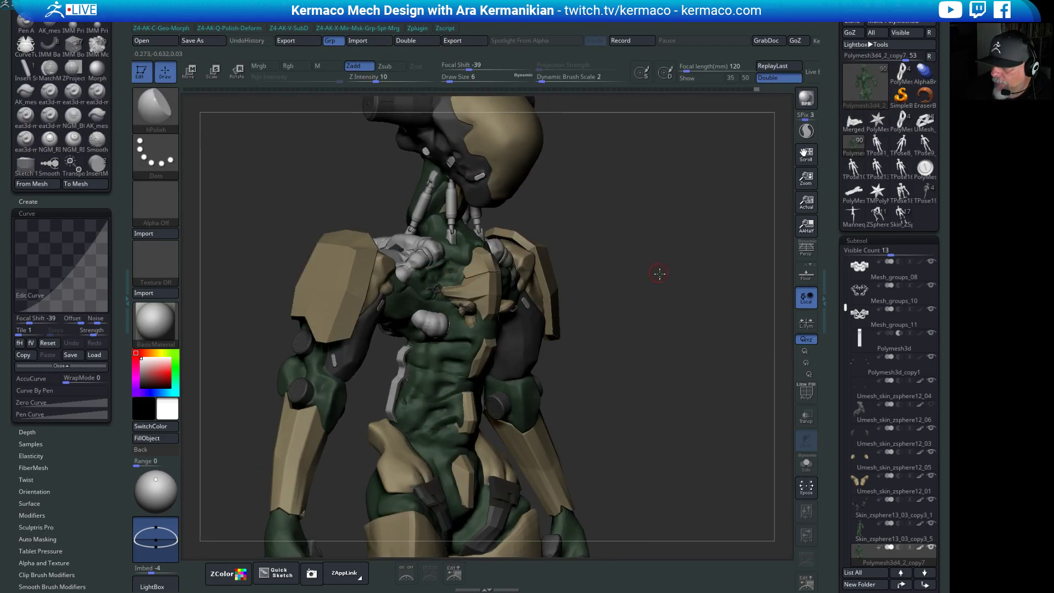
# Add small clay strokes to the upper chest beside the center plate with ClayTubes at draw size 3.
pyautogui.keyDown('alt'); pyautogui.moveTo(659, 273); pyautogui.dragTo(700, 374); pyautogui.keyUp('alt')
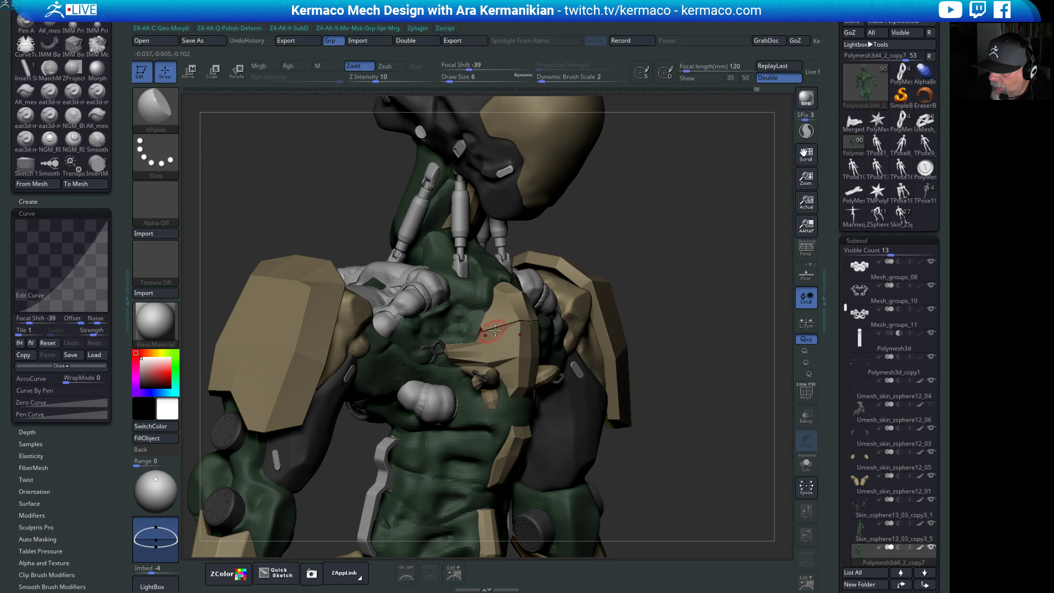
pyautogui.hotkey('ctrl', 'space')
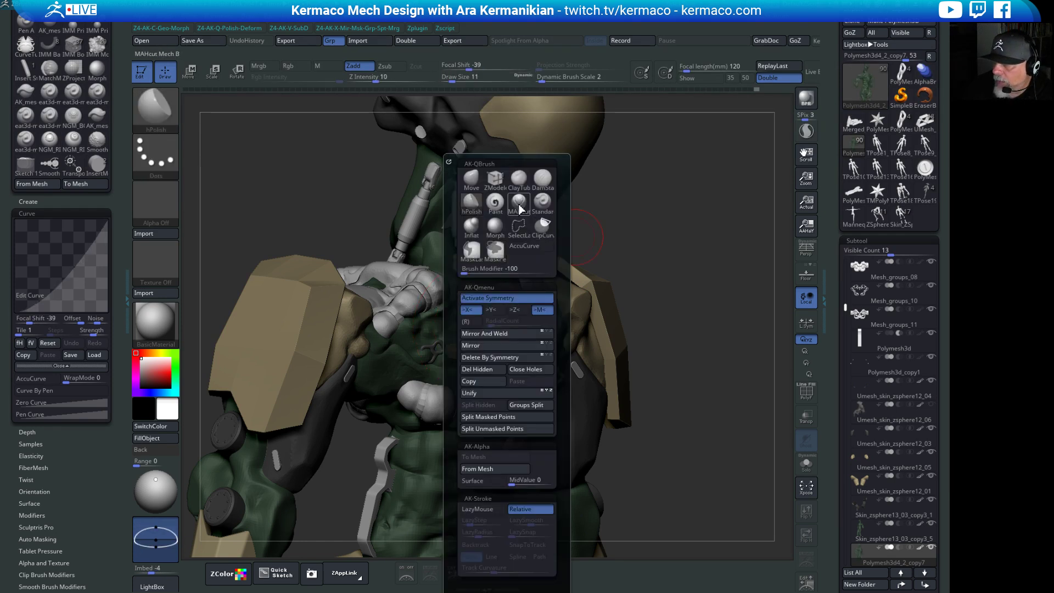
pyautogui.click(519, 177)
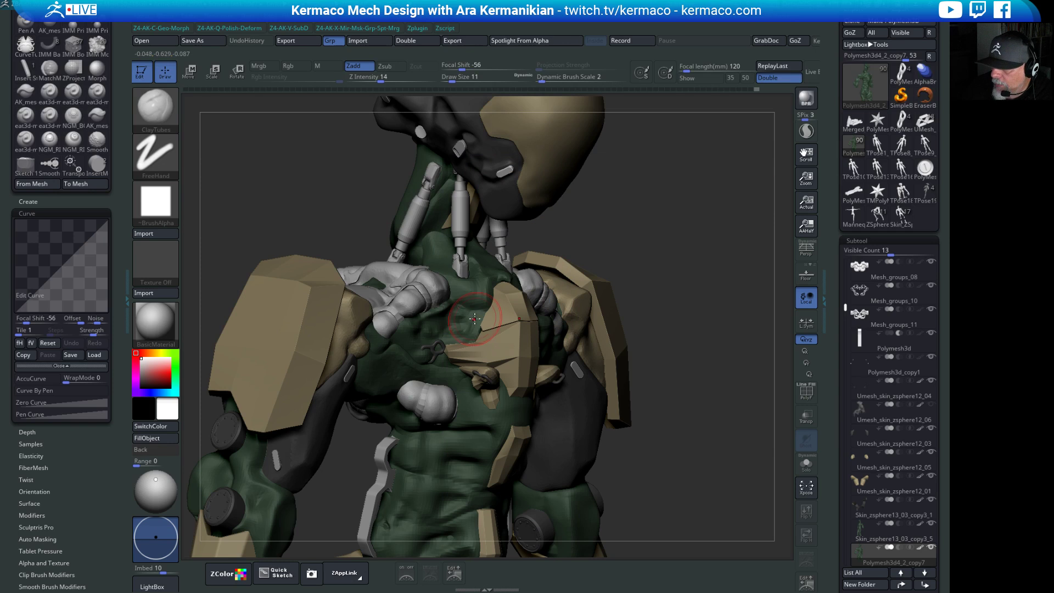
pyautogui.moveTo(521, 319); pyautogui.dragTo(475, 316)
pyautogui.press('s')
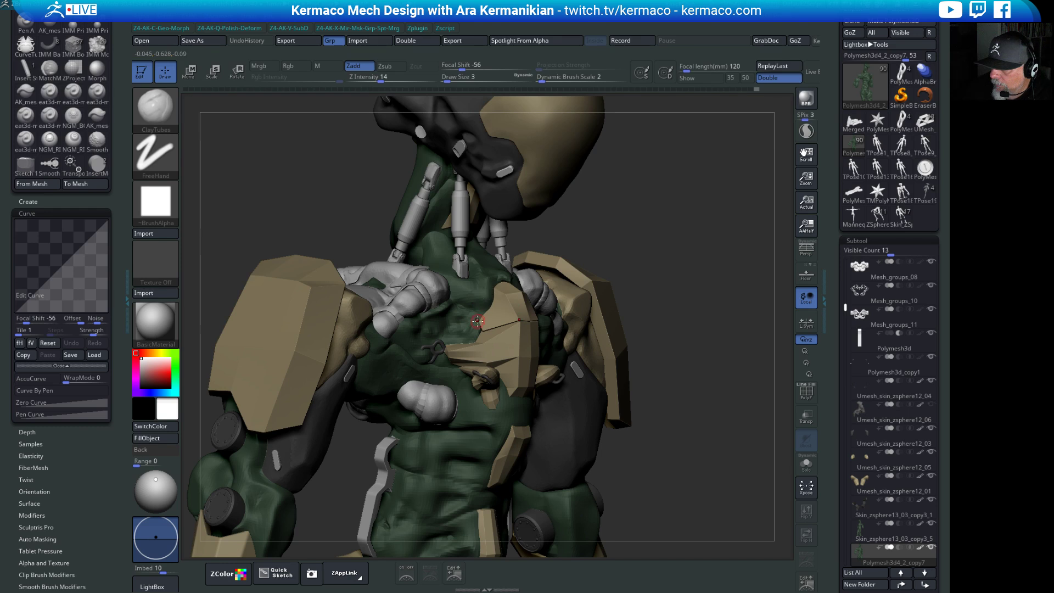
# Build up the chest muscle between the shoulder joint and center plate with ClayTubes at draw size 8, smoothing the strokes.
pyautogui.moveTo(678, 268); pyautogui.dragTo(593, 190)
pyautogui.press('s')
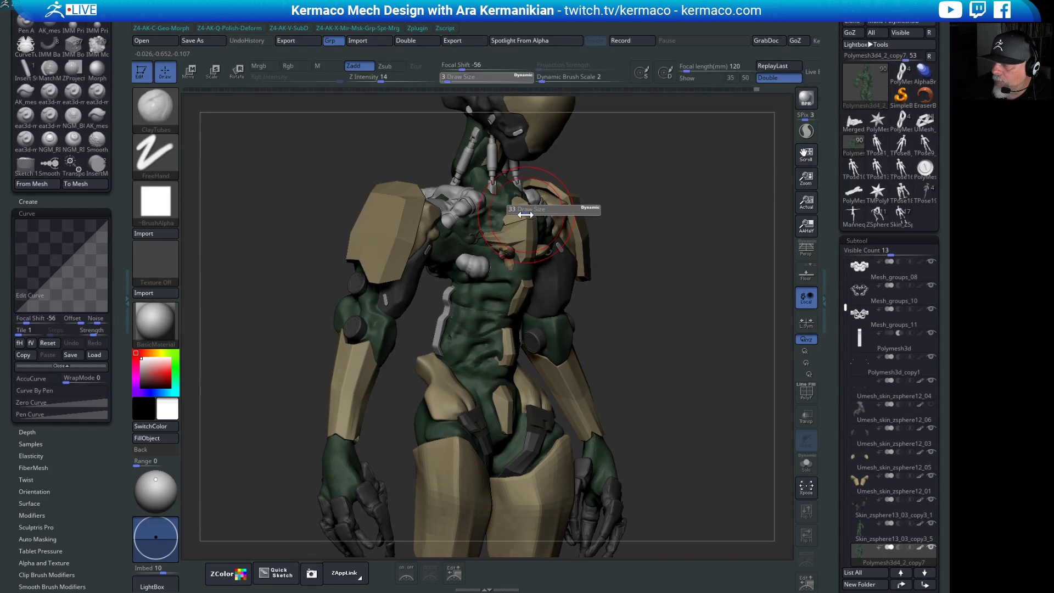
pyautogui.moveTo(525, 214); pyautogui.dragTo(515, 214)
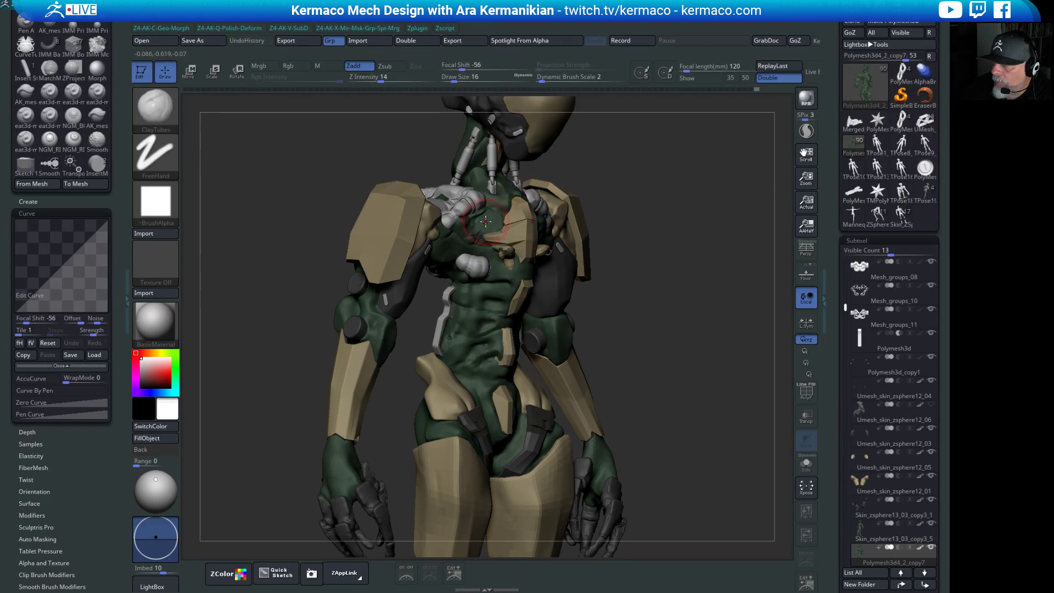
pyautogui.press('s')
pyautogui.moveTo(496, 223); pyautogui.dragTo(492, 223)
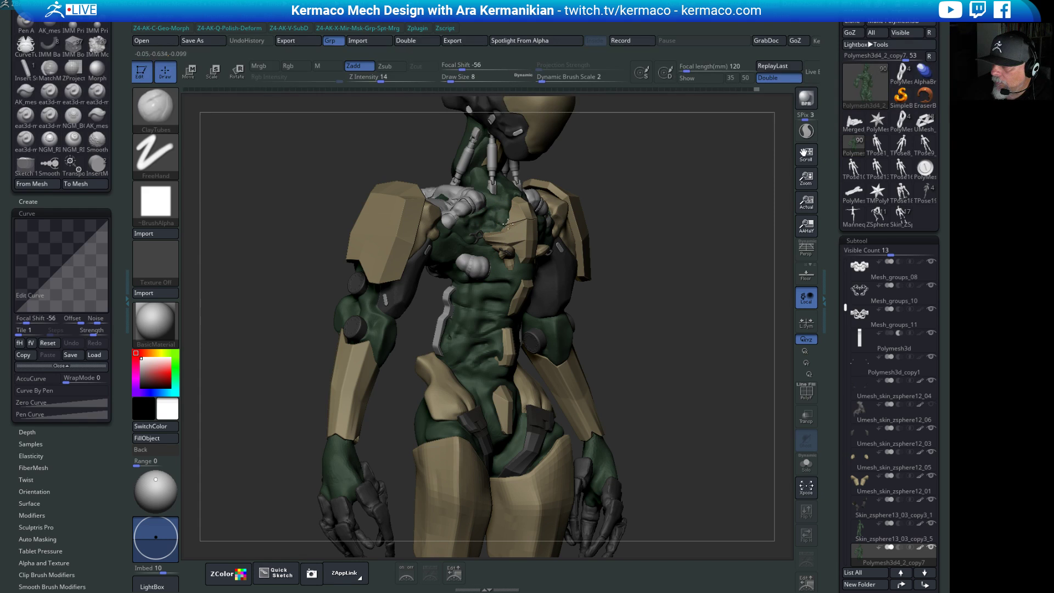
pyautogui.press('shift')
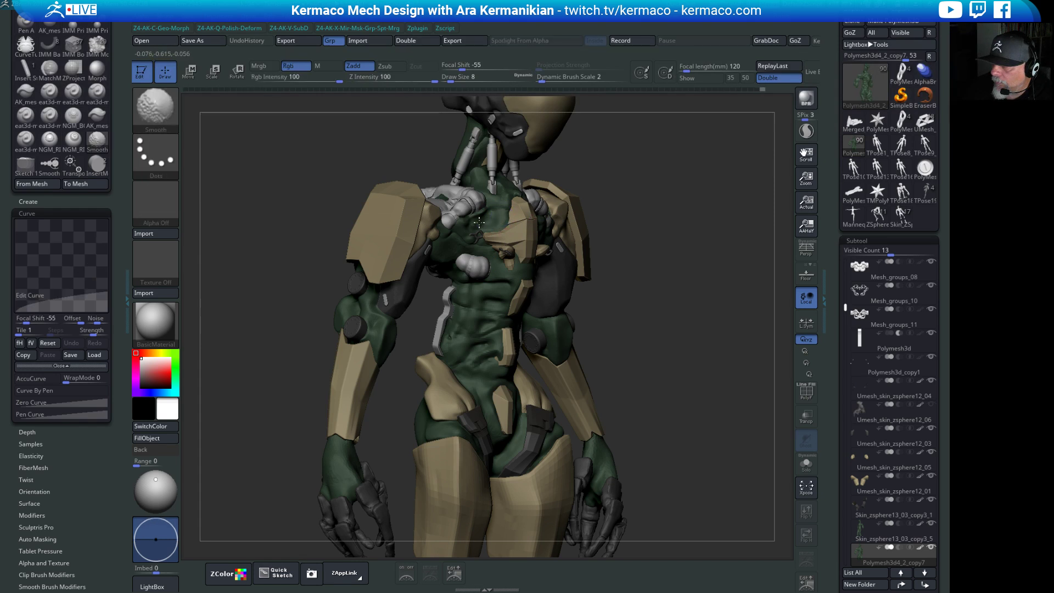
pyautogui.moveTo(675, 262); pyautogui.dragTo(511, 240)
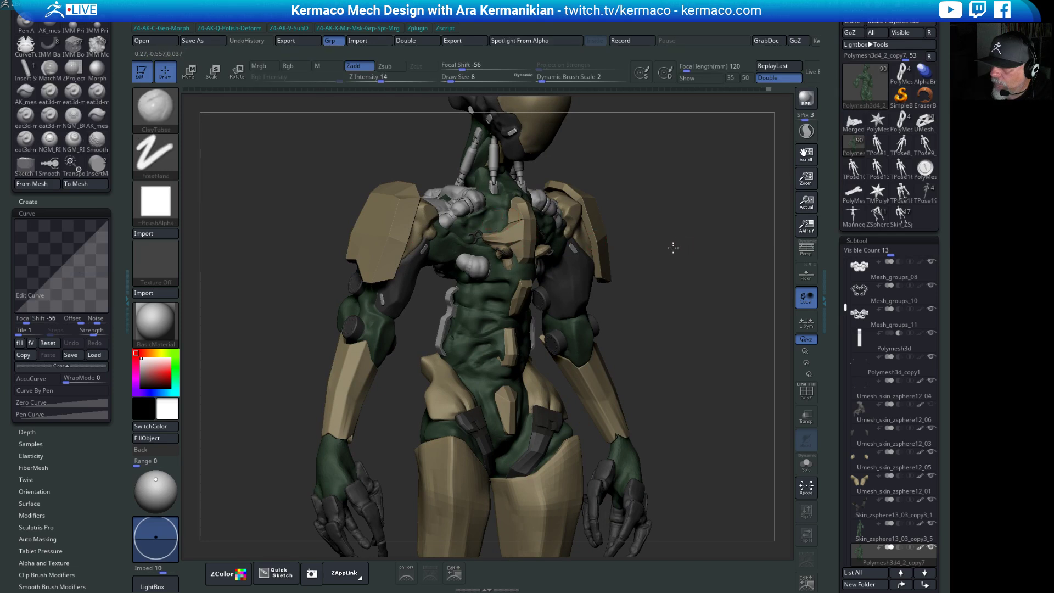
pyautogui.moveTo(492, 220); pyautogui.dragTo(548, 230)
pyautogui.press('shift')
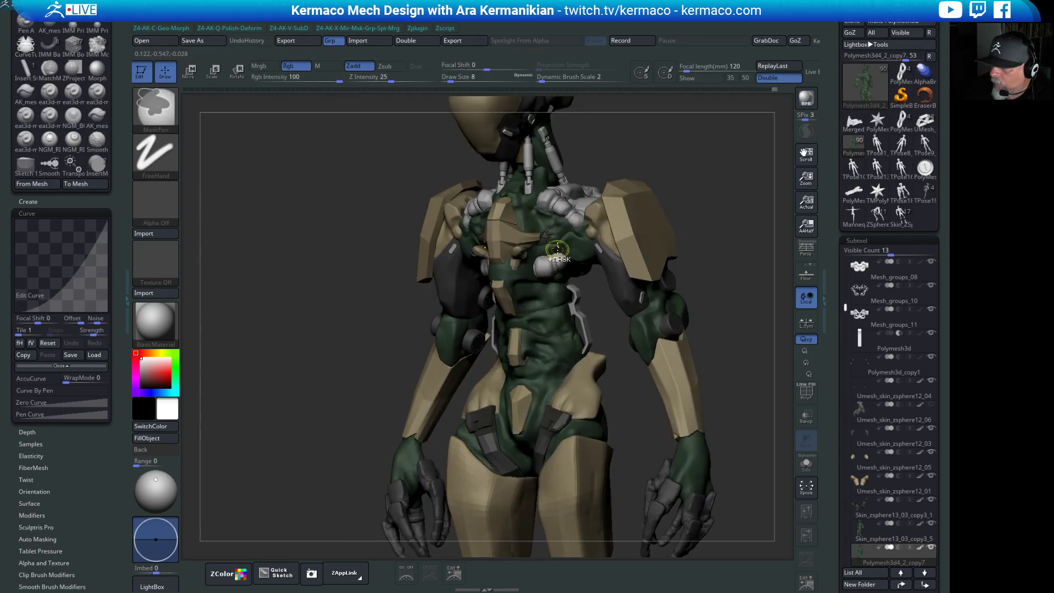
# Flatten the built-up chest muscles around the center plate with hPolish at draw size 13.
pyautogui.press('q')
pyautogui.press('b')
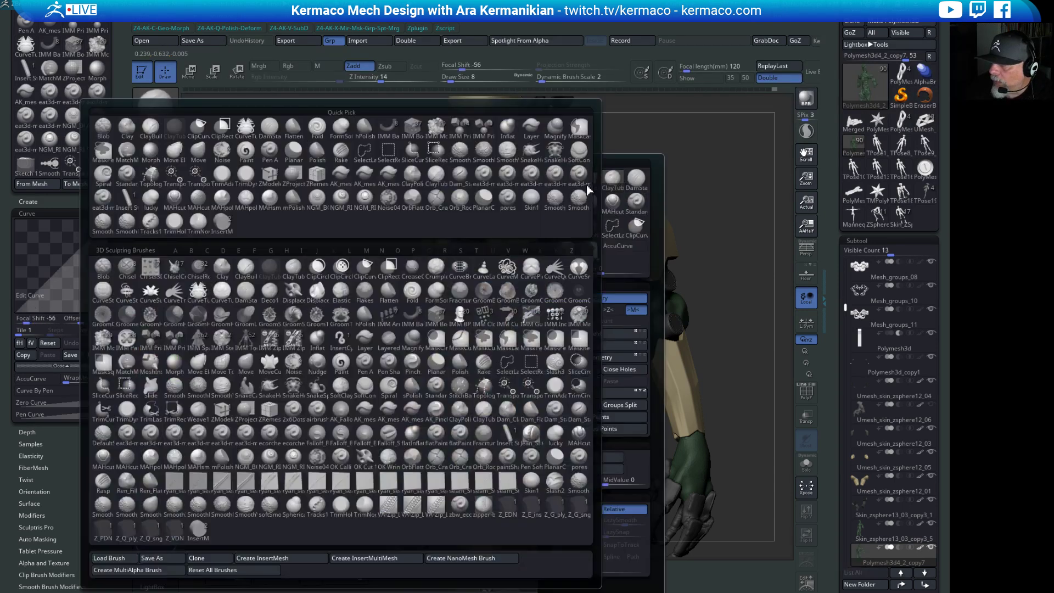
pyautogui.press('Escape')
pyautogui.press('q')
pyautogui.click(591, 208)
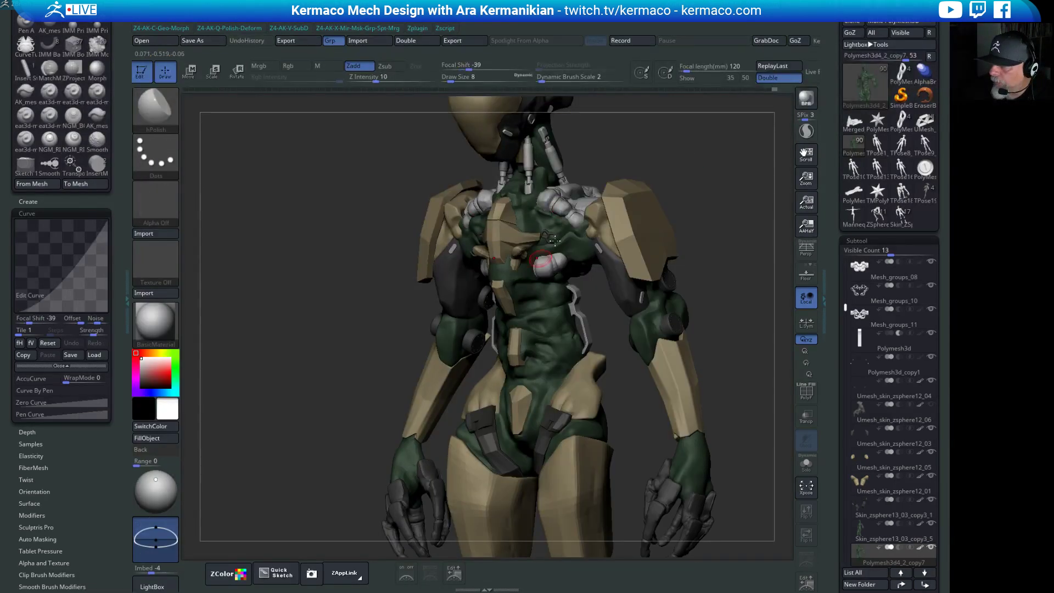
pyautogui.press('s')
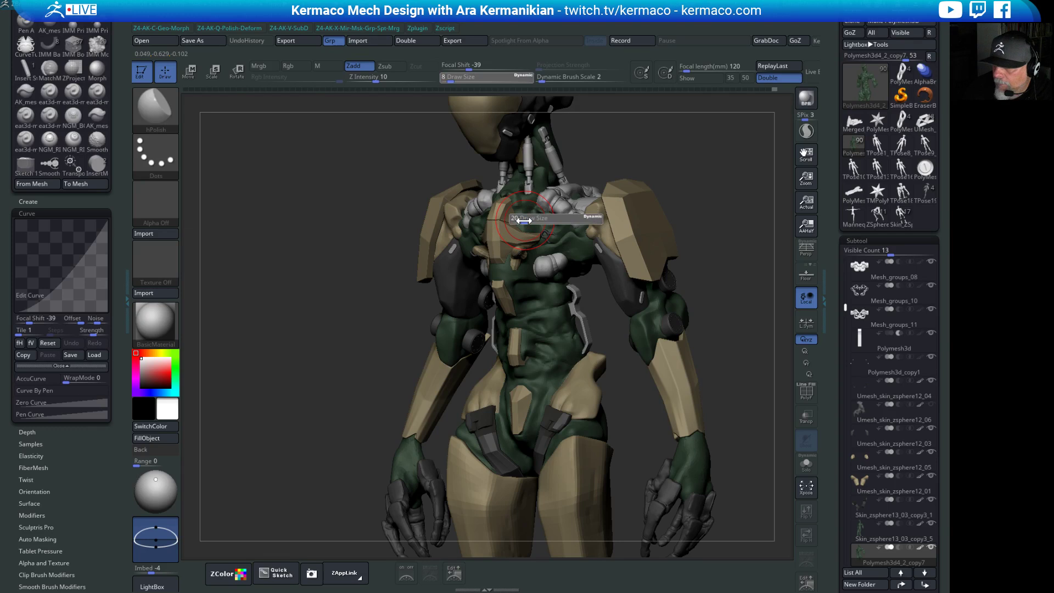
pyautogui.moveTo(523, 219); pyautogui.dragTo(520, 222)
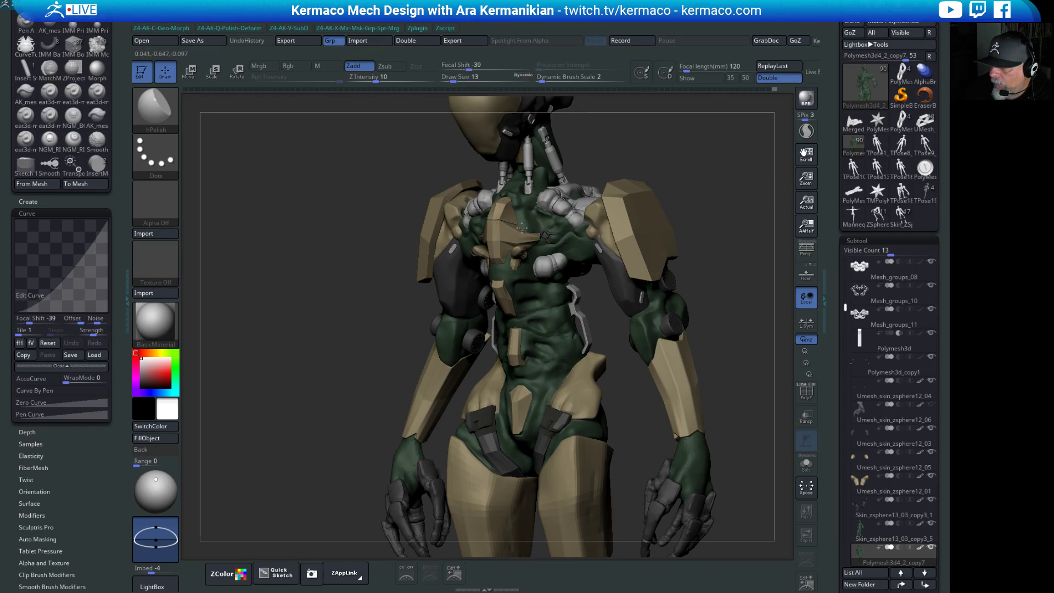
pyautogui.moveTo(733, 159); pyautogui.dragTo(525, 195)
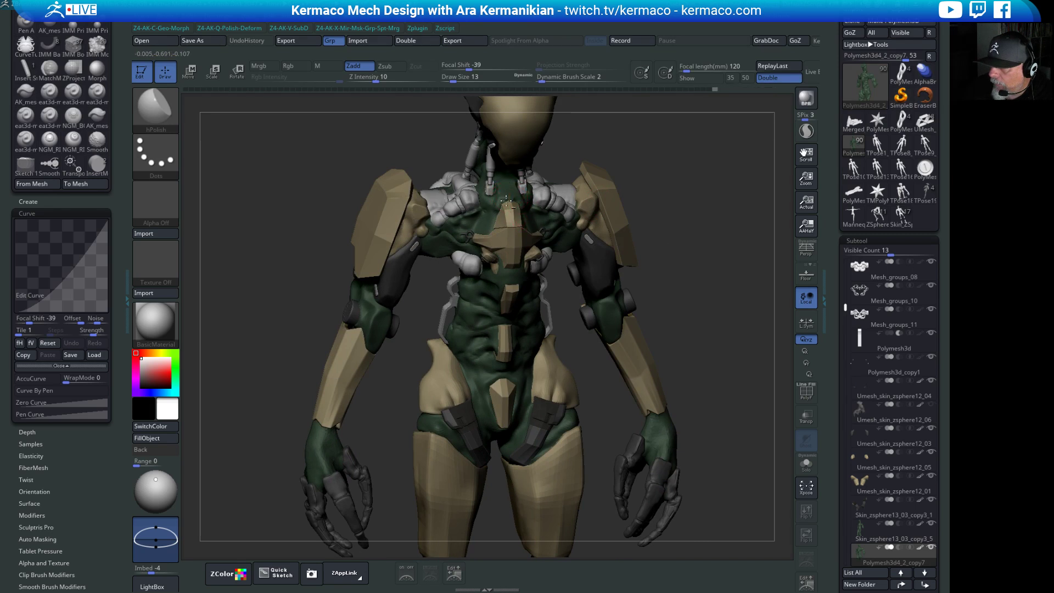
# Make the small tan plate on the upper back of the neck the active subtool.
pyautogui.moveTo(667, 176); pyautogui.dragTo(445, 293)
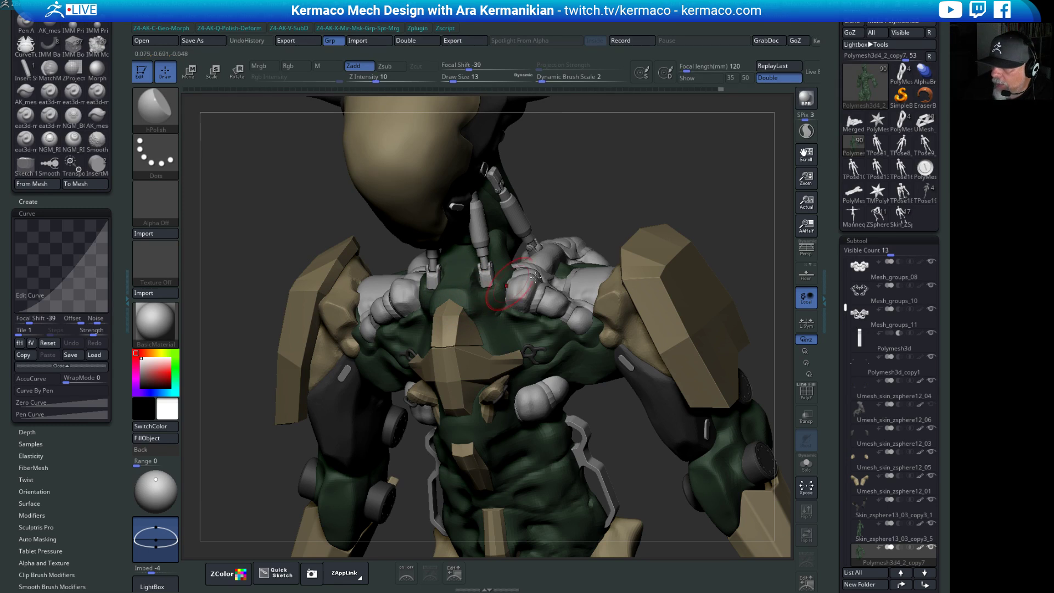
pyautogui.moveTo(493, 240); pyautogui.dragTo(498, 210, button='right')
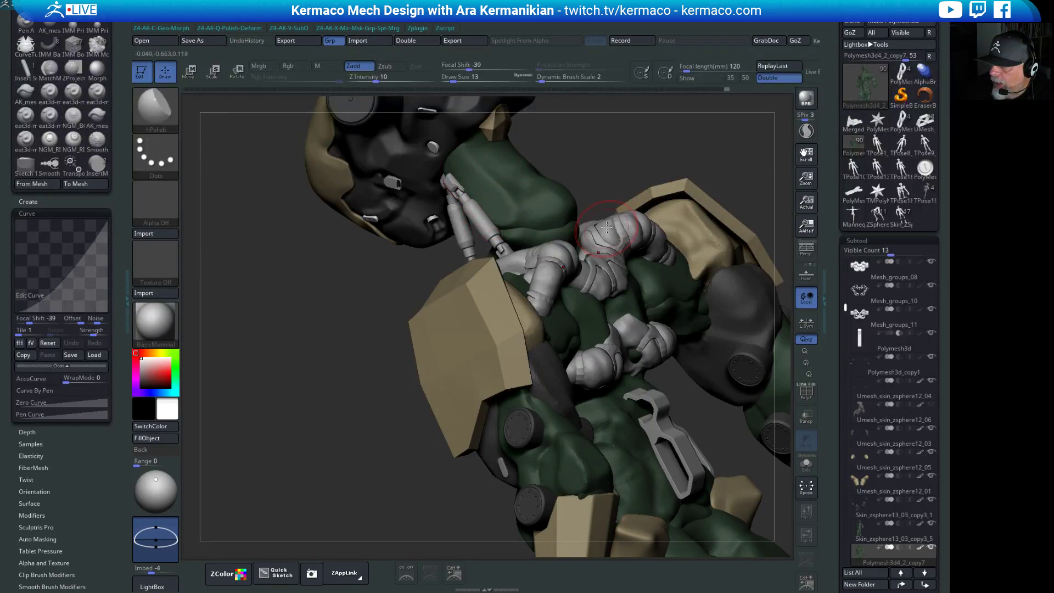
pyautogui.moveTo(578, 207); pyautogui.dragTo(550, 193, button='right')
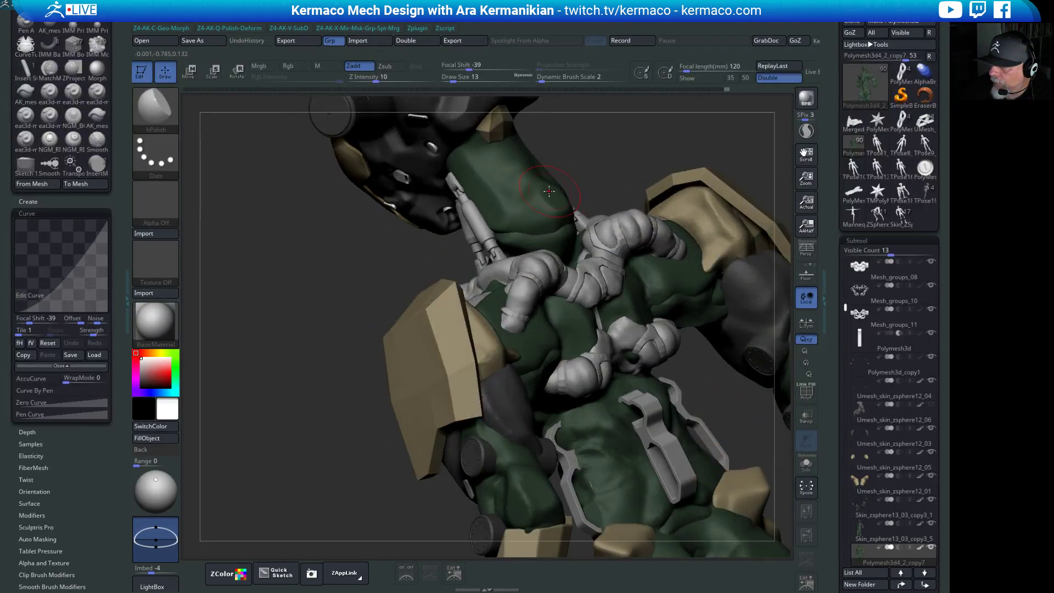
pyautogui.moveTo(682, 134); pyautogui.dragTo(379, 265, button='right')
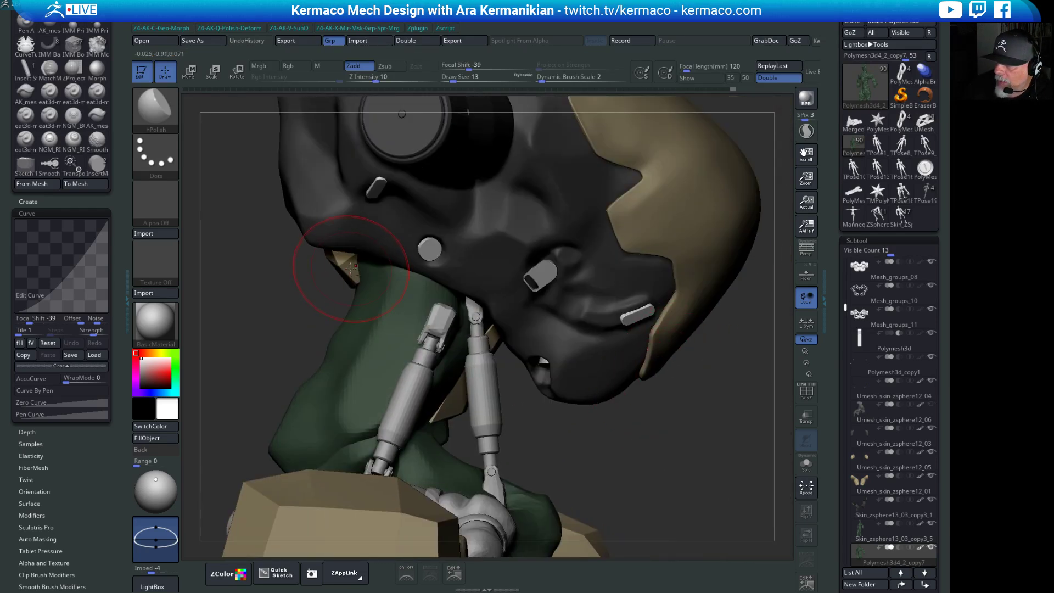
pyautogui.keyDown('alt'); pyautogui.click(379, 265); pyautogui.keyUp('alt')
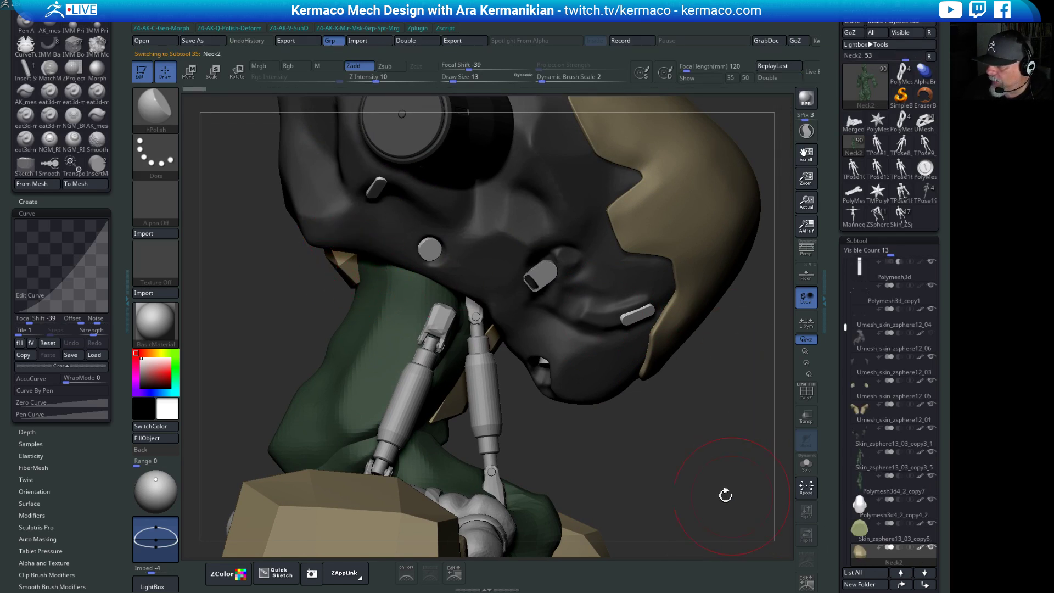
pyautogui.moveTo(638, 459); pyautogui.dragTo(687, 471, button='right')
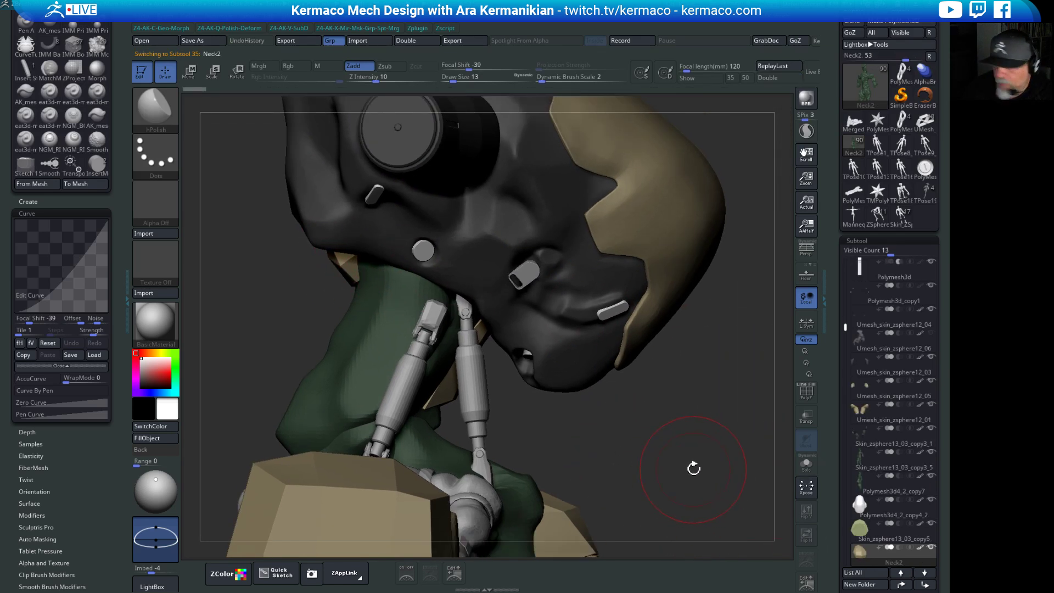
# Subdivide the back neck plate up to level 5, starting without subdivision smoothing and finishing with smoothing enabled.
pyautogui.scroll(-5, 840, 494)
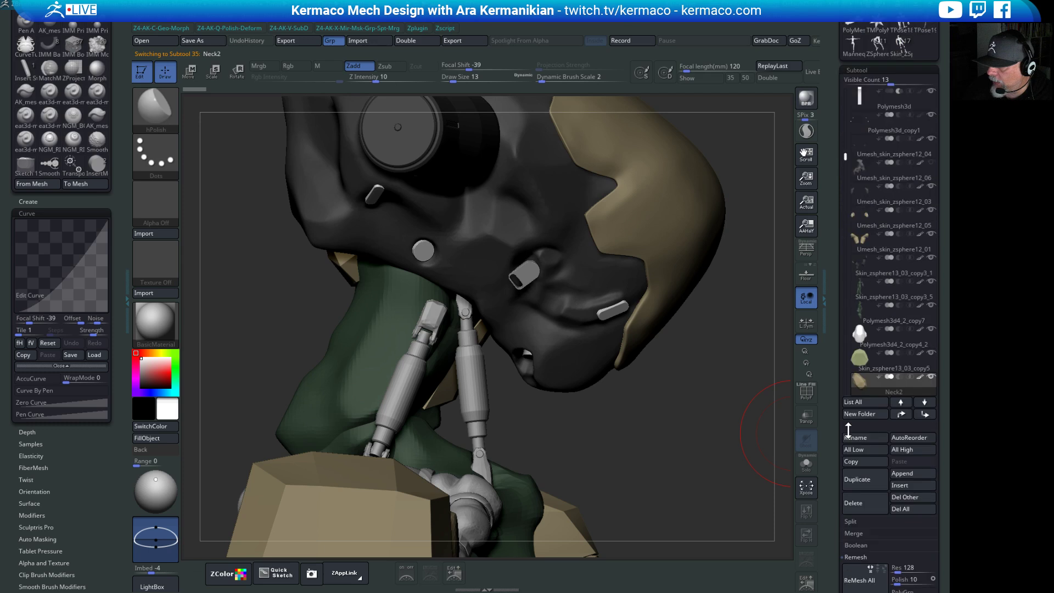
pyautogui.scroll(-2, 852, 430)
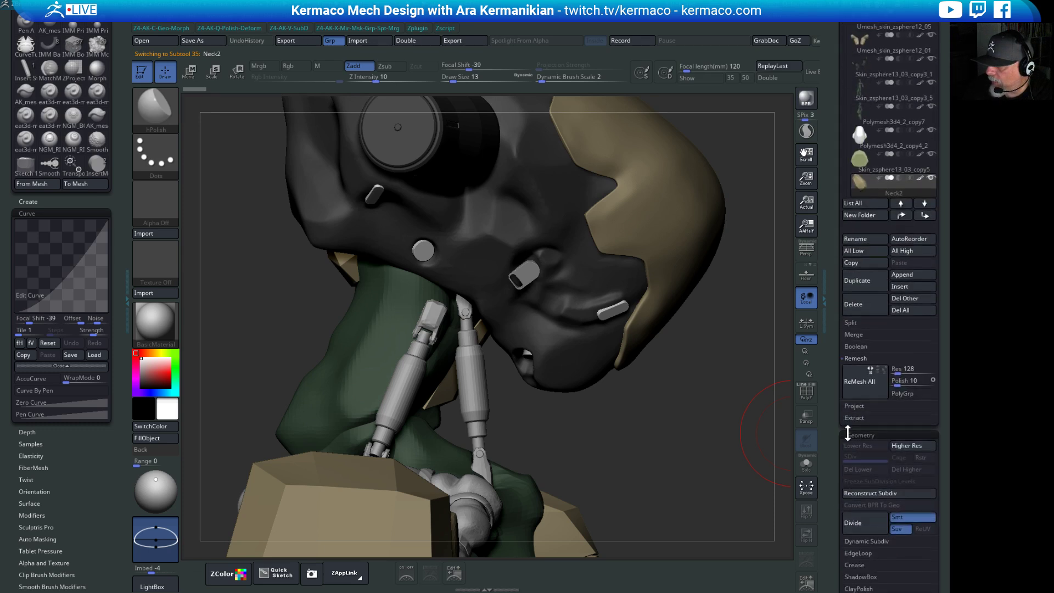
pyautogui.scroll(-7, 878, 423)
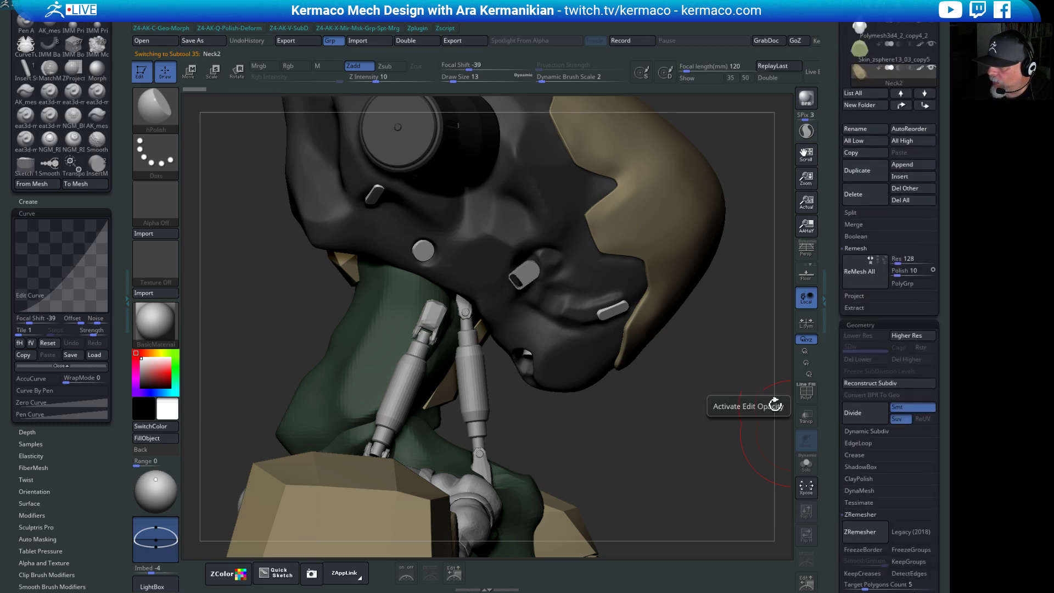
pyautogui.moveTo(758, 407); pyautogui.dragTo(736, 409)
pyautogui.click(911, 407)
pyautogui.click(858, 422)
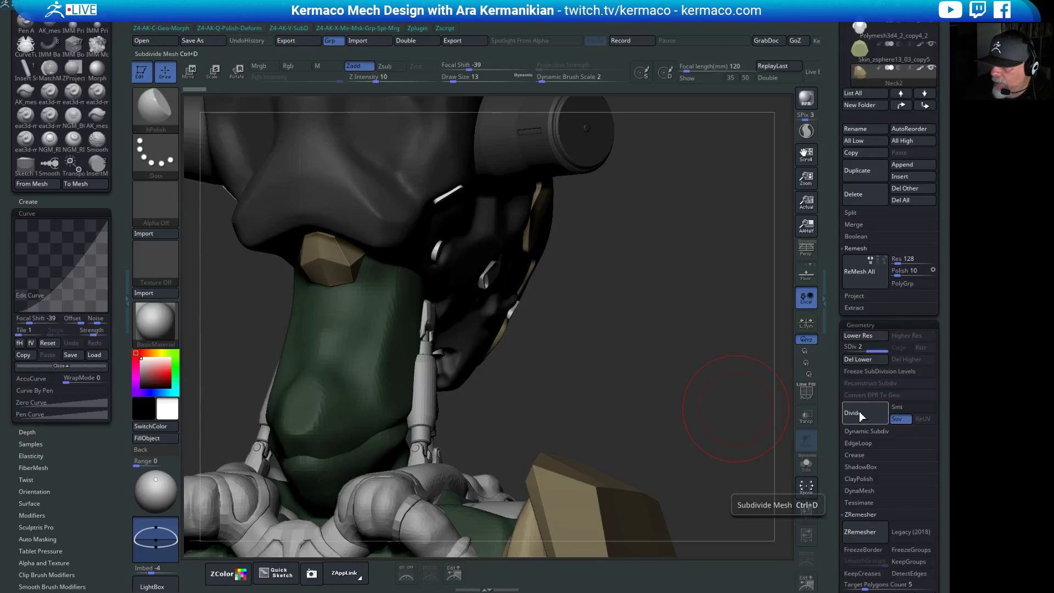
pyautogui.click(909, 407)
pyautogui.click(860, 418)
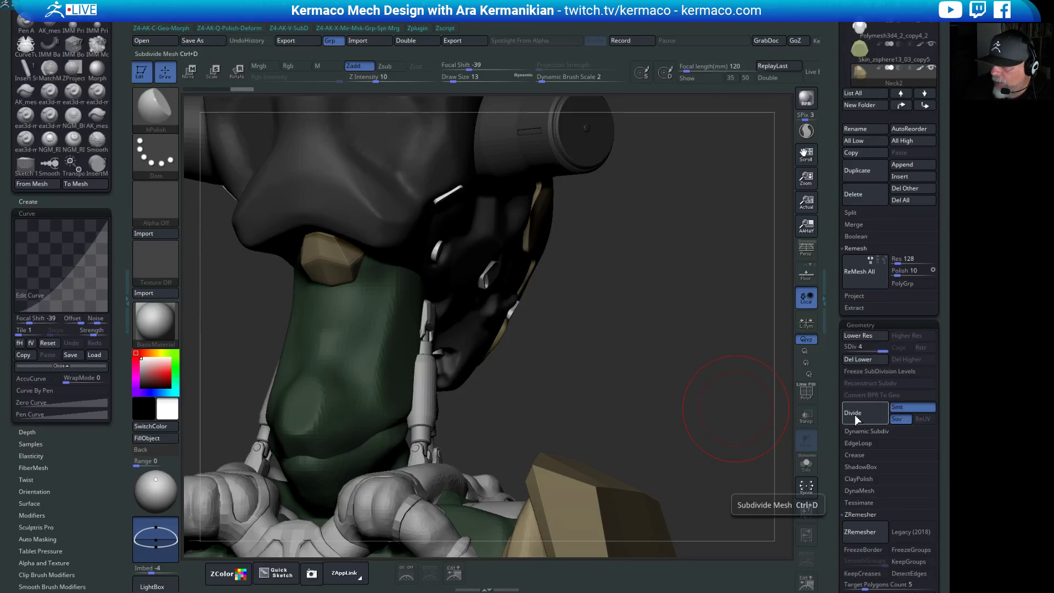
pyautogui.click(860, 417)
# Carve the upper edge of the back neck plate with DamStandard at draw size 9, smooth the strokes, and lower the Z intensity to 7.
pyautogui.press('shift')
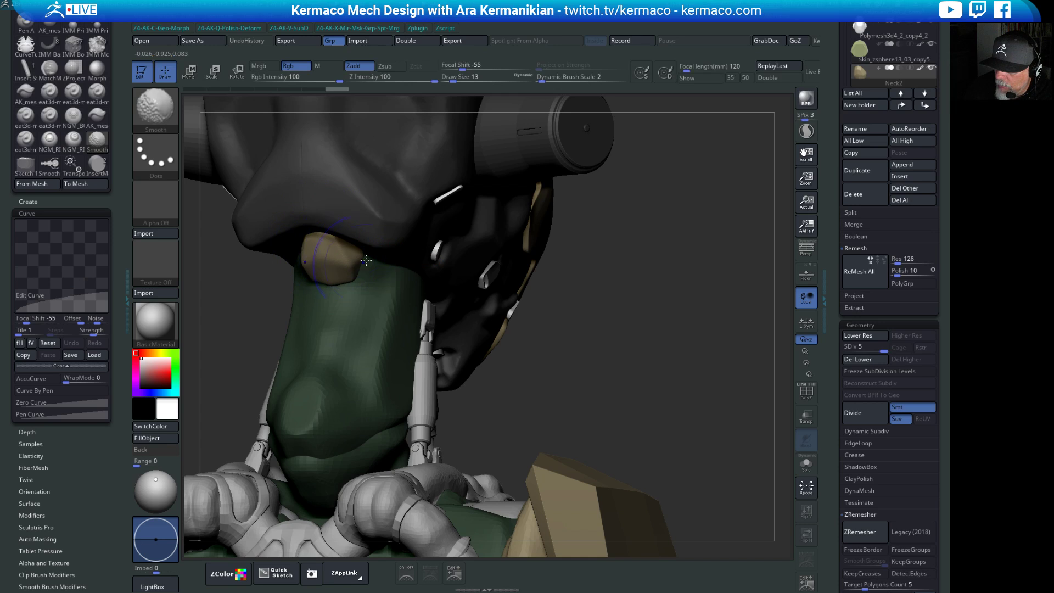
pyautogui.moveTo(594, 330)
pyautogui.mouseDown()
pyautogui.moveTo(607, 371)
pyautogui.moveTo(412, 259)
pyautogui.mouseUp()
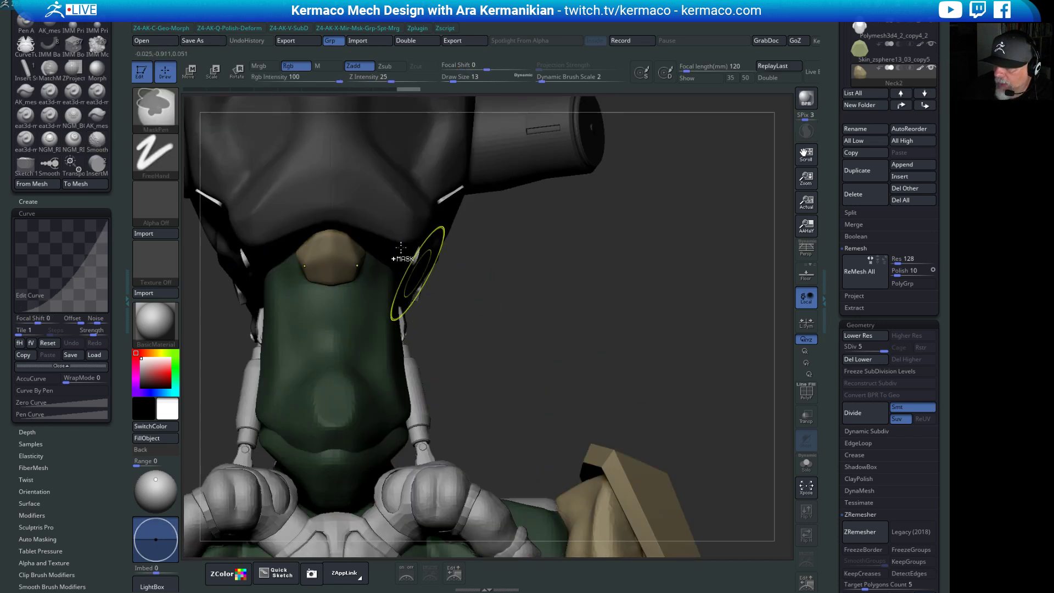
pyautogui.press('b')
pyautogui.press('d')
pyautogui.press('s')
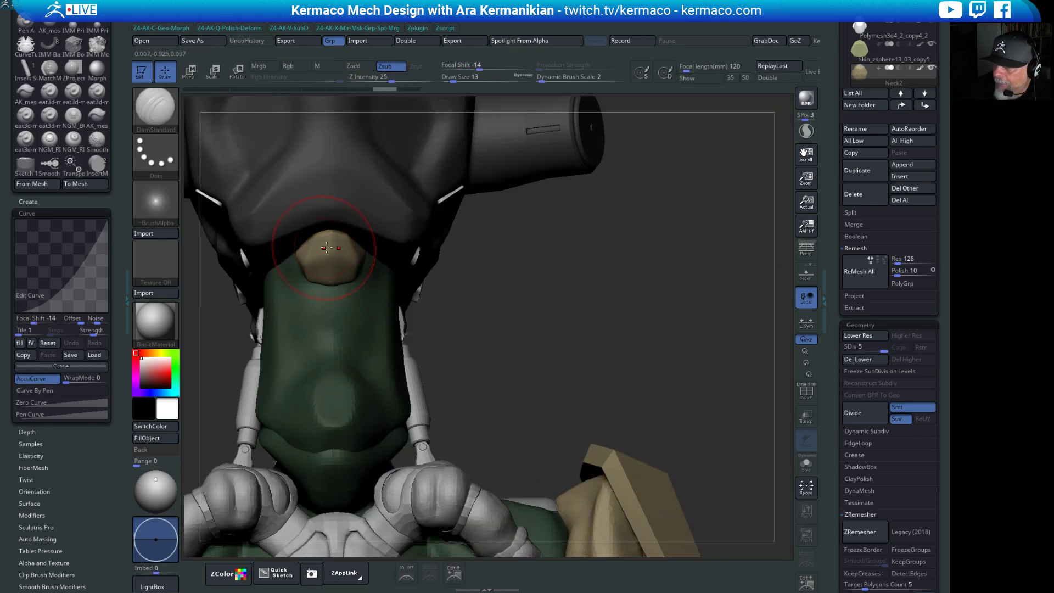
pyautogui.press('s')
pyautogui.moveTo(321, 241); pyautogui.dragTo(308, 243)
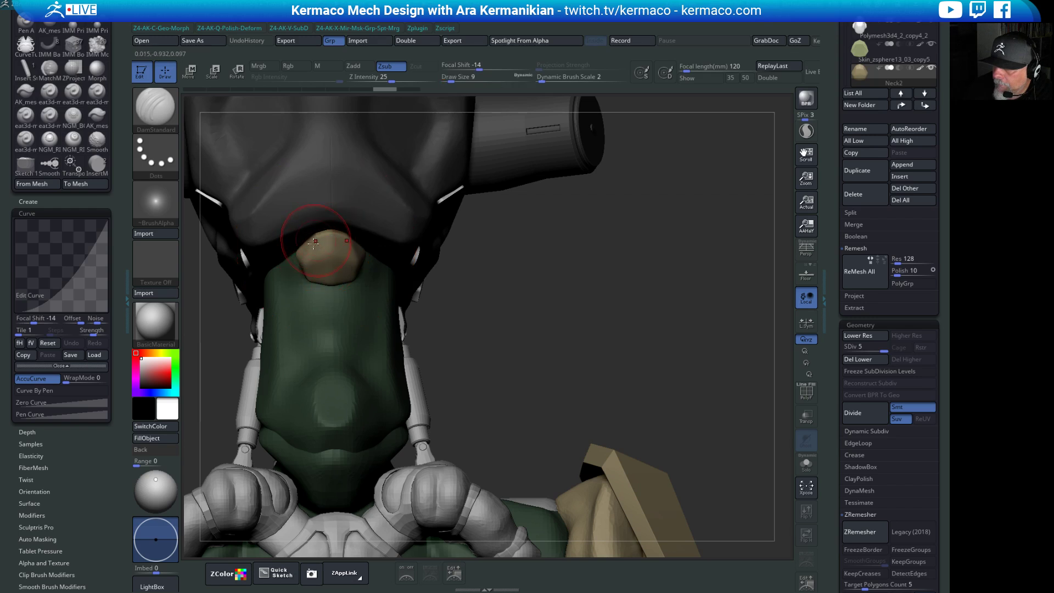
pyautogui.press('shift')
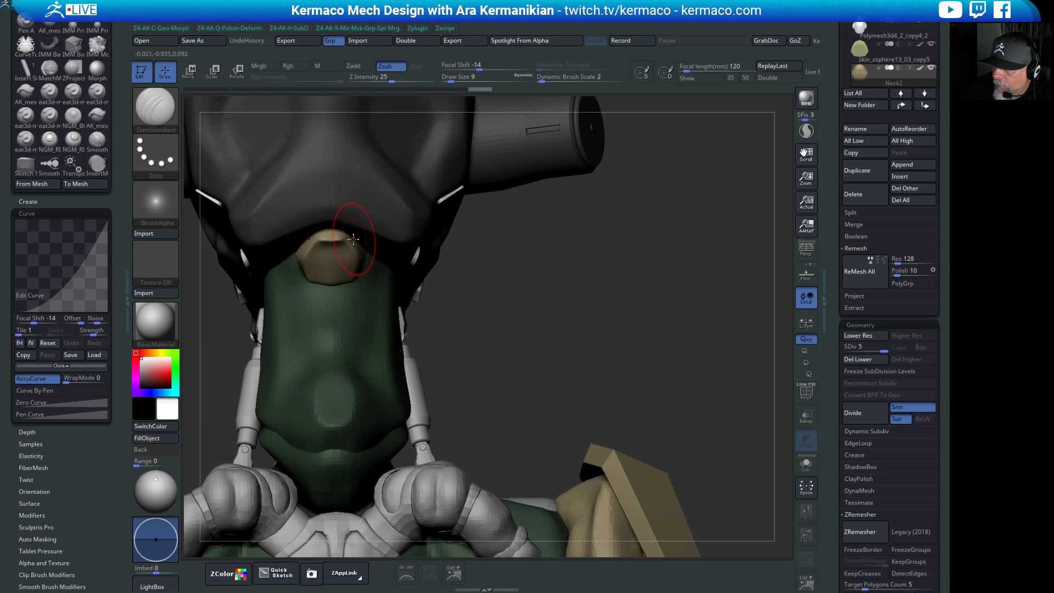
pyautogui.press('shift')
pyautogui.press('shift')
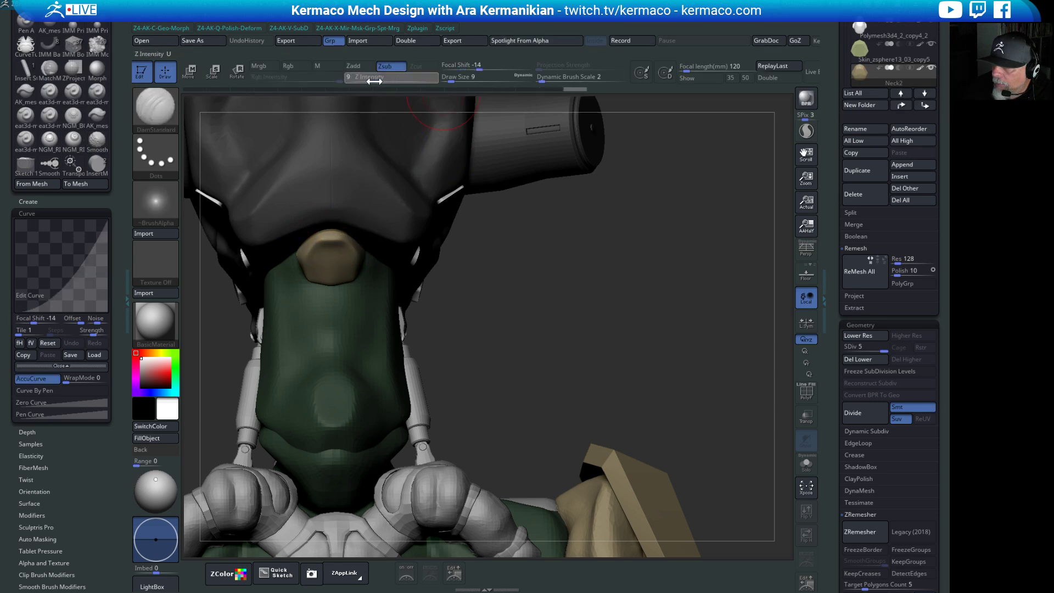
pyautogui.moveTo(346, 278)
pyautogui.mouseDown(button='right')
pyautogui.moveTo(385, 275)
pyautogui.moveTo(365, 269)
pyautogui.mouseUp(button='right')
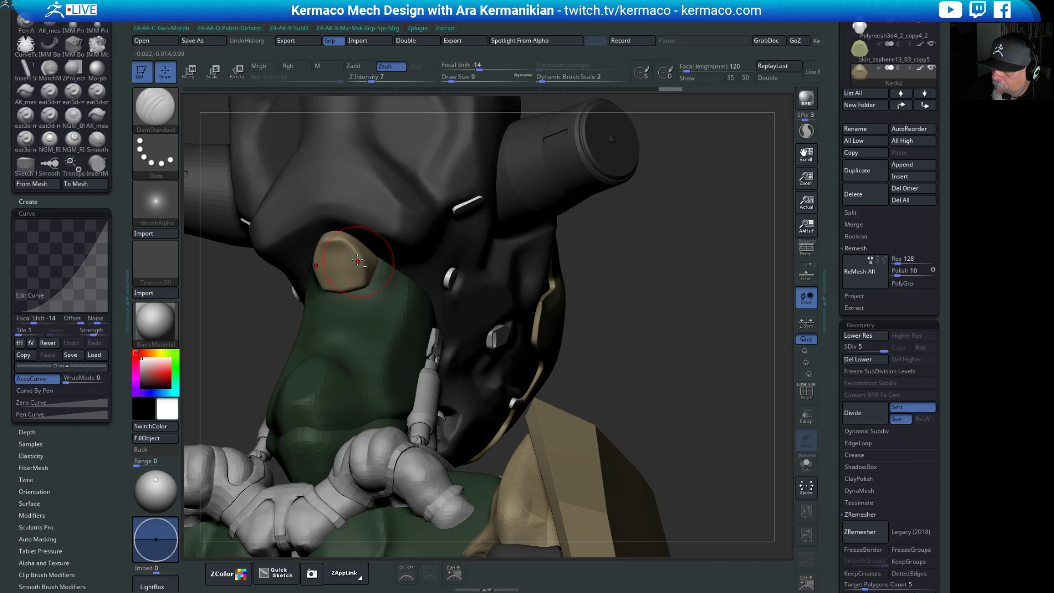
# Flatten the faces of the back neck plate with hPolish at draw size 7.
pyautogui.press('b')
pyautogui.press('h')
pyautogui.press('p')
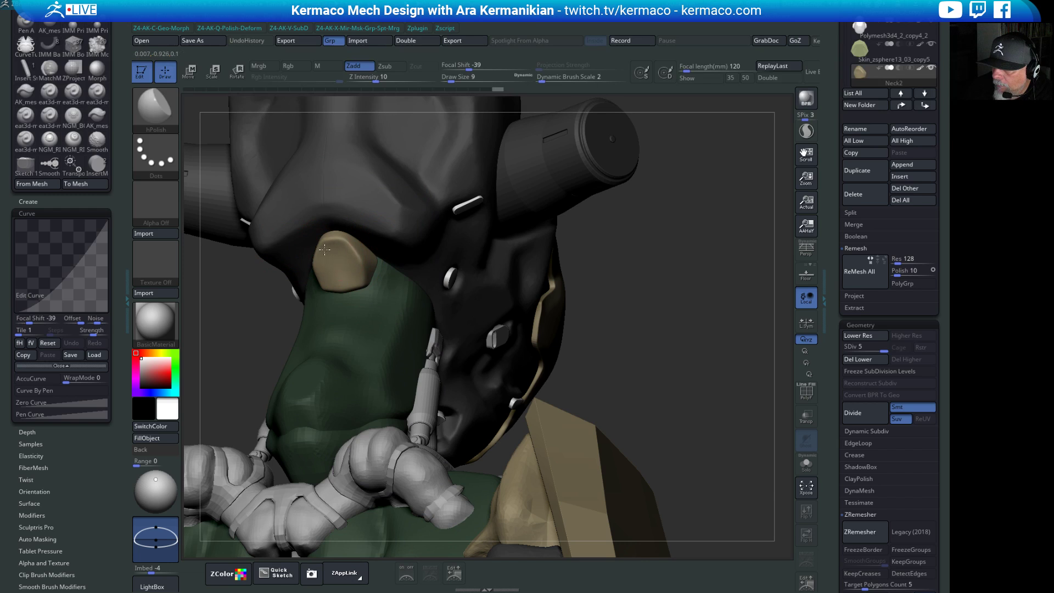
pyautogui.press('s')
pyautogui.moveTo(333, 250)
pyautogui.mouseDown()
pyautogui.moveTo(323, 251)
pyautogui.moveTo(357, 253)
pyautogui.moveTo(372, 281)
pyautogui.mouseUp()
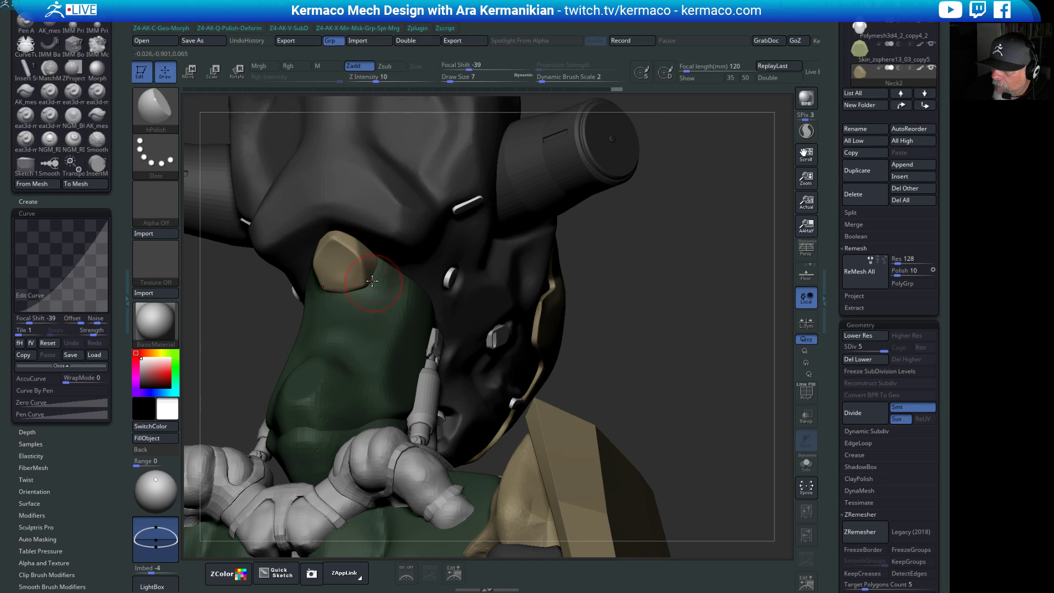
# Isolate the tan plate on the front of the neck as the active subtool and save the project.
pyautogui.moveTo(666, 306); pyautogui.dragTo(420, 313)
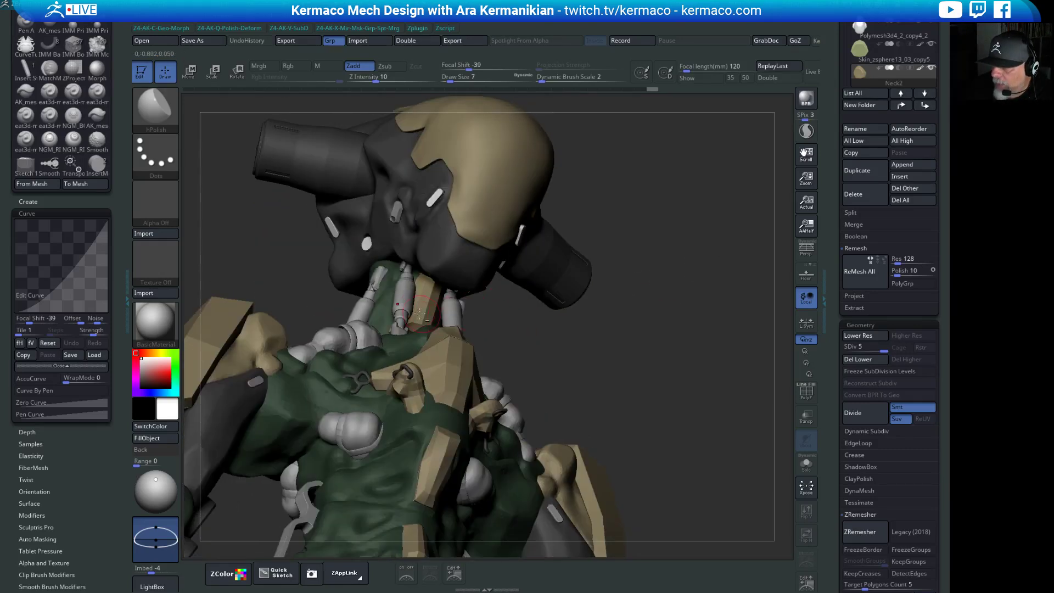
pyautogui.keyDown('alt'); pyautogui.click(421, 306); pyautogui.keyUp('alt')
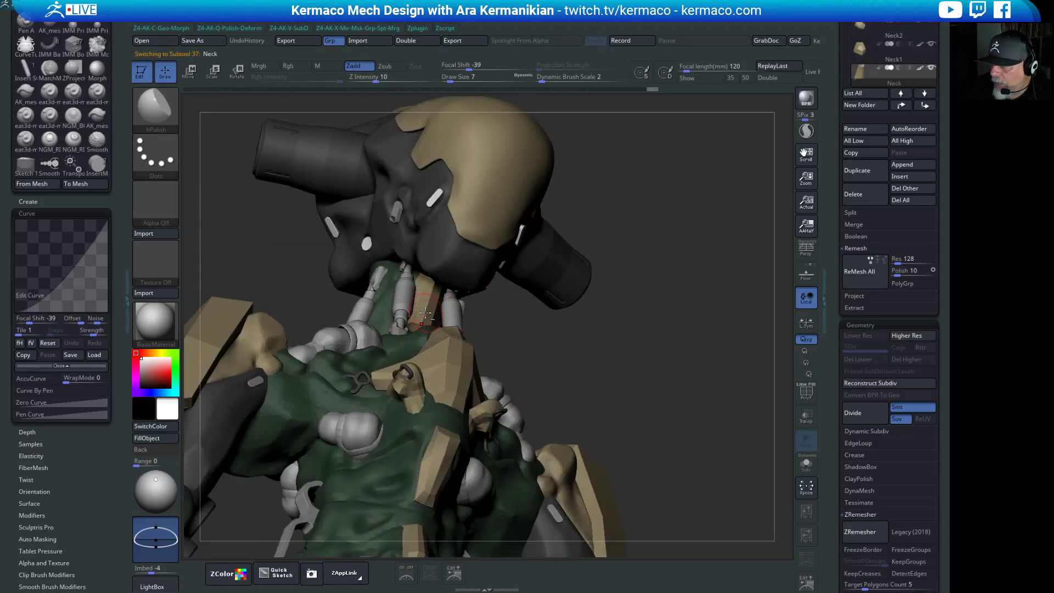
pyautogui.click(806, 464)
pyautogui.moveTo(682, 430); pyautogui.dragTo(677, 402)
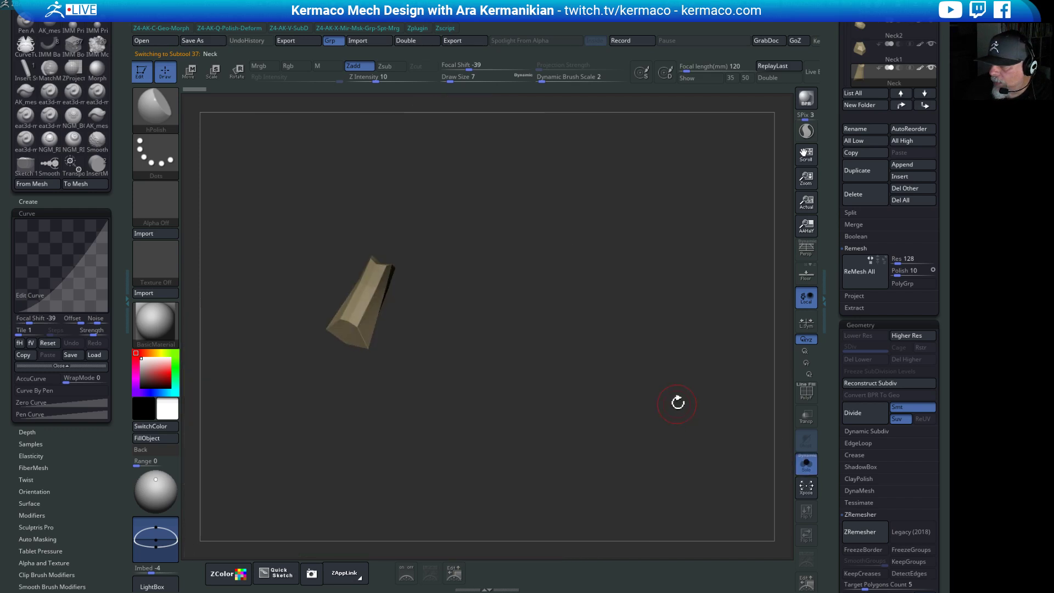
pyautogui.hotkey('ctrl', 's')
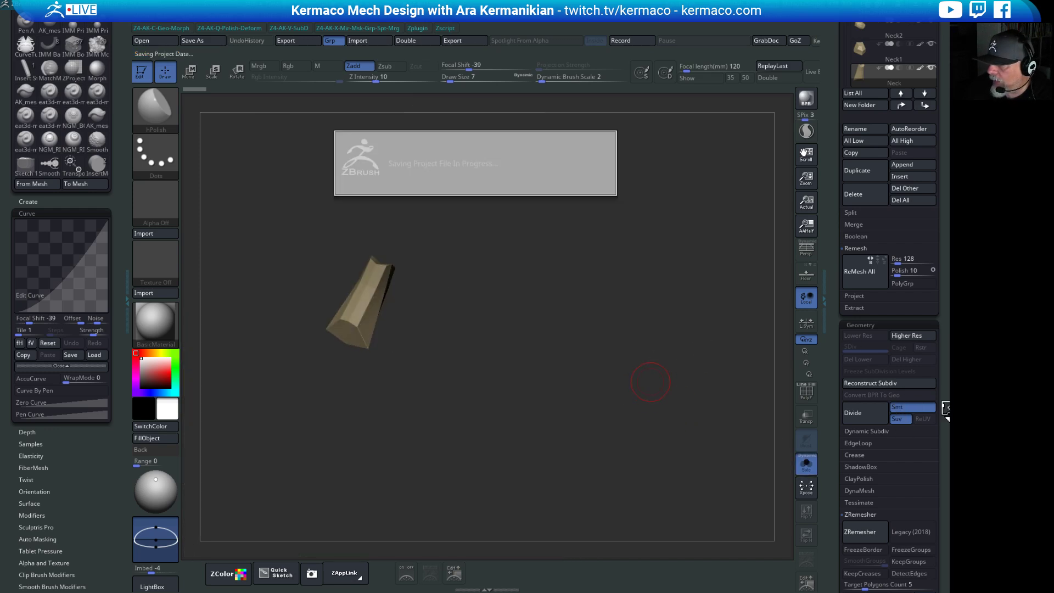
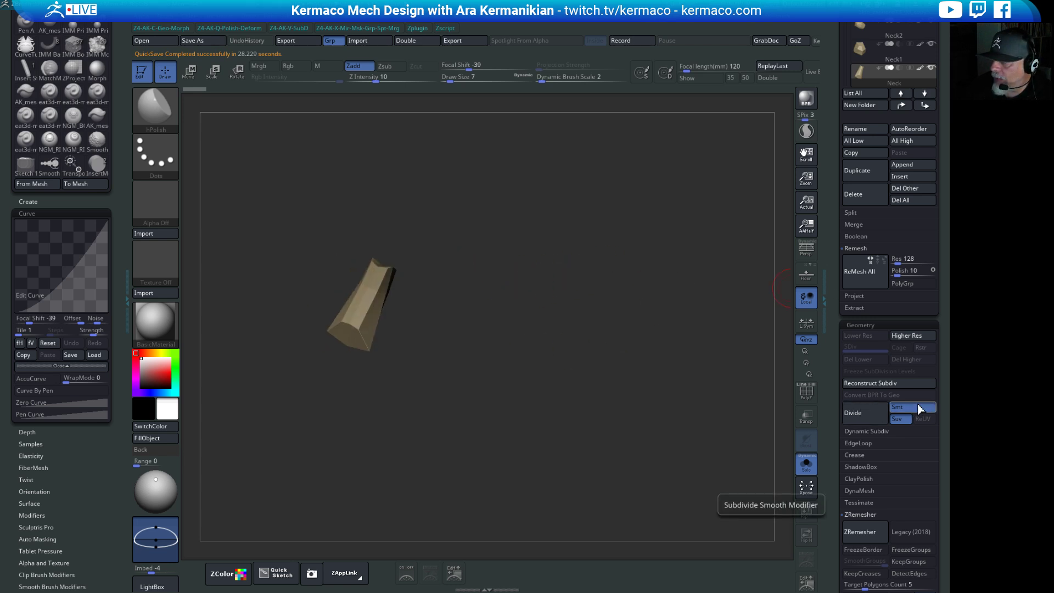
# Subdivide the isolated front neck plate up to level 4.
pyautogui.click(854, 414)
pyautogui.click(858, 416)
pyautogui.click(858, 417)
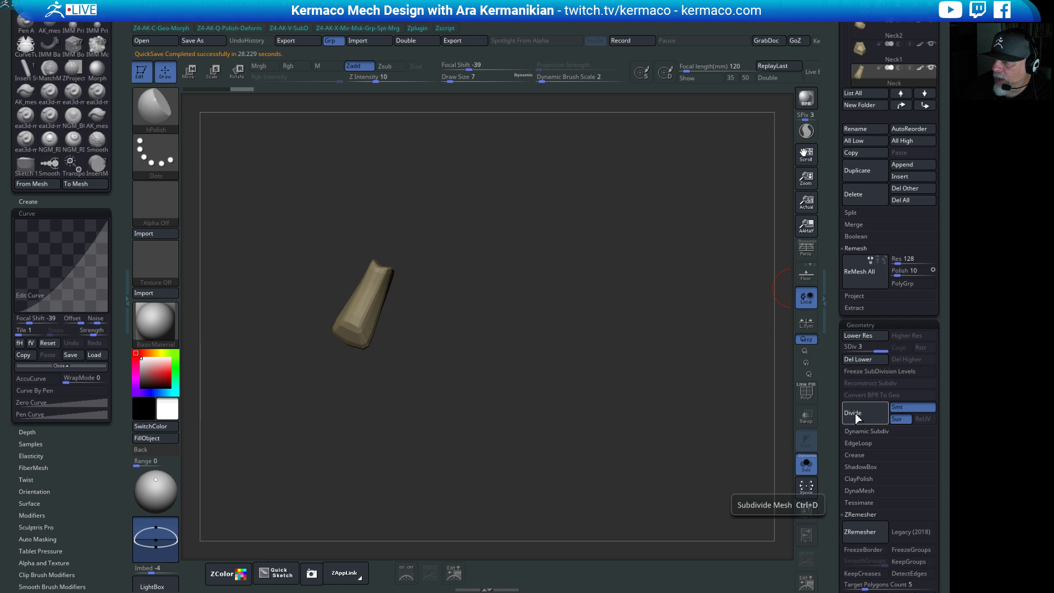
# Polish the front neck plate from several sides with hPolish at draw size 7, then show the whole character again.
pyautogui.moveTo(581, 344)
pyautogui.mouseDown()
pyautogui.moveTo(593, 323)
pyautogui.moveTo(582, 308)
pyautogui.moveTo(600, 343)
pyautogui.moveTo(600, 332)
pyautogui.moveTo(560, 336)
pyautogui.mouseUp()
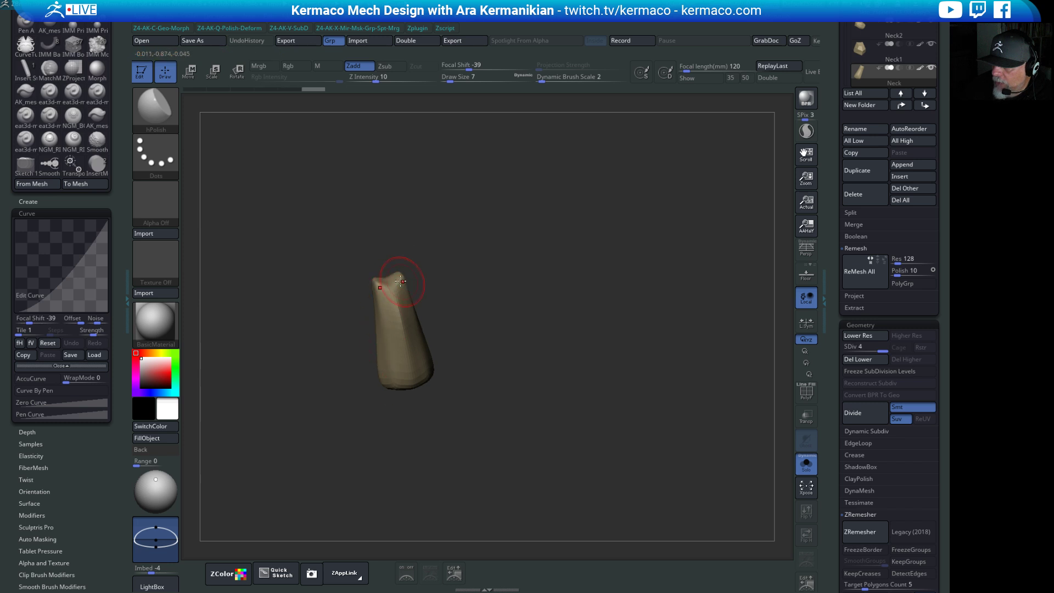
pyautogui.moveTo(483, 403); pyautogui.dragTo(460, 327)
pyautogui.moveTo(523, 389); pyautogui.dragTo(439, 341)
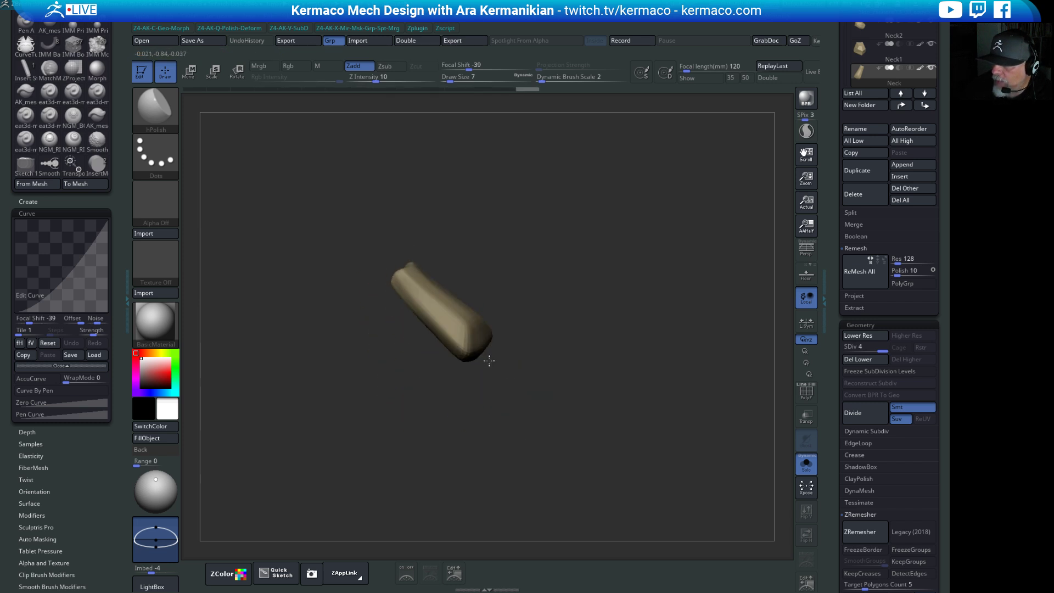
pyautogui.moveTo(503, 343)
pyautogui.mouseDown()
pyautogui.moveTo(525, 346)
pyautogui.moveTo(518, 330)
pyautogui.moveTo(550, 372)
pyautogui.moveTo(457, 368)
pyautogui.mouseUp()
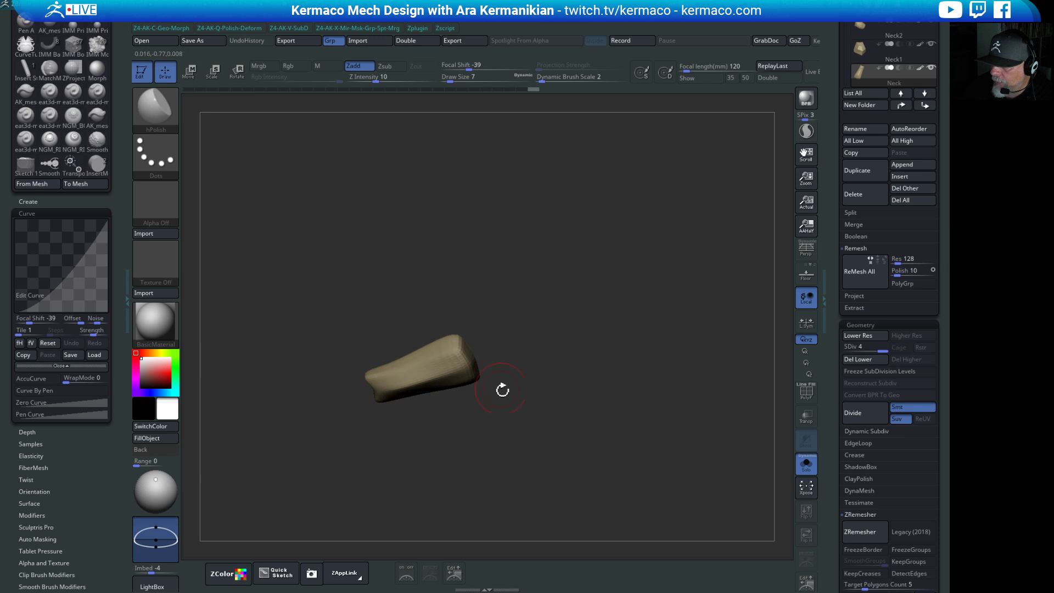
pyautogui.moveTo(503, 391); pyautogui.dragTo(780, 381)
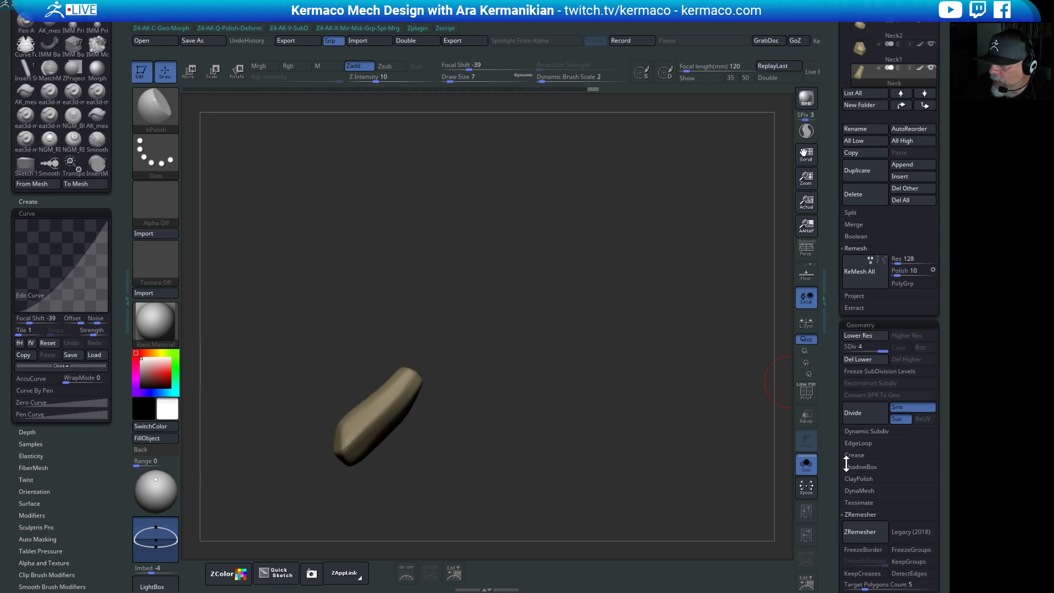
pyautogui.click(806, 463)
# Subdivide the upper chest plate, without smoothing up to level 3 and then with smoothing, and subdivide the breastplate below it to level 5.
pyautogui.keyDown('alt'); pyautogui.moveTo(772, 252); pyautogui.dragTo(654, 264); pyautogui.keyUp('alt')
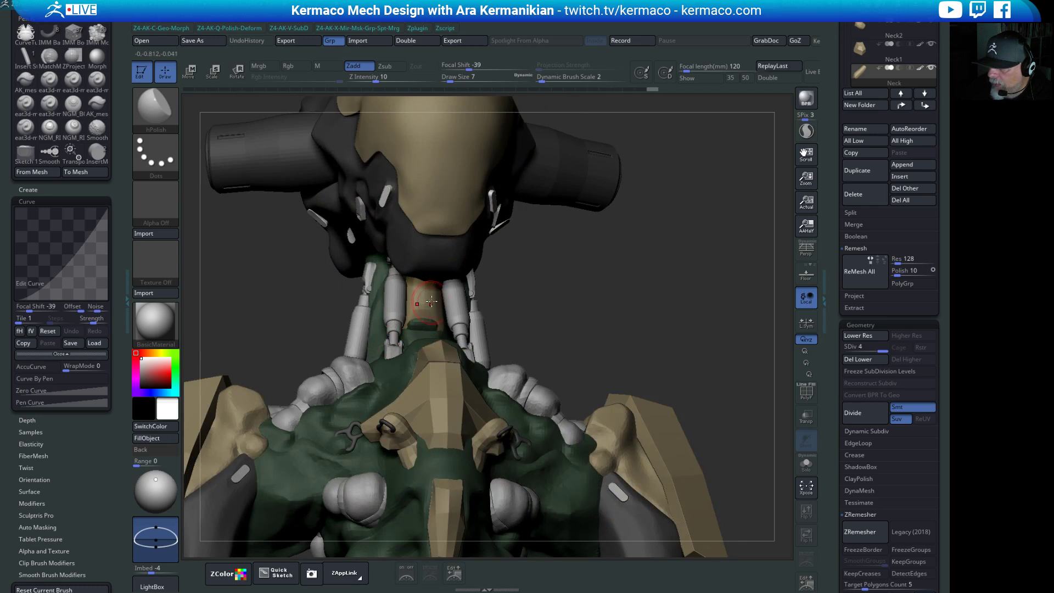
pyautogui.keyDown('alt'); pyautogui.moveTo(712, 264); pyautogui.dragTo(465, 281); pyautogui.keyUp('alt')
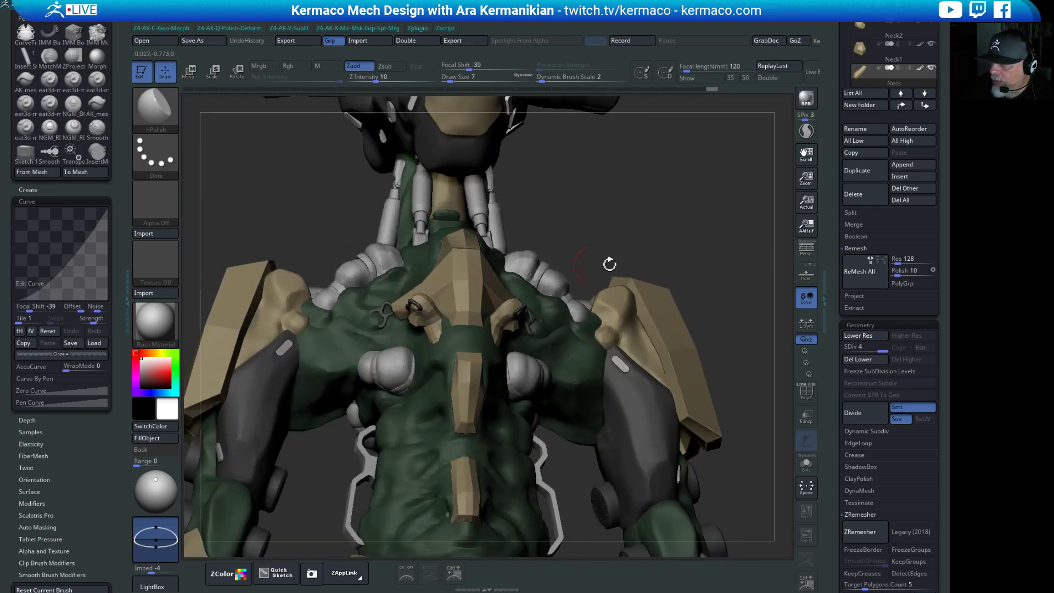
pyautogui.click(853, 214)
pyautogui.moveTo(729, 240); pyautogui.dragTo(708, 252)
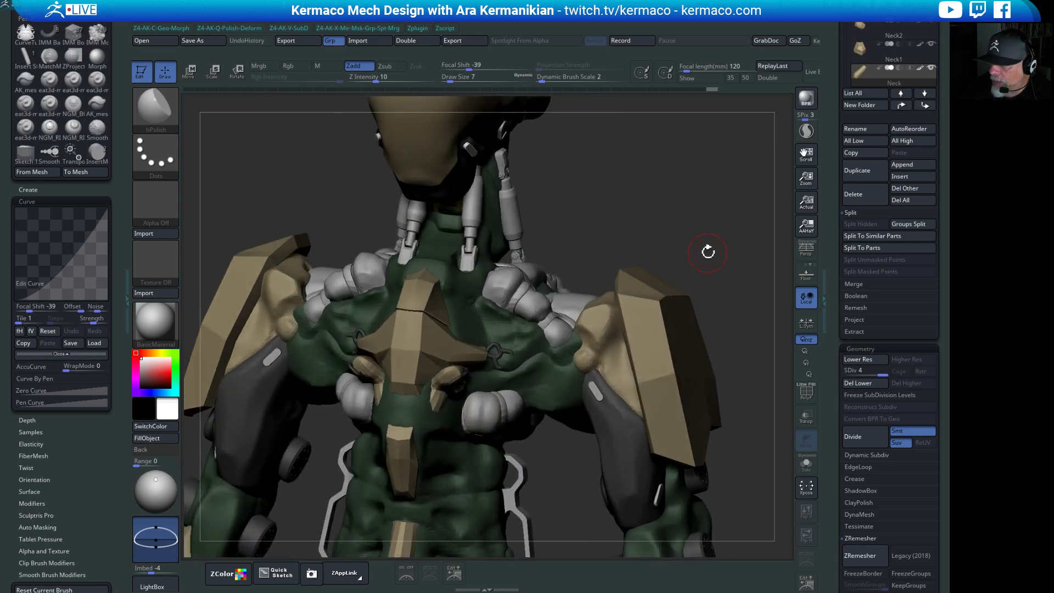
pyautogui.keyDown('alt'); pyautogui.click(429, 300); pyautogui.keyUp('alt')
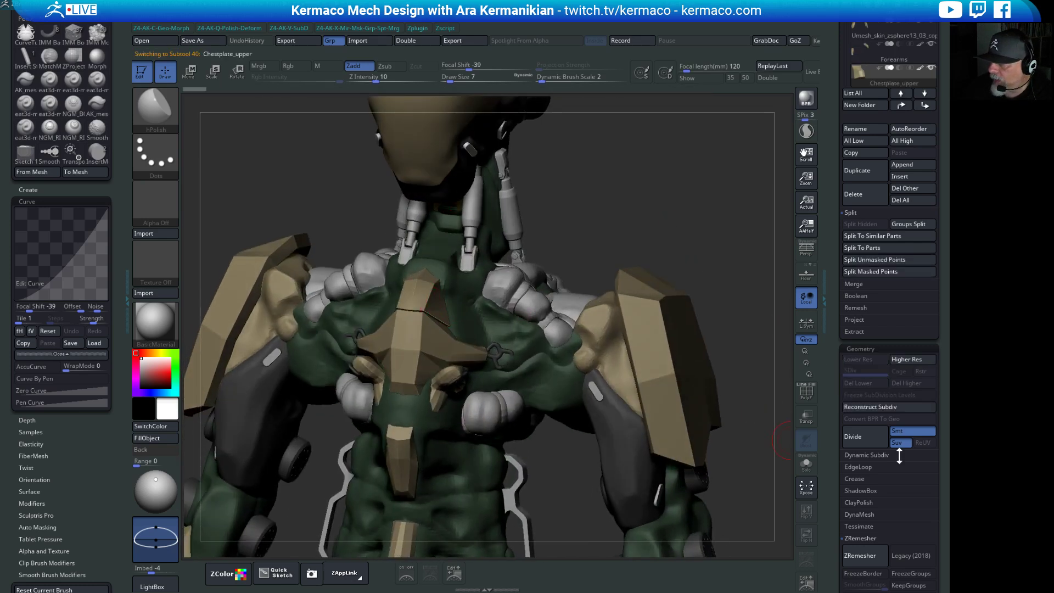
pyautogui.click(857, 433)
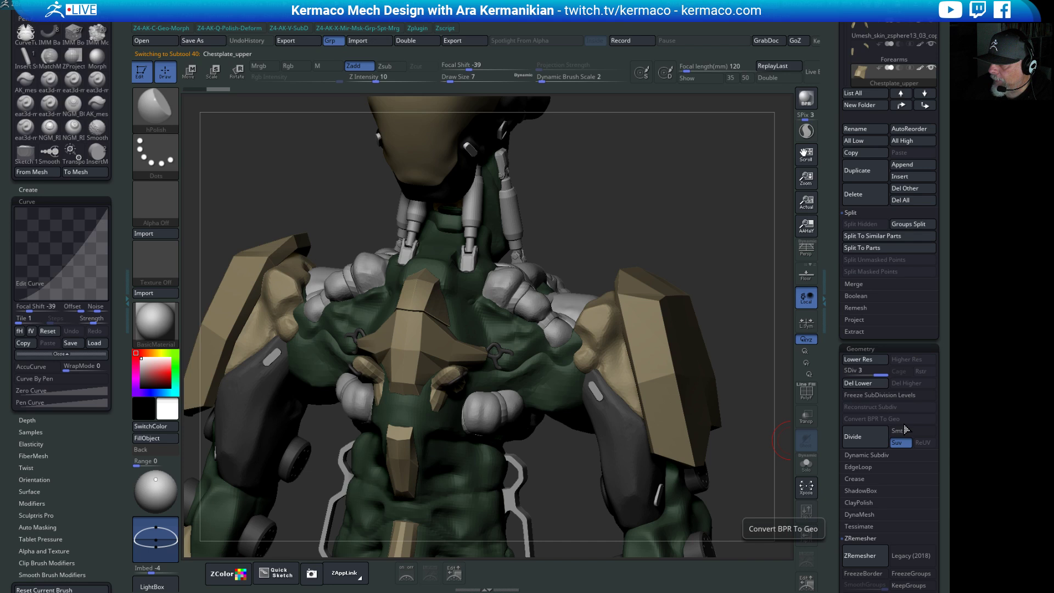
pyautogui.click(872, 440)
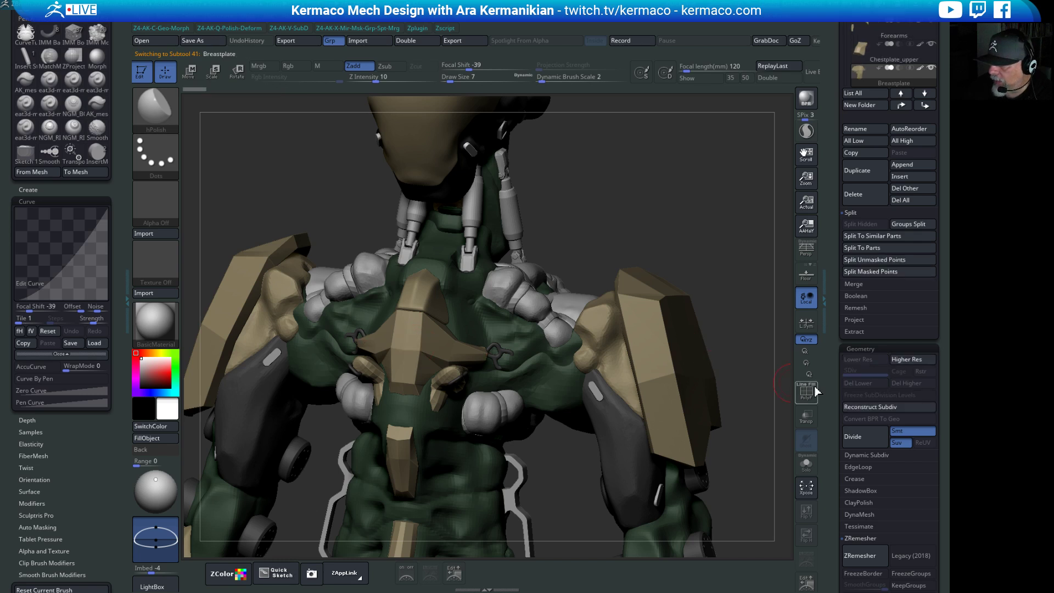
pyautogui.click(877, 440)
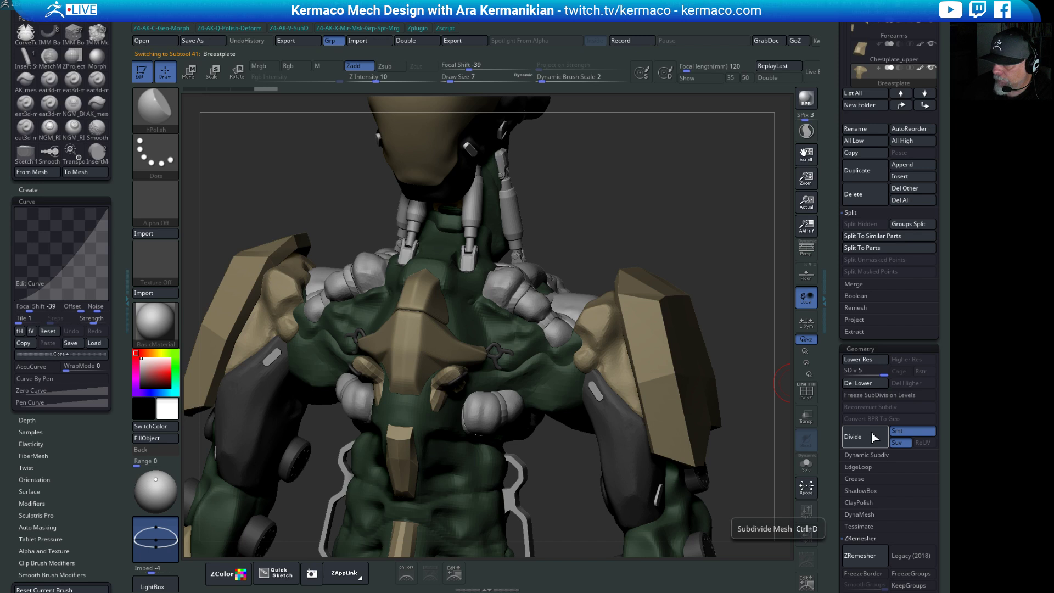
# Subdivide the tan plate on the upper abdomen to level 5, with smoothing off for the first levels and on for the last ones.
pyautogui.moveTo(676, 188); pyautogui.dragTo(711, 109)
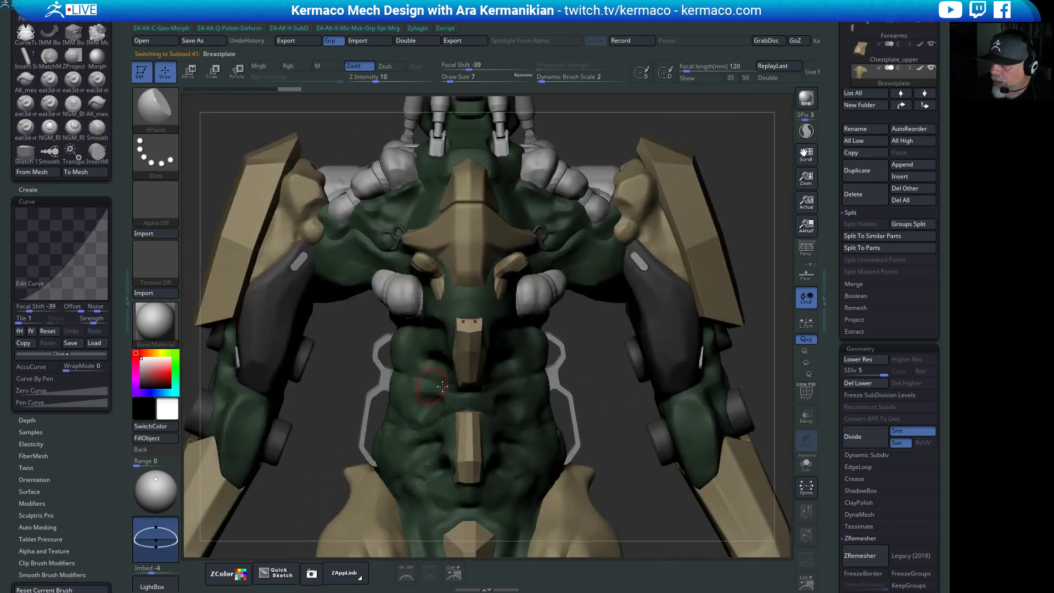
pyautogui.keyDown('alt'); pyautogui.click(466, 371); pyautogui.keyUp('alt')
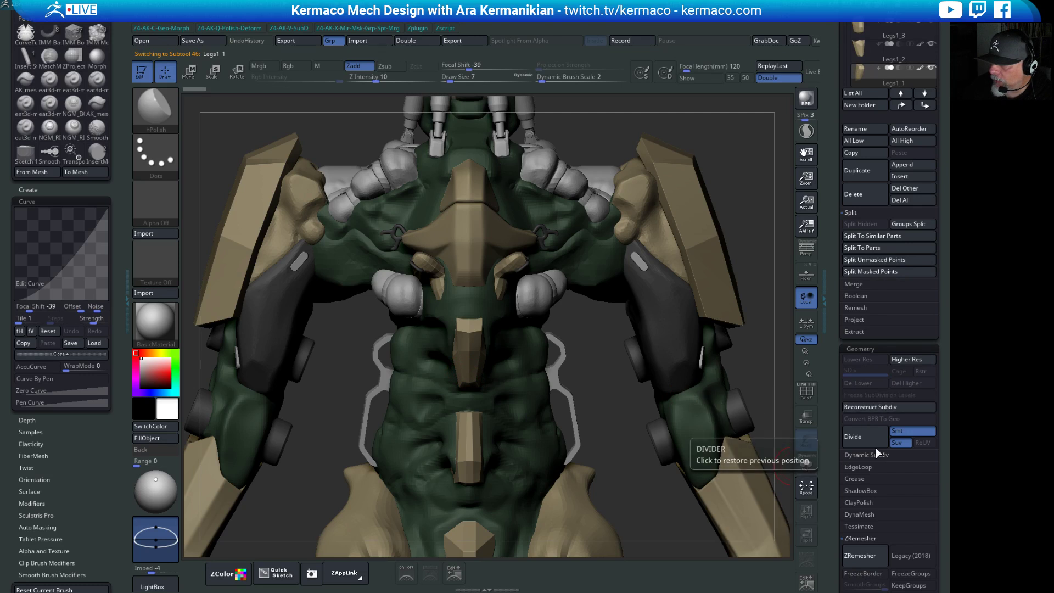
pyautogui.click(920, 432)
pyautogui.click(852, 438)
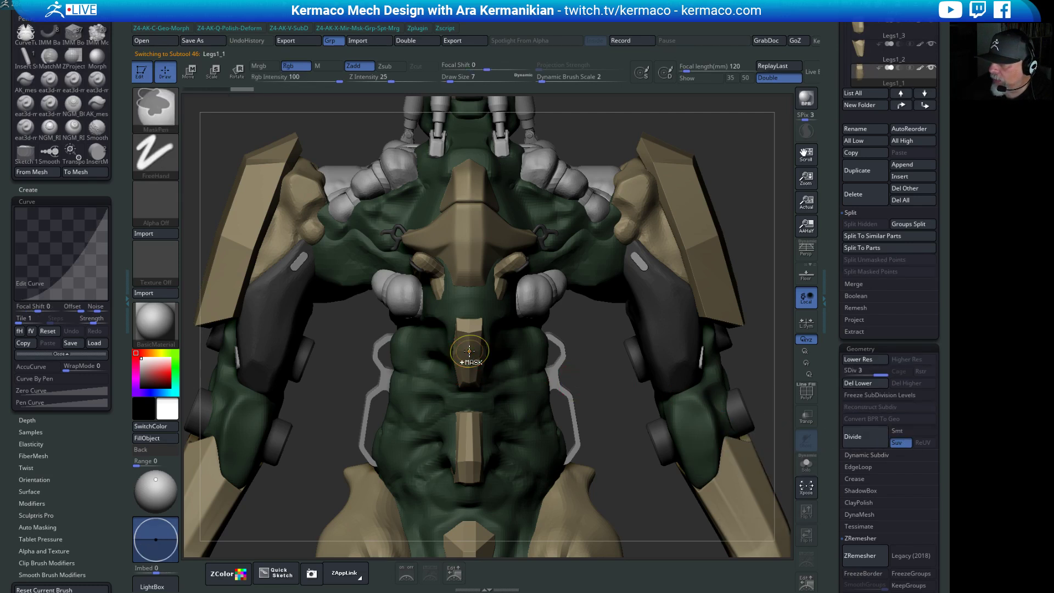
pyautogui.hotkey('ctrl', 'z')
pyautogui.press('shift')
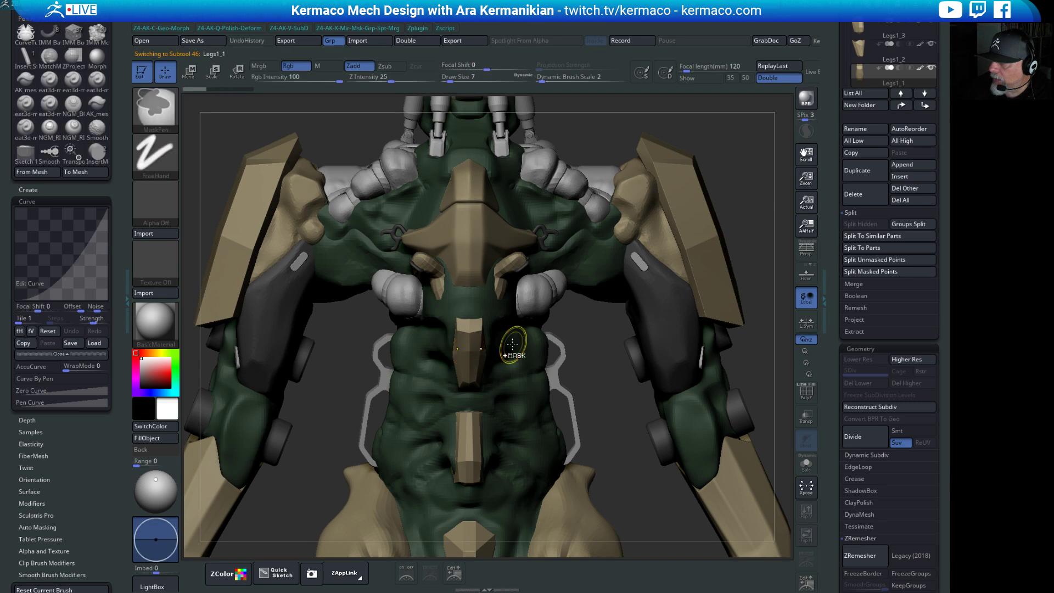
pyautogui.click(807, 464)
pyautogui.click(806, 464)
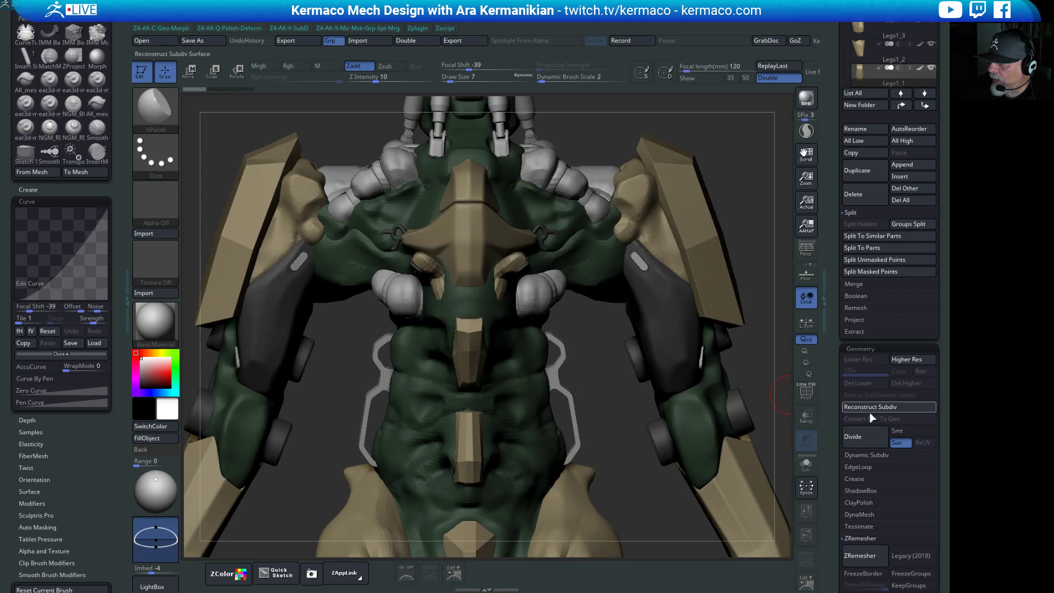
pyautogui.click(868, 440)
pyautogui.click(872, 440)
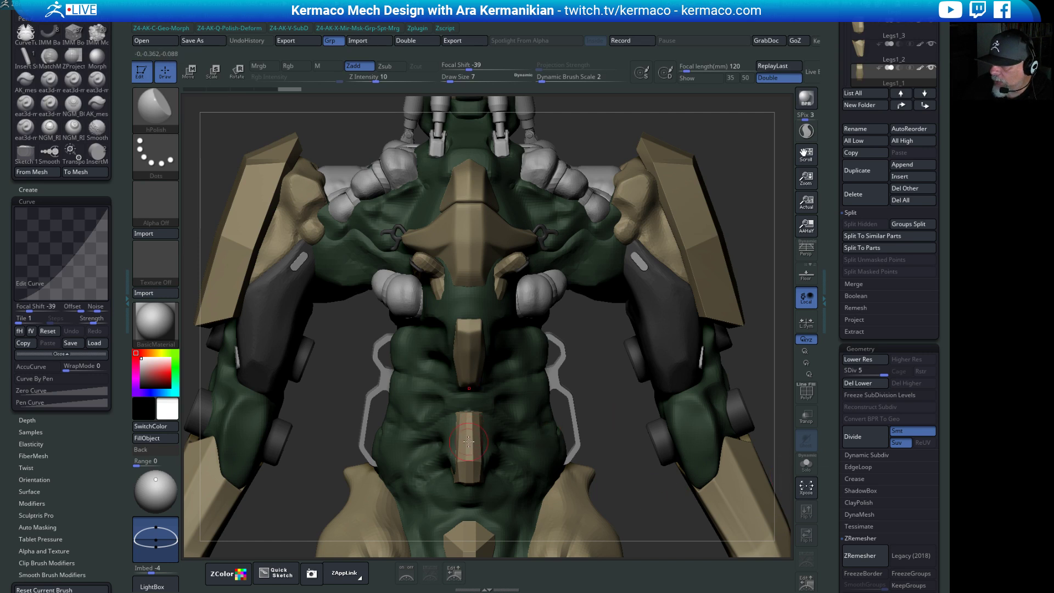
pyautogui.click(898, 431)
pyautogui.click(861, 444)
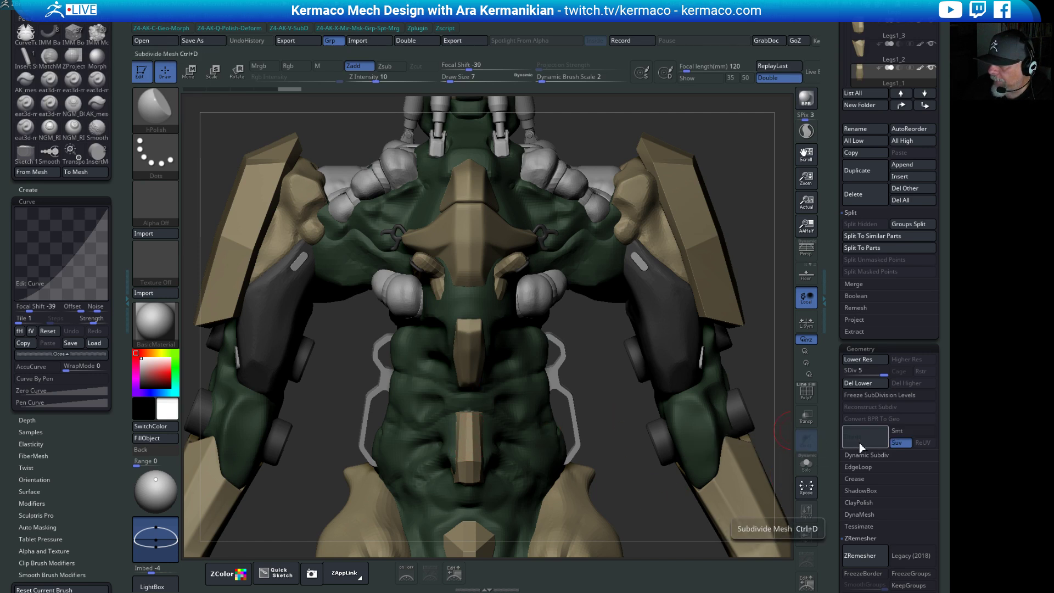
pyautogui.click(861, 444)
pyautogui.click(906, 432)
pyautogui.click(870, 442)
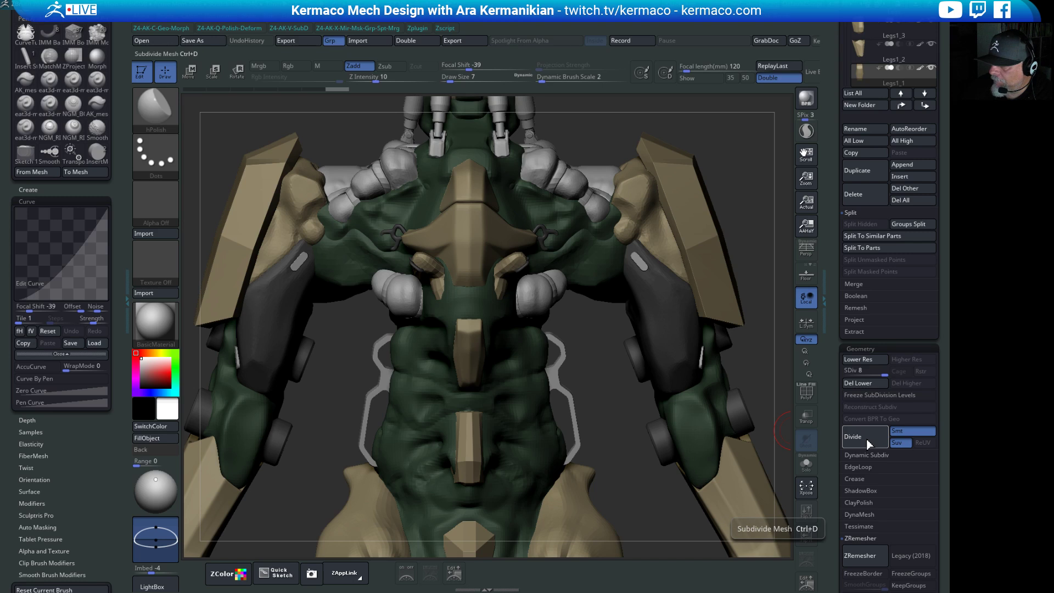
pyautogui.click(869, 443)
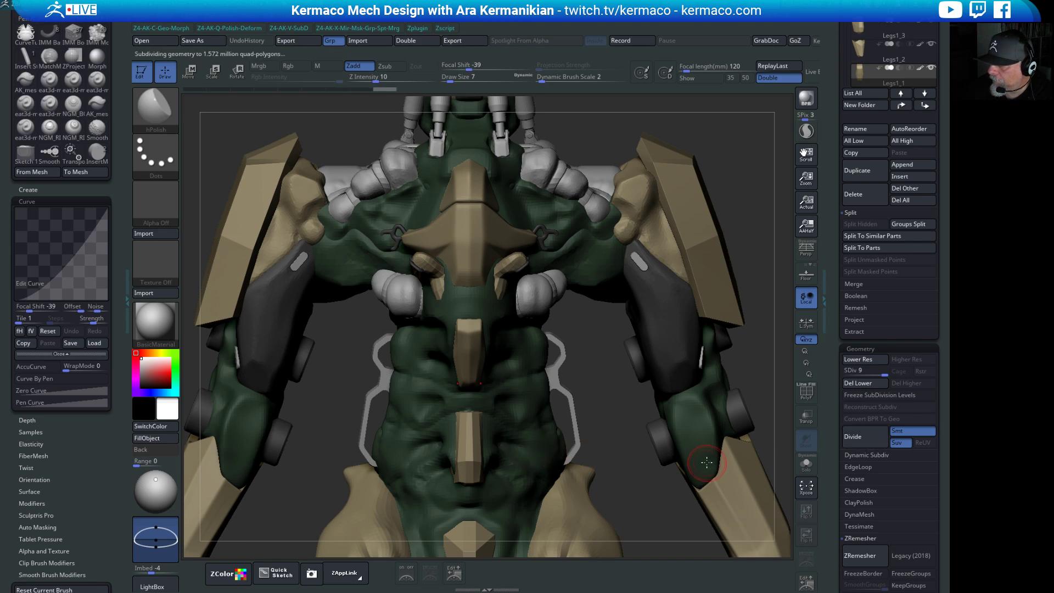
pyautogui.hotkey('ctrl', 'z')
pyautogui.hotkey('ctrl', 'z')
pyautogui.hotkey('ctrl', 'z')
pyautogui.hotkey('ctrl', 'z')
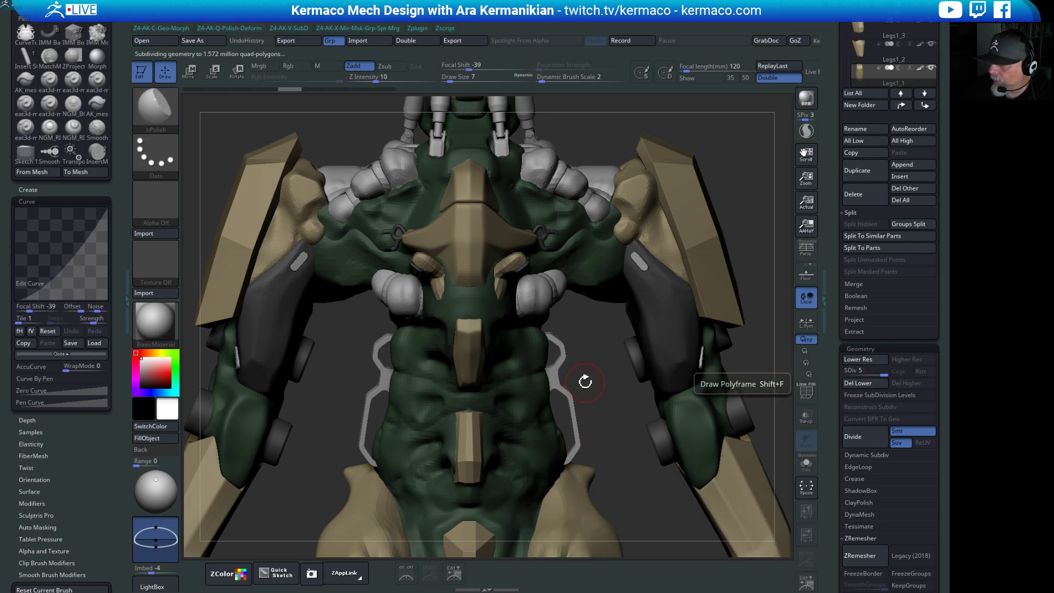
# Make the next tan plate down the abdomen the active subtool and subdivide it to level 3 with smoothing off.
pyautogui.keyDown('alt'); pyautogui.click(485, 455); pyautogui.keyUp('alt')
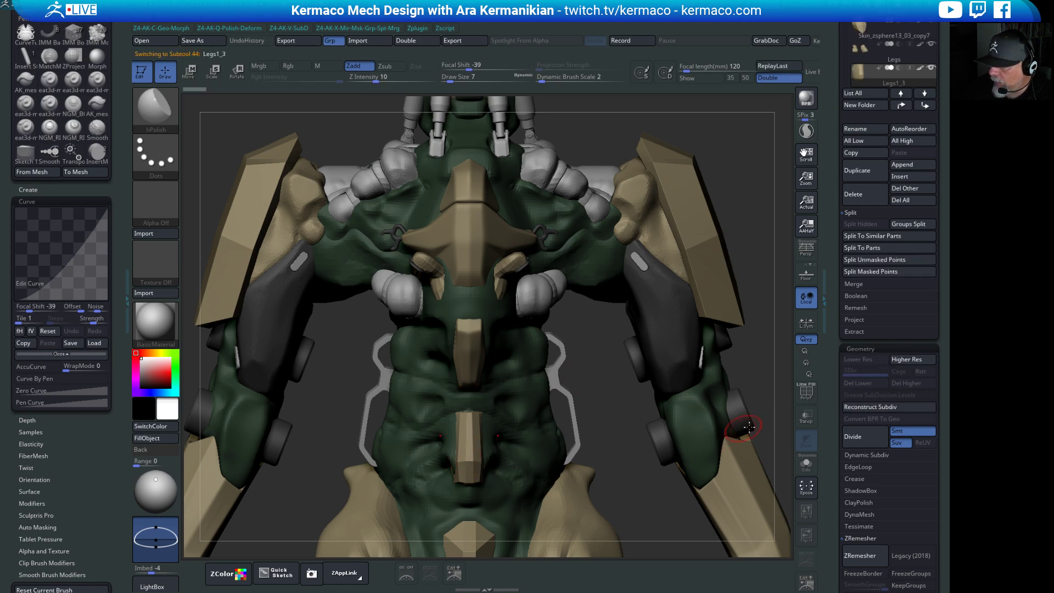
pyautogui.click(867, 442)
pyautogui.click(868, 445)
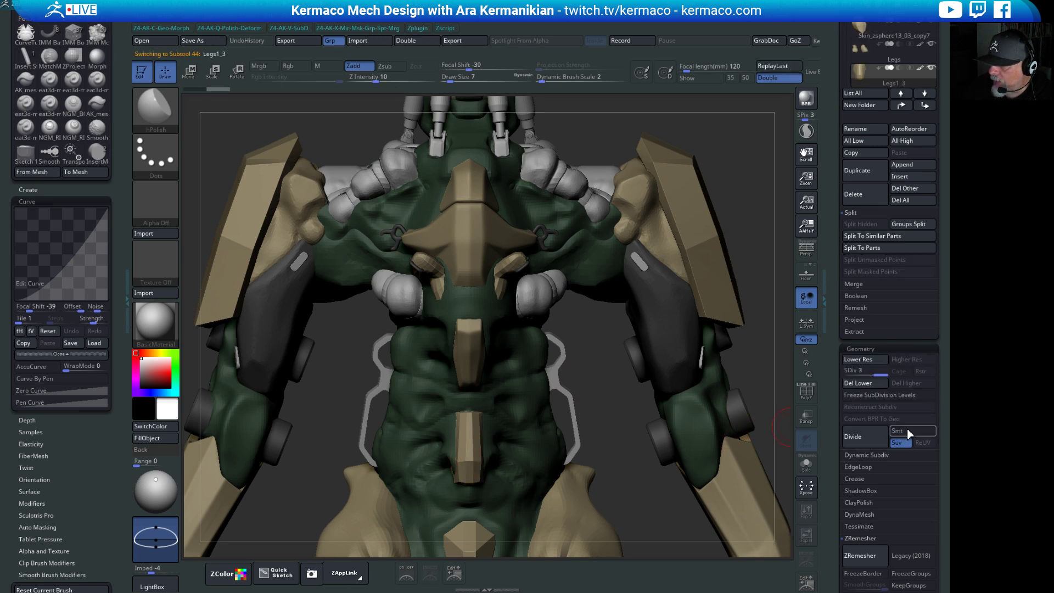
# Divide the Legs1_3 subtool up to subdivision level 6 with smoothing on.
pyautogui.click(868, 445)
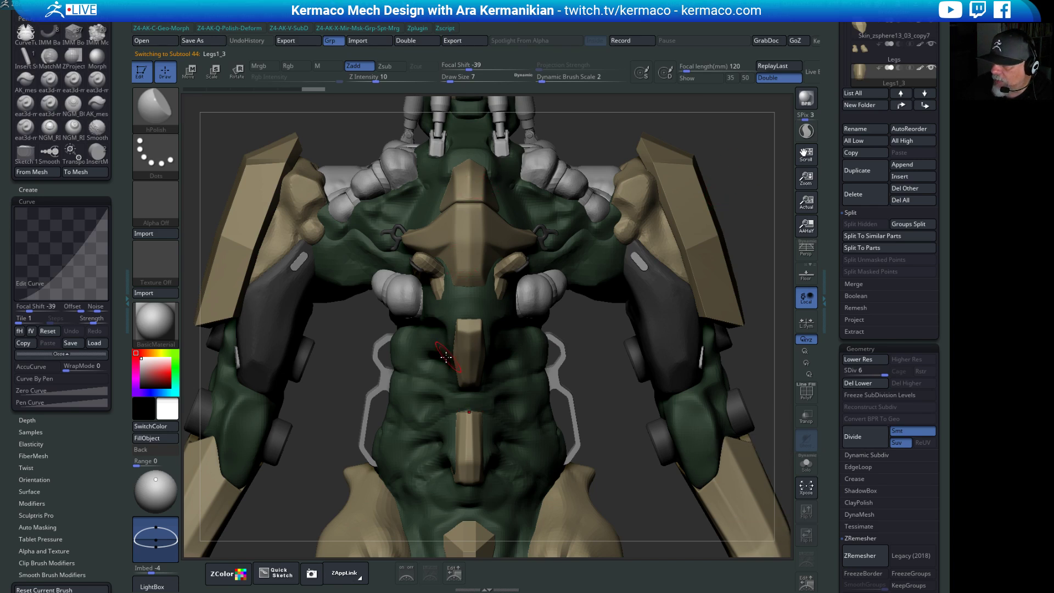
# Solo the small tan plates beneath the chest armor and divide them to level 3 without smoothing and to level 6 with smoothing.
pyautogui.keyDown('alt'); pyautogui.moveTo(609, 380); pyautogui.dragTo(568, 221); pyautogui.keyUp('alt')
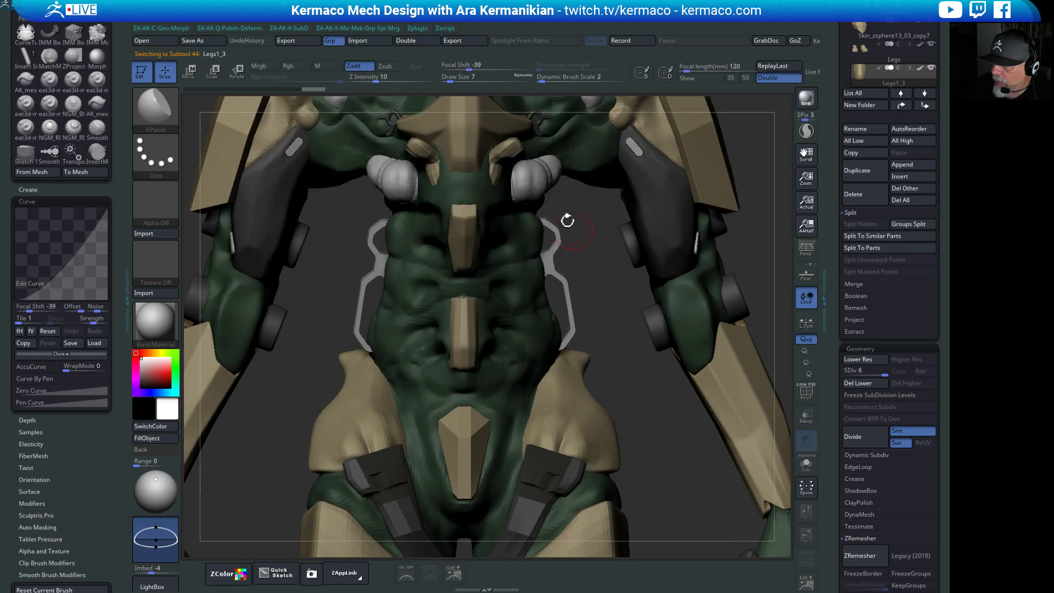
pyautogui.keyDown('alt'); pyautogui.click(434, 175); pyautogui.keyUp('alt')
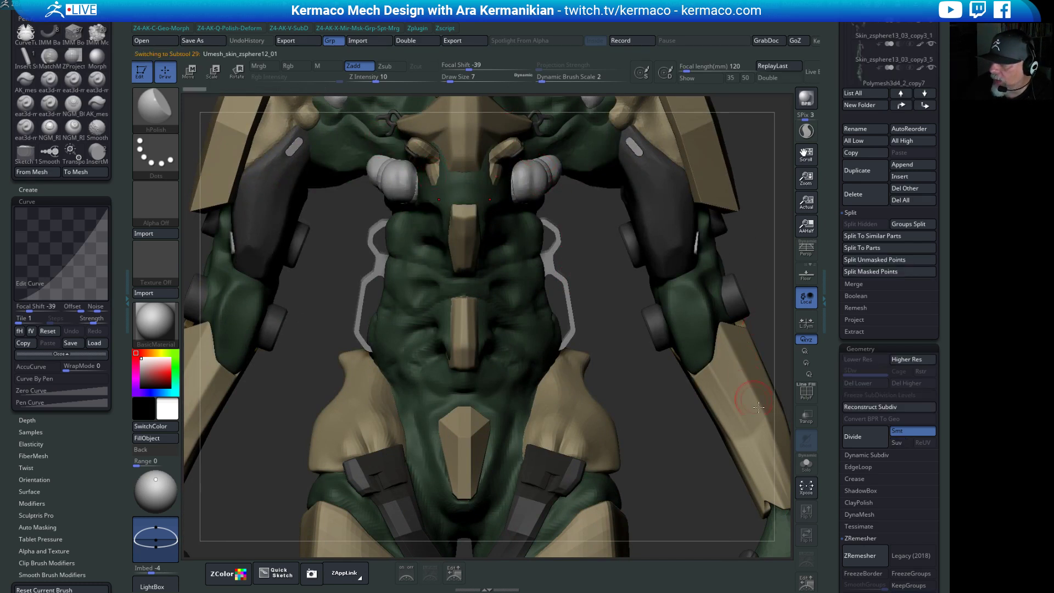
pyautogui.click(806, 464)
pyautogui.moveTo(607, 282)
pyautogui.mouseDown()
pyautogui.moveTo(560, 284)
pyautogui.moveTo(624, 290)
pyautogui.mouseUp()
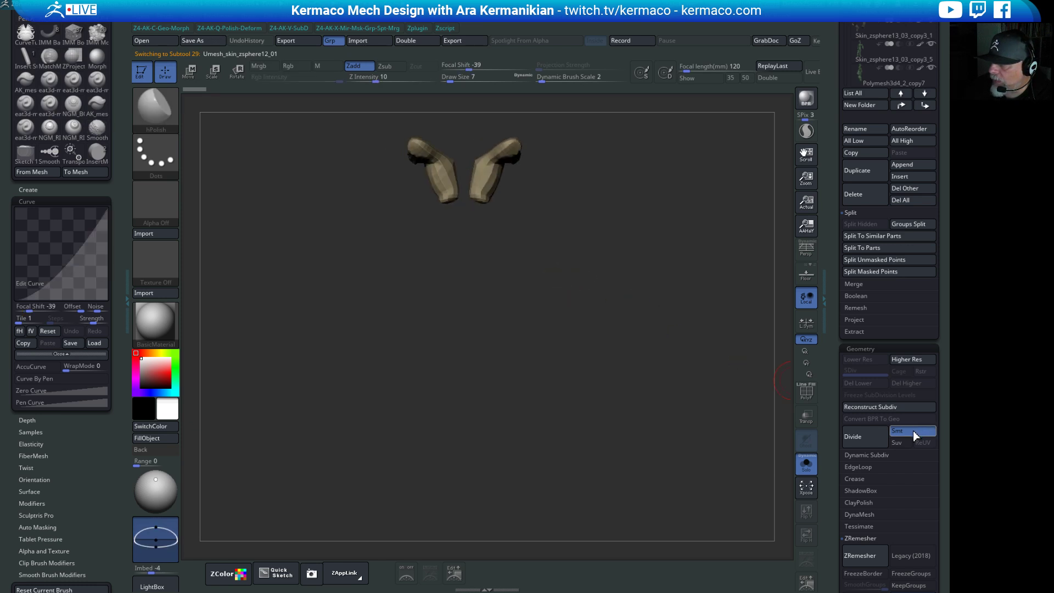
pyautogui.click(911, 432)
pyautogui.click(867, 440)
pyautogui.click(905, 430)
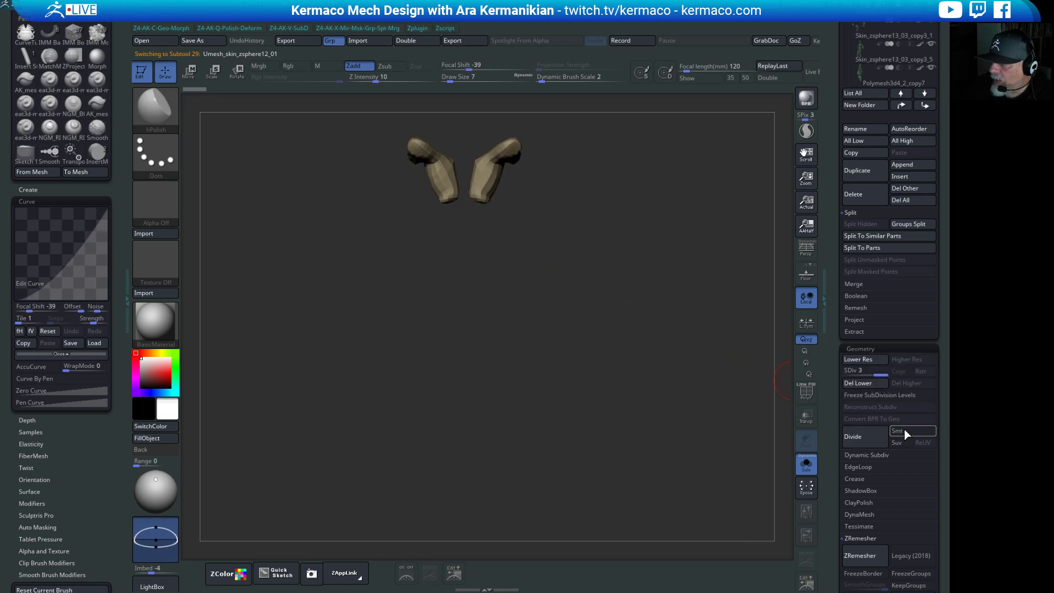
pyautogui.click(866, 435)
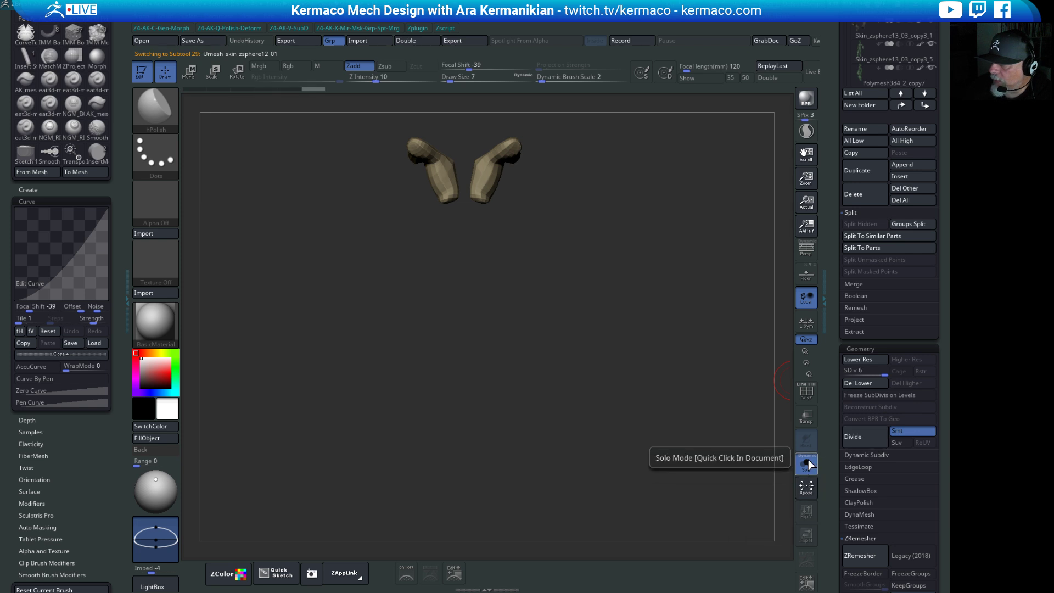
pyautogui.click(806, 464)
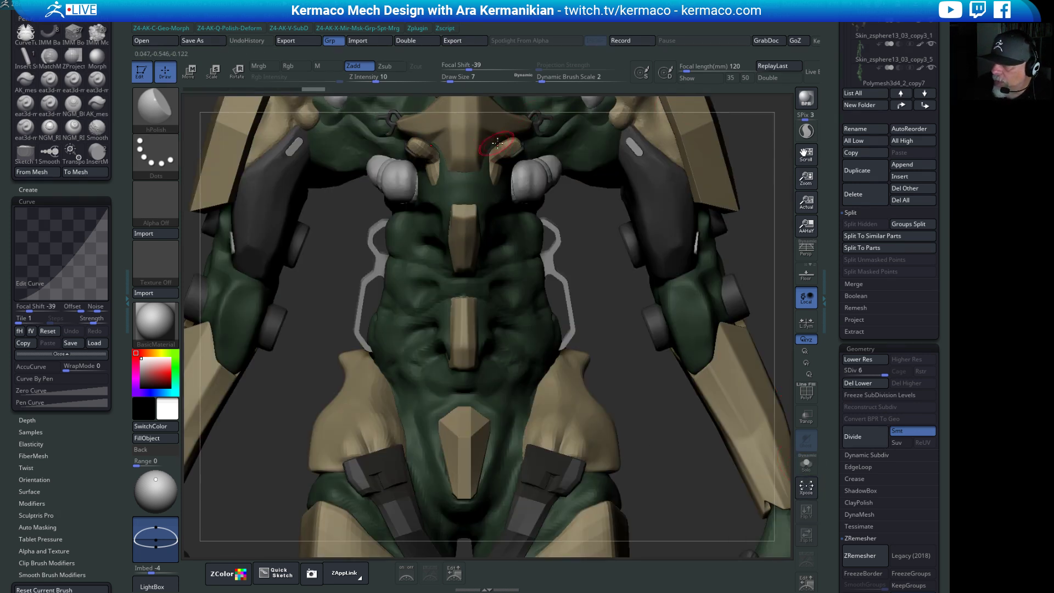
pyautogui.press('shift')
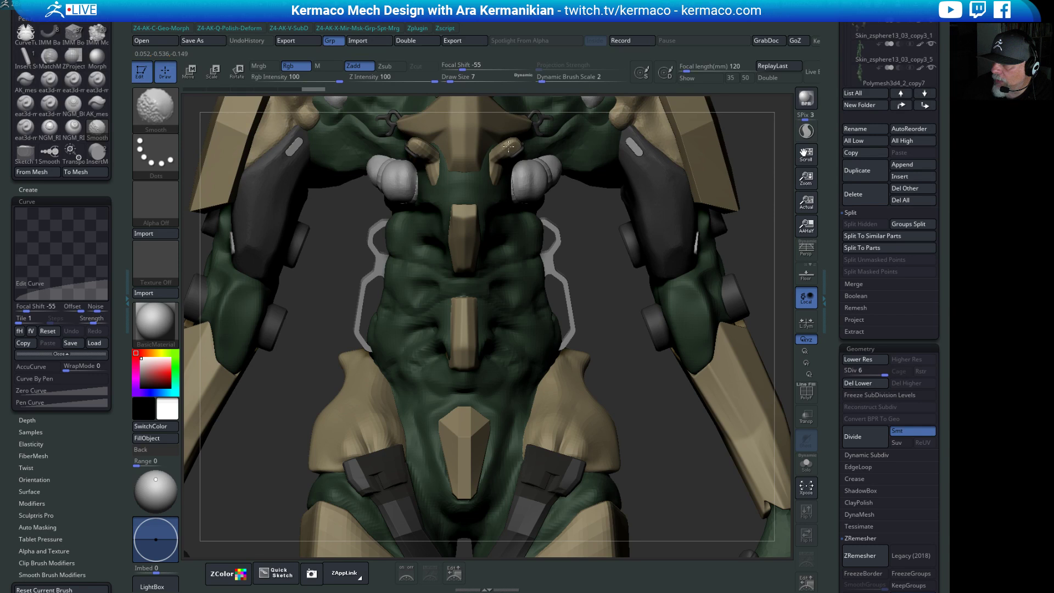
pyautogui.press('ctrl')
pyautogui.press('space')
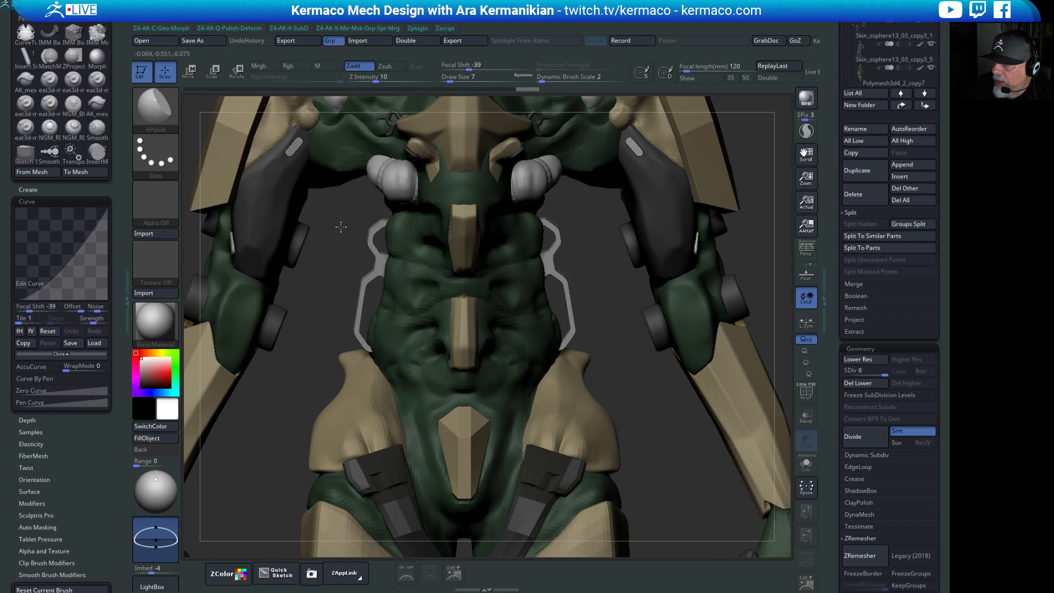
# Select the small dark hook pieces, Umesh_skin_zsphere12_04, and reposition them on the chest with the gizmo along its axes.
pyautogui.moveTo(341, 227); pyautogui.dragTo(455, 160)
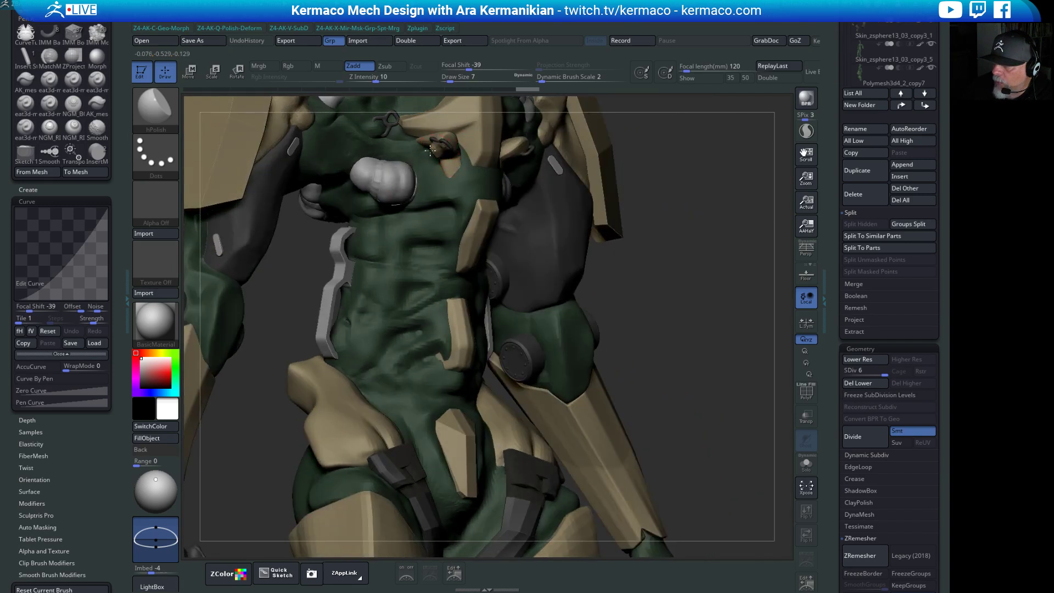
pyautogui.moveTo(640, 171); pyautogui.dragTo(486, 154)
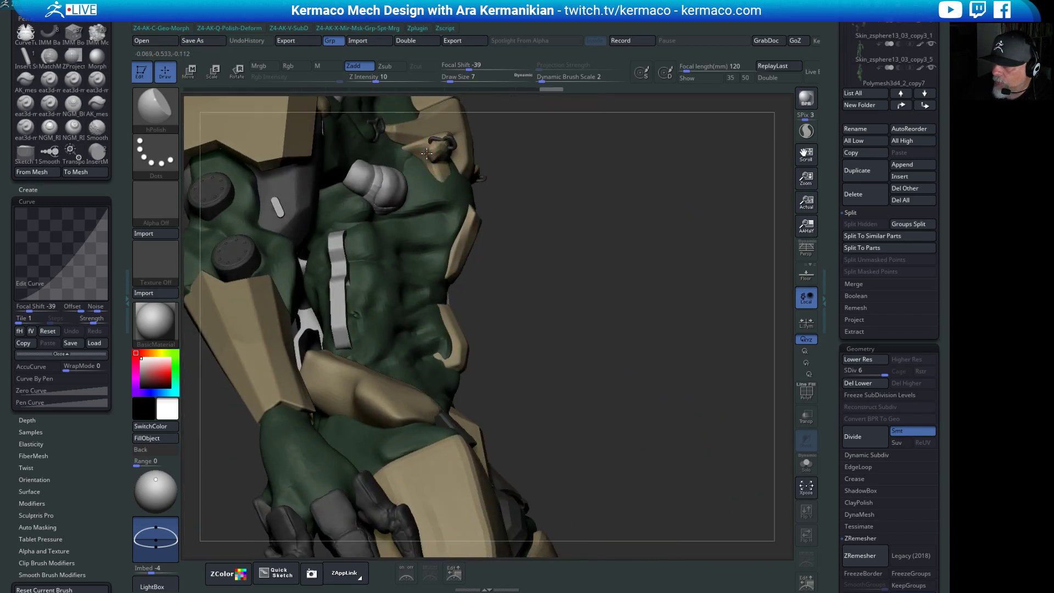
pyautogui.keyDown('alt'); pyautogui.click(454, 143); pyautogui.keyUp('alt')
pyautogui.press('w')
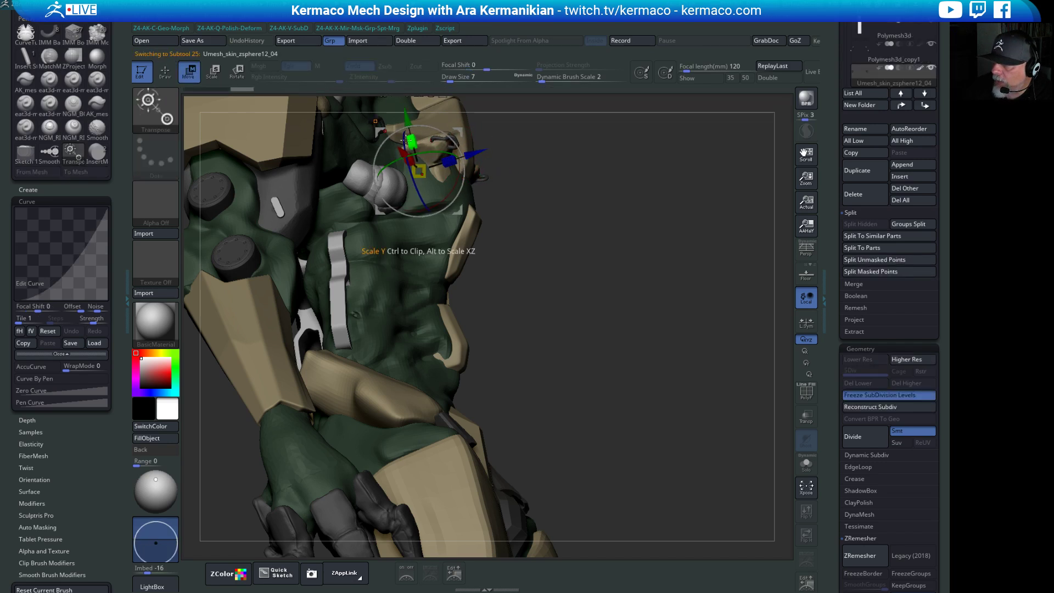
pyautogui.moveTo(407, 119); pyautogui.dragTo(407, 157)
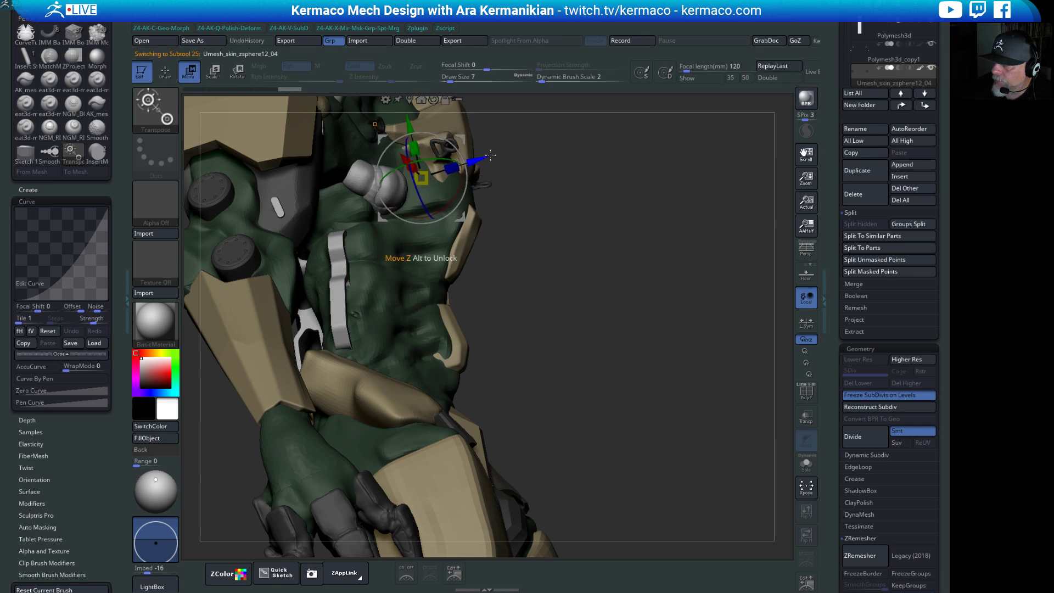
pyautogui.moveTo(564, 148); pyautogui.dragTo(406, 168)
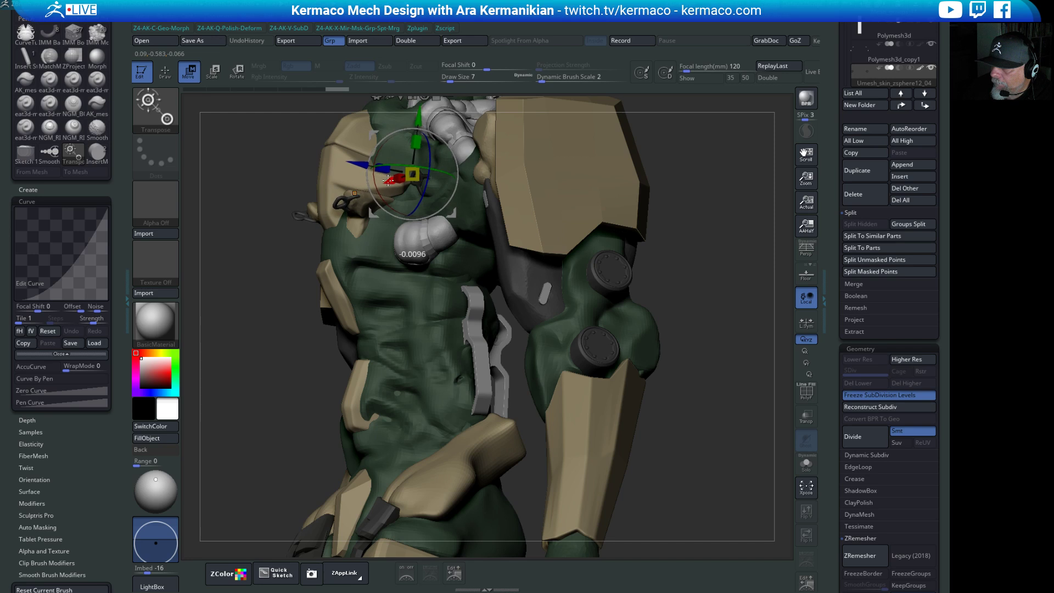
pyautogui.moveTo(275, 228); pyautogui.dragTo(311, 206)
pyautogui.moveTo(638, 236); pyautogui.dragTo(643, 179)
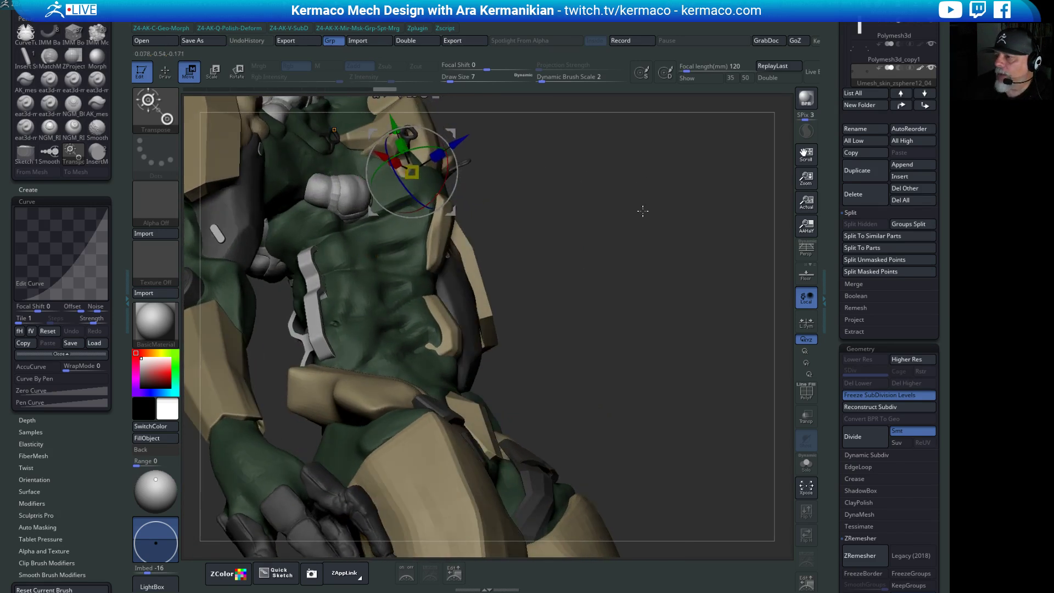
pyautogui.moveTo(644, 211); pyautogui.dragTo(702, 396)
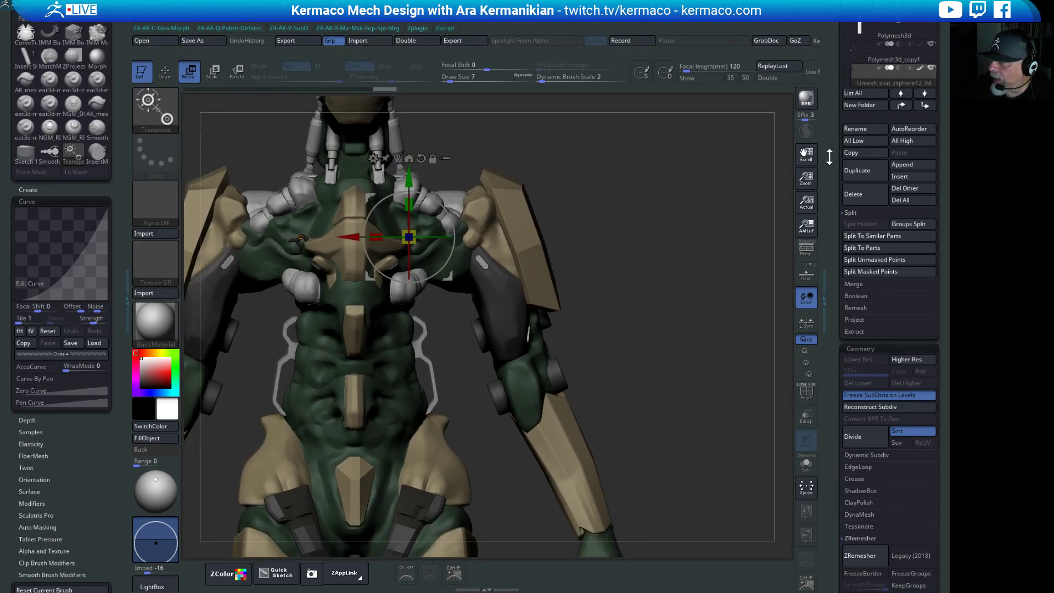
# Make the hidden dark neck and chest subtool, Umesh_skin_zsphere12_06, visible.
pyautogui.moveTo(832, 158); pyautogui.dragTo(793, 252)
pyautogui.moveTo(838, 121)
pyautogui.mouseDown()
pyautogui.moveTo(837, 153)
pyautogui.moveTo(838, 127)
pyautogui.mouseUp()
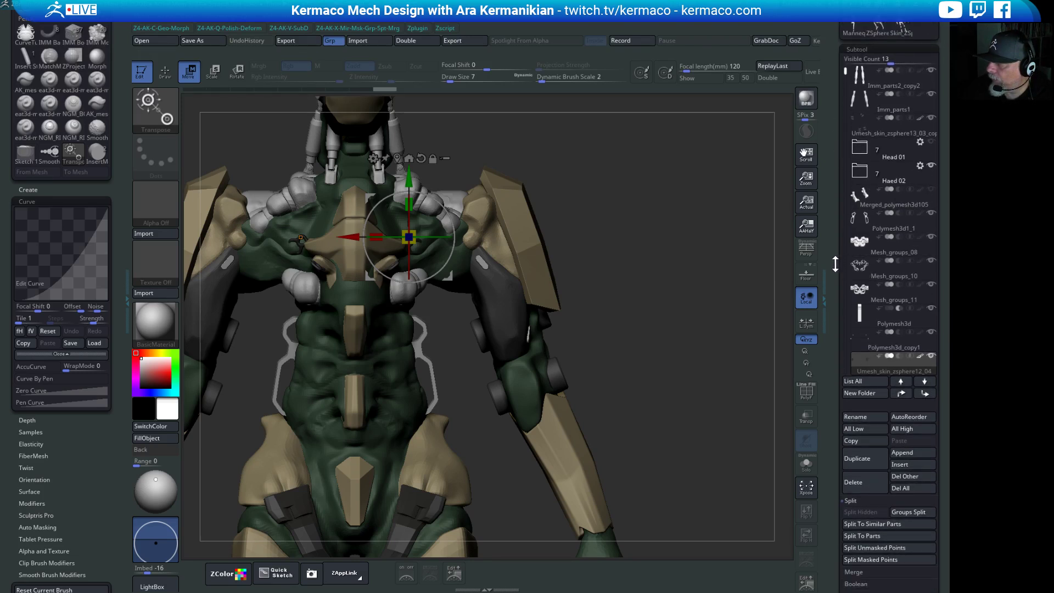
pyautogui.moveTo(837, 264); pyautogui.dragTo(837, 252)
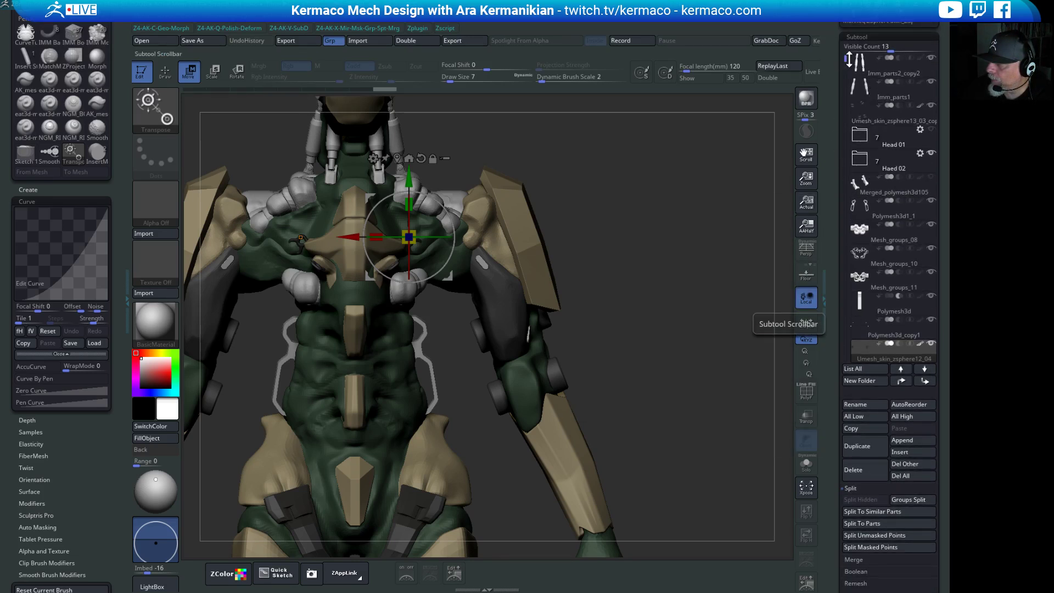
pyautogui.moveTo(846, 60); pyautogui.dragTo(842, 92)
pyautogui.click(935, 247)
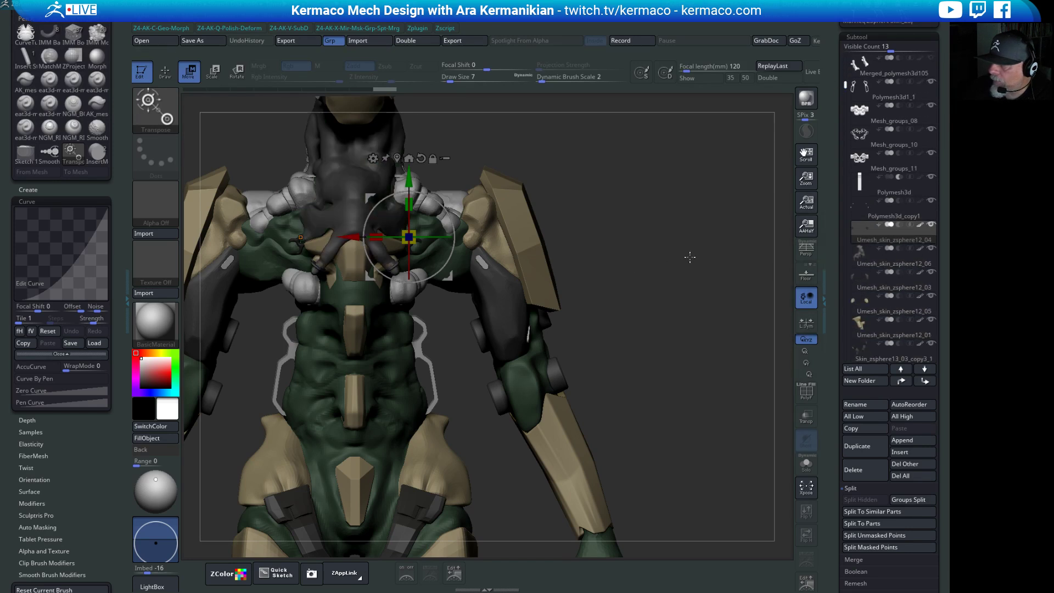
# Adjust the position and rotation of the hook pieces so they fit the ends of the dark chest tendrils.
pyautogui.moveTo(690, 255); pyautogui.dragTo(454, 274)
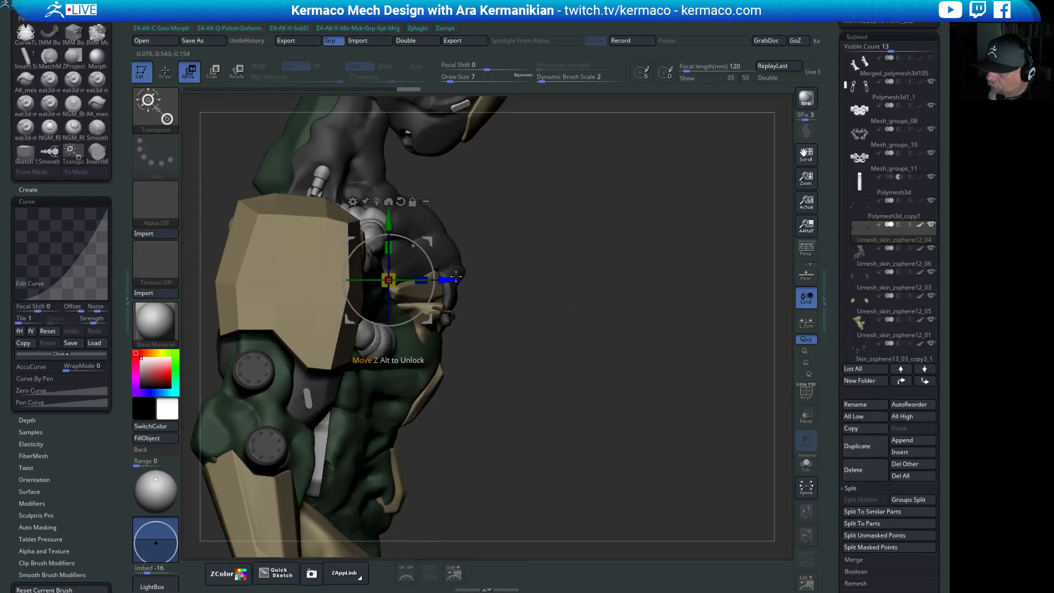
pyautogui.moveTo(624, 310); pyautogui.dragTo(560, 307)
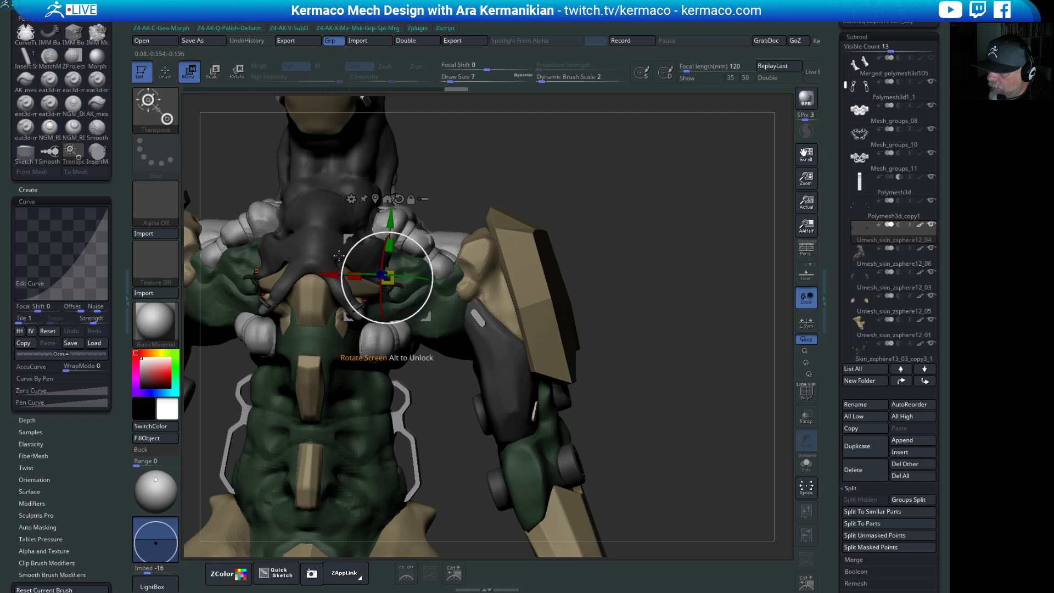
pyautogui.moveTo(339, 256); pyautogui.dragTo(330, 269)
pyautogui.moveTo(674, 237); pyautogui.dragTo(662, 233)
pyautogui.click(235, 266)
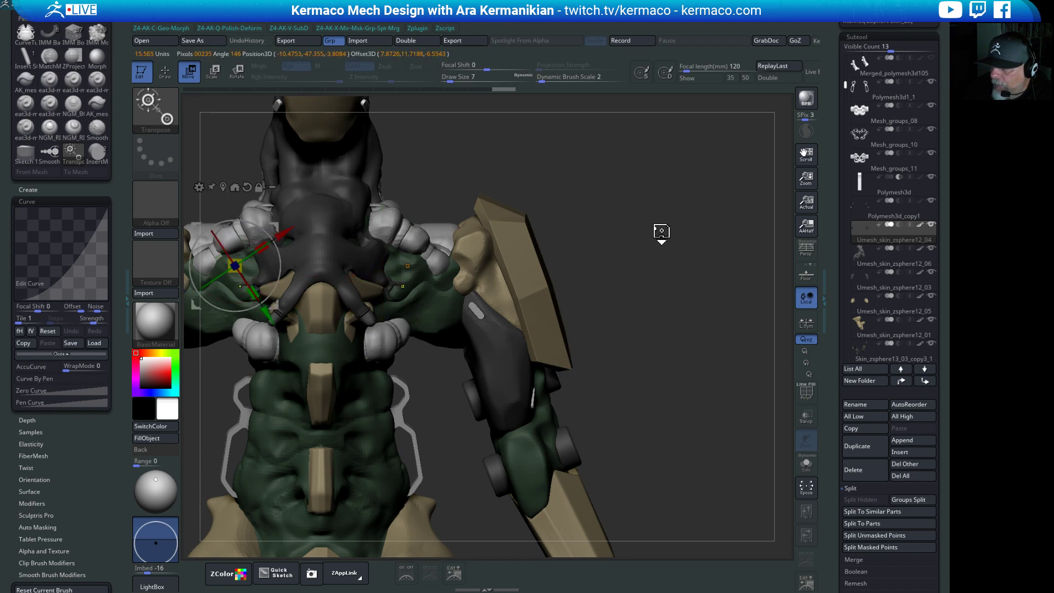
pyautogui.keyDown('shift'); pyautogui.moveTo(629, 198); pyautogui.dragTo(711, 205); pyautogui.keyUp('shift')
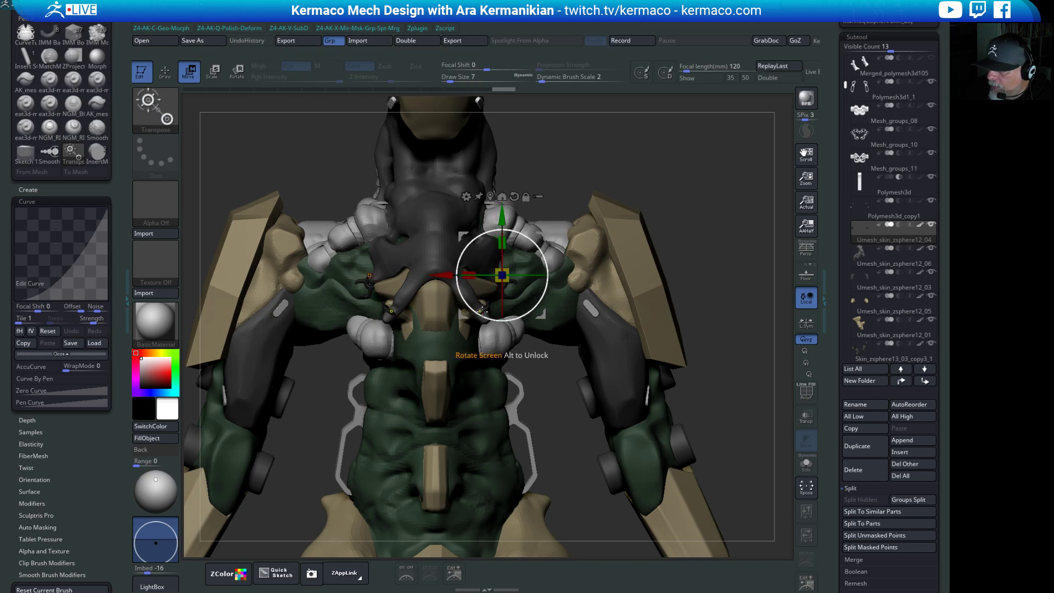
# Mask hook pieces on the chest with rectangular selections to isolate the one to adjust.
pyautogui.press('space')
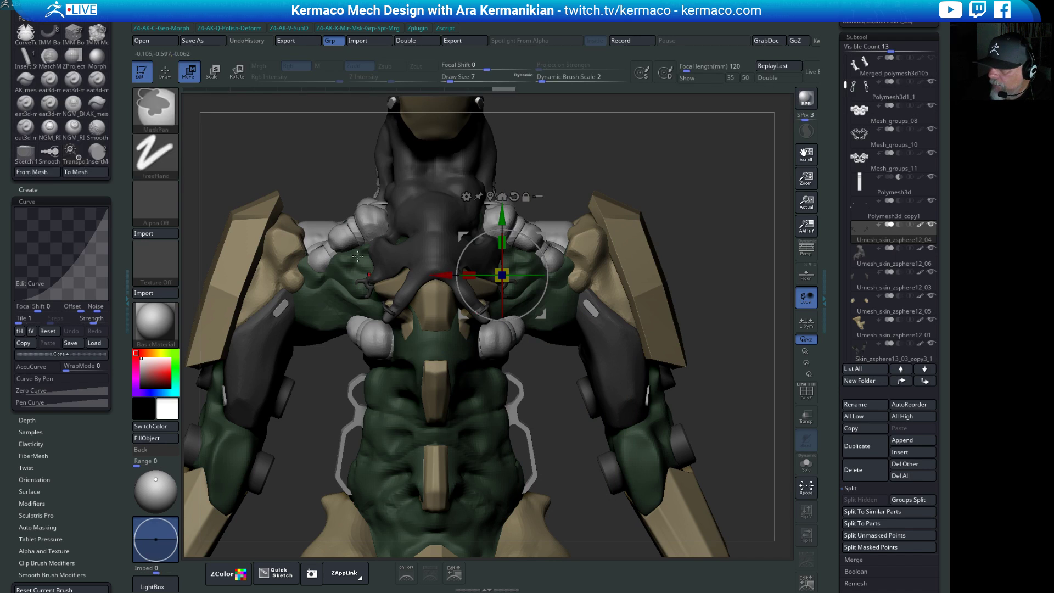
pyautogui.keyDown('ctrl'); pyautogui.moveTo(299, 180); pyautogui.dragTo(397, 380); pyautogui.keyUp('ctrl')
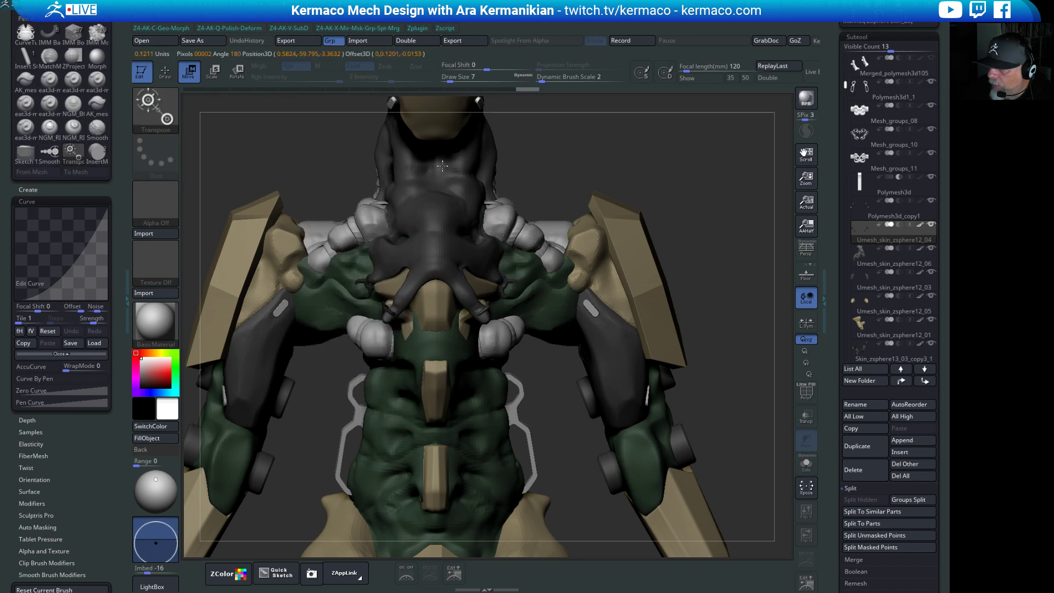
pyautogui.keyDown('ctrl'); pyautogui.moveTo(716, 342); pyautogui.dragTo(496, 240); pyautogui.keyUp('ctrl')
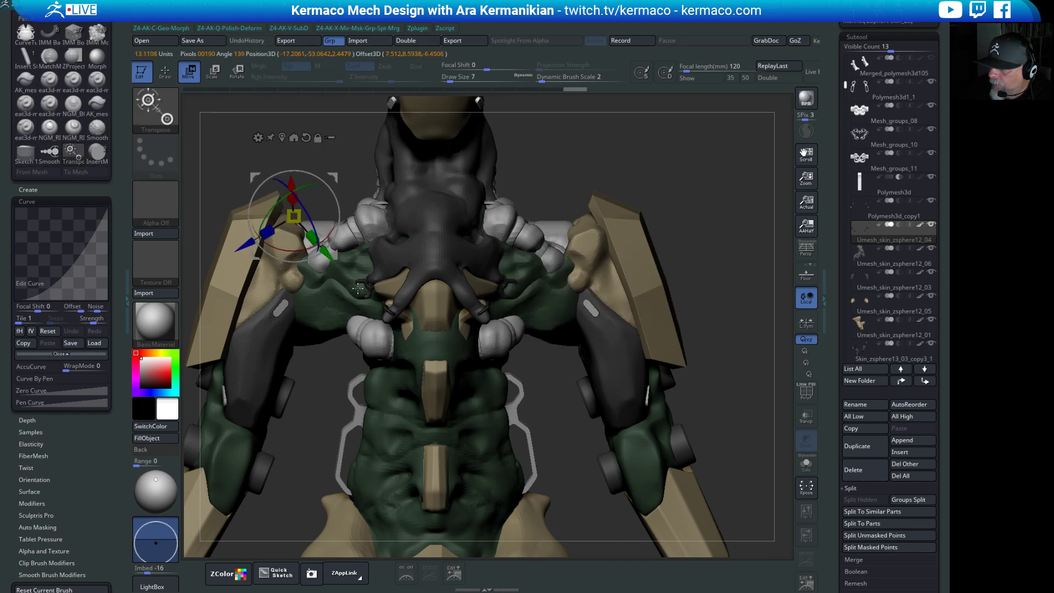
pyautogui.keyDown('ctrl'); pyautogui.moveTo(286, 142); pyautogui.dragTo(419, 375); pyautogui.keyUp('ctrl')
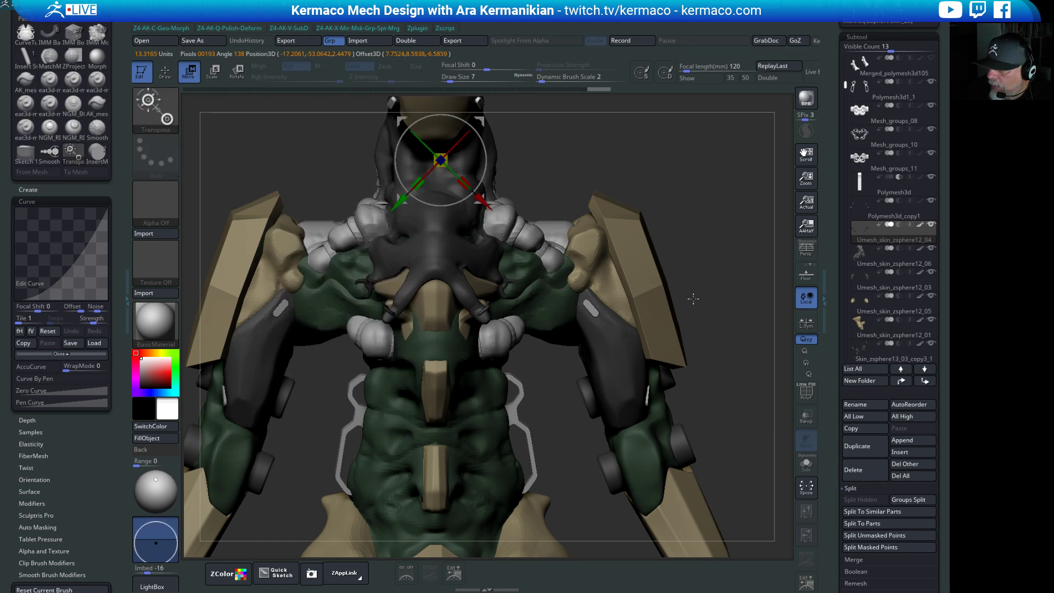
pyautogui.keyDown('ctrl'); pyautogui.moveTo(723, 333); pyautogui.dragTo(496, 228); pyautogui.keyUp('ctrl')
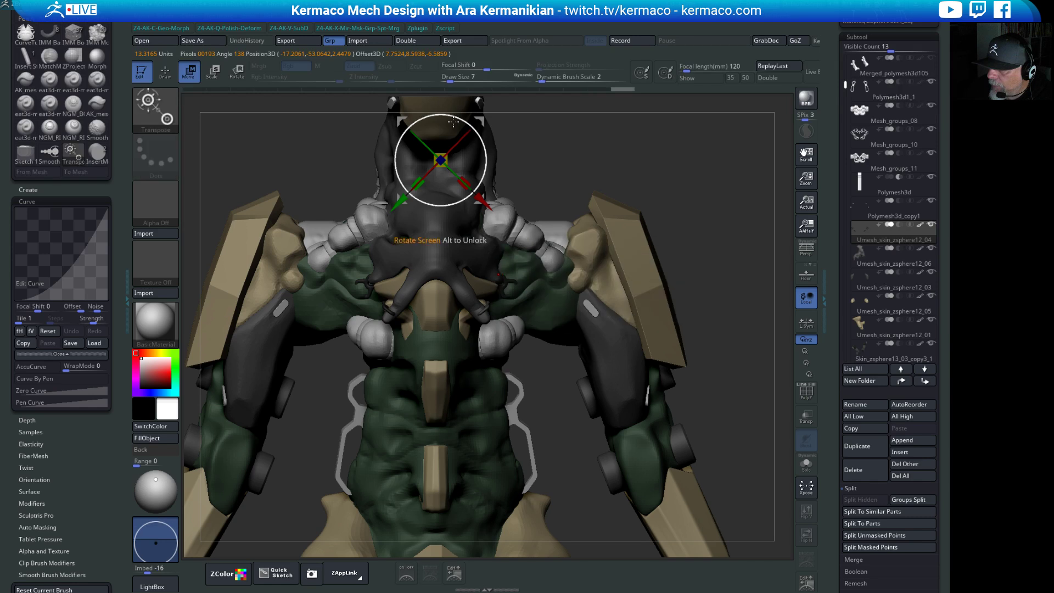
# Center the gizmo on the unmasked hook piece at the lower chest tendril and nudge and rotate it slightly into alignment.
pyautogui.keyDown('alt'); pyautogui.moveTo(611, 155); pyautogui.dragTo(618, 248); pyautogui.keyUp('alt')
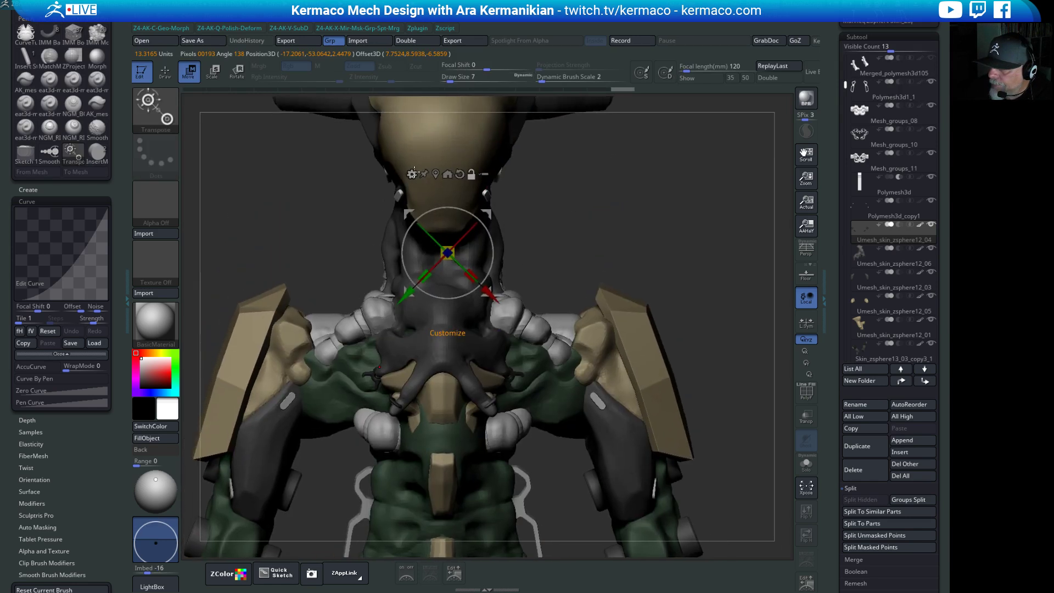
pyautogui.click(446, 175)
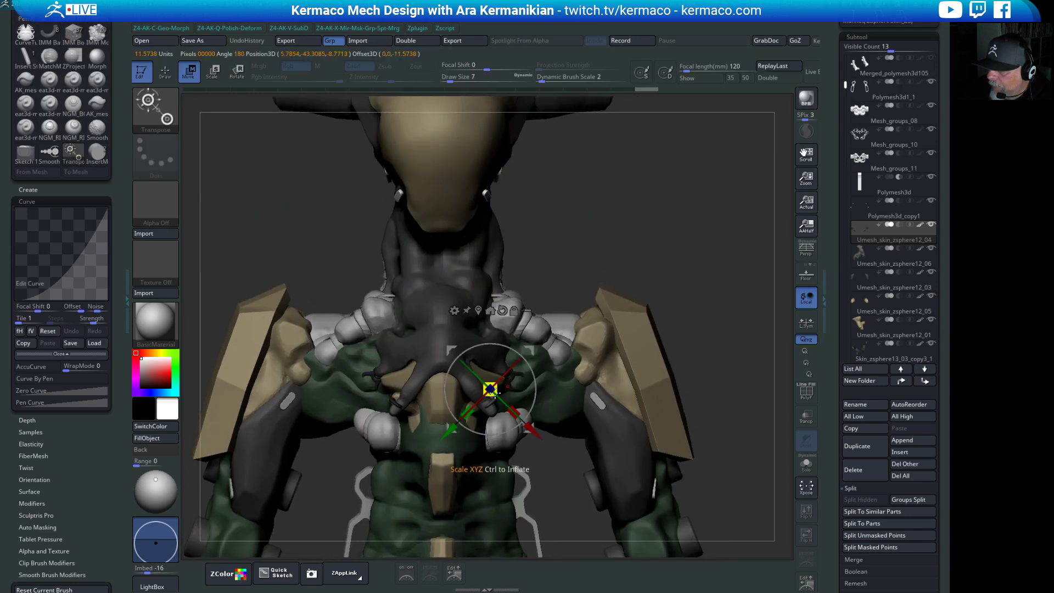
pyautogui.moveTo(449, 432); pyautogui.dragTo(445, 431)
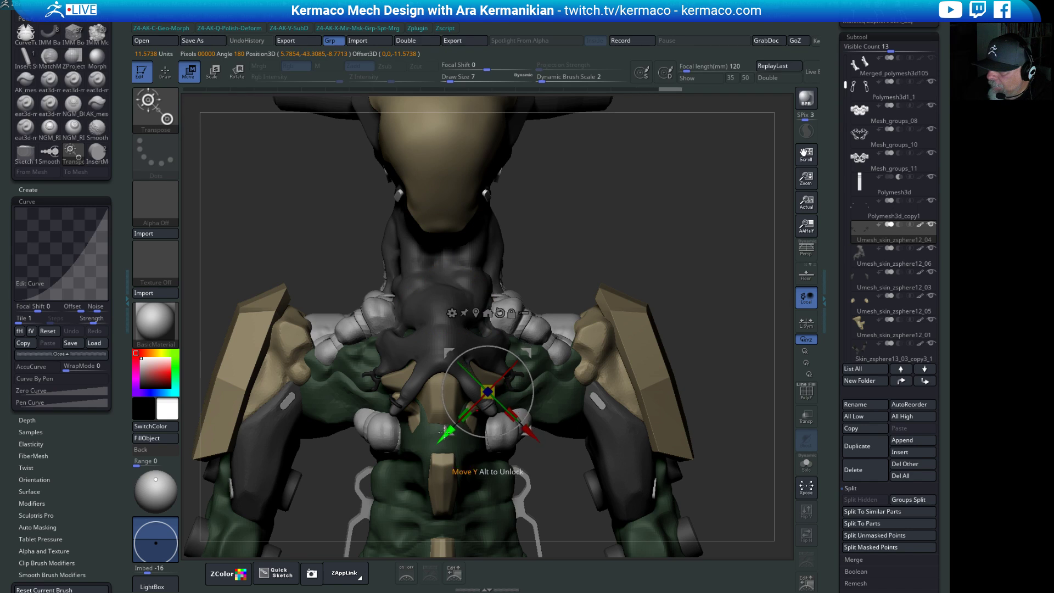
pyautogui.moveTo(511, 383); pyautogui.dragTo(507, 379)
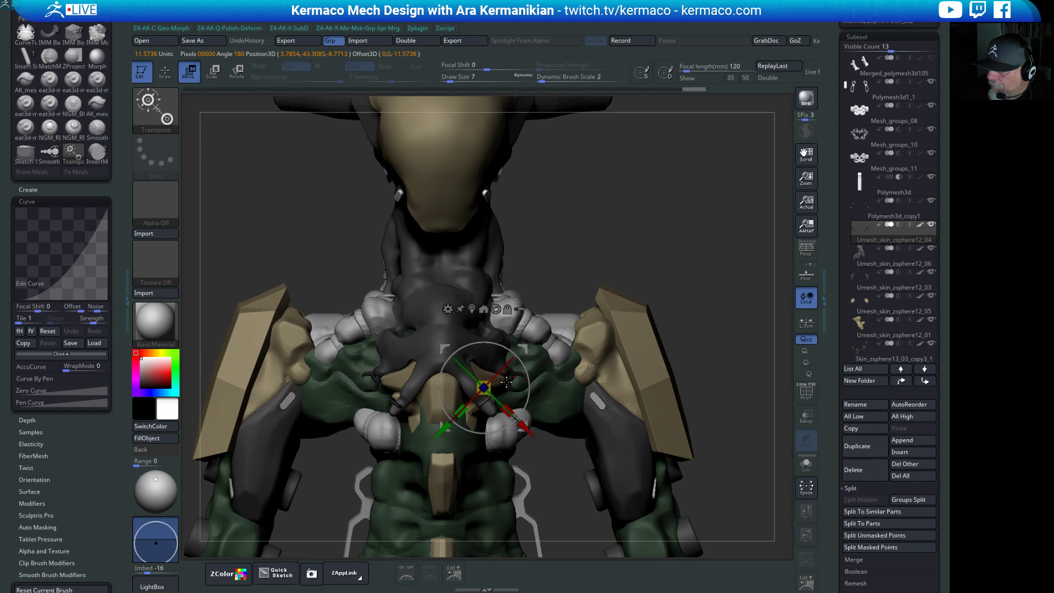
pyautogui.moveTo(445, 429); pyautogui.dragTo(445, 429)
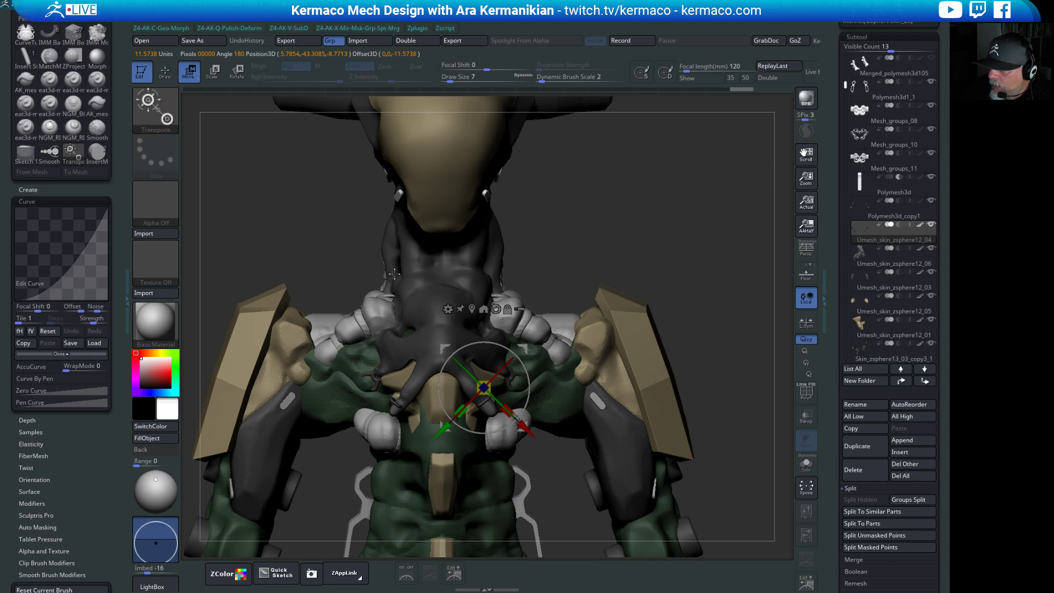
# Mask the hook piece on one side of the chest and fill the hook subtool with a near-black color.
pyautogui.moveTo(394, 274); pyautogui.dragTo(338, 303)
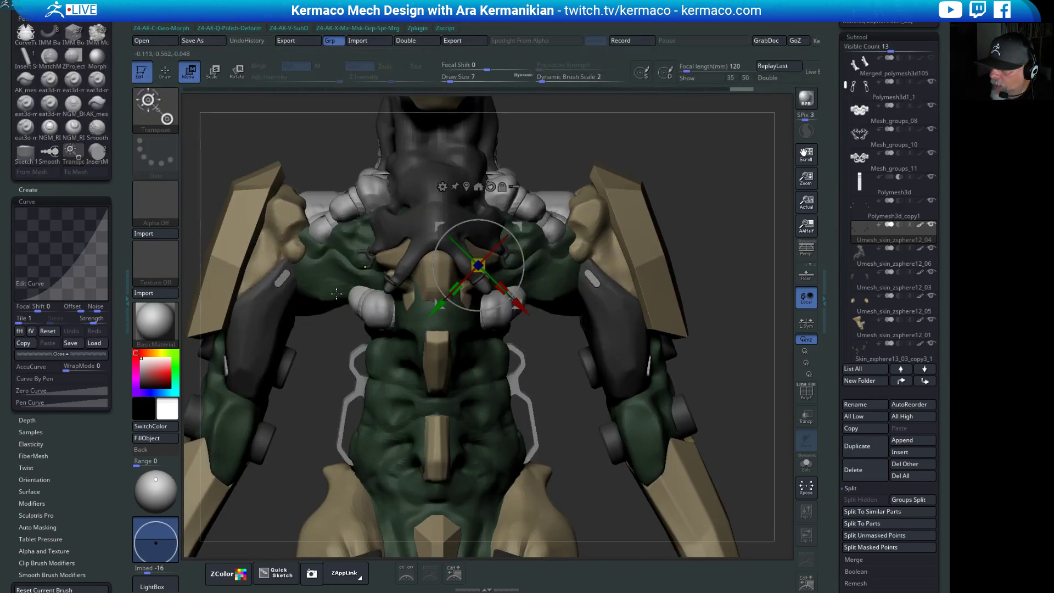
pyautogui.moveTo(324, 350)
pyautogui.keyDown('ctrl'); pyautogui.mouseDown()
pyautogui.moveTo(449, 278)
pyautogui.moveTo(443, 269)
pyautogui.mouseUp(); pyautogui.keyUp('ctrl')
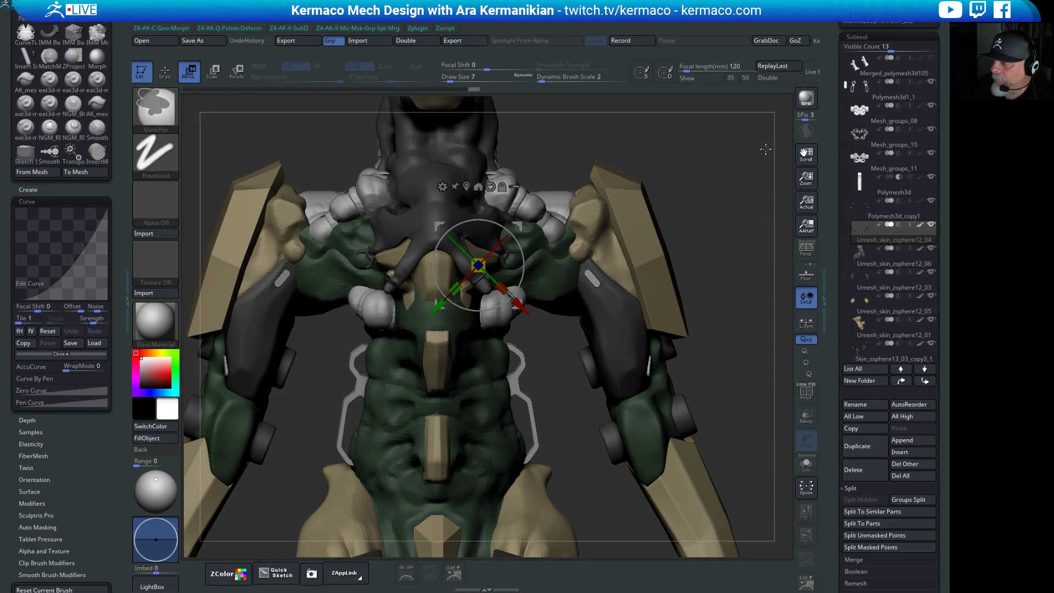
pyautogui.click(141, 383)
pyautogui.click(147, 438)
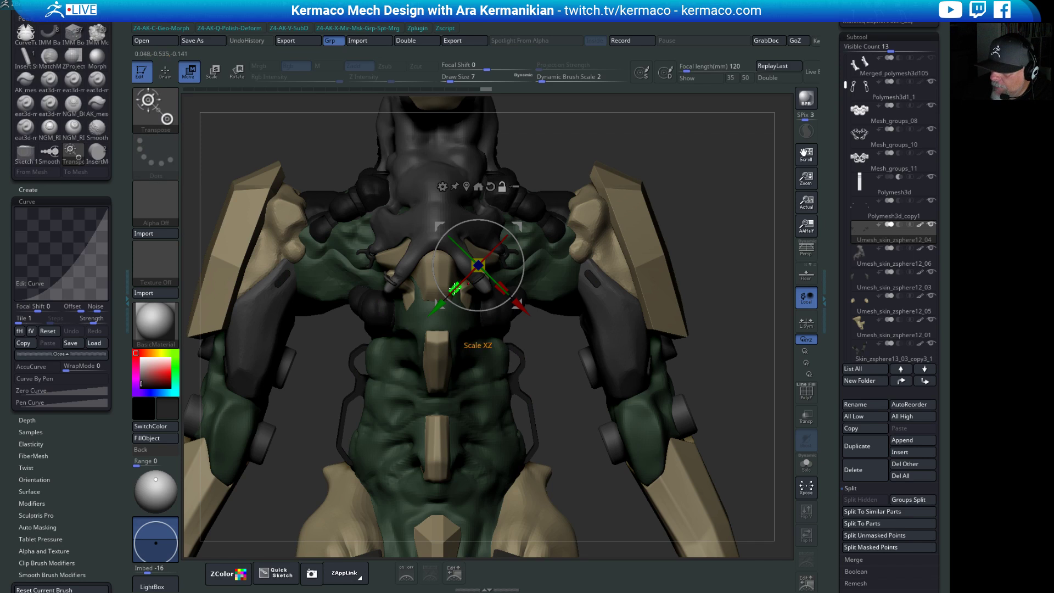
# Try moving the unmasked hook piece down across the chest, and undo the moves.
pyautogui.moveTo(431, 306); pyautogui.dragTo(357, 330)
pyautogui.moveTo(469, 356); pyautogui.dragTo(472, 354)
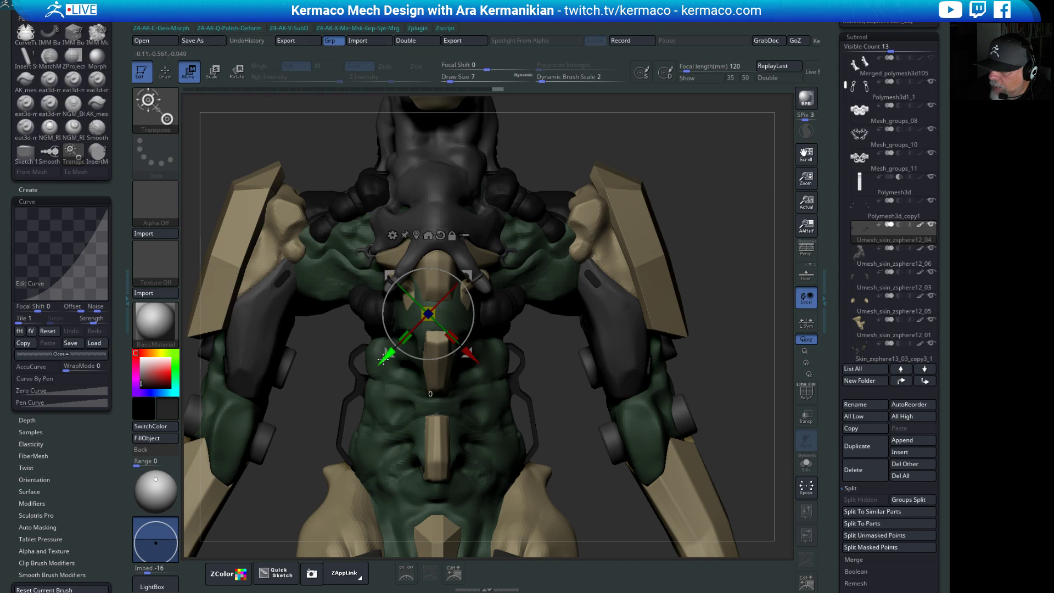
pyautogui.moveTo(385, 358); pyautogui.dragTo(393, 349)
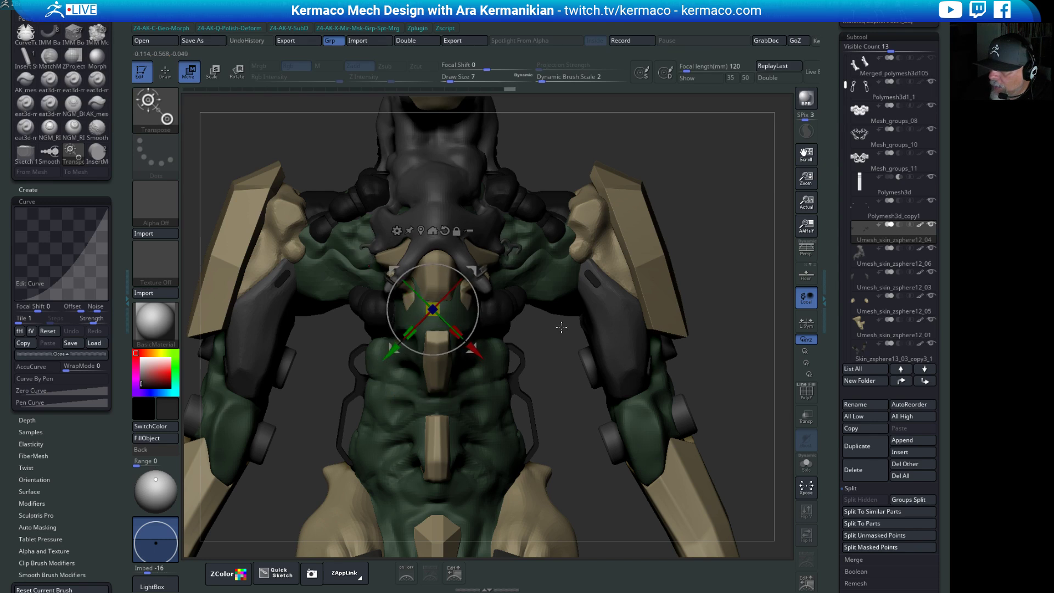
pyautogui.hotkey('ctrl', 'z')
pyautogui.hotkey('ctrl', 'z')
pyautogui.hotkey('ctrl', 'z')
pyautogui.hotkey('ctrl', 'z')
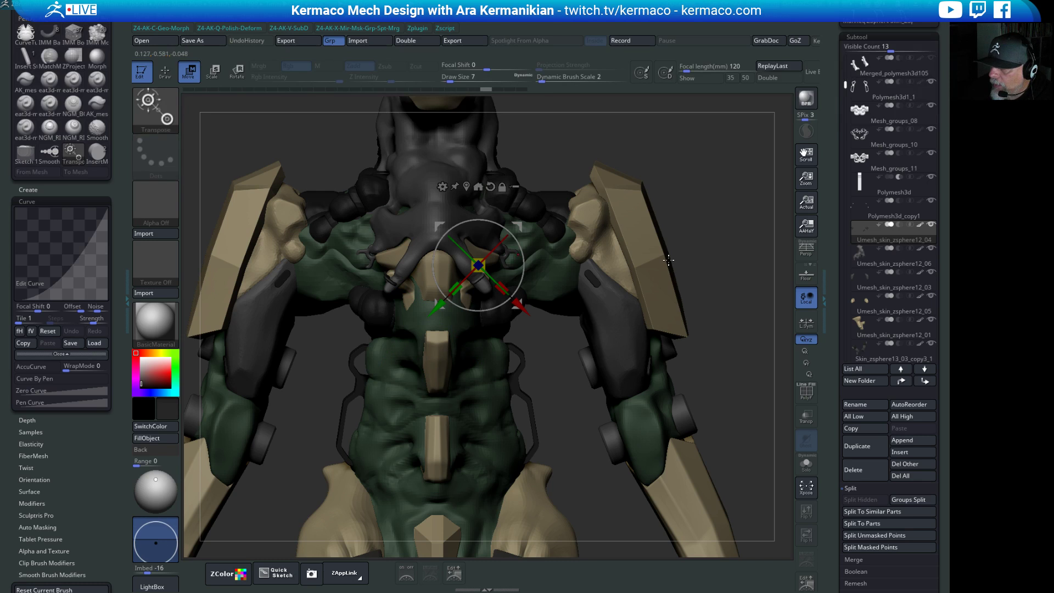
# Clear the mask, mask one hook piece again, nudge the unmasked one slightly into place, and return to Draw mode.
pyautogui.keyDown('ctrl'); pyautogui.moveTo(770, 242); pyautogui.dragTo(714, 307); pyautogui.keyUp('ctrl')
pyautogui.keyDown('ctrl'); pyautogui.moveTo(326, 343); pyautogui.dragTo(454, 268); pyautogui.keyUp('ctrl')
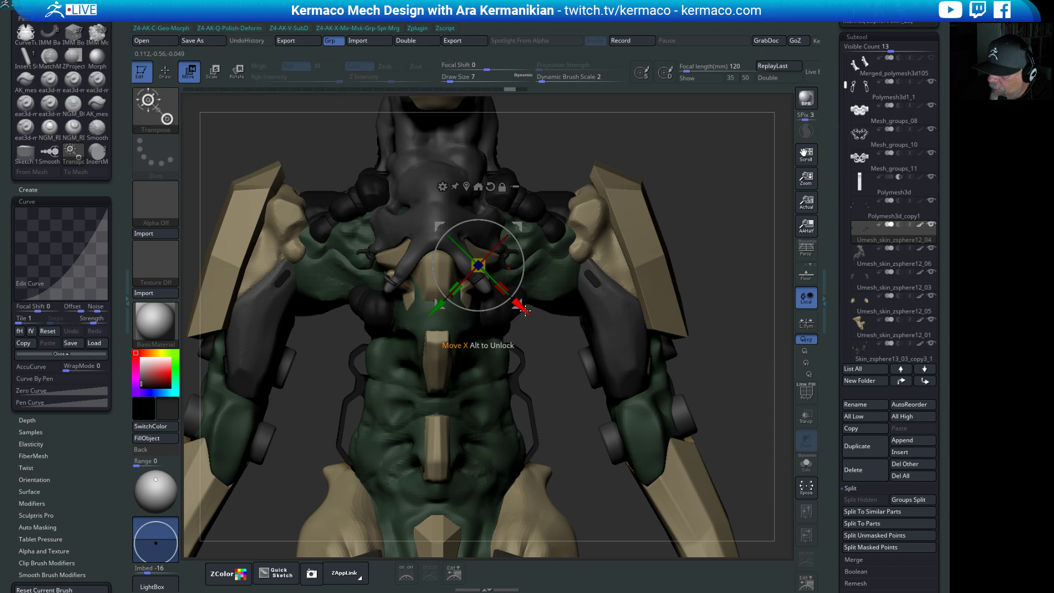
pyautogui.moveTo(441, 306); pyautogui.dragTo(447, 308)
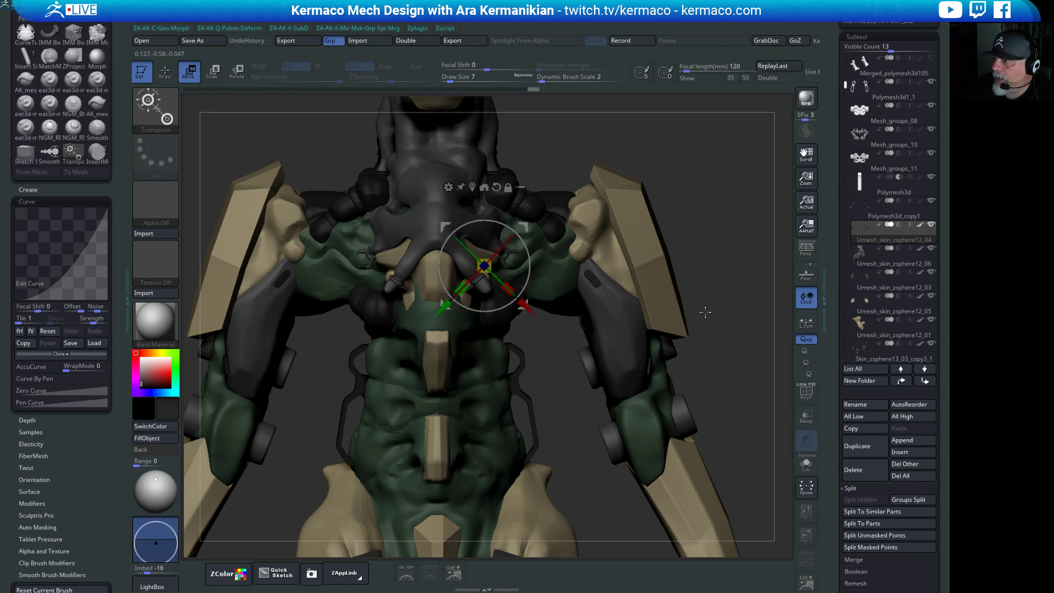
pyautogui.moveTo(749, 263)
pyautogui.keyDown('alt'); pyautogui.mouseDown()
pyautogui.moveTo(688, 246)
pyautogui.moveTo(661, 259)
pyautogui.moveTo(647, 245)
pyautogui.moveTo(718, 252)
pyautogui.moveTo(484, 248)
pyautogui.mouseUp(); pyautogui.keyUp('alt')
pyautogui.press('q')
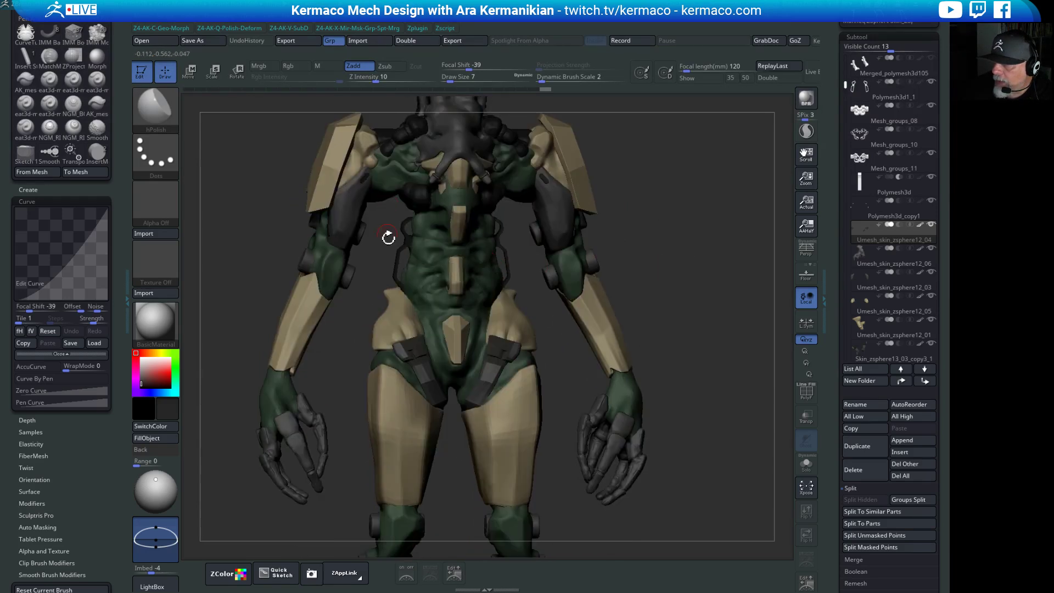
# Set the active color back to white and review the model from behind and from the front.
pyautogui.moveTo(693, 216); pyautogui.dragTo(510, 239)
pyautogui.moveTo(702, 199); pyautogui.dragTo(673, 197)
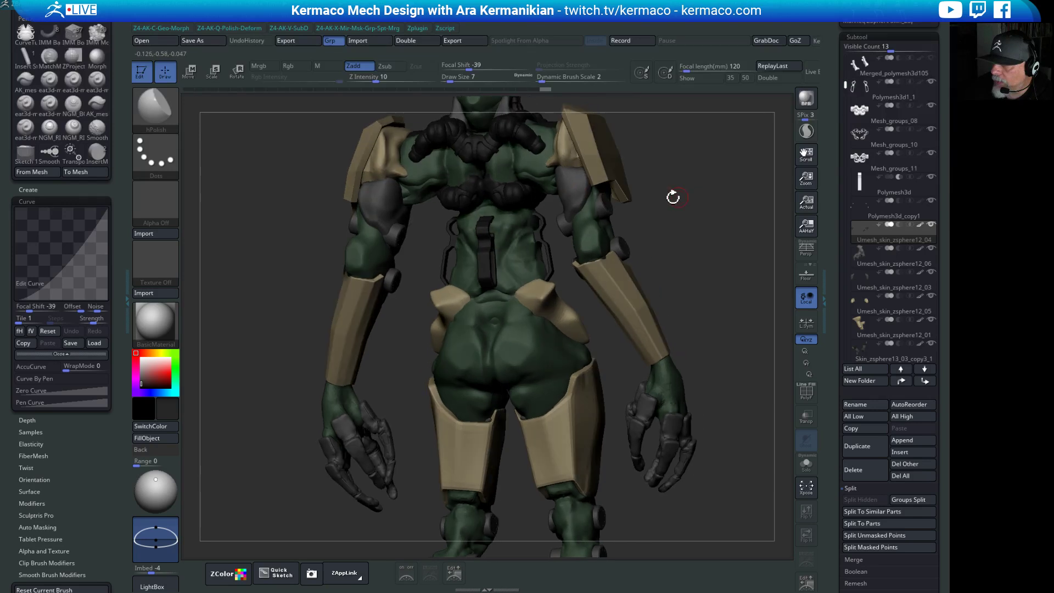
pyautogui.moveTo(148, 364); pyautogui.dragTo(133, 353)
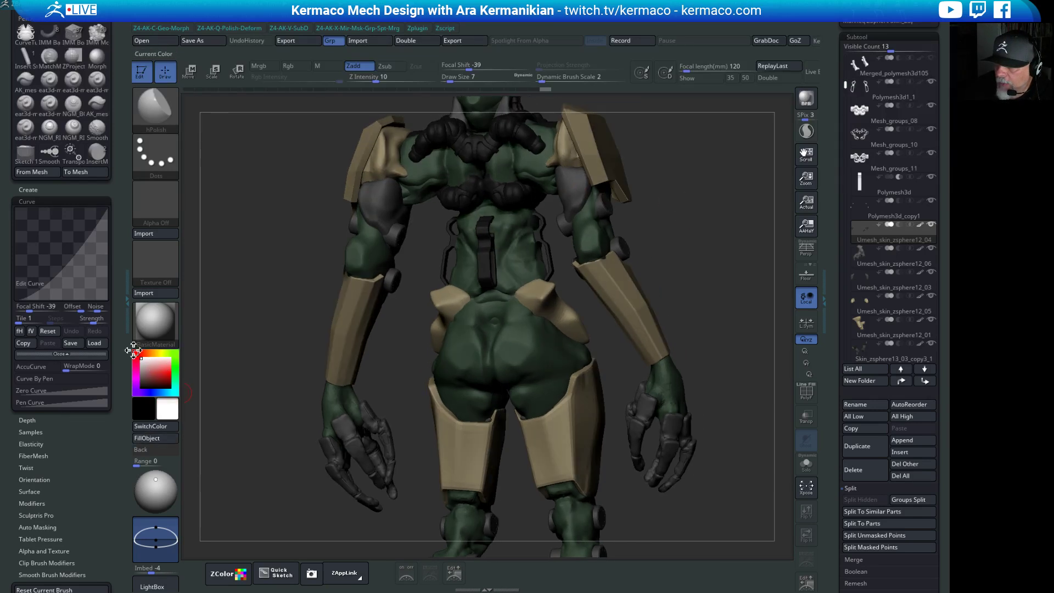
pyautogui.moveTo(715, 237); pyautogui.dragTo(561, 321)
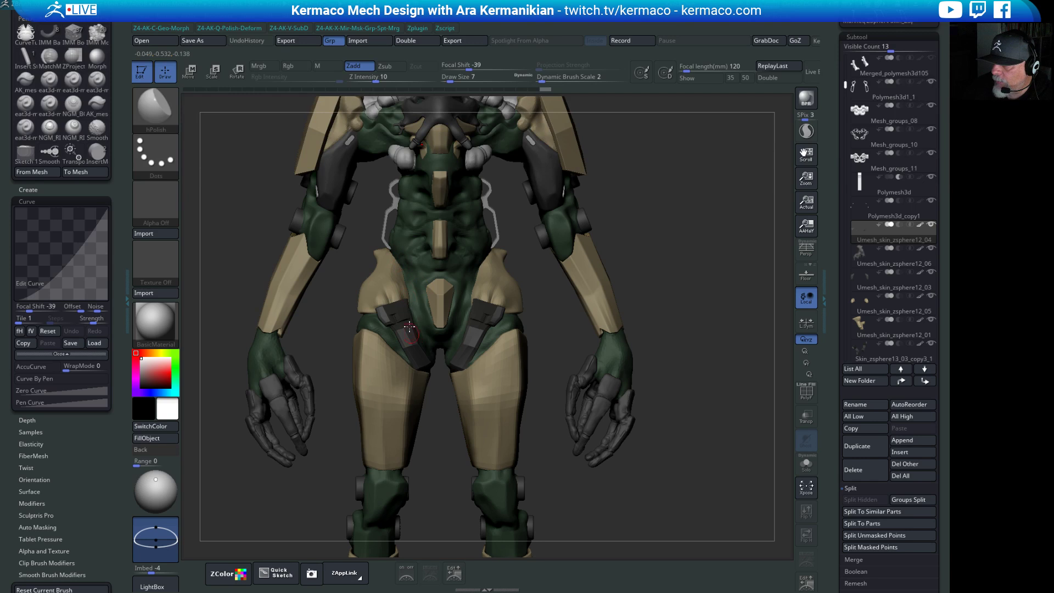
pyautogui.moveTo(548, 293); pyautogui.dragTo(501, 268)
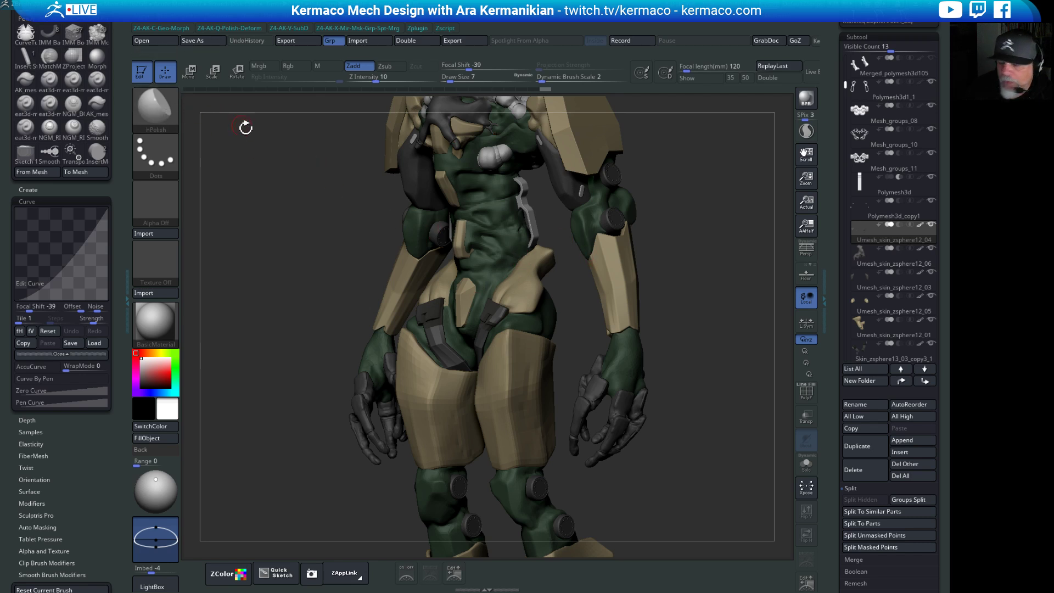
# Choose the DamStandard brush with a draw size of 27 and switch to the torso subtool Skin_zsphere13_03_copy3_5.
pyautogui.press('space')
pyautogui.click(346, 179)
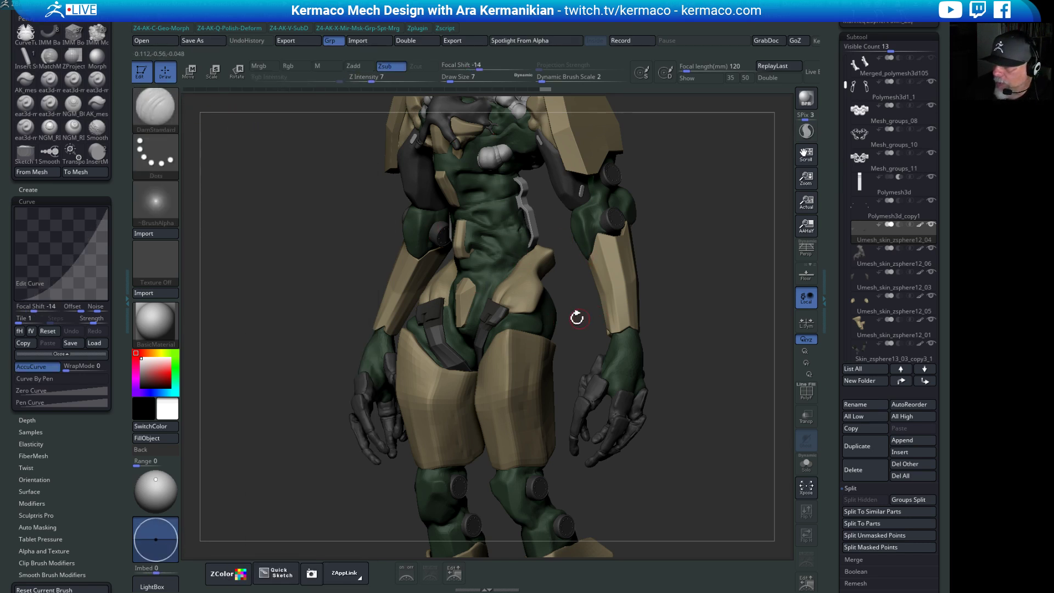
pyautogui.keyDown('alt'); pyautogui.click(525, 252); pyautogui.keyUp('alt')
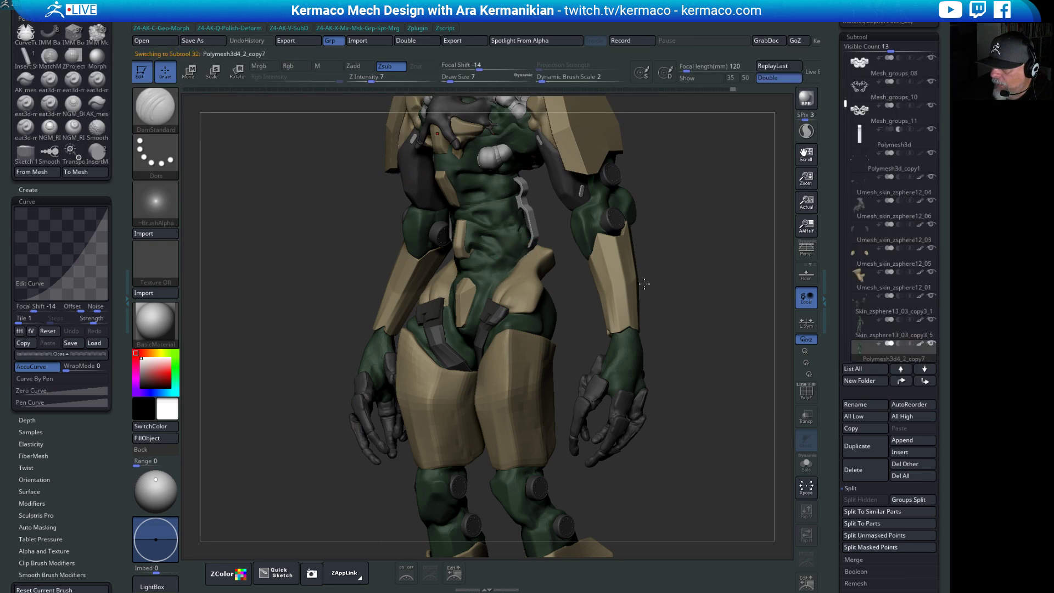
pyautogui.moveTo(644, 284)
pyautogui.keyDown('alt'); pyautogui.mouseDown()
pyautogui.moveTo(659, 369)
pyautogui.moveTo(714, 395)
pyautogui.mouseUp(); pyautogui.keyUp('alt')
pyautogui.press('s')
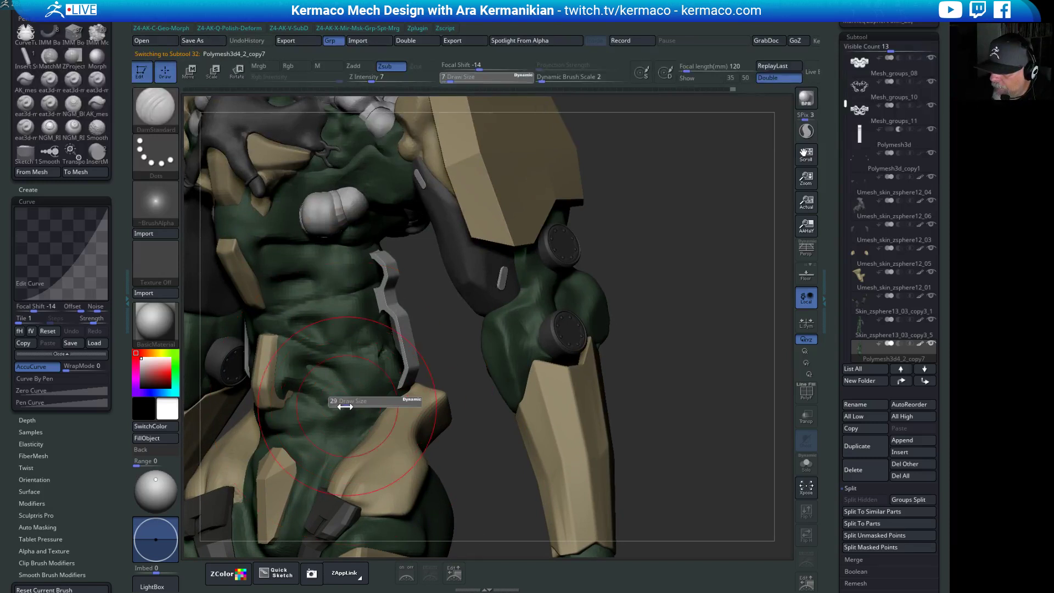
pyautogui.moveTo(345, 406); pyautogui.dragTo(342, 406)
pyautogui.press('Up')
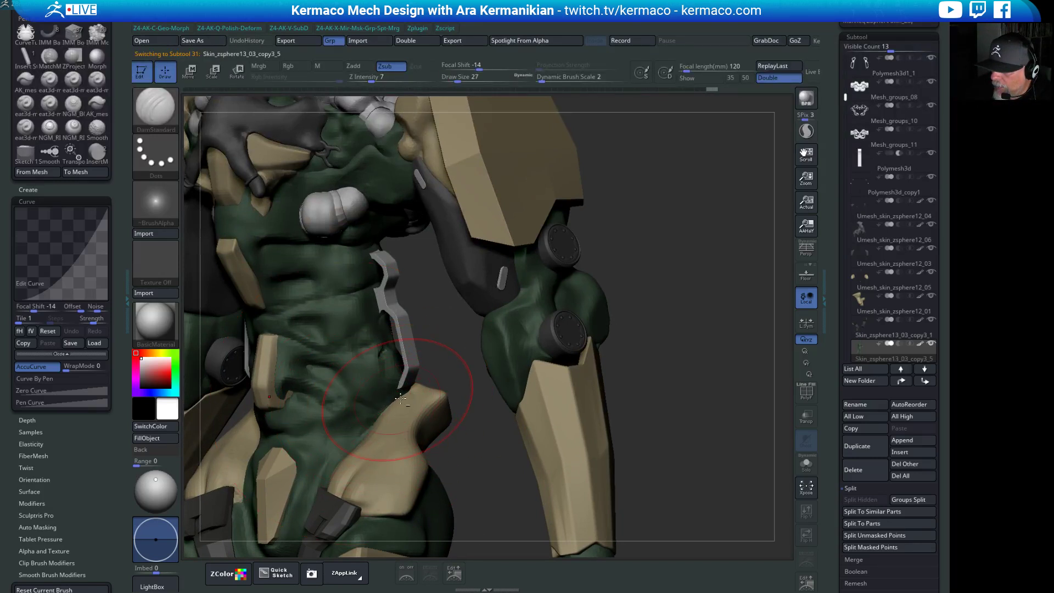
# Select the shoulder armor subtool Umesh_skin_zsphere13_03_copy4 and inspect it with its polyframe displayed.
pyautogui.keyDown('alt'); pyautogui.moveTo(469, 359); pyautogui.dragTo(472, 335); pyautogui.keyUp('alt')
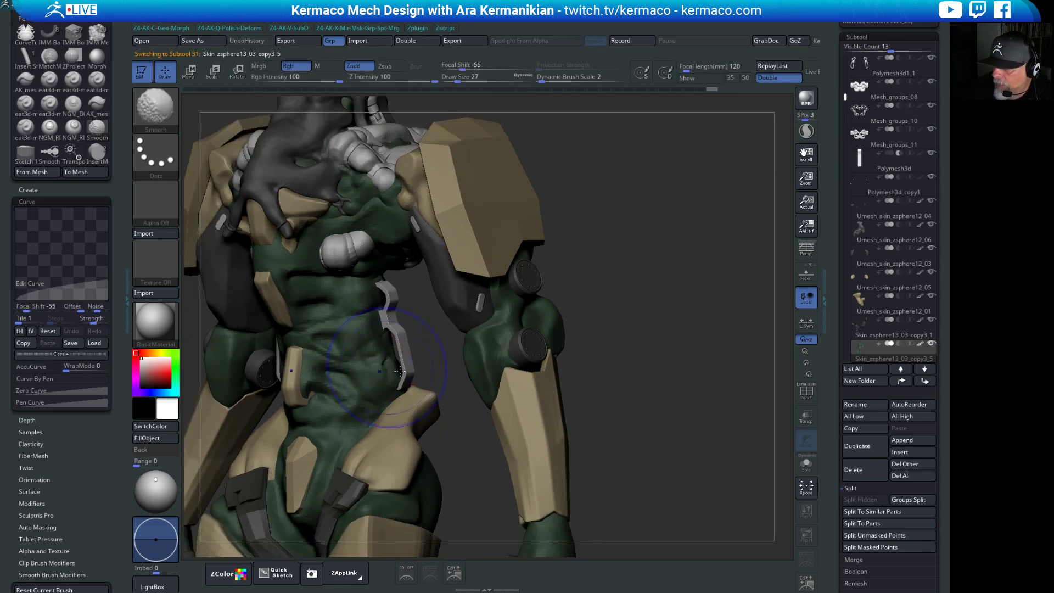
pyautogui.moveTo(687, 308); pyautogui.dragTo(465, 331)
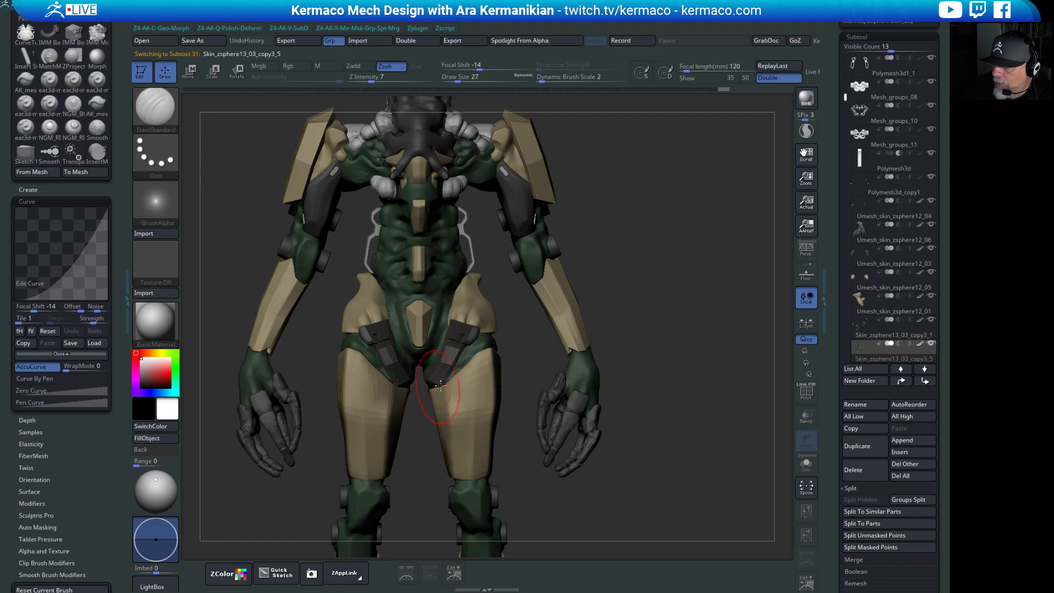
pyautogui.moveTo(610, 316); pyautogui.dragTo(648, 364)
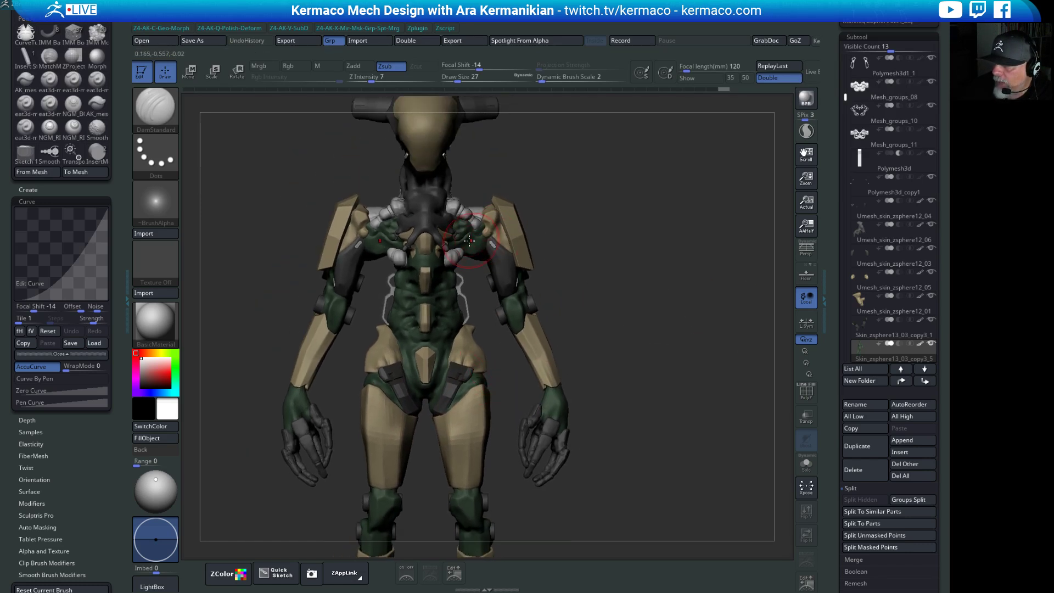
pyautogui.moveTo(683, 310); pyautogui.dragTo(615, 296)
pyautogui.keyDown('alt'); pyautogui.moveTo(648, 239); pyautogui.dragTo(655, 374); pyautogui.keyUp('alt')
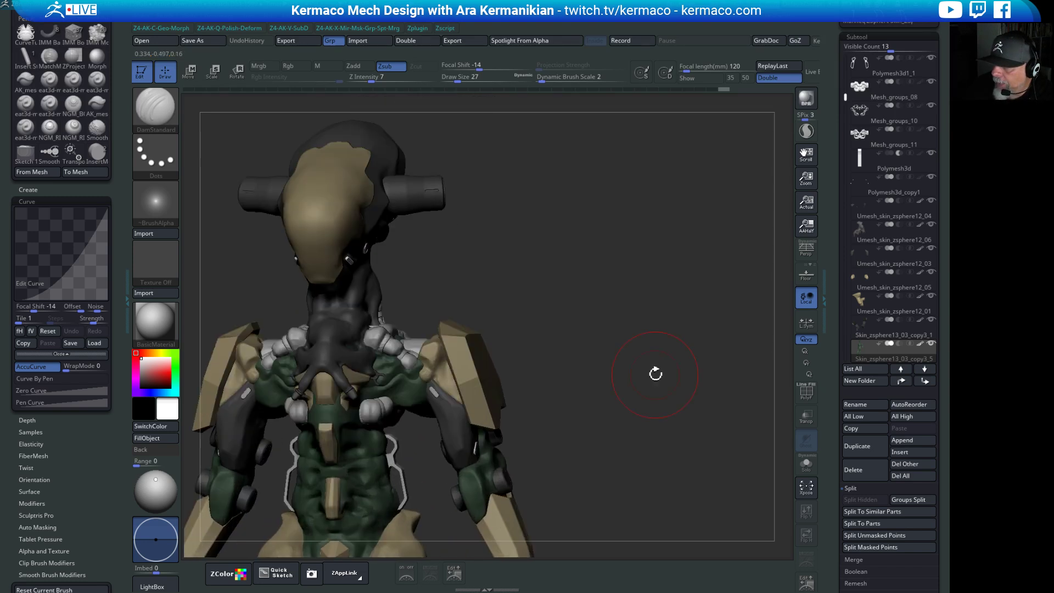
pyautogui.keyDown('alt'); pyautogui.click(495, 364); pyautogui.keyUp('alt')
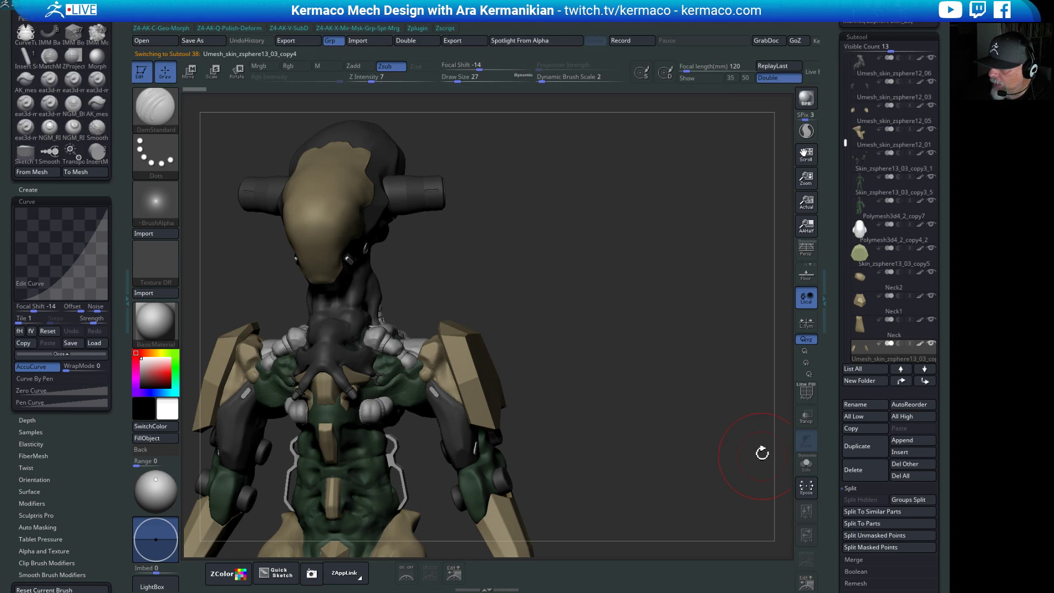
pyautogui.click(806, 393)
pyautogui.moveTo(650, 351); pyautogui.dragTo(767, 373)
pyautogui.moveTo(676, 447); pyautogui.dragTo(780, 483)
pyautogui.scroll(-5, 831, 439)
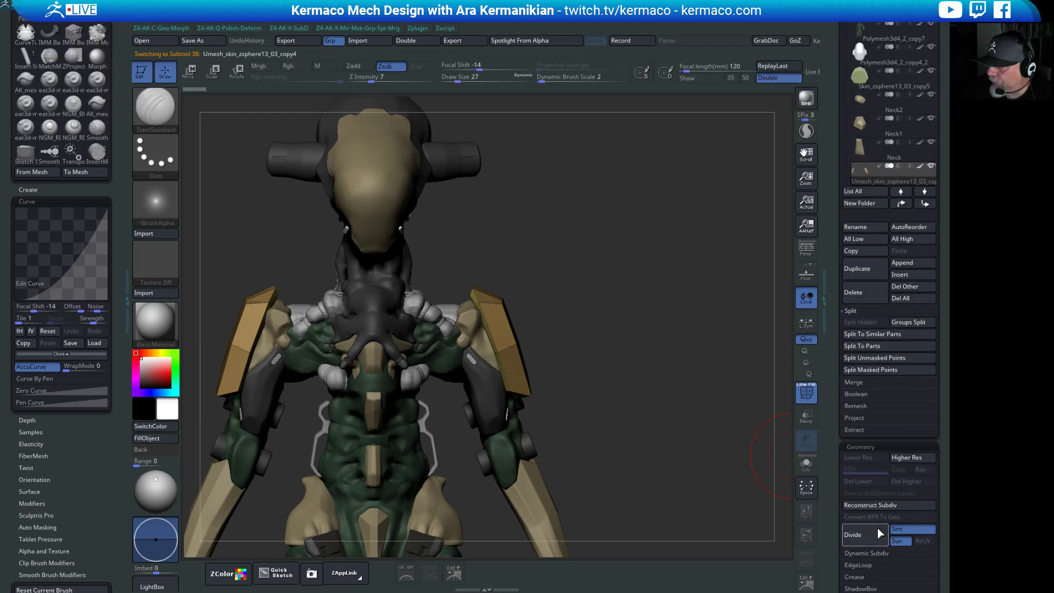
# Divide the shoulder armor twice with smoothing off and twice with smoothing on, and hide the polyframe to check the edges.
pyautogui.click(904, 529)
pyautogui.hotkey('ctrl', 'd')
pyautogui.hotkey('ctrl', 'd')
pyautogui.click(913, 528)
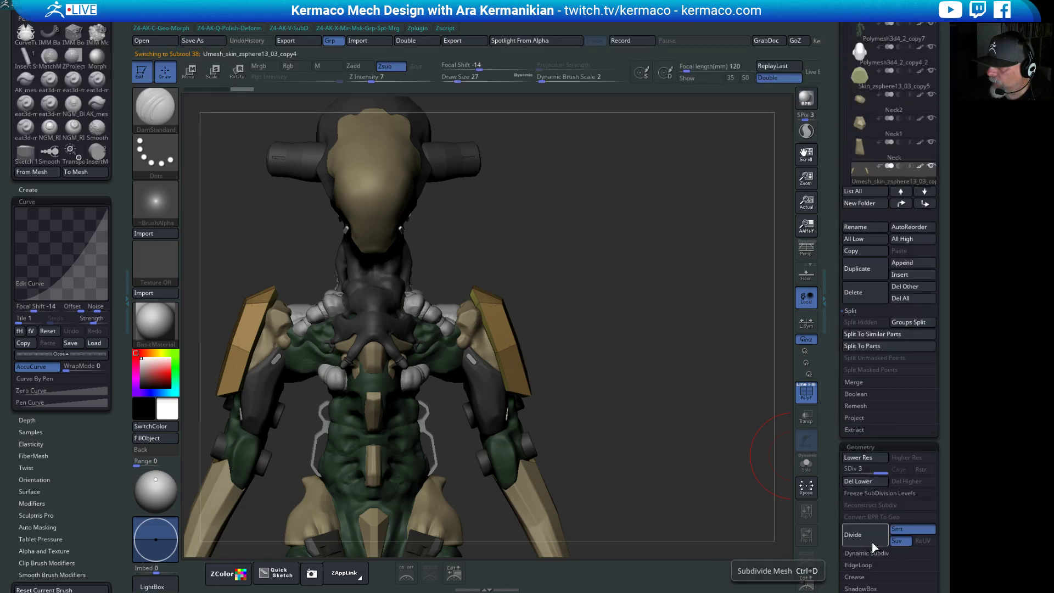
pyautogui.click(876, 541)
pyautogui.click(876, 541)
pyautogui.moveTo(760, 471); pyautogui.dragTo(740, 472)
pyautogui.click(806, 393)
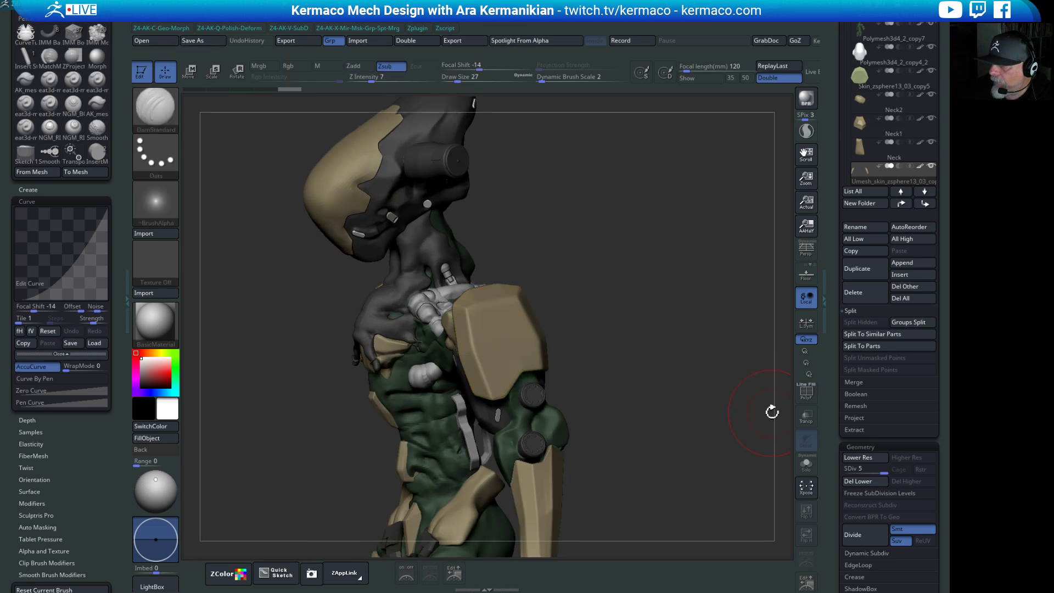
pyautogui.moveTo(674, 321); pyautogui.dragTo(542, 336)
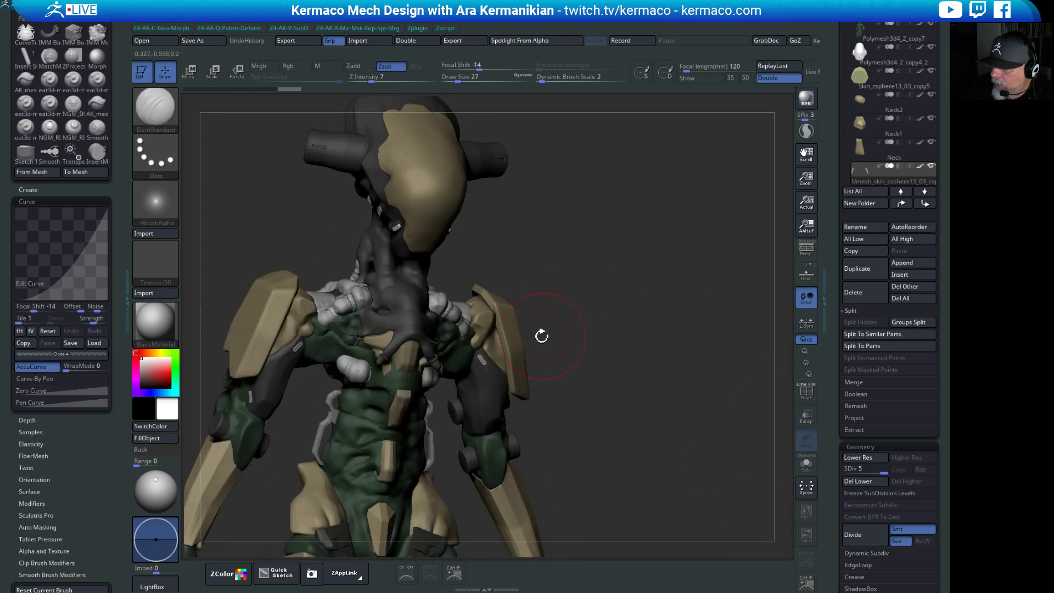
# Step the shoulder armor down to subdivision level 1 and delete its higher levels.
pyautogui.click(866, 457)
pyautogui.click(865, 458)
pyautogui.click(866, 457)
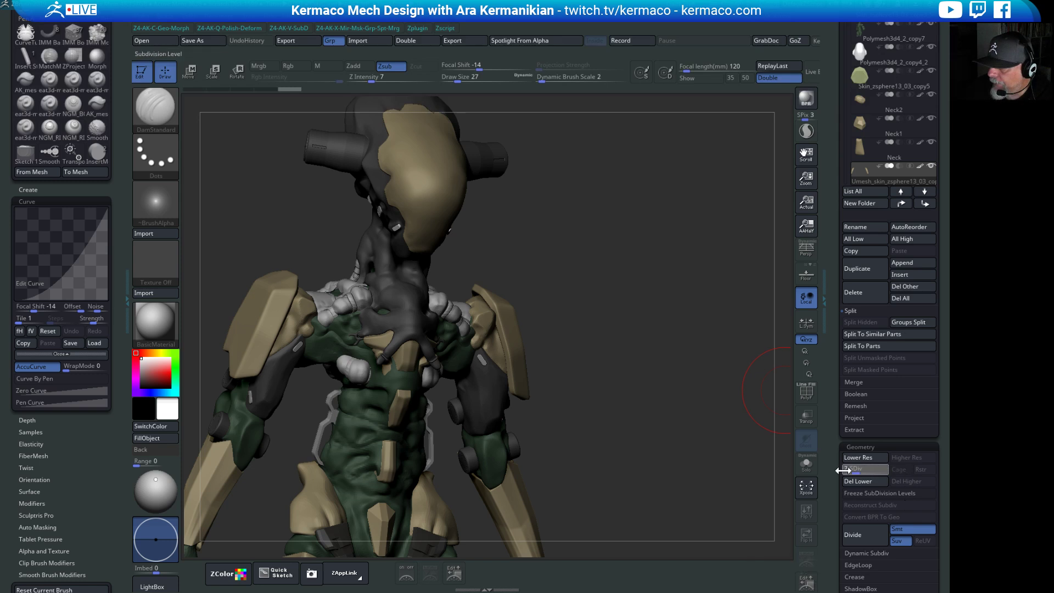
pyautogui.click(865, 458)
pyautogui.moveTo(713, 485); pyautogui.dragTo(696, 471)
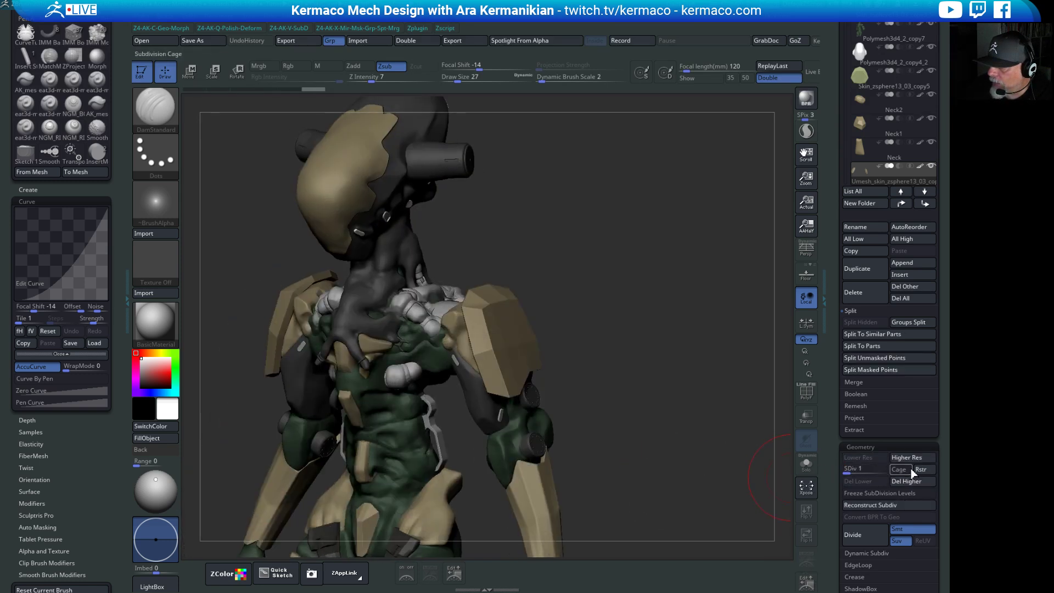
pyautogui.click(911, 482)
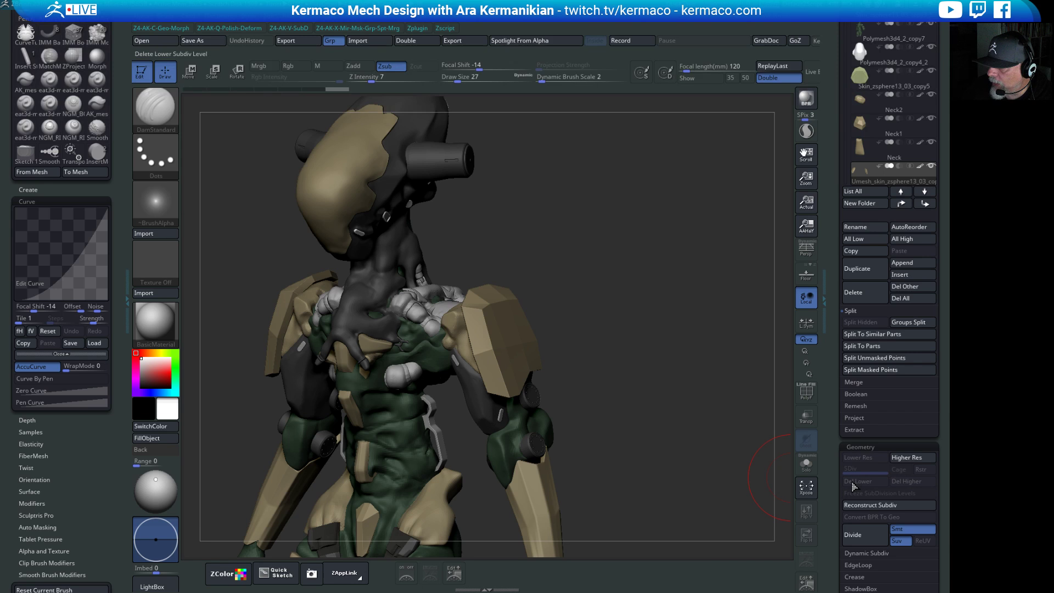
# Divide the shoulder armor to subdivision level 3 with smoothing off, and delete its lower levels.
pyautogui.click(854, 535)
pyautogui.click(854, 535)
pyautogui.click(900, 530)
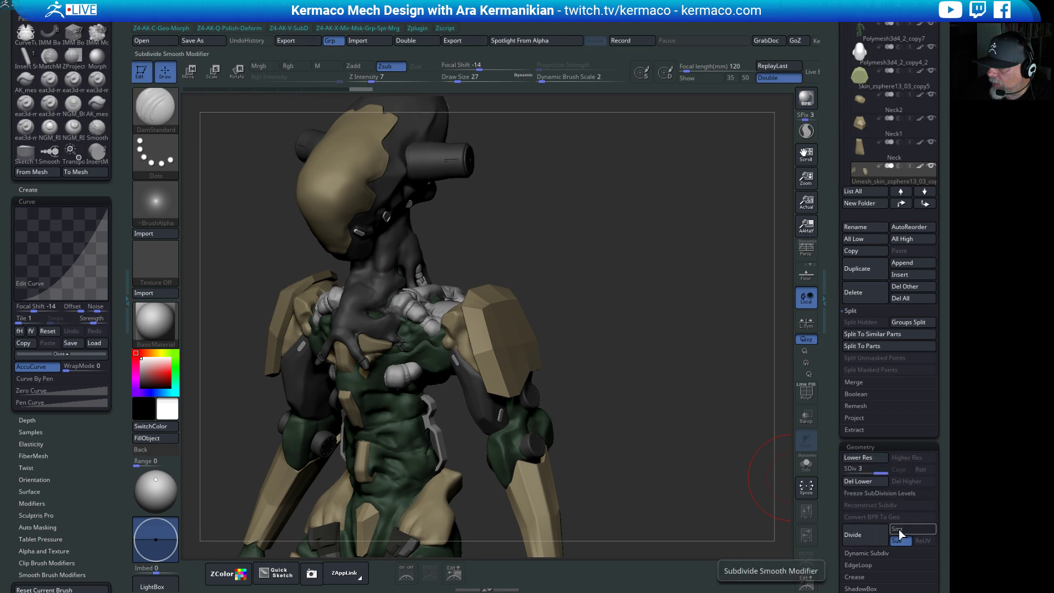
pyautogui.click(865, 481)
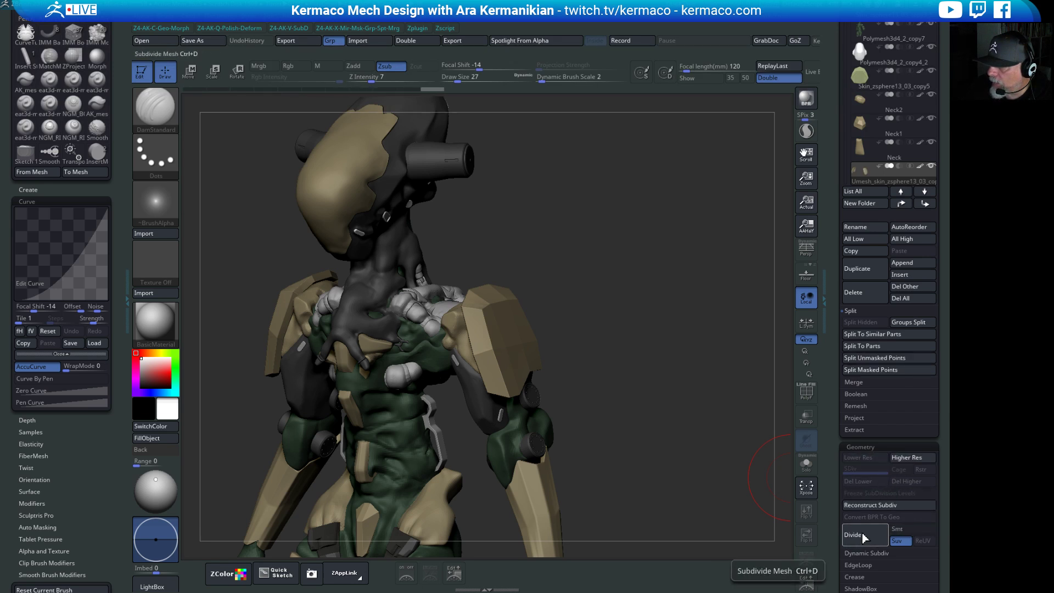
# Turn subdivision smoothing back on and divide the shoulder armor up to level 6.
pyautogui.click(911, 529)
pyautogui.click(851, 536)
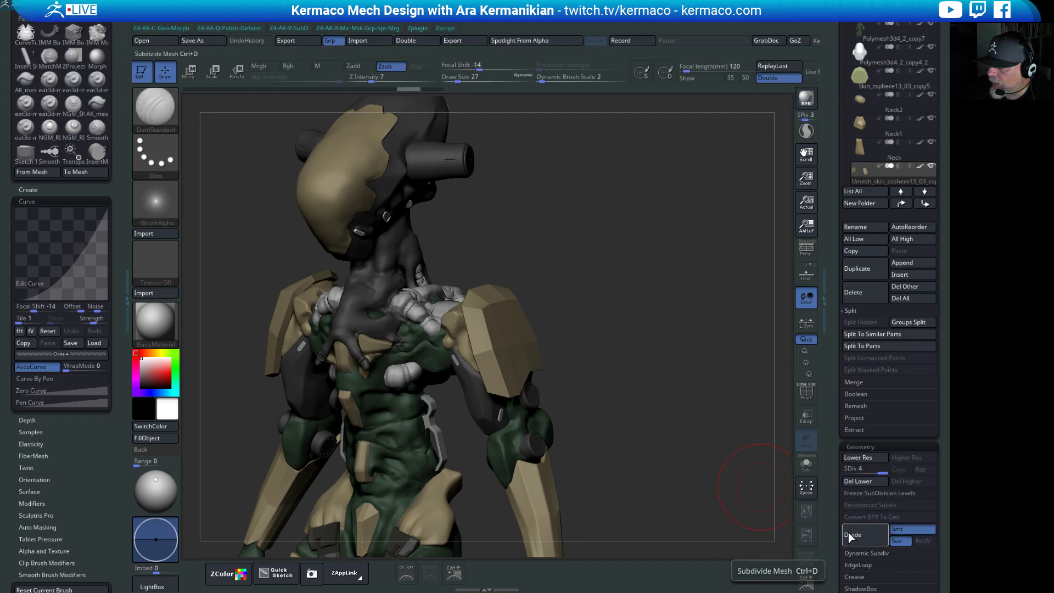
pyautogui.click(860, 534)
pyautogui.moveTo(702, 423); pyautogui.dragTo(676, 419)
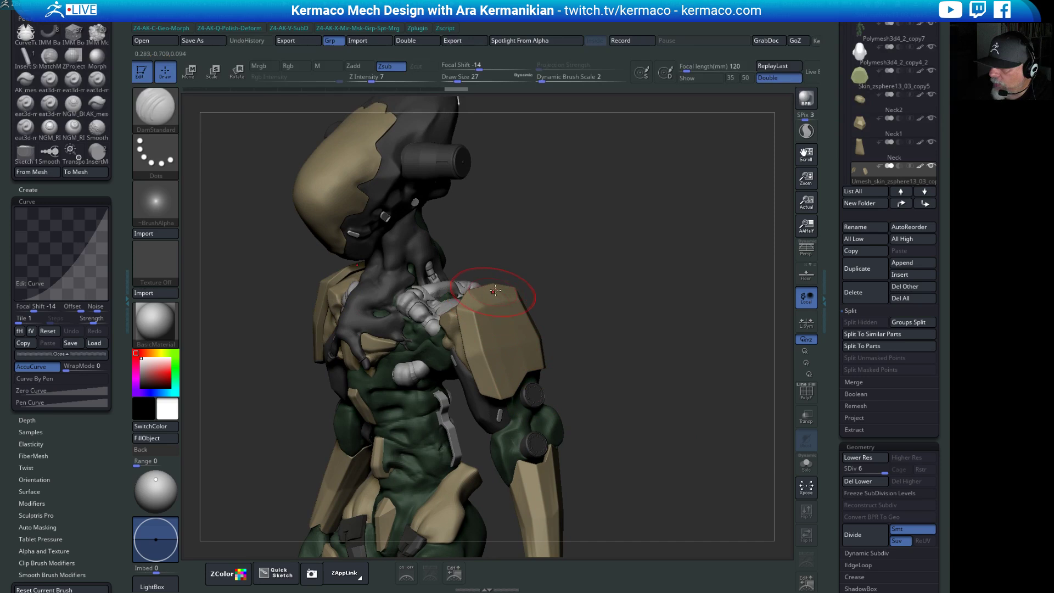
# Select the forearm armor and divide it up to subdivision level 5 with smoothing on.
pyautogui.moveTo(630, 351); pyautogui.dragTo(760, 315)
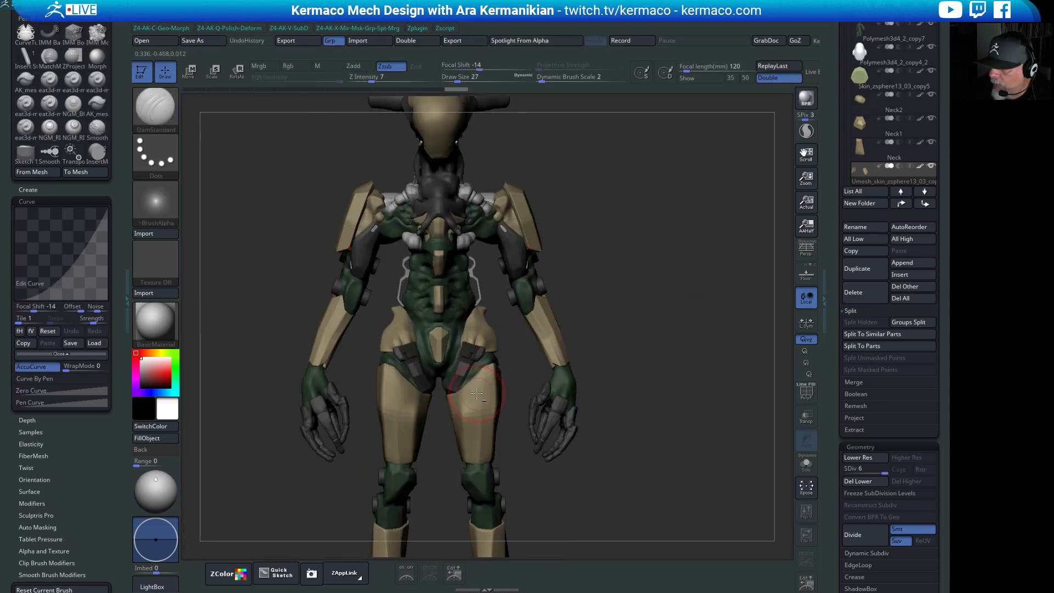
pyautogui.keyDown('alt'); pyautogui.click(553, 328); pyautogui.keyUp('alt')
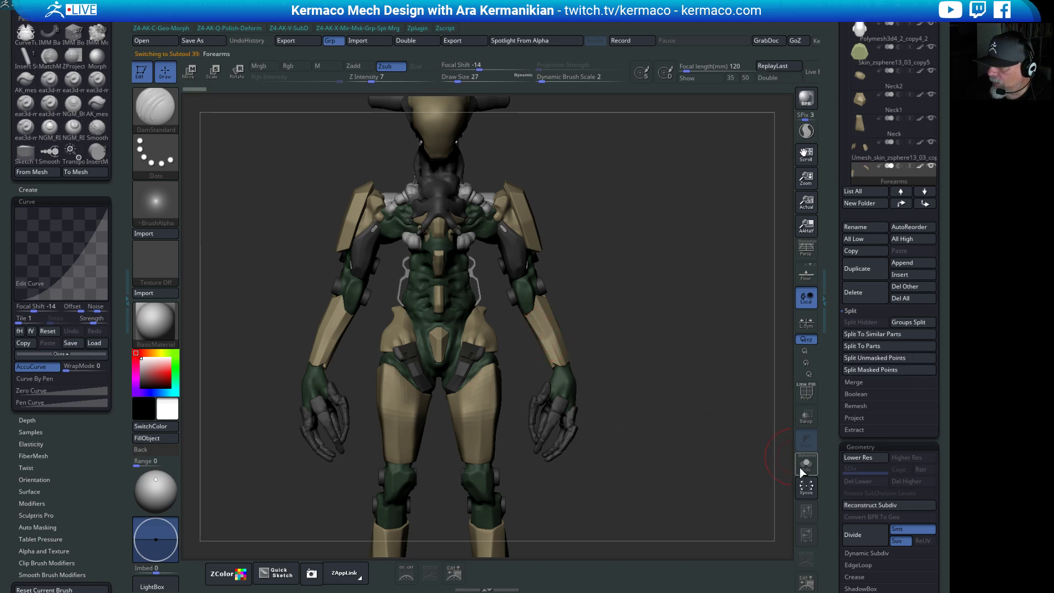
pyautogui.click(866, 537)
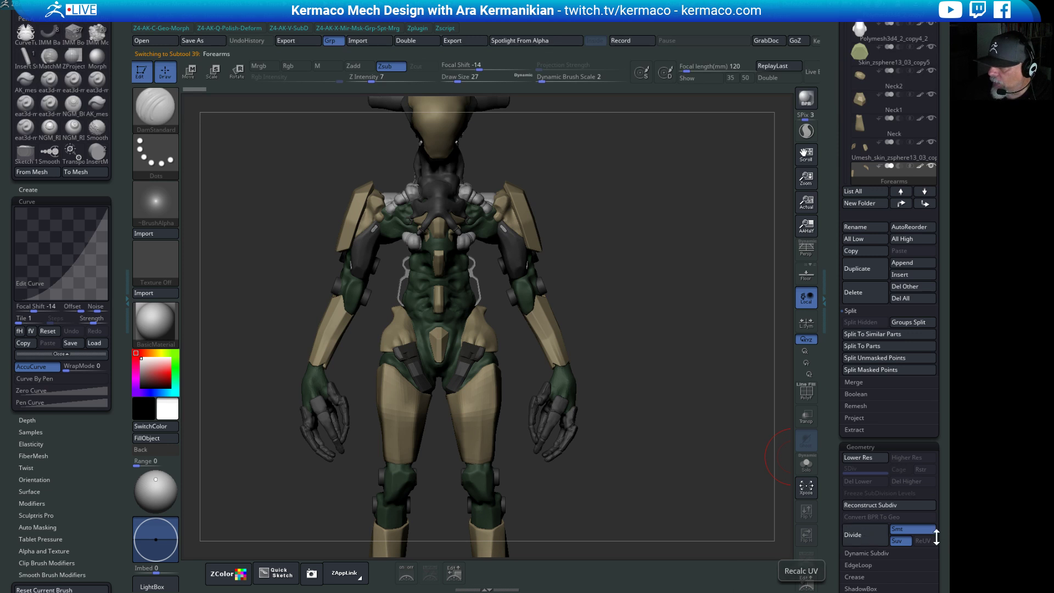
pyautogui.click(875, 541)
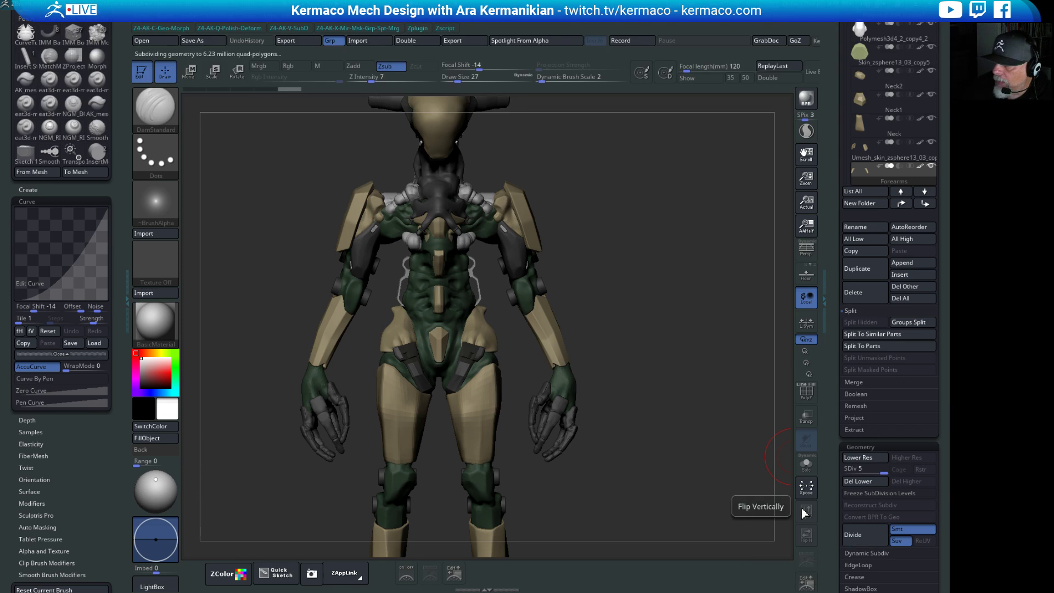
# Isolate the green body mesh, polish its elbow with the hPolish brush at draw size 12, and show all parts again.
pyautogui.moveTo(619, 298)
pyautogui.mouseDown()
pyautogui.moveTo(637, 296)
pyautogui.moveTo(589, 299)
pyautogui.moveTo(617, 343)
pyautogui.moveTo(680, 341)
pyautogui.moveTo(650, 368)
pyautogui.moveTo(578, 289)
pyautogui.moveTo(631, 276)
pyautogui.moveTo(549, 257)
pyautogui.mouseUp()
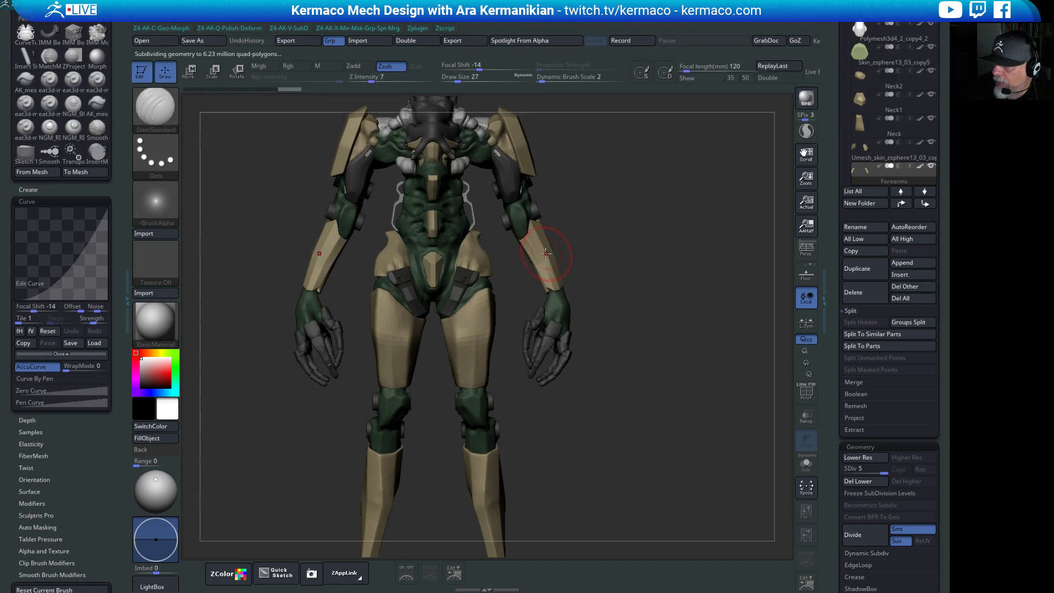
pyautogui.moveTo(660, 252); pyautogui.dragTo(616, 229)
pyautogui.moveTo(683, 216)
pyautogui.mouseDown()
pyautogui.moveTo(570, 404)
pyautogui.moveTo(576, 412)
pyautogui.moveTo(483, 320)
pyautogui.moveTo(469, 324)
pyautogui.mouseUp()
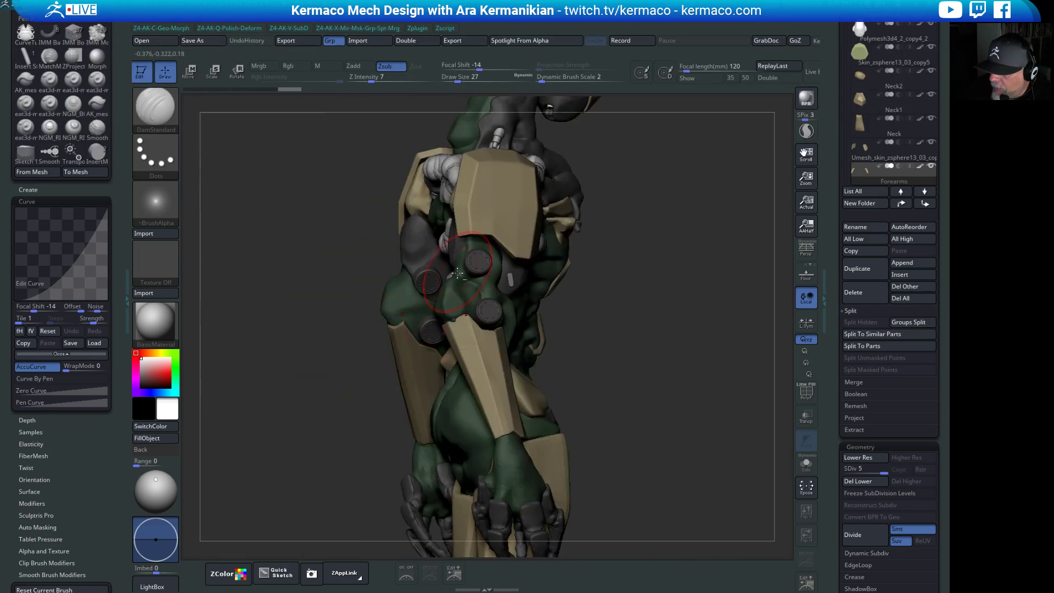
pyautogui.keyDown('alt'); pyautogui.click(452, 319); pyautogui.keyUp('alt')
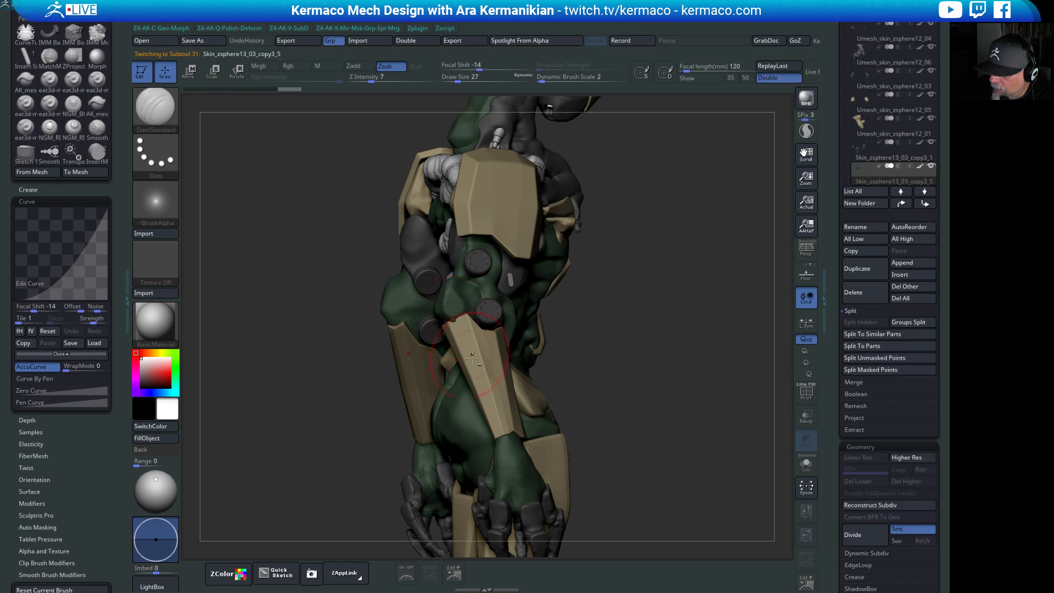
pyautogui.click(807, 463)
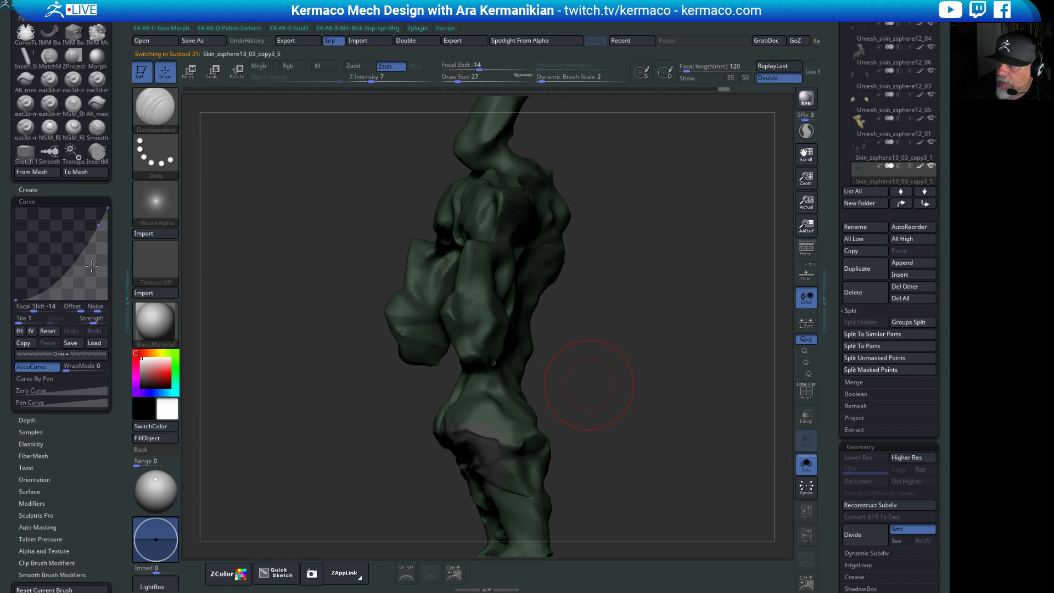
pyautogui.hotkey('ctrl', 'space')
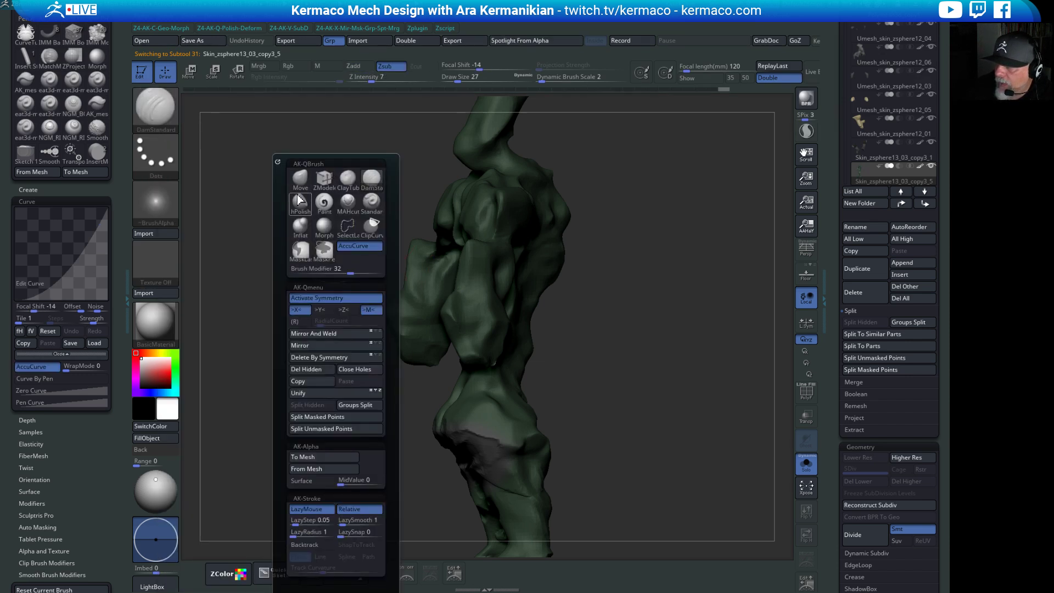
pyautogui.click(300, 200)
pyautogui.moveTo(452, 324)
pyautogui.mouseDown()
pyautogui.moveTo(483, 333)
pyautogui.moveTo(578, 306)
pyautogui.mouseUp()
pyautogui.press('s')
pyautogui.click(583, 306)
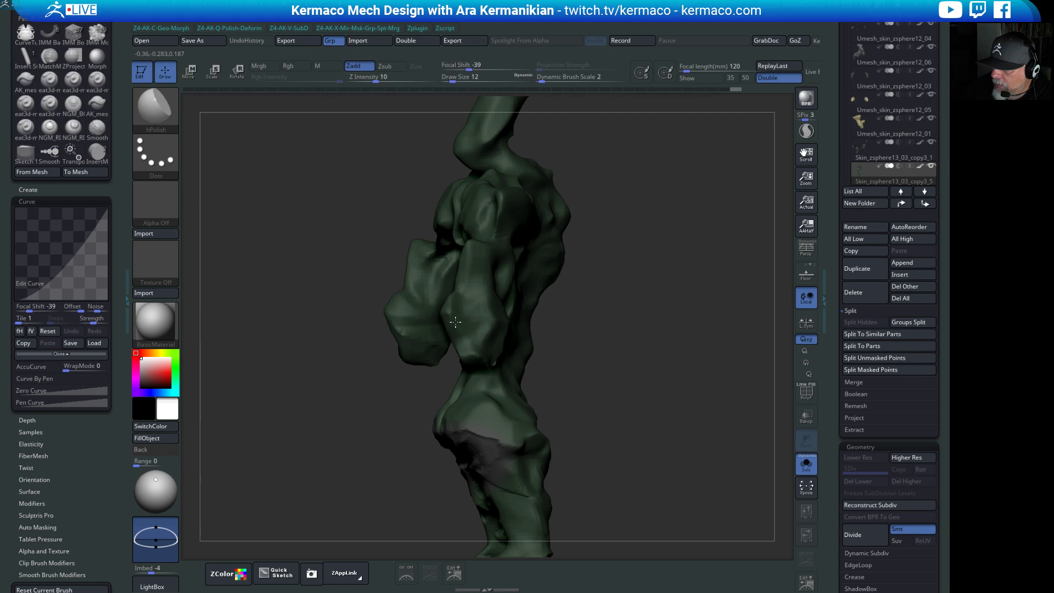
pyautogui.click(806, 464)
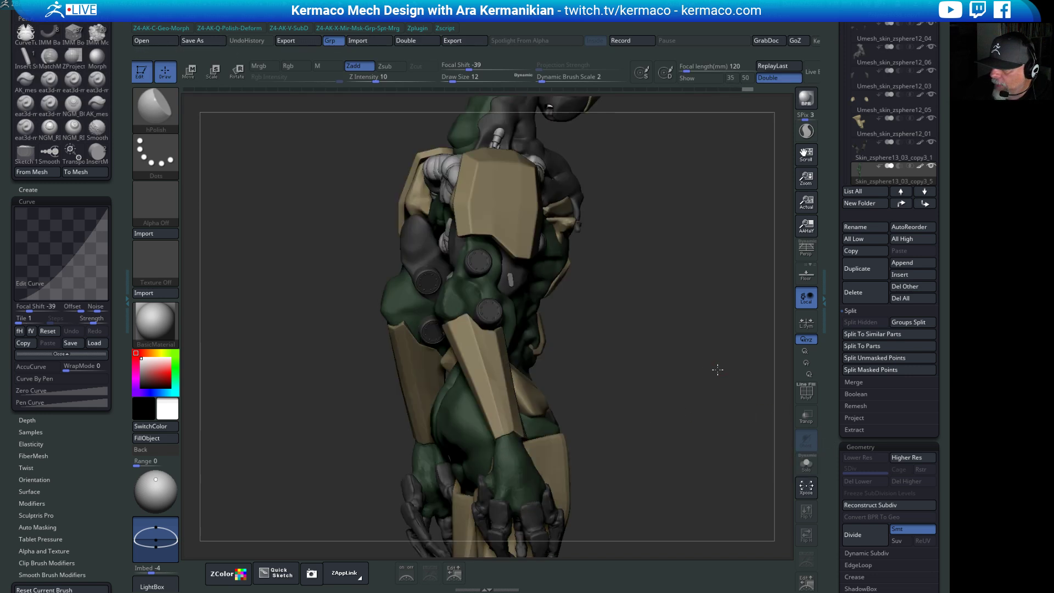
# Switch to the ClayTubes brush and make the green hand mesh the active subtool.
pyautogui.moveTo(717, 369); pyautogui.dragTo(527, 345)
pyautogui.moveTo(735, 353); pyautogui.dragTo(645, 358)
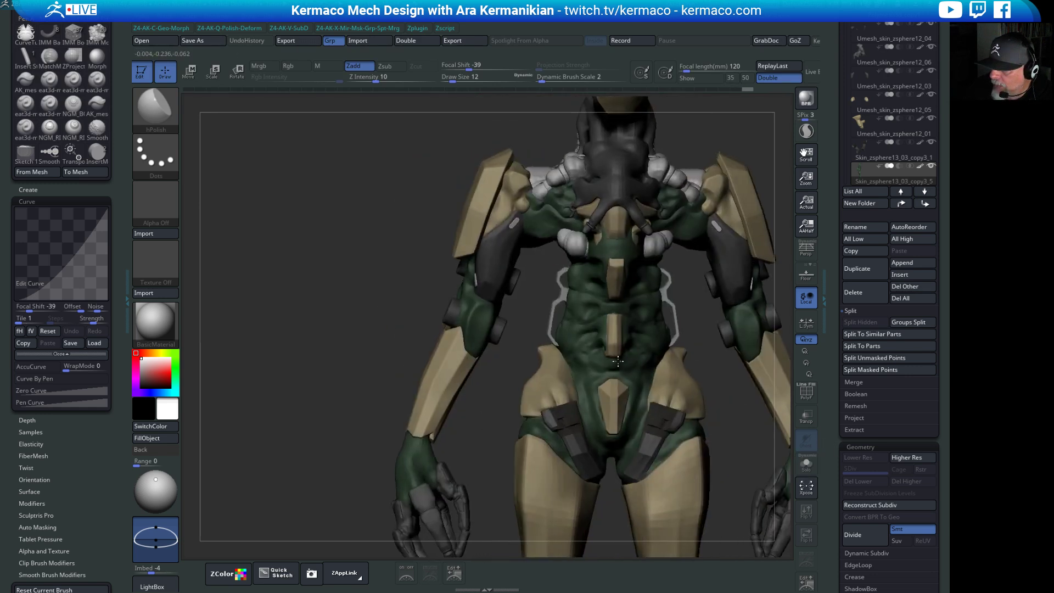
pyautogui.keyDown('alt'); pyautogui.moveTo(458, 438); pyautogui.dragTo(371, 286); pyautogui.keyUp('alt')
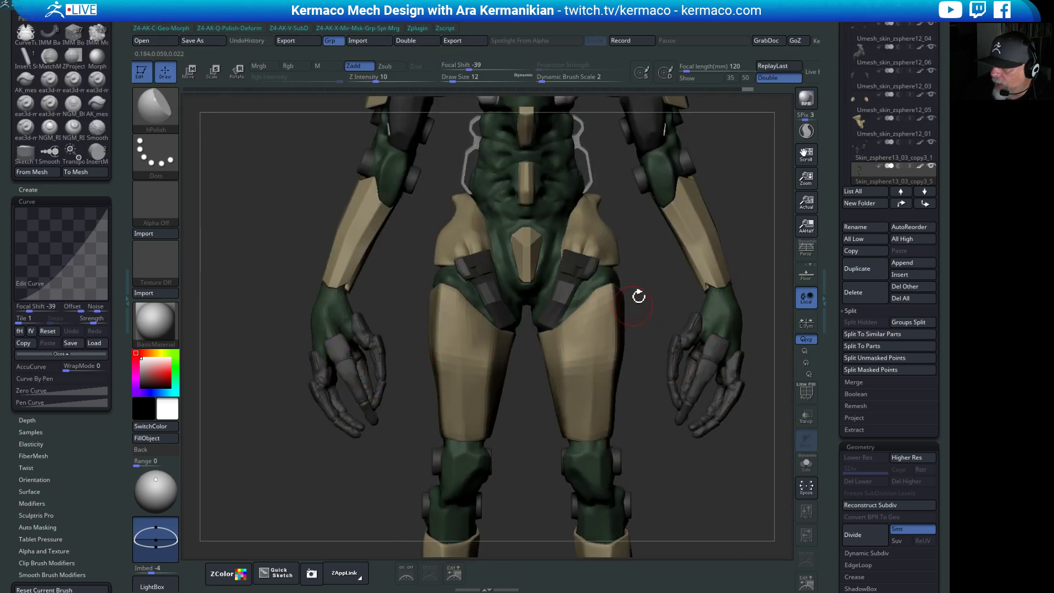
pyautogui.keyDown('alt'); pyautogui.moveTo(636, 362); pyautogui.dragTo(2, 120); pyautogui.keyUp('alt')
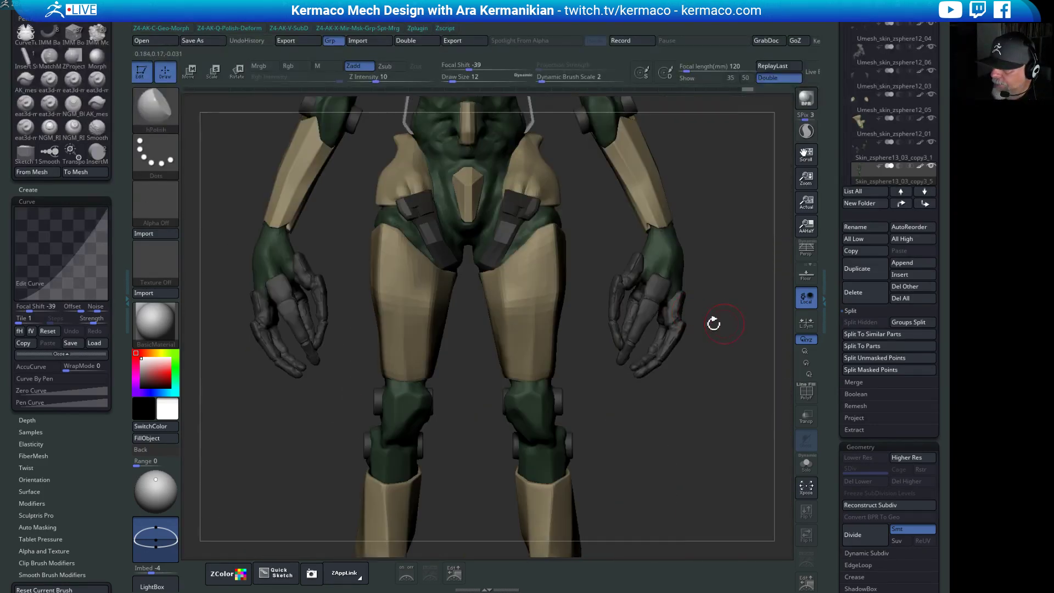
pyautogui.keyDown('alt'); pyautogui.moveTo(612, 207); pyautogui.dragTo(459, 252); pyautogui.keyUp('alt')
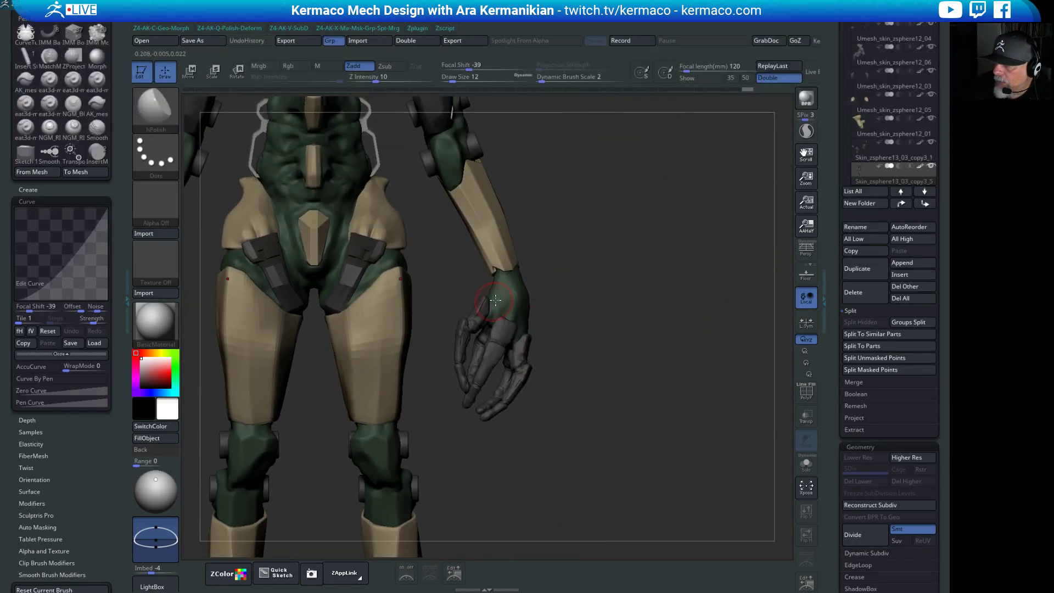
pyautogui.press('space')
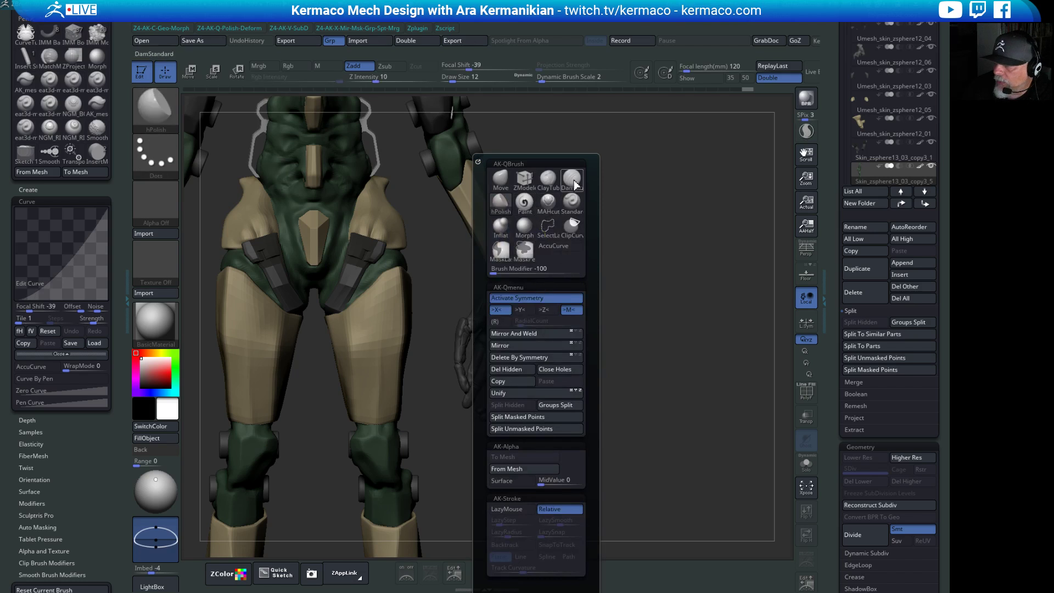
pyautogui.click(548, 178)
pyautogui.keyDown('alt'); pyautogui.moveTo(614, 346); pyautogui.dragTo(468, 297); pyautogui.keyUp('alt')
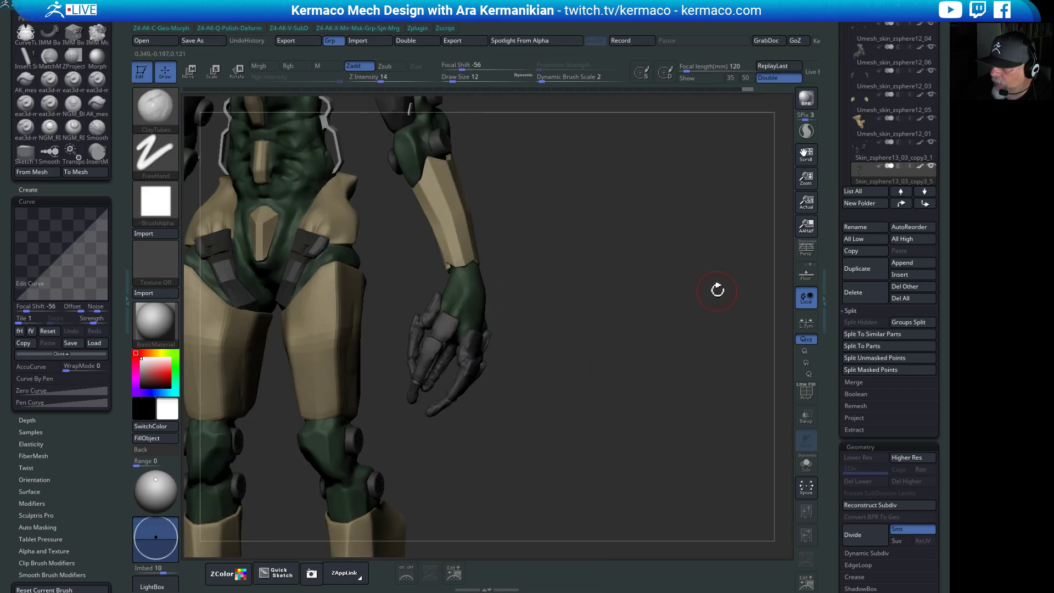
pyautogui.keyDown('alt'); pyautogui.click(471, 297); pyautogui.keyUp('alt')
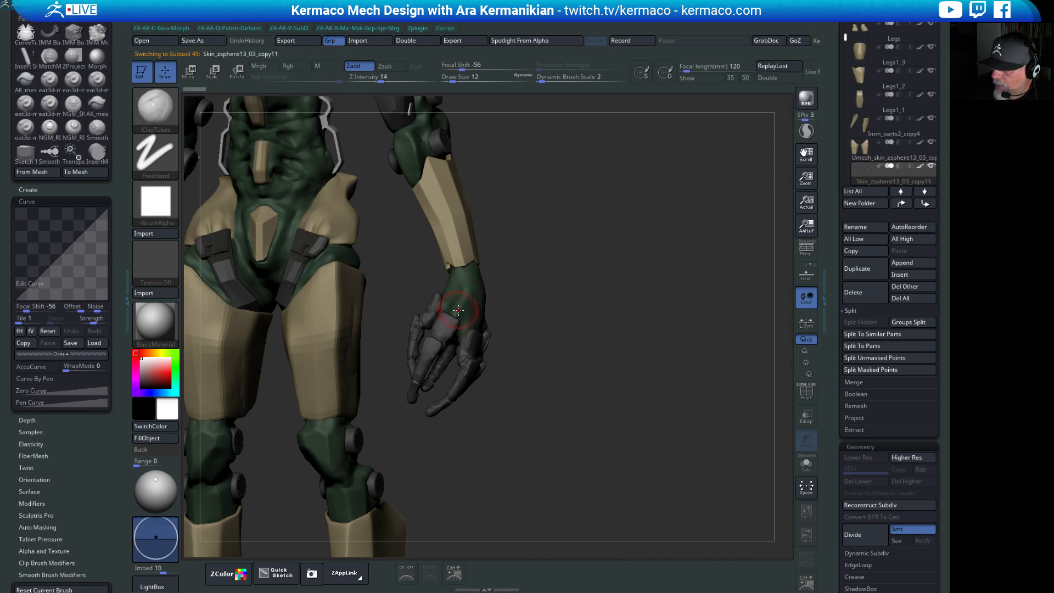
# Set the ClayTubes draw size to 7 for detailing the green hand.
pyautogui.press('s')
pyautogui.moveTo(483, 304); pyautogui.dragTo(497, 303)
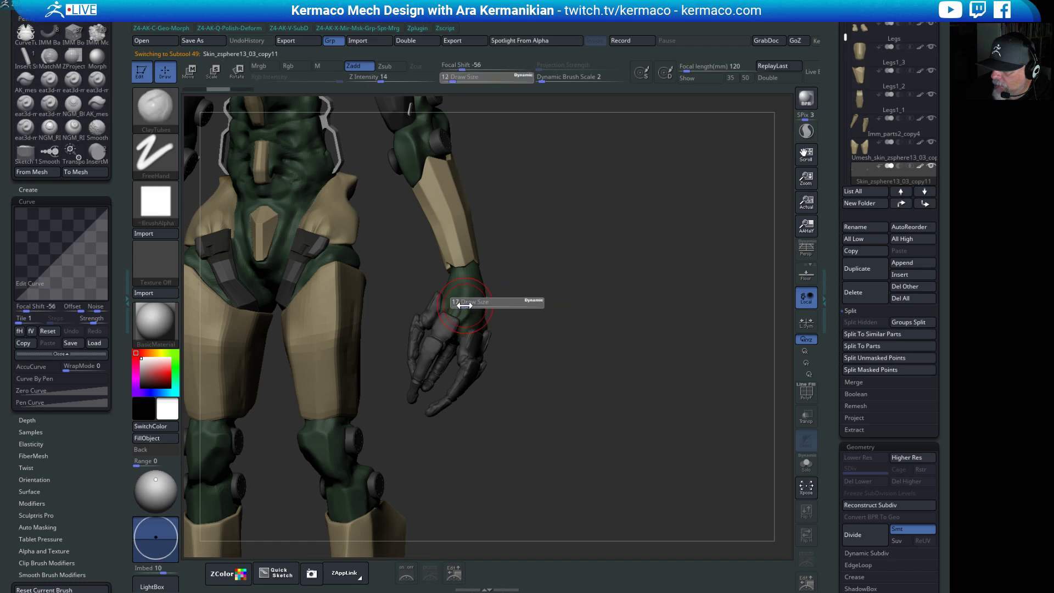
pyautogui.moveTo(600, 345)
pyautogui.mouseDown()
pyautogui.moveTo(567, 318)
pyautogui.moveTo(471, 310)
pyautogui.mouseUp()
pyautogui.press('s')
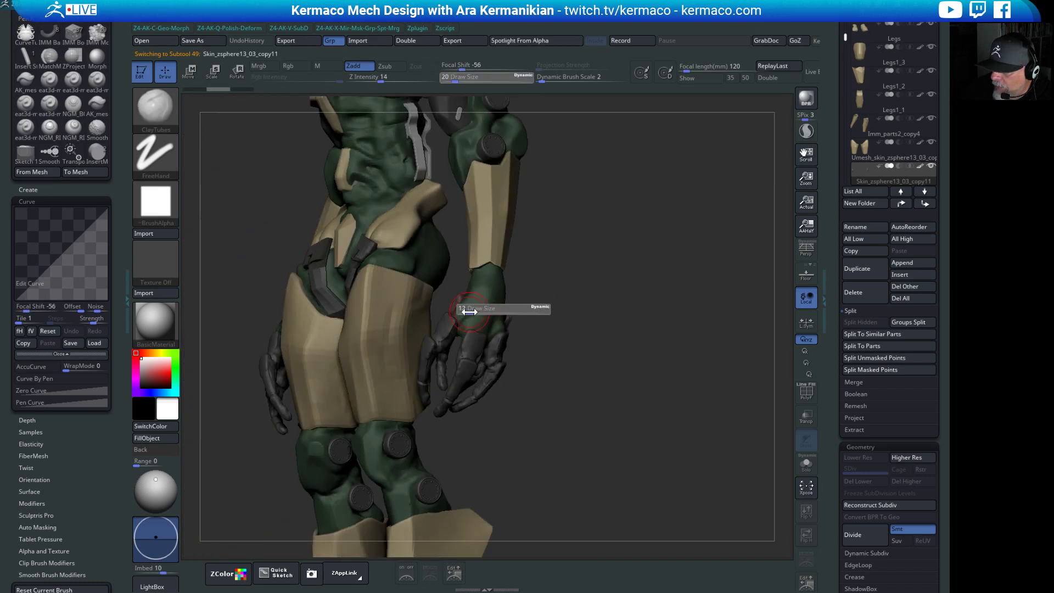
pyautogui.moveTo(583, 321); pyautogui.dragTo(625, 320)
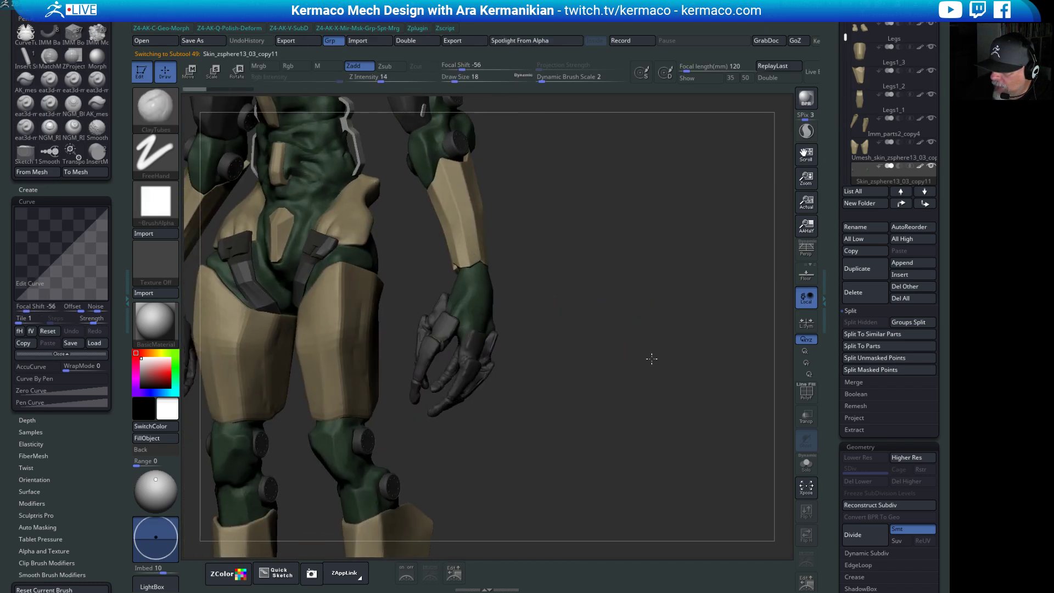
pyautogui.keyDown('alt'); pyautogui.moveTo(652, 357); pyautogui.dragTo(604, 308); pyautogui.keyUp('alt')
pyautogui.press('s')
pyautogui.moveTo(467, 307); pyautogui.dragTo(445, 307)
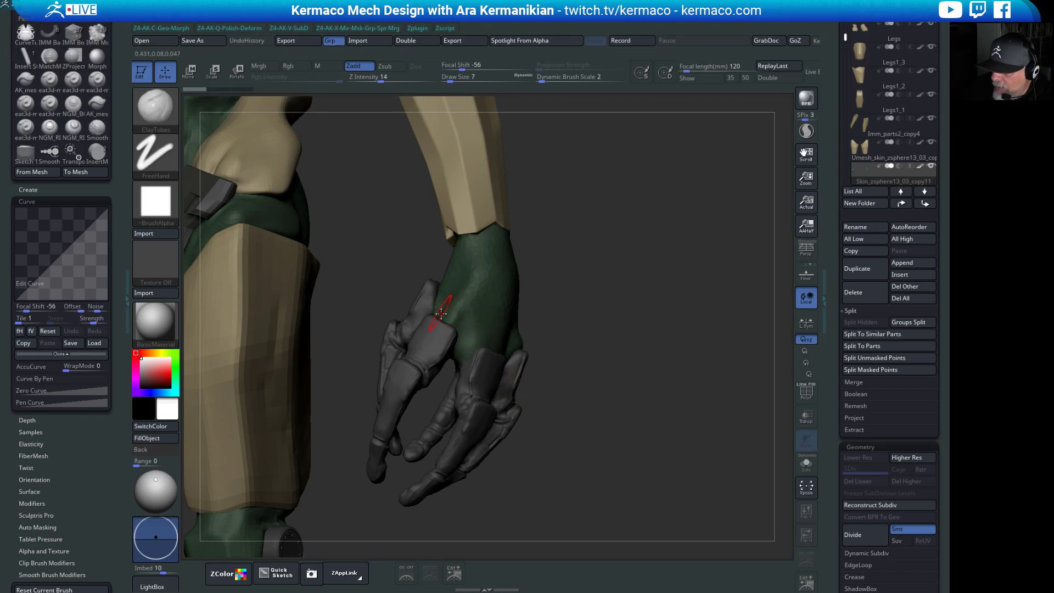
# Build up tendon-like forms on the wrist and back of the hand with ClayTubes, and smooth the strokes.
pyautogui.moveTo(441, 313)
pyautogui.mouseDown()
pyautogui.moveTo(464, 287)
pyautogui.moveTo(472, 305)
pyautogui.mouseUp()
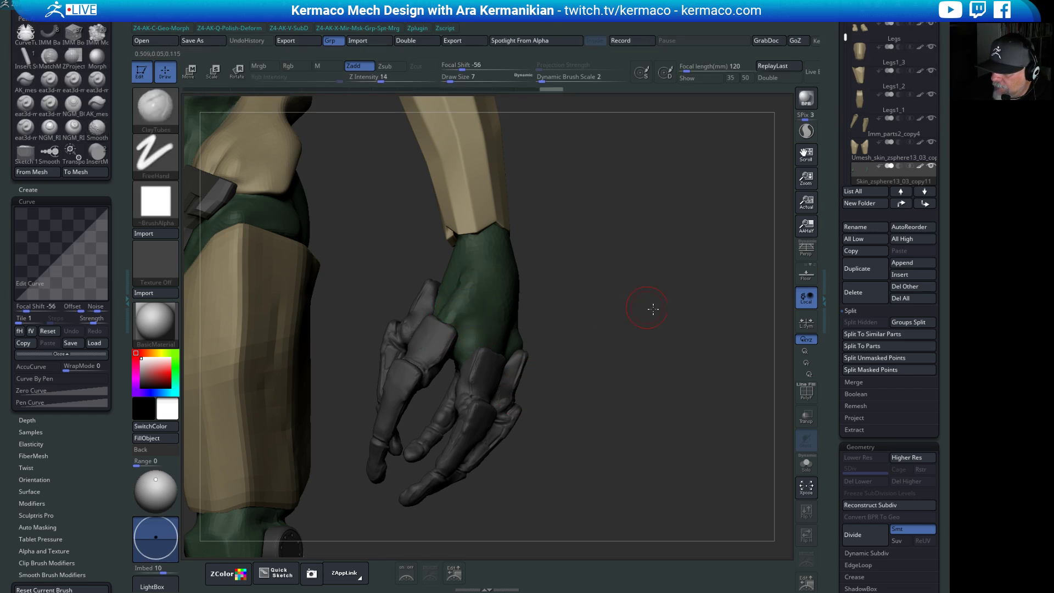
pyautogui.moveTo(653, 309); pyautogui.dragTo(453, 319)
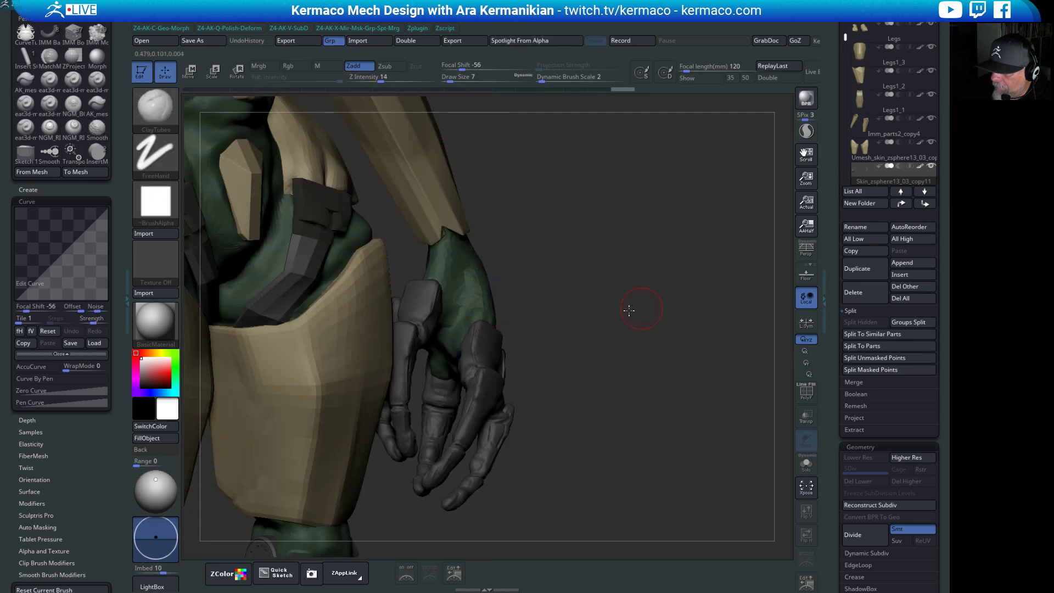
pyautogui.moveTo(631, 306)
pyautogui.mouseDown()
pyautogui.moveTo(463, 311)
pyautogui.moveTo(490, 285)
pyautogui.mouseUp()
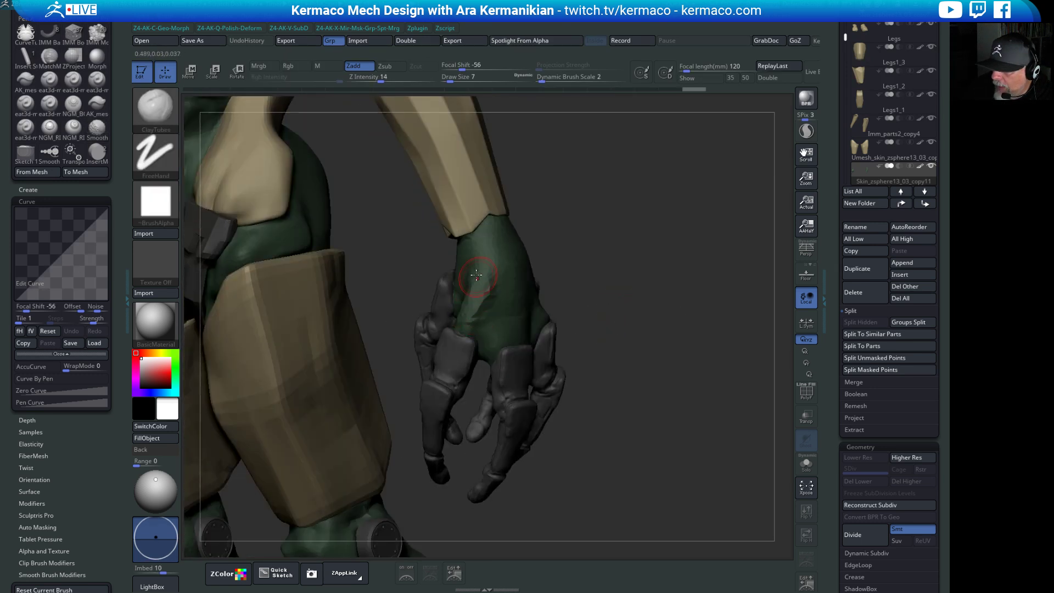
pyautogui.moveTo(706, 301)
pyautogui.mouseDown()
pyautogui.moveTo(519, 337)
pyautogui.moveTo(509, 260)
pyautogui.moveTo(500, 297)
pyautogui.moveTo(511, 297)
pyautogui.mouseUp()
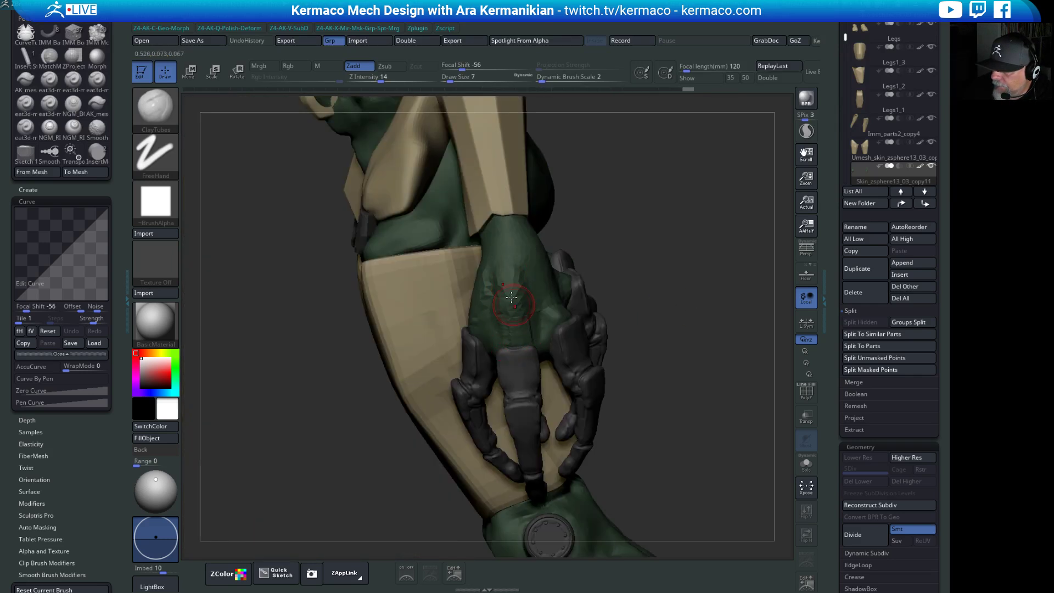
pyautogui.keyDown('shift'); pyautogui.moveTo(516, 255); pyautogui.dragTo(530, 277); pyautogui.keyUp('shift')
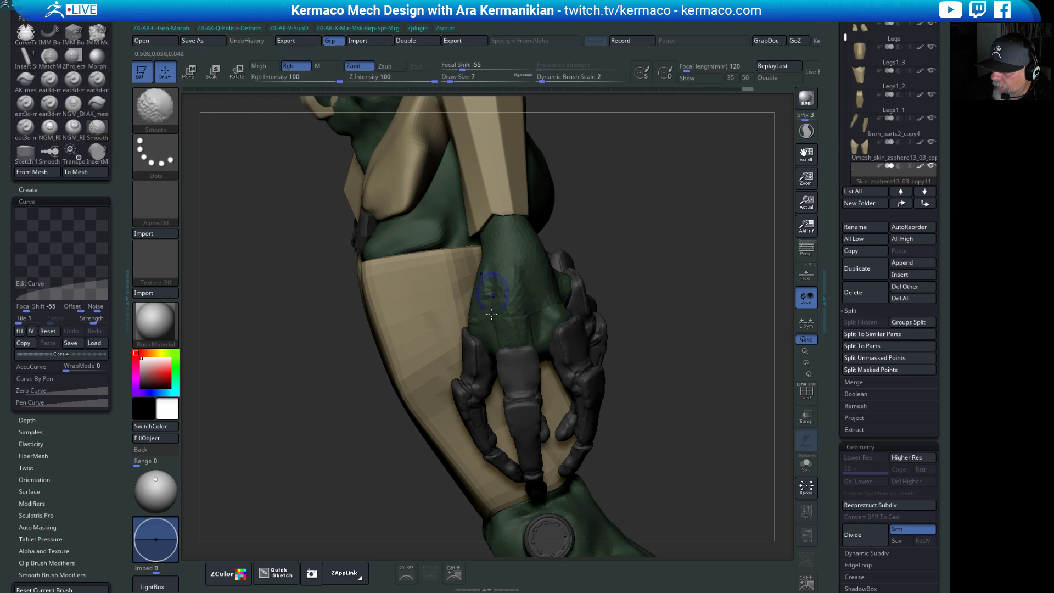
# Sculpt ridges along the outer side of the hand toward the finger knuckles with ClayTubes.
pyautogui.moveTo(761, 287); pyautogui.dragTo(687, 305)
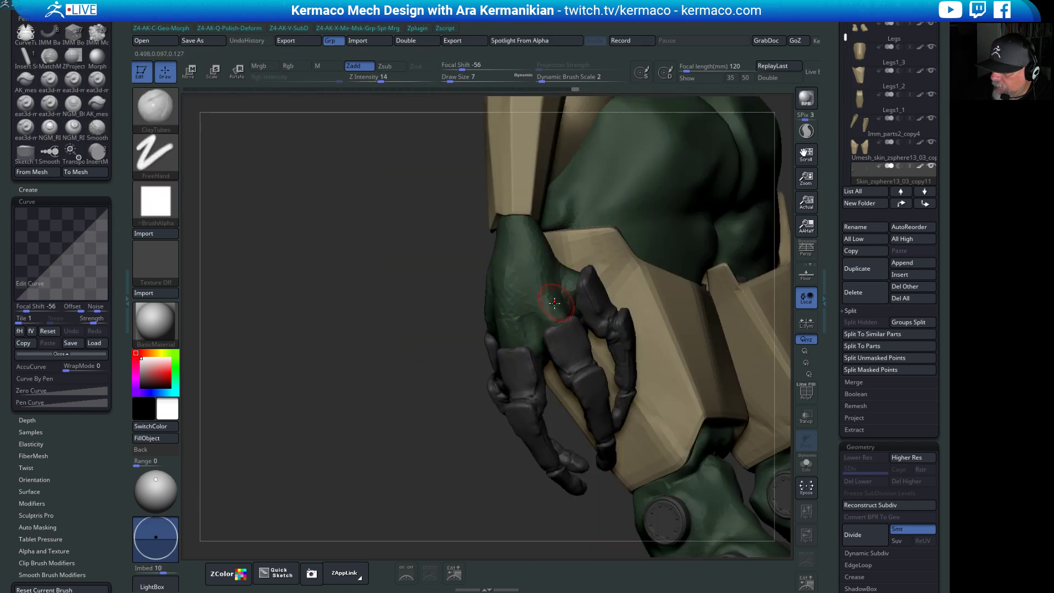
pyautogui.moveTo(546, 290)
pyautogui.mouseDown()
pyautogui.moveTo(545, 277)
pyautogui.moveTo(549, 325)
pyautogui.mouseUp()
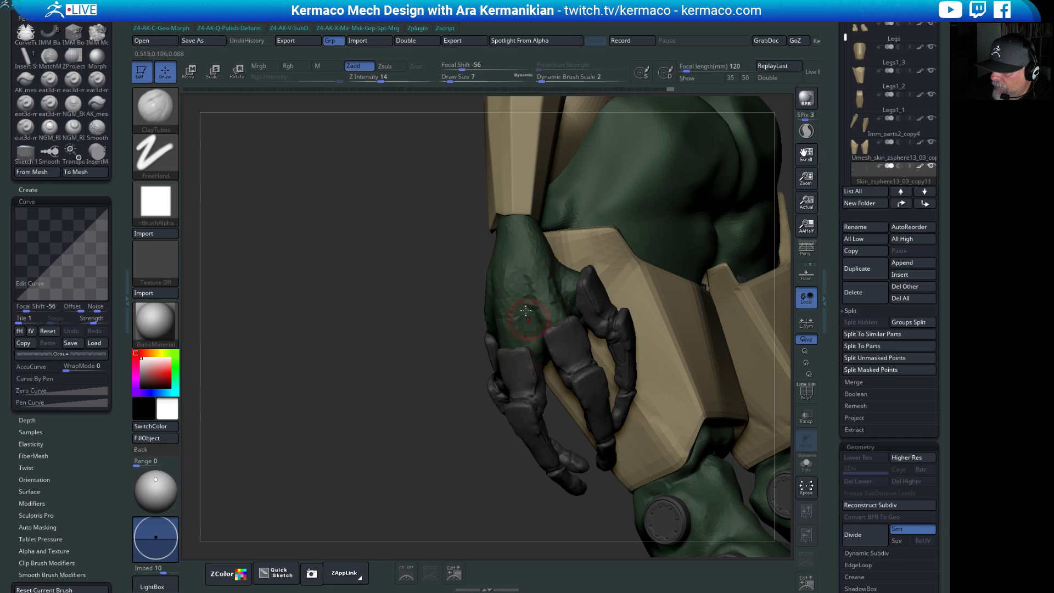
pyautogui.moveTo(517, 294); pyautogui.dragTo(523, 329)
pyautogui.moveTo(440, 329)
pyautogui.mouseDown()
pyautogui.moveTo(406, 332)
pyautogui.moveTo(461, 332)
pyautogui.moveTo(432, 264)
pyautogui.moveTo(549, 280)
pyautogui.mouseUp()
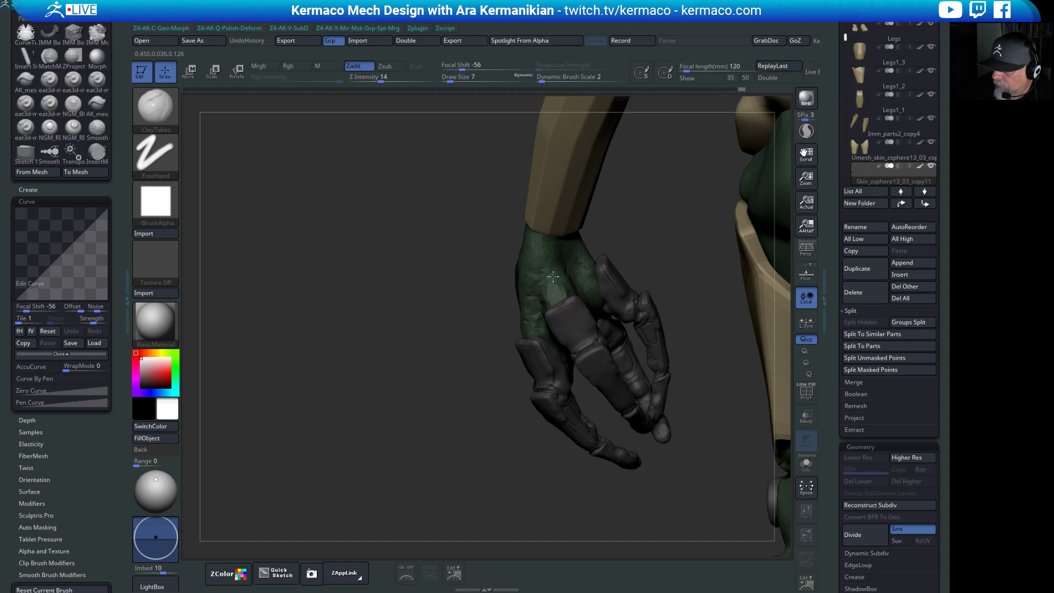
# Build up the thumb side of the green hand and the adjoining wrist area with ClayTubes strokes.
pyautogui.moveTo(669, 231)
pyautogui.mouseDown()
pyautogui.moveTo(611, 258)
pyautogui.moveTo(551, 261)
pyautogui.moveTo(547, 250)
pyautogui.mouseUp()
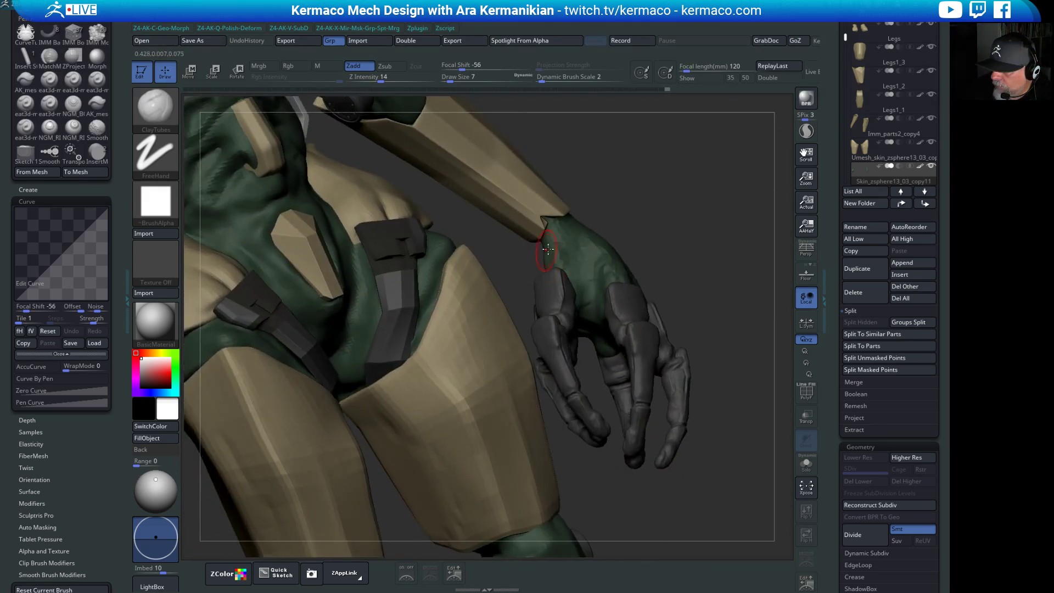
pyautogui.moveTo(622, 232)
pyautogui.mouseDown()
pyautogui.moveTo(676, 255)
pyautogui.moveTo(563, 262)
pyautogui.mouseUp()
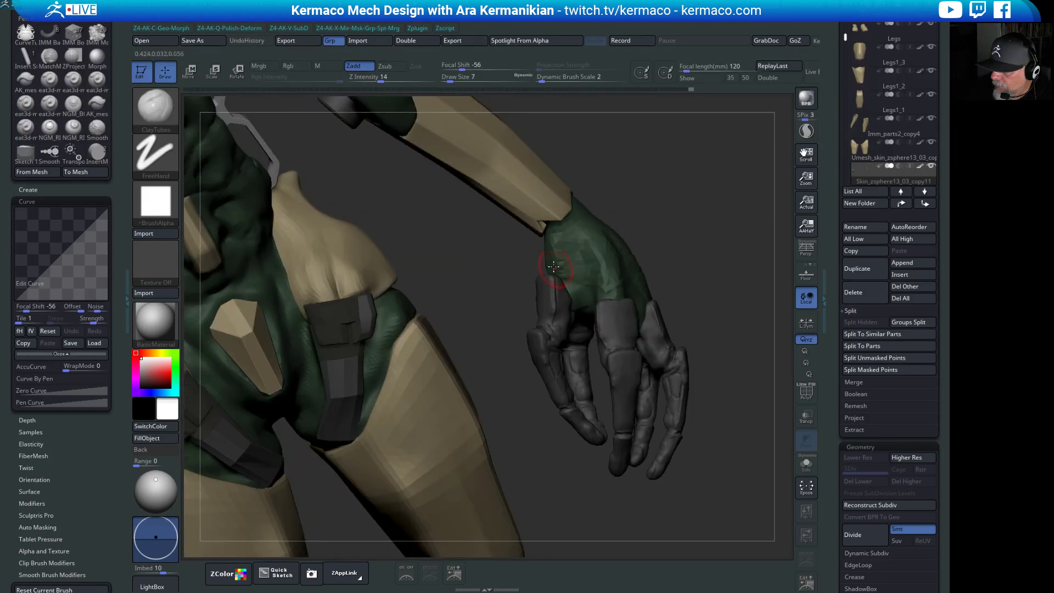
pyautogui.moveTo(663, 238); pyautogui.dragTo(547, 229)
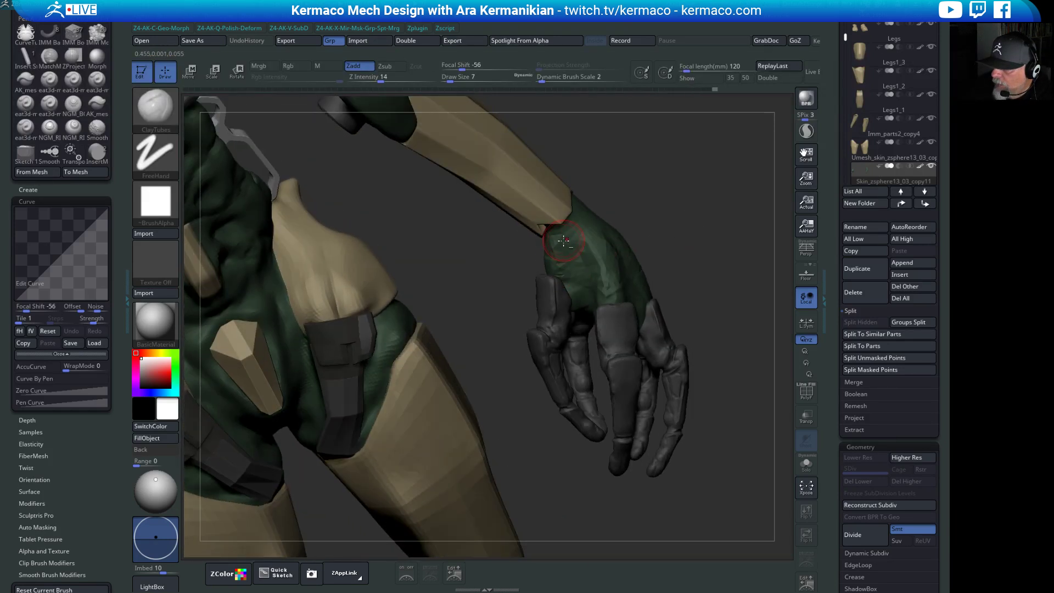
pyautogui.moveTo(709, 218); pyautogui.dragTo(596, 250)
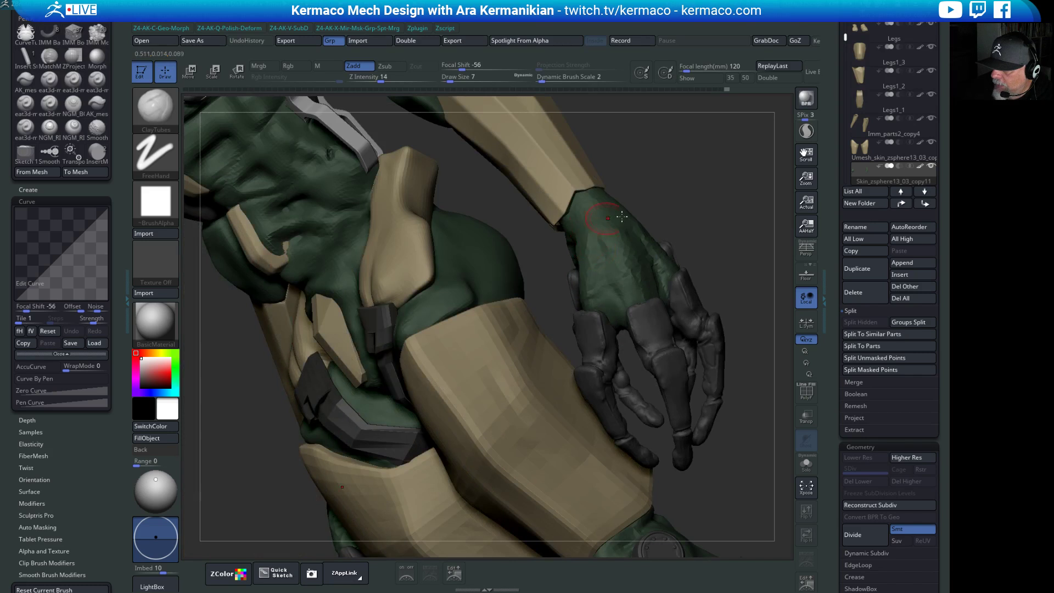
pyautogui.moveTo(681, 186); pyautogui.dragTo(541, 235)
pyautogui.press('shift')
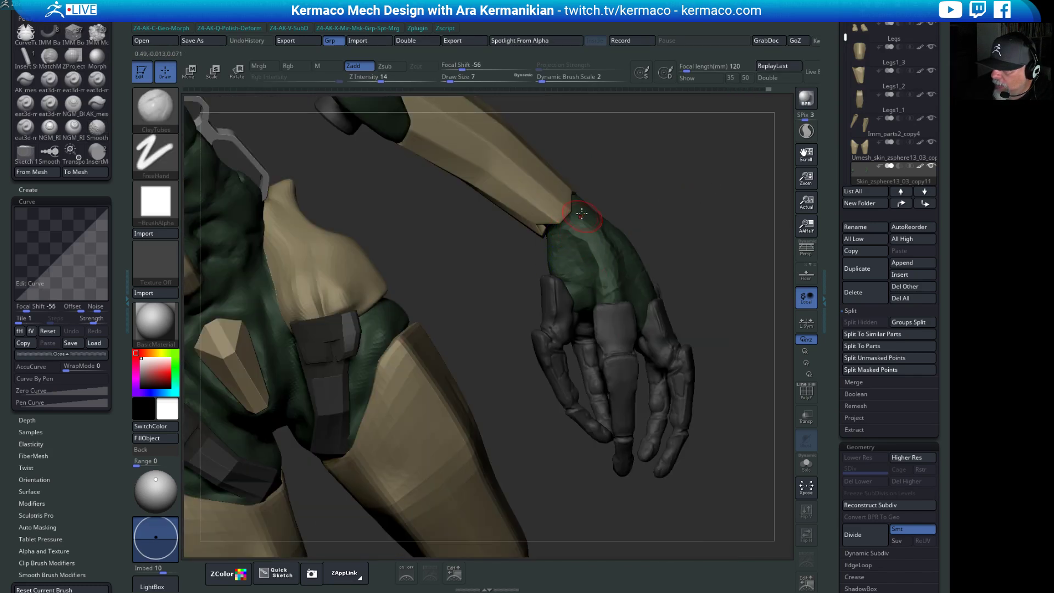
# Sculpt the back of the green hand and the wrist just below the forearm armor with ClayTubes, and smooth the strokes.
pyautogui.moveTo(713, 202); pyautogui.dragTo(602, 243)
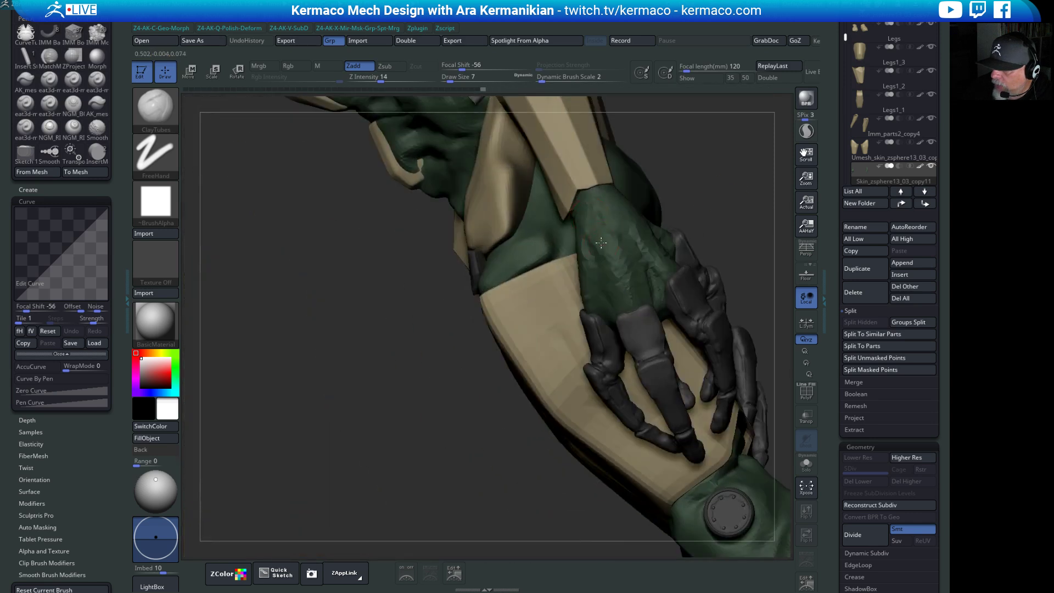
pyautogui.moveTo(696, 174); pyautogui.dragTo(604, 203)
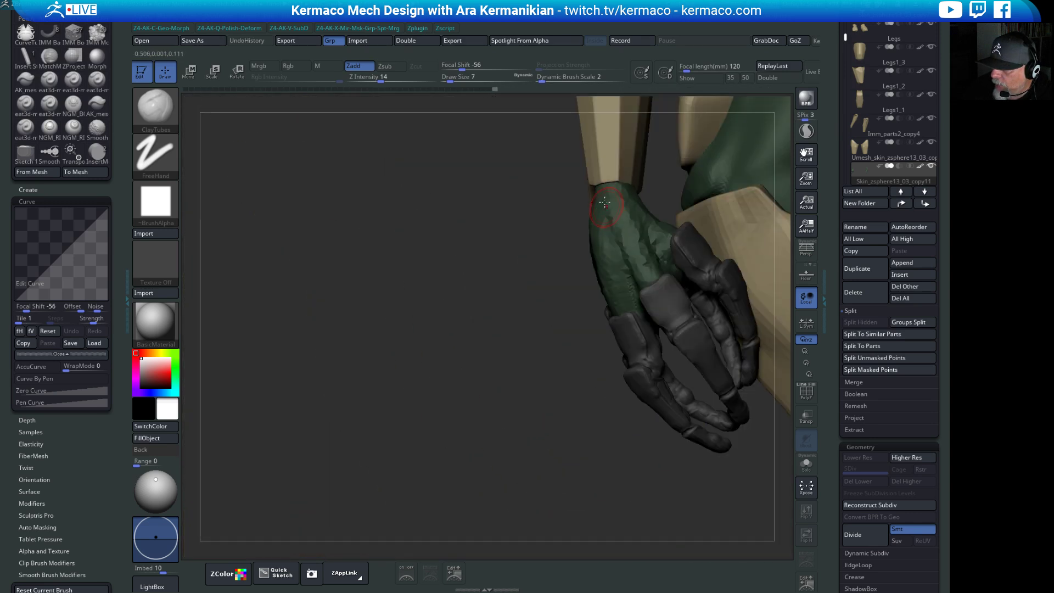
pyautogui.press('shift')
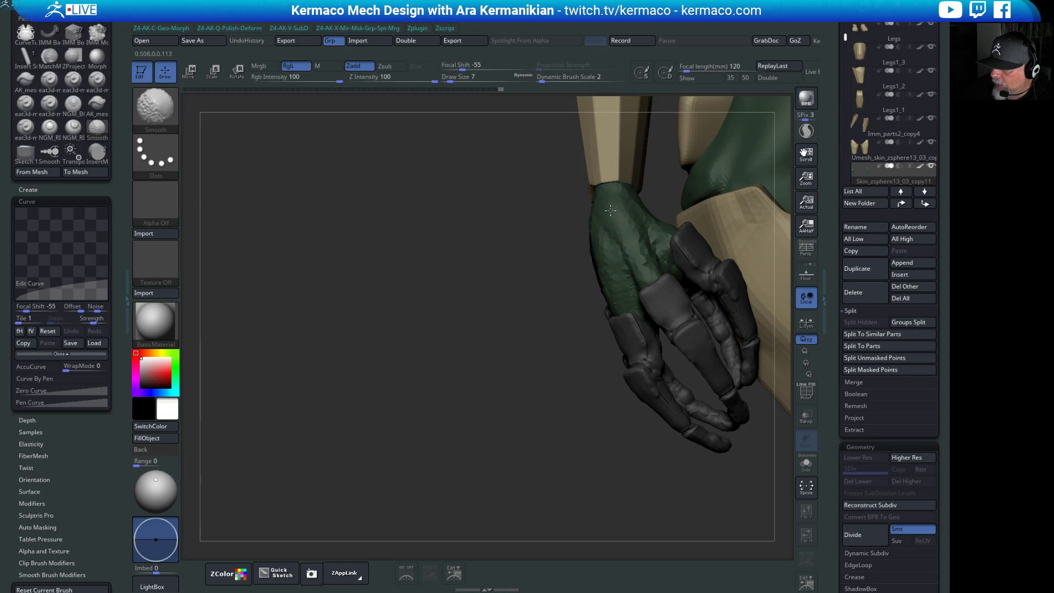
pyautogui.moveTo(529, 254); pyautogui.dragTo(621, 184)
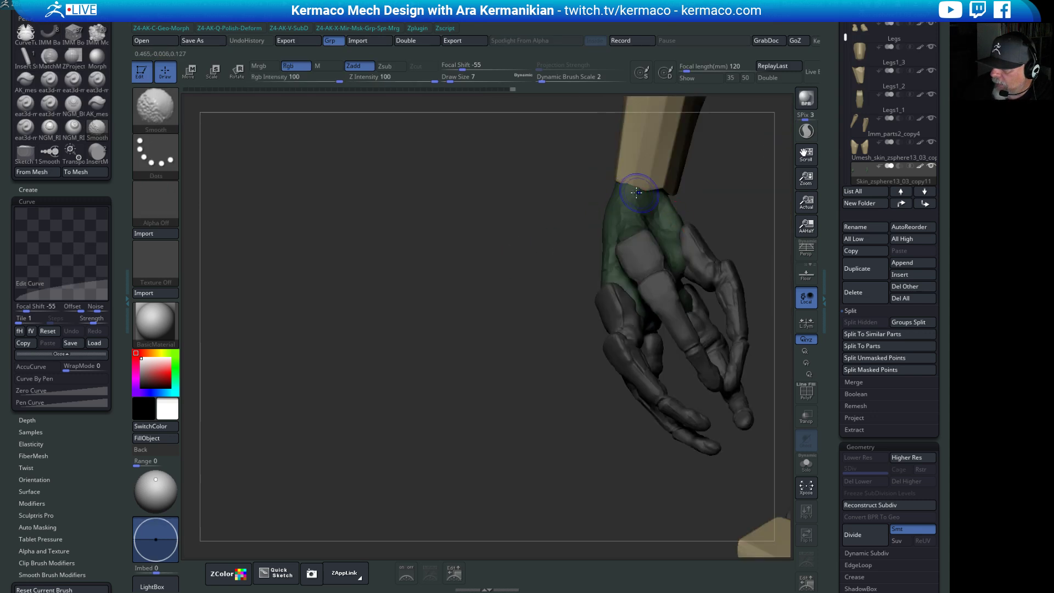
pyautogui.moveTo(720, 202)
pyautogui.keyDown('alt'); pyautogui.mouseDown()
pyautogui.moveTo(761, 251)
pyautogui.moveTo(729, 370)
pyautogui.moveTo(522, 192)
pyautogui.mouseUp(); pyautogui.keyUp('alt')
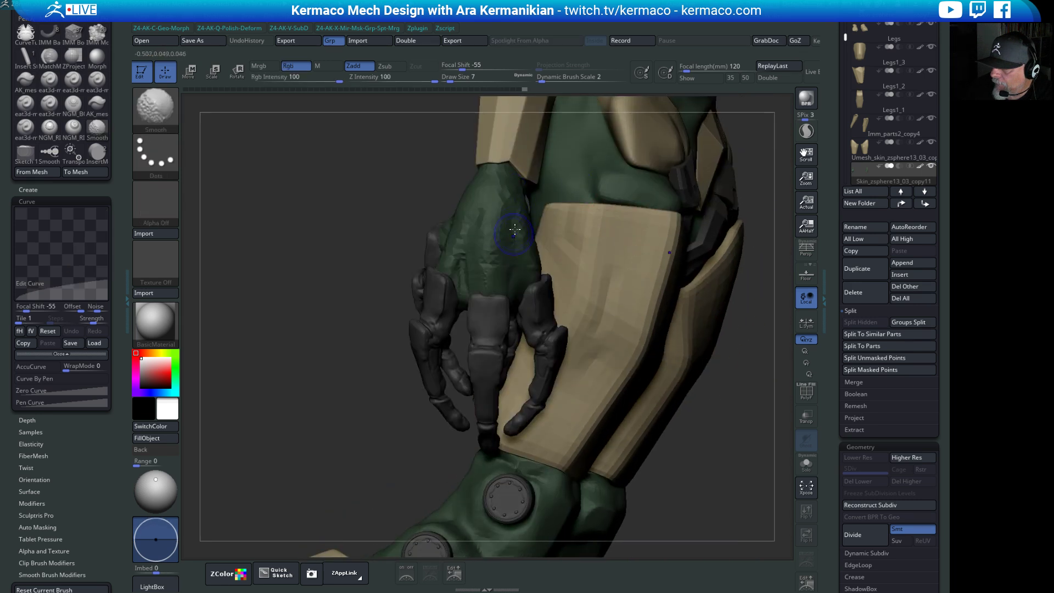
pyautogui.moveTo(393, 167); pyautogui.dragTo(571, 182)
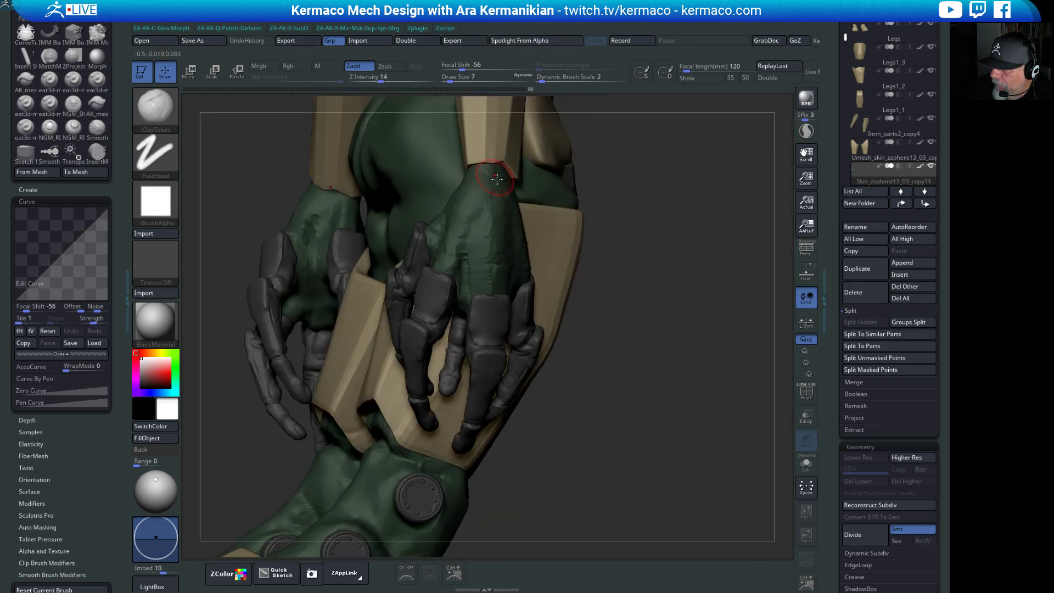
pyautogui.moveTo(674, 274); pyautogui.dragTo(507, 184)
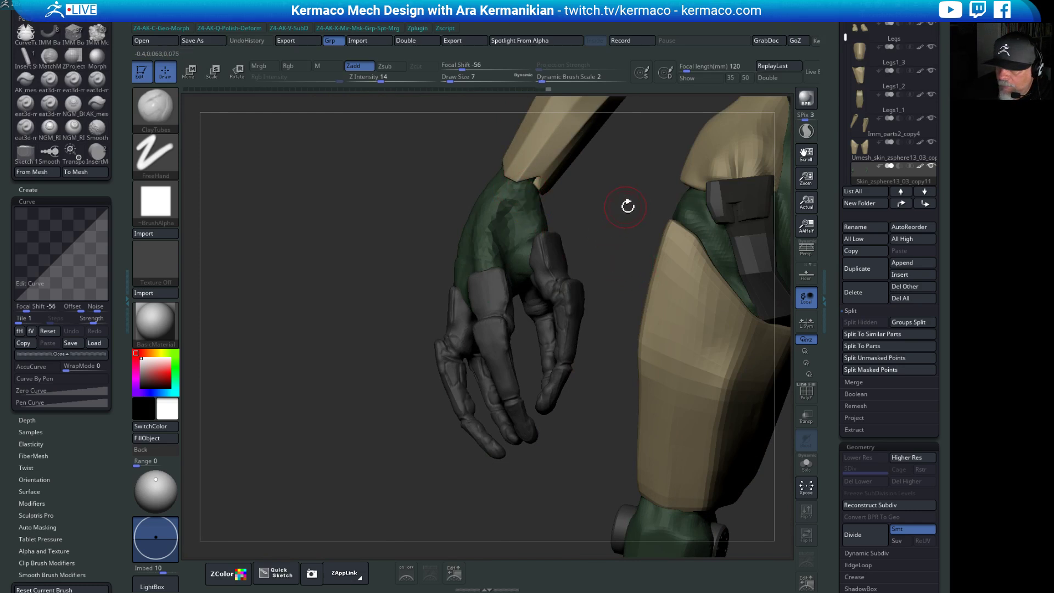
# Switch to the DamStandard brush with draw size 11 and Z Intensity 20 for carving the green hand.
pyautogui.moveTo(628, 207)
pyautogui.mouseDown()
pyautogui.moveTo(547, 253)
pyautogui.moveTo(461, 278)
pyautogui.mouseUp()
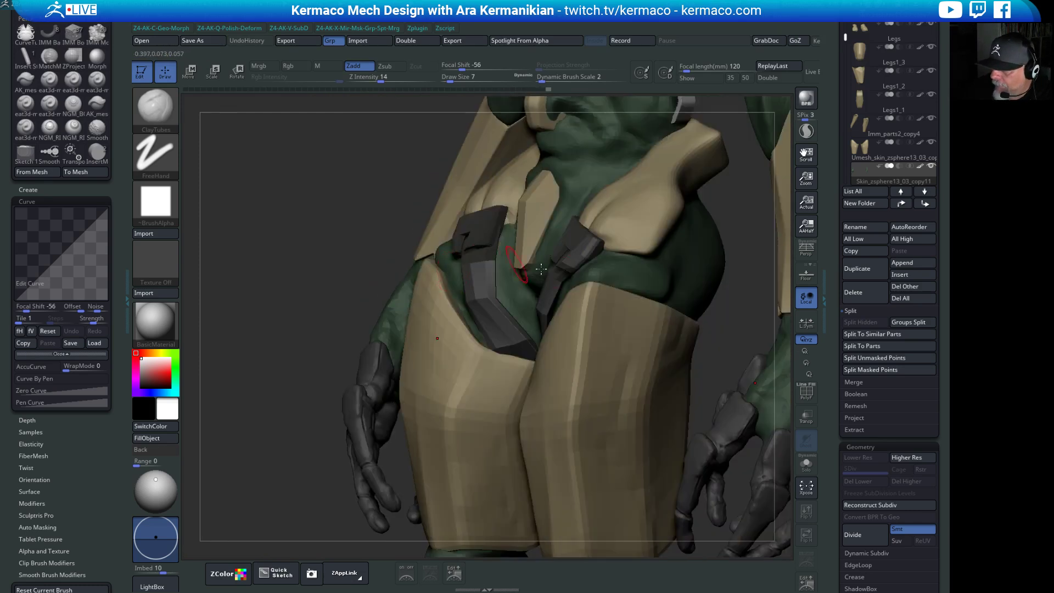
pyautogui.moveTo(767, 295); pyautogui.dragTo(694, 282)
pyautogui.press('f')
pyautogui.moveTo(657, 331)
pyautogui.mouseDown()
pyautogui.moveTo(646, 344)
pyautogui.moveTo(635, 313)
pyautogui.moveTo(582, 263)
pyautogui.mouseUp()
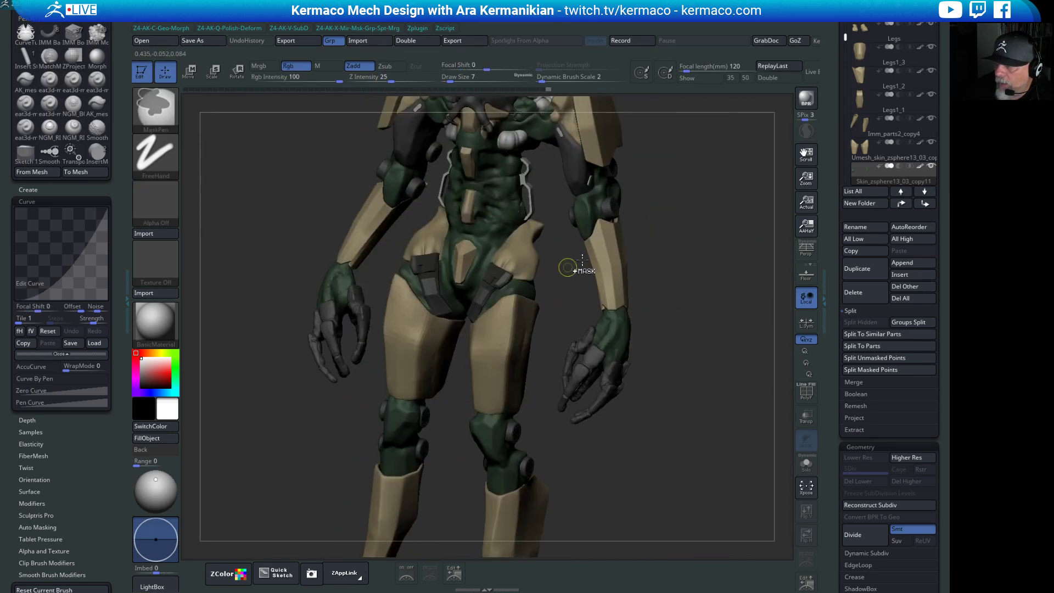
pyautogui.press('space')
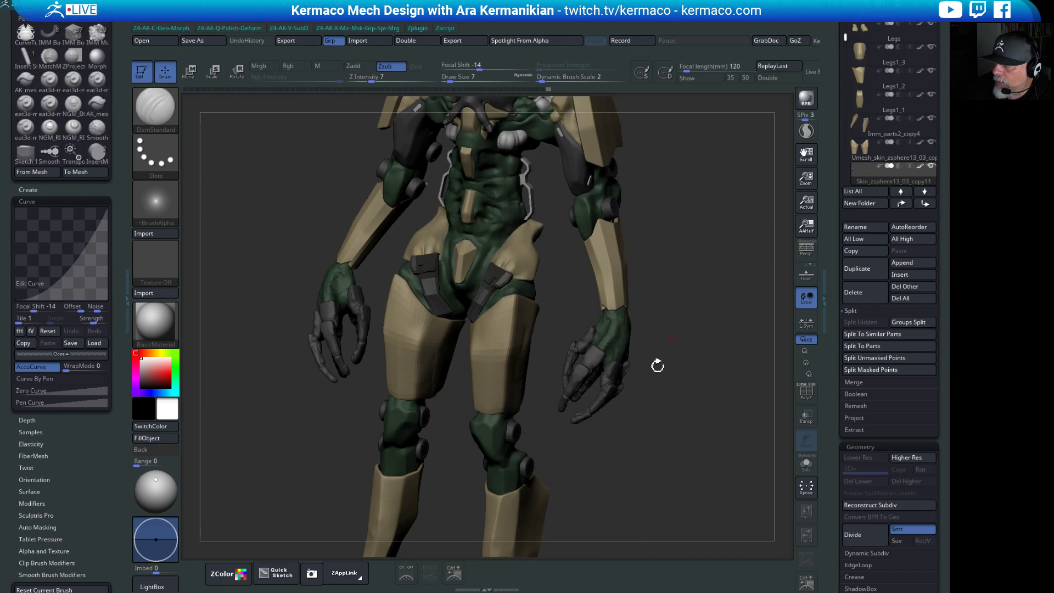
pyautogui.moveTo(658, 366); pyautogui.dragTo(633, 286)
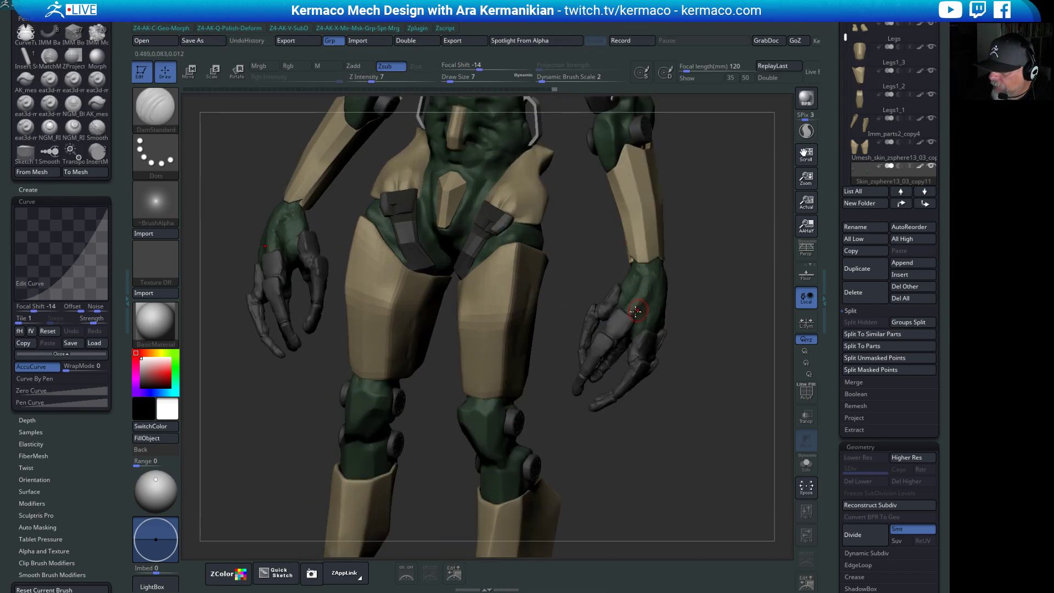
pyautogui.moveTo(727, 350)
pyautogui.keyDown('alt'); pyautogui.mouseDown()
pyautogui.moveTo(689, 367)
pyautogui.moveTo(558, 124)
pyautogui.mouseUp(); pyautogui.keyUp('alt')
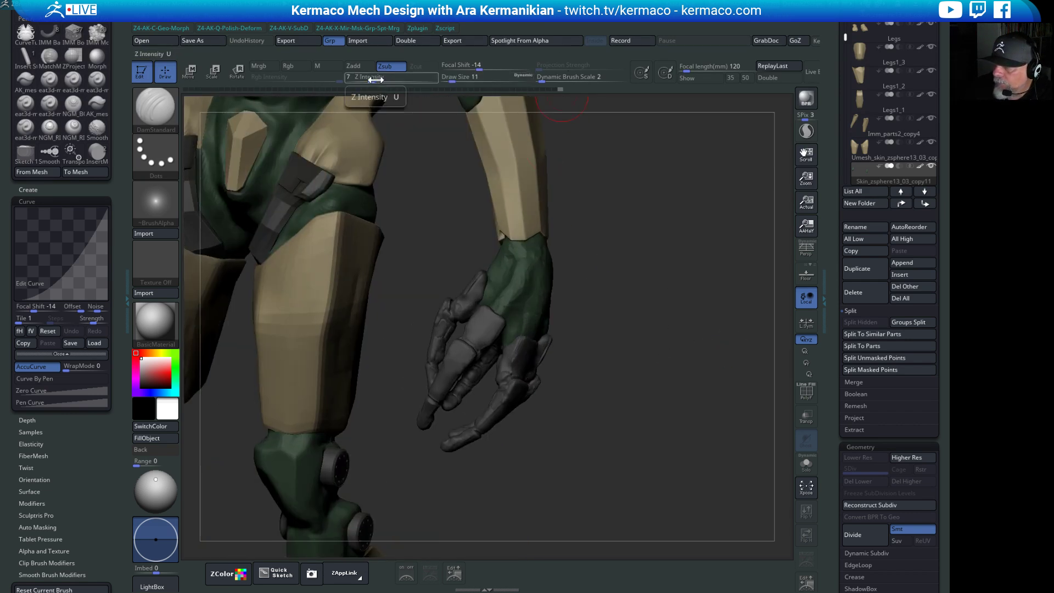
pyautogui.moveTo(374, 77); pyautogui.dragTo(386, 81)
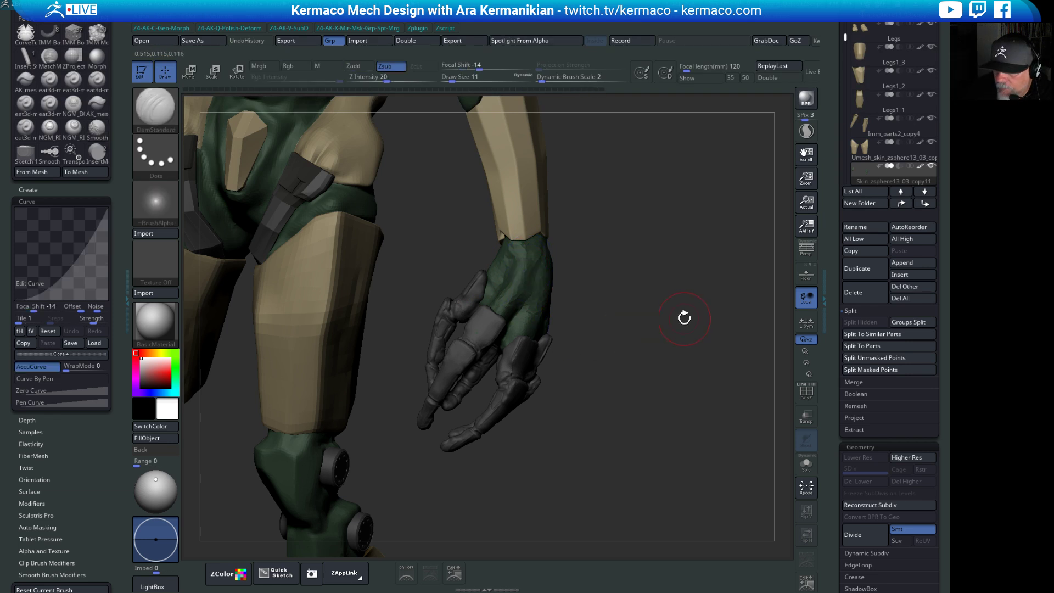
# Carve creases between the tendons on the back of the green hand and toward the finger bases with DamStandard.
pyautogui.moveTo(683, 316); pyautogui.dragTo(565, 273)
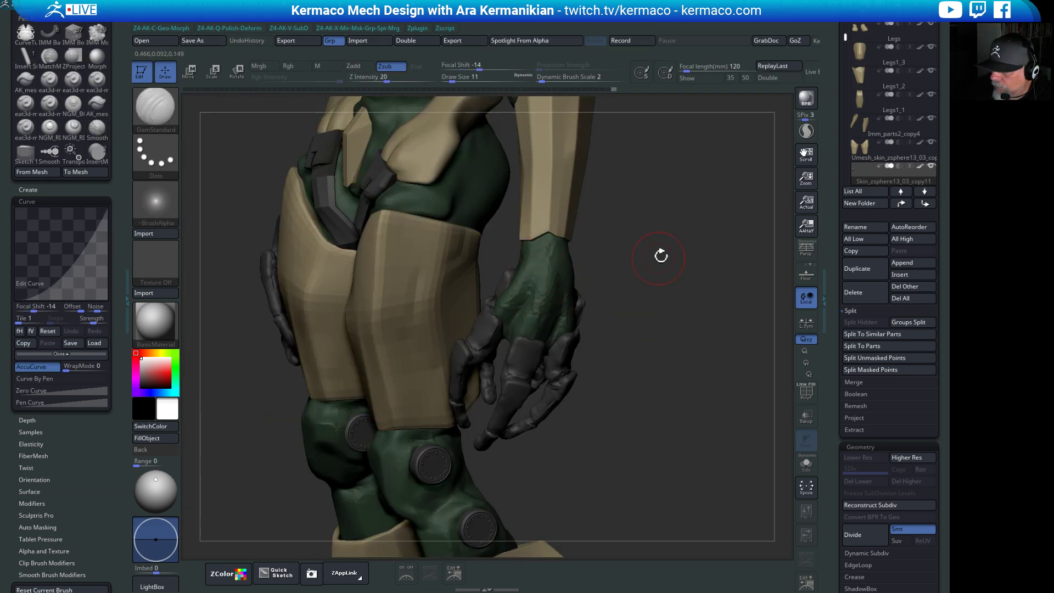
pyautogui.moveTo(662, 252); pyautogui.dragTo(556, 291)
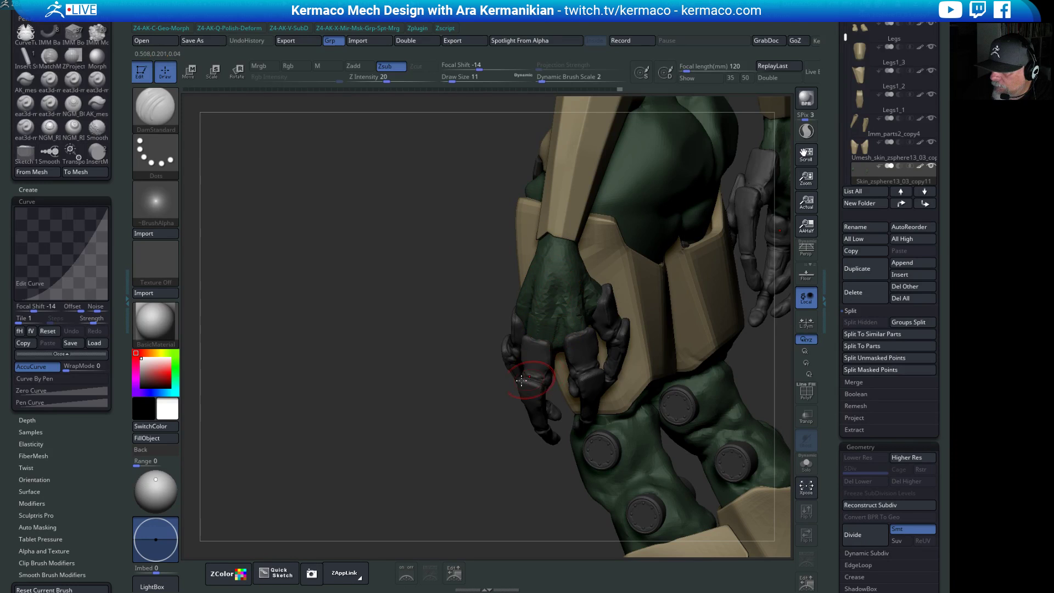
pyautogui.moveTo(419, 330); pyautogui.dragTo(579, 286)
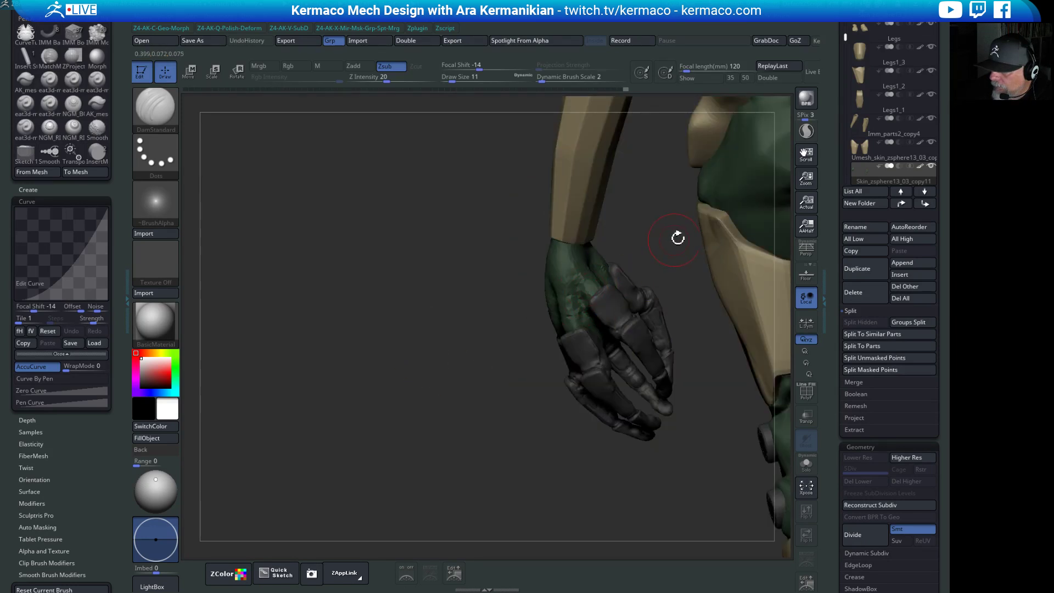
pyautogui.moveTo(678, 236); pyautogui.dragTo(605, 275)
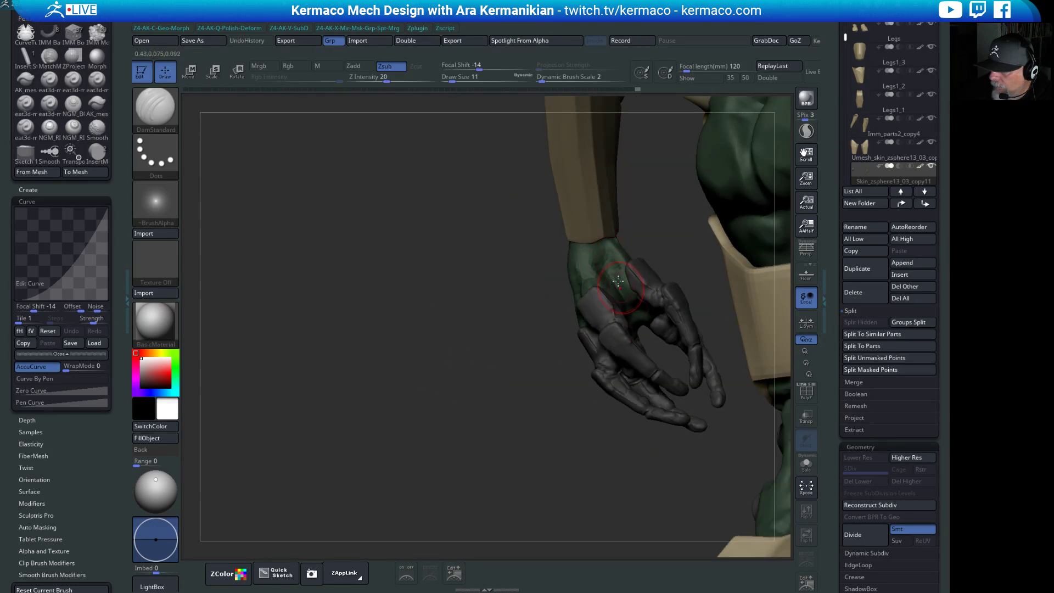
pyautogui.moveTo(683, 237)
pyautogui.mouseDown()
pyautogui.moveTo(671, 156)
pyautogui.moveTo(516, 442)
pyautogui.moveTo(685, 419)
pyautogui.moveTo(688, 434)
pyautogui.moveTo(638, 336)
pyautogui.mouseUp()
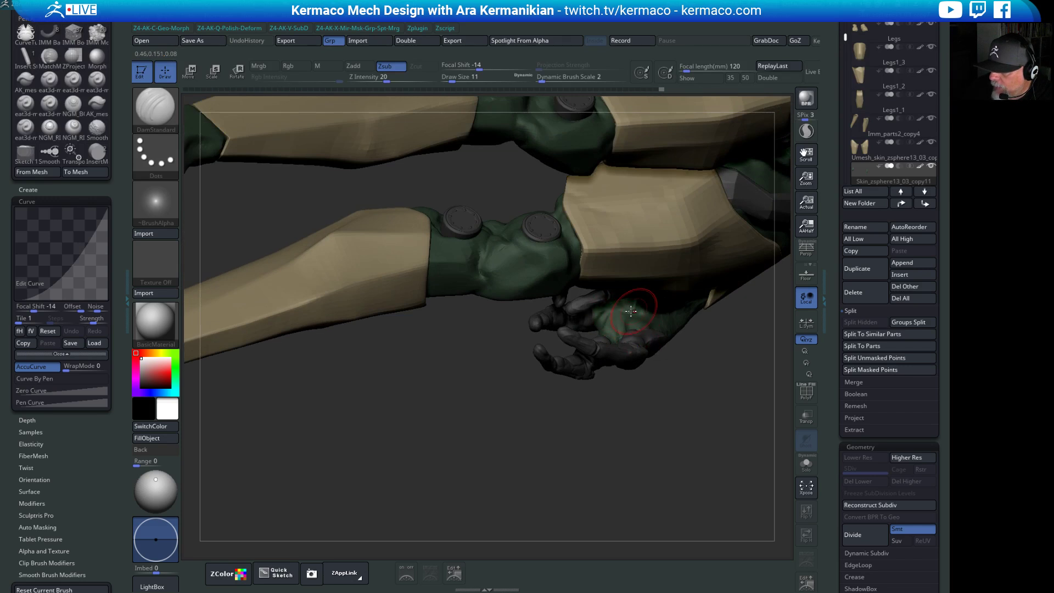
# Set the DamStandard draw size to 7 and carve creases into the palm of the green hand around the finger bases.
pyautogui.press('s')
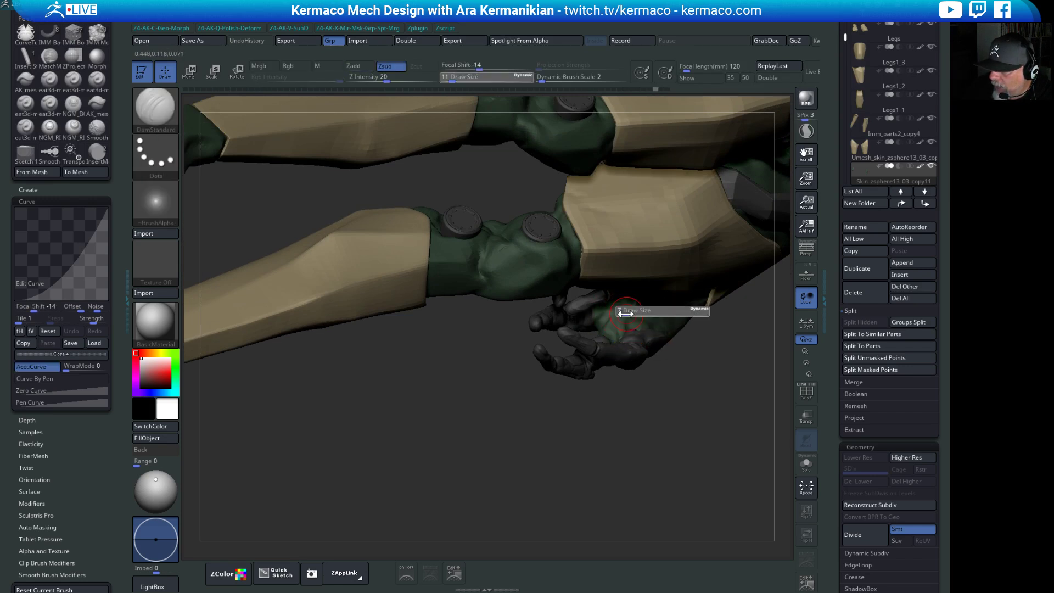
pyautogui.press('s')
pyautogui.moveTo(626, 313); pyautogui.dragTo(607, 319)
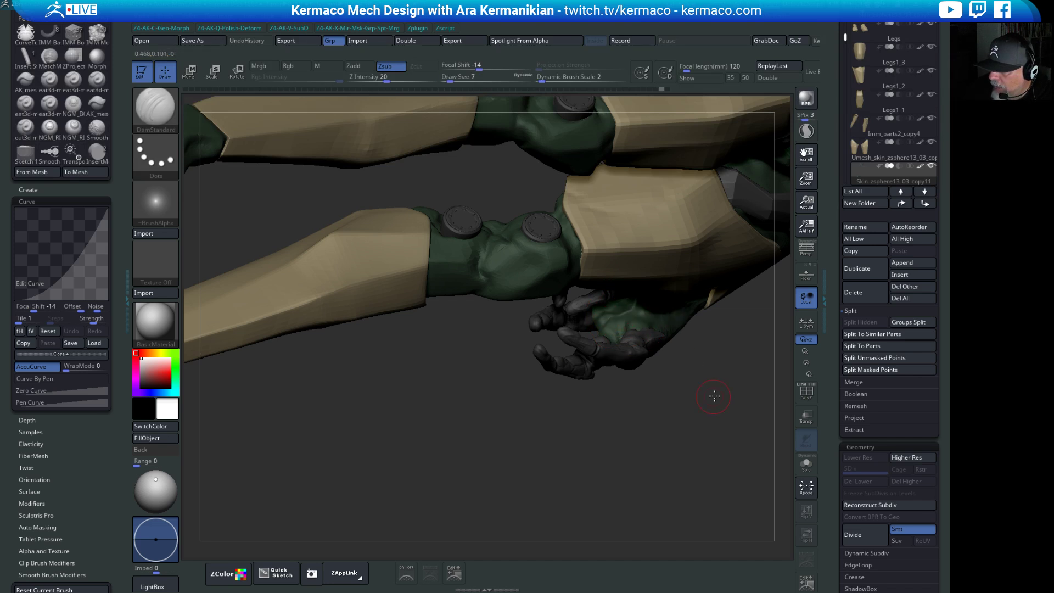
pyautogui.moveTo(714, 396)
pyautogui.mouseDown()
pyautogui.moveTo(748, 370)
pyautogui.moveTo(673, 357)
pyautogui.mouseUp()
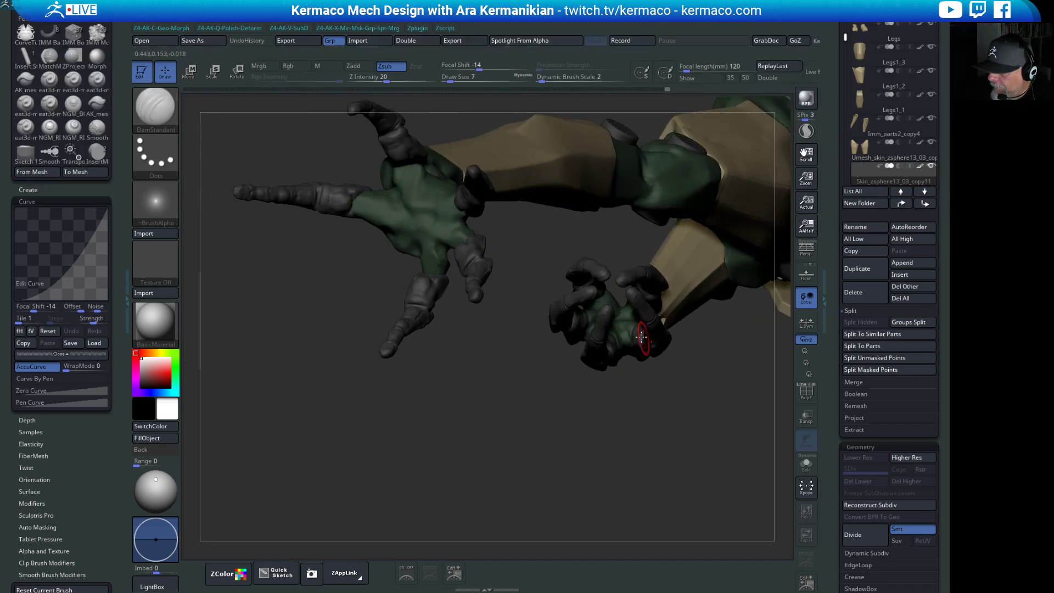
pyautogui.moveTo(624, 318)
pyautogui.mouseDown()
pyautogui.moveTo(652, 412)
pyautogui.moveTo(624, 328)
pyautogui.mouseUp()
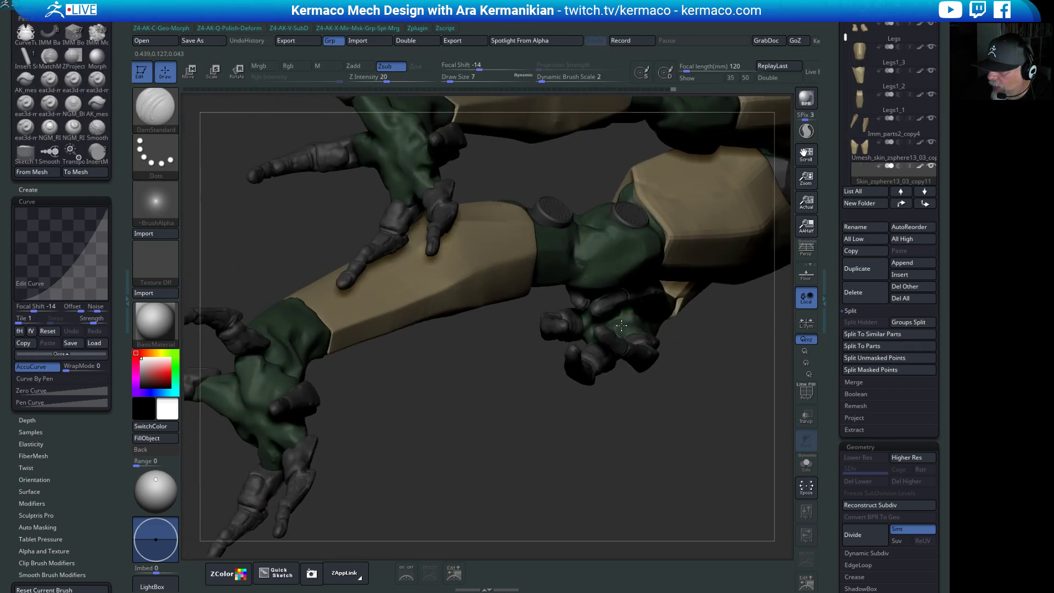
pyautogui.moveTo(705, 413); pyautogui.dragTo(652, 322)
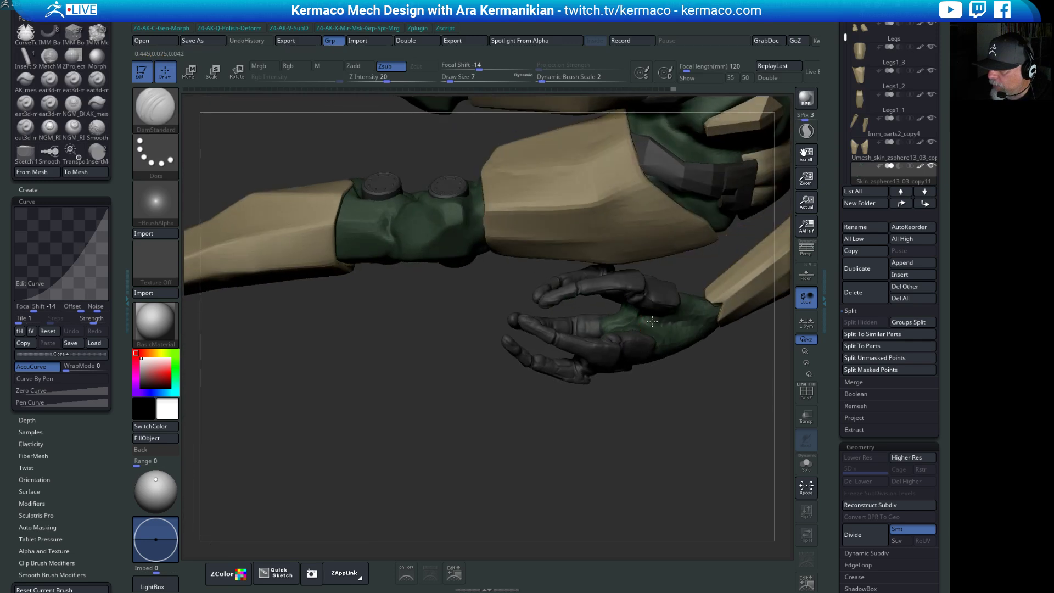
pyautogui.moveTo(683, 378); pyautogui.dragTo(483, 447)
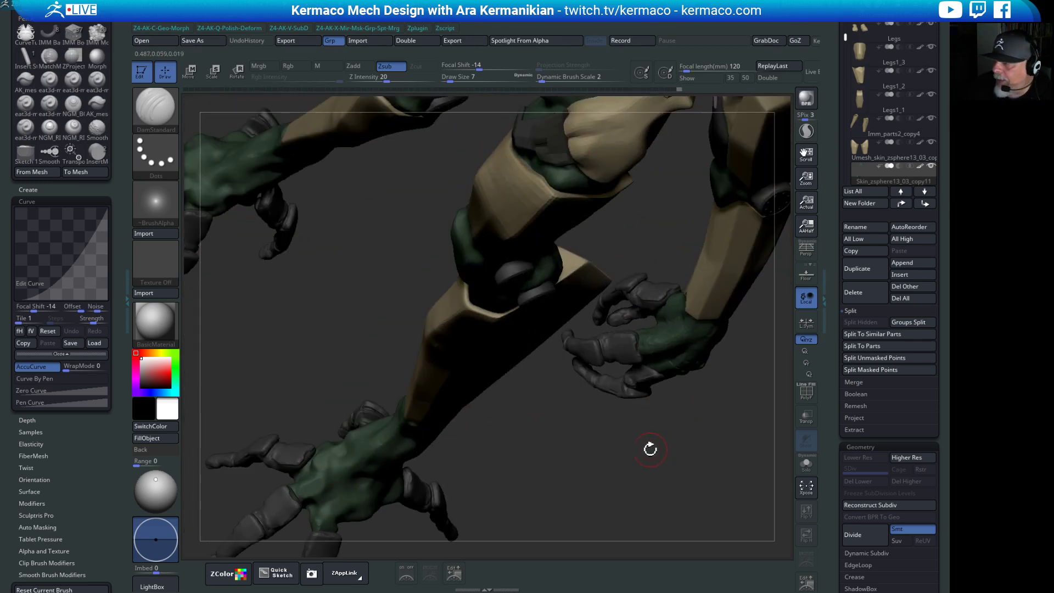
# Carve DamStandard creases into the wrist below the forearm armor, the back of the green hand and the thumb base, smoothing between strokes.
pyautogui.moveTo(649, 447); pyautogui.dragTo(559, 284)
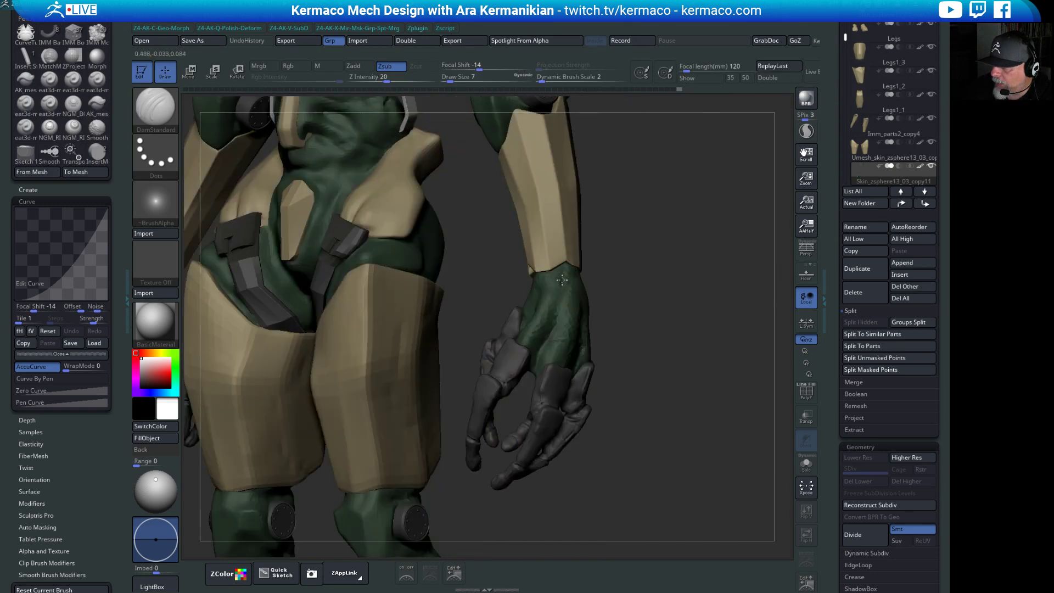
pyautogui.moveTo(680, 337); pyautogui.dragTo(569, 264)
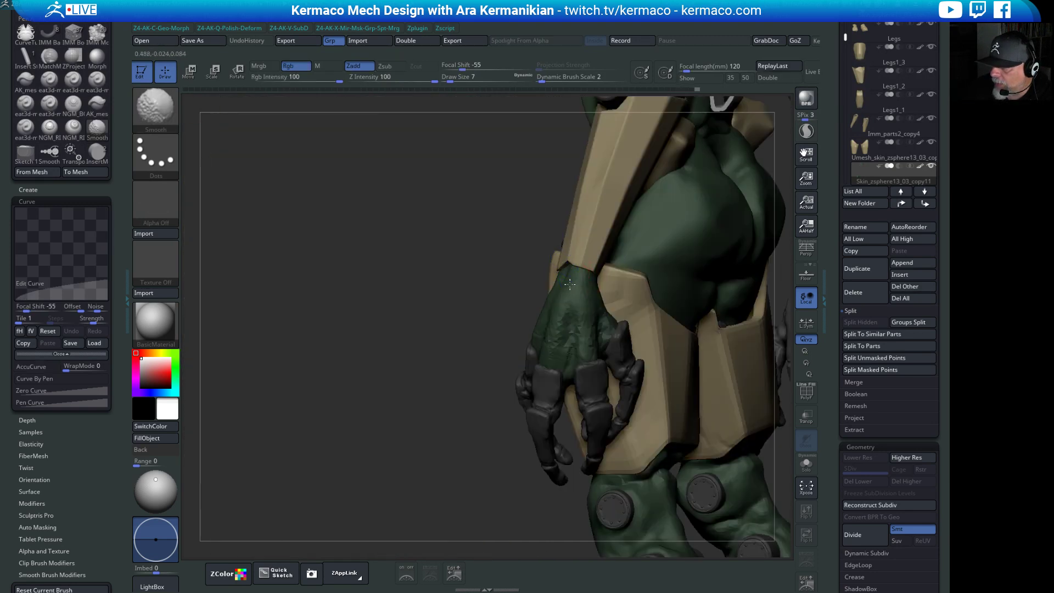
pyautogui.moveTo(493, 296); pyautogui.dragTo(577, 282)
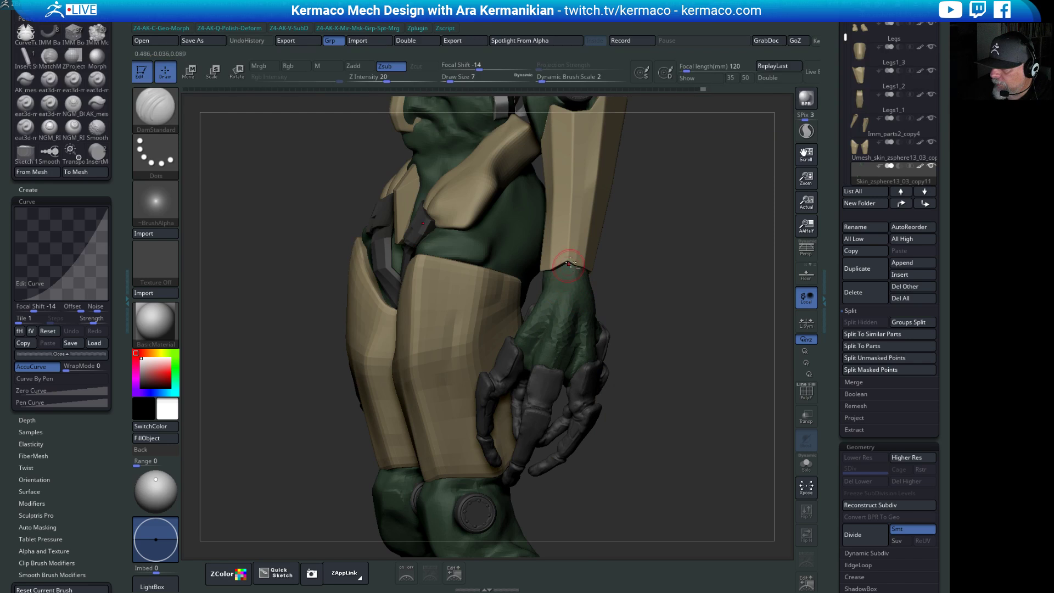
pyautogui.press('shift')
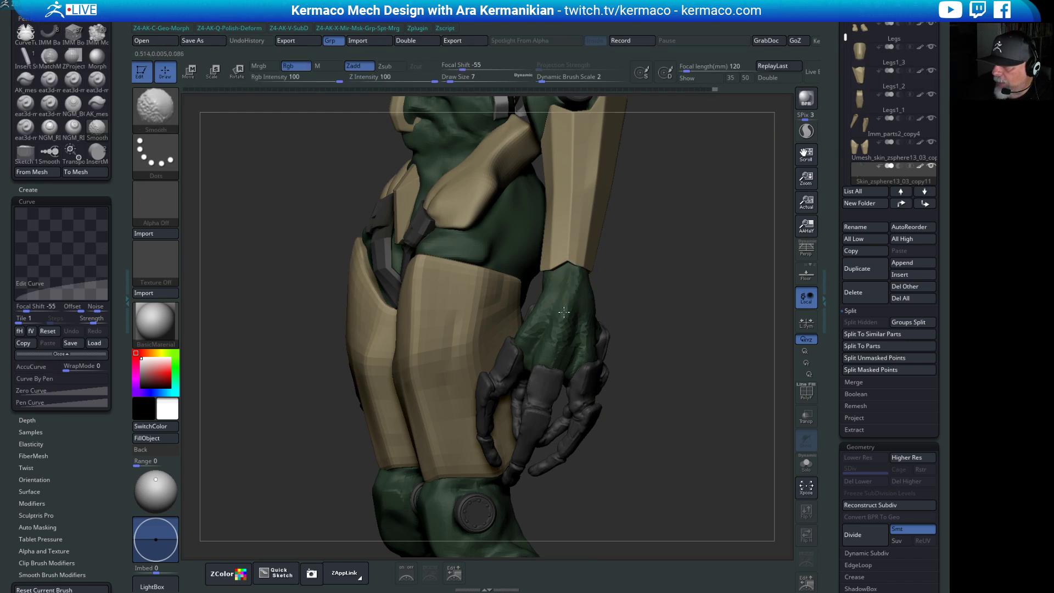
pyautogui.moveTo(663, 347); pyautogui.dragTo(587, 342)
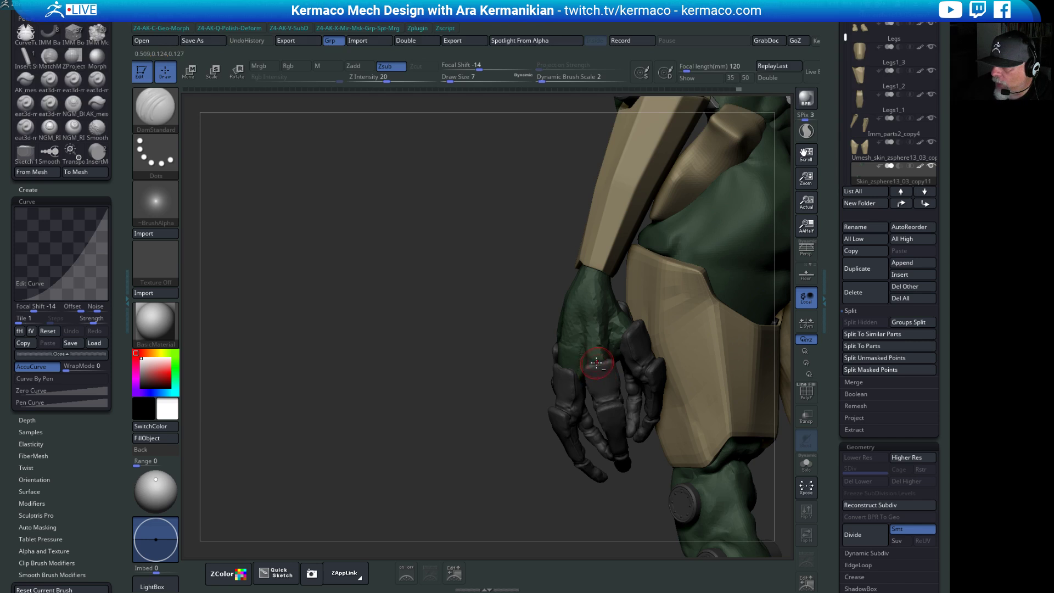
pyautogui.press('shift')
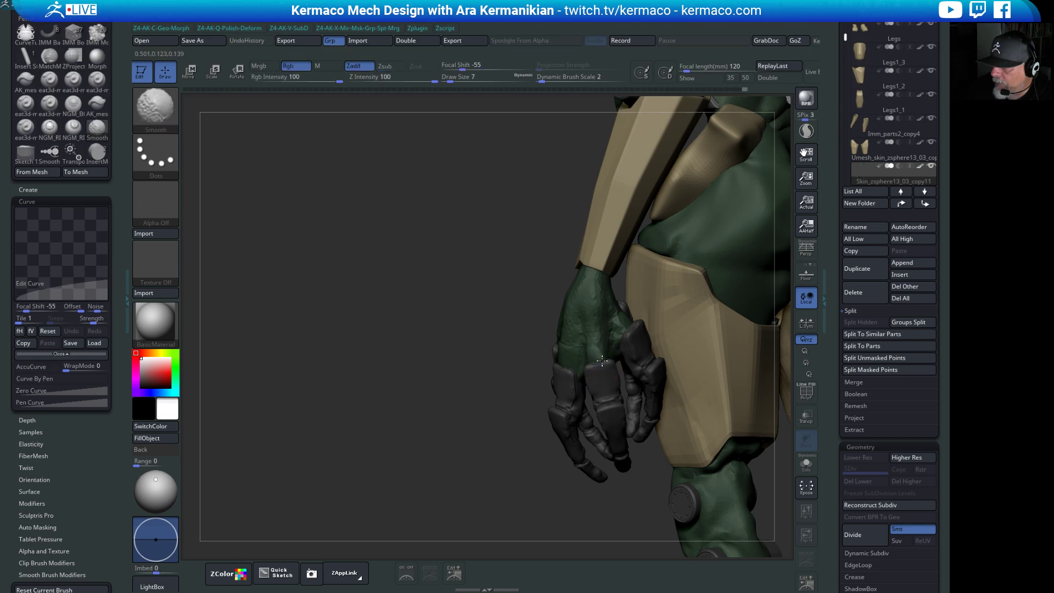
pyautogui.moveTo(467, 365); pyautogui.dragTo(624, 324)
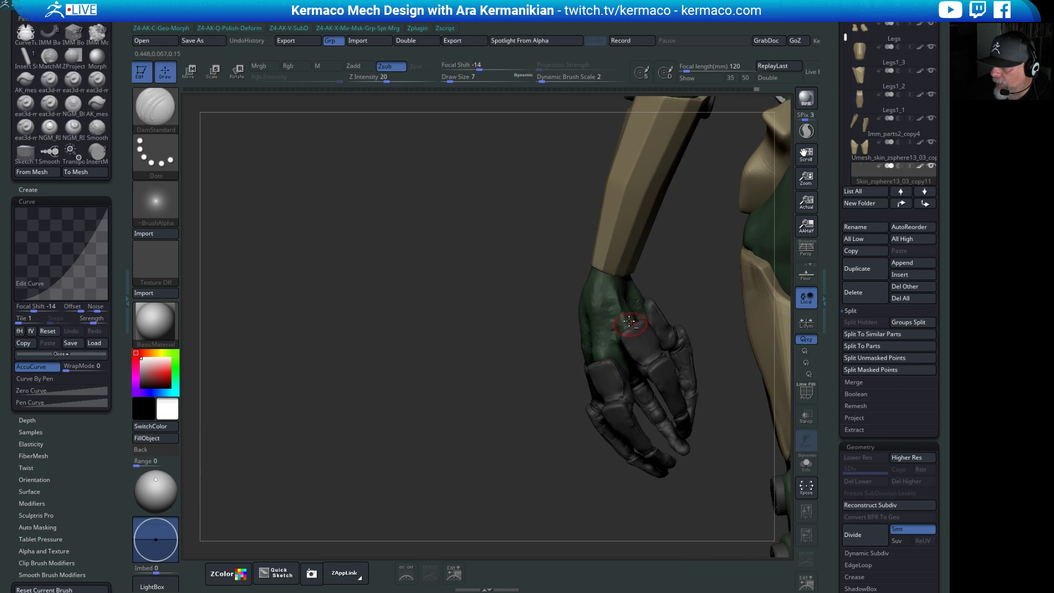
pyautogui.moveTo(697, 271); pyautogui.dragTo(651, 281)
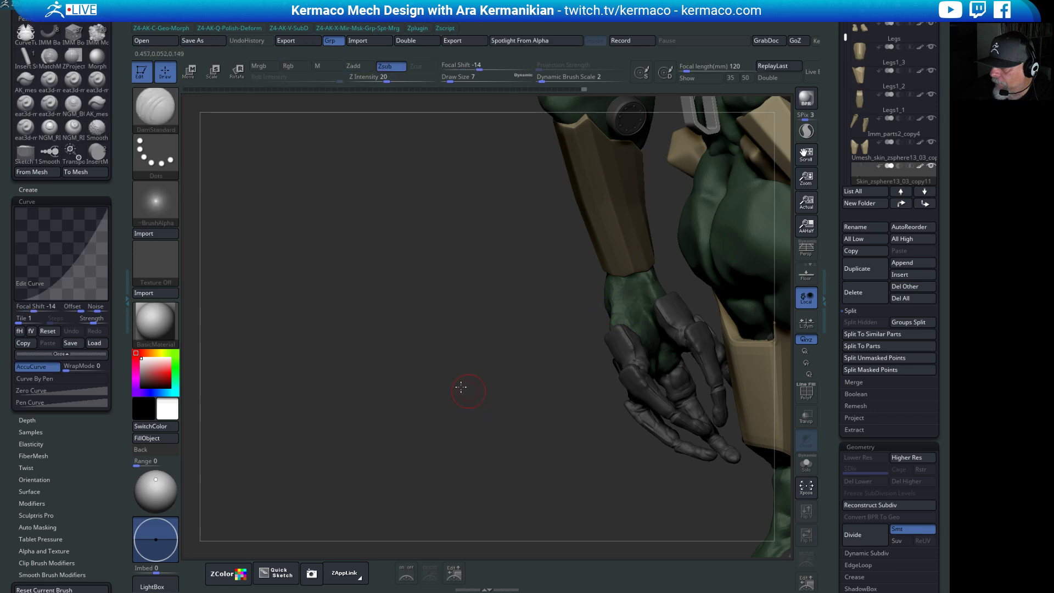
# Examine the figure from the front and sides, checking the creases on the green hands against the arms and torso.
pyautogui.moveTo(463, 388); pyautogui.dragTo(536, 328)
pyautogui.moveTo(611, 330); pyautogui.dragTo(481, 270)
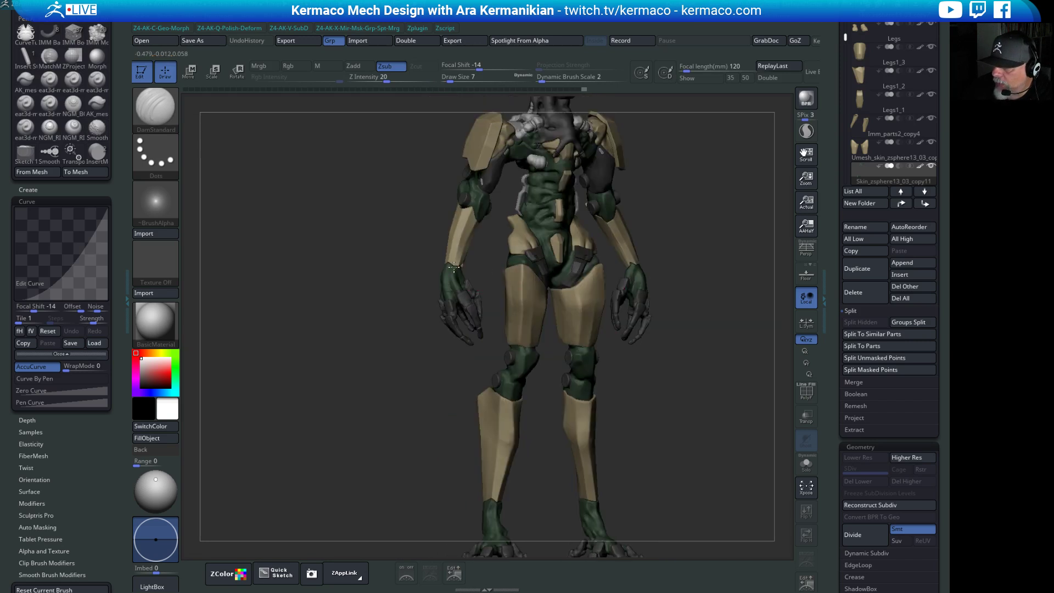
pyautogui.moveTo(760, 341)
pyautogui.keyDown('shift'); pyautogui.mouseDown()
pyautogui.moveTo(675, 381)
pyautogui.moveTo(680, 370)
pyautogui.moveTo(666, 377)
pyautogui.moveTo(659, 360)
pyautogui.mouseUp(); pyautogui.keyUp('shift')
pyautogui.press('w')
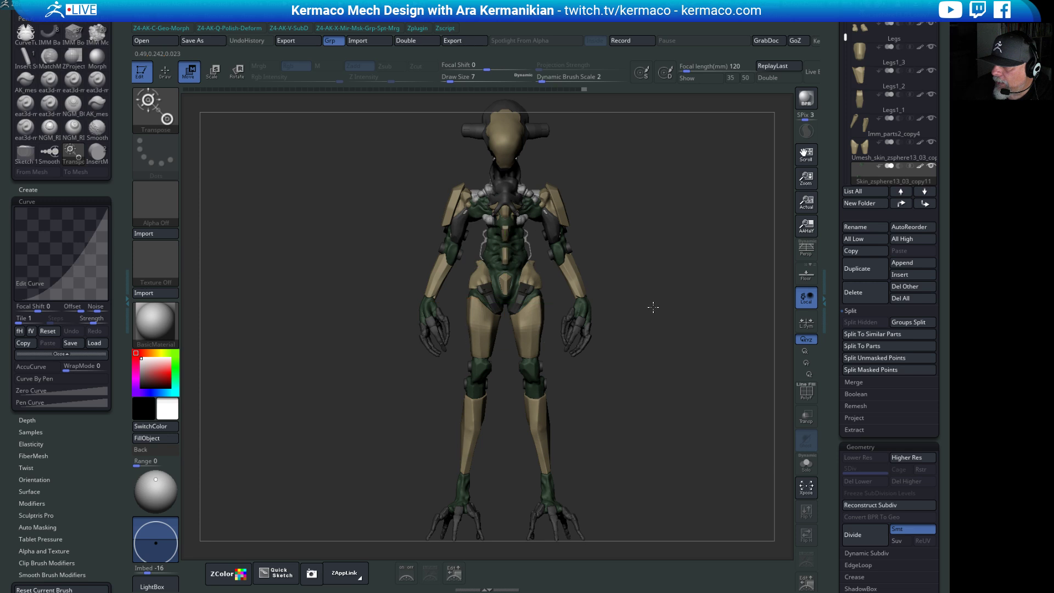
pyautogui.moveTo(652, 306)
pyautogui.mouseDown()
pyautogui.moveTo(677, 305)
pyautogui.moveTo(628, 393)
pyautogui.moveTo(678, 416)
pyautogui.moveTo(628, 402)
pyautogui.moveTo(635, 396)
pyautogui.mouseUp()
pyautogui.press('q')
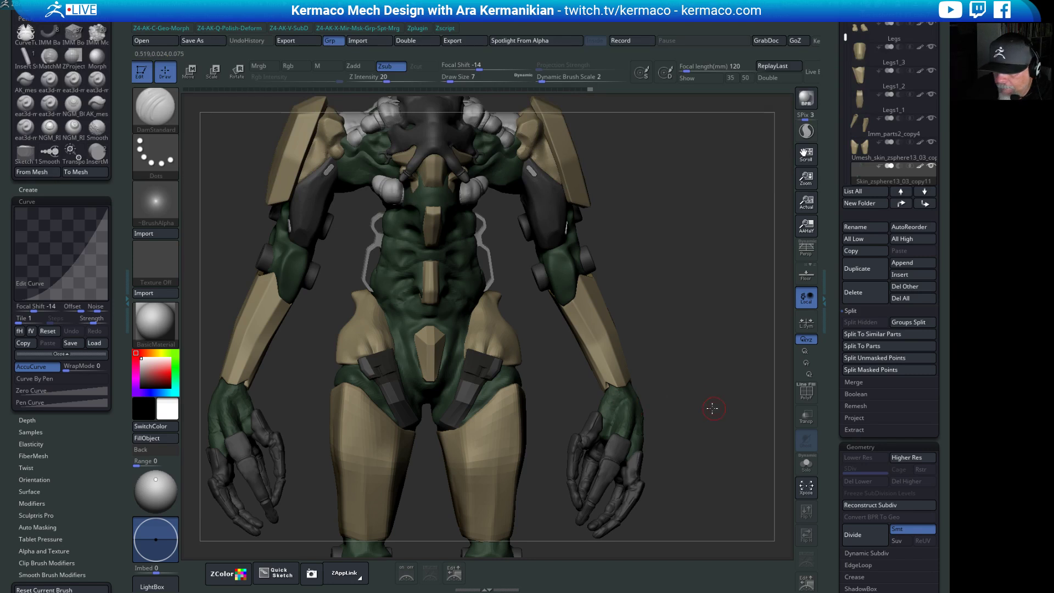
pyautogui.moveTo(710, 405); pyautogui.dragTo(618, 412)
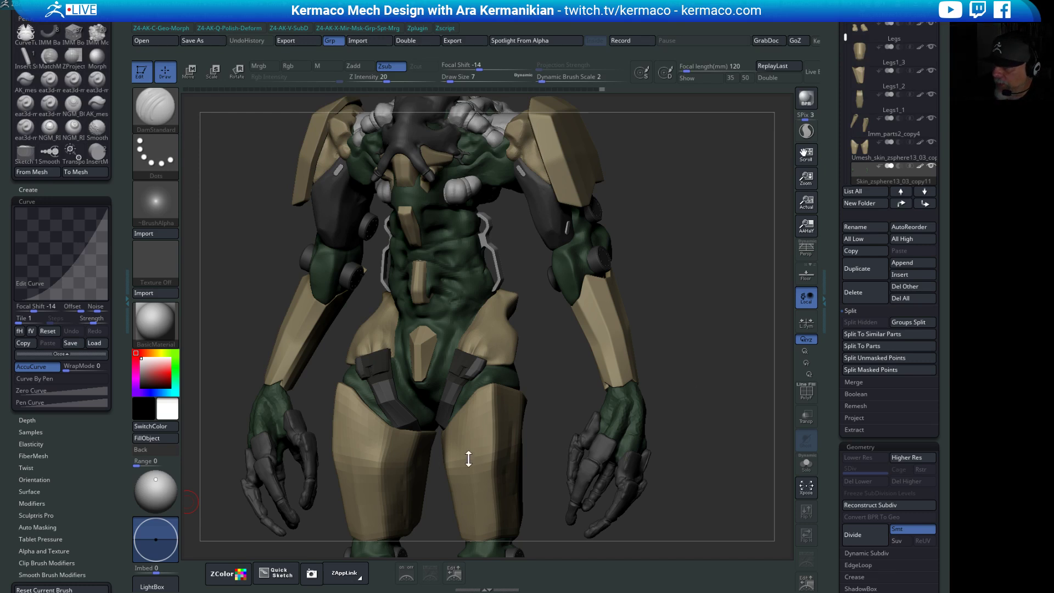
pyautogui.moveTo(681, 412); pyautogui.dragTo(634, 419)
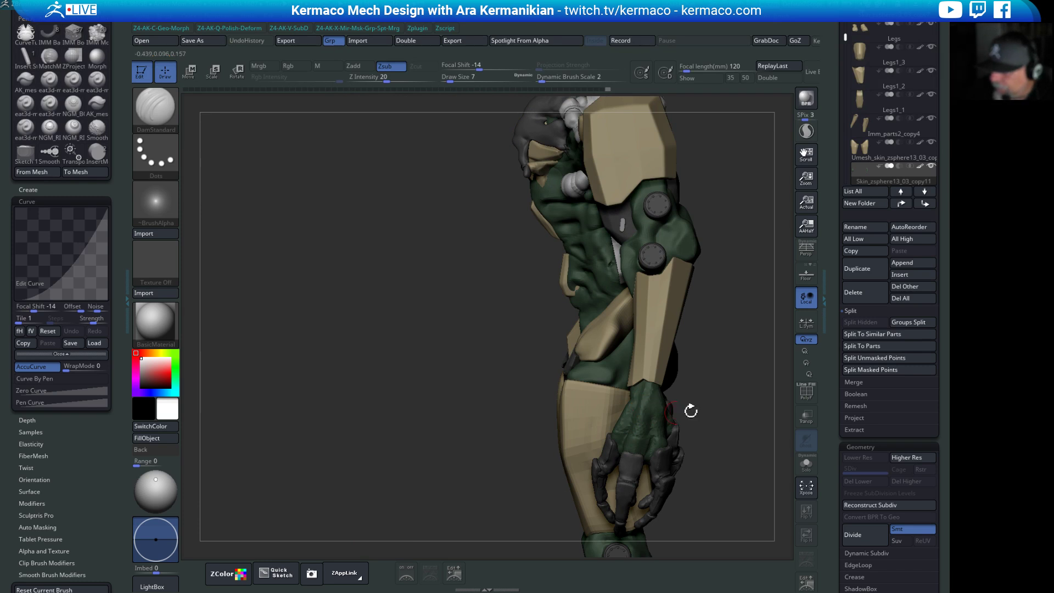
pyautogui.moveTo(724, 399); pyautogui.dragTo(649, 423)
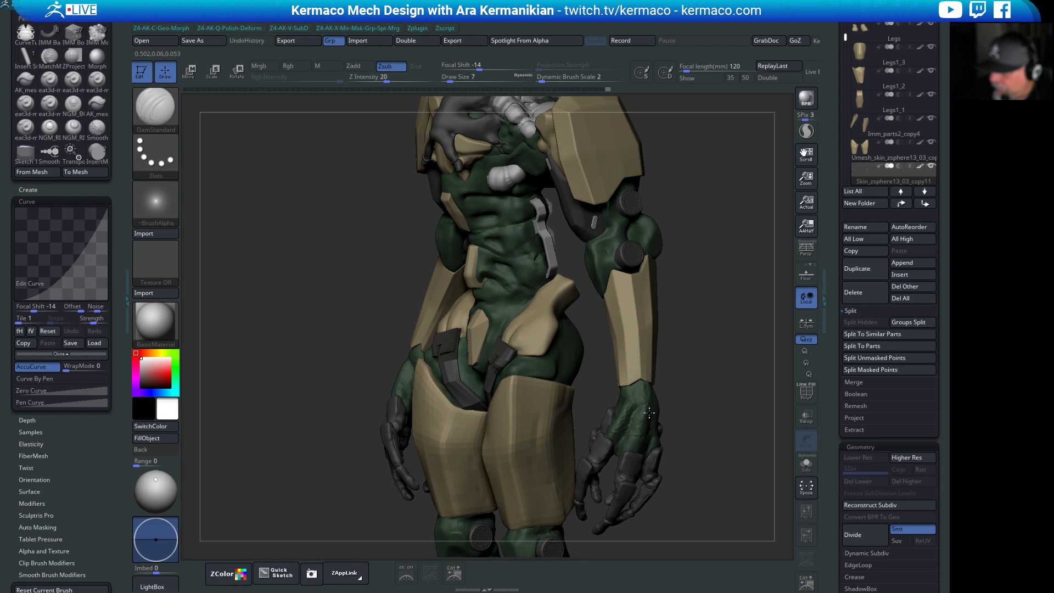
pyautogui.moveTo(639, 405)
pyautogui.mouseDown()
pyautogui.moveTo(701, 405)
pyautogui.moveTo(646, 416)
pyautogui.mouseUp()
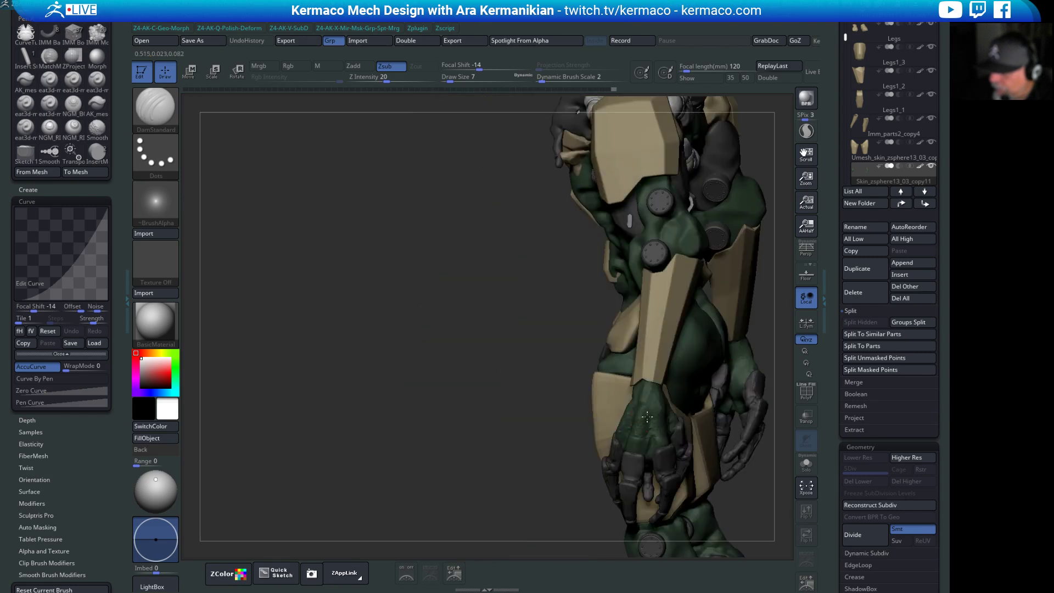
pyautogui.moveTo(487, 429); pyautogui.dragTo(656, 421)
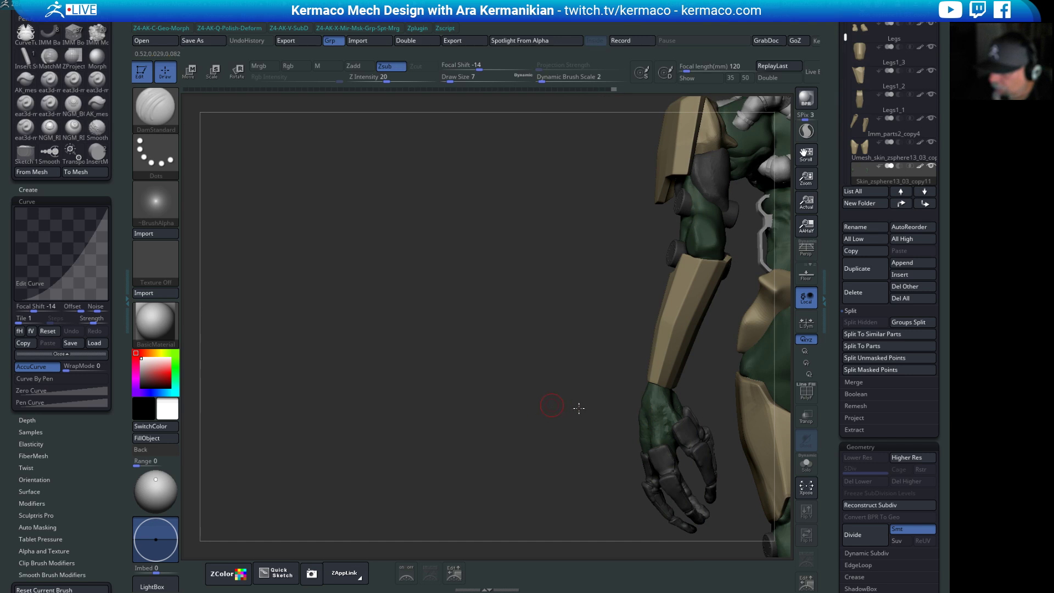
pyautogui.moveTo(577, 405); pyautogui.dragTo(655, 402)
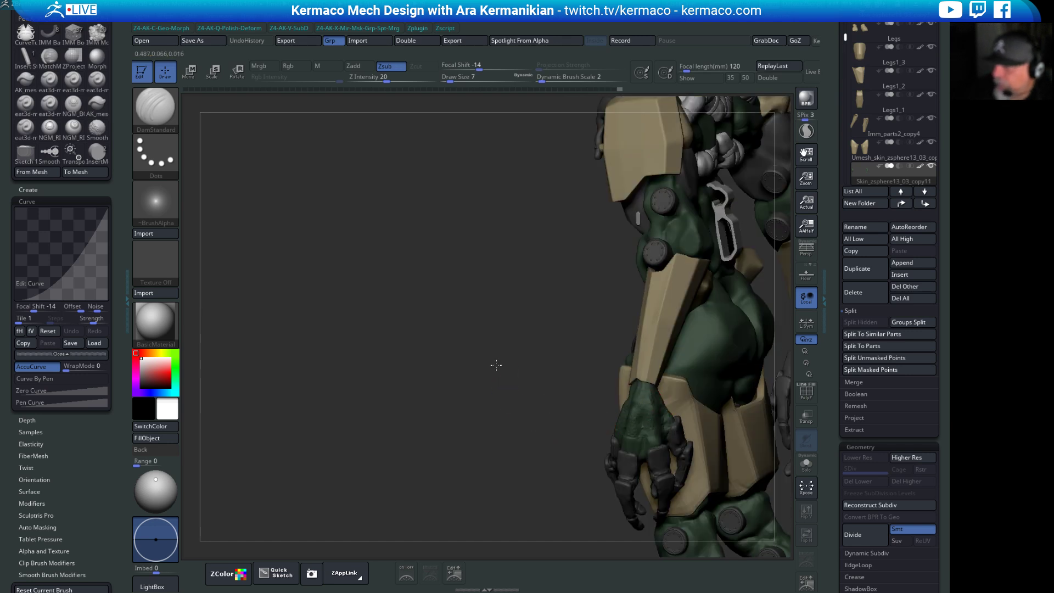
# Turn on Sculptris Pro mode, then deepen the creases between the tendons on the back of the green hand and smooth them.
pyautogui.keyDown('alt'); pyautogui.moveTo(494, 365); pyautogui.dragTo(517, 416); pyautogui.keyUp('alt')
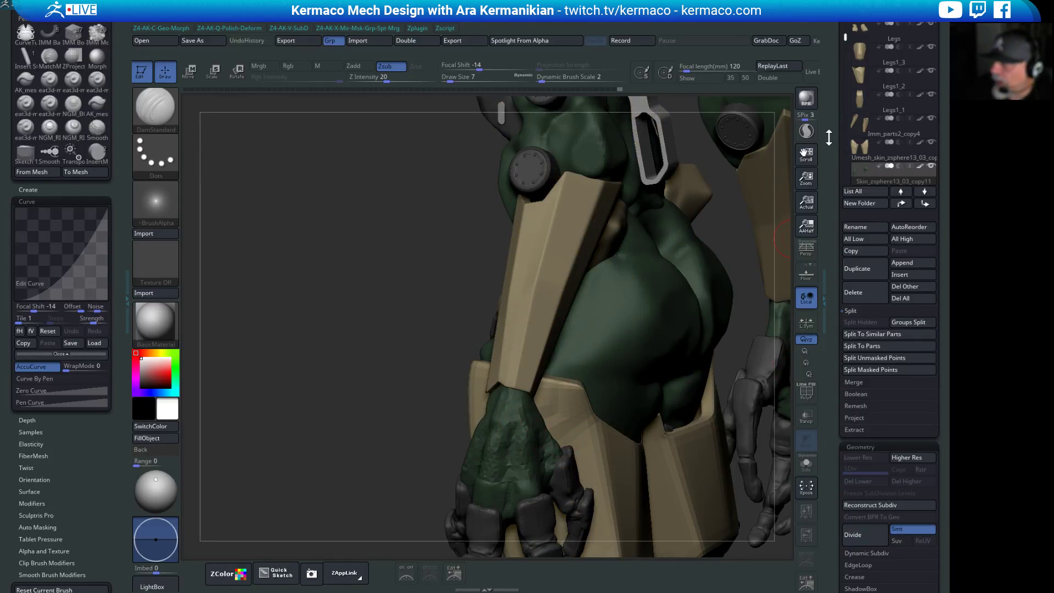
pyautogui.click(808, 132)
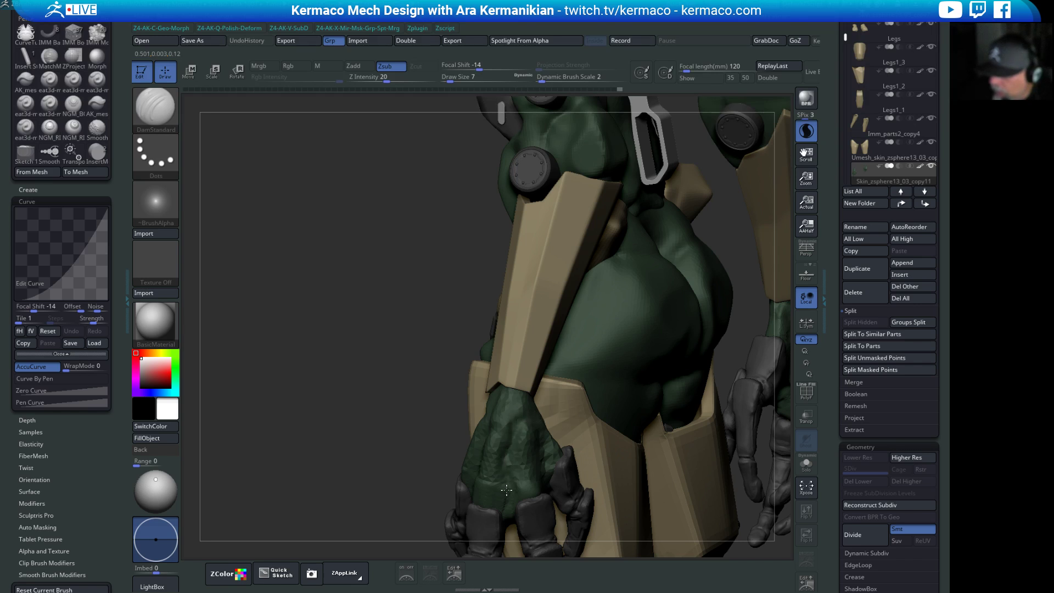
pyautogui.moveTo(377, 440); pyautogui.dragTo(503, 481)
pyautogui.press('shift')
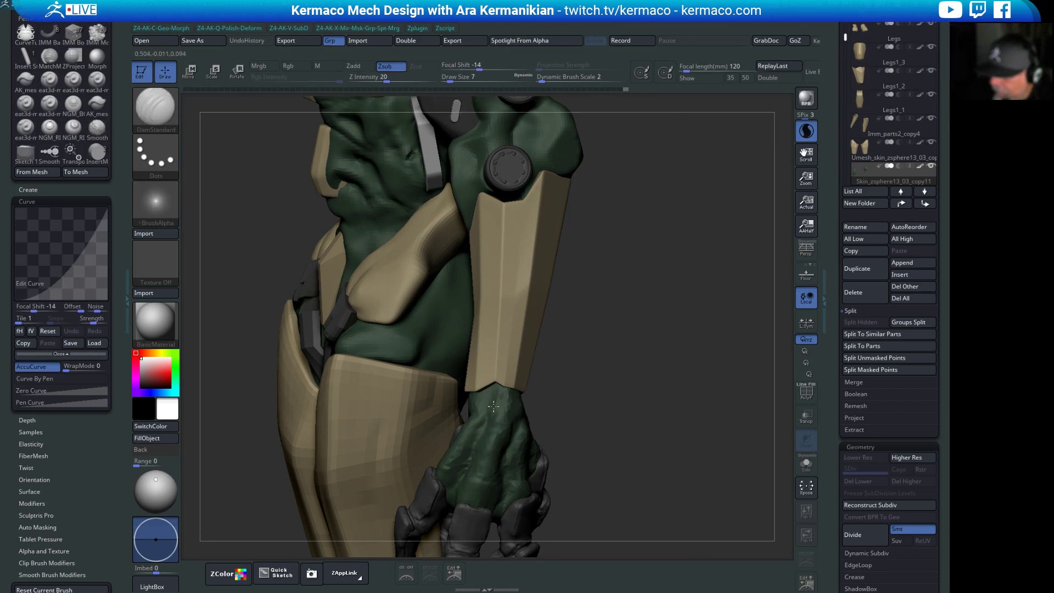
pyautogui.moveTo(604, 429); pyautogui.dragTo(651, 430)
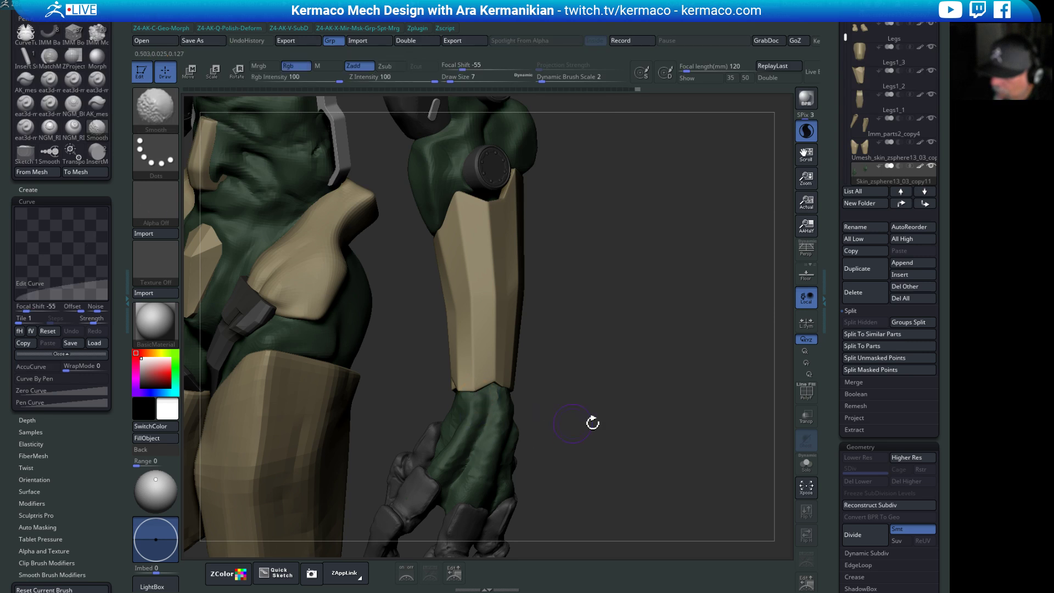
pyautogui.moveTo(593, 421); pyautogui.dragTo(631, 423)
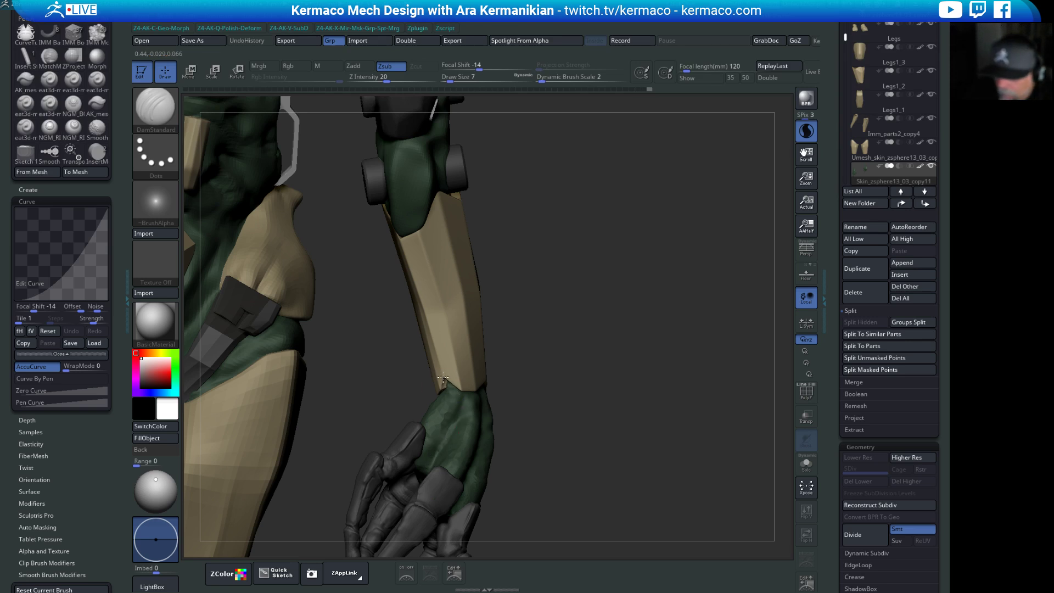
# Carve the inner side of the green wrist just below the forearm armor with DamStandard and smooth the strokes.
pyautogui.moveTo(629, 381); pyautogui.dragTo(656, 381)
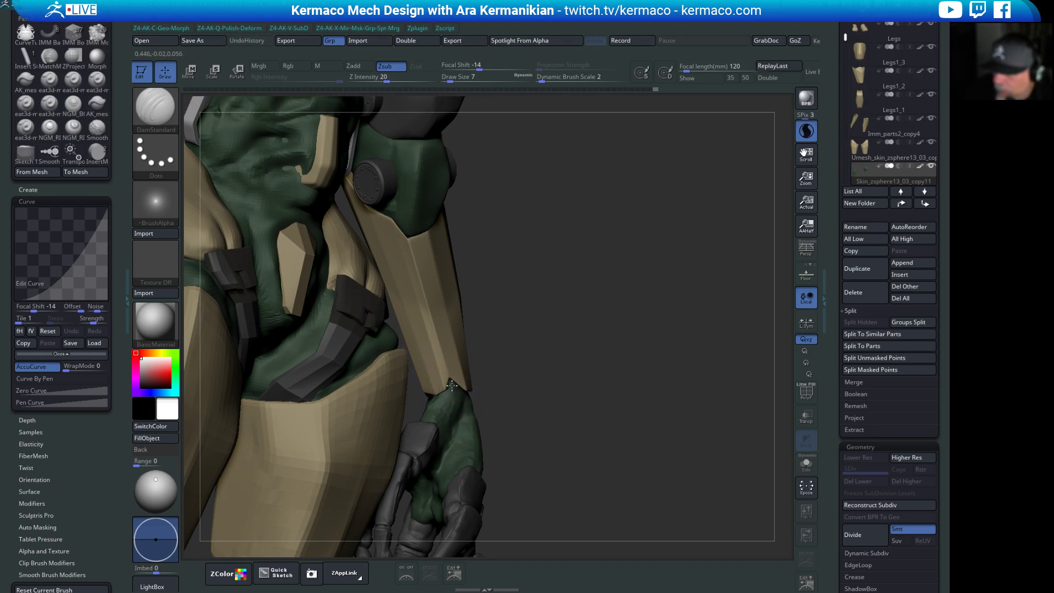
pyautogui.moveTo(543, 390); pyautogui.dragTo(445, 394)
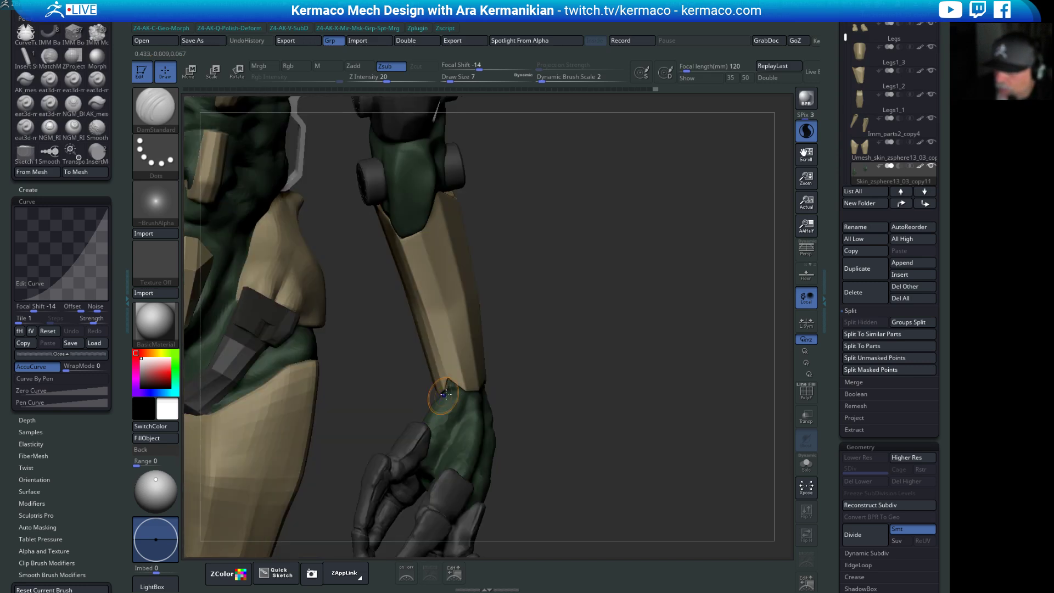
pyautogui.press('shift')
pyautogui.moveTo(602, 377)
pyautogui.mouseDown()
pyautogui.moveTo(631, 372)
pyautogui.moveTo(608, 419)
pyautogui.moveTo(640, 397)
pyautogui.moveTo(603, 379)
pyautogui.moveTo(603, 355)
pyautogui.moveTo(443, 442)
pyautogui.mouseUp()
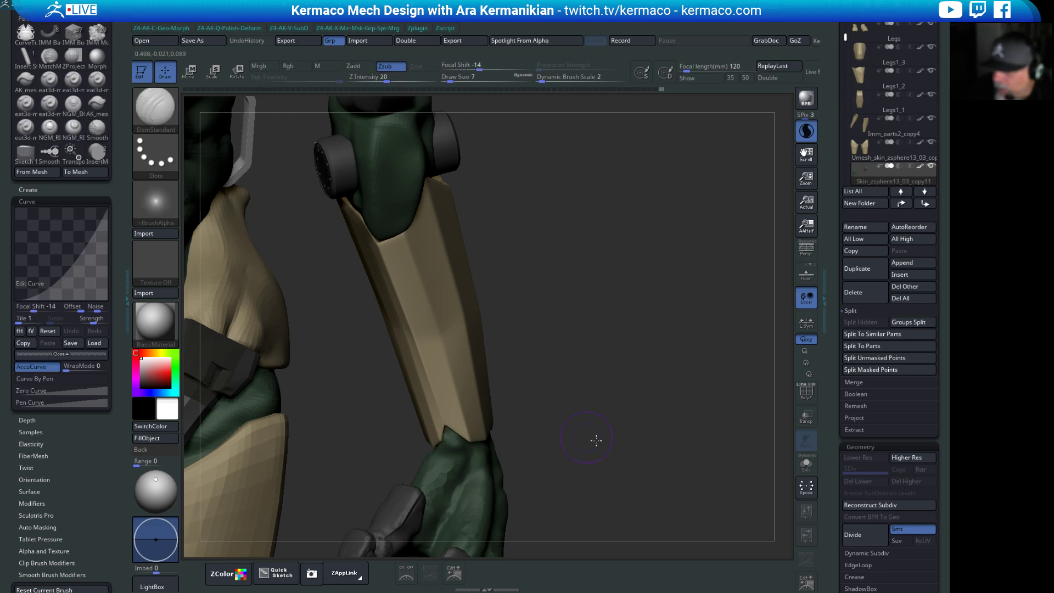
pyautogui.moveTo(595, 440); pyautogui.dragTo(565, 445)
pyautogui.keyDown('shift'); pyautogui.moveTo(446, 441); pyautogui.dragTo(462, 444); pyautogui.keyUp('shift')
# Switch to the hPolish brush and flatten the green wrist surface along the lower edge of the forearm armor.
pyautogui.press('space')
pyautogui.press('space')
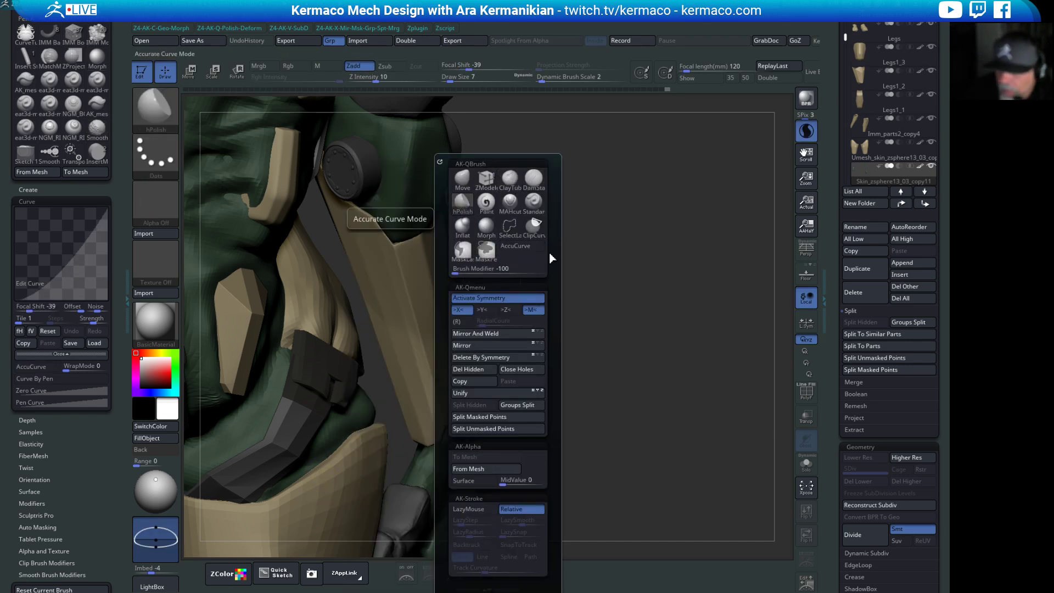
pyautogui.click(463, 203)
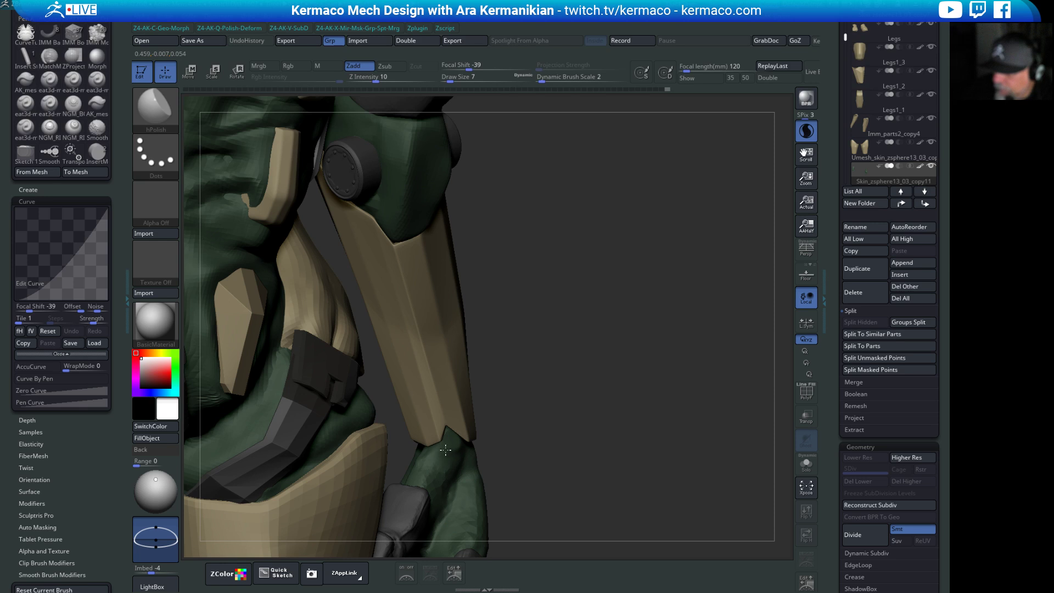
pyautogui.moveTo(445, 450); pyautogui.dragTo(476, 452, button='right')
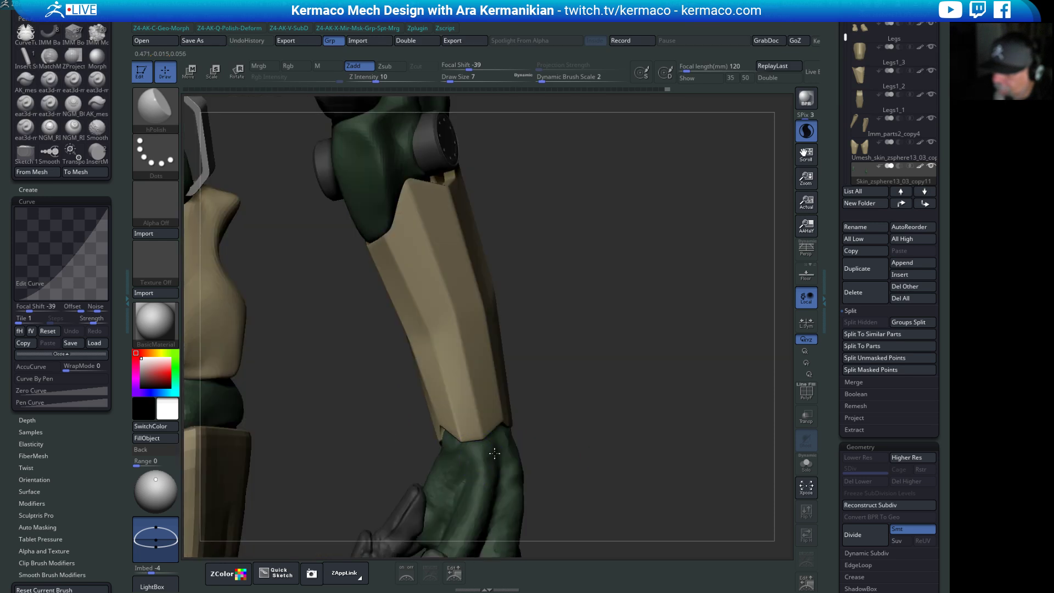
pyautogui.keyDown('alt'); pyautogui.moveTo(603, 452); pyautogui.dragTo(516, 328, button='right'); pyautogui.keyUp('alt')
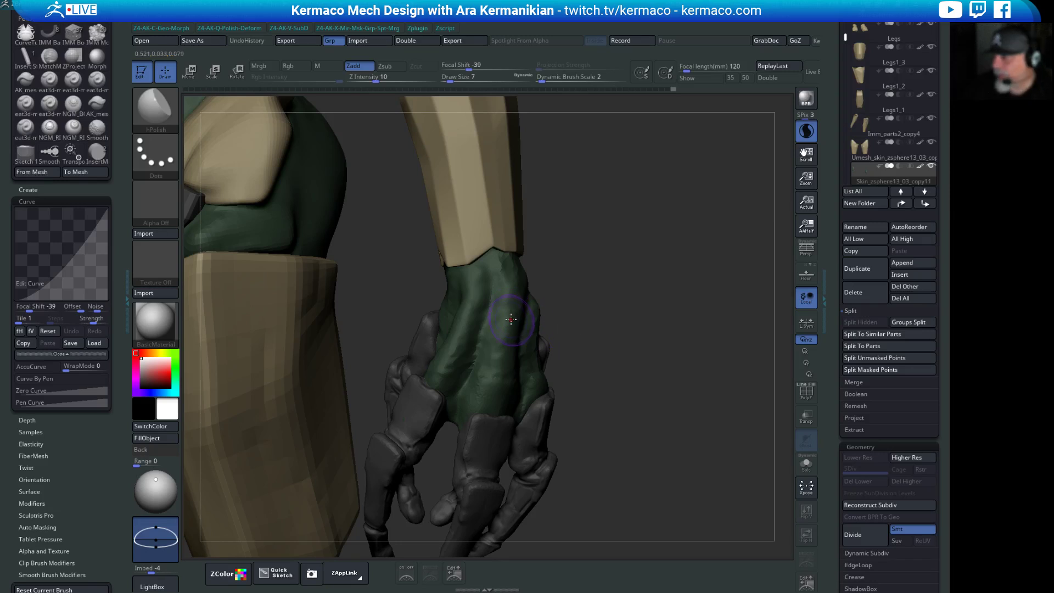
# Try hPolish at draw size 27, set the draw size to 7 and polish the tendons on the back of the green hand.
pyautogui.press('s')
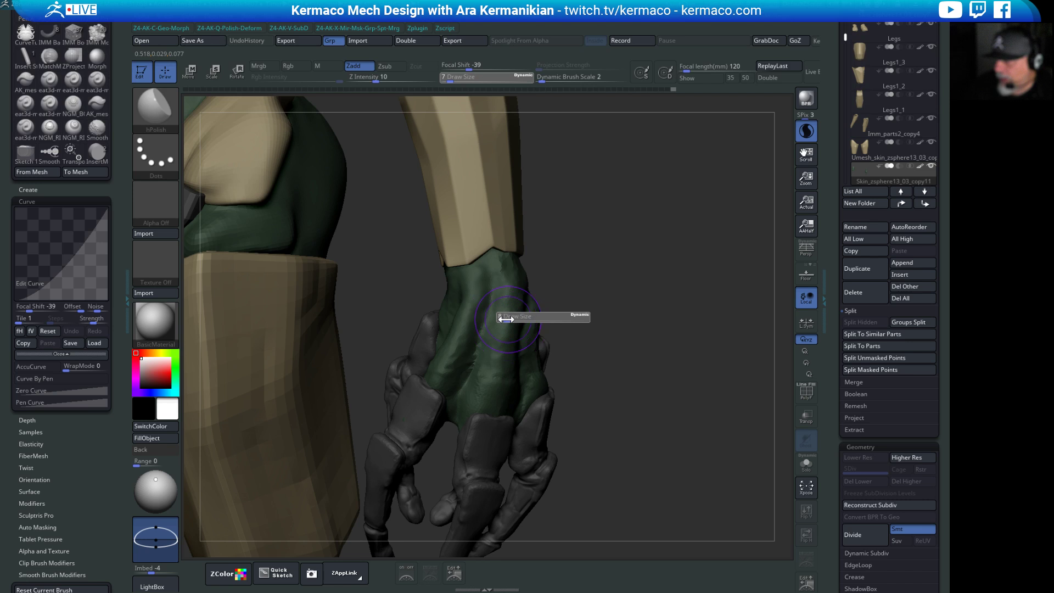
pyautogui.write('3')
pyautogui.press('Return')
pyautogui.write('s27')
pyautogui.press('Return')
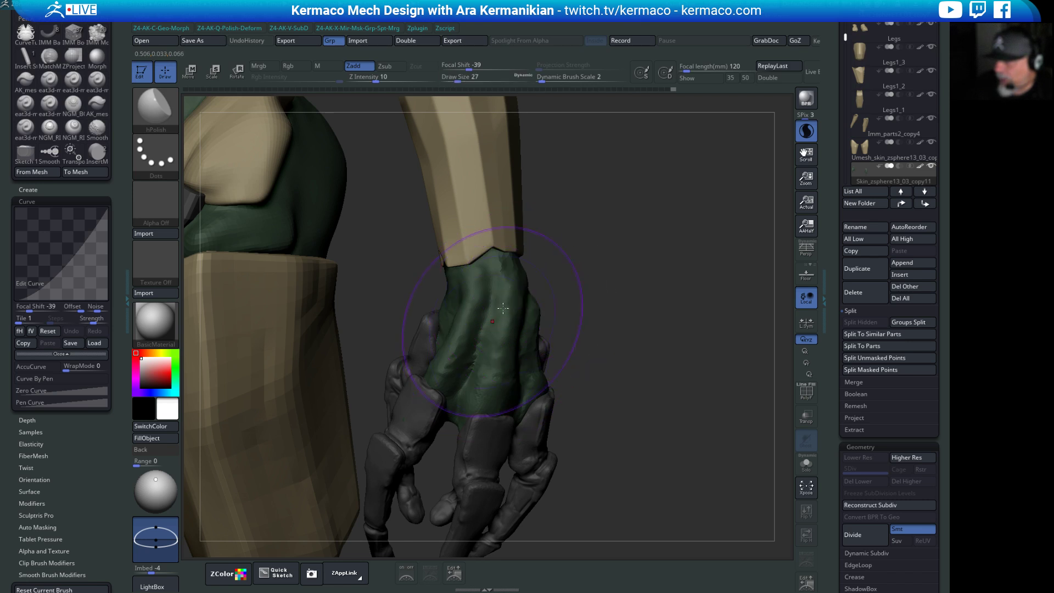
pyautogui.write('s')
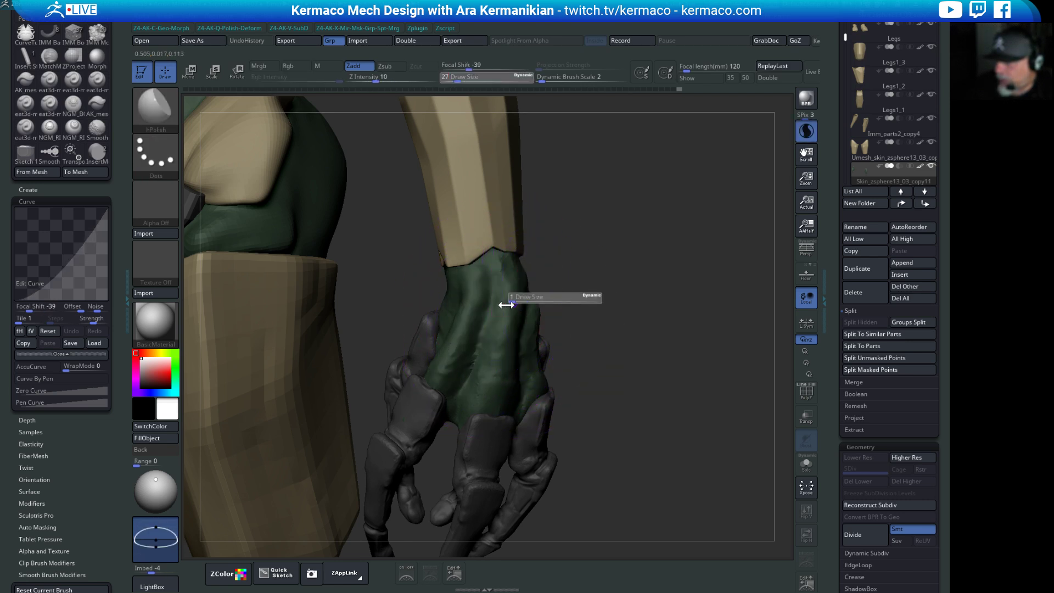
pyautogui.write('17')
pyautogui.press('Return')
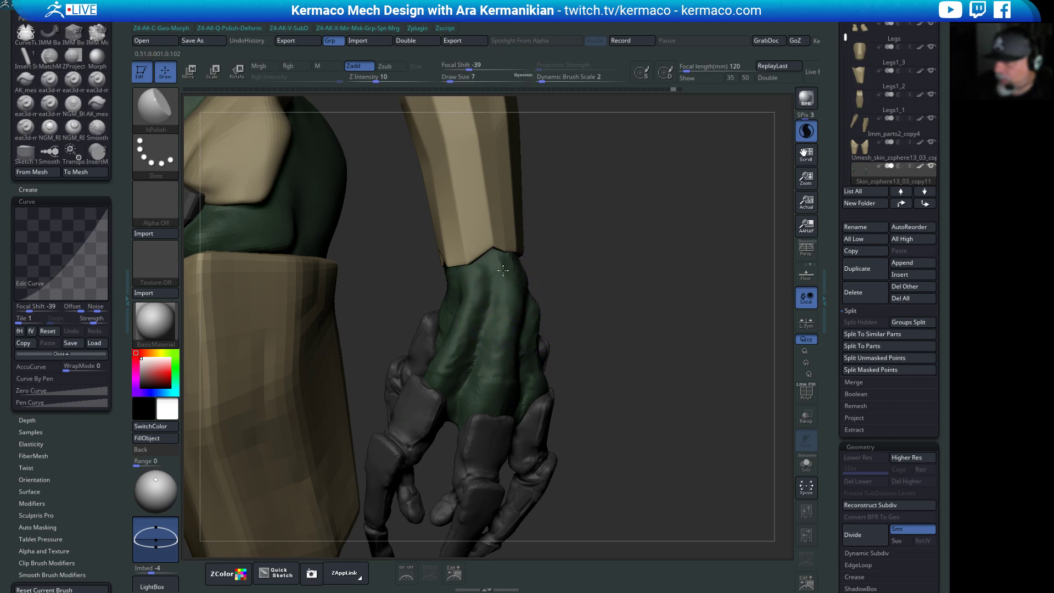
pyautogui.moveTo(498, 284); pyautogui.dragTo(516, 324, button='right')
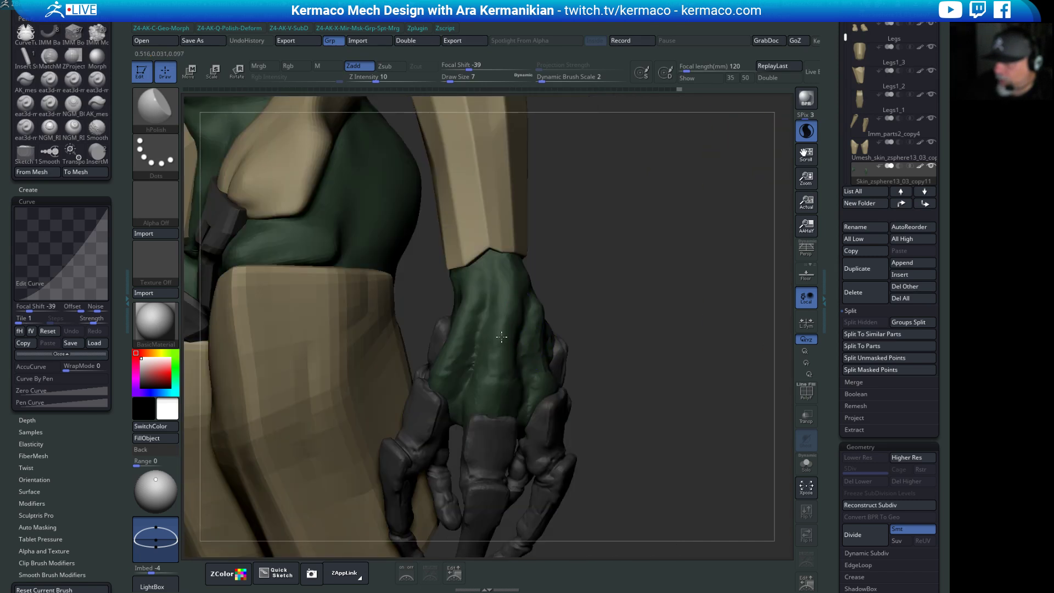
# Switch to the Move brush at draw size 16 and adjust the shape of the green hand and wrist from several sides.
pyautogui.press('space')
pyautogui.click(573, 178)
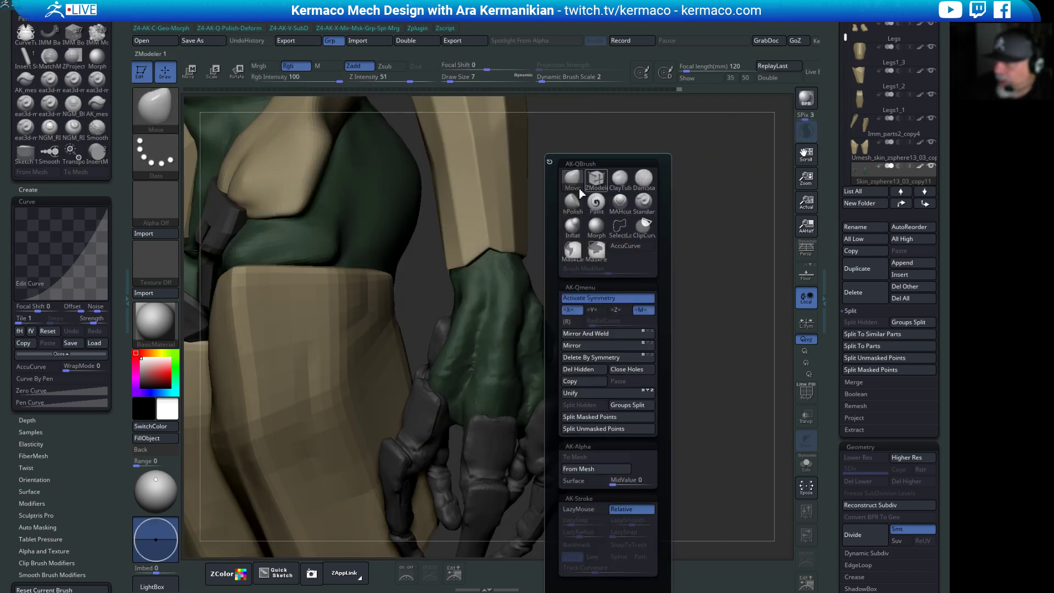
pyautogui.press('s')
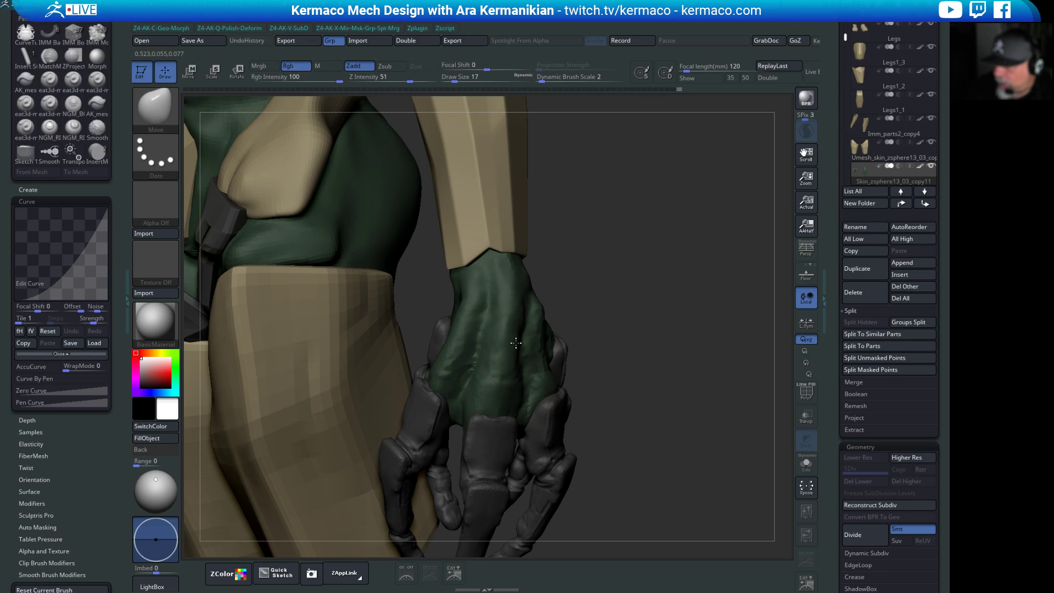
pyautogui.moveTo(624, 349); pyautogui.dragTo(552, 312, button='right')
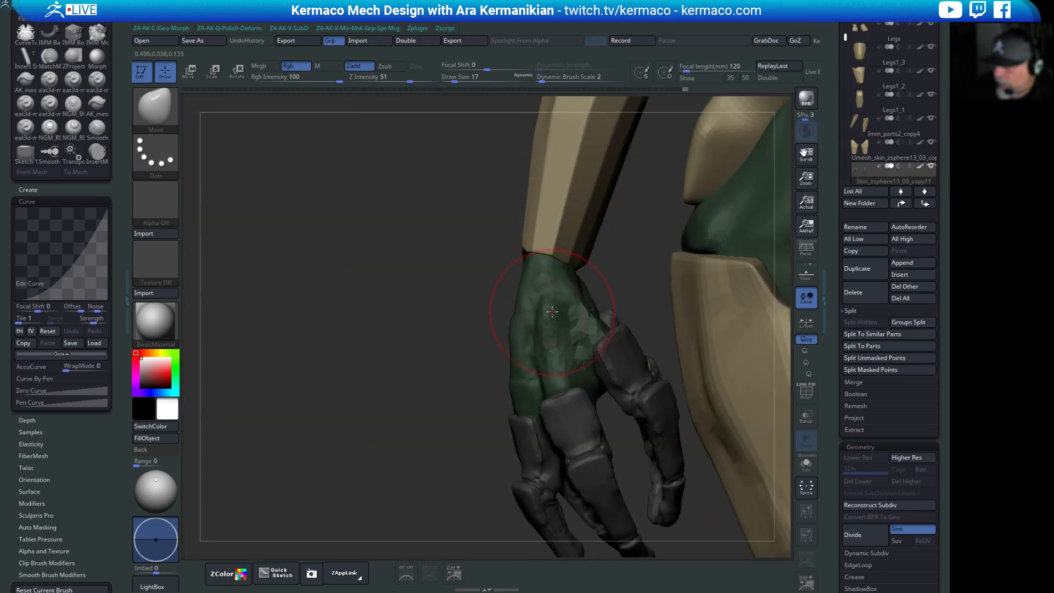
pyautogui.press('s')
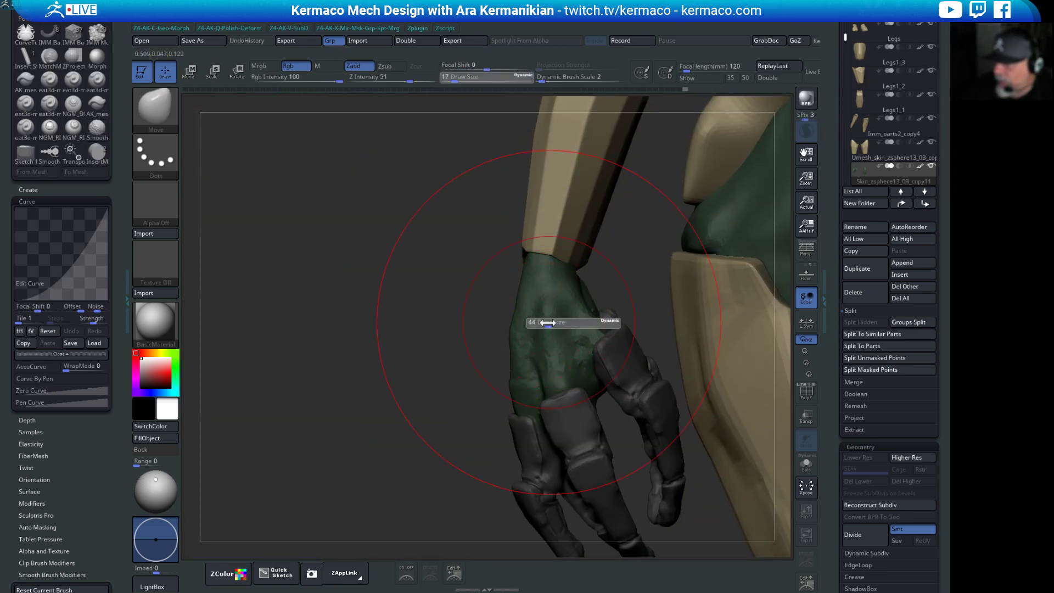
pyautogui.moveTo(547, 323); pyautogui.dragTo(497, 331)
pyautogui.moveTo(448, 354); pyautogui.dragTo(541, 308, button='right')
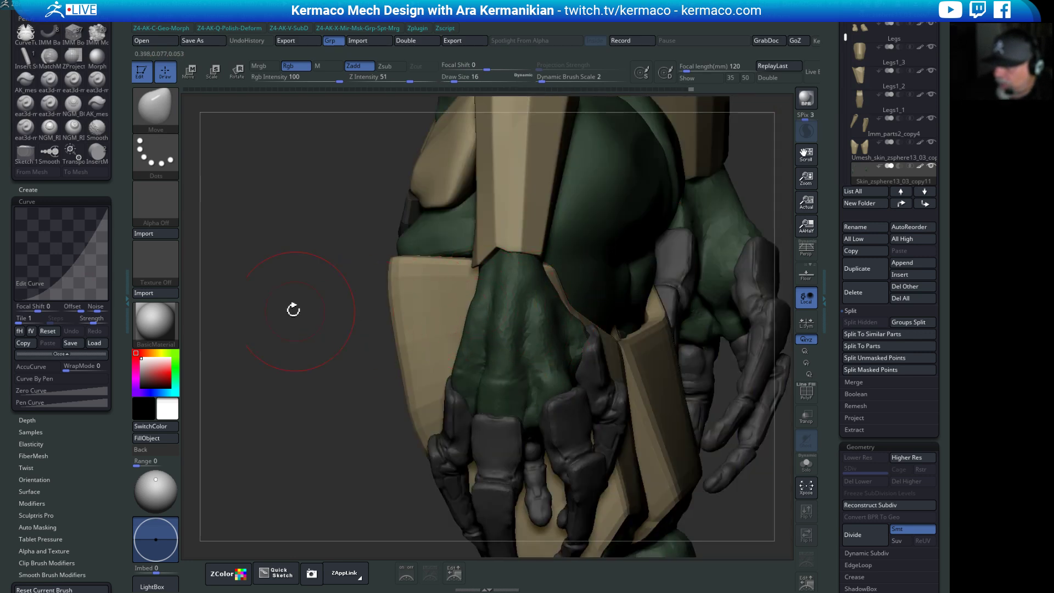
pyautogui.moveTo(293, 310); pyautogui.dragTo(506, 341)
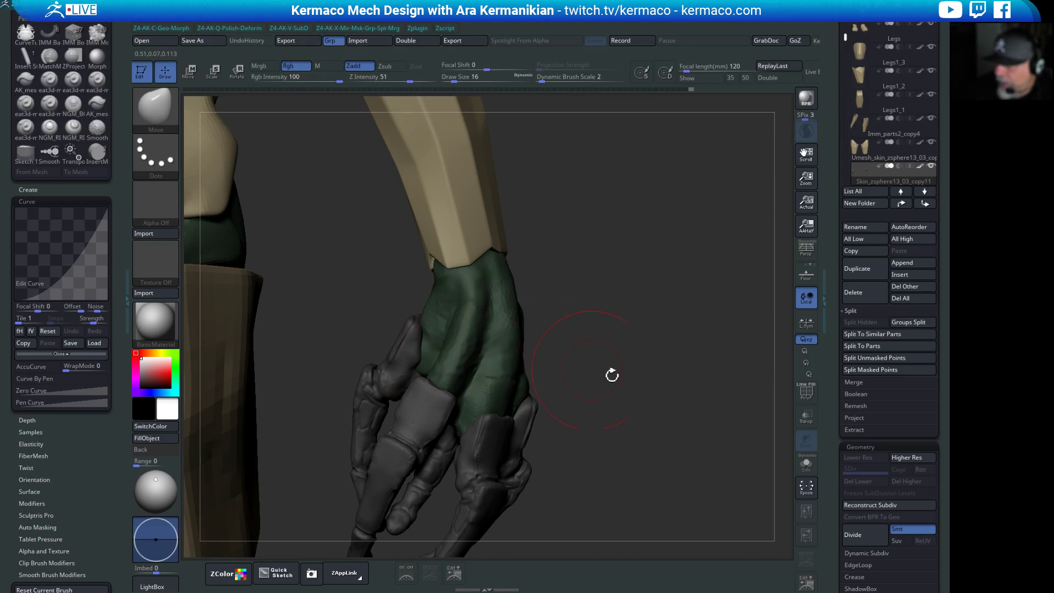
pyautogui.moveTo(611, 375); pyautogui.dragTo(579, 319)
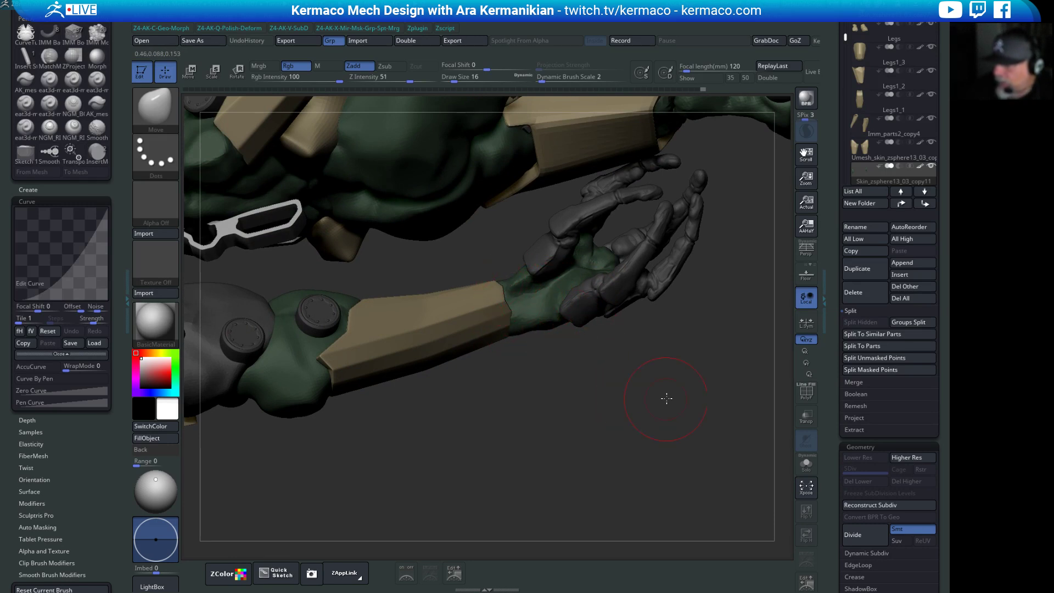
# Select the green hip subtool and reshape its upper edge at the middle of the lower back with the Move brush.
pyautogui.moveTo(667, 398); pyautogui.dragTo(433, 406)
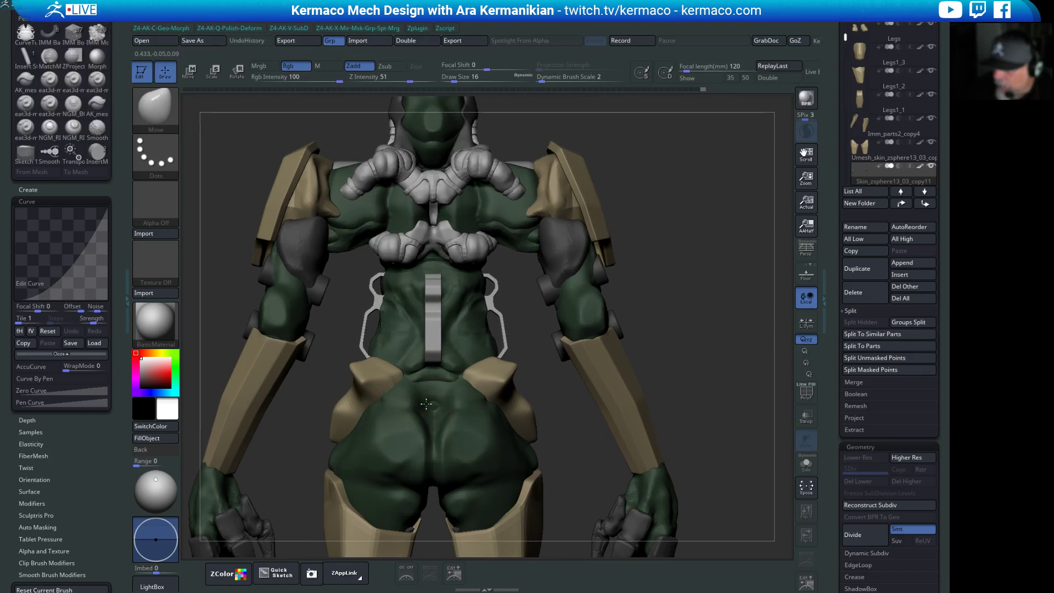
pyautogui.keyDown('alt'); pyautogui.click(427, 405); pyautogui.keyUp('alt')
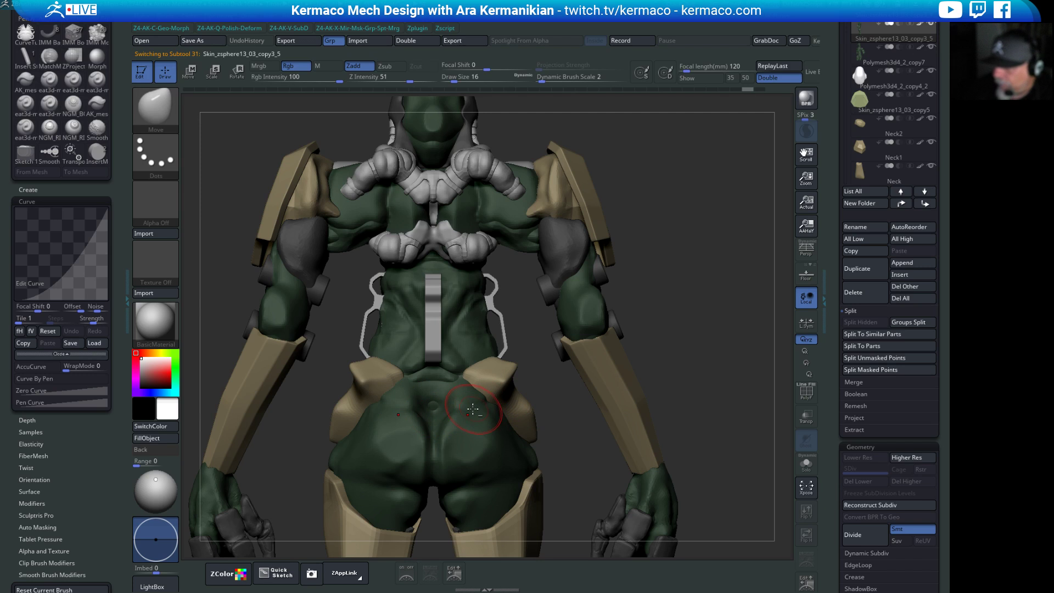
pyautogui.keyDown('alt'); pyautogui.click(450, 405); pyautogui.keyUp('alt')
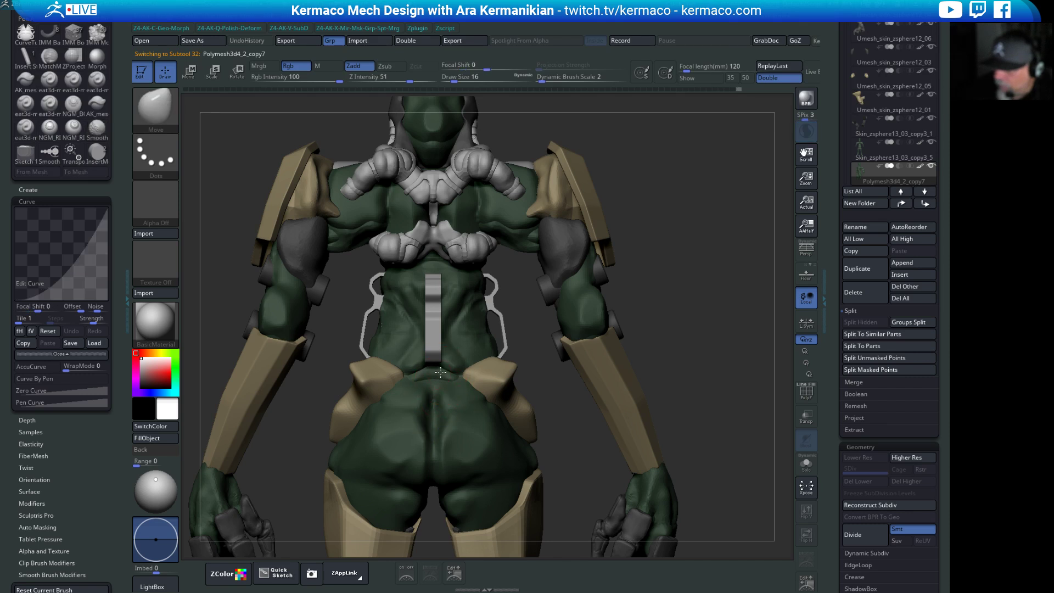
pyautogui.moveTo(414, 369); pyautogui.dragTo(454, 367)
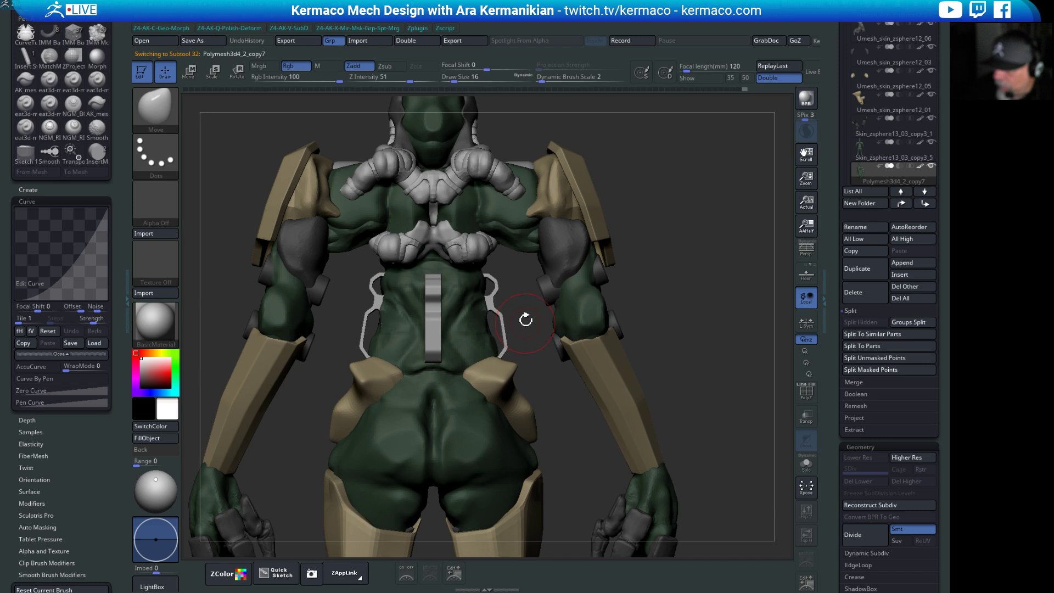
pyautogui.moveTo(525, 314); pyautogui.dragTo(500, 345)
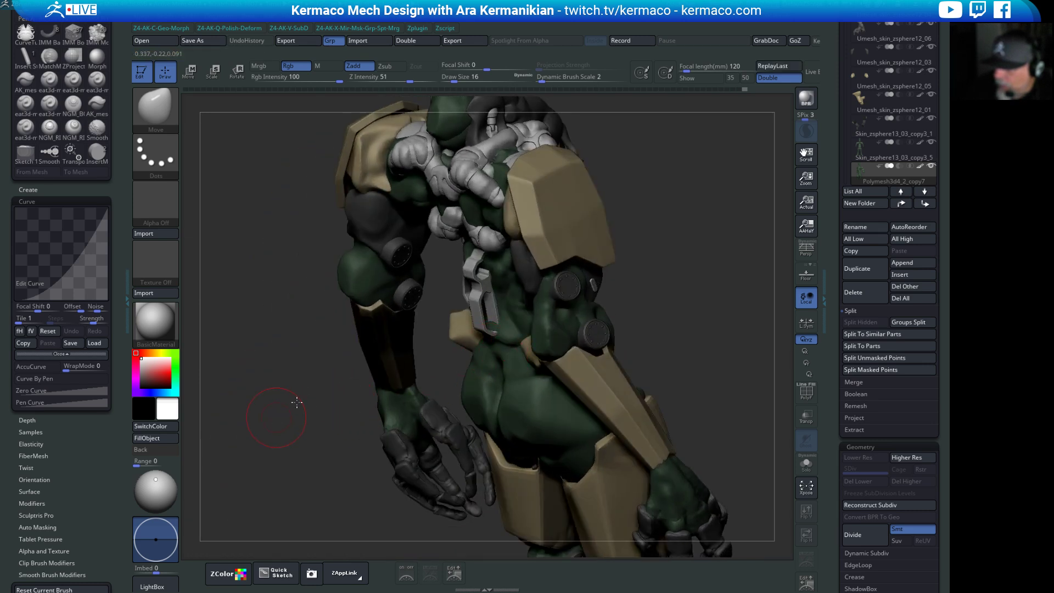
pyautogui.moveTo(297, 403); pyautogui.dragTo(527, 369)
# Switch to the DamStandard brush and work the upper back of the green hips at draw size 16.
pyautogui.hotkey('ctrl', 'x')
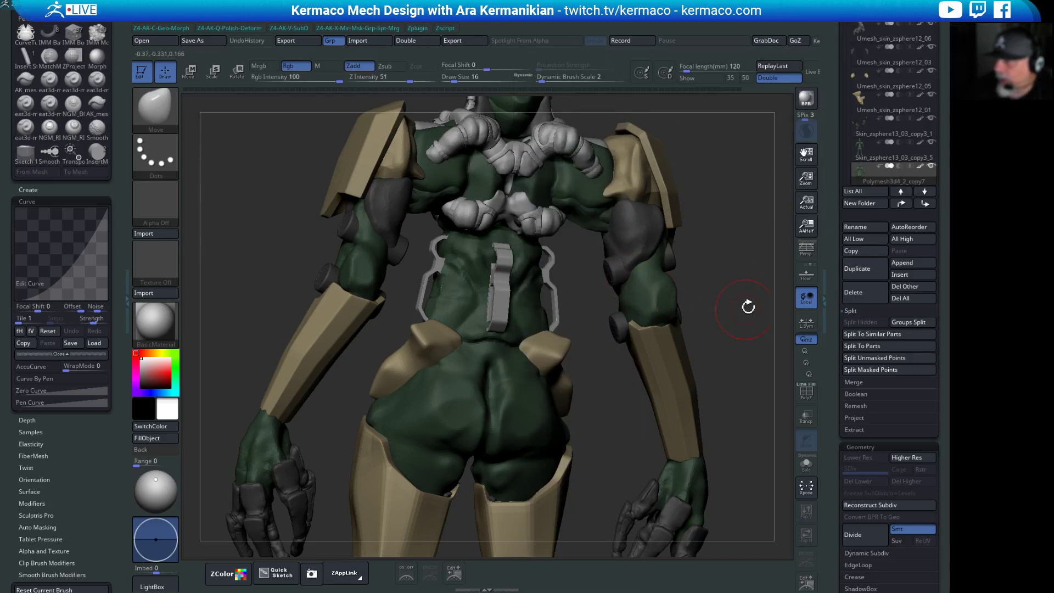
pyautogui.press('space')
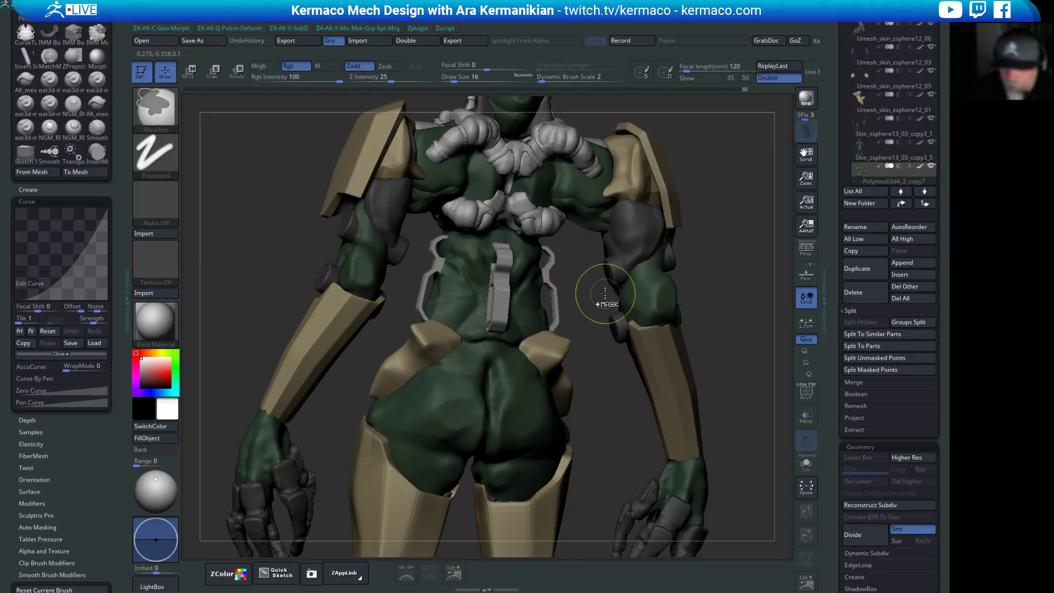
pyautogui.press('space')
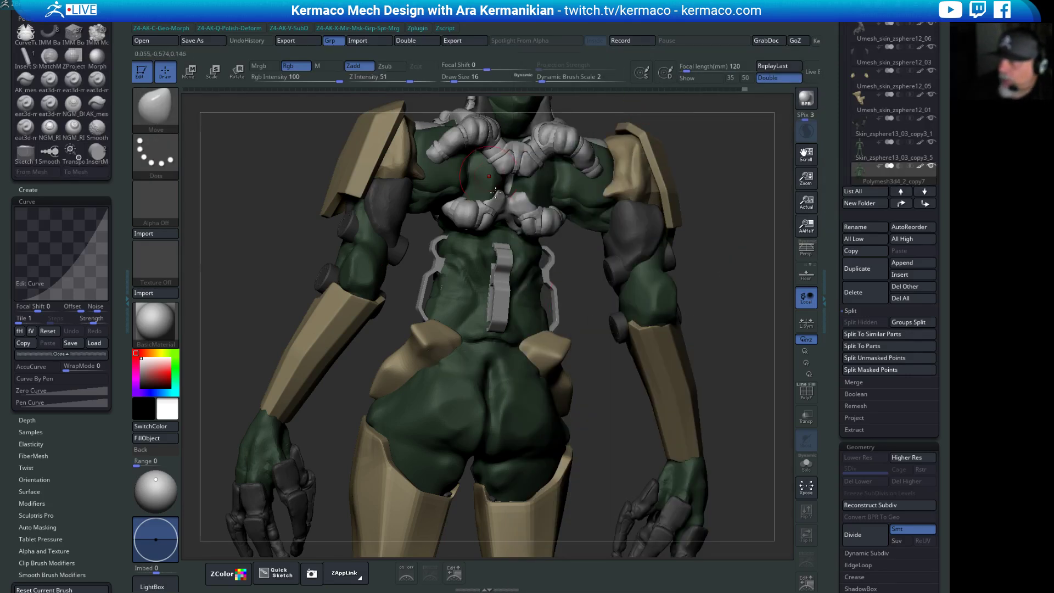
pyautogui.press('space')
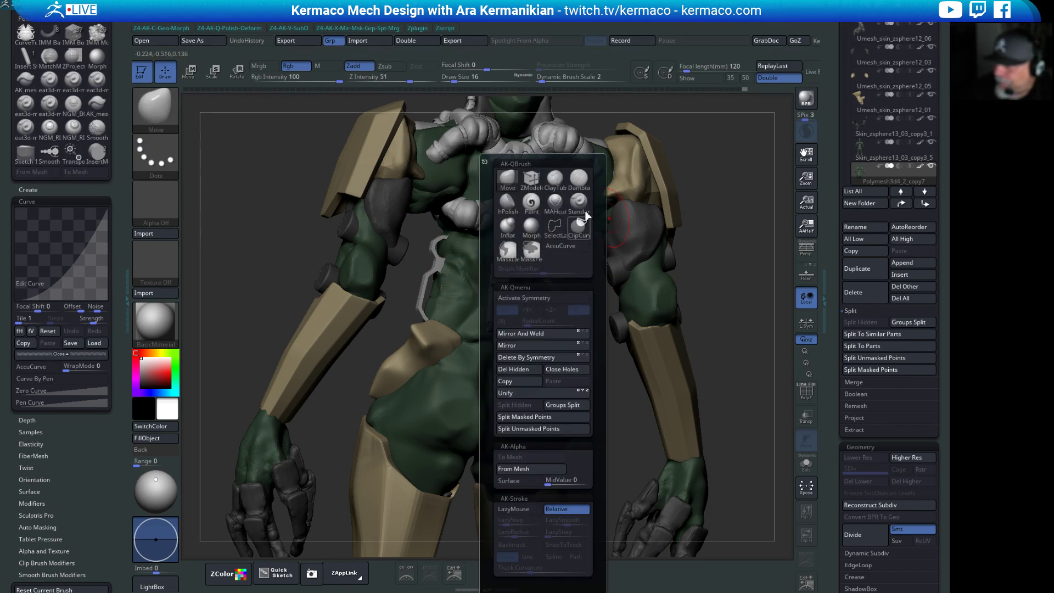
pyautogui.click(578, 178)
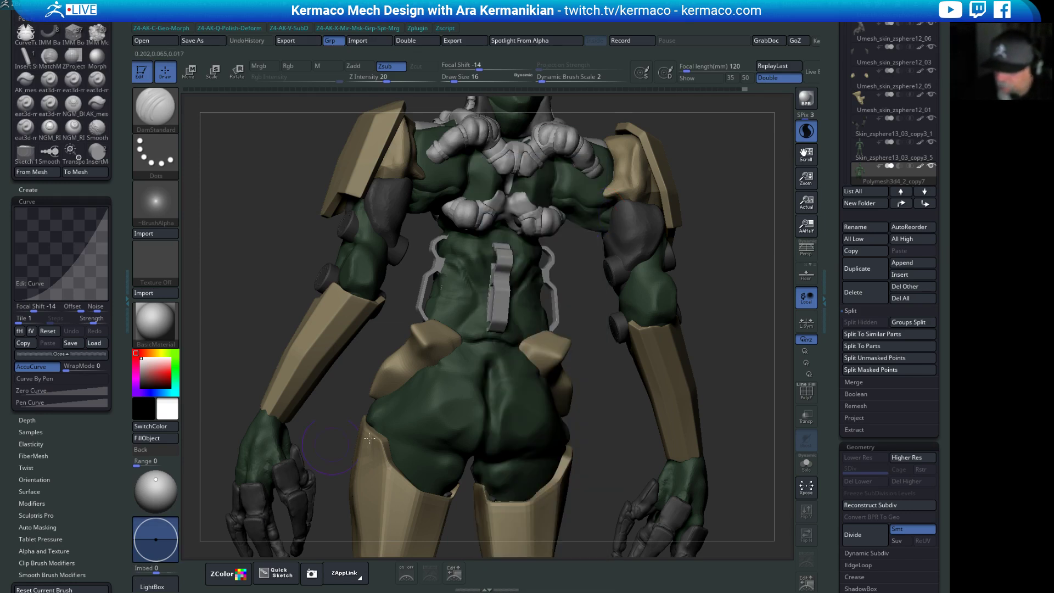
pyautogui.moveTo(622, 430); pyautogui.dragTo(518, 379)
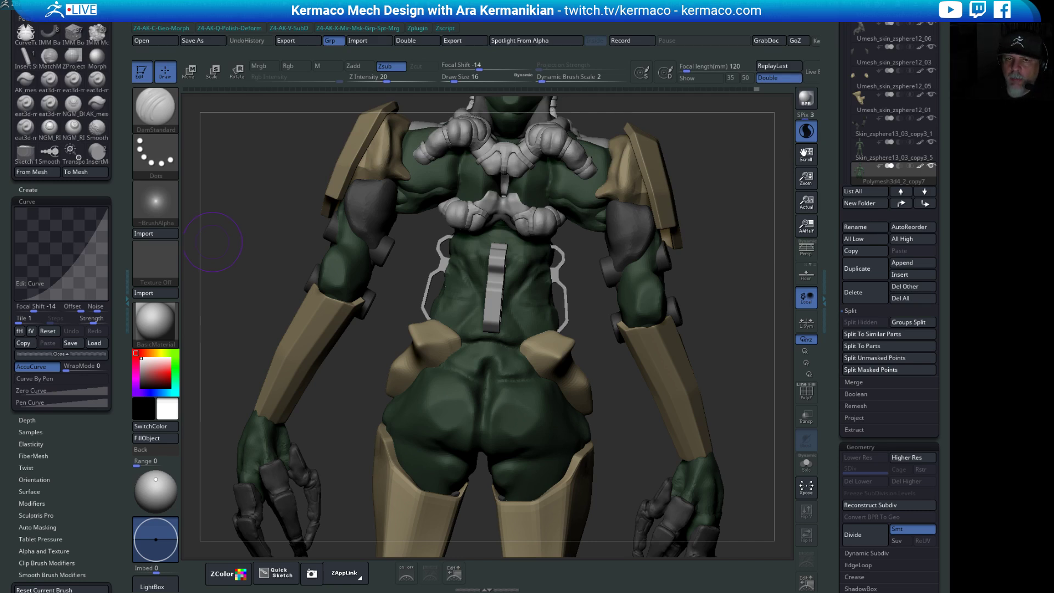
# Switch to the browser, open the Vehicle gallery in the Kermaco portfolio and view the first car renders enlarged.
pyautogui.hotkey('alt', 'Tab')
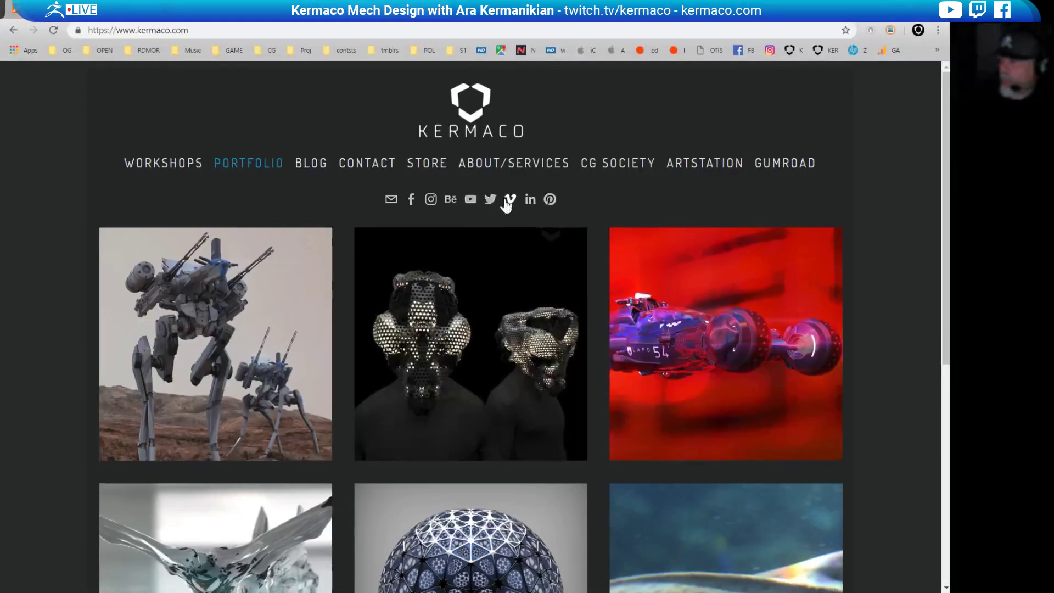
pyautogui.scroll(-2, 706, 353)
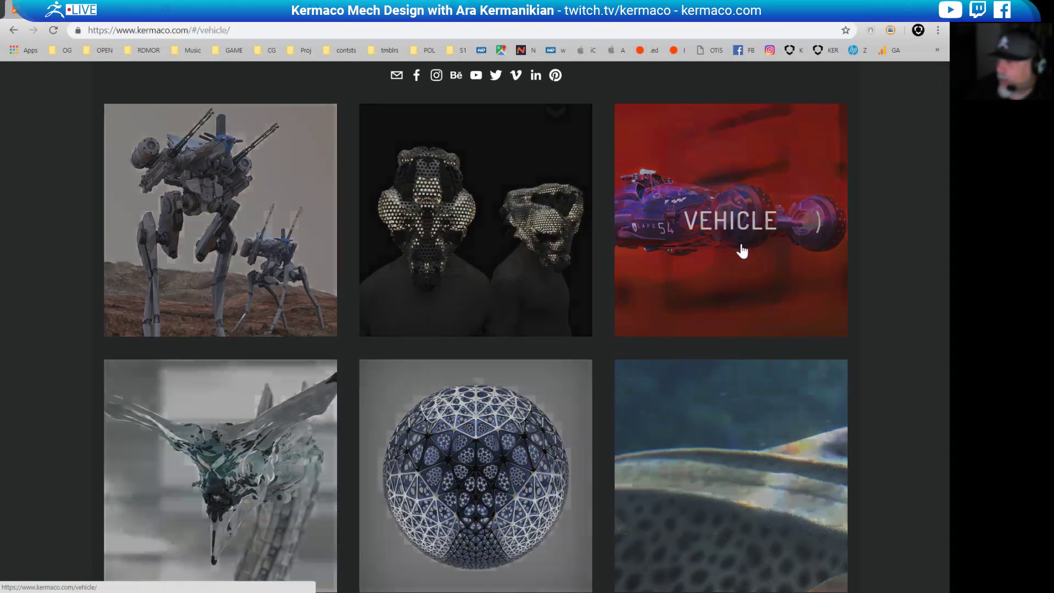
pyautogui.click(739, 252)
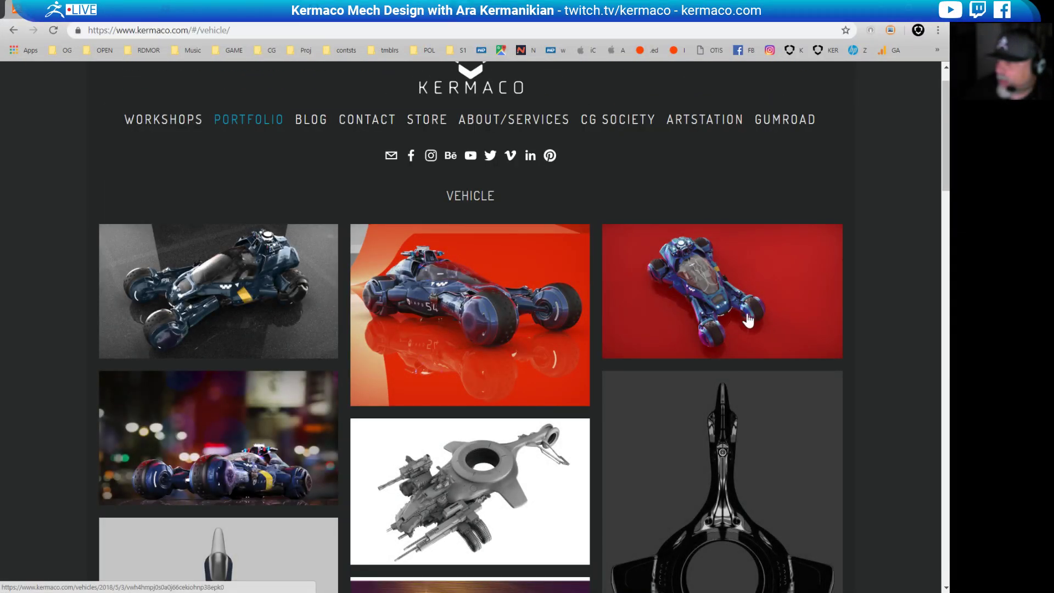
pyautogui.click(263, 293)
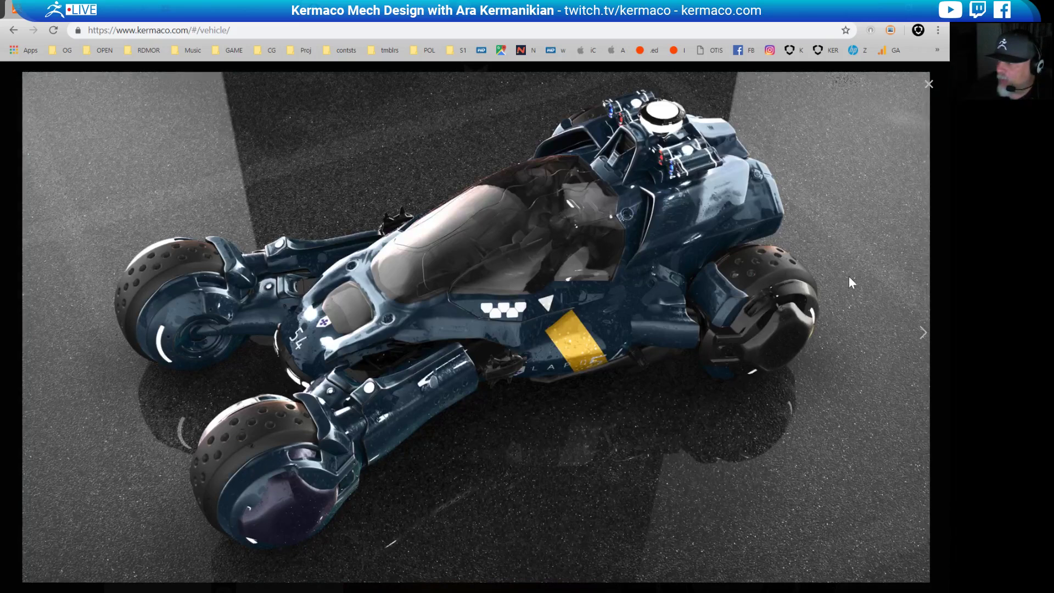
pyautogui.click(927, 339)
pyautogui.click(927, 339)
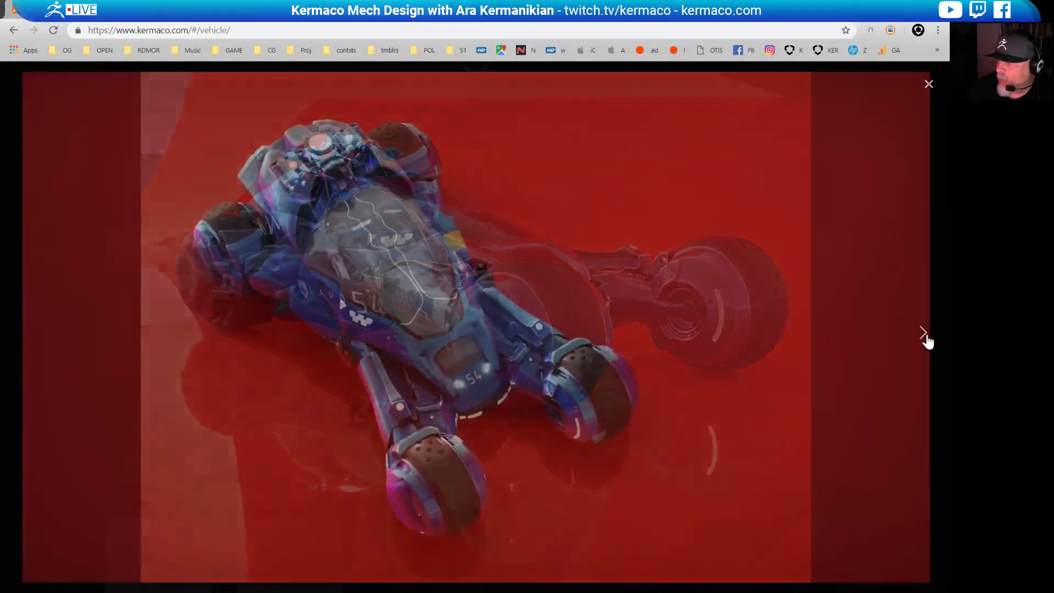
pyautogui.click(927, 339)
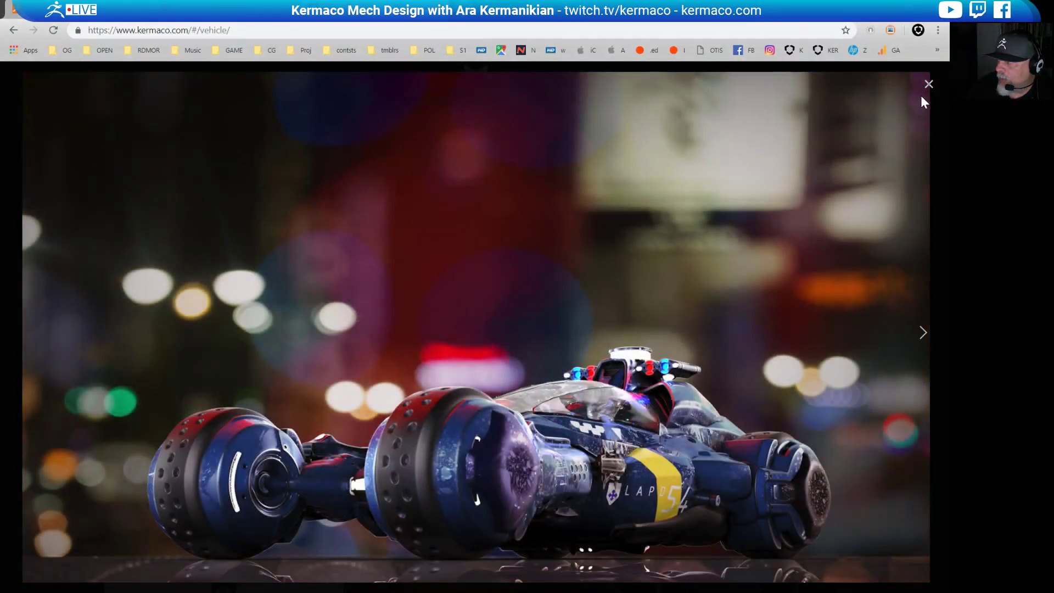
pyautogui.click(926, 87)
# Look through the remaining renders in the Vehicle gallery.
pyautogui.scroll(-1, 549, 329)
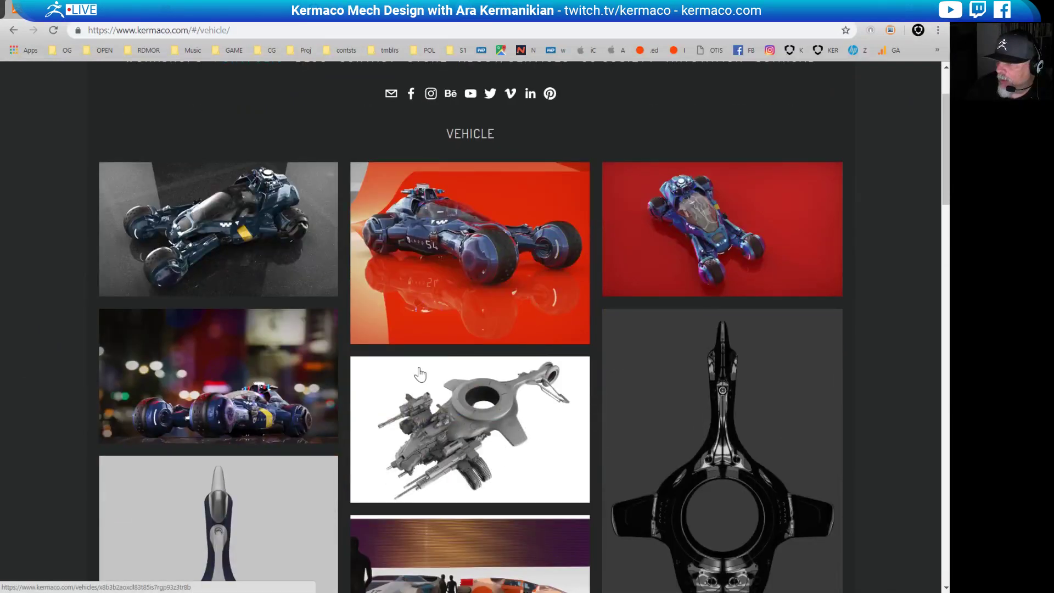
pyautogui.scroll(-2, 473, 352)
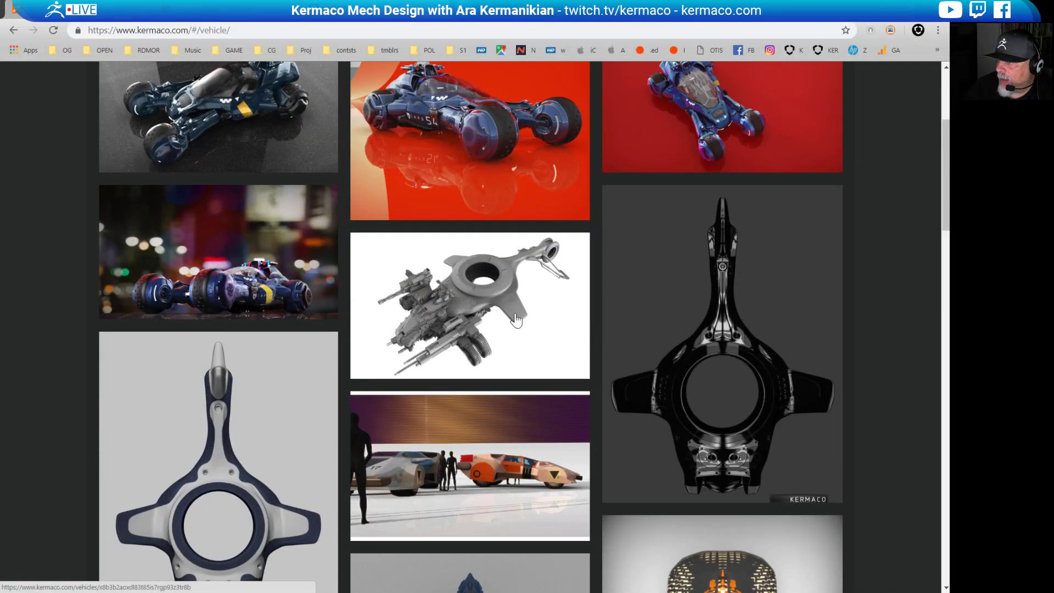
pyautogui.scroll(-6, 506, 286)
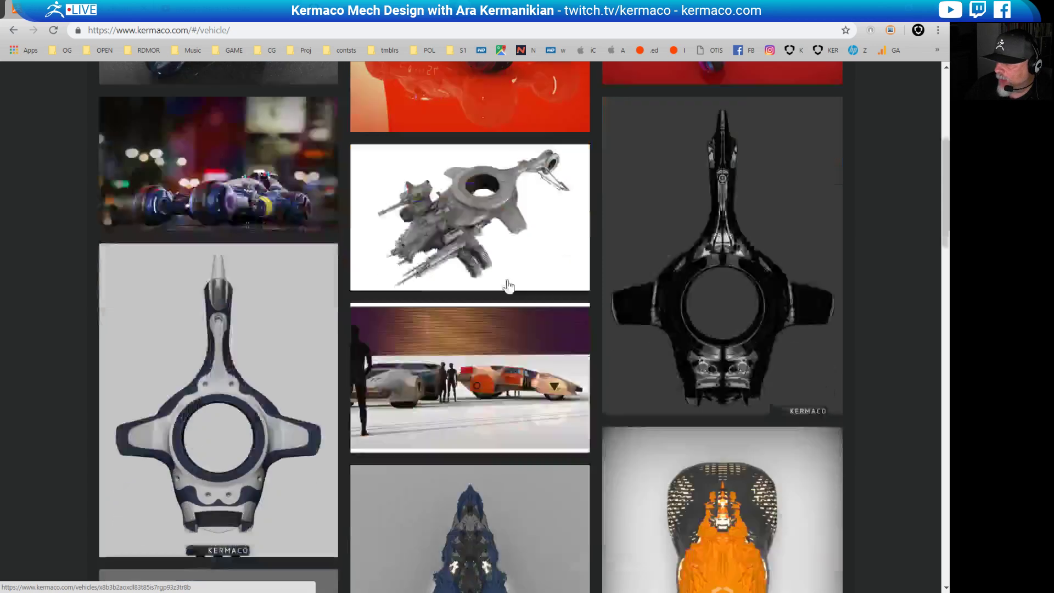
pyautogui.scroll(-5, 332, 381)
pyautogui.scroll(10, 263, 203)
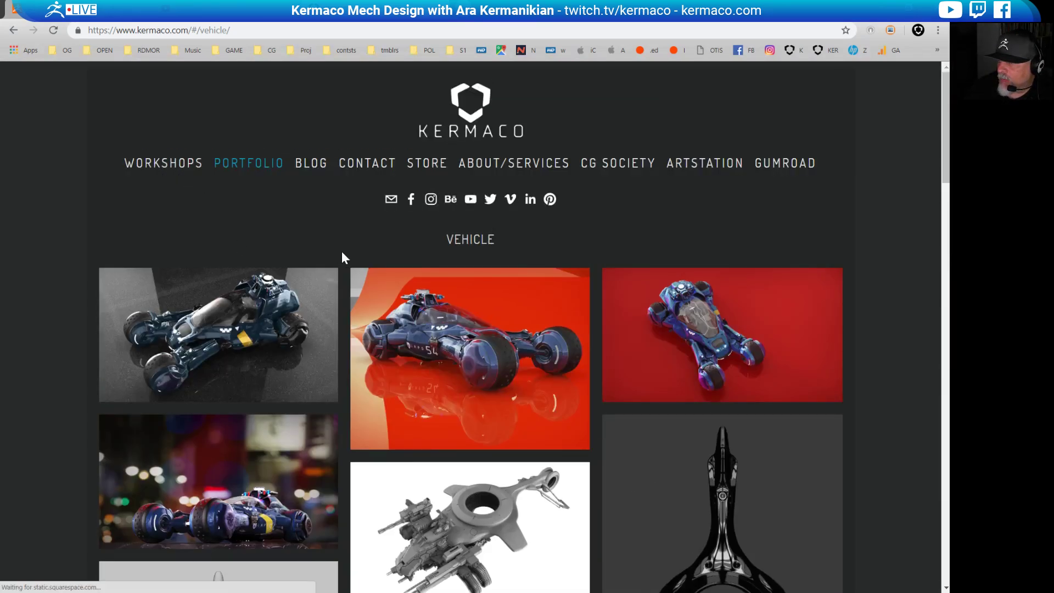
# Open the Mech gallery from the portfolio overview and look through its mech designs.
pyautogui.hotkey('alt', 'Left')
pyautogui.click(211, 220)
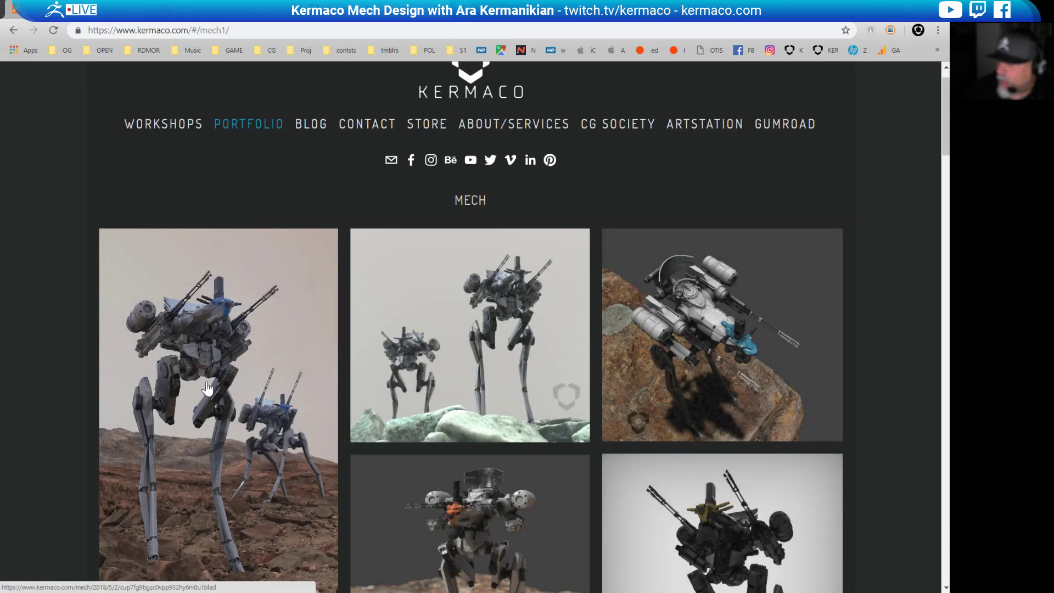
pyautogui.scroll(-2, 269, 391)
pyautogui.scroll(-15, 269, 391)
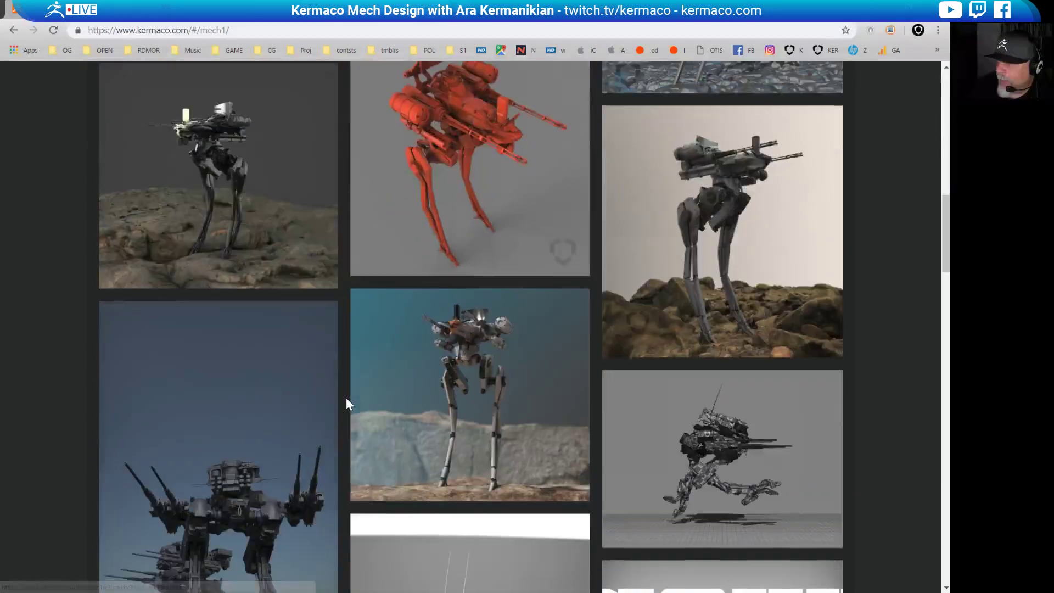
pyautogui.scroll(-1, 346, 400)
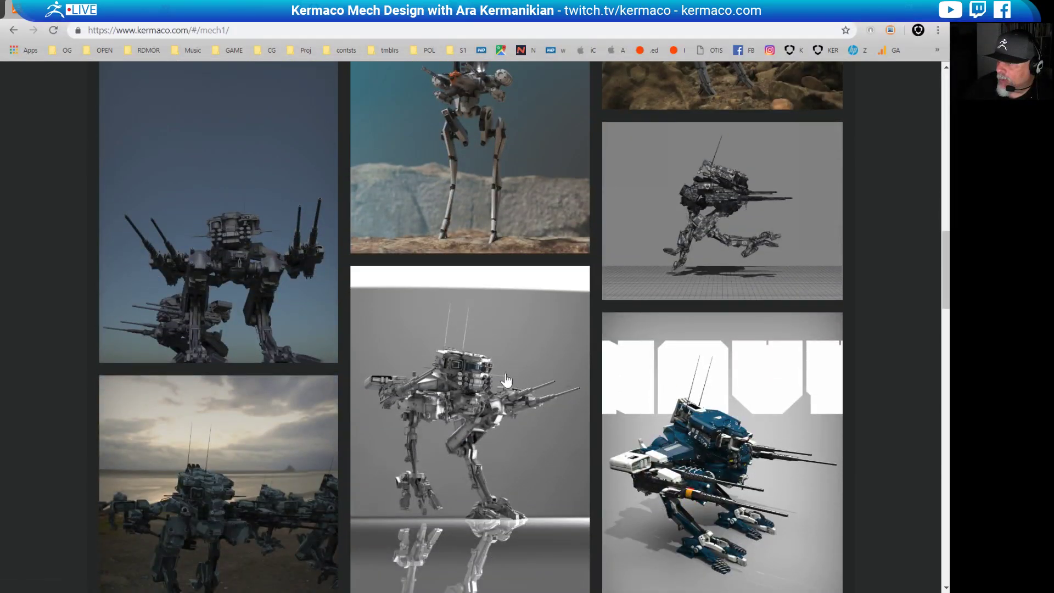
pyautogui.scroll(-12, 496, 390)
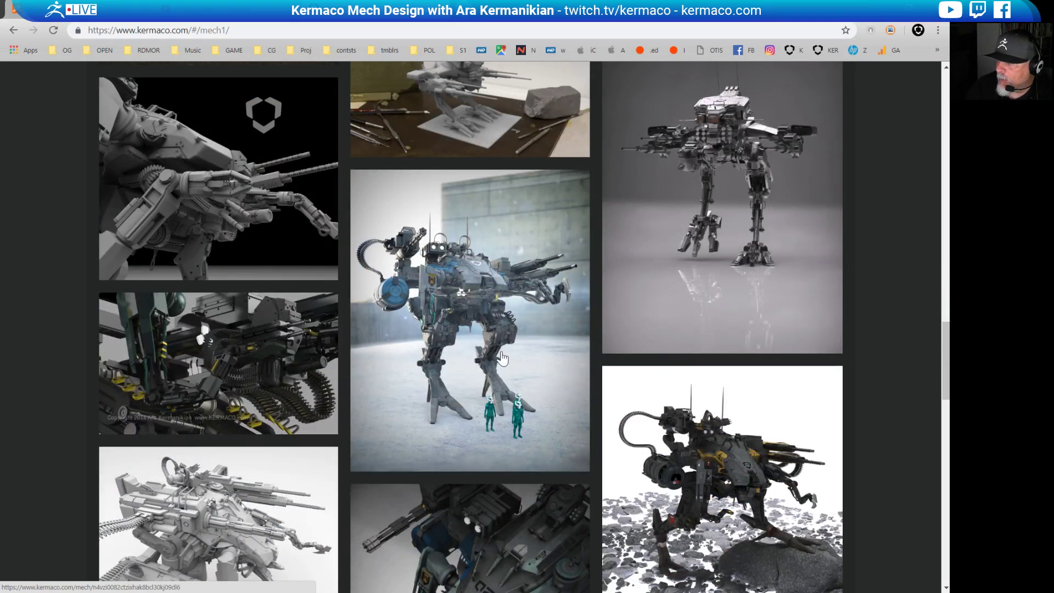
pyautogui.scroll(-1, 502, 358)
pyautogui.scroll(-1, 502, 358)
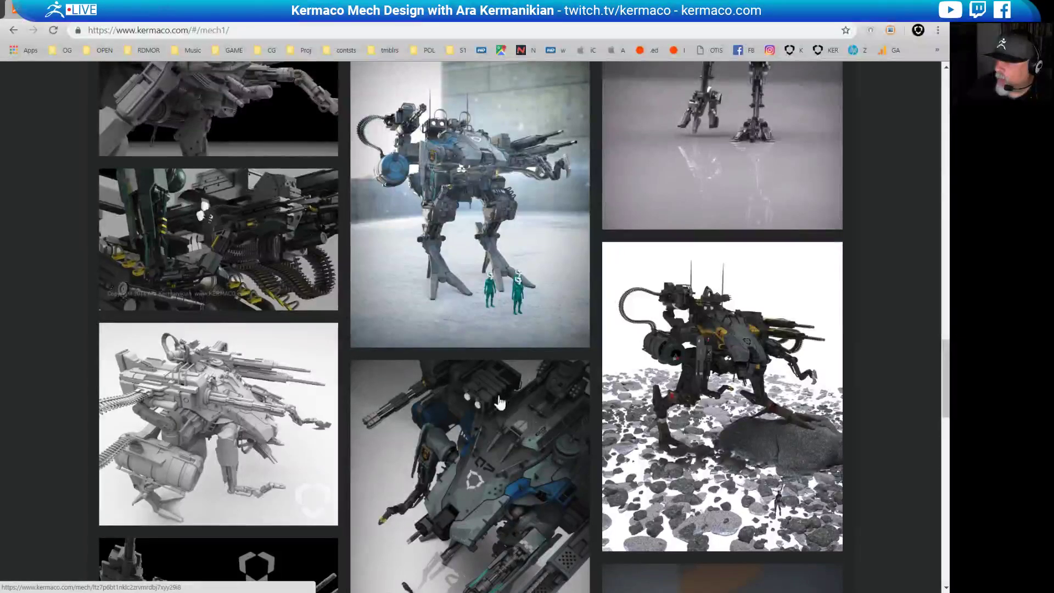
pyautogui.scroll(10, 467, 264)
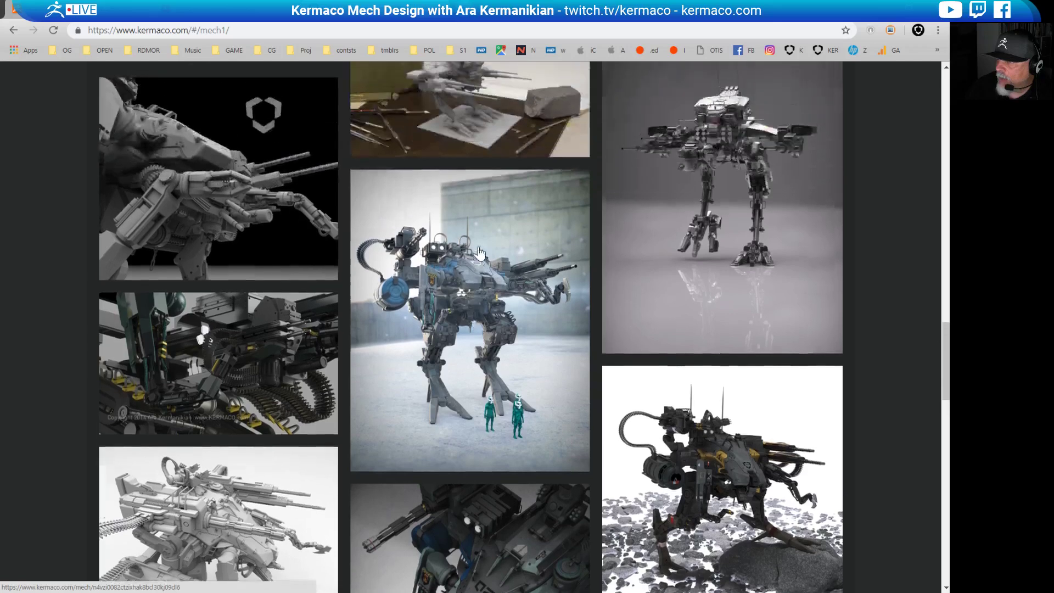
pyautogui.scroll(10, 482, 260)
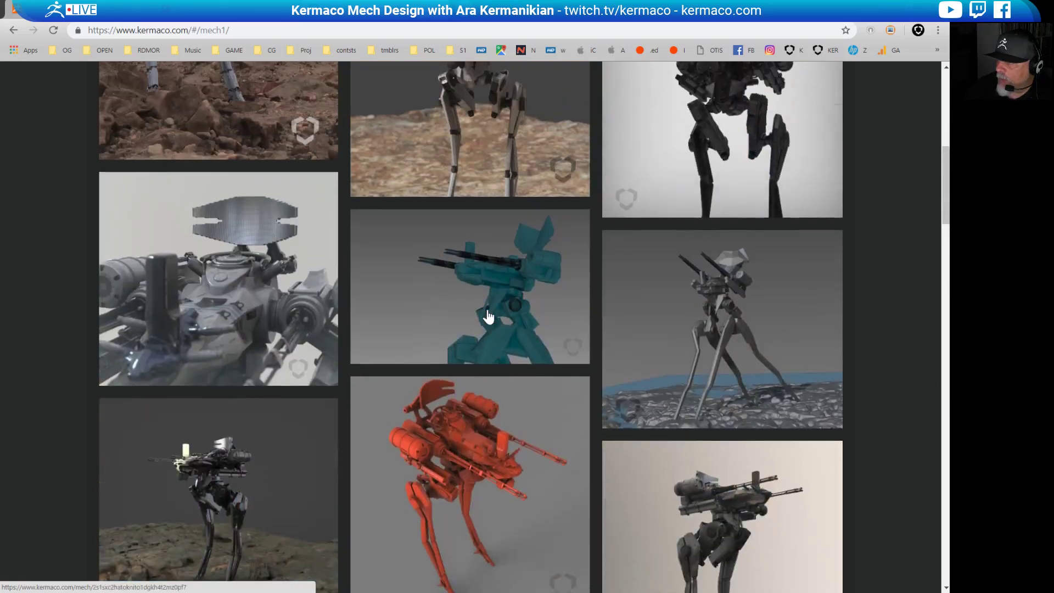
# Open the Kermaco Instagram profile from the portfolio site, browse its posts and view the black-and-white robot post enlarged.
pyautogui.scroll(3, 488, 319)
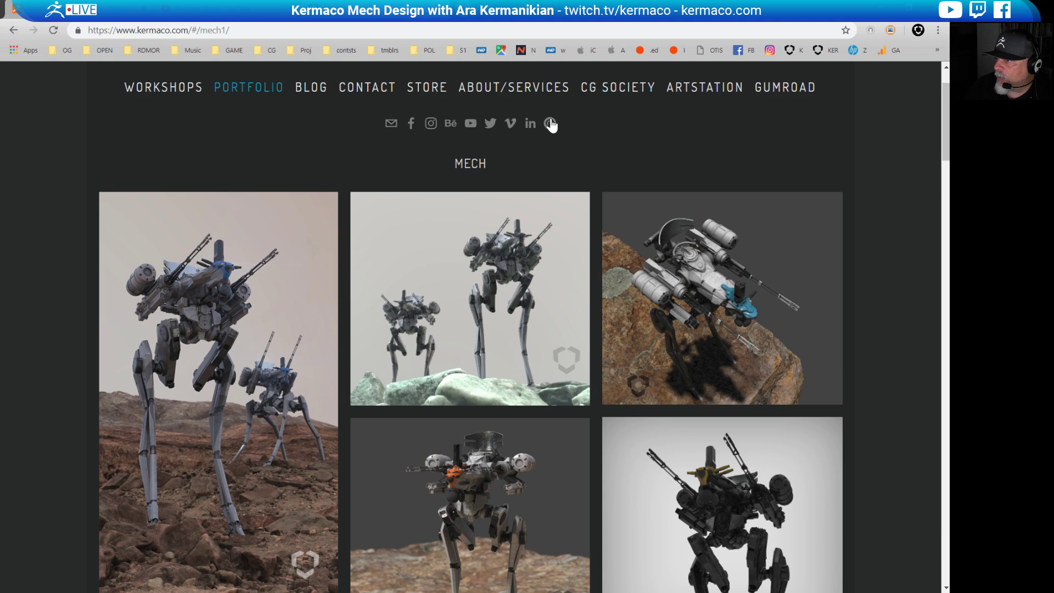
pyautogui.click(431, 123)
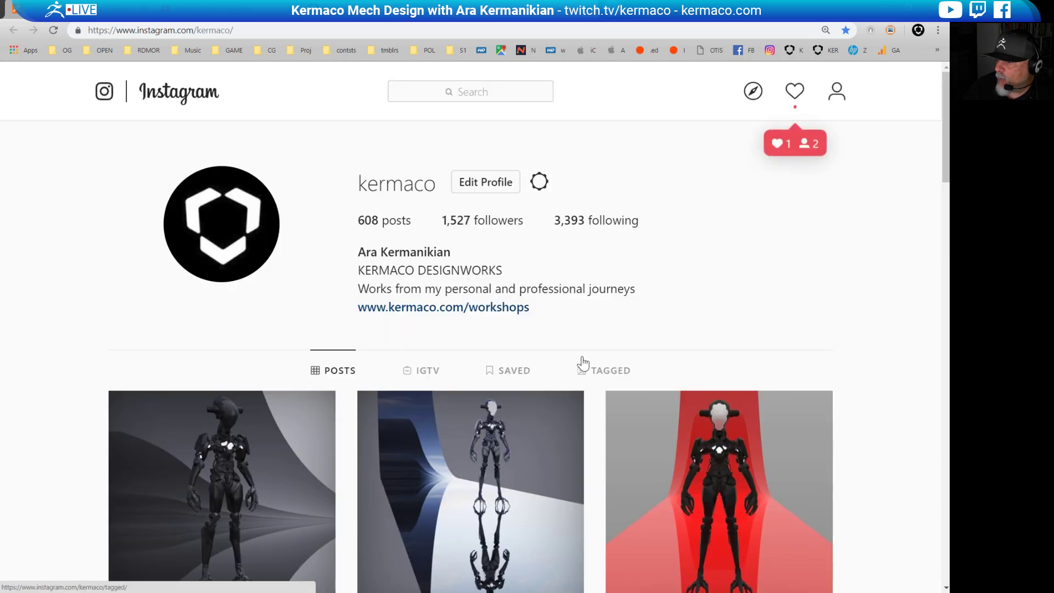
pyautogui.scroll(-4, 584, 363)
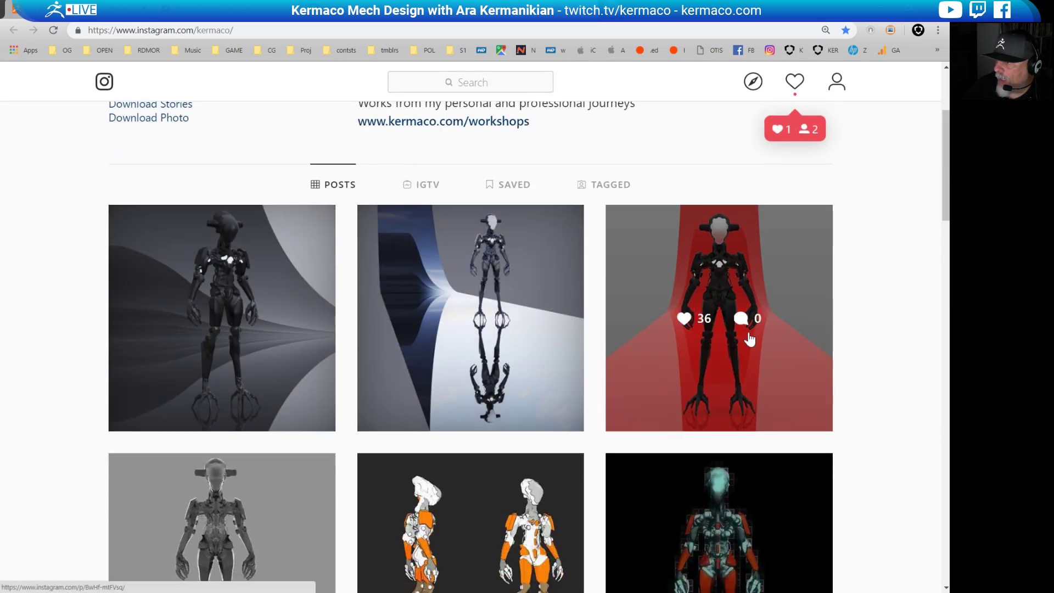
pyautogui.scroll(-8, 714, 440)
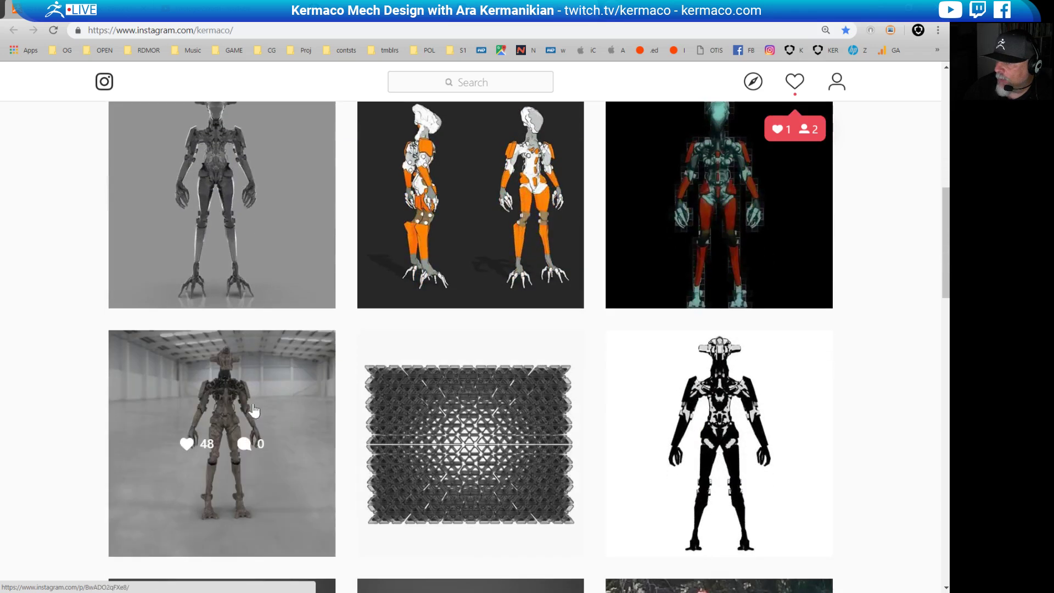
pyautogui.scroll(-2, 714, 434)
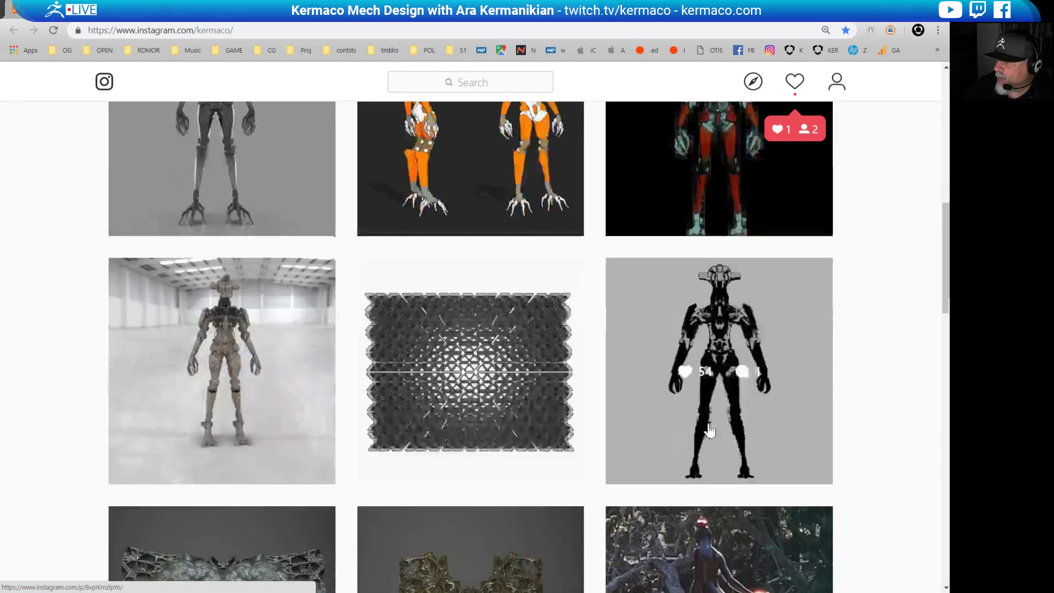
pyautogui.click(694, 396)
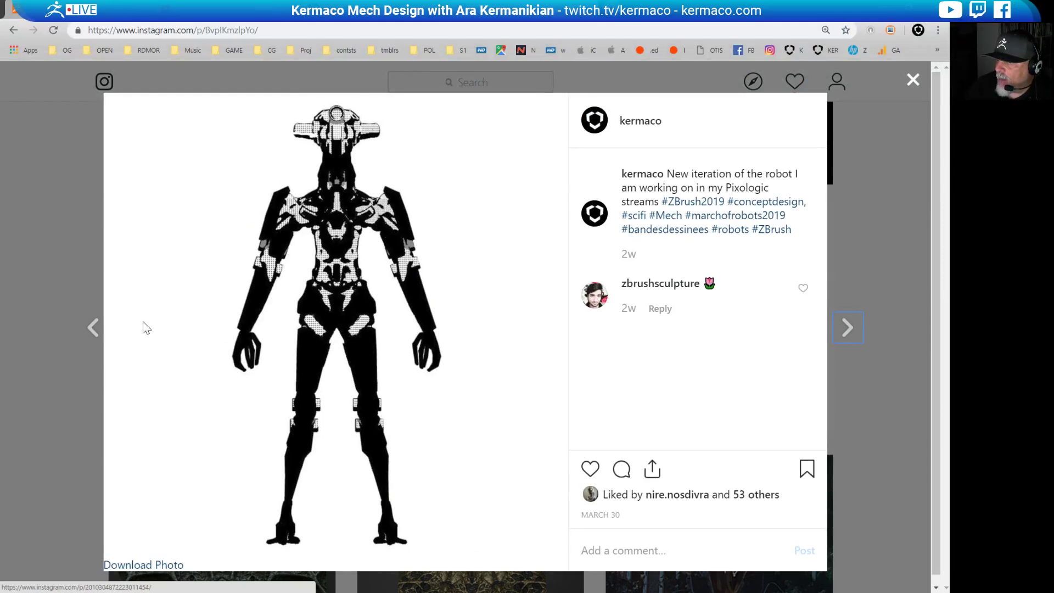
pyautogui.click(913, 80)
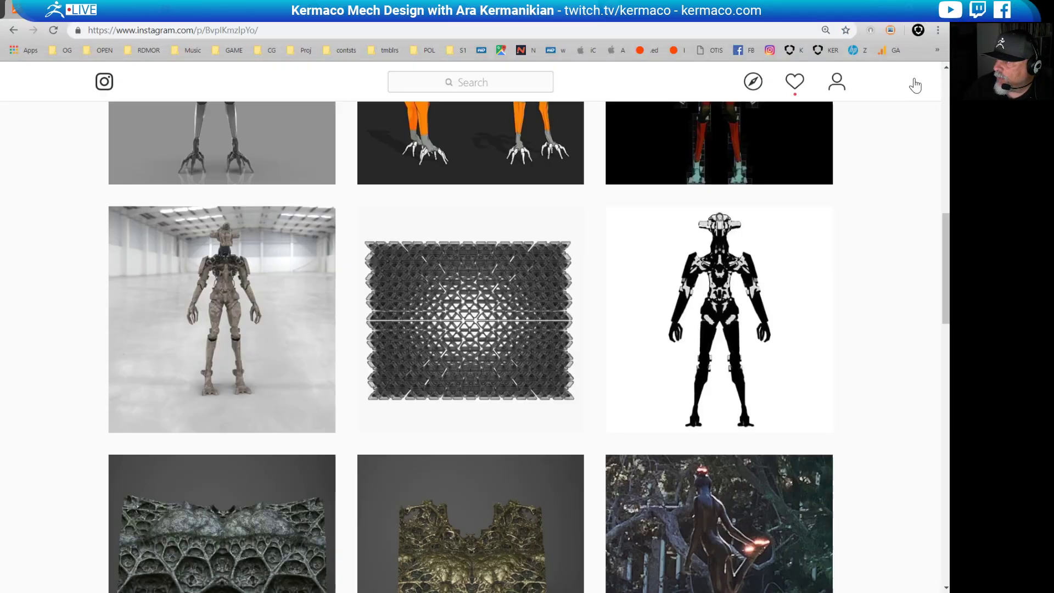
# View the second-iteration robot render in the white warehouse and the orange-and-white third-iteration post enlarged.
pyautogui.click(273, 299)
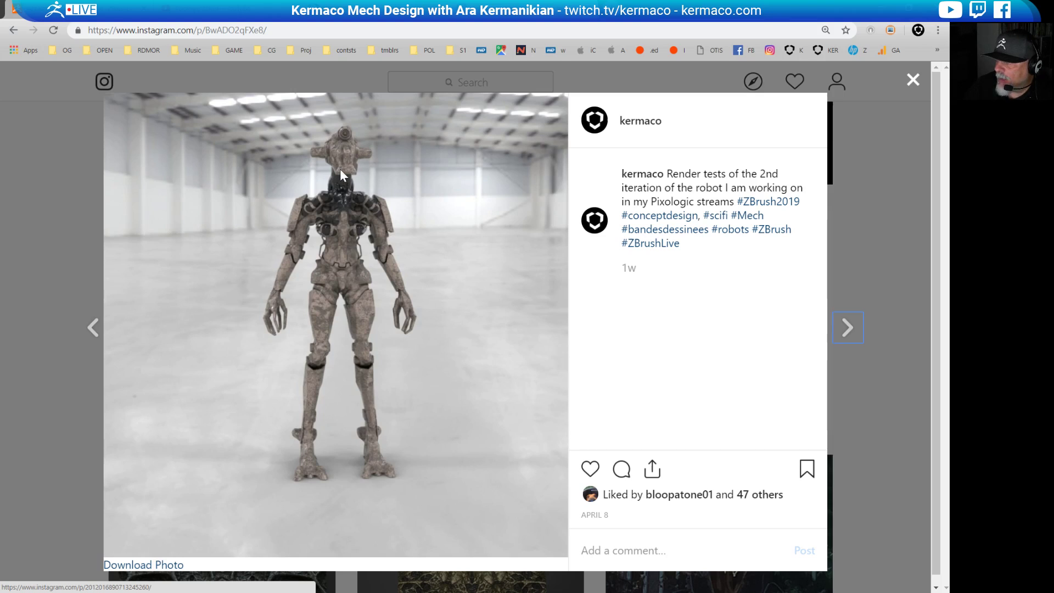
pyautogui.click(897, 95)
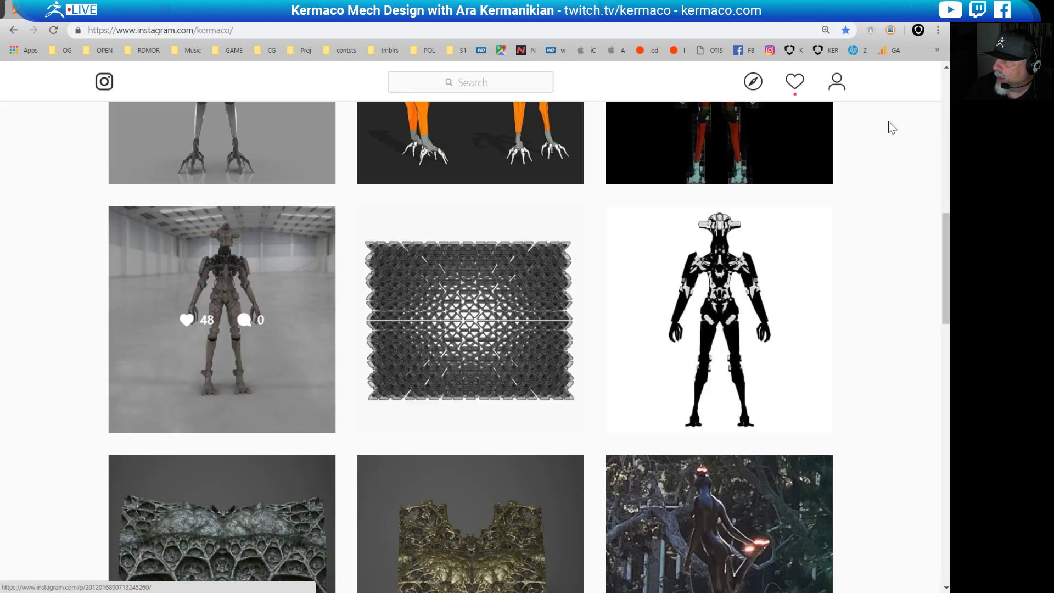
pyautogui.scroll(3, 736, 282)
pyautogui.click(561, 222)
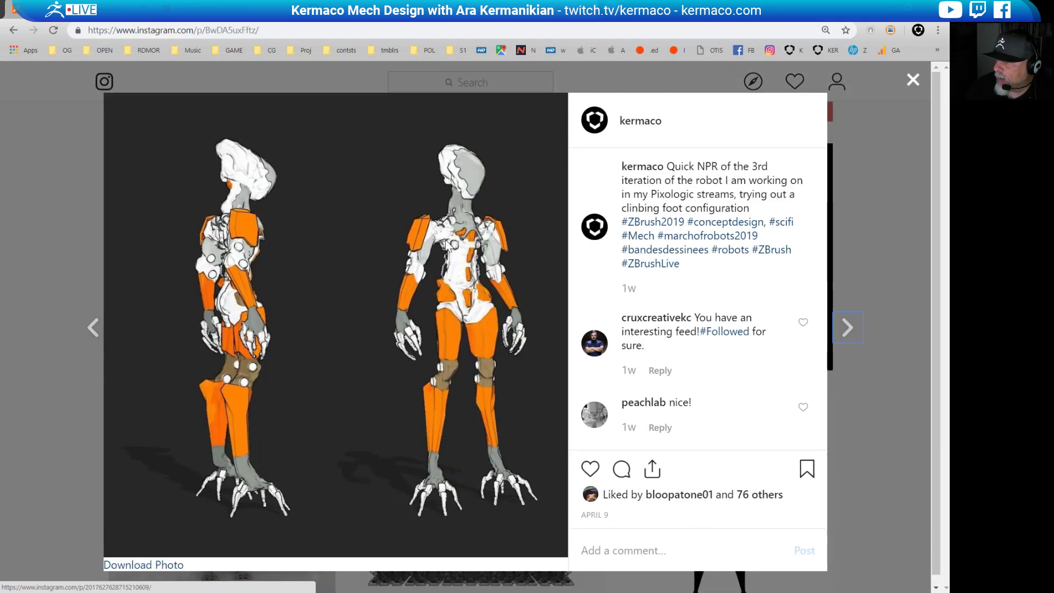
pyautogui.click(913, 79)
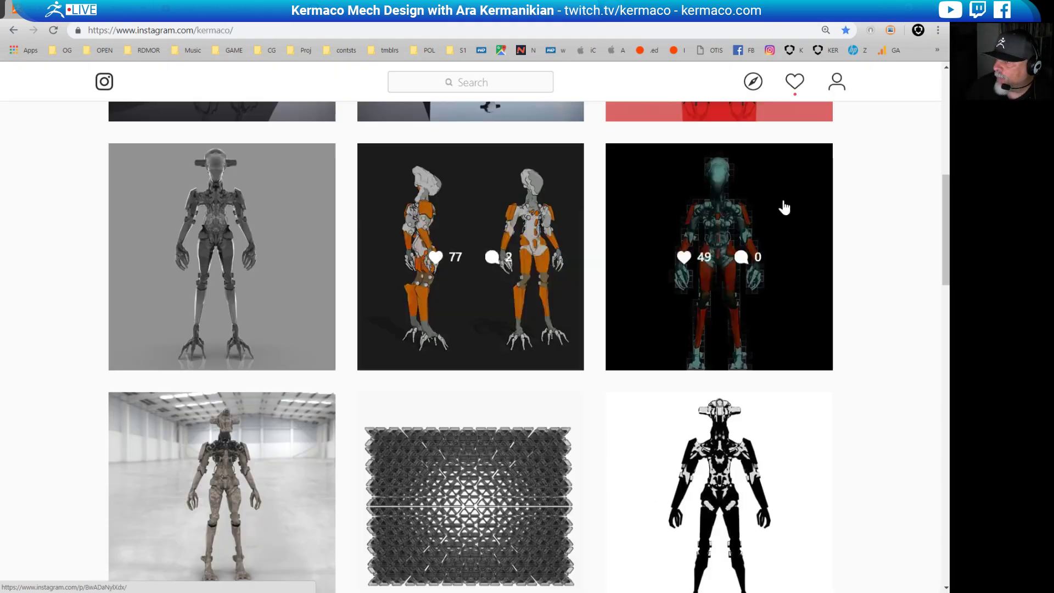
# View the grey Colorway 1 and the mirrored Colorway 3 posts of the final robot iteration enlarged.
pyautogui.scroll(1, 502, 285)
pyautogui.scroll(3, 502, 285)
pyautogui.click(294, 456)
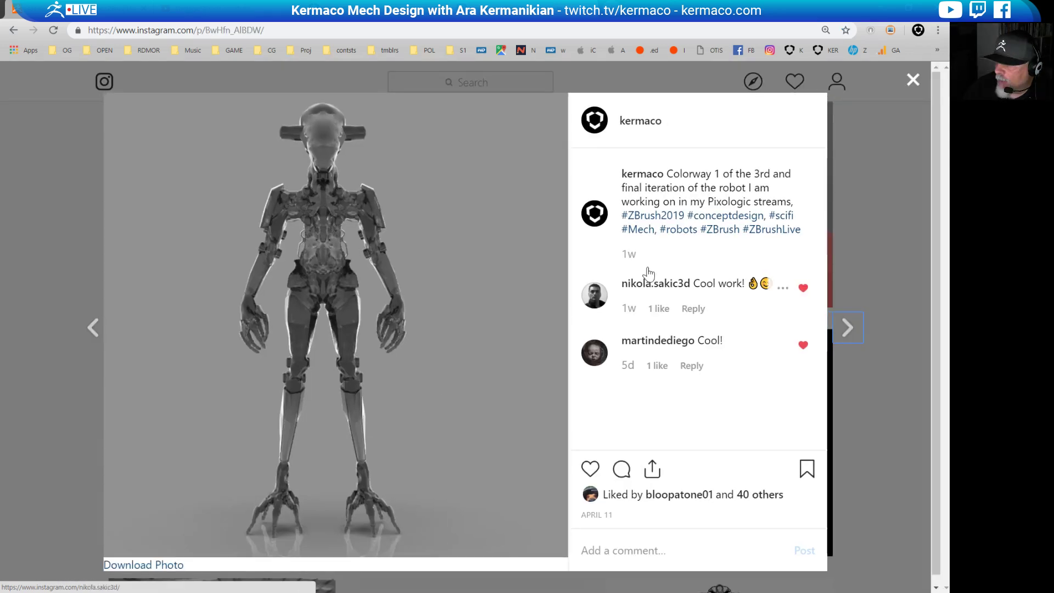
pyautogui.click(912, 81)
pyautogui.scroll(5, 591, 426)
pyautogui.scroll(-2, 513, 306)
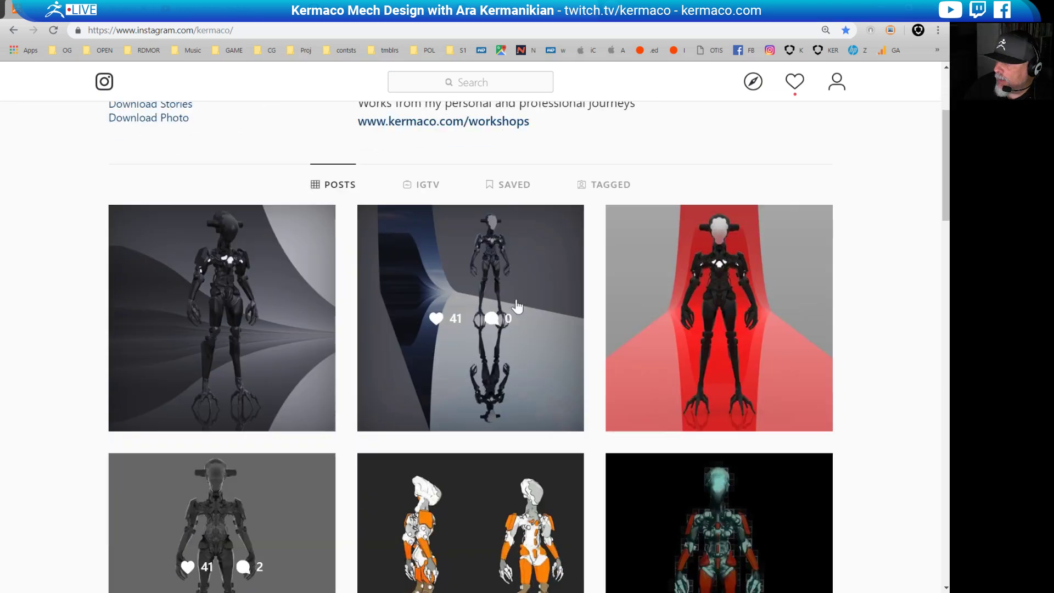
pyautogui.click(506, 268)
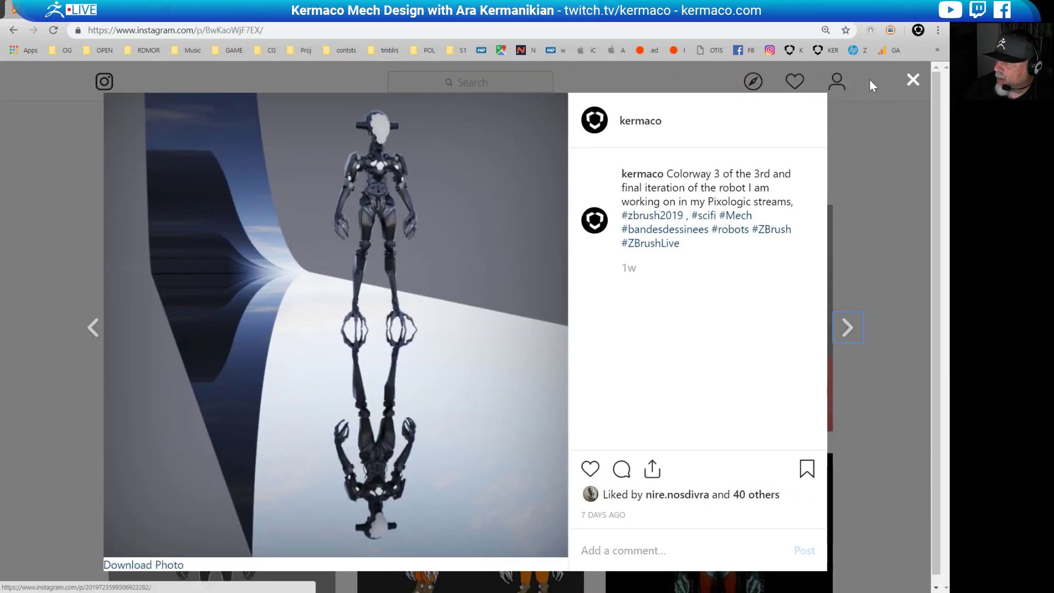
pyautogui.click(913, 80)
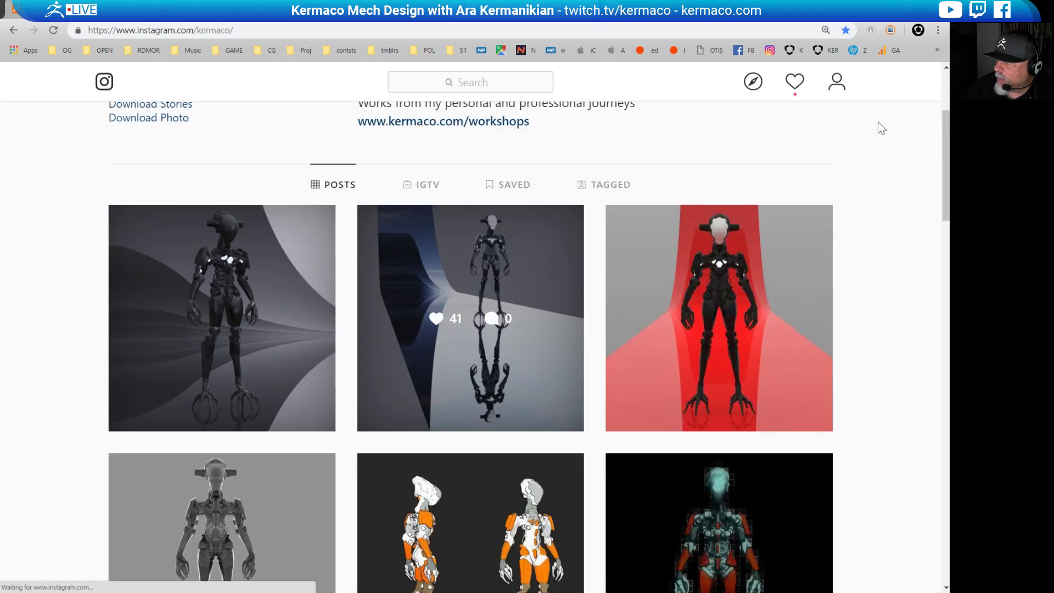
# Switch back to ZBrush and carve muscle folds into the green lower back with DamStandard at draw size 16.
pyautogui.click(401, 23)
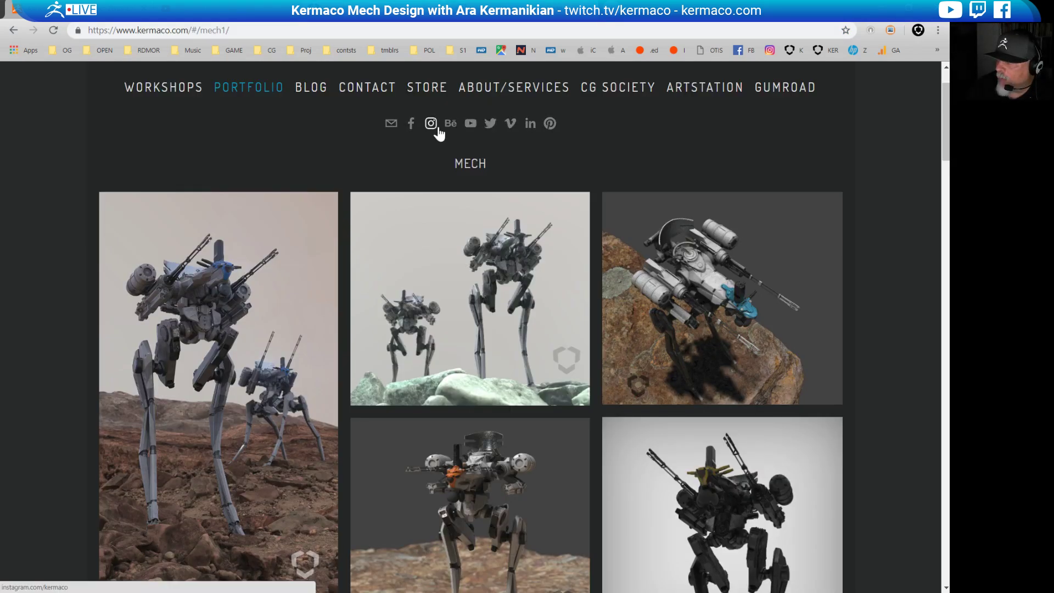
pyautogui.hotkey('alt', 'Tab')
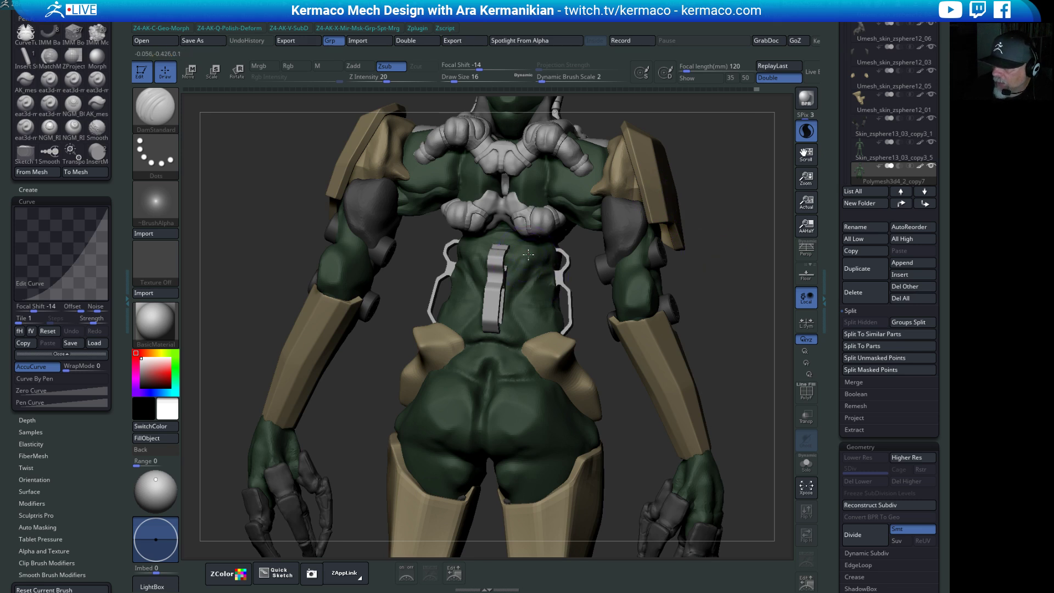
pyautogui.keyDown('alt'); pyautogui.moveTo(743, 306); pyautogui.dragTo(515, 301); pyautogui.keyUp('alt')
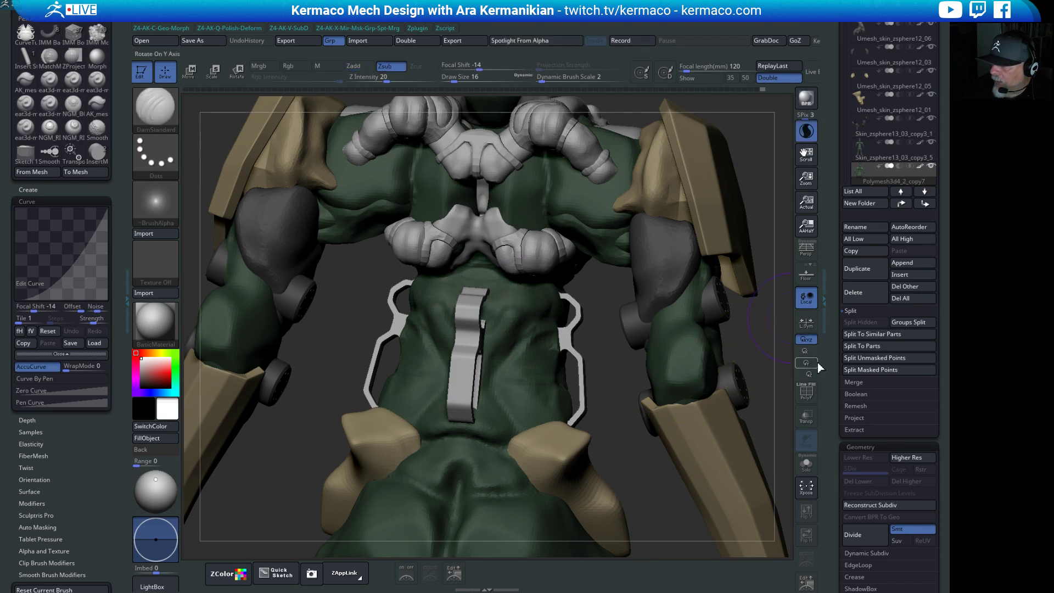
pyautogui.click(811, 396)
pyautogui.click(811, 397)
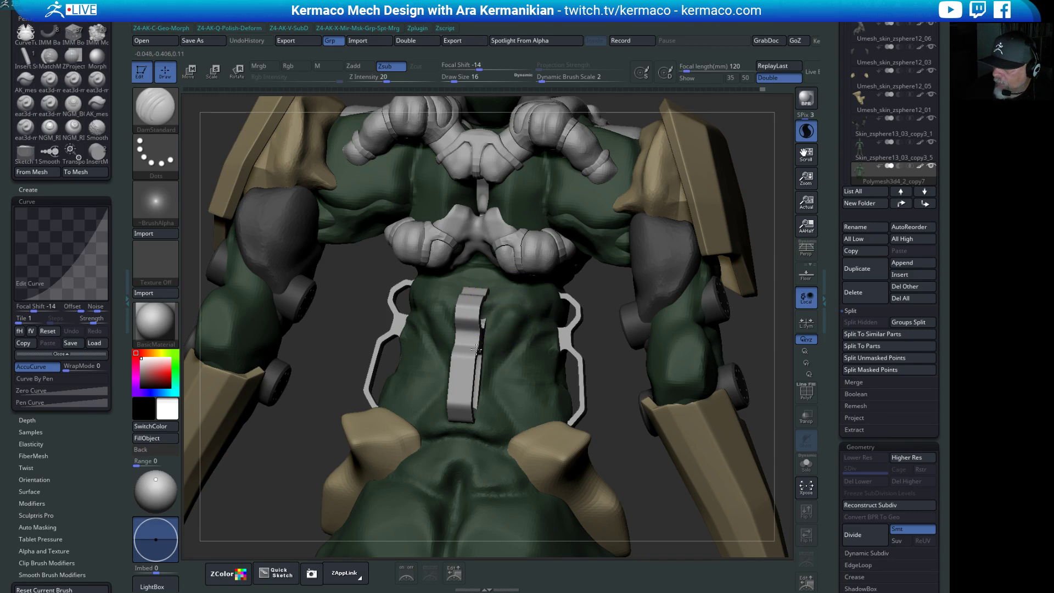
pyautogui.moveTo(317, 313); pyautogui.dragTo(451, 291)
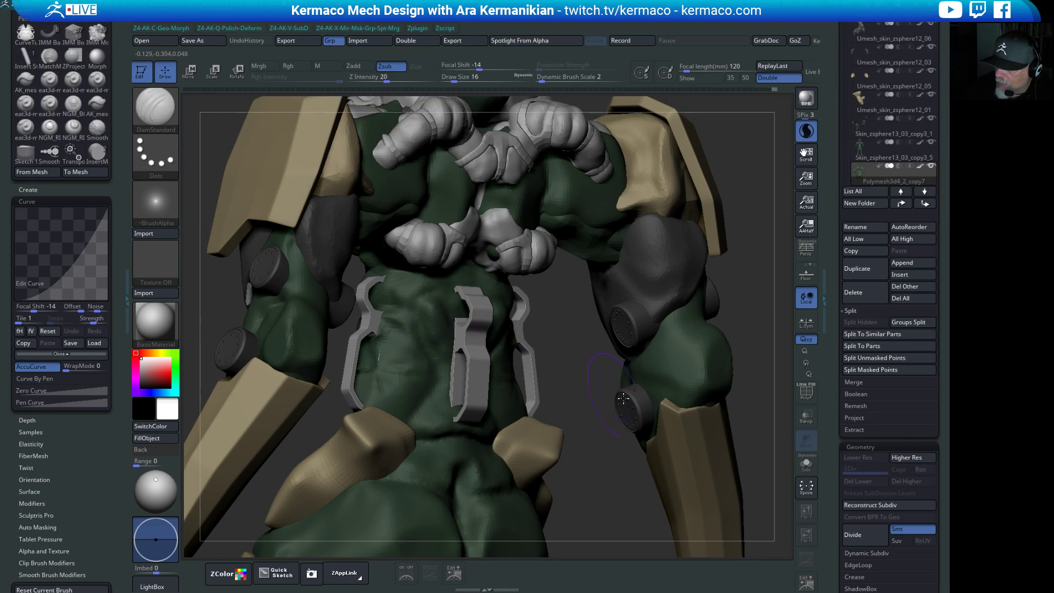
pyautogui.moveTo(578, 389); pyautogui.dragTo(510, 343)
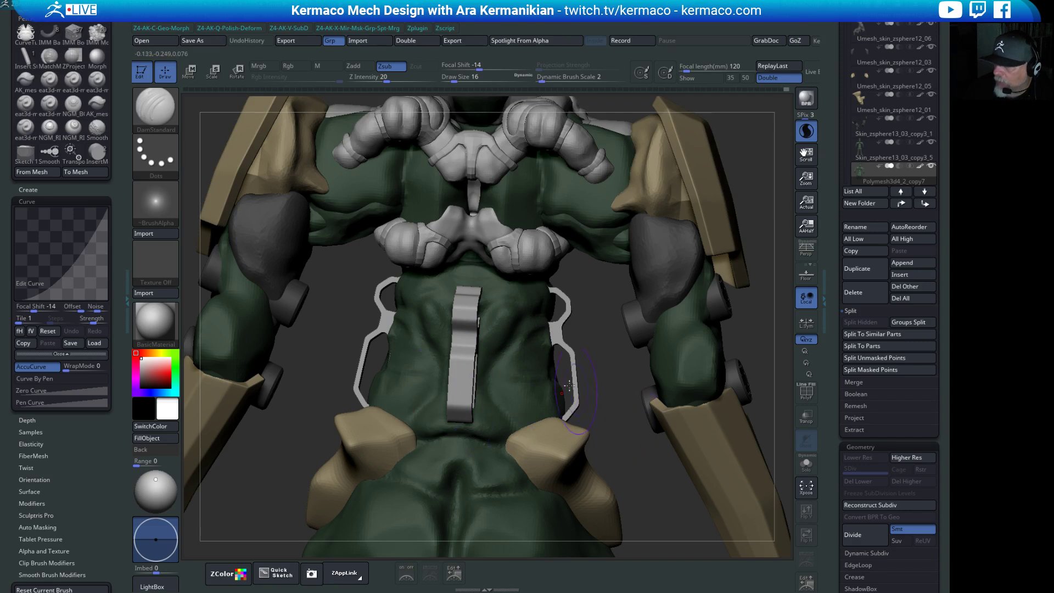
pyautogui.moveTo(601, 397); pyautogui.dragTo(496, 378)
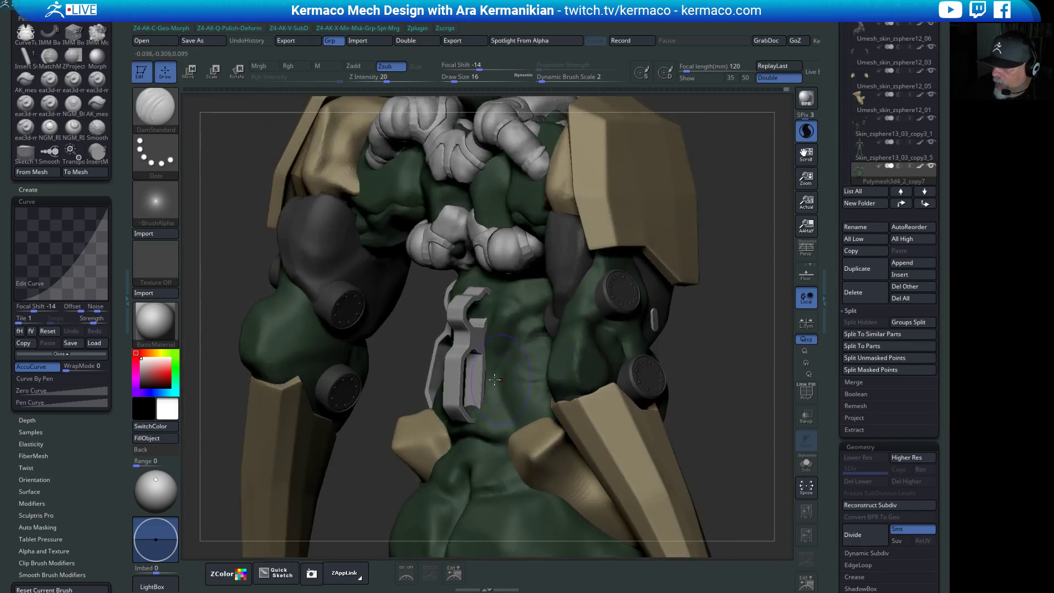
pyautogui.keyDown('shift'); pyautogui.moveTo(394, 369); pyautogui.dragTo(539, 372); pyautogui.keyUp('shift')
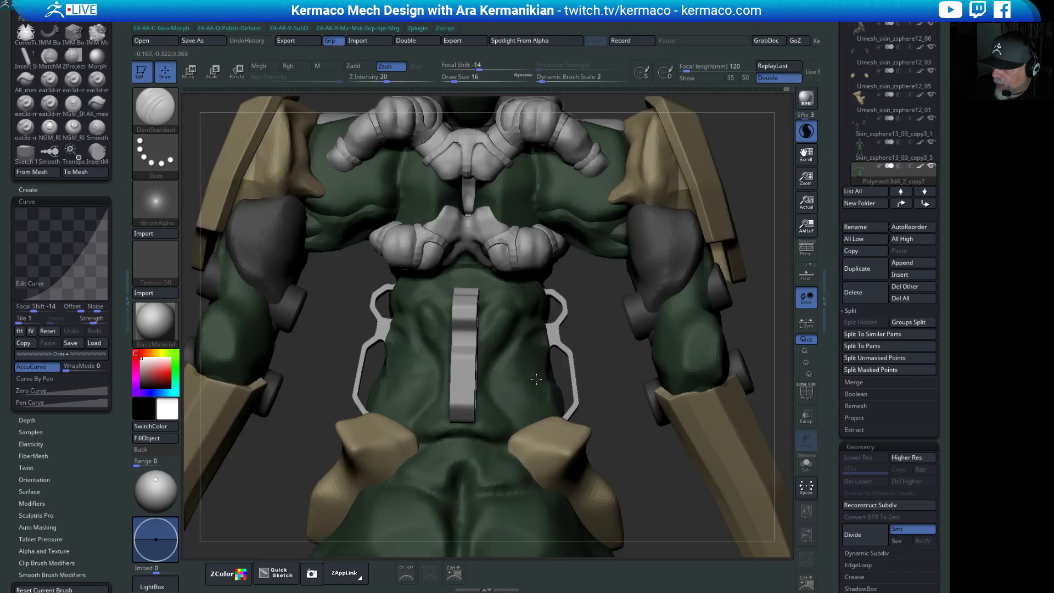
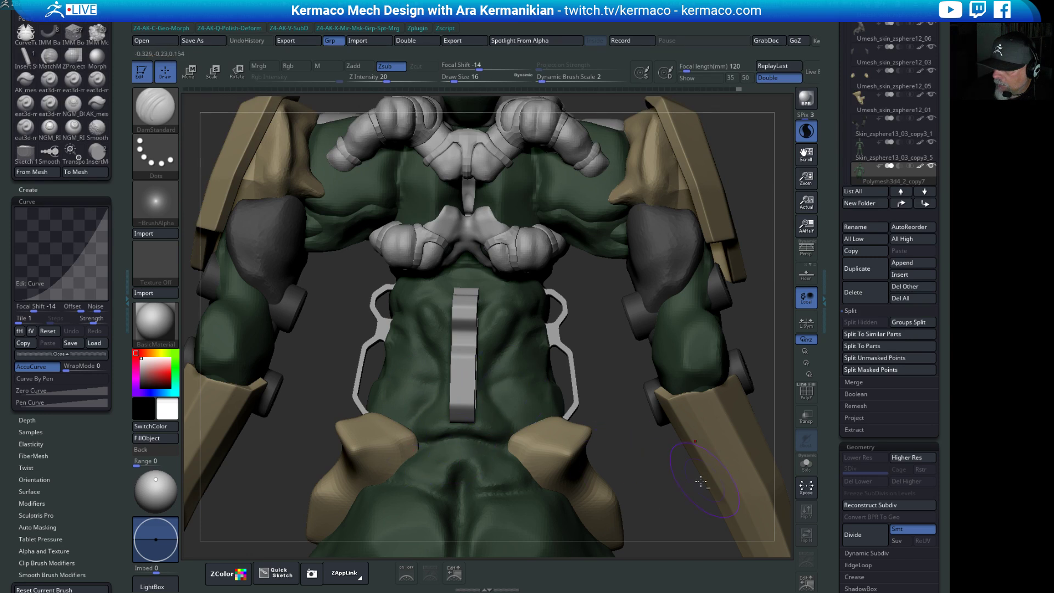
# Carve muscle contours into the back of the green hips with the DamStandard brush.
pyautogui.keyDown('alt'); pyautogui.moveTo(650, 494); pyautogui.dragTo(574, 347); pyautogui.keyUp('alt')
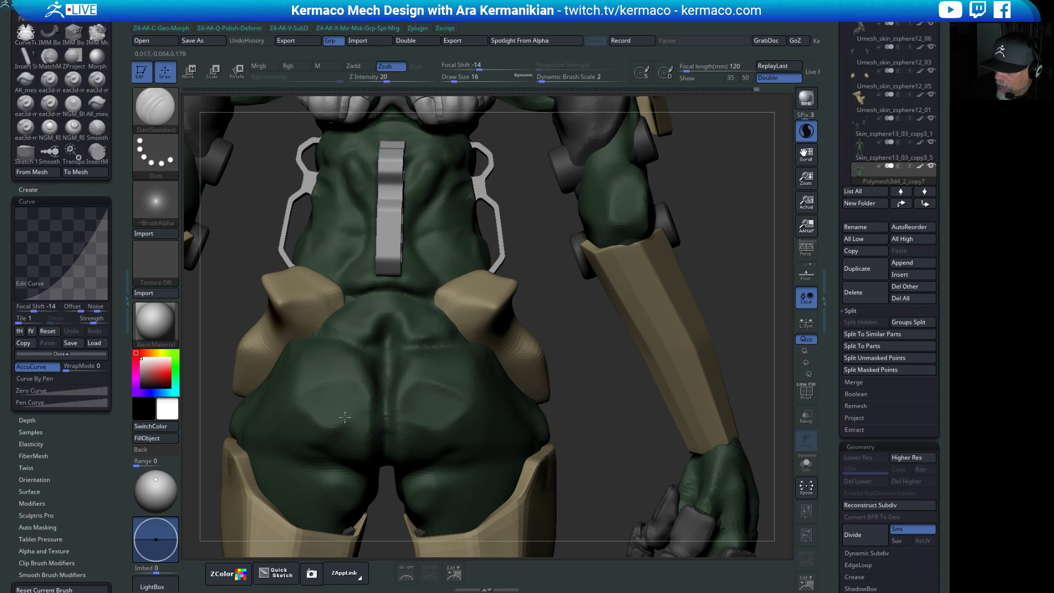
pyautogui.moveTo(350, 419); pyautogui.dragTo(327, 434)
pyautogui.moveTo(638, 438)
pyautogui.mouseDown()
pyautogui.moveTo(648, 415)
pyautogui.moveTo(615, 424)
pyautogui.mouseUp()
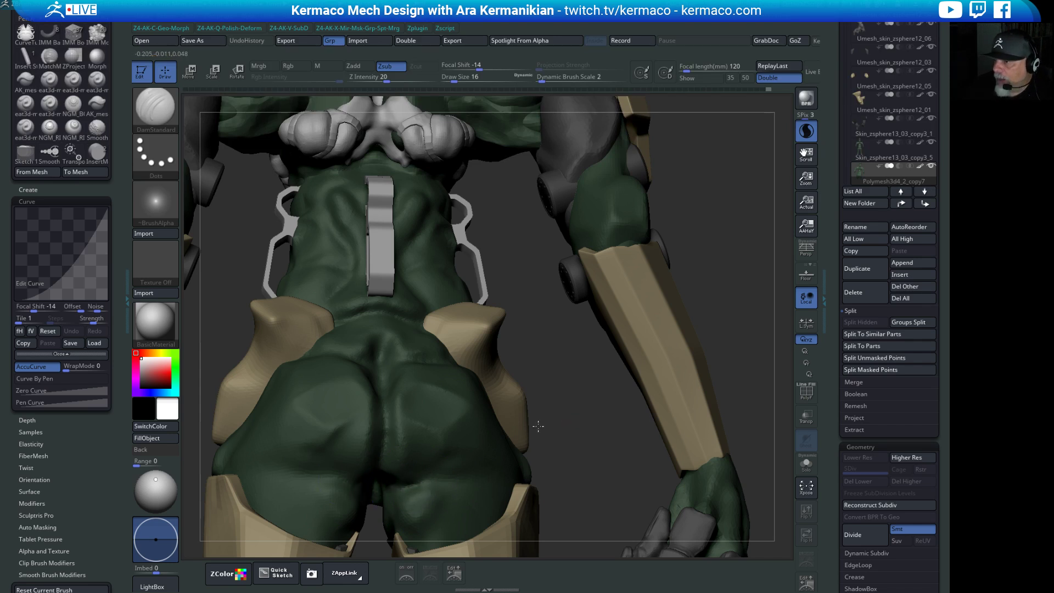
# Refine and smooth the carved creases on the back and sides of the green hips from several angles.
pyautogui.press('f')
pyautogui.moveTo(560, 430); pyautogui.dragTo(668, 317)
pyautogui.moveTo(733, 350); pyautogui.dragTo(693, 336)
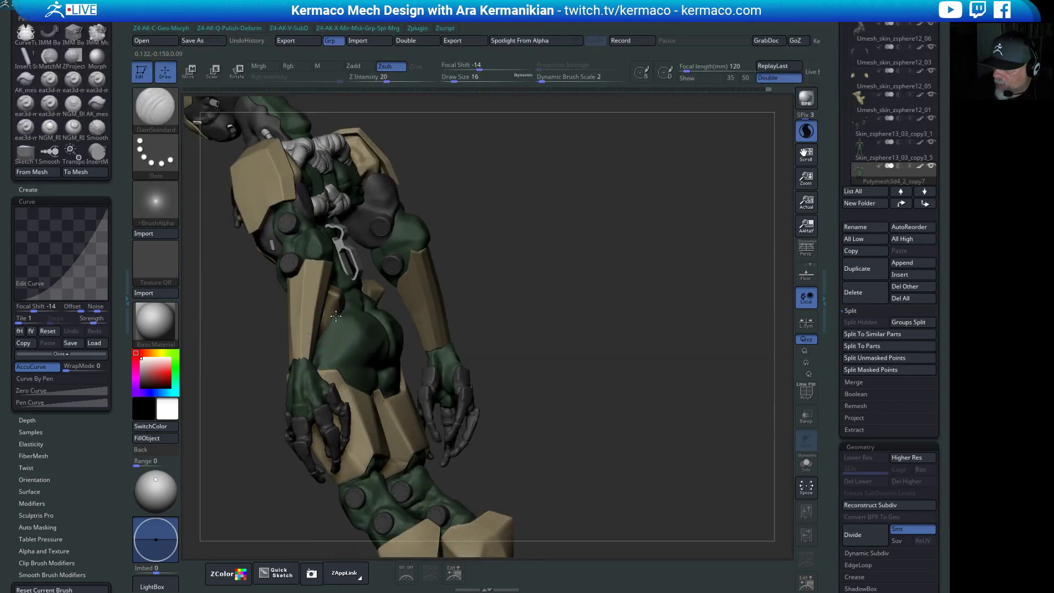
pyautogui.moveTo(588, 301); pyautogui.dragTo(664, 282)
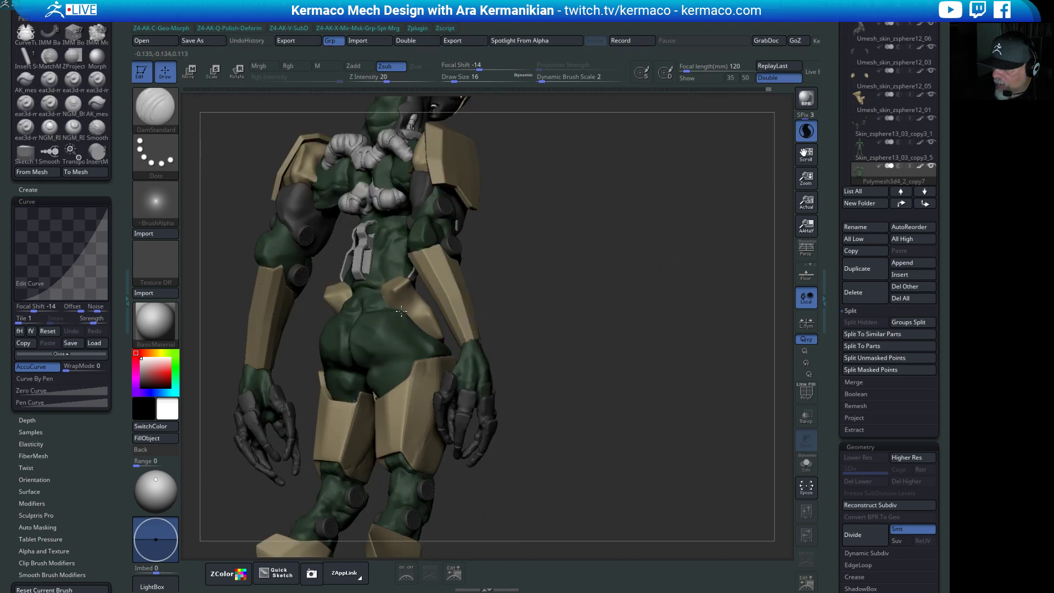
pyautogui.moveTo(597, 377); pyautogui.dragTo(621, 376)
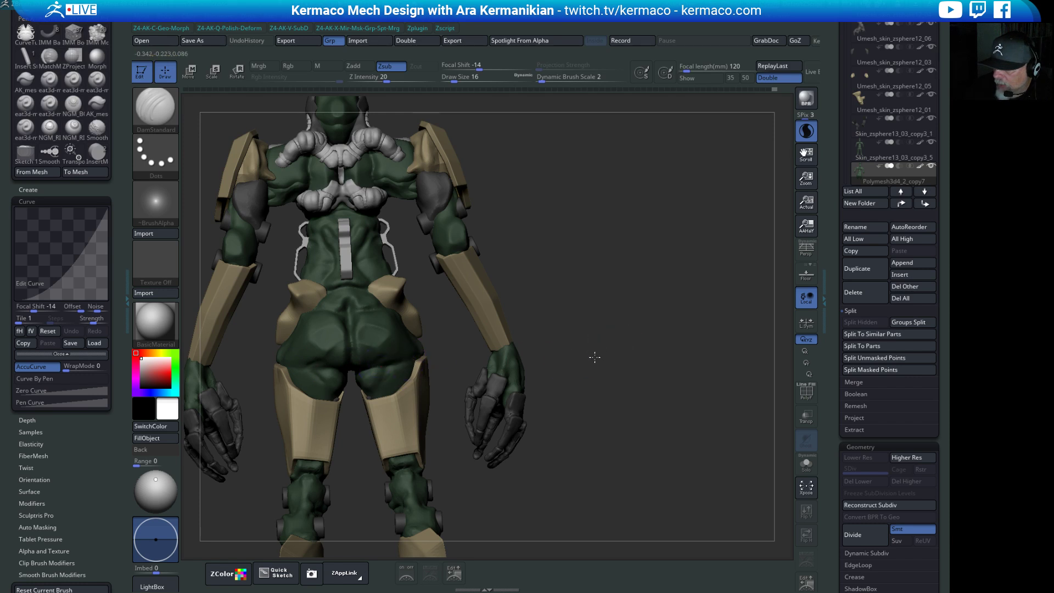
pyautogui.moveTo(594, 357); pyautogui.dragTo(484, 360)
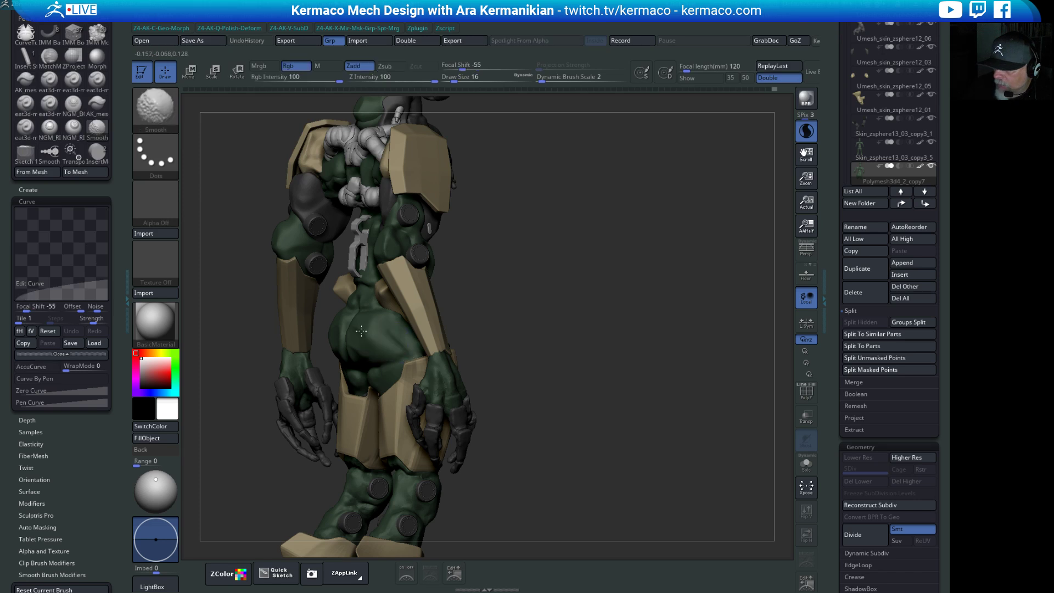
pyautogui.moveTo(571, 339); pyautogui.dragTo(383, 345)
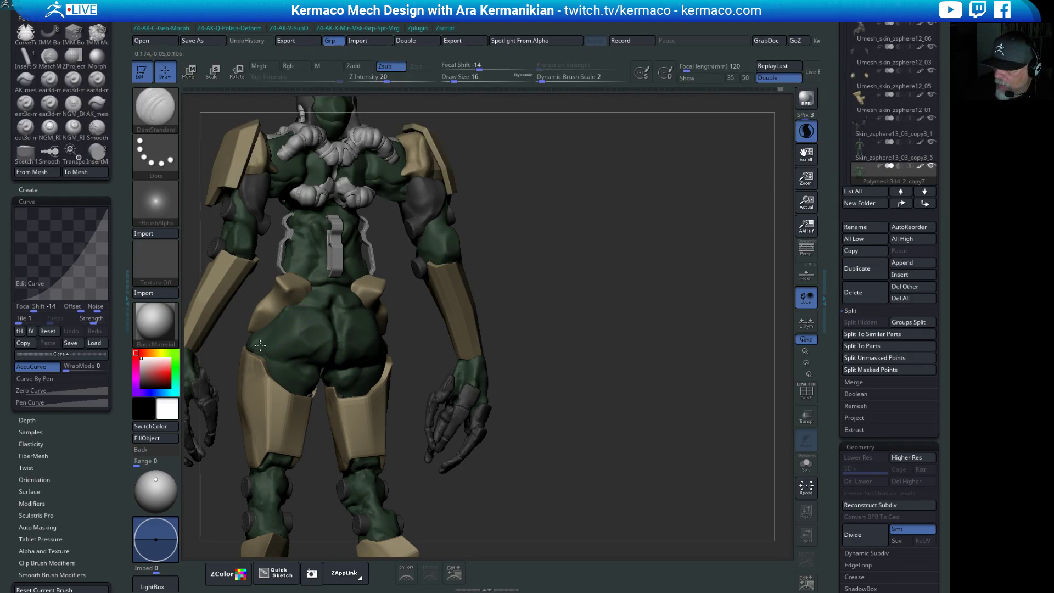
# Examine the whole mech from the back round to the front, then its pelvis and thighs up close.
pyautogui.moveTo(604, 322); pyautogui.dragTo(415, 335)
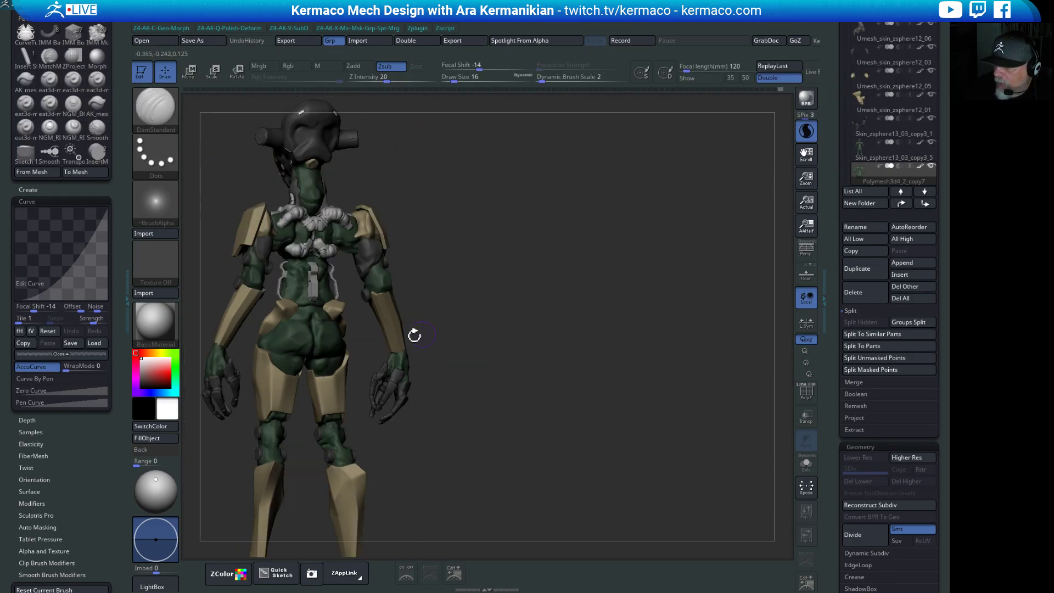
pyautogui.moveTo(525, 244); pyautogui.dragTo(330, 229)
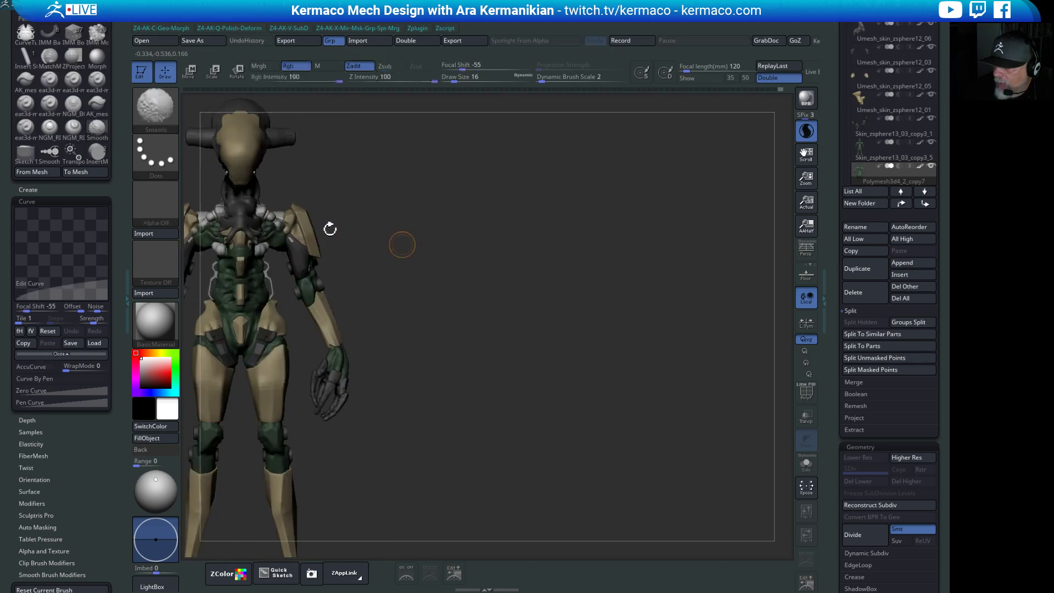
pyautogui.moveTo(617, 308); pyautogui.dragTo(514, 299)
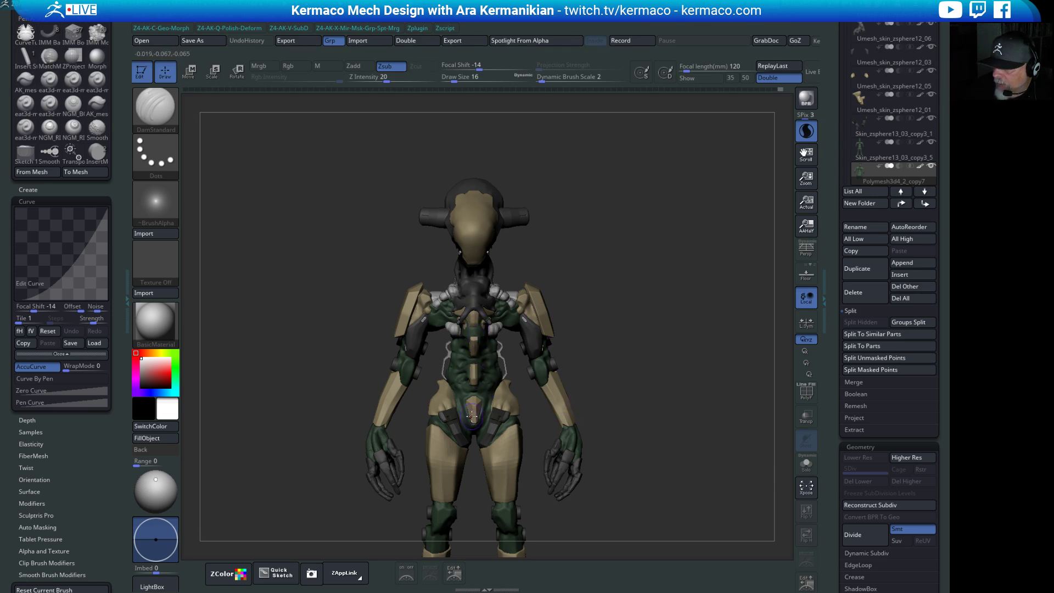
pyautogui.keyDown('alt'); pyautogui.moveTo(686, 391); pyautogui.dragTo(687, 343); pyautogui.keyUp('alt')
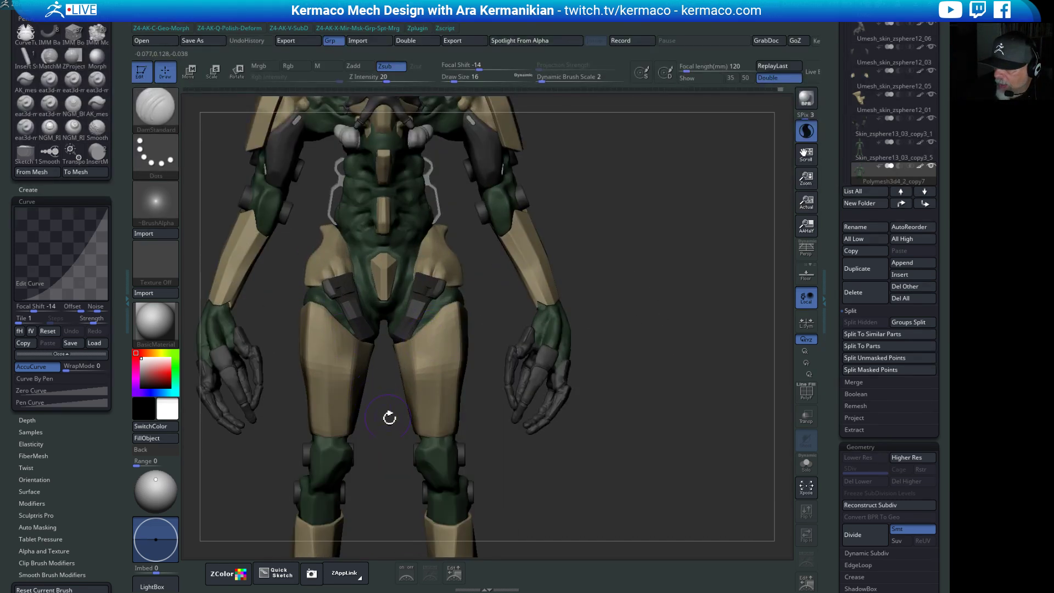
# Select the dark grey hip struts and check them in isolation, then show the whole mech again.
pyautogui.keyDown('alt'); pyautogui.moveTo(390, 418); pyautogui.dragTo(450, 124); pyautogui.keyUp('alt')
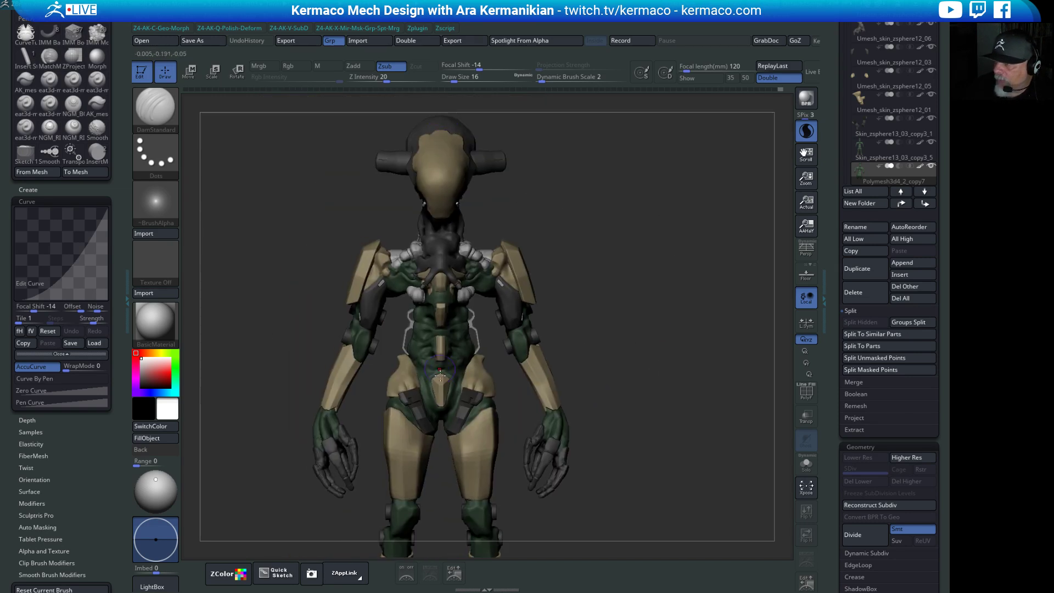
pyautogui.keyDown('alt'); pyautogui.moveTo(666, 374); pyautogui.dragTo(410, 270); pyautogui.keyUp('alt')
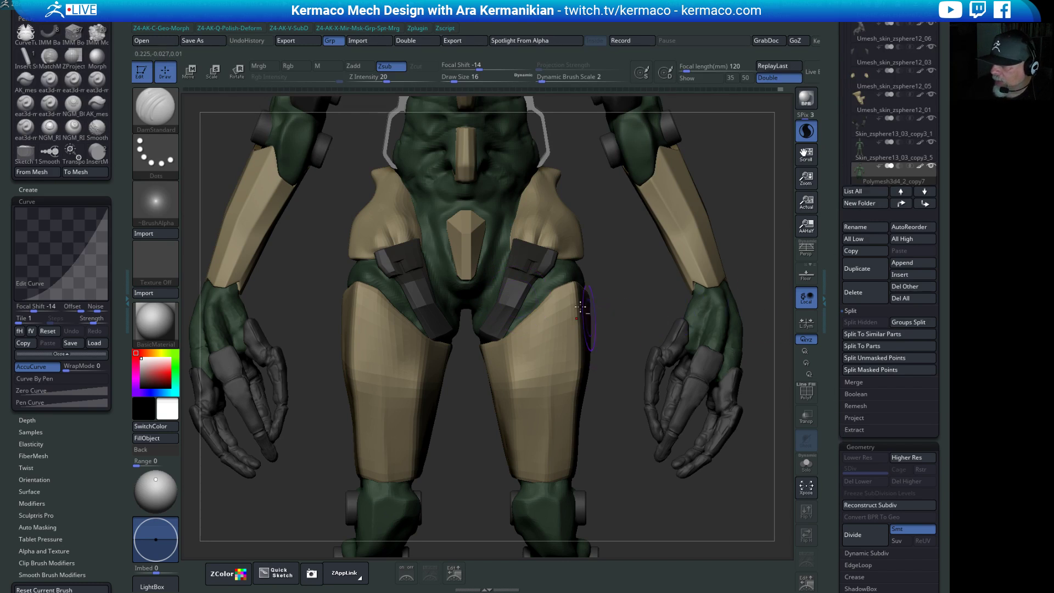
pyautogui.keyDown('alt'); pyautogui.click(532, 266); pyautogui.keyUp('alt')
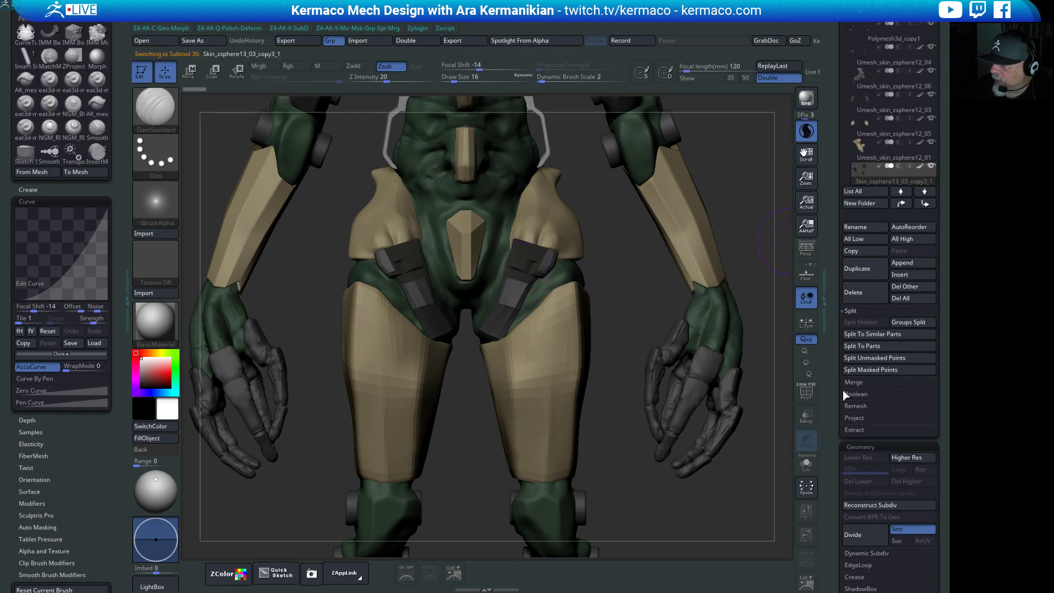
pyautogui.click(805, 466)
pyautogui.click(805, 465)
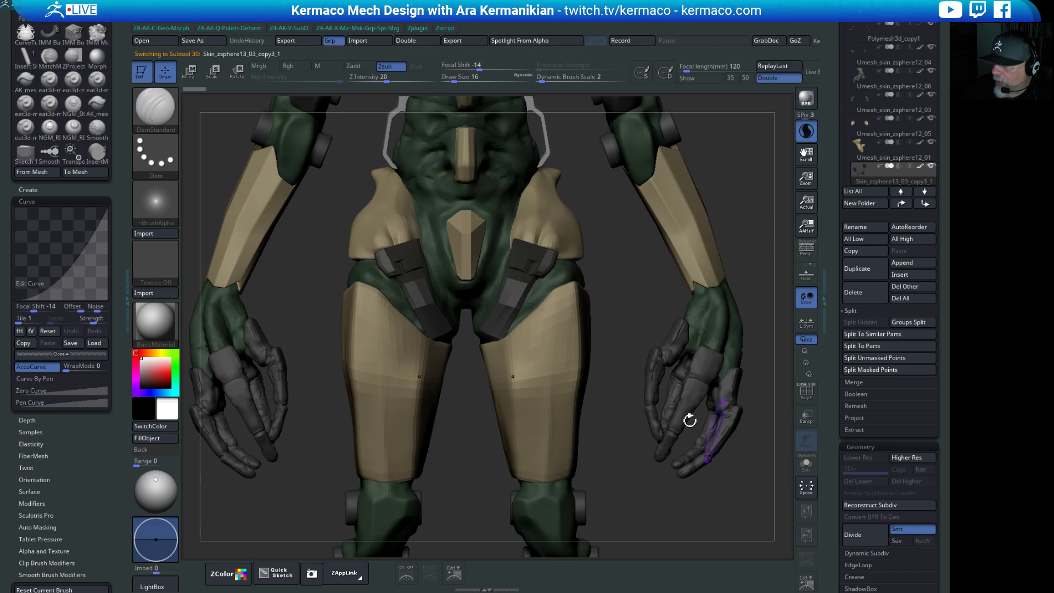
pyautogui.moveTo(607, 299)
pyautogui.mouseDown()
pyautogui.moveTo(769, 291)
pyautogui.moveTo(624, 295)
pyautogui.mouseUp()
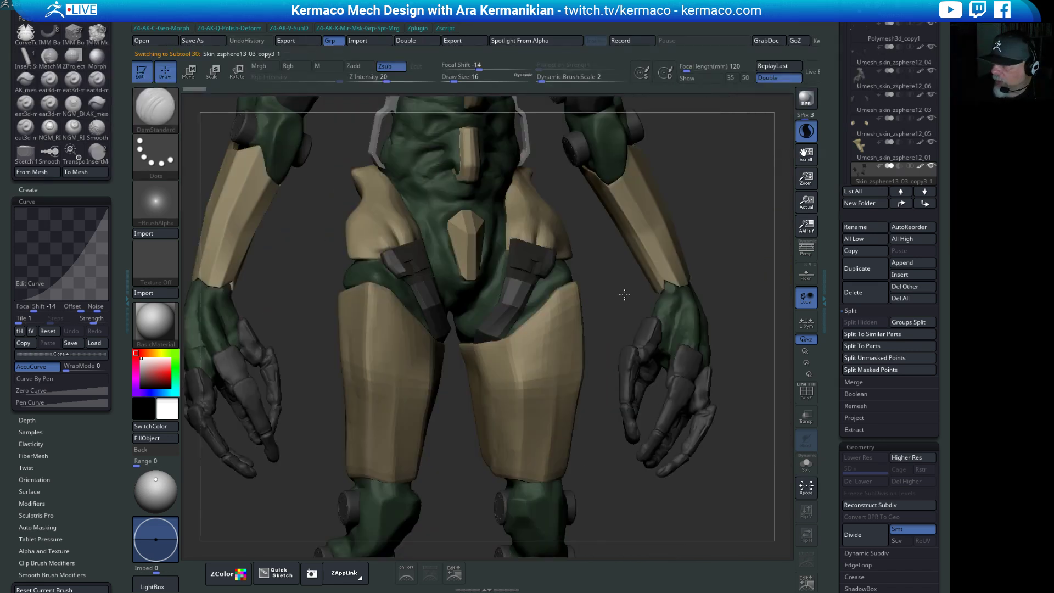
pyautogui.press('f')
pyautogui.press('f')
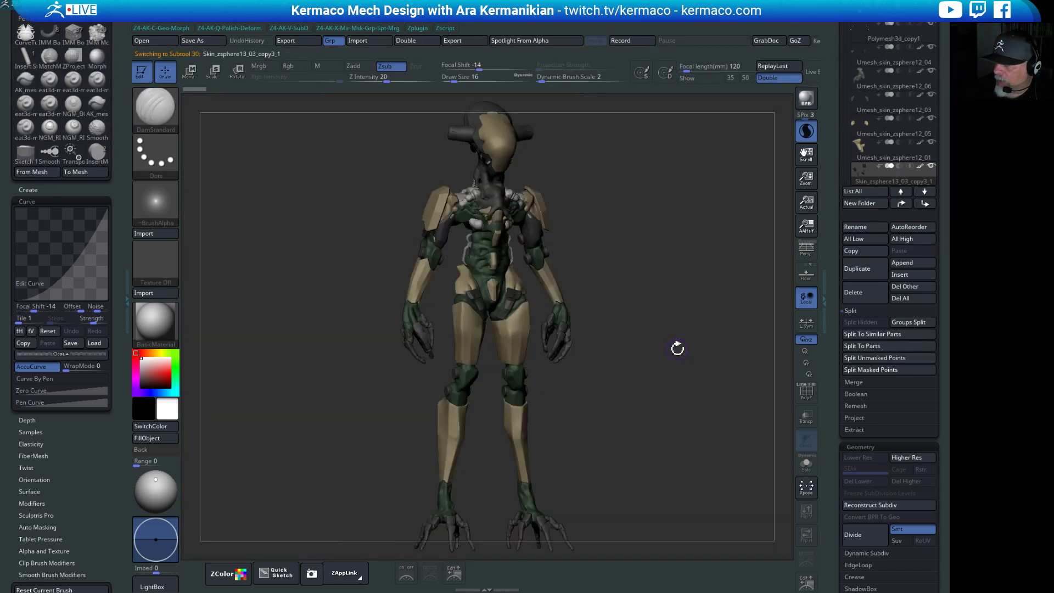
pyautogui.click(807, 465)
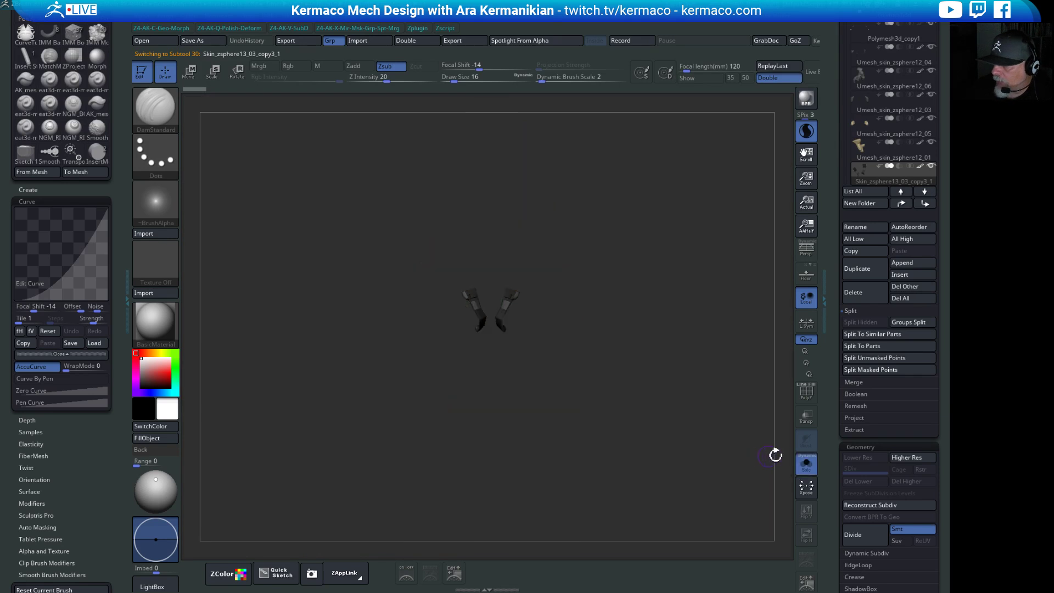
pyautogui.click(807, 465)
pyautogui.press('f')
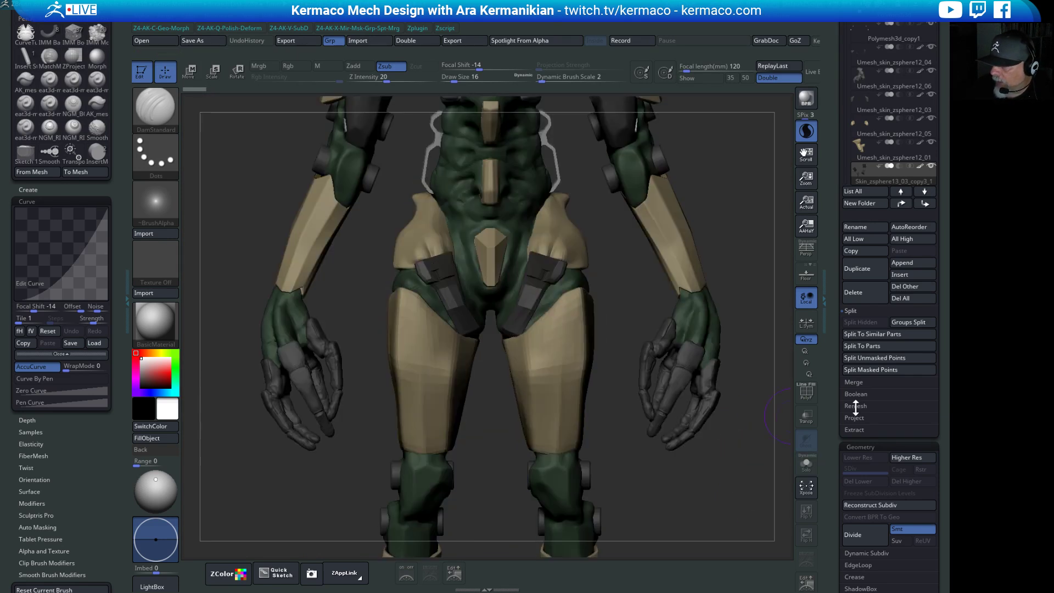
# Subdivide the dark grey hip struts to level 5, keeping their edges crisp by starting with Smt off.
pyautogui.click(912, 528)
pyautogui.click(870, 535)
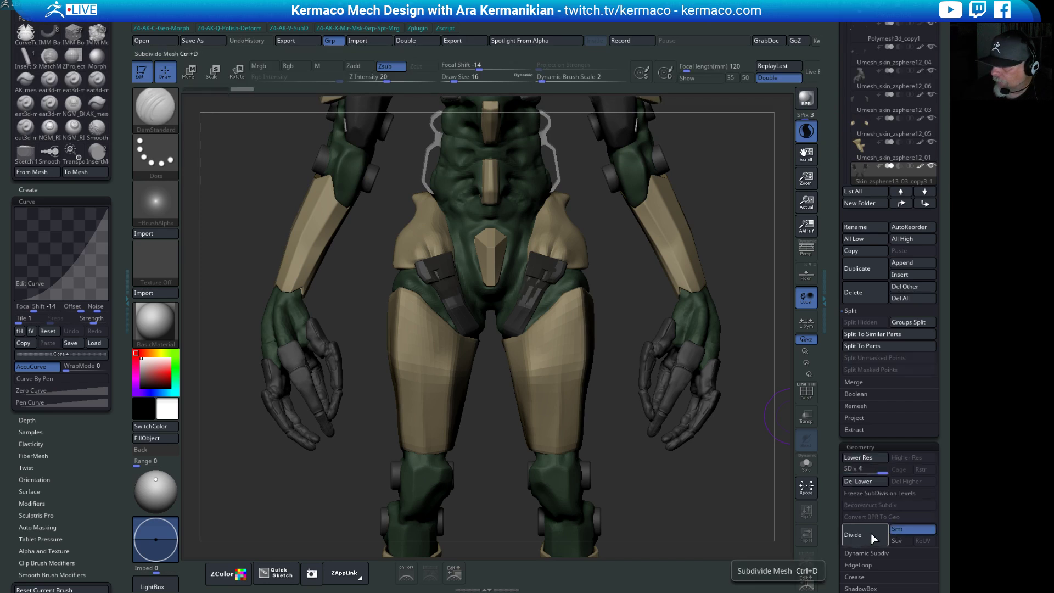
pyautogui.click(874, 539)
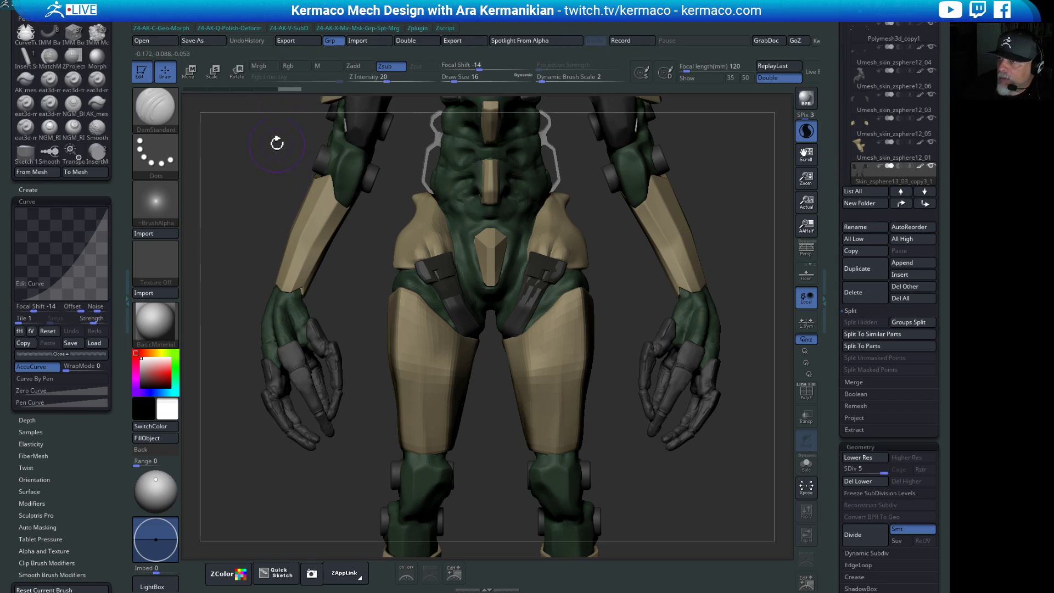
# With Mrgb on, fill the hip struts with dark grey sampled from the upper arm, then reset the active colour to white.
pyautogui.click(259, 66)
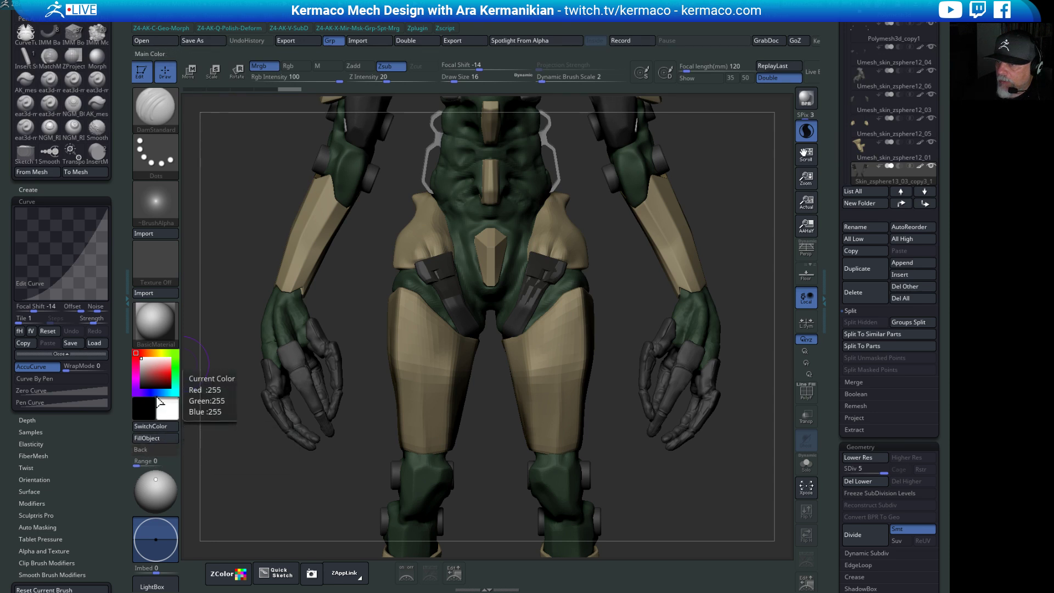
pyautogui.click(157, 438)
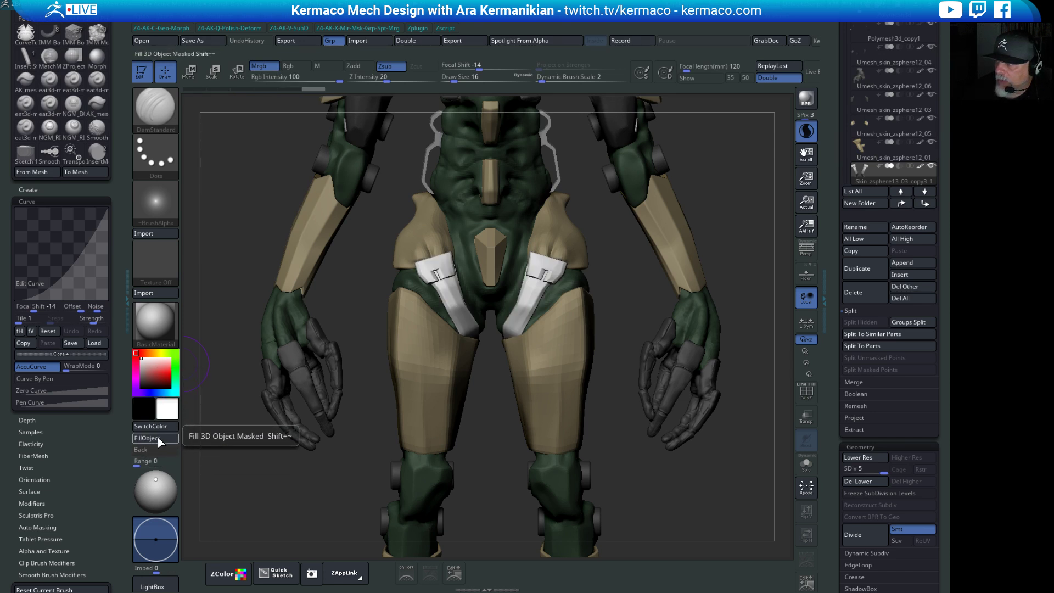
pyautogui.click(153, 371)
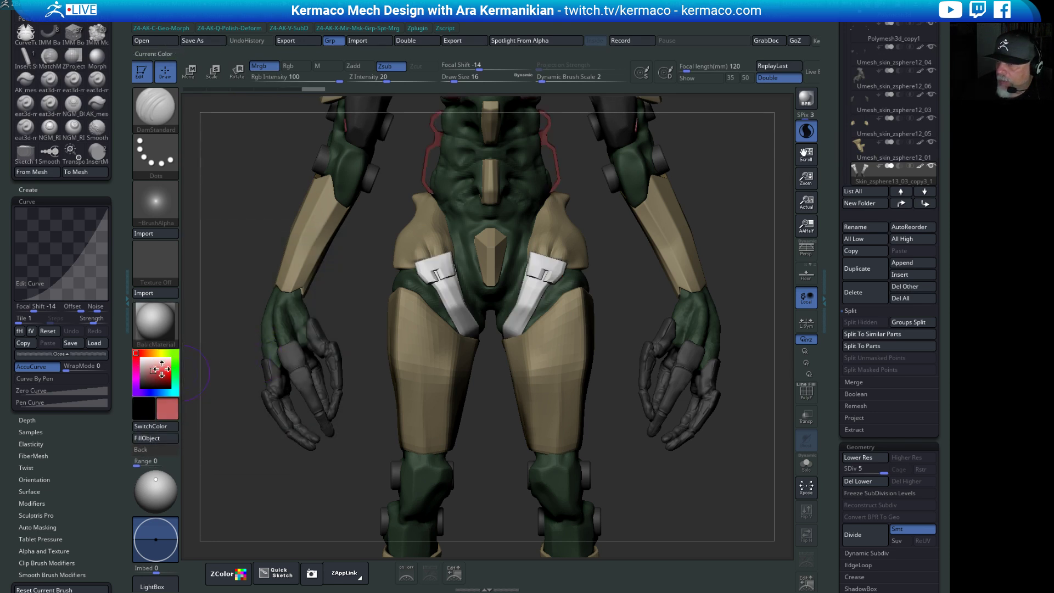
pyautogui.moveTo(171, 418); pyautogui.dragTo(354, 135)
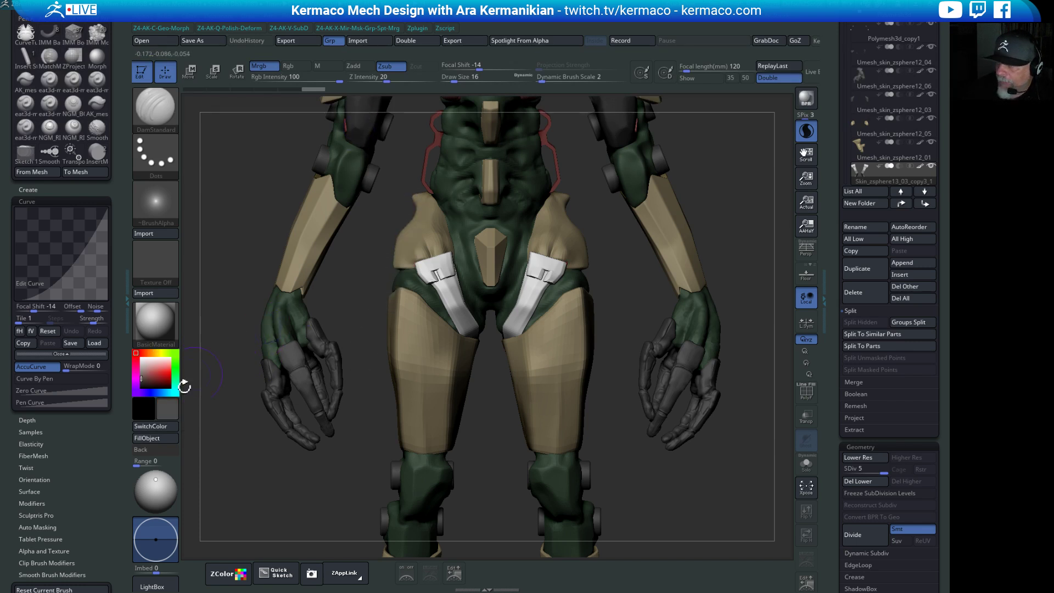
pyautogui.click(148, 438)
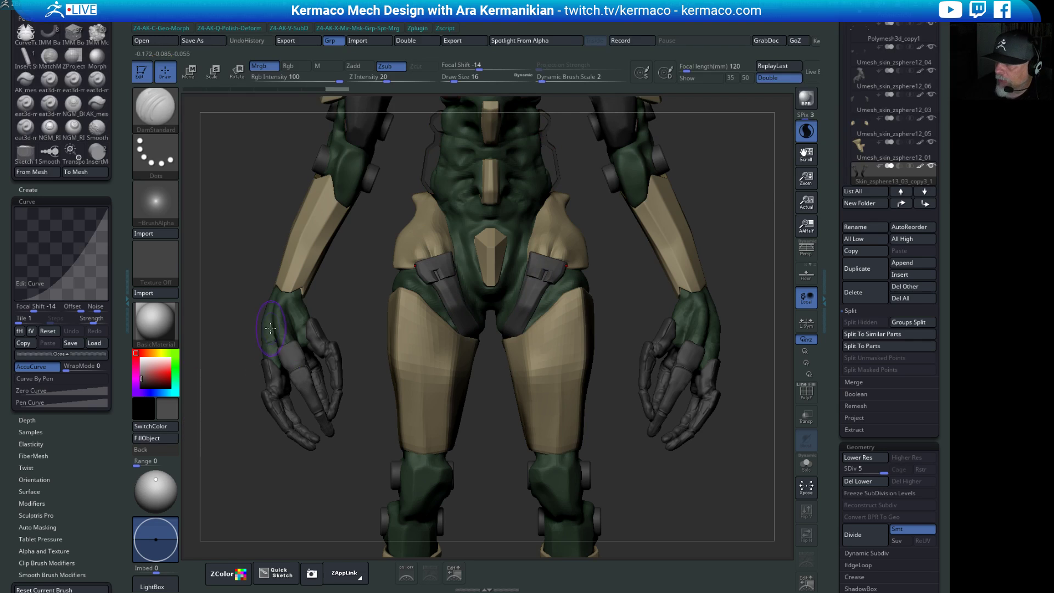
pyautogui.hotkey('ctrl', 'z')
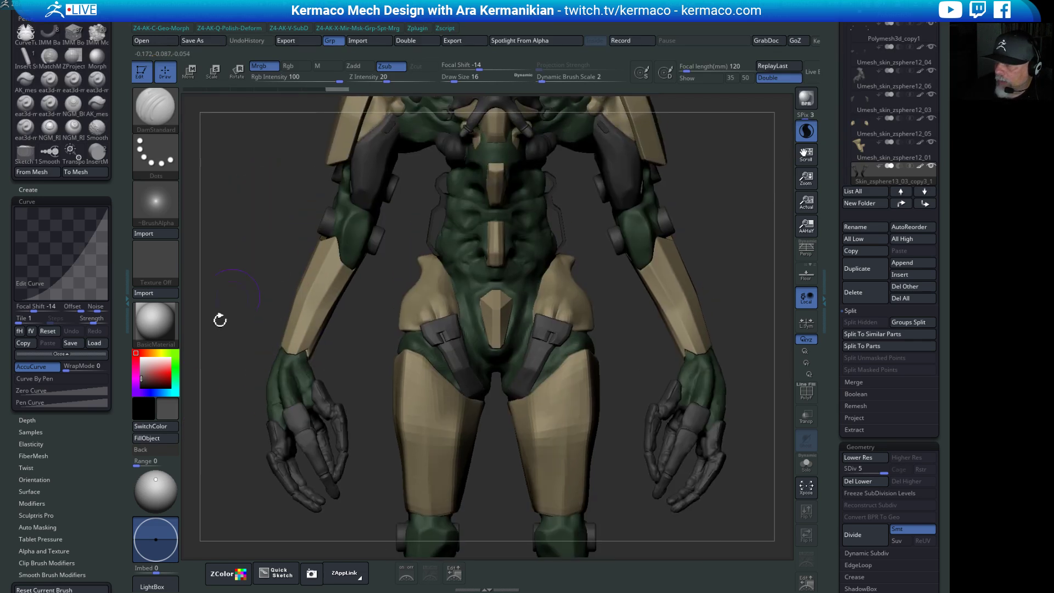
pyautogui.click(136, 353)
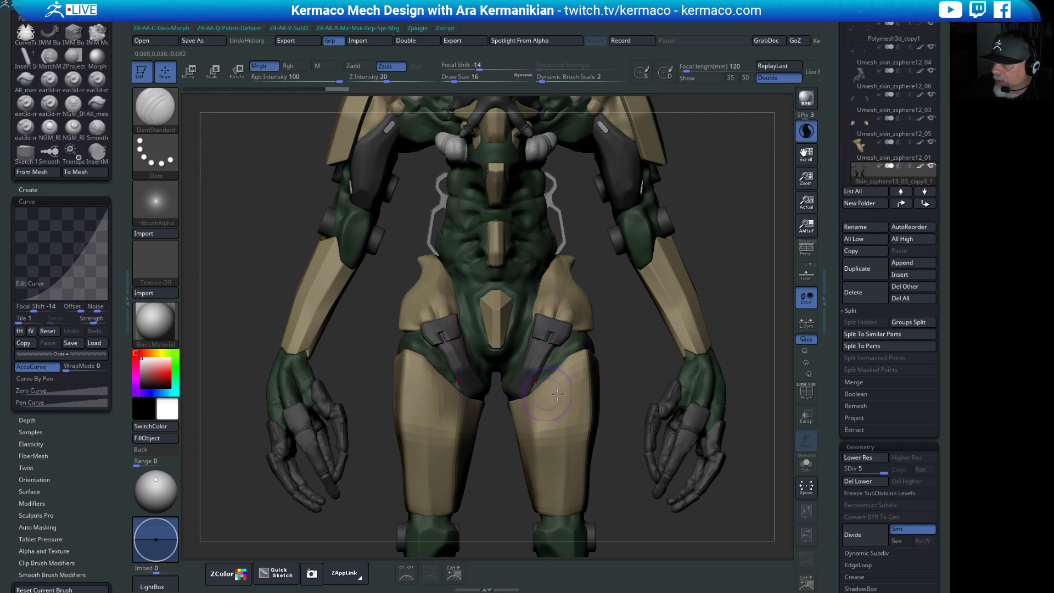
# Select the tan thigh armour and raise its subdivision level to 3.
pyautogui.moveTo(664, 355)
pyautogui.mouseDown()
pyautogui.moveTo(731, 357)
pyautogui.moveTo(701, 313)
pyautogui.mouseUp()
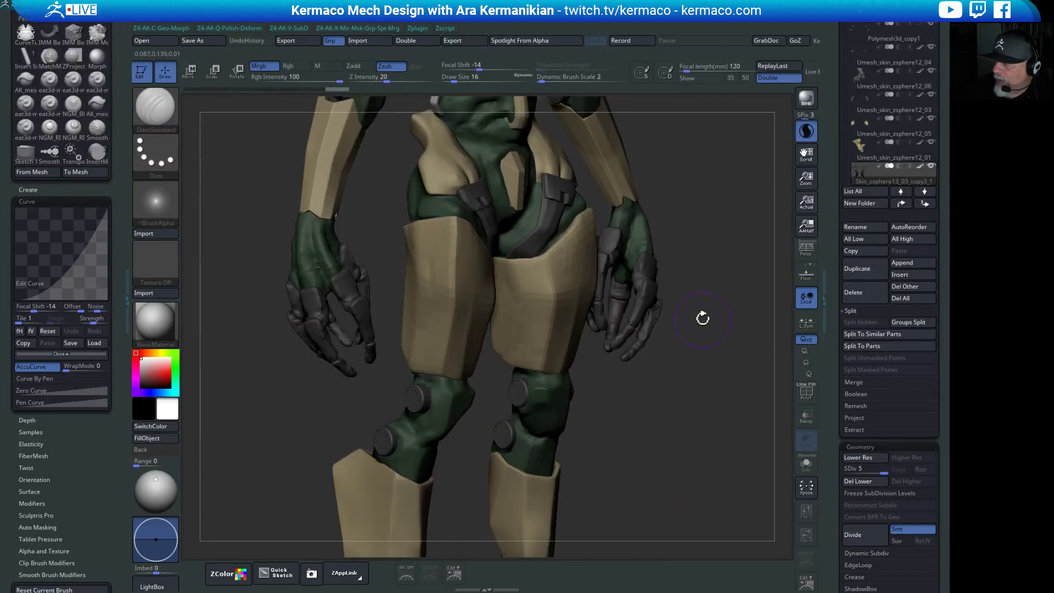
pyautogui.keyDown('alt'); pyautogui.click(454, 320); pyautogui.keyUp('alt')
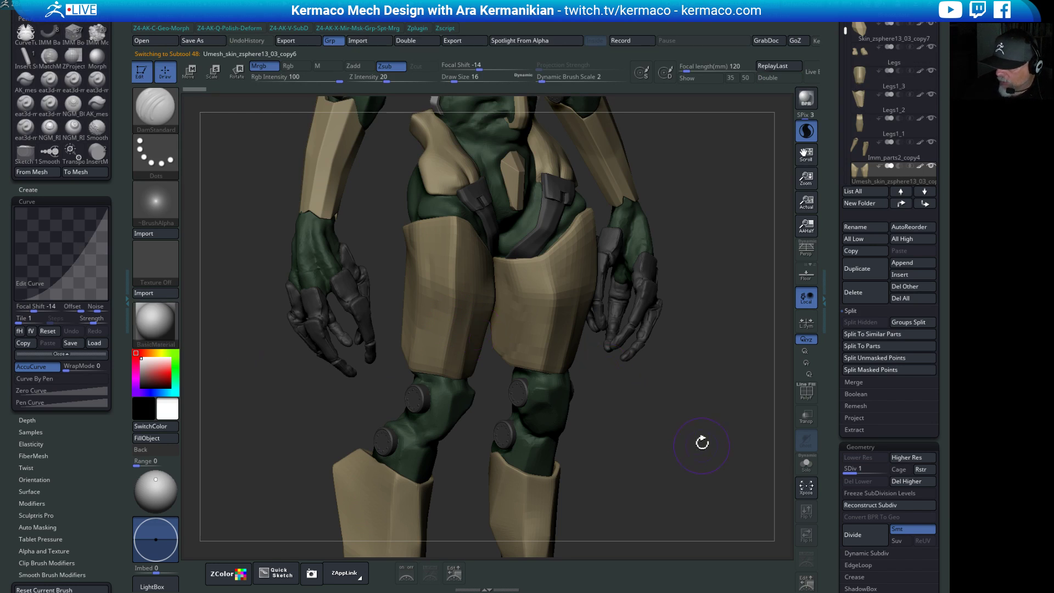
pyautogui.moveTo(701, 440); pyautogui.dragTo(442, 329)
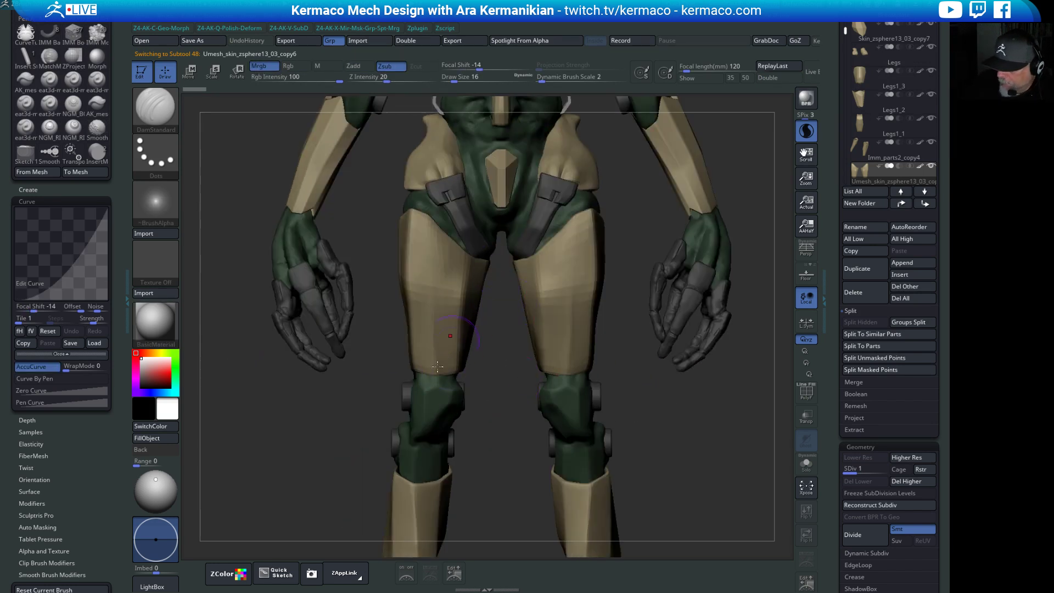
pyautogui.click(858, 472)
pyautogui.moveTo(858, 472); pyautogui.dragTo(884, 472)
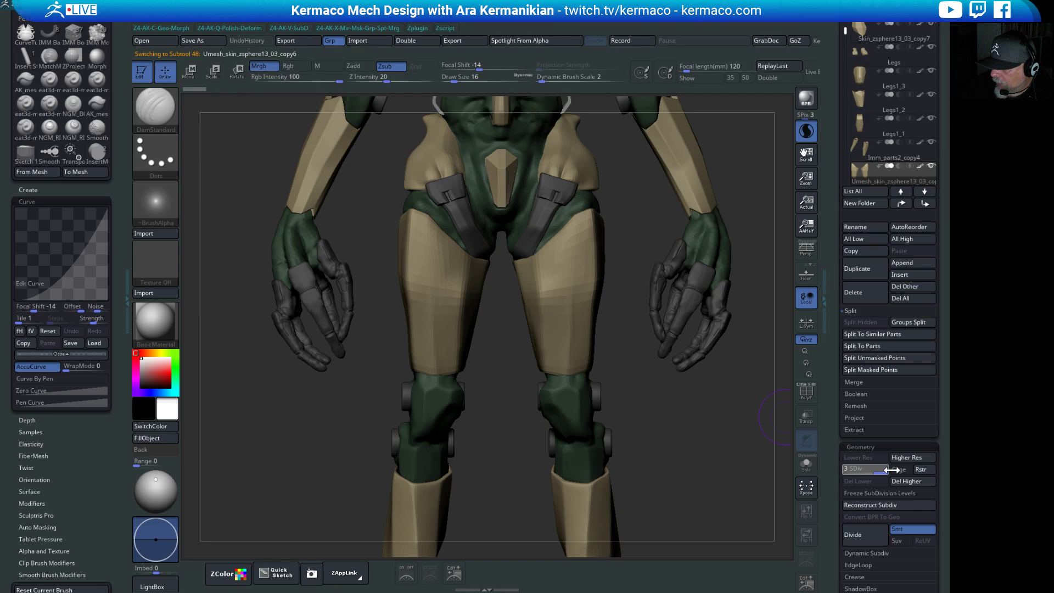
# Smooth the surfaces and edges of the thigh armour from the front, side and back.
pyautogui.moveTo(697, 439); pyautogui.dragTo(689, 418)
pyautogui.press('shift')
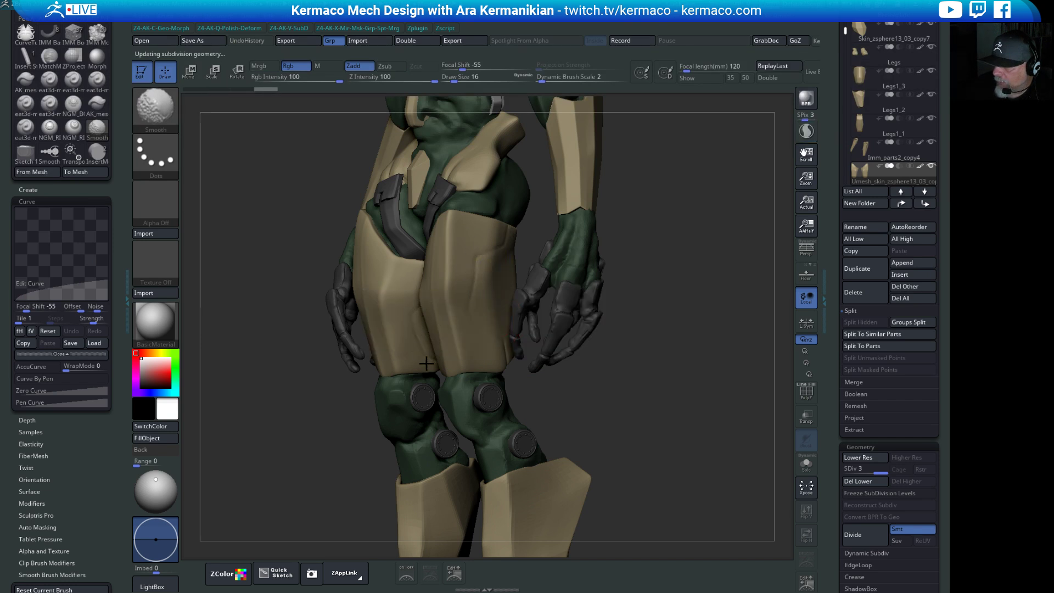
pyautogui.moveTo(642, 394)
pyautogui.mouseDown()
pyautogui.moveTo(570, 385)
pyautogui.moveTo(497, 325)
pyautogui.moveTo(440, 322)
pyautogui.mouseUp()
pyautogui.press('shift')
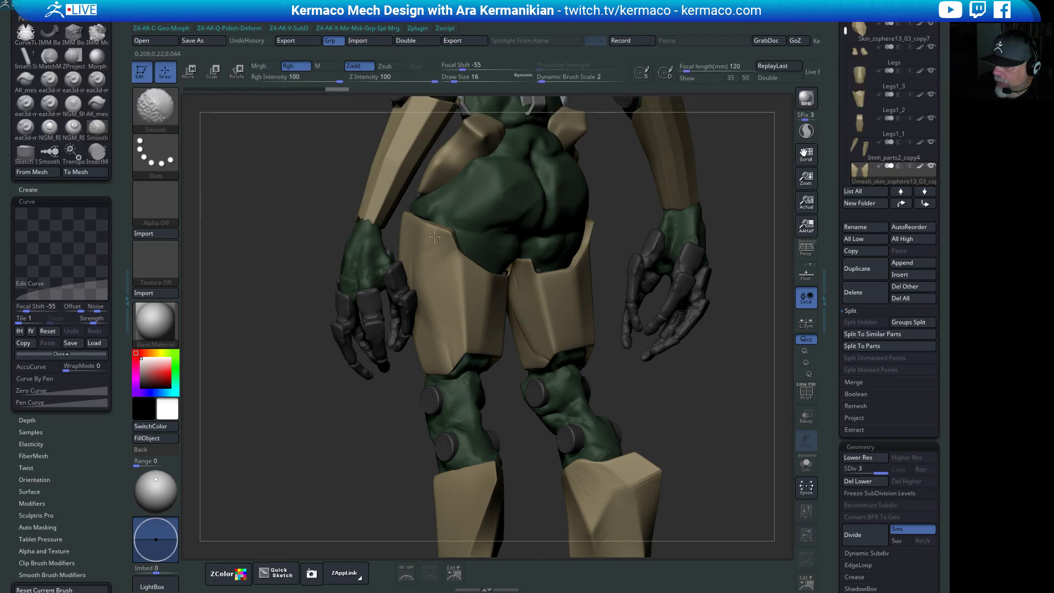
pyautogui.moveTo(673, 388); pyautogui.dragTo(670, 267)
pyautogui.moveTo(690, 439); pyautogui.dragTo(656, 294)
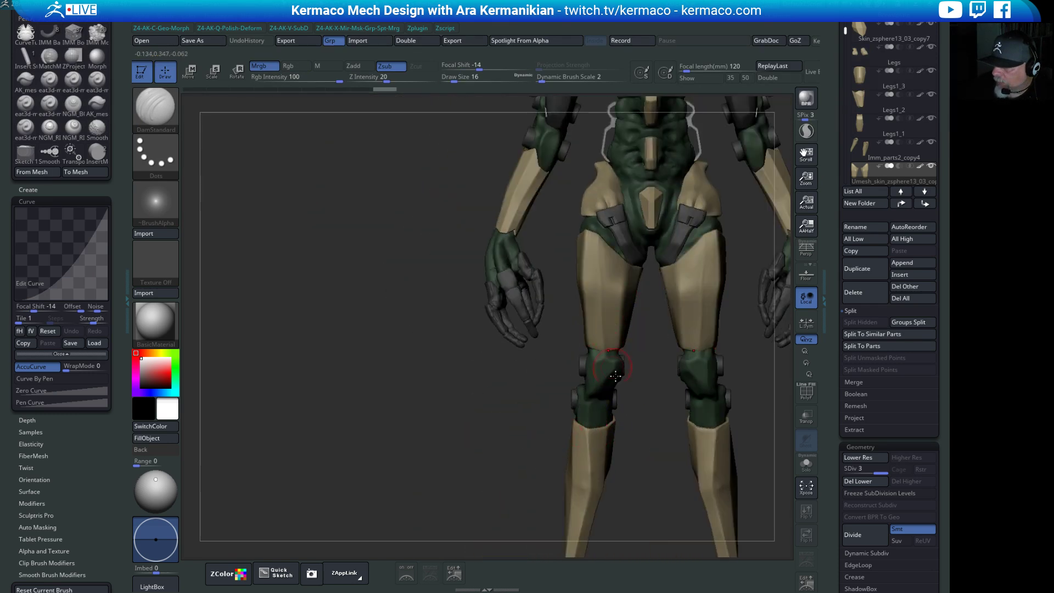
# Delete the thigh armour's higher subdivision levels and re-divide it to level 4, with Smt off for the first division and on for the rest.
pyautogui.moveTo(859, 468); pyautogui.dragTo(844, 469)
pyautogui.click(907, 481)
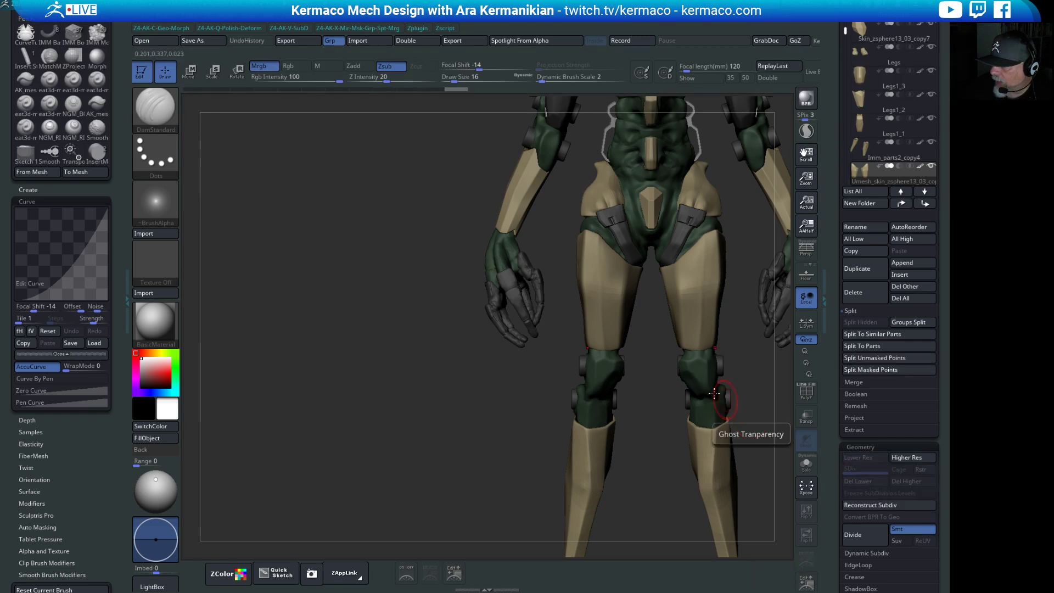
pyautogui.keyDown('alt'); pyautogui.moveTo(623, 419); pyautogui.dragTo(560, 498); pyautogui.keyUp('alt')
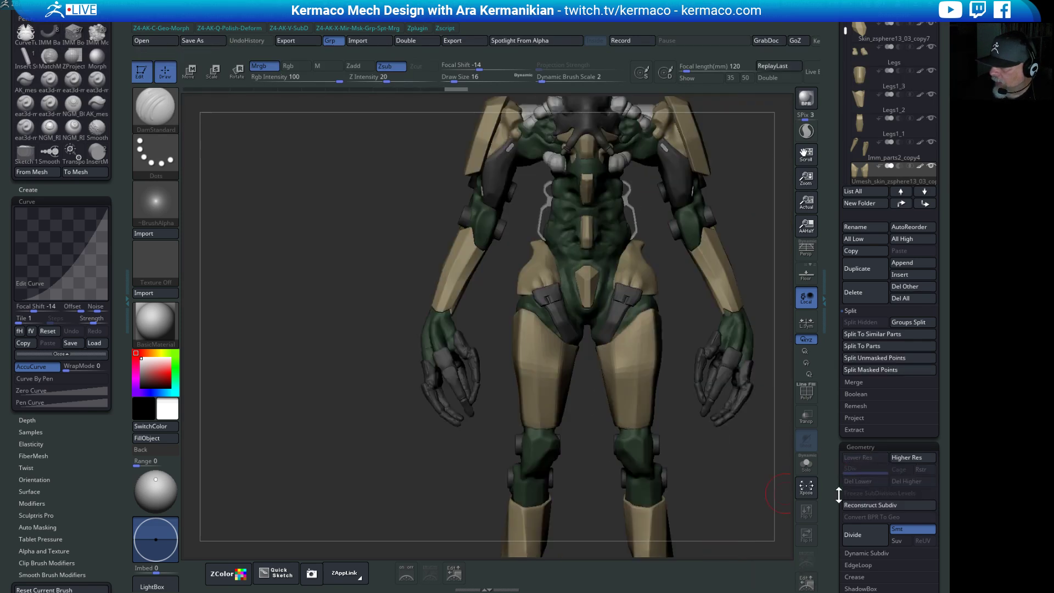
pyautogui.click(901, 530)
pyautogui.click(879, 535)
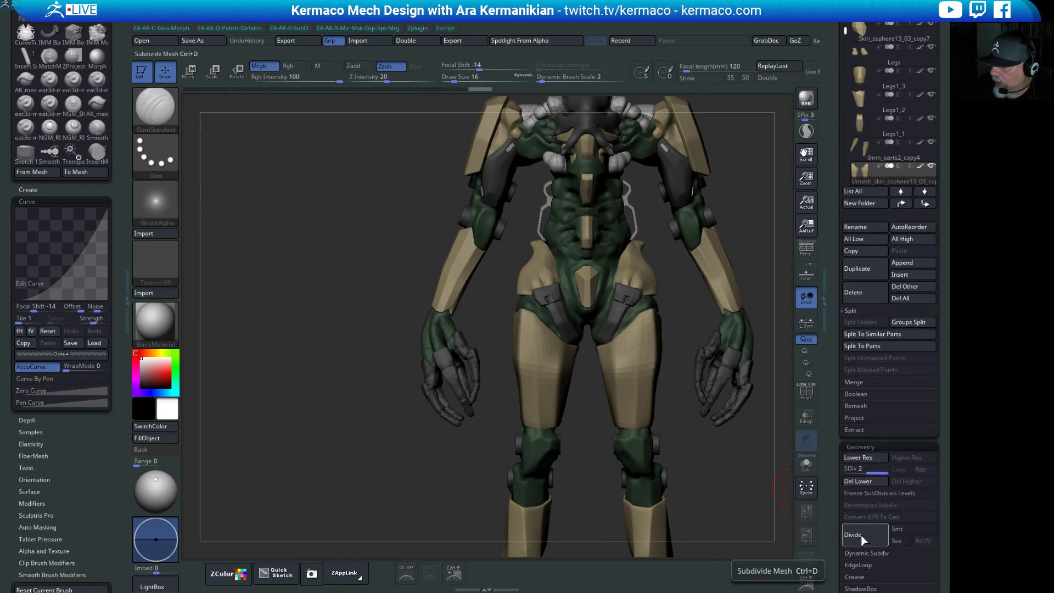
pyautogui.click(902, 529)
pyautogui.click(866, 535)
pyautogui.click(866, 536)
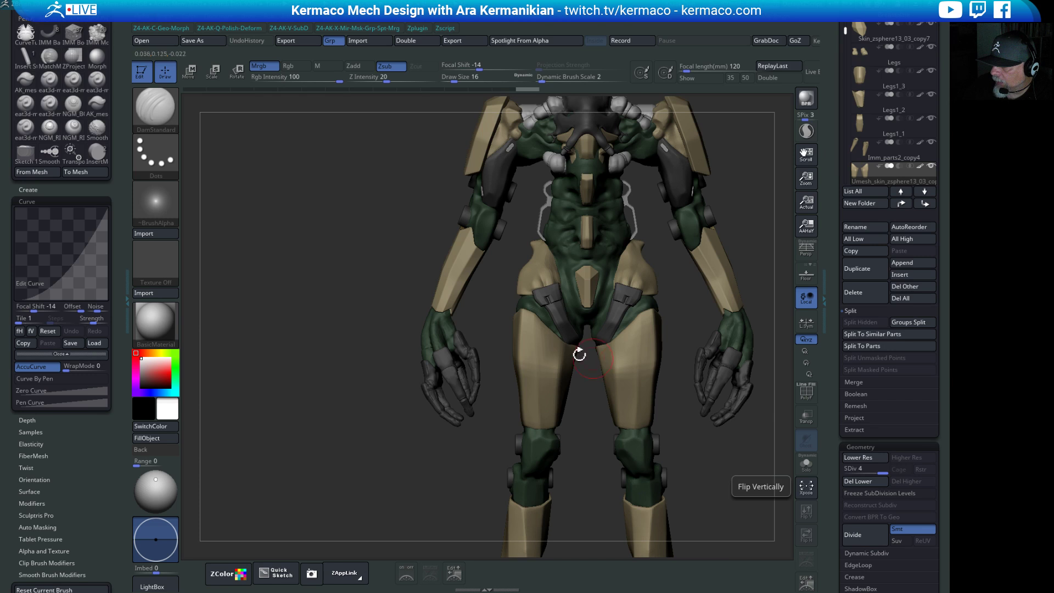
# Smooth the upper outer area of the re-divided thigh armour.
pyautogui.press('shift')
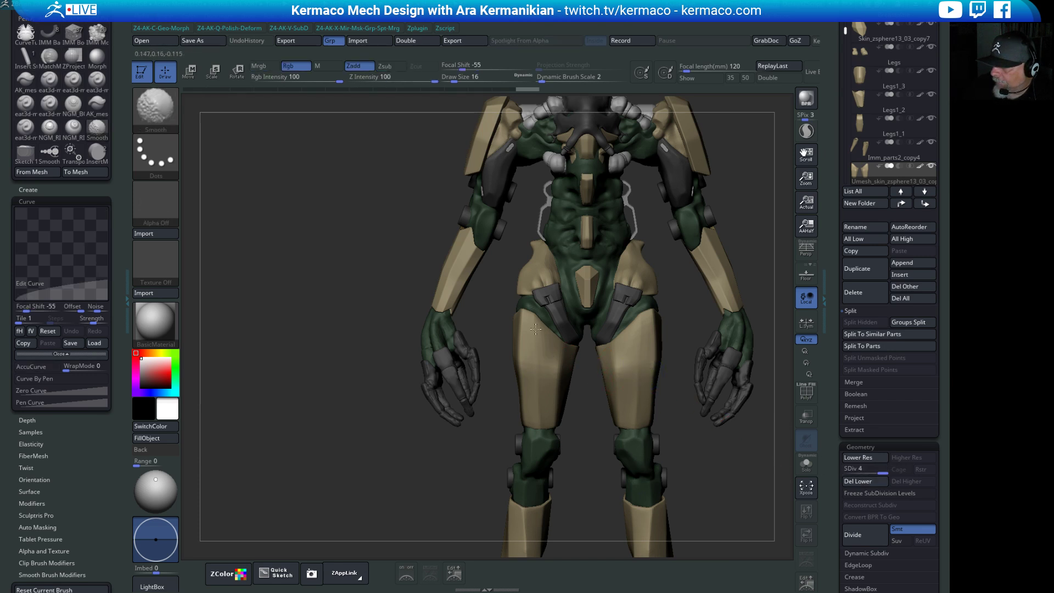
pyautogui.moveTo(524, 324); pyautogui.dragTo(630, 373)
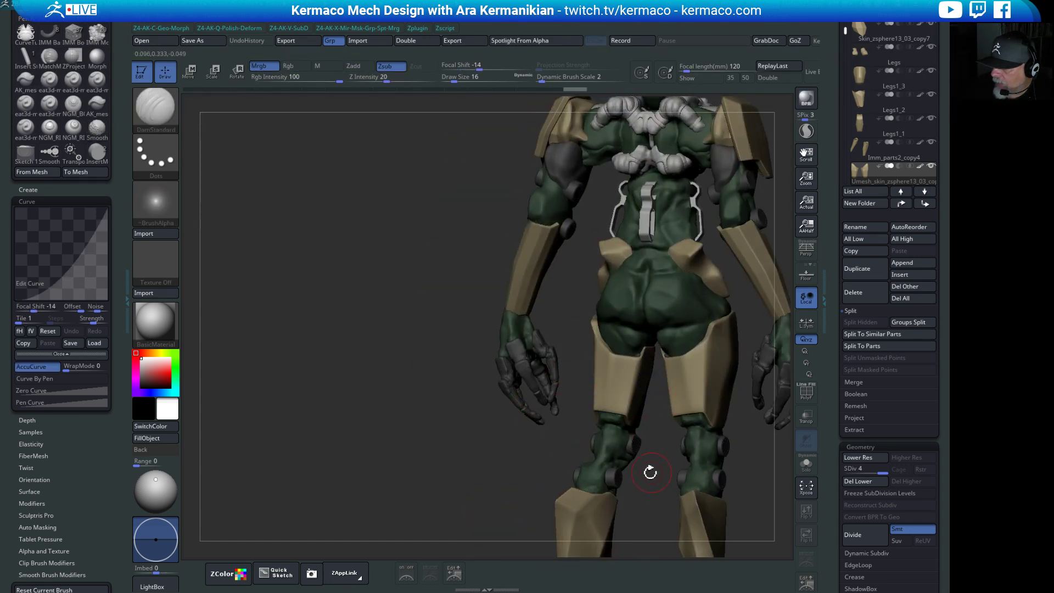
pyautogui.keyDown('alt'); pyautogui.moveTo(648, 470); pyautogui.dragTo(564, 282); pyautogui.keyUp('alt')
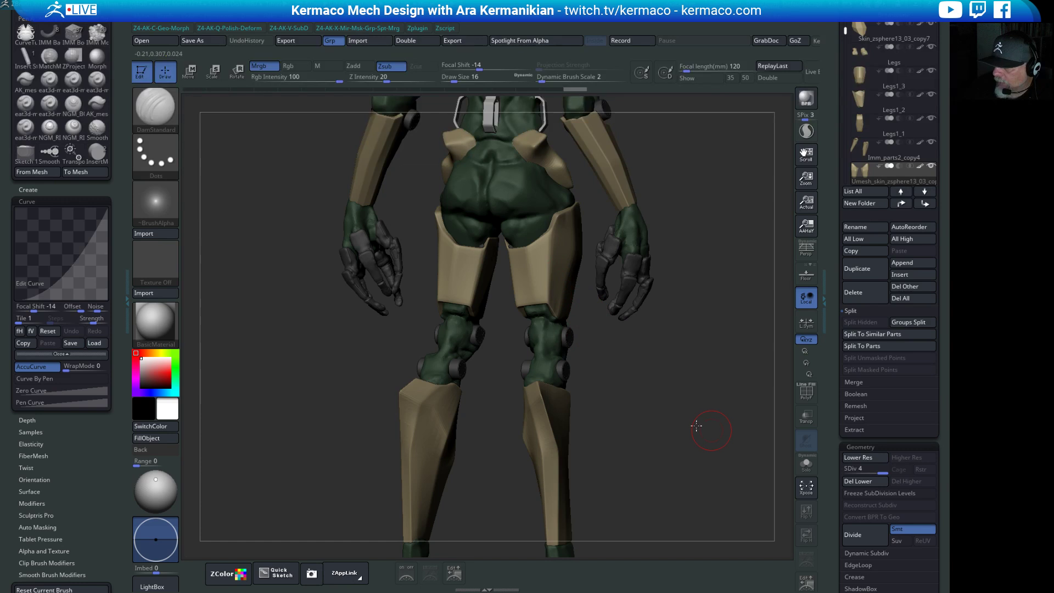
# Check the thigh armour and lower legs from front and back, and select the tan shin armour.
pyautogui.moveTo(714, 431); pyautogui.dragTo(489, 386)
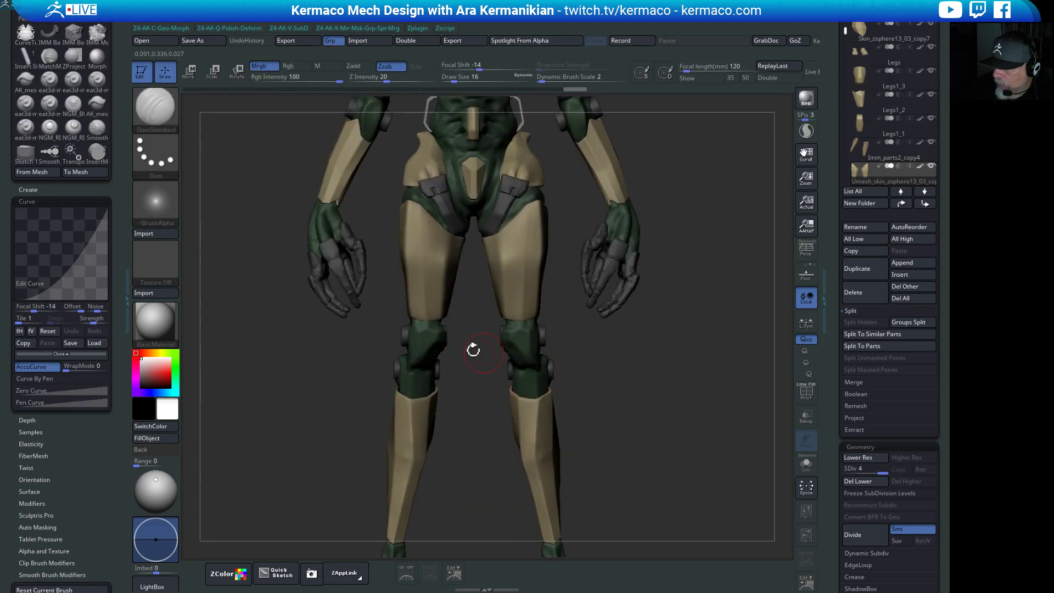
pyautogui.moveTo(655, 367); pyautogui.dragTo(585, 364)
pyautogui.moveTo(565, 366)
pyautogui.mouseDown(button='right')
pyautogui.moveTo(552, 367)
pyautogui.moveTo(543, 333)
pyautogui.mouseUp(button='right')
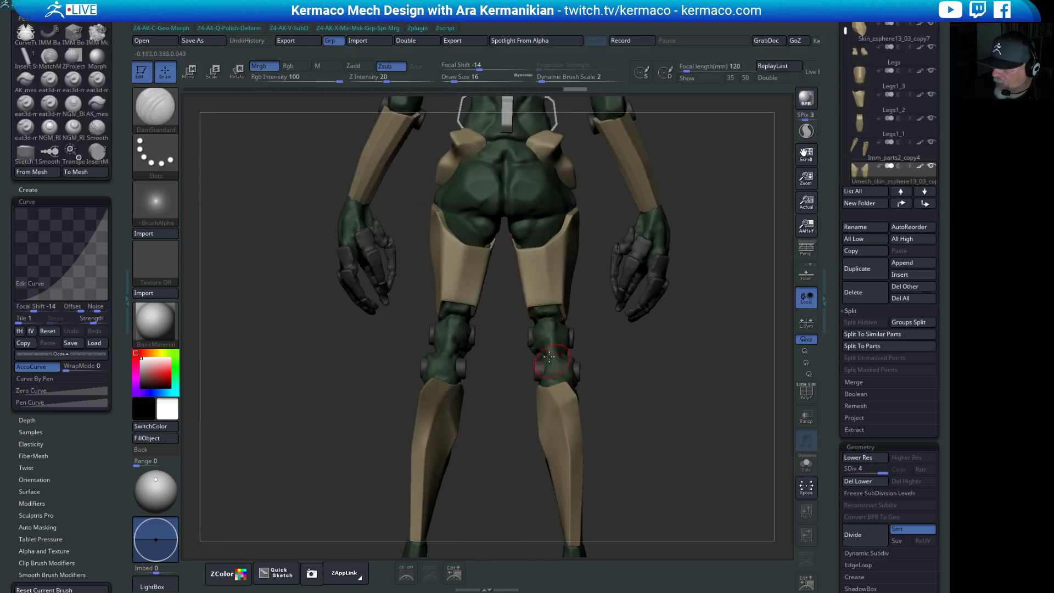
pyautogui.moveTo(667, 394); pyautogui.dragTo(573, 314, button='right')
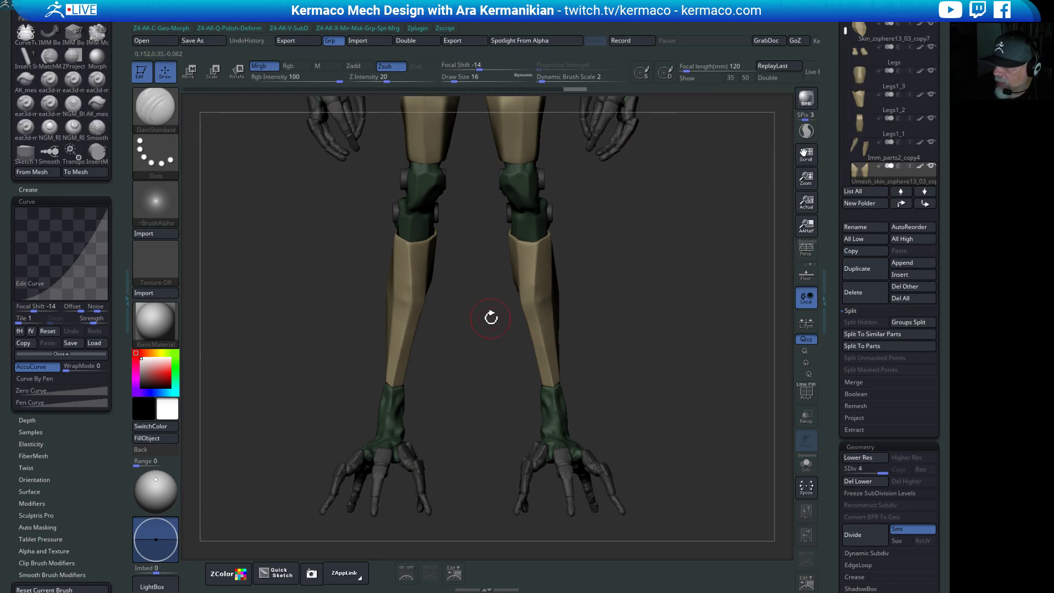
pyautogui.keyDown('alt'); pyautogui.click(556, 279); pyautogui.keyUp('alt')
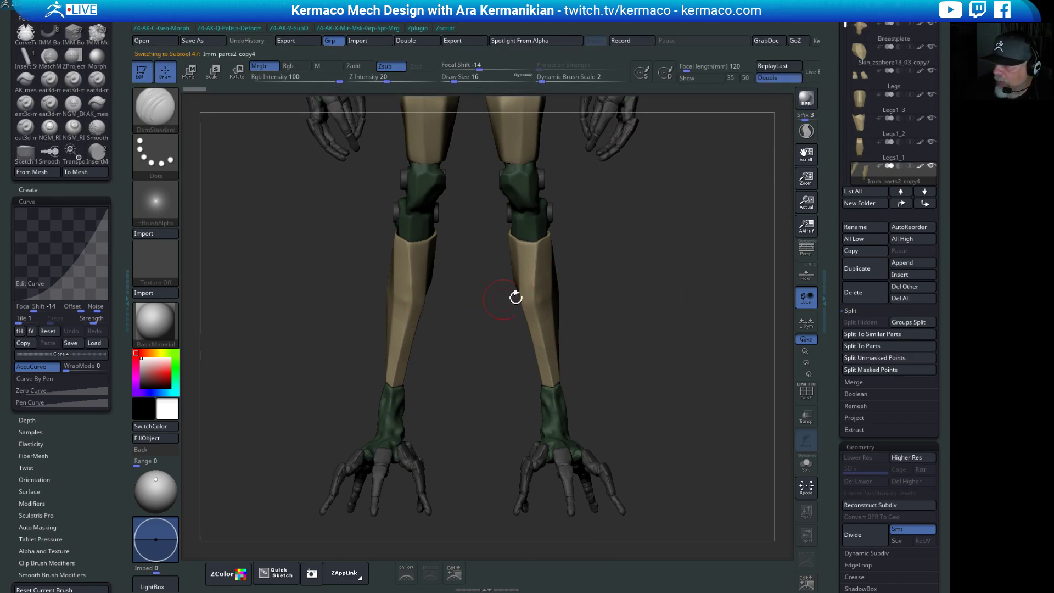
# Polish the surfaces of the tan shin armour from both front sides using the hPolish brush.
pyautogui.moveTo(691, 338); pyautogui.dragTo(631, 324, button='right')
pyautogui.press('shift')
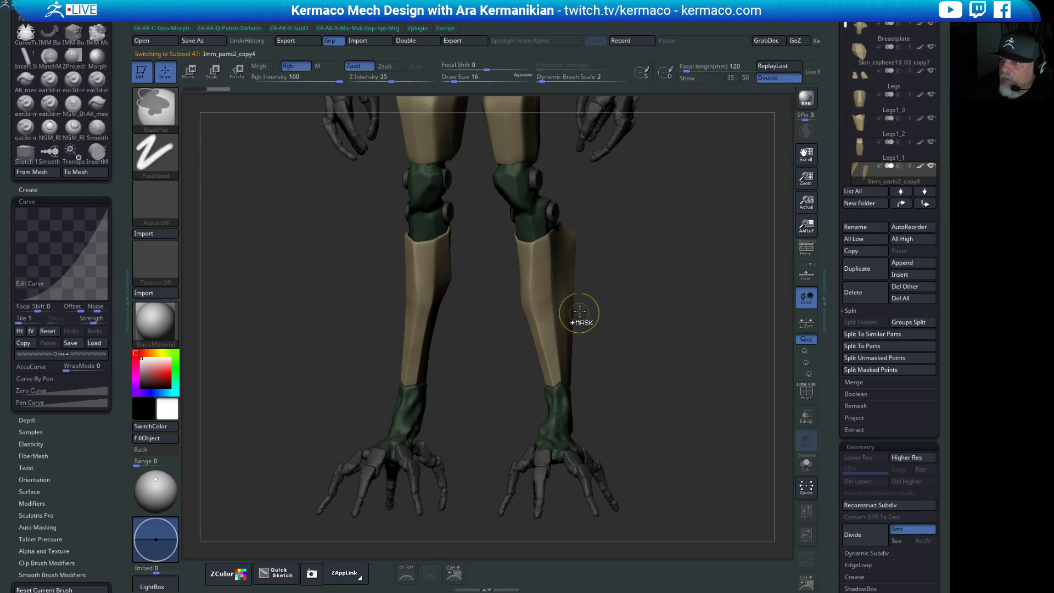
pyautogui.press('space')
pyautogui.click(547, 201)
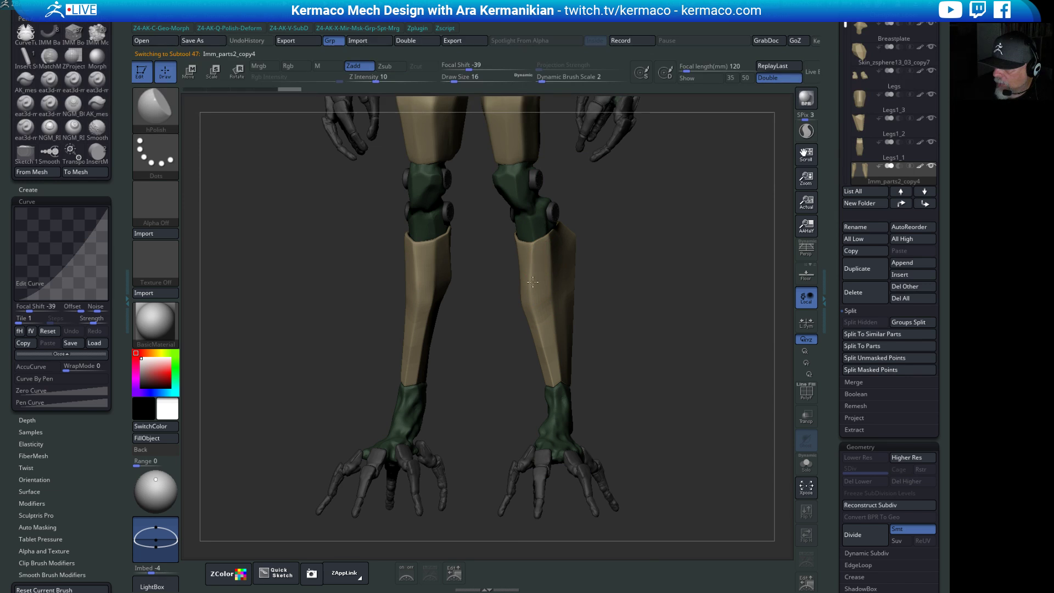
pyautogui.moveTo(566, 290); pyautogui.dragTo(566, 280)
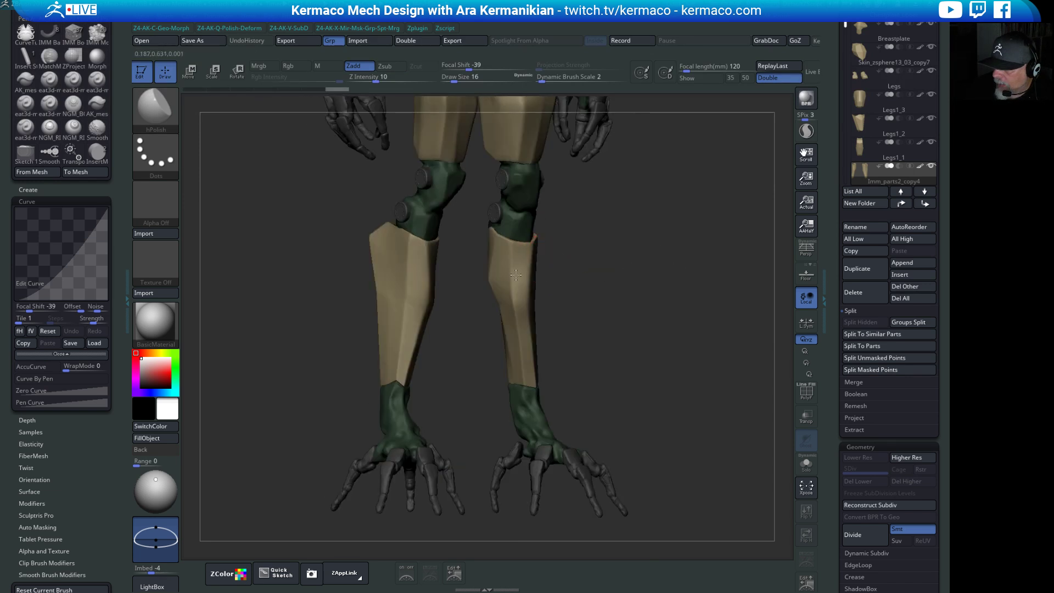
pyautogui.moveTo(612, 346); pyautogui.dragTo(519, 335)
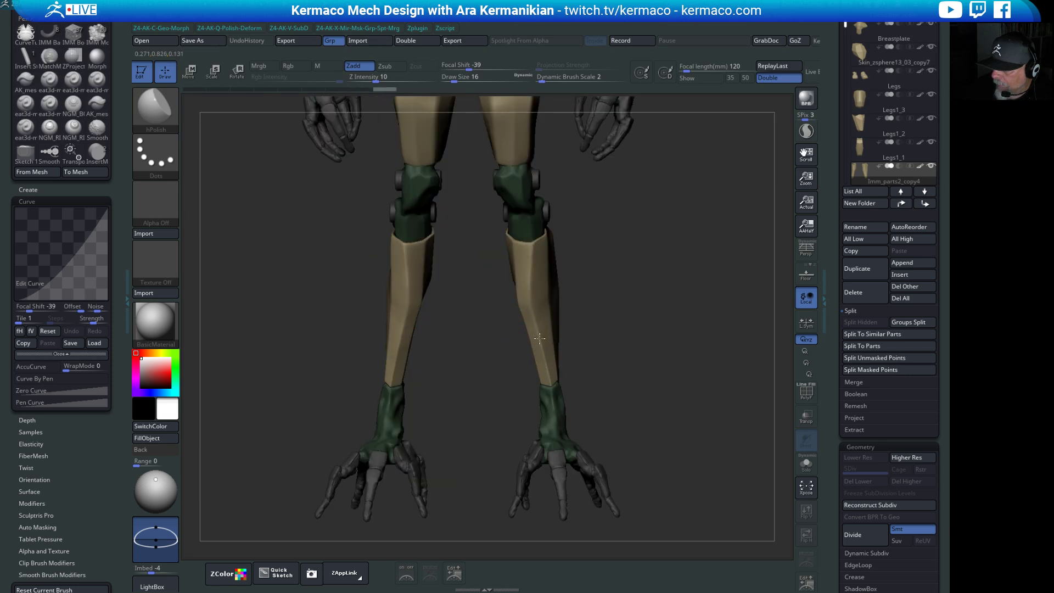
# Smooth the shin armour's surfaces and upper edges from the front, side and back.
pyautogui.press('shift')
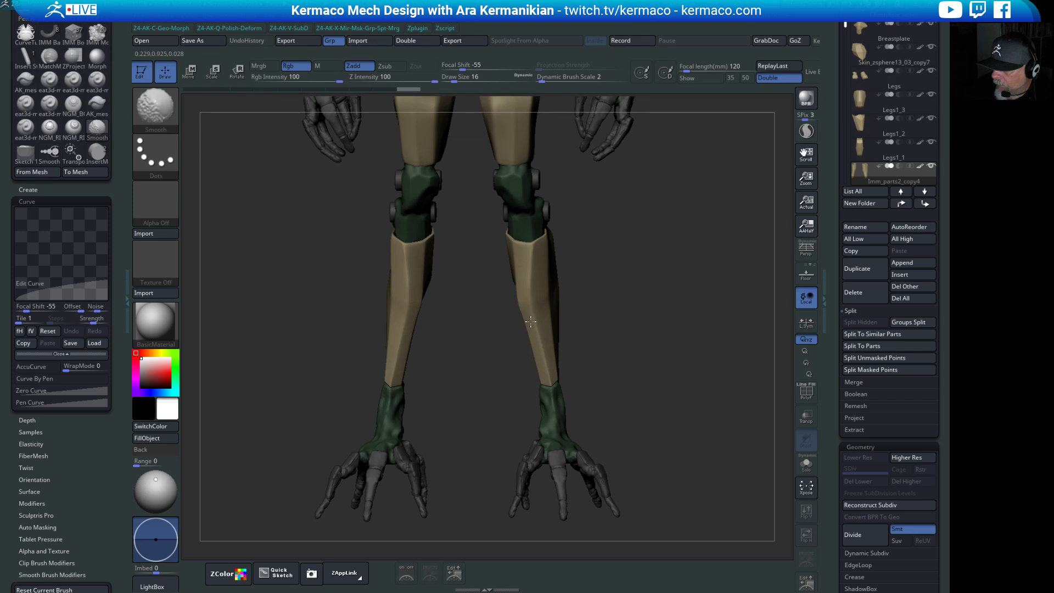
pyautogui.moveTo(624, 341); pyautogui.dragTo(551, 299)
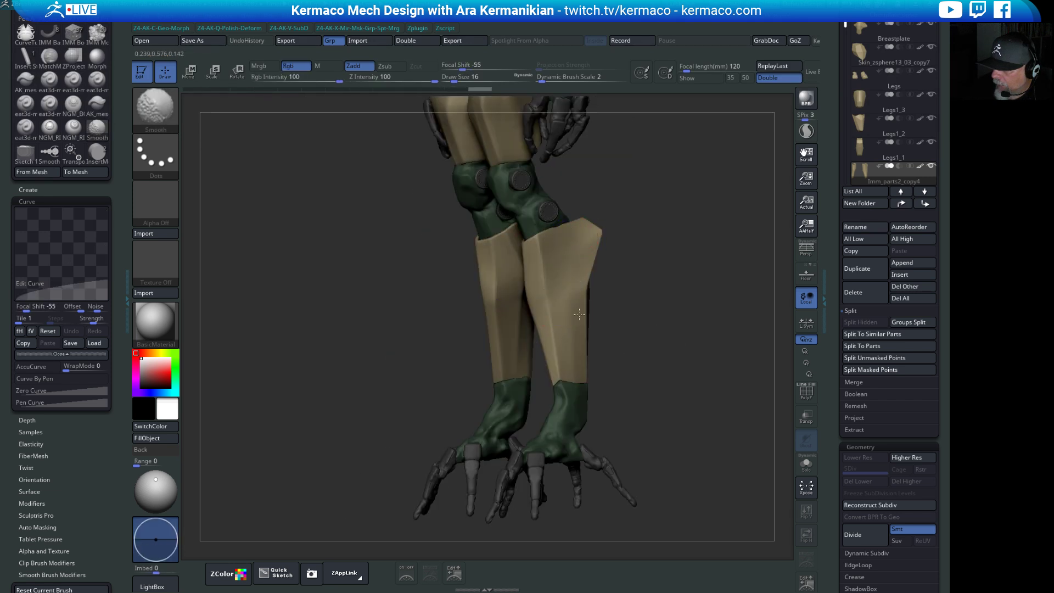
pyautogui.moveTo(662, 357)
pyautogui.mouseDown()
pyautogui.moveTo(611, 377)
pyautogui.moveTo(703, 270)
pyautogui.mouseUp()
pyautogui.press('shift')
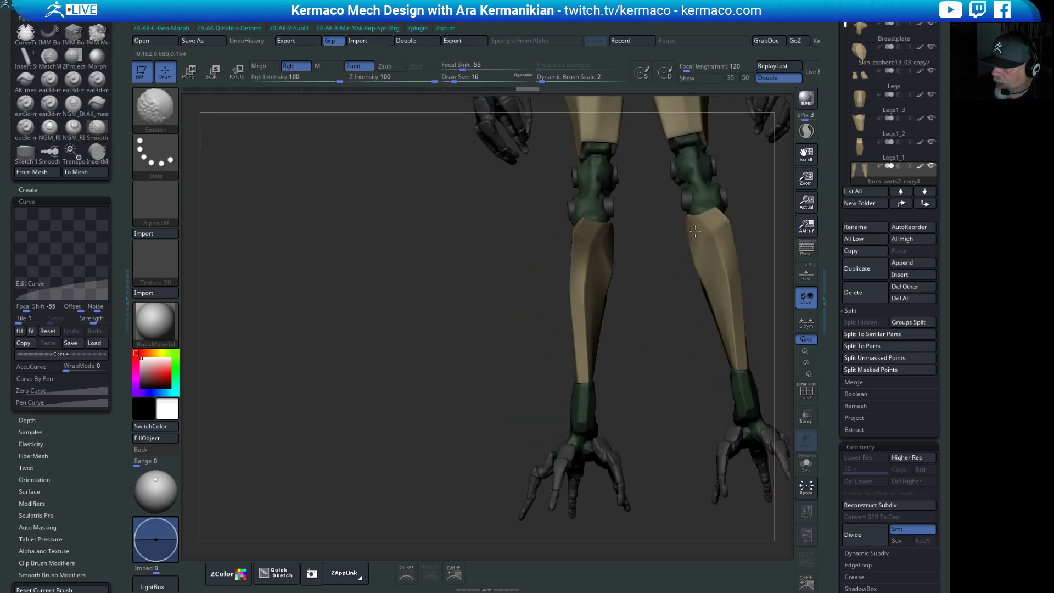
pyautogui.moveTo(600, 302); pyautogui.dragTo(643, 252)
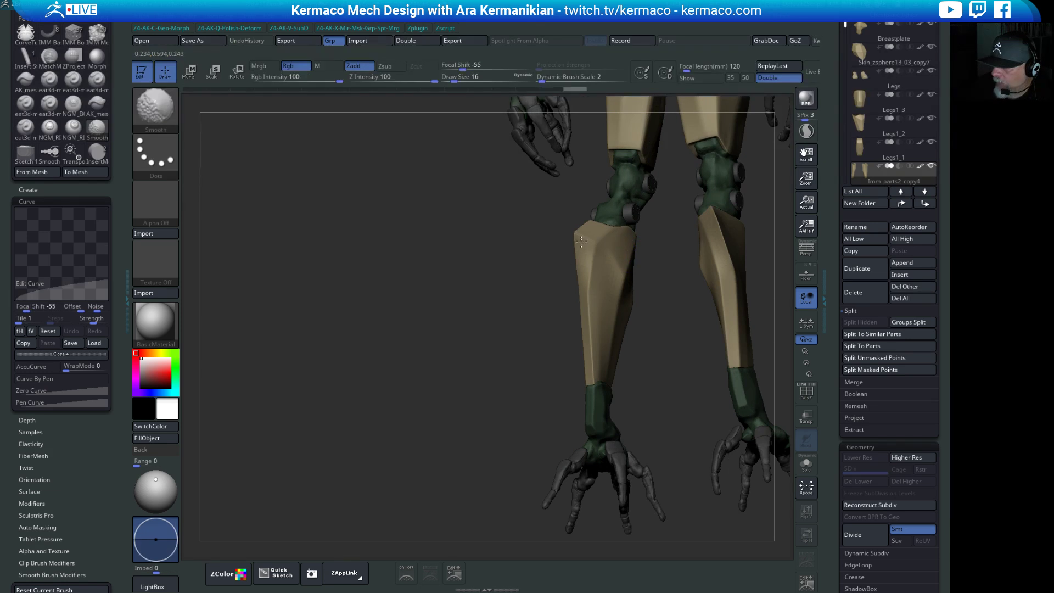
pyautogui.moveTo(680, 384)
pyautogui.mouseDown()
pyautogui.moveTo(718, 322)
pyautogui.moveTo(621, 330)
pyautogui.mouseUp()
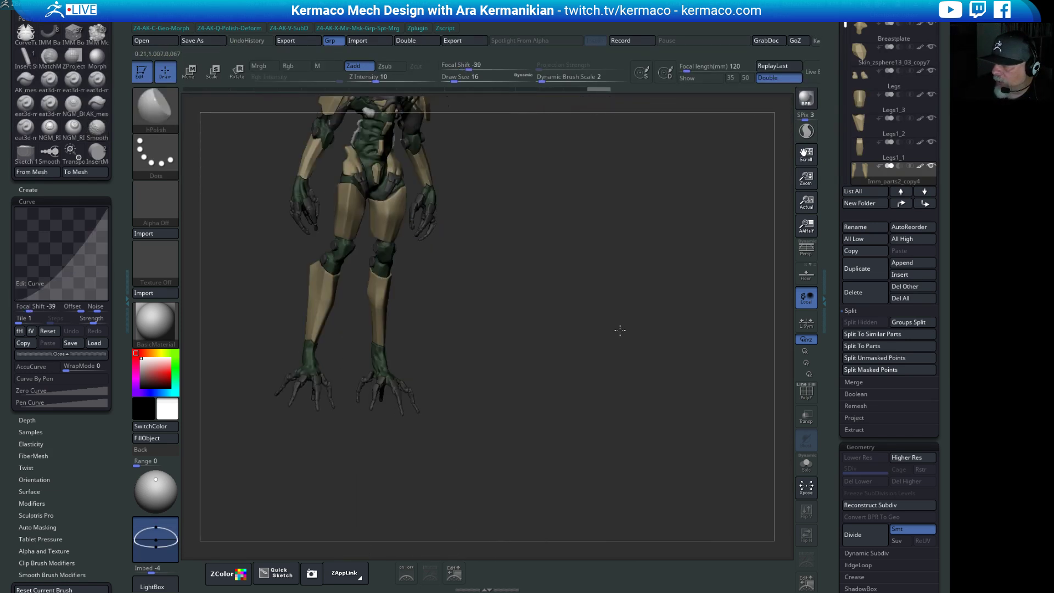
# Choose the DamStandard brush, select the green ankle subtool, and turn off Mrgb so strokes do not add colour.
pyautogui.keyDown('alt'); pyautogui.moveTo(679, 303); pyautogui.dragTo(413, 500); pyautogui.keyUp('alt')
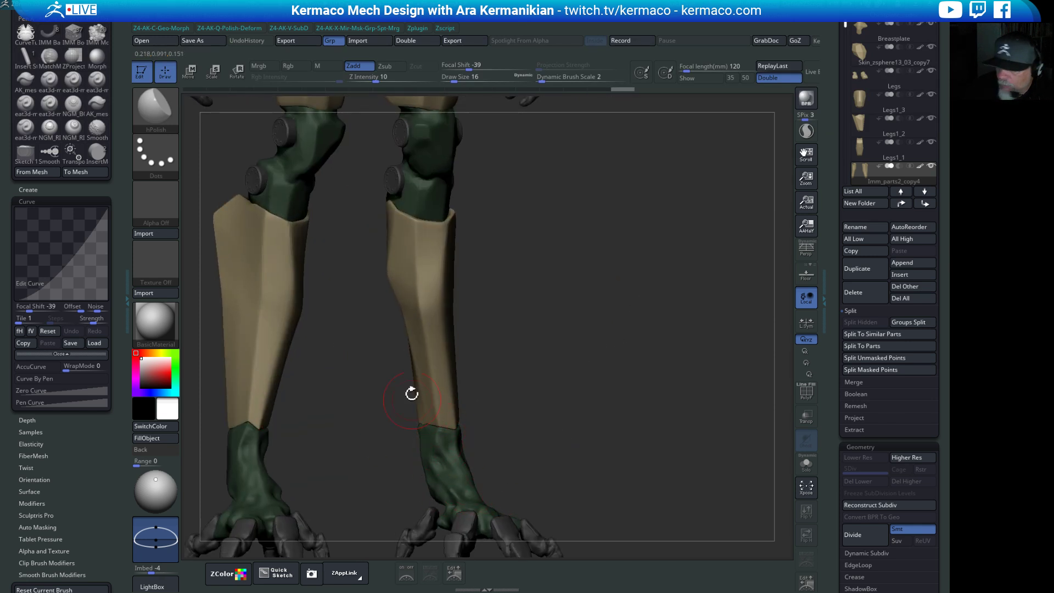
pyautogui.press('space')
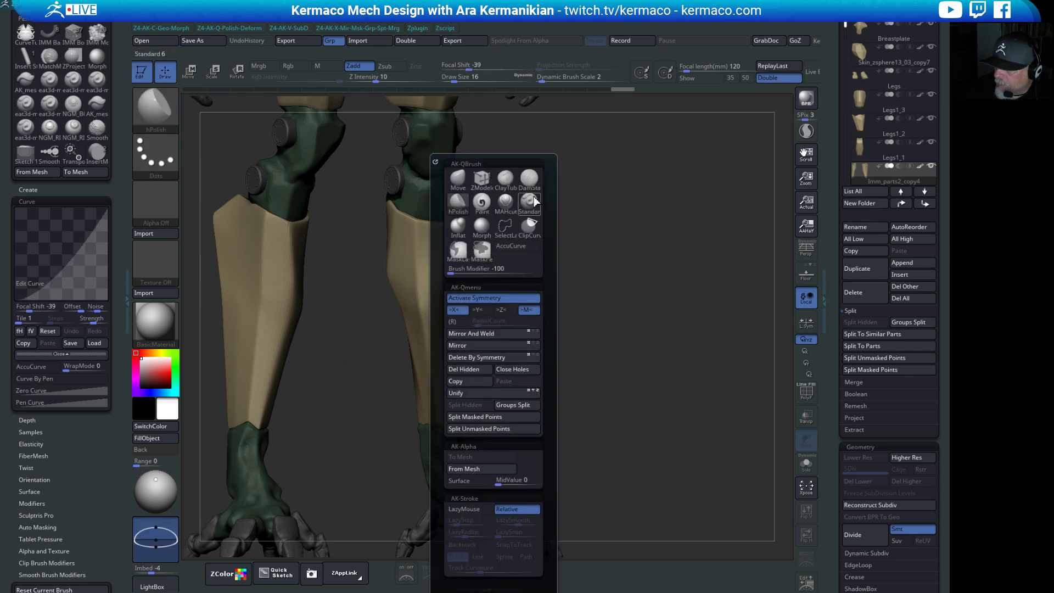
pyautogui.click(529, 179)
pyautogui.moveTo(413, 421); pyautogui.dragTo(549, 437)
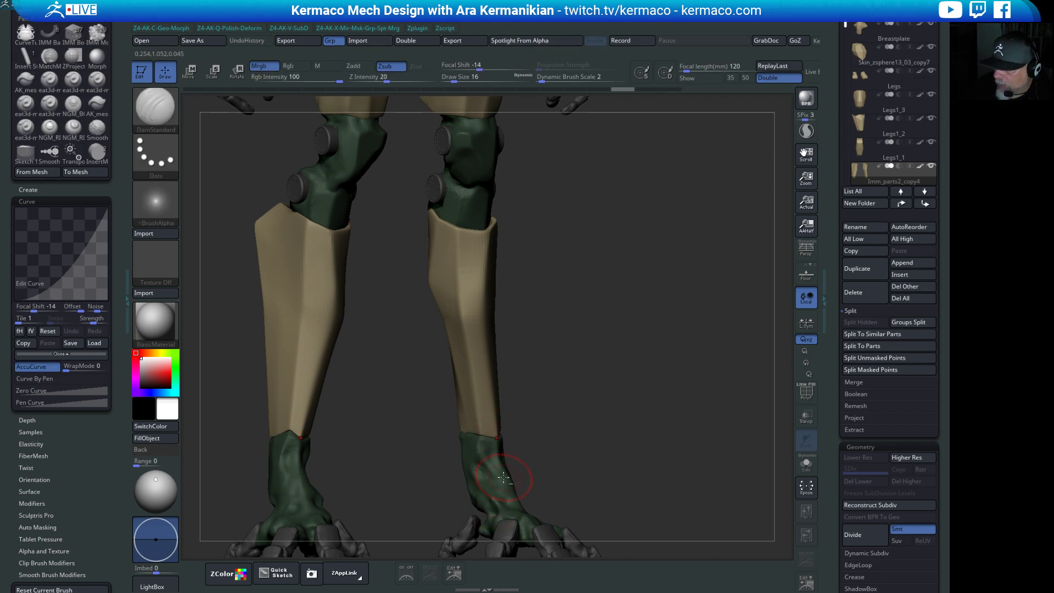
pyautogui.keyDown('alt'); pyautogui.click(510, 497); pyautogui.keyUp('alt')
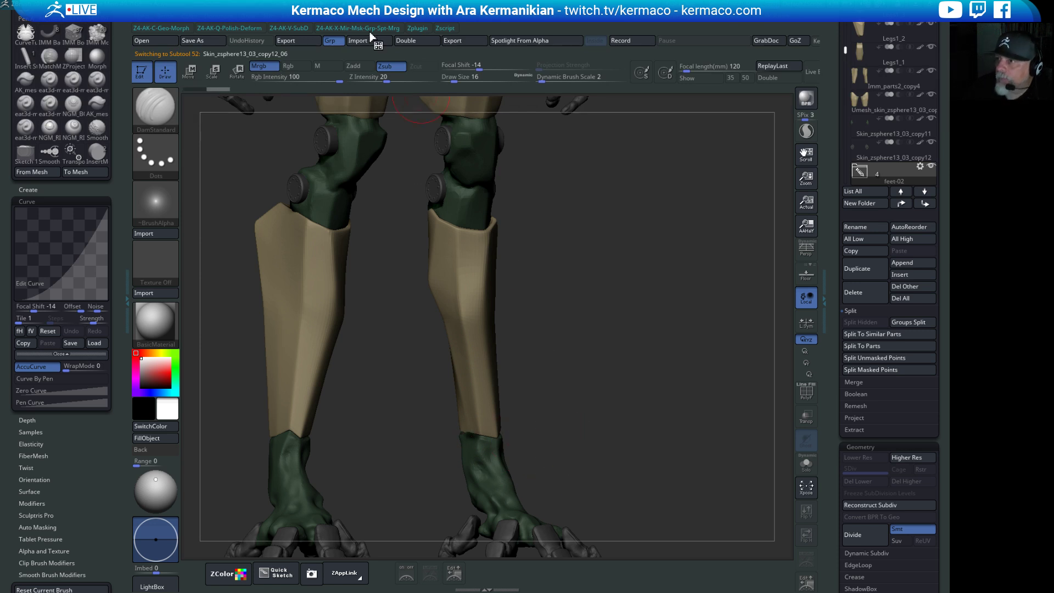
pyautogui.click(269, 67)
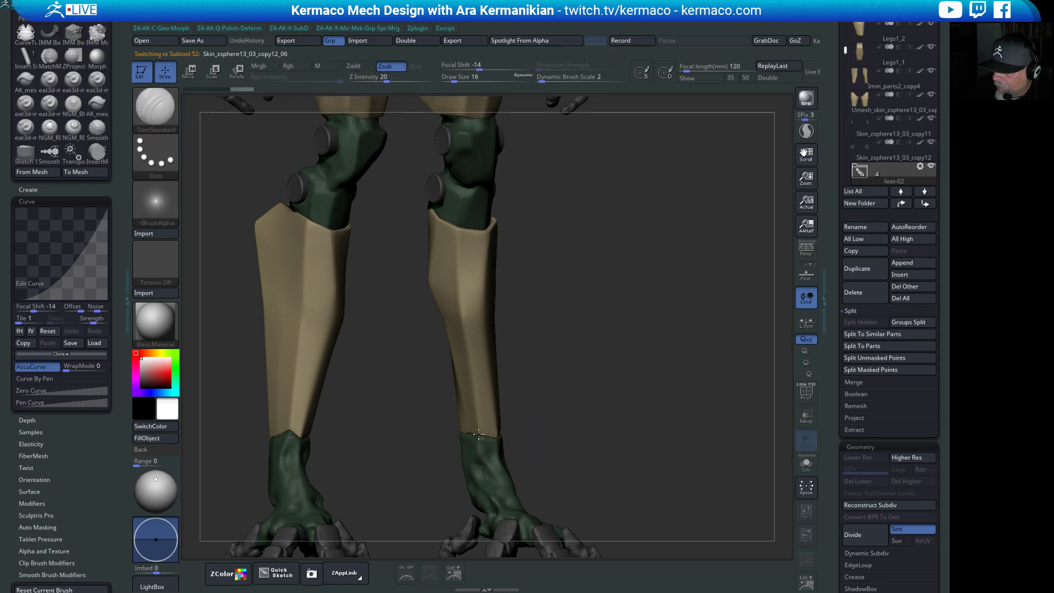
# Carve the top of the green ankles along the seam below the shin armour, from the front, side and back.
pyautogui.moveTo(593, 447); pyautogui.dragTo(464, 442)
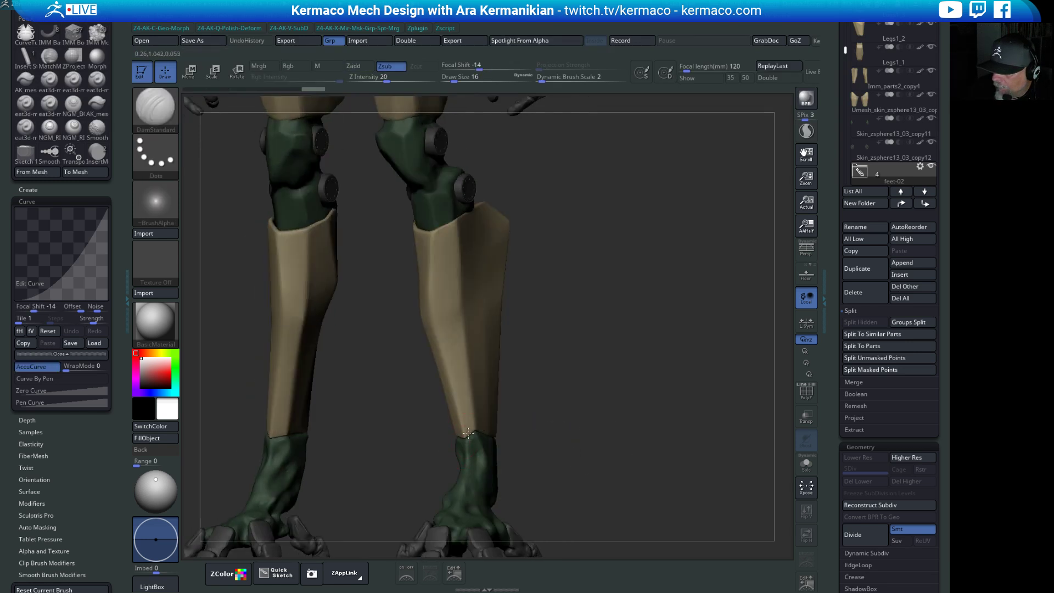
pyautogui.moveTo(554, 439); pyautogui.dragTo(474, 432)
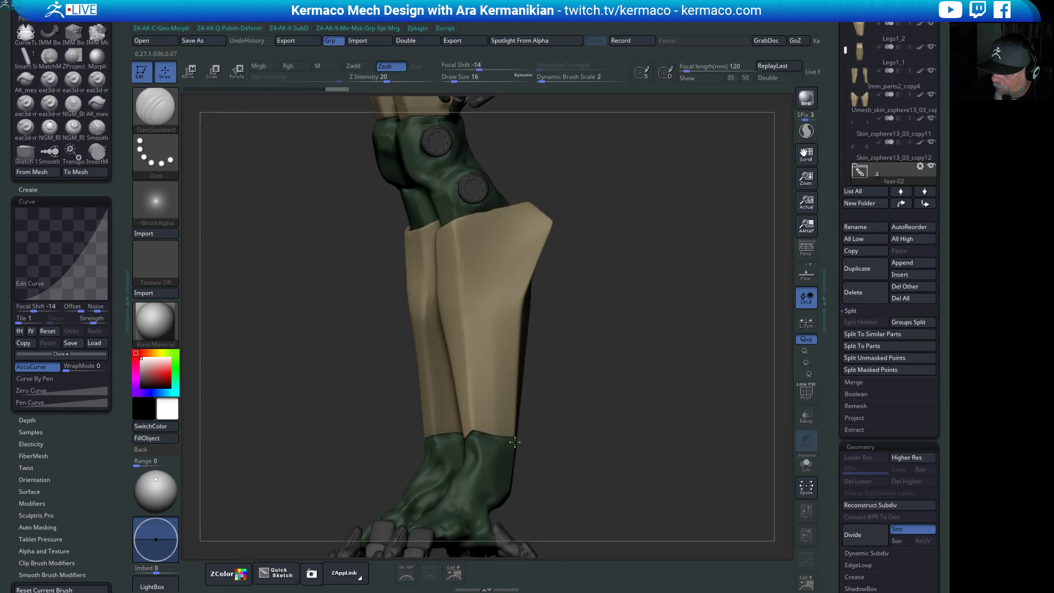
pyautogui.moveTo(587, 443); pyautogui.dragTo(509, 438)
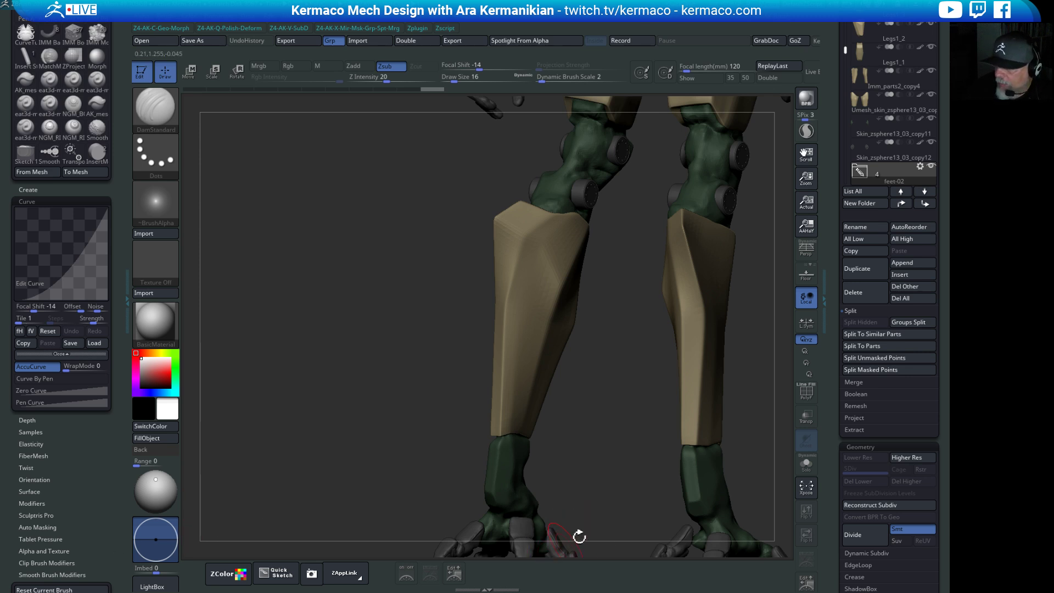
pyautogui.moveTo(605, 457)
pyautogui.mouseDown()
pyautogui.moveTo(669, 474)
pyautogui.moveTo(538, 455)
pyautogui.mouseUp()
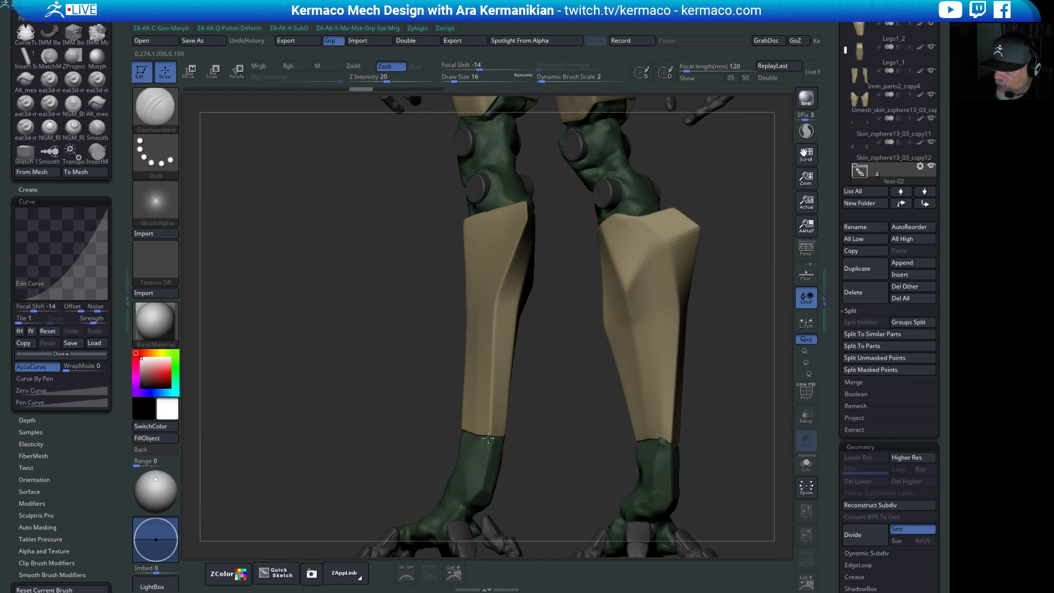
pyautogui.press('shift')
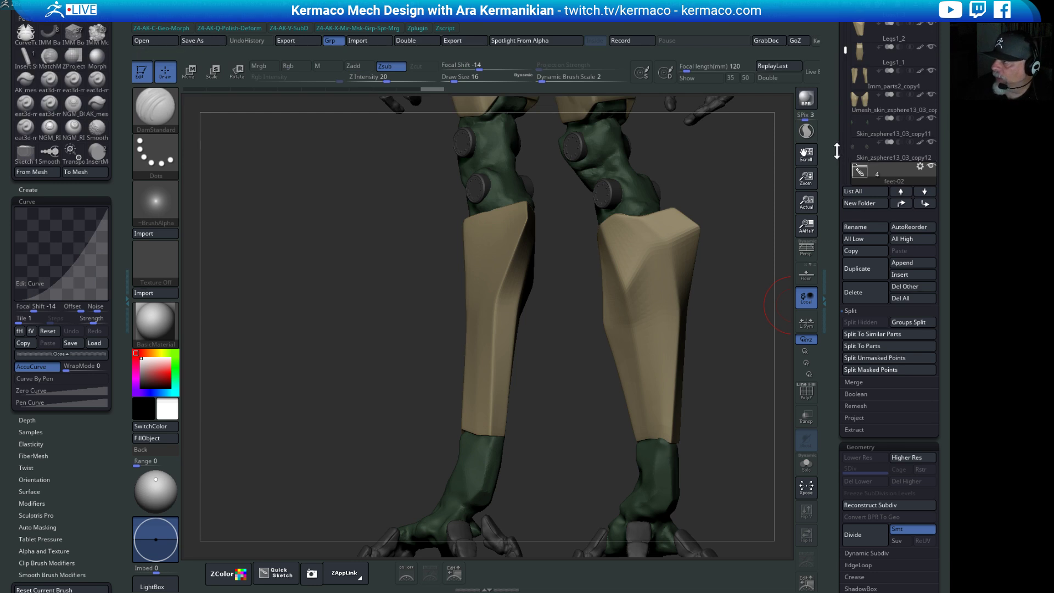
# Switch to the posed TPose19 model and examine the full figure with the capsule from several angles.
pyautogui.moveTo(837, 151); pyautogui.dragTo(817, 301)
pyautogui.click(853, 273)
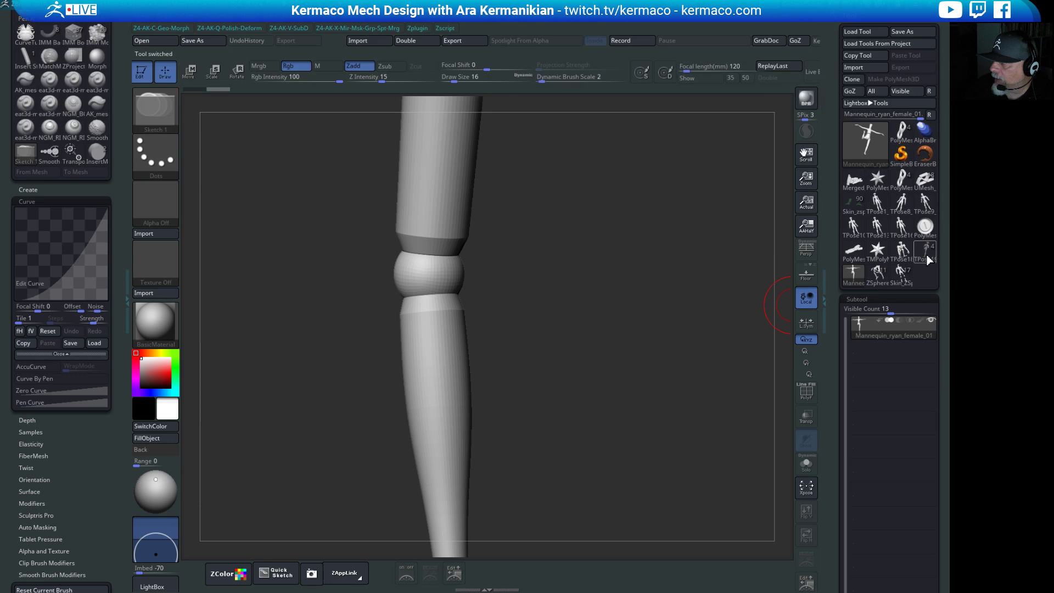
pyautogui.hotkey('ctrl', 'z')
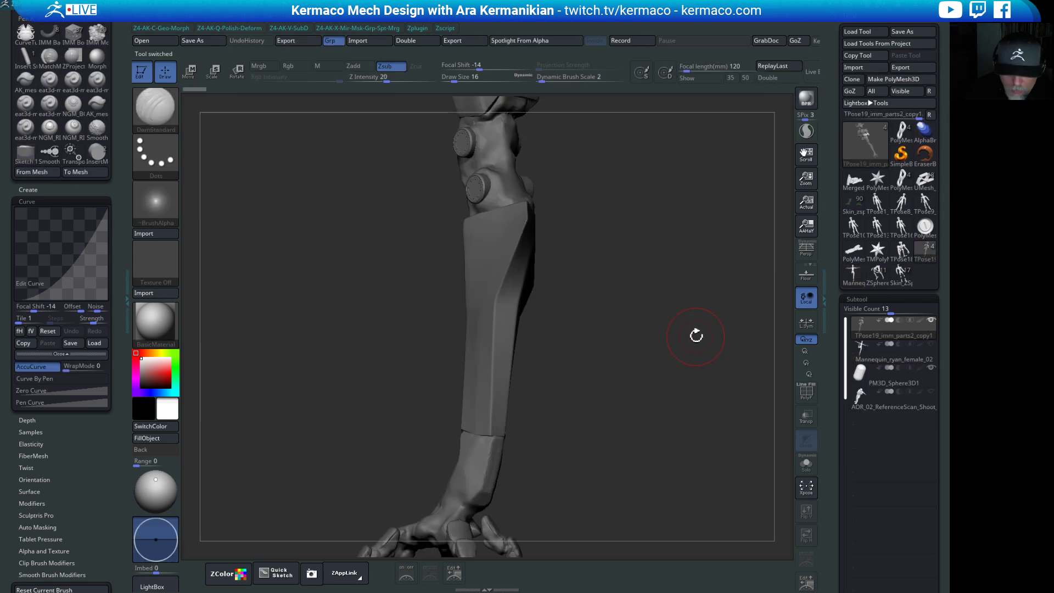
pyautogui.press('f')
pyautogui.moveTo(716, 324)
pyautogui.mouseDown()
pyautogui.moveTo(619, 316)
pyautogui.moveTo(629, 325)
pyautogui.moveTo(617, 325)
pyautogui.moveTo(659, 337)
pyautogui.moveTo(723, 330)
pyautogui.moveTo(605, 330)
pyautogui.moveTo(548, 309)
pyautogui.moveTo(608, 206)
pyautogui.mouseUp()
pyautogui.moveTo(575, 305); pyautogui.dragTo(424, 207)
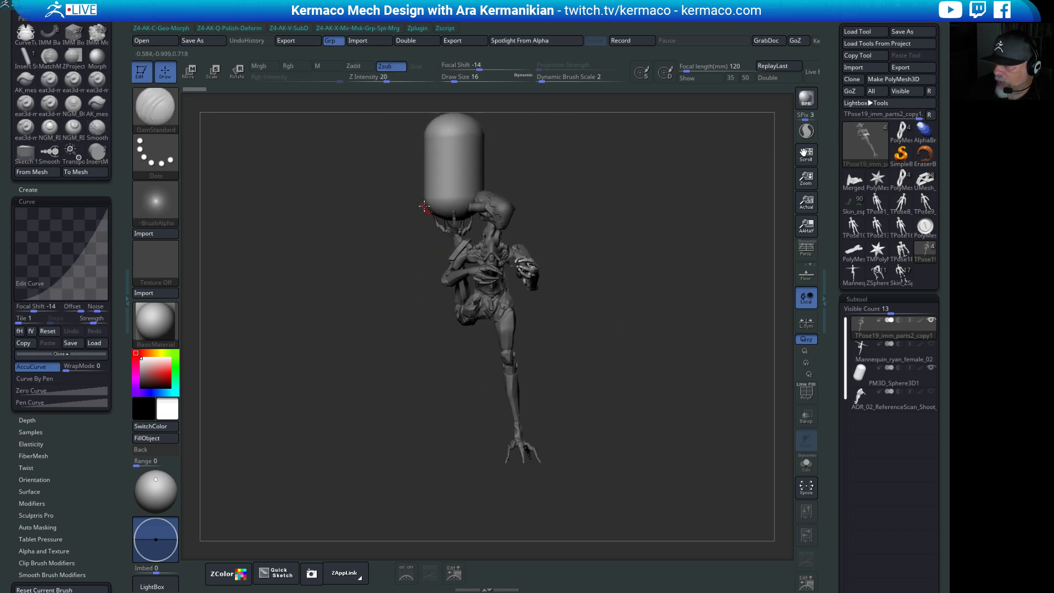
pyautogui.moveTo(625, 303); pyautogui.dragTo(526, 267)
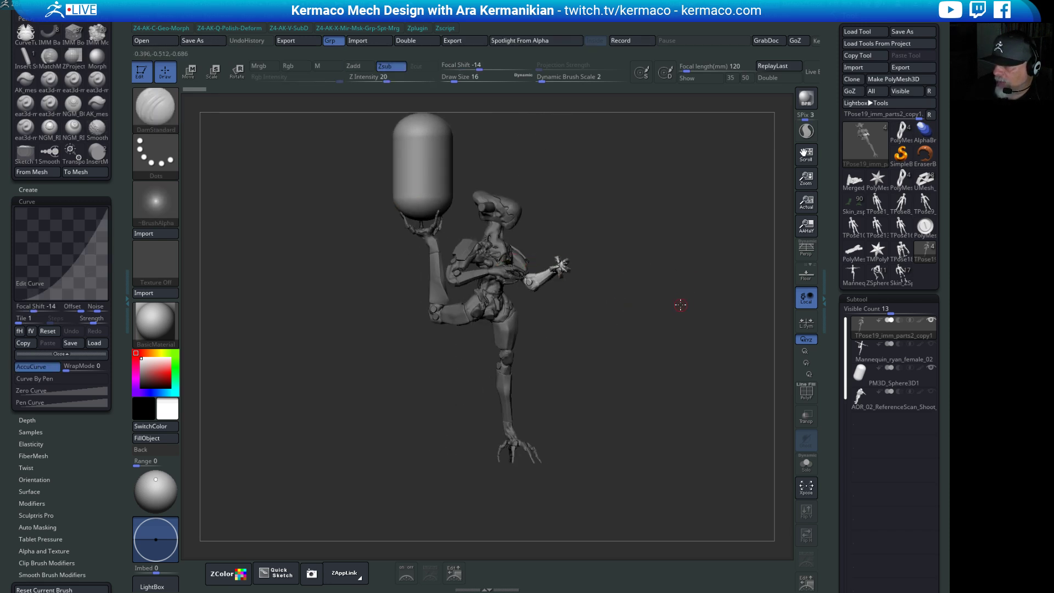
pyautogui.moveTo(681, 305); pyautogui.dragTo(550, 247)
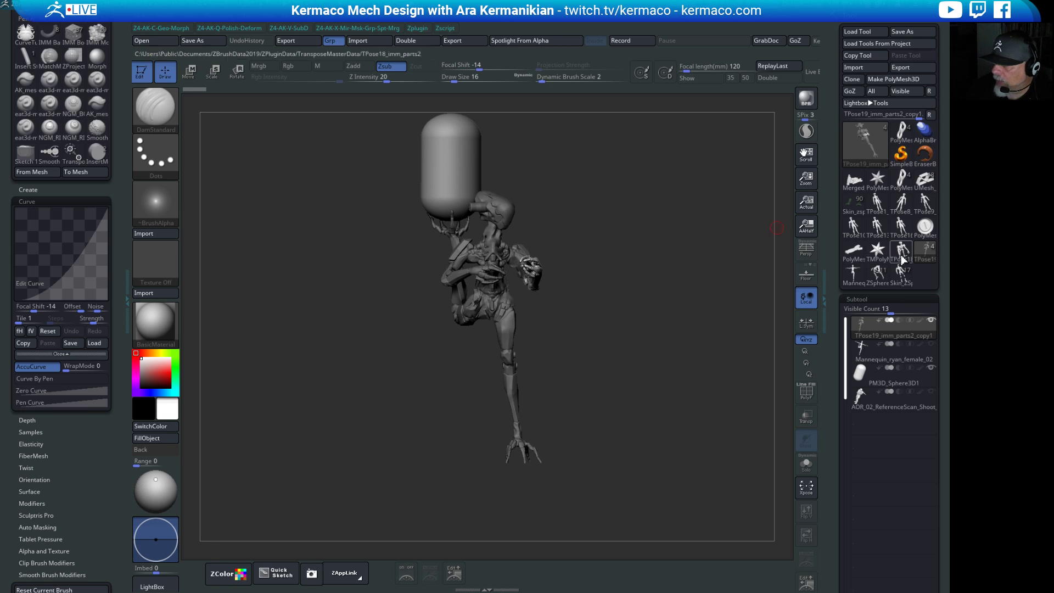
# Return to the coloured full-character tool and continue carving the green ankles along their seam with the shin armour.
pyautogui.moveTo(853, 204)
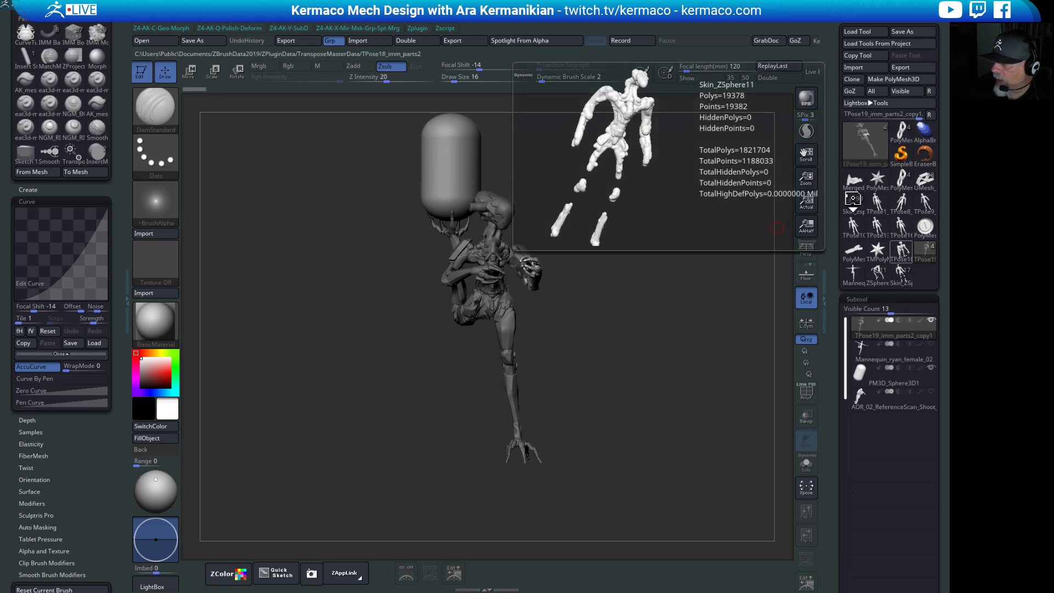
pyautogui.moveTo(903, 282)
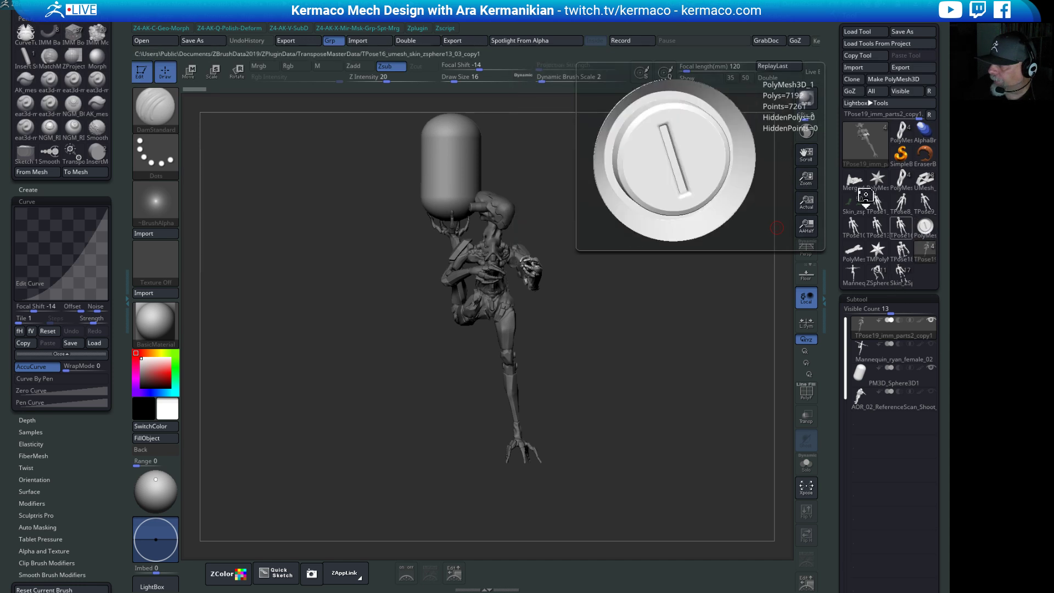
pyautogui.click(854, 209)
pyautogui.moveTo(644, 308); pyautogui.dragTo(760, 354)
pyautogui.moveTo(556, 330); pyautogui.dragTo(488, 312)
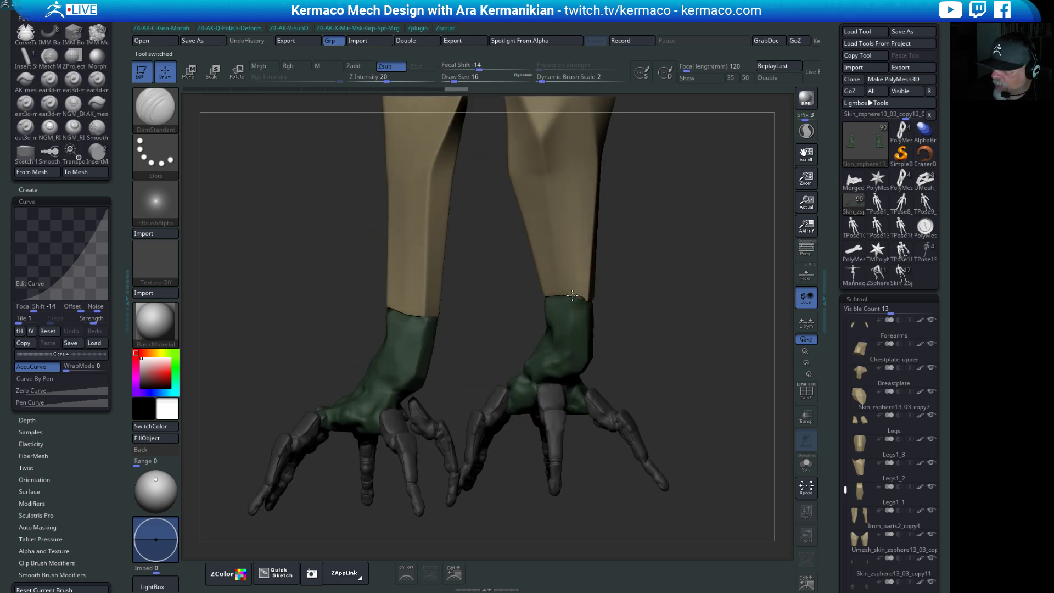
pyautogui.moveTo(650, 315); pyautogui.dragTo(571, 300)
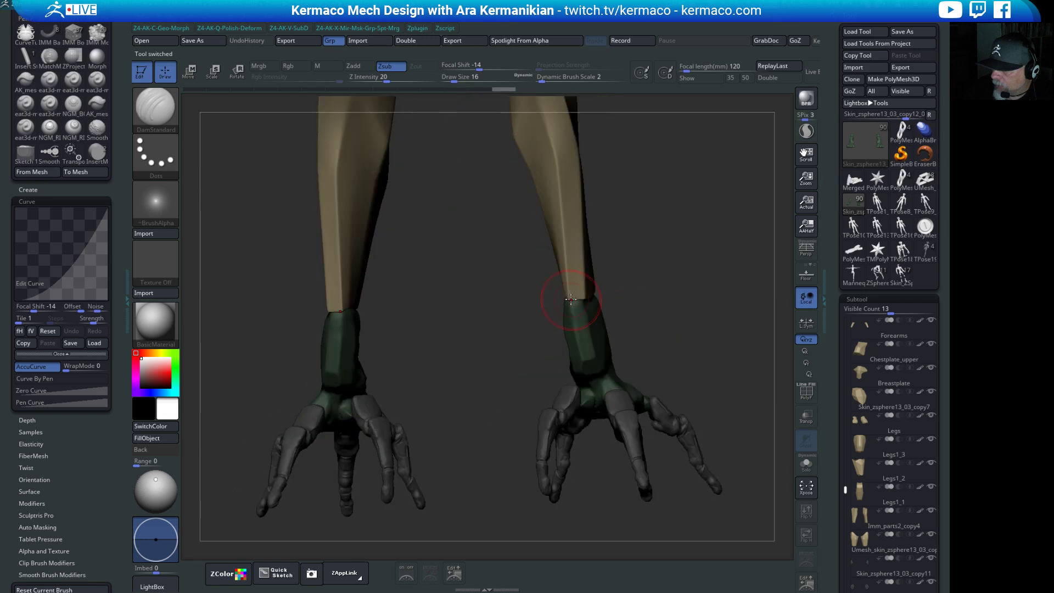
pyautogui.moveTo(642, 302); pyautogui.dragTo(548, 297)
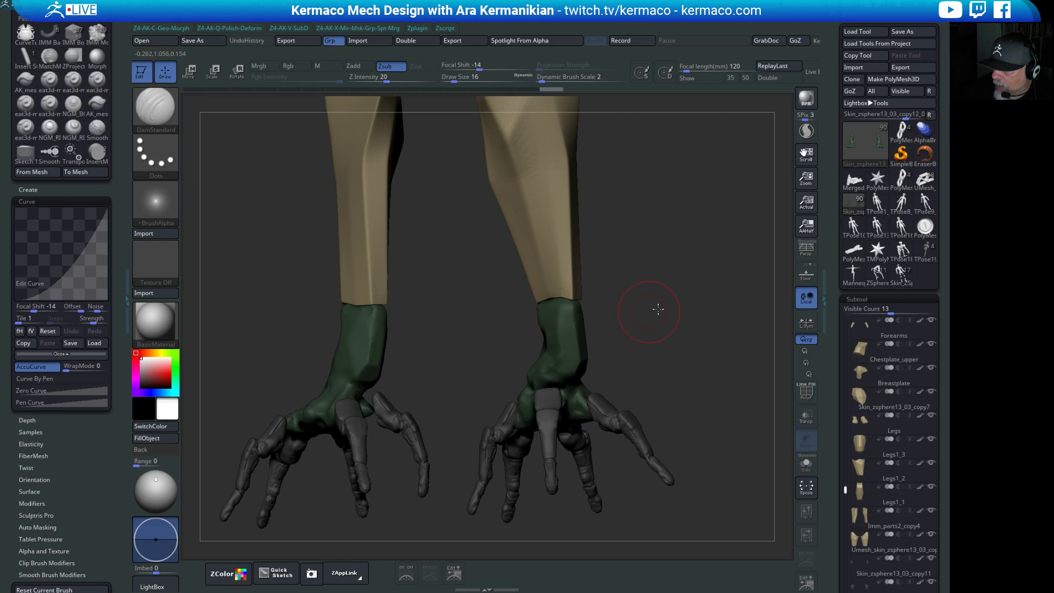
pyautogui.moveTo(658, 310); pyautogui.dragTo(576, 309)
# Flatten and smooth the upper part of the green ankles, starting with the hPolish brush.
pyautogui.press('b')
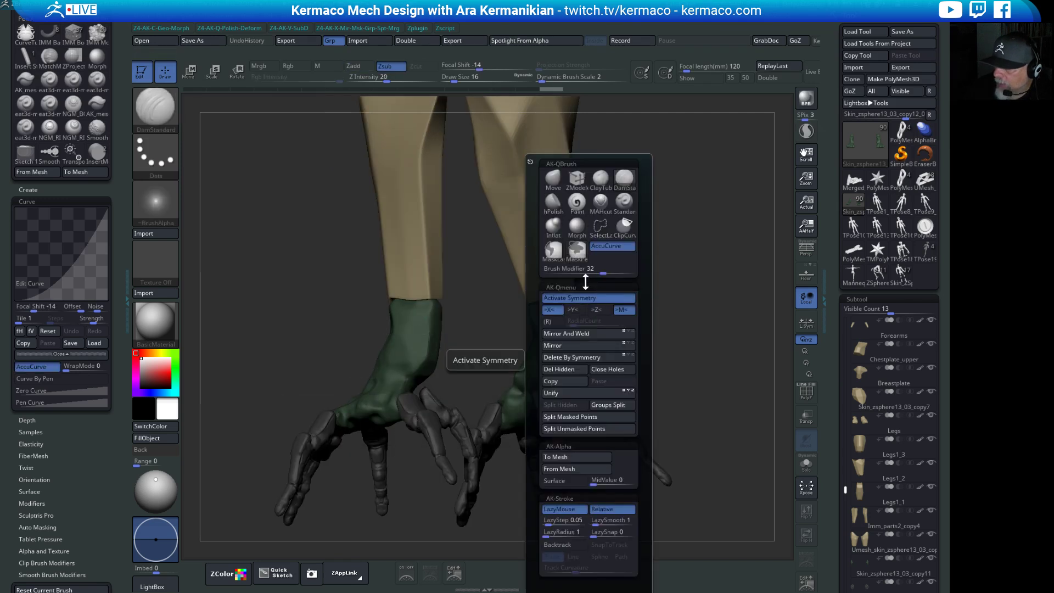
pyautogui.press('h')
pyautogui.press('p')
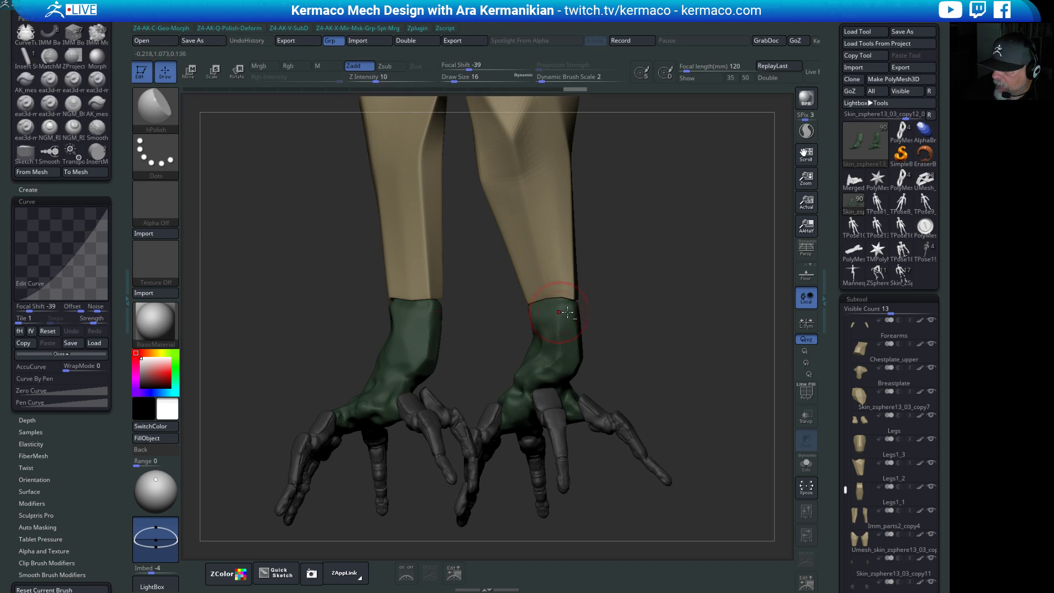
pyautogui.moveTo(567, 312)
pyautogui.mouseDown()
pyautogui.moveTo(654, 308)
pyautogui.moveTo(577, 323)
pyautogui.moveTo(730, 313)
pyautogui.moveTo(666, 306)
pyautogui.moveTo(666, 342)
pyautogui.moveTo(674, 330)
pyautogui.moveTo(605, 344)
pyautogui.moveTo(636, 346)
pyautogui.moveTo(539, 341)
pyautogui.moveTo(706, 336)
pyautogui.moveTo(640, 325)
pyautogui.moveTo(624, 297)
pyautogui.moveTo(721, 380)
pyautogui.mouseUp()
pyautogui.press('shift')
# Bring the full figure into view and hide the feet-02 folder.
pyautogui.press('f')
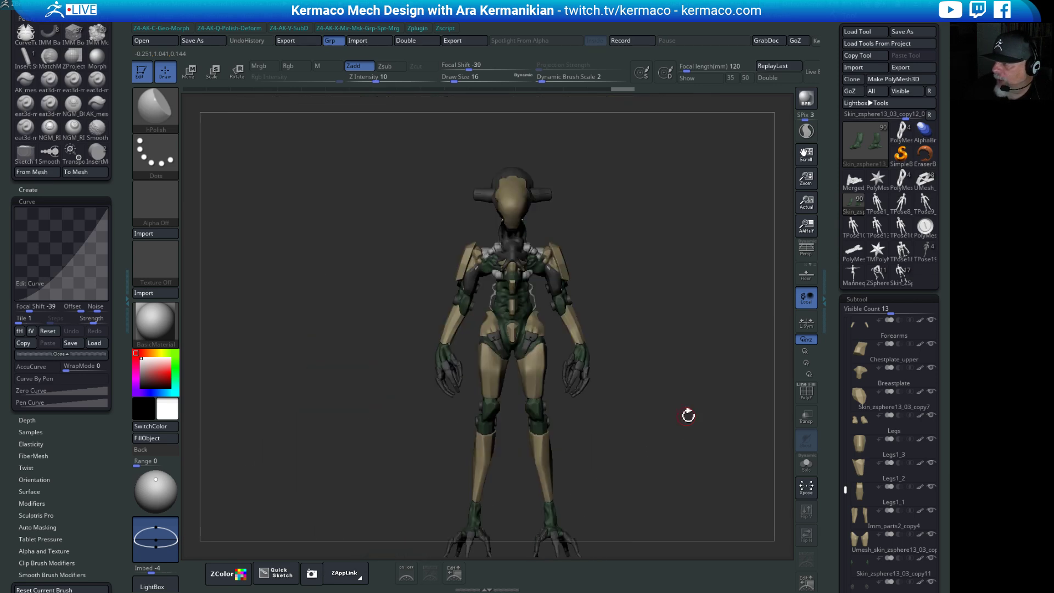
pyautogui.moveTo(687, 414); pyautogui.dragTo(681, 340)
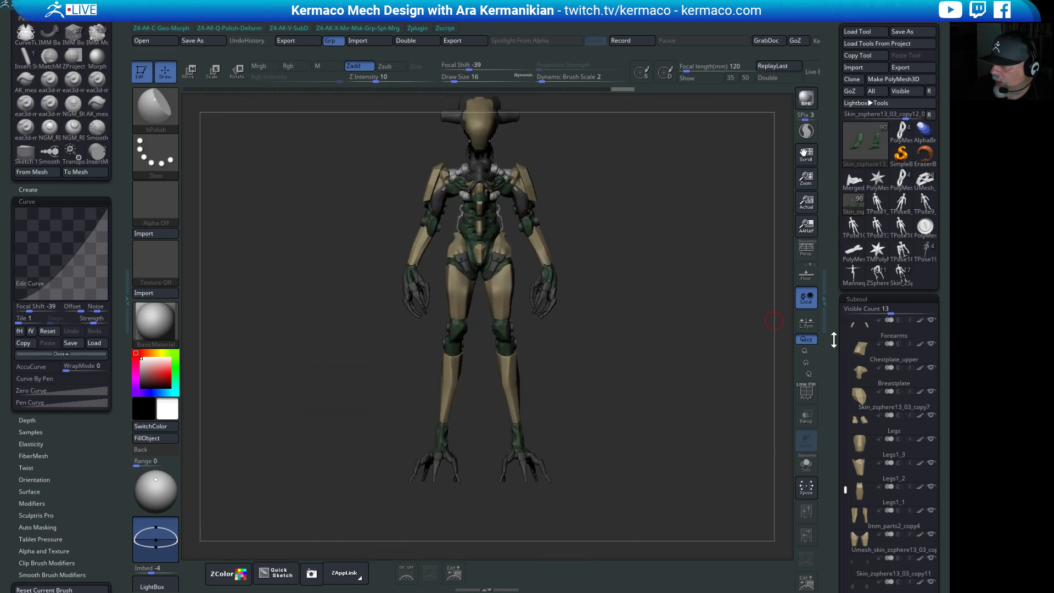
pyautogui.moveTo(842, 489); pyautogui.dragTo(865, 549)
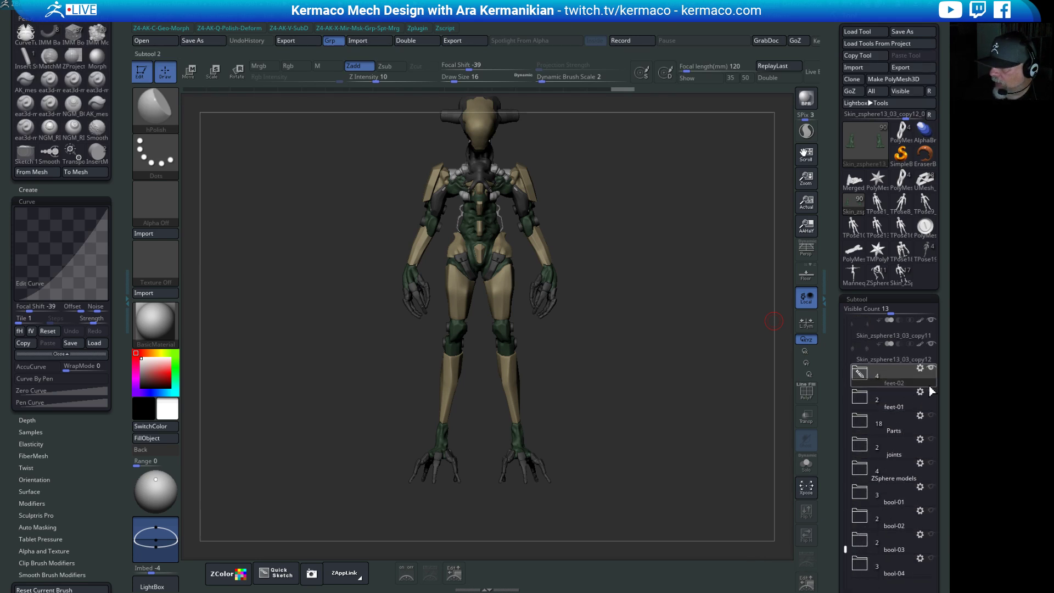
pyautogui.click(932, 368)
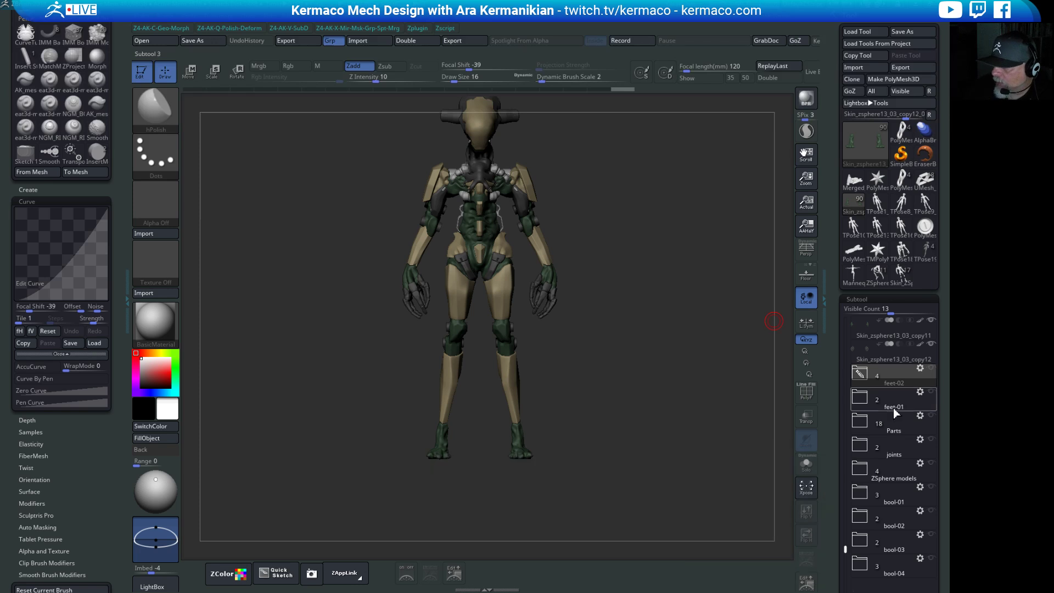
# Show the feet-01 and feet-02 folders to compare the two foot versions on the full figure from the front.
pyautogui.click(930, 392)
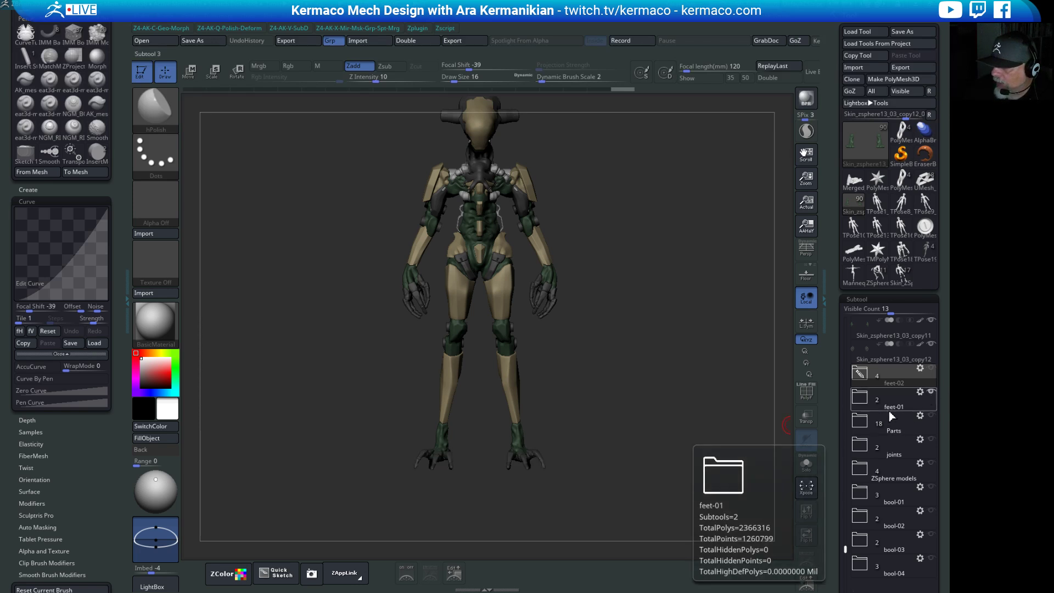
pyautogui.moveTo(680, 432); pyautogui.dragTo(709, 398)
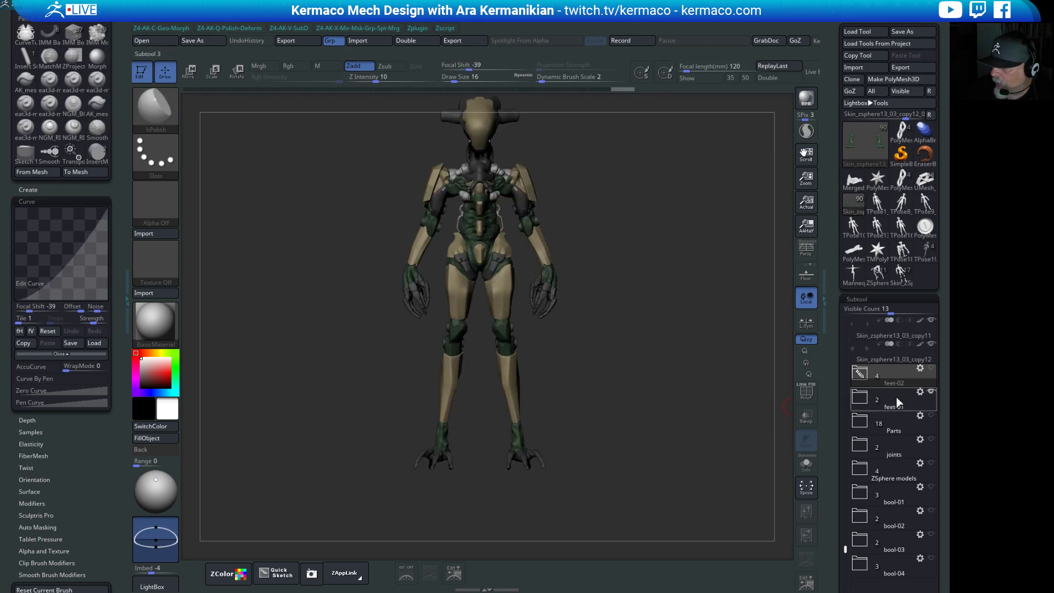
pyautogui.click(928, 395)
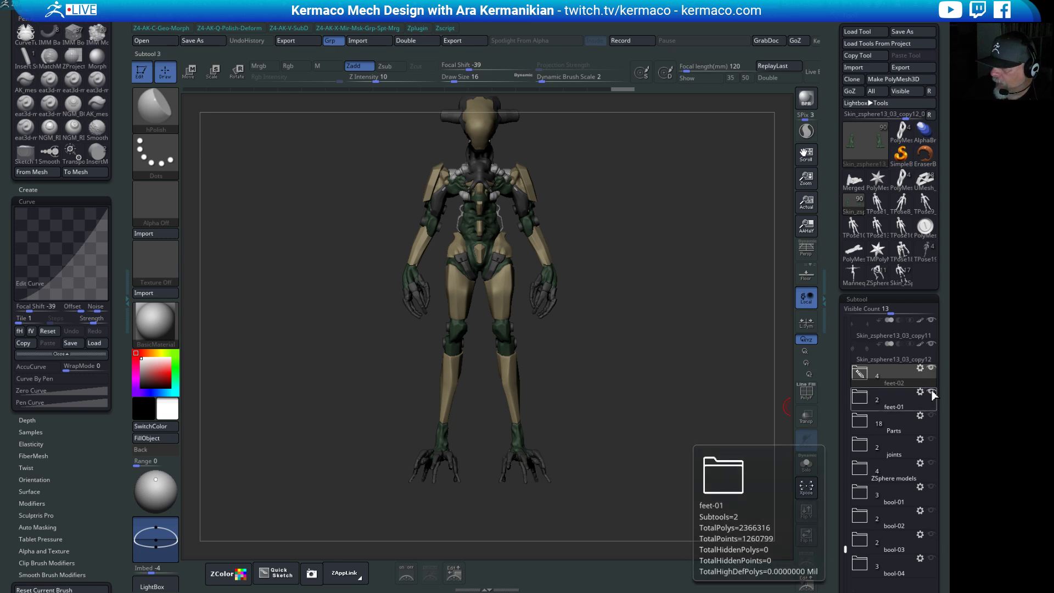
pyautogui.click(933, 393)
pyautogui.moveTo(626, 426); pyautogui.dragTo(669, 419)
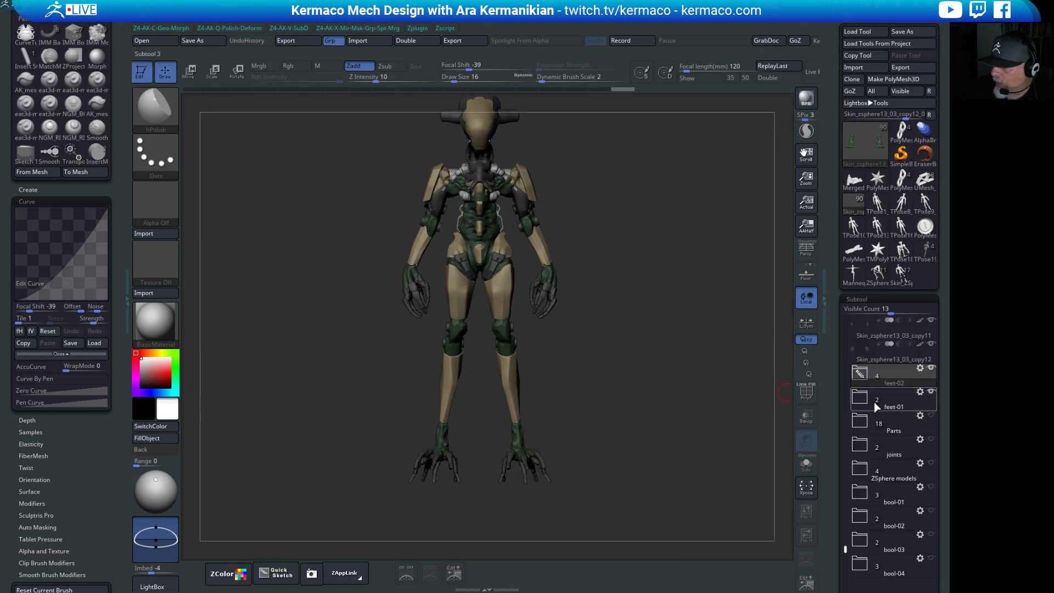
# Show only the feet-01 version and examine the figure from above and from the side.
pyautogui.moveTo(717, 406)
pyautogui.mouseDown()
pyautogui.moveTo(745, 400)
pyautogui.moveTo(681, 431)
pyautogui.moveTo(703, 424)
pyautogui.moveTo(689, 431)
pyautogui.moveTo(717, 470)
pyautogui.moveTo(449, 473)
pyautogui.mouseUp()
pyautogui.click(931, 392)
pyautogui.click(928, 405)
pyautogui.click(932, 391)
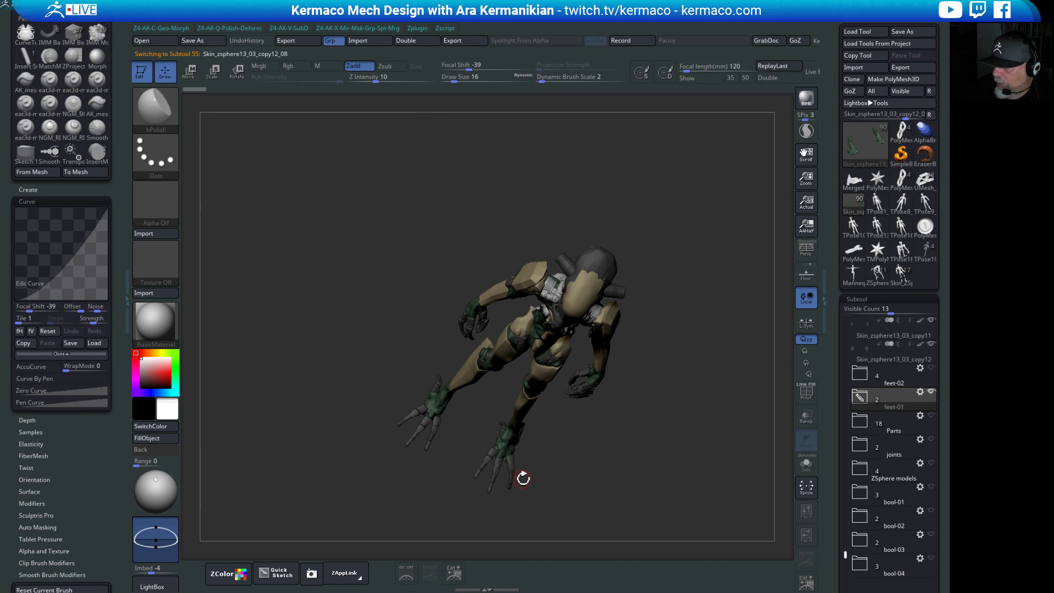
pyautogui.moveTo(599, 466); pyautogui.dragTo(768, 390)
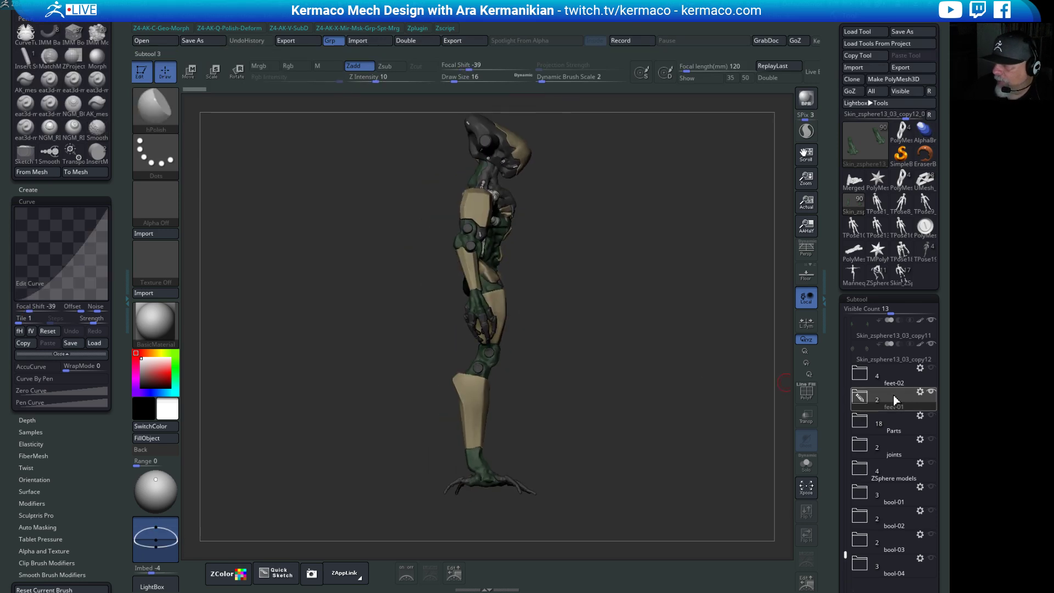
# Show the feet-02 folder in place of feet-01, keep Parts hidden, and return the figure to a front view.
pyautogui.click(932, 416)
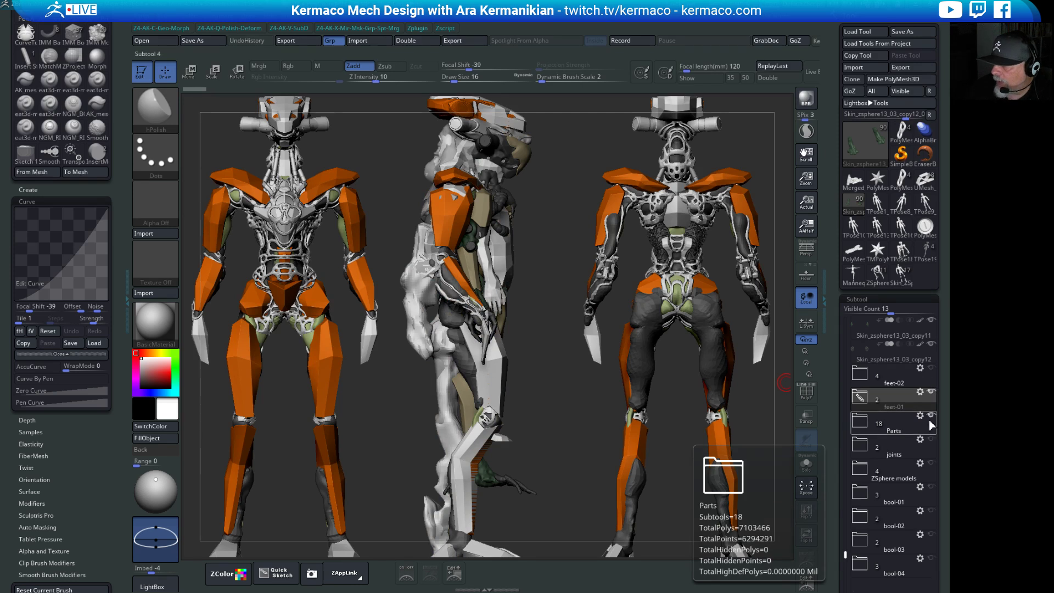
pyautogui.click(932, 415)
pyautogui.click(930, 367)
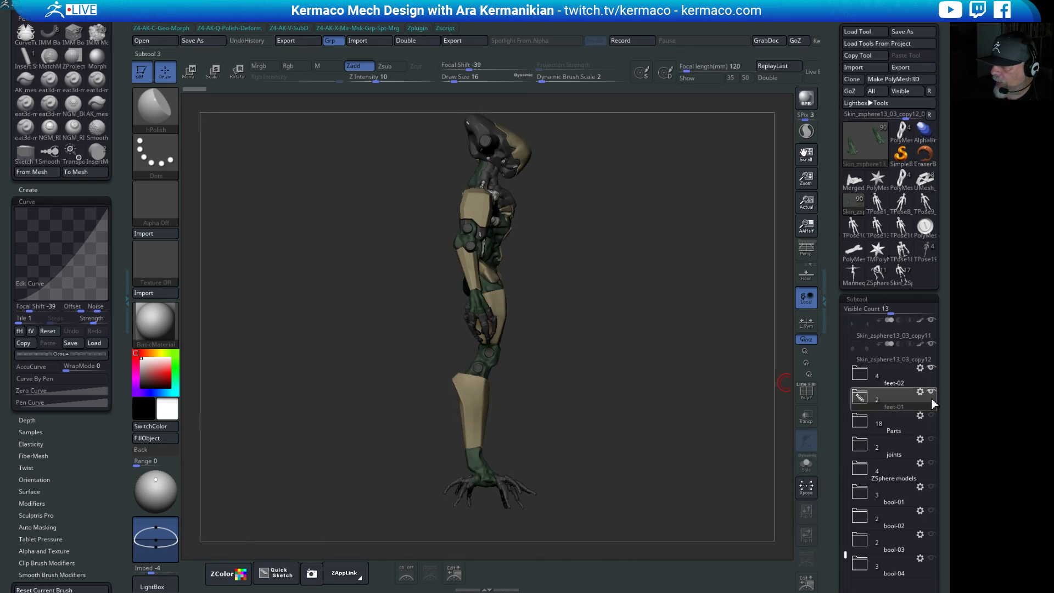
pyautogui.keyDown('shift'); pyautogui.moveTo(683, 393); pyautogui.dragTo(629, 260); pyautogui.keyUp('shift')
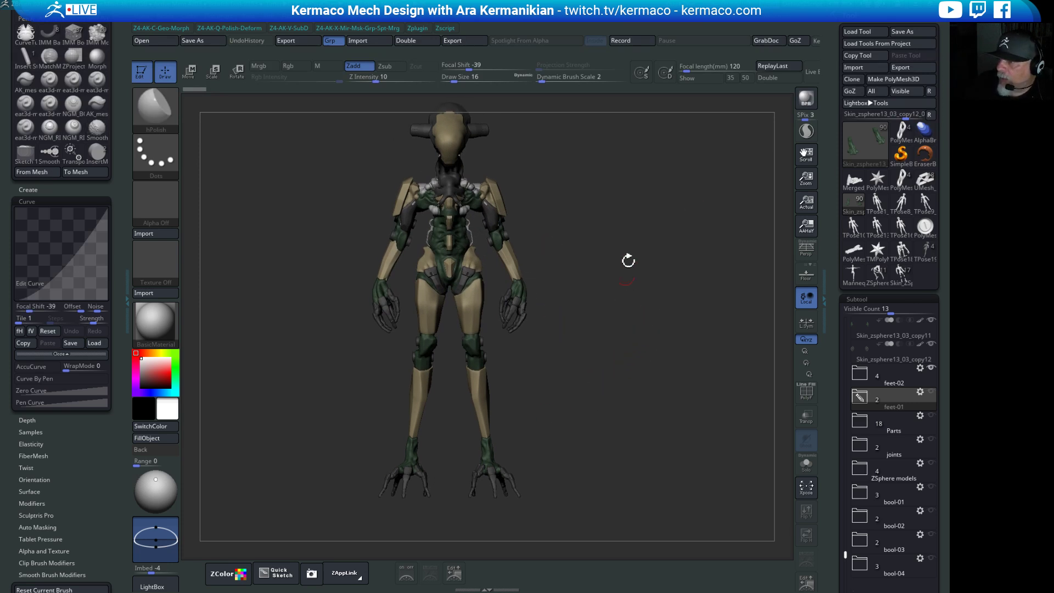
pyautogui.moveTo(641, 395)
pyautogui.keyDown('shift'); pyautogui.mouseDown()
pyautogui.moveTo(444, 385)
pyautogui.moveTo(537, 343)
pyautogui.moveTo(618, 401)
pyautogui.moveTo(628, 396)
pyautogui.mouseUp(); pyautogui.keyUp('shift')
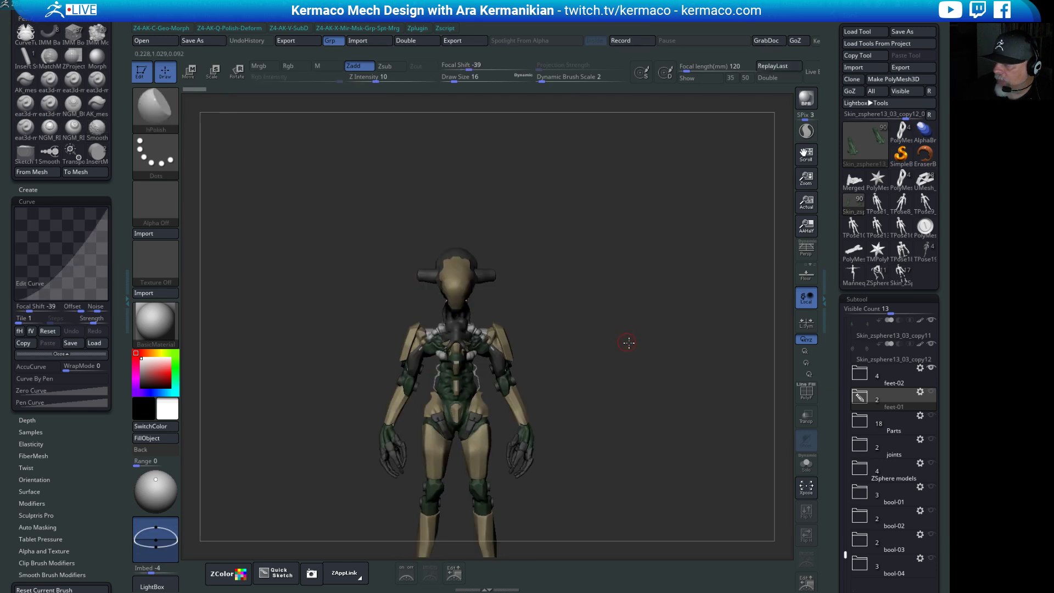
# Choose the InsertMesh2 brush with its capsule and cylinder parts while viewing the upper body.
pyautogui.keyDown('alt'); pyautogui.moveTo(629, 343); pyautogui.dragTo(581, 287); pyautogui.keyUp('alt')
pyautogui.moveTo(675, 359); pyautogui.dragTo(607, 315)
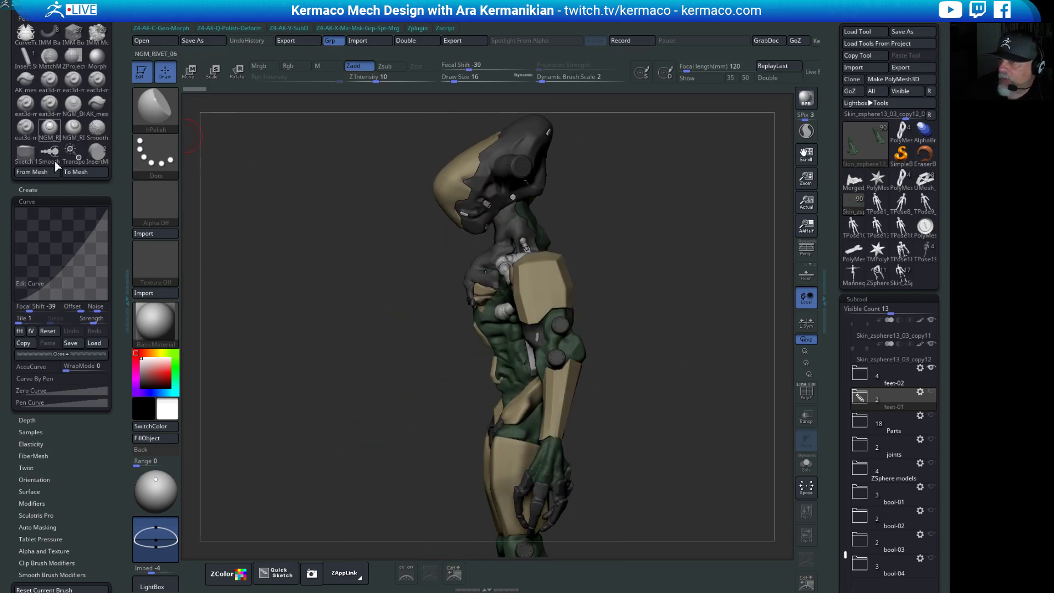
pyautogui.moveTo(117, 152); pyautogui.dragTo(125, 216)
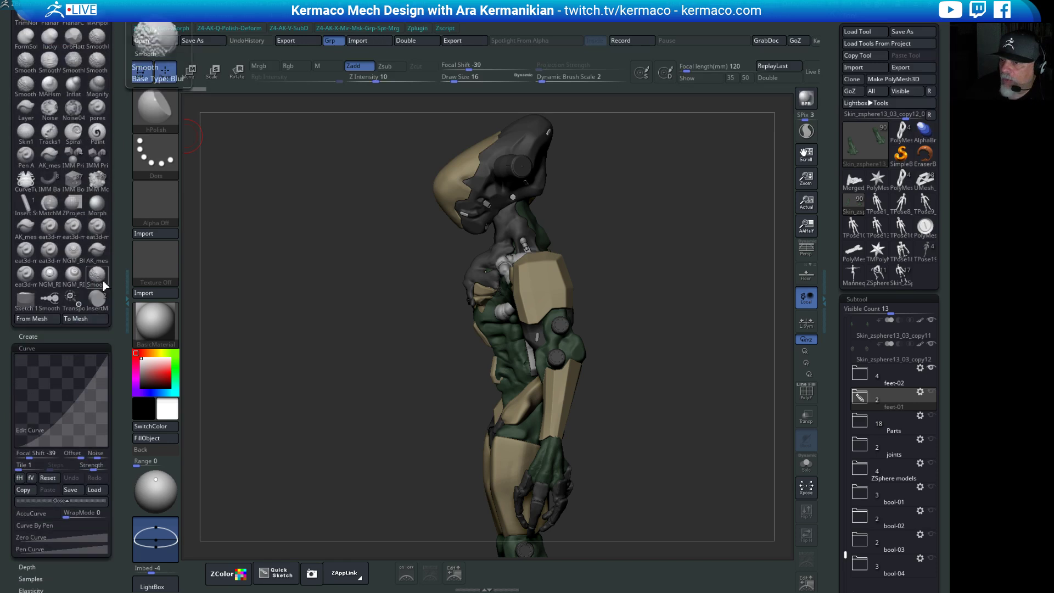
pyautogui.click(97, 302)
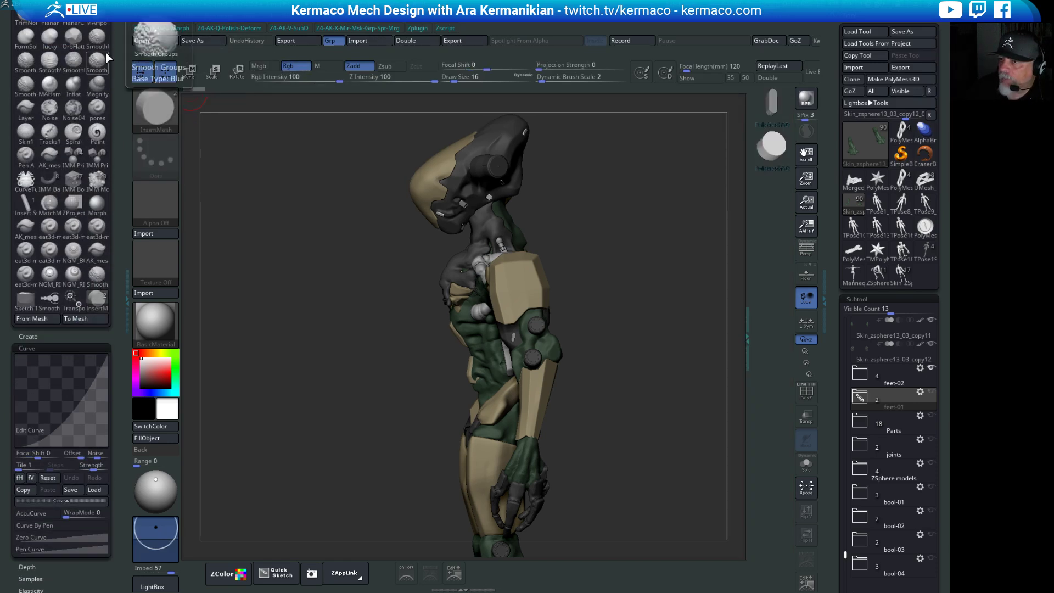
pyautogui.moveTo(120, 144); pyautogui.dragTo(121, 211)
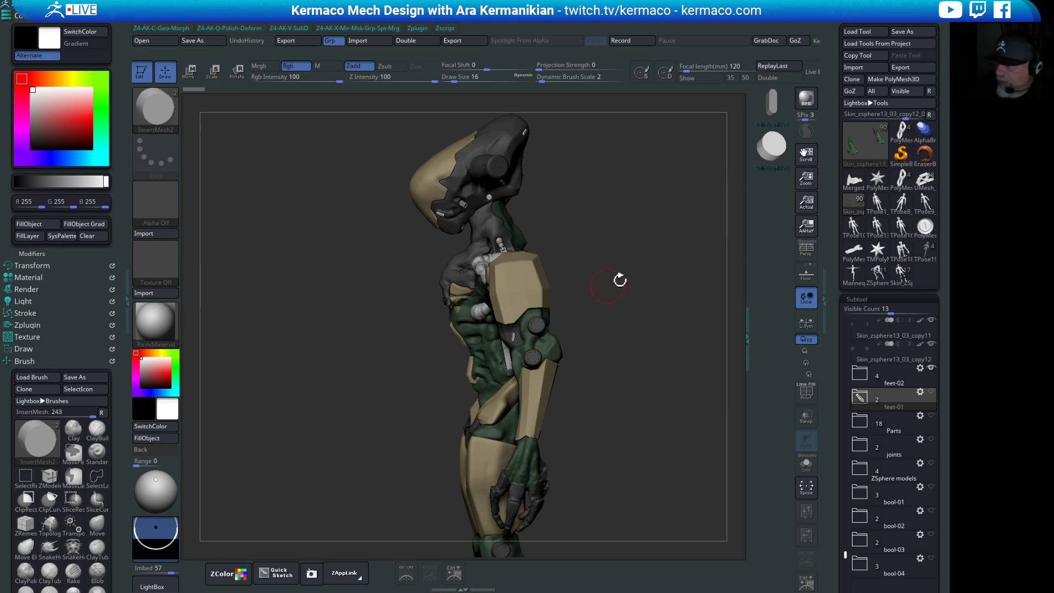
# Select the tan inner shoulder pieces and insert mirrored capsule details on both of them.
pyautogui.moveTo(620, 280); pyautogui.dragTo(668, 269)
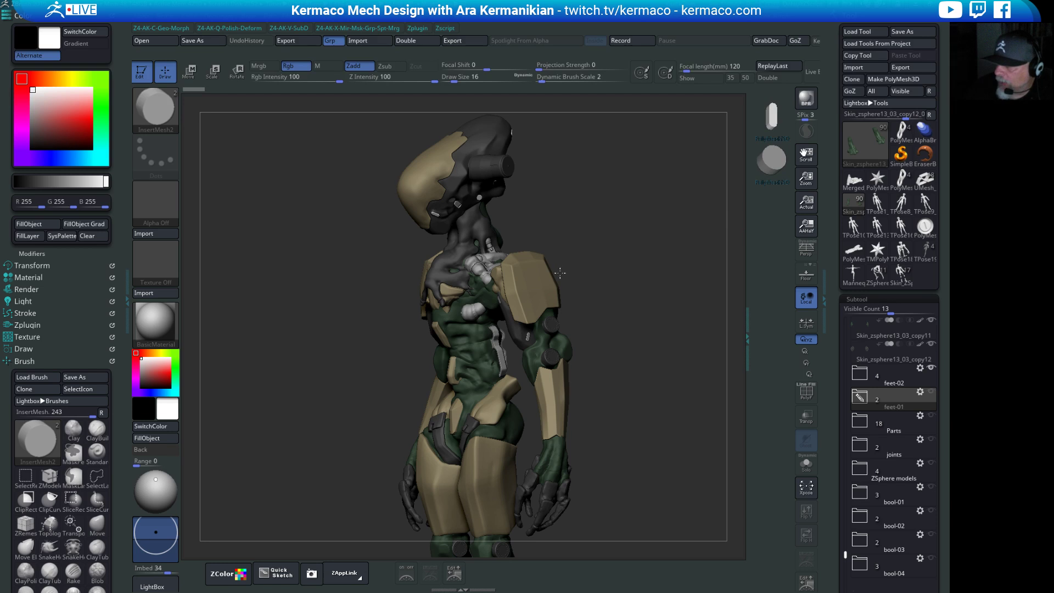
pyautogui.keyDown('alt'); pyautogui.moveTo(560, 273); pyautogui.dragTo(652, 229); pyautogui.keyUp('alt')
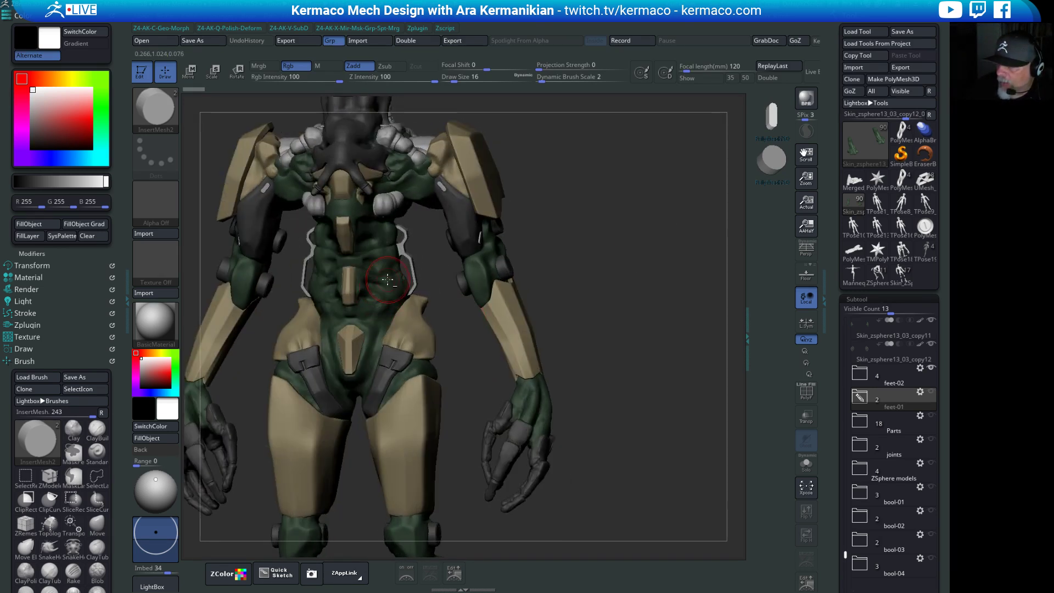
pyautogui.keyDown('alt'); pyautogui.moveTo(613, 280); pyautogui.dragTo(486, 345); pyautogui.keyUp('alt')
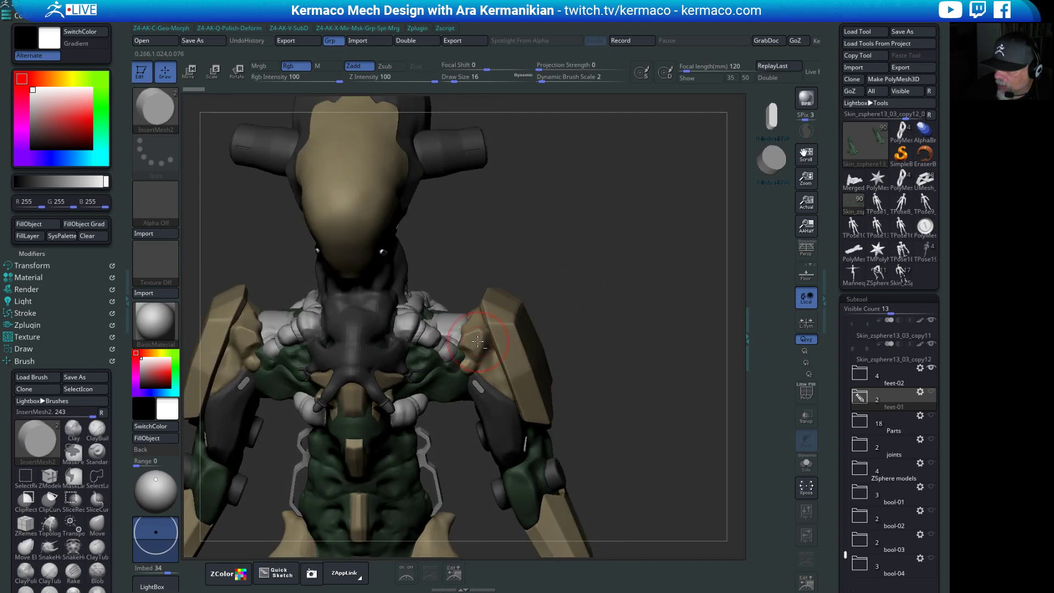
pyautogui.keyDown('alt'); pyautogui.click(478, 342); pyautogui.keyUp('alt')
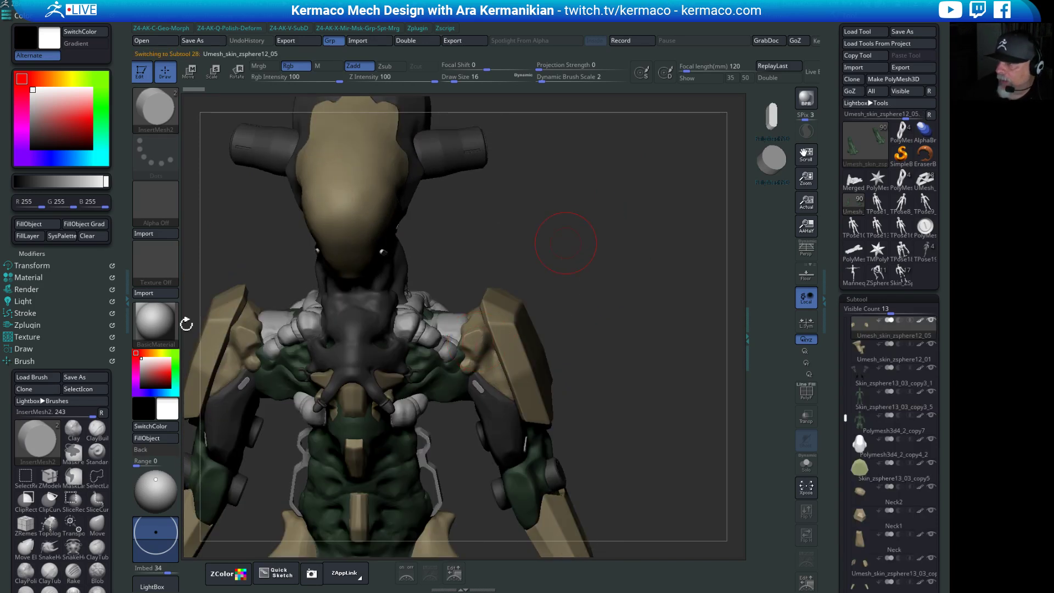
pyautogui.moveTo(550, 275); pyautogui.dragTo(479, 312)
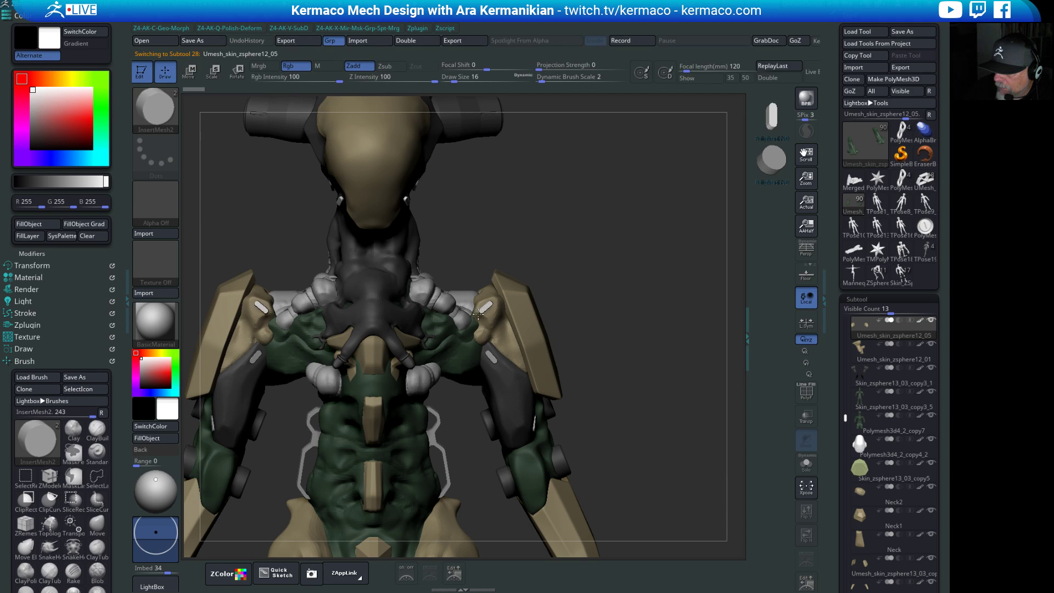
# Undo the shoulder capsules, insert smaller ones at Draw Size 4, and shift them slightly with the move gizmo.
pyautogui.hotkey('ctrl', 'z')
pyautogui.hotkey('ctrl', 'z')
pyautogui.hotkey('ctrl', 'z')
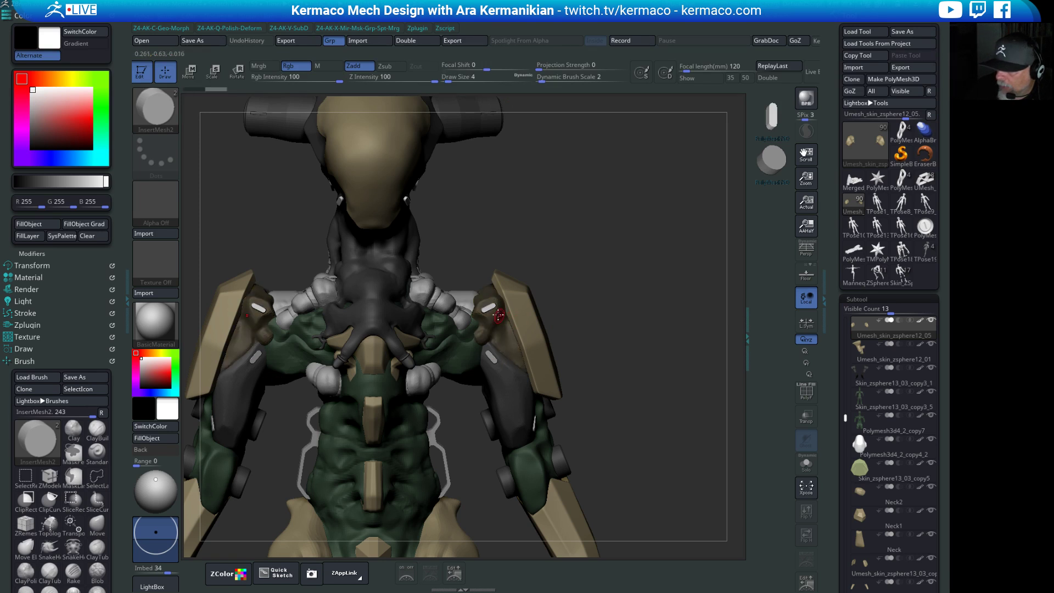
pyautogui.press('w')
pyautogui.moveTo(510, 352); pyautogui.dragTo(512, 357)
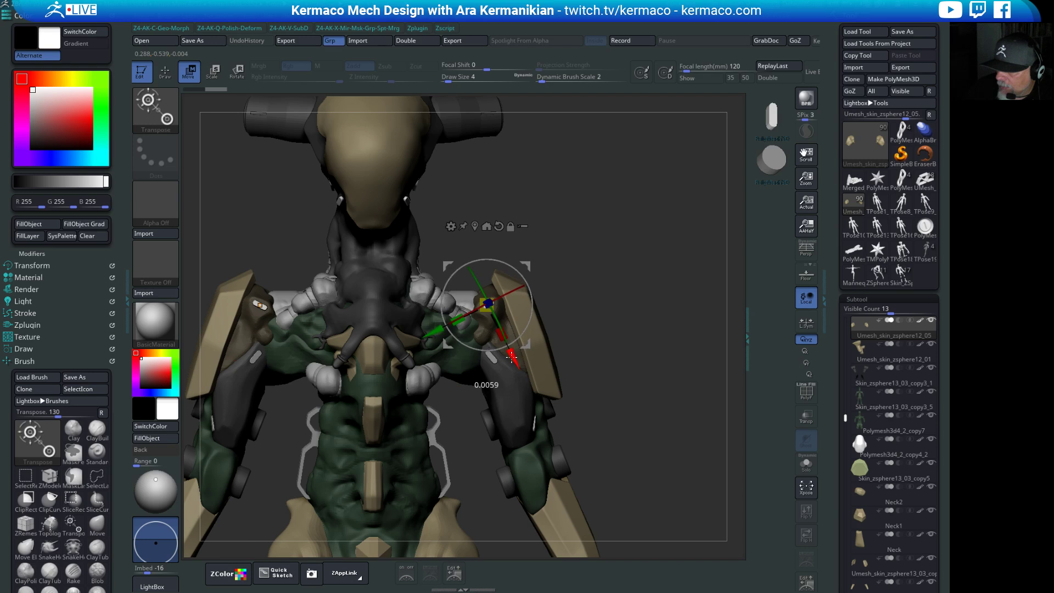
pyautogui.moveTo(675, 326)
pyautogui.keyDown('alt'); pyautogui.mouseDown()
pyautogui.moveTo(683, 278)
pyautogui.moveTo(654, 271)
pyautogui.moveTo(648, 298)
pyautogui.moveTo(670, 283)
pyautogui.moveTo(635, 284)
pyautogui.moveTo(652, 275)
pyautogui.moveTo(514, 299)
pyautogui.mouseUp(); pyautogui.keyUp('alt')
pyautogui.press('q')
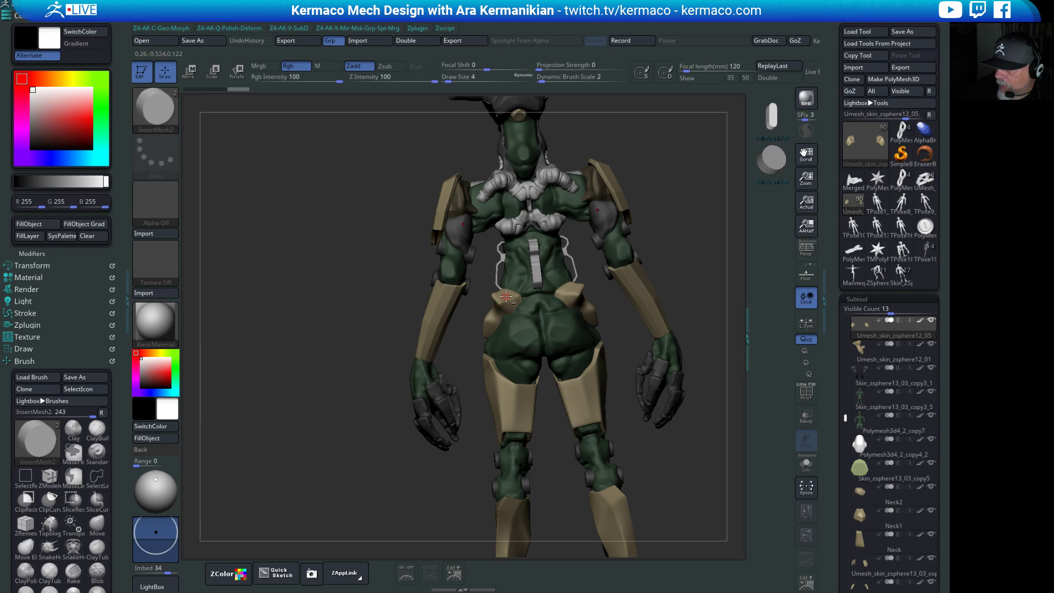
# Select the tan hip armour in the Legs subtool and turn on Freeze SubDivision Levels for mesh insertion.
pyautogui.keyDown('alt'); pyautogui.click(506, 296); pyautogui.keyUp('alt')
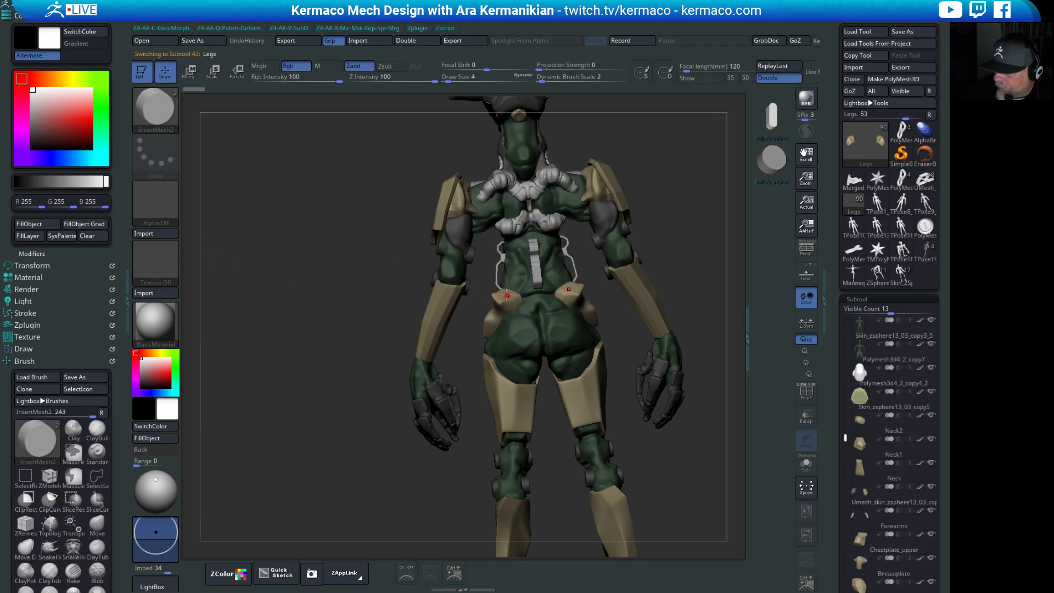
pyautogui.click(506, 296)
pyautogui.click(505, 296)
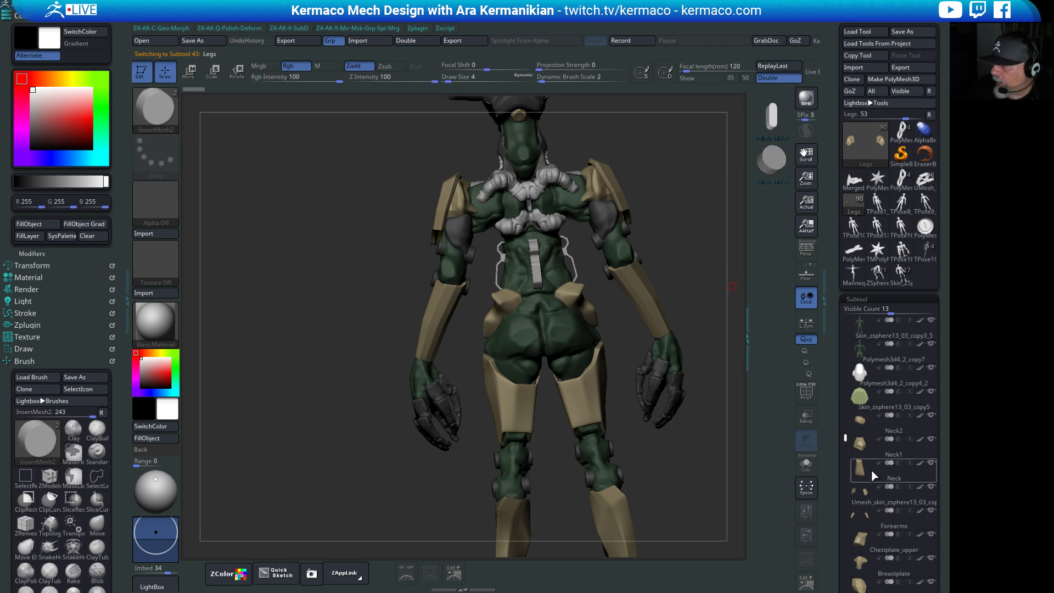
pyautogui.scroll(-5, 865, 481)
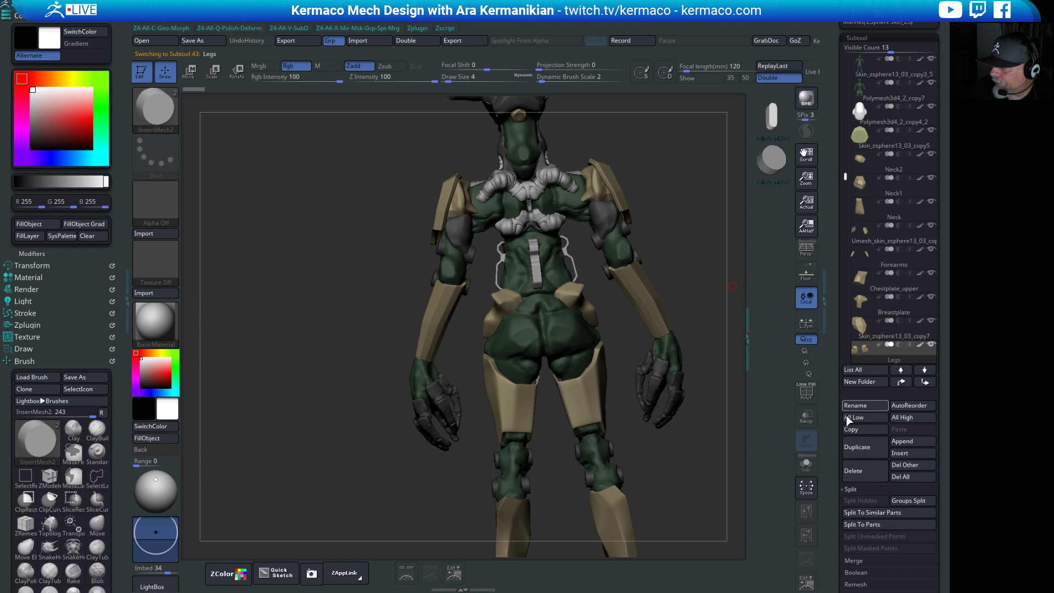
pyautogui.scroll(-4, 867, 417)
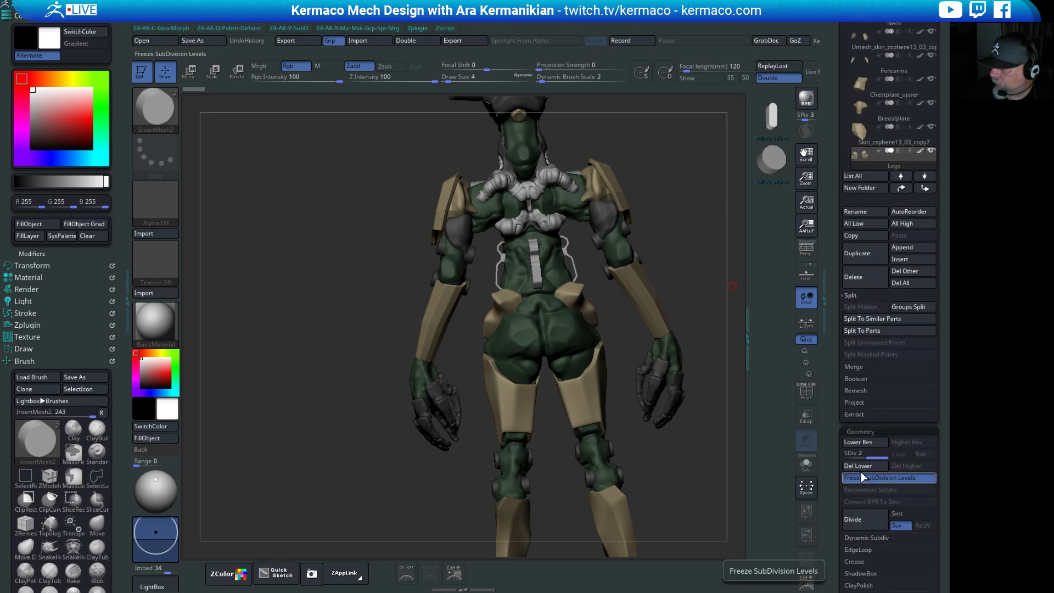
pyautogui.click(878, 478)
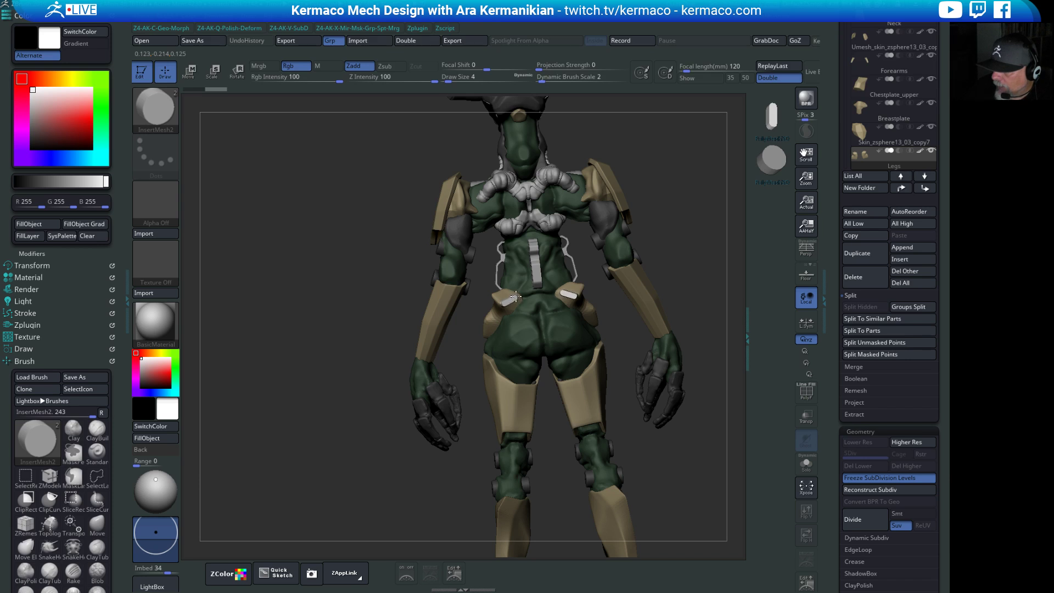
# Try small mirrored capsules on the back of the tan hip armour and position them with the move gizmo.
pyautogui.moveTo(723, 252); pyautogui.dragTo(556, 360)
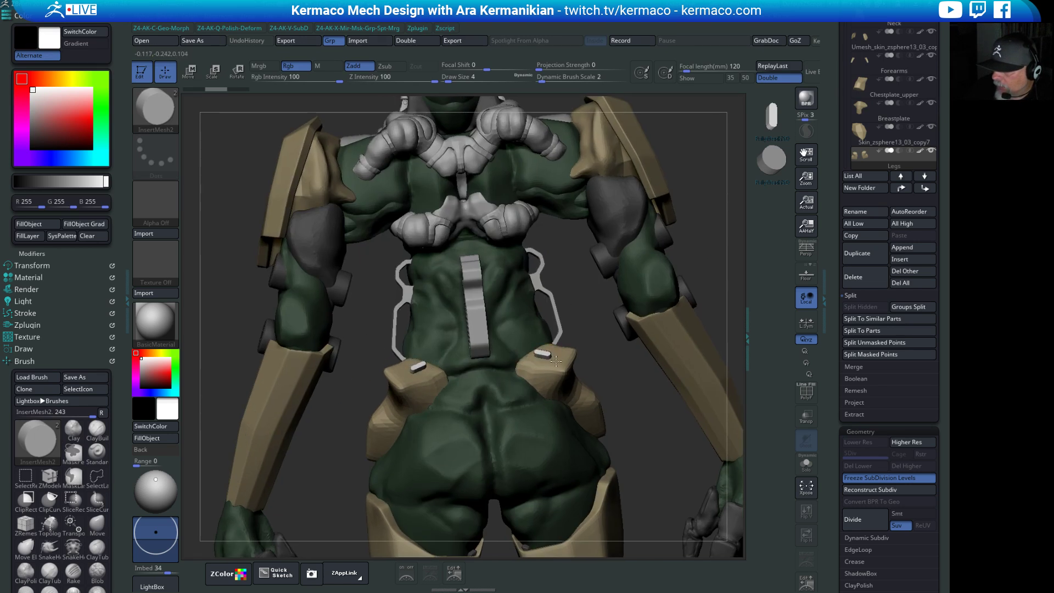
pyautogui.press('w')
pyautogui.moveTo(540, 324); pyautogui.dragTo(540, 320)
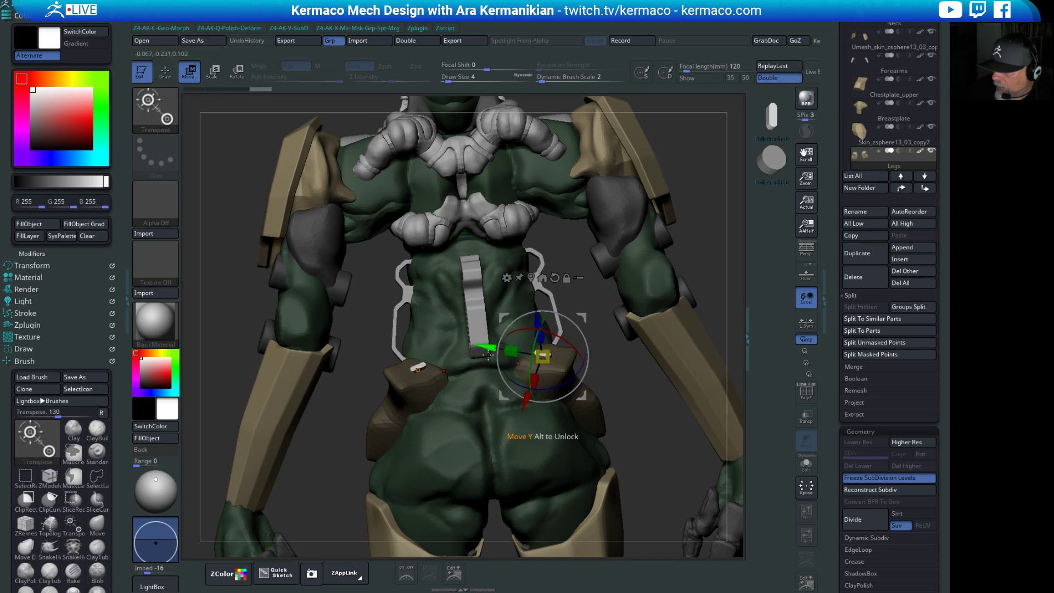
pyautogui.moveTo(492, 351); pyautogui.dragTo(505, 349)
pyautogui.moveTo(549, 321); pyautogui.dragTo(550, 326)
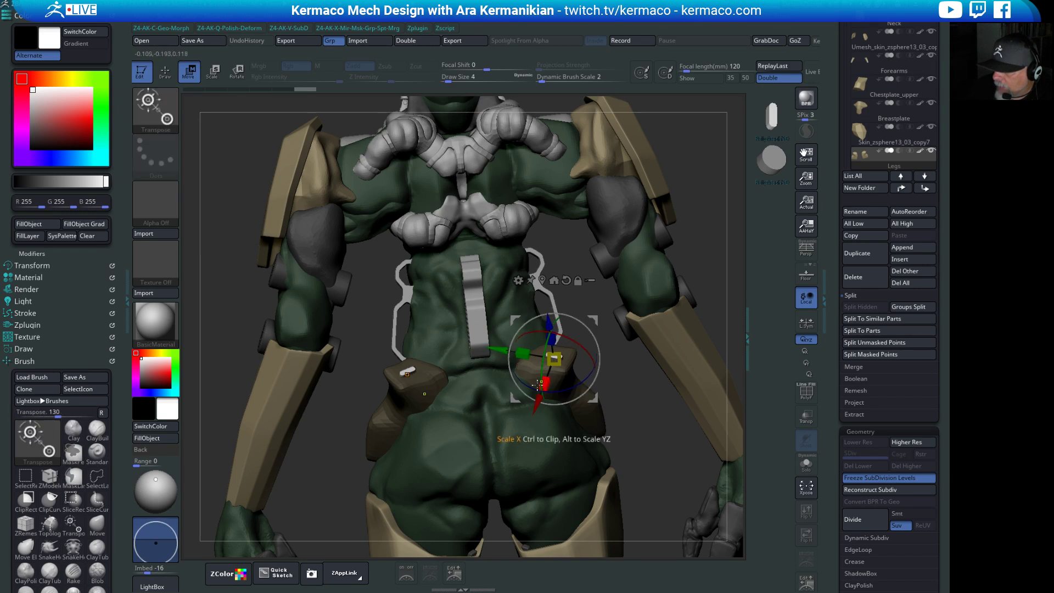
# Remove the hip capsules and freeze the Legs subdivision levels again before returning to the insert brushes.
pyautogui.keyDown('alt'); pyautogui.click(423, 392); pyautogui.keyUp('alt')
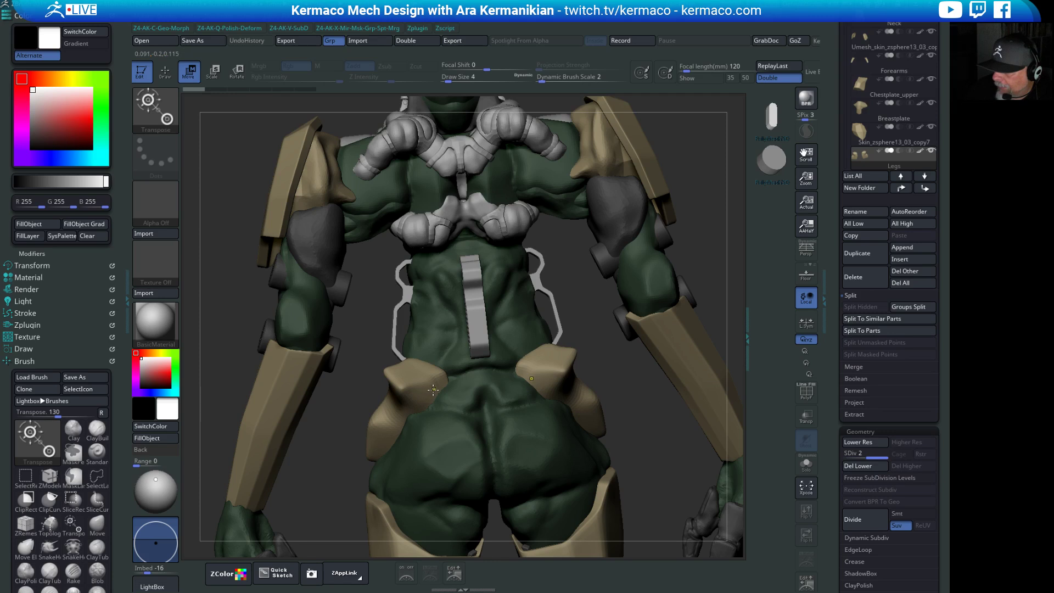
pyautogui.keyDown('alt'); pyautogui.click(429, 390); pyautogui.keyUp('alt')
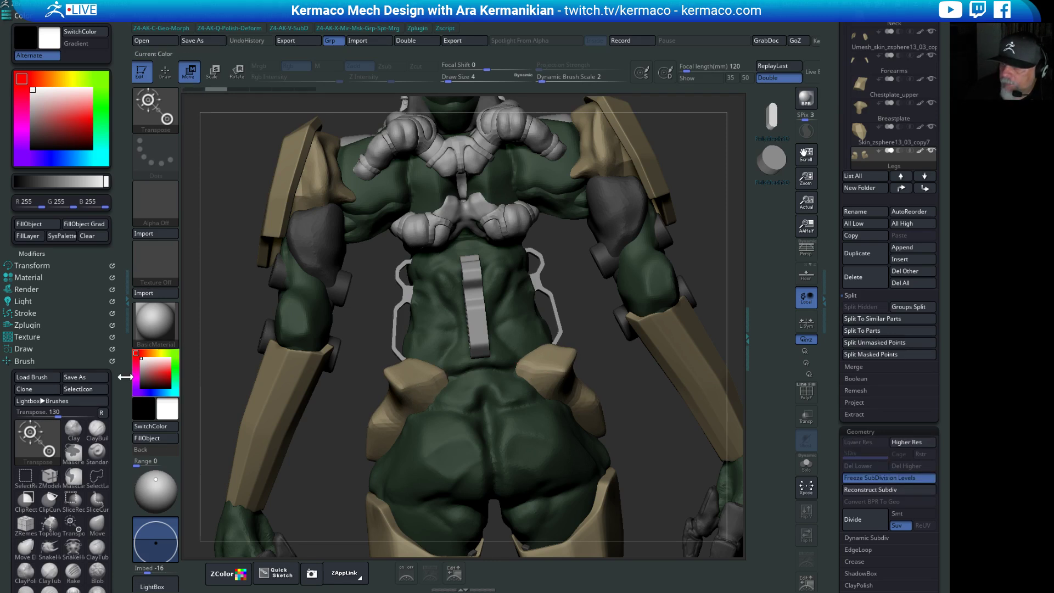
pyautogui.scroll(-10, 119, 418)
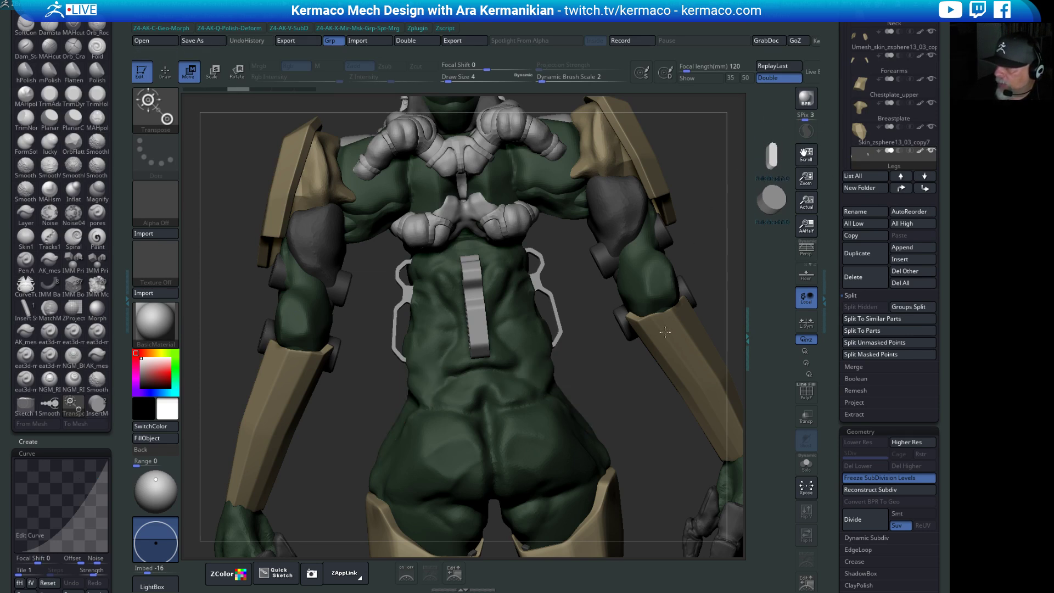
# Frame the Legs subtool and bring the full figure back into view from the front.
pyautogui.press('f')
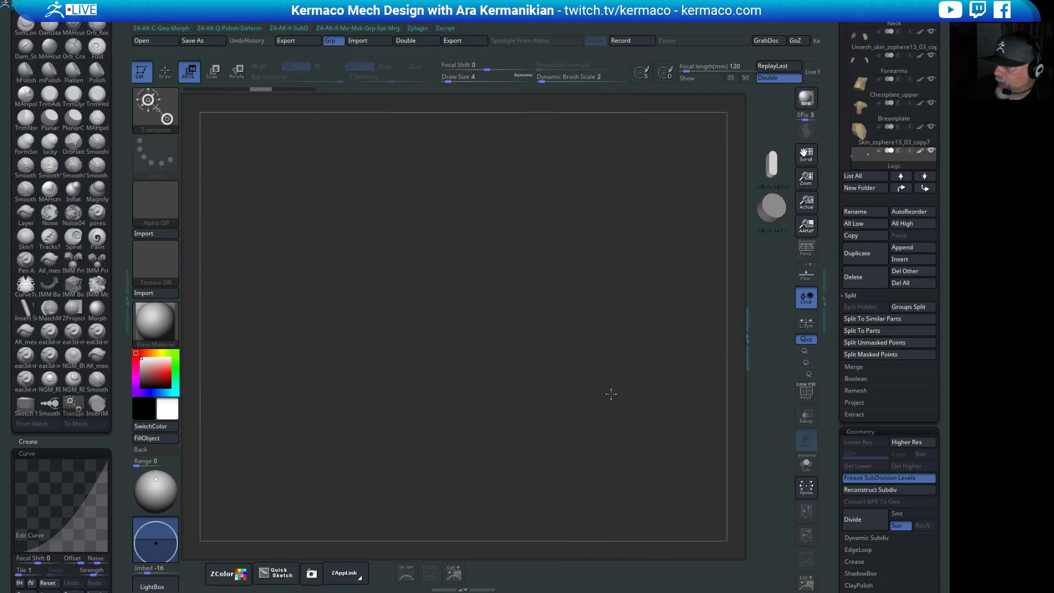
pyautogui.moveTo(675, 322); pyautogui.dragTo(550, 340)
pyautogui.keyDown('alt'); pyautogui.moveTo(661, 265); pyautogui.dragTo(612, 268); pyautogui.keyUp('alt')
pyautogui.press('f')
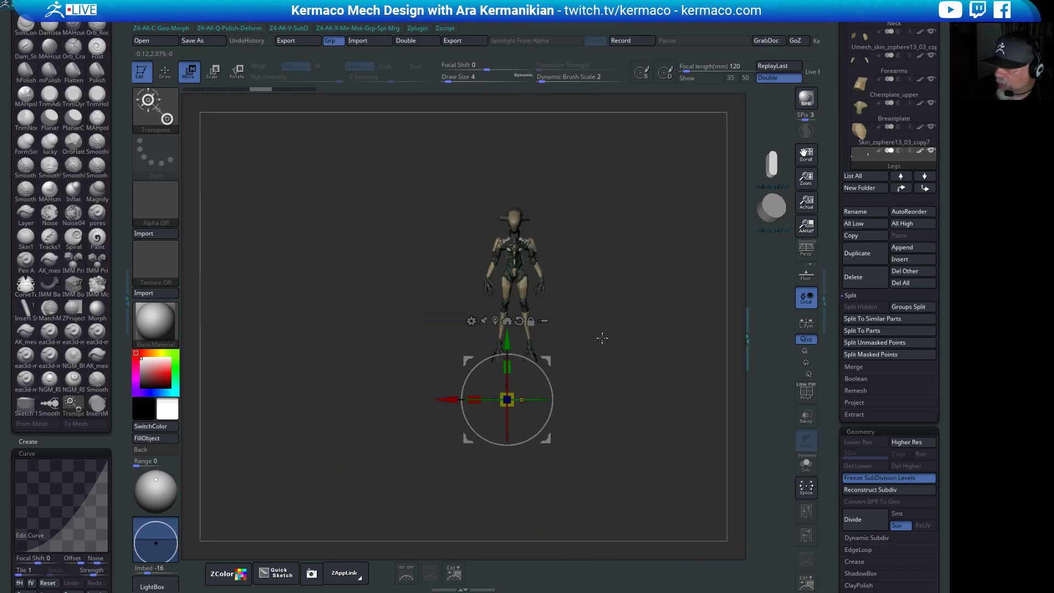
# Insert a small mirrored pair of capsules on the back of the tan hip armour and activate the move gizmo.
pyautogui.moveTo(671, 307)
pyautogui.mouseDown()
pyautogui.moveTo(627, 306)
pyautogui.moveTo(659, 300)
pyautogui.moveTo(647, 295)
pyautogui.moveTo(589, 381)
pyautogui.moveTo(655, 377)
pyautogui.moveTo(371, 491)
pyautogui.mouseUp()
pyautogui.press('ctrl')
pyautogui.keyDown('alt'); pyautogui.moveTo(566, 454); pyautogui.dragTo(377, 456); pyautogui.keyUp('alt')
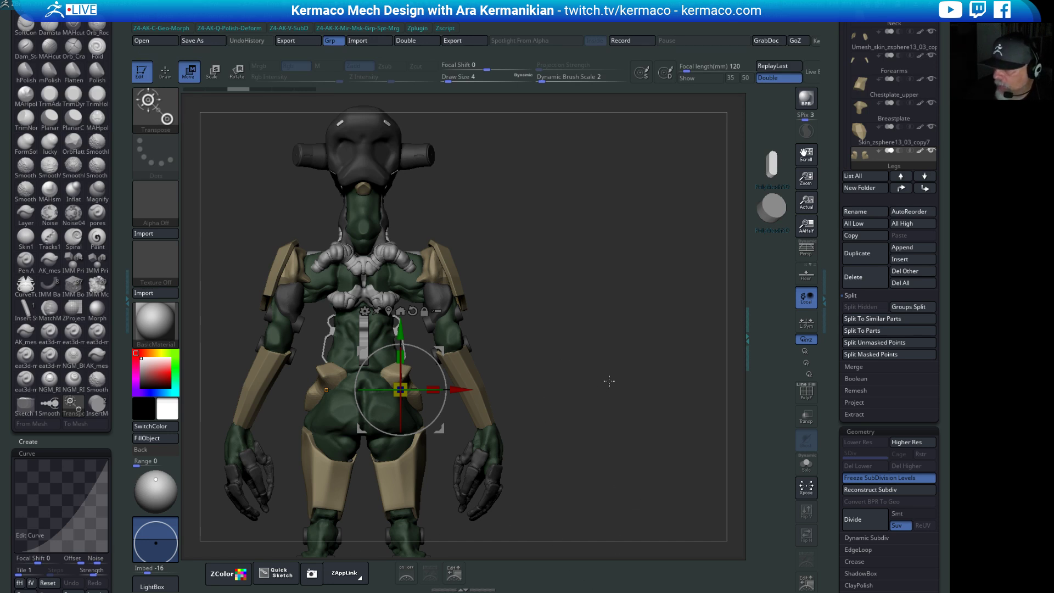
pyautogui.keyDown('alt'); pyautogui.moveTo(649, 393); pyautogui.dragTo(697, 428); pyautogui.keyUp('alt')
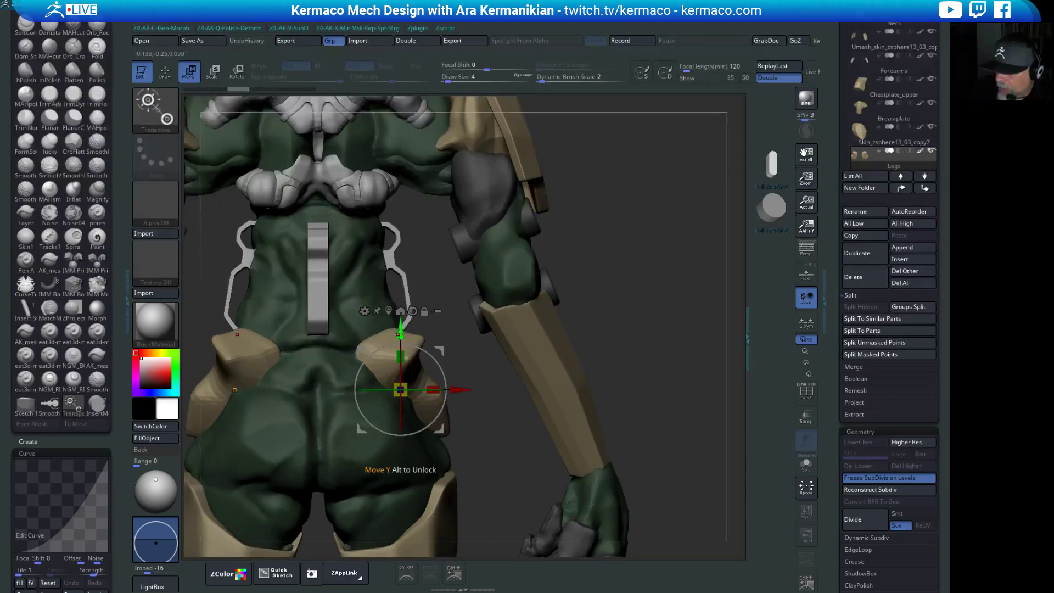
pyautogui.moveTo(402, 322)
pyautogui.mouseDown()
pyautogui.moveTo(401, 314)
pyautogui.moveTo(402, 333)
pyautogui.mouseUp()
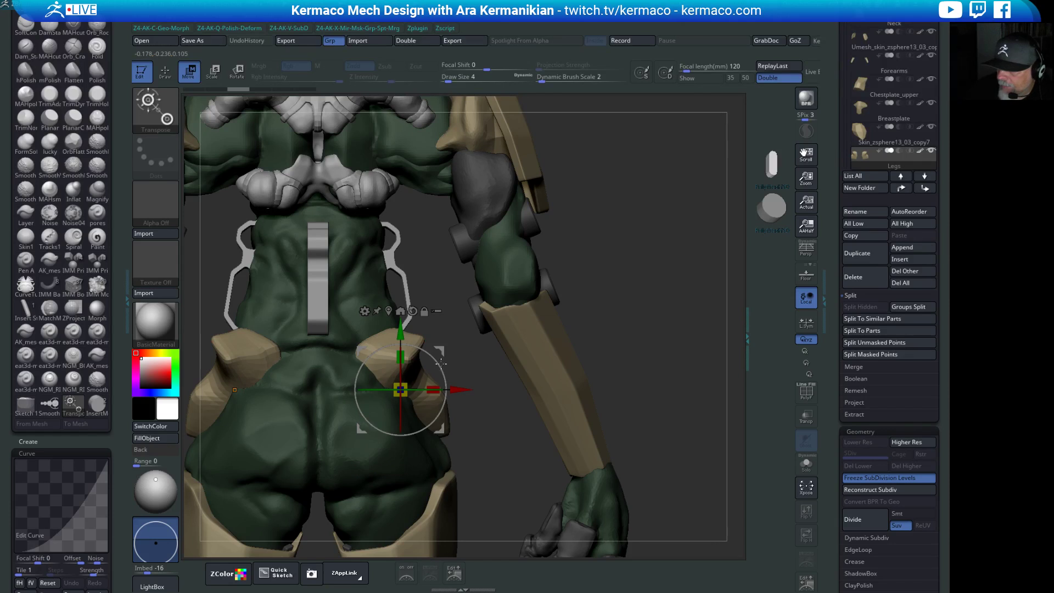
pyautogui.press('q')
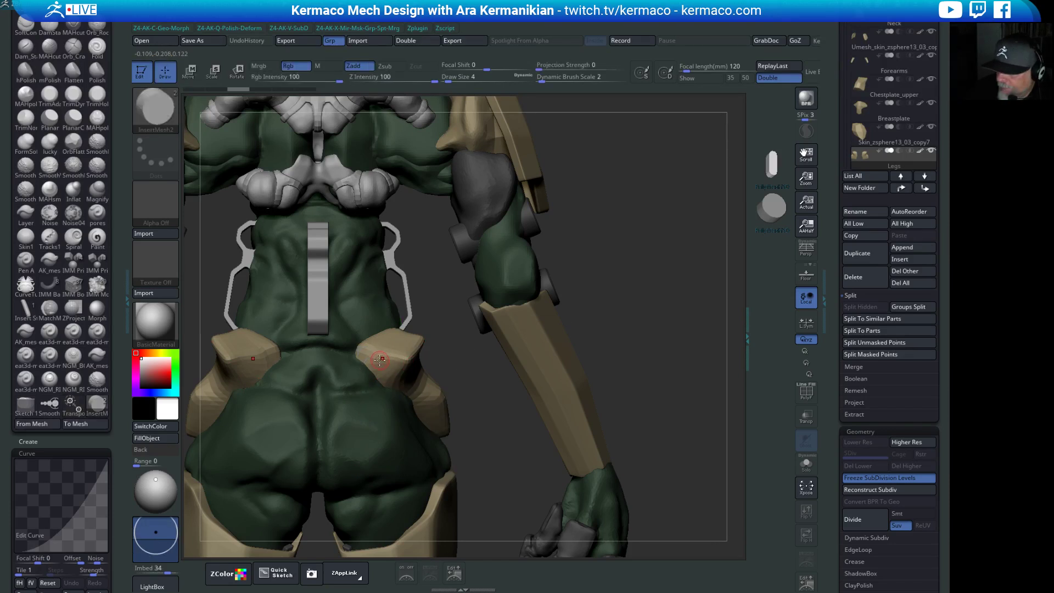
pyautogui.moveTo(386, 363); pyautogui.dragTo(400, 362)
pyautogui.press('w')
# Slide the mirrored hip capsules outward across the armour face and nudge them slightly upward.
pyautogui.moveTo(491, 380)
pyautogui.mouseDown()
pyautogui.moveTo(352, 390)
pyautogui.moveTo(391, 378)
pyautogui.mouseUp()
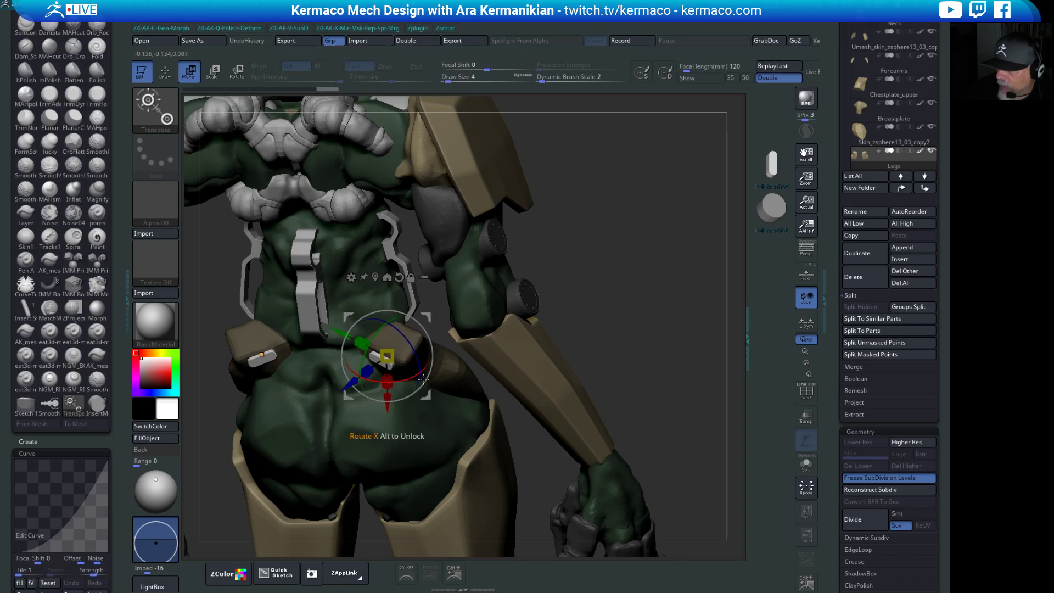
pyautogui.moveTo(649, 354)
pyautogui.mouseDown()
pyautogui.moveTo(706, 287)
pyautogui.moveTo(639, 363)
pyautogui.mouseUp()
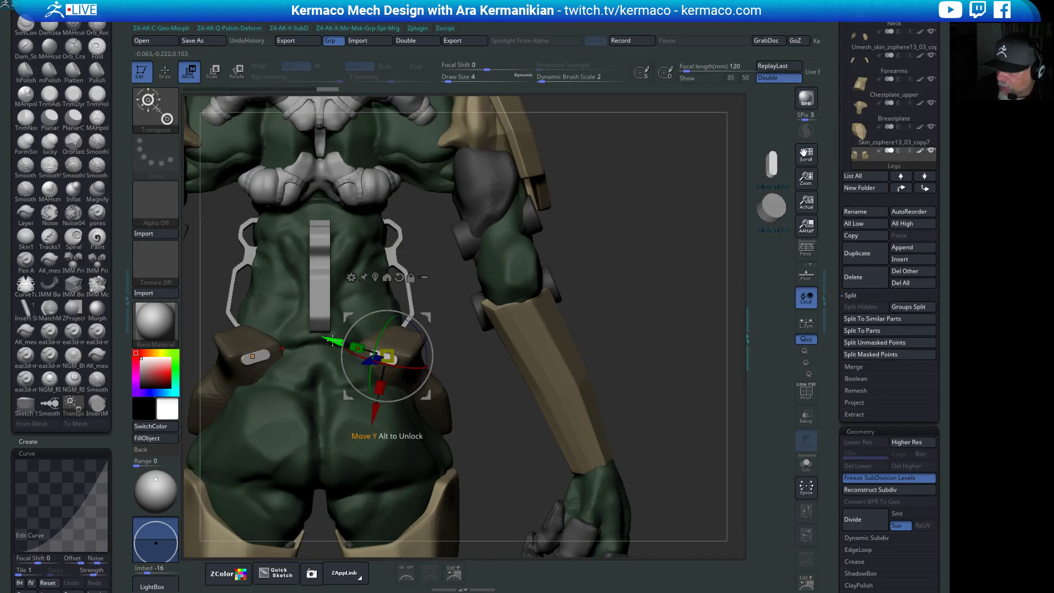
pyautogui.moveTo(334, 343); pyautogui.dragTo(346, 344)
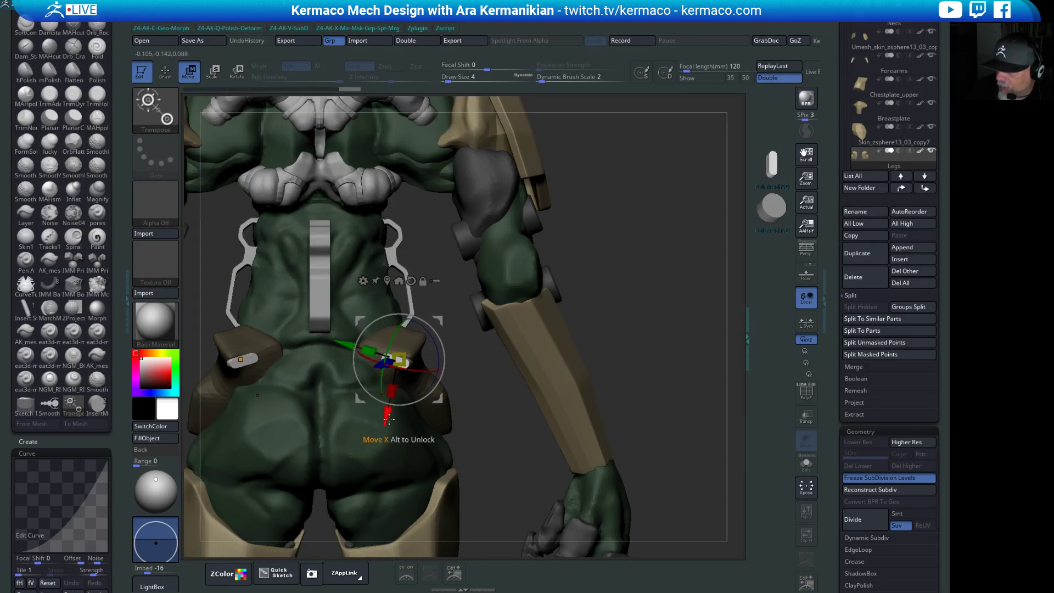
pyautogui.moveTo(388, 419); pyautogui.dragTo(385, 418)
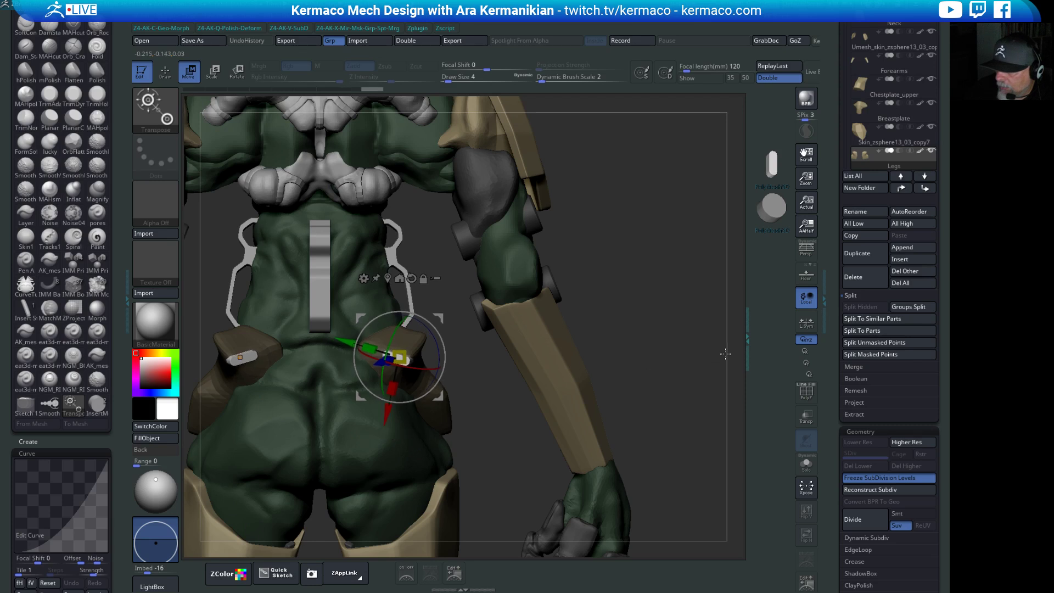
# Tilt the hip capsules to follow the slope of the armour, fine-tune their position and return to drawing mode.
pyautogui.moveTo(726, 354); pyautogui.dragTo(693, 353)
pyautogui.moveTo(376, 327); pyautogui.dragTo(359, 330)
pyautogui.moveTo(652, 358); pyautogui.dragTo(631, 365)
pyautogui.moveTo(342, 341); pyautogui.dragTo(337, 342)
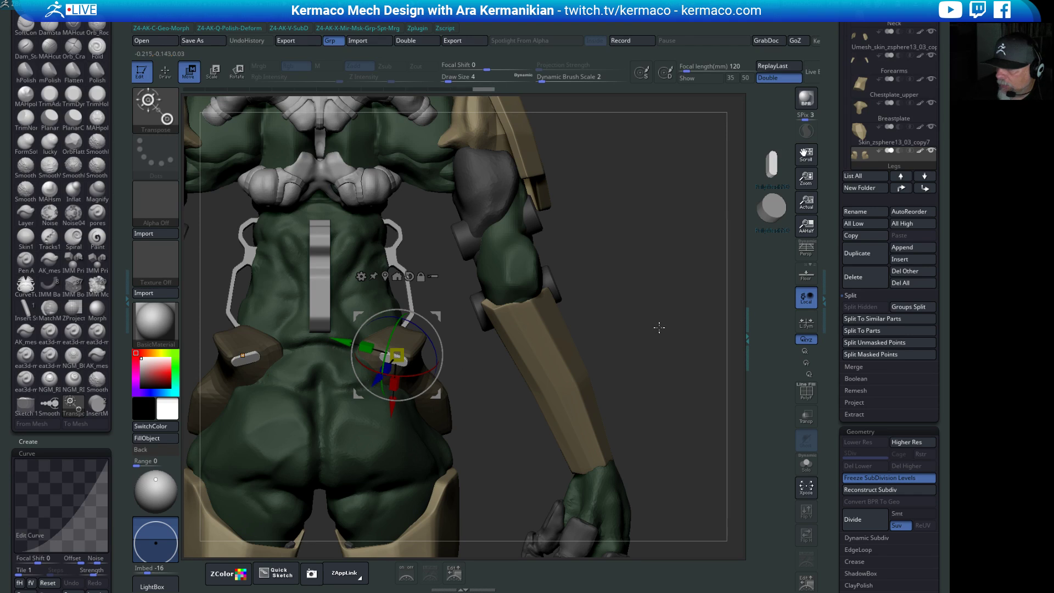
pyautogui.moveTo(711, 323)
pyautogui.keyDown('alt'); pyautogui.mouseDown()
pyautogui.moveTo(727, 285)
pyautogui.moveTo(719, 312)
pyautogui.mouseUp(); pyautogui.keyUp('alt')
pyautogui.press('q')
pyautogui.press('w')
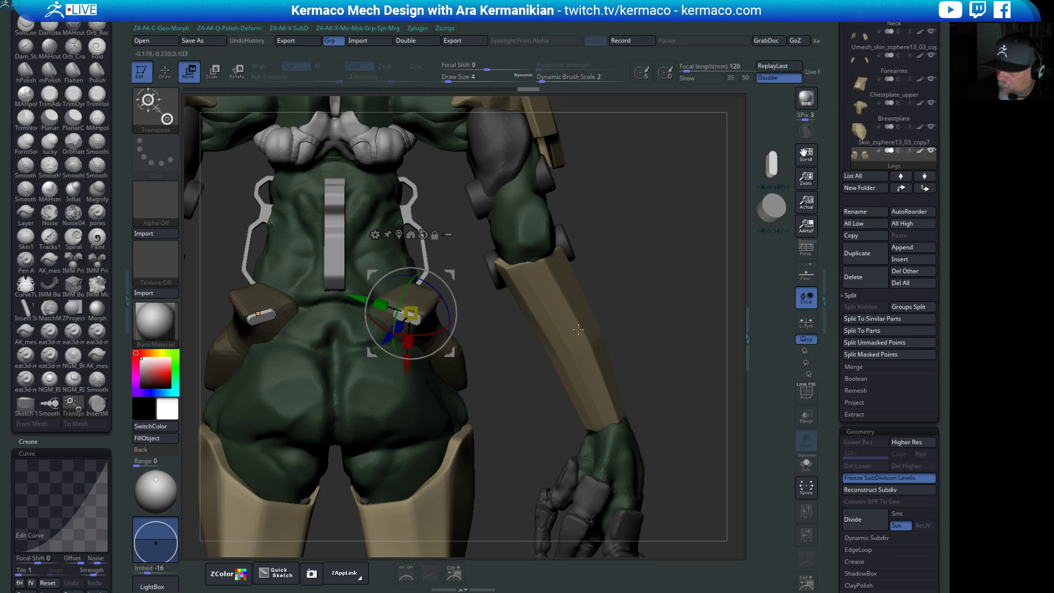
pyautogui.press('q')
# Select the dark green knee subtool and insert a small mirrored cylinder stud on the front of each knee.
pyautogui.moveTo(727, 293); pyautogui.dragTo(699, 276)
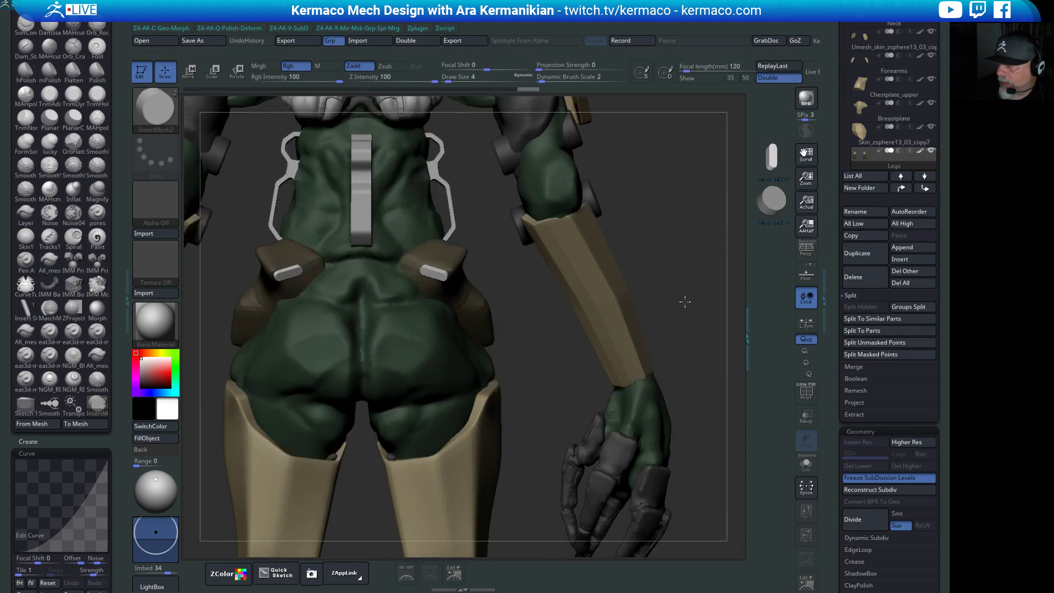
pyautogui.moveTo(682, 301); pyautogui.dragTo(655, 340)
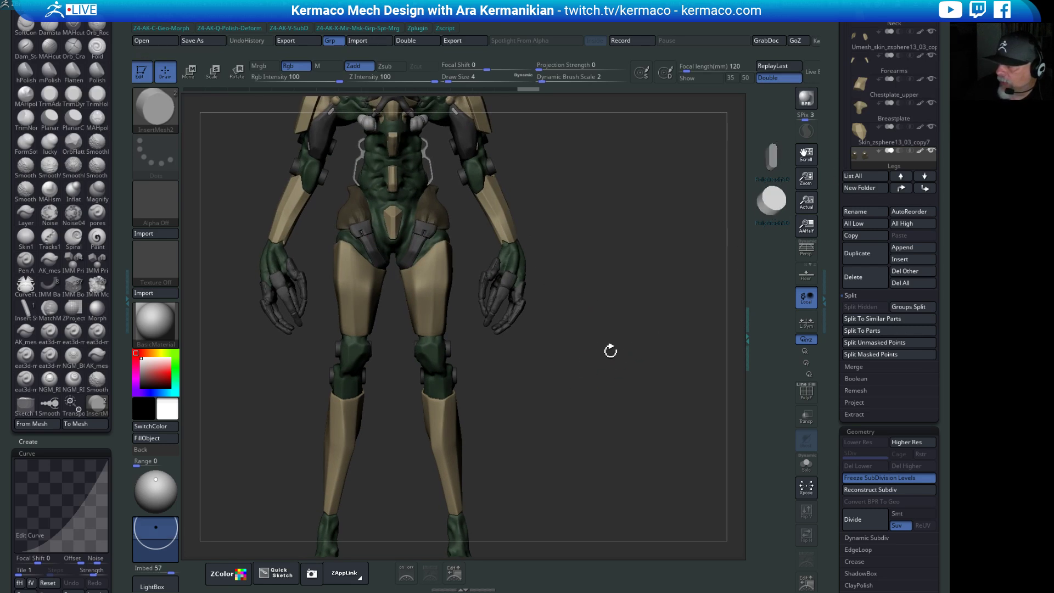
pyautogui.keyDown('alt'); pyautogui.moveTo(618, 386); pyautogui.dragTo(544, 301); pyautogui.keyUp('alt')
pyautogui.keyDown('alt'); pyautogui.click(489, 336); pyautogui.keyUp('alt')
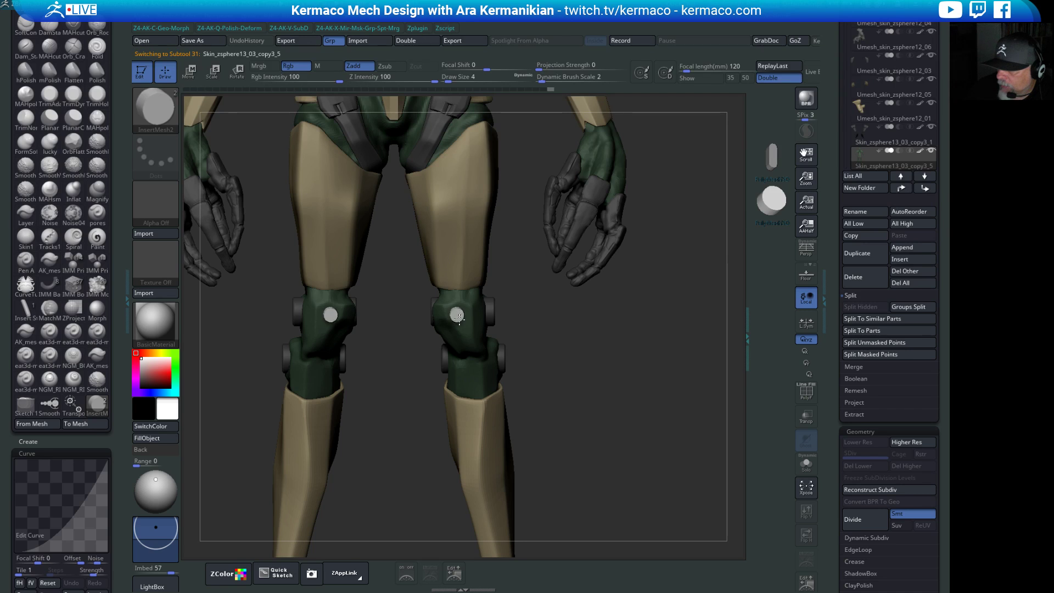
pyautogui.moveTo(461, 316); pyautogui.dragTo(469, 320)
pyautogui.hotkey('ctrl', 'z')
pyautogui.moveTo(547, 349); pyautogui.dragTo(523, 346)
pyautogui.press('w')
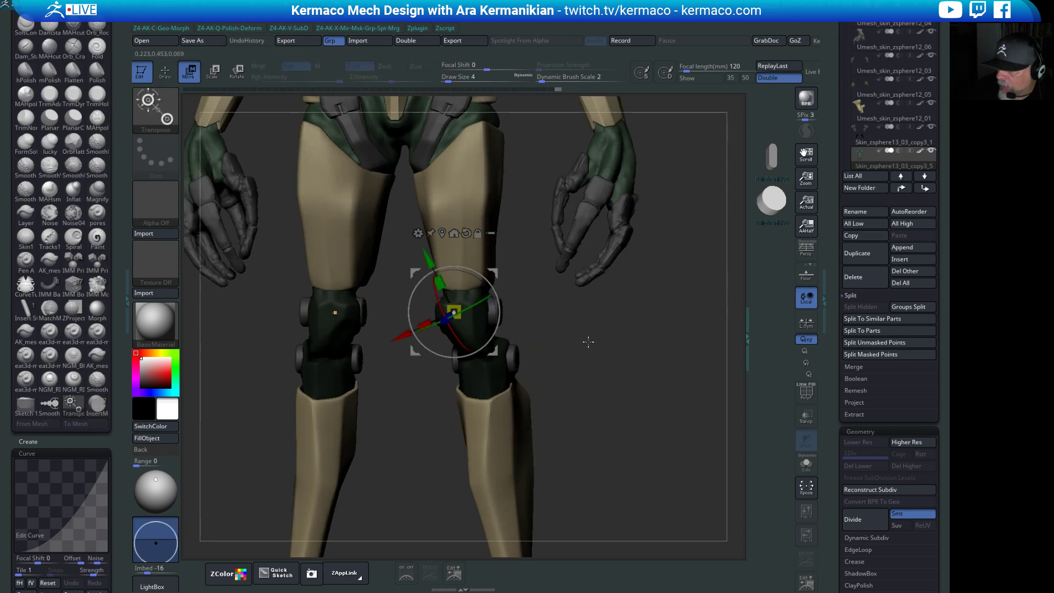
# Shift the mirrored knee studs along their axis against the knee surface and duplicate them a short distance below.
pyautogui.moveTo(589, 342)
pyautogui.mouseDown()
pyautogui.moveTo(610, 337)
pyautogui.moveTo(596, 344)
pyautogui.mouseUp()
pyautogui.keyDown('alt'); pyautogui.moveTo(596, 344); pyautogui.dragTo(529, 360); pyautogui.keyUp('alt')
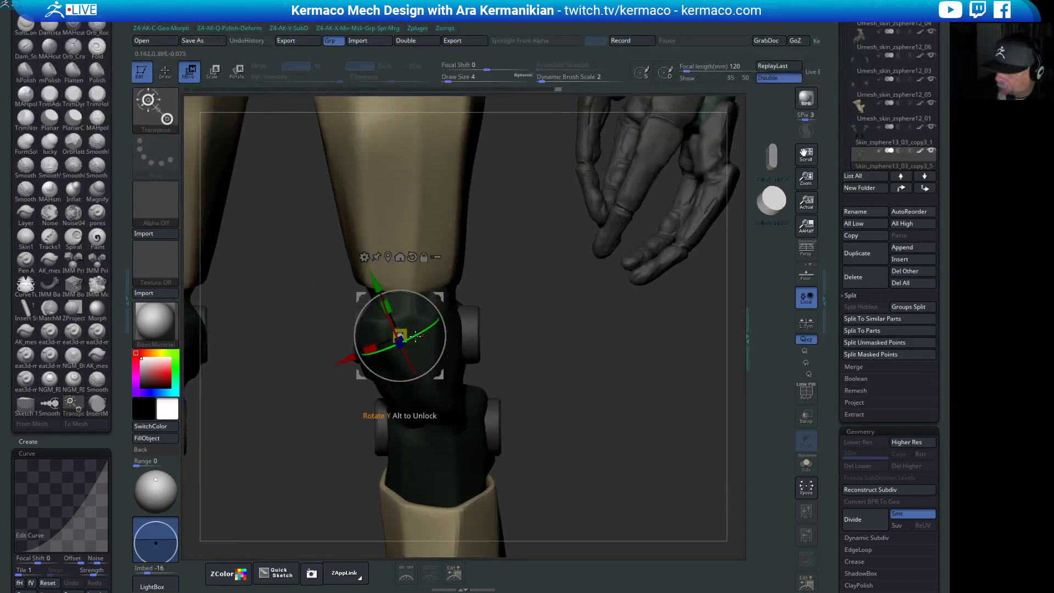
pyautogui.moveTo(609, 351); pyautogui.dragTo(570, 366)
pyautogui.moveTo(361, 350); pyautogui.dragTo(366, 347)
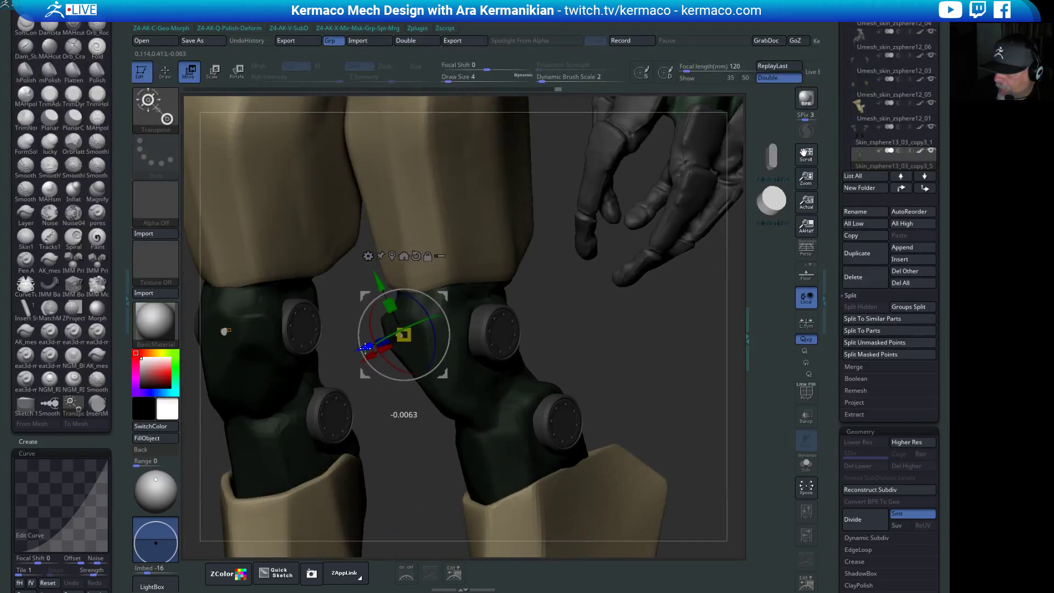
pyautogui.press('ctrl')
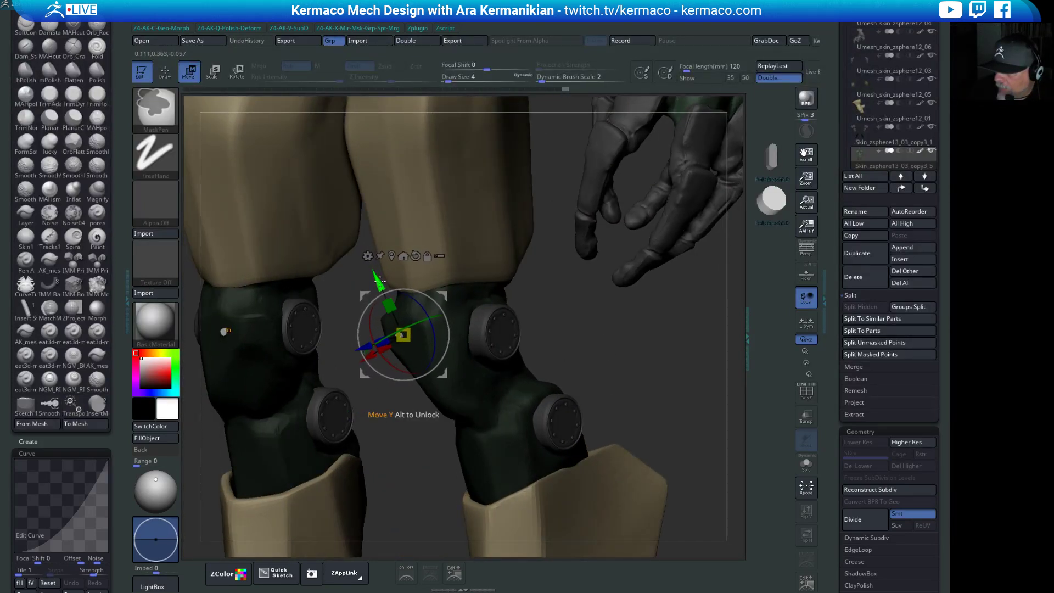
pyautogui.keyDown('ctrl'); pyautogui.moveTo(379, 281); pyautogui.dragTo(386, 295); pyautogui.keyUp('ctrl')
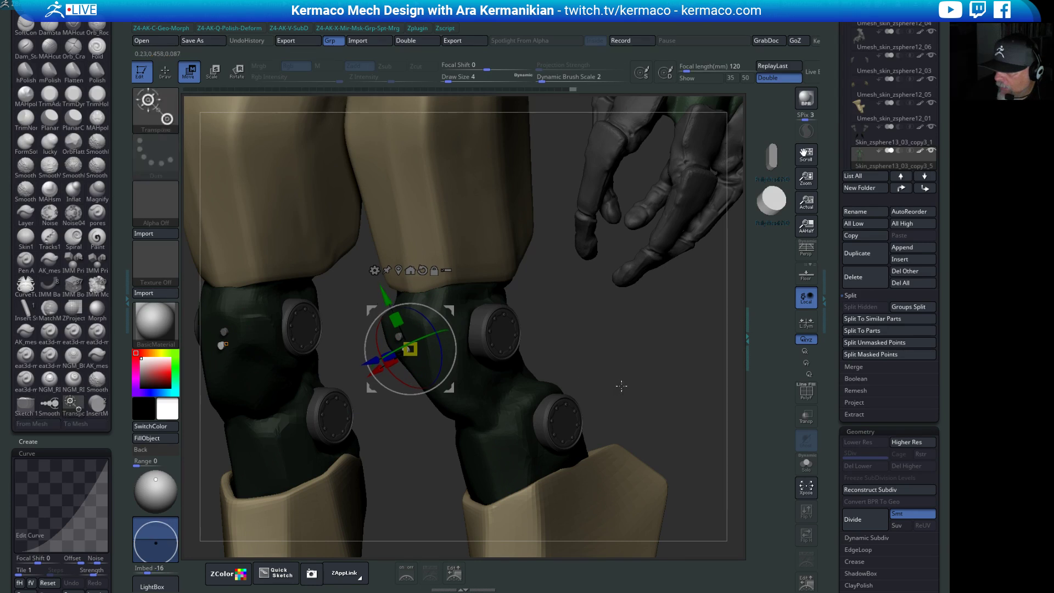
# Duplicate the small bolt on the side of the knee and move the copy beside the other two bolts.
pyautogui.moveTo(622, 386); pyautogui.dragTo(649, 379)
pyautogui.keyDown('ctrl'); pyautogui.moveTo(352, 371); pyautogui.dragTo(363, 368); pyautogui.keyUp('ctrl')
pyautogui.moveTo(398, 290)
pyautogui.mouseDown()
pyautogui.moveTo(406, 329)
pyautogui.moveTo(392, 372)
pyautogui.moveTo(366, 369)
pyautogui.mouseUp()
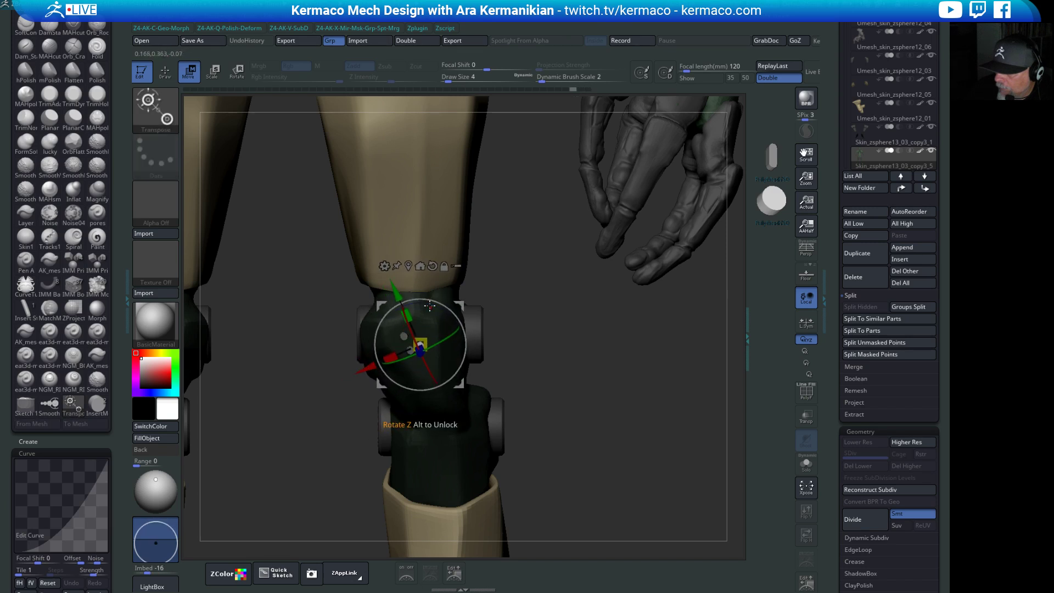
pyautogui.moveTo(397, 285); pyautogui.dragTo(395, 290)
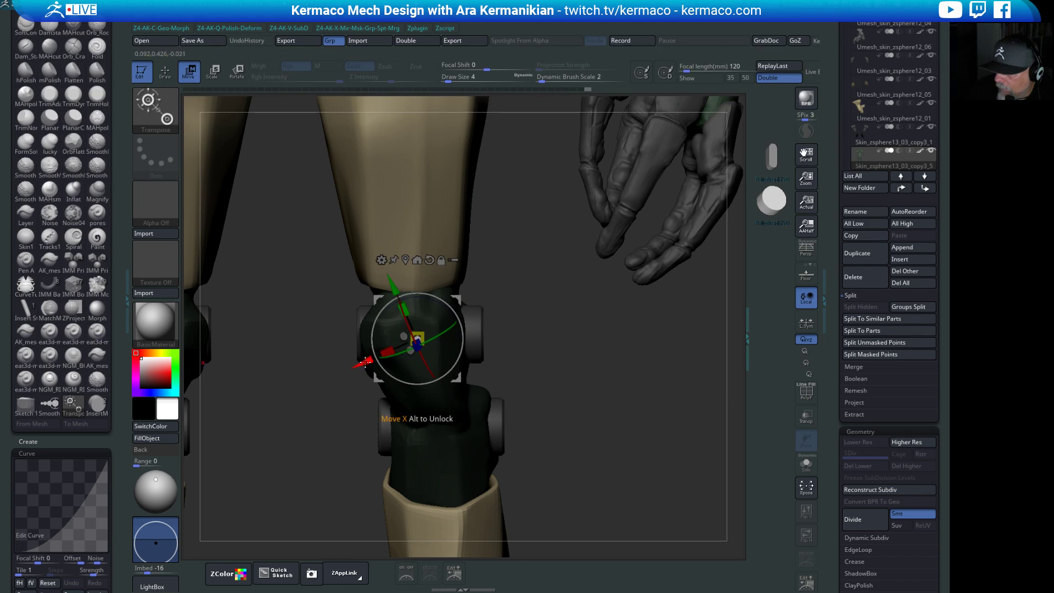
pyautogui.moveTo(373, 359); pyautogui.dragTo(379, 360)
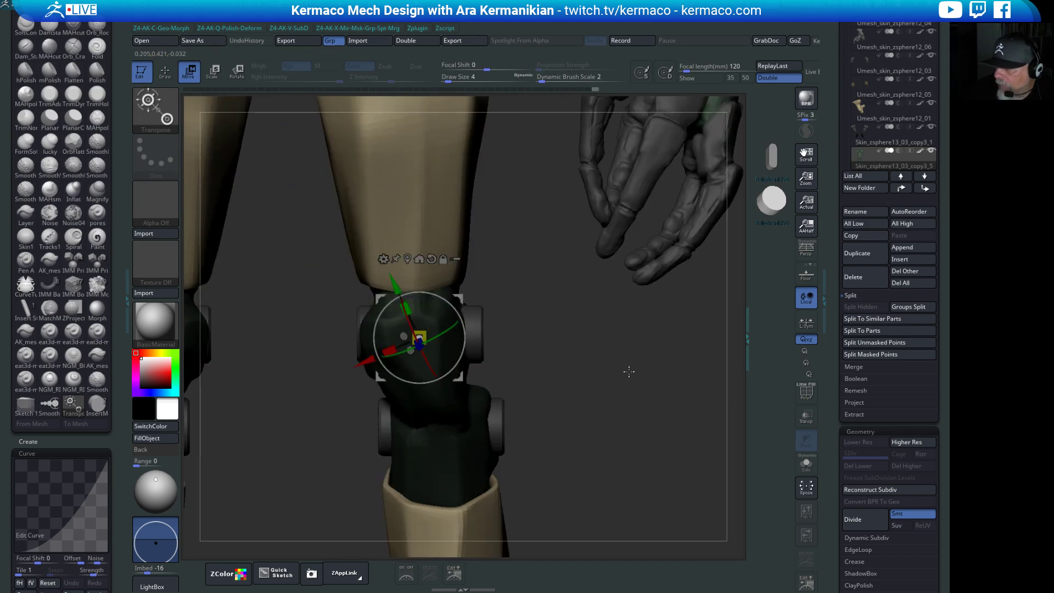
# Nudge the copied knee bolt slightly along its X axis so it fits the bolt cluster.
pyautogui.press('q')
pyautogui.moveTo(624, 388); pyautogui.dragTo(579, 377)
pyautogui.press('w')
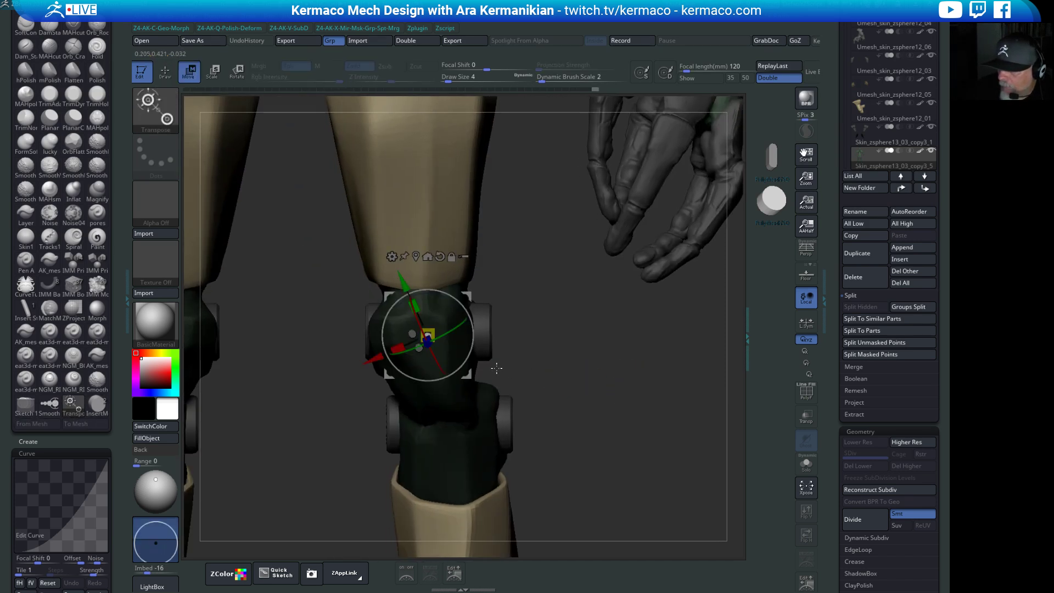
pyautogui.moveTo(374, 360); pyautogui.dragTo(377, 360)
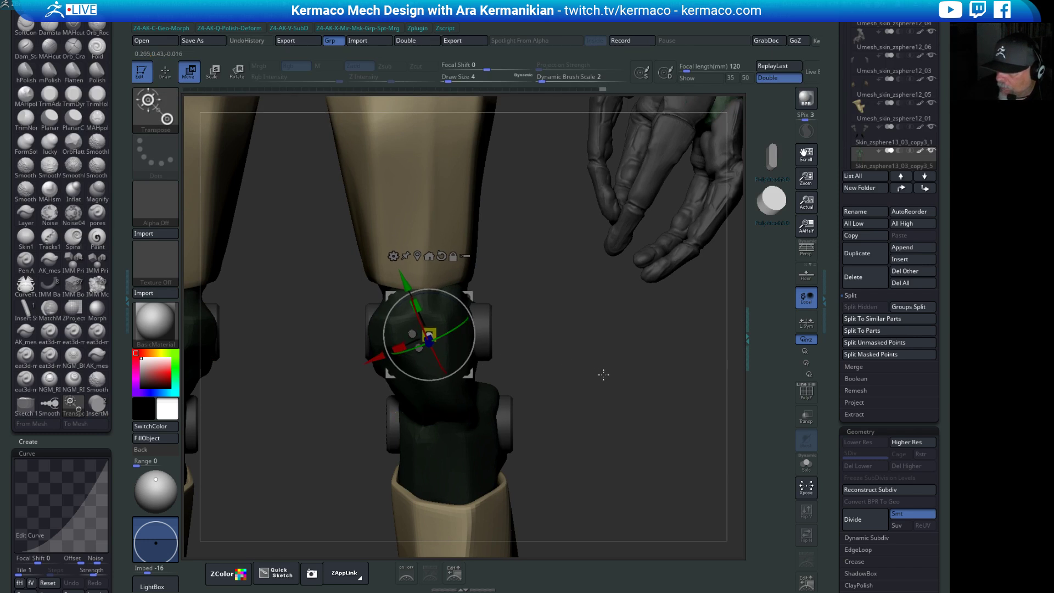
pyautogui.press('q')
# Make the thigh armour the active subtool, choose the MAHcut Mech B brush and turn off its Rgb colouring.
pyautogui.moveTo(627, 382)
pyautogui.keyDown('alt'); pyautogui.mouseDown()
pyautogui.moveTo(483, 349)
pyautogui.moveTo(566, 392)
pyautogui.moveTo(586, 364)
pyautogui.moveTo(629, 379)
pyautogui.moveTo(657, 370)
pyautogui.moveTo(671, 343)
pyautogui.moveTo(486, 294)
pyautogui.mouseUp(); pyautogui.keyUp('alt')
pyautogui.moveTo(610, 334); pyautogui.dragTo(582, 379)
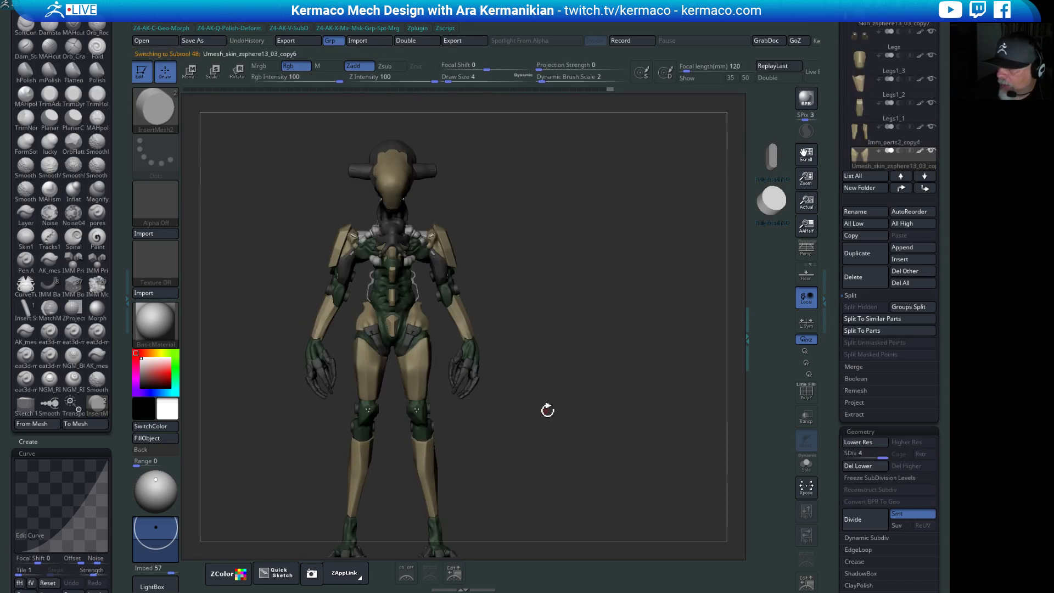
pyautogui.keyDown('alt'); pyautogui.click(431, 380); pyautogui.keyUp('alt')
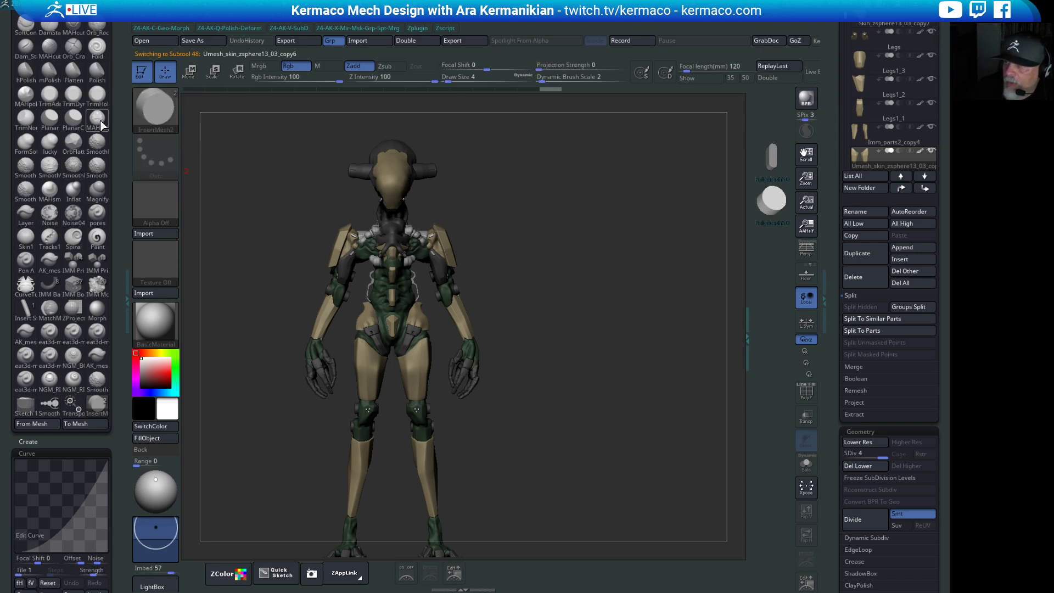
pyautogui.click(73, 28)
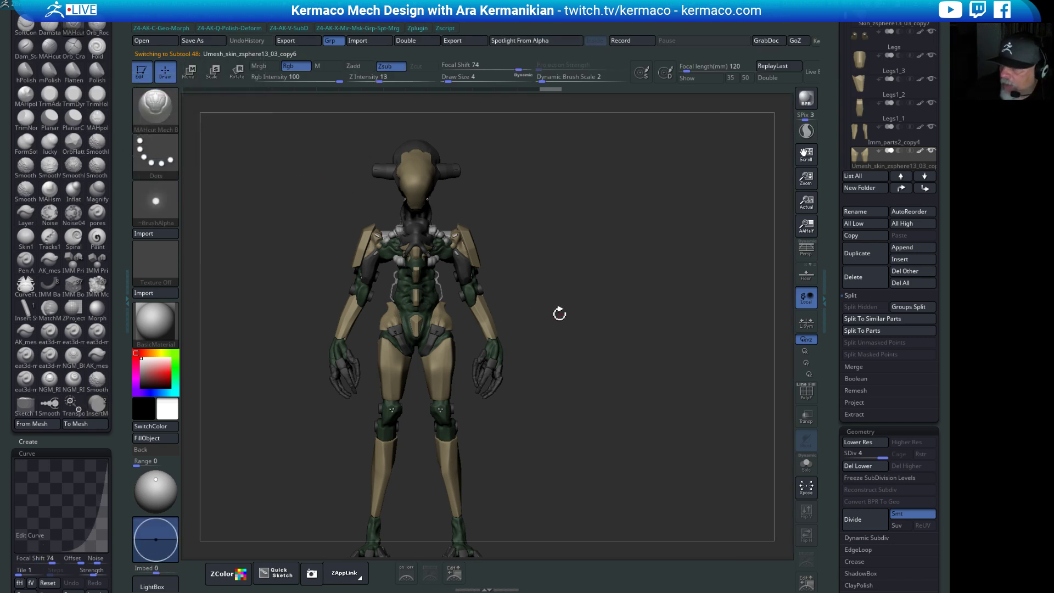
pyautogui.moveTo(560, 313); pyautogui.dragTo(639, 303)
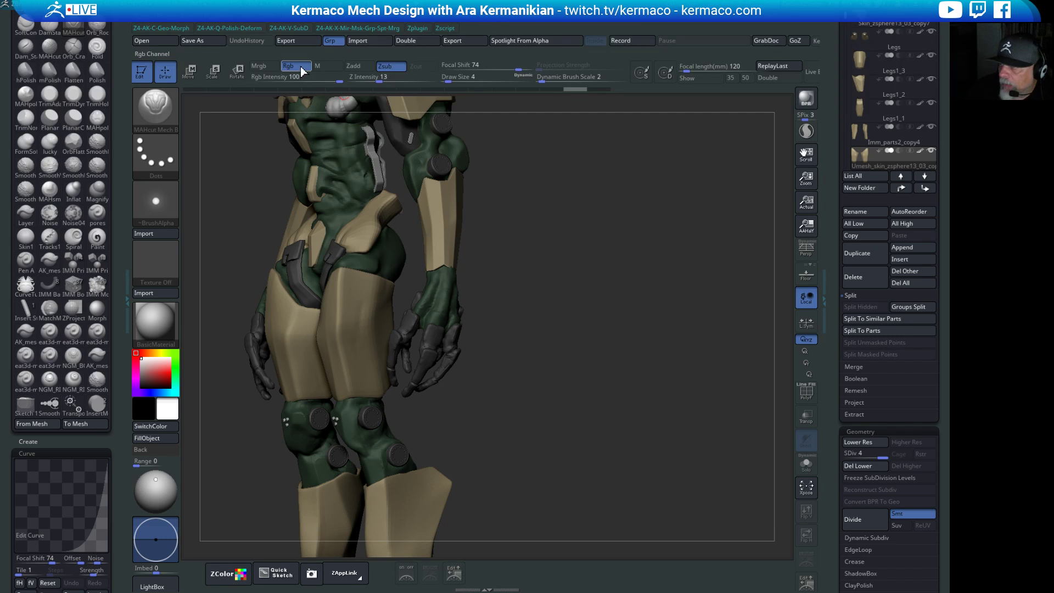
pyautogui.click(301, 67)
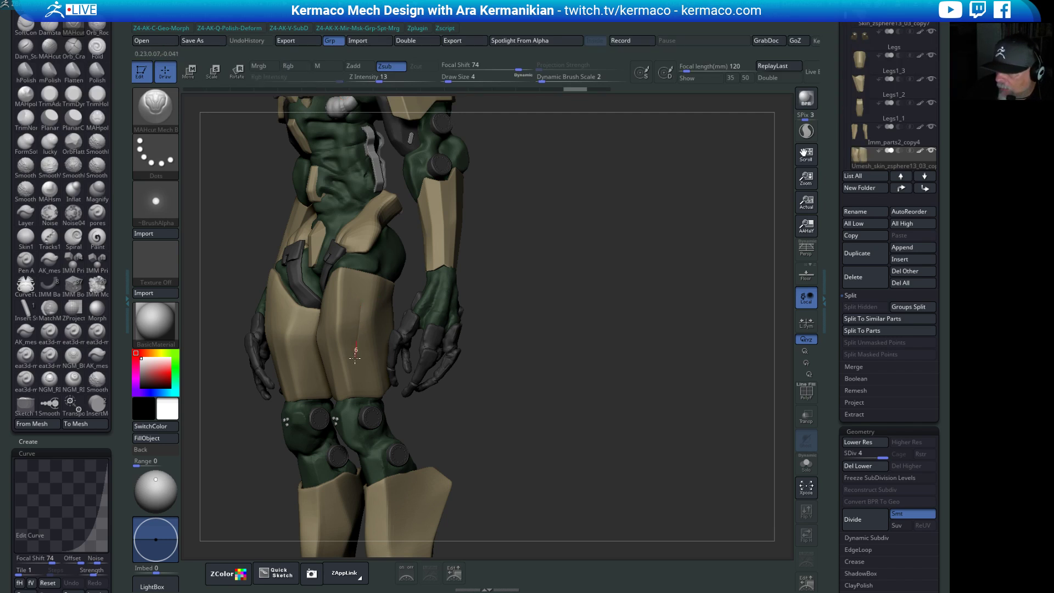
# Undo the trial cut on the outer thigh armour and set the brush's draw size to 7.
pyautogui.moveTo(542, 381); pyautogui.dragTo(579, 406)
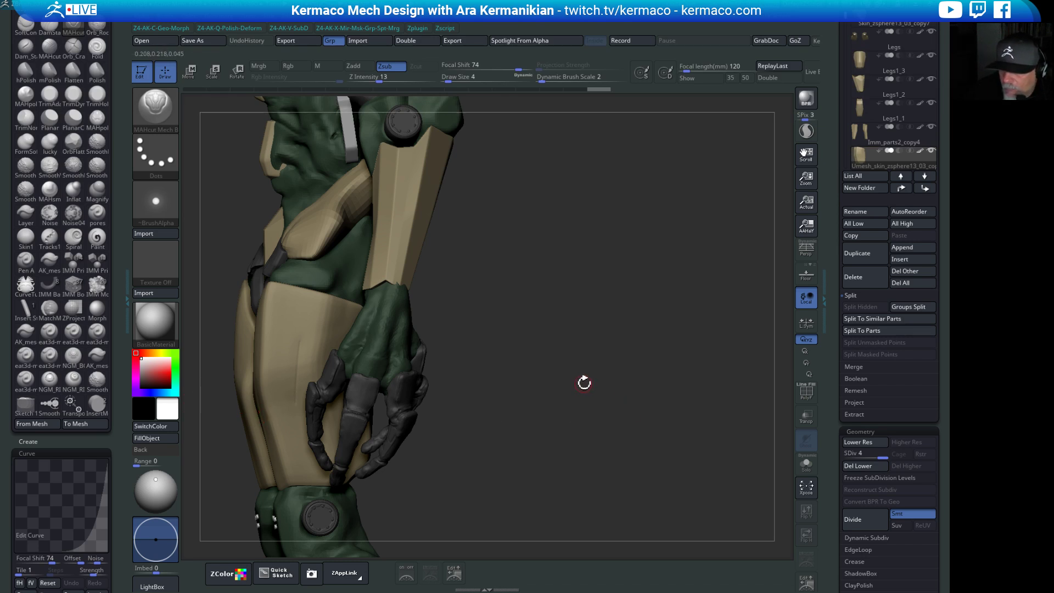
pyautogui.moveTo(493, 343); pyautogui.dragTo(645, 359)
pyautogui.hotkey('ctrl', 'z')
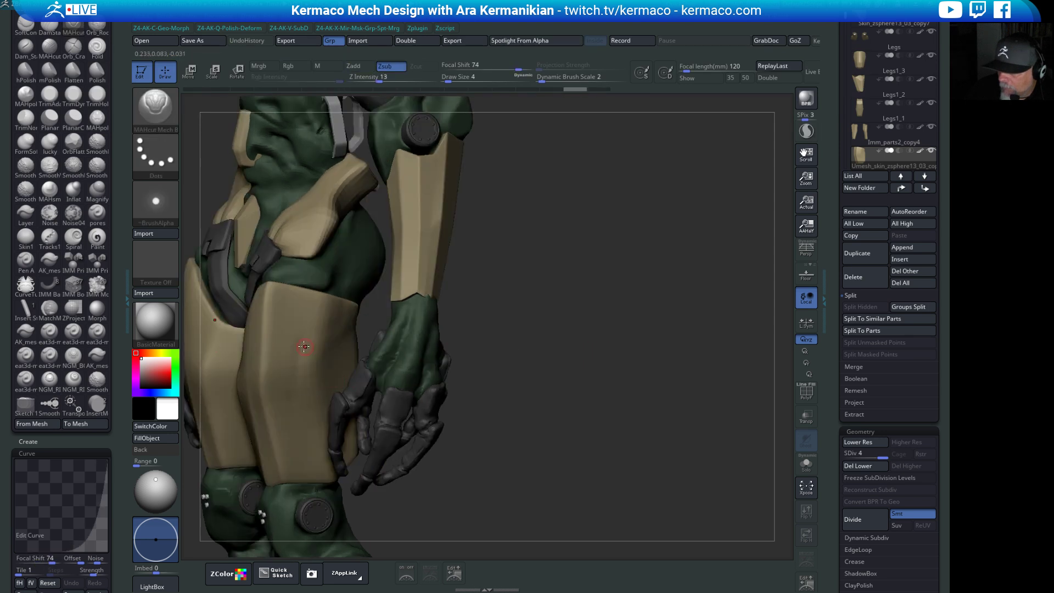
pyautogui.write('s14')
pyautogui.press('Return')
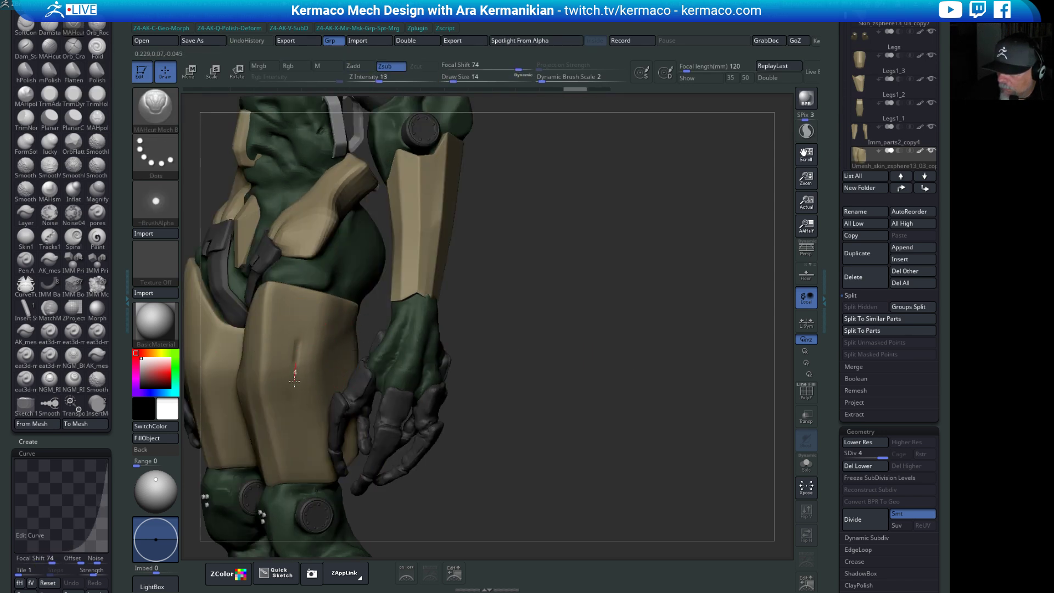
pyautogui.write('s')
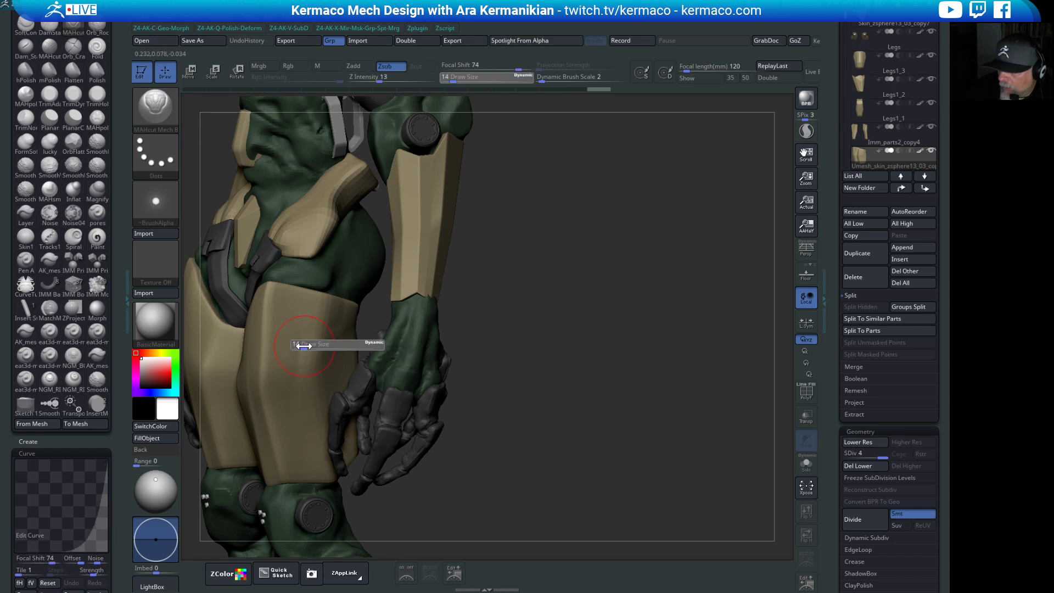
pyautogui.write('7')
pyautogui.press('Return')
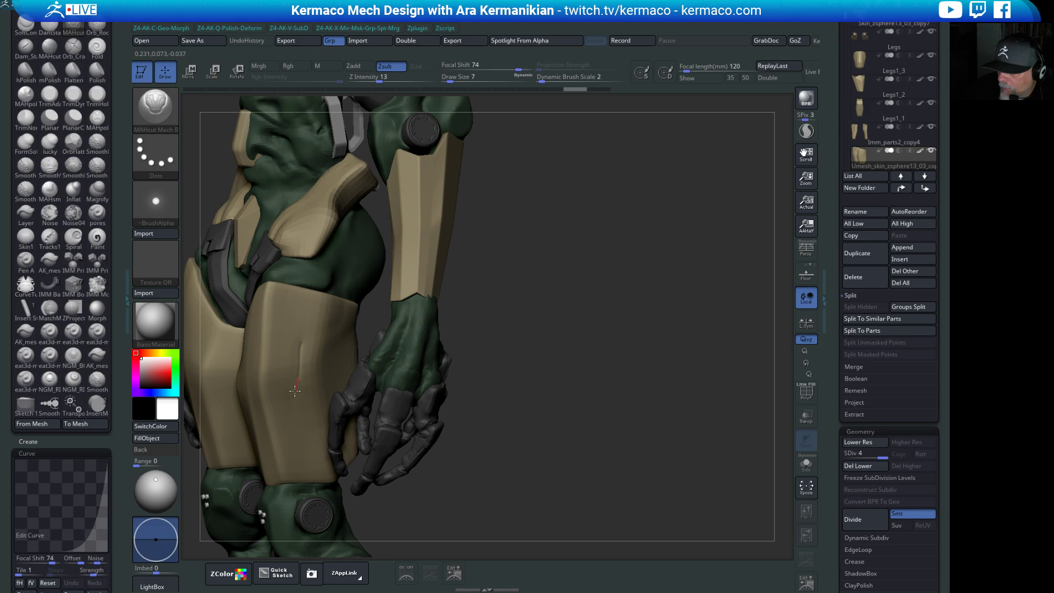
# Set the cutting brush's LazyRadius to 135 for steadier straight strokes.
pyautogui.press('space')
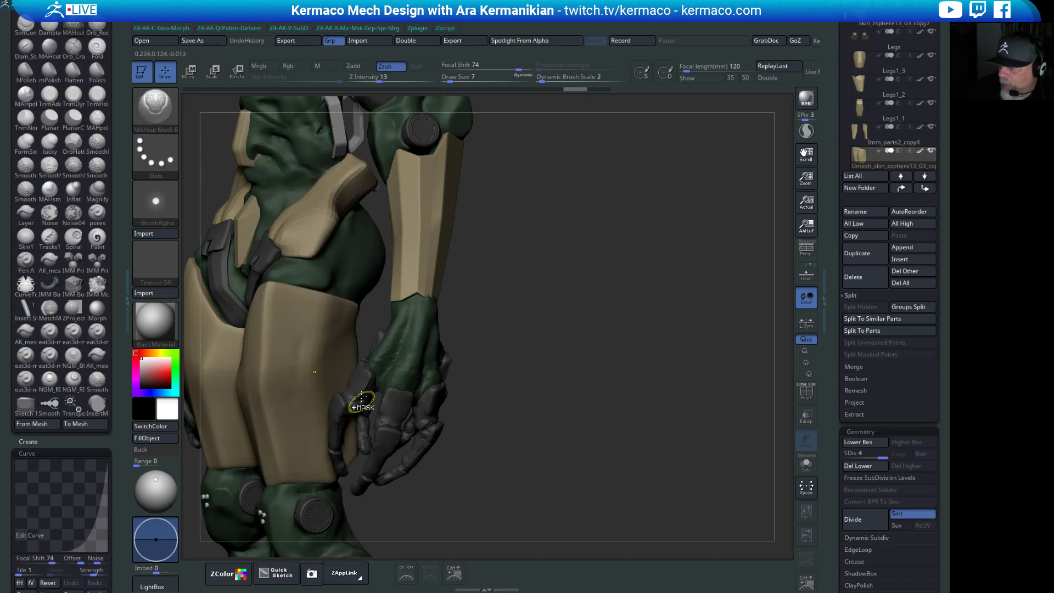
pyautogui.press('space')
pyautogui.click(346, 533)
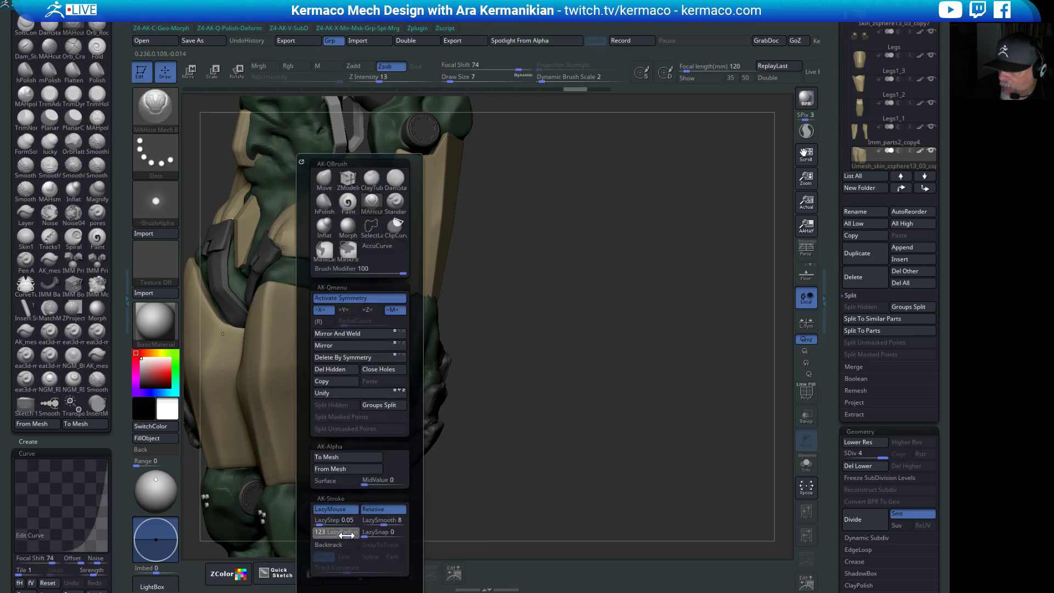
pyautogui.press('Return')
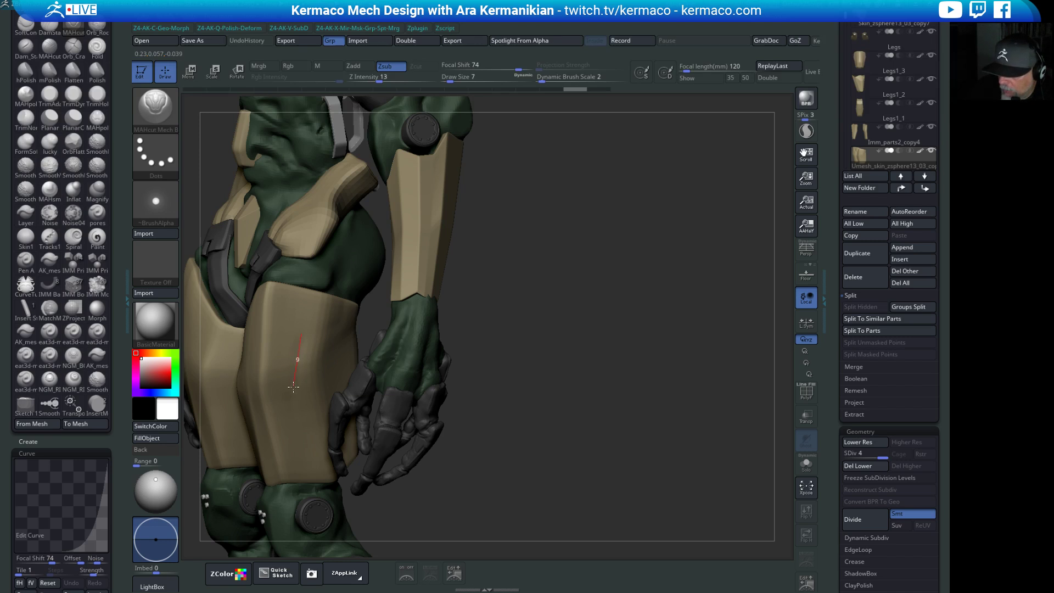
# Cut a panel line down the outer thigh plate and another from its upper end across to the plate's back edge.
pyautogui.moveTo(294, 400); pyautogui.dragTo(286, 427)
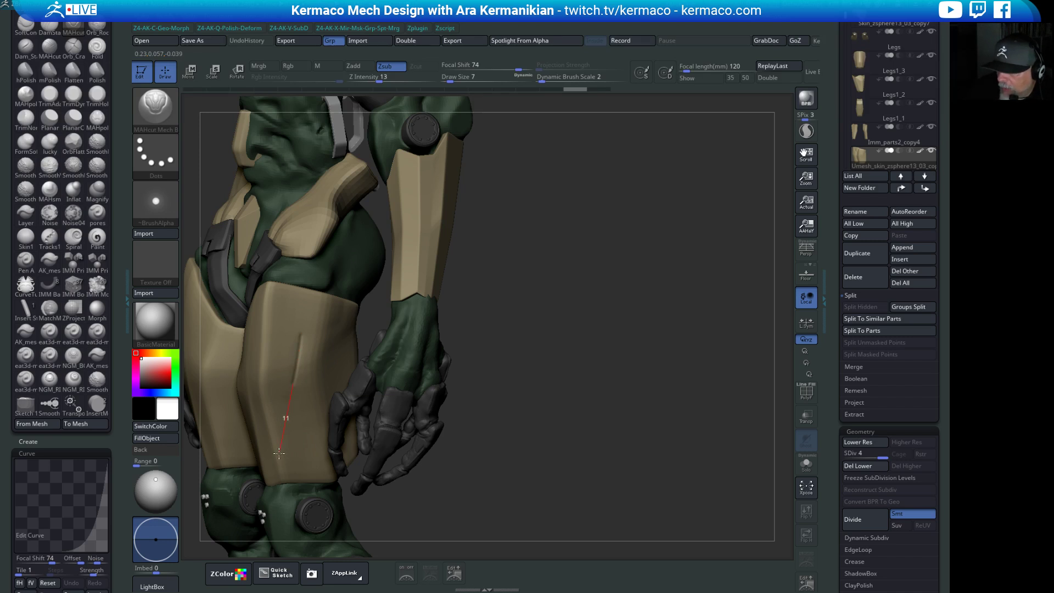
pyautogui.moveTo(273, 471); pyautogui.dragTo(274, 467)
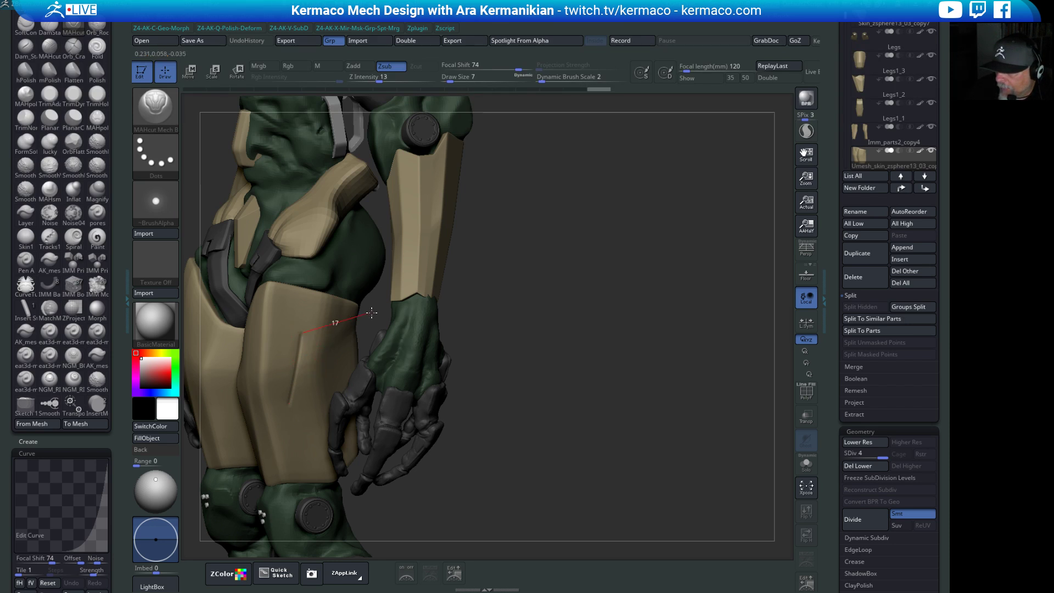
pyautogui.moveTo(407, 305); pyautogui.dragTo(356, 313)
pyautogui.moveTo(361, 245); pyautogui.dragTo(361, 244)
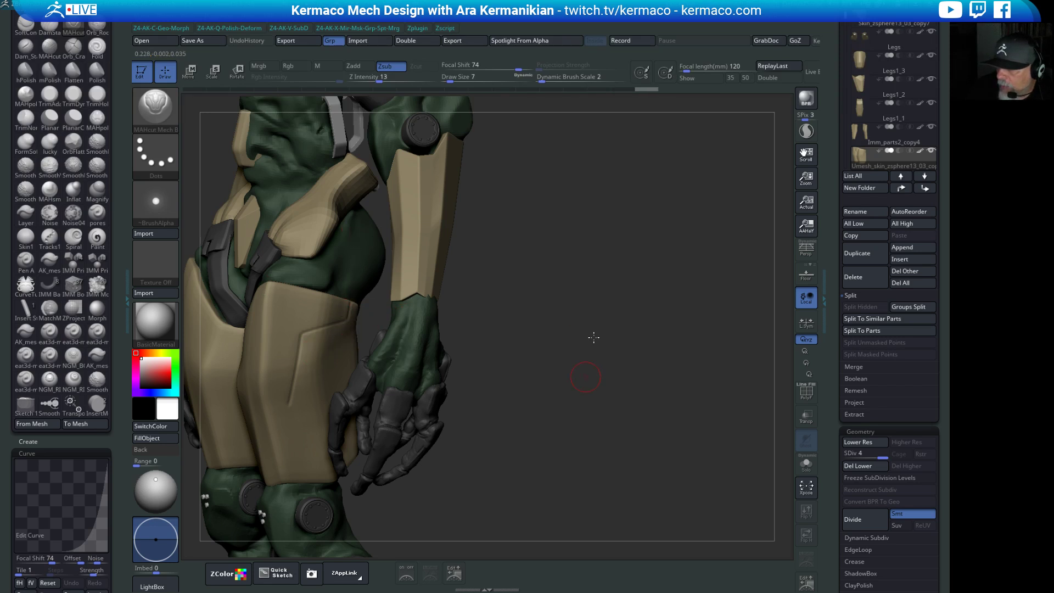
# Continue the thigh's panel line diagonally backward from its lower end, then straight down to the plate's bottom edge.
pyautogui.keyDown('alt'); pyautogui.moveTo(593, 336); pyautogui.dragTo(582, 194); pyautogui.keyUp('alt')
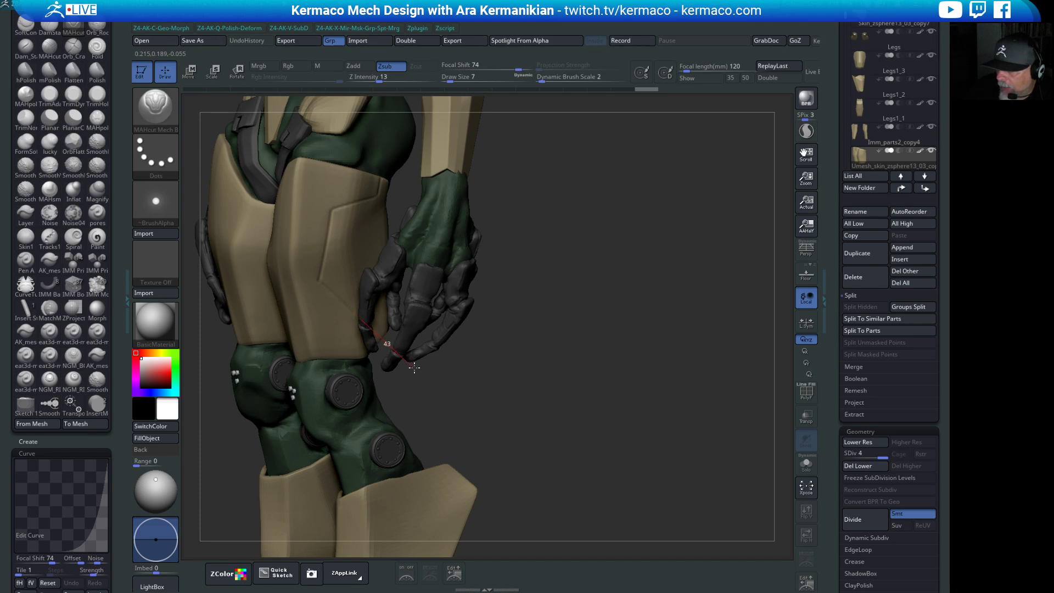
pyautogui.moveTo(415, 376); pyautogui.dragTo(420, 375)
pyautogui.moveTo(618, 417)
pyautogui.mouseDown()
pyautogui.moveTo(584, 421)
pyautogui.moveTo(590, 391)
pyautogui.moveTo(571, 369)
pyautogui.moveTo(375, 316)
pyautogui.mouseUp()
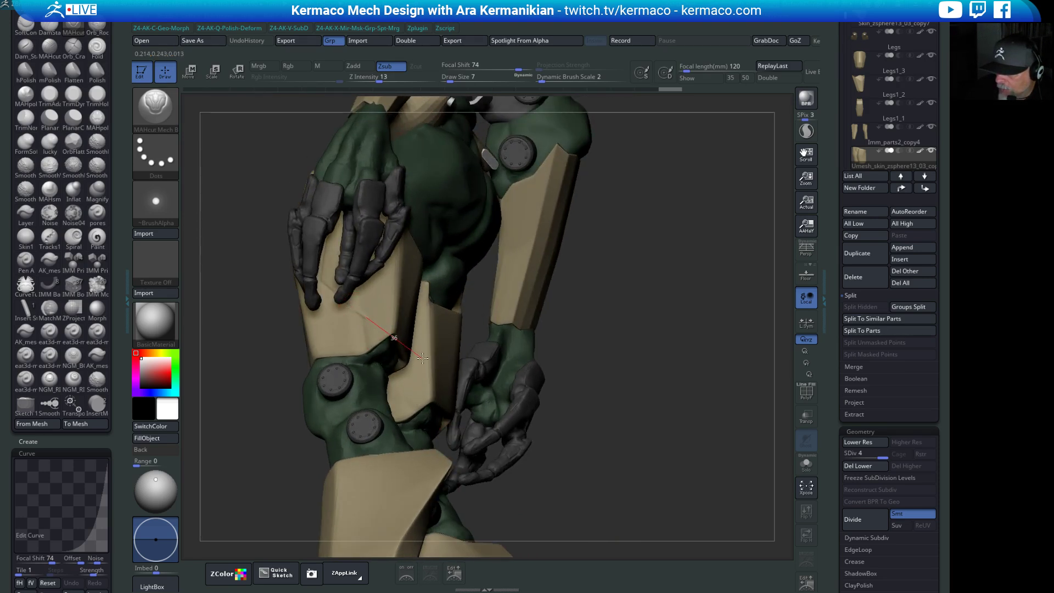
pyautogui.moveTo(422, 358); pyautogui.dragTo(386, 337)
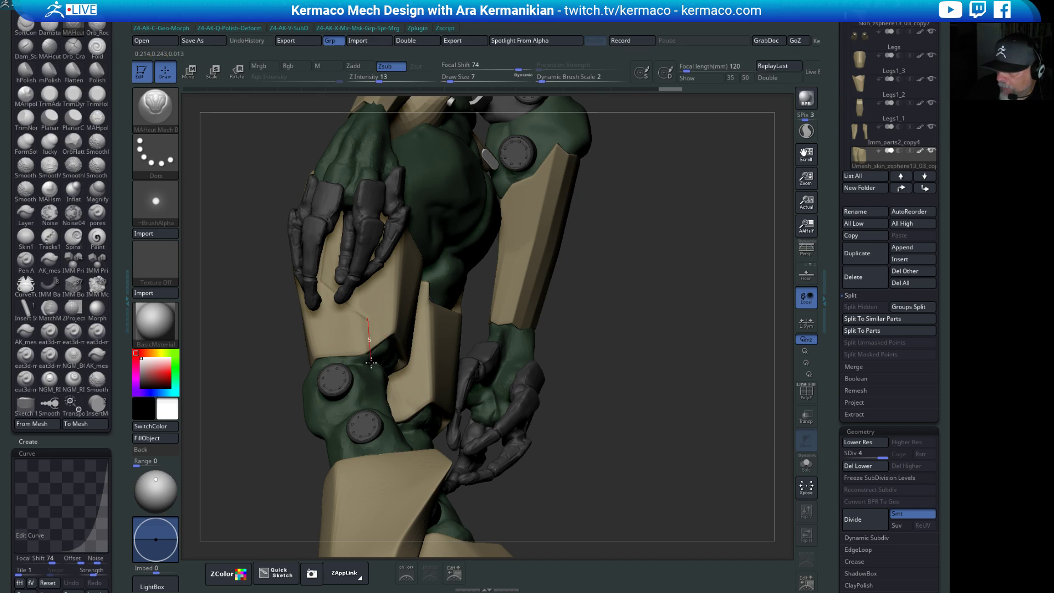
pyautogui.moveTo(372, 375); pyautogui.dragTo(373, 420)
# Recut the diagonal segment of the thigh's panel line to connect it cleanly with the vertical segment.
pyautogui.moveTo(567, 400)
pyautogui.mouseDown()
pyautogui.moveTo(690, 393)
pyautogui.moveTo(357, 317)
pyautogui.mouseUp()
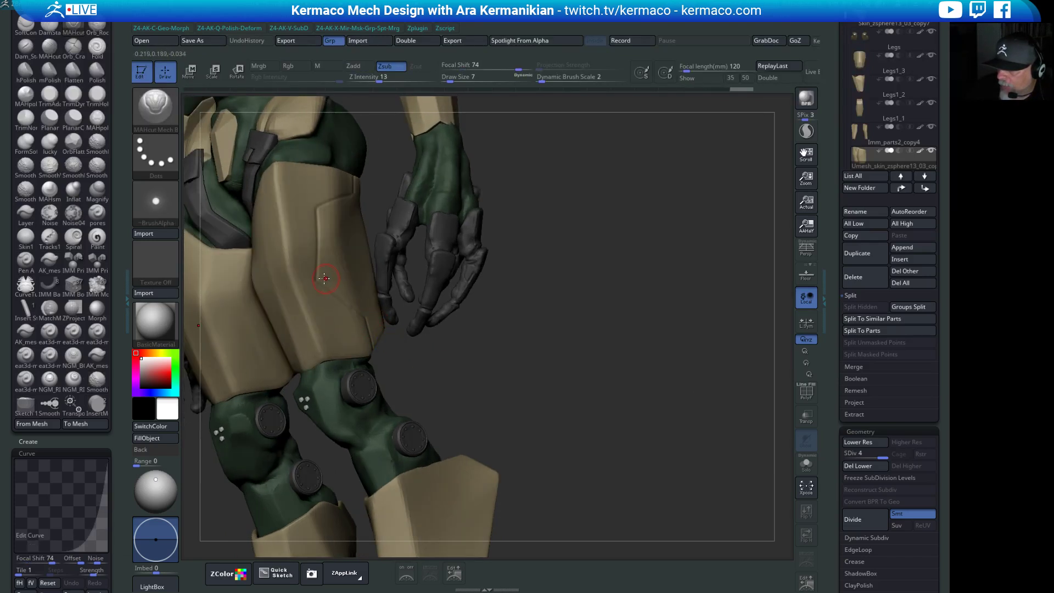
pyautogui.moveTo(324, 284); pyautogui.dragTo(340, 297)
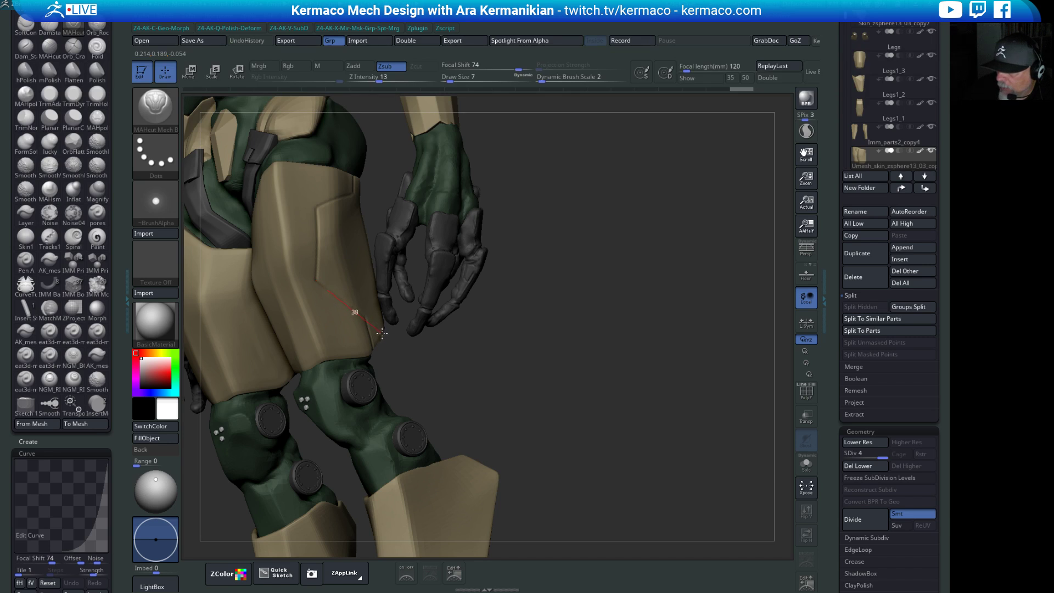
pyautogui.moveTo(401, 350); pyautogui.dragTo(346, 301)
pyautogui.press('shift')
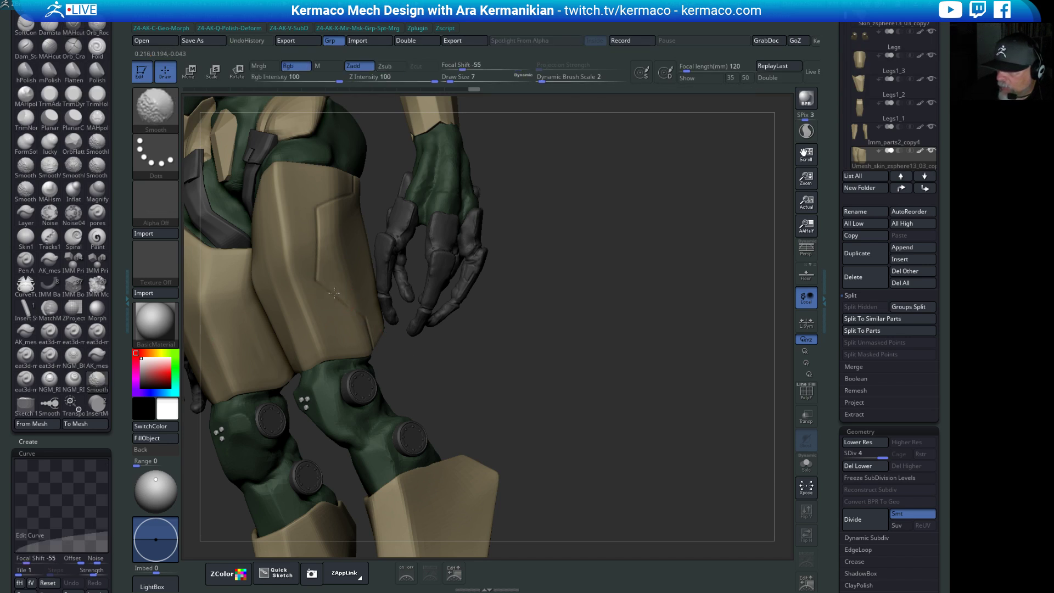
# Cut a small angled notch into the corner where the thigh's vertical and diagonal panel lines meet.
pyautogui.moveTo(563, 287)
pyautogui.mouseDown()
pyautogui.moveTo(642, 295)
pyautogui.moveTo(566, 329)
pyautogui.moveTo(553, 385)
pyautogui.moveTo(548, 365)
pyautogui.moveTo(628, 360)
pyautogui.moveTo(546, 201)
pyautogui.mouseUp()
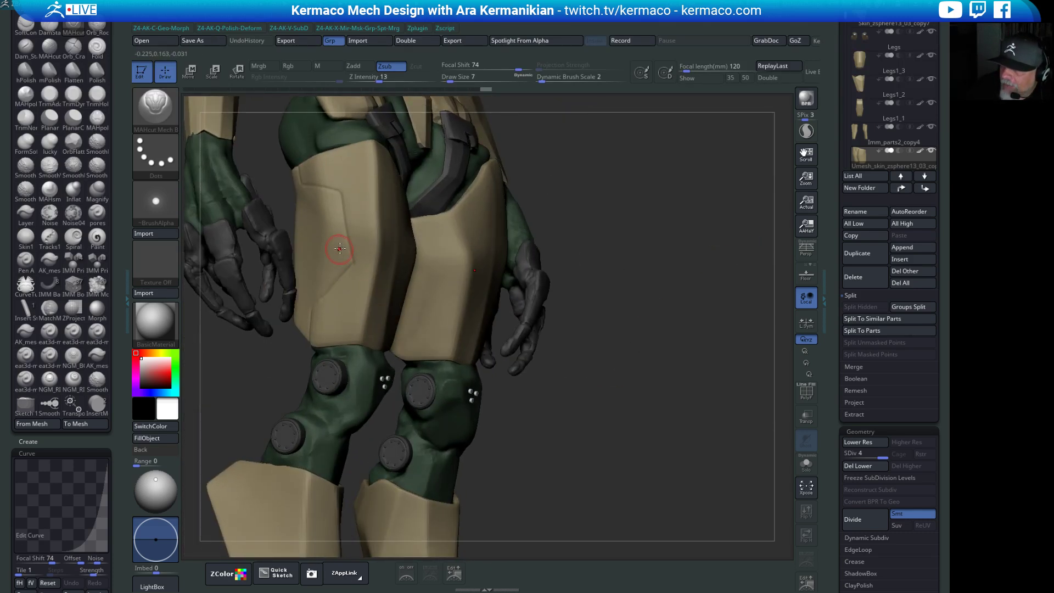
pyautogui.moveTo(348, 251); pyautogui.dragTo(348, 255)
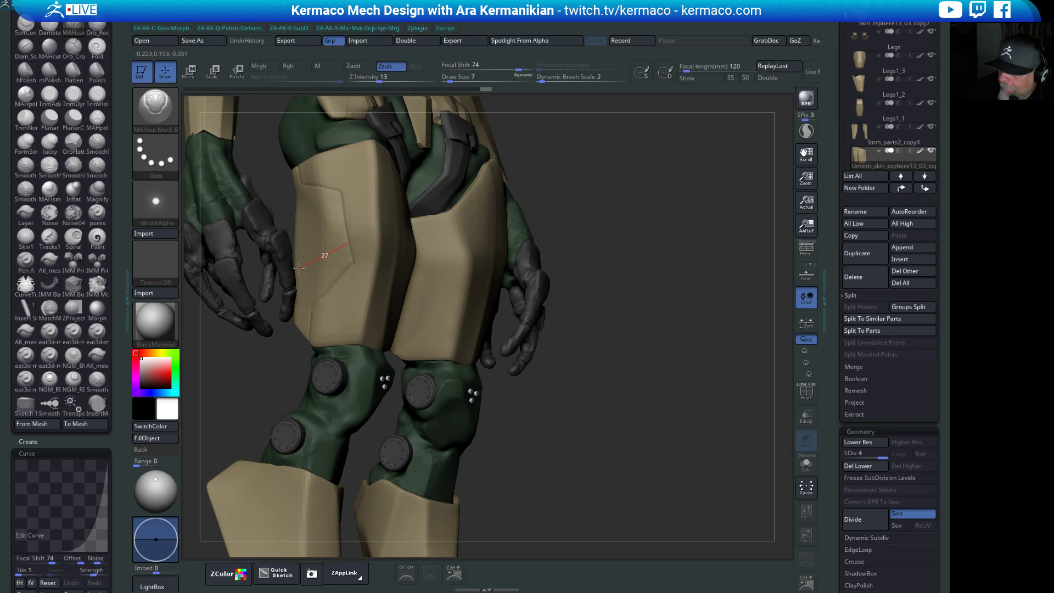
pyautogui.moveTo(293, 270); pyautogui.dragTo(287, 271)
pyautogui.moveTo(359, 336); pyautogui.dragTo(358, 333)
pyautogui.moveTo(406, 205); pyautogui.dragTo(406, 205)
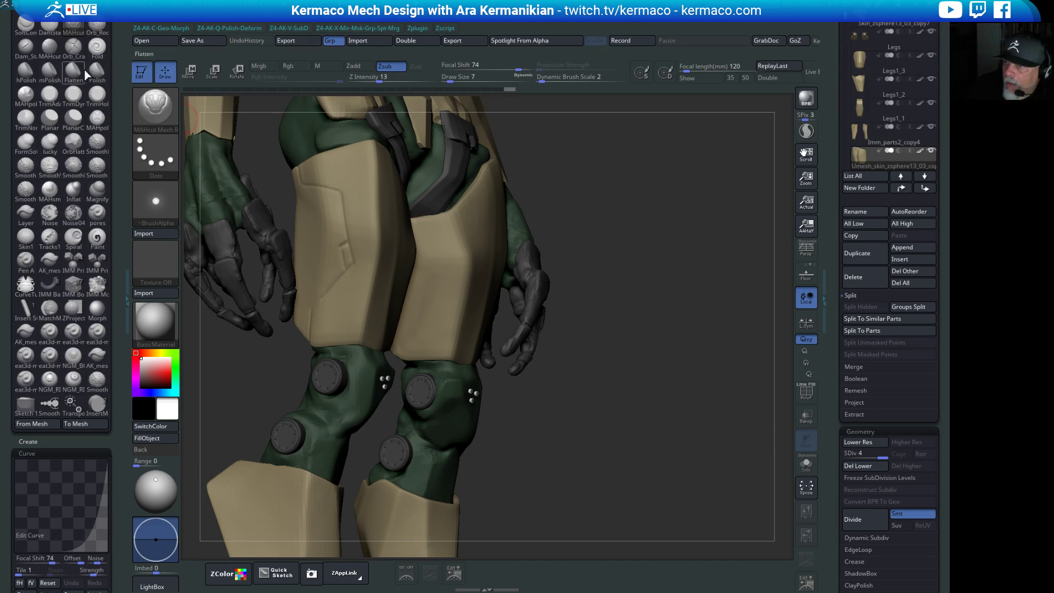
# Sculpt the notch in the thigh's panel line with short ClayTubes strokes.
pyautogui.press('space')
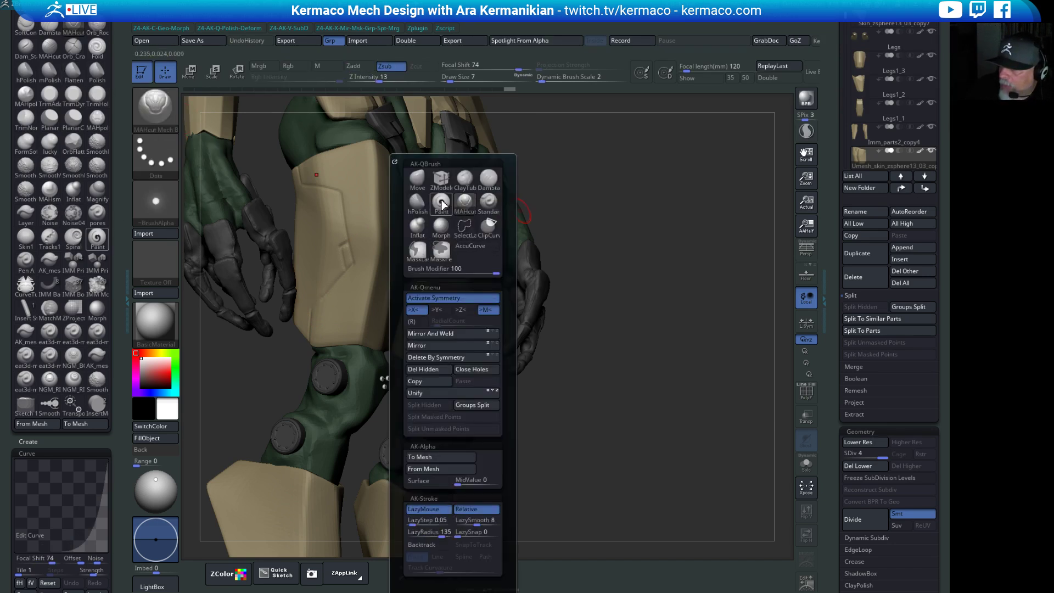
pyautogui.click(465, 178)
pyautogui.moveTo(661, 320)
pyautogui.mouseDown()
pyautogui.moveTo(659, 342)
pyautogui.moveTo(253, 343)
pyautogui.mouseUp()
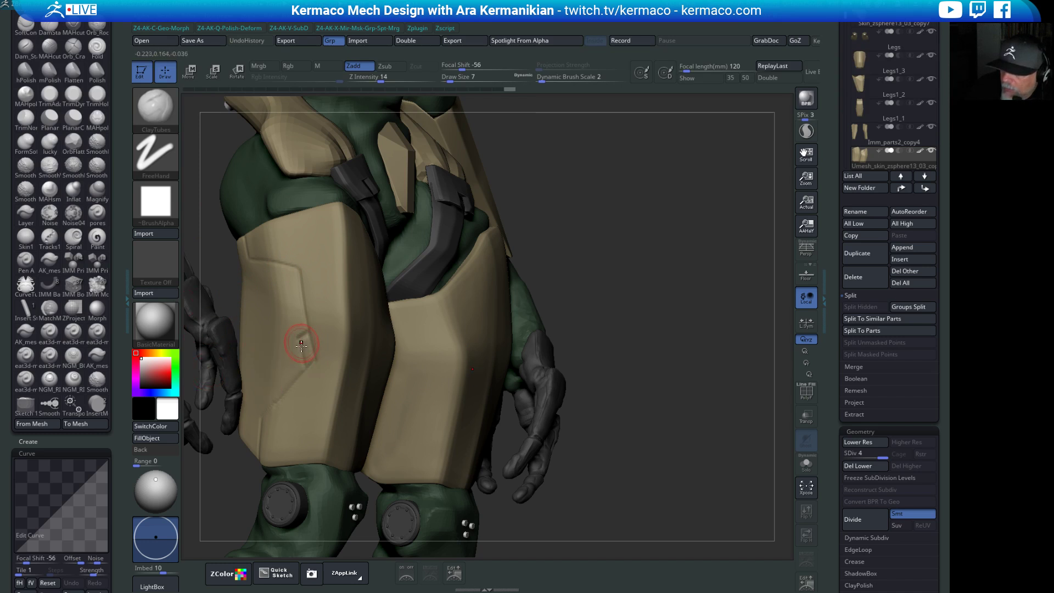
pyautogui.click(305, 338)
pyautogui.click(306, 342)
pyautogui.moveTo(306, 339)
pyautogui.mouseDown()
pyautogui.moveTo(303, 353)
pyautogui.moveTo(324, 369)
pyautogui.mouseUp()
# Switch to the hPolish brush and undo the last stroke at the thigh's notch.
pyautogui.press('space')
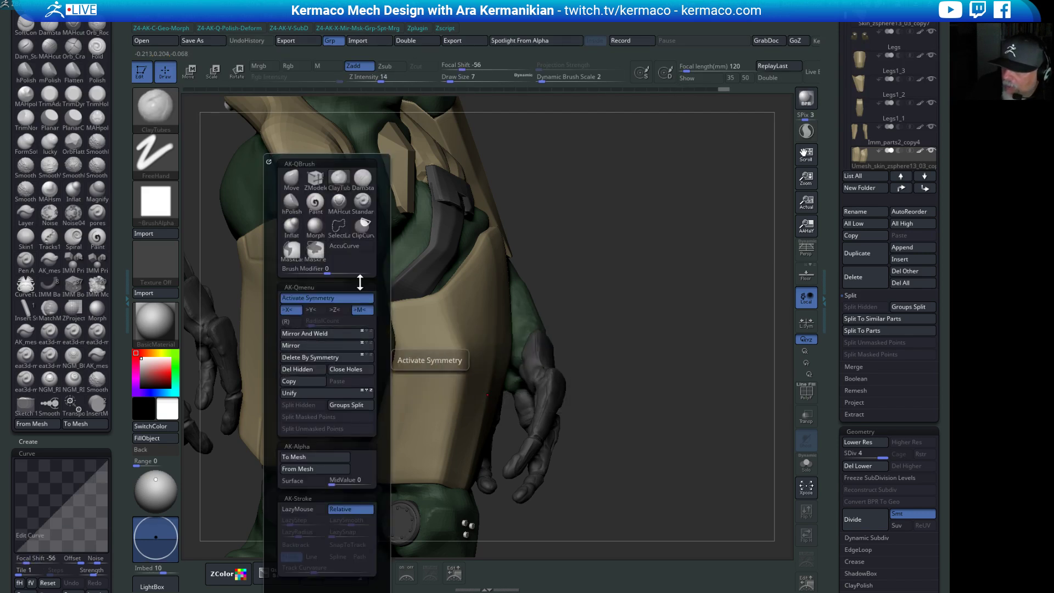
pyautogui.click(301, 201)
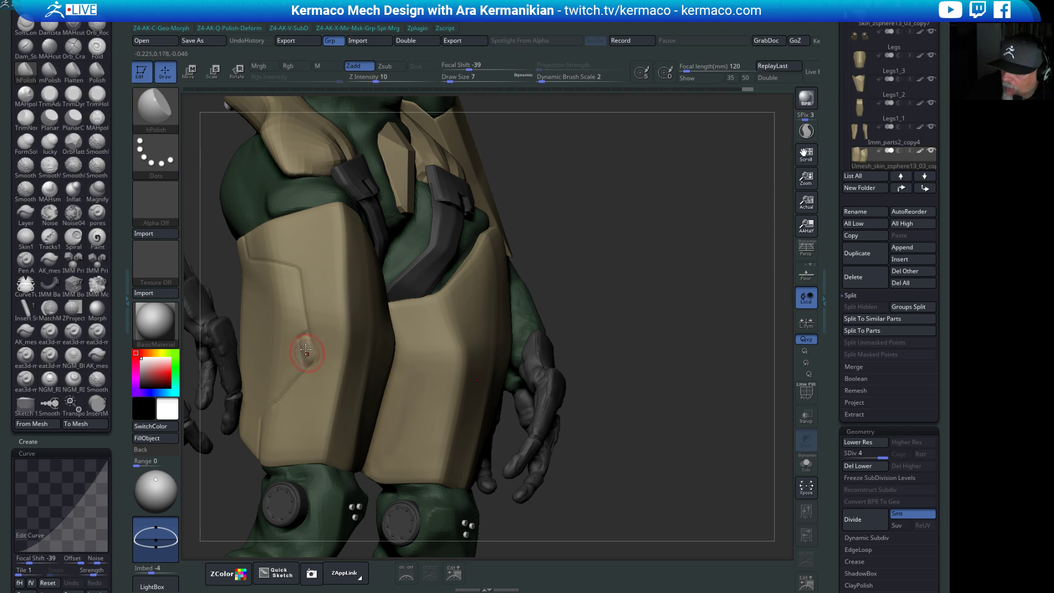
pyautogui.hotkey('ctrl', 'z')
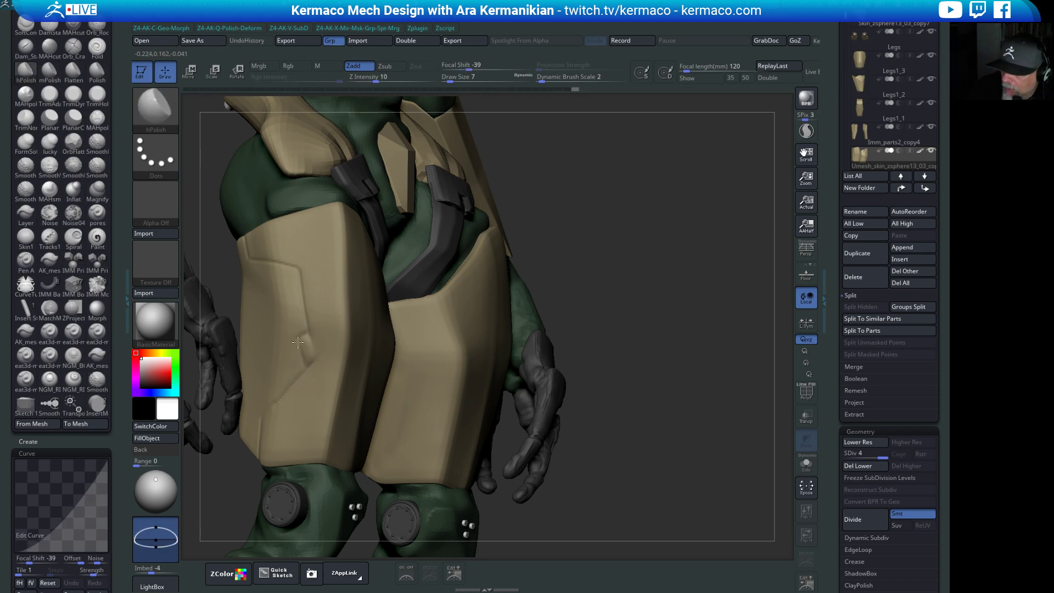
# Polish the thigh's notch, and recut its upper edge using the DamStandard brush at draw size 4.
pyautogui.moveTo(308, 358); pyautogui.dragTo(306, 365)
pyautogui.moveTo(699, 292)
pyautogui.mouseDown()
pyautogui.moveTo(457, 322)
pyautogui.moveTo(561, 287)
pyautogui.moveTo(511, 302)
pyautogui.mouseUp()
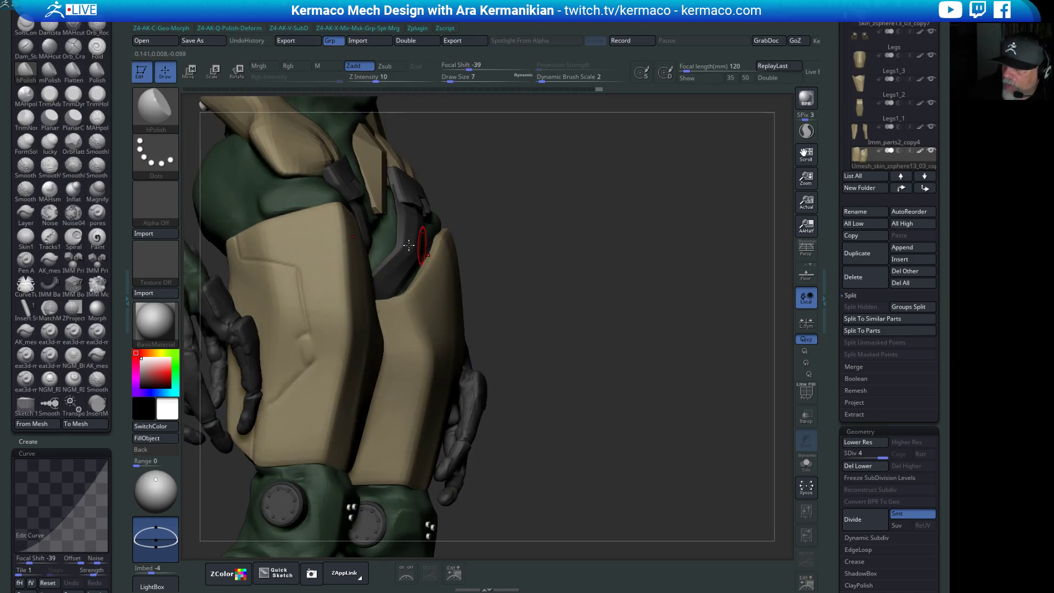
pyautogui.press('ctrl')
pyautogui.press('b')
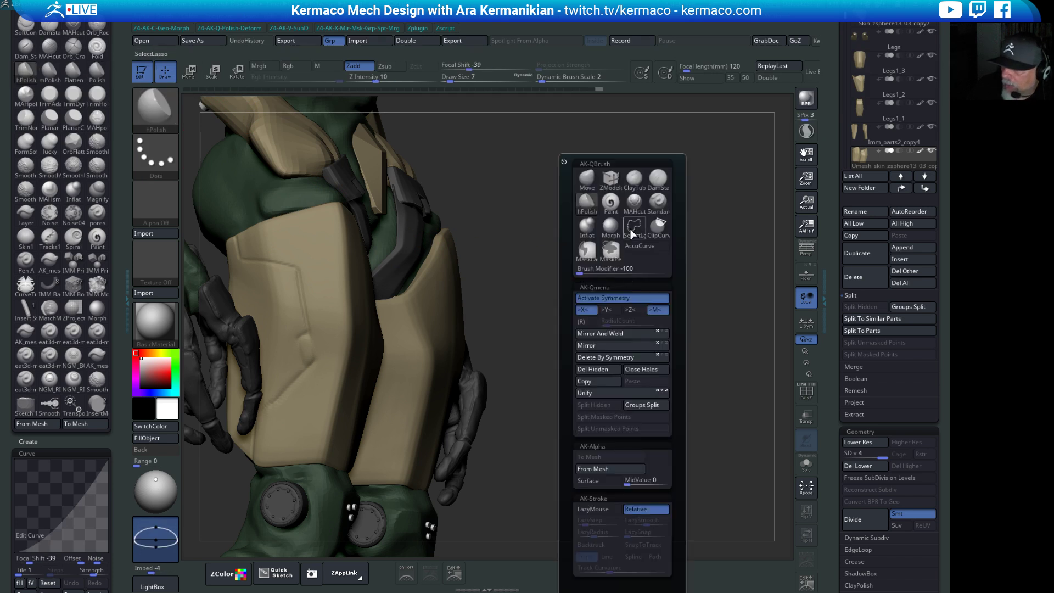
pyautogui.click(662, 181)
pyautogui.keyDown('alt'); pyautogui.moveTo(646, 293); pyautogui.dragTo(654, 324); pyautogui.keyUp('alt')
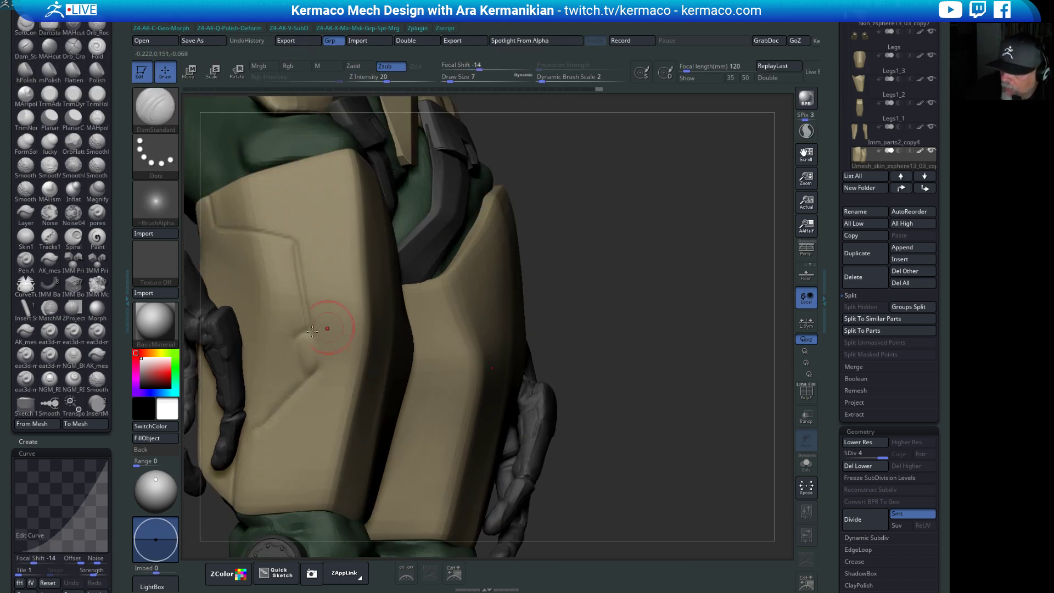
pyautogui.press('s')
pyautogui.moveTo(302, 334); pyautogui.dragTo(295, 333)
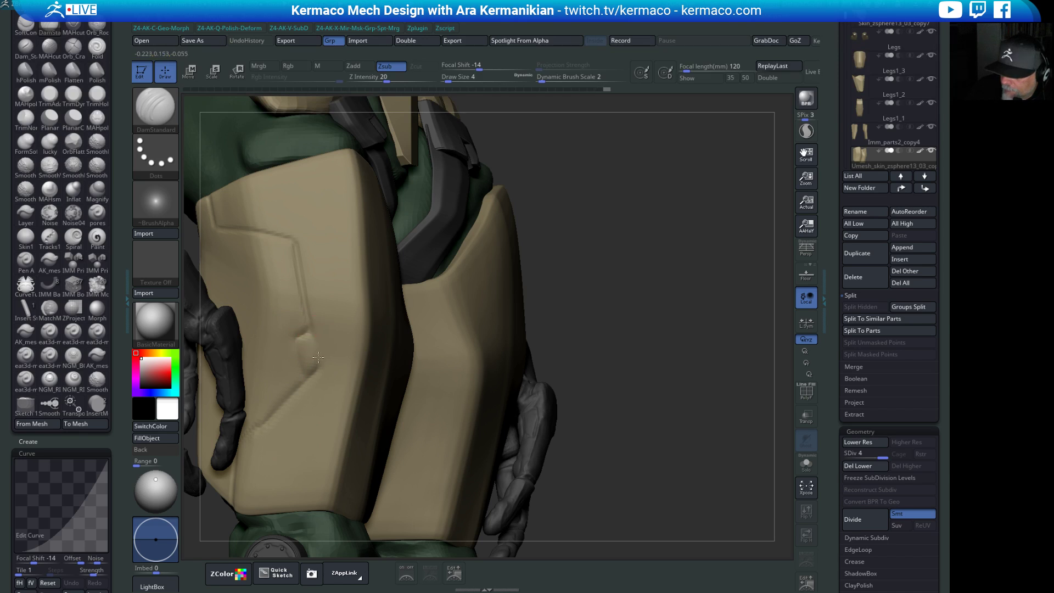
# Undo the extra cut in the thigh's notch, smooth the vertical panel line above it and recut the notch's edge.
pyautogui.moveTo(318, 340)
pyautogui.mouseDown()
pyautogui.moveTo(309, 367)
pyautogui.moveTo(296, 346)
pyautogui.mouseUp()
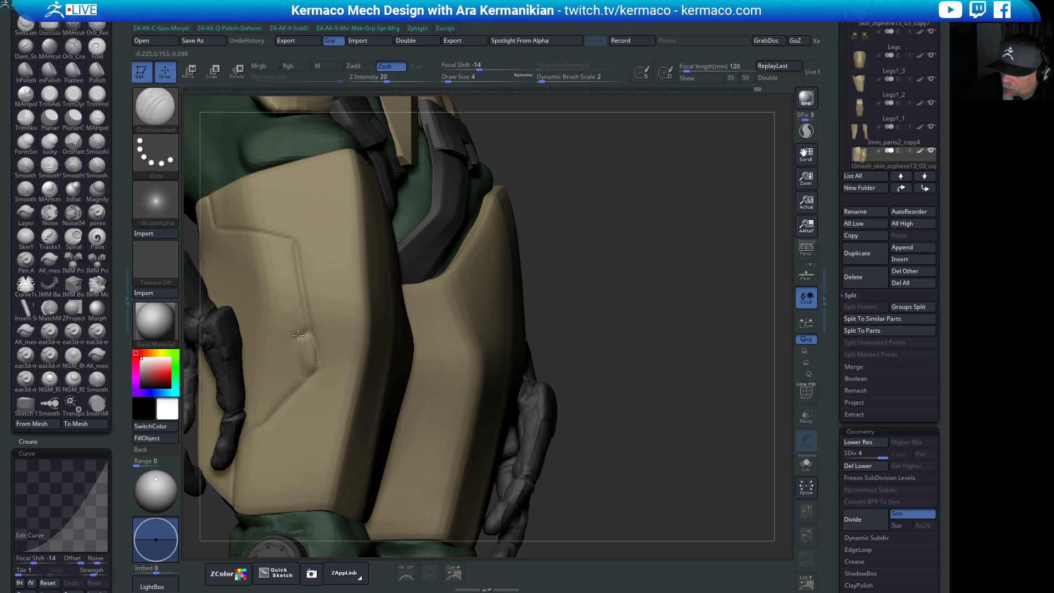
pyautogui.hotkey('ctrl', 'z')
pyautogui.press('shift')
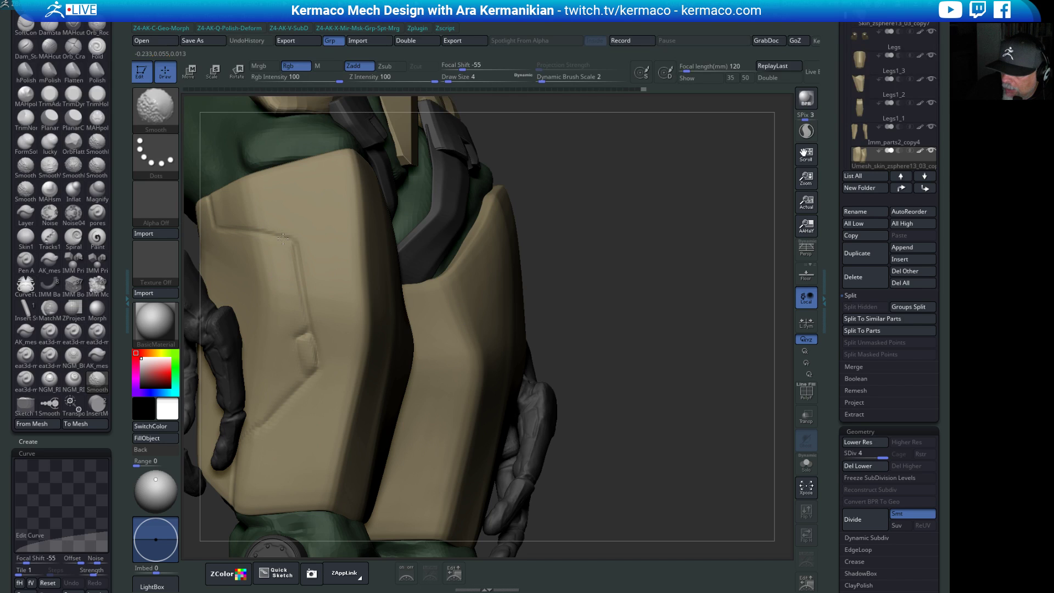
pyautogui.keyDown('shift'); pyautogui.moveTo(318, 290); pyautogui.dragTo(316, 326); pyautogui.keyUp('shift')
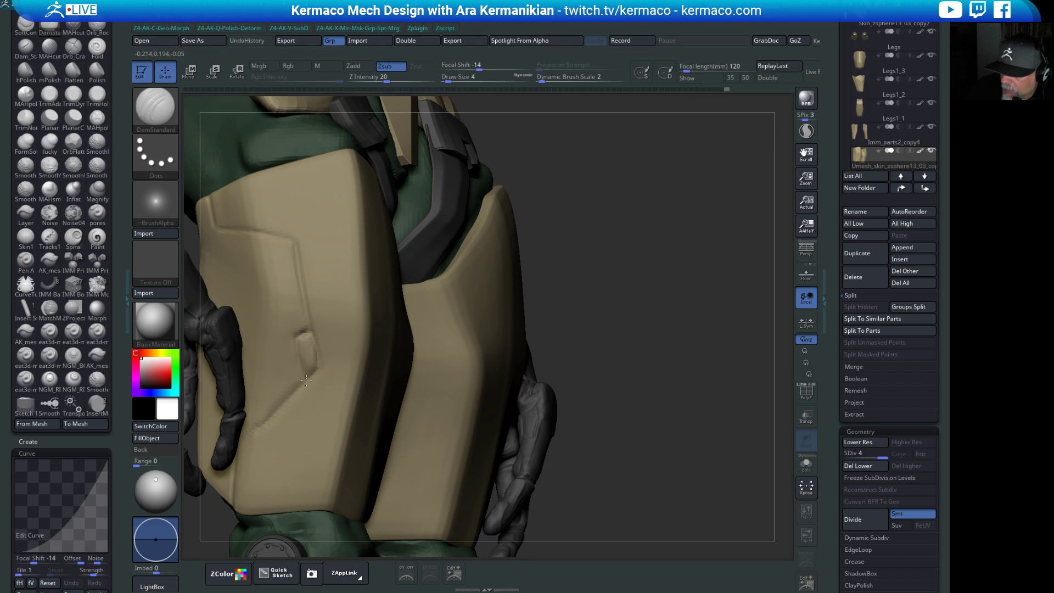
pyautogui.moveTo(298, 359)
pyautogui.mouseDown()
pyautogui.moveTo(298, 385)
pyautogui.moveTo(318, 369)
pyautogui.moveTo(309, 348)
pyautogui.mouseUp()
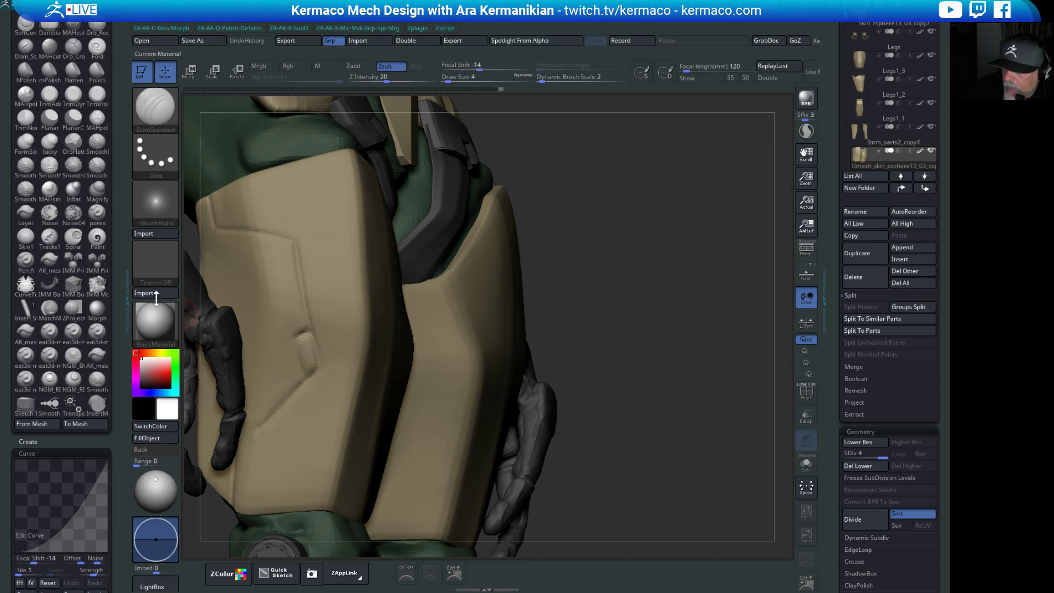
# Switch to the hPolish brush and smooth the notch's upper edge and the start of the diagonal panel line.
pyautogui.press('space')
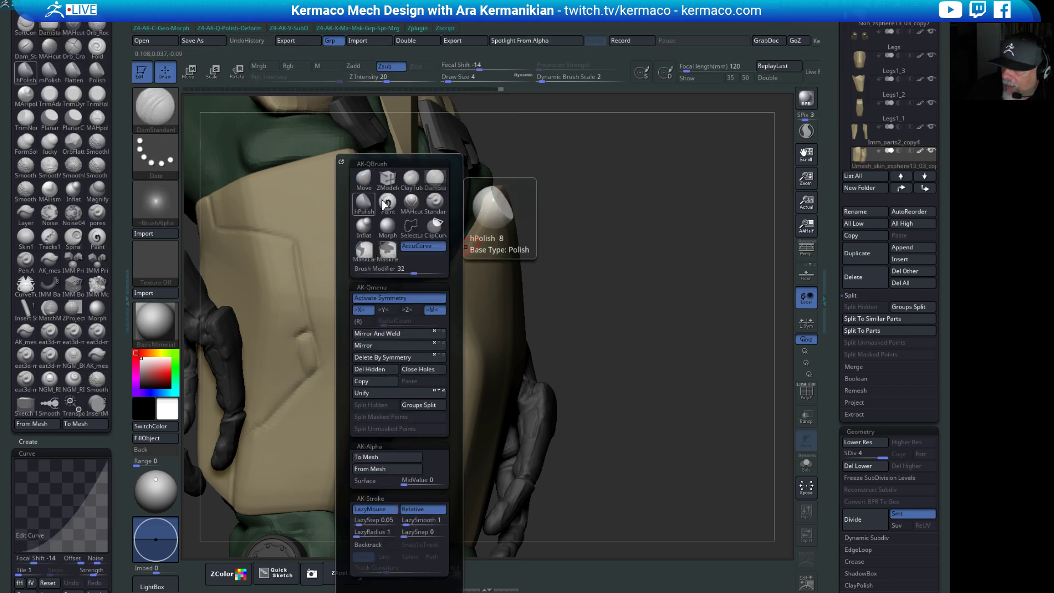
pyautogui.click(364, 203)
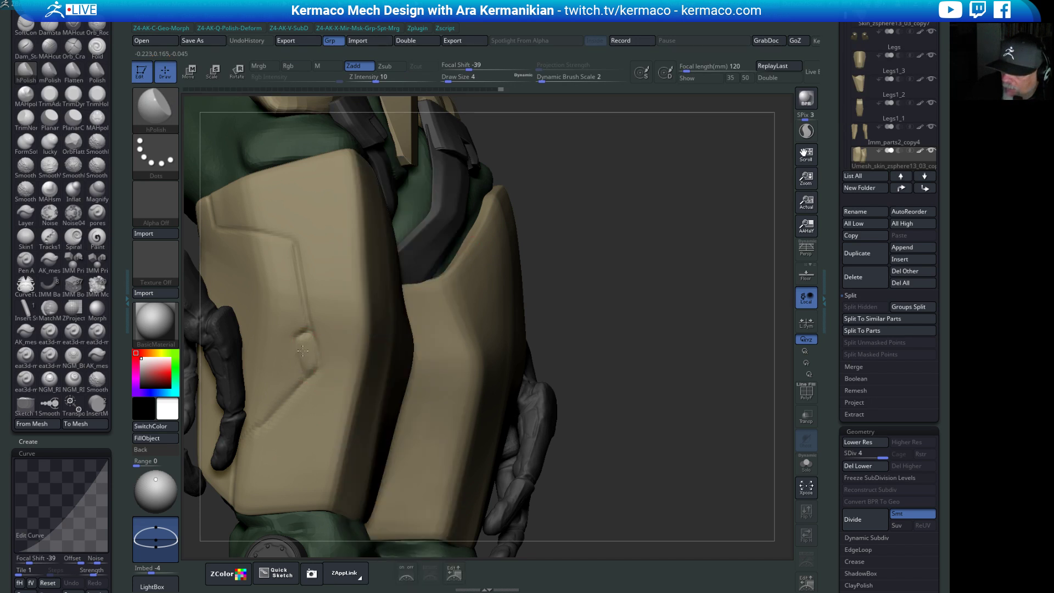
pyautogui.keyDown('shift'); pyautogui.moveTo(316, 332); pyautogui.dragTo(300, 338); pyautogui.keyUp('shift')
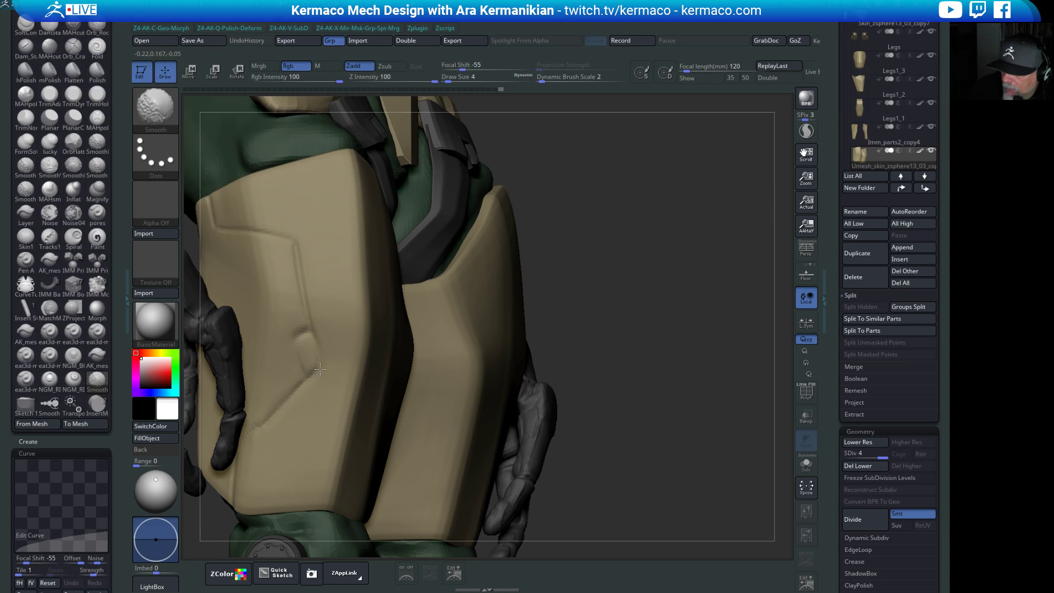
pyautogui.keyDown('shift'); pyautogui.moveTo(297, 374); pyautogui.dragTo(283, 393); pyautogui.keyUp('shift')
# Set the draw size to 12, make the shin armour the active subtool and choose the MAHcut Mech B brush.
pyautogui.keyDown('alt'); pyautogui.moveTo(565, 317); pyautogui.dragTo(511, 272); pyautogui.keyUp('alt')
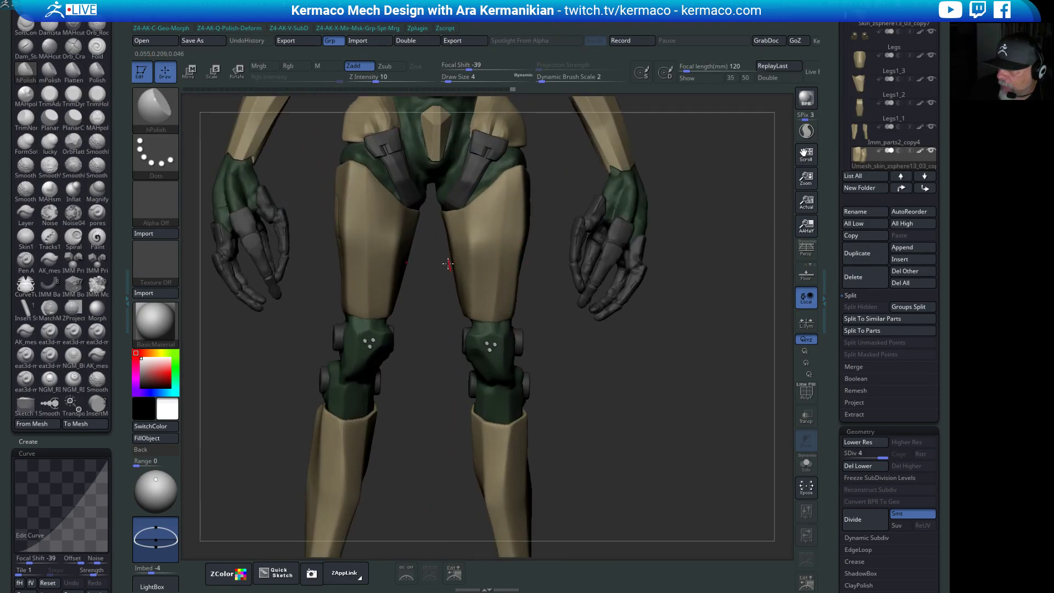
pyautogui.press('s')
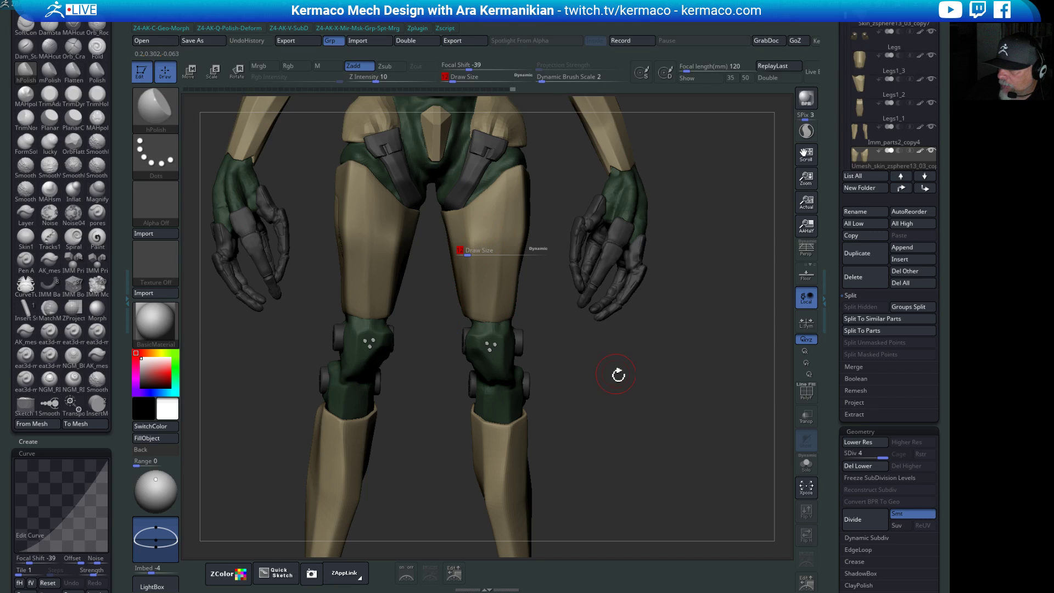
pyautogui.moveTo(619, 372)
pyautogui.keyDown('alt'); pyautogui.mouseDown()
pyautogui.moveTo(571, 335)
pyautogui.moveTo(522, 407)
pyautogui.moveTo(543, 319)
pyautogui.moveTo(577, 323)
pyautogui.moveTo(556, 322)
pyautogui.moveTo(546, 264)
pyautogui.moveTo(591, 322)
pyautogui.moveTo(549, 304)
pyautogui.moveTo(524, 322)
pyautogui.moveTo(429, 324)
pyautogui.moveTo(487, 309)
pyautogui.moveTo(473, 327)
pyautogui.mouseUp(); pyautogui.keyUp('alt')
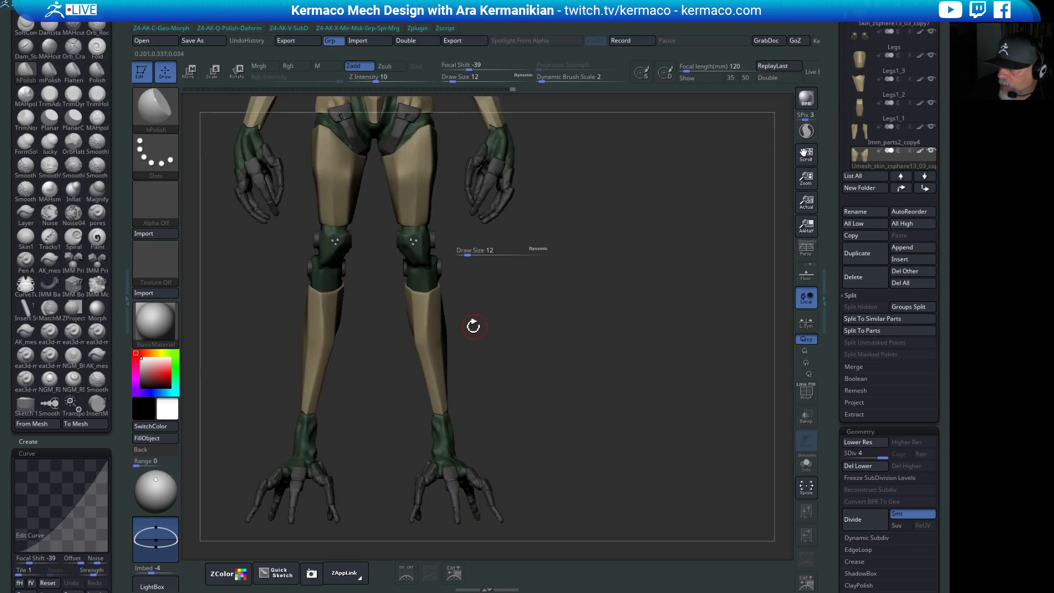
pyautogui.keyDown('alt'); pyautogui.moveTo(551, 273); pyautogui.dragTo(446, 227); pyautogui.keyUp('alt')
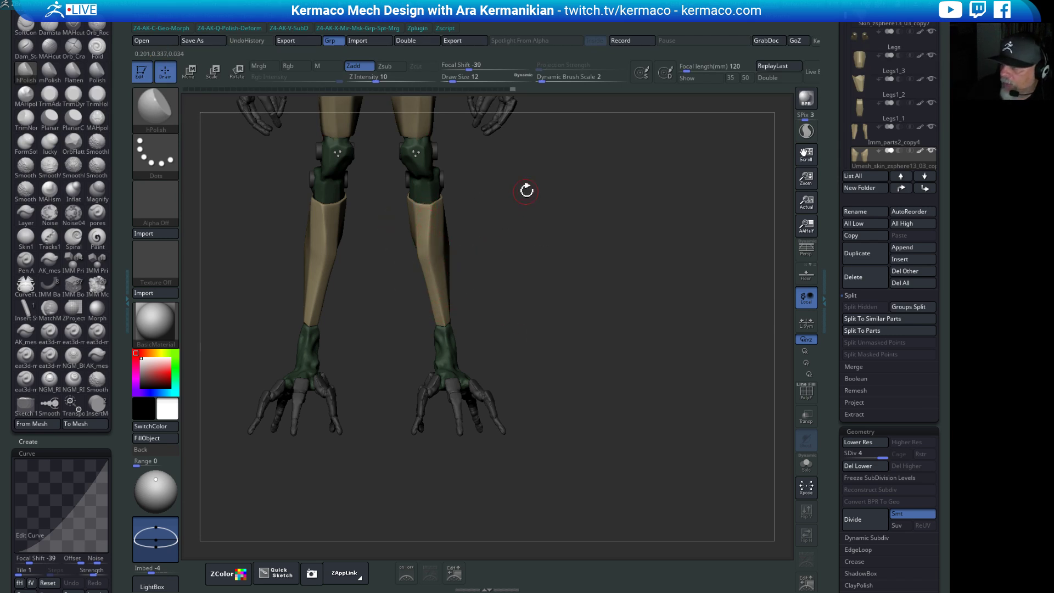
pyautogui.keyDown('alt'); pyautogui.click(407, 236); pyautogui.keyUp('alt')
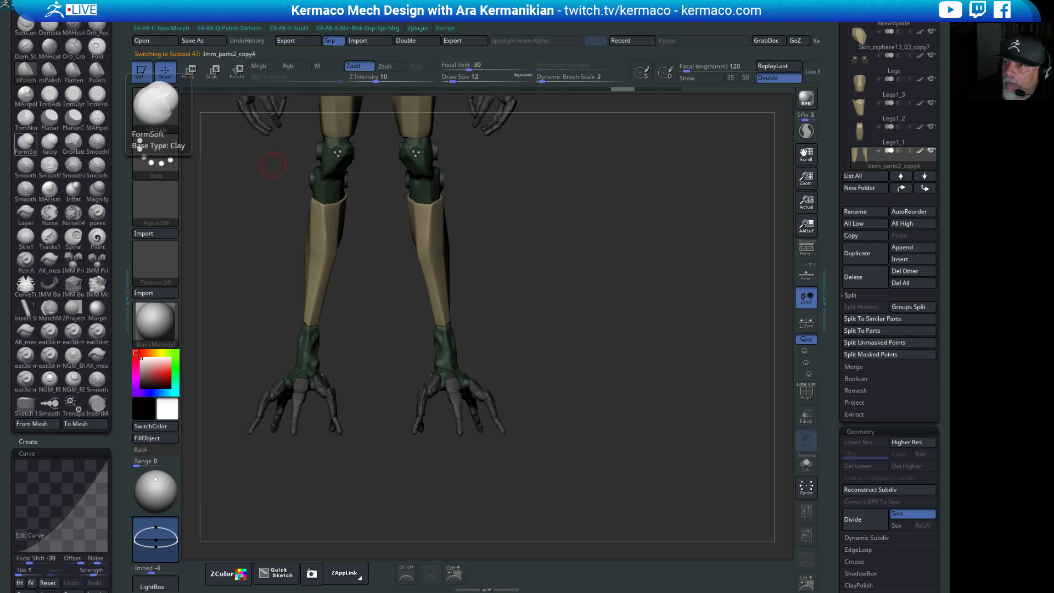
pyautogui.click(73, 27)
pyautogui.moveTo(548, 261)
pyautogui.mouseDown()
pyautogui.moveTo(613, 318)
pyautogui.moveTo(442, 231)
pyautogui.mouseUp()
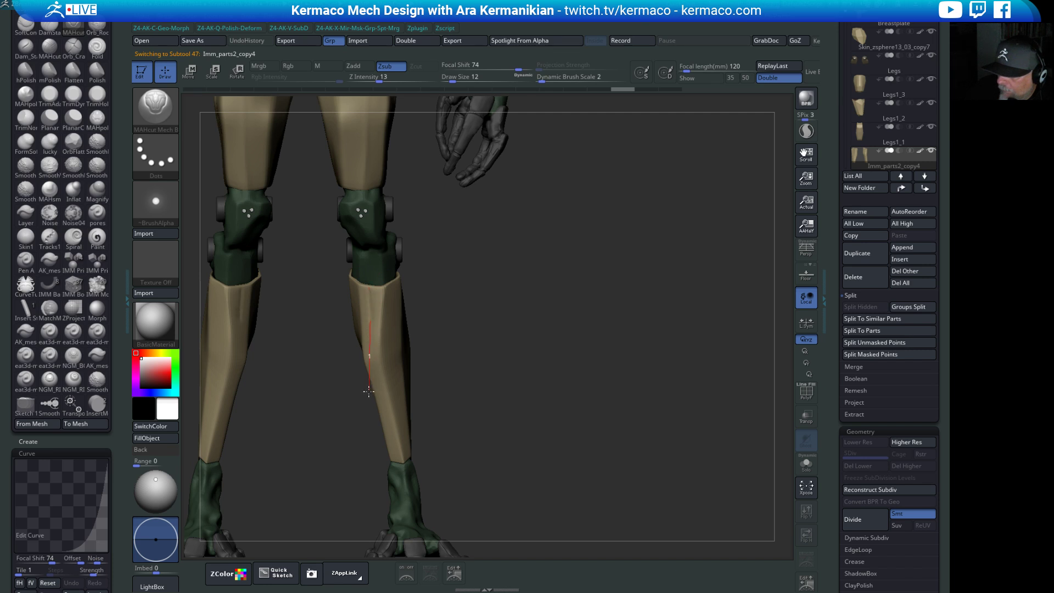
pyautogui.moveTo(394, 341); pyautogui.dragTo(446, 373)
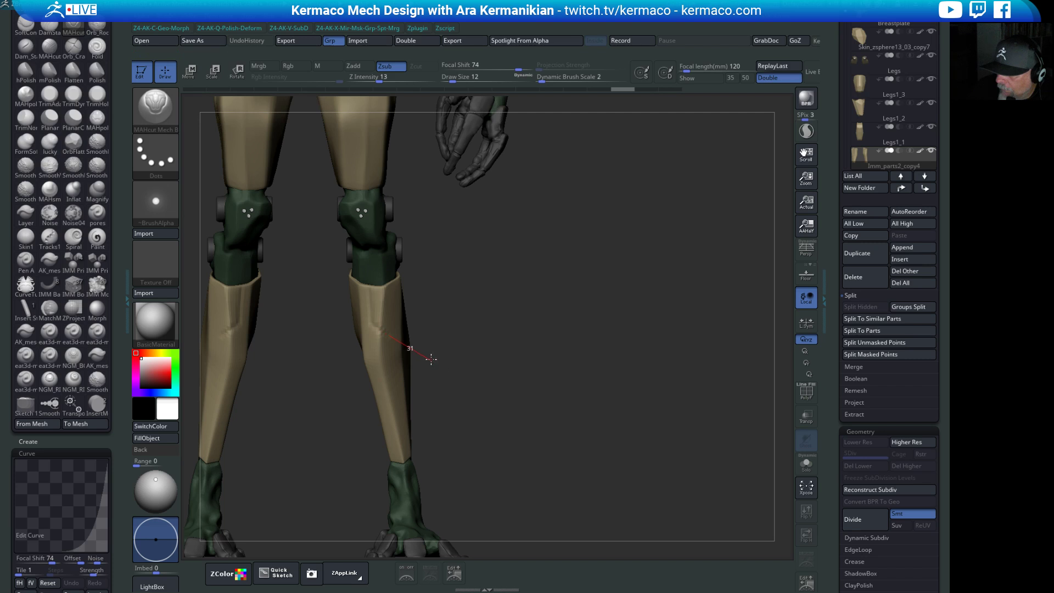
pyautogui.click(872, 523)
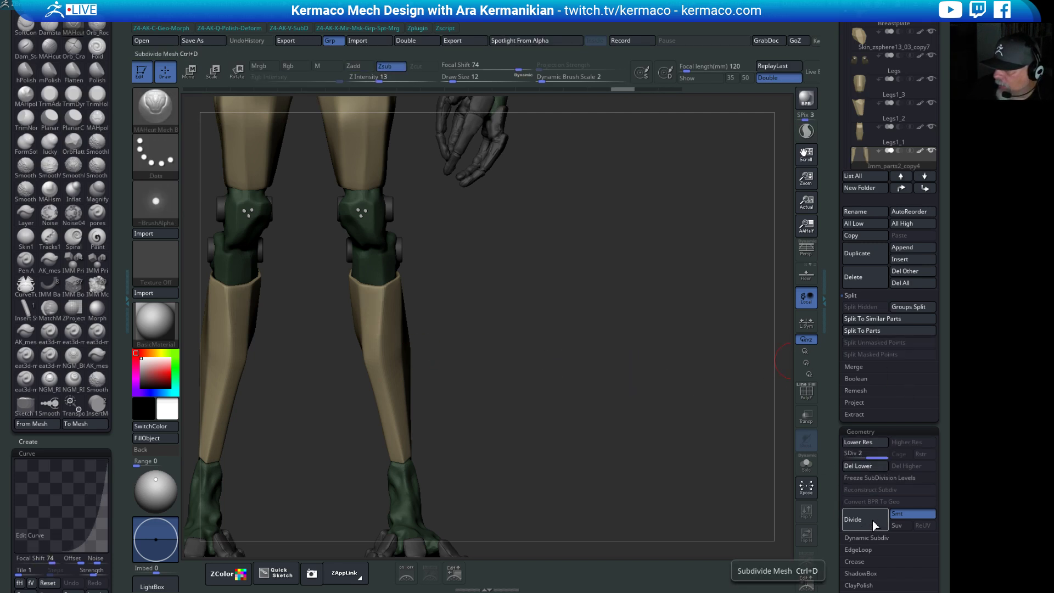
pyautogui.click(873, 525)
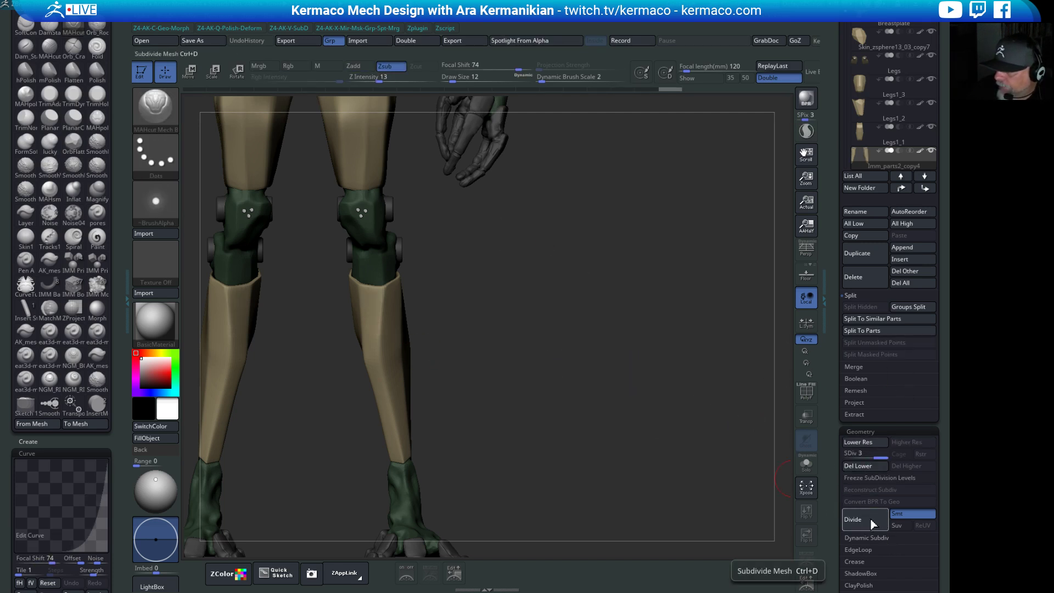
pyautogui.press('ctrl')
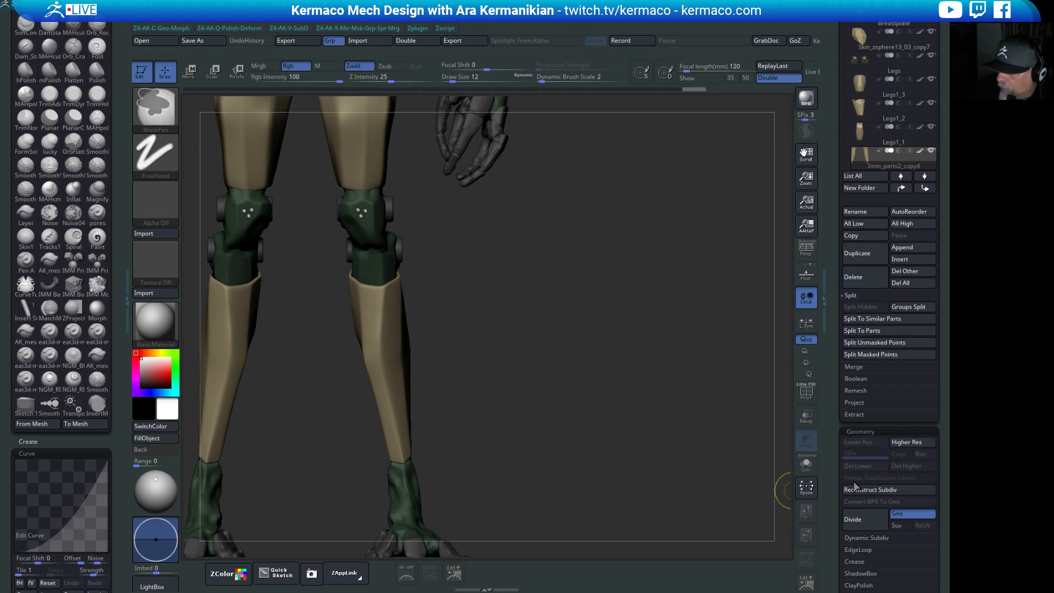
# Subdivide the shin armour once with smoothing off, and raise it to subdivision level 5 with smoothing on.
pyautogui.click(912, 513)
pyautogui.click(862, 521)
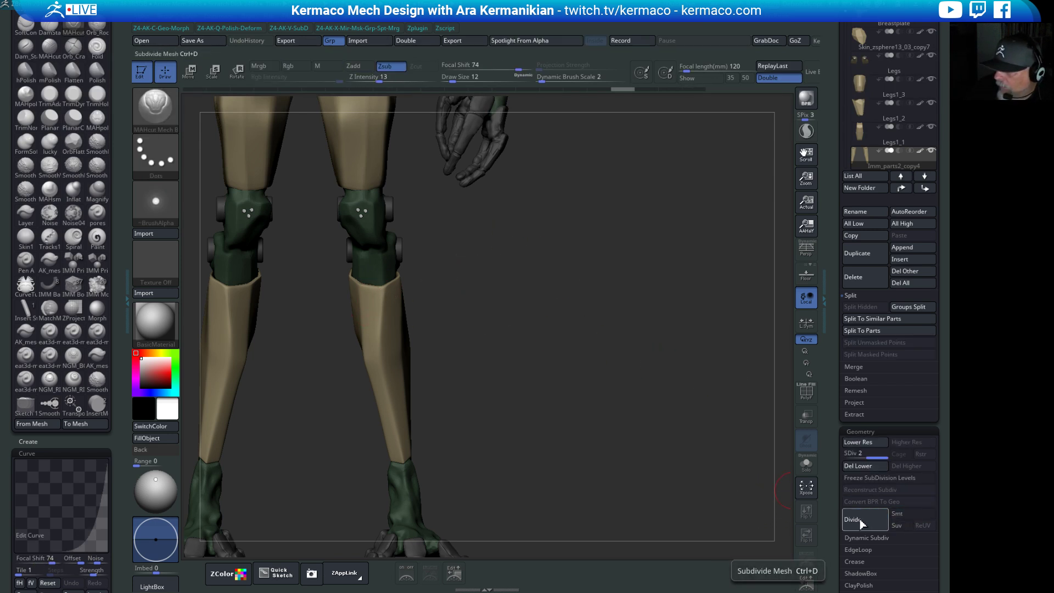
pyautogui.click(913, 513)
pyautogui.click(865, 521)
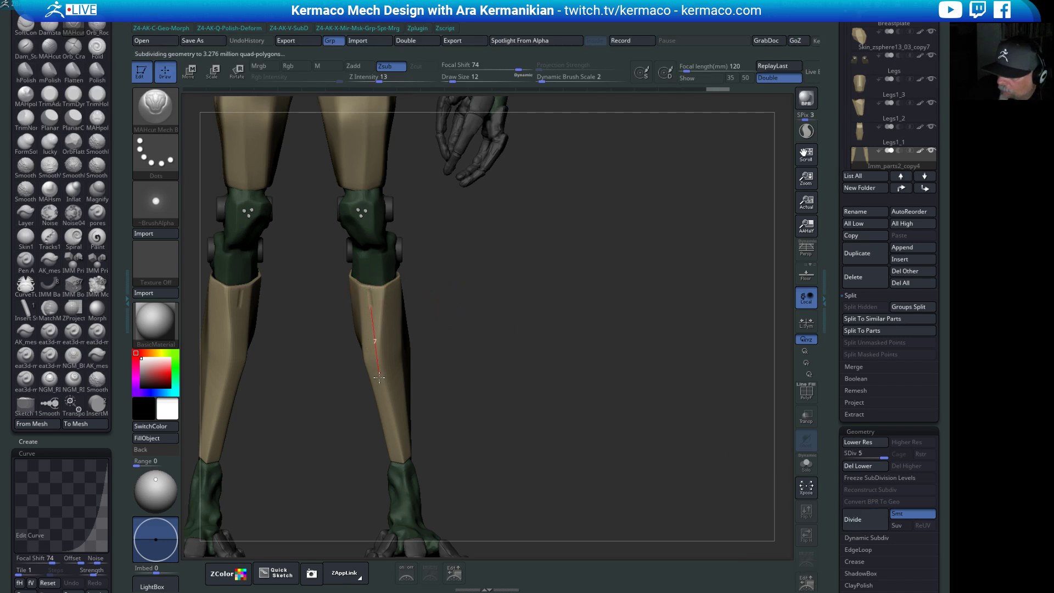
# Cut a panel line all the way around the shin armour at about mid-height with MAHcut Mech B.
pyautogui.moveTo(588, 351); pyautogui.dragTo(399, 351)
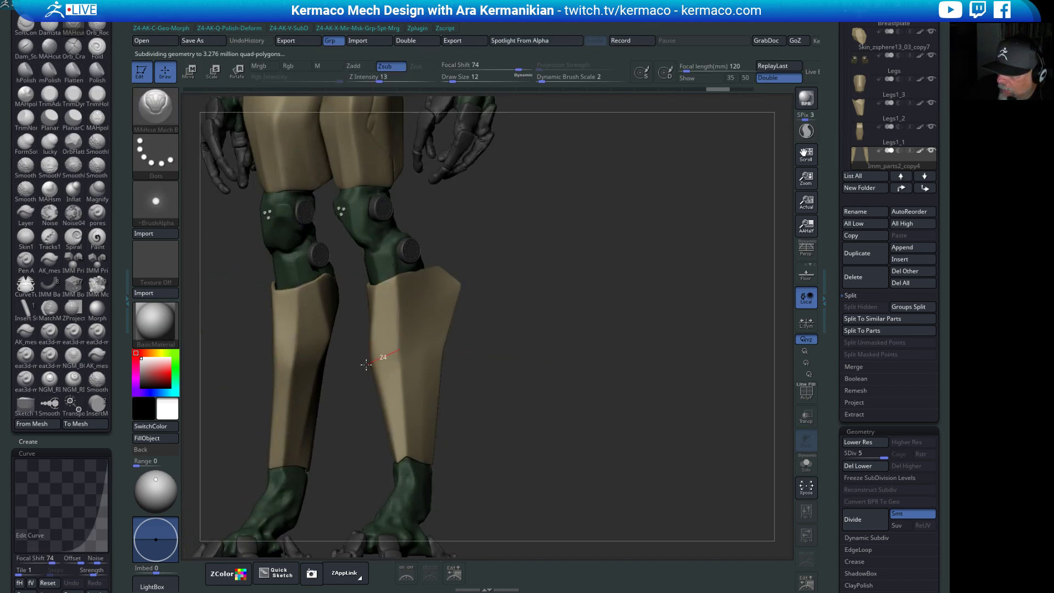
pyautogui.moveTo(591, 371)
pyautogui.mouseDown()
pyautogui.moveTo(628, 376)
pyautogui.moveTo(466, 373)
pyautogui.mouseUp()
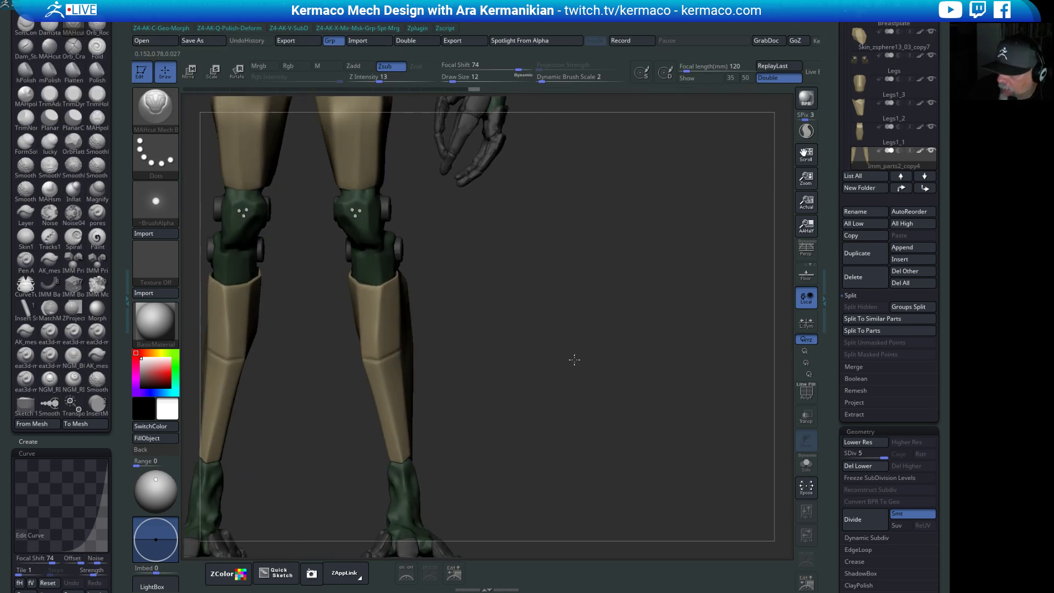
pyautogui.moveTo(572, 358); pyautogui.dragTo(370, 353)
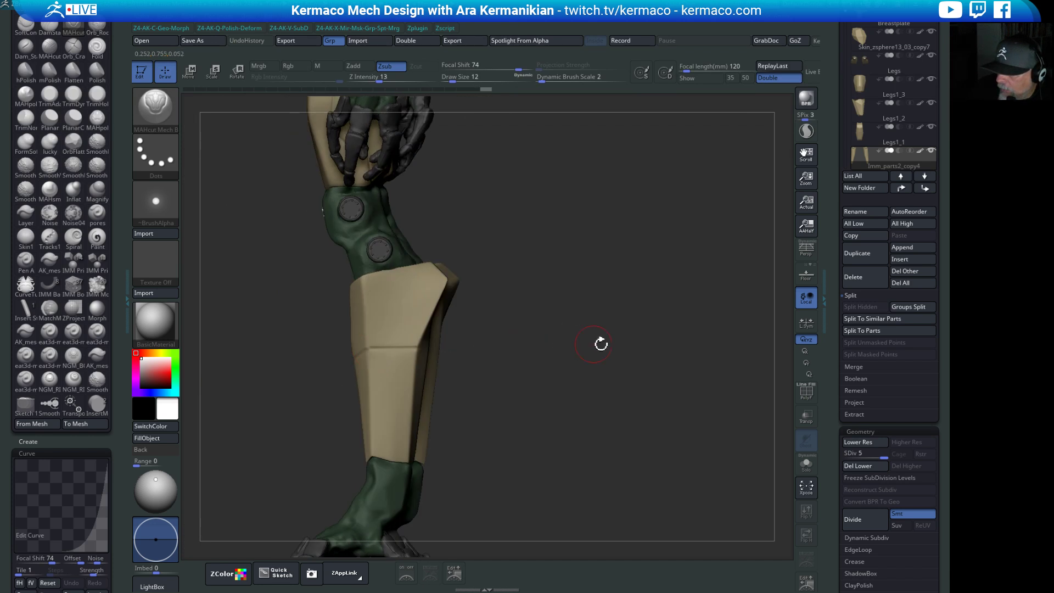
pyautogui.moveTo(602, 344); pyautogui.dragTo(391, 348)
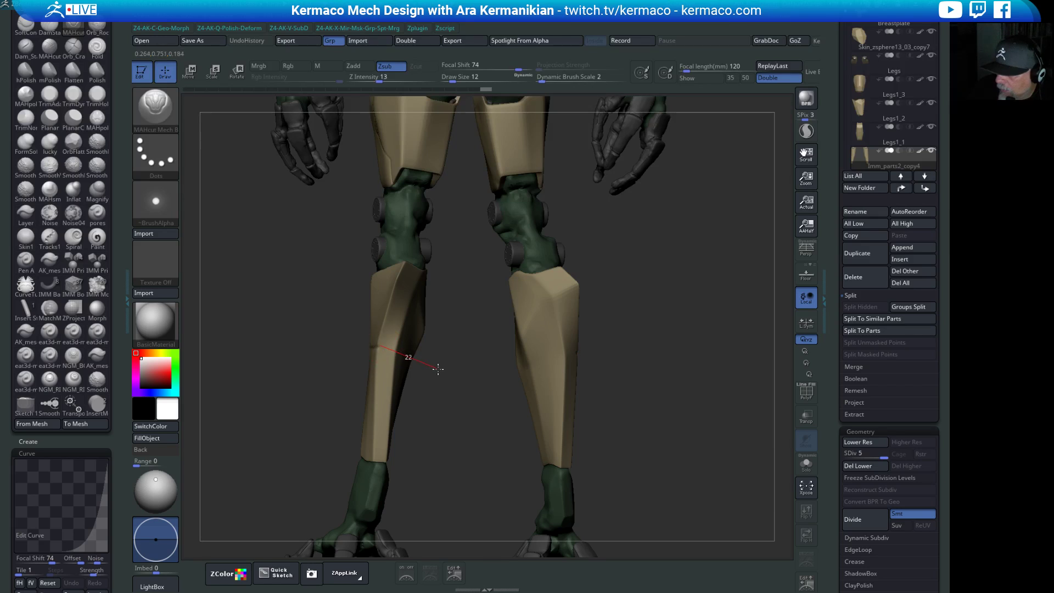
pyautogui.moveTo(457, 378)
pyautogui.mouseDown()
pyautogui.moveTo(454, 417)
pyautogui.moveTo(401, 350)
pyautogui.mouseUp()
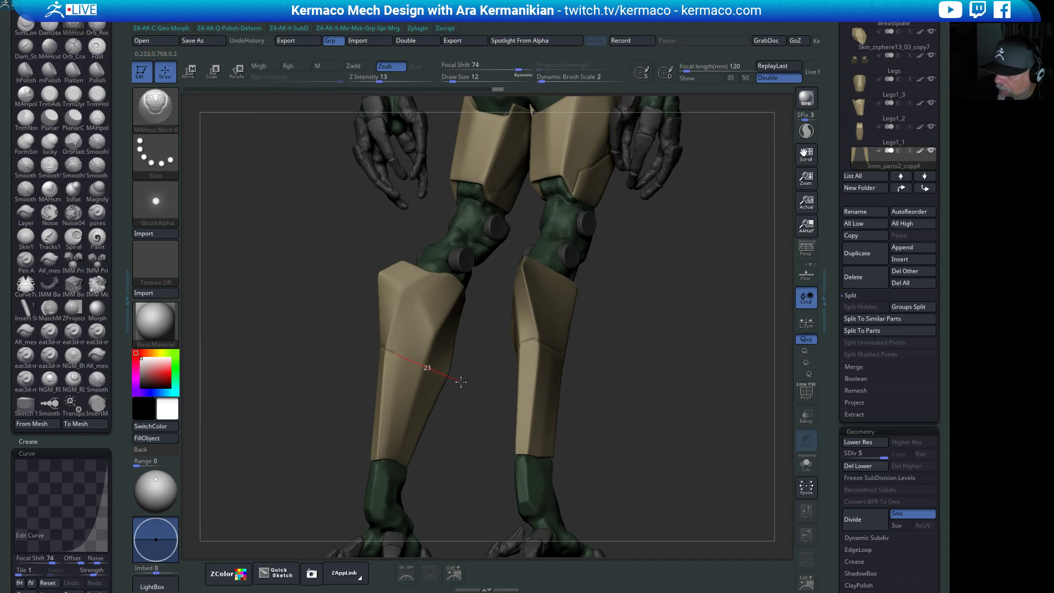
pyautogui.moveTo(700, 412)
pyautogui.mouseDown()
pyautogui.moveTo(635, 389)
pyautogui.moveTo(654, 371)
pyautogui.moveTo(637, 362)
pyautogui.moveTo(397, 349)
pyautogui.mouseUp()
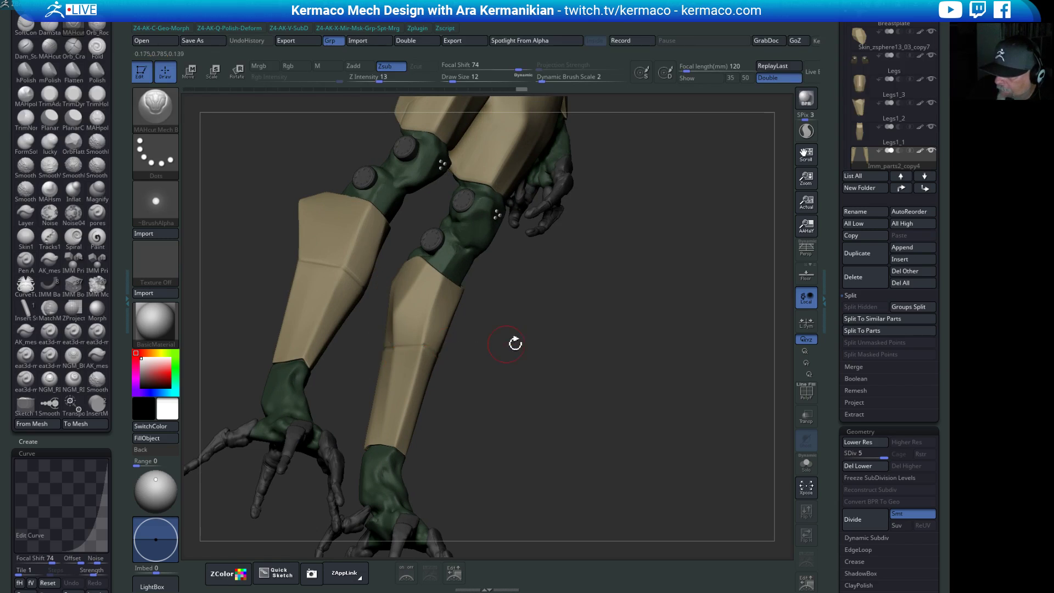
# Smooth the surface along the shin armour's panel line from the front and outer side.
pyautogui.moveTo(513, 344)
pyautogui.mouseDown()
pyautogui.moveTo(635, 388)
pyautogui.moveTo(636, 361)
pyautogui.mouseUp()
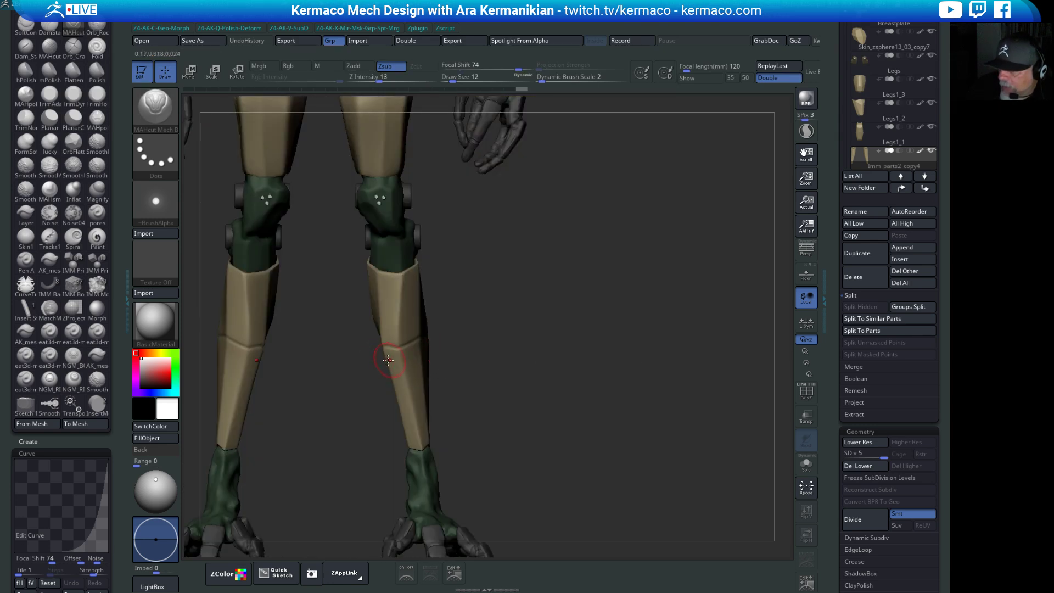
pyautogui.keyDown('shift'); pyautogui.moveTo(385, 366); pyautogui.dragTo(356, 363); pyautogui.keyUp('shift')
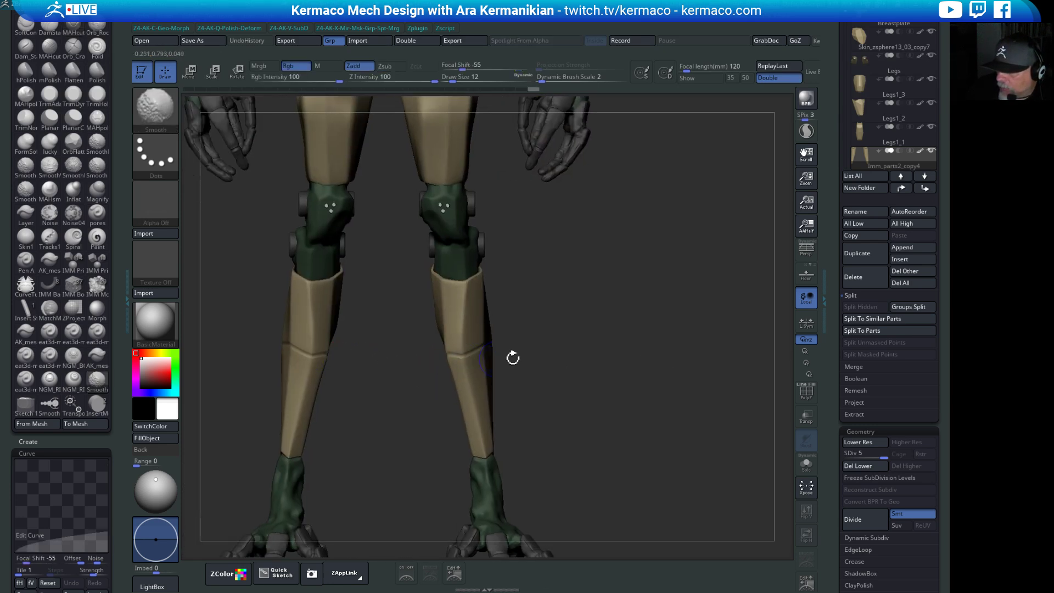
pyautogui.moveTo(614, 351); pyautogui.dragTo(471, 346)
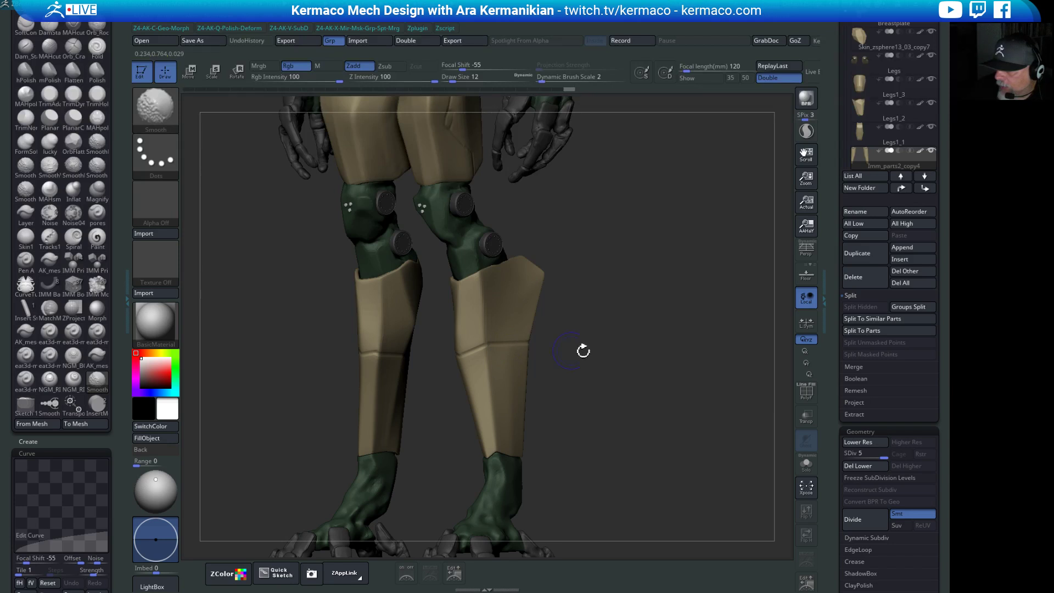
pyautogui.moveTo(582, 351); pyautogui.dragTo(533, 346)
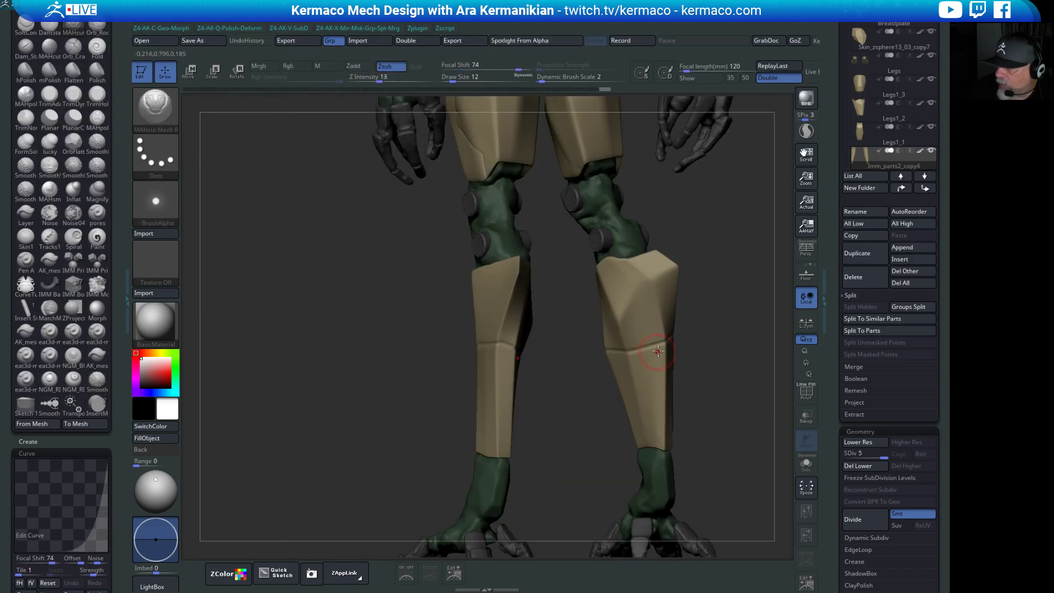
pyautogui.click(806, 323)
pyautogui.moveTo(750, 325); pyautogui.dragTo(802, 327)
pyautogui.click(806, 324)
pyautogui.moveTo(729, 341); pyautogui.dragTo(607, 343)
pyautogui.moveTo(718, 337); pyautogui.dragTo(570, 287)
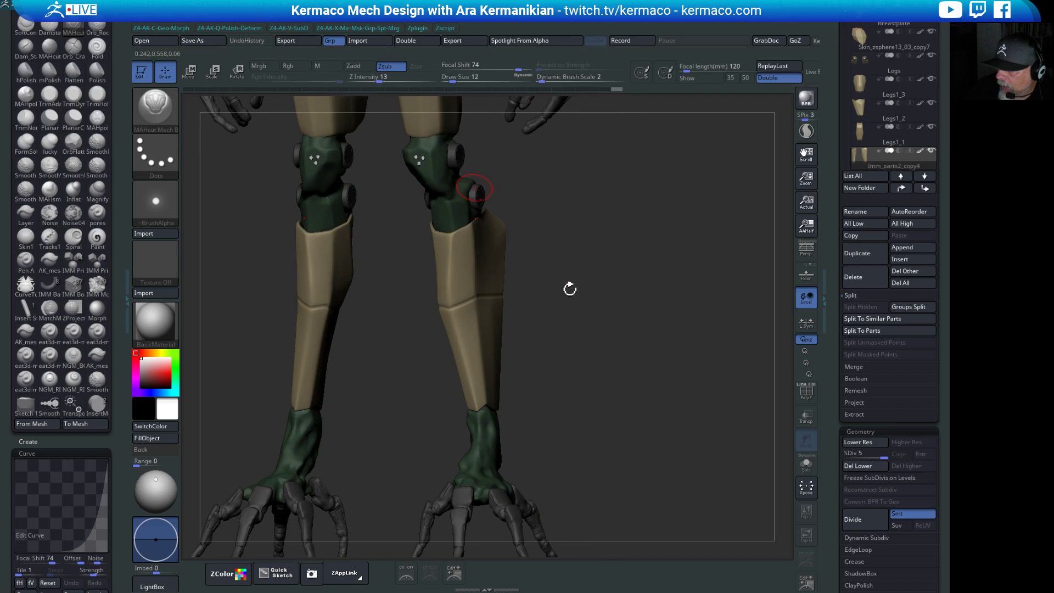
pyautogui.moveTo(659, 327); pyautogui.dragTo(435, 176)
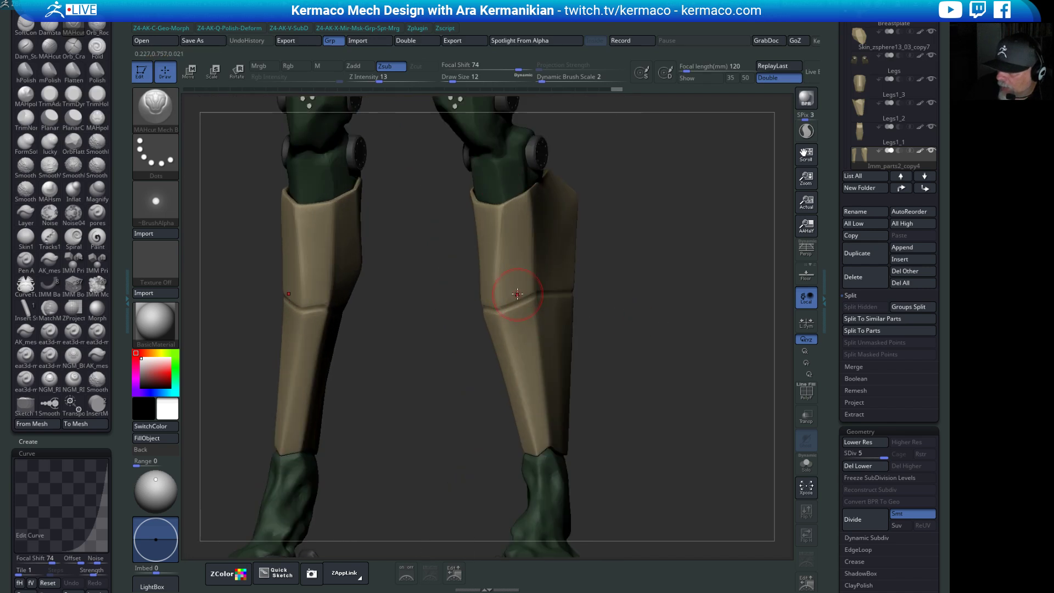
pyautogui.press('ctrl')
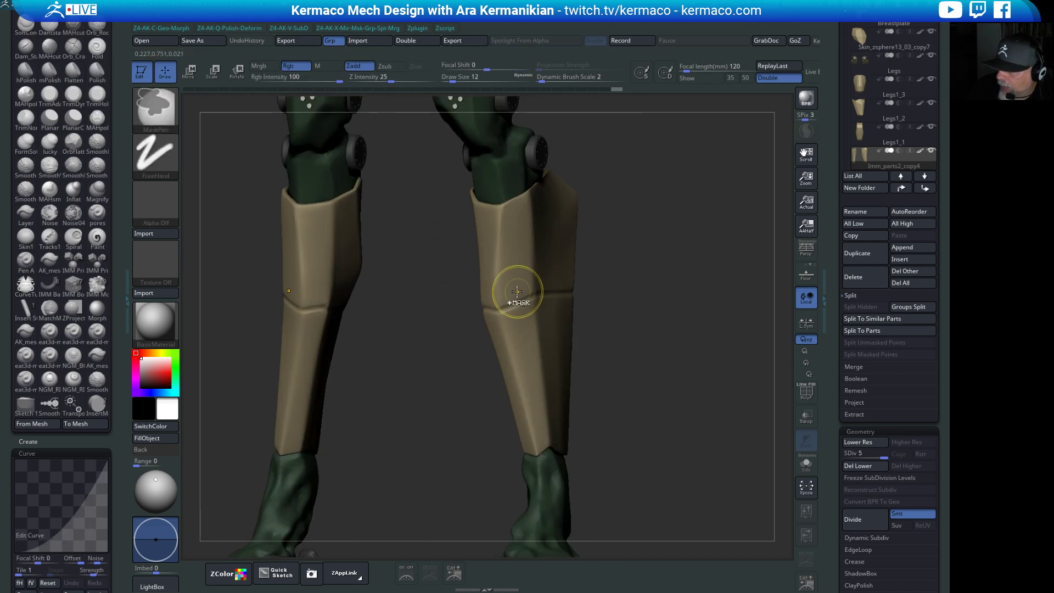
pyautogui.press('ctrl')
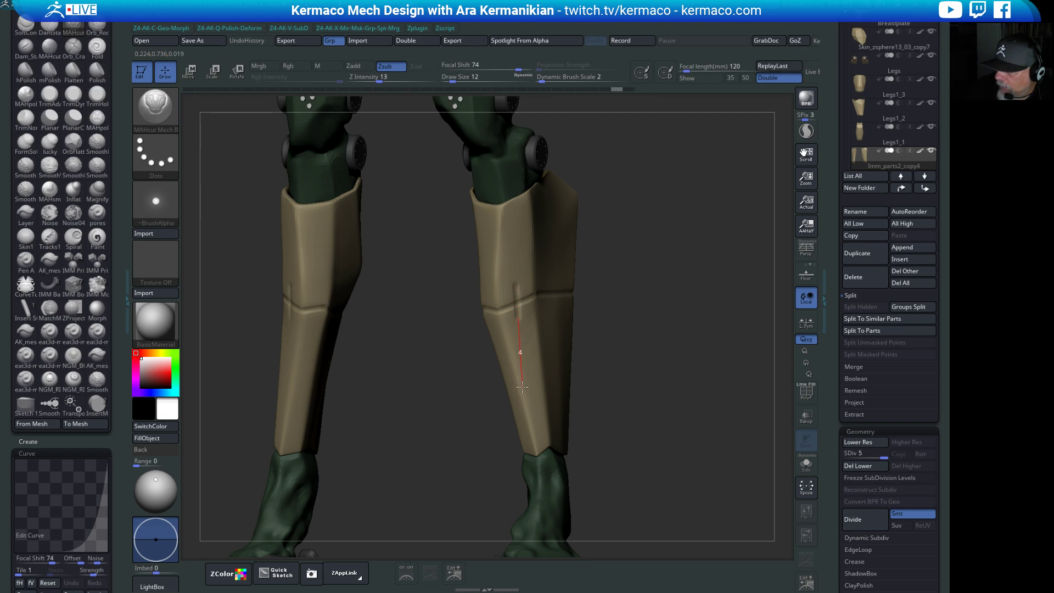
pyautogui.moveTo(692, 313); pyautogui.dragTo(530, 303)
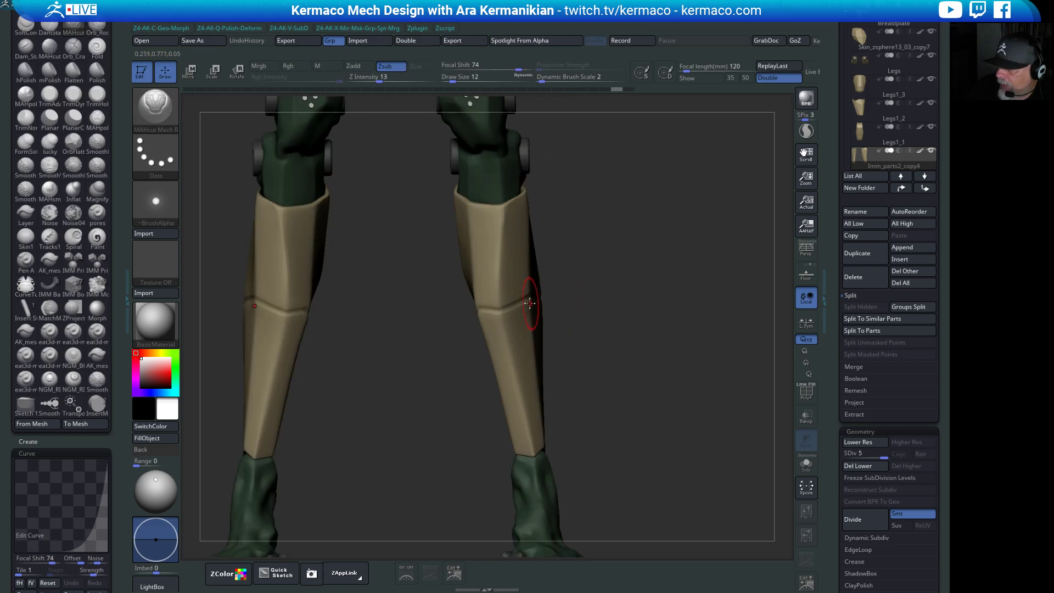
# Recut the mid-height panel line around the shin armour's front, outer and inner faces with MAHcut Mech B.
pyautogui.moveTo(506, 295)
pyautogui.mouseDown(button='right')
pyautogui.moveTo(607, 291)
pyautogui.moveTo(506, 301)
pyautogui.mouseUp(button='right')
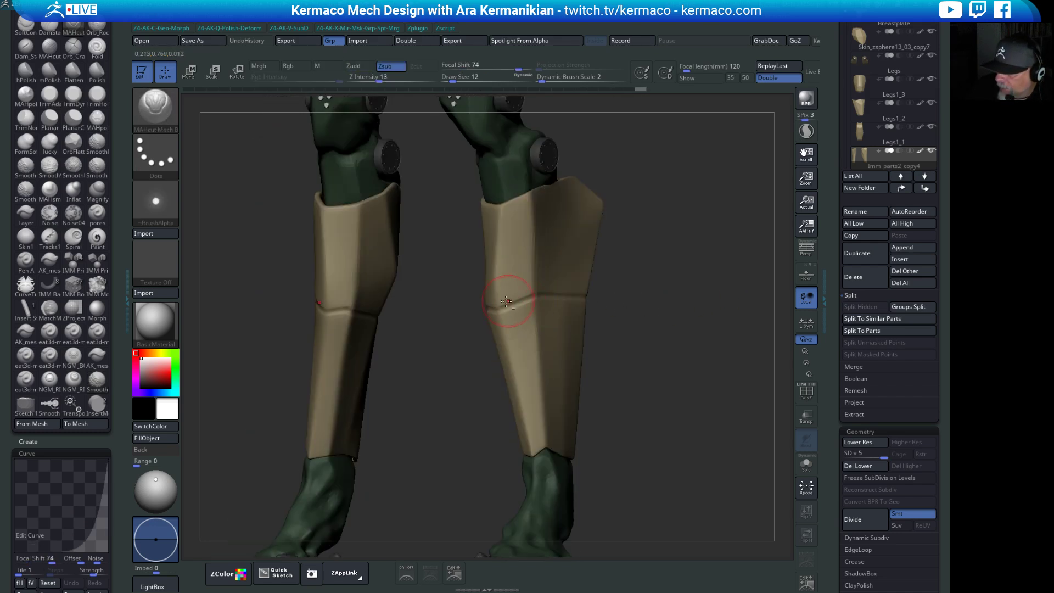
pyautogui.moveTo(494, 306)
pyautogui.mouseDown()
pyautogui.moveTo(544, 287)
pyautogui.moveTo(567, 305)
pyautogui.mouseUp()
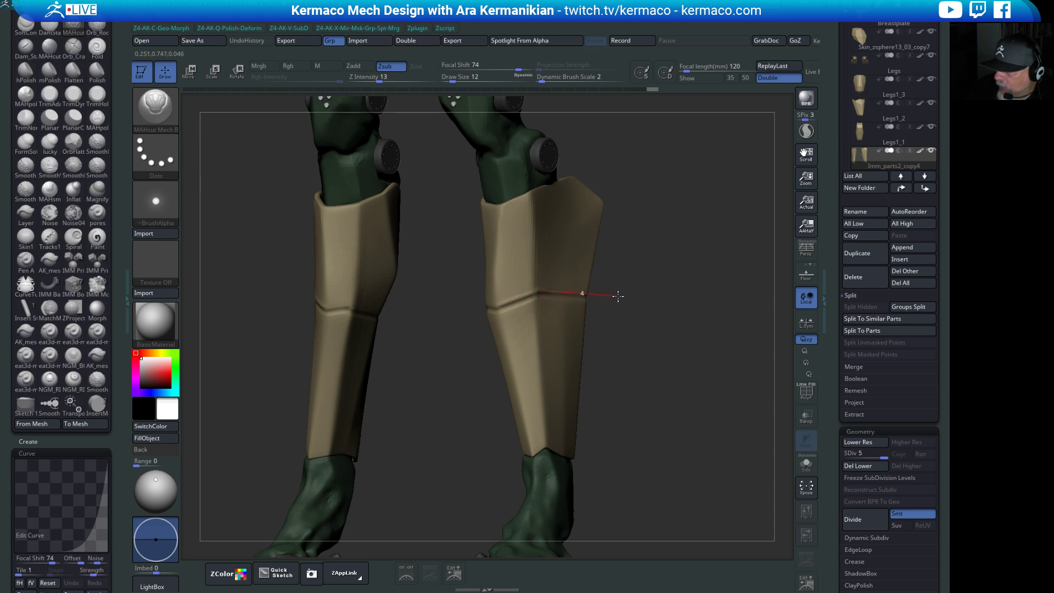
pyautogui.moveTo(648, 300)
pyautogui.mouseDown()
pyautogui.moveTo(565, 306)
pyautogui.moveTo(683, 318)
pyautogui.moveTo(543, 311)
pyautogui.mouseUp()
pyautogui.press('shift')
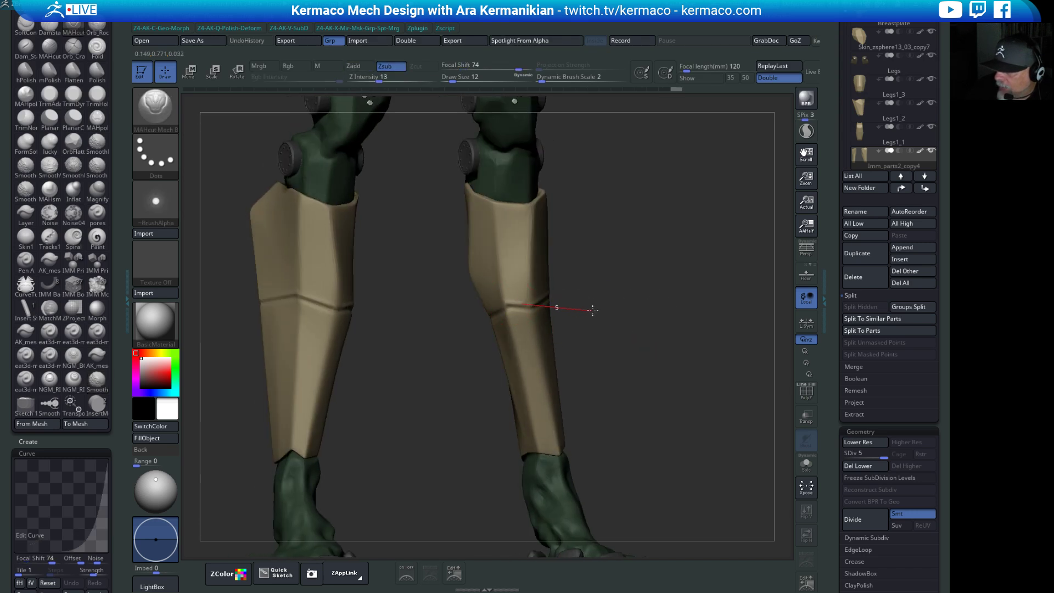
pyautogui.moveTo(593, 311); pyautogui.dragTo(530, 307)
pyautogui.moveTo(655, 343)
pyautogui.mouseDown()
pyautogui.moveTo(686, 337)
pyautogui.moveTo(549, 319)
pyautogui.mouseUp()
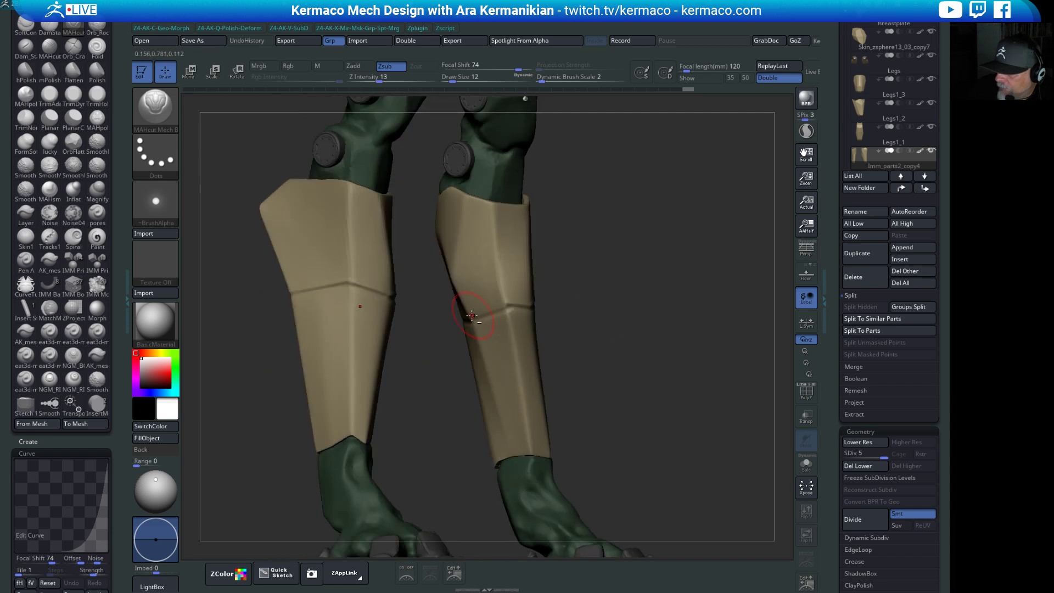
pyautogui.moveTo(472, 317)
pyautogui.mouseDown()
pyautogui.moveTo(531, 297)
pyautogui.moveTo(604, 341)
pyautogui.mouseUp()
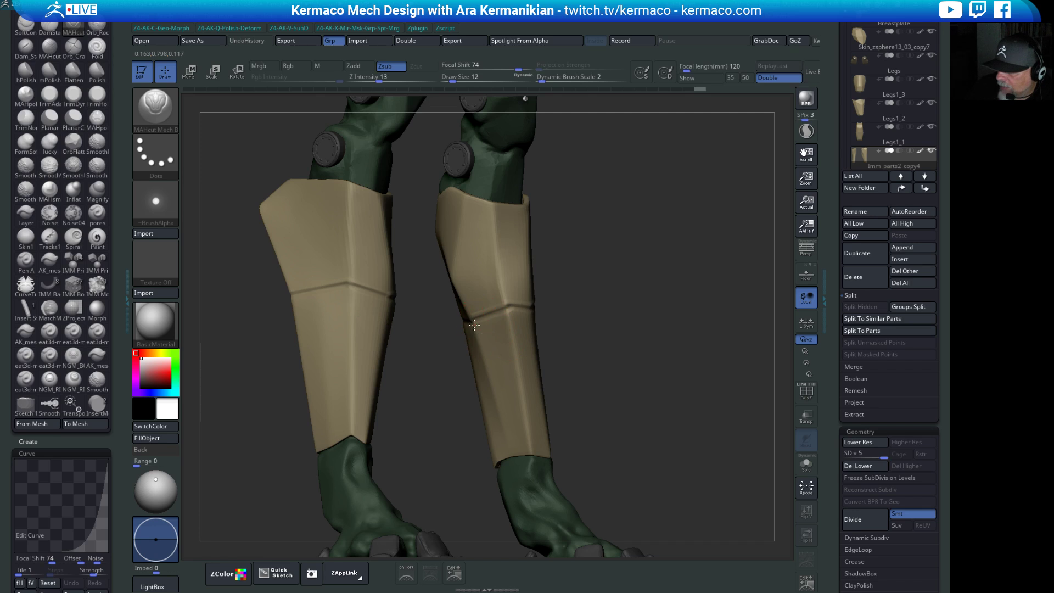
# Cut a second, parallel panel line around the shin armour just below the mid-height line.
pyautogui.moveTo(475, 324); pyautogui.dragTo(576, 296)
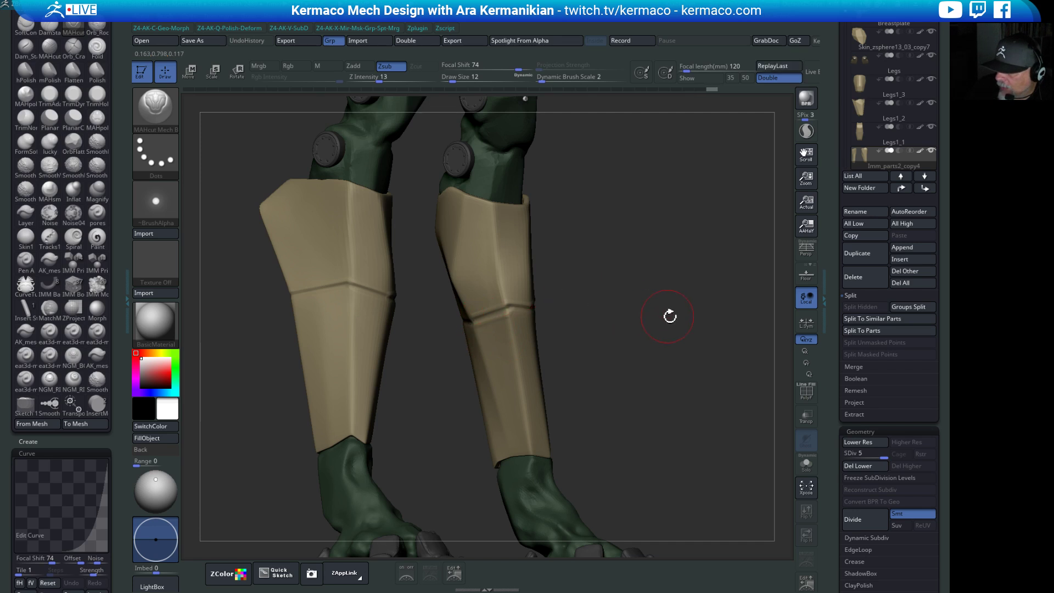
pyautogui.moveTo(670, 316); pyautogui.dragTo(571, 312)
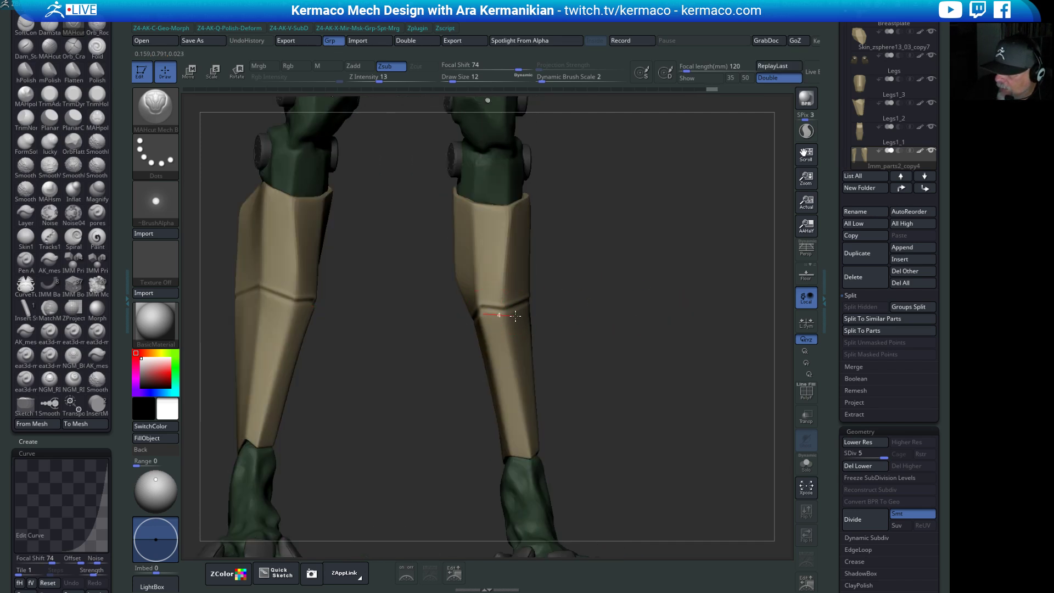
pyautogui.moveTo(569, 322)
pyautogui.mouseDown()
pyautogui.moveTo(578, 318)
pyautogui.moveTo(499, 317)
pyautogui.mouseUp()
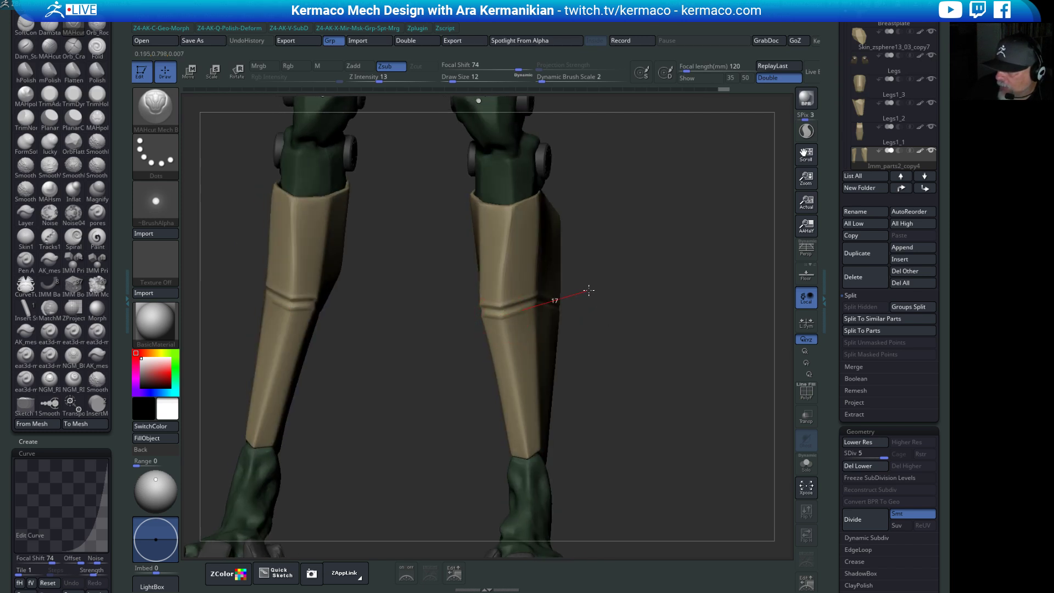
pyautogui.moveTo(600, 287)
pyautogui.mouseDown()
pyautogui.moveTo(651, 317)
pyautogui.moveTo(544, 308)
pyautogui.mouseUp()
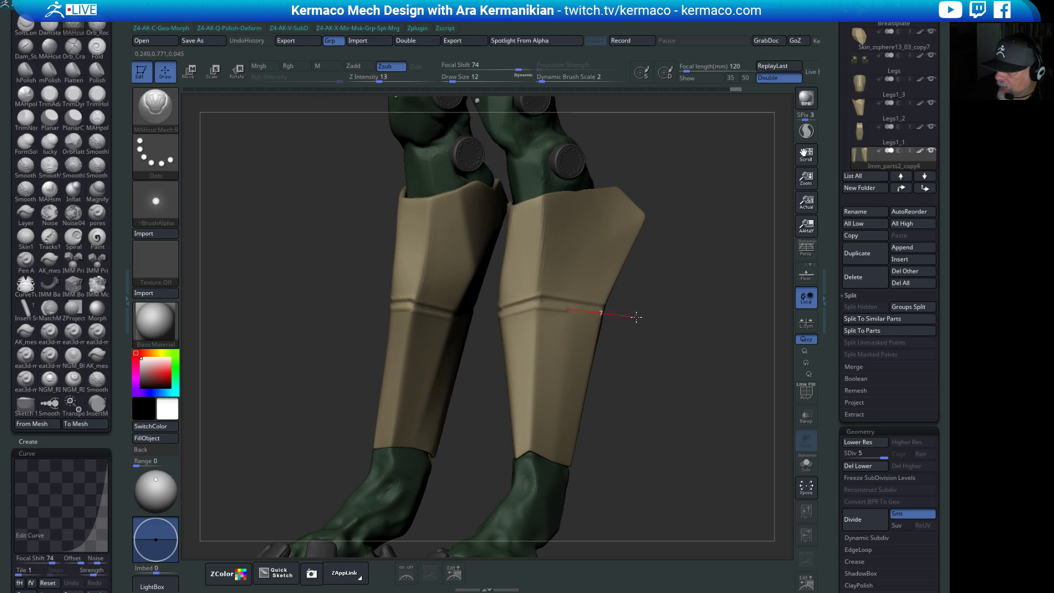
pyautogui.moveTo(668, 323); pyautogui.dragTo(669, 323)
pyautogui.keyDown('shift'); pyautogui.moveTo(551, 315); pyautogui.dragTo(540, 308); pyautogui.keyUp('shift')
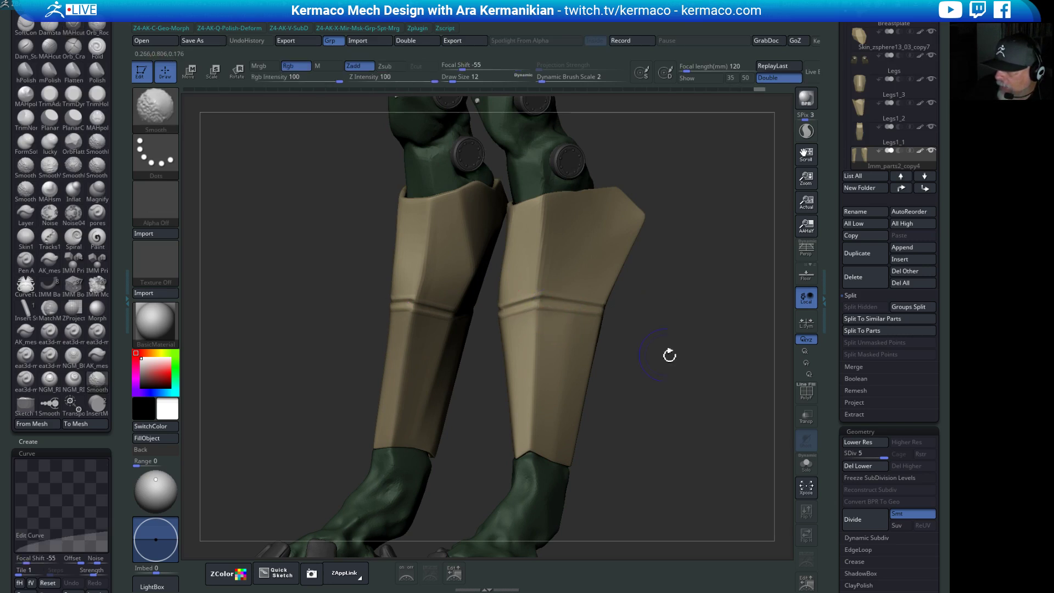
# Choose the hPolish brush at draw size 4, and lower the shin armour to subdivision level 4 and delete the higher level.
pyautogui.press('b')
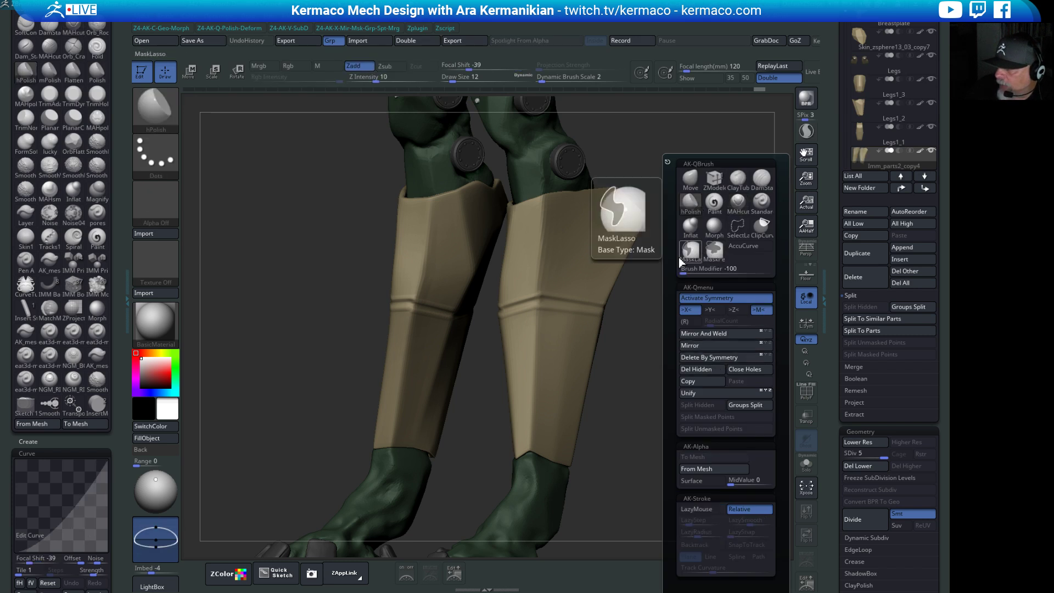
pyautogui.click(689, 206)
pyautogui.write('s1')
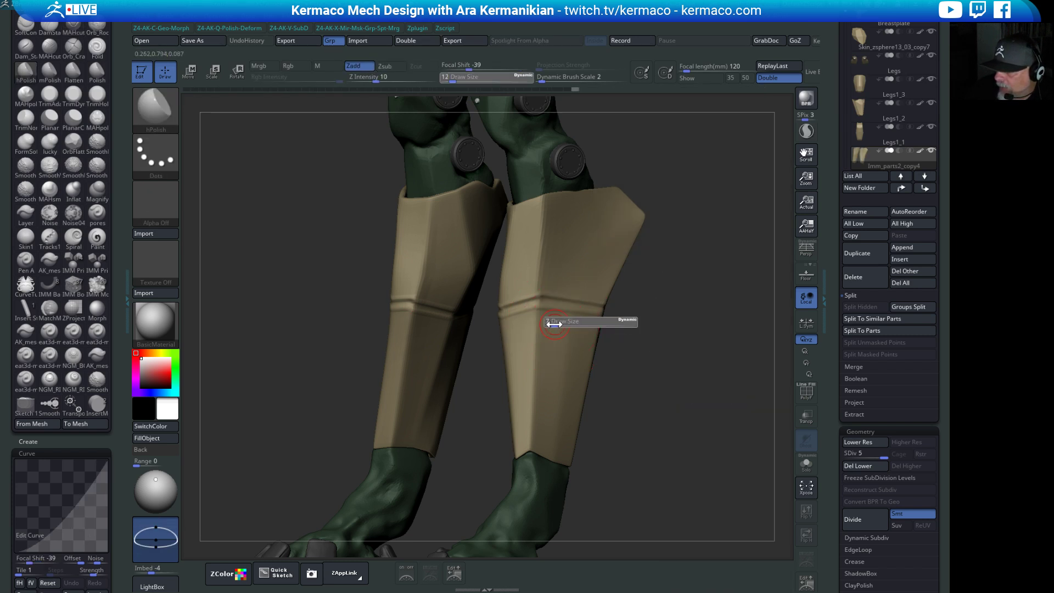
pyautogui.press('Return')
pyautogui.write('s4')
pyautogui.press('Return')
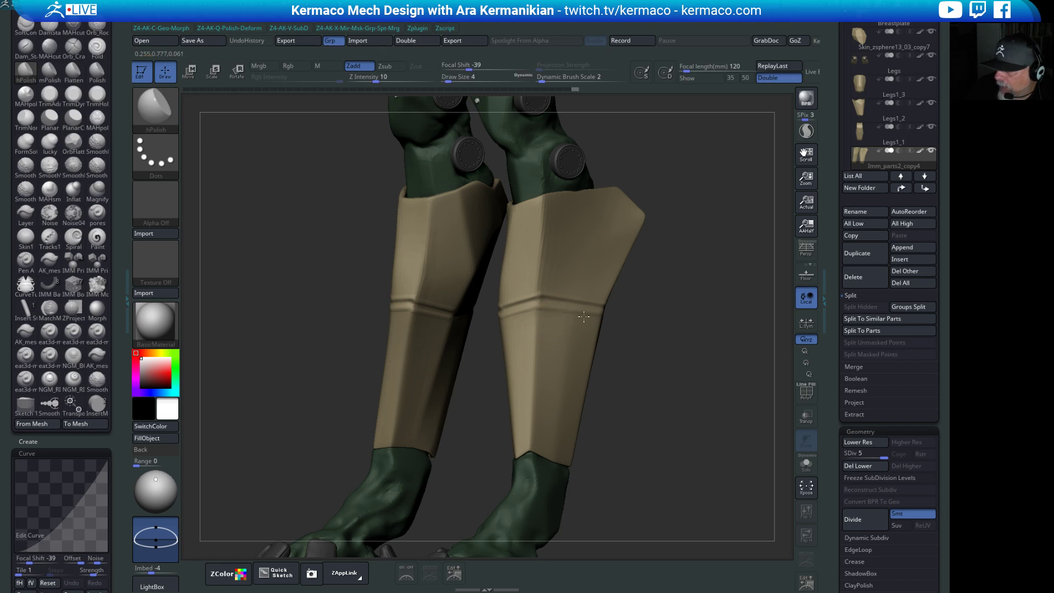
pyautogui.moveTo(878, 453); pyautogui.dragTo(868, 453)
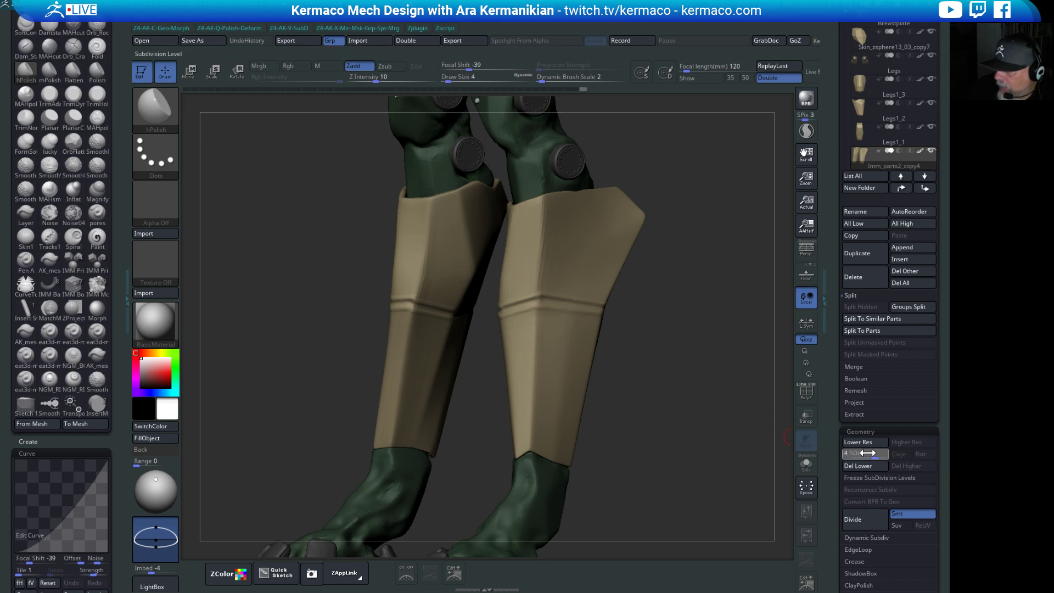
pyautogui.click(885, 465)
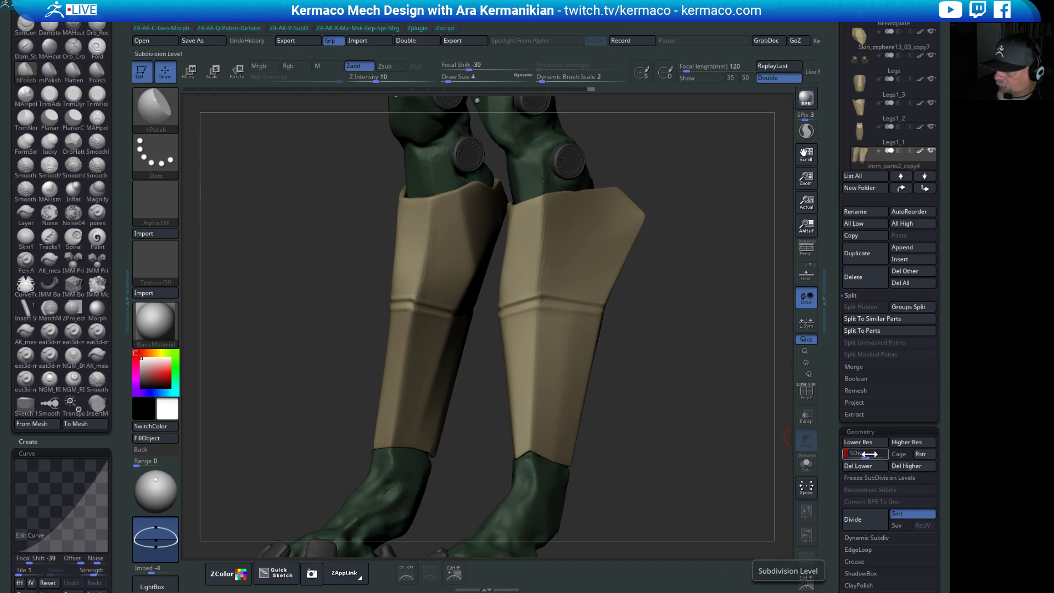
pyautogui.click(908, 466)
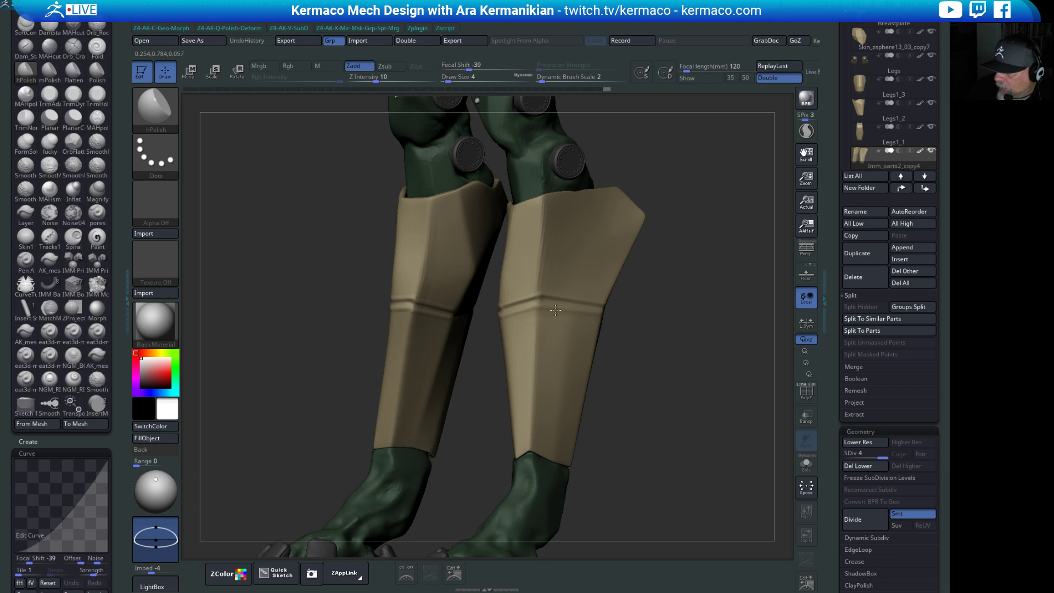
# Polish the shin armour's surface along the lower of the two panel lines with hPolish.
pyautogui.moveTo(565, 313); pyautogui.dragTo(500, 316)
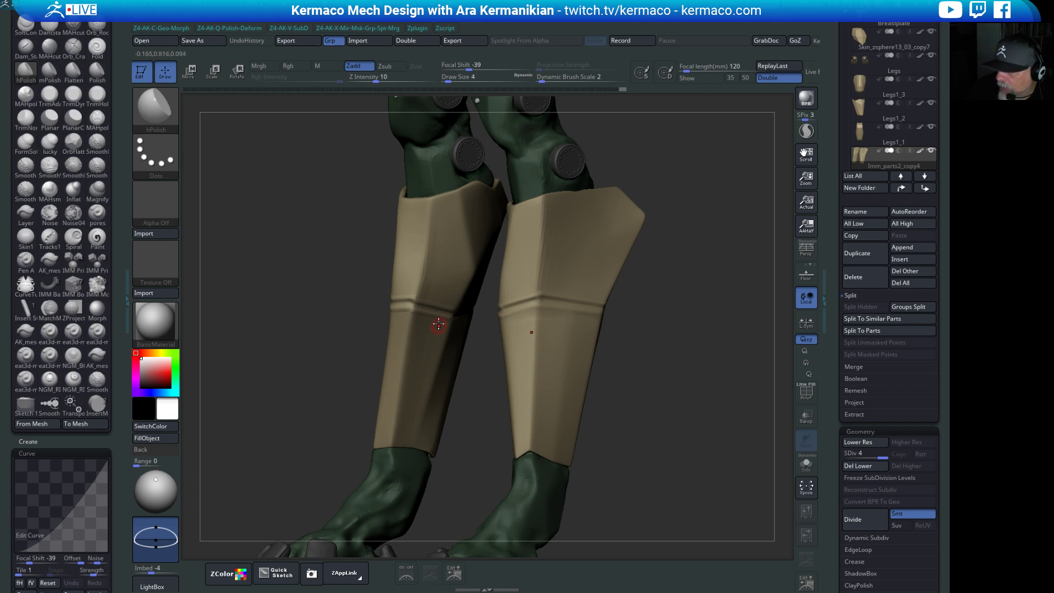
pyautogui.moveTo(439, 325); pyautogui.dragTo(411, 302)
pyautogui.moveTo(776, 357)
pyautogui.mouseDown()
pyautogui.moveTo(631, 334)
pyautogui.moveTo(605, 318)
pyautogui.moveTo(683, 324)
pyautogui.moveTo(643, 299)
pyautogui.moveTo(671, 346)
pyautogui.moveTo(732, 360)
pyautogui.moveTo(621, 221)
pyautogui.moveTo(500, 318)
pyautogui.mouseUp()
pyautogui.moveTo(602, 341); pyautogui.dragTo(588, 339)
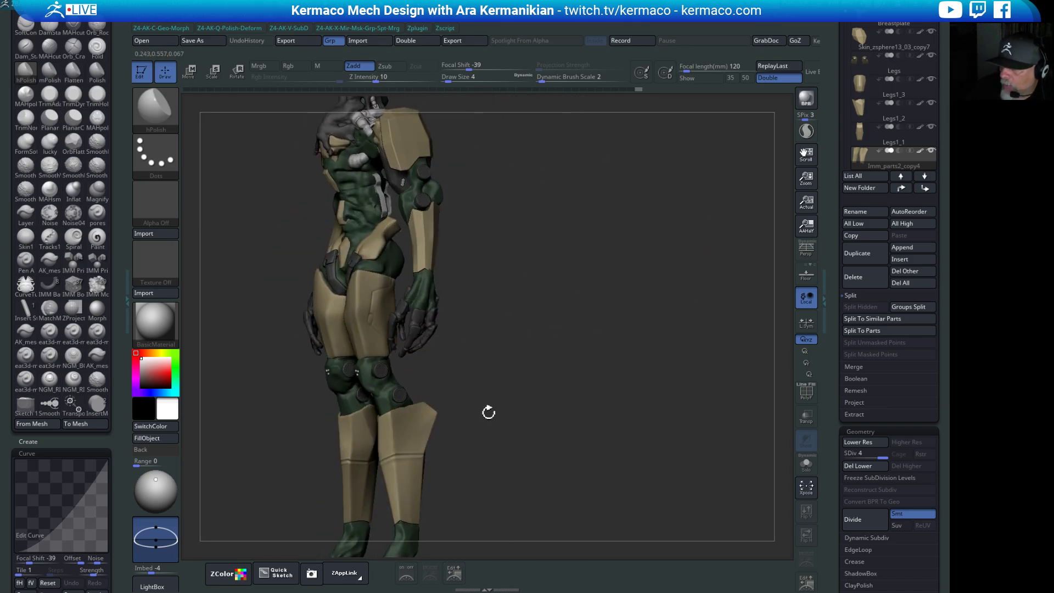
# Roll the thigh armour back to its state before the notch and panel lines, and ready MAHcut Mech B at draw size 13.
pyautogui.keyDown('alt'); pyautogui.click(356, 316); pyautogui.keyUp('alt')
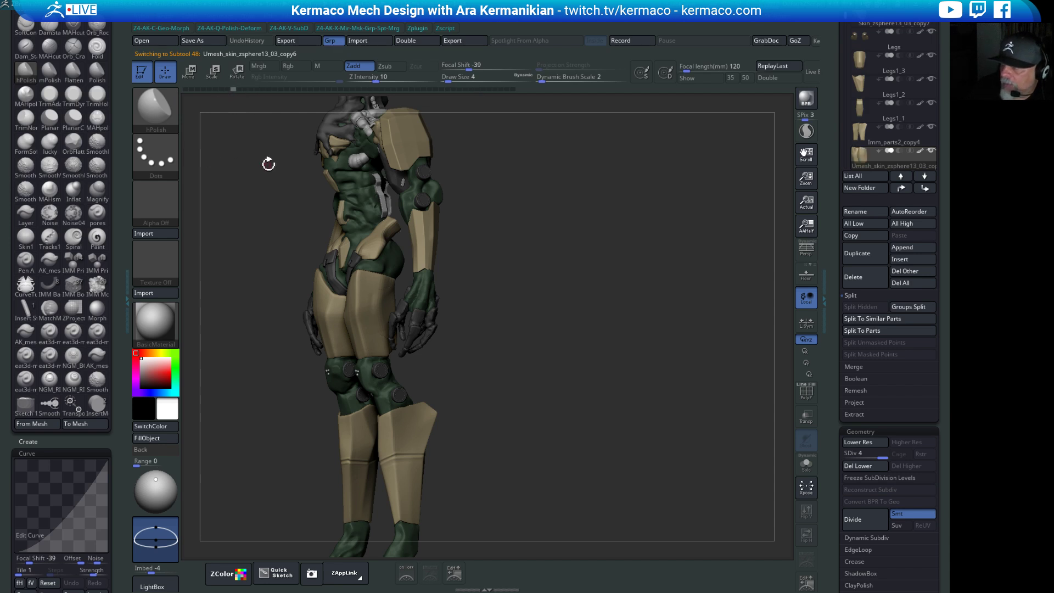
pyautogui.click(226, 88)
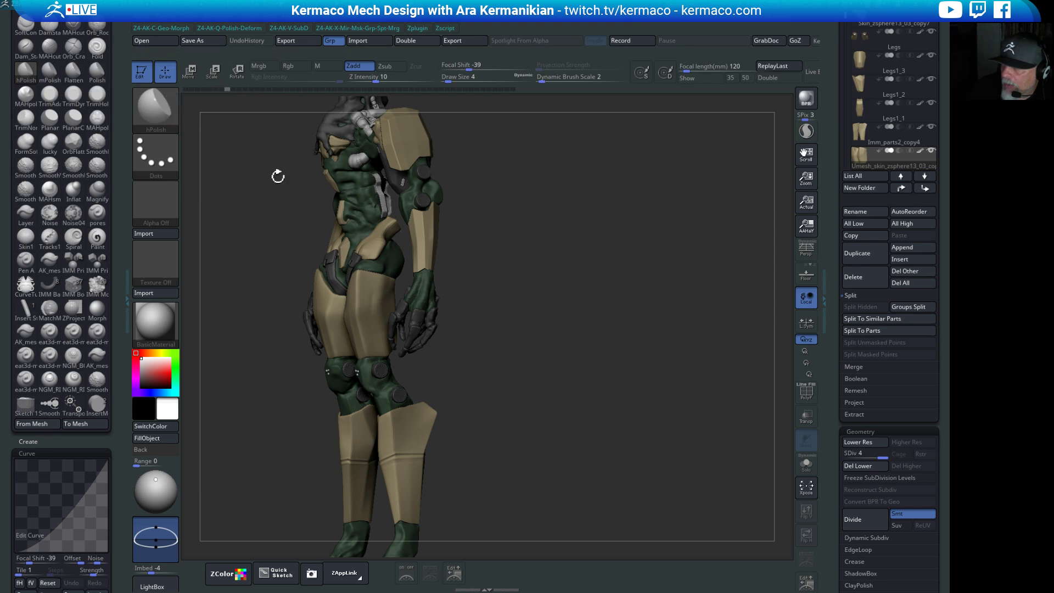
pyautogui.write('s')
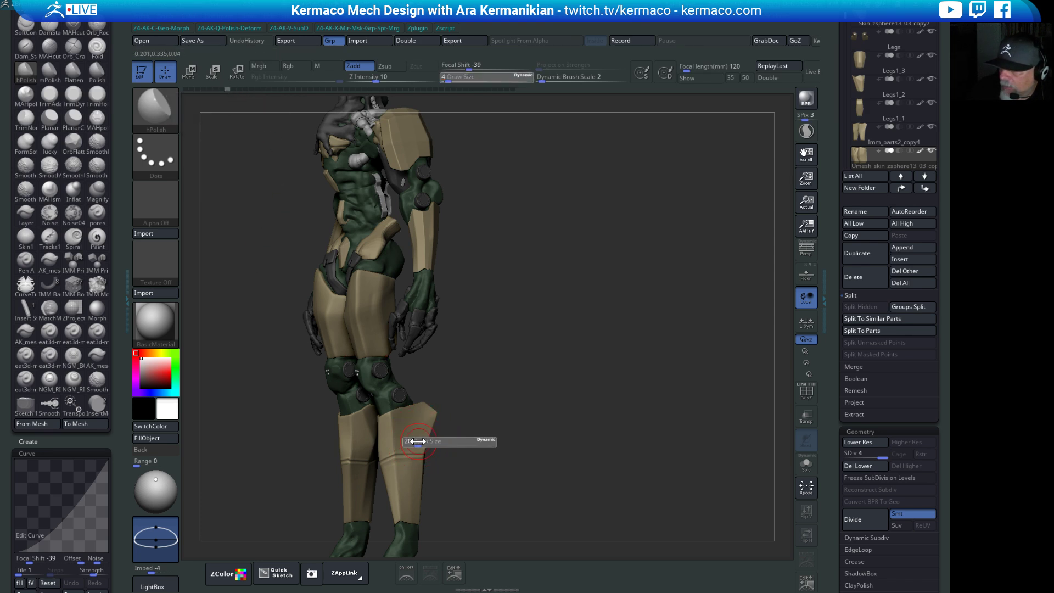
pyautogui.write('13')
pyautogui.press('Return')
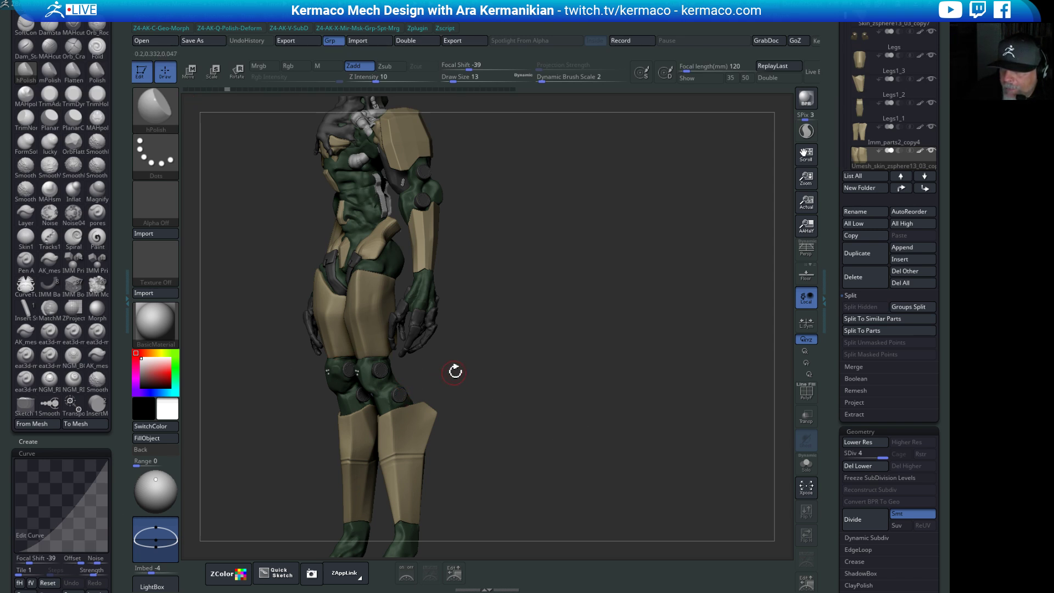
pyautogui.keyDown('shift'); pyautogui.moveTo(497, 365); pyautogui.dragTo(479, 354); pyautogui.keyUp('shift')
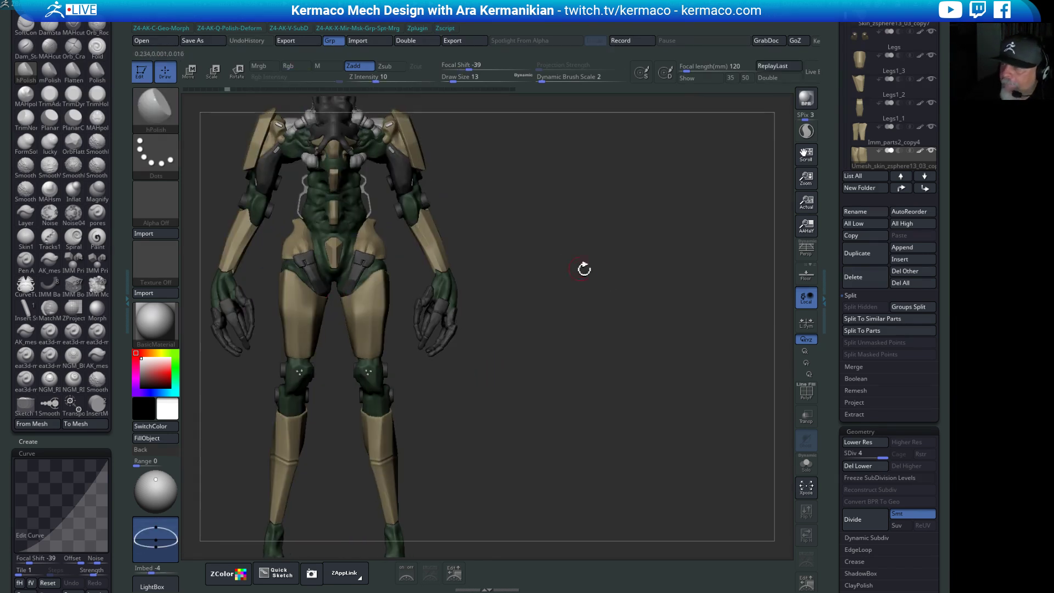
pyautogui.keyDown('alt'); pyautogui.moveTo(584, 266); pyautogui.dragTo(637, 286); pyautogui.keyUp('alt')
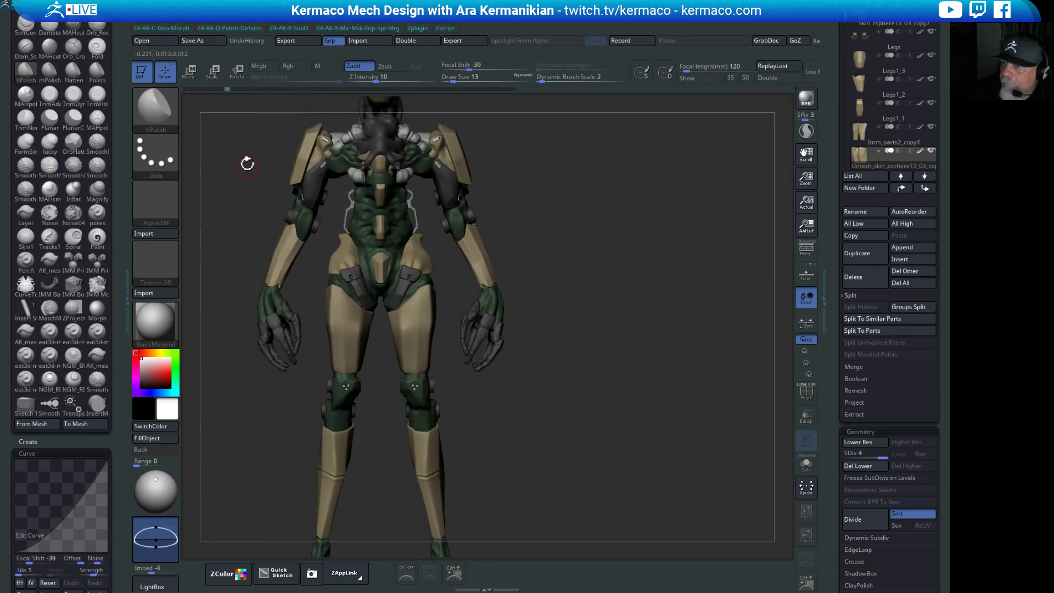
pyautogui.click(73, 27)
# Try to cut a horizontal panel line around the upper part of the thigh armour with MAHcut Mech B.
pyautogui.moveTo(647, 346)
pyautogui.keyDown('alt'); pyautogui.mouseDown()
pyautogui.moveTo(657, 341)
pyautogui.moveTo(602, 381)
pyautogui.moveTo(416, 299)
pyautogui.moveTo(528, 266)
pyautogui.mouseUp(); pyautogui.keyUp('alt')
pyautogui.click(527, 304)
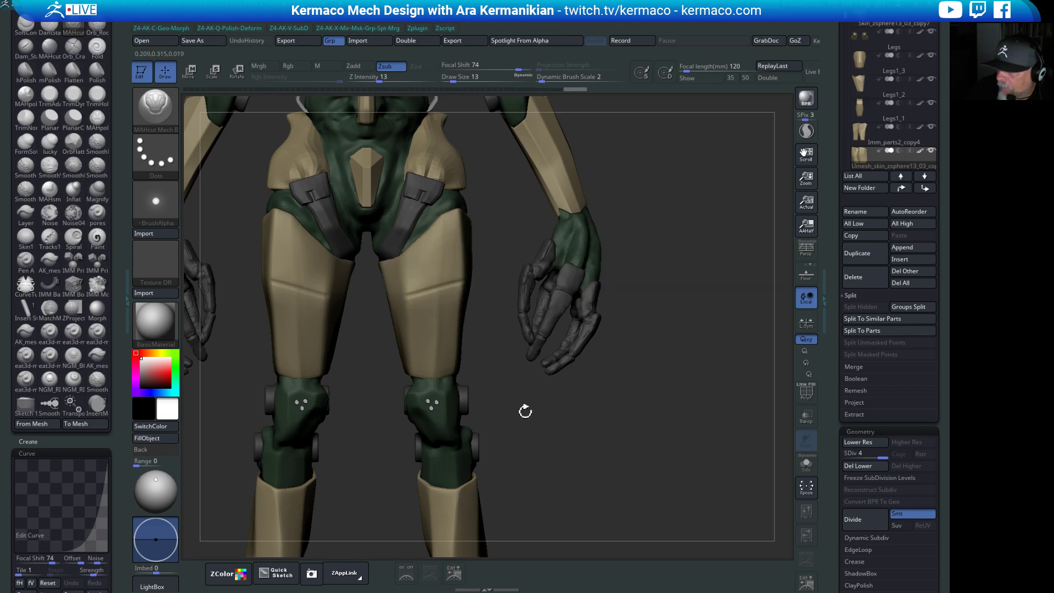
pyautogui.moveTo(529, 346)
pyautogui.mouseDown()
pyautogui.moveTo(537, 452)
pyautogui.moveTo(494, 406)
pyautogui.mouseUp()
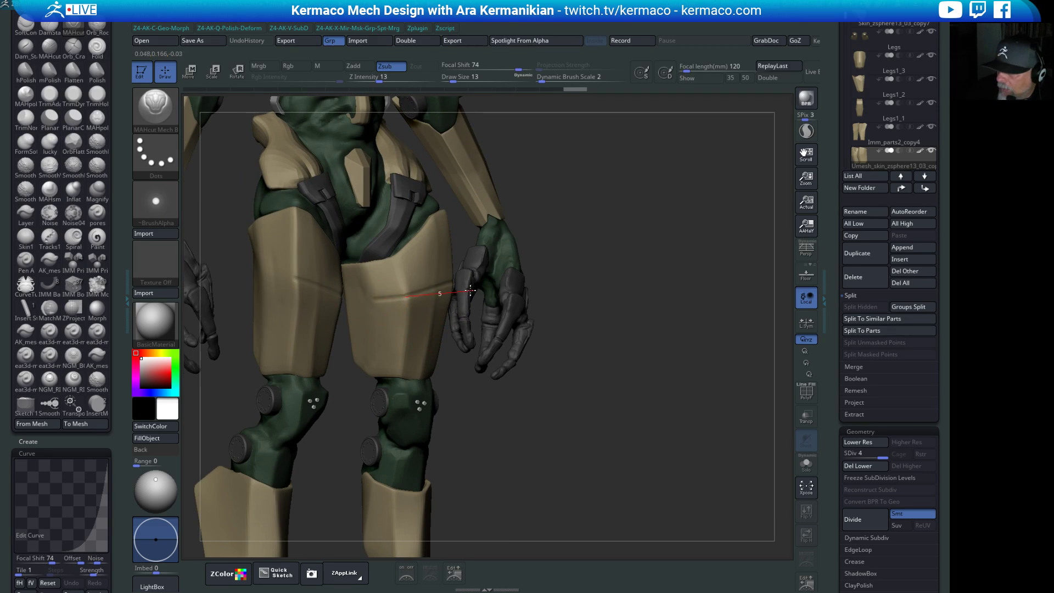
pyautogui.moveTo(652, 349); pyautogui.dragTo(358, 277)
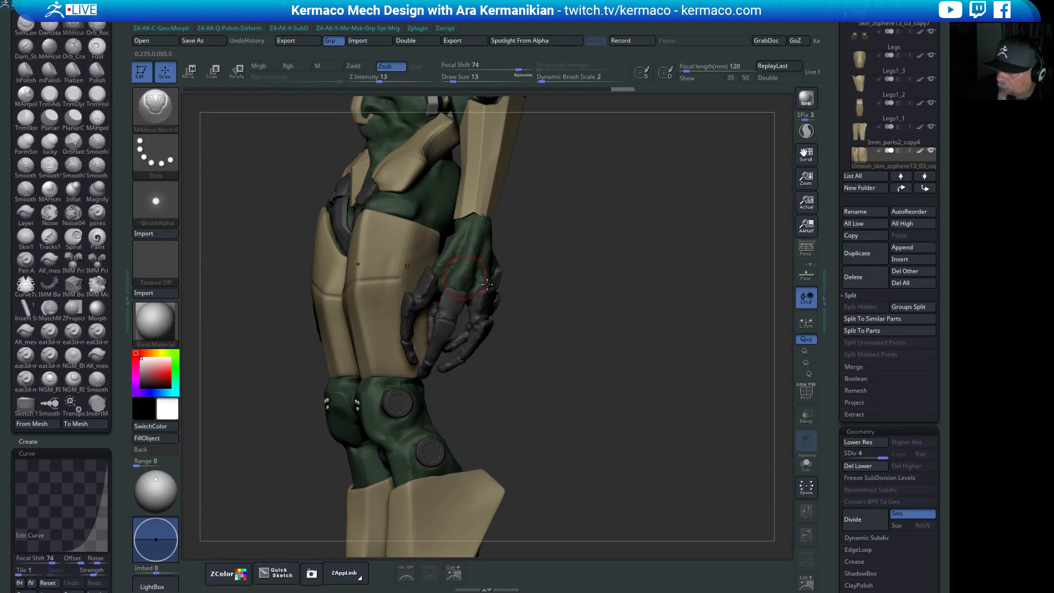
pyautogui.moveTo(553, 353)
pyautogui.keyDown('alt'); pyautogui.mouseDown()
pyautogui.moveTo(602, 339)
pyautogui.moveTo(657, 353)
pyautogui.moveTo(612, 337)
pyautogui.moveTo(676, 353)
pyautogui.moveTo(480, 291)
pyautogui.mouseUp(); pyautogui.keyUp('alt')
pyautogui.press('ctrl')
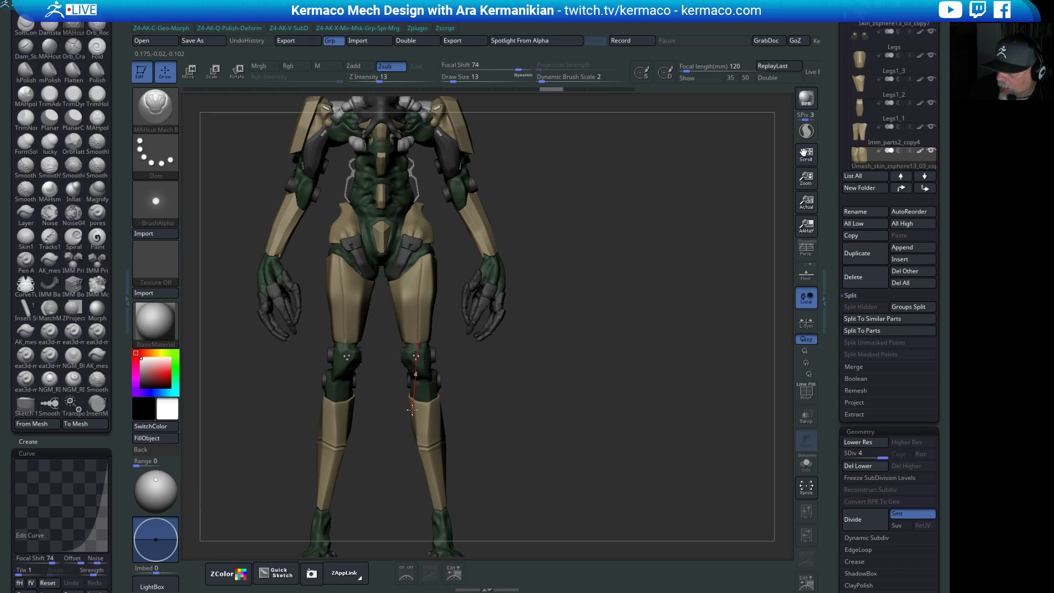
# Try to cut and smooth a vertical panel line down the front of the thigh armour with MAHcut Mech B.
pyautogui.moveTo(412, 410); pyautogui.dragTo(413, 412)
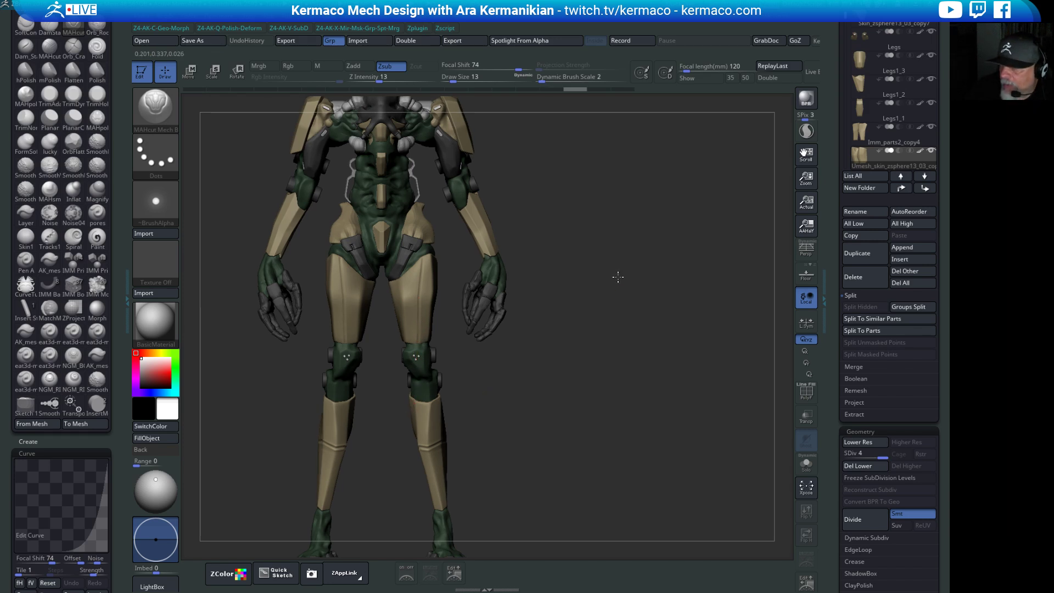
pyautogui.moveTo(618, 277); pyautogui.dragTo(447, 405)
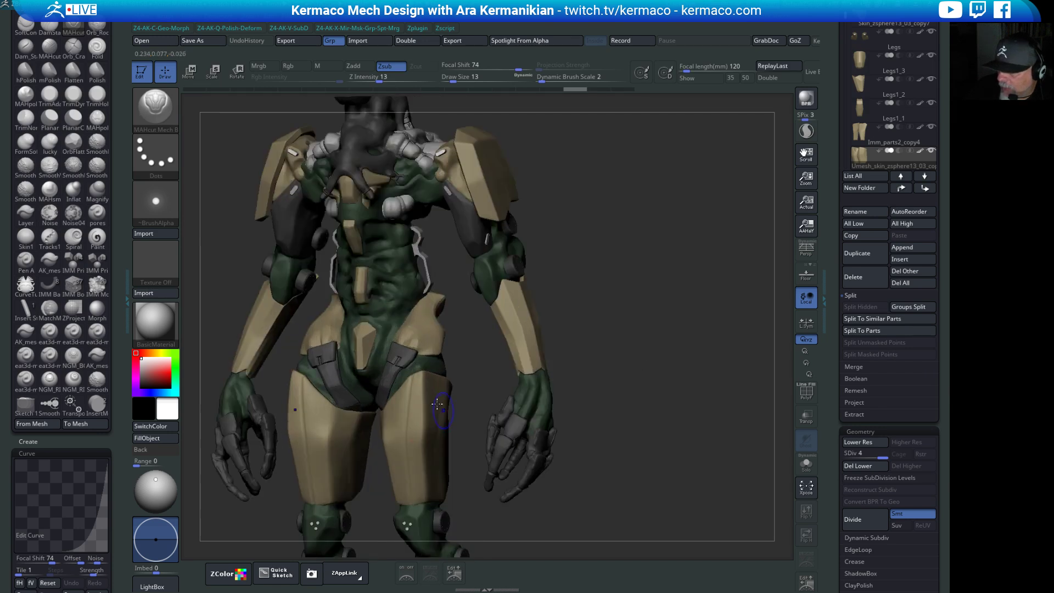
pyautogui.press('shift')
pyautogui.moveTo(506, 366); pyautogui.dragTo(415, 383)
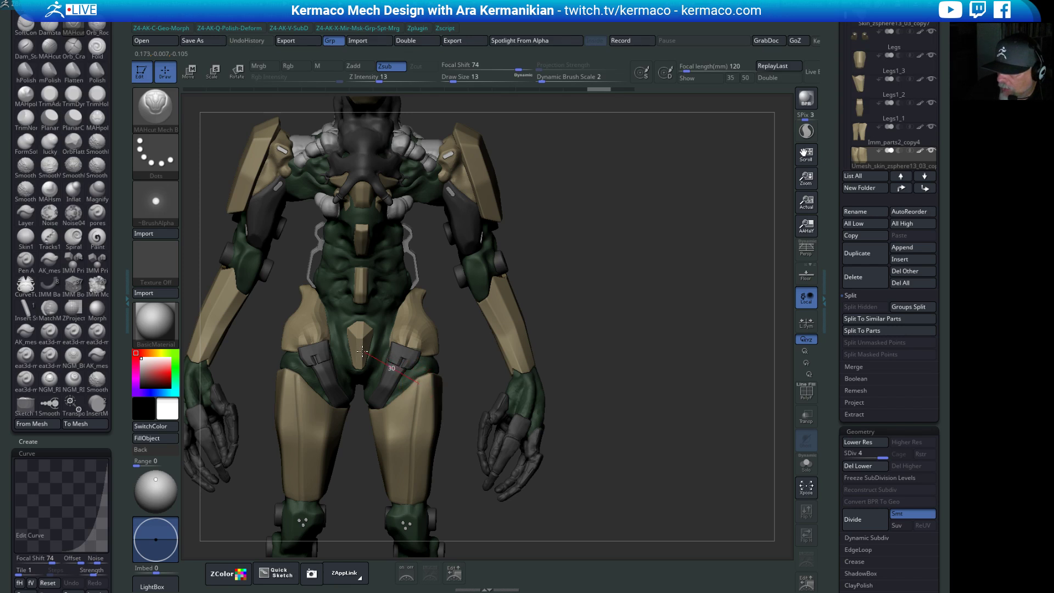
pyautogui.press('shift')
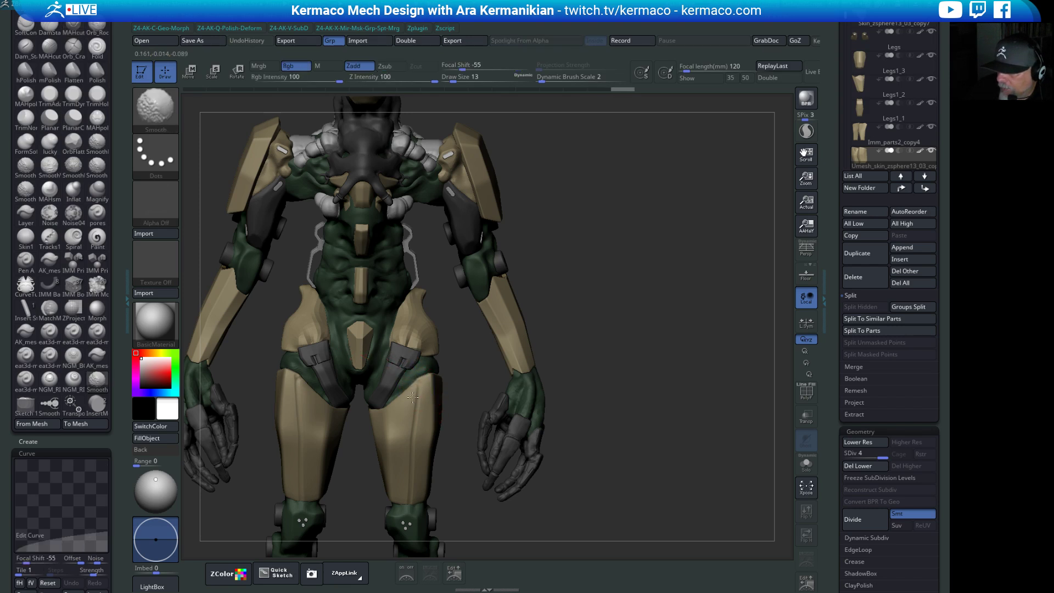
pyautogui.keyDown('alt'); pyautogui.moveTo(471, 400); pyautogui.dragTo(495, 296); pyautogui.keyUp('alt')
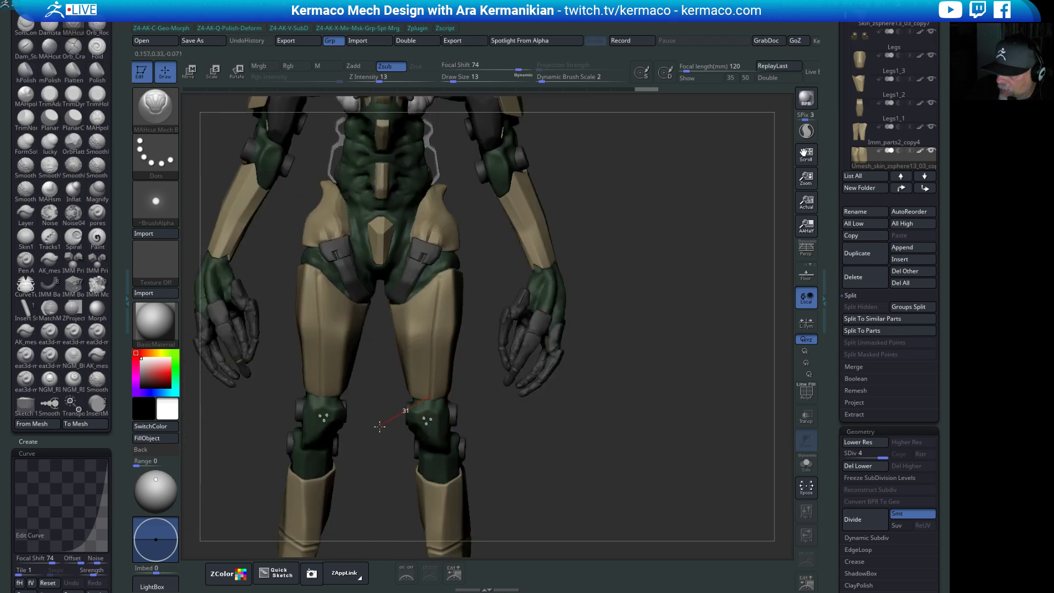
pyautogui.press('shift')
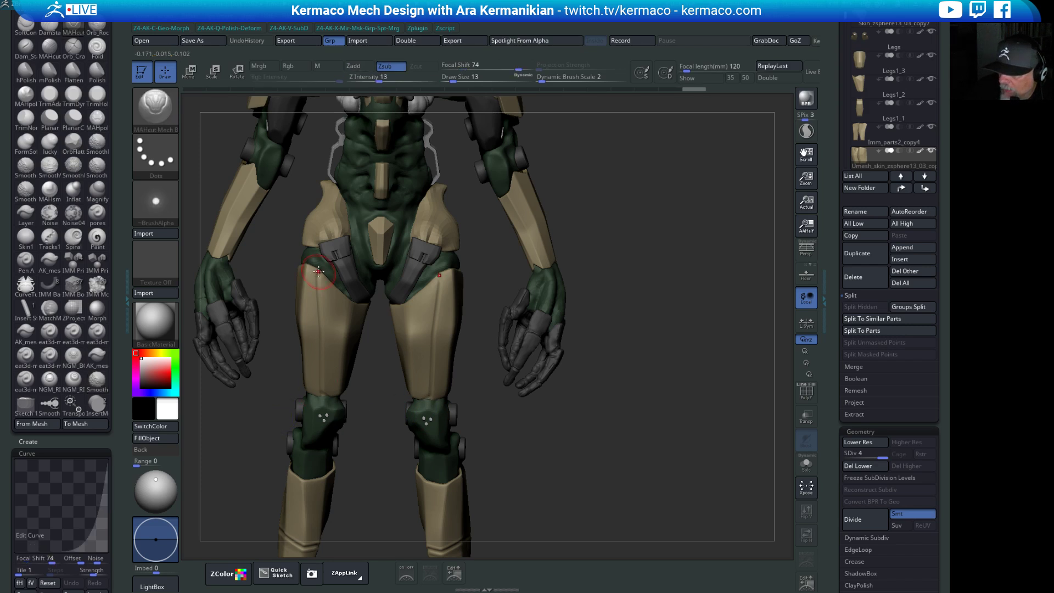
pyautogui.moveTo(318, 273); pyautogui.dragTo(320, 283)
pyautogui.moveTo(323, 435); pyautogui.dragTo(321, 442)
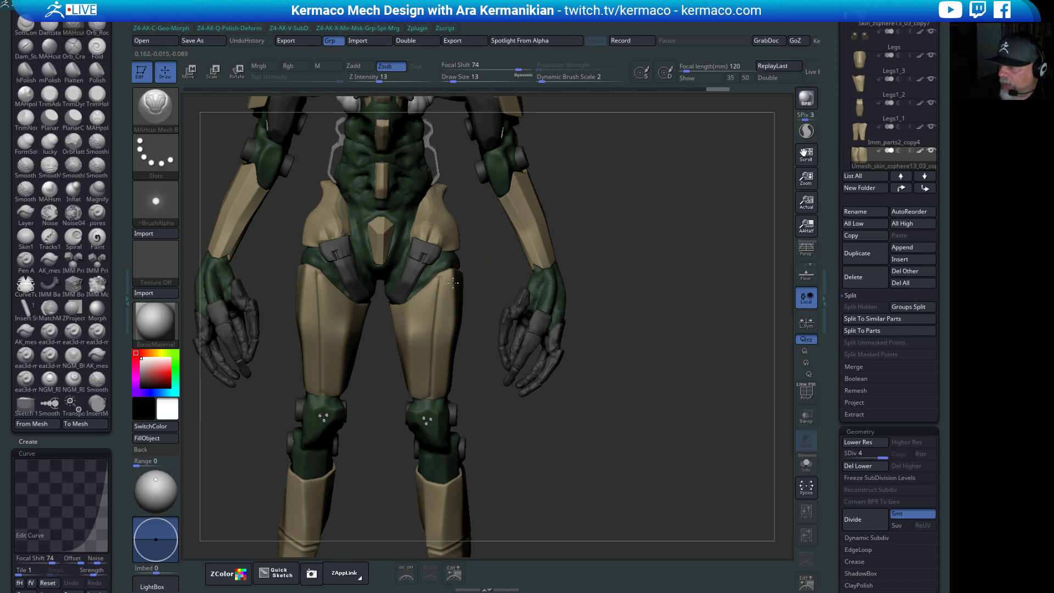
# Undo the vertical panel-line strokes on the thigh armour and quick-save the project.
pyautogui.press('f')
pyautogui.moveTo(637, 346)
pyautogui.keyDown('shift'); pyautogui.mouseDown()
pyautogui.moveTo(604, 320)
pyautogui.moveTo(614, 303)
pyautogui.moveTo(638, 316)
pyautogui.moveTo(664, 305)
pyautogui.mouseUp(); pyautogui.keyUp('shift')
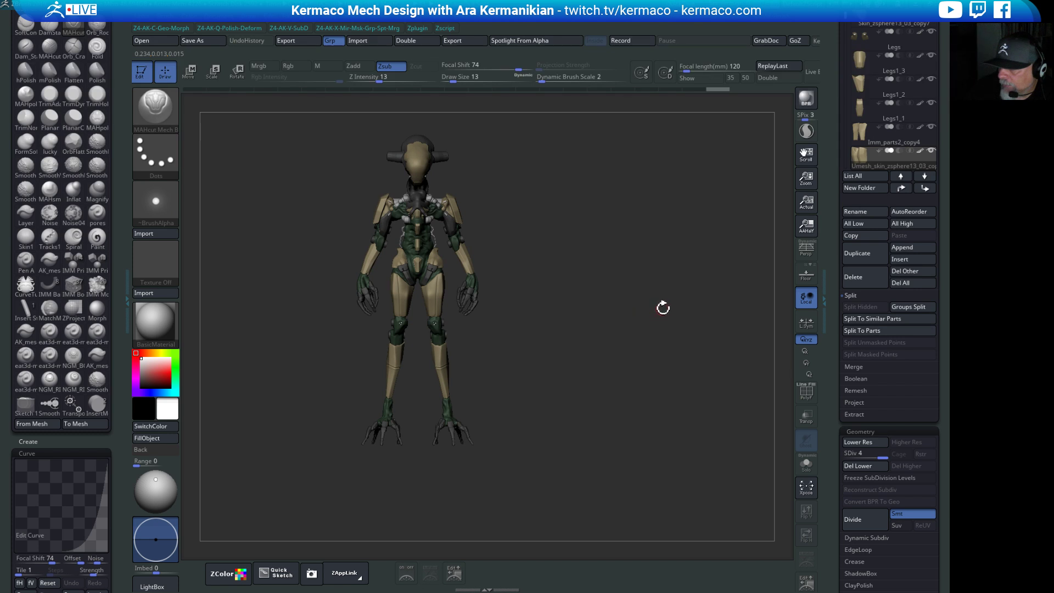
pyautogui.press('ctrl')
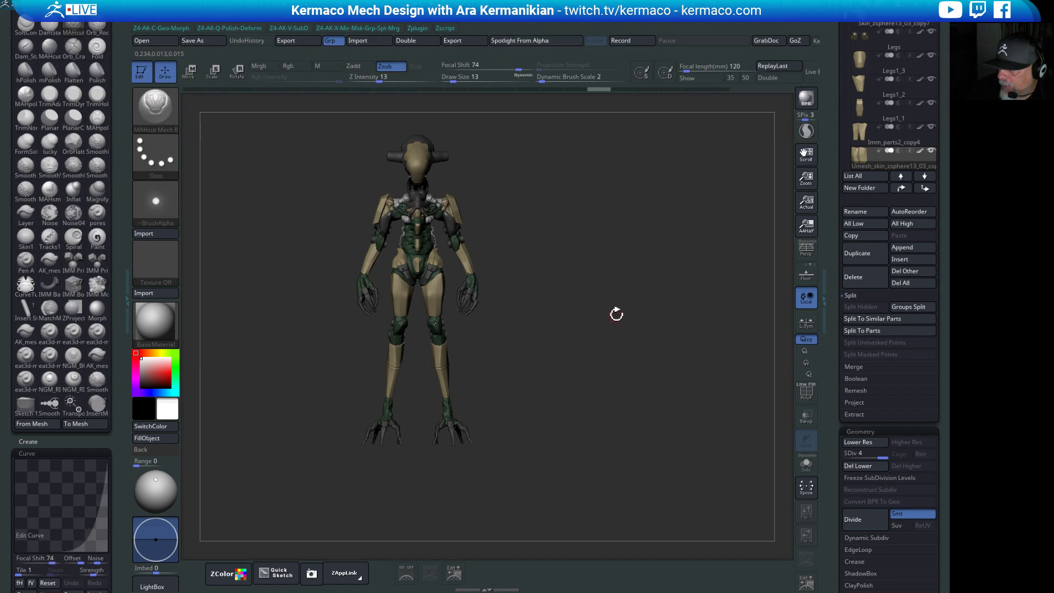
pyautogui.keyDown('alt'); pyautogui.moveTo(681, 346); pyautogui.dragTo(439, 317); pyautogui.keyUp('alt')
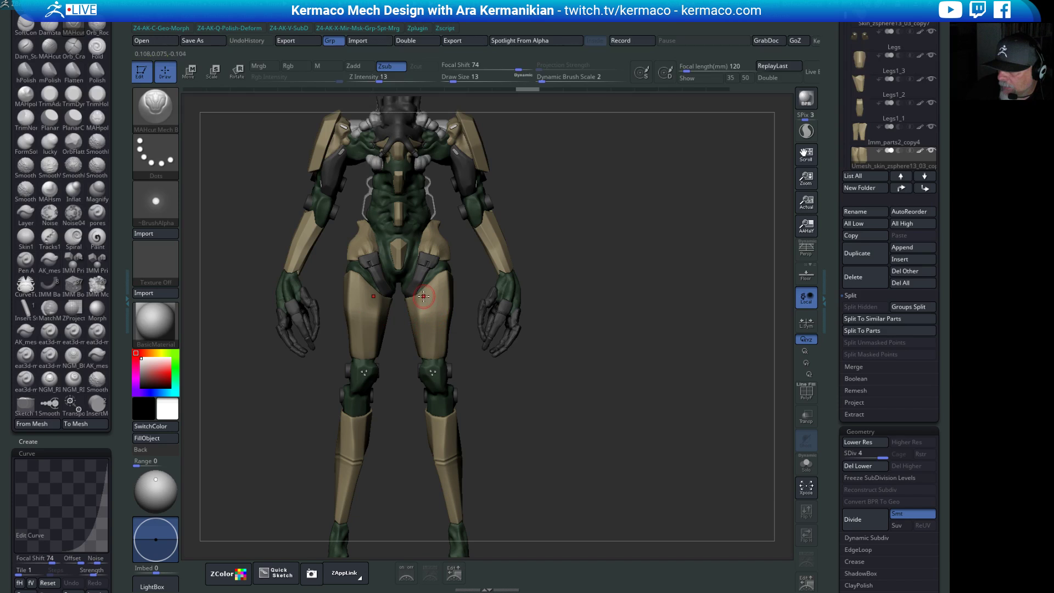
pyautogui.hotkey('ctrl', 's')
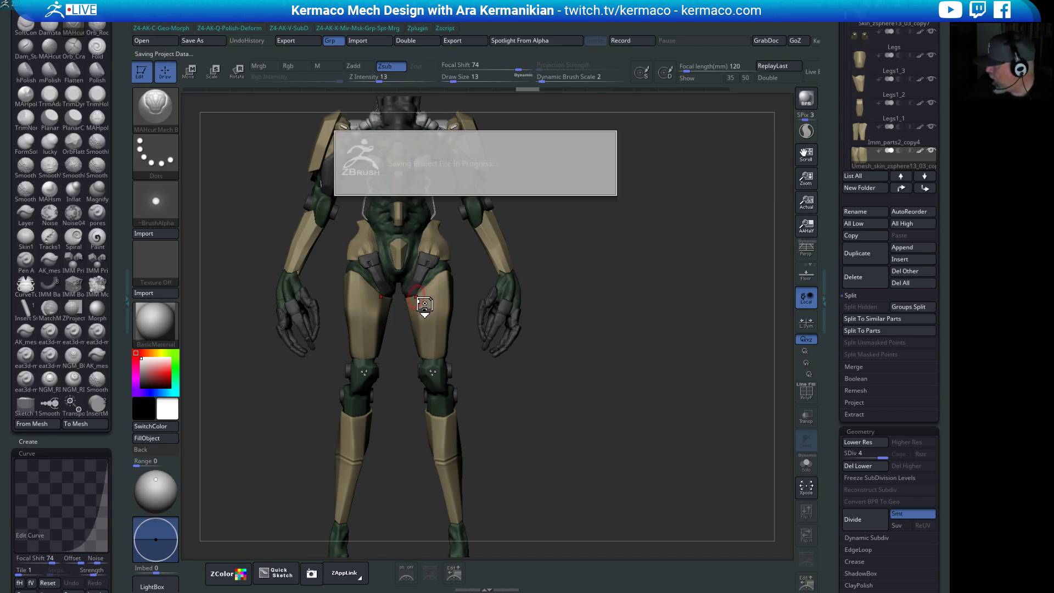
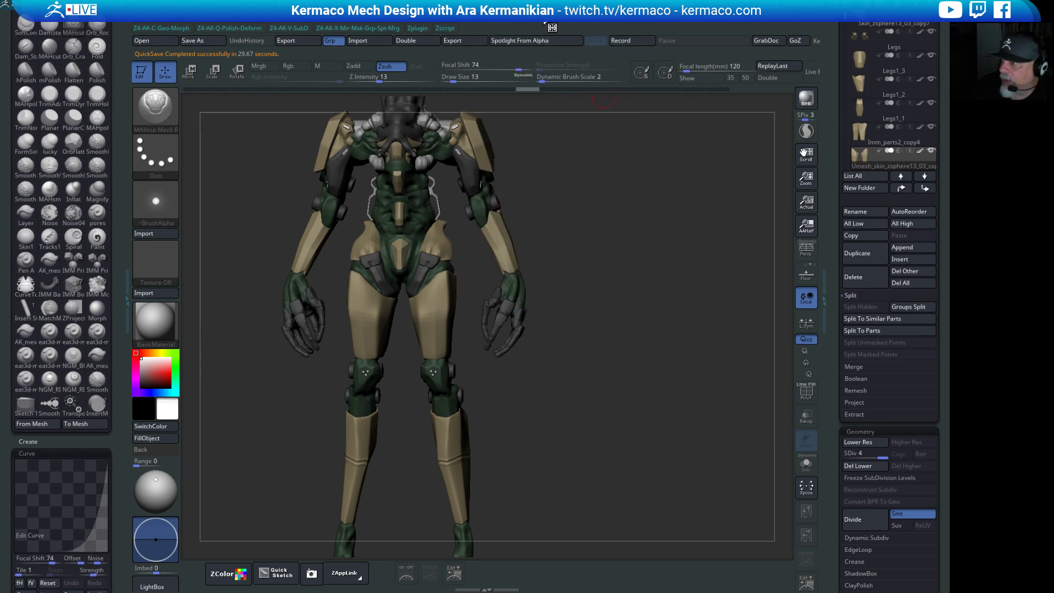
# Examine the interface colour settings (IColors) in the ZBrush preferences.
pyautogui.click(496, 28)
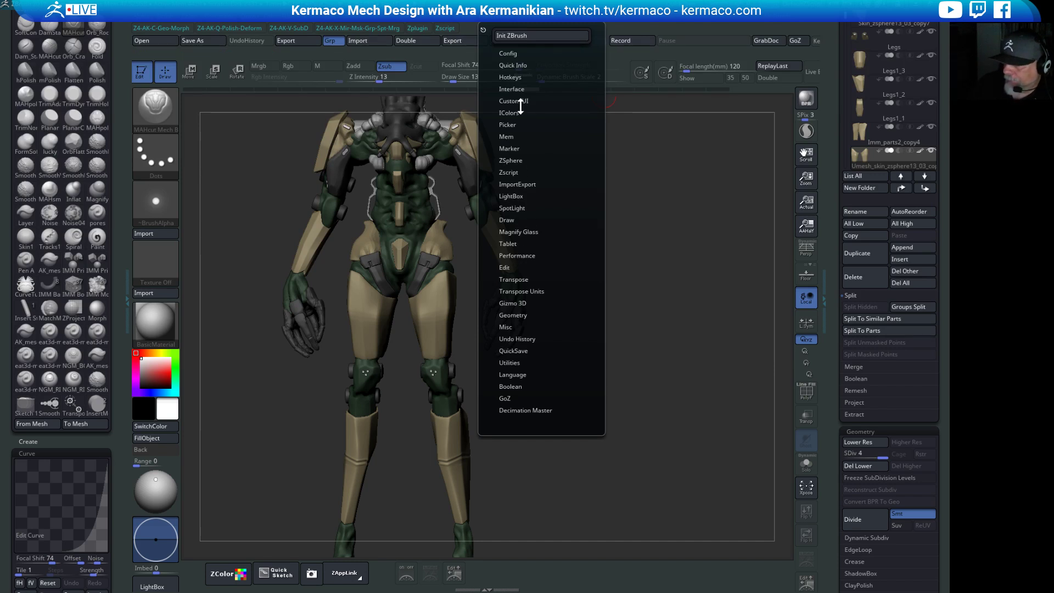
pyautogui.click(489, 112)
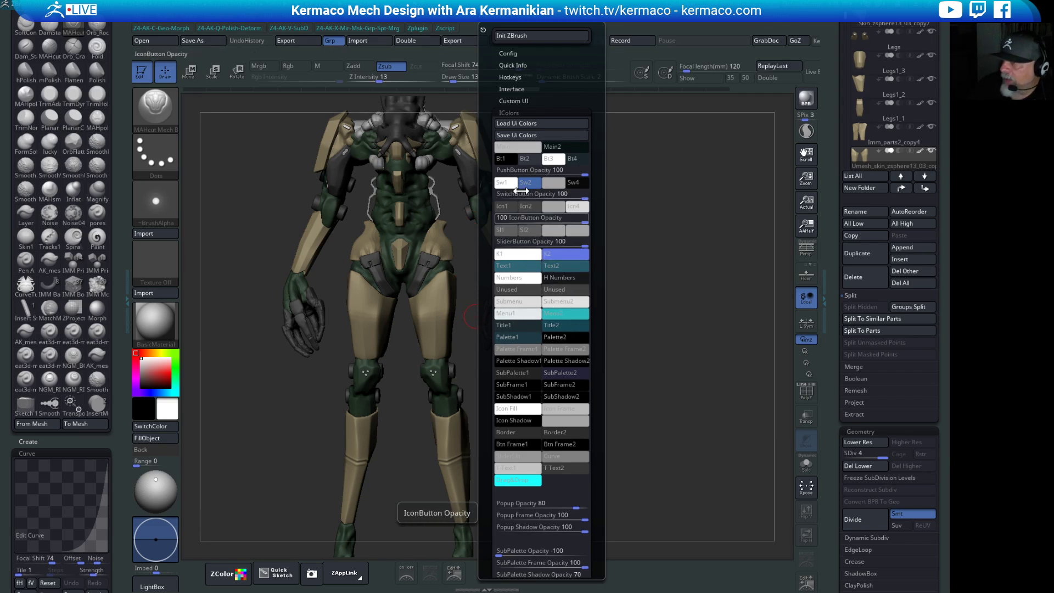
pyautogui.click(493, 23)
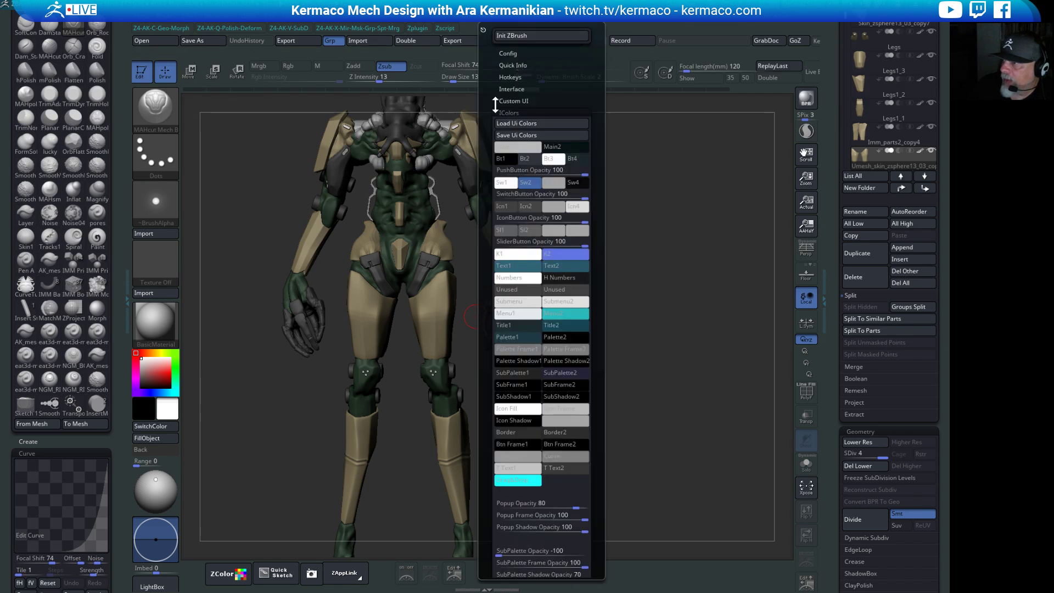
pyautogui.click(510, 112)
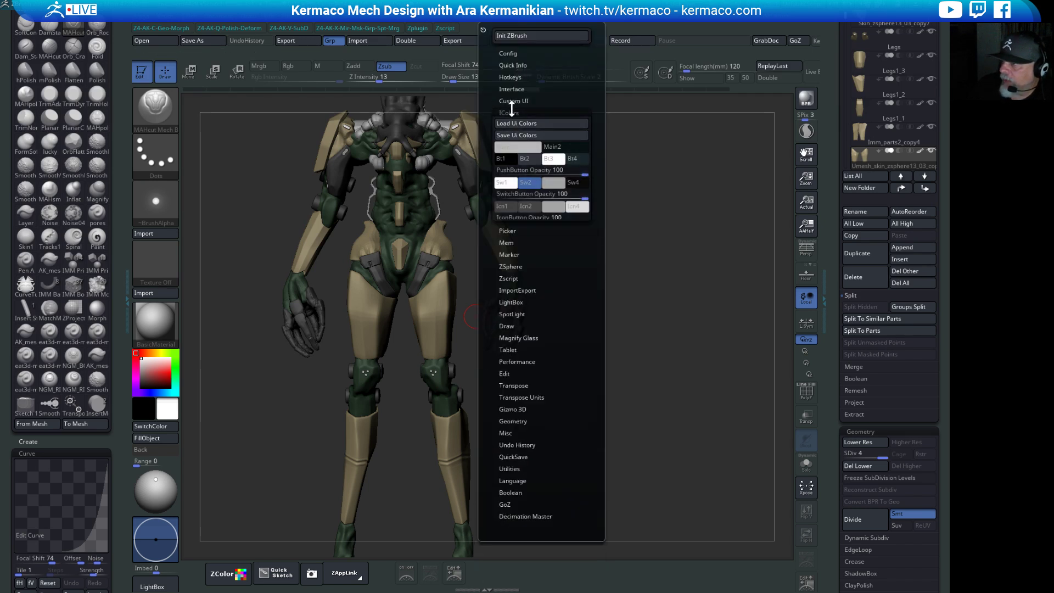
pyautogui.click(510, 112)
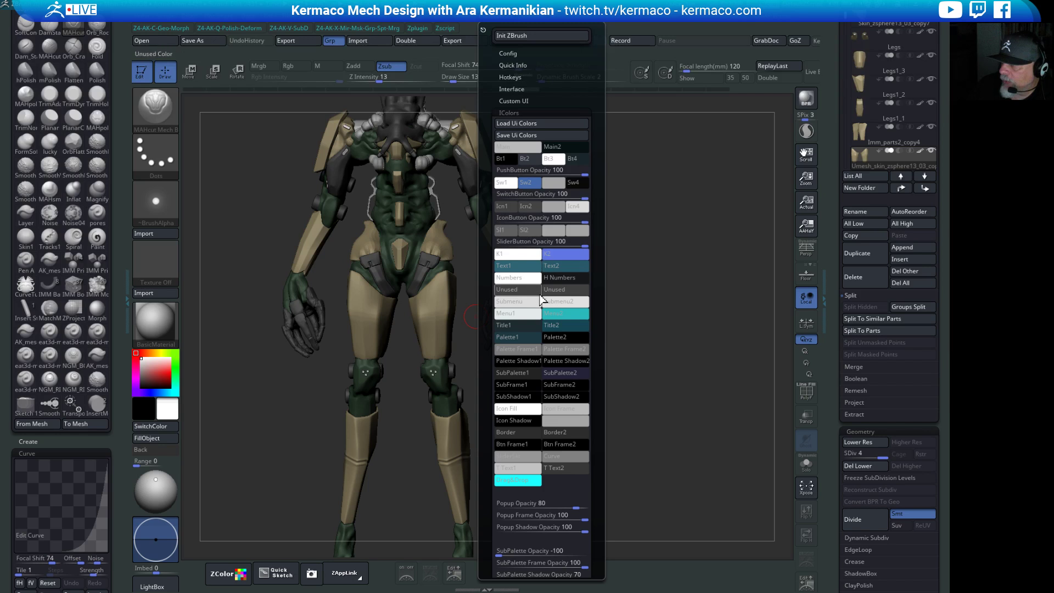
pyautogui.press('Escape')
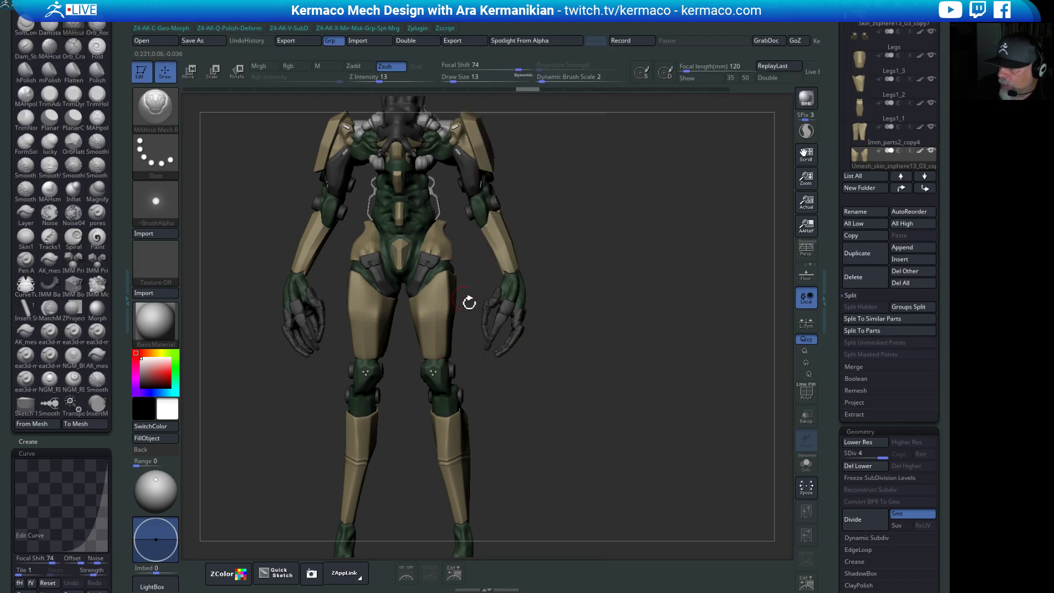
# Choose the ClayTubes brush and set its draw size to 11 for work on the thigh armour.
pyautogui.moveTo(572, 377); pyautogui.dragTo(420, 324)
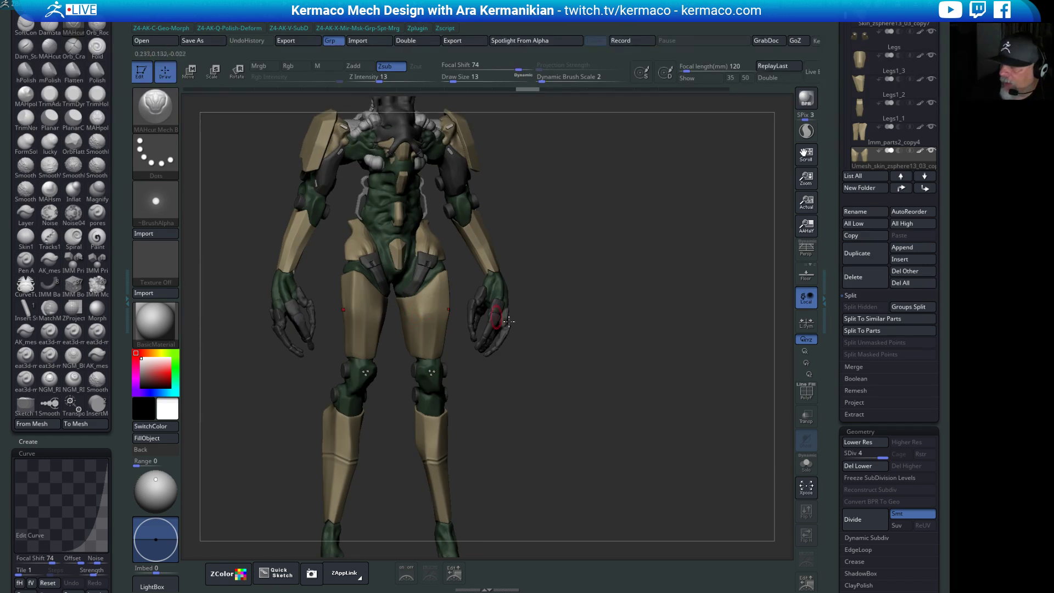
pyautogui.moveTo(509, 321); pyautogui.dragTo(436, 303)
pyautogui.moveTo(639, 294); pyautogui.dragTo(479, 235)
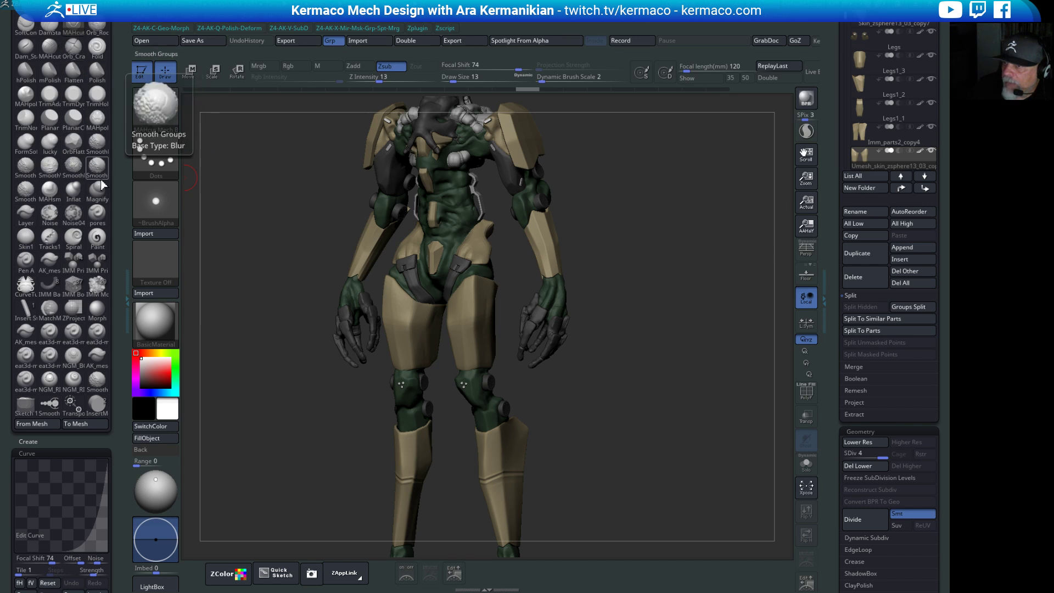
pyautogui.press('ctrl')
pyautogui.press('b')
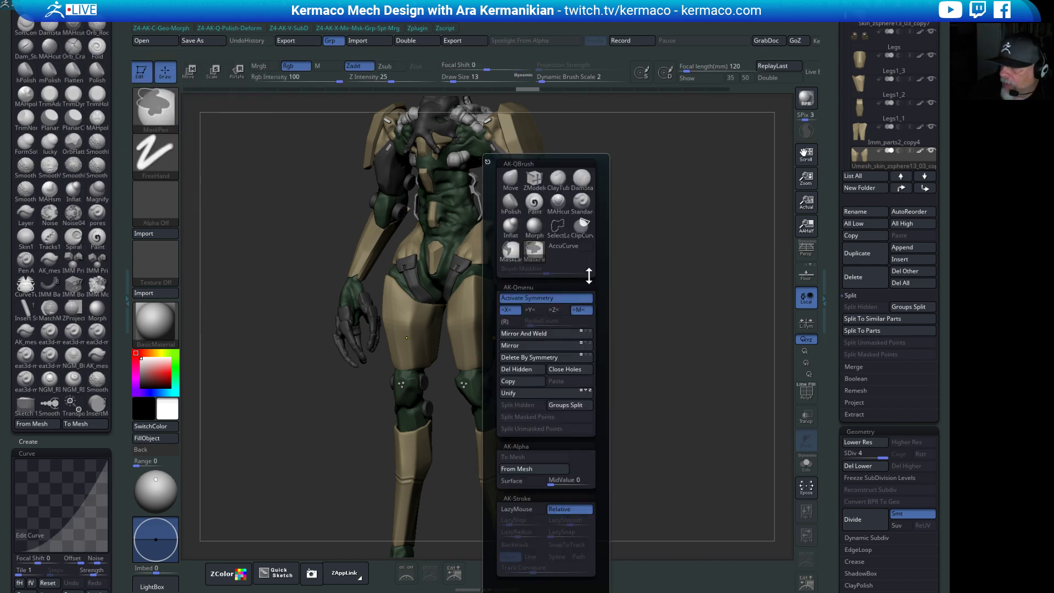
pyautogui.press('c')
pyautogui.press('t')
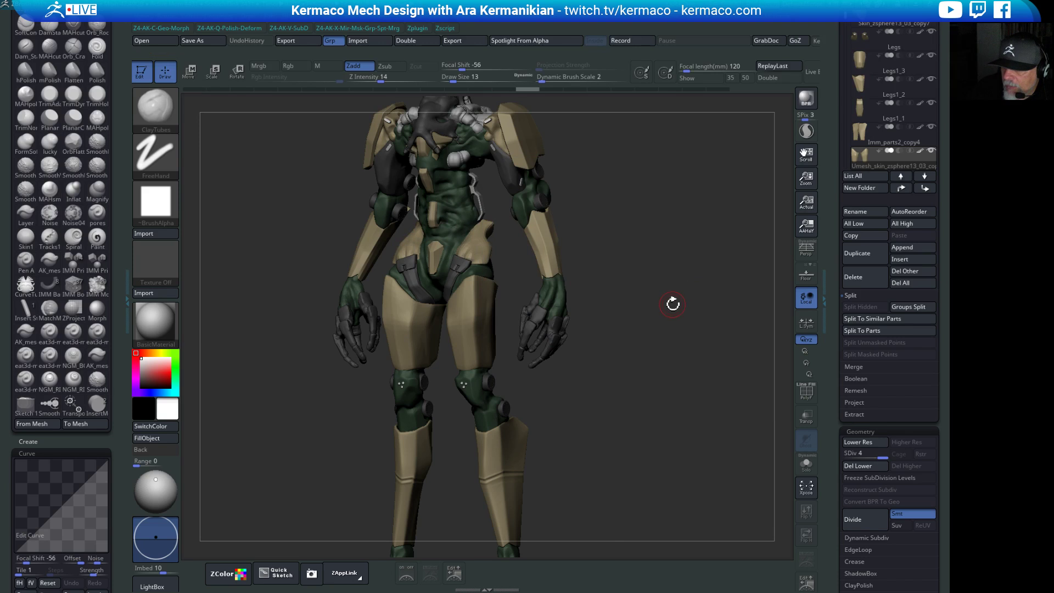
pyautogui.keyDown('alt'); pyautogui.moveTo(670, 301); pyautogui.dragTo(448, 312, button='right'); pyautogui.keyUp('alt')
pyautogui.press('s')
pyautogui.moveTo(447, 311); pyautogui.dragTo(432, 308)
# Build a small raised bump midway down the front of the thigh armour, undoing and redoing trial strokes.
pyautogui.hotkey('ctrl', 'z')
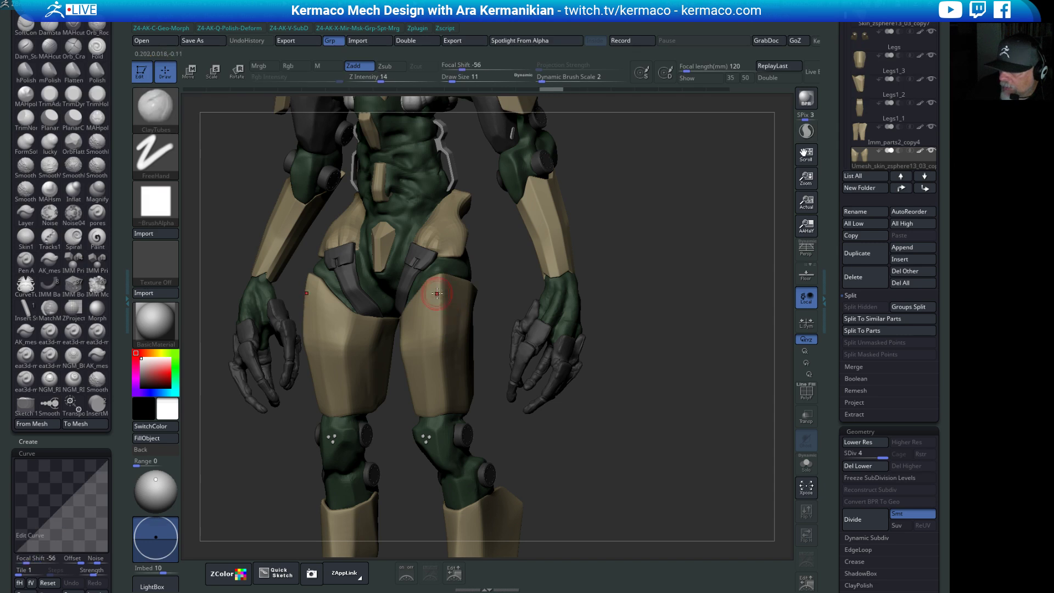
pyautogui.hotkey('ctrl', 'shift', 'z')
pyautogui.hotkey('ctrl', 'shift', 'z')
pyautogui.hotkey('ctrl', 'shift', 'z')
pyautogui.hotkey('ctrl', 'shift', 'z')
pyautogui.hotkey('ctrl', 'z')
pyautogui.hotkey('ctrl', 'z')
pyautogui.hotkey('ctrl', 'z')
pyautogui.hotkey('ctrl', 'z')
pyautogui.hotkey('ctrl', 'shift', 'z')
pyautogui.hotkey('ctrl', 'shift', 'z')
pyautogui.hotkey('ctrl', 'shift', 'z')
pyautogui.hotkey('ctrl', 'shift', 'z')
pyautogui.hotkey('ctrl', 'shift', 'z')
pyautogui.hotkey('ctrl', 'shift', 'z')
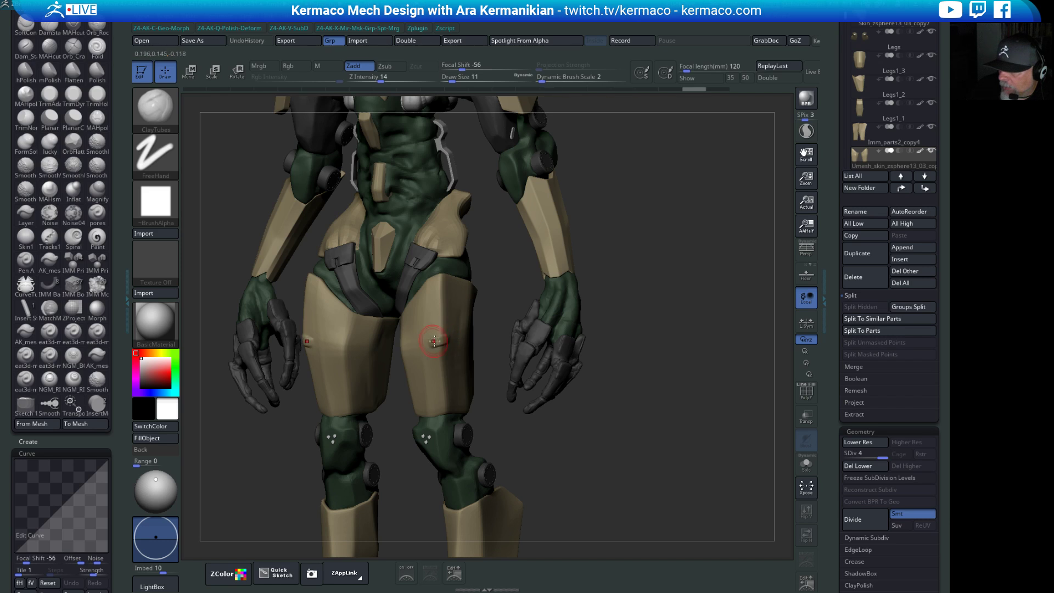
# Smooth the middle bump and build matching raised bumps near the lower and upper ends of the thigh armour.
pyautogui.press('shift')
pyautogui.keyDown('shift'); pyautogui.moveTo(445, 340); pyautogui.dragTo(439, 343); pyautogui.keyUp('shift')
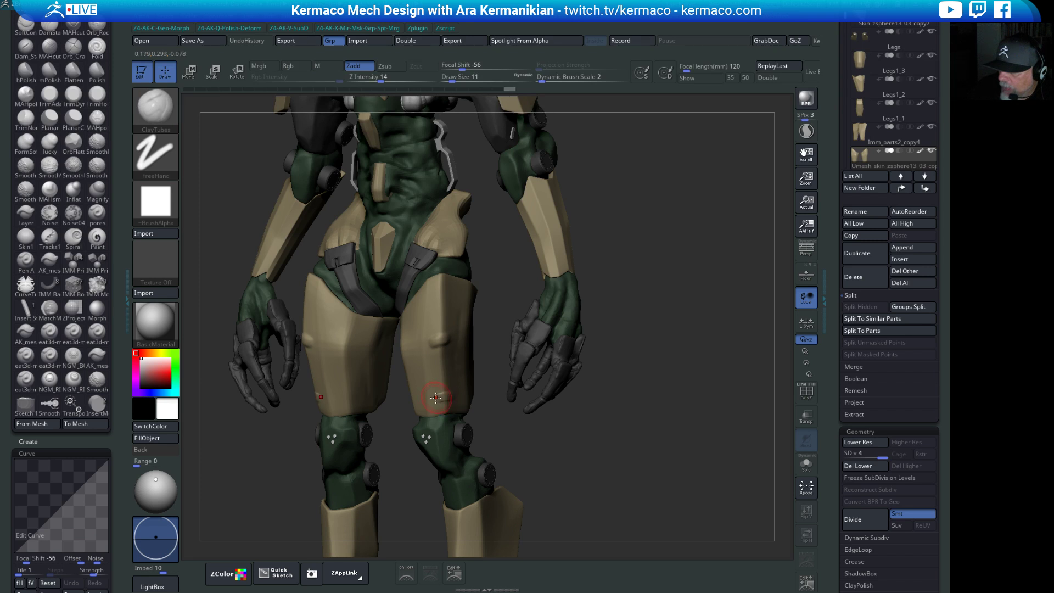
pyautogui.moveTo(470, 294); pyautogui.dragTo(440, 286)
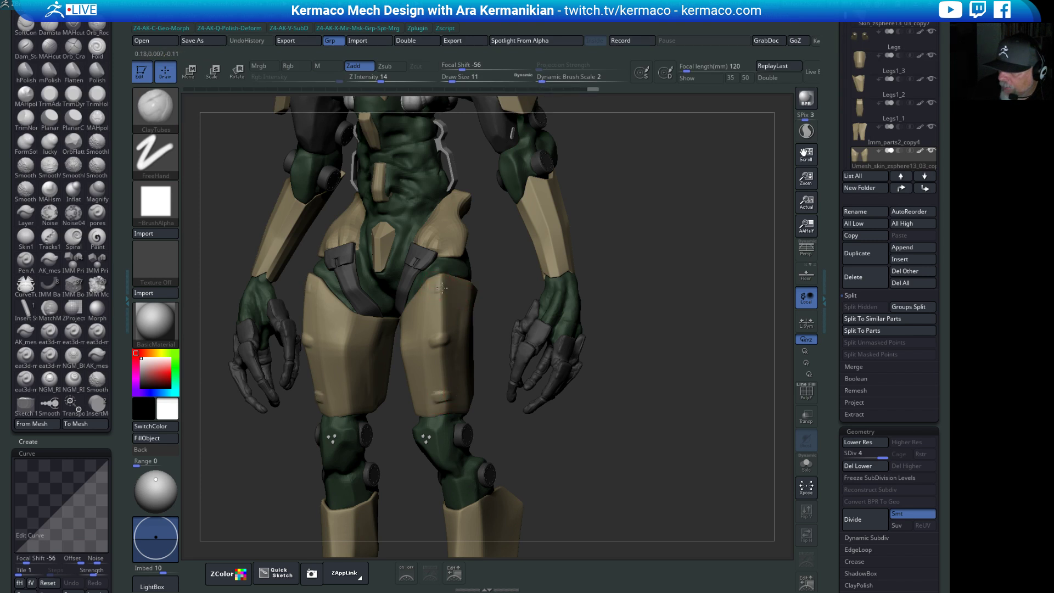
pyautogui.press('shift')
pyautogui.press('shift')
pyautogui.press('f')
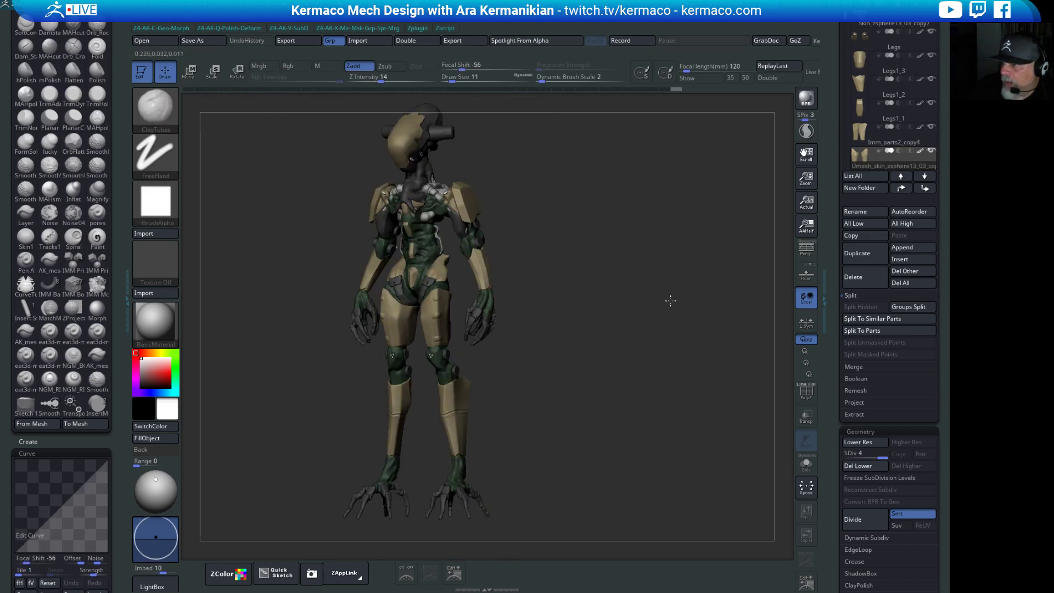
pyautogui.moveTo(671, 299); pyautogui.dragTo(434, 302)
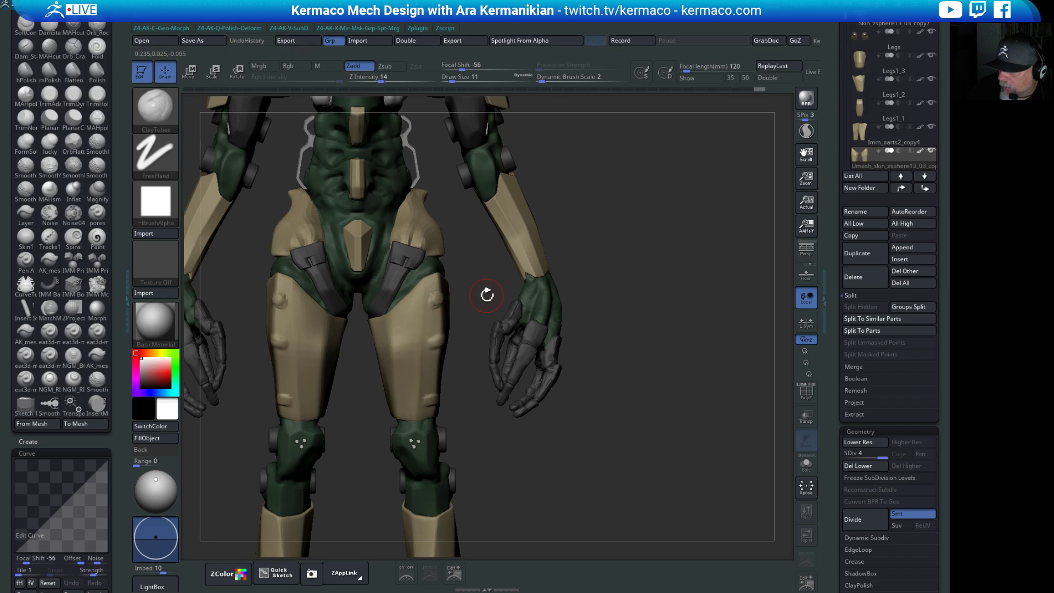
pyautogui.moveTo(478, 297); pyautogui.dragTo(447, 297, button='right')
pyautogui.press('shift')
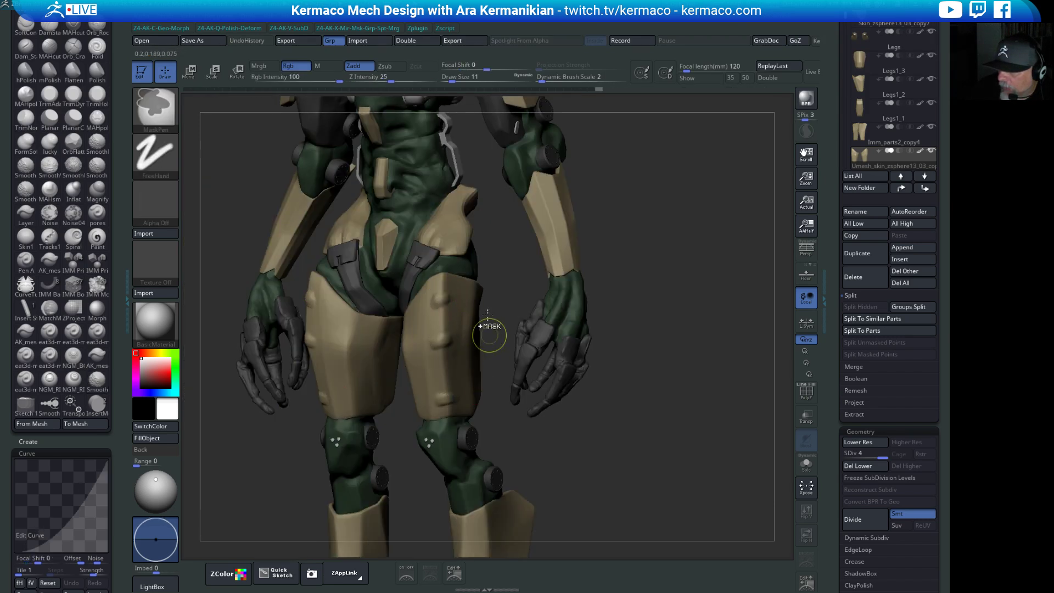
# Polish and smooth the three raised bumps on the thigh armour with the hPolish brush at draw size 11.
pyautogui.press('space')
pyautogui.click(454, 200)
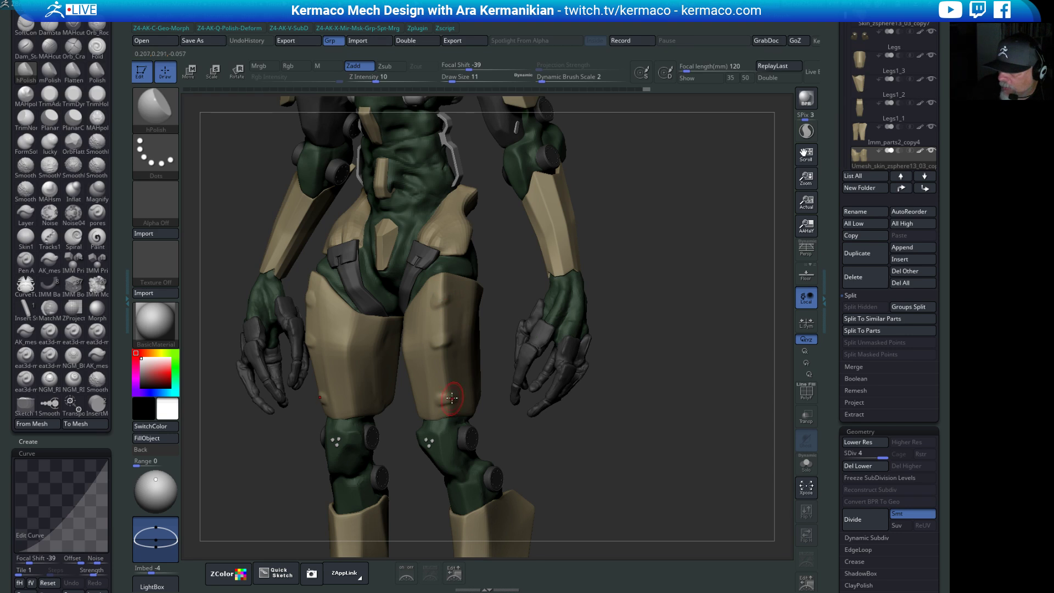
pyautogui.moveTo(607, 402); pyautogui.dragTo(472, 409)
pyautogui.press('shift')
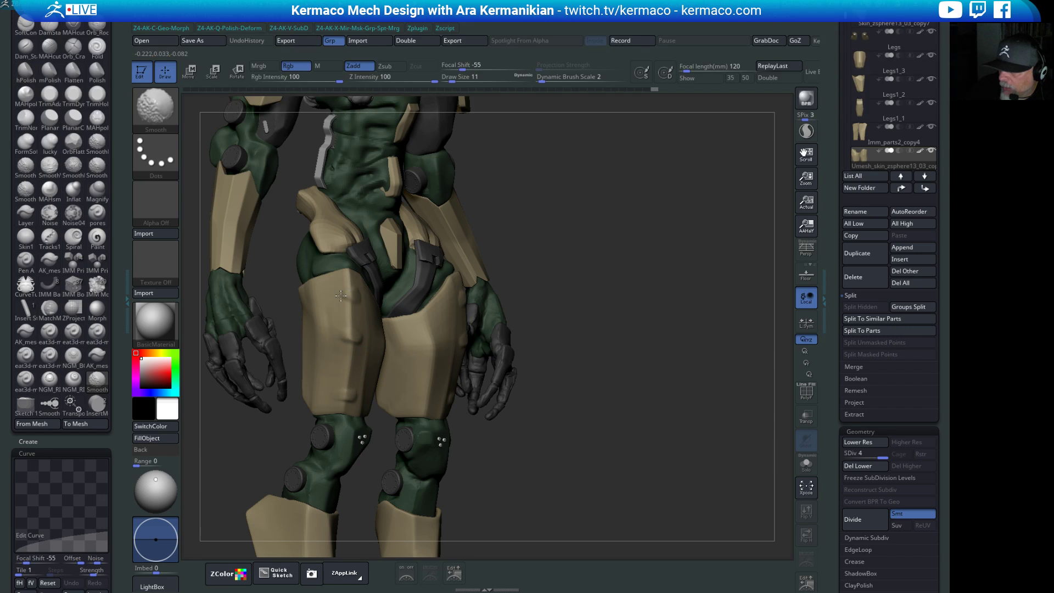
pyautogui.press('shift')
pyautogui.moveTo(336, 293); pyautogui.dragTo(353, 285)
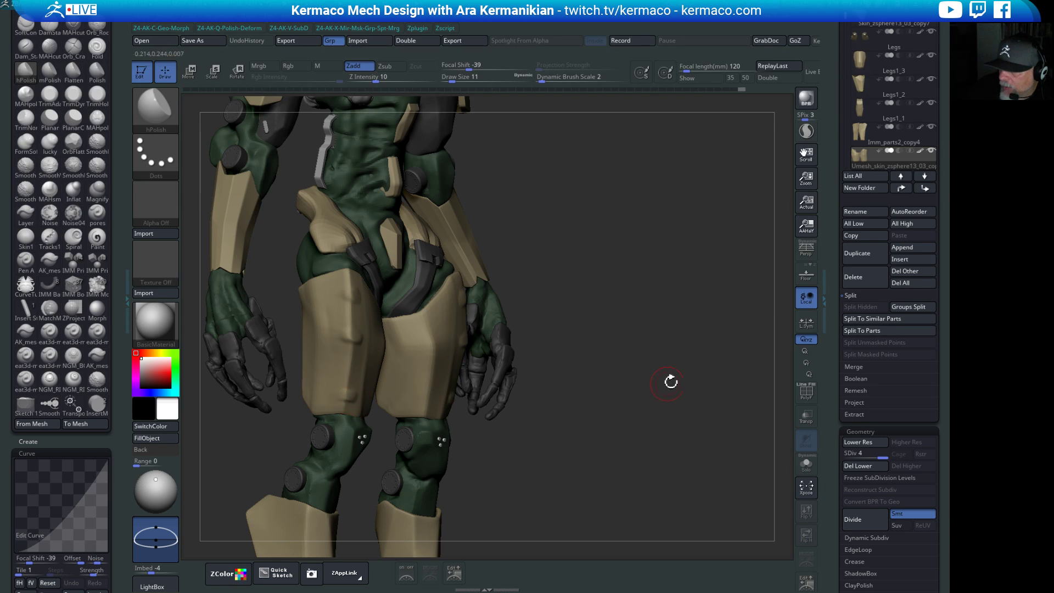
pyautogui.keyDown('shift'); pyautogui.moveTo(670, 381); pyautogui.dragTo(560, 388); pyautogui.keyUp('shift')
pyautogui.moveTo(488, 354)
pyautogui.mouseDown()
pyautogui.moveTo(492, 336)
pyautogui.moveTo(477, 334)
pyautogui.moveTo(504, 341)
pyautogui.moveTo(486, 339)
pyautogui.moveTo(495, 335)
pyautogui.mouseUp()
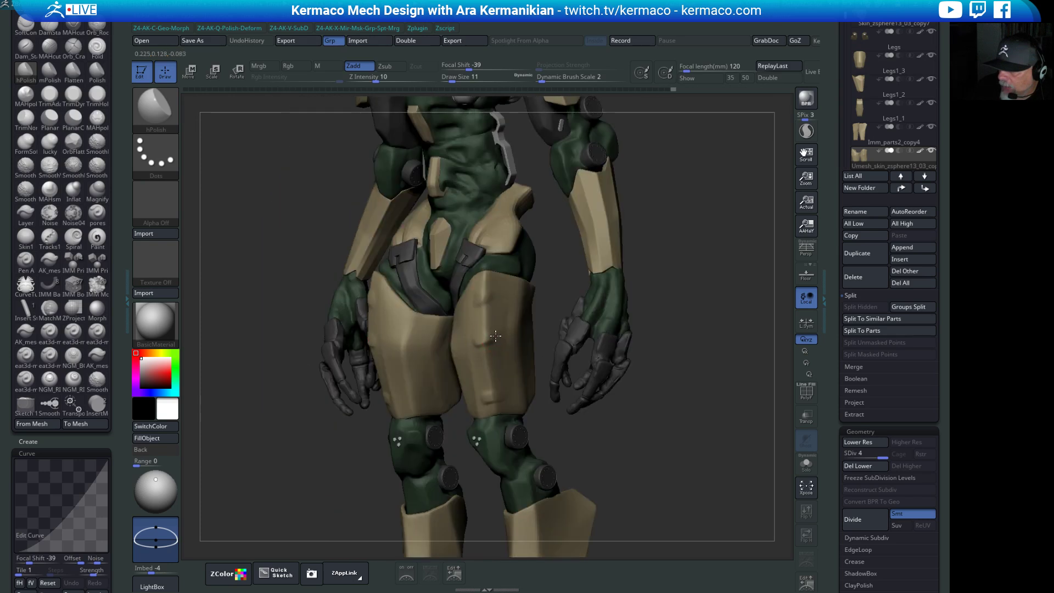
pyautogui.click(496, 335)
# Build up the three raised bumps on the thigh armour further with the ClayTubes brush and smooth their edges.
pyautogui.press('space')
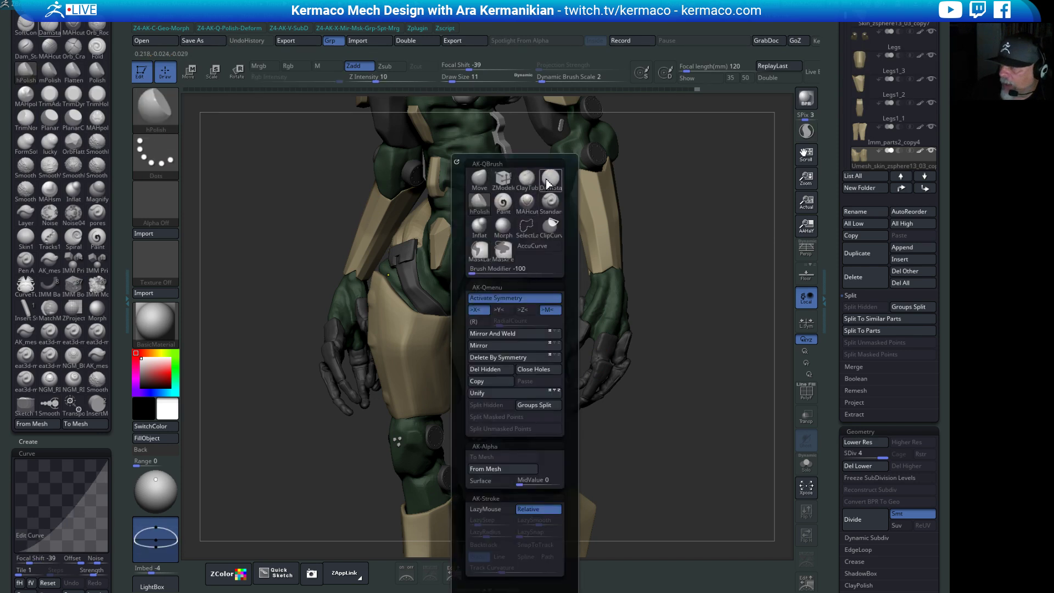
pyautogui.click(504, 250)
pyautogui.press('space')
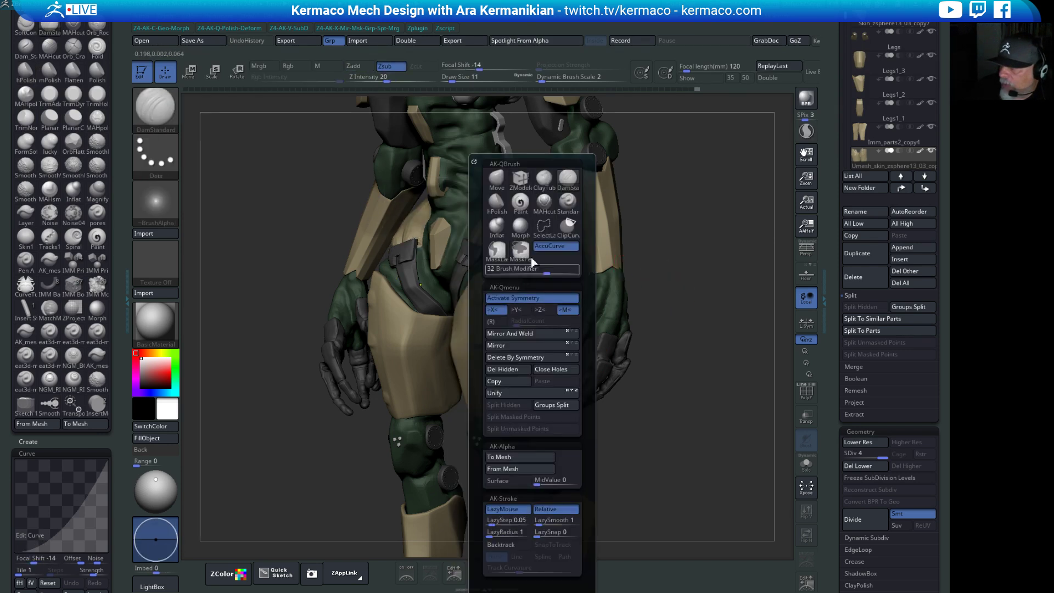
pyautogui.click(540, 193)
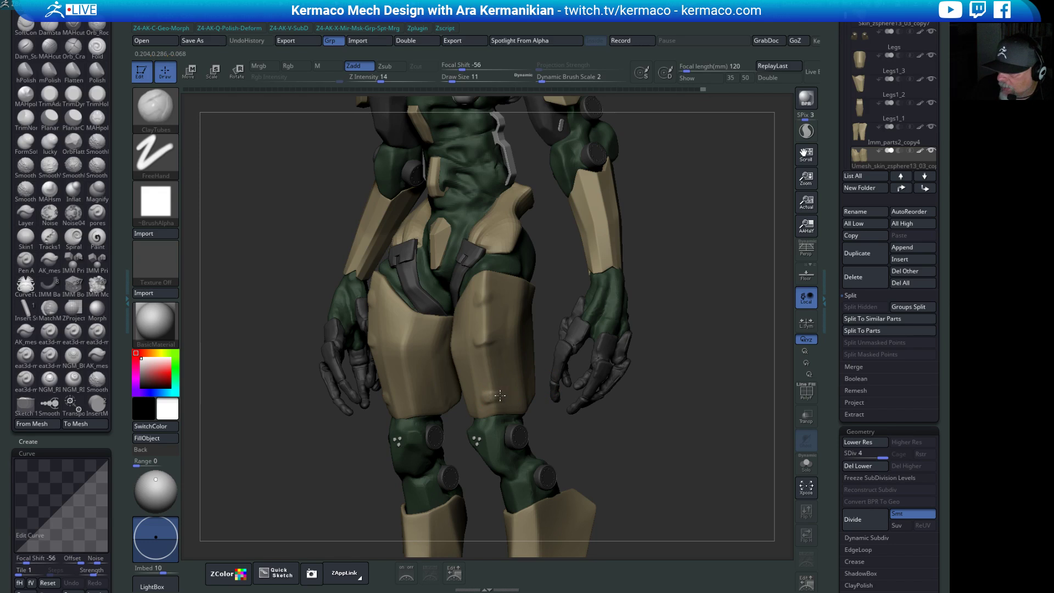
pyautogui.moveTo(500, 396); pyautogui.dragTo(497, 395)
pyautogui.moveTo(490, 337); pyautogui.dragTo(489, 344)
pyautogui.keyDown('shift'); pyautogui.moveTo(486, 297); pyautogui.dragTo(491, 335); pyautogui.keyUp('shift')
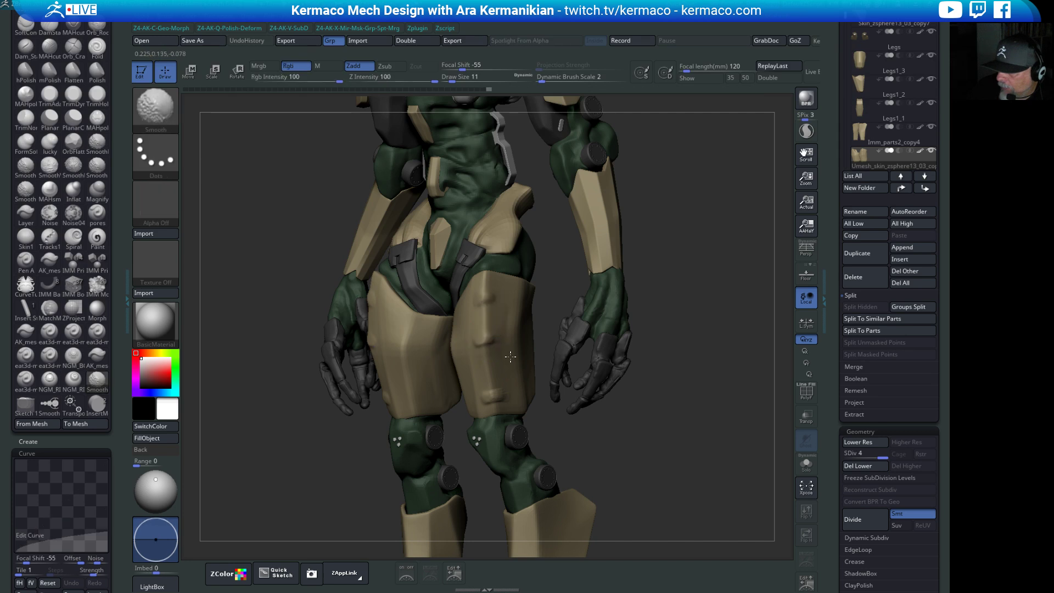
# Add more clay to the upper, middle and lower thigh bumps from front and side angles, smoothing around them.
pyautogui.press('f')
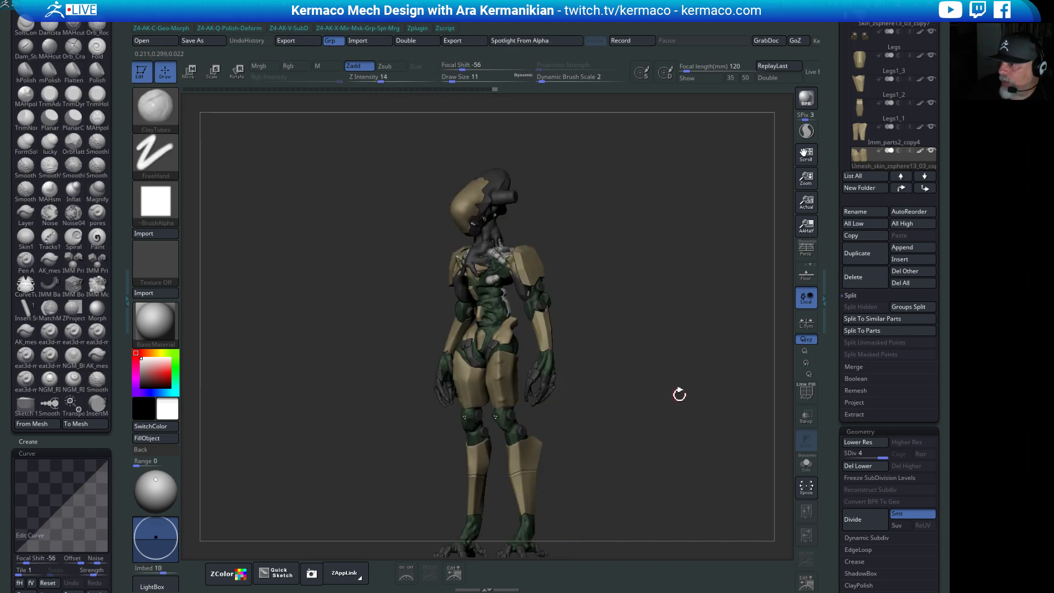
pyautogui.moveTo(723, 396); pyautogui.dragTo(676, 336)
pyautogui.moveTo(788, 382)
pyautogui.keyDown('alt'); pyautogui.mouseDown()
pyautogui.moveTo(586, 285)
pyautogui.moveTo(544, 205)
pyautogui.moveTo(510, 208)
pyautogui.mouseUp(); pyautogui.keyUp('alt')
pyautogui.moveTo(509, 279); pyautogui.dragTo(511, 282)
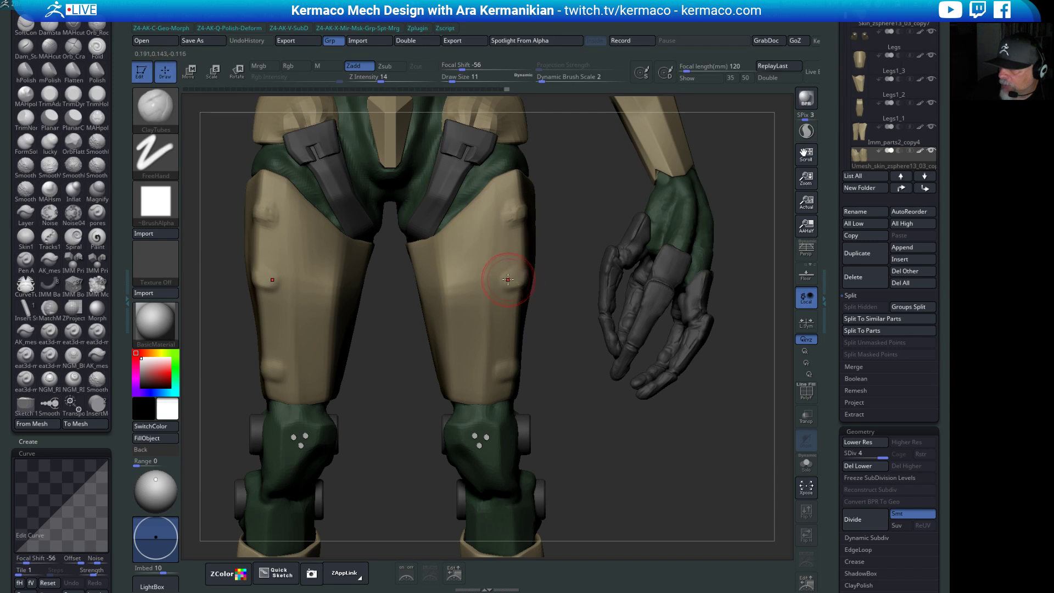
pyautogui.moveTo(510, 218); pyautogui.dragTo(516, 212)
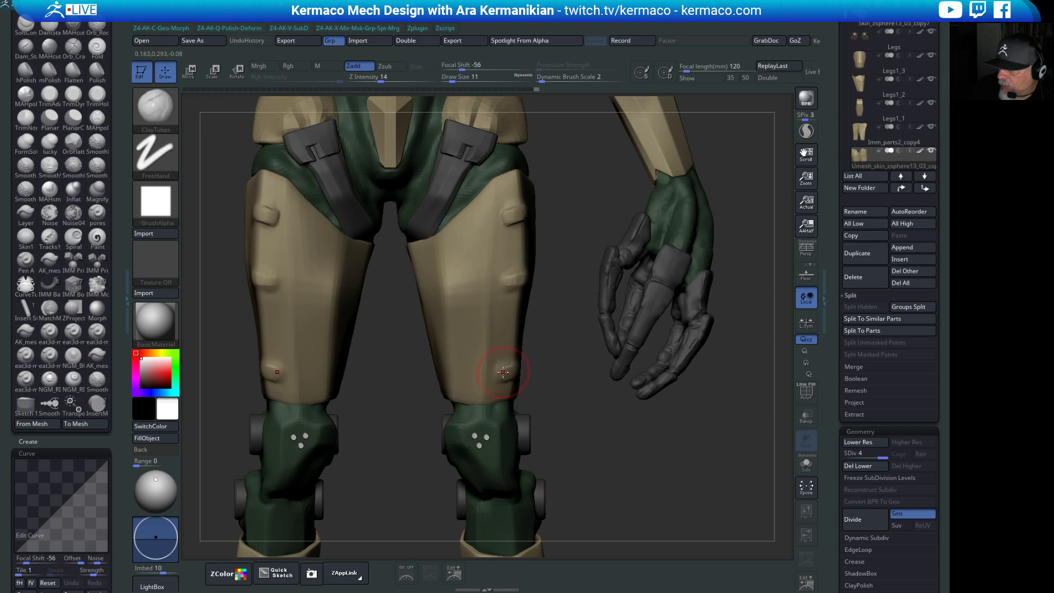
pyautogui.moveTo(586, 405); pyautogui.dragTo(511, 372)
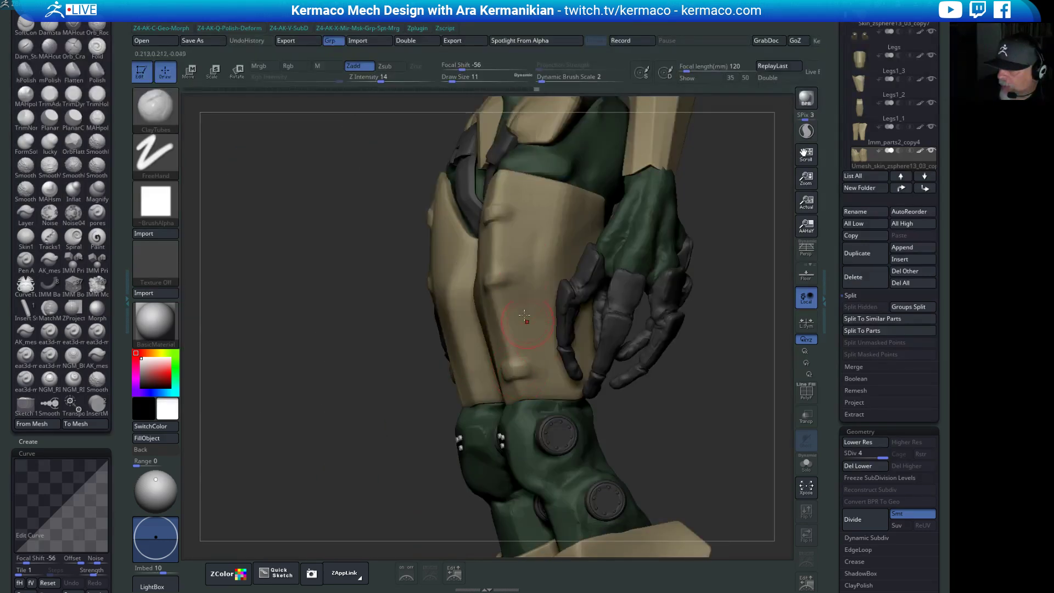
pyautogui.moveTo(503, 277); pyautogui.dragTo(496, 277)
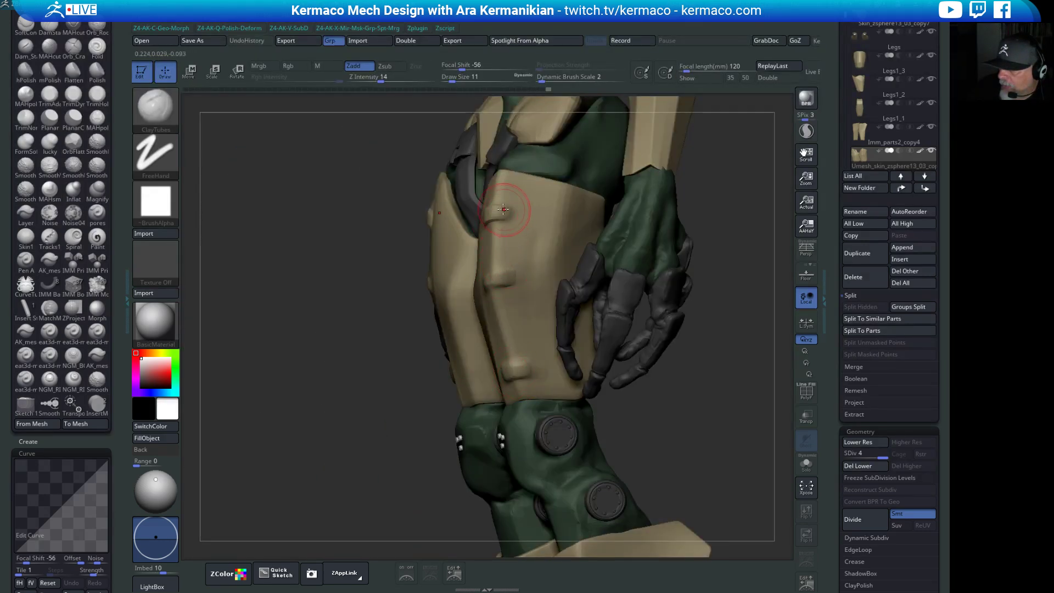
pyautogui.keyDown('shift'); pyautogui.moveTo(296, 305); pyautogui.dragTo(511, 245); pyautogui.keyUp('shift')
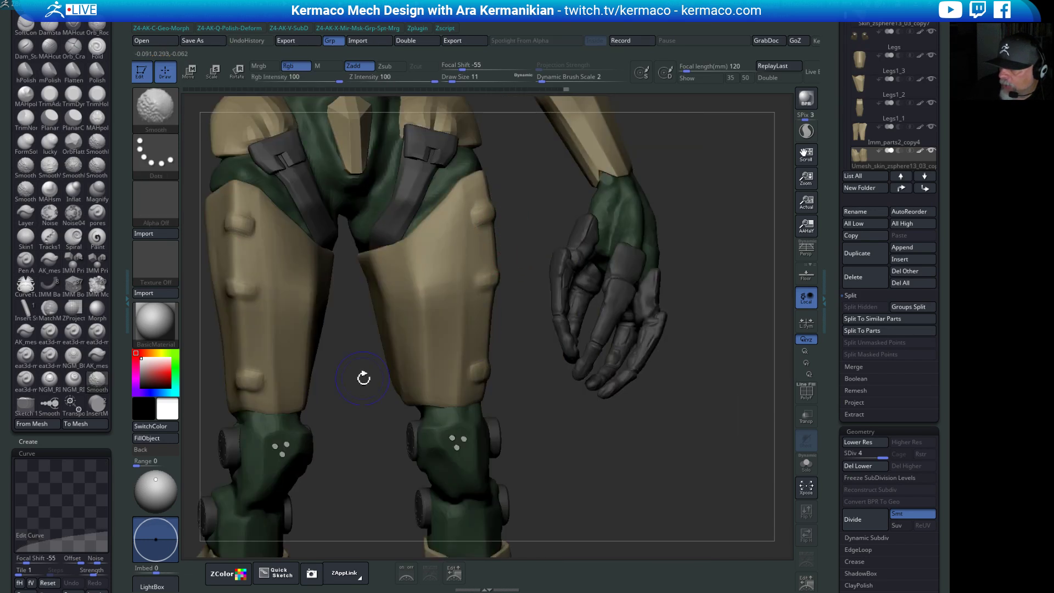
# Flatten and polish the three built-up thigh bumps with the hPolish brush.
pyautogui.press('shift')
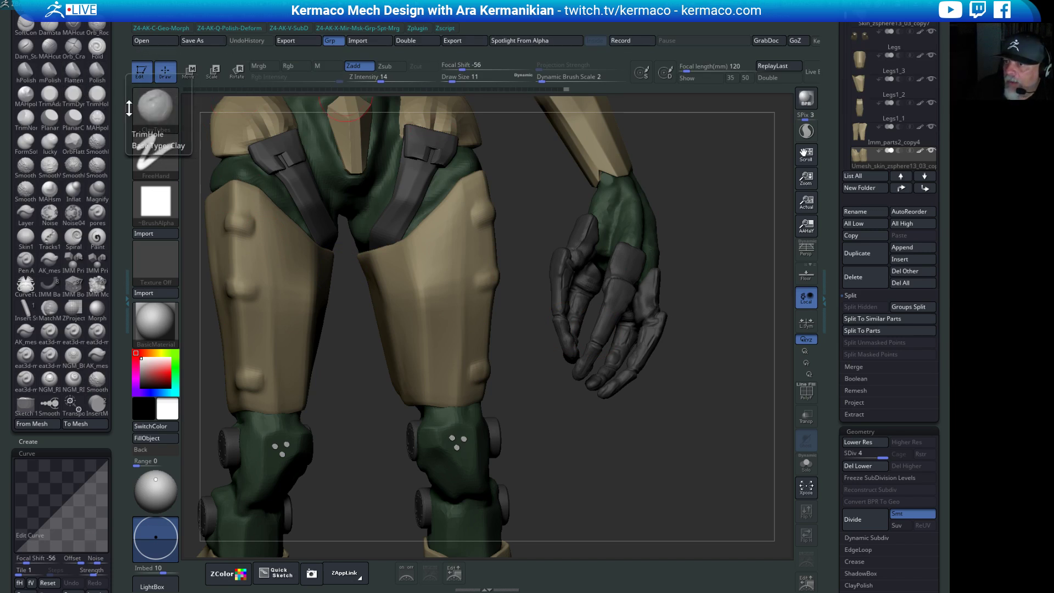
pyautogui.press('shift')
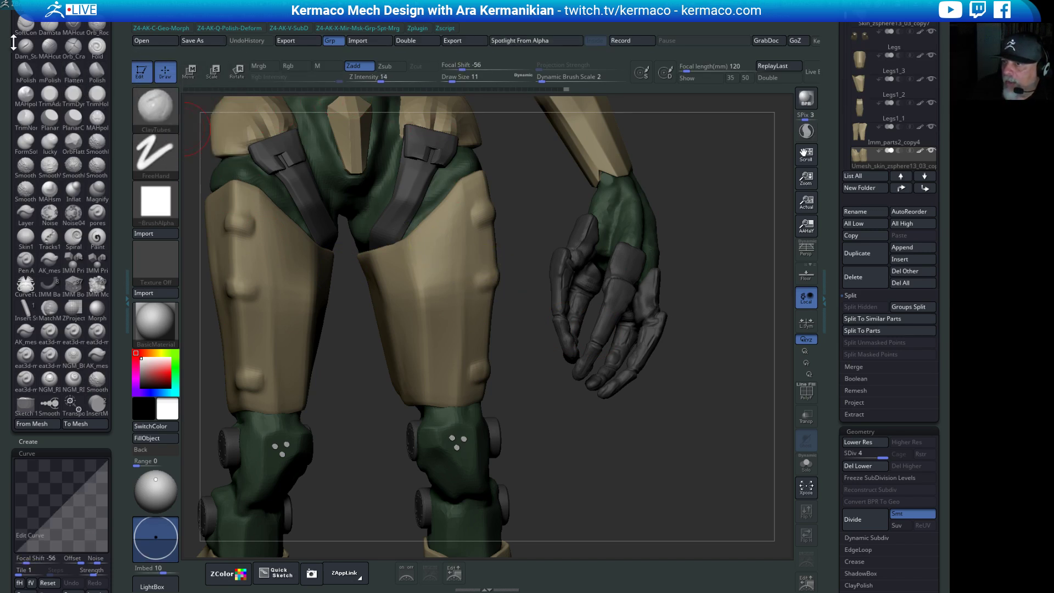
pyautogui.click(25, 71)
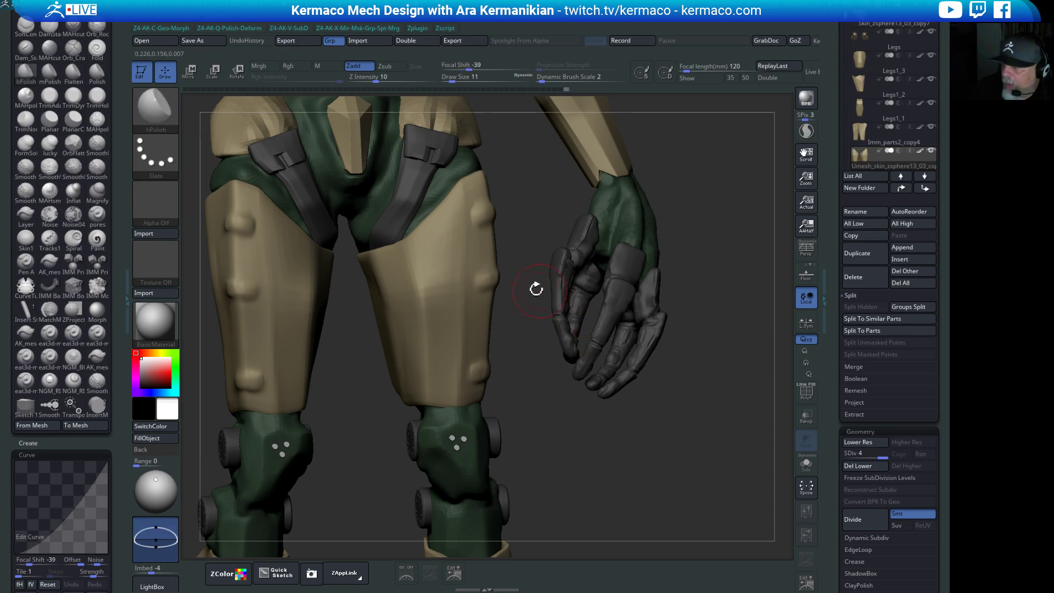
pyautogui.moveTo(511, 288); pyautogui.dragTo(503, 286)
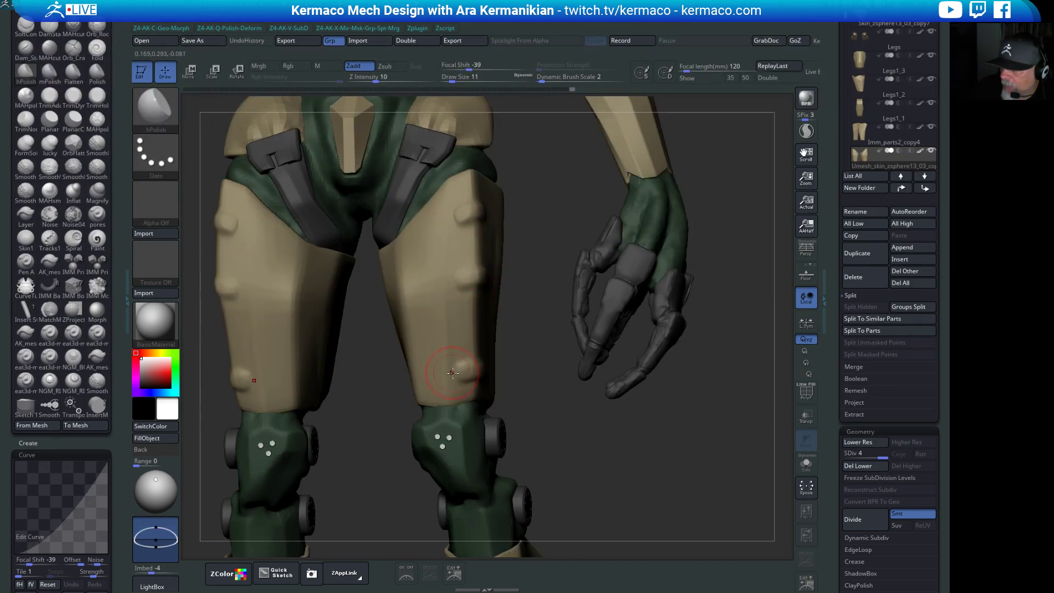
pyautogui.moveTo(537, 388); pyautogui.dragTo(482, 375)
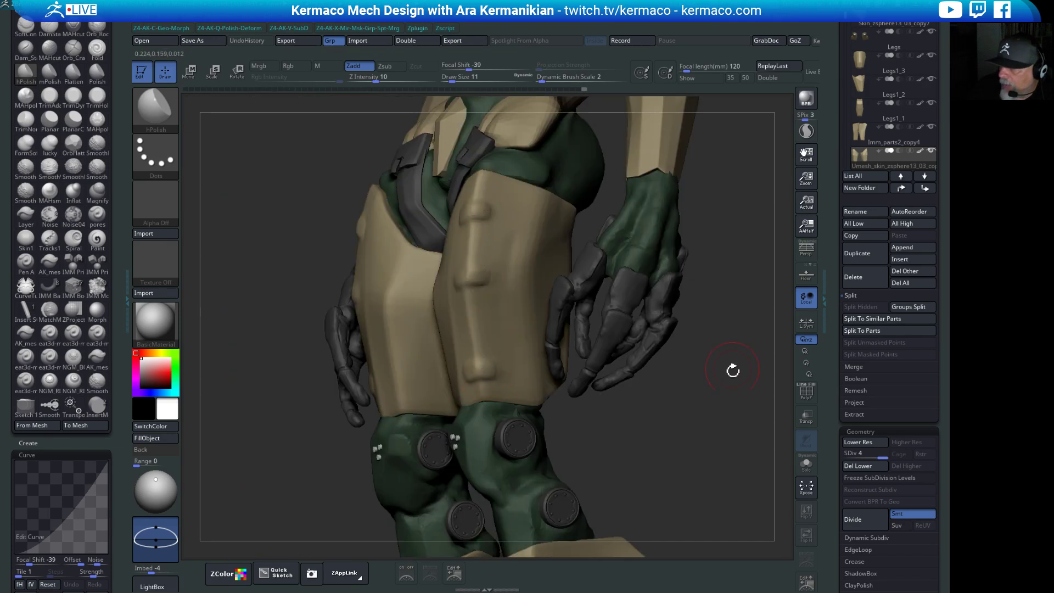
# Sculpt a small raised bump on the inner front of each thigh plate with ClayTubes and polish it with hPolish.
pyautogui.press('f')
pyautogui.moveTo(641, 379); pyautogui.dragTo(438, 254)
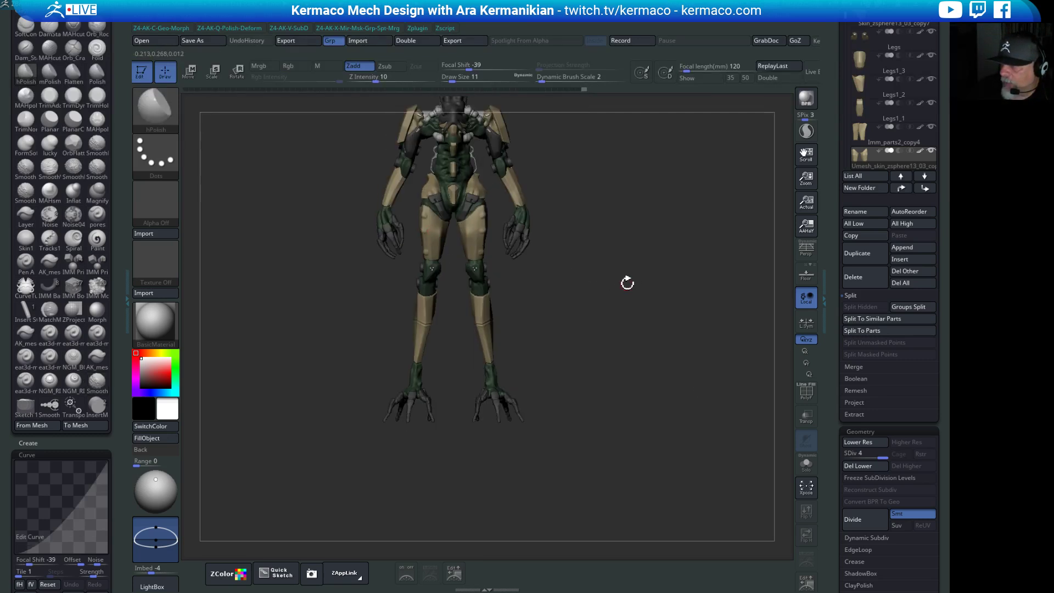
pyautogui.moveTo(595, 265); pyautogui.dragTo(445, 327)
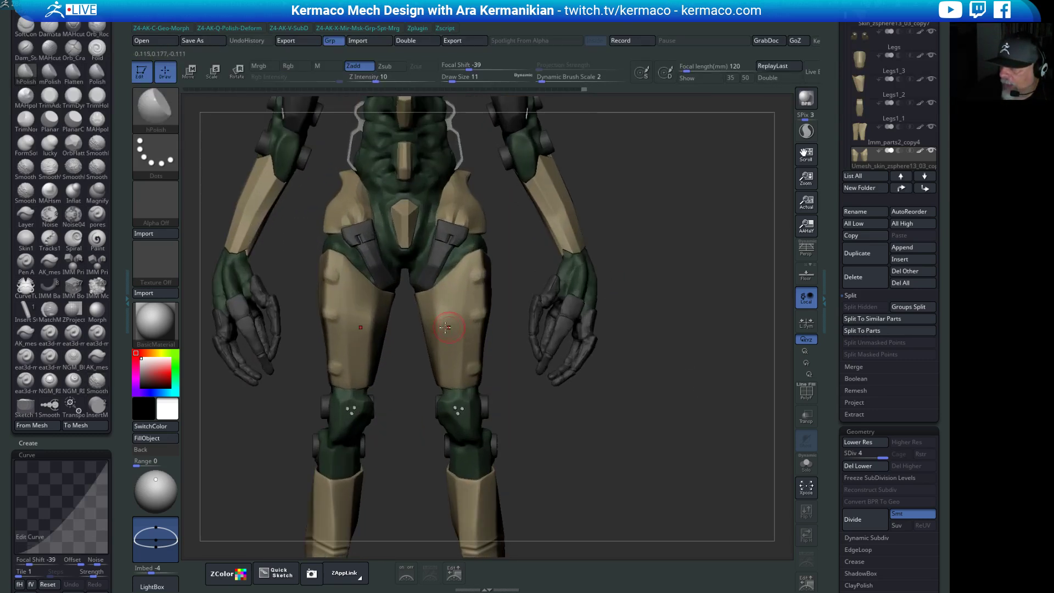
pyautogui.press('space')
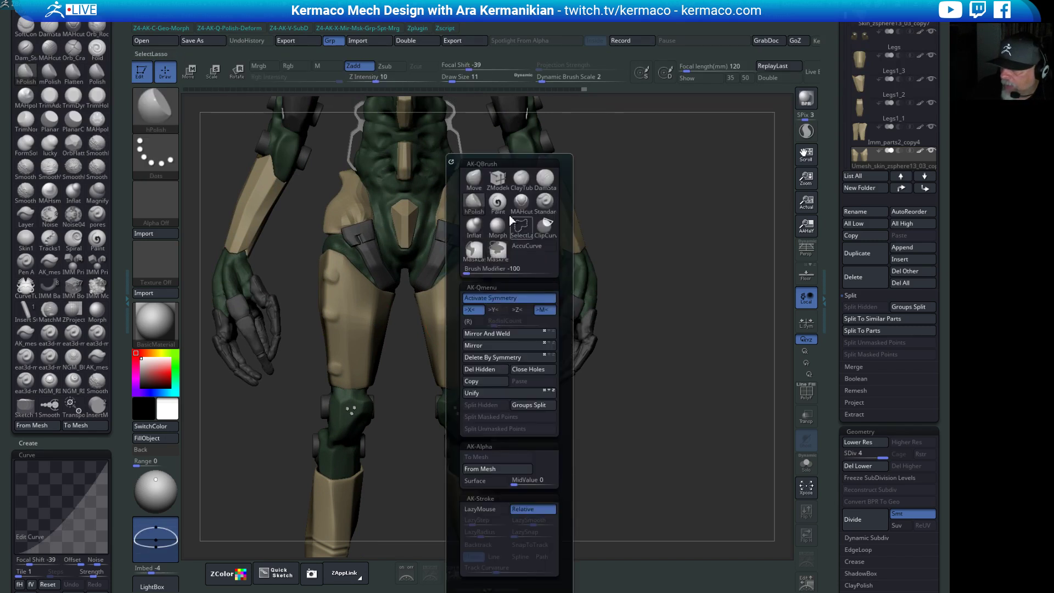
pyautogui.click(522, 179)
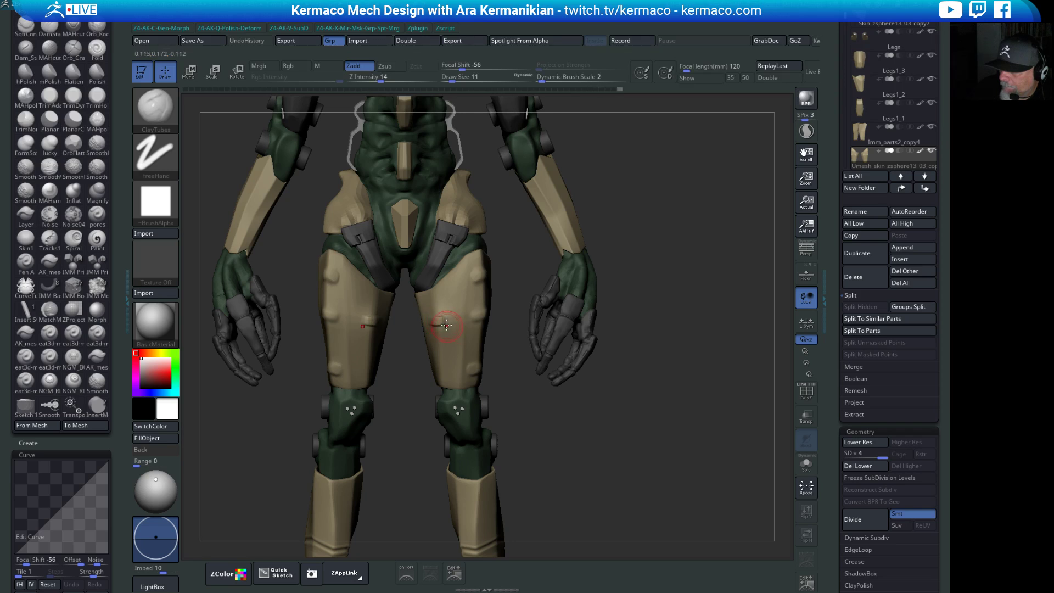
pyautogui.press('shift')
pyautogui.press('space')
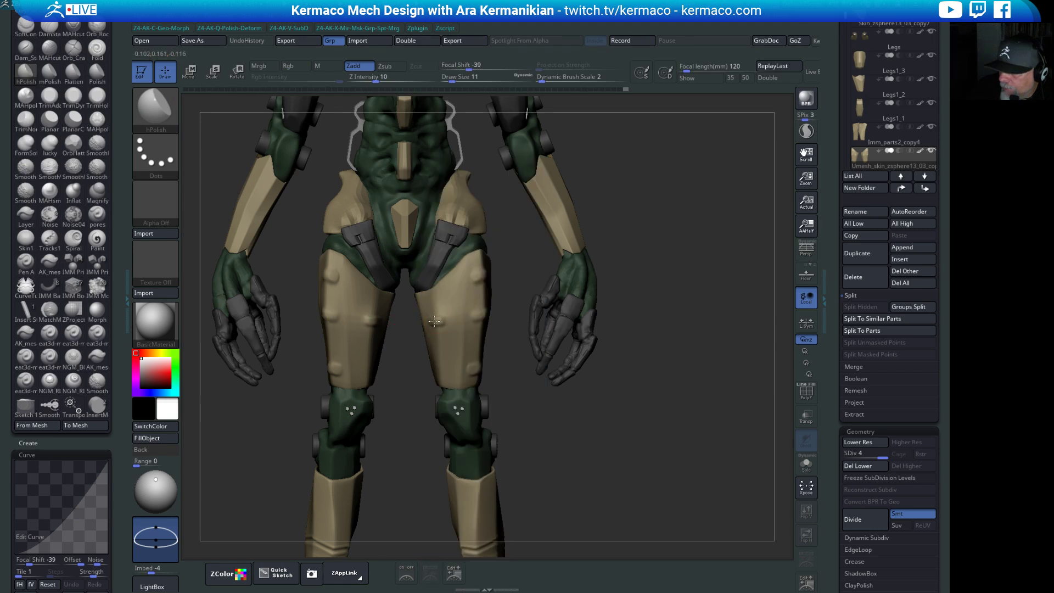
pyautogui.moveTo(525, 383)
pyautogui.mouseDown()
pyautogui.moveTo(516, 365)
pyautogui.moveTo(428, 320)
pyautogui.mouseUp()
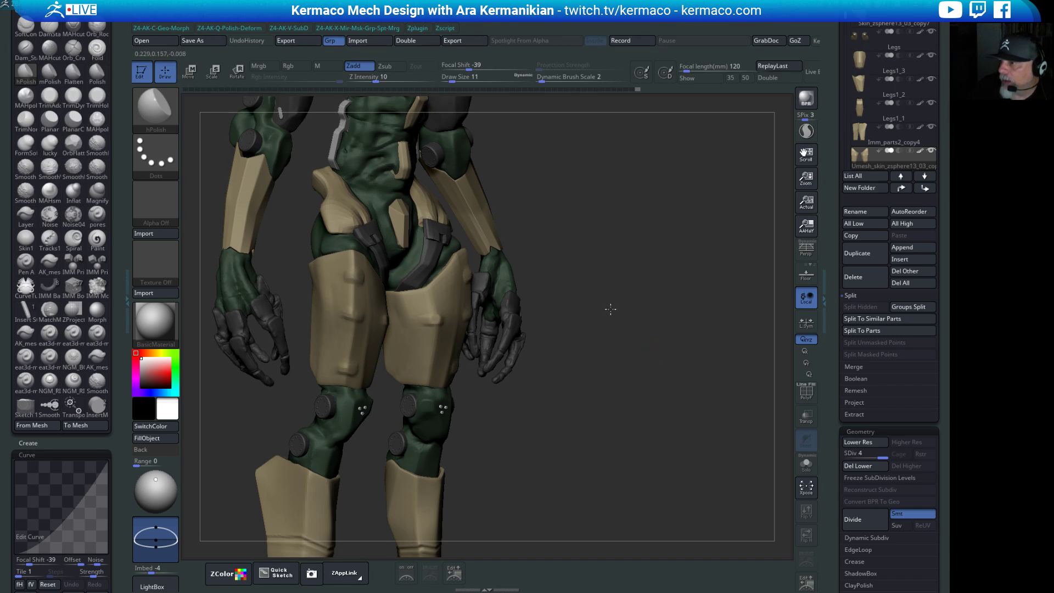
# Check the new thigh details on the full mech figure and save the project.
pyautogui.press('f')
pyautogui.moveTo(609, 308); pyautogui.dragTo(691, 142)
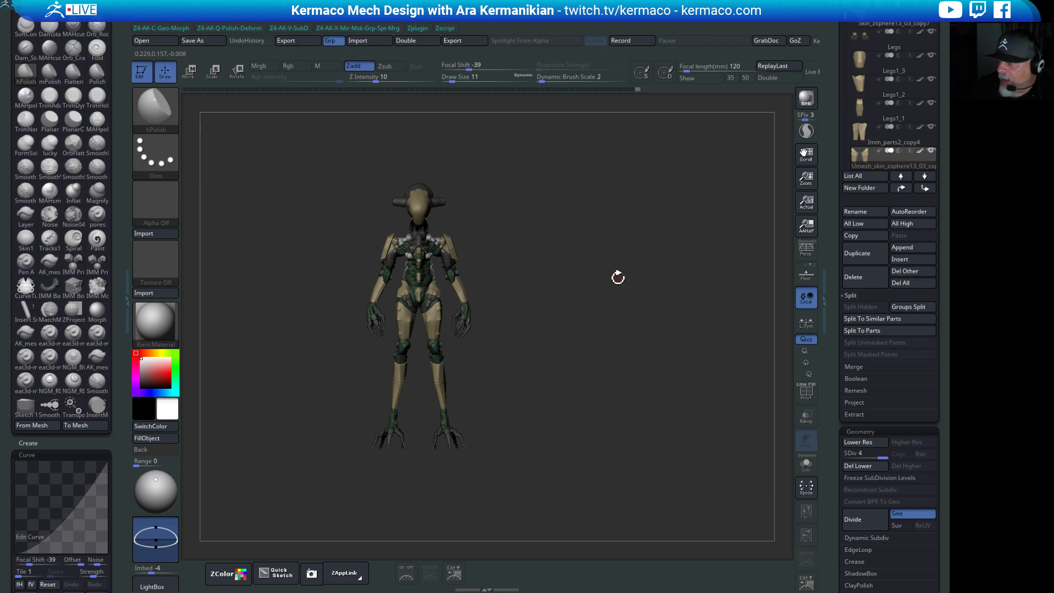
pyautogui.moveTo(627, 322); pyautogui.dragTo(560, 341)
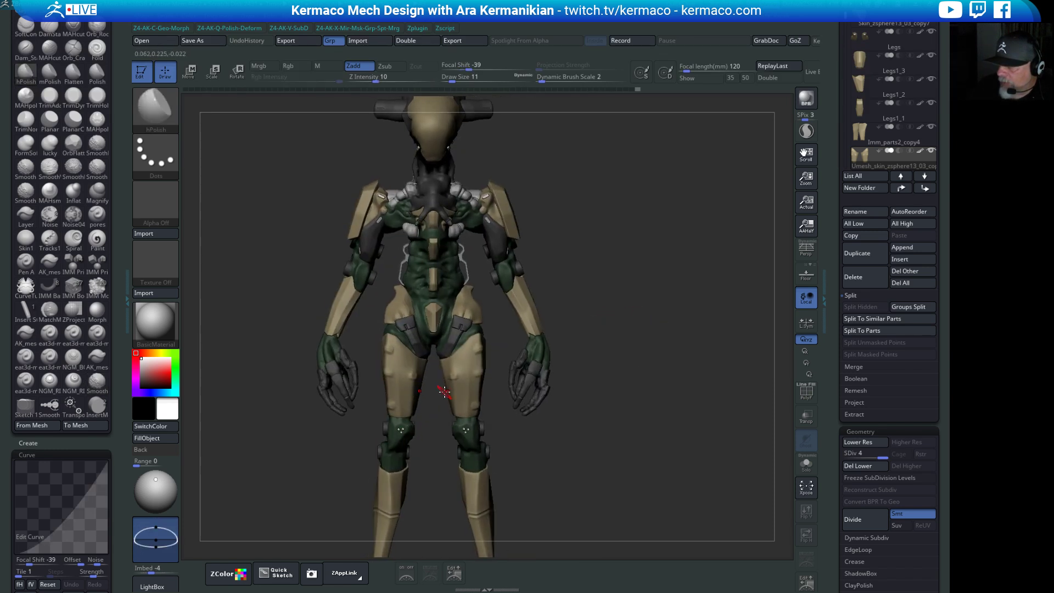
pyautogui.keyDown('alt'); pyautogui.moveTo(591, 439); pyautogui.dragTo(448, 394); pyautogui.keyUp('alt')
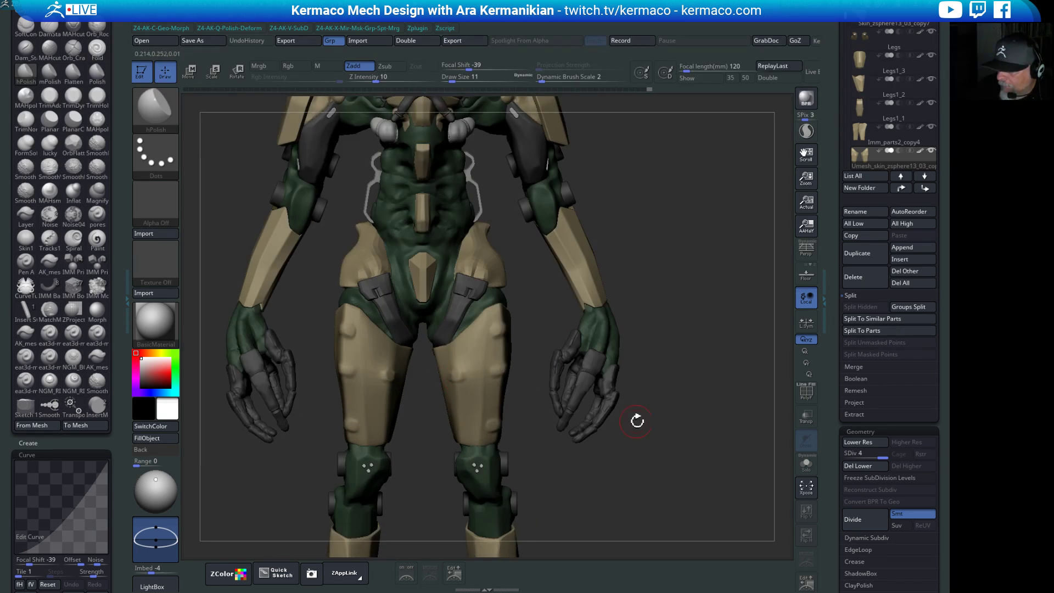
pyautogui.keyDown('alt'); pyautogui.moveTo(617, 430); pyautogui.dragTo(714, 379); pyautogui.keyUp('alt')
pyautogui.hotkey('ctrl', 's')
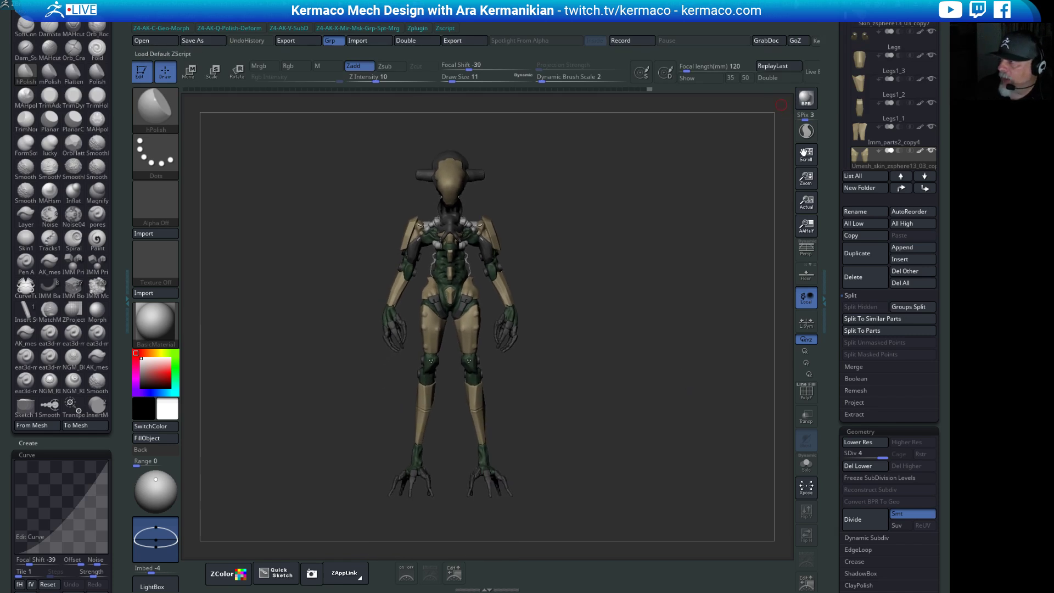
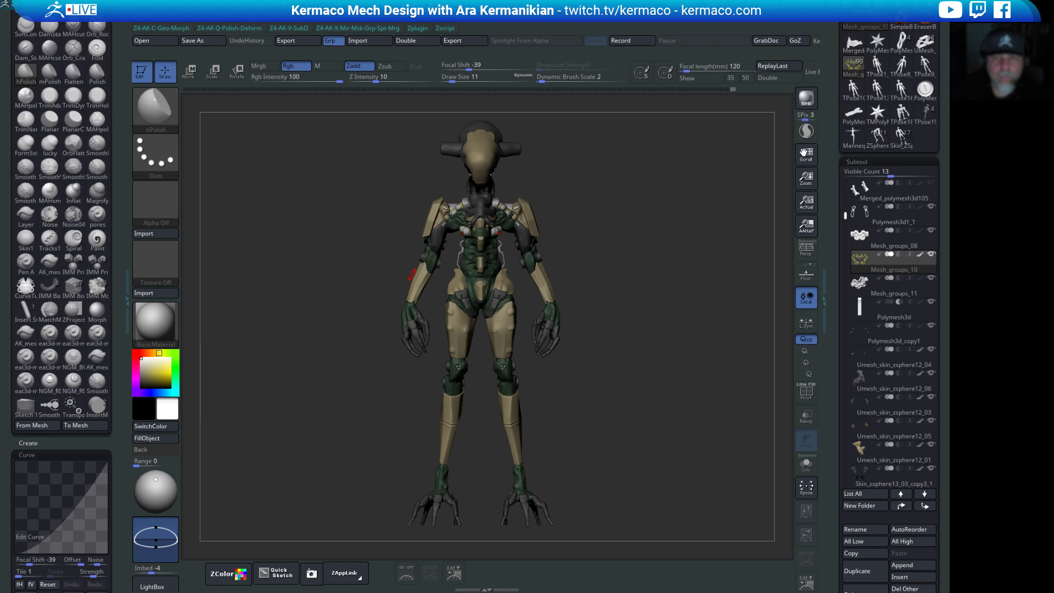
pyautogui.hotkey('ctrl', 's')
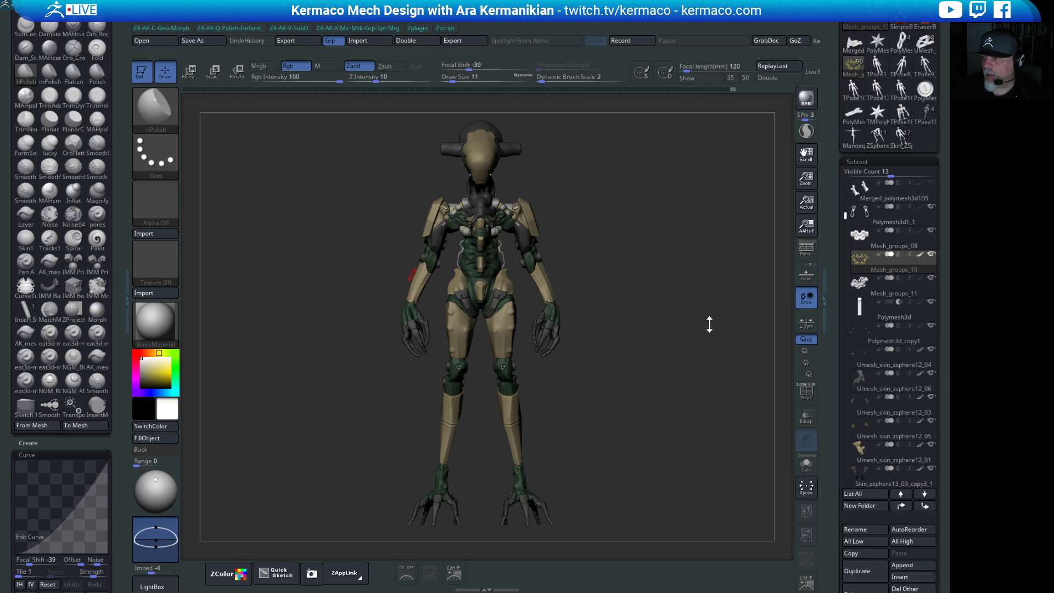
# Apply the Blueprint Sketch2 render preset to the framed full mech figure.
pyautogui.moveTo(670, 306)
pyautogui.mouseDown()
pyautogui.moveTo(662, 291)
pyautogui.moveTo(685, 280)
pyautogui.moveTo(666, 298)
pyautogui.moveTo(692, 323)
pyautogui.moveTo(654, 313)
pyautogui.mouseUp()
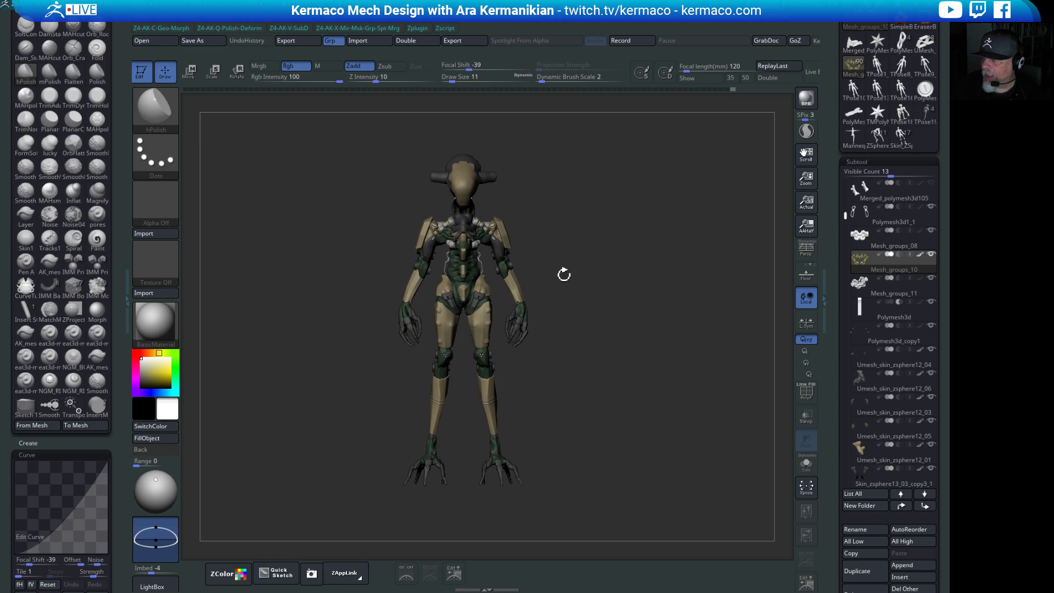
pyautogui.moveTo(564, 275); pyautogui.dragTo(683, 297)
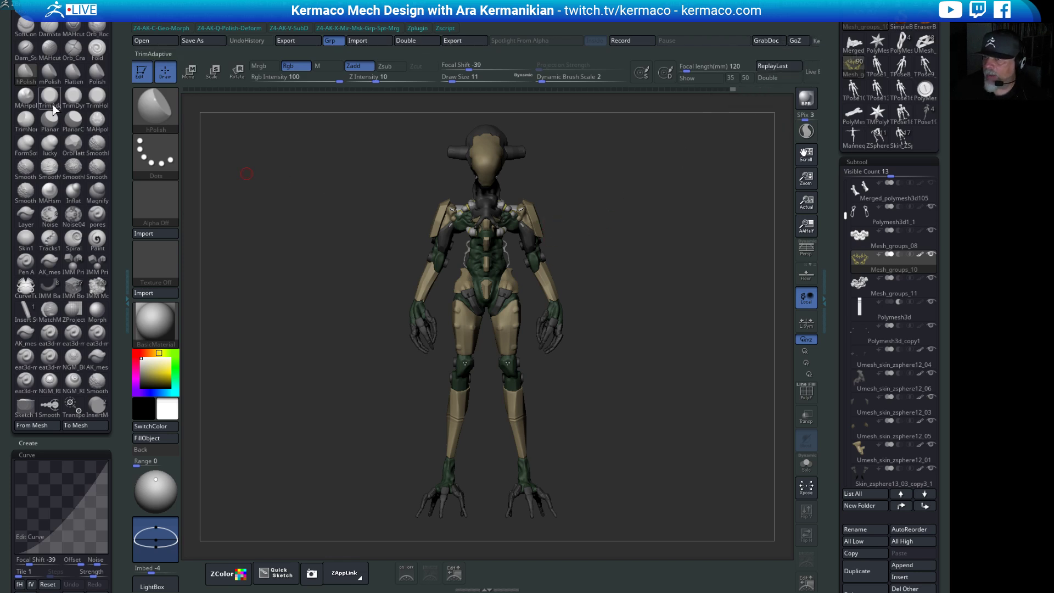
pyautogui.scroll(10, 83, 55)
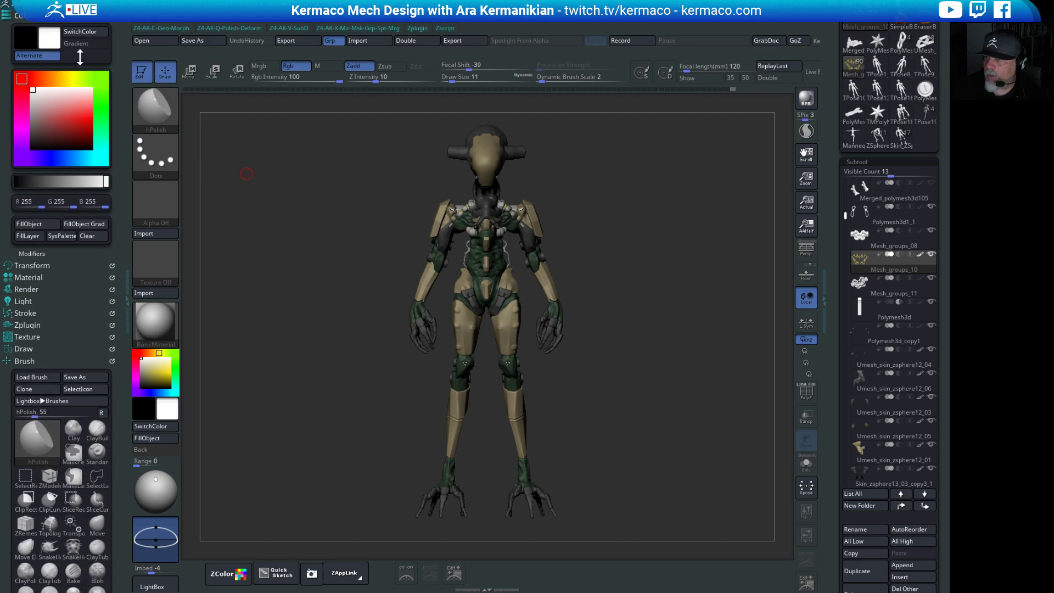
pyautogui.scroll(-8, 45, 27)
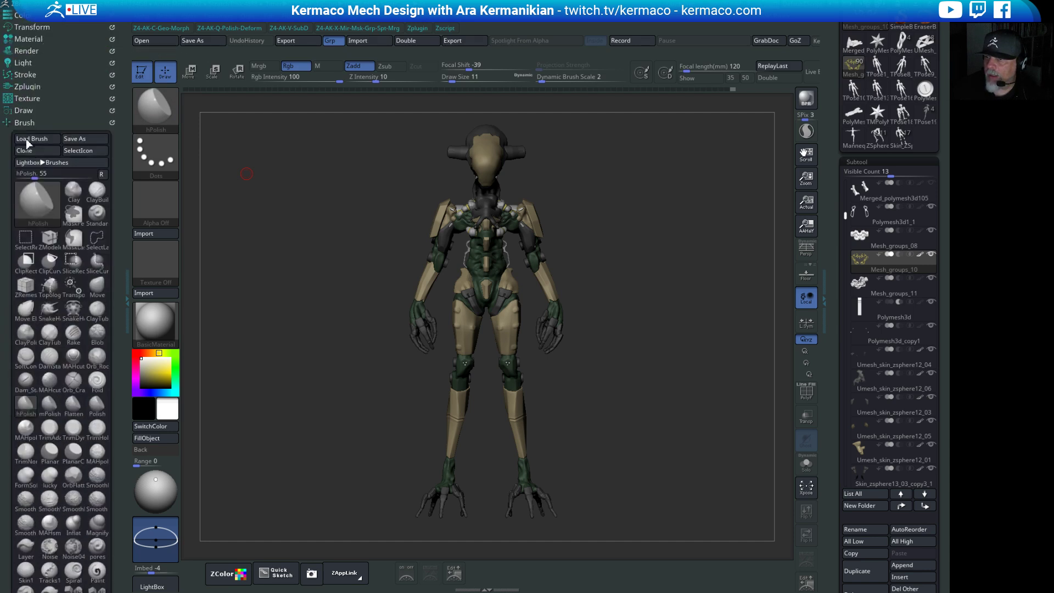
pyautogui.click(24, 121)
pyautogui.click(26, 51)
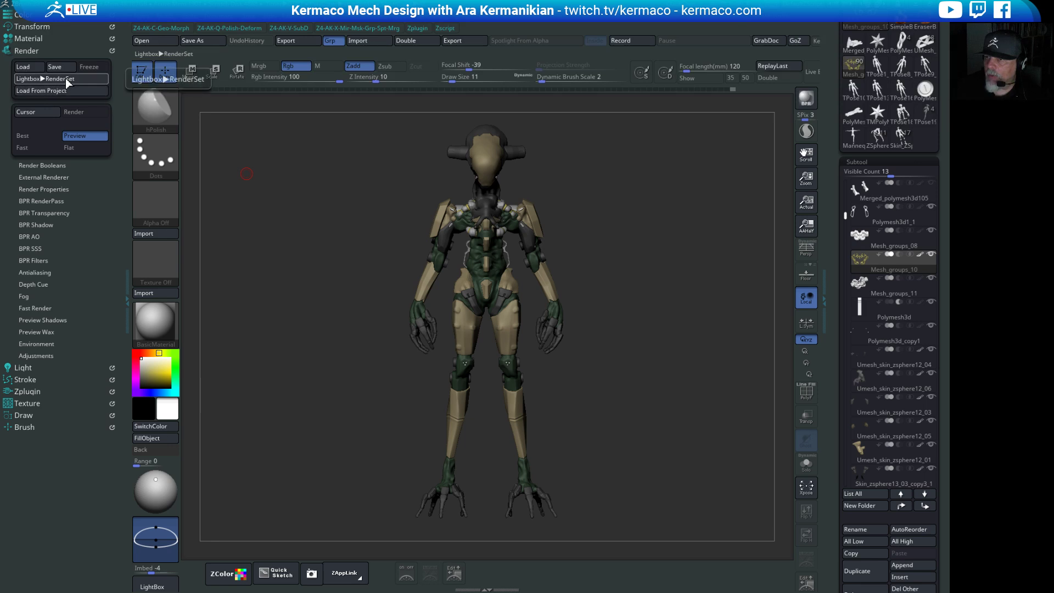
pyautogui.click(67, 80)
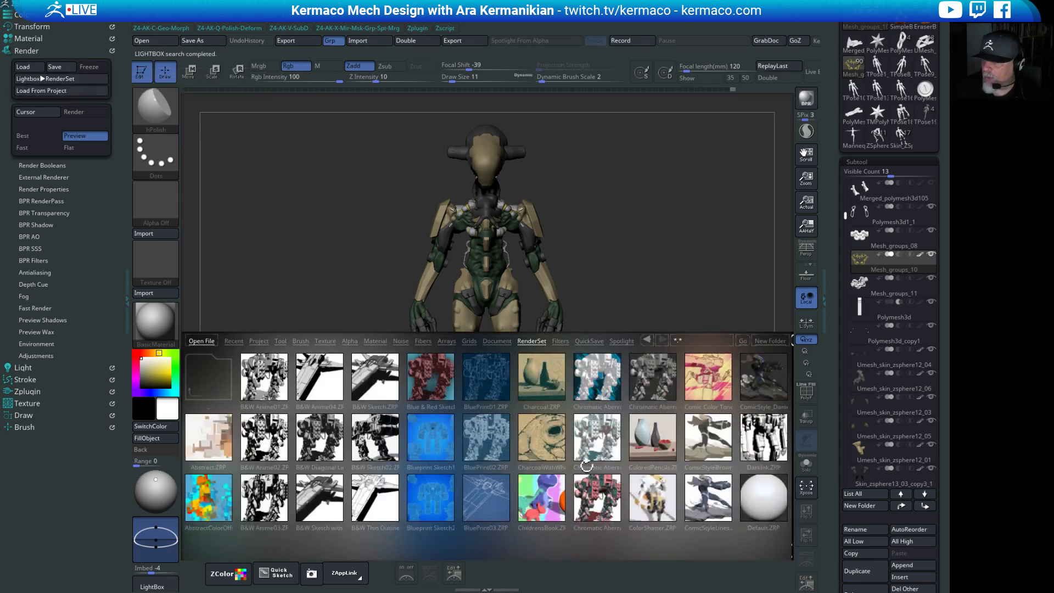
pyautogui.doubleClick(436, 499)
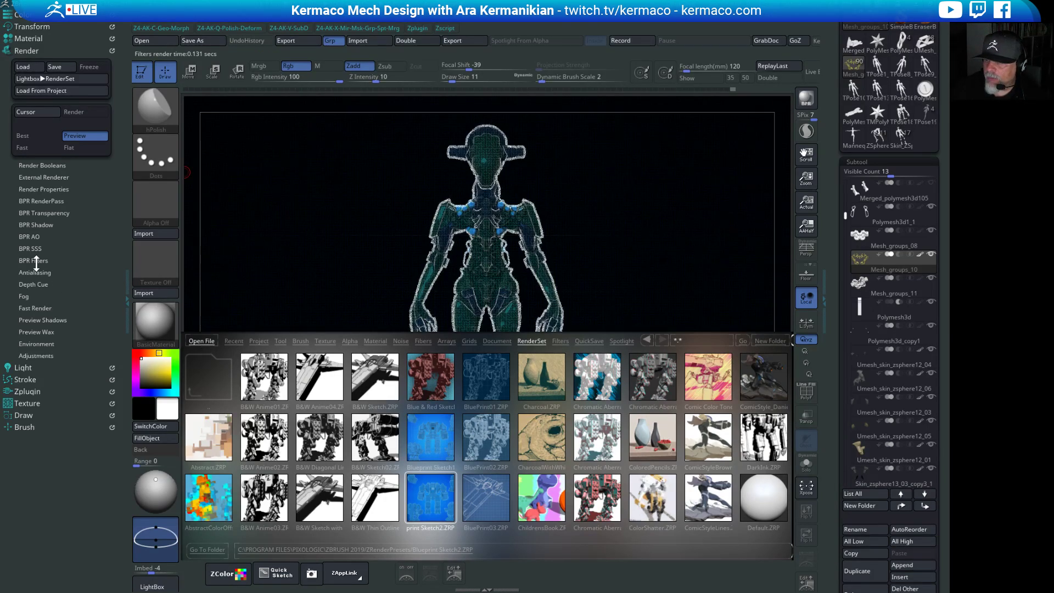
# Apply the BluePrint03 preset from the BPR filter presets to the mech figure.
pyautogui.click(34, 261)
pyautogui.click(53, 282)
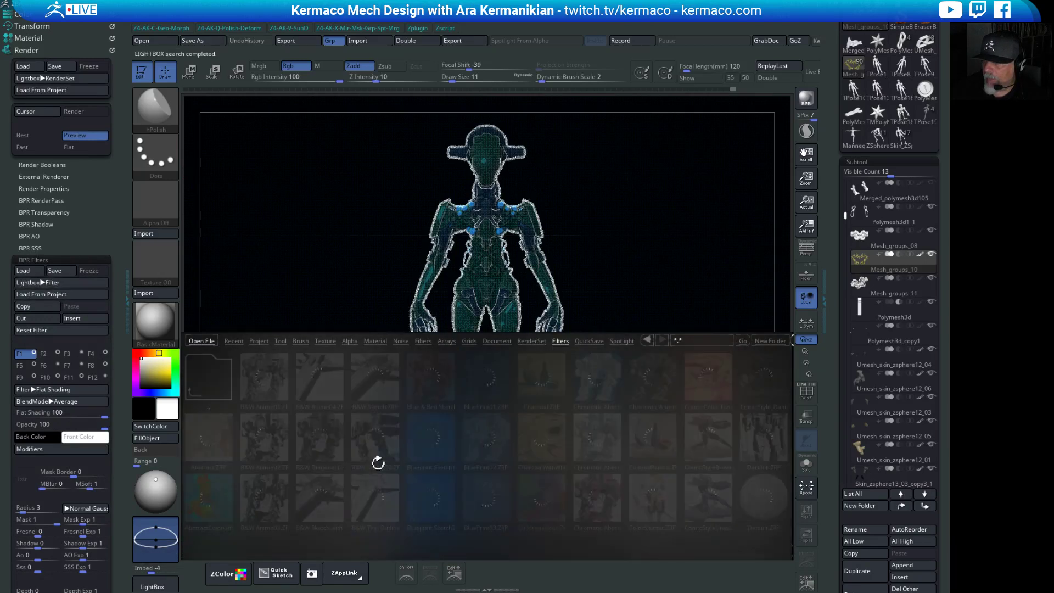
pyautogui.doubleClick(486, 497)
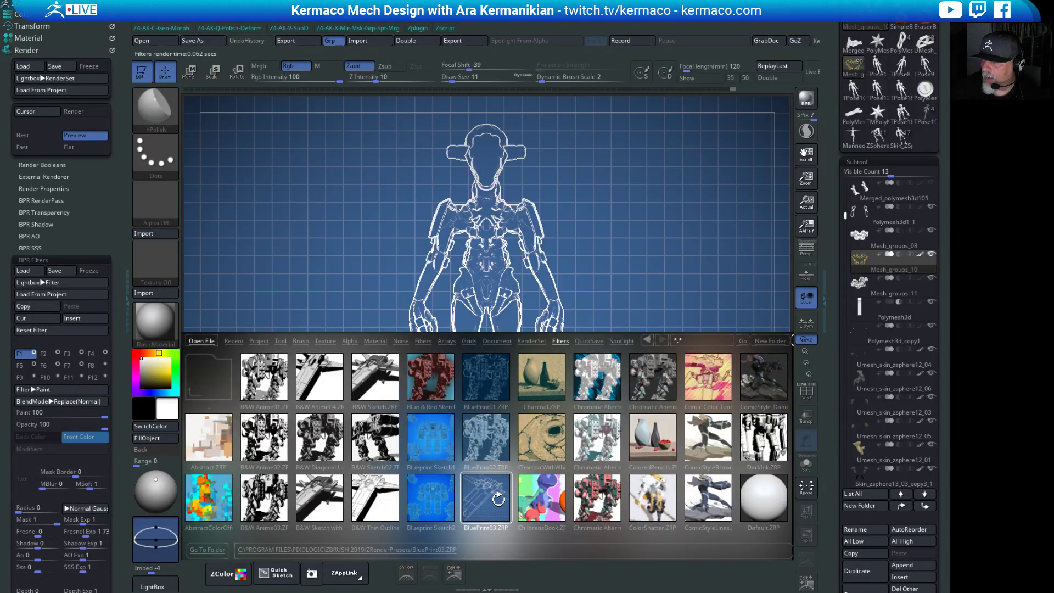
pyautogui.click(158, 586)
# Render the blueprint-styled mech figure with BPR from the side and from the front.
pyautogui.moveTo(619, 360); pyautogui.dragTo(753, 208)
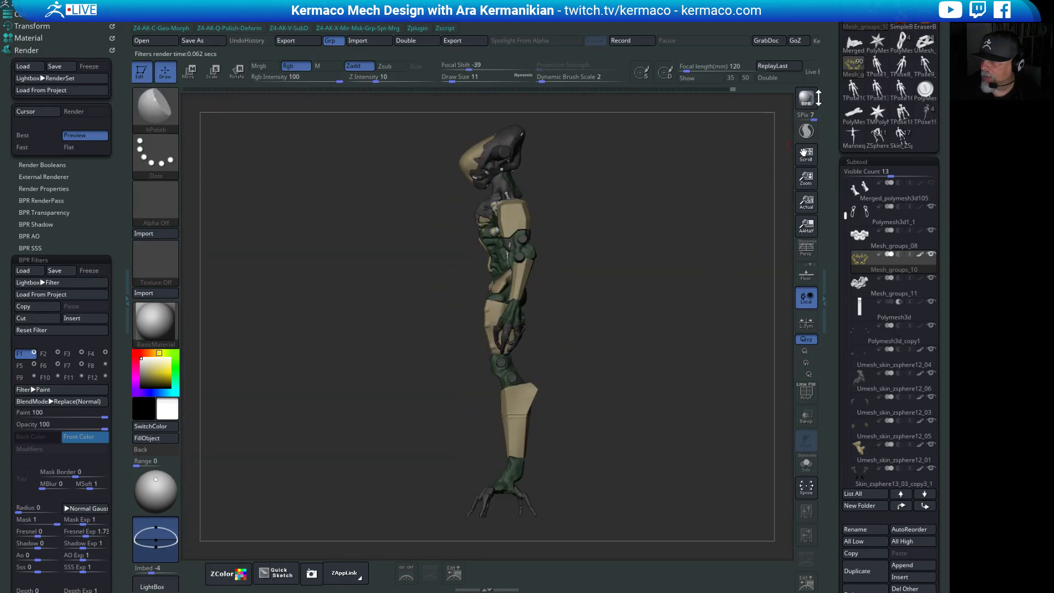
pyautogui.click(807, 103)
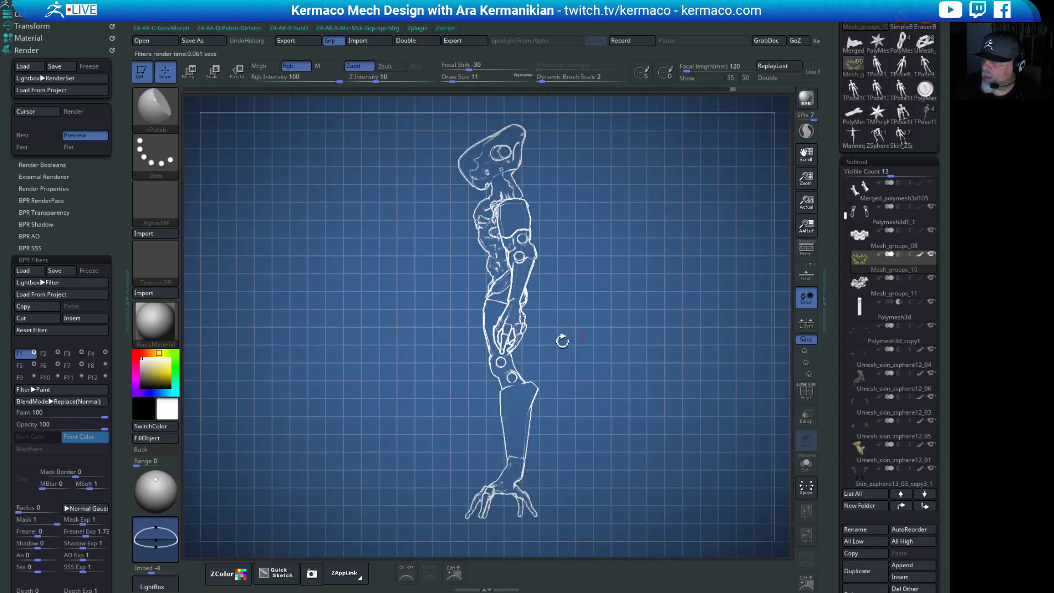
pyautogui.moveTo(640, 261); pyautogui.dragTo(705, 263)
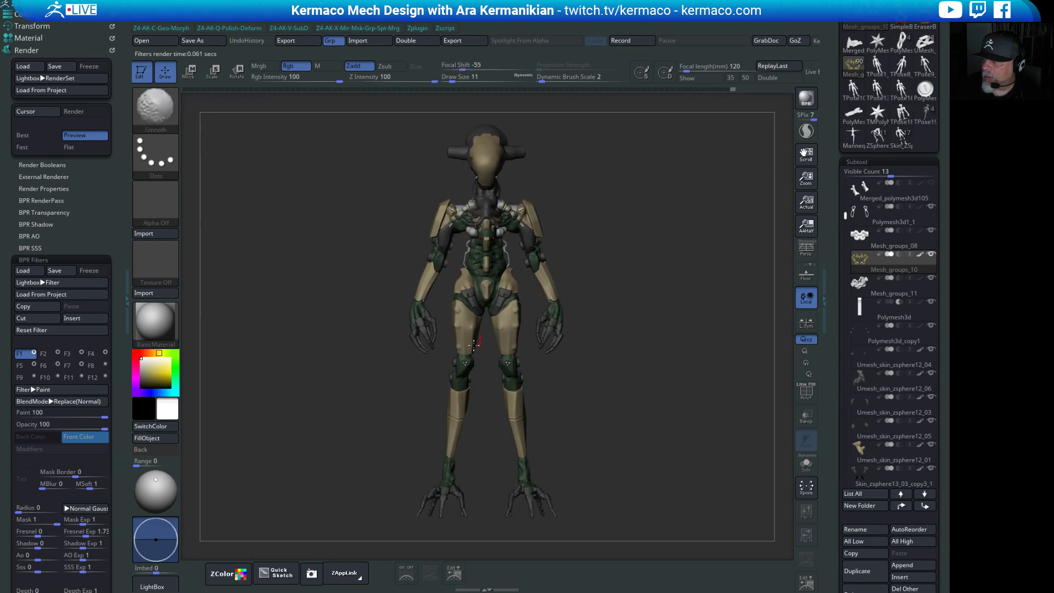
pyautogui.click(799, 96)
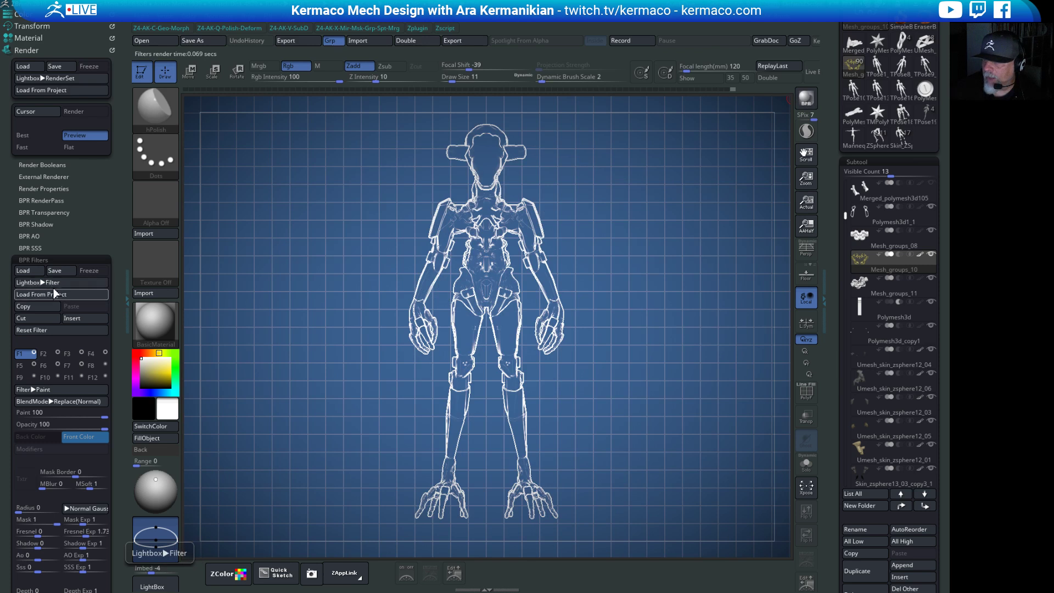
# Apply the DarkInk preset from the BPR filter presets and view the full figure.
pyautogui.click(61, 282)
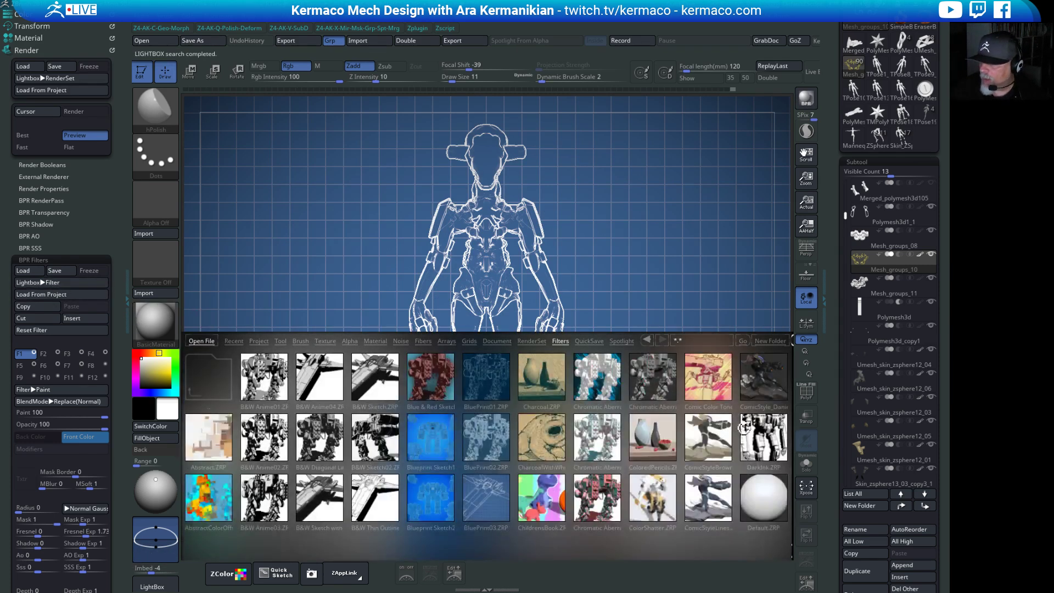
pyautogui.doubleClick(763, 438)
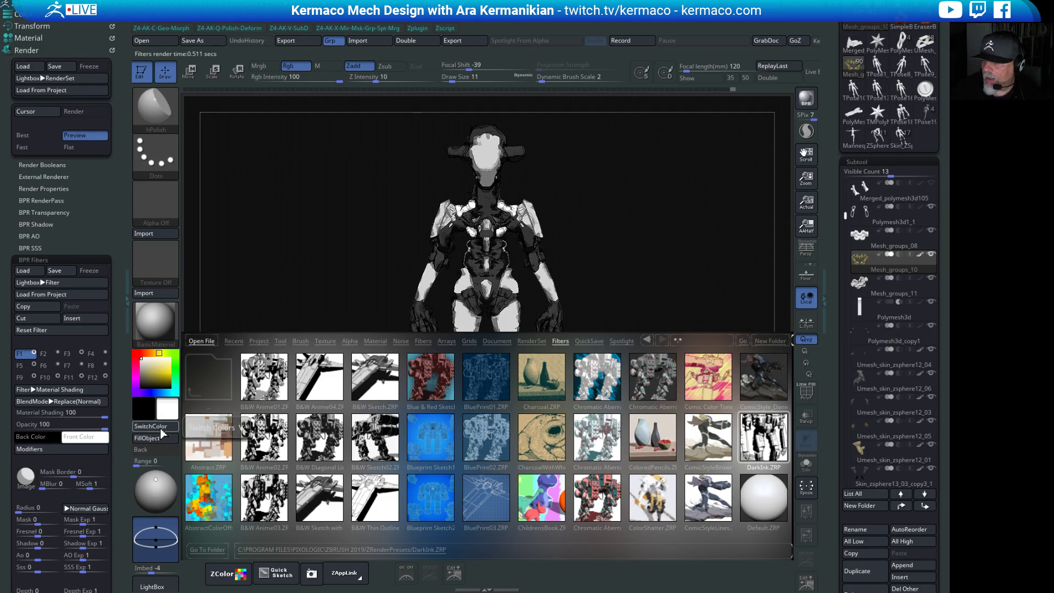
pyautogui.click(160, 588)
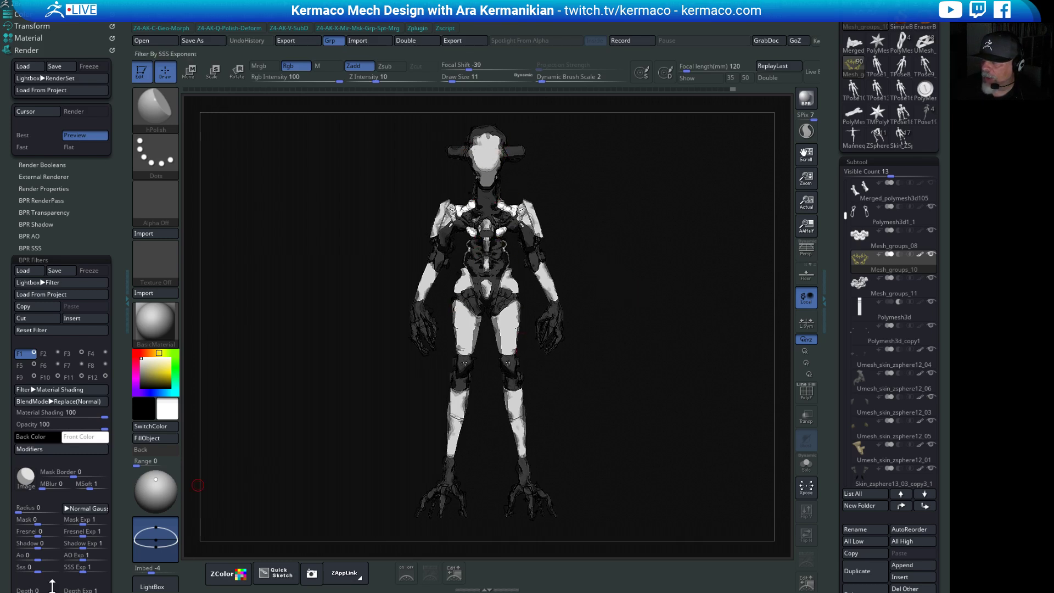
# Try the Sketch01 preset from further along the filter presets on the mech figure.
pyautogui.click(154, 588)
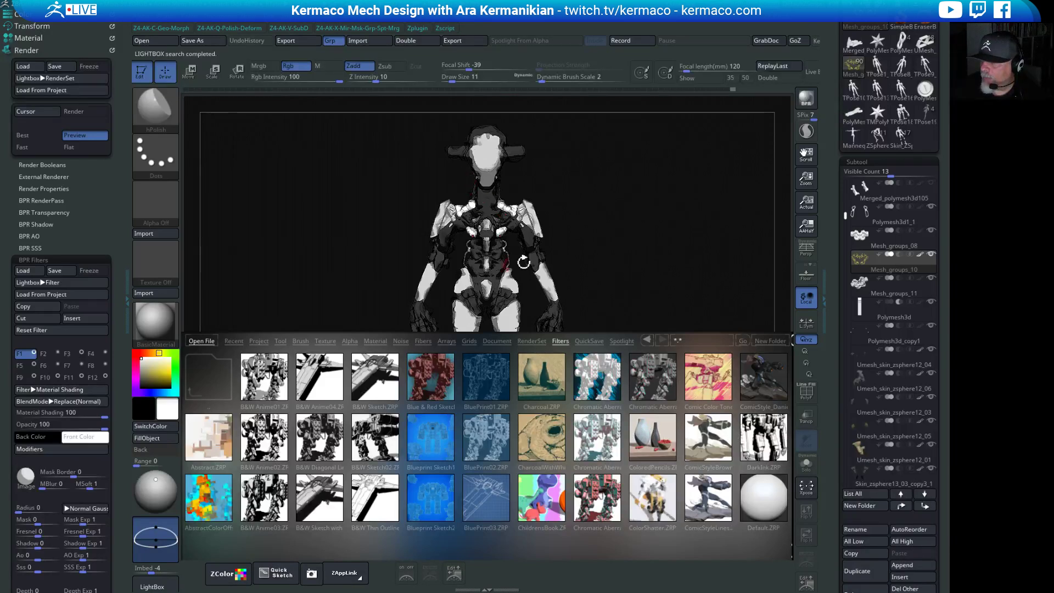
pyautogui.click(765, 442)
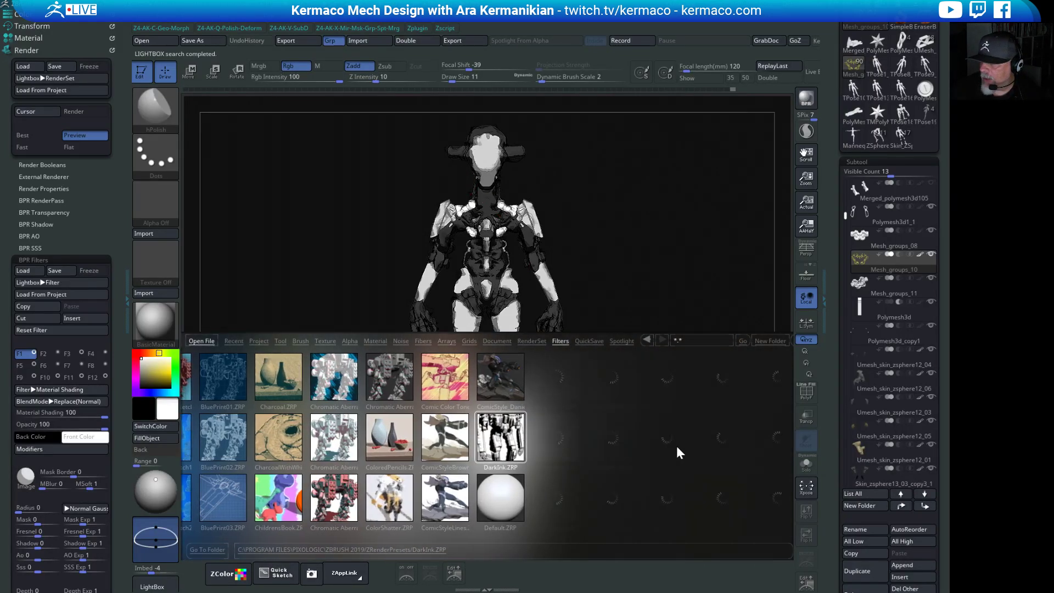
pyautogui.moveTo(677, 453); pyautogui.dragTo(483, 452)
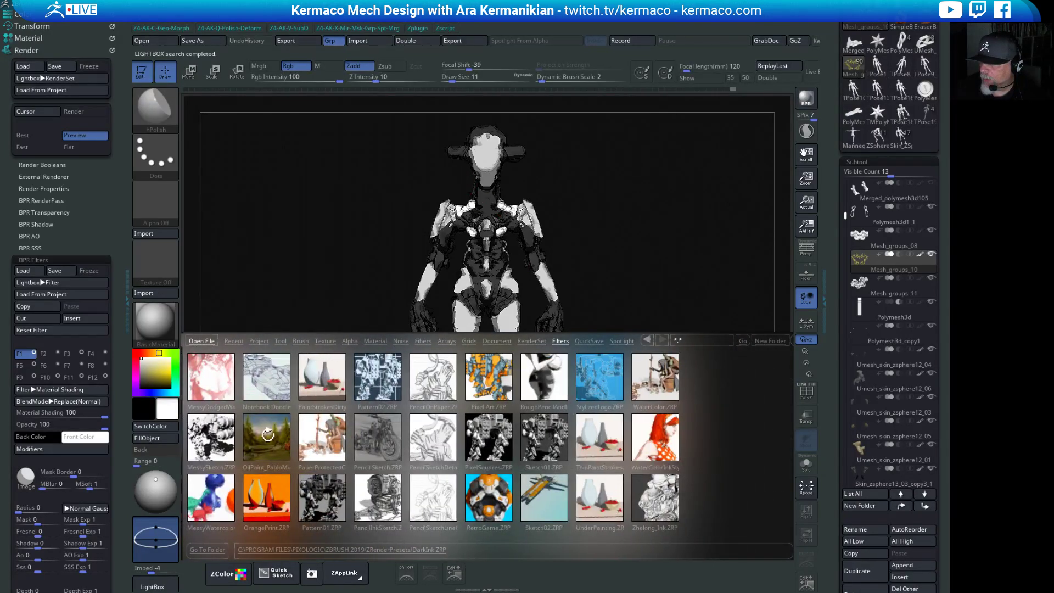
pyautogui.doubleClick(547, 434)
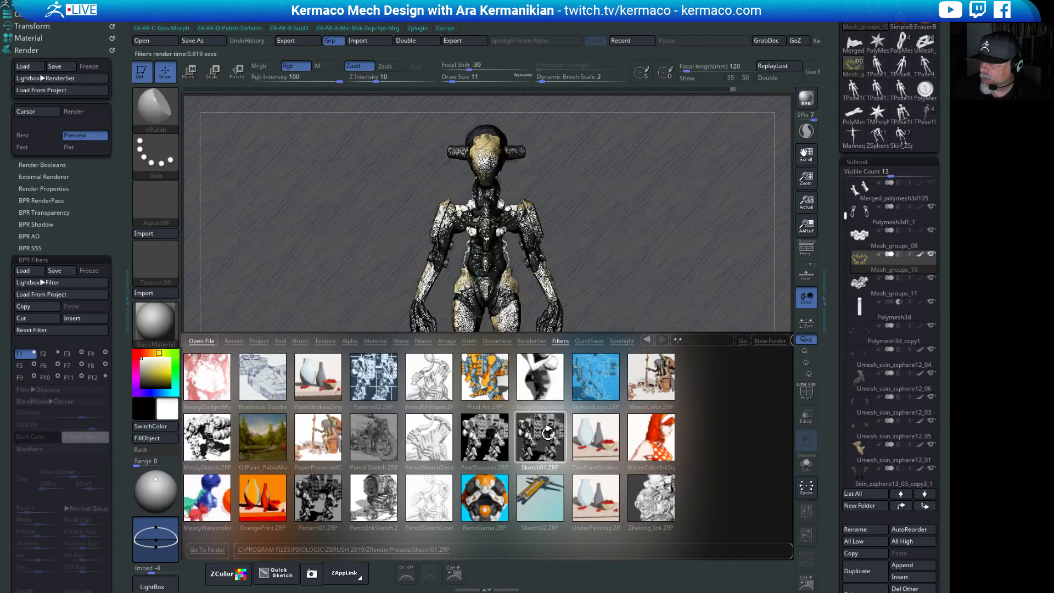
# Try the WaterColorInkStyle and StylizedLogo presets, and apply the WaterColor preset to the figure.
pyautogui.doubleClick(663, 437)
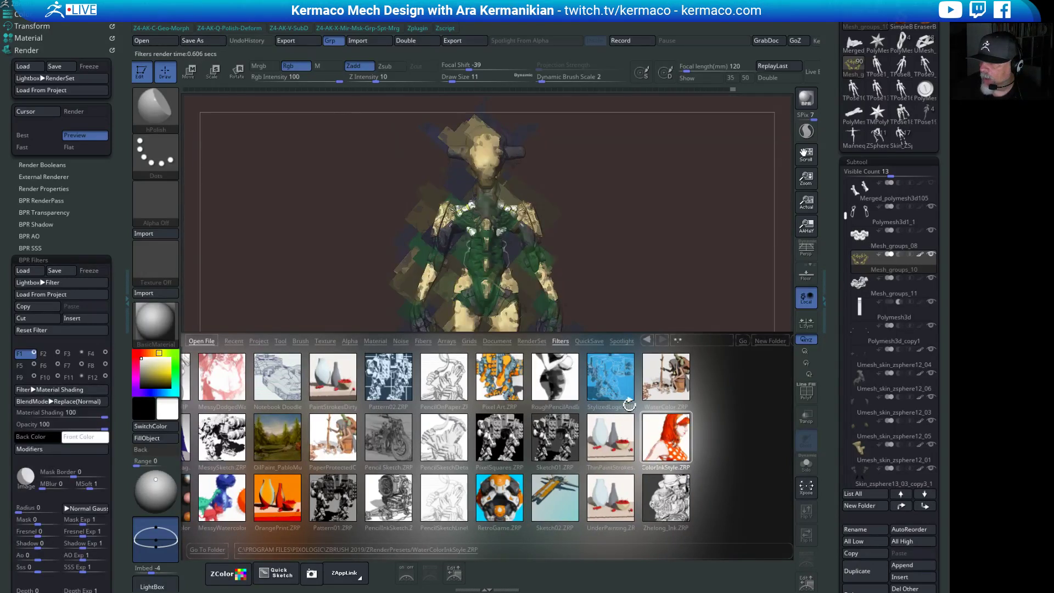
pyautogui.doubleClick(613, 382)
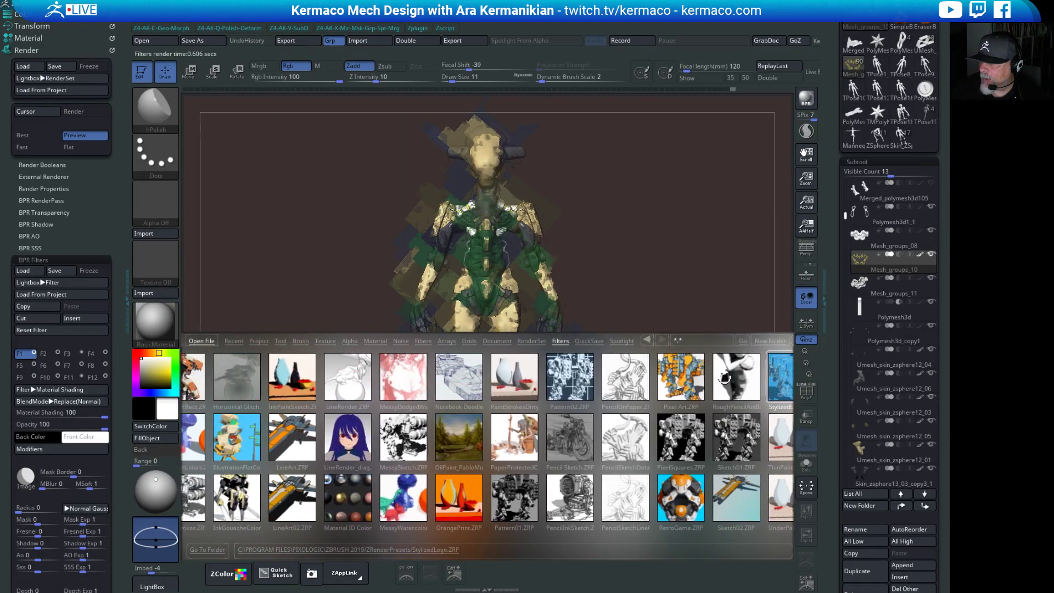
pyautogui.doubleClick(575, 379)
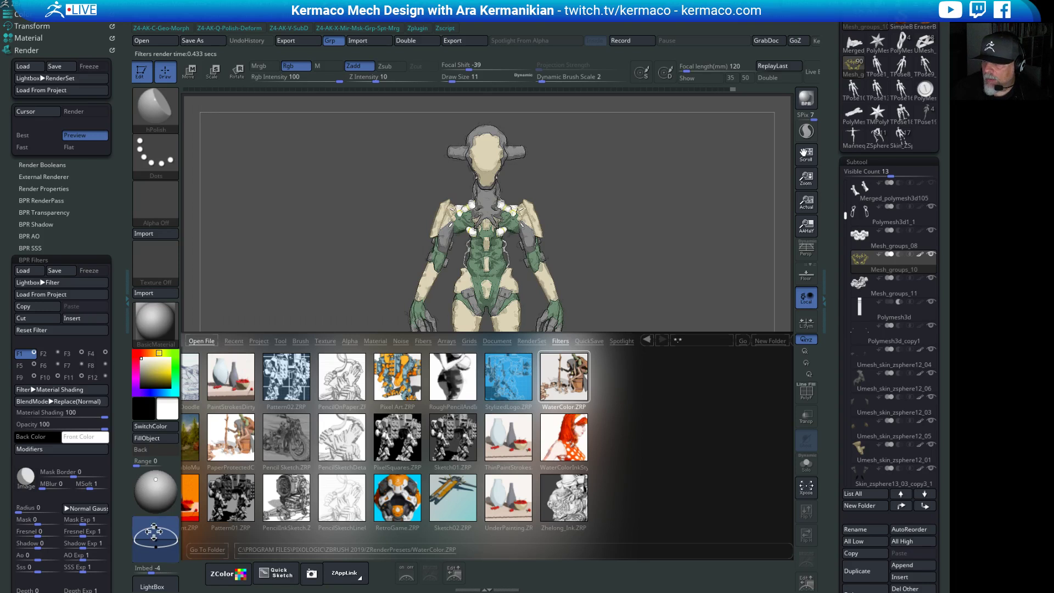
pyautogui.click(154, 587)
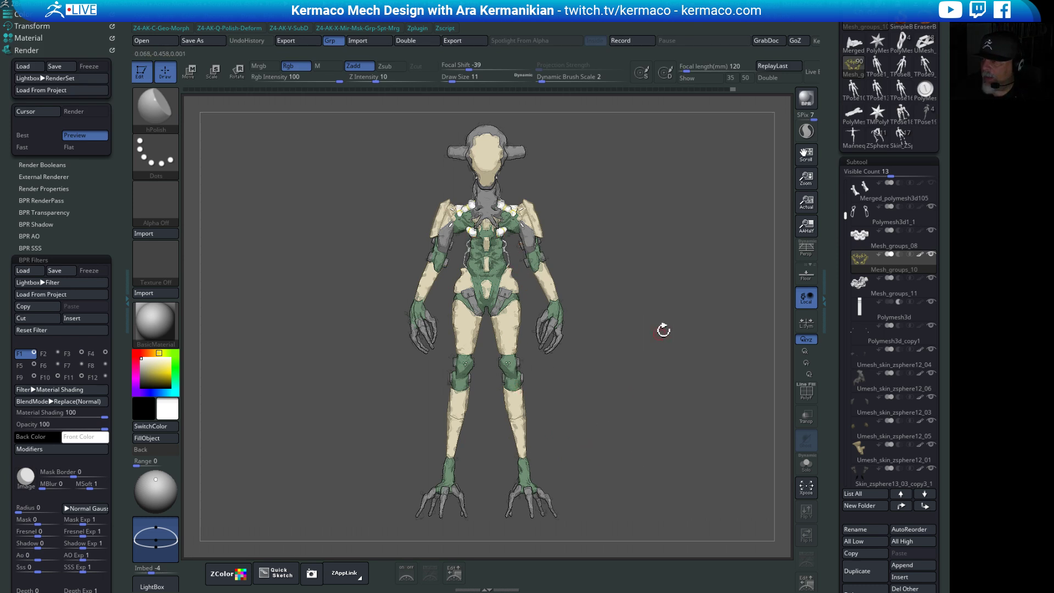
# Turn on perspective and render the watercolor-styled figure with BPR from a three-quarter angle.
pyautogui.moveTo(674, 277)
pyautogui.mouseDown()
pyautogui.moveTo(672, 263)
pyautogui.moveTo(671, 302)
pyautogui.moveTo(682, 309)
pyautogui.moveTo(670, 275)
pyautogui.mouseUp()
pyautogui.click(803, 256)
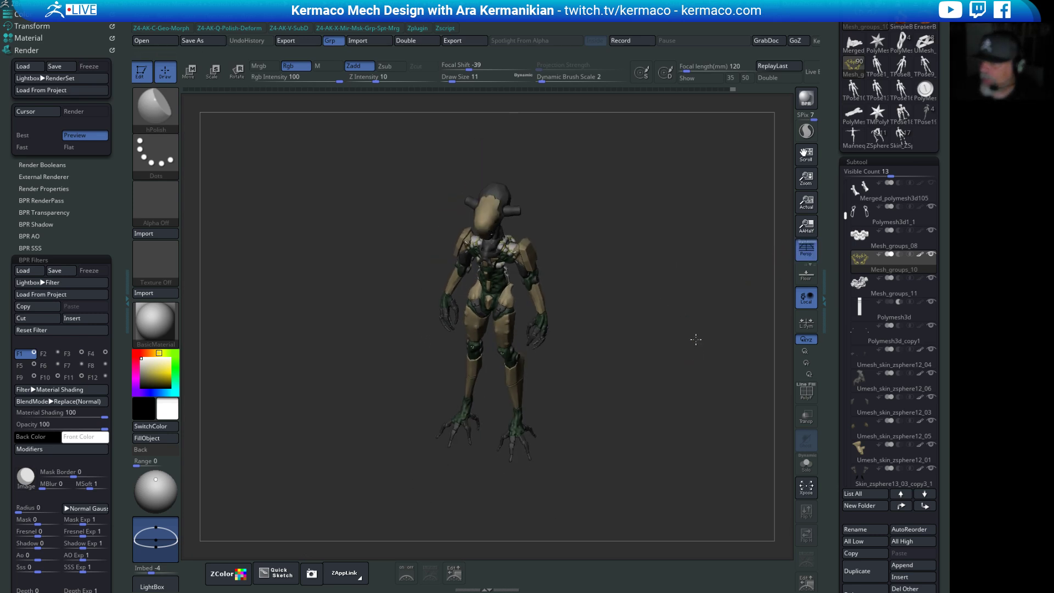
pyautogui.moveTo(695, 339); pyautogui.dragTo(671, 218)
pyautogui.click(806, 98)
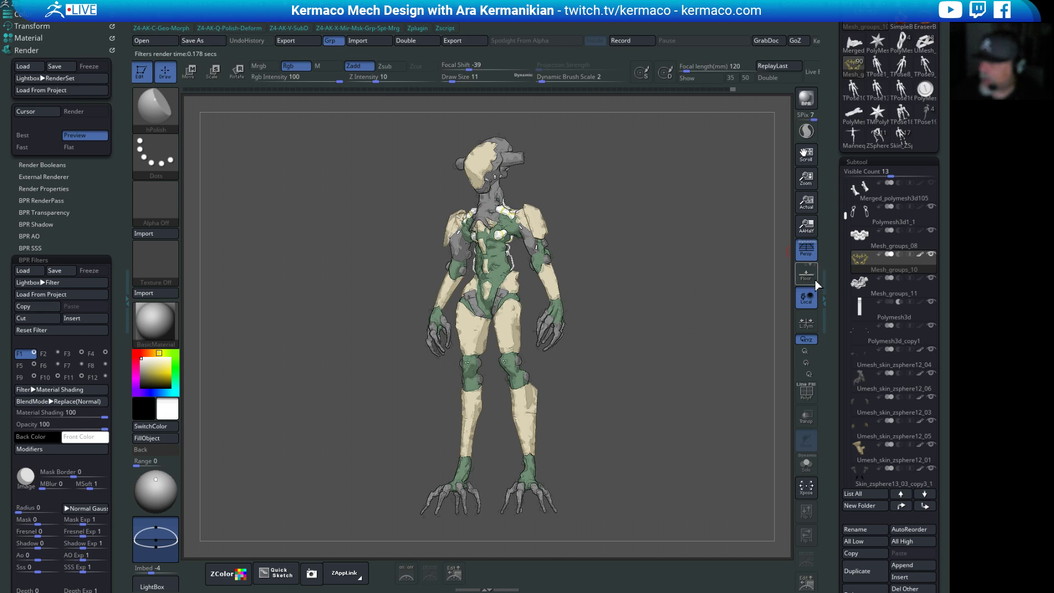
# Turn on the floor grid and test BPR renders of the figure standing on it in perspective.
pyautogui.click(806, 276)
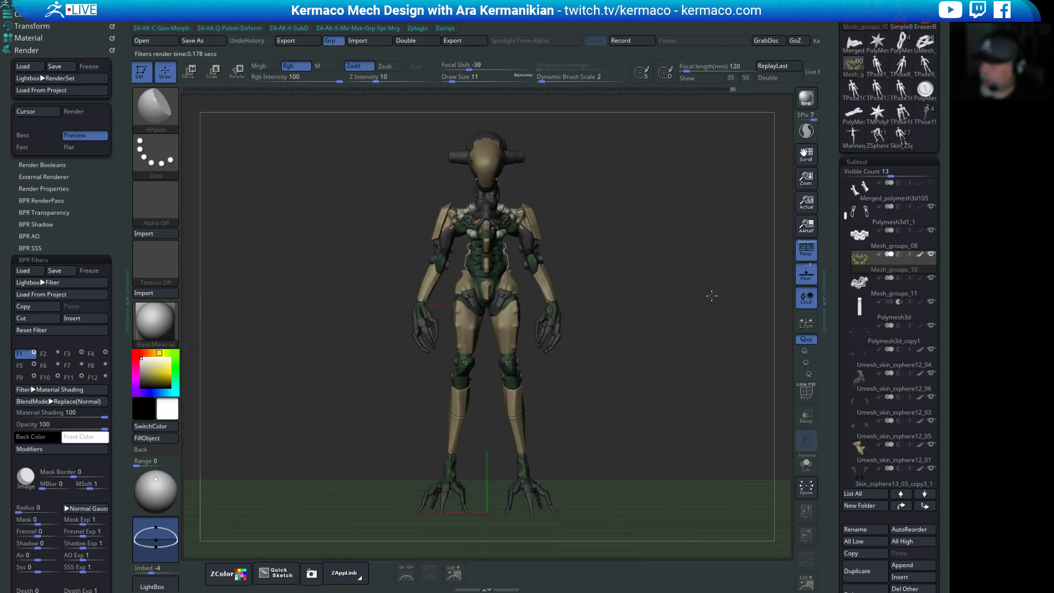
pyautogui.click(797, 259)
pyautogui.keyDown('shift'); pyautogui.moveTo(714, 295); pyautogui.dragTo(704, 295); pyautogui.keyUp('shift')
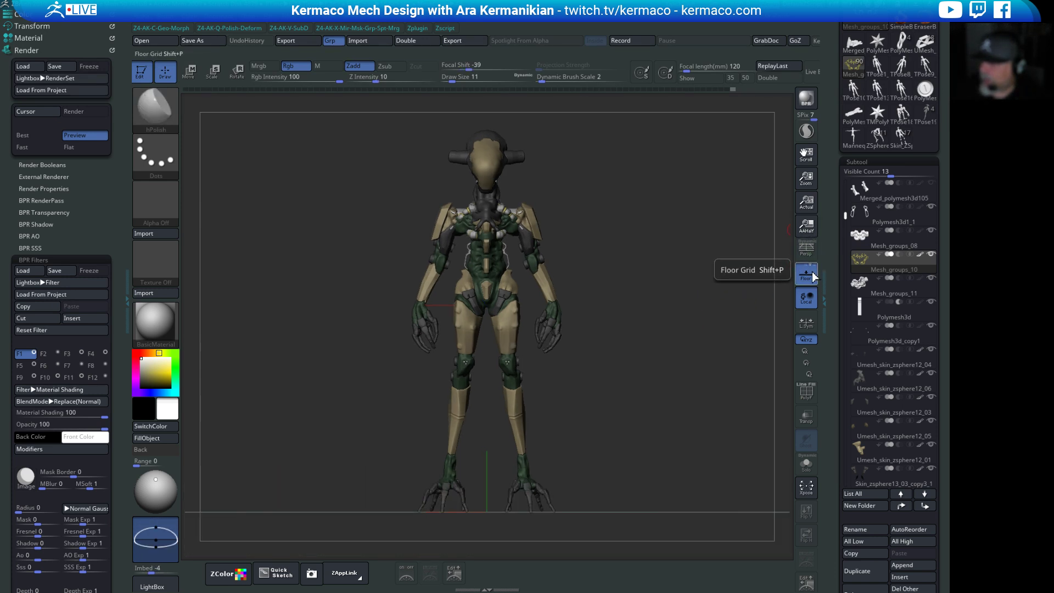
pyautogui.click(806, 250)
pyautogui.moveTo(717, 311); pyautogui.dragTo(753, 220)
pyautogui.click(806, 98)
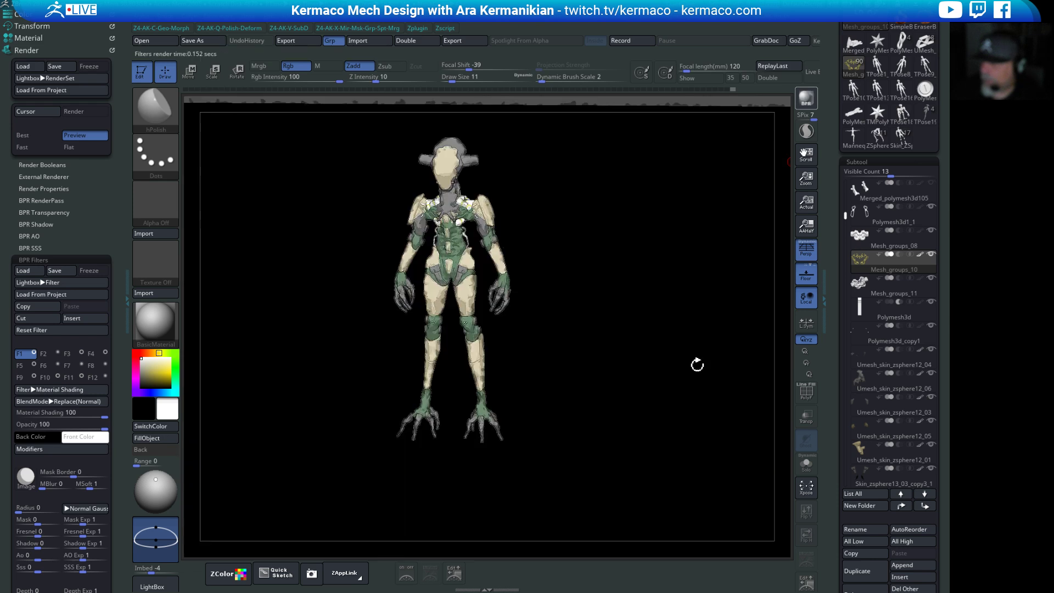
pyautogui.click(783, 260)
pyautogui.moveTo(753, 264)
pyautogui.keyDown('alt'); pyautogui.mouseDown()
pyautogui.moveTo(742, 258)
pyautogui.moveTo(761, 261)
pyautogui.mouseUp(); pyautogui.keyUp('alt')
pyautogui.click(806, 100)
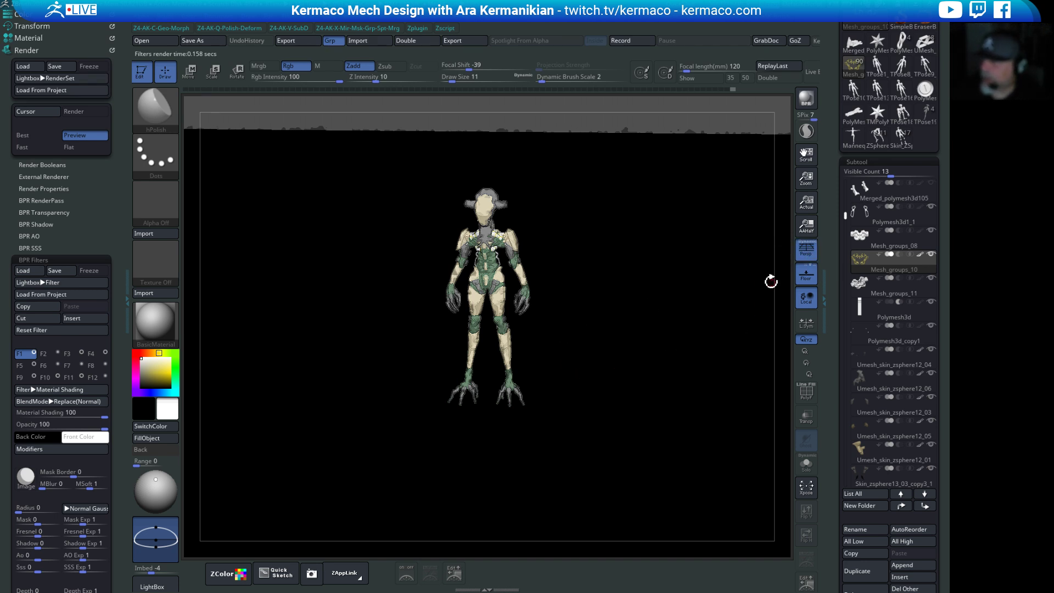
# Turn off the floor grid and render the figure with BPR against the plain background, including a three-quarter view.
pyautogui.click(806, 275)
pyautogui.click(805, 100)
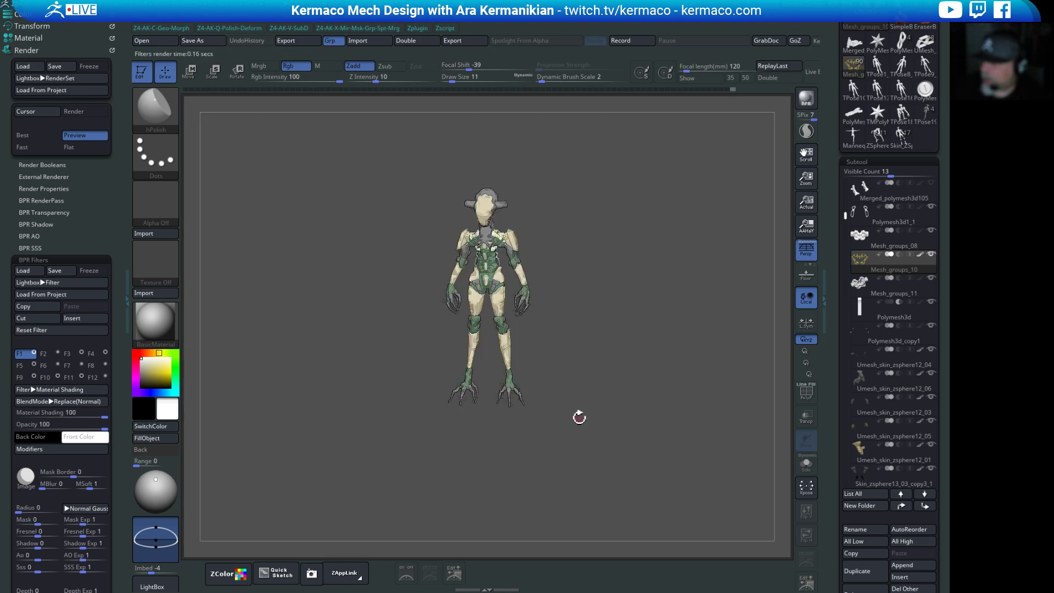
pyautogui.moveTo(657, 377)
pyautogui.mouseDown()
pyautogui.moveTo(675, 388)
pyautogui.moveTo(694, 337)
pyautogui.moveTo(699, 360)
pyautogui.moveTo(706, 344)
pyautogui.moveTo(684, 344)
pyautogui.moveTo(716, 347)
pyautogui.moveTo(711, 337)
pyautogui.moveTo(695, 346)
pyautogui.moveTo(715, 330)
pyautogui.moveTo(695, 328)
pyautogui.moveTo(717, 330)
pyautogui.mouseUp()
pyautogui.click(806, 99)
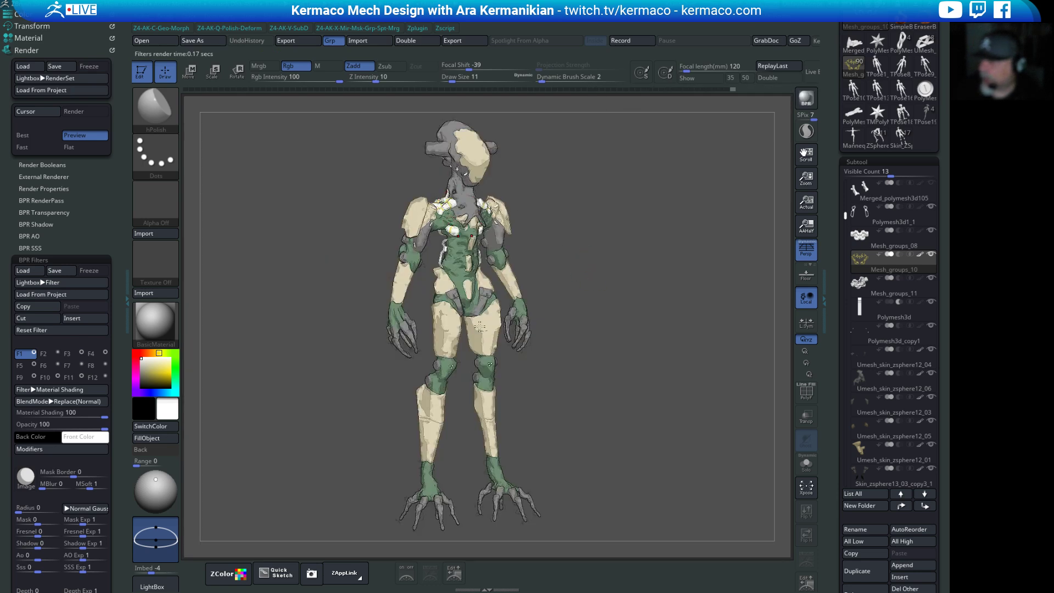
# Orbit around the mech and render it with BPR from the front.
pyautogui.click(725, 327)
pyautogui.moveTo(725, 328); pyautogui.dragTo(682, 316)
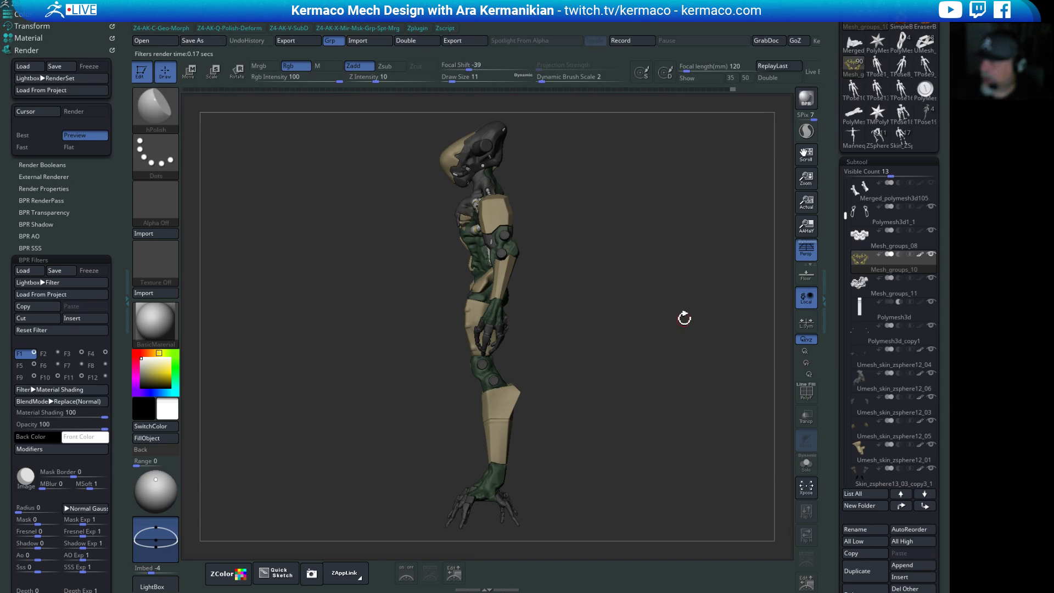
pyautogui.moveTo(586, 293); pyautogui.dragTo(758, 99)
pyautogui.click(806, 98)
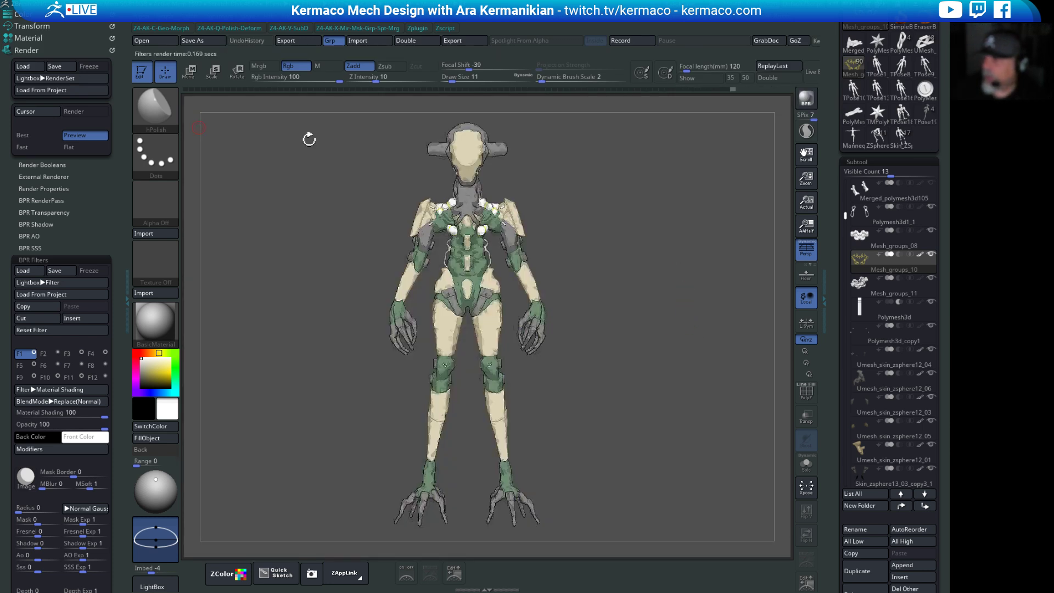
# Send the mech figure from ZBrush to KeyShot with a BPR render and maximize the KeyShot window.
pyautogui.press('shift')
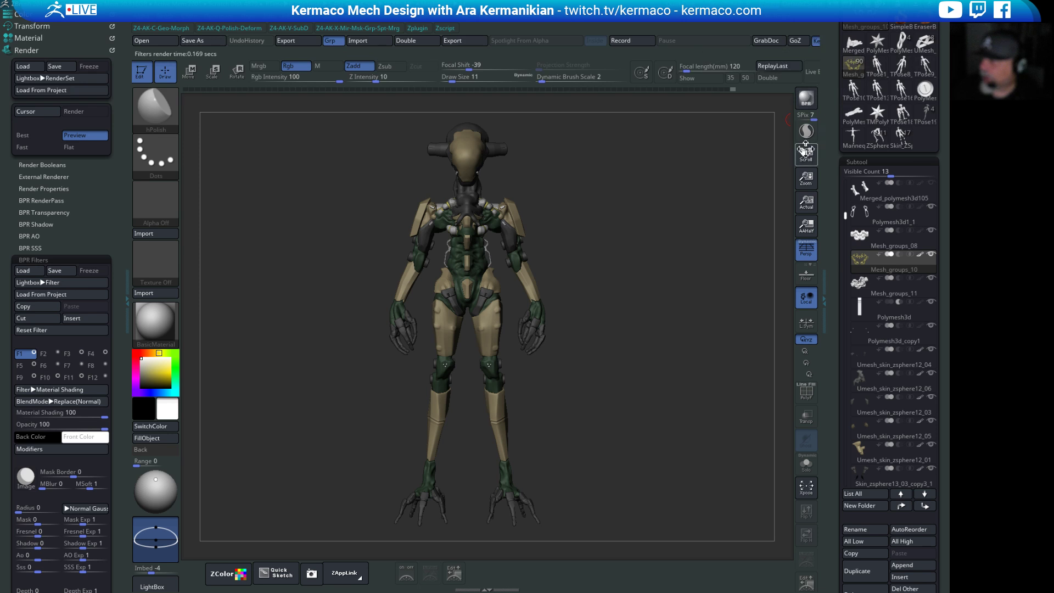
pyautogui.click(807, 99)
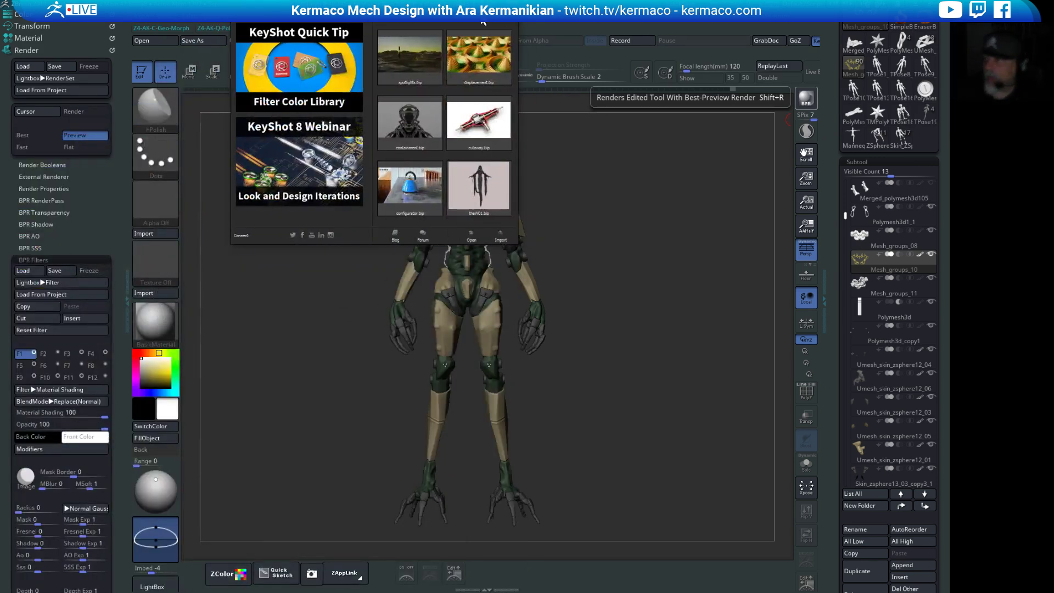
pyautogui.moveTo(470, 4); pyautogui.dragTo(527, 133)
pyautogui.moveTo(518, 135); pyautogui.dragTo(0, 231)
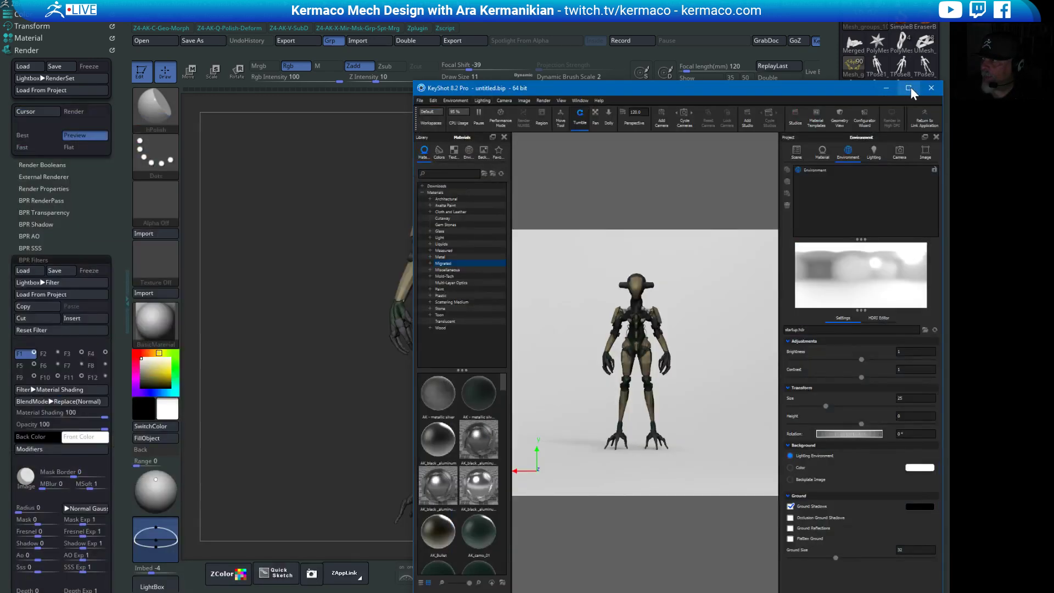
pyautogui.click(910, 87)
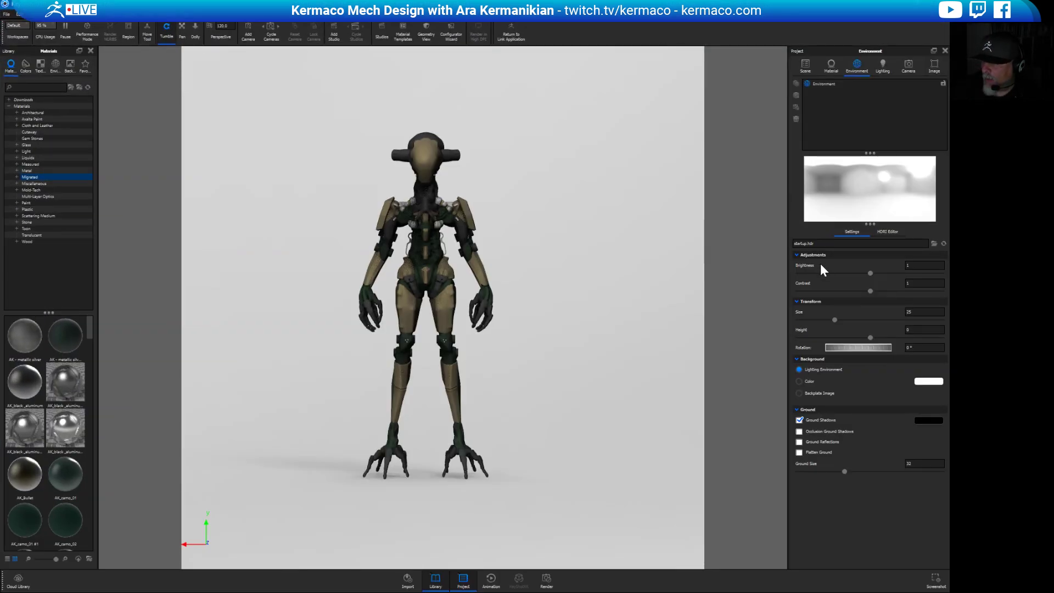
# Try an AK_black_aluminum material on the mech's thigh armour, and undo the assignment.
pyautogui.moveTo(547, 308); pyautogui.dragTo(508, 299)
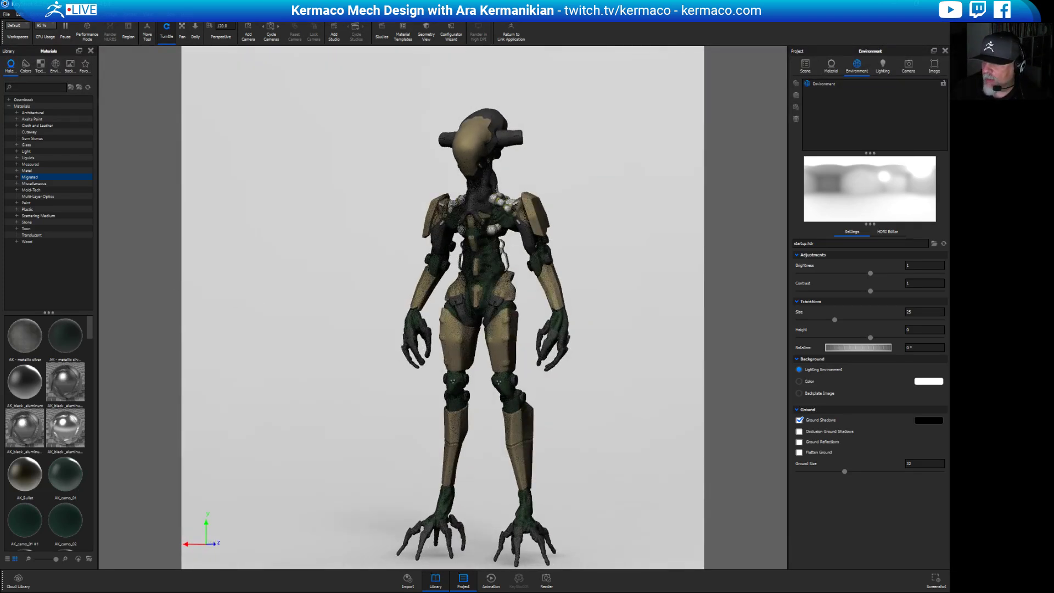
pyautogui.click(81, 392)
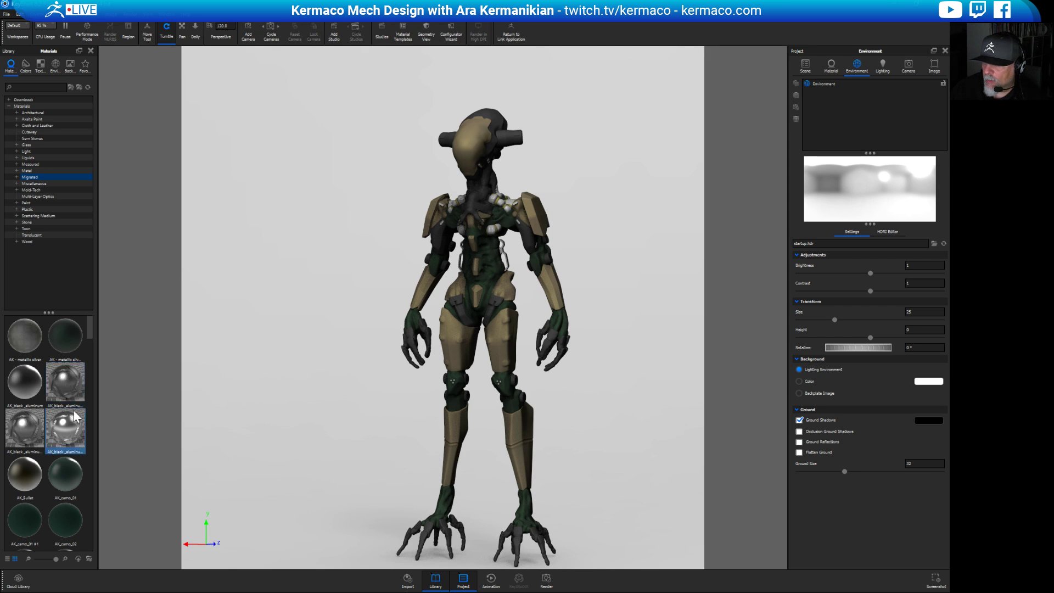
pyautogui.click(37, 434)
pyautogui.moveTo(66, 383); pyautogui.dragTo(454, 349)
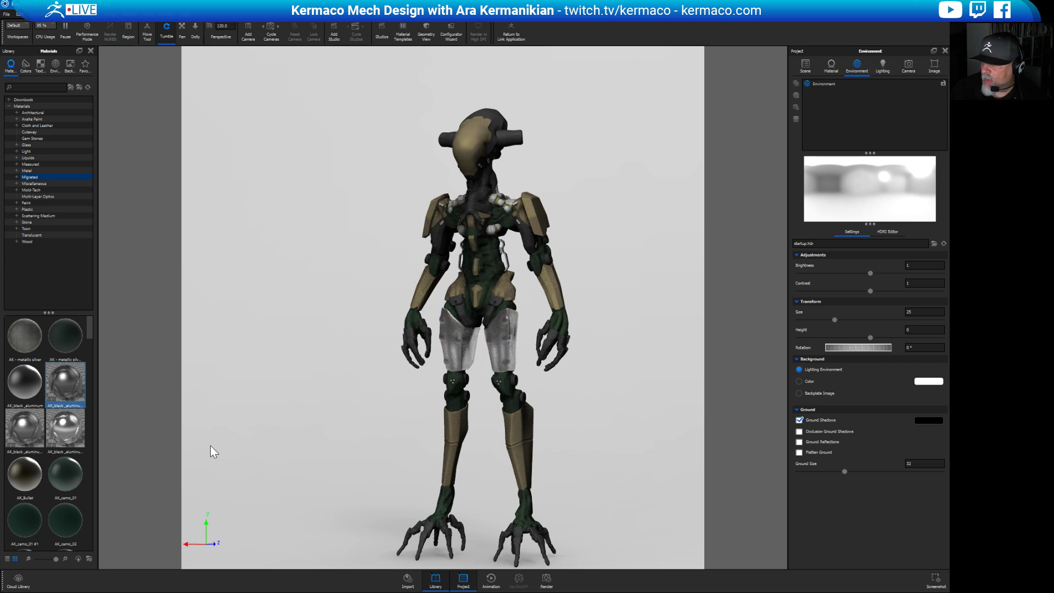
pyautogui.hotkey('ctrl', 'z')
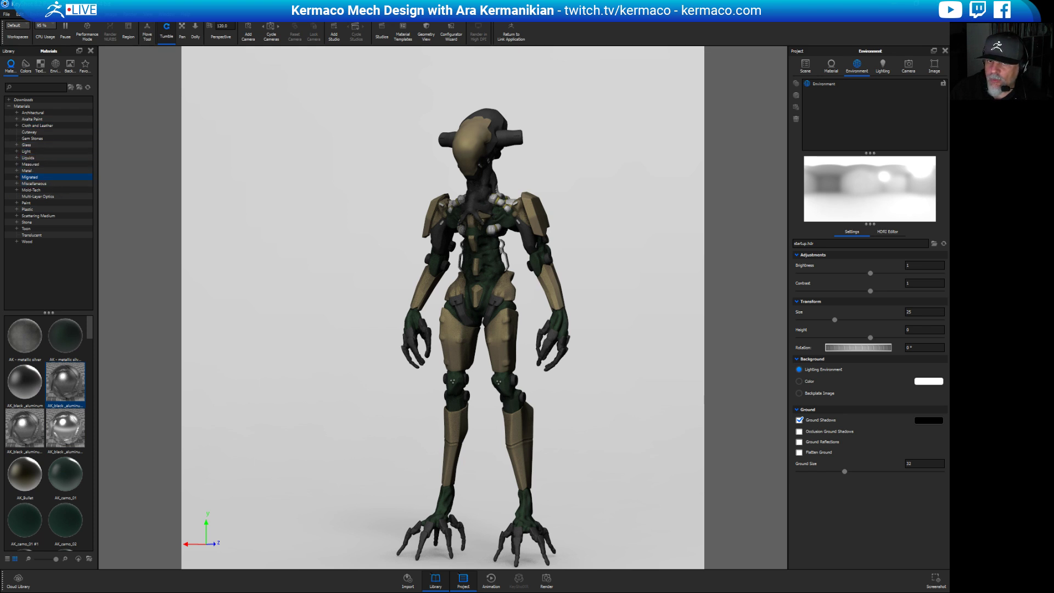
# Show the textured hard plastics in the material library.
pyautogui.click(16, 209)
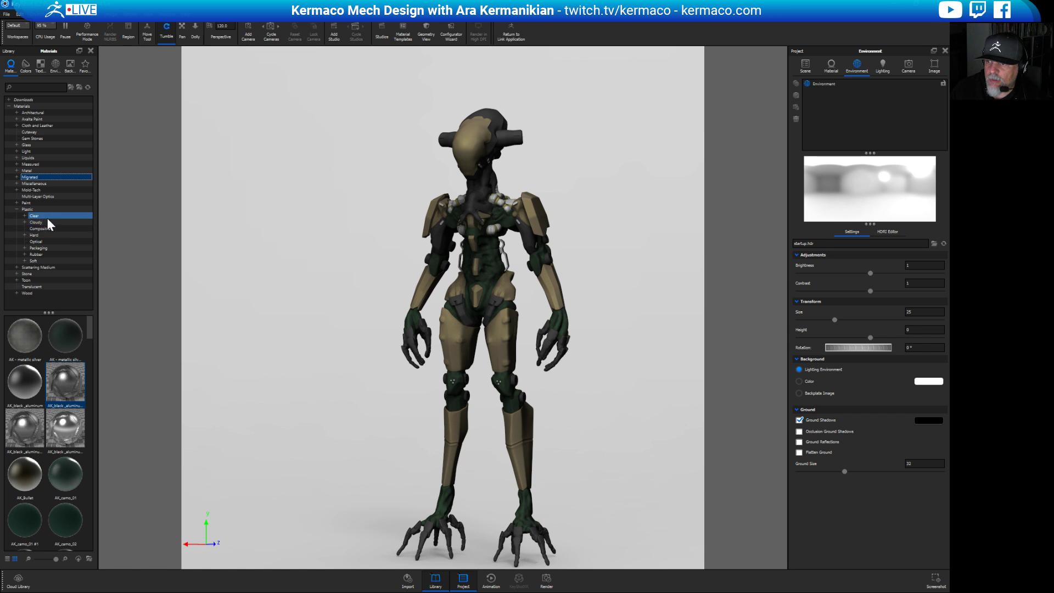
pyautogui.click(26, 235)
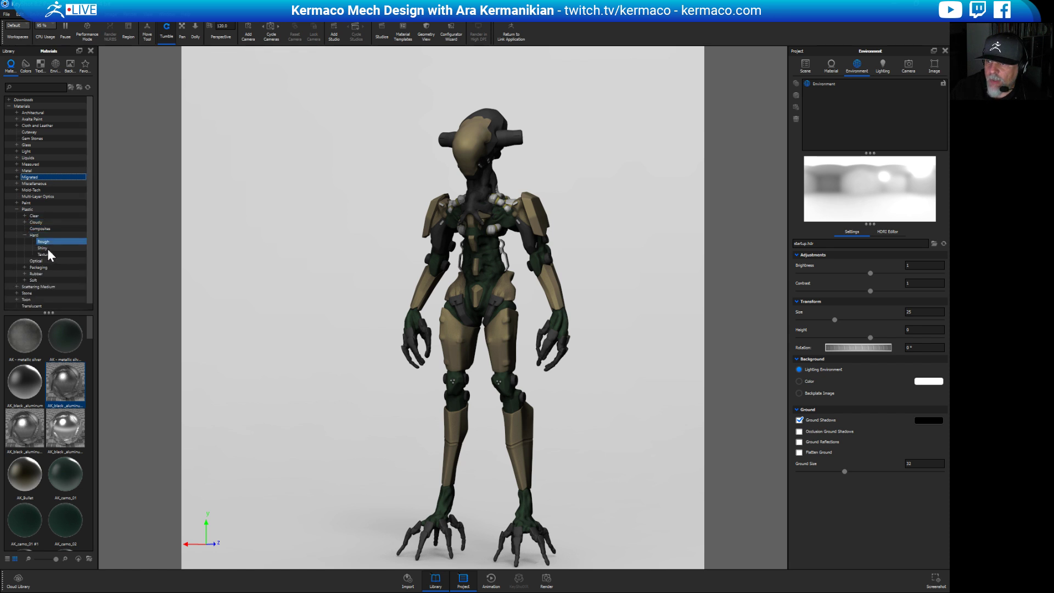
pyautogui.click(51, 254)
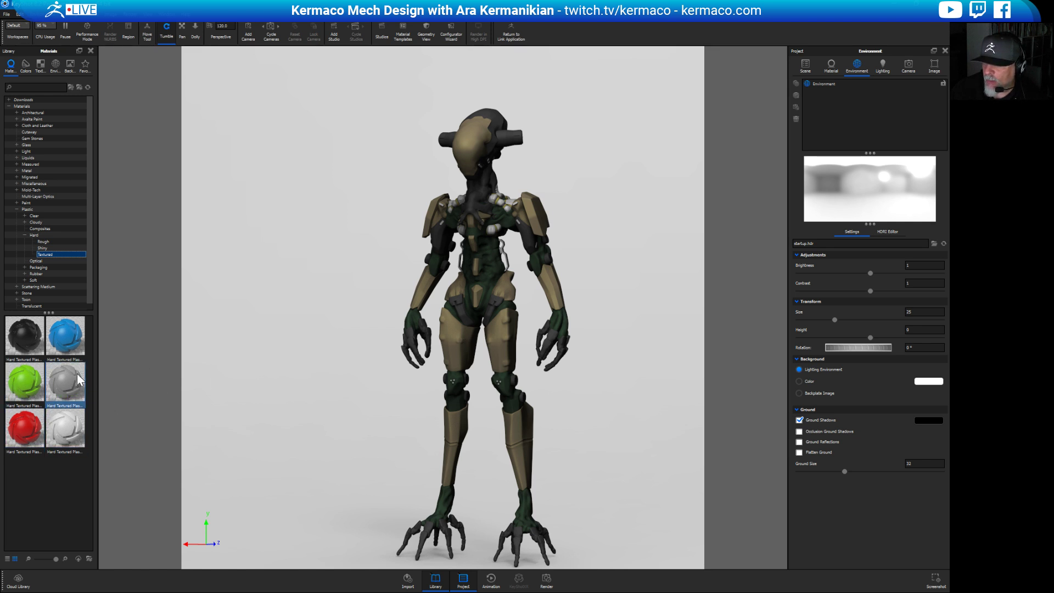
# Assign the blue hard textured plastic to the mech's thigh, shin, forearm and shoulder armour.
pyautogui.moveTo(77, 336); pyautogui.dragTo(459, 345)
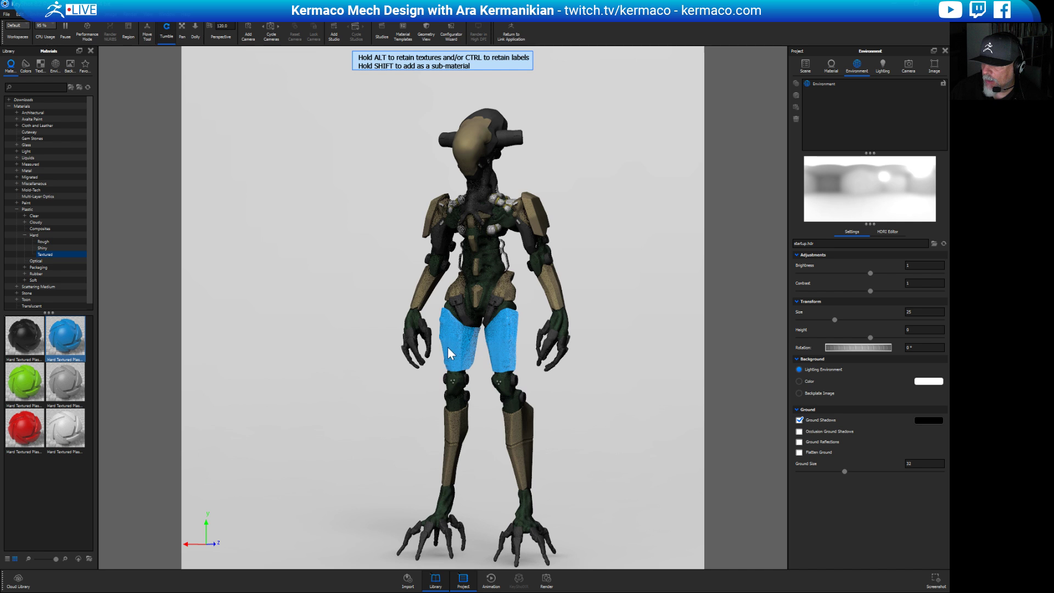
pyautogui.moveTo(67, 338); pyautogui.dragTo(457, 441)
pyautogui.moveTo(66, 336); pyautogui.dragTo(427, 295)
pyautogui.moveTo(67, 345); pyautogui.dragTo(442, 232)
pyautogui.moveTo(672, 248); pyautogui.dragTo(623, 246)
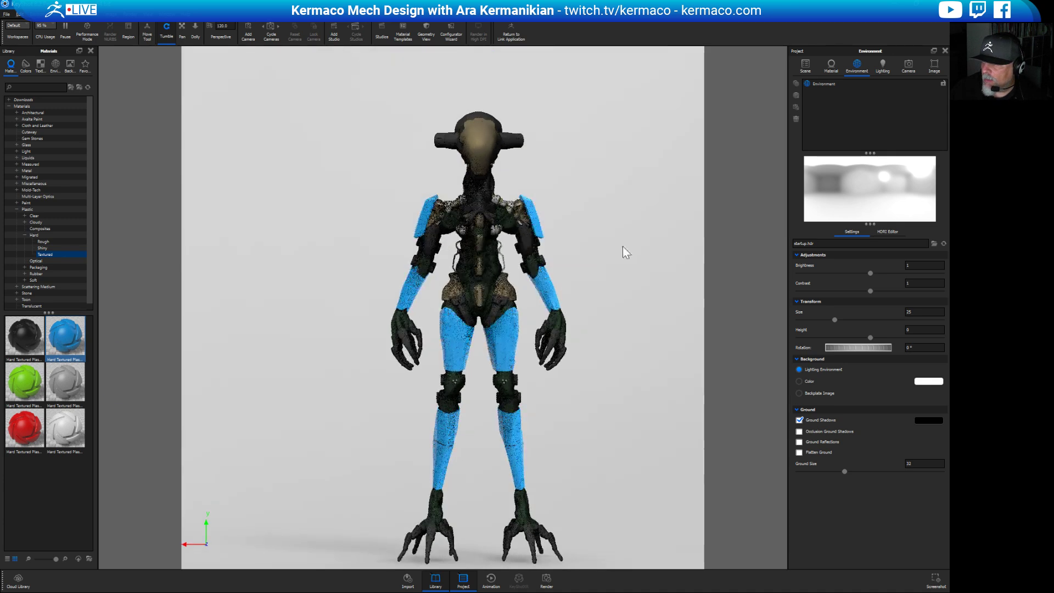
# Assign the blue hard textured plastic to the chest, abdomen and hip armour plates.
pyautogui.moveTo(623, 246); pyautogui.dragTo(762, 364, button='middle')
pyautogui.scroll(5, 621, 289)
pyautogui.scroll(4, 572, 403)
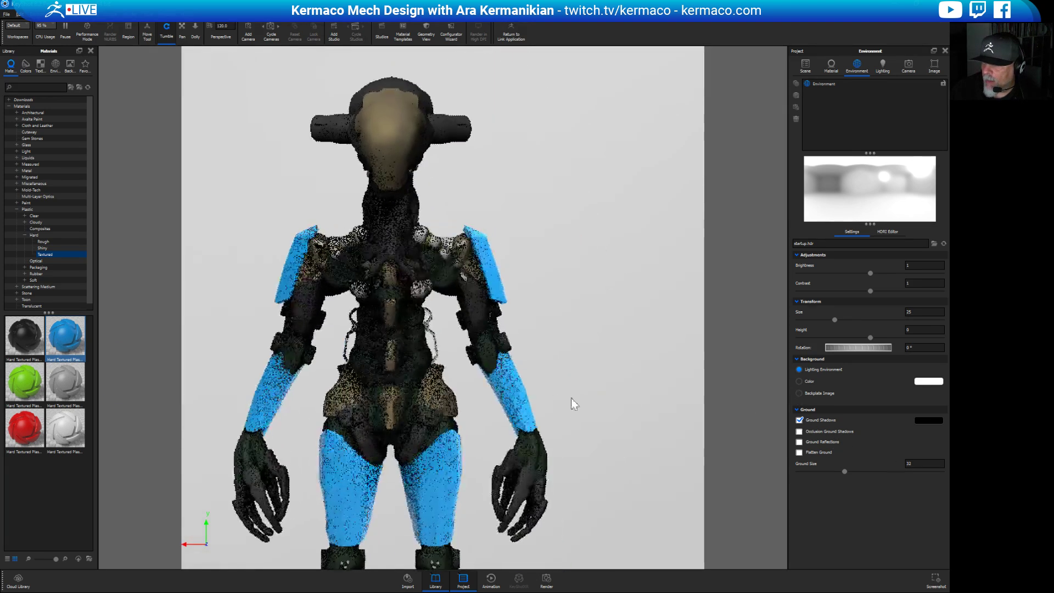
pyautogui.moveTo(70, 334); pyautogui.dragTo(369, 324)
pyautogui.moveTo(69, 344); pyautogui.dragTo(395, 291)
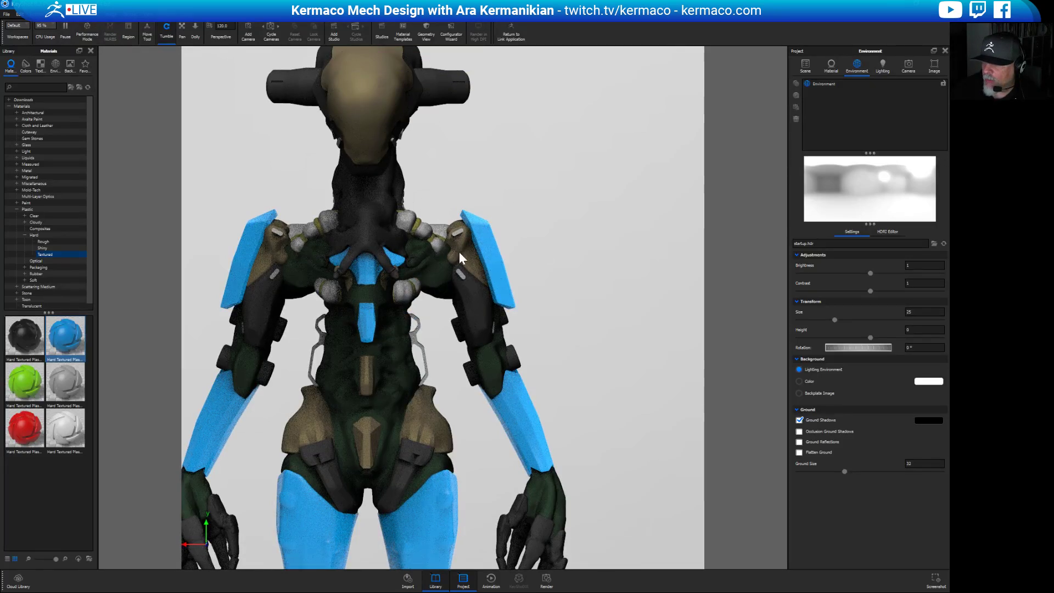
pyautogui.moveTo(60, 340); pyautogui.dragTo(330, 443)
pyautogui.moveTo(71, 336); pyautogui.dragTo(379, 379)
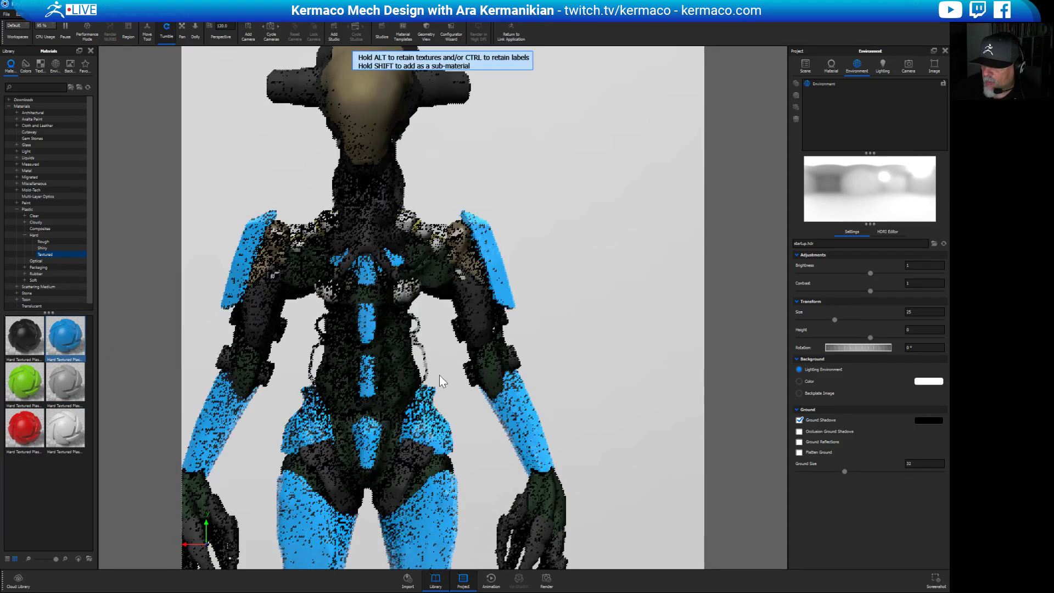
# Examine the blue armour from the back and front of the mech for parts still lacking the material.
pyautogui.scroll(-6, 631, 360)
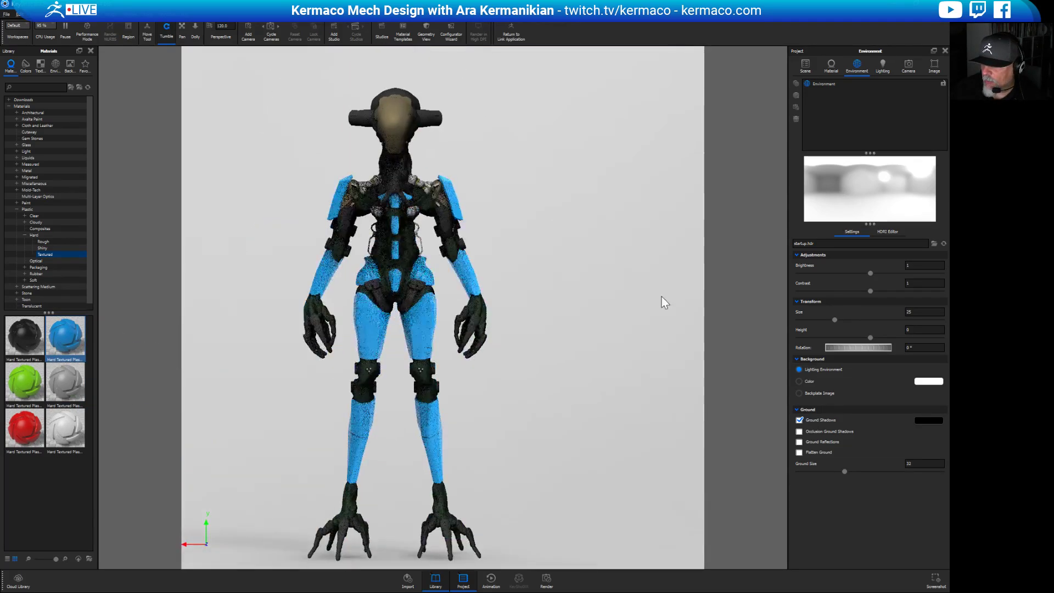
pyautogui.moveTo(663, 302); pyautogui.dragTo(132, 324)
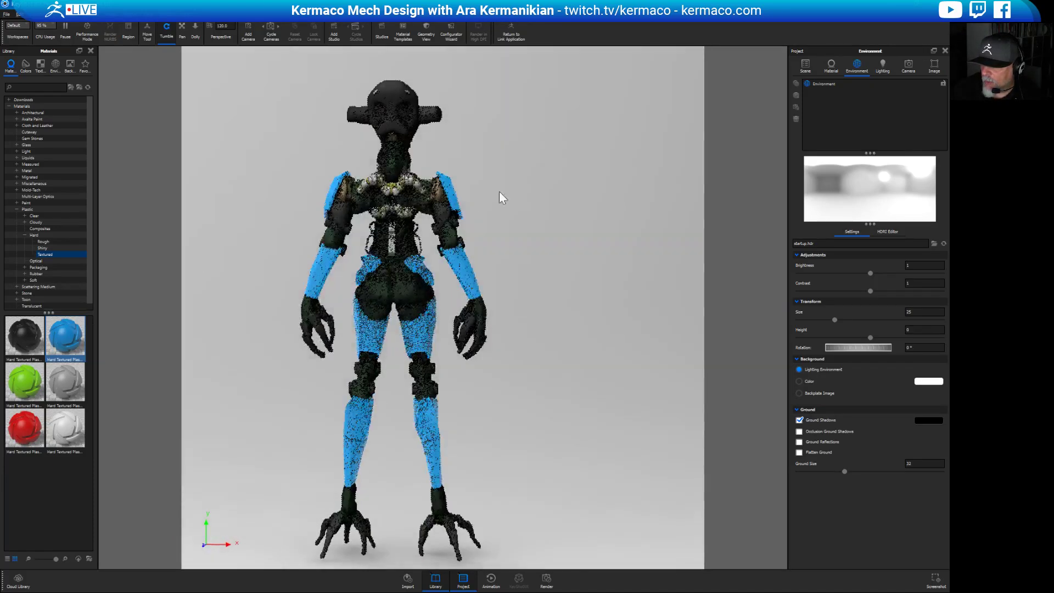
pyautogui.scroll(5, 546, 316)
pyautogui.moveTo(558, 499); pyautogui.dragTo(571, 565, button='middle')
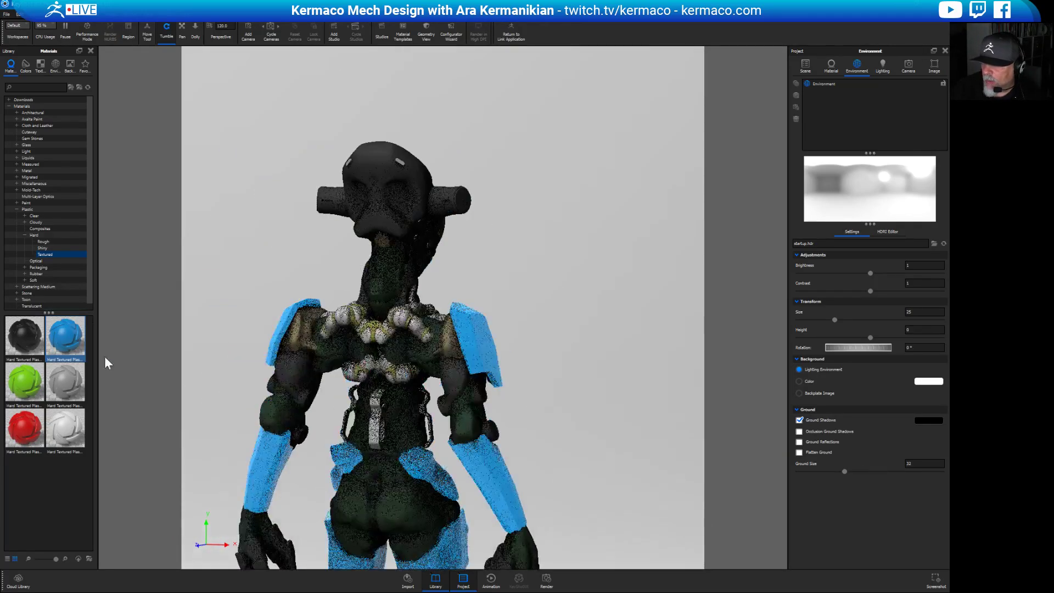
pyautogui.moveTo(83, 352); pyautogui.dragTo(599, 305)
pyautogui.moveTo(599, 305); pyautogui.dragTo(555, 291)
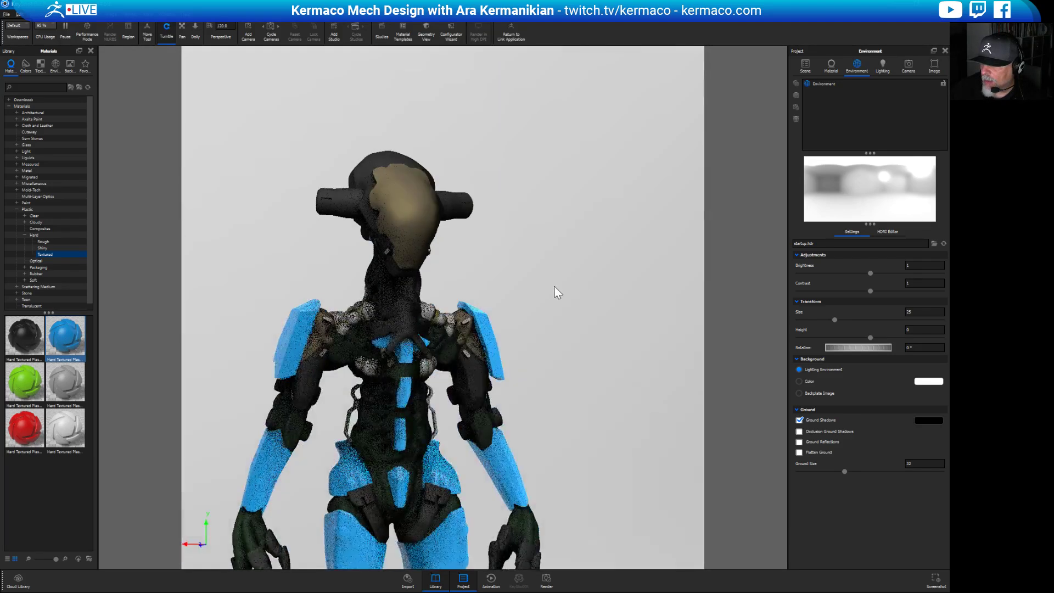
# Examine the scene tree and its model set settings for the mech's parts.
pyautogui.click(812, 64)
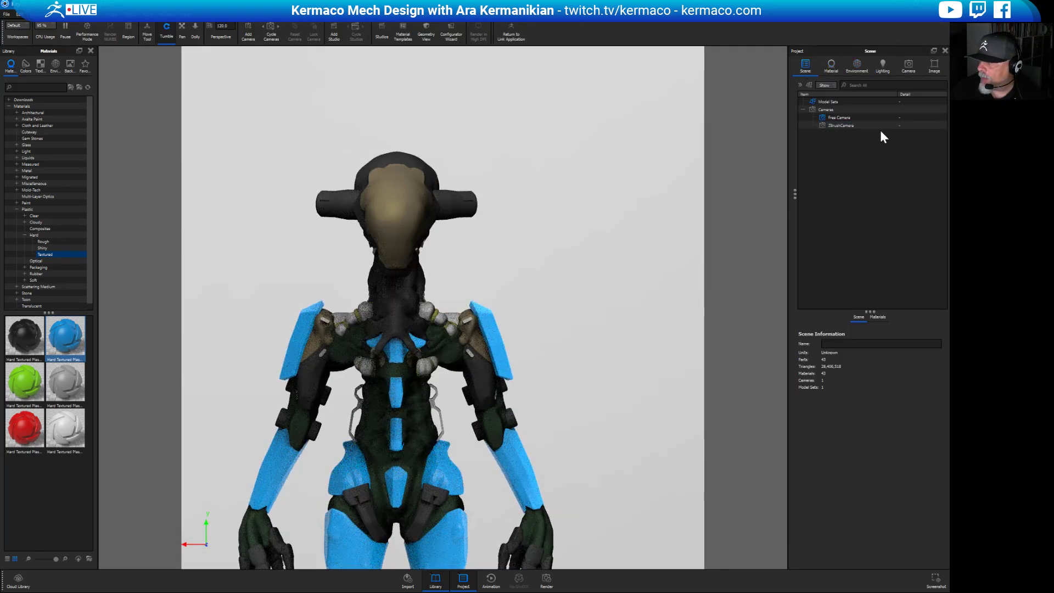
pyautogui.click(807, 101)
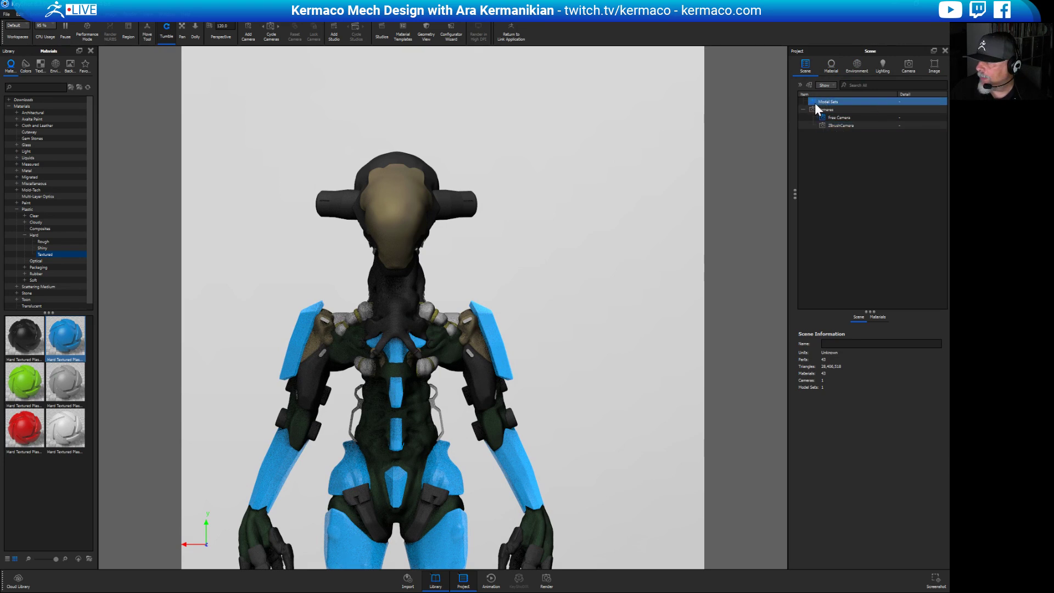
pyautogui.click(818, 102)
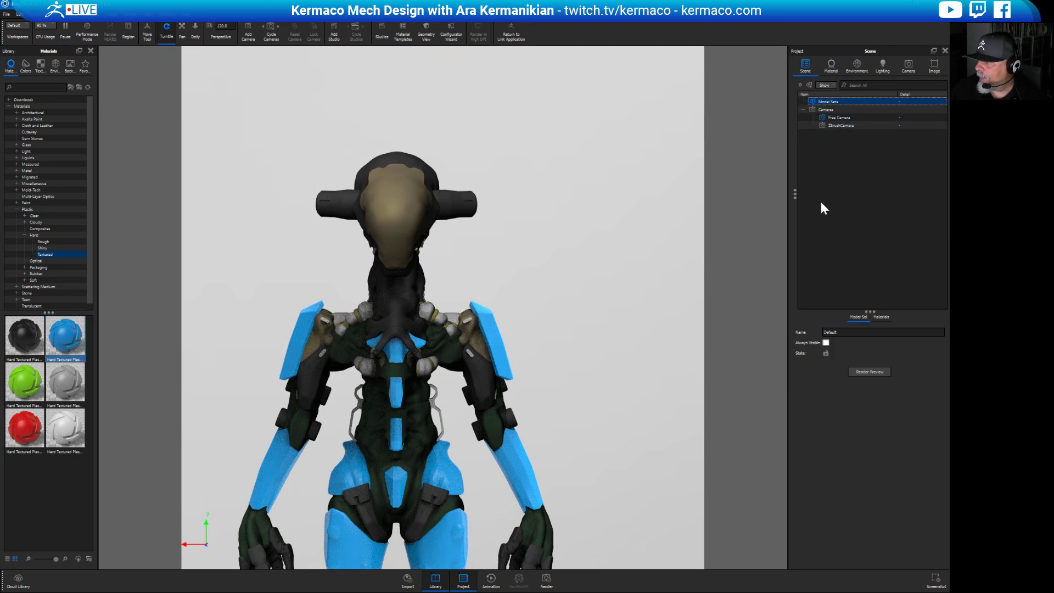
pyautogui.click(846, 266)
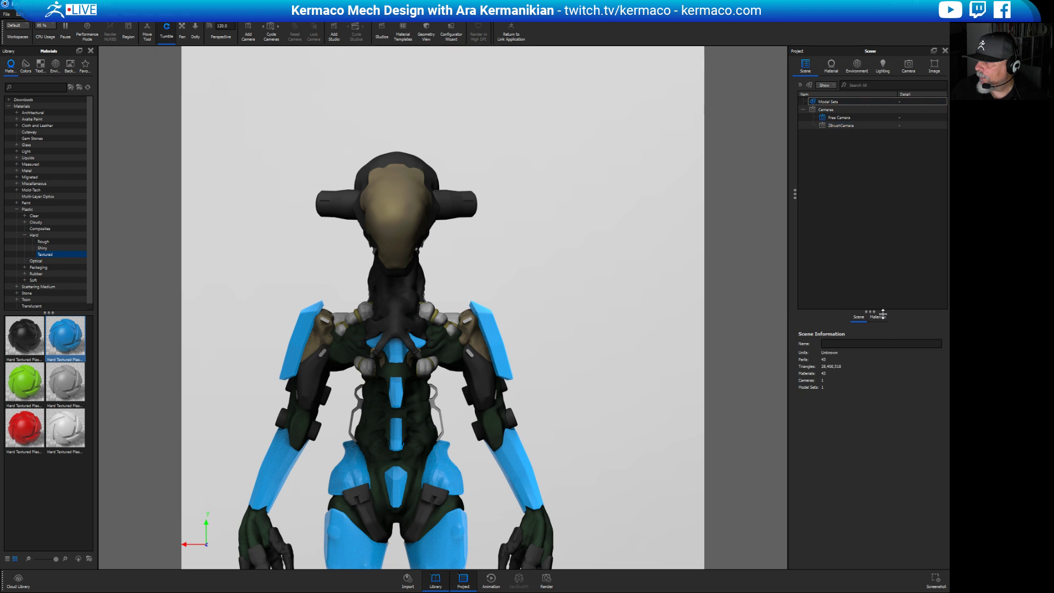
pyautogui.click(818, 102)
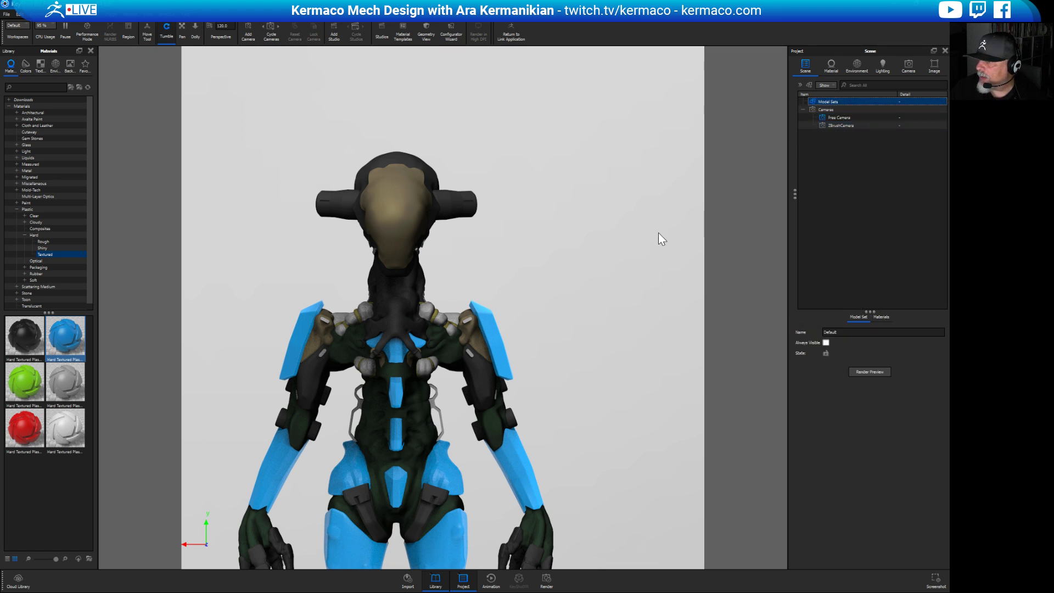
pyautogui.scroll(-8, 574, 89)
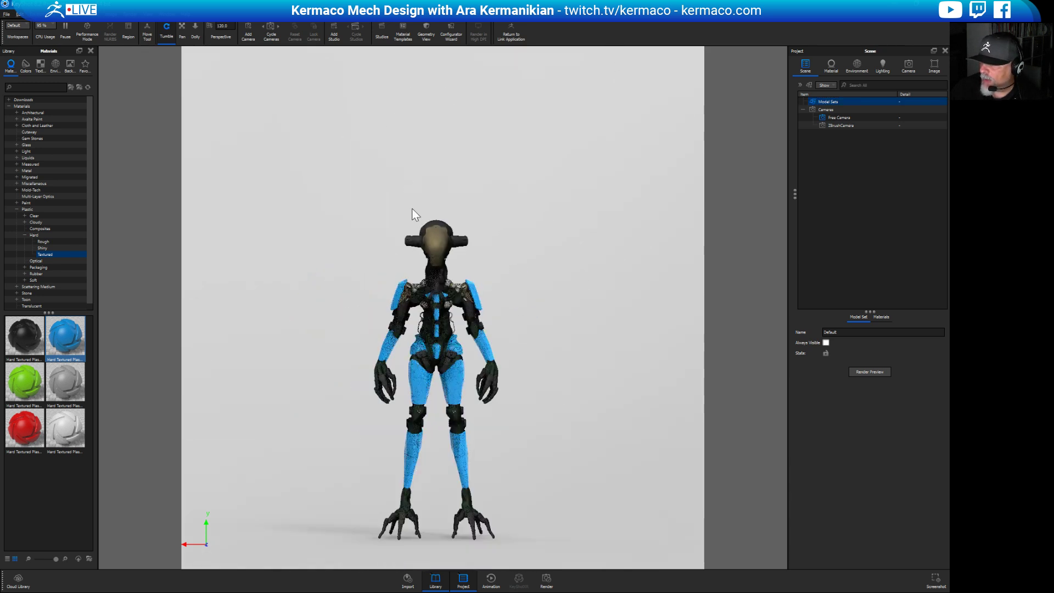
pyautogui.moveTo(415, 214); pyautogui.dragTo(401, 155, button='middle')
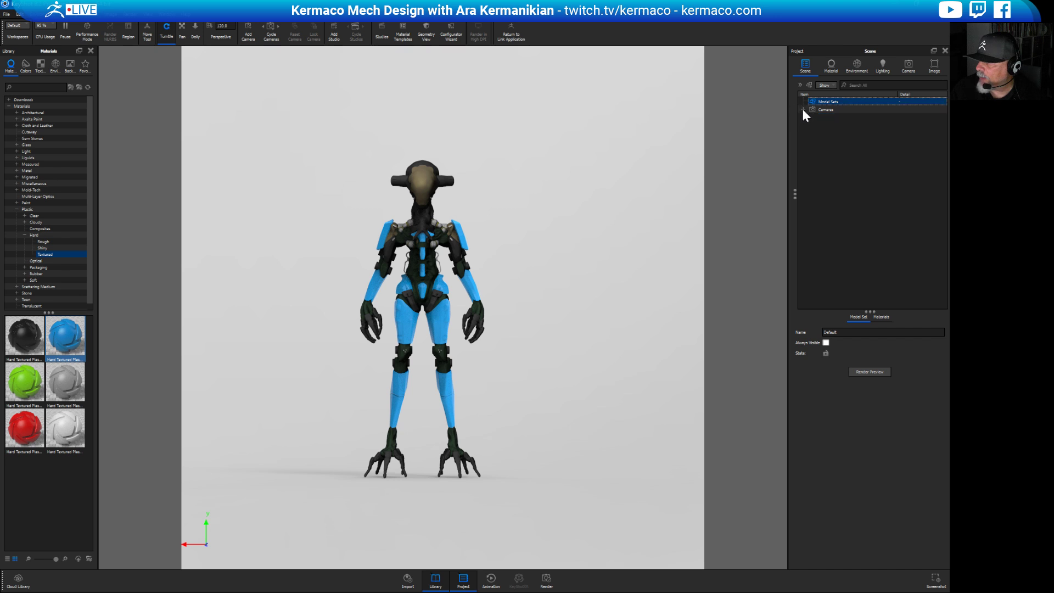
pyautogui.click(870, 101)
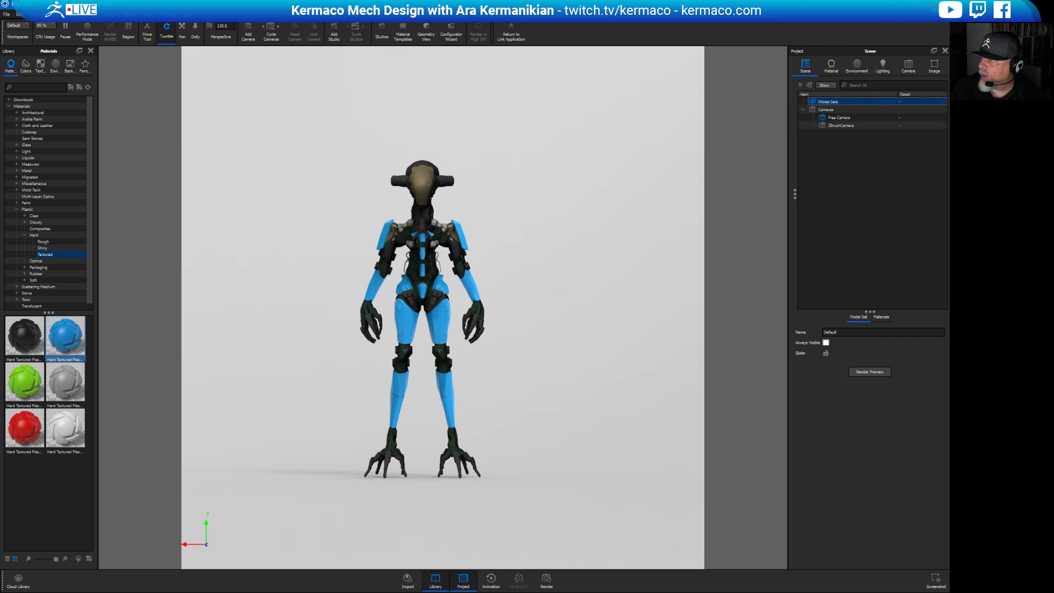
pyautogui.click(516, 306)
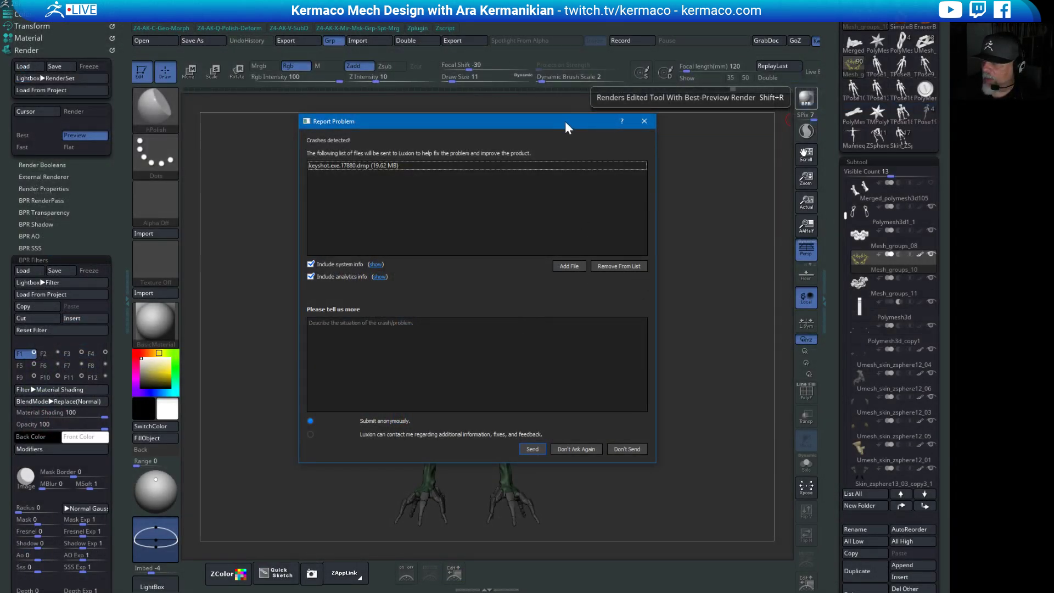
# Dismiss the KeyShot crash report without sending it, resend the mech from ZBrush with a BPR render, and close KeyShot's welcome window.
pyautogui.moveTo(565, 125); pyautogui.dragTo(486, 142)
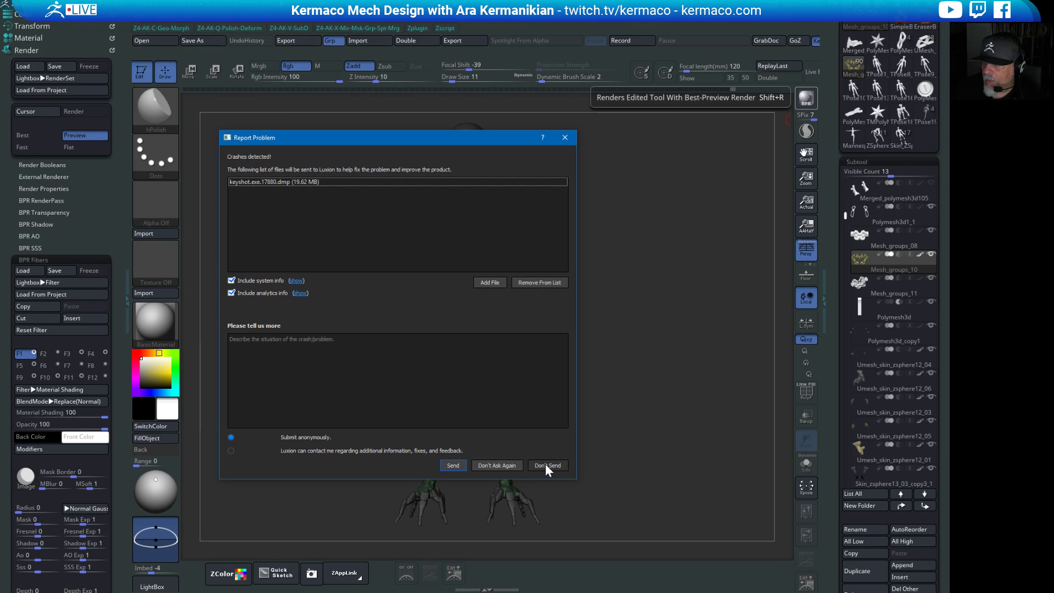
pyautogui.click(547, 466)
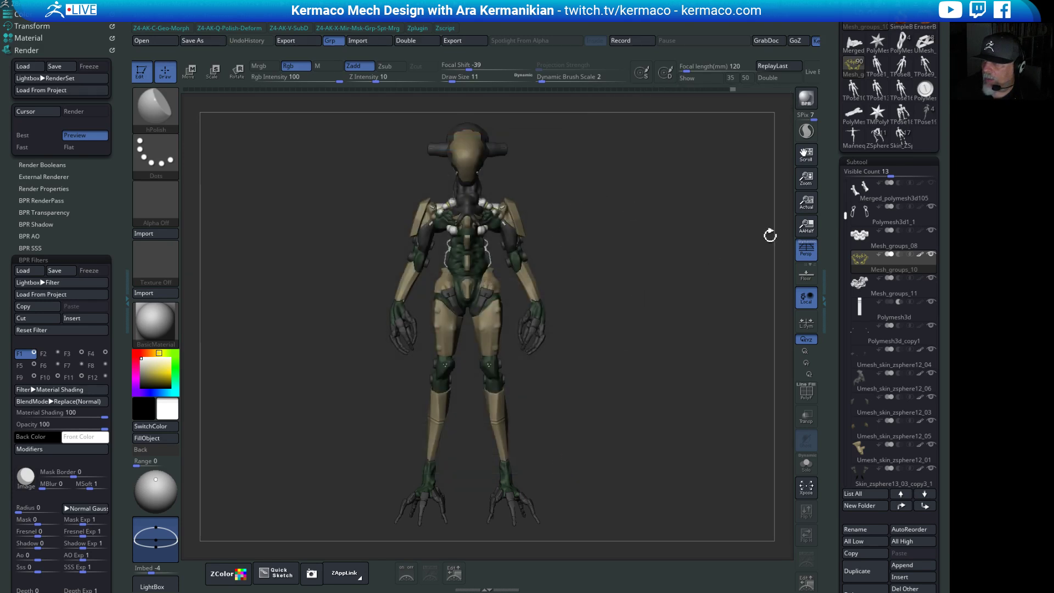
pyautogui.click(813, 101)
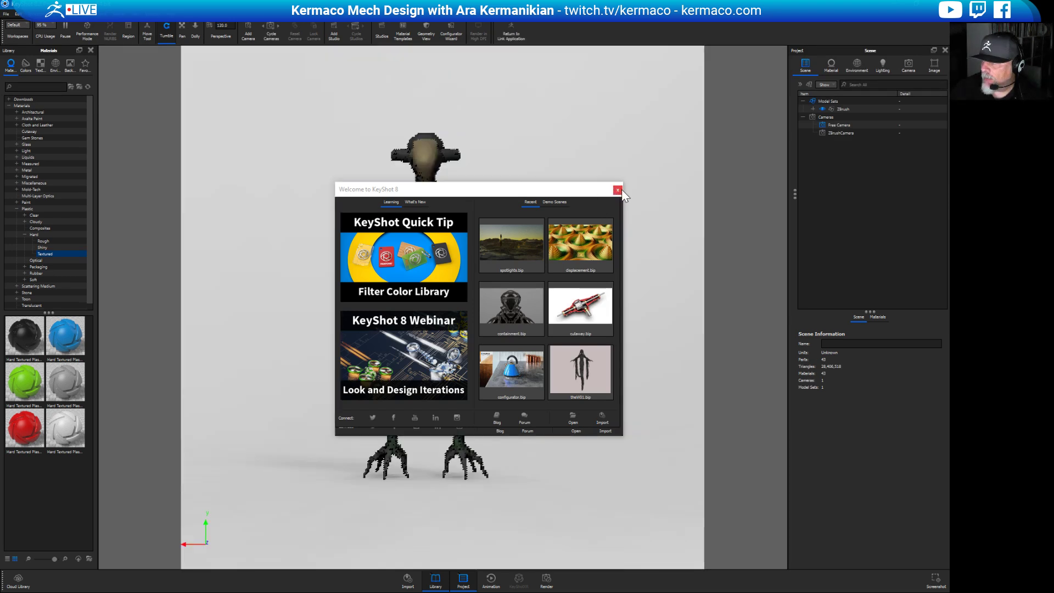
pyautogui.click(617, 190)
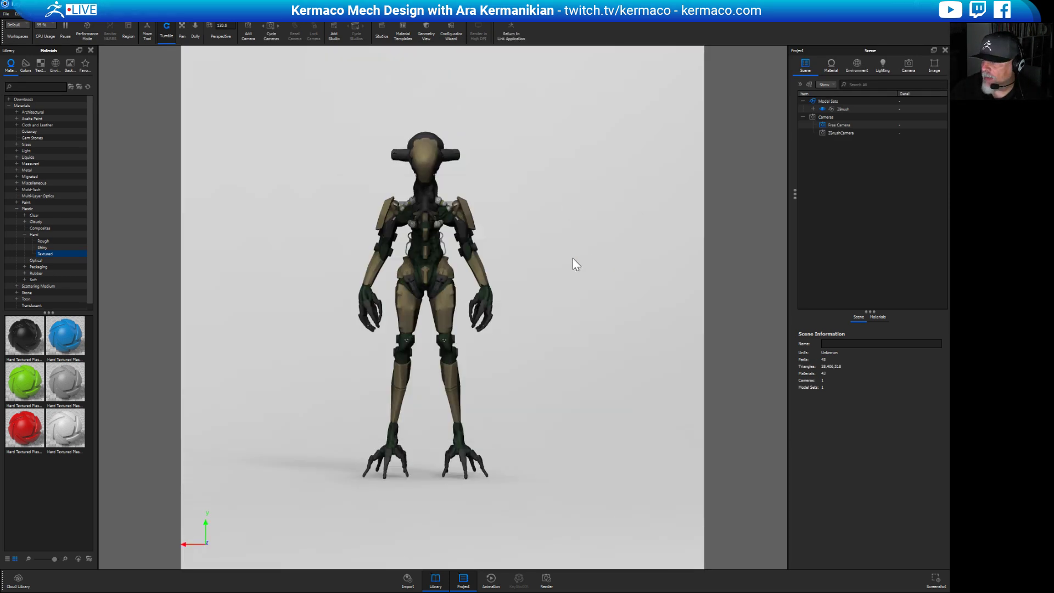
# Expand the ZBrush model group in the scene tree to list the mech's parts.
pyautogui.moveTo(588, 252); pyautogui.dragTo(565, 270)
pyautogui.scroll(3, 669, 350)
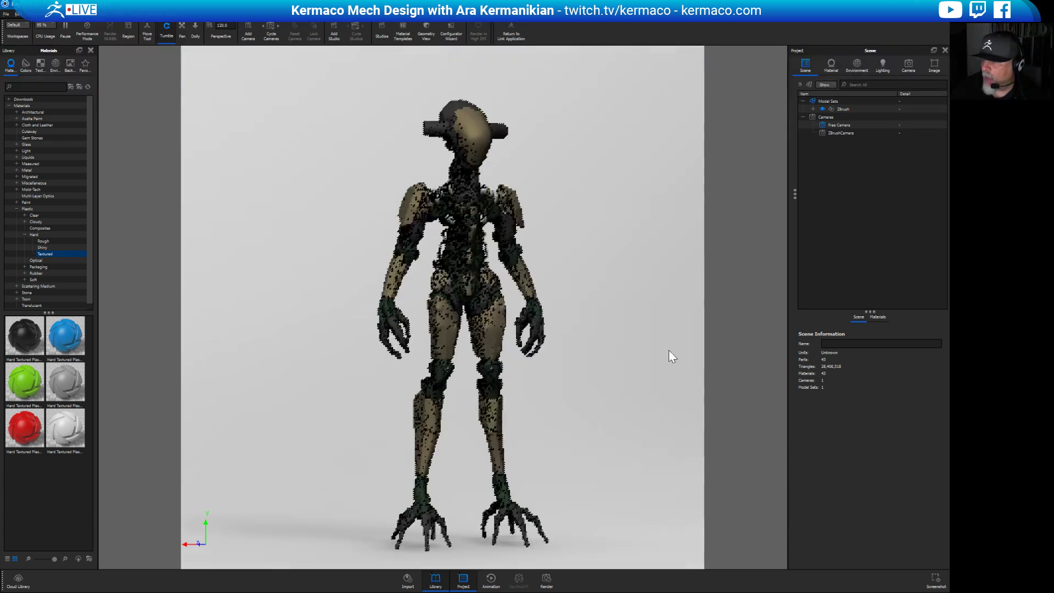
pyautogui.click(821, 122)
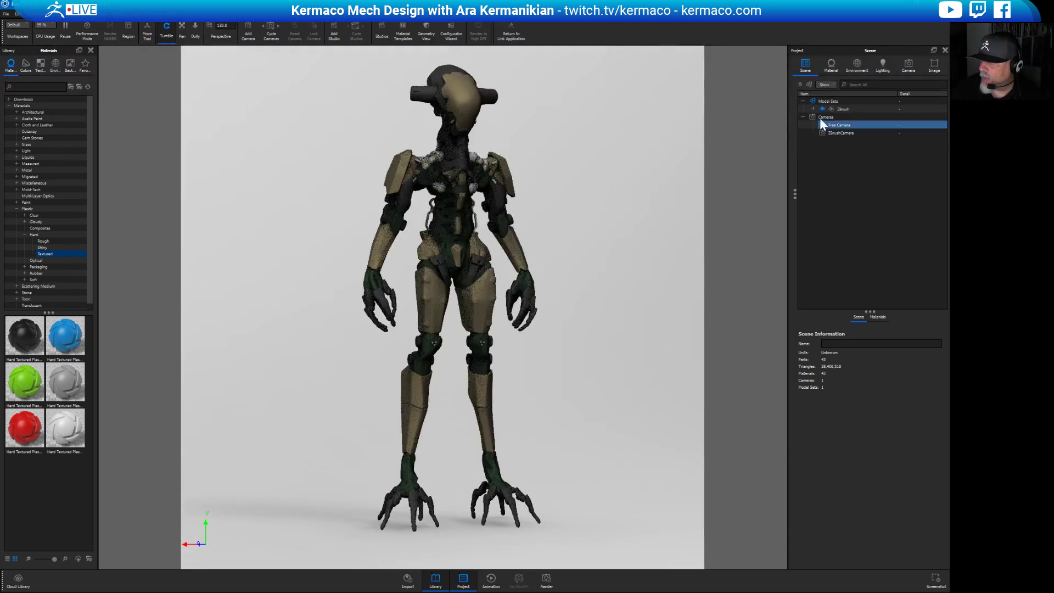
pyautogui.click(813, 109)
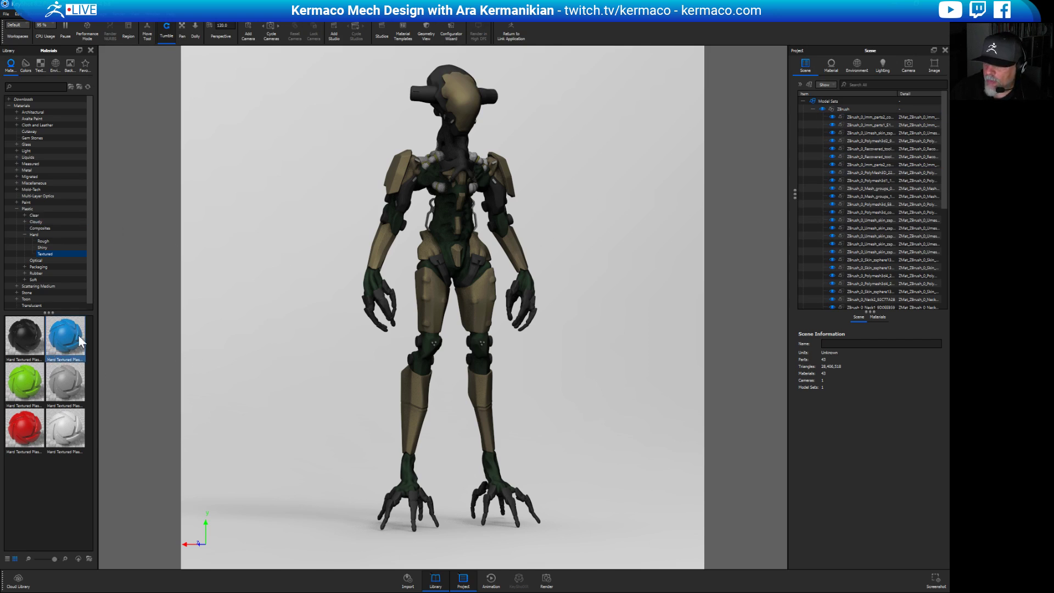
# Assign the blue hard textured plastic to the thigh, shin and hip armour.
pyautogui.moveTo(66, 336); pyautogui.dragTo(421, 303)
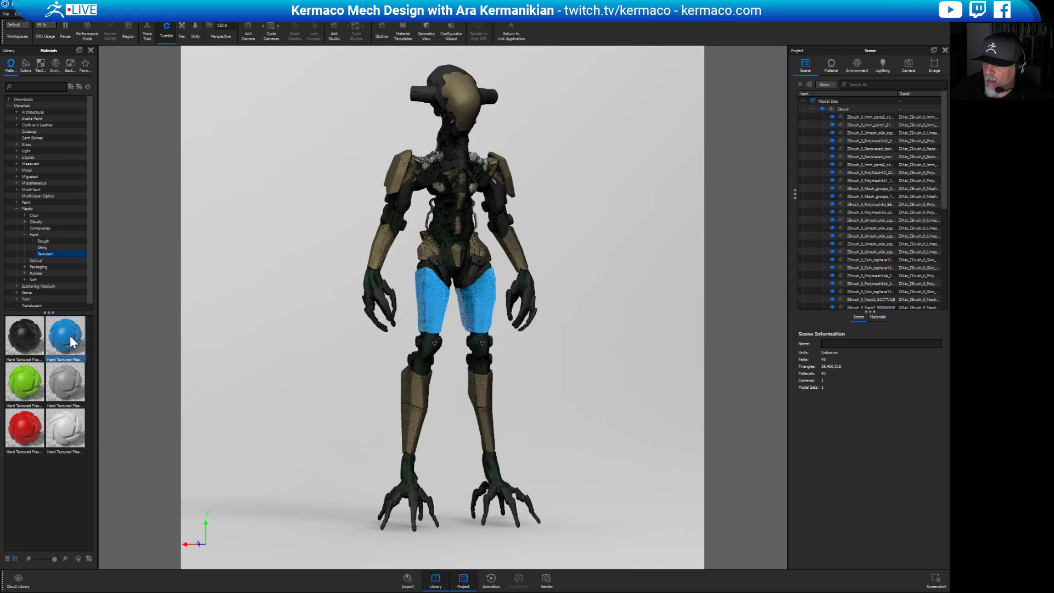
pyautogui.moveTo(74, 342); pyautogui.dragTo(416, 402)
pyautogui.moveTo(61, 338); pyautogui.dragTo(428, 254)
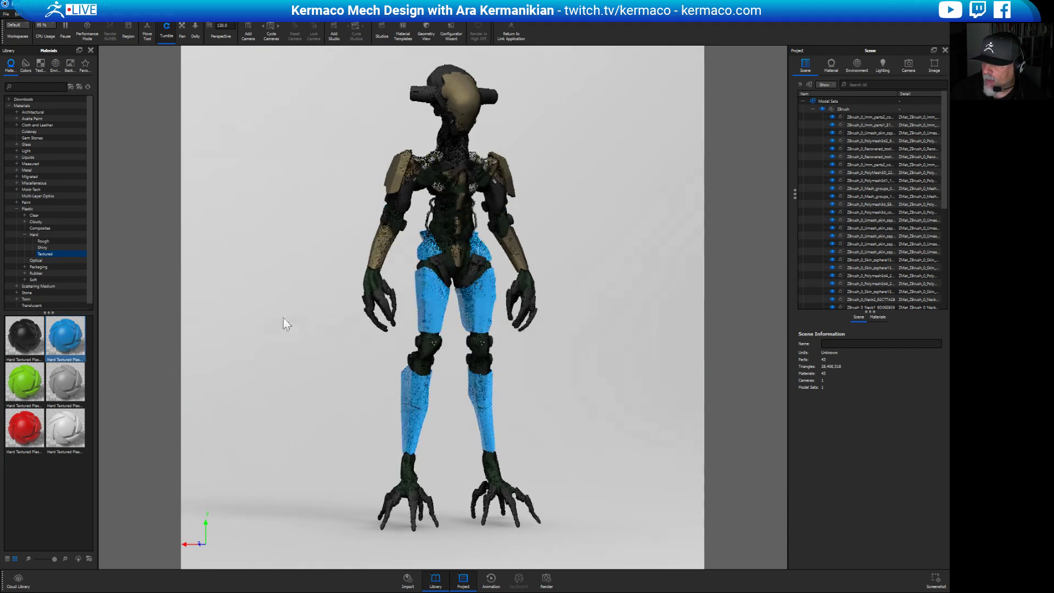
# Assign the blue hard textured plastic to the shoulder and forearm armour and the chest and abdomen plates.
pyautogui.moveTo(285, 322); pyautogui.dragTo(301, 420)
pyautogui.scroll(5, 301, 421)
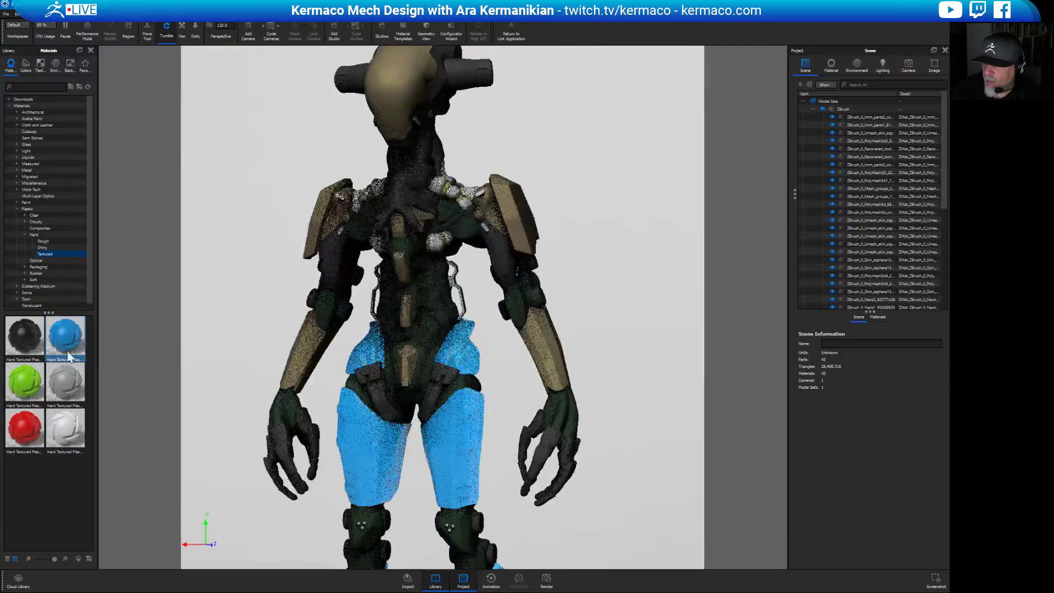
pyautogui.moveTo(66, 337); pyautogui.dragTo(327, 211)
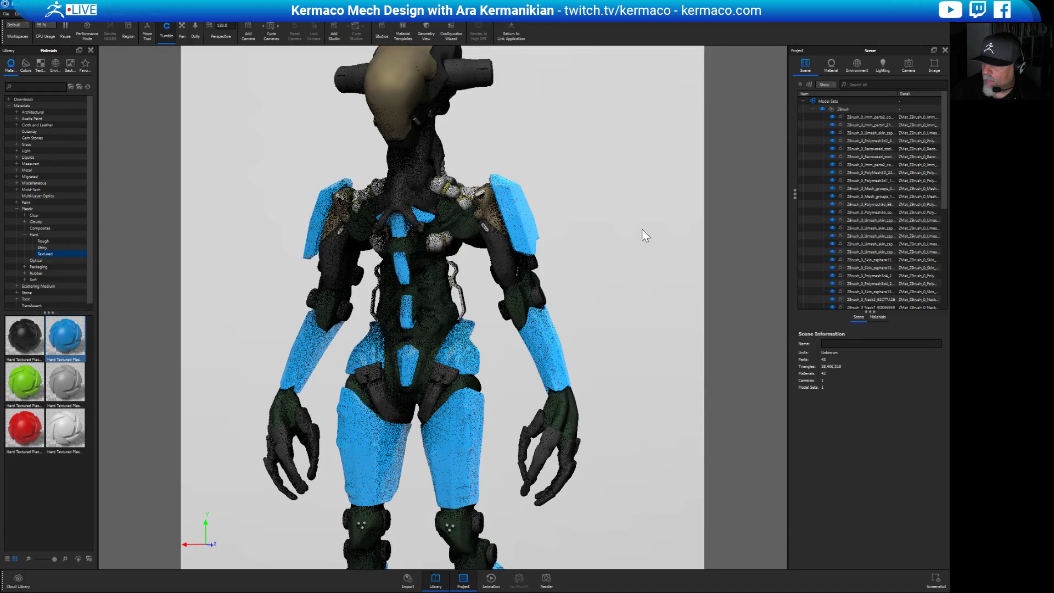
# Assign the blue hard textured plastic to the small neck piece at the back of the head, and return to the front.
pyautogui.moveTo(608, 226); pyautogui.dragTo(167, 255)
pyautogui.scroll(5, 571, 406)
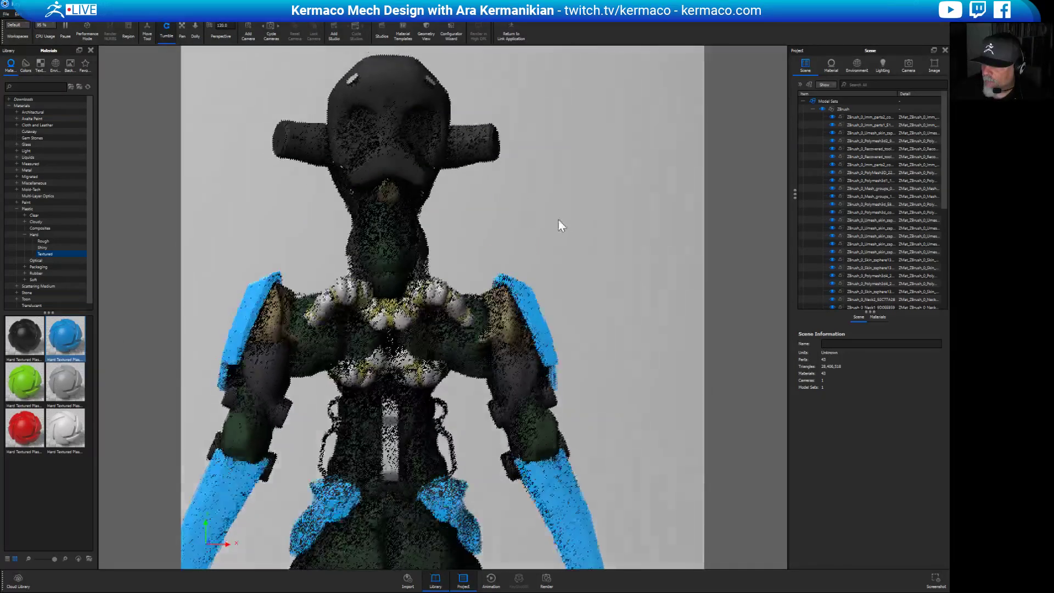
pyautogui.moveTo(65, 336); pyautogui.dragTo(381, 192)
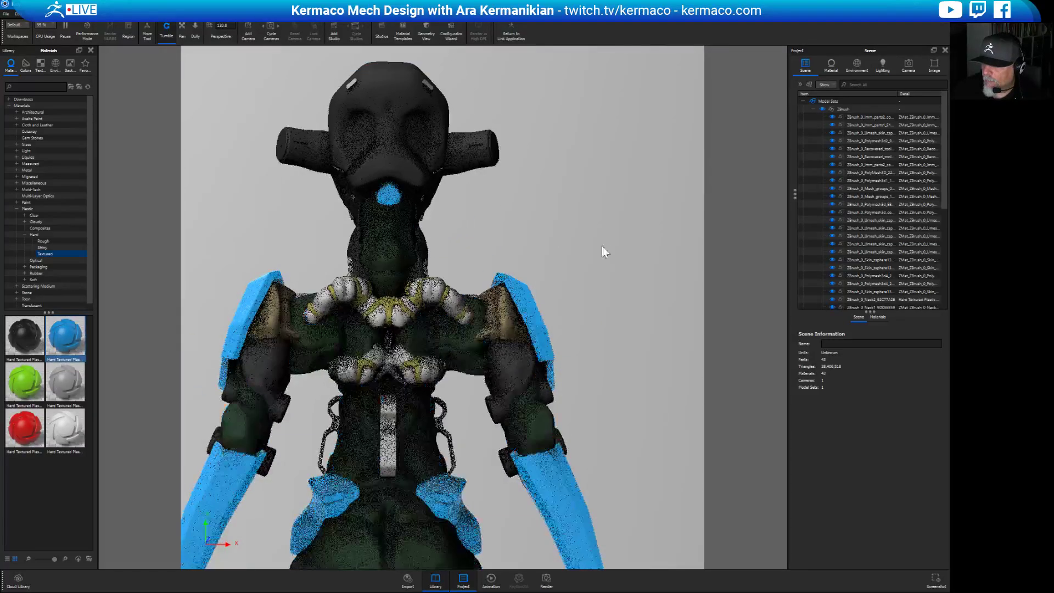
pyautogui.moveTo(610, 251); pyautogui.dragTo(377, 257)
pyautogui.moveTo(202, 255); pyautogui.dragTo(726, 211)
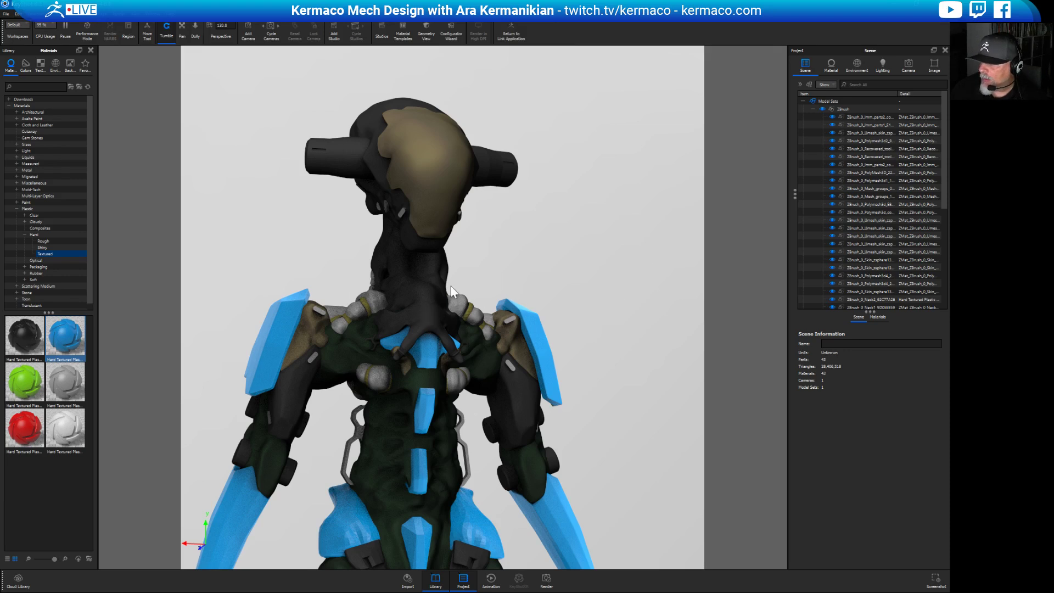
# Turn on performance mode and hide the dark skin mesh that covers the mech's neck and upper chest.
pyautogui.rightClick(424, 313)
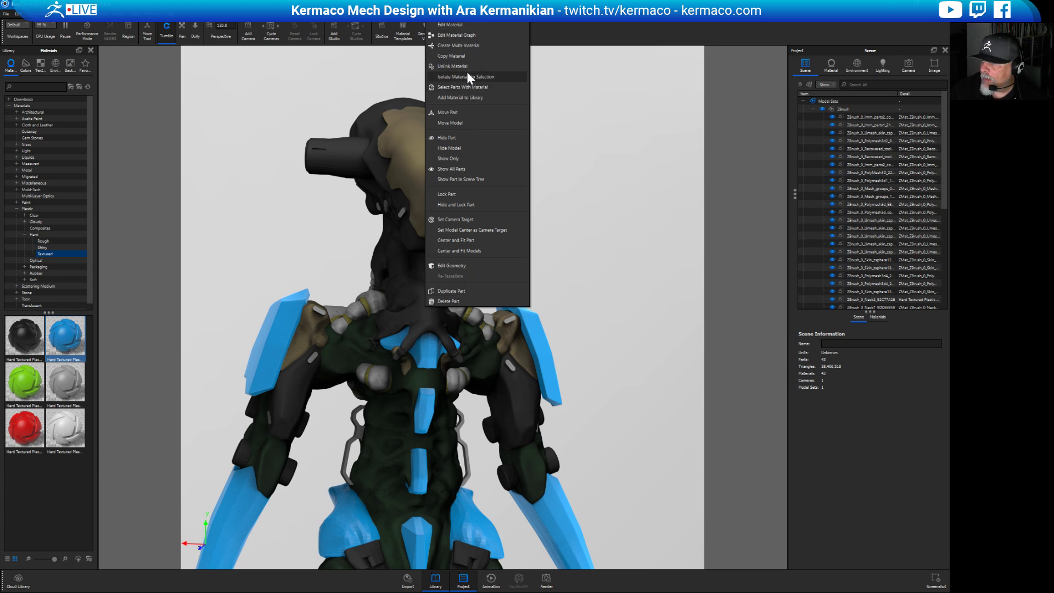
pyautogui.click(87, 28)
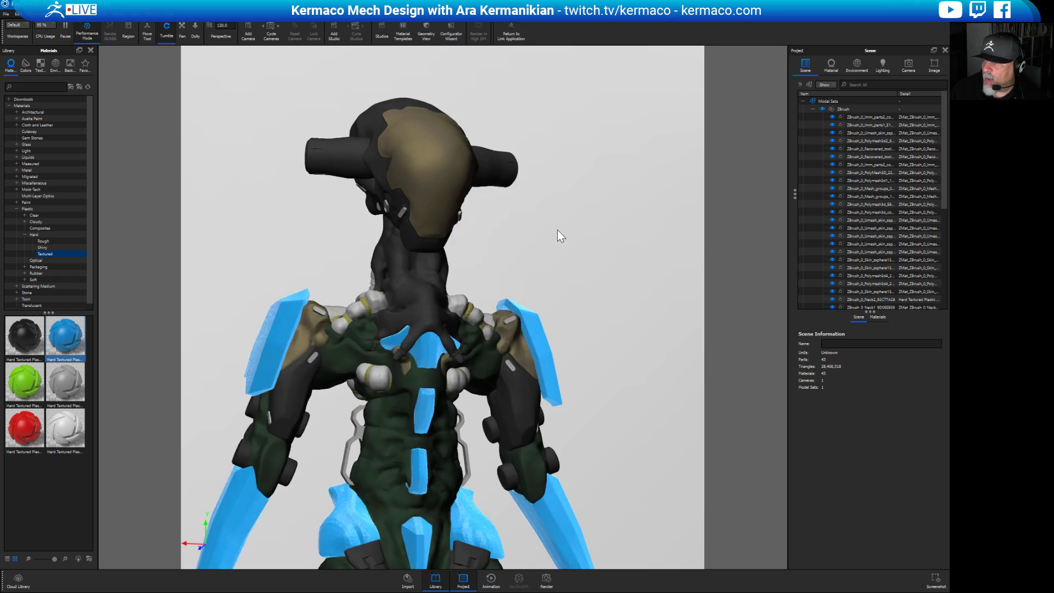
pyautogui.scroll(2, 502, 148)
pyautogui.scroll(-3, 502, 147)
pyautogui.moveTo(501, 244); pyautogui.dragTo(511, 356)
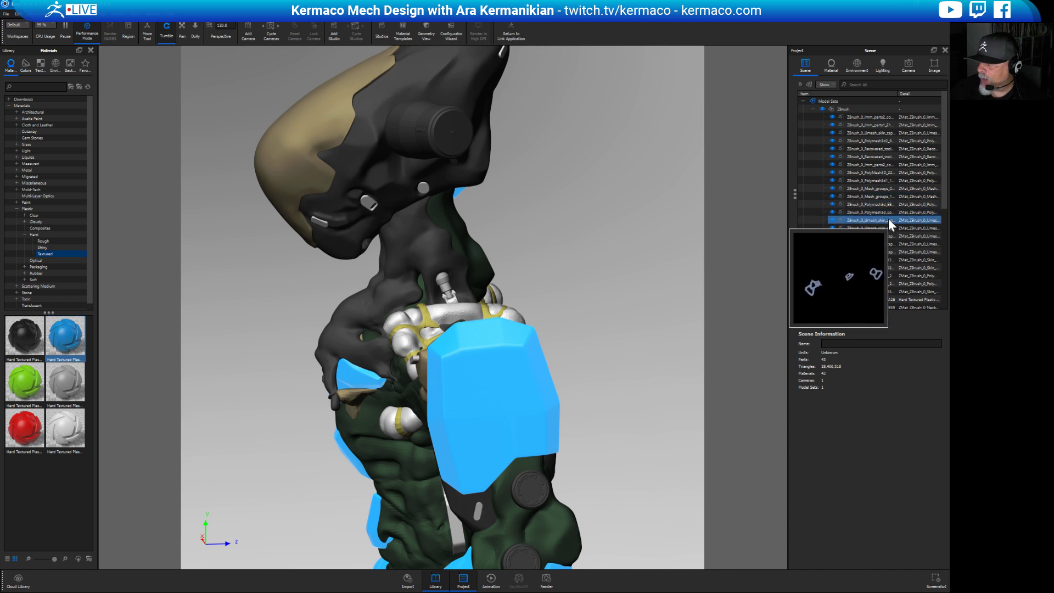
pyautogui.moveTo(885, 229)
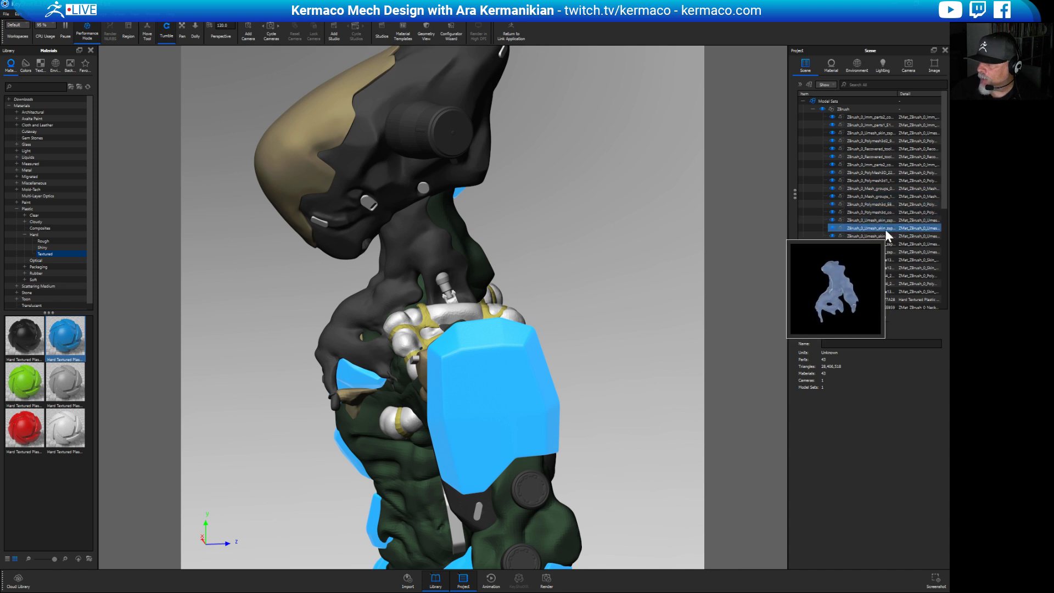
pyautogui.click(832, 228)
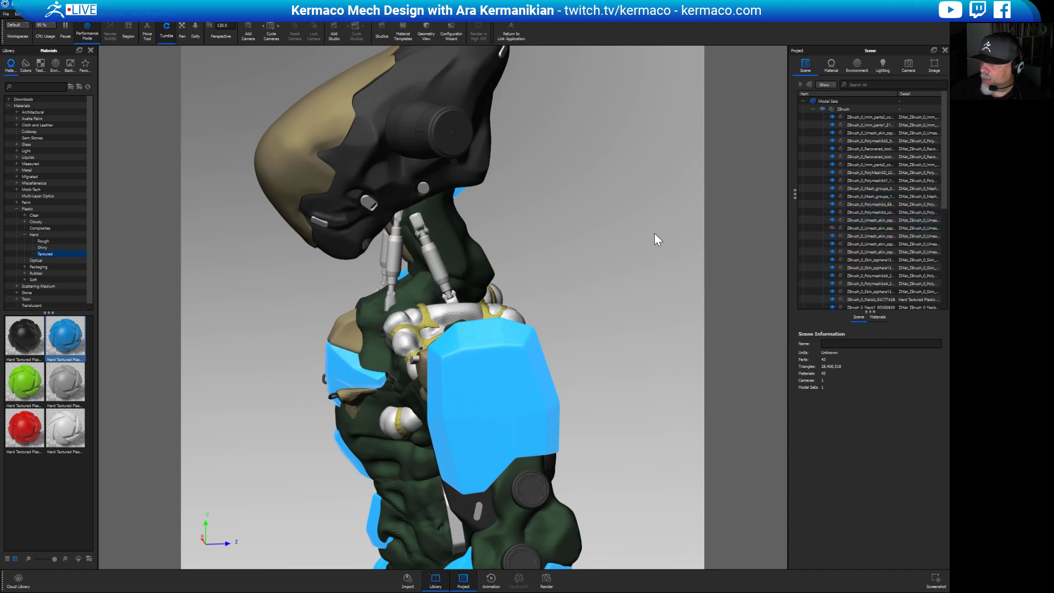
# Assign the blue hard textured plastic to the uncovered upper chest pieces and show the whole figure from the front.
pyautogui.click(15, 345)
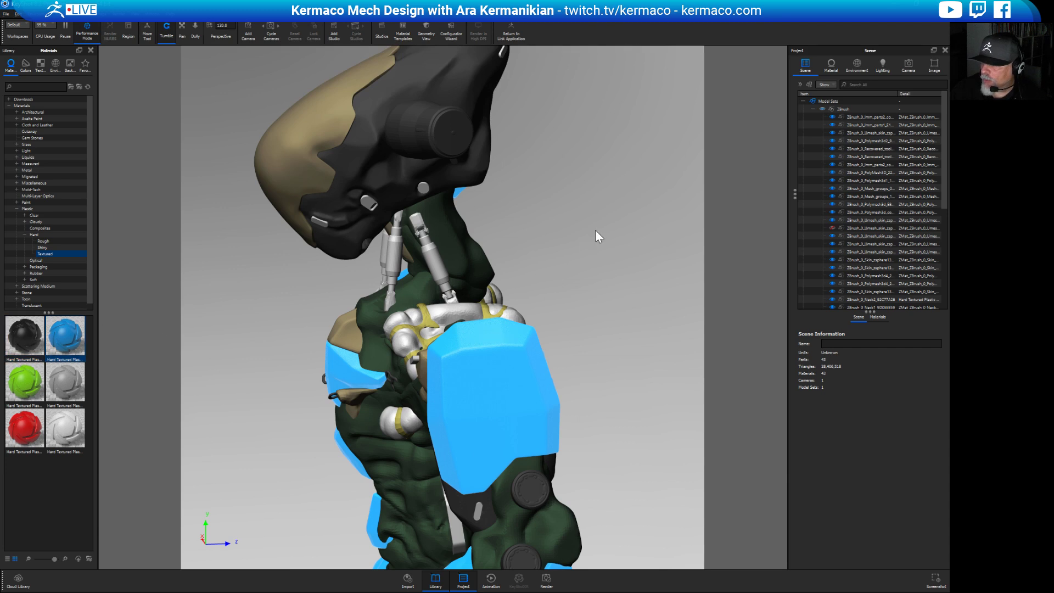
pyautogui.moveTo(598, 235); pyautogui.dragTo(439, 281)
pyautogui.moveTo(66, 336); pyautogui.dragTo(366, 416)
pyautogui.moveTo(64, 347); pyautogui.dragTo(386, 357)
pyautogui.moveTo(582, 308); pyautogui.dragTo(583, 345, button='right')
pyautogui.moveTo(582, 345); pyautogui.dragTo(644, 286)
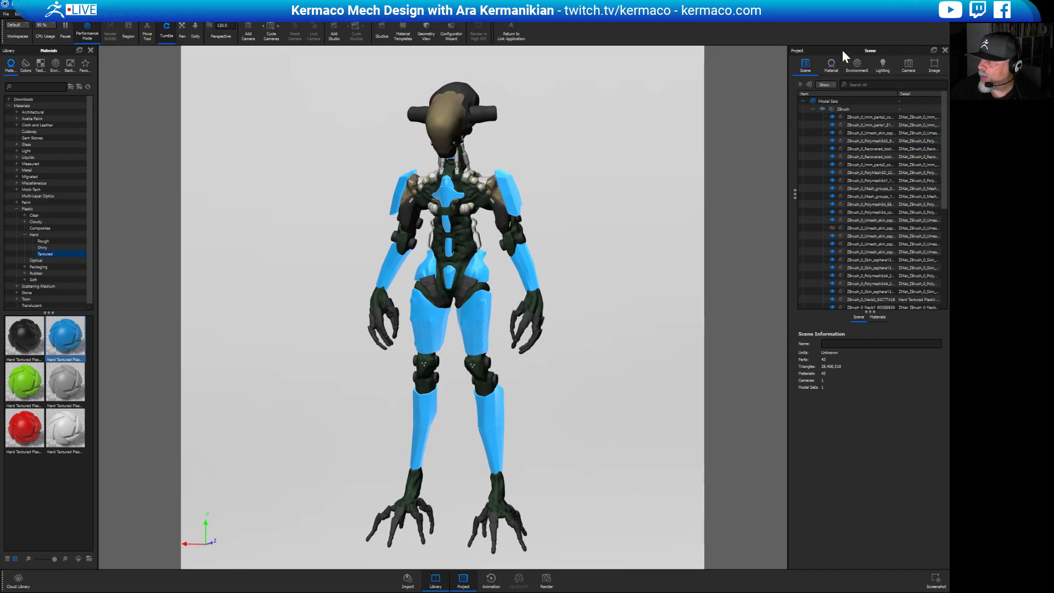
# Link all the blue Hard Textured Plastic materials in the project into one shared material.
pyautogui.click(832, 65)
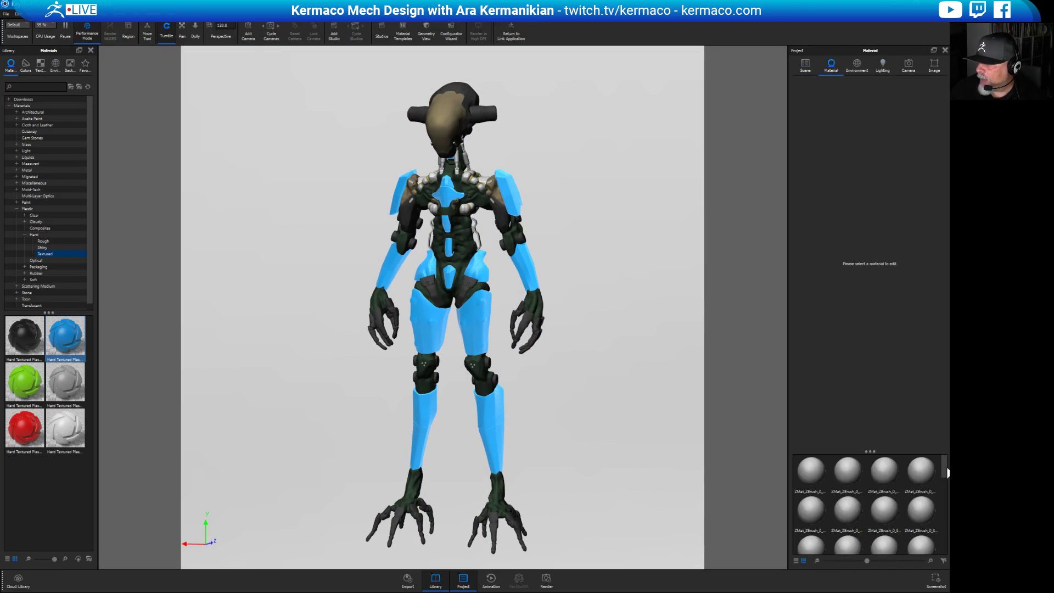
pyautogui.moveTo(948, 471); pyautogui.dragTo(941, 537)
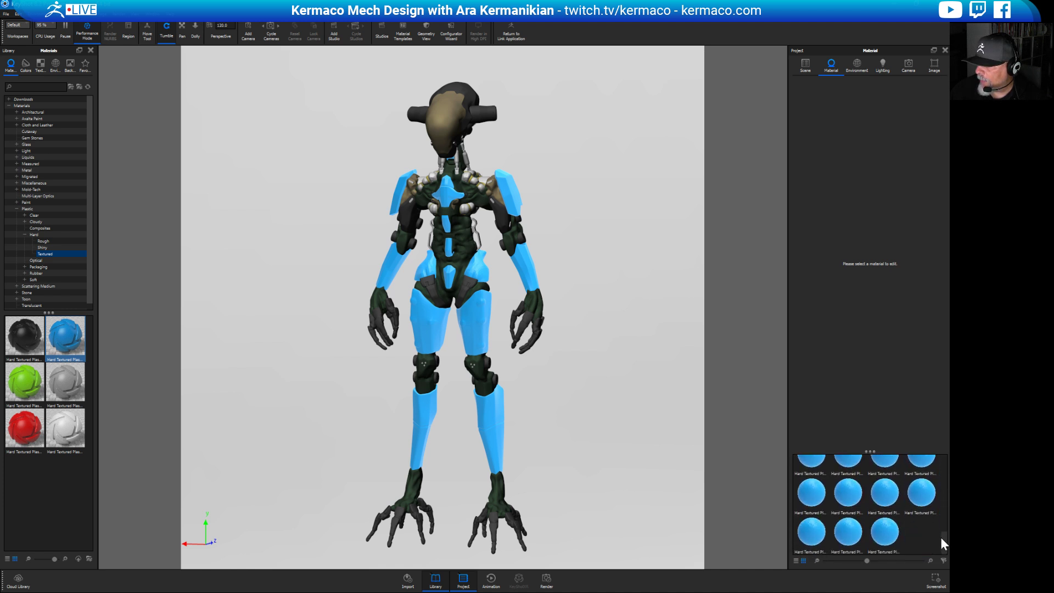
pyautogui.rightClick(881, 501)
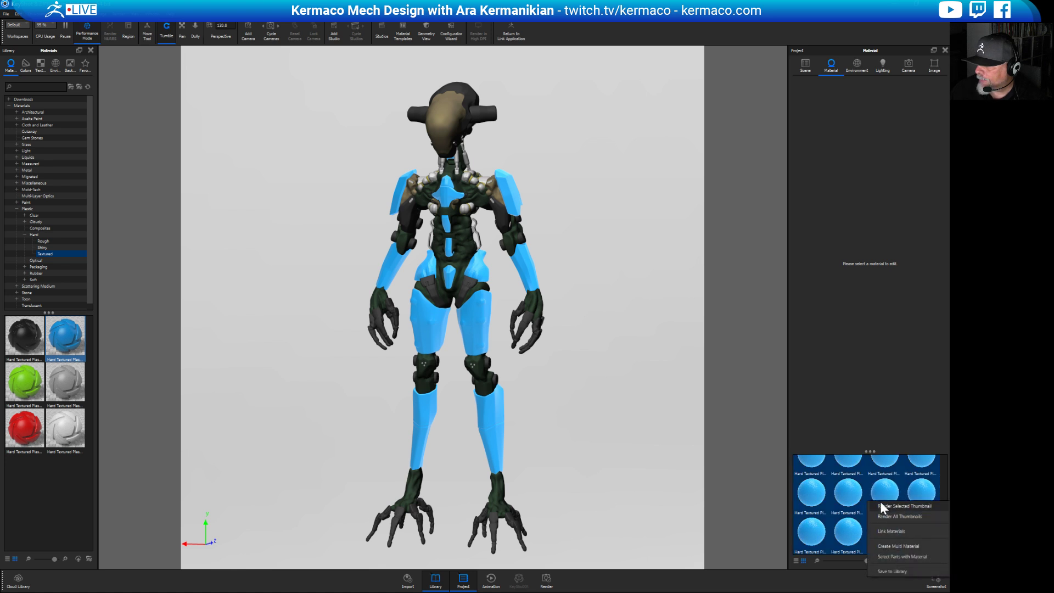
pyautogui.click(898, 532)
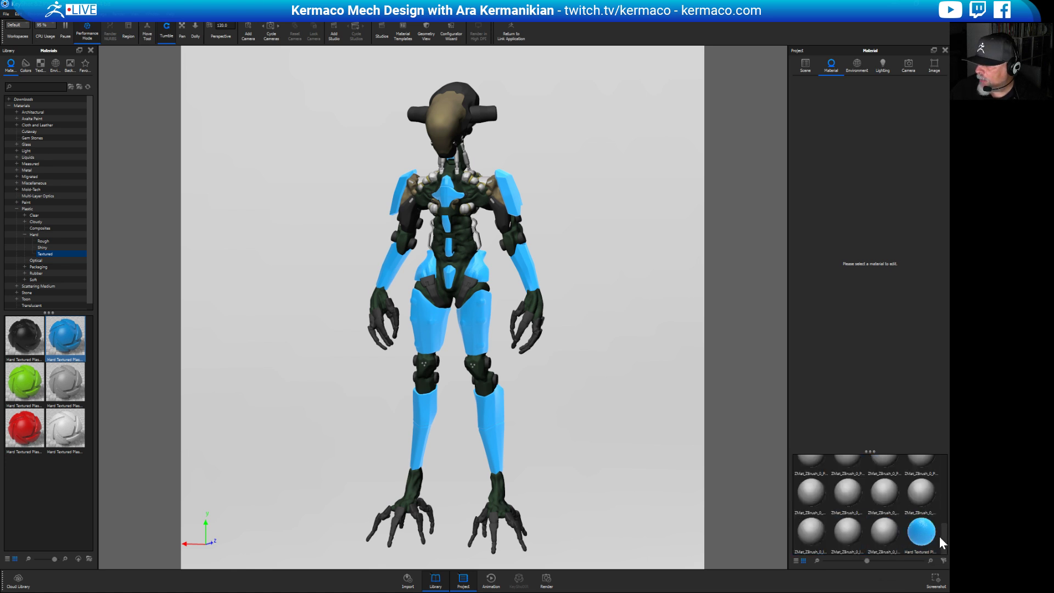
pyautogui.moveTo(24, 336)
pyautogui.mouseDown()
pyautogui.moveTo(378, 316)
pyautogui.moveTo(437, 327)
pyautogui.moveTo(38, 348)
pyautogui.mouseUp()
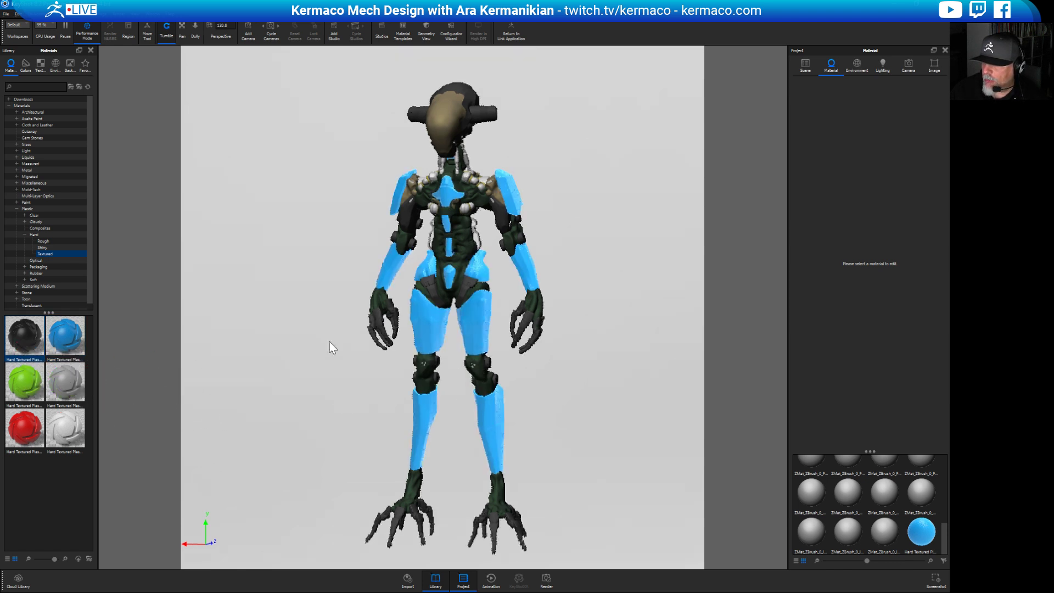
# Open the Hot Hues collection under Axalta Paint in the material library and browse its paints.
pyautogui.moveTo(329, 348); pyautogui.dragTo(231, 340)
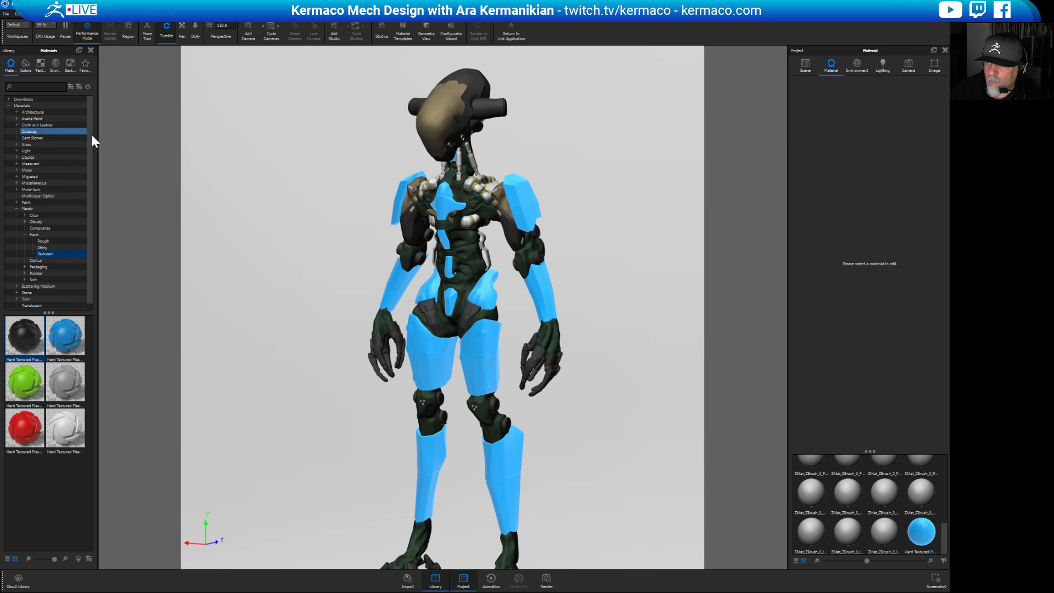
pyautogui.click(14, 209)
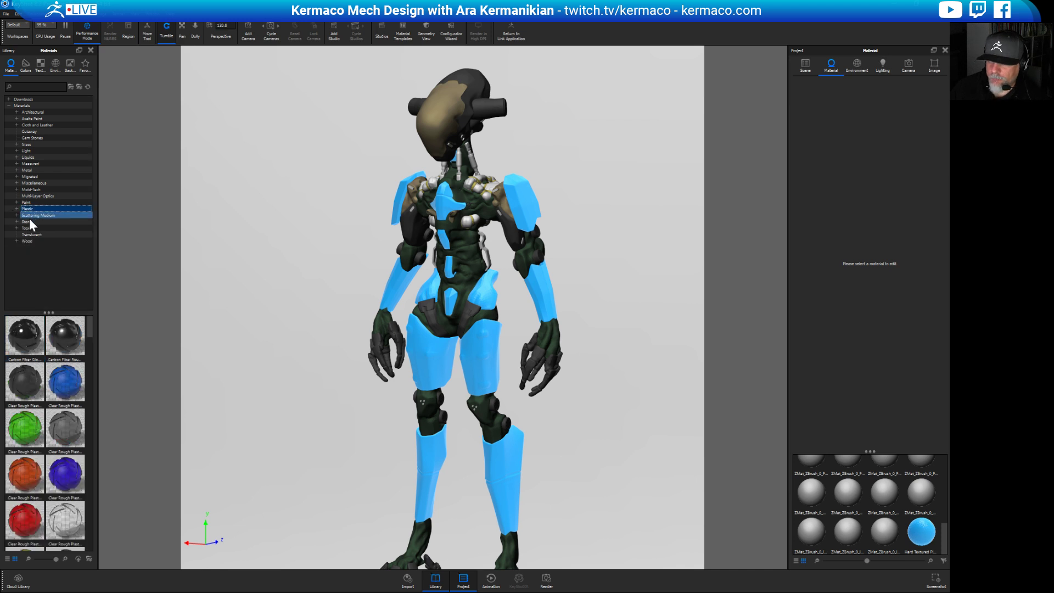
pyautogui.click(18, 117)
pyautogui.click(35, 124)
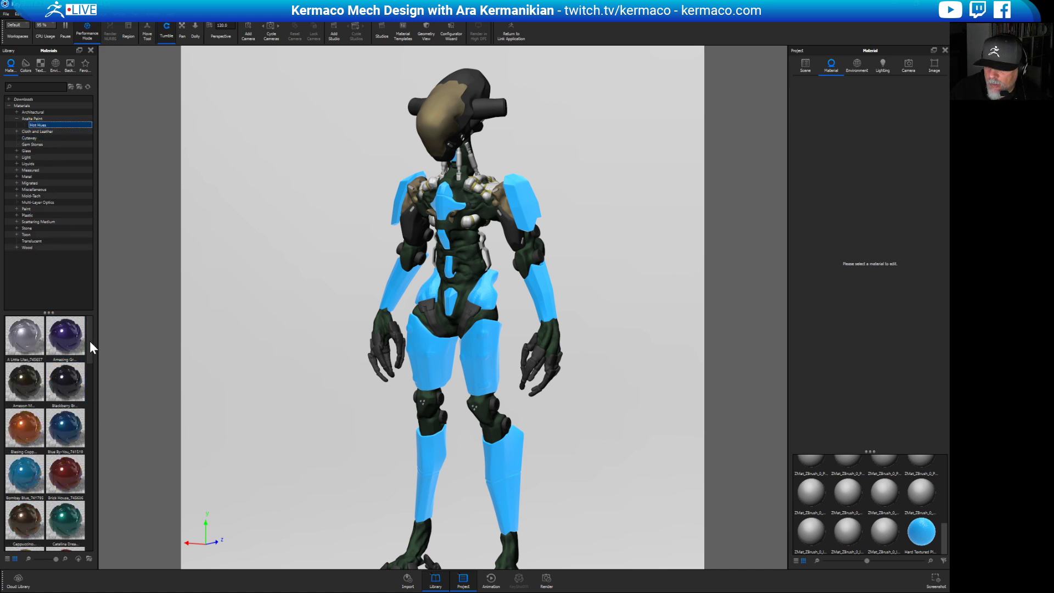
pyautogui.scroll(-3, 90, 341)
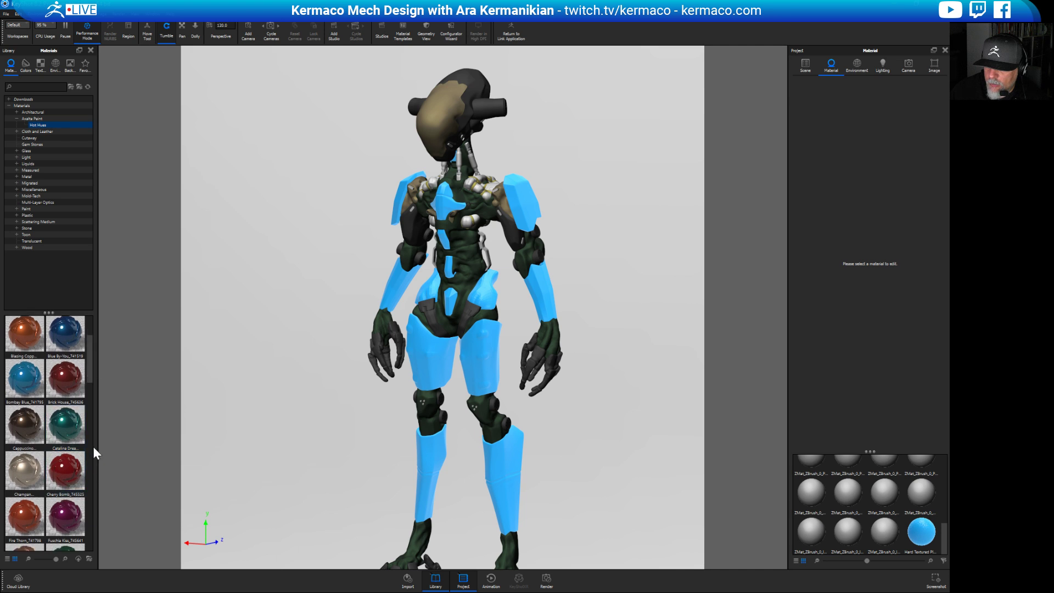
pyautogui.moveTo(86, 367); pyautogui.dragTo(94, 396)
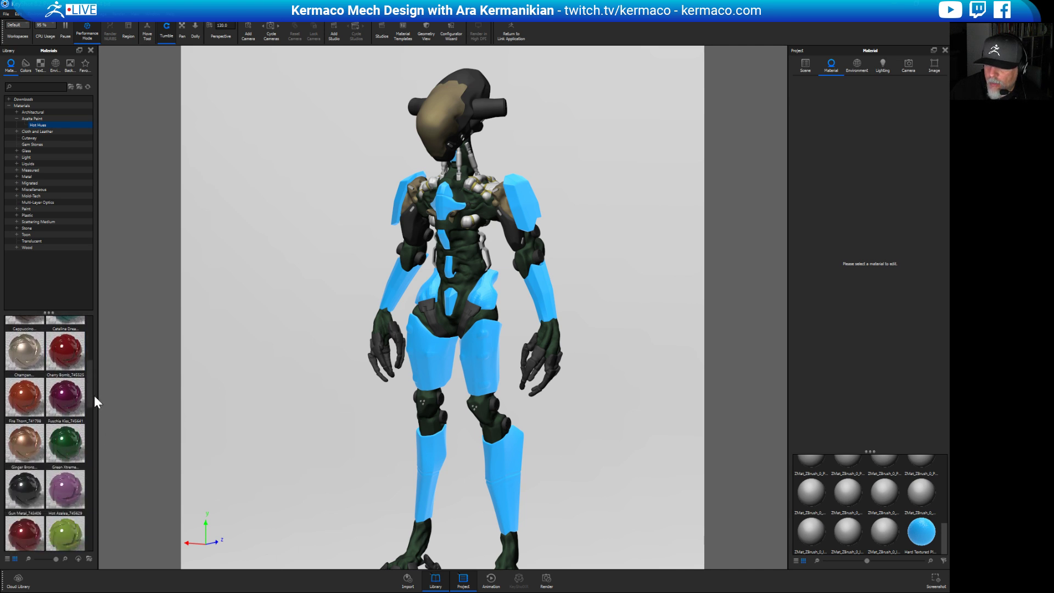
pyautogui.scroll(-1, 95, 396)
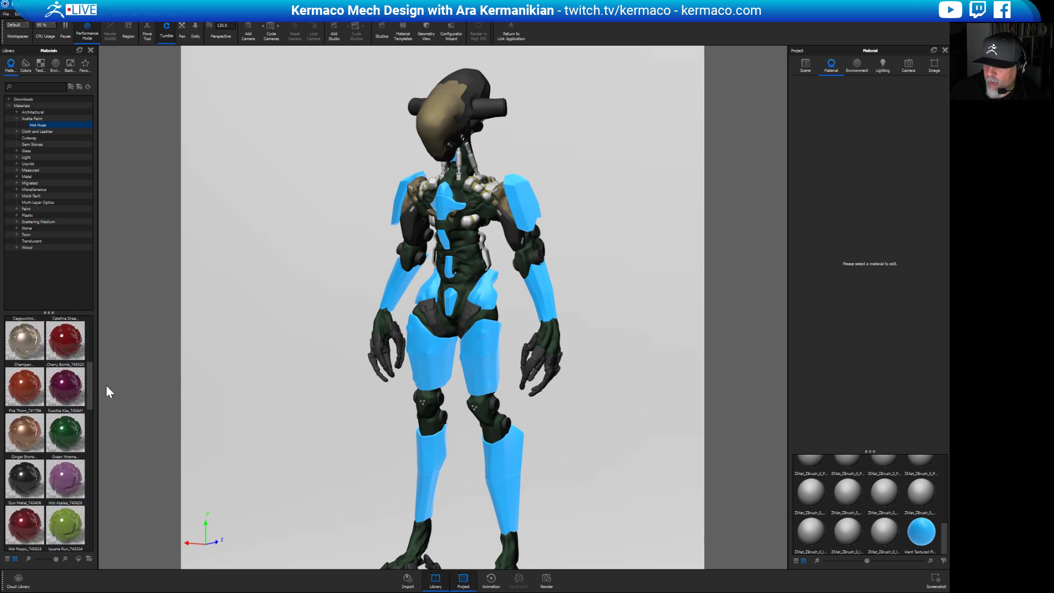
pyautogui.moveTo(90, 391); pyautogui.dragTo(90, 485)
pyautogui.click(39, 423)
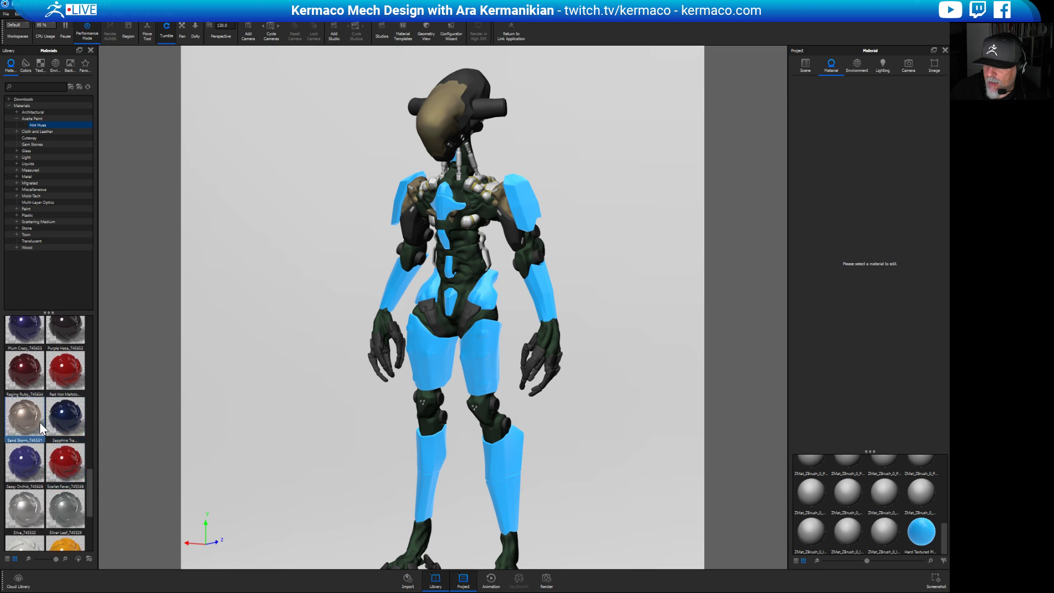
# Apply the Solar Eclipse paint to the linked armour and turn off performance mode.
pyautogui.moveTo(88, 484); pyautogui.dragTo(90, 496)
pyautogui.click(78, 466)
pyautogui.moveTo(65, 459); pyautogui.dragTo(433, 361)
pyautogui.moveTo(241, 440); pyautogui.dragTo(403, 315)
pyautogui.click(47, 527)
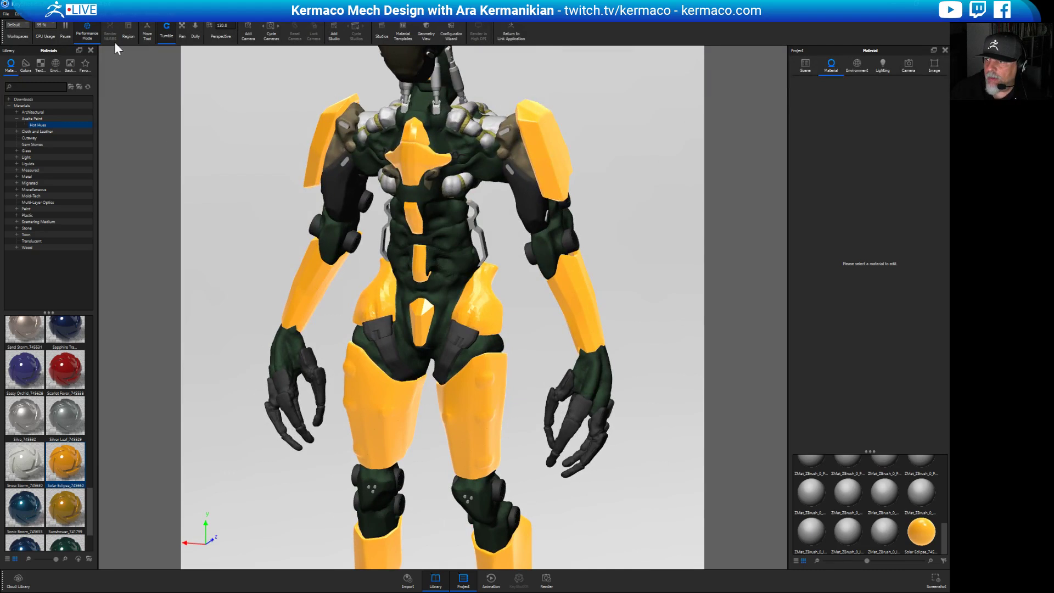
pyautogui.click(82, 31)
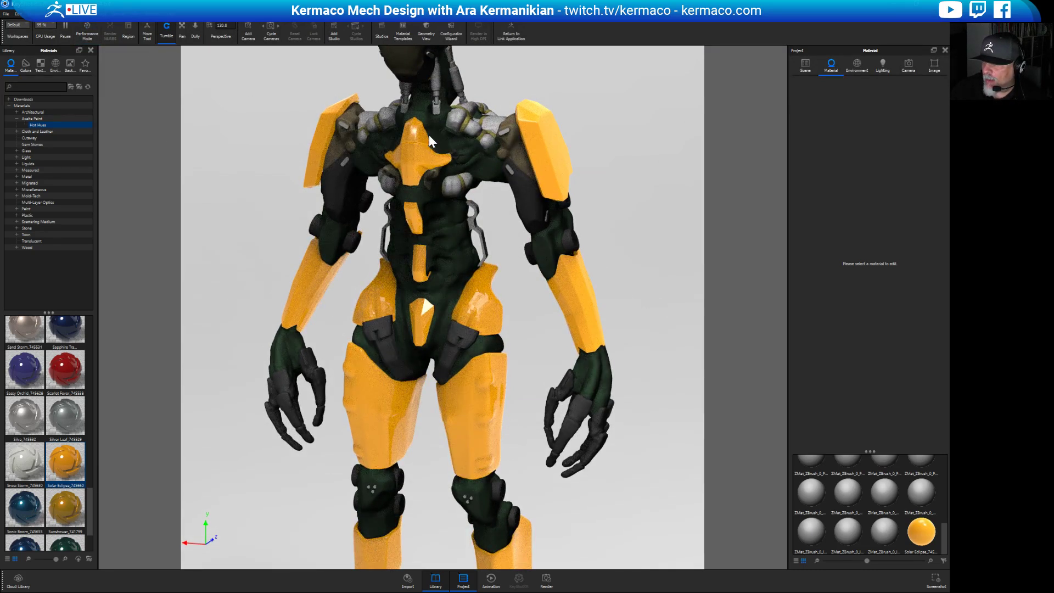
pyautogui.scroll(-5, 532, 349)
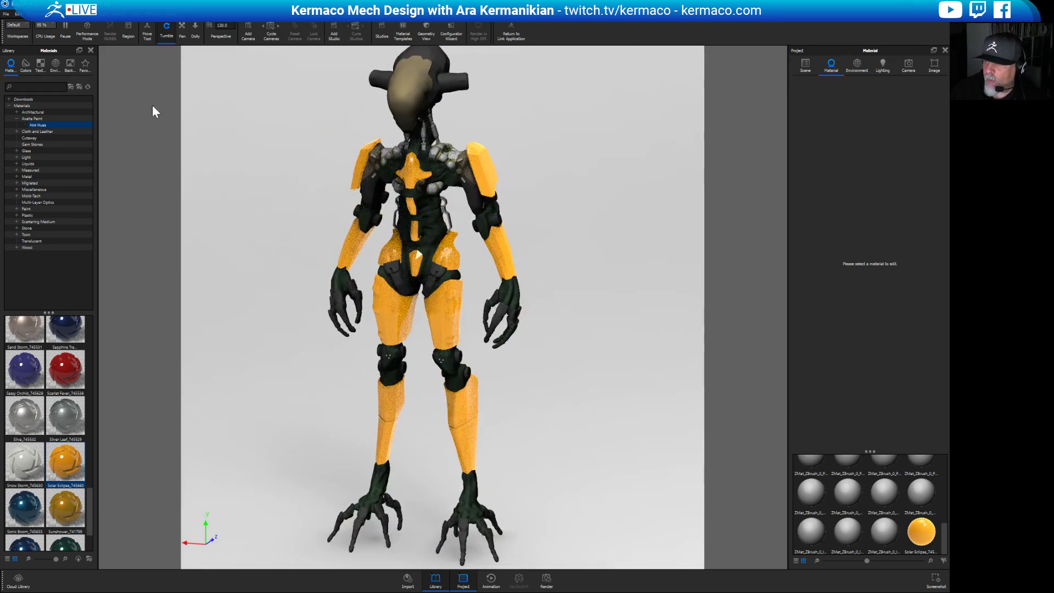
# Try to apply the Deep Turquoise color from the Serene library set to the thigh armour.
pyautogui.click(25, 65)
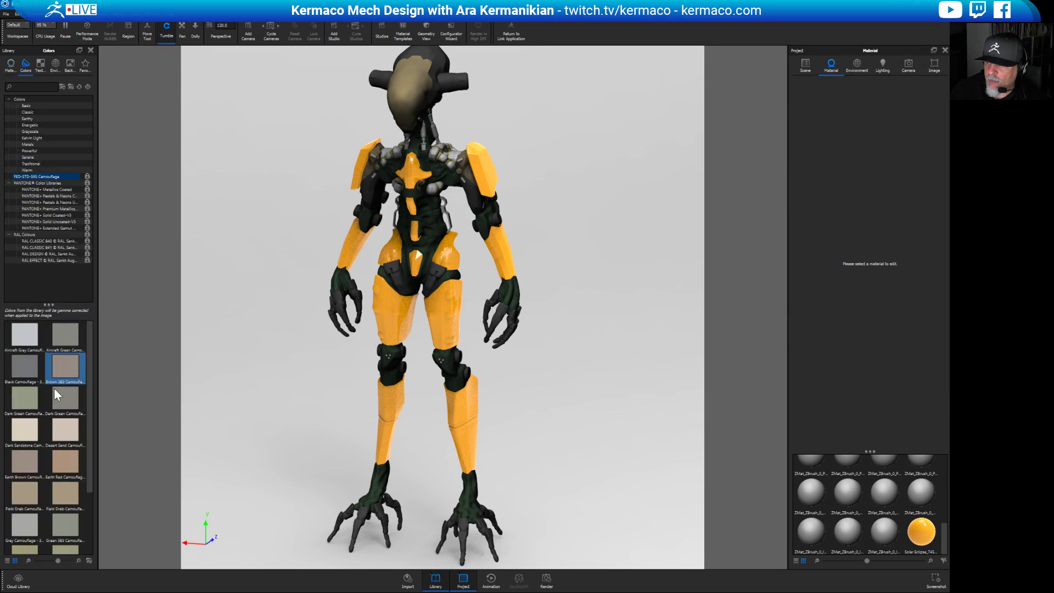
pyautogui.click(55, 196)
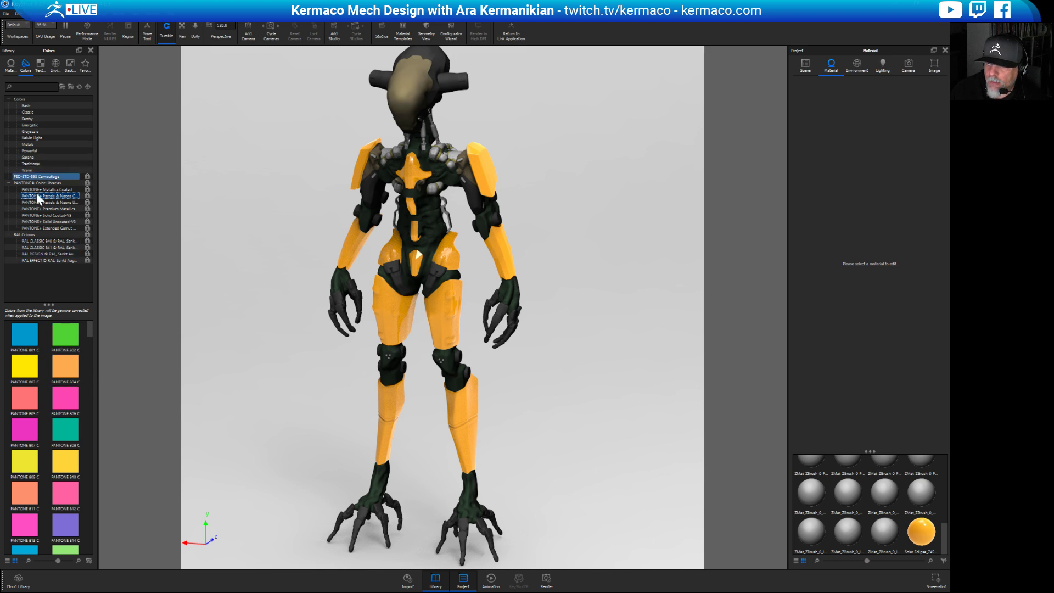
pyautogui.click(37, 156)
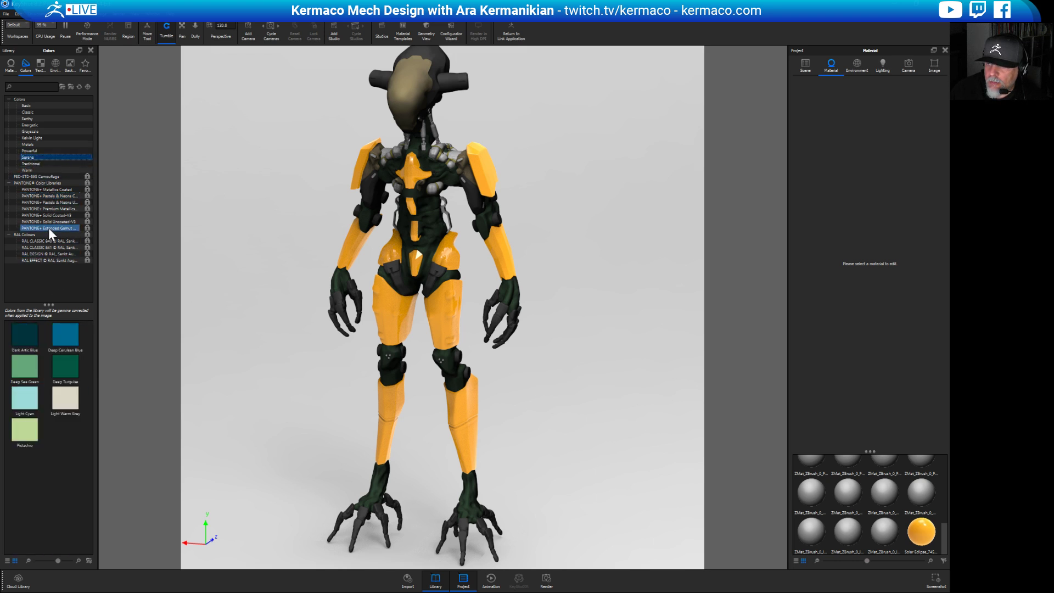
pyautogui.moveTo(66, 367); pyautogui.dragTo(397, 324)
pyautogui.moveTo(88, 365); pyautogui.dragTo(372, 317)
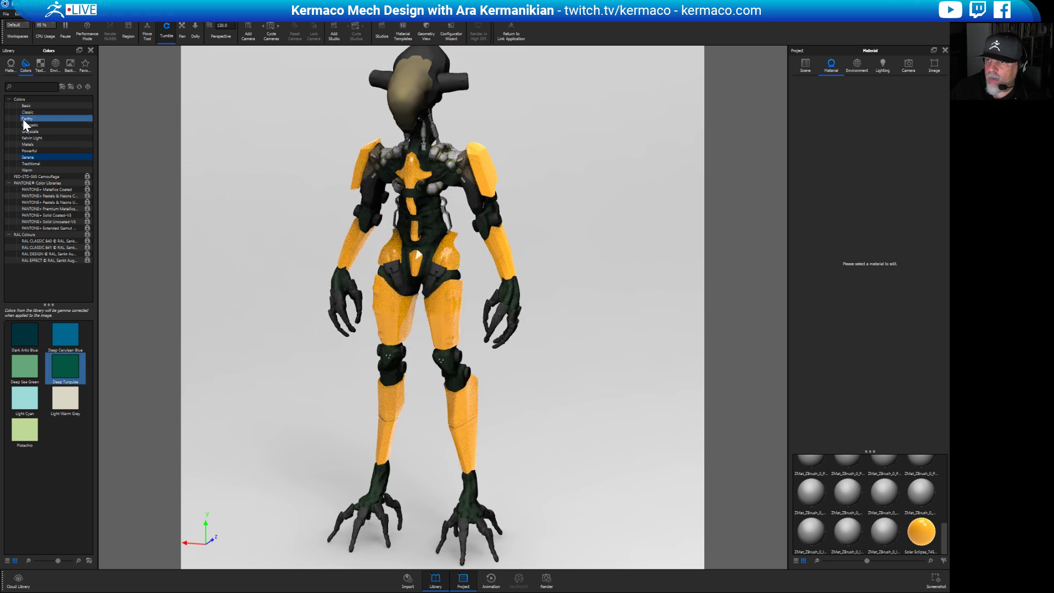
# Try the Tempting Turquoise and Sunshower paints from Hot Hues on the linked armour.
pyautogui.click(10, 65)
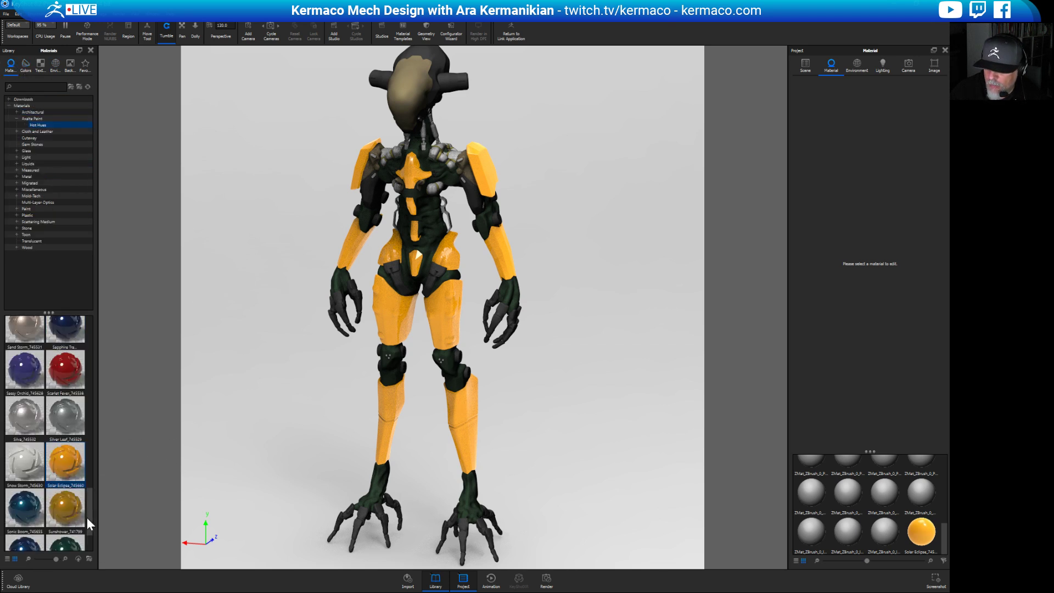
pyautogui.scroll(-2, 86, 517)
pyautogui.moveTo(70, 496); pyautogui.dragTo(394, 317)
pyautogui.moveTo(313, 387); pyautogui.dragTo(355, 381)
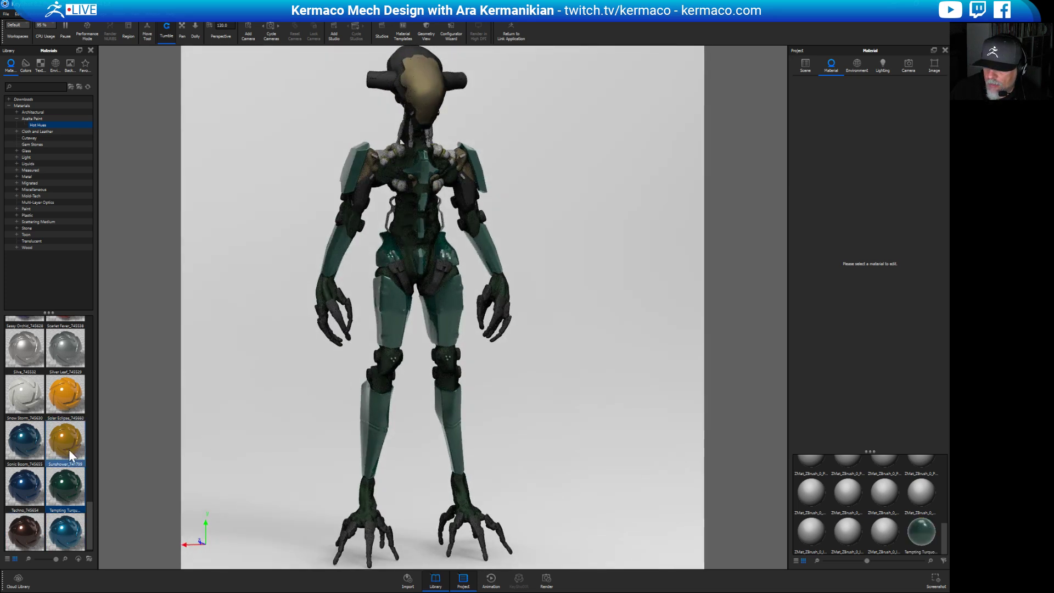
pyautogui.moveTo(70, 453); pyautogui.dragTo(384, 315)
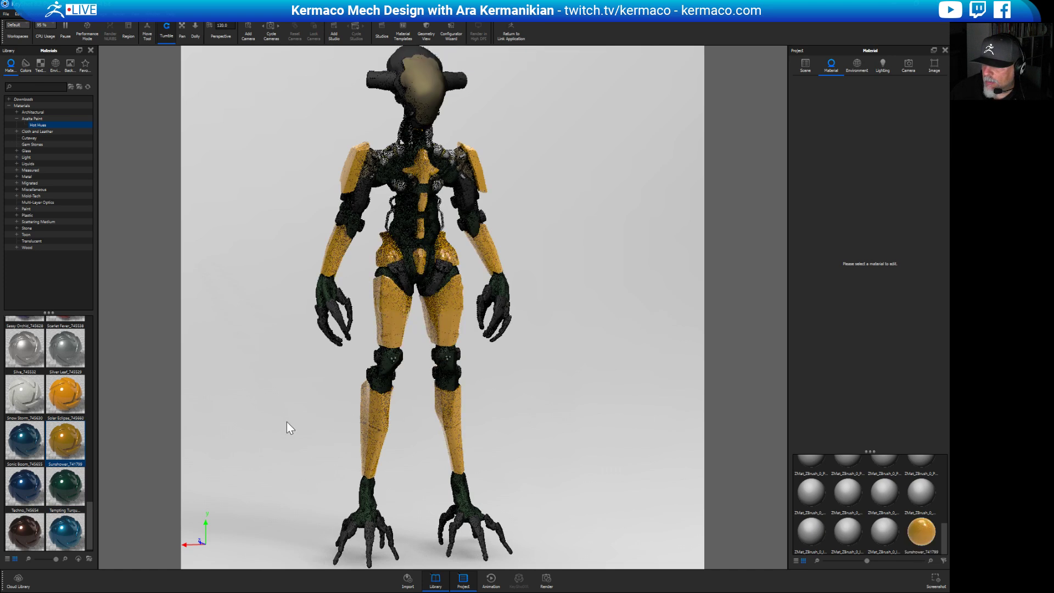
pyautogui.moveTo(287, 421); pyautogui.dragTo(132, 472)
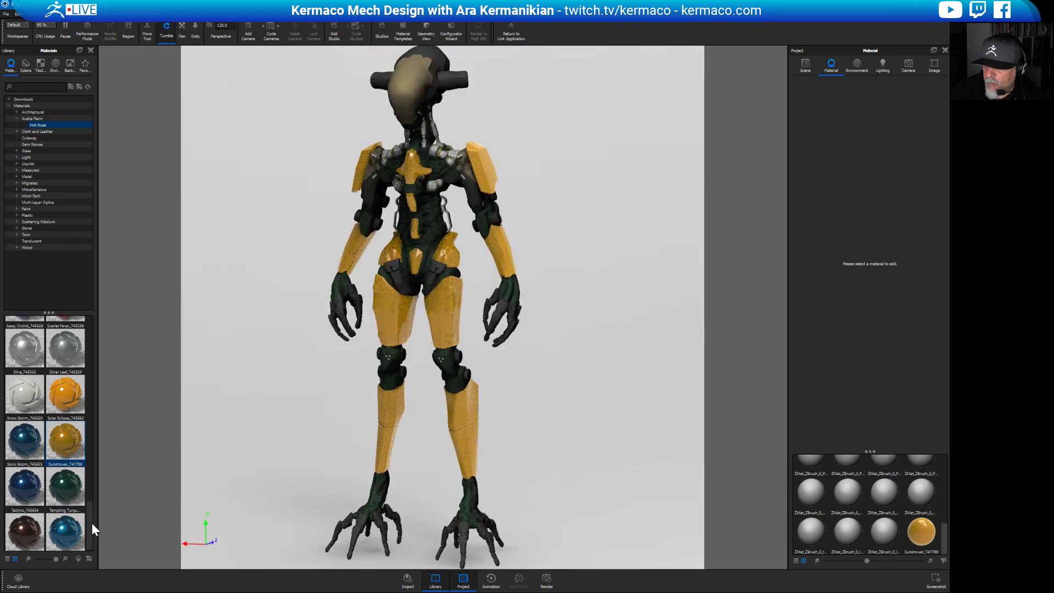
# Try the Juiced Melon and teal Janine Marine paints from Hot Hues on the linked armour.
pyautogui.moveTo(91, 523); pyautogui.dragTo(77, 419)
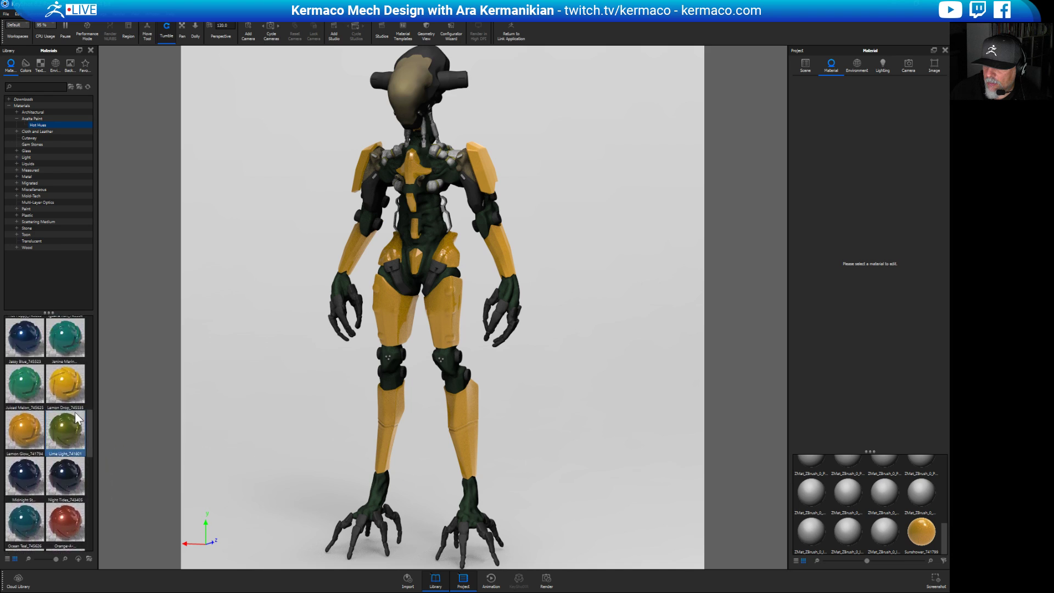
pyautogui.moveTo(25, 384); pyautogui.dragTo(369, 367)
pyautogui.moveTo(389, 317); pyautogui.dragTo(391, 319)
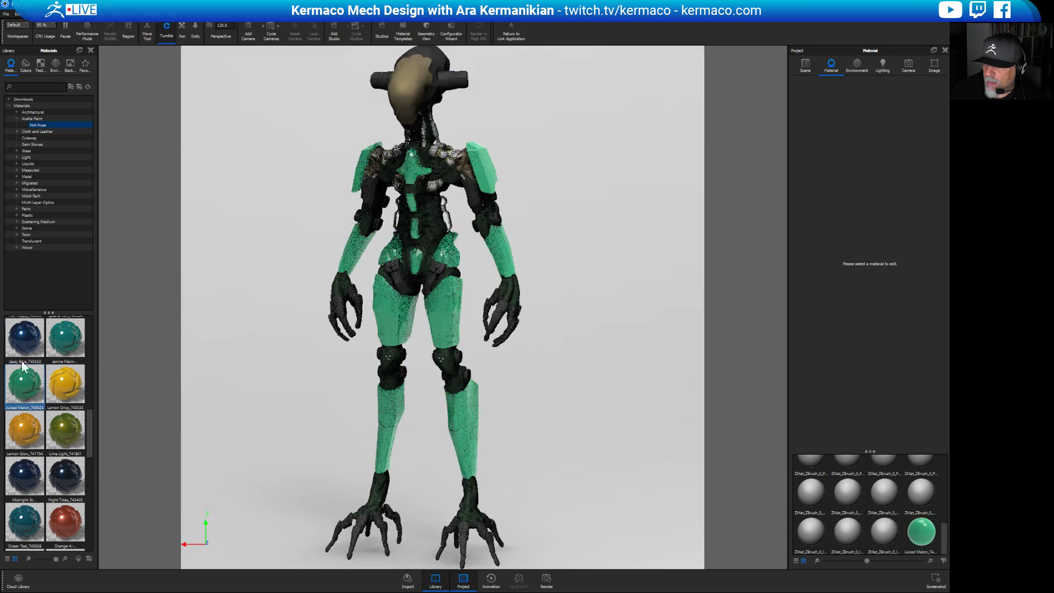
pyautogui.moveTo(73, 334); pyautogui.dragTo(461, 358)
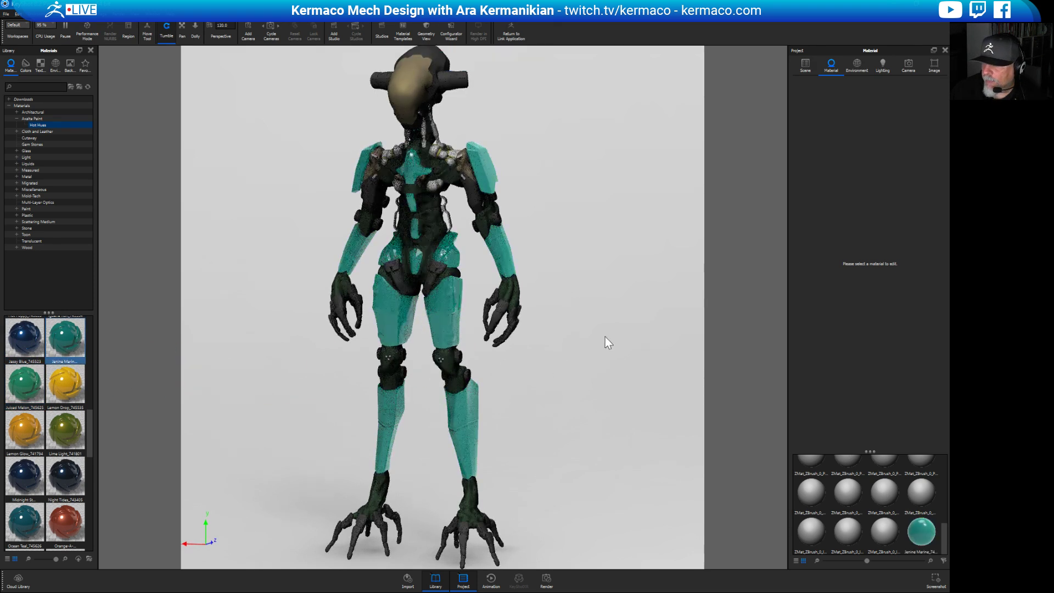
# Apply the Green Xtreme paint from Hot Hues to the linked armour.
pyautogui.moveTo(605, 337); pyautogui.dragTo(571, 296)
pyautogui.moveTo(615, 258); pyautogui.dragTo(637, 246, button='middle')
pyautogui.scroll(-3, 637, 246)
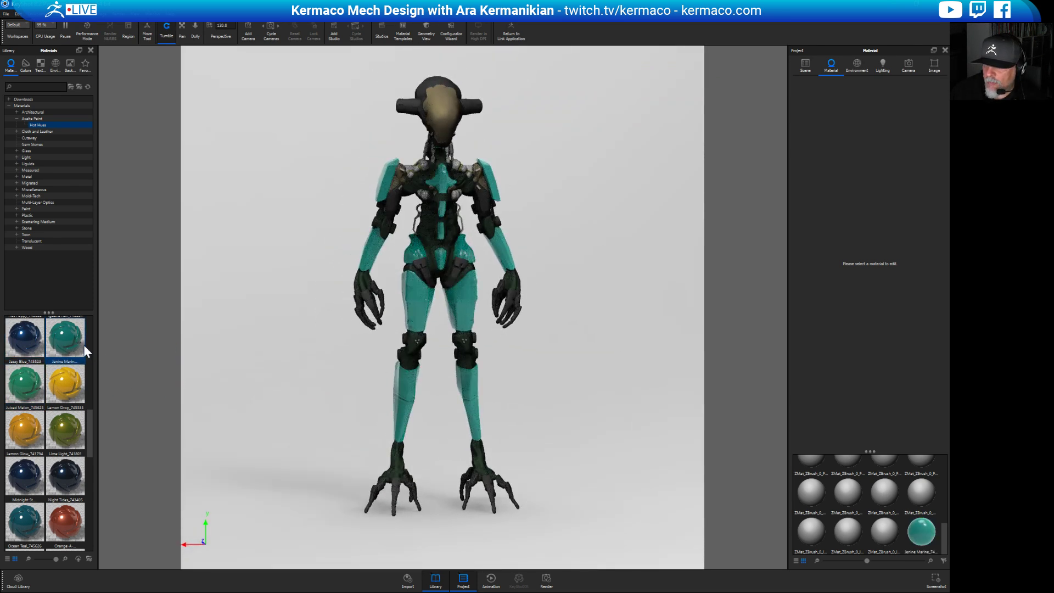
pyautogui.moveTo(89, 426); pyautogui.dragTo(102, 381)
pyautogui.moveTo(64, 417); pyautogui.dragTo(400, 392)
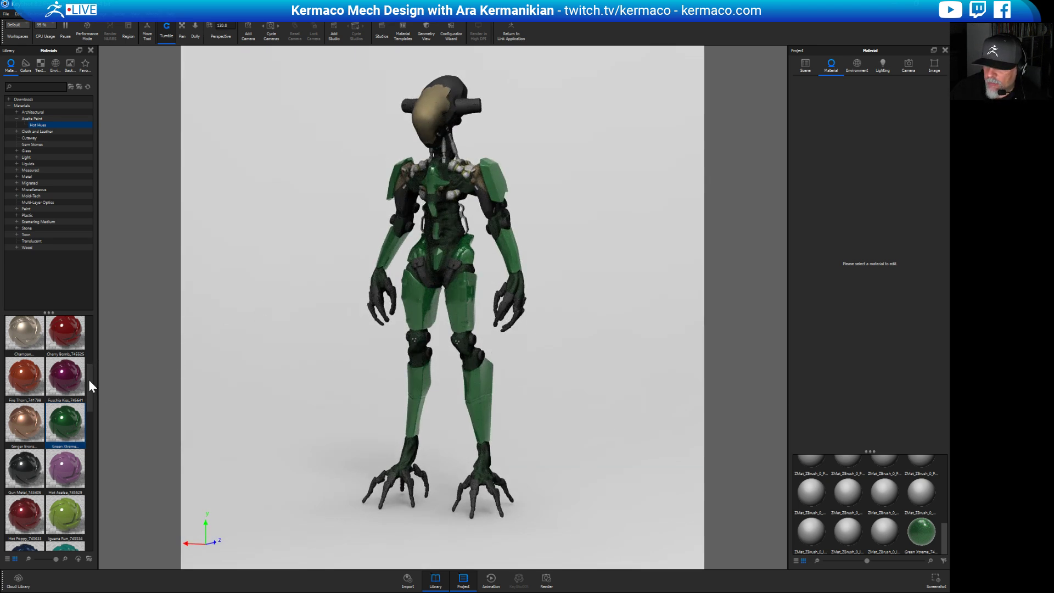
# Try the teal Catalina Dream paint from Hot Hues on the linked armour and view the character from several angles.
pyautogui.moveTo(90, 380)
pyautogui.mouseDown()
pyautogui.moveTo(98, 336)
pyautogui.moveTo(89, 360)
pyautogui.mouseUp()
pyautogui.moveTo(66, 416); pyautogui.dragTo(431, 388)
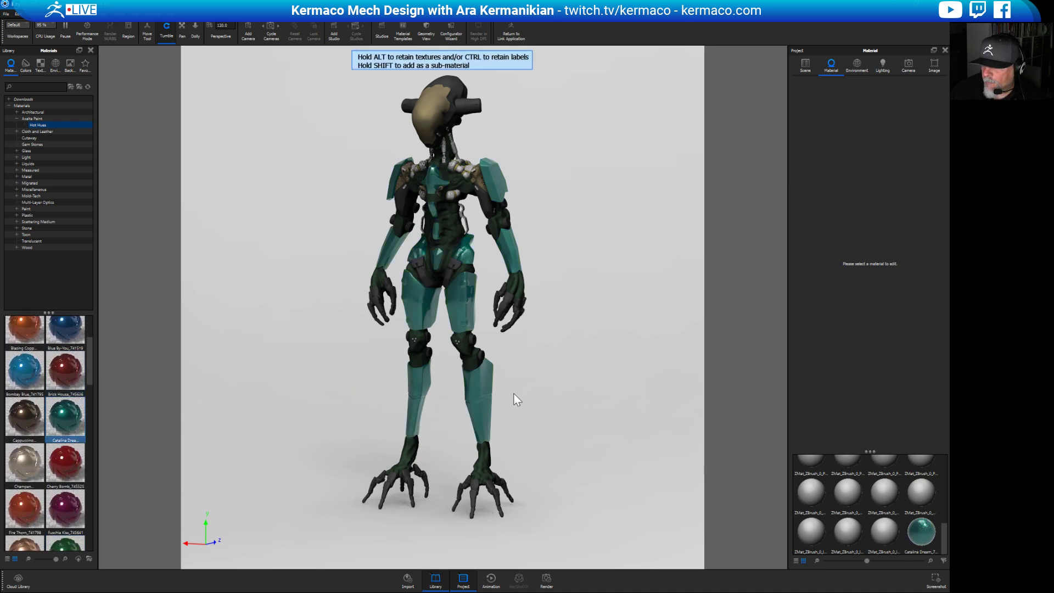
pyautogui.moveTo(516, 400); pyautogui.dragTo(631, 360)
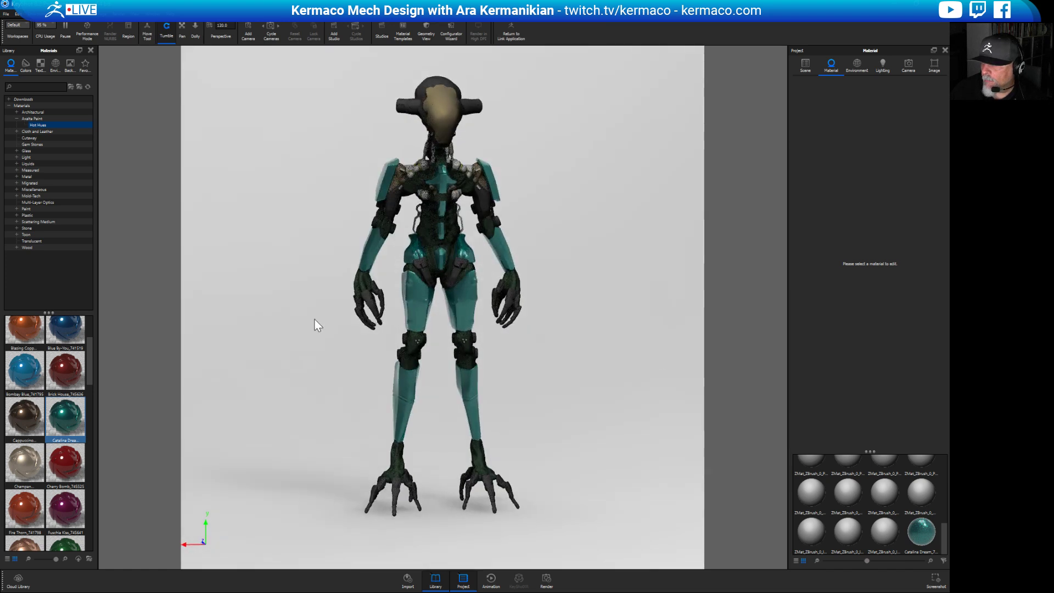
pyautogui.moveTo(315, 321); pyautogui.dragTo(198, 338)
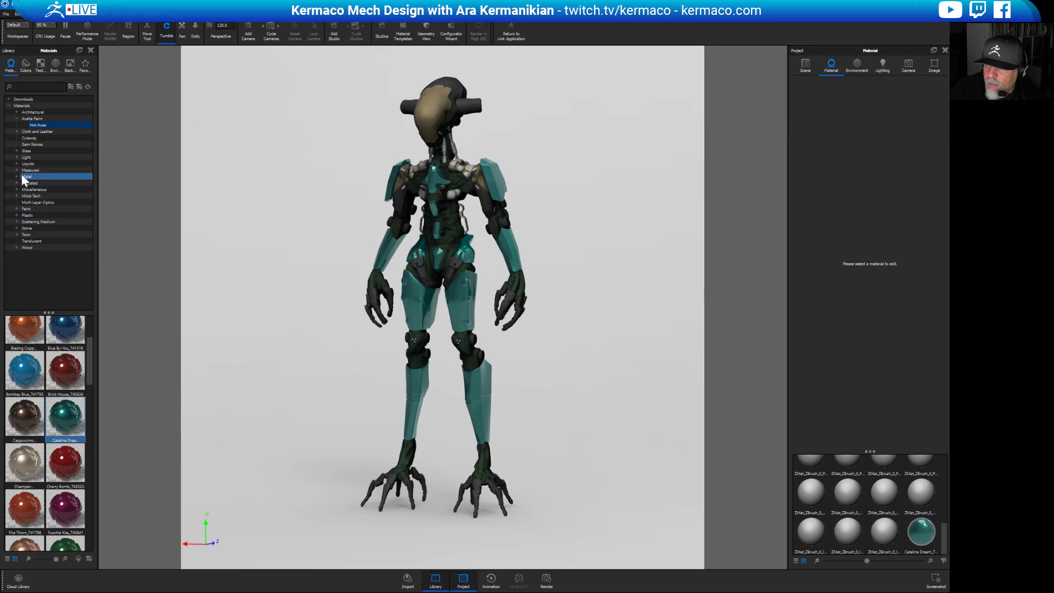
# Apply the Paint Metallic Dark Cool Grey material from the Traditional metallic paints to the linked armour.
pyautogui.click(21, 209)
pyautogui.click(16, 209)
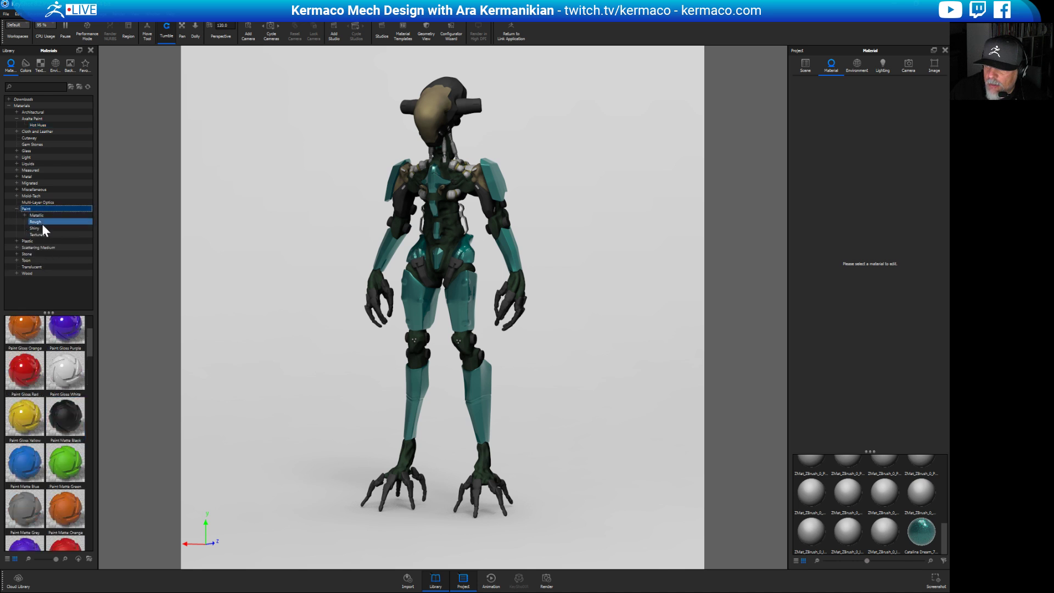
pyautogui.click(25, 216)
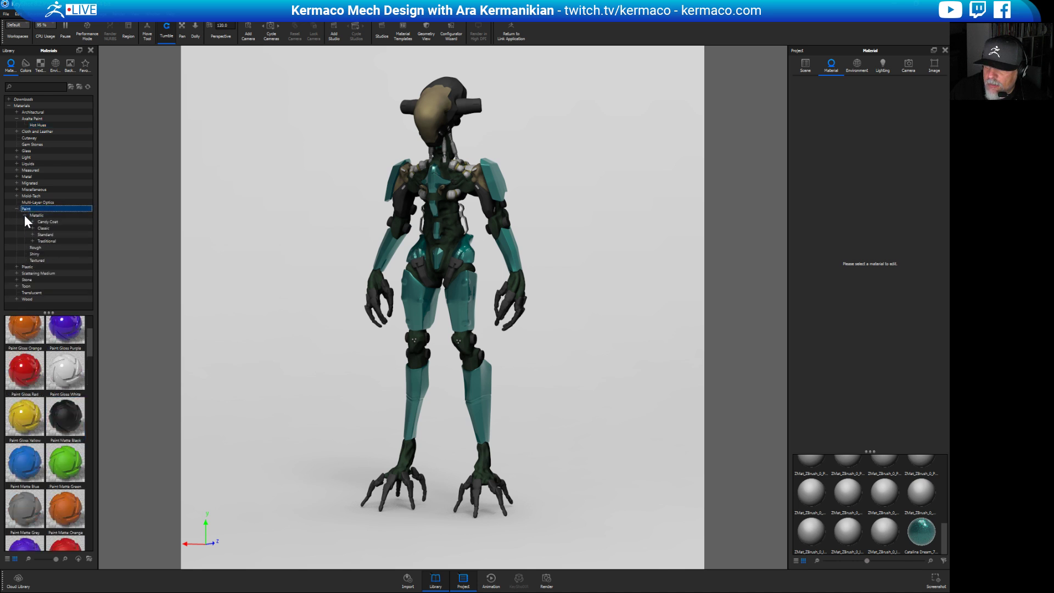
pyautogui.click(49, 235)
pyautogui.click(54, 241)
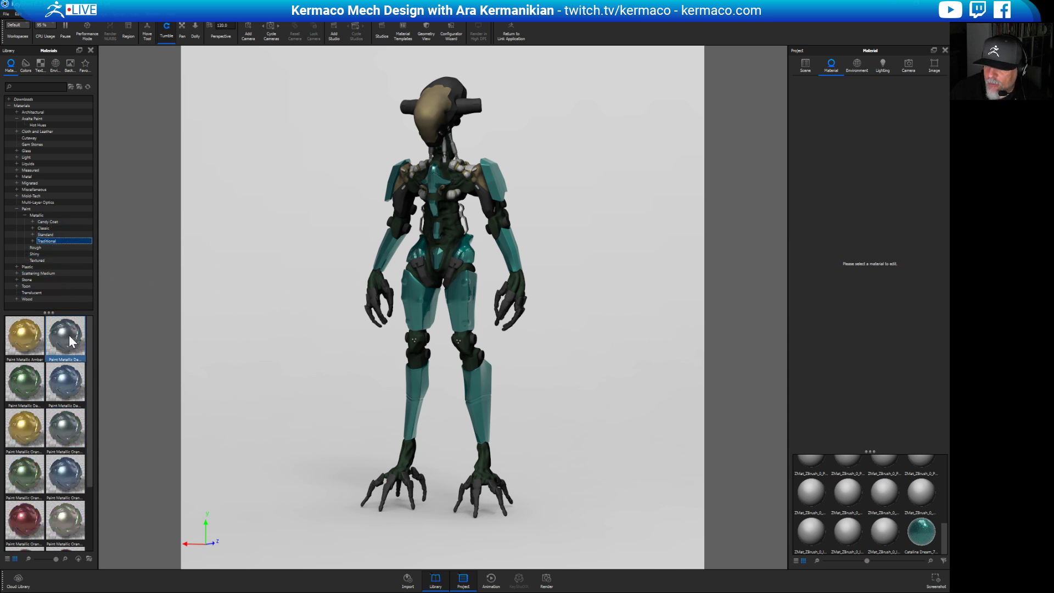
pyautogui.moveTo(69, 335)
pyautogui.mouseDown()
pyautogui.moveTo(237, 371)
pyautogui.moveTo(410, 314)
pyautogui.mouseUp()
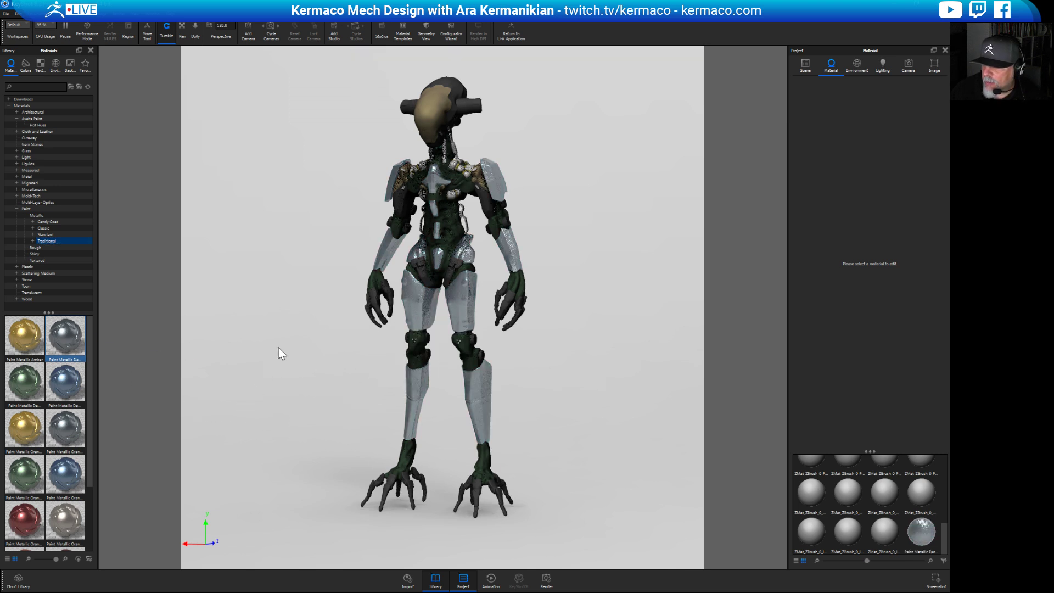
pyautogui.moveTo(279, 348); pyautogui.dragTo(328, 341)
# Try the Deep Turquoise color from the Serene library set on the metallic thigh armour.
pyautogui.click(25, 65)
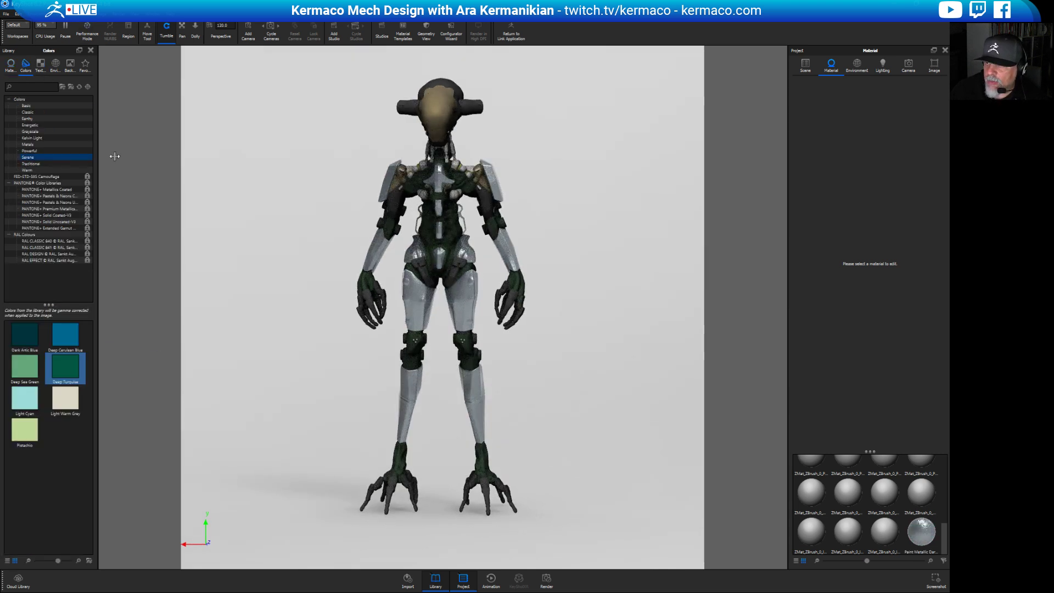
pyautogui.moveTo(67, 370); pyautogui.dragTo(417, 308)
pyautogui.moveTo(604, 279); pyautogui.dragTo(600, 295)
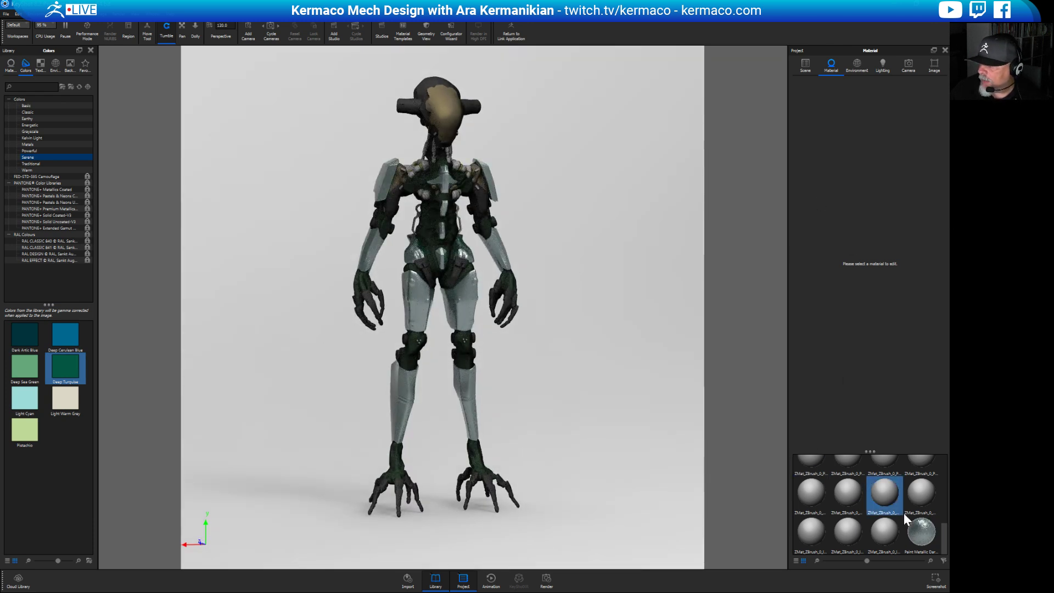
# Darken the armour paint's base color to a value of 13%.
pyautogui.click(931, 532)
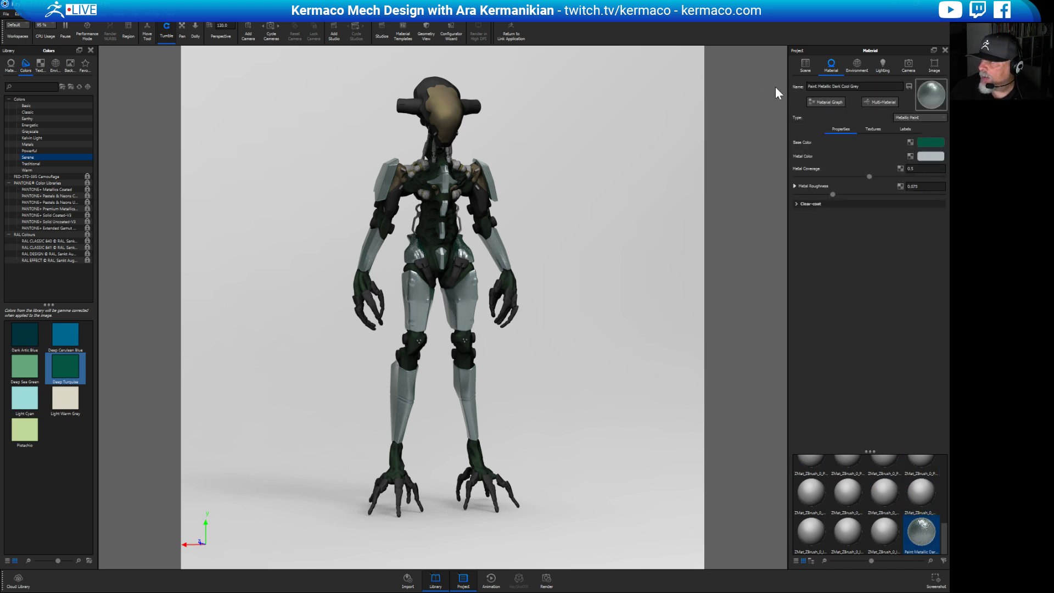
pyautogui.click(929, 142)
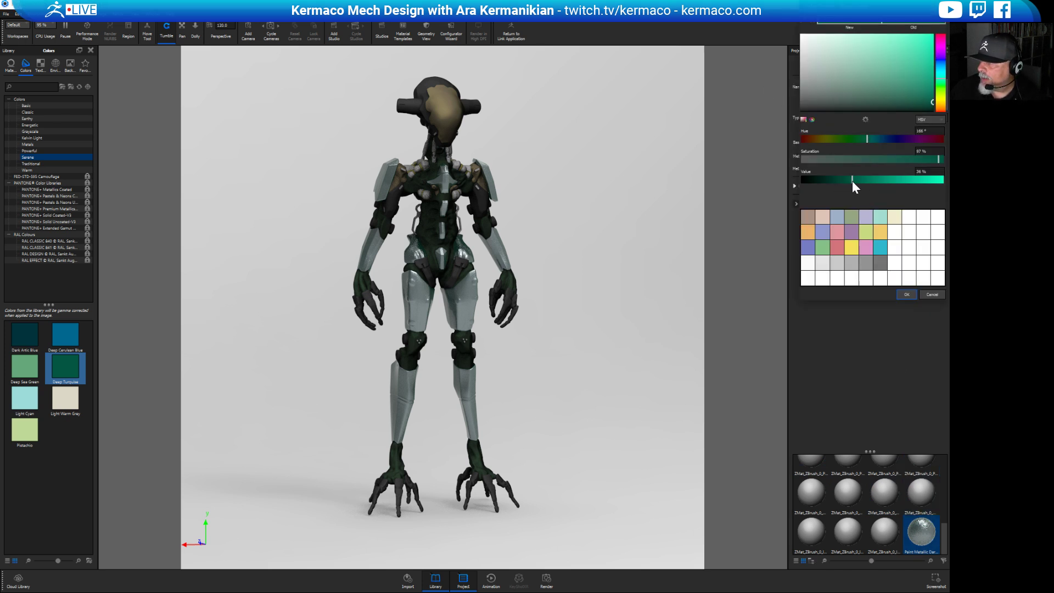
pyautogui.moveTo(852, 180); pyautogui.dragTo(823, 181)
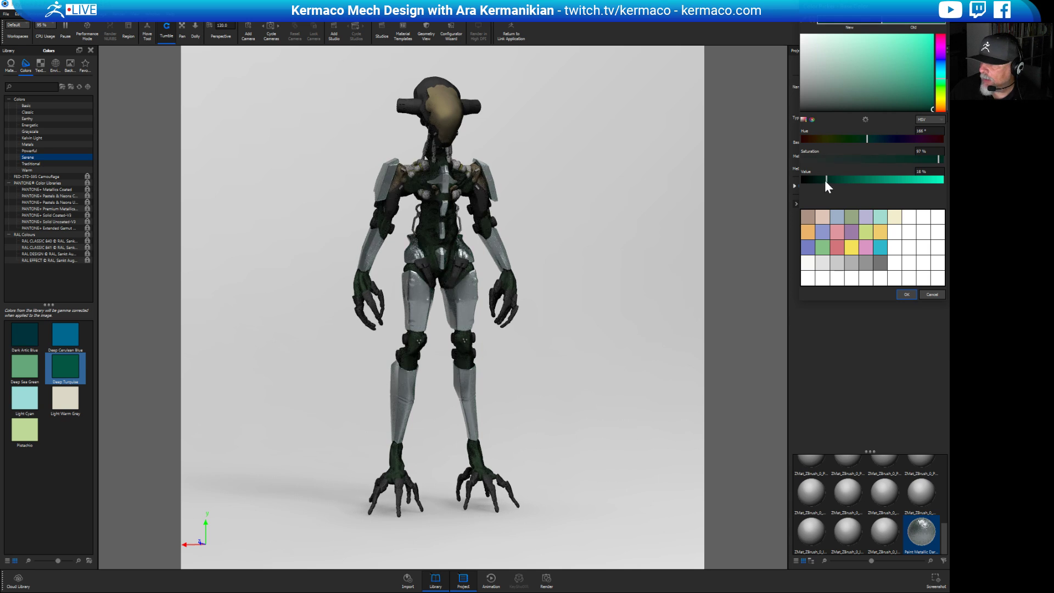
pyautogui.moveTo(593, 240); pyautogui.dragTo(595, 245)
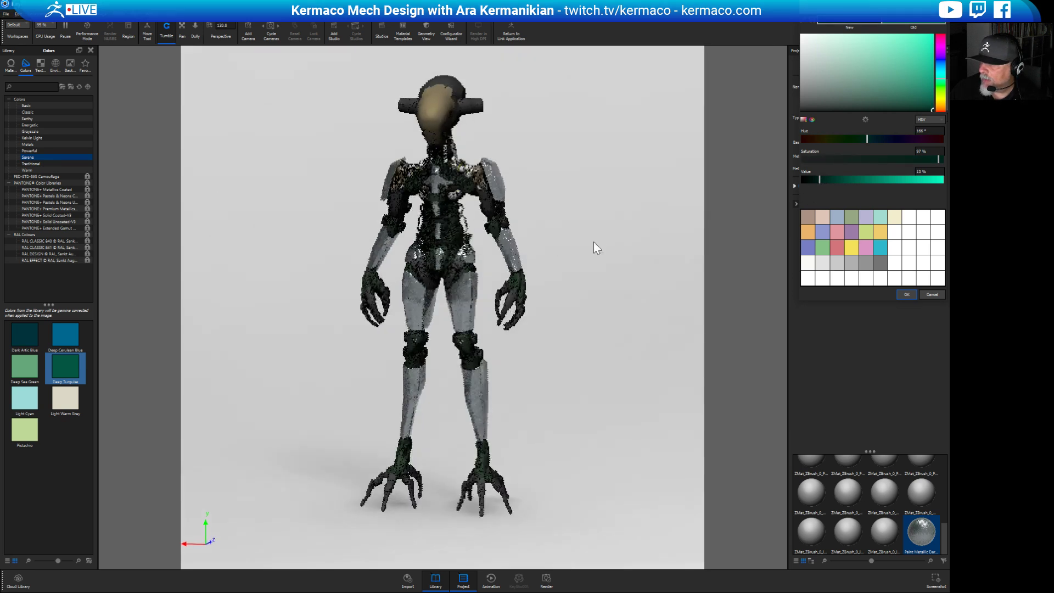
pyautogui.click(907, 295)
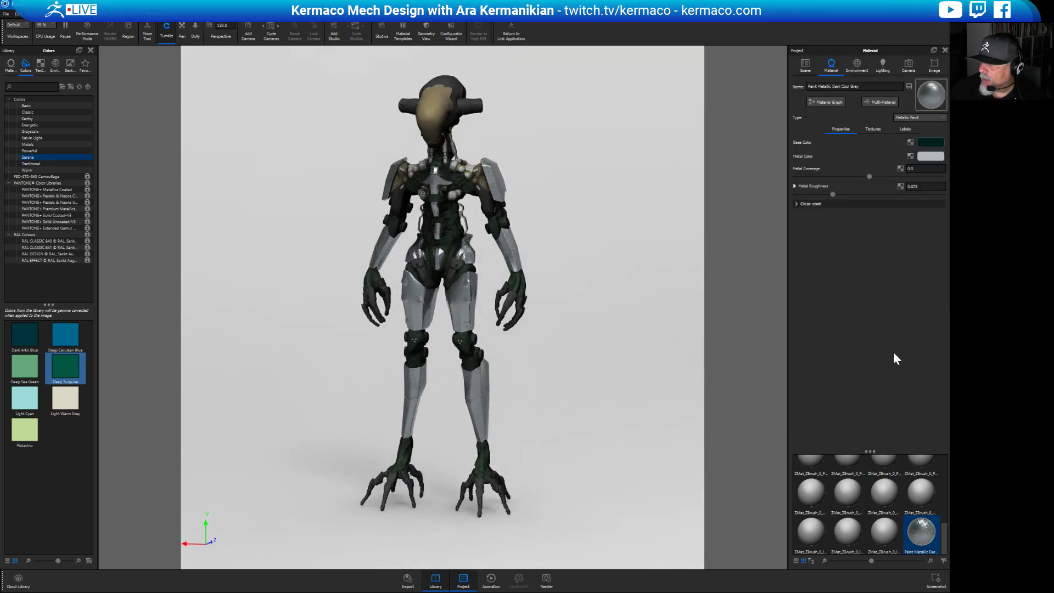
# Darken the armour paint's metal color to a value of 16%.
pyautogui.click(930, 158)
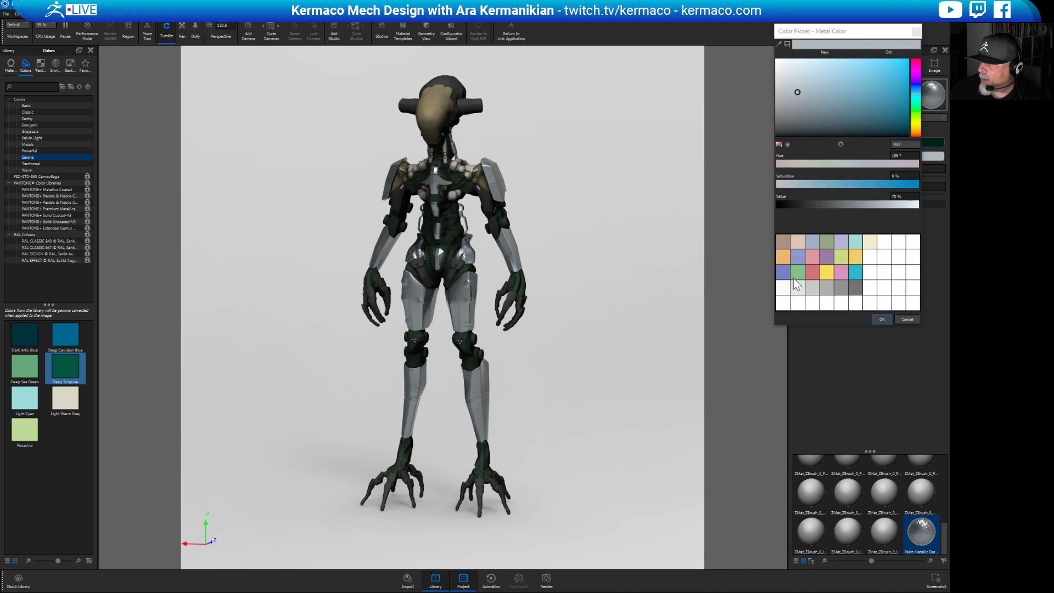
pyautogui.moveTo(859, 204); pyautogui.dragTo(799, 204)
pyautogui.moveTo(670, 260); pyautogui.dragTo(550, 372)
pyautogui.scroll(6, 550, 372)
pyautogui.scroll(-1, 591, 360)
pyautogui.scroll(1, 591, 360)
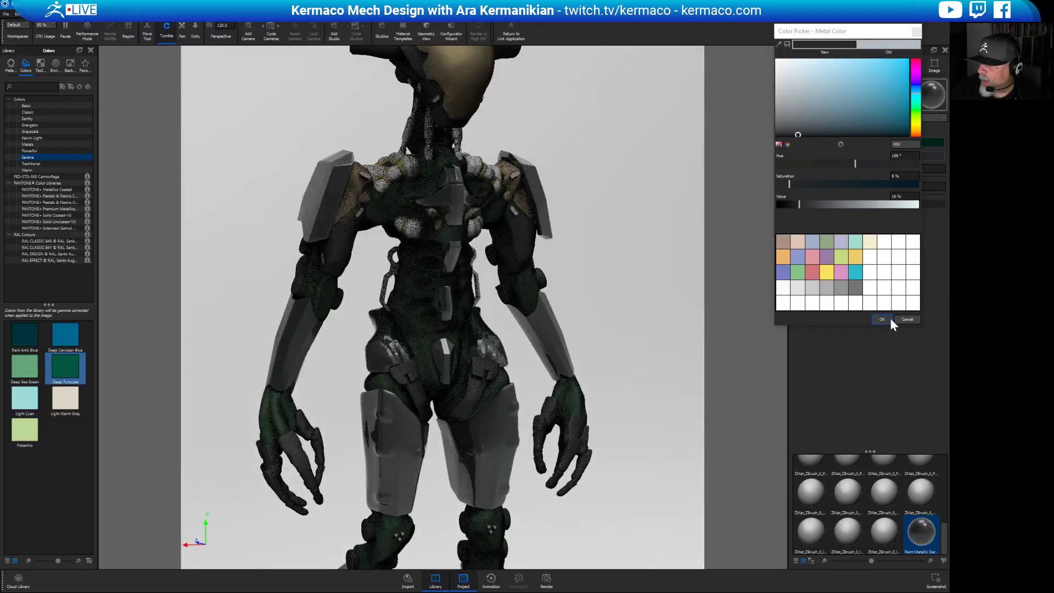
pyautogui.click(883, 320)
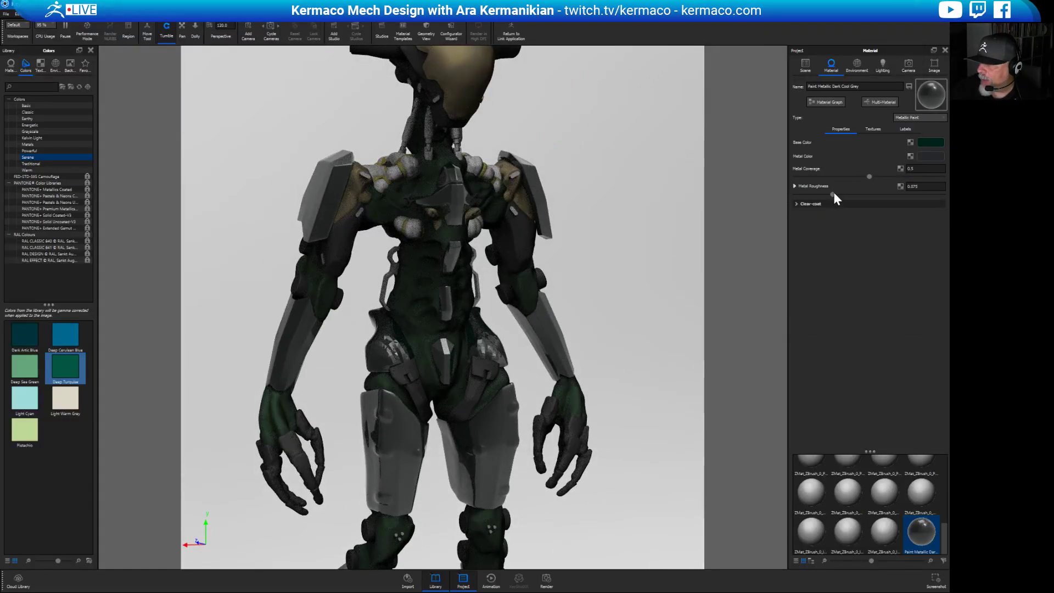
# Set the armour paint's Metal Roughness to about 0.29 and its Metal Flake Visibility to 0.
pyautogui.moveTo(832, 195)
pyautogui.mouseDown()
pyautogui.moveTo(879, 195)
pyautogui.moveTo(814, 196)
pyautogui.mouseUp()
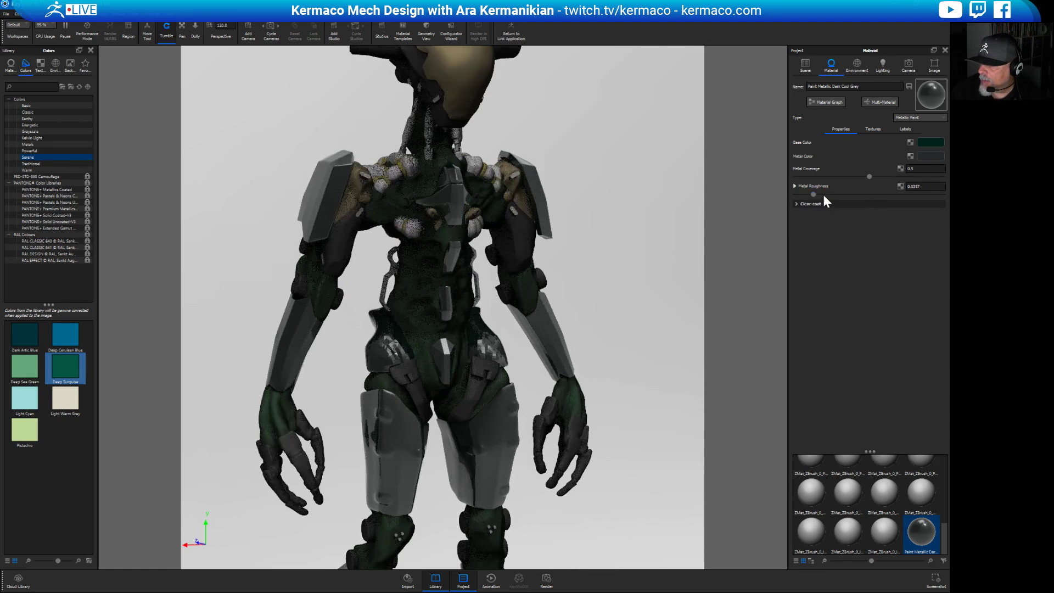
pyautogui.moveTo(859, 195); pyautogui.dragTo(868, 194)
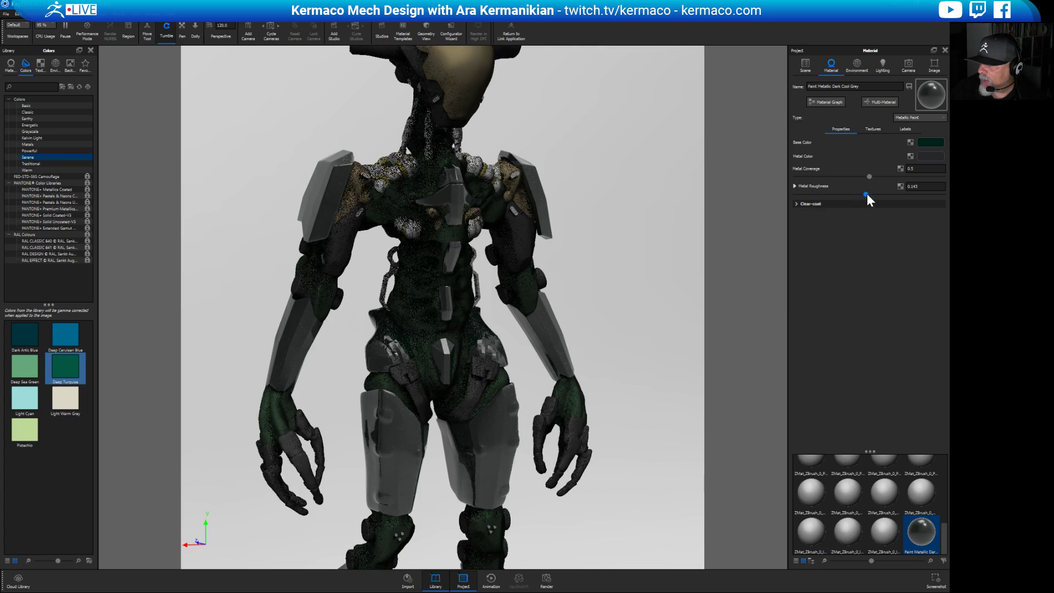
pyautogui.click(798, 187)
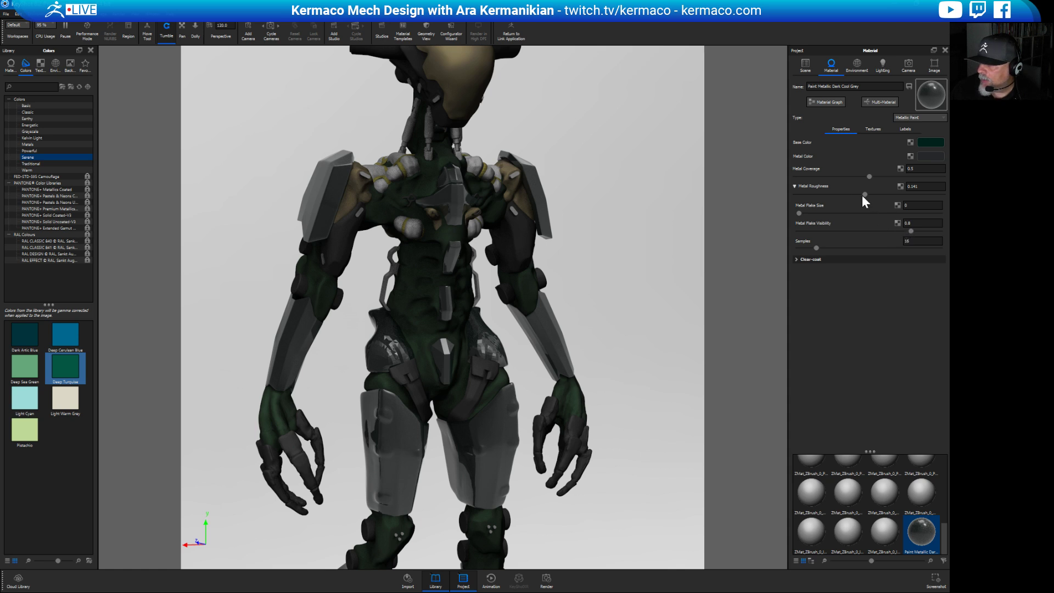
pyautogui.moveTo(864, 193); pyautogui.dragTo(939, 197)
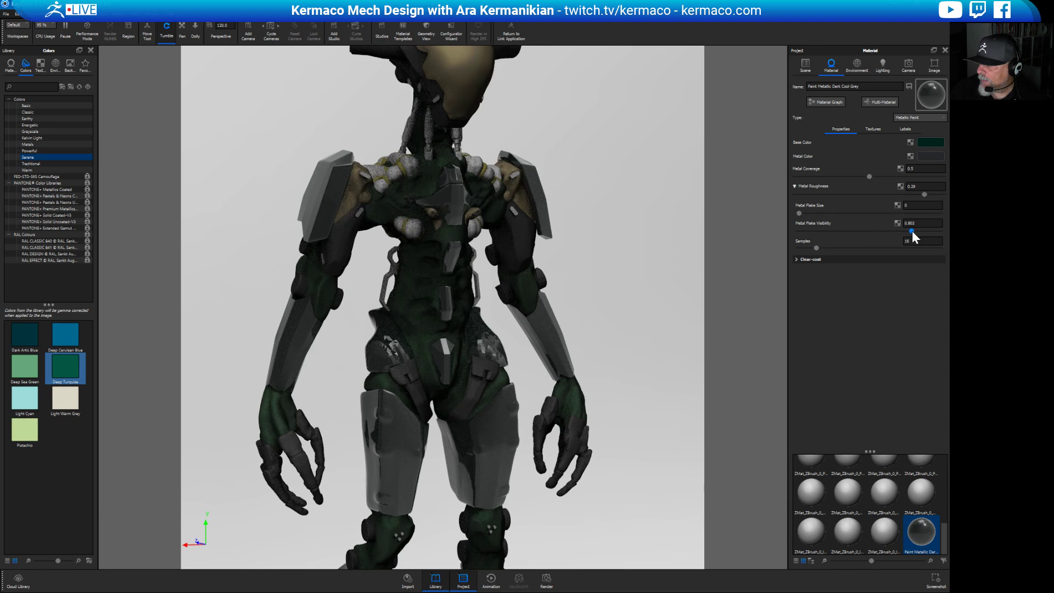
pyautogui.moveTo(912, 231); pyautogui.dragTo(792, 232)
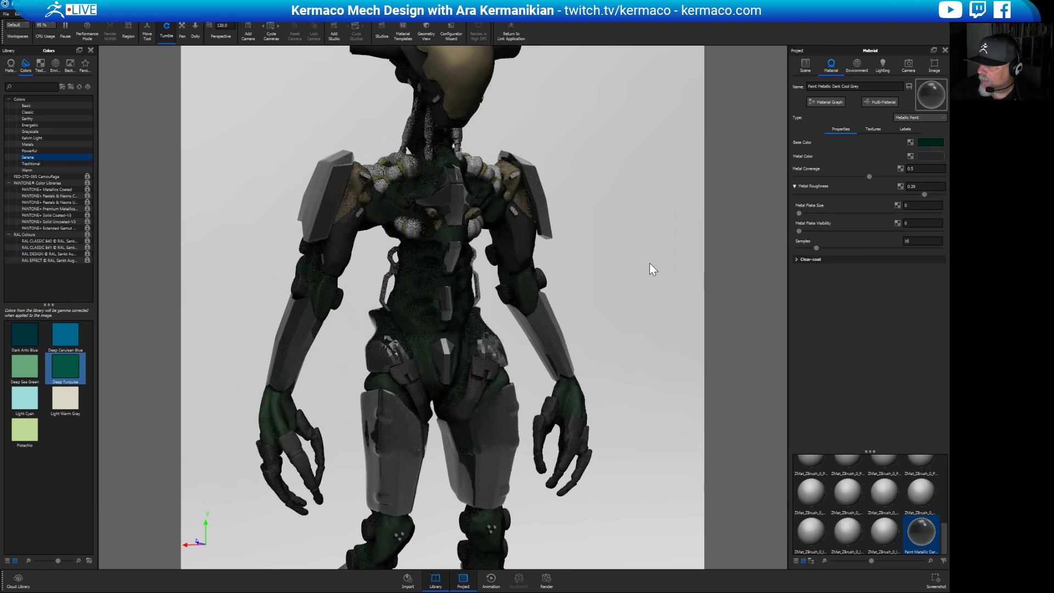
# Inspect the shoulder armour up close and darken the paint's base color to nearly black.
pyautogui.moveTo(650, 269); pyautogui.dragTo(710, 285)
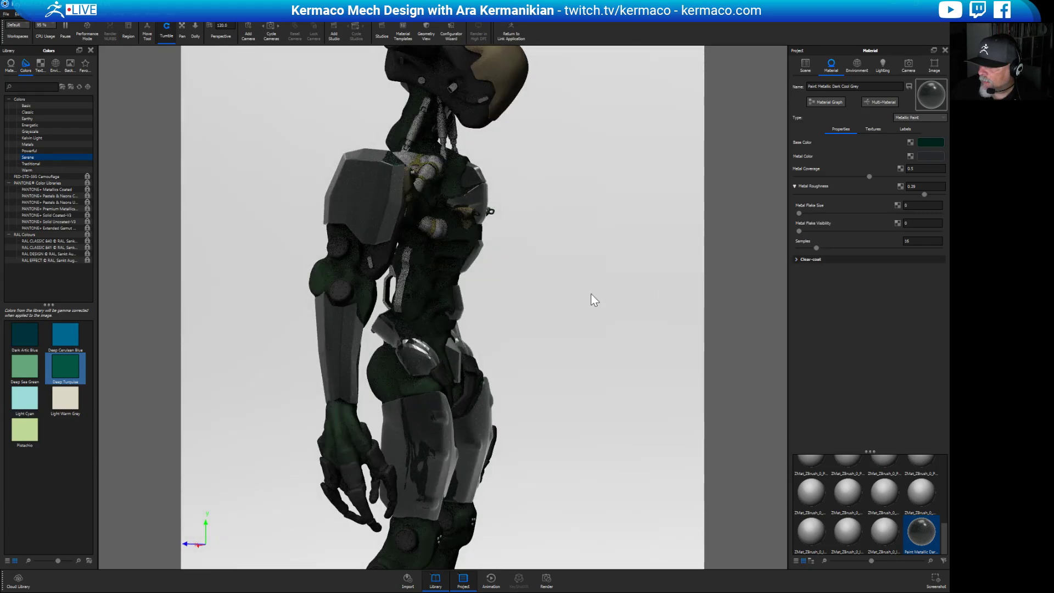
pyautogui.moveTo(591, 294); pyautogui.dragTo(569, 294)
pyautogui.scroll(5, 570, 295)
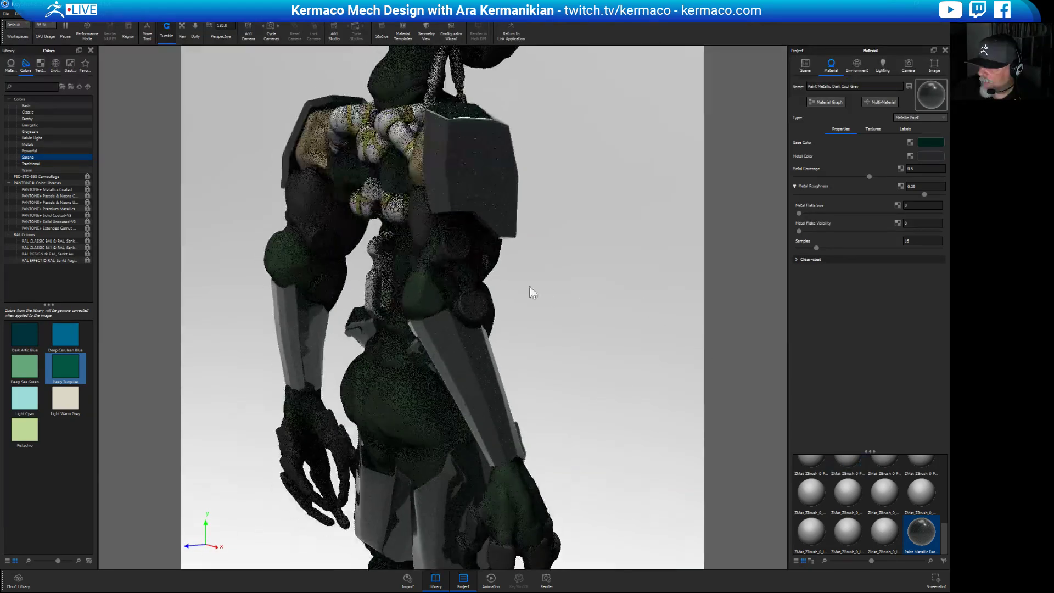
pyautogui.scroll(3, 529, 286)
pyautogui.moveTo(530, 286); pyautogui.dragTo(479, 411, button='middle')
pyautogui.scroll(5, 533, 324)
pyautogui.moveTo(533, 325); pyautogui.dragTo(543, 389, button='middle')
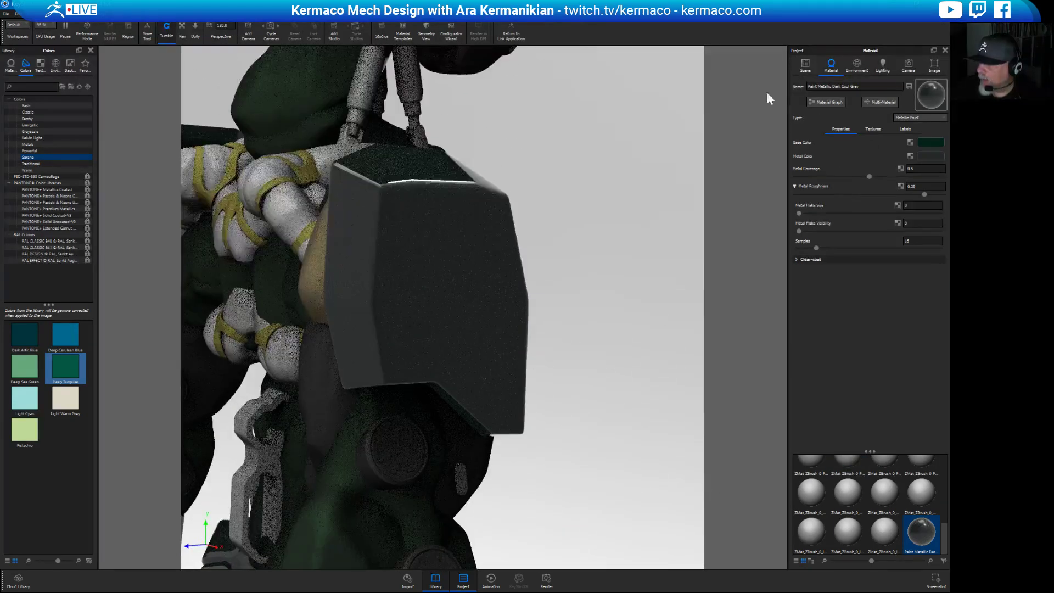
pyautogui.click(932, 143)
pyautogui.moveTo(799, 204); pyautogui.dragTo(783, 206)
pyautogui.click(880, 320)
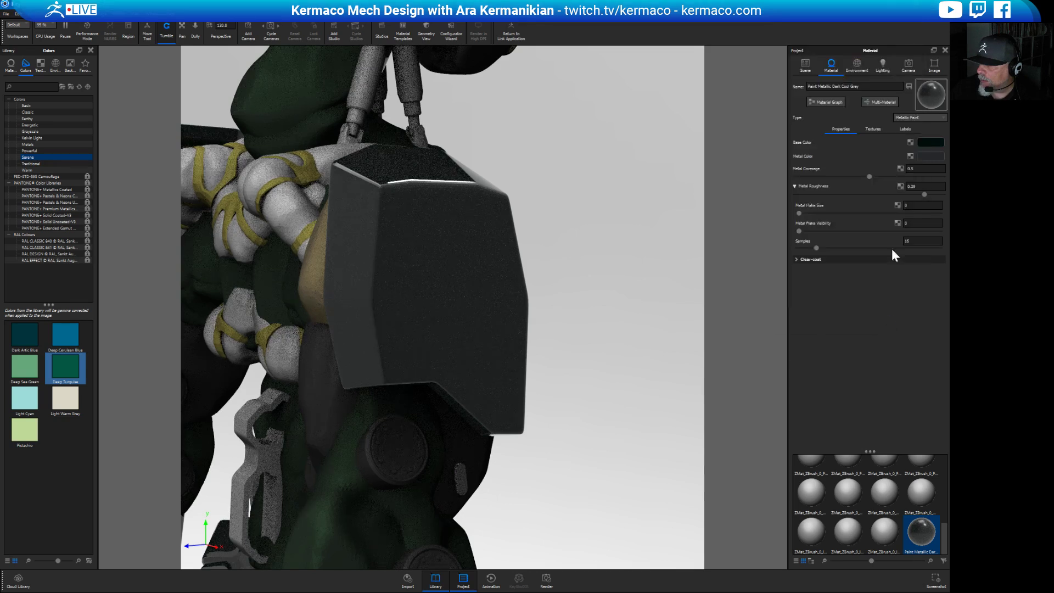
# Try darkening the armour's metal color to a value of 4% and check it around the whole character.
pyautogui.click(929, 158)
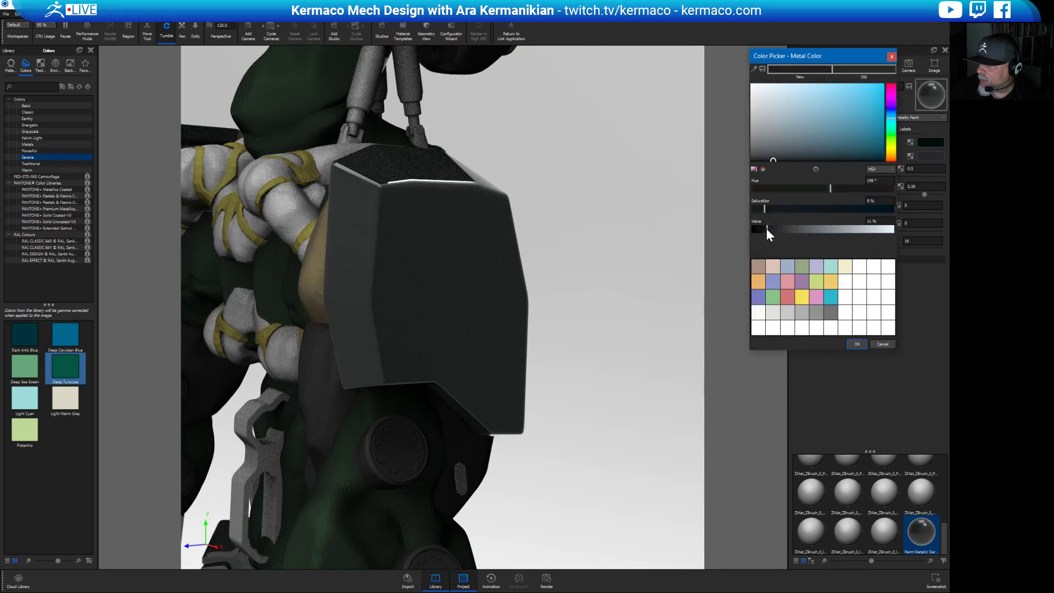
pyautogui.moveTo(775, 229); pyautogui.dragTo(758, 230)
pyautogui.scroll(-5, 470, 243)
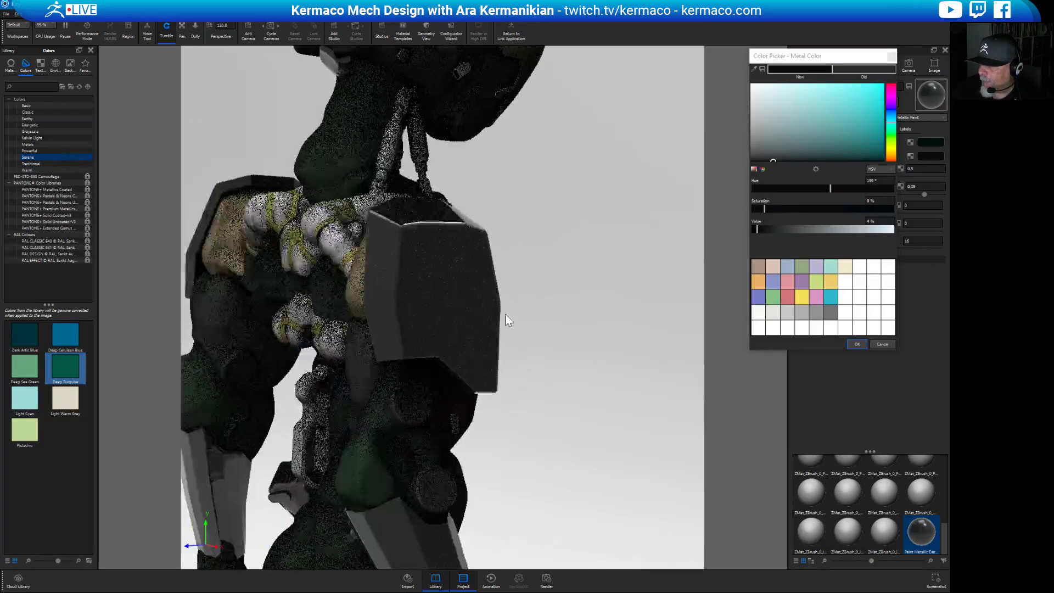
pyautogui.moveTo(506, 314); pyautogui.dragTo(634, 122)
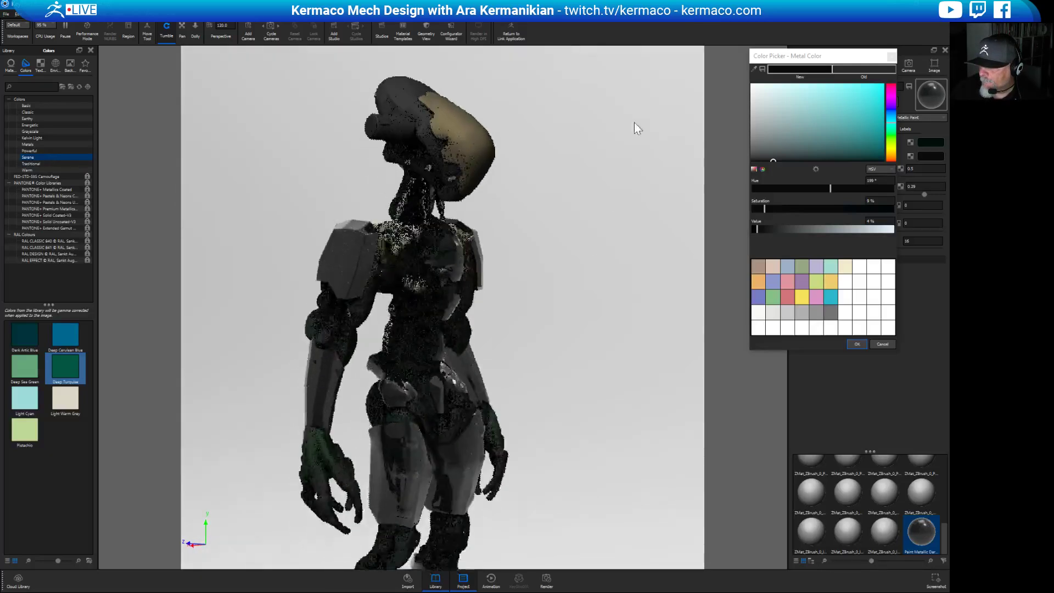
pyautogui.scroll(-3, 645, 286)
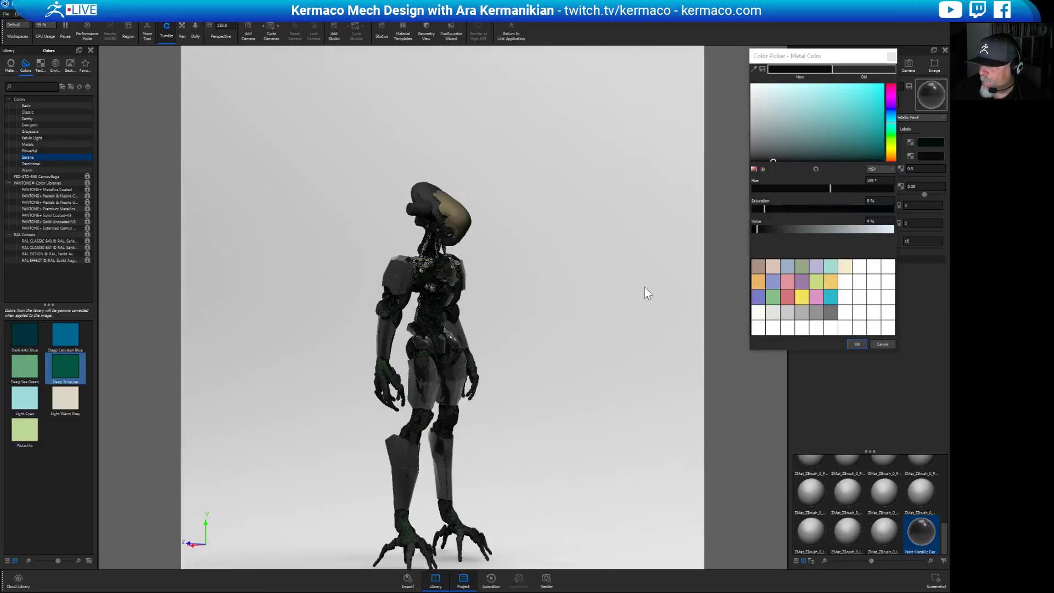
pyautogui.moveTo(645, 286); pyautogui.dragTo(461, 308)
pyautogui.scroll(3, 600, 308)
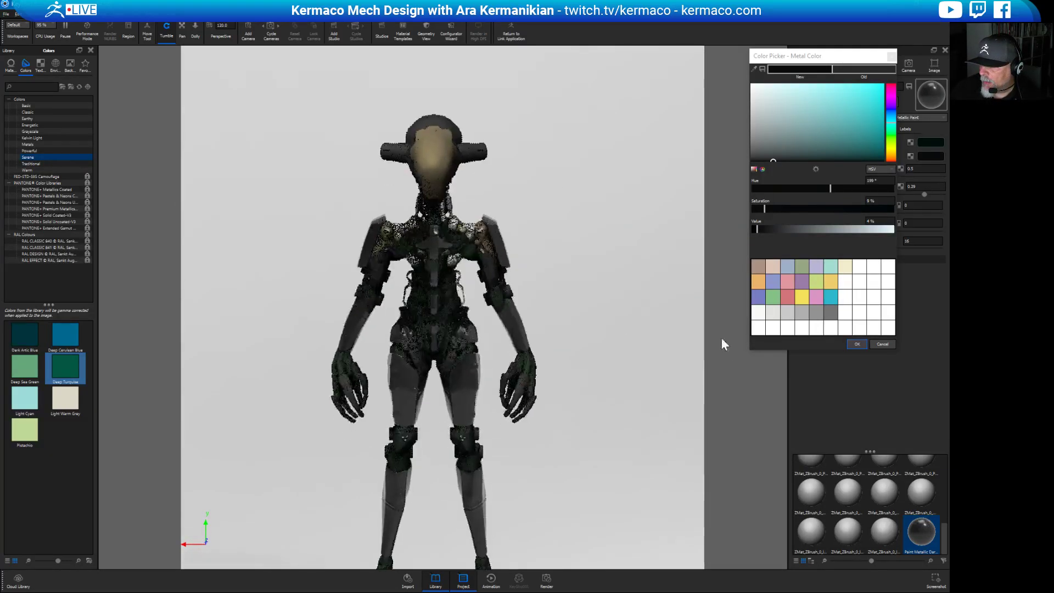
pyautogui.moveTo(720, 337); pyautogui.dragTo(545, 297)
pyautogui.moveTo(531, 212); pyautogui.dragTo(623, 329)
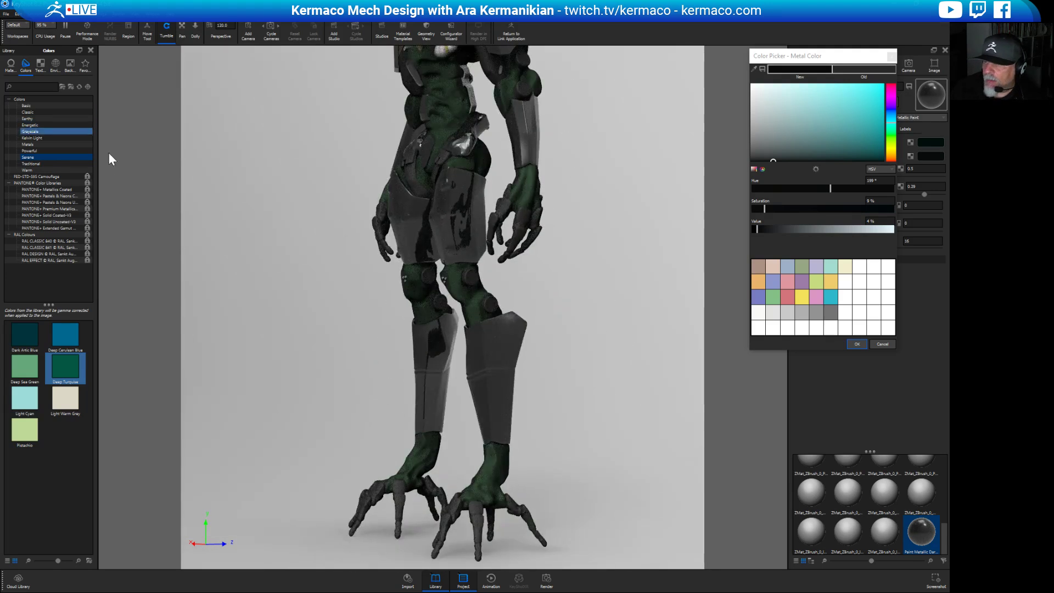
# Apply the Dark Artic Blue color from the Serene library set to the linked armour paint.
pyautogui.click(24, 341)
pyautogui.moveTo(27, 341); pyautogui.dragTo(441, 366)
pyautogui.moveTo(351, 334); pyautogui.dragTo(391, 420)
pyautogui.scroll(4, 272, 252)
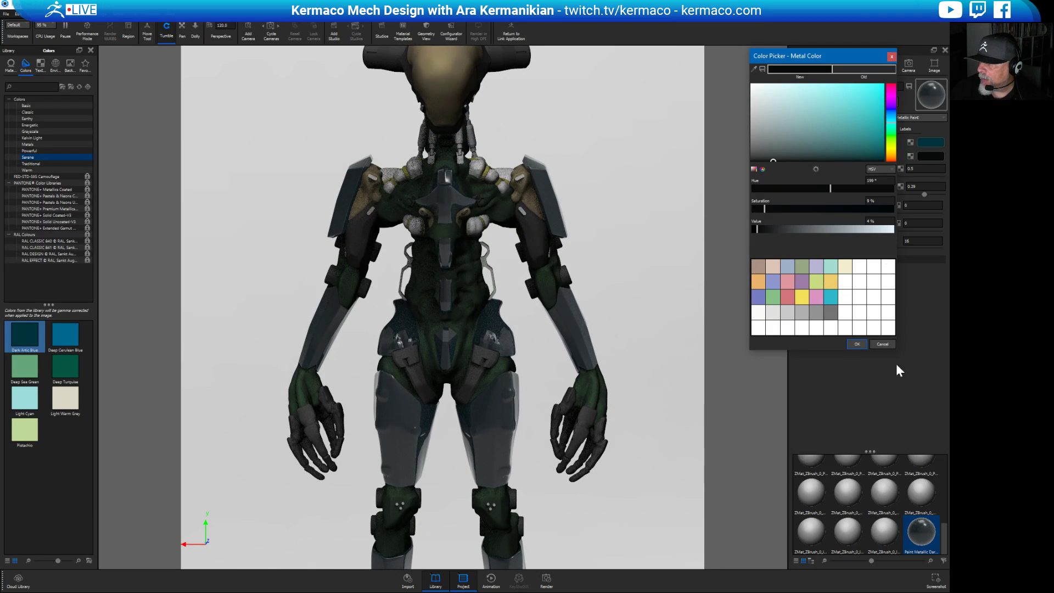
# Discard the pending metal color edit and set the armour paint's Metal Coverage to about 0.769.
pyautogui.click(882, 345)
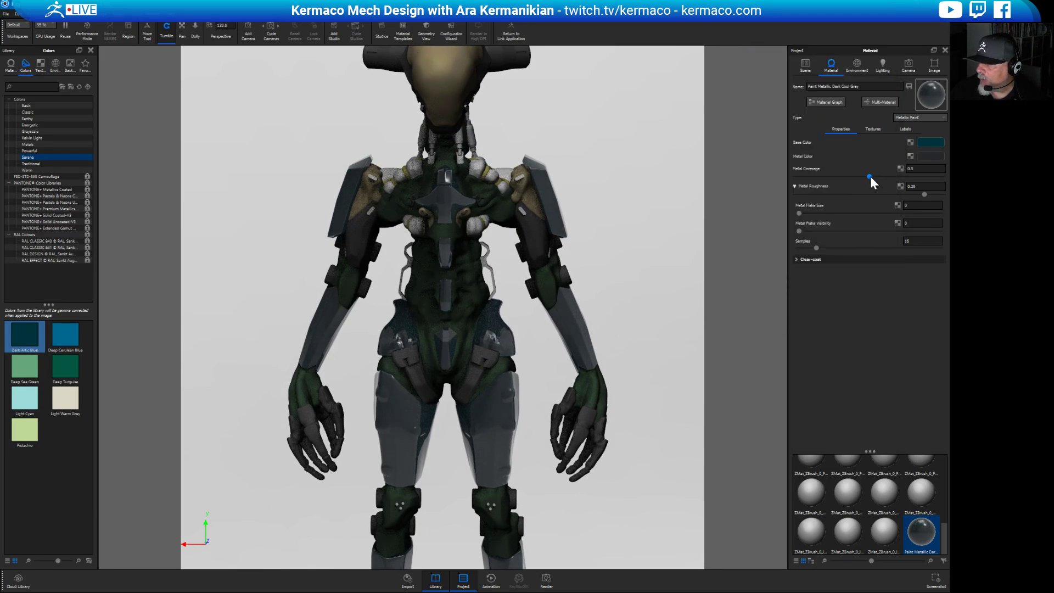
pyautogui.moveTo(871, 176); pyautogui.dragTo(910, 180)
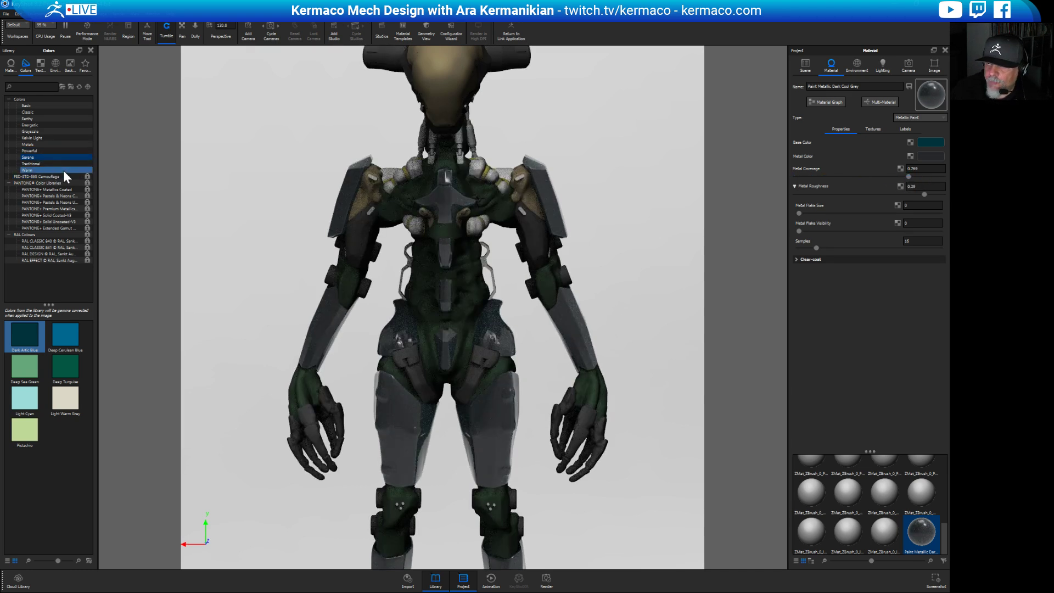
# Look through the library's Standard and Rough paint materials and apply Paint Matte Grey to the linked armour.
pyautogui.click(10, 65)
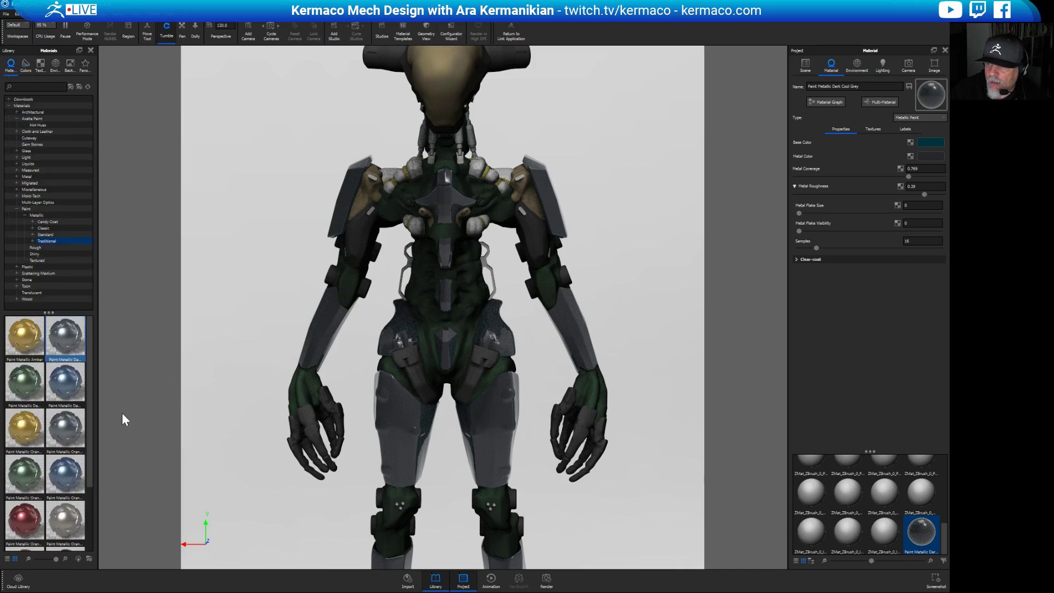
pyautogui.click(54, 233)
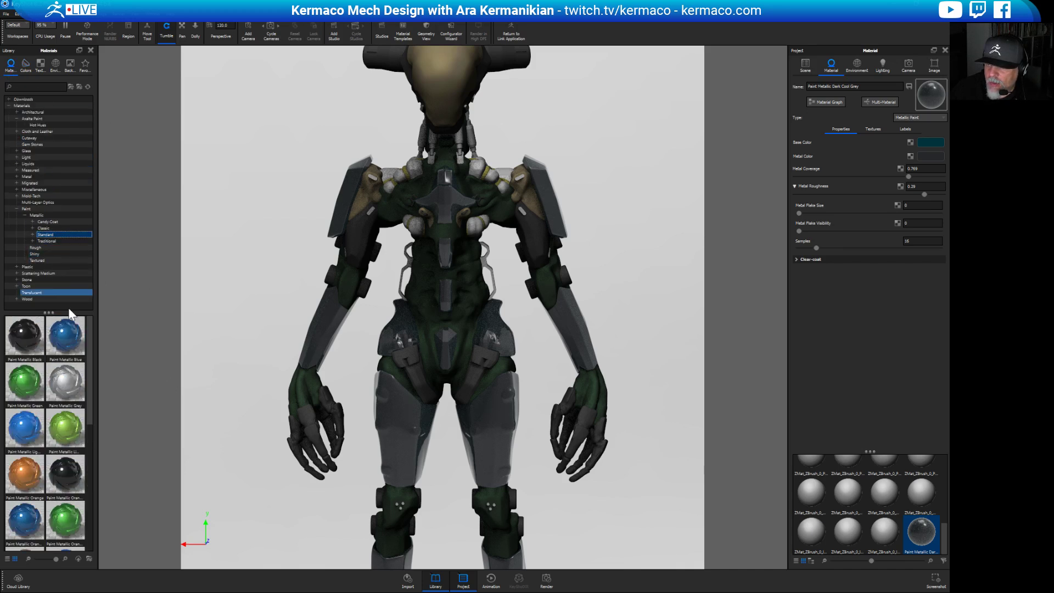
pyautogui.click(42, 248)
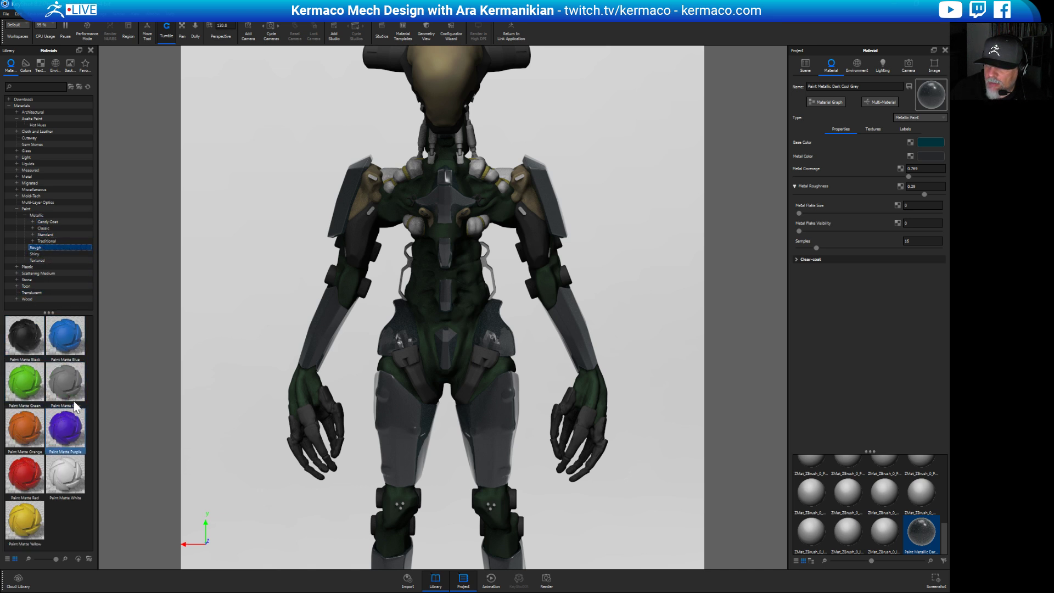
pyautogui.moveTo(66, 383)
pyautogui.mouseDown()
pyautogui.moveTo(214, 438)
pyautogui.moveTo(408, 436)
pyautogui.mouseUp()
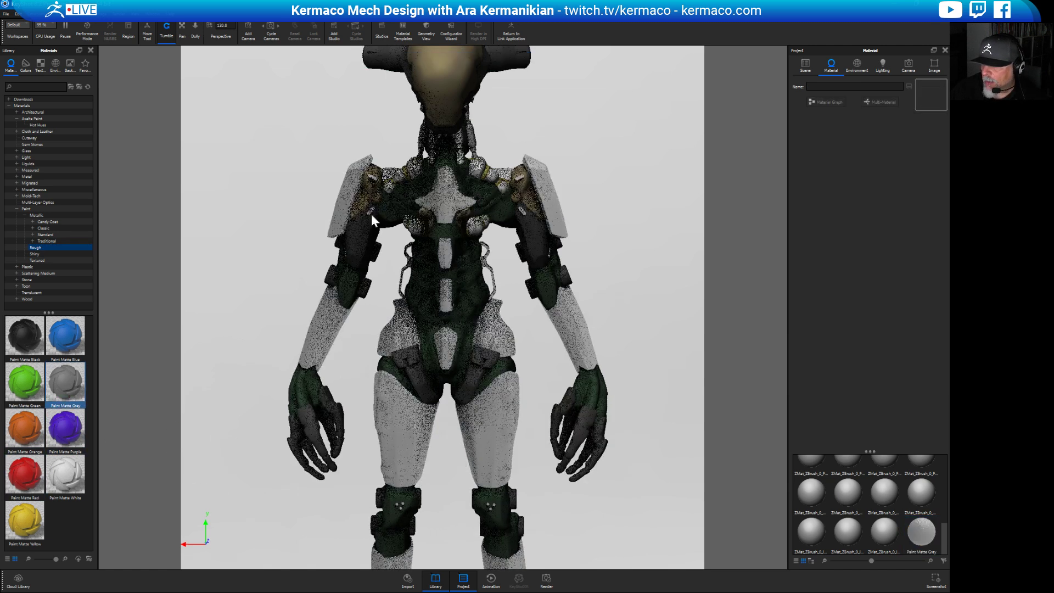
# Try the Dark Artic Blue and Deep Turquoise colors from the Serene set on the armour and check them around the character.
pyautogui.click(23, 64)
pyautogui.moveTo(18, 338); pyautogui.dragTo(418, 430)
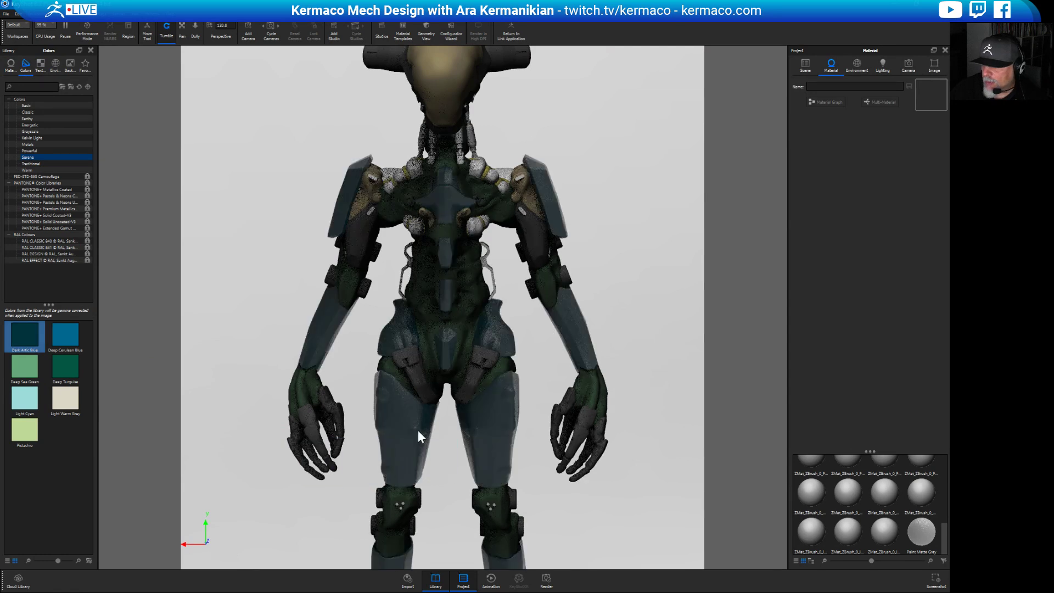
pyautogui.moveTo(64, 367); pyautogui.dragTo(407, 441)
pyautogui.moveTo(621, 236); pyautogui.dragTo(783, 473)
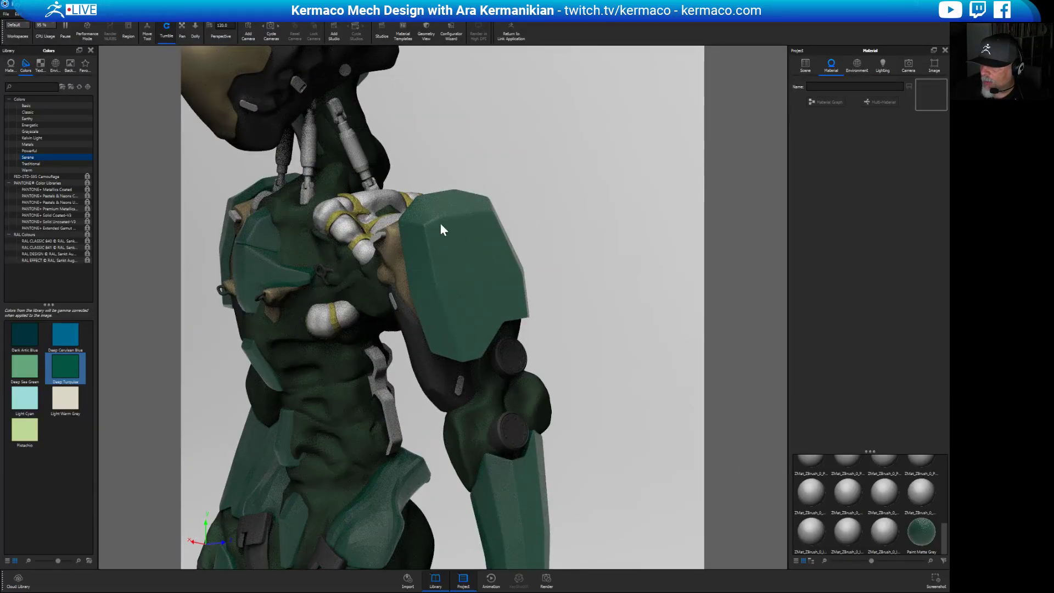
pyautogui.scroll(-3, 569, 283)
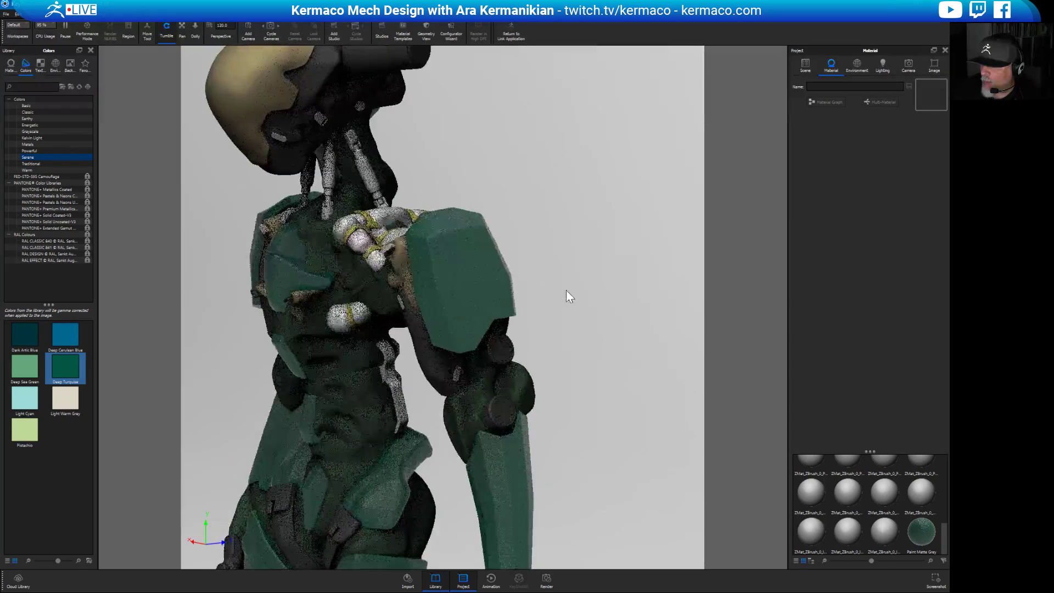
pyautogui.moveTo(571, 278); pyautogui.dragTo(567, 282)
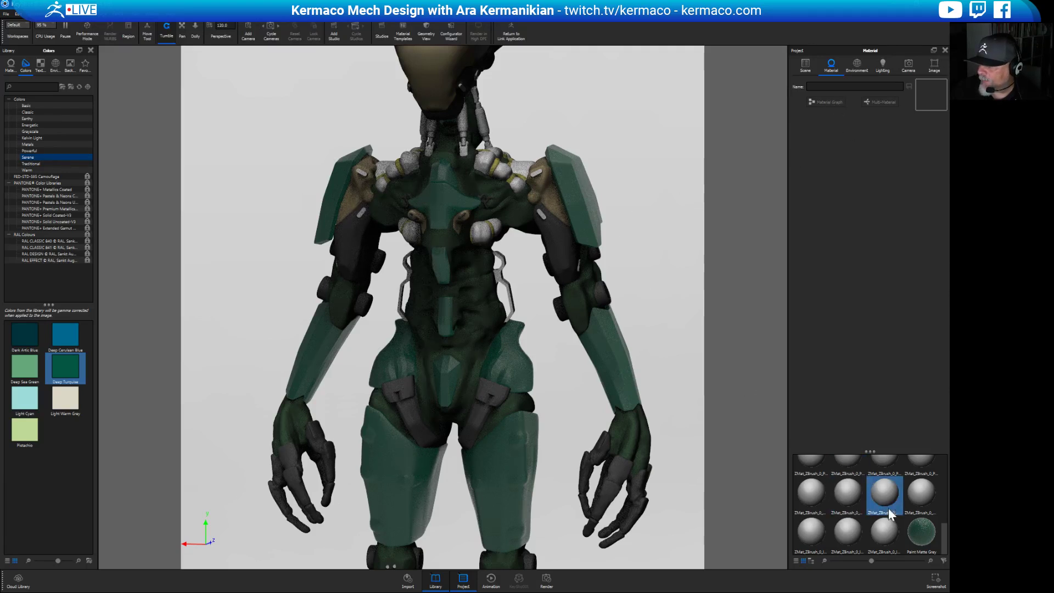
# Open the material graph of the armour's Paint Matte Grey and reposition its Paint and Material nodes to make room.
pyautogui.click(928, 530)
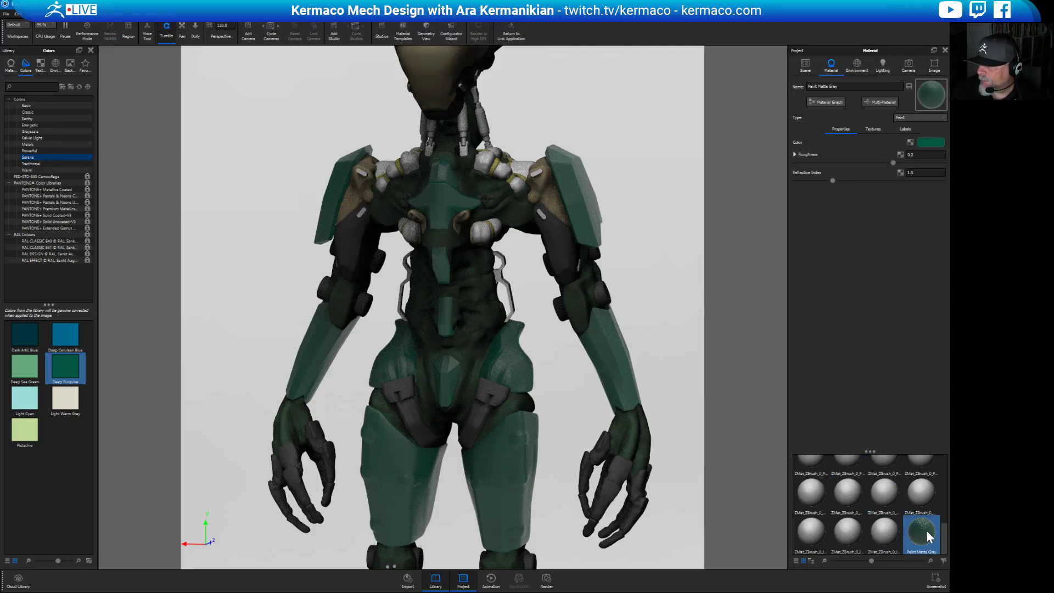
pyautogui.click(834, 102)
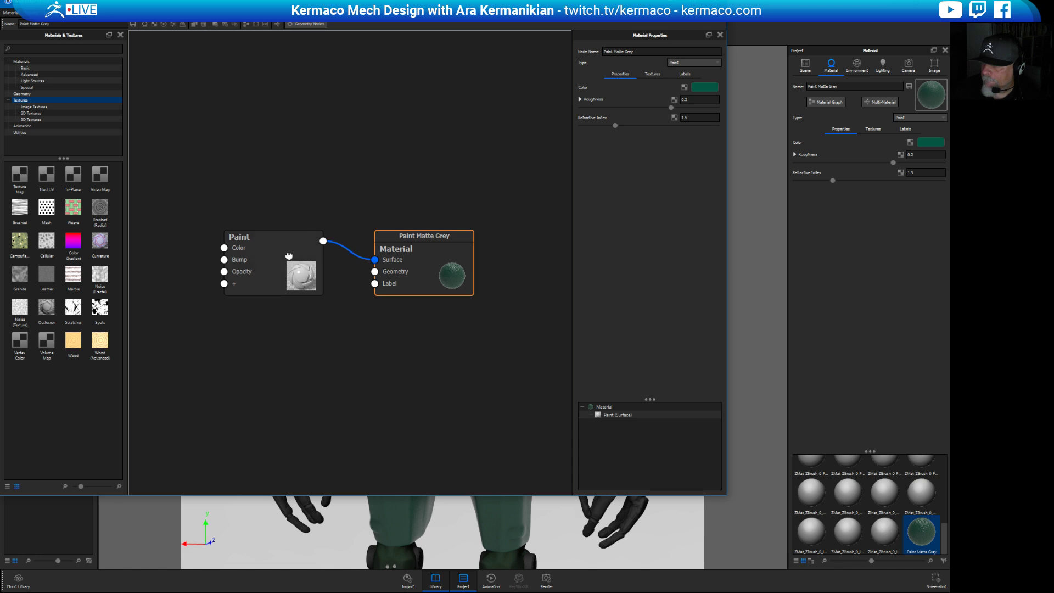
pyautogui.moveTo(289, 256); pyautogui.dragTo(253, 196)
pyautogui.moveTo(417, 248); pyautogui.dragTo(460, 292)
pyautogui.moveTo(254, 191); pyautogui.dragTo(247, 208)
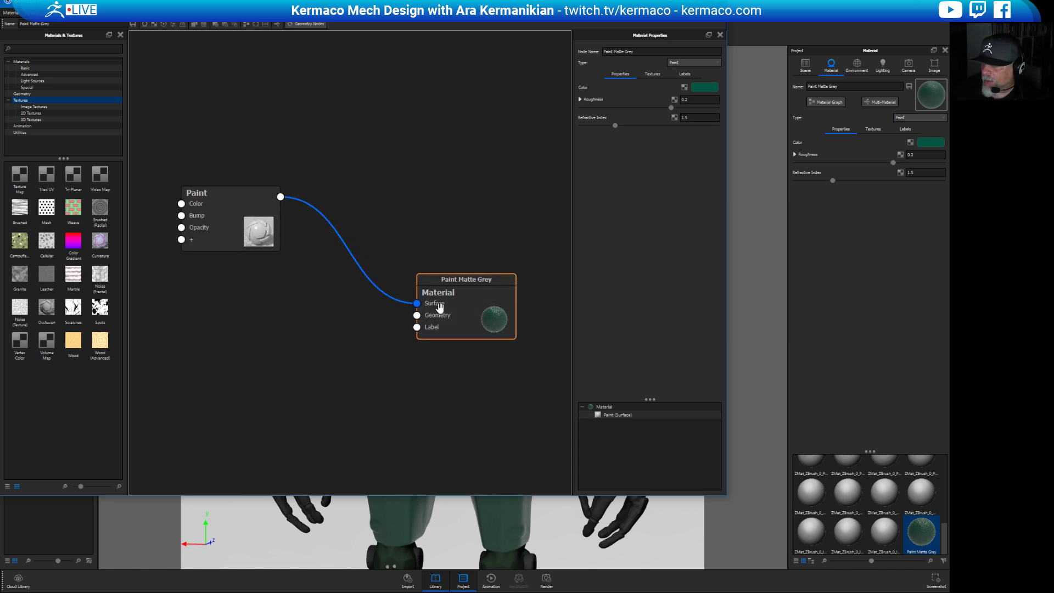
pyautogui.moveTo(257, 240)
pyautogui.mouseDown()
pyautogui.moveTo(287, 241)
pyautogui.moveTo(221, 235)
pyautogui.mouseUp()
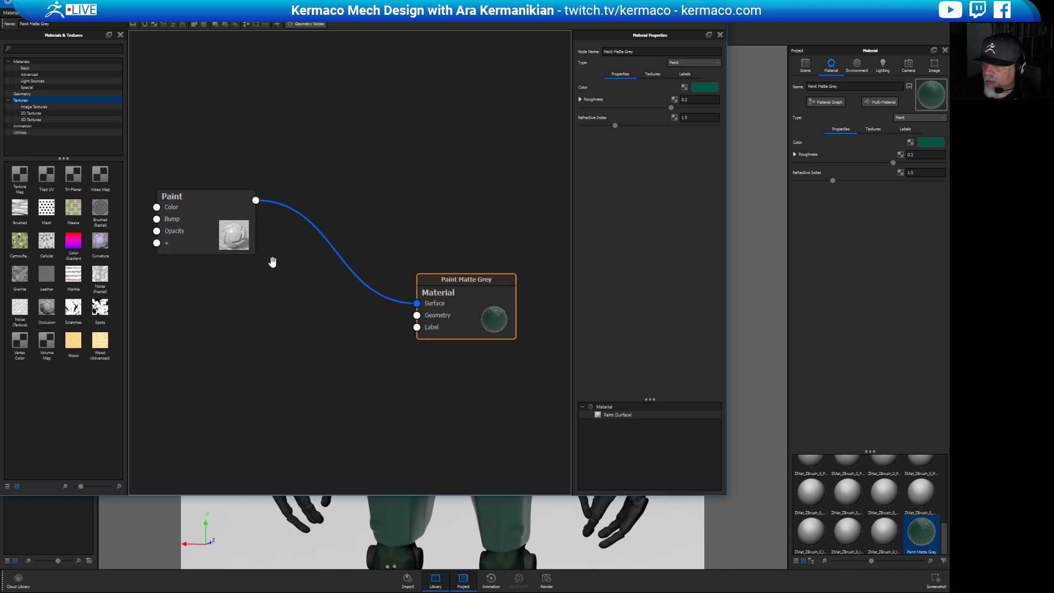
pyautogui.moveTo(465, 301); pyautogui.dragTo(498, 289)
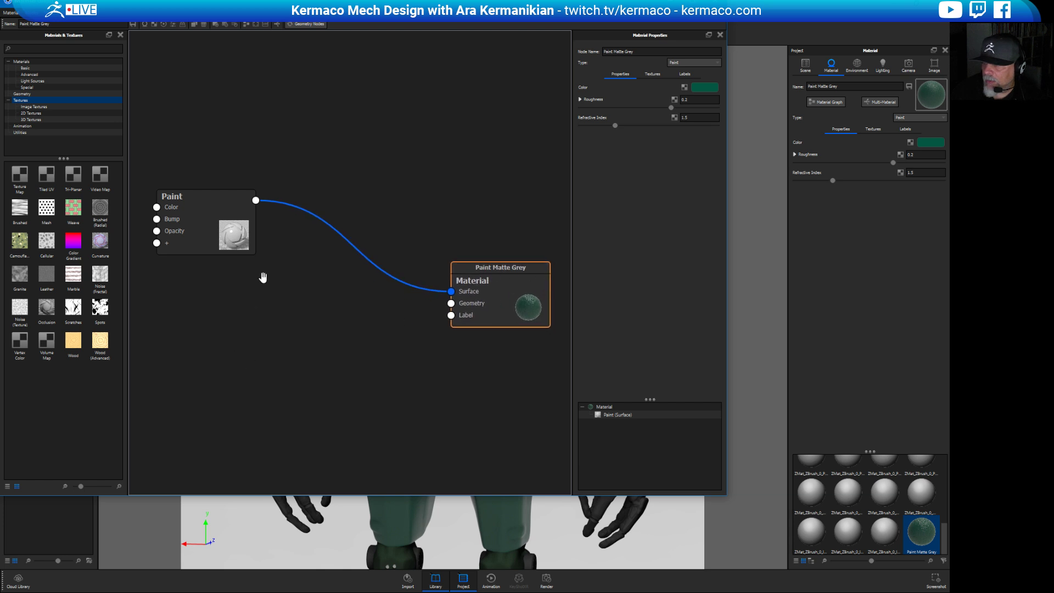
pyautogui.moveTo(244, 223); pyautogui.dragTo(382, 276)
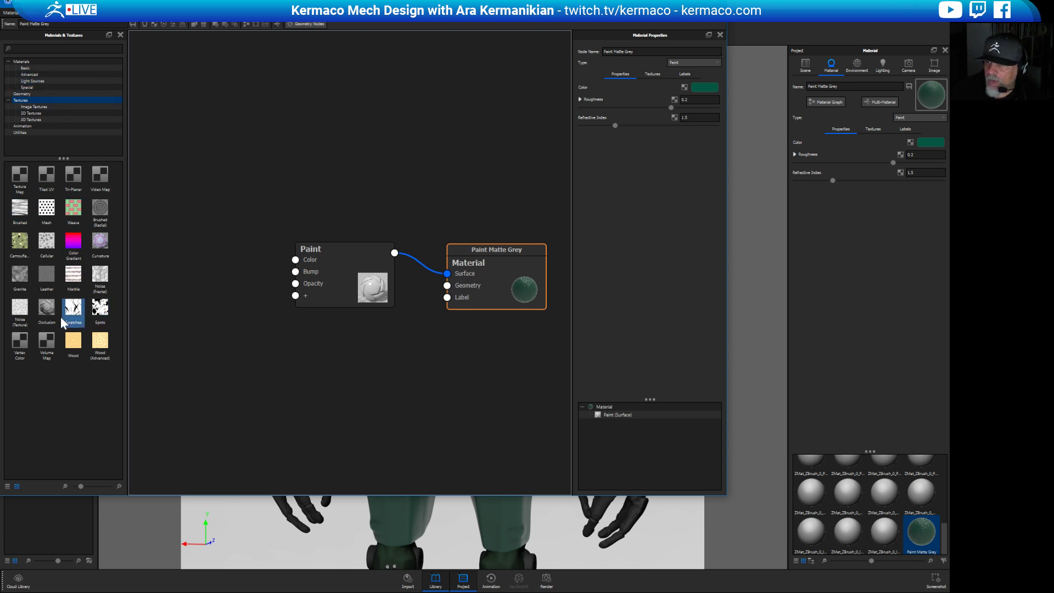
# Add an Occlusion texture node, connect it to the Paint node's Color input and arrange the nodes.
pyautogui.moveTo(47, 311)
pyautogui.mouseDown()
pyautogui.moveTo(213, 268)
pyautogui.moveTo(164, 215)
pyautogui.mouseUp()
pyautogui.moveTo(177, 211)
pyautogui.mouseDown()
pyautogui.moveTo(222, 207)
pyautogui.moveTo(213, 207)
pyautogui.moveTo(302, 249)
pyautogui.moveTo(296, 260)
pyautogui.mouseUp()
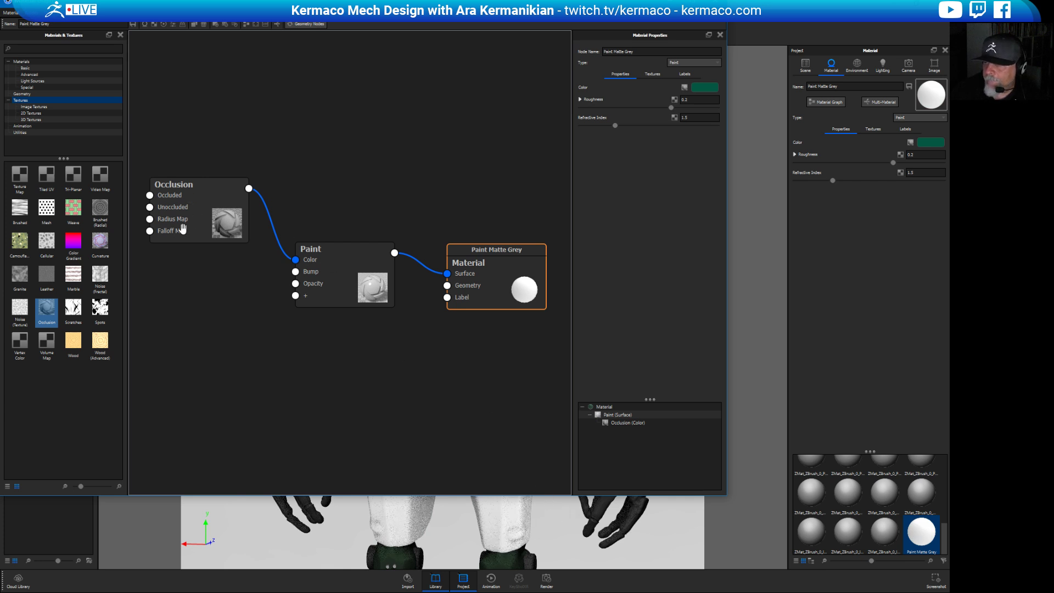
pyautogui.moveTo(193, 205); pyautogui.dragTo(242, 158)
pyautogui.moveTo(341, 268); pyautogui.dragTo(388, 235)
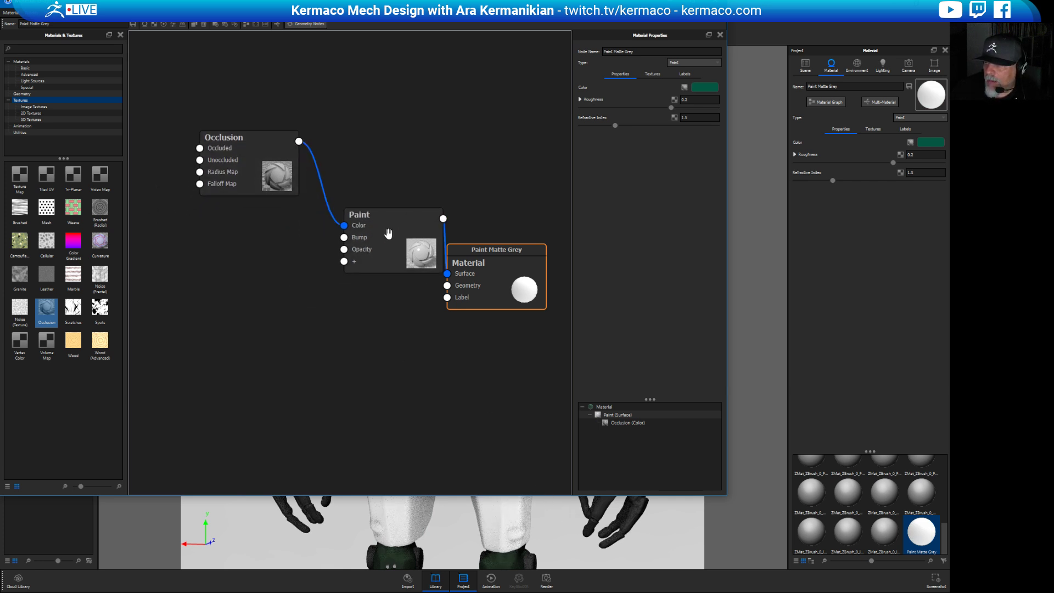
pyautogui.moveTo(486, 277)
pyautogui.mouseDown()
pyautogui.moveTo(545, 335)
pyautogui.moveTo(525, 362)
pyautogui.mouseUp()
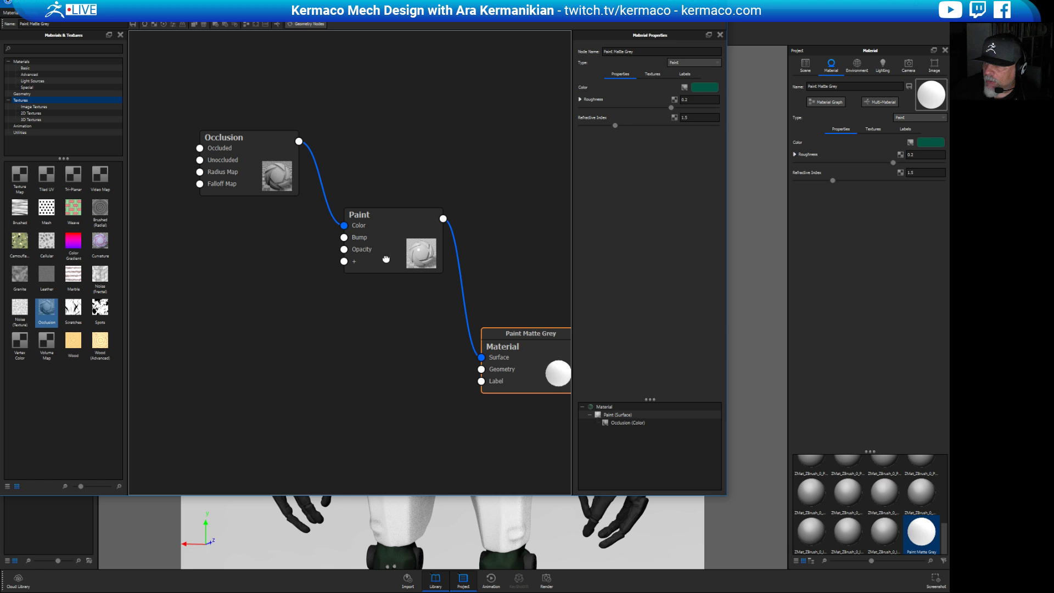
pyautogui.moveTo(386, 259); pyautogui.dragTo(377, 279)
pyautogui.moveTo(249, 196)
pyautogui.mouseDown()
pyautogui.moveTo(240, 216)
pyautogui.moveTo(222, 220)
pyautogui.mouseUp()
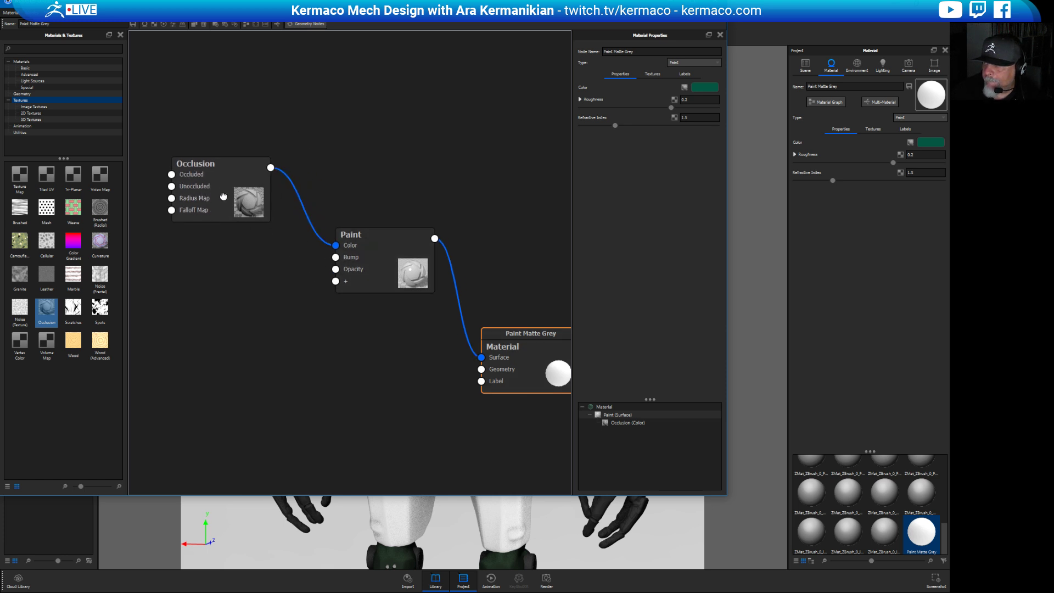
pyautogui.moveTo(233, 195); pyautogui.dragTo(272, 202)
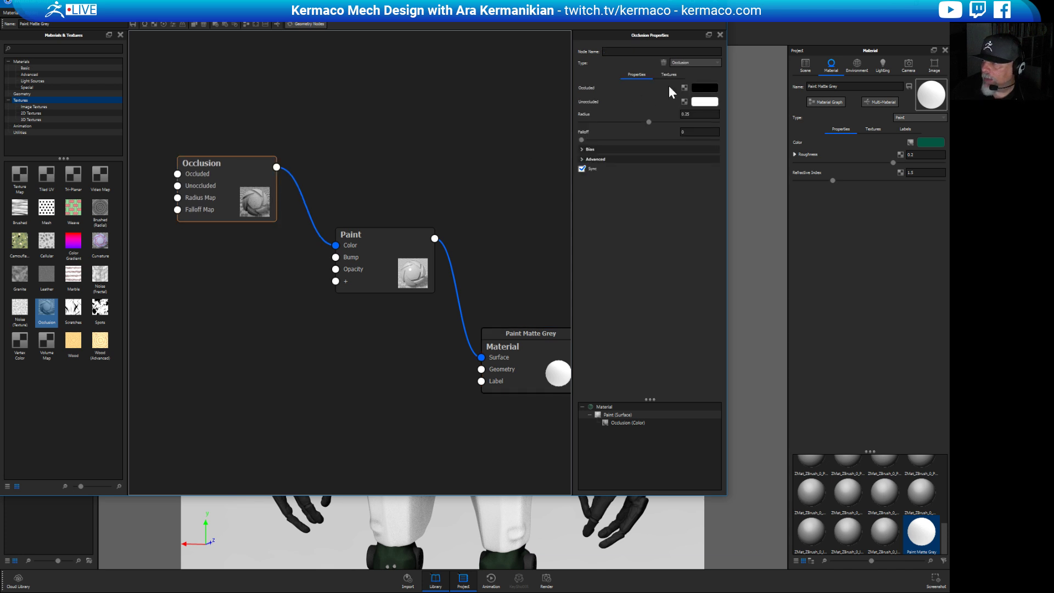
# Set the Occlusion texture's Unoccluded color to dark grey with 2% saturation and 23% value, check the armour, and close the material graph.
pyautogui.click(708, 102)
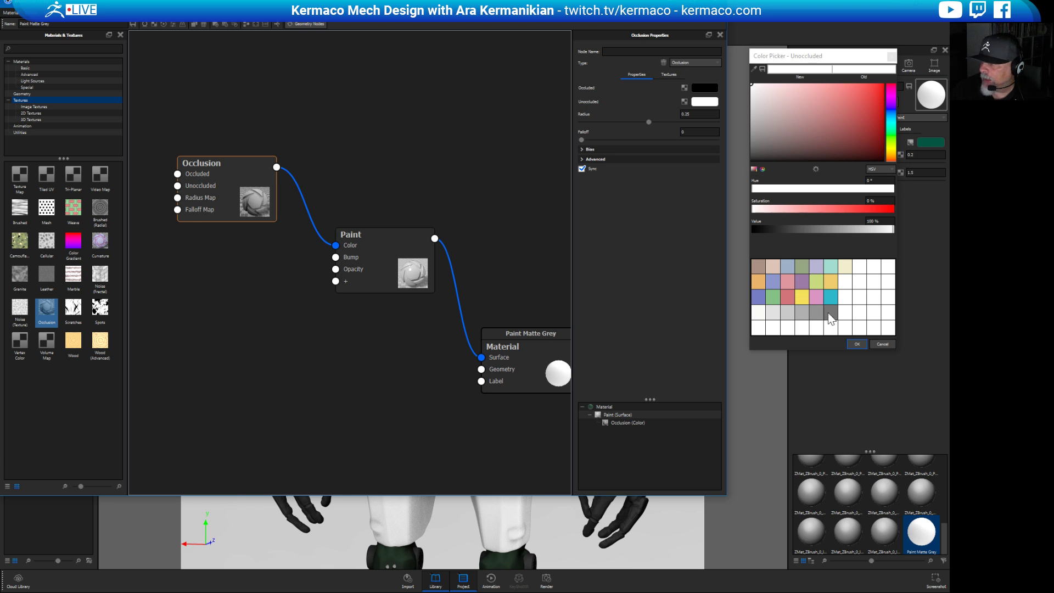
pyautogui.click(802, 267)
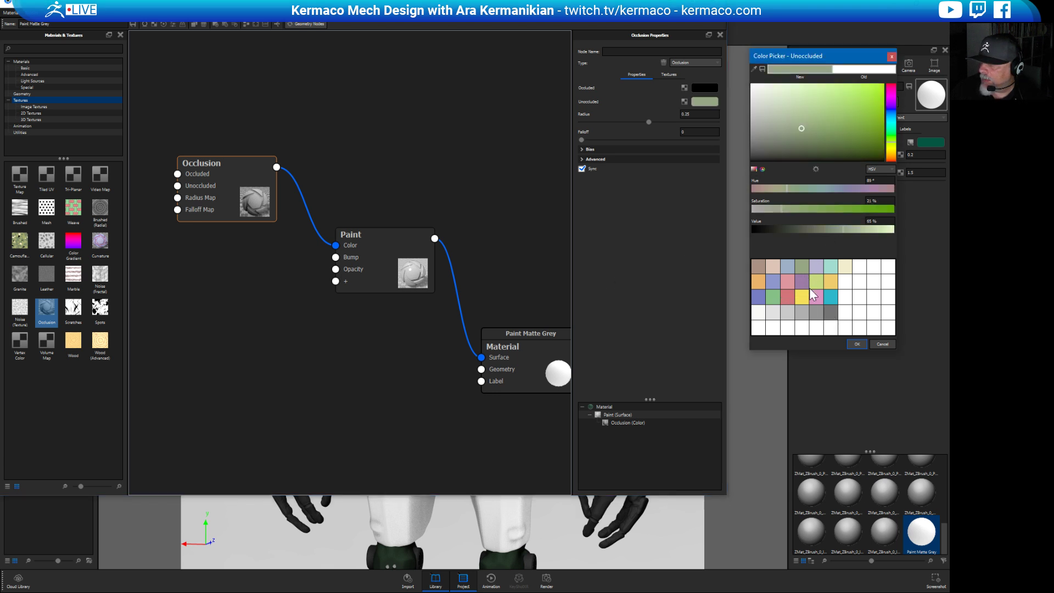
pyautogui.moveTo(819, 132)
pyautogui.mouseDown()
pyautogui.moveTo(881, 147)
pyautogui.moveTo(741, 159)
pyautogui.mouseUp()
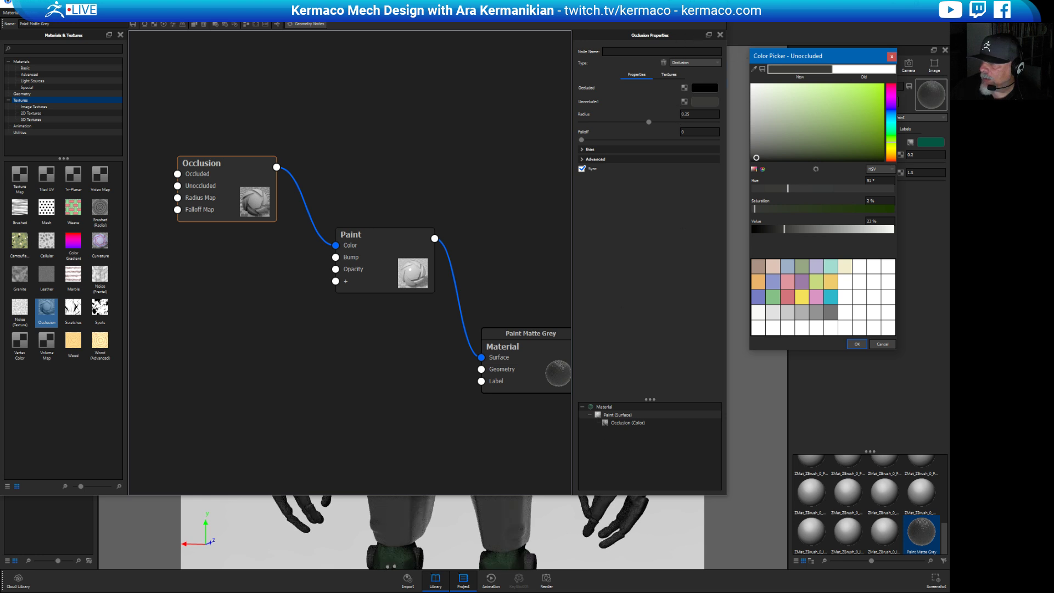
pyautogui.moveTo(611, 5); pyautogui.dragTo(104, 39)
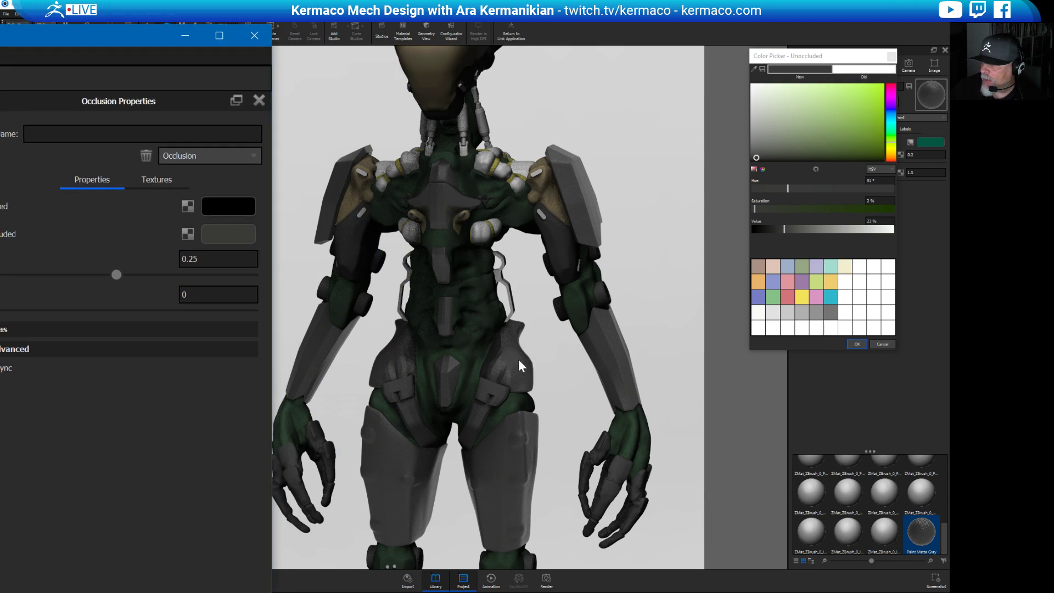
pyautogui.moveTo(657, 266); pyautogui.dragTo(305, 240)
pyautogui.moveTo(642, 189); pyautogui.dragTo(692, 225)
pyautogui.moveTo(758, 225); pyautogui.dragTo(245, 207)
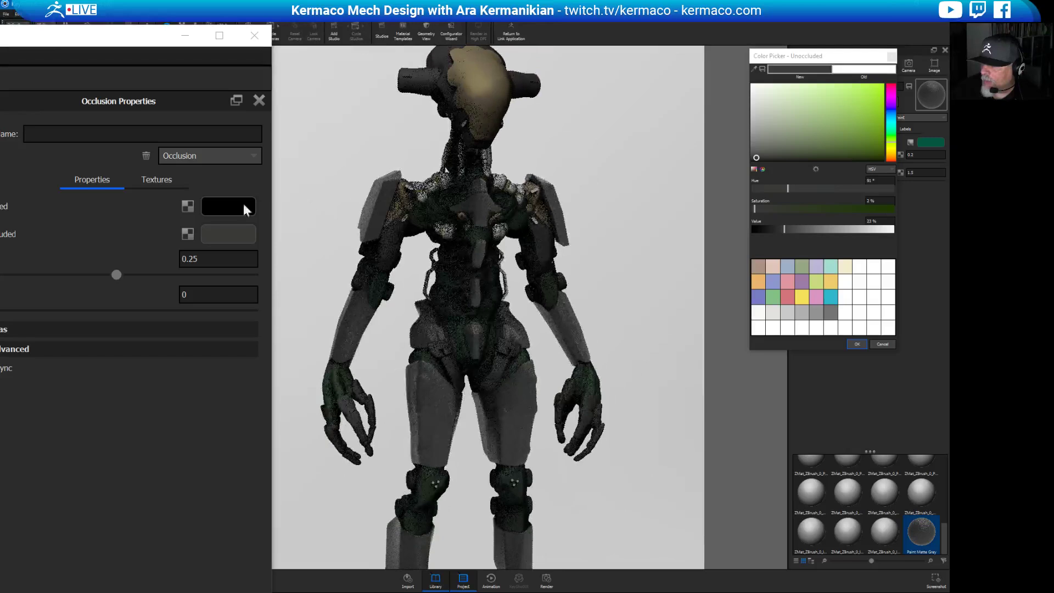
pyautogui.click(255, 35)
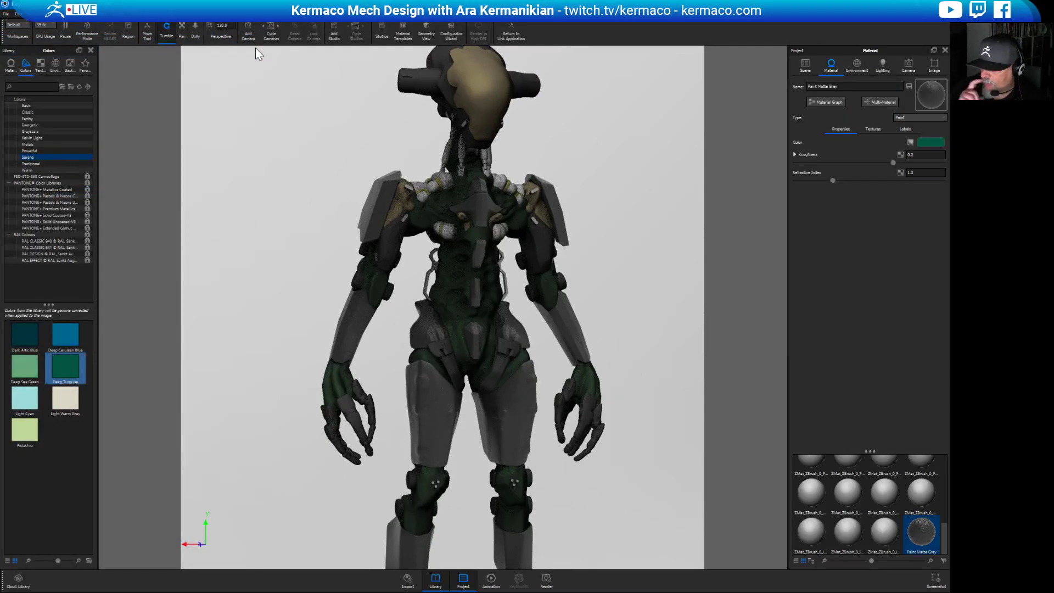
# Open the material of the dark green bodysuit around the abdomen for editing.
pyautogui.scroll(2, 400, 312)
pyautogui.scroll(5, 400, 312)
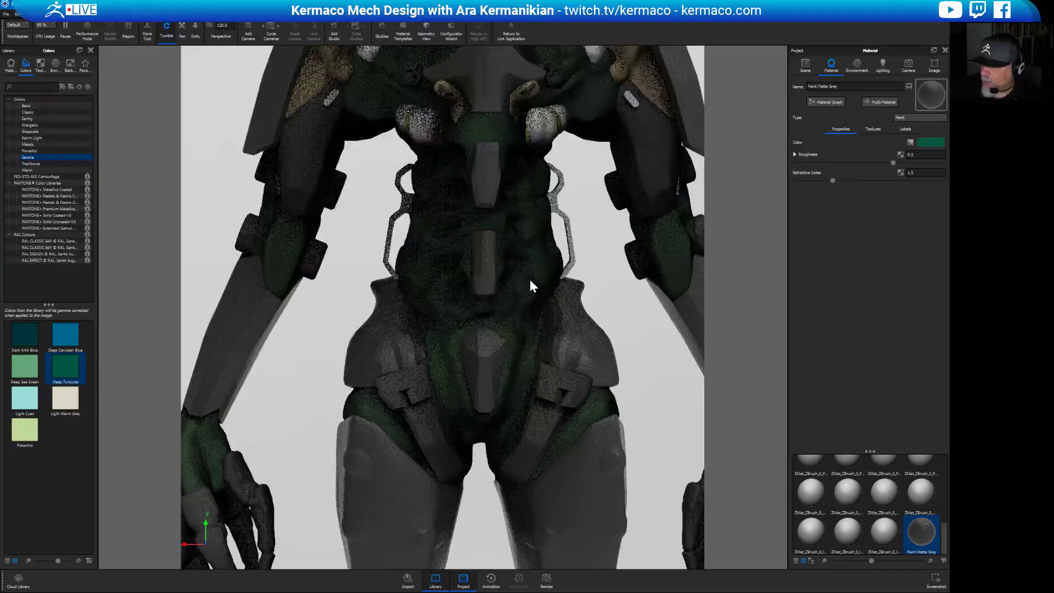
pyautogui.rightClick(530, 280)
pyautogui.click(559, 285)
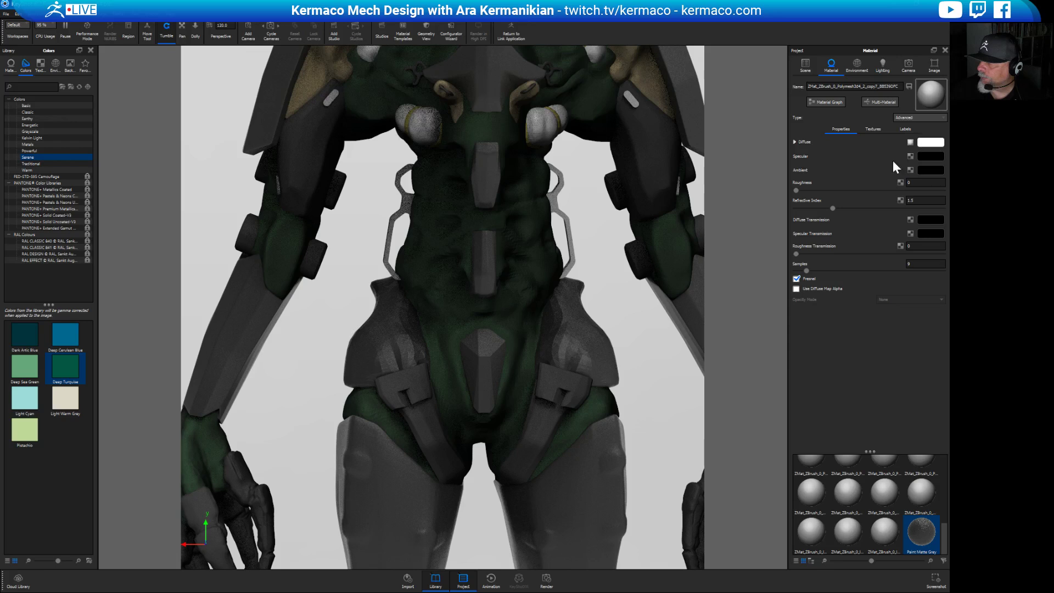
pyautogui.rightClick(531, 287)
pyautogui.click(561, 297)
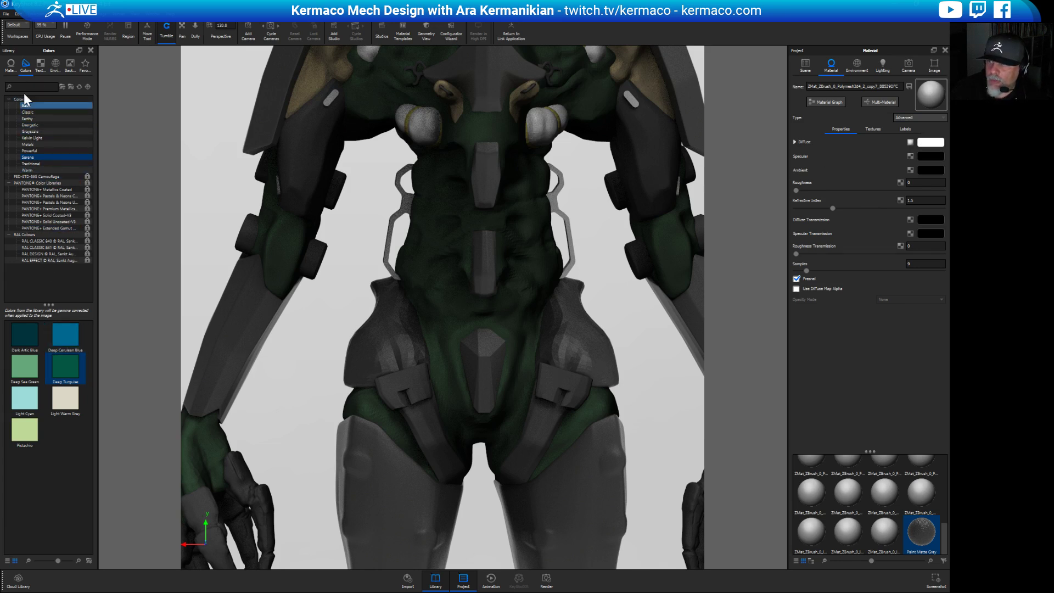
# Apply the orange paint from the library's Textured paint materials to the bodysuit and check it from several angles.
pyautogui.click(9, 63)
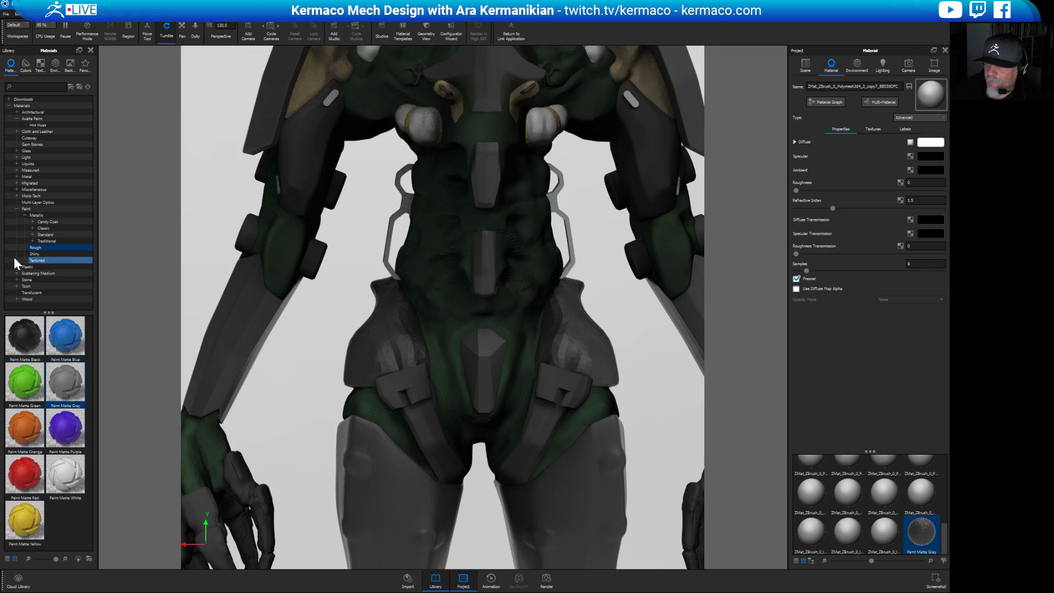
pyautogui.click(51, 260)
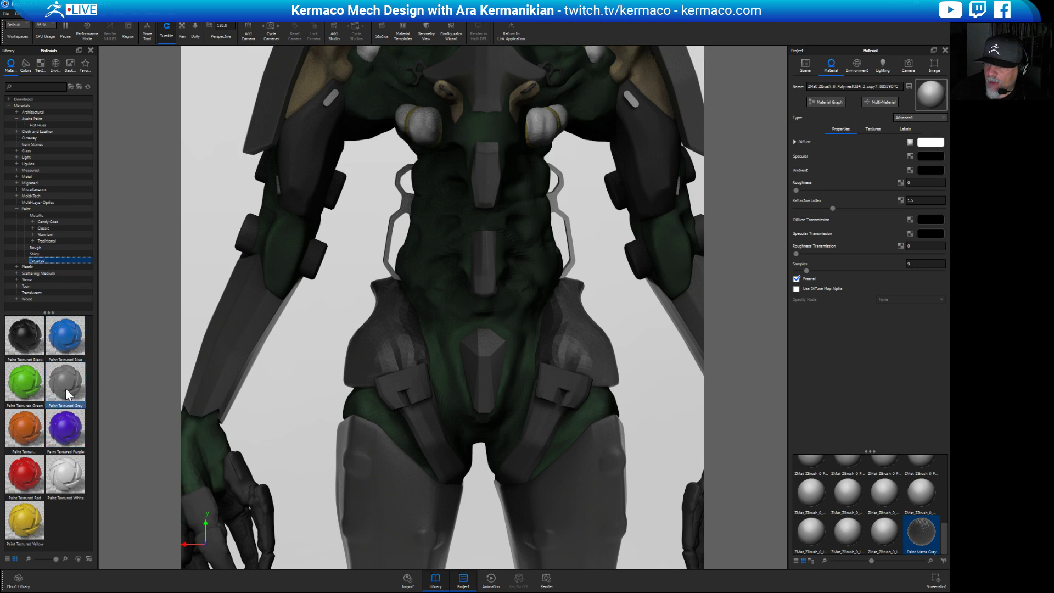
pyautogui.moveTo(22, 429)
pyautogui.mouseDown()
pyautogui.moveTo(404, 307)
pyautogui.moveTo(436, 275)
pyautogui.mouseUp()
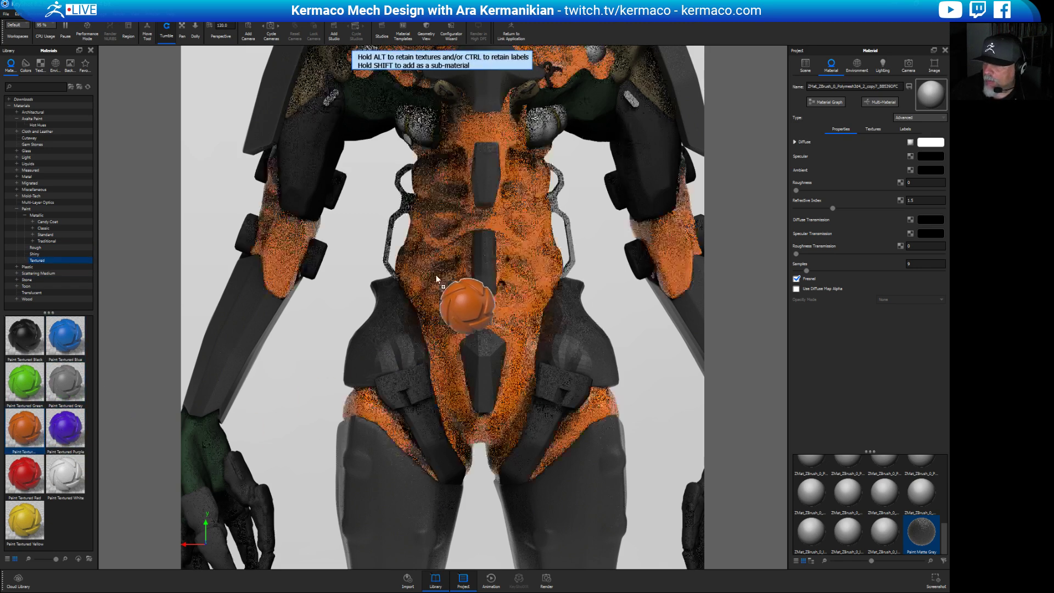
pyautogui.scroll(-5, 620, 298)
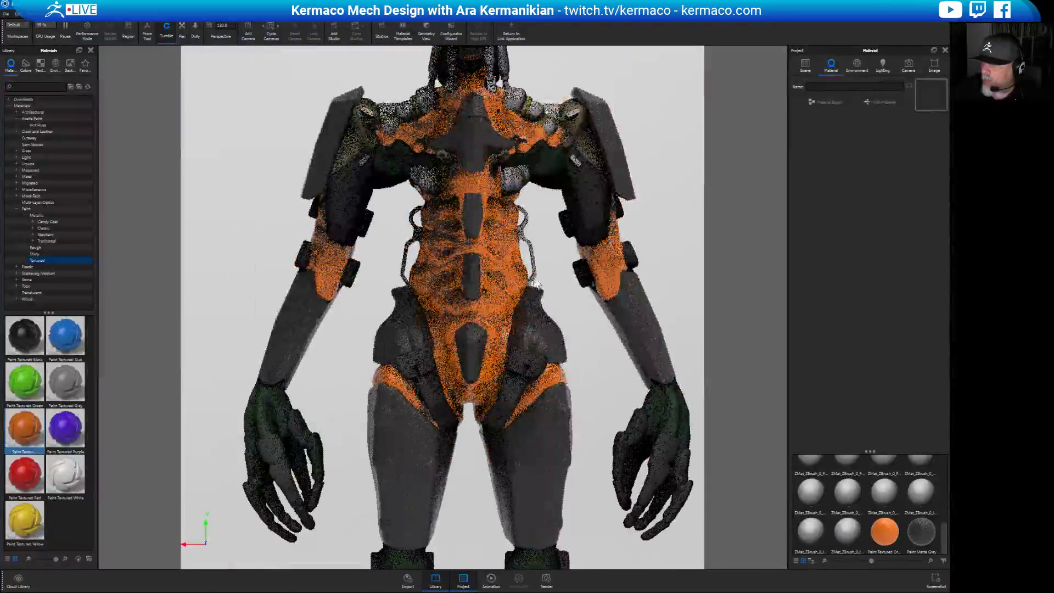
pyautogui.moveTo(705, 273); pyautogui.dragTo(611, 256)
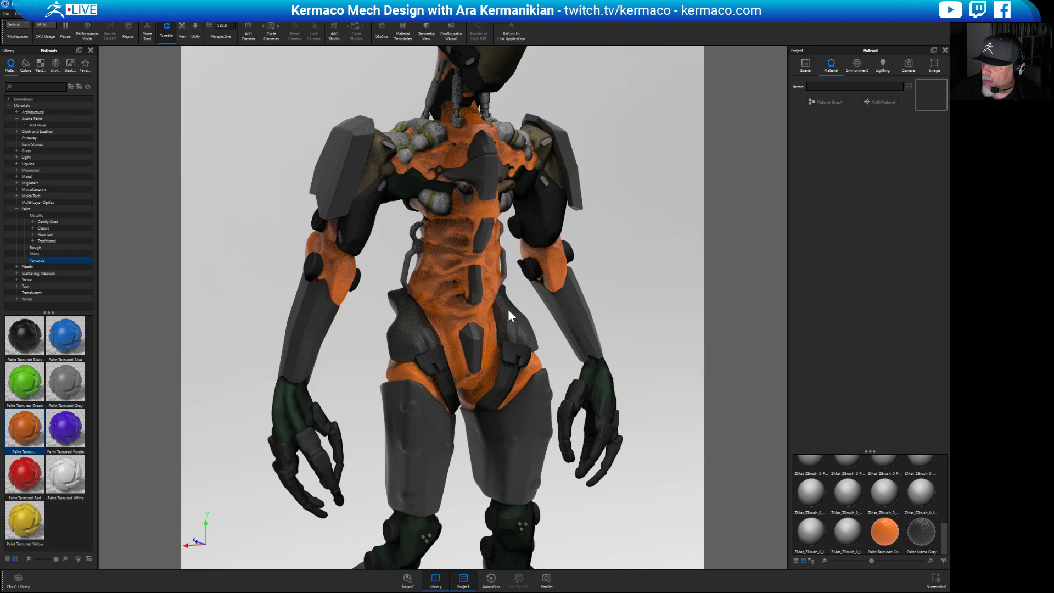
pyautogui.moveTo(677, 258); pyautogui.dragTo(589, 250)
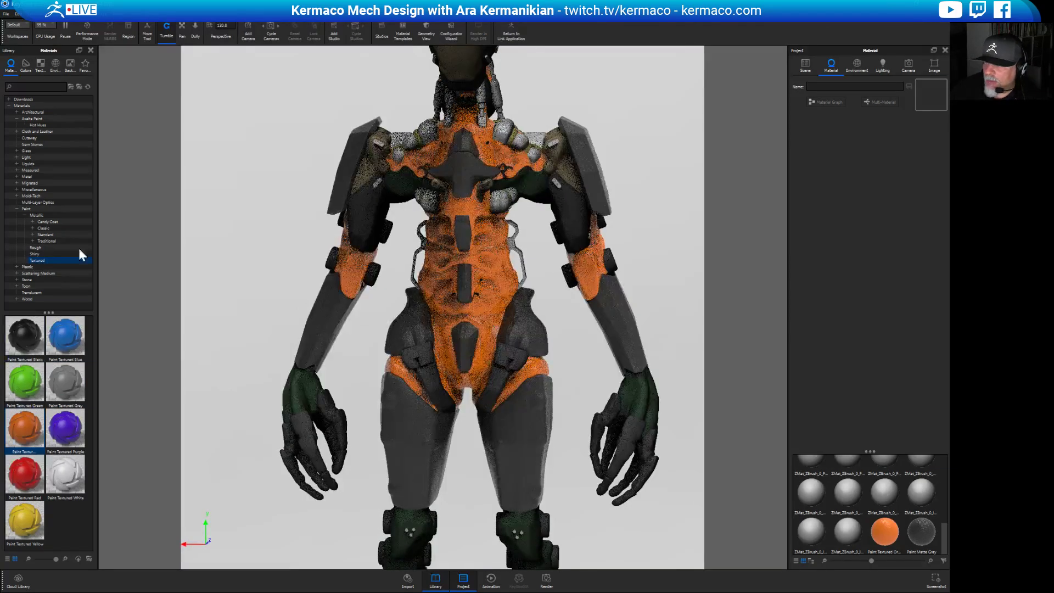
# Apply Paint Gloss White from the library's Shiny paint materials to the bodysuit, check the whole figure, and pause the real-time rendering.
pyautogui.click(59, 256)
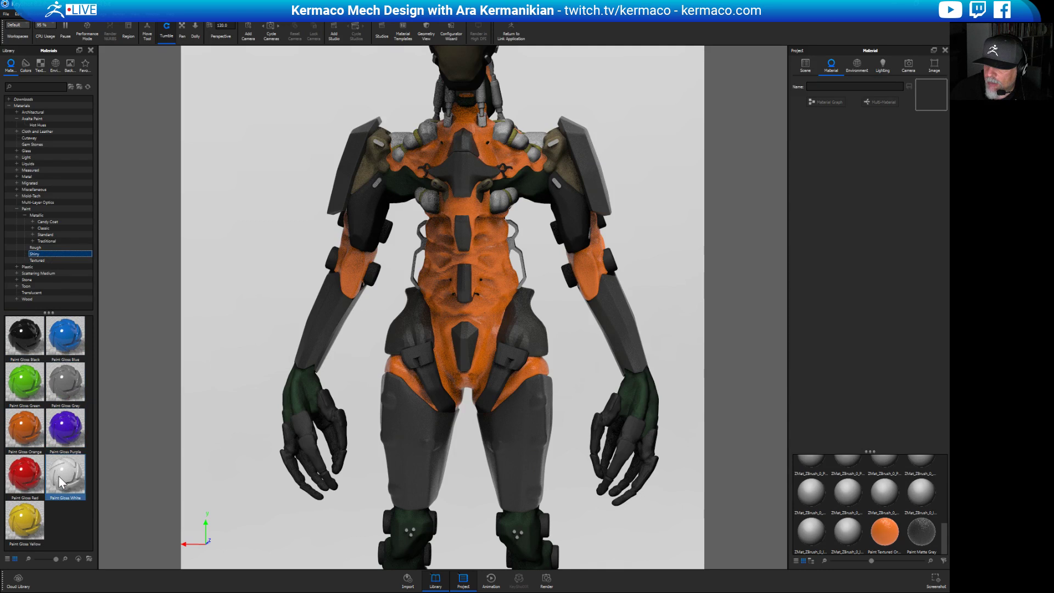
pyautogui.moveTo(58, 476); pyautogui.dragTo(486, 352)
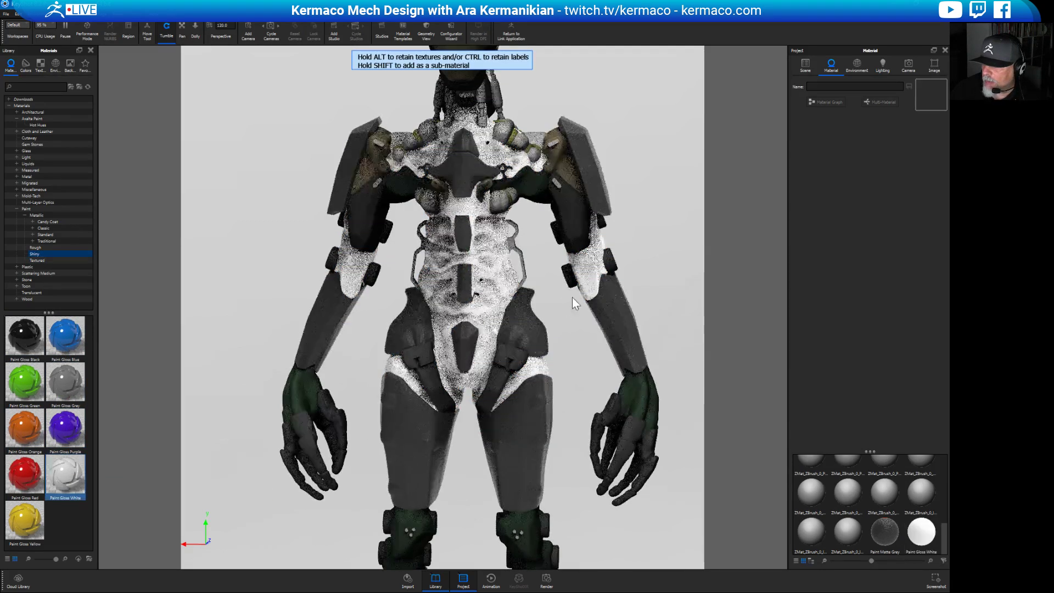
pyautogui.moveTo(572, 301); pyautogui.dragTo(630, 252)
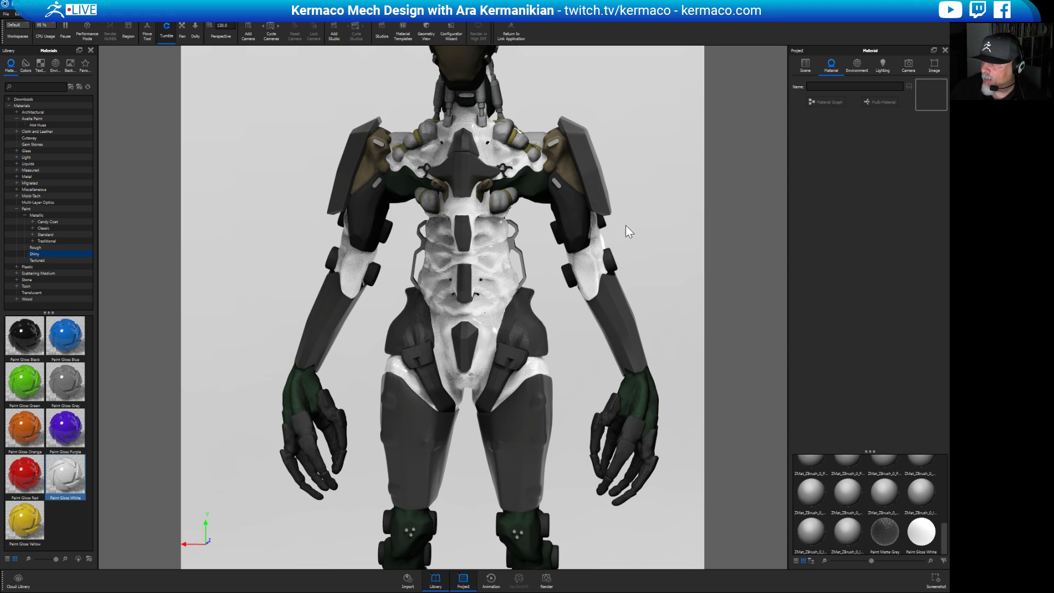
pyautogui.scroll(-5, 651, 231)
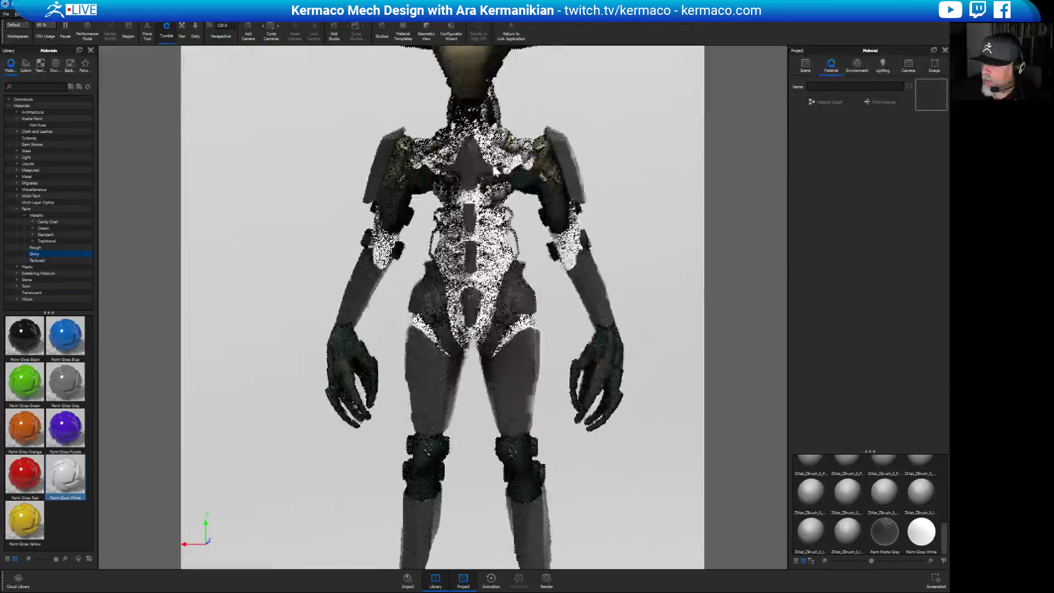
pyautogui.scroll(-1, 516, 198)
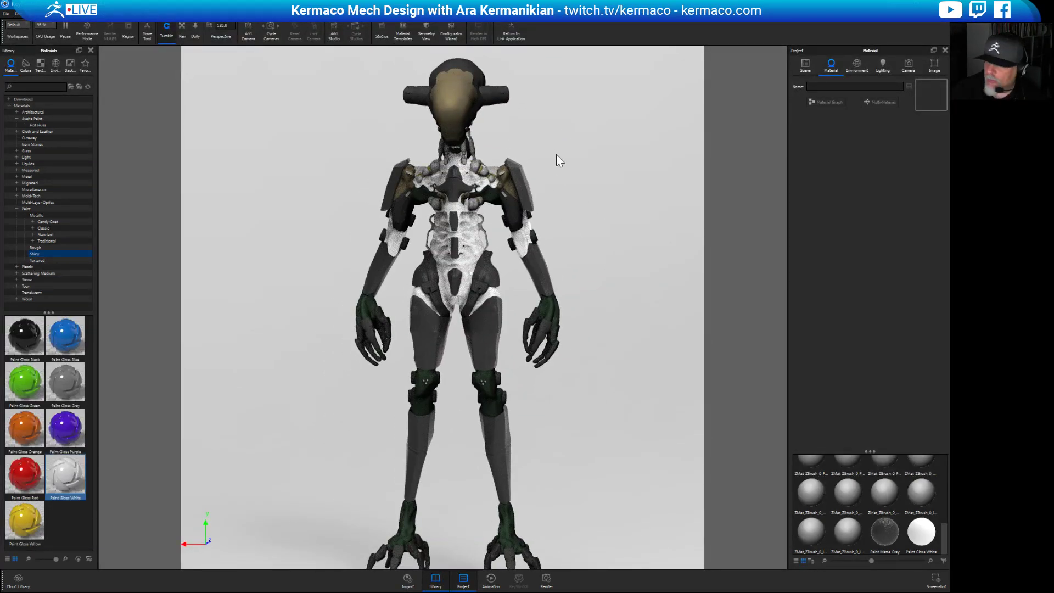
pyautogui.click(64, 26)
# Switch to ZBrush and make the dark green bodysuit around the pelvis the active subtool.
pyautogui.hotkey('alt', 'Tab')
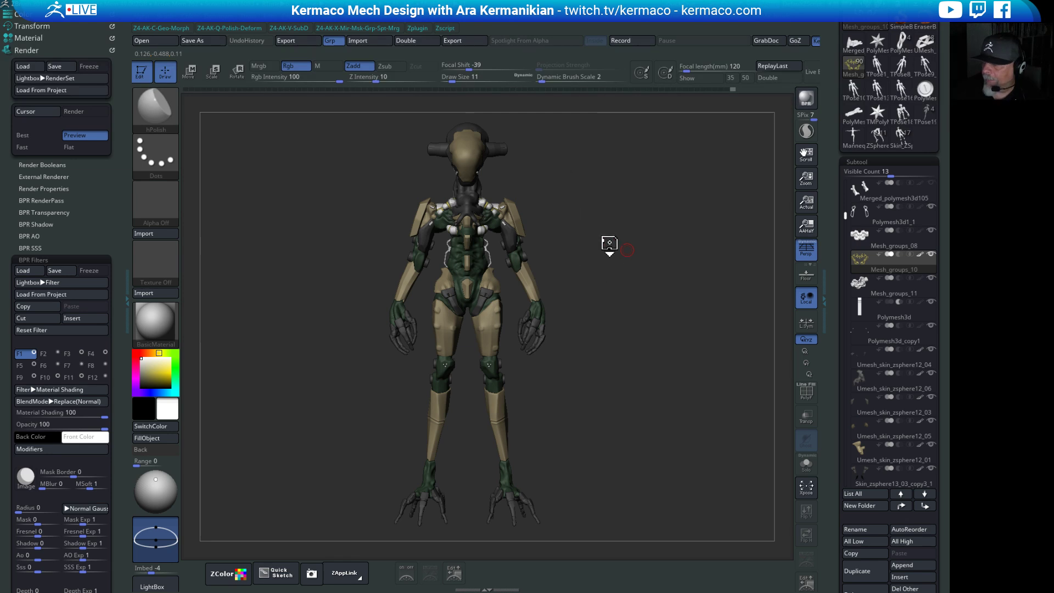
pyautogui.scroll(3, 599, 245)
pyautogui.scroll(3, 669, 322)
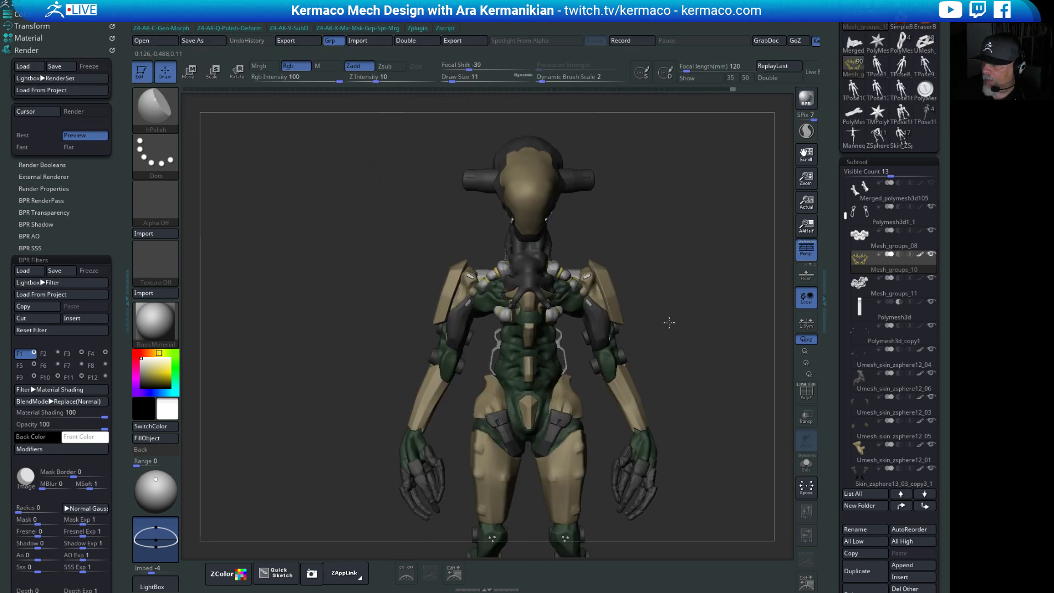
pyautogui.scroll(6, 669, 323)
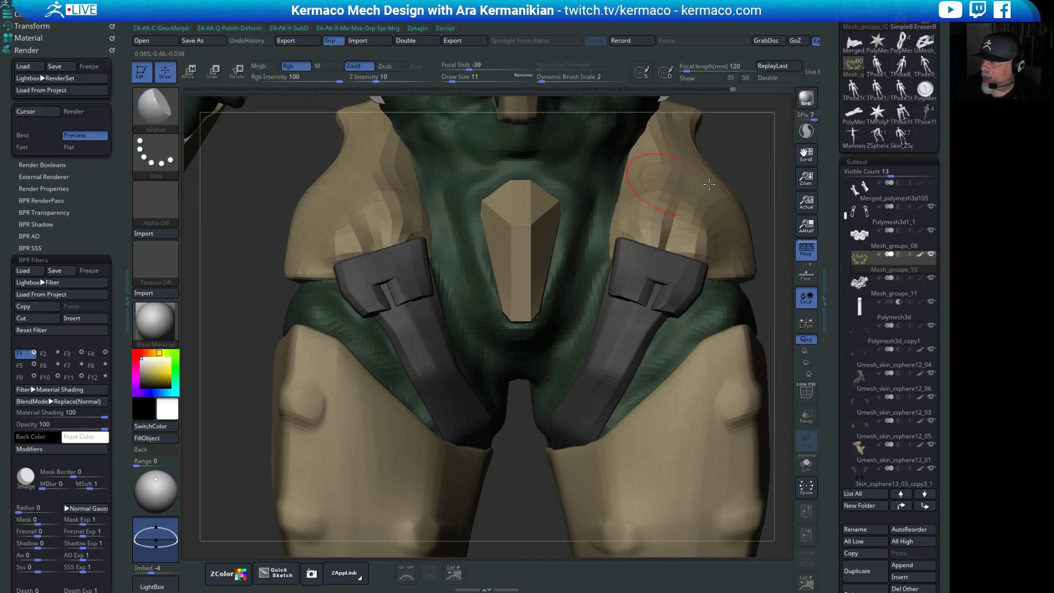
pyautogui.keyDown('alt'); pyautogui.click(564, 141); pyautogui.keyUp('alt')
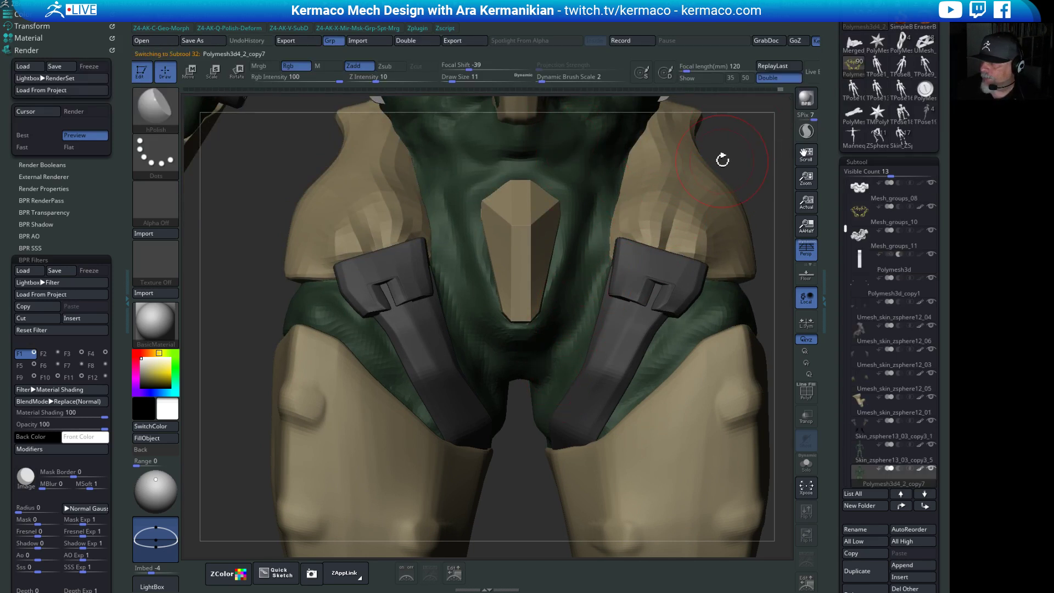
# Subdivide the green body mesh up to subdivision level 4 with smoothing enabled.
pyautogui.scroll(-3, 727, 157)
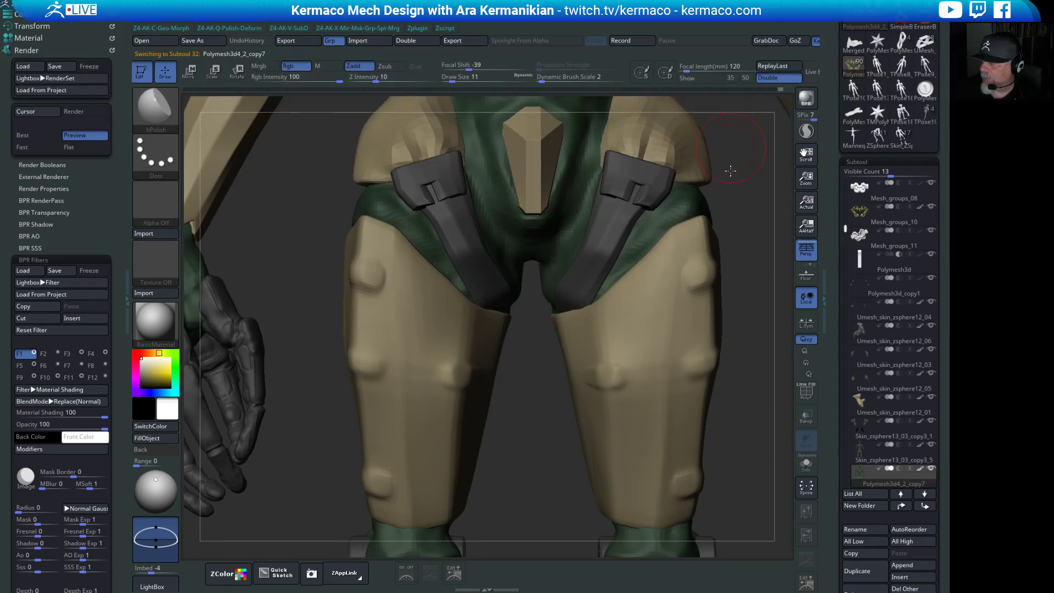
pyautogui.moveTo(727, 107); pyautogui.dragTo(676, 515)
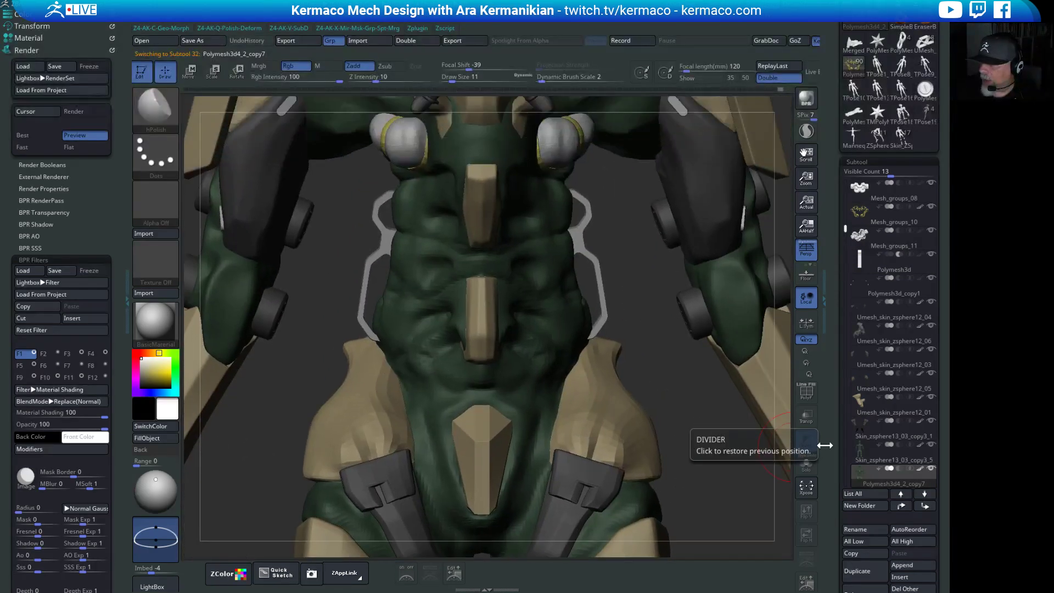
pyautogui.scroll(-1, 864, 402)
pyautogui.scroll(-8, 864, 402)
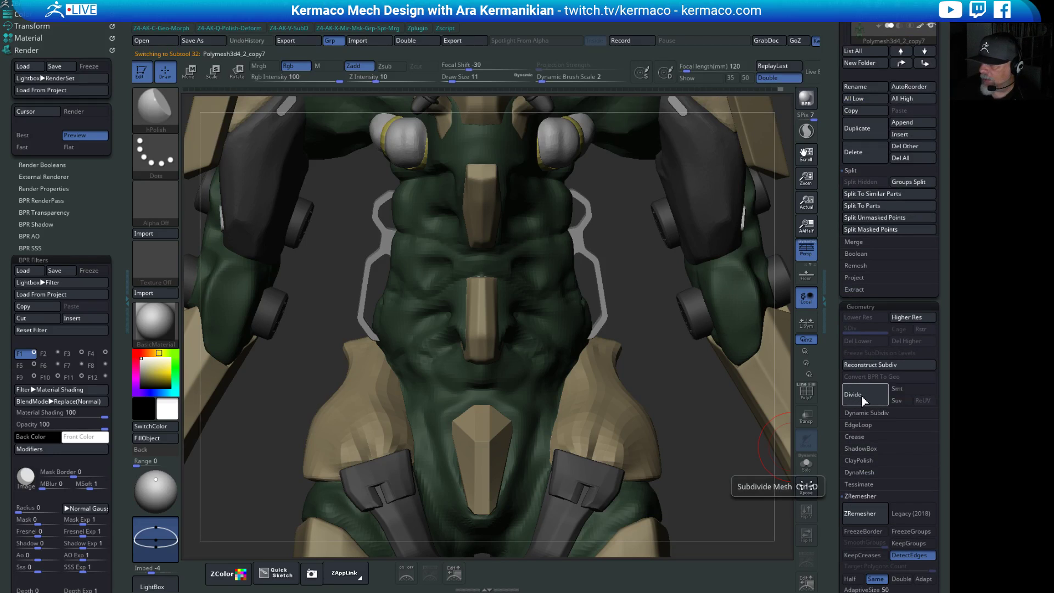
pyautogui.click(863, 394)
pyautogui.click(915, 391)
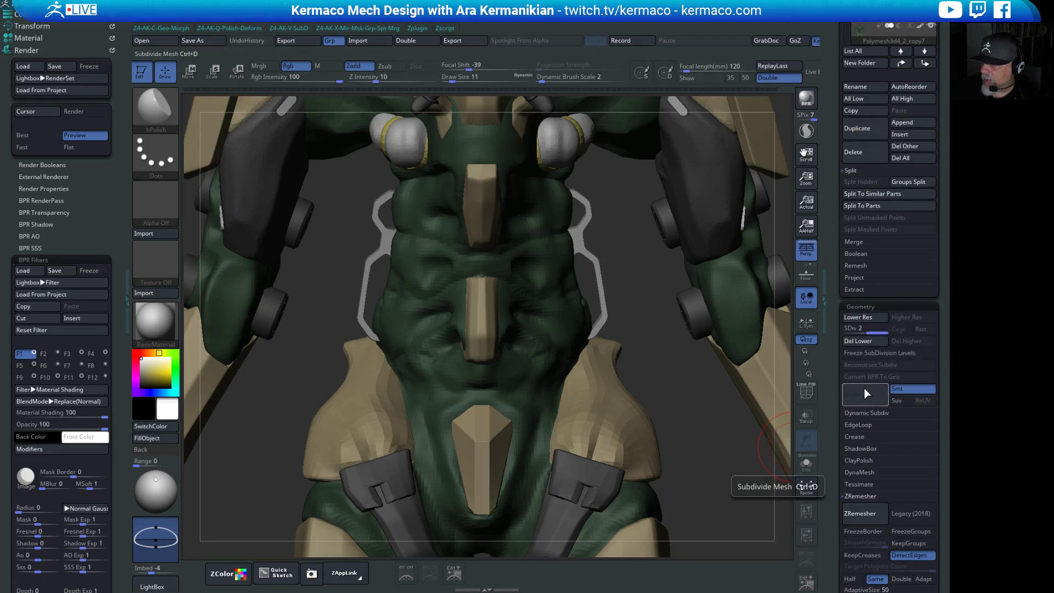
pyautogui.click(864, 388)
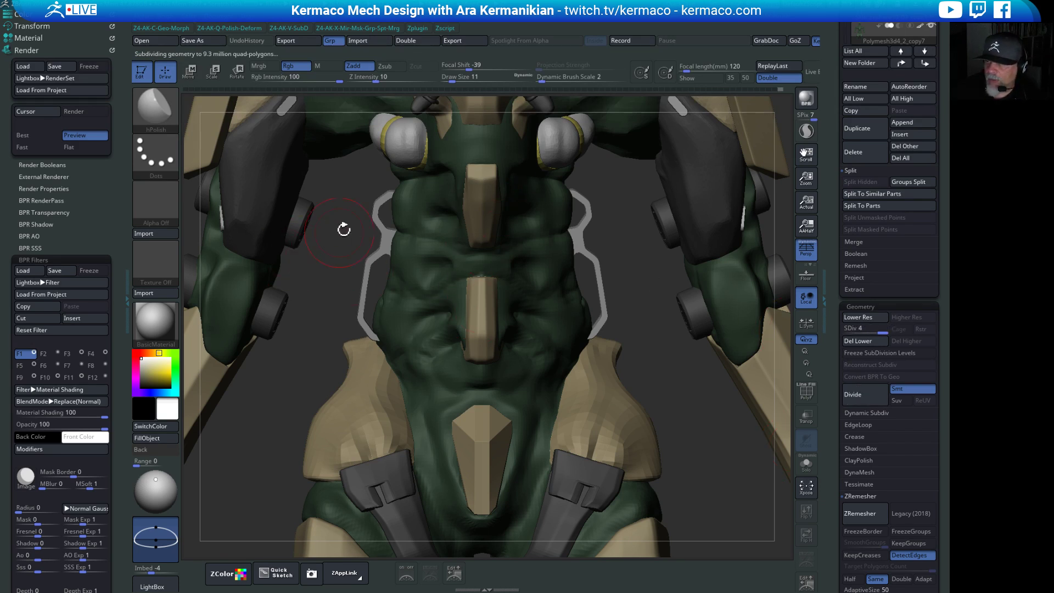
pyautogui.press('shift')
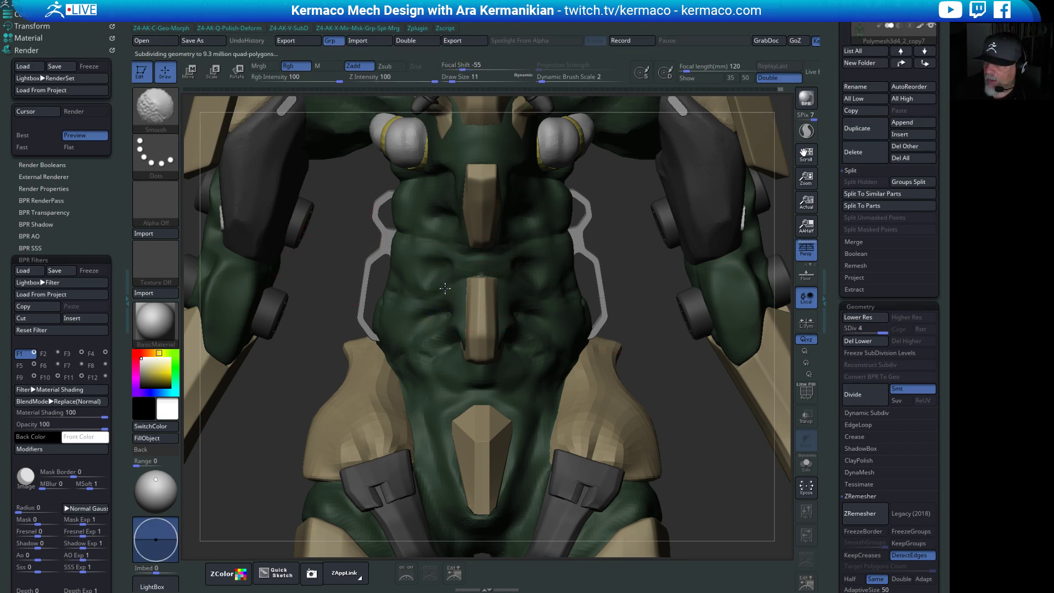
pyautogui.press('ctrl')
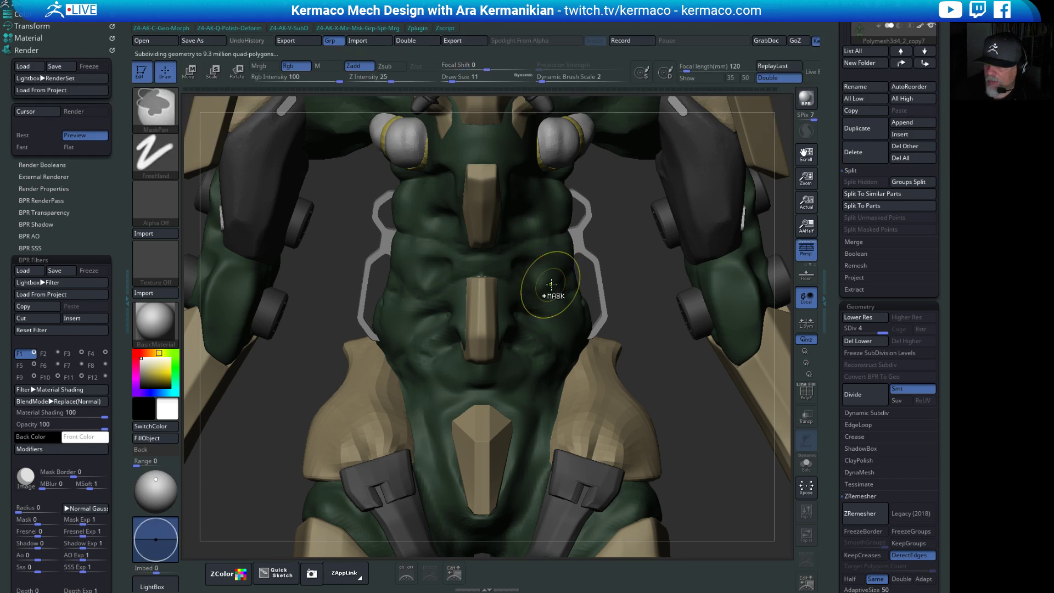
pyautogui.press('space')
pyautogui.press('shift')
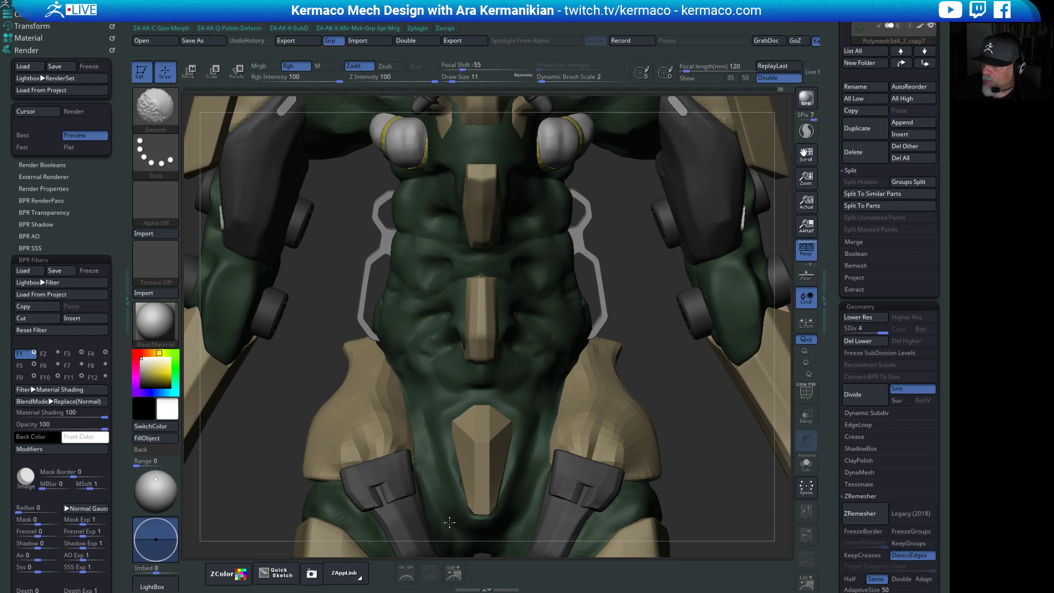
# Resume the paused real-time render in KeyShot, return to ZBrush and send the subdivided model to KeyShot with a BPR render.
pyautogui.keyDown('ctrl'); pyautogui.moveTo(673, 445); pyautogui.dragTo(656, 403, button='right'); pyautogui.keyUp('ctrl')
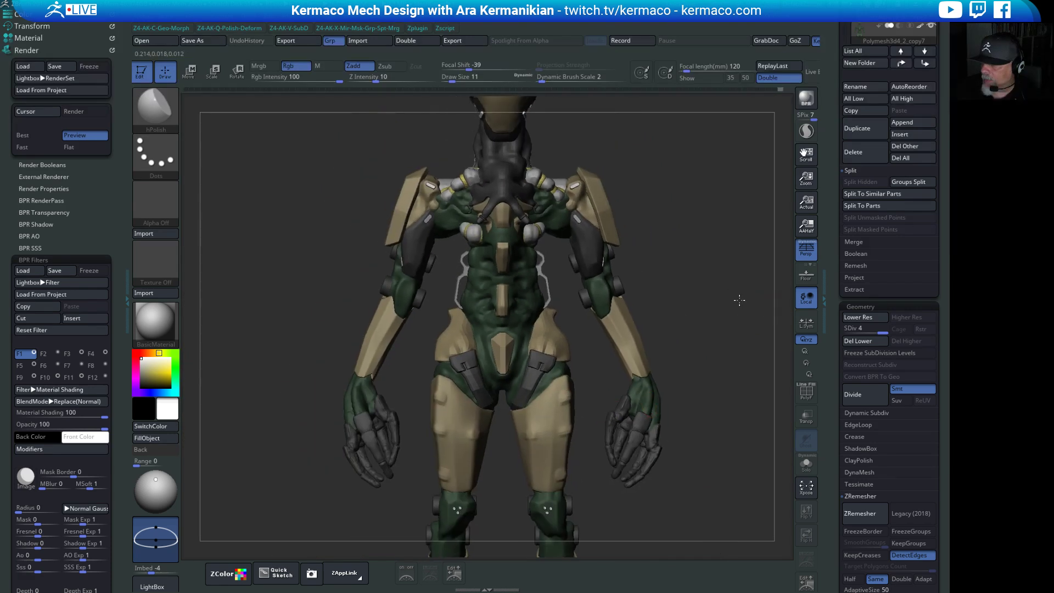
pyautogui.moveTo(740, 300); pyautogui.dragTo(668, 327, button='right')
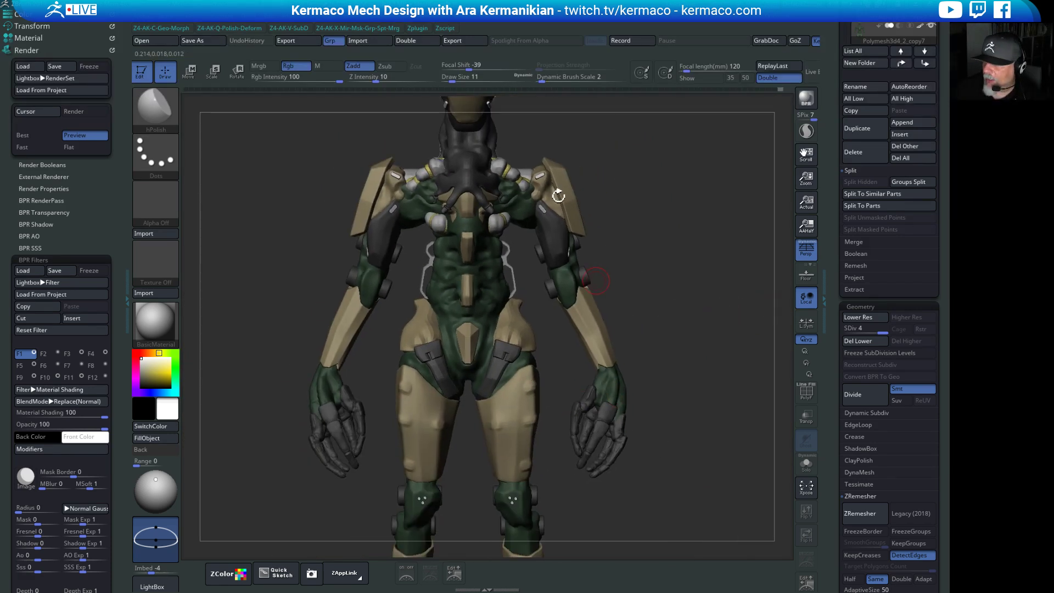
pyautogui.hotkey('alt', 'Tab')
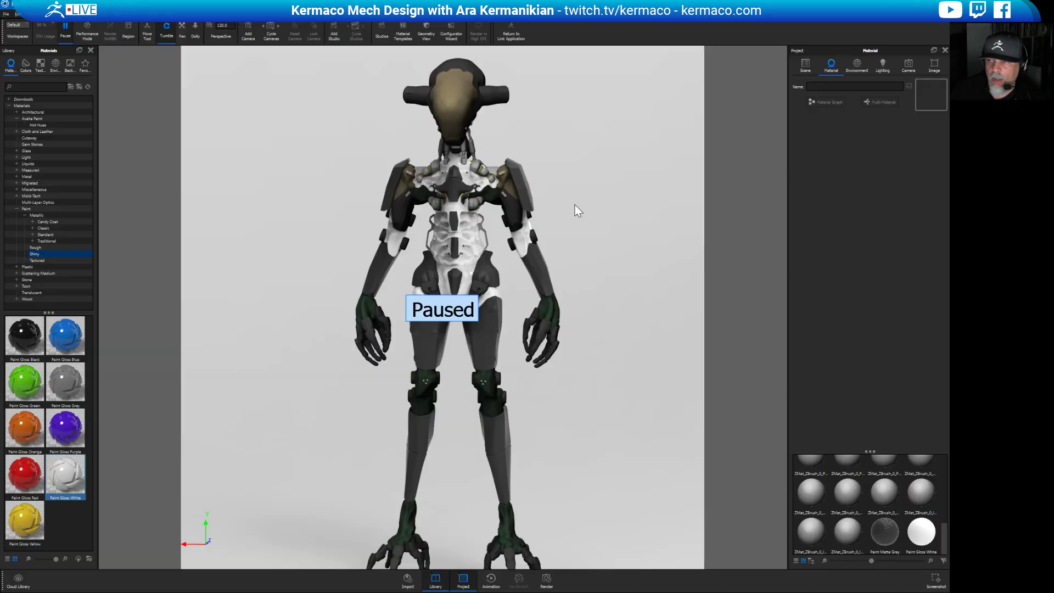
pyautogui.click(65, 31)
pyautogui.hotkey('alt', 'Tab')
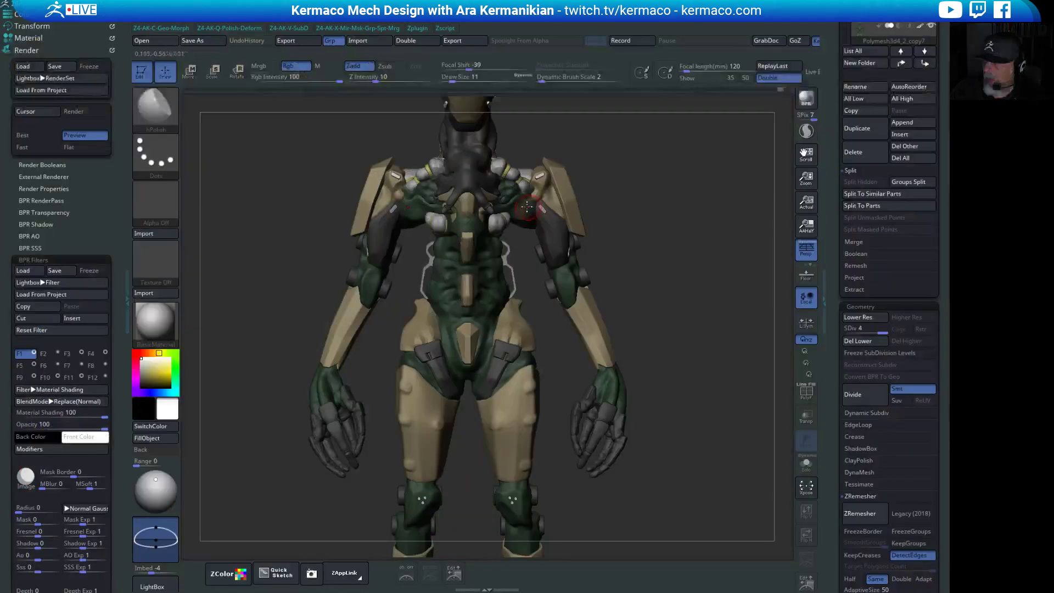
pyautogui.click(808, 94)
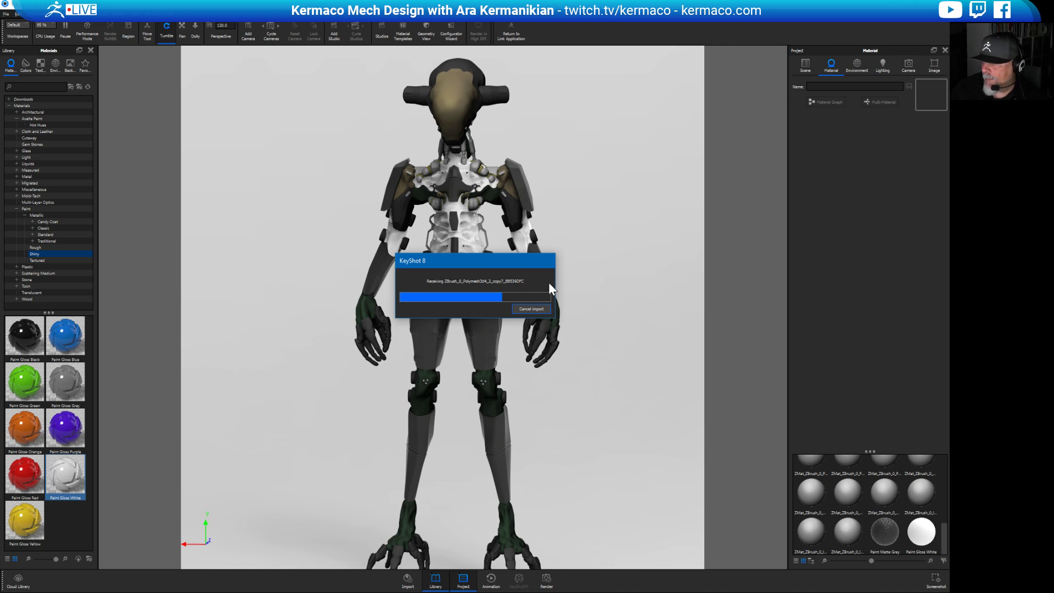
pyautogui.moveTo(470, 261); pyautogui.dragTo(626, 86)
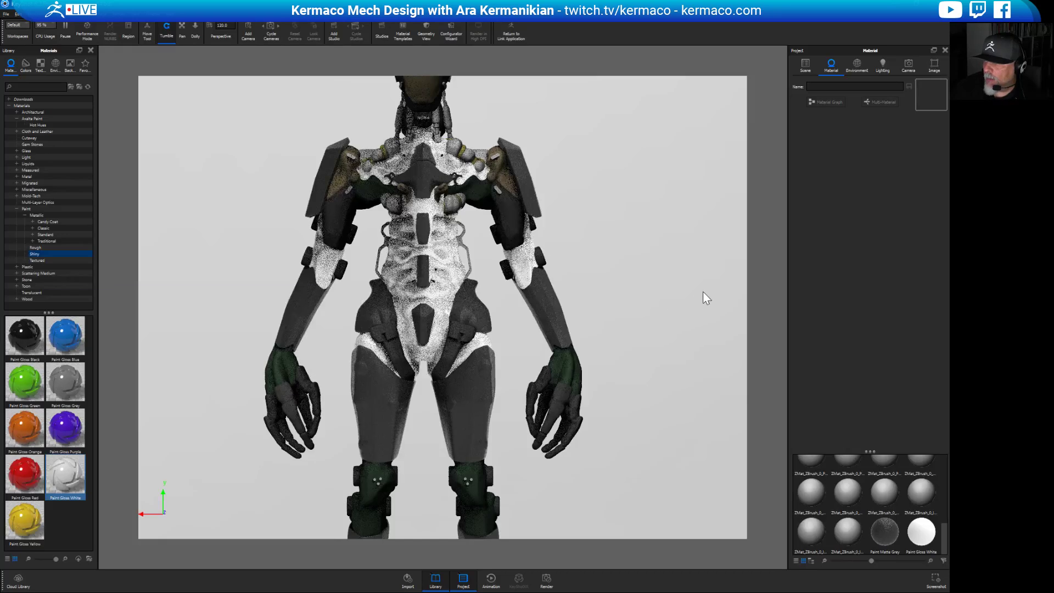
# Examine the updated torso, arms and hips of the character in the KeyShot render.
pyautogui.keyDown('alt'); pyautogui.moveTo(703, 292); pyautogui.dragTo(602, 242, button='right'); pyautogui.keyUp('alt')
pyautogui.moveTo(574, 252); pyautogui.dragTo(600, 281, button='middle')
pyautogui.keyDown('alt'); pyautogui.moveTo(600, 281); pyautogui.dragTo(851, 437, button='right'); pyautogui.keyUp('alt')
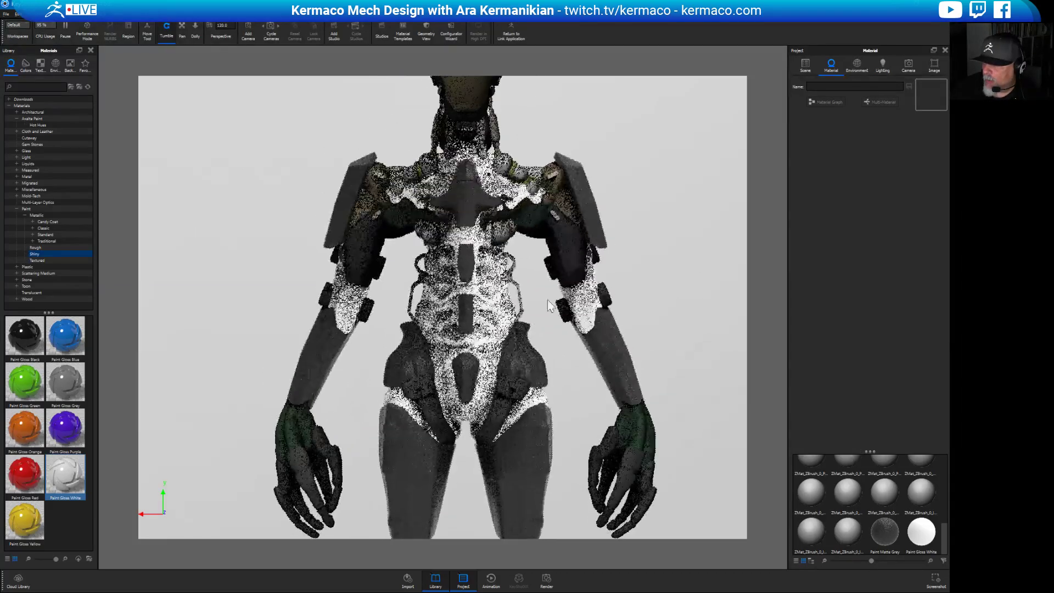
pyautogui.scroll(5, 550, 305)
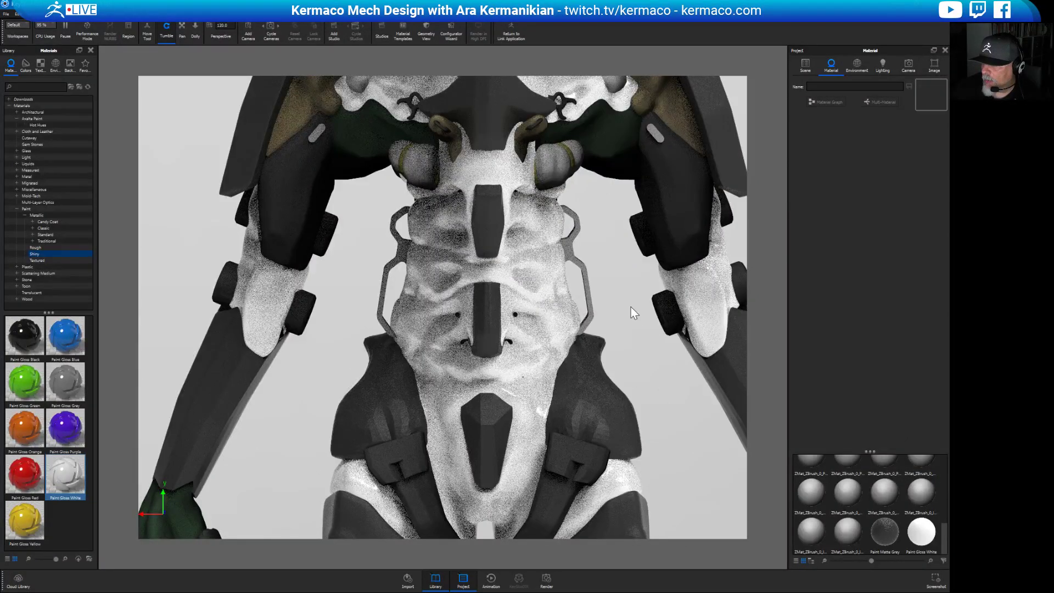
pyautogui.keyDown('alt'); pyautogui.moveTo(648, 315); pyautogui.dragTo(527, 247, button='right'); pyautogui.keyUp('alt')
pyautogui.moveTo(527, 247); pyautogui.dragTo(527, 168, button='middle')
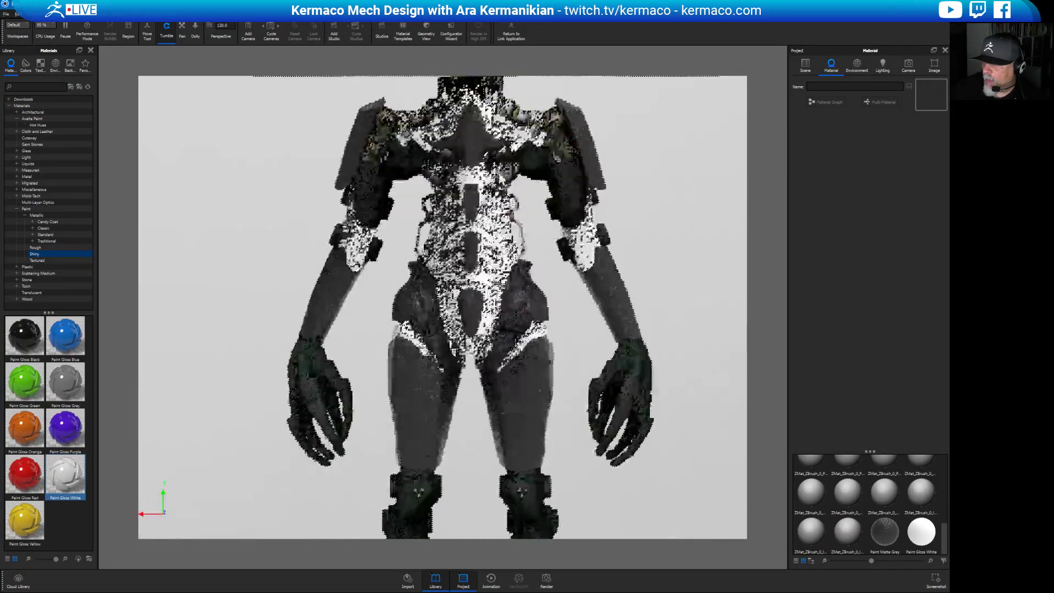
pyautogui.keyDown('alt'); pyautogui.moveTo(527, 168); pyautogui.dragTo(508, 156, button='right'); pyautogui.keyUp('alt')
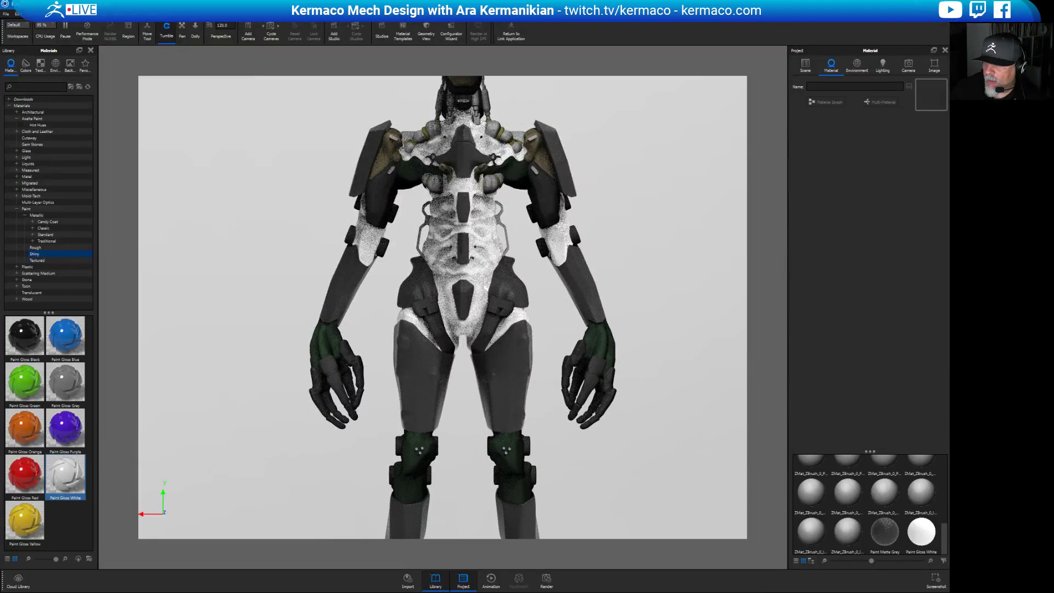
# Apply the rough Paint Matte Grey material to the character's torso and knee parts.
pyautogui.click(42, 248)
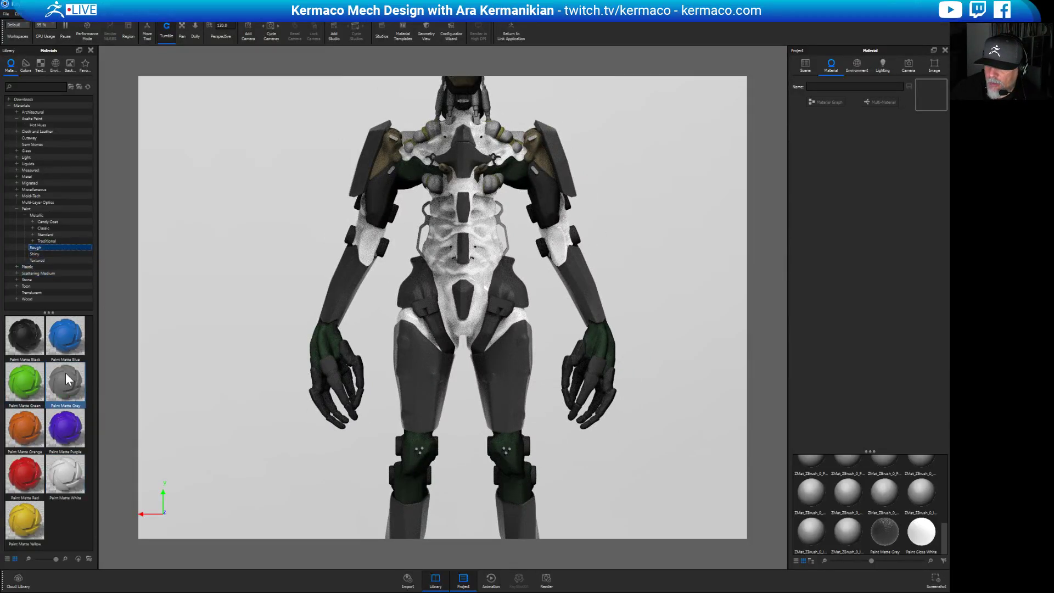
pyautogui.moveTo(65, 374)
pyautogui.mouseDown()
pyautogui.moveTo(446, 352)
pyautogui.moveTo(440, 270)
pyautogui.mouseUp()
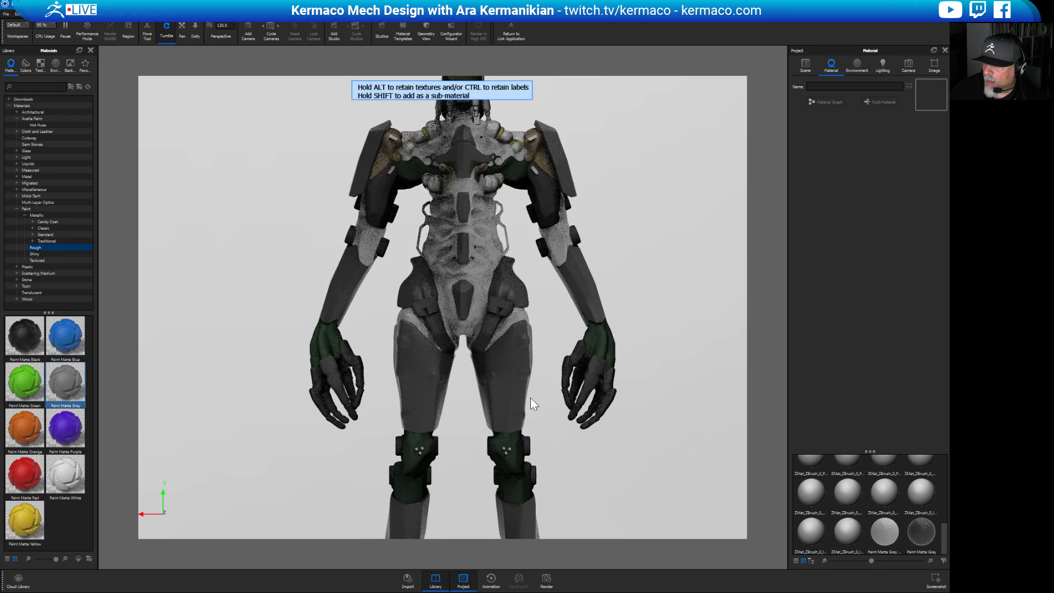
pyautogui.moveTo(687, 259)
pyautogui.mouseDown()
pyautogui.moveTo(566, 280)
pyautogui.moveTo(623, 207)
pyautogui.moveTo(470, 394)
pyautogui.moveTo(511, 429)
pyautogui.moveTo(495, 352)
pyautogui.moveTo(418, 273)
pyautogui.moveTo(360, 258)
pyautogui.mouseUp()
pyautogui.scroll(5, 455, 401)
pyautogui.moveTo(60, 385)
pyautogui.mouseDown()
pyautogui.moveTo(406, 359)
pyautogui.moveTo(352, 351)
pyautogui.mouseUp()
pyautogui.scroll(-2, 630, 259)
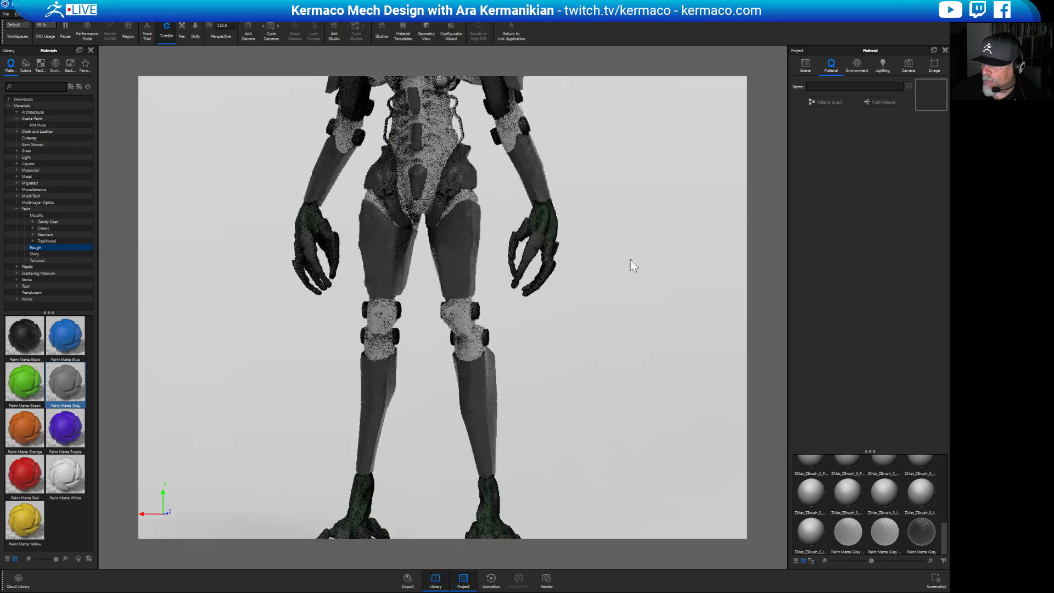
# Apply Paint Matte Grey to the character's hands and ankles as well.
pyautogui.moveTo(631, 261); pyautogui.dragTo(626, 296)
pyautogui.moveTo(68, 383); pyautogui.dragTo(484, 355)
pyautogui.scroll(-2, 484, 355)
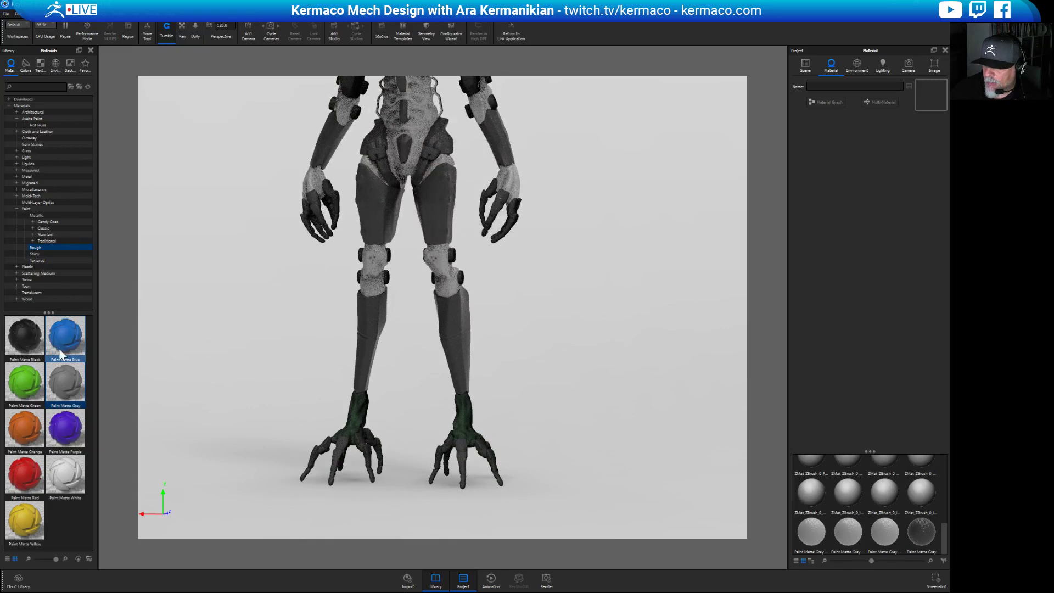
pyautogui.moveTo(58, 380)
pyautogui.mouseDown()
pyautogui.moveTo(403, 421)
pyautogui.moveTo(355, 410)
pyautogui.mouseUp()
pyautogui.scroll(-5, 588, 330)
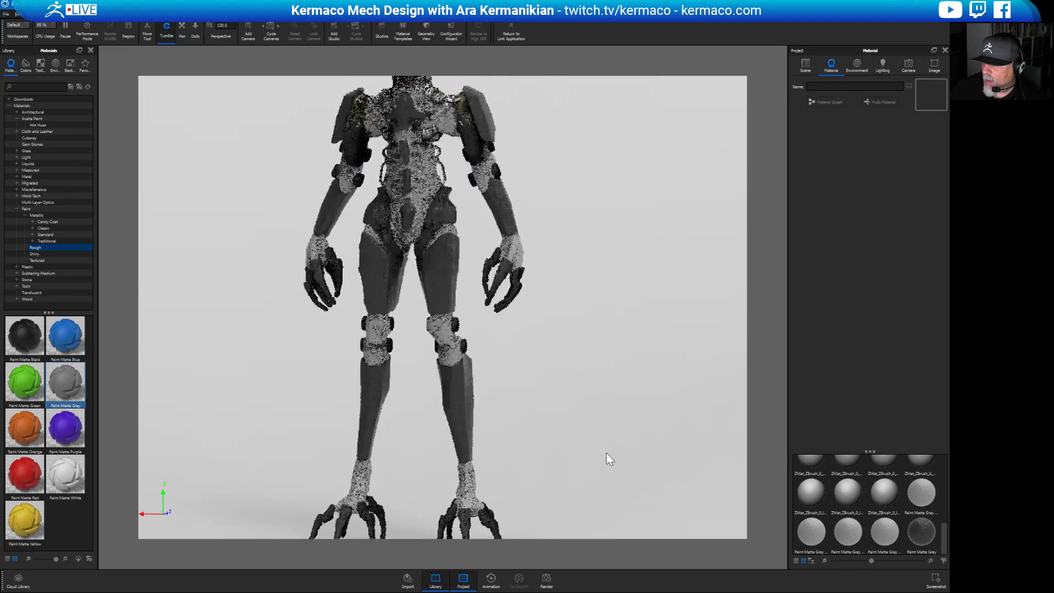
pyautogui.moveTo(694, 357); pyautogui.dragTo(661, 339)
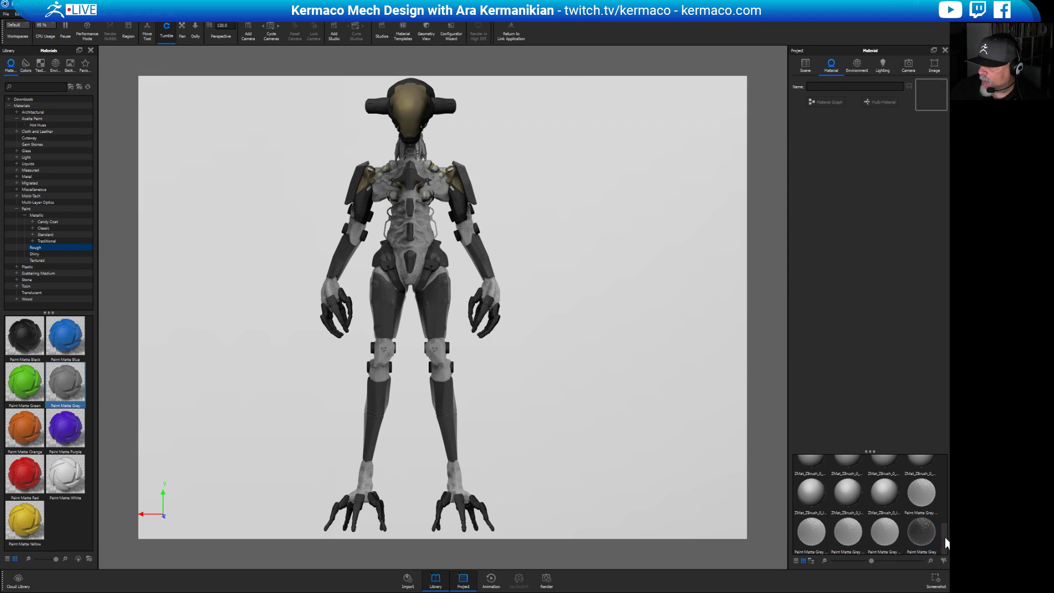
# Apply Paint Matte Purple to the character's knees, hands, ankles and torso.
pyautogui.scroll(10, 943, 535)
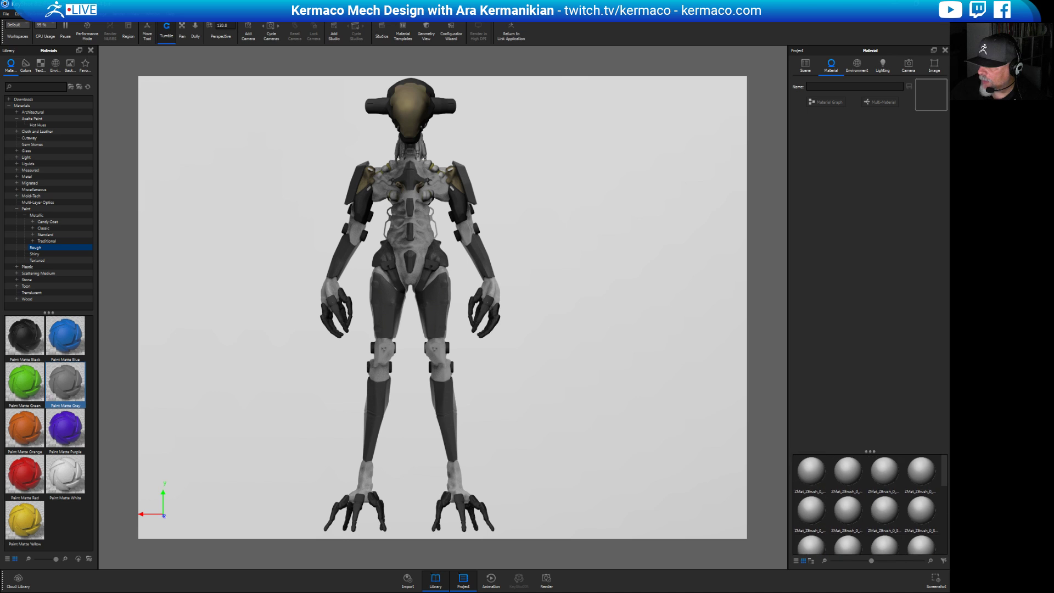
pyautogui.scroll(-5, 945, 520)
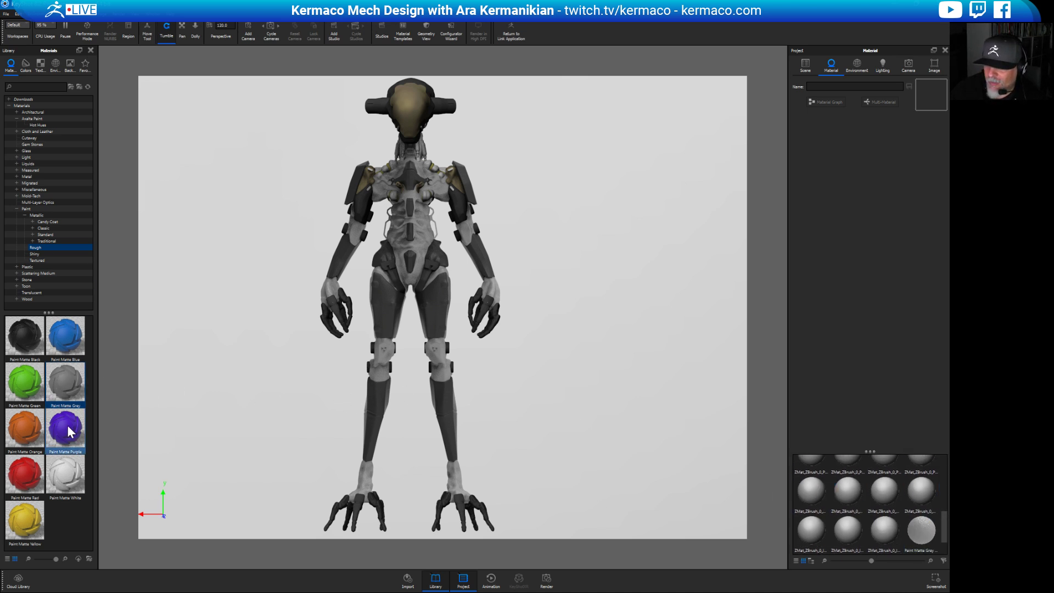
pyautogui.moveTo(68, 432)
pyautogui.mouseDown()
pyautogui.moveTo(404, 369)
pyautogui.moveTo(384, 369)
pyautogui.mouseUp()
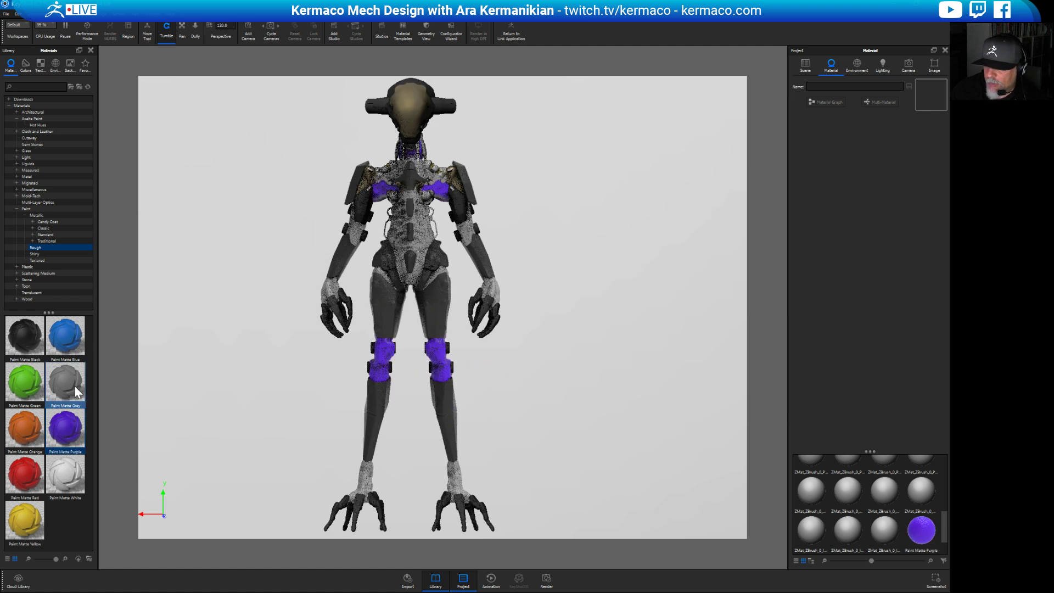
pyautogui.moveTo(67, 431)
pyautogui.mouseDown()
pyautogui.moveTo(184, 462)
pyautogui.moveTo(362, 475)
pyautogui.moveTo(53, 427)
pyautogui.moveTo(334, 291)
pyautogui.mouseUp()
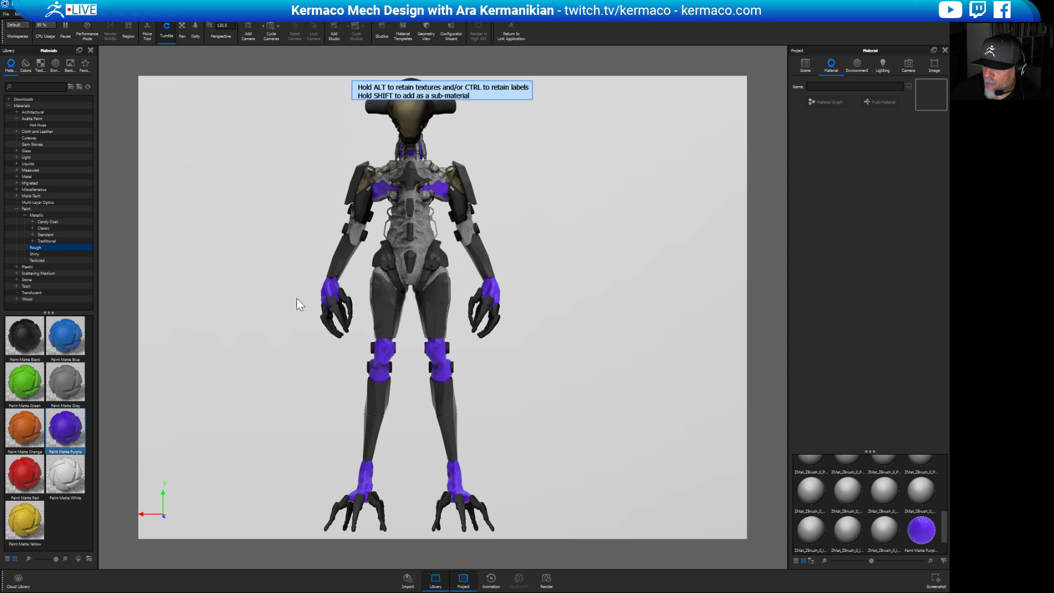
pyautogui.moveTo(57, 430); pyautogui.dragTo(357, 231)
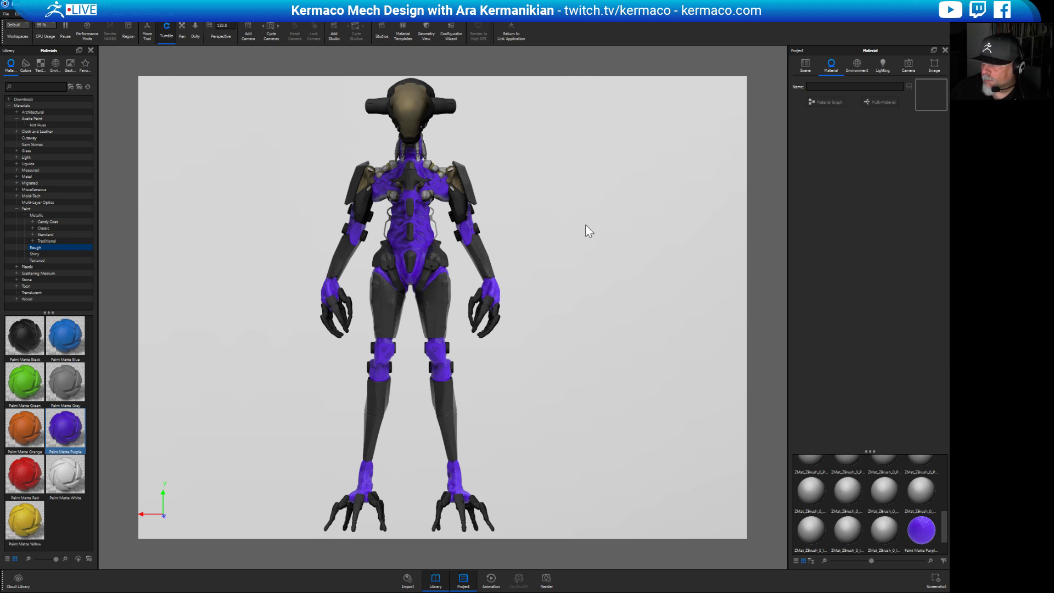
# Link the Paint Matte Purple materials of the body parts so they share one material.
pyautogui.moveTo(585, 225); pyautogui.dragTo(686, 285)
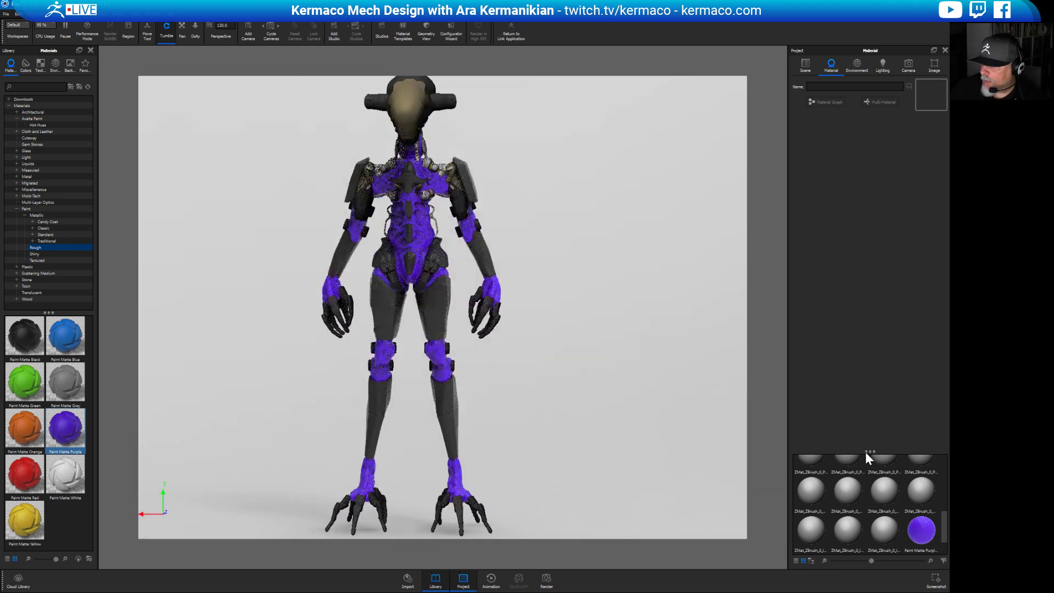
pyautogui.scroll(-1, 948, 534)
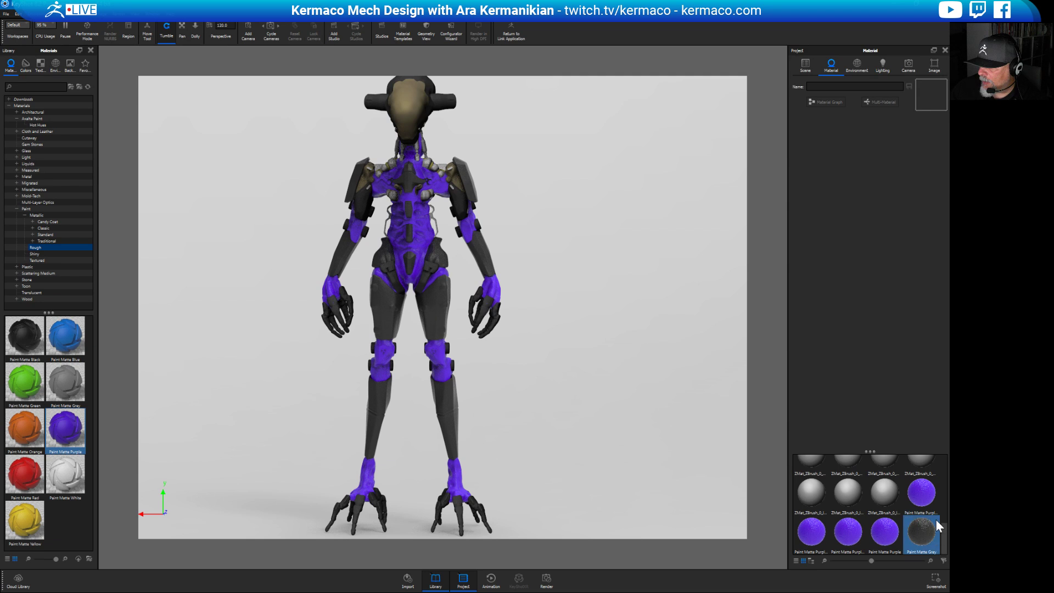
pyautogui.rightClick(911, 491)
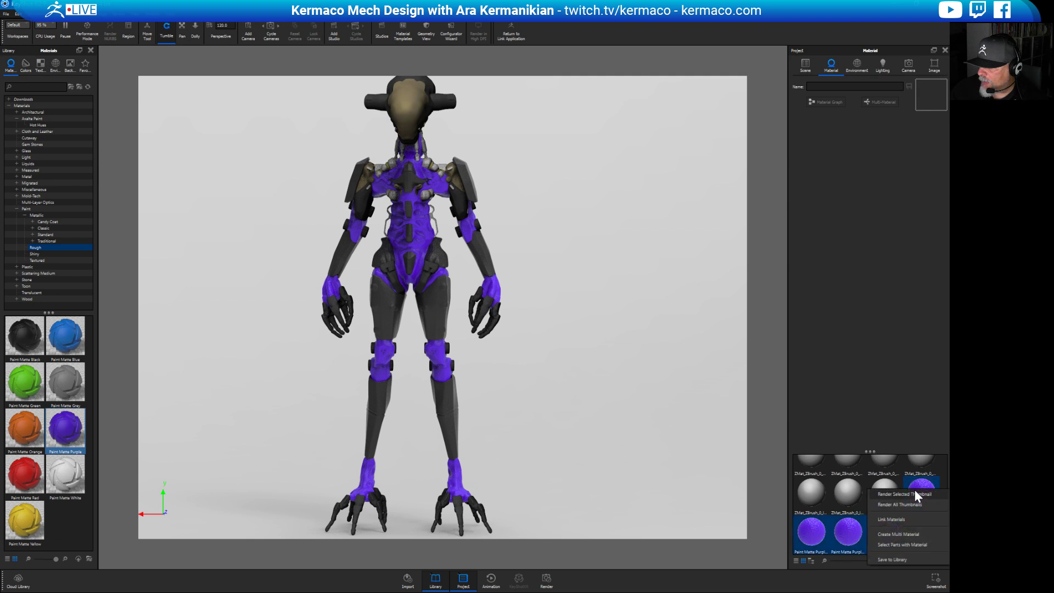
pyautogui.click(915, 520)
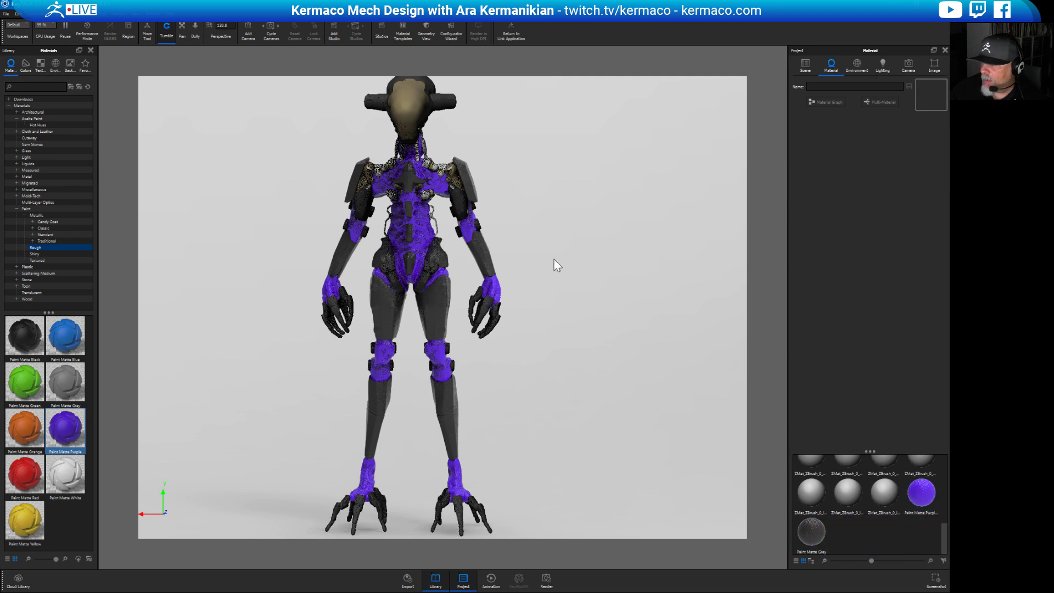
pyautogui.scroll(3, 648, 385)
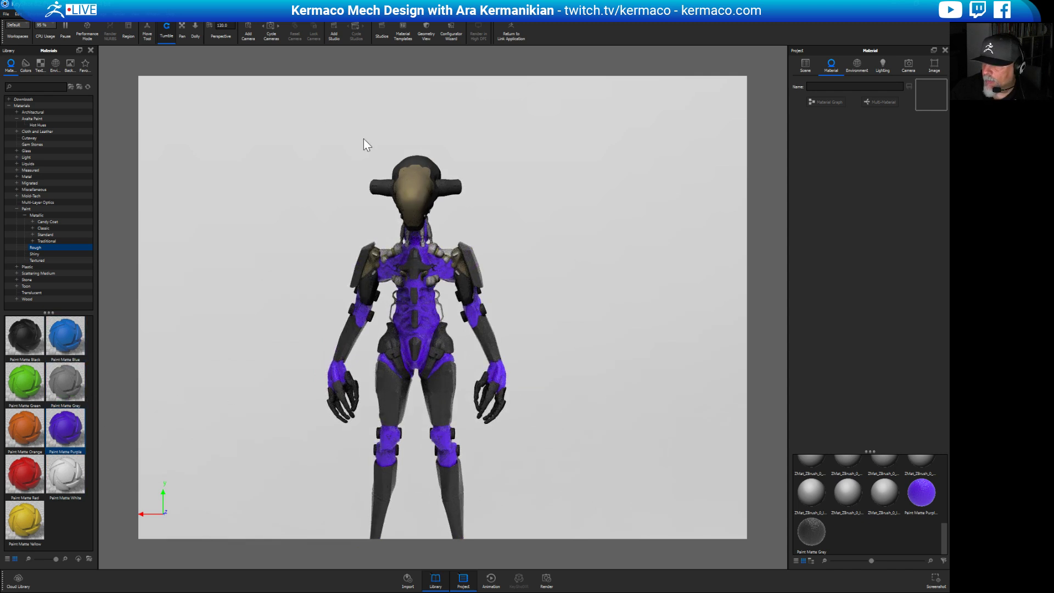
pyautogui.scroll(6, 583, 329)
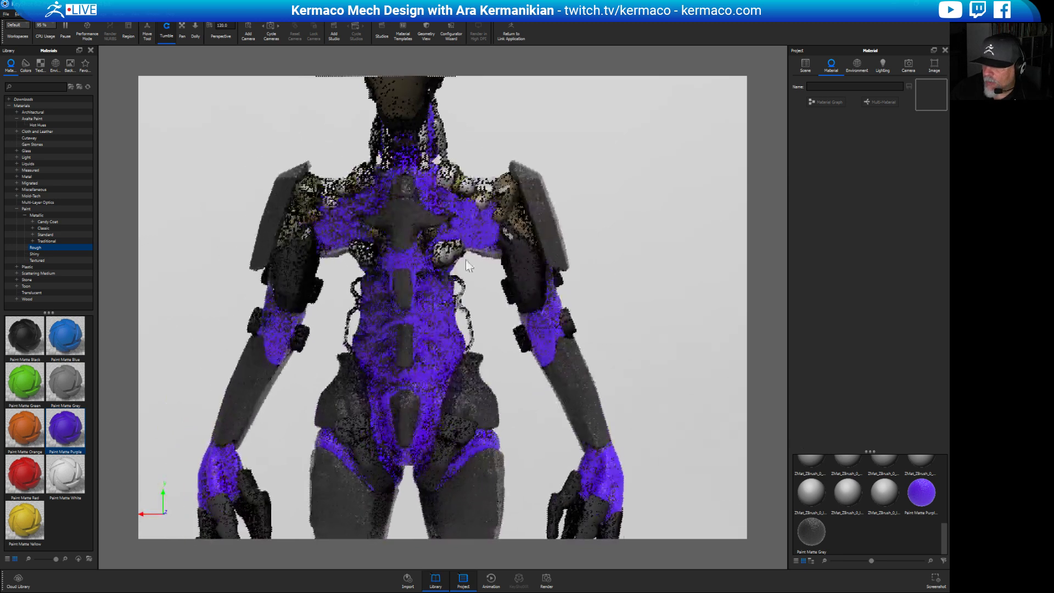
# Try the Serene colors Deep Turquoise, Deep Cerulean Blue and Dark Artic Blue on the character's shared purple body material.
pyautogui.click(25, 66)
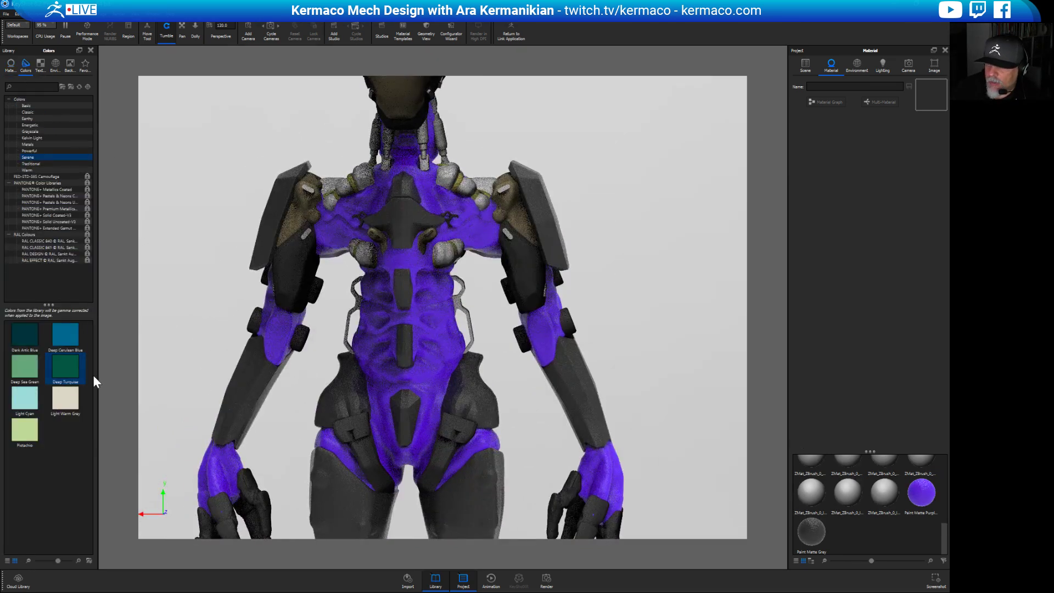
pyautogui.moveTo(66, 364); pyautogui.dragTo(278, 337)
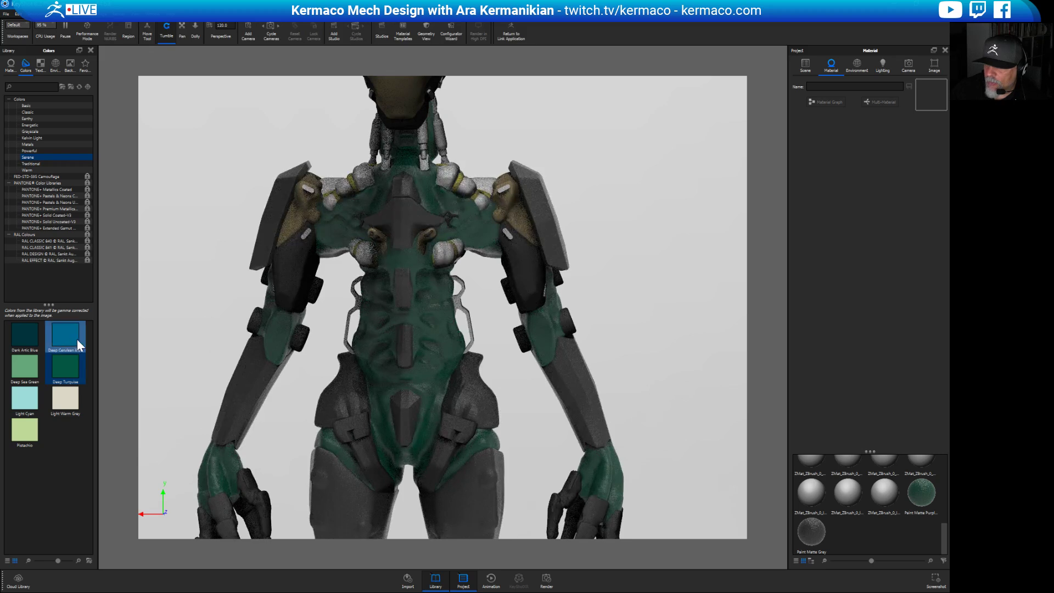
pyautogui.moveTo(77, 338); pyautogui.dragTo(283, 330)
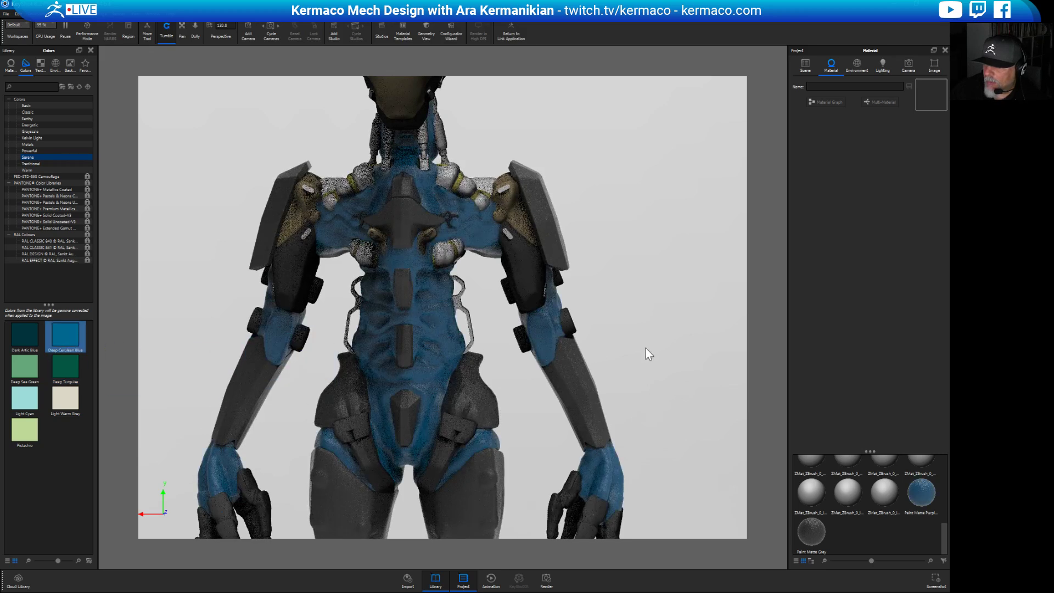
pyautogui.moveTo(25, 339); pyautogui.dragTo(276, 338)
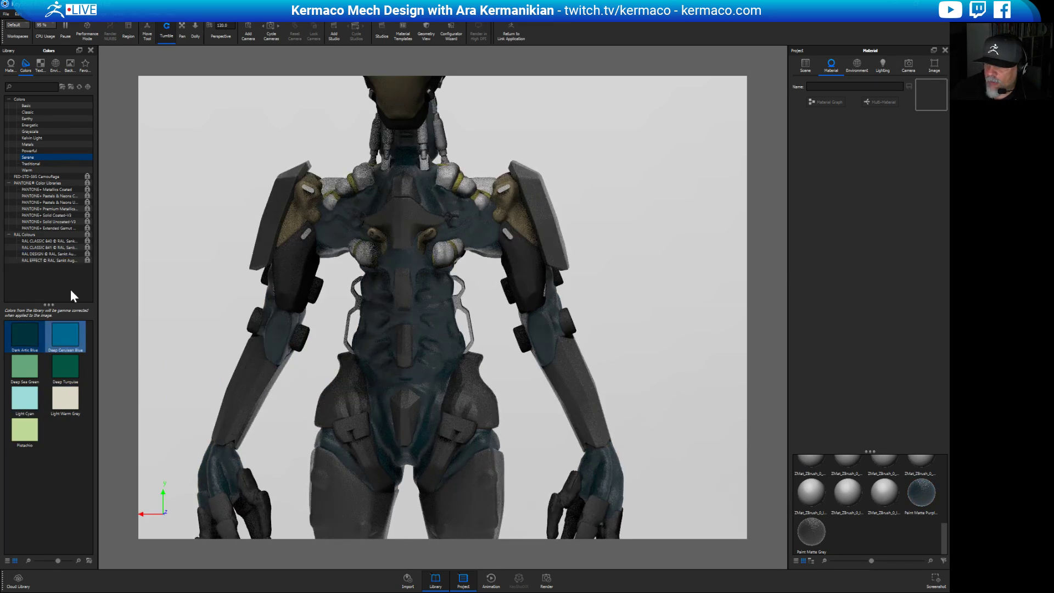
# Try the Traditional colors Dark Forest Green and Rustic Grey on the shared body material and inspect the whole figure.
pyautogui.click(44, 163)
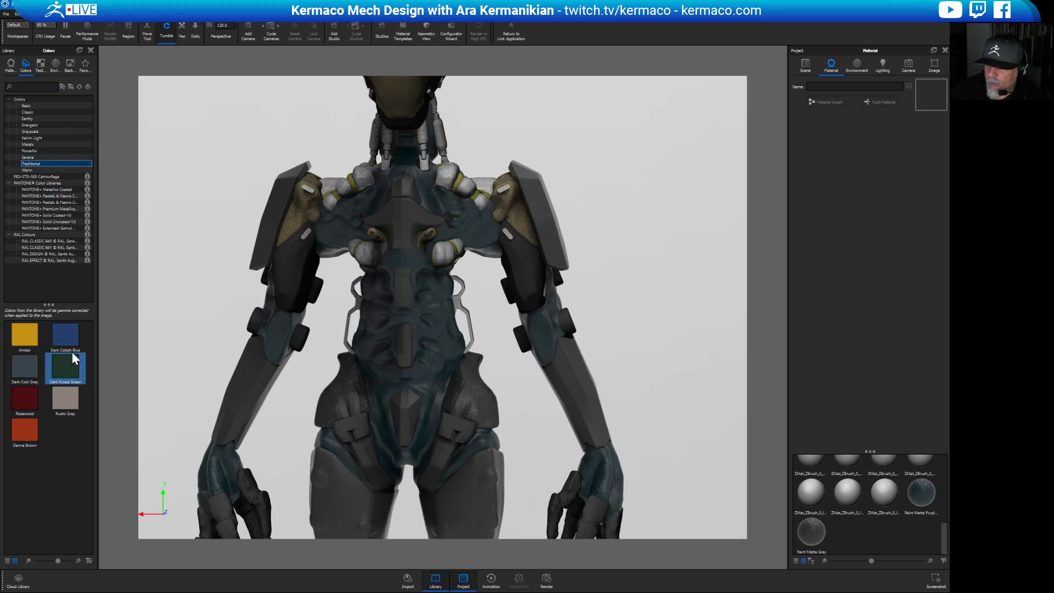
pyautogui.moveTo(65, 365); pyautogui.dragTo(371, 368)
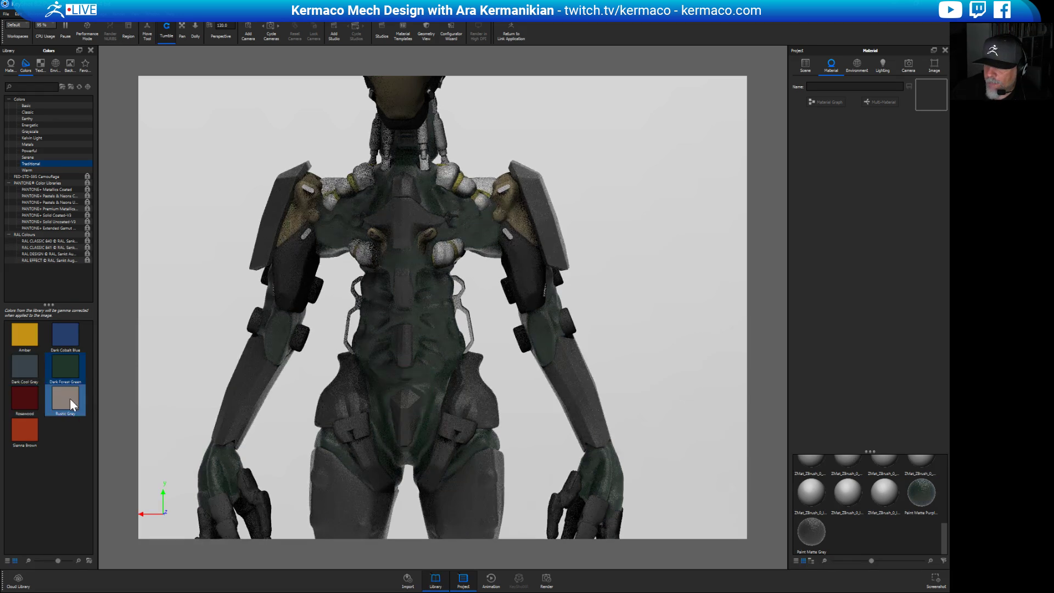
pyautogui.moveTo(127, 394); pyautogui.dragTo(377, 369)
pyautogui.scroll(-5, 668, 337)
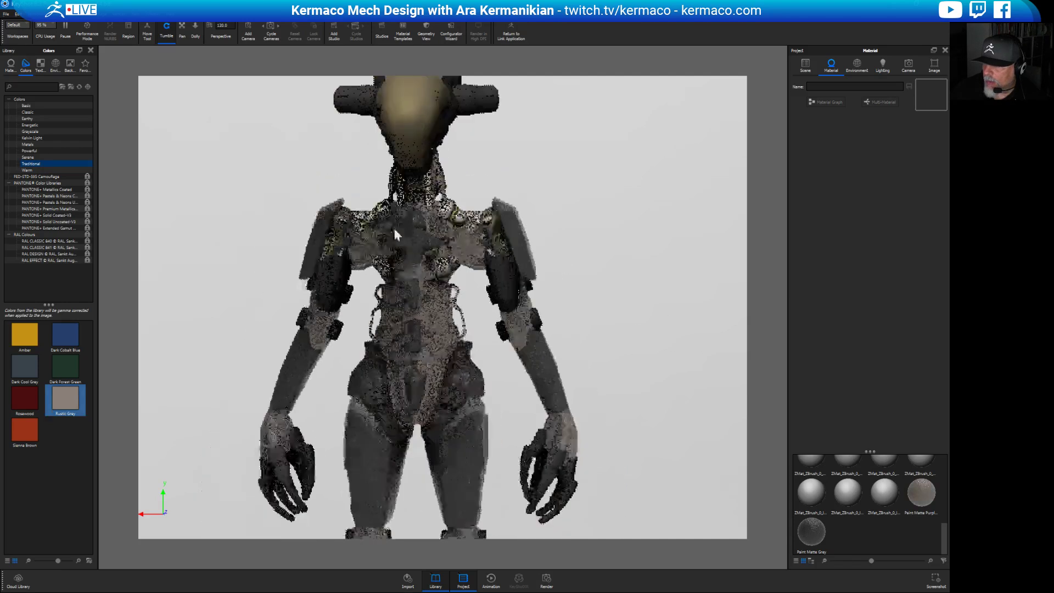
pyautogui.scroll(3, 661, 283)
pyautogui.scroll(-3, 587, 320)
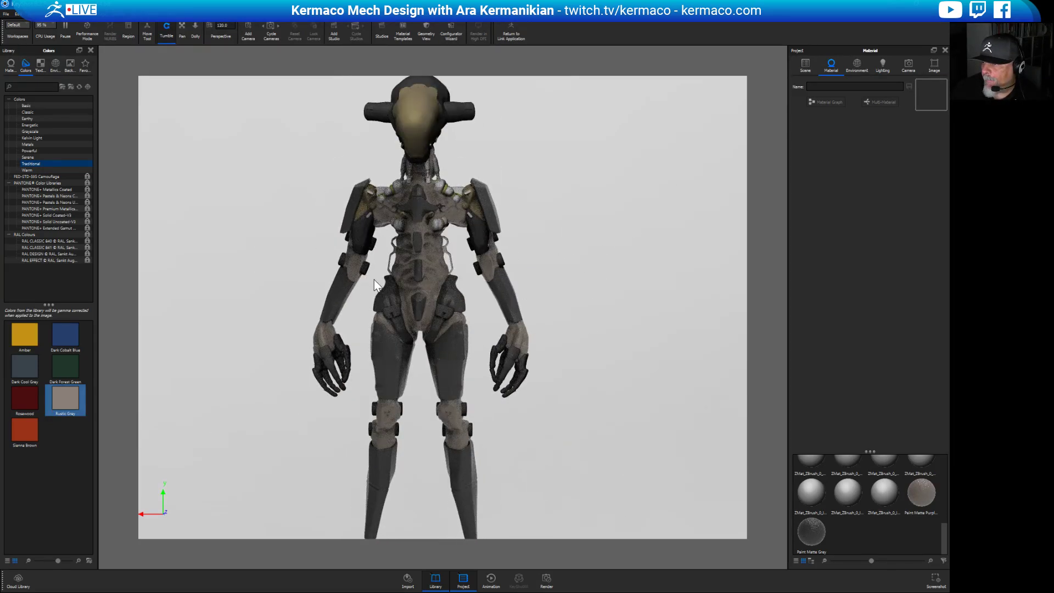
pyautogui.scroll(-3, 577, 230)
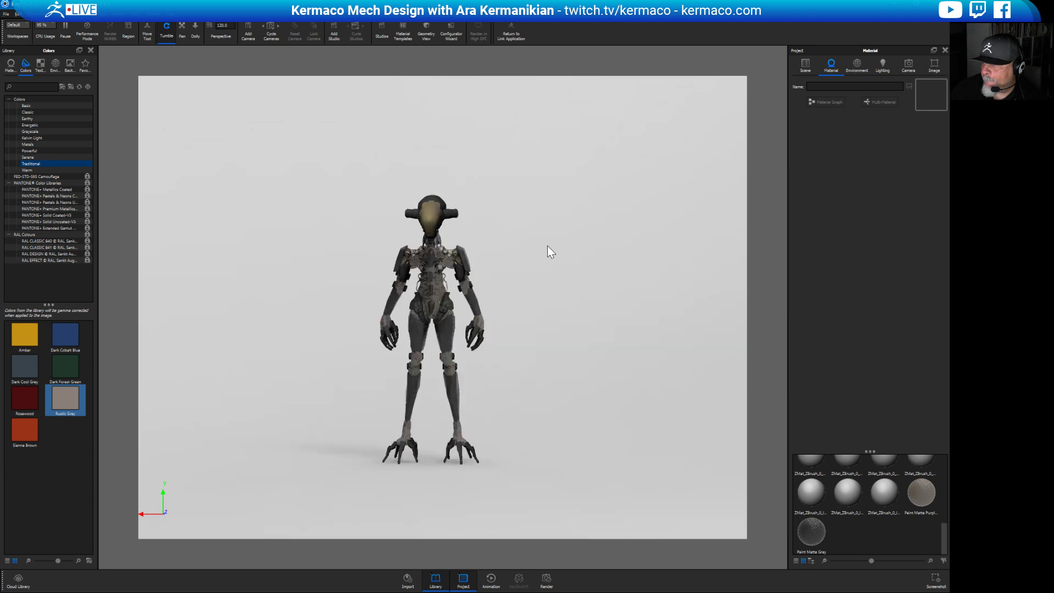
pyautogui.scroll(1, 568, 329)
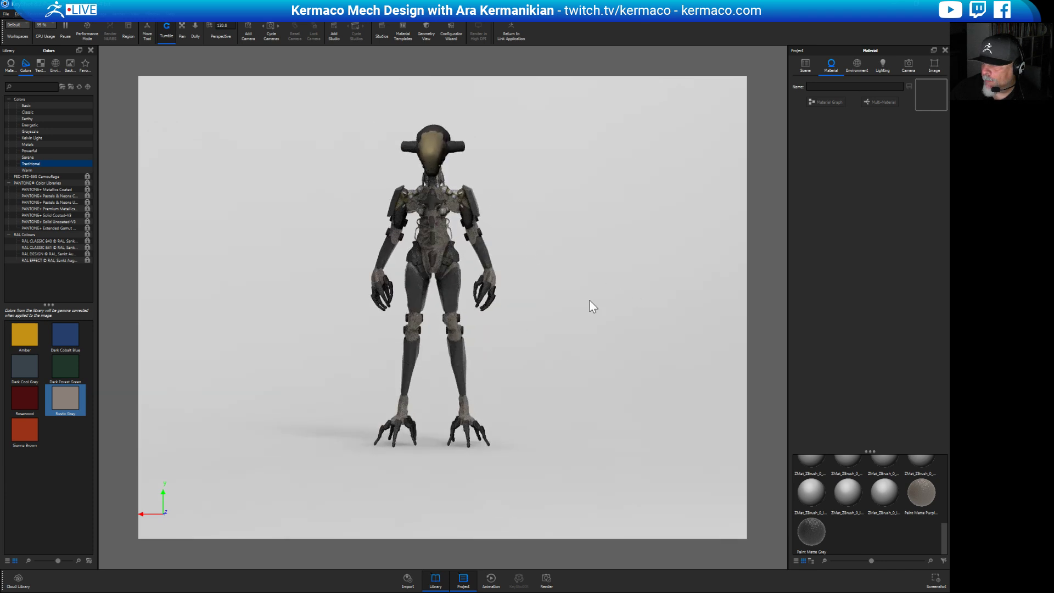
pyautogui.moveTo(592, 306); pyautogui.dragTo(194, 237)
pyautogui.click(35, 446)
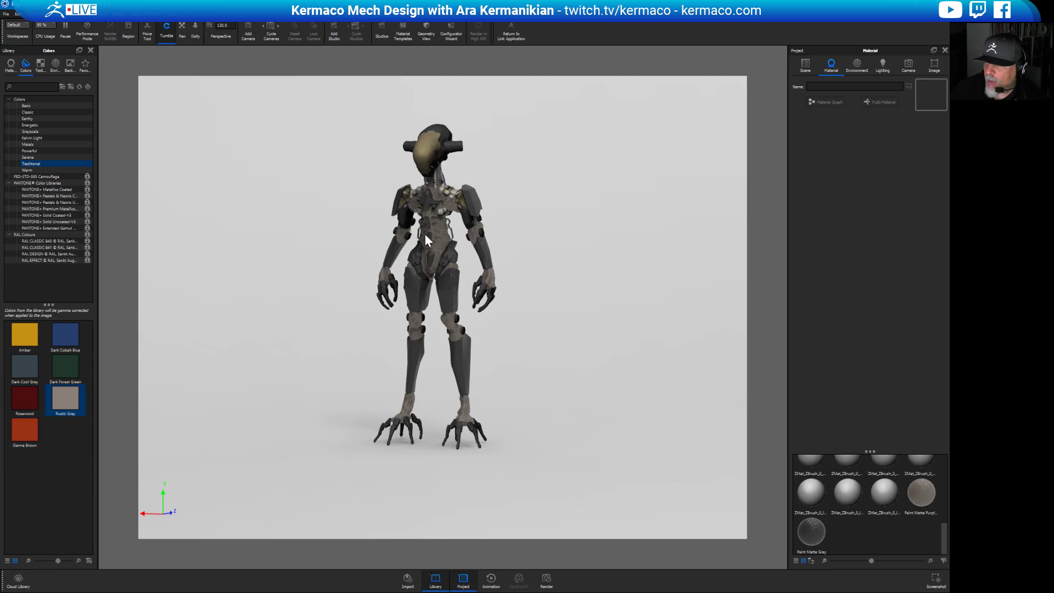
pyautogui.scroll(5, 539, 346)
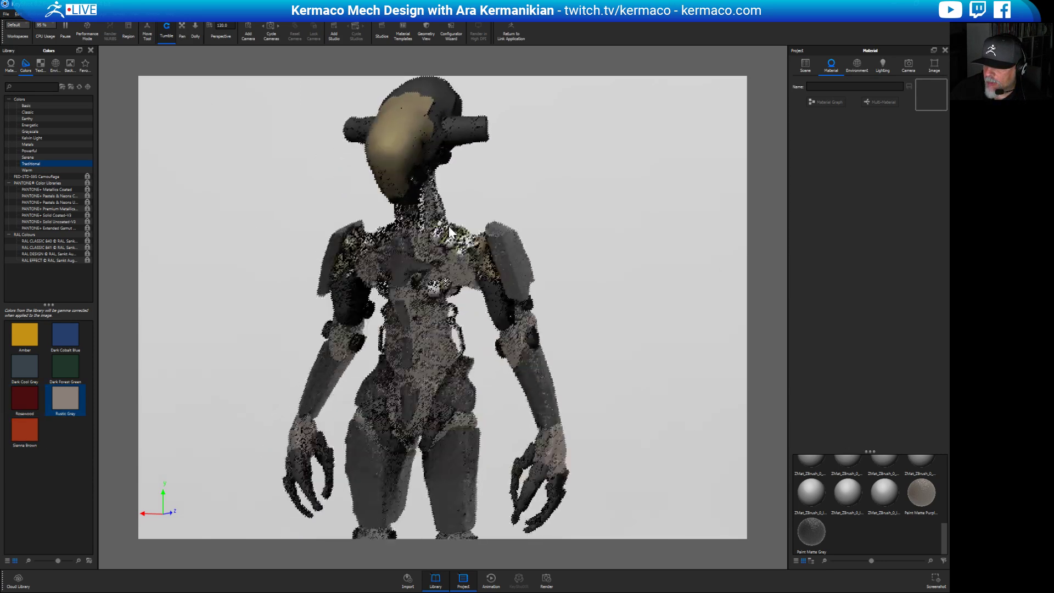
# Try the Kelvin Light color Flourescent Cool on the shared body material and view the figure from several angles.
pyautogui.click(38, 139)
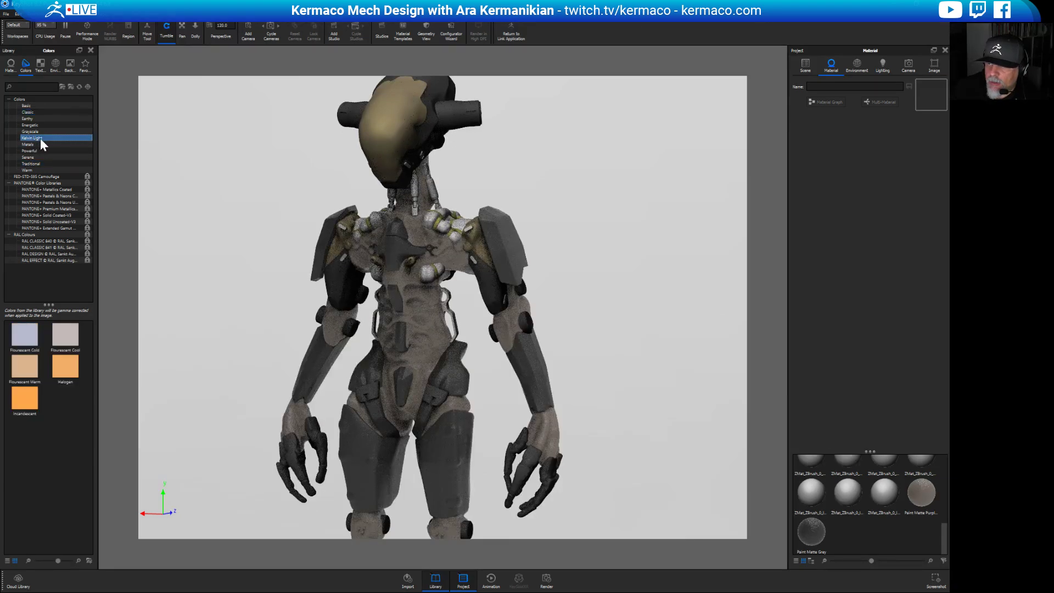
pyautogui.moveTo(65, 337); pyautogui.dragTo(424, 328)
pyautogui.scroll(-5, 627, 287)
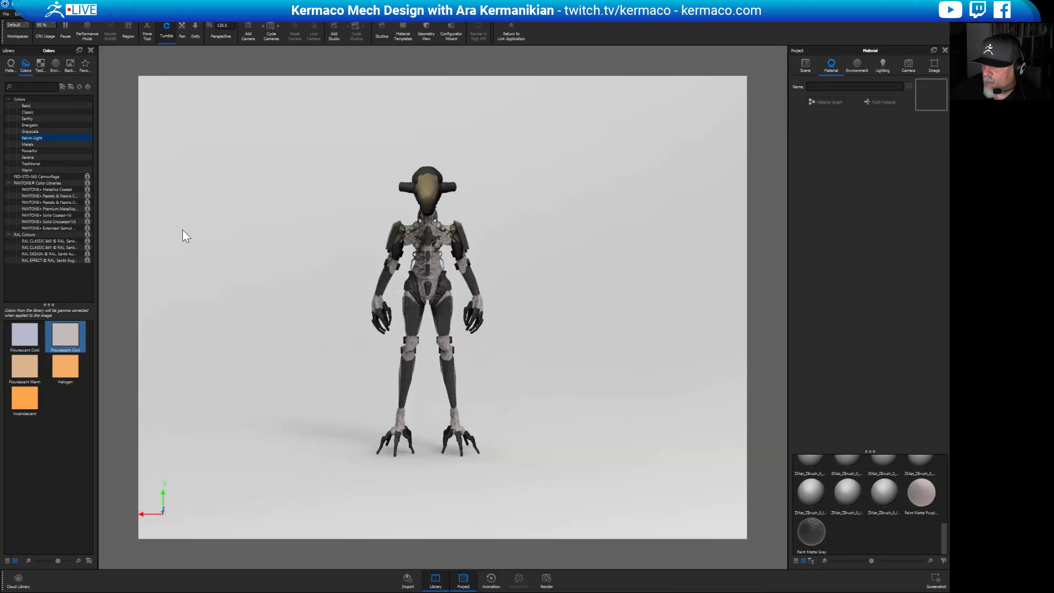
pyautogui.moveTo(183, 231); pyautogui.dragTo(311, 269)
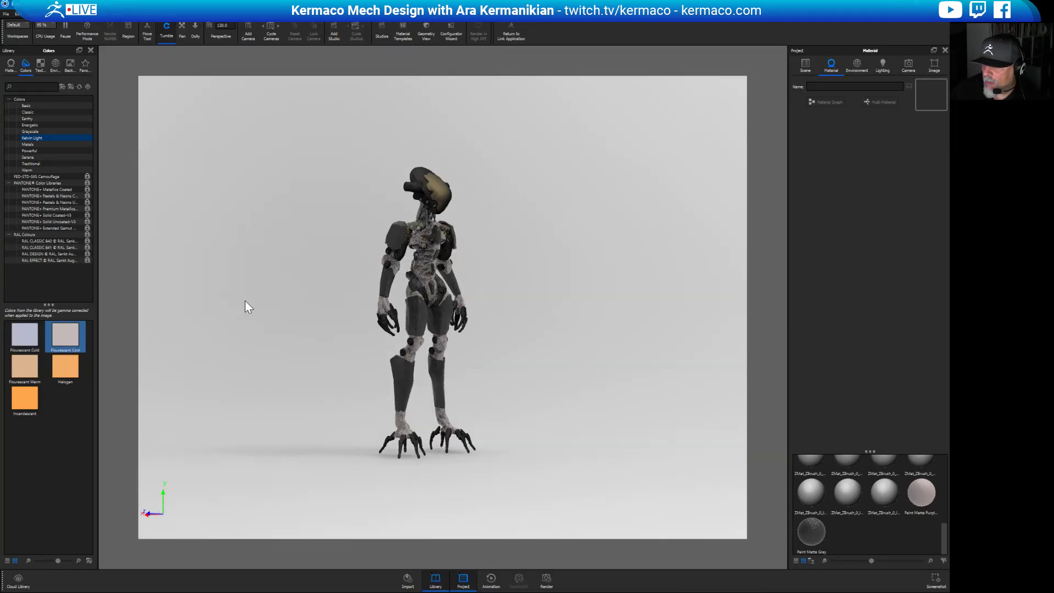
pyautogui.moveTo(245, 302); pyautogui.dragTo(313, 265)
pyautogui.scroll(3, 312, 265)
# Try the Kelvin Light color Halogen on the shared body material and inspect the upper body up close.
pyautogui.click(68, 368)
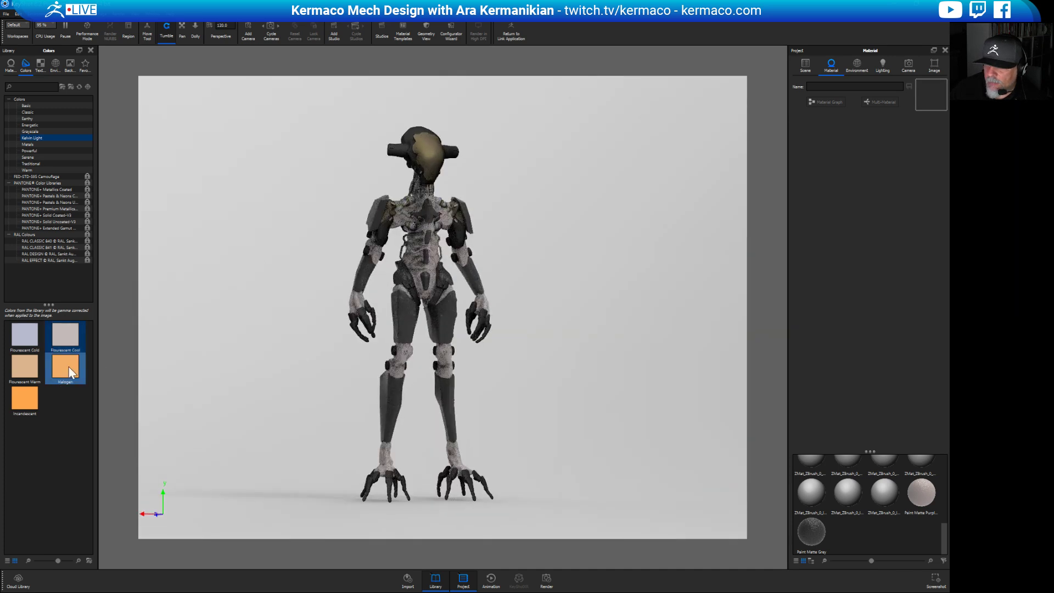
pyautogui.moveTo(68, 366)
pyautogui.mouseDown()
pyautogui.moveTo(430, 285)
pyautogui.moveTo(415, 268)
pyautogui.mouseUp()
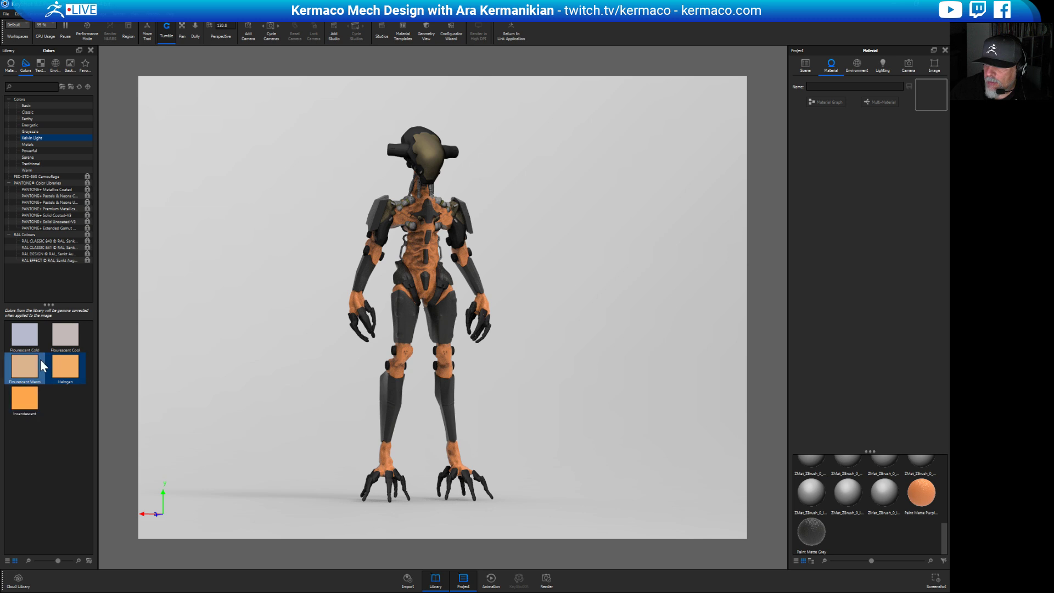
pyautogui.moveTo(318, 242); pyautogui.dragTo(320, 349, button='middle')
pyautogui.scroll(5, 692, 381)
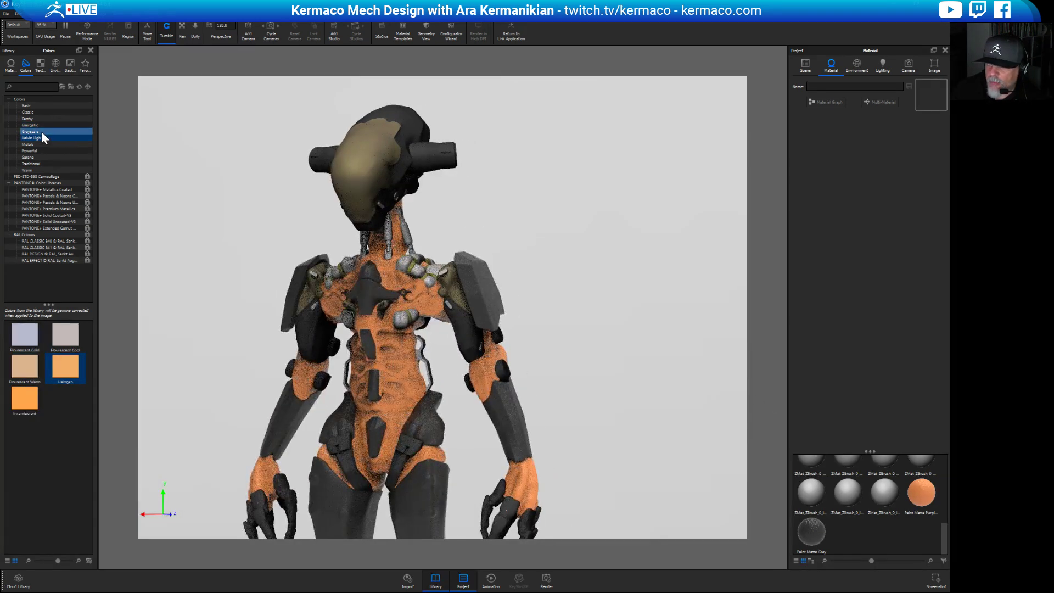
# Try the Grayscale colors 70 Percent and 90 Percent on the character's torso and other parts sharing its material.
pyautogui.click(41, 131)
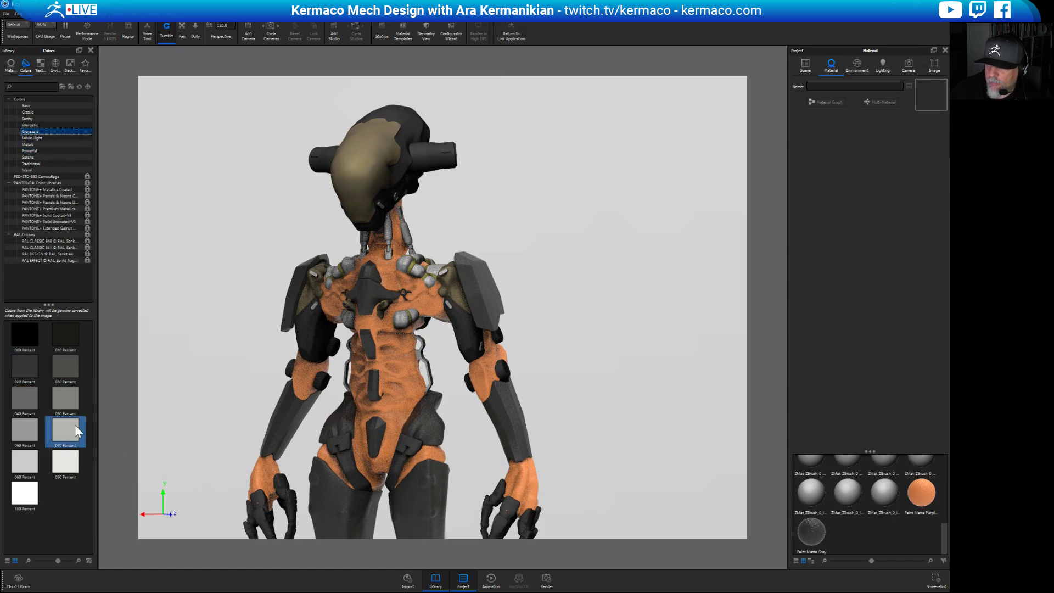
pyautogui.moveTo(75, 423); pyautogui.dragTo(401, 374)
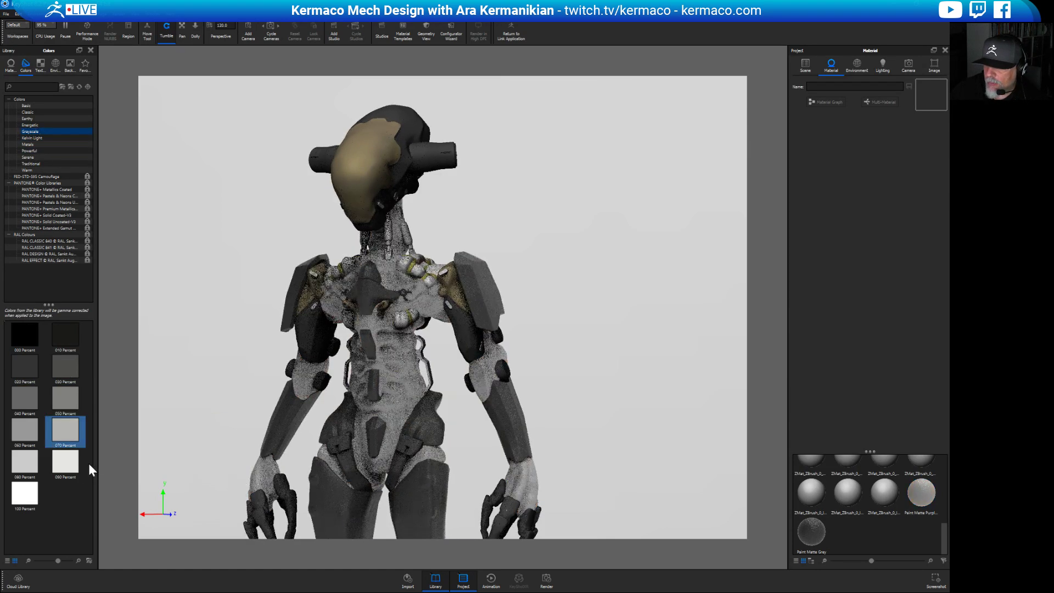
pyautogui.moveTo(82, 463); pyautogui.dragTo(403, 384)
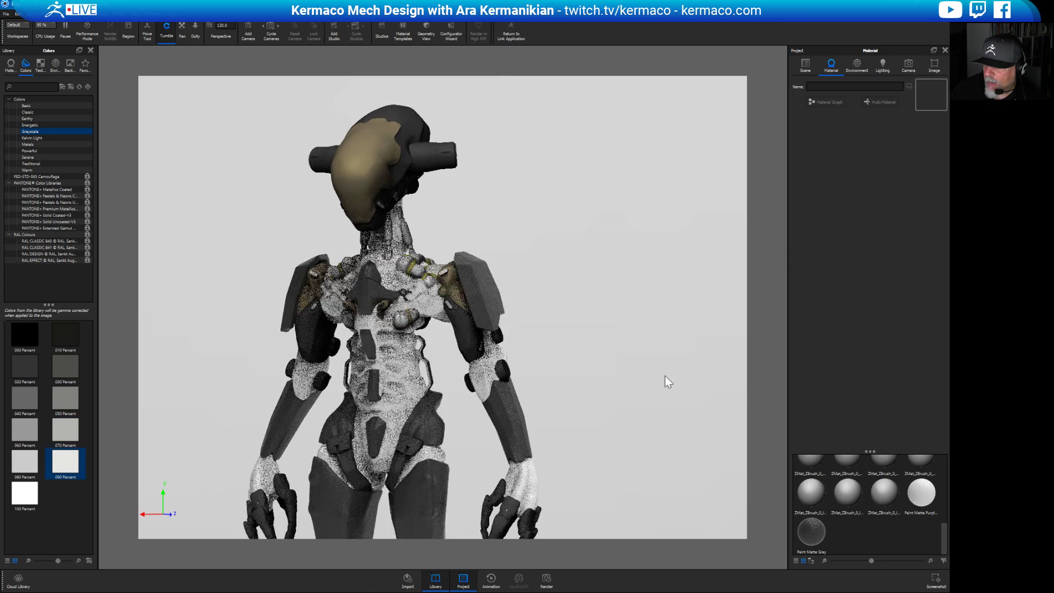
pyautogui.moveTo(687, 379); pyautogui.dragTo(413, 314)
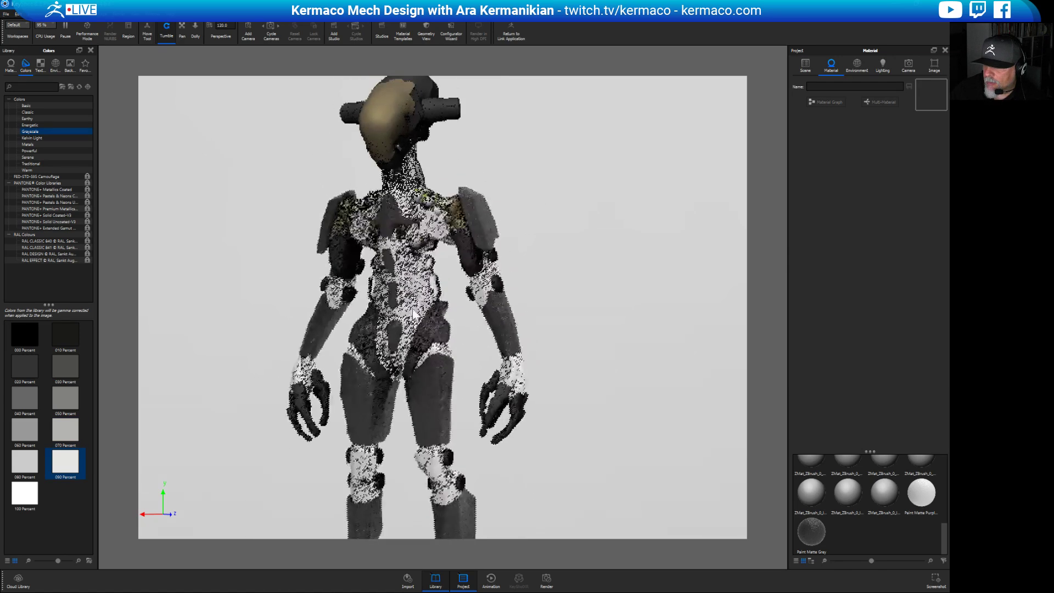
pyautogui.click(41, 466)
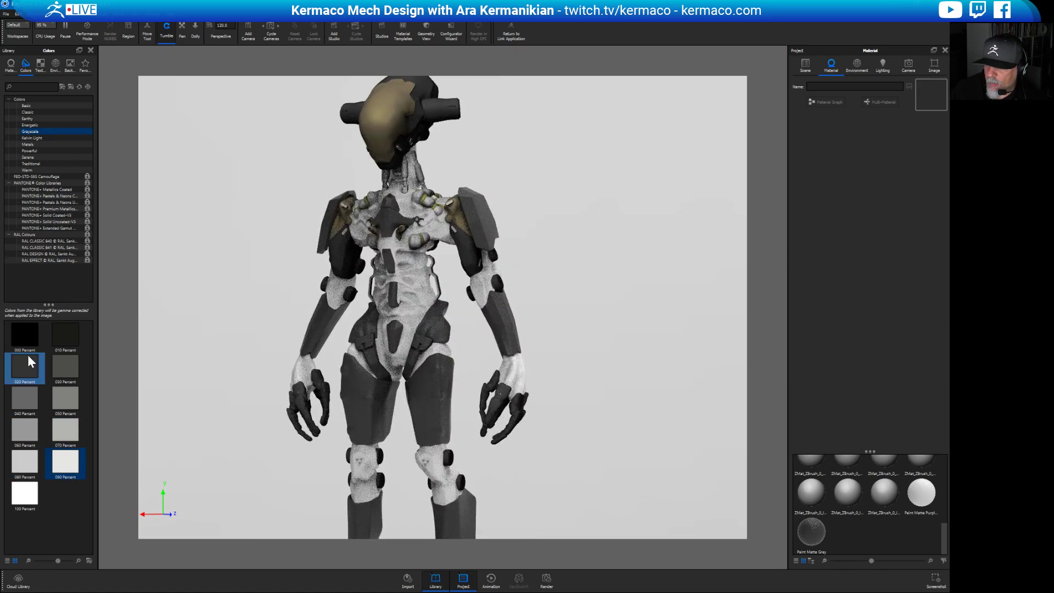
# Try the Energetic color Crimson Red on the shared body material and check it from the front.
pyautogui.moveTo(27, 362)
pyautogui.mouseDown()
pyautogui.moveTo(371, 364)
pyautogui.moveTo(413, 313)
pyautogui.moveTo(278, 379)
pyautogui.moveTo(138, 159)
pyautogui.moveTo(46, 150)
pyautogui.mouseUp()
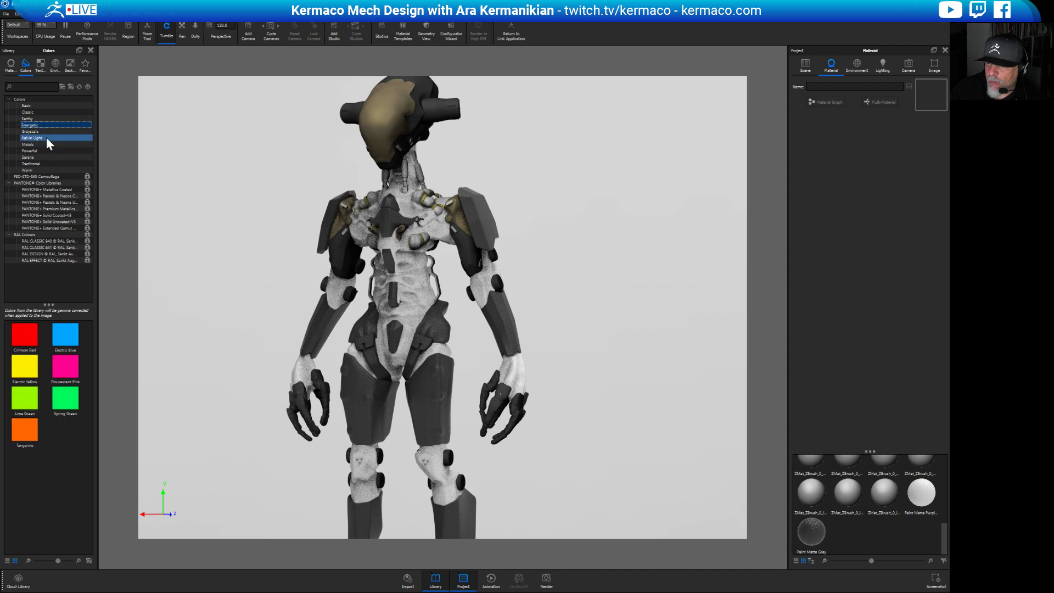
pyautogui.click(70, 342)
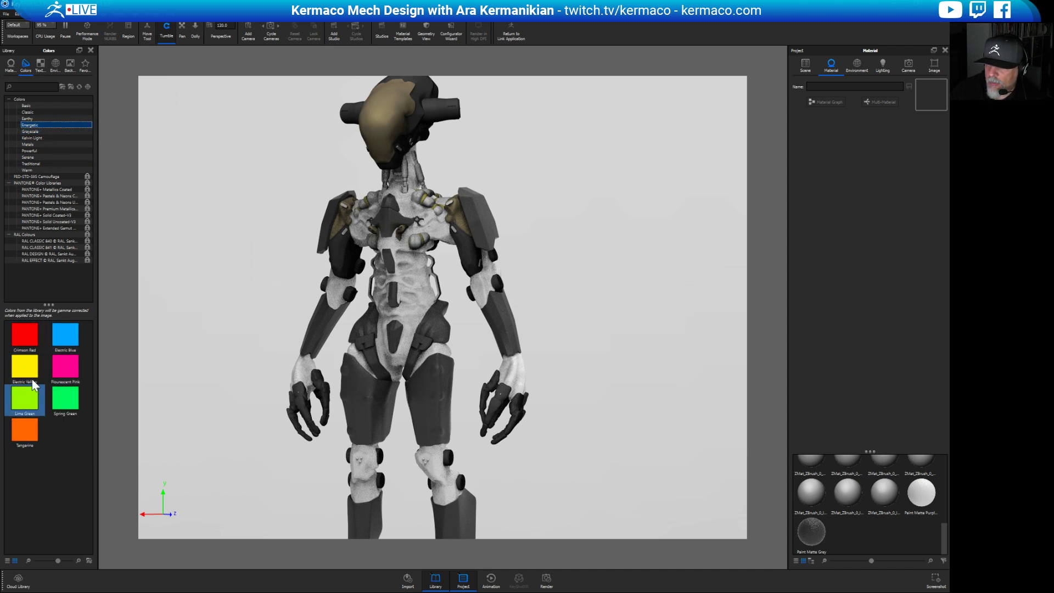
pyautogui.moveTo(25, 335)
pyautogui.mouseDown()
pyautogui.moveTo(369, 305)
pyautogui.moveTo(423, 282)
pyautogui.mouseUp()
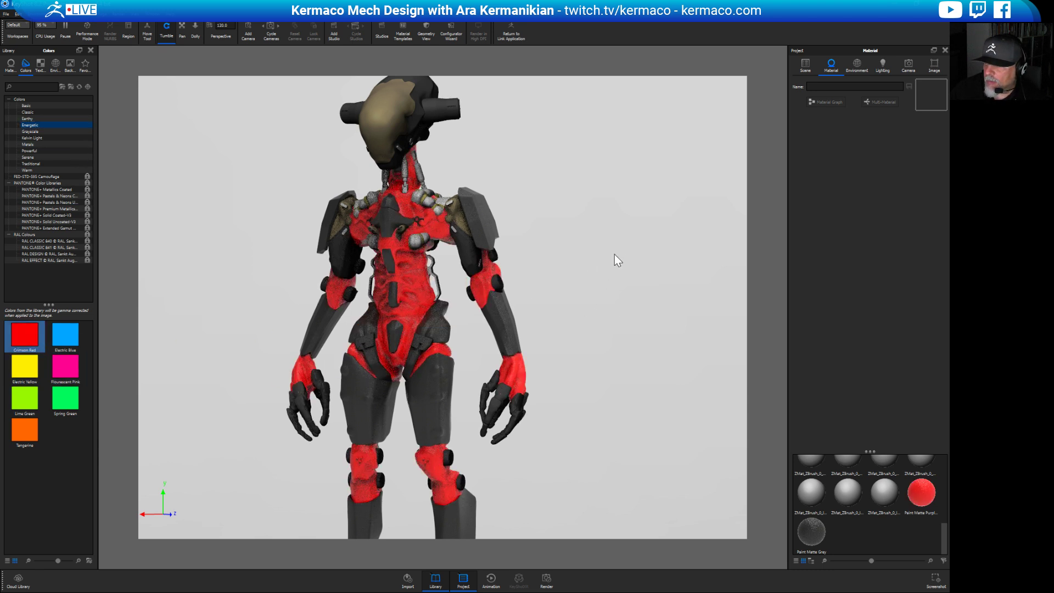
pyautogui.moveTo(614, 255); pyautogui.dragTo(670, 268)
pyautogui.moveTo(605, 289); pyautogui.dragTo(676, 375)
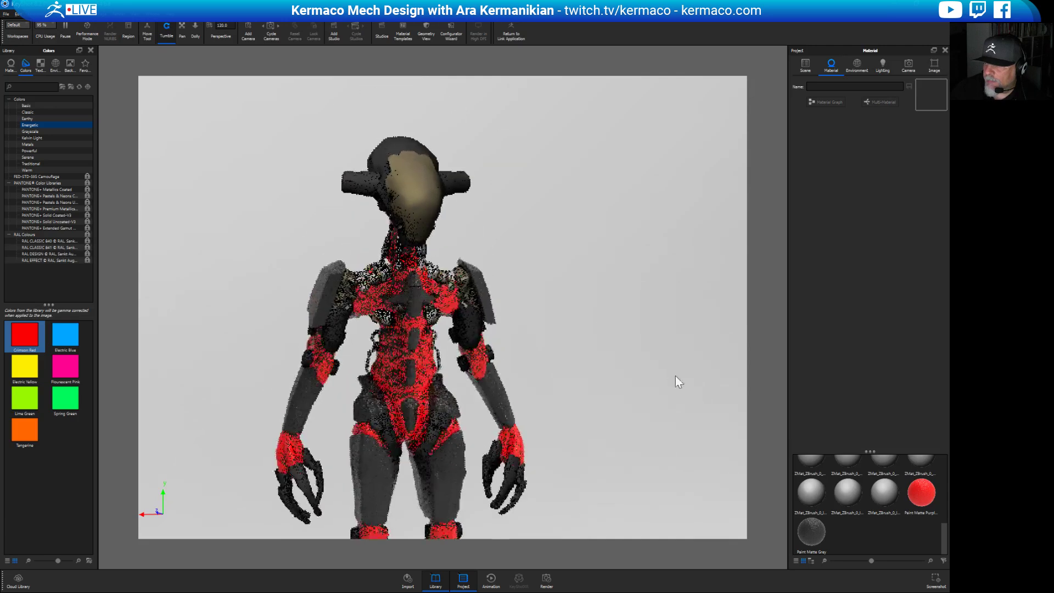
pyautogui.scroll(3, 679, 382)
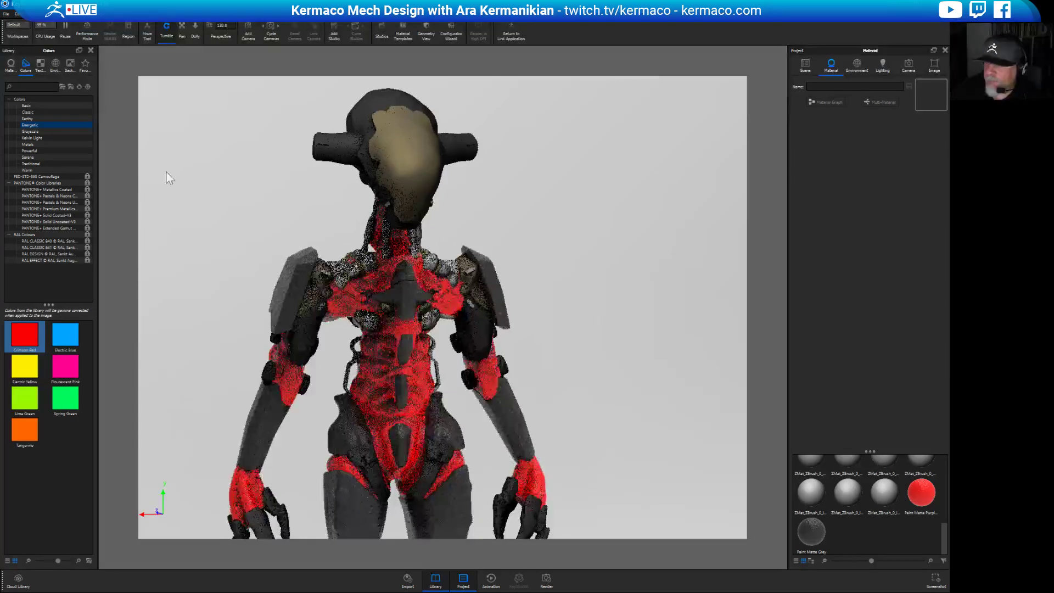
# Try the Earthy colors Forest Green and Pumpkin Orange on the shared body material.
pyautogui.click(35, 118)
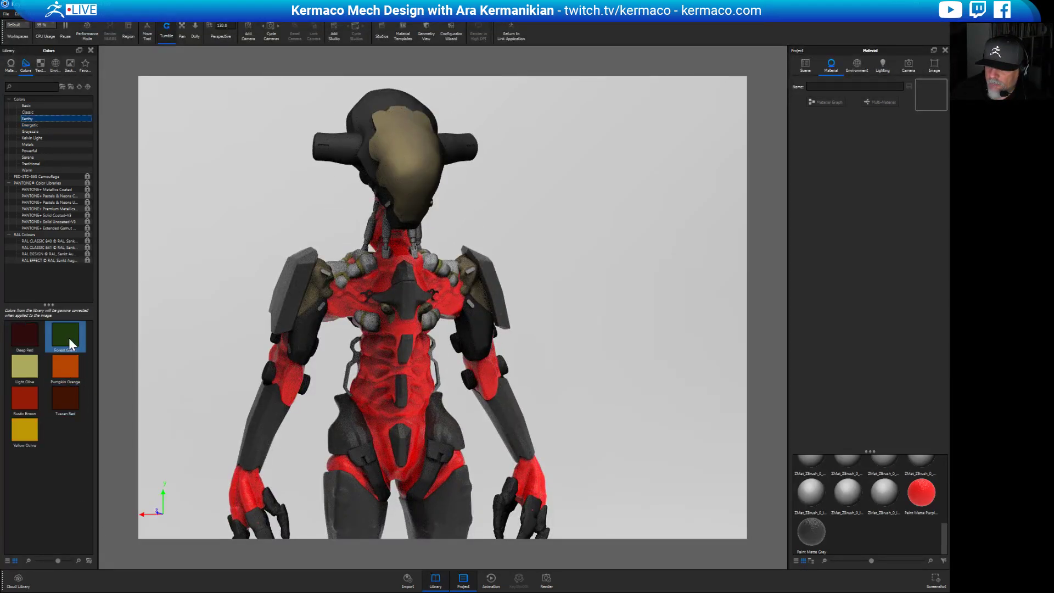
pyautogui.moveTo(68, 337); pyautogui.dragTo(373, 389)
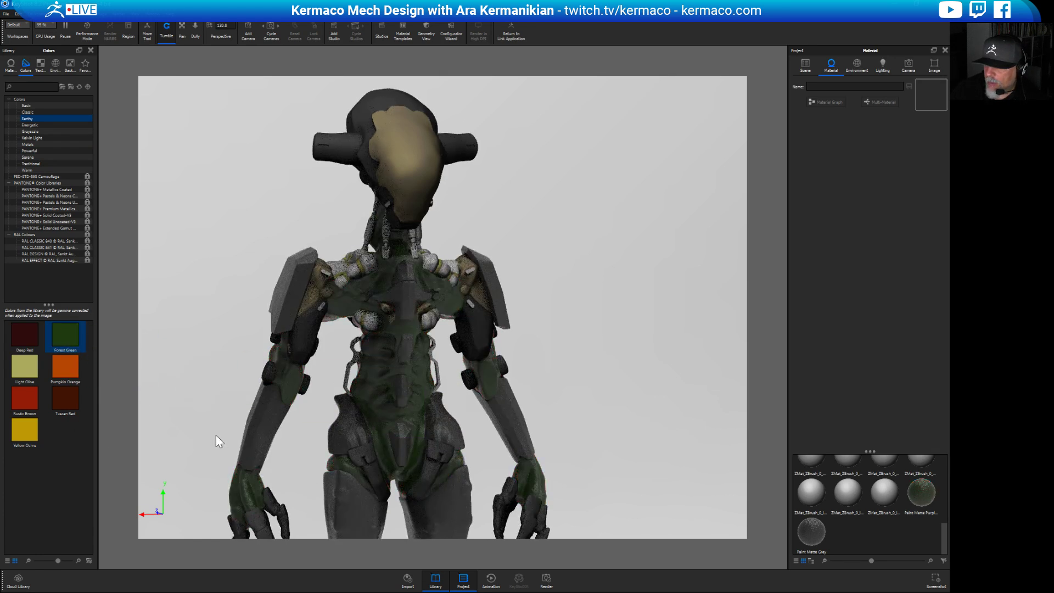
pyautogui.moveTo(71, 377); pyautogui.dragTo(380, 390)
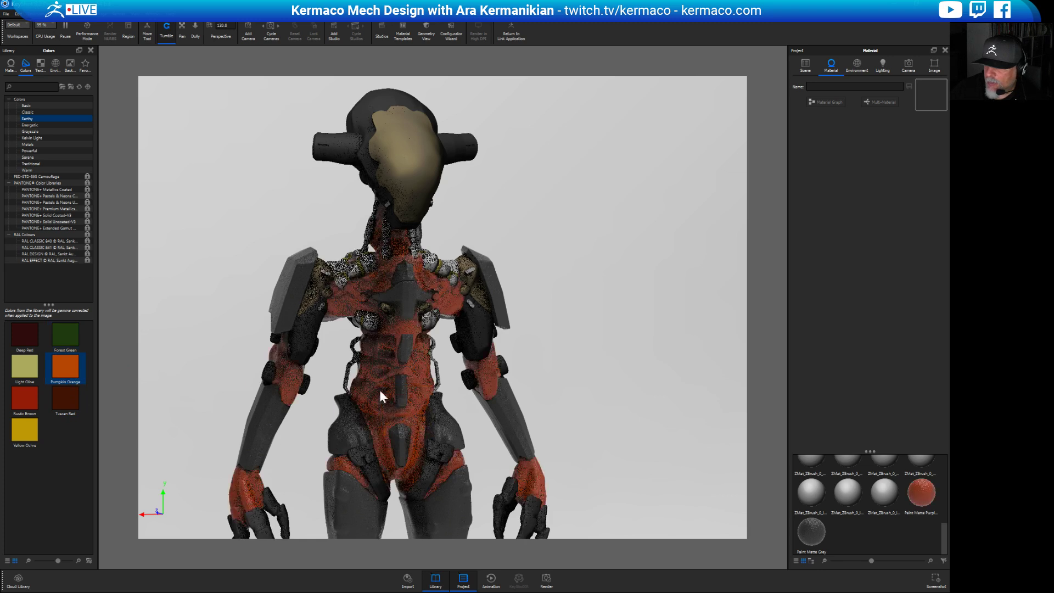
pyautogui.scroll(-3, 673, 380)
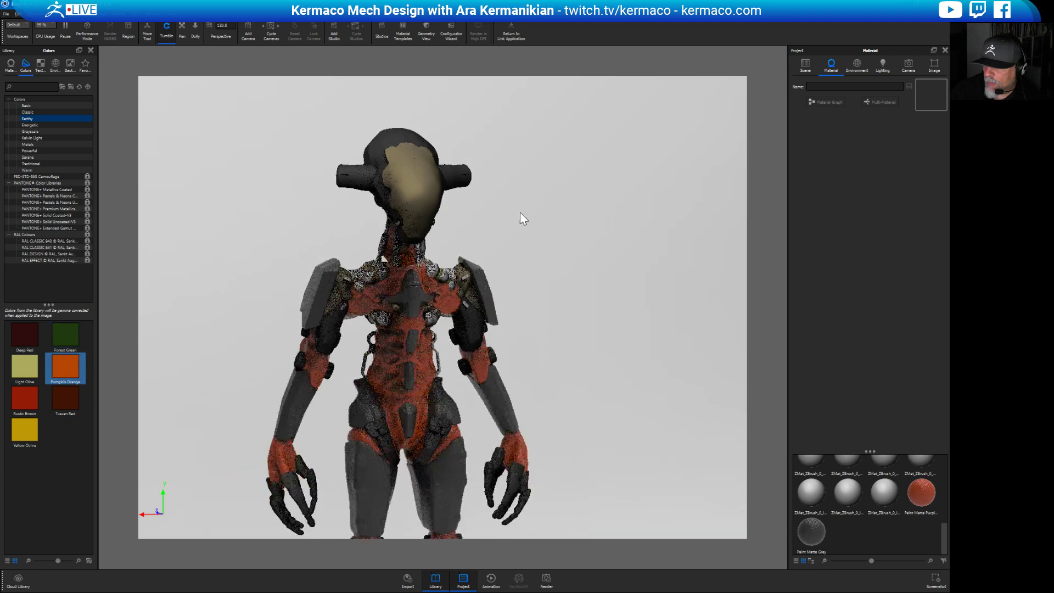
# Color the shared body material with the Earthy color Yellow Ochre and inspect the torso up close.
pyautogui.moveTo(25, 428); pyautogui.dragTo(413, 303)
pyautogui.moveTo(583, 312); pyautogui.dragTo(512, 324)
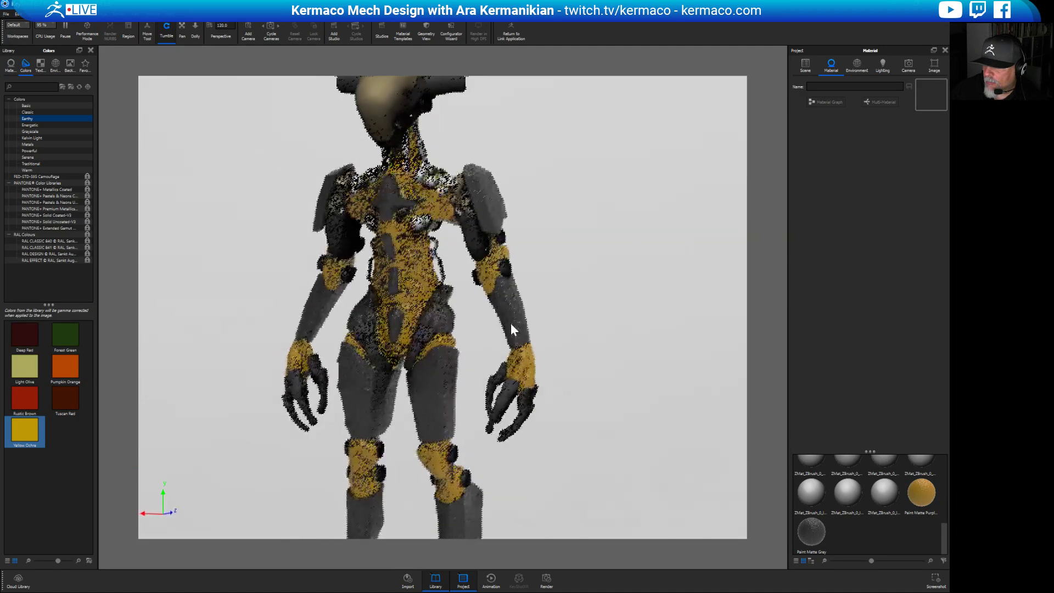
pyautogui.moveTo(379, 308); pyautogui.dragTo(350, 419, button='middle')
pyautogui.scroll(3, 610, 487)
pyautogui.scroll(2, 611, 488)
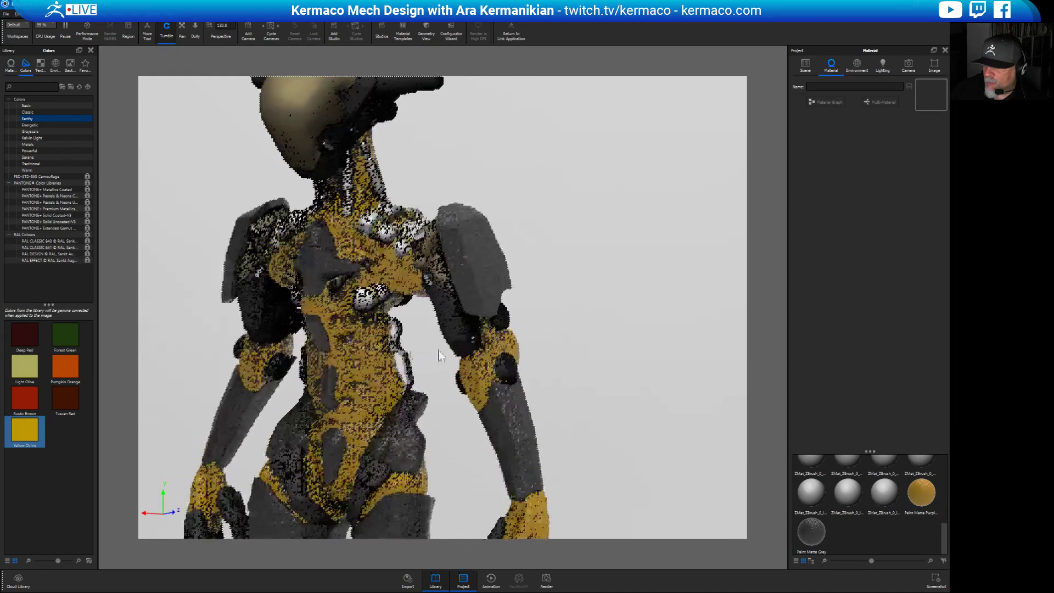
pyautogui.moveTo(443, 353); pyautogui.dragTo(516, 354, button='middle')
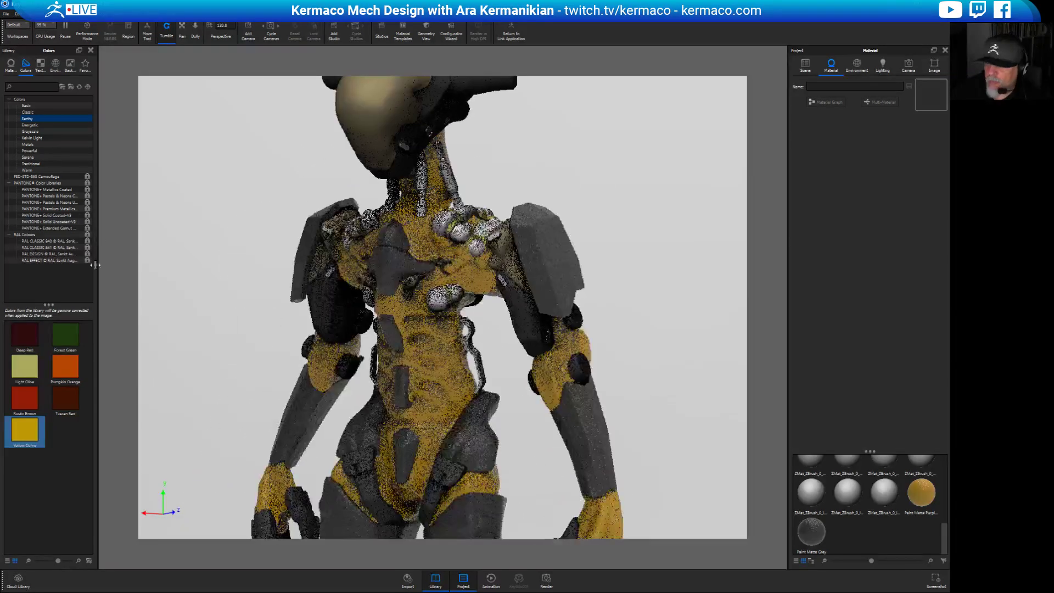
# Try the Energetic color Fluorescent Pink on the shared body material.
pyautogui.click(35, 124)
pyautogui.moveTo(81, 376); pyautogui.dragTo(434, 356)
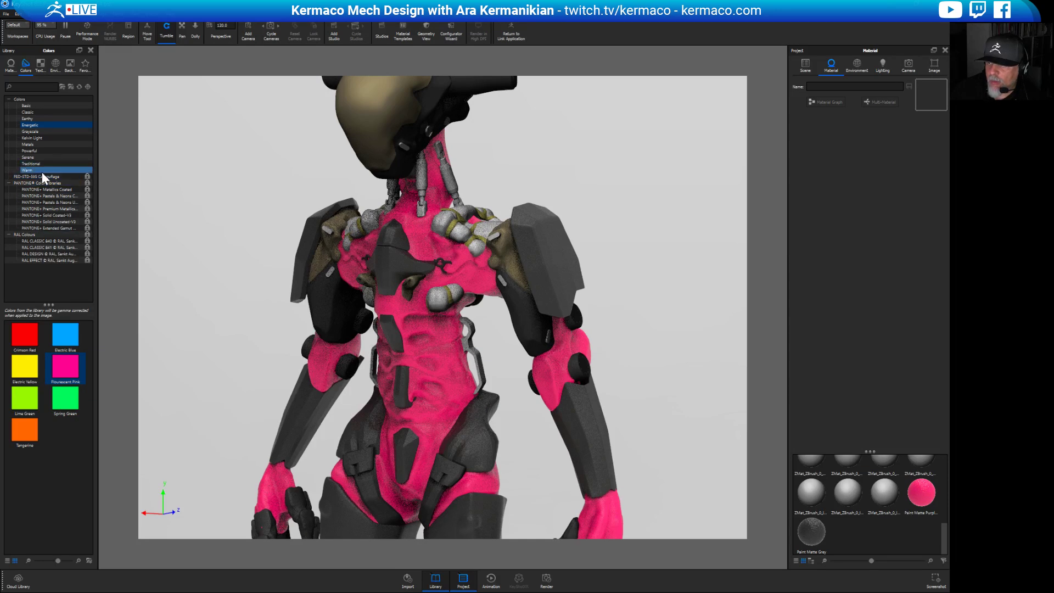
# Try the PANTONE+ Metallics Coated blues 8184 C and 8185 C on the shared body material and check the figure from the front.
pyautogui.click(55, 189)
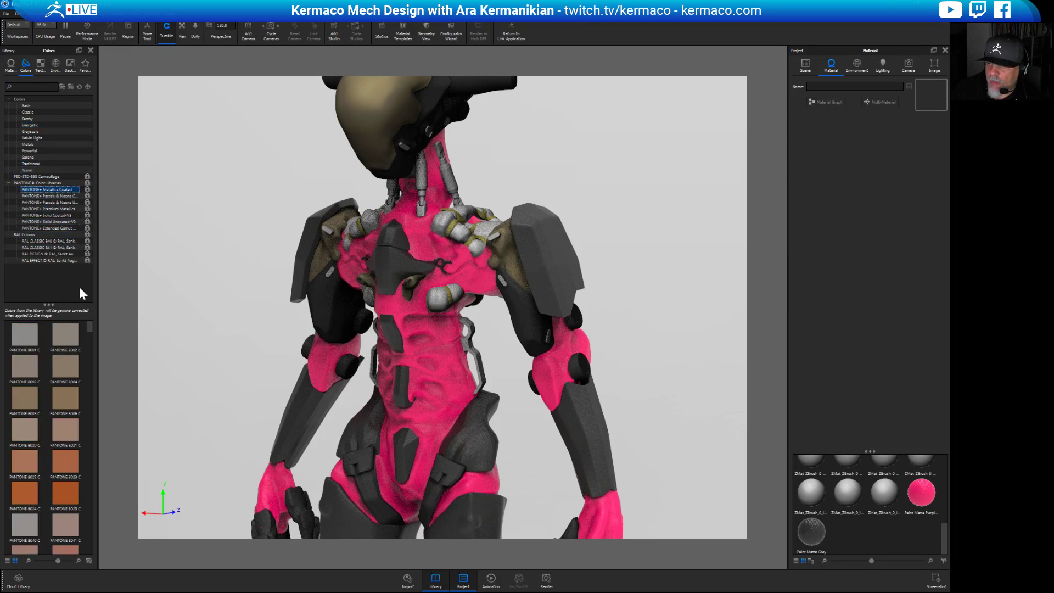
pyautogui.moveTo(90, 326)
pyautogui.mouseDown()
pyautogui.moveTo(92, 368)
pyautogui.moveTo(163, 373)
pyautogui.moveTo(173, 392)
pyautogui.moveTo(176, 368)
pyautogui.moveTo(483, 369)
pyautogui.mouseUp()
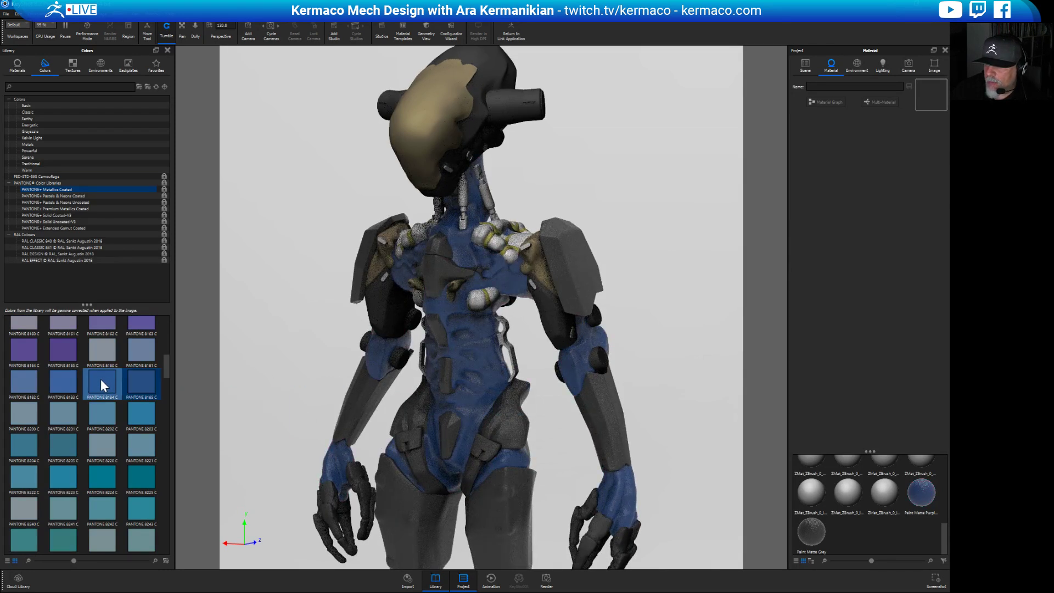
pyautogui.moveTo(101, 379)
pyautogui.mouseDown()
pyautogui.moveTo(462, 384)
pyautogui.moveTo(475, 366)
pyautogui.mouseUp()
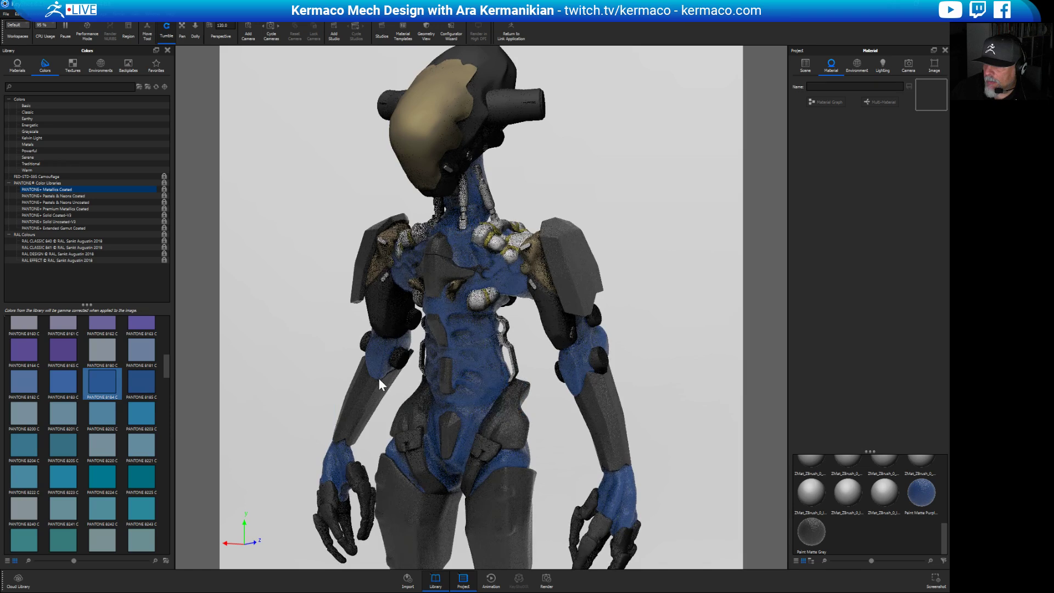
pyautogui.moveTo(134, 348); pyautogui.dragTo(477, 362)
pyautogui.moveTo(142, 382)
pyautogui.mouseDown()
pyautogui.moveTo(438, 393)
pyautogui.moveTo(481, 381)
pyautogui.mouseUp()
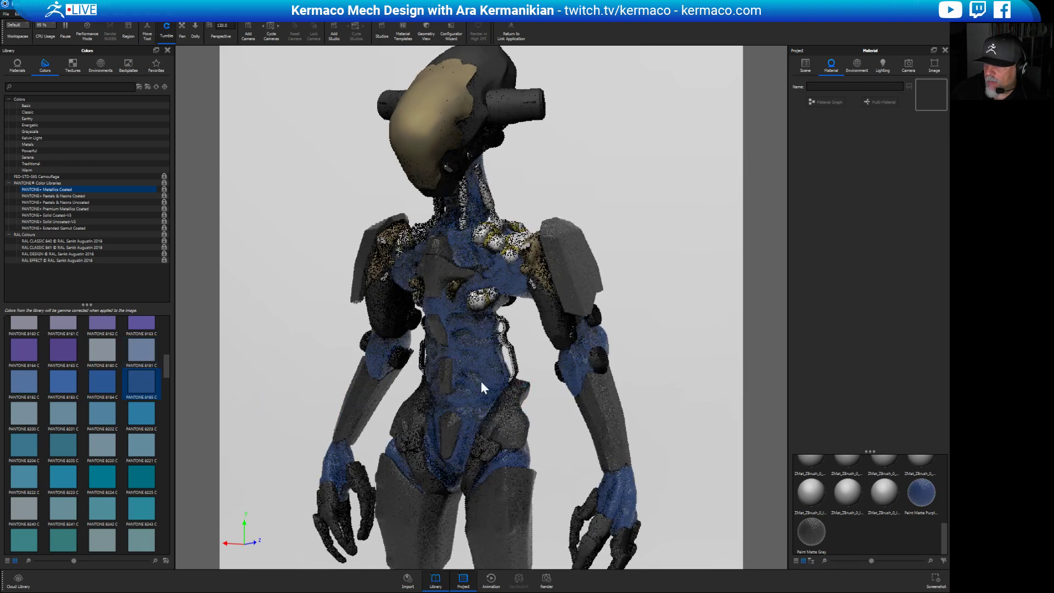
pyautogui.moveTo(596, 183); pyautogui.dragTo(669, 203)
pyautogui.moveTo(668, 300); pyautogui.dragTo(655, 275, button='middle')
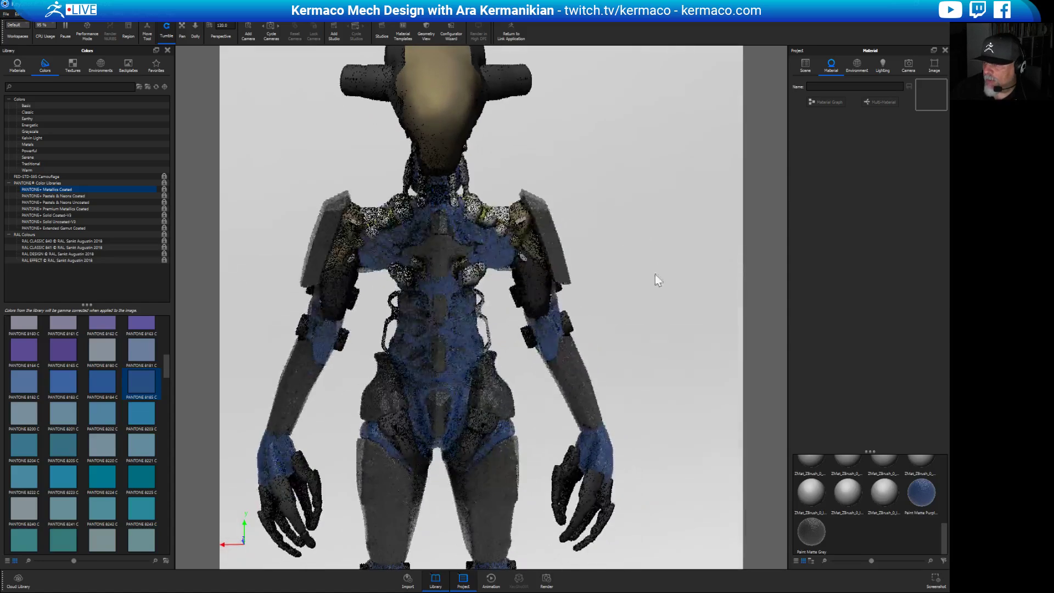
pyautogui.keyDown('alt'); pyautogui.moveTo(655, 275); pyautogui.dragTo(558, 301, button='right'); pyautogui.keyUp('alt')
pyautogui.moveTo(558, 301); pyautogui.dragTo(575, 224, button='middle')
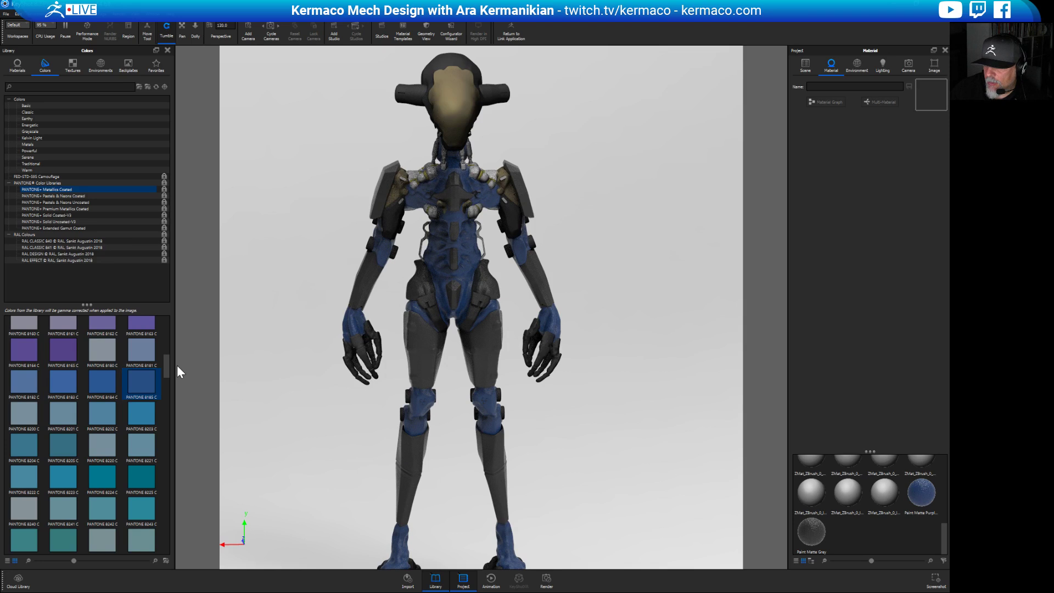
# Color the shared body material with PANTONE 8021 C from the Metallics Coated library and inspect the torso up close.
pyautogui.moveTo(165, 370); pyautogui.dragTo(171, 328)
pyautogui.moveTo(134, 367); pyautogui.dragTo(467, 259)
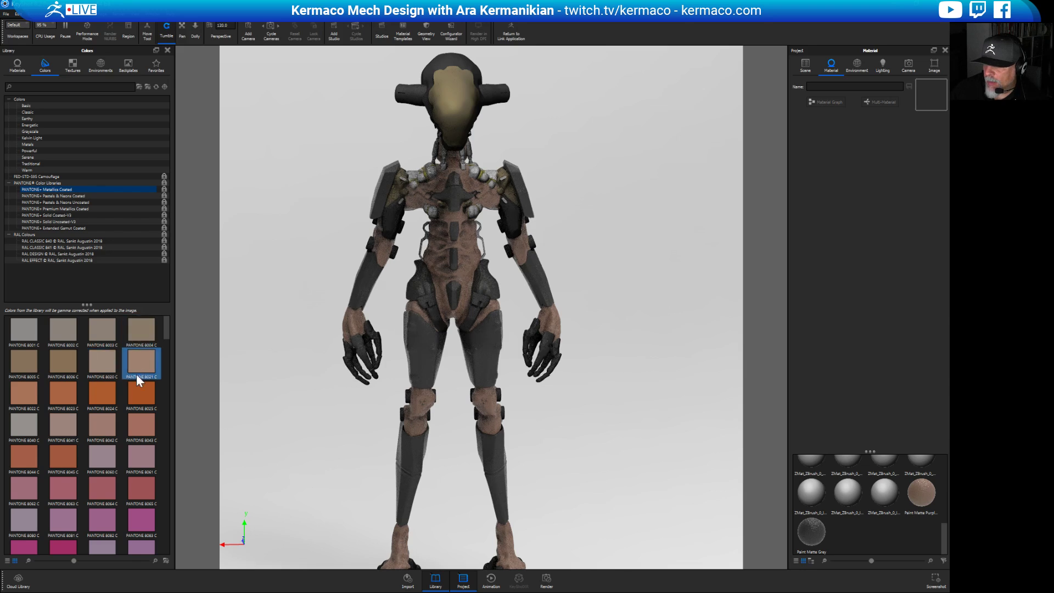
pyautogui.moveTo(650, 302); pyautogui.dragTo(629, 287)
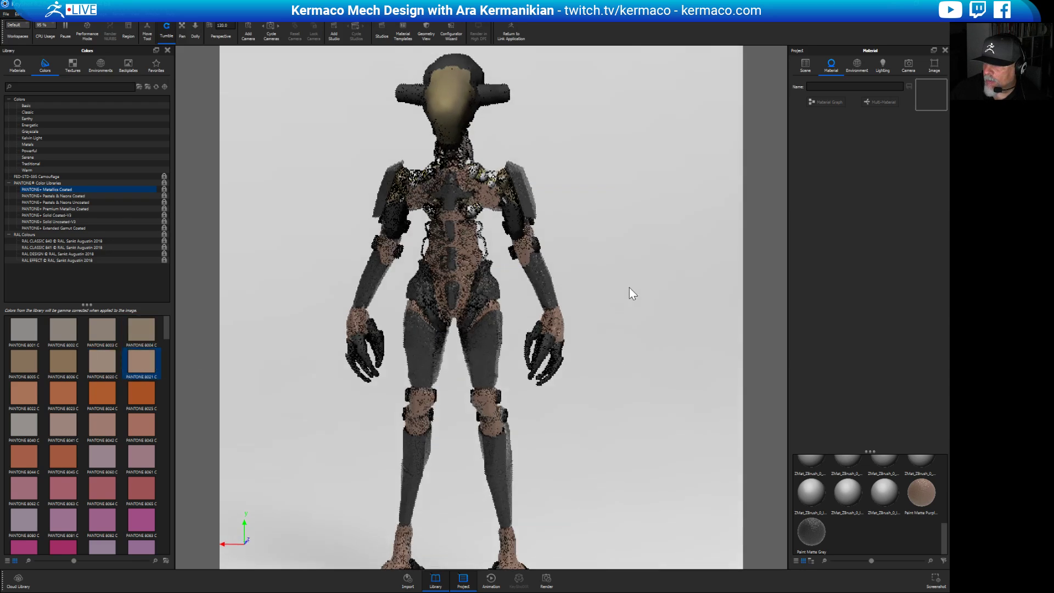
pyautogui.moveTo(557, 304); pyautogui.dragTo(509, 439, button='middle')
pyautogui.scroll(5, 478, 401)
pyautogui.scroll(-3, 617, 292)
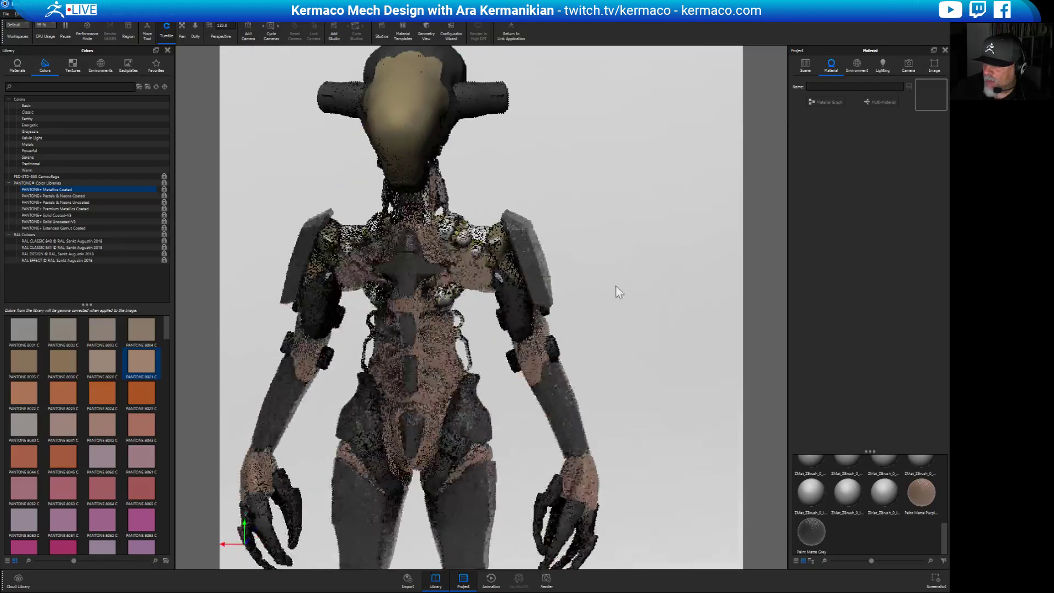
pyautogui.moveTo(617, 291); pyautogui.dragTo(441, 299)
pyautogui.scroll(-3, 499, 279)
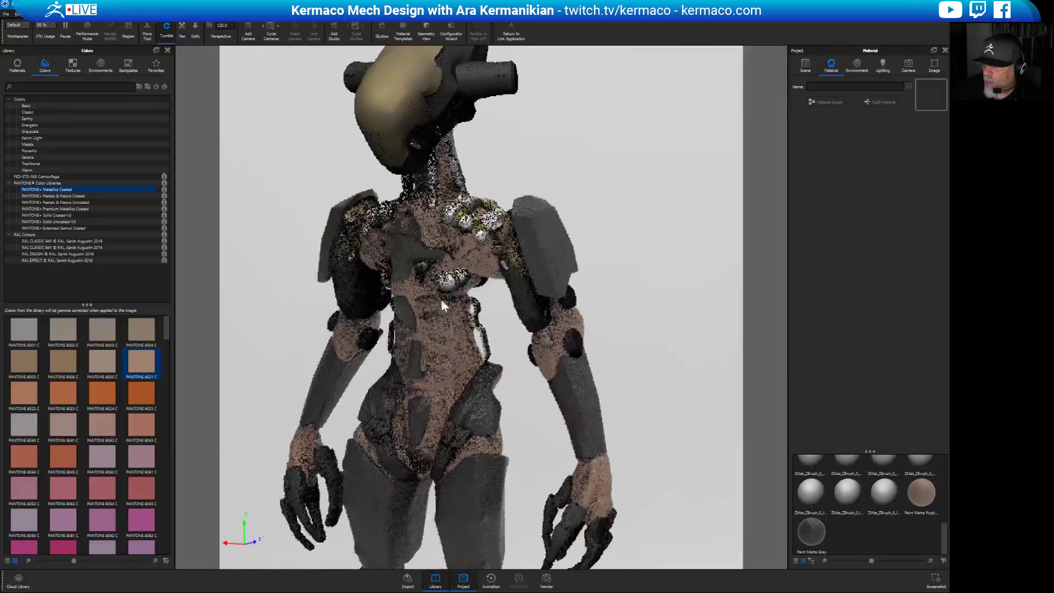
pyautogui.scroll(8, 441, 299)
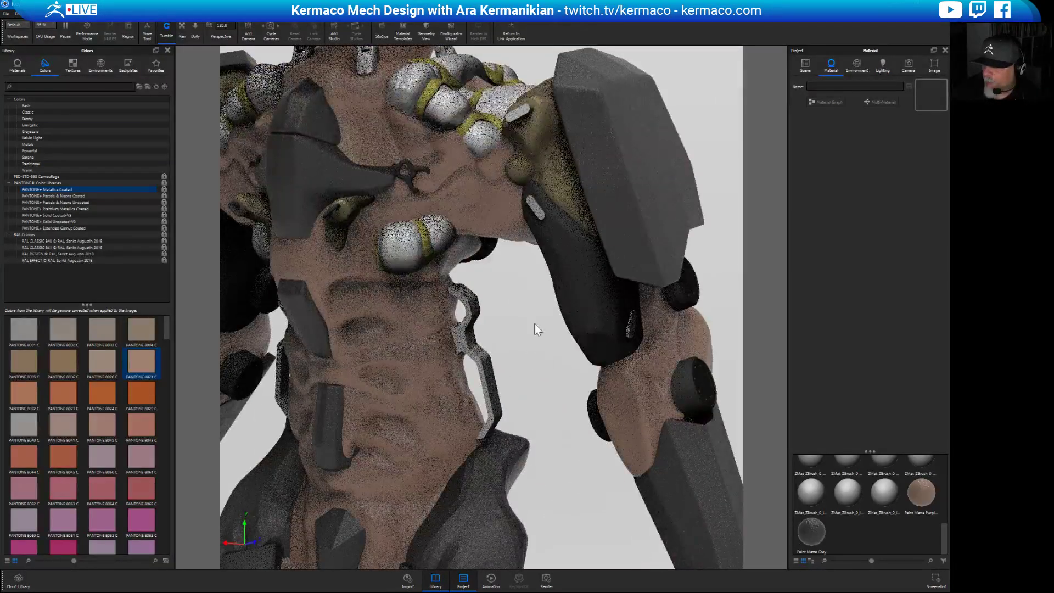
# Examine the body color on the hips, hands and knee joints from the front and at an angle.
pyautogui.moveTo(555, 360); pyautogui.dragTo(490, 265)
pyautogui.scroll(-5, 211, 252)
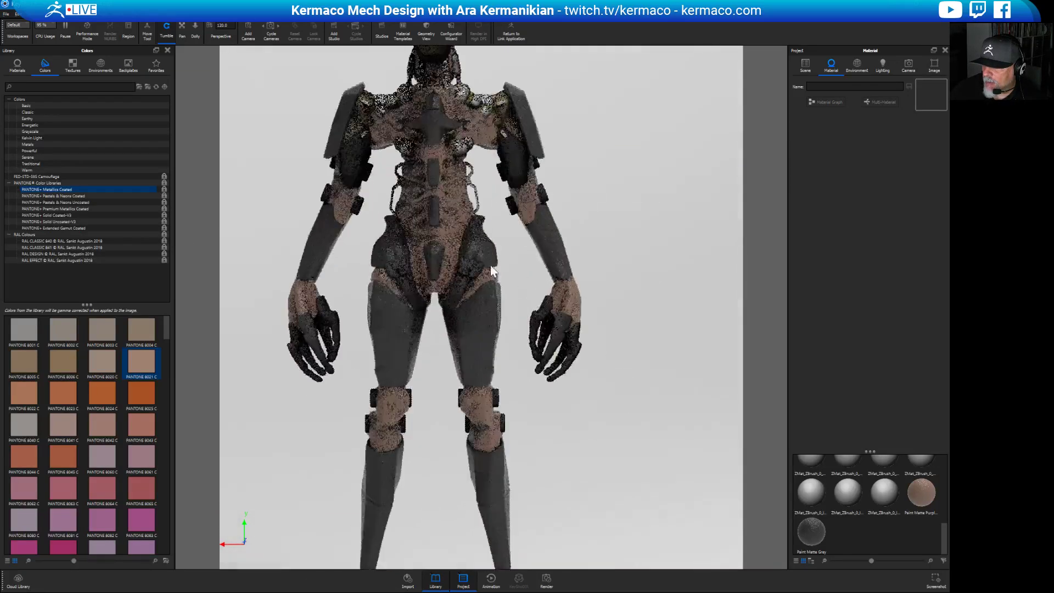
pyautogui.scroll(2, 490, 265)
pyautogui.moveTo(490, 341); pyautogui.dragTo(639, 400)
pyautogui.scroll(4, 639, 400)
pyautogui.scroll(3, 640, 401)
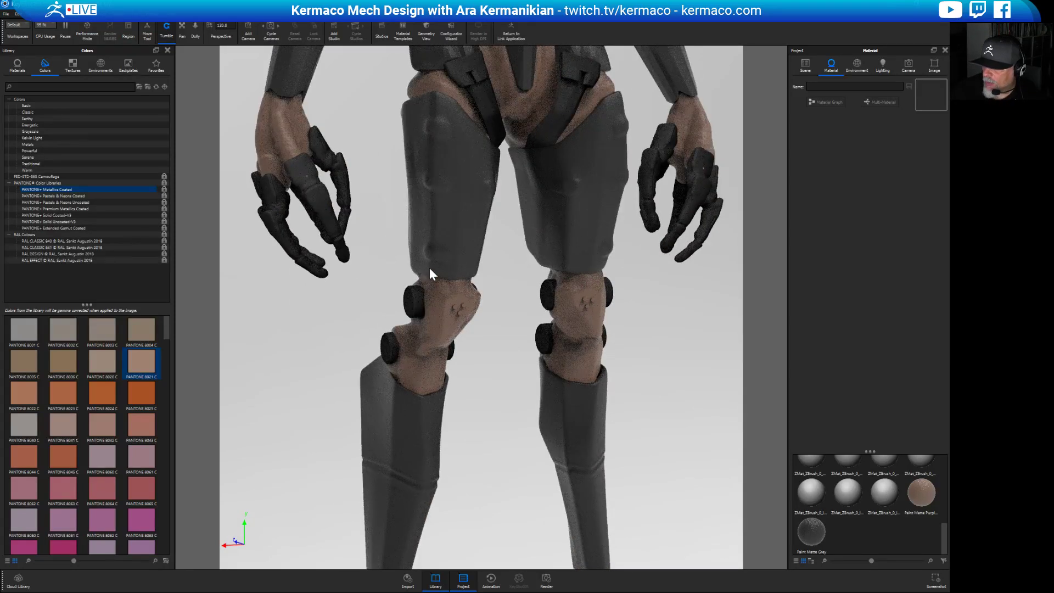
pyautogui.moveTo(430, 268); pyautogui.dragTo(256, 318)
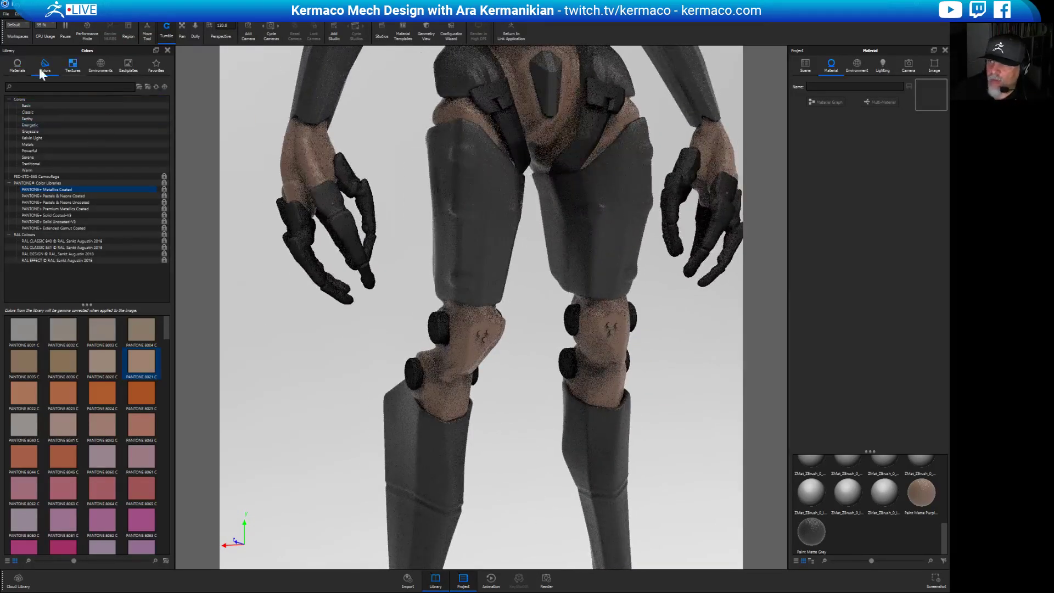
# Search the material library for rubber and try Rubber and Rubberised Nylon on the finger parts.
pyautogui.click(18, 66)
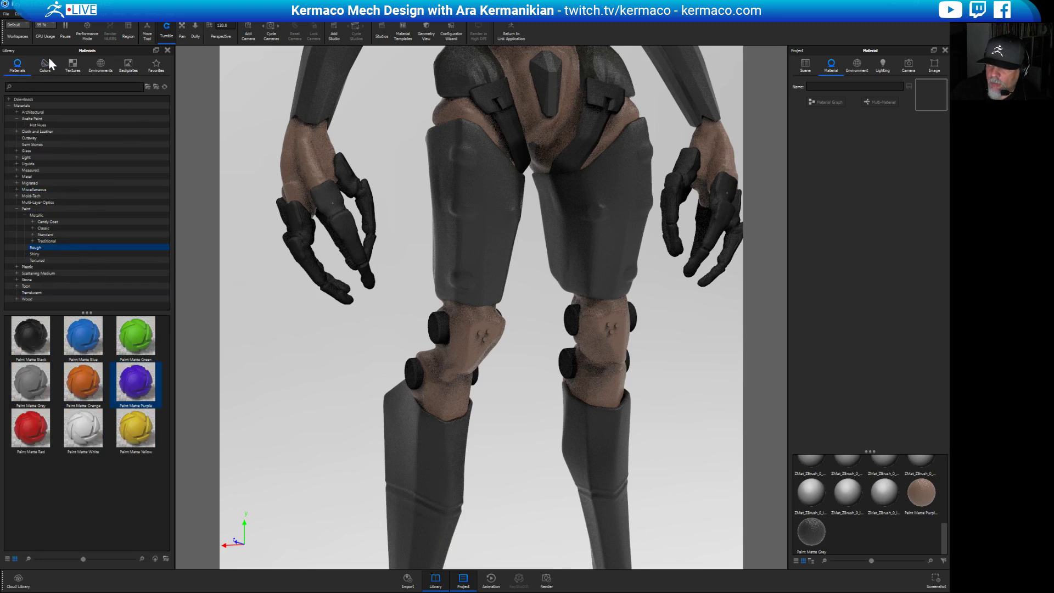
pyautogui.write('r')
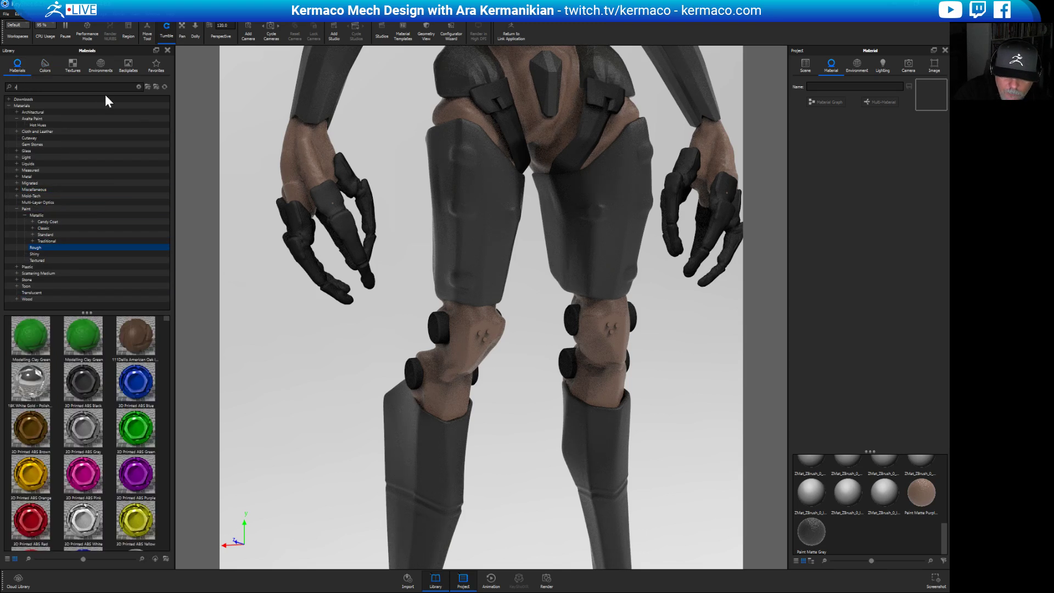
pyautogui.write('ubber')
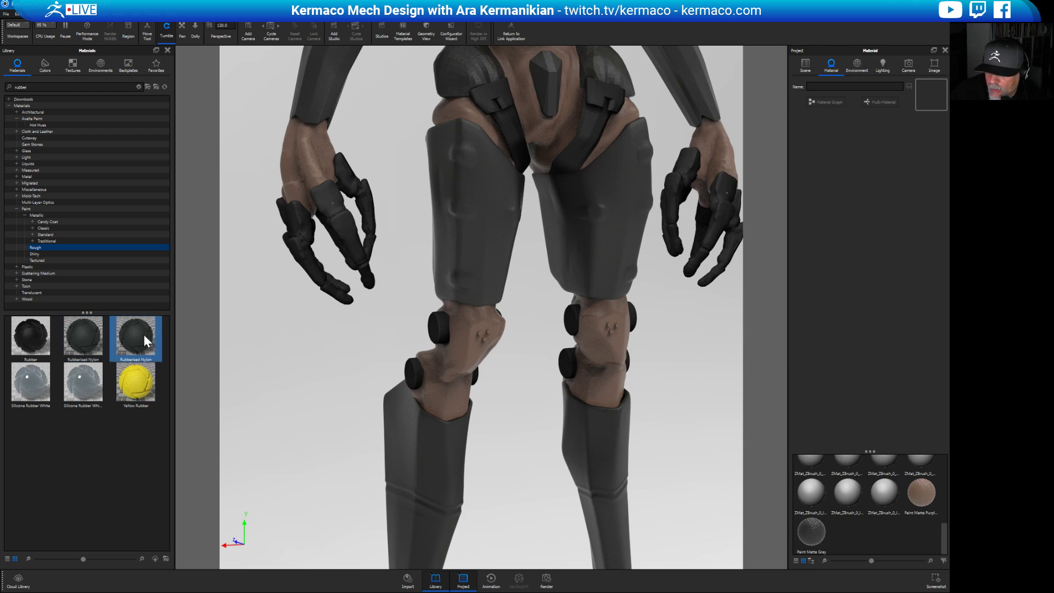
pyautogui.moveTo(41, 338); pyautogui.dragTo(341, 226)
pyautogui.moveTo(83, 345); pyautogui.dragTo(350, 227)
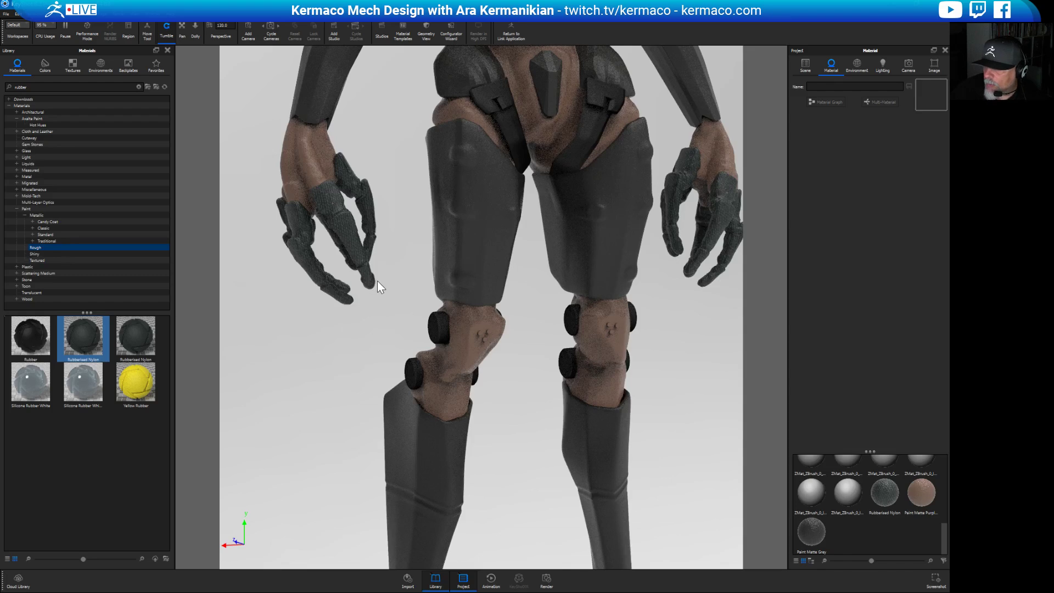
# View the fingers up close and try the other Rubberised Nylon and the second Silicone Rubber White variant on them.
pyautogui.moveTo(440, 290); pyautogui.dragTo(473, 269, button='middle')
pyautogui.keyDown('alt'); pyautogui.moveTo(473, 269); pyautogui.dragTo(572, 433, button='right'); pyautogui.keyUp('alt')
pyautogui.moveTo(466, 379); pyautogui.dragTo(592, 436, button='middle')
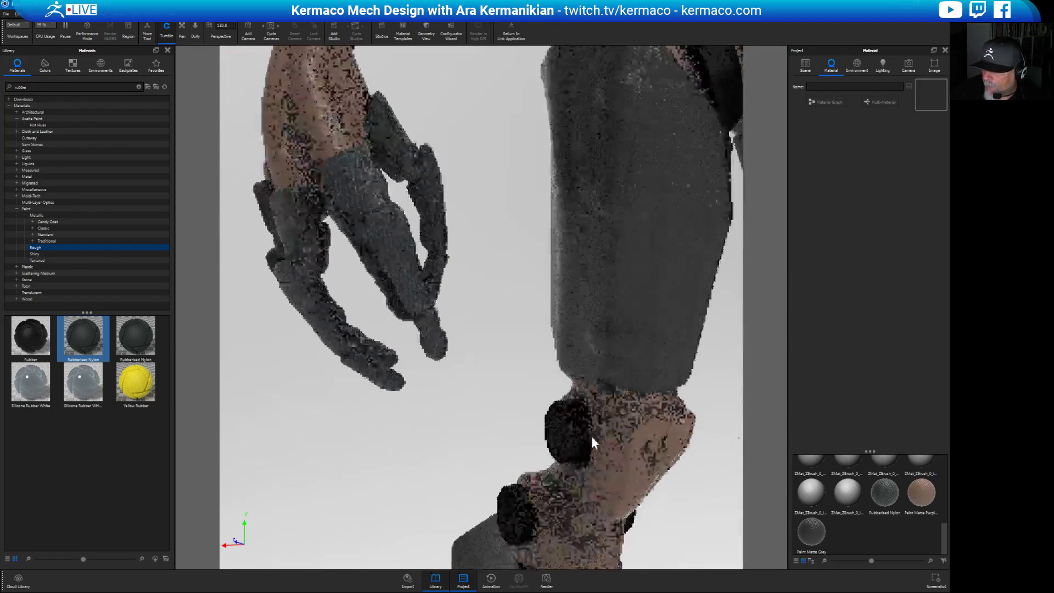
pyautogui.moveTo(137, 336); pyautogui.dragTo(356, 235)
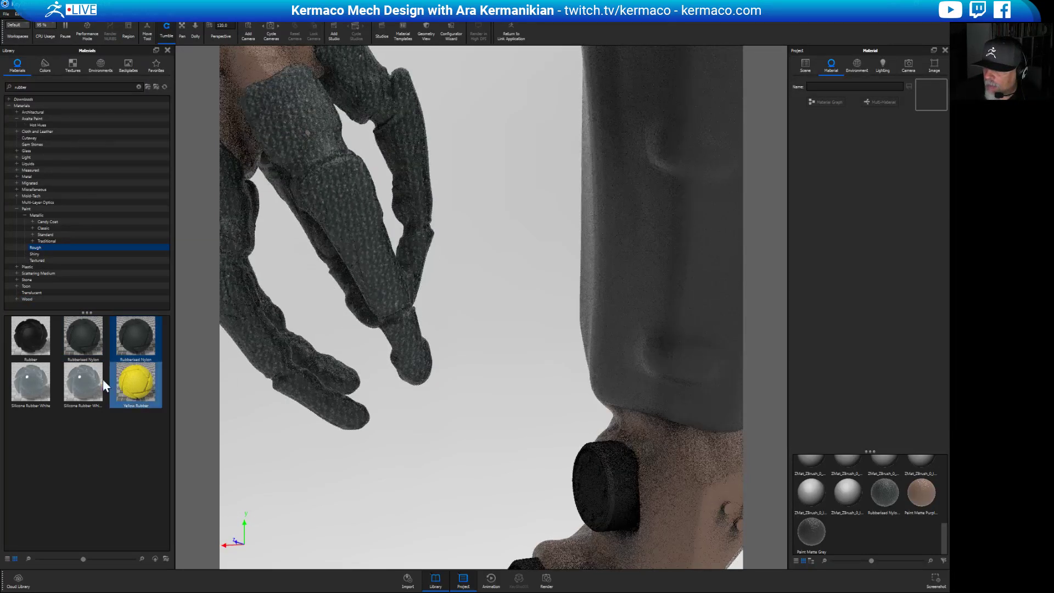
pyautogui.moveTo(104, 379); pyautogui.dragTo(373, 260)
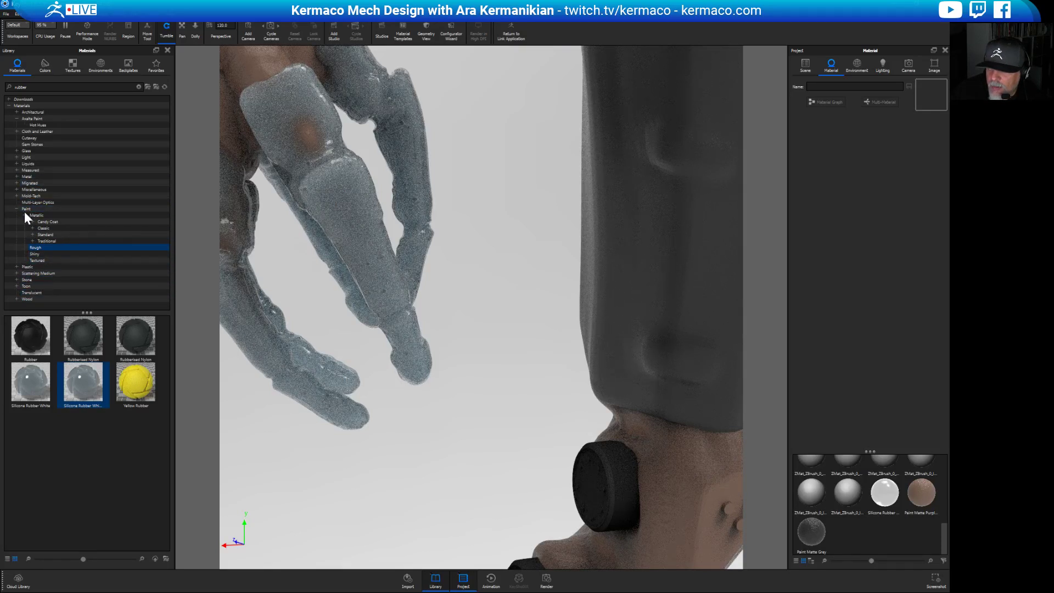
# Apply the Rubber material from the Plastic category to the fingers.
pyautogui.click(16, 267)
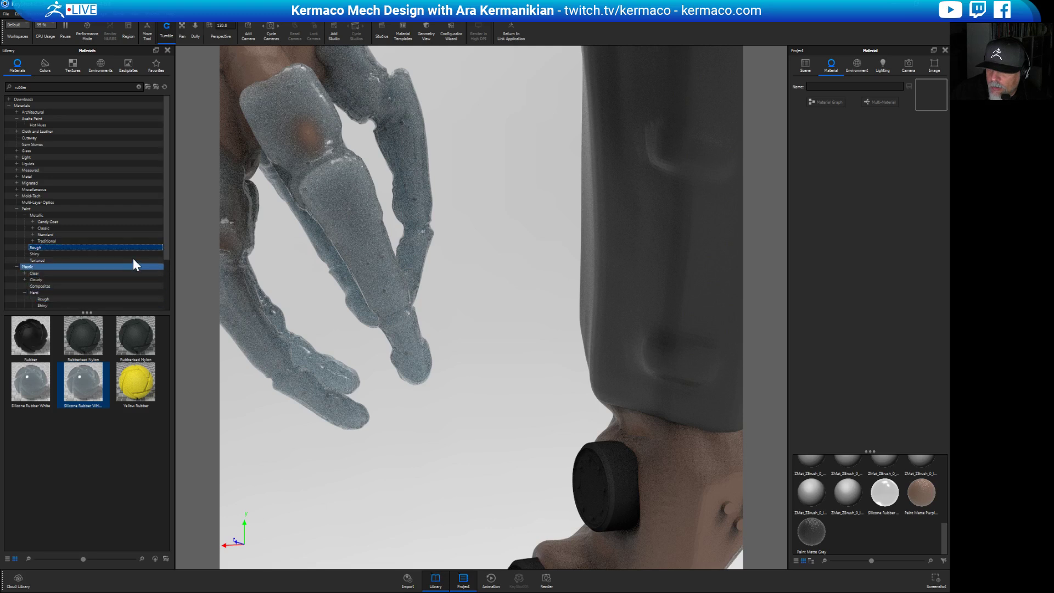
pyautogui.click(38, 267)
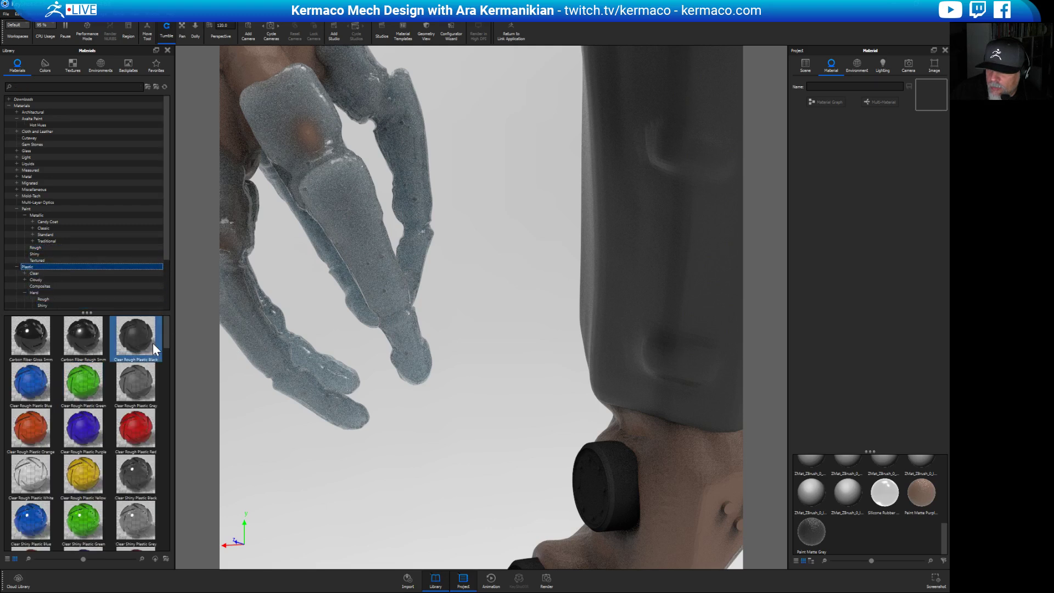
pyautogui.moveTo(167, 331); pyautogui.dragTo(159, 513)
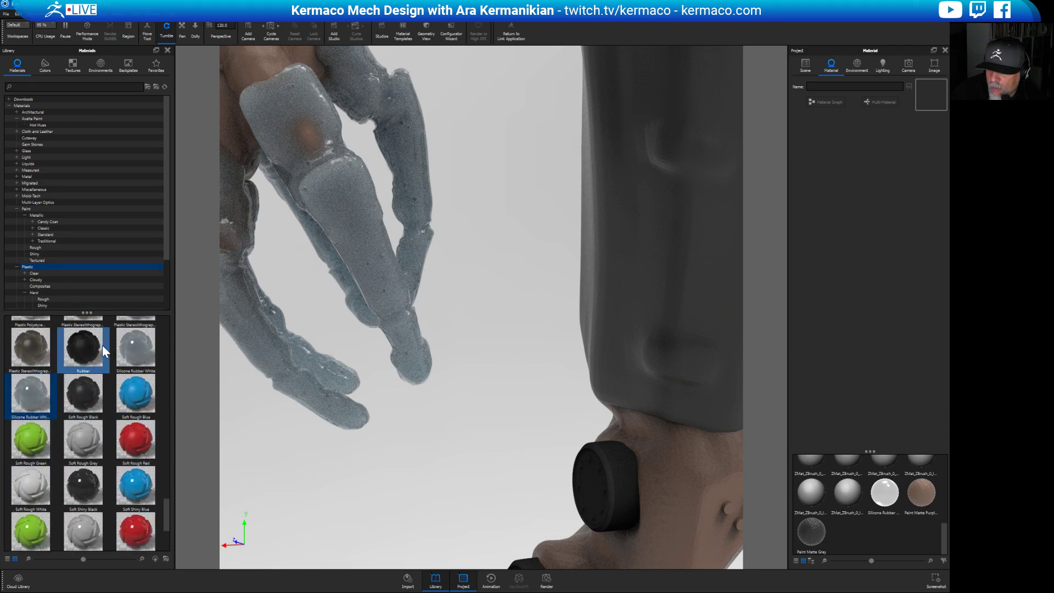
pyautogui.moveTo(103, 345); pyautogui.dragTo(267, 354)
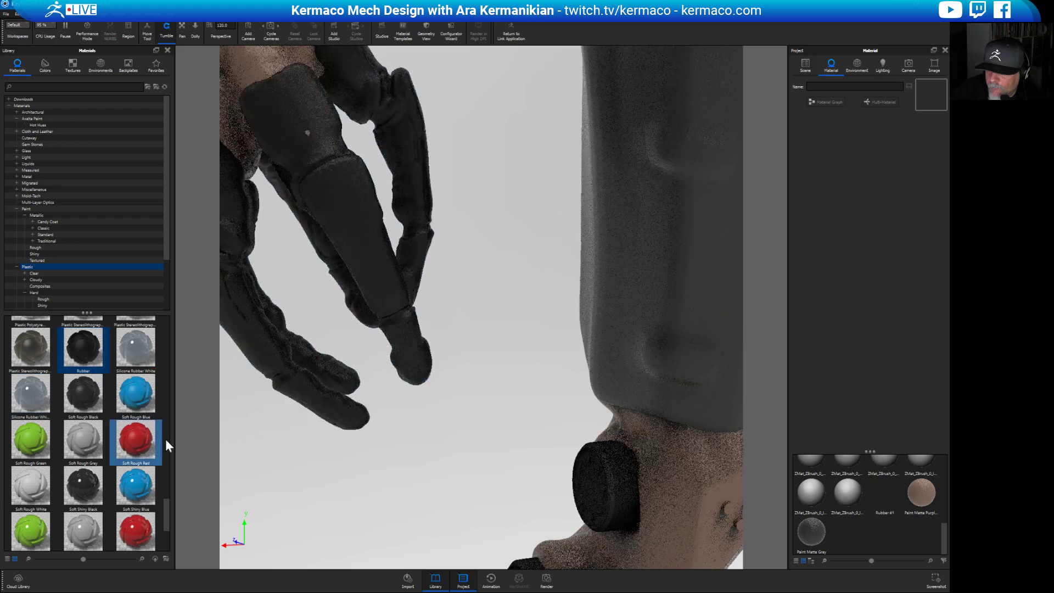
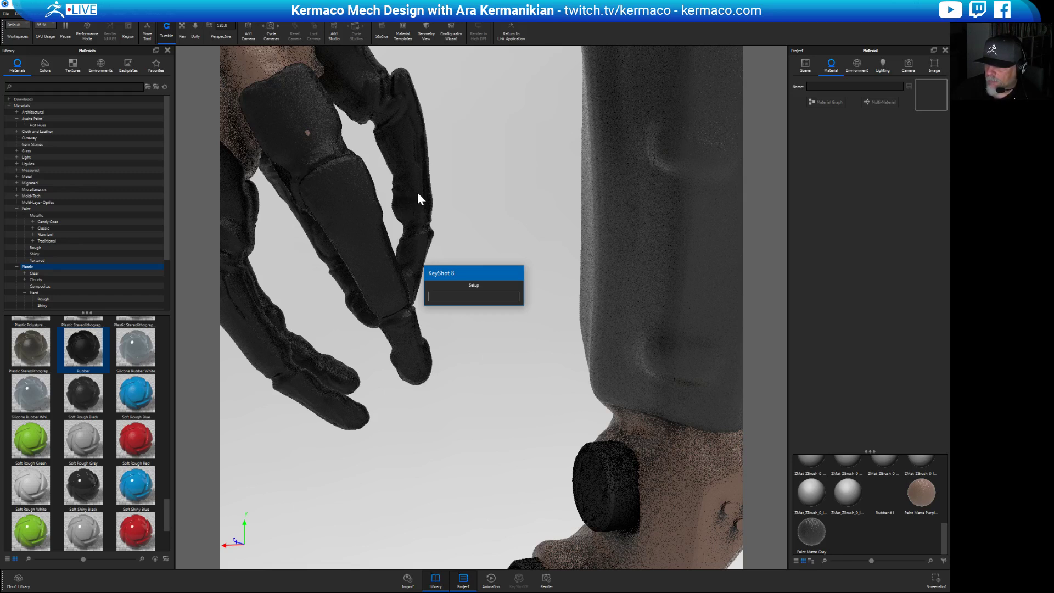
pyautogui.moveTo(492, 274); pyautogui.dragTo(535, 118)
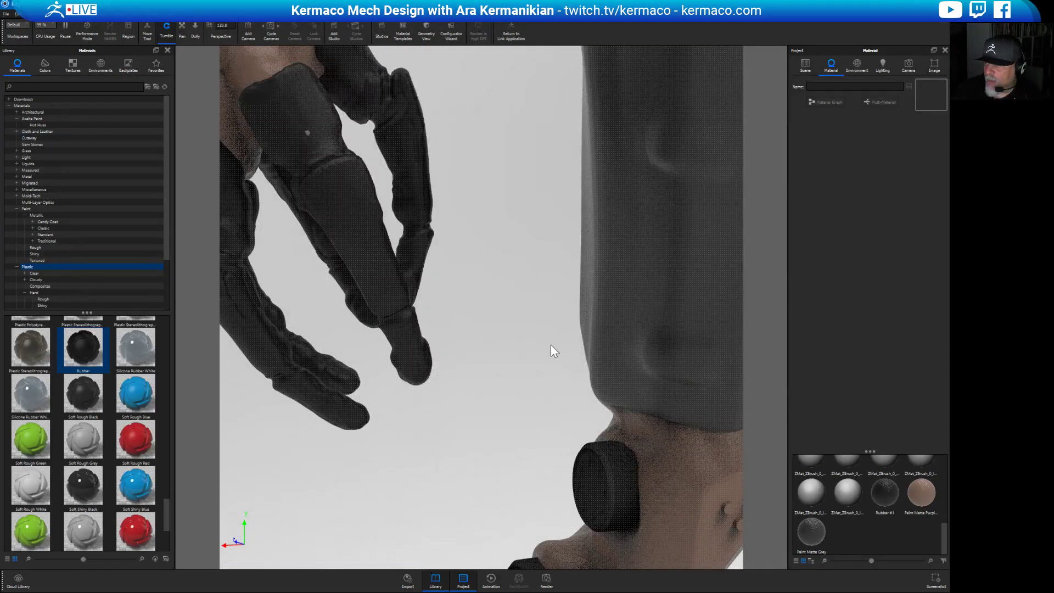
# Copy the fingers' Rubber material and paste it as a linked material onto the toes.
pyautogui.moveTo(551, 345); pyautogui.dragTo(424, 218)
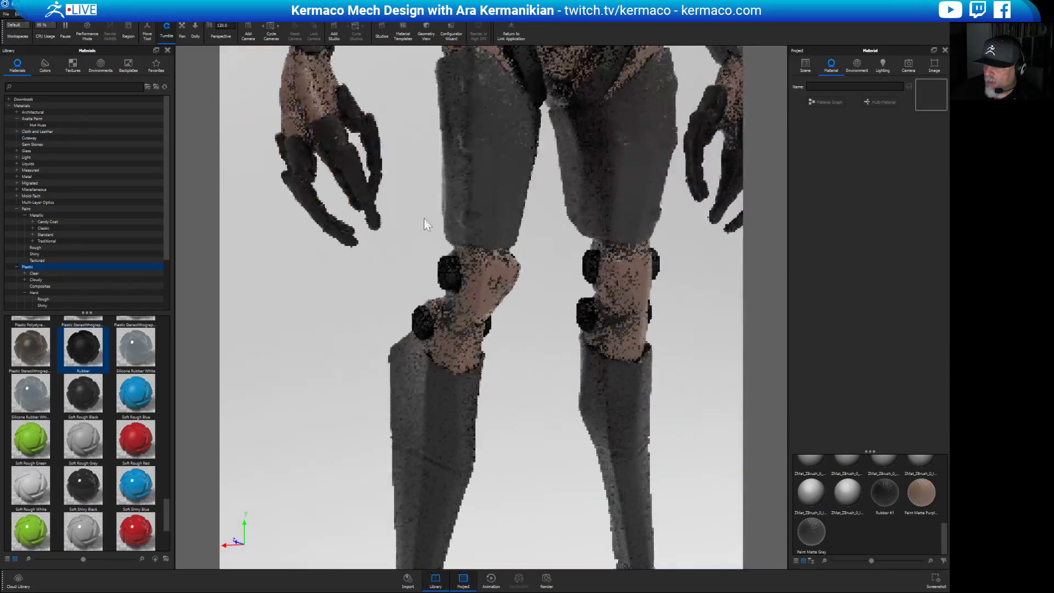
pyautogui.scroll(-5, 424, 218)
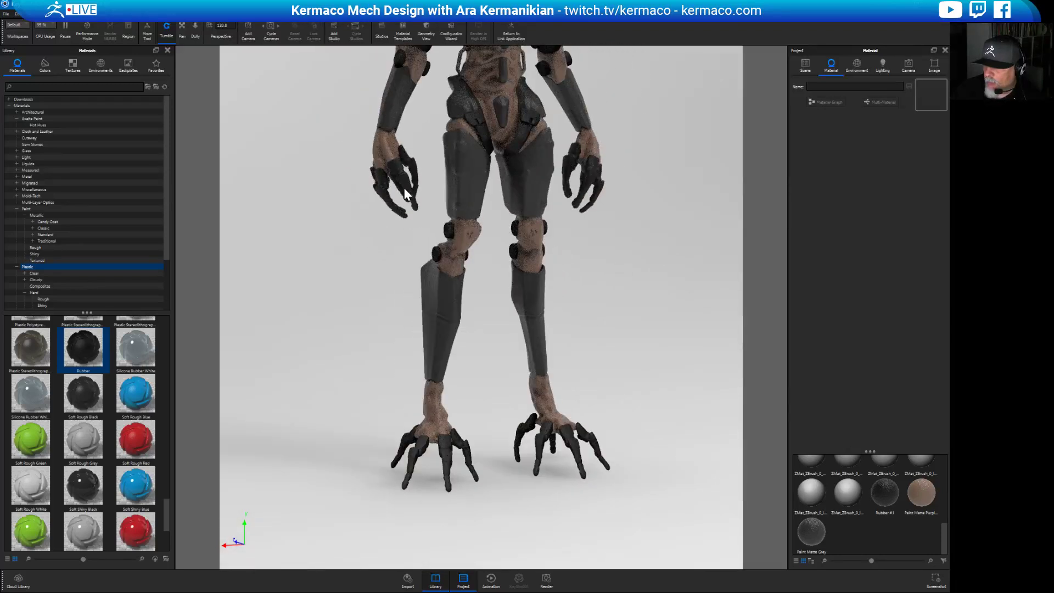
pyautogui.rightClick(406, 185)
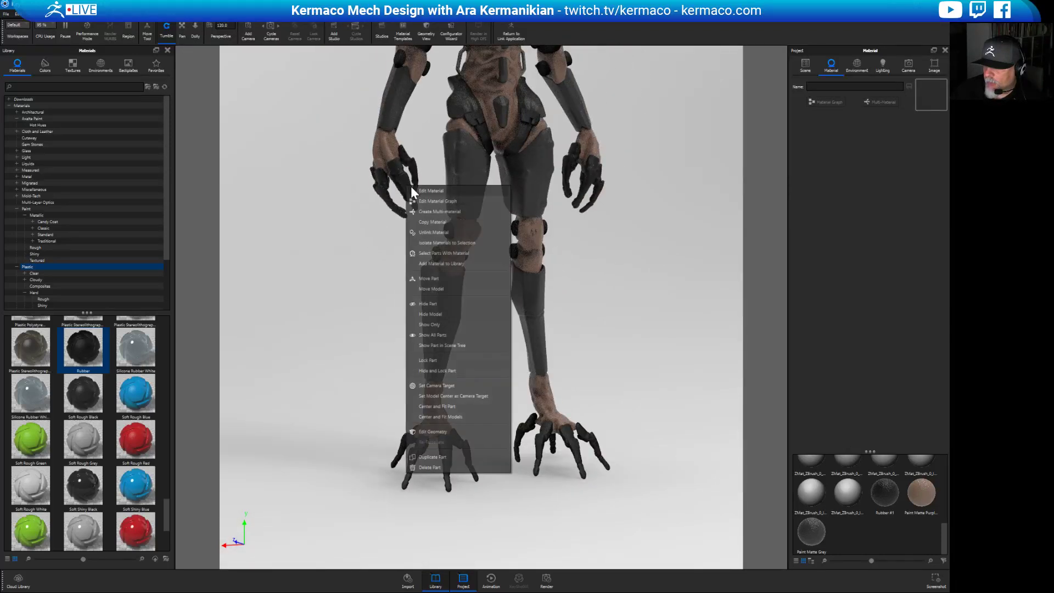
pyautogui.click(439, 227)
pyautogui.rightClick(577, 449)
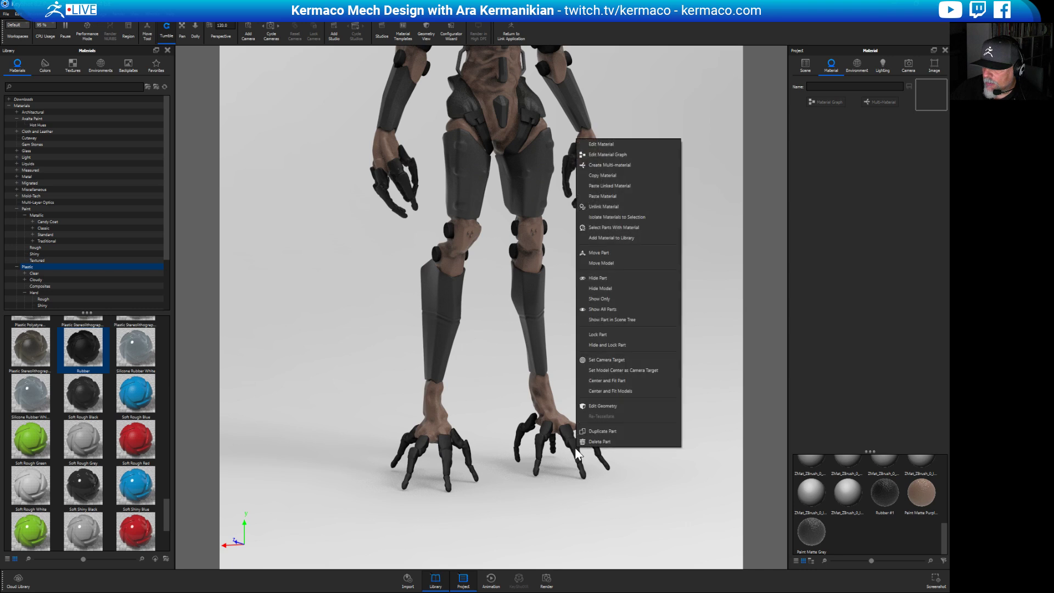
pyautogui.click(620, 186)
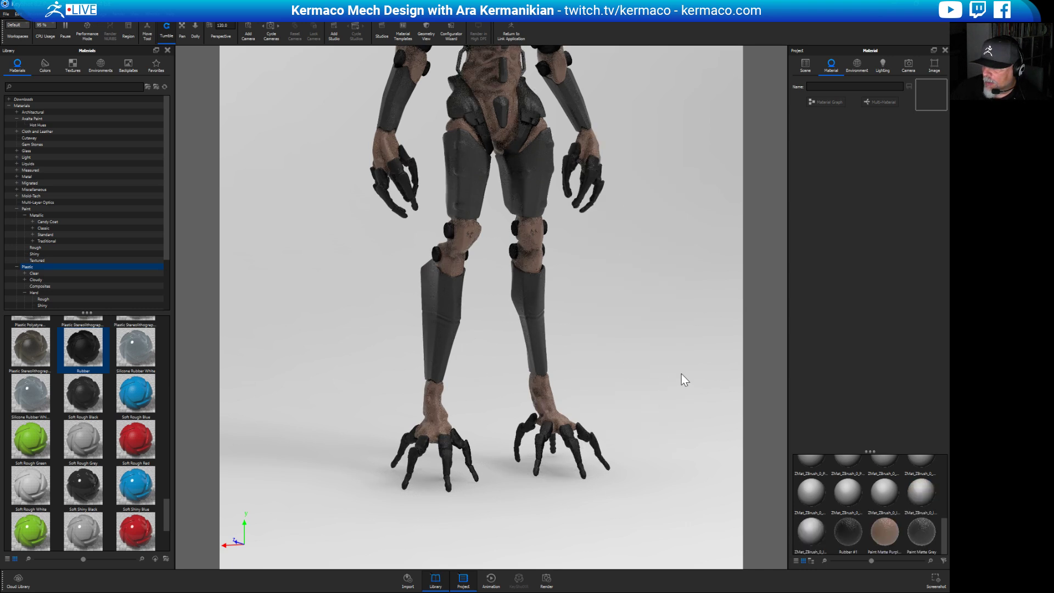
# Try PANTONE 10103 C from the PANTONE+ Premium Metallics Coated library on the fingers and undo the color change.
pyautogui.moveTo(621, 370)
pyautogui.mouseDown()
pyautogui.moveTo(524, 322)
pyautogui.moveTo(626, 355)
pyautogui.mouseUp()
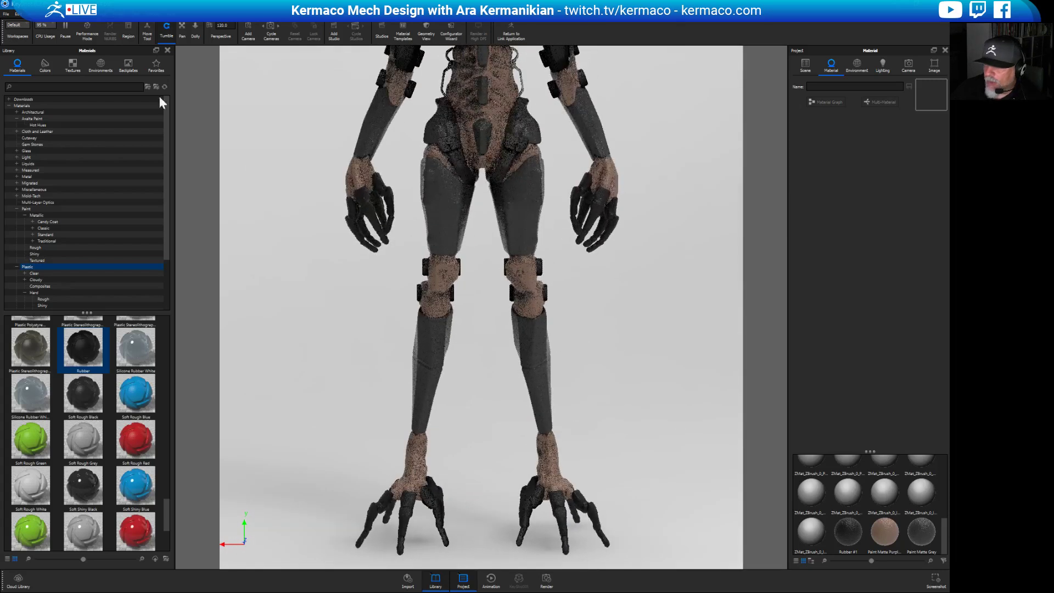
pyautogui.click(44, 67)
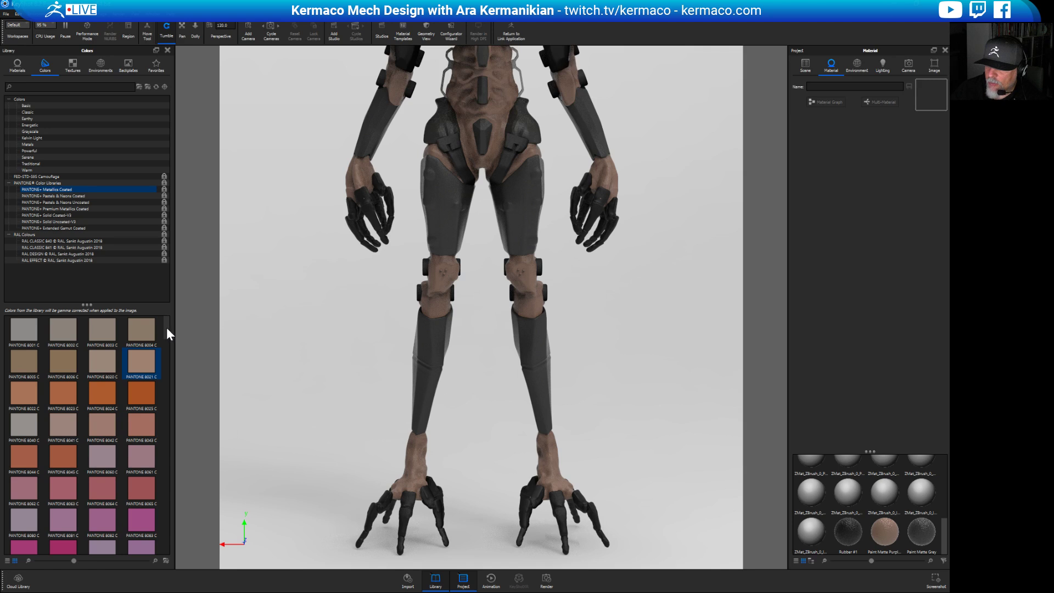
pyautogui.moveTo(166, 331)
pyautogui.mouseDown()
pyautogui.moveTo(174, 456)
pyautogui.moveTo(154, 548)
pyautogui.moveTo(169, 315)
pyautogui.mouseUp()
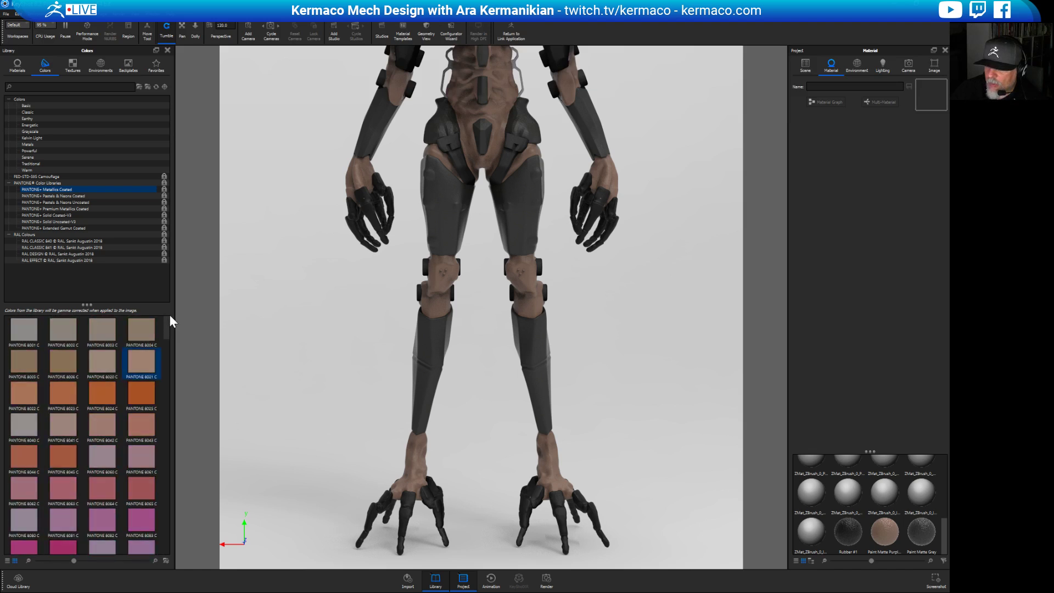
pyautogui.click(81, 196)
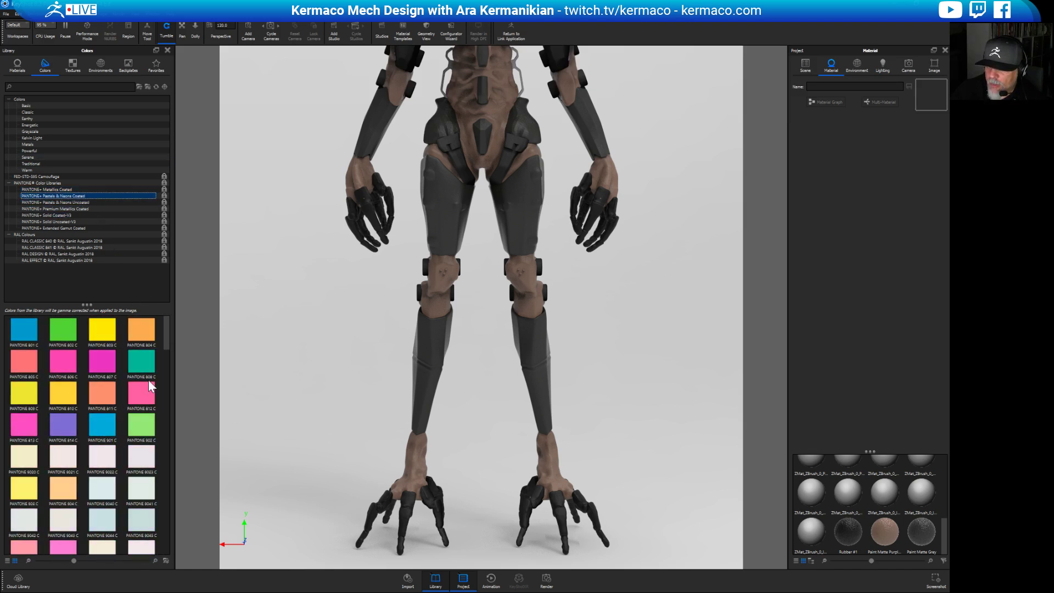
pyautogui.click(89, 203)
pyautogui.click(90, 209)
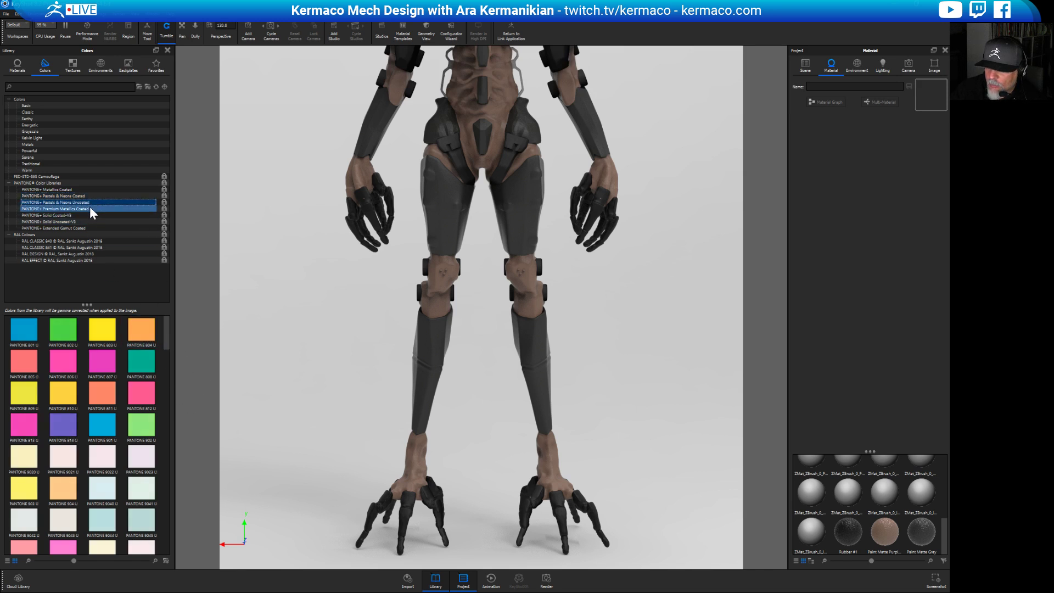
pyautogui.moveTo(168, 332); pyautogui.dragTo(368, 212)
pyautogui.hotkey('ctrl', 'z')
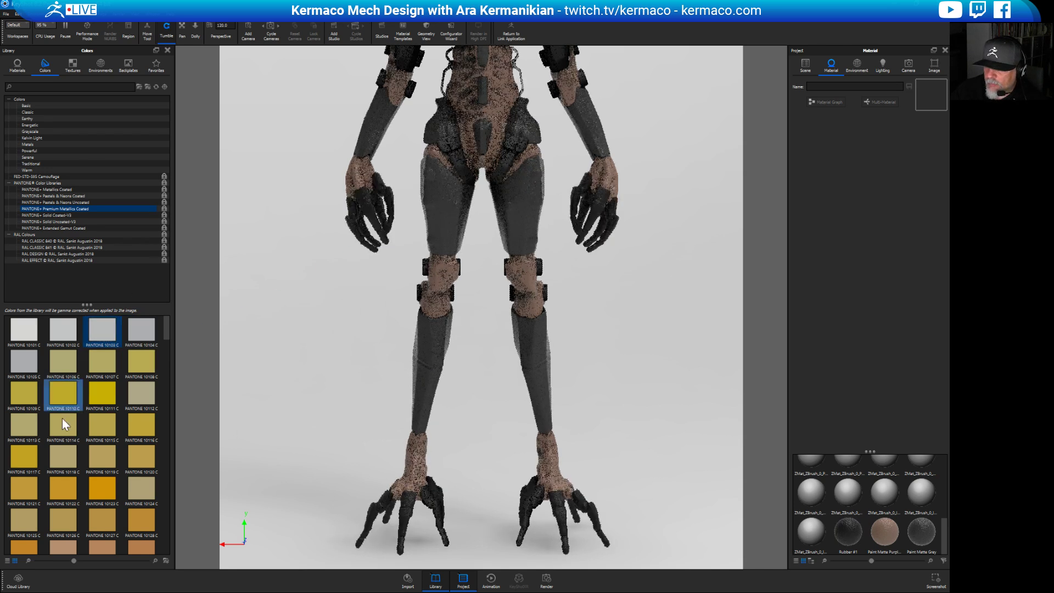
# Try the dark gray PANTONE 10392 C on the fingers and undo the color change.
pyautogui.moveTo(167, 328); pyautogui.dragTo(141, 547)
pyautogui.click(140, 503)
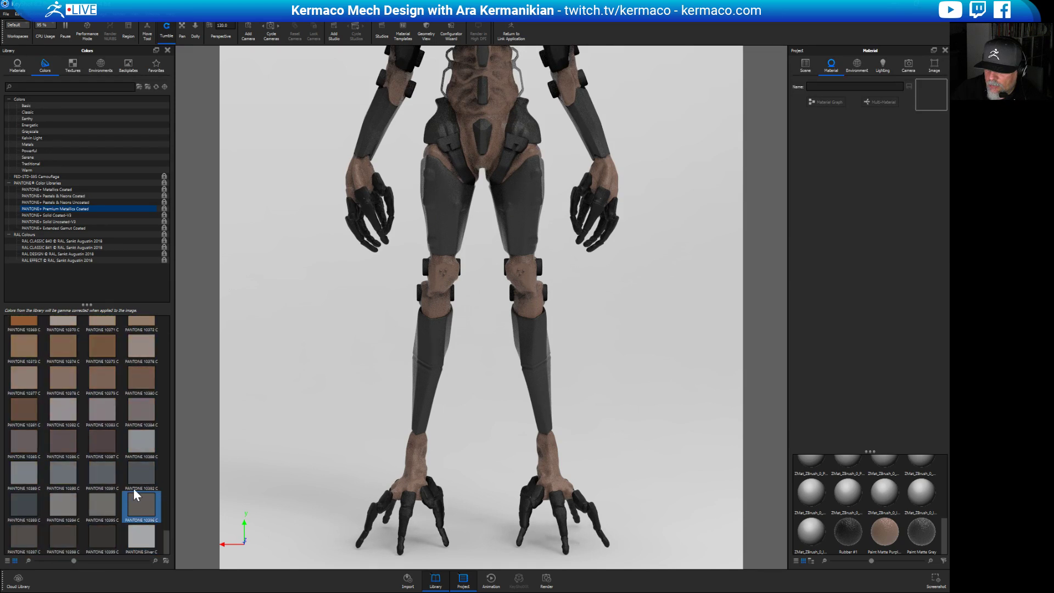
pyautogui.scroll(-1, 140, 484)
pyautogui.moveTo(142, 475); pyautogui.dragTo(372, 214)
pyautogui.hotkey('ctrl', 'z')
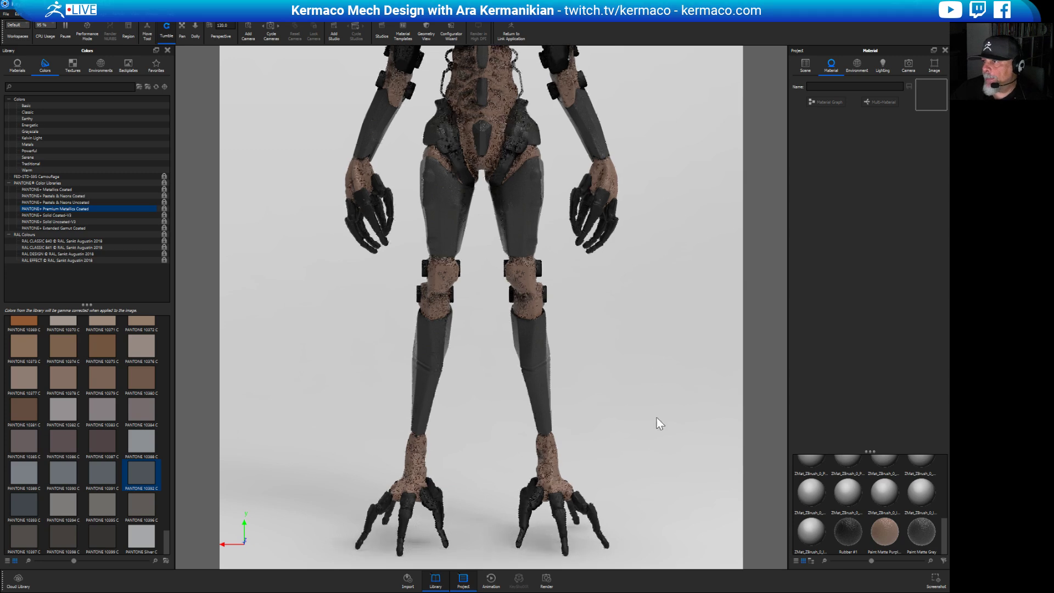
# Copy the fingers' Rubber material and paste it as an unlinked material onto the rounded muscle parts at the shoulders and chest.
pyautogui.moveTo(657, 417); pyautogui.dragTo(551, 378)
pyautogui.scroll(5, 552, 378)
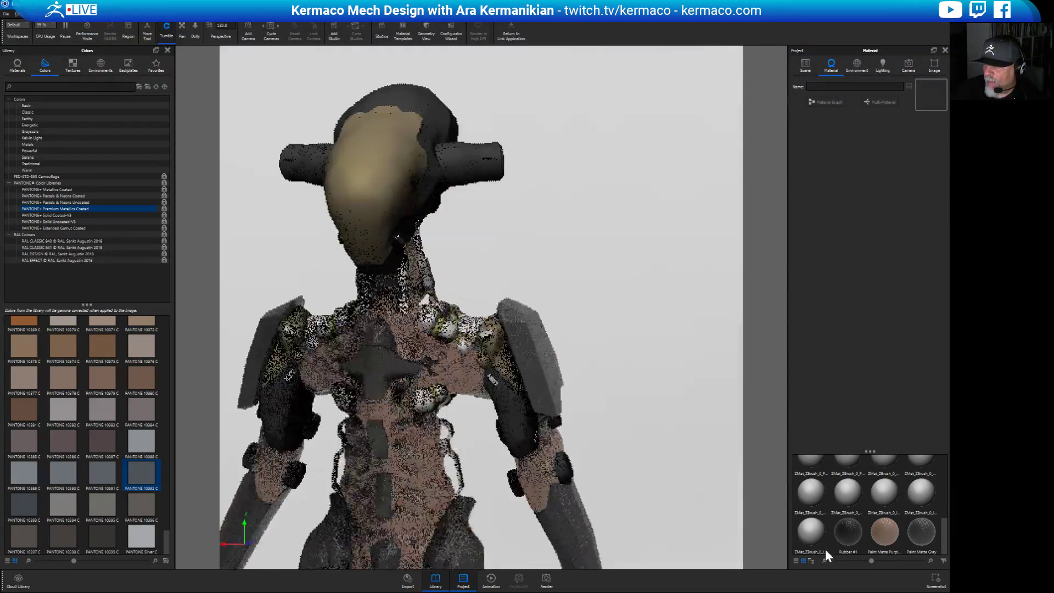
pyautogui.scroll(2, 440, 362)
pyautogui.scroll(-3, 439, 398)
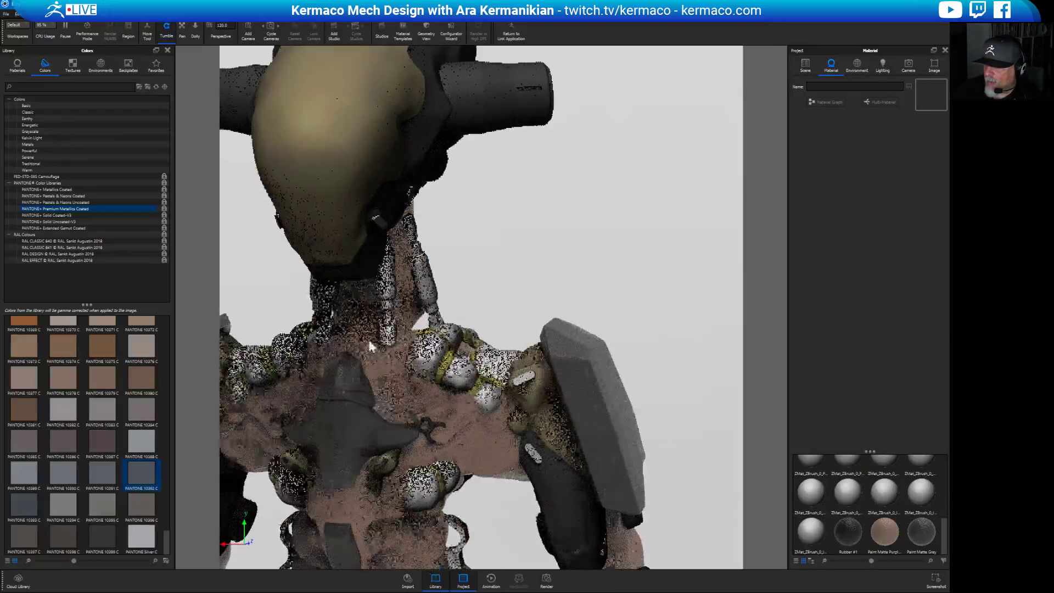
pyautogui.scroll(-4, 433, 287)
pyautogui.rightClick(529, 484)
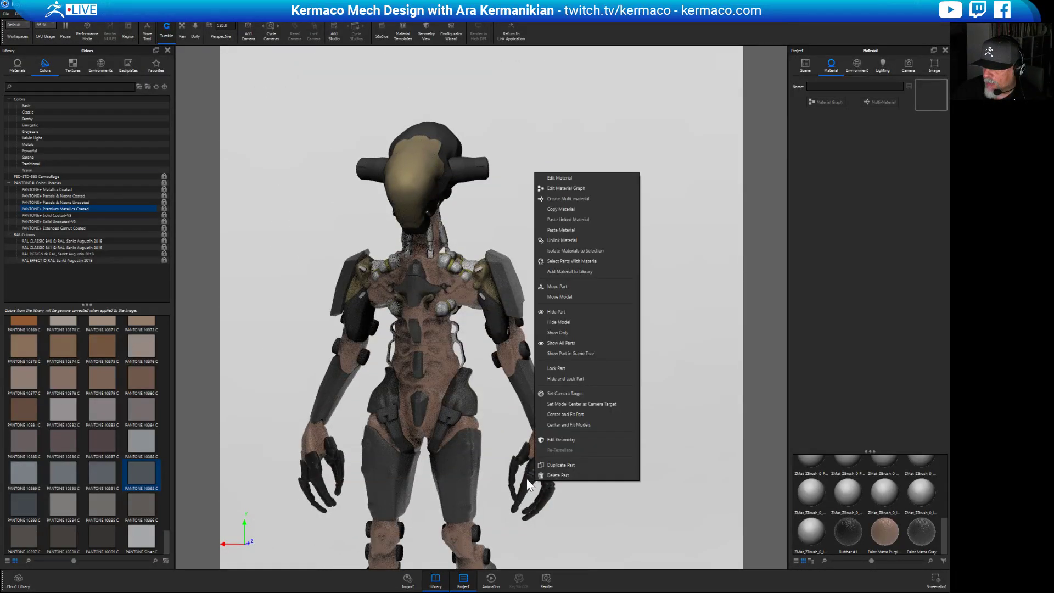
pyautogui.click(558, 212)
pyautogui.scroll(5, 554, 407)
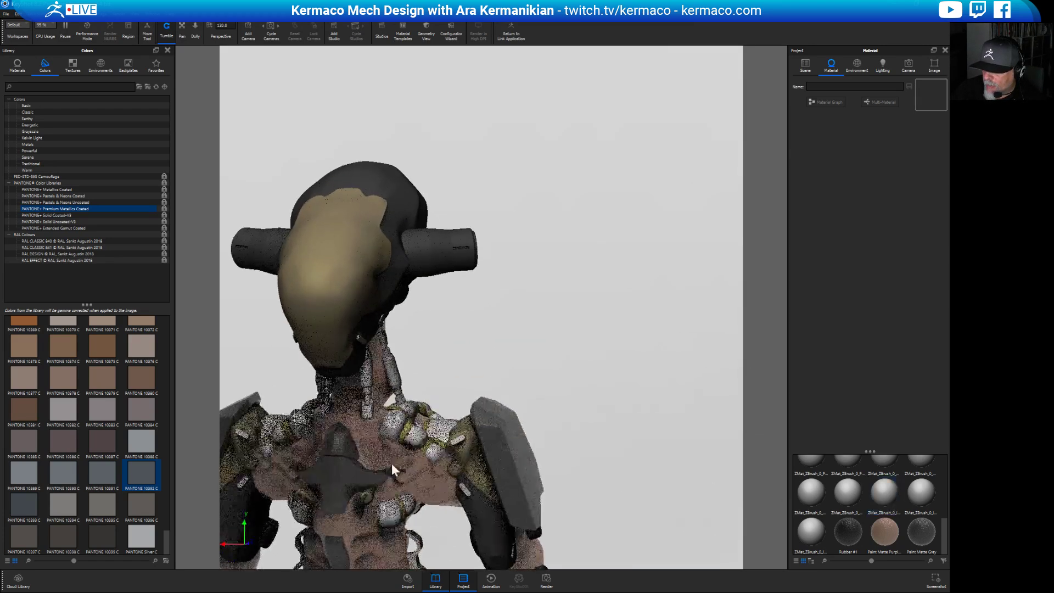
pyautogui.rightClick(396, 423)
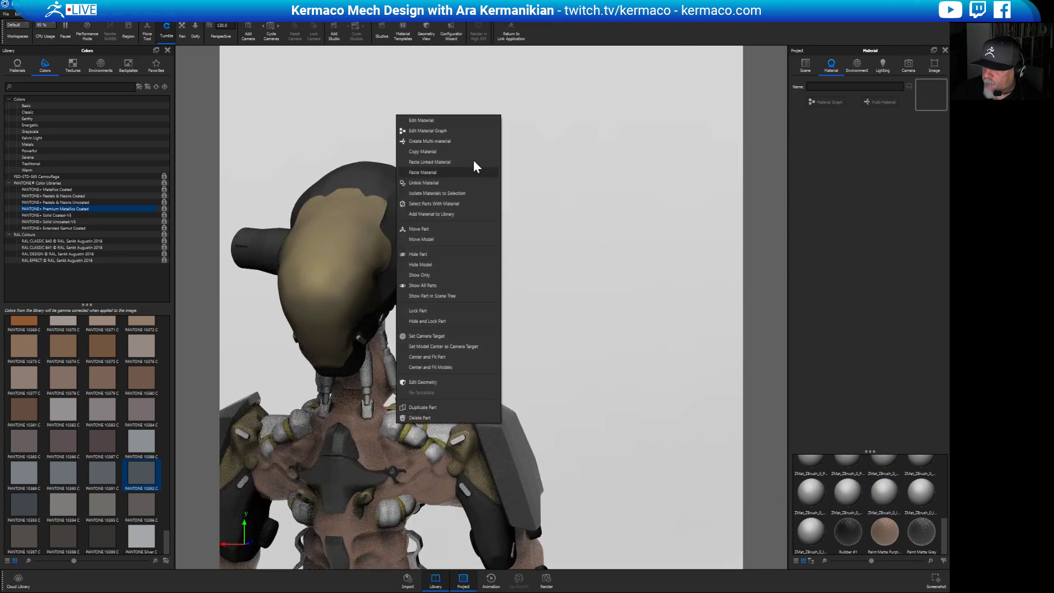
pyautogui.click(439, 173)
pyautogui.scroll(-3, 641, 390)
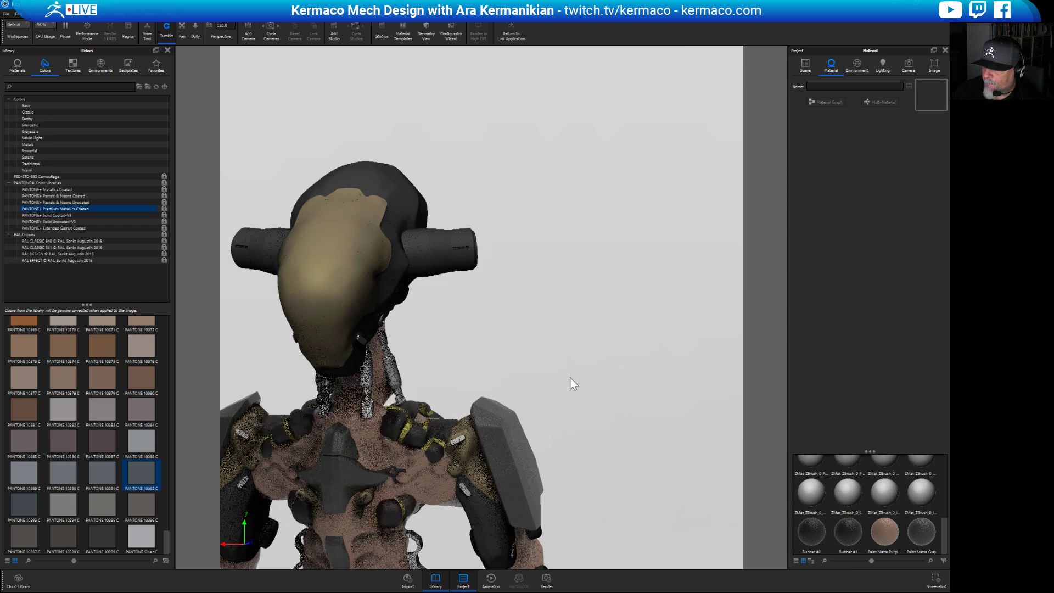
# Apply Aluminum Rough from the Basic Aluminum metals to the yellow straps around the shoulder muscle parts.
pyautogui.scroll(-2, 570, 378)
pyautogui.scroll(6, 717, 366)
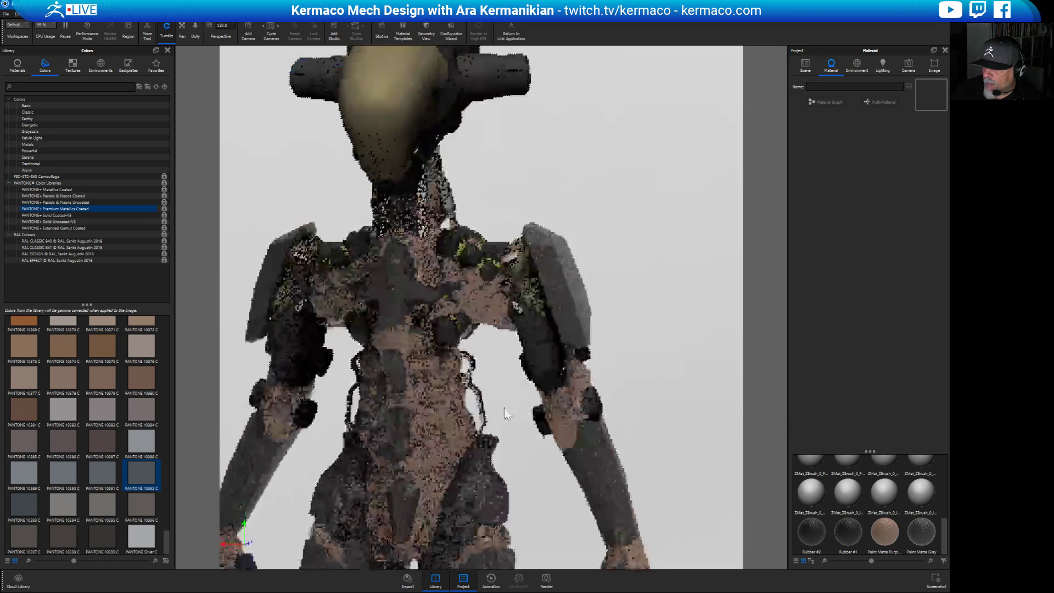
pyautogui.moveTo(736, 458); pyautogui.dragTo(492, 322)
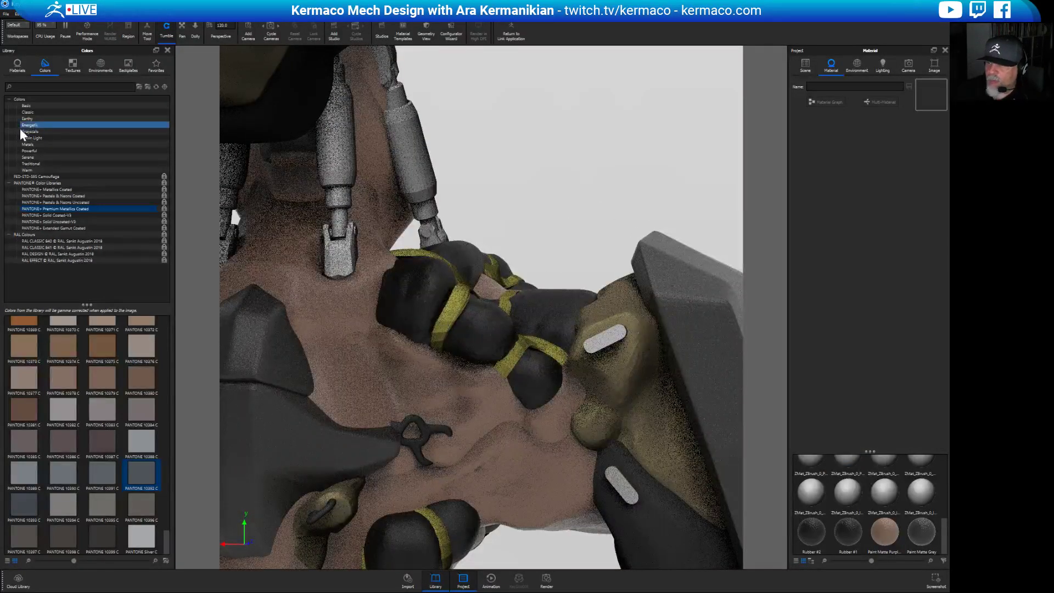
pyautogui.click(16, 67)
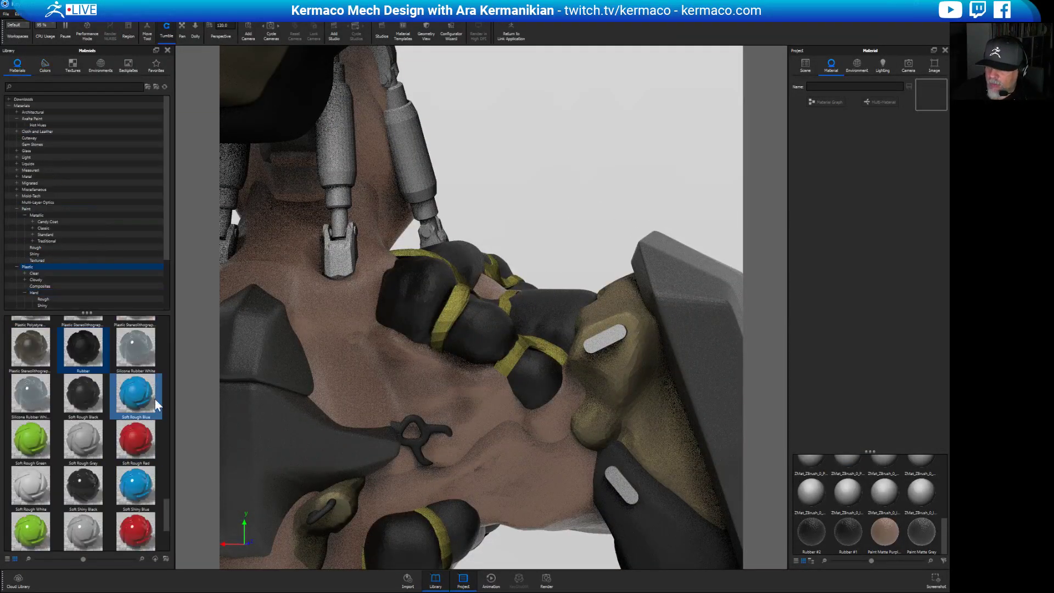
pyautogui.click(15, 176)
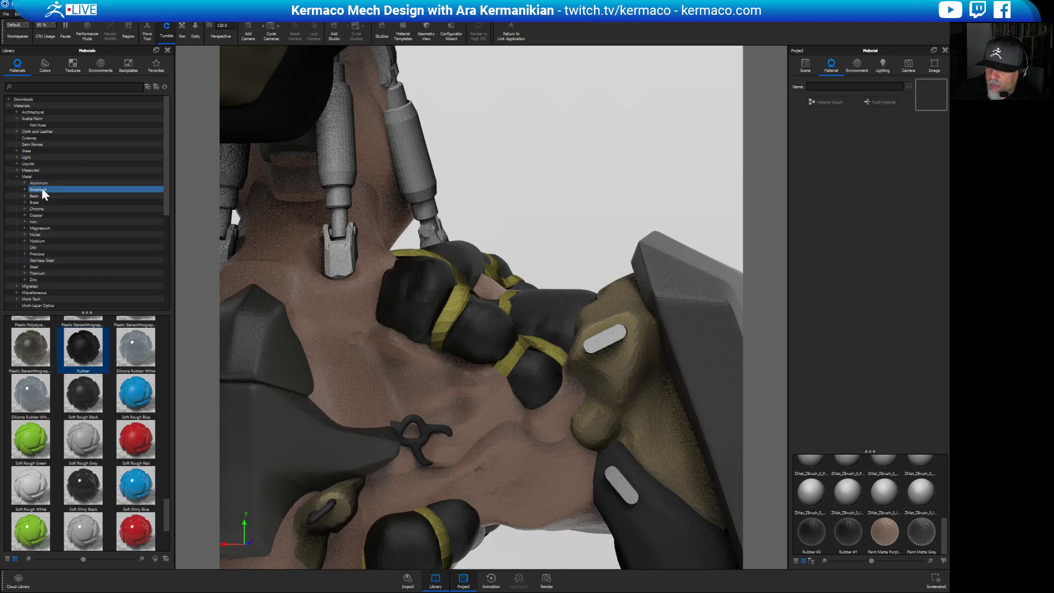
pyautogui.click(48, 190)
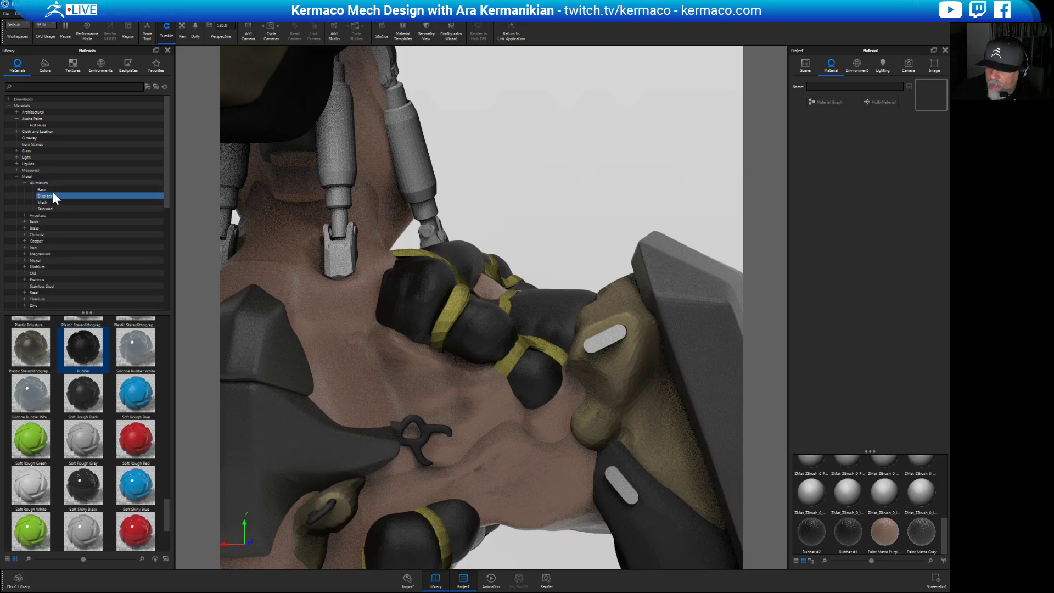
pyautogui.moveTo(84, 335); pyautogui.dragTo(489, 343)
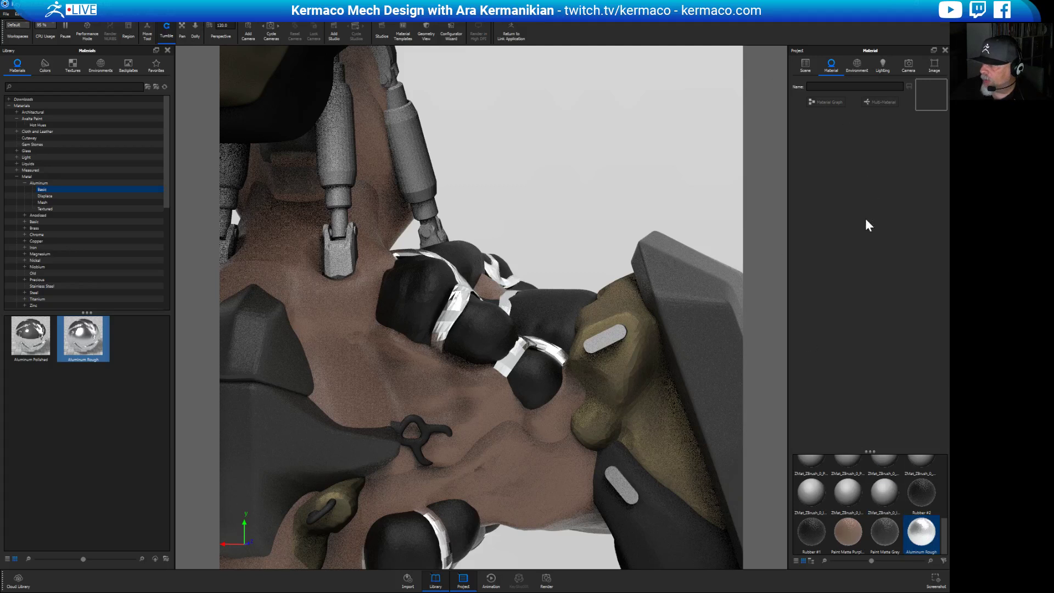
# Switch the straps' Aluminum Rough material to the Color metal type and darken its color to a value of 0%.
pyautogui.click(921, 533)
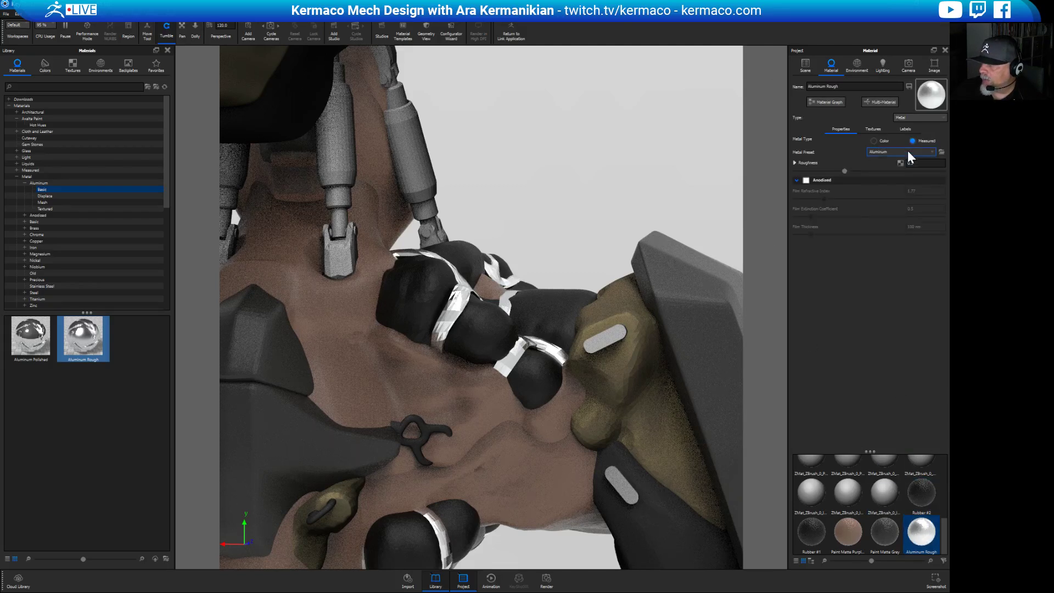
pyautogui.click(929, 154)
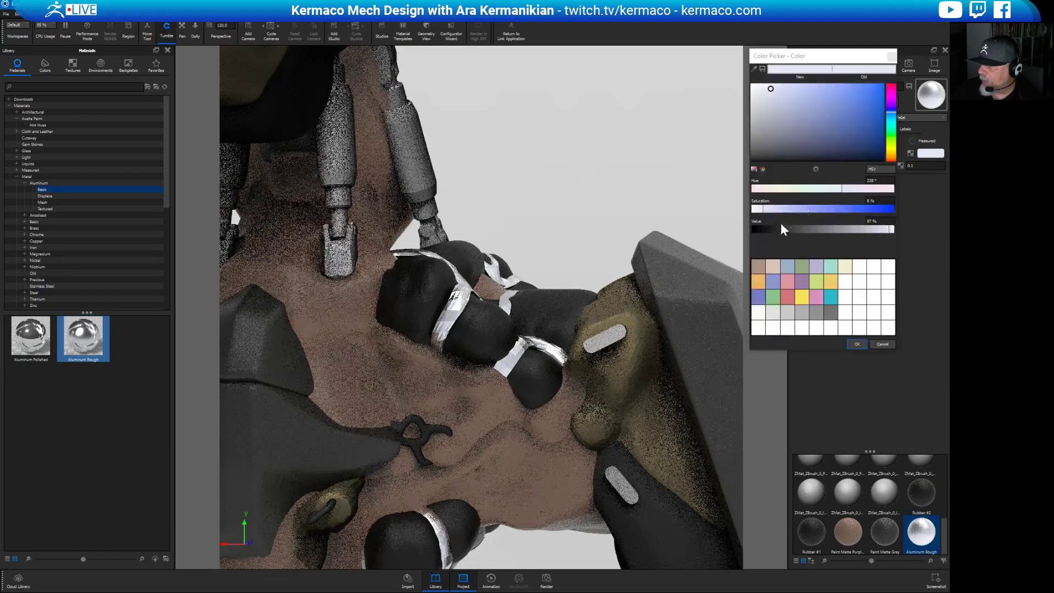
pyautogui.moveTo(781, 228); pyautogui.dragTo(638, 421)
# Copy the straps' darkened Aluminum Rough material and paste it as a linked material onto the outer and inner neck pistons.
pyautogui.scroll(3, 638, 421)
pyautogui.scroll(5, 396, 245)
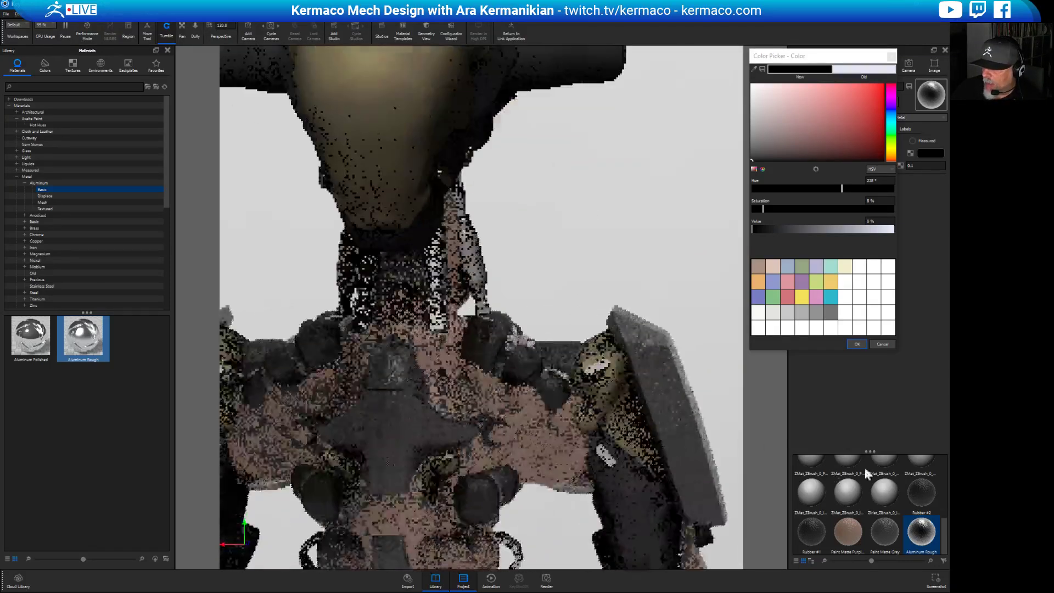
pyautogui.rightClick(513, 347)
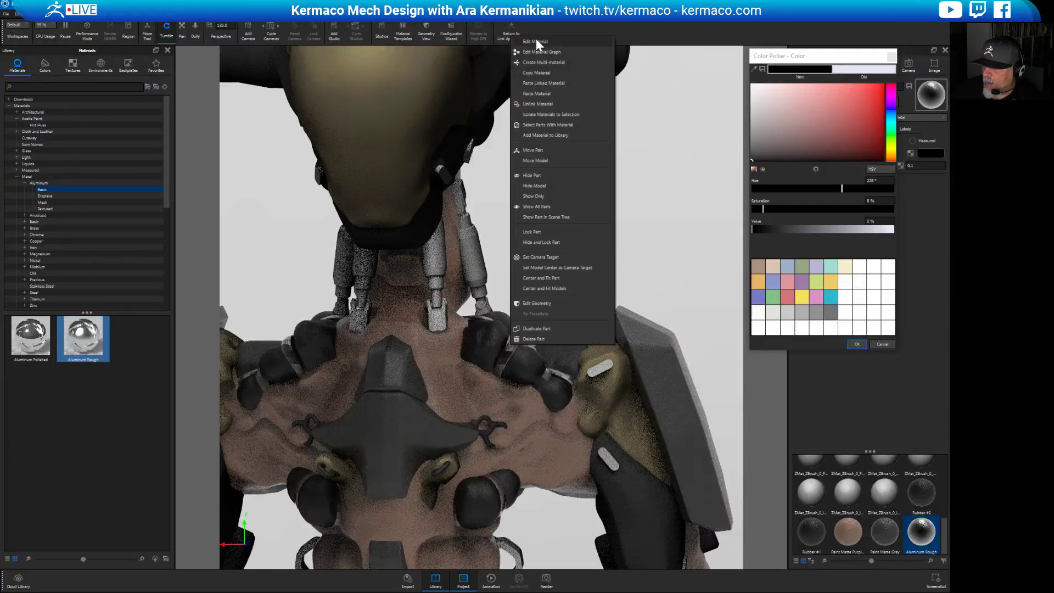
pyautogui.click(537, 74)
pyautogui.rightClick(479, 260)
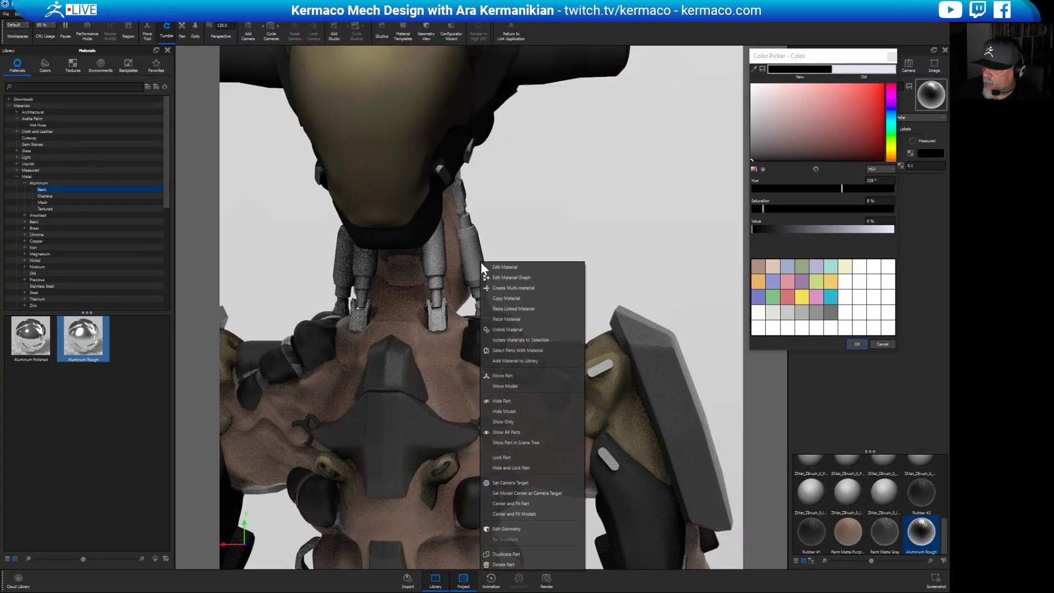
pyautogui.click(515, 298)
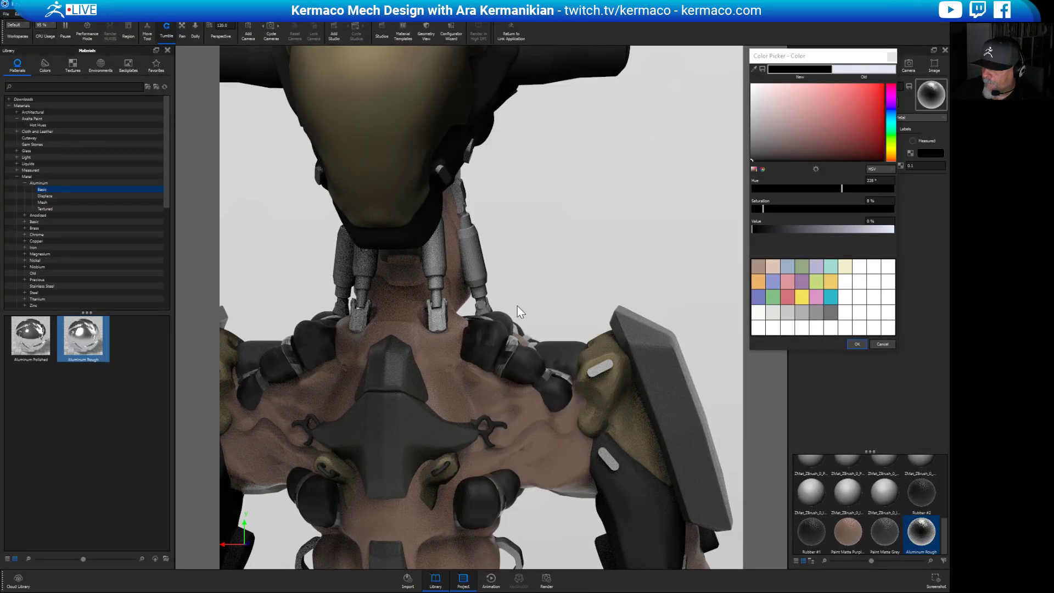
pyautogui.rightClick(439, 262)
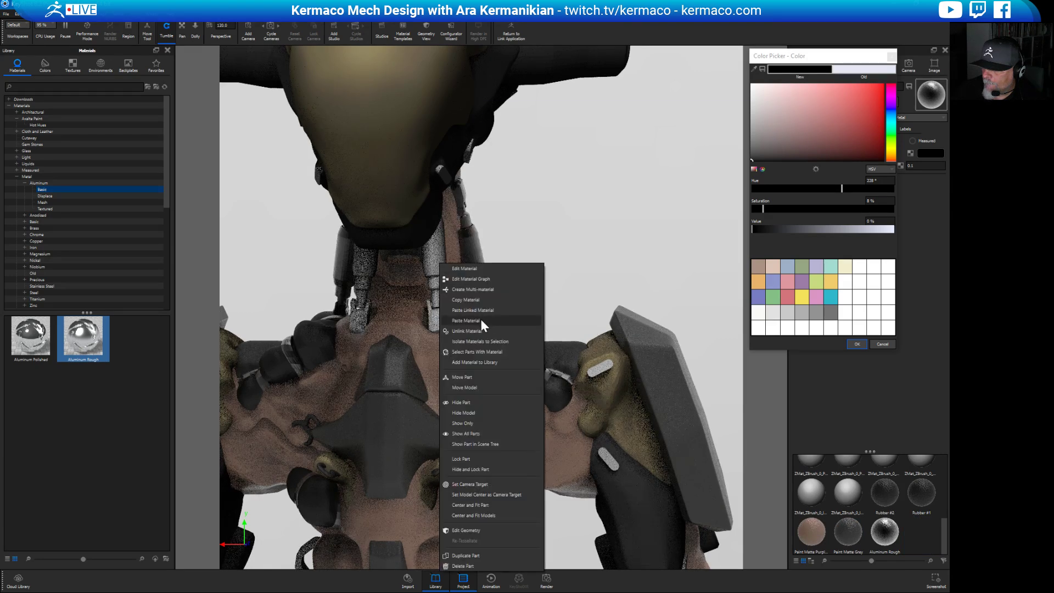
pyautogui.click(485, 310)
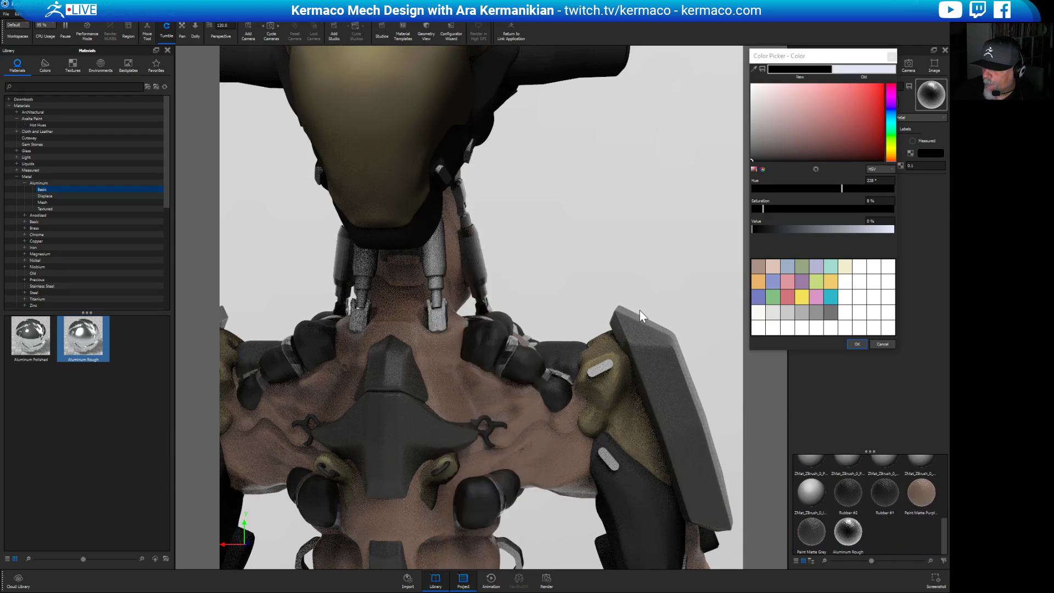
# Paste the darkened Aluminum Rough as a linked material onto the lower-back spine plate and the tubes along the waist.
pyautogui.scroll(-5, 658, 256)
pyautogui.scroll(3, 486, 201)
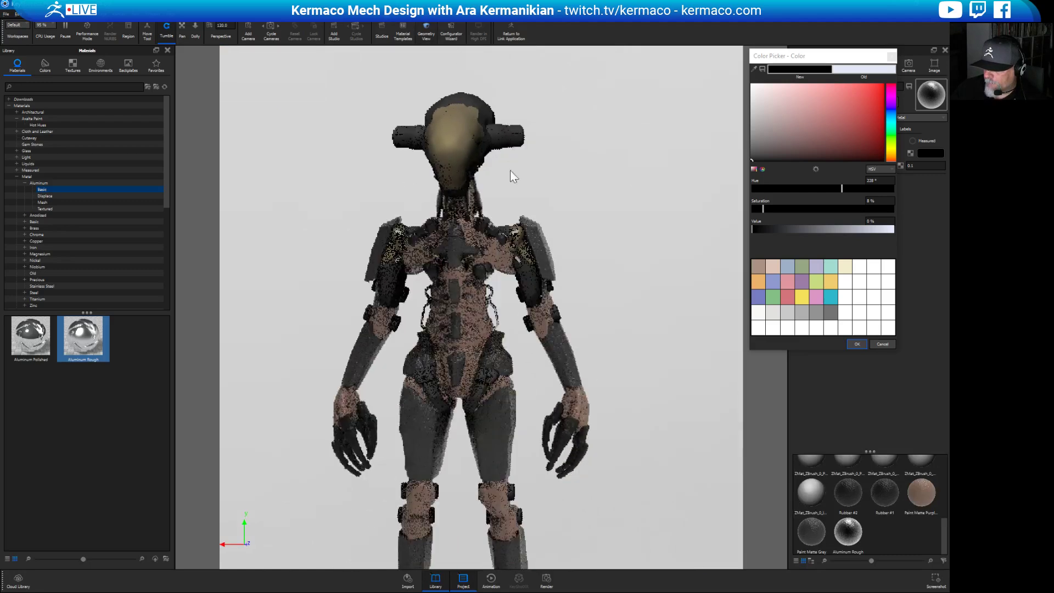
pyautogui.scroll(5, 663, 424)
pyautogui.moveTo(609, 398); pyautogui.dragTo(400, 335)
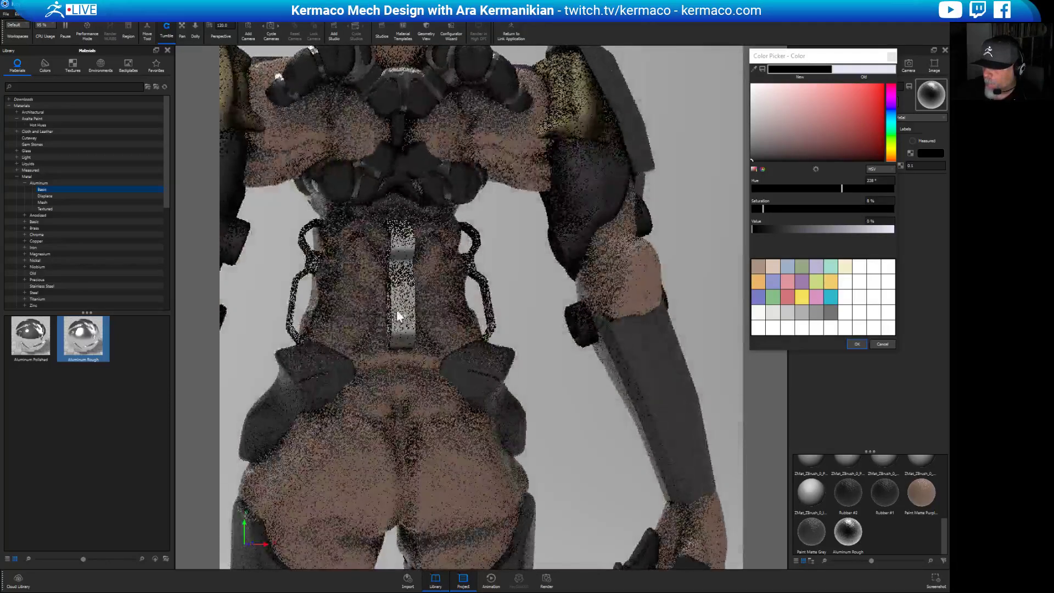
pyautogui.rightClick(400, 308)
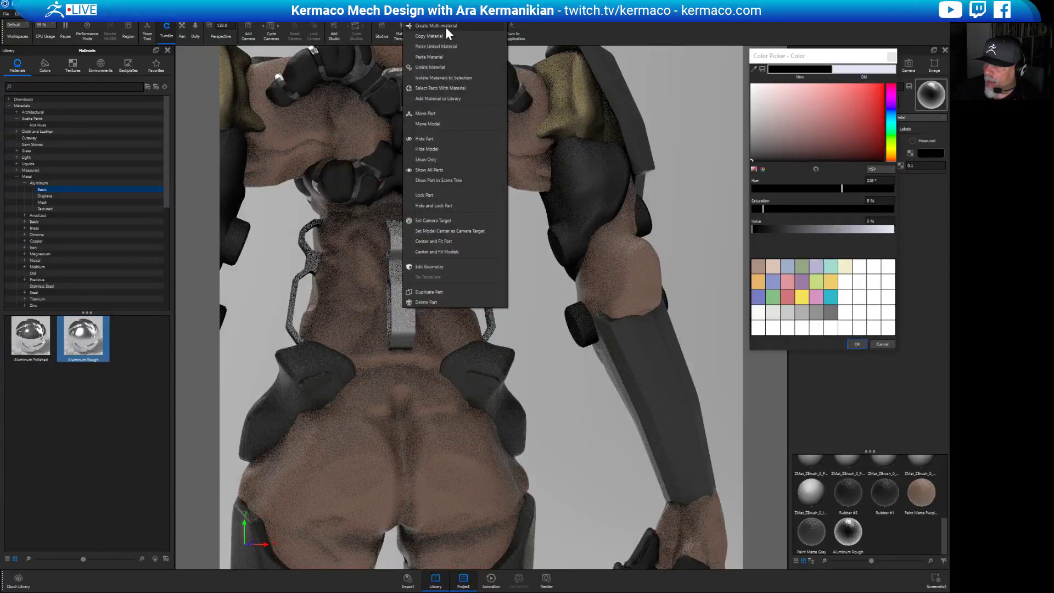
pyautogui.click(447, 45)
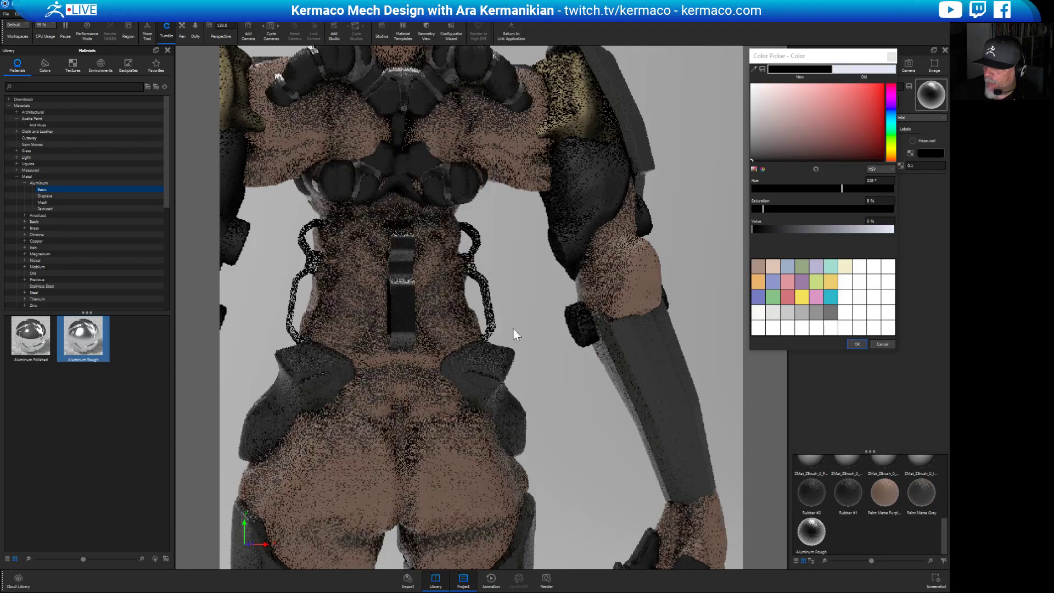
pyautogui.rightClick(486, 303)
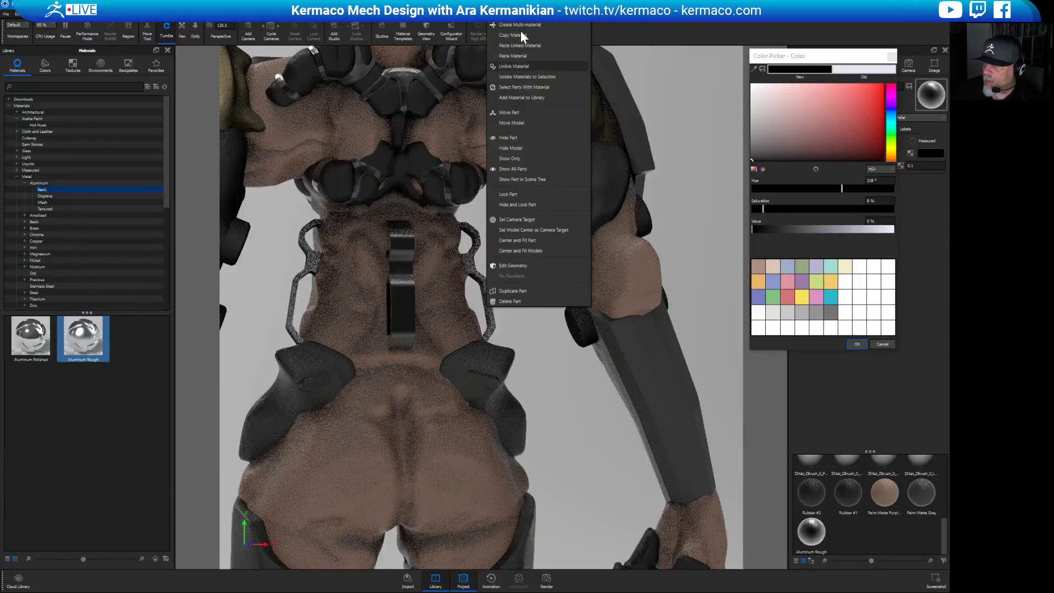
pyautogui.click(532, 45)
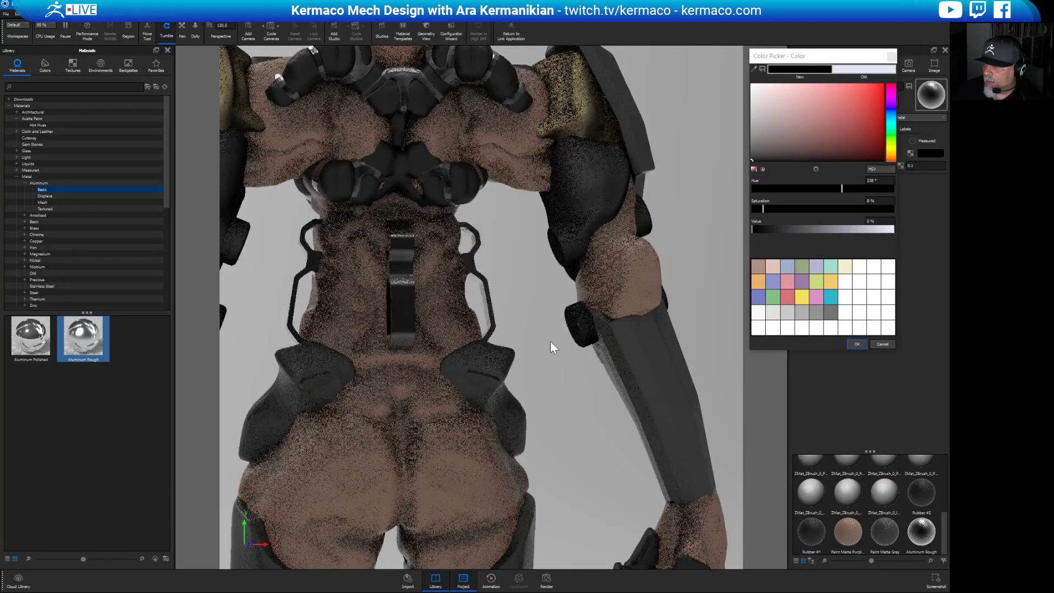
pyautogui.scroll(-5, 506, 318)
pyautogui.moveTo(506, 318); pyautogui.dragTo(439, 312)
pyautogui.moveTo(508, 306); pyautogui.dragTo(580, 402)
pyautogui.scroll(5, 581, 402)
pyautogui.moveTo(494, 347); pyautogui.dragTo(447, 338)
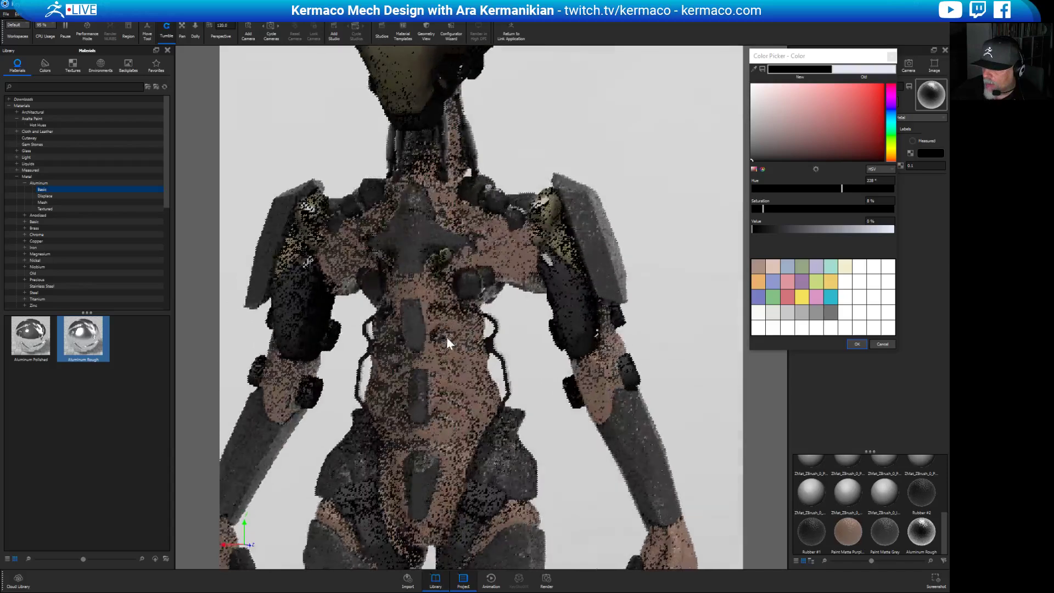
# Paste the darkened Aluminum Rough as a linked material onto the small forked hook on the upper back and accept its color.
pyautogui.moveTo(407, 344); pyautogui.dragTo(406, 415, button='middle')
pyautogui.scroll(6, 489, 344)
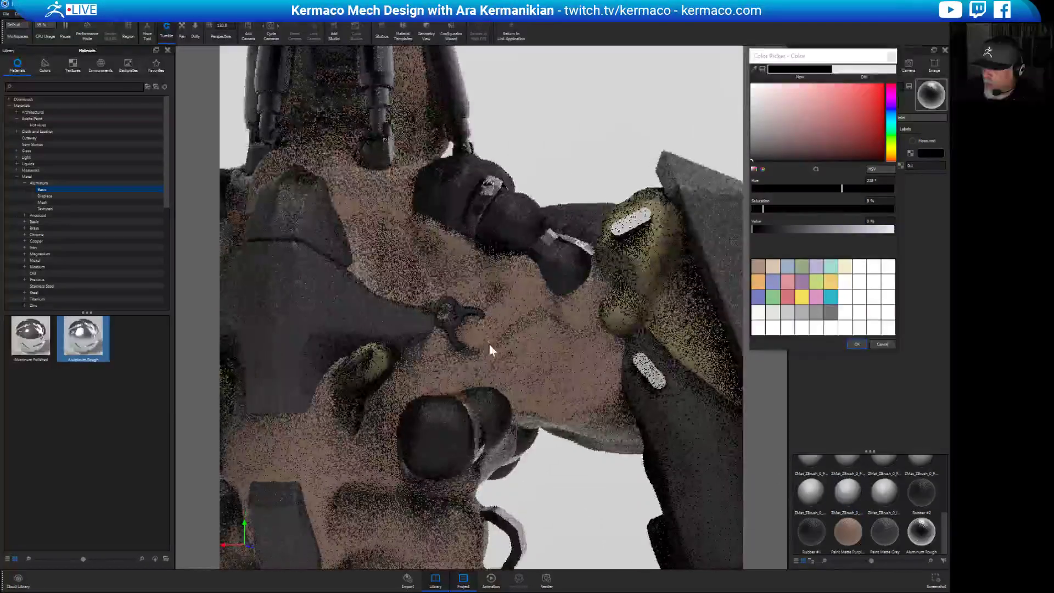
pyautogui.rightClick(460, 315)
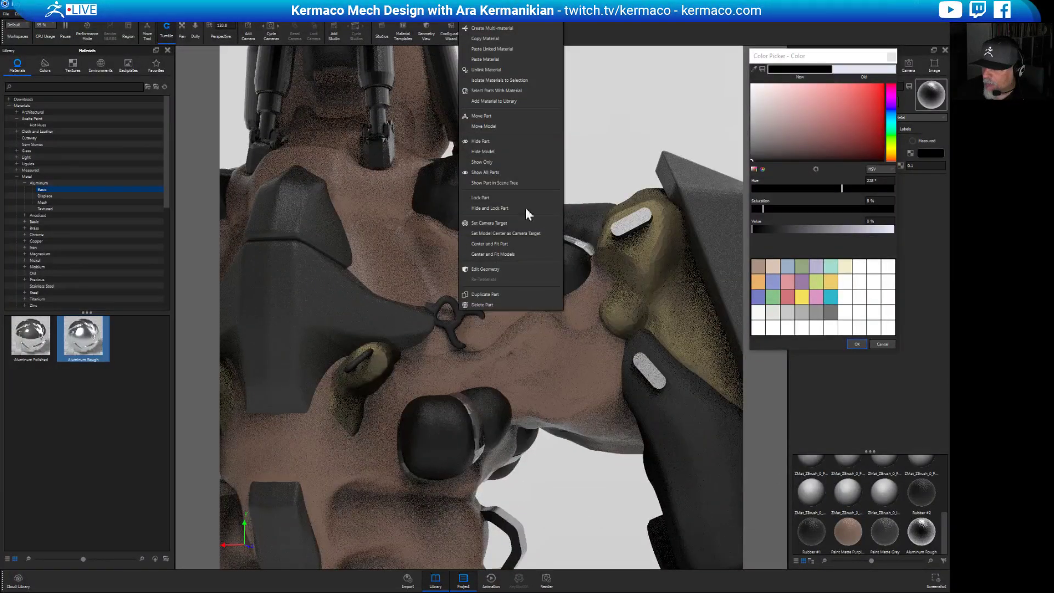
pyautogui.click(497, 49)
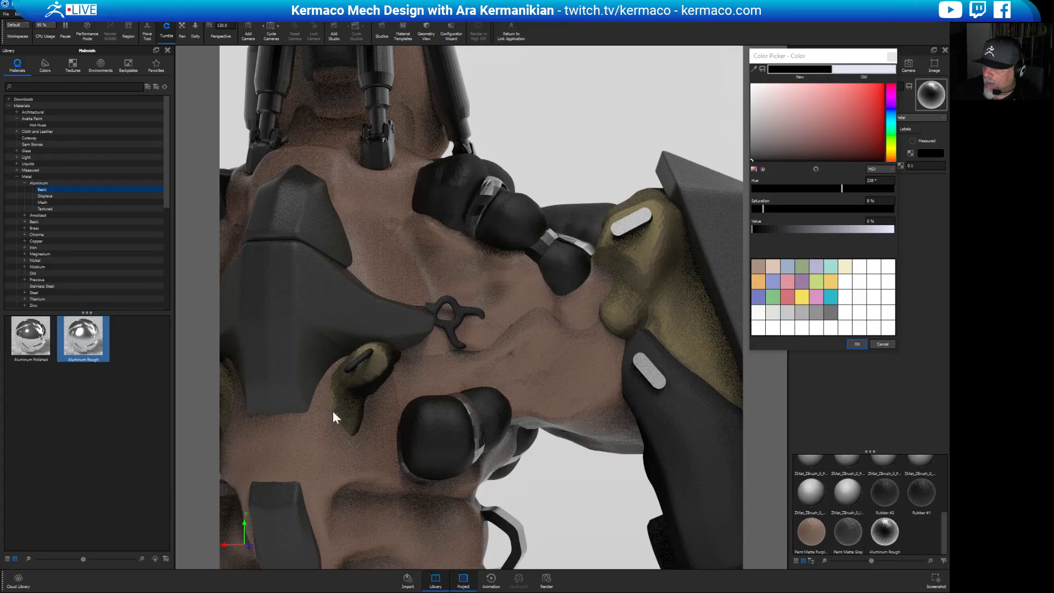
pyautogui.scroll(-6, 381, 312)
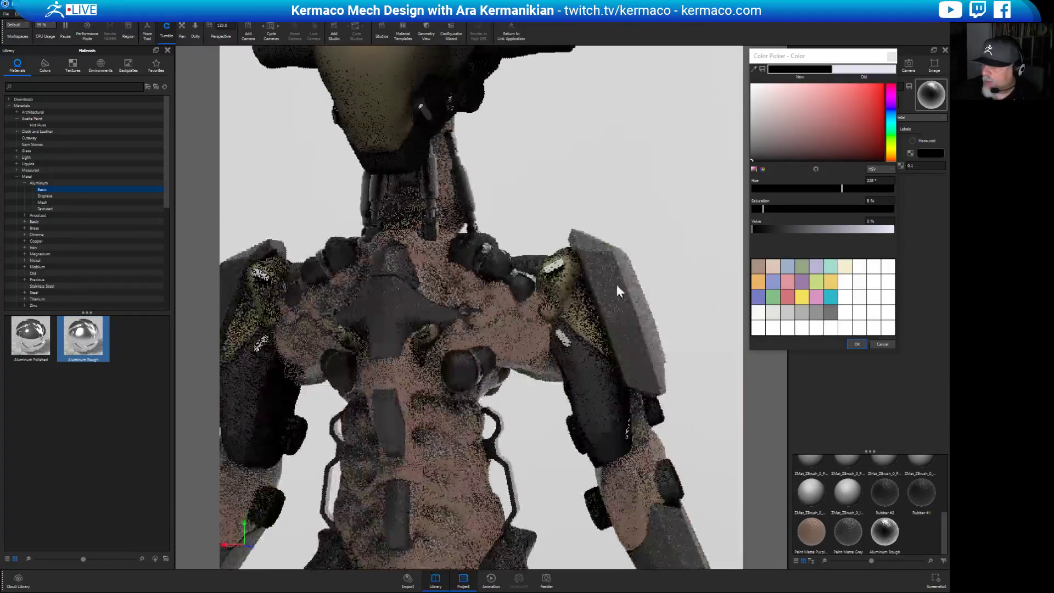
pyautogui.click(857, 344)
# Make the hidden skin part covering the neck and upper back visible in the scene.
pyautogui.click(812, 68)
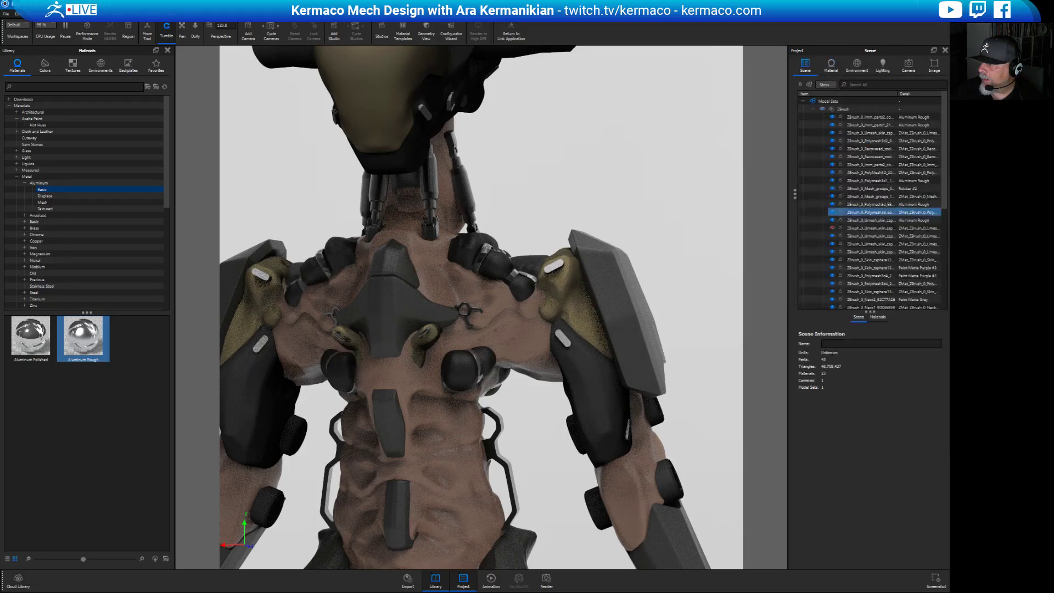
pyautogui.click(833, 228)
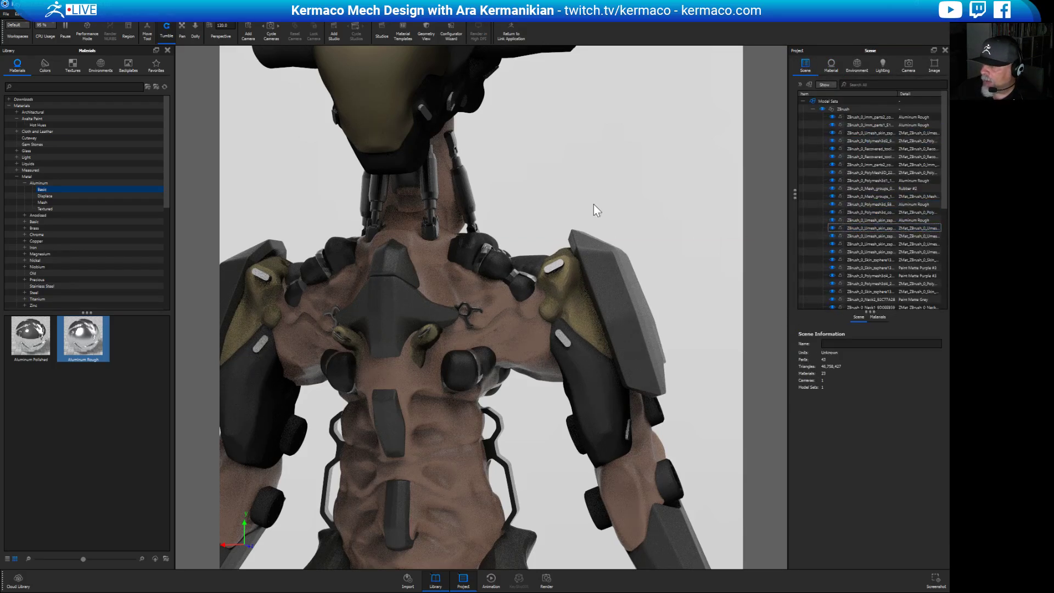
pyautogui.moveTo(685, 176); pyautogui.dragTo(620, 299)
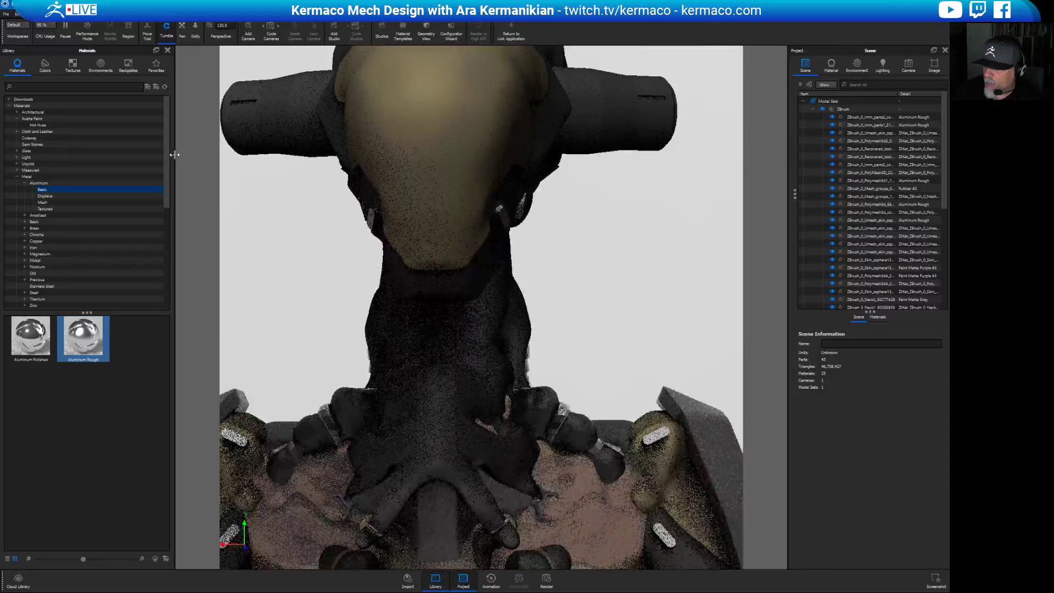
# Try the Clear Rough Plastic Gray material from the clear plastics on the neck and upper-back cover.
pyautogui.click(16, 177)
pyautogui.click(16, 210)
pyautogui.click(17, 209)
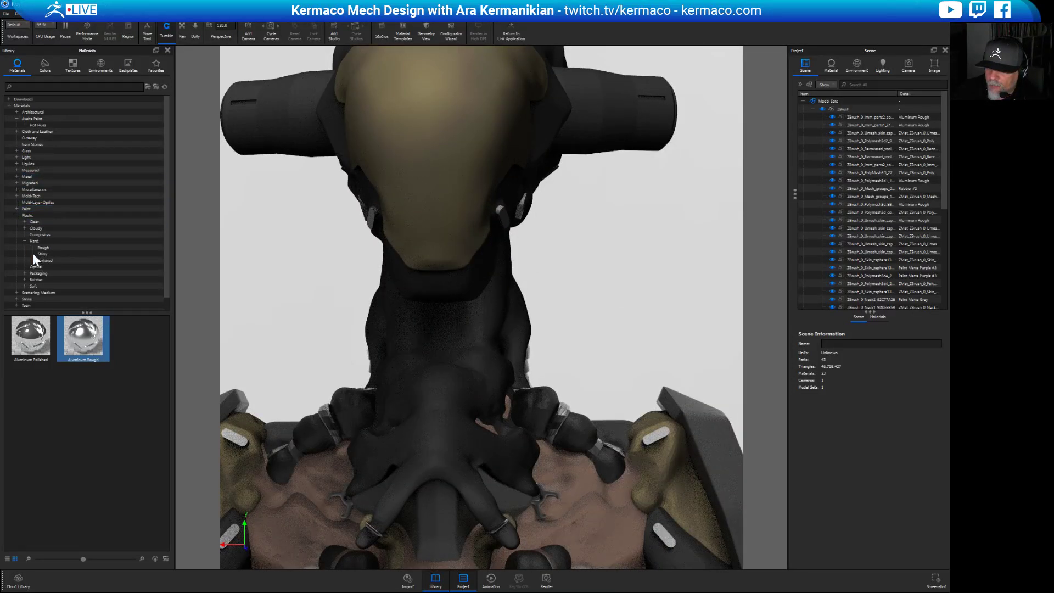
pyautogui.click(35, 222)
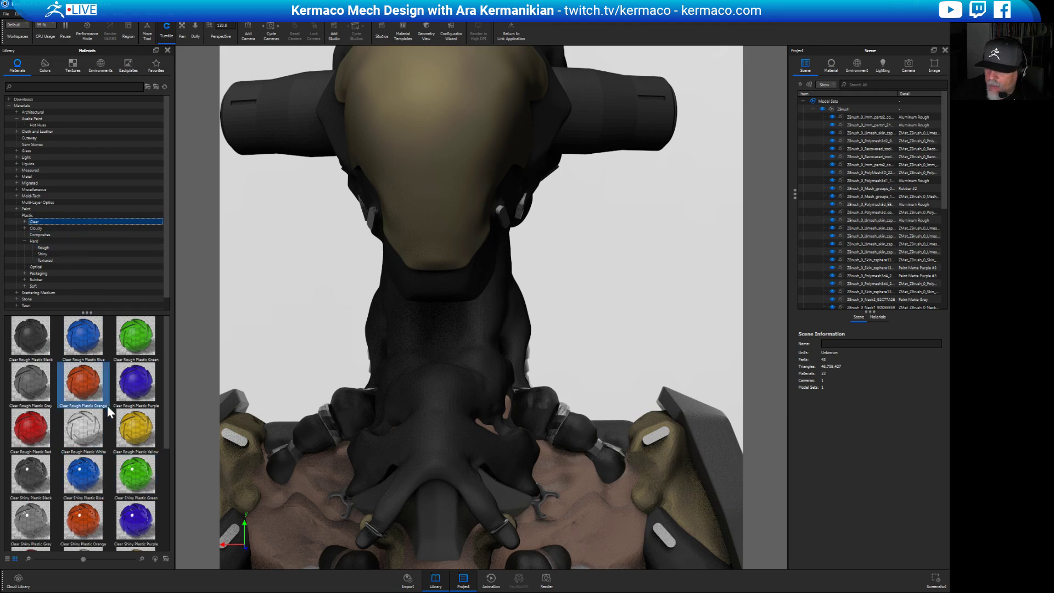
pyautogui.moveTo(39, 385); pyautogui.dragTo(424, 393)
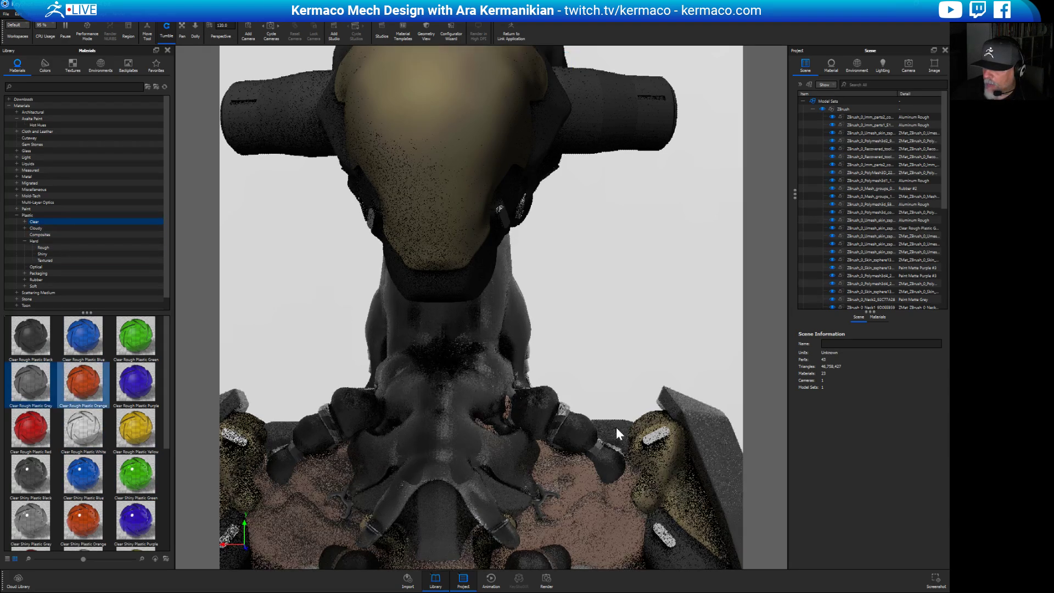
pyautogui.moveTo(689, 344); pyautogui.dragTo(653, 385)
# Try Clear Rough Plastic Orange on the neck and upper-back cover and view it from an angle.
pyautogui.moveTo(93, 384); pyautogui.dragTo(502, 355)
pyautogui.moveTo(630, 374); pyautogui.dragTo(557, 382)
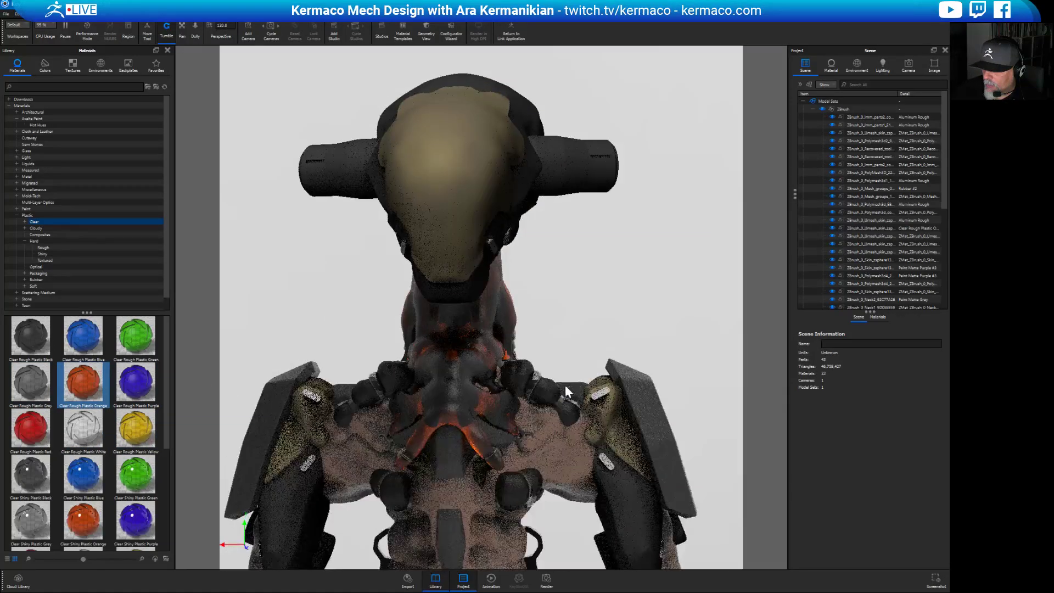
pyautogui.moveTo(625, 341); pyautogui.dragTo(486, 370)
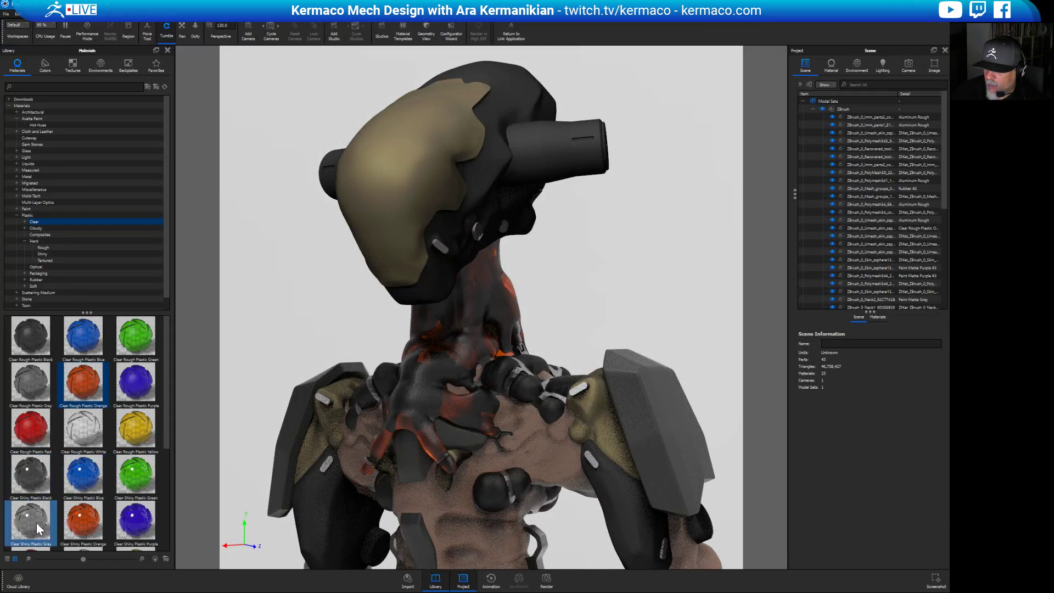
# Try Clear Shiny Plastic Gray on the neck and upper-back cover and return it to Clear Rough Plastic Gray.
pyautogui.moveTo(36, 522); pyautogui.dragTo(431, 462)
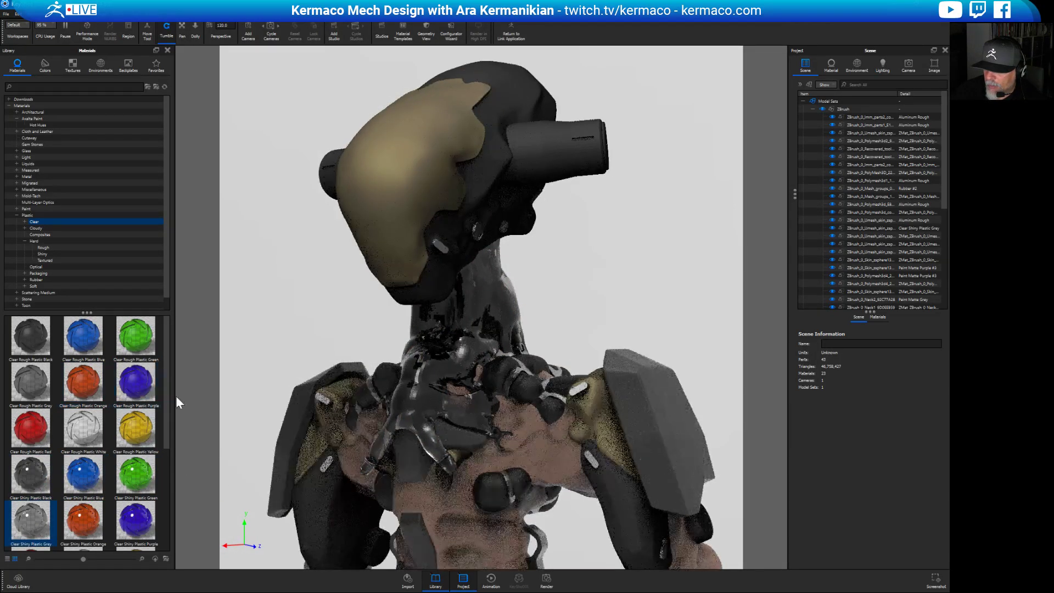
pyautogui.moveTo(38, 383); pyautogui.dragTo(444, 401)
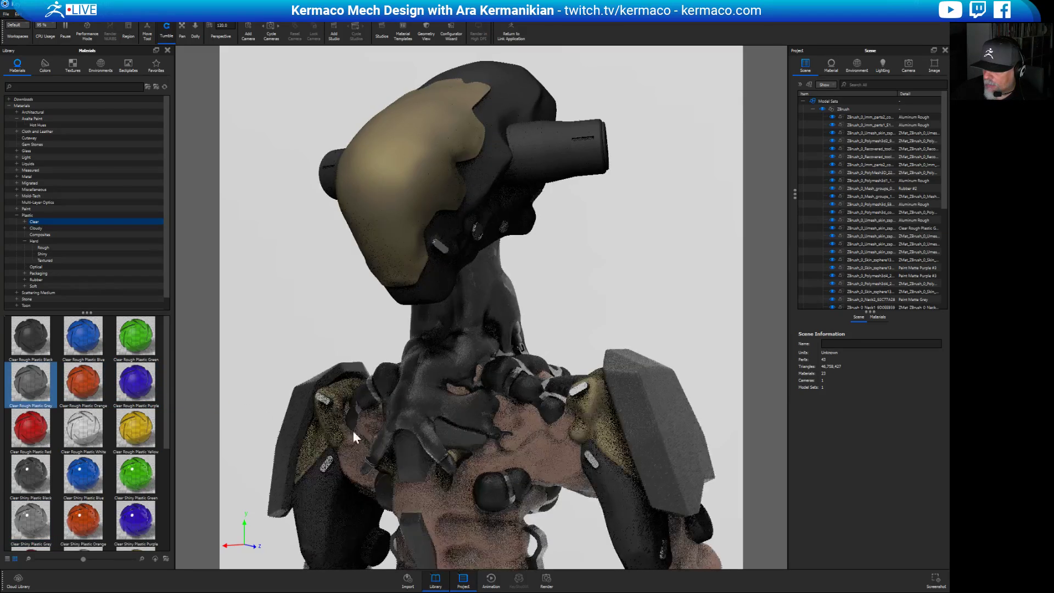
pyautogui.moveTo(591, 387); pyautogui.dragTo(483, 352)
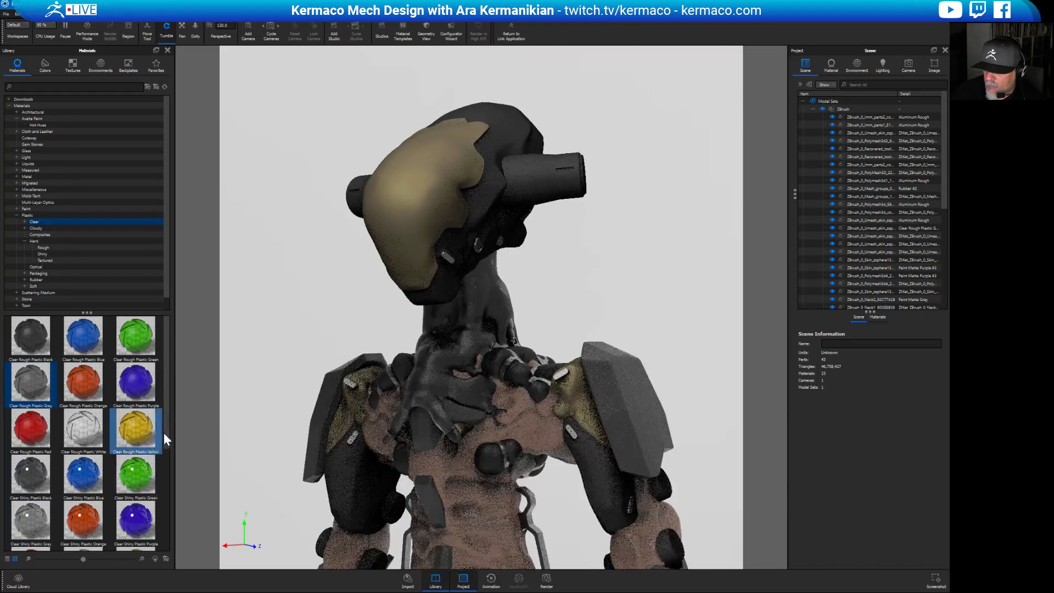
pyautogui.scroll(-4, 167, 441)
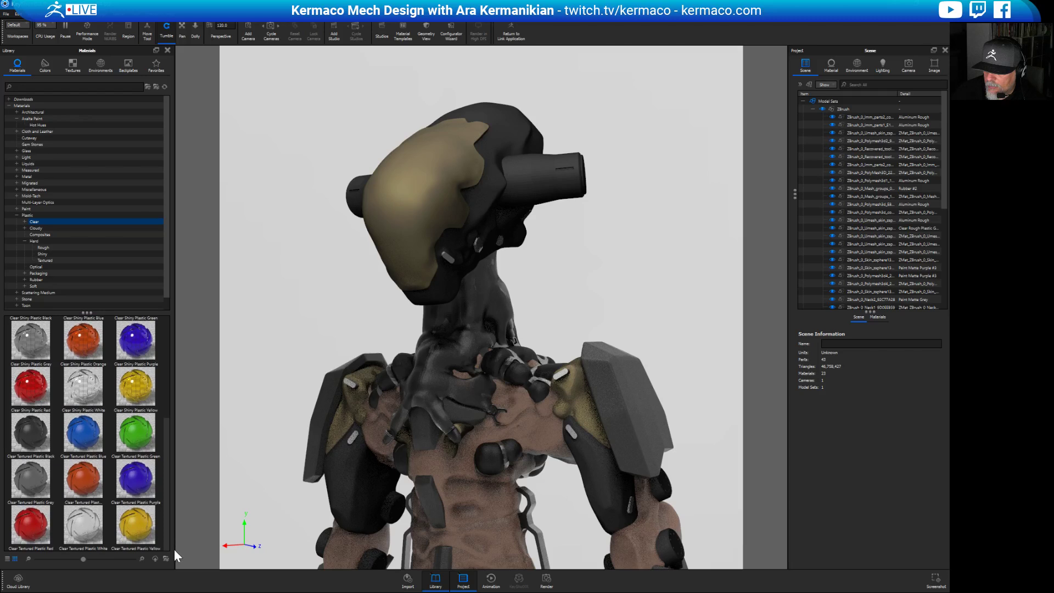
# Try the Cloth Weave White and Cloth Weave Beige materials on the neck and upper-back cover and examine the weave up close.
pyautogui.click(15, 215)
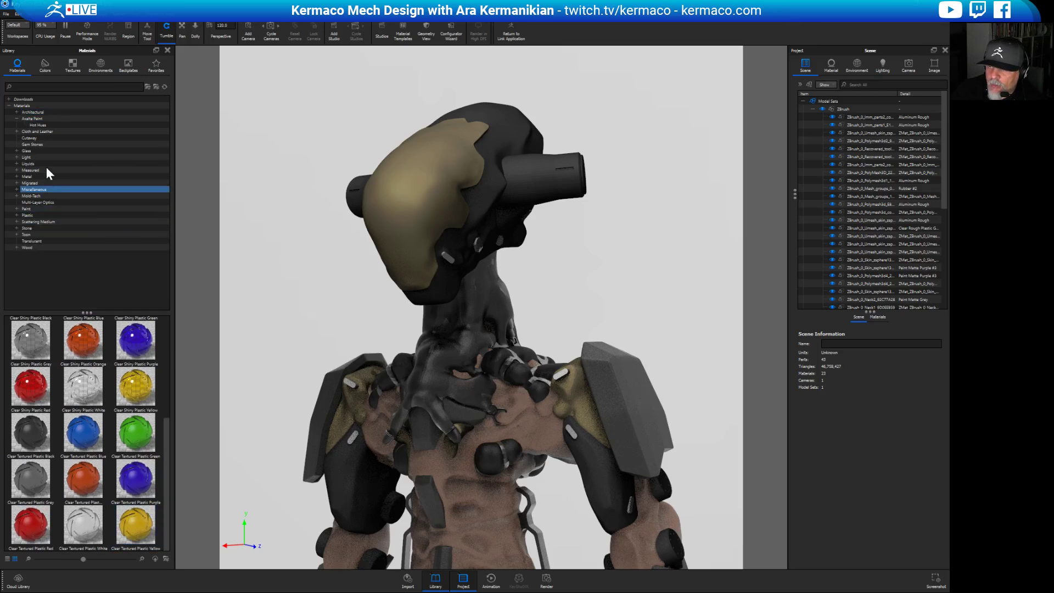
pyautogui.click(16, 132)
pyautogui.click(39, 138)
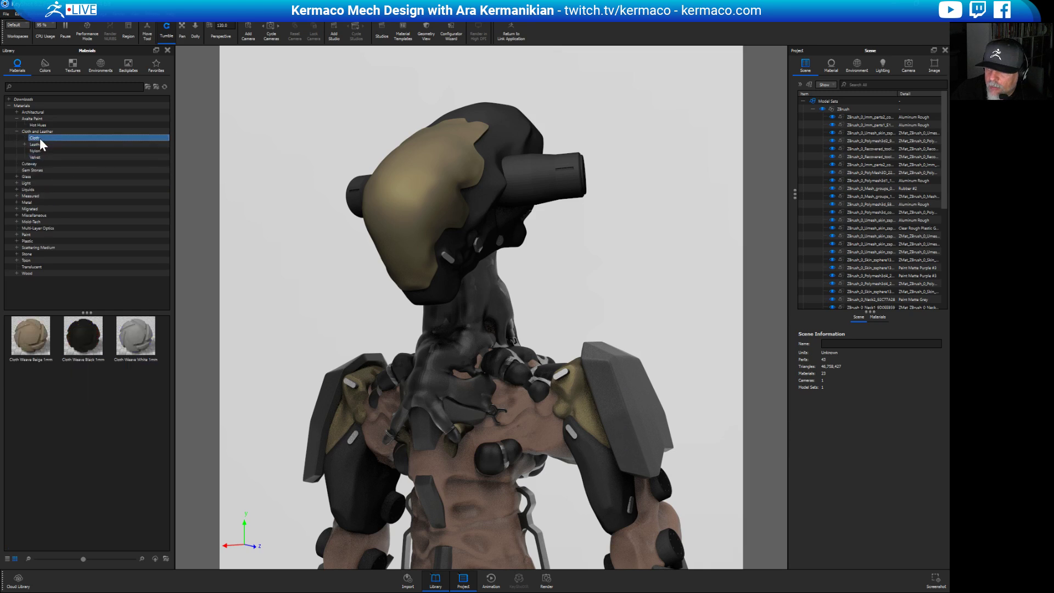
pyautogui.moveTo(136, 336); pyautogui.dragTo(453, 352)
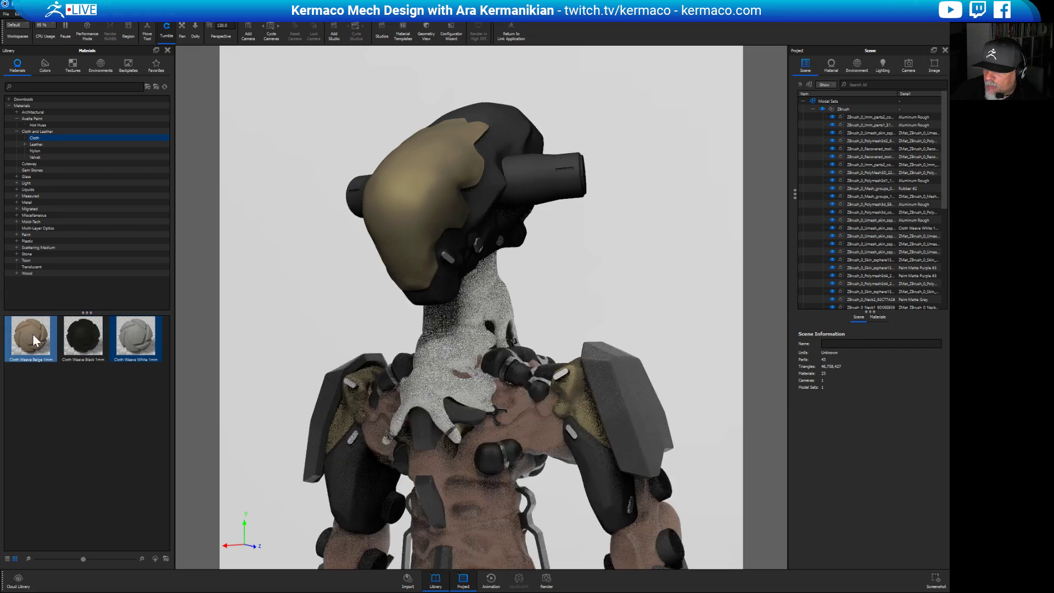
pyautogui.moveTo(32, 334); pyautogui.dragTo(459, 363)
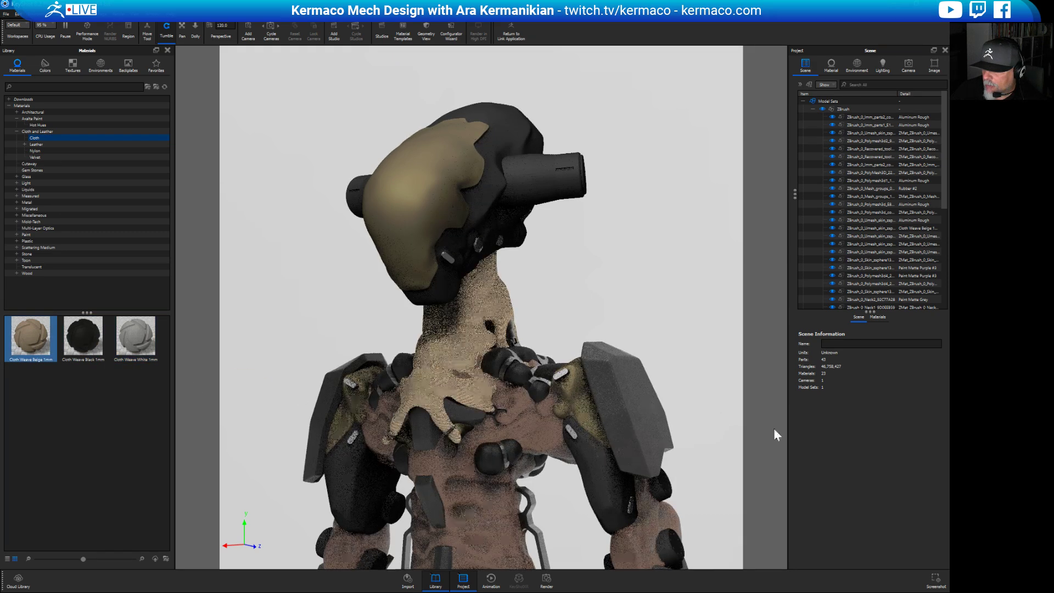
pyautogui.scroll(10, 632, 393)
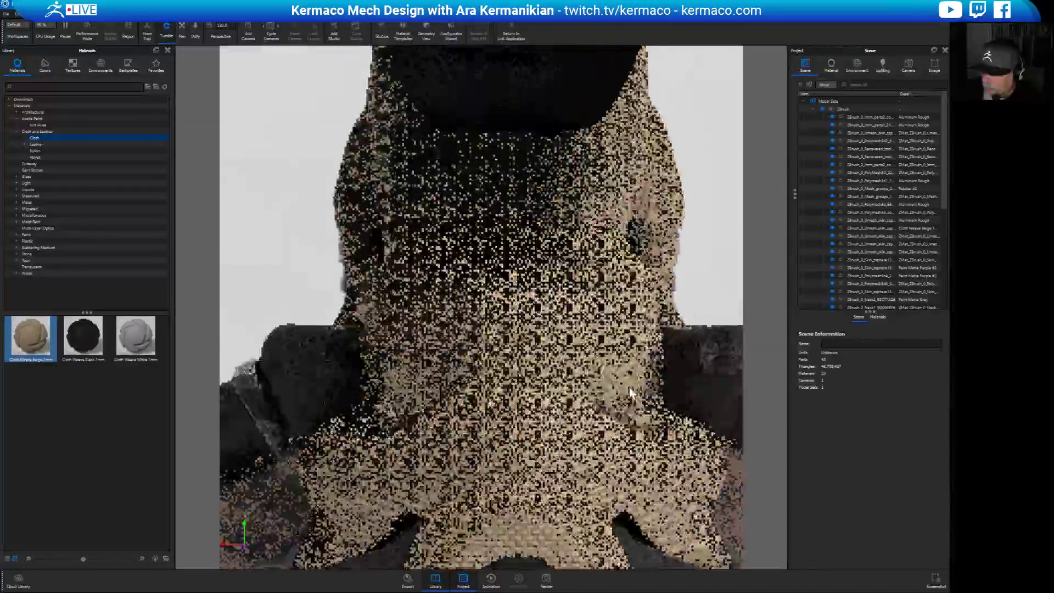
pyautogui.click(622, 391)
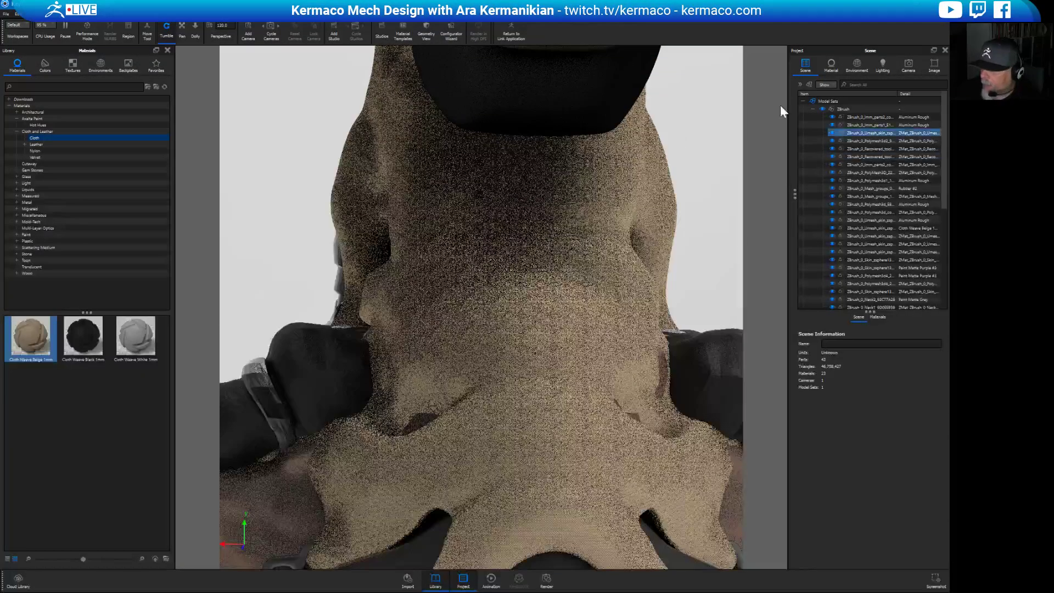
# Apply Nylon Weave Black 3mm from the nylon materials to the neck and upper-back cover.
pyautogui.click(36, 151)
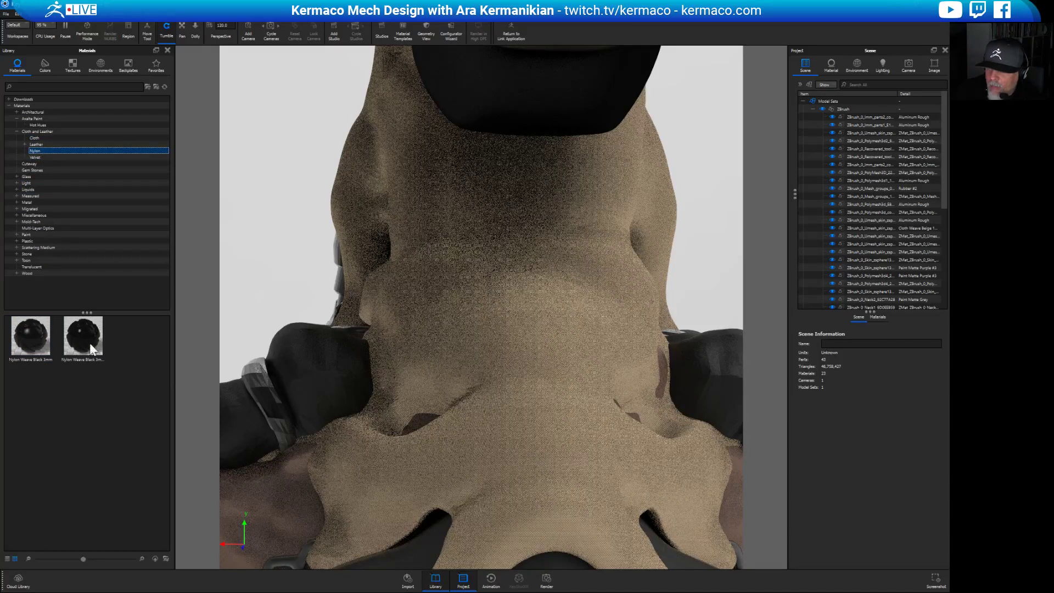
pyautogui.moveTo(31, 337); pyautogui.dragTo(496, 373)
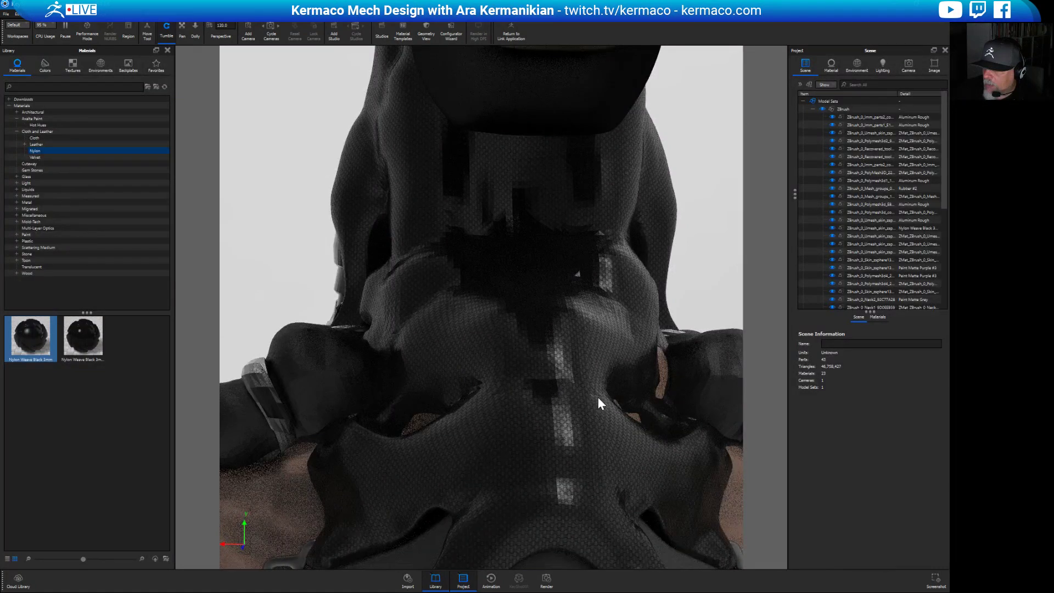
pyautogui.scroll(-3, 521, 312)
pyautogui.scroll(-3, 413, 188)
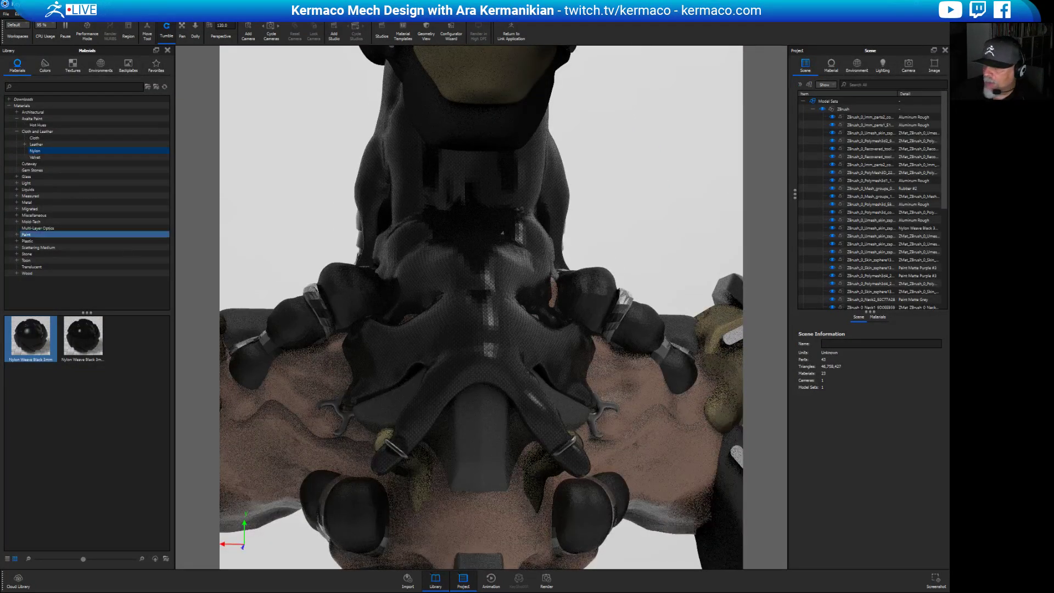
pyautogui.click(831, 65)
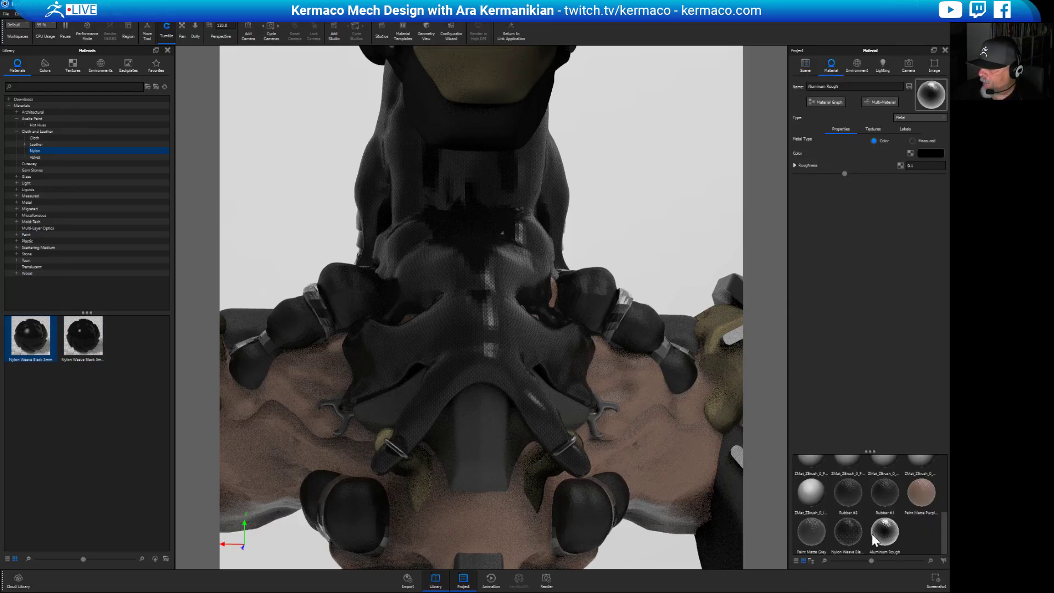
pyautogui.rightClick(849, 538)
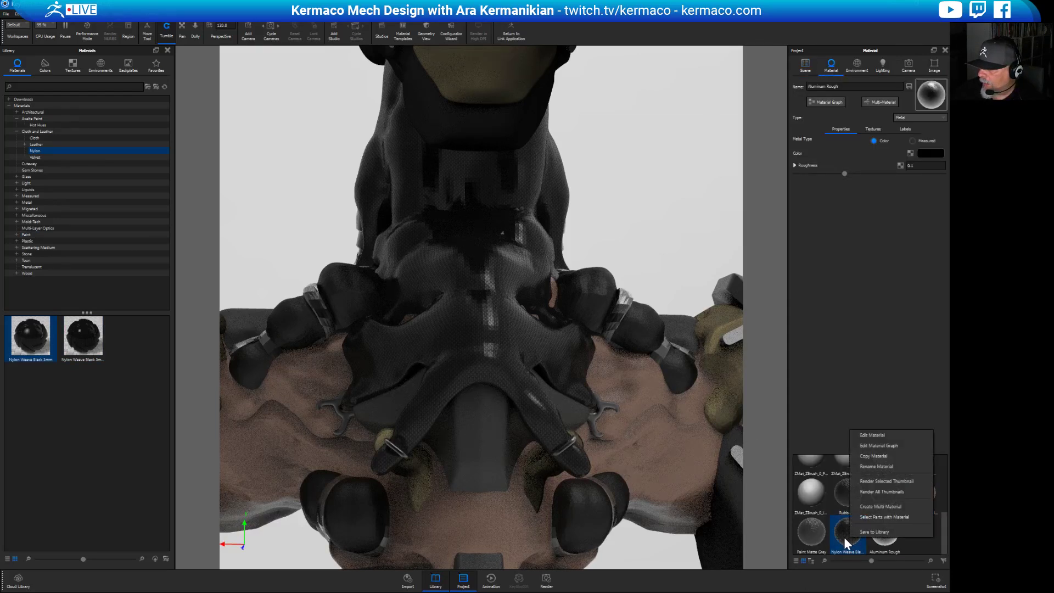
pyautogui.click(880, 446)
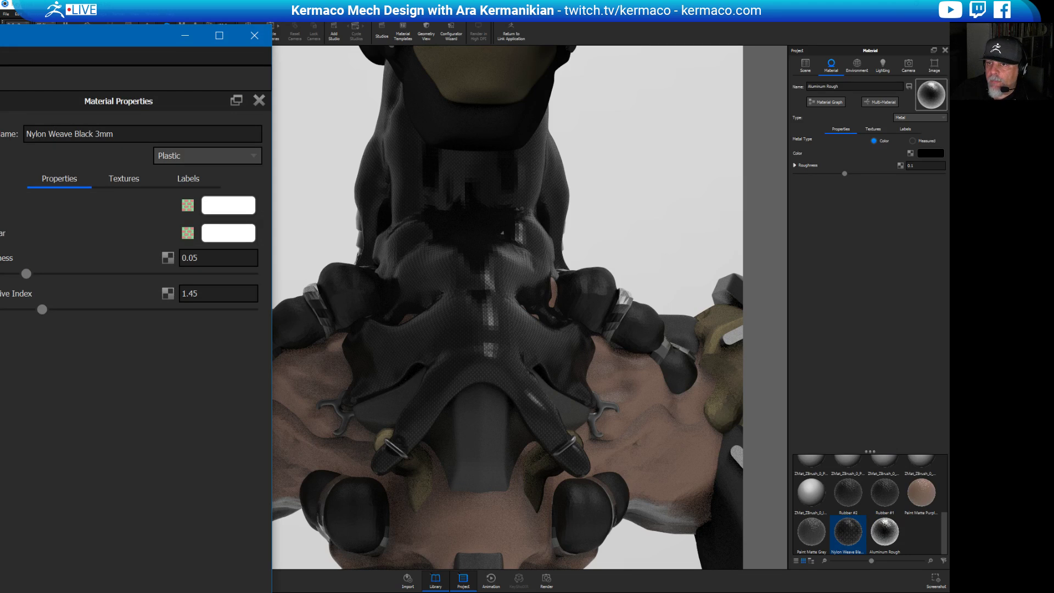
pyautogui.click(255, 36)
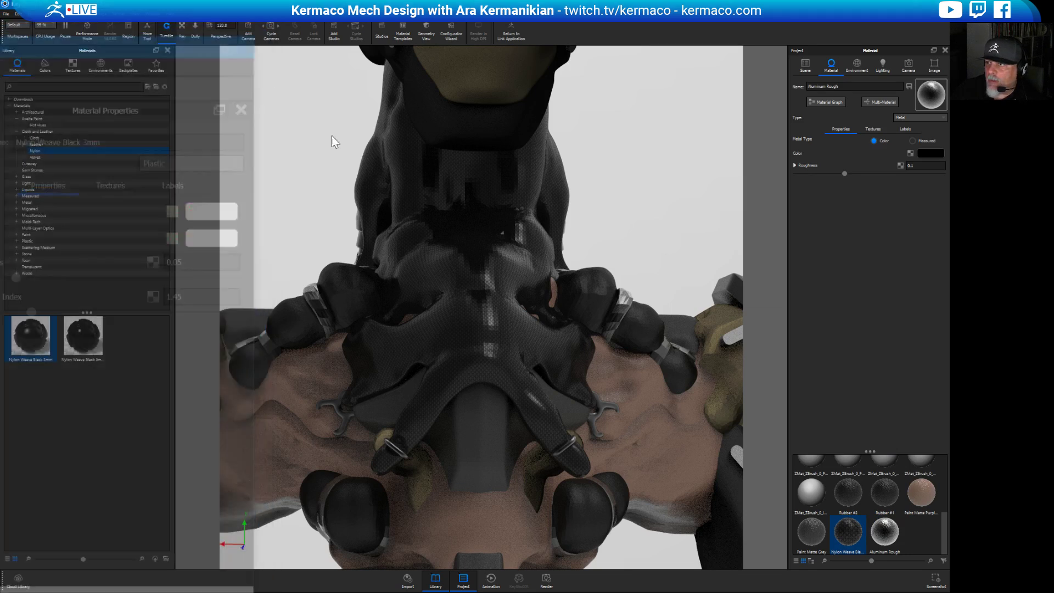
# Edit the Nylon Weave Black 3mm material and change its type to Plastic (Transparent).
pyautogui.rightClick(845, 534)
pyautogui.click(877, 433)
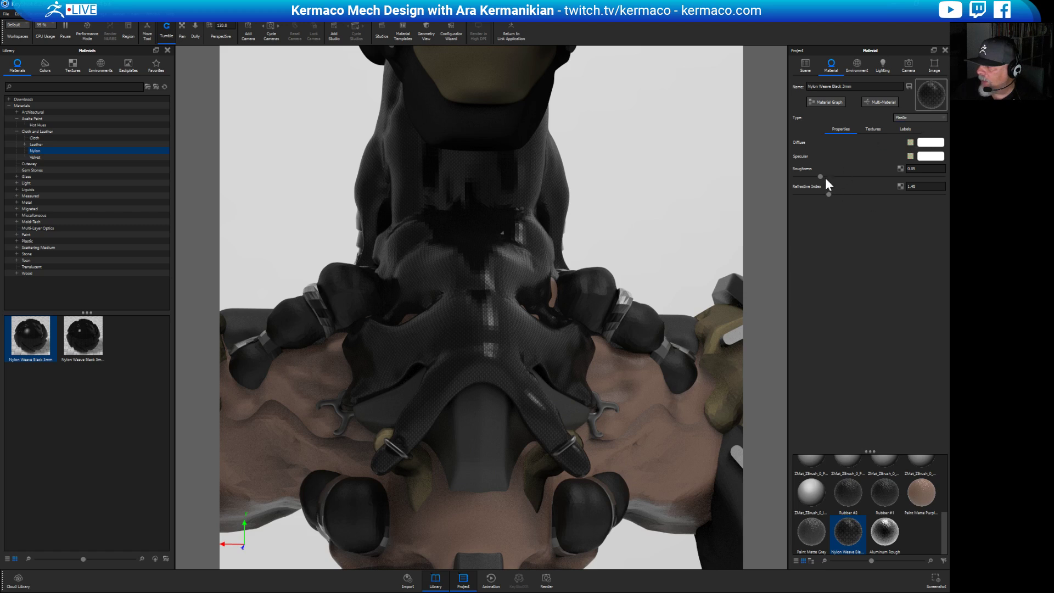
pyautogui.click(923, 119)
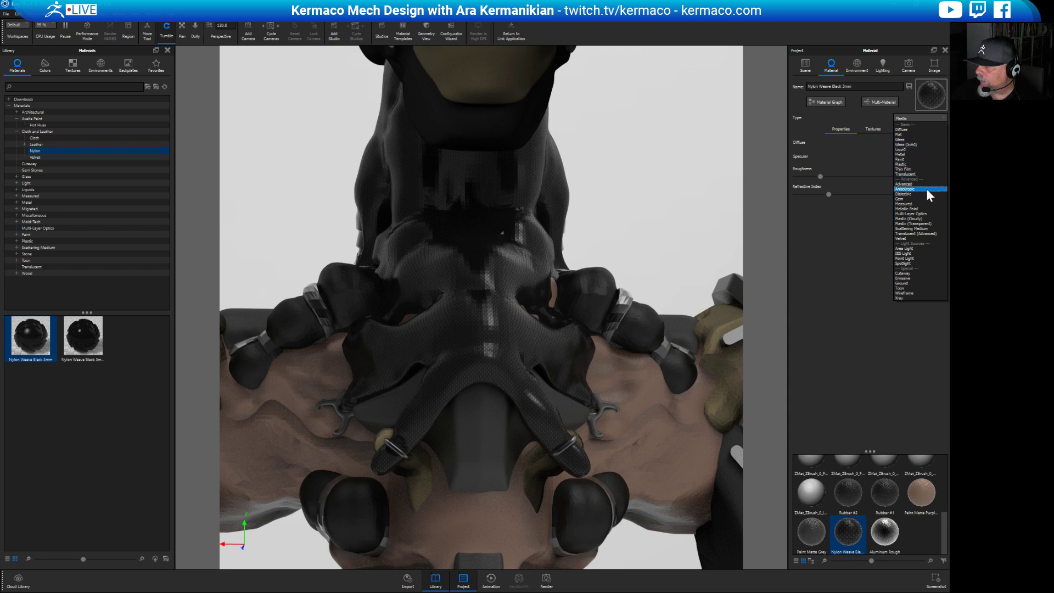
pyautogui.click(930, 224)
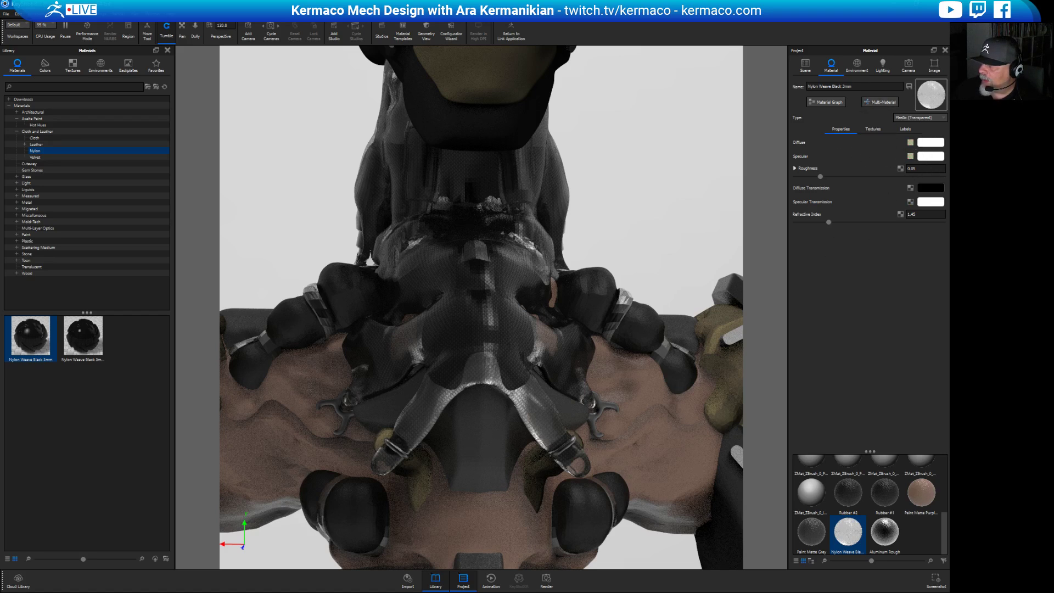
# Turn off the diffuse texture of the Nylon Weave Black 3mm material and open its diffuse color for editing.
pyautogui.click(875, 130)
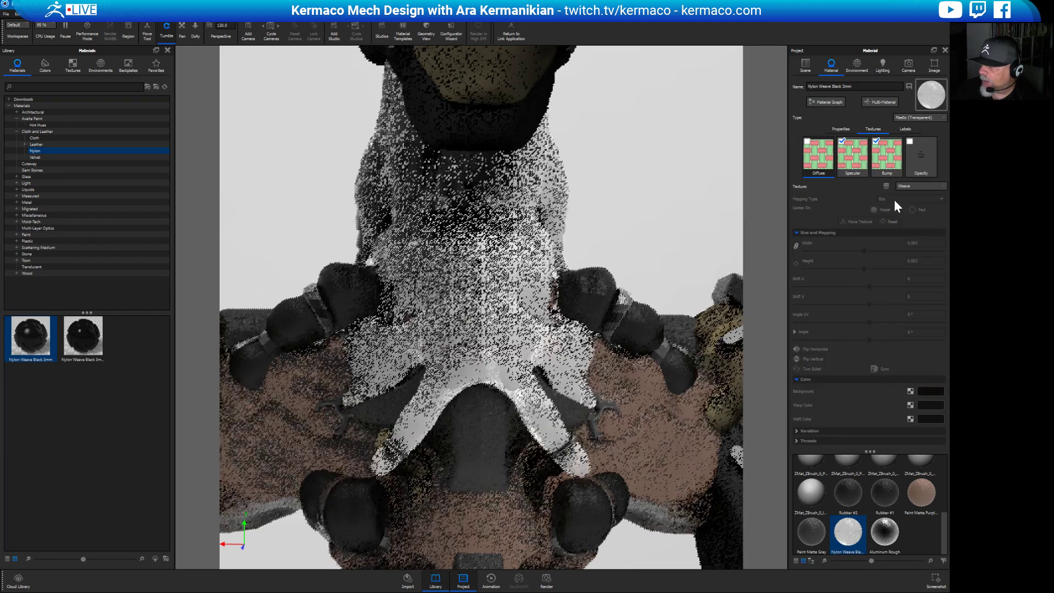
pyautogui.click(843, 130)
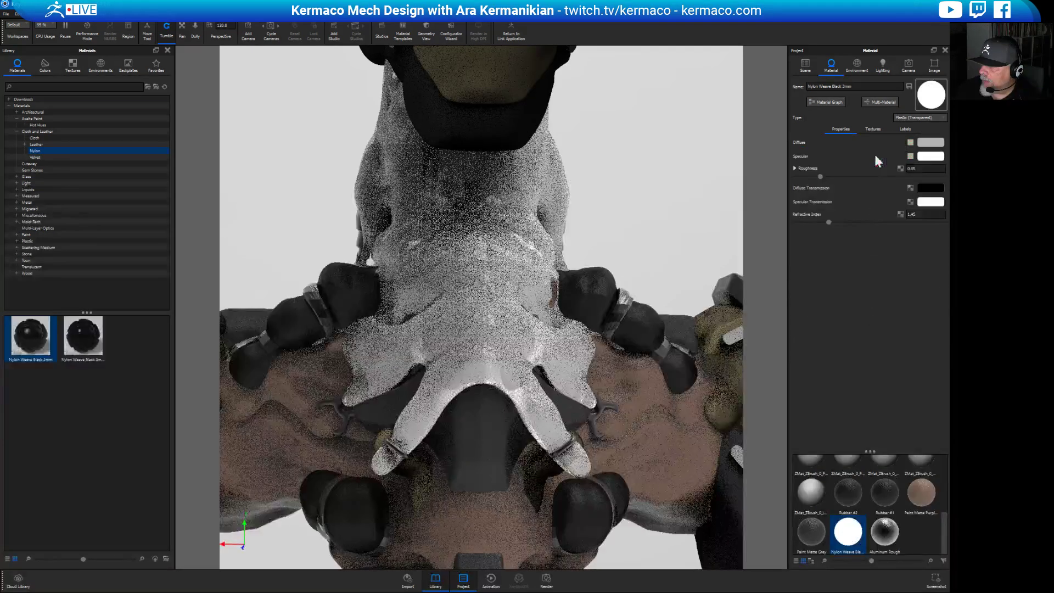
pyautogui.click(926, 144)
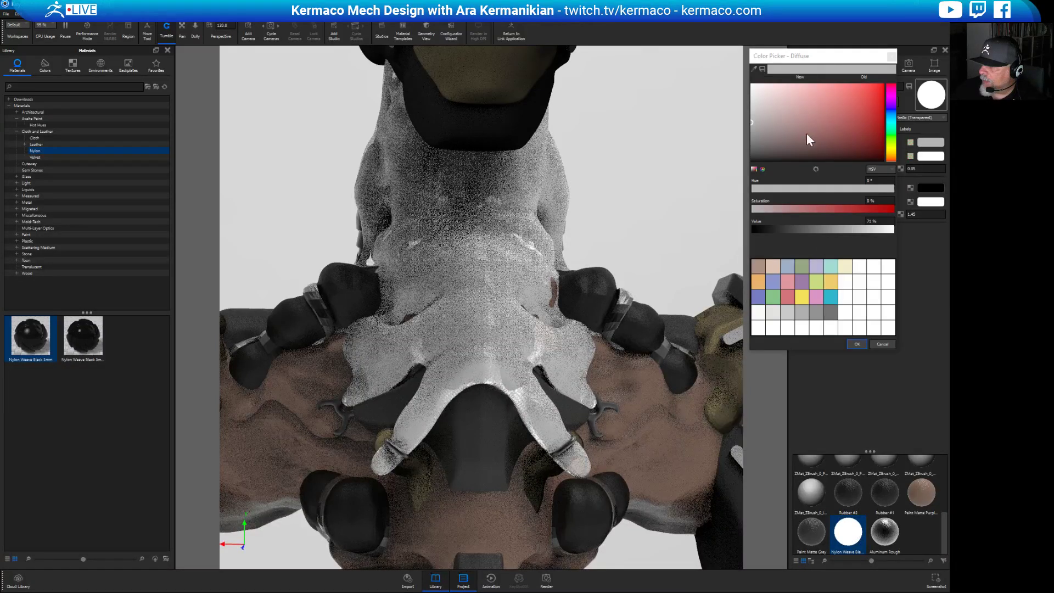
# Try a medium gray and a near-black diffuse color on the neck and upper-back cover.
pyautogui.click(756, 150)
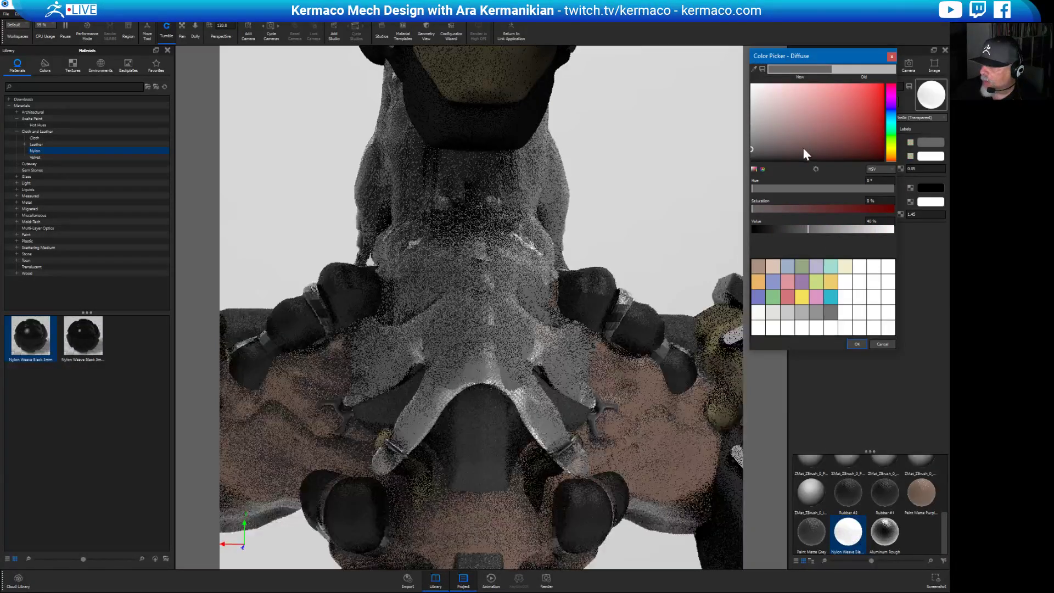
pyautogui.click(785, 160)
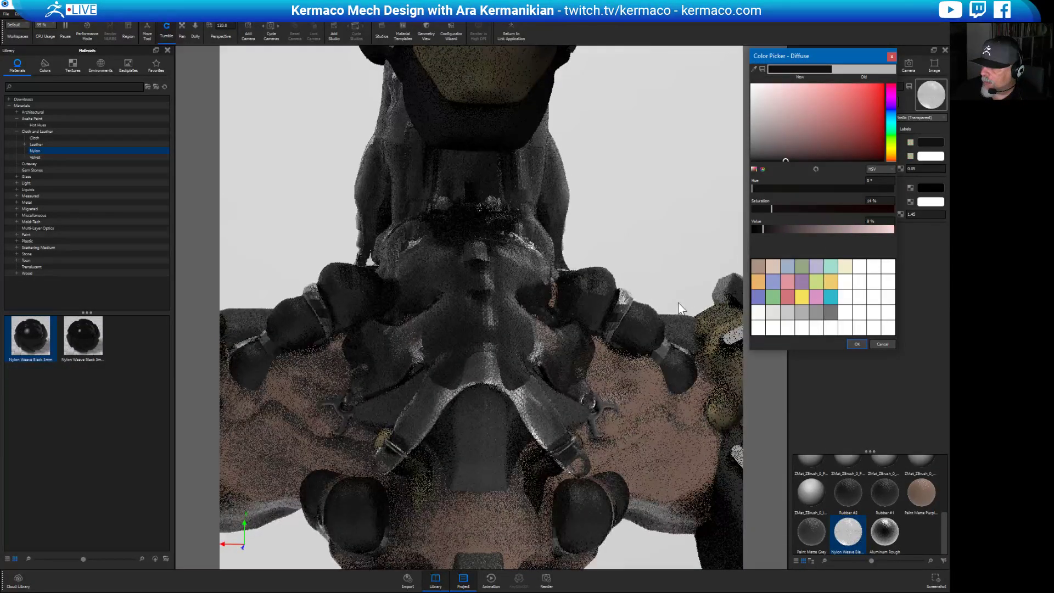
pyautogui.moveTo(680, 239); pyautogui.dragTo(659, 285)
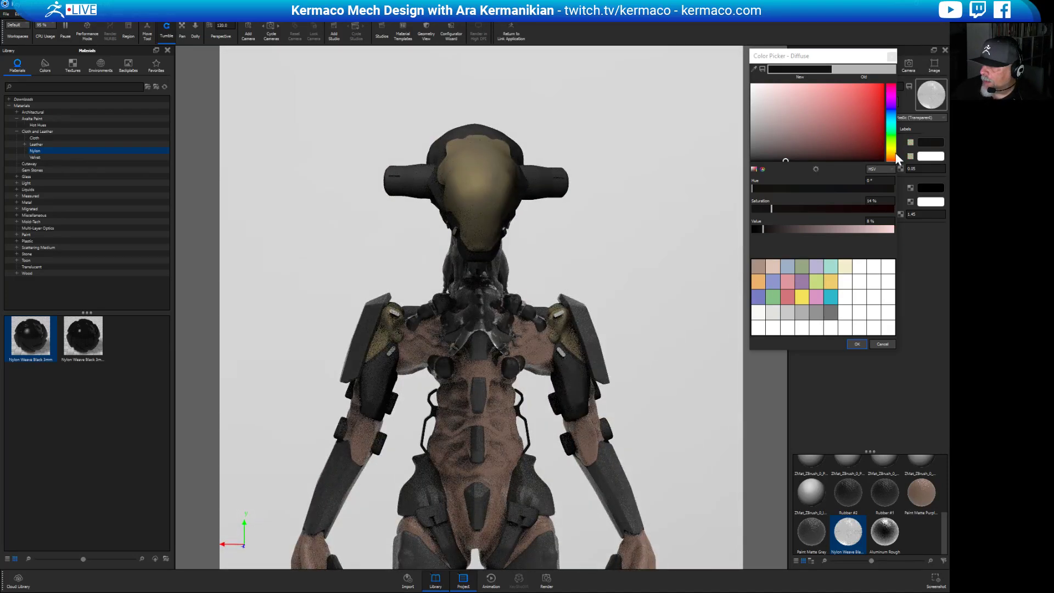
# Set the neck cover's diffuse color to a dark muted olive with hue 47°, saturation 25% and value 26%.
pyautogui.click(889, 152)
pyautogui.moveTo(823, 156); pyautogui.dragTo(844, 148)
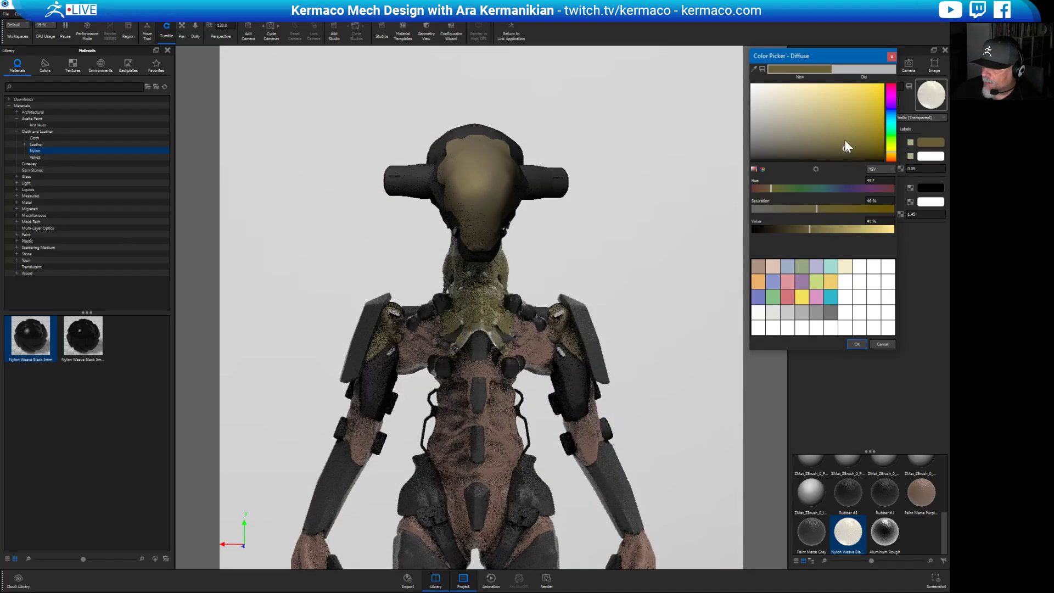
pyautogui.click(826, 148)
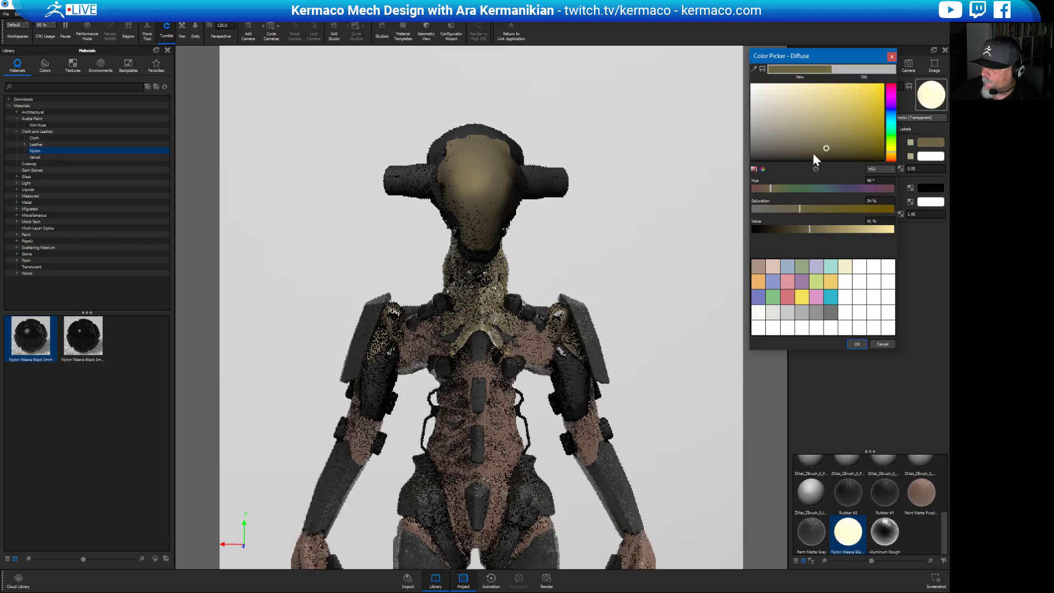
pyautogui.moveTo(816, 150); pyautogui.dragTo(809, 156)
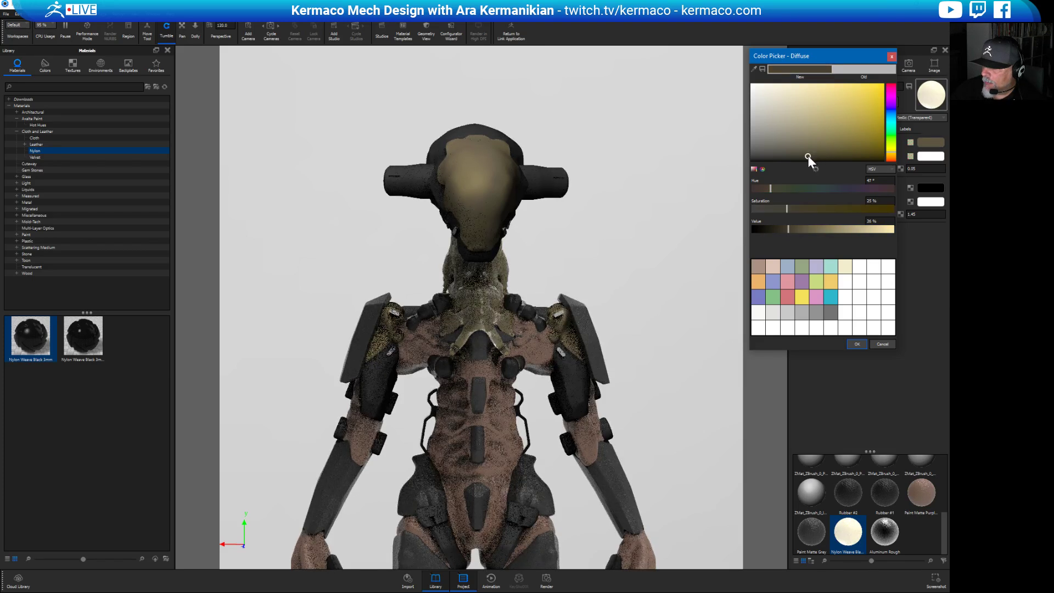
pyautogui.moveTo(643, 294); pyautogui.dragTo(535, 353)
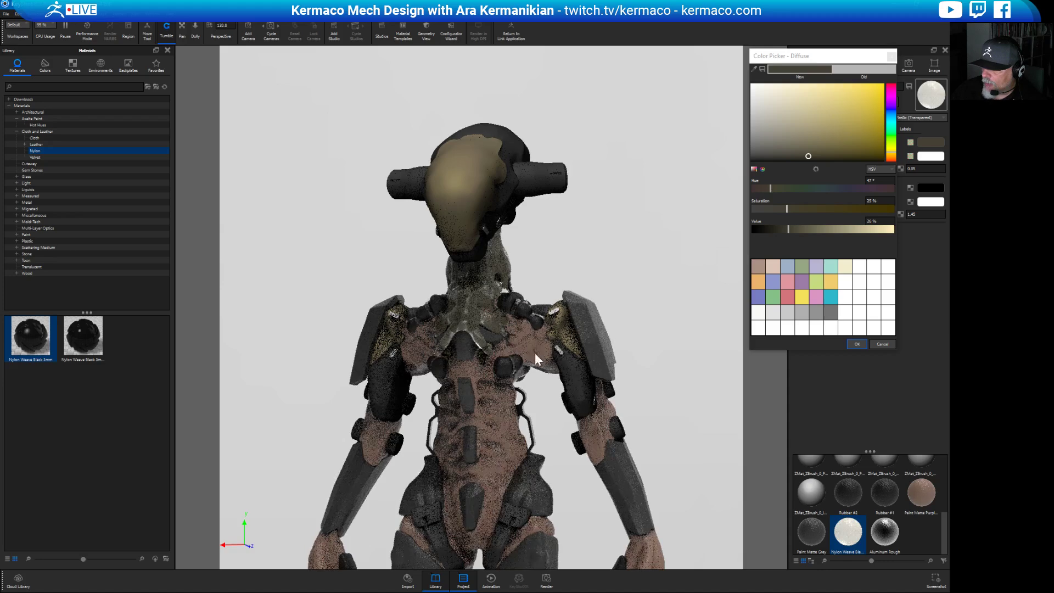
pyautogui.moveTo(544, 263); pyautogui.dragTo(549, 308)
pyautogui.scroll(5, 477, 413)
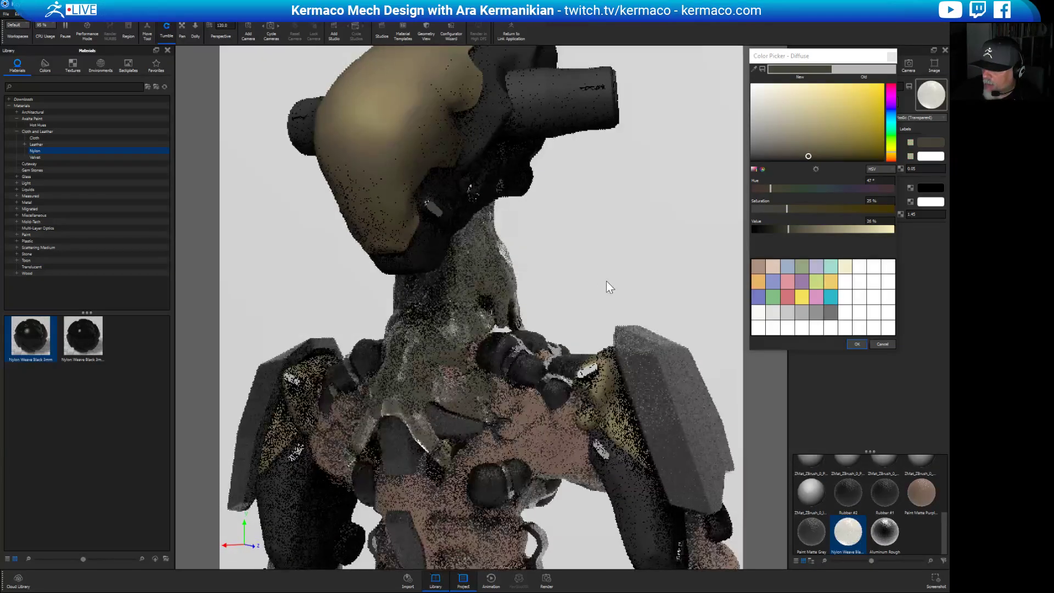
pyautogui.moveTo(608, 284)
pyautogui.mouseDown()
pyautogui.moveTo(525, 292)
pyautogui.moveTo(587, 289)
pyautogui.mouseUp()
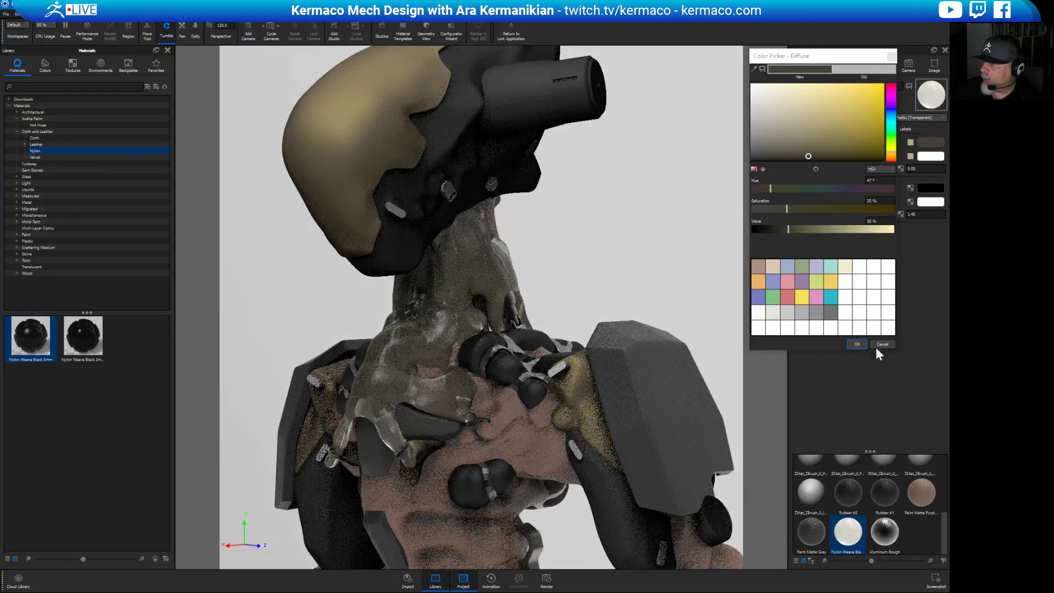
pyautogui.click(858, 344)
# Examine the olive neck cover against the rest of the figure, from the head down to the feet.
pyautogui.moveTo(500, 321); pyautogui.dragTo(478, 247, button='middle')
pyautogui.scroll(-5, 439, 308)
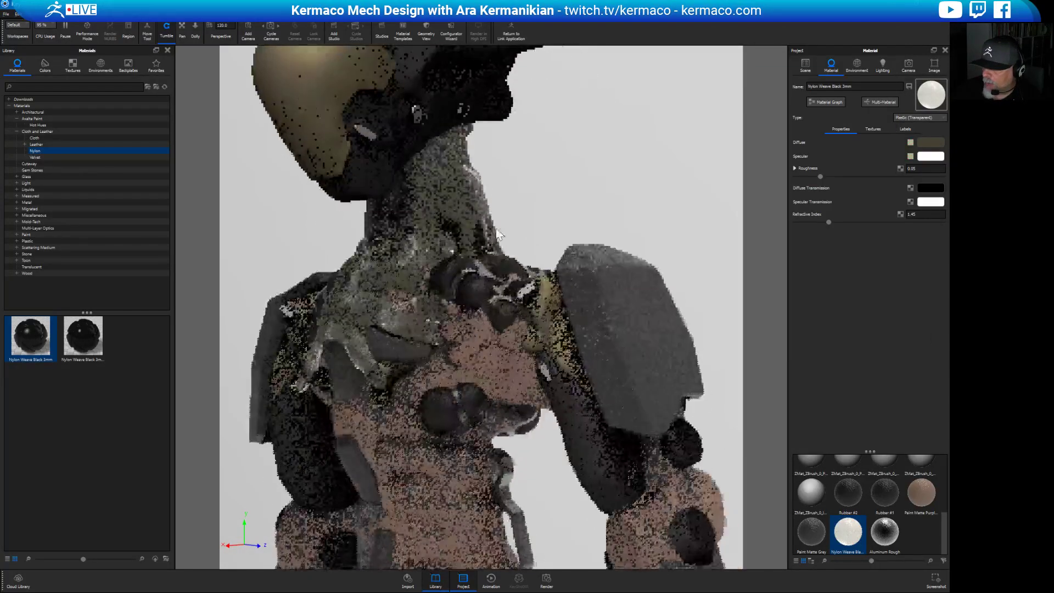
pyautogui.moveTo(477, 313); pyautogui.dragTo(479, 198, button='middle')
pyautogui.scroll(-1, 463, 261)
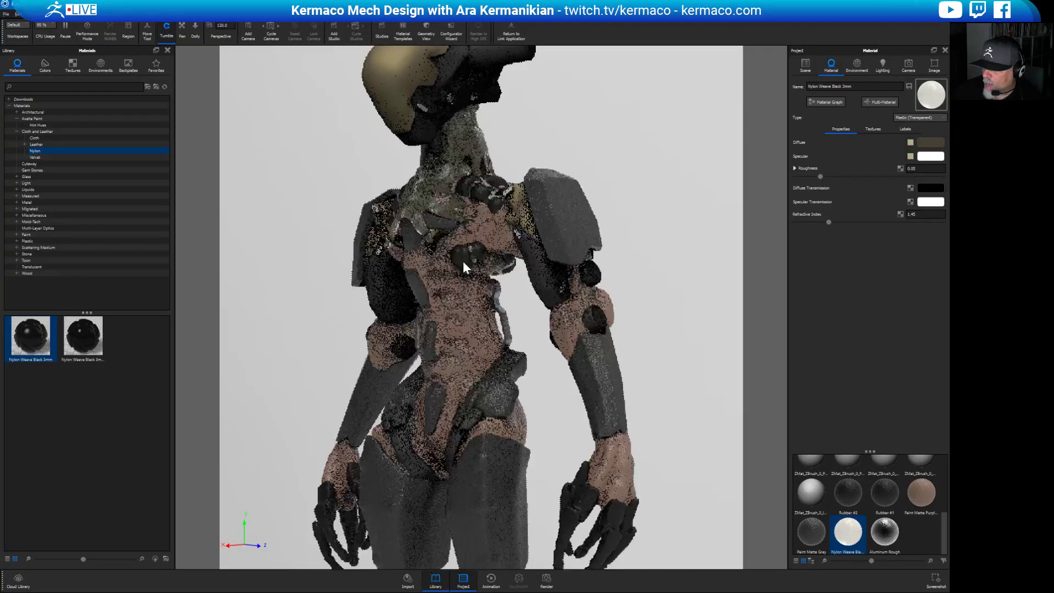
pyautogui.moveTo(463, 261); pyautogui.dragTo(456, 173, button='middle')
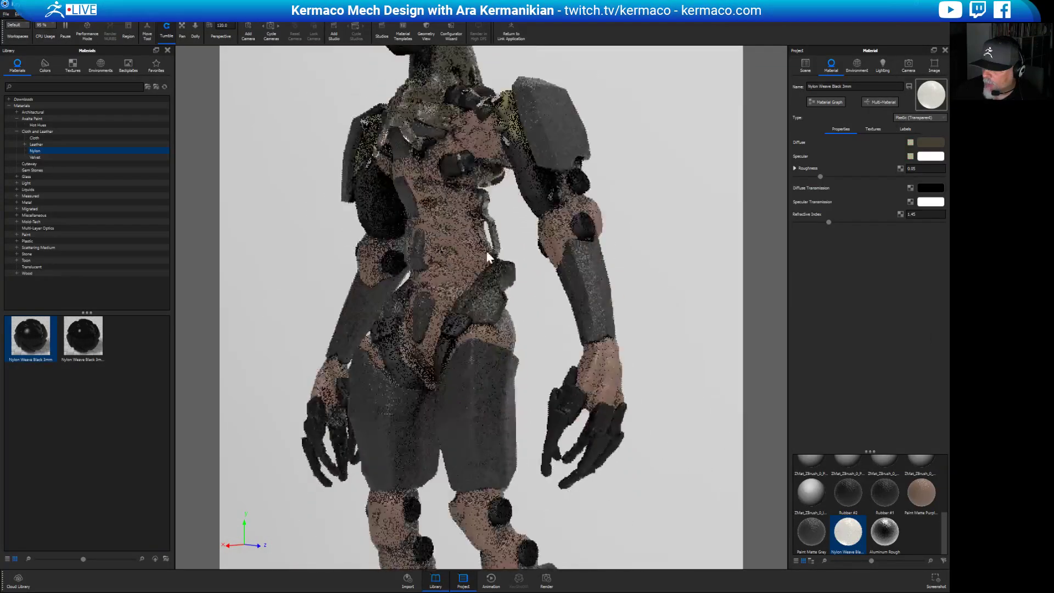
pyautogui.scroll(-6, 387, 302)
pyautogui.moveTo(393, 291); pyautogui.dragTo(399, 256, button='middle')
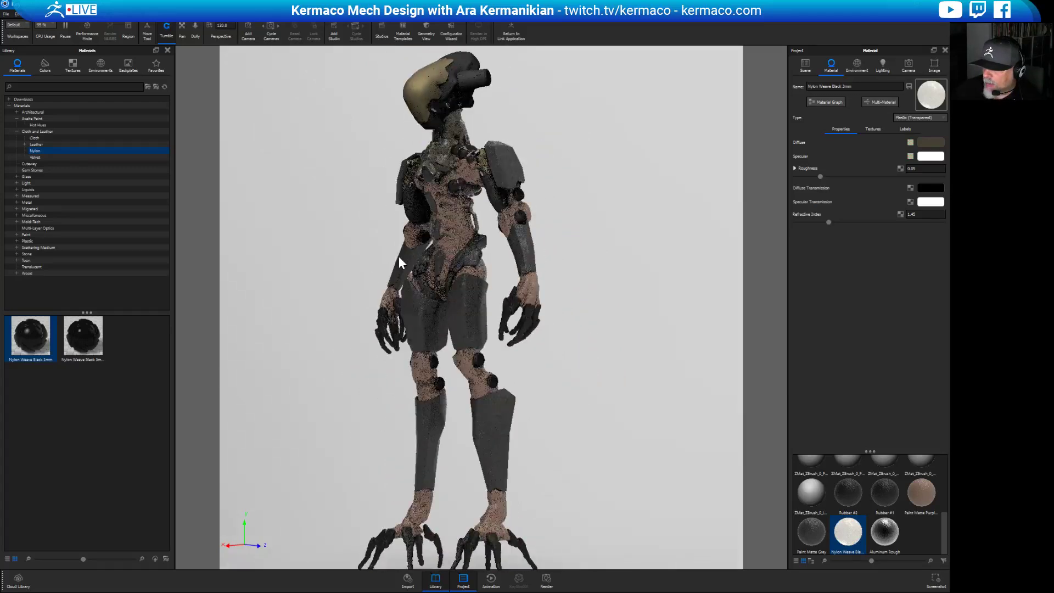
pyautogui.moveTo(399, 256); pyautogui.dragTo(470, 298)
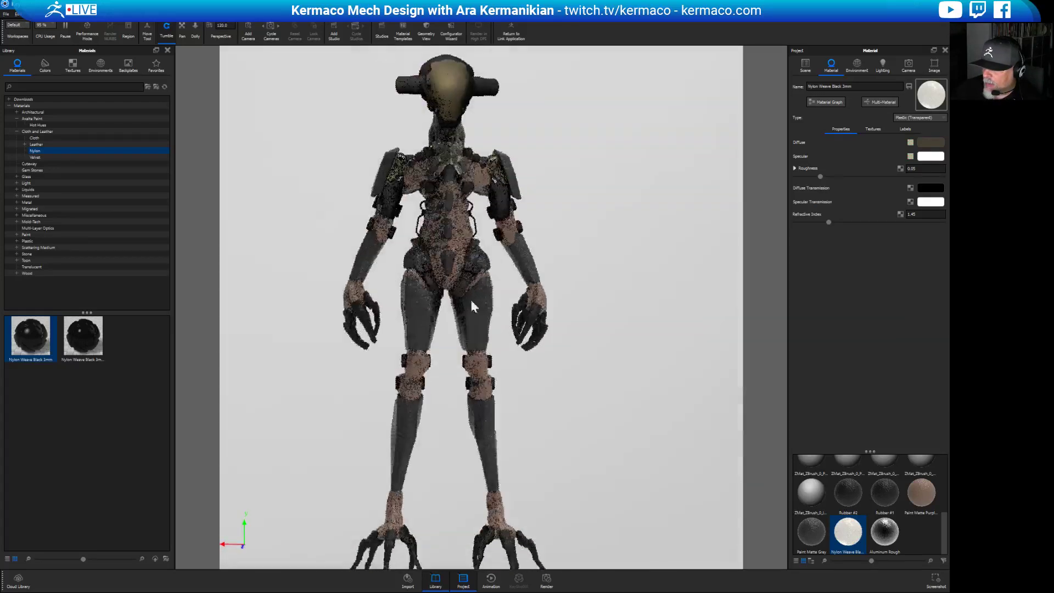
pyautogui.moveTo(470, 297); pyautogui.dragTo(524, 440, button='middle')
pyautogui.scroll(5, 484, 343)
pyautogui.moveTo(483, 340); pyautogui.dragTo(435, 423, button='middle')
pyautogui.scroll(5, 641, 349)
# Copy the gray shoulder armor material and paste it linked onto the cylindrical part on the side of the head.
pyautogui.moveTo(640, 349); pyautogui.dragTo(526, 270)
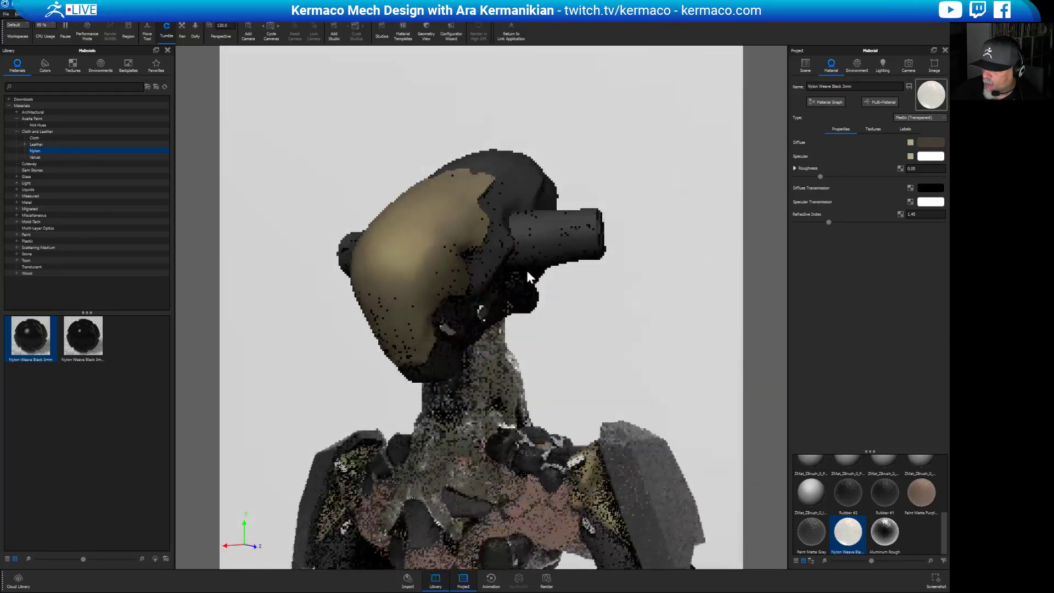
pyautogui.moveTo(612, 367); pyautogui.dragTo(589, 388, button='middle')
pyautogui.scroll(2, 589, 388)
pyautogui.moveTo(538, 258); pyautogui.dragTo(489, 245, button='middle')
pyautogui.moveTo(594, 494); pyautogui.dragTo(594, 434, button='middle')
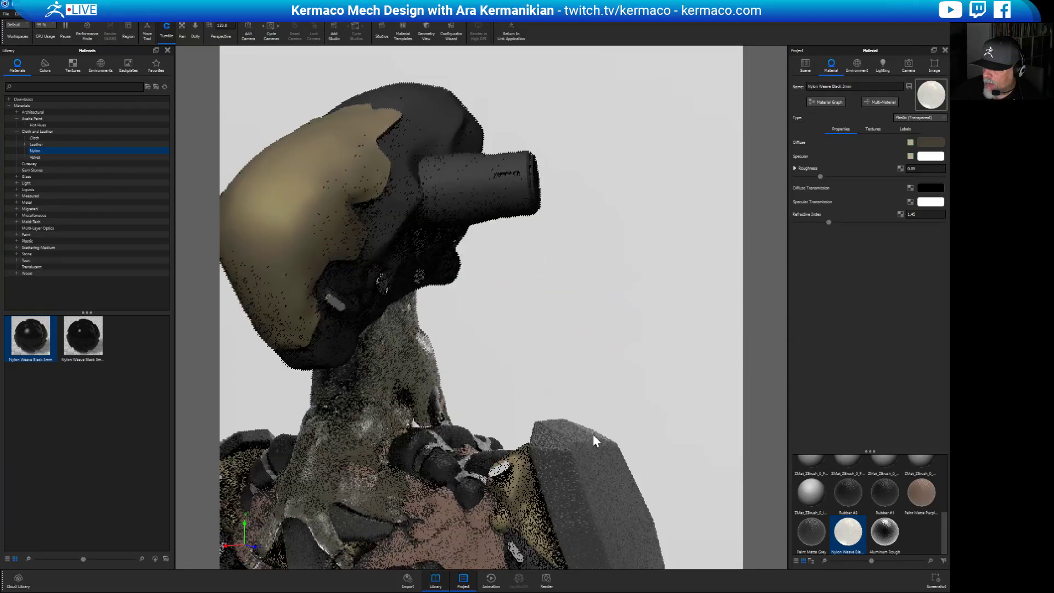
pyautogui.rightClick(602, 463)
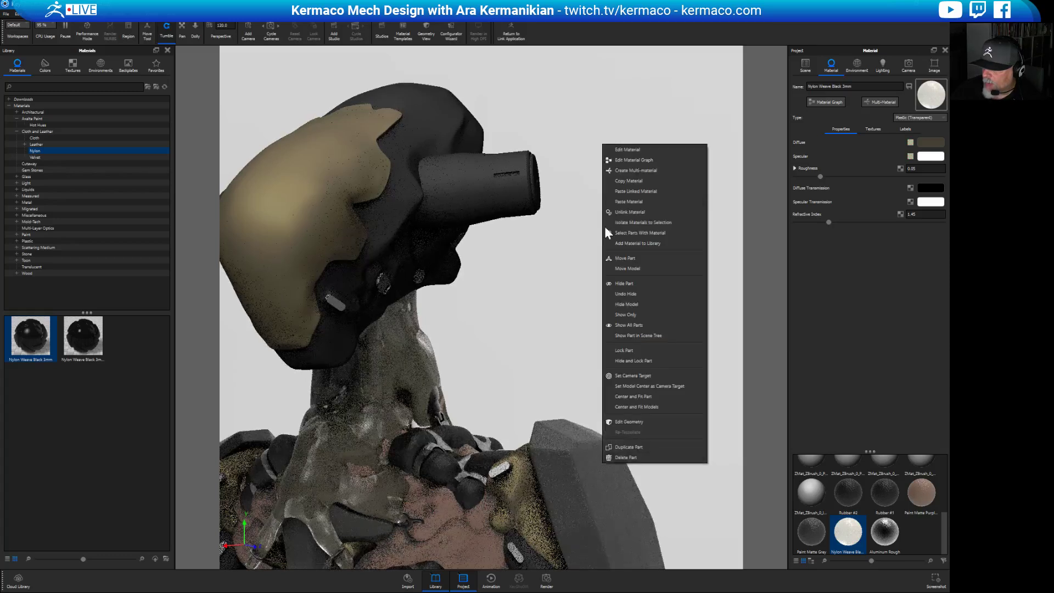
pyautogui.click(638, 181)
pyautogui.rightClick(468, 203)
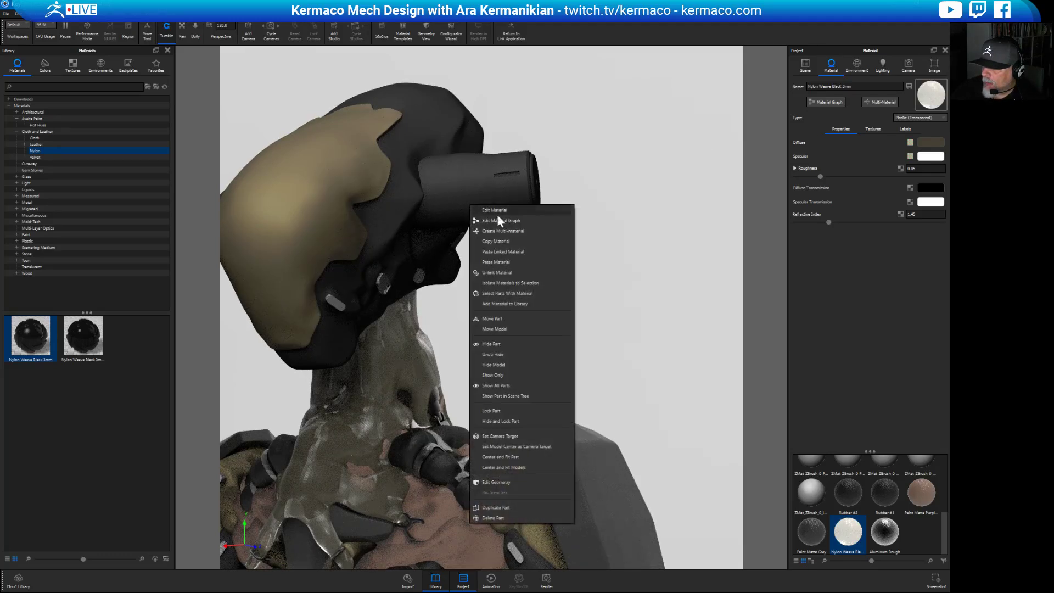
pyautogui.click(514, 252)
# Paste the same linked gray armor material onto the black head shell around the gold plate.
pyautogui.scroll(-3, 538, 233)
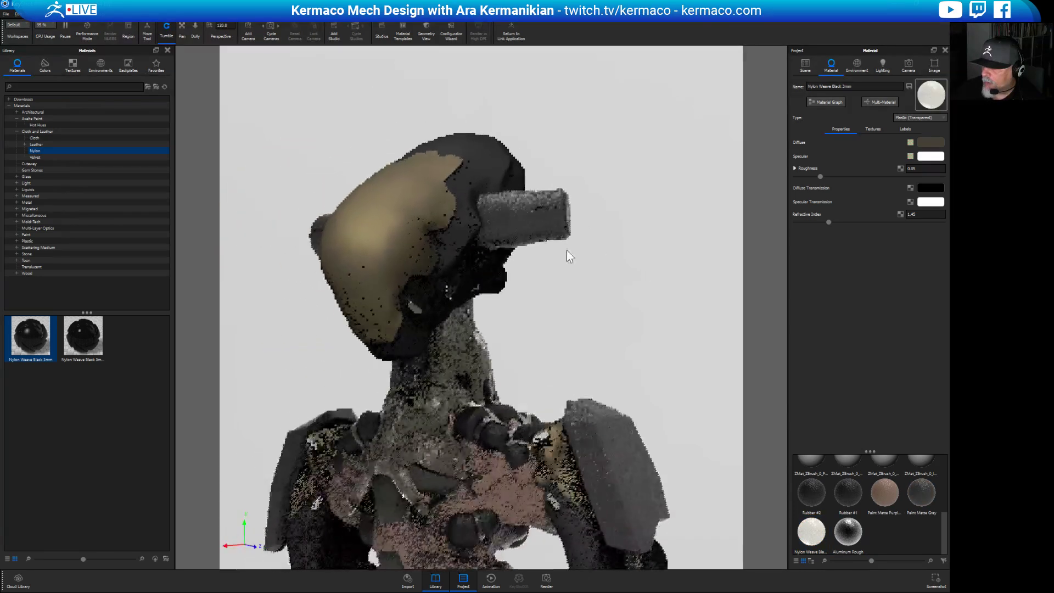
pyautogui.moveTo(566, 249); pyautogui.dragTo(508, 208)
pyautogui.rightClick(509, 203)
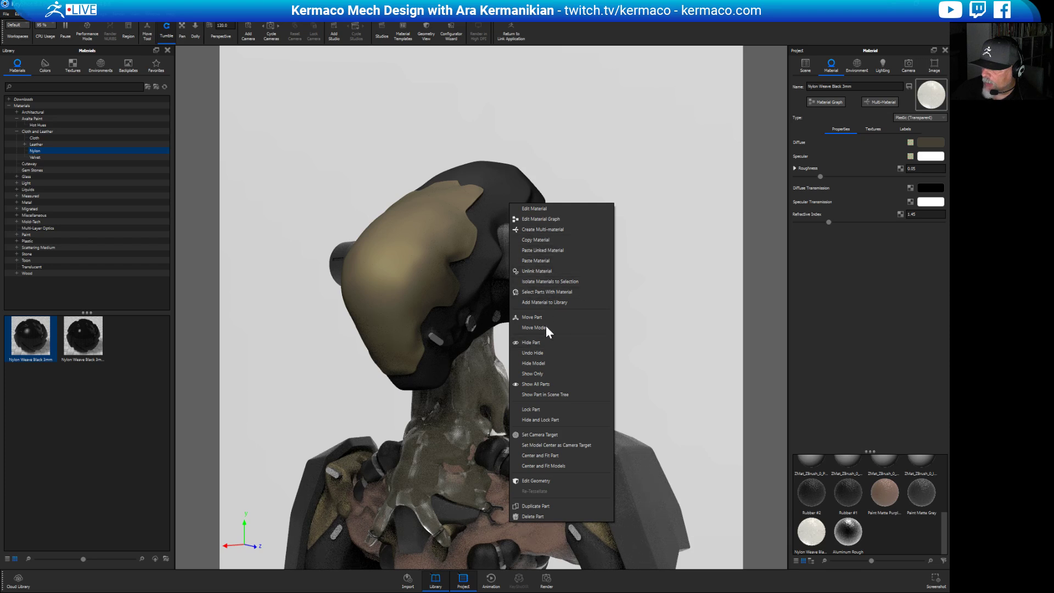
pyautogui.click(554, 250)
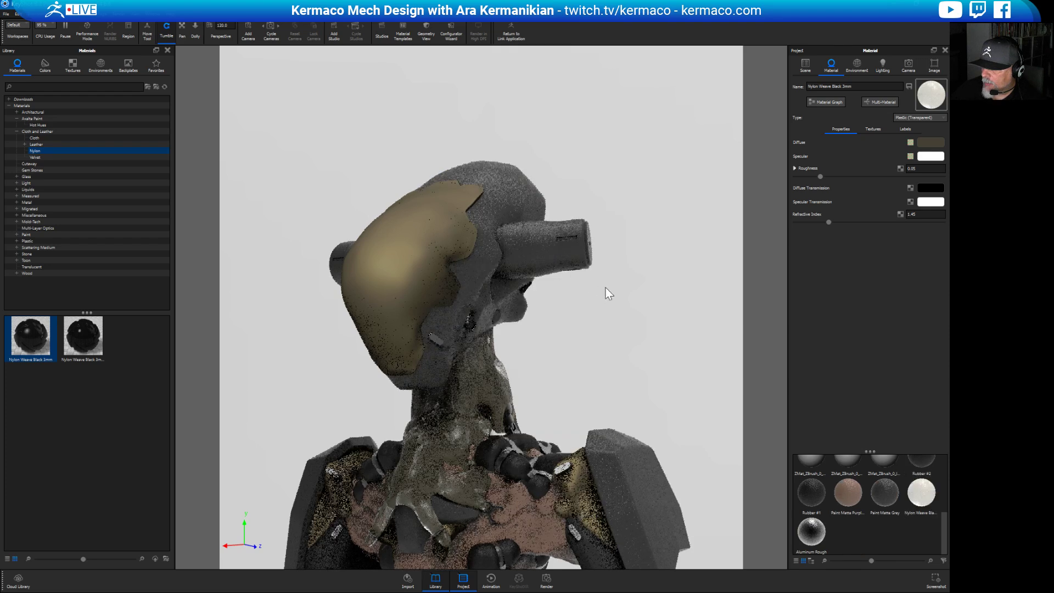
# Edit the head shell's Paint Matte Grey material and turn off its occlusion color texture.
pyautogui.scroll(-6, 645, 303)
pyautogui.moveTo(602, 337); pyautogui.dragTo(616, 257, button='middle')
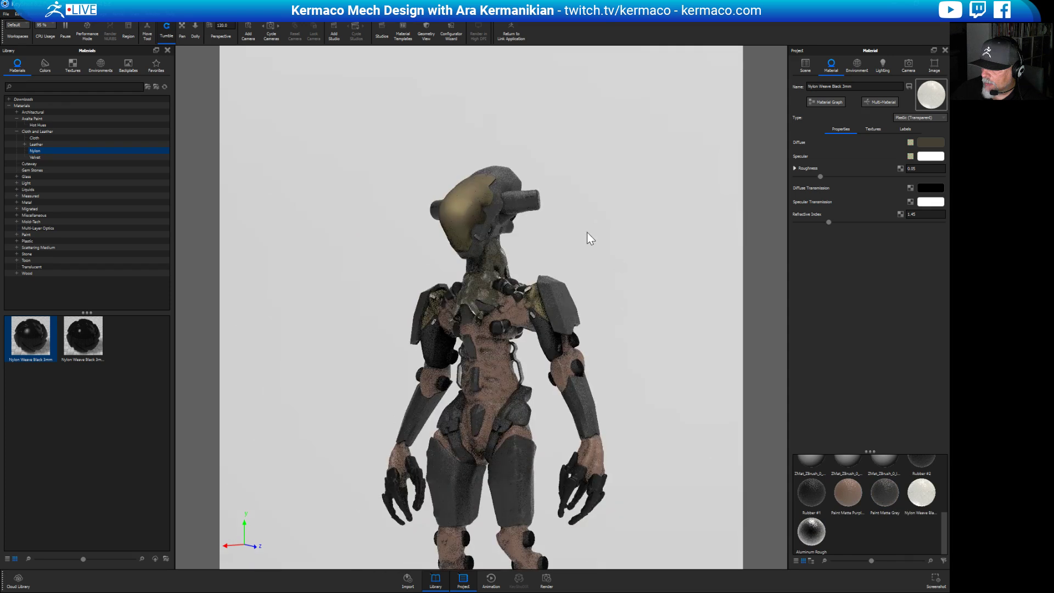
pyautogui.moveTo(579, 246); pyautogui.dragTo(551, 327)
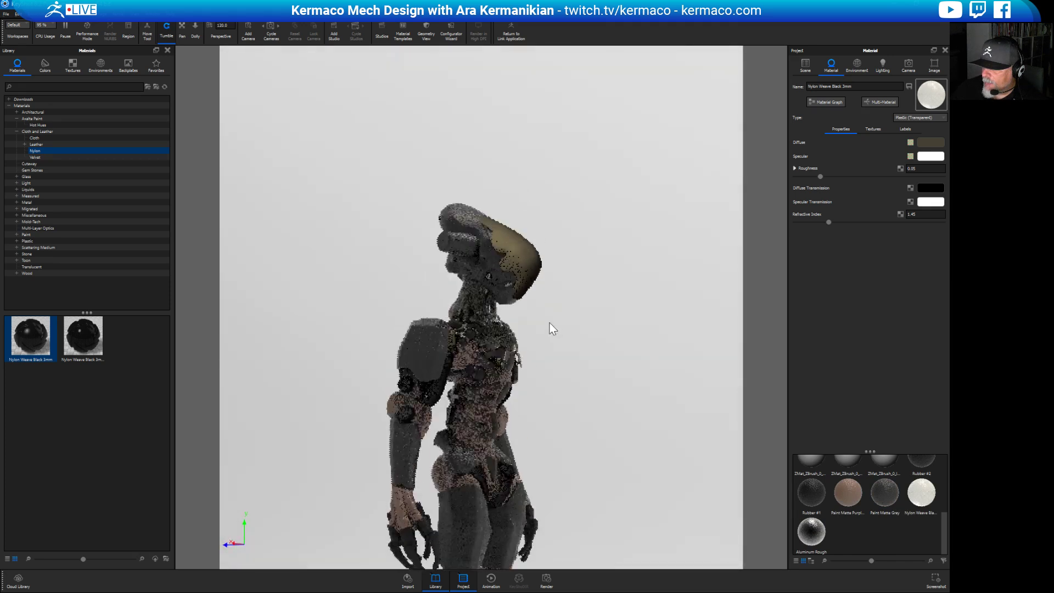
pyautogui.scroll(4, 586, 356)
pyautogui.scroll(4, 437, 364)
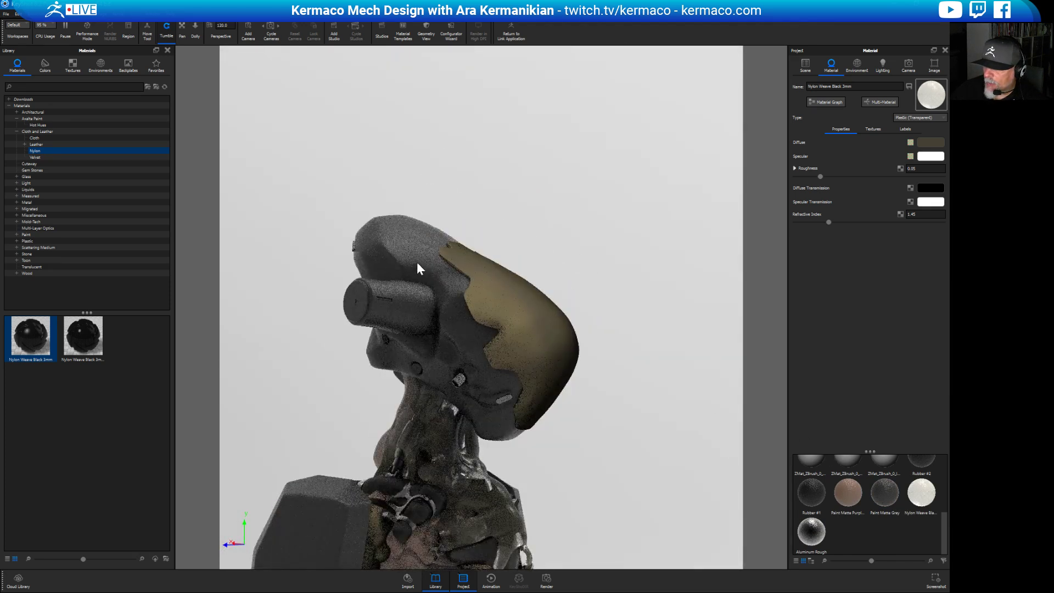
pyautogui.rightClick(417, 262)
pyautogui.click(438, 266)
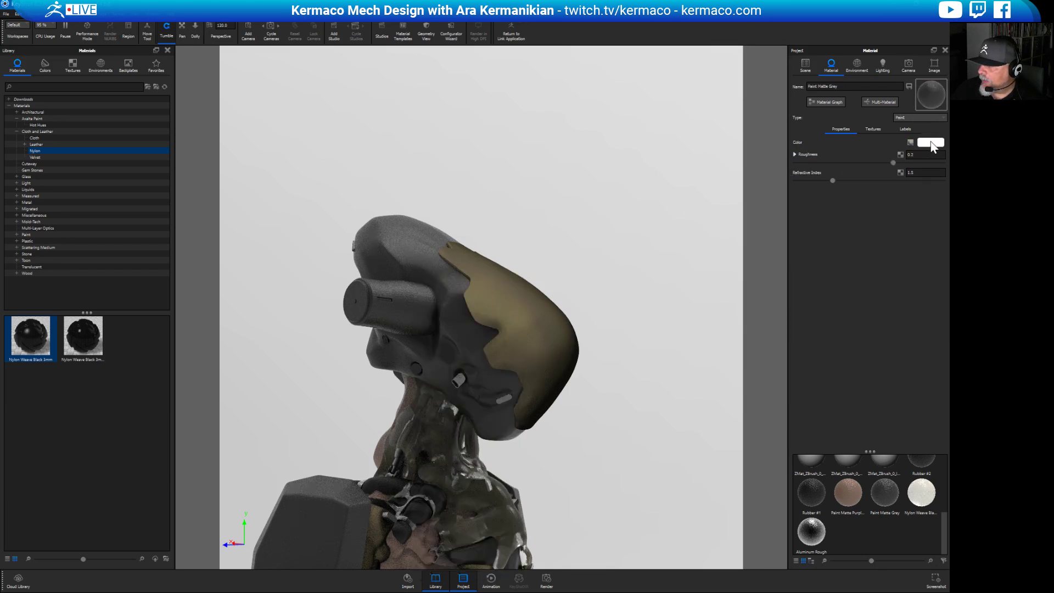
pyautogui.click(873, 129)
pyautogui.click(825, 141)
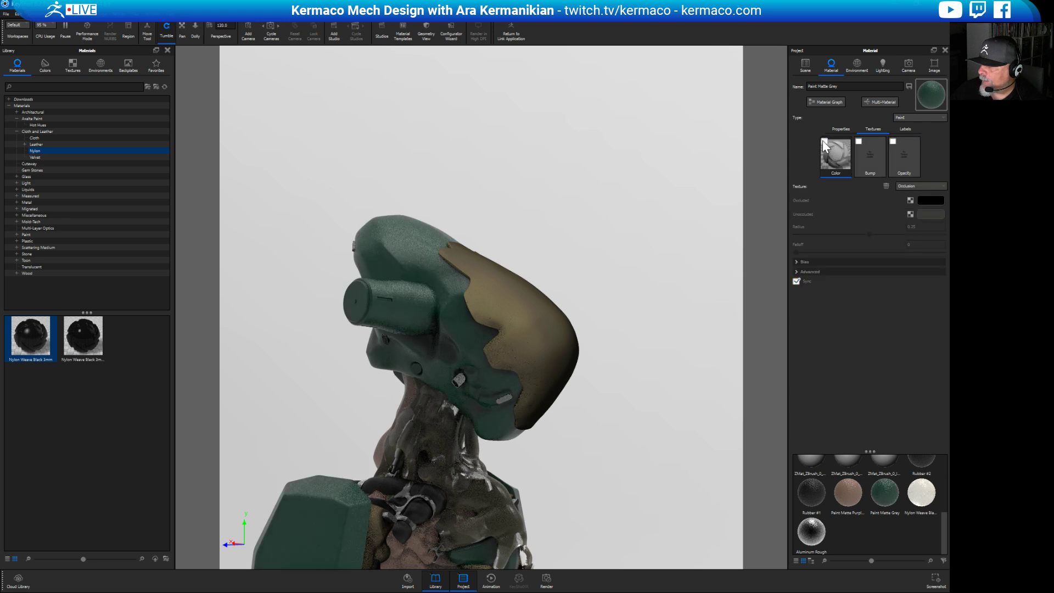
pyautogui.click(825, 141)
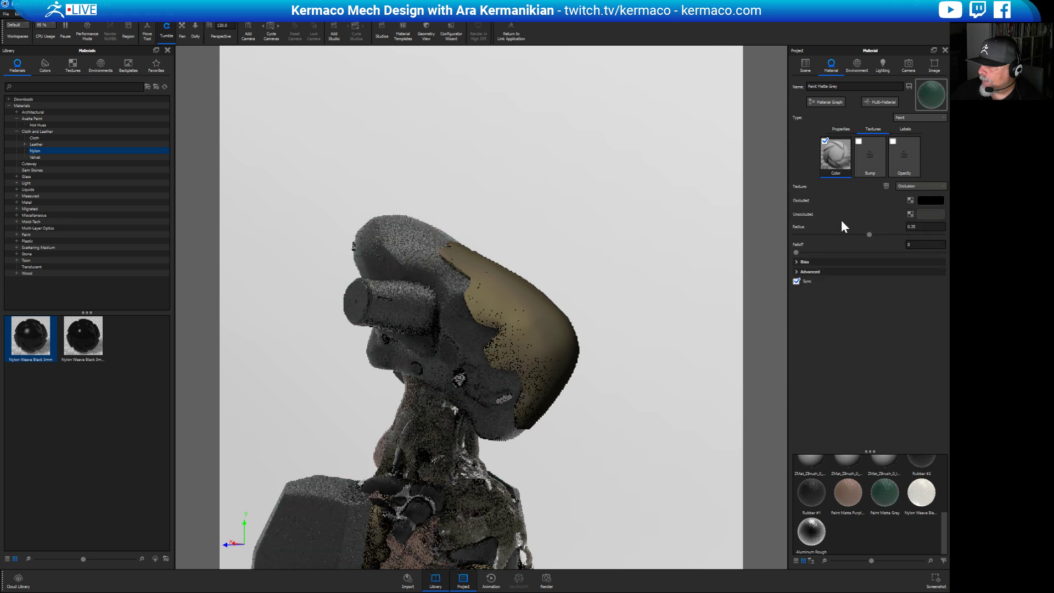
pyautogui.click(826, 141)
pyautogui.click(846, 130)
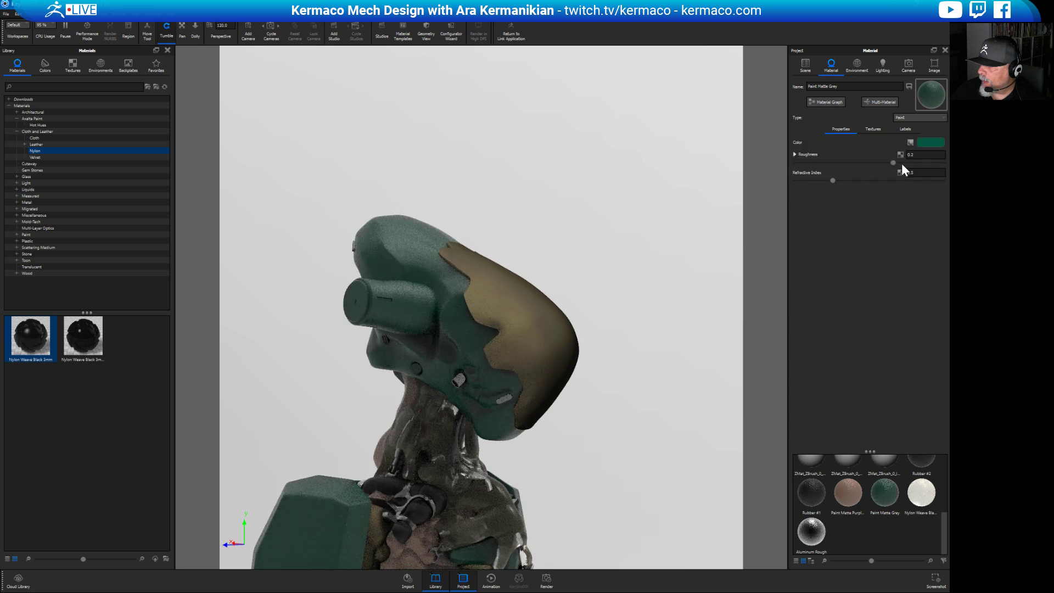
# Try a lighter, less saturated green as the armor paint color and view it on the whole figure.
pyautogui.click(927, 144)
pyautogui.click(846, 133)
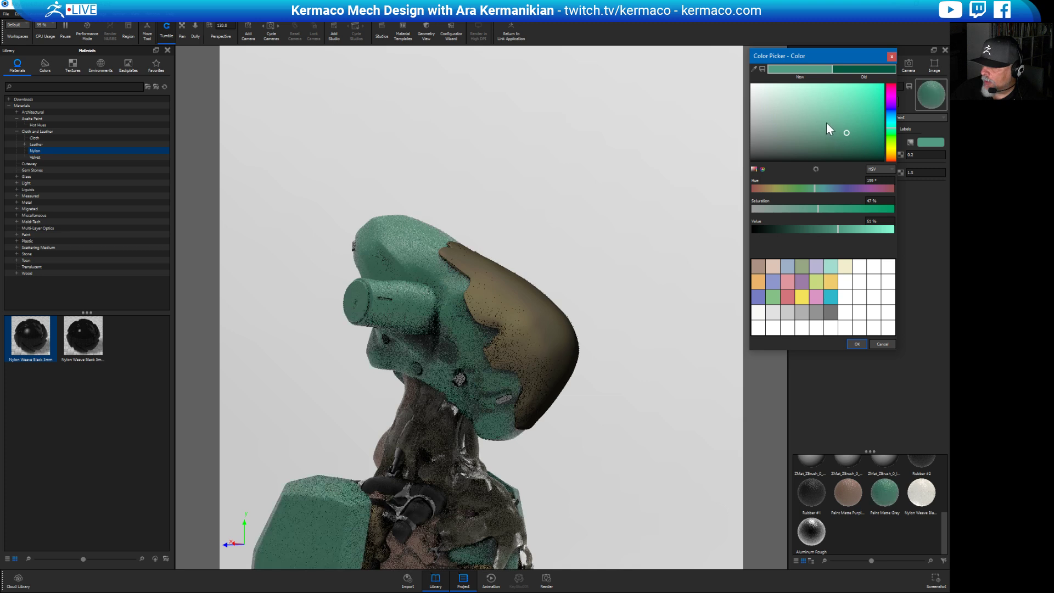
pyautogui.click(827, 123)
pyautogui.keyDown('alt'); pyautogui.moveTo(259, 249); pyautogui.dragTo(471, 77, button='right'); pyautogui.keyUp('alt')
pyautogui.moveTo(470, 84); pyautogui.dragTo(648, 260)
# Undo the green paint, the linked head materials and the neck cover's color change, and close the color picker.
pyautogui.hotkey('ctrl', 'z')
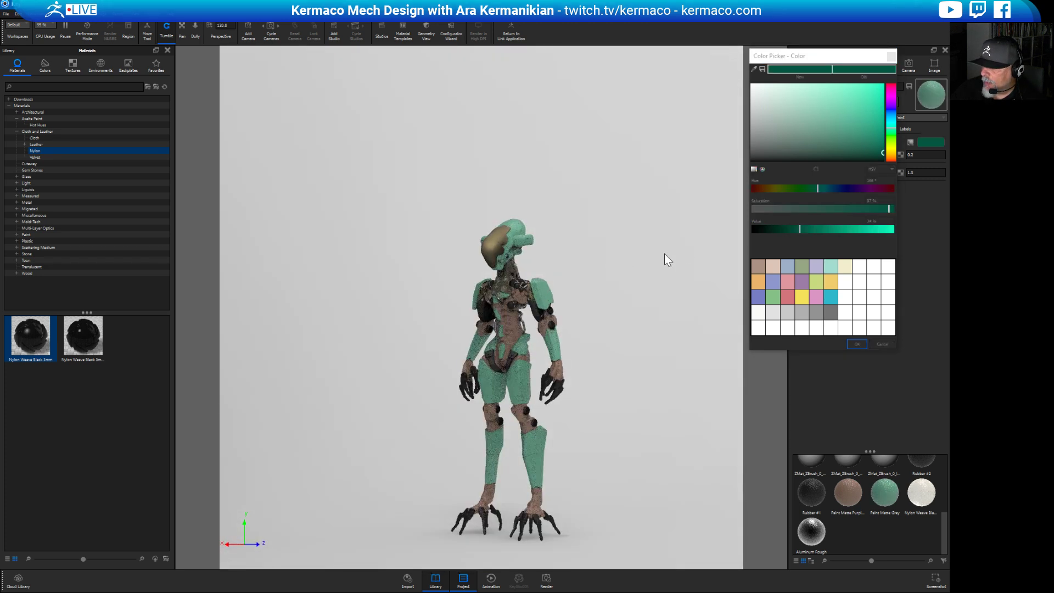
pyautogui.hotkey('ctrl', 'z')
pyautogui.moveTo(594, 173); pyautogui.dragTo(722, 369, button='middle')
pyautogui.scroll(5, 723, 369)
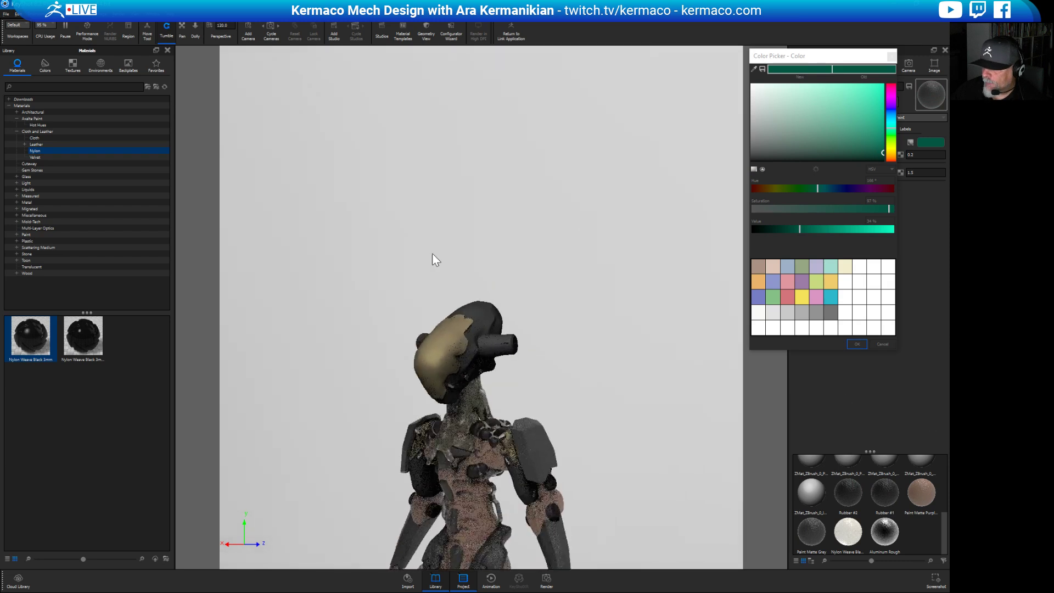
pyautogui.click(875, 344)
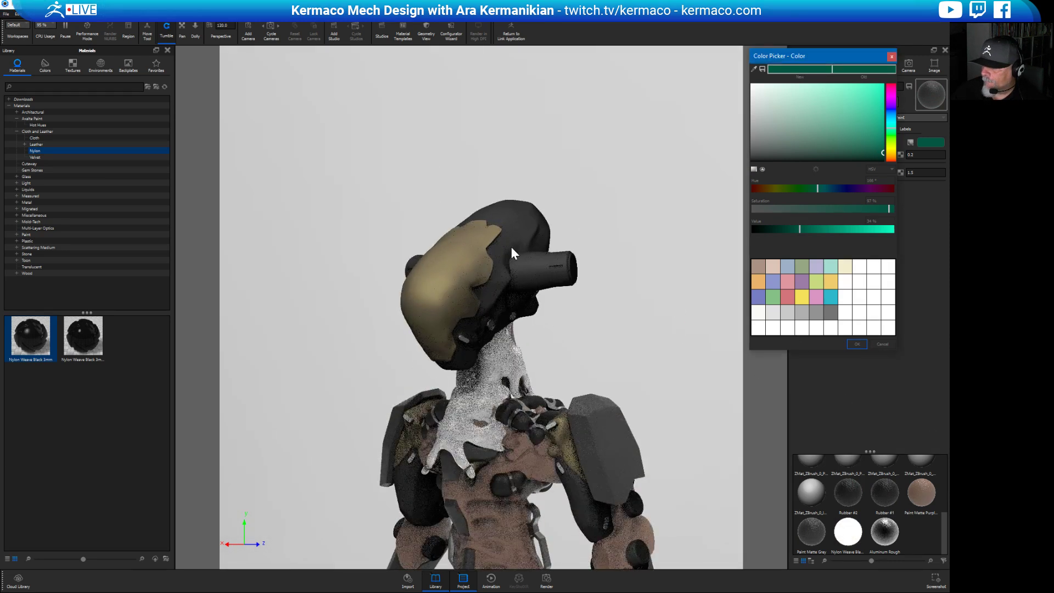
# Unlink the black head shell's material and dismiss the leftover color picker.
pyautogui.rightClick(526, 227)
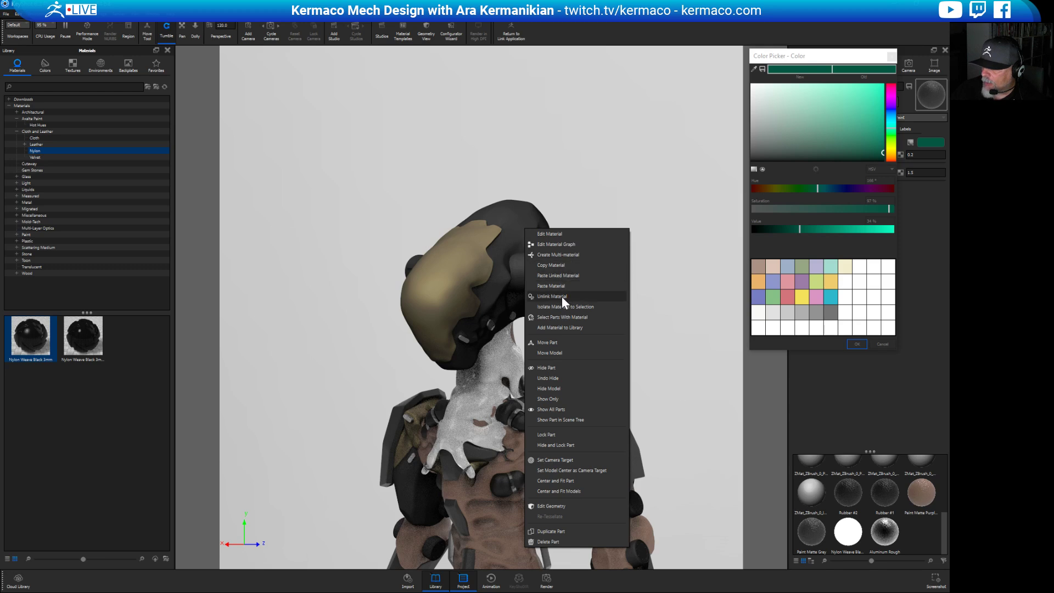
pyautogui.click(561, 296)
pyautogui.moveTo(644, 349); pyautogui.dragTo(707, 331)
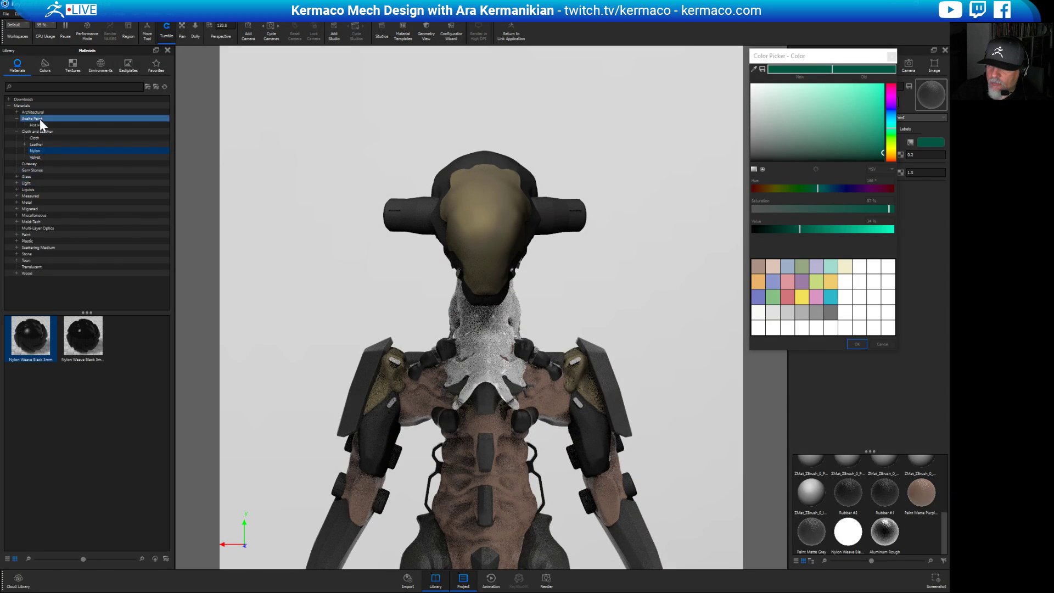
pyautogui.moveTo(286, 127); pyautogui.dragTo(344, 104)
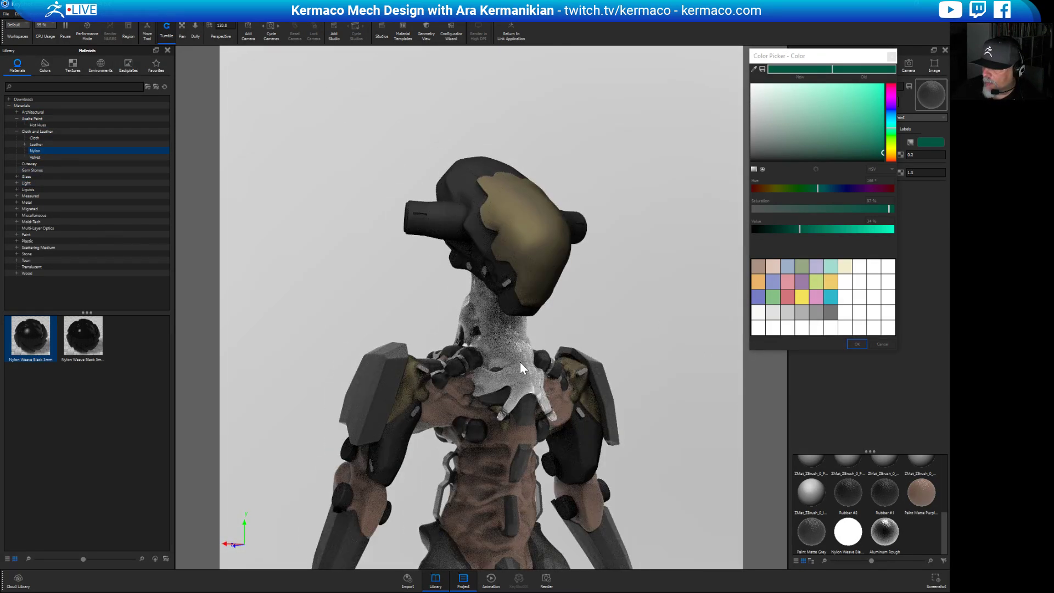
pyautogui.moveTo(690, 329); pyautogui.dragTo(517, 321)
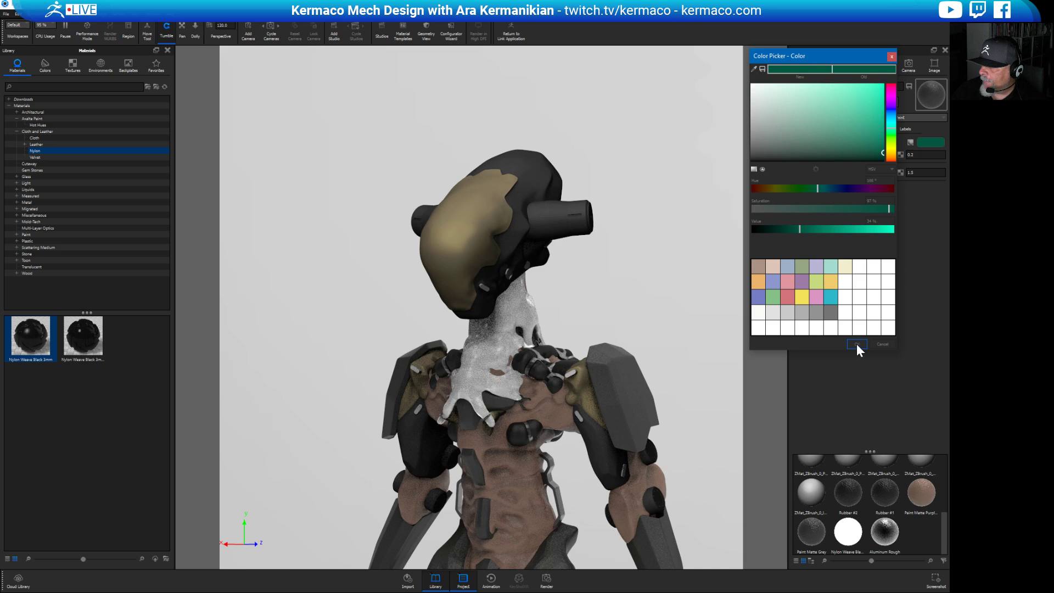
pyautogui.moveTo(653, 266); pyautogui.dragTo(693, 273)
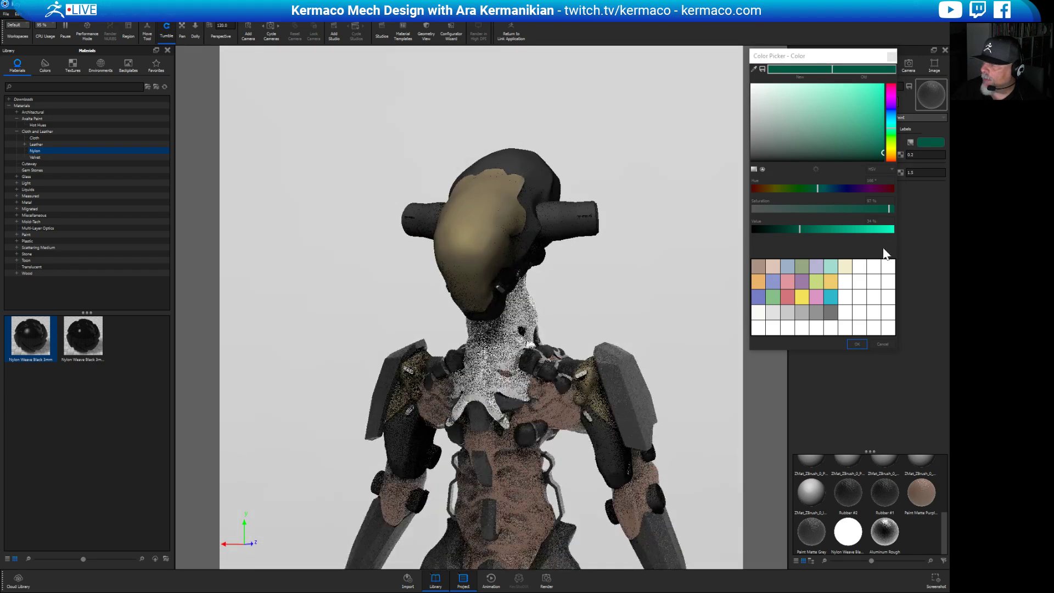
pyautogui.moveTo(795, 57); pyautogui.dragTo(786, 63)
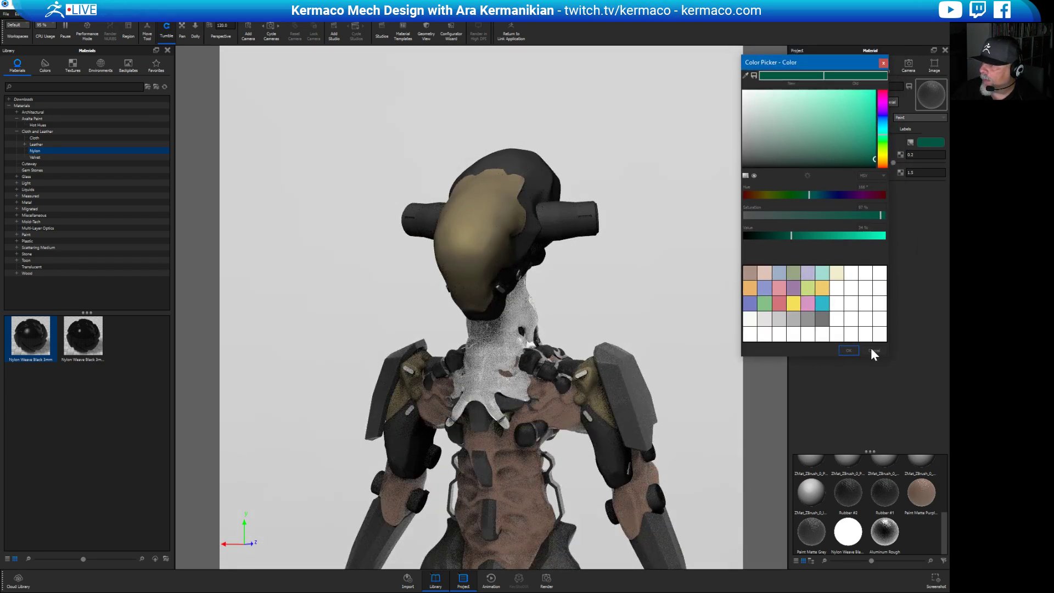
pyautogui.click(884, 63)
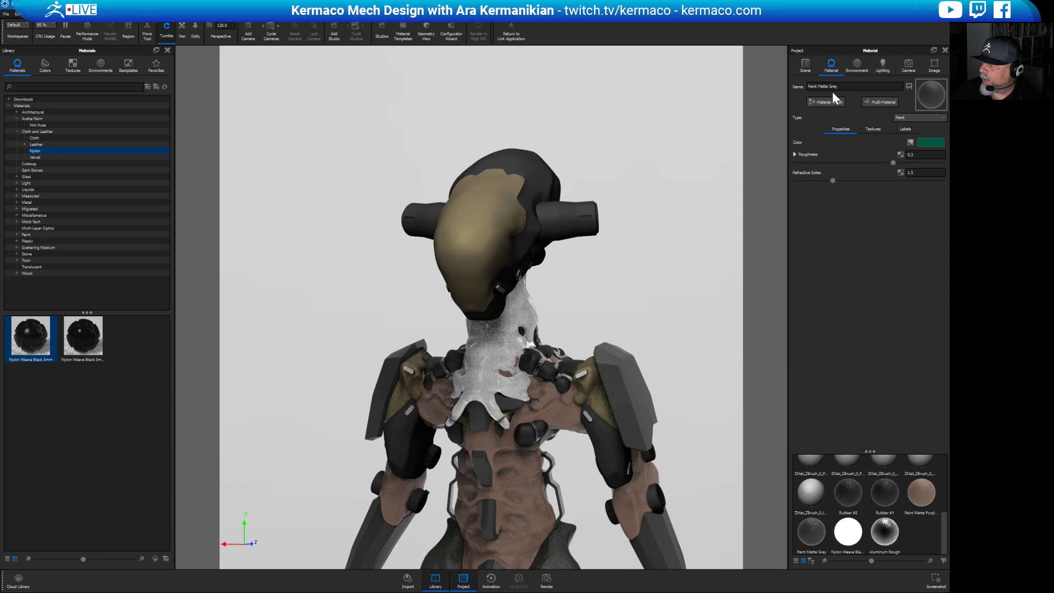
# Edit the neck cover's nylon material and try a muted red, then an olive diffuse color.
pyautogui.rightClick(497, 198)
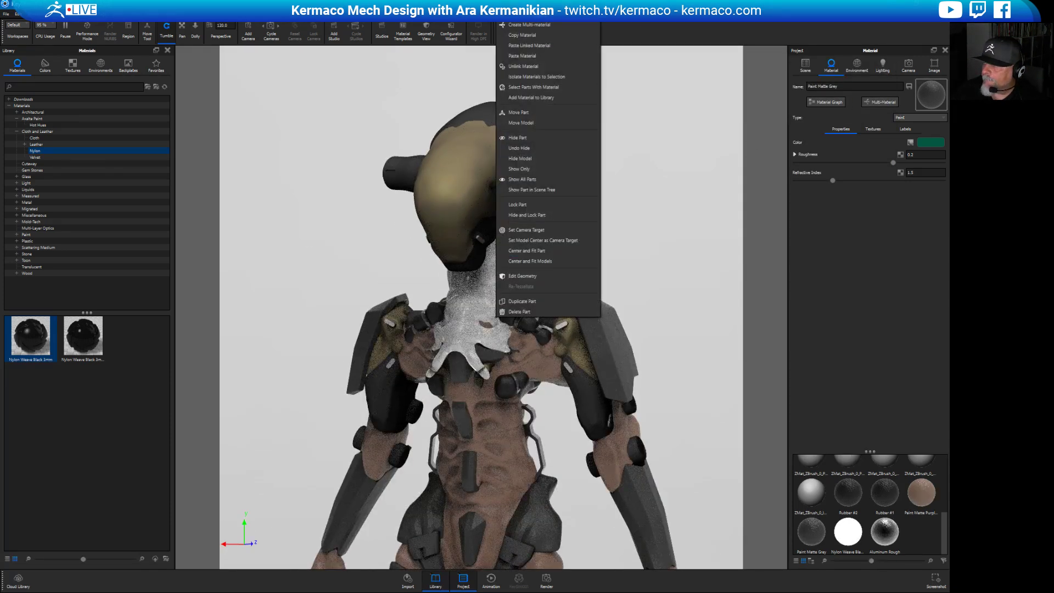
pyautogui.click(521, 14)
pyautogui.click(931, 144)
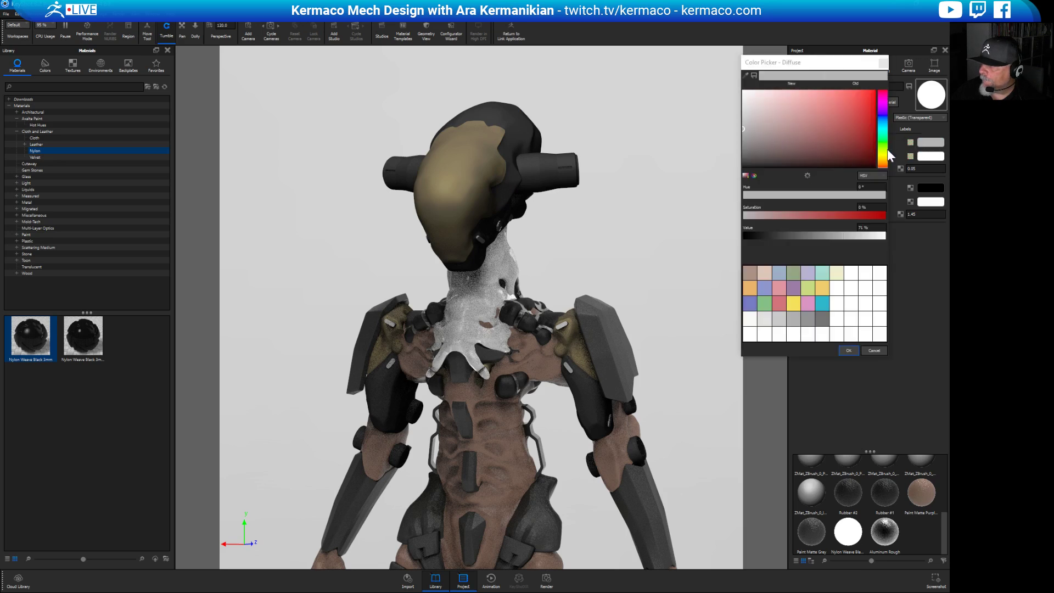
pyautogui.moveTo(783, 136); pyautogui.dragTo(844, 135)
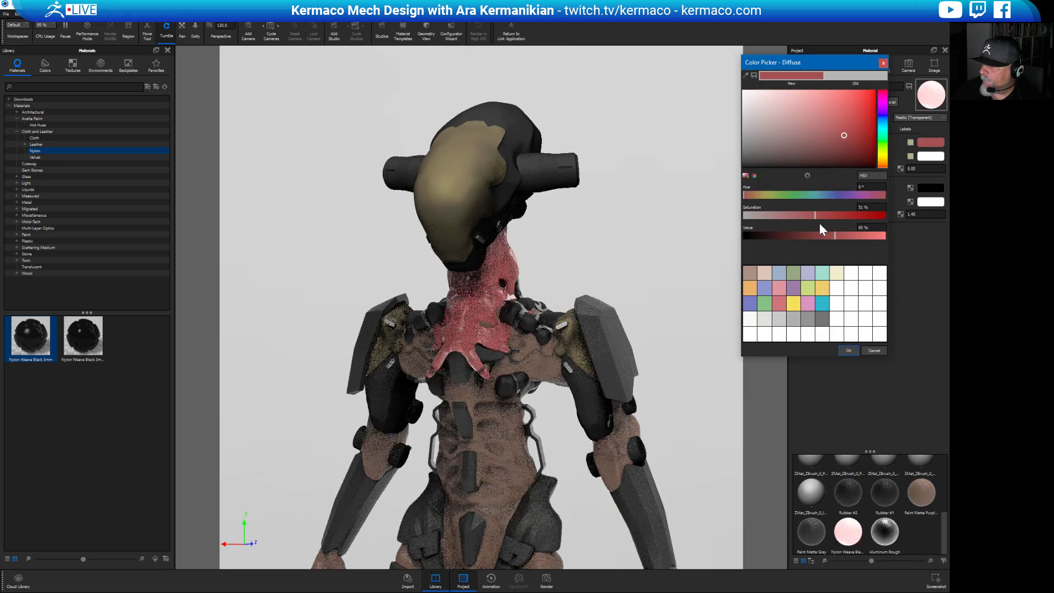
pyautogui.moveTo(819, 235); pyautogui.dragTo(808, 235)
pyautogui.click(767, 195)
pyautogui.click(847, 155)
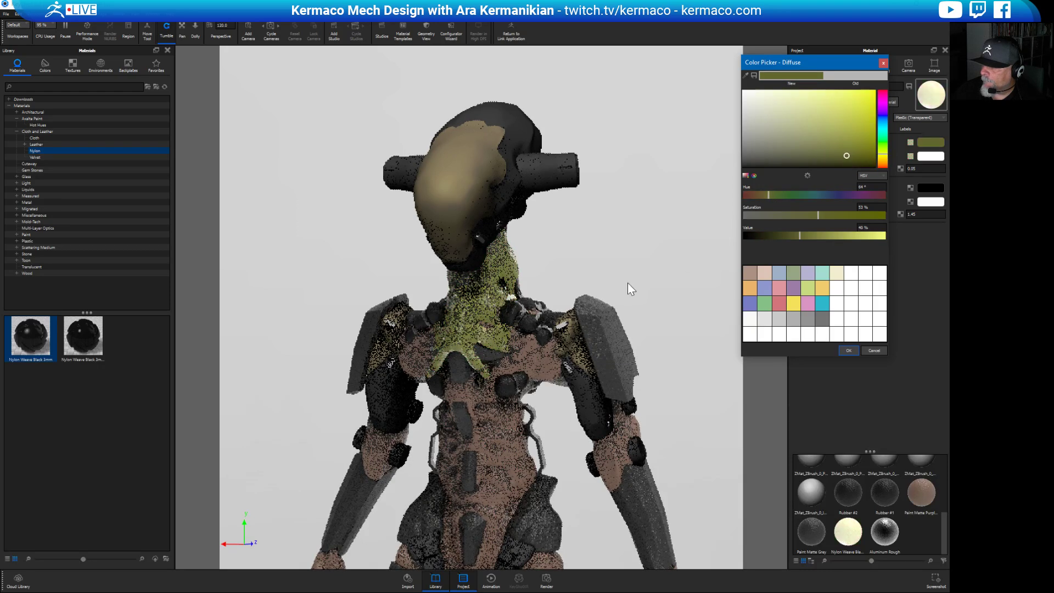
# Try a sampled black, a neutral gray and soft green tints as the neck cover's diffuse color.
pyautogui.click(747, 76)
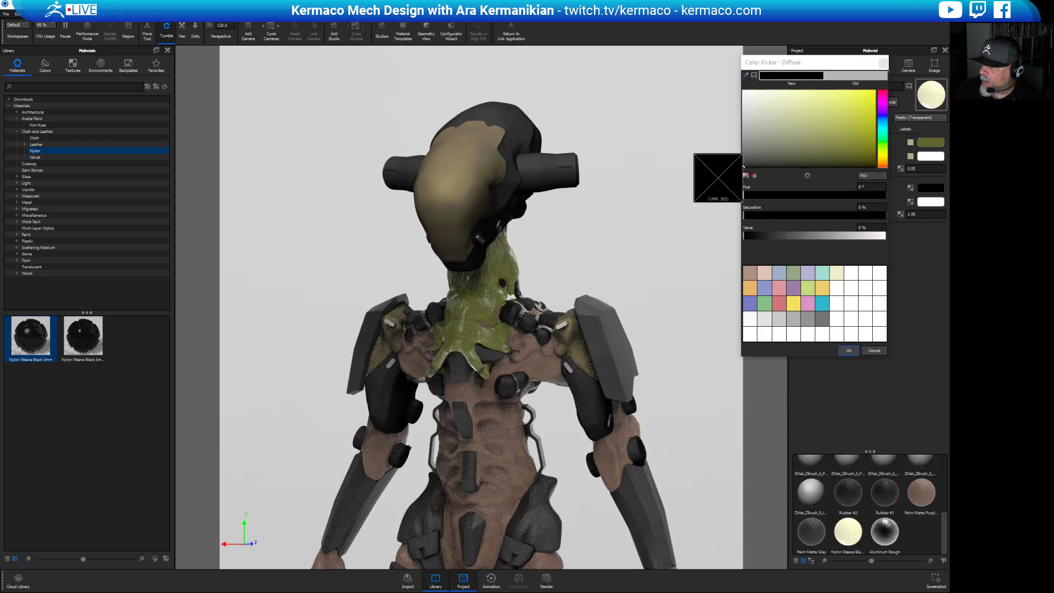
pyautogui.click(540, 358)
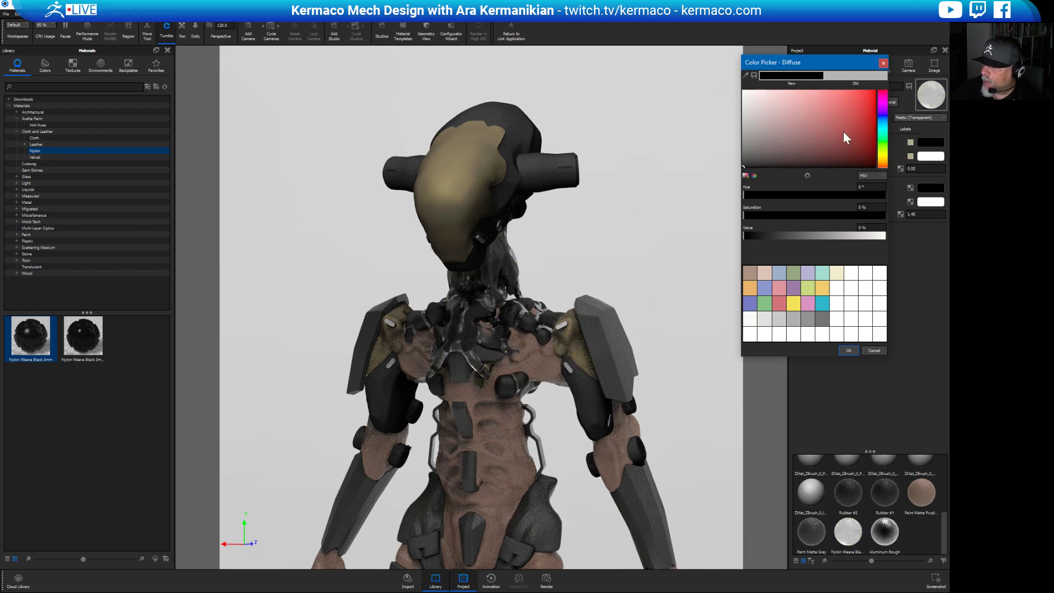
pyautogui.click(763, 149)
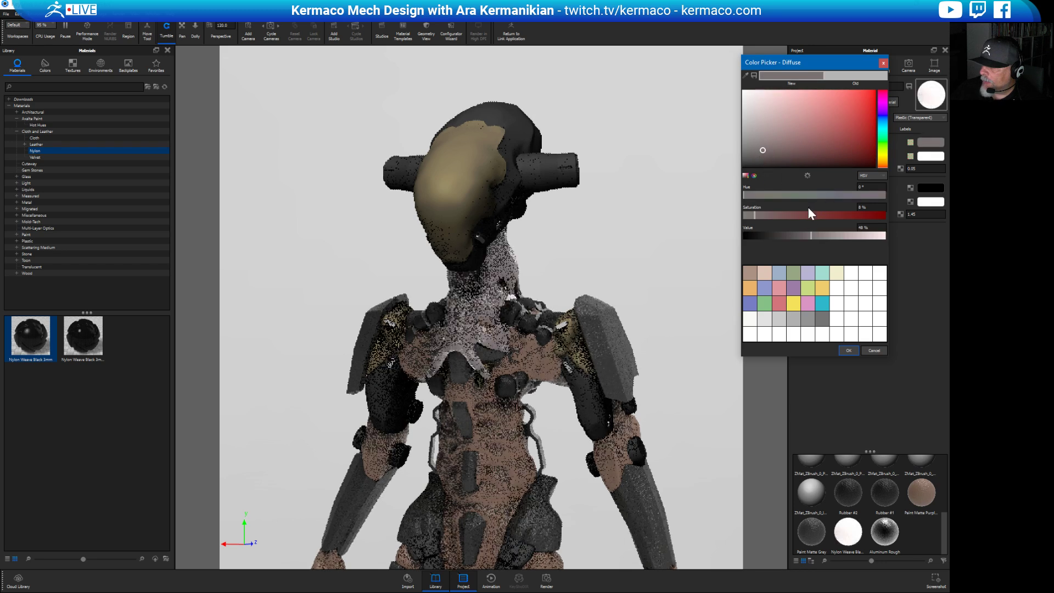
pyautogui.click(781, 195)
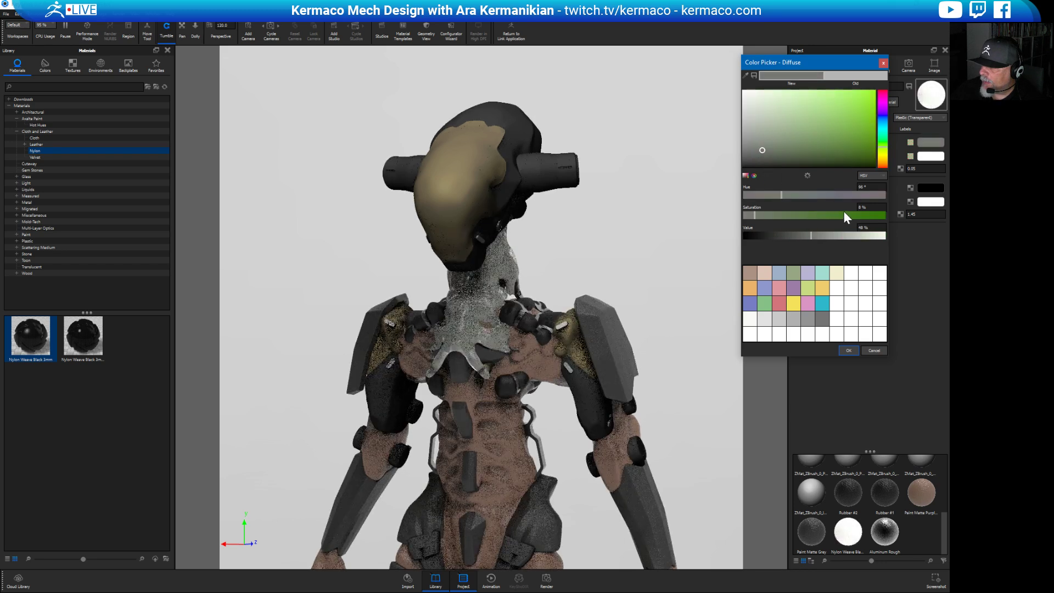
pyautogui.click(776, 215)
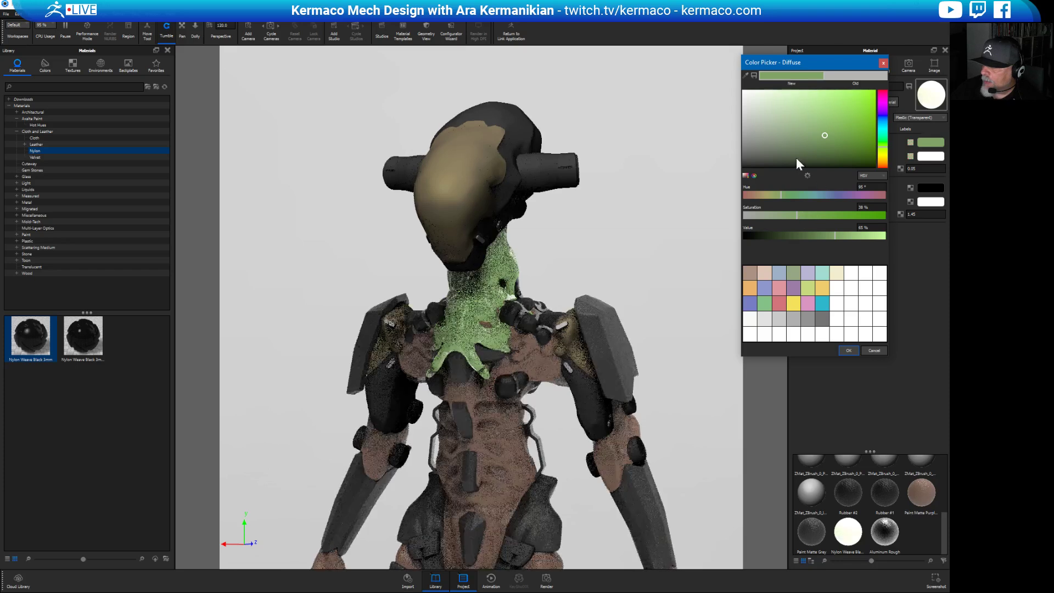
pyautogui.click(780, 138)
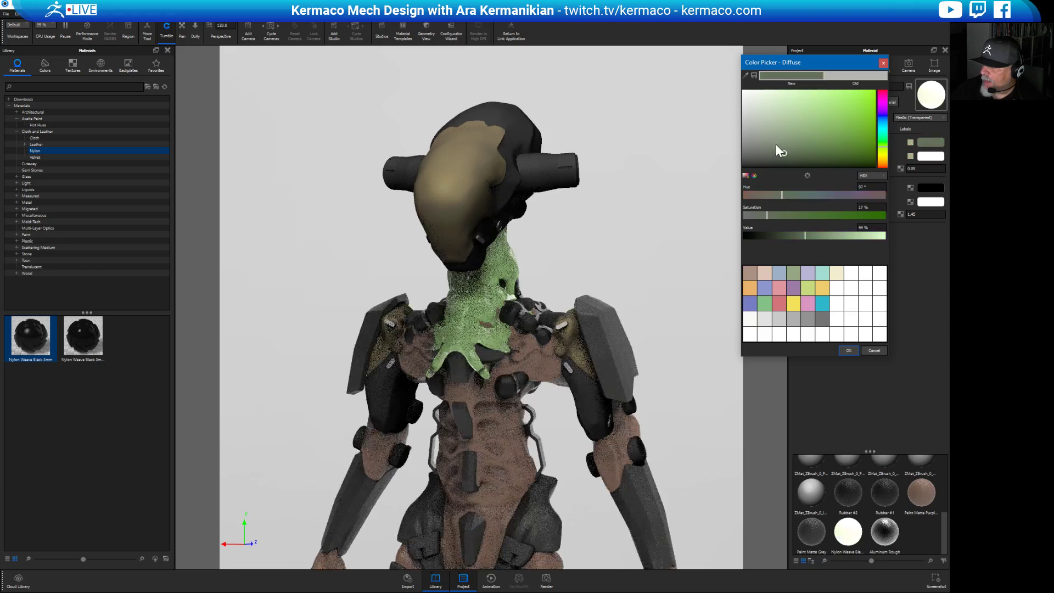
# Set the neck cover's diffuse color to a very dark green with hue 94°, saturation 20% and value 11%, checking it up close.
pyautogui.click(756, 215)
pyautogui.click(766, 236)
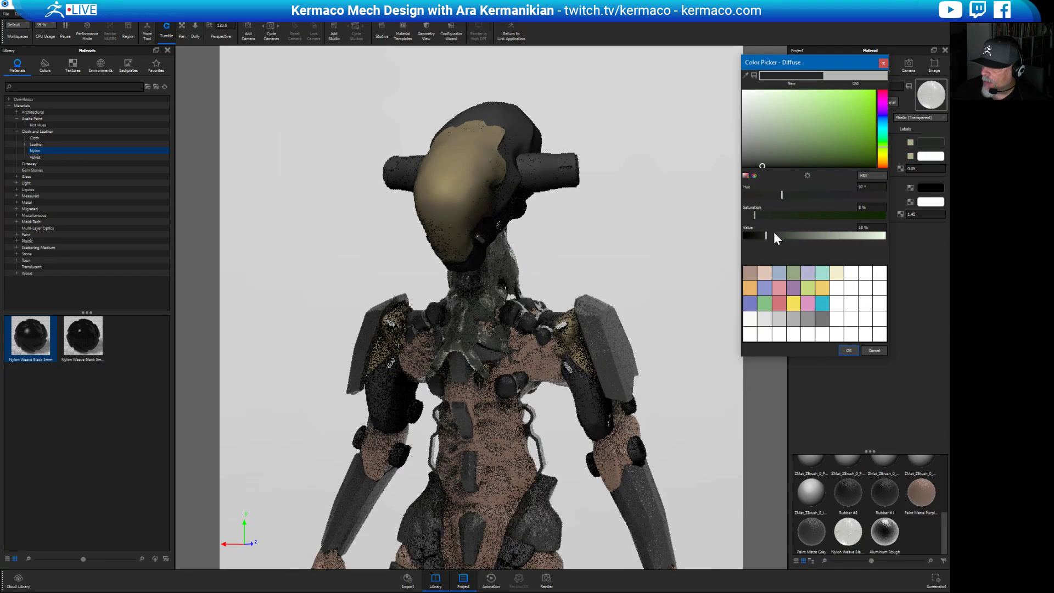
pyautogui.click(773, 234)
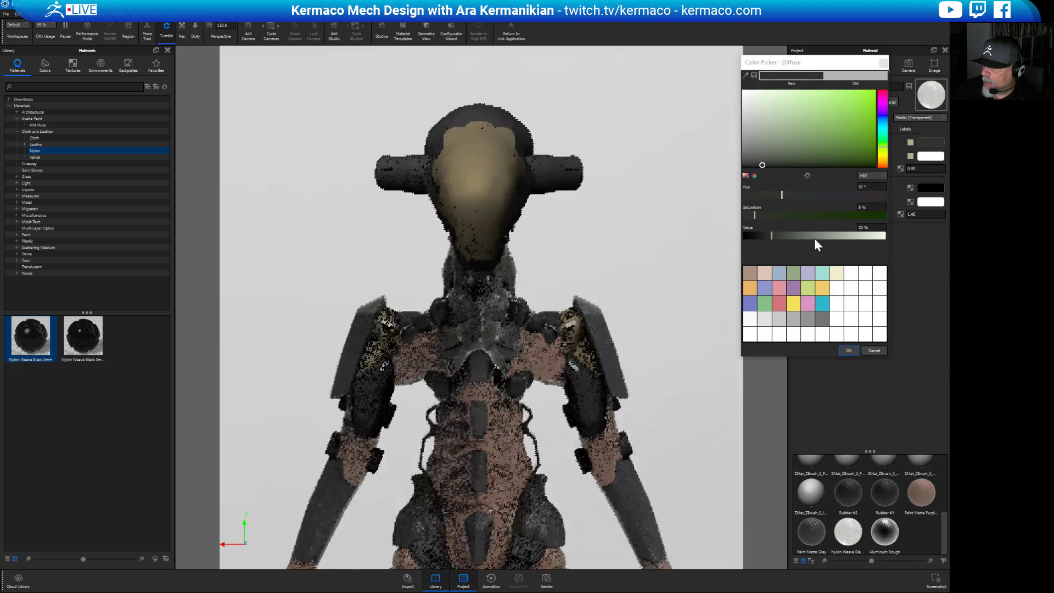
pyautogui.click(789, 235)
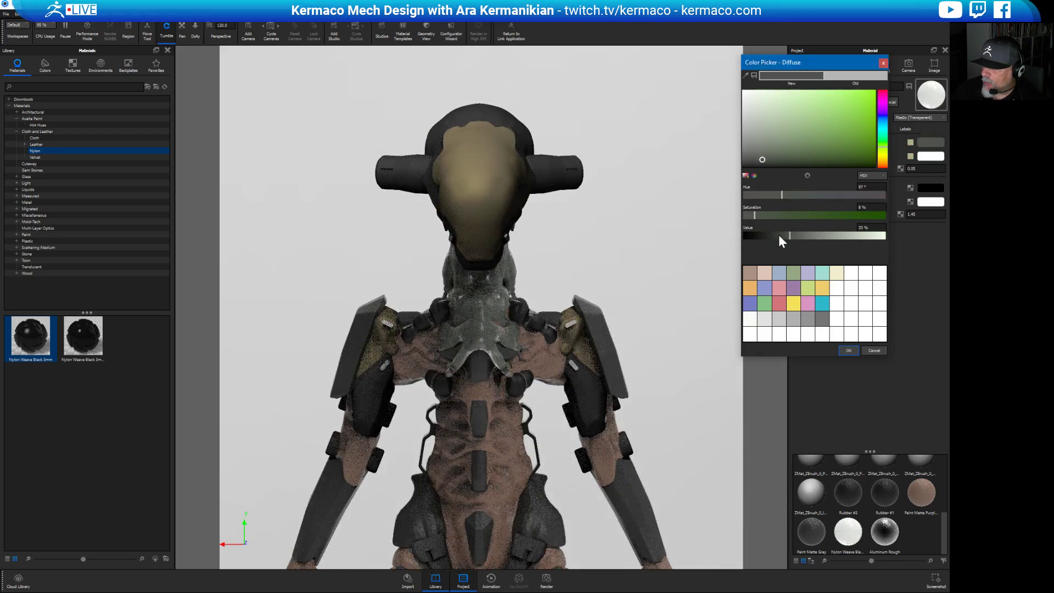
pyautogui.moveTo(780, 236); pyautogui.dragTo(759, 235)
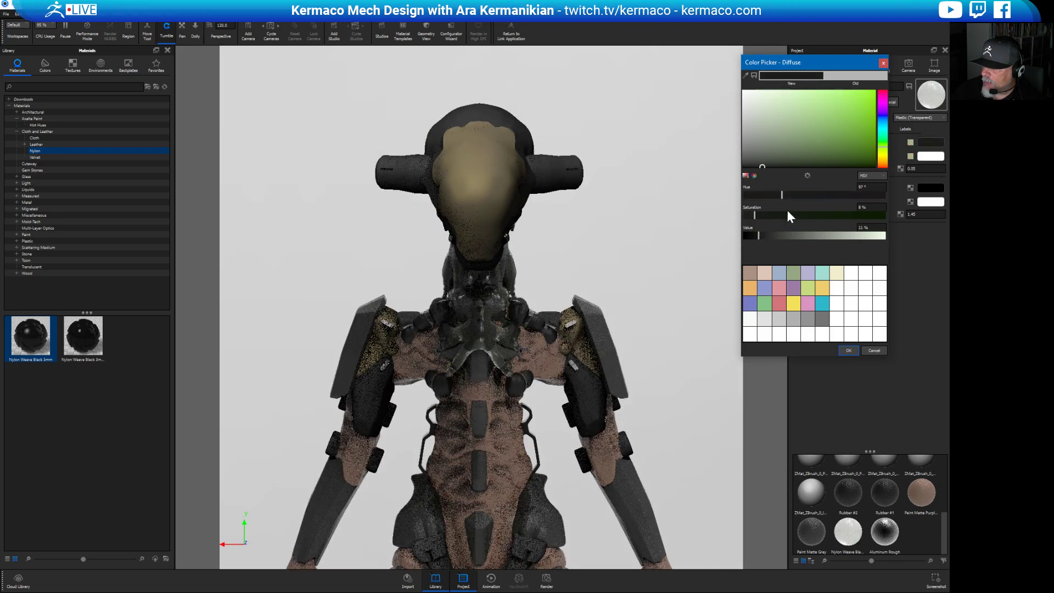
pyautogui.click(772, 216)
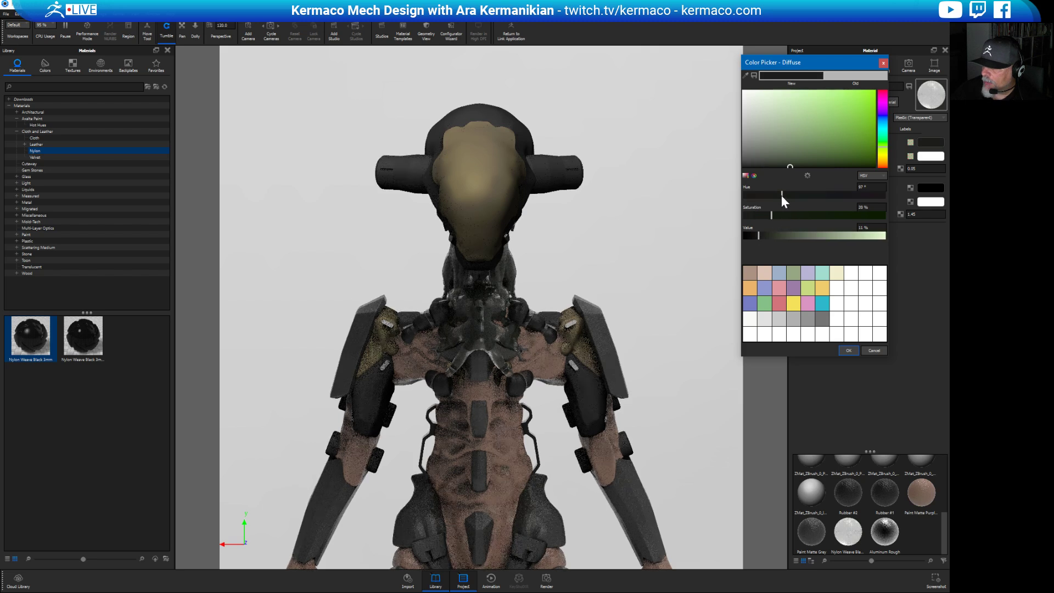
pyautogui.moveTo(782, 196)
pyautogui.mouseDown()
pyautogui.moveTo(799, 196)
pyautogui.moveTo(779, 197)
pyautogui.mouseUp()
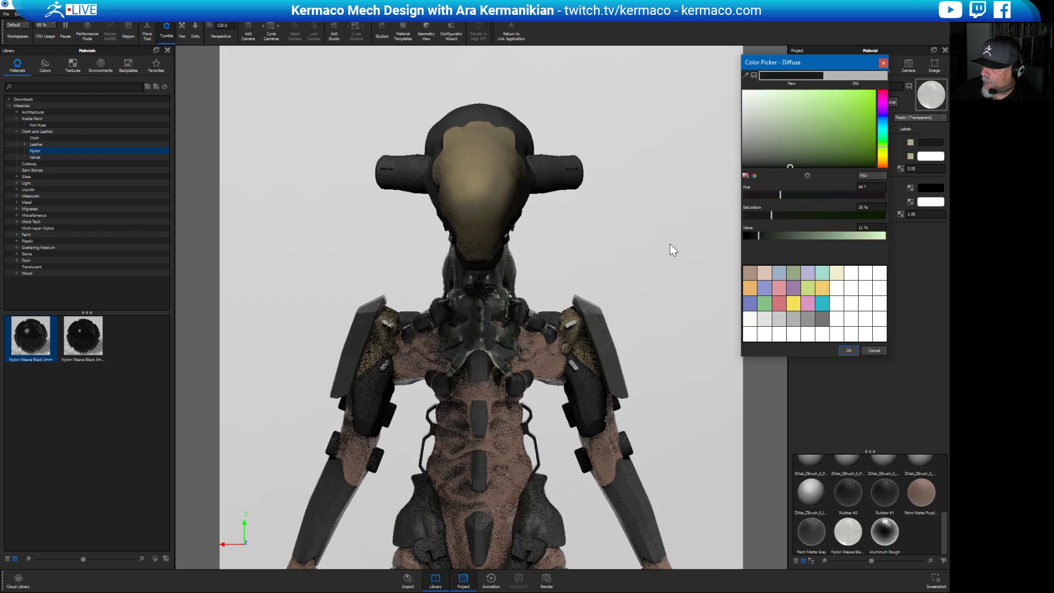
pyautogui.moveTo(670, 244); pyautogui.dragTo(747, 380)
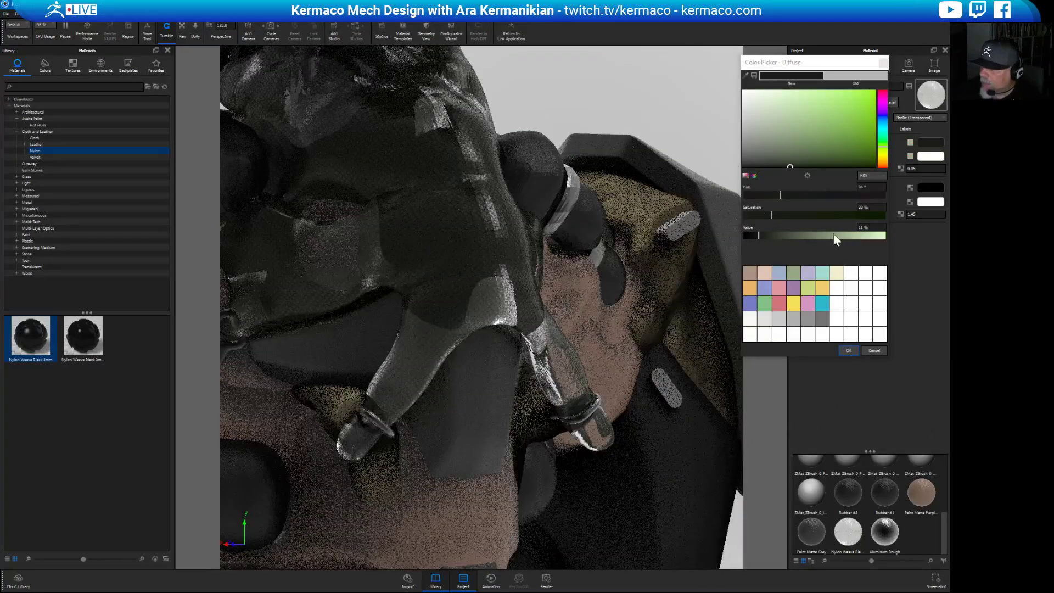
pyautogui.click(848, 353)
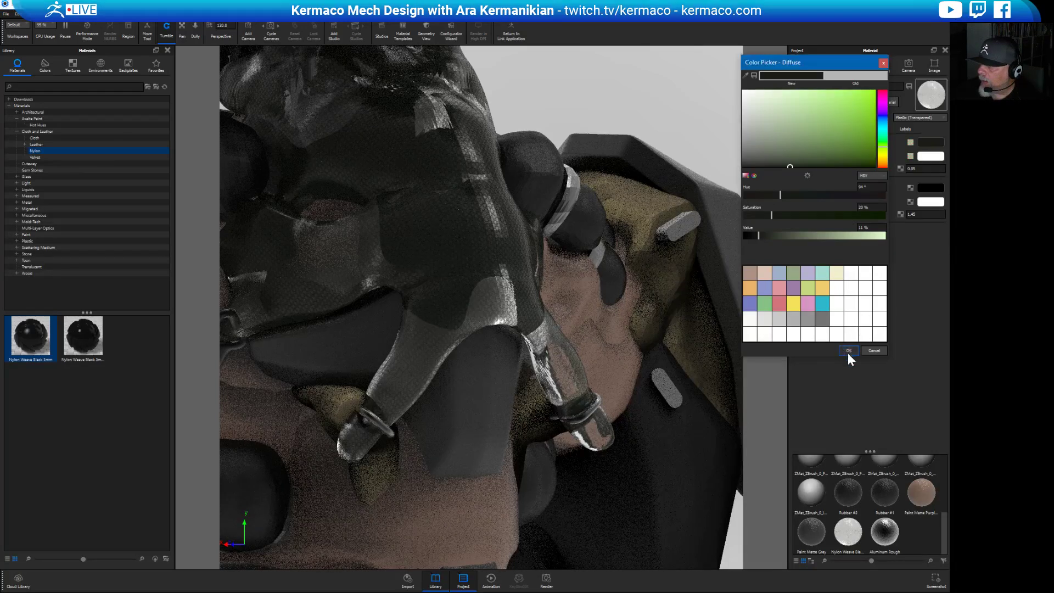
pyautogui.click(849, 351)
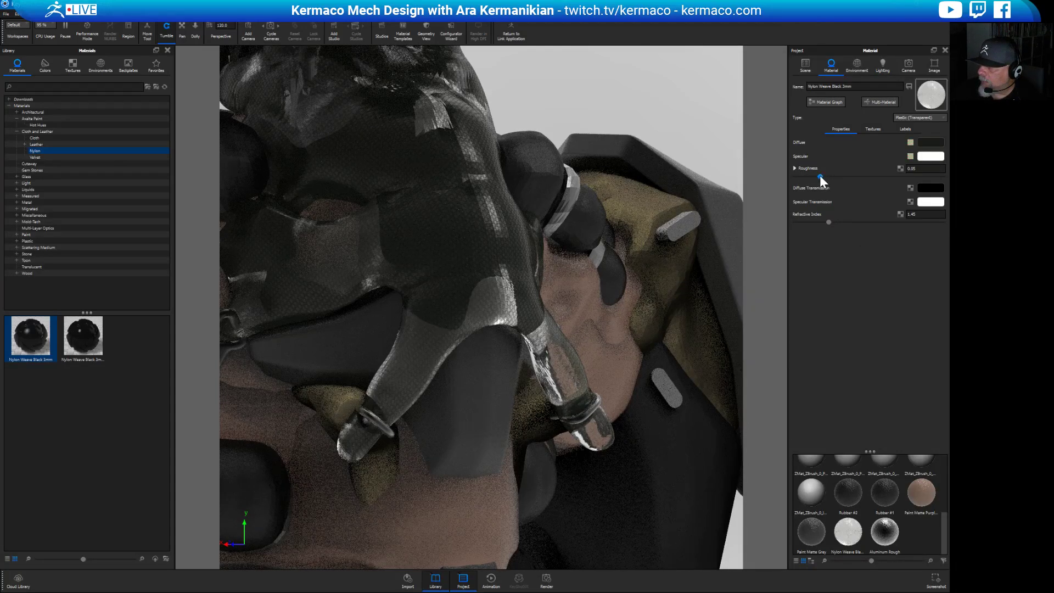
# Raise the neck cover material's roughness to 0.148 and try a refractive index of 1.
pyautogui.moveTo(821, 176); pyautogui.dragTo(868, 180)
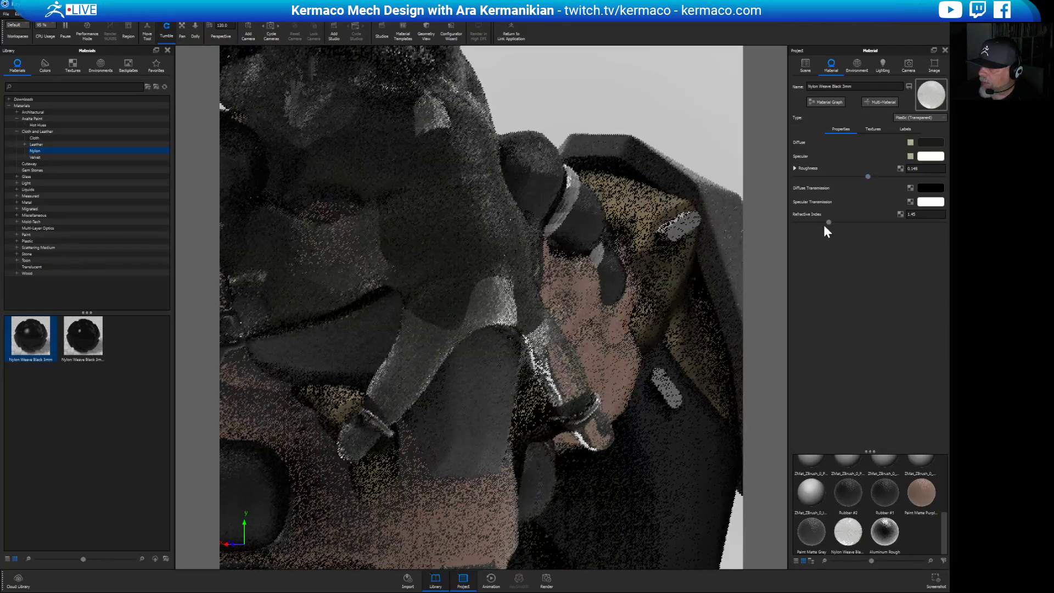
pyautogui.moveTo(829, 220)
pyautogui.mouseDown()
pyautogui.moveTo(806, 221)
pyautogui.moveTo(819, 222)
pyautogui.mouseUp()
pyautogui.click(925, 214)
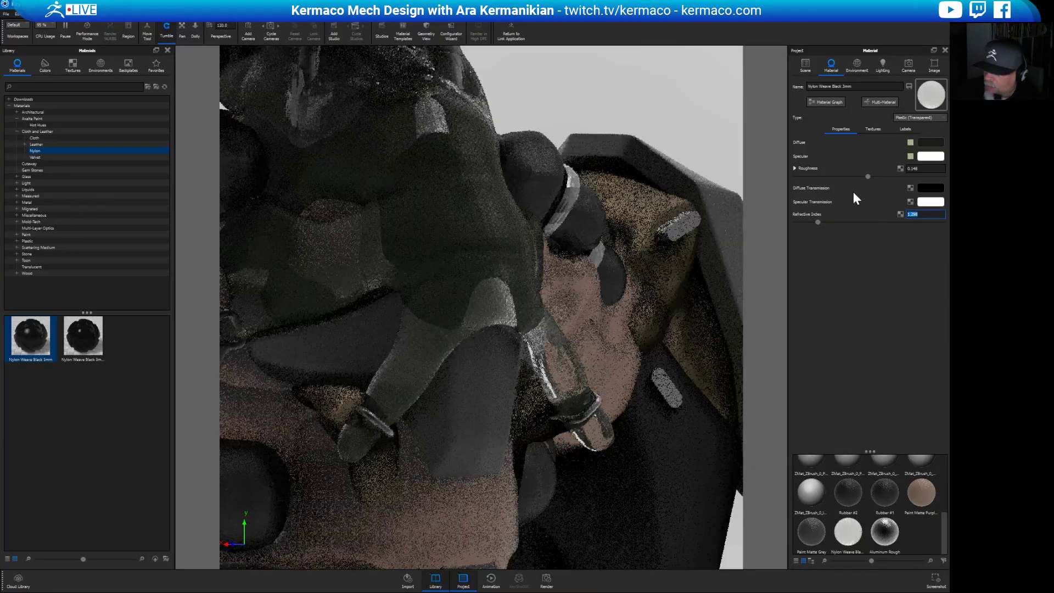
pyautogui.write('1')
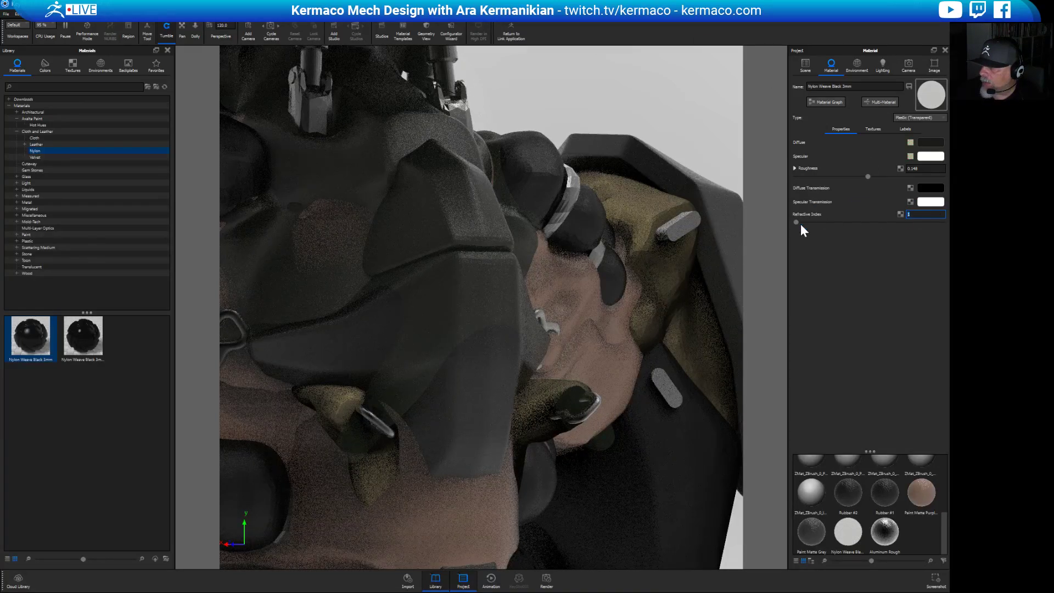
# Set the neck cover material's refractive index to 1.5.
pyautogui.moveTo(802, 225); pyautogui.dragTo(832, 227)
pyautogui.click(928, 215)
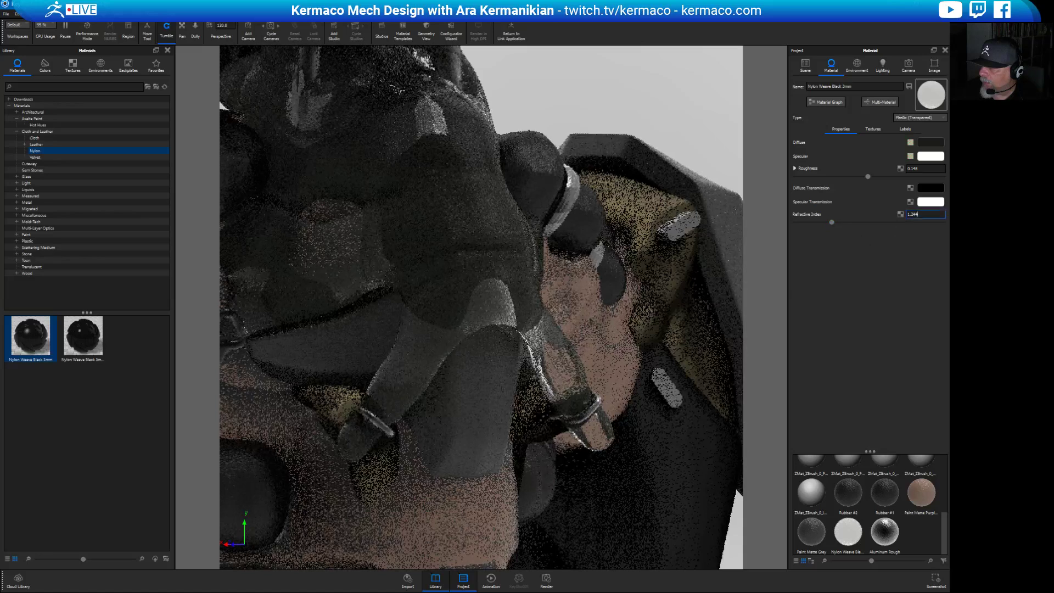
pyautogui.write('1.5')
pyautogui.press('Return')
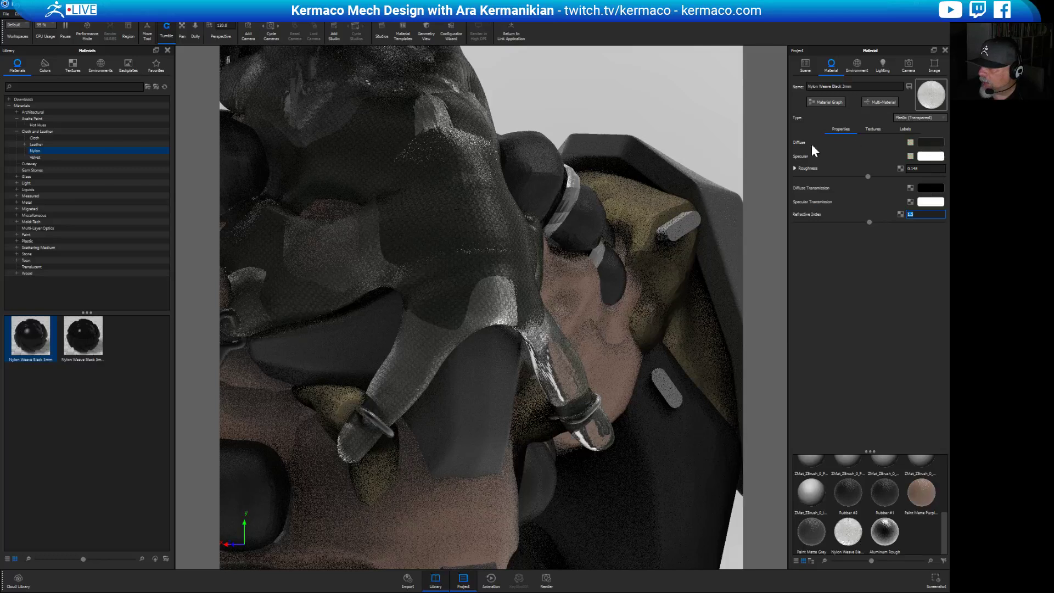
# Darken the neck cover's diffuse color to nearly black by lowering its value.
pyautogui.click(931, 142)
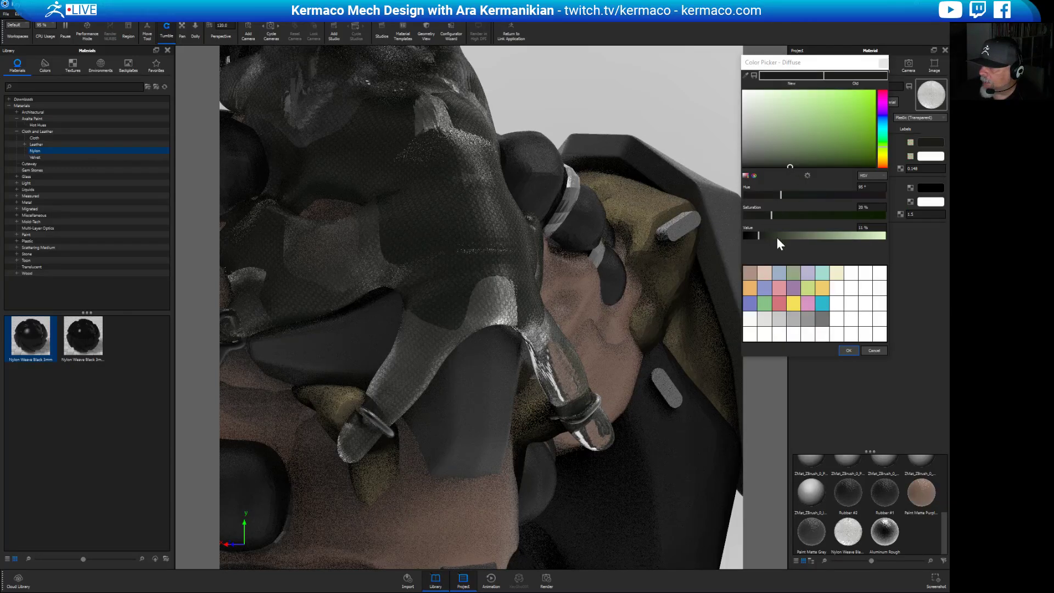
pyautogui.click(778, 237)
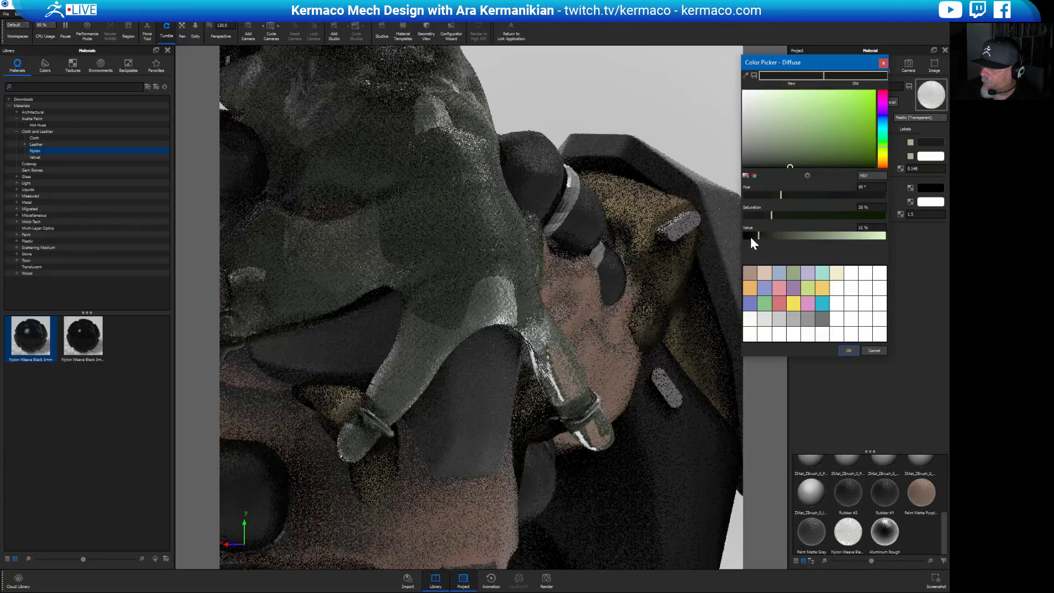
pyautogui.click(751, 236)
pyautogui.click(848, 350)
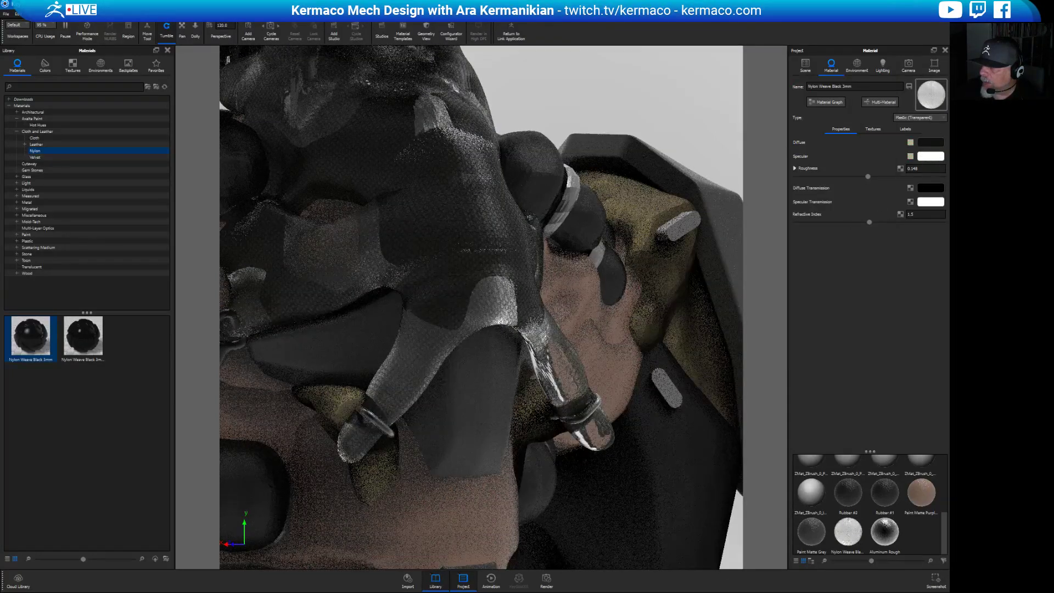
# Set the neck cover's diffuse transmission color to a muted grey-olive with 11% saturation and 34% value.
pyautogui.click(929, 189)
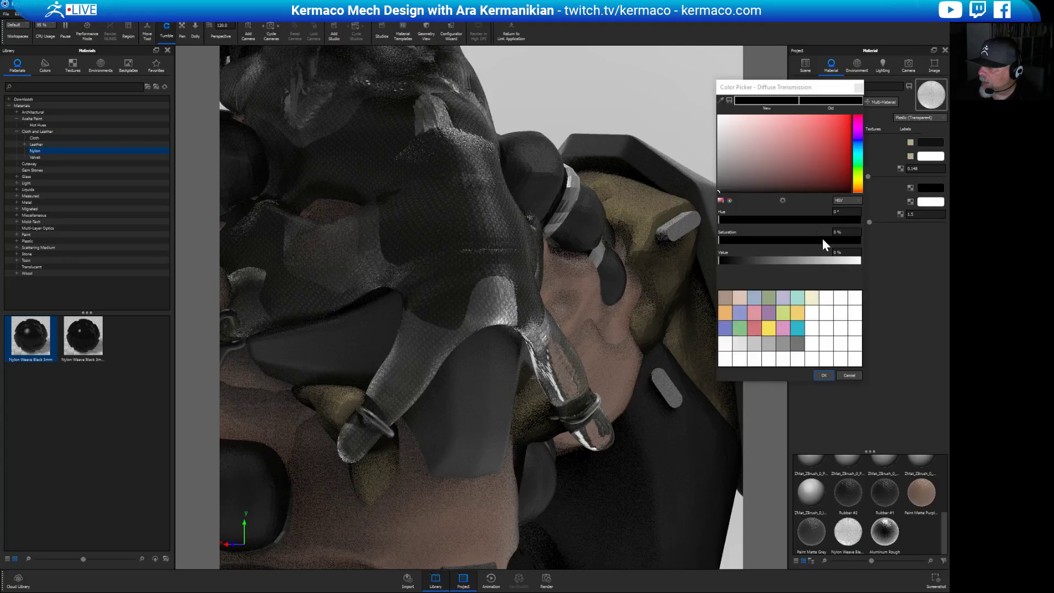
pyautogui.click(771, 177)
pyautogui.click(745, 184)
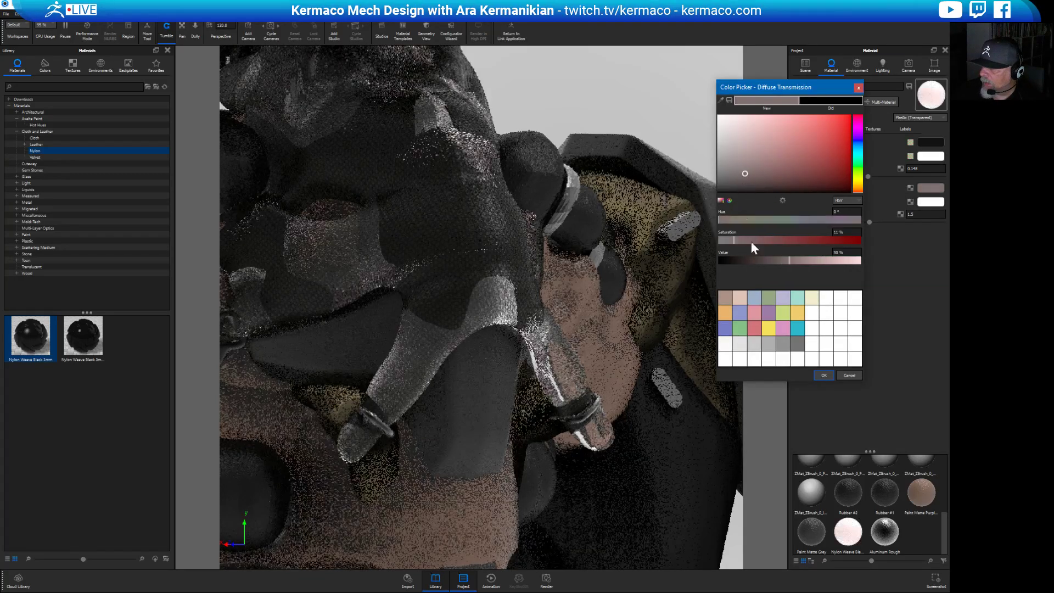
pyautogui.click(749, 220)
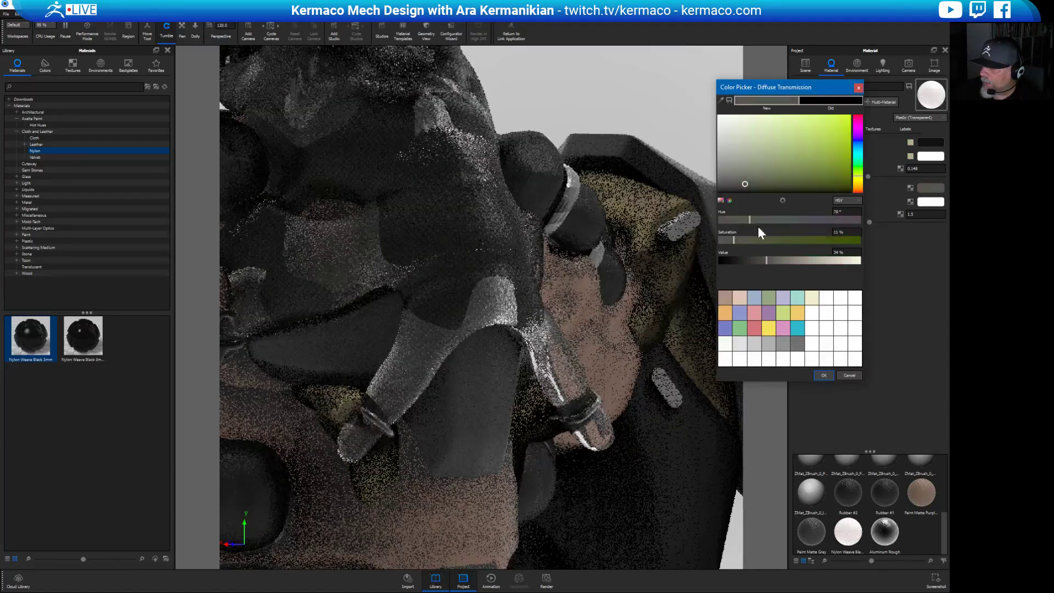
pyautogui.click(824, 375)
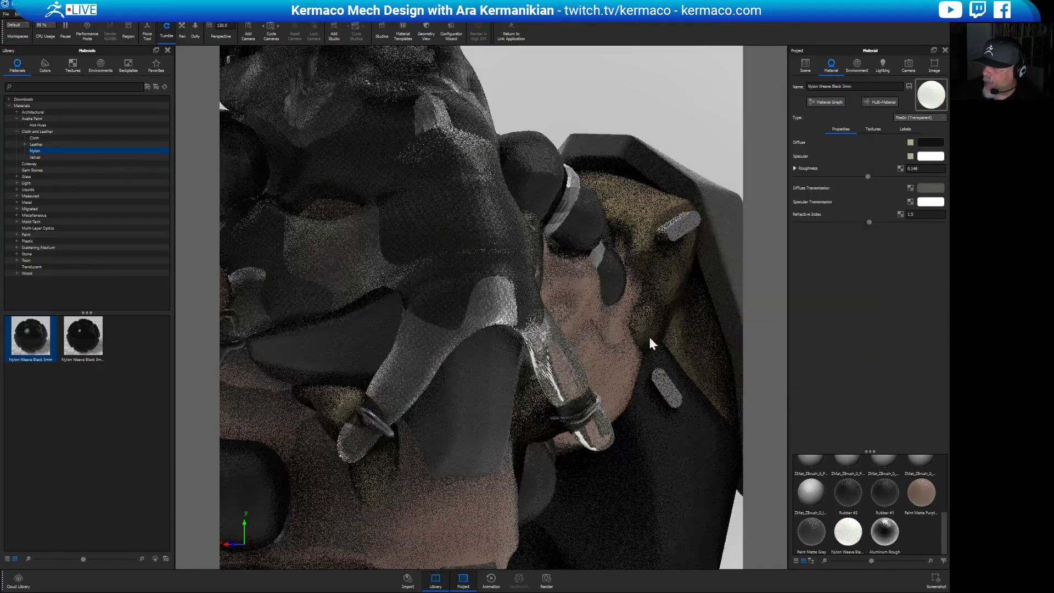
# Apply the Paint Metallic Candy Green material from the candy coat metallic paints to the head shell around the tan cover.
pyautogui.scroll(-10, 651, 342)
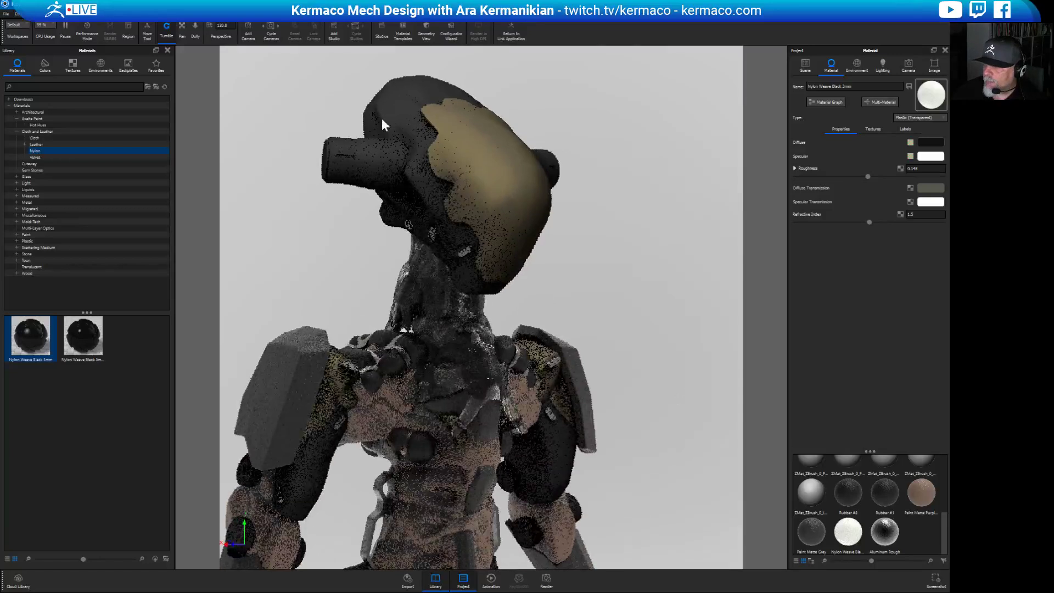
pyautogui.rightClick(411, 109)
pyautogui.click(735, 245)
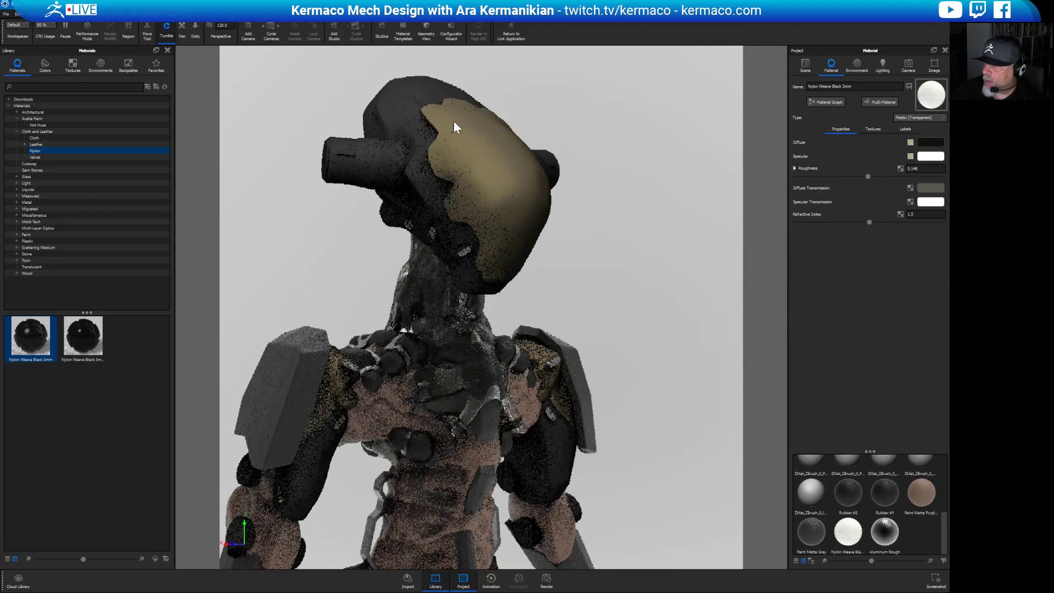
pyautogui.rightClick(384, 101)
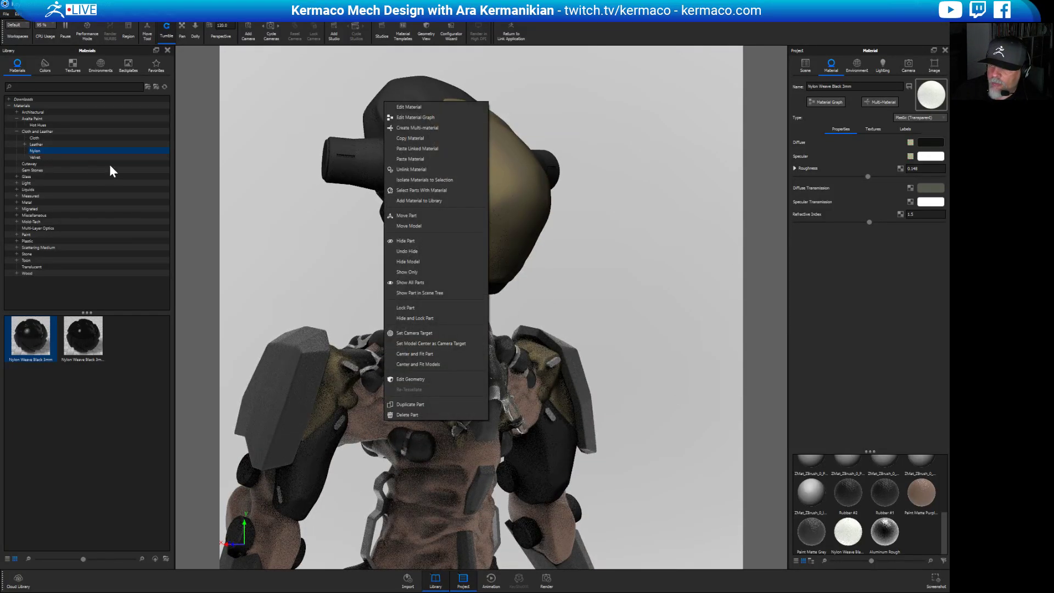
pyautogui.click(44, 170)
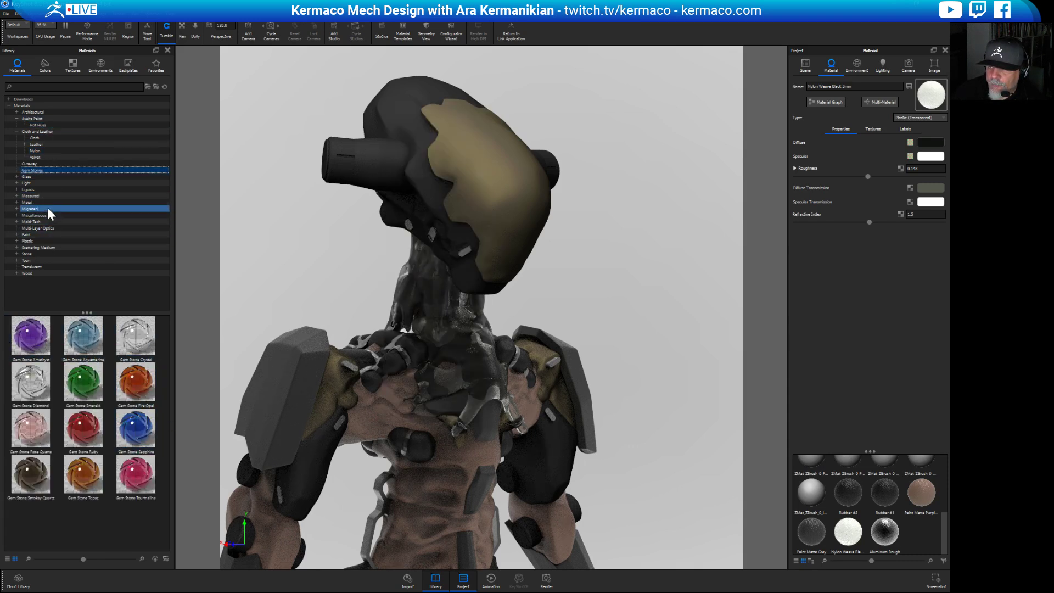
pyautogui.click(16, 235)
pyautogui.click(25, 242)
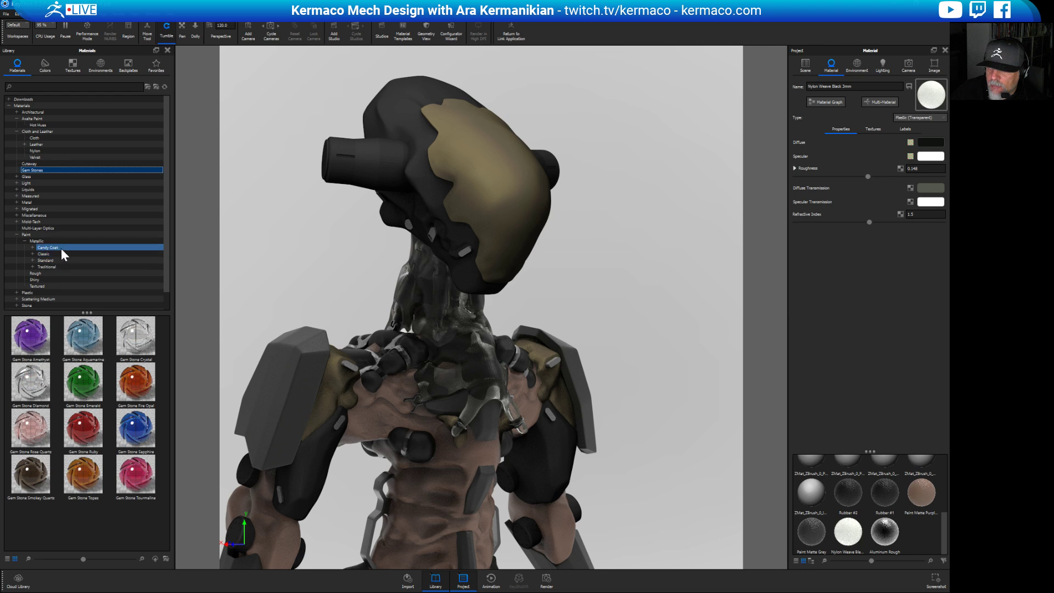
pyautogui.click(64, 248)
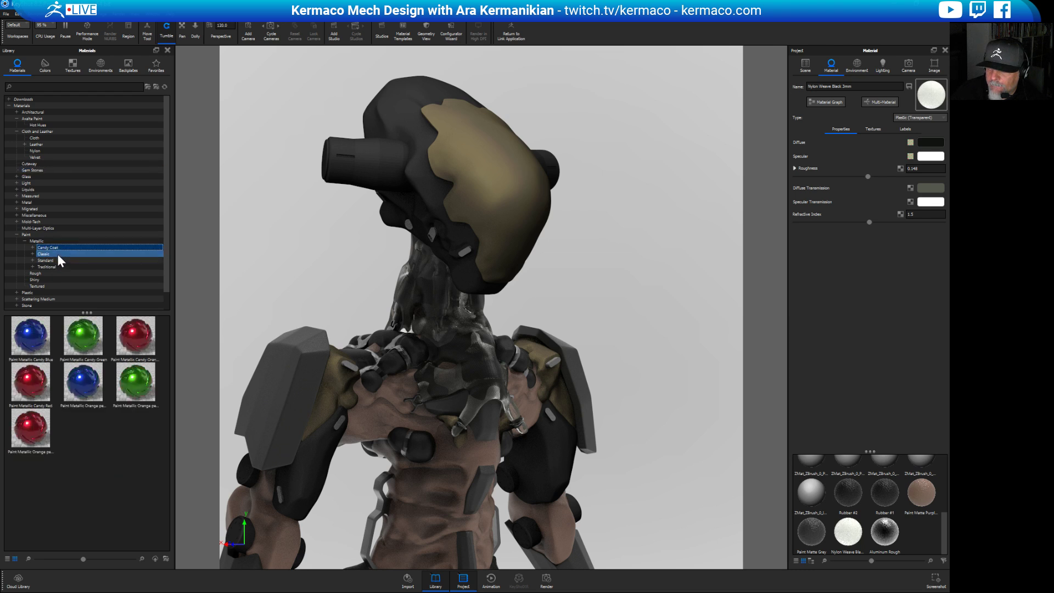
pyautogui.moveTo(83, 335); pyautogui.dragTo(401, 116)
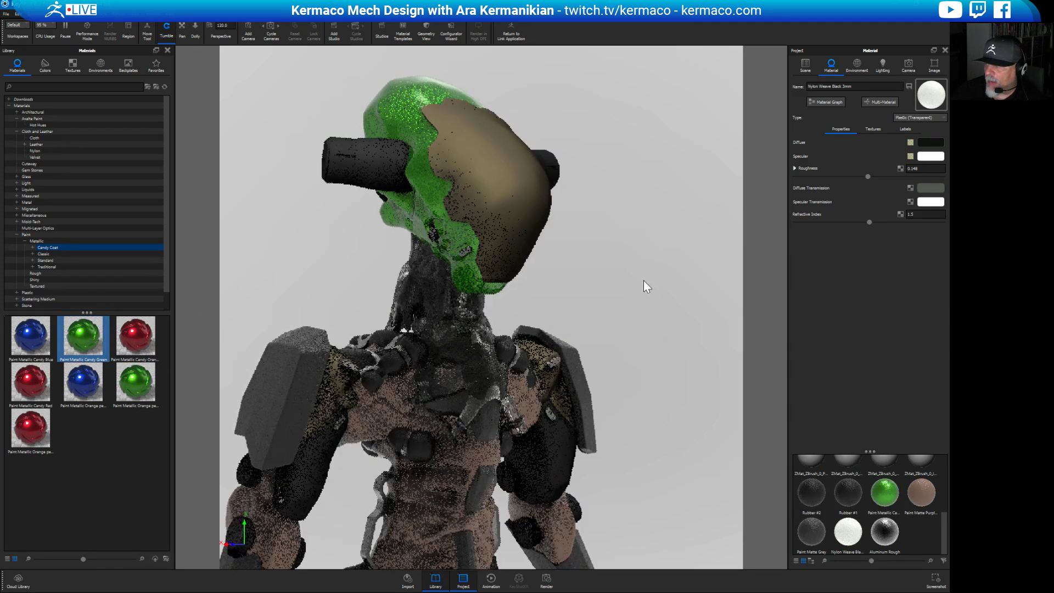
# Set the head shell paint's base color to a very dark green with hue 110°, saturation 30% and value 15%.
pyautogui.scroll(-2, 674, 255)
pyautogui.moveTo(663, 236); pyautogui.dragTo(690, 140, button='middle')
pyautogui.scroll(-2, 690, 140)
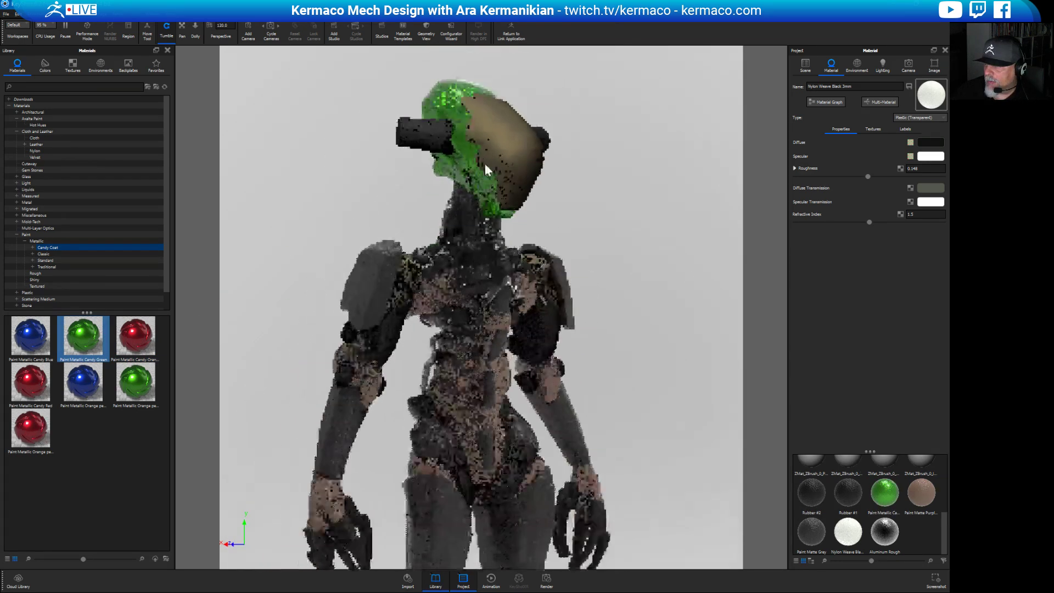
pyautogui.scroll(-2, 485, 166)
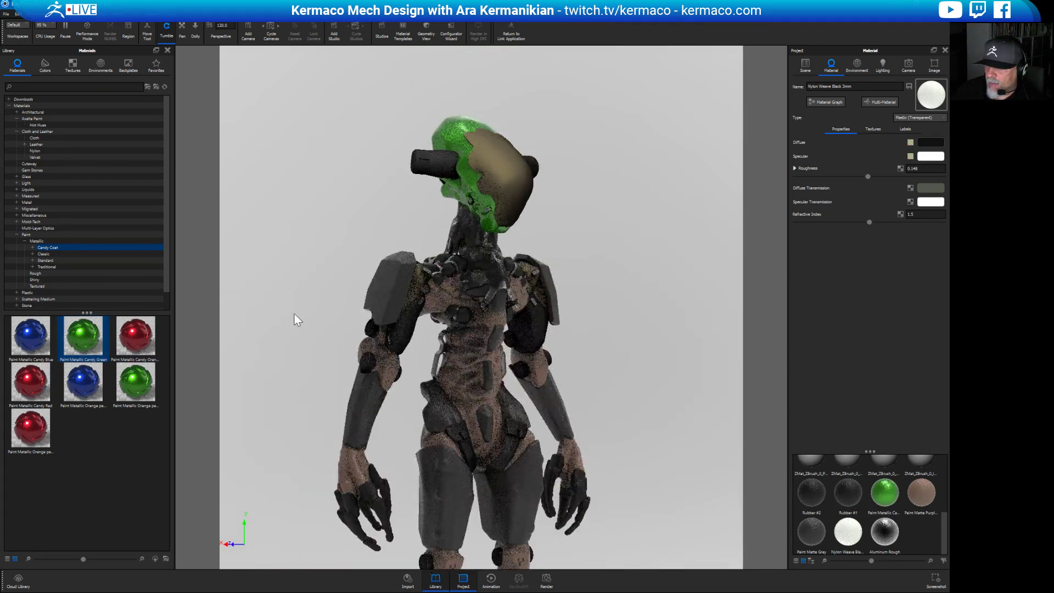
pyautogui.moveTo(572, 236); pyautogui.dragTo(428, 227)
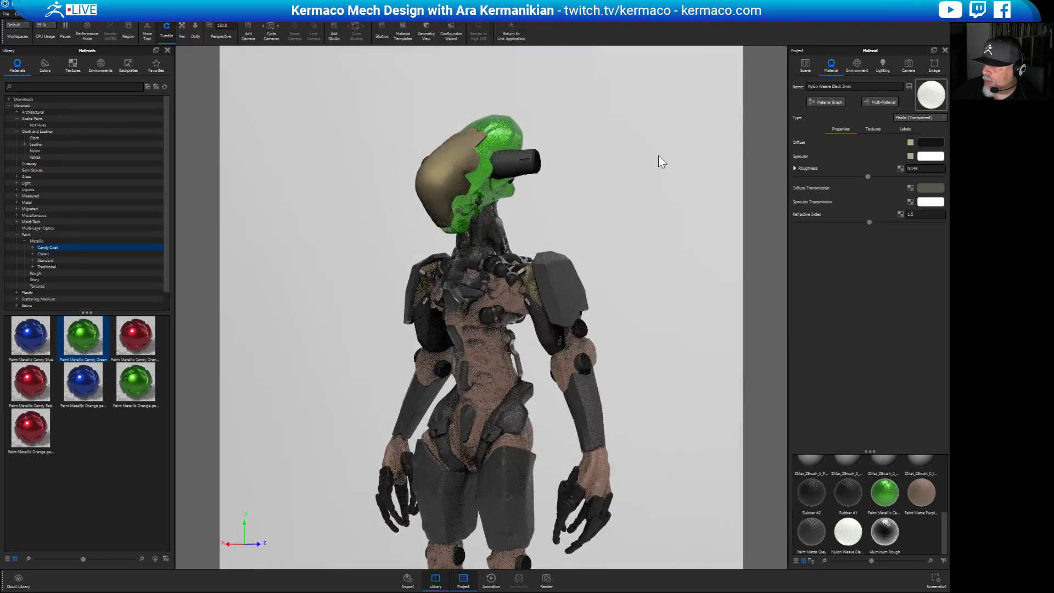
pyautogui.rightClick(509, 133)
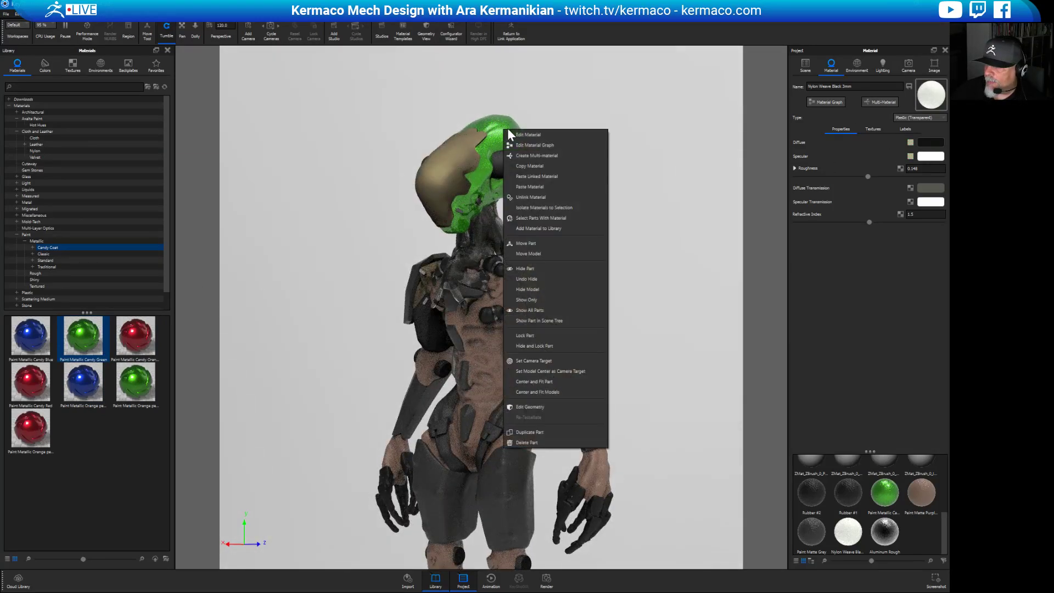
pyautogui.click(538, 135)
pyautogui.click(928, 144)
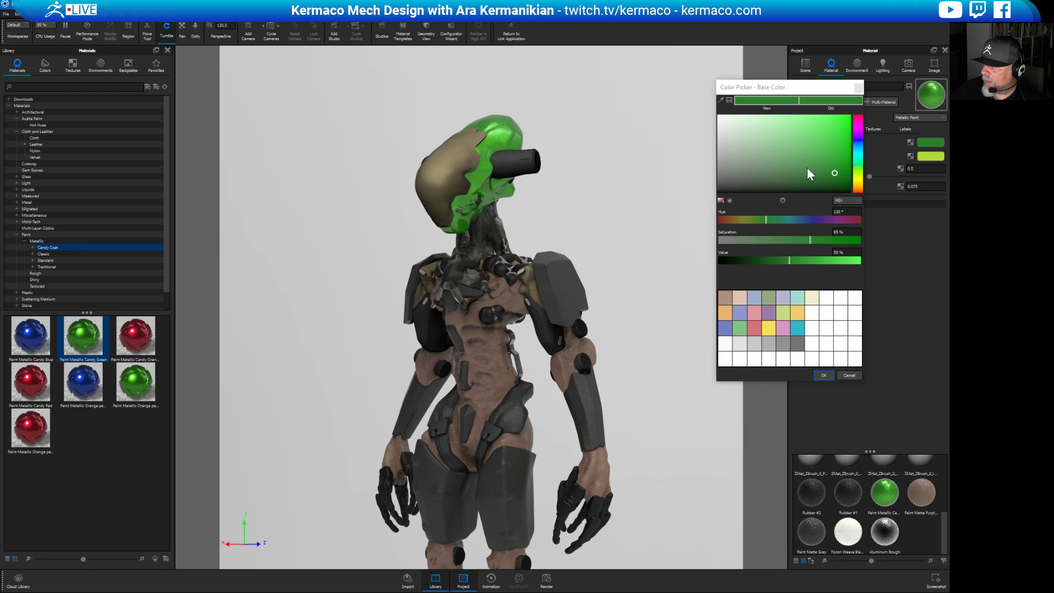
pyautogui.moveTo(767, 220); pyautogui.dragTo(739, 261)
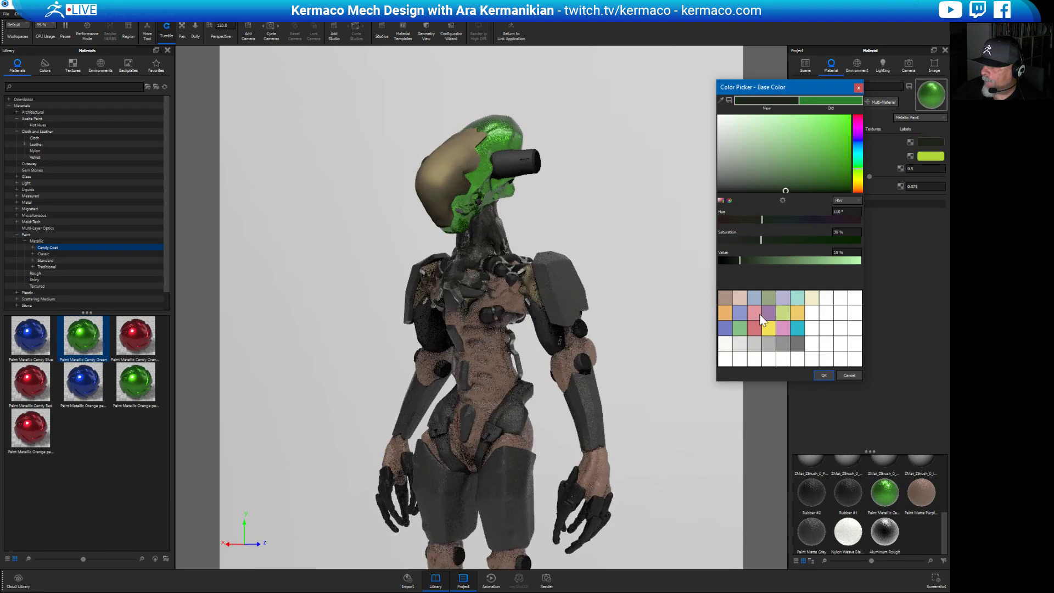
pyautogui.click(823, 375)
# Set the head shell paint's metal color to a dark green with 28% saturation and 13% value, shifting its hue toward green.
pyautogui.click(930, 157)
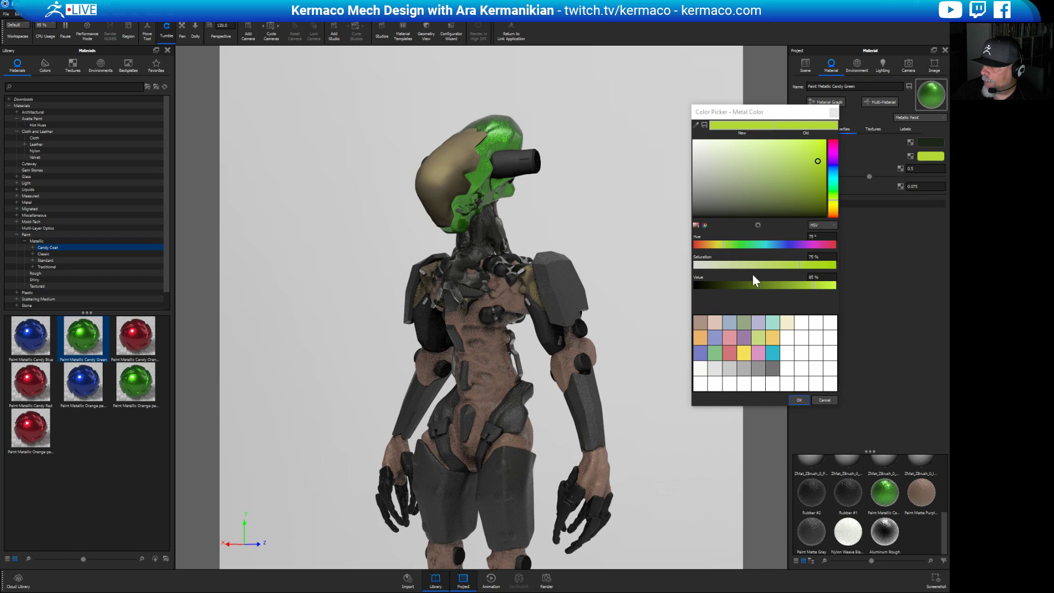
pyautogui.moveTo(756, 285); pyautogui.dragTo(712, 285)
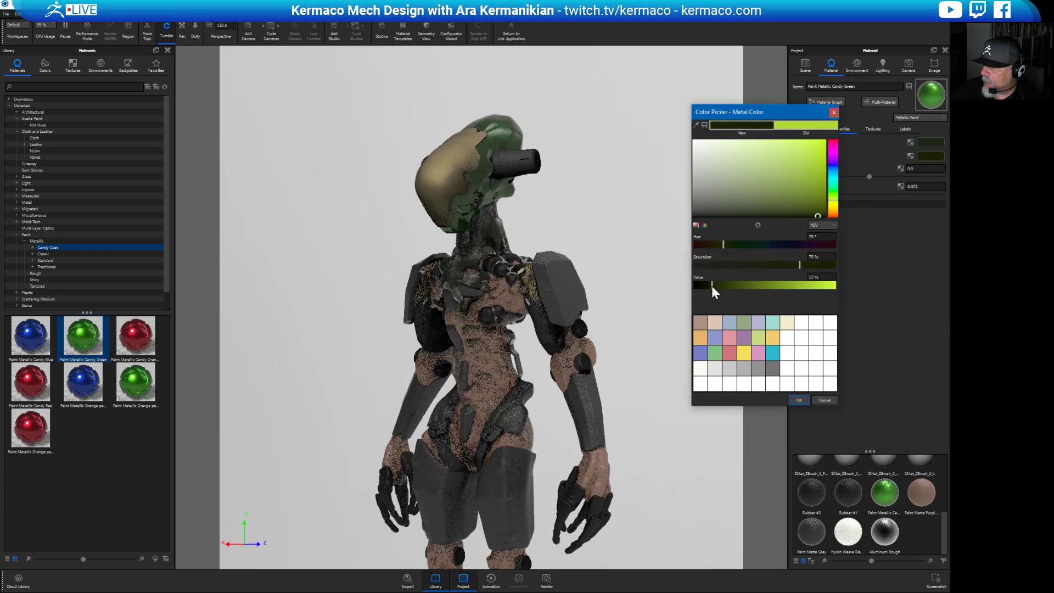
pyautogui.click(734, 265)
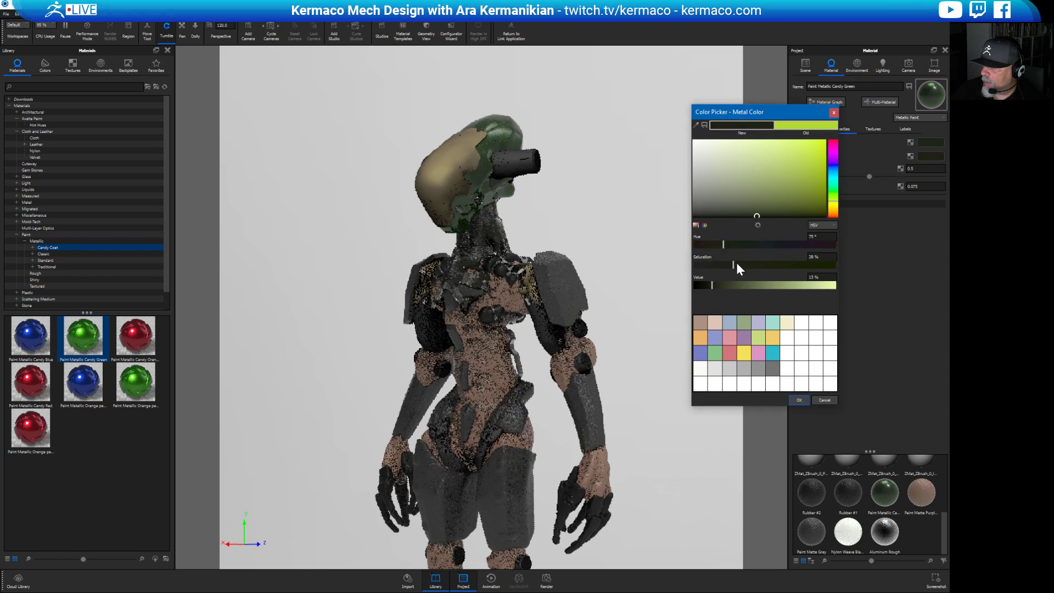
pyautogui.click(741, 244)
pyautogui.click(799, 400)
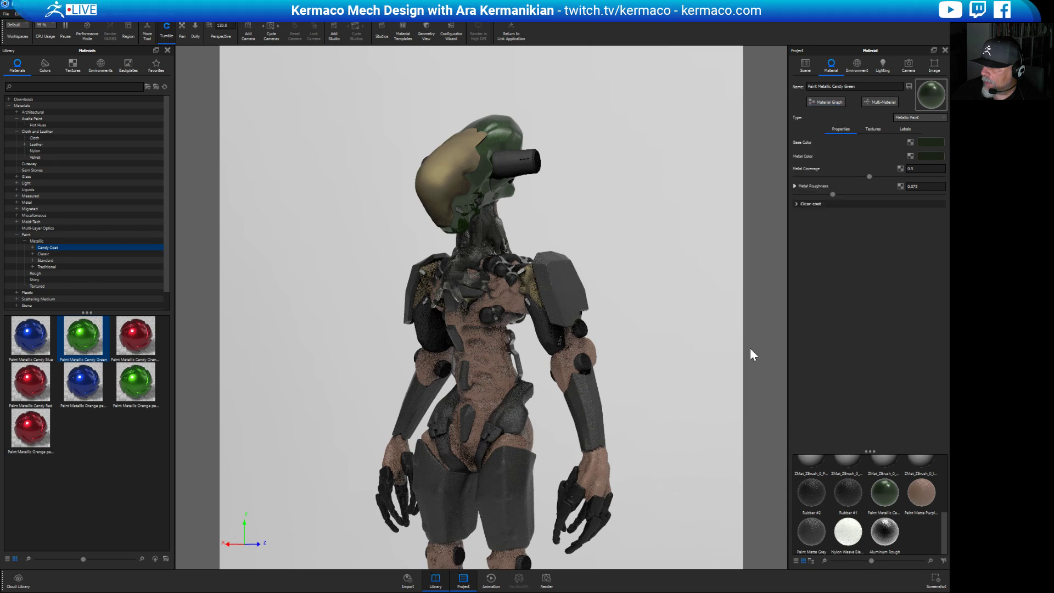
# Try the classic metallic paints Cream and Dark Umber on the head shell after checking the figure from several angles.
pyautogui.moveTo(707, 221); pyautogui.dragTo(715, 238)
pyautogui.moveTo(606, 189); pyautogui.dragTo(682, 99)
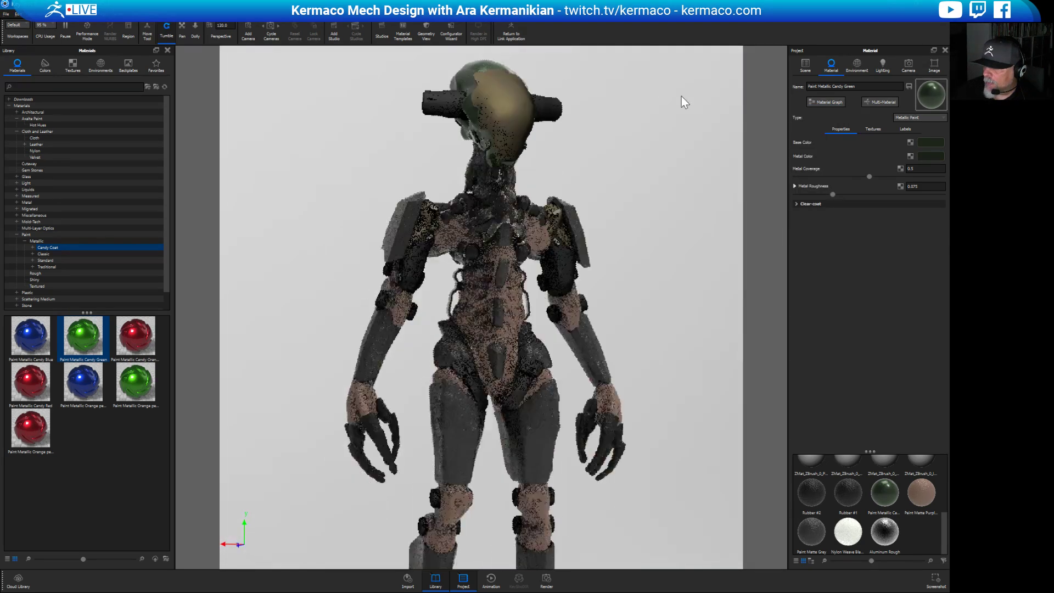
pyautogui.scroll(-5, 539, 146)
pyautogui.scroll(3, 628, 212)
pyautogui.moveTo(628, 212); pyautogui.dragTo(555, 236)
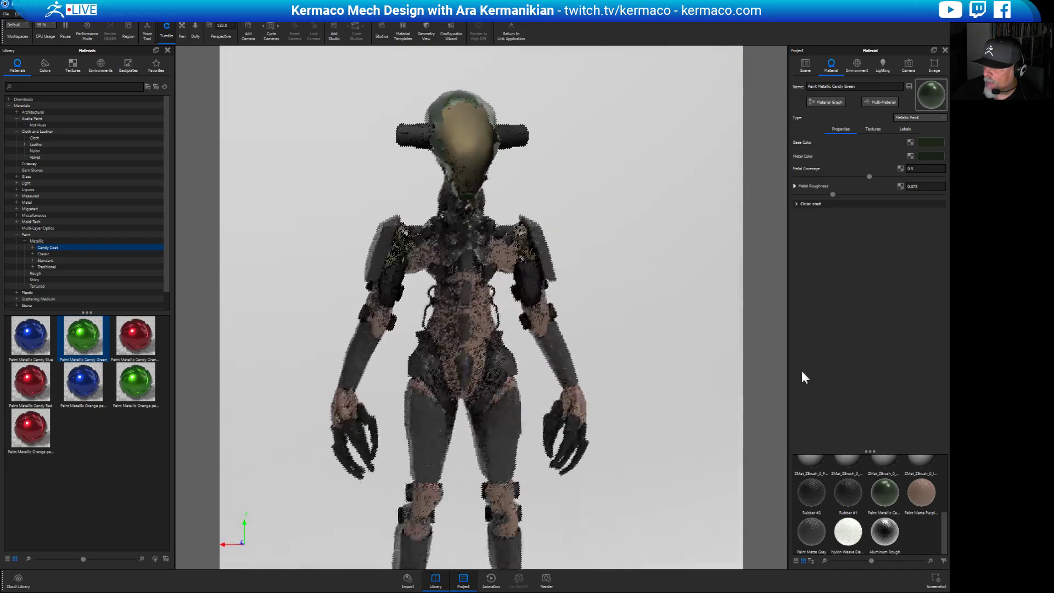
pyautogui.moveTo(615, 223); pyautogui.dragTo(428, 461)
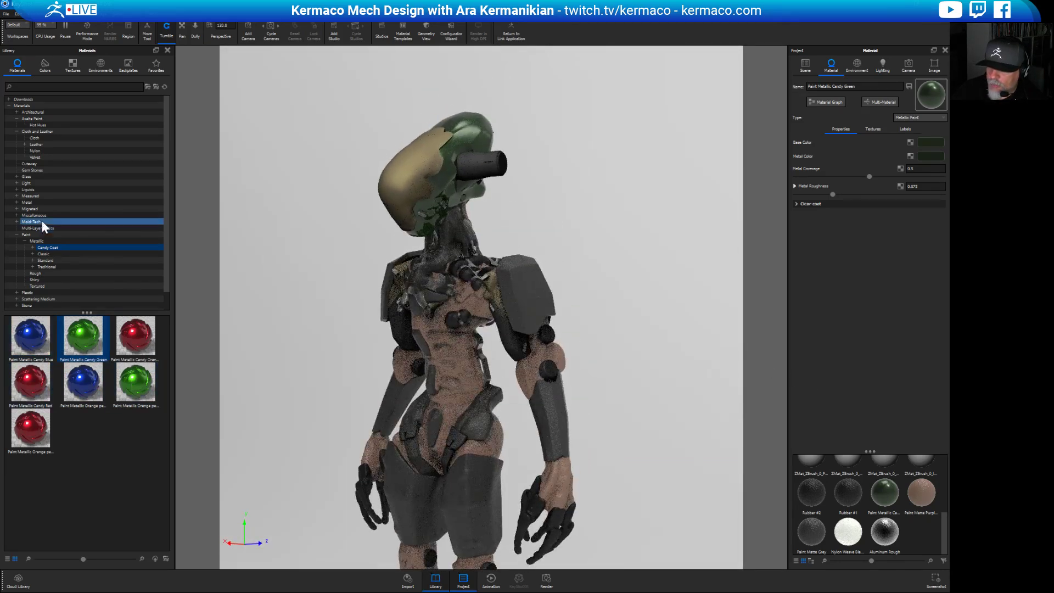
pyautogui.click(58, 253)
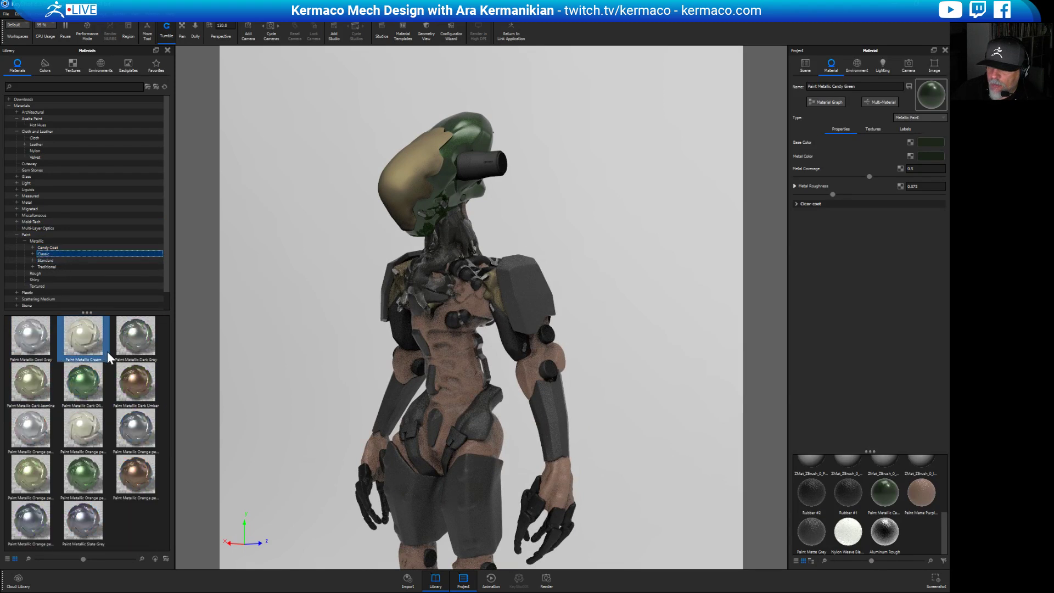
pyautogui.click(91, 335)
pyautogui.moveTo(91, 334); pyautogui.dragTo(494, 155)
pyautogui.moveTo(132, 373)
pyautogui.mouseDown()
pyautogui.moveTo(286, 368)
pyautogui.moveTo(467, 225)
pyautogui.moveTo(447, 173)
pyautogui.mouseUp()
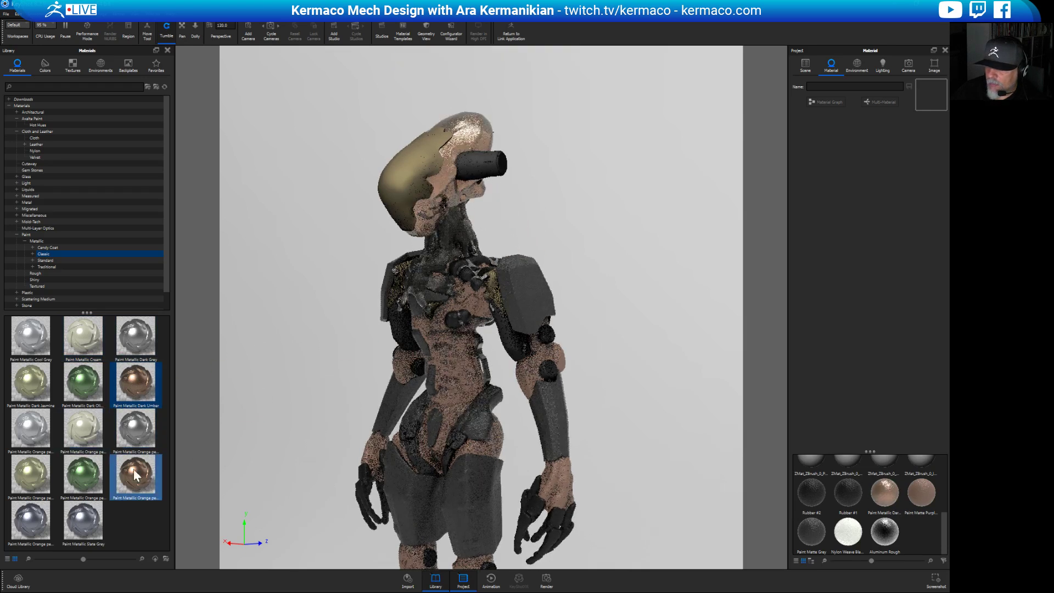
# Try the standard metallic paints Gray, Black and the black orange-peel variant on the head shell.
pyautogui.click(49, 260)
pyautogui.click(40, 347)
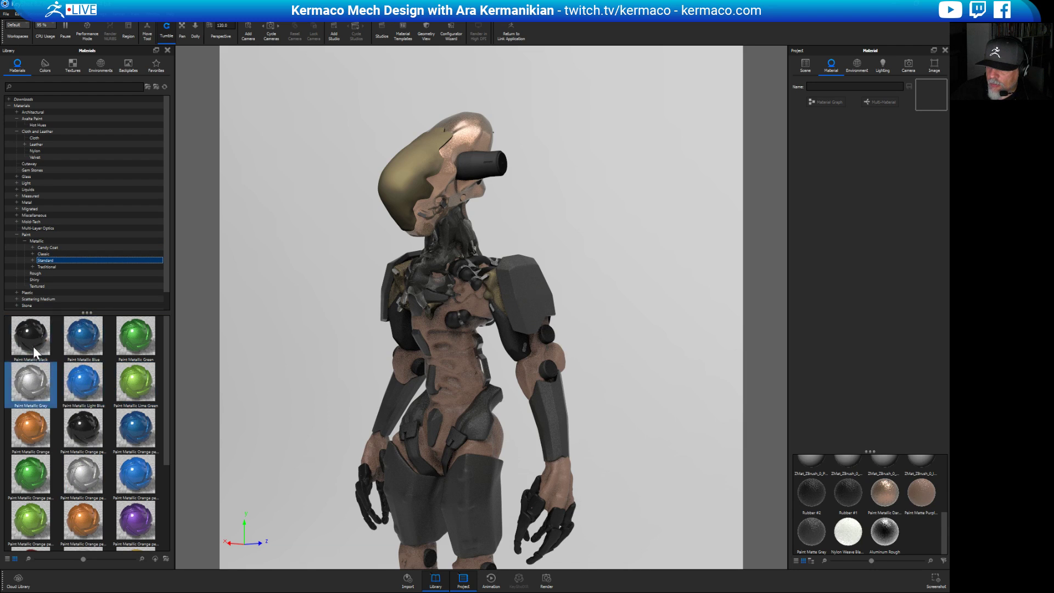
pyautogui.moveTo(32, 384)
pyautogui.mouseDown()
pyautogui.moveTo(471, 165)
pyautogui.moveTo(473, 131)
pyautogui.mouseUp()
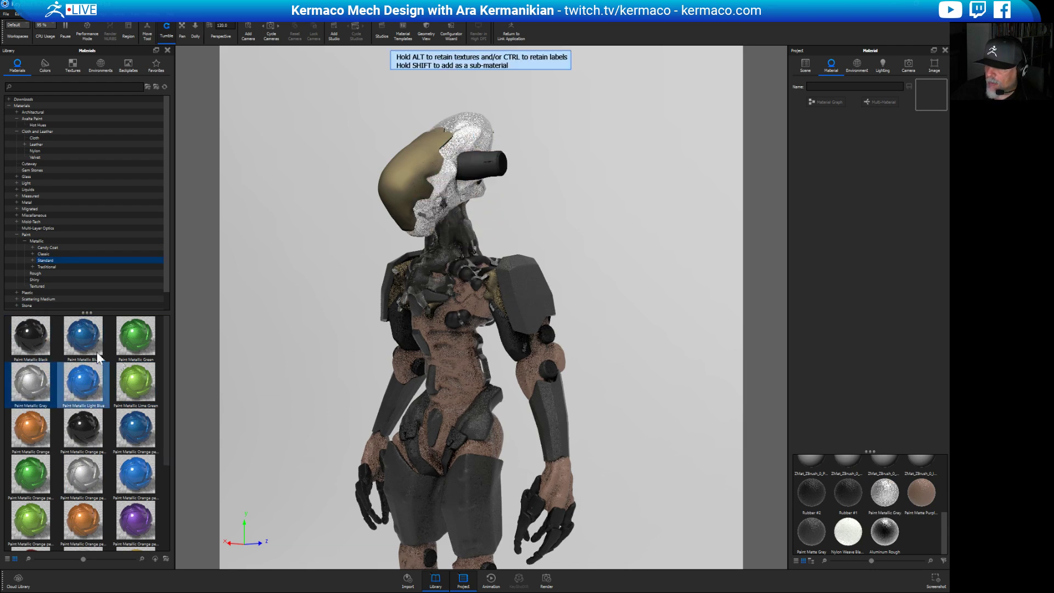
pyautogui.moveTo(26, 341); pyautogui.dragTo(487, 139)
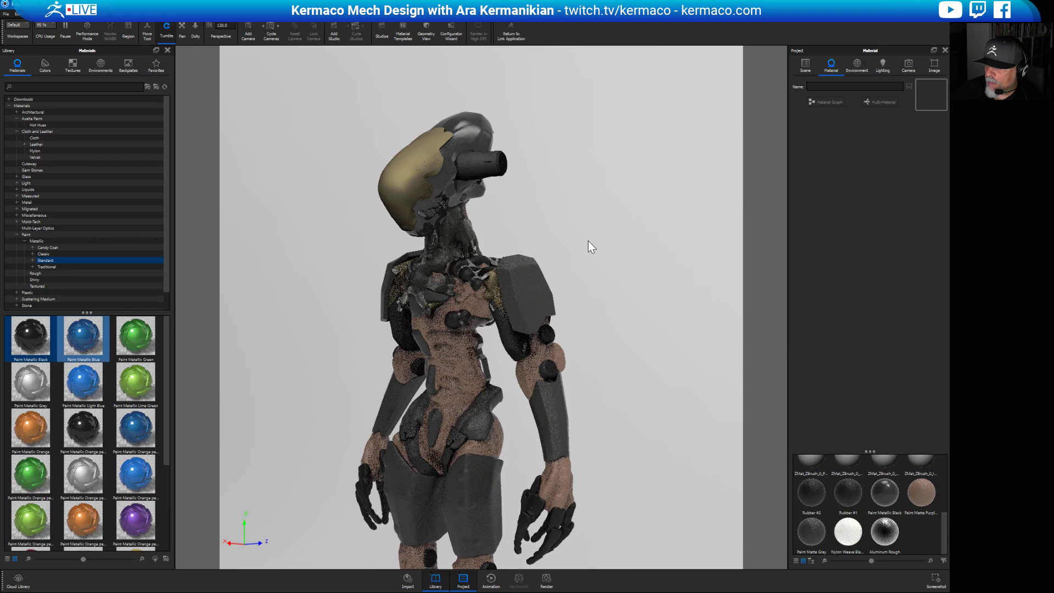
pyautogui.moveTo(77, 430)
pyautogui.mouseDown()
pyautogui.moveTo(484, 162)
pyautogui.moveTo(473, 133)
pyautogui.mouseUp()
# Browse the traditional and shiny paints and try Paint Gloss Black and Paint Gloss Orange on the head.
pyautogui.moveTo(575, 232)
pyautogui.mouseDown()
pyautogui.moveTo(780, 224)
pyautogui.moveTo(588, 219)
pyautogui.moveTo(776, 438)
pyautogui.moveTo(546, 259)
pyautogui.moveTo(754, 416)
pyautogui.mouseUp()
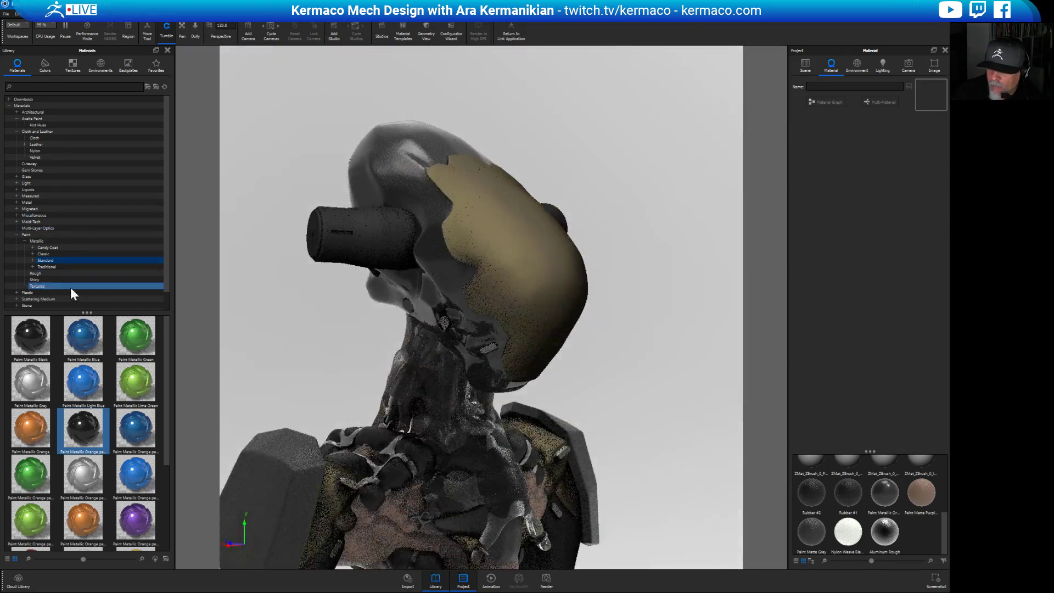
pyautogui.click(54, 265)
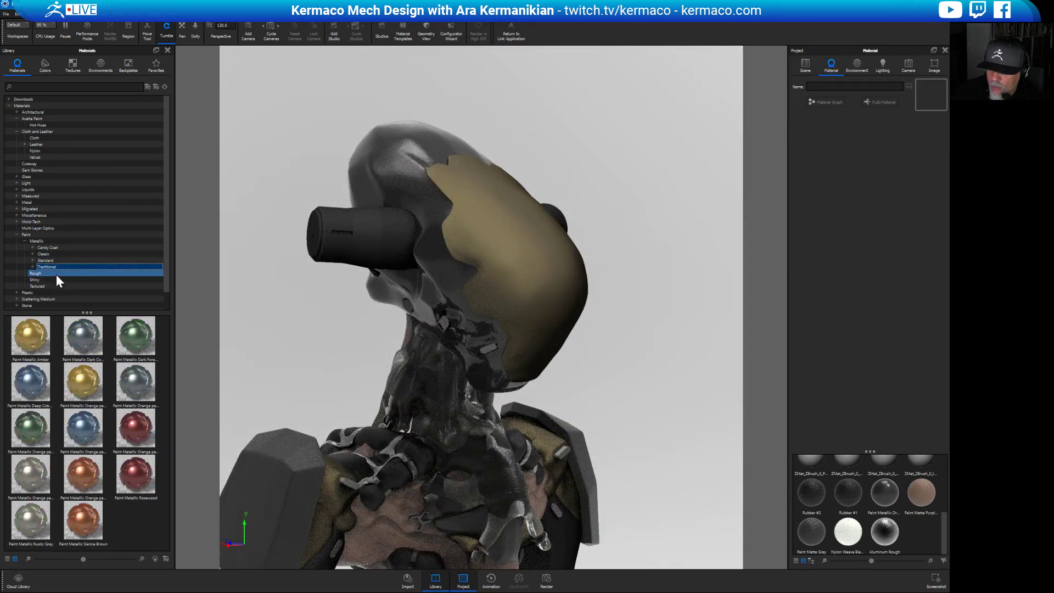
pyautogui.click(24, 241)
pyautogui.click(36, 254)
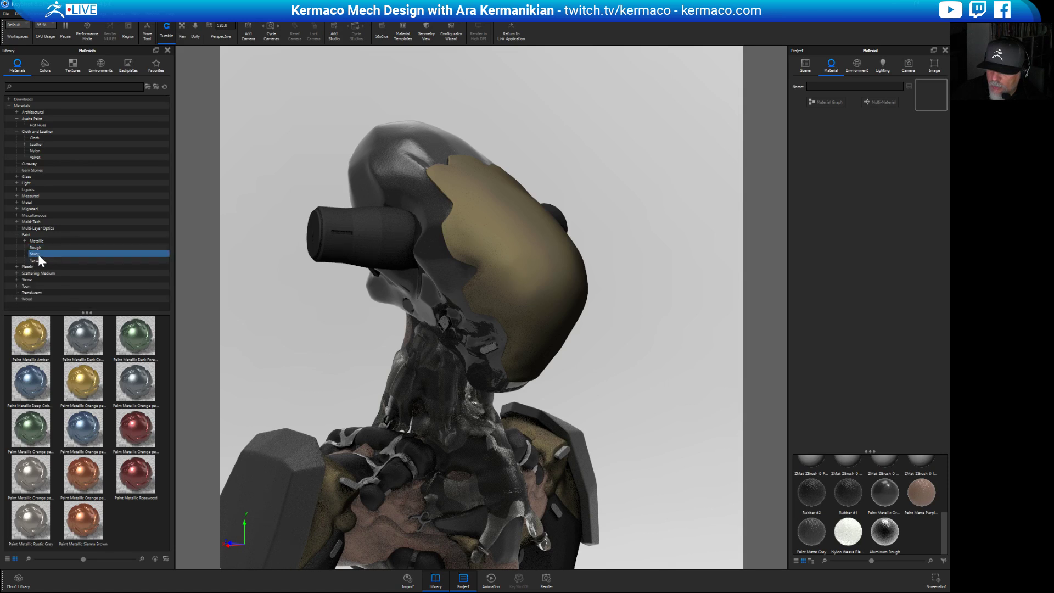
pyautogui.moveTo(31, 338)
pyautogui.mouseDown()
pyautogui.moveTo(399, 166)
pyautogui.moveTo(533, 242)
pyautogui.mouseUp()
pyautogui.moveTo(77, 387)
pyautogui.mouseDown()
pyautogui.moveTo(117, 373)
pyautogui.moveTo(387, 173)
pyautogui.mouseUp()
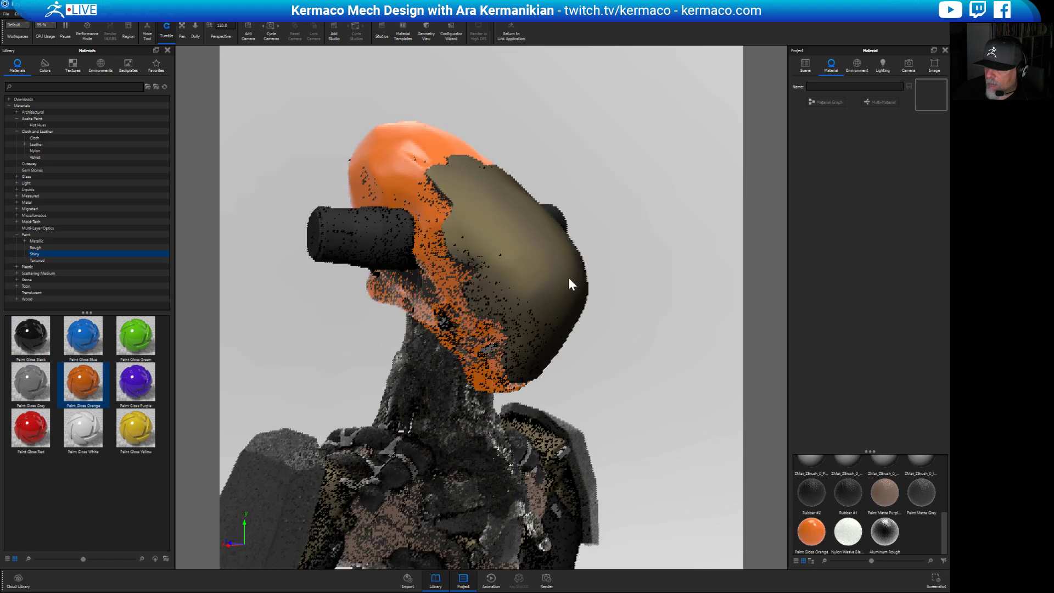
# Apply the Paint Gloss White material to the head shell and check it on the whole figure and up close.
pyautogui.moveTo(83, 429); pyautogui.dragTo(434, 204)
pyautogui.keyDown('alt'); pyautogui.moveTo(634, 299); pyautogui.dragTo(335, 128, button='right'); pyautogui.keyUp('alt')
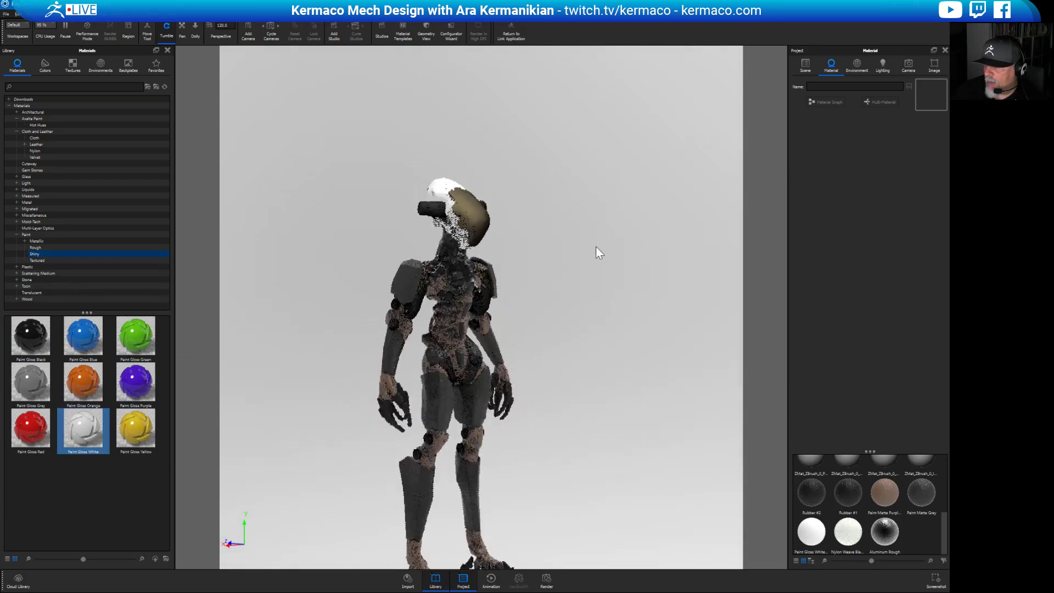
pyautogui.moveTo(597, 248); pyautogui.dragTo(560, 332)
pyautogui.scroll(3, 440, 271)
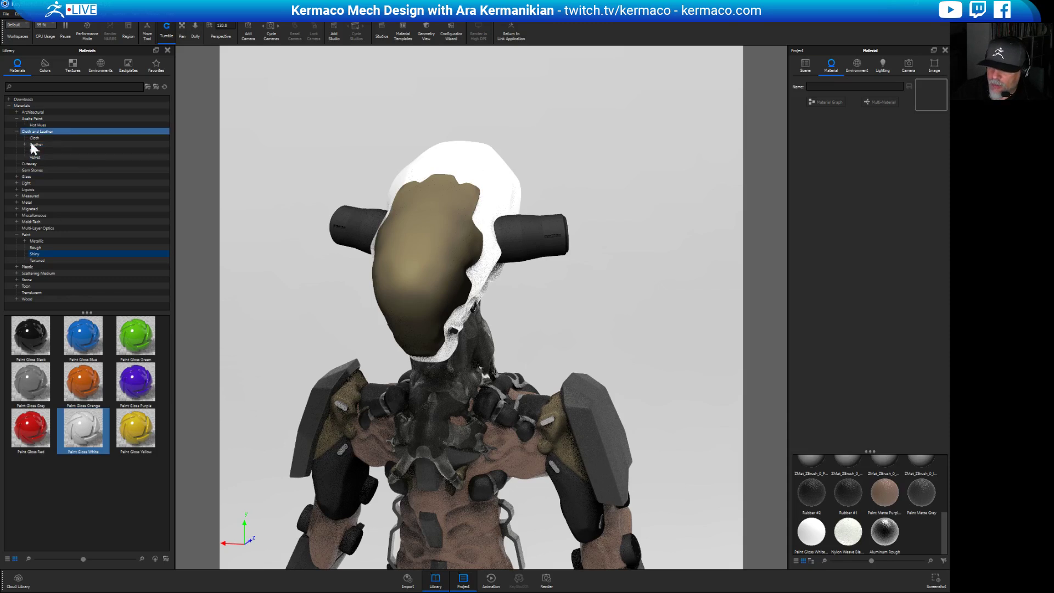
# Browse the glass materials and try Glass (Solid) Black and Glass Heavy Frost Grey on the face plate.
pyautogui.click(34, 176)
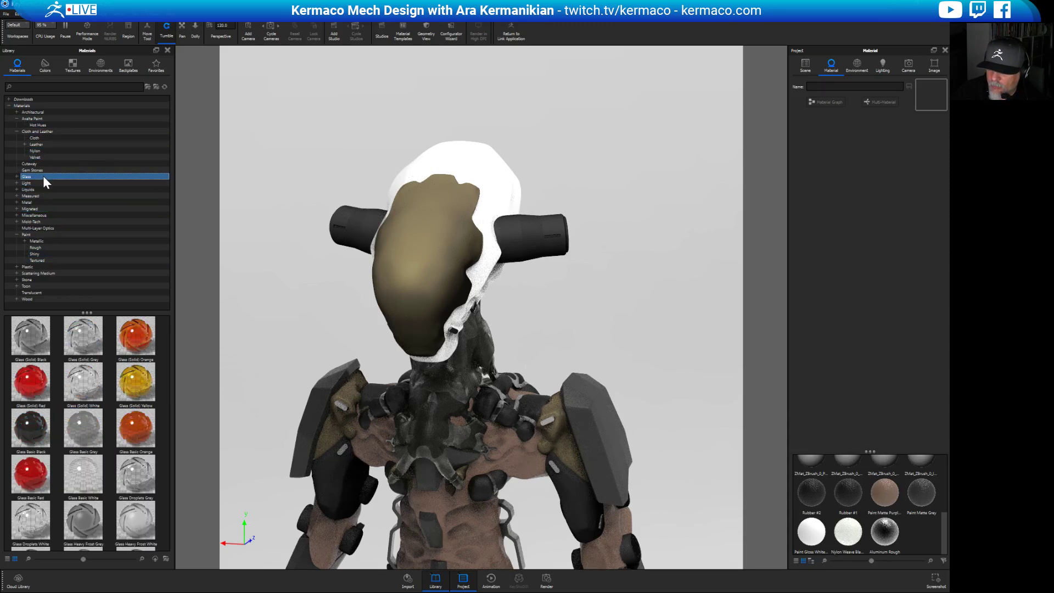
pyautogui.moveTo(32, 340); pyautogui.dragTo(437, 268)
pyautogui.moveTo(605, 333); pyautogui.dragTo(528, 249)
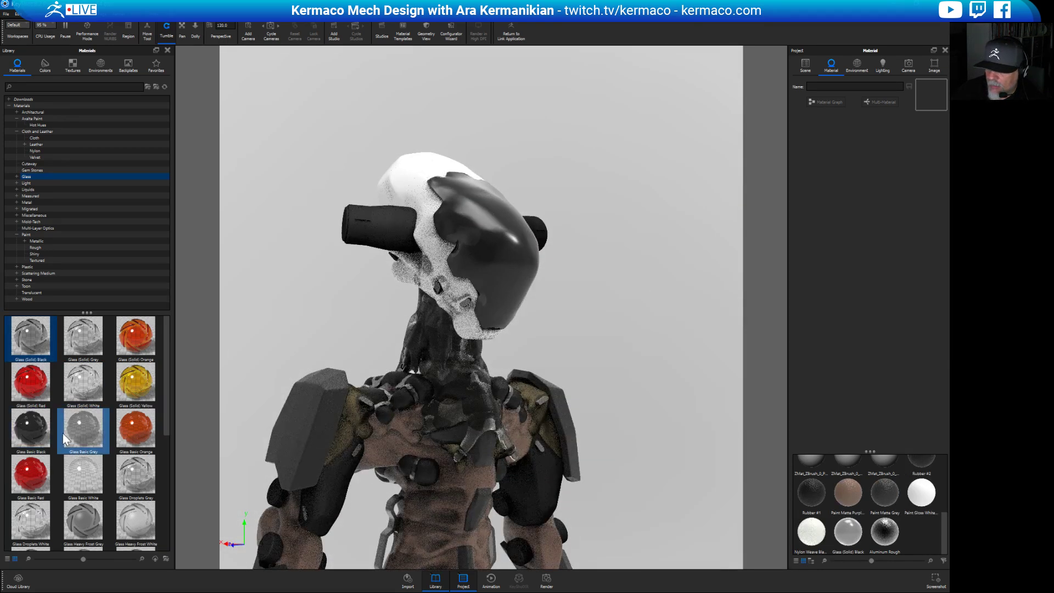
pyautogui.moveTo(81, 529); pyautogui.dragTo(509, 269)
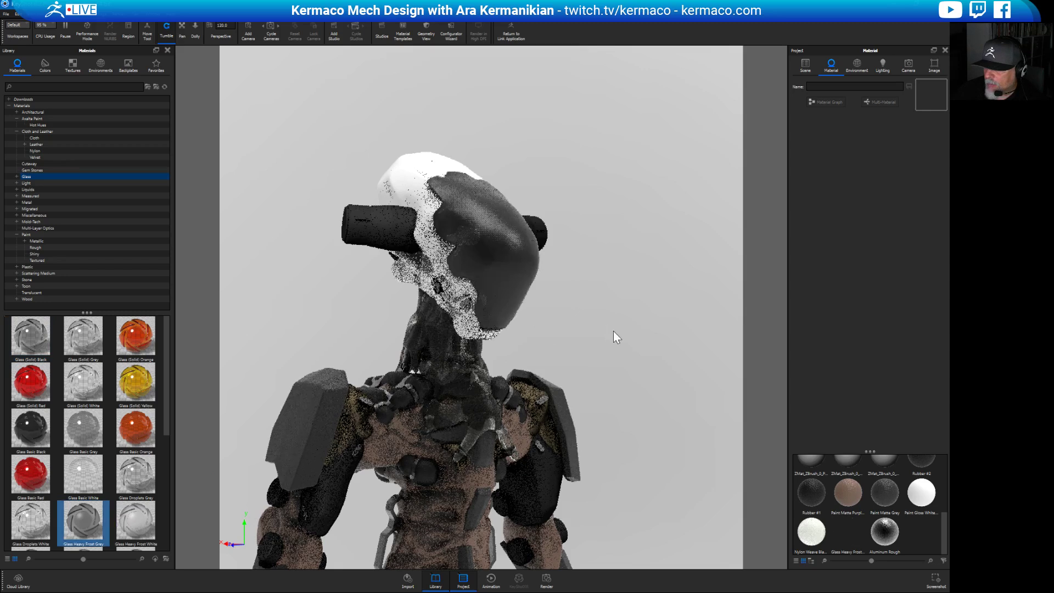
pyautogui.moveTo(615, 328)
pyautogui.mouseDown()
pyautogui.moveTo(474, 317)
pyautogui.moveTo(553, 313)
pyautogui.moveTo(625, 331)
pyautogui.mouseUp()
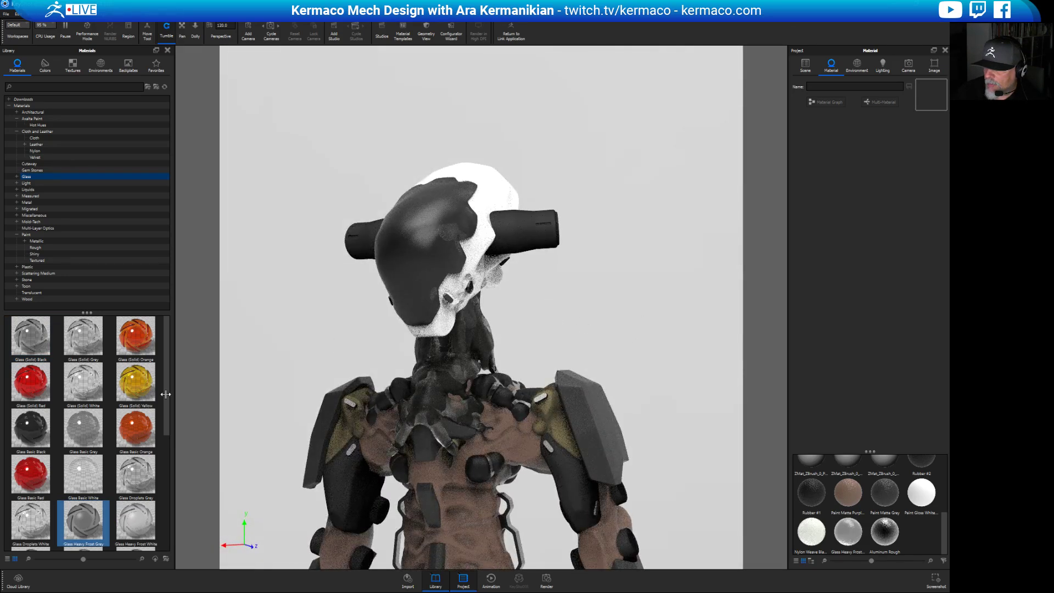
# Try Glass Basic Orange on the face plate and check it on the whole figure and up close.
pyautogui.moveTo(133, 429); pyautogui.dragTo(443, 259)
pyautogui.scroll(-10, 617, 326)
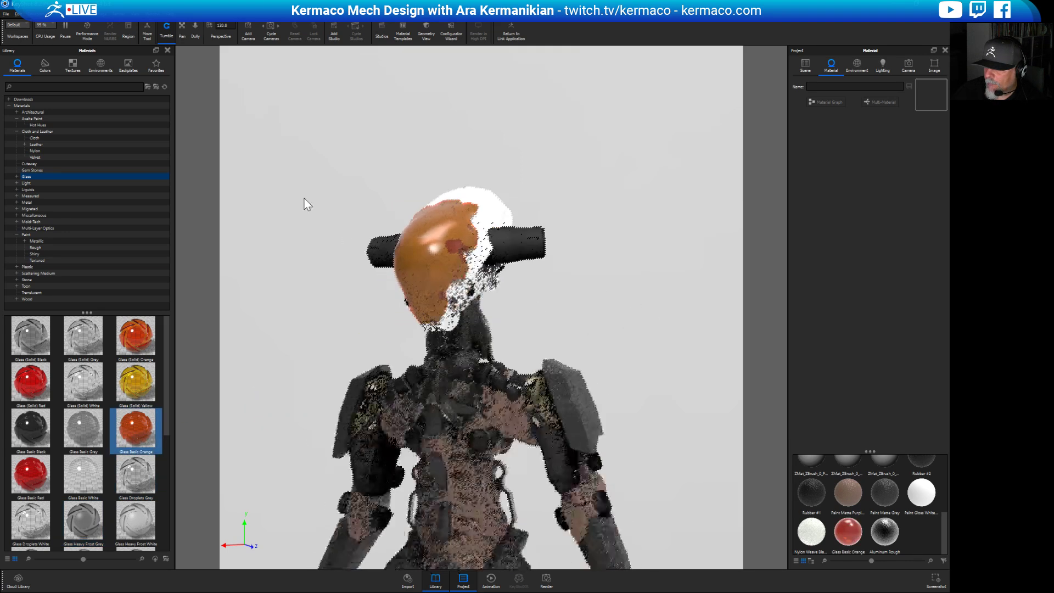
pyautogui.scroll(5, 574, 308)
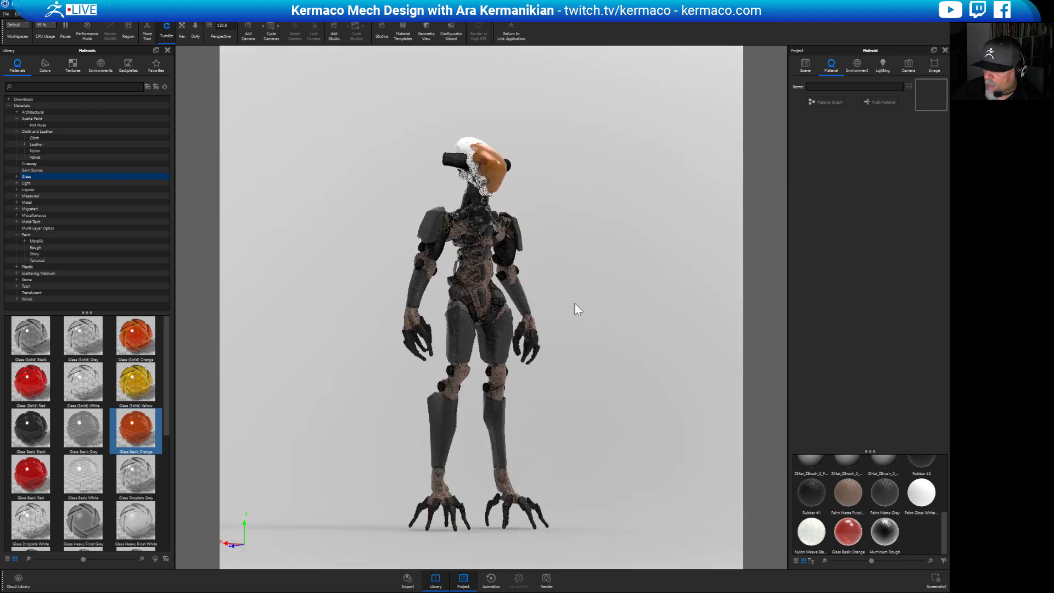
pyautogui.scroll(8, 718, 423)
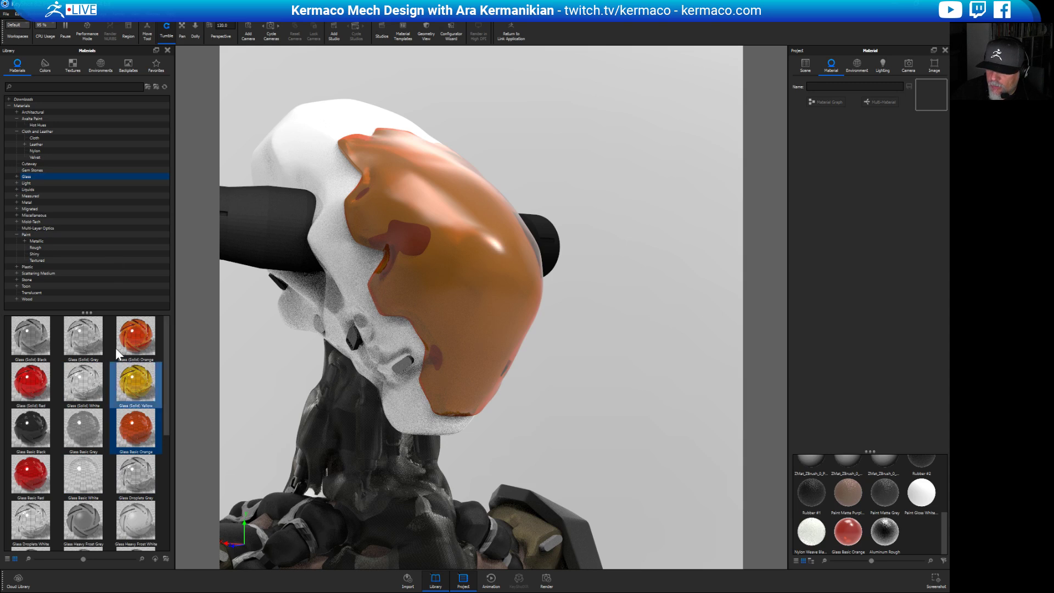
# Try Glass (Solid) Black, Glass Basic White and Glass Heavy Frost White on the face plate.
pyautogui.moveTo(45, 334); pyautogui.dragTo(447, 289)
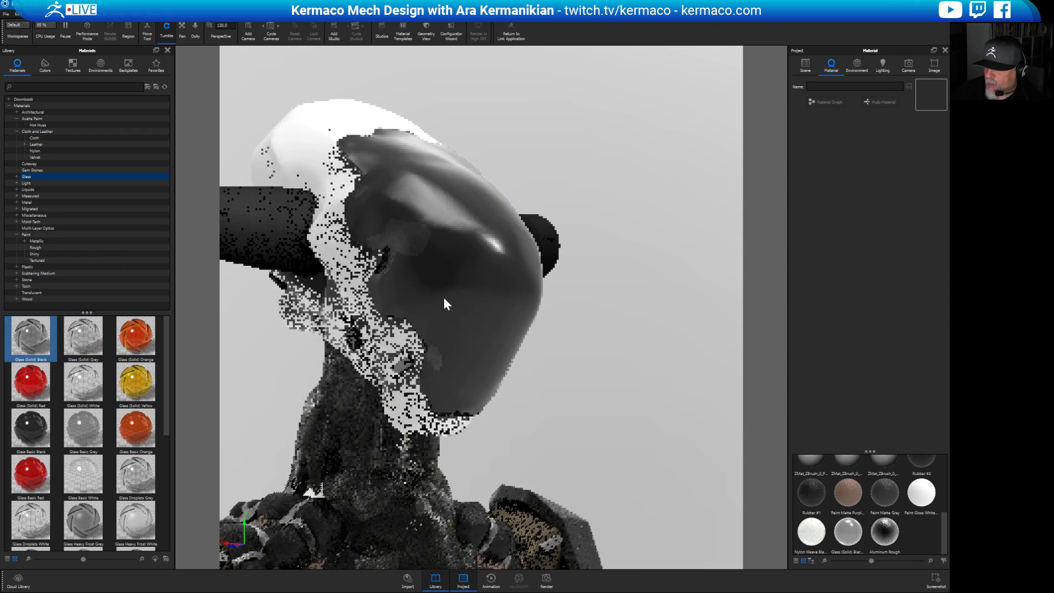
pyautogui.moveTo(83, 475); pyautogui.dragTo(472, 335)
pyautogui.scroll(3, 618, 190)
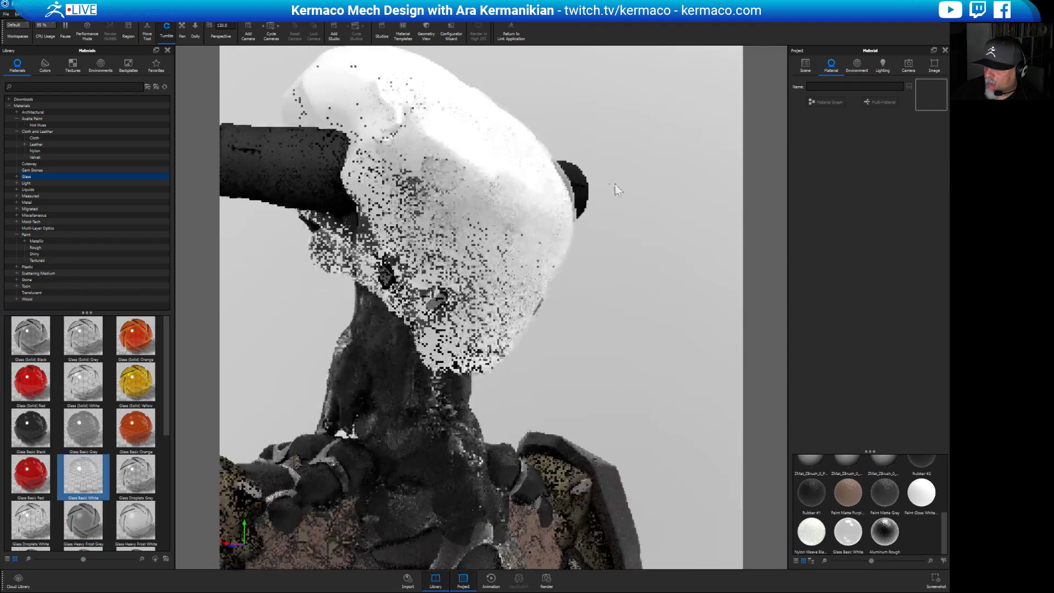
pyautogui.scroll(-3, 618, 190)
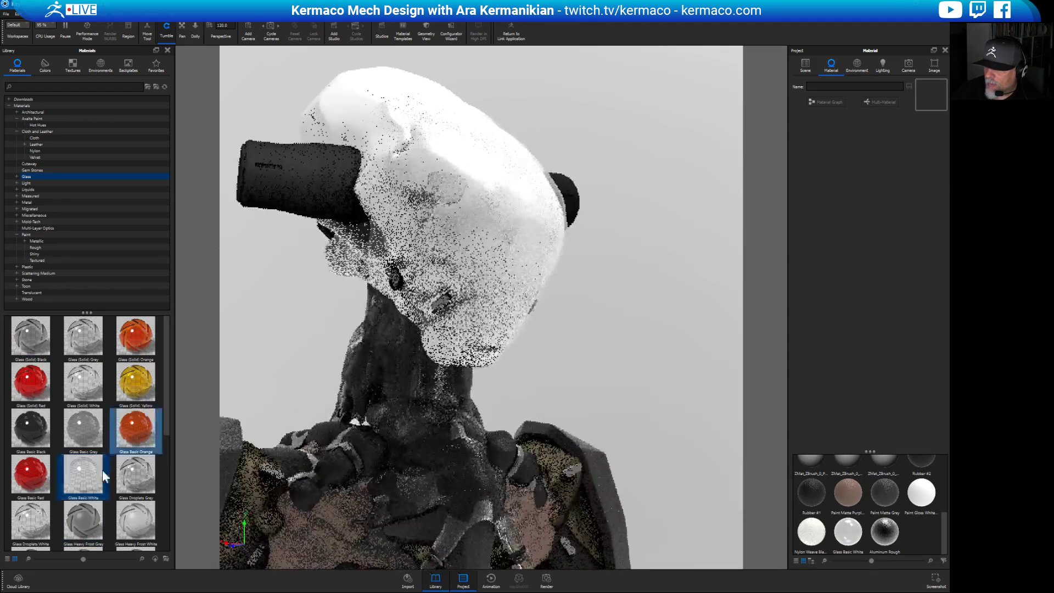
pyautogui.moveTo(136, 522); pyautogui.dragTo(538, 271)
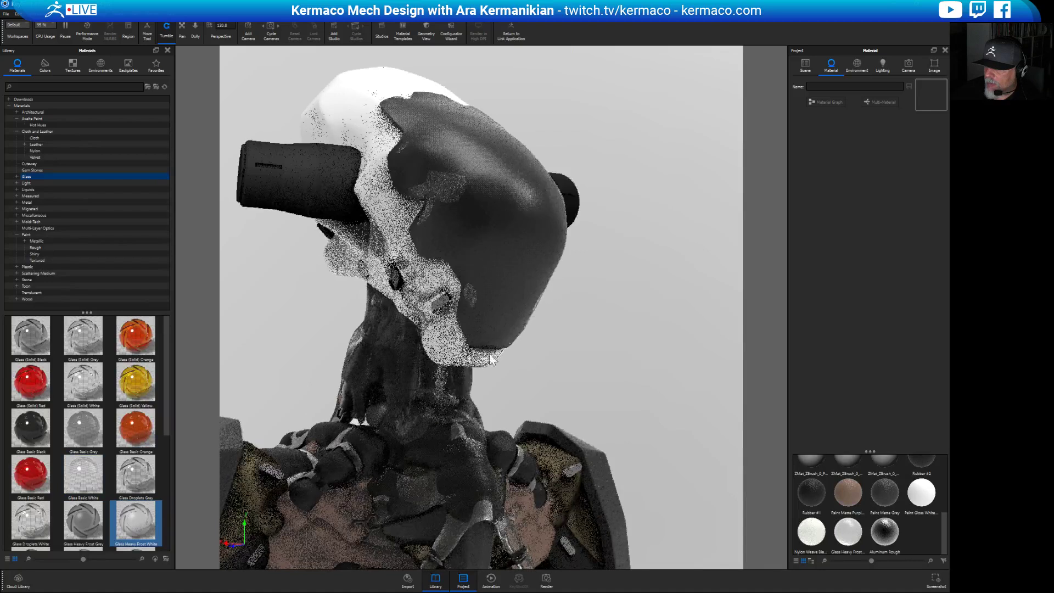
# Apply Glass Heavy Frost Grey to the face plate and check it from the front and on the whole figure.
pyautogui.moveTo(83, 522); pyautogui.dragTo(560, 342)
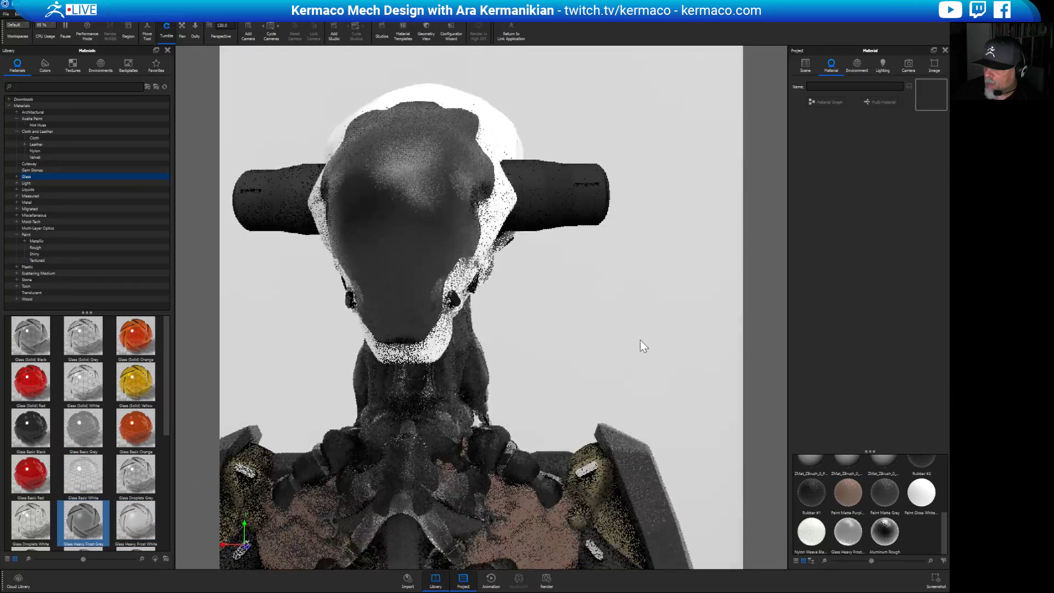
pyautogui.scroll(-2, 493, 234)
pyautogui.scroll(-5, 493, 234)
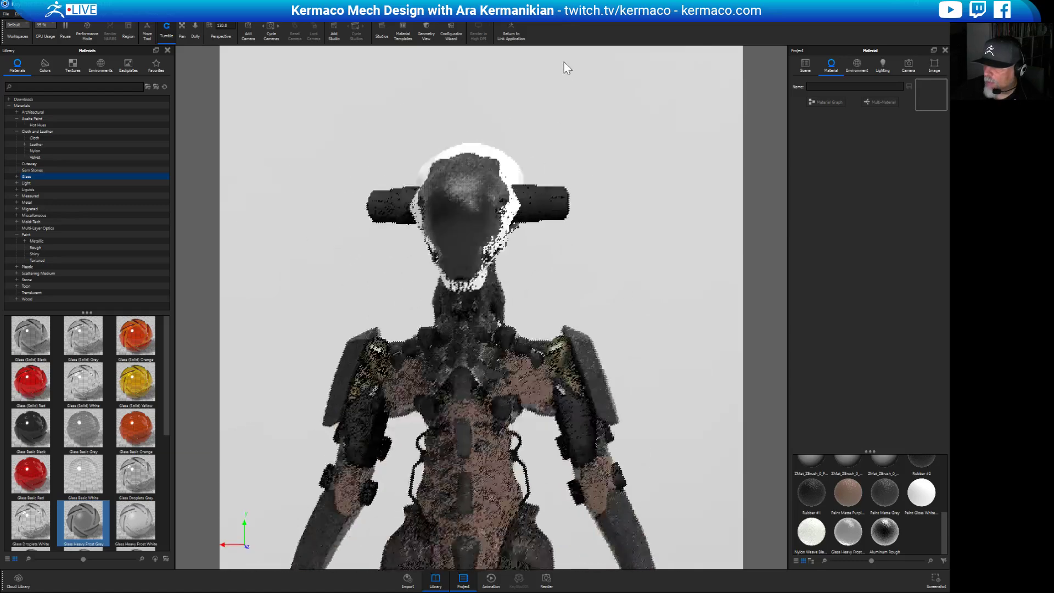
pyautogui.scroll(-3, 648, 277)
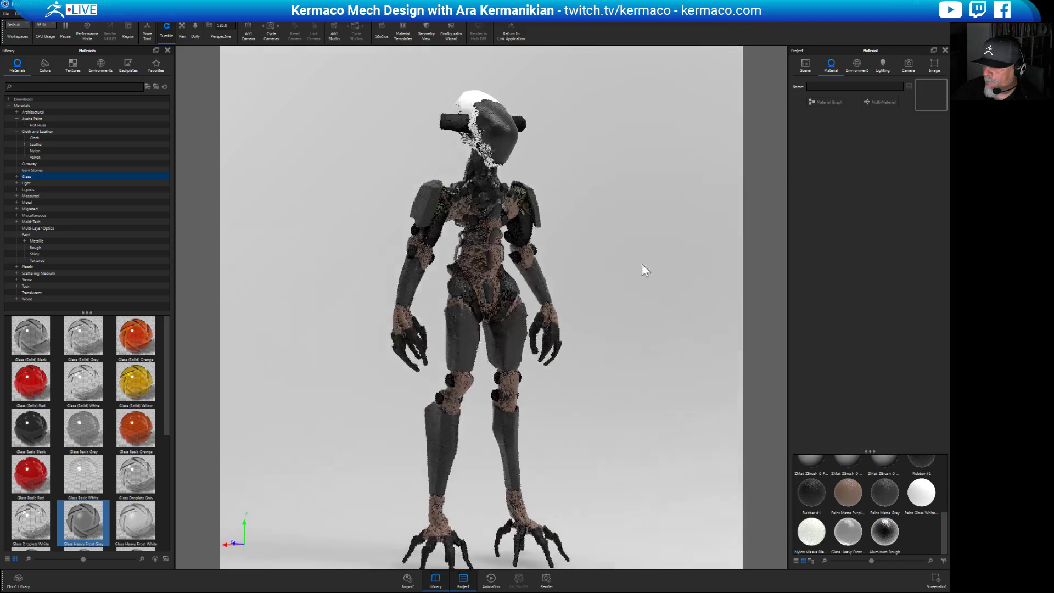
# Examine the figure's head, shoulders and torso from several angles and distances to judge the material distribution.
pyautogui.scroll(-3, 641, 269)
pyautogui.moveTo(514, 253); pyautogui.dragTo(434, 331)
pyautogui.scroll(5, 434, 331)
pyautogui.scroll(6, 383, 250)
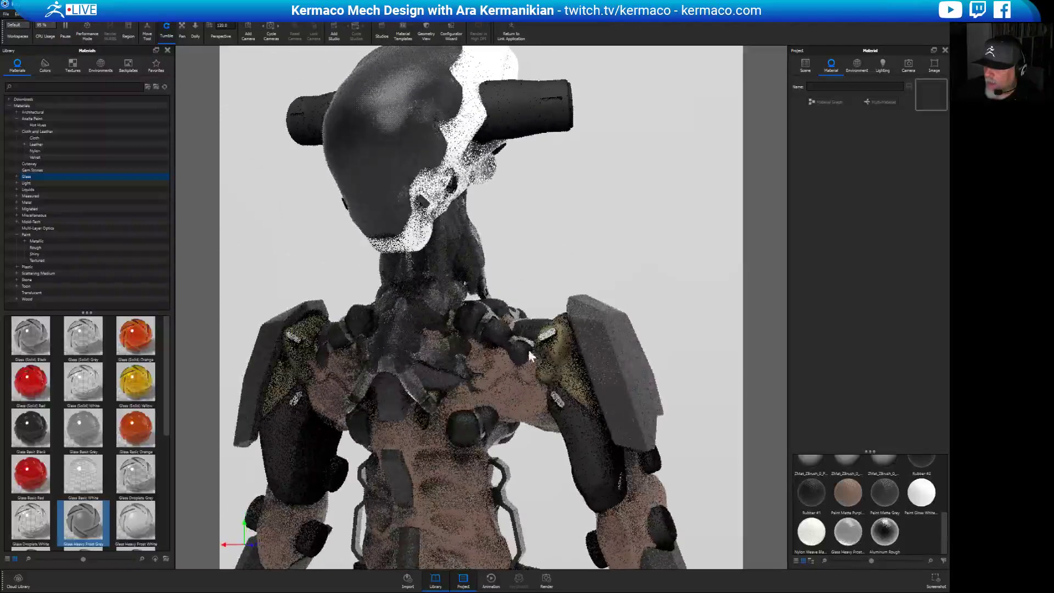
pyautogui.scroll(3, 464, 225)
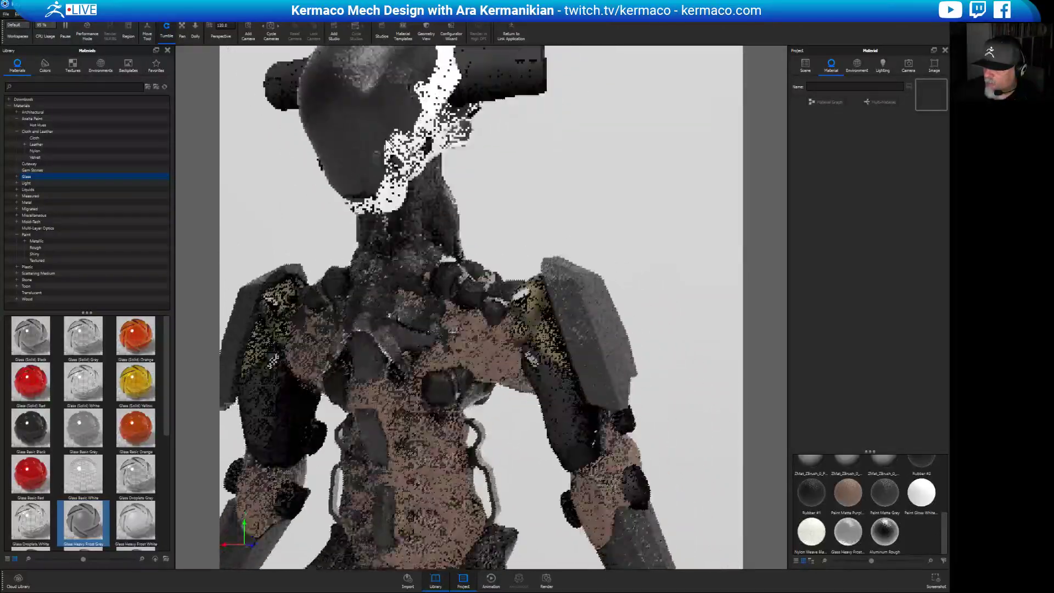
pyautogui.scroll(-3, 497, 281)
pyautogui.scroll(5, 500, 288)
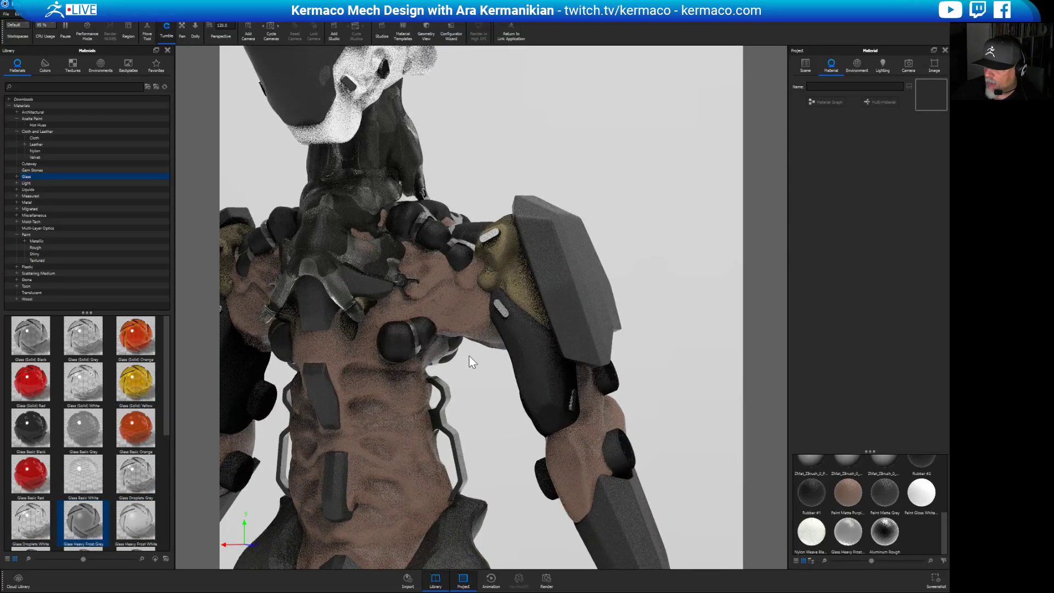
pyautogui.scroll(-5, 446, 361)
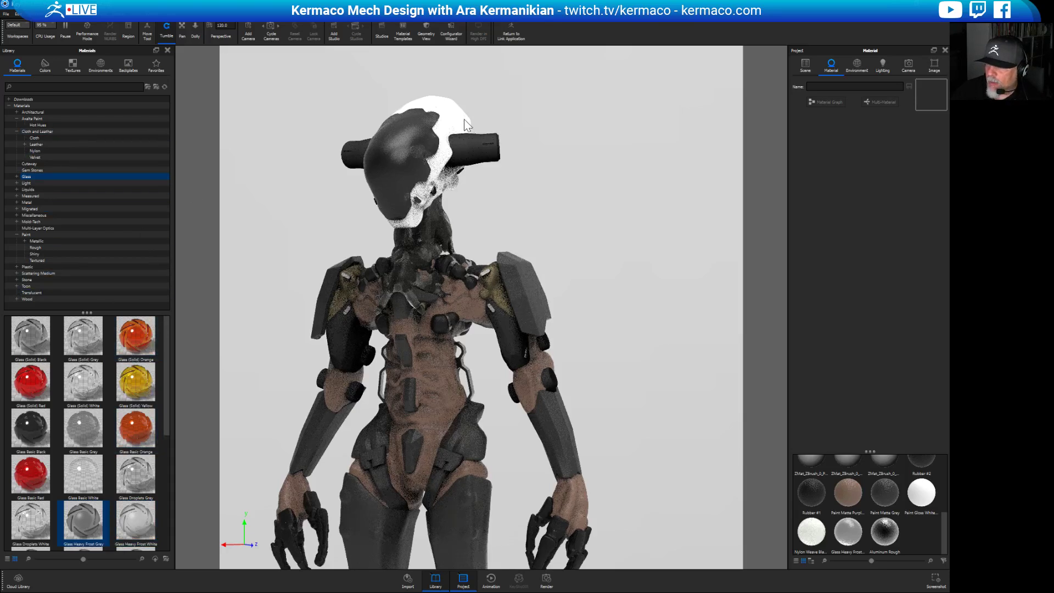
# Copy the Paint Gloss White material from the head shell and paste it onto the rounded chest and shoulder joint pieces.
pyautogui.rightClick(445, 124)
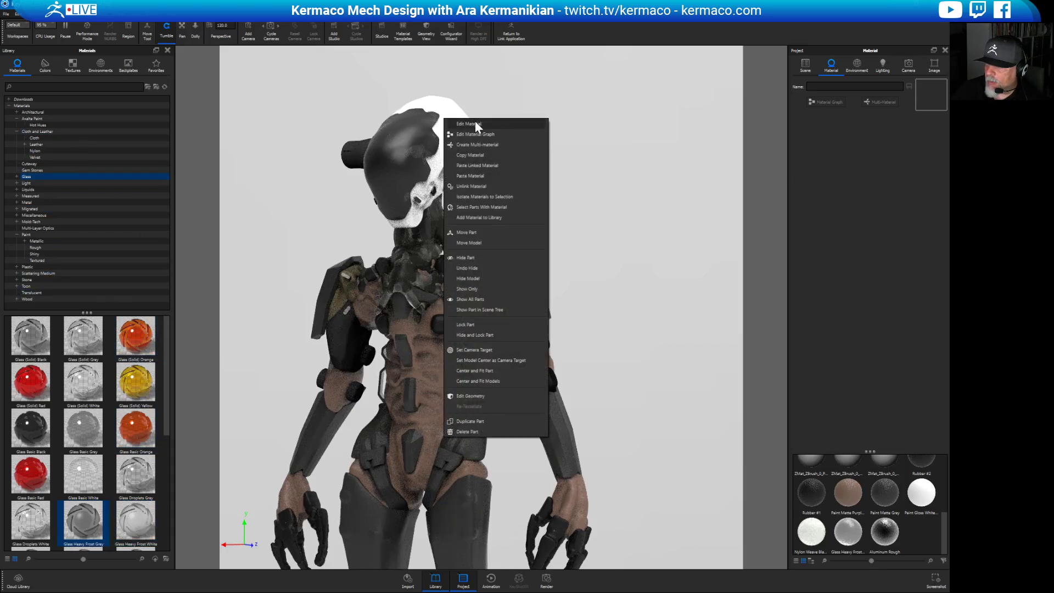
pyautogui.click(482, 156)
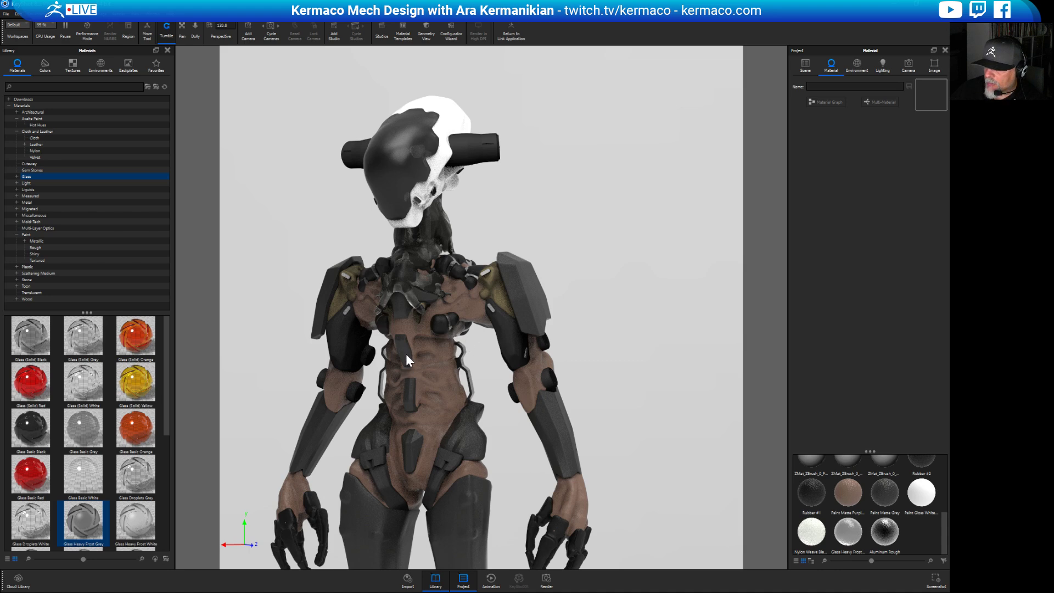
pyautogui.moveTo(658, 324); pyautogui.dragTo(546, 283)
pyautogui.scroll(5, 492, 263)
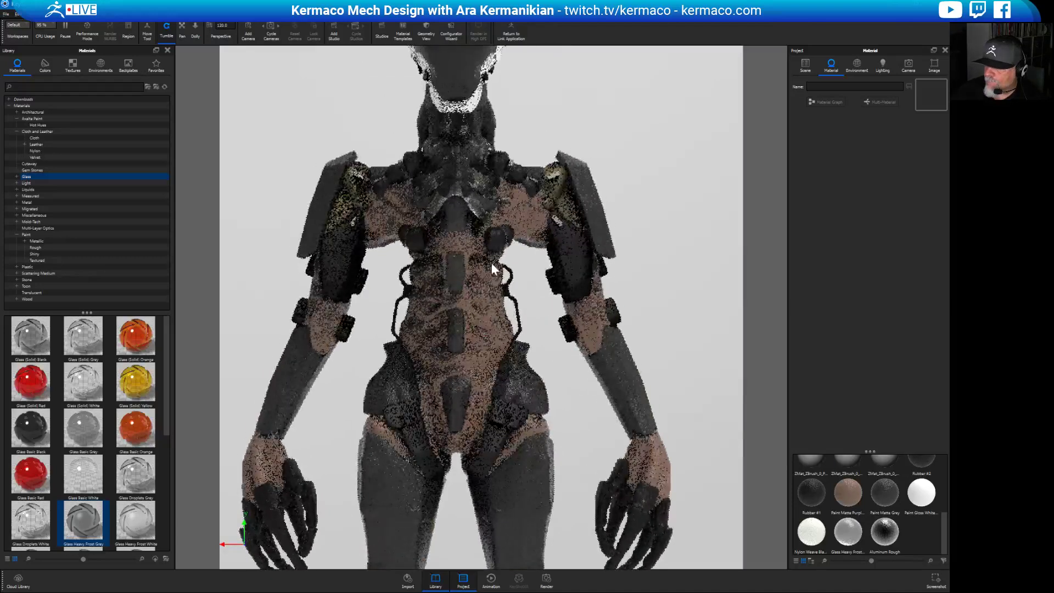
pyautogui.moveTo(492, 263); pyautogui.dragTo(528, 329)
pyautogui.rightClick(499, 301)
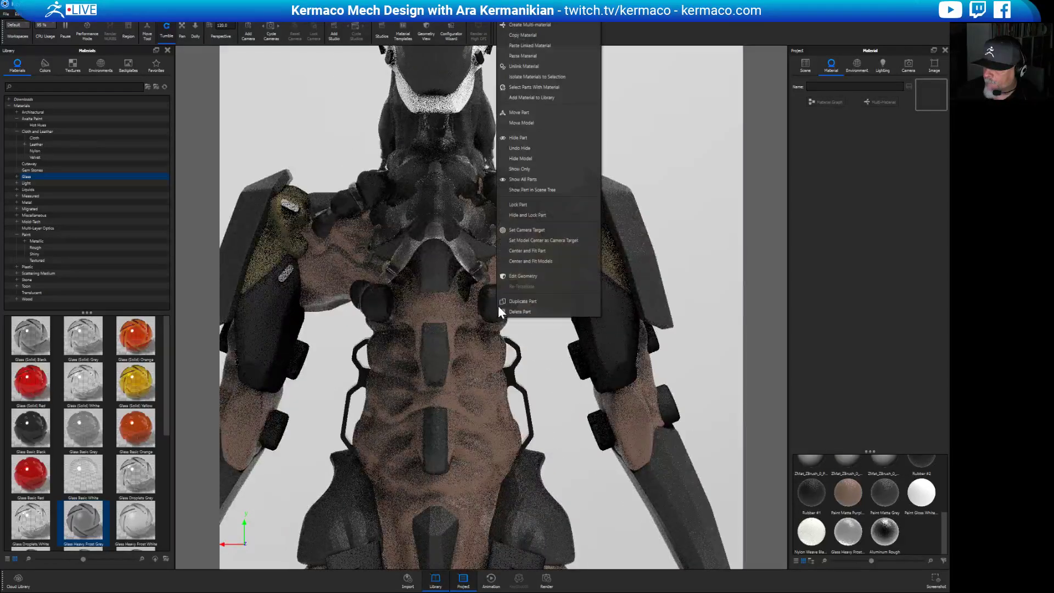
pyautogui.click(526, 55)
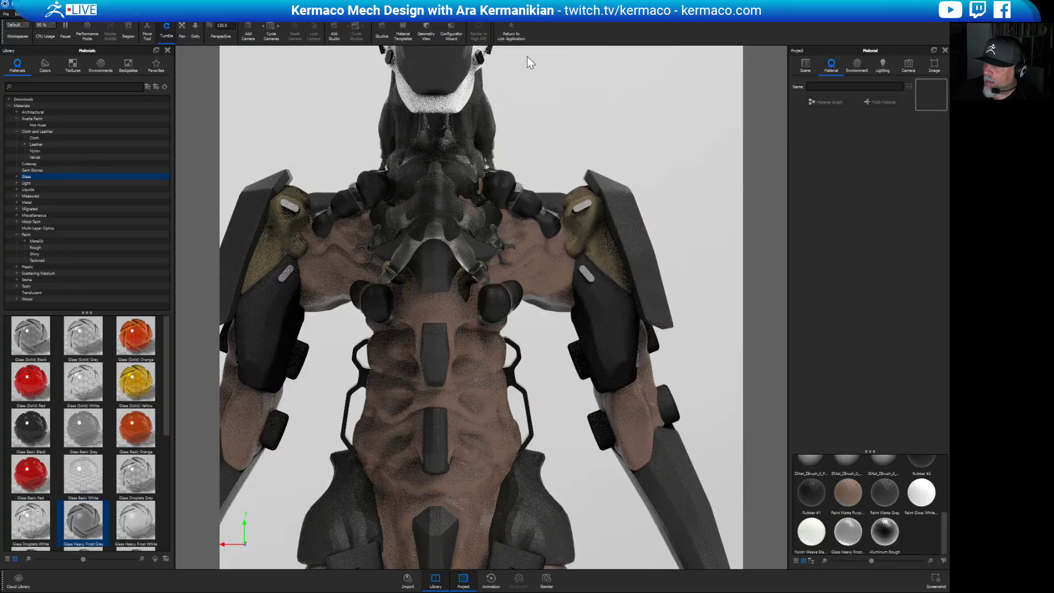
pyautogui.scroll(-5, 318, 126)
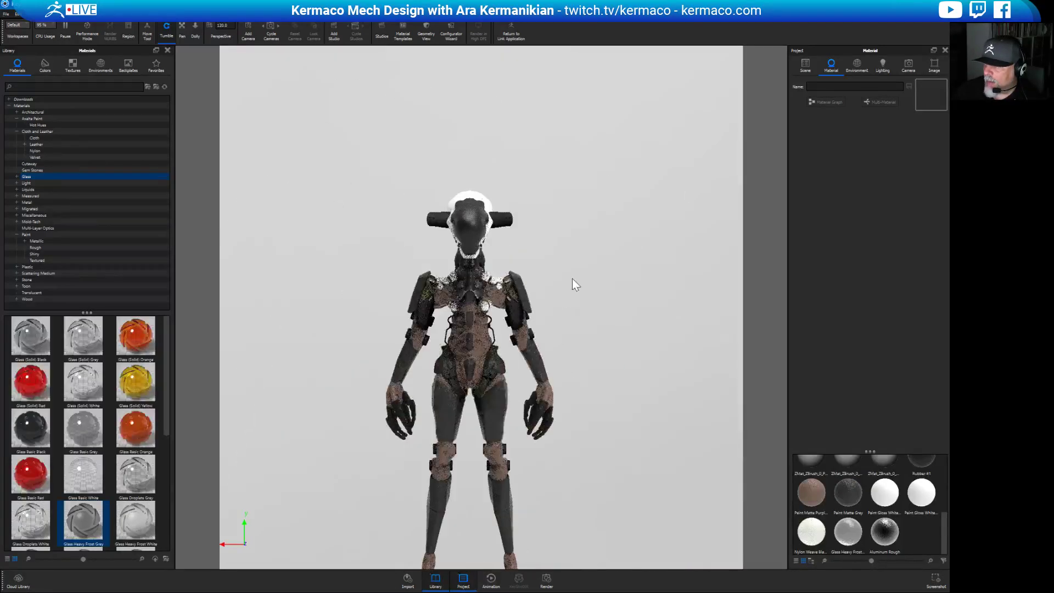
# Paste the copied Paint Gloss White material onto the angled hip plates beside the groin.
pyautogui.moveTo(574, 285); pyautogui.dragTo(630, 306)
pyautogui.moveTo(665, 346); pyautogui.dragTo(483, 331)
pyautogui.scroll(5, 647, 440)
pyautogui.rightClick(481, 316)
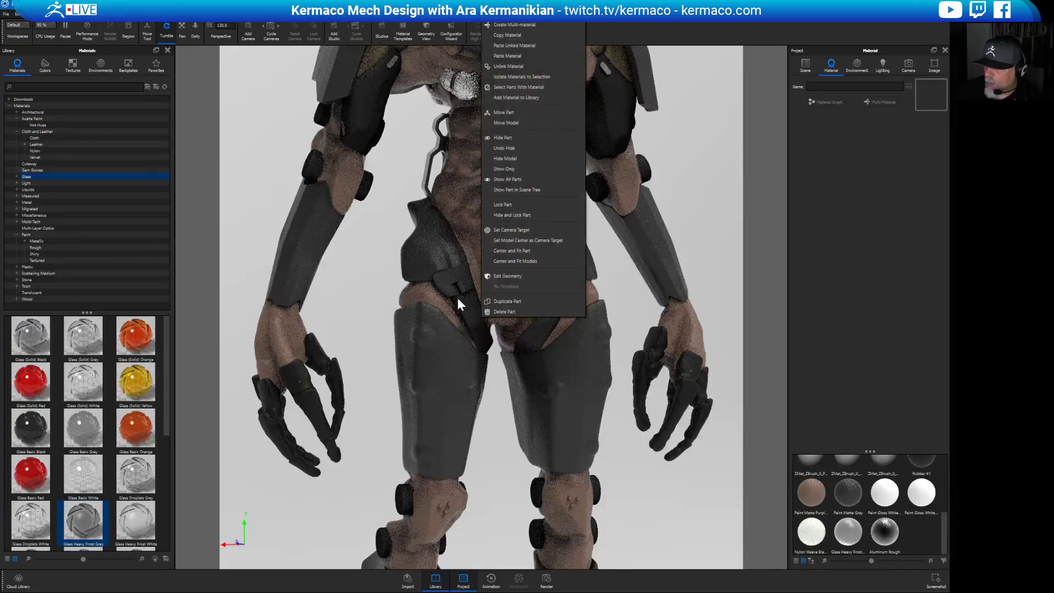
pyautogui.click(465, 301)
pyautogui.rightClick(465, 301)
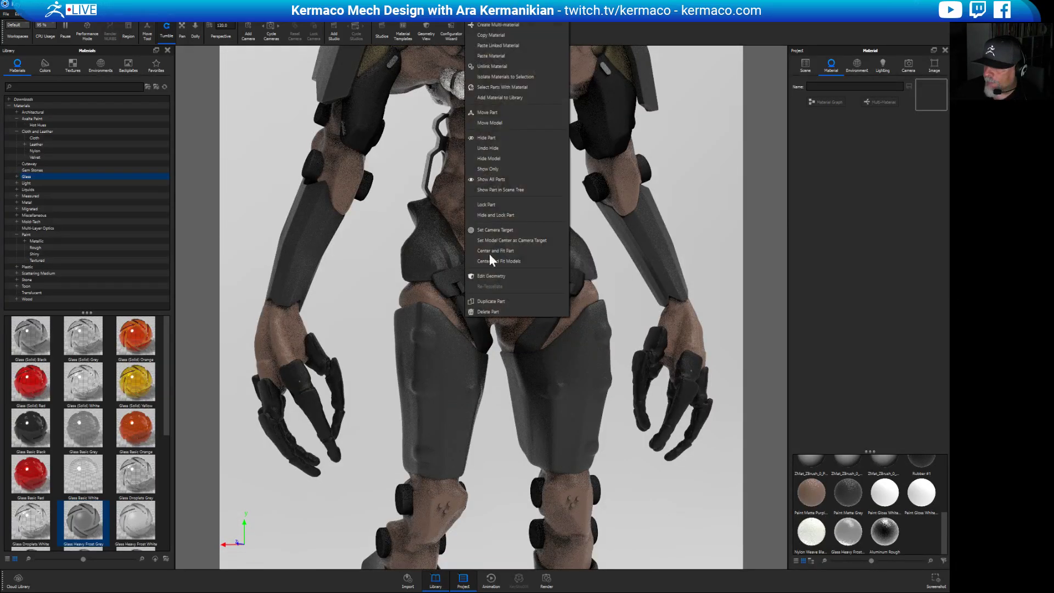
pyautogui.click(502, 55)
pyautogui.scroll(-6, 547, 325)
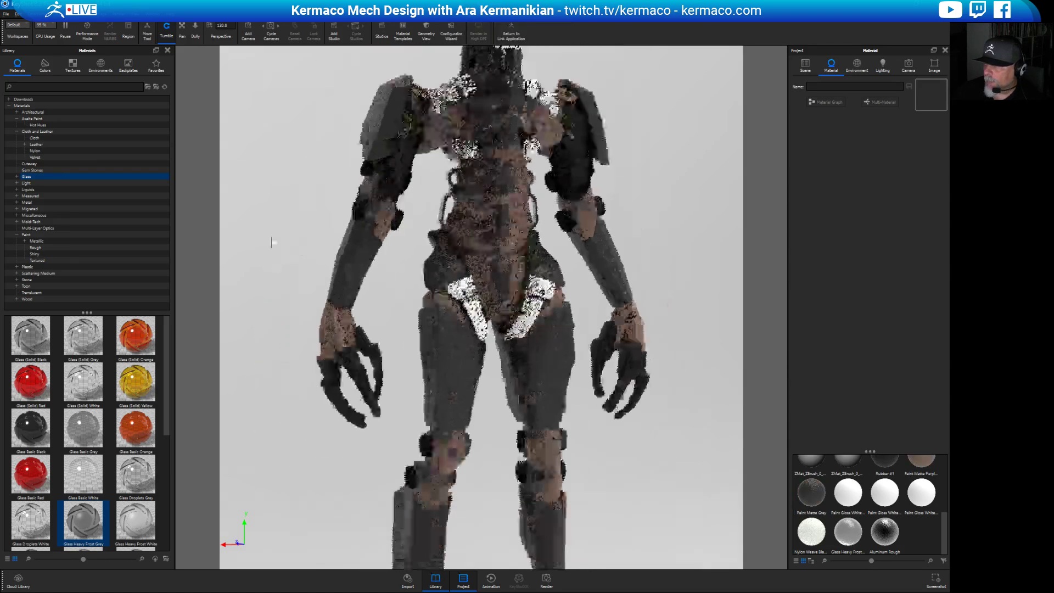
# Paste the copied Paint Gloss White material onto the cylinders at the sides of the head and check the whole figure.
pyautogui.moveTo(467, 289); pyautogui.dragTo(536, 156)
pyautogui.scroll(10, 630, 377)
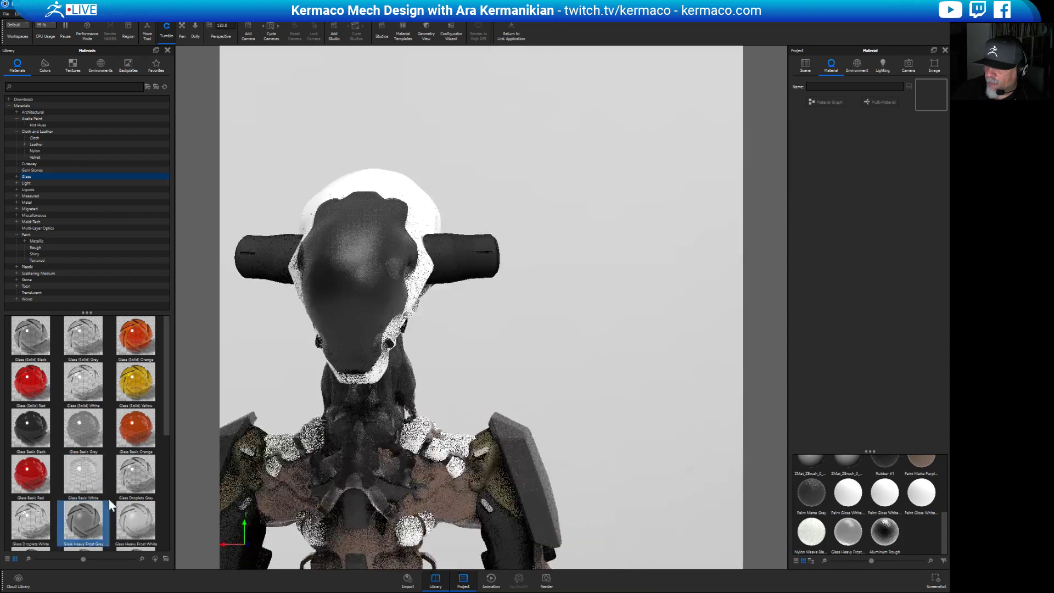
pyautogui.rightClick(466, 258)
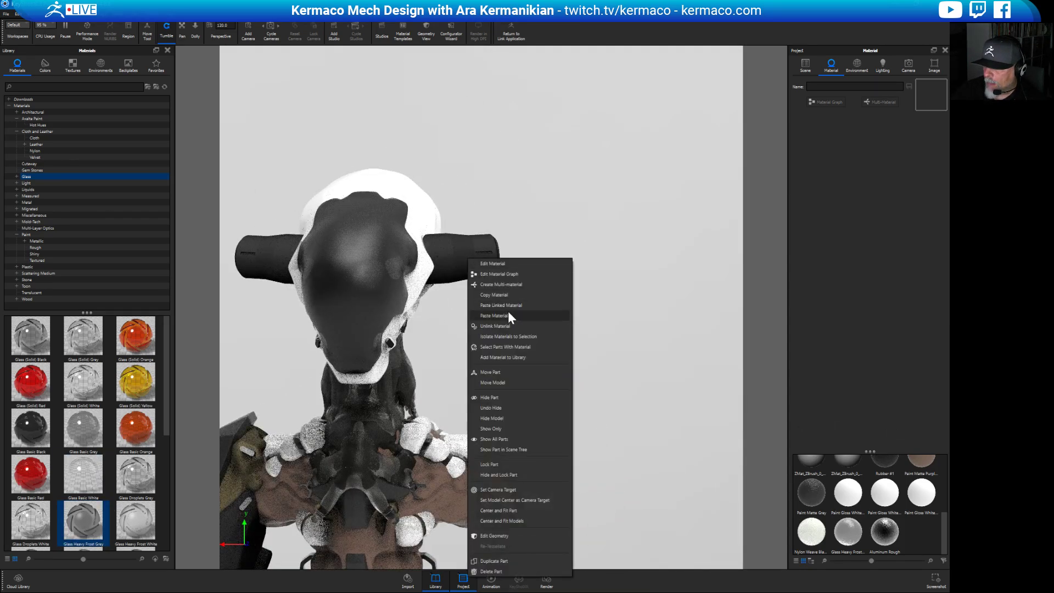
pyautogui.click(510, 315)
pyautogui.scroll(-10, 383, 146)
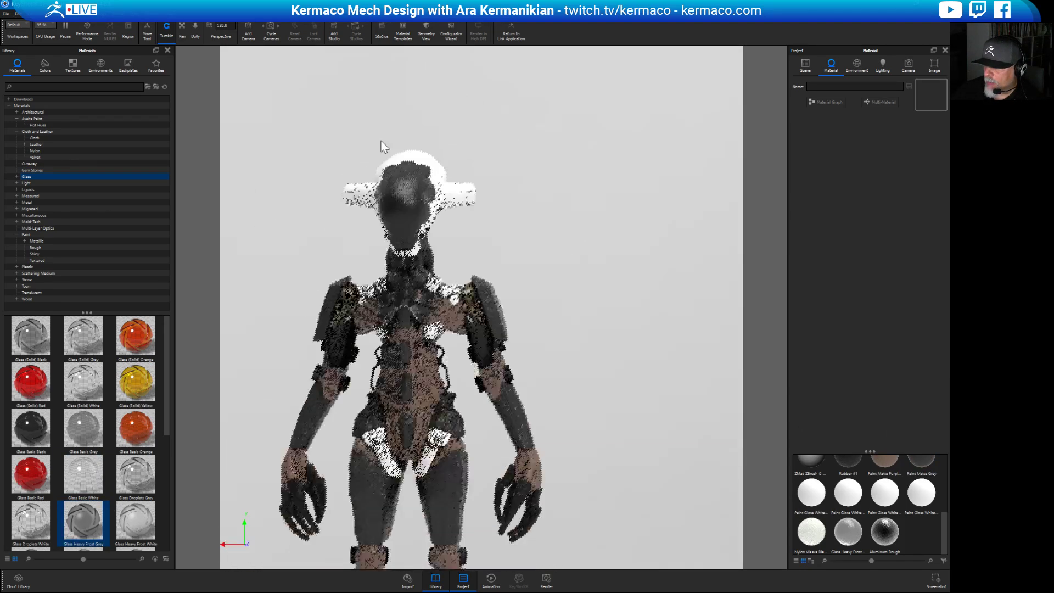
pyautogui.moveTo(722, 278); pyautogui.dragTo(547, 258)
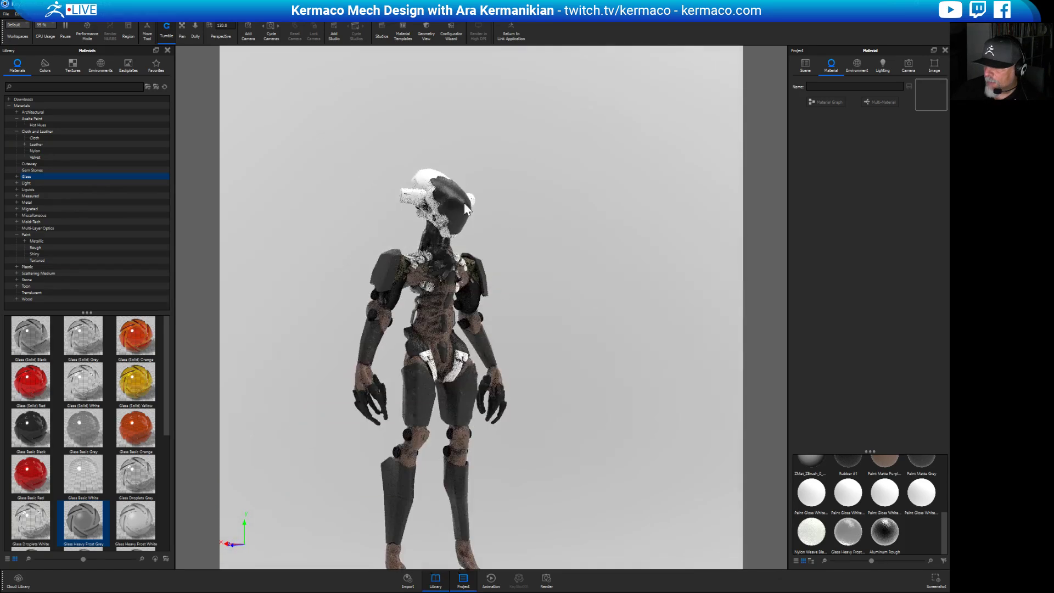
pyautogui.moveTo(561, 332); pyautogui.dragTo(479, 318)
# Inspect the white parts on the upper body, and collapse the Cloth and Leather and Paint categories in the material library.
pyautogui.scroll(5, 568, 377)
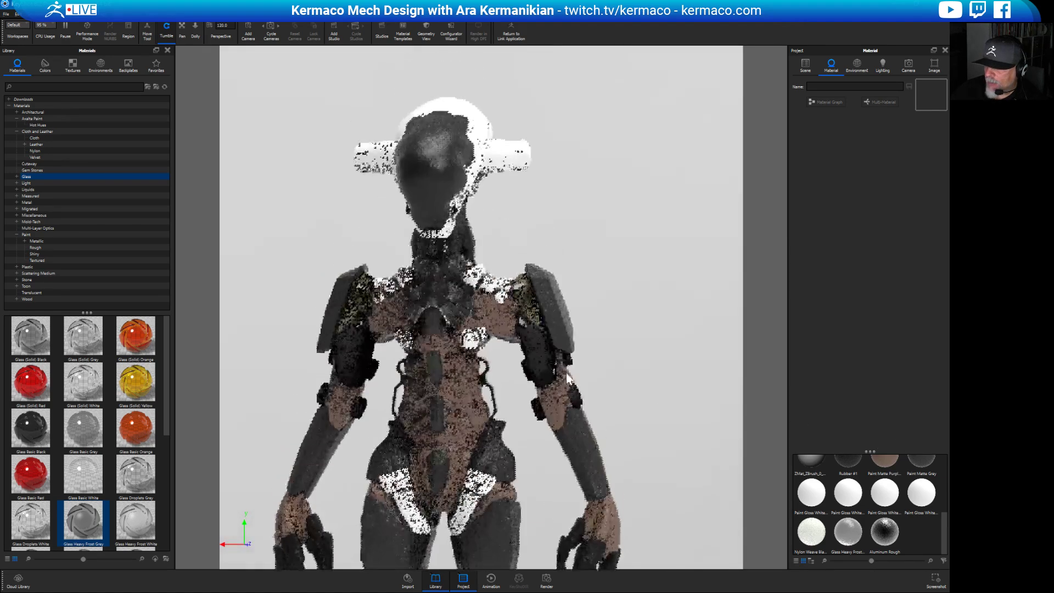
pyautogui.scroll(4, 567, 378)
pyautogui.moveTo(504, 326); pyautogui.dragTo(563, 328, button='middle')
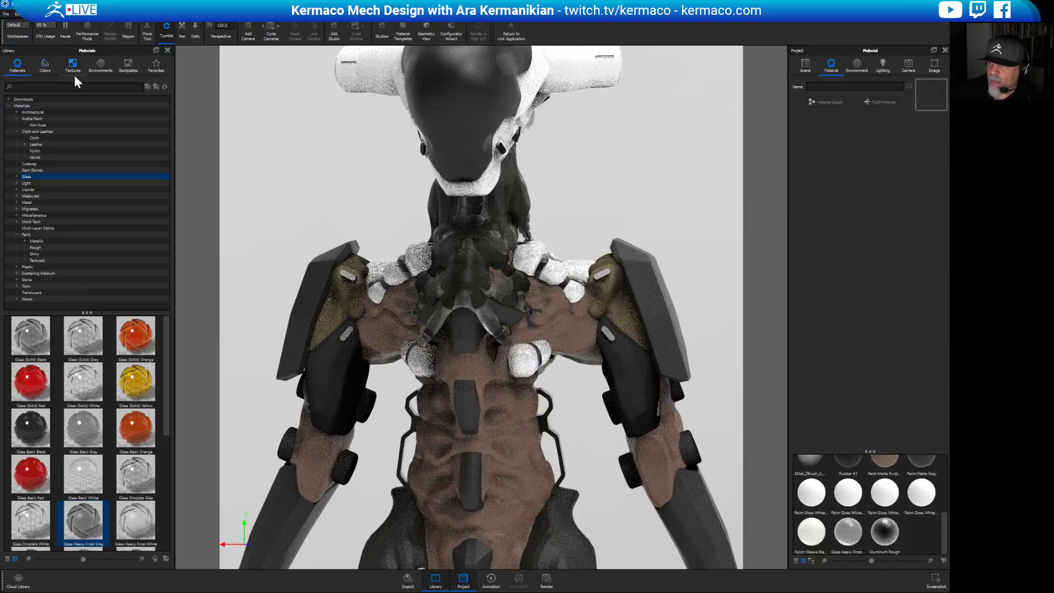
pyautogui.click(16, 131)
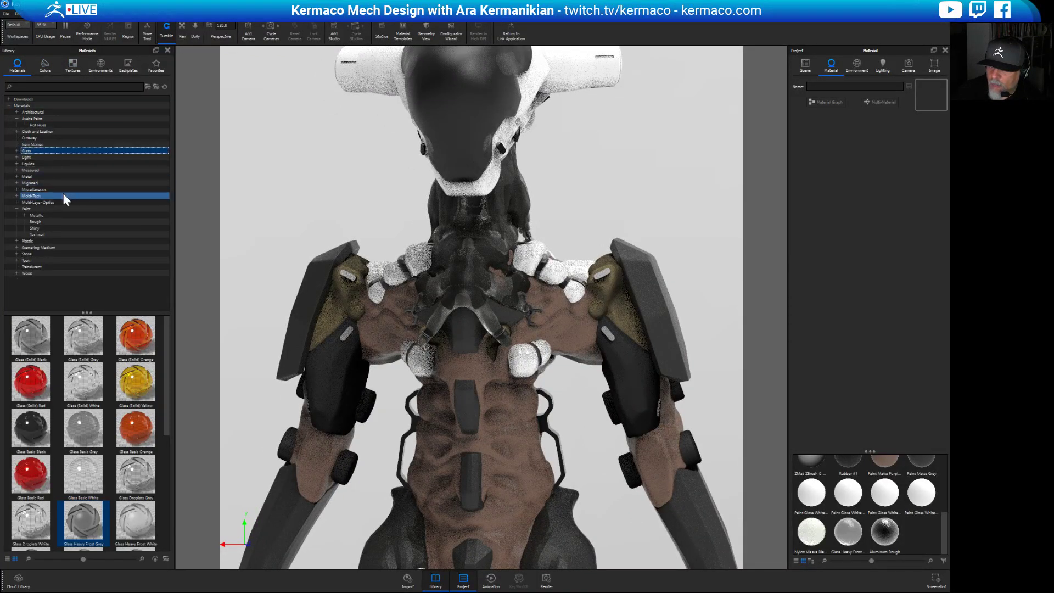
pyautogui.click(16, 208)
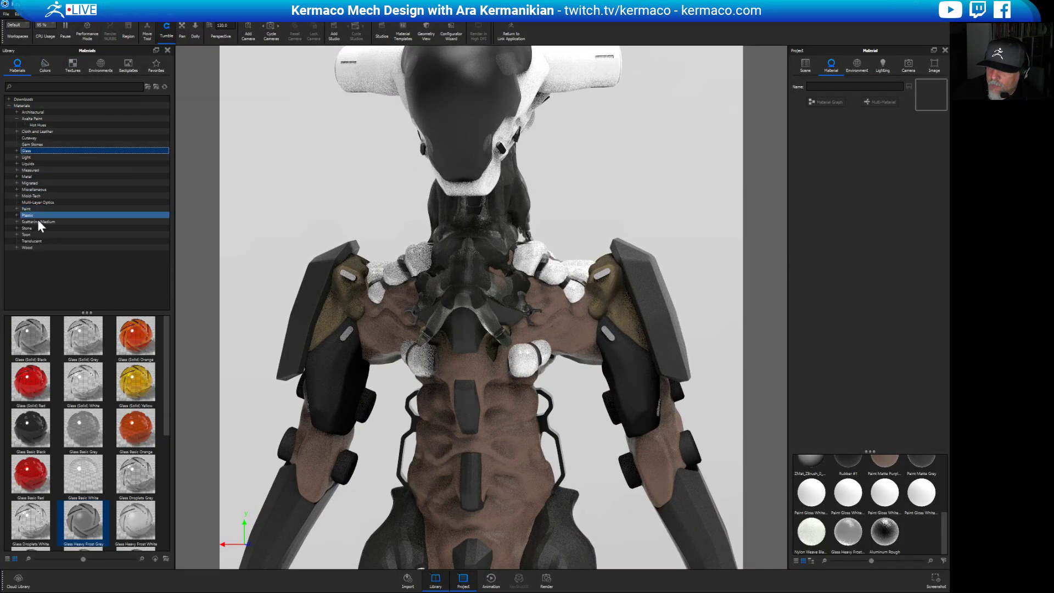
# Apply the Area Light 1200 Lumen Cool material from the Light category to the small slots on the upper arms.
pyautogui.click(17, 157)
pyautogui.click(16, 157)
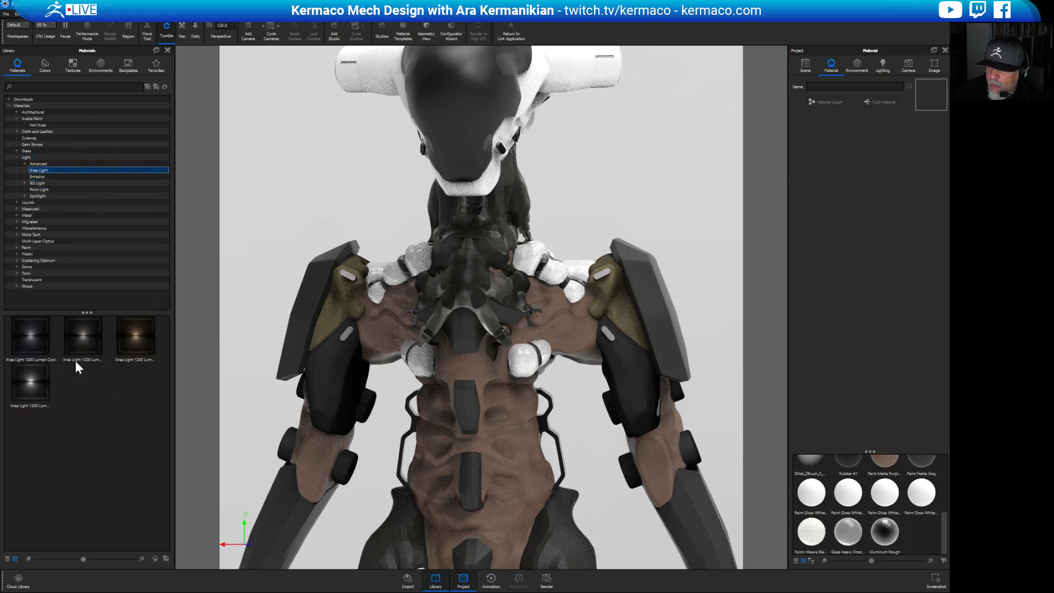
pyautogui.moveTo(337, 342); pyautogui.dragTo(348, 334)
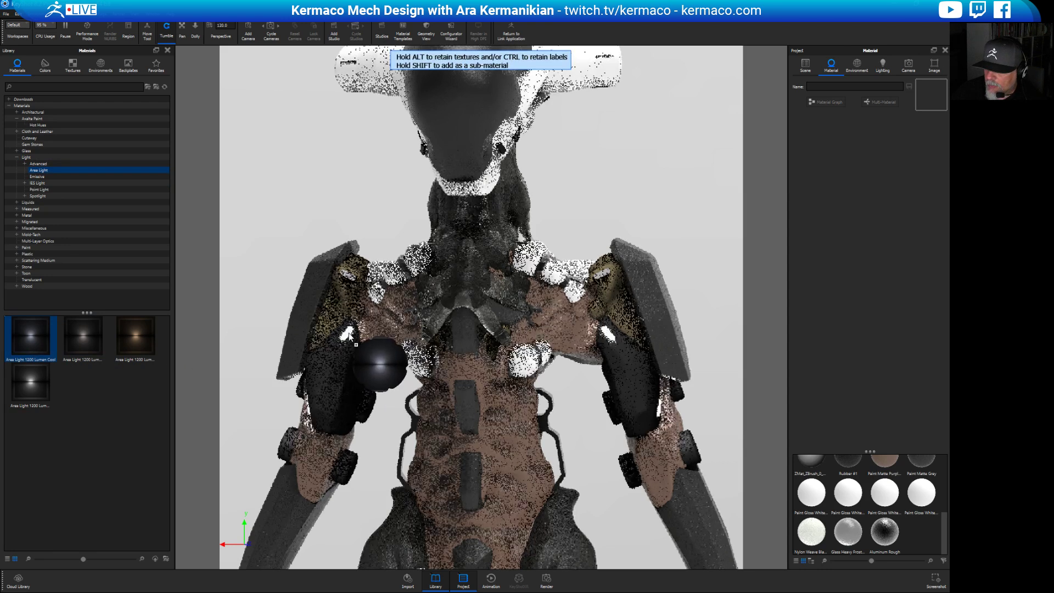
pyautogui.moveTo(51, 340); pyautogui.dragTo(401, 368)
# Try a 1200-lumen Area Light material on the slot of the olive shoulder piece, and undo it.
pyautogui.scroll(5, 583, 371)
pyautogui.moveTo(583, 371); pyautogui.dragTo(483, 362)
pyautogui.moveTo(83, 336); pyautogui.dragTo(352, 318)
pyautogui.hotkey('ctrl', 'z')
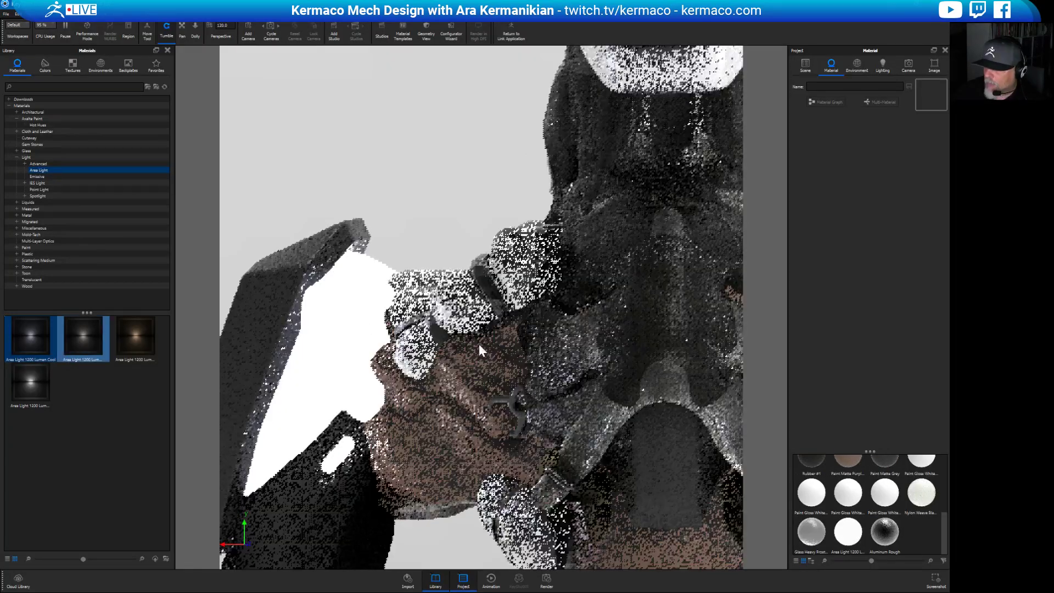
# Try to apply the Area Light 1200 Lumen Cool material to the slot on the other olive shoulder piece.
pyautogui.scroll(-5, 544, 337)
pyautogui.moveTo(482, 334); pyautogui.dragTo(423, 266, button='middle')
pyautogui.scroll(-5, 423, 265)
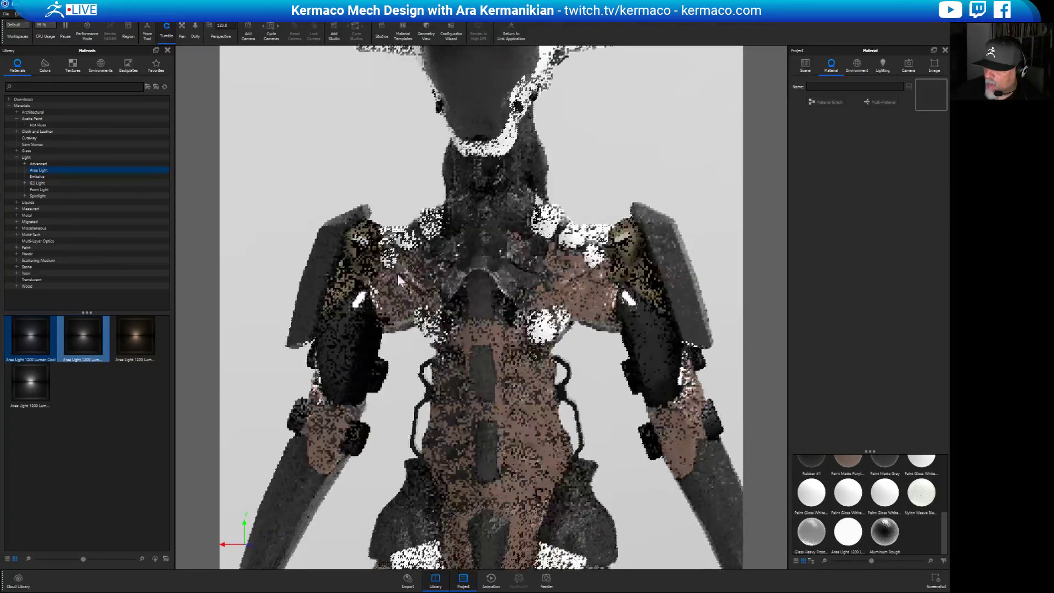
pyautogui.moveTo(604, 283)
pyautogui.mouseDown()
pyautogui.moveTo(664, 294)
pyautogui.moveTo(595, 279)
pyautogui.mouseUp()
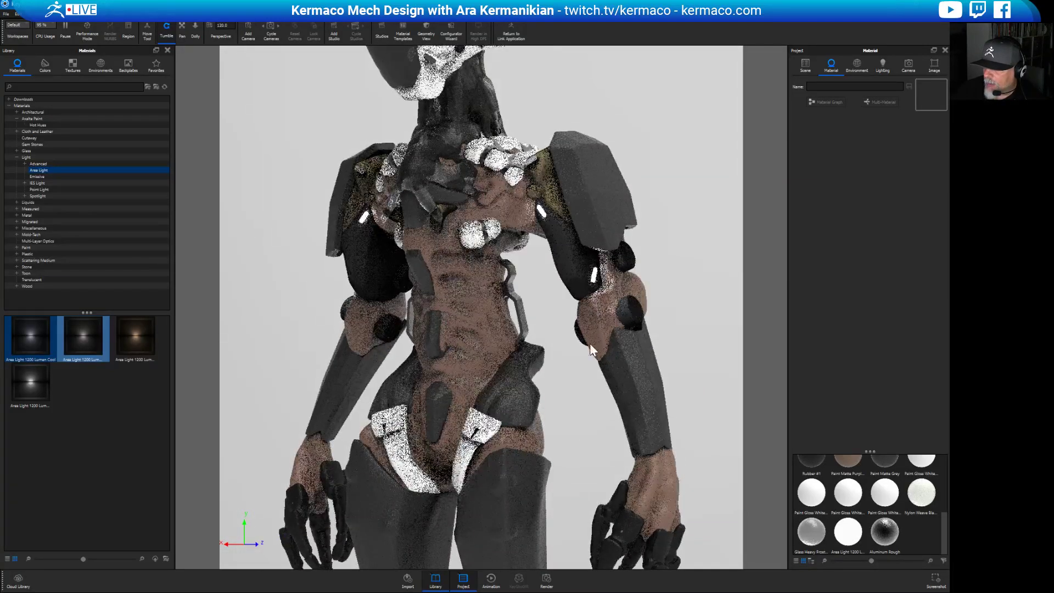
pyautogui.moveTo(582, 431); pyautogui.dragTo(630, 376)
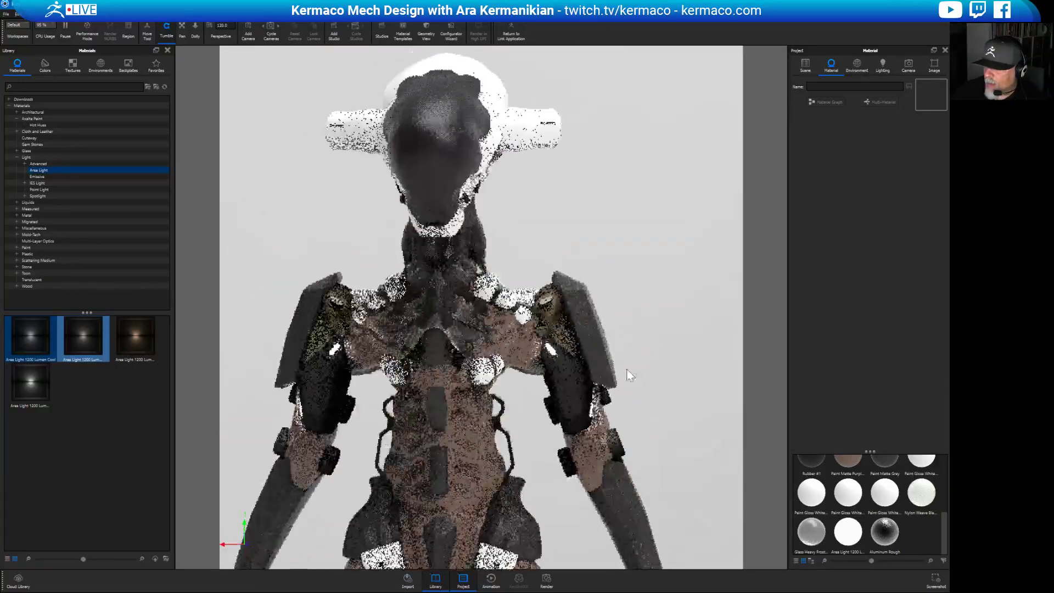
pyautogui.scroll(6, 548, 259)
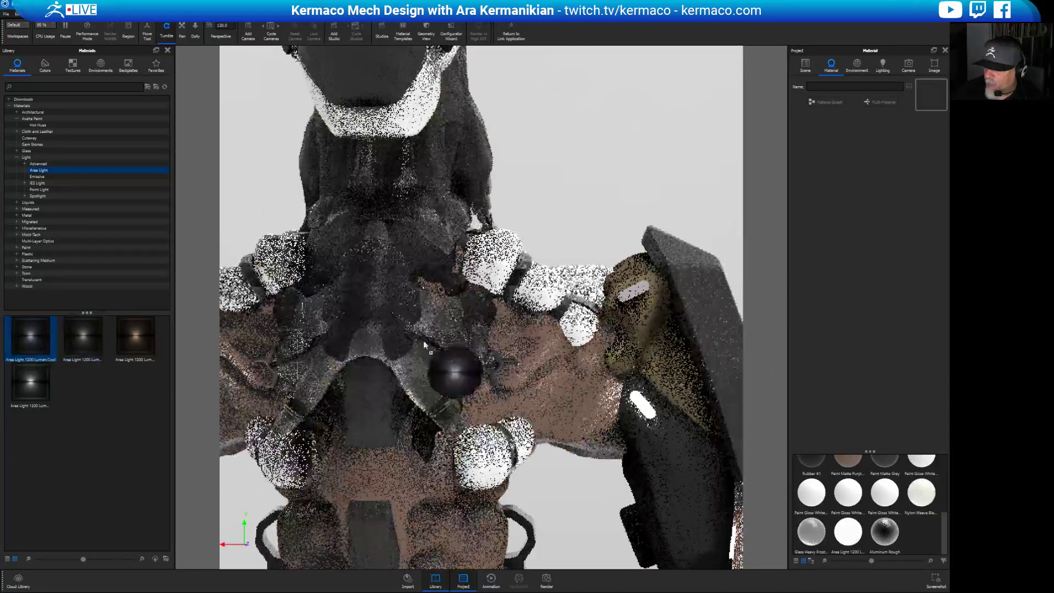
pyautogui.moveTo(424, 345); pyautogui.dragTo(639, 296)
pyautogui.scroll(-3, 440, 233)
pyautogui.scroll(-3, 440, 233)
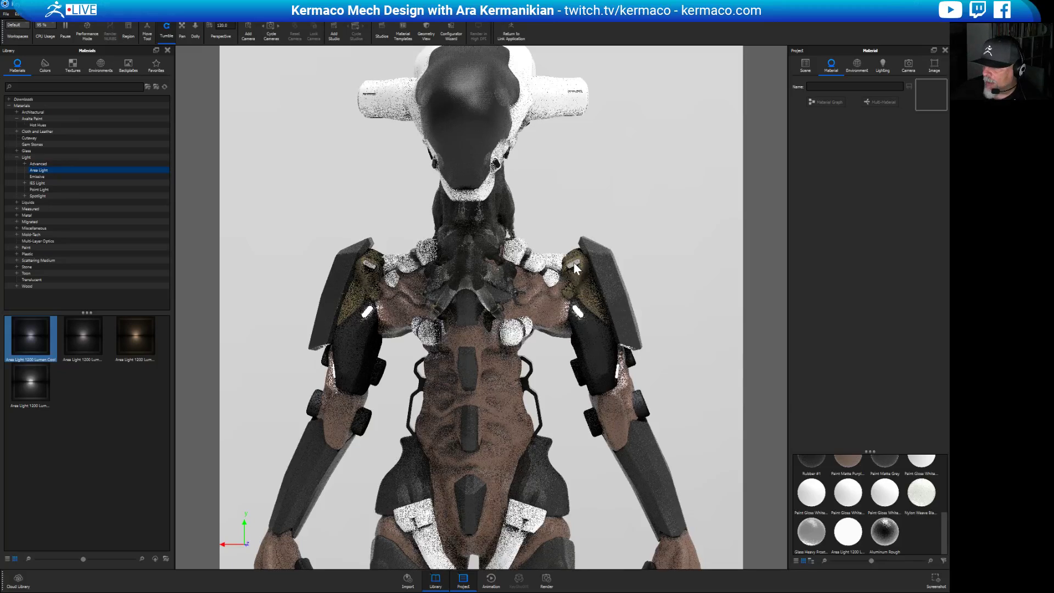
# Try the Area Light 1200 Lumen Cool material on the knee joint, and restore its previous material.
pyautogui.moveTo(681, 321); pyautogui.dragTo(614, 253)
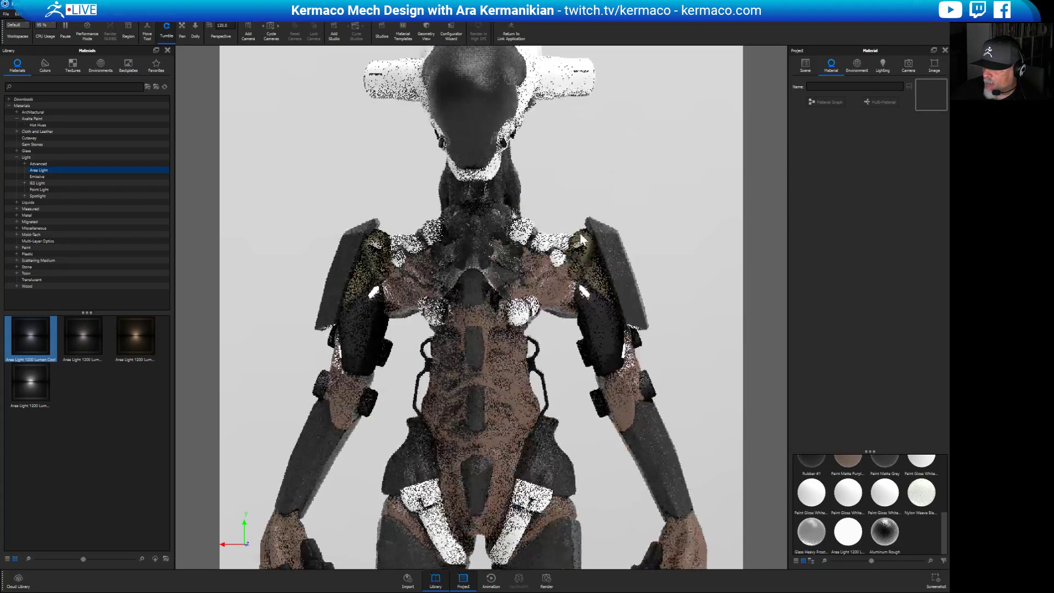
pyautogui.moveTo(691, 301); pyautogui.dragTo(506, 301)
pyautogui.moveTo(604, 299); pyautogui.dragTo(631, 377)
pyautogui.scroll(5, 631, 377)
pyautogui.scroll(2, 722, 429)
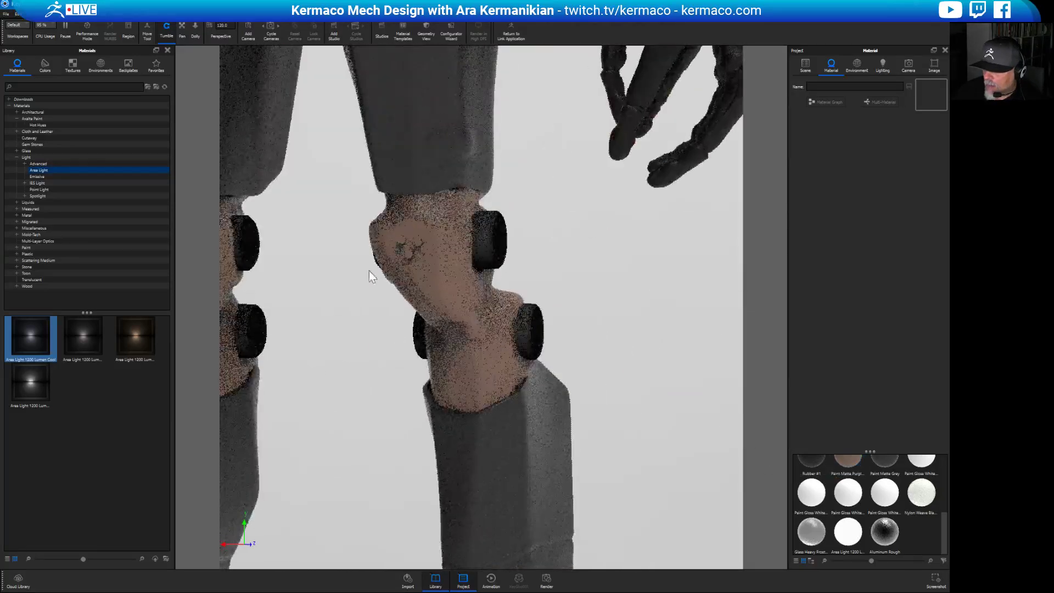
pyautogui.moveTo(24, 339); pyautogui.dragTo(403, 239)
pyautogui.moveTo(401, 279); pyautogui.dragTo(400, 279)
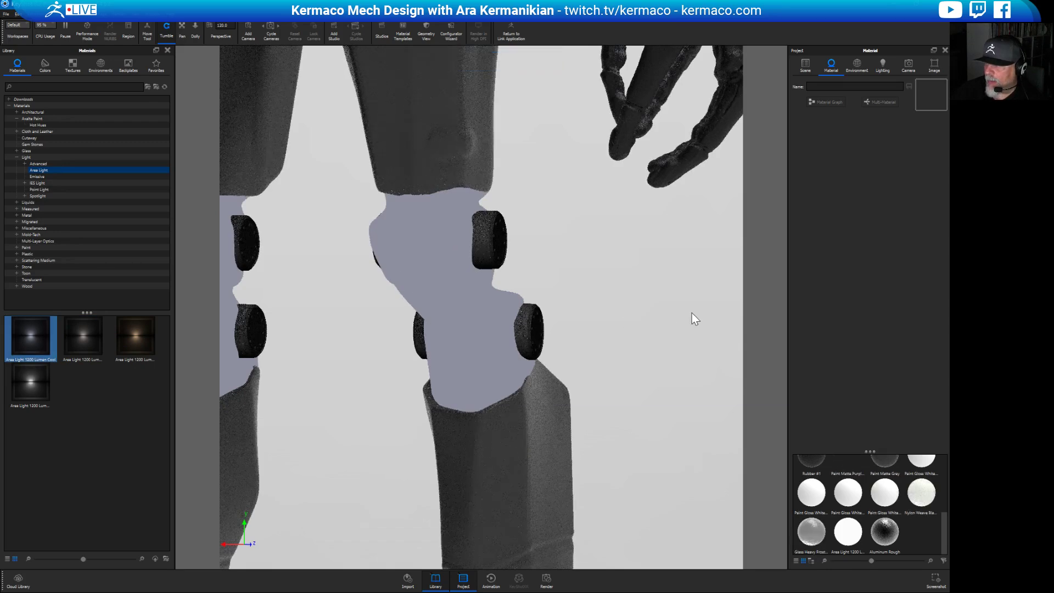
pyautogui.scroll(-3, 692, 314)
pyautogui.scroll(-3, 585, 433)
pyautogui.scroll(3, 585, 384)
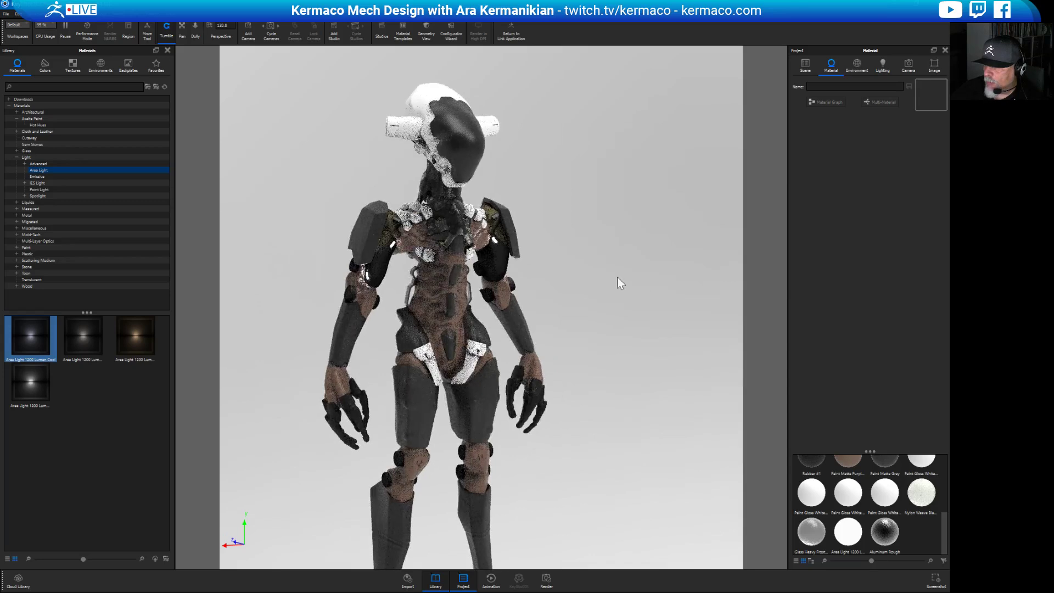
# Apply the Area Light 1200 Lumen Cool material to the small slot on the side of the jaw.
pyautogui.scroll(4, 497, 399)
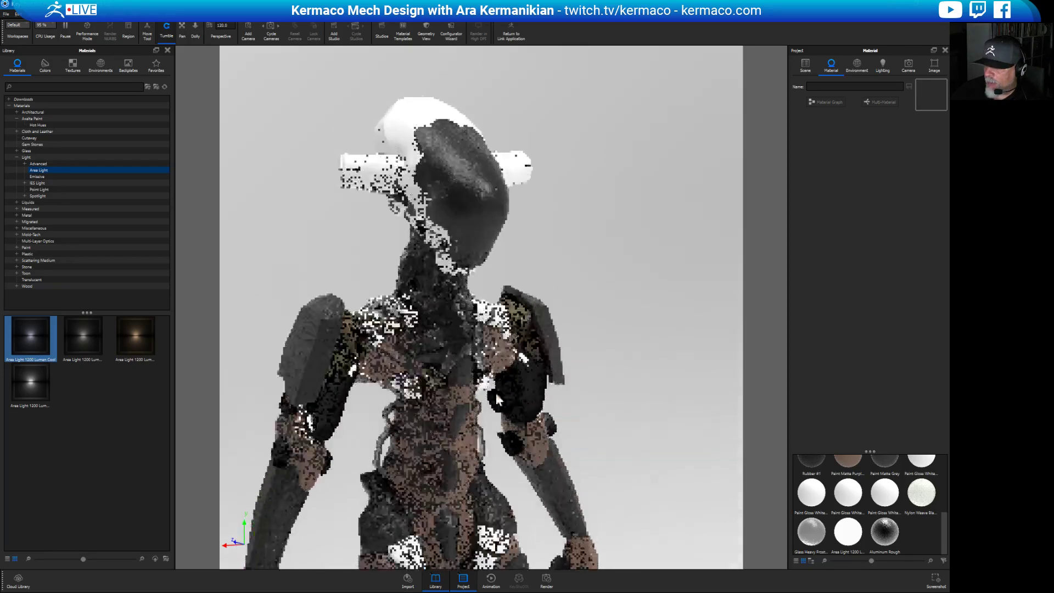
pyautogui.scroll(3, 497, 399)
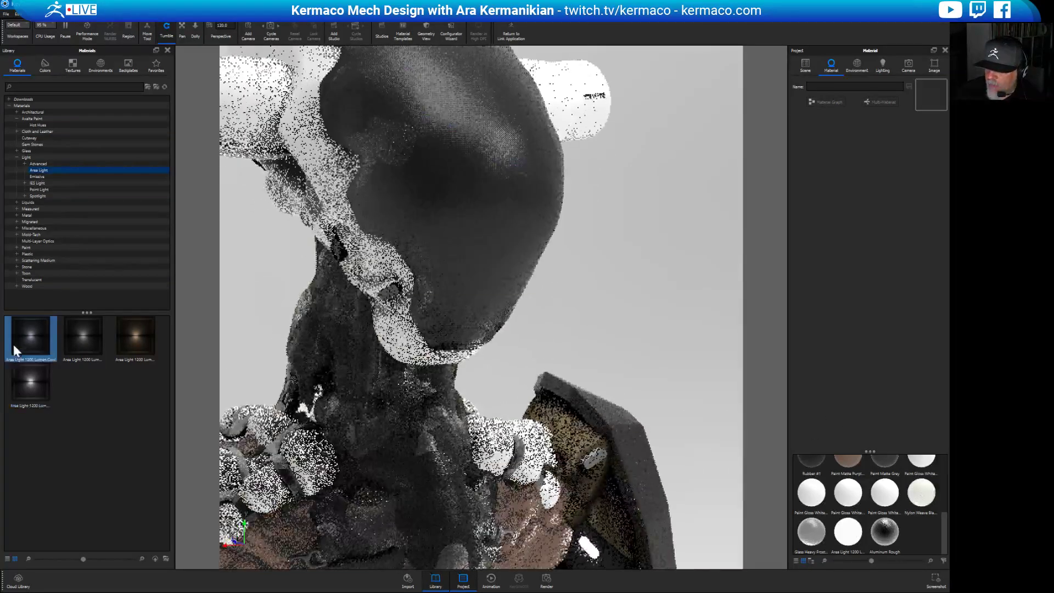
pyautogui.moveTo(17, 351); pyautogui.dragTo(434, 314)
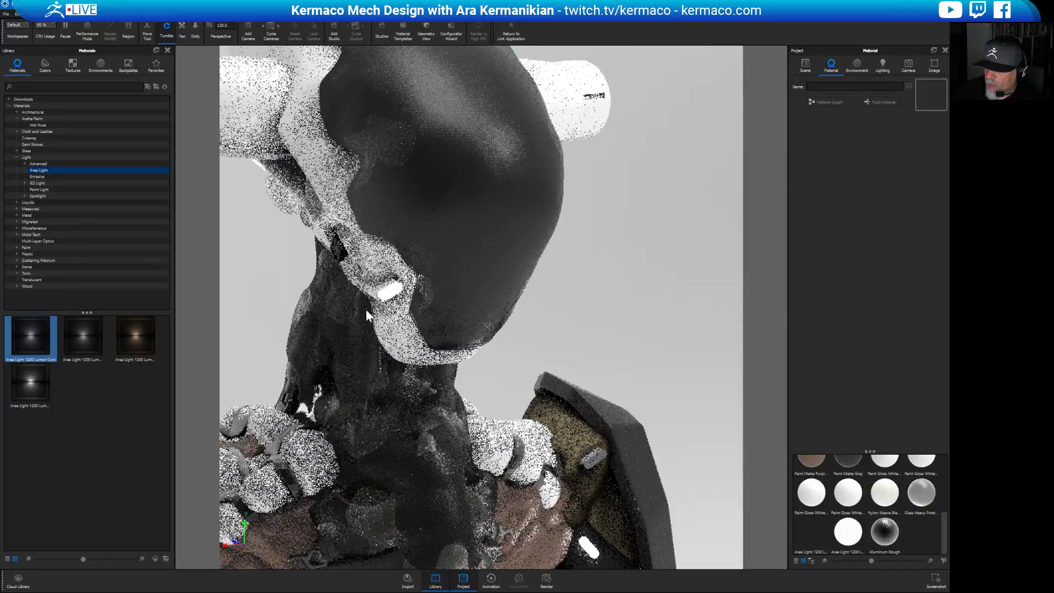
pyautogui.scroll(-5, 598, 322)
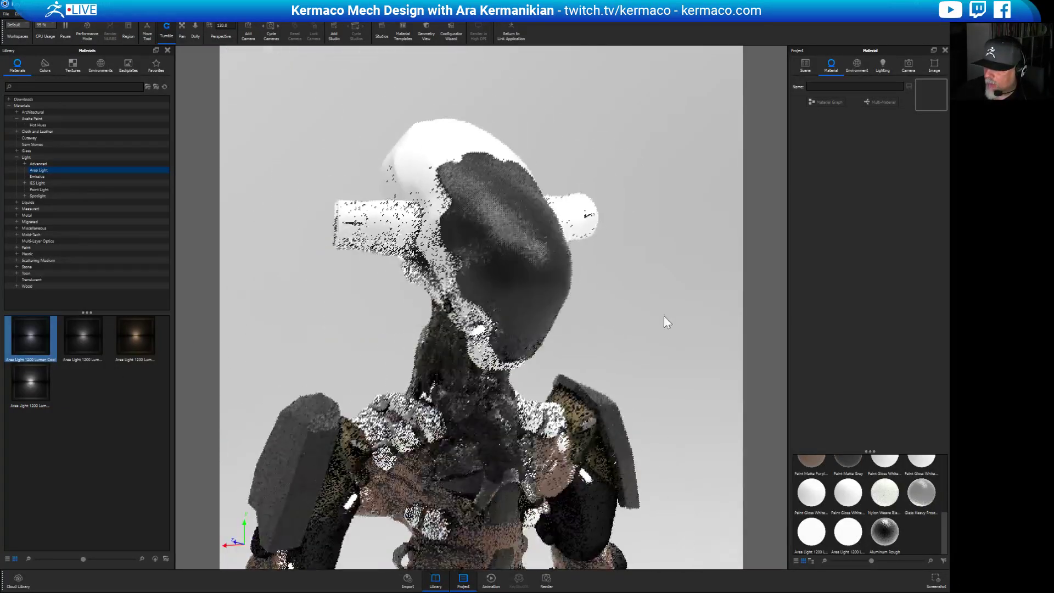
# Try to apply the Area Light 1200 Lumen Cool material to further small details on the side of the head.
pyautogui.moveTo(624, 314); pyautogui.dragTo(397, 275)
pyautogui.scroll(3, 396, 274)
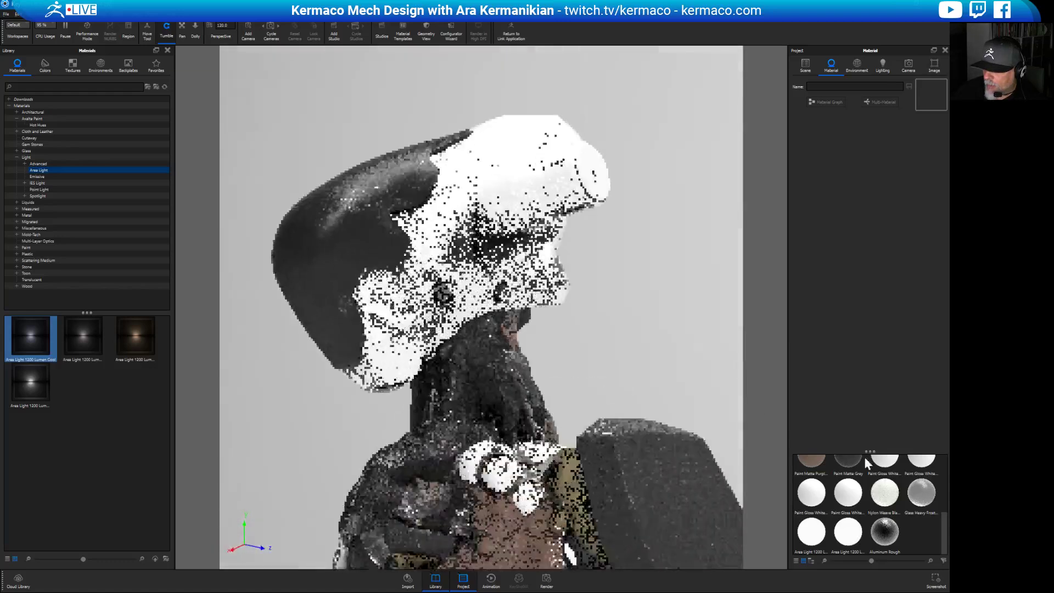
pyautogui.moveTo(417, 231); pyautogui.dragTo(527, 372)
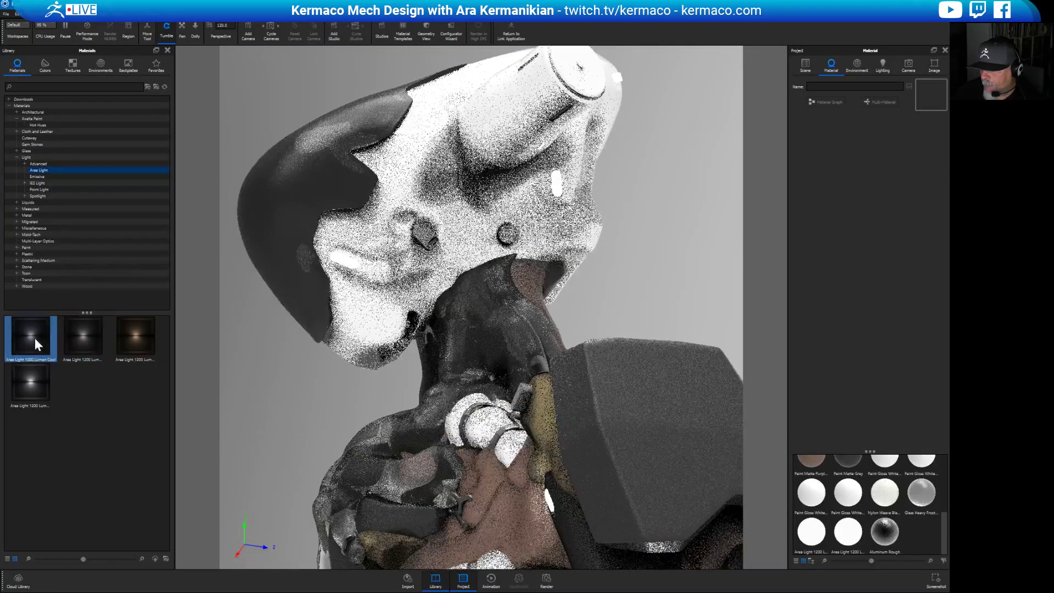
pyautogui.moveTo(38, 343)
pyautogui.mouseDown()
pyautogui.moveTo(423, 350)
pyautogui.moveTo(423, 314)
pyautogui.moveTo(154, 369)
pyautogui.moveTo(44, 346)
pyautogui.mouseUp()
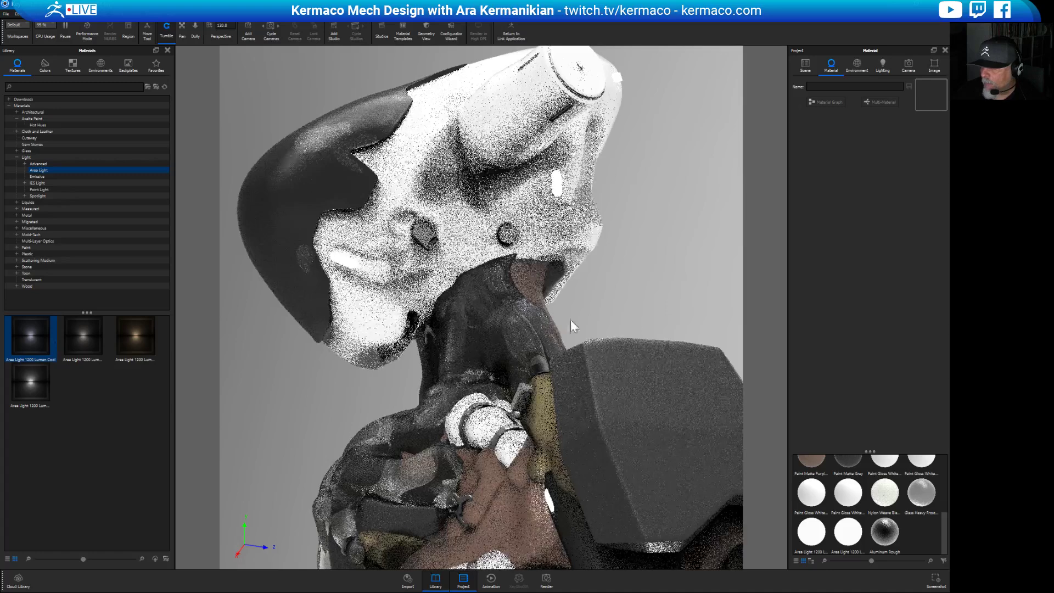
pyautogui.scroll(5, 375, 355)
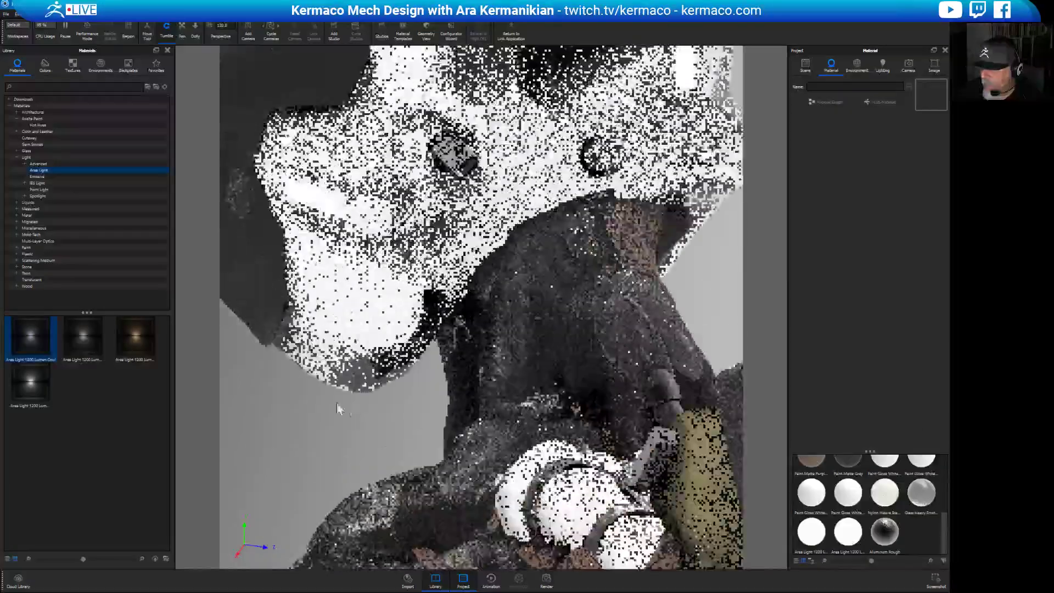
pyautogui.moveTo(339, 409)
pyautogui.mouseDown()
pyautogui.moveTo(330, 426)
pyautogui.moveTo(353, 405)
pyautogui.mouseUp()
pyautogui.click(83, 332)
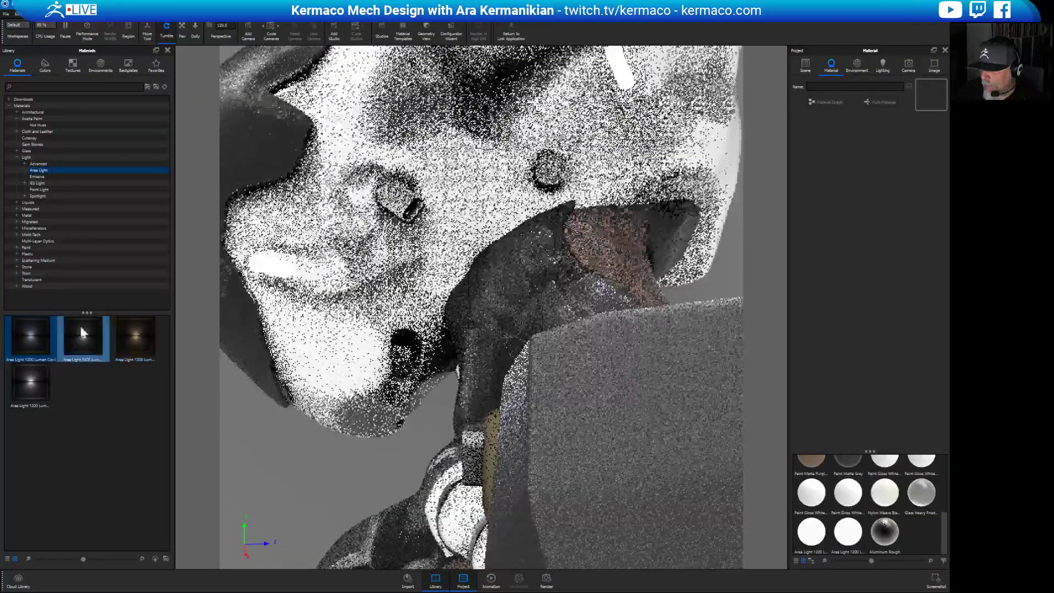
pyautogui.moveTo(83, 332); pyautogui.dragTo(33, 343)
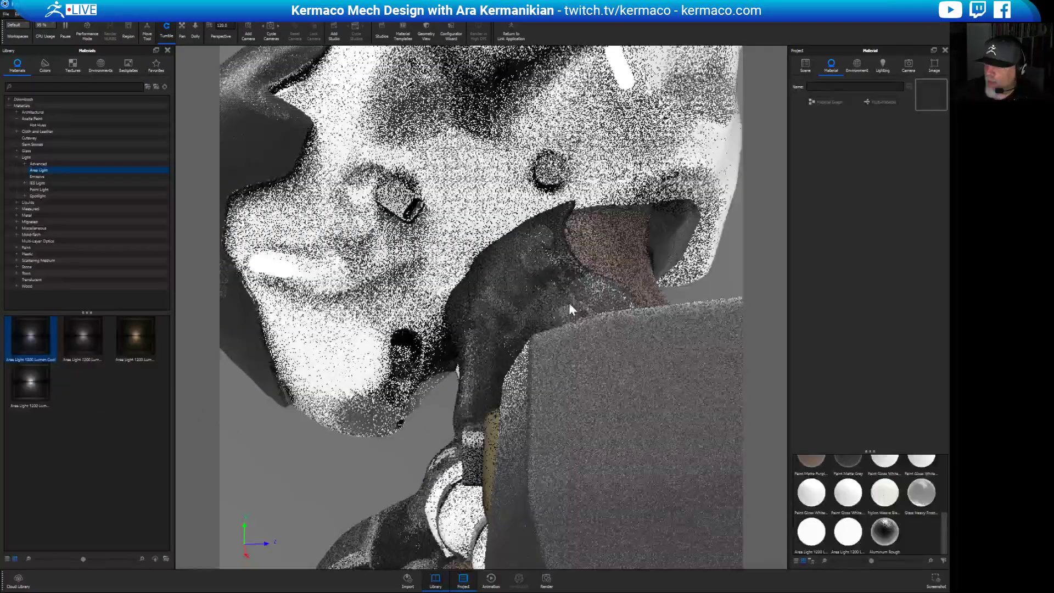
# Examine the lights on the head and the whole figure from several angles.
pyautogui.scroll(-5, 571, 309)
pyautogui.moveTo(403, 257); pyautogui.dragTo(730, 305)
pyautogui.scroll(3, 516, 285)
pyautogui.moveTo(516, 285); pyautogui.dragTo(467, 356, button='middle')
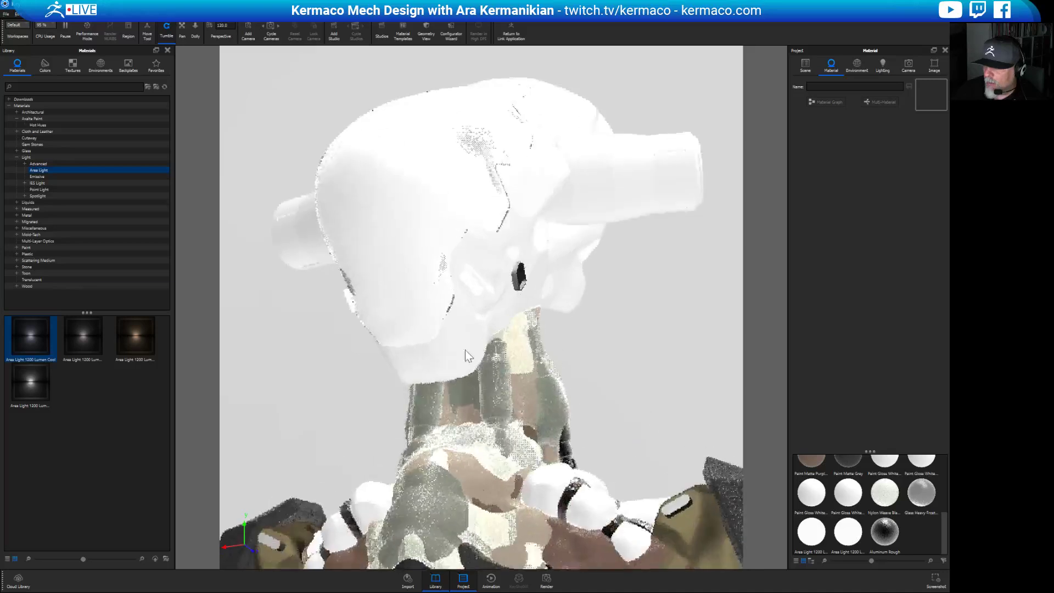
pyautogui.moveTo(467, 356); pyautogui.dragTo(617, 330)
pyautogui.scroll(-5, 616, 329)
pyautogui.scroll(2, 585, 268)
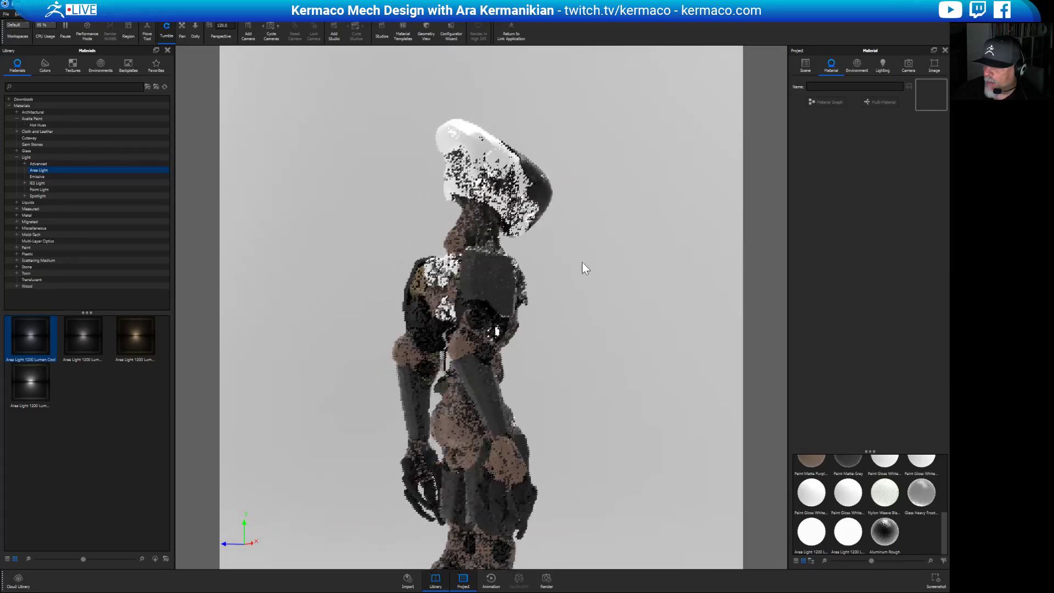
# Open the jaw light's area light material for editing and try out other light colours.
pyautogui.moveTo(585, 268); pyautogui.dragTo(384, 379)
pyautogui.scroll(4, 495, 382)
pyautogui.scroll(3, 384, 379)
pyautogui.rightClick(418, 269)
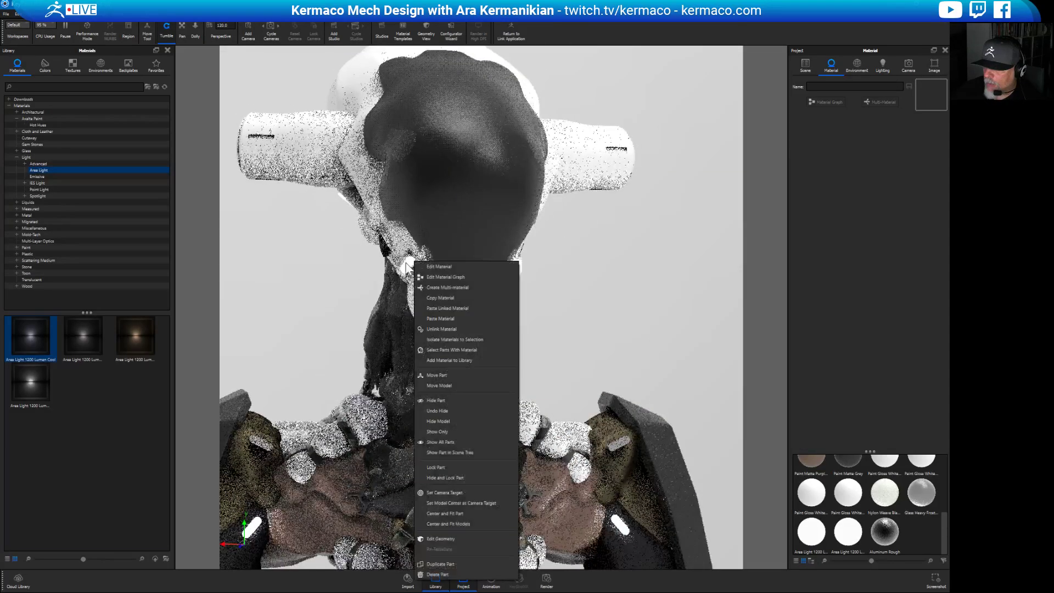
pyautogui.click(436, 265)
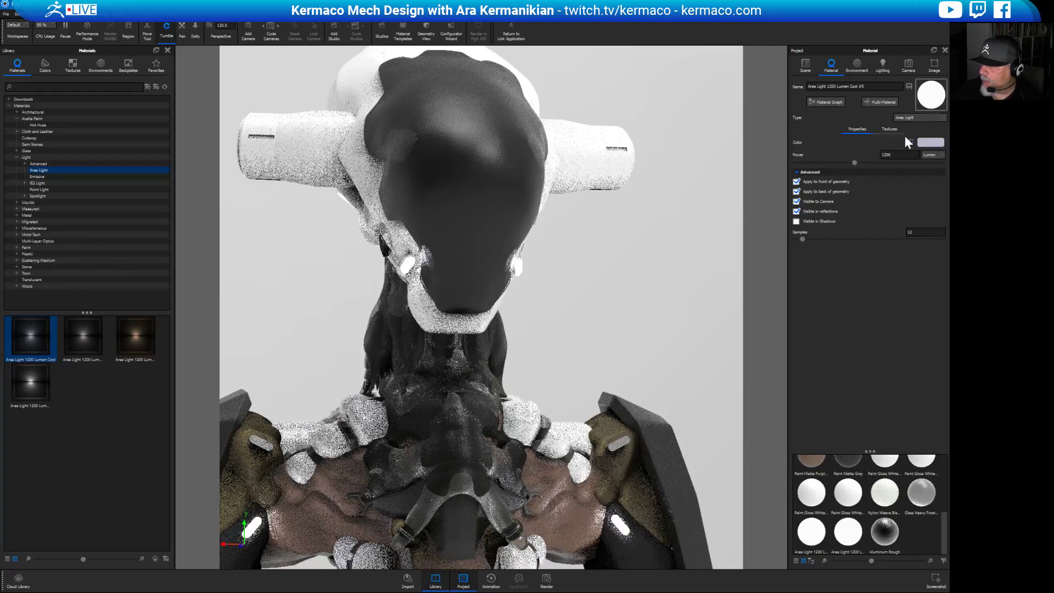
pyautogui.click(937, 143)
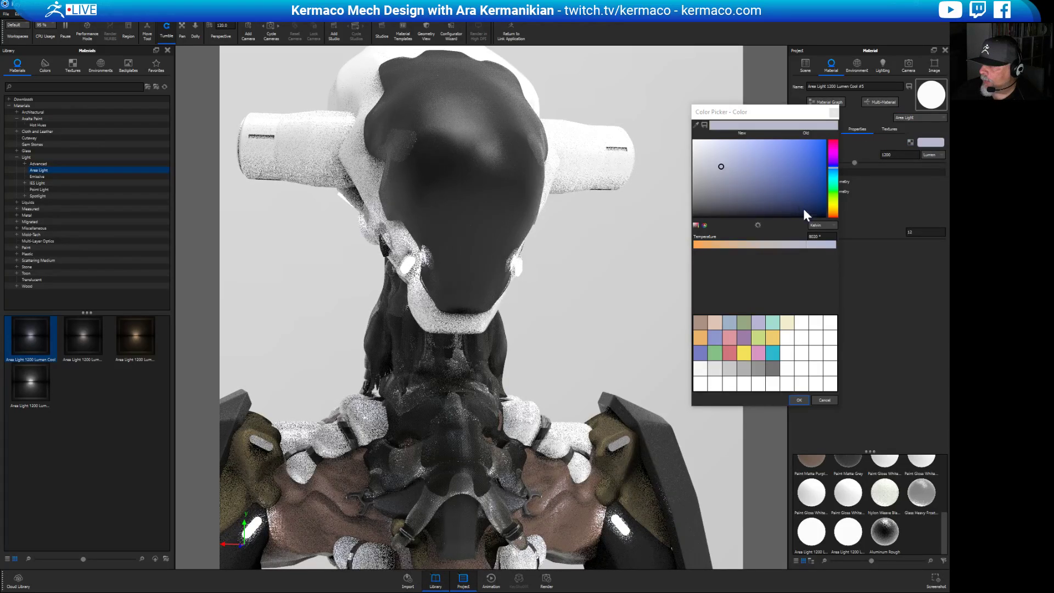
pyautogui.moveTo(836, 152); pyautogui.dragTo(834, 143)
pyautogui.moveTo(796, 179); pyautogui.dragTo(789, 160)
pyautogui.click(807, 244)
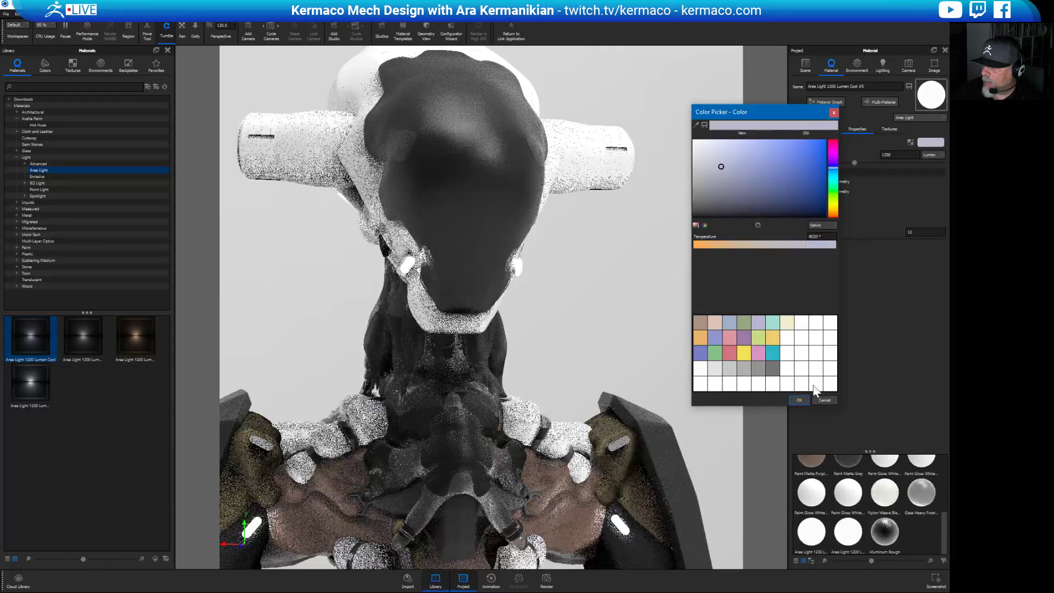
pyautogui.click(800, 400)
# View the whole figure from the front and dismiss the save reminder without saving.
pyautogui.scroll(-5, 542, 94)
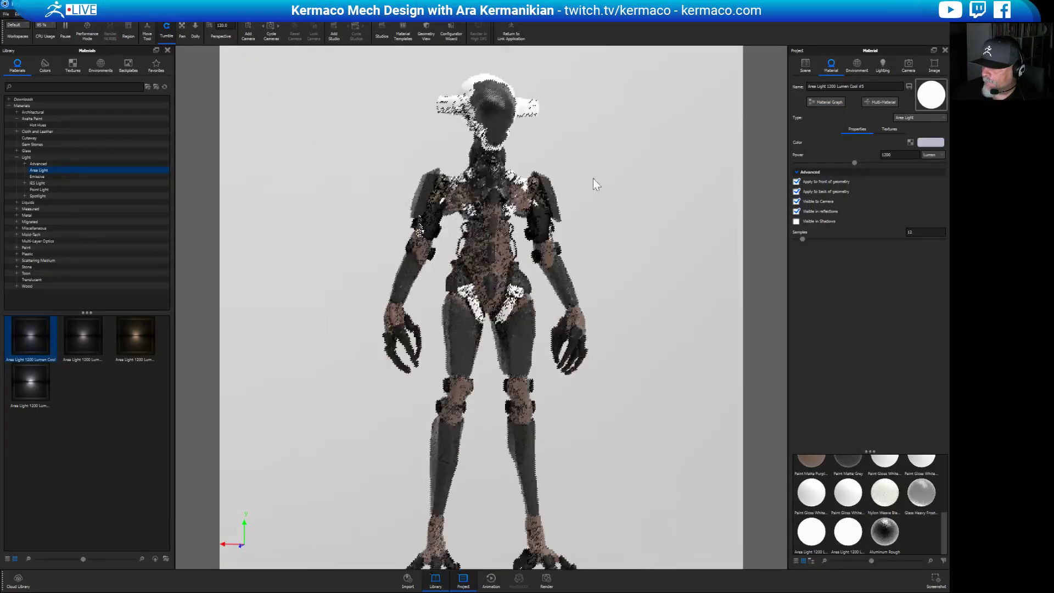
pyautogui.moveTo(593, 178); pyautogui.dragTo(709, 298)
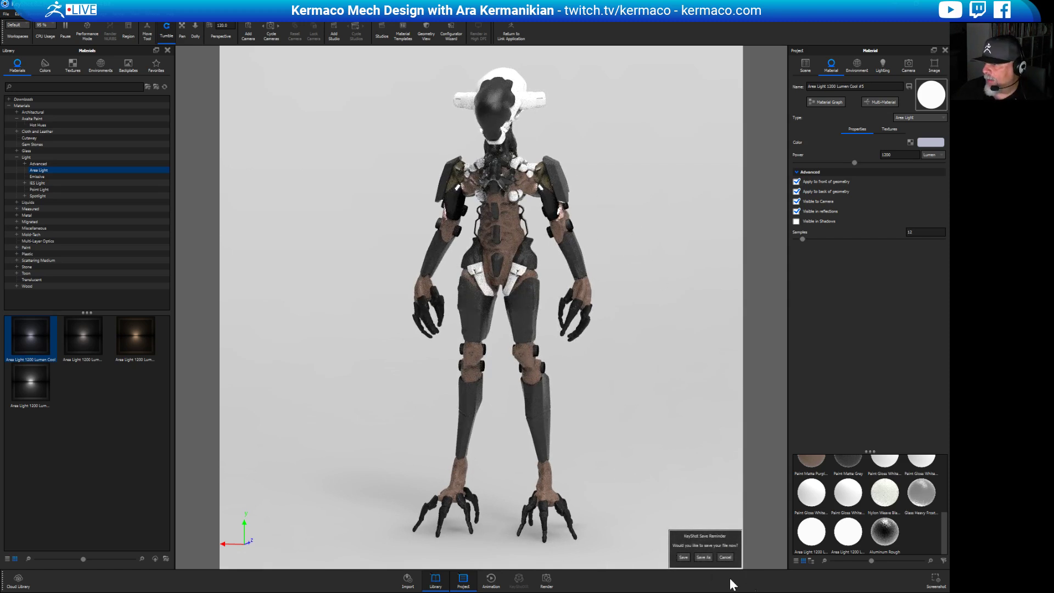
pyautogui.click(725, 557)
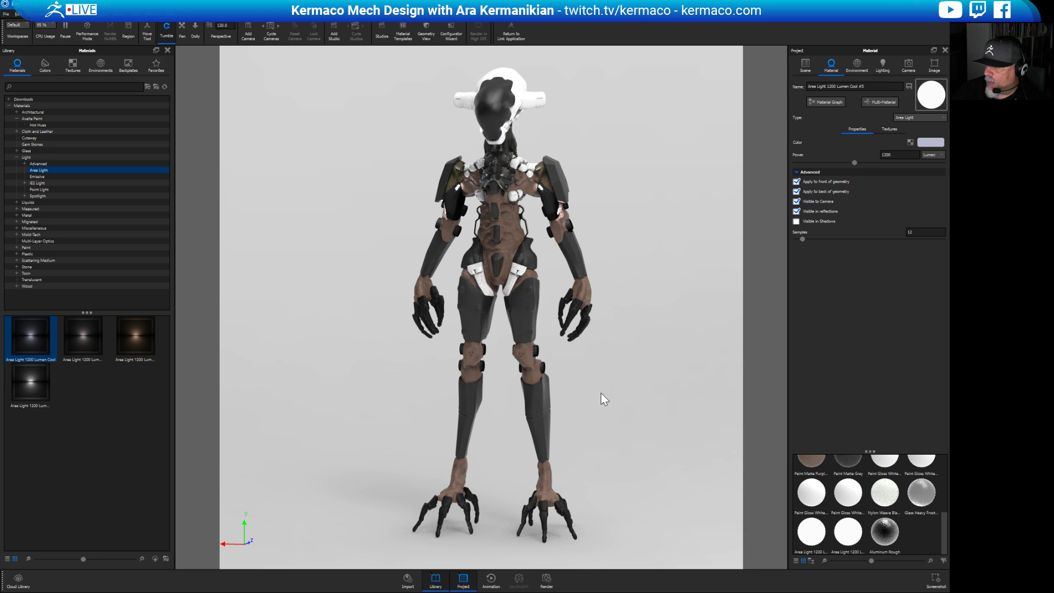
pyautogui.moveTo(601, 394); pyautogui.dragTo(582, 404)
# Try a 50 mm focal length on the free camera, turn the figure to a three-quarter view, and set it to 35 mm.
pyautogui.click(912, 66)
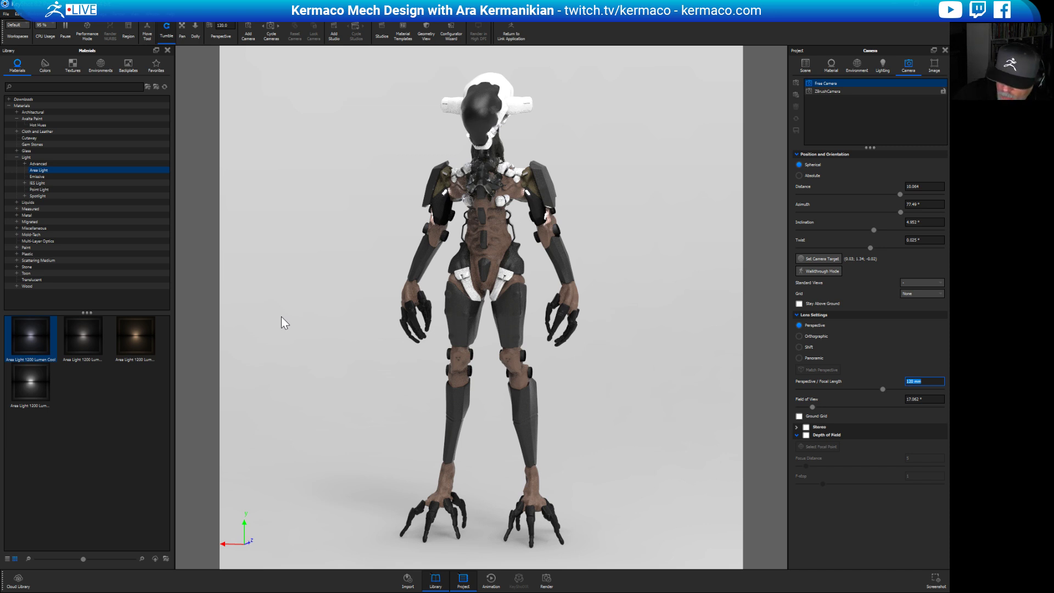
pyautogui.press('Return')
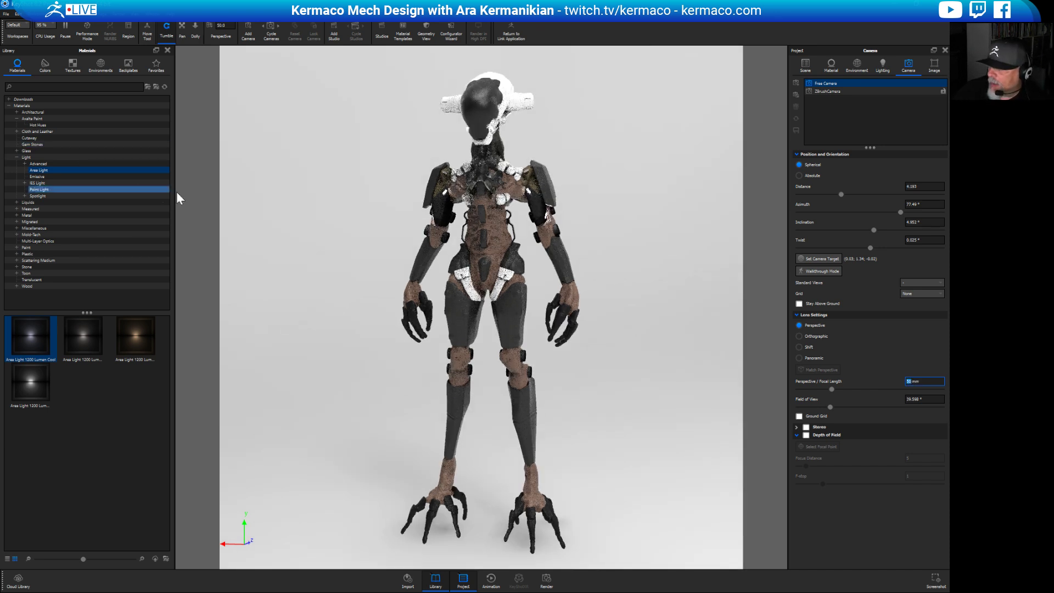
pyautogui.moveTo(606, 289); pyautogui.dragTo(900, 323)
pyautogui.click(925, 381)
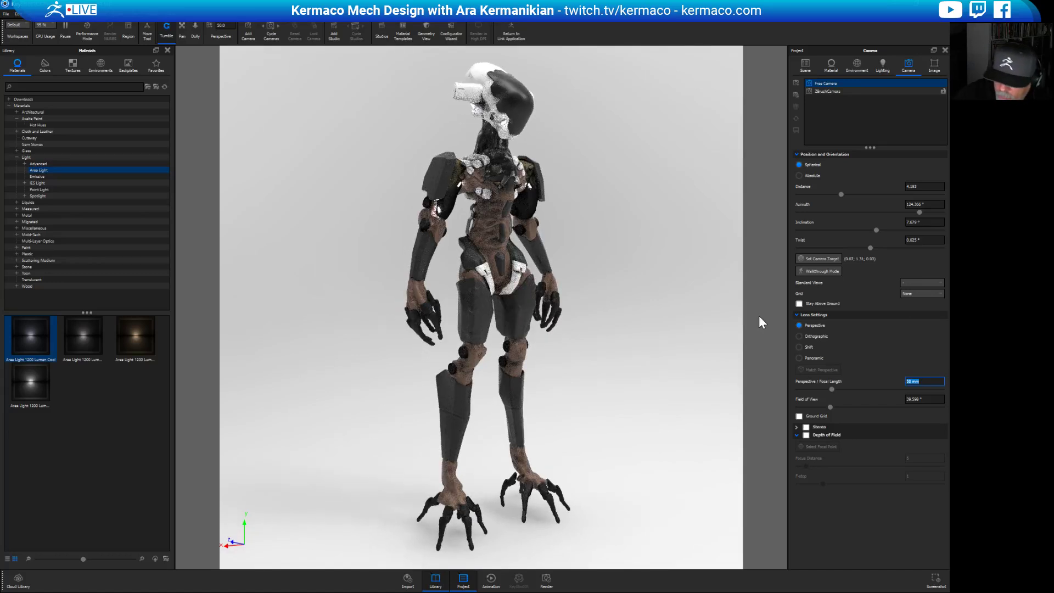
pyautogui.write('35')
pyautogui.press('Return')
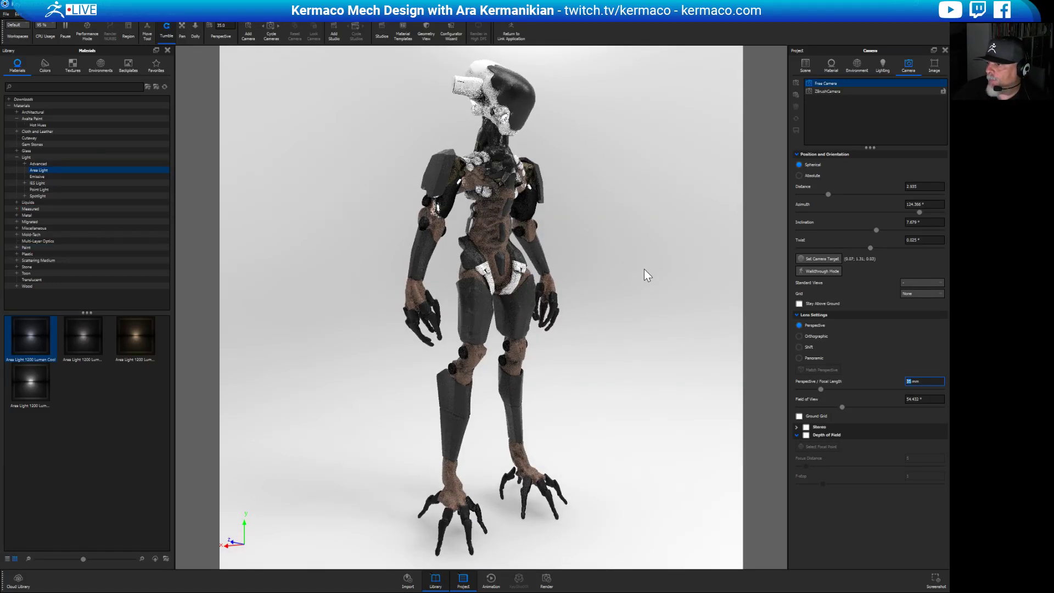
# Set the free camera's focal length to 80 mm and turn the whole figure to a slightly raised three-quarter front view.
pyautogui.moveTo(645, 270); pyautogui.dragTo(483, 260)
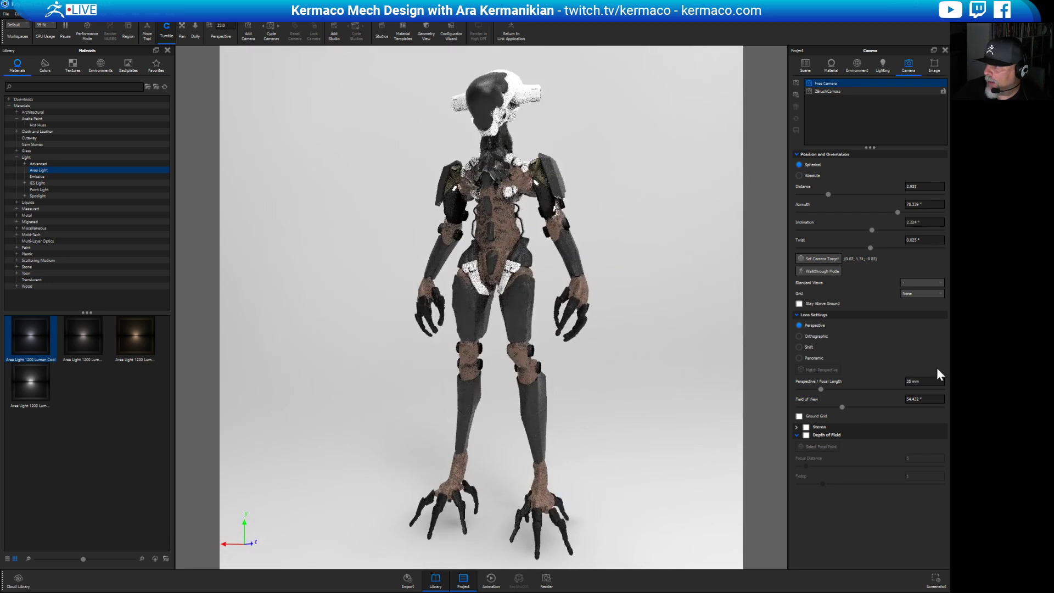
pyautogui.write('80')
pyautogui.press('Return')
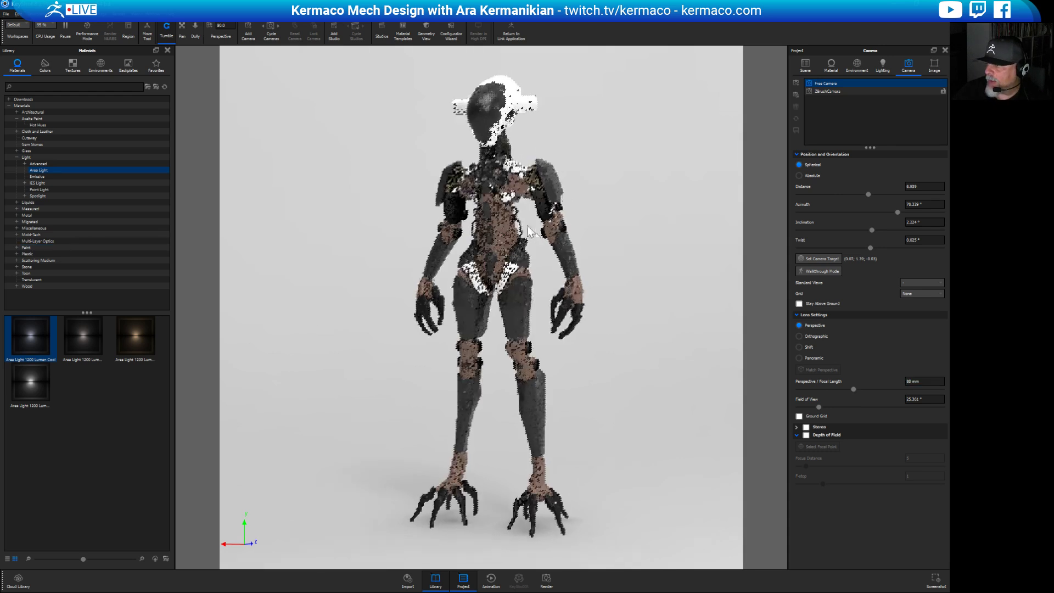
pyautogui.scroll(-1, 527, 225)
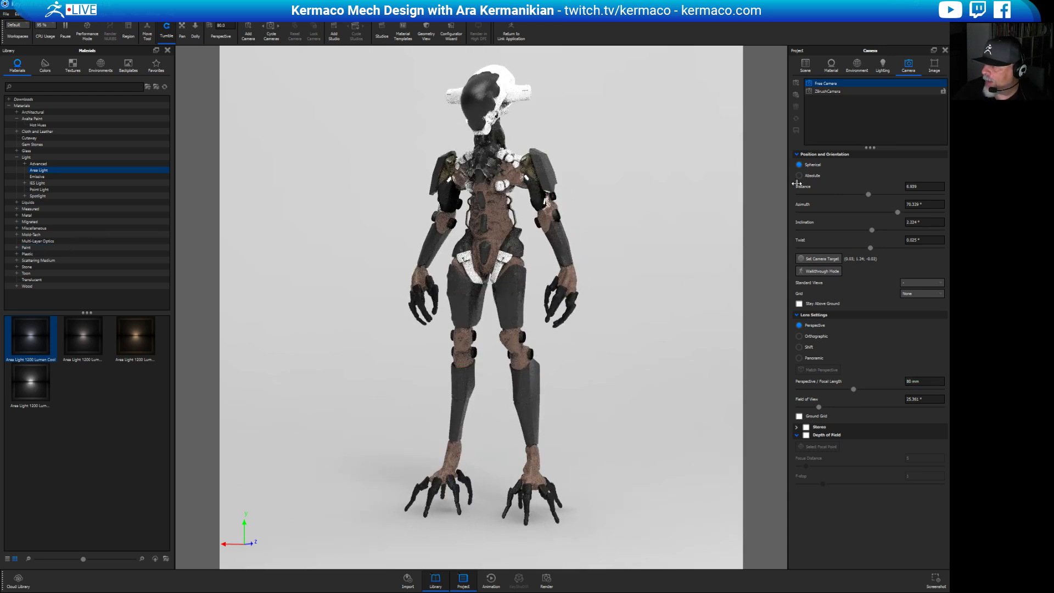
pyautogui.moveTo(637, 193); pyautogui.dragTo(642, 247)
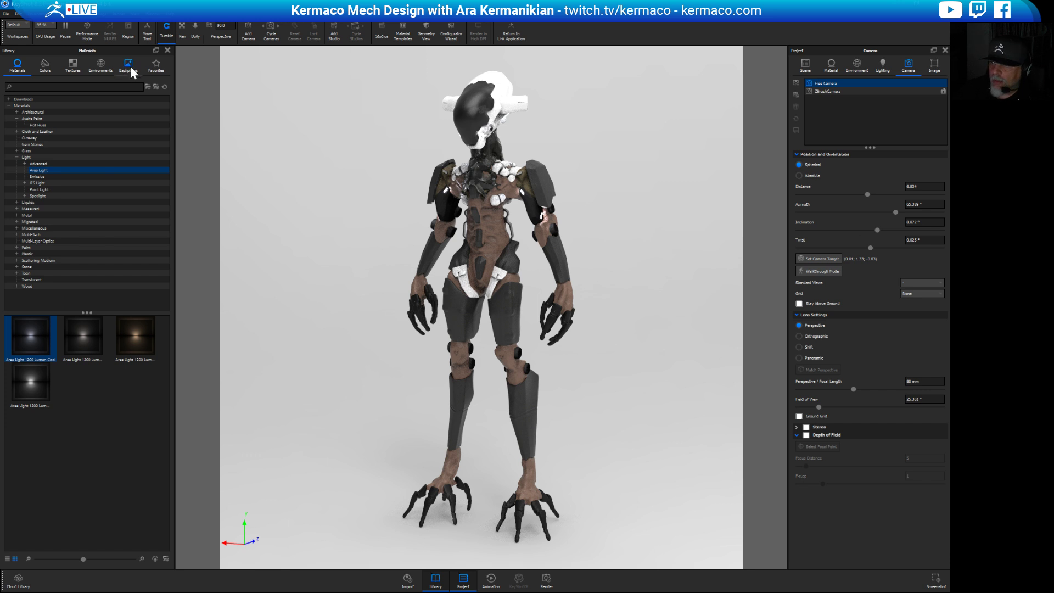
# Light the scene with the 3 Panels Straight 4K studio environment and open the environment's settings.
pyautogui.click(101, 67)
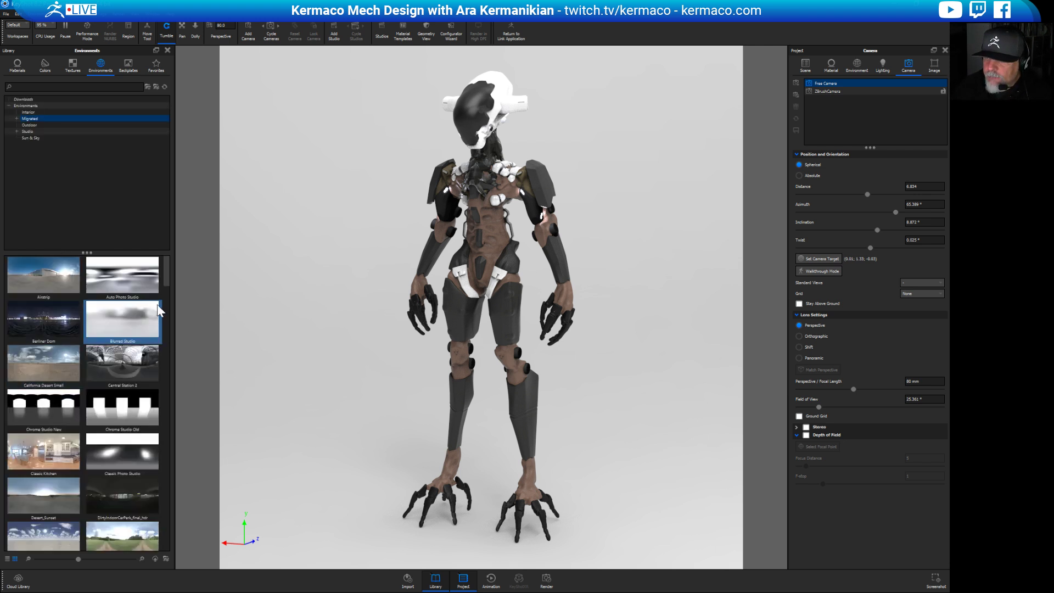
pyautogui.click(27, 132)
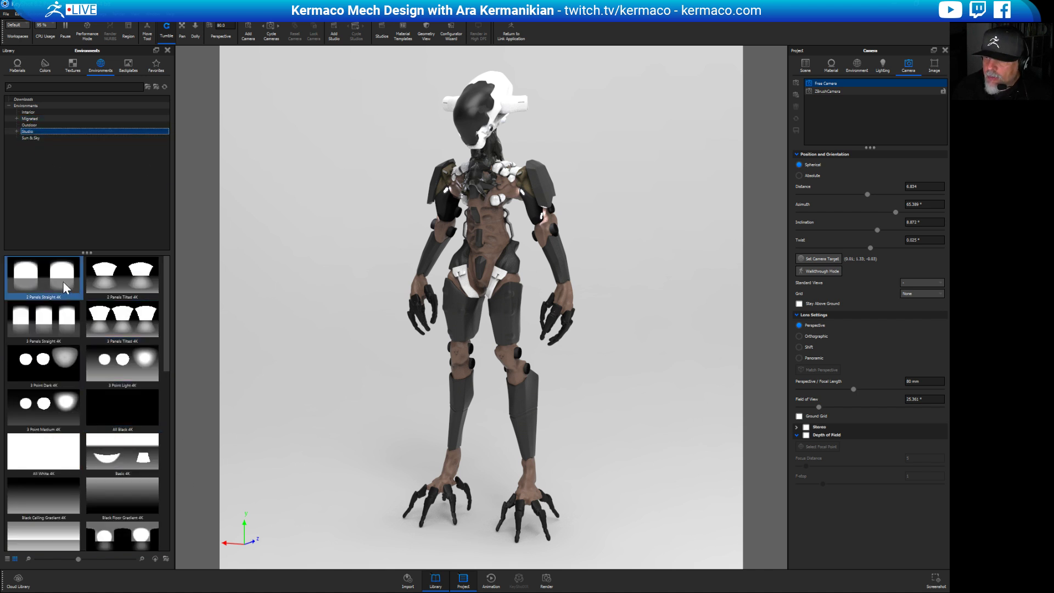
pyautogui.moveTo(44, 321); pyautogui.dragTo(473, 426)
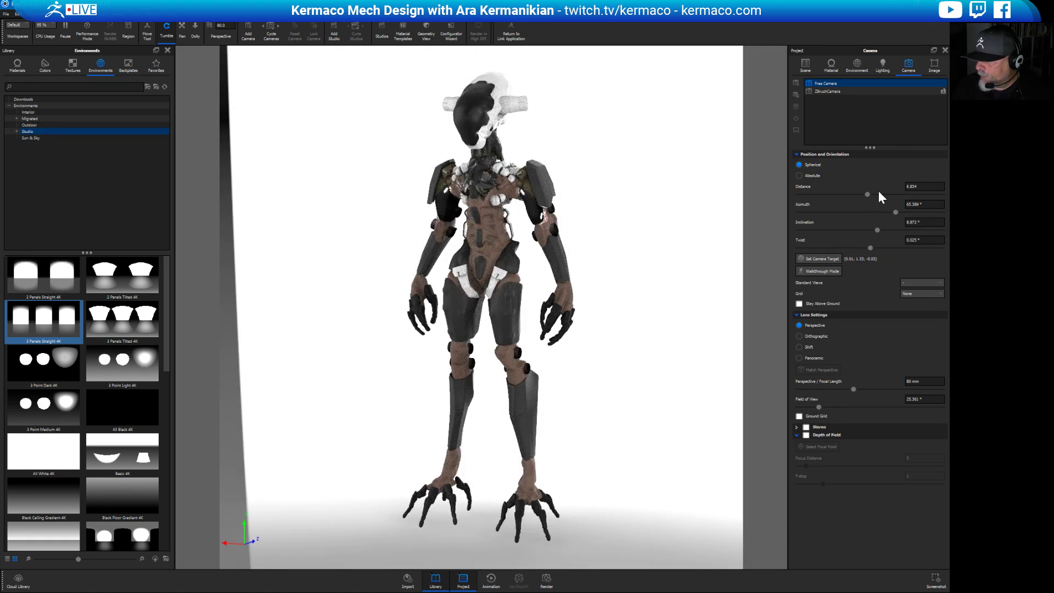
pyautogui.click(857, 63)
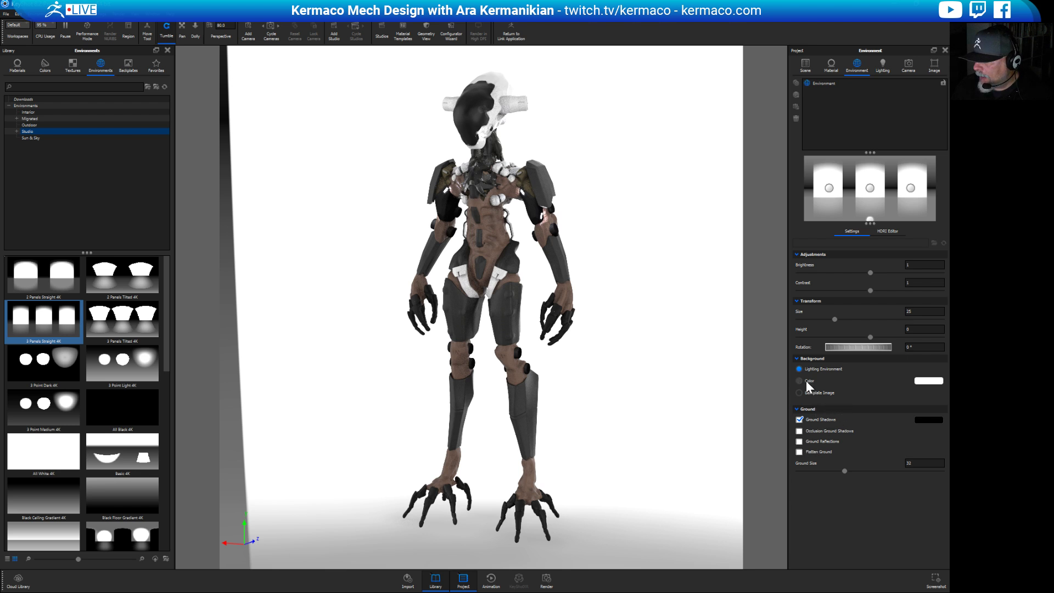
# Switch the environment background to a solid colour and choose a medium-dark grey swatch.
pyautogui.click(806, 381)
pyautogui.click(928, 381)
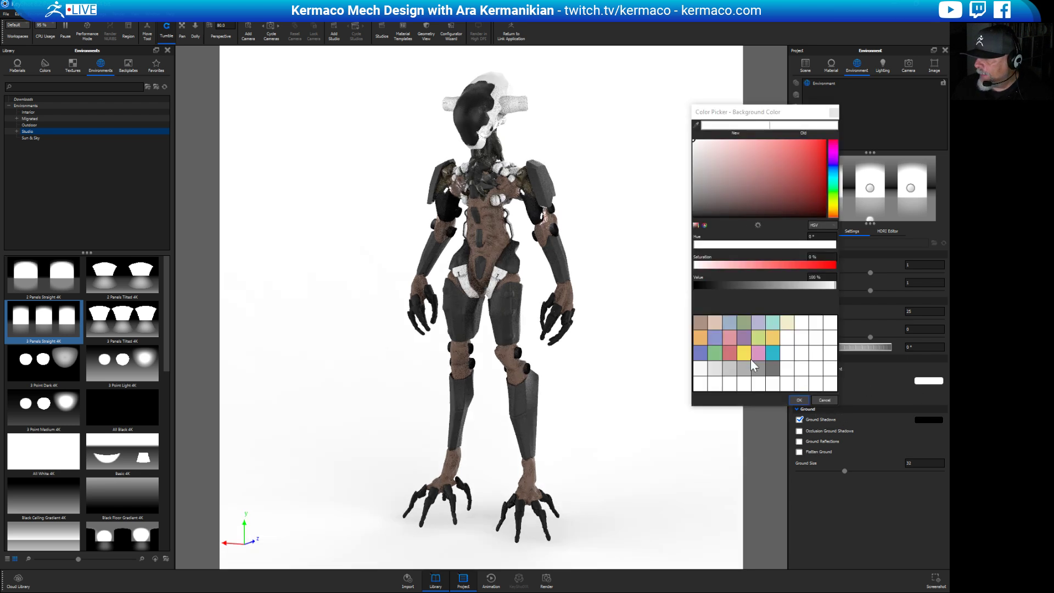
pyautogui.click(773, 370)
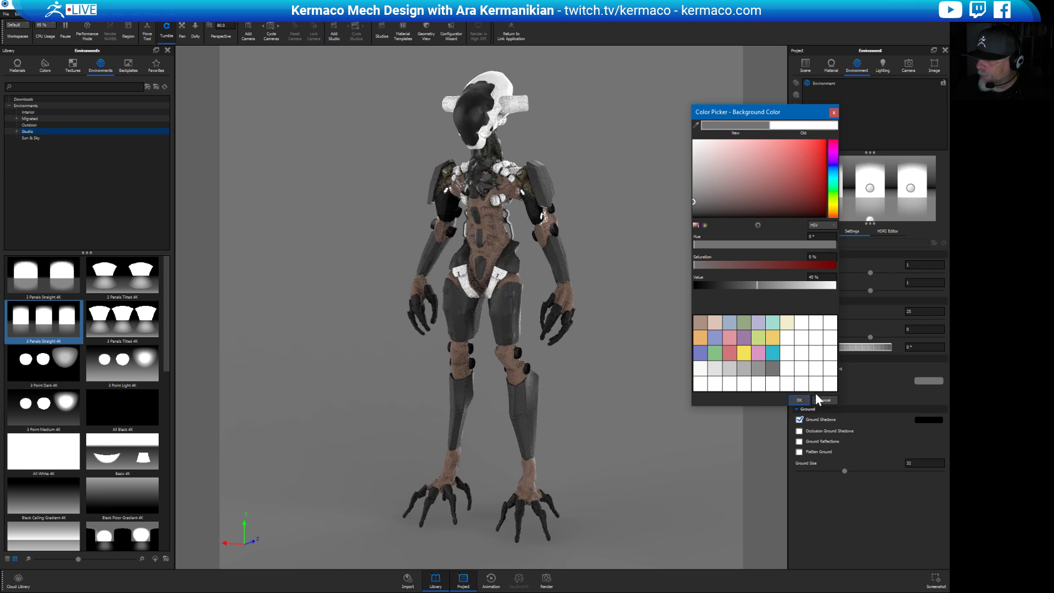
pyautogui.click(799, 400)
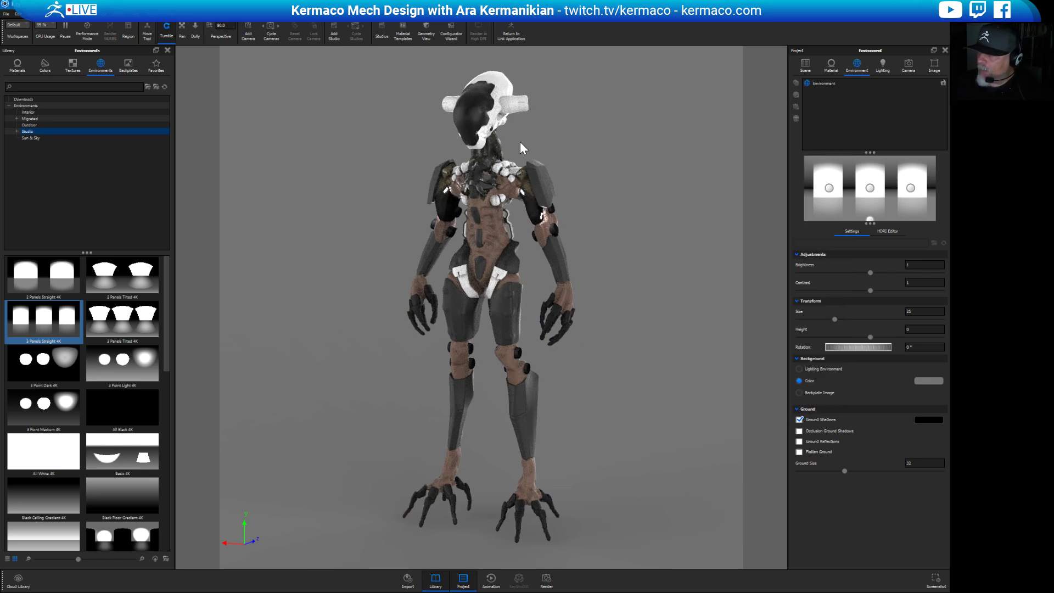
# Rotate the environment to 331° and try the Grey Studio Grey Floor, Overhead Array and White Studio Grey Floor lighting.
pyautogui.moveTo(868, 347)
pyautogui.mouseDown()
pyautogui.moveTo(830, 347)
pyautogui.moveTo(849, 348)
pyautogui.mouseUp()
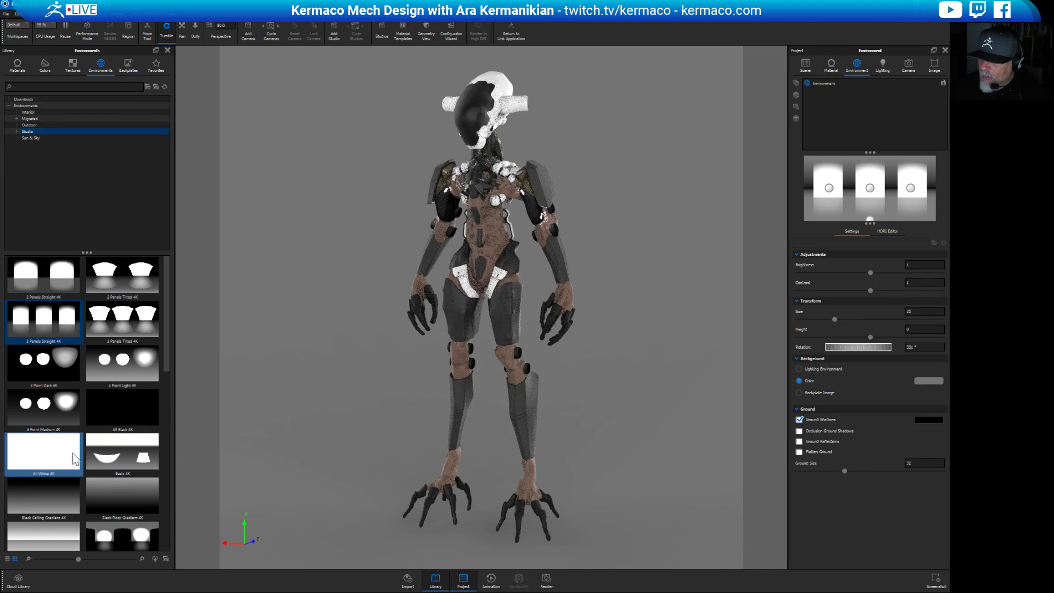
pyautogui.moveTo(54, 539); pyautogui.dragTo(489, 444)
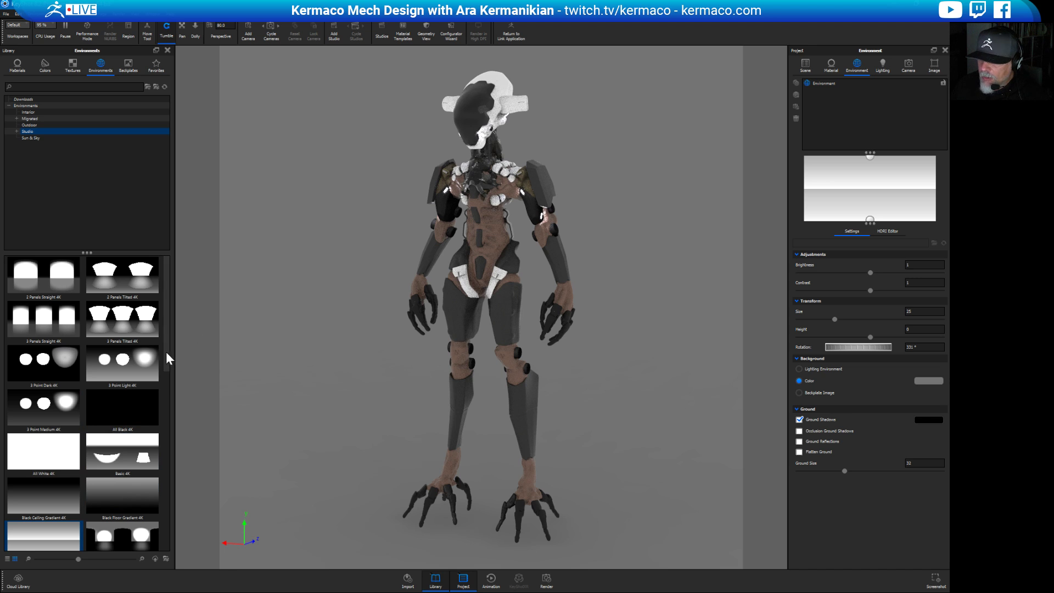
pyautogui.scroll(-8, 149, 411)
pyautogui.scroll(-3, 150, 489)
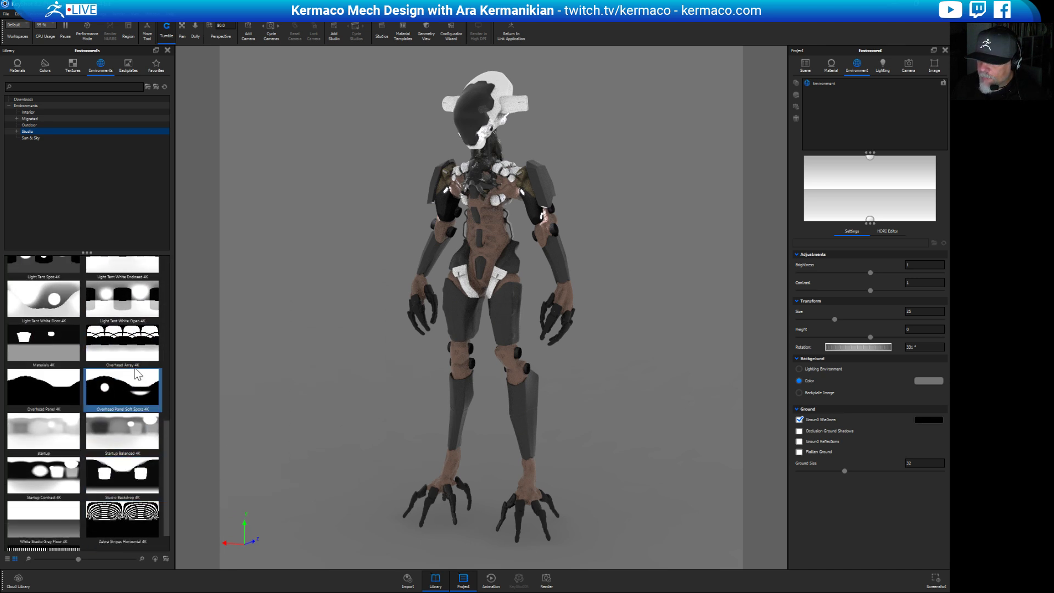
pyautogui.moveTo(134, 363); pyautogui.dragTo(422, 488)
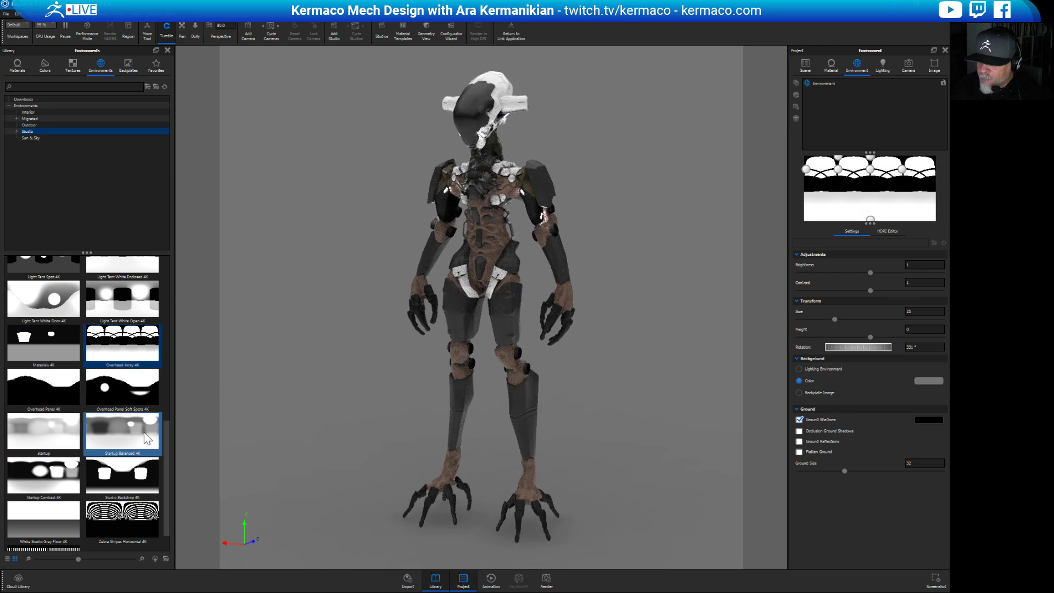
pyautogui.moveTo(45, 518); pyautogui.dragTo(394, 436)
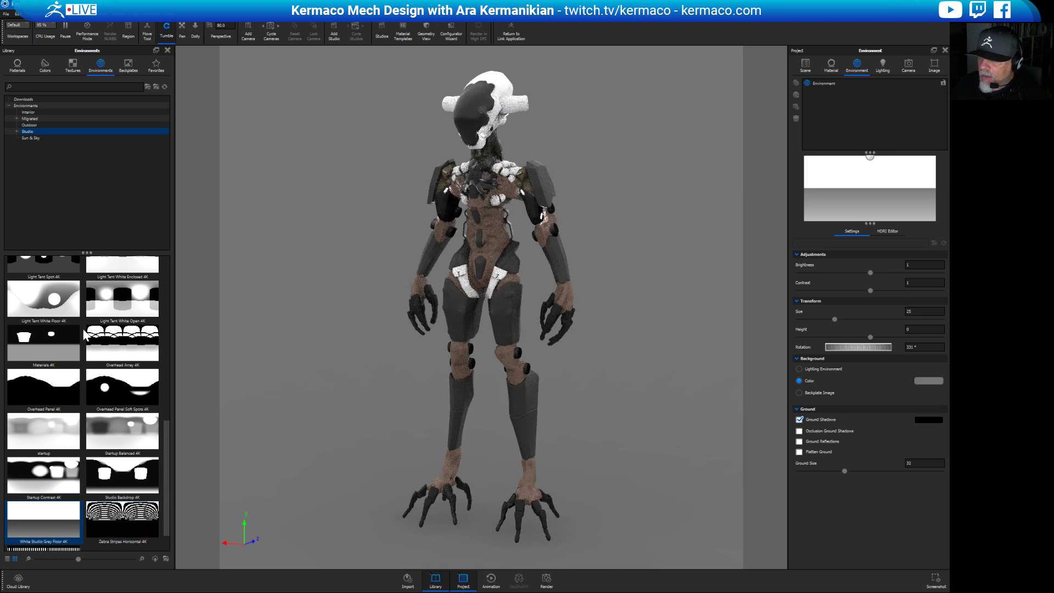
# Light the figure with the Overhead Panel 4K environment and rotate the environment to 11°.
pyautogui.moveTo(38, 388); pyautogui.dragTo(429, 385)
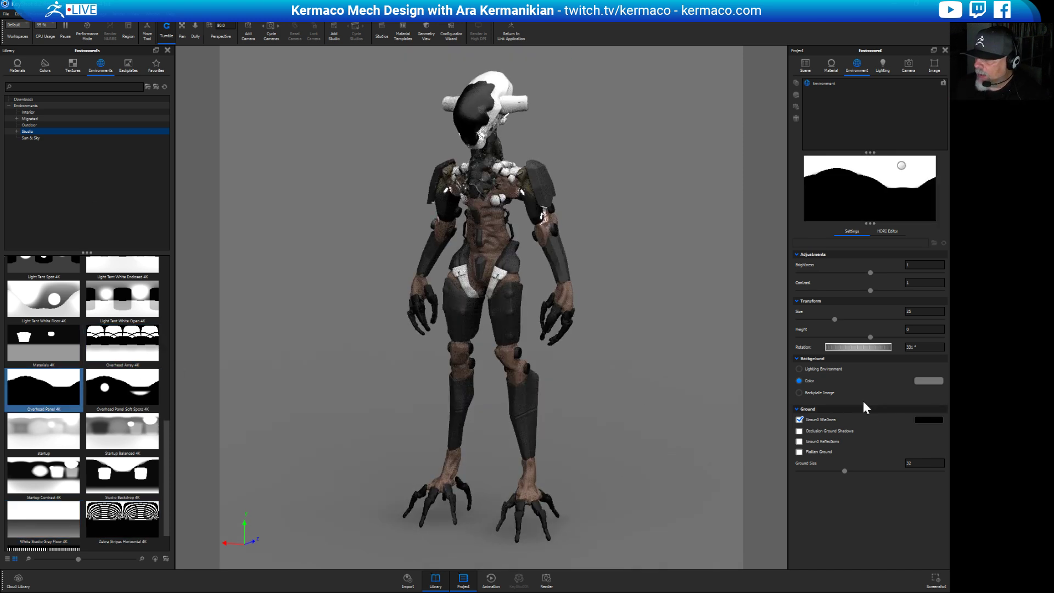
pyautogui.moveTo(868, 348); pyautogui.dragTo(894, 354)
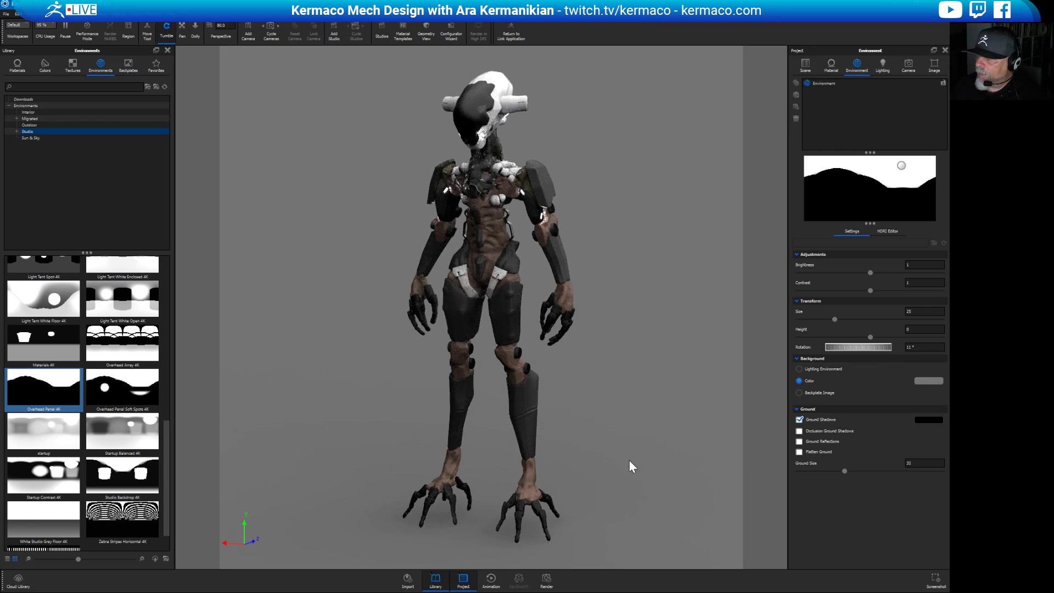
pyautogui.moveTo(629, 461); pyautogui.dragTo(702, 492)
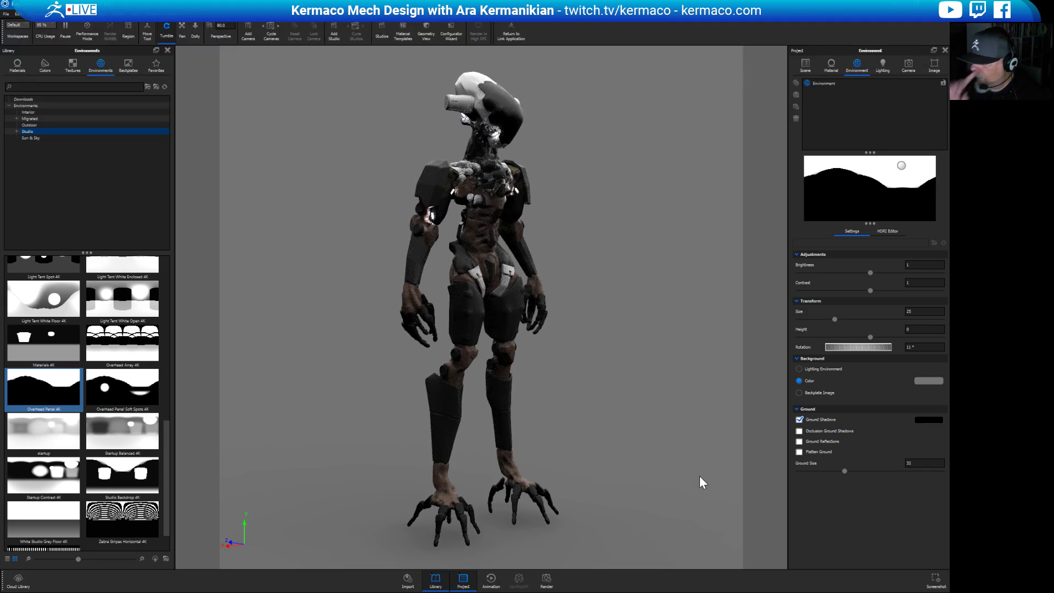
pyautogui.moveTo(665, 494)
pyautogui.mouseDown()
pyautogui.moveTo(638, 477)
pyautogui.moveTo(659, 489)
pyautogui.mouseUp()
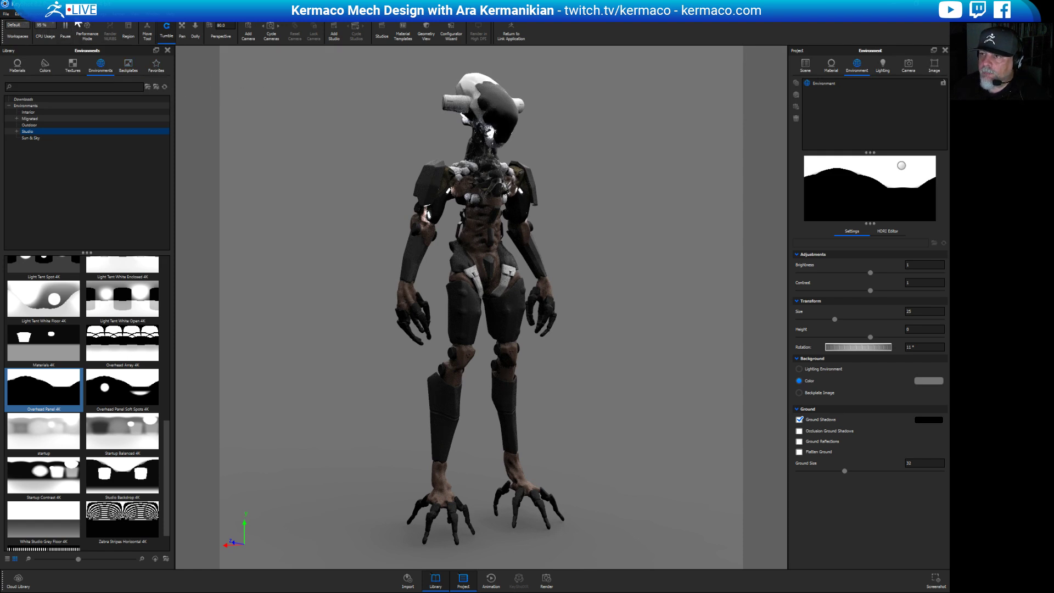
pyautogui.click(18, 13)
pyautogui.moveTo(28, 27)
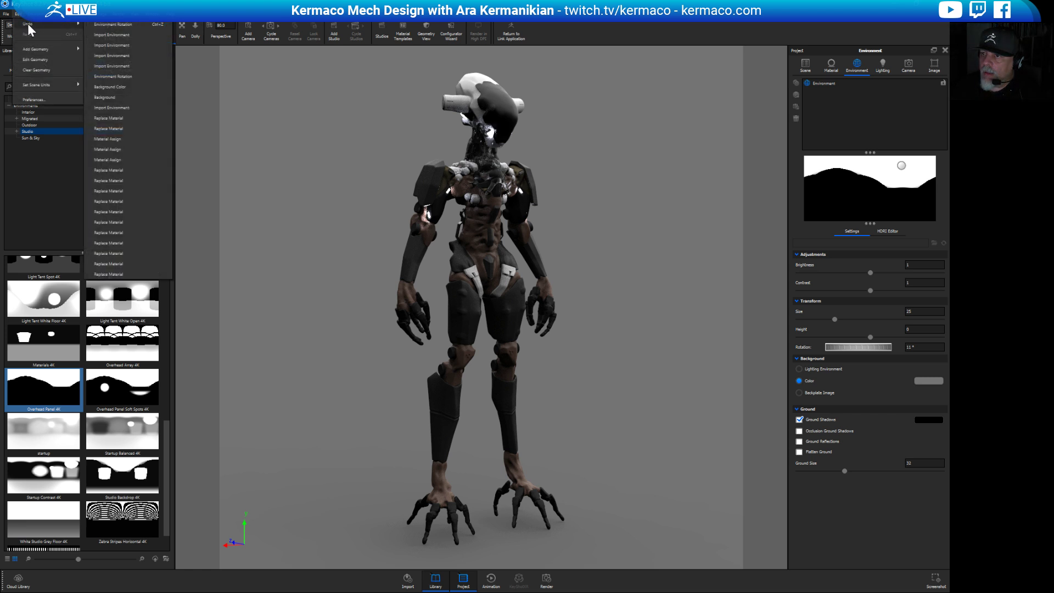
pyautogui.click(633, 414)
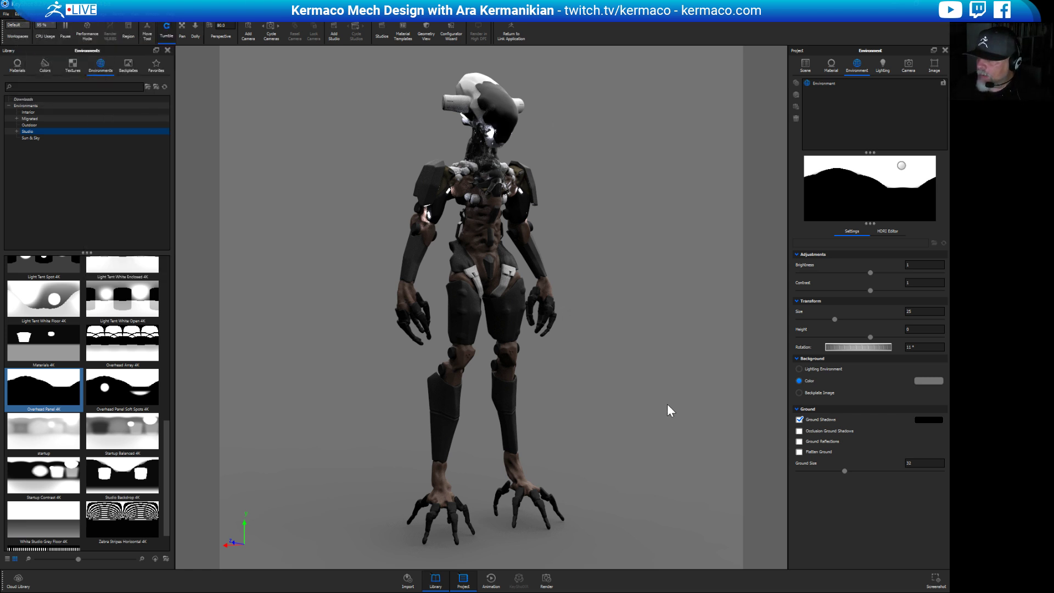
pyautogui.moveTo(657, 298); pyautogui.dragTo(610, 322)
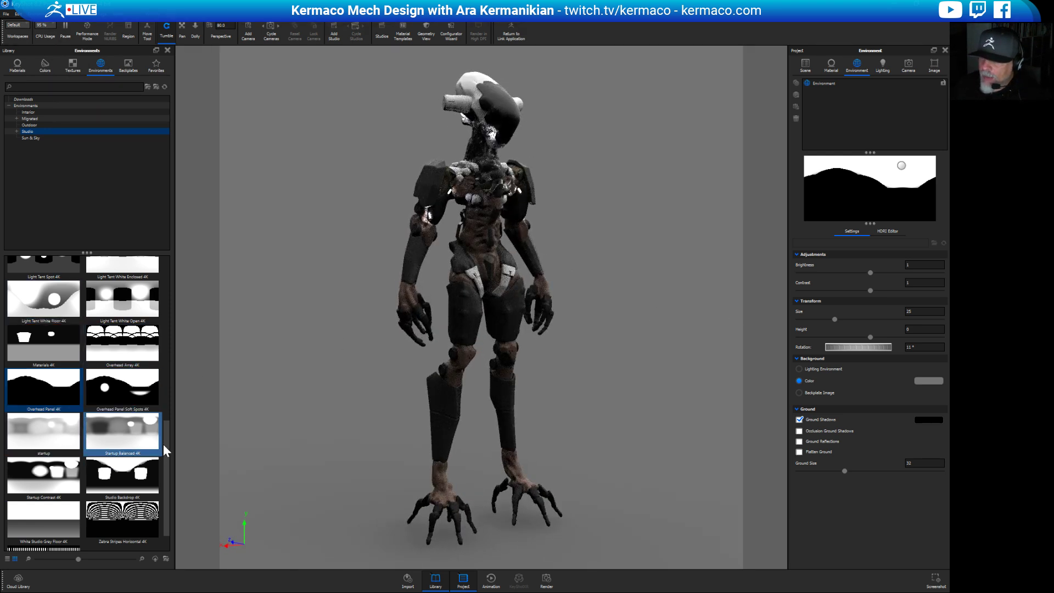
# Replace the lighting environment with Black Floor Gradient 4K from the Studio environments.
pyautogui.moveTo(164, 440); pyautogui.dragTo(184, 317)
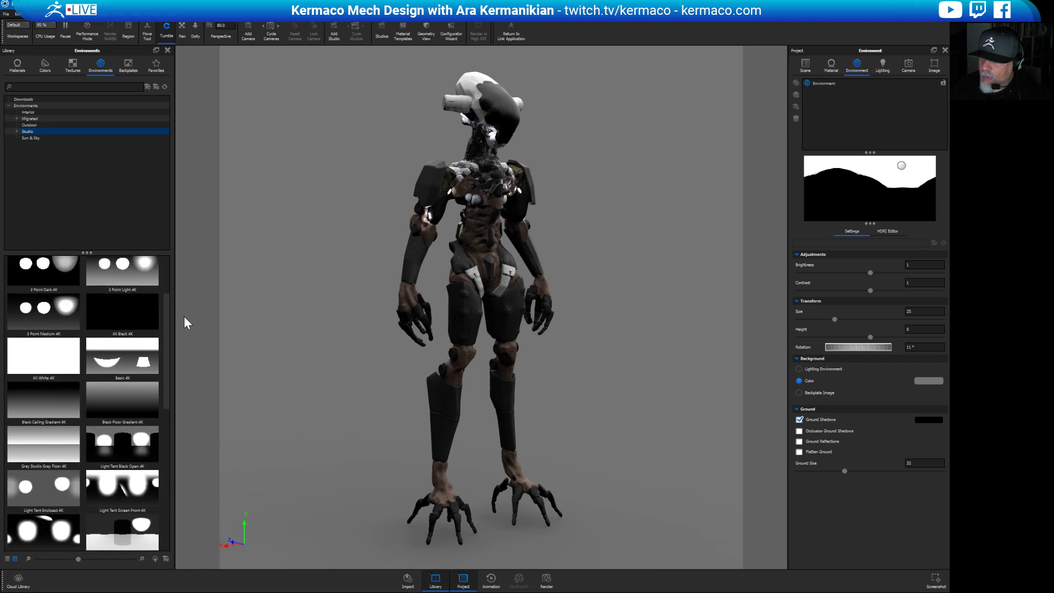
pyautogui.click(138, 428)
pyautogui.moveTo(130, 400); pyautogui.dragTo(377, 407)
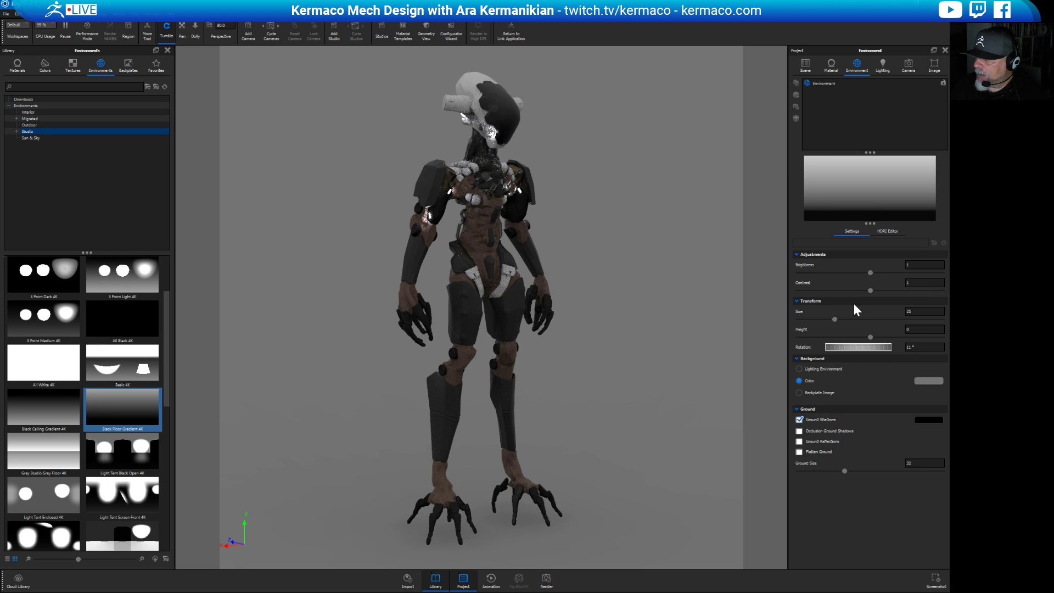
# Darken the environment to a brightness of about 0.18 and raise its contrast to about 1.95.
pyautogui.moveTo(875, 274); pyautogui.dragTo(810, 273)
pyautogui.moveTo(870, 291); pyautogui.dragTo(909, 291)
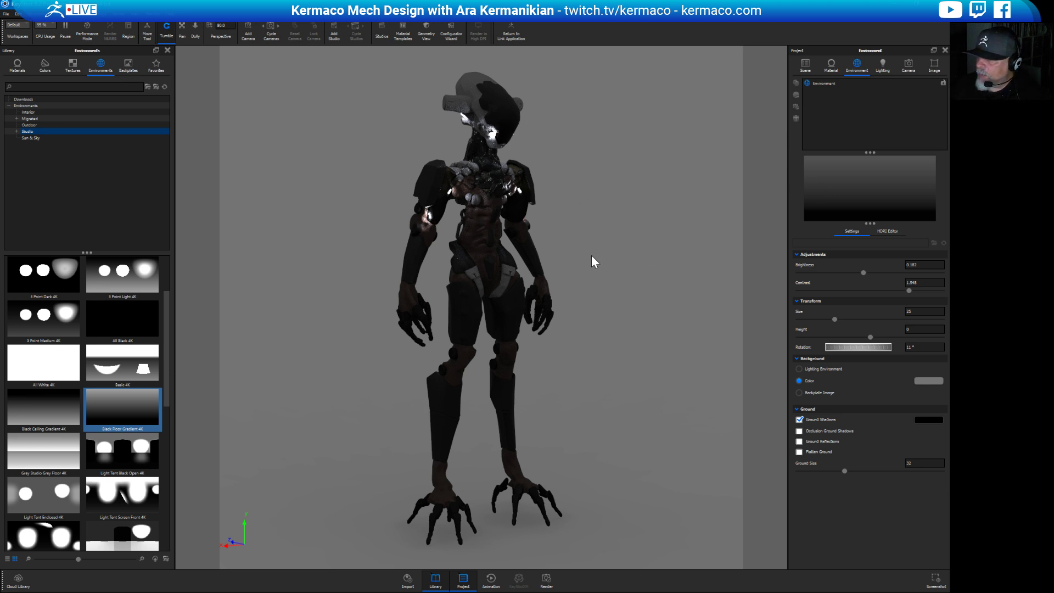
pyautogui.moveTo(671, 286); pyautogui.dragTo(714, 322)
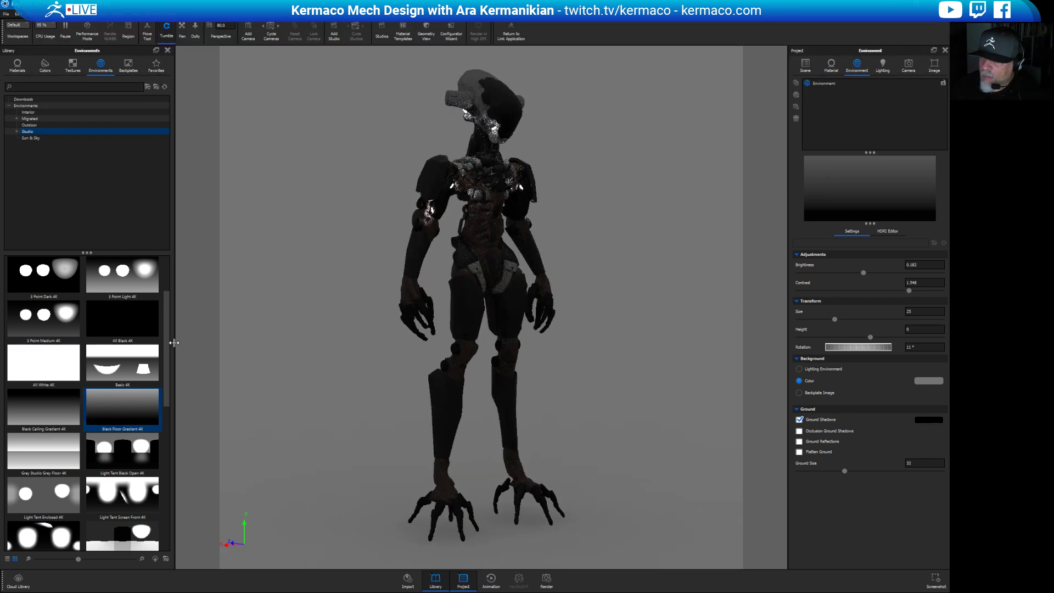
# Add a circular light pin to the environment in the HDRI Editor with radius about 7 and brightness about 4.9.
pyautogui.click(887, 231)
pyautogui.click(839, 245)
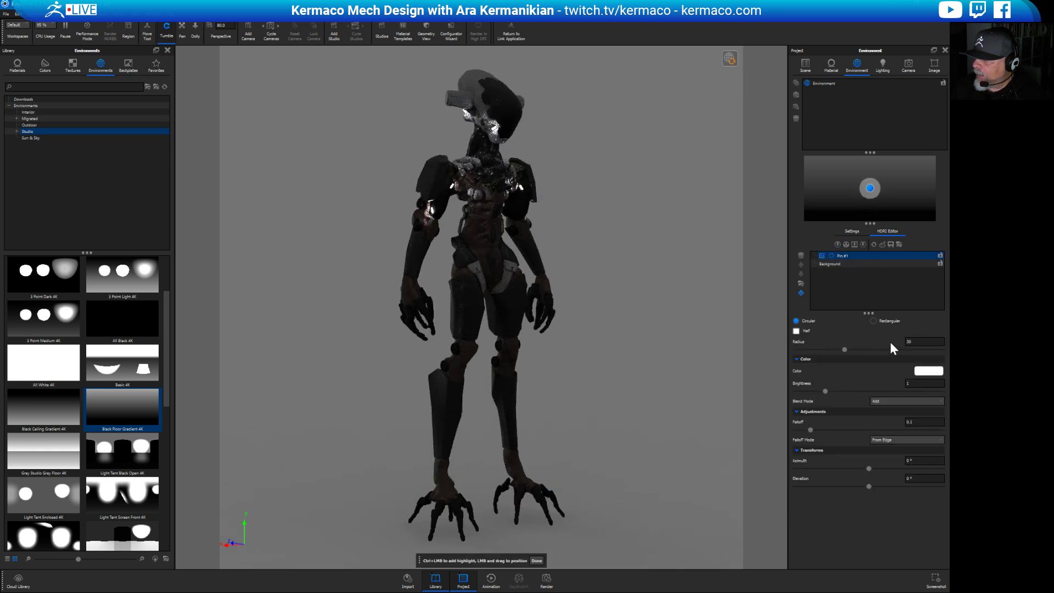
pyautogui.moveTo(844, 347); pyautogui.dragTo(808, 354)
pyautogui.moveTo(825, 391); pyautogui.dragTo(937, 397)
# Reposition the light pin to an azimuth of about -124° so that its highlight falls on the figure's head.
pyautogui.click(886, 195)
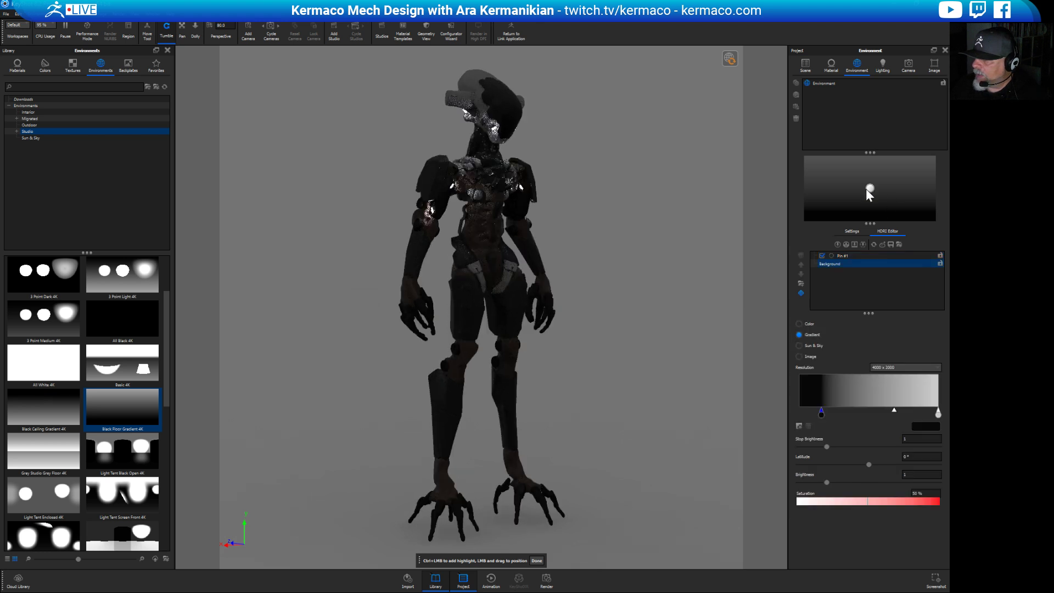
pyautogui.moveTo(872, 187)
pyautogui.mouseDown()
pyautogui.moveTo(911, 173)
pyautogui.moveTo(828, 184)
pyautogui.moveTo(831, 196)
pyautogui.moveTo(853, 185)
pyautogui.mouseUp()
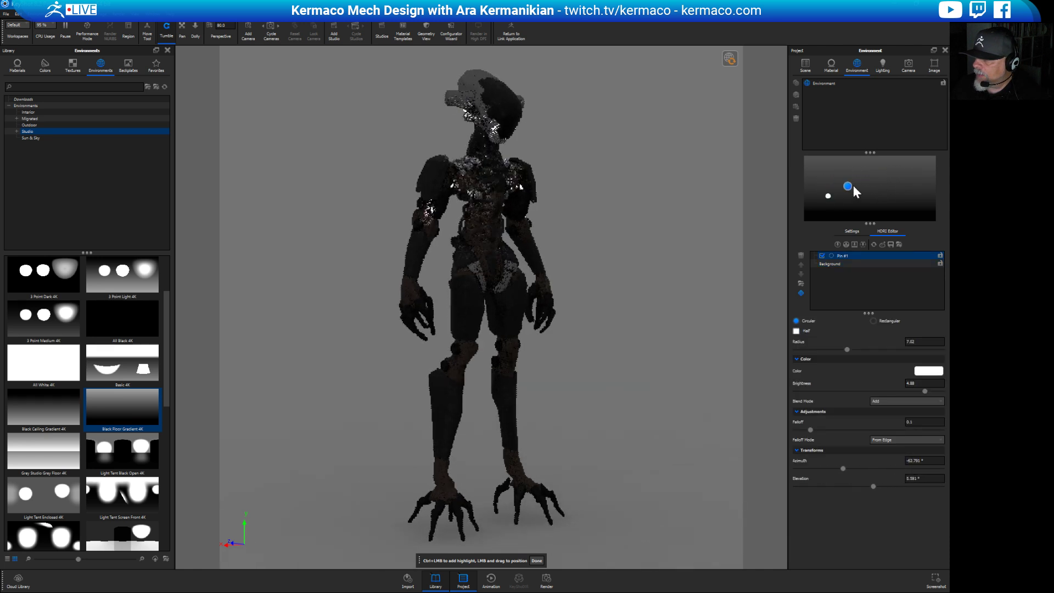
pyautogui.click(502, 108)
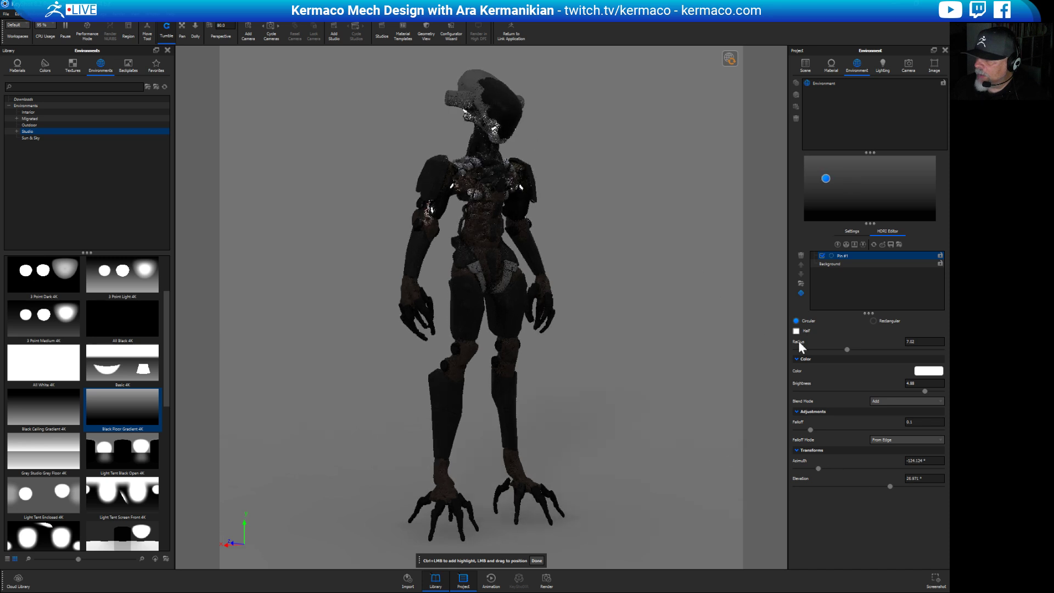
# Set the light pin's radius to 10 and its brightness to 20.
pyautogui.click(923, 342)
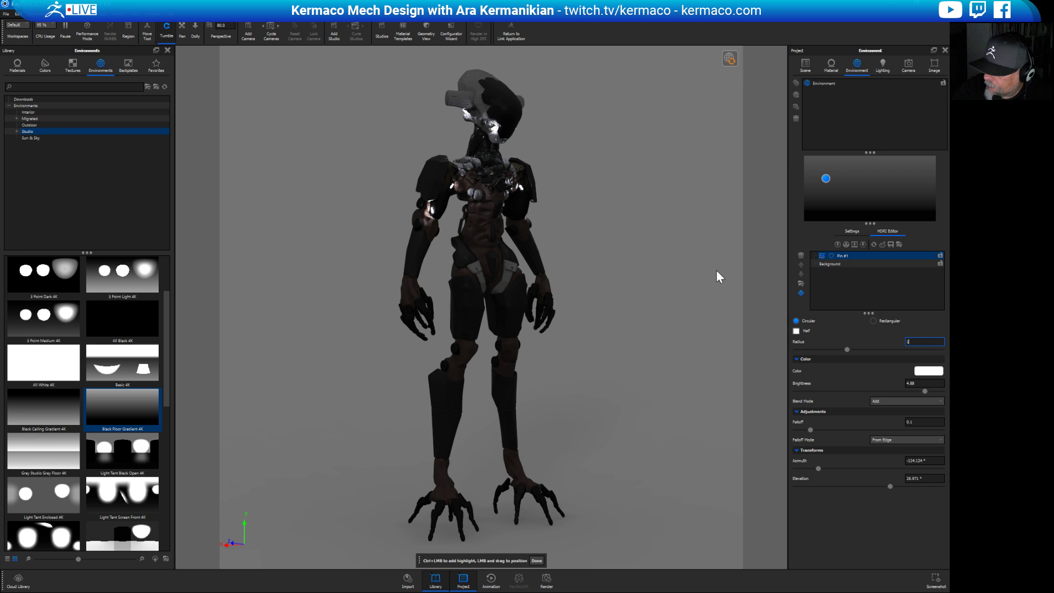
pyautogui.write('10')
pyautogui.press('Return')
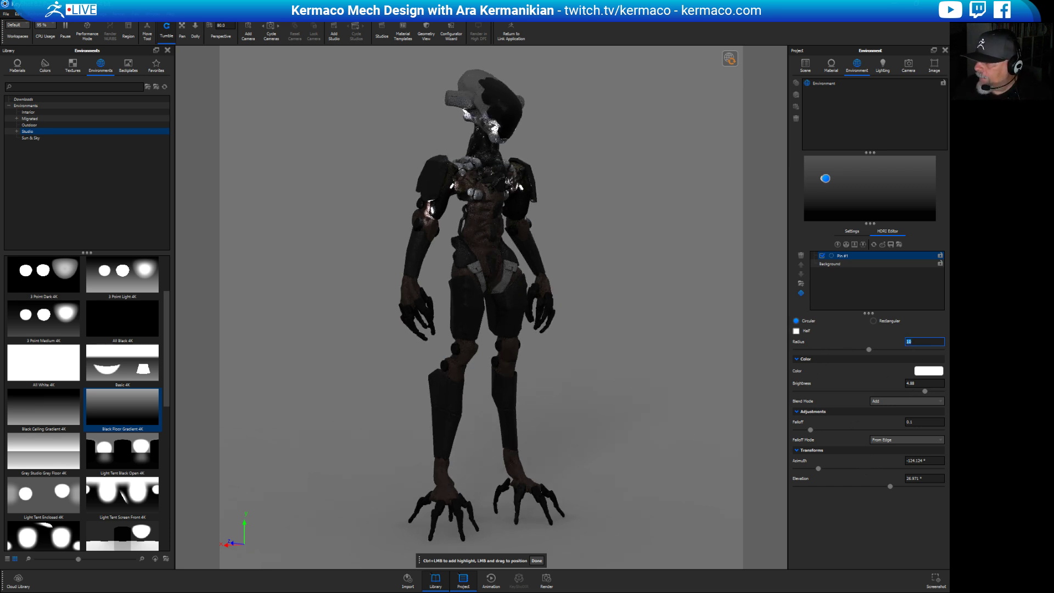
pyautogui.press('Tab')
pyautogui.write('20')
pyautogui.press('Return')
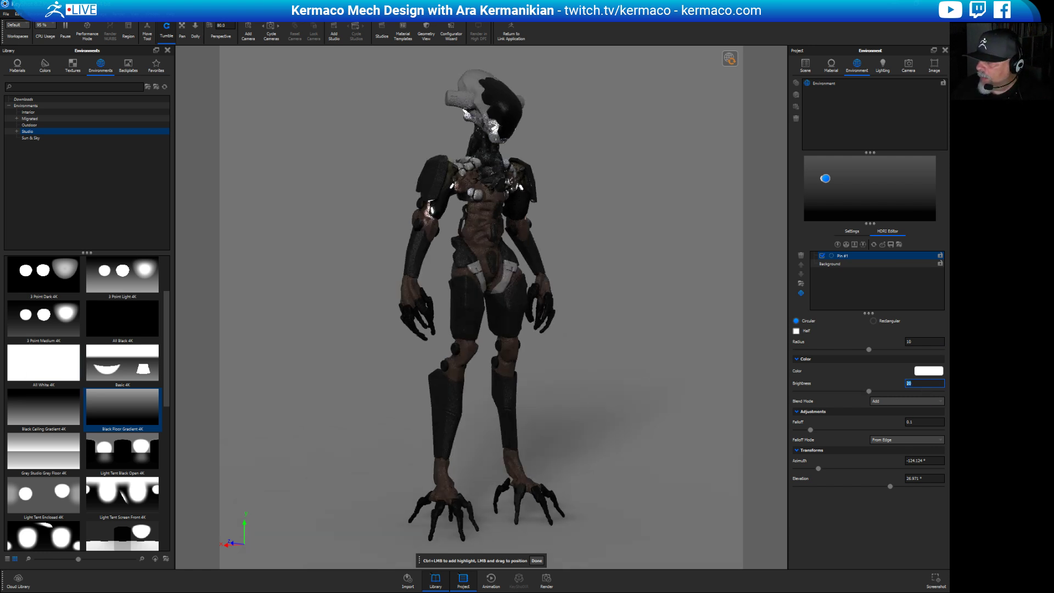
# Try a brightness of 50 for the light pin and settle on 40.
pyautogui.write('50')
pyautogui.press('Return')
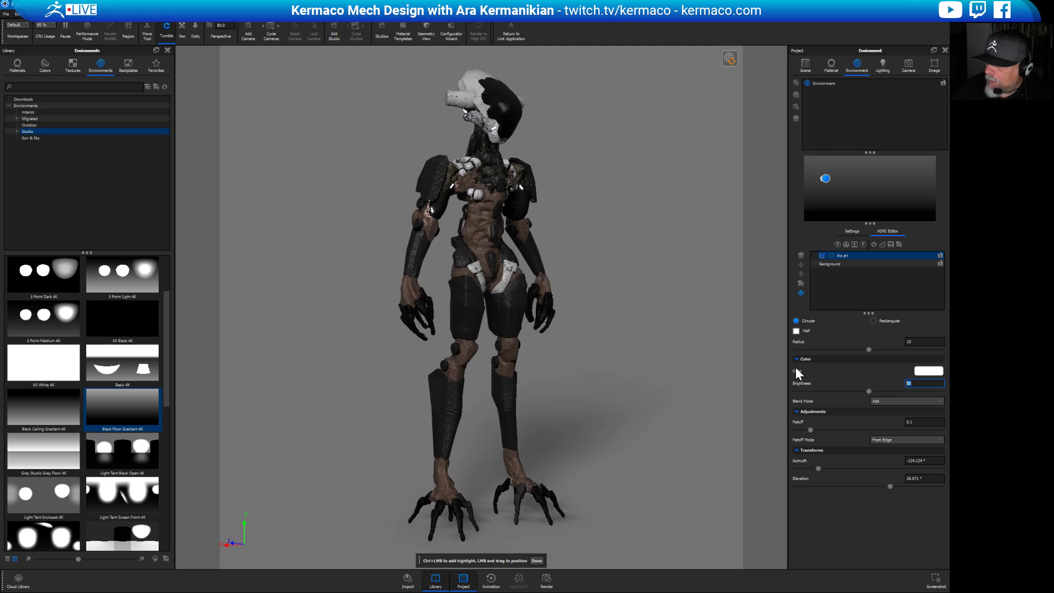
pyautogui.click(660, 436)
pyautogui.click(925, 383)
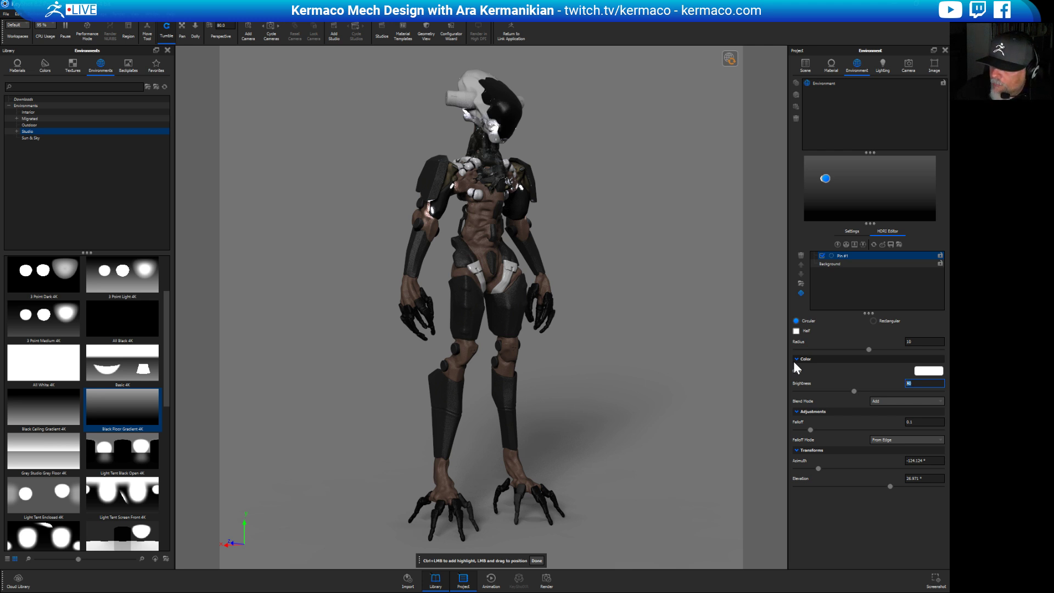
pyautogui.write('40')
pyautogui.press('Return')
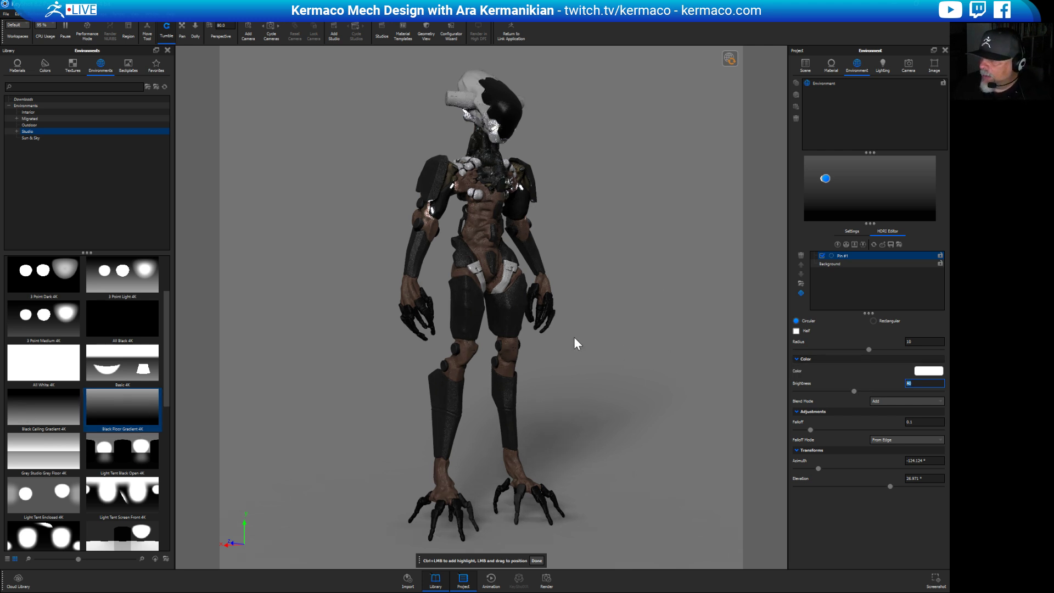
pyautogui.click(637, 403)
# Turn on occlusion ground shadows in the environment settings.
pyautogui.moveTo(504, 402); pyautogui.dragTo(257, 427)
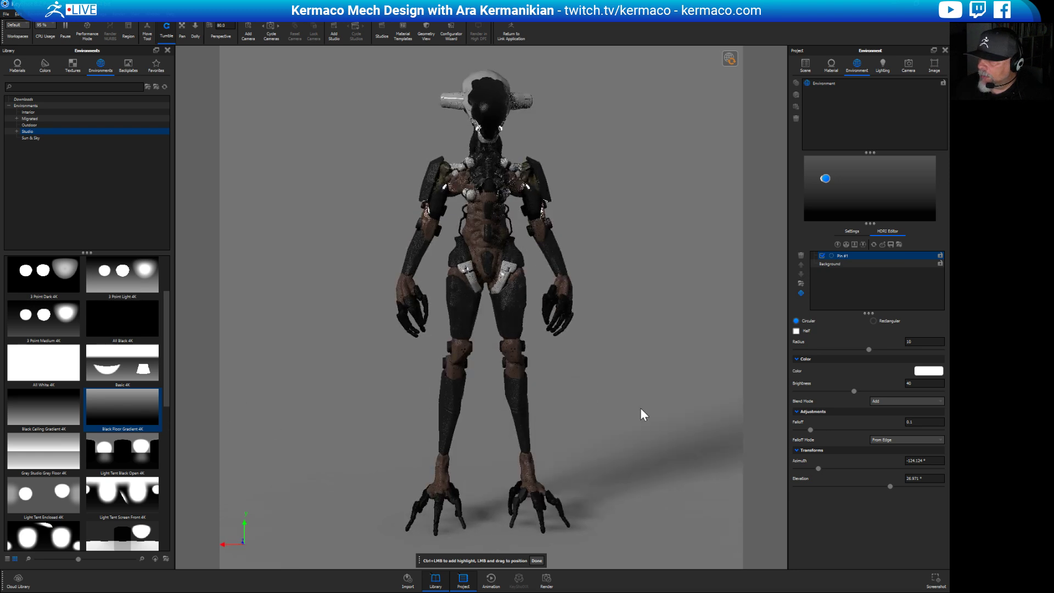
pyautogui.moveTo(461, 426); pyautogui.dragTo(652, 322)
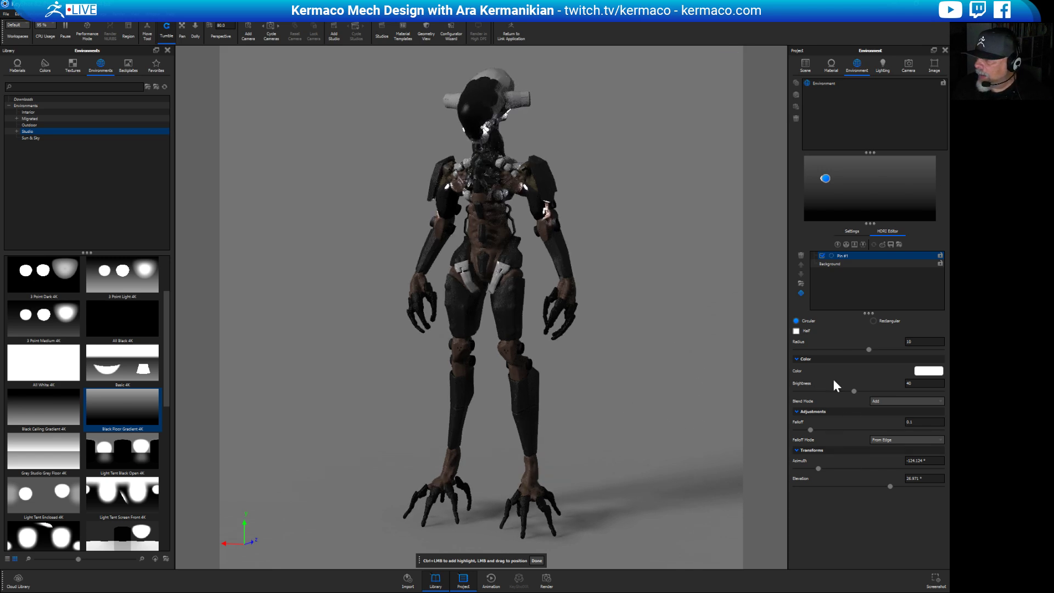
pyautogui.click(832, 66)
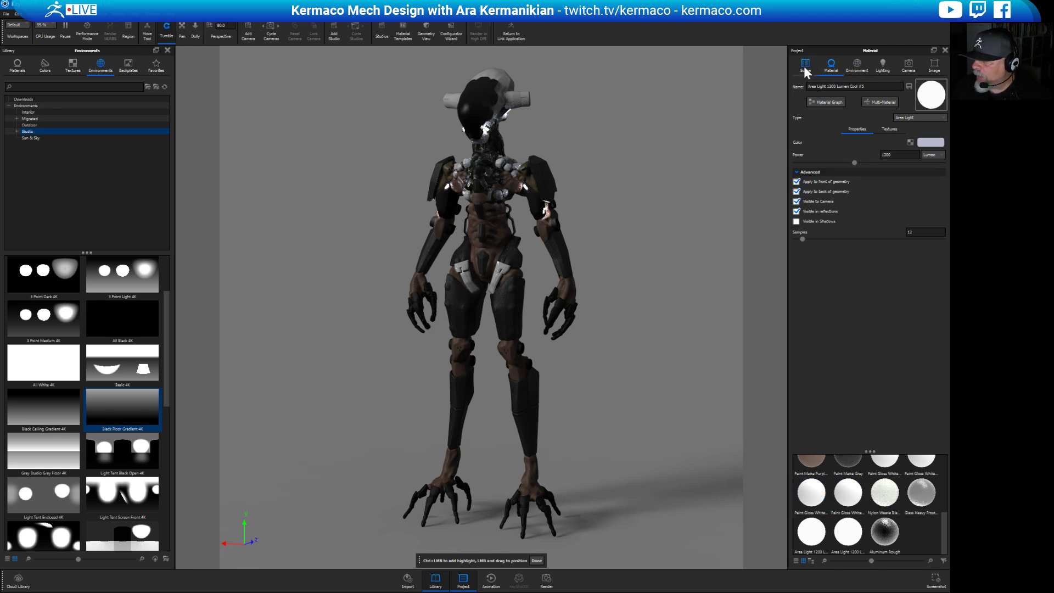
pyautogui.click(858, 66)
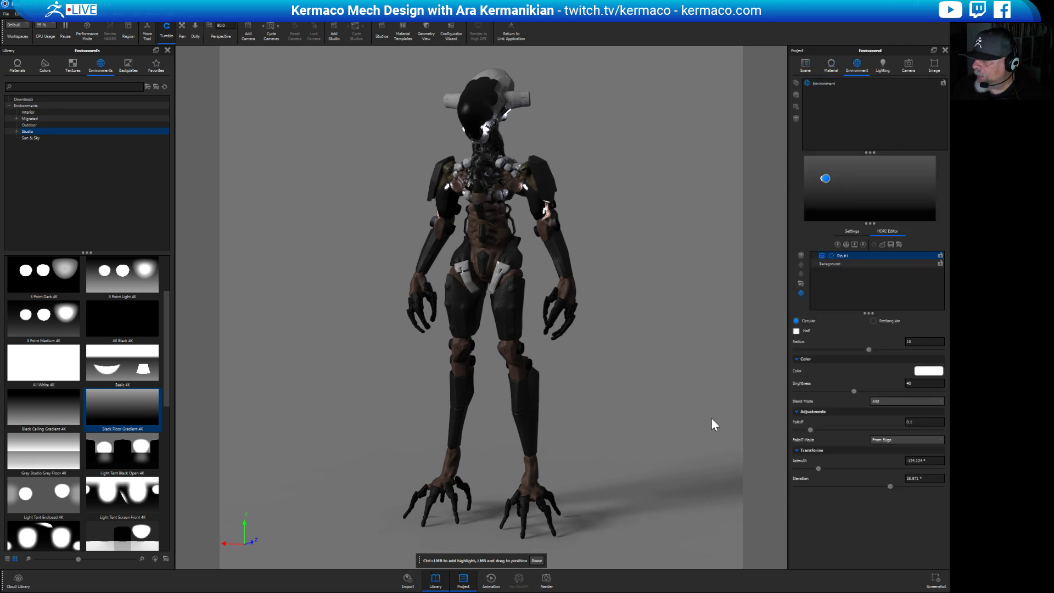
pyautogui.click(855, 230)
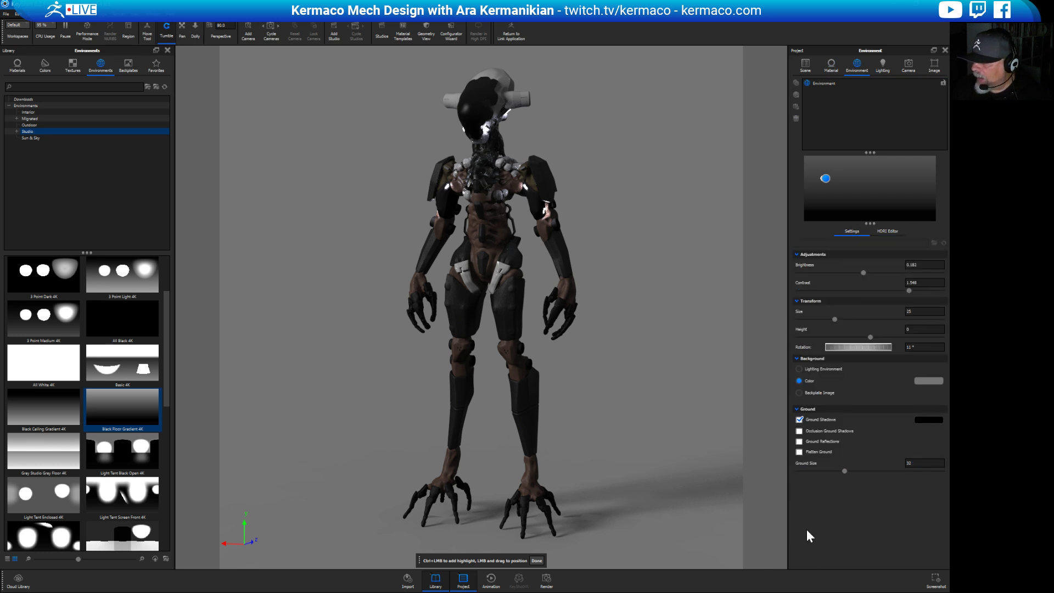
pyautogui.click(800, 452)
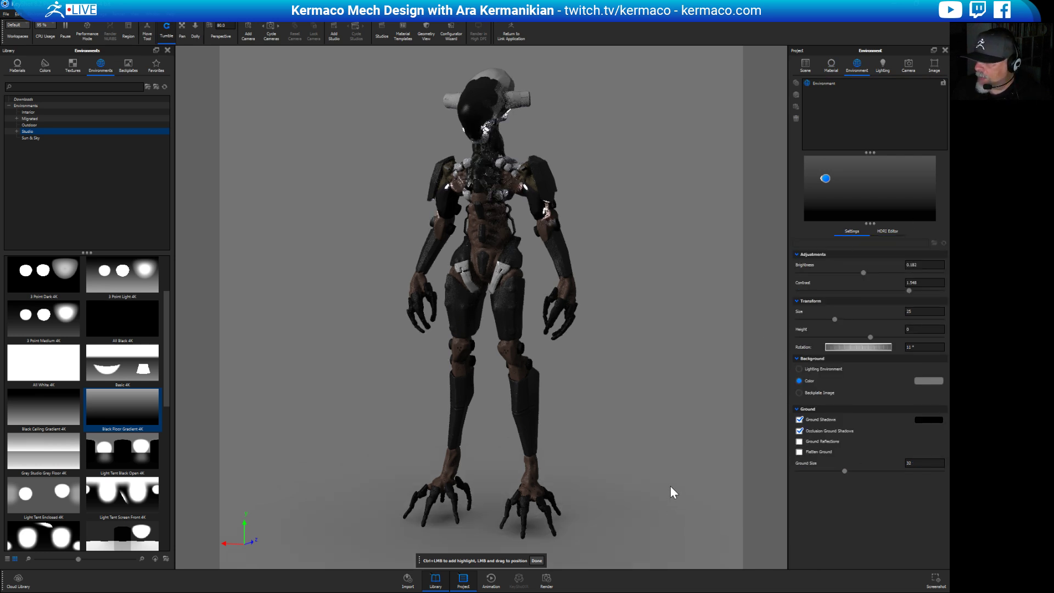
# Finish the highlight placement and add a Backdrop Ramp geometry to the scene.
pyautogui.click(537, 560)
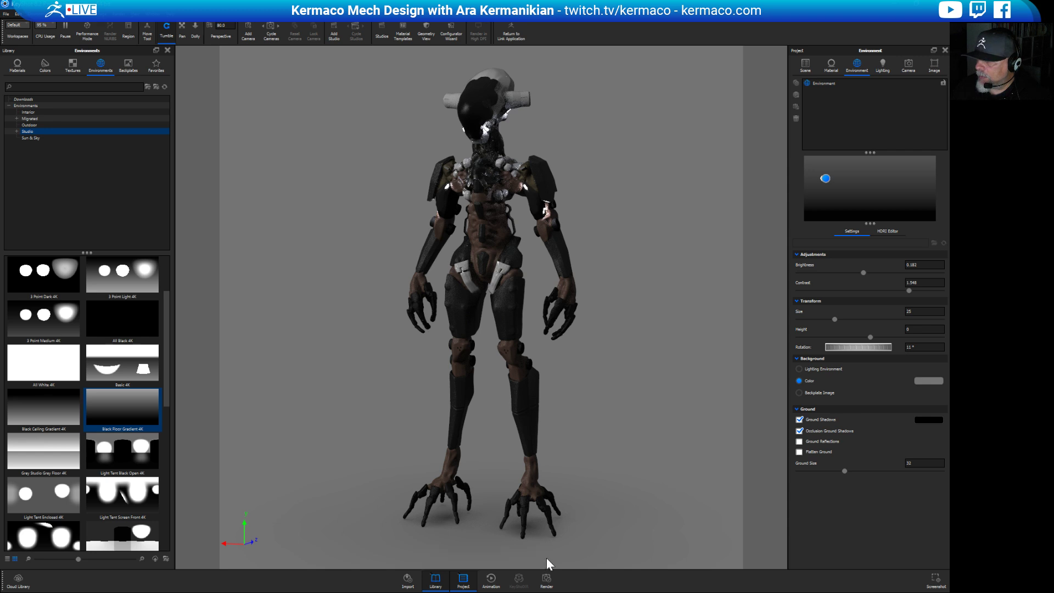
pyautogui.moveTo(669, 513); pyautogui.dragTo(635, 442)
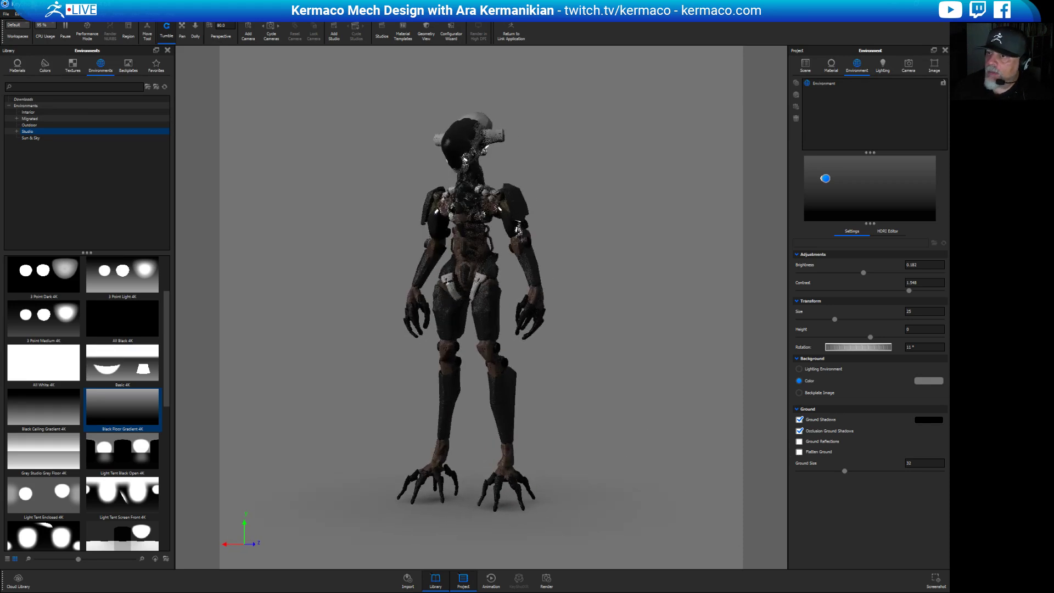
pyautogui.click(17, 14)
pyautogui.moveTo(55, 50)
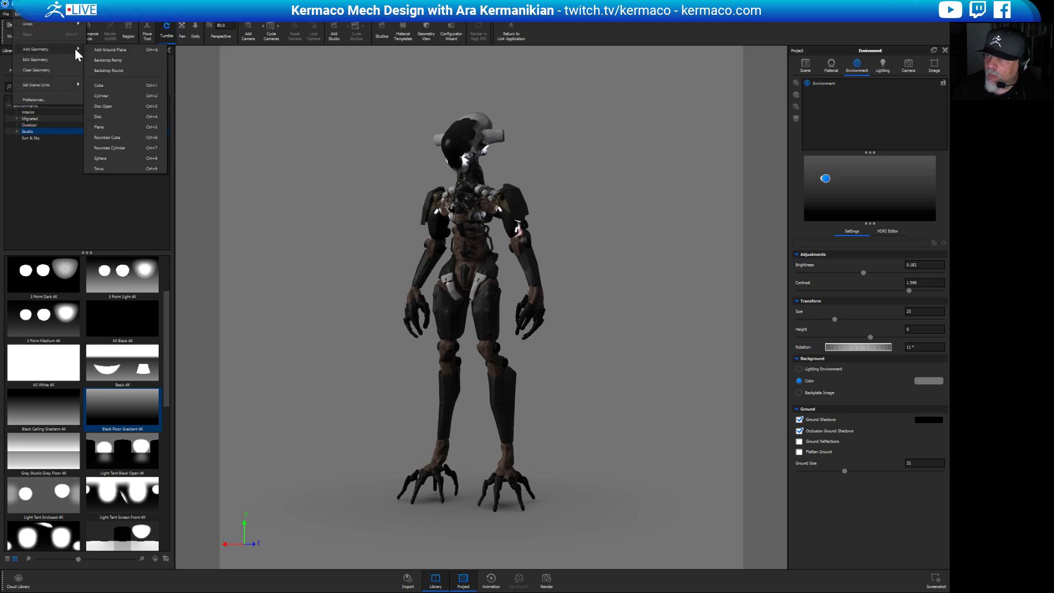
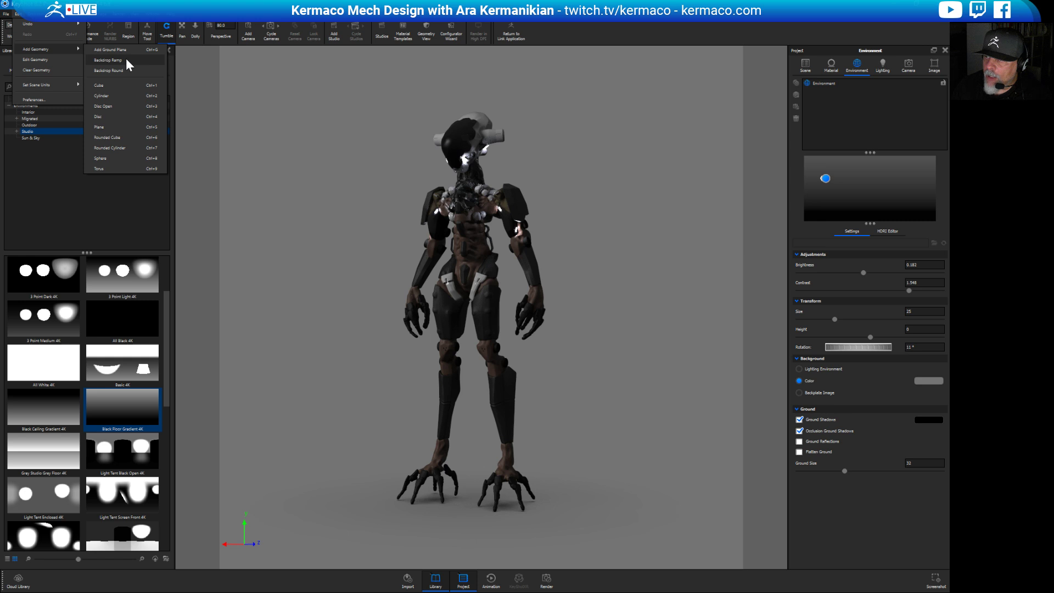
pyautogui.click(127, 60)
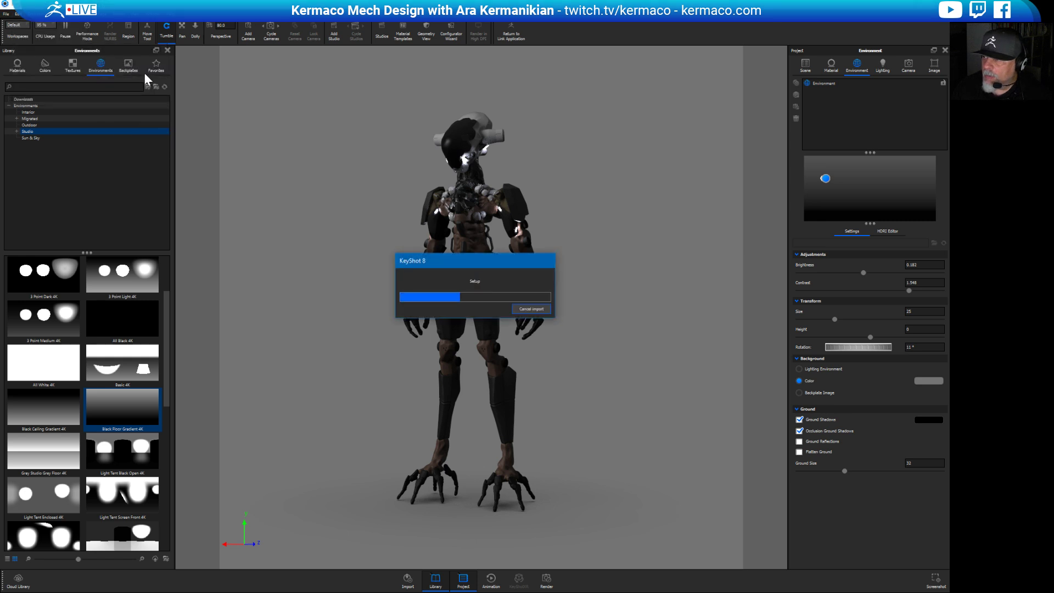
# Collapse the ZBrush model group in the scene tree and select the Backdrop Ramp group.
pyautogui.scroll(-2, 365, 269)
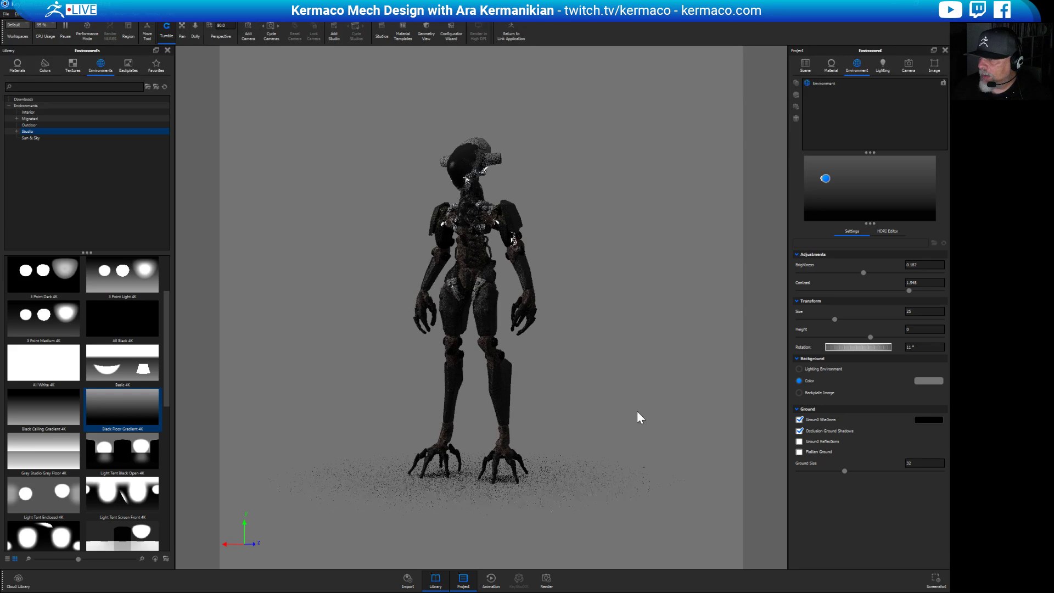
pyautogui.scroll(-5, 588, 377)
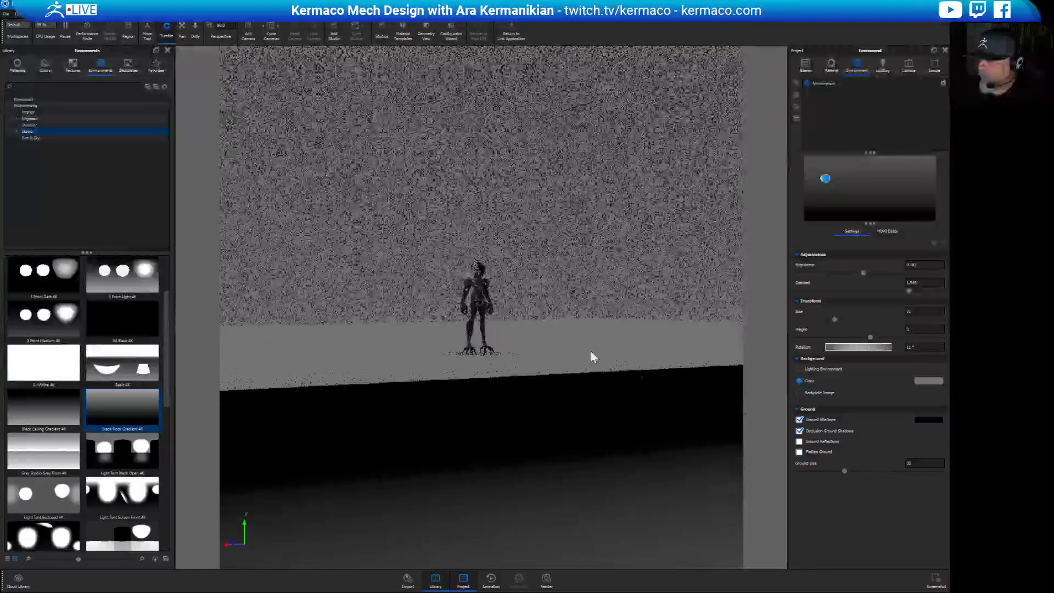
pyautogui.scroll(-5, 591, 355)
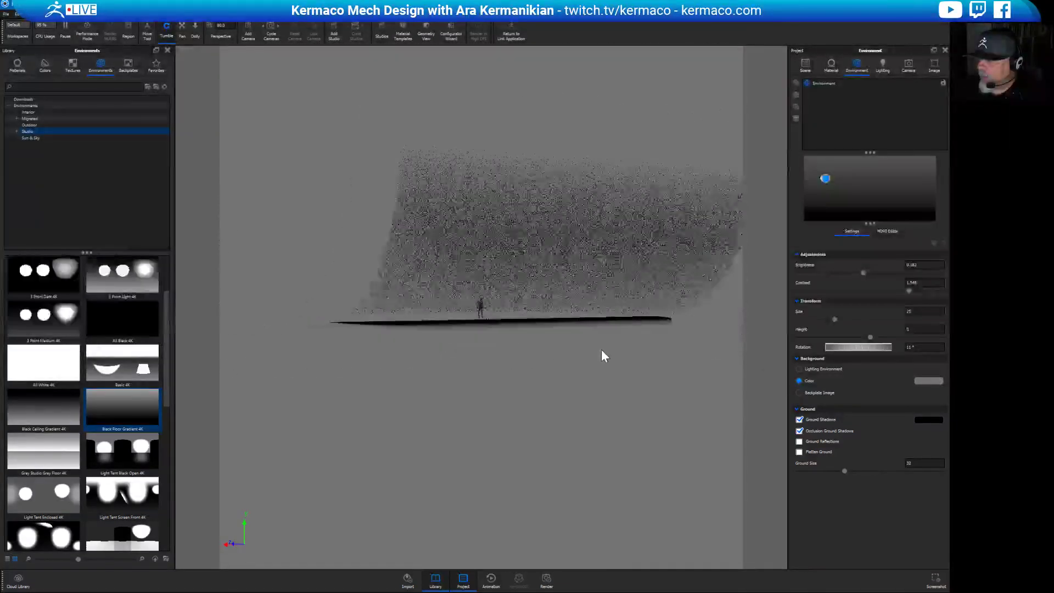
pyautogui.moveTo(631, 357)
pyautogui.mouseDown()
pyautogui.moveTo(667, 363)
pyautogui.moveTo(602, 363)
pyautogui.moveTo(616, 351)
pyautogui.mouseUp()
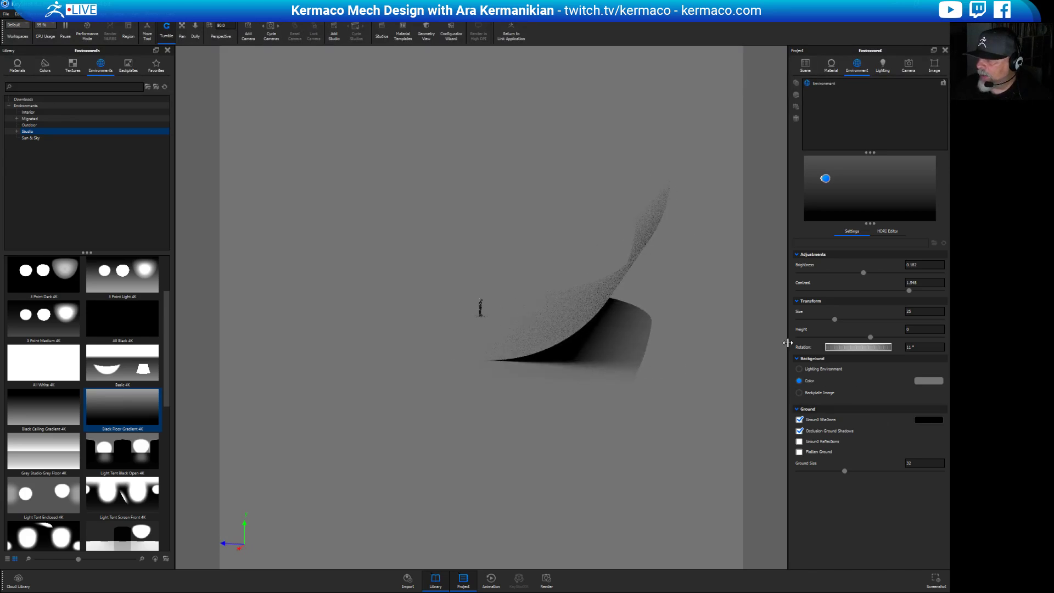
pyautogui.click(806, 66)
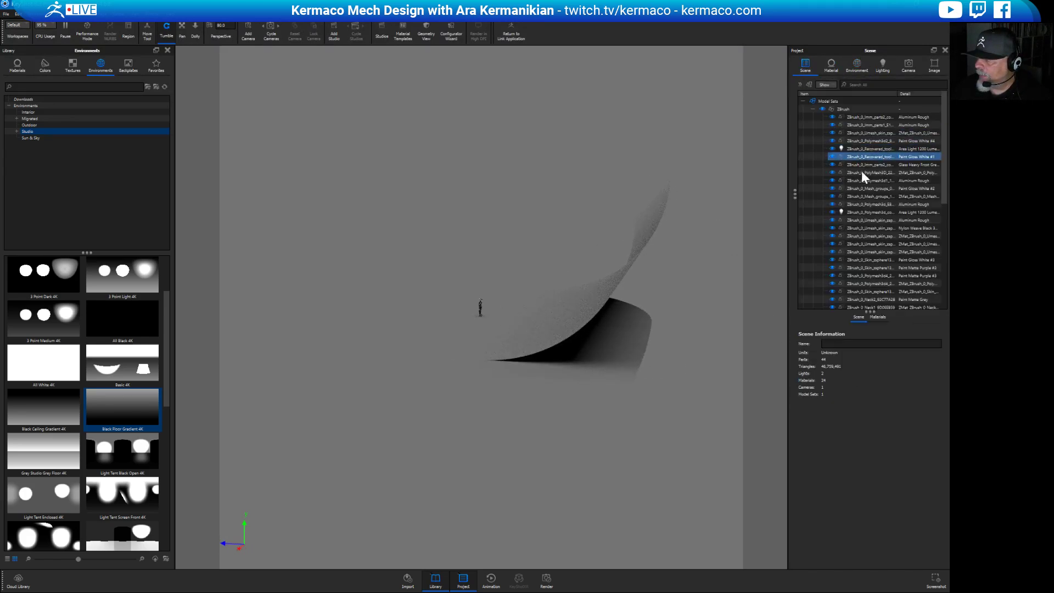
pyautogui.click(829, 110)
pyautogui.click(813, 110)
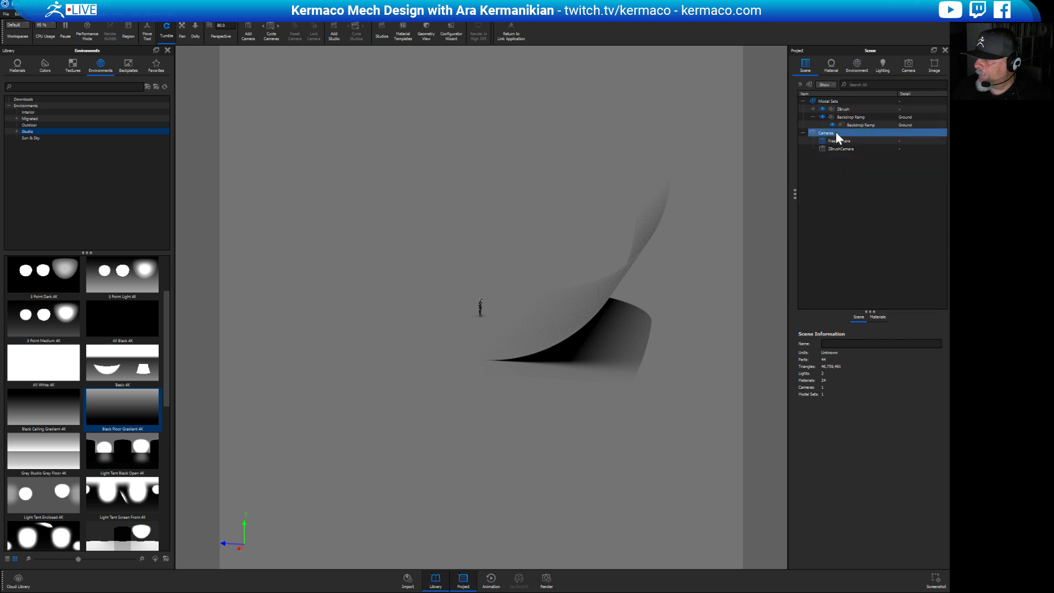
pyautogui.click(848, 125)
pyautogui.click(849, 118)
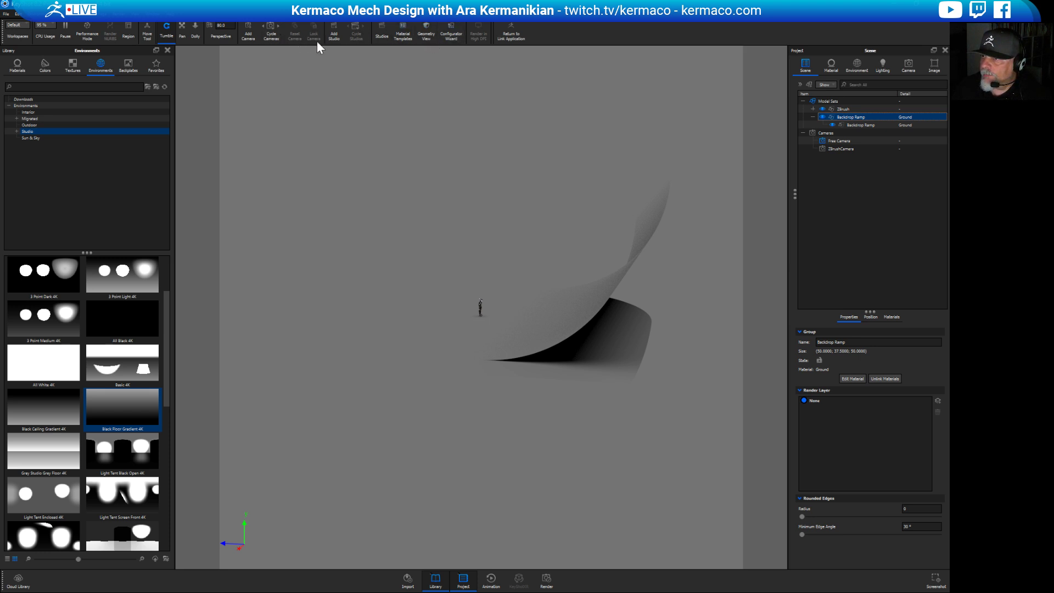
# Rotate the backdrop ramp around its vertical axis with the Move Tool to bring it behind the figure, with Y rotation 0°.
pyautogui.click(147, 29)
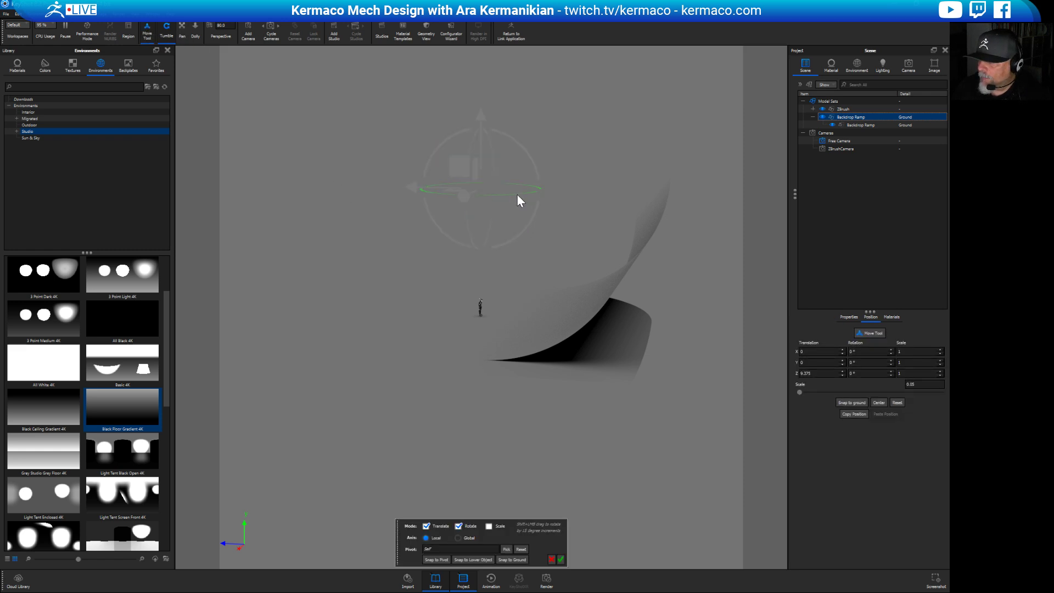
pyautogui.moveTo(519, 200); pyautogui.dragTo(354, 205)
pyautogui.moveTo(239, 203); pyautogui.dragTo(240, 204)
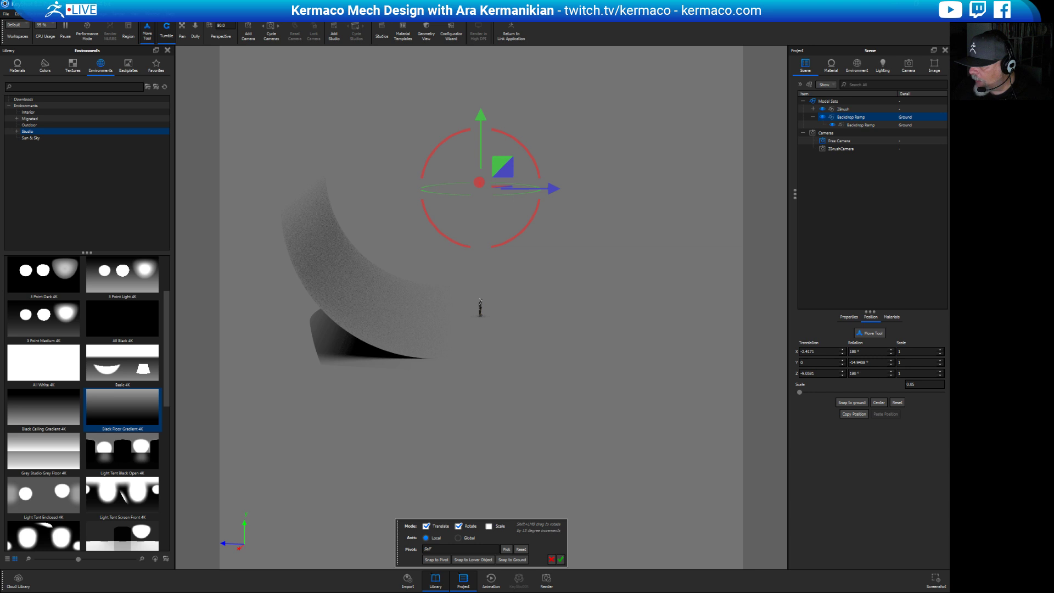
pyautogui.write('0')
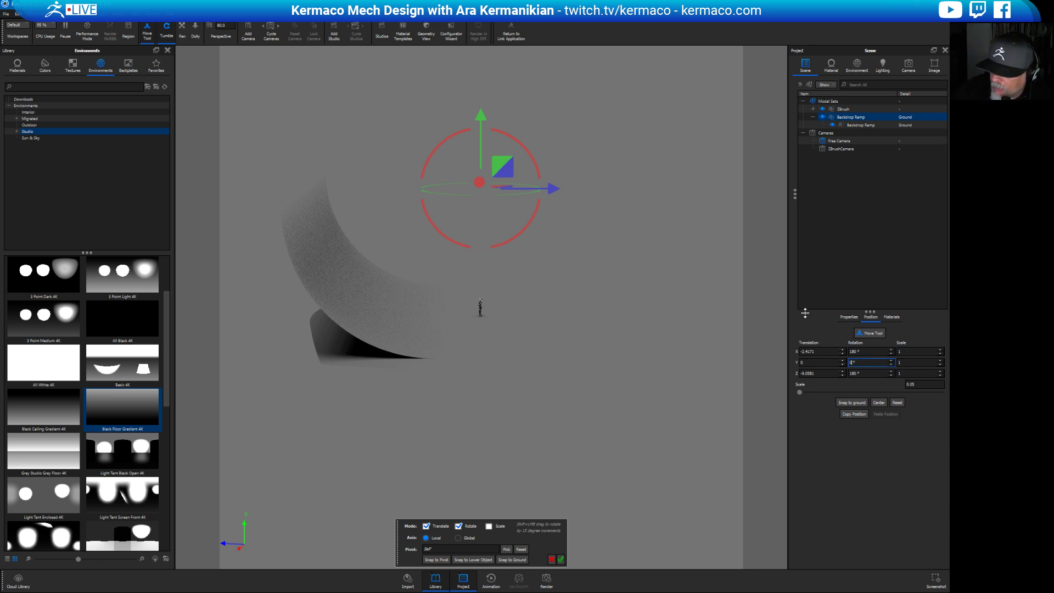
pyautogui.press('Return')
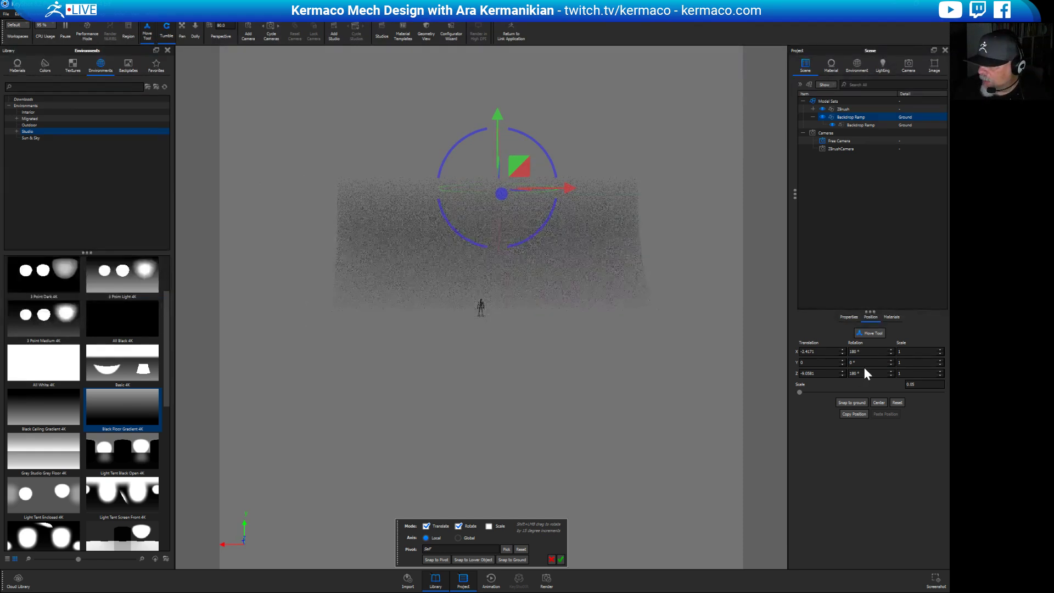
# Scale the backdrop ramp uniformly down to about 0.019 and snap it to the ground behind the figure.
pyautogui.click(875, 335)
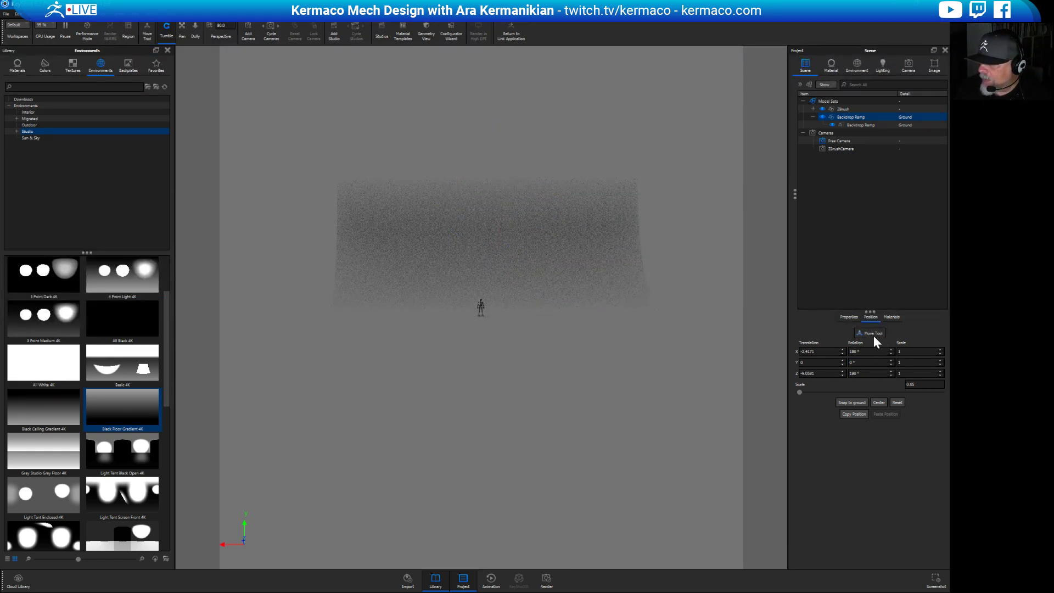
pyautogui.click(874, 334)
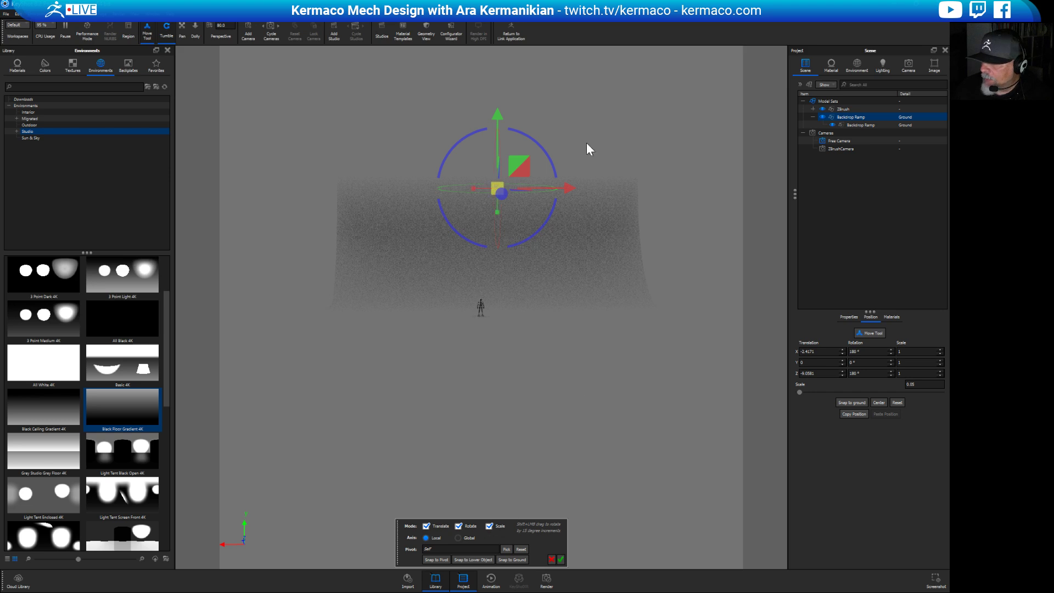
pyautogui.moveTo(499, 183); pyautogui.dragTo(477, 187)
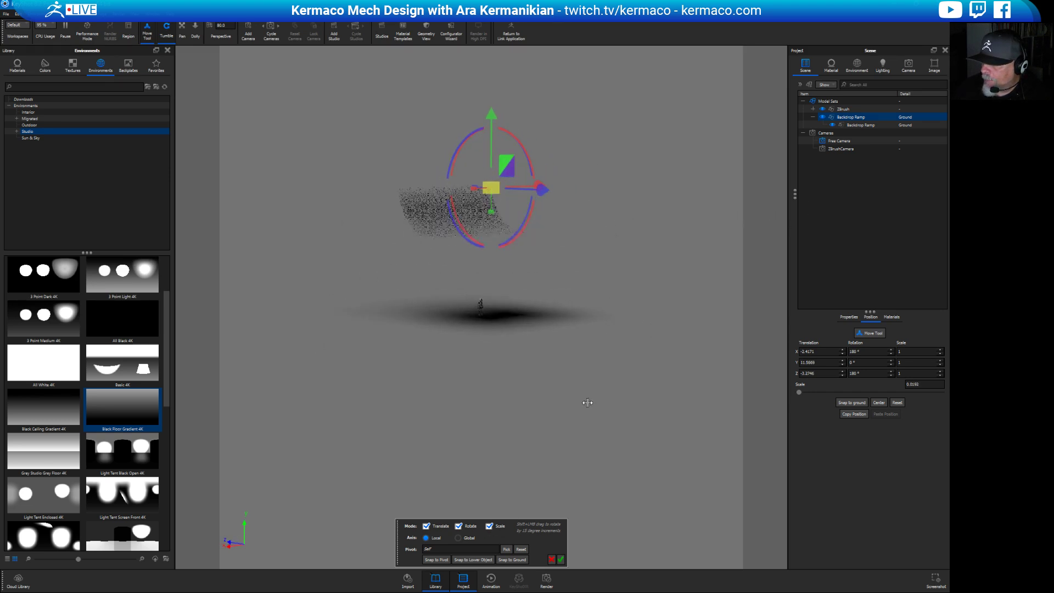
pyautogui.click(512, 560)
pyautogui.moveTo(541, 271); pyautogui.dragTo(516, 316)
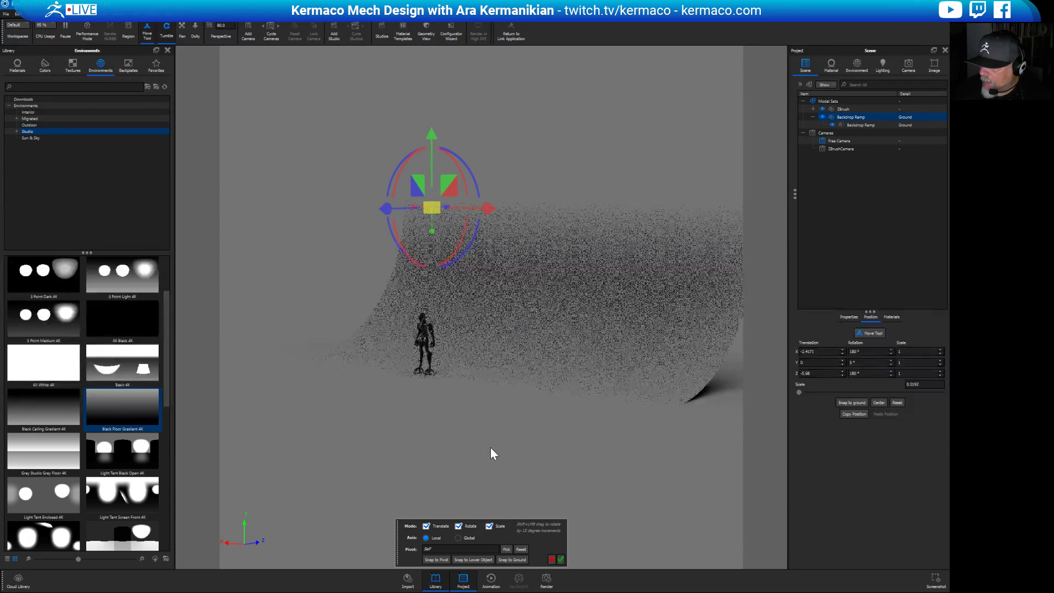
# Set the backdrop ramp's X and Z translation to 0.
pyautogui.moveTo(490, 447); pyautogui.dragTo(598, 443)
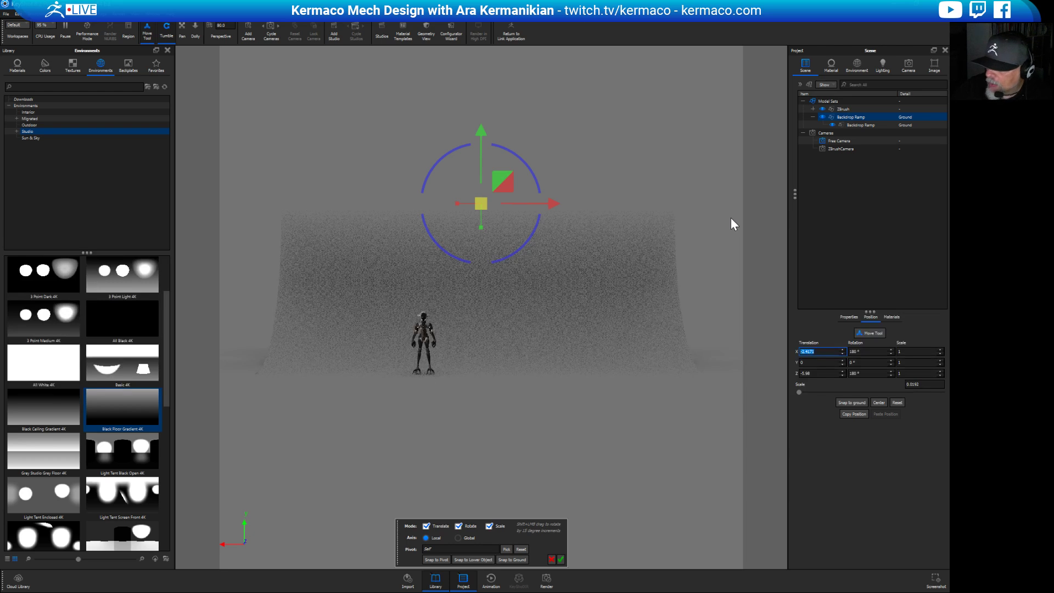
pyautogui.write('0')
pyautogui.press('Return')
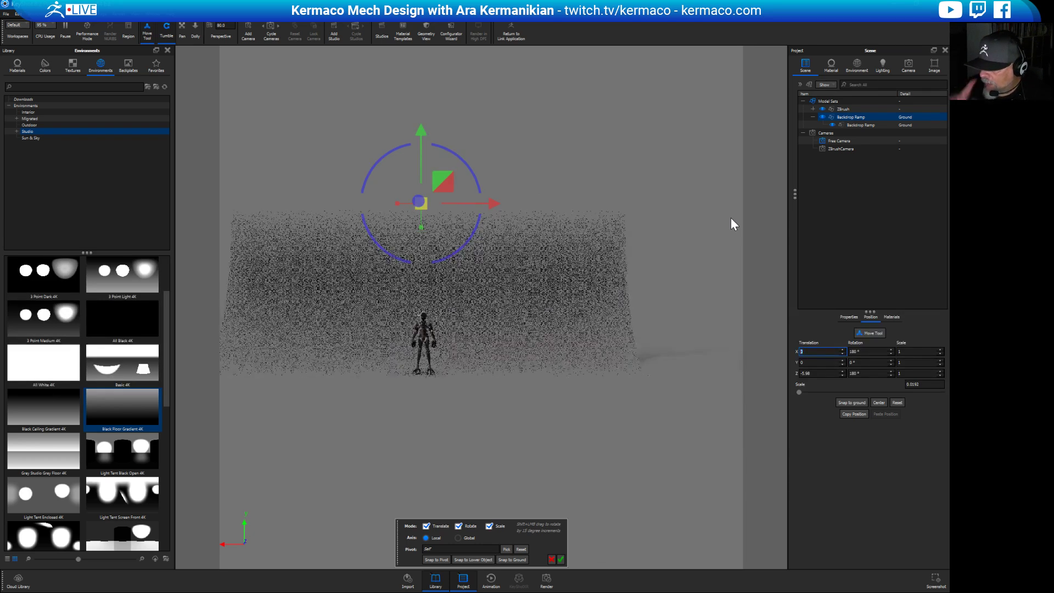
pyautogui.click(821, 373)
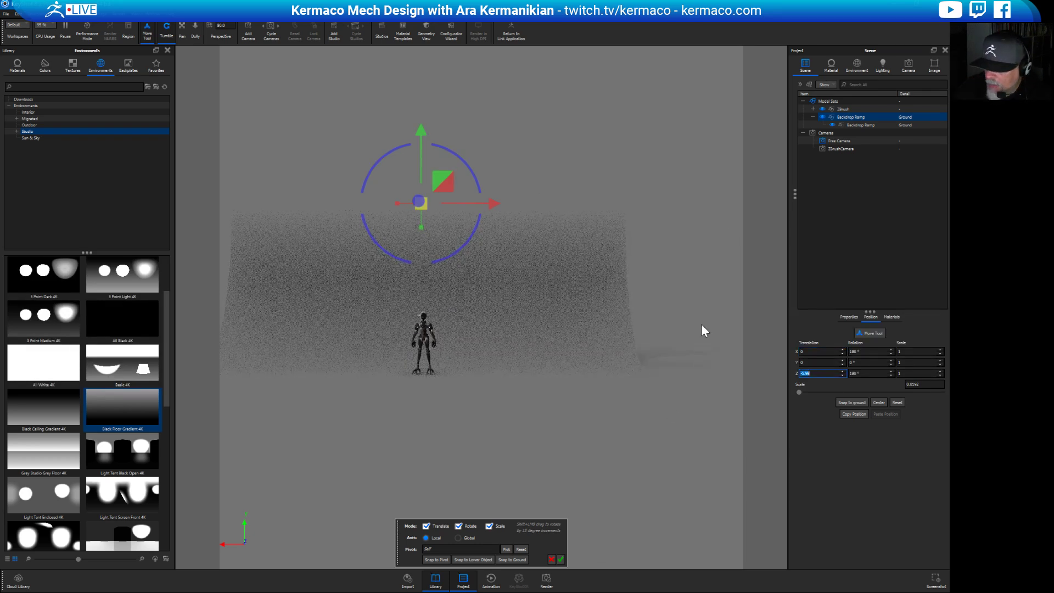
pyautogui.write('0')
pyautogui.press('Return')
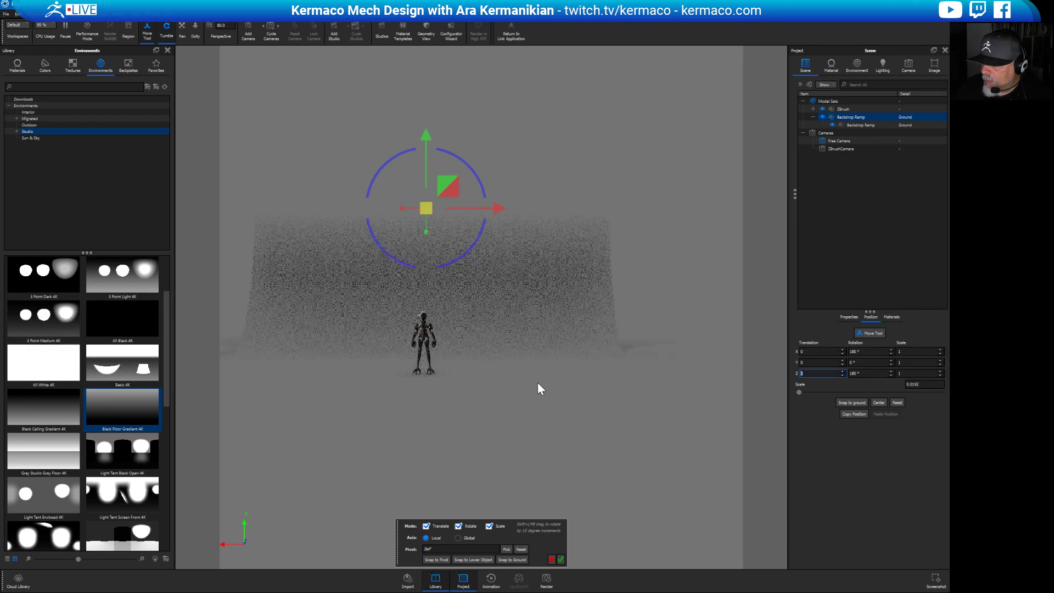
# Check the backdrop ramp's placement from the side and undo its last translation changes.
pyautogui.moveTo(583, 360); pyautogui.dragTo(555, 146)
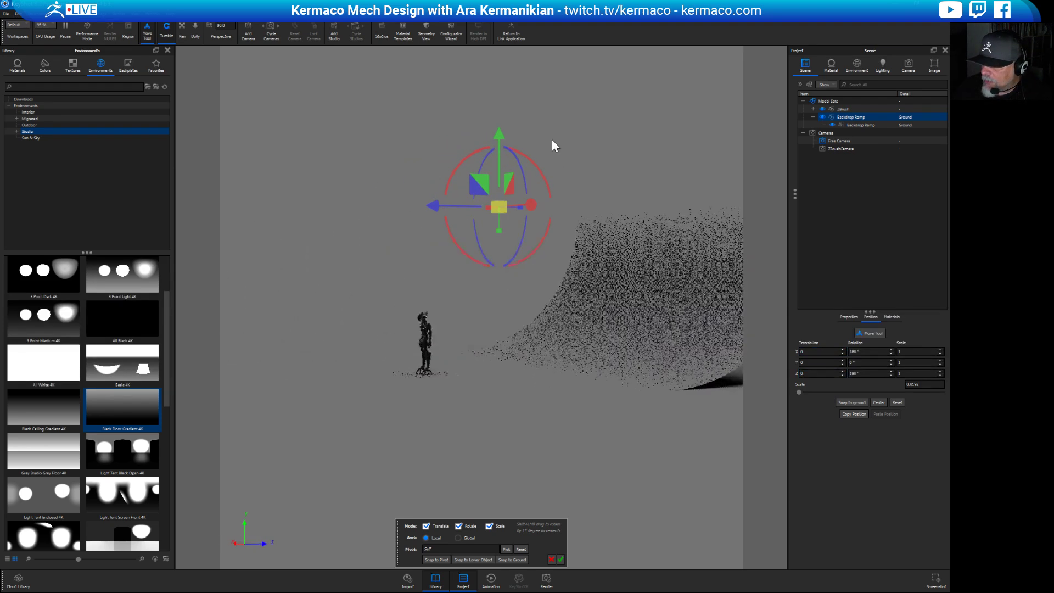
pyautogui.moveTo(490, 135); pyautogui.dragTo(392, 122)
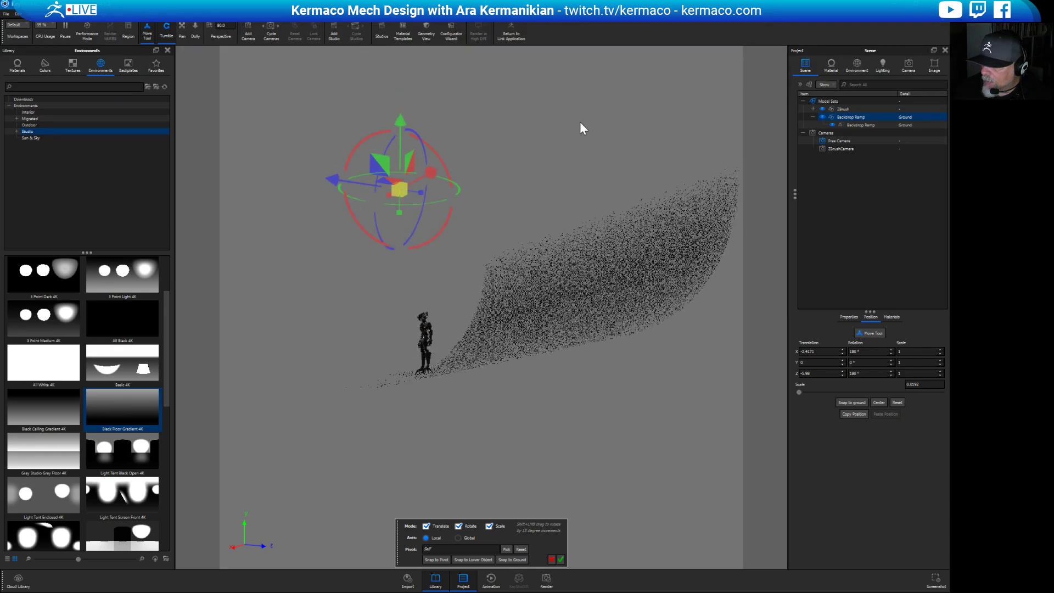
pyautogui.moveTo(580, 123); pyautogui.dragTo(721, 140)
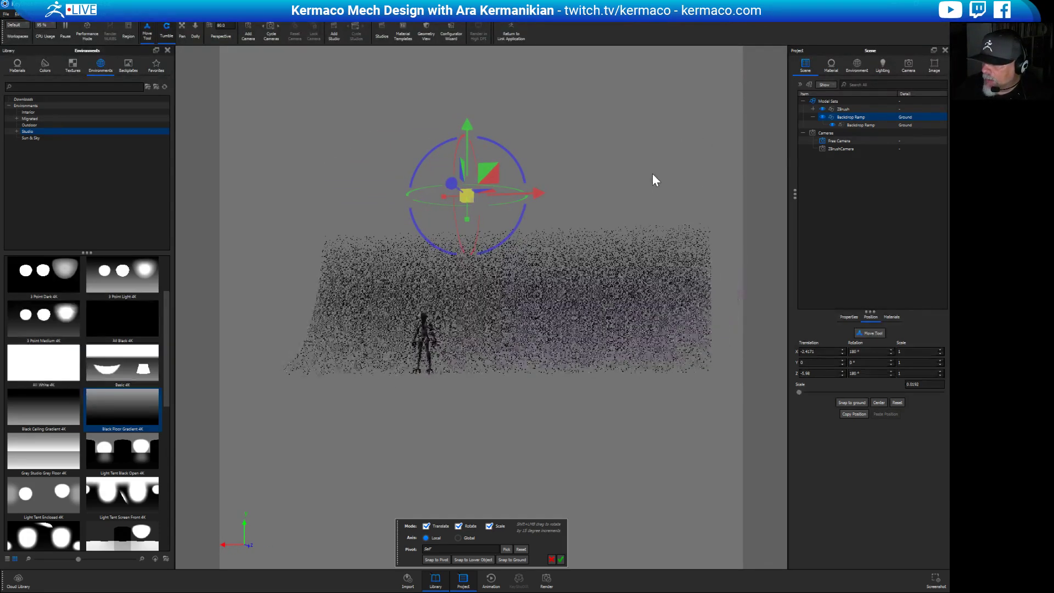
# Center the backdrop ramp on the origin by entering 0 for its X and Z translation again.
pyautogui.moveTo(726, 506); pyautogui.dragTo(734, 508)
pyautogui.click(821, 352)
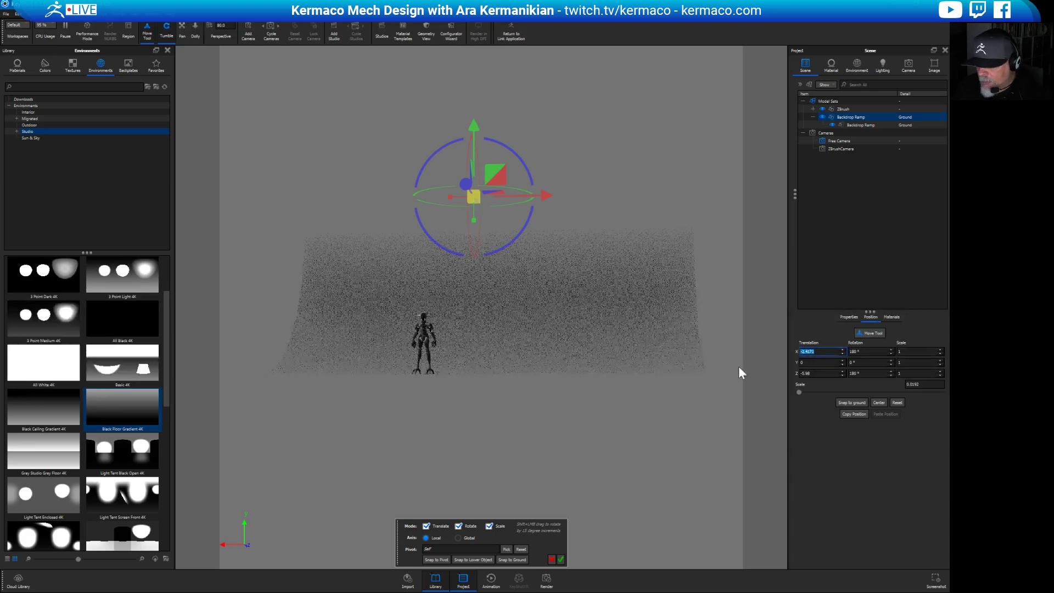
pyautogui.write('0')
pyautogui.click(821, 373)
pyautogui.write('0')
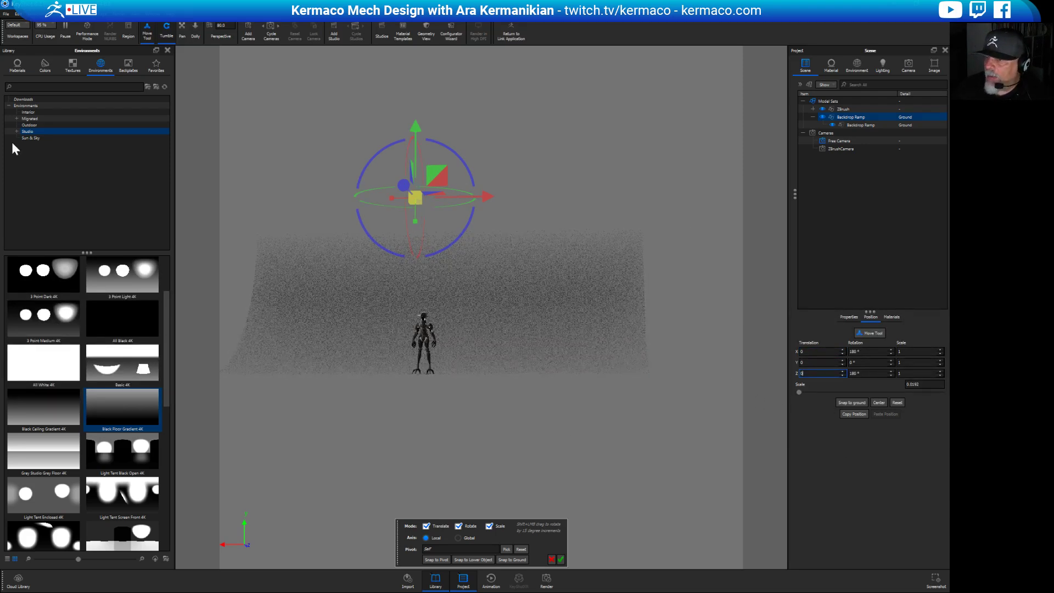
# Try the Paint Matte Gray material from the rough paints on the backdrop ramp.
pyautogui.click(17, 65)
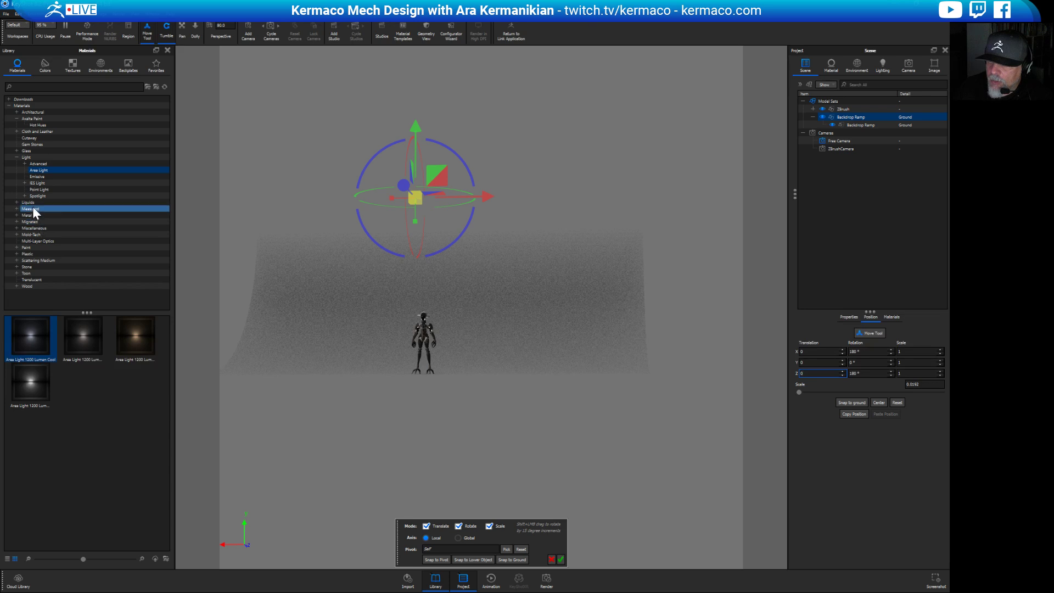
pyautogui.click(16, 248)
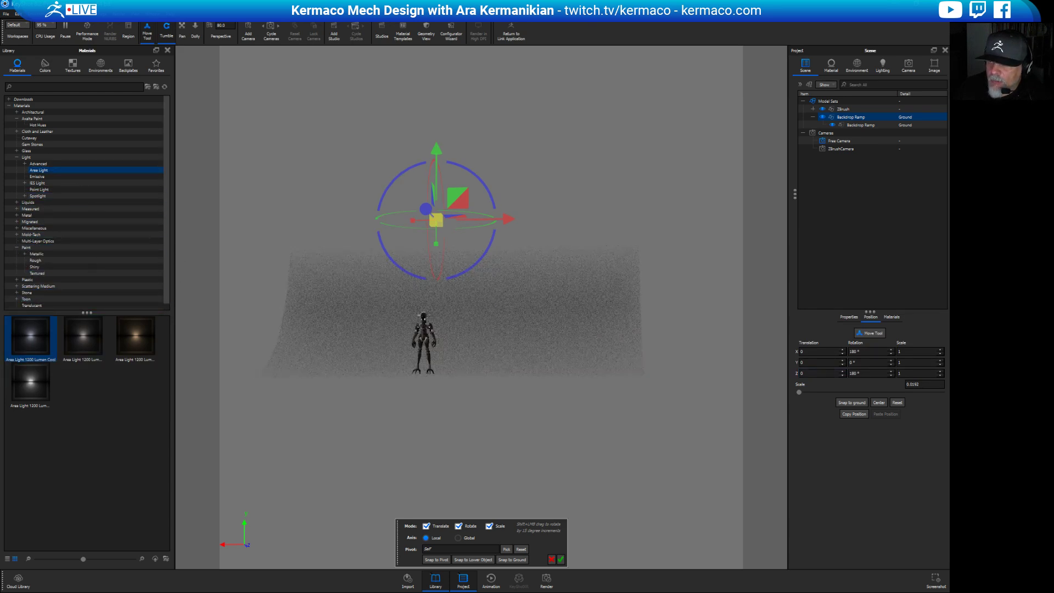
pyautogui.click(37, 260)
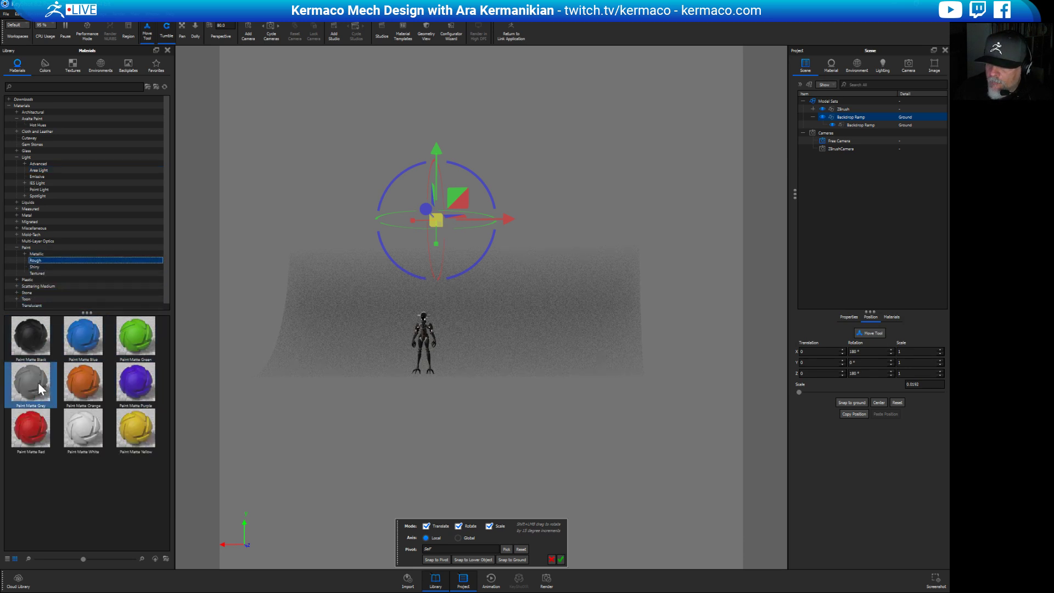
pyautogui.moveTo(38, 382)
pyautogui.mouseDown()
pyautogui.moveTo(340, 347)
pyautogui.moveTo(380, 356)
pyautogui.mouseUp()
pyautogui.moveTo(519, 336); pyautogui.dragTo(677, 246)
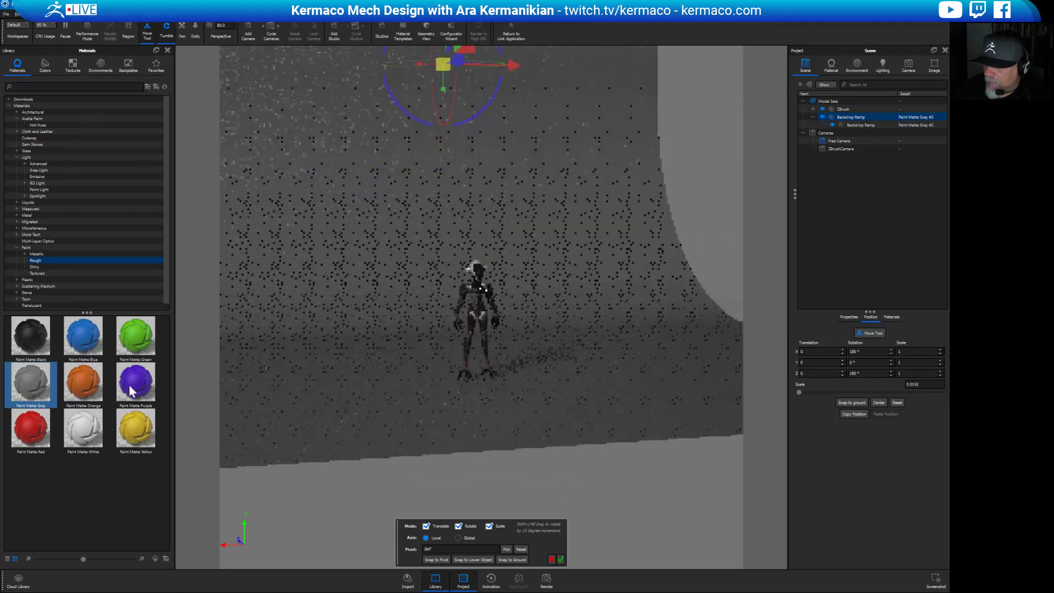
# Apply the Paint Gloss White material from the shiny paints to the backdrop ramp.
pyautogui.click(44, 266)
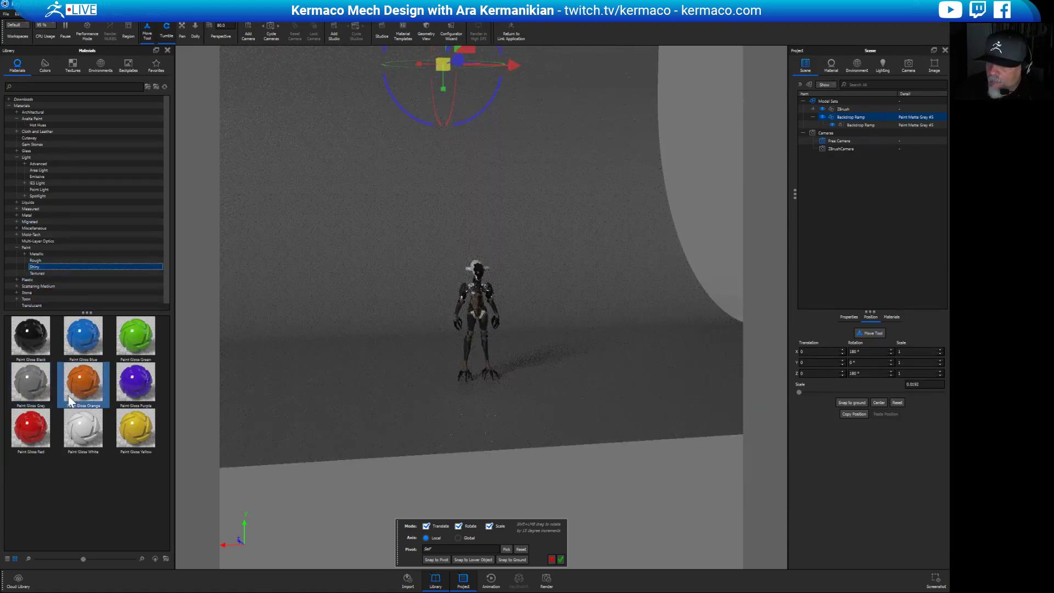
pyautogui.moveTo(83, 428)
pyautogui.mouseDown()
pyautogui.moveTo(386, 308)
pyautogui.moveTo(393, 336)
pyautogui.mouseUp()
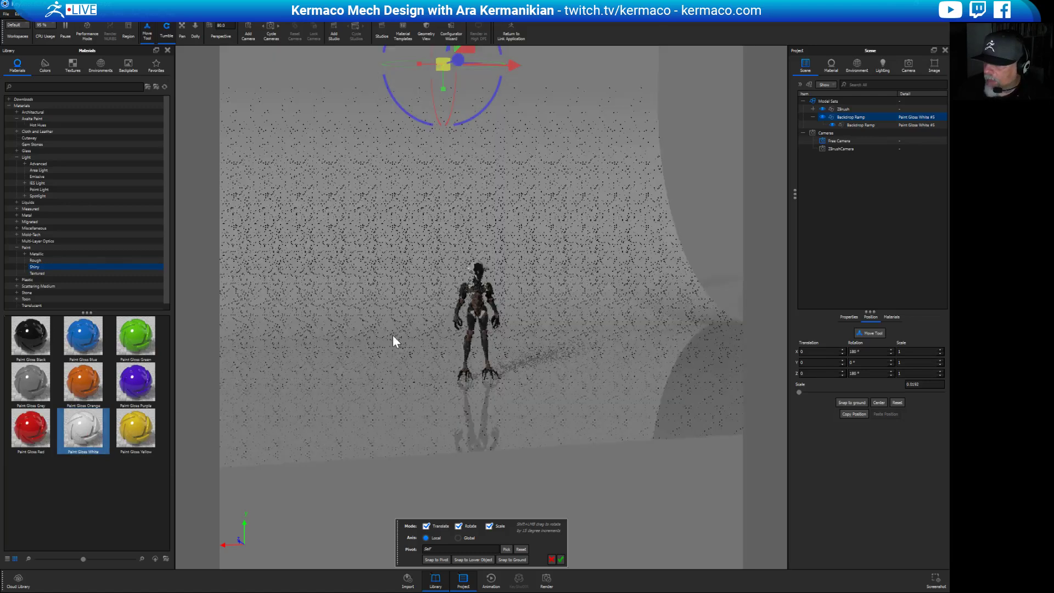
# Apply the Paint Matte Gray material from the rough paints to the backdrop ramp.
pyautogui.moveTo(634, 411); pyautogui.dragTo(260, 371)
pyautogui.click(35, 260)
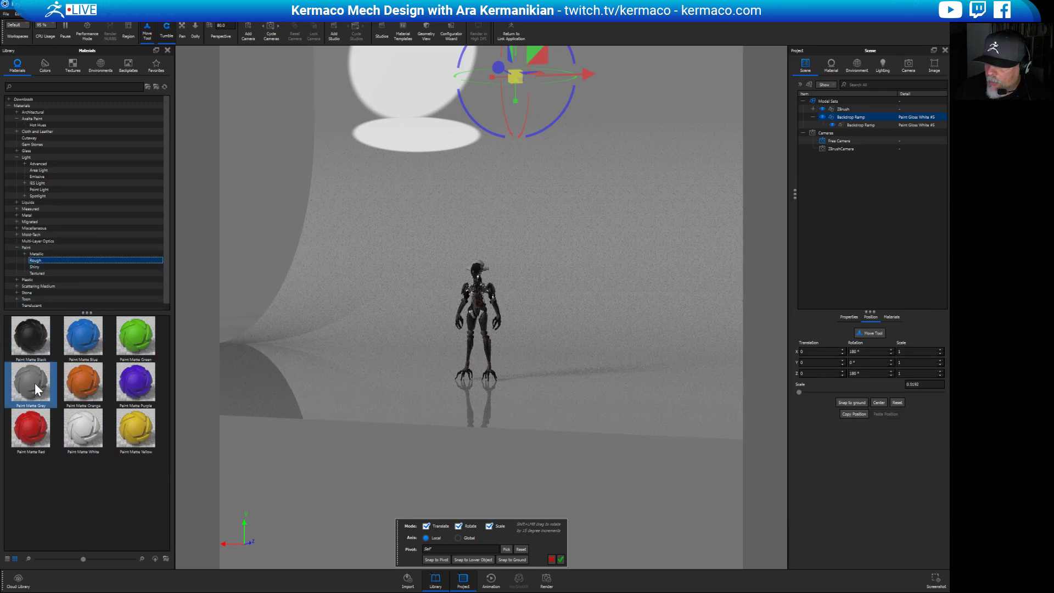
pyautogui.moveTo(34, 383); pyautogui.dragTo(378, 329)
# Inspect the character closely against the matte gray backdrop and accept the ramp's current placement.
pyautogui.moveTo(489, 376)
pyautogui.mouseDown()
pyautogui.moveTo(613, 393)
pyautogui.moveTo(602, 364)
pyautogui.moveTo(586, 383)
pyautogui.mouseUp()
pyautogui.moveTo(540, 249); pyautogui.dragTo(530, 210, button='middle')
pyautogui.keyDown('alt'); pyautogui.moveTo(530, 219); pyautogui.dragTo(572, 358, button='right'); pyautogui.keyUp('alt')
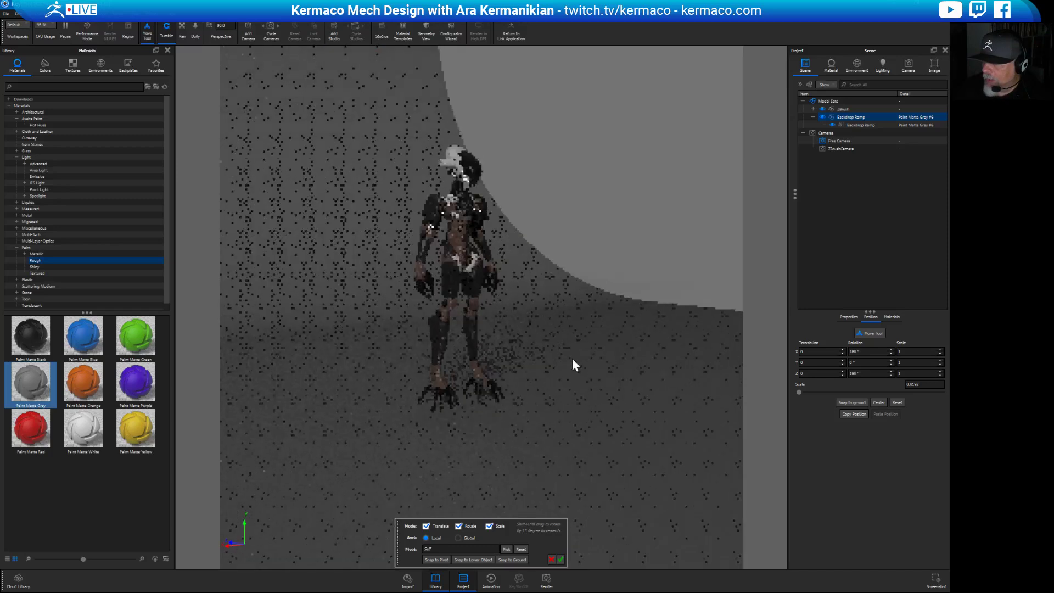
pyautogui.moveTo(572, 358); pyautogui.dragTo(512, 334)
pyautogui.keyDown('alt'); pyautogui.moveTo(512, 334); pyautogui.dragTo(772, 463, button='right'); pyautogui.keyUp('alt')
pyautogui.moveTo(524, 338); pyautogui.dragTo(561, 575)
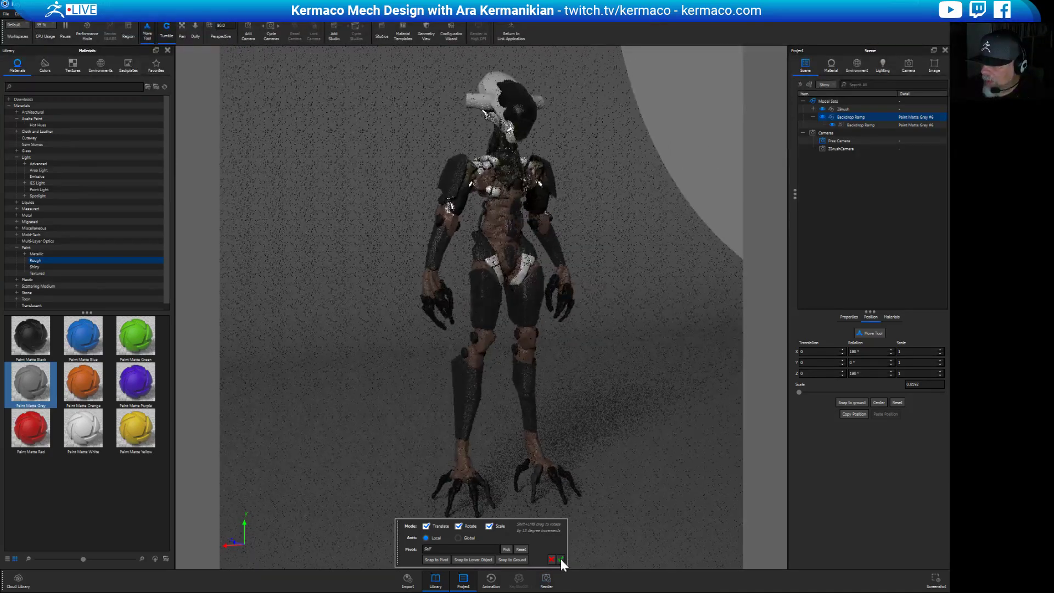
pyautogui.click(561, 559)
# Widen the nested Backdrop Ramp part by stretching its X scale to about 2.5 and accept the transform.
pyautogui.moveTo(759, 406); pyautogui.dragTo(704, 433)
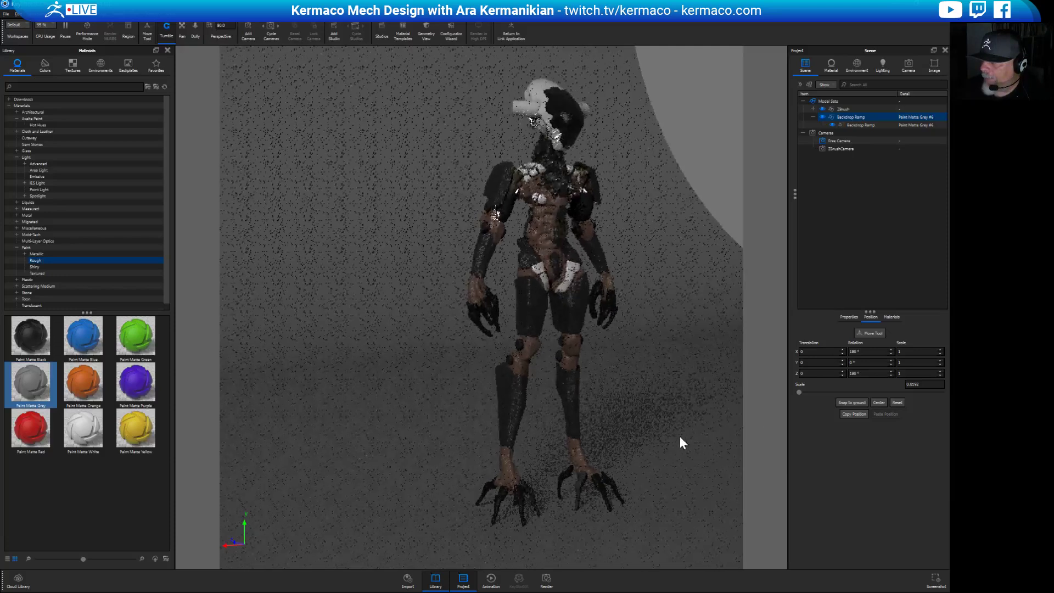
pyautogui.keyDown('alt'); pyautogui.moveTo(680, 443); pyautogui.dragTo(551, 401, button='right'); pyautogui.keyUp('alt')
pyautogui.moveTo(551, 402); pyautogui.dragTo(505, 400)
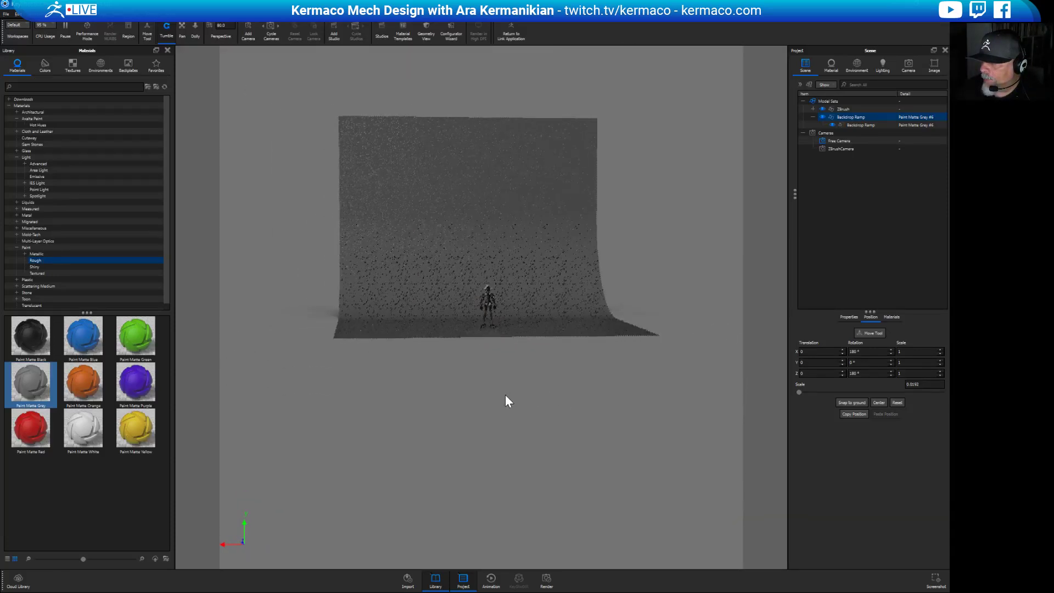
pyautogui.click(870, 125)
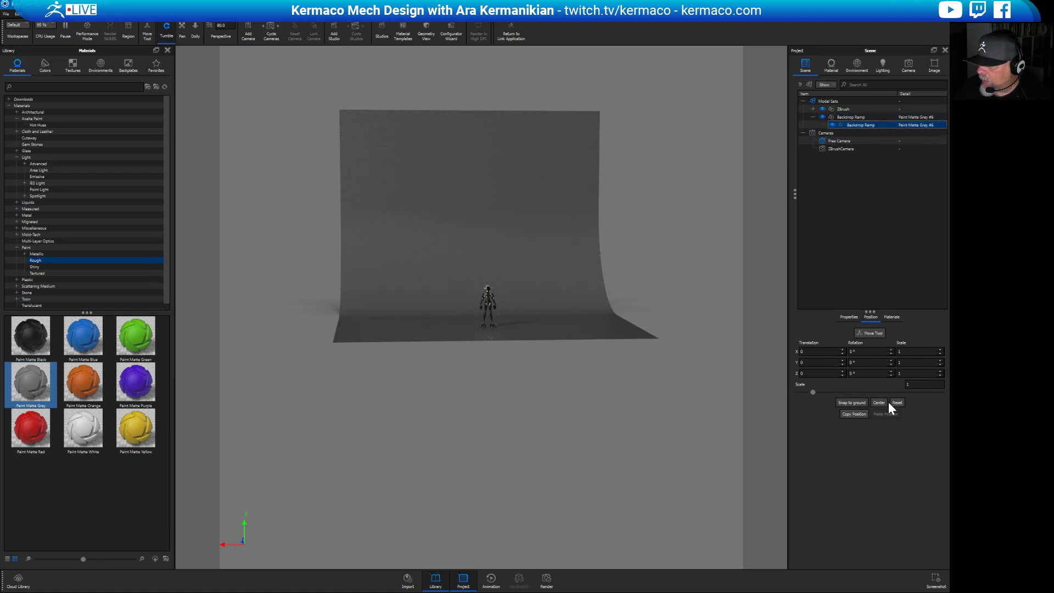
pyautogui.click(875, 333)
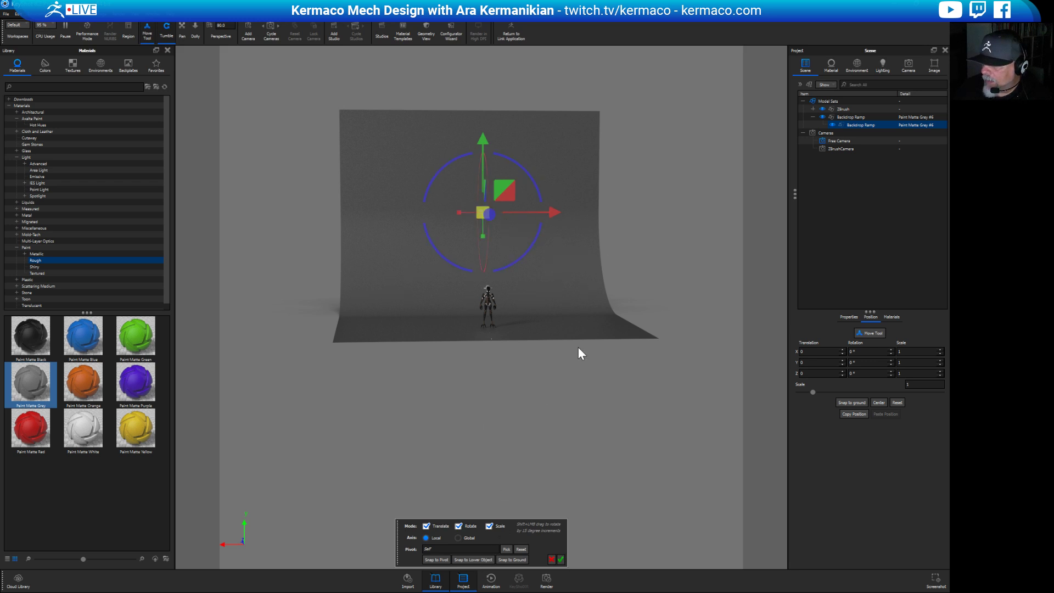
pyautogui.moveTo(579, 348); pyautogui.dragTo(636, 353)
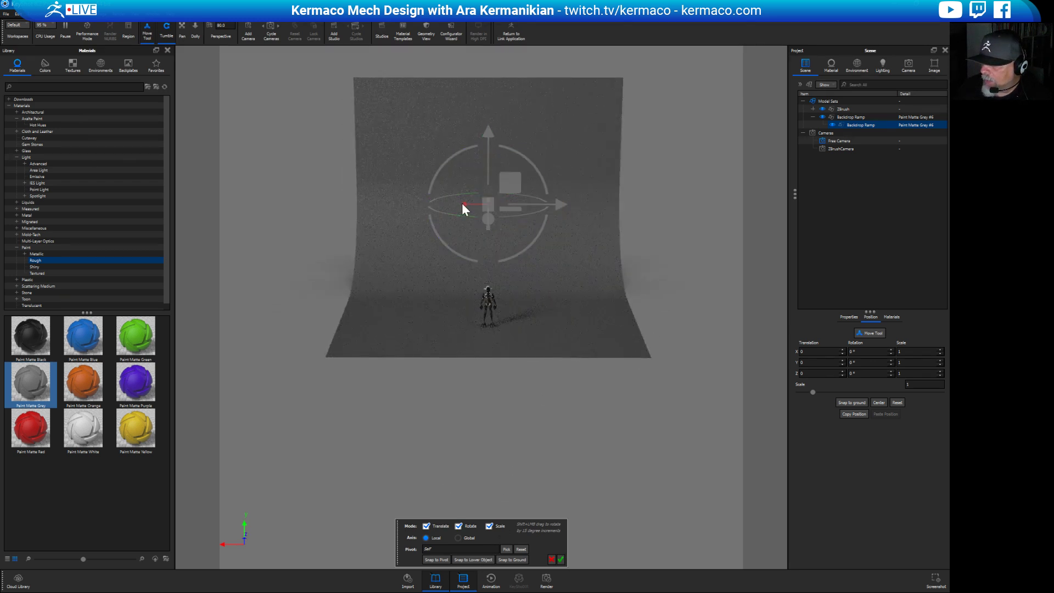
pyautogui.moveTo(466, 203); pyautogui.dragTo(417, 202)
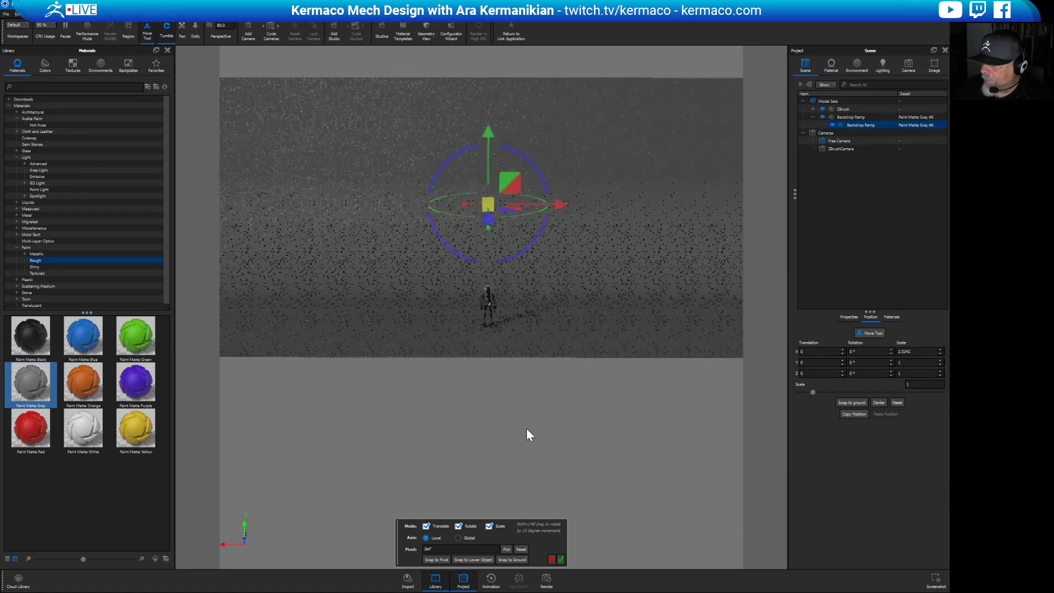
pyautogui.moveTo(529, 435); pyautogui.dragTo(467, 322)
pyautogui.scroll(3, 581, 326)
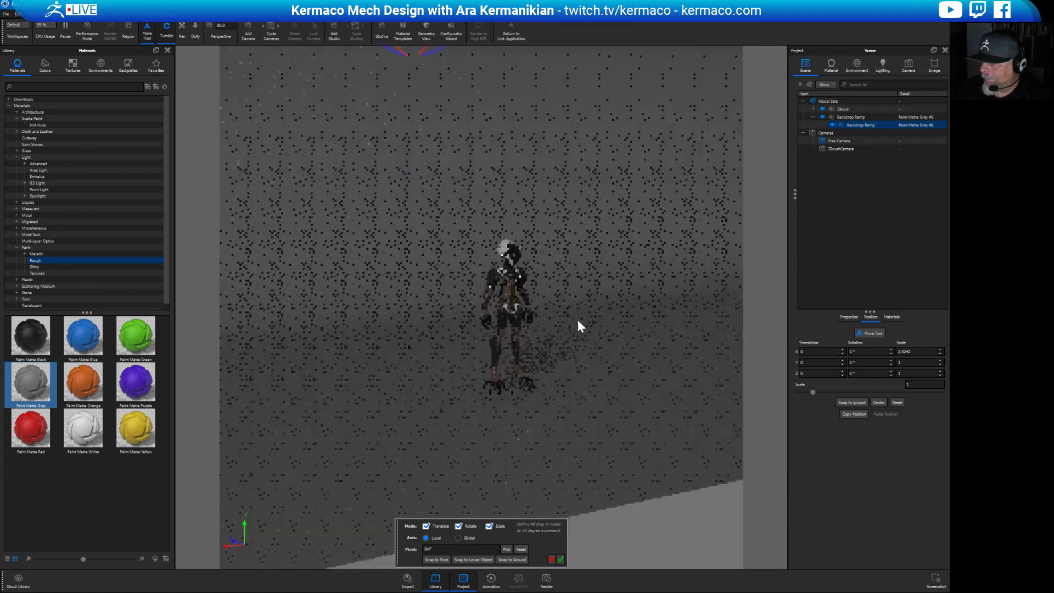
pyautogui.scroll(5, 581, 326)
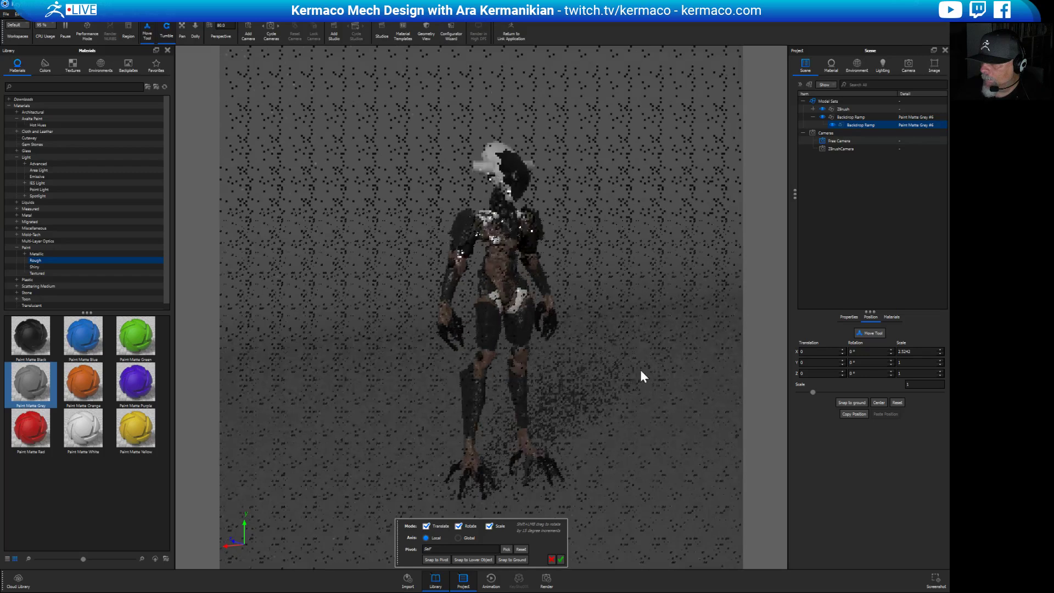
pyautogui.scroll(4, 672, 371)
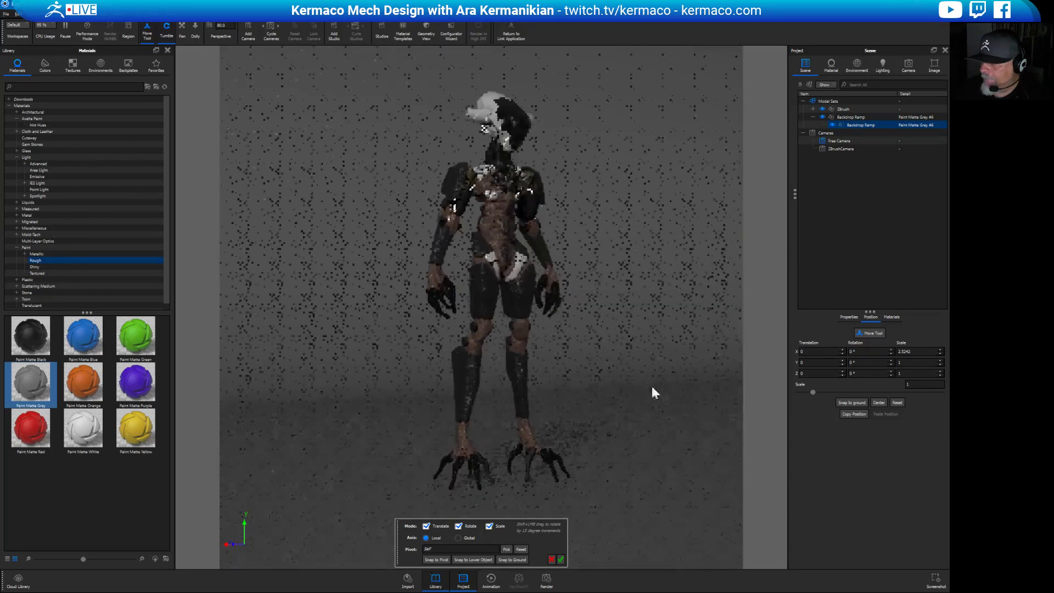
pyautogui.scroll(2, 651, 387)
pyautogui.click(562, 560)
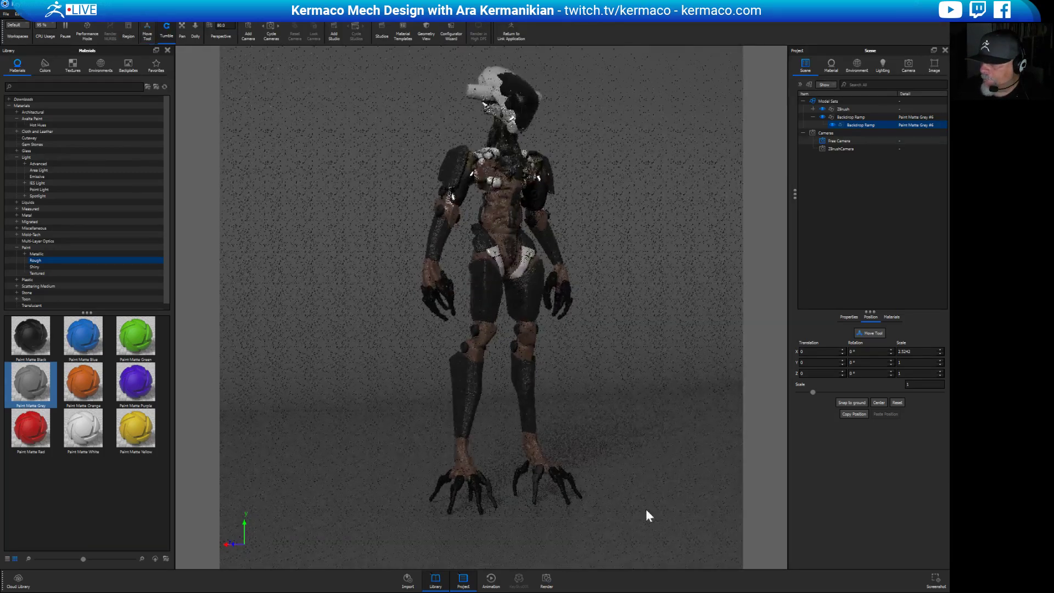
# Switch the scene's lighting preset to Product.
pyautogui.moveTo(667, 387); pyautogui.dragTo(584, 382)
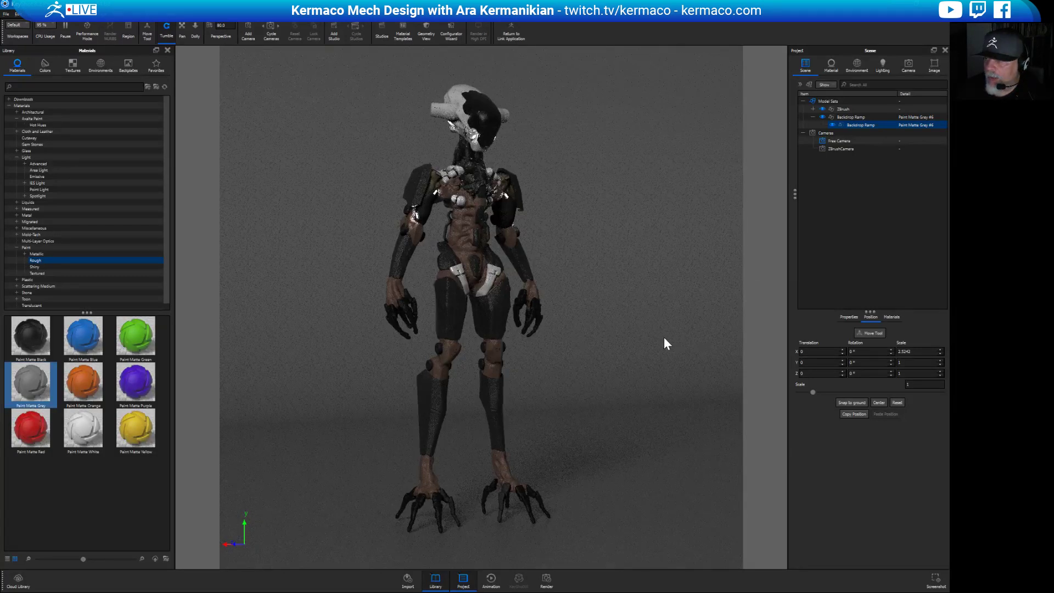
pyautogui.moveTo(664, 338); pyautogui.dragTo(736, 384)
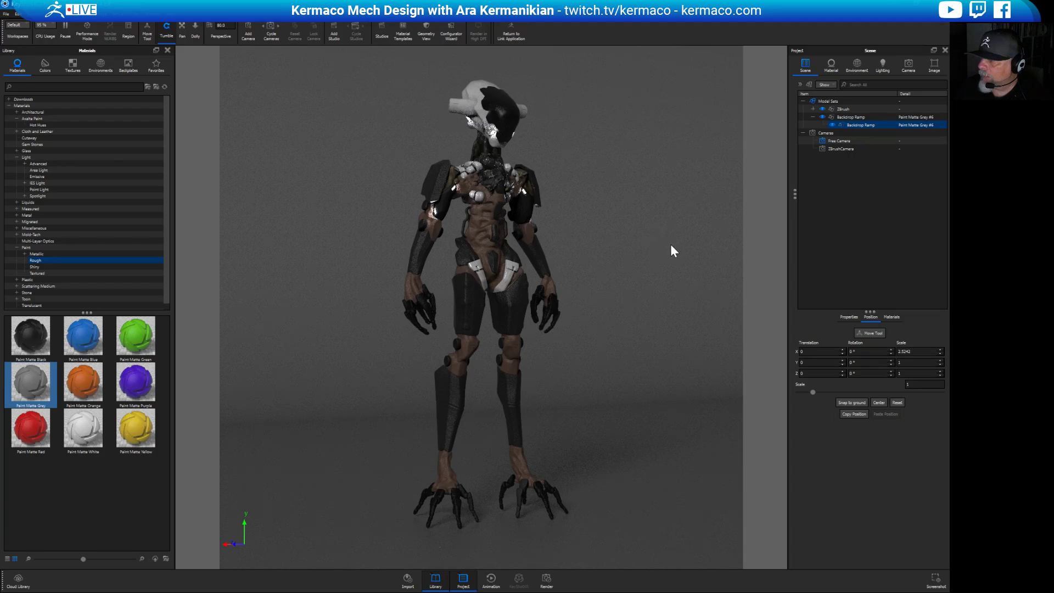
pyautogui.click(856, 65)
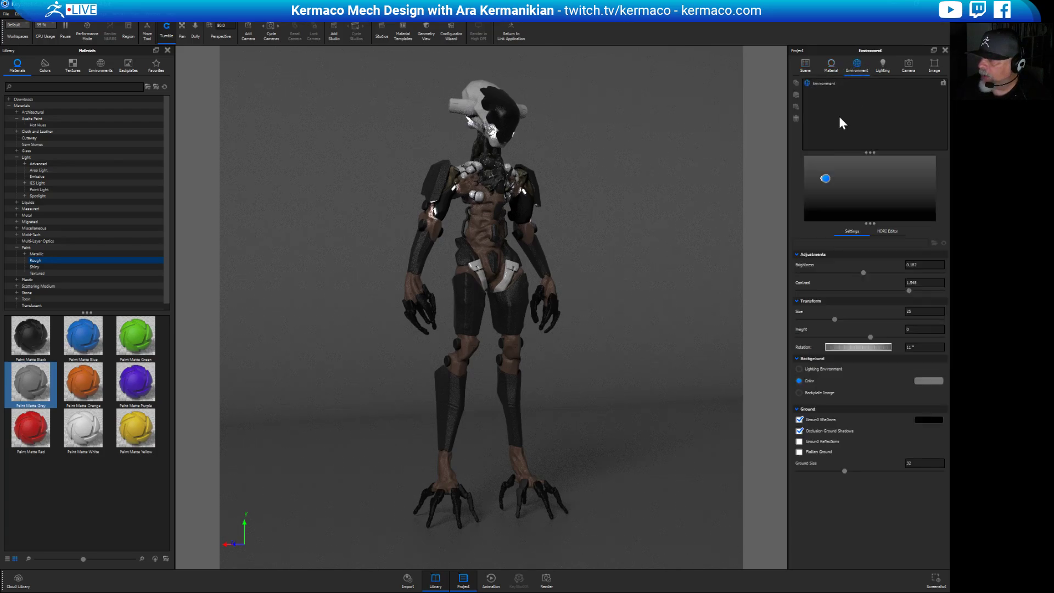
pyautogui.click(882, 65)
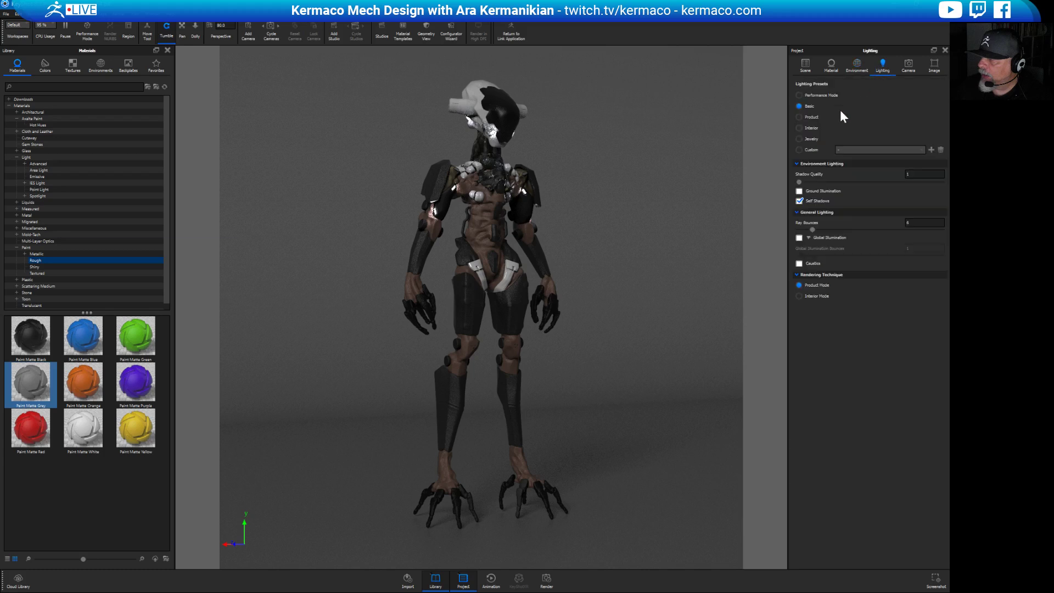
pyautogui.click(800, 117)
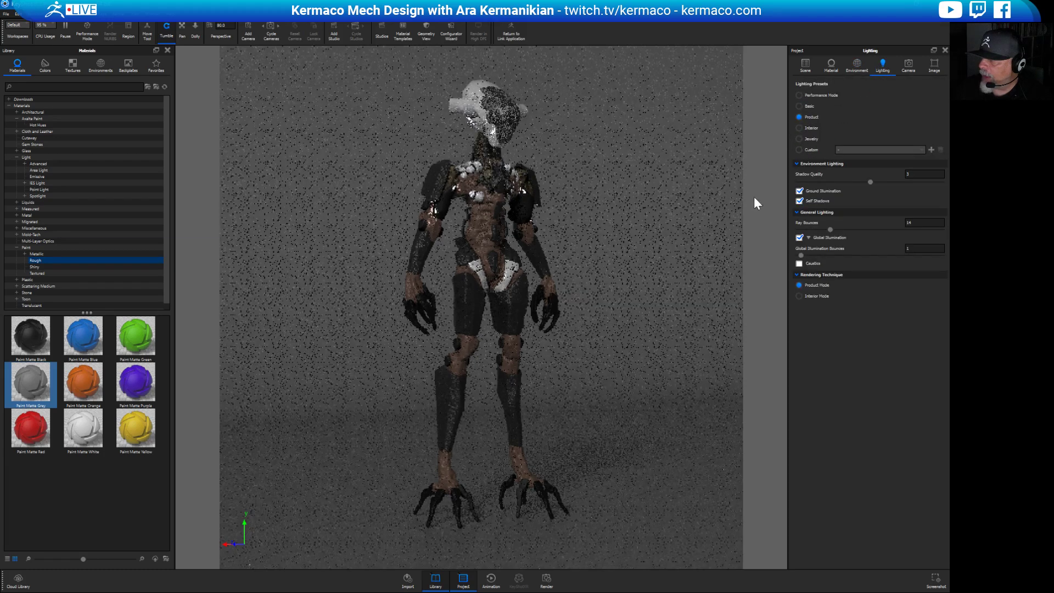
pyautogui.click(799, 128)
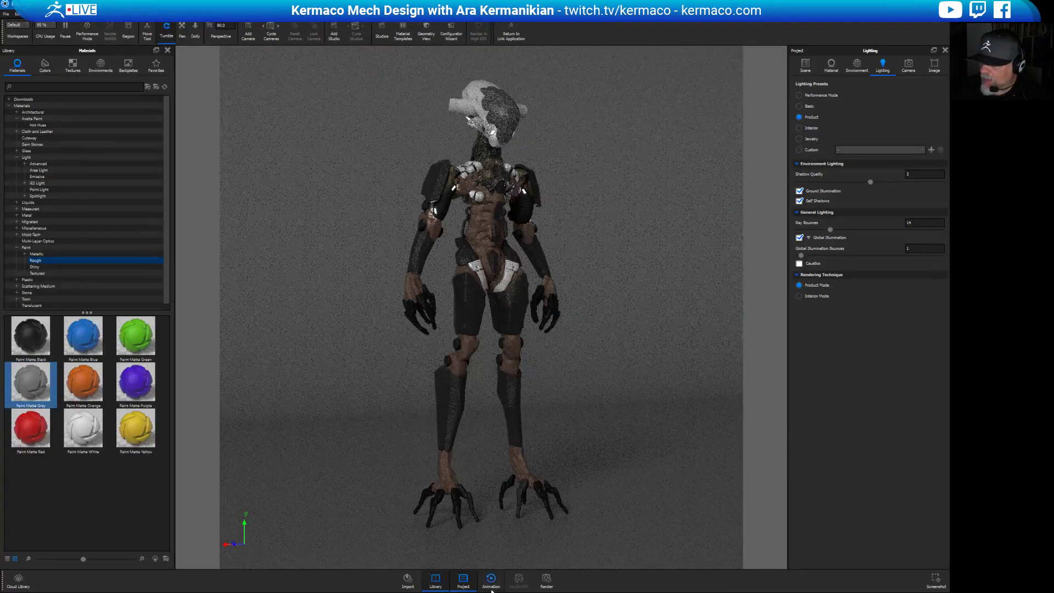
# Start moving the nested Backdrop Ramp part vertically and set its Y translation to 0.1.
pyautogui.click(804, 65)
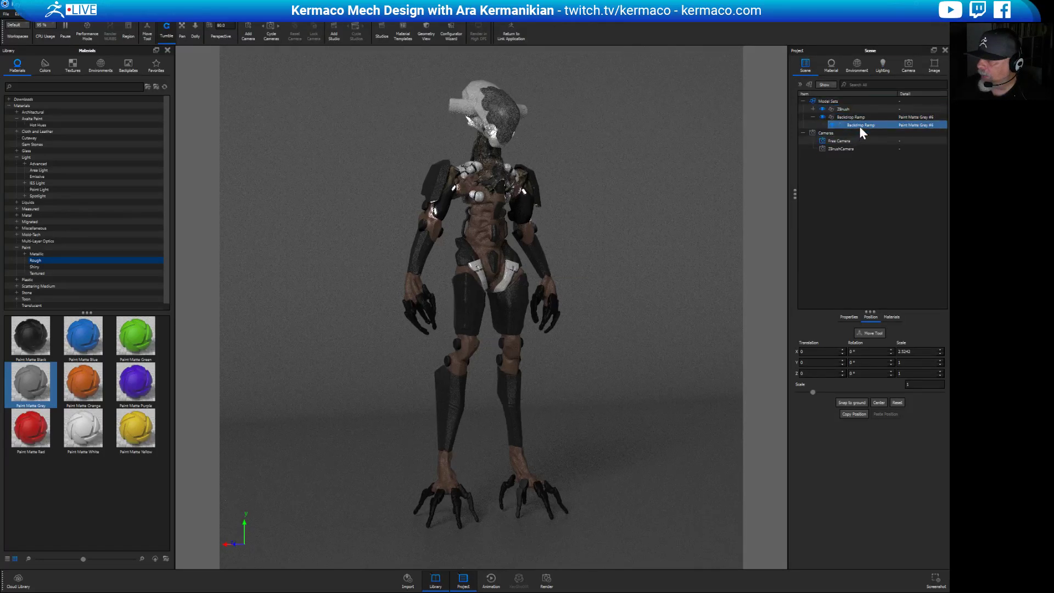
pyautogui.click(871, 332)
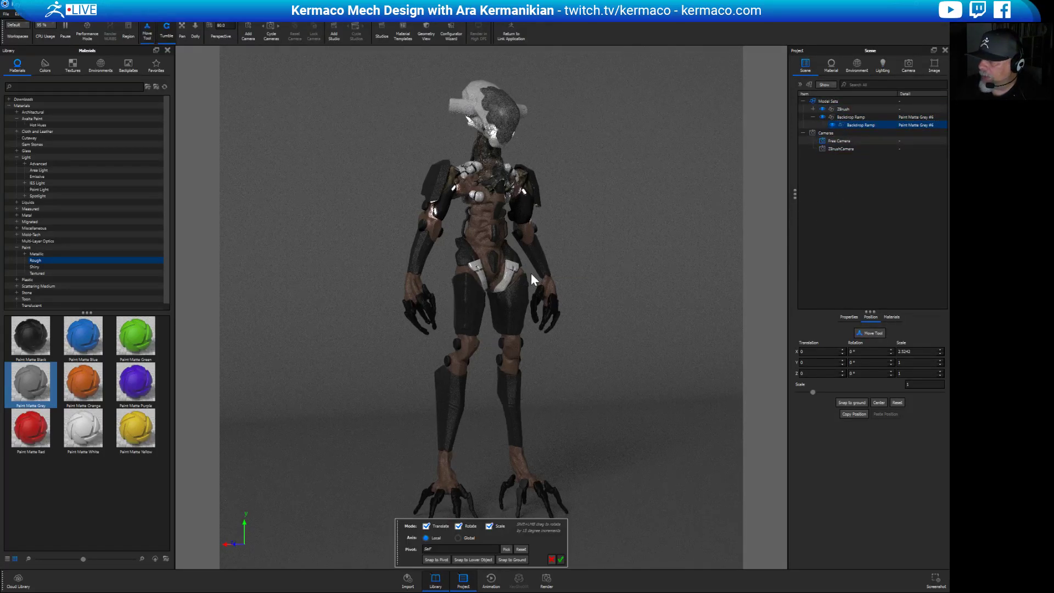
pyautogui.keyDown('alt'); pyautogui.moveTo(626, 434); pyautogui.dragTo(186, 263, button='right'); pyautogui.keyUp('alt')
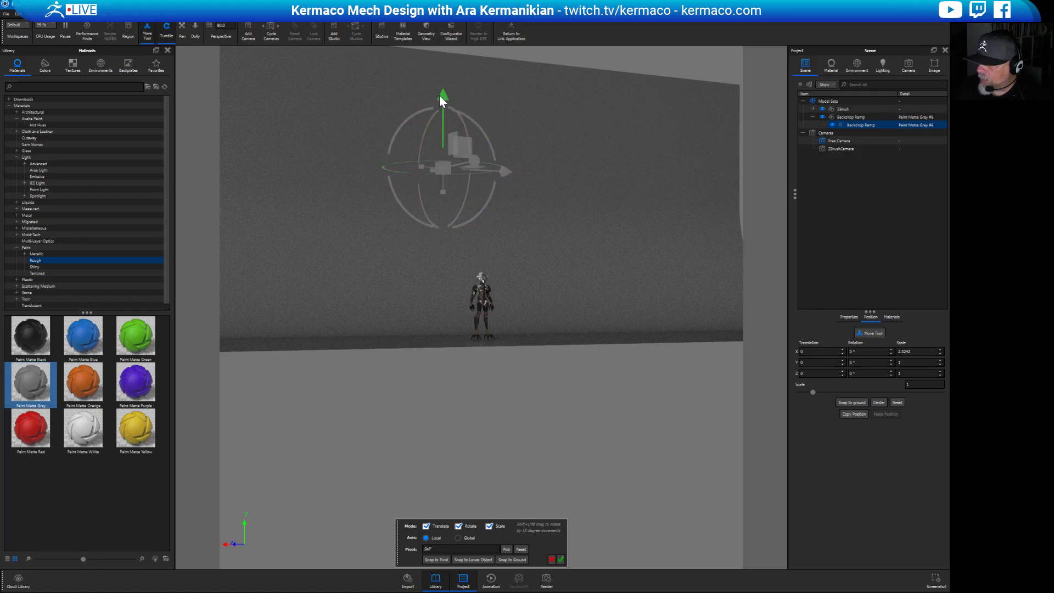
pyautogui.moveTo(439, 95); pyautogui.dragTo(473, 117)
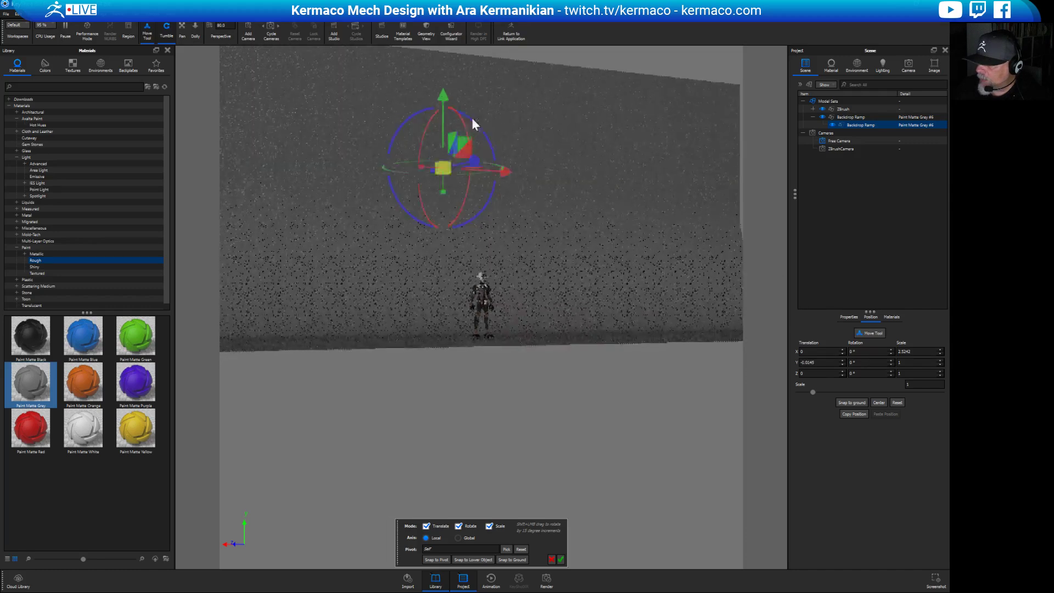
pyautogui.click(808, 363)
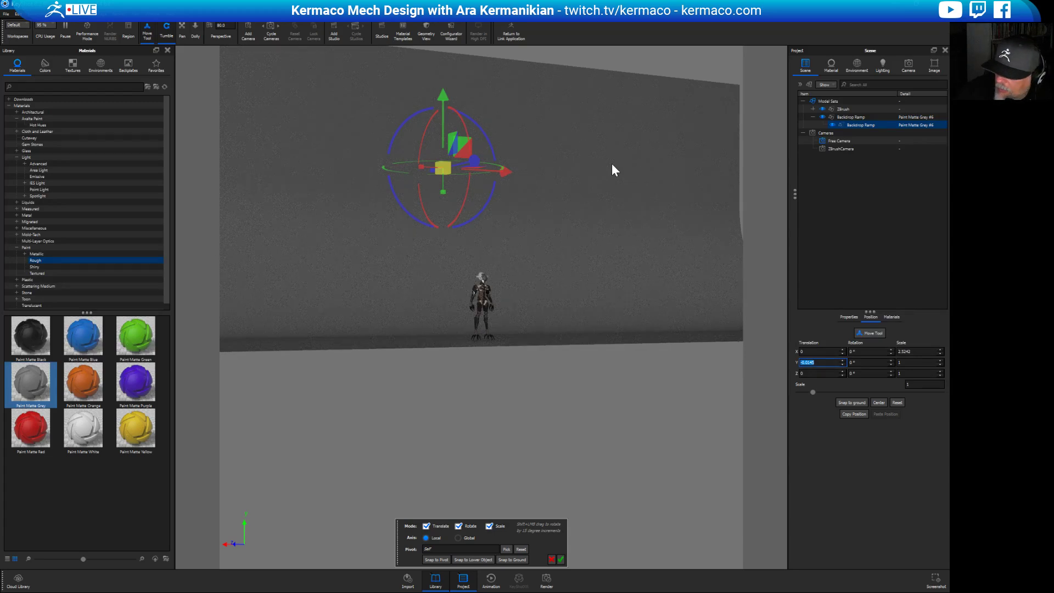
pyautogui.write('.1')
pyautogui.press('Return')
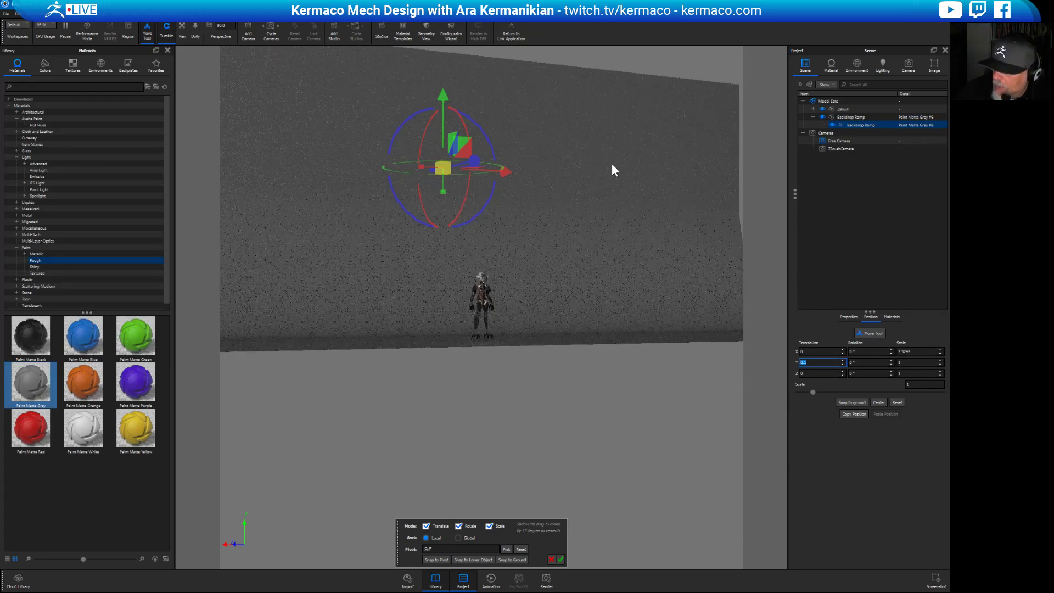
# Check the character's feet against the floor, try ramp Y translations of 0.2 and 0.4, then set 0.6 and accept the move.
pyautogui.scroll(3, 786, 556)
pyautogui.scroll(3, 562, 440)
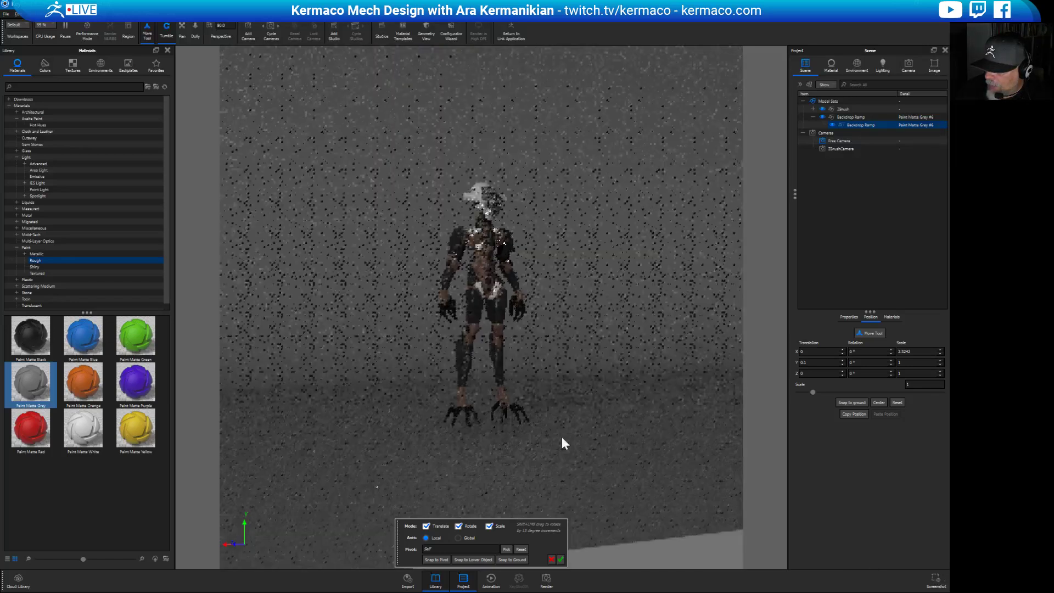
pyautogui.scroll(2, 654, 419)
pyautogui.scroll(2, 608, 313)
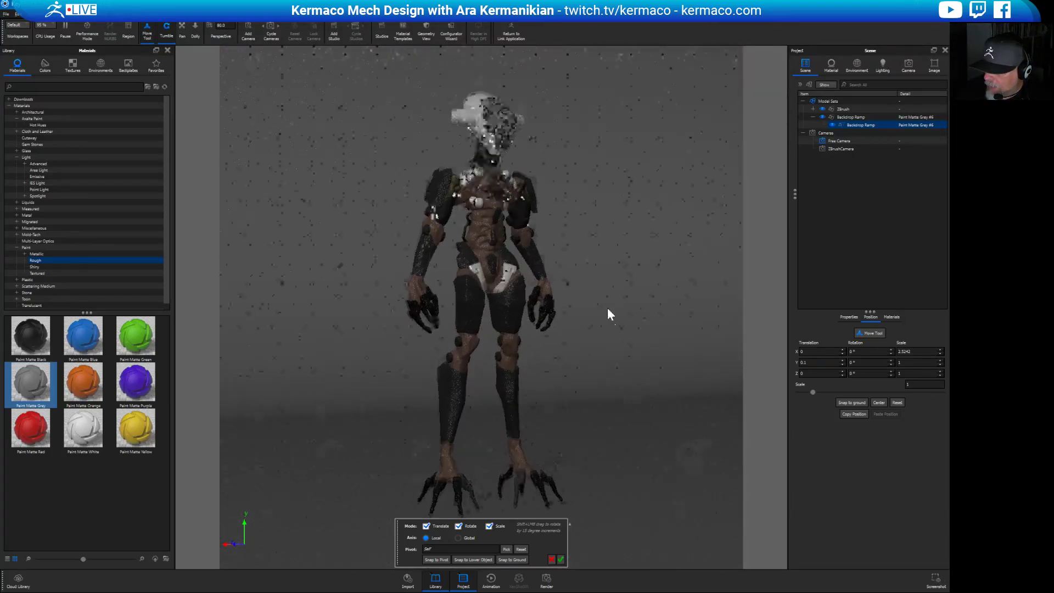
pyautogui.scroll(1, 638, 414)
pyautogui.scroll(1, 667, 444)
pyautogui.scroll(1, 667, 444)
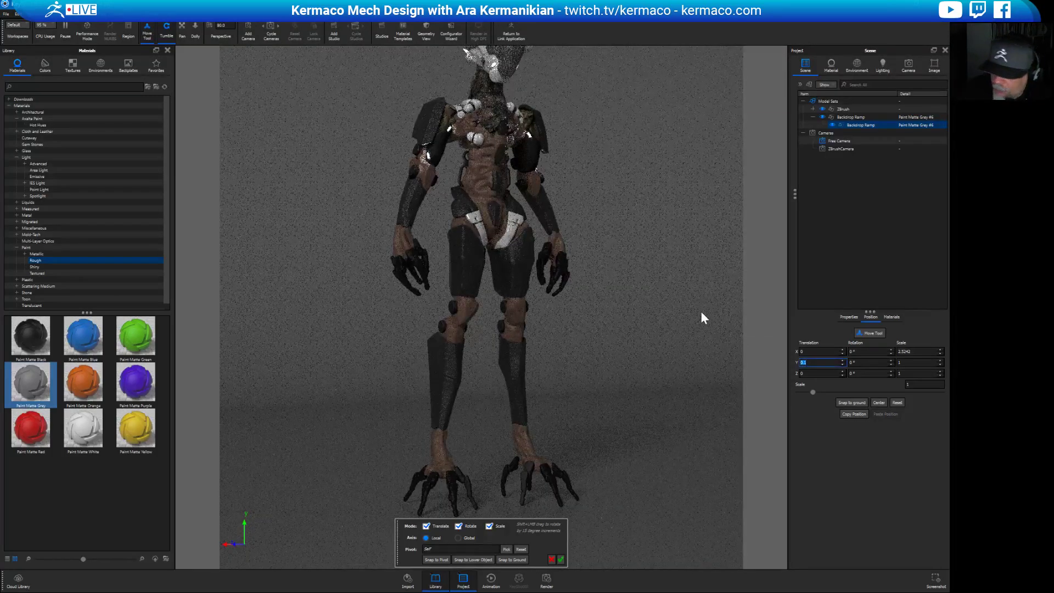
pyautogui.press('BackSpace')
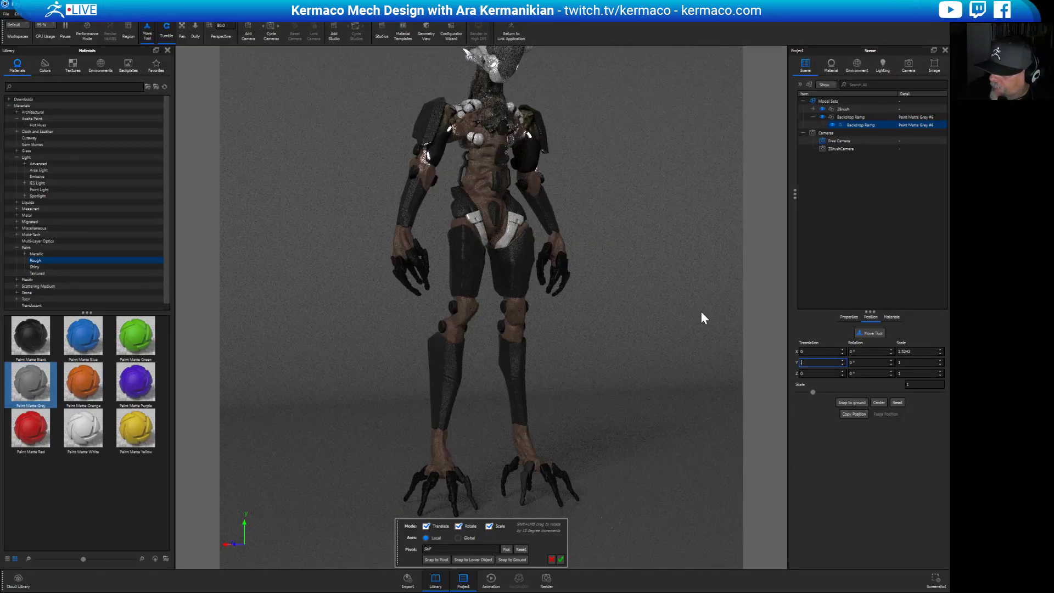
pyautogui.write('0.2')
pyautogui.press('Return')
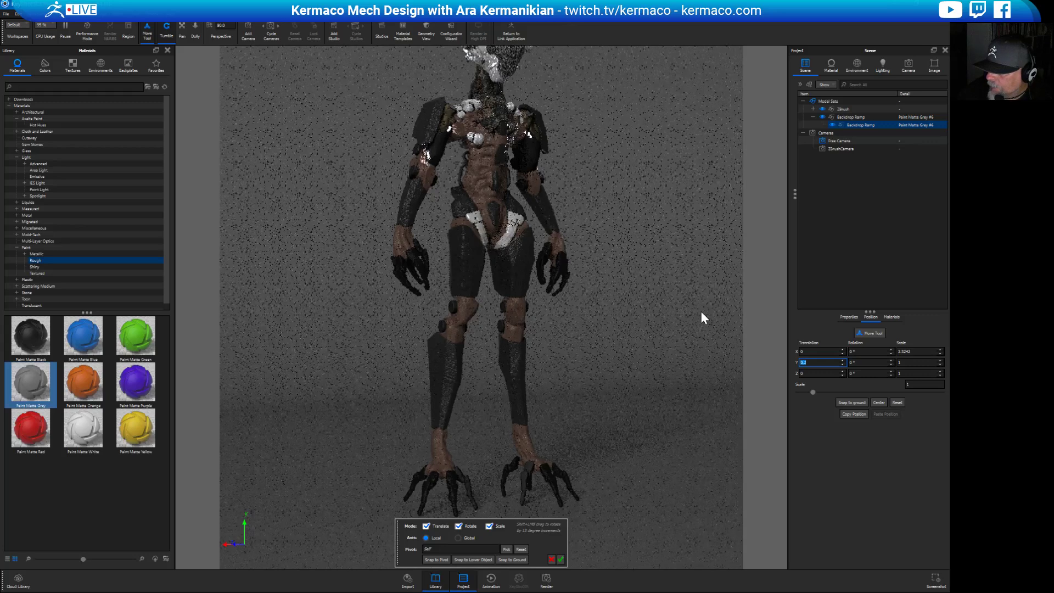
pyautogui.write('0.4')
pyautogui.press('Return')
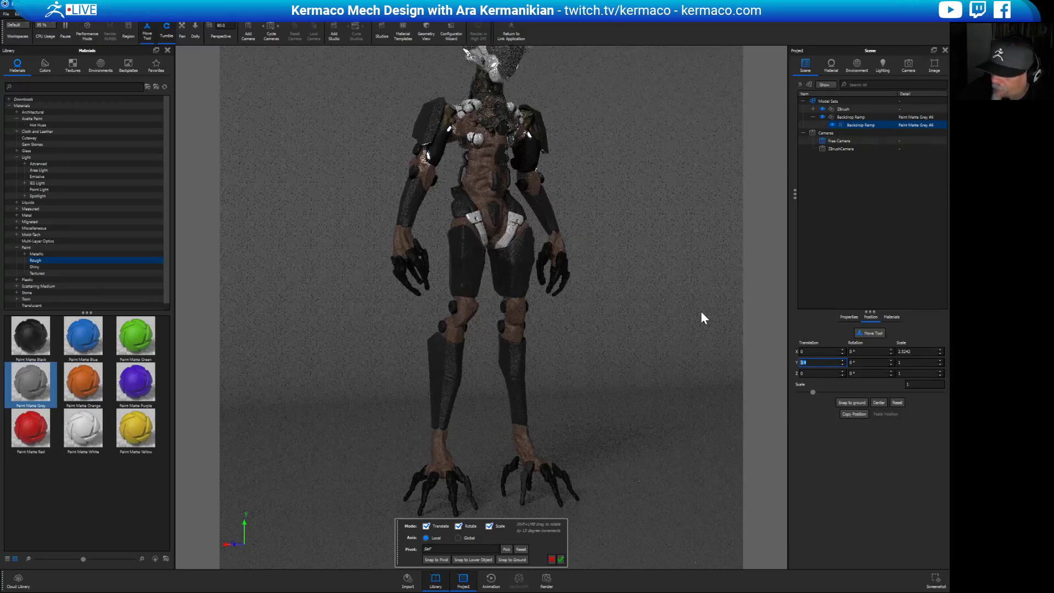
pyautogui.write('0.6')
pyautogui.press('Return')
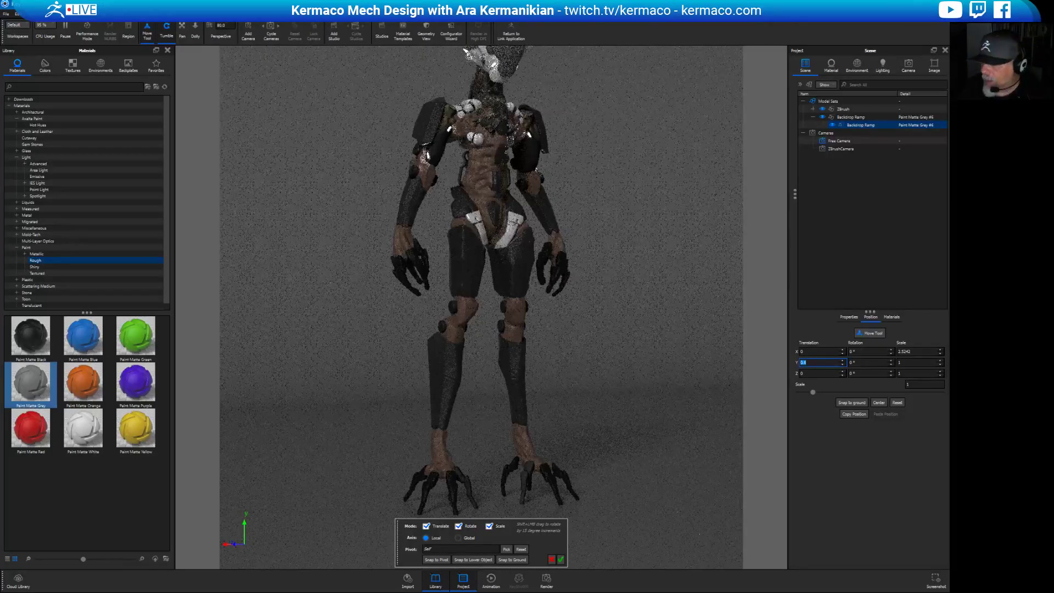
pyautogui.click(560, 560)
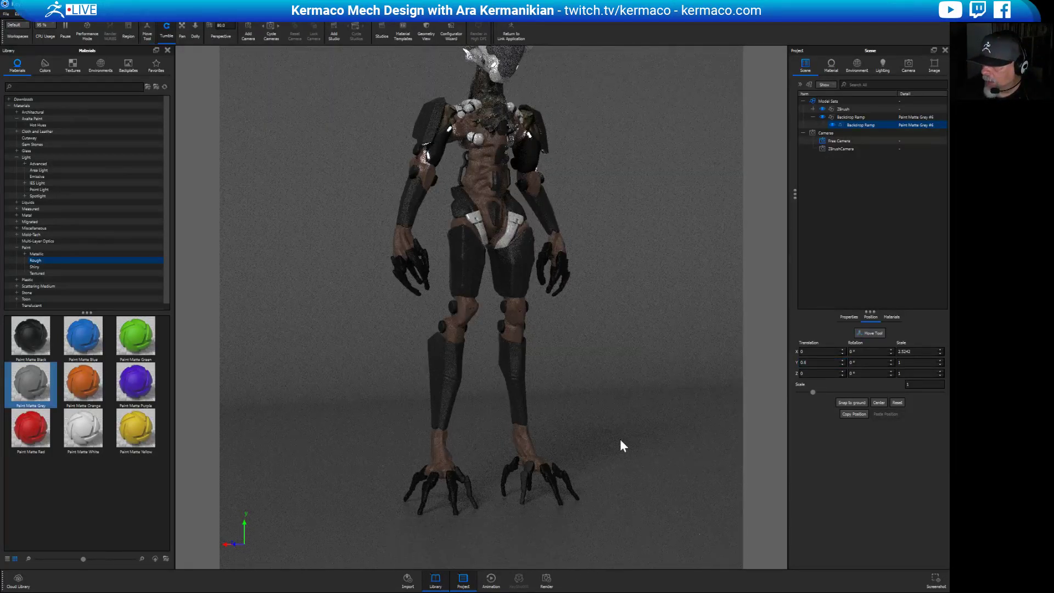
# Lighten the brown Paint Matte Purple #3 material by raising its colour value to about 70% and accept the colour.
pyautogui.moveTo(645, 308); pyautogui.dragTo(638, 393, button='middle')
pyautogui.scroll(-2, 626, 390)
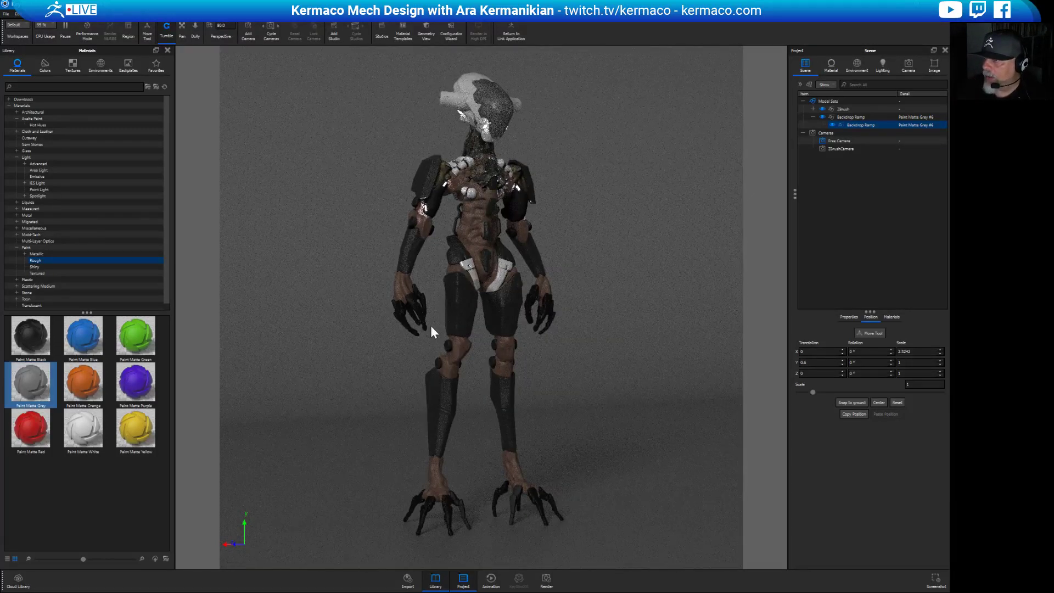
pyautogui.rightClick(473, 221)
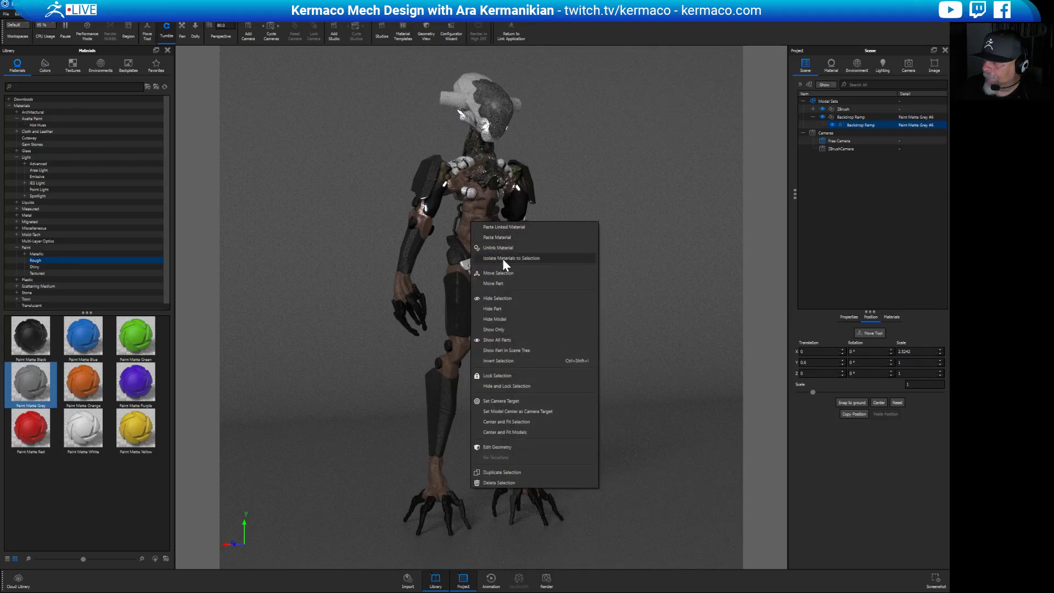
pyautogui.rightClick(462, 221)
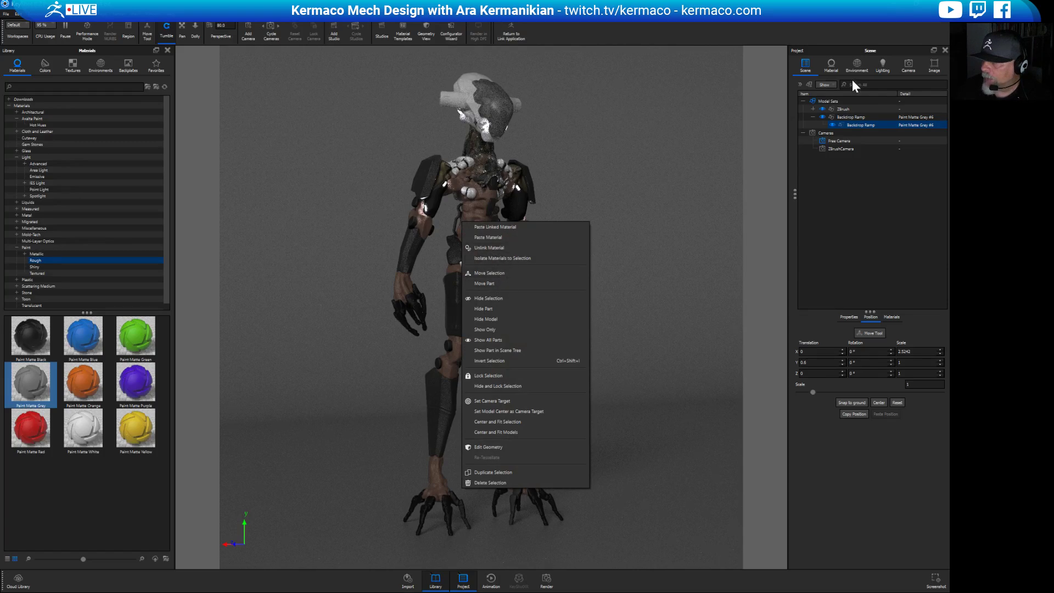
pyautogui.click(832, 66)
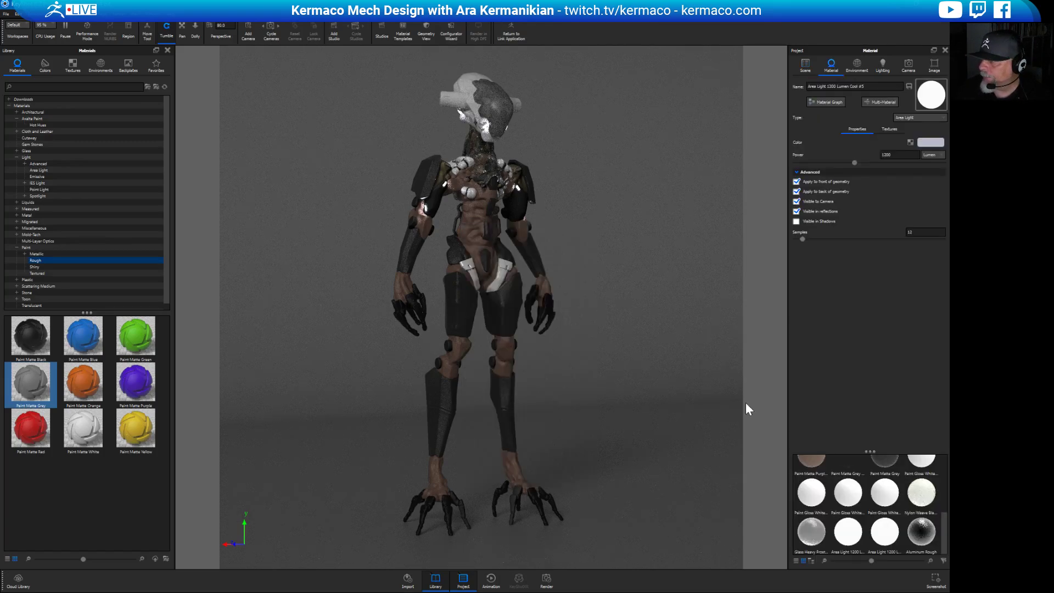
pyautogui.click(817, 462)
pyautogui.click(936, 142)
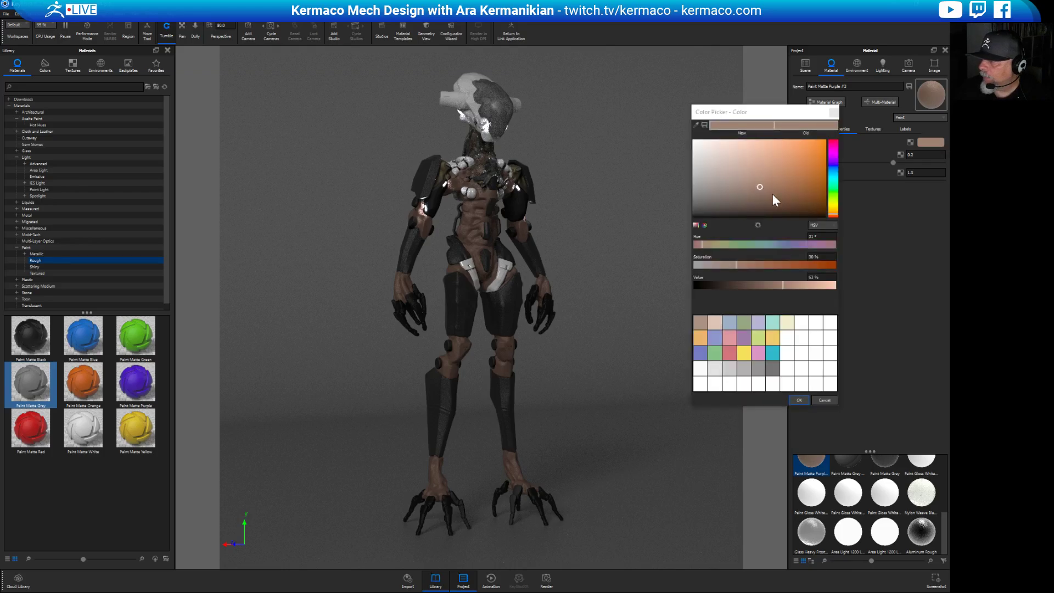
pyautogui.moveTo(783, 285)
pyautogui.mouseDown()
pyautogui.moveTo(756, 284)
pyautogui.moveTo(812, 288)
pyautogui.moveTo(792, 286)
pyautogui.mouseUp()
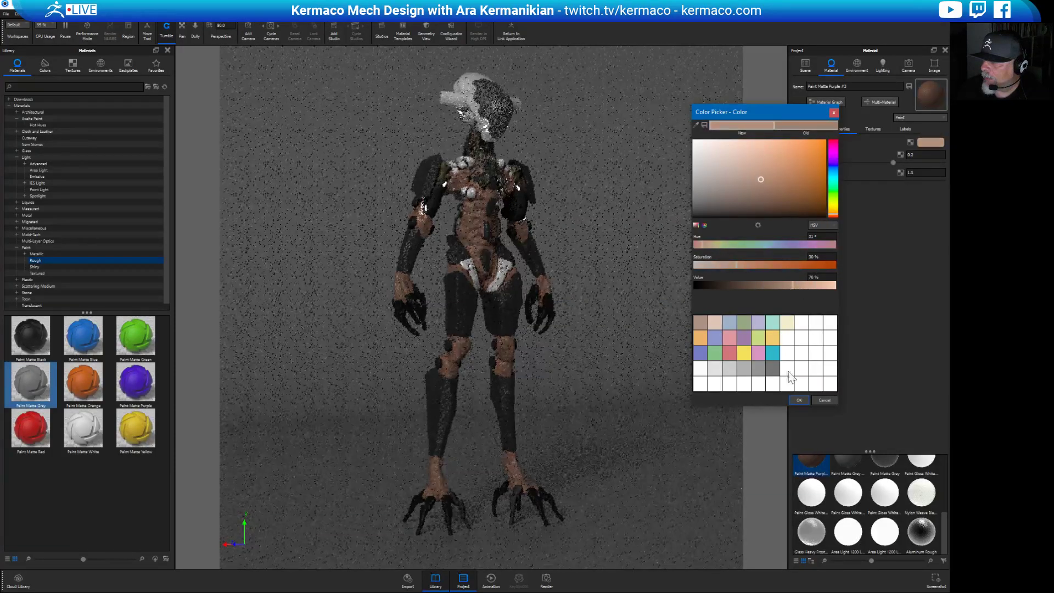
pyautogui.click(801, 401)
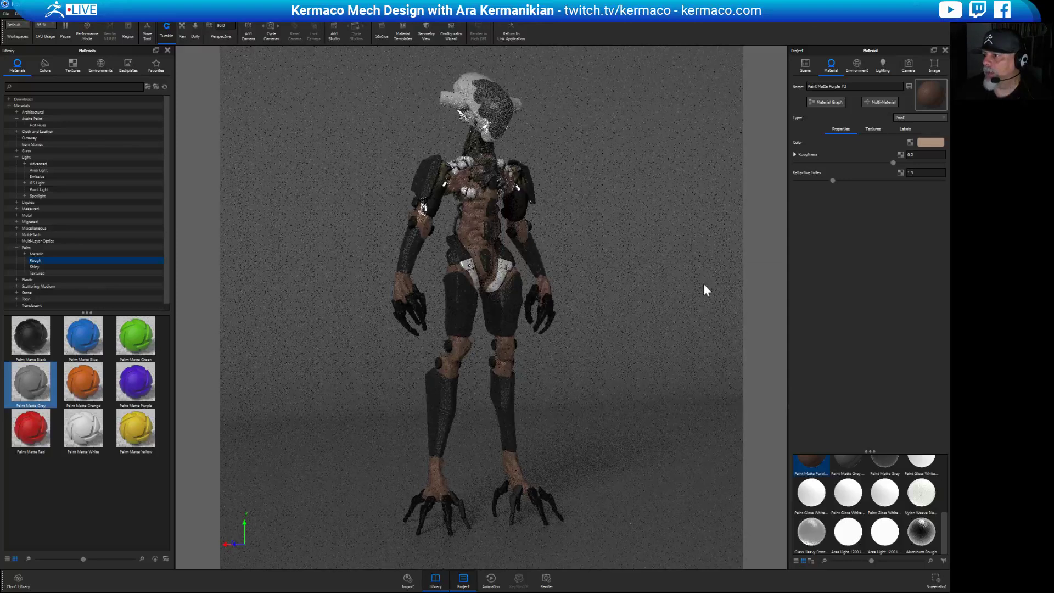
# Copy the dark material from the hip and paste it as a linked material onto the white pelvis pieces.
pyautogui.rightClick(505, 272)
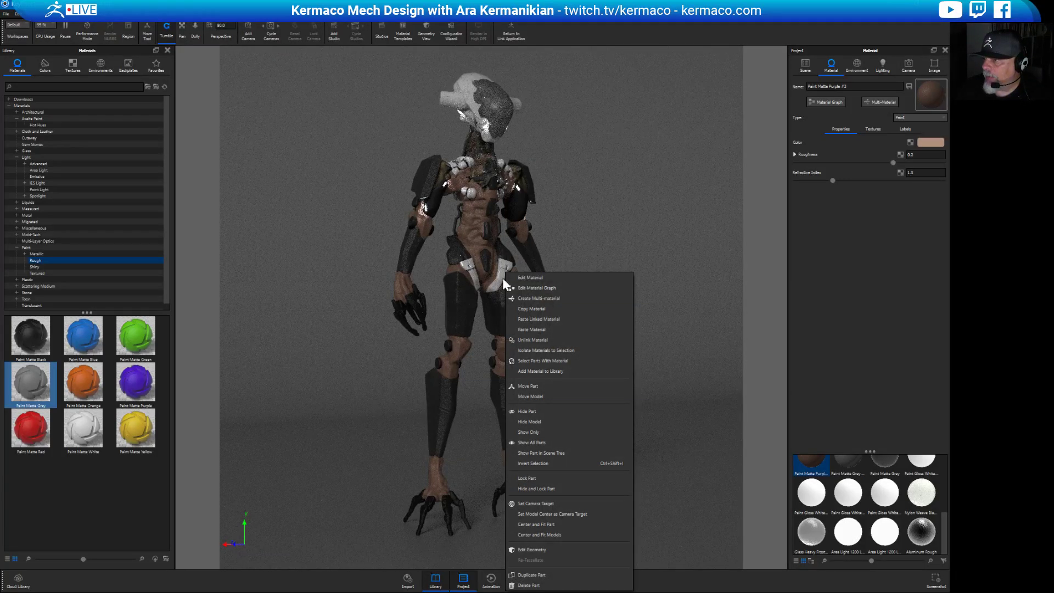
pyautogui.rightClick(463, 253)
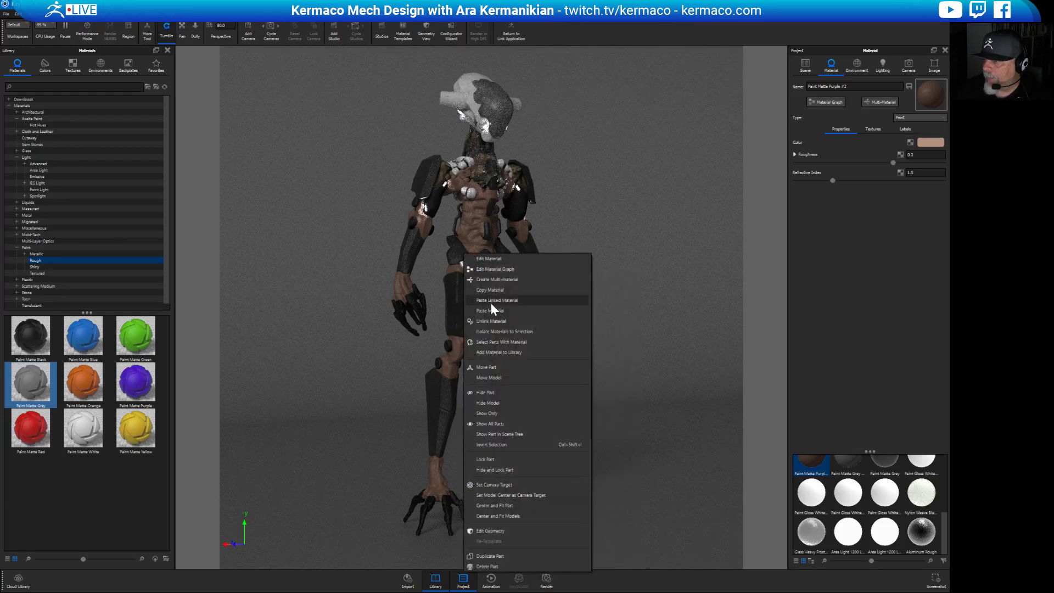
pyautogui.click(493, 290)
pyautogui.rightClick(467, 267)
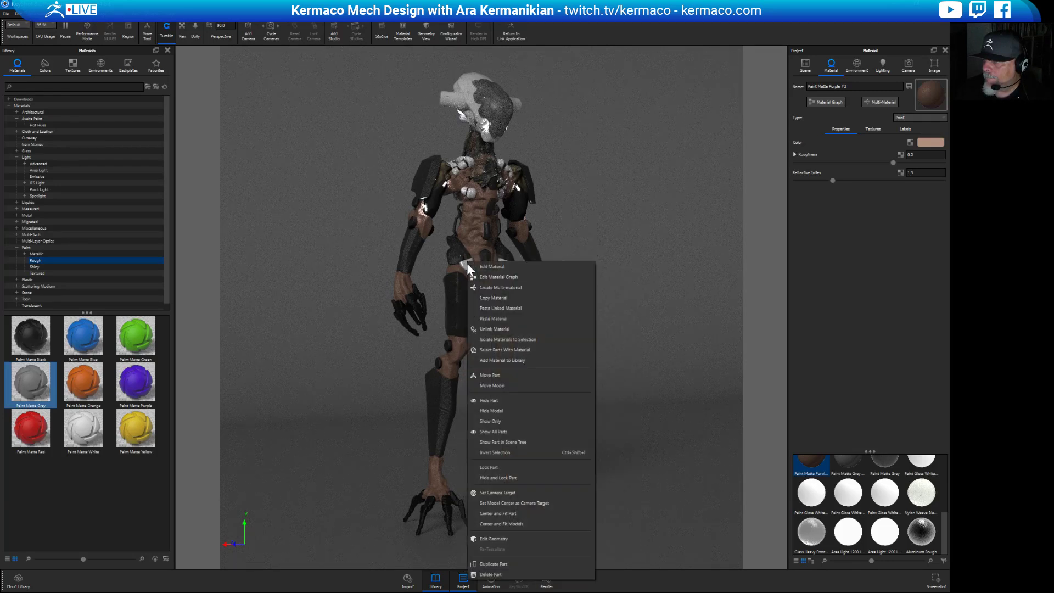
pyautogui.click(504, 308)
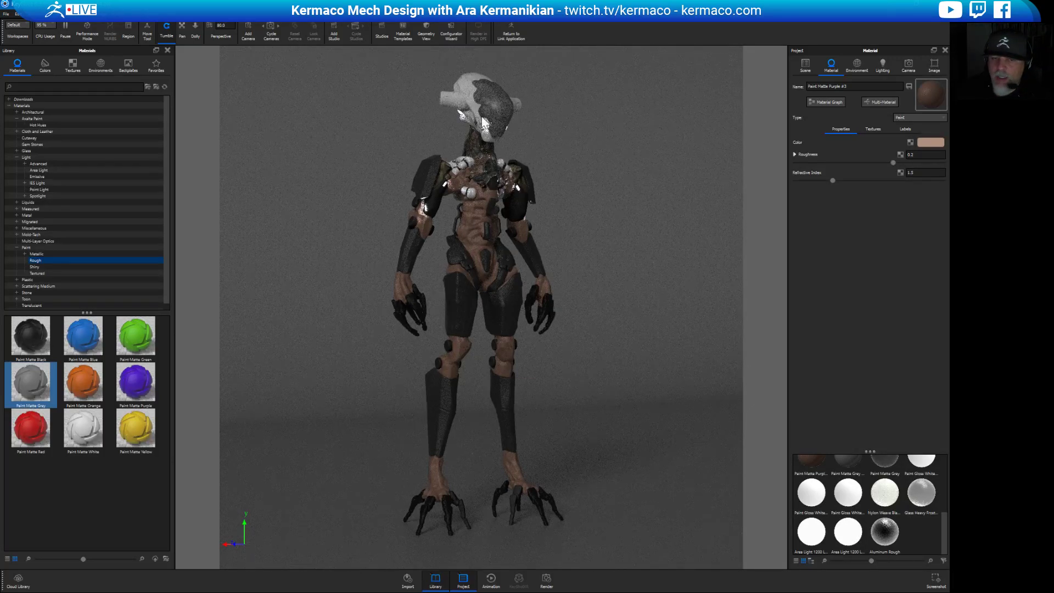
# Frame the full character from the front and save a screenshot of the view.
pyautogui.moveTo(714, 326); pyautogui.dragTo(661, 346)
pyautogui.moveTo(691, 401); pyautogui.dragTo(506, 335)
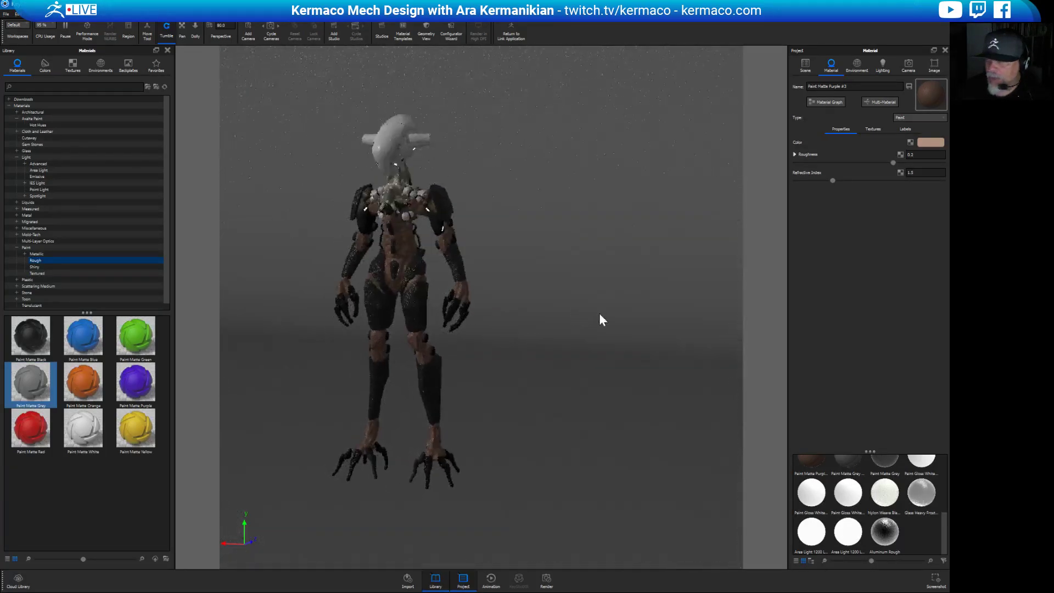
pyautogui.moveTo(601, 318); pyautogui.dragTo(614, 360)
pyautogui.moveTo(643, 292); pyautogui.dragTo(735, 344)
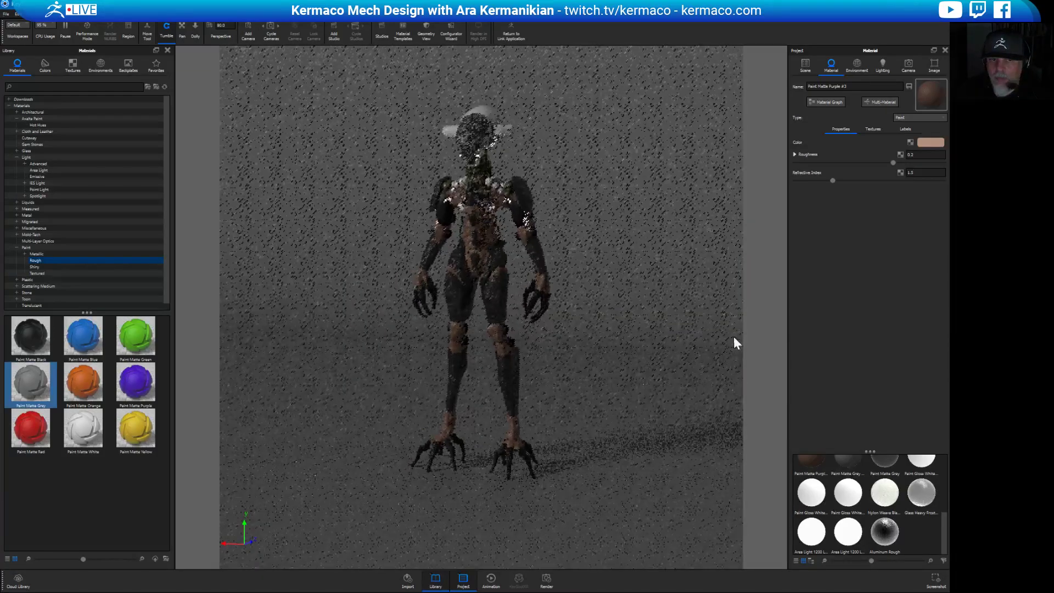
pyautogui.moveTo(699, 309); pyautogui.dragTo(769, 330)
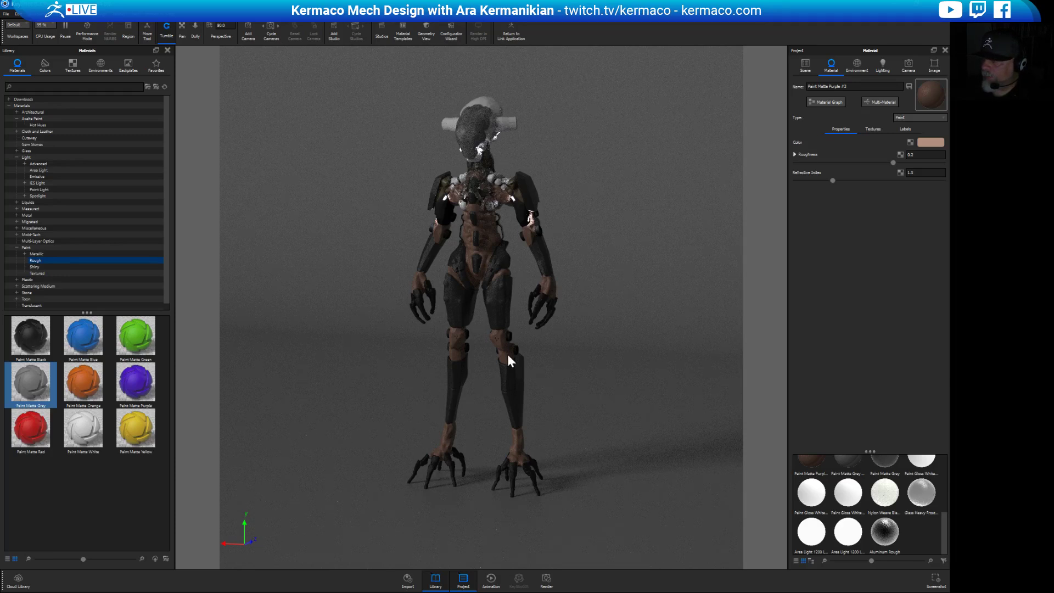
pyautogui.click(935, 583)
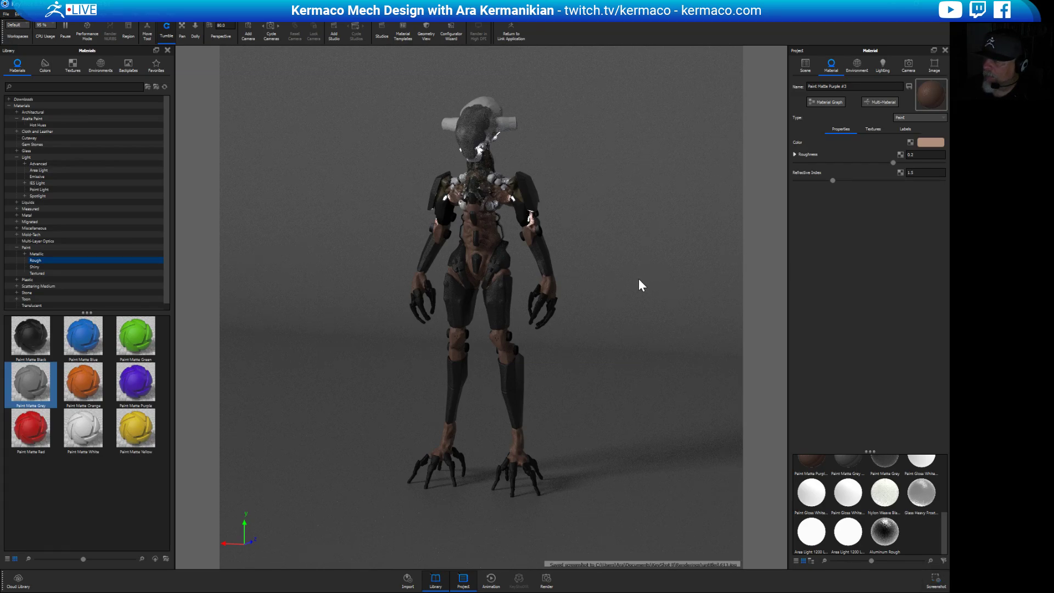
# Review the environment and lighting settings and try Ground Reflections, switching the option back off.
pyautogui.scroll(1, 638, 279)
pyautogui.scroll(3, 612, 259)
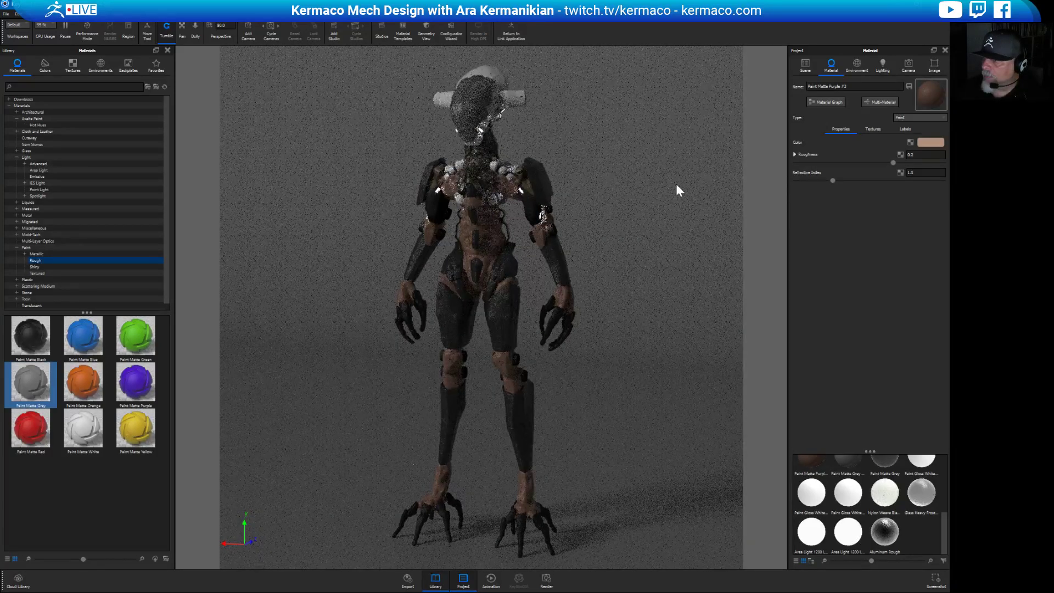
pyautogui.click(861, 65)
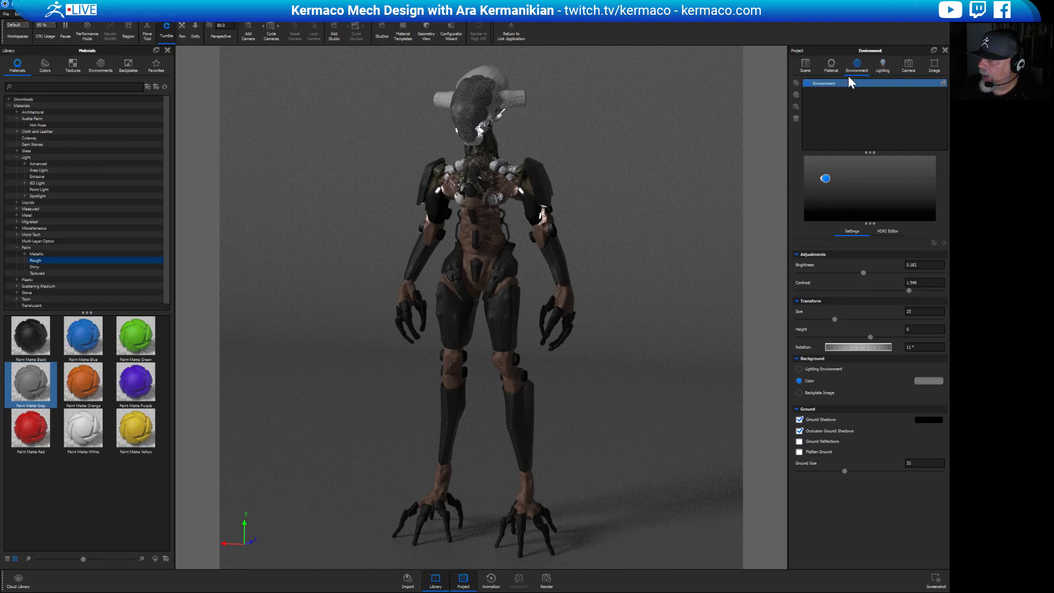
pyautogui.click(883, 66)
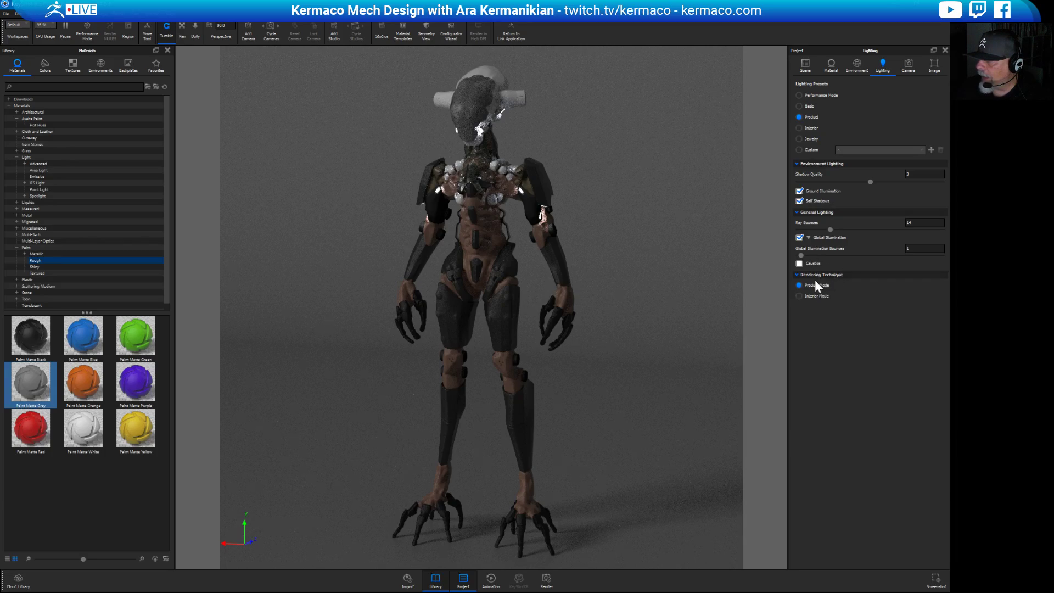
pyautogui.click(857, 66)
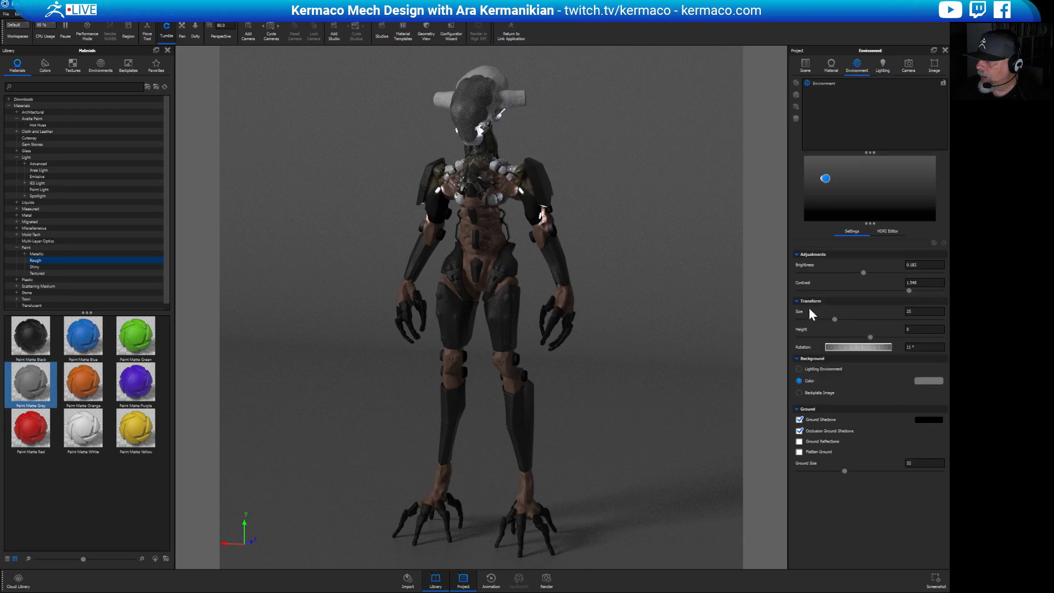
pyautogui.click(800, 441)
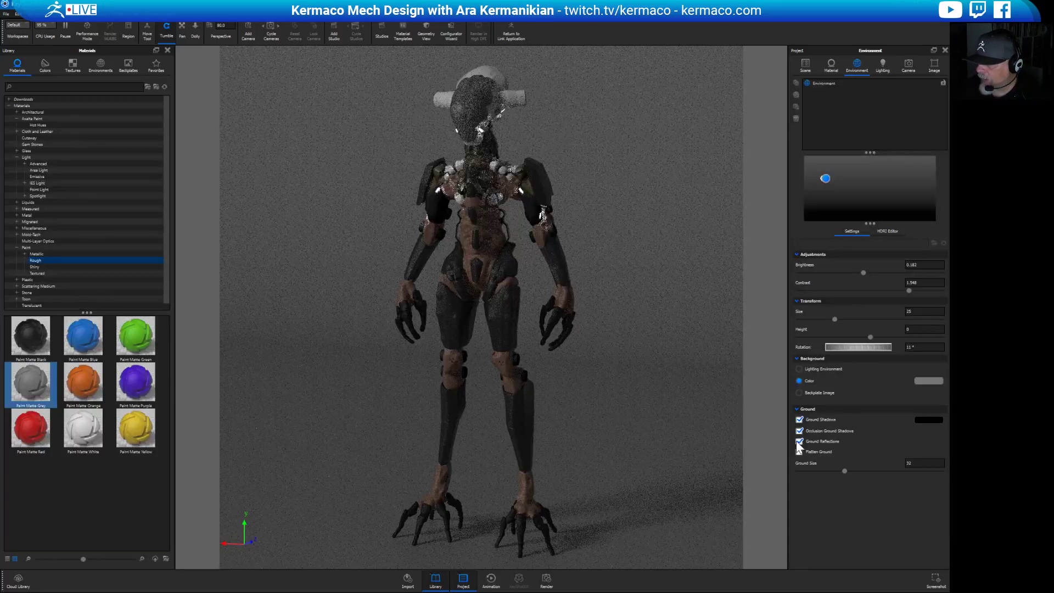
pyautogui.click(799, 441)
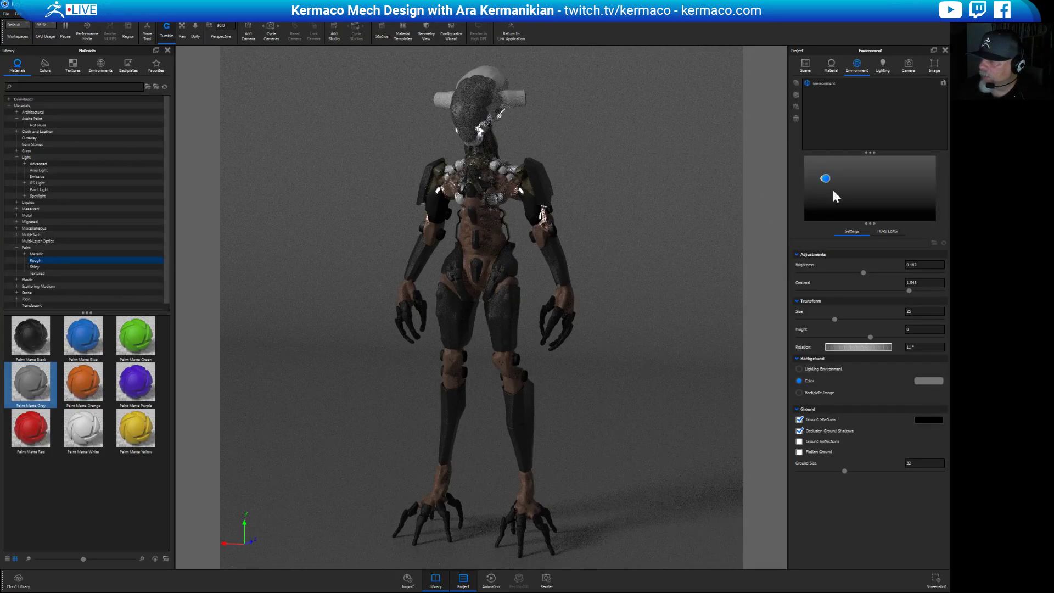
# Move the environment's light pin higher and closer to the centre of the HDRI preview.
pyautogui.moveTo(829, 179); pyautogui.dragTo(860, 165)
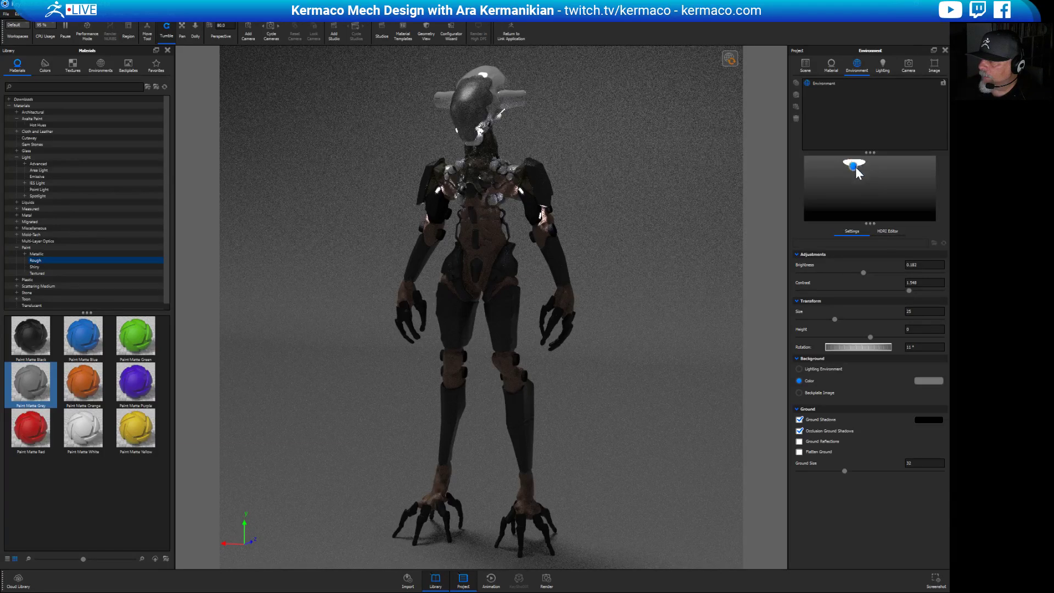
pyautogui.moveTo(856, 167); pyautogui.dragTo(856, 169)
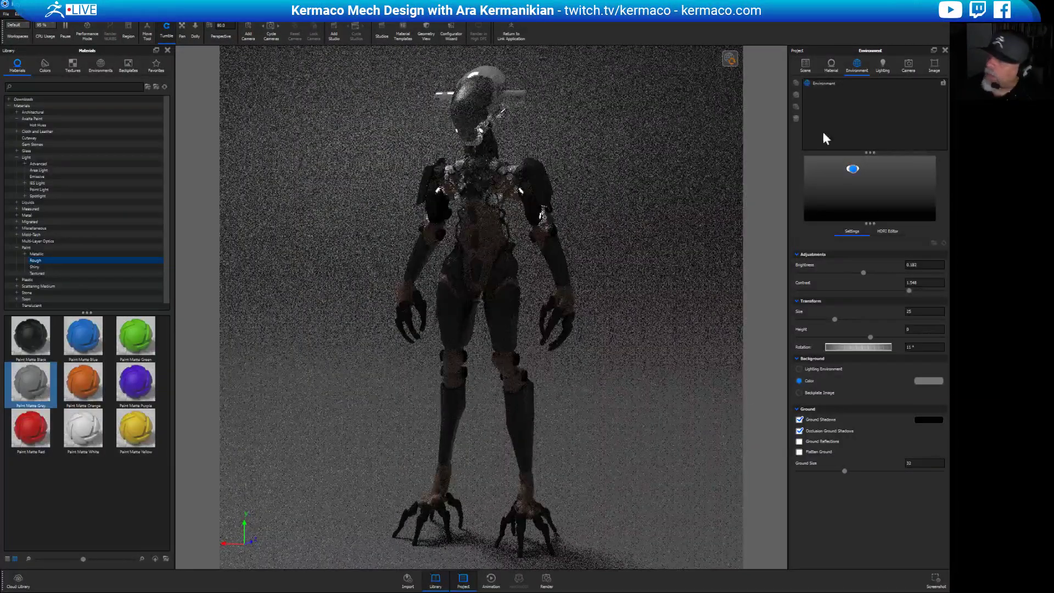
# Enable bloom and a vignette with a strength of about 0.28 for the image, and save a screenshot.
pyautogui.click(934, 67)
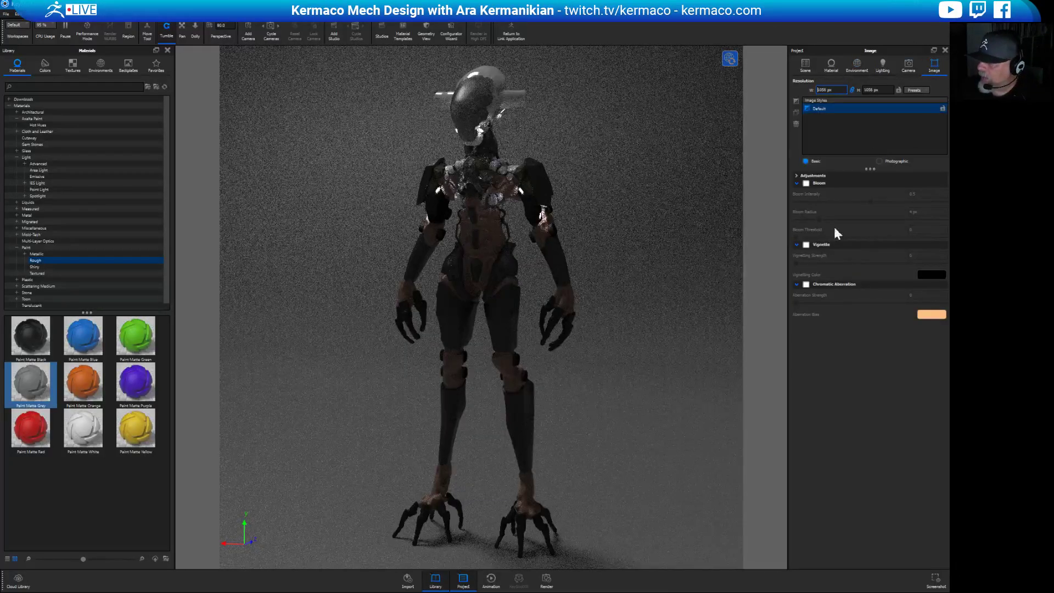
pyautogui.click(807, 183)
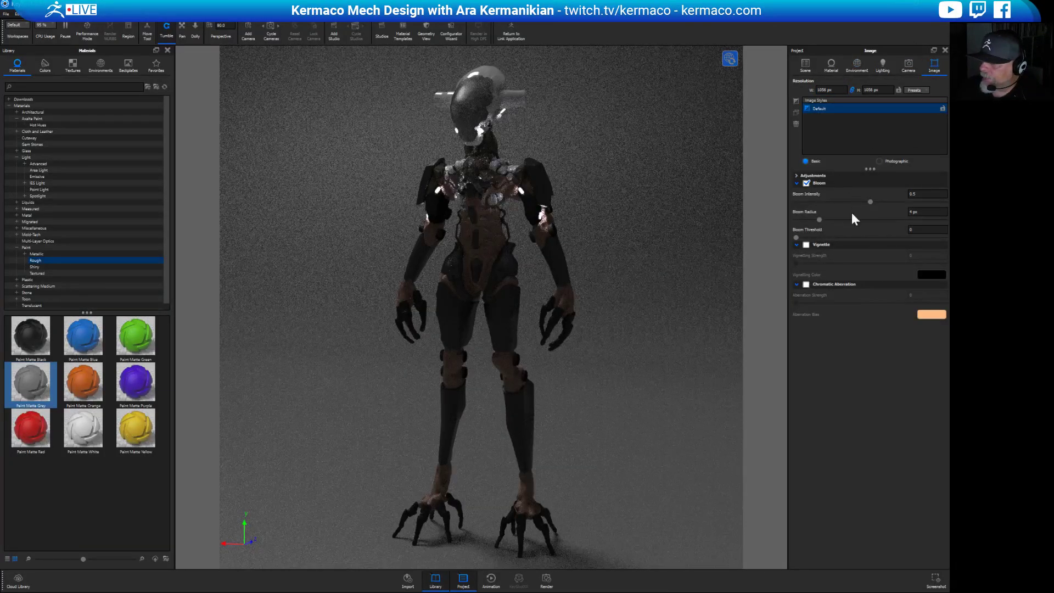
pyautogui.click(807, 244)
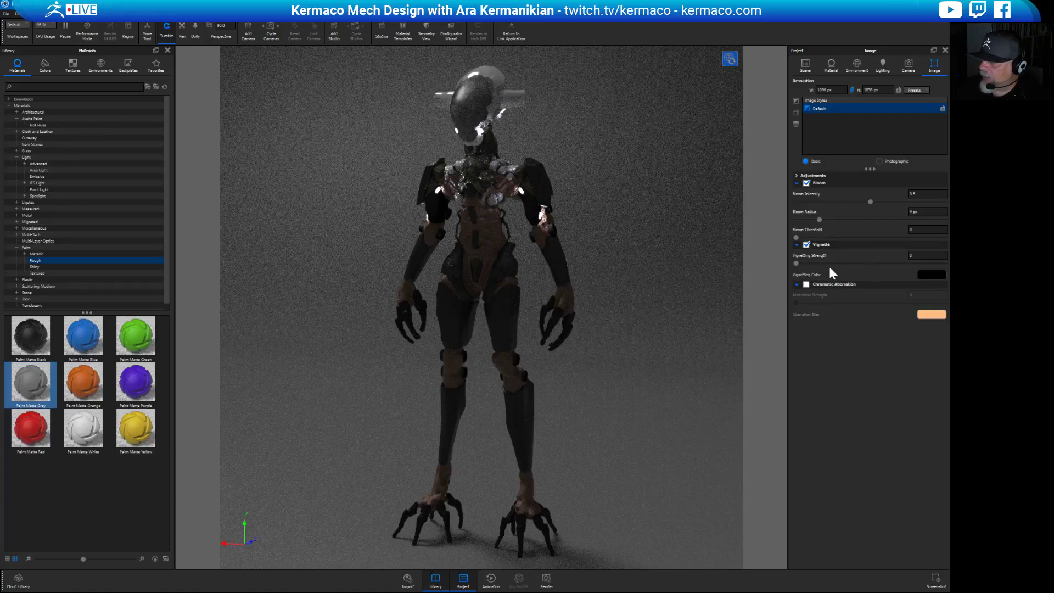
pyautogui.moveTo(797, 264); pyautogui.dragTo(817, 267)
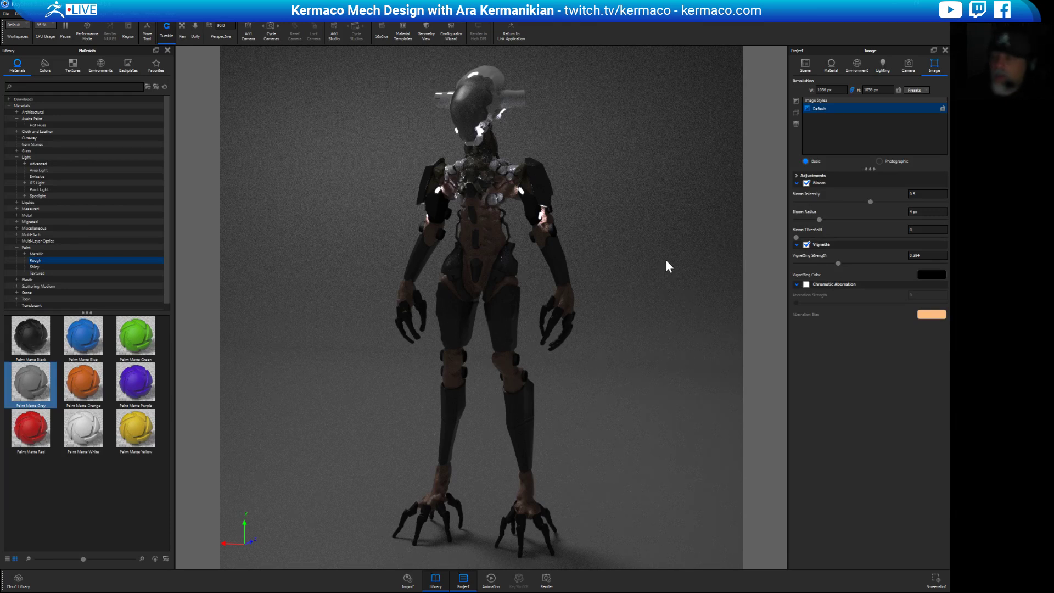
pyautogui.click(935, 578)
# Add a second circular light pin to the environment HDRI and place it below the first at about -42° azimuth.
pyautogui.click(913, 65)
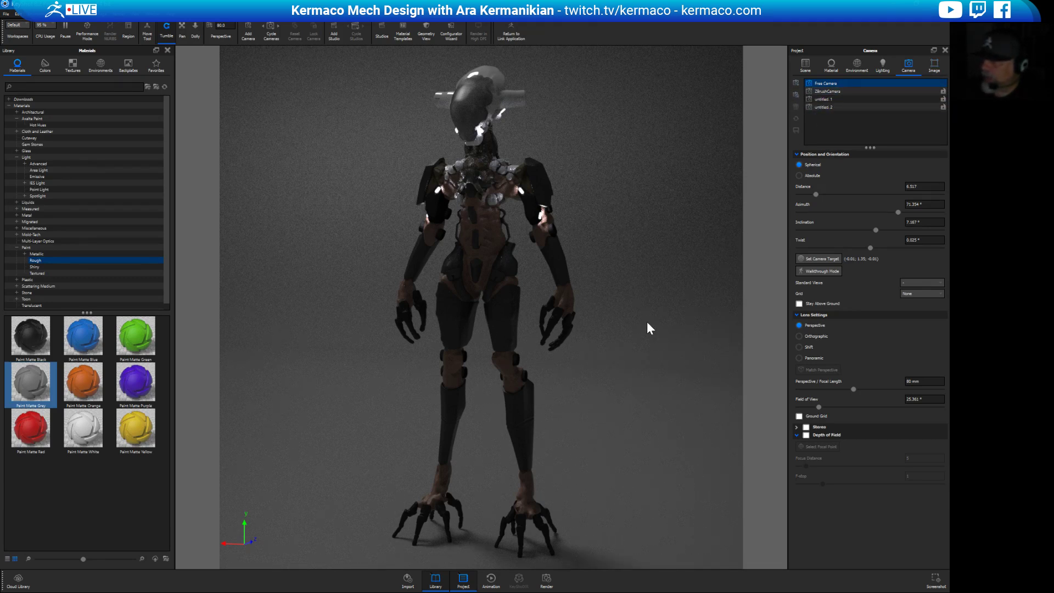
pyautogui.scroll(-3, 540, 308)
pyautogui.moveTo(539, 308); pyautogui.dragTo(601, 395)
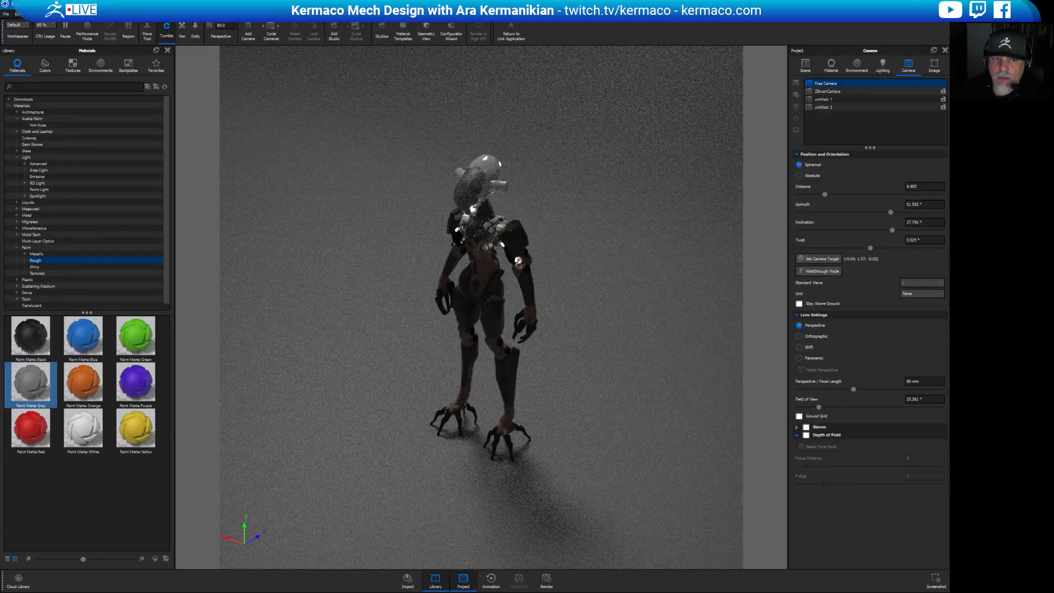
pyautogui.click(857, 65)
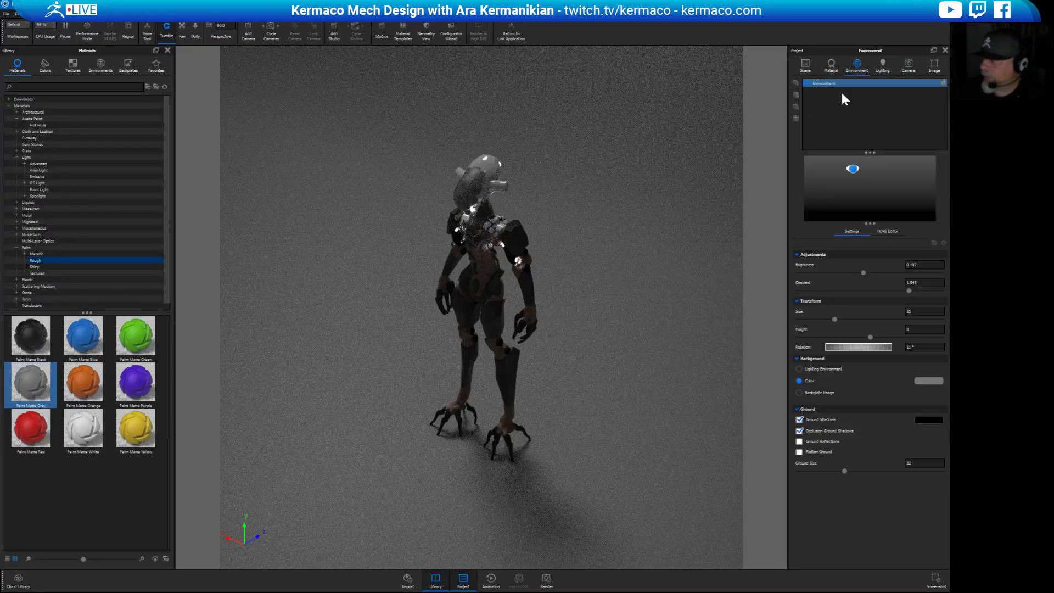
pyautogui.click(894, 232)
pyautogui.click(839, 244)
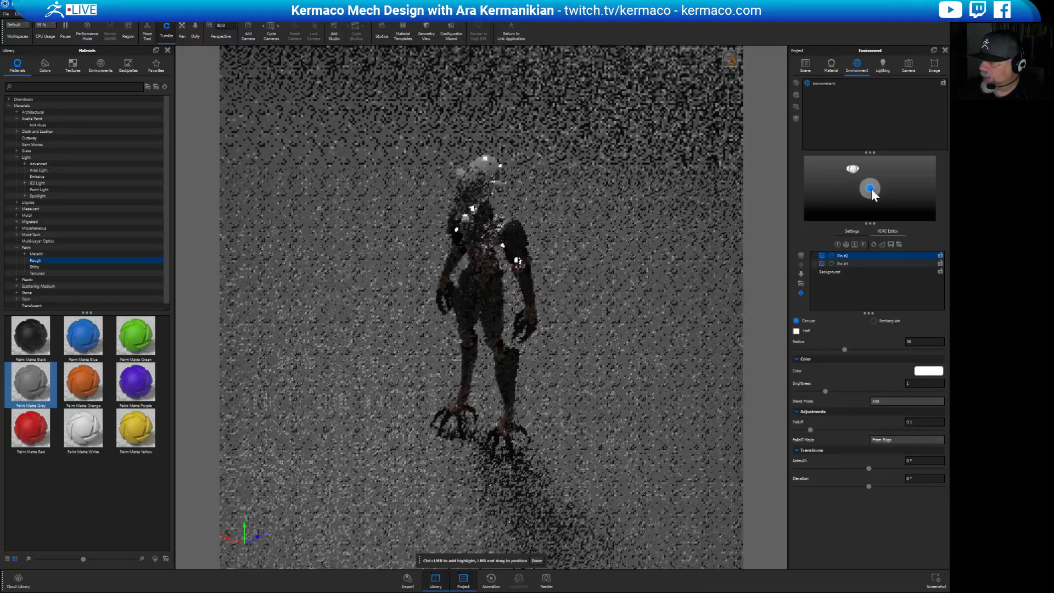
pyautogui.click(874, 192)
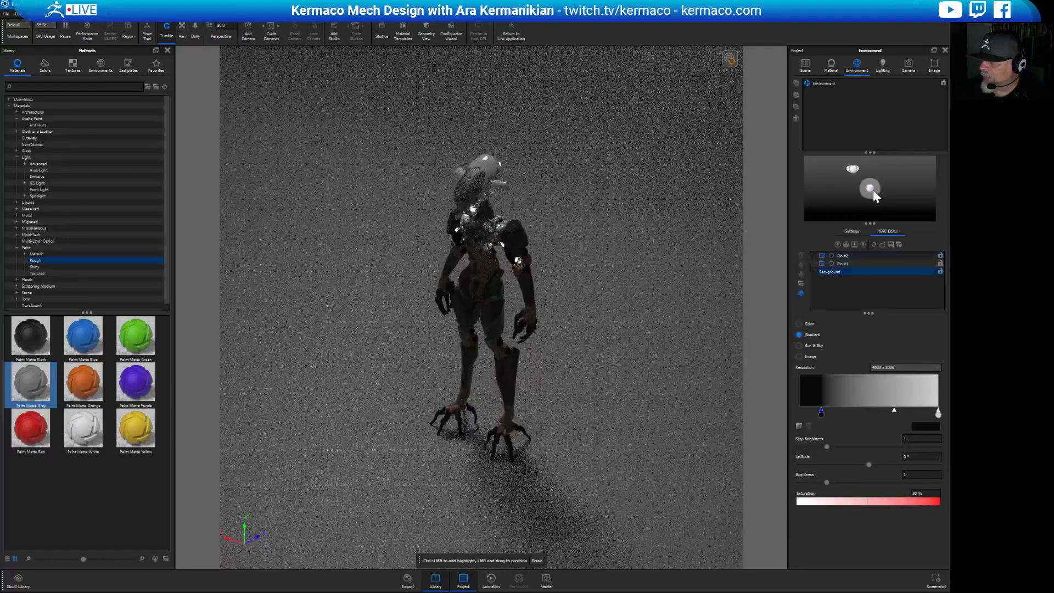
pyautogui.moveTo(872, 189)
pyautogui.mouseDown()
pyautogui.moveTo(906, 193)
pyautogui.moveTo(829, 197)
pyautogui.moveTo(857, 191)
pyautogui.mouseUp()
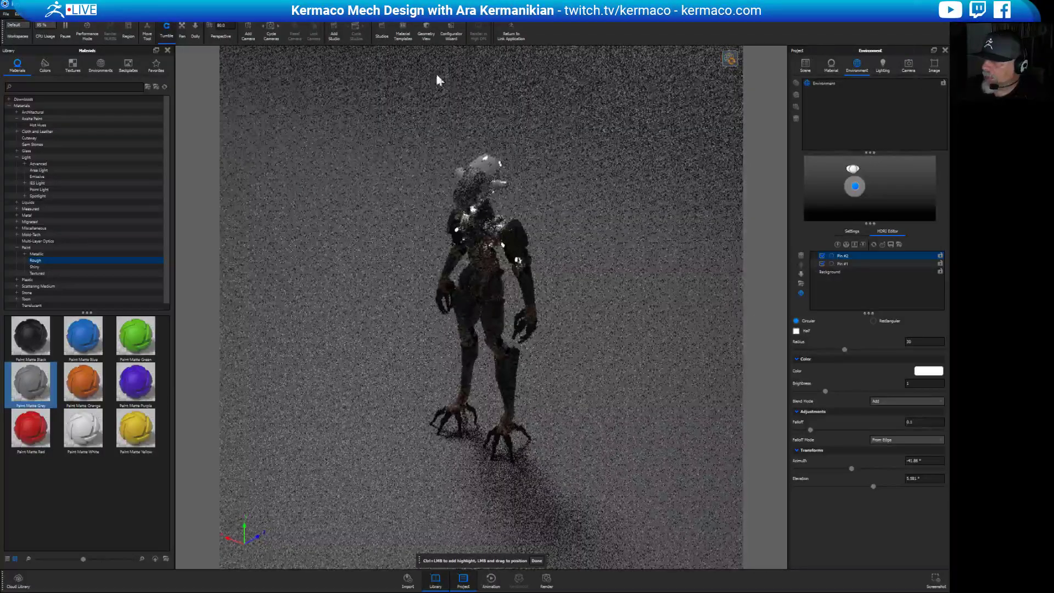
# Switch the scene's lighting preset to Basic and return to the second pin's HDRI settings.
pyautogui.click(882, 66)
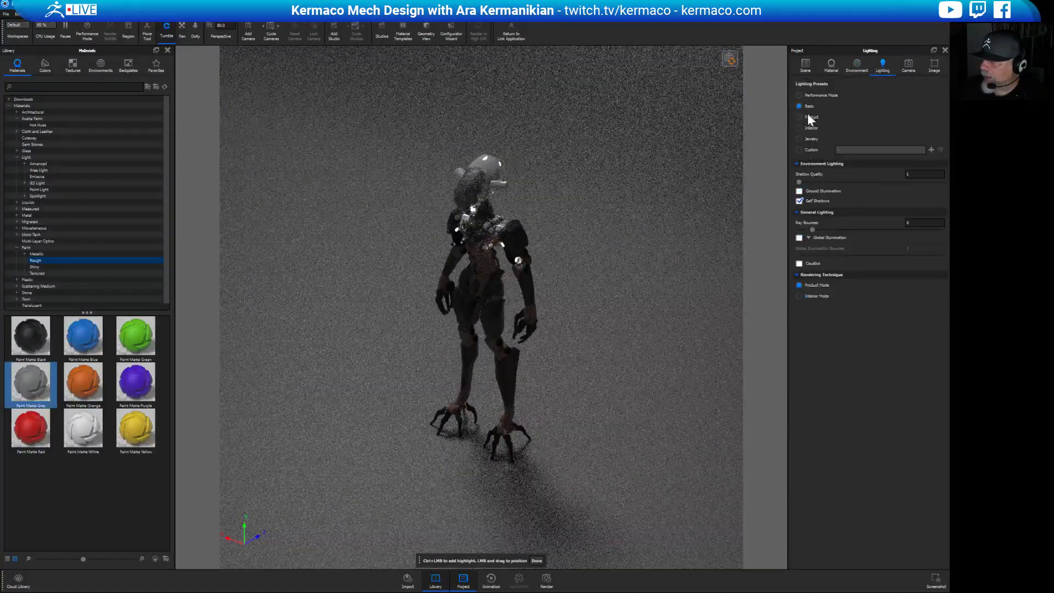
pyautogui.click(856, 67)
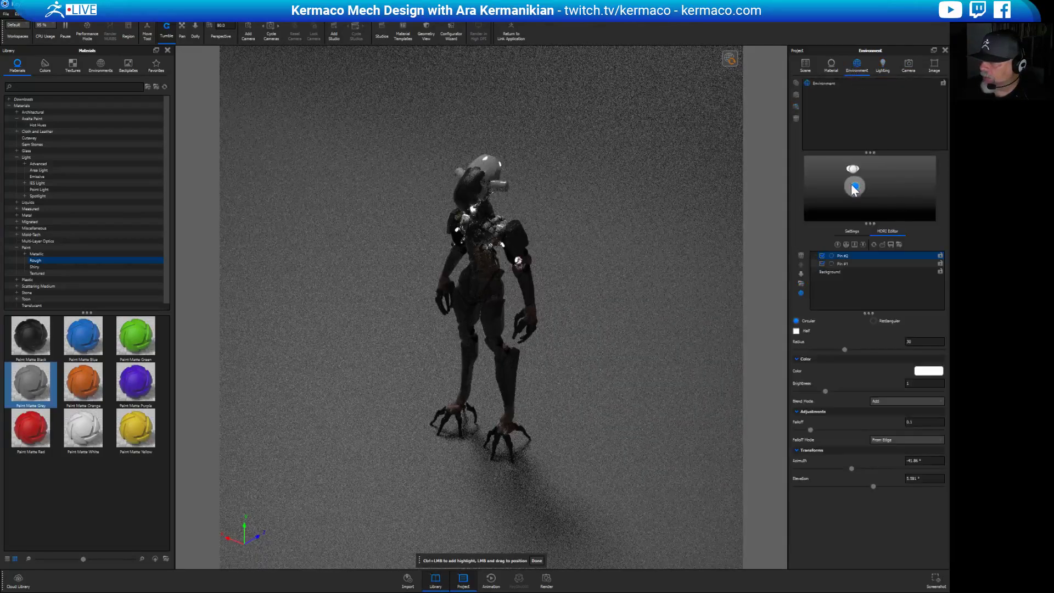
# Move the second HDRI light pin to about 106° azimuth and -1° elevation, and set its brightness to 10.
pyautogui.moveTo(855, 189)
pyautogui.mouseDown()
pyautogui.moveTo(925, 202)
pyautogui.moveTo(935, 193)
pyautogui.moveTo(871, 193)
pyautogui.mouseUp()
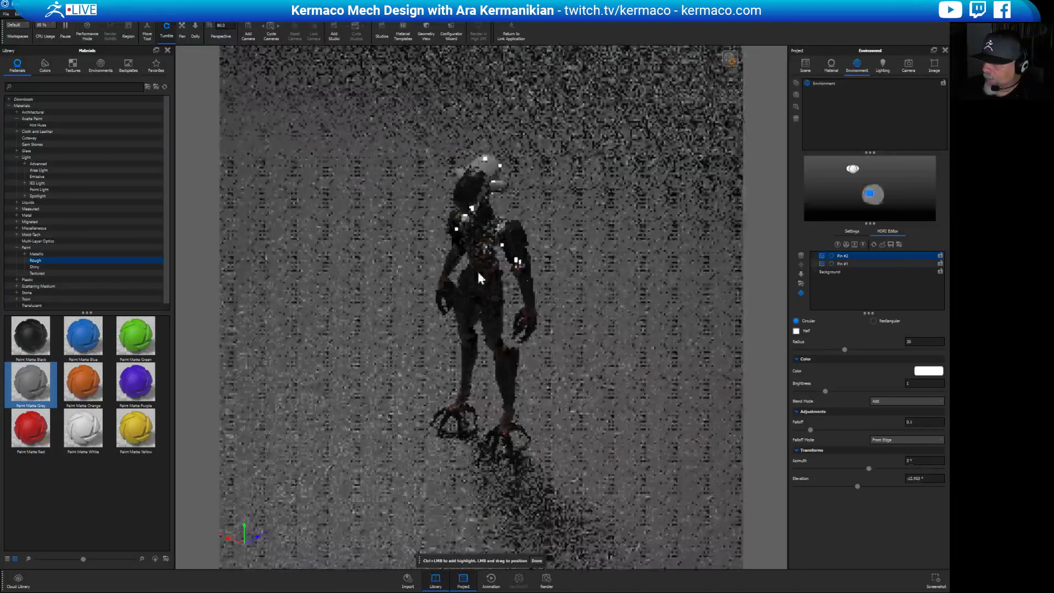
pyautogui.click(479, 262)
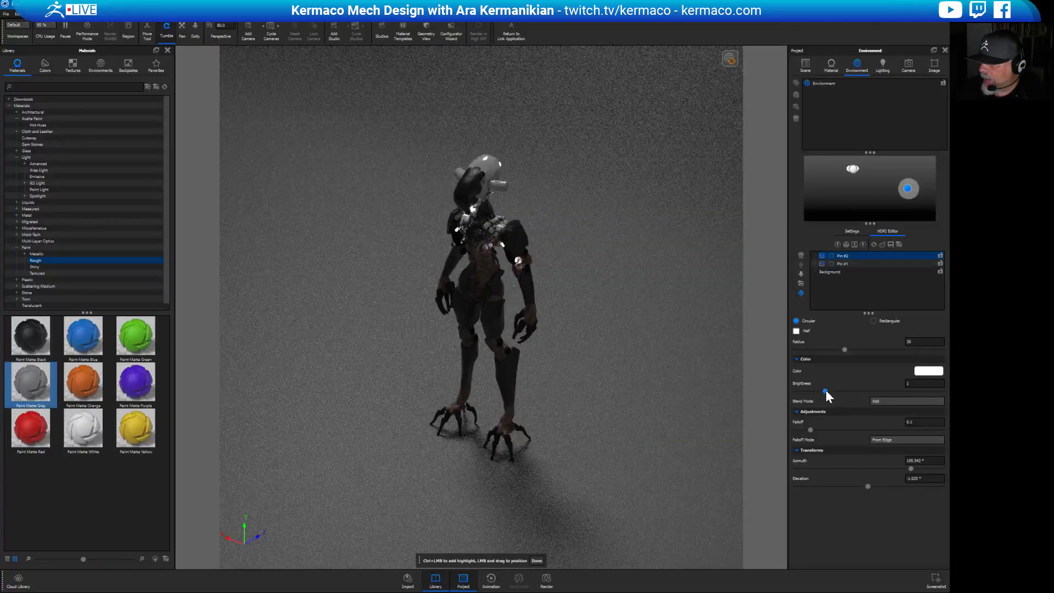
pyautogui.moveTo(826, 391); pyautogui.dragTo(862, 393)
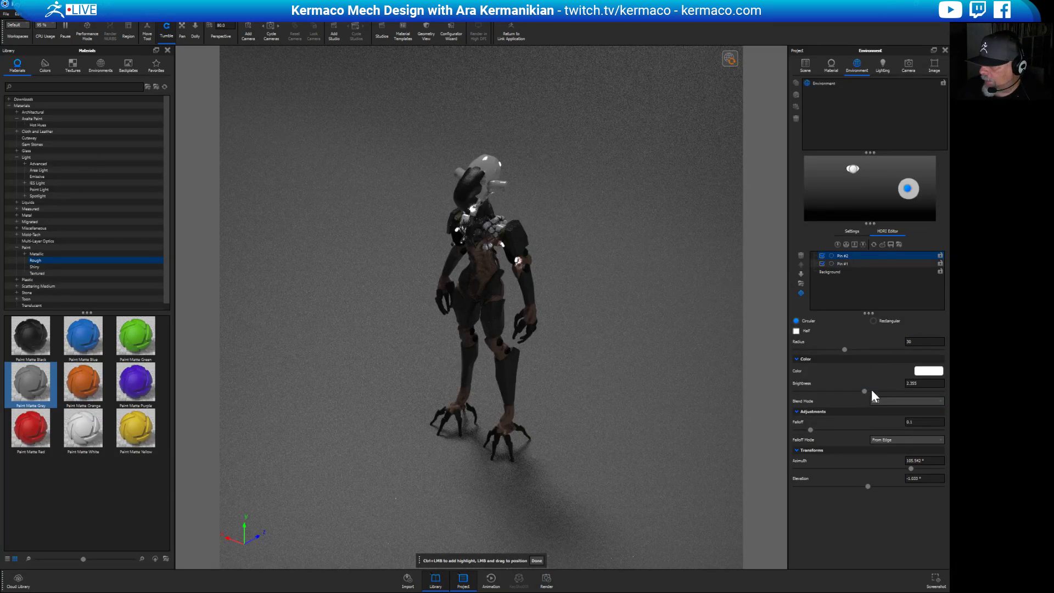
pyautogui.moveTo(921, 384); pyautogui.dragTo(822, 365)
pyautogui.write('10')
pyautogui.press('Return')
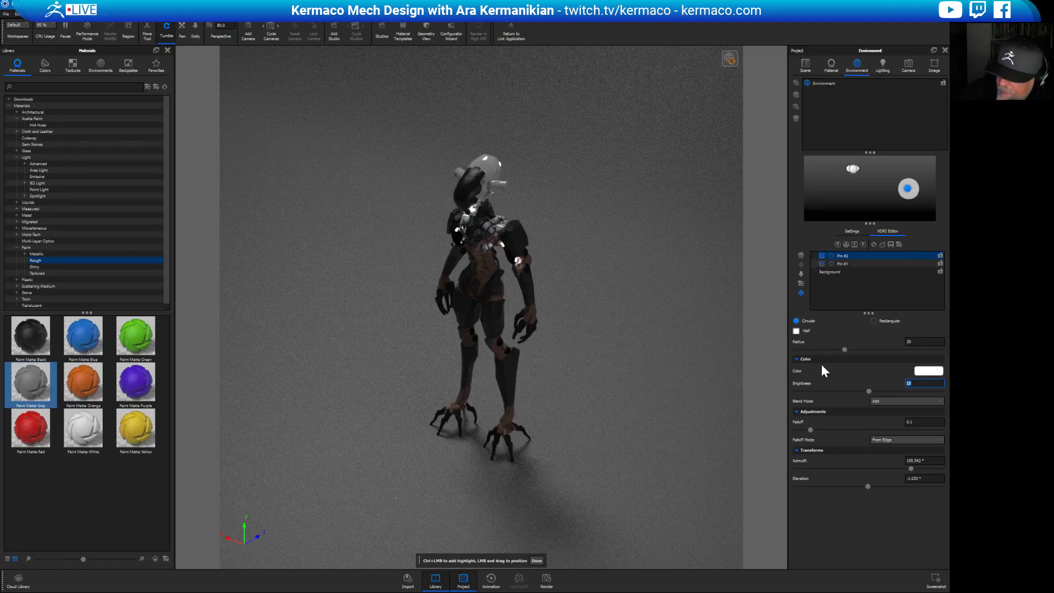
# Move the second light pin across the HDRI preview to about -154° azimuth and -11° elevation.
pyautogui.click(826, 272)
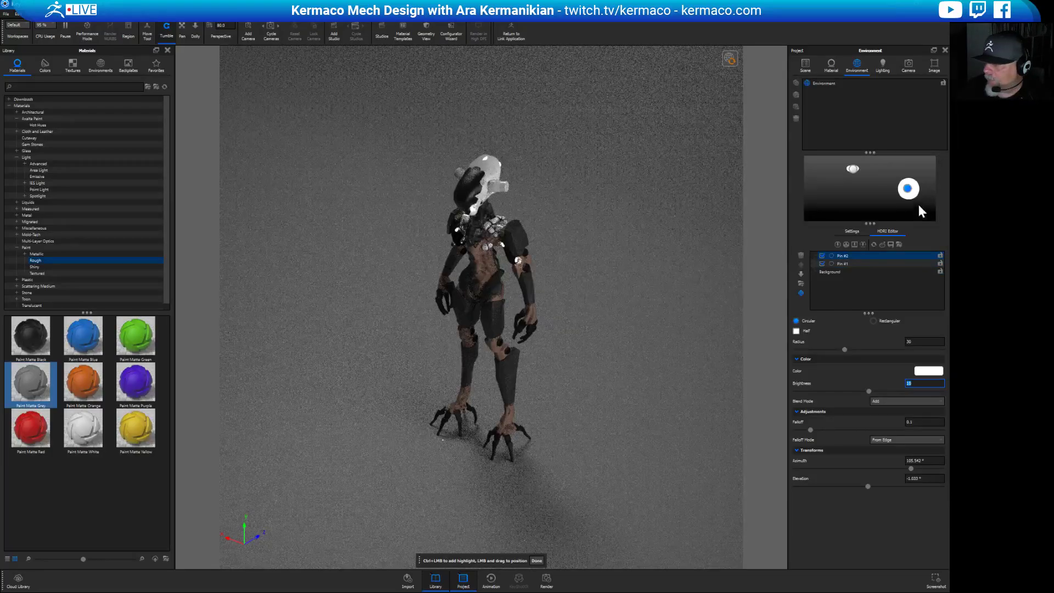
pyautogui.moveTo(912, 192); pyautogui.dragTo(946, 197)
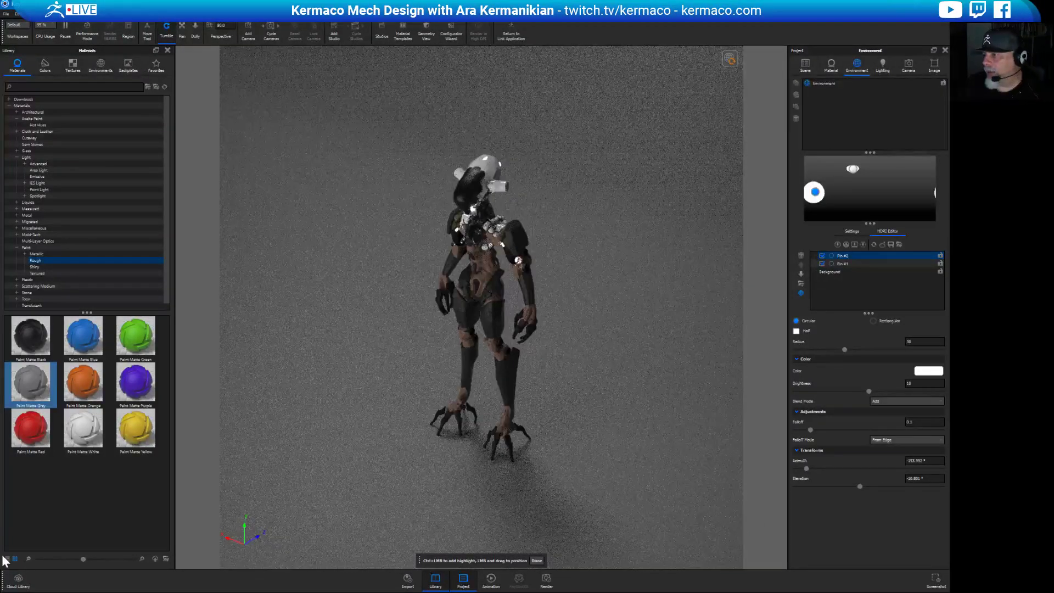
pyautogui.scroll(5, 690, 357)
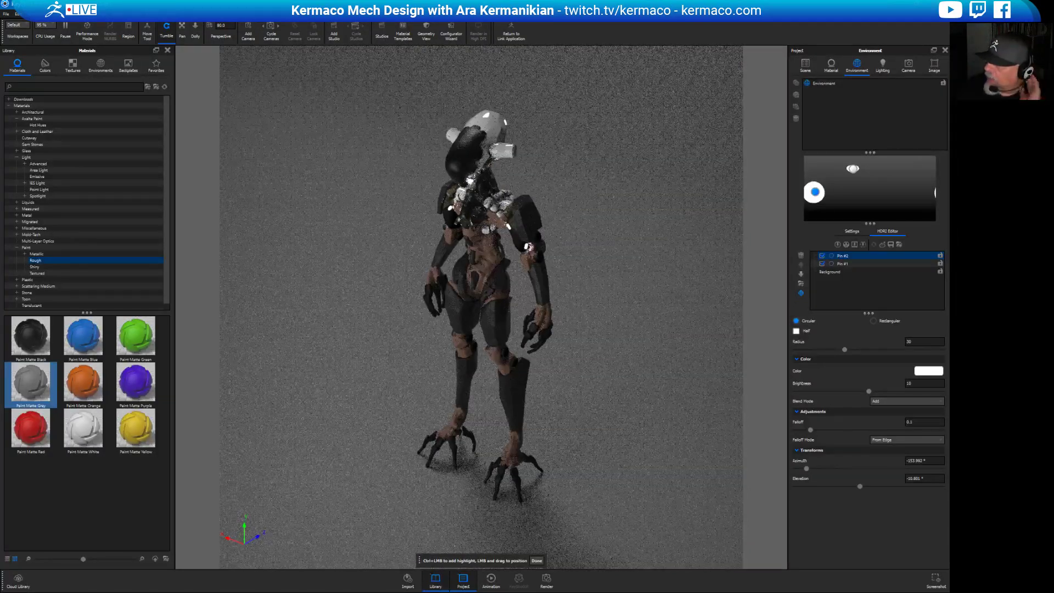
# Try the Product lighting preset on the scene and switch back to Basic.
pyautogui.click(880, 70)
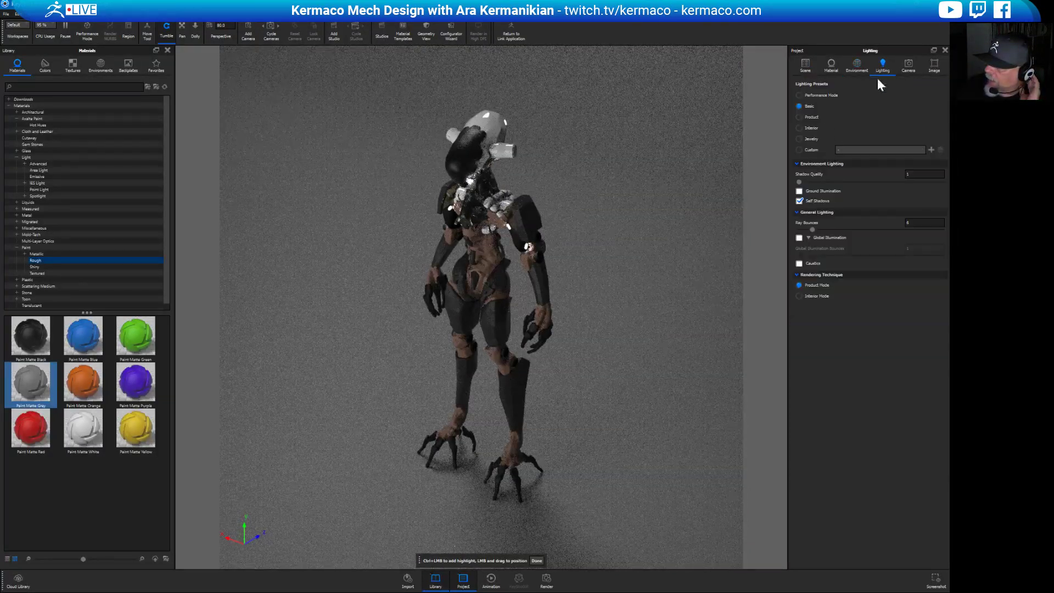
pyautogui.click(803, 117)
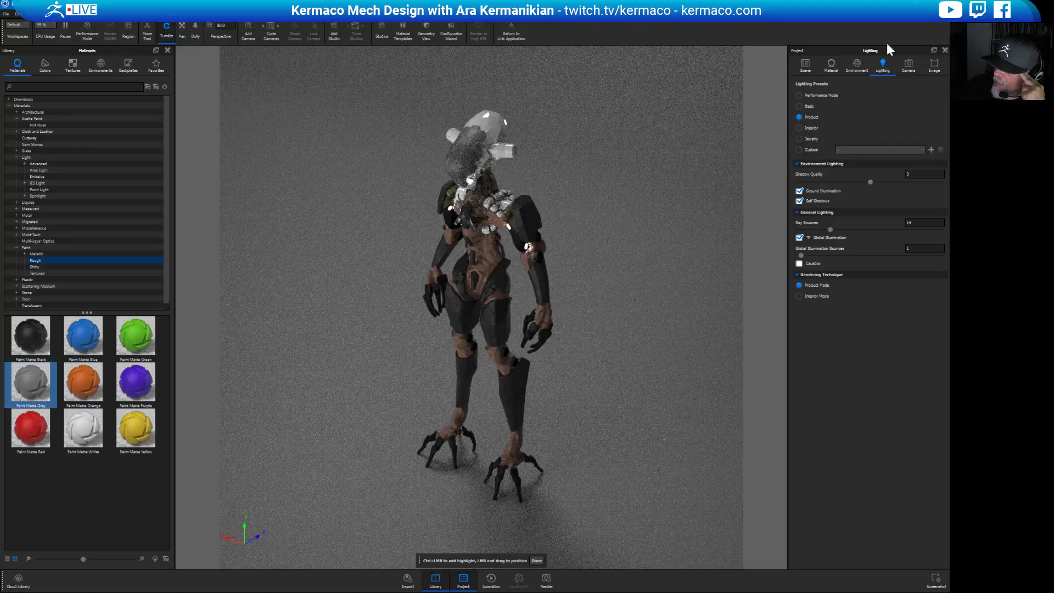
pyautogui.click(803, 106)
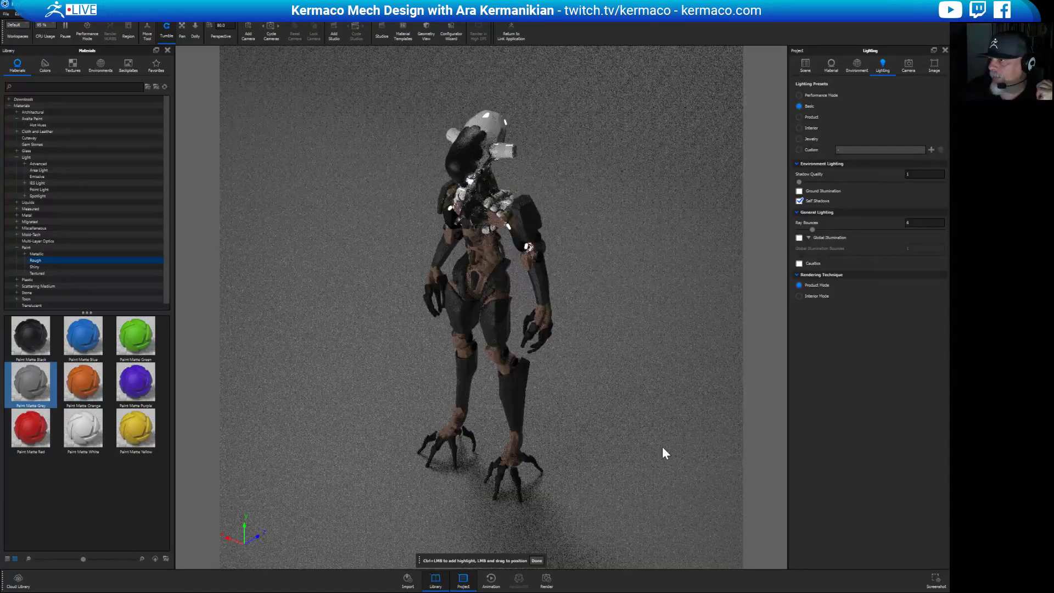
# Try a radius of 5 on the second HDRI light pin, and set it to 10.
pyautogui.click(858, 67)
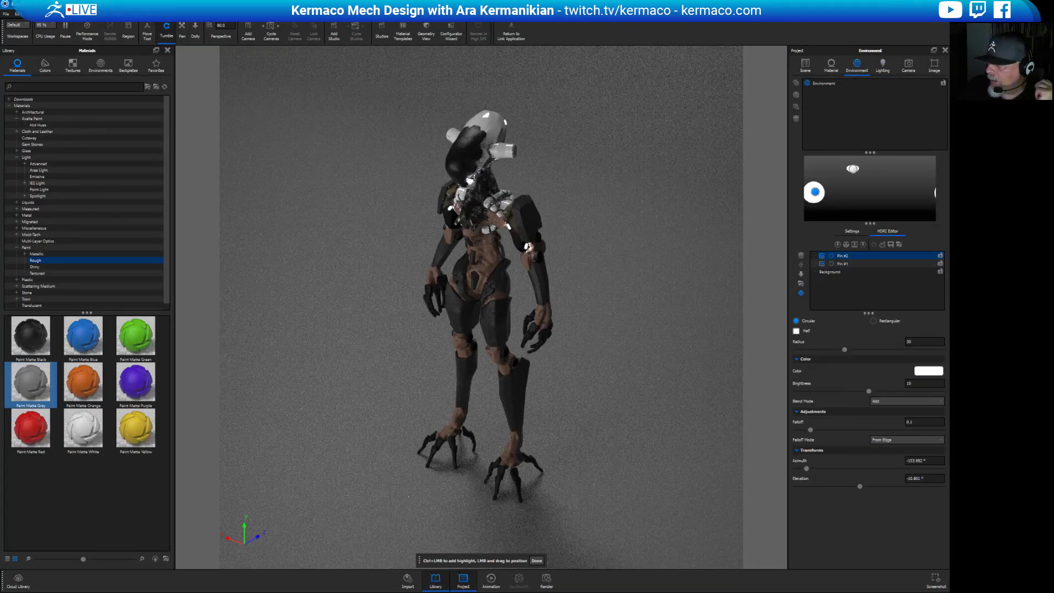
pyautogui.doubleClick(912, 341)
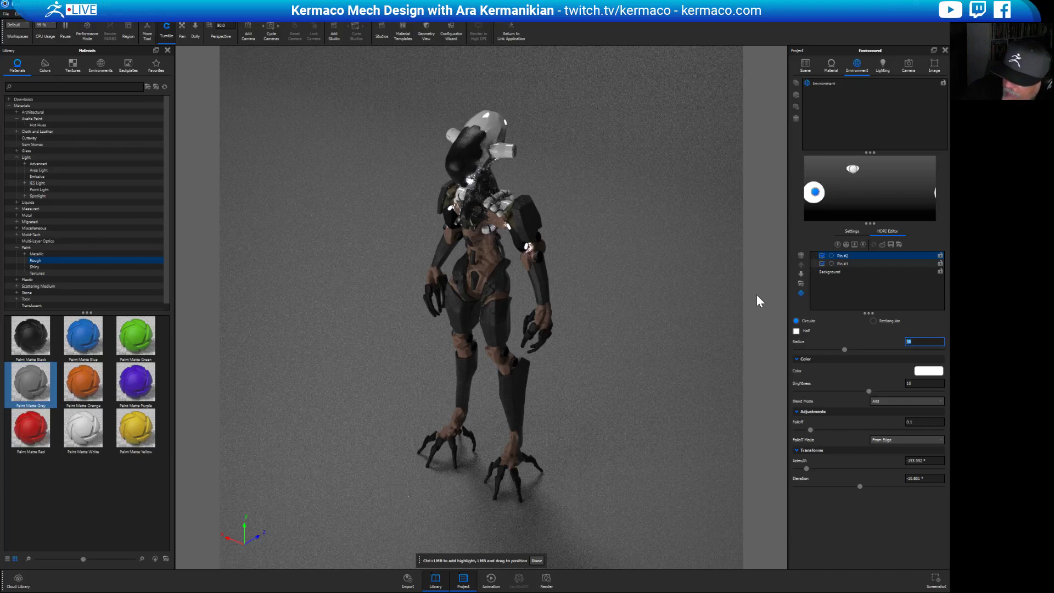
pyautogui.write('5')
pyautogui.press('Return')
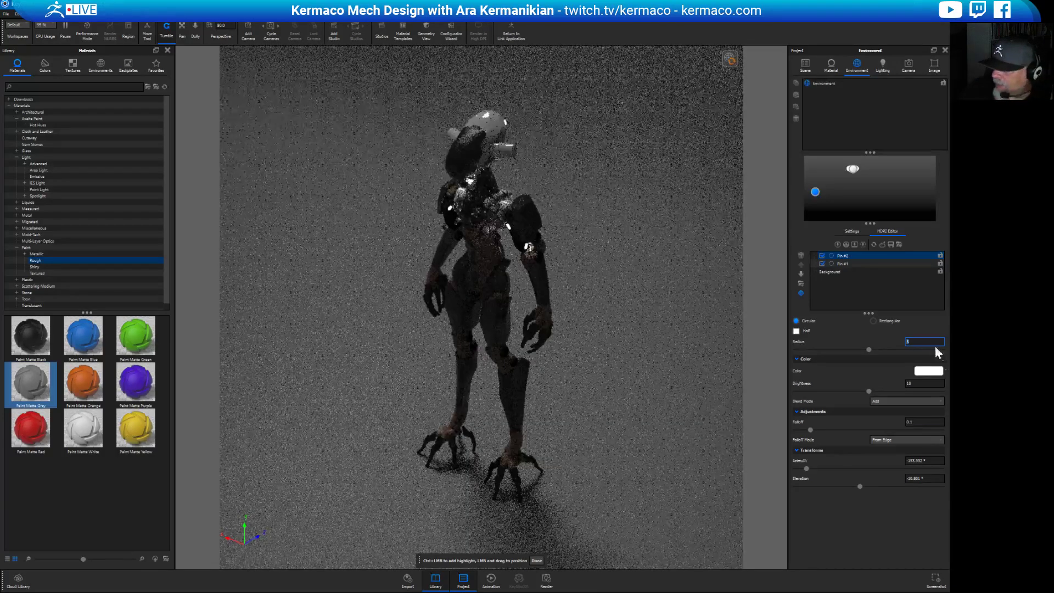
pyautogui.write('10')
pyautogui.press('Return')
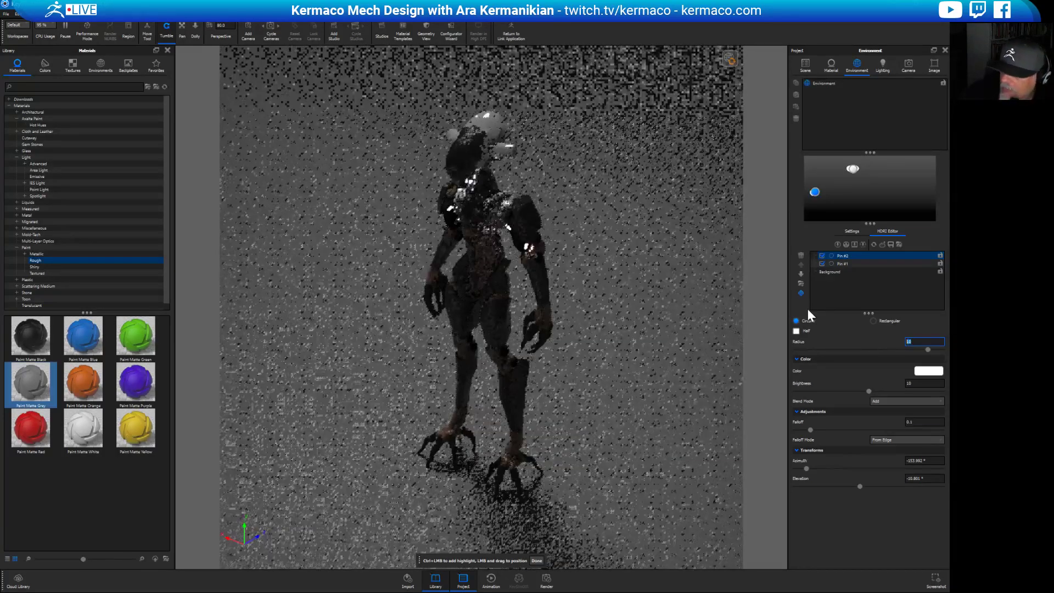
# Try a brightness of 20 on the second light pin, and set it to 30.
pyautogui.click(934, 384)
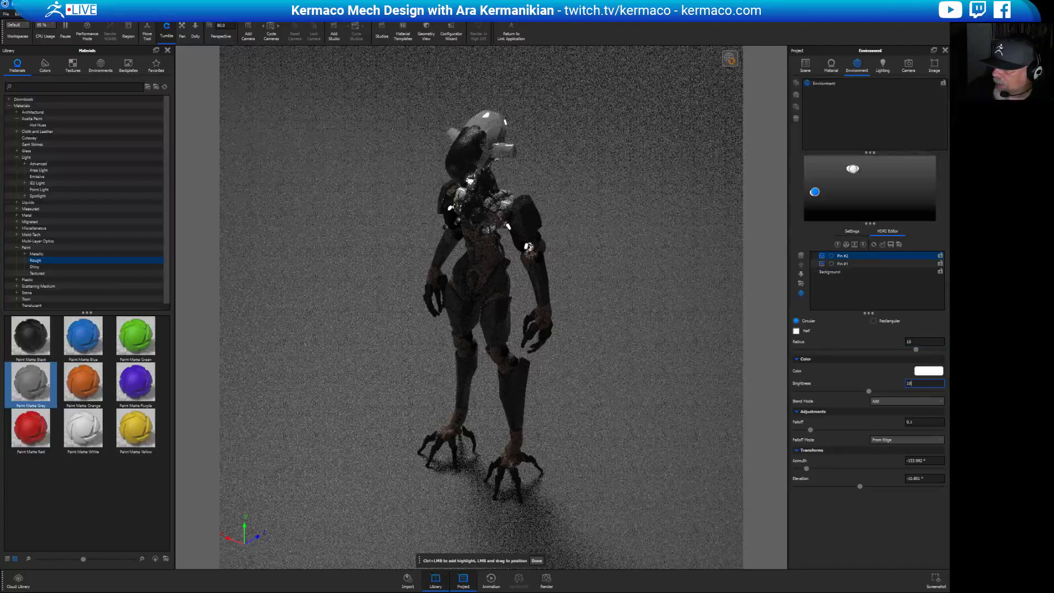
pyautogui.press('BackSpace')
pyautogui.press('BackSpace')
pyautogui.write('20')
pyautogui.press('Return')
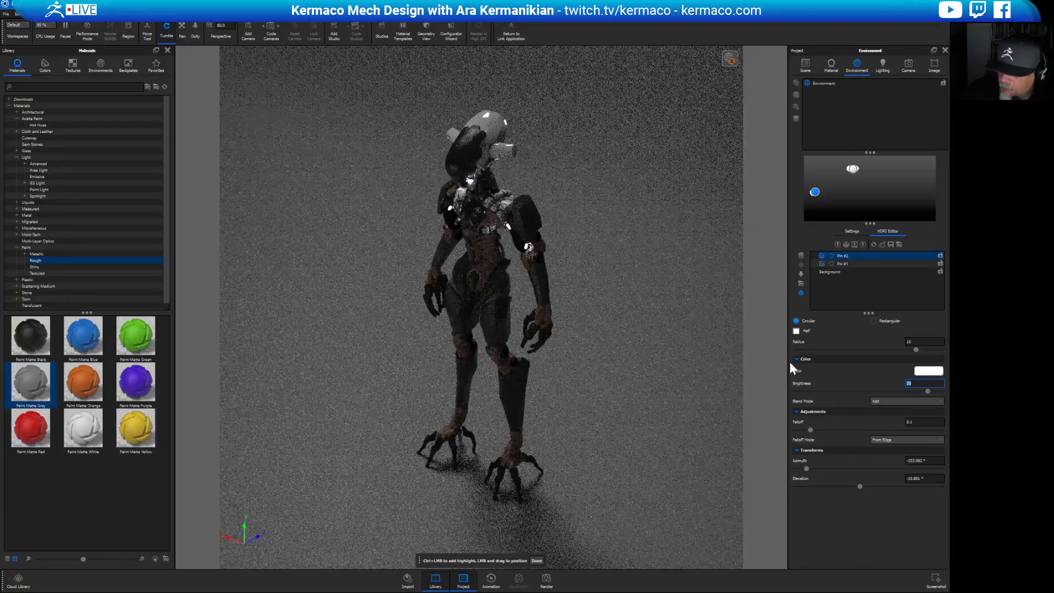
pyautogui.write('30')
pyautogui.press('Return')
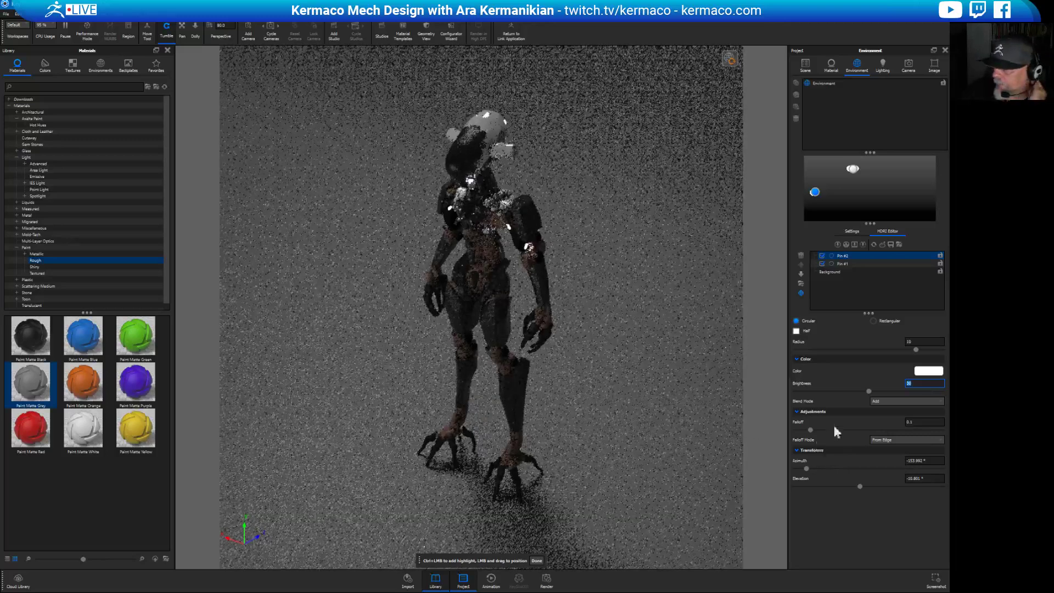
# Move the second light pin to about 128° azimuth and -15° elevation in the HDRI preview.
pyautogui.click(857, 271)
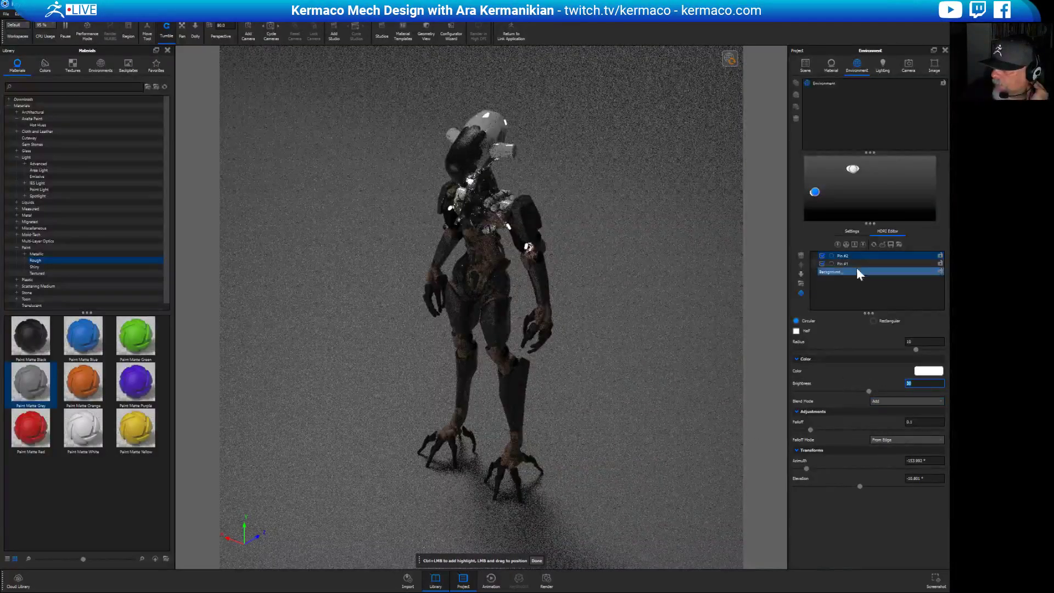
pyautogui.click(822, 191)
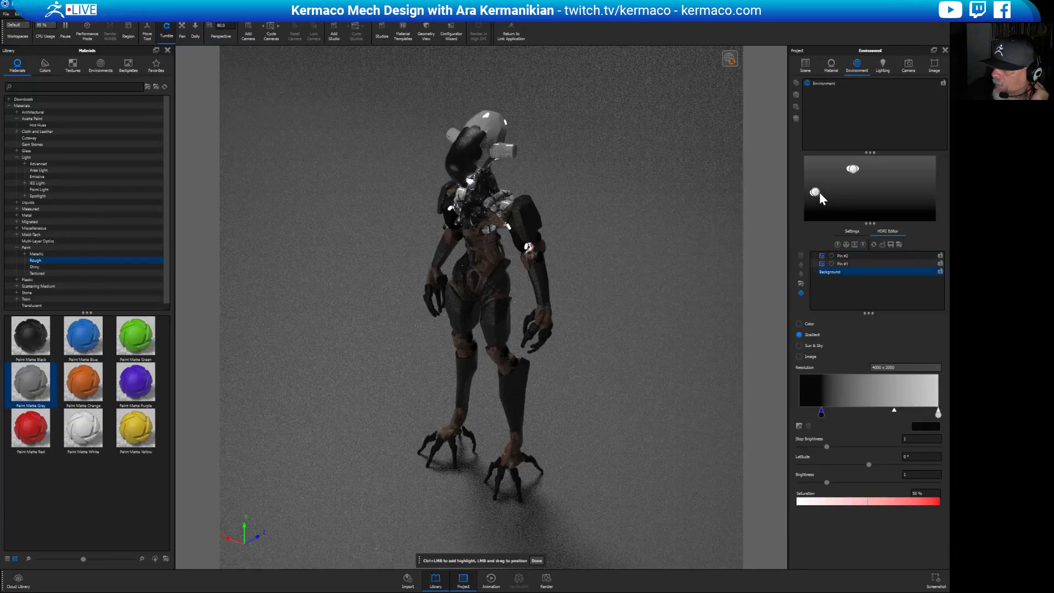
pyautogui.moveTo(820, 192); pyautogui.dragTo(925, 204)
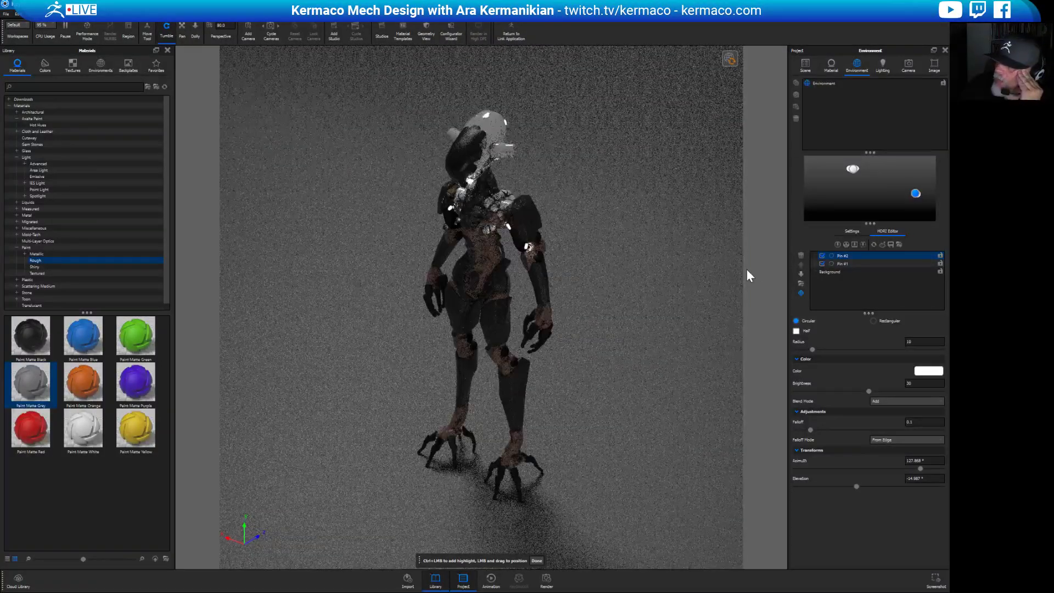
# Frame the character from the front, finish the highlight placement, and save a screenshot.
pyautogui.click(733, 60)
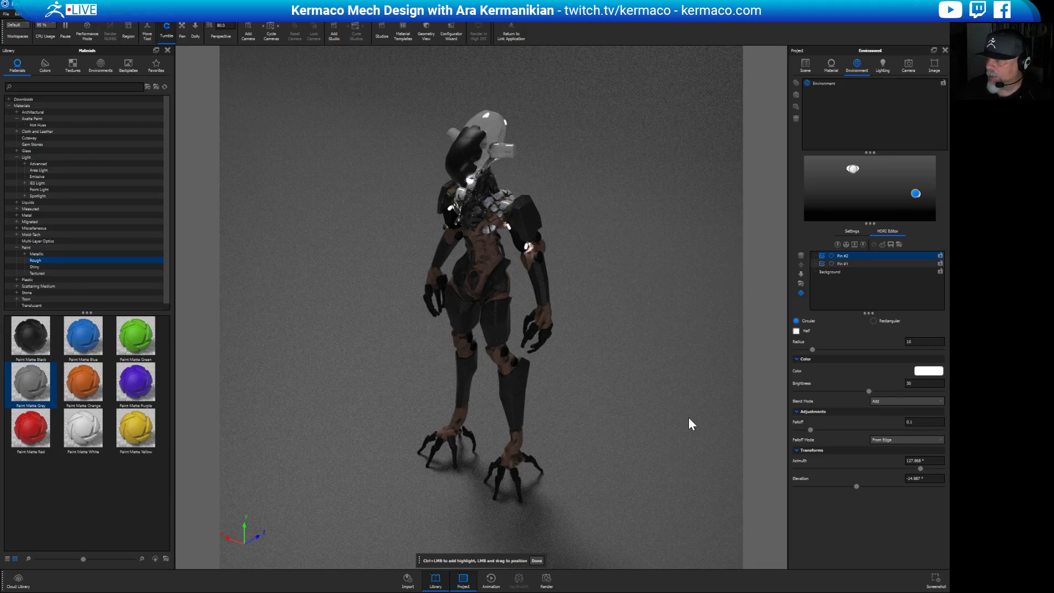
pyautogui.moveTo(628, 416); pyautogui.dragTo(703, 380)
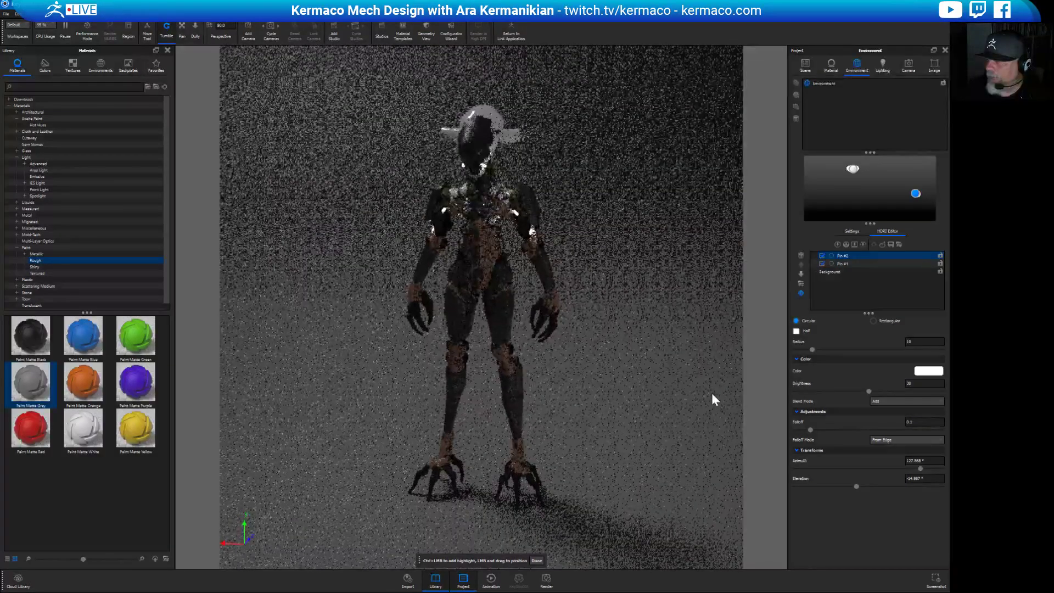
pyautogui.moveTo(703, 430); pyautogui.dragTo(732, 355)
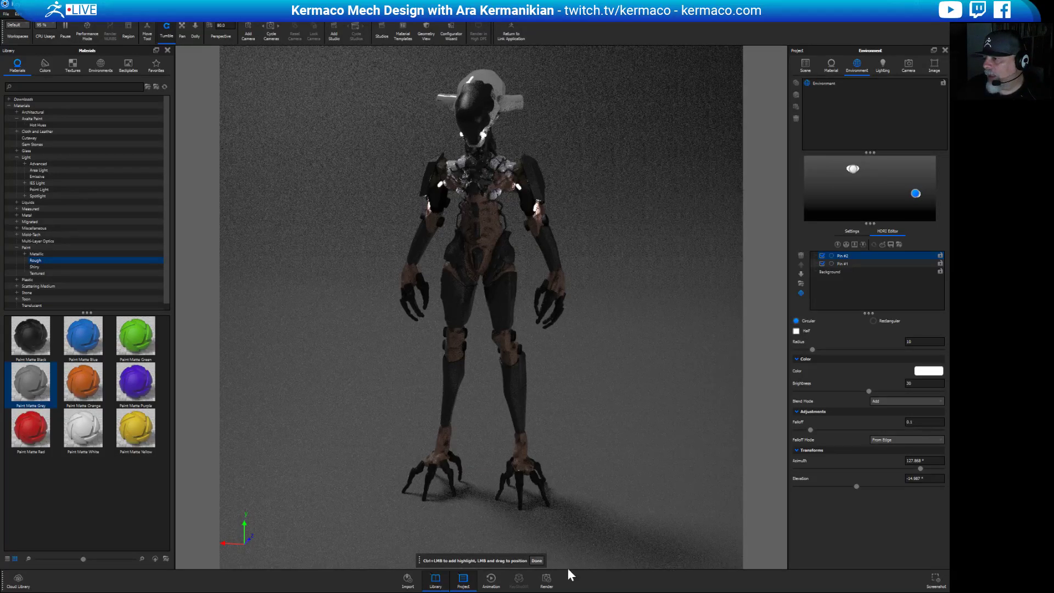
pyautogui.click(536, 560)
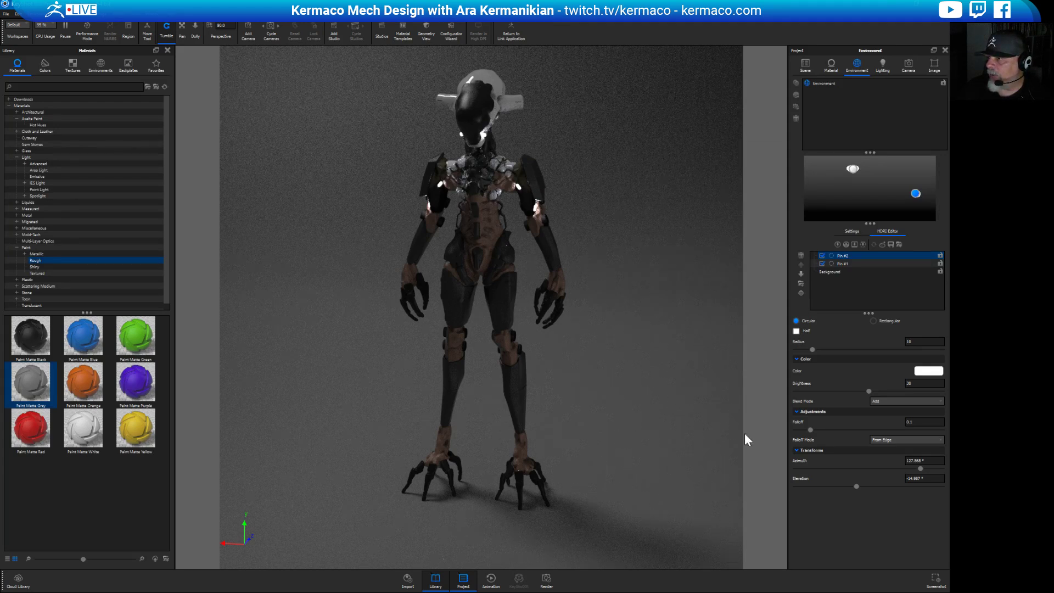
pyautogui.click(933, 582)
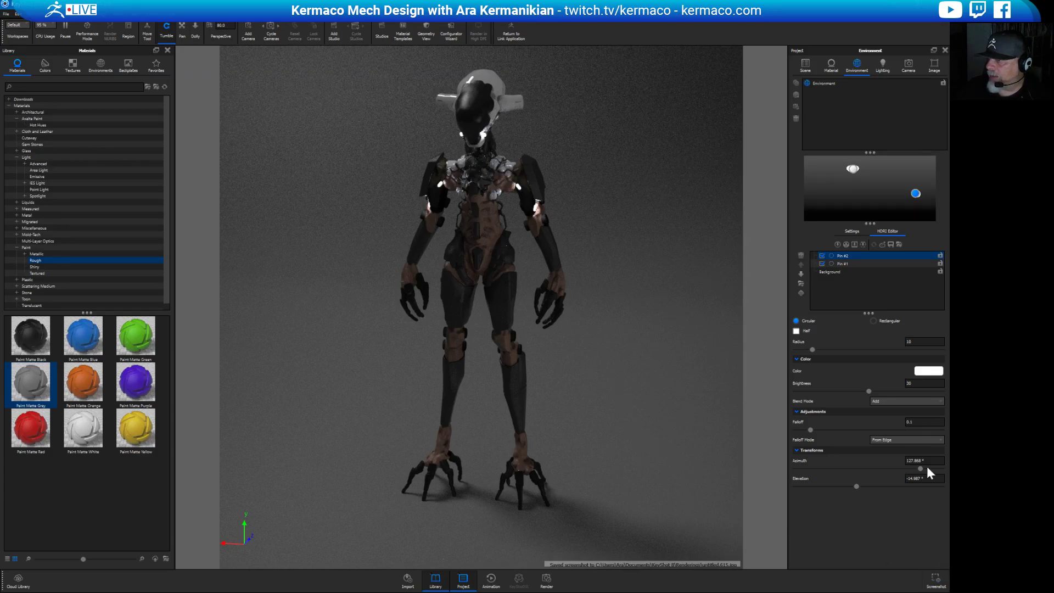
# Rotate the backdrop ramp 180° about the Y axis and frame the character from behind against it.
pyautogui.moveTo(665, 414); pyautogui.dragTo(706, 410)
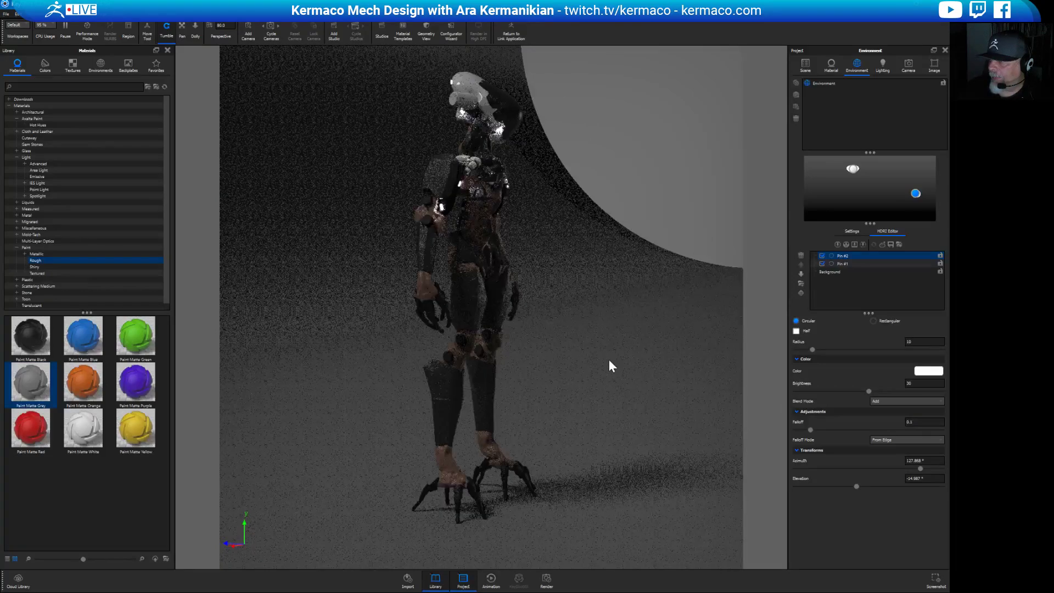
pyautogui.moveTo(782, 323); pyautogui.dragTo(383, 393)
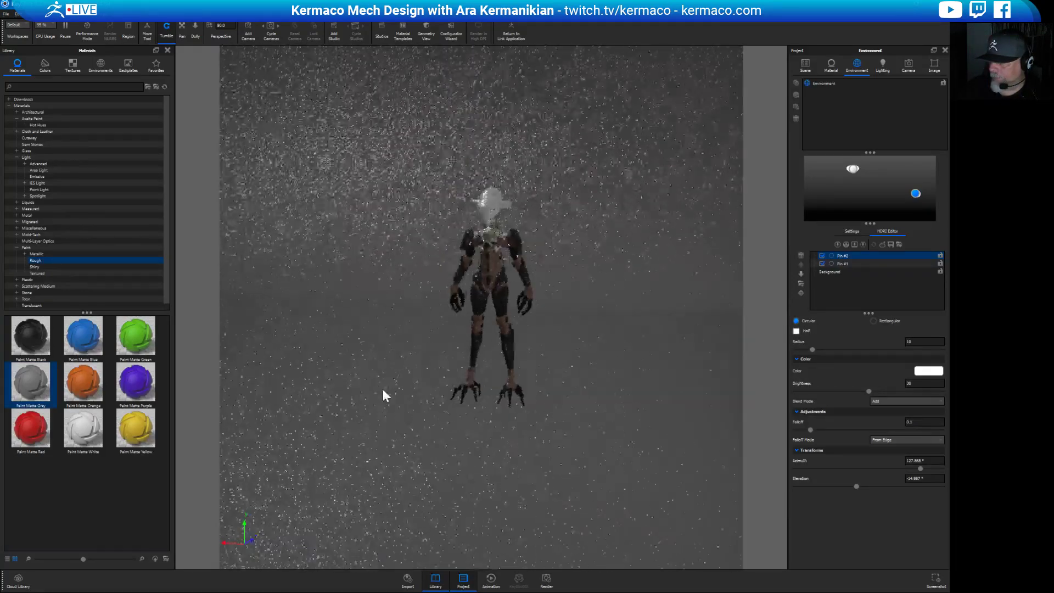
pyautogui.moveTo(422, 491); pyautogui.dragTo(532, 402)
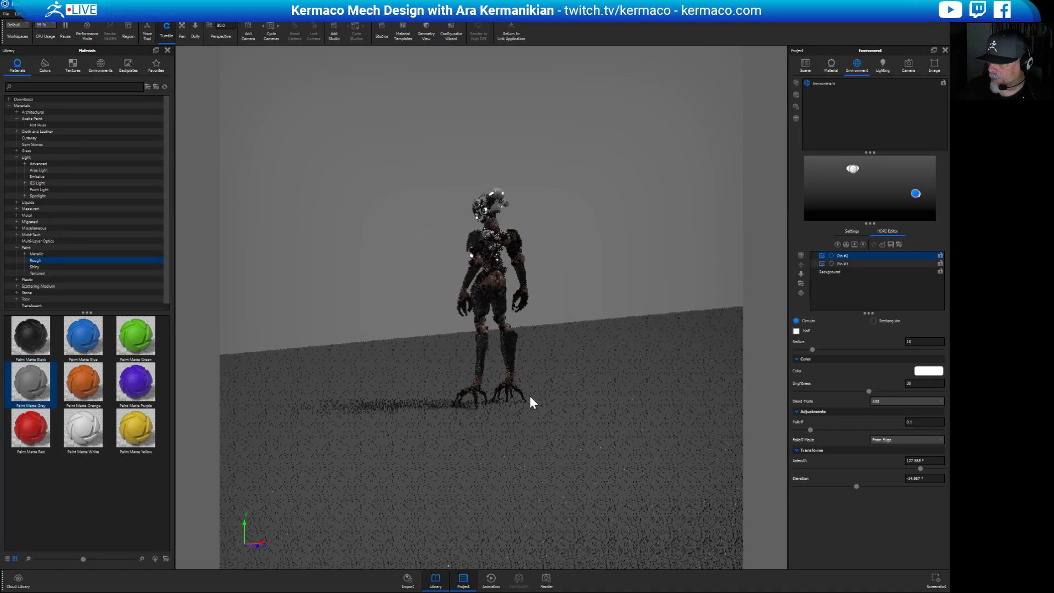
pyautogui.scroll(5, 626, 430)
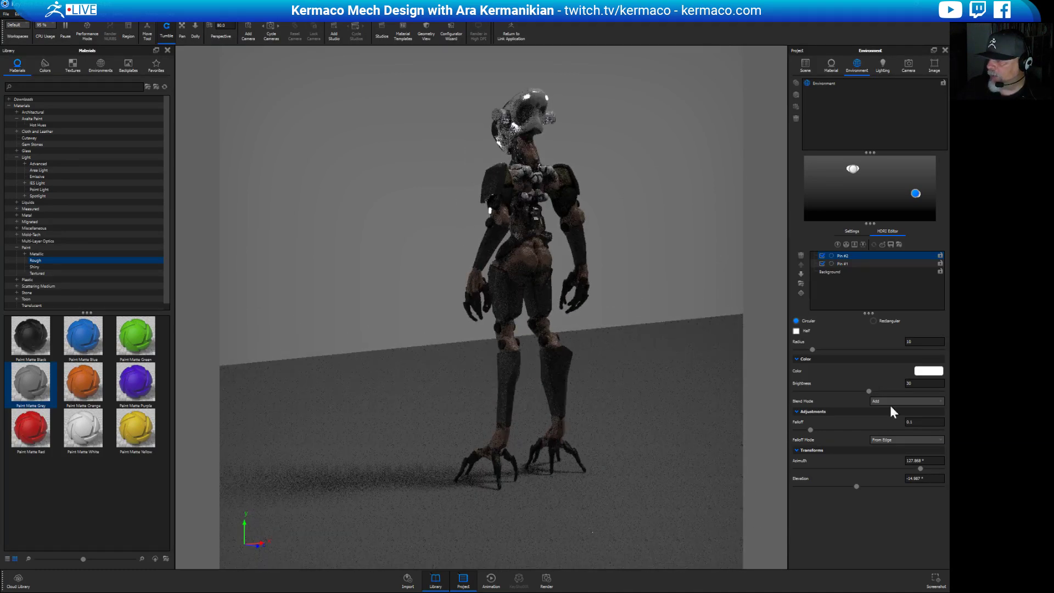
pyautogui.click(806, 65)
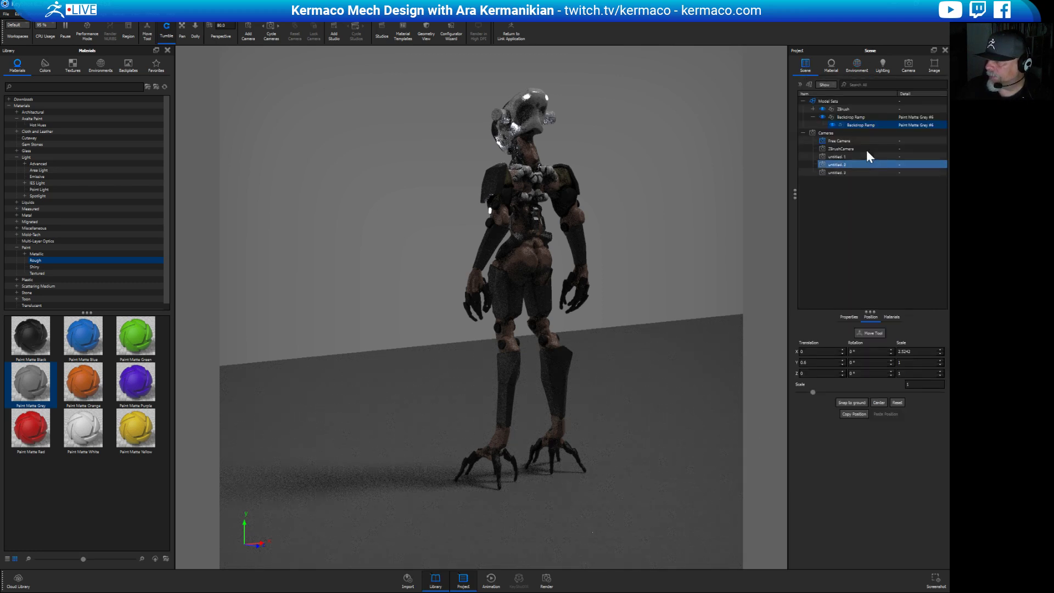
pyautogui.click(865, 125)
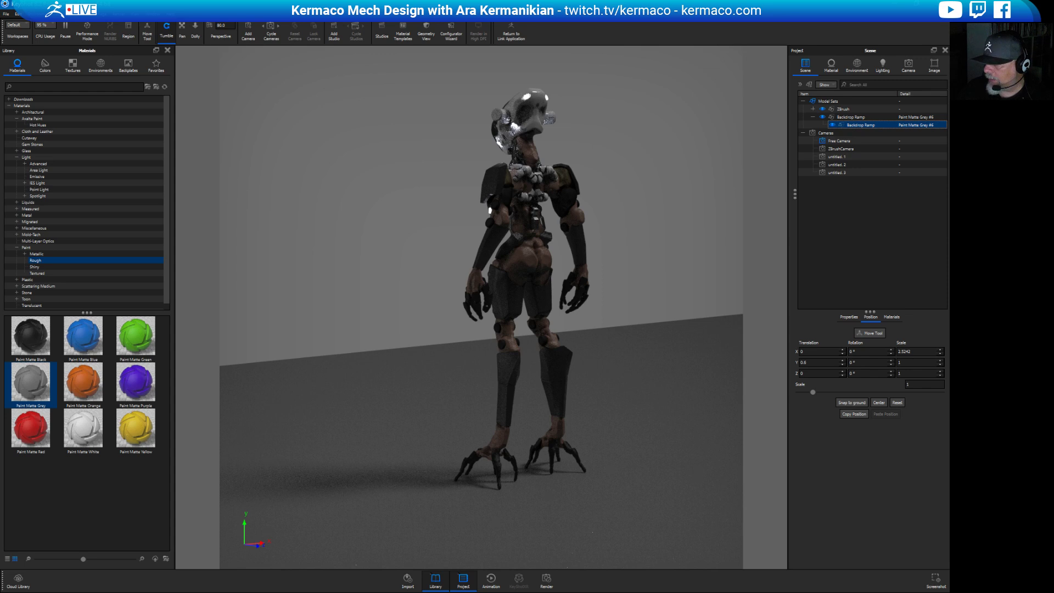
pyautogui.moveTo(863, 362); pyautogui.dragTo(666, 330)
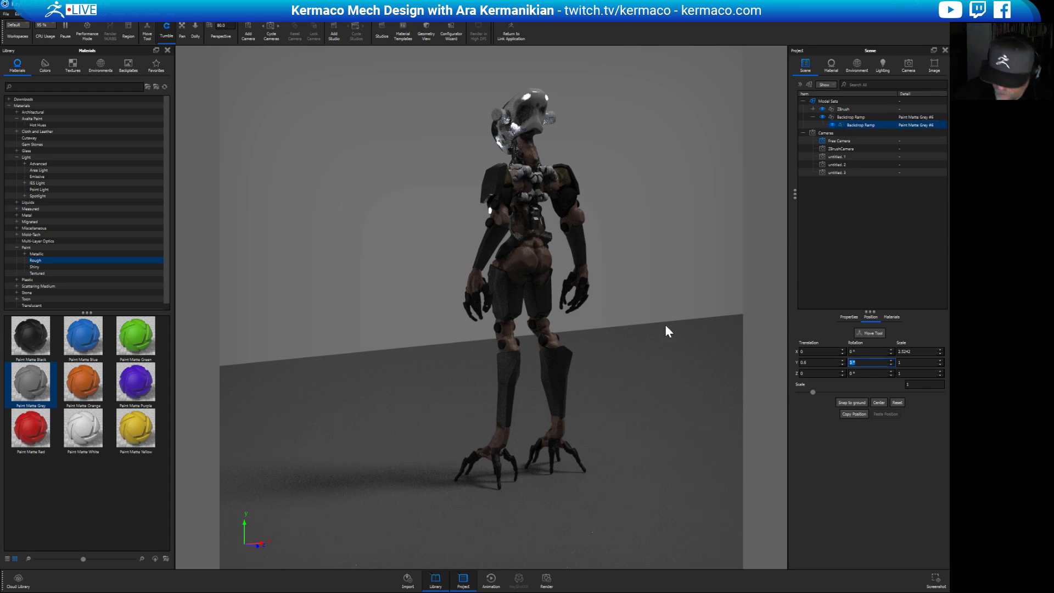
pyautogui.write('180')
pyautogui.press('Return')
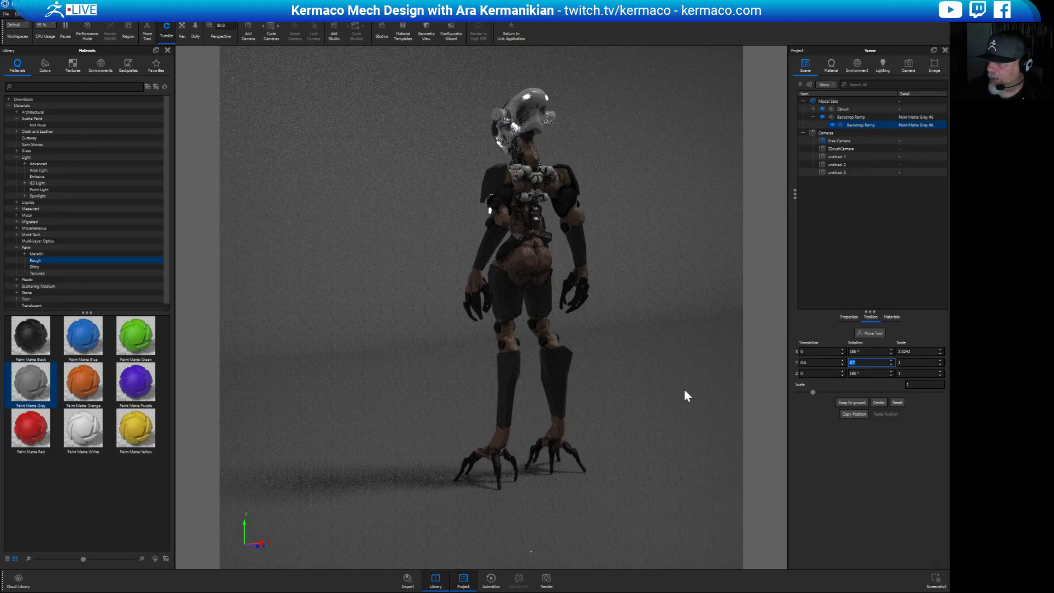
pyautogui.moveTo(684, 389); pyautogui.dragTo(602, 390)
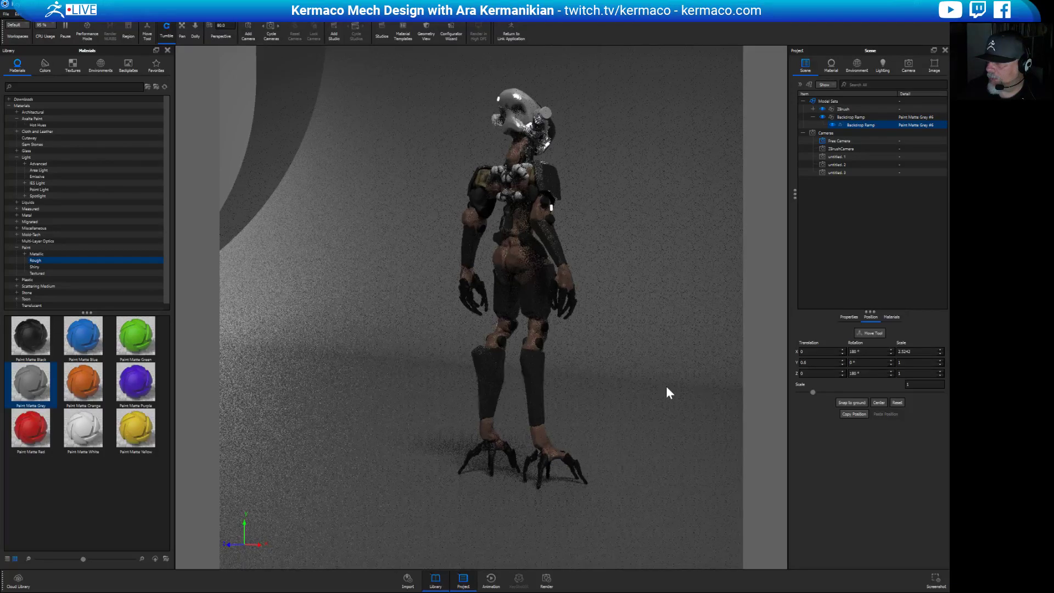
pyautogui.moveTo(667, 387); pyautogui.dragTo(718, 378)
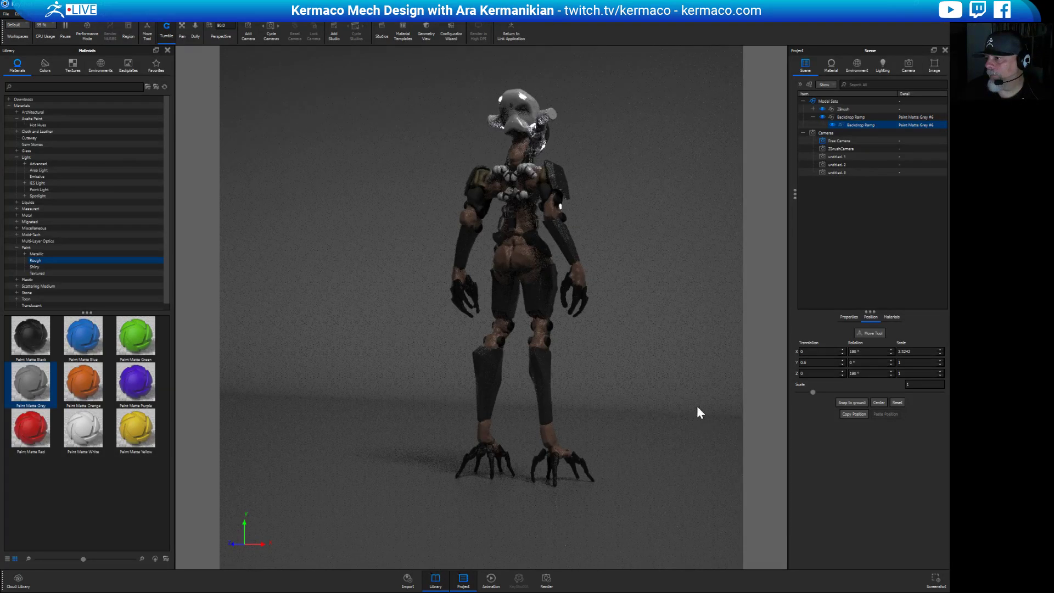
# Frame the full character more closely from behind and save a screenshot of the render.
pyautogui.moveTo(630, 405); pyautogui.dragTo(814, 510)
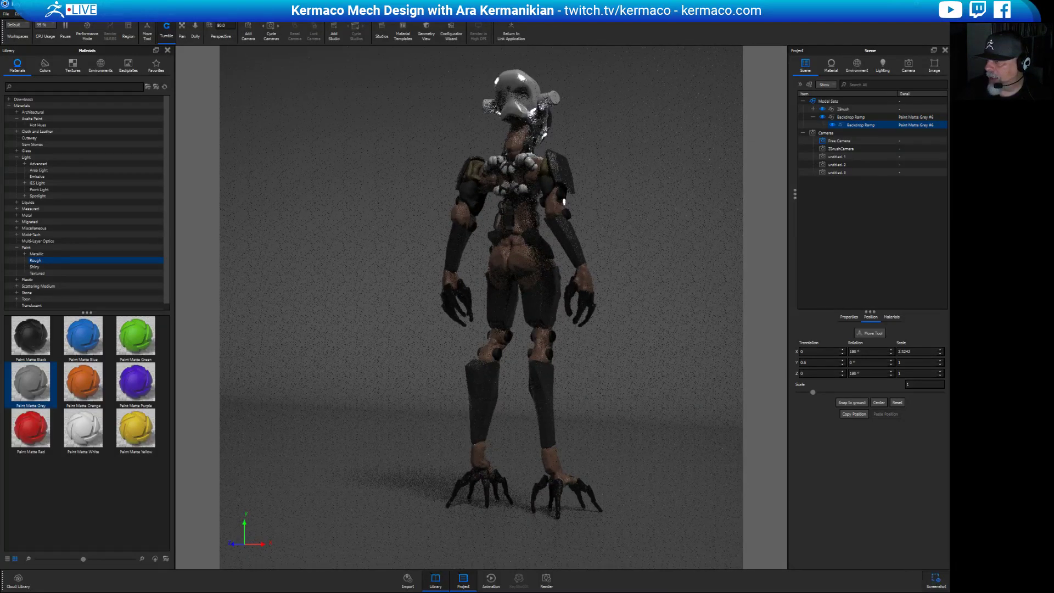
pyautogui.click(941, 579)
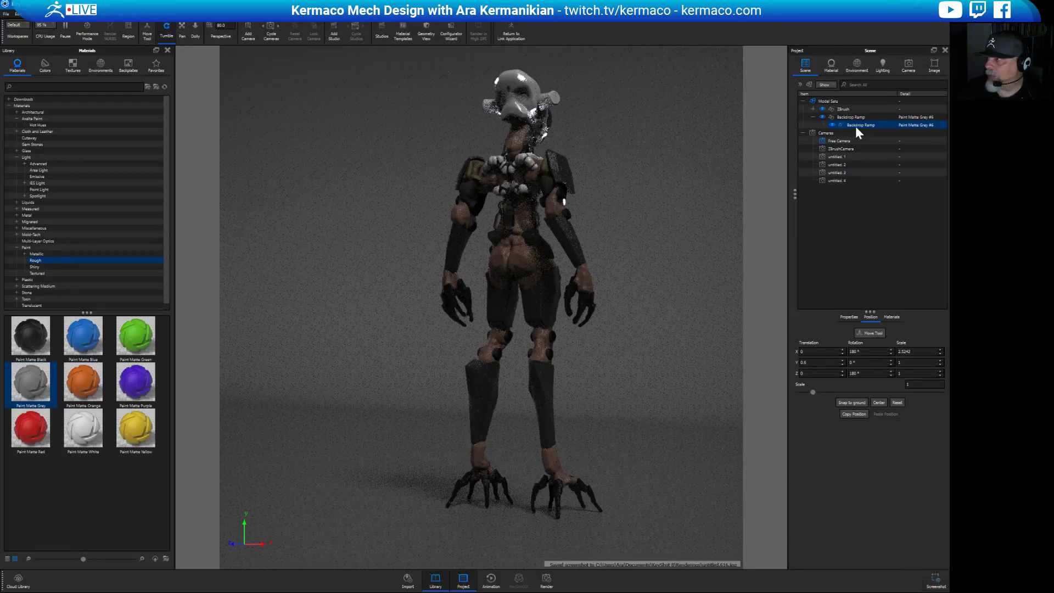
# Widen the project area for the saved cameras and open the Free Camera's position and lens settings.
pyautogui.click(837, 173)
pyautogui.click(838, 173)
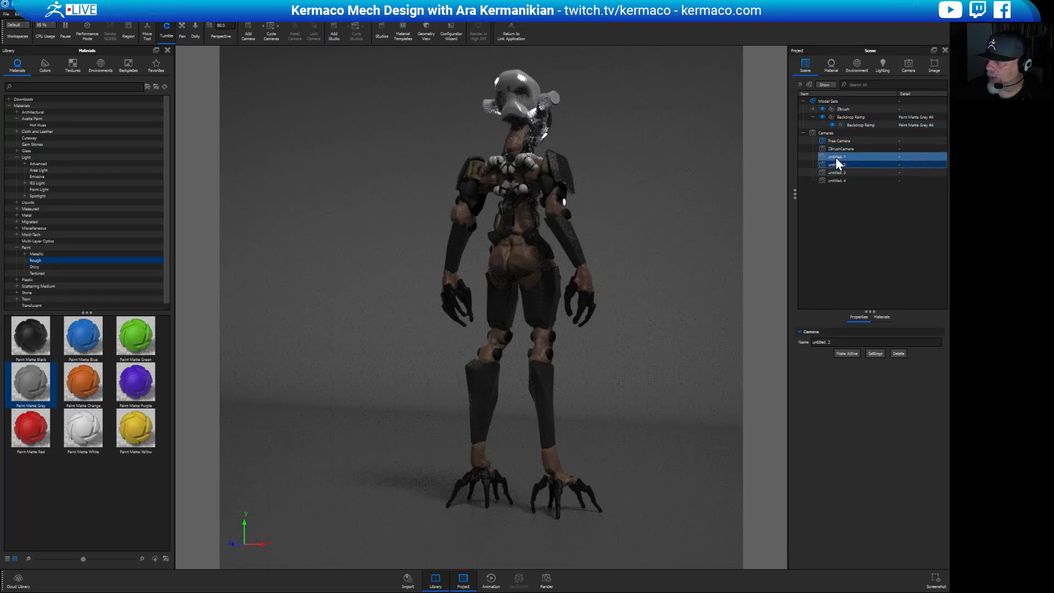
pyautogui.click(838, 149)
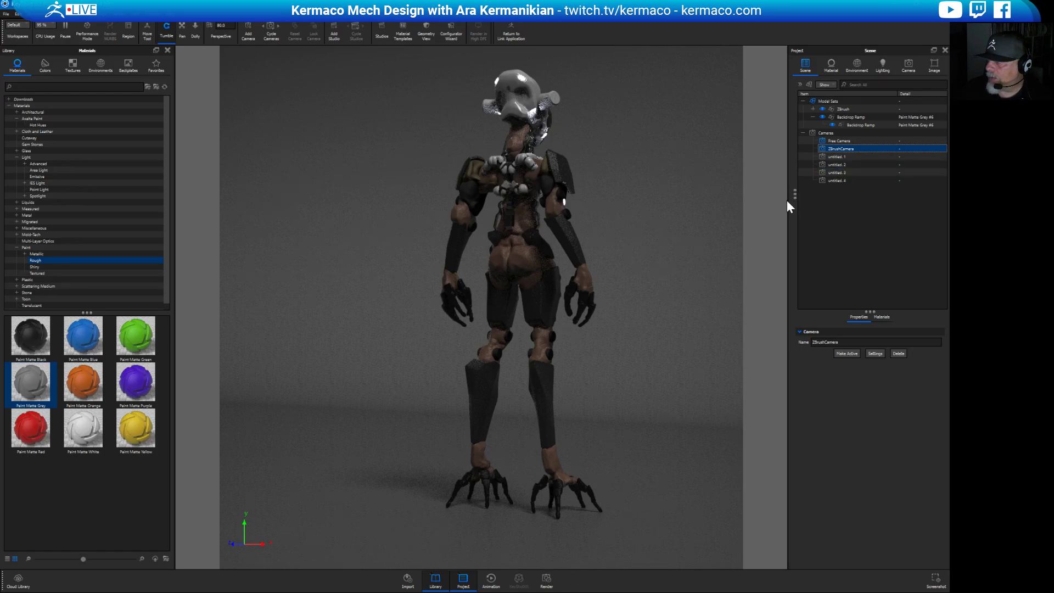
pyautogui.moveTo(788, 199); pyautogui.dragTo(751, 198)
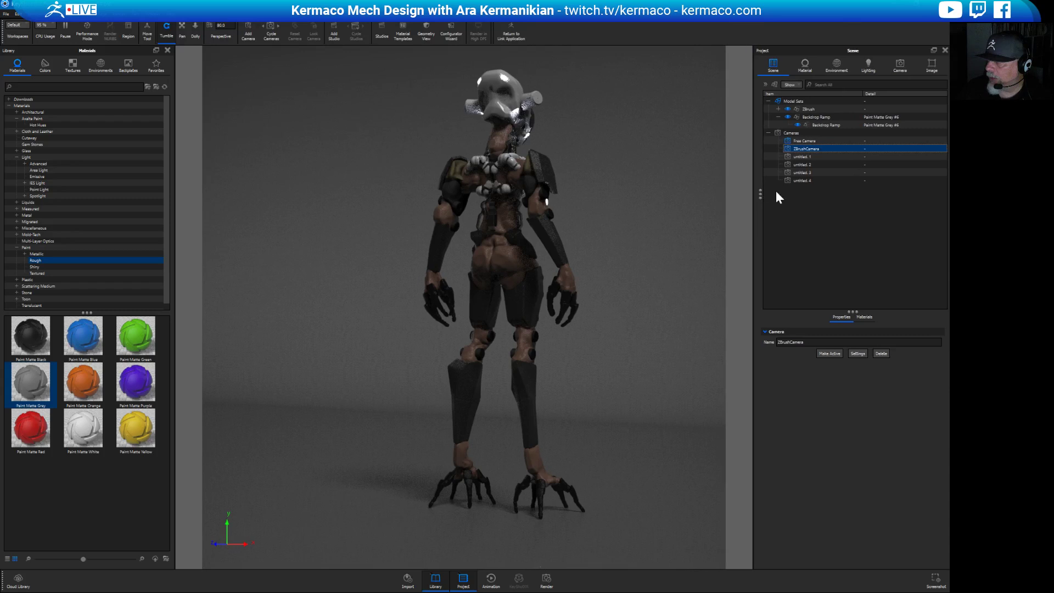
pyautogui.click(806, 156)
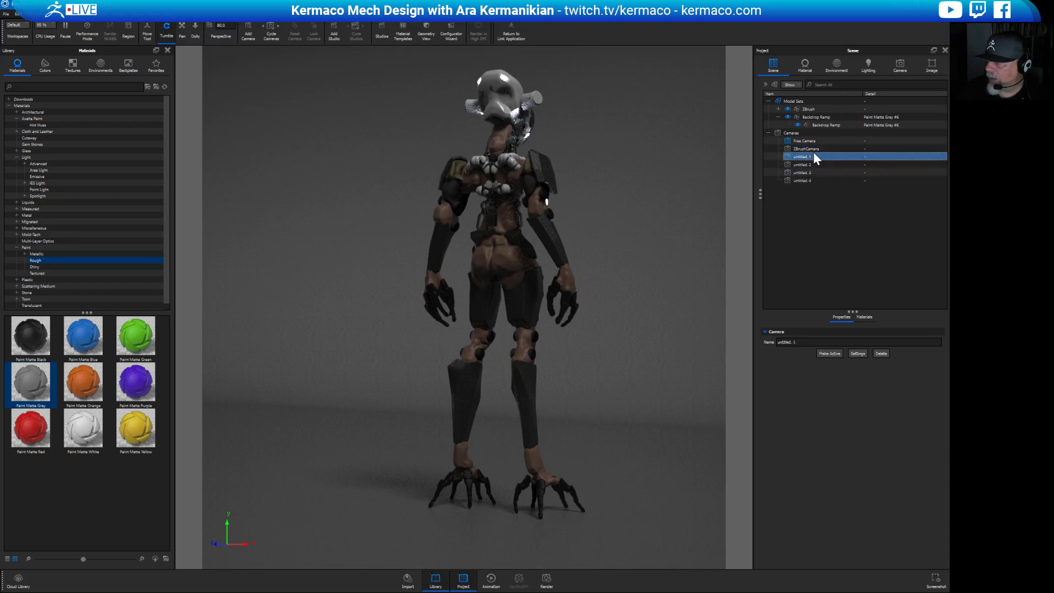
pyautogui.rightClick(812, 155)
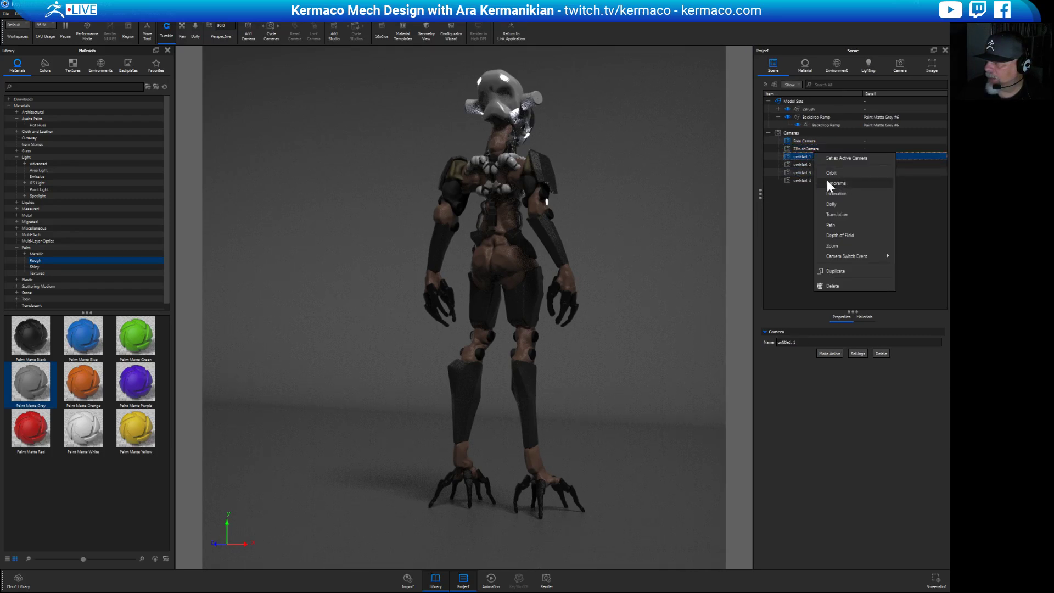
pyautogui.click(790, 141)
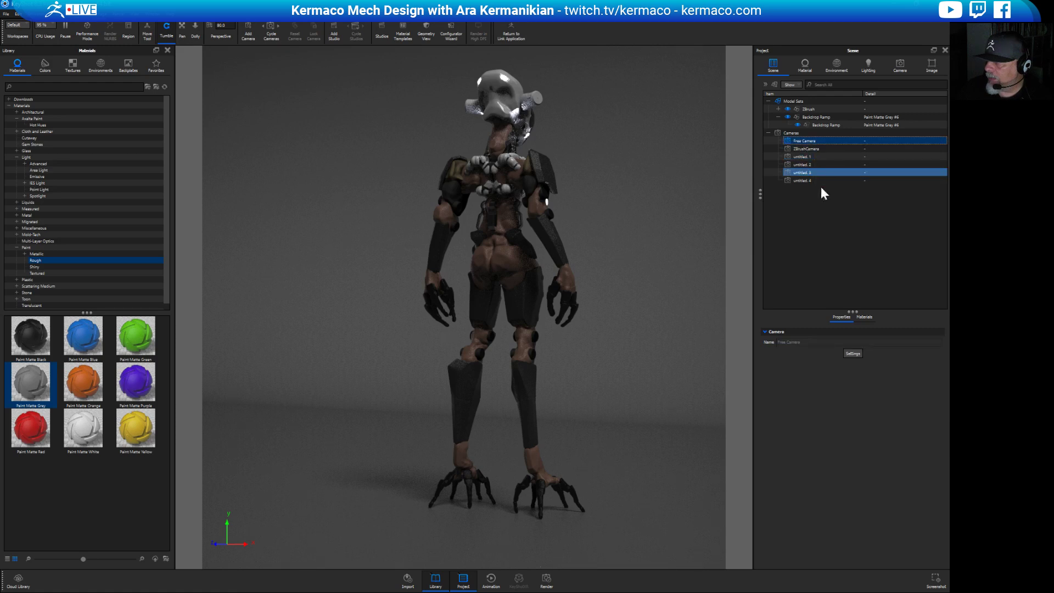
pyautogui.click(900, 65)
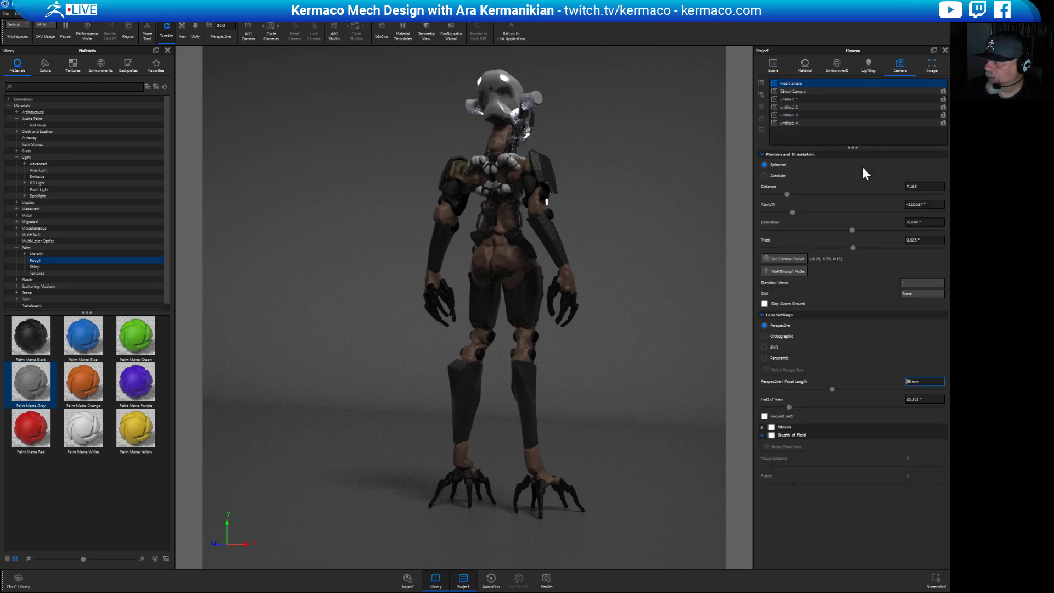
# Compare the saved views untitled 1, untitled 3 and untitled 4, and activate ZBrushCamera.
pyautogui.click(806, 100)
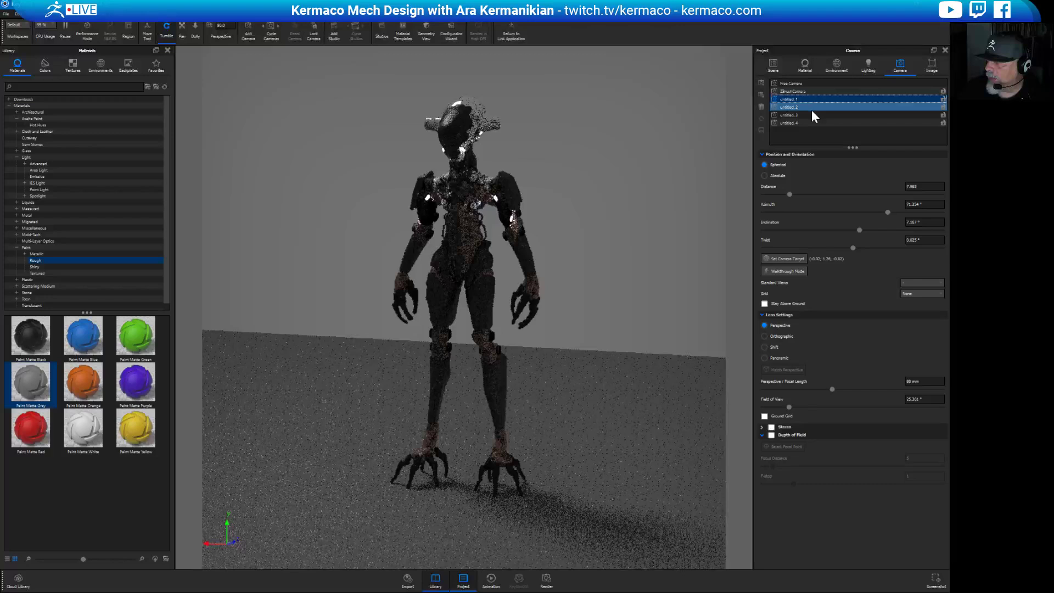
pyautogui.click(810, 114)
pyautogui.click(812, 123)
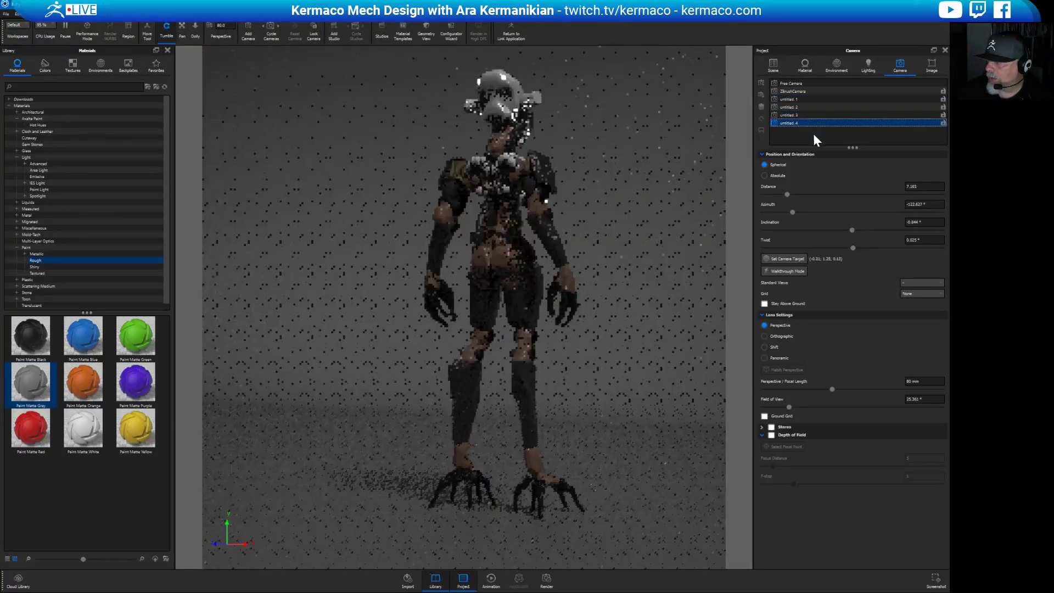
pyautogui.click(811, 99)
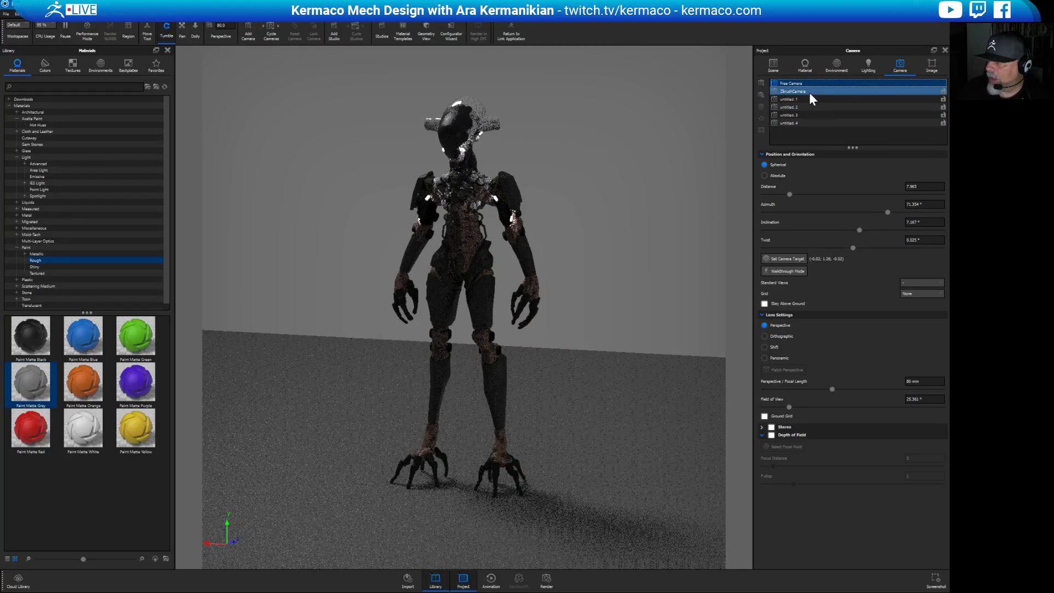
pyautogui.click(810, 91)
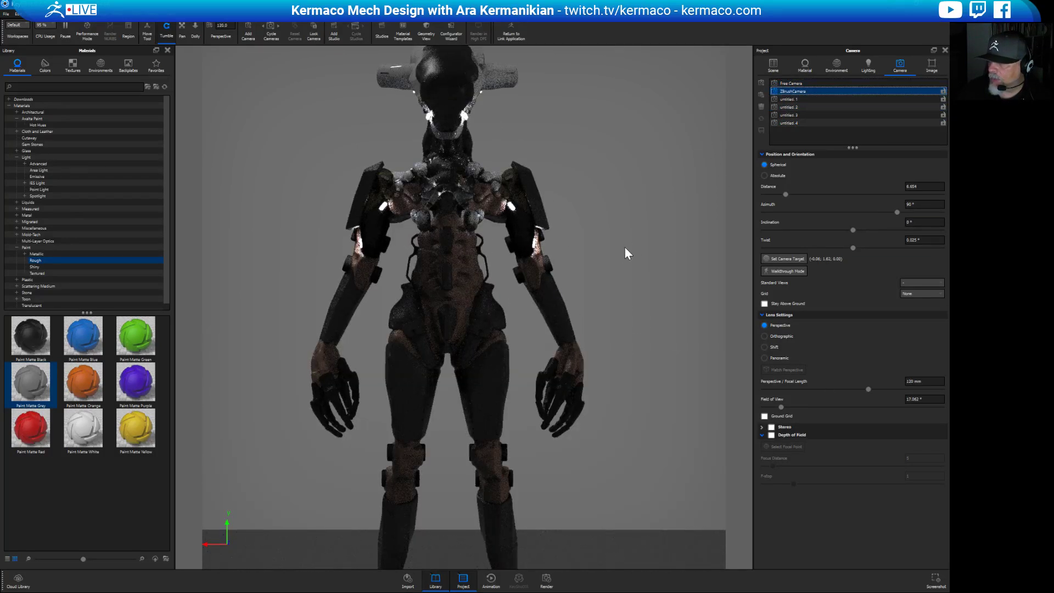
# Frame the character's head and upper torso straight from the front and save a screenshot.
pyautogui.moveTo(625, 246); pyautogui.dragTo(762, 406, button='middle')
pyautogui.scroll(3, 644, 309)
pyautogui.moveTo(643, 308); pyautogui.dragTo(704, 434, button='middle')
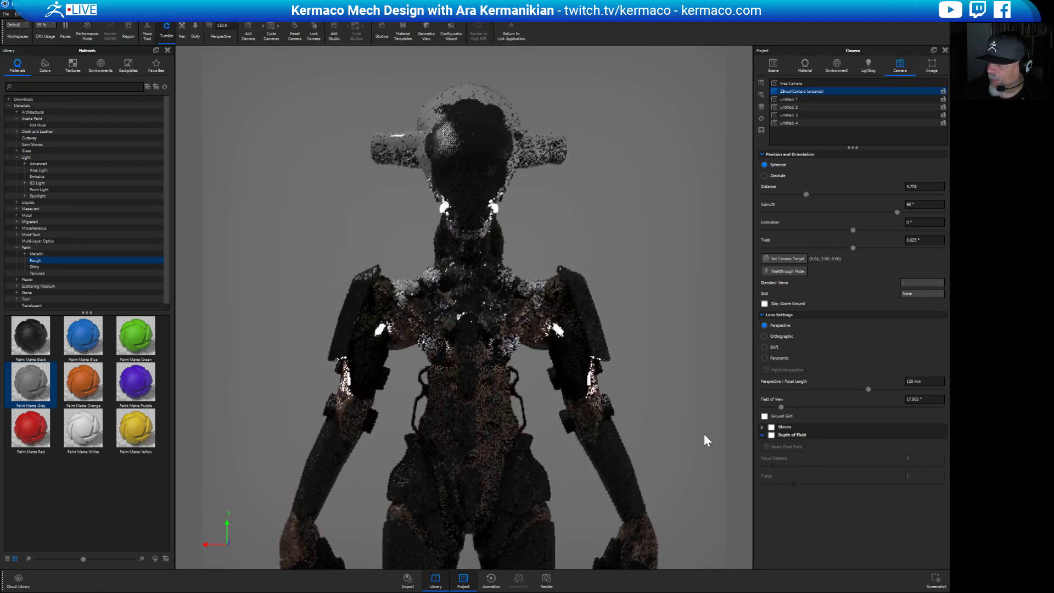
pyautogui.scroll(3, 644, 391)
pyautogui.moveTo(644, 391); pyautogui.dragTo(643, 449, button='middle')
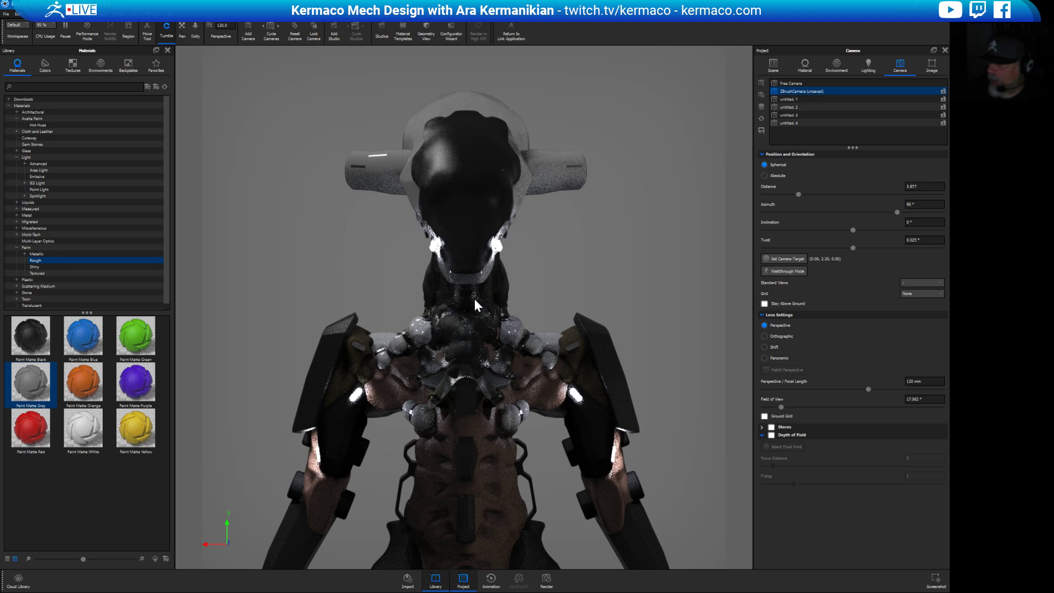
pyautogui.click(928, 578)
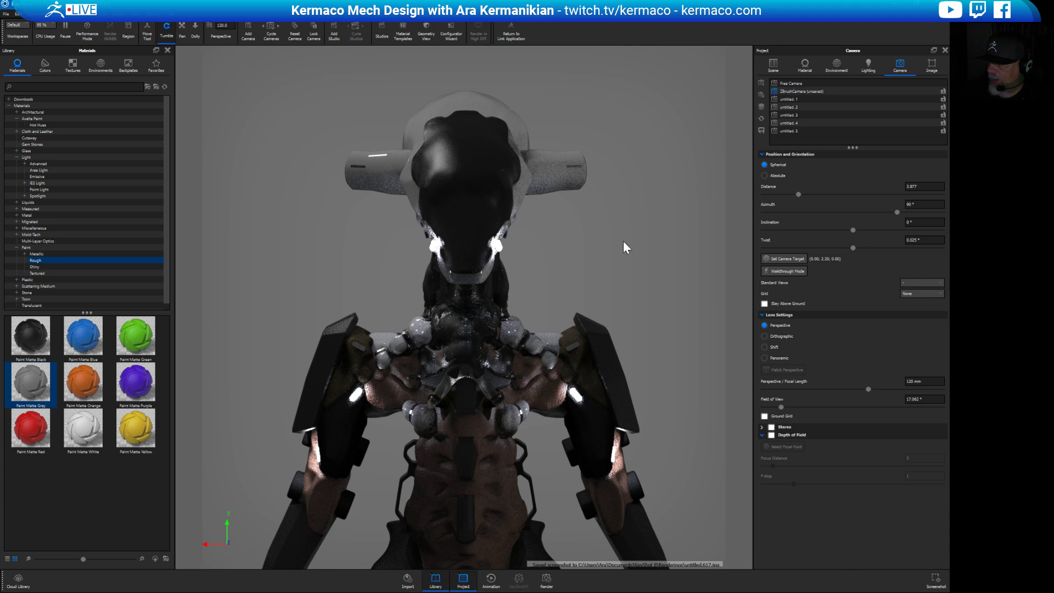
# Turn the upper-body close-up to a three-quarter view and apply the Product lighting preset.
pyautogui.moveTo(608, 305); pyautogui.dragTo(715, 287)
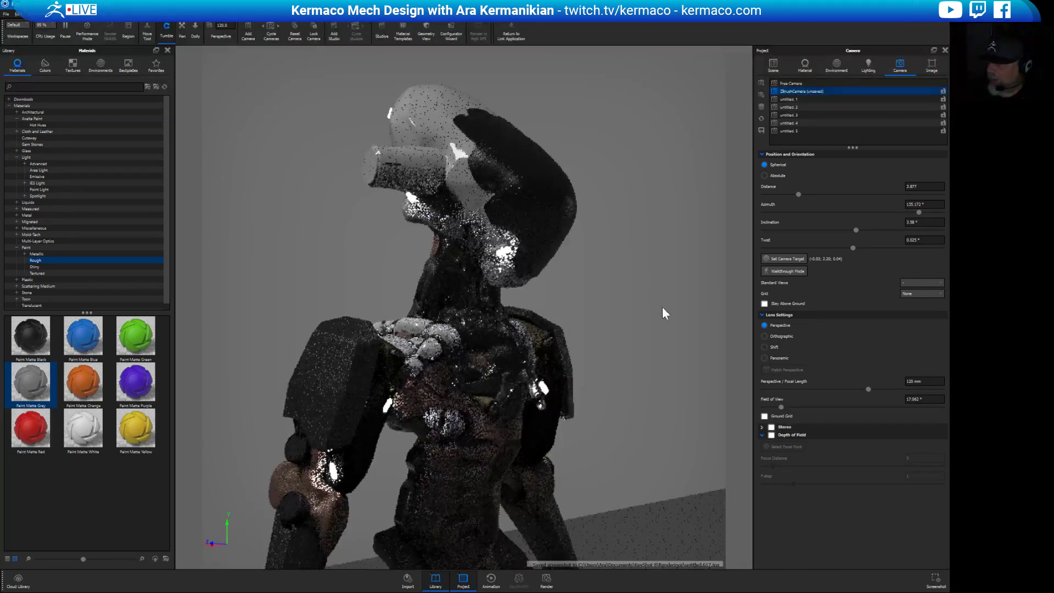
pyautogui.moveTo(610, 366); pyautogui.dragTo(680, 357, button='middle')
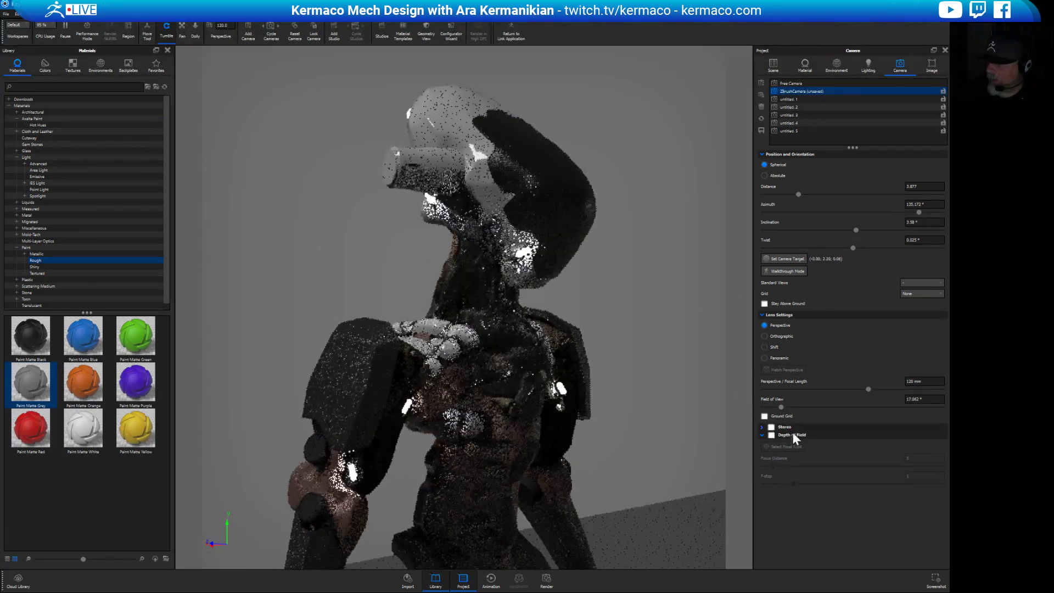
pyautogui.click(872, 65)
pyautogui.click(775, 116)
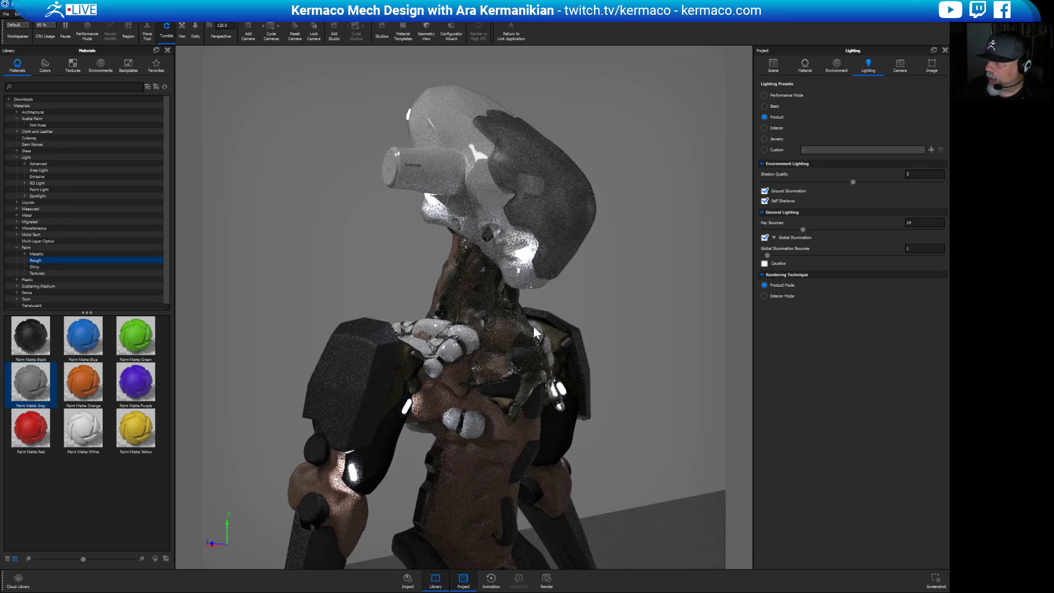
# Frame the head and torso almost frontally under the Product lighting and save a screenshot.
pyautogui.moveTo(567, 209); pyautogui.dragTo(508, 150)
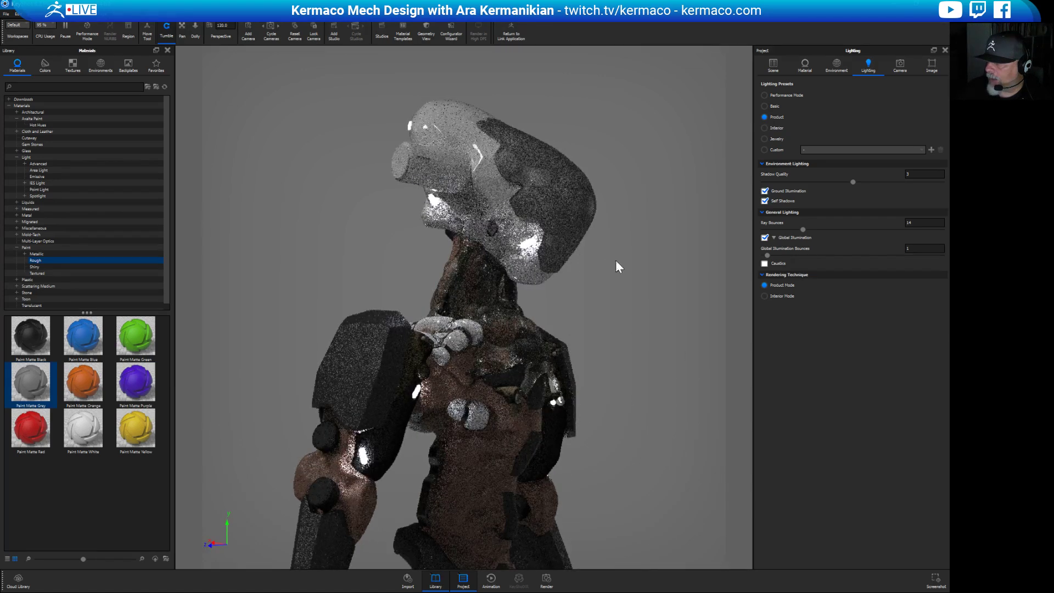
pyautogui.moveTo(640, 374); pyautogui.dragTo(677, 341)
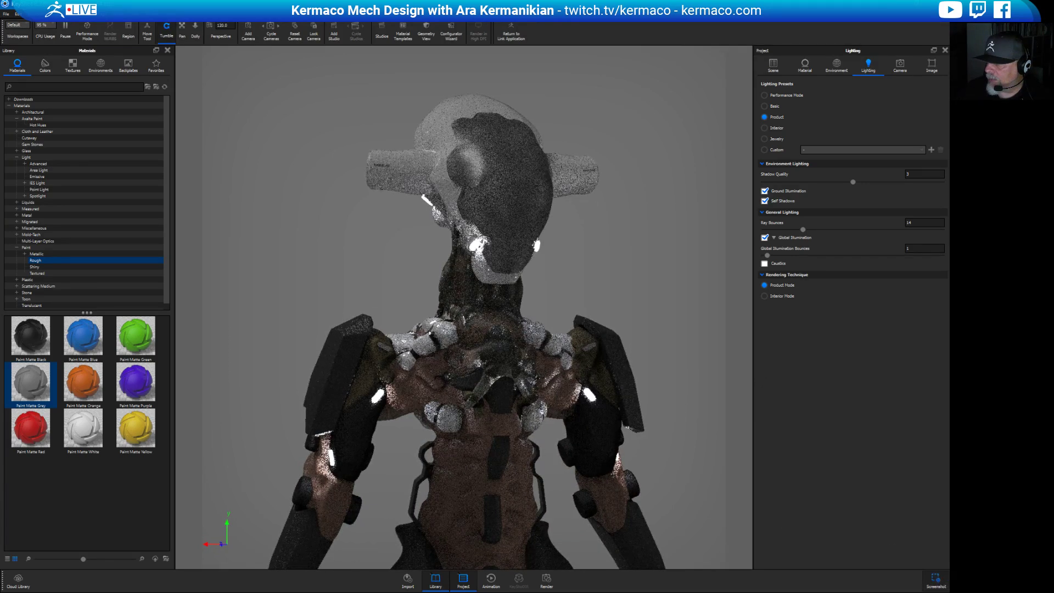
pyautogui.click(936, 579)
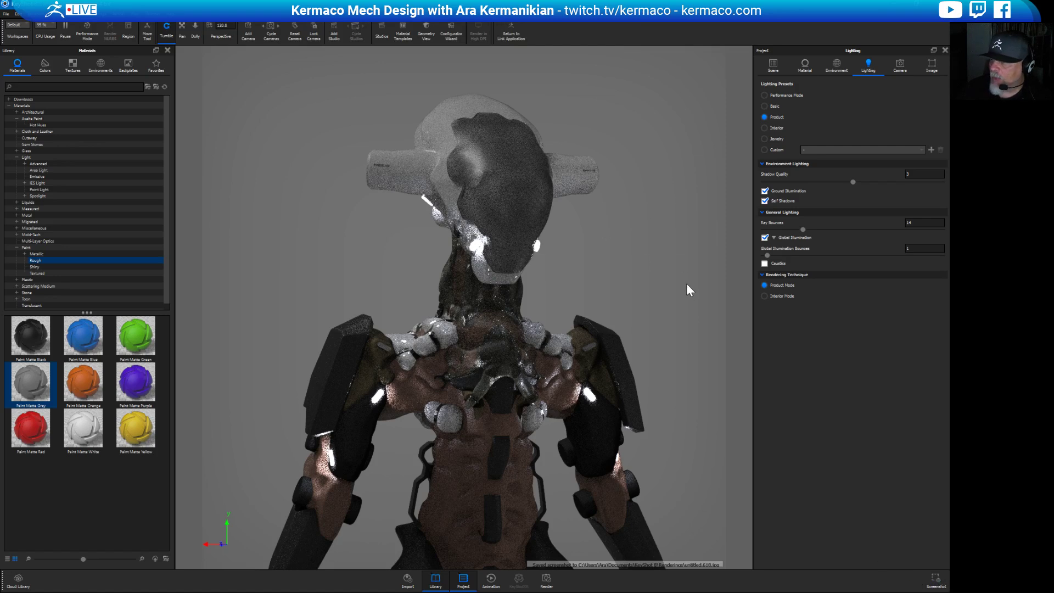
# Frame the full character at three-quarters and set the Backdrop Ramp group's X rotation to 0°.
pyautogui.scroll(-8, 435, 248)
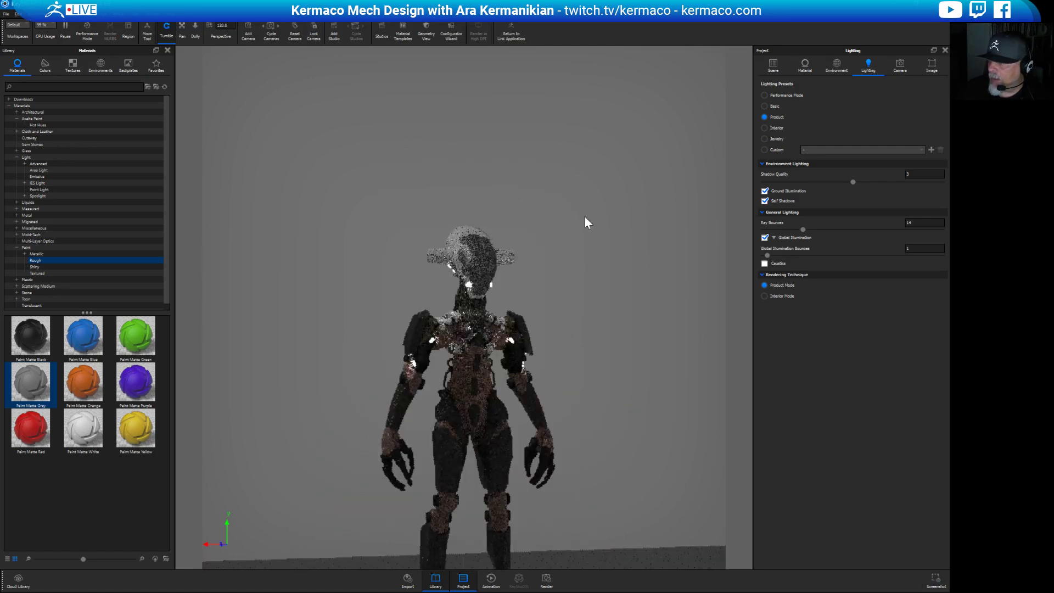
pyautogui.moveTo(624, 367); pyautogui.dragTo(622, 287, button='middle')
pyautogui.moveTo(621, 286); pyautogui.dragTo(603, 344)
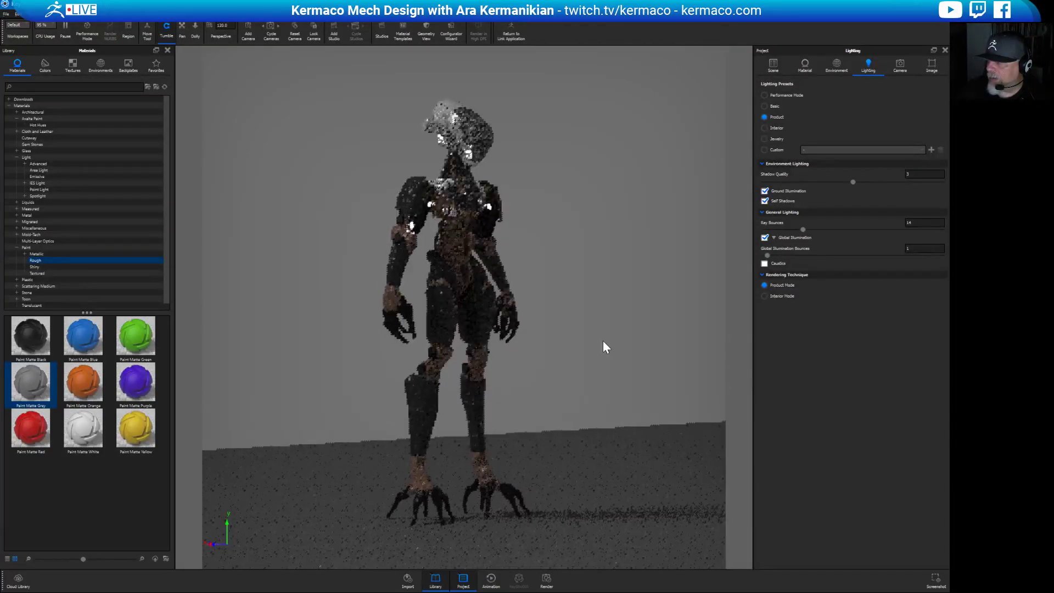
pyautogui.click(837, 65)
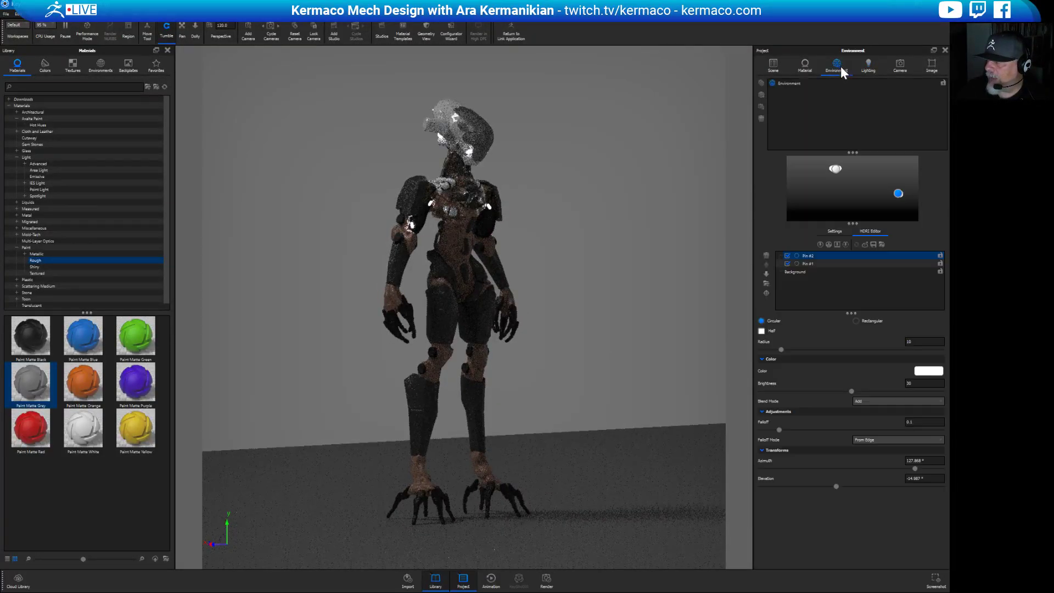
pyautogui.click(772, 65)
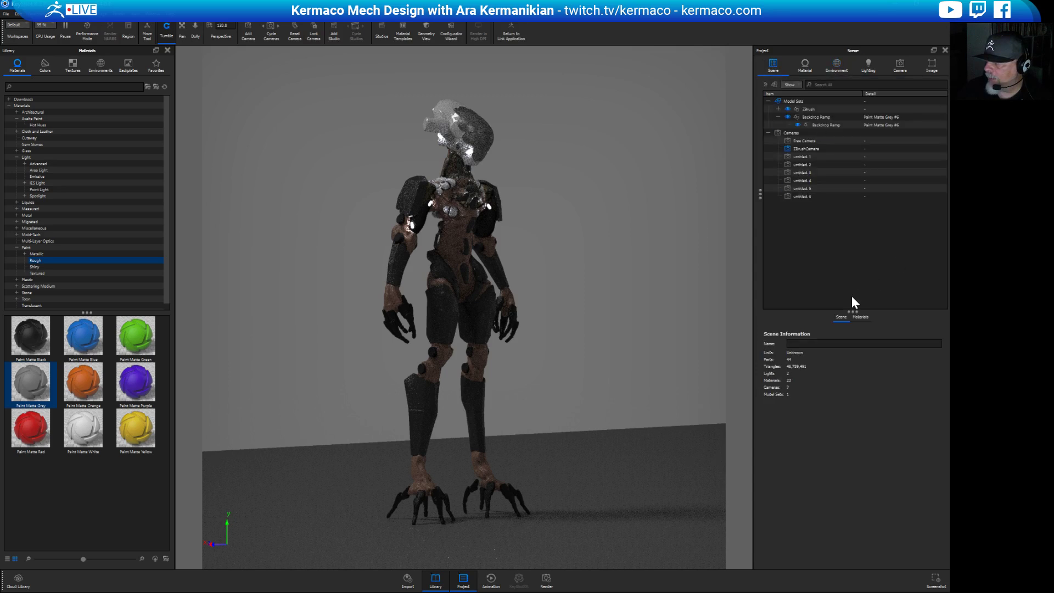
pyautogui.click(842, 126)
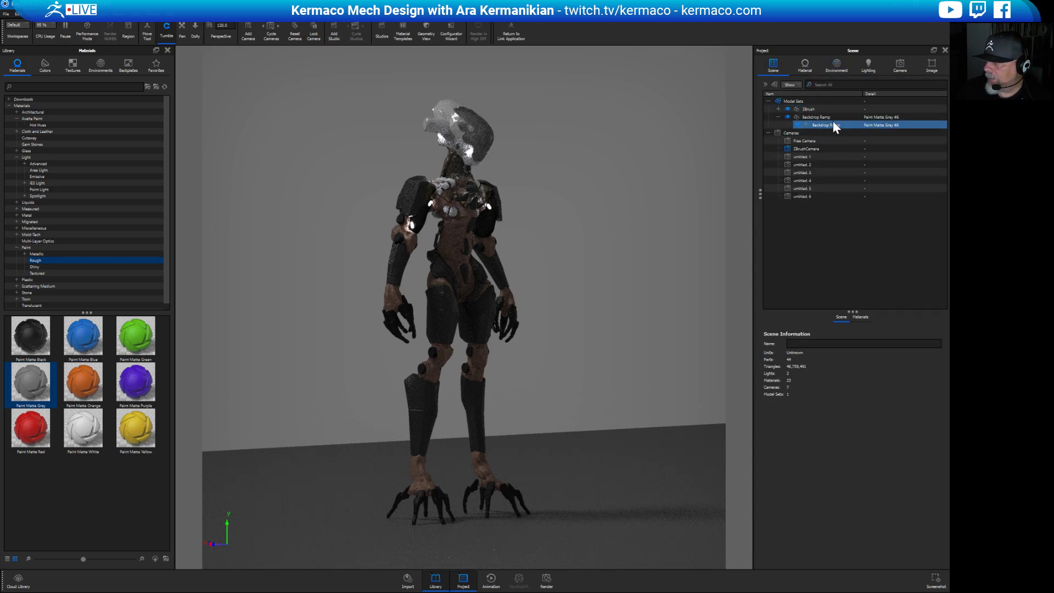
pyautogui.click(834, 125)
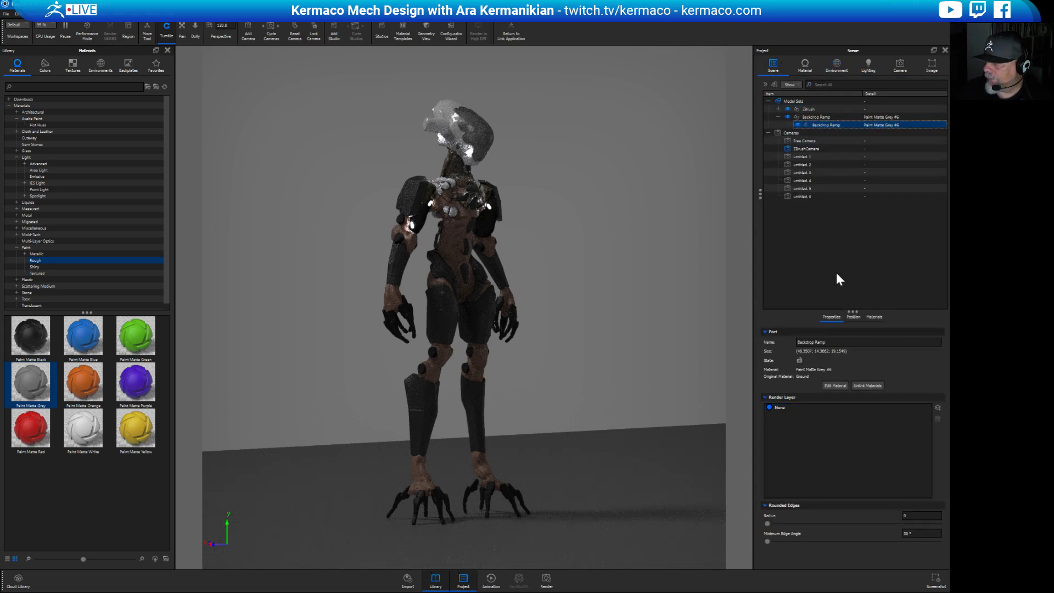
pyautogui.click(818, 116)
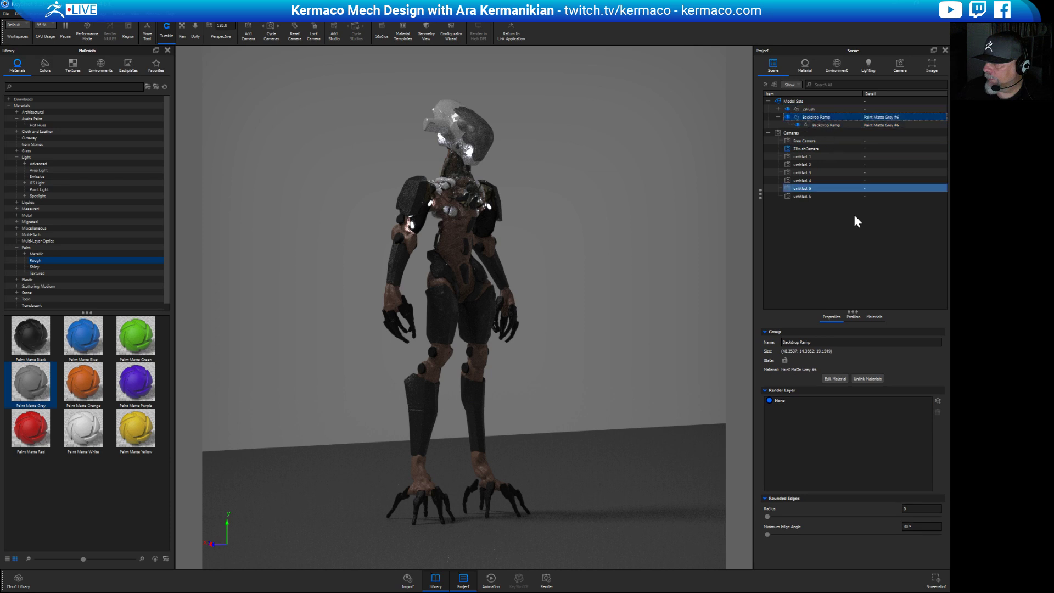
pyautogui.click(852, 317)
pyautogui.click(851, 352)
pyautogui.write('0')
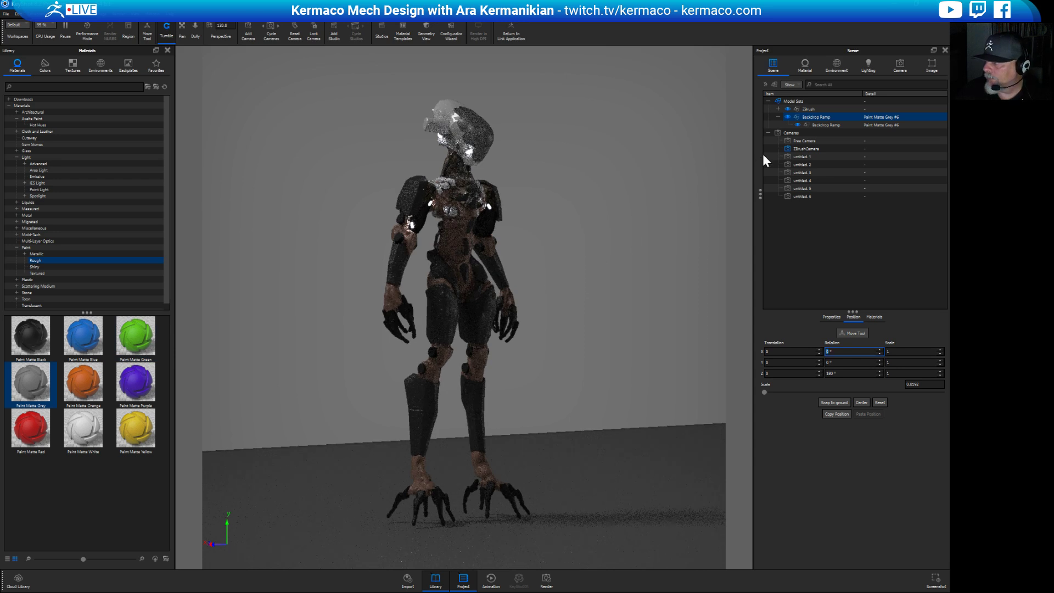
# Set the X rotation of the Backdrop Ramp part inside the group to 0°.
pyautogui.click(825, 124)
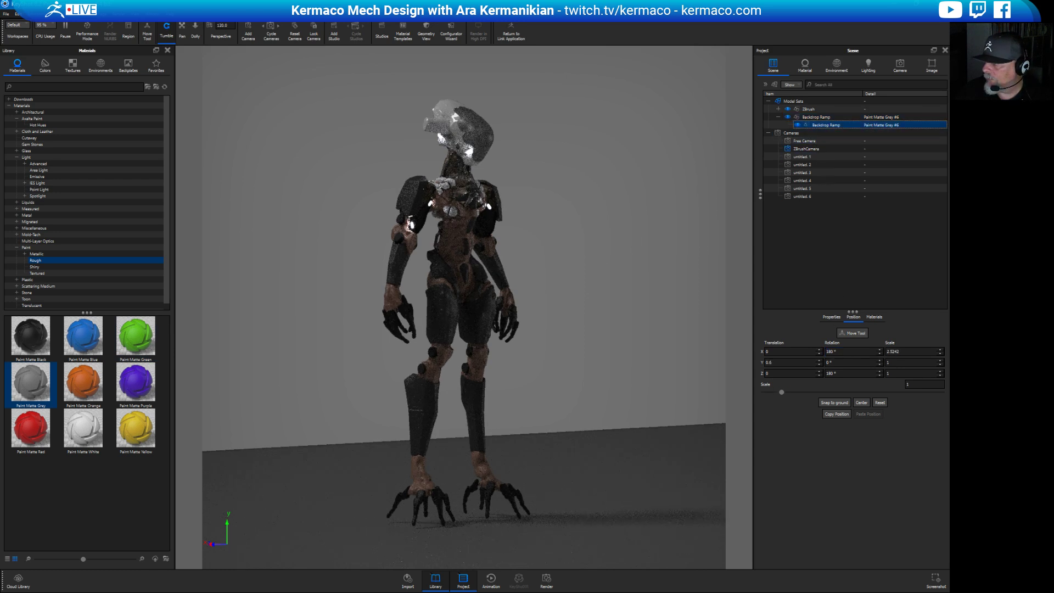
pyautogui.click(851, 351)
pyautogui.write('0')
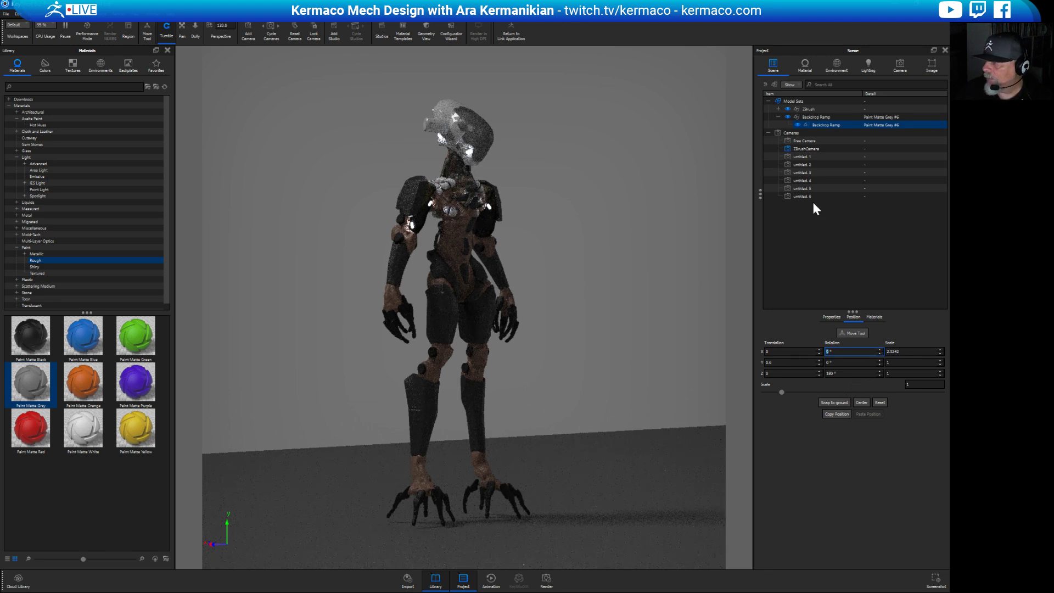
# Select the Backdrop Ramp group and view the whole ramp from the side.
pyautogui.click(823, 117)
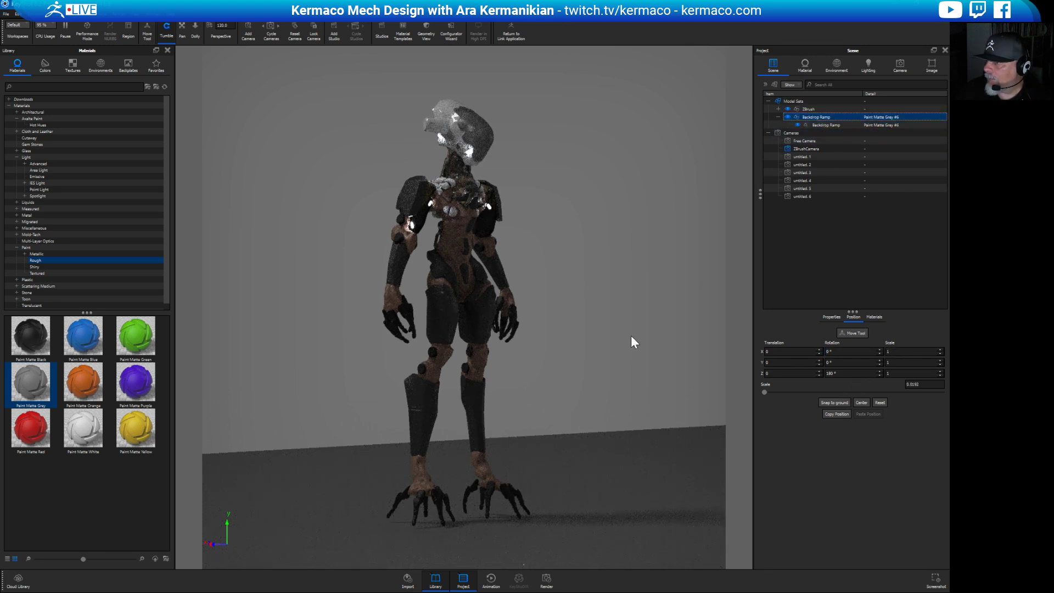
pyautogui.moveTo(631, 335); pyautogui.dragTo(776, 218)
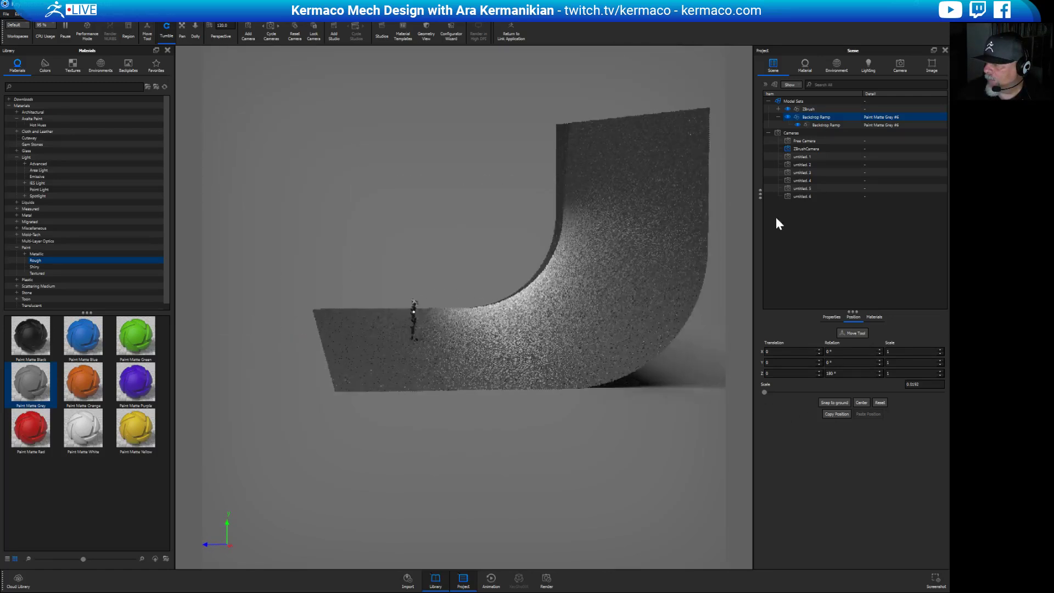
pyautogui.click(826, 123)
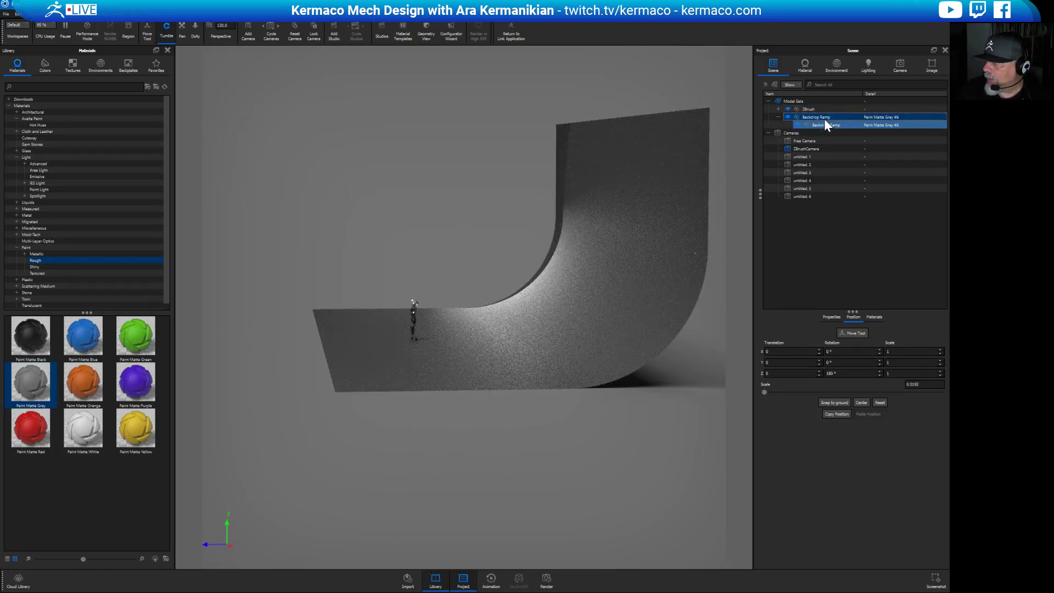
pyautogui.click(825, 117)
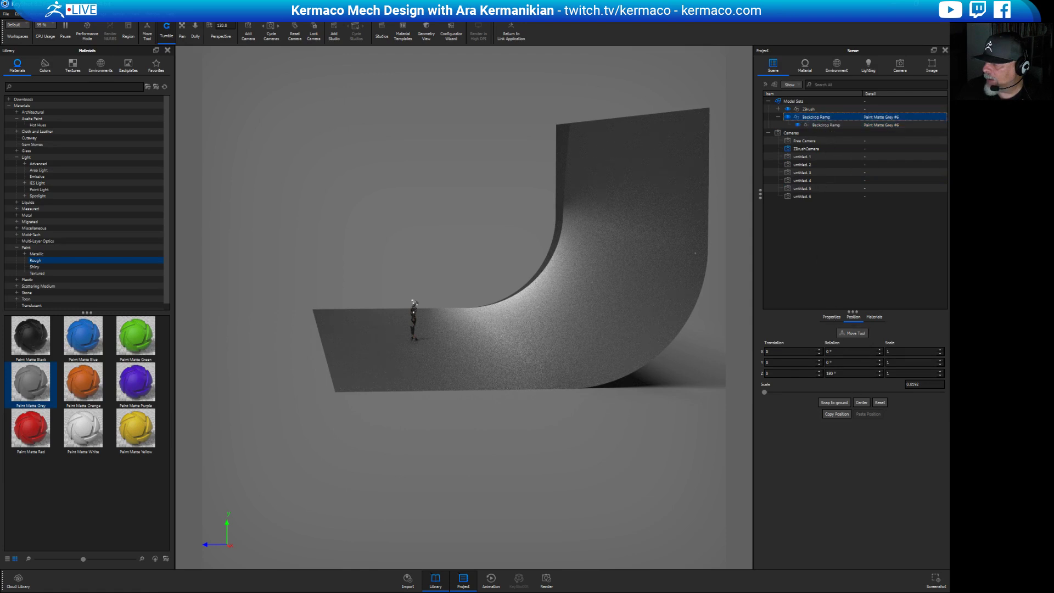
pyautogui.click(832, 352)
pyautogui.write('180')
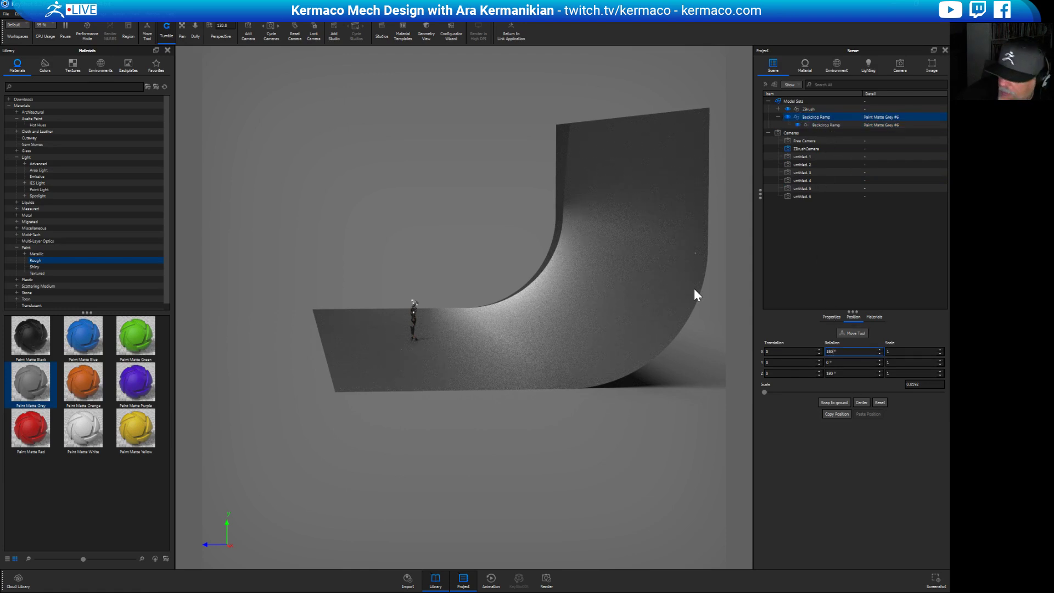
pyautogui.press('BackSpace')
pyautogui.press('BackSpace')
pyautogui.press('BackSpace')
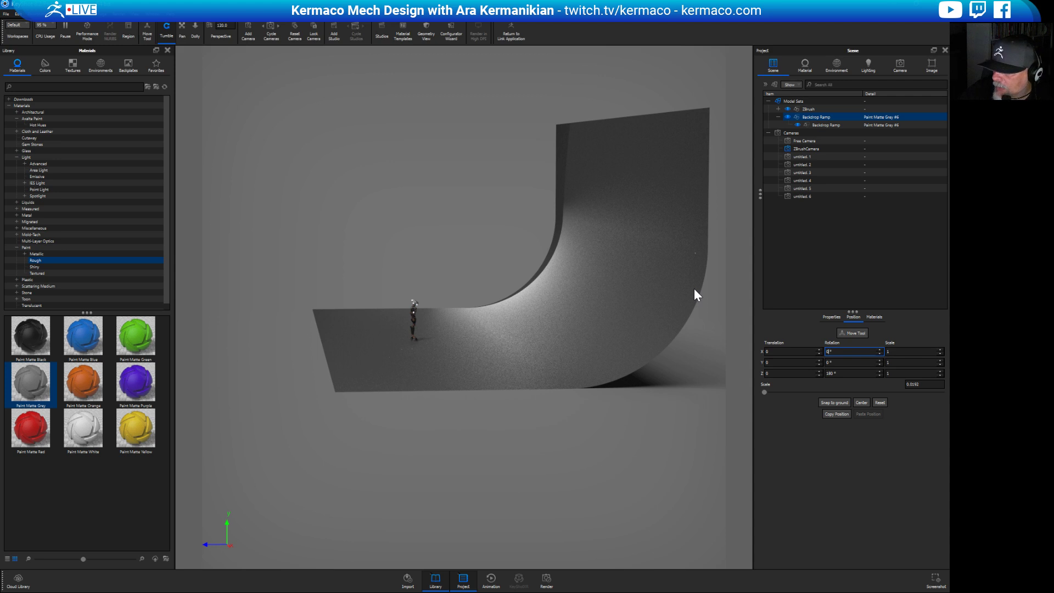
# Set the Backdrop Ramp group's Y rotation to 180°.
pyautogui.click(840, 362)
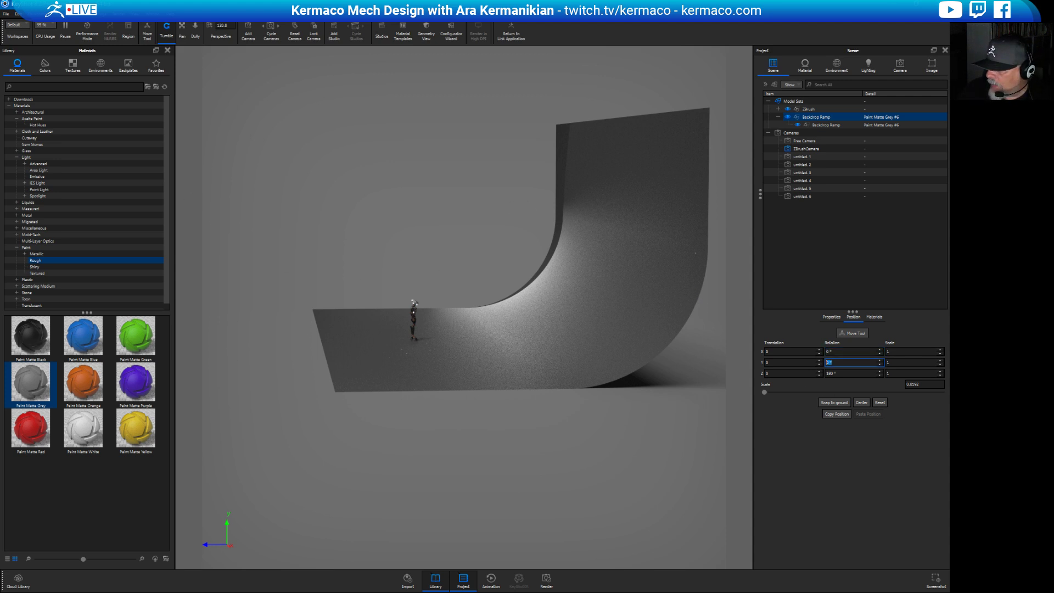
pyautogui.write('180')
pyautogui.press('Return')
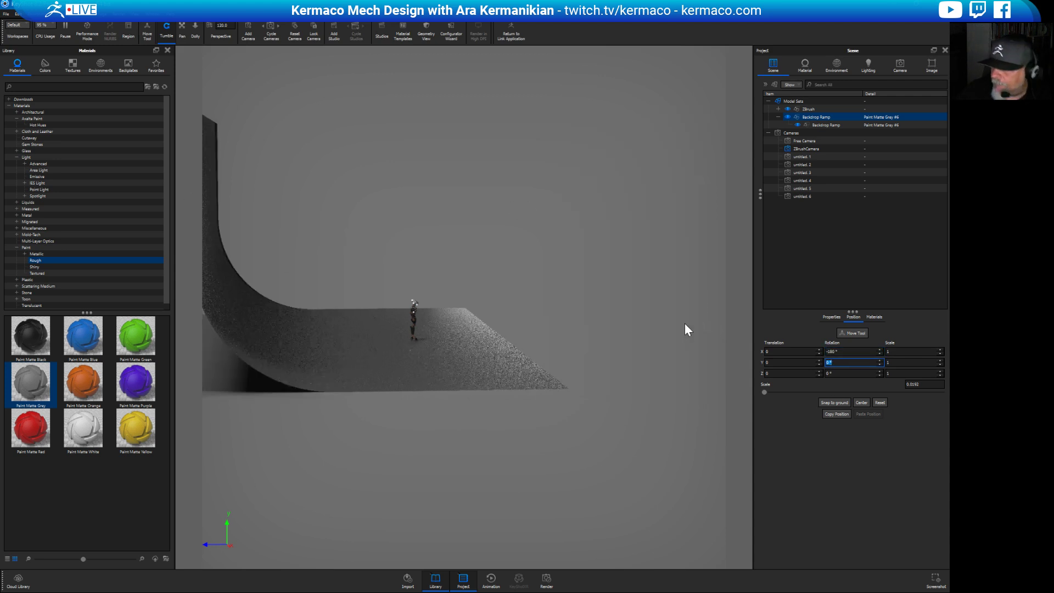
# Hide the Backdrop Ramp group and frame the full character at a slight angle.
pyautogui.moveTo(391, 356); pyautogui.dragTo(480, 308)
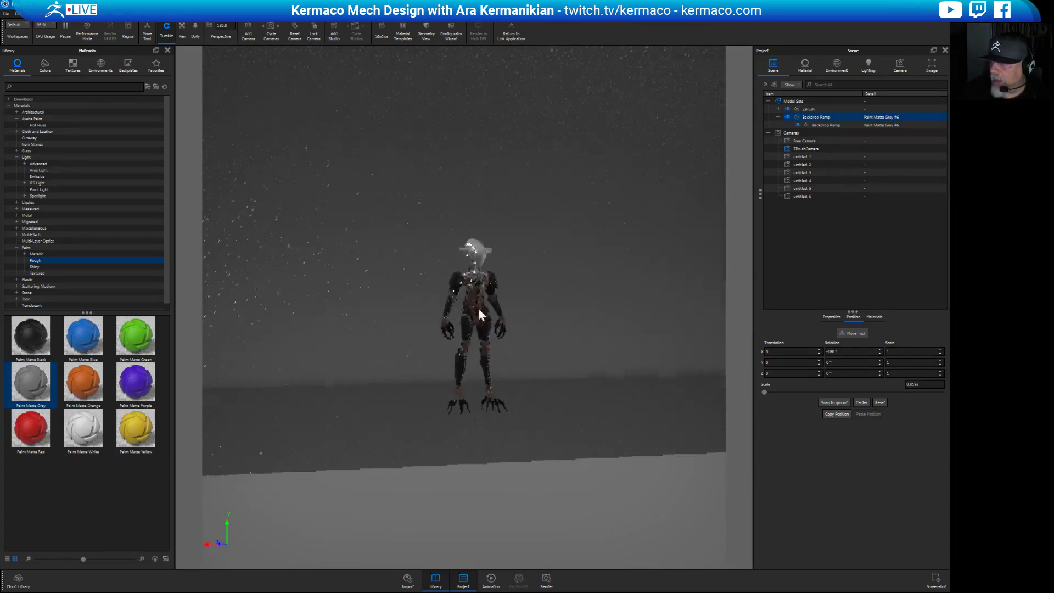
pyautogui.scroll(3, 552, 405)
pyautogui.moveTo(552, 405); pyautogui.dragTo(714, 214)
pyautogui.click(788, 116)
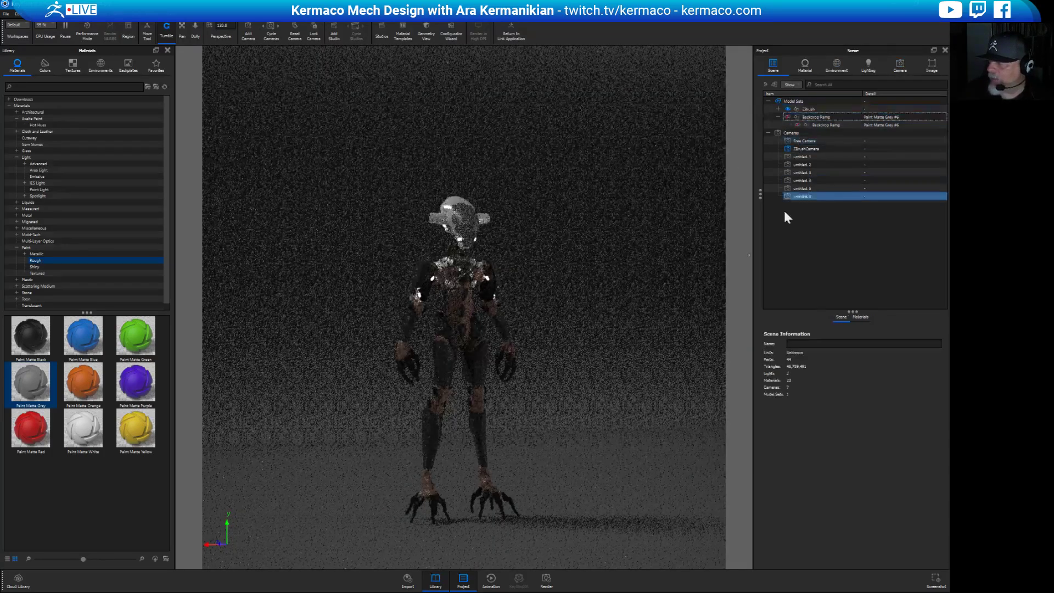
pyautogui.moveTo(509, 317); pyautogui.dragTo(607, 381)
pyautogui.scroll(3, 593, 292)
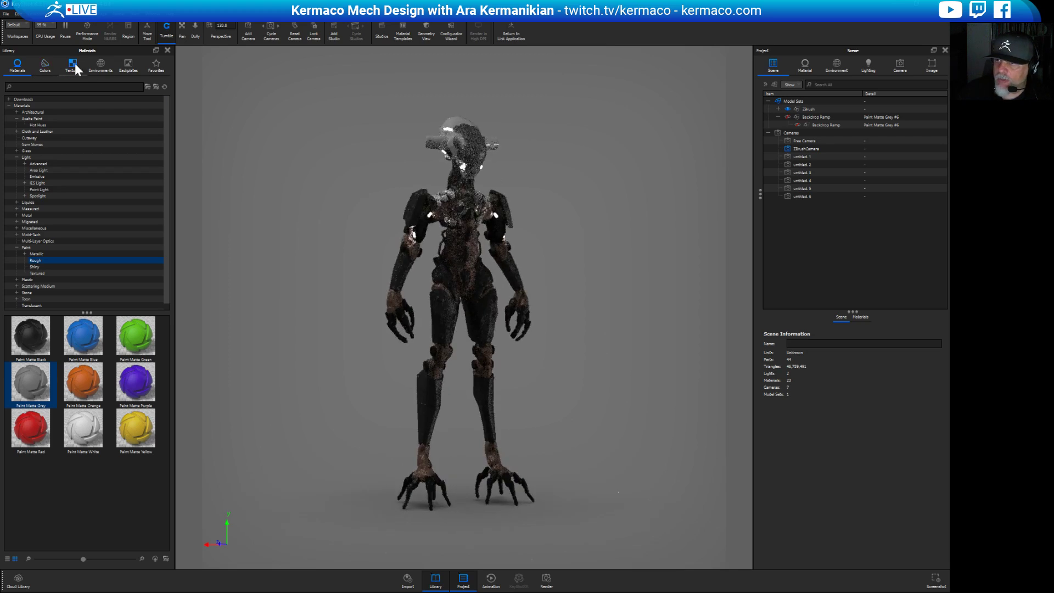
# Apply the outdoor environment Aversis_Industrial-port-old_3k to the scene.
pyautogui.click(101, 65)
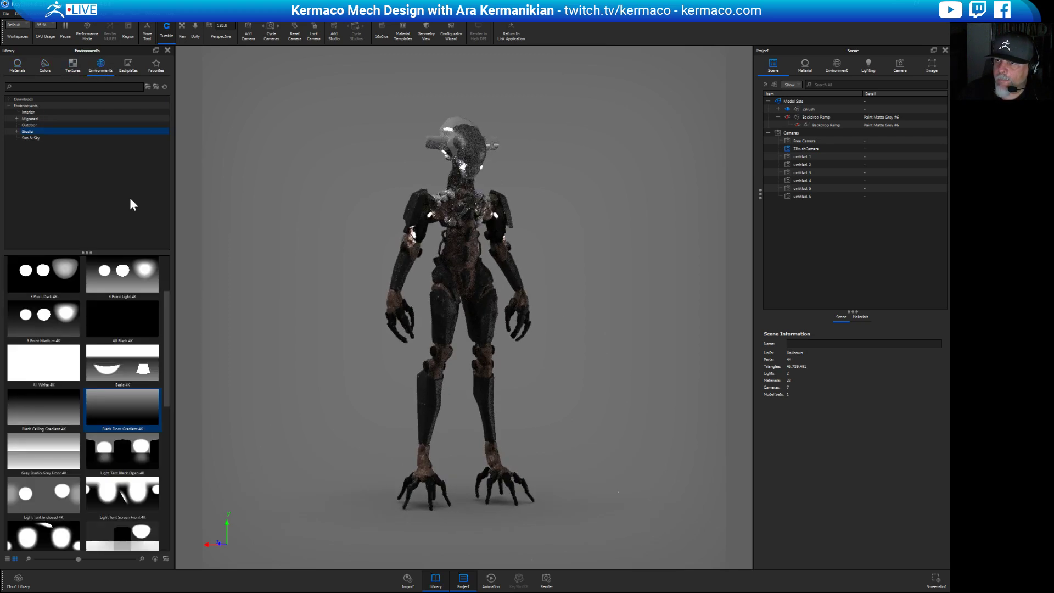
pyautogui.click(37, 124)
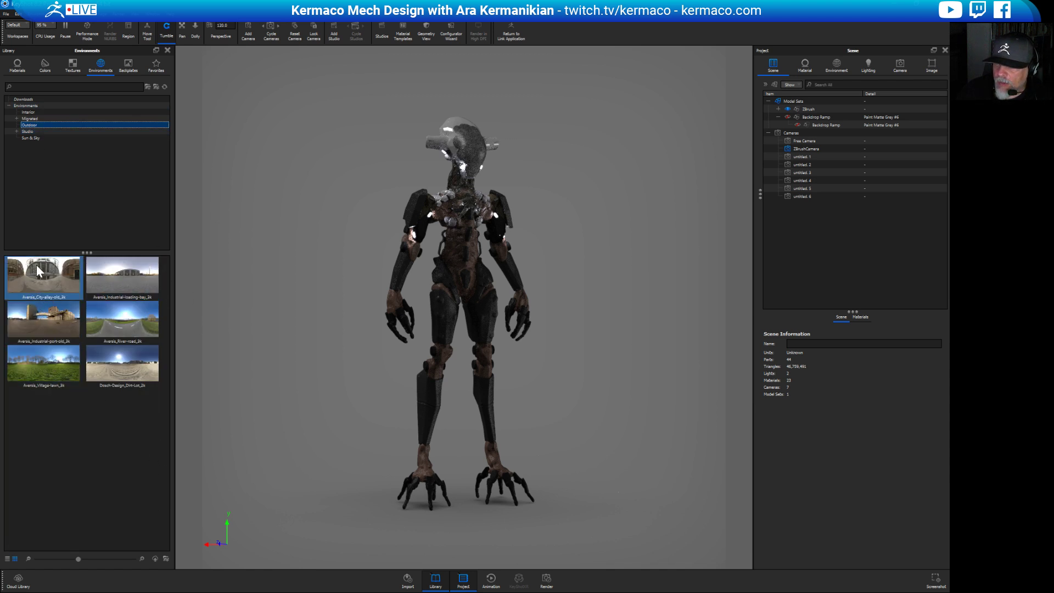
pyautogui.moveTo(43, 313); pyautogui.dragTo(397, 407)
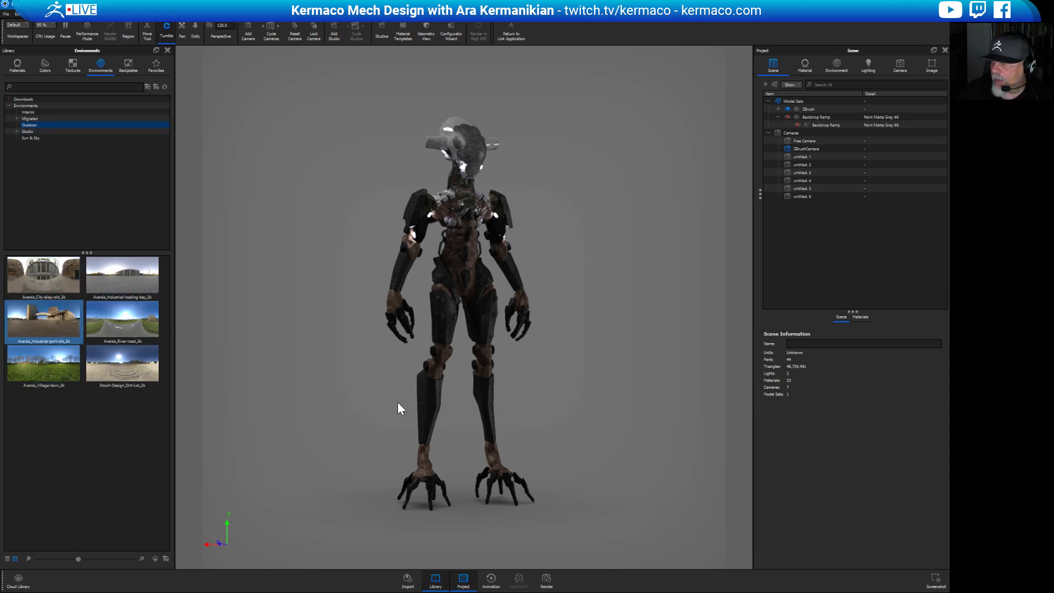
pyautogui.click(834, 148)
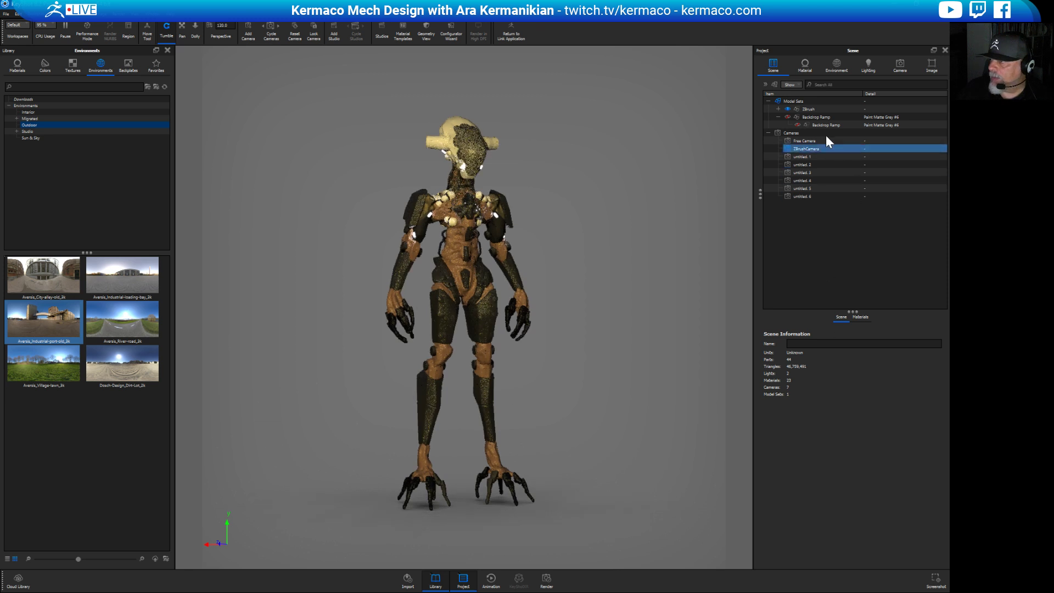
# Set the scene background to Lighting Environment instead of a solid color.
pyautogui.click(837, 64)
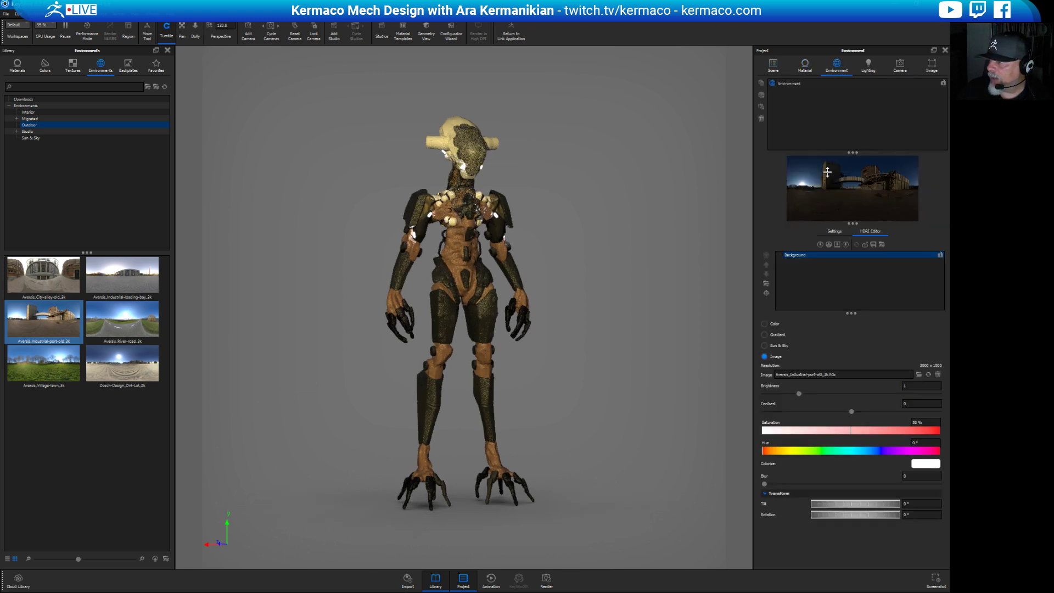
pyautogui.click(805, 65)
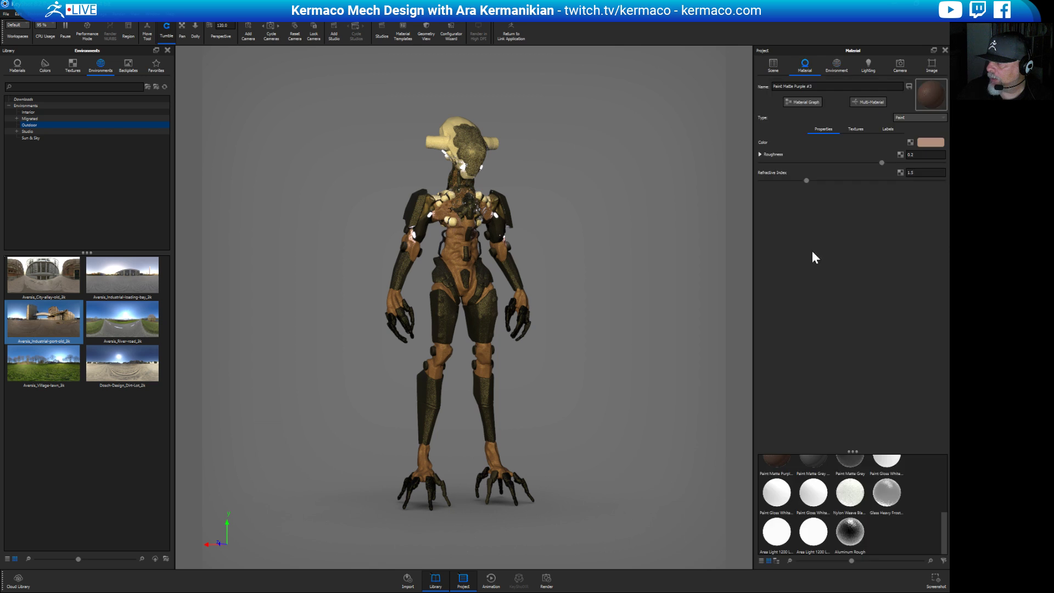
pyautogui.click(837, 65)
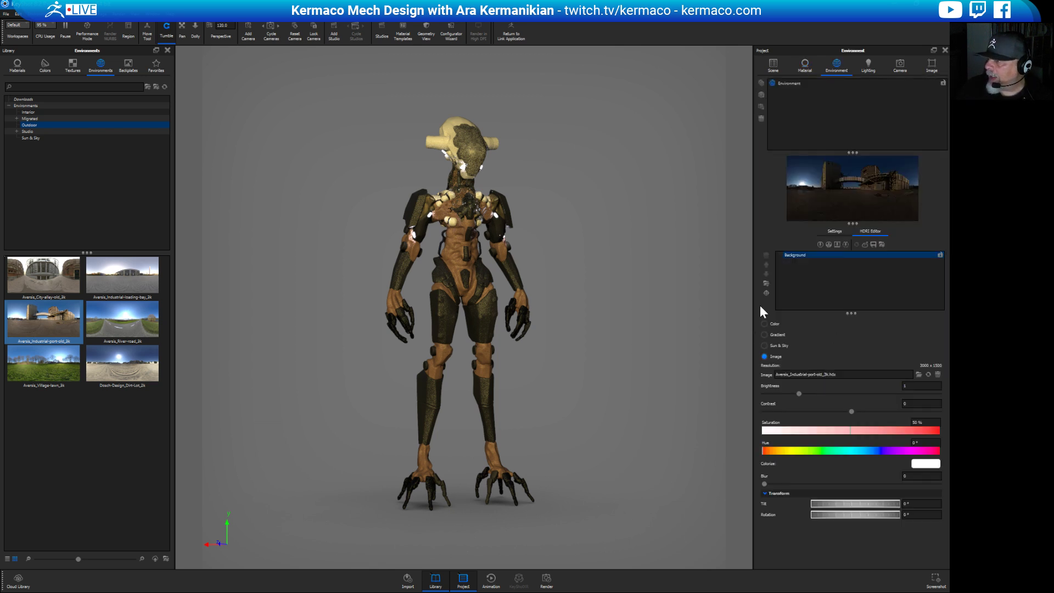
pyautogui.click(832, 230)
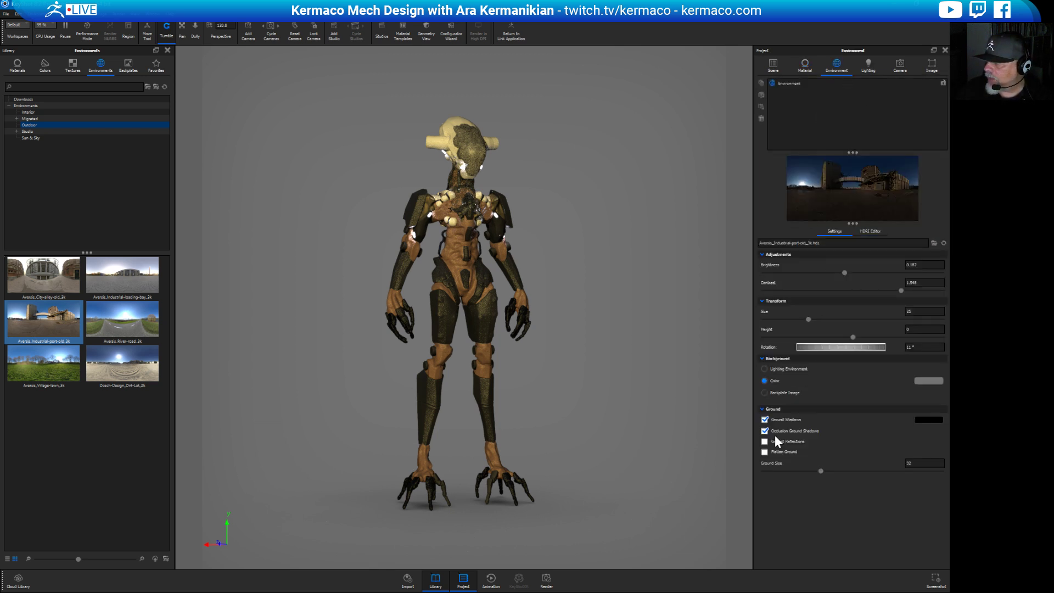
pyautogui.click(765, 369)
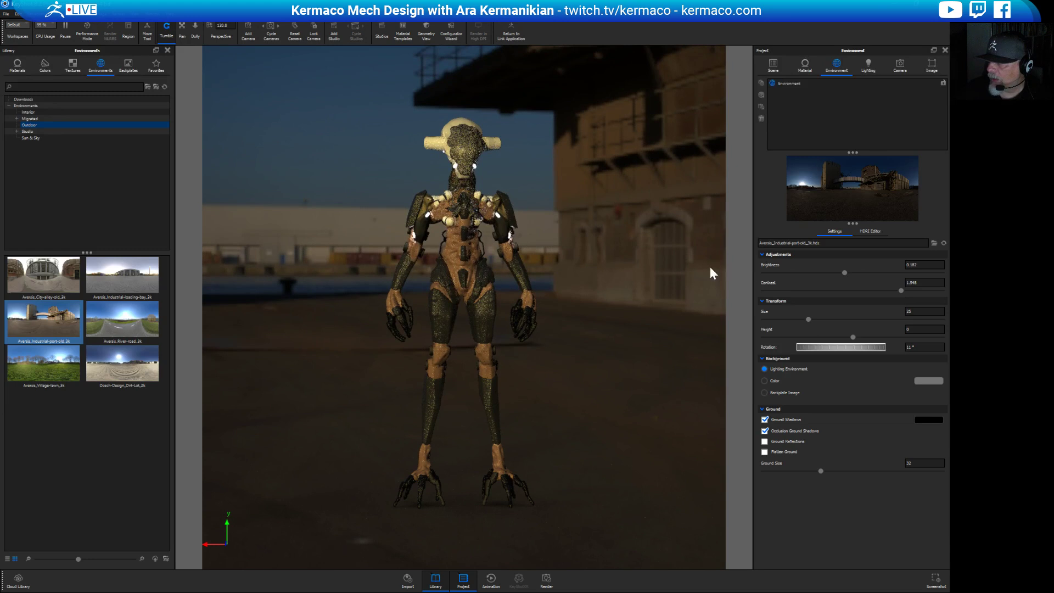
# Apply the Aversis_Industrial-loading-bay_3k environment and turn the view so the character faces front beside the number 3.
pyautogui.moveTo(670, 343); pyautogui.dragTo(586, 343)
pyautogui.moveTo(649, 365); pyautogui.dragTo(722, 369)
pyautogui.moveTo(122, 275); pyautogui.dragTo(647, 364)
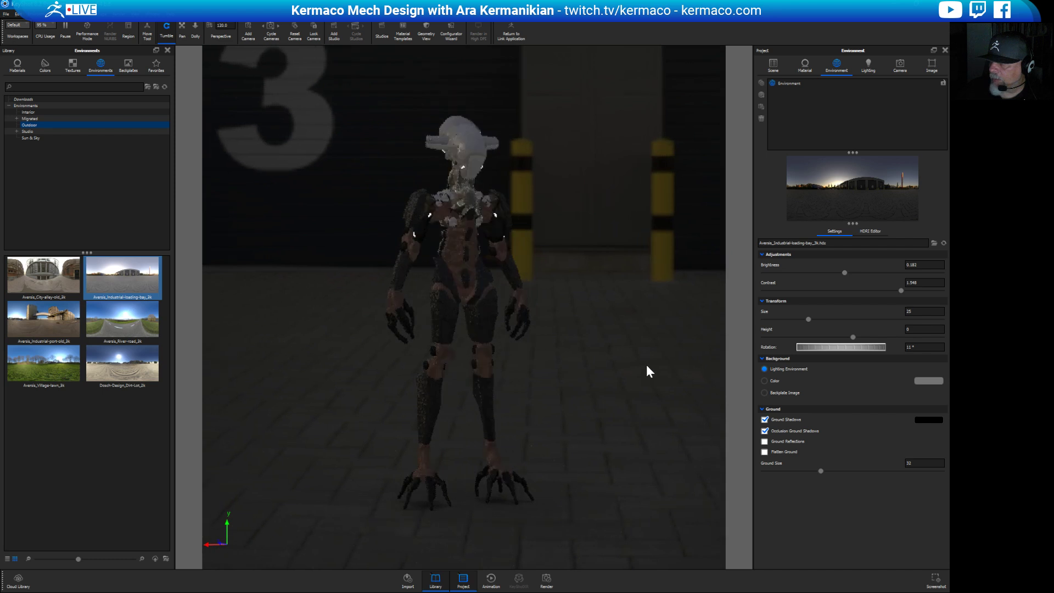
pyautogui.click(868, 66)
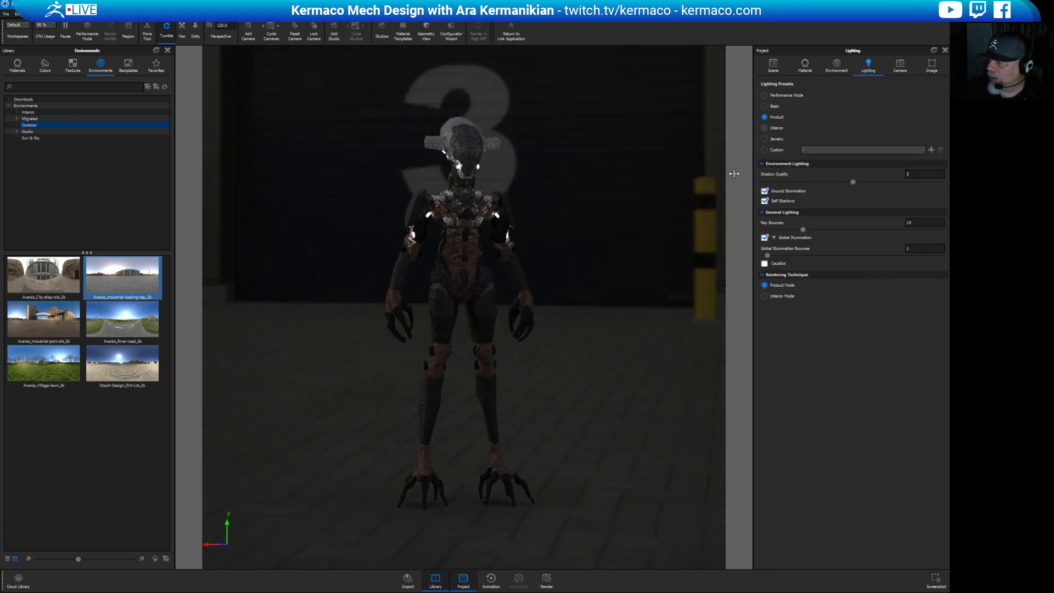
pyautogui.keyDown('ctrl'); pyautogui.moveTo(637, 385); pyautogui.dragTo(611, 378); pyautogui.keyUp('ctrl')
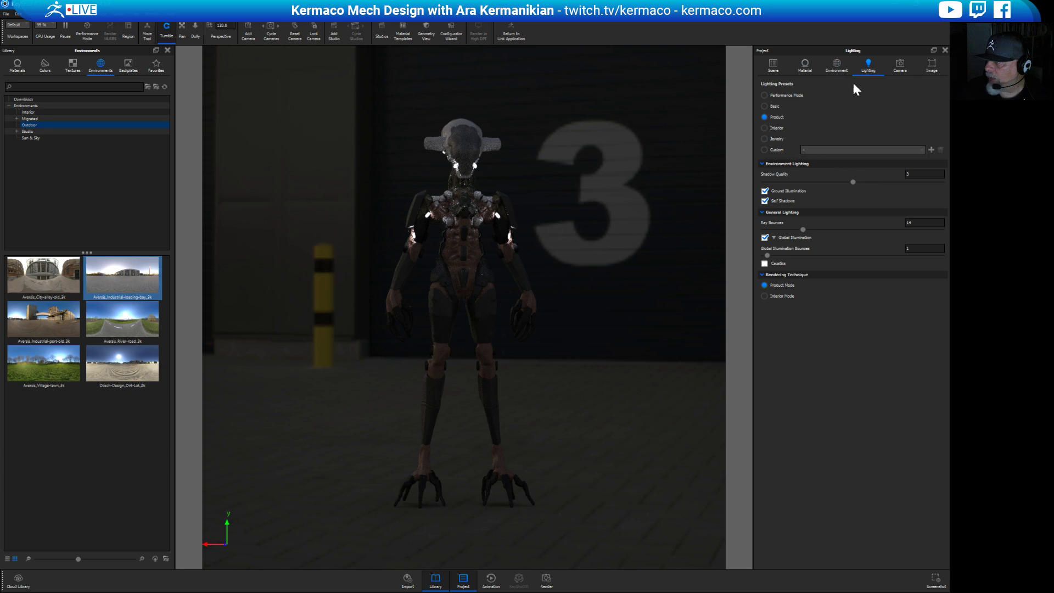
# Set the environment's brightness to 1.
pyautogui.click(836, 65)
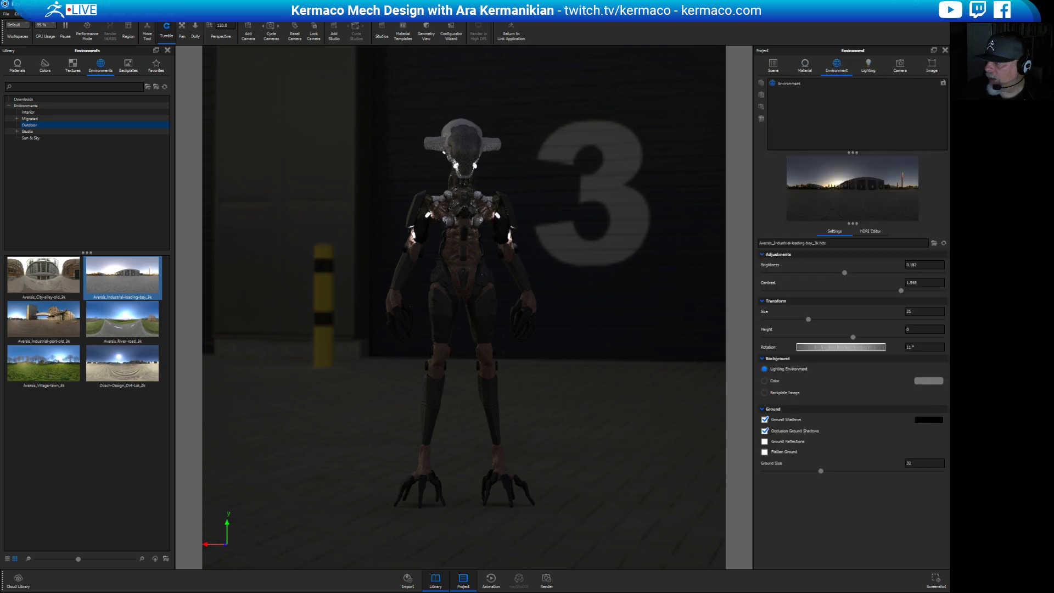
pyautogui.click(924, 265)
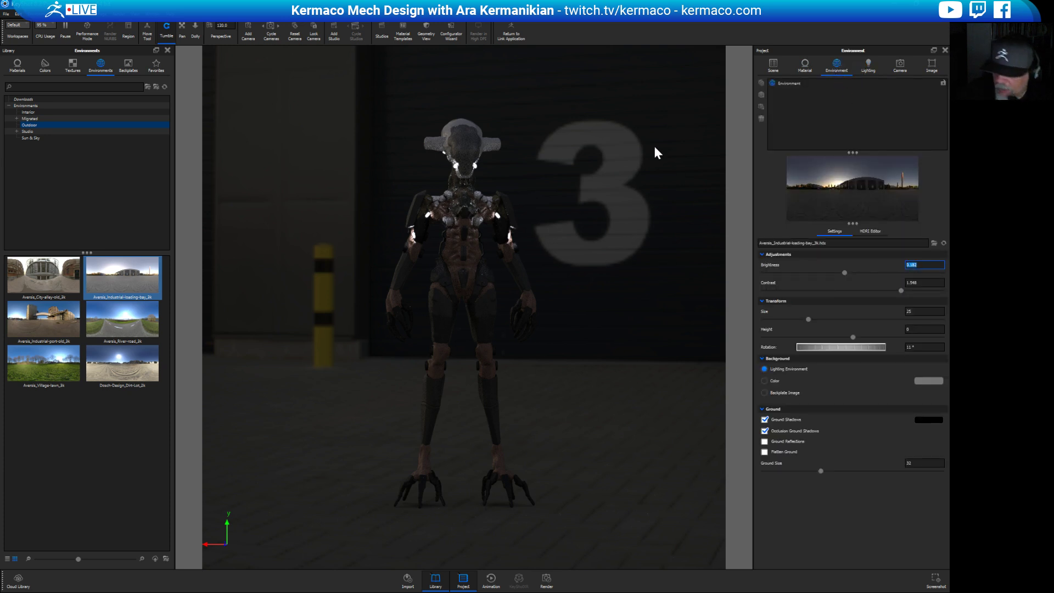
pyautogui.write('1')
pyautogui.press('Return')
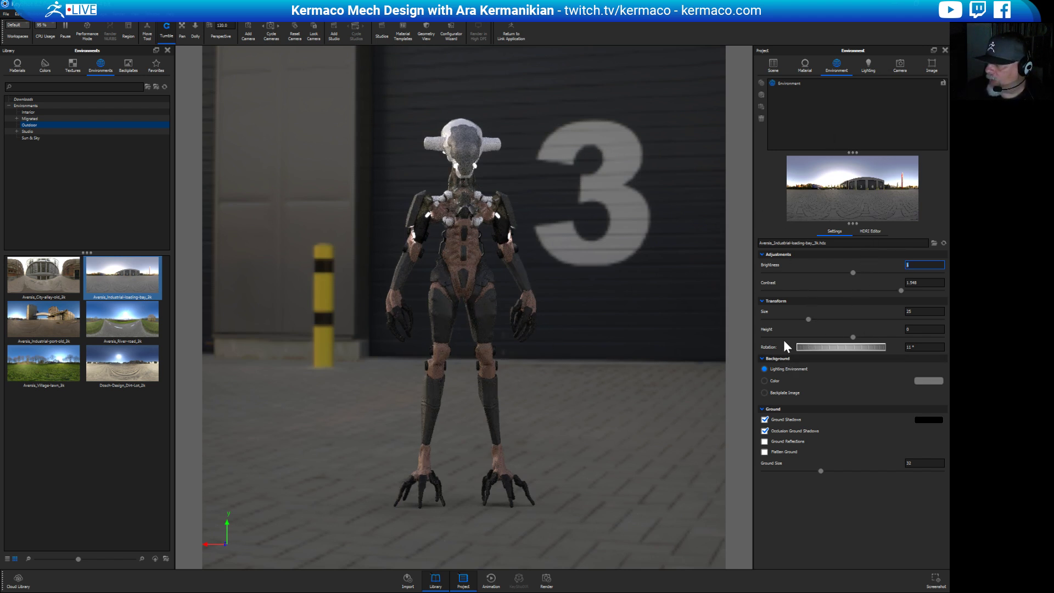
# Blur the environment's background image to about 0.074.
pyautogui.click(867, 231)
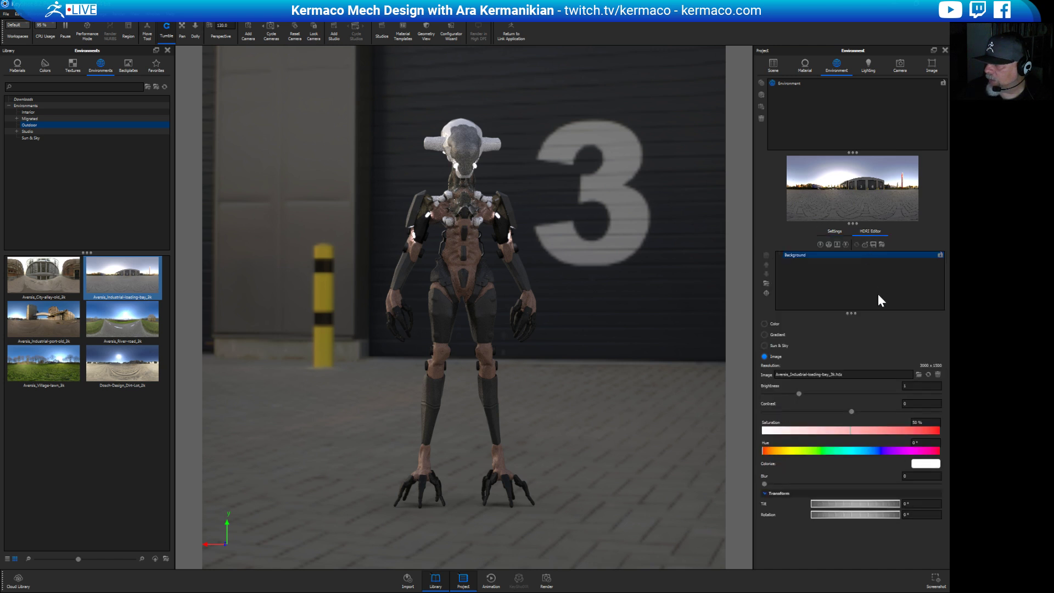
pyautogui.click(835, 231)
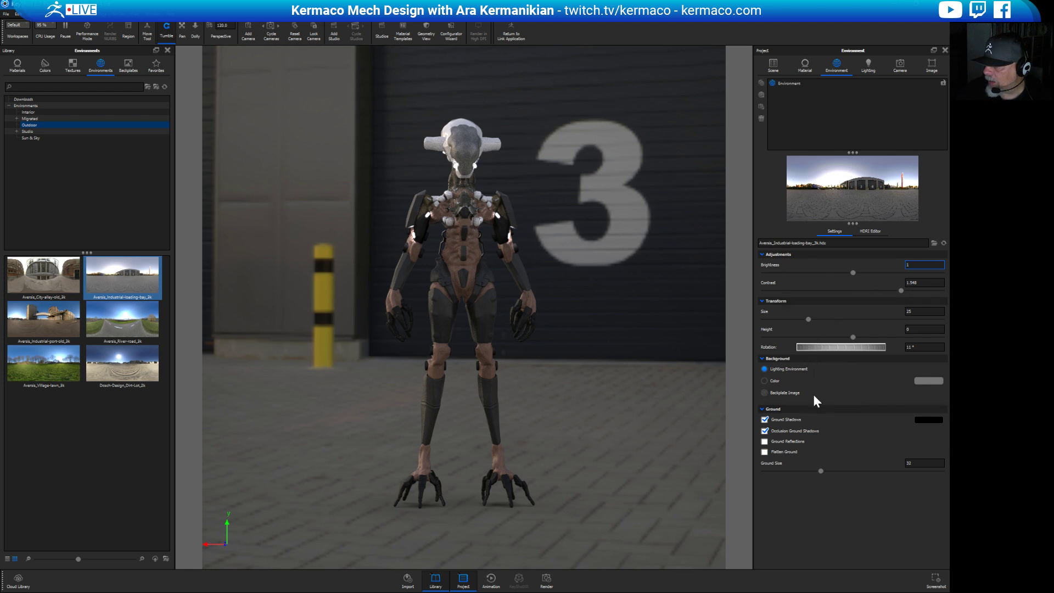
pyautogui.click(807, 509)
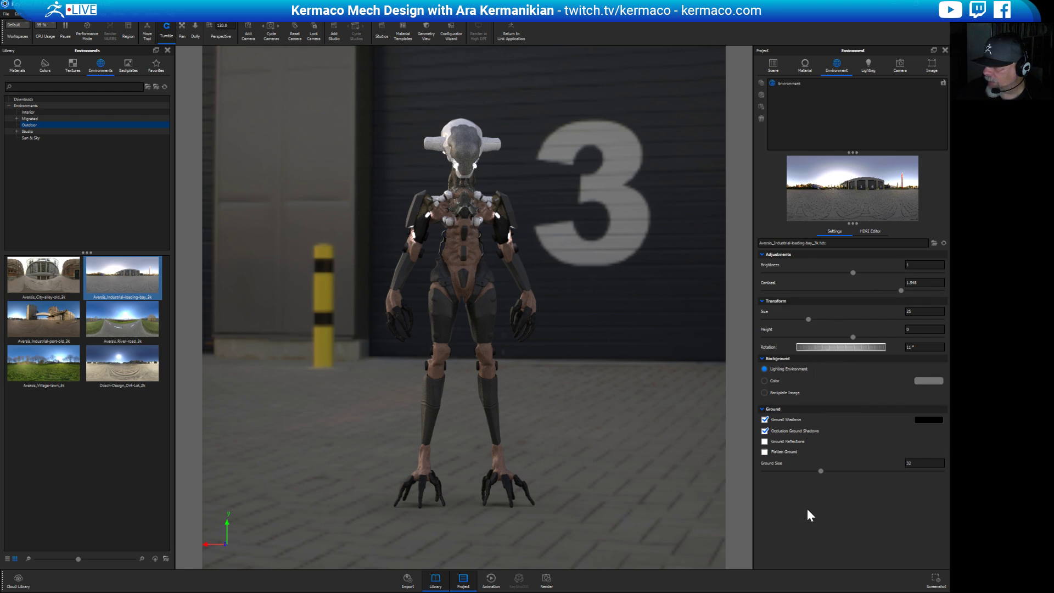
pyautogui.click(871, 231)
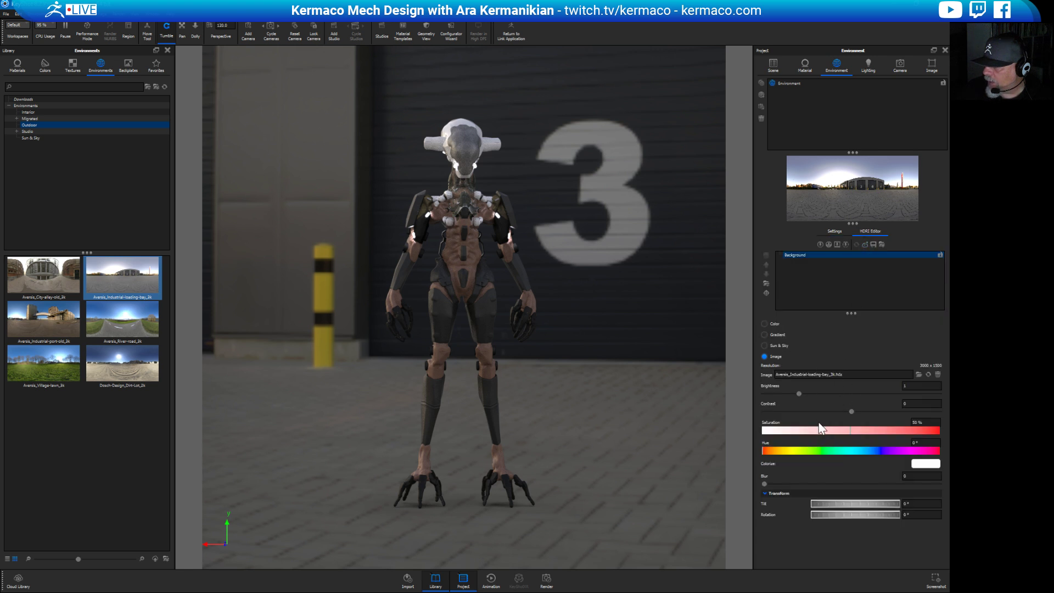
pyautogui.moveTo(765, 483)
pyautogui.mouseDown()
pyautogui.moveTo(806, 483)
pyautogui.moveTo(778, 483)
pyautogui.mouseUp()
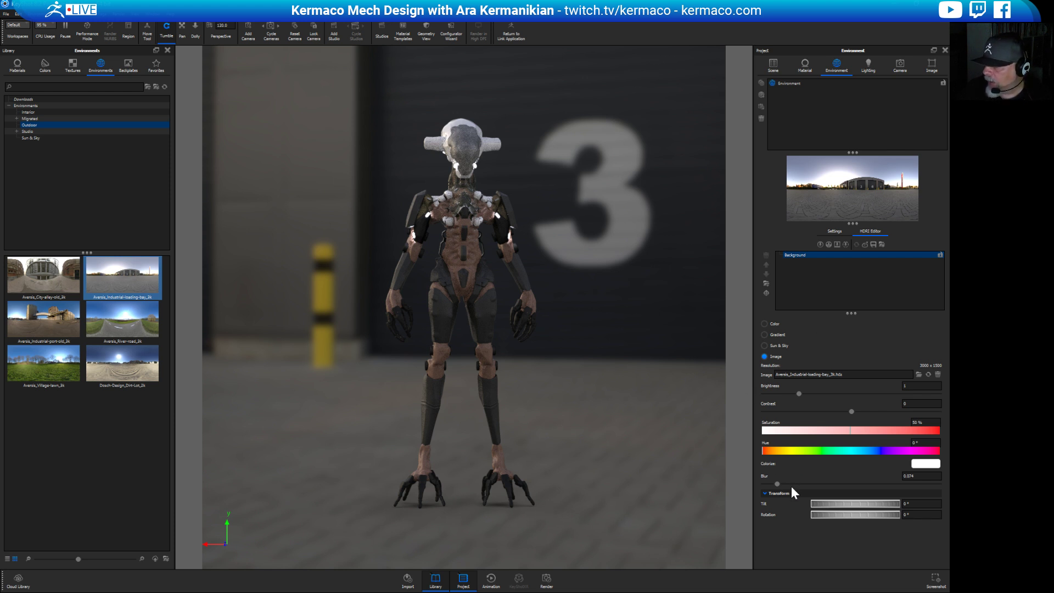
# Lower the ZBrush model group slightly along Y with the Move Tool and accept the new position.
pyautogui.click(775, 64)
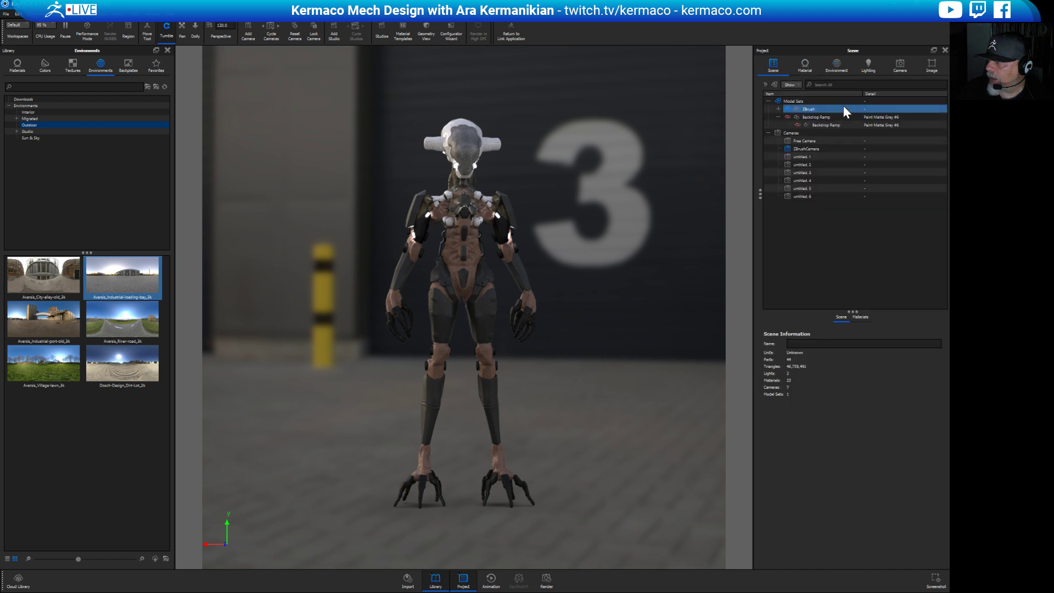
pyautogui.click(831, 101)
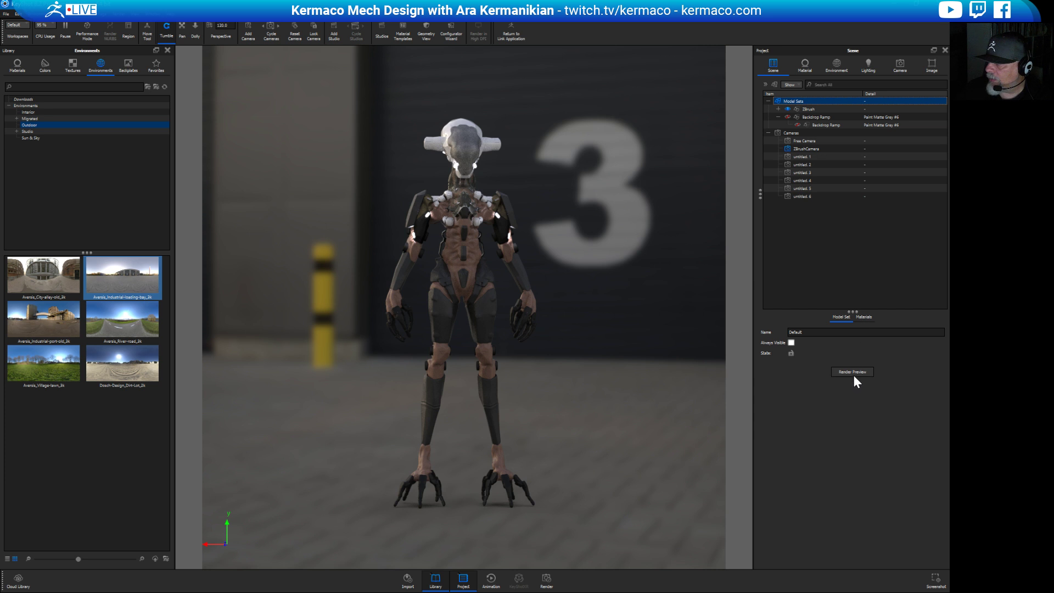
pyautogui.click(805, 110)
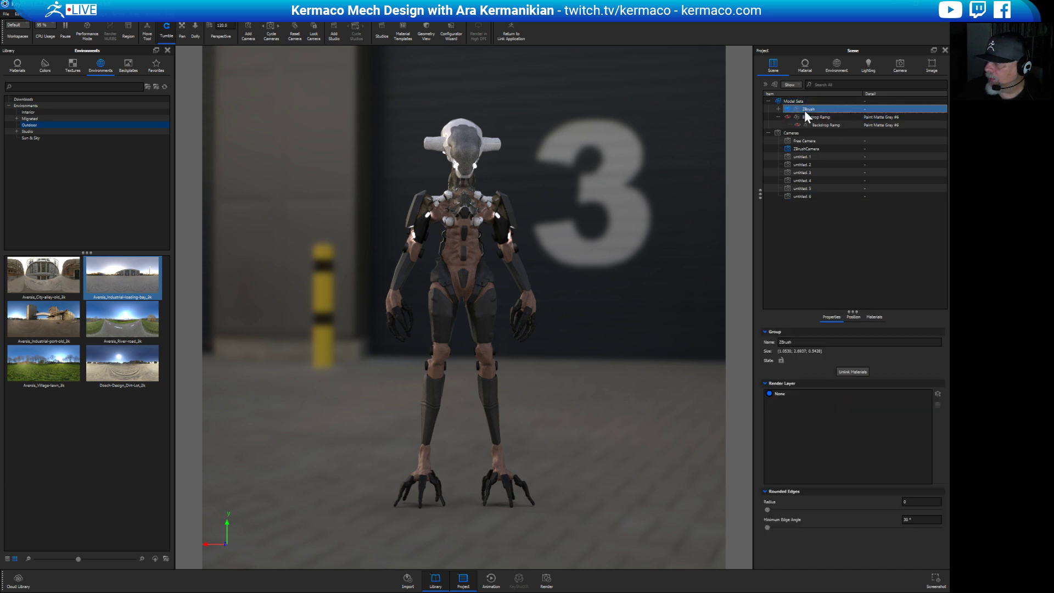
pyautogui.click(853, 317)
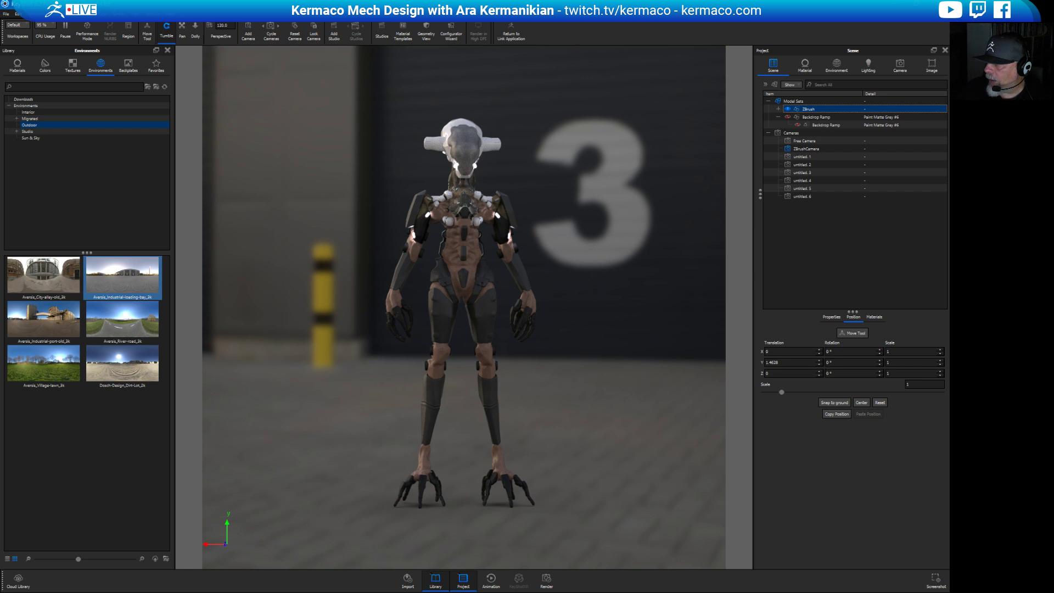
pyautogui.click(791, 362)
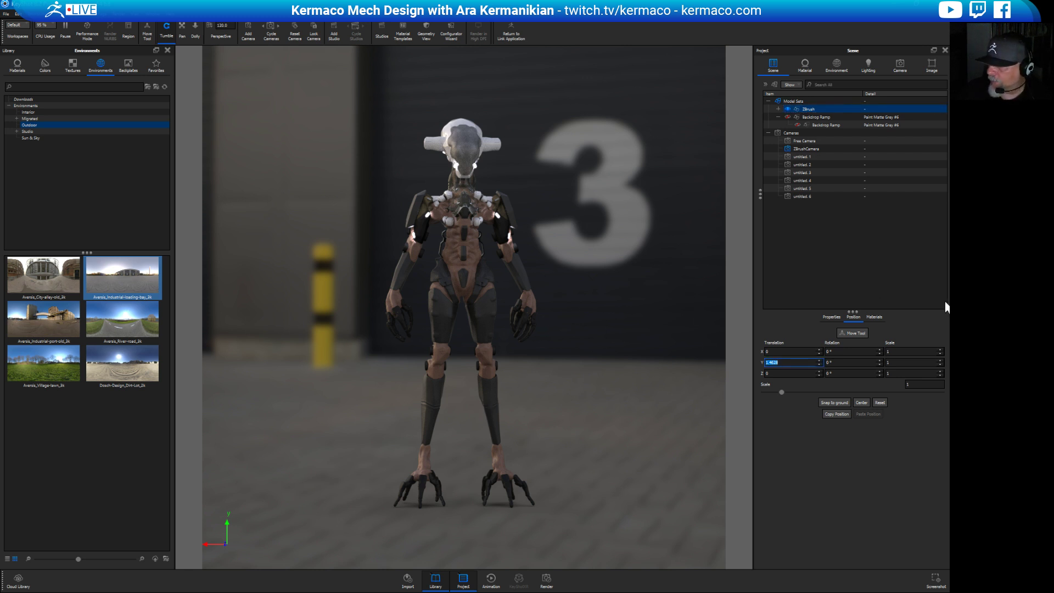
pyautogui.click(852, 334)
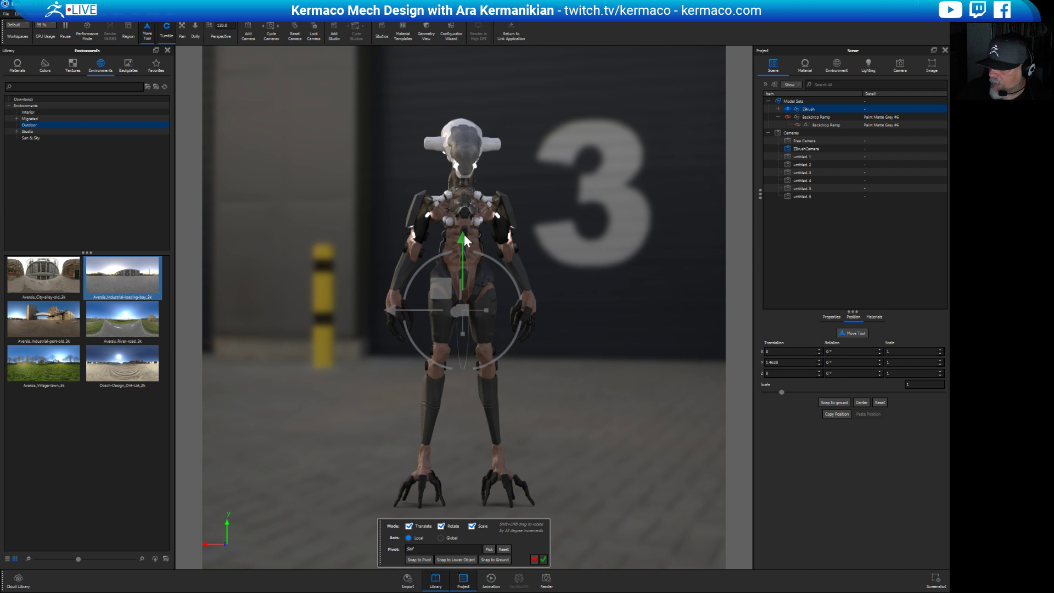
pyautogui.moveTo(462, 237); pyautogui.dragTo(463, 239)
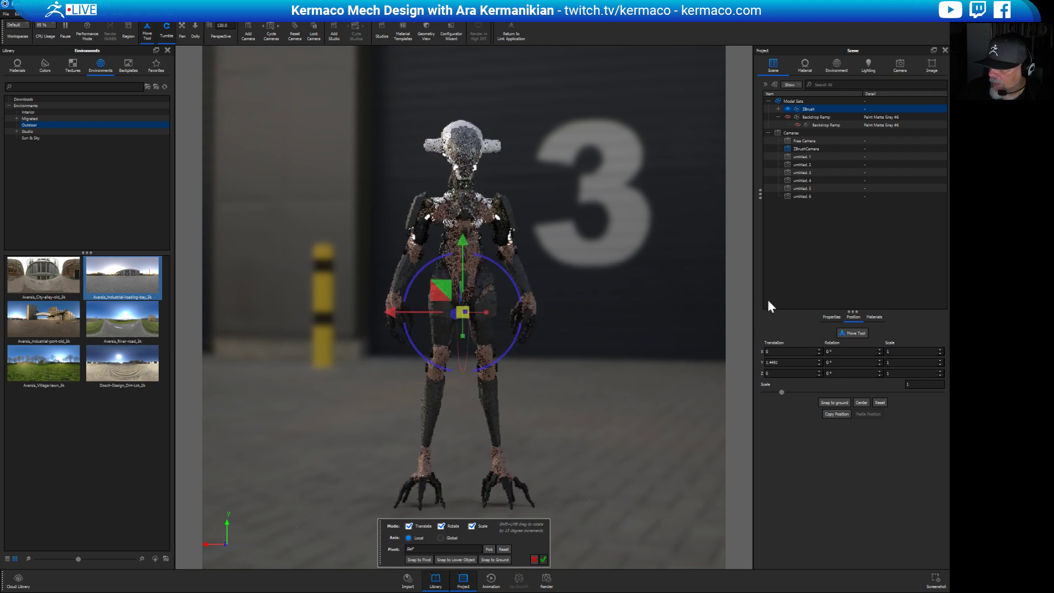
pyautogui.click(543, 559)
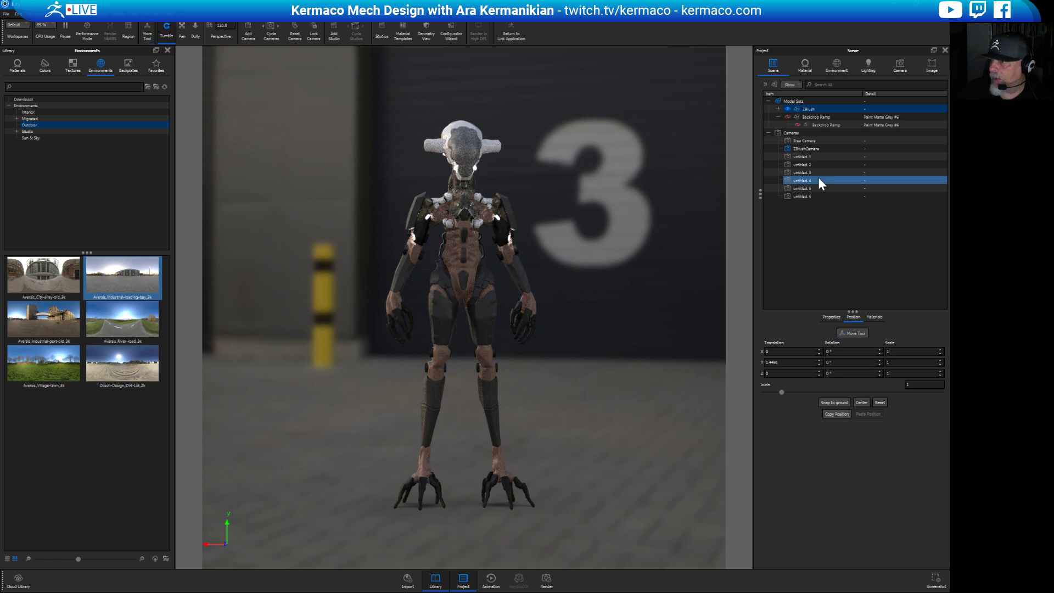
# Frame the full character in a low three-quarter view between the yellow posts and the number 4, and capture a screenshot.
pyautogui.moveTo(682, 403); pyautogui.dragTo(731, 413)
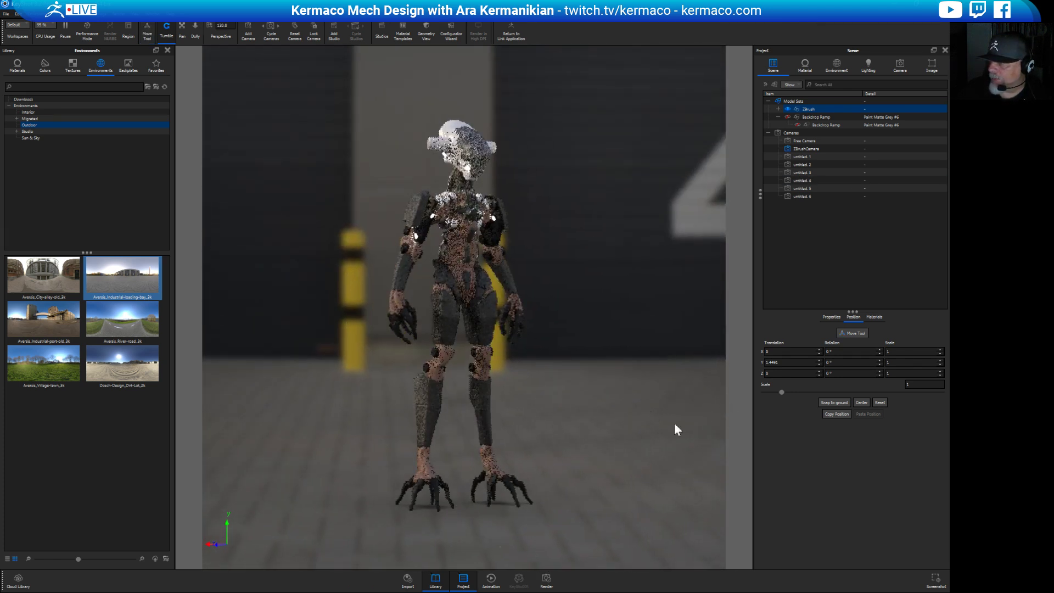
pyautogui.moveTo(640, 415)
pyautogui.mouseDown()
pyautogui.moveTo(686, 432)
pyautogui.moveTo(631, 417)
pyautogui.moveTo(636, 365)
pyautogui.moveTo(649, 405)
pyautogui.moveTo(643, 419)
pyautogui.moveTo(639, 407)
pyautogui.mouseUp()
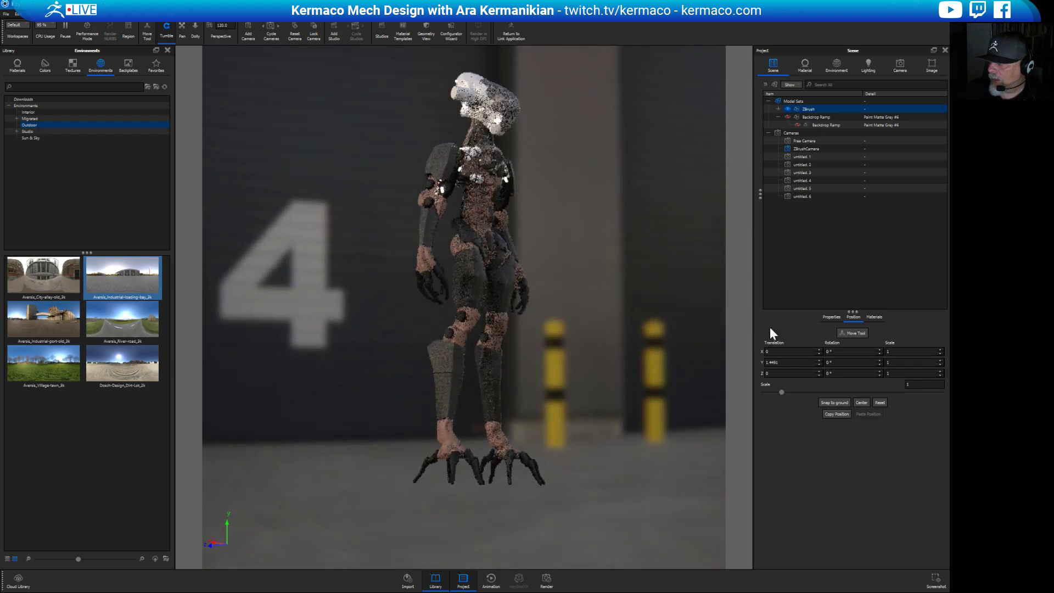
pyautogui.click(849, 67)
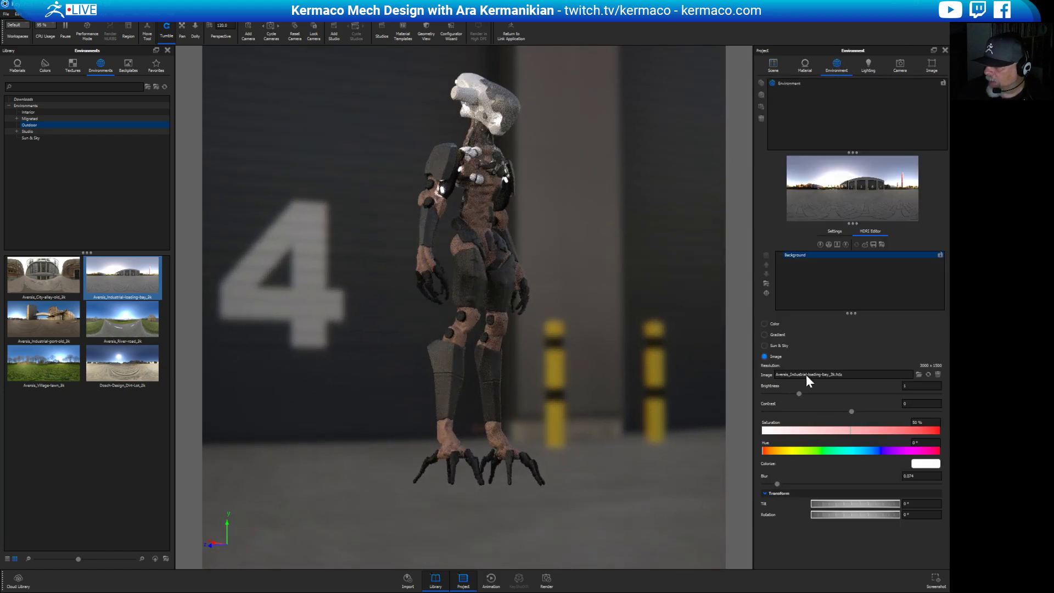
pyautogui.click(835, 233)
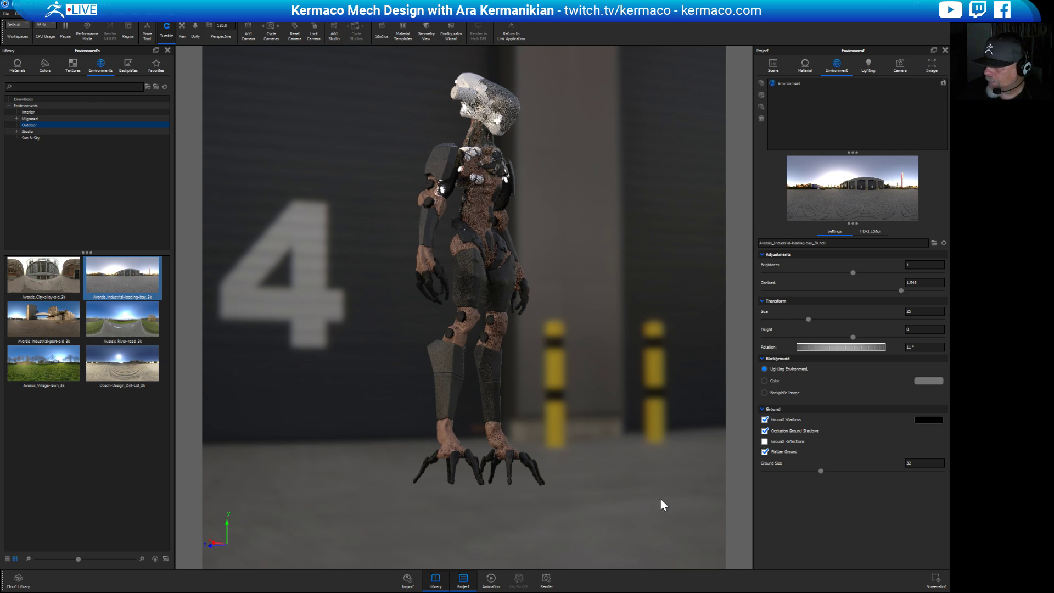
pyautogui.moveTo(660, 496); pyautogui.dragTo(647, 506)
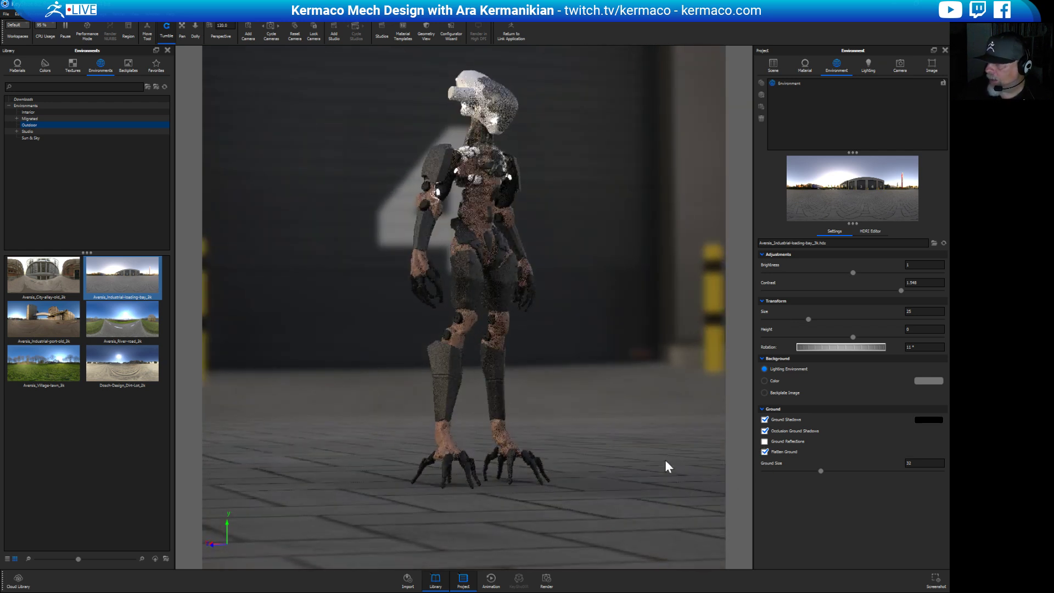
pyautogui.moveTo(652, 406); pyautogui.dragTo(599, 430)
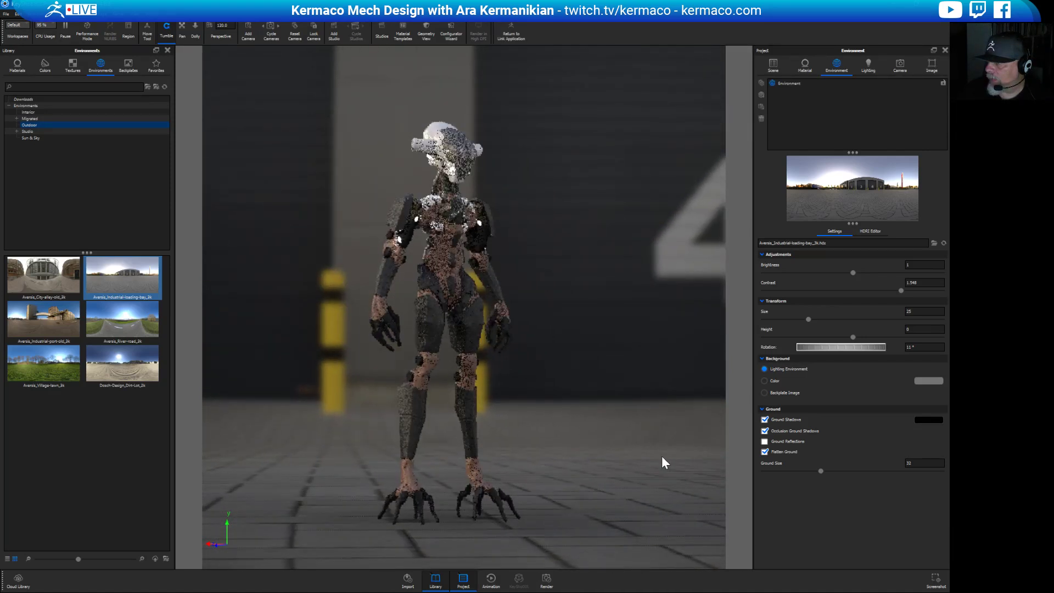
pyautogui.scroll(3, 653, 464)
pyautogui.scroll(2, 661, 395)
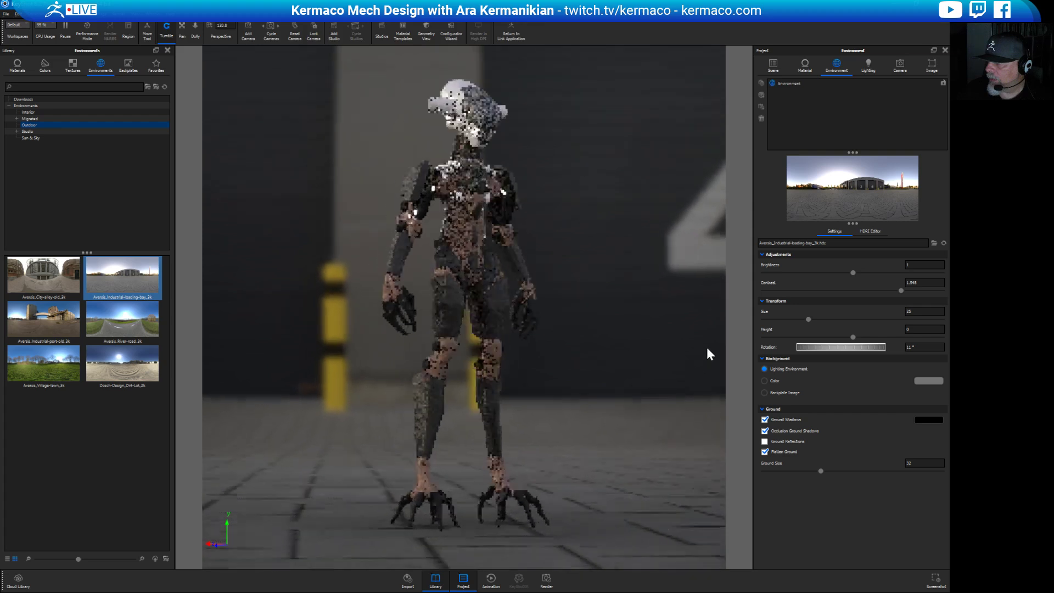
pyautogui.click(927, 578)
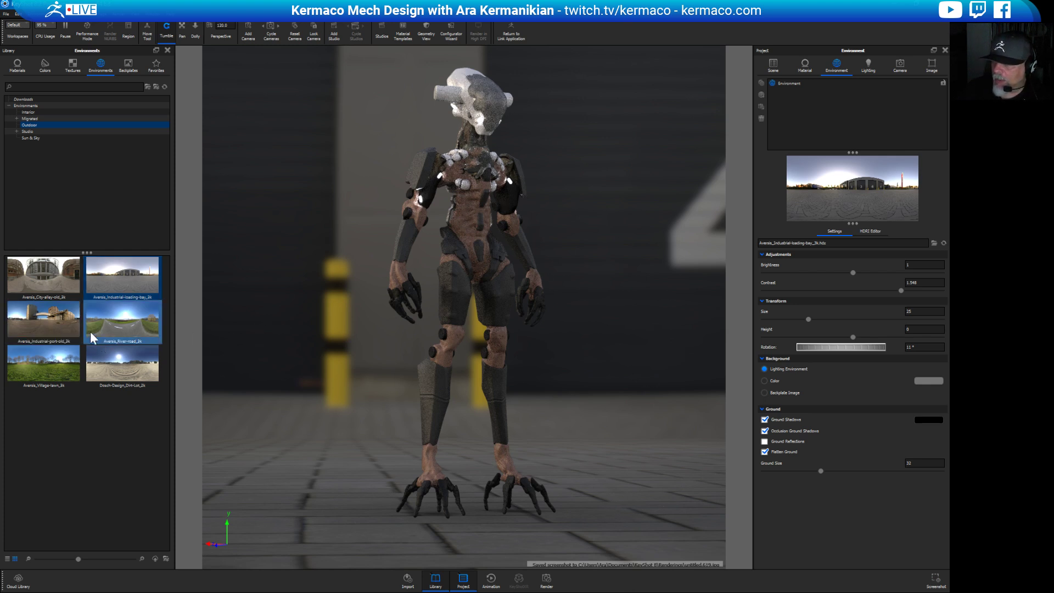
# Try the Aversis_Industrial-port-old_3k, Aversis_Village-lawn_3k and Dosch-Design_Dirt-Lot_2k outdoor environments behind the character.
pyautogui.moveTo(35, 317); pyautogui.dragTo(294, 352)
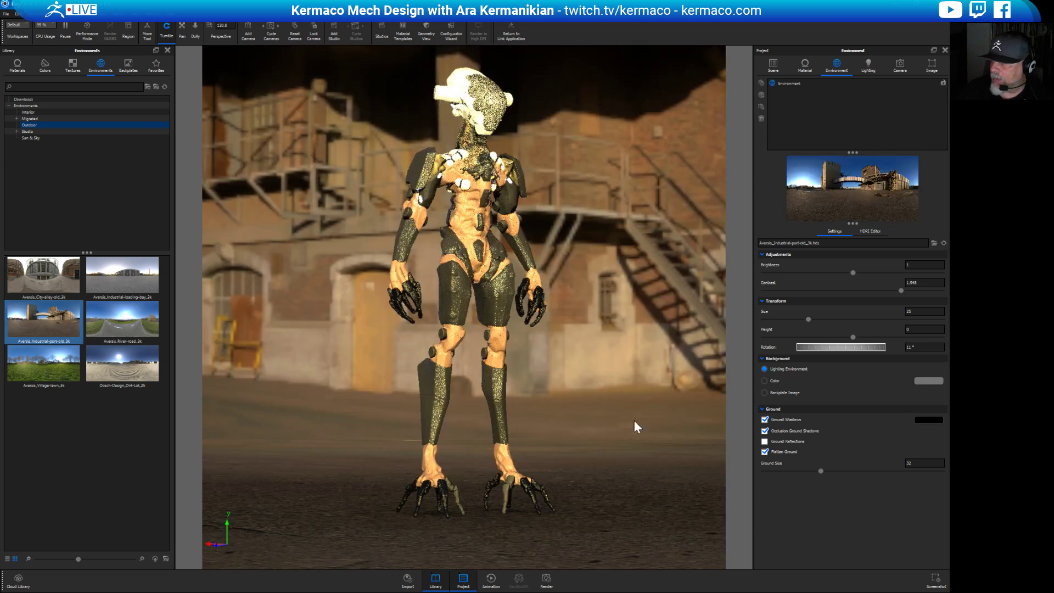
pyautogui.moveTo(61, 372); pyautogui.dragTo(325, 399)
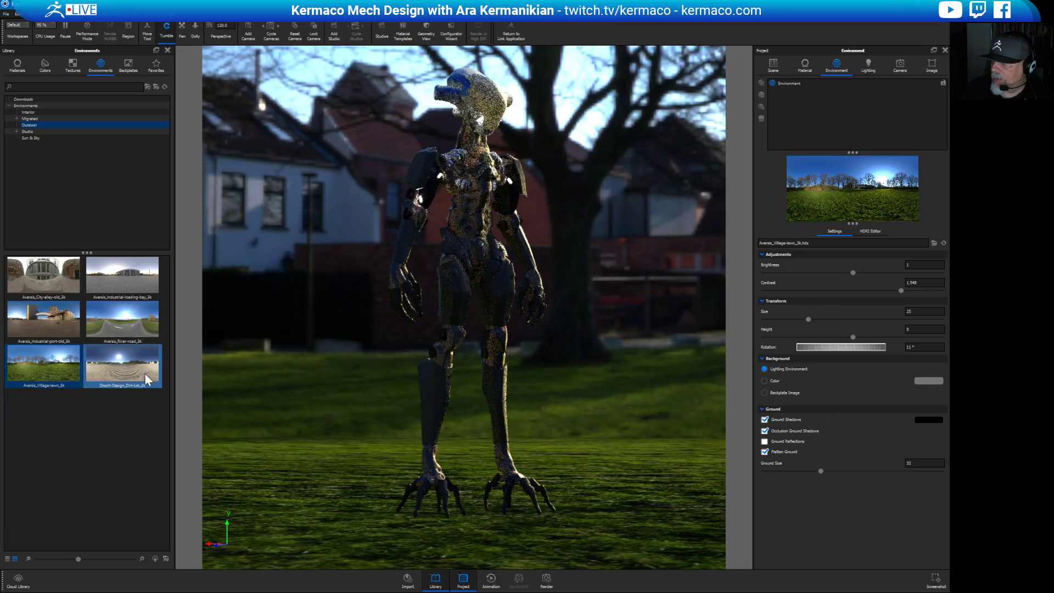
pyautogui.moveTo(127, 367); pyautogui.dragTo(384, 404)
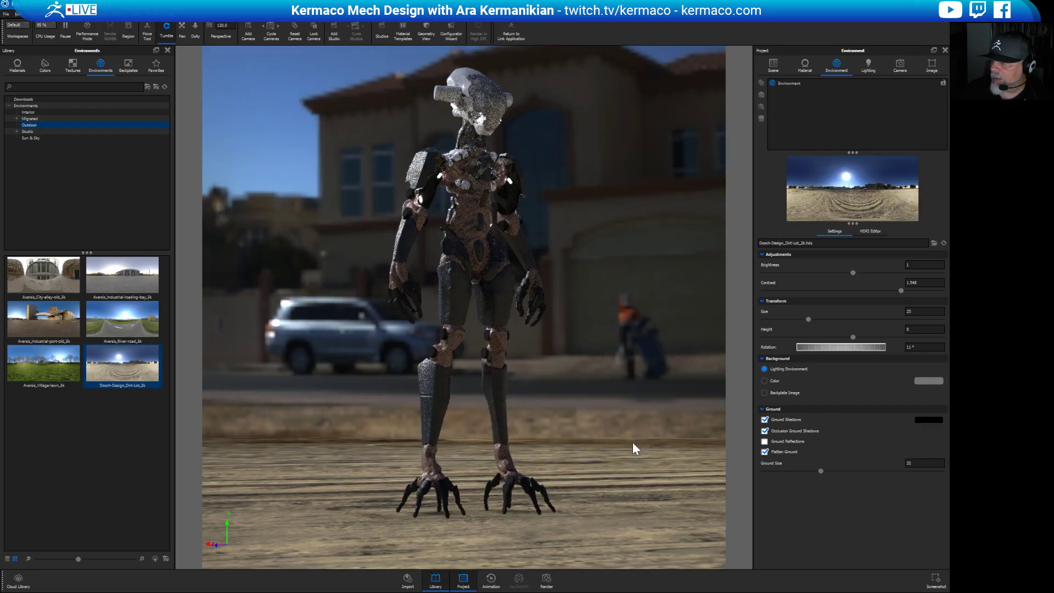
# Rotate the environment to 318° and turn the view so the city skyline stands behind the character.
pyautogui.moveTo(633, 443); pyautogui.dragTo(545, 449)
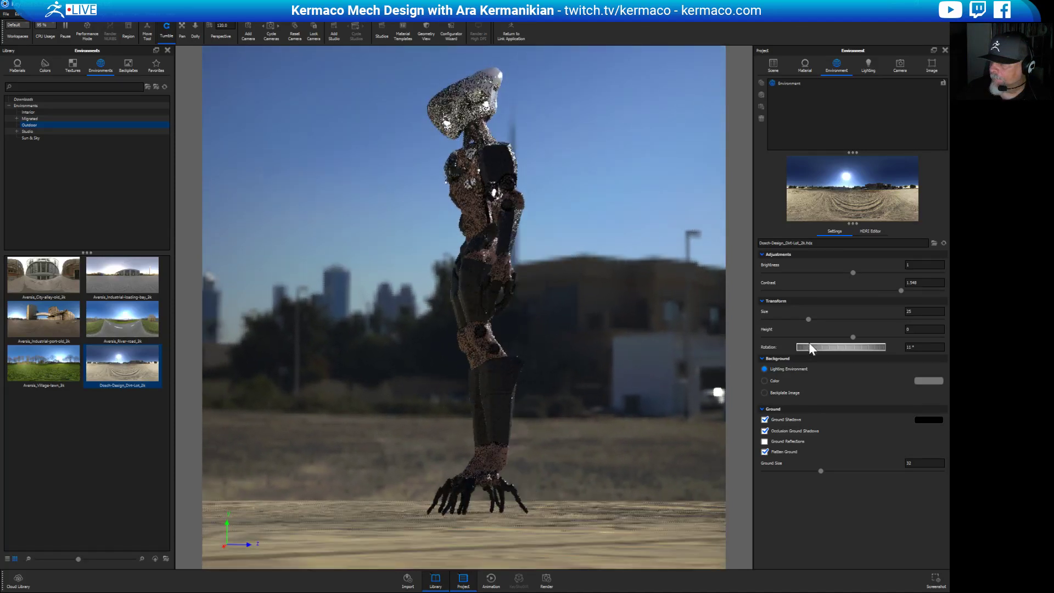
pyautogui.moveTo(854, 347); pyautogui.dragTo(799, 352)
pyautogui.moveTo(709, 368); pyautogui.dragTo(731, 394)
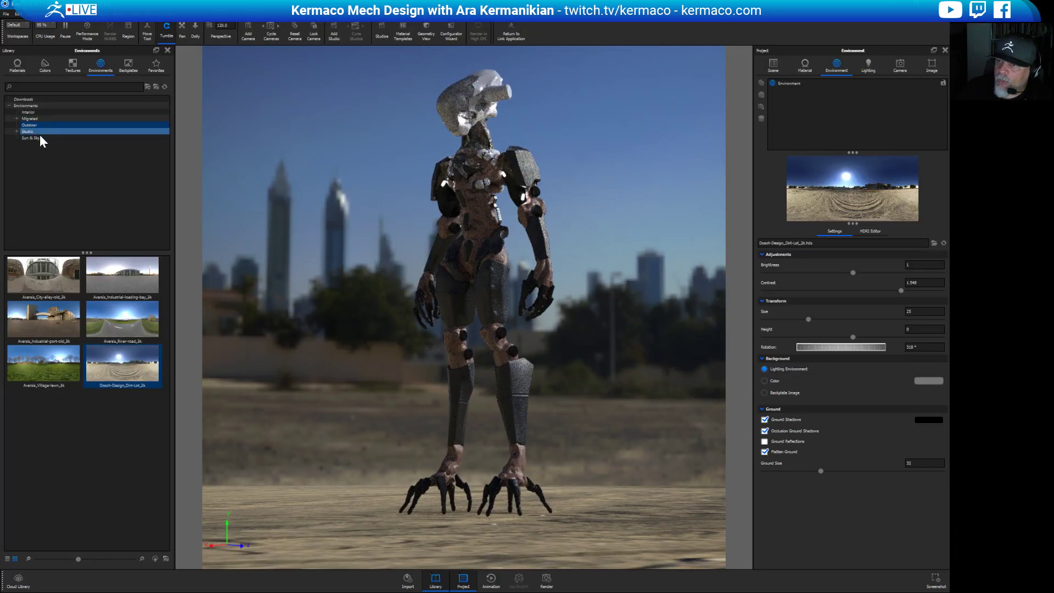
# Try the Aversis_Office-hallway-daylight_3k interior environment, viewing the character from a low three-quarter angle in front of the doorway.
pyautogui.click(44, 112)
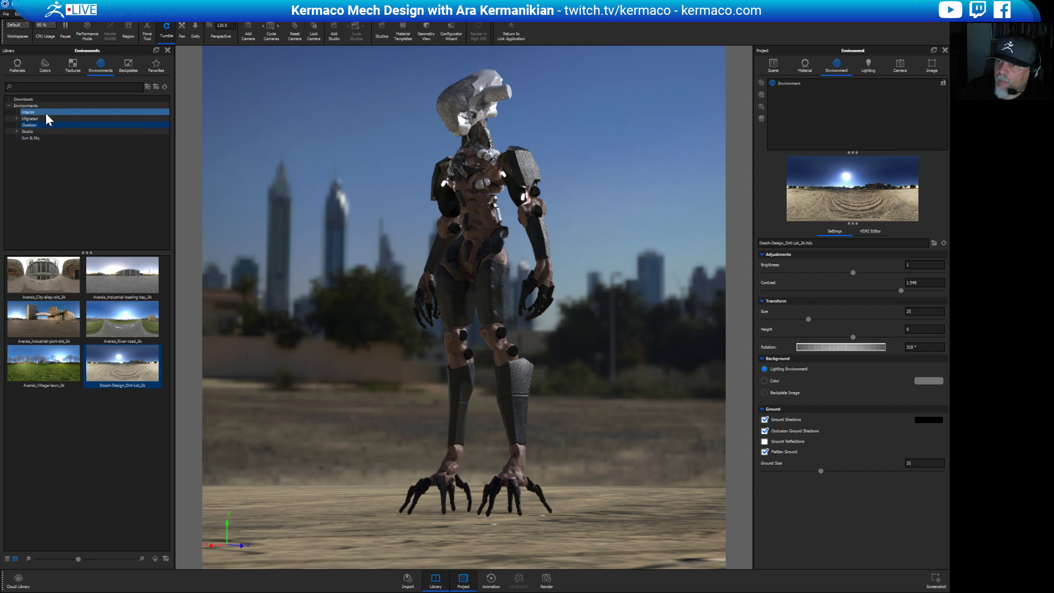
pyautogui.moveTo(156, 326); pyautogui.dragTo(499, 367)
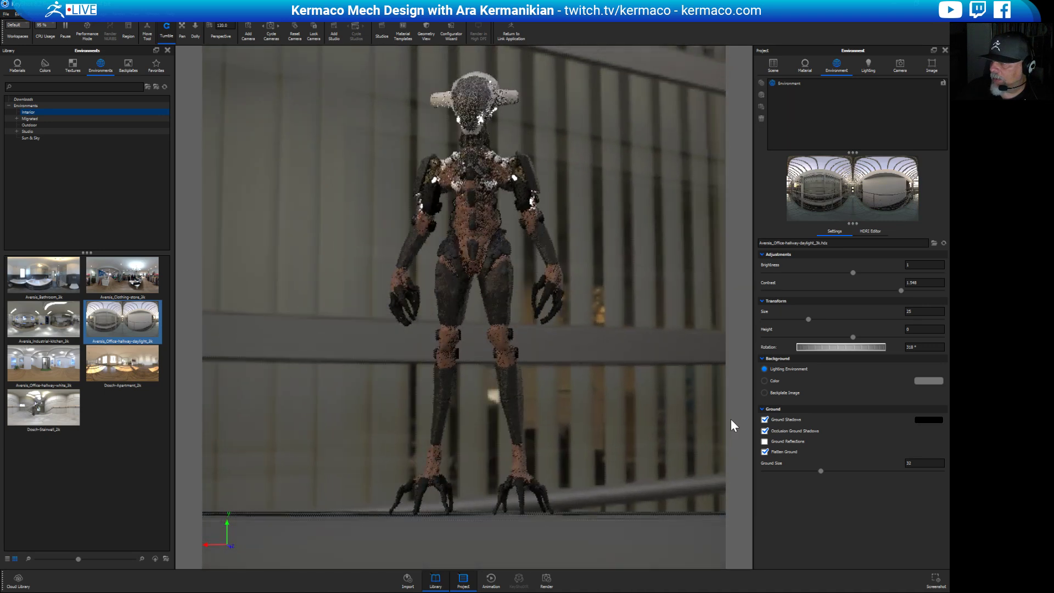
pyautogui.click(765, 430)
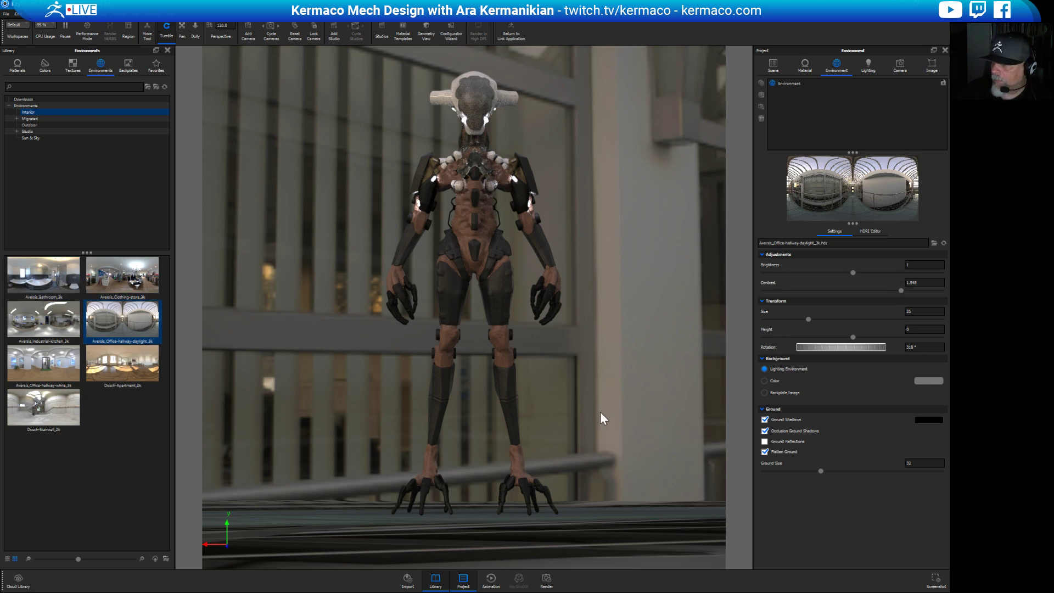
pyautogui.moveTo(620, 403); pyautogui.dragTo(725, 405)
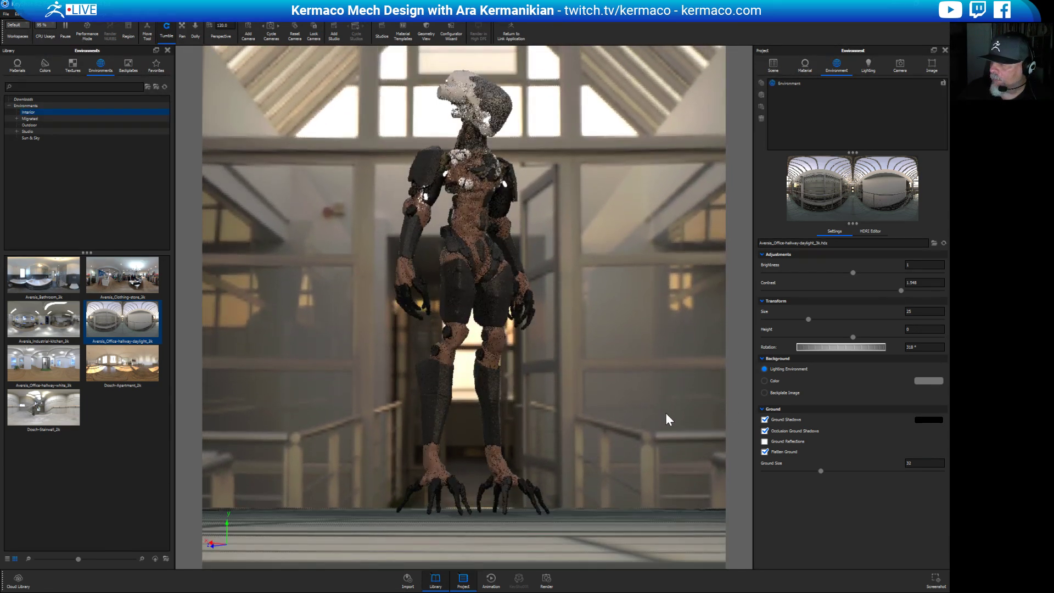
pyautogui.moveTo(671, 443); pyautogui.dragTo(630, 390)
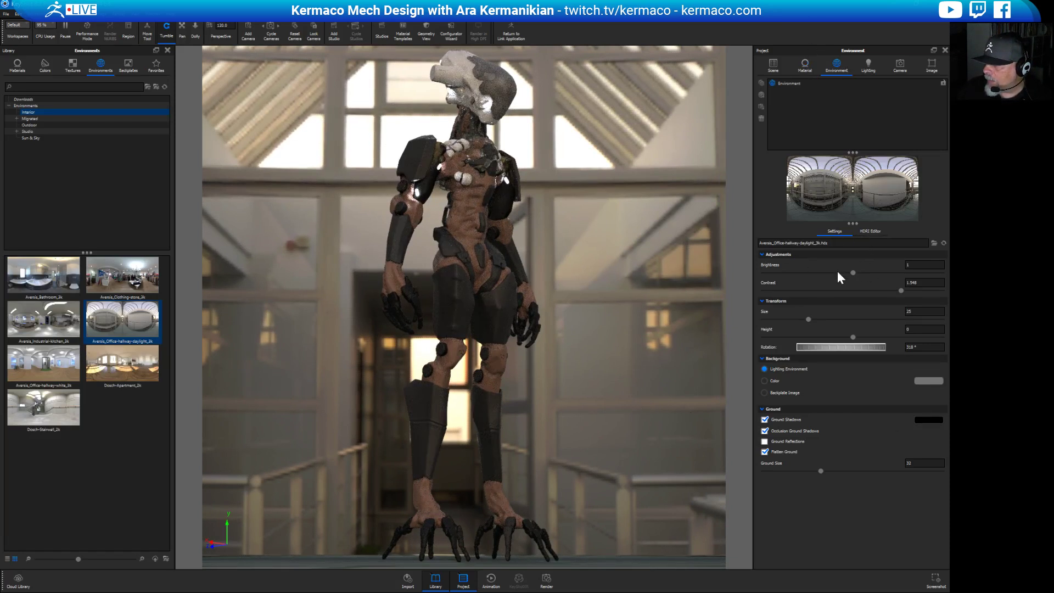
# Try environment sizes of 30, 50 and 100 for the office hallway and turn the character back toward the front.
pyautogui.click(917, 312)
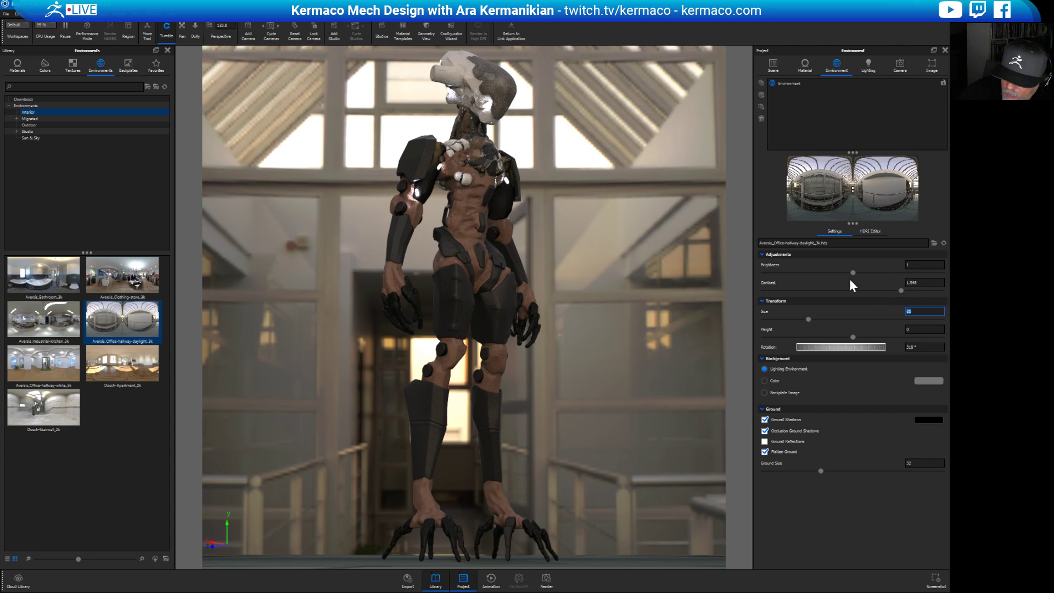
pyautogui.write('30')
pyautogui.press('Return')
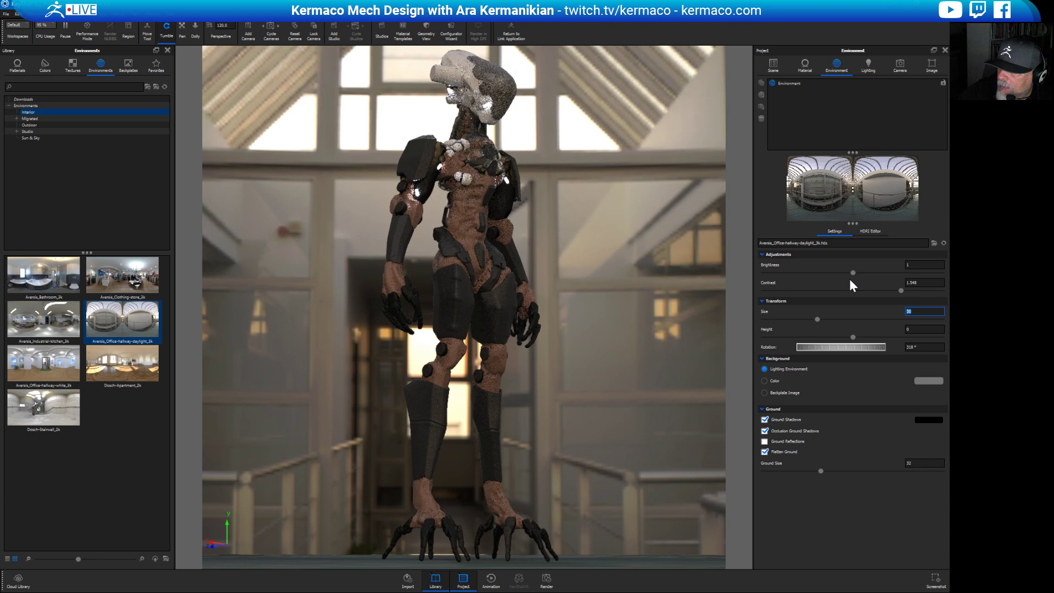
pyautogui.write('50')
pyautogui.press('Return')
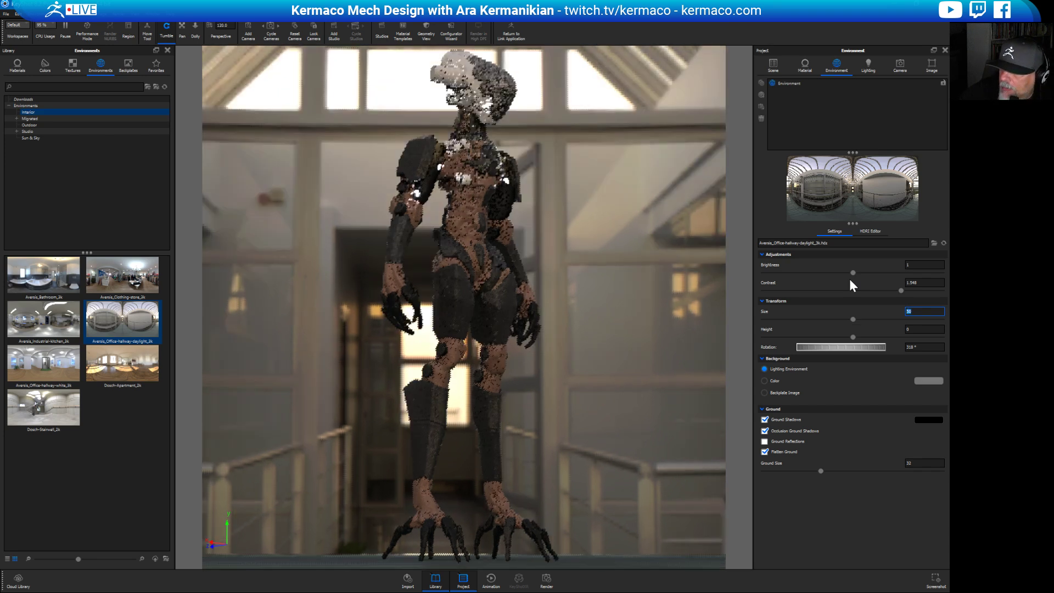
pyautogui.write('100')
pyautogui.press('Return')
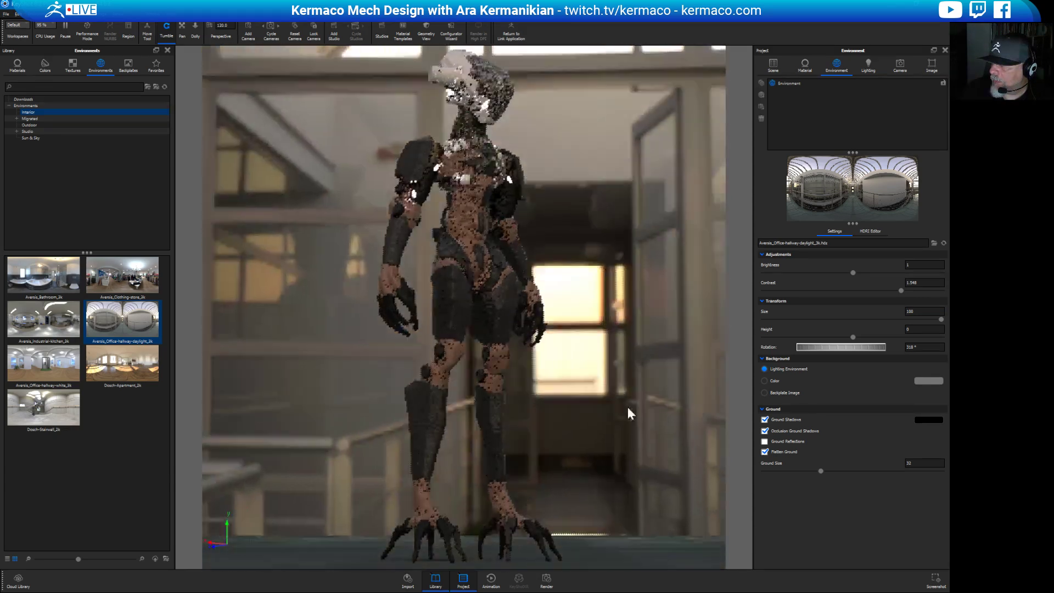
pyautogui.moveTo(628, 408); pyautogui.dragTo(614, 410)
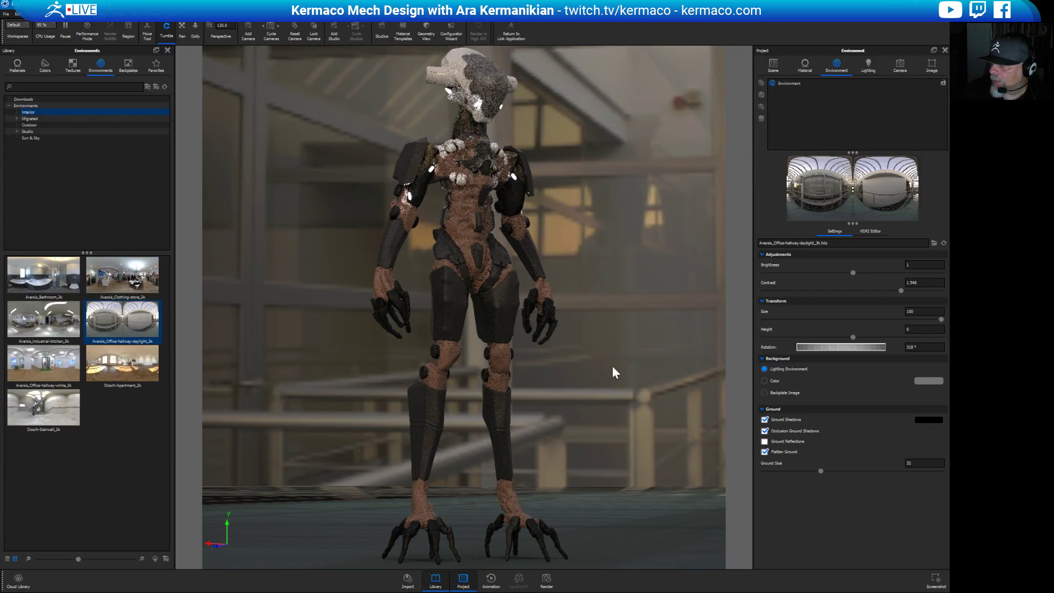
# Apply the Dosch-Stairwell_2k interior environment around the character and set the environment size to 25.
pyautogui.moveTo(49, 409); pyautogui.dragTo(275, 401)
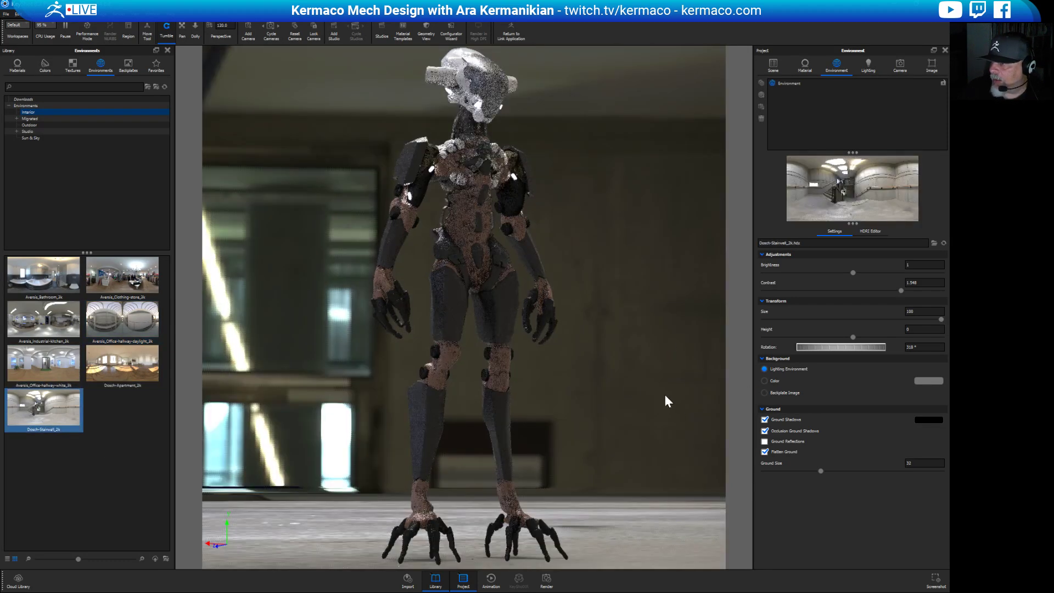
pyautogui.moveTo(572, 368); pyautogui.dragTo(737, 395)
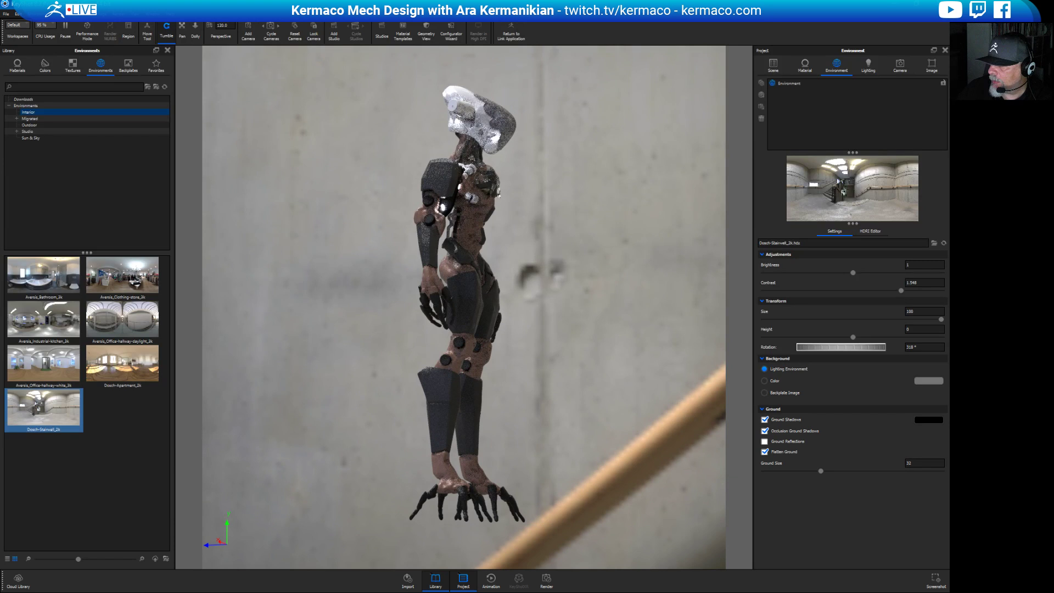
pyautogui.click(924, 264)
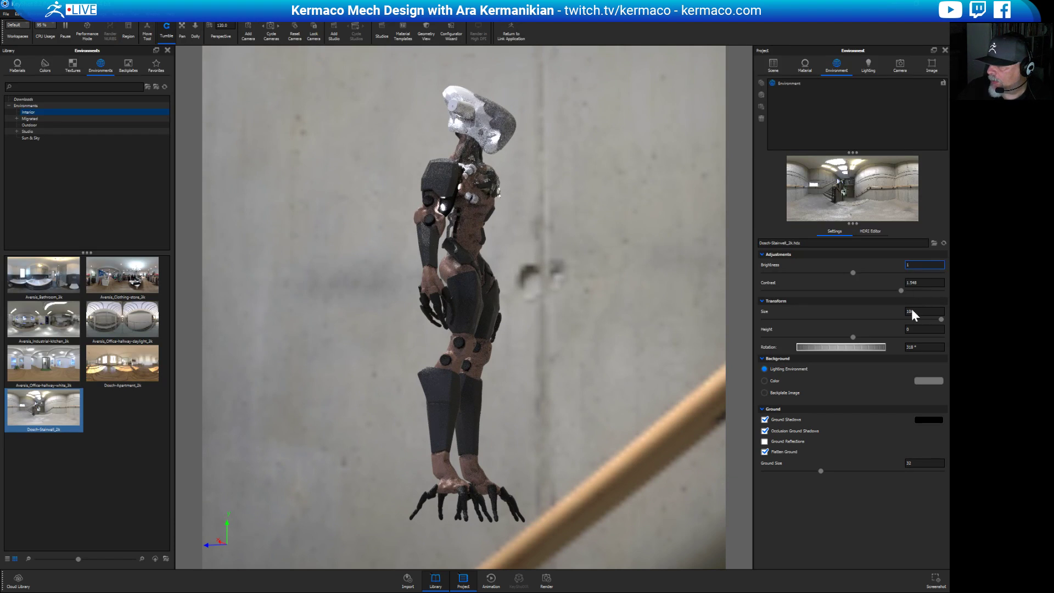
pyautogui.press('Tab')
pyautogui.press('Tab')
pyautogui.write('50')
pyautogui.press('Return')
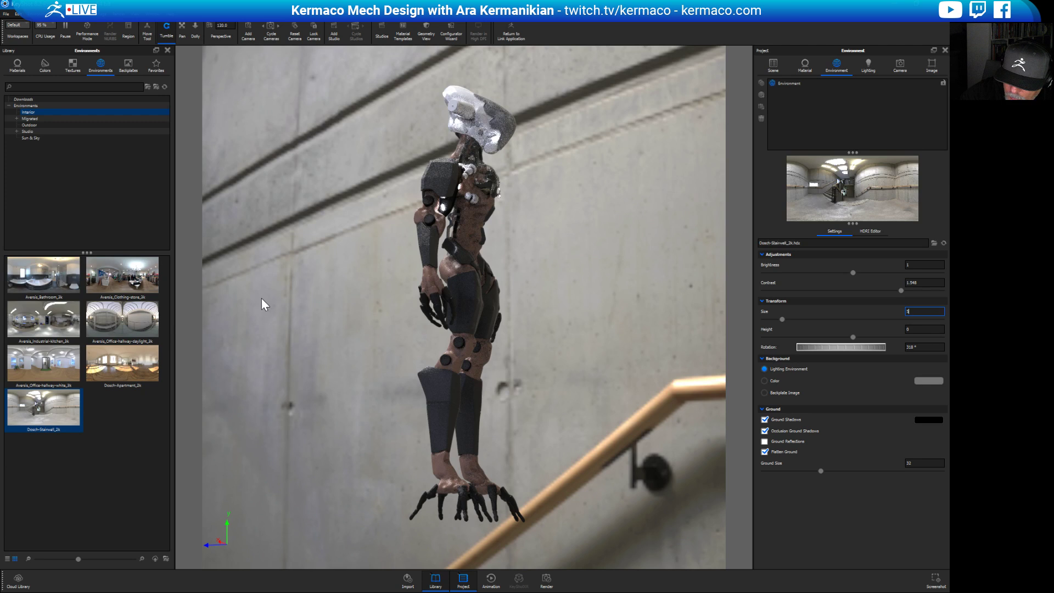
pyautogui.write('2')
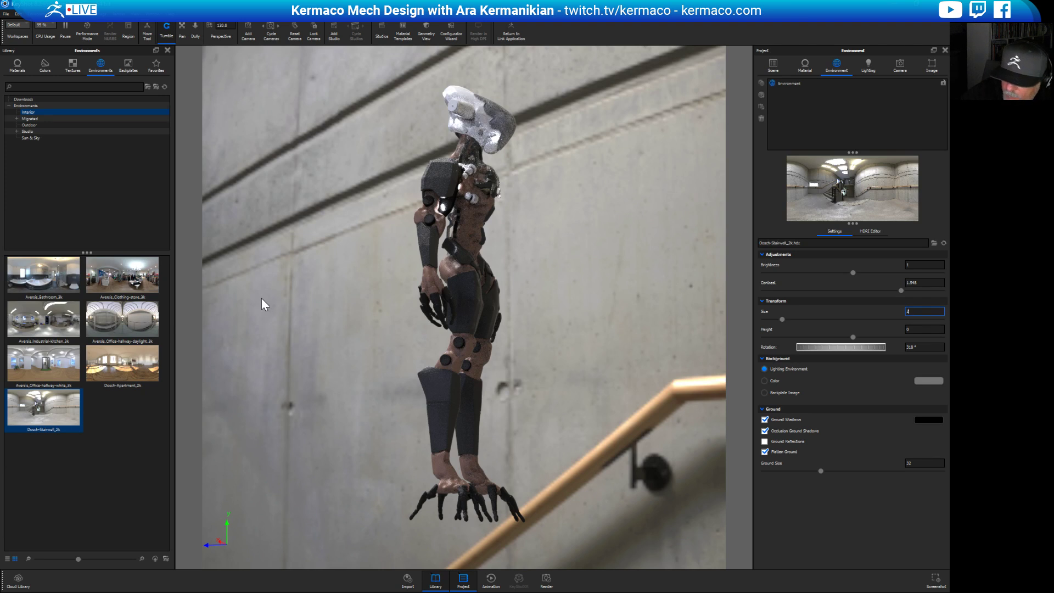
pyautogui.write('5')
pyautogui.press('Return')
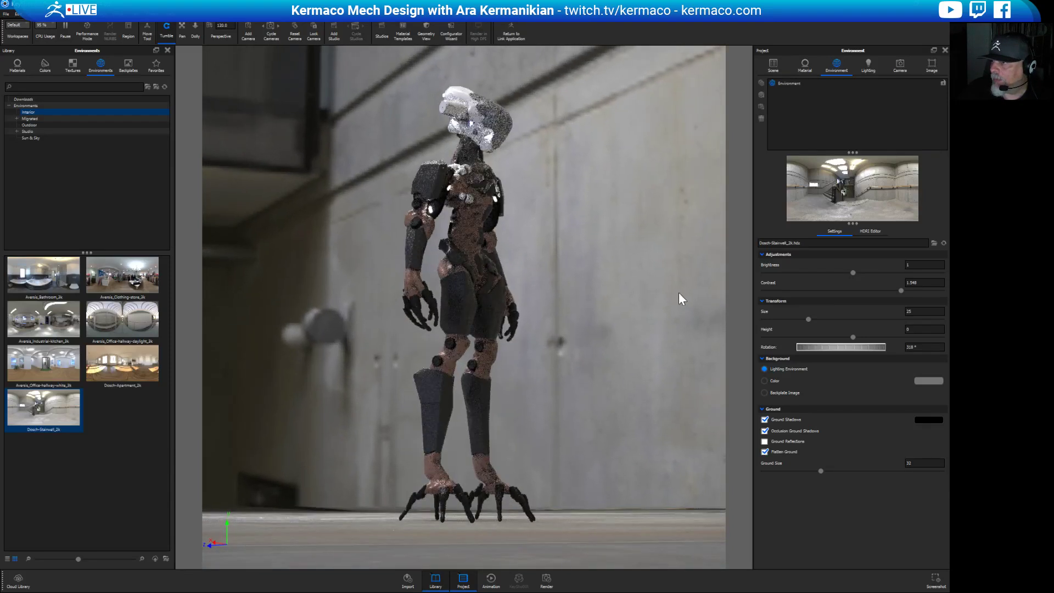
# Rotate the environment to 11.5° and frame the front-facing character closer against the stairwell's concrete wall.
pyautogui.moveTo(861, 344); pyautogui.dragTo(859, 345)
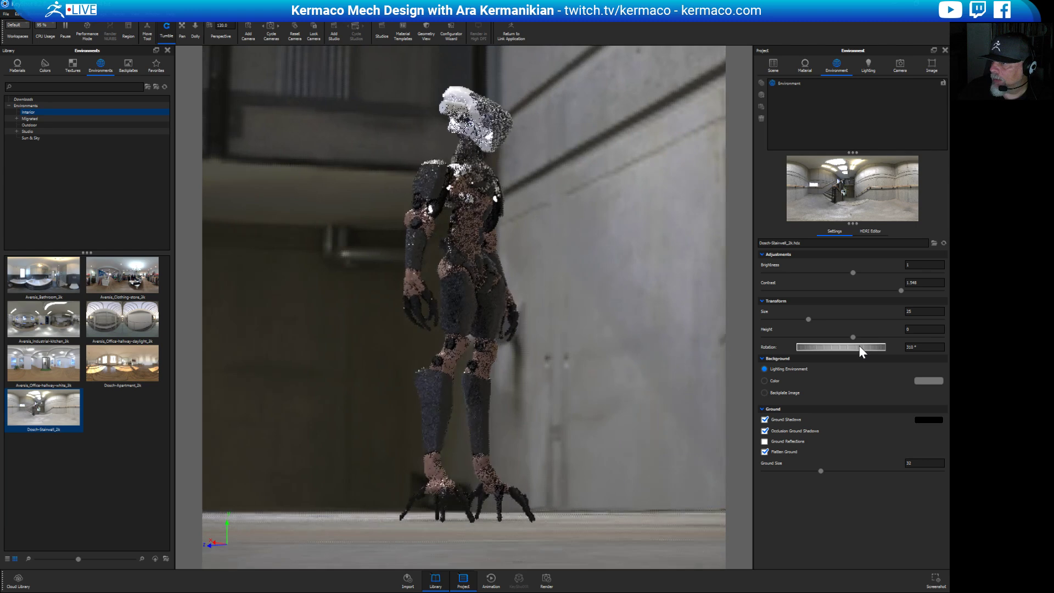
pyautogui.moveTo(640, 397); pyautogui.dragTo(499, 402)
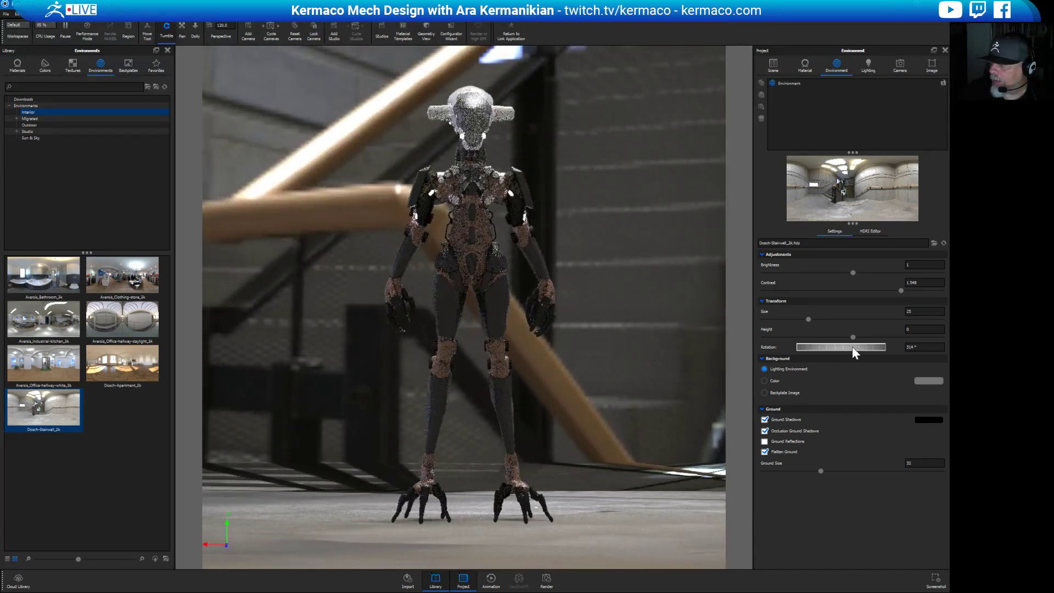
pyautogui.moveTo(852, 347); pyautogui.dragTo(740, 356)
pyautogui.keyDown('ctrl'); pyautogui.moveTo(641, 357); pyautogui.dragTo(558, 362); pyautogui.keyUp('ctrl')
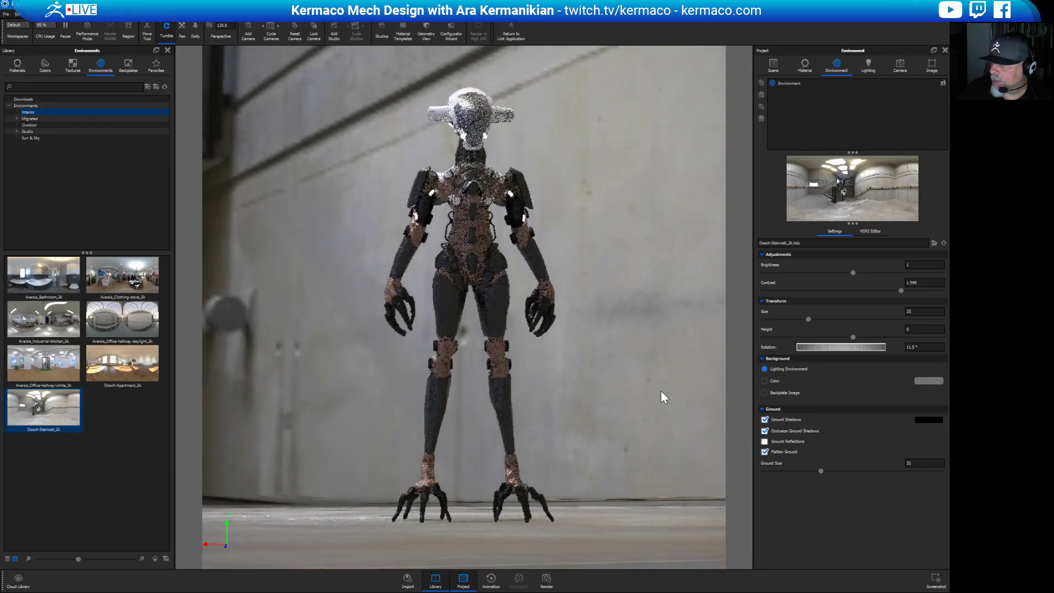
pyautogui.moveTo(686, 365); pyautogui.dragTo(733, 362, button='middle')
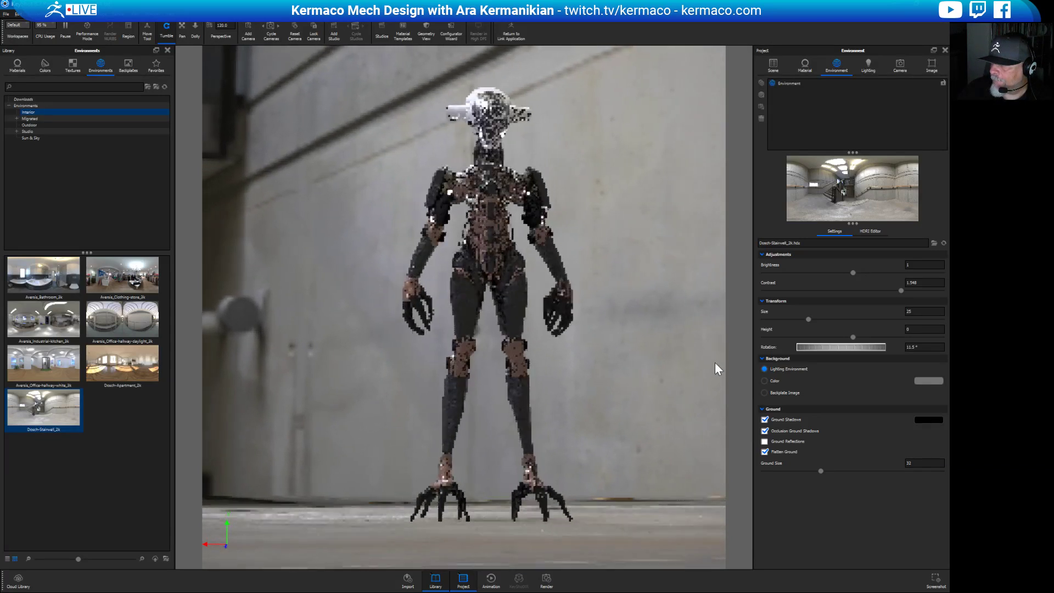
pyautogui.scroll(2, 661, 408)
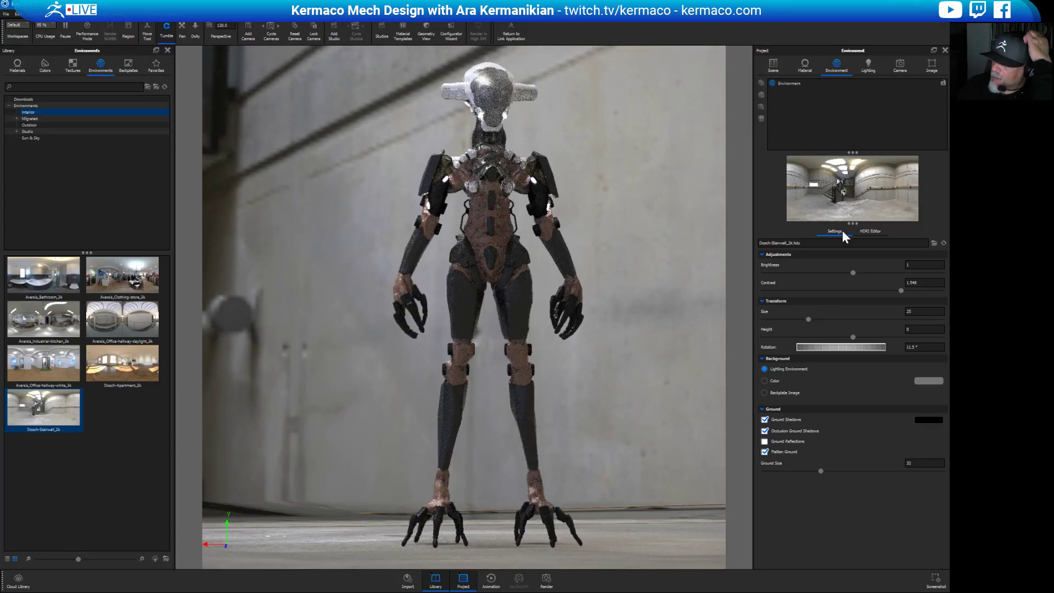
# Compare the Interior and Product lighting presets on the stairwell scene, leaving Product active.
pyautogui.click(871, 65)
pyautogui.click(770, 127)
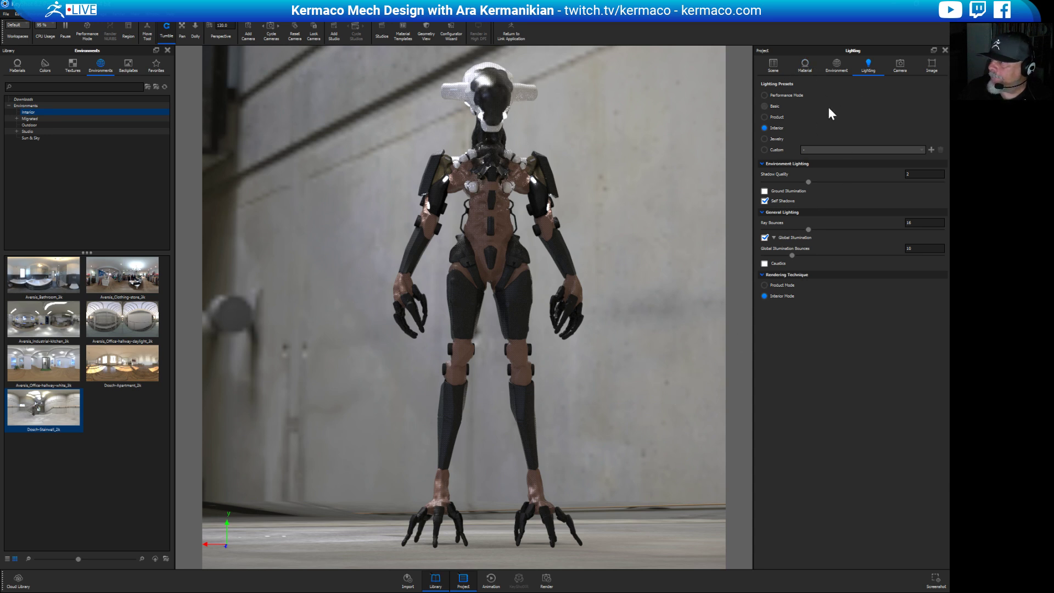
pyautogui.click(769, 117)
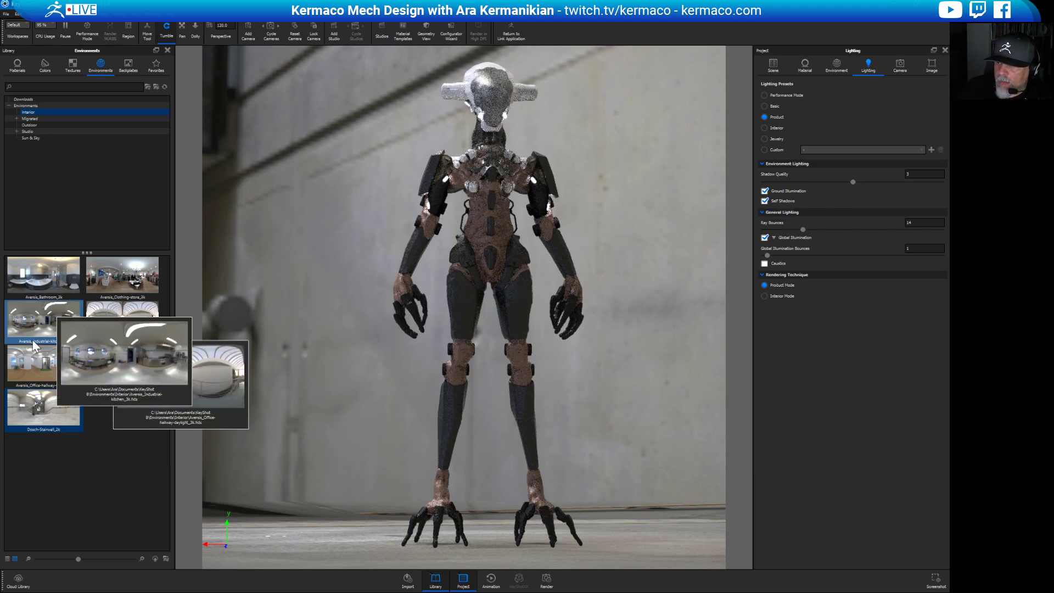
# Apply the Central Station 2 environment from the migrated MARMOSET library and shift the station platform behind the character.
pyautogui.moveTo(60, 422)
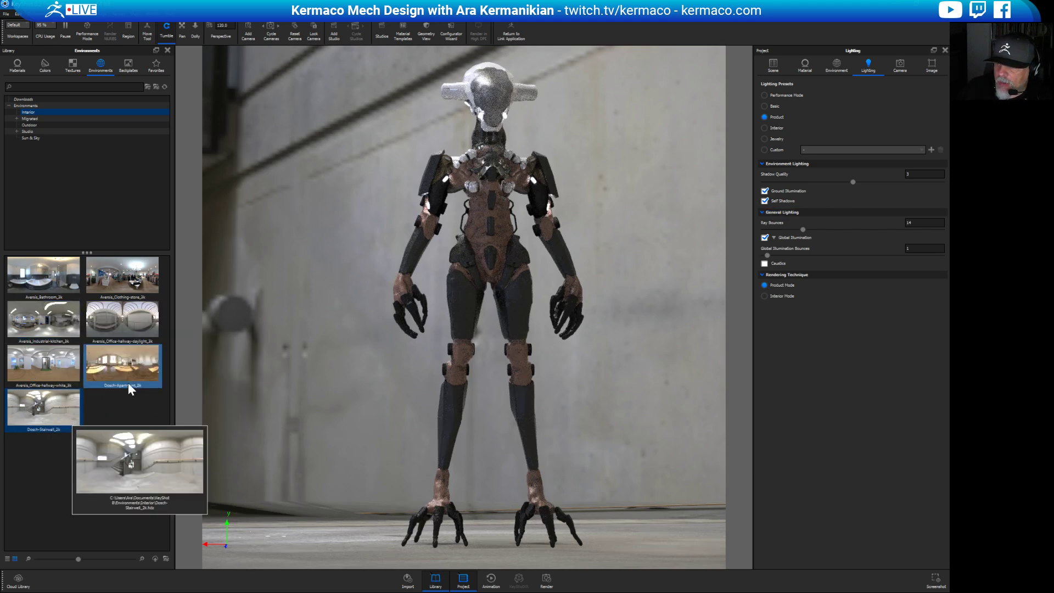
pyautogui.click(16, 118)
pyautogui.click(53, 126)
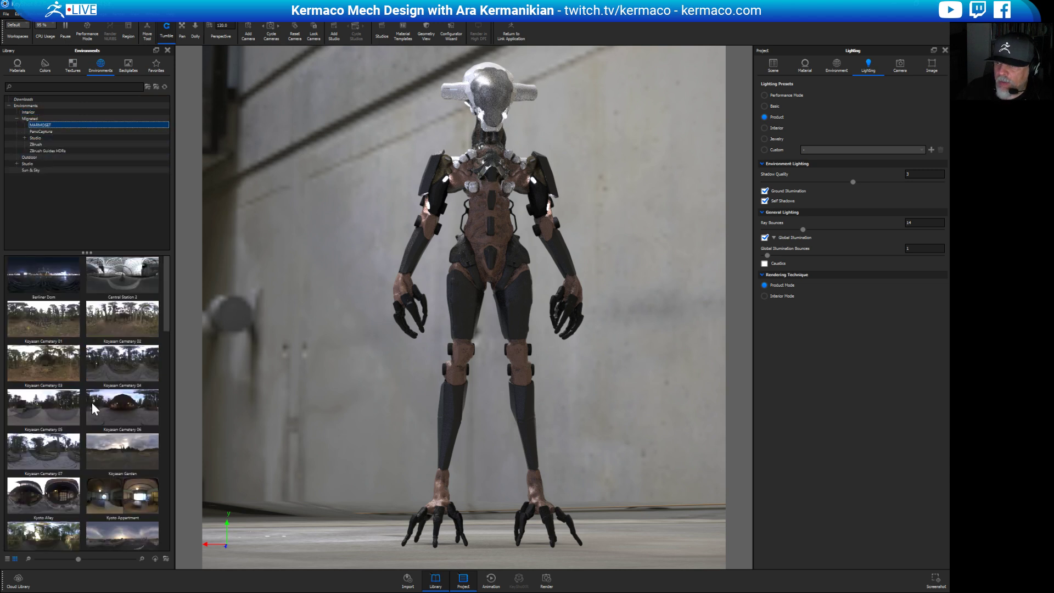
pyautogui.moveTo(124, 278); pyautogui.dragTo(346, 387)
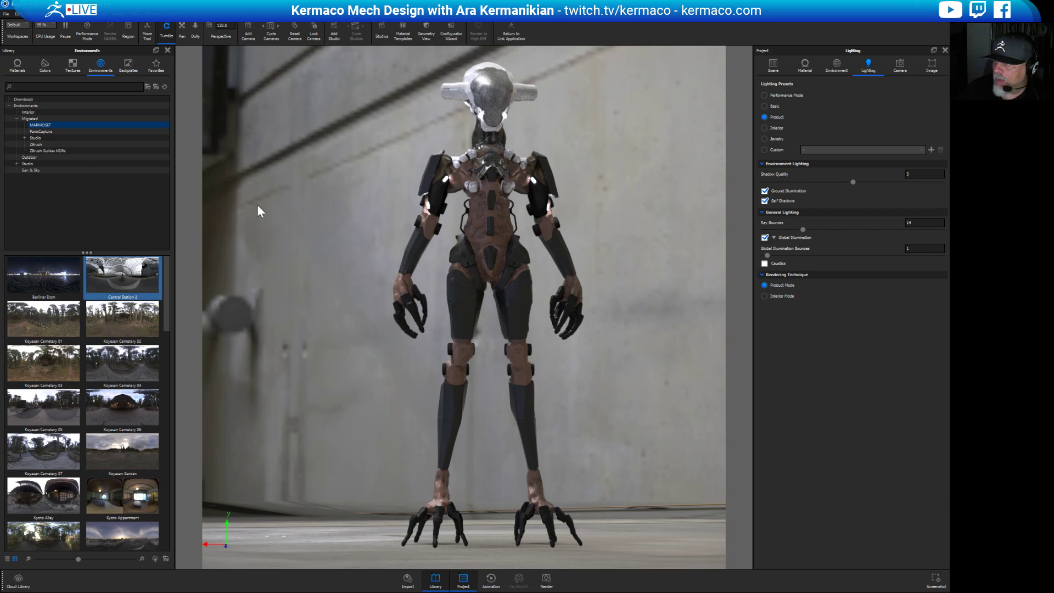
pyautogui.moveTo(121, 285); pyautogui.dragTo(488, 358)
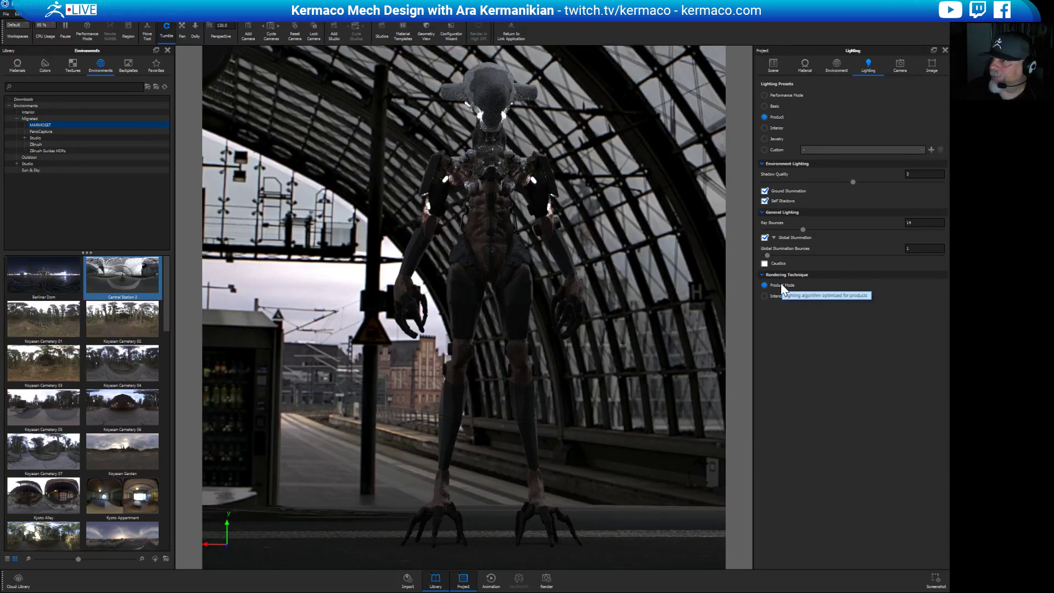
pyautogui.moveTo(634, 296); pyautogui.dragTo(700, 297)
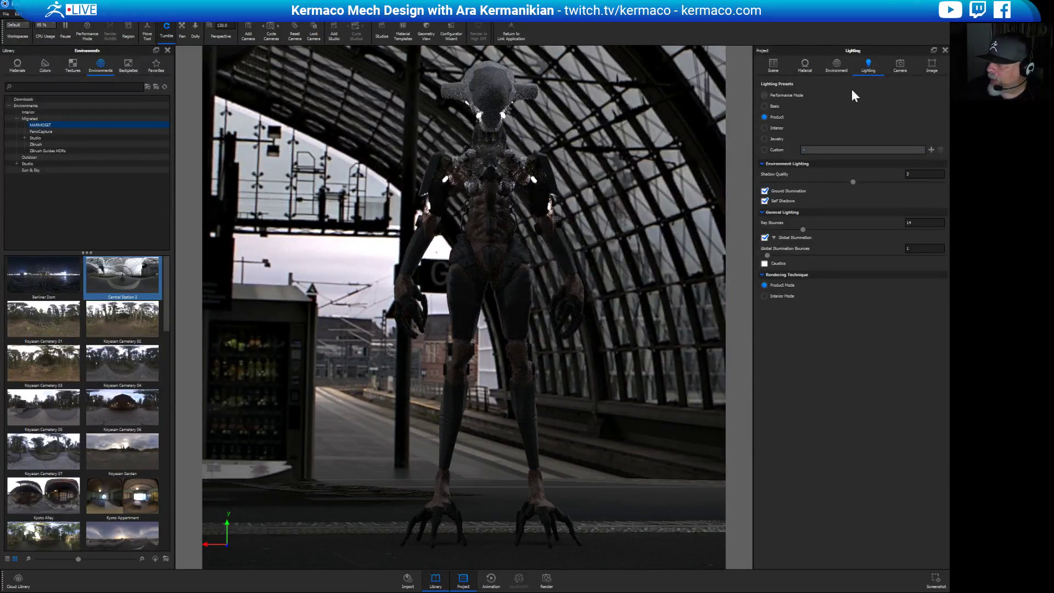
# Blur the Central Station 2 background image in the HDRI Editor to about 0.16.
pyautogui.click(841, 64)
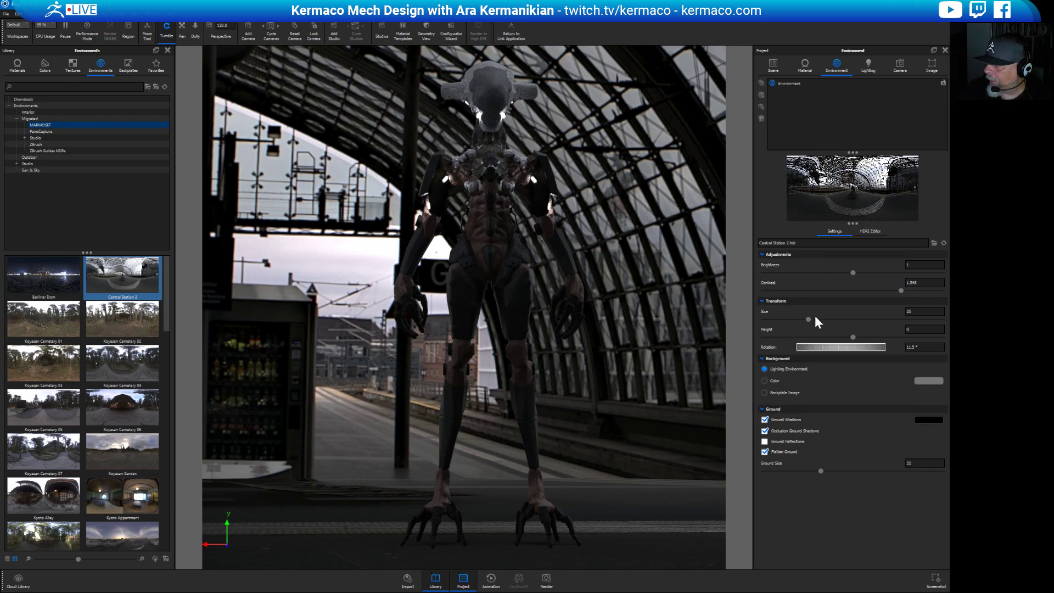
pyautogui.click(871, 233)
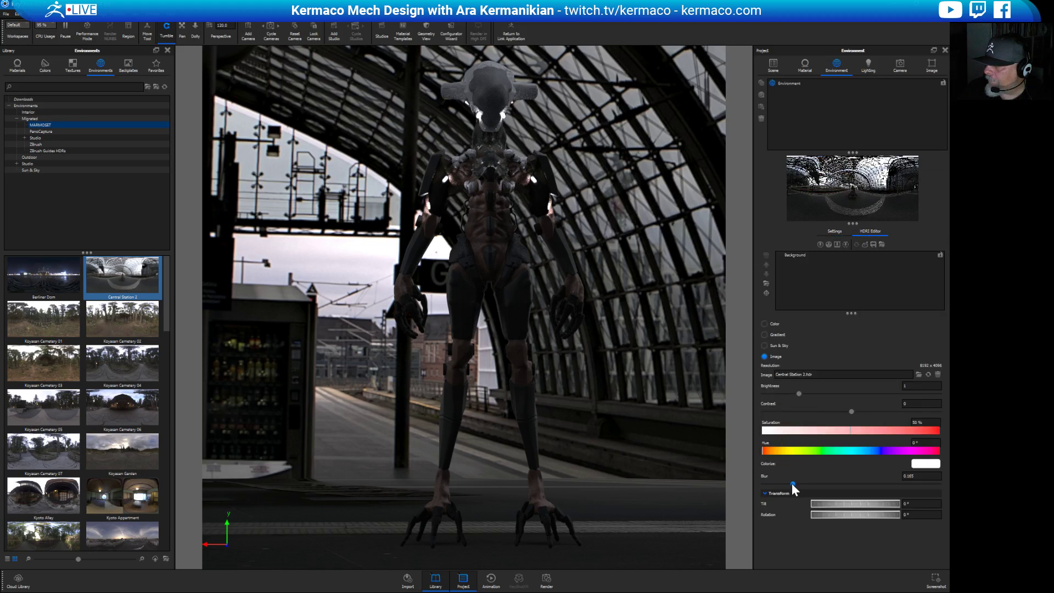
pyautogui.moveTo(792, 483); pyautogui.dragTo(792, 483)
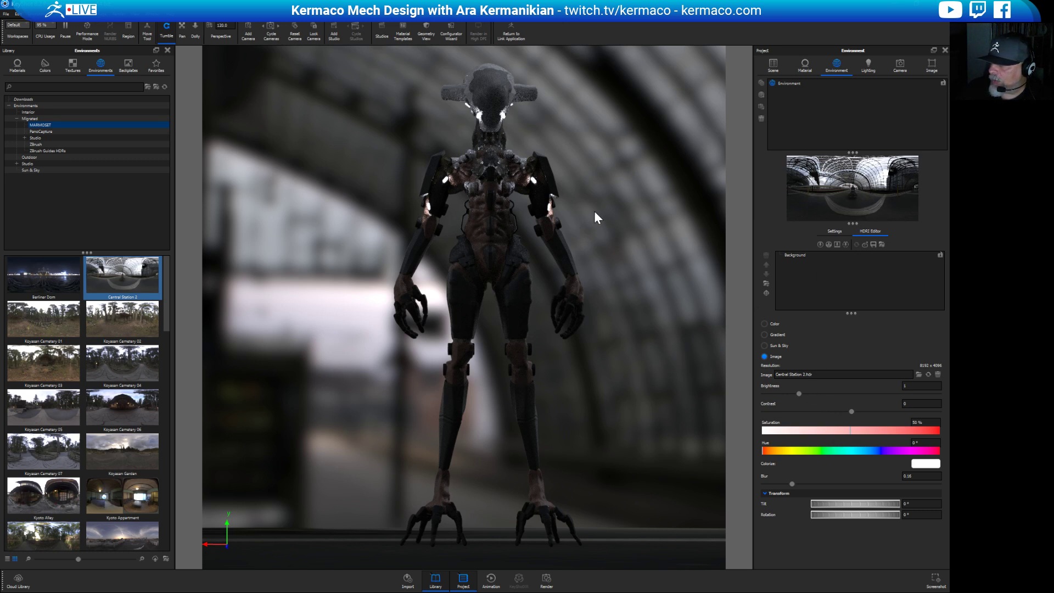
# Add a light pin to the environment, move it to about 39° elevation, and make it rectangular with size 10.
pyautogui.click(820, 245)
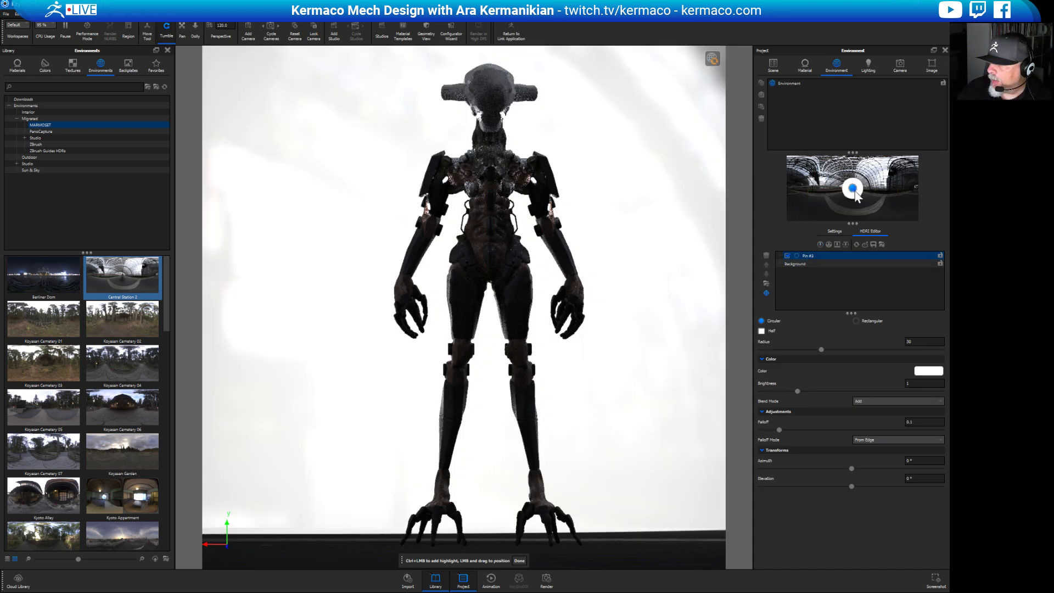
pyautogui.moveTo(854, 190); pyautogui.dragTo(825, 179)
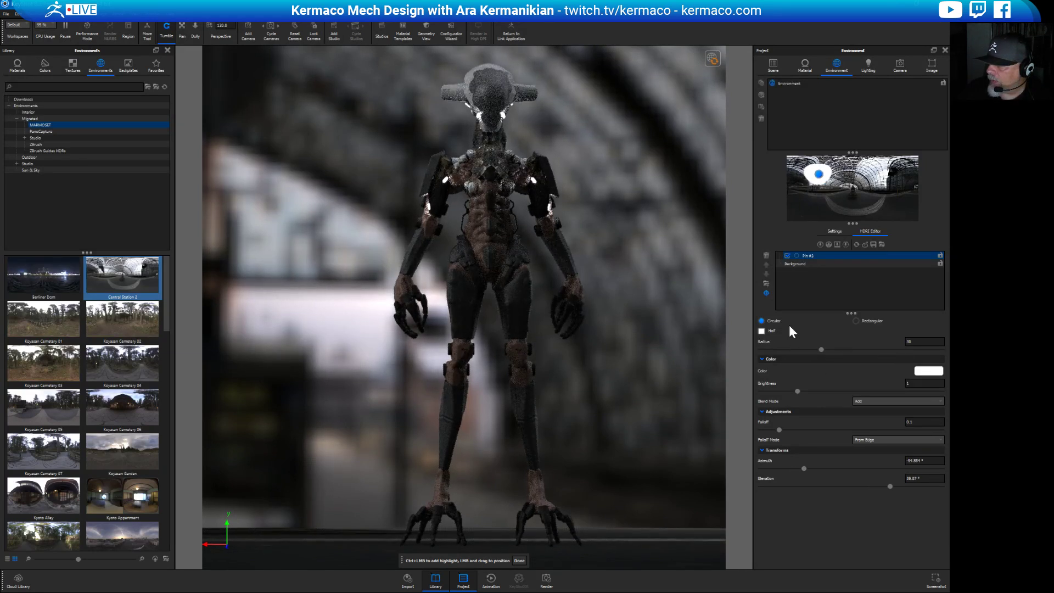
pyautogui.click(871, 321)
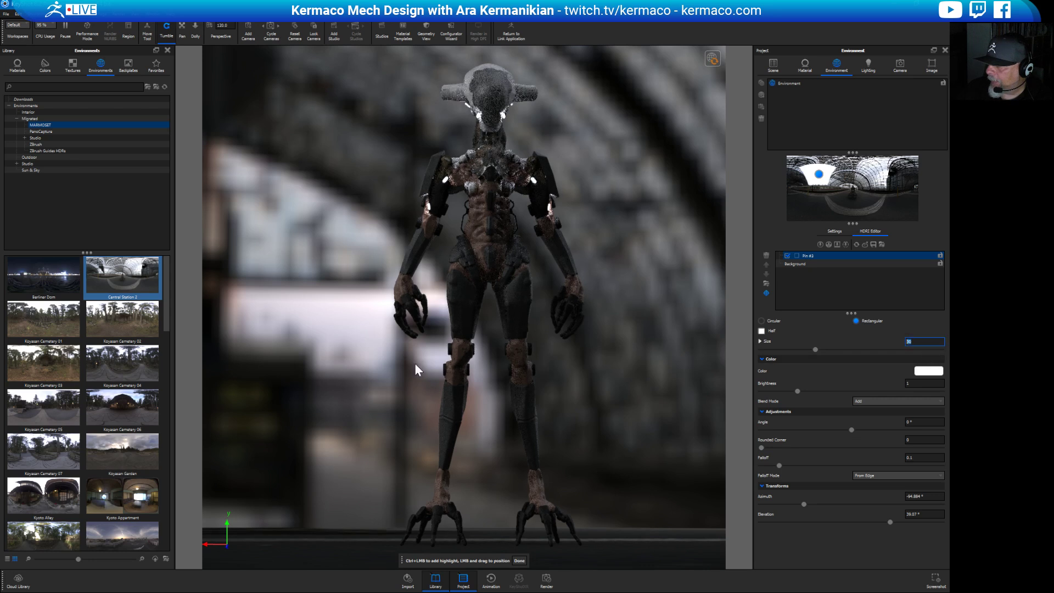
pyautogui.write('10')
pyautogui.press('Return')
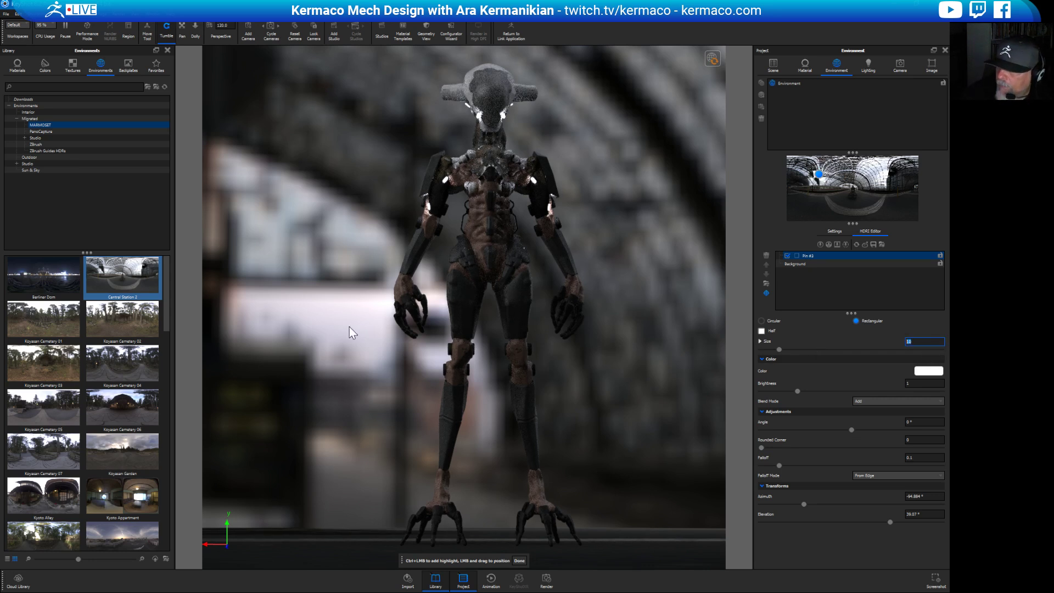
# Raise the light pin's brightness and move the pin to about 89° azimuth and 45° elevation.
pyautogui.click(924, 383)
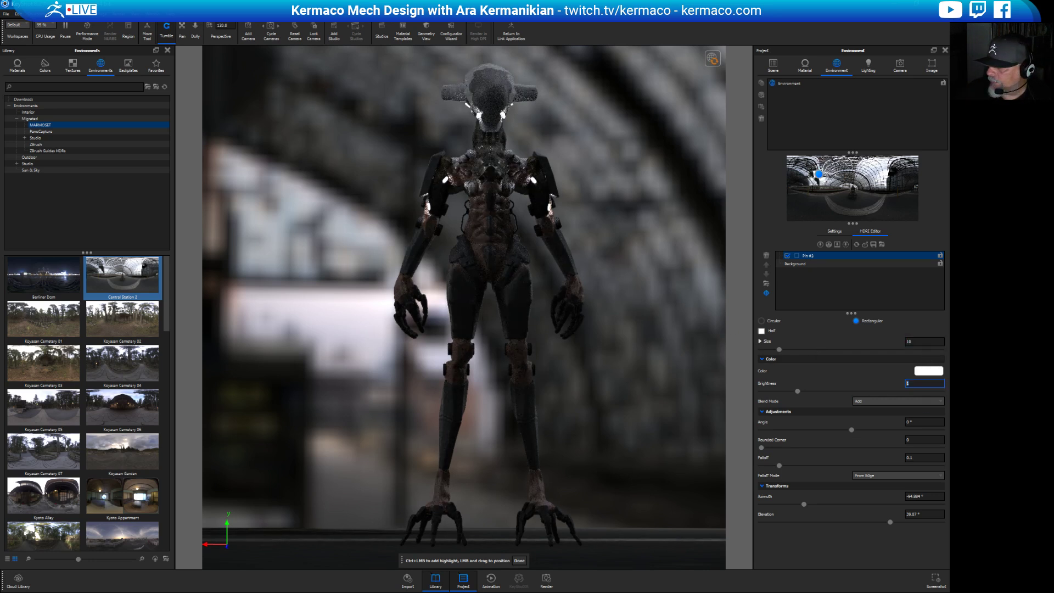
pyautogui.write('50')
pyautogui.press('Return')
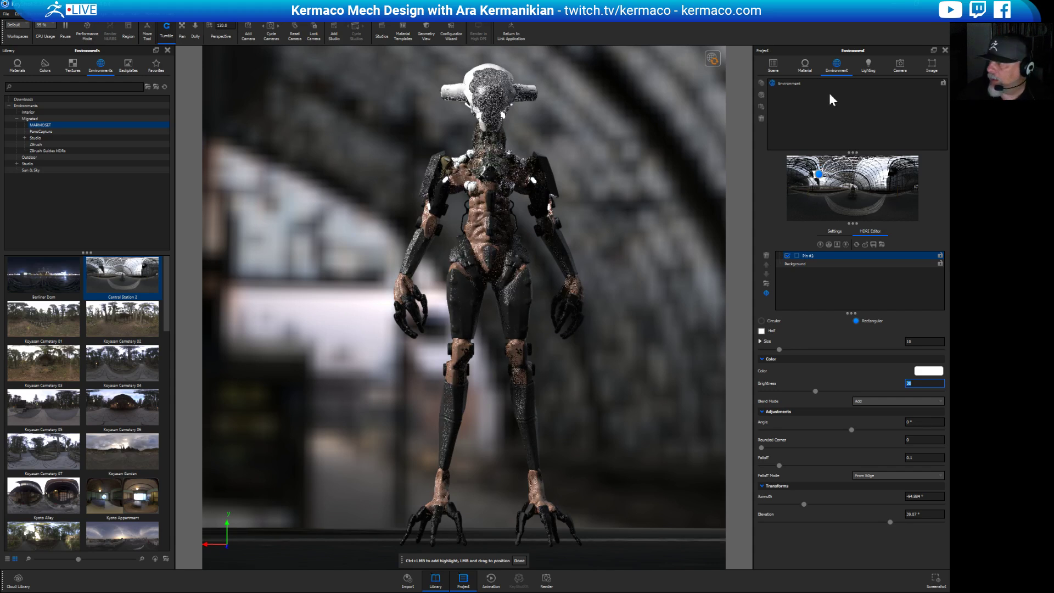
pyautogui.click(827, 177)
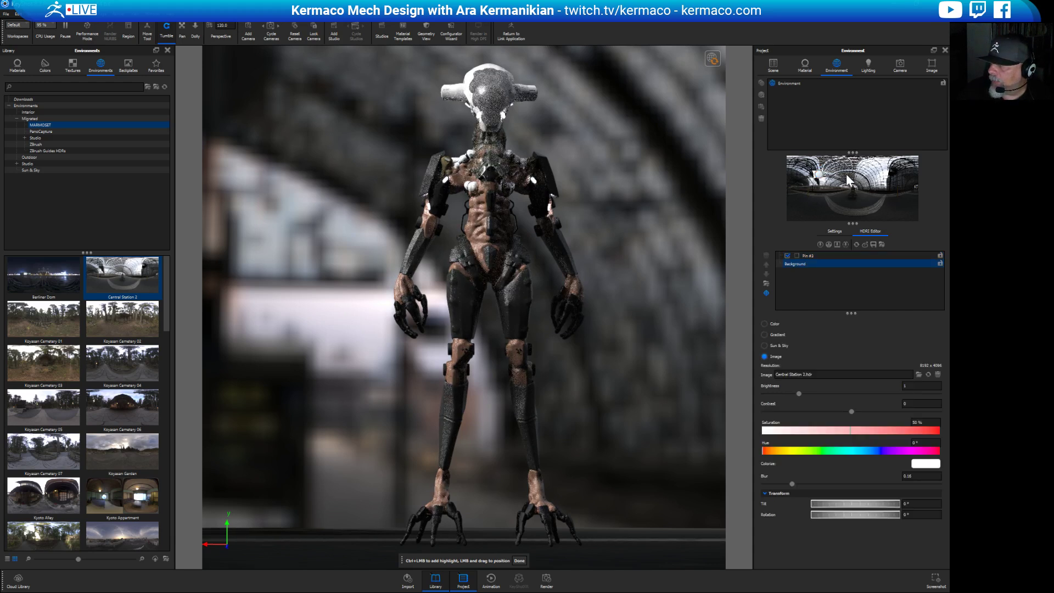
pyautogui.moveTo(821, 176); pyautogui.dragTo(759, 170)
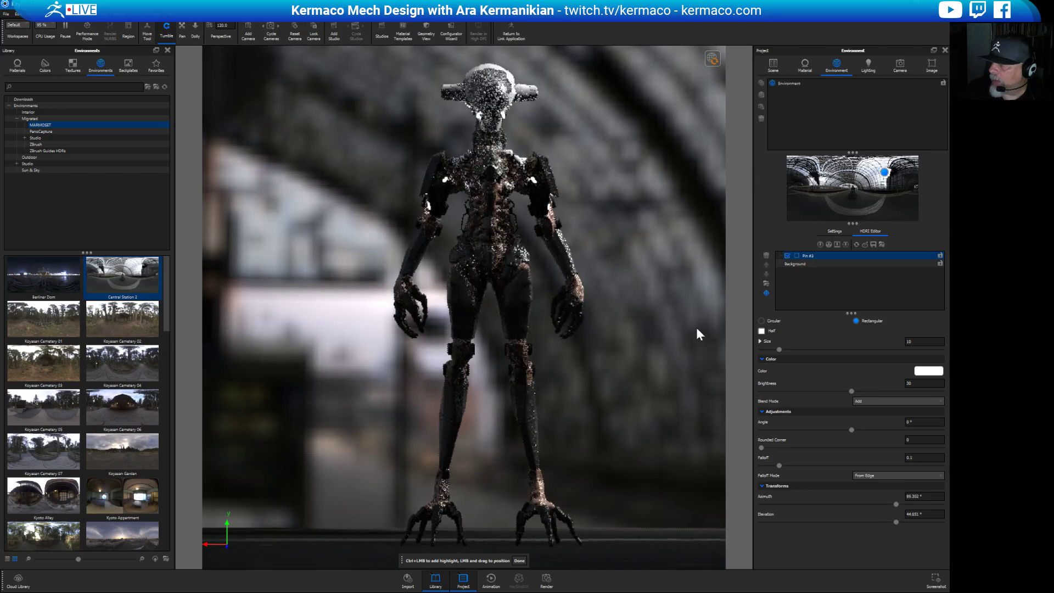
pyautogui.click(514, 331)
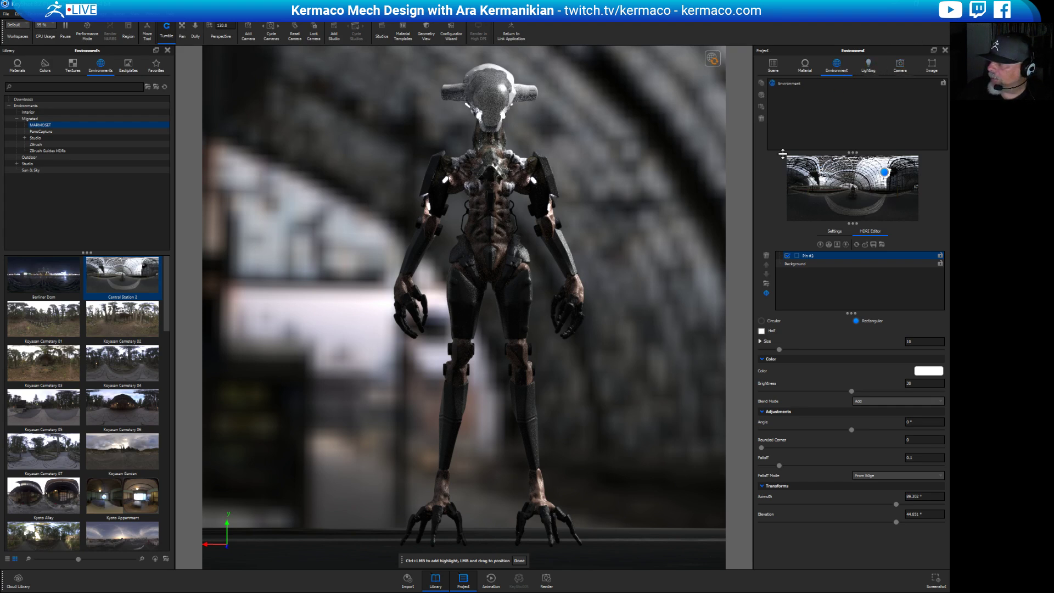
# Try the Interior and Basic lighting presets on the pin-lit character and return to Product.
pyautogui.click(871, 66)
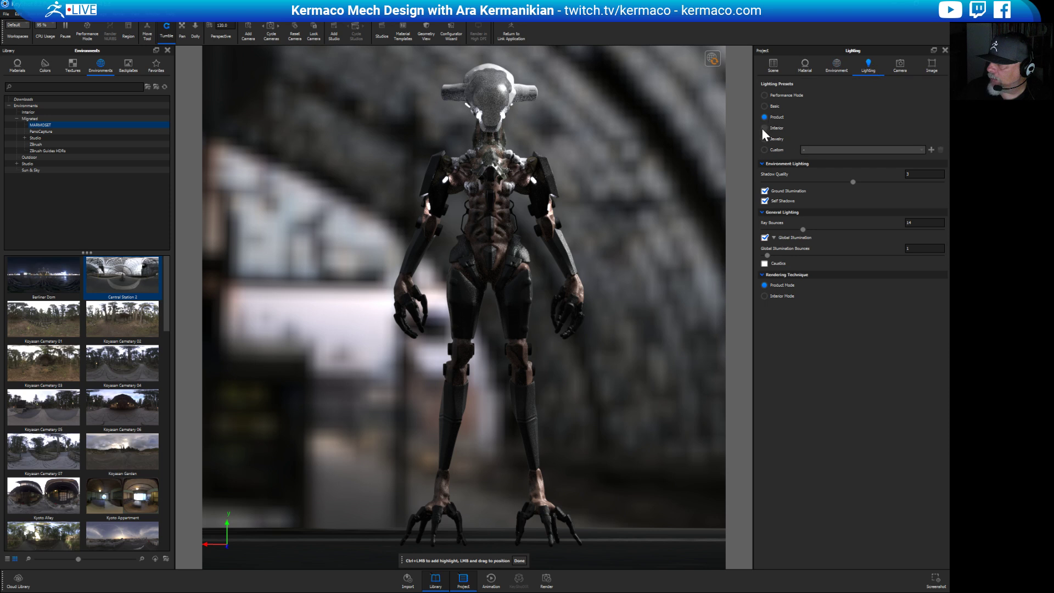
pyautogui.click(764, 128)
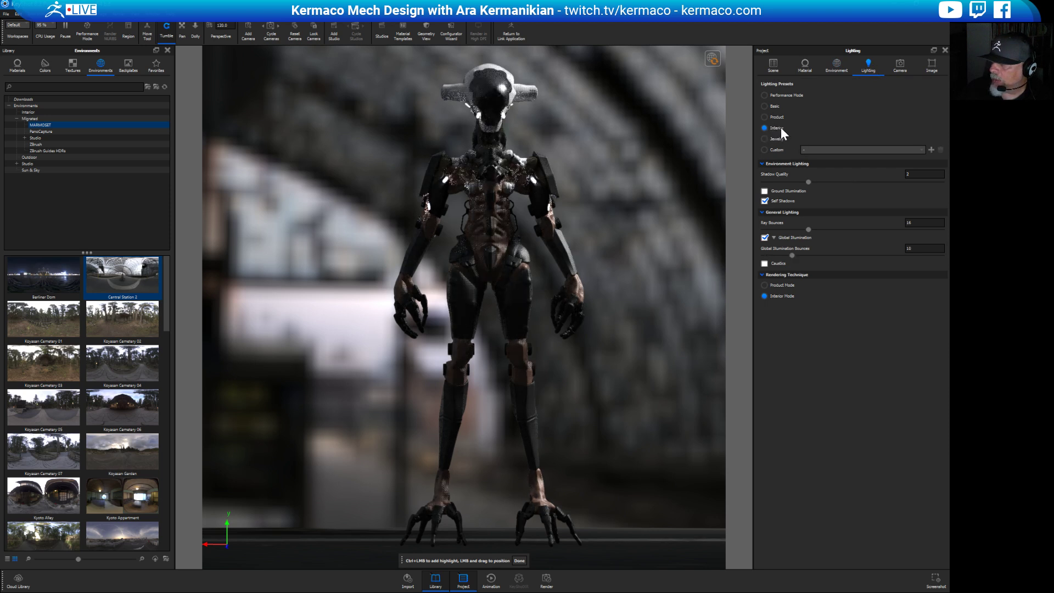
pyautogui.click(764, 117)
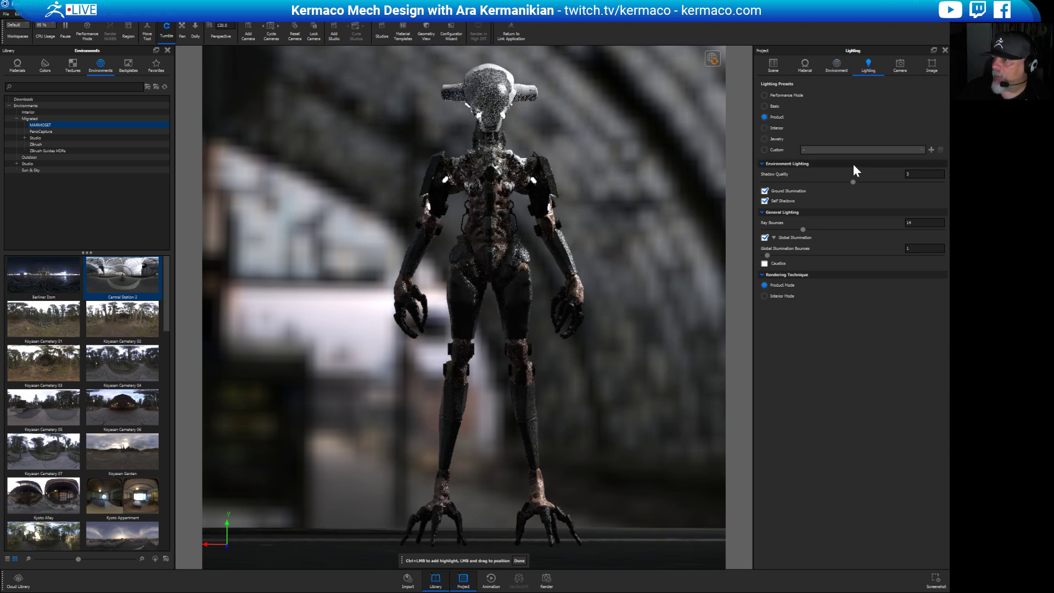
pyautogui.click(763, 106)
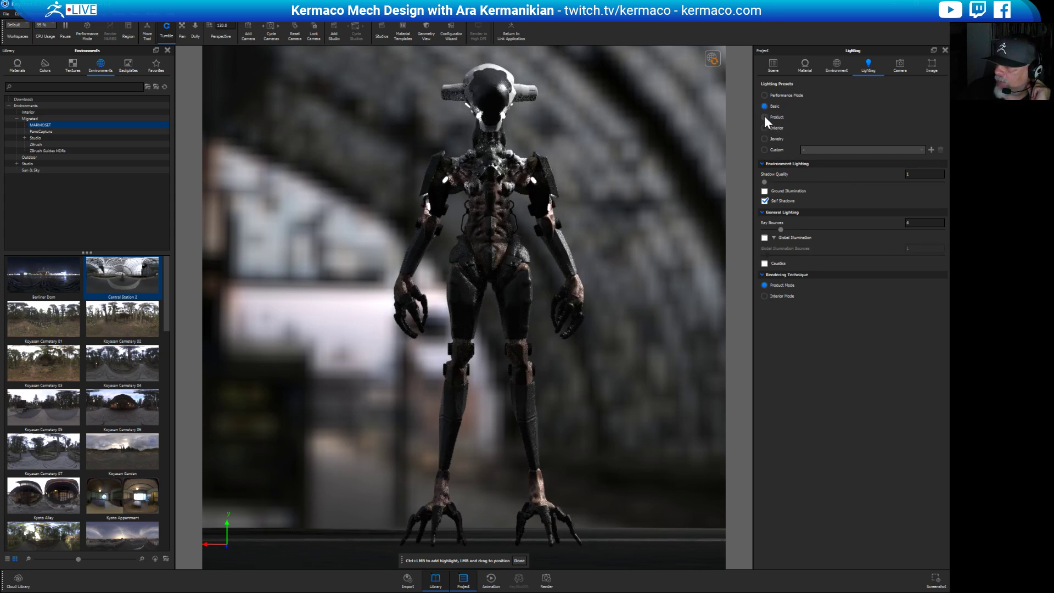
pyautogui.click(764, 117)
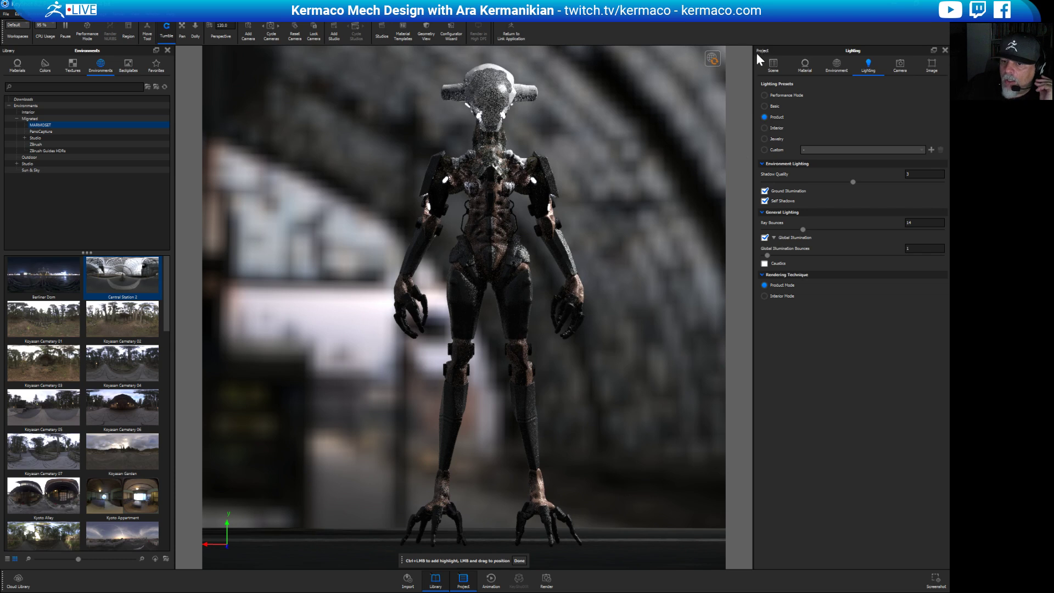
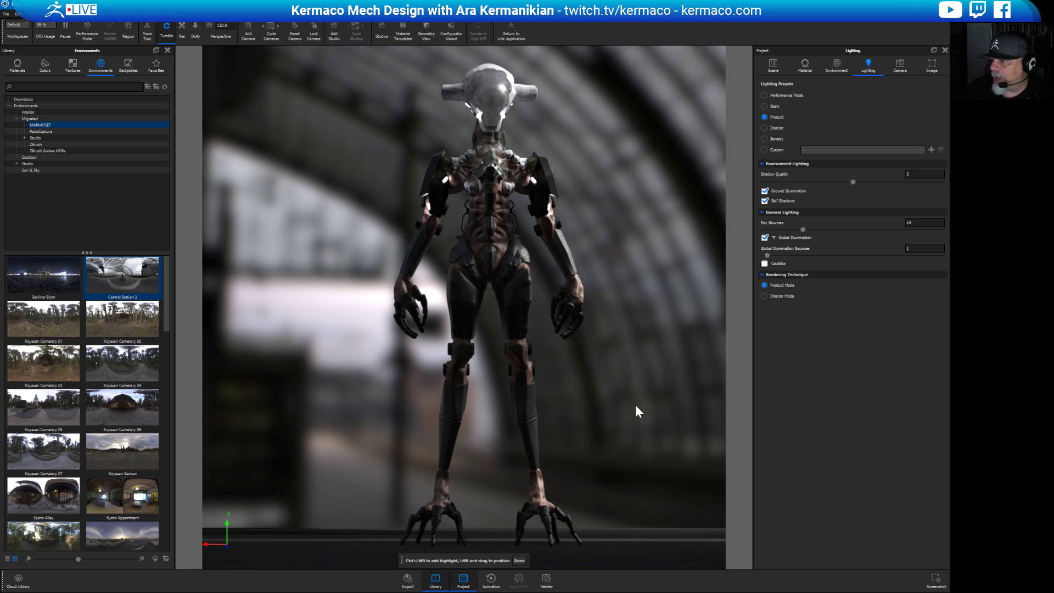
# Finish the highlight placement mode and capture a screenshot of the pin-lit front view.
pyautogui.click(518, 560)
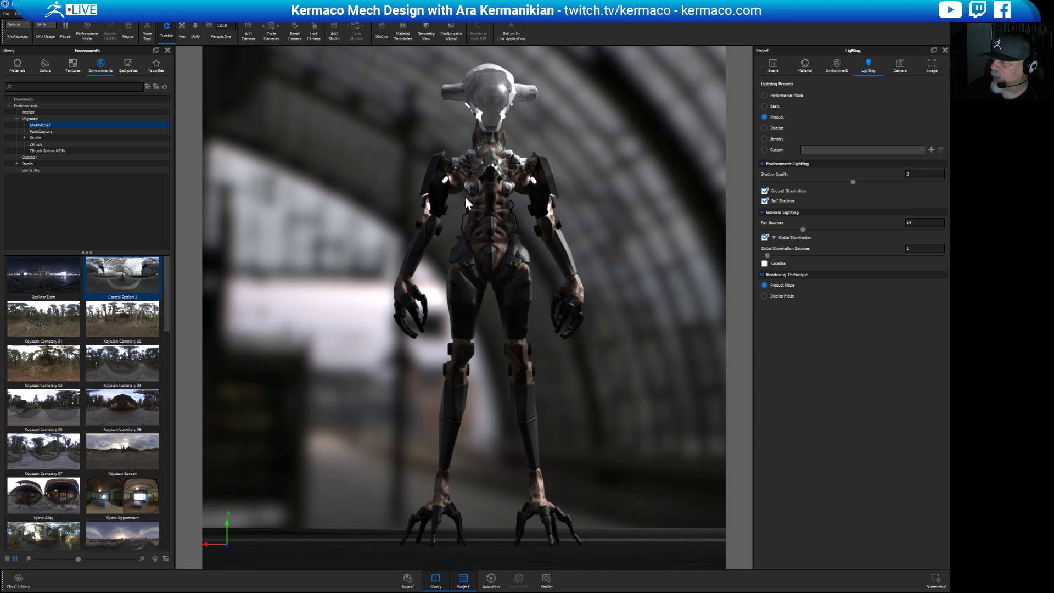
pyautogui.click(937, 579)
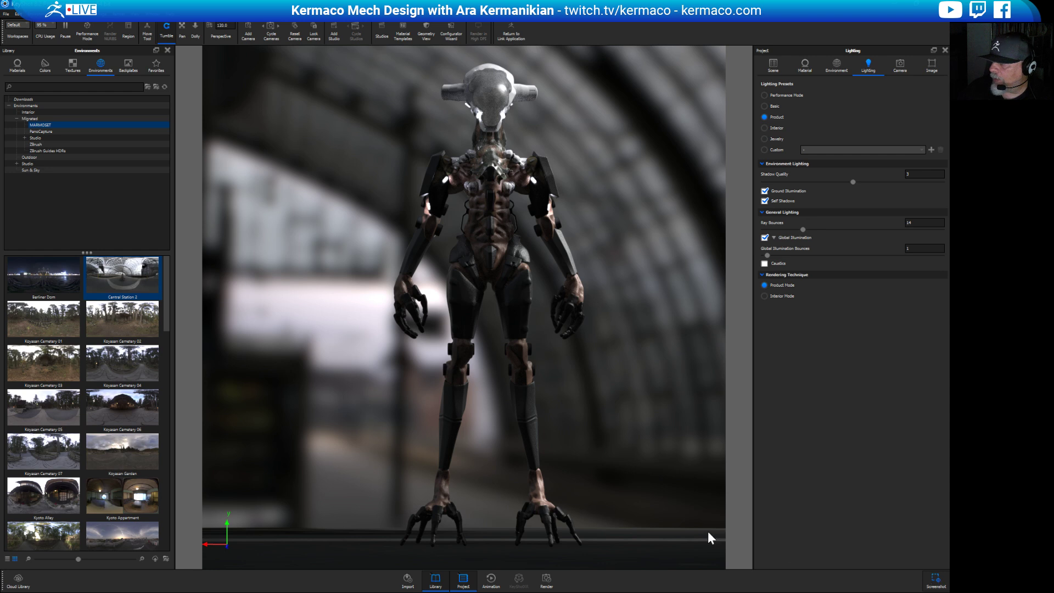
# Set the Central Station 2 environment's rotation to about 2.5° with the character viewed at an angle.
pyautogui.moveTo(650, 432)
pyautogui.mouseDown()
pyautogui.moveTo(701, 439)
pyautogui.moveTo(644, 407)
pyautogui.moveTo(659, 419)
pyautogui.moveTo(647, 414)
pyautogui.moveTo(657, 437)
pyautogui.mouseUp()
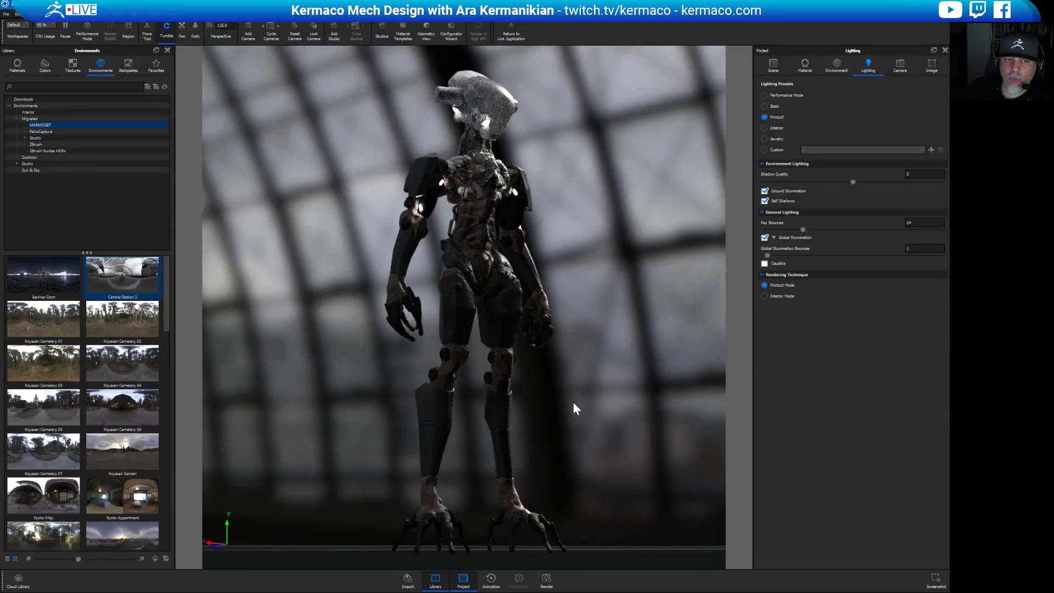
pyautogui.moveTo(649, 385); pyautogui.dragTo(683, 378)
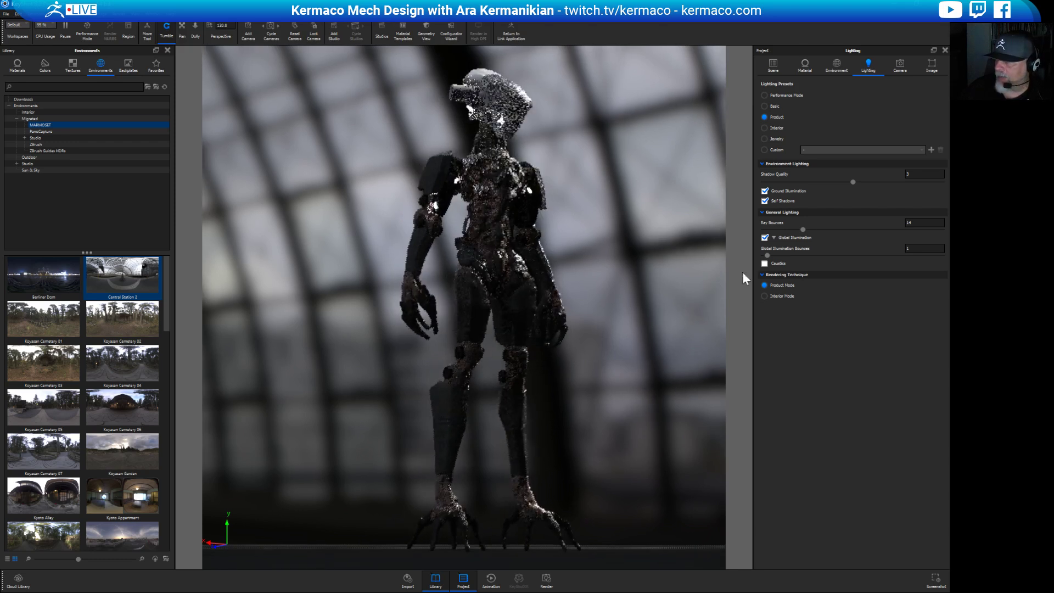
pyautogui.click(822, 70)
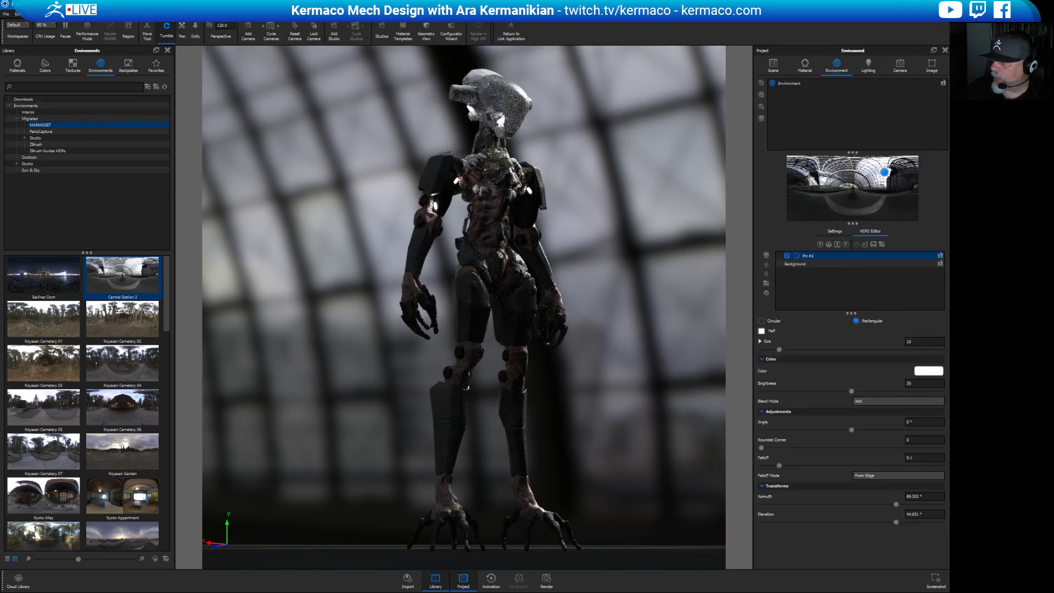
pyautogui.click(837, 230)
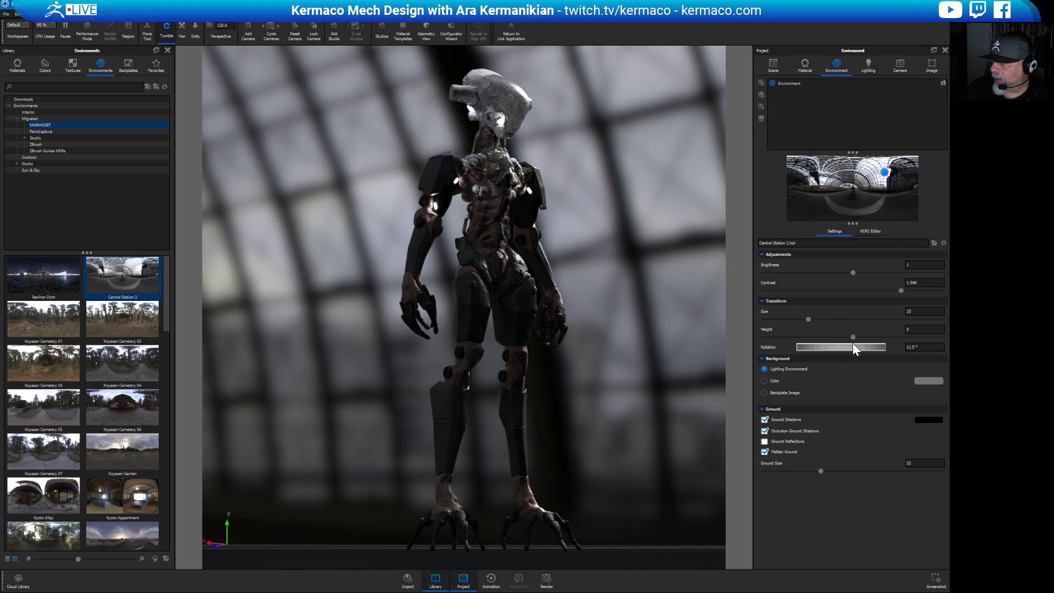
pyautogui.moveTo(853, 346); pyautogui.dragTo(840, 346)
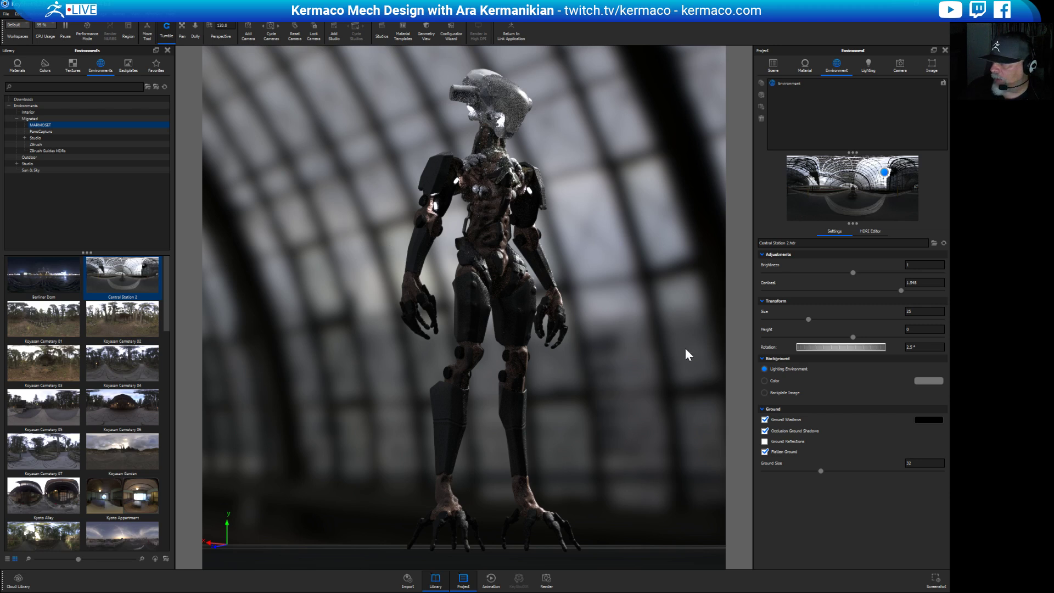
# Examine the character from the side, front and three-quarter angles against the blurred station background.
pyautogui.moveTo(683, 421); pyautogui.dragTo(460, 443)
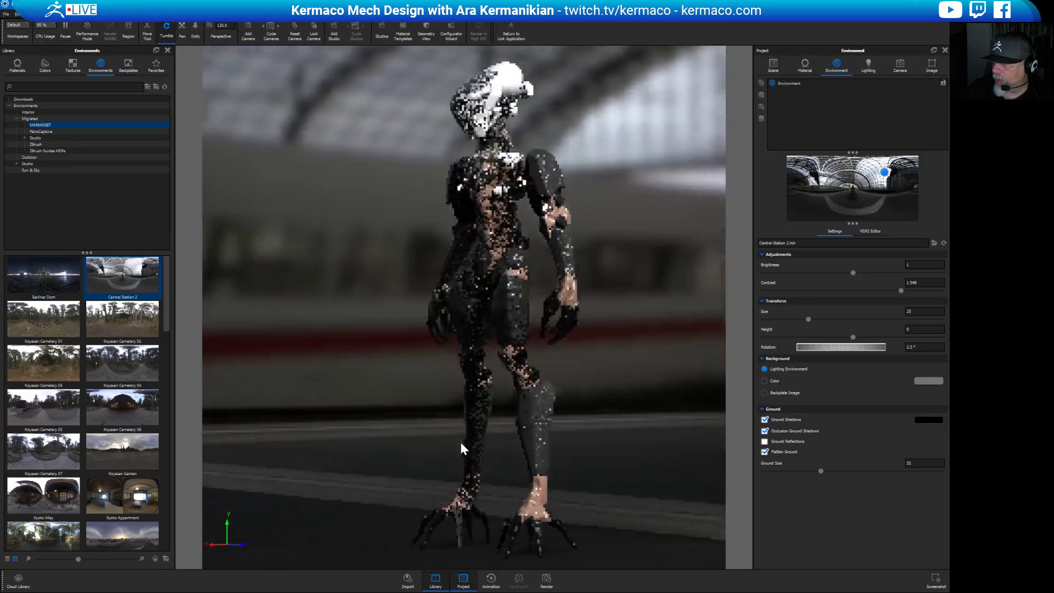
pyautogui.moveTo(660, 394); pyautogui.dragTo(544, 364)
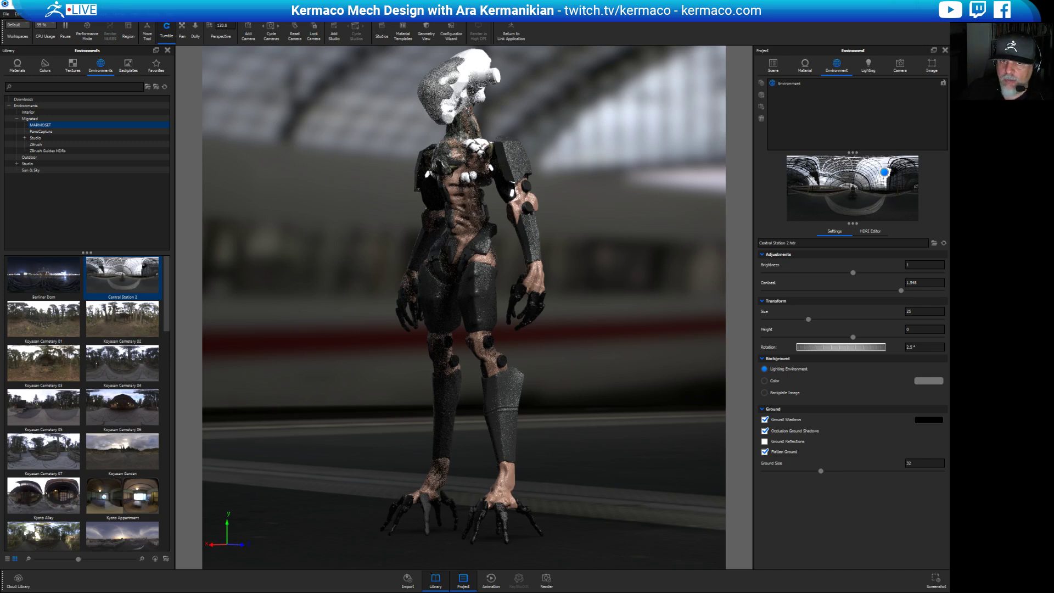
pyautogui.hotkey('alt', 'Tab')
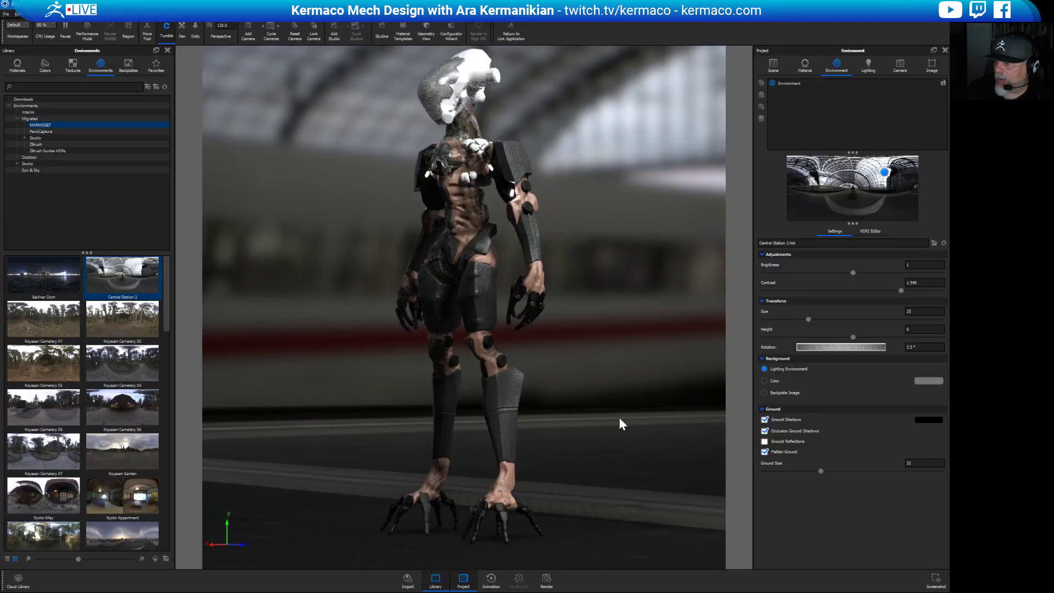
pyautogui.moveTo(627, 349); pyautogui.dragTo(638, 395)
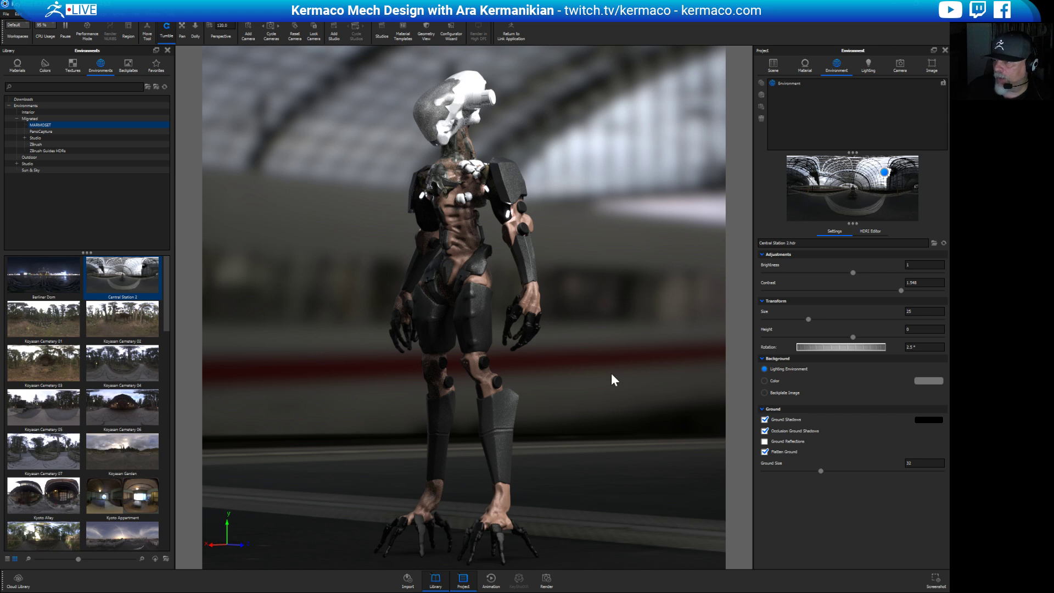
pyautogui.moveTo(611, 375); pyautogui.dragTo(487, 510)
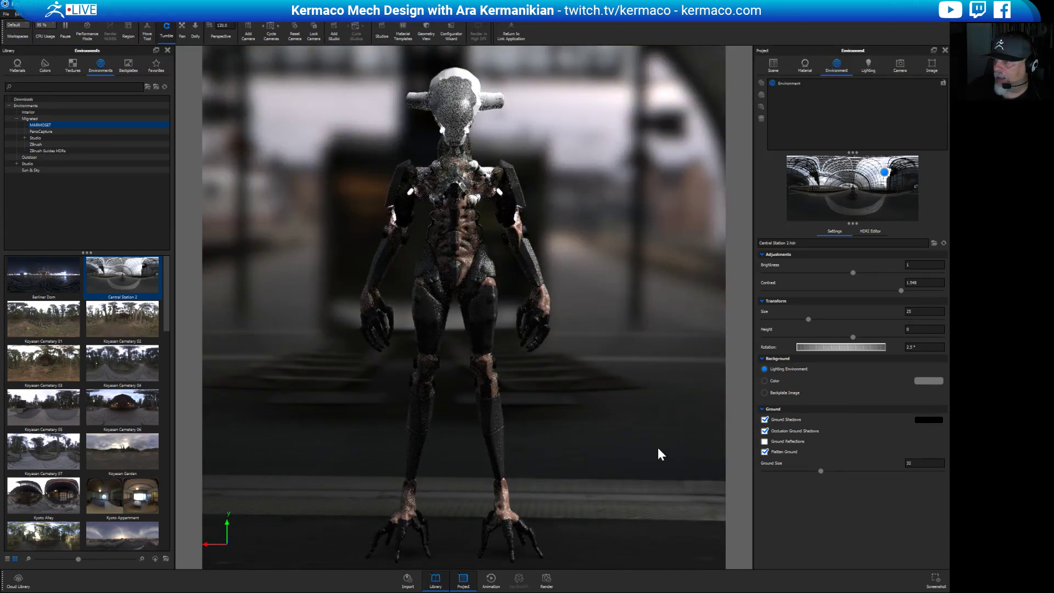
pyautogui.moveTo(658, 447); pyautogui.dragTo(599, 453)
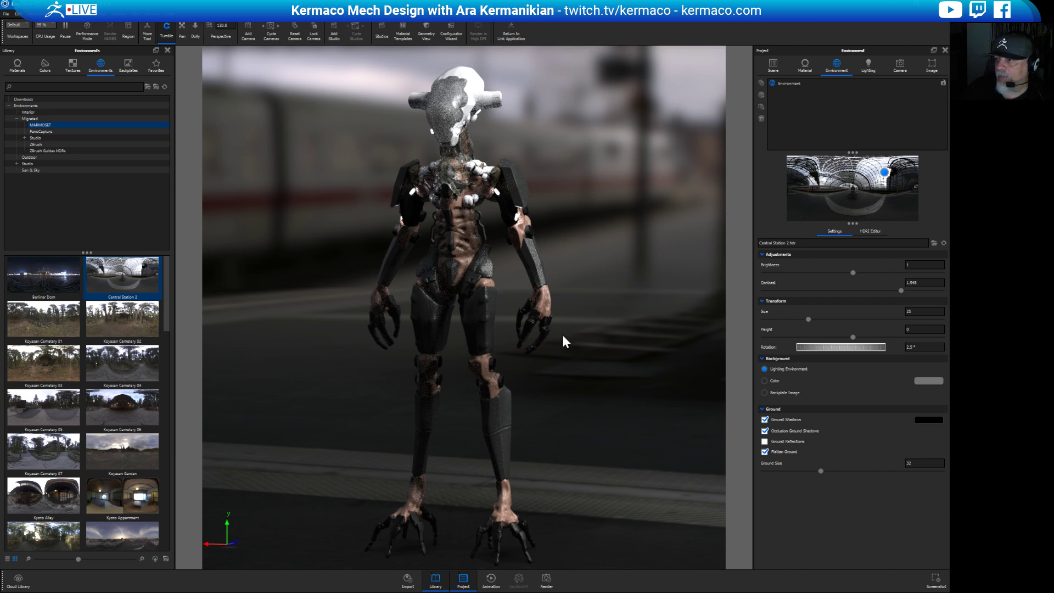
pyautogui.moveTo(624, 465); pyautogui.dragTo(682, 433)
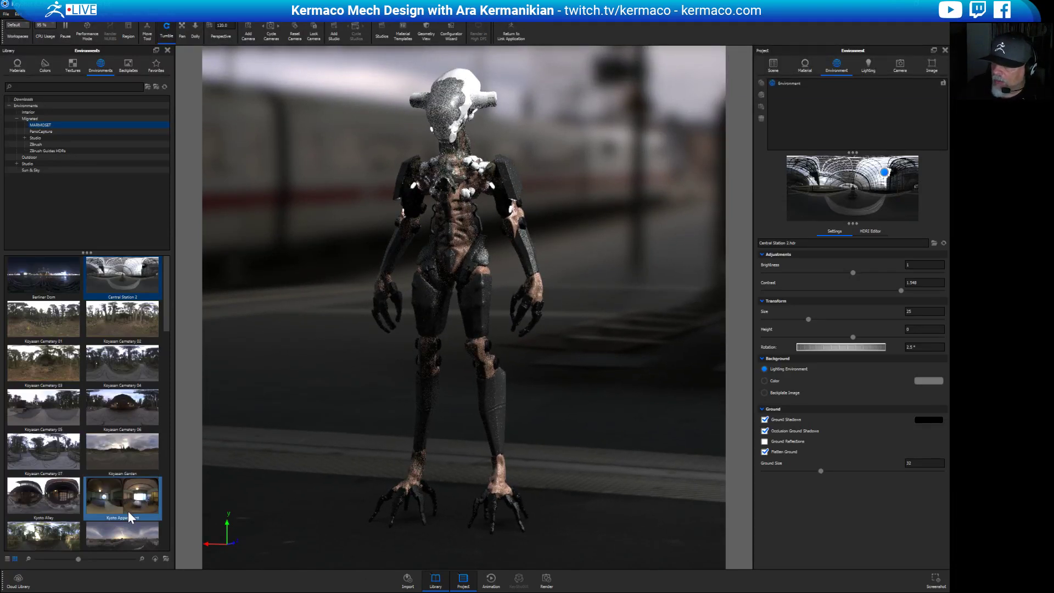
# Try the Kyoto Alley HDRI as the environment and check the character from front and back.
pyautogui.moveTo(24, 494); pyautogui.dragTo(441, 433)
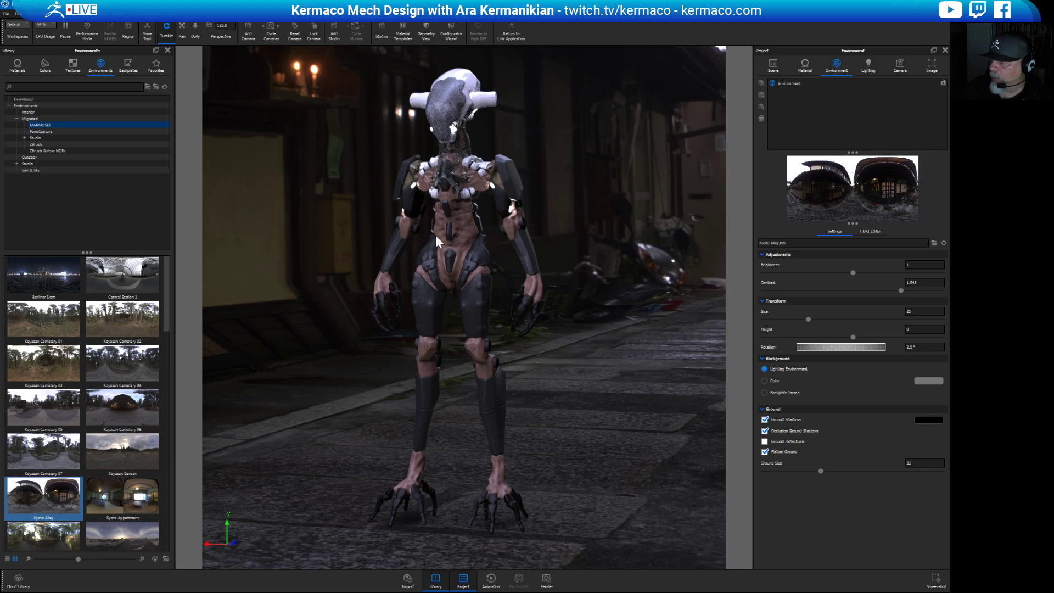
pyautogui.keyDown('ctrl'); pyautogui.moveTo(626, 438); pyautogui.dragTo(669, 439); pyautogui.keyUp('ctrl')
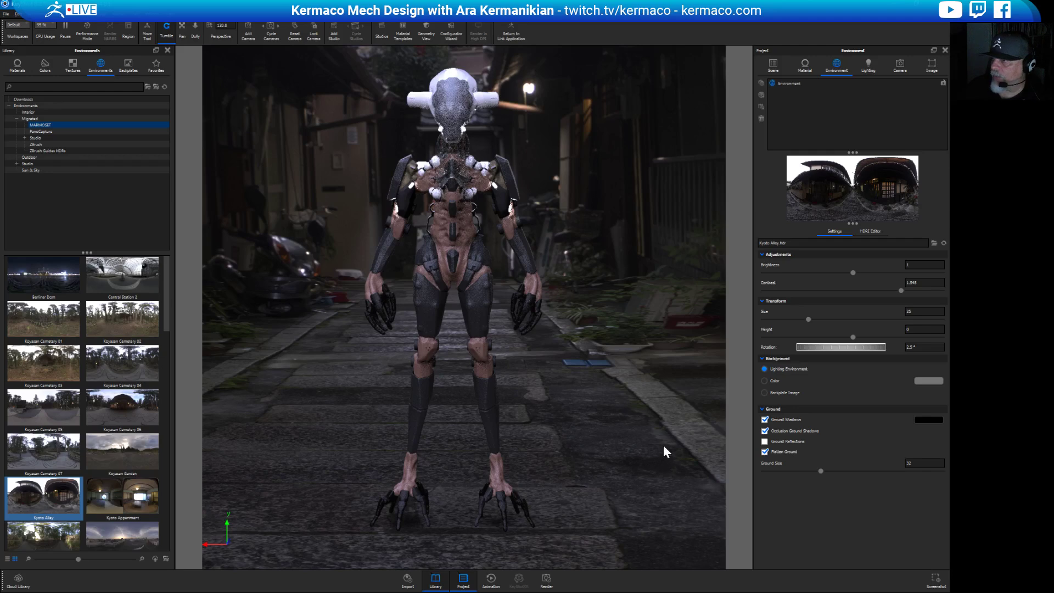
pyautogui.scroll(-4, 645, 403)
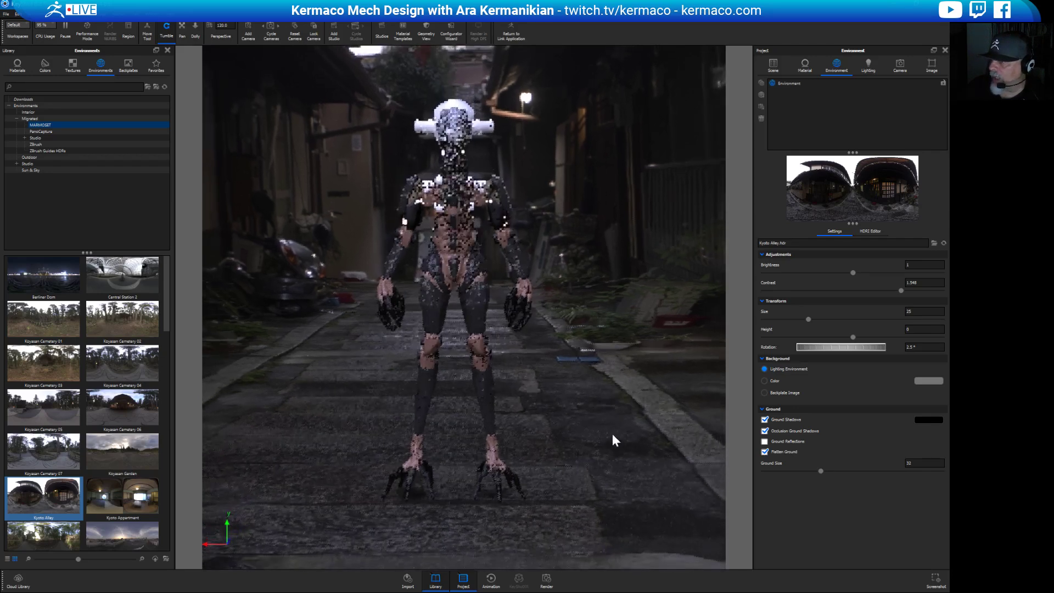
pyautogui.moveTo(612, 433)
pyautogui.mouseDown()
pyautogui.moveTo(611, 443)
pyautogui.moveTo(165, 454)
pyautogui.moveTo(573, 476)
pyautogui.moveTo(563, 460)
pyautogui.moveTo(568, 430)
pyautogui.moveTo(595, 431)
pyautogui.mouseUp()
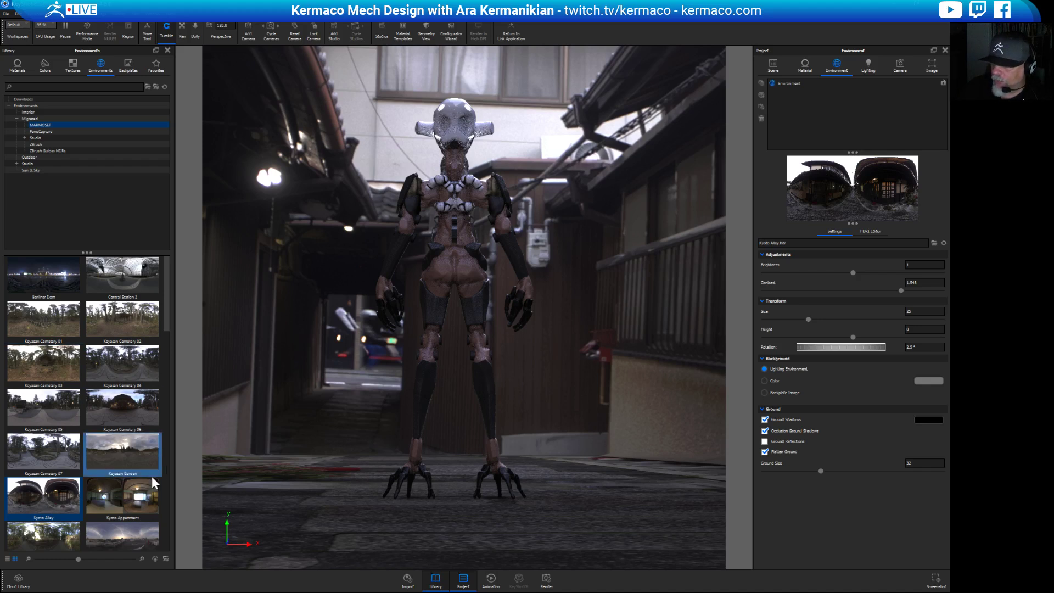
# Try the Koyasan Cemetery 07 HDRI as the environment and frame the full figure in a three-quarter view.
pyautogui.moveTo(54, 459); pyautogui.dragTo(330, 404)
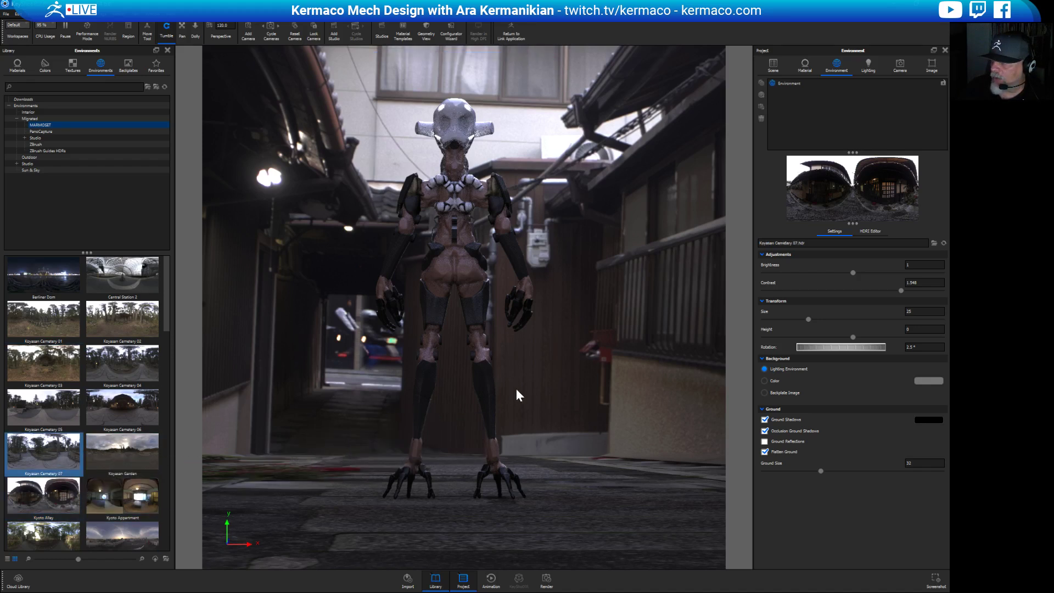
pyautogui.moveTo(570, 410); pyautogui.dragTo(588, 456)
pyautogui.moveTo(600, 391); pyautogui.dragTo(560, 433)
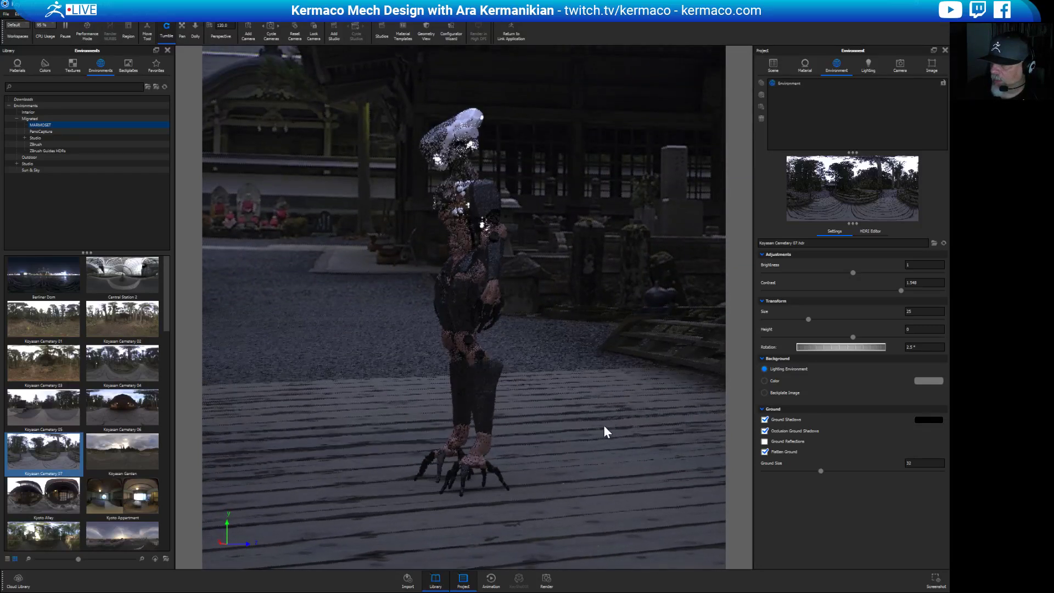
pyautogui.moveTo(596, 405); pyautogui.dragTo(622, 429)
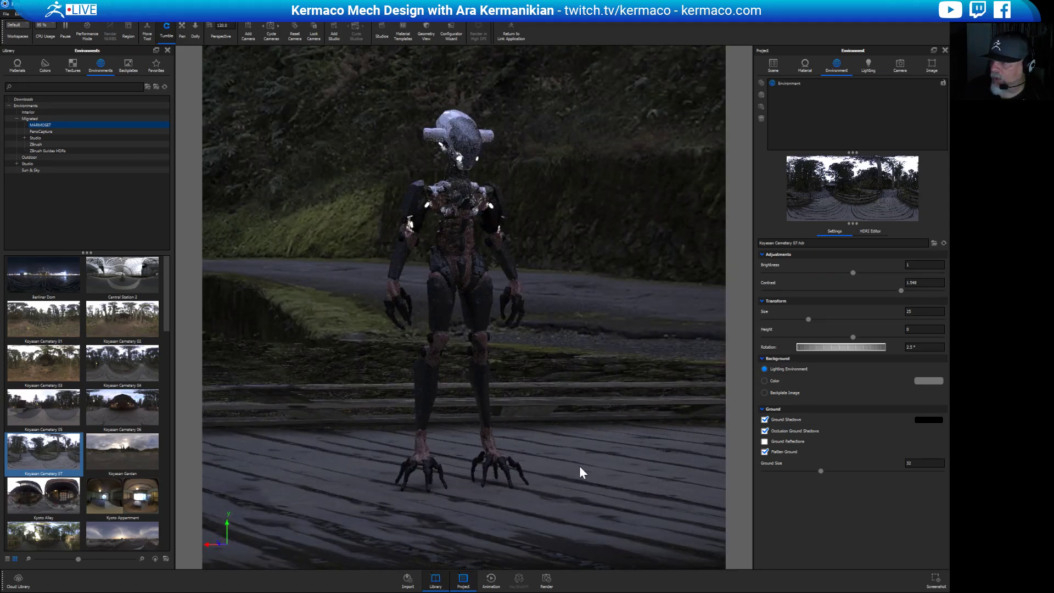
pyautogui.moveTo(580, 466); pyautogui.dragTo(649, 513)
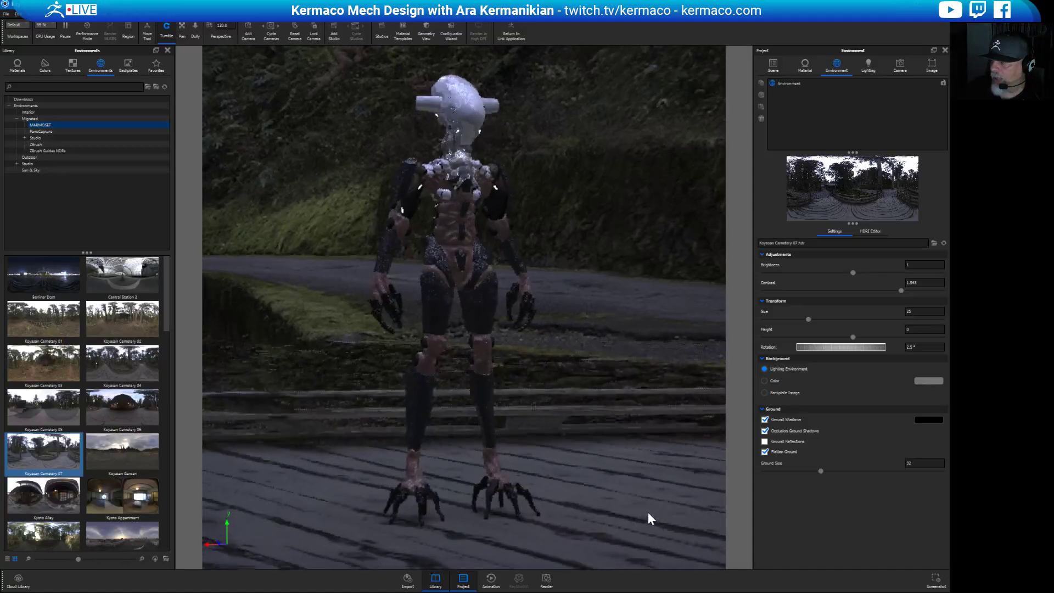
pyautogui.moveTo(620, 371); pyautogui.dragTo(667, 380)
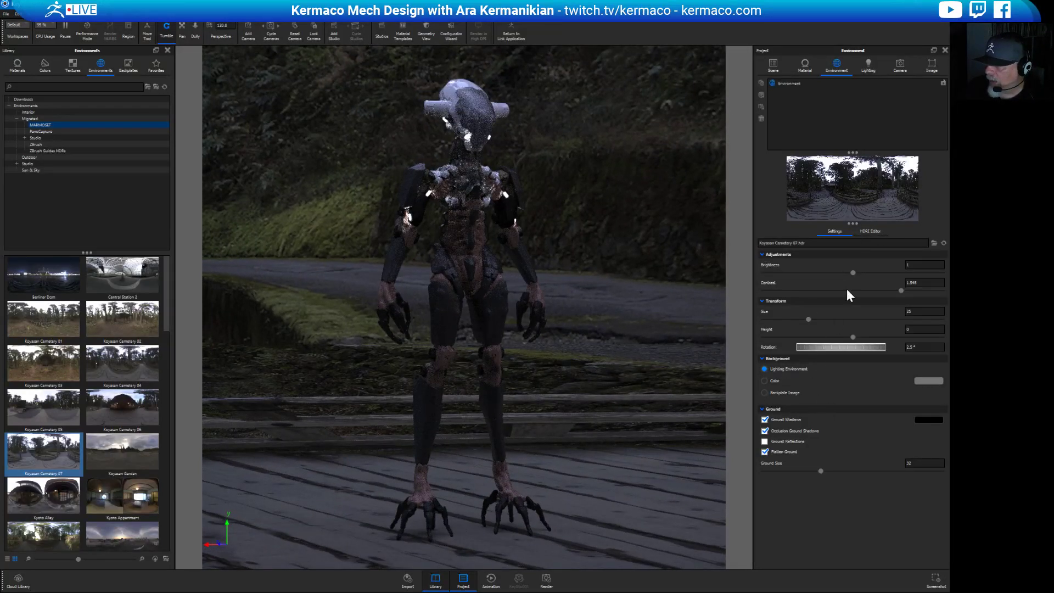
# Blur the Koyasan Cemetery 07 background image to about 0.057 and check it from several angles.
pyautogui.click(871, 236)
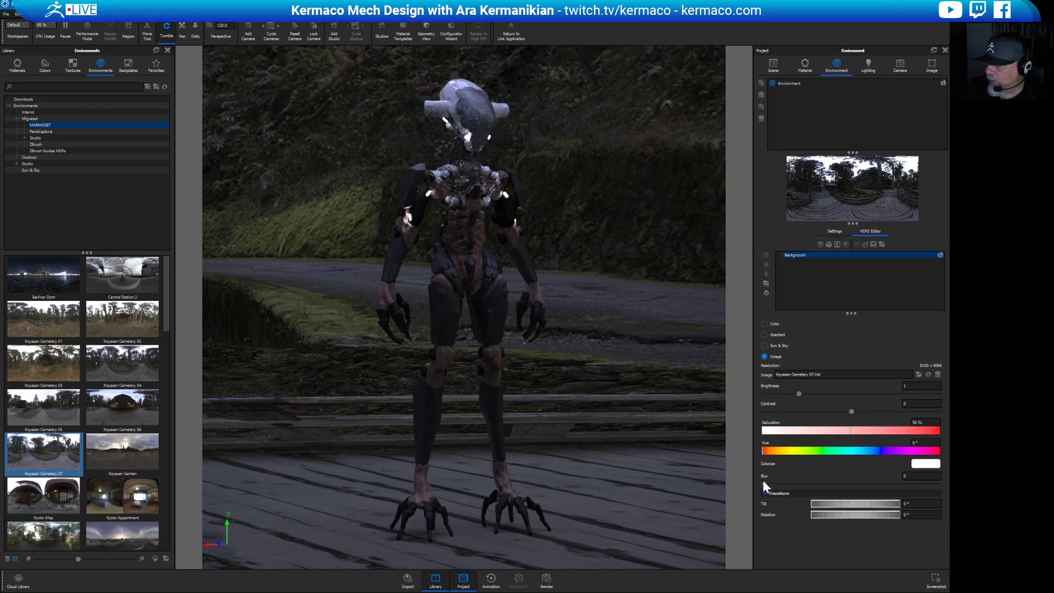
pyautogui.moveTo(772, 483); pyautogui.dragTo(780, 482)
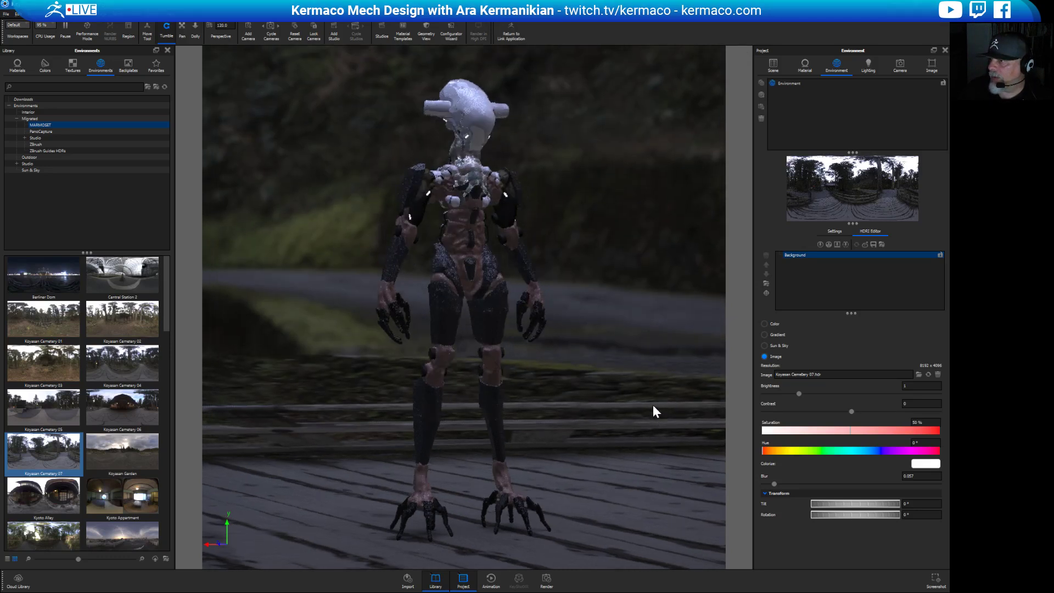
pyautogui.moveTo(653, 405); pyautogui.dragTo(625, 394)
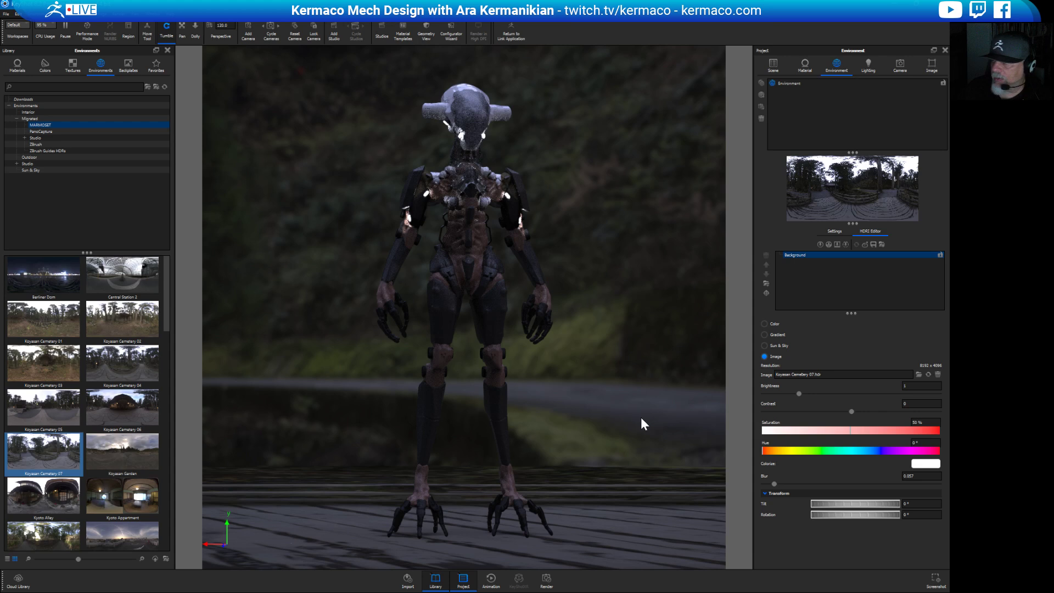
pyautogui.moveTo(642, 419); pyautogui.dragTo(447, 447)
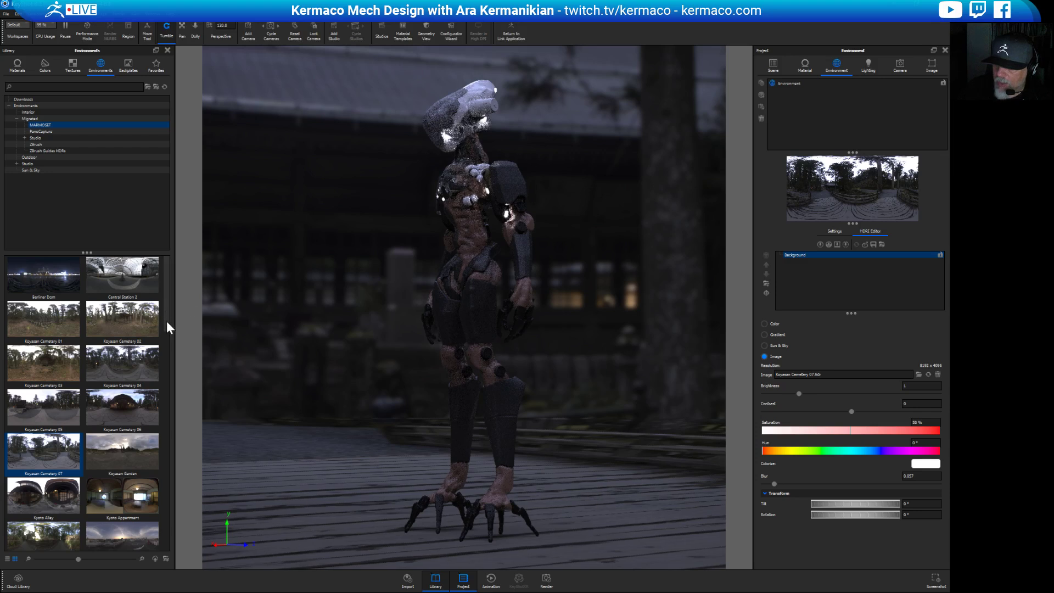
# Apply the Nara Gazebo HDRI as the environment and frame the character from the front against the night background.
pyautogui.moveTo(166, 320); pyautogui.dragTo(168, 432)
pyautogui.click(127, 331)
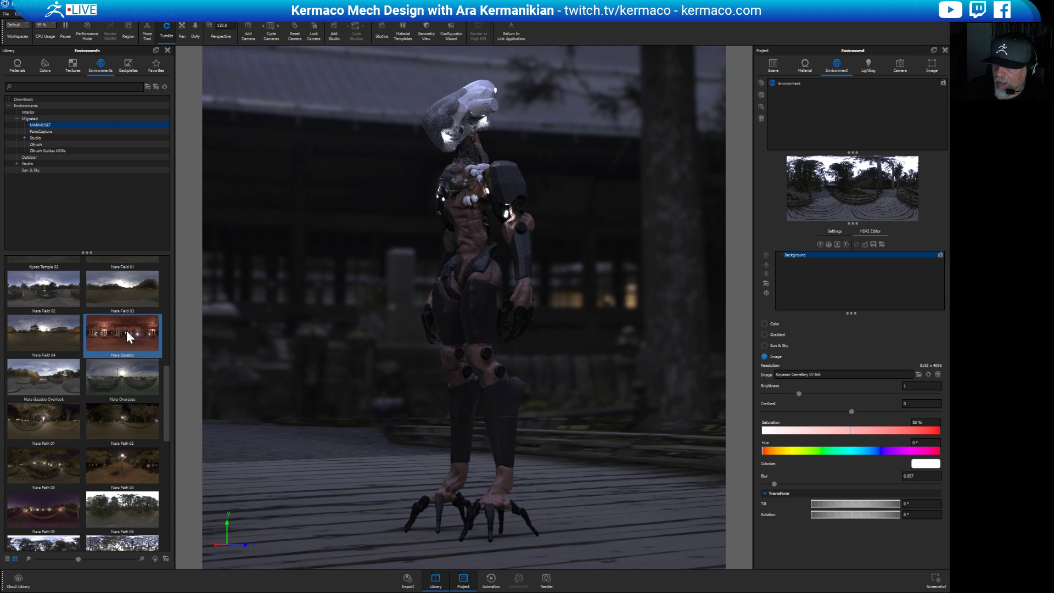
pyautogui.moveTo(126, 331); pyautogui.dragTo(237, 288)
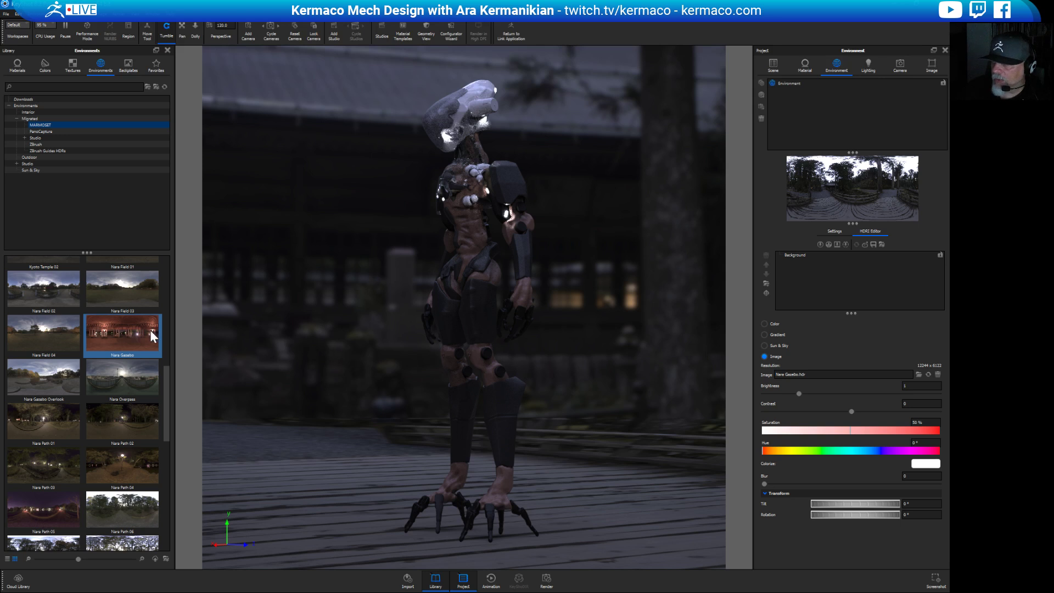
pyautogui.moveTo(142, 335); pyautogui.dragTo(324, 333)
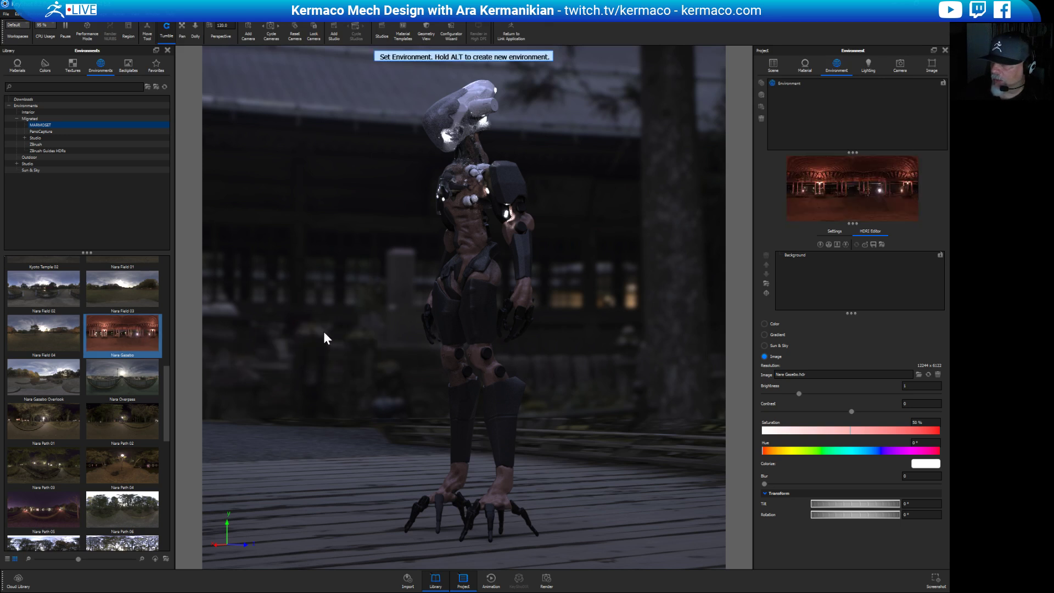
pyautogui.moveTo(360, 395); pyautogui.dragTo(579, 399)
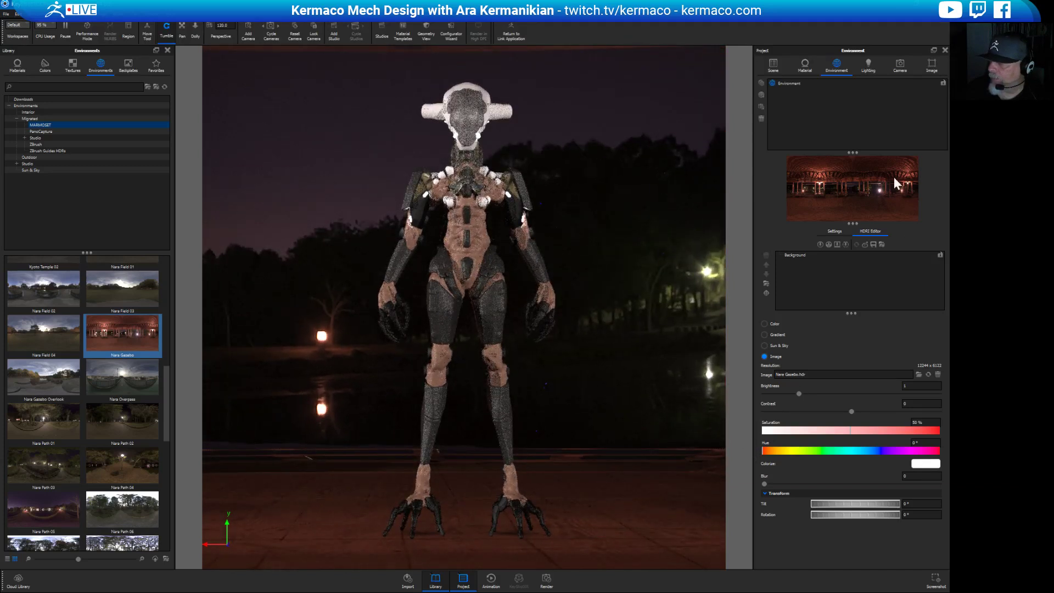
pyautogui.moveTo(670, 347); pyautogui.dragTo(186, 362)
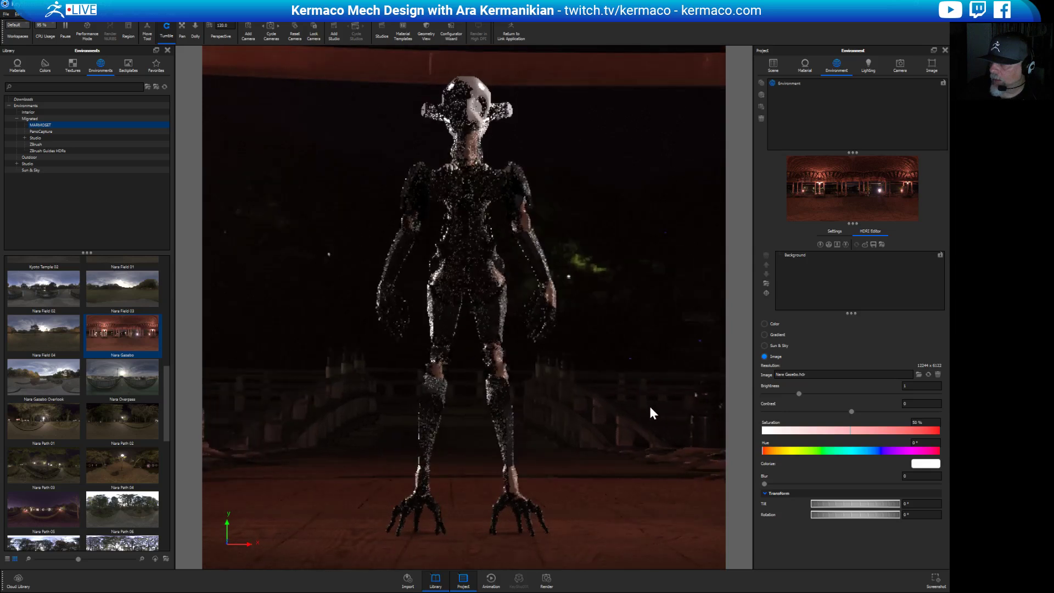
pyautogui.moveTo(653, 407); pyautogui.dragTo(644, 376)
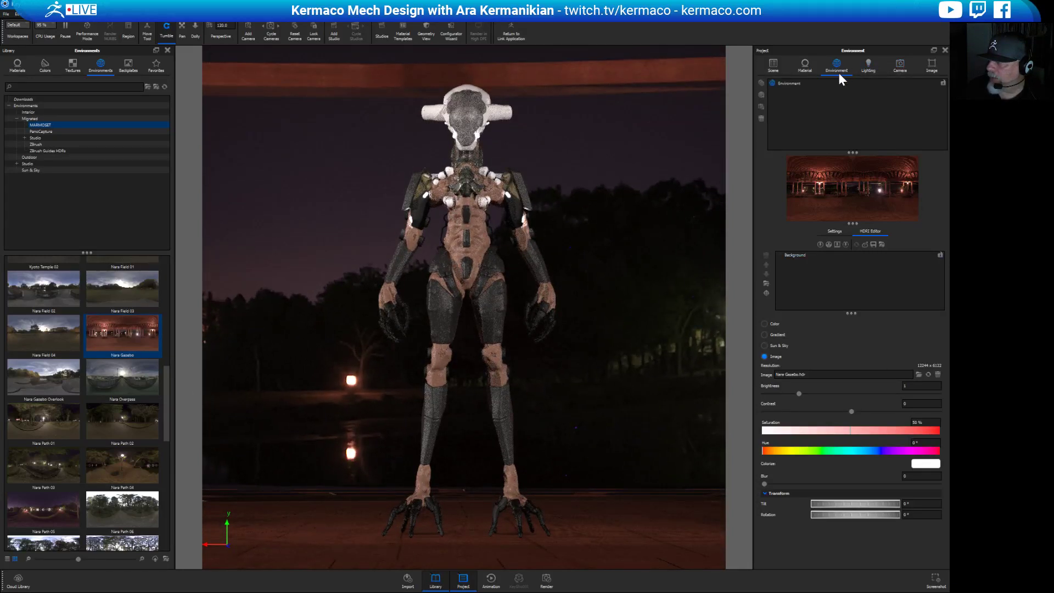
pyautogui.moveTo(831, 224); pyautogui.dragTo(839, 234)
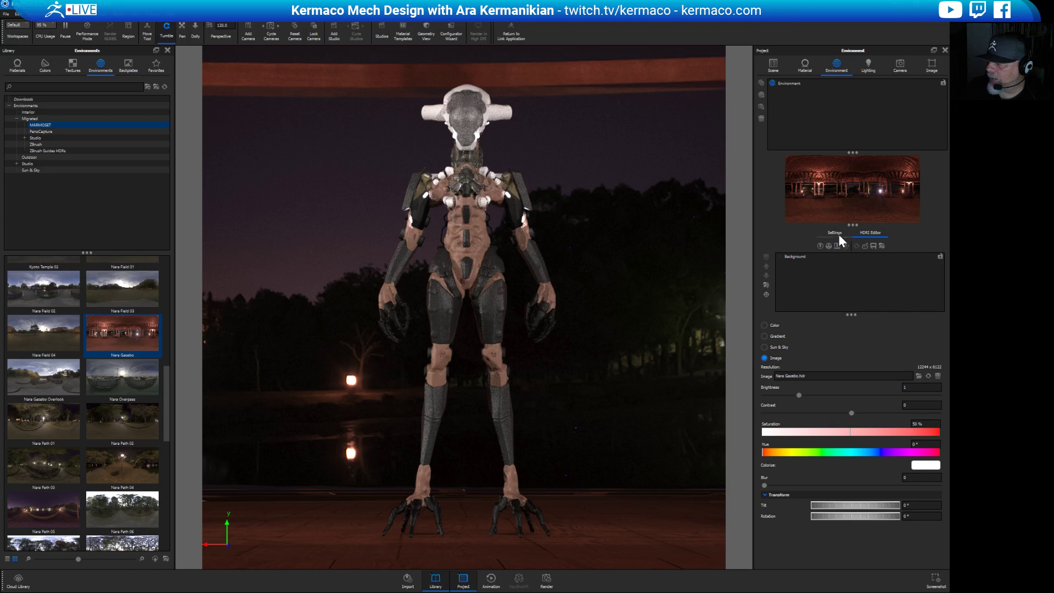
# Rotate the Nara Gazebo environment to 181° and capture a screenshot of the character's front view.
pyautogui.click(836, 233)
pyautogui.moveTo(858, 347); pyautogui.dragTo(667, 357)
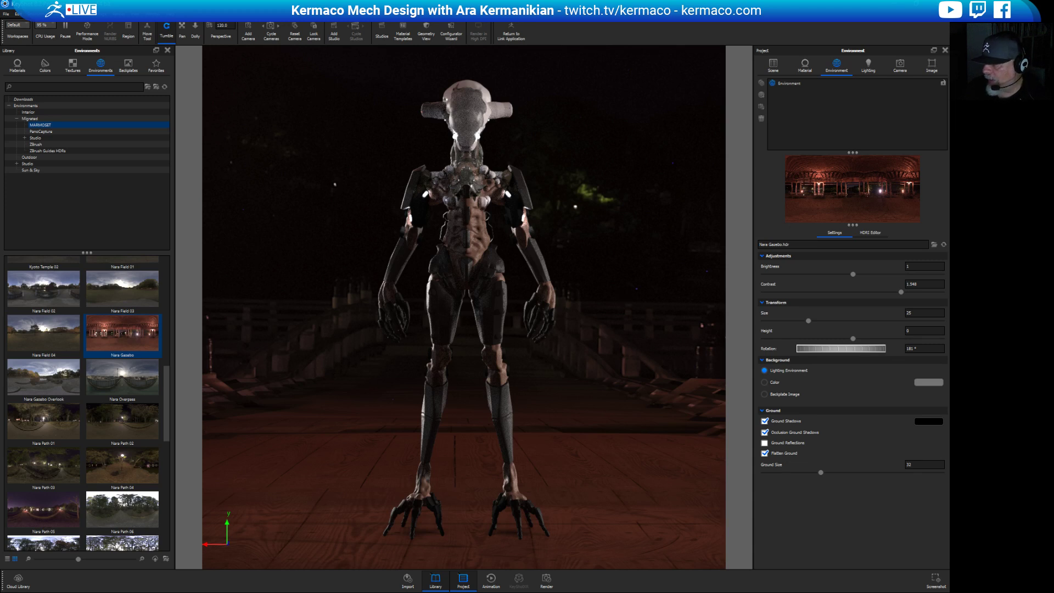
pyautogui.click(939, 583)
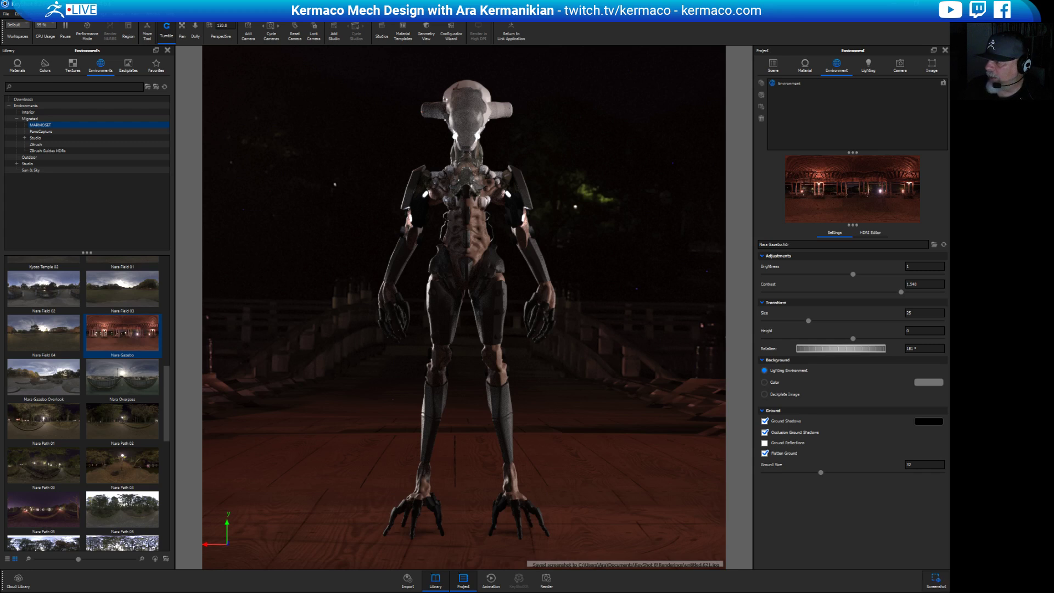
pyautogui.click(935, 579)
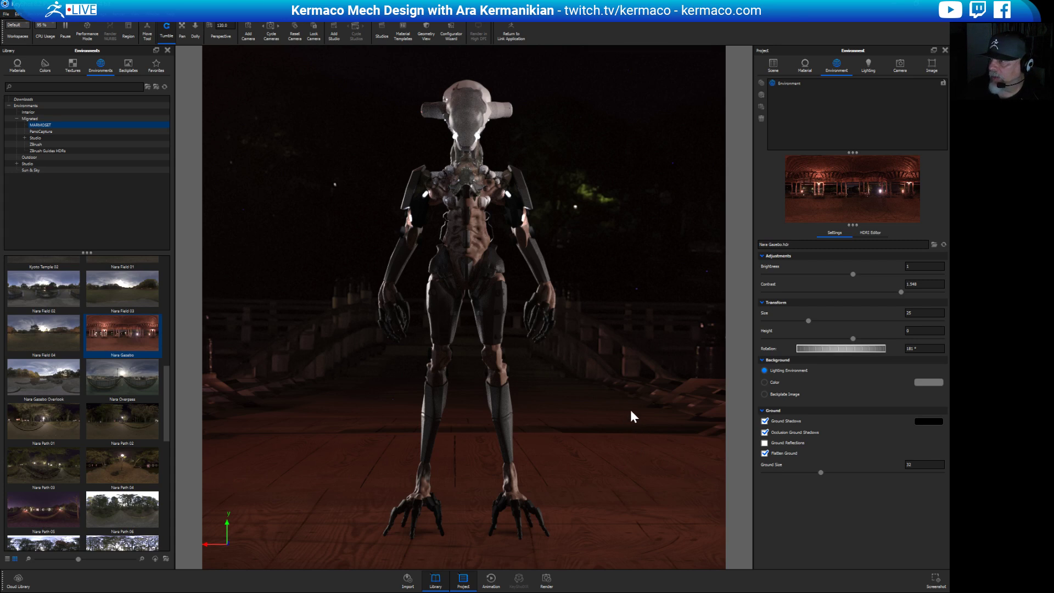
pyautogui.moveTo(631, 412); pyautogui.dragTo(517, 432)
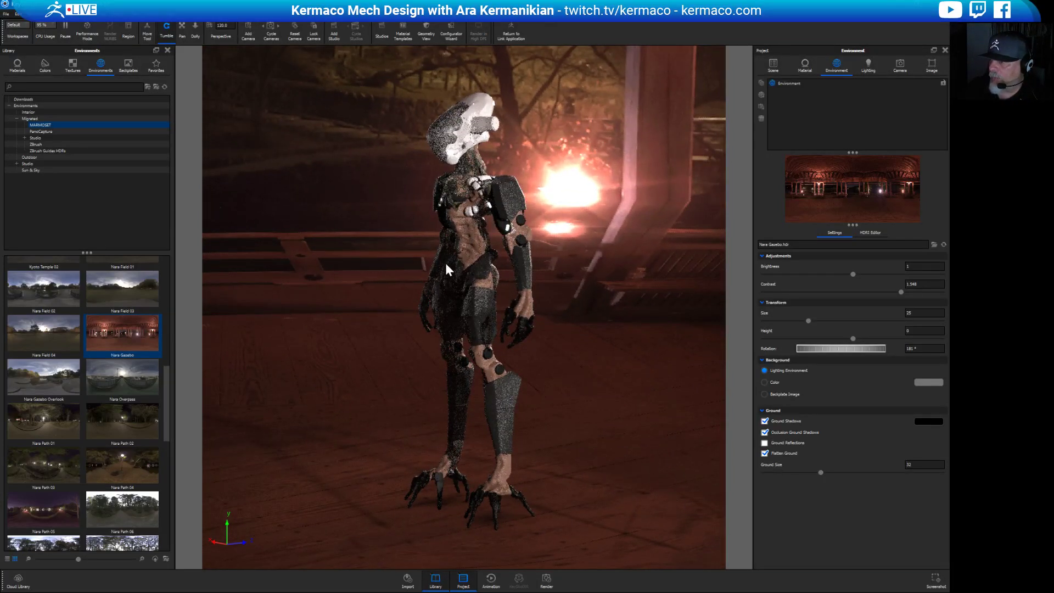
# Switch to the web browser and look through the mech renders on the kermaco.com portfolio page.
pyautogui.hotkey('alt', 'Tab')
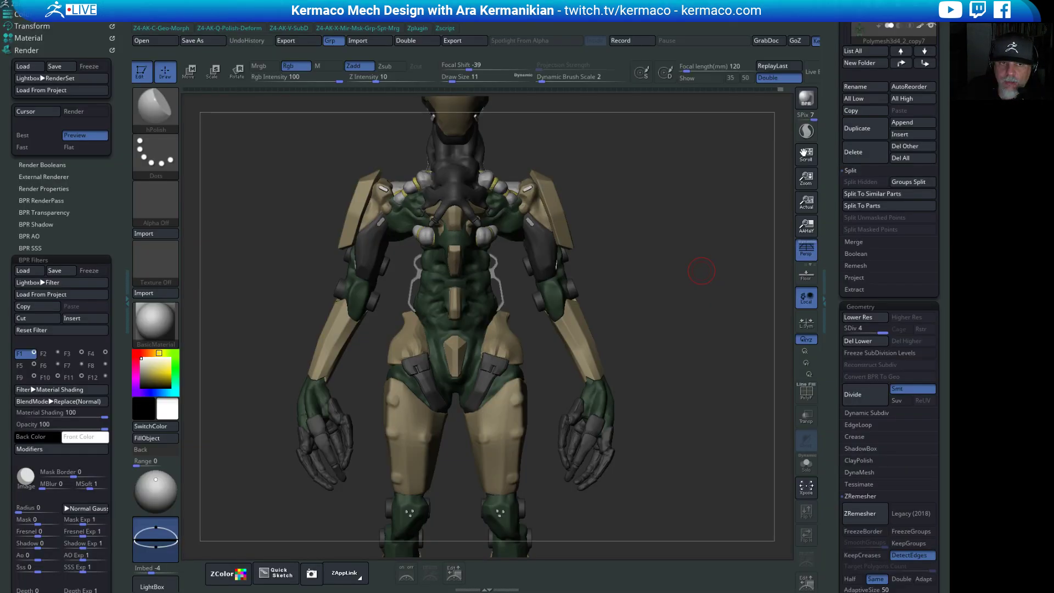
pyautogui.hotkey('alt', 'Tab')
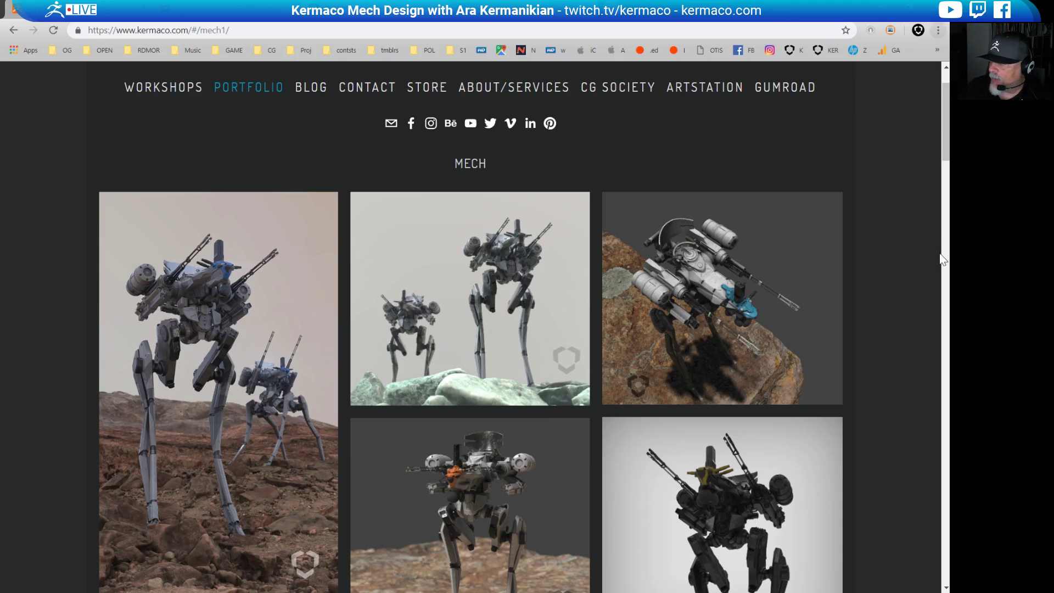
pyautogui.moveTo(947, 140); pyautogui.dragTo(916, 323)
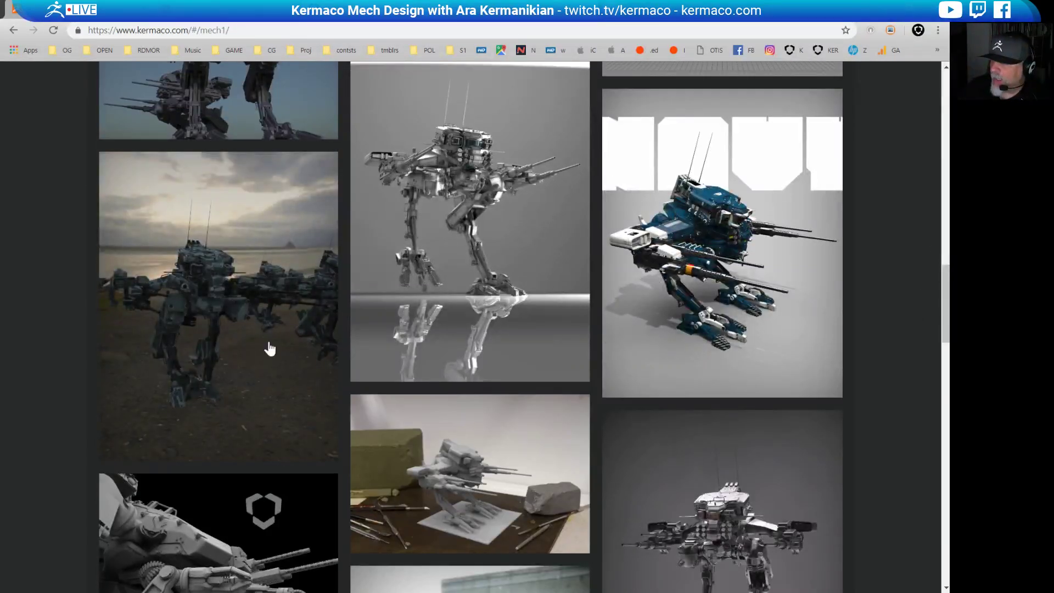
pyautogui.scroll(-10, 524, 326)
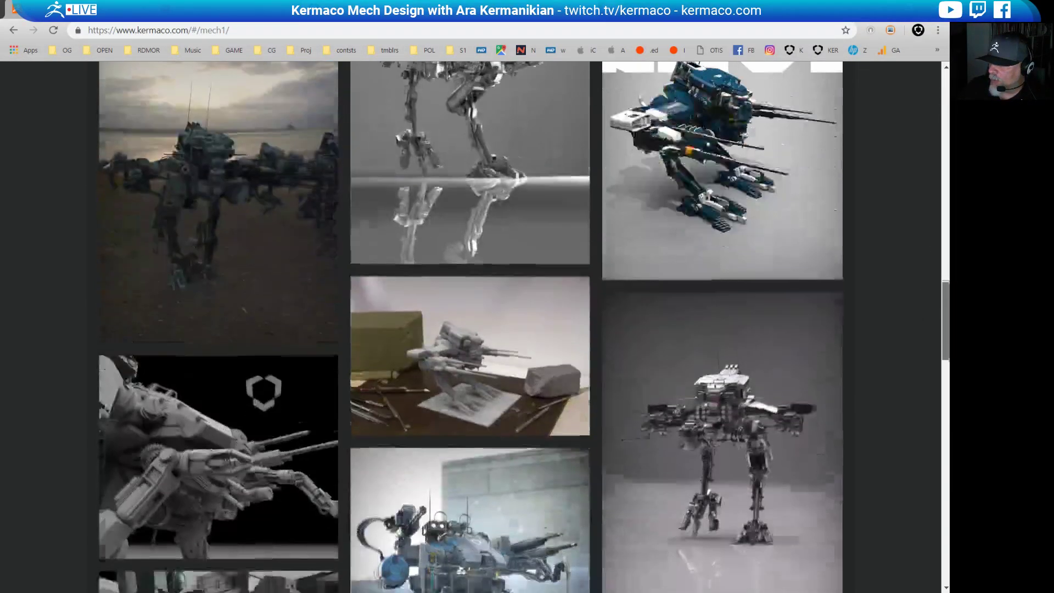
pyautogui.scroll(-8, 525, 327)
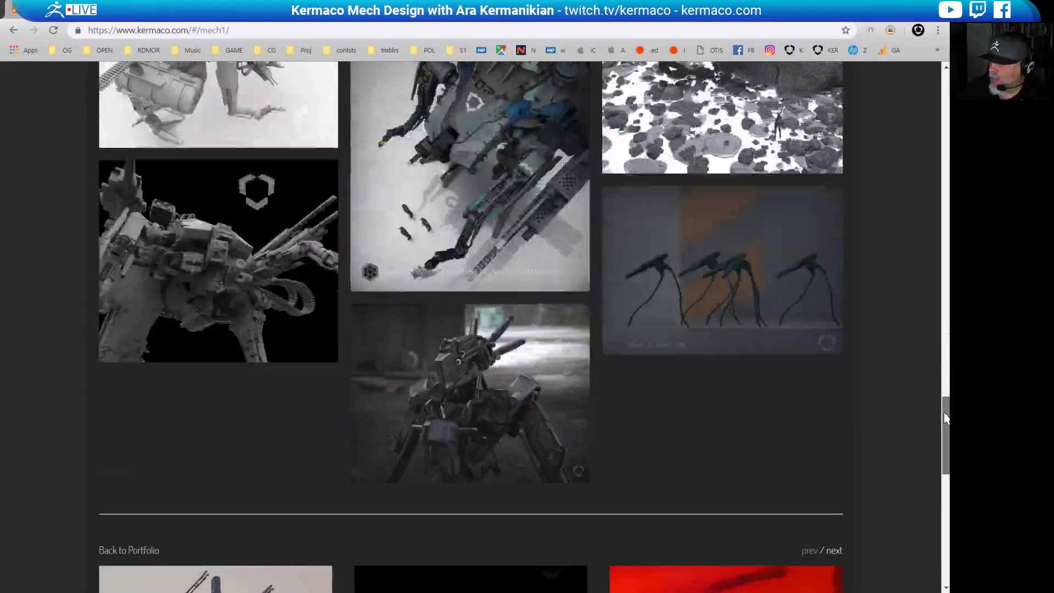
pyautogui.moveTo(947, 417); pyautogui.dragTo(864, 182)
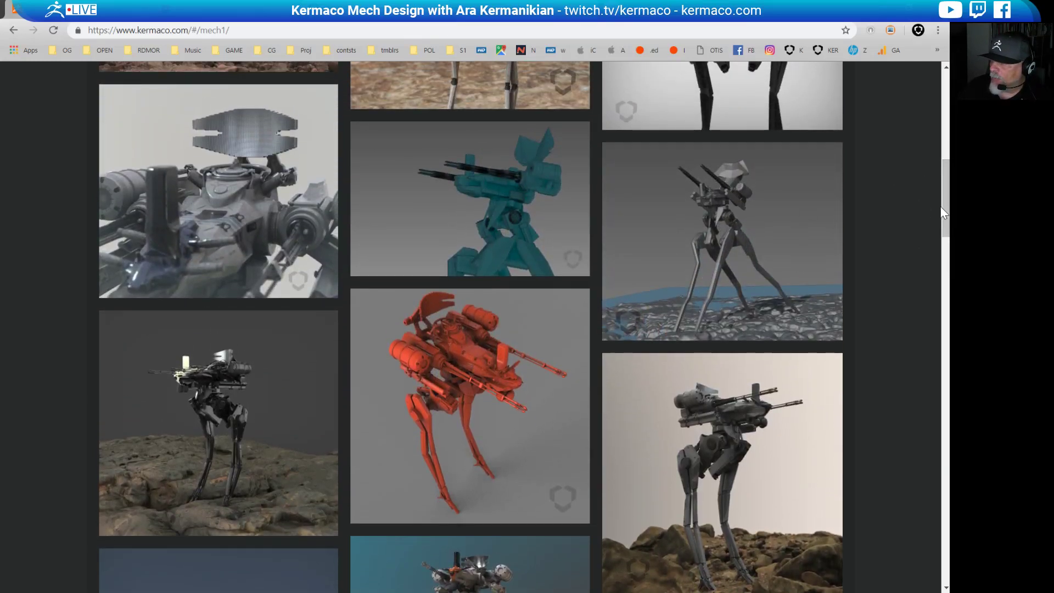
pyautogui.moveTo(946, 213); pyautogui.dragTo(949, 143)
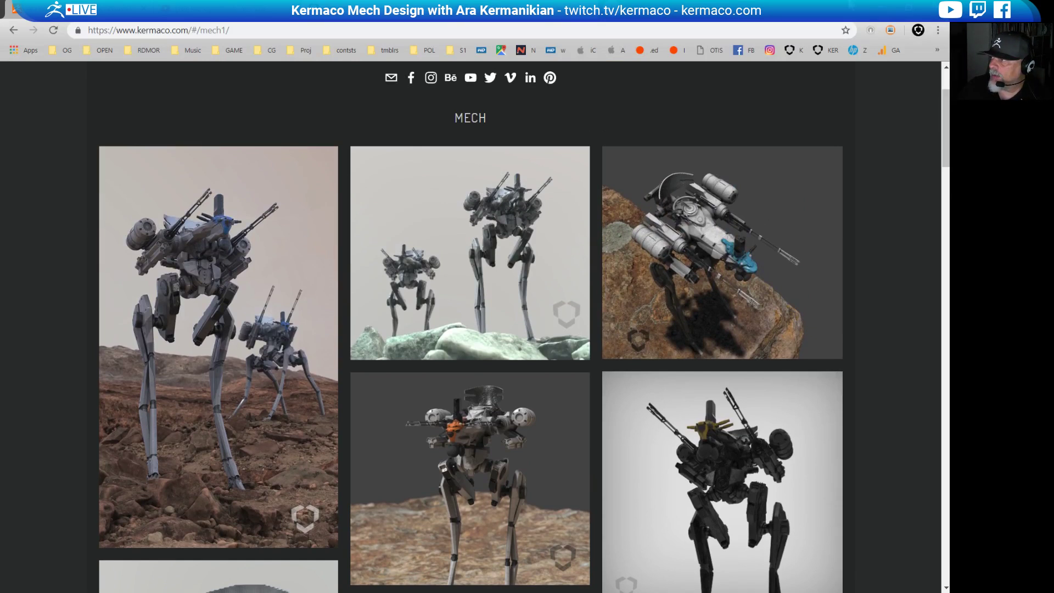
# Switch back to KeyShot and view the character from the front against the Nara Gazebo background.
pyautogui.hotkey('alt', 'Tab')
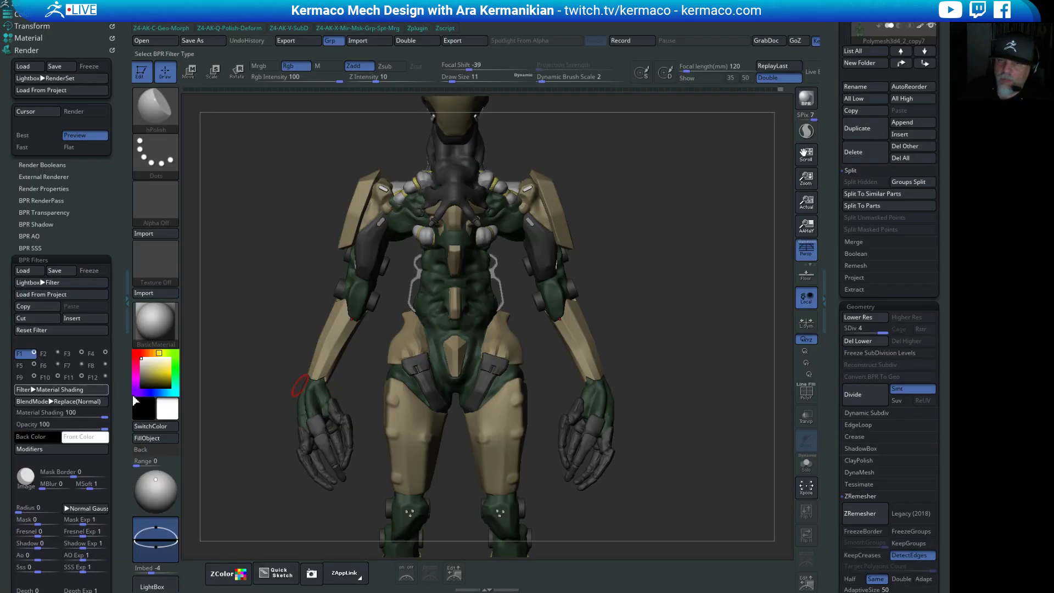
pyautogui.hotkey('alt', 'Tab')
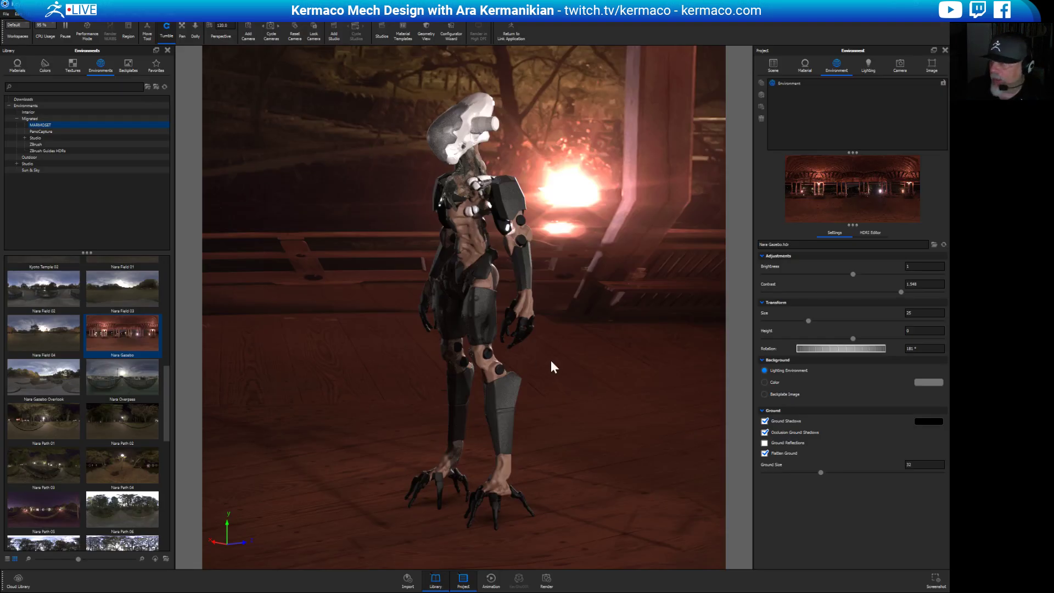
pyautogui.moveTo(566, 409); pyautogui.dragTo(586, 398)
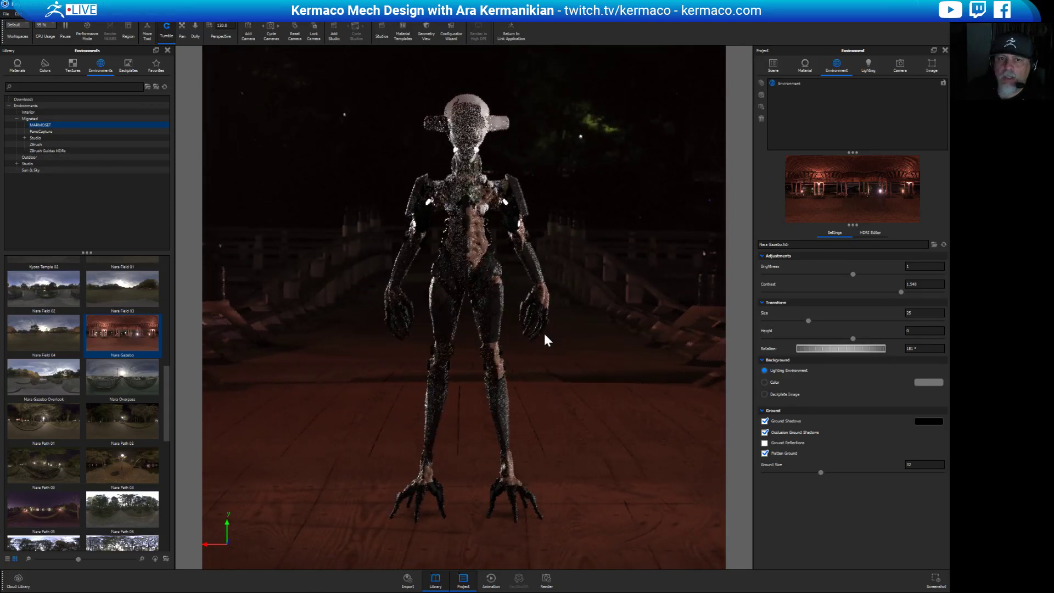